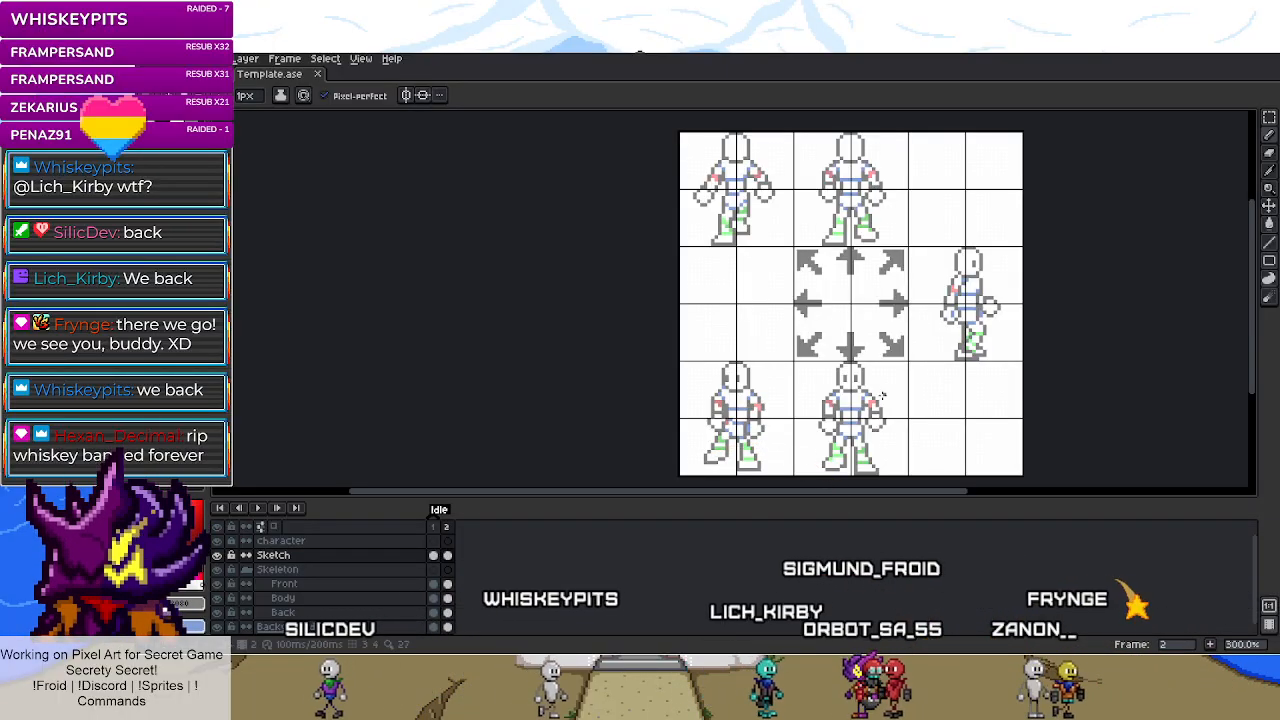
- Compare the character sketches in frames 1 and 2, examining the right-facing figure's legs and feet up close
{"action": "left_click", "coordinate": [433, 530]}
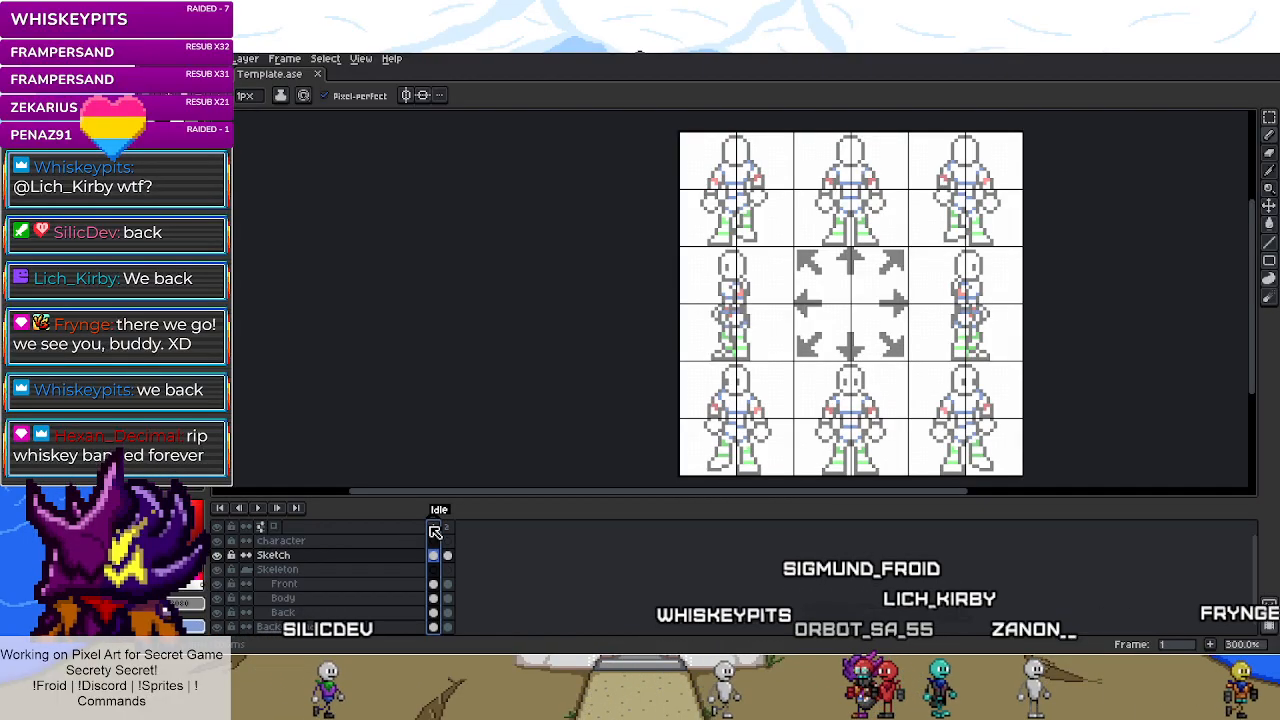
{"action": "left_click", "coordinate": [447, 529]}
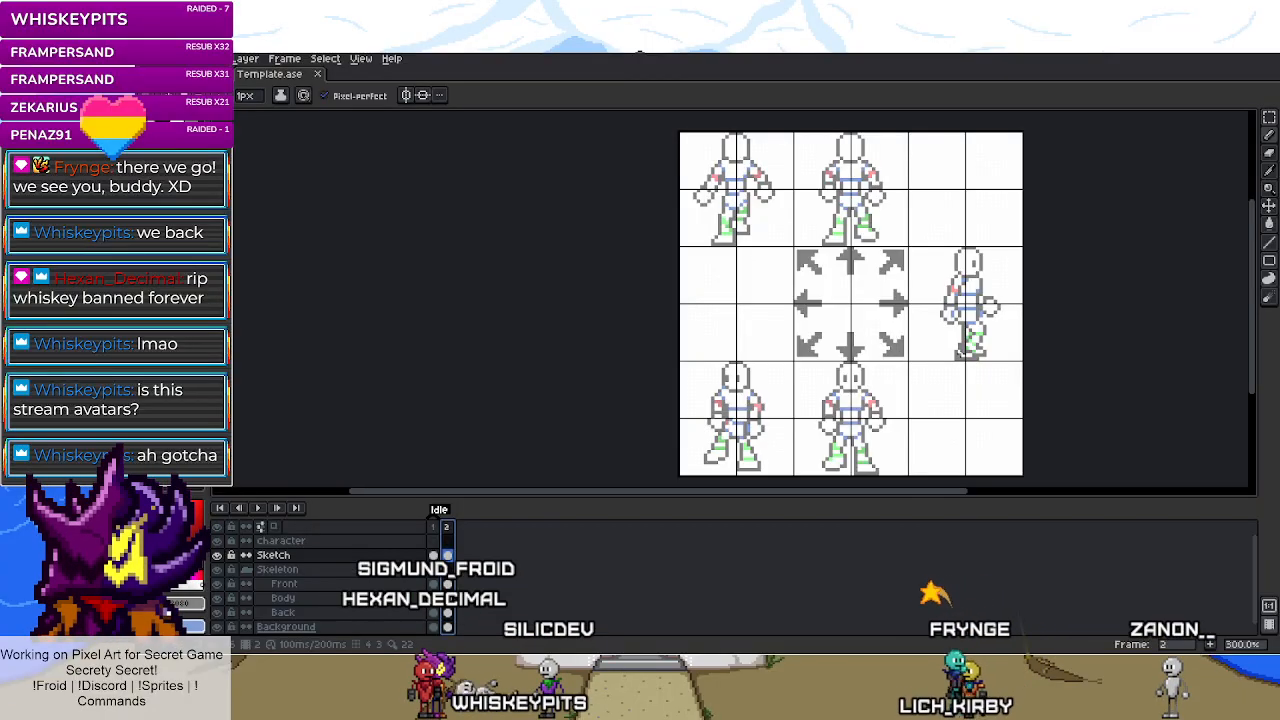
{"action": "scroll", "coordinate": [962, 350], "scroll_direction": "up", "scroll_amount": 3}
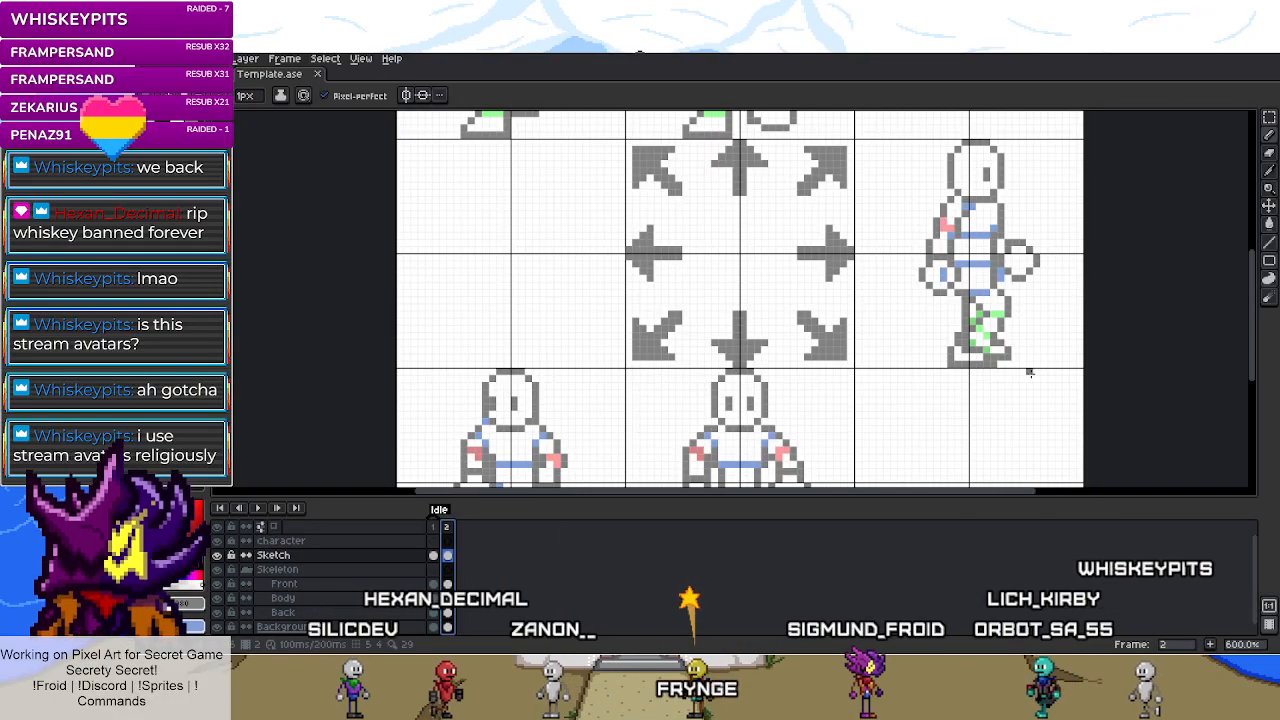
{"action": "scroll", "coordinate": [1005, 342], "scroll_direction": "up", "scroll_amount": 3}
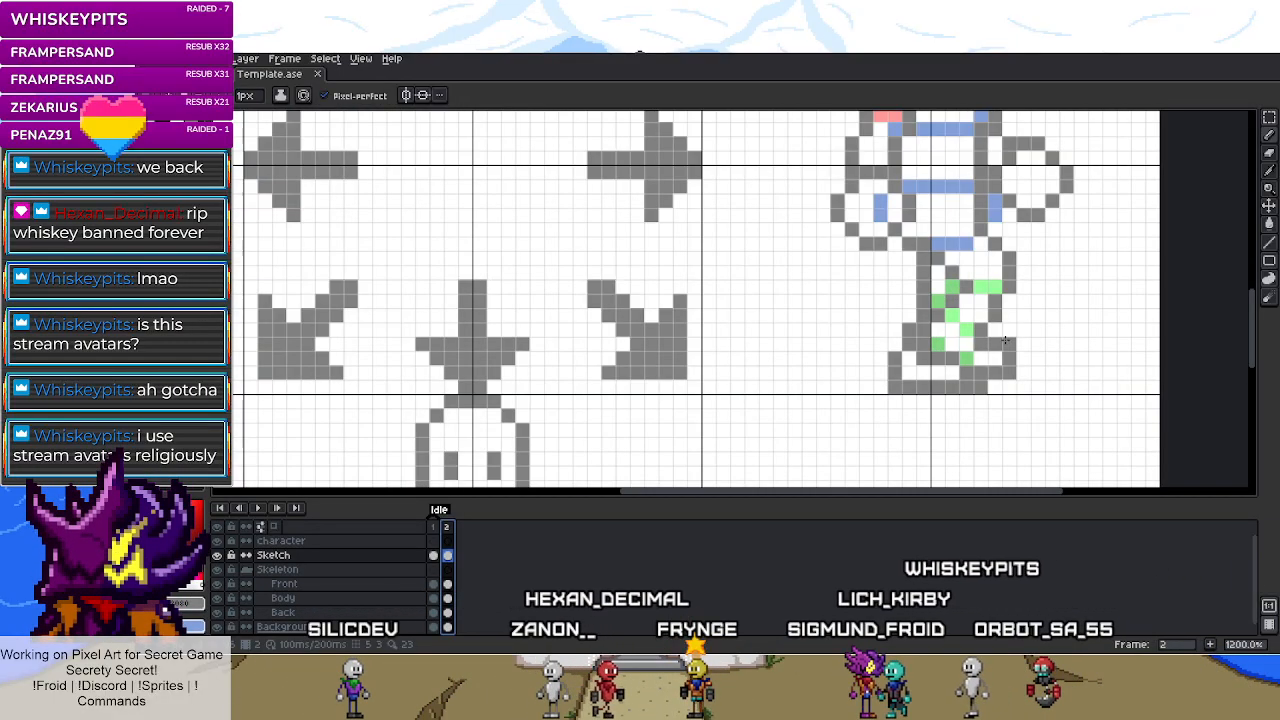
{"action": "scroll", "coordinate": [895, 404], "scroll_direction": "down", "scroll_amount": 3}
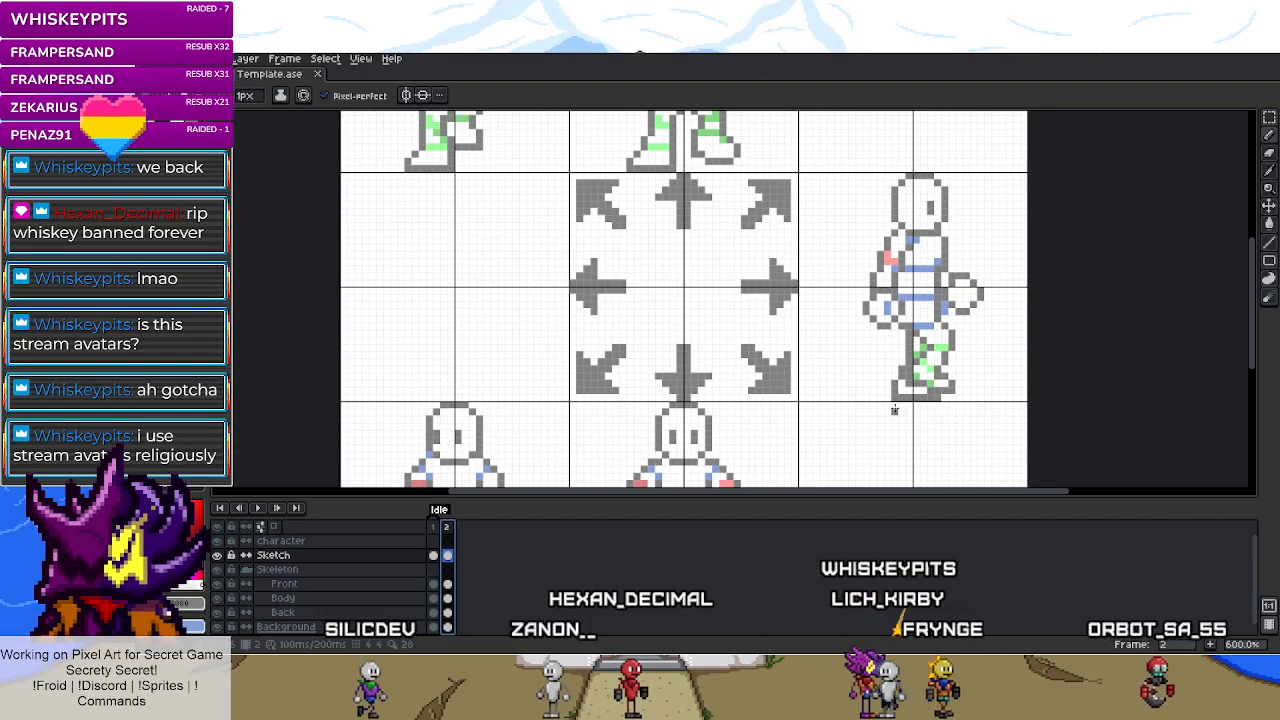
{"action": "scroll", "coordinate": [895, 409], "scroll_direction": "down", "scroll_amount": 2}
{"action": "scroll", "coordinate": [875, 331], "scroll_direction": "down", "scroll_amount": 2}
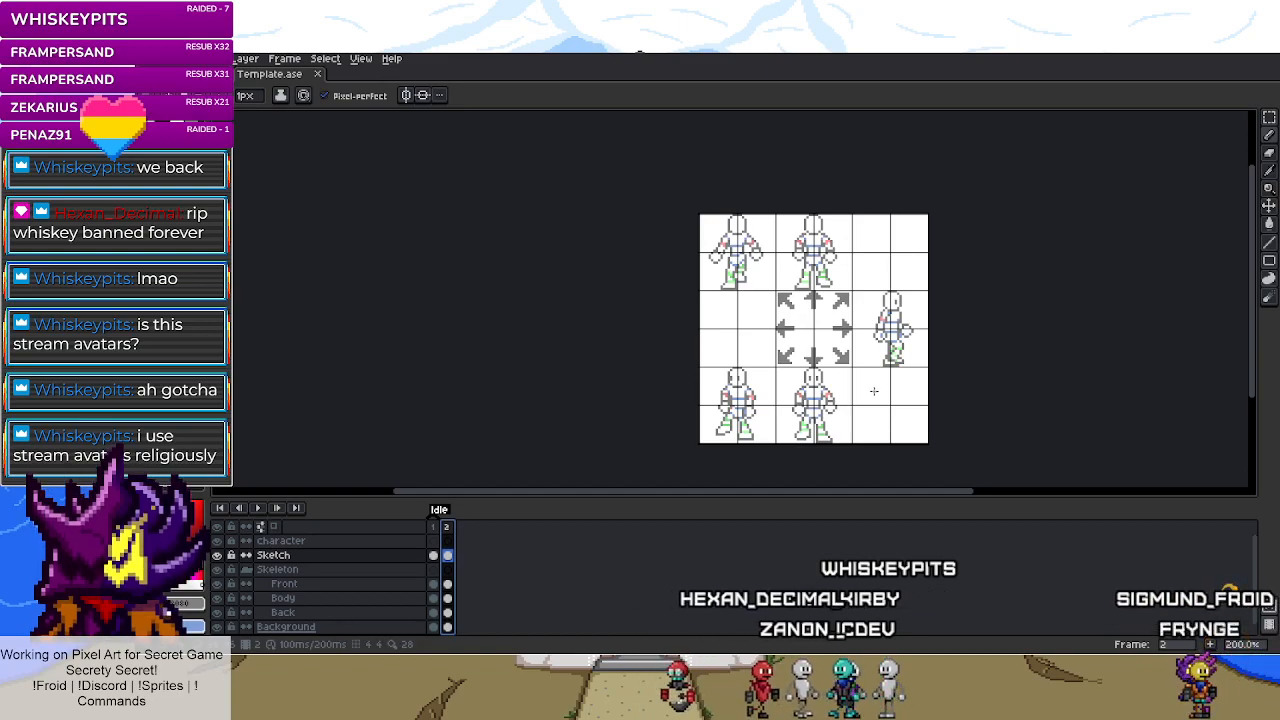
{"action": "scroll", "coordinate": [935, 368], "scroll_direction": "up", "scroll_amount": 3}
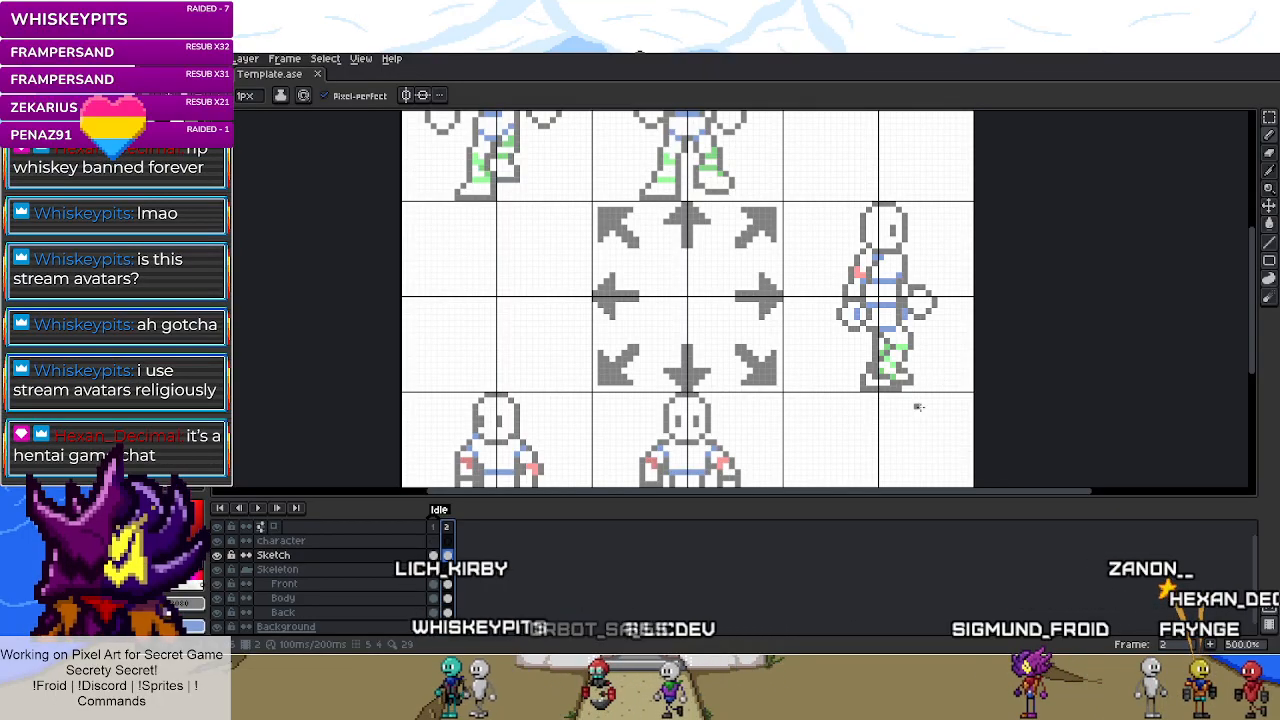
{"action": "scroll", "coordinate": [870, 400], "scroll_direction": "up", "scroll_amount": 2}
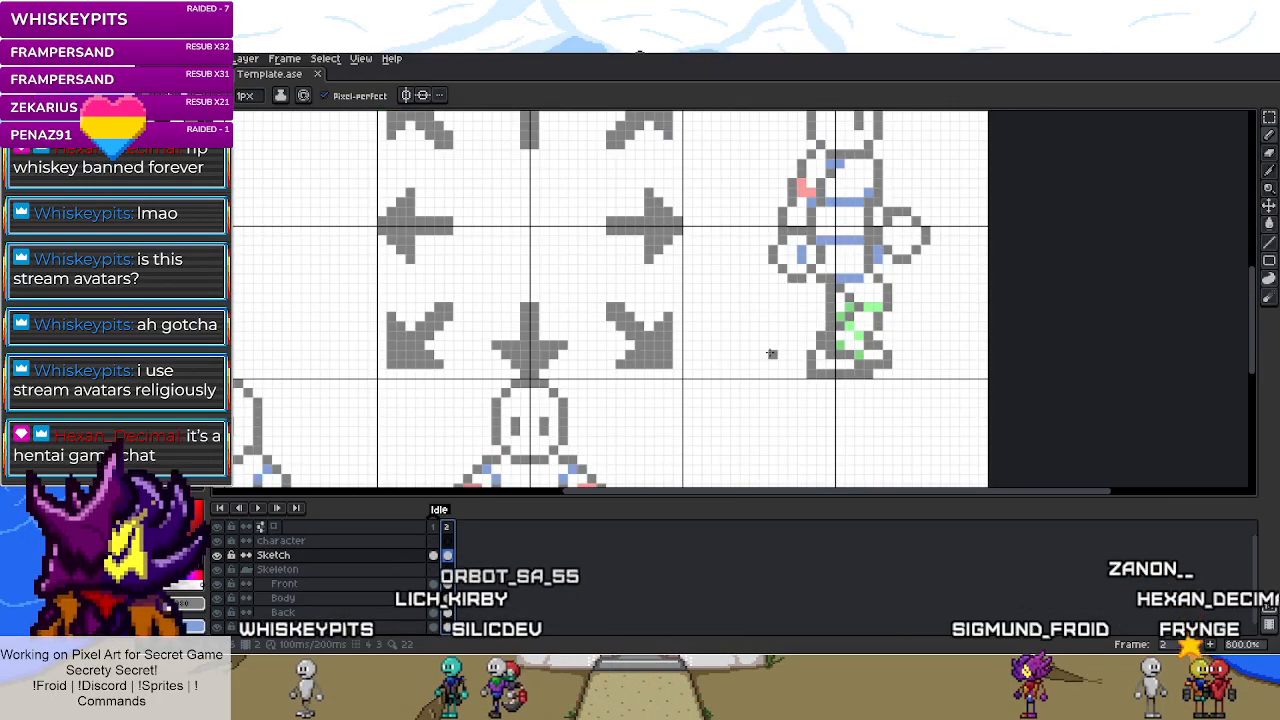
{"action": "scroll", "coordinate": [884, 322], "scroll_direction": "down", "scroll_amount": 4}
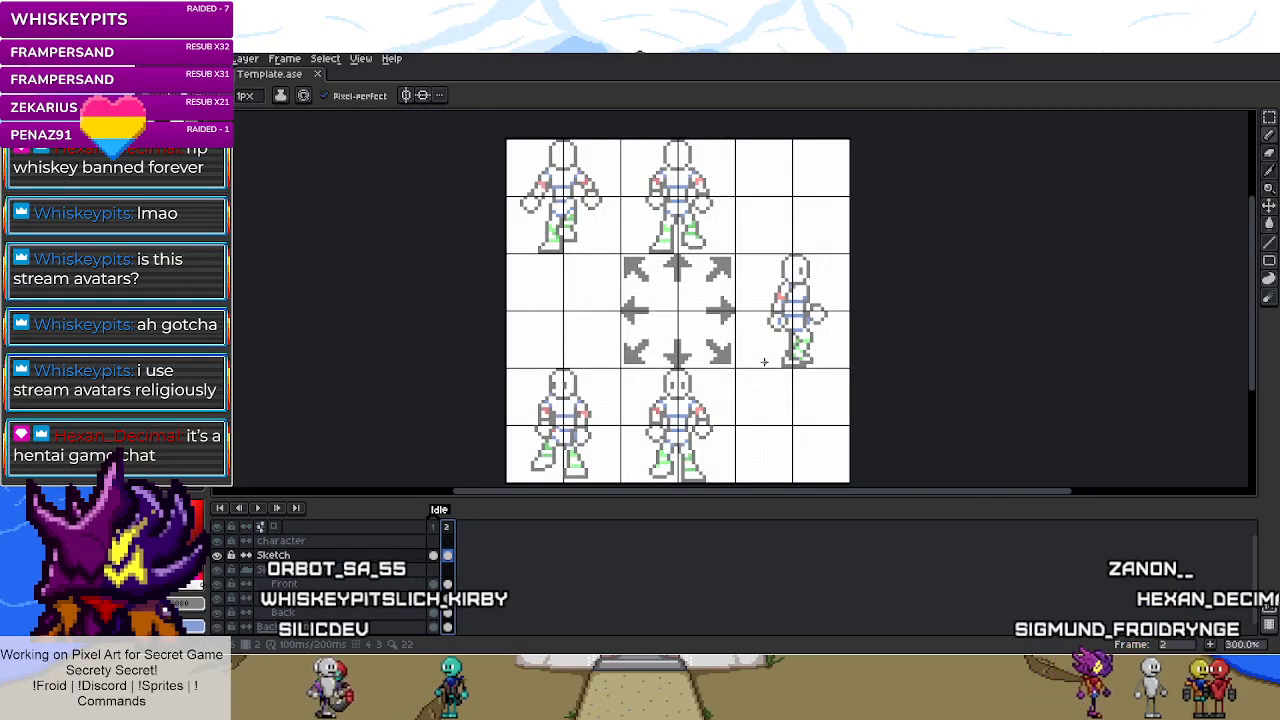
{"action": "left_click", "coordinate": [435, 525]}
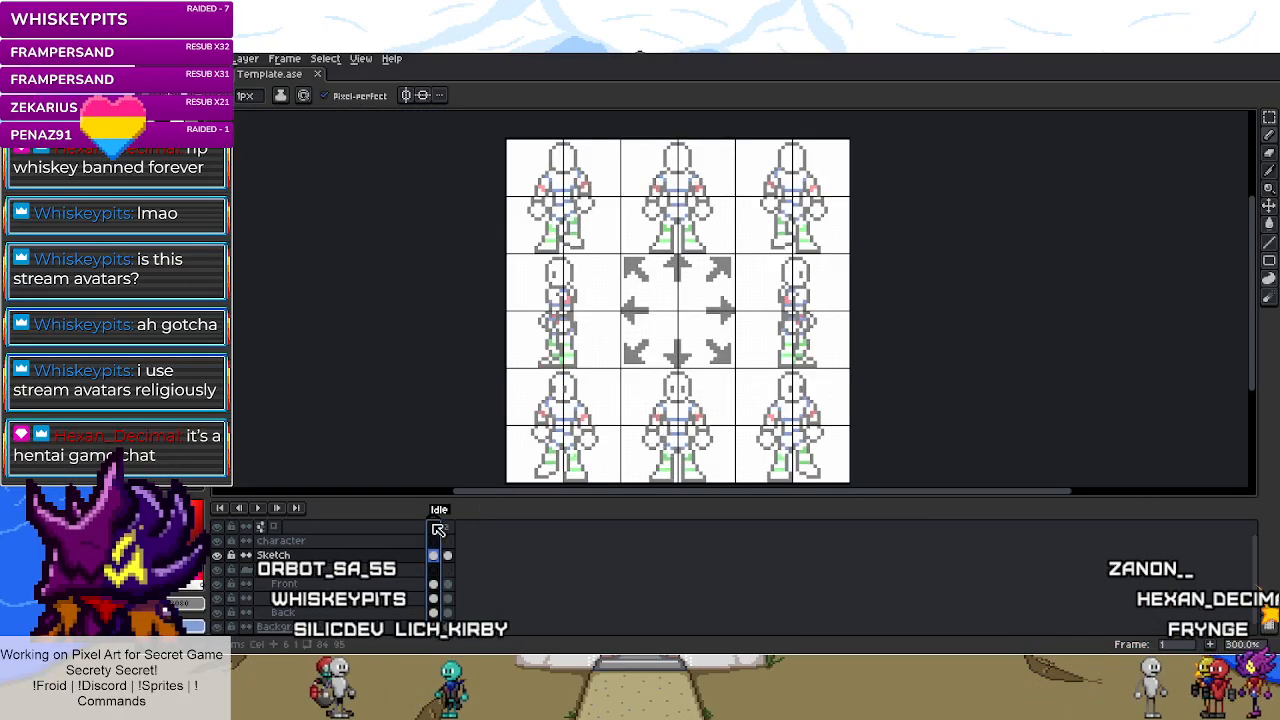
{"action": "left_click", "coordinate": [451, 525]}
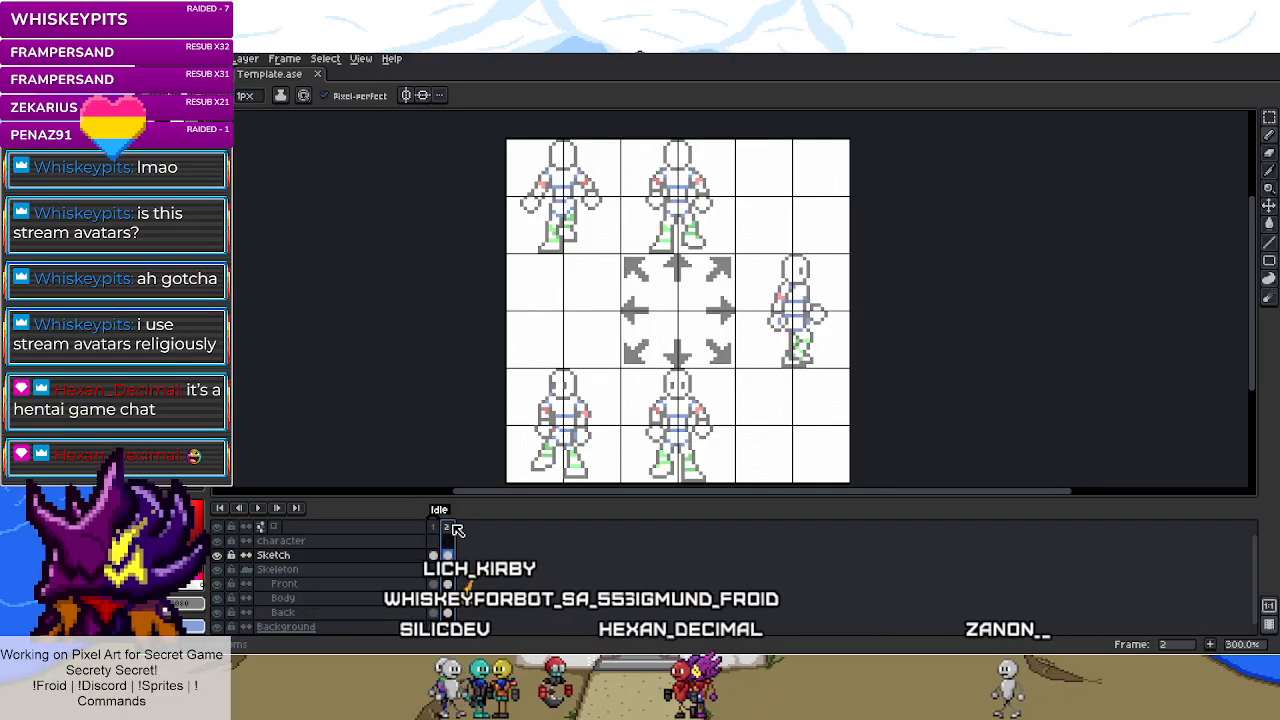
{"action": "right_click", "coordinate": [456, 529]}
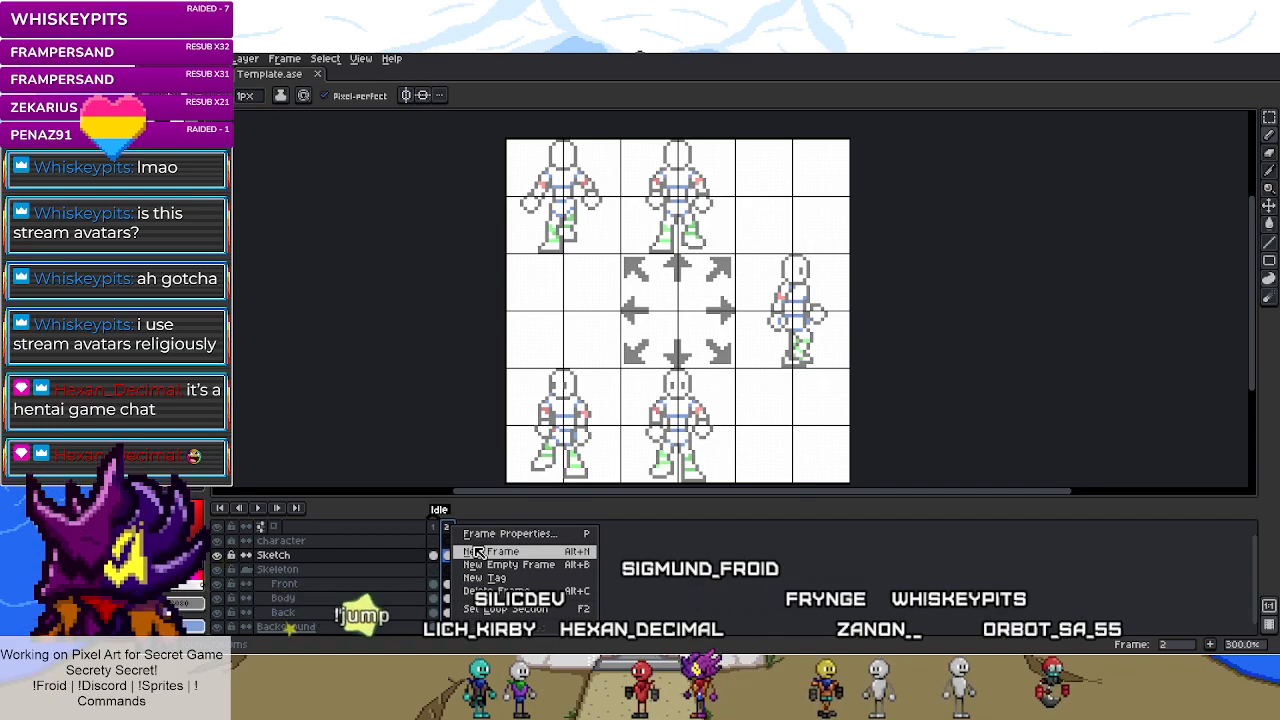
- Try recolouring the two blue pixels beside the right-facing figure's far hand grey on frame 2's Sketch layer
{"action": "scroll", "coordinate": [852, 349], "scroll_direction": "up", "scroll_amount": 3}
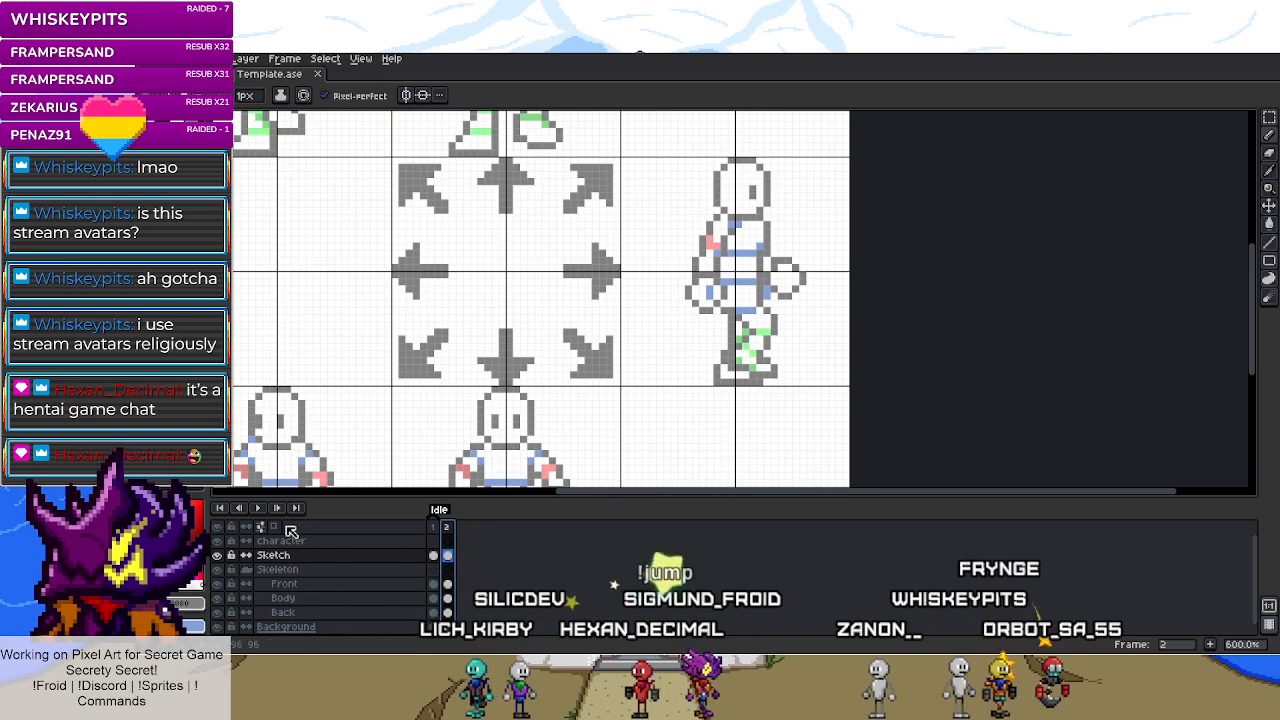
{"action": "left_click", "coordinate": [218, 555]}
{"action": "left_click", "coordinate": [218, 555]}
{"action": "scroll", "coordinate": [766, 285], "scroll_direction": "up", "scroll_amount": 4}
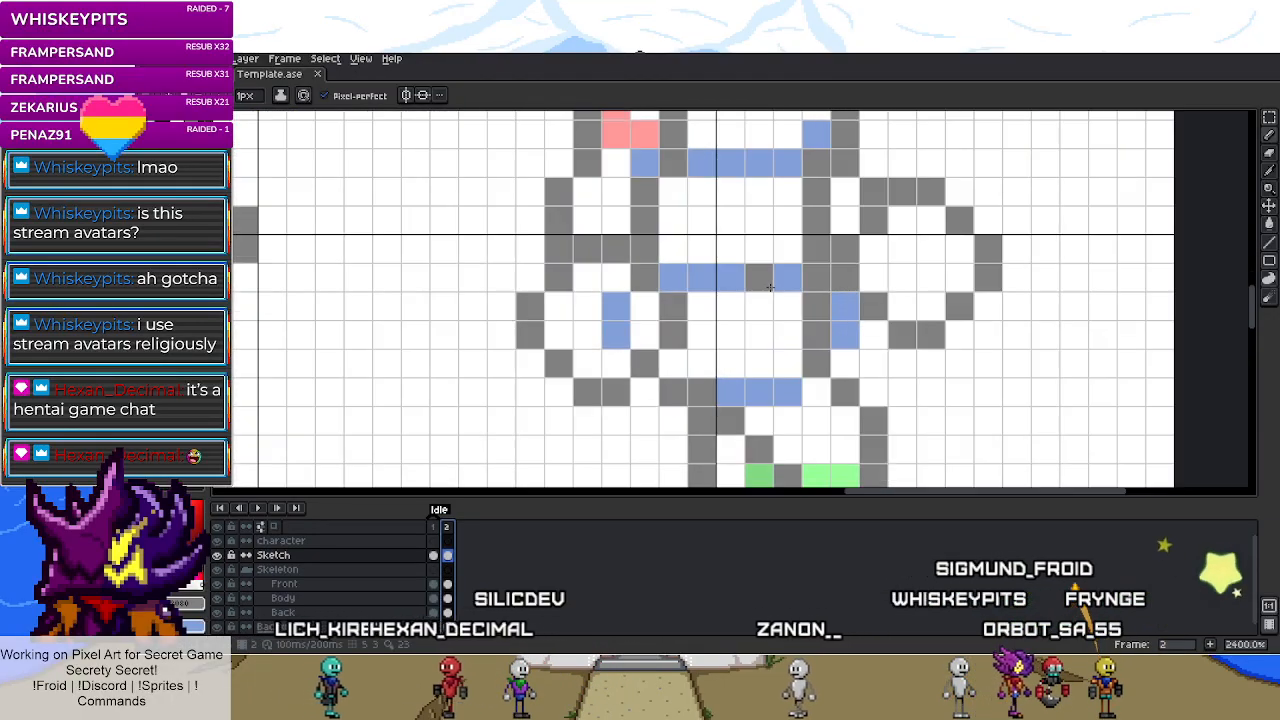
{"action": "left_click", "coordinate": [841, 331]}
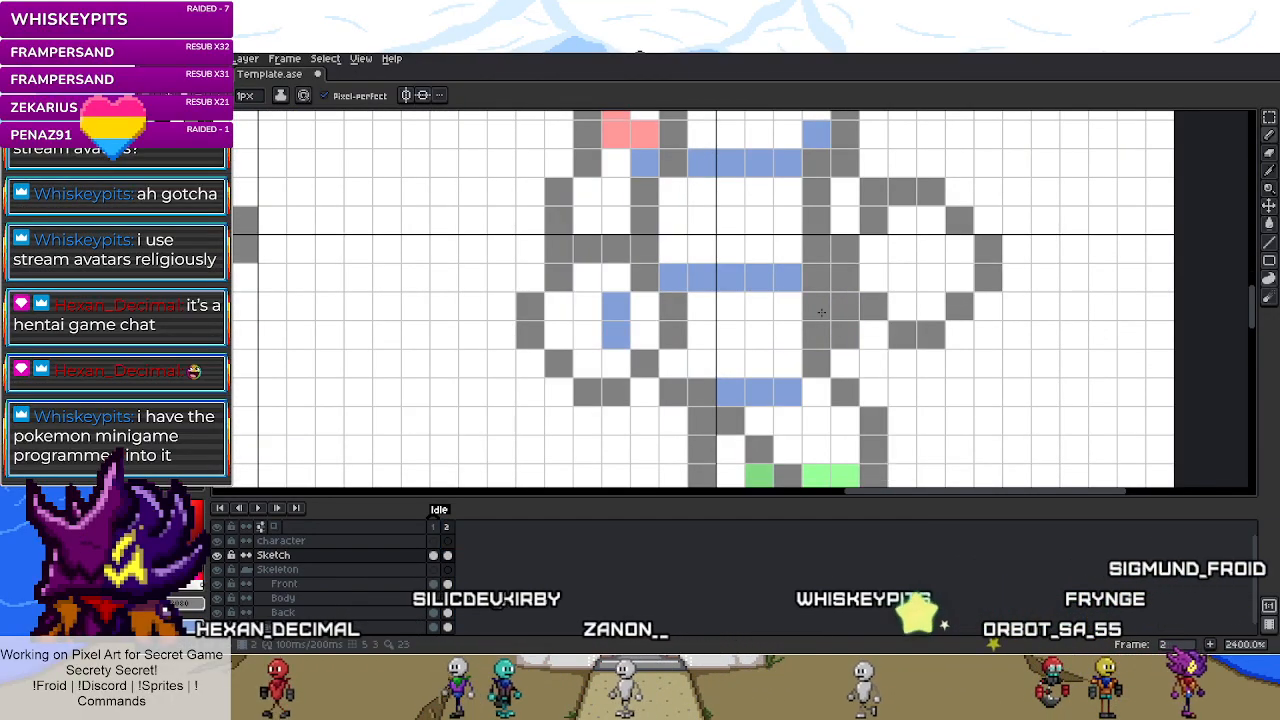
{"action": "key", "text": "m"}
{"action": "scroll", "coordinate": [770, 340], "scroll_direction": "down", "scroll_amount": 6}
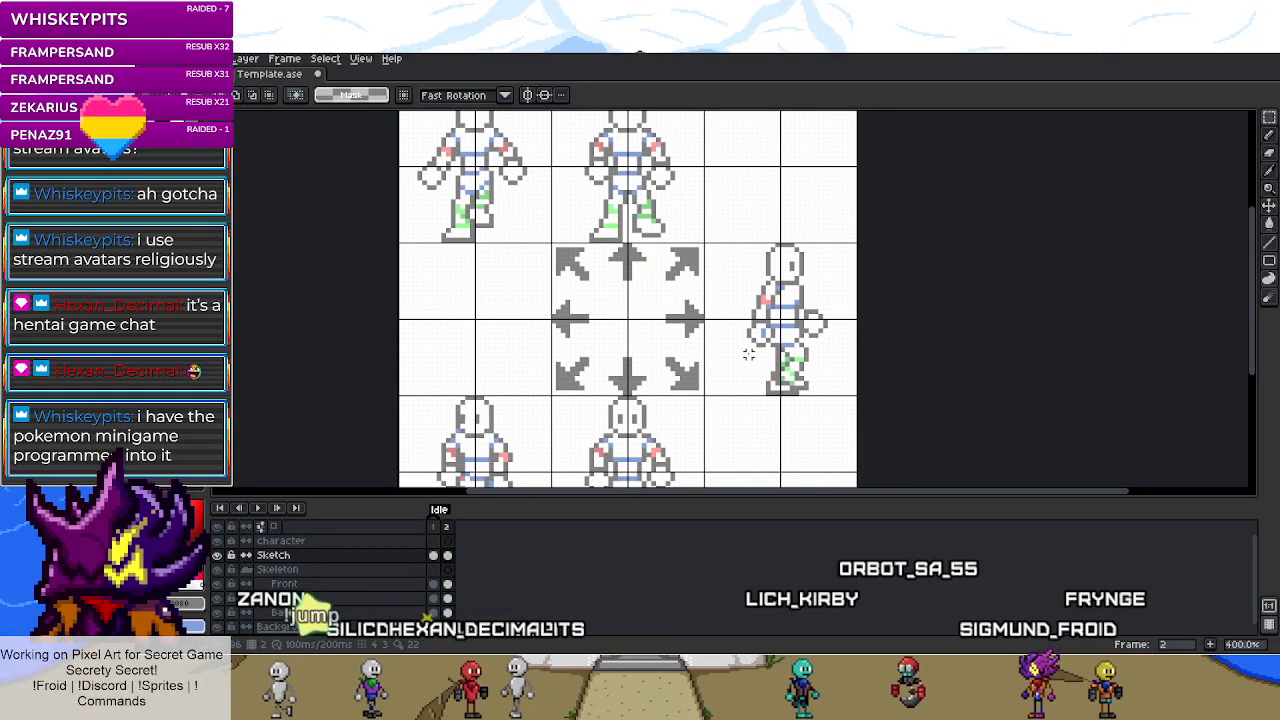
{"action": "scroll", "coordinate": [785, 345], "scroll_direction": "up", "scroll_amount": 1}
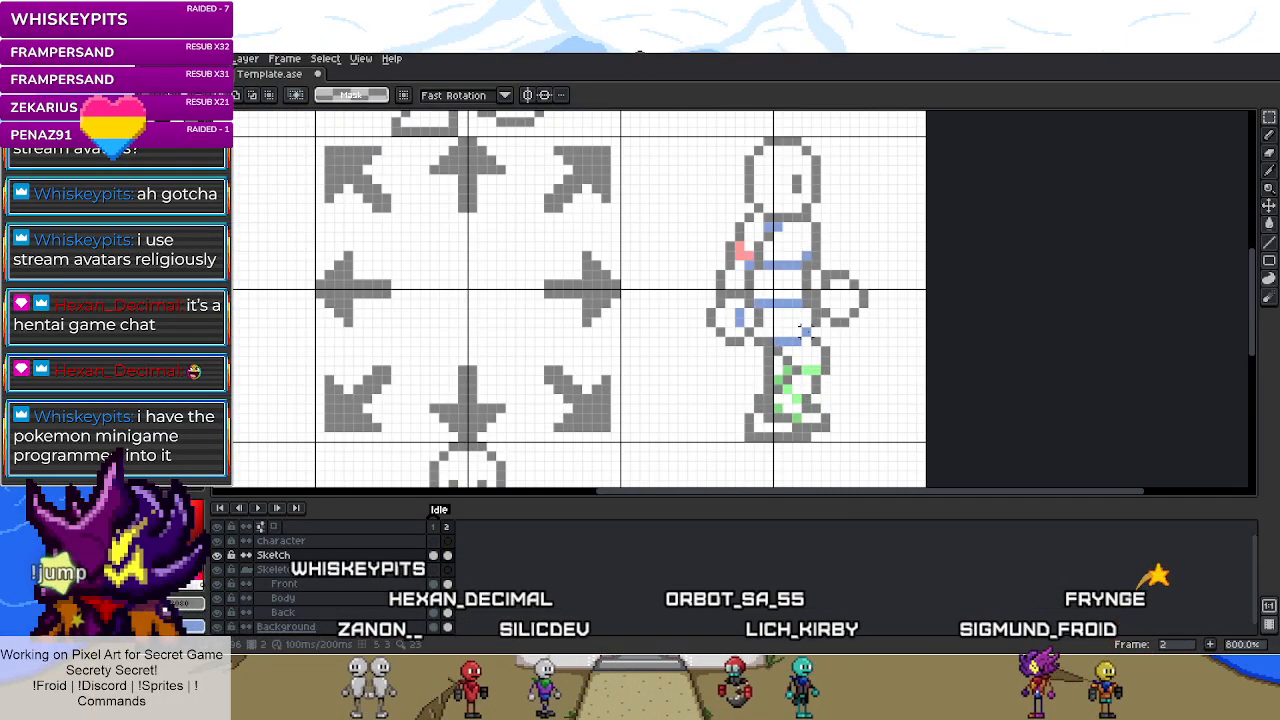
{"action": "key", "text": "b"}
{"action": "scroll", "coordinate": [807, 349], "scroll_direction": "down", "scroll_amount": 6}
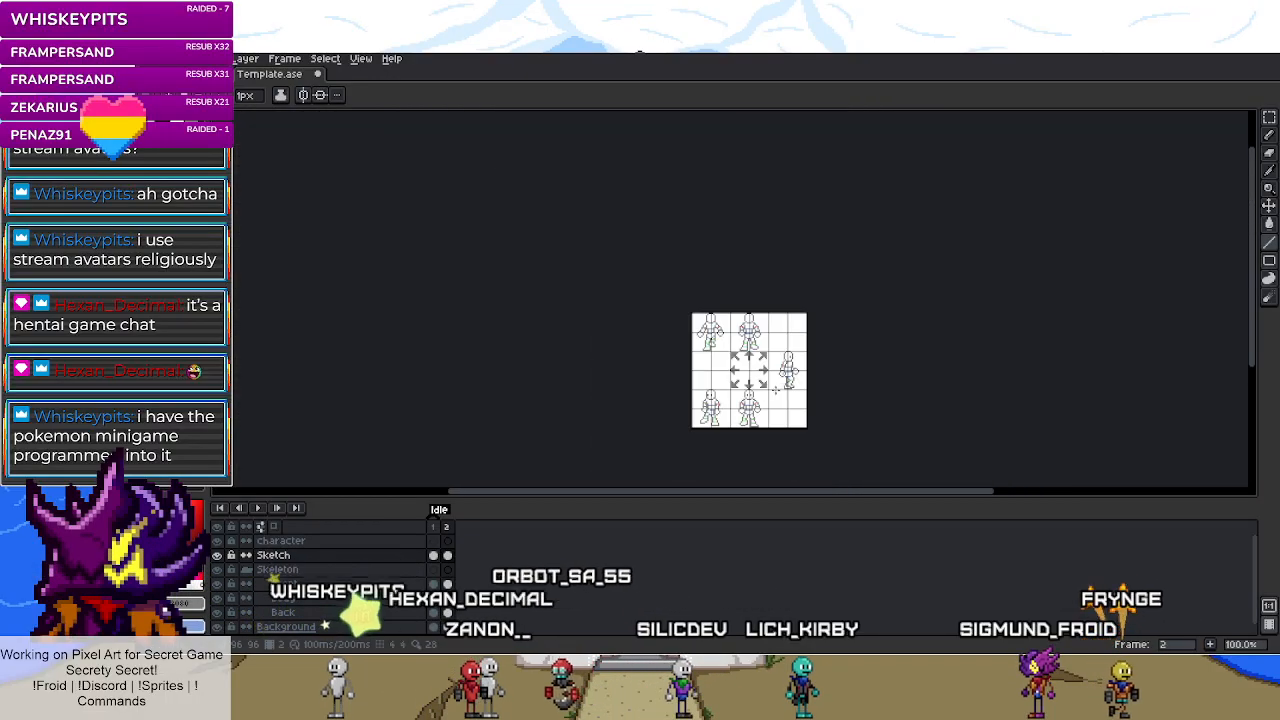
{"action": "scroll", "coordinate": [773, 390], "scroll_direction": "up", "scroll_amount": 2}
{"action": "key", "text": "m"}
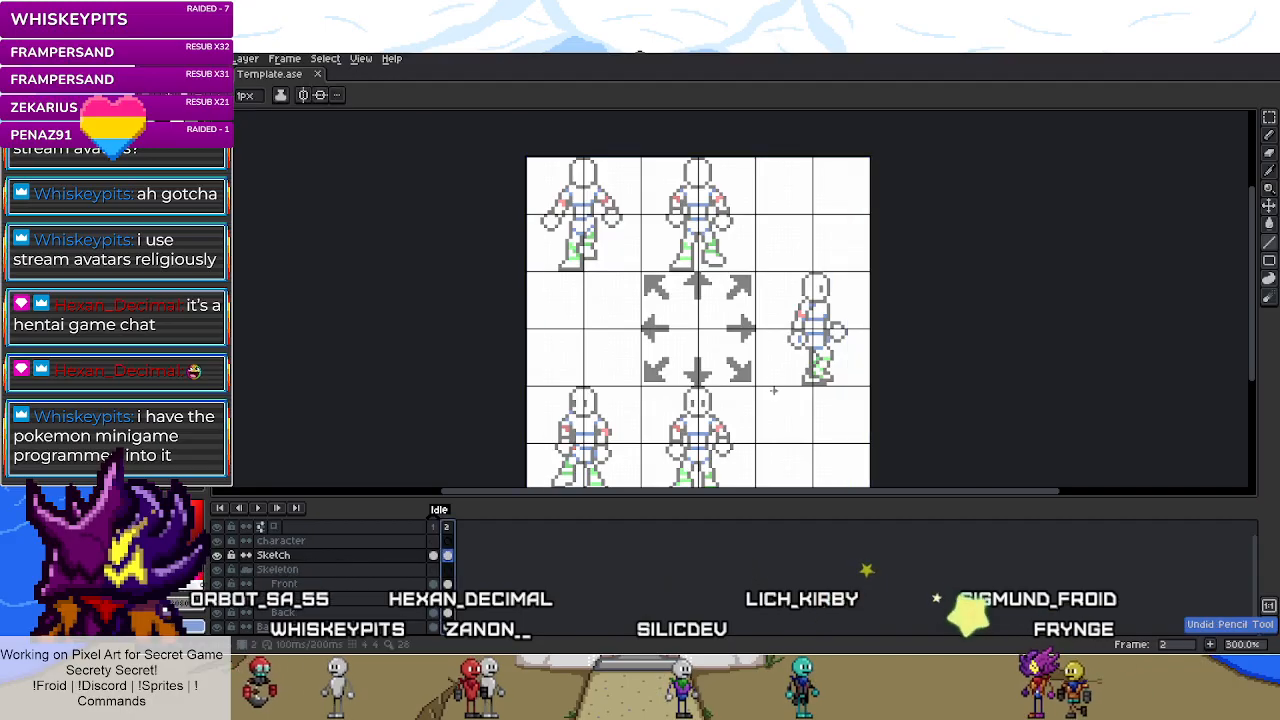
{"action": "key", "text": "m"}
- Add a new frame after frame 2 and clear the Sketch layer's cel in frame 3
{"action": "right_click", "coordinate": [444, 529]}
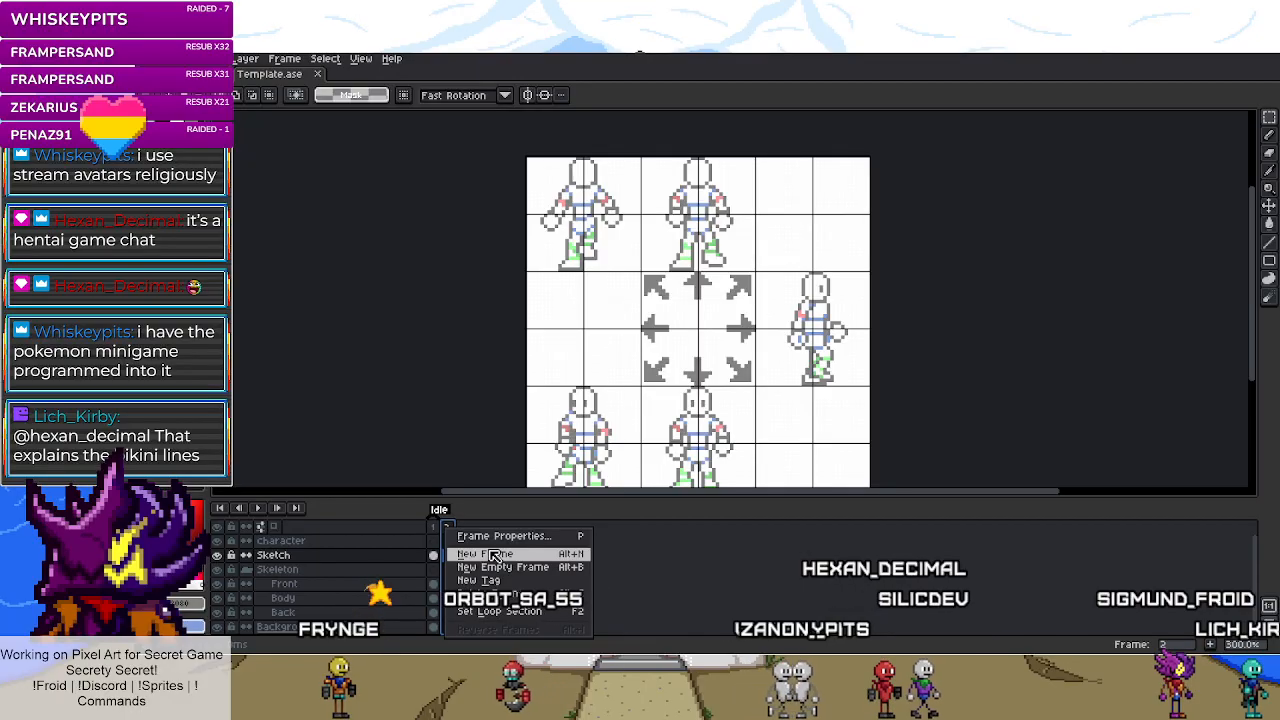
{"action": "left_click", "coordinate": [493, 555]}
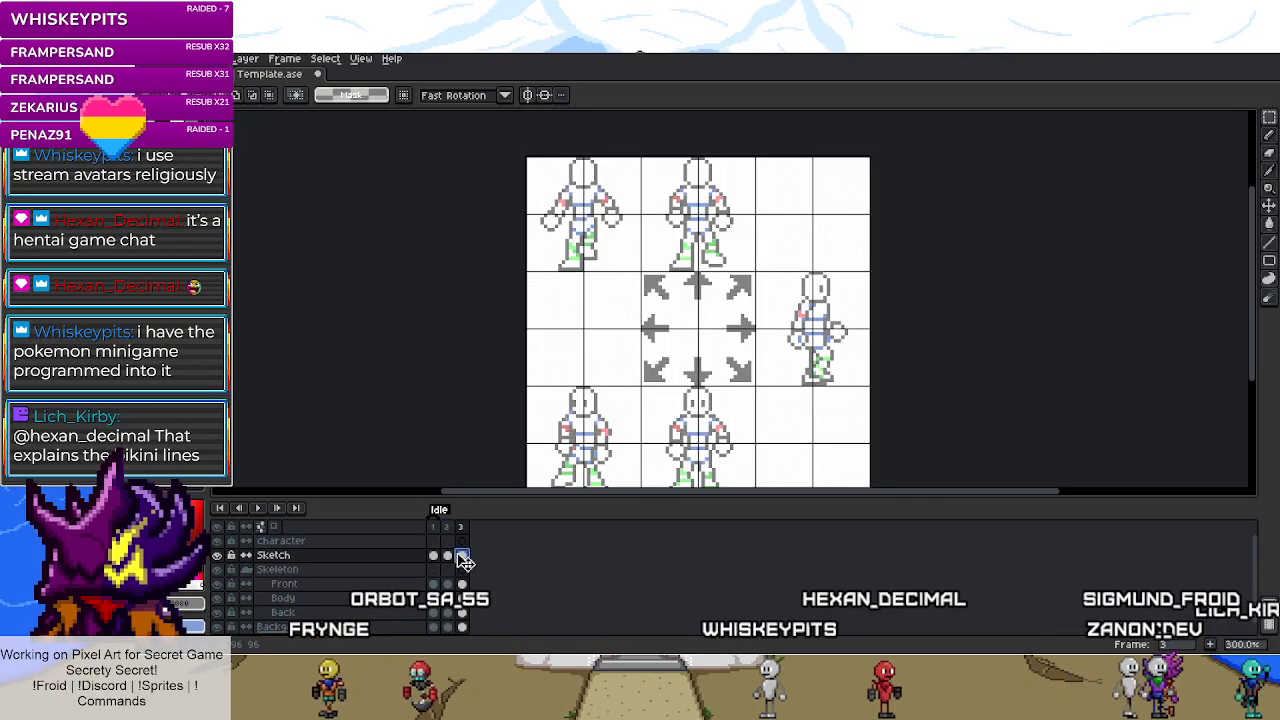
{"action": "key", "text": "Delete"}
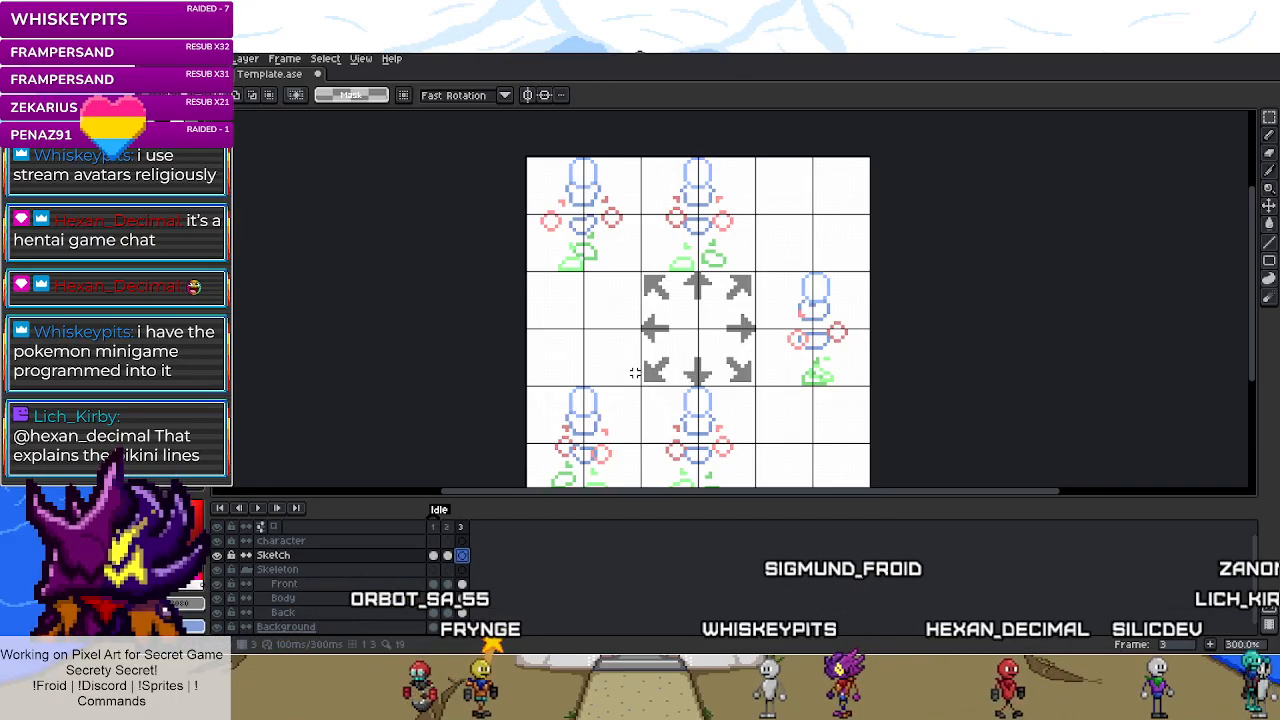
{"action": "key", "text": "ctrl+z"}
{"action": "key", "text": "ctrl+y"}
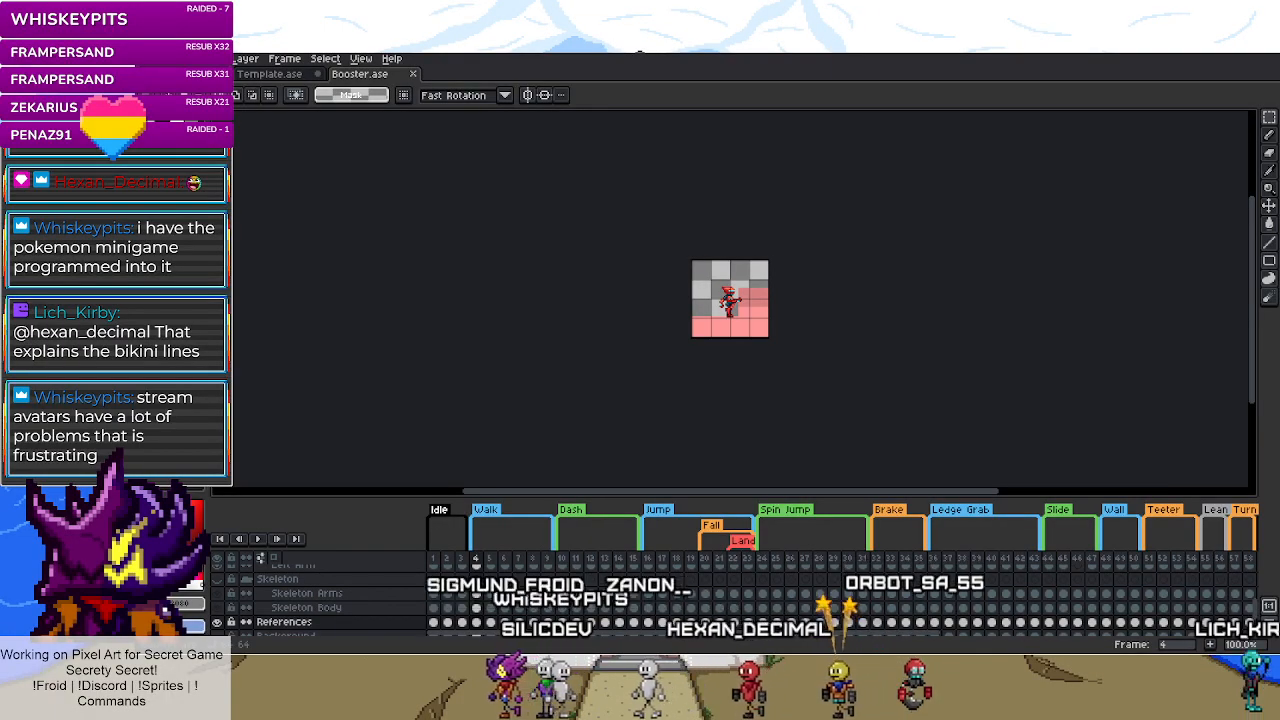
- Compare walk frames 4 and 5 of the character in Booster.ase, examining the leg and arm poses
{"action": "scroll", "coordinate": [709, 316], "scroll_direction": "up", "scroll_amount": 2}
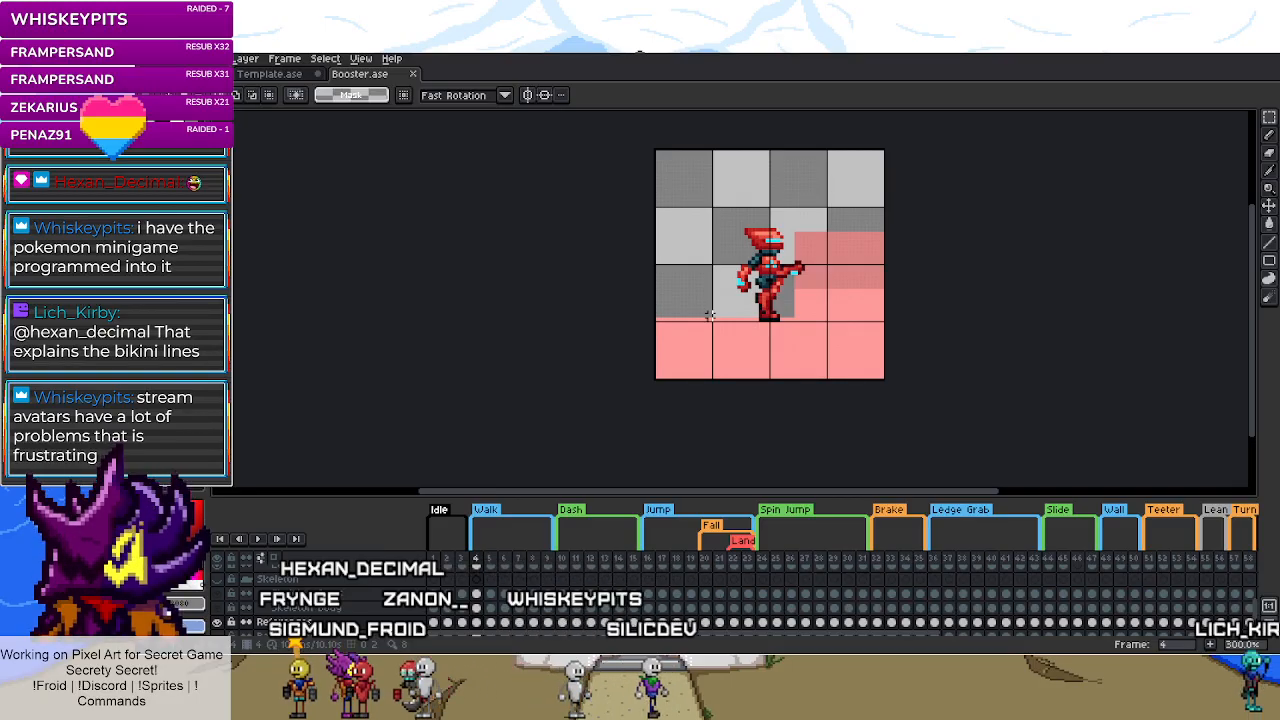
{"action": "key", "text": "4"}
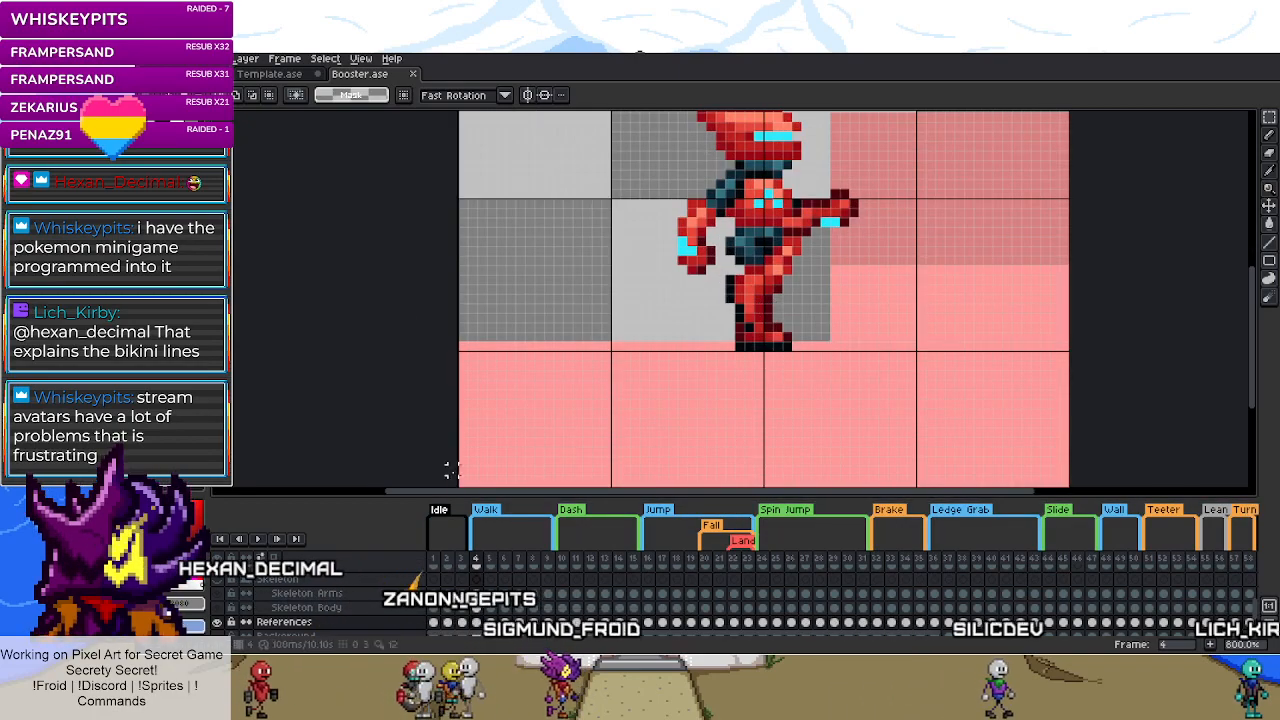
{"action": "key", "text": "ctrl+shift+Tab"}
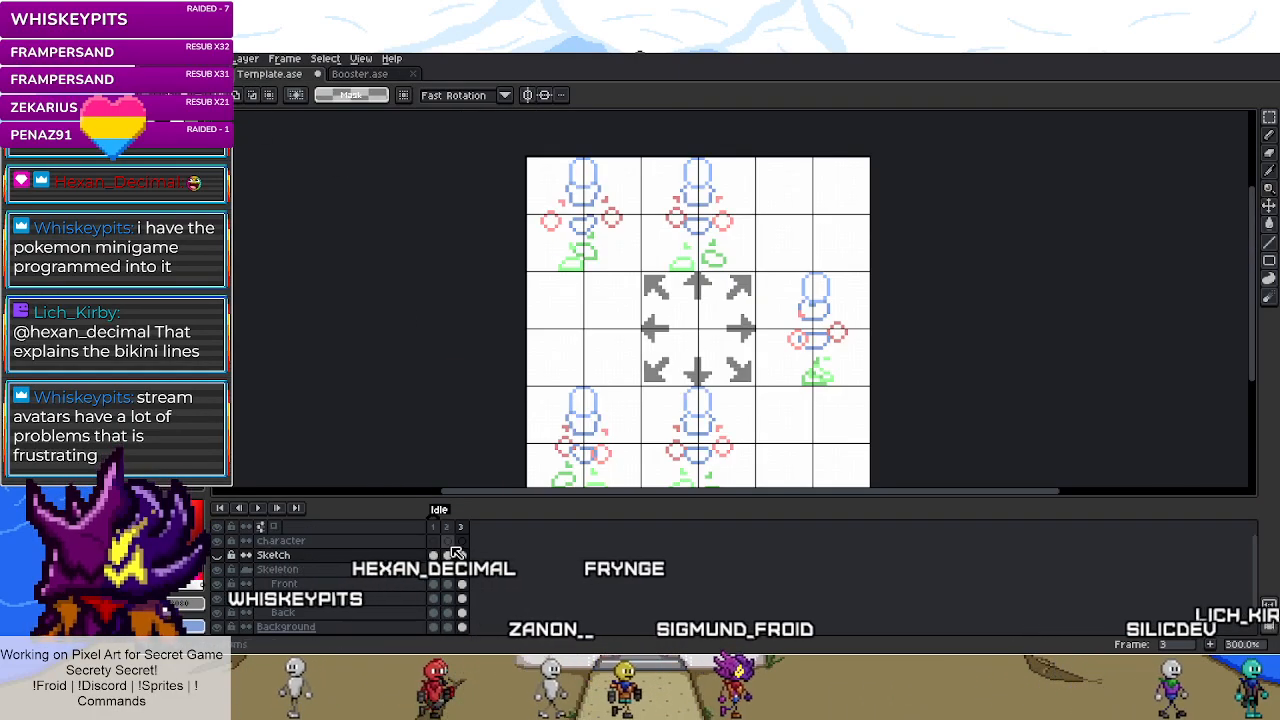
{"action": "left_click", "coordinate": [355, 75]}
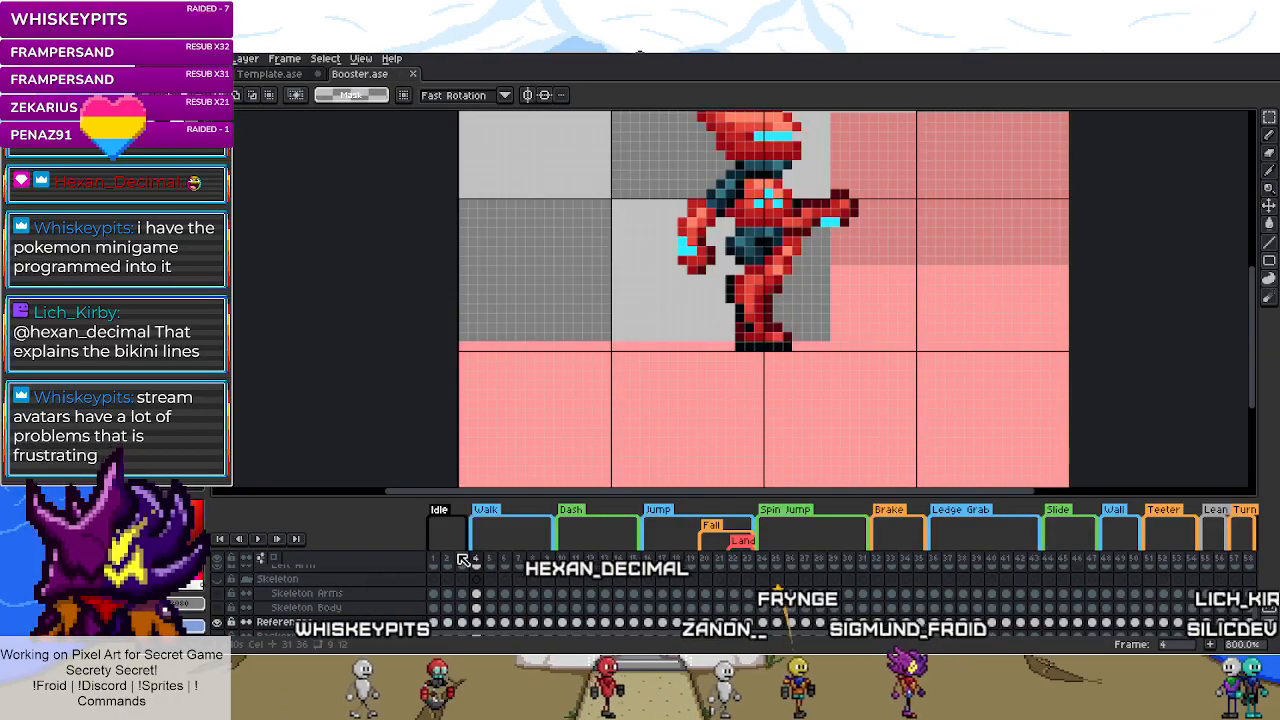
{"action": "left_click", "coordinate": [494, 562]}
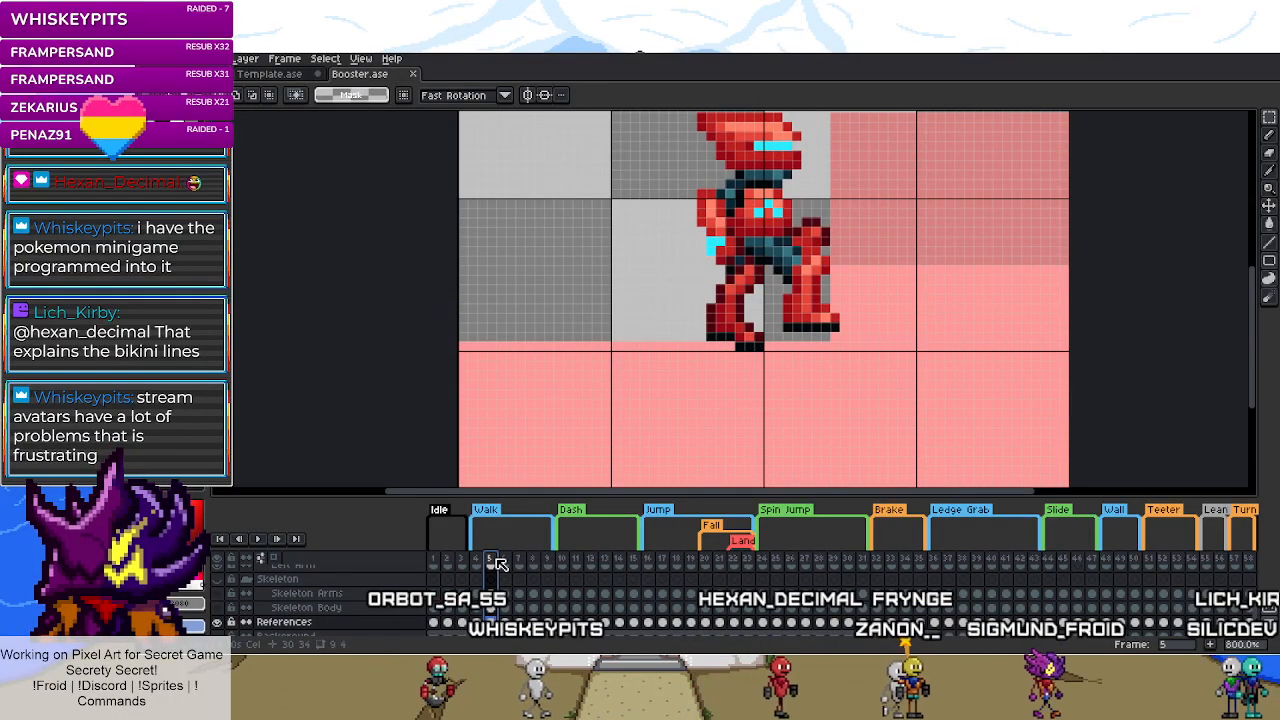
{"action": "key", "text": "Left"}
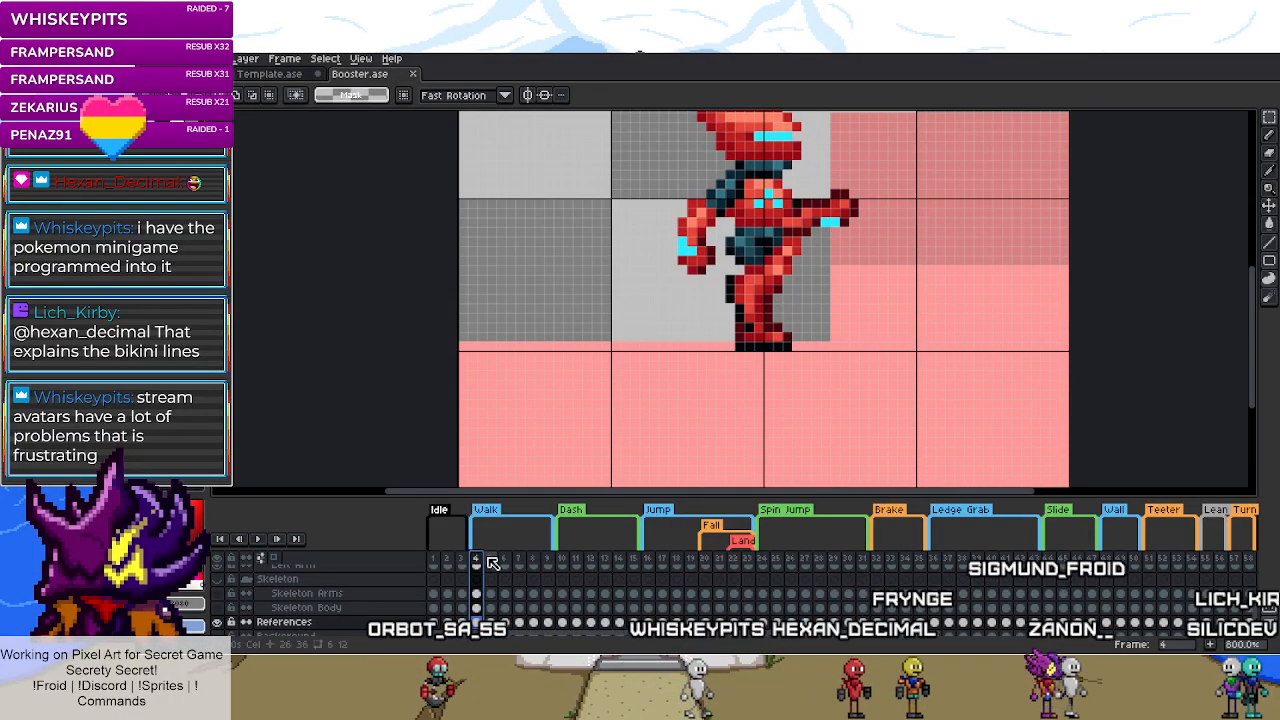
{"action": "left_click", "coordinate": [492, 562]}
- Activate frame 3's Front cel in Template.ase and check the right-facing figure's legs against walk frame 5 in Booster.ase
{"action": "left_click", "coordinate": [272, 75]}
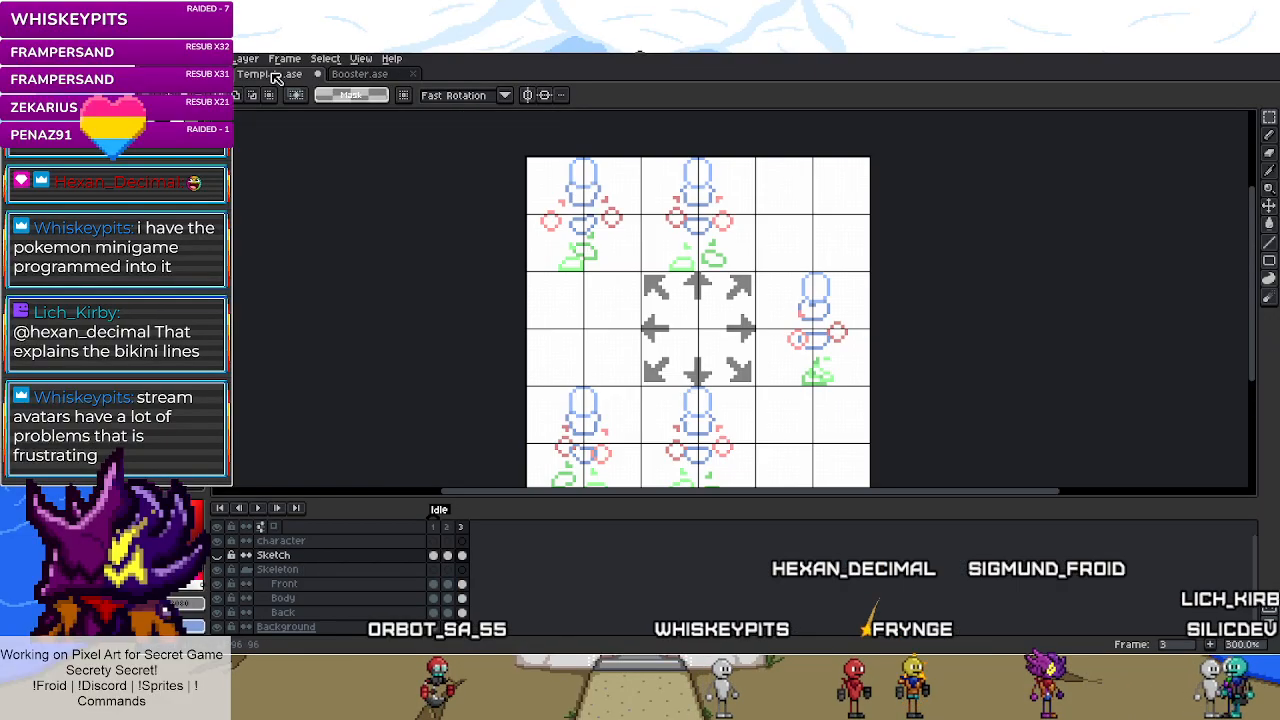
{"action": "scroll", "coordinate": [814, 408], "scroll_direction": "up", "scroll_amount": 2}
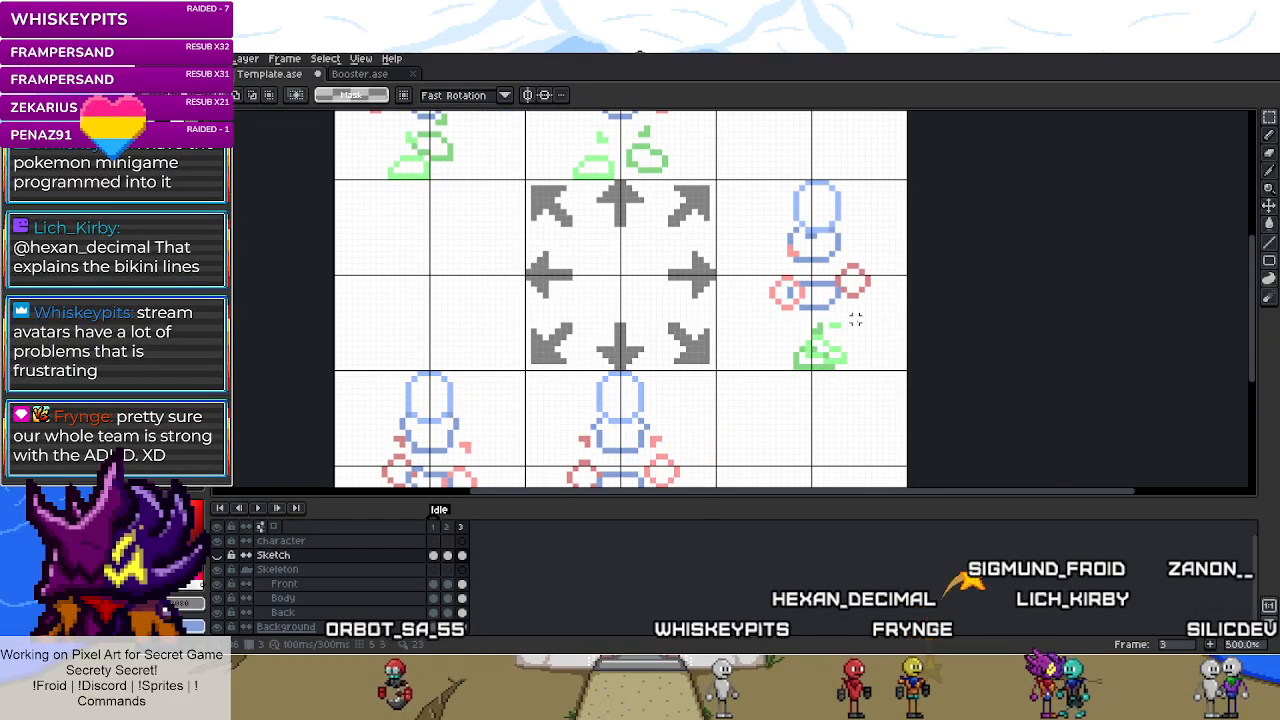
{"action": "scroll", "coordinate": [855, 318], "scroll_direction": "up", "scroll_amount": 1}
{"action": "left_click", "coordinate": [462, 584]}
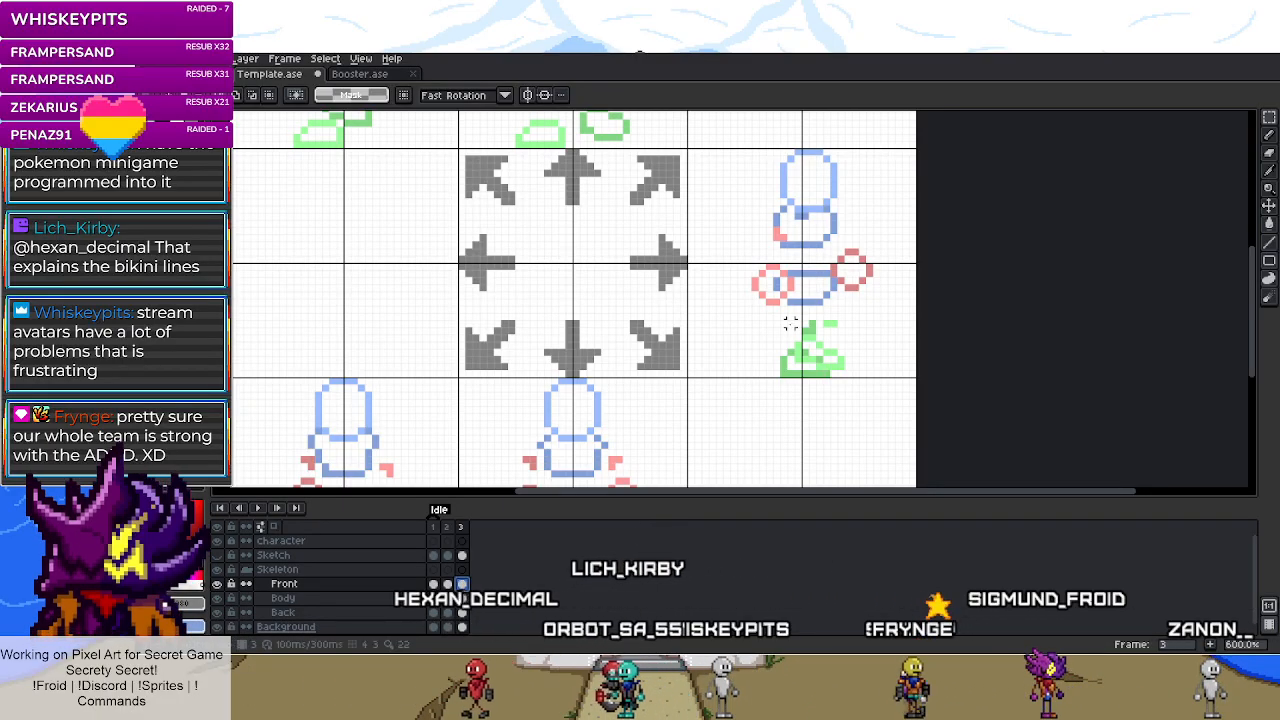
{"action": "scroll", "coordinate": [816, 392], "scroll_direction": "up", "scroll_amount": 3}
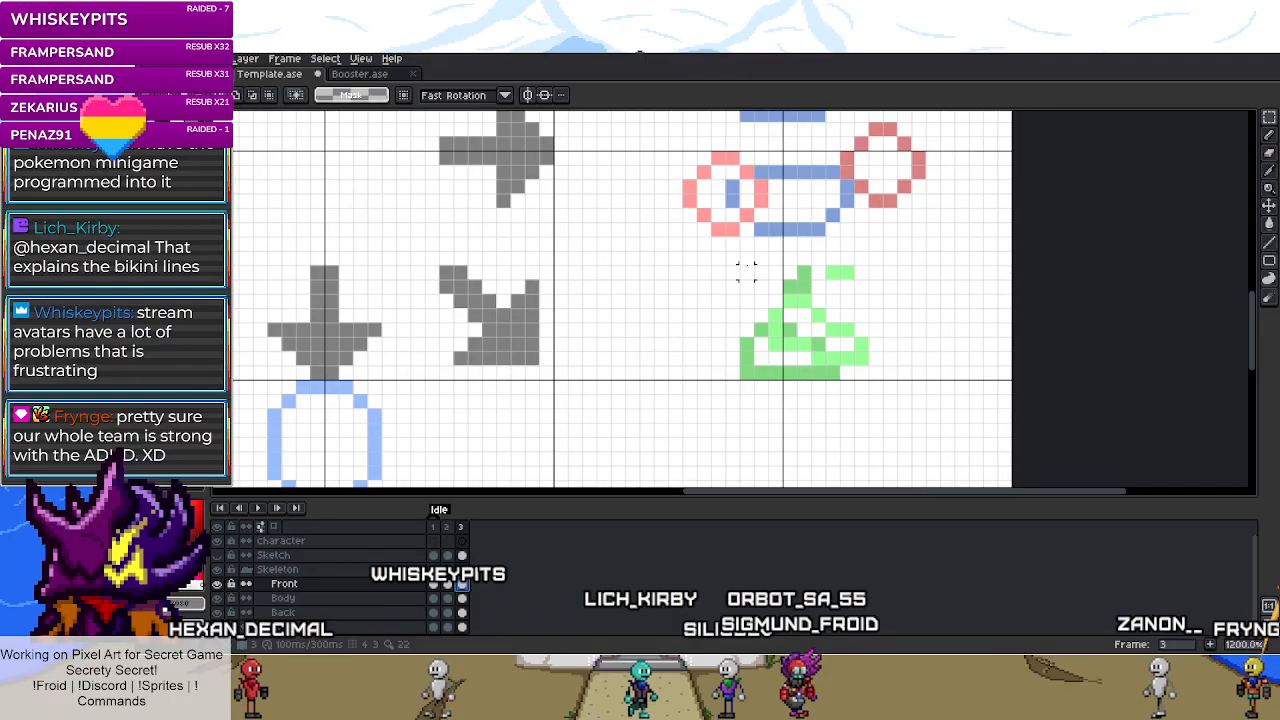
{"action": "left_click_drag", "start_coordinate": [737, 249], "coordinate": [914, 368]}
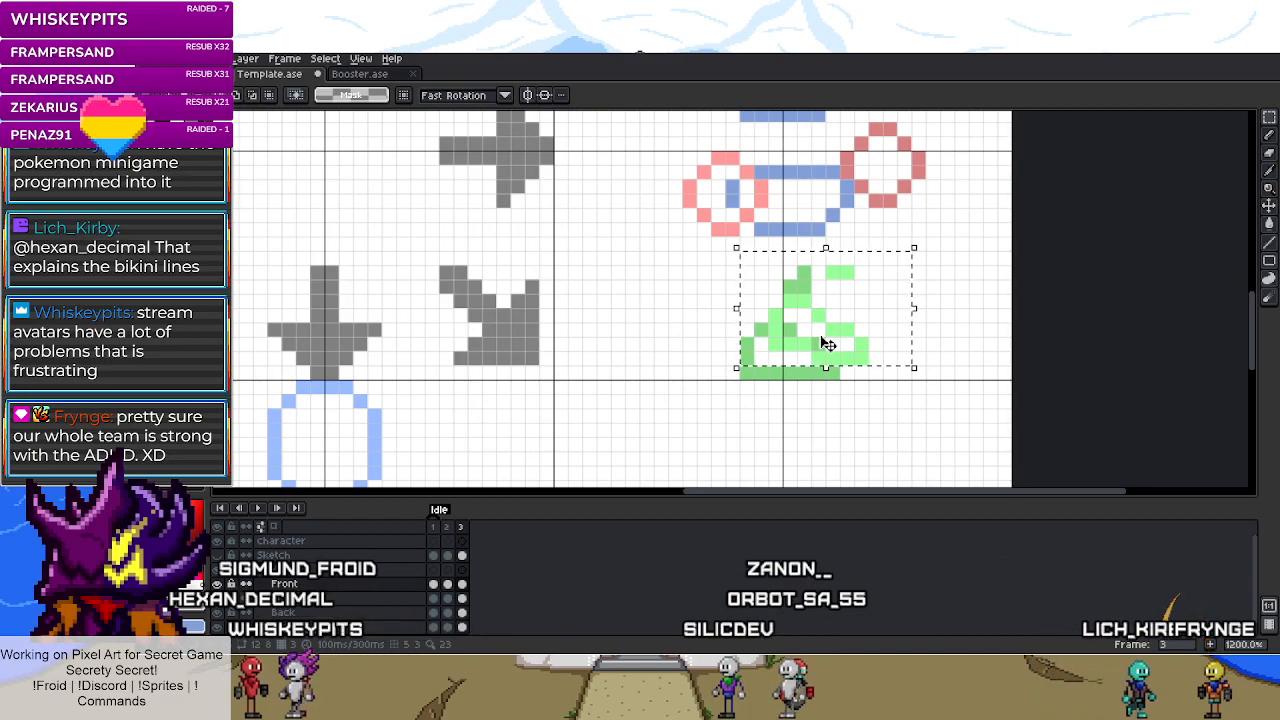
{"action": "left_click", "coordinate": [379, 74]}
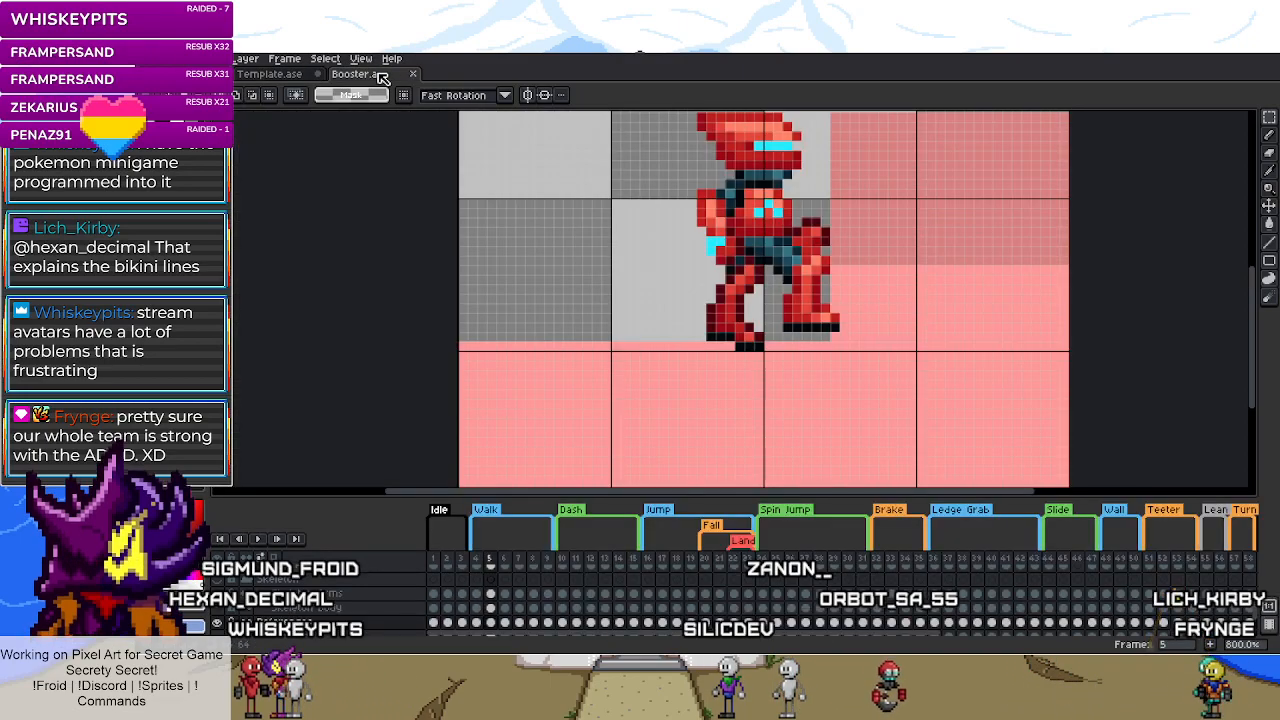
{"action": "left_click", "coordinate": [268, 74]}
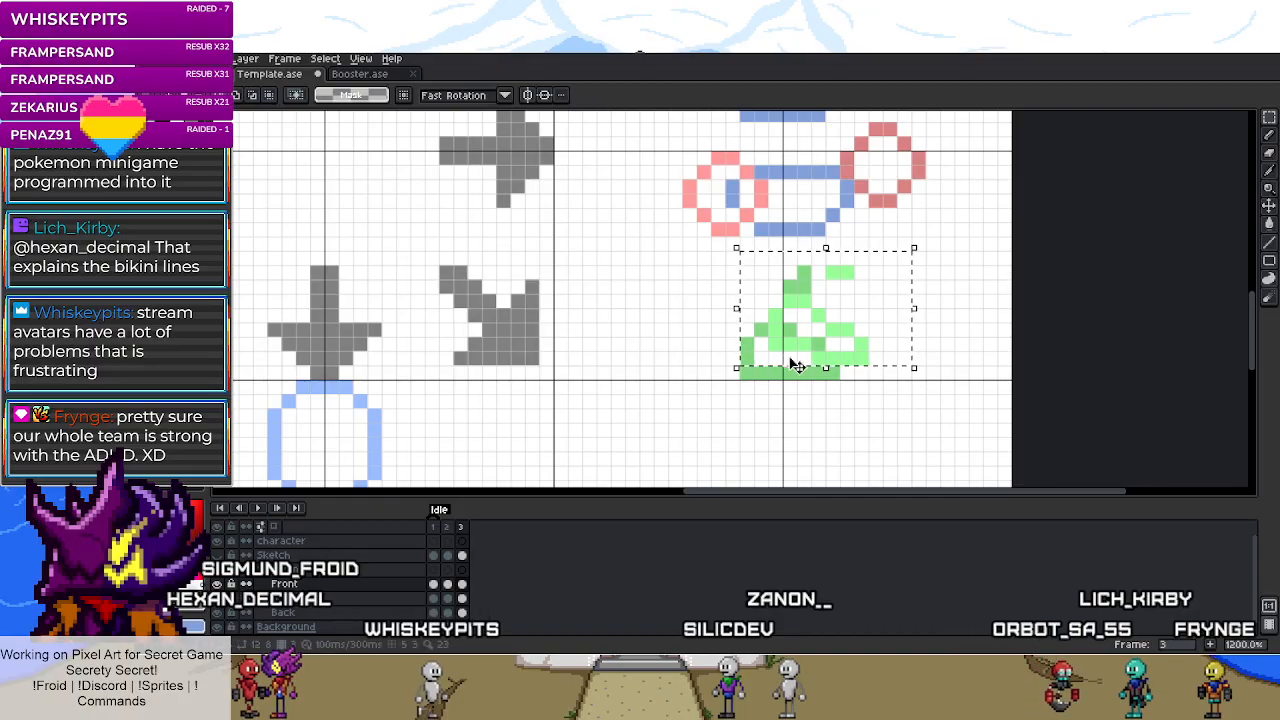
{"action": "left_click", "coordinate": [818, 360]}
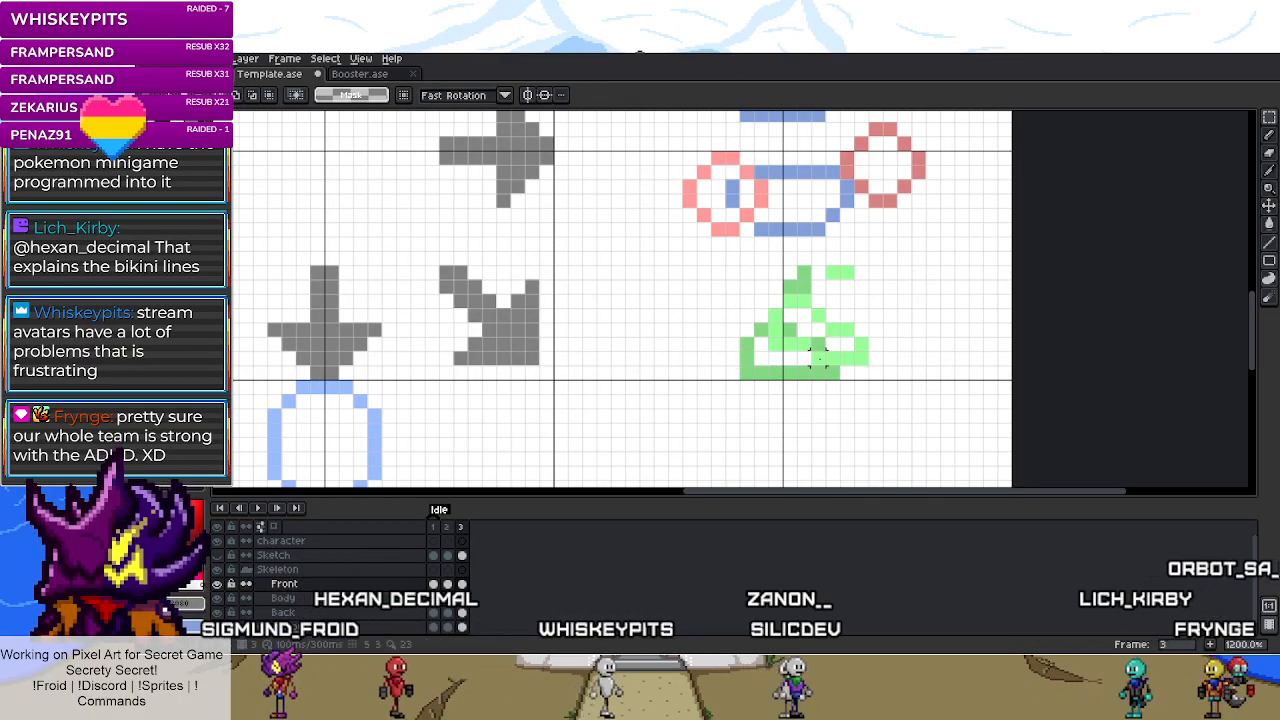
- Move the right-facing figure's light green front foot 4 pixels right and 1 pixel up on frame 3's Front layer
{"action": "left_click_drag", "start_coordinate": [856, 350], "coordinate": [822, 310]}
{"action": "left_click", "coordinate": [760, 355]}
{"action": "left_click_drag", "start_coordinate": [731, 287], "coordinate": [857, 371]}
{"action": "left_click_drag", "start_coordinate": [814, 329], "coordinate": [863, 329]}
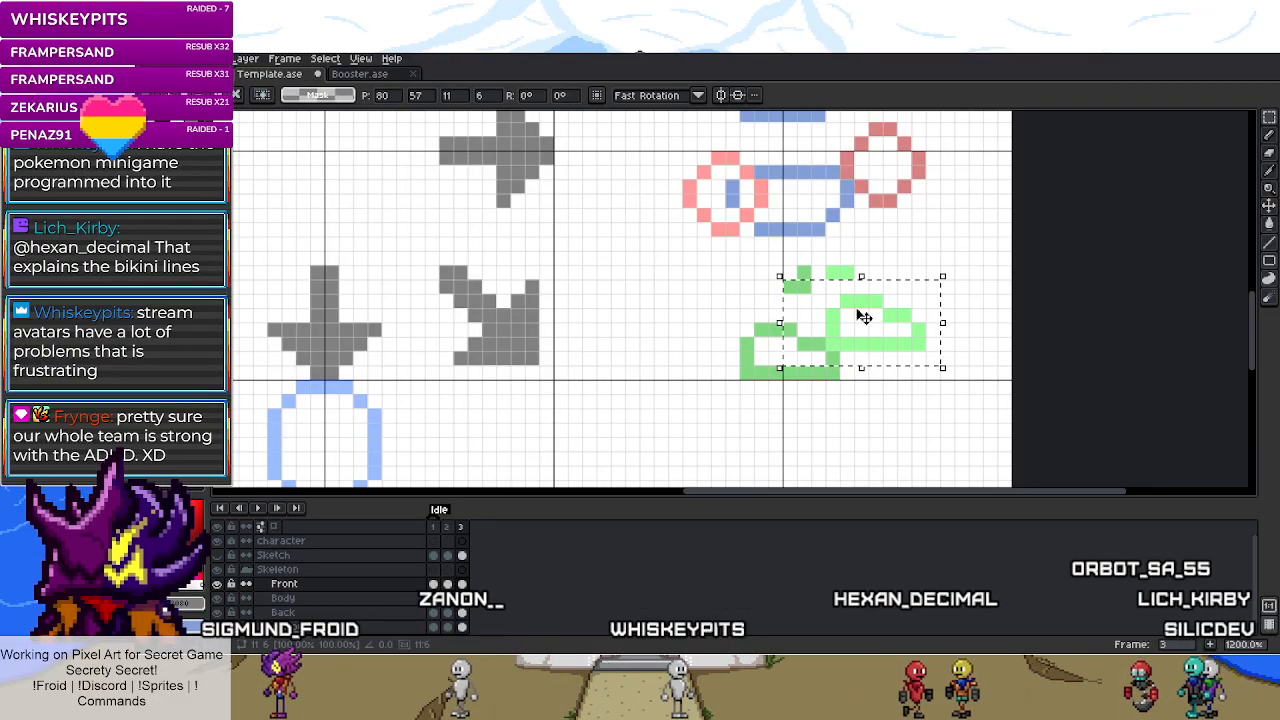
- Shift the light green knee mark above the front foot 1 pixel right and 1 pixel up
{"action": "left_click_drag", "start_coordinate": [793, 232], "coordinate": [856, 281]}
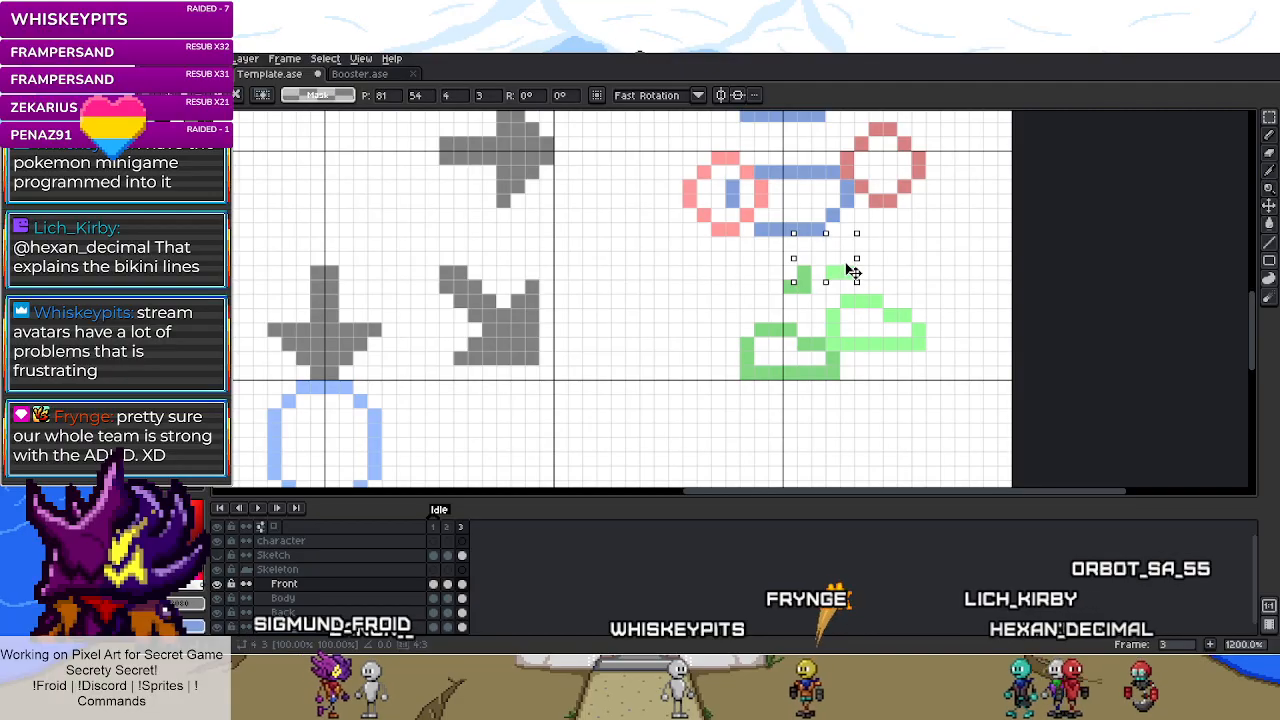
{"action": "key", "text": "ctrl+d"}
{"action": "scroll", "coordinate": [785, 345], "scroll_direction": "down", "scroll_amount": 4}
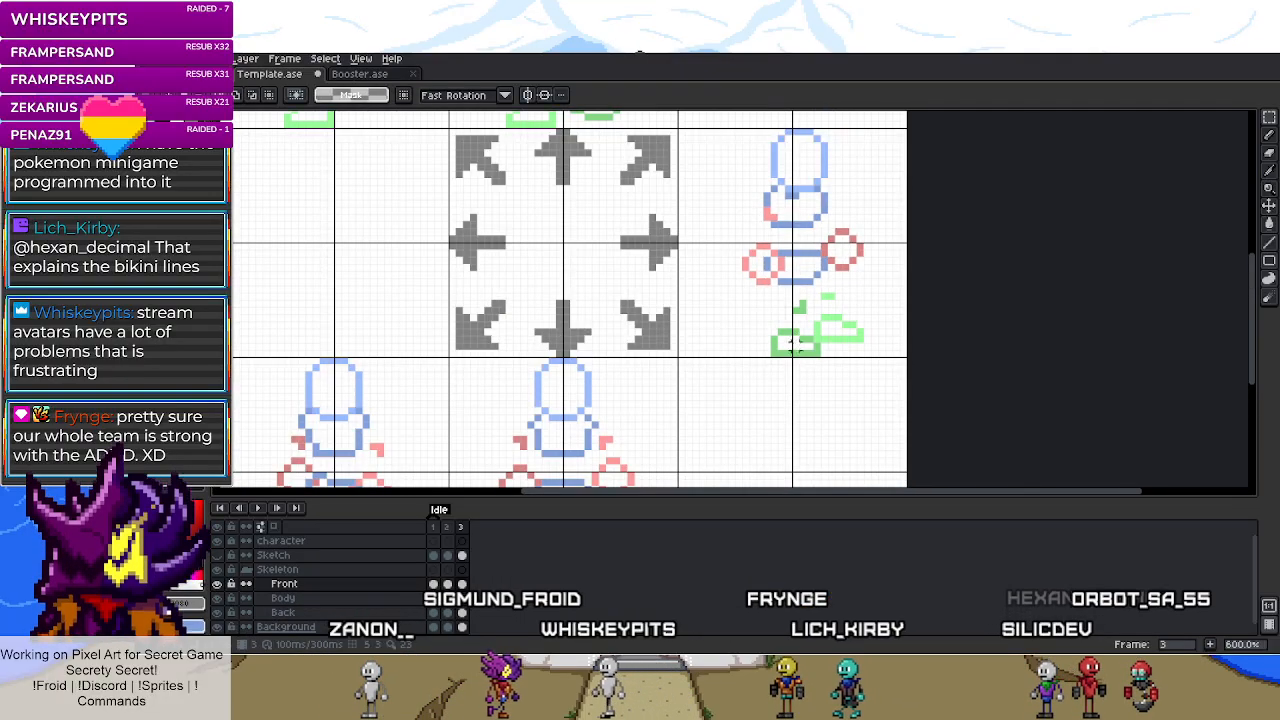
{"action": "scroll", "coordinate": [785, 345], "scroll_direction": "up", "scroll_amount": 3}
{"action": "scroll", "coordinate": [785, 345], "scroll_direction": "down", "scroll_amount": 1}
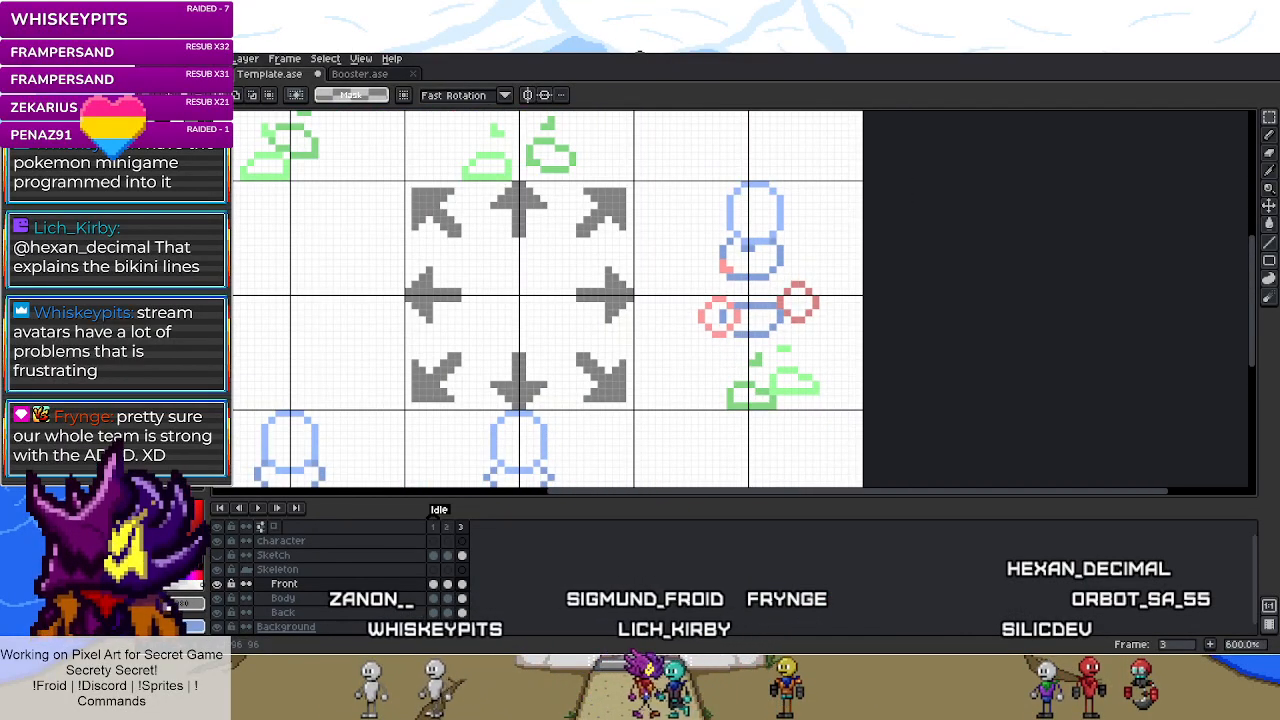
- Compare the body height and leg poses between walk frames 4 and 5 in Booster.ase, returning to Template.ase
{"action": "left_click", "coordinate": [350, 74]}
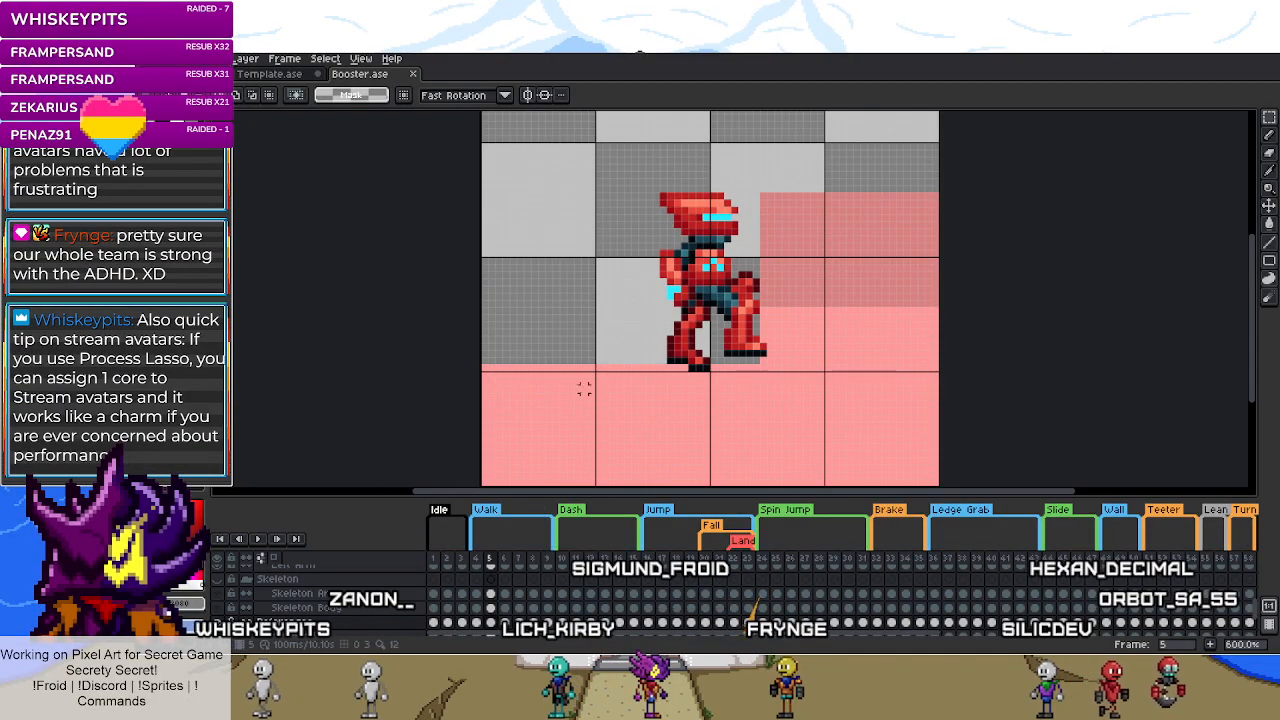
{"action": "left_click", "coordinate": [474, 564]}
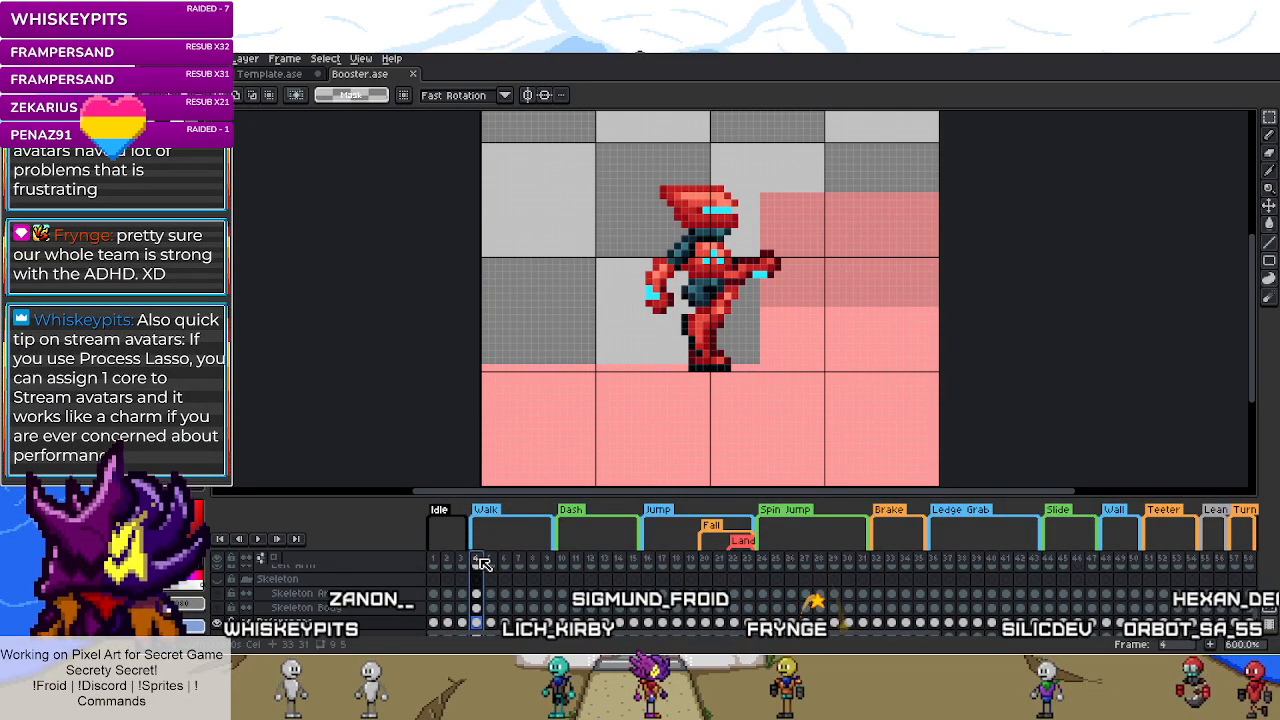
{"action": "left_click", "coordinate": [490, 564]}
{"action": "left_click", "coordinate": [435, 565]}
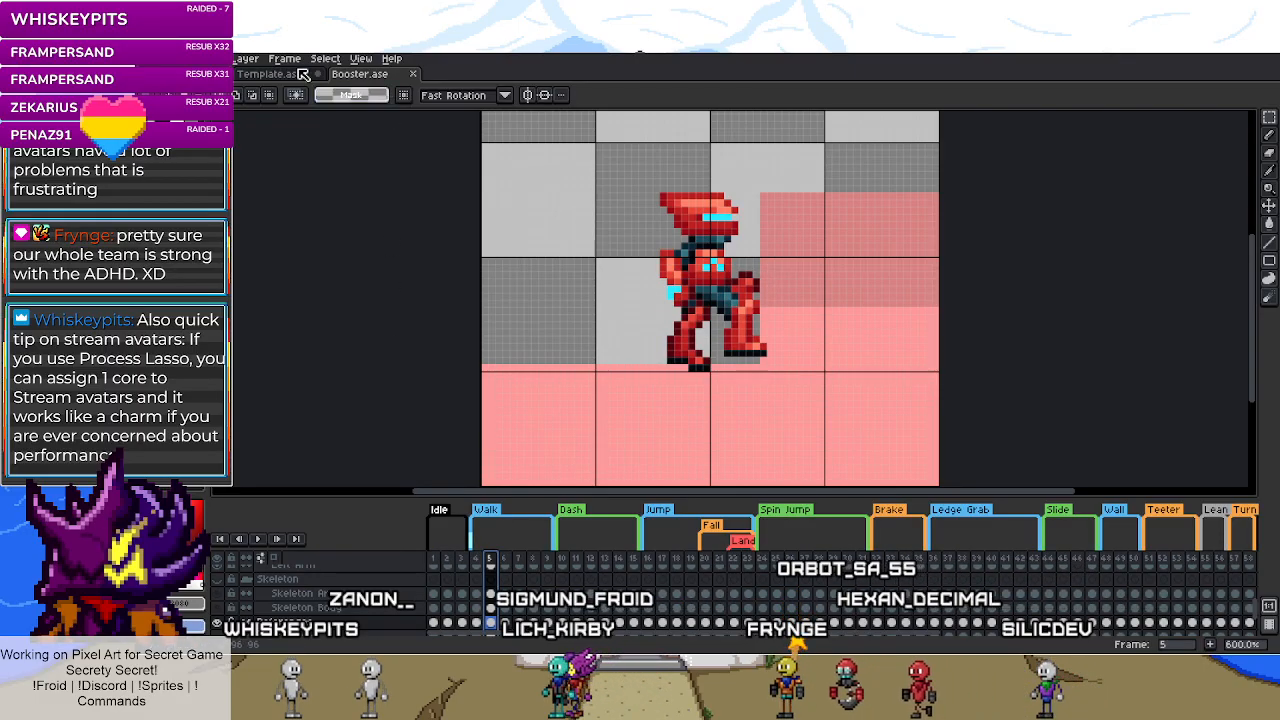
{"action": "key", "text": "ctrl+Tab"}
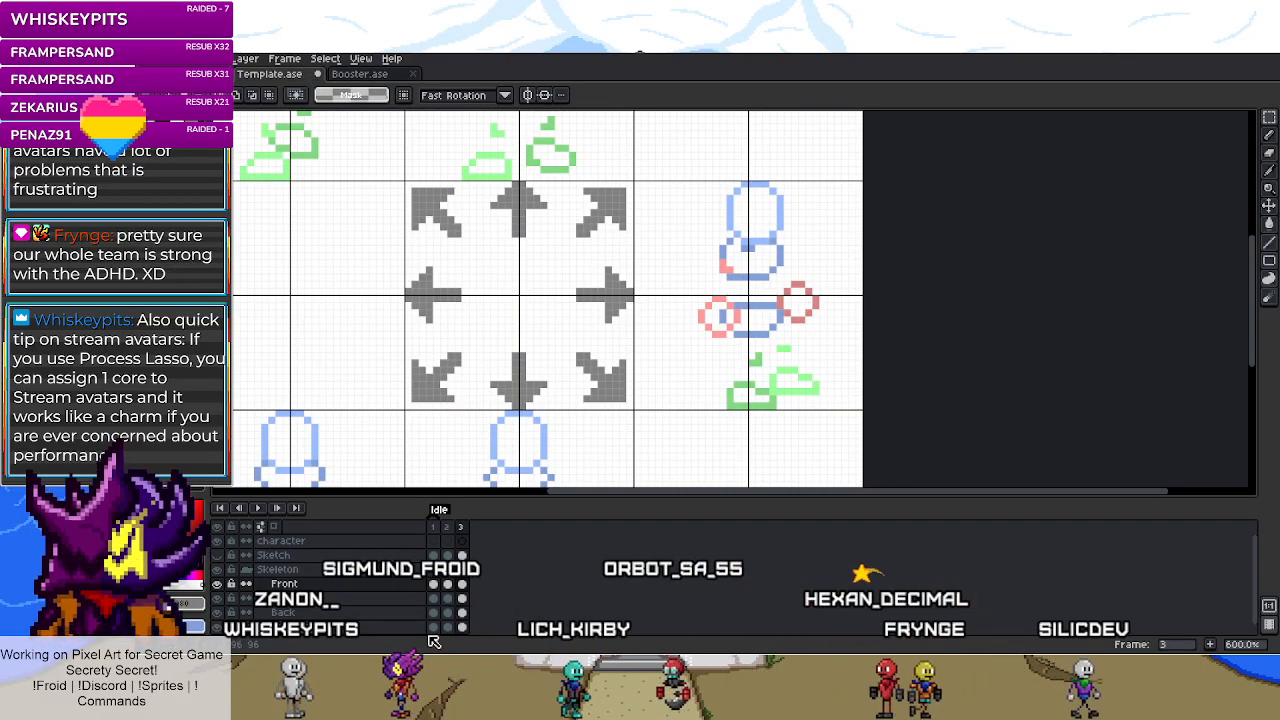
- Activate frame 3's Body cel and check the skeleton figures against frame 1
{"action": "left_click", "coordinate": [461, 600]}
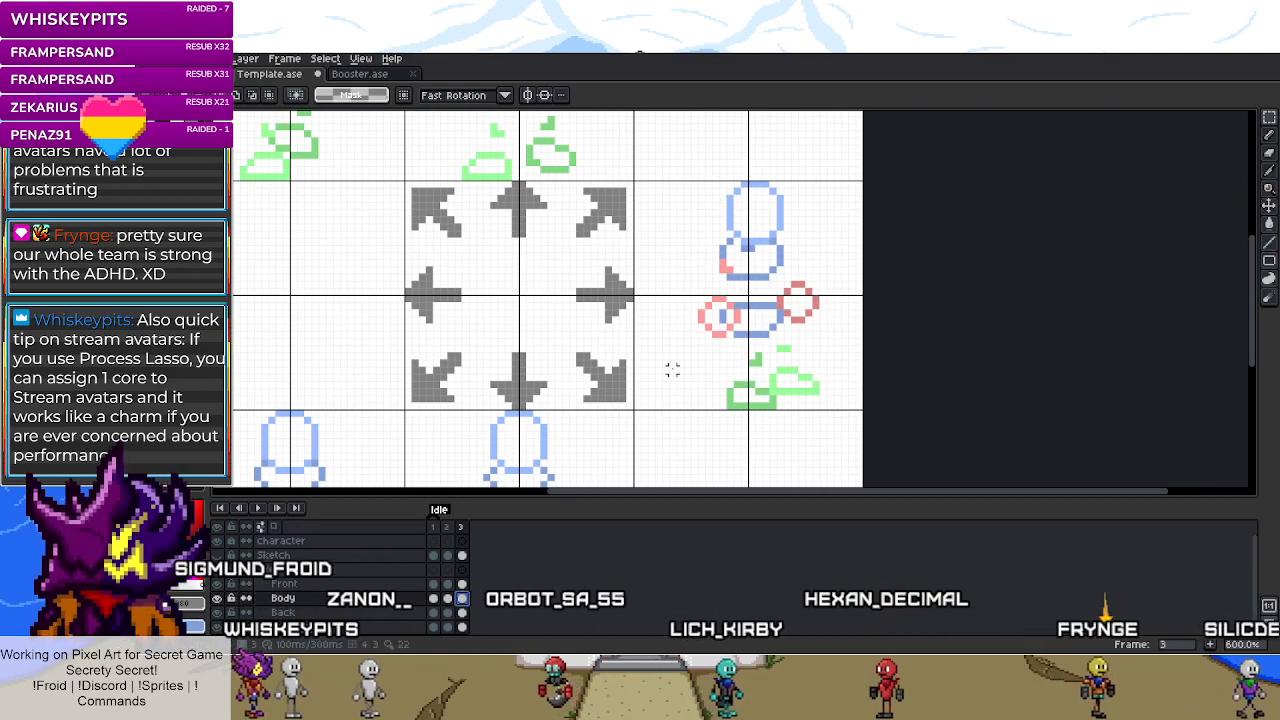
{"action": "scroll", "coordinate": [674, 365], "scroll_direction": "down", "scroll_amount": 2}
{"action": "scroll", "coordinate": [677, 365], "scroll_direction": "down", "scroll_amount": 1}
{"action": "scroll", "coordinate": [640, 431], "scroll_direction": "up", "scroll_amount": 2}
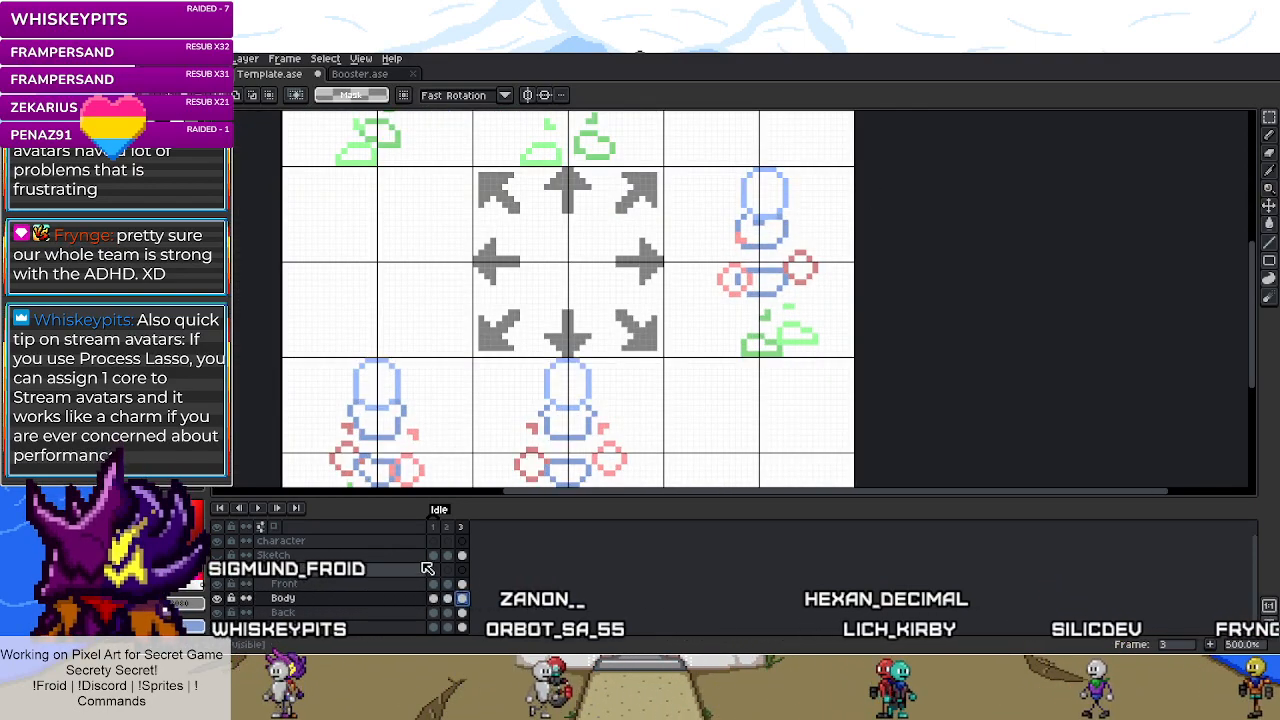
{"action": "left_click", "coordinate": [436, 531]}
{"action": "left_click", "coordinate": [461, 528]}
{"action": "scroll", "coordinate": [755, 248], "scroll_direction": "down", "scroll_amount": 2}
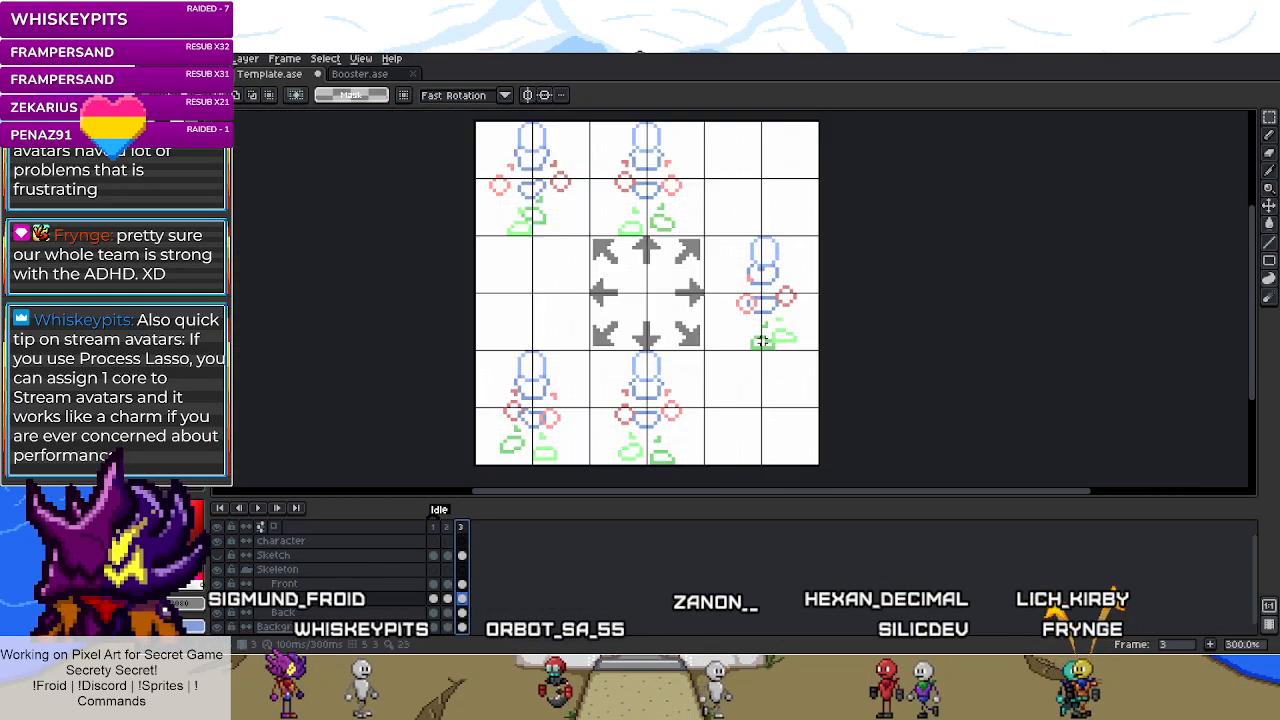
{"action": "scroll", "coordinate": [755, 248], "scroll_direction": "up", "scroll_amount": 2}
- Move the right-facing figure's head, torso and hips down 1 pixel on frame 3's Body layer
{"action": "left_click_drag", "start_coordinate": [708, 262], "coordinate": [785, 397]}
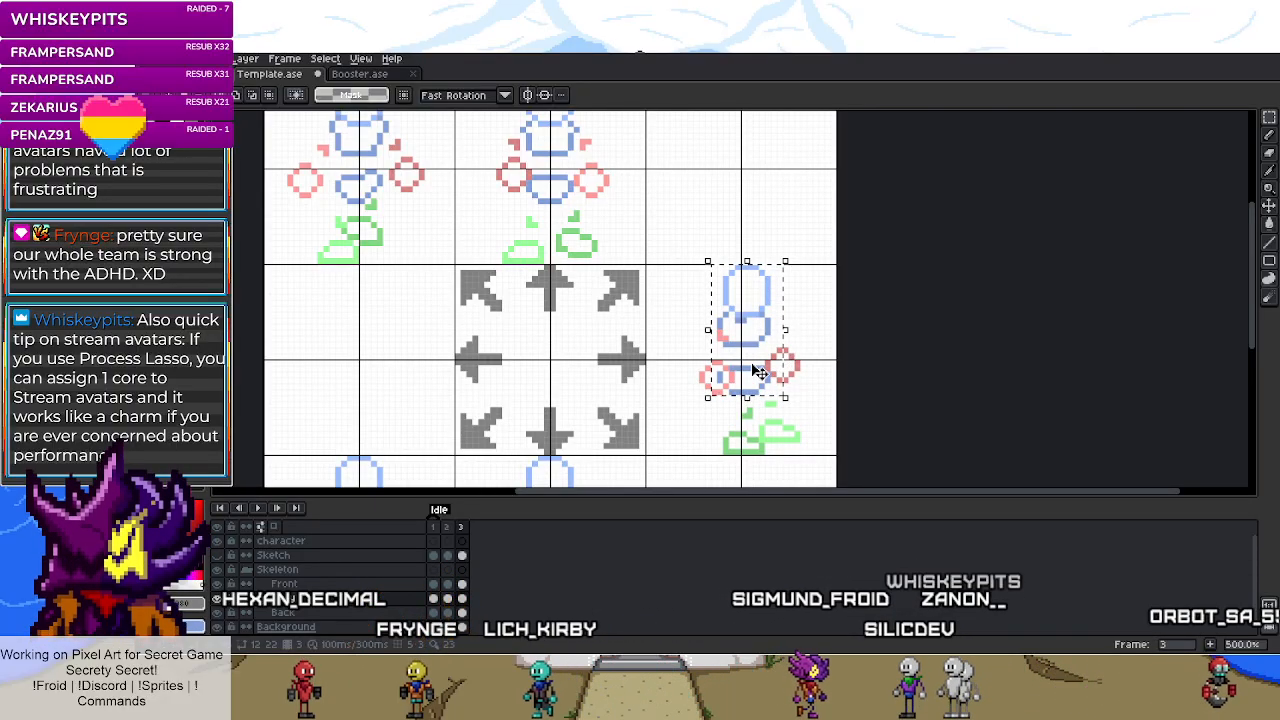
{"action": "scroll", "coordinate": [758, 372], "scroll_direction": "up", "scroll_amount": 5}
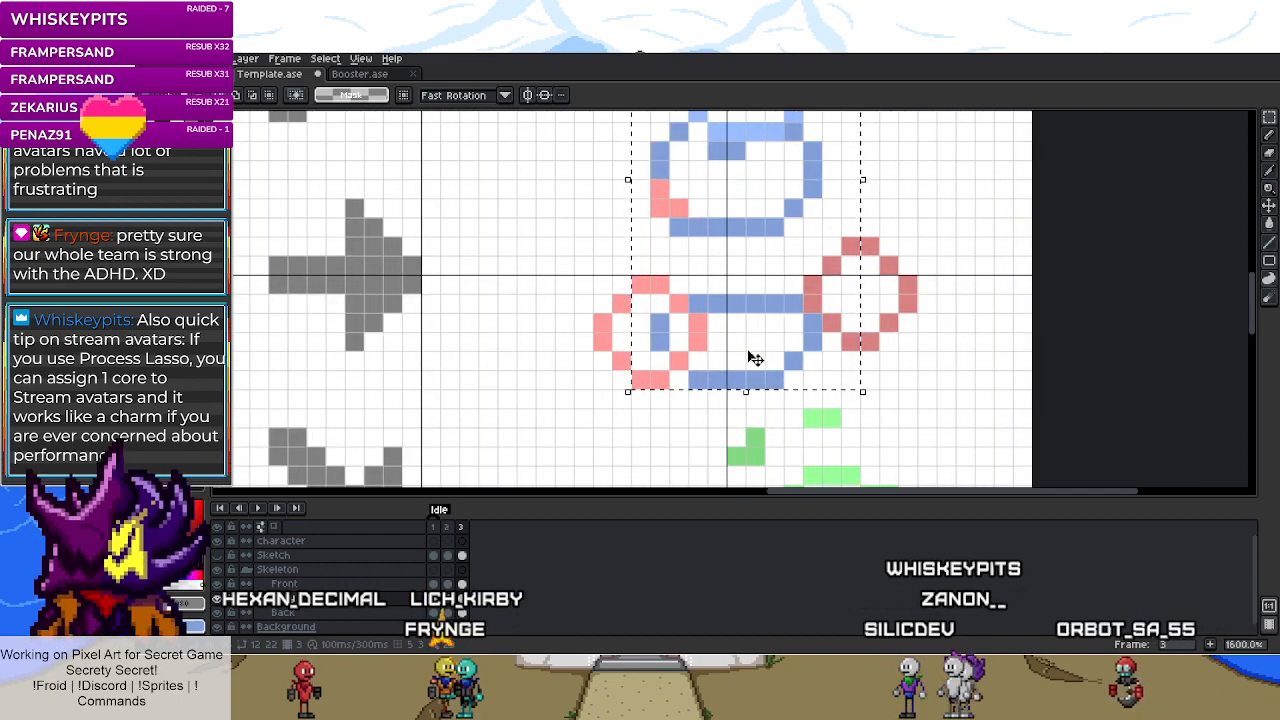
{"action": "scroll", "coordinate": [756, 362], "scroll_direction": "down", "scroll_amount": 1}
{"action": "left_click", "coordinate": [756, 364]}
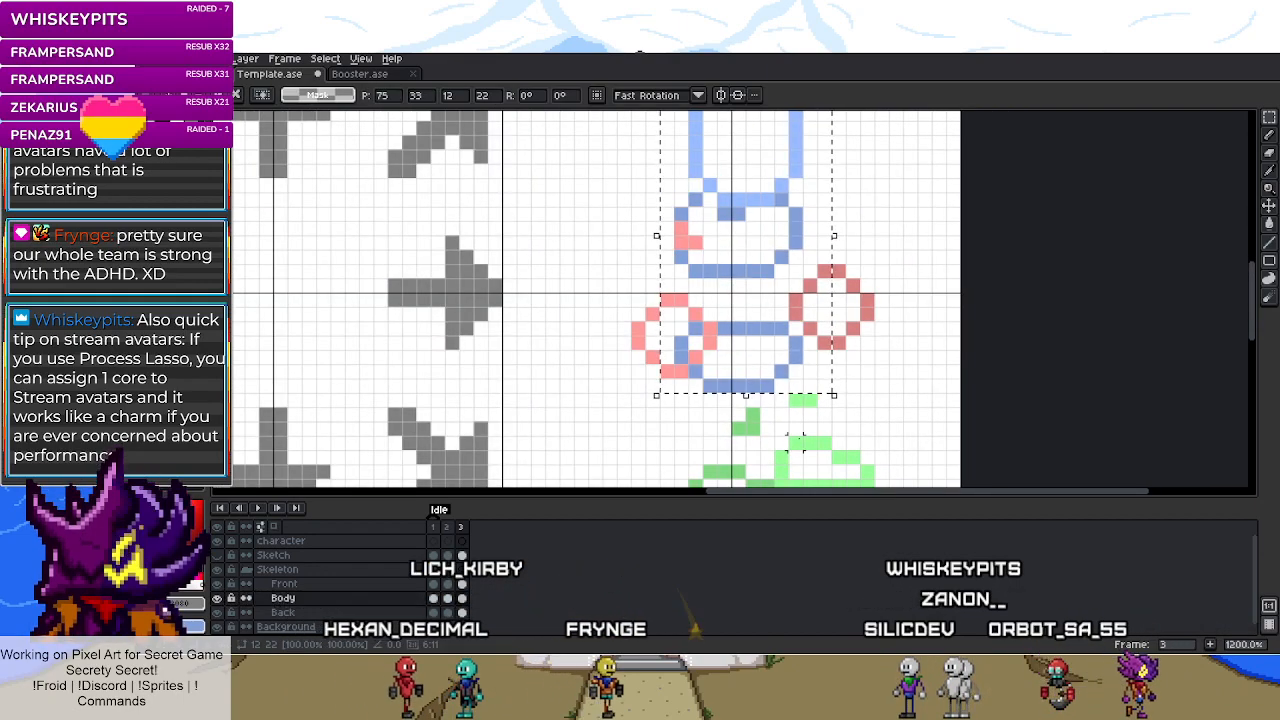
{"action": "key", "text": "ctrl+d"}
{"action": "scroll", "coordinate": [837, 400], "scroll_direction": "down", "scroll_amount": 4}
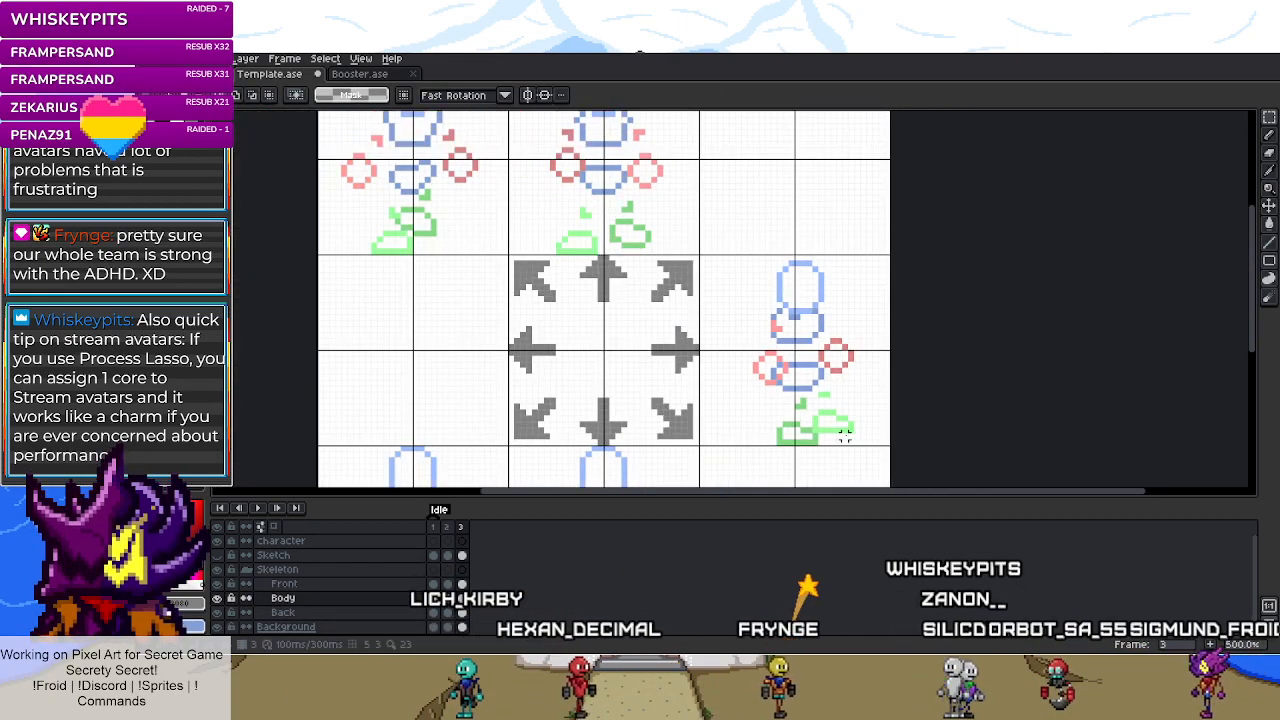
- Move the right-facing figure's dark green back leg 2 pixels left on frame 3's Back layer, checking the pose against Booster.ase
{"action": "scroll", "coordinate": [845, 435], "scroll_direction": "up", "scroll_amount": 2}
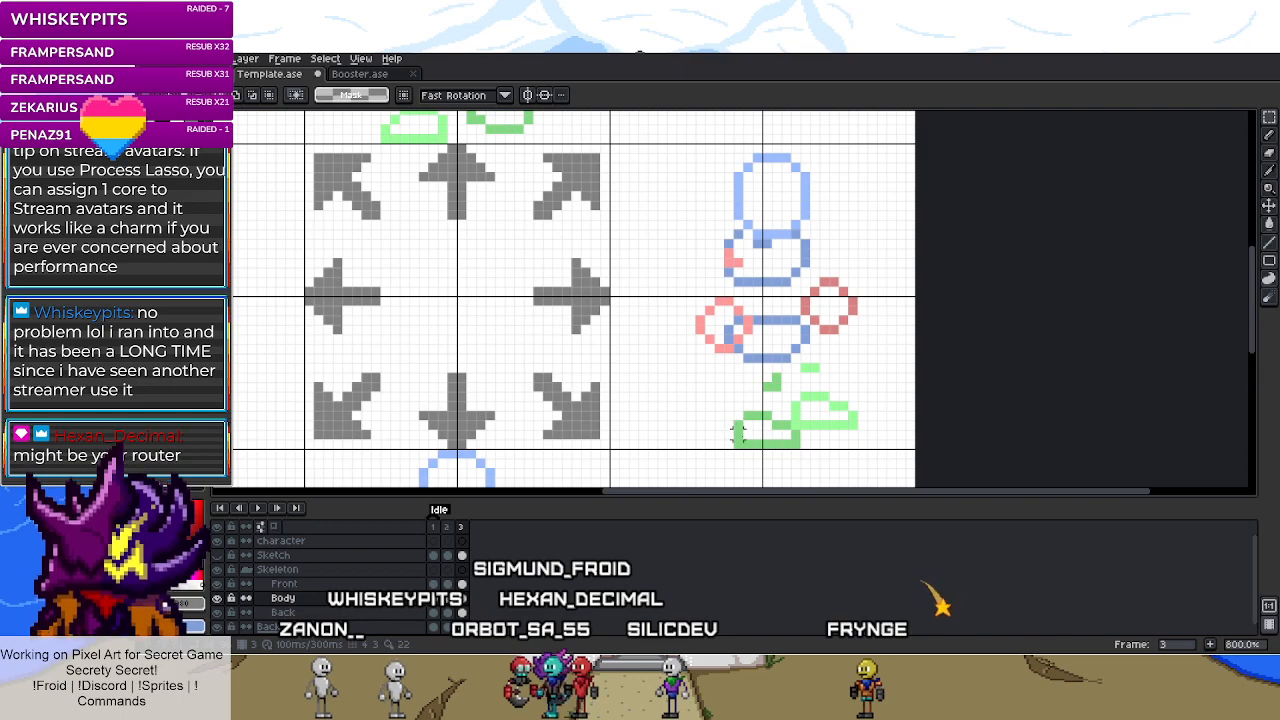
{"action": "scroll", "coordinate": [737, 432], "scroll_direction": "up", "scroll_amount": 2}
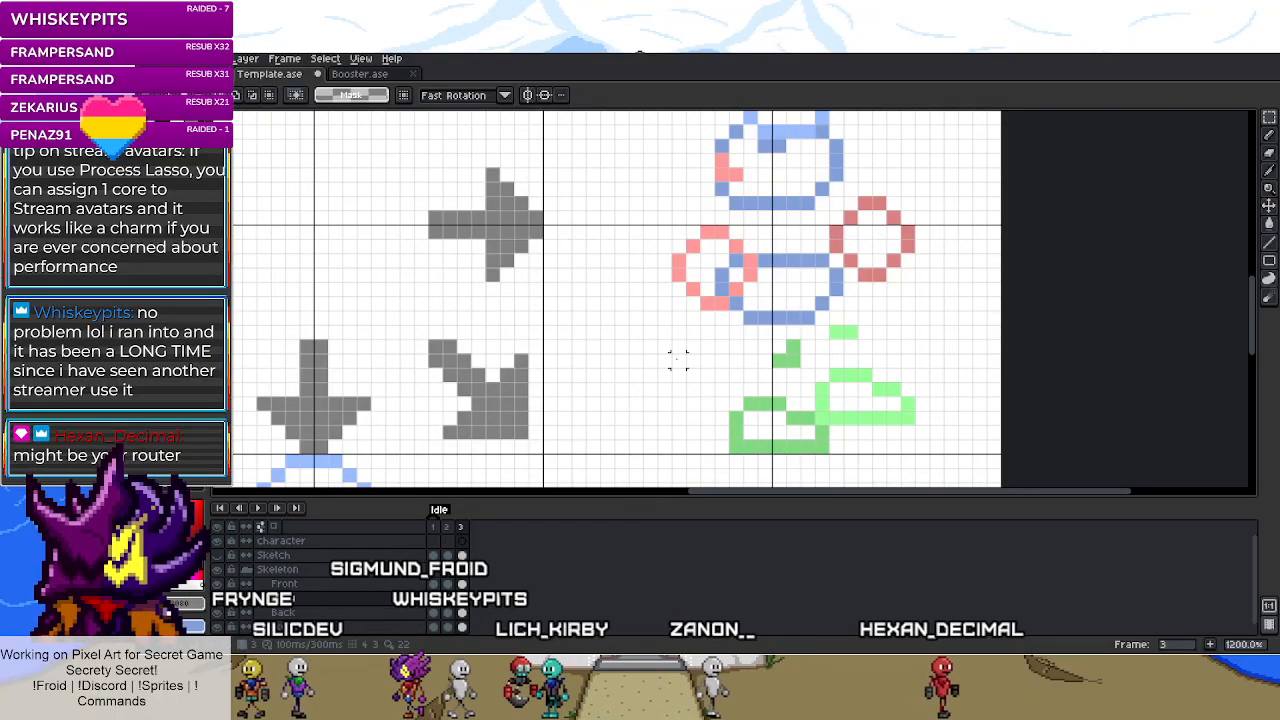
{"action": "left_click_drag", "start_coordinate": [700, 342], "coordinate": [822, 450]}
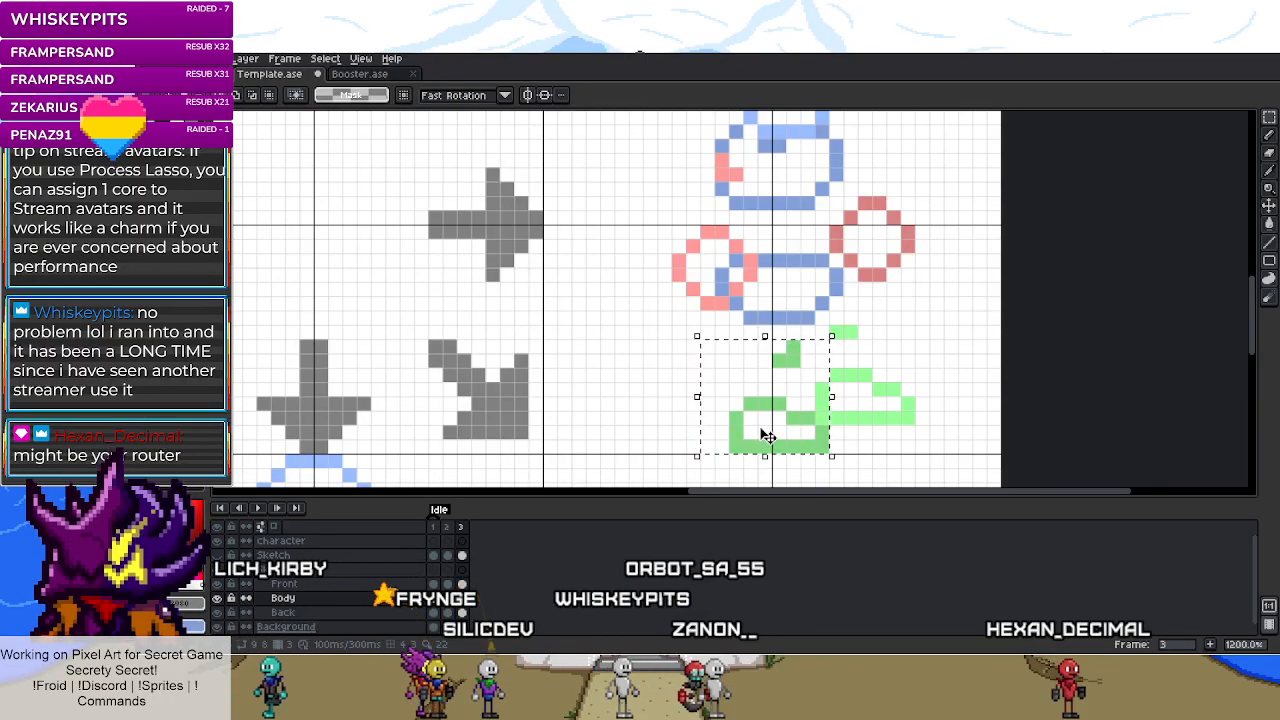
{"action": "left_click_drag", "start_coordinate": [765, 436], "coordinate": [756, 437]}
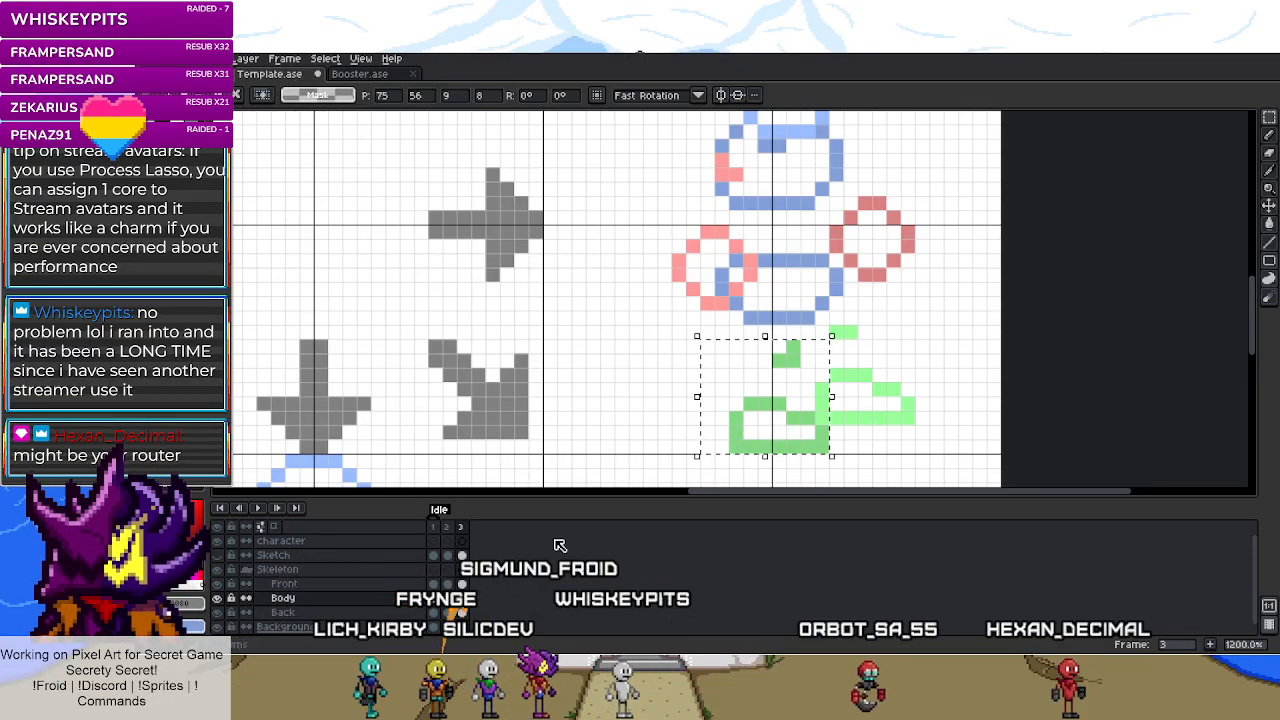
{"action": "left_click", "coordinate": [466, 613]}
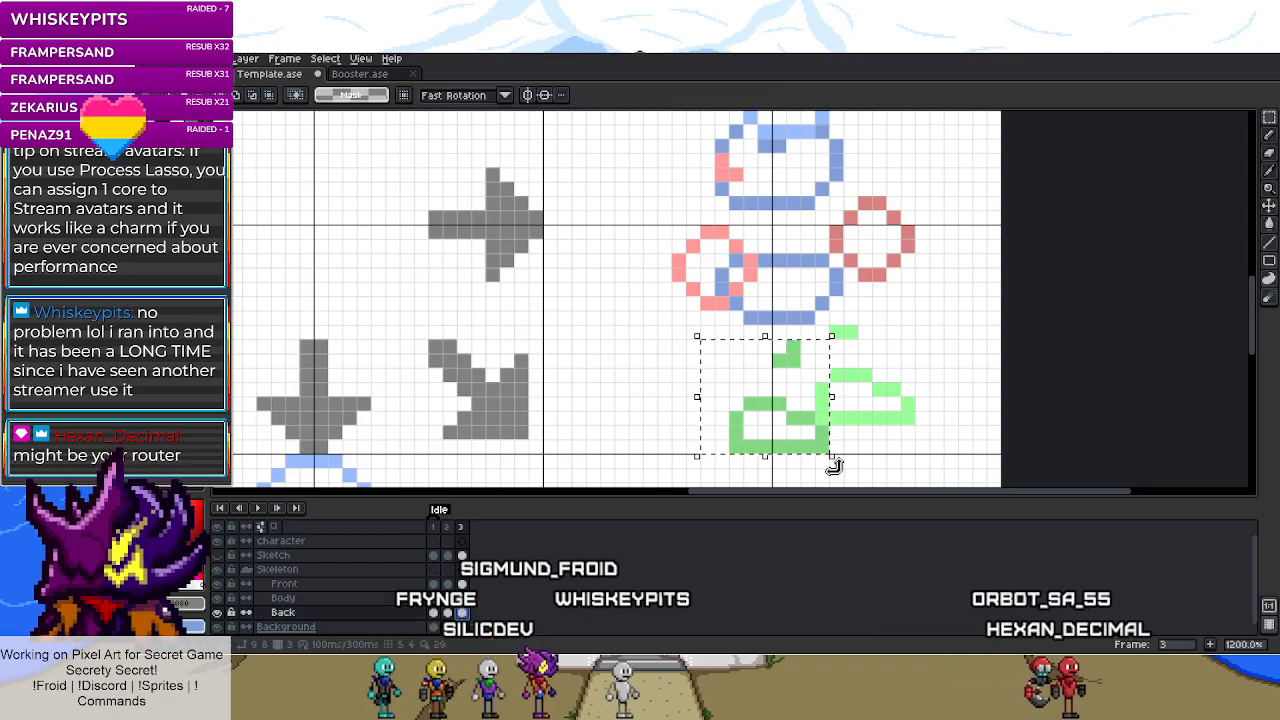
{"action": "left_click", "coordinate": [377, 78]}
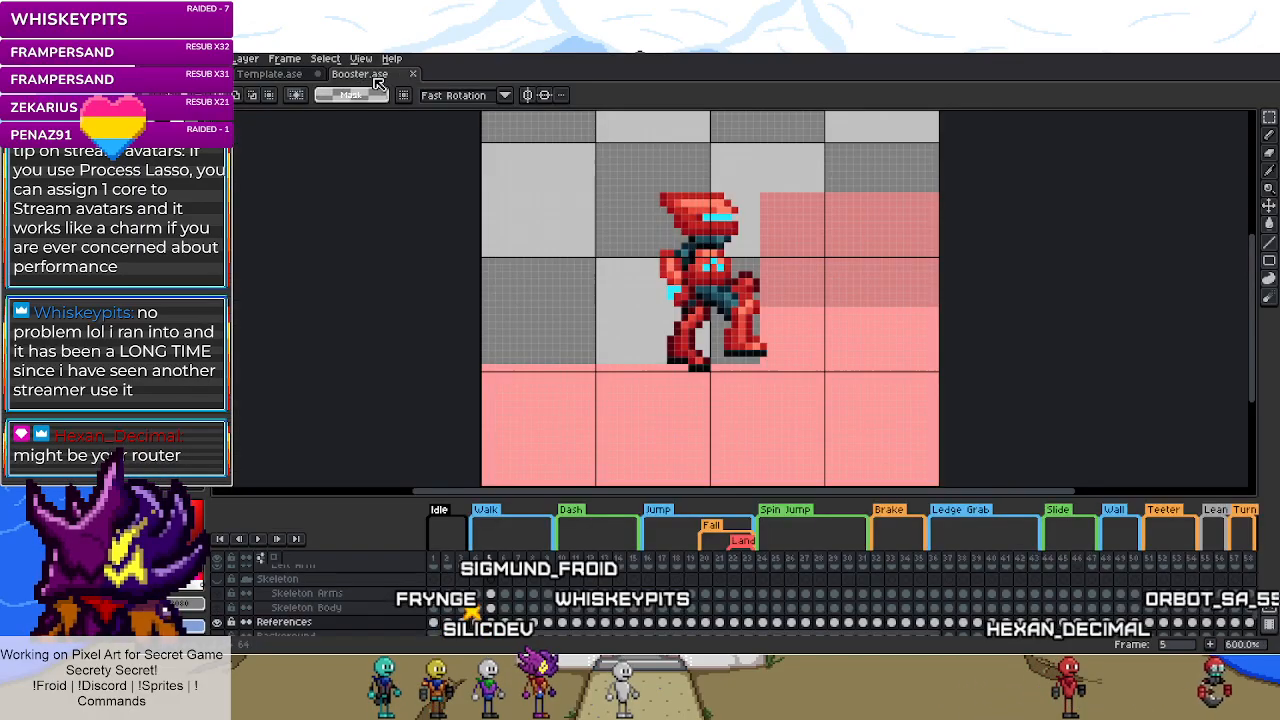
{"action": "left_click", "coordinate": [477, 558]}
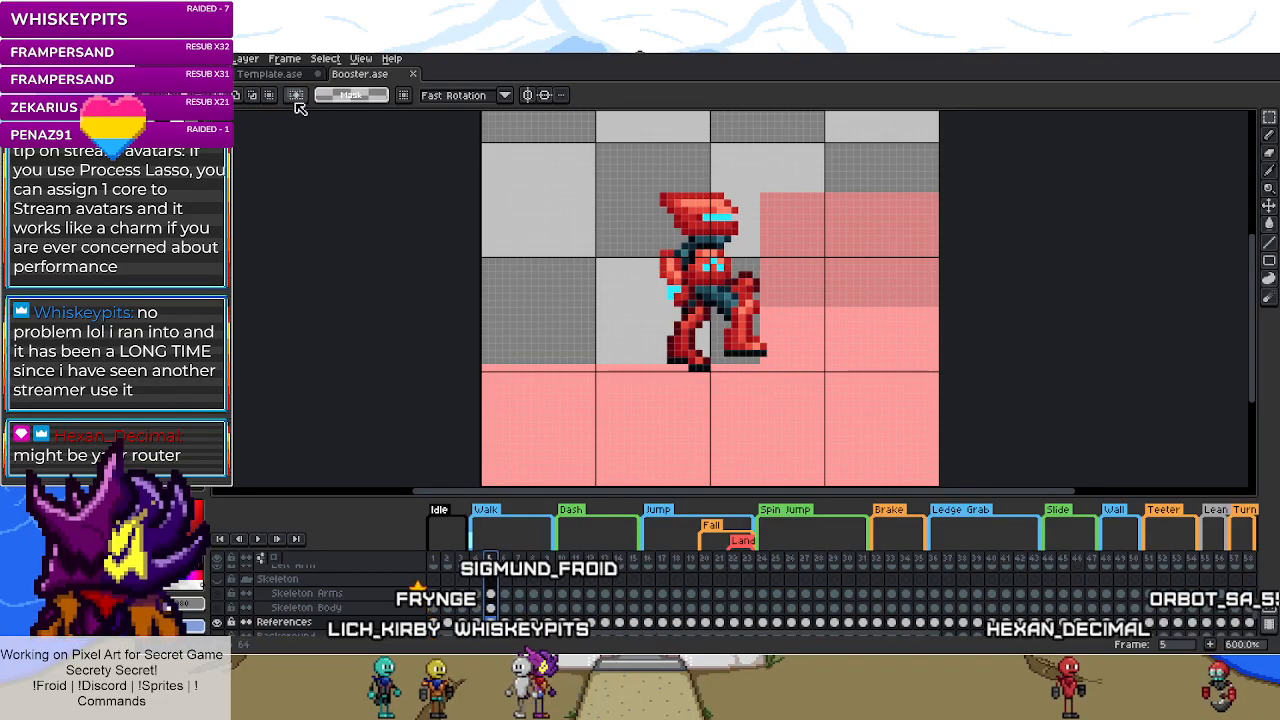
{"action": "key", "text": "ctrl+Tab"}
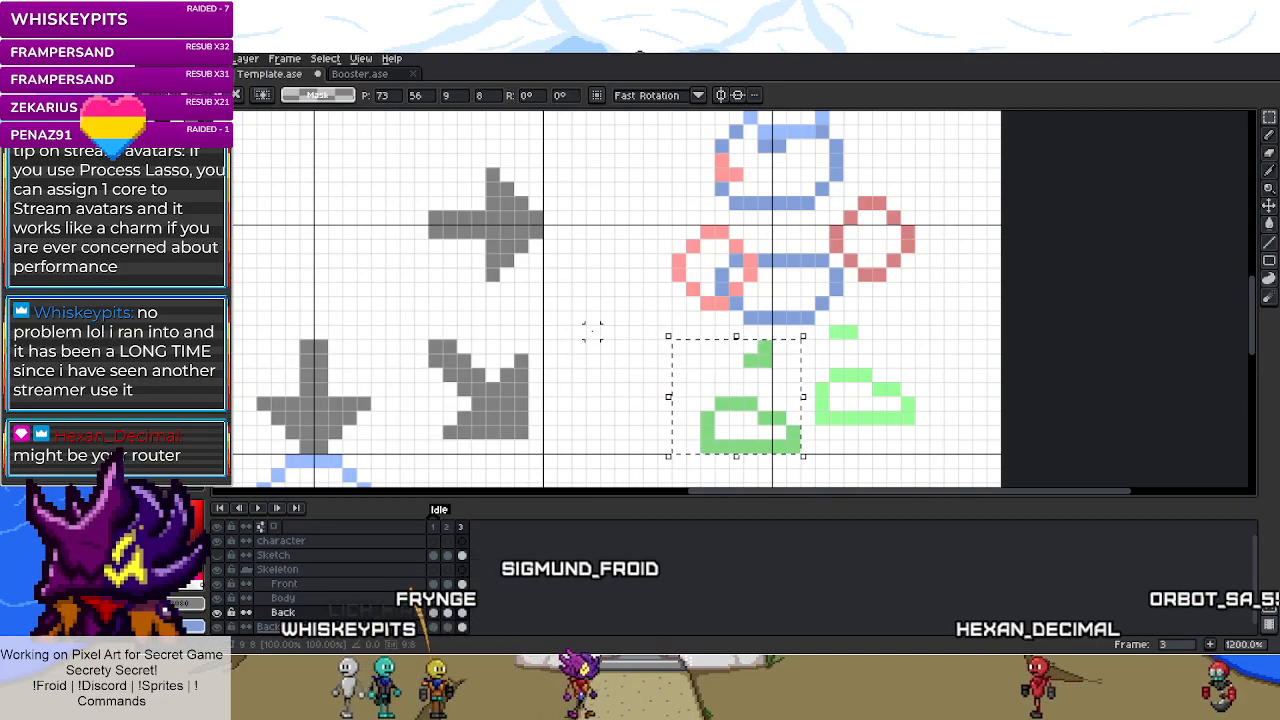
{"action": "key", "text": "ctrl+d"}
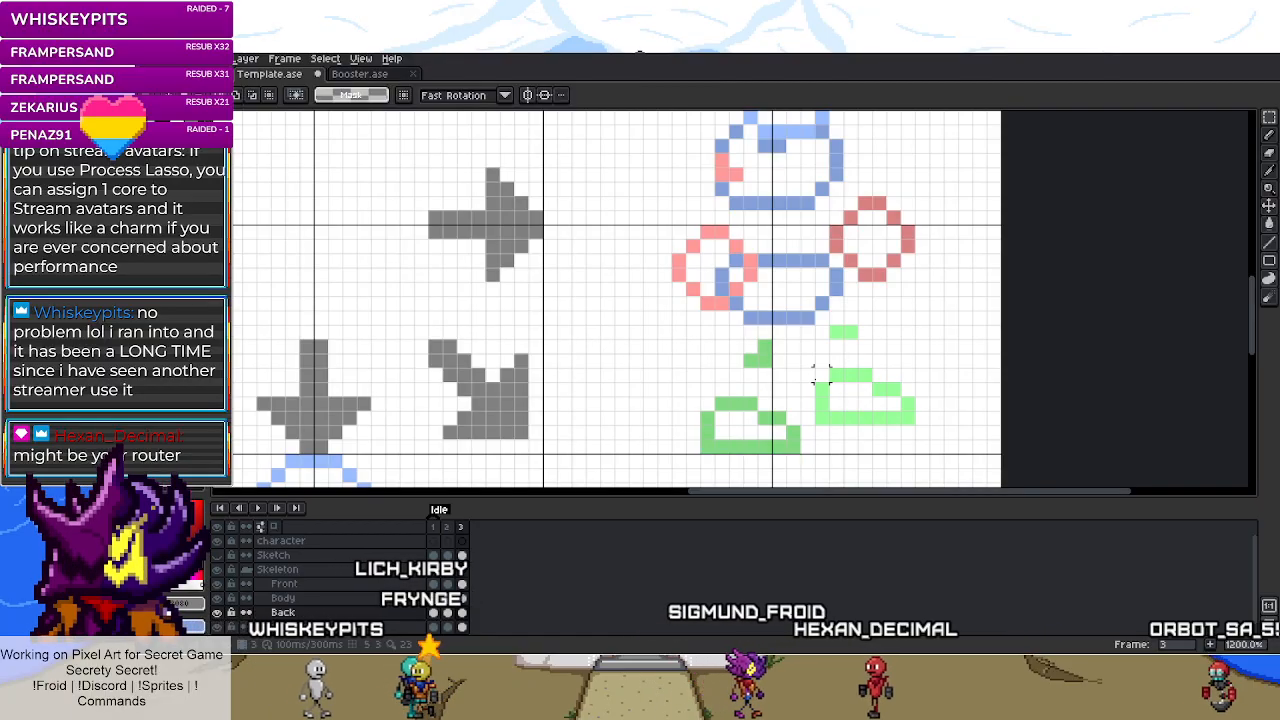
{"action": "scroll", "coordinate": [815, 370], "scroll_direction": "down", "scroll_amount": 2}
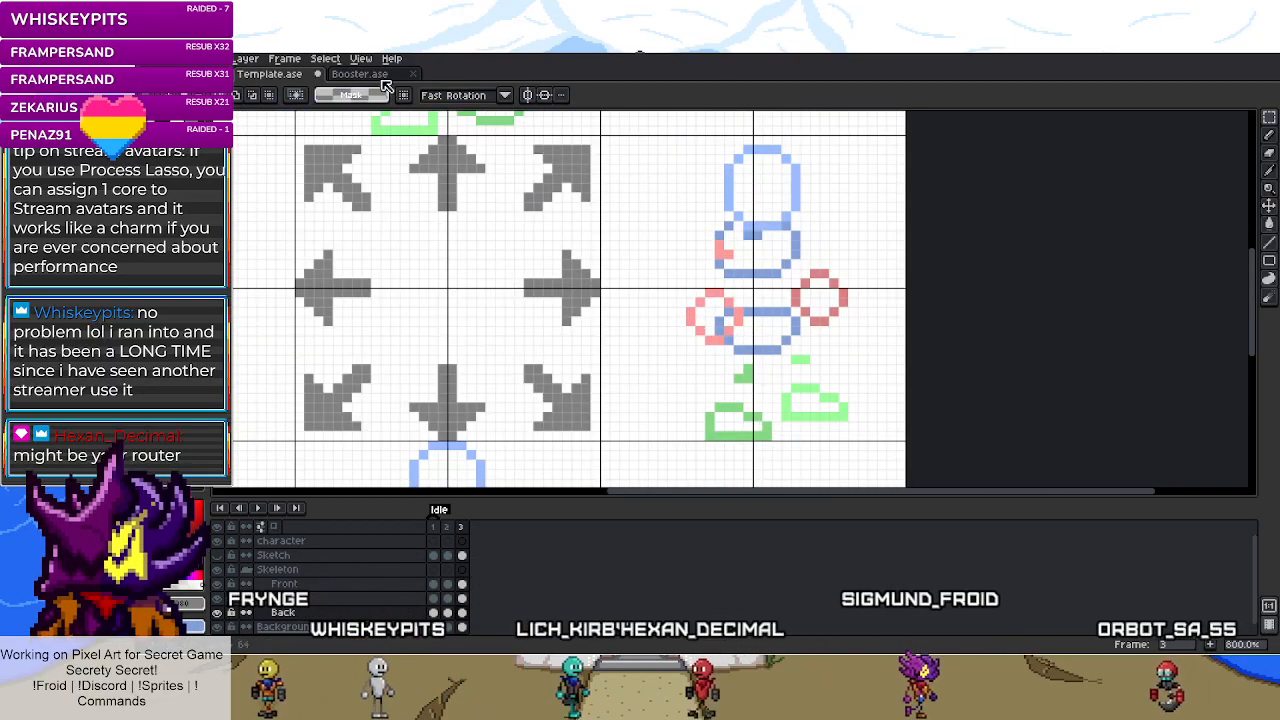
- Review walk frames 4 and 5 in Booster.ase again for the limb positions, returning to Template.ase
{"action": "left_click", "coordinate": [384, 80]}
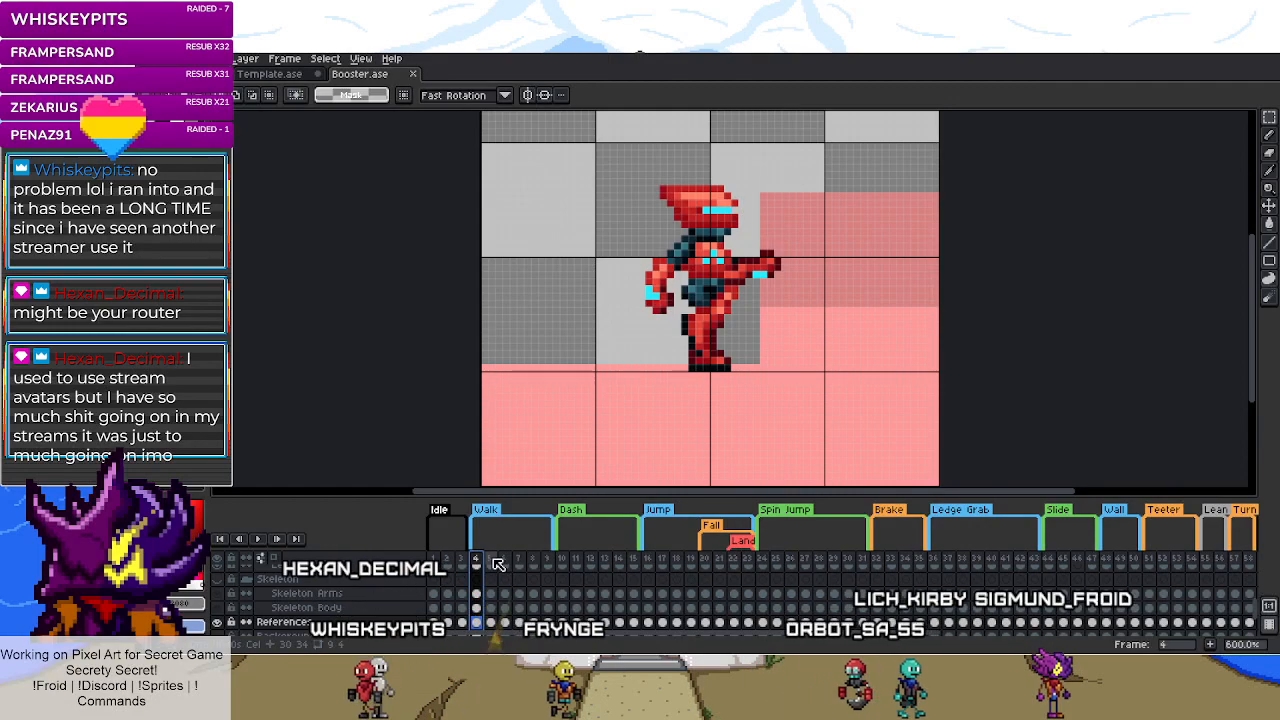
{"action": "left_click", "coordinate": [489, 563]}
{"action": "left_click", "coordinate": [270, 74]}
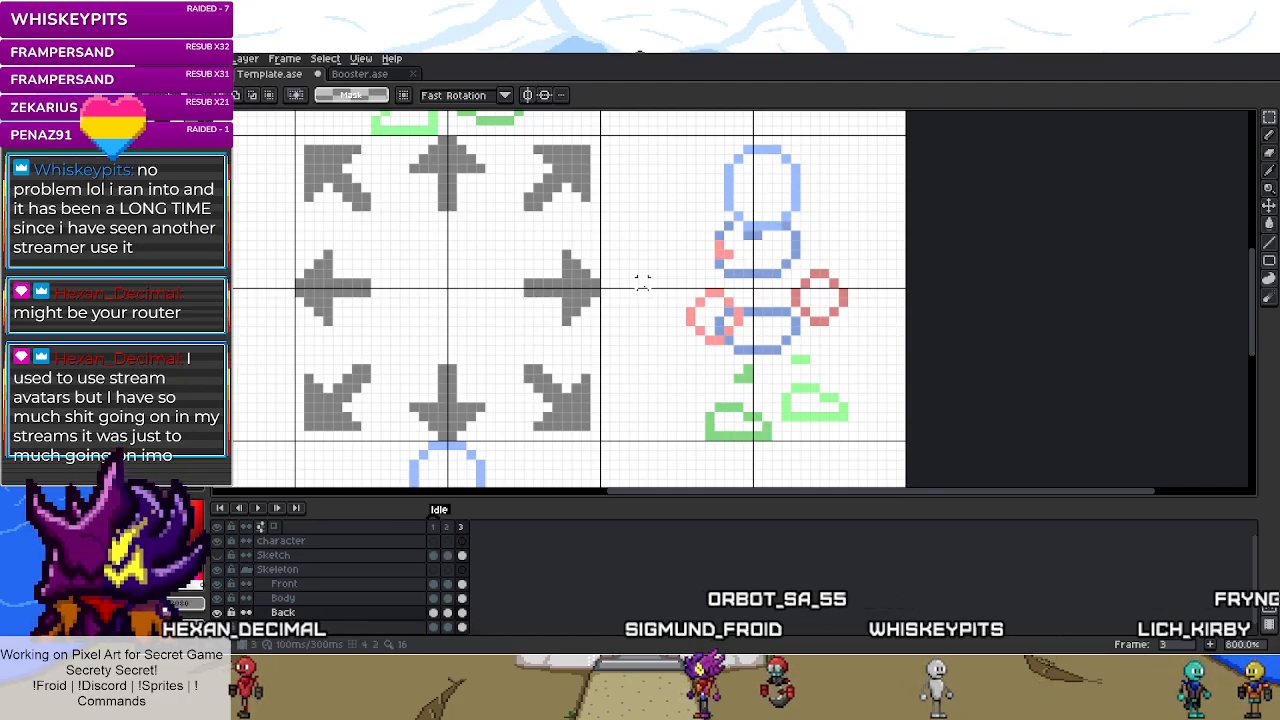
- Compare the right-facing figure's arms and torso across frames 1, 2 and 3 of Template.ase
{"action": "scroll", "coordinate": [803, 360], "scroll_direction": "up", "scroll_amount": 2}
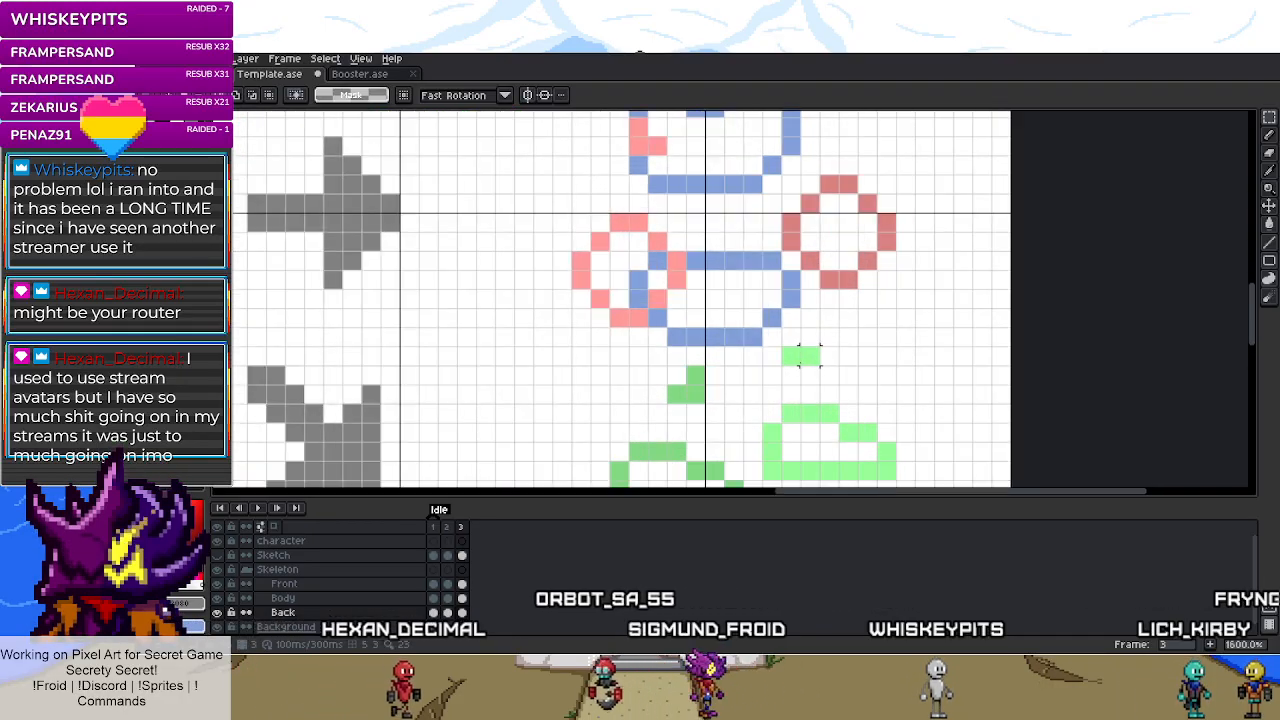
{"action": "scroll", "coordinate": [805, 360], "scroll_direction": "down", "scroll_amount": 1}
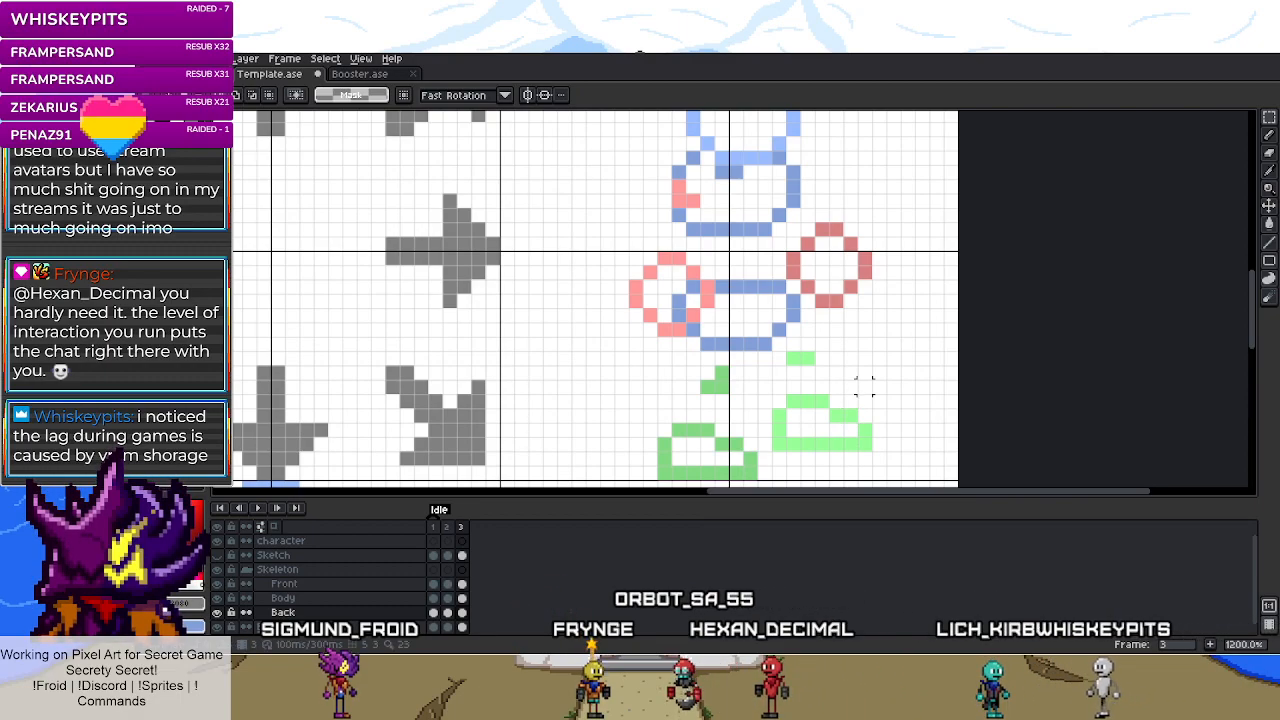
{"action": "scroll", "coordinate": [864, 388], "scroll_direction": "down", "scroll_amount": 1}
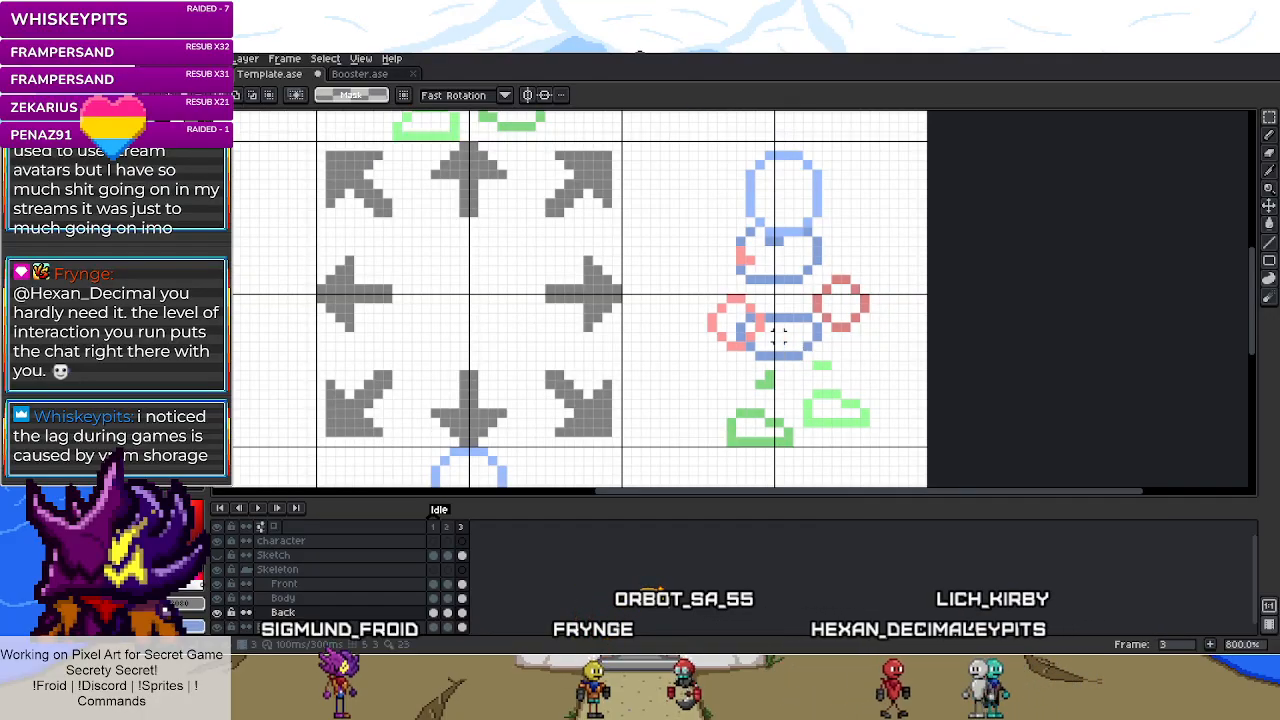
{"action": "scroll", "coordinate": [727, 241], "scroll_direction": "up", "scroll_amount": 1}
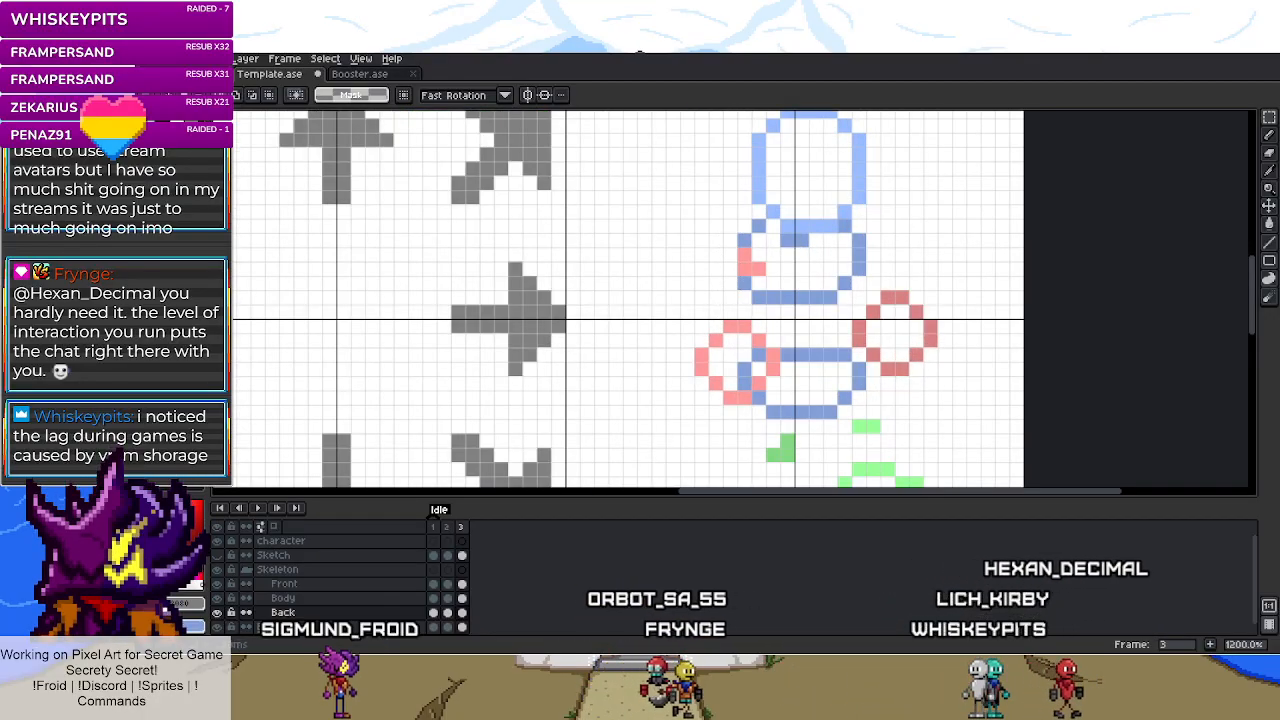
{"action": "left_click", "coordinate": [434, 527]}
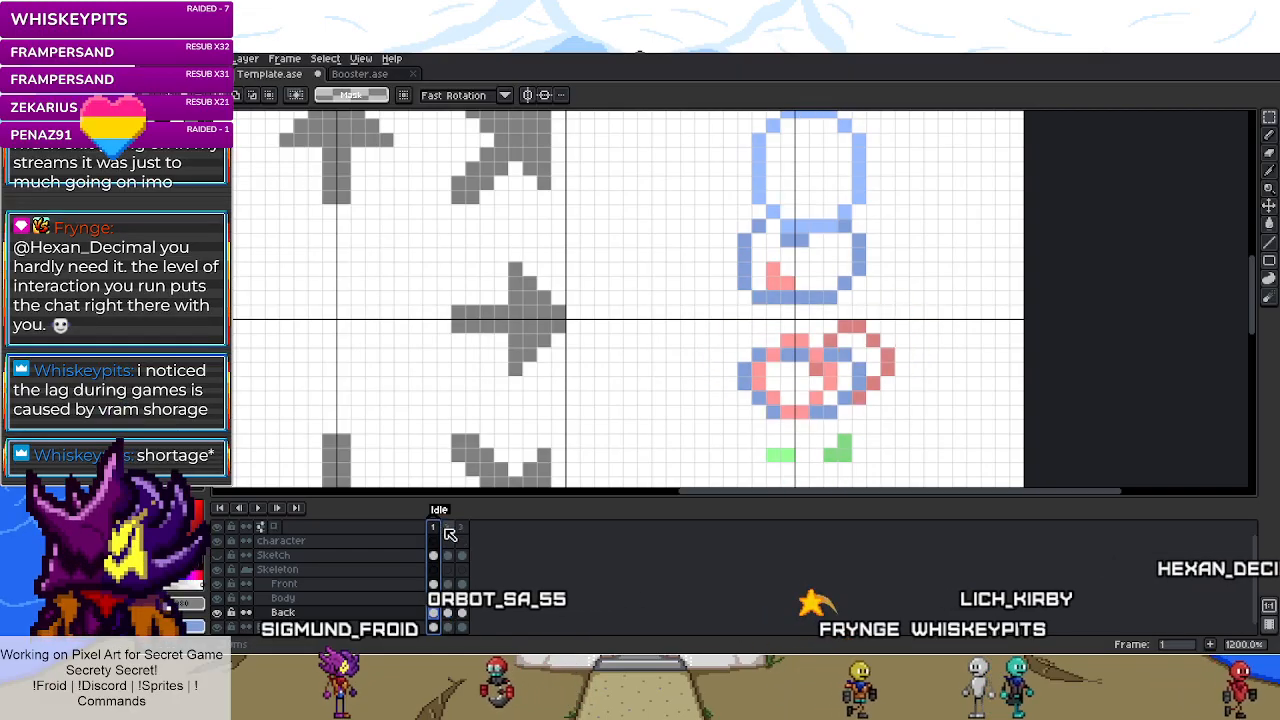
{"action": "left_click", "coordinate": [449, 529]}
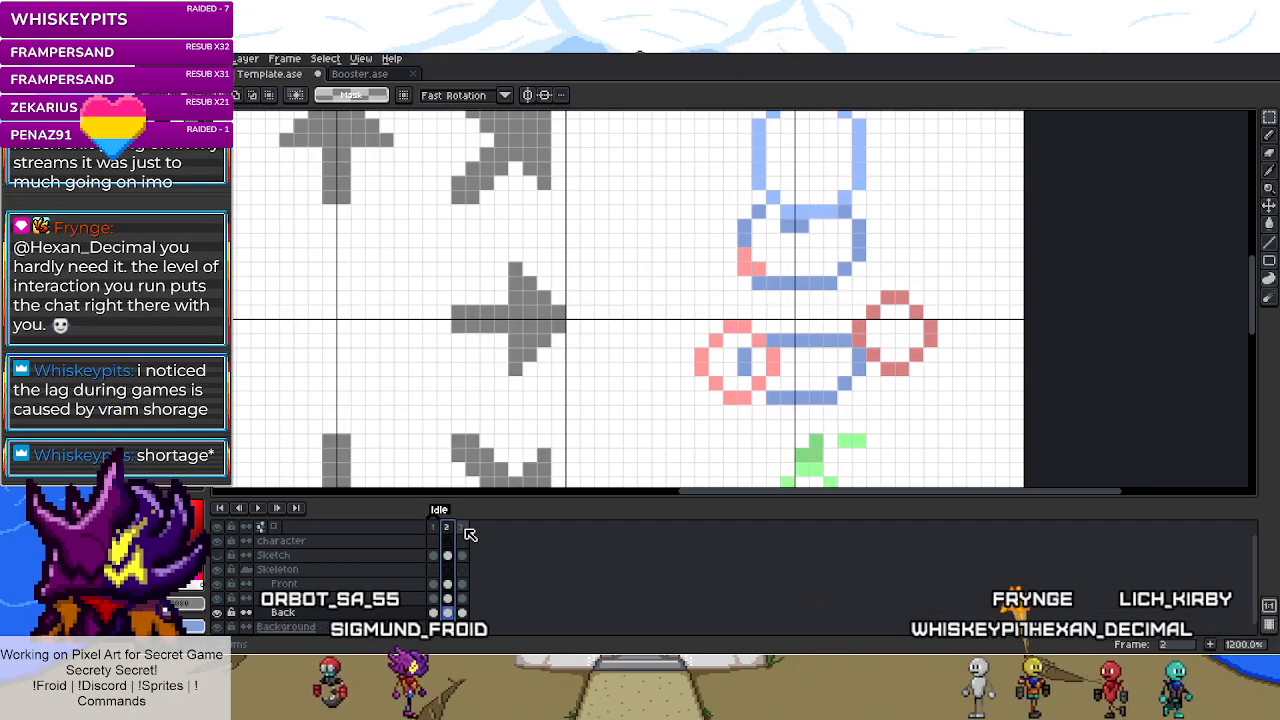
- Compare walk frames 4 and 5 in Booster.ase for the arm positions, then return to Template.ase
{"action": "left_click", "coordinate": [391, 58]}
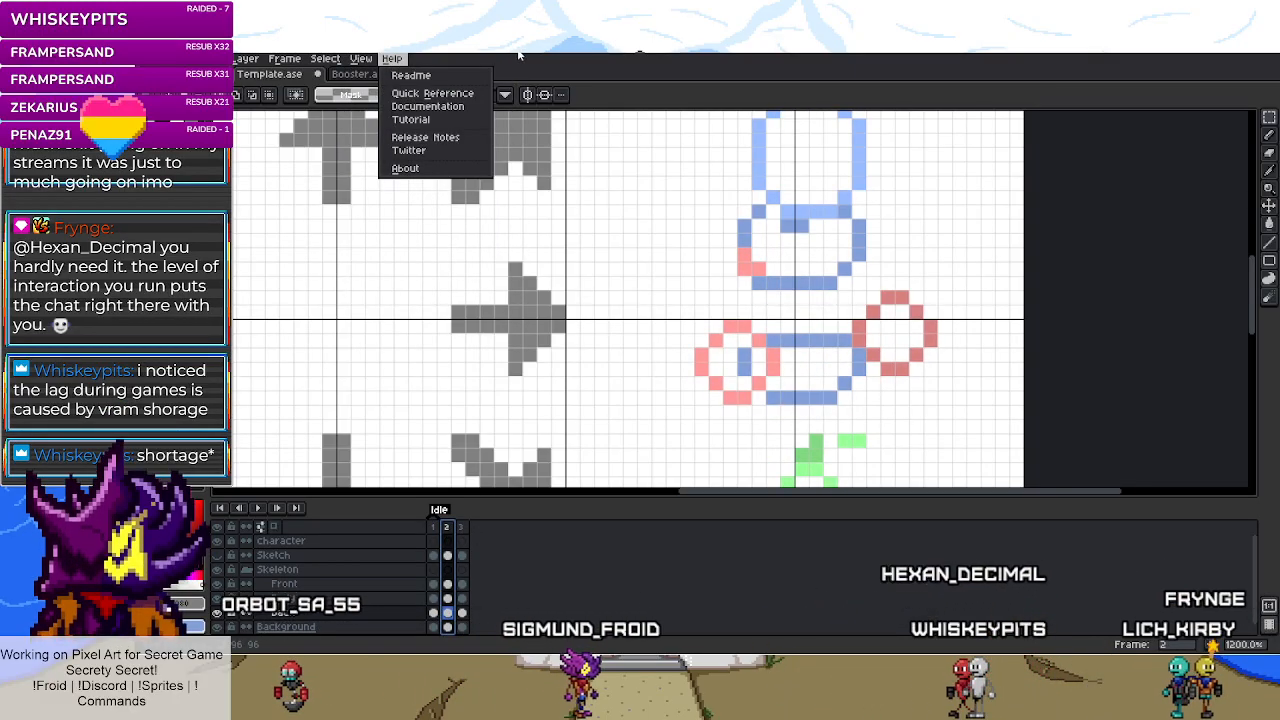
{"action": "left_click", "coordinate": [359, 74]}
{"action": "left_click", "coordinate": [359, 74]}
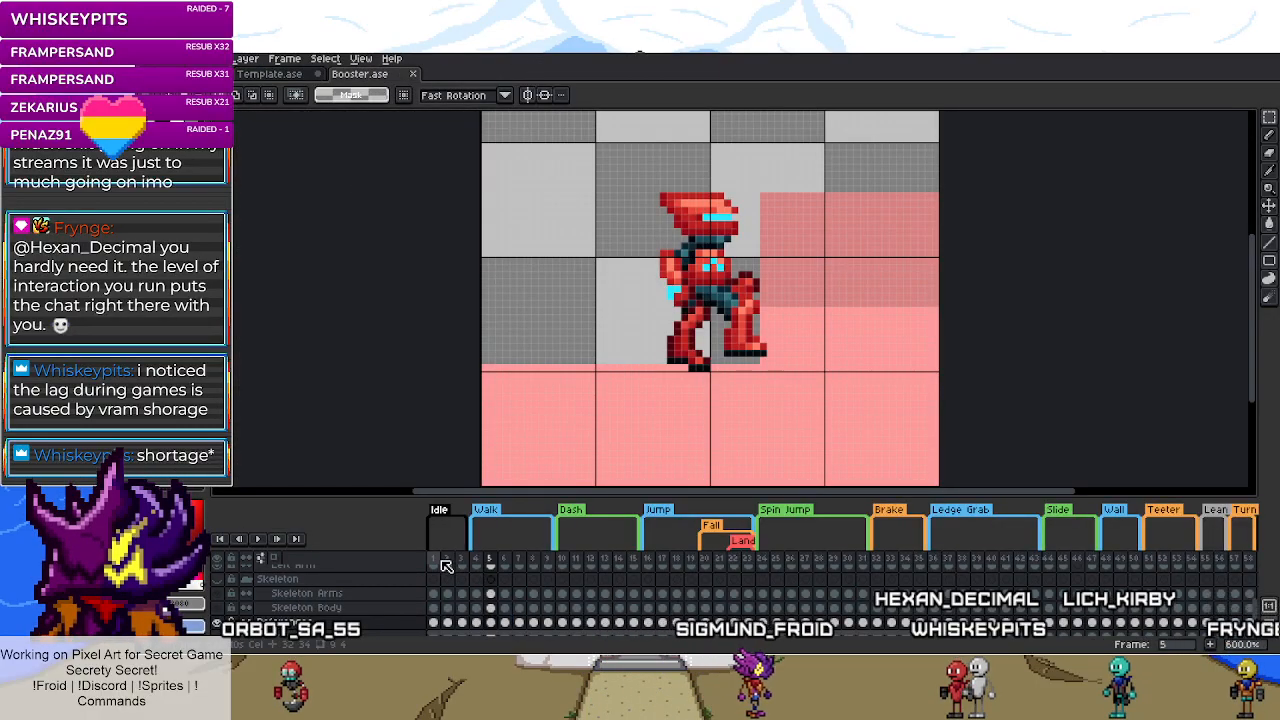
{"action": "left_click", "coordinate": [480, 563]}
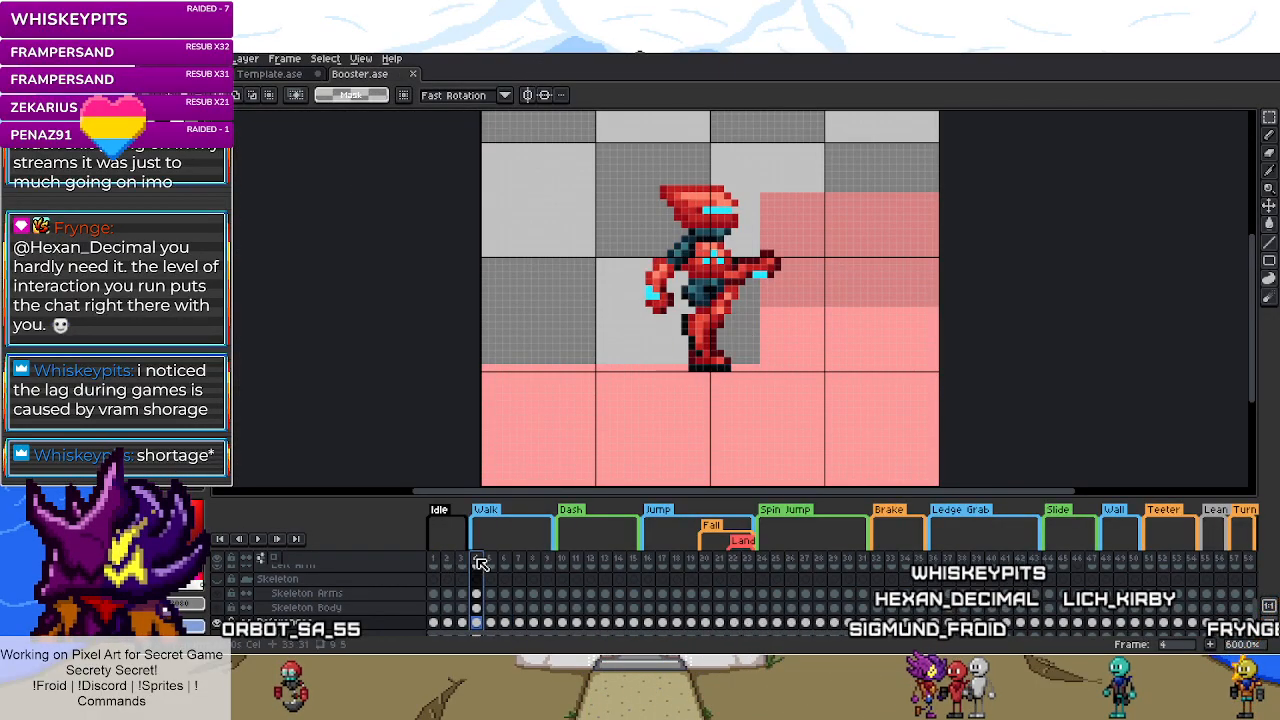
{"action": "left_click", "coordinate": [491, 561]}
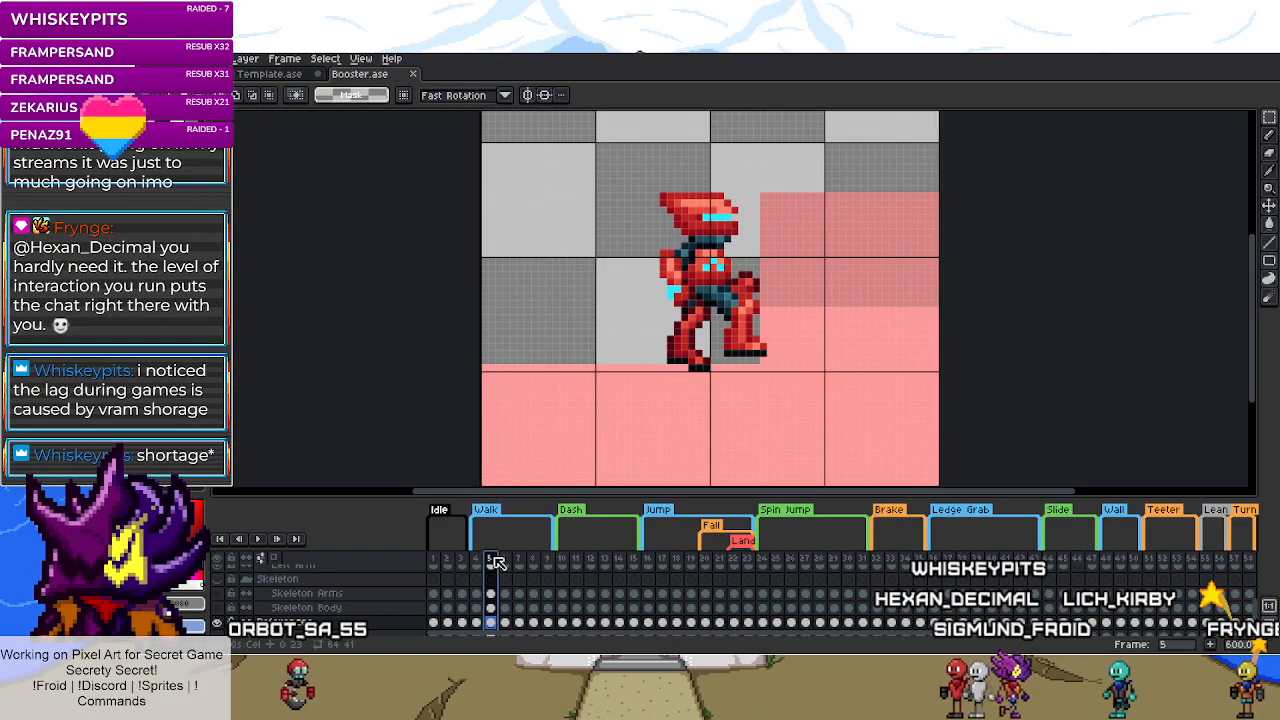
{"action": "left_click", "coordinate": [300, 74]}
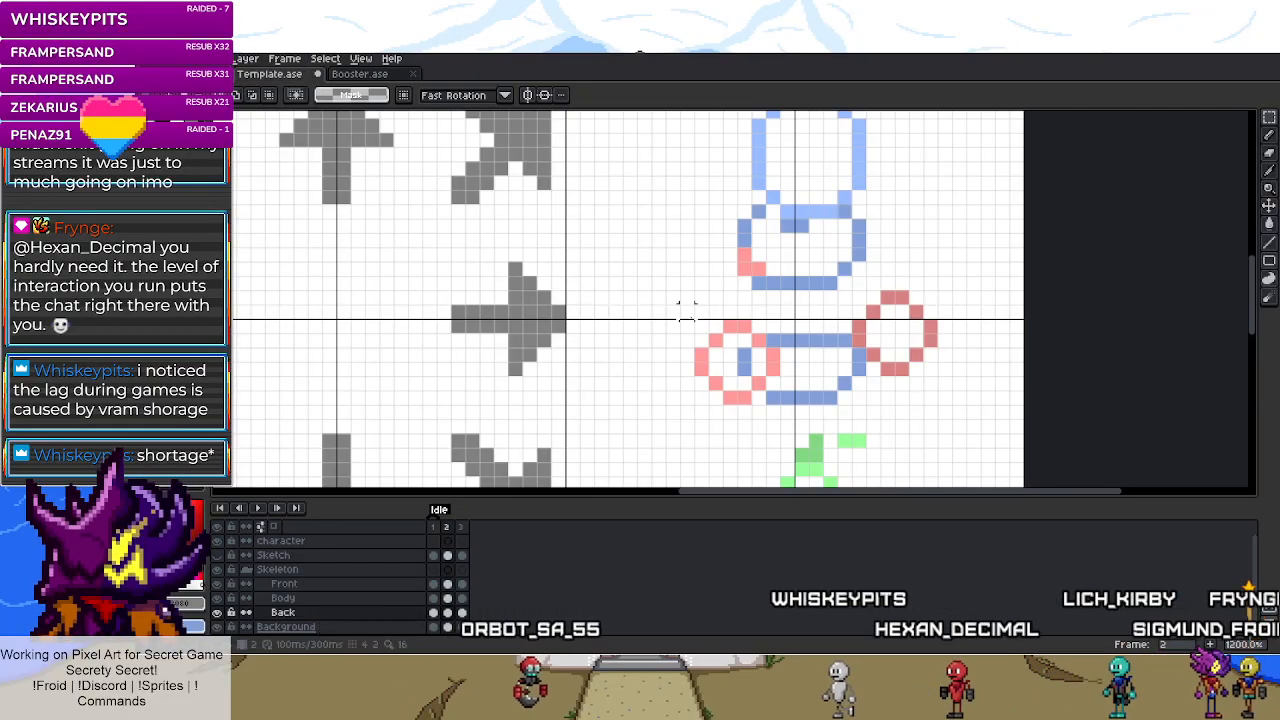
- Try moving the right-facing figure's light red hand 3 pixels right and 2 up, and its shoulder pixels 1 up, on frame 2's Front layer
{"action": "left_click", "coordinate": [447, 585]}
{"action": "left_click_drag", "start_coordinate": [662, 316], "coordinate": [811, 450]}
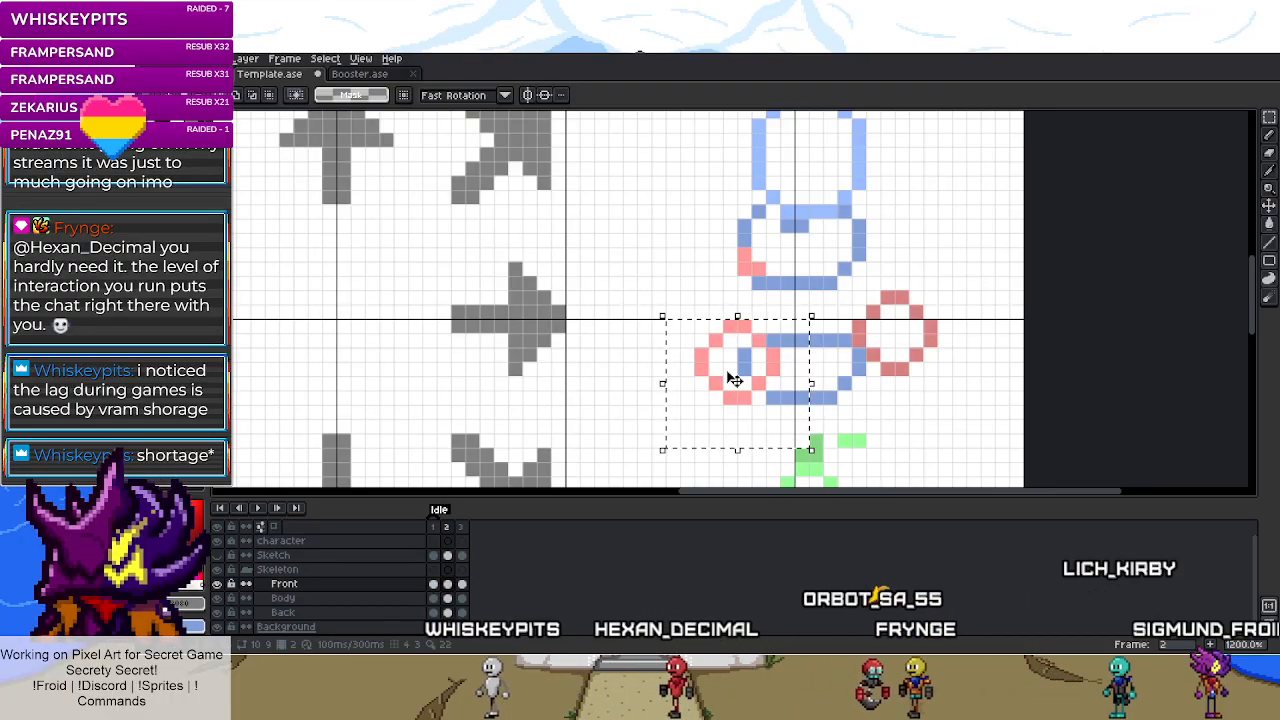
{"action": "left_click_drag", "start_coordinate": [733, 379], "coordinate": [777, 349]}
{"action": "key", "text": "Return"}
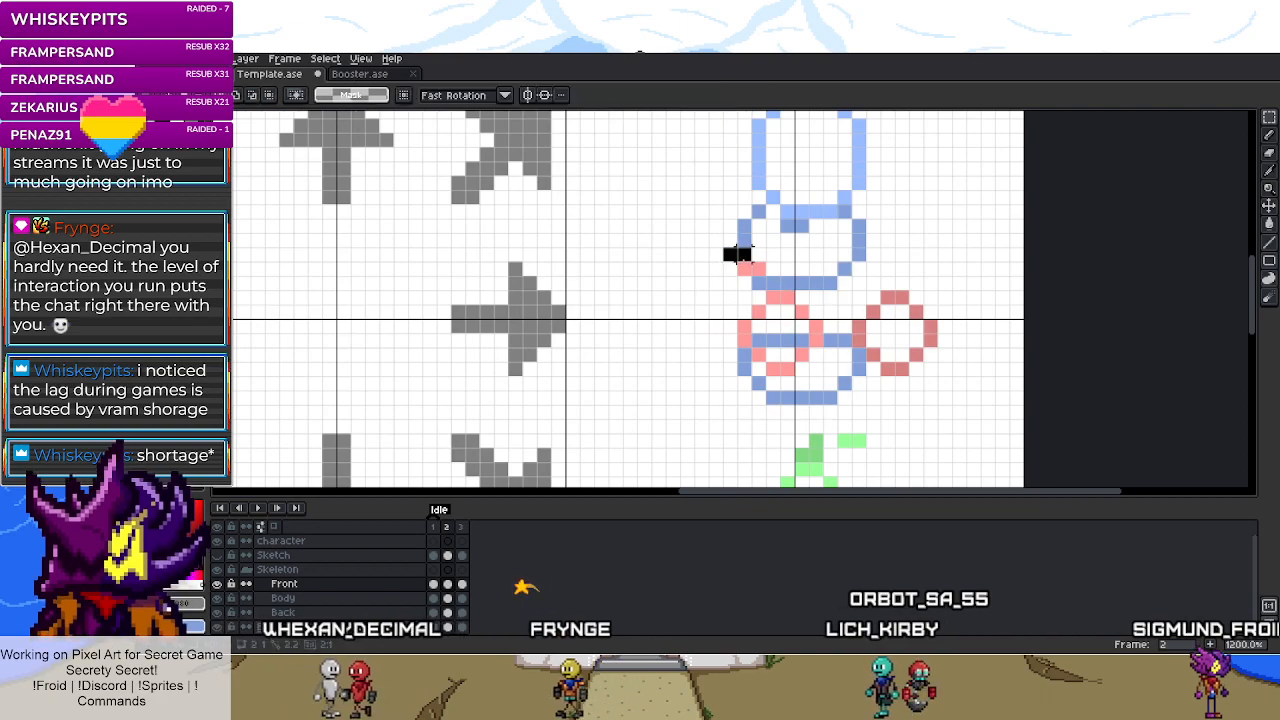
{"action": "left_click_drag", "start_coordinate": [767, 275], "coordinate": [754, 248]}
{"action": "left_click", "coordinate": [658, 254]}
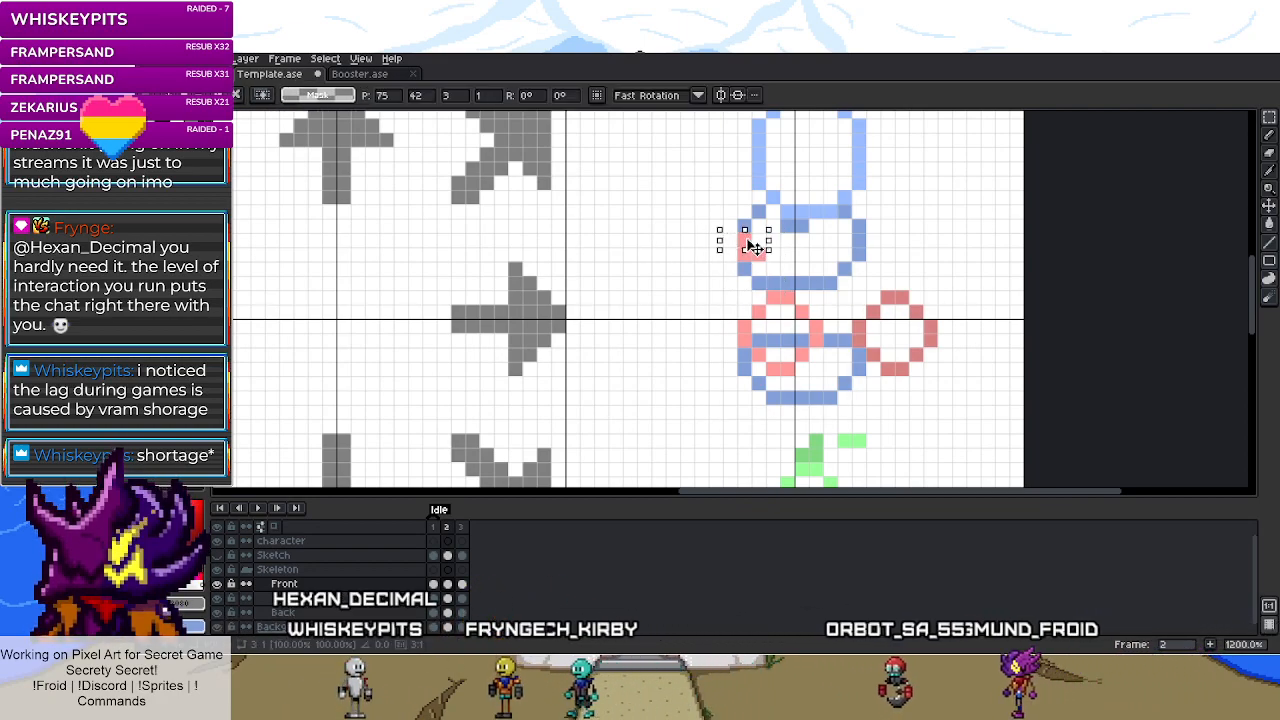
{"action": "left_click", "coordinate": [658, 297]}
{"action": "scroll", "coordinate": [758, 315], "scroll_direction": "down", "scroll_amount": 3}
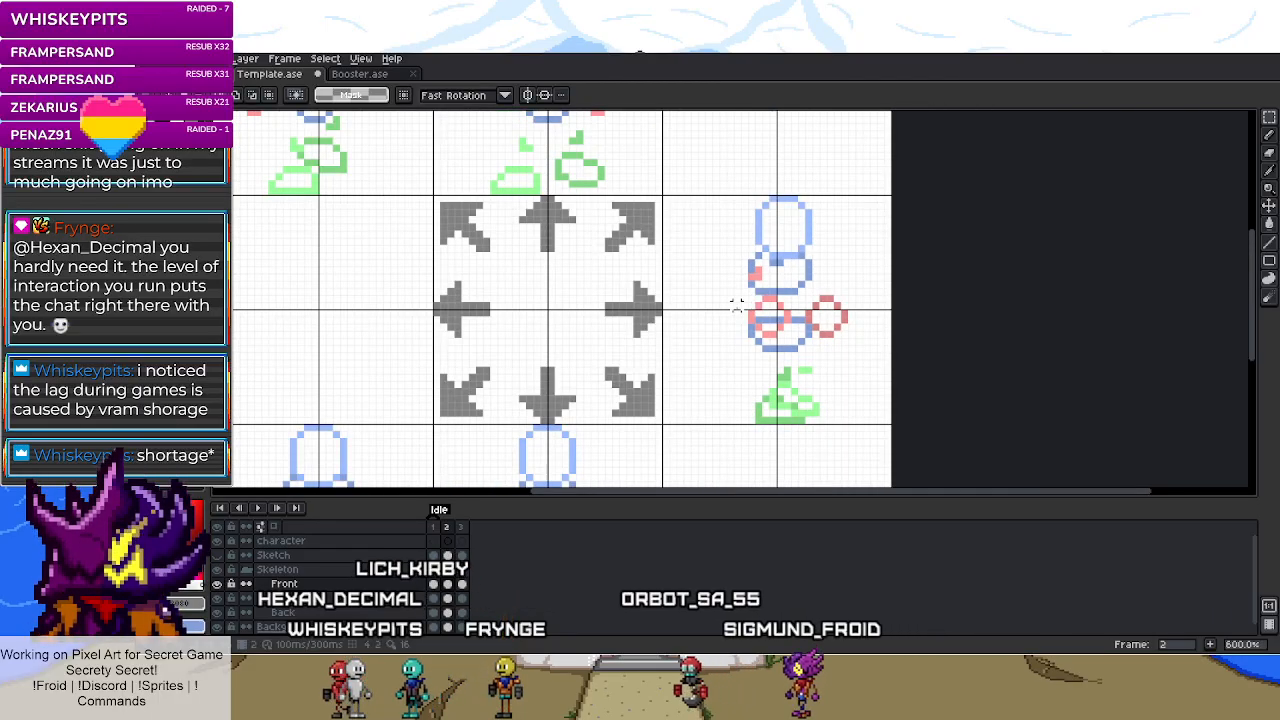
- Hide the Booster layer group in Booster.ase to examine frame 5's skeleton pose, then return to Template.ase
{"action": "left_click", "coordinate": [406, 76]}
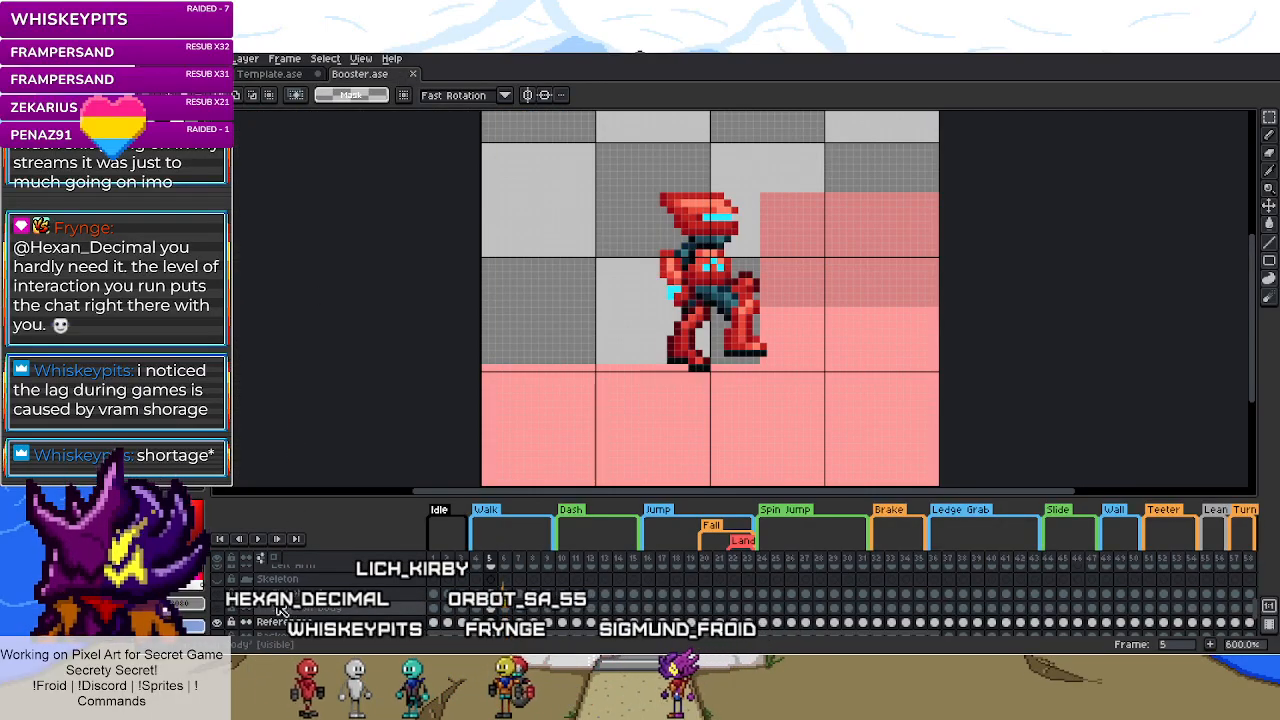
{"action": "scroll", "coordinate": [224, 587], "scroll_direction": "up", "scroll_amount": 2}
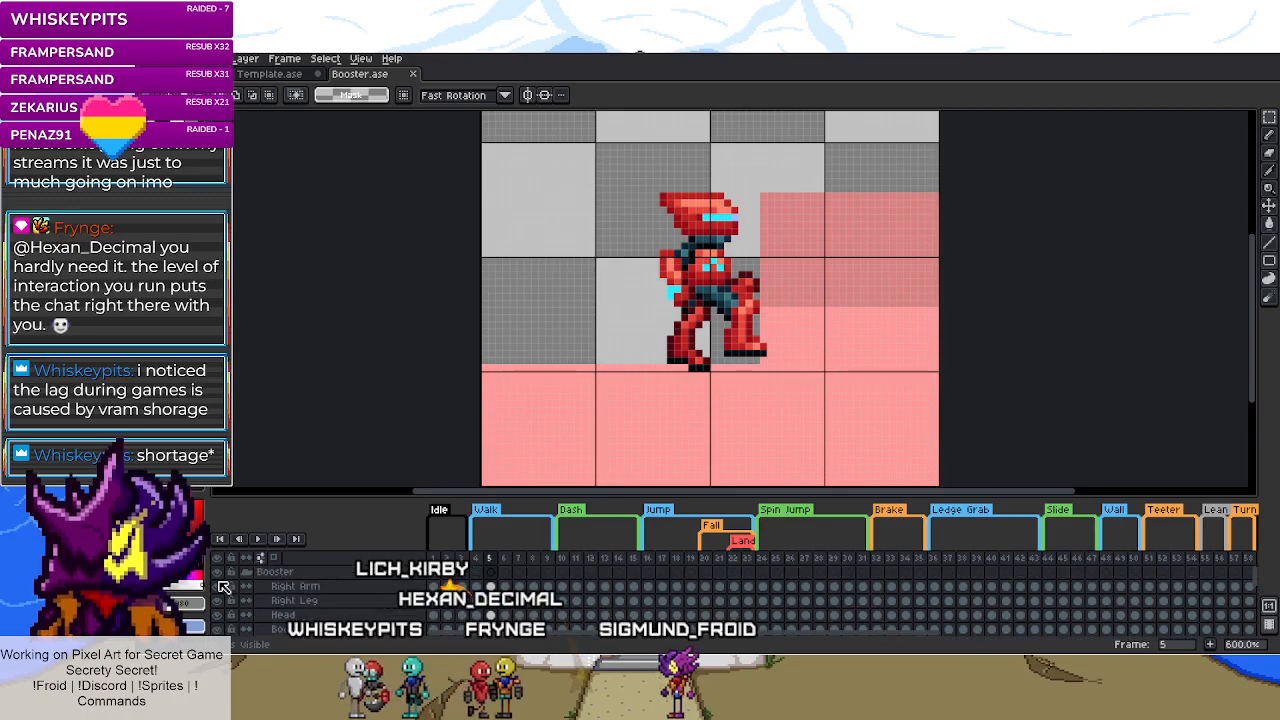
{"action": "left_click", "coordinate": [224, 575]}
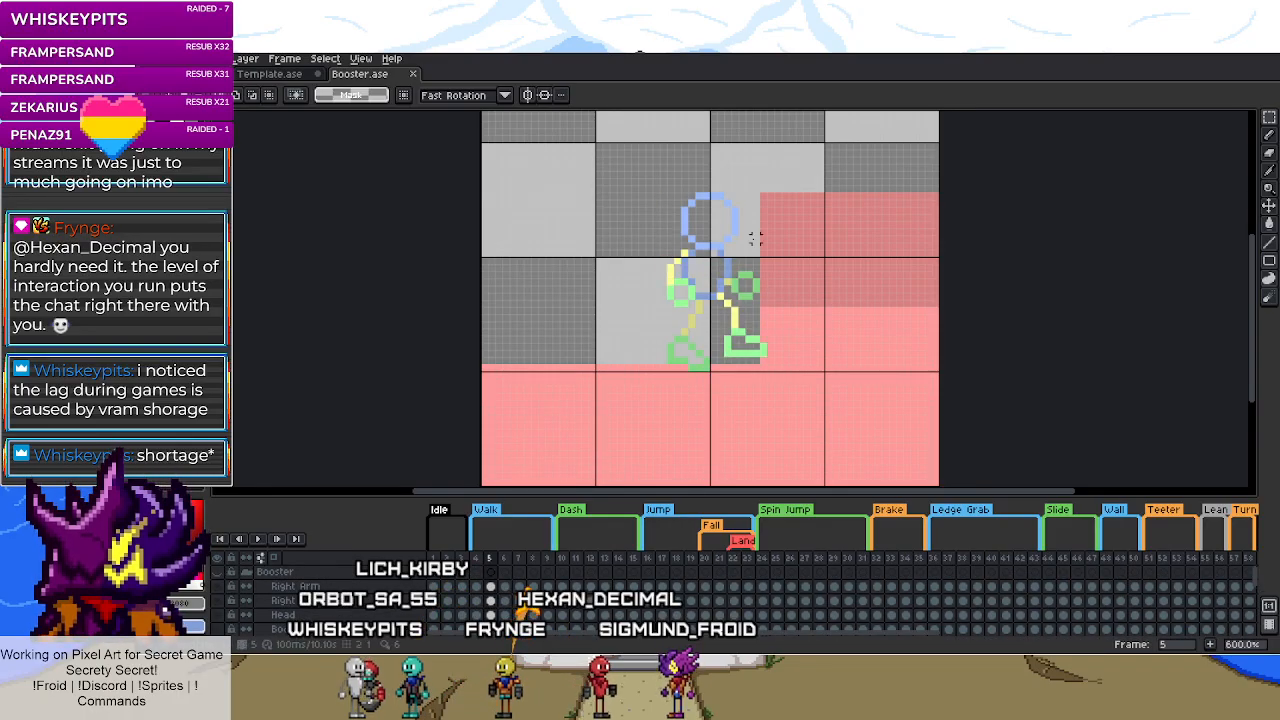
{"action": "scroll", "coordinate": [735, 270], "scroll_direction": "up", "scroll_amount": 3}
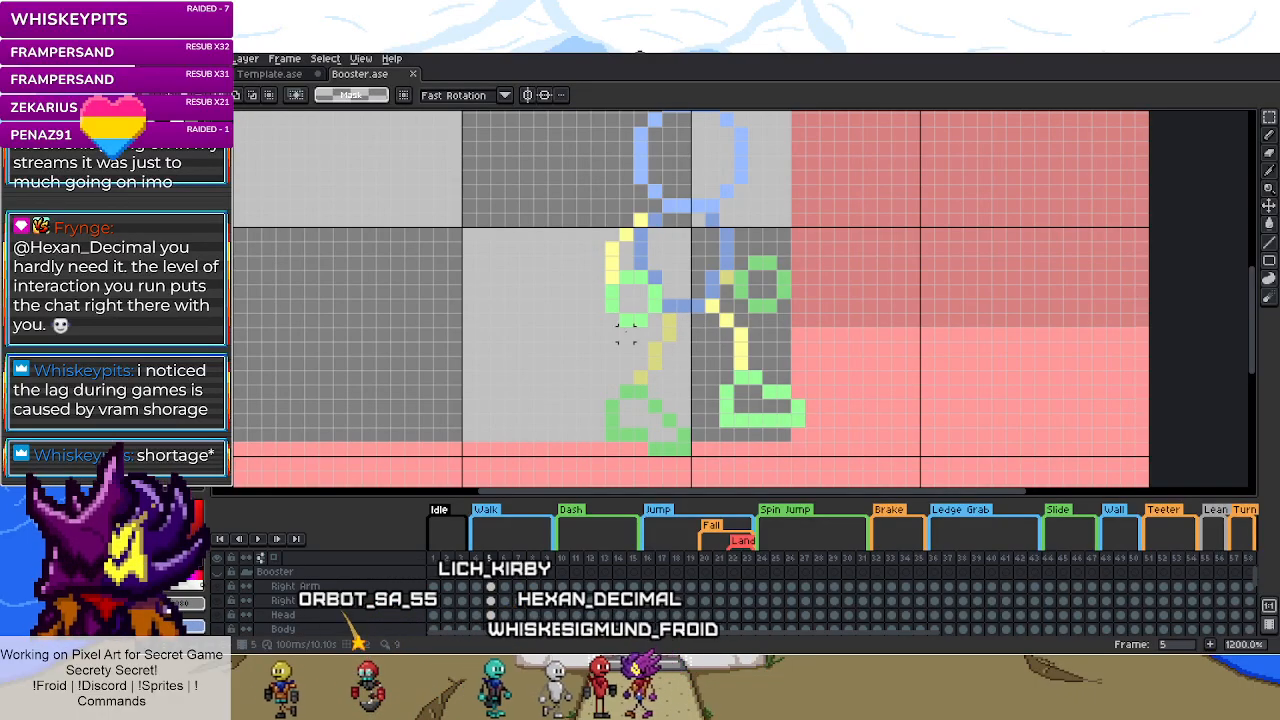
{"action": "scroll", "coordinate": [625, 332], "scroll_direction": "down", "scroll_amount": 3}
{"action": "left_click", "coordinate": [281, 76]}
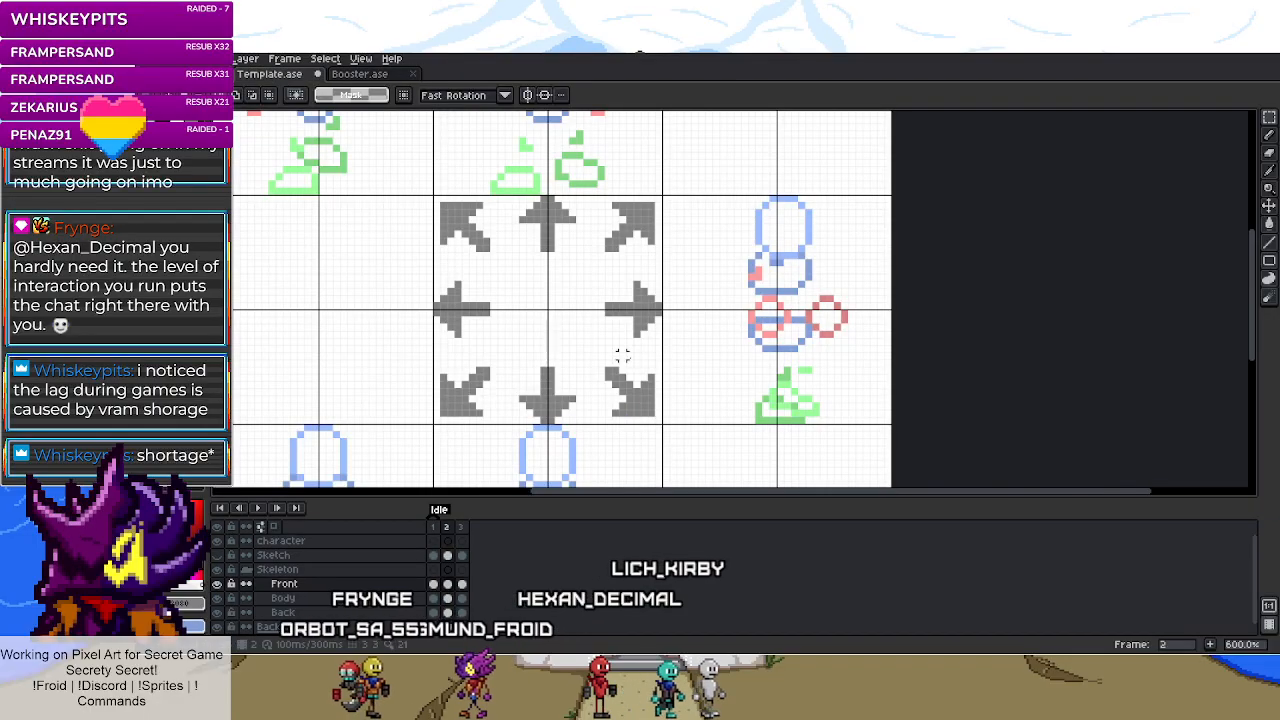
- Move the right-facing figure's light red shoulder pixels down 1 pixel on frame 2's Front layer
{"action": "scroll", "coordinate": [790, 298], "scroll_direction": "up", "scroll_amount": 3}
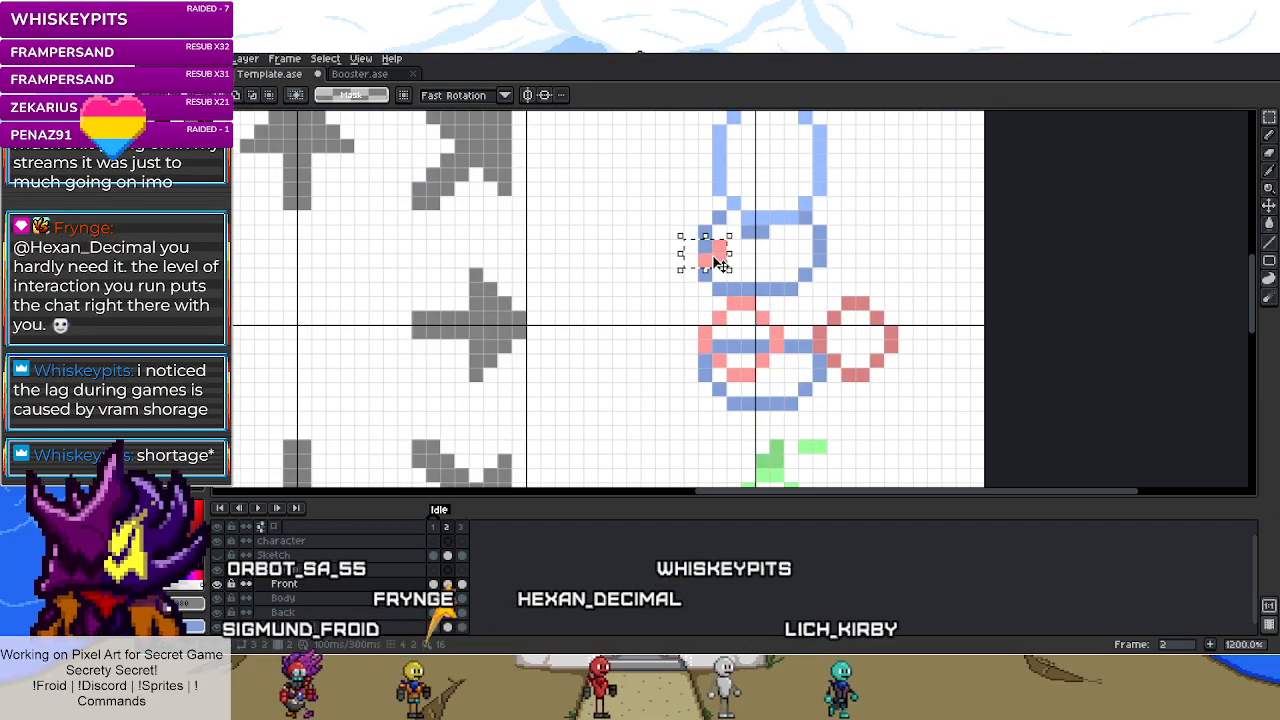
{"action": "left_click_drag", "start_coordinate": [718, 265], "coordinate": [716, 277]}
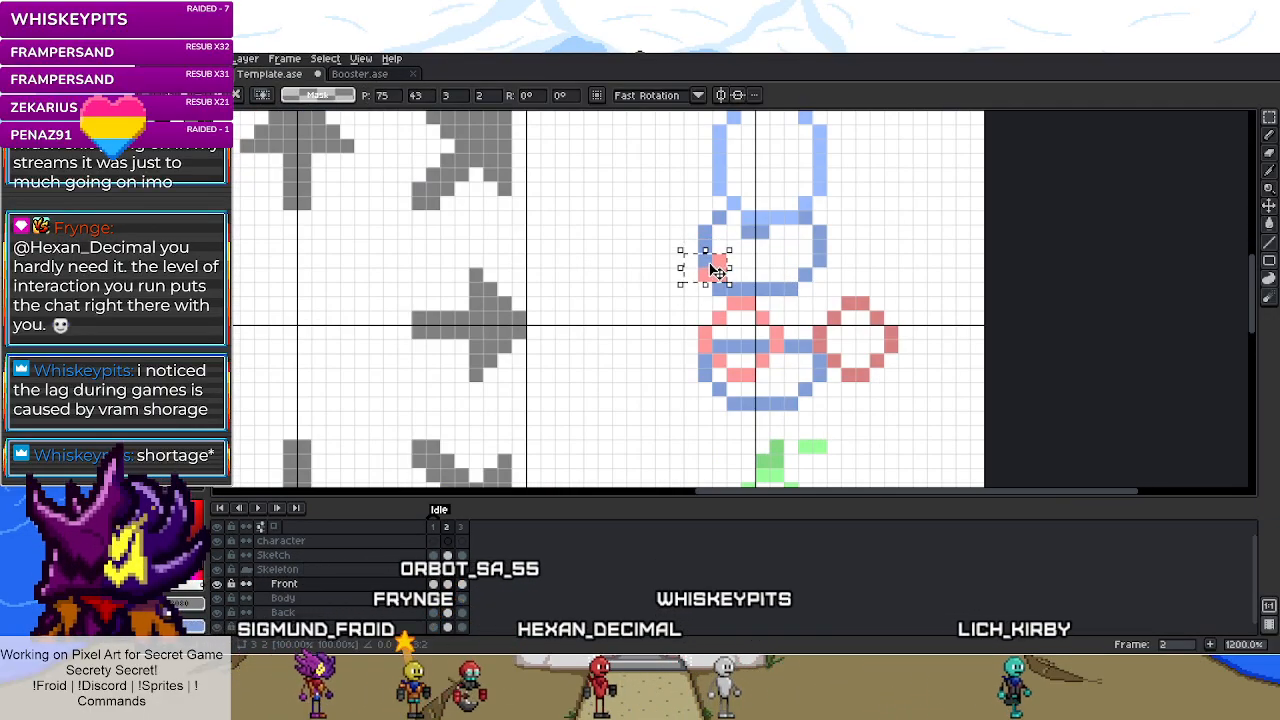
{"action": "scroll", "coordinate": [740, 290], "scroll_direction": "down", "scroll_amount": 4}
{"action": "scroll", "coordinate": [751, 271], "scroll_direction": "up", "scroll_amount": 2}
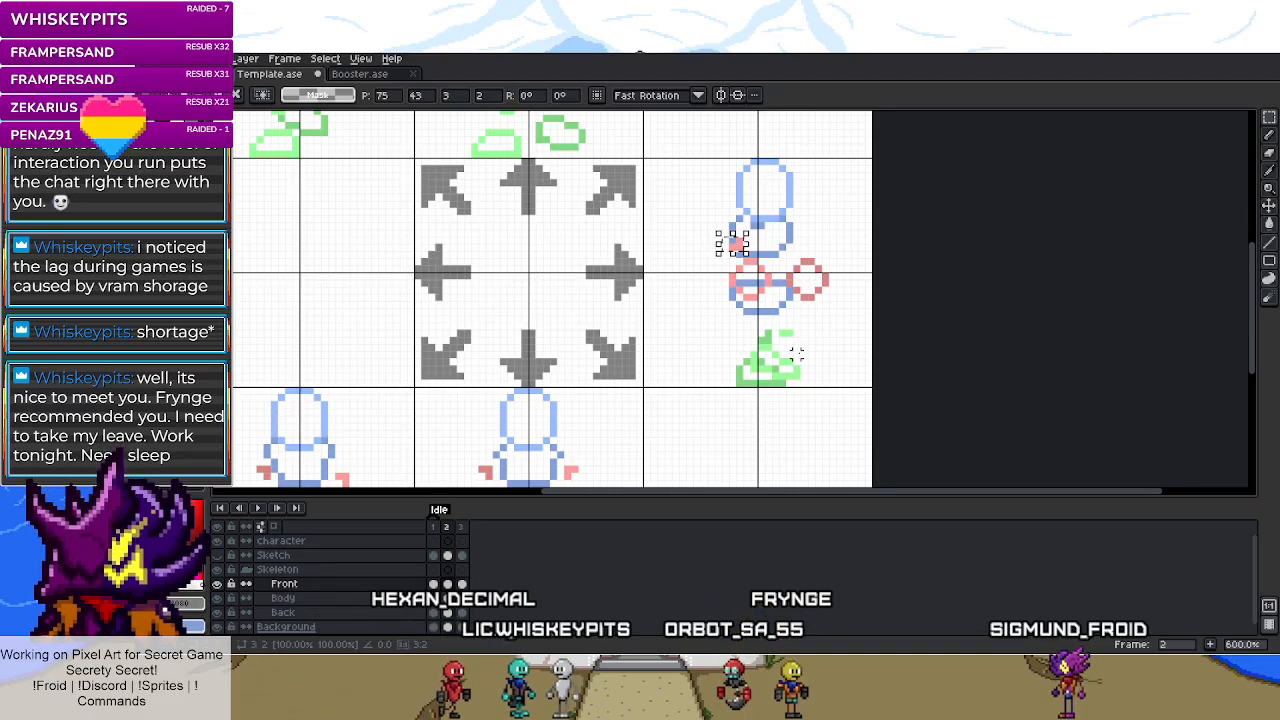
{"action": "scroll", "coordinate": [769, 248], "scroll_direction": "up", "scroll_amount": 3}
{"action": "key", "text": "m"}
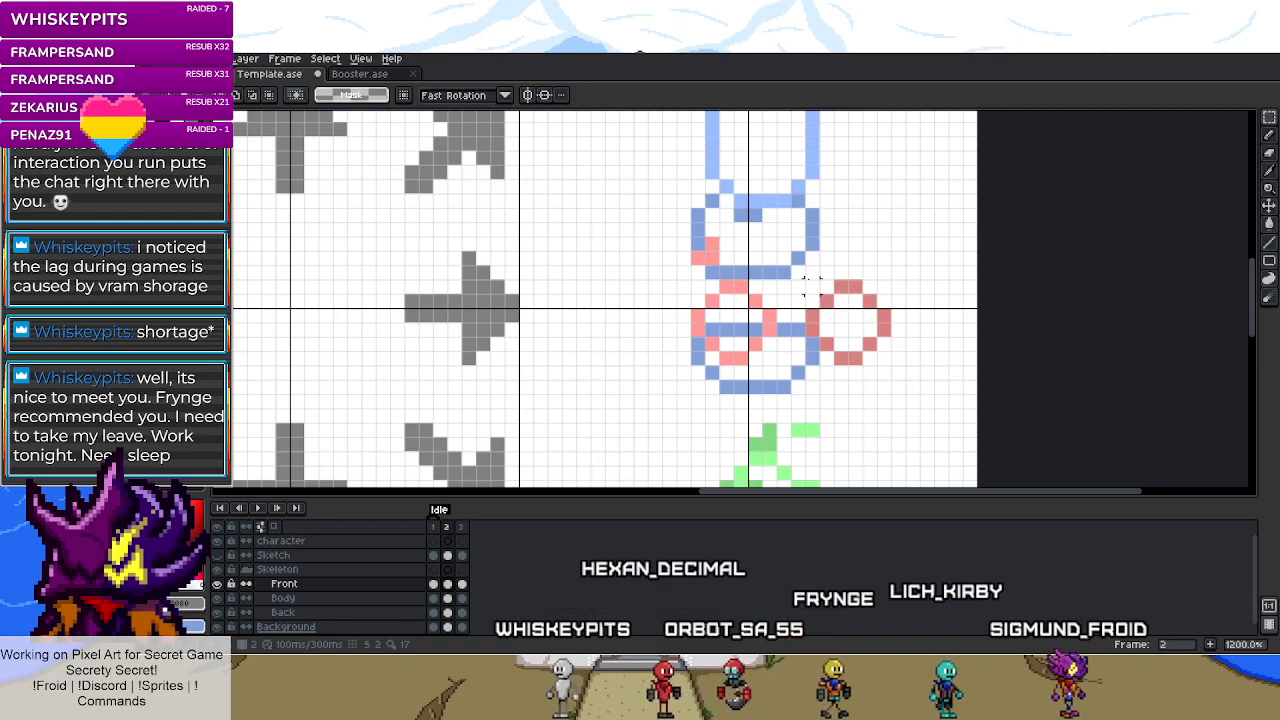
- Check the skeleton's hand positions on walk frame 5 in Booster.ase again, returning to Template.ase
{"action": "key", "text": "ctrl+Tab"}
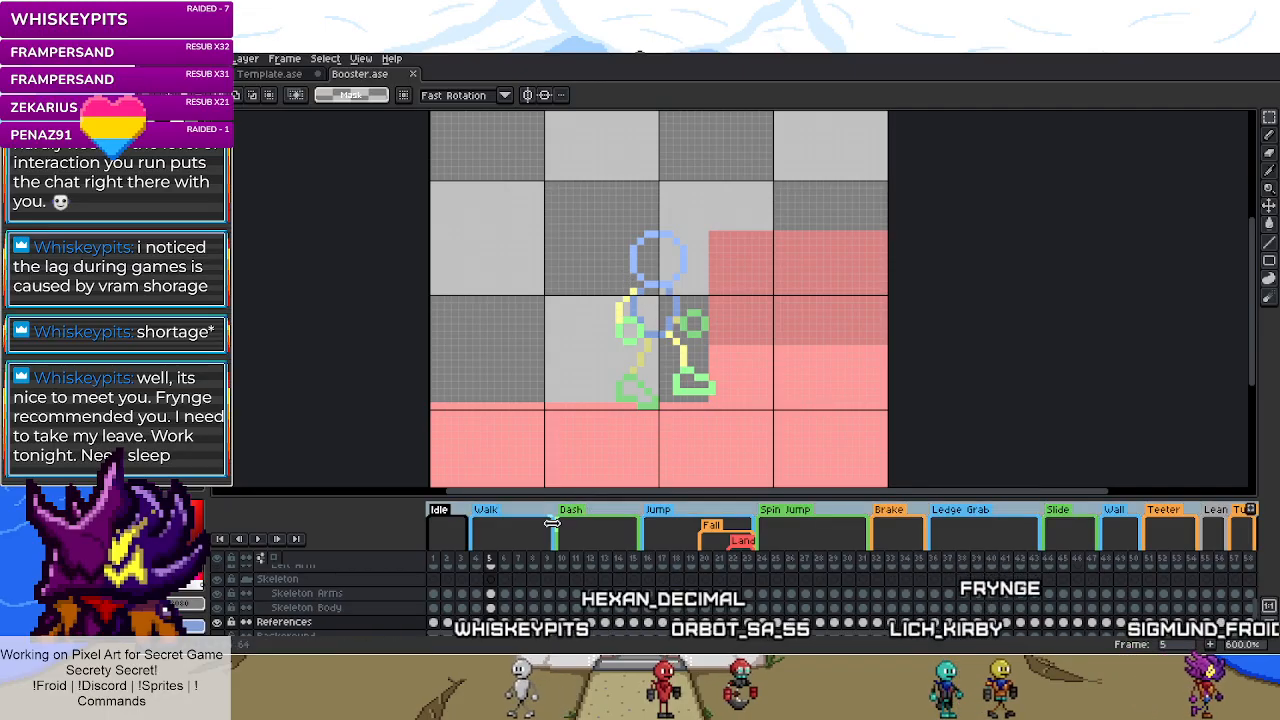
{"action": "key", "text": "Left"}
{"action": "left_click", "coordinate": [495, 560]}
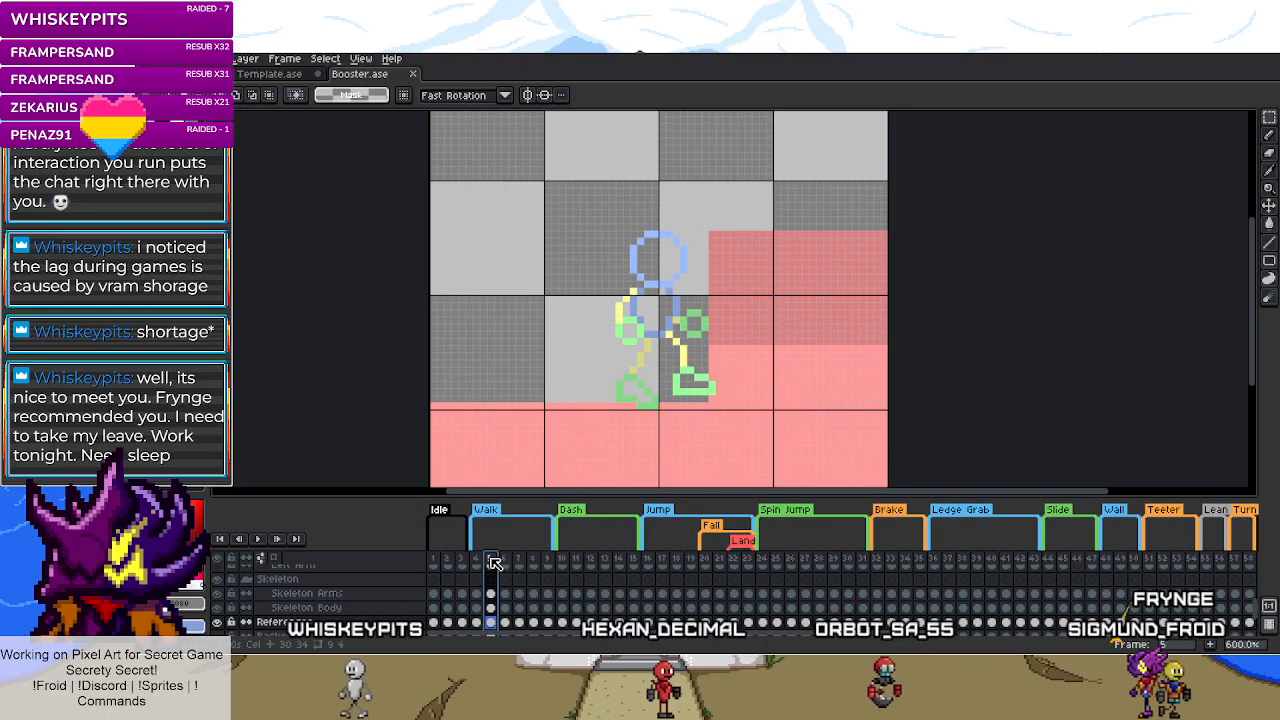
{"action": "key", "text": "ctrl+Tab"}
- Compare frame 2 with frame 3 and undo the shoulder and hand moves made on frame 2's Front layer
{"action": "left_click_drag", "start_coordinate": [788, 276], "coordinate": [908, 368]}
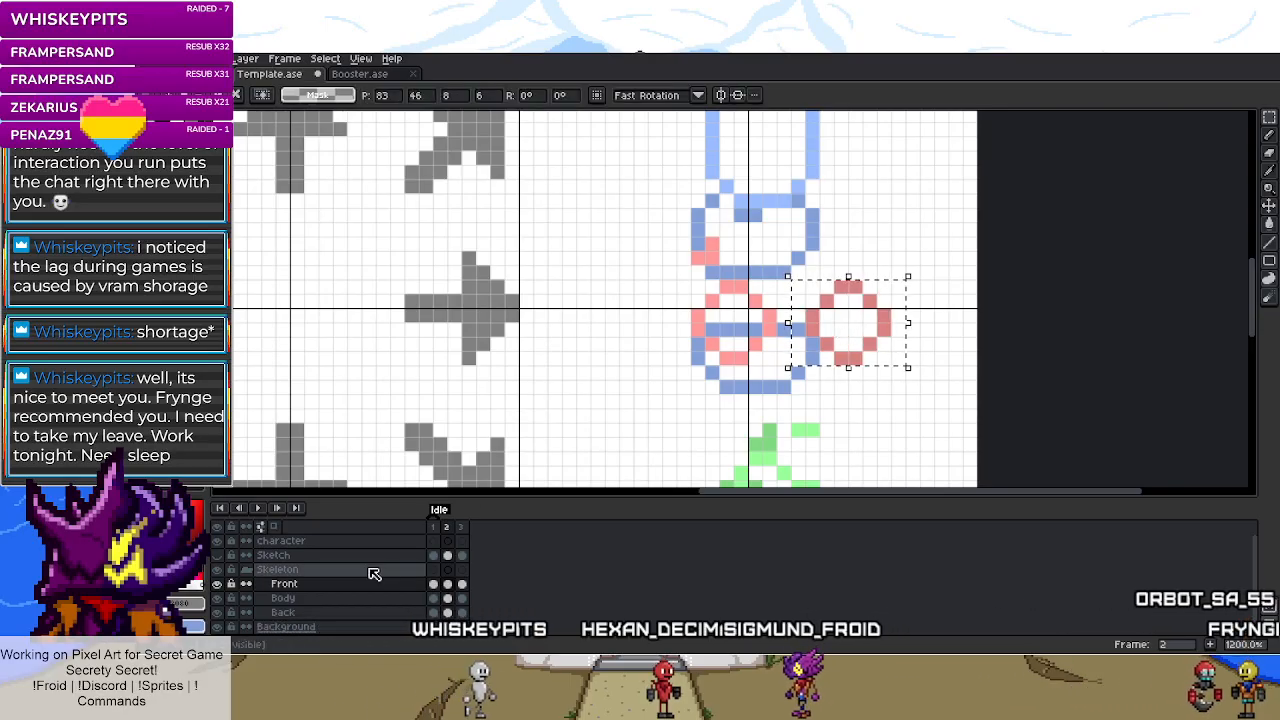
{"action": "left_click", "coordinate": [462, 584]}
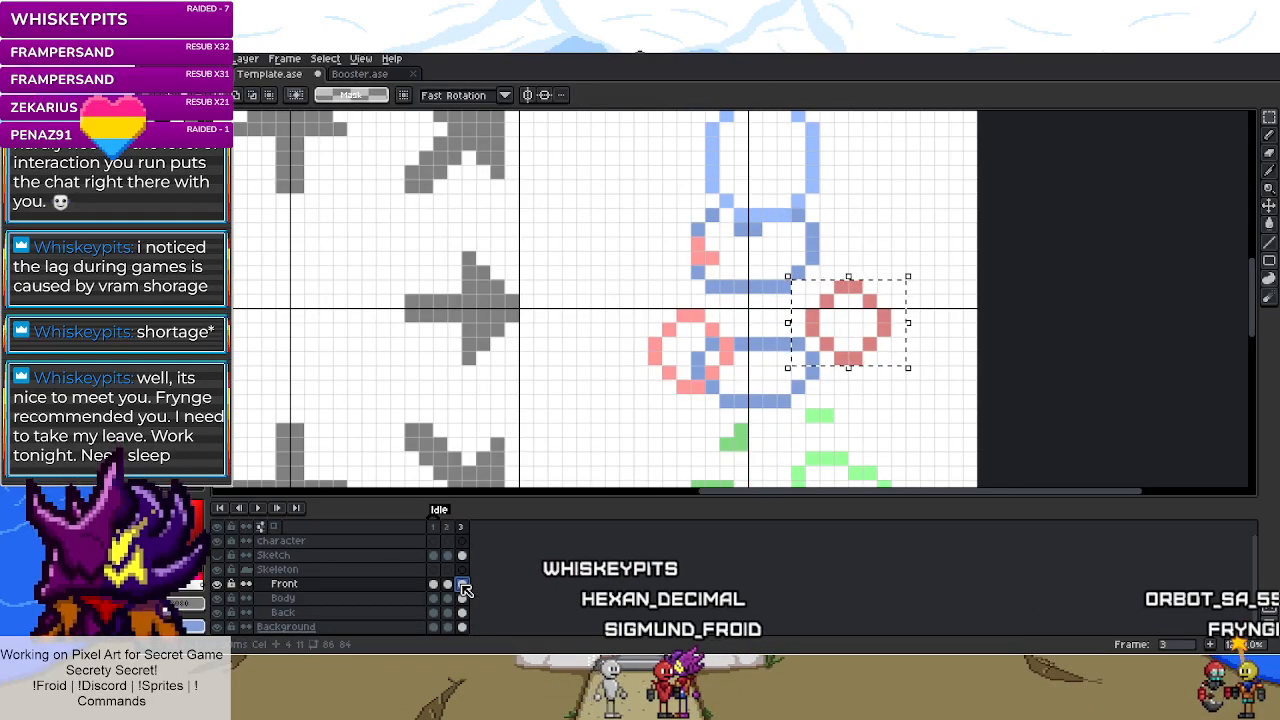
{"action": "left_click", "coordinate": [449, 584]}
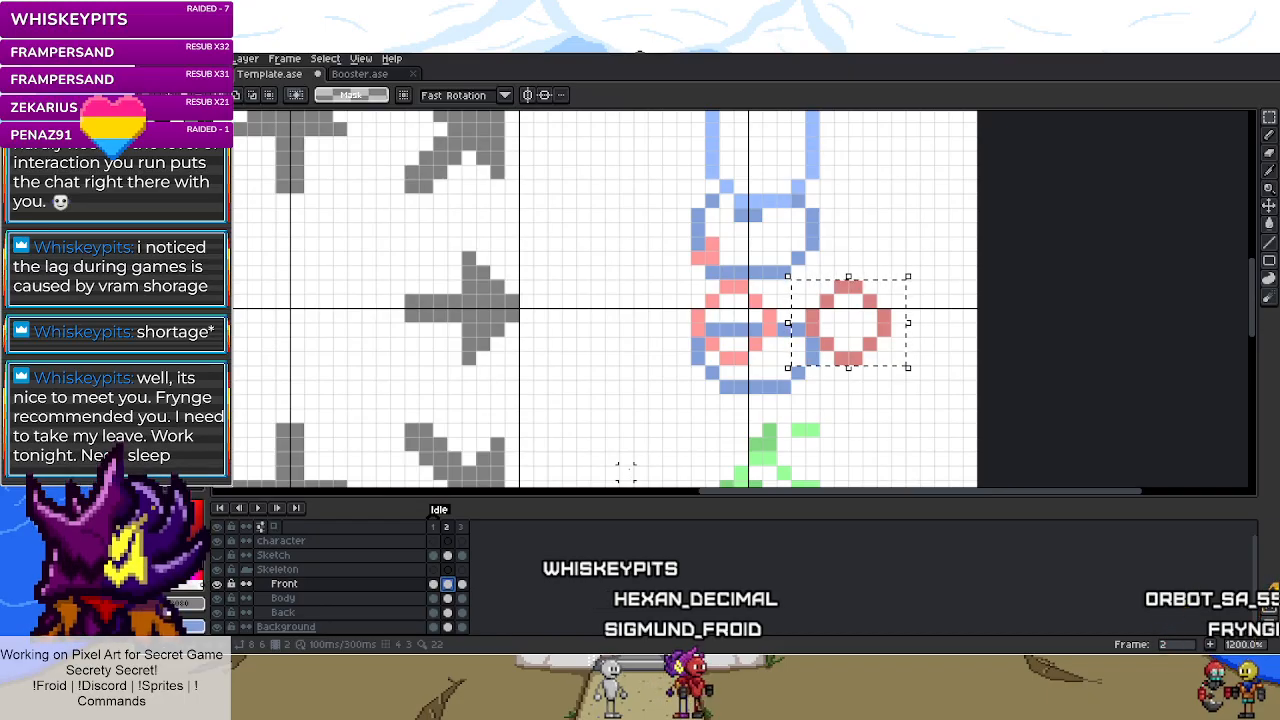
{"action": "key", "text": "ctrl+z"}
{"action": "key", "text": "ctrl+z"}
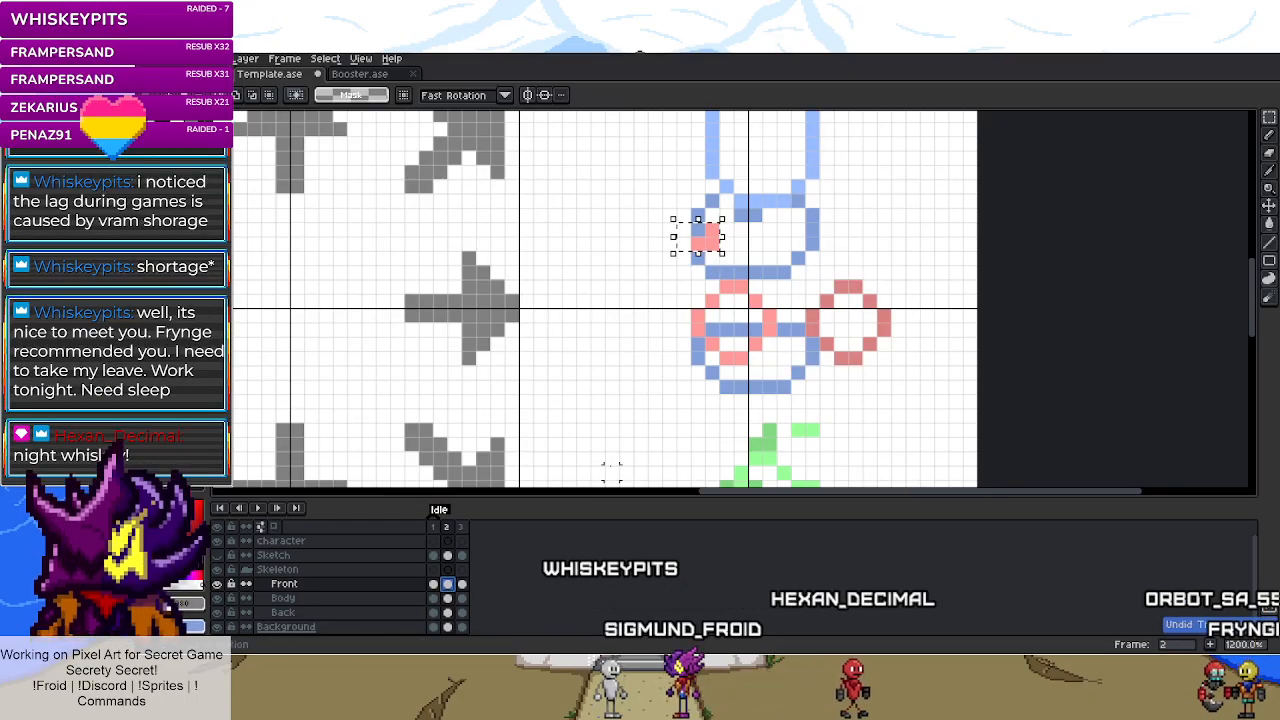
{"action": "key", "text": "ctrl+z"}
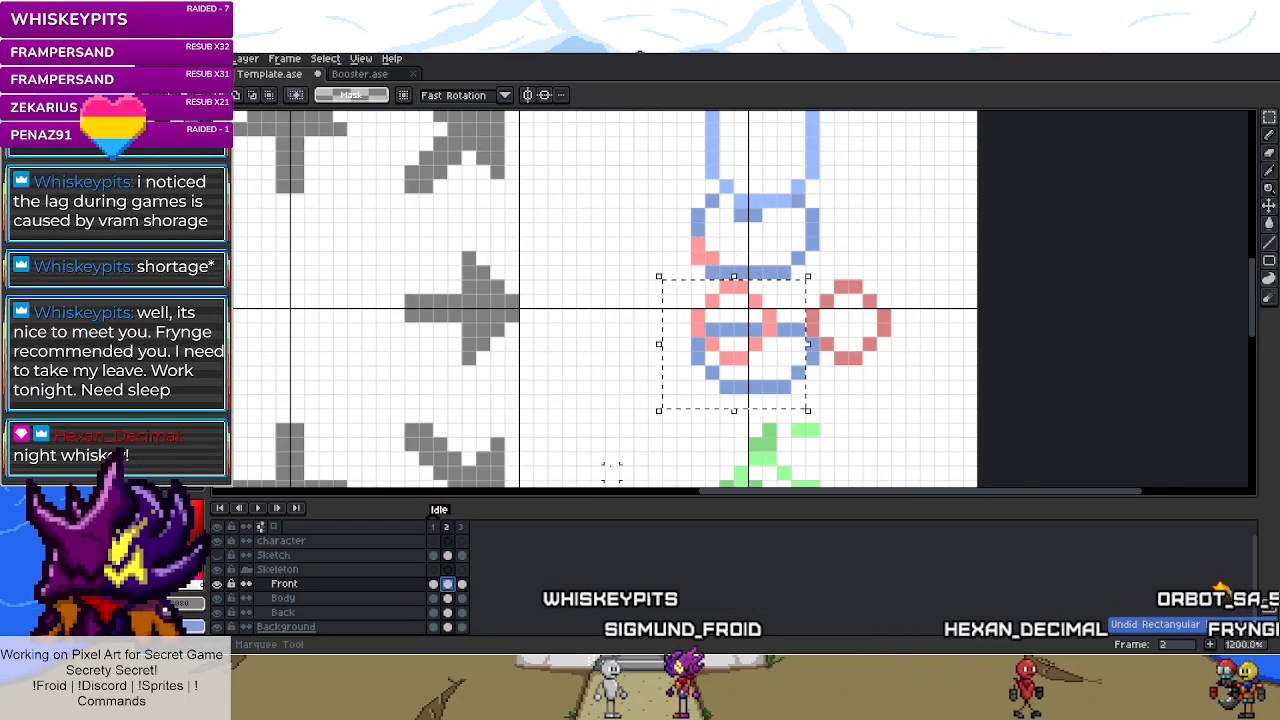
{"action": "key", "text": "ctrl+z"}
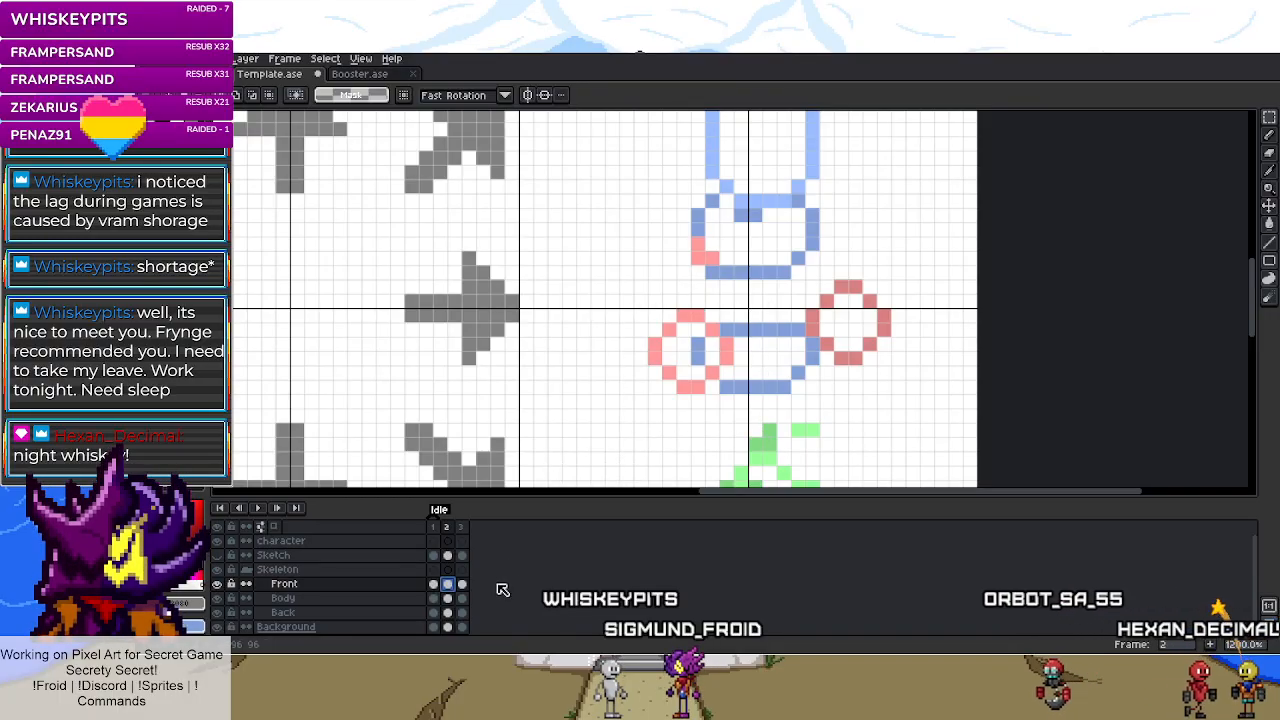
- Lower the right-facing figure's light red shoulder pixels 1 pixel and shift its light red hand 3 pixels right on frame 3's Front layer
{"action": "left_click", "coordinate": [462, 584]}
{"action": "left_click_drag", "start_coordinate": [630, 305], "coordinate": [750, 425]}
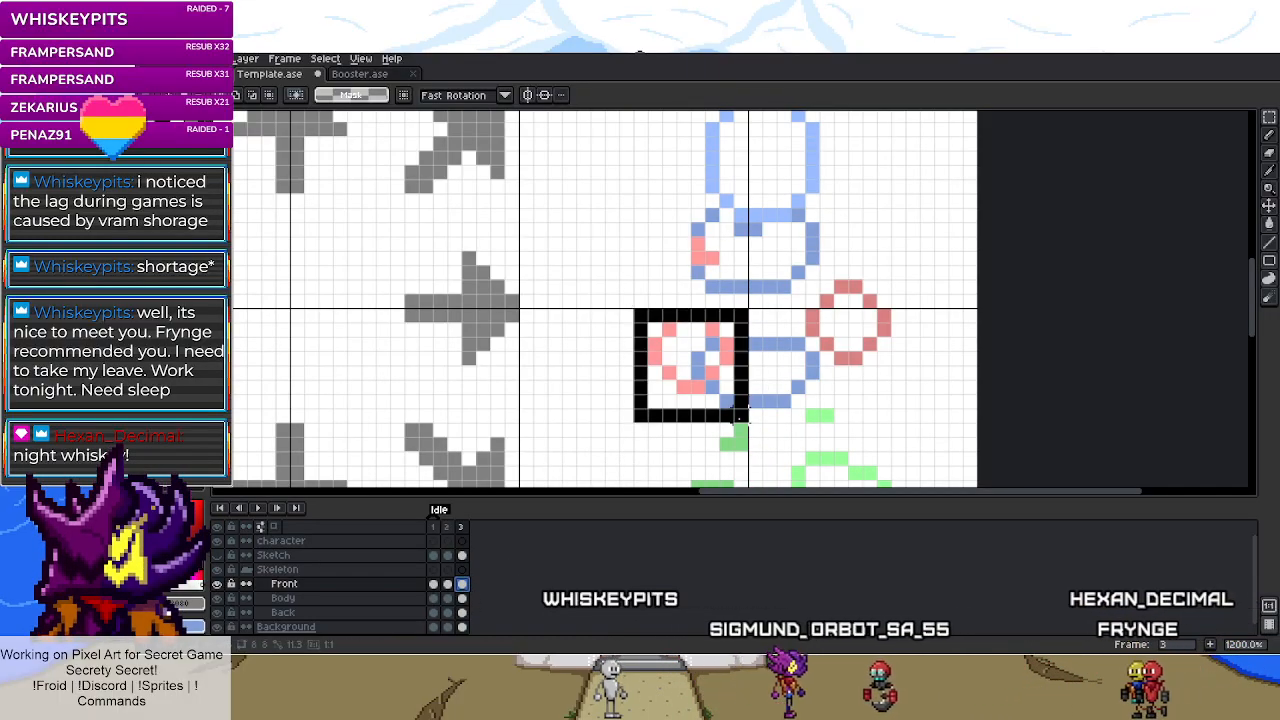
{"action": "left_click_drag", "start_coordinate": [645, 205], "coordinate": [750, 425]}
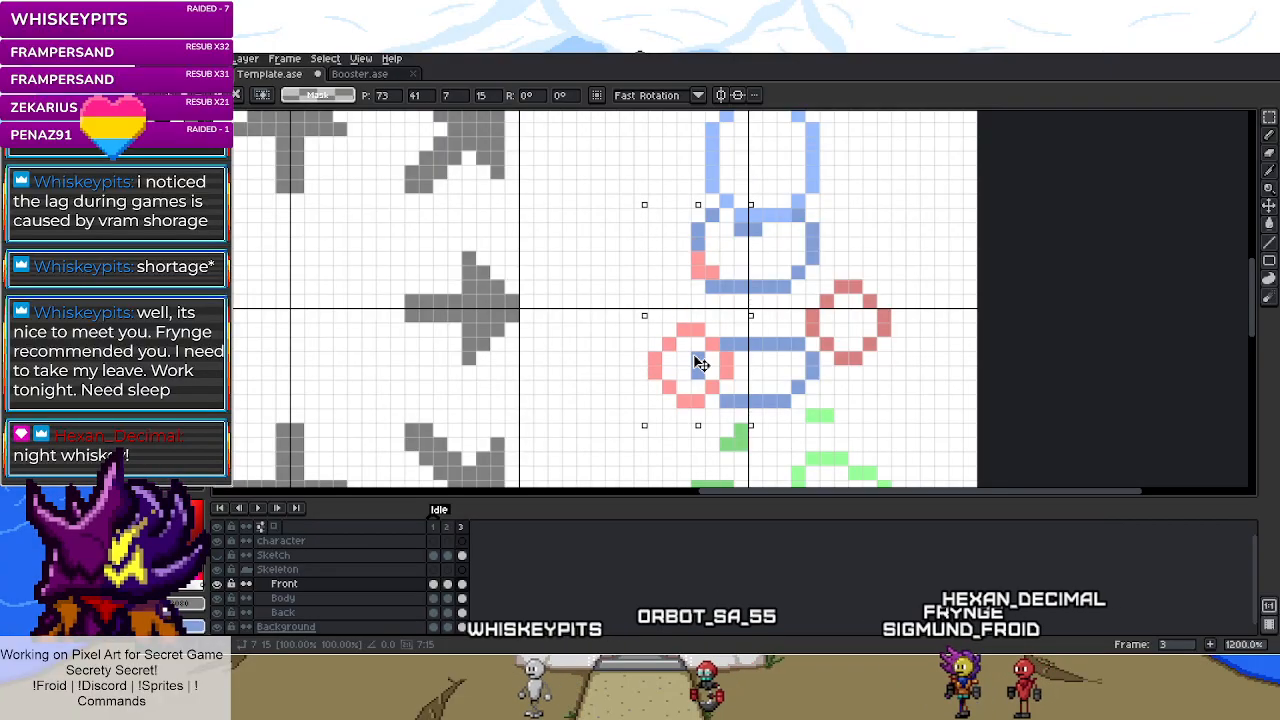
{"action": "left_click_drag", "start_coordinate": [640, 322], "coordinate": [757, 380]}
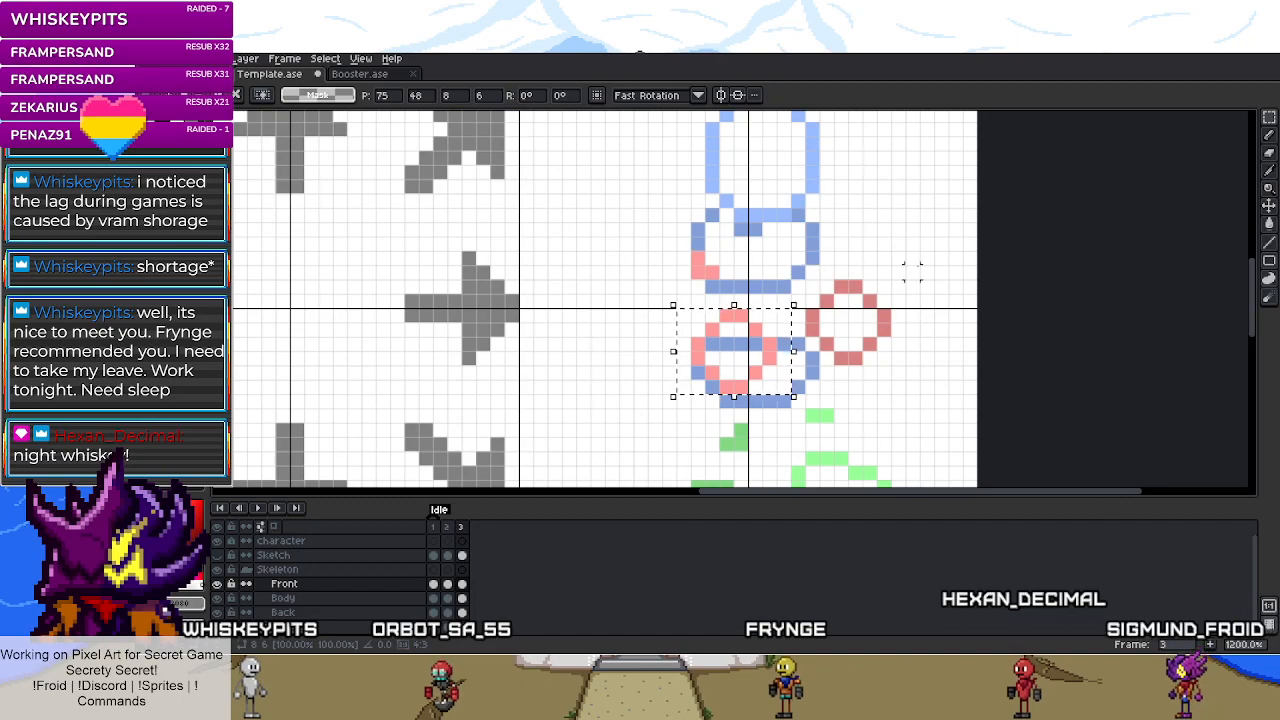
- Move the right-facing figure's dark red hand 2 pixels left and 1 pixel down on frame 3's Back layer
{"action": "left_click", "coordinate": [448, 527]}
{"action": "left_click", "coordinate": [464, 530]}
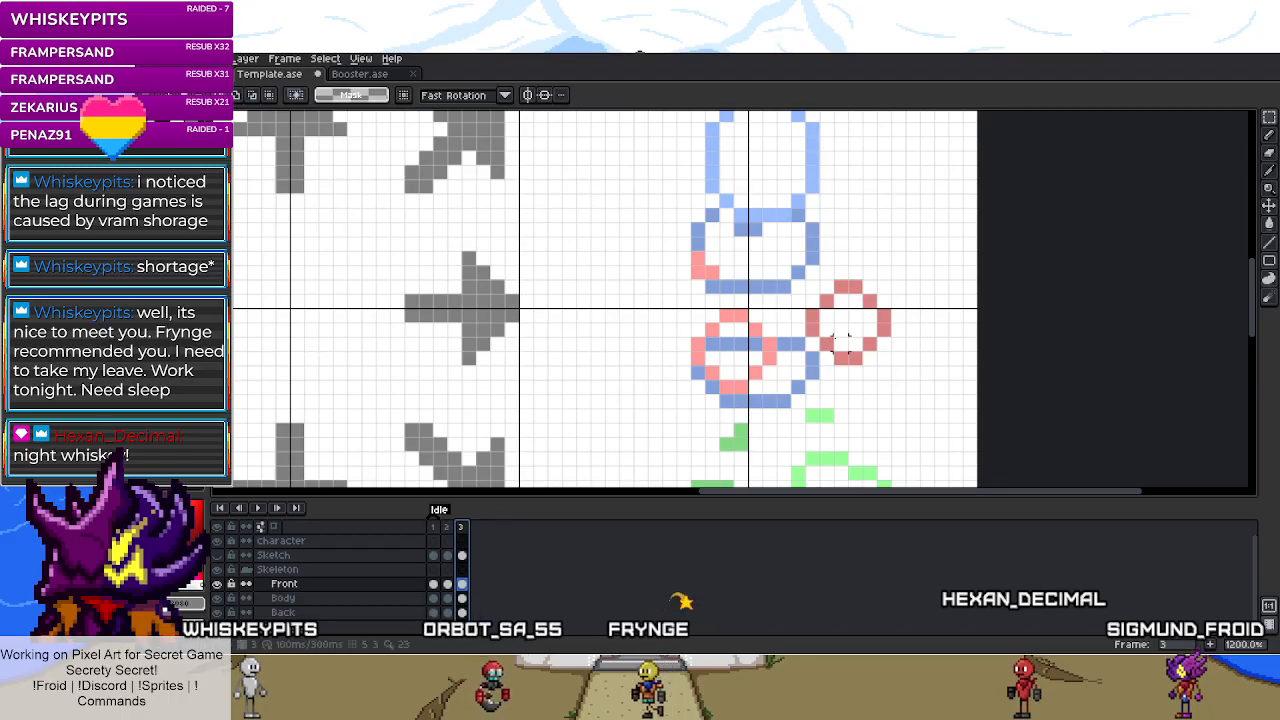
{"action": "left_click", "coordinate": [462, 613]}
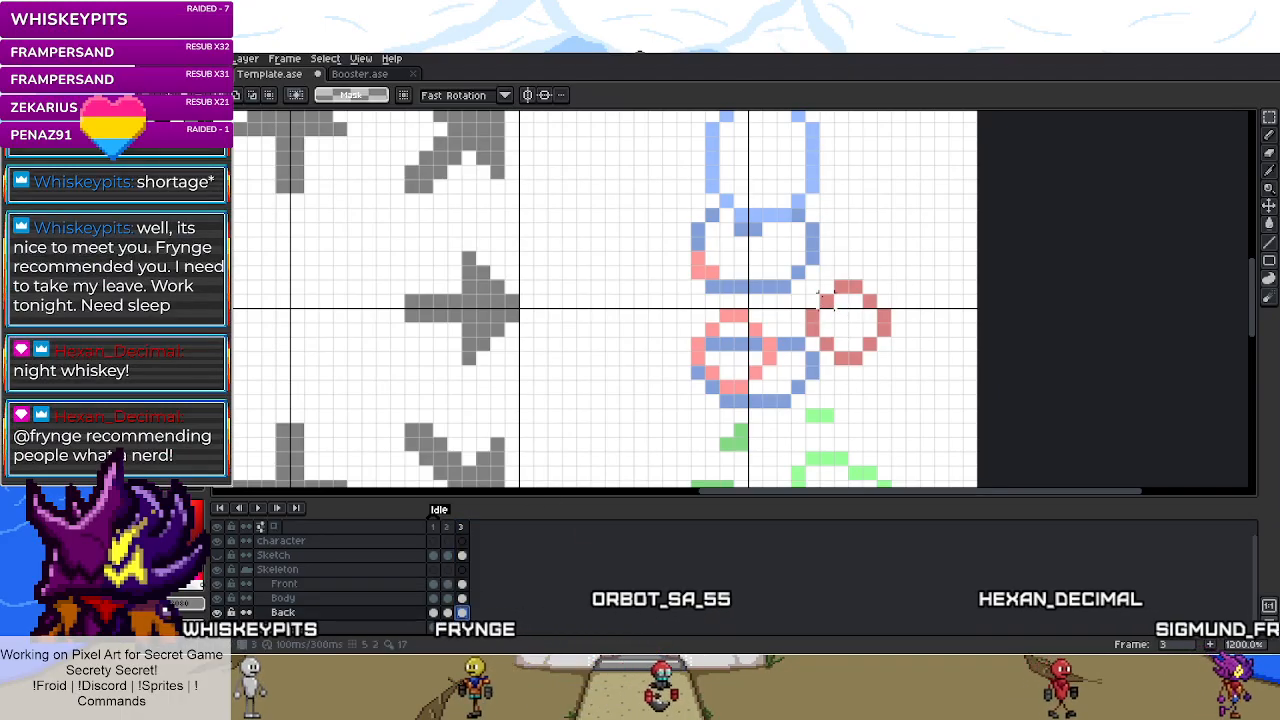
{"action": "left_click_drag", "start_coordinate": [790, 278], "coordinate": [922, 410]}
{"action": "left_click_drag", "start_coordinate": [877, 346], "coordinate": [848, 360]}
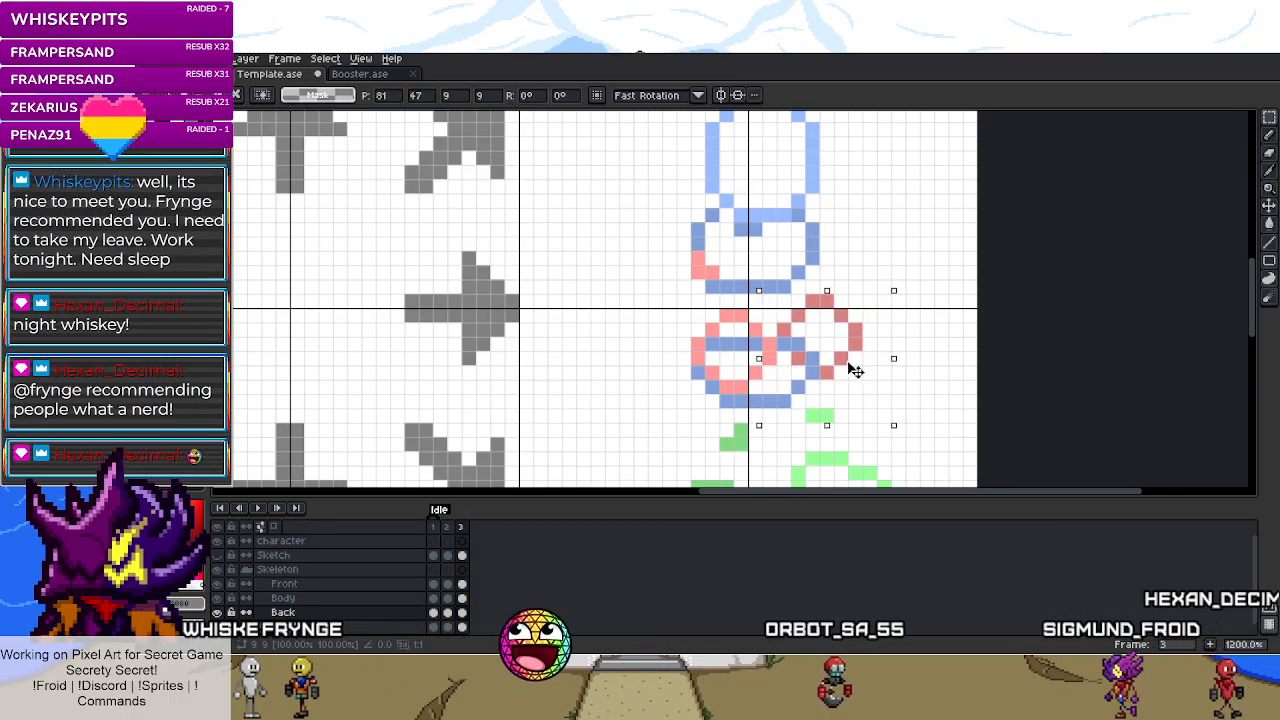
{"action": "left_click", "coordinate": [940, 360]}
- Compare the right-facing figure's skeleton pose between frames 2 and 3
{"action": "scroll", "coordinate": [855, 364], "scroll_direction": "down", "scroll_amount": 4}
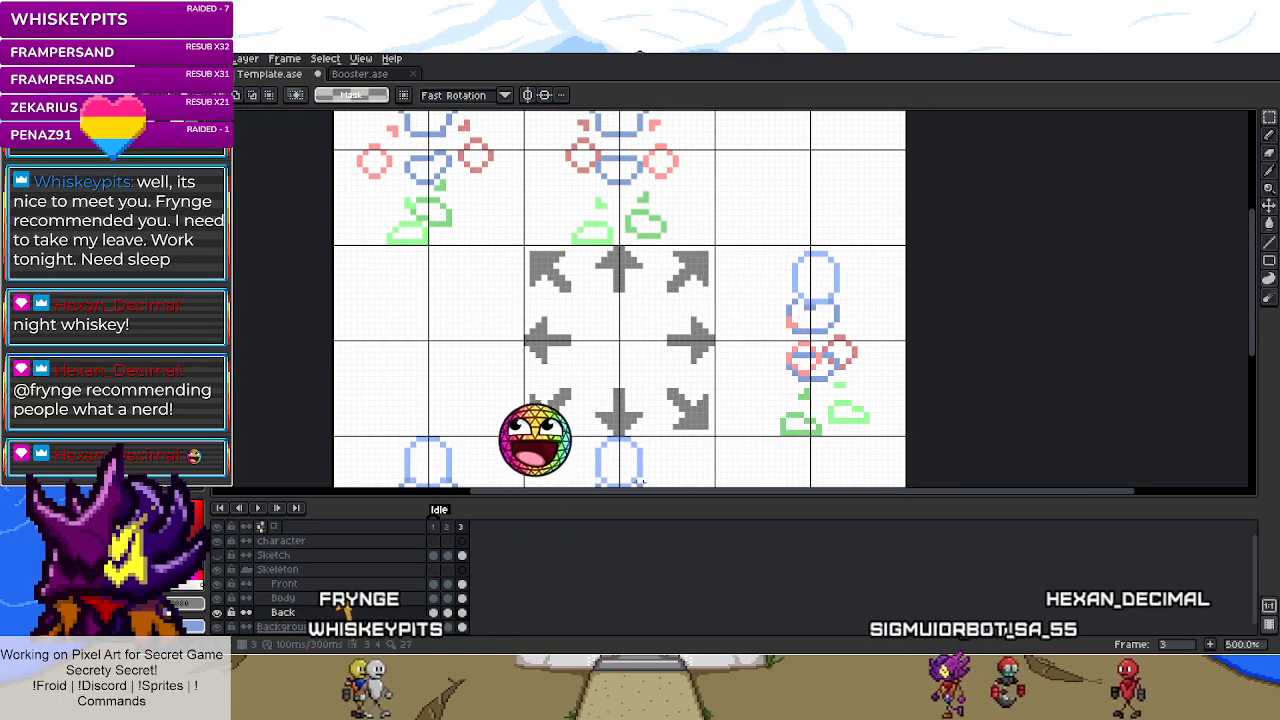
{"action": "left_click", "coordinate": [462, 528]}
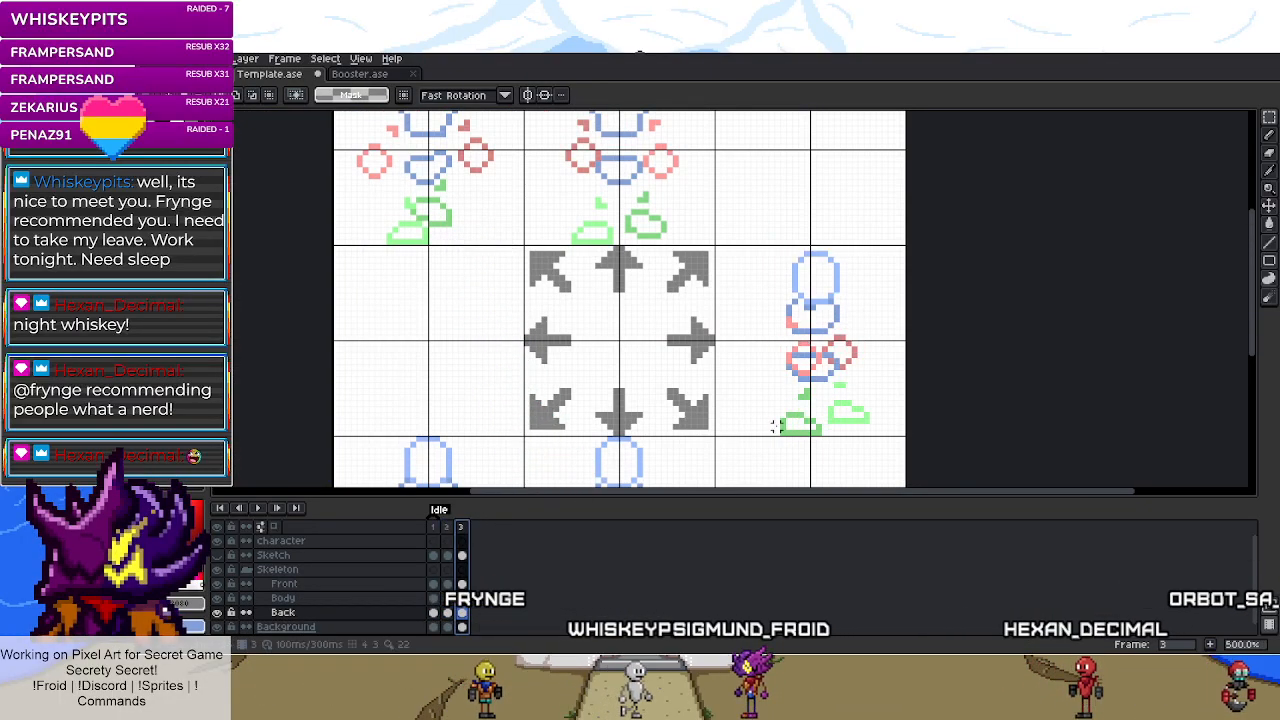
{"action": "left_click", "coordinate": [447, 528]}
{"action": "left_click", "coordinate": [462, 528]}
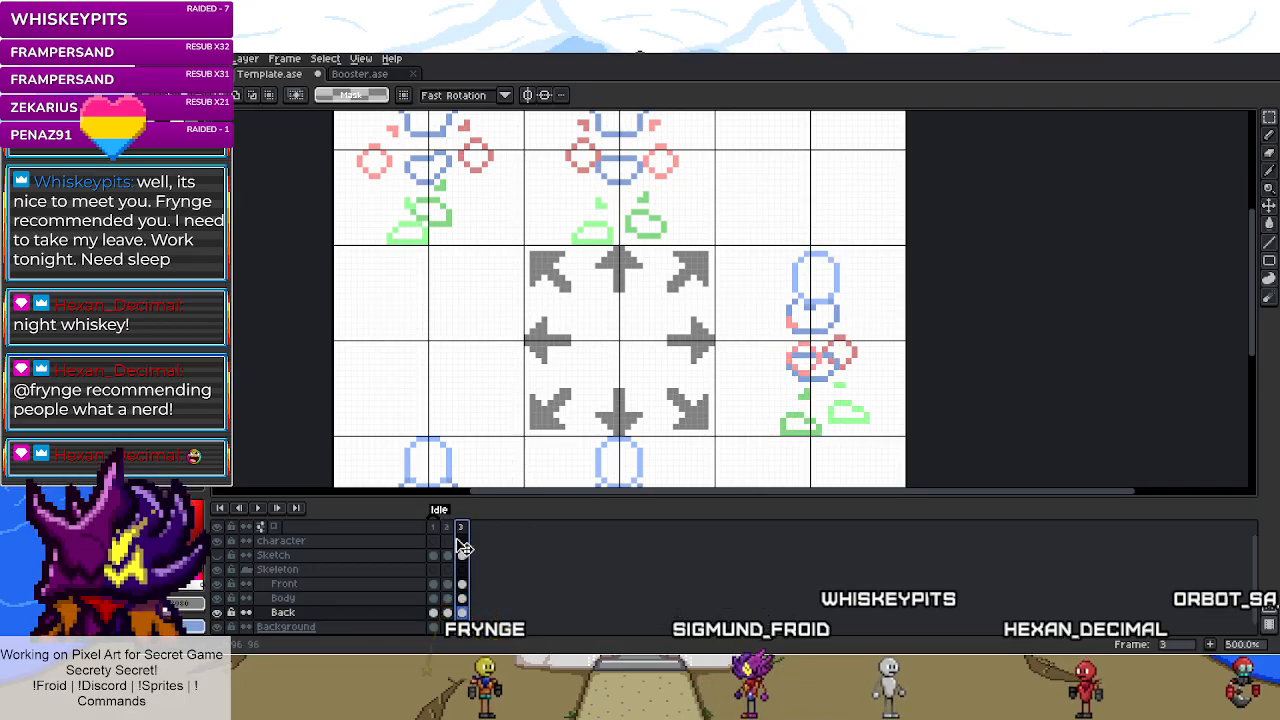
{"action": "left_click", "coordinate": [463, 529]}
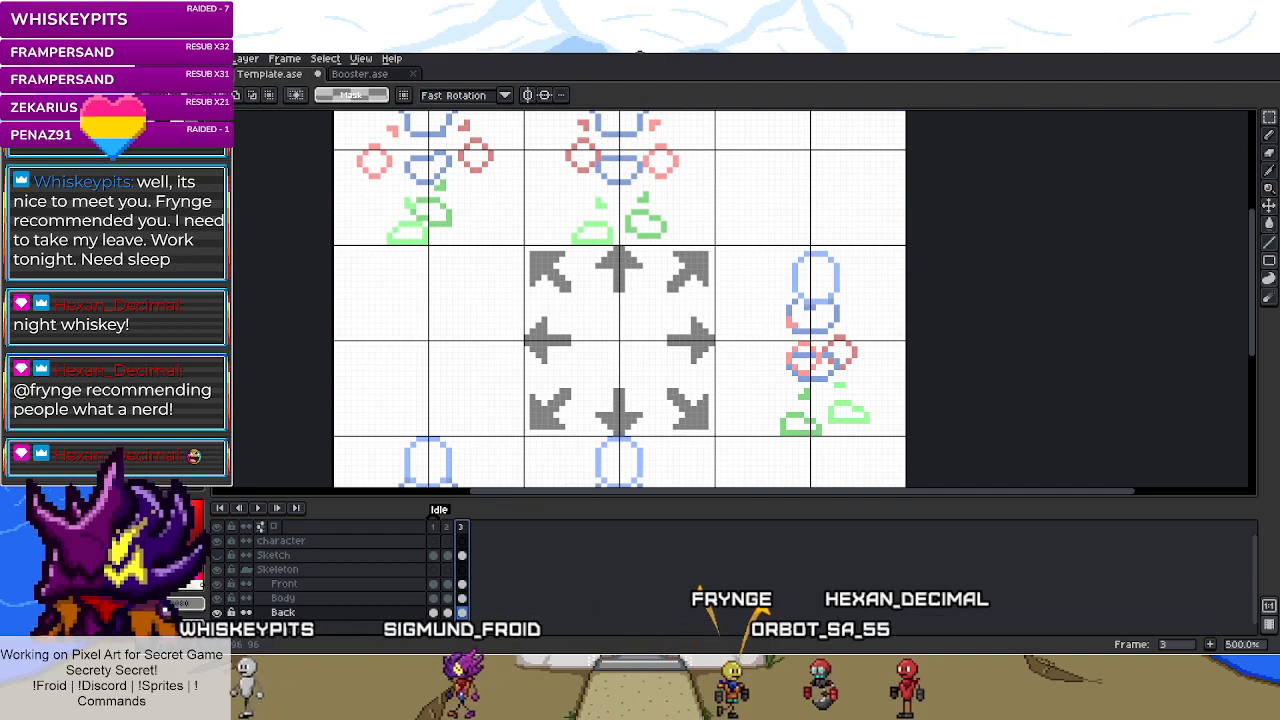
{"action": "scroll", "coordinate": [770, 337], "scroll_direction": "down", "scroll_amount": 1}
{"action": "scroll", "coordinate": [851, 400], "scroll_direction": "up", "scroll_amount": 2}
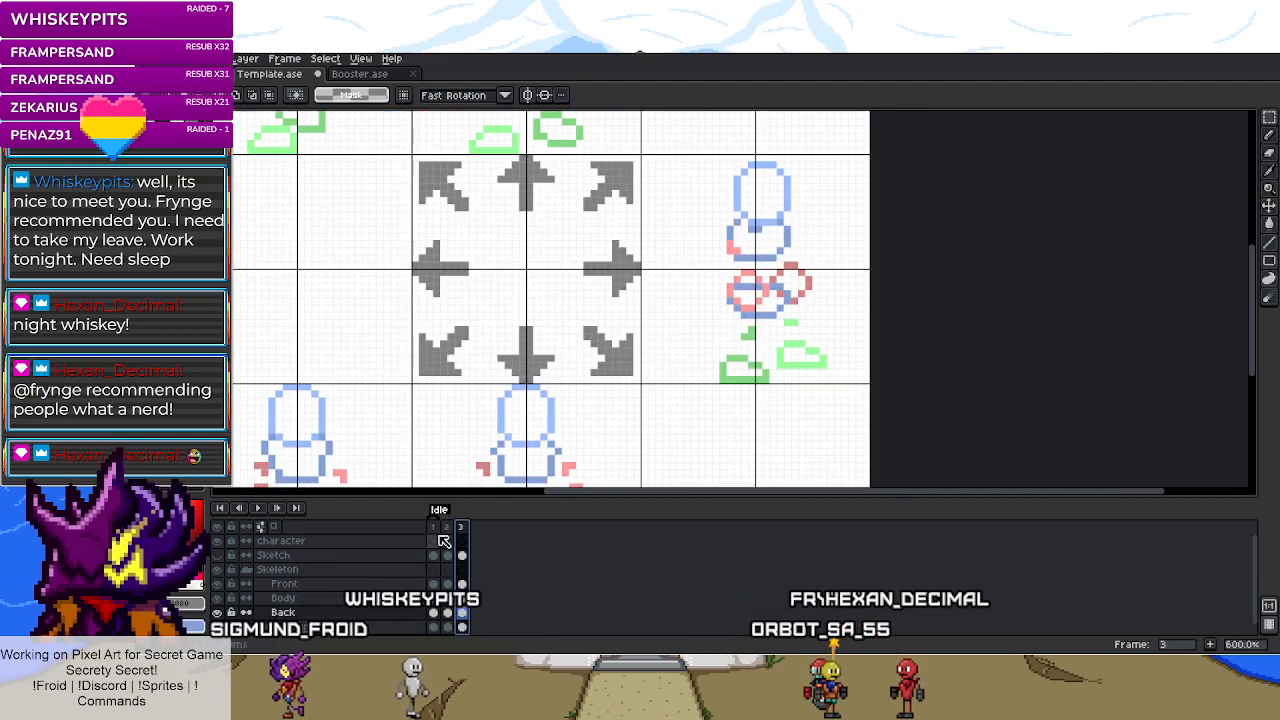
- Show the Sketch layer and delete the right-facing figure's grey leg outlines from its frame 3 cel
{"action": "left_click", "coordinate": [216, 569]}
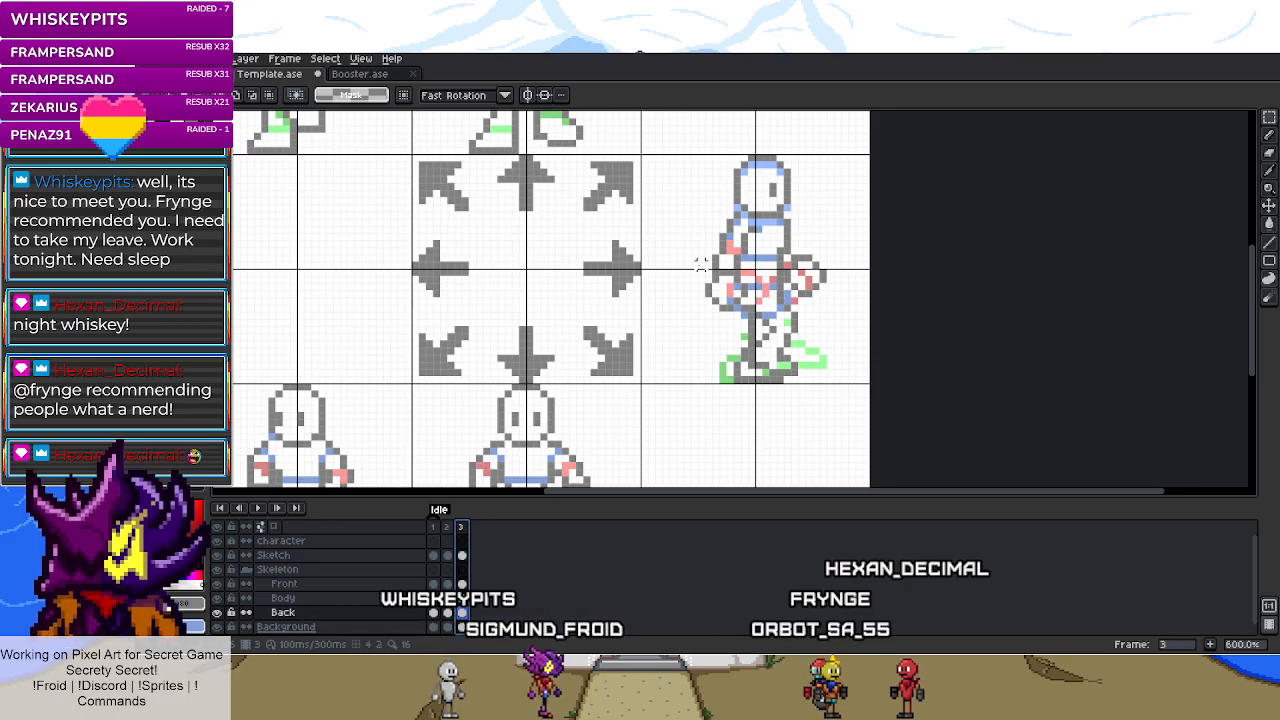
{"action": "scroll", "coordinate": [688, 300], "scroll_direction": "up", "scroll_amount": 2}
{"action": "scroll", "coordinate": [700, 310], "scroll_direction": "down", "scroll_amount": 1}
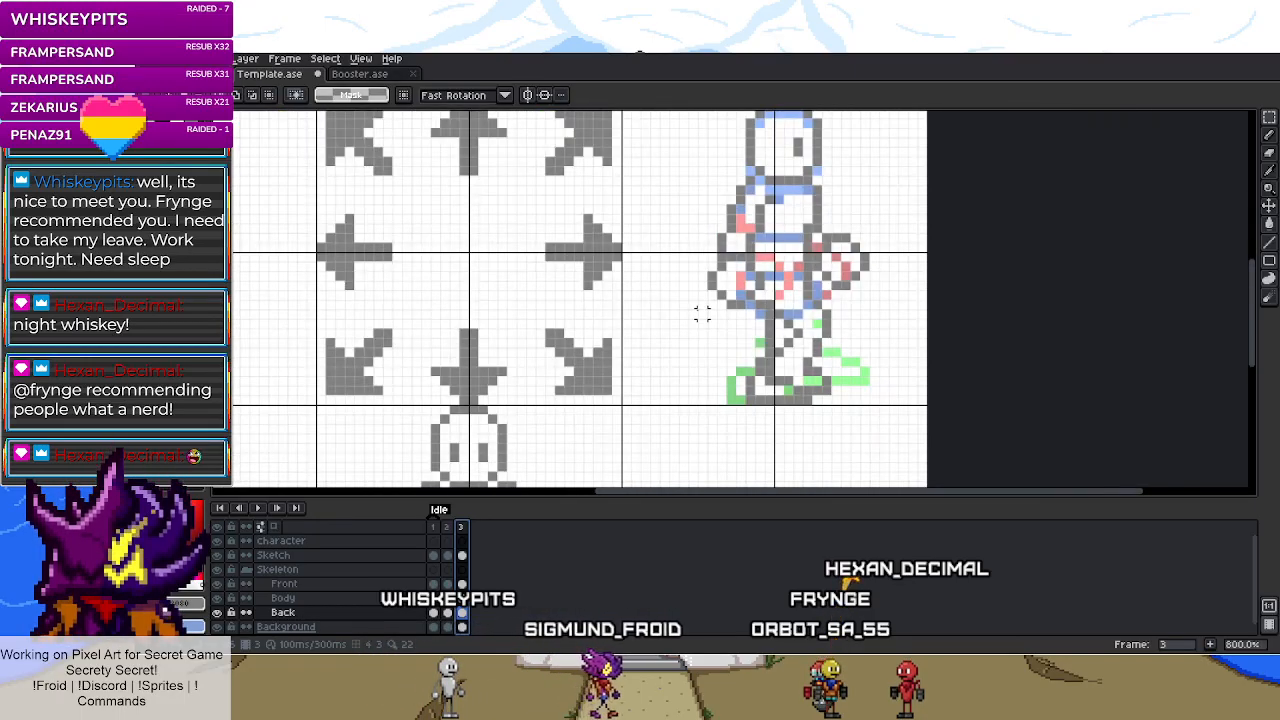
{"action": "left_click", "coordinate": [461, 555]}
{"action": "scroll", "coordinate": [765, 262], "scroll_direction": "down", "scroll_amount": 2}
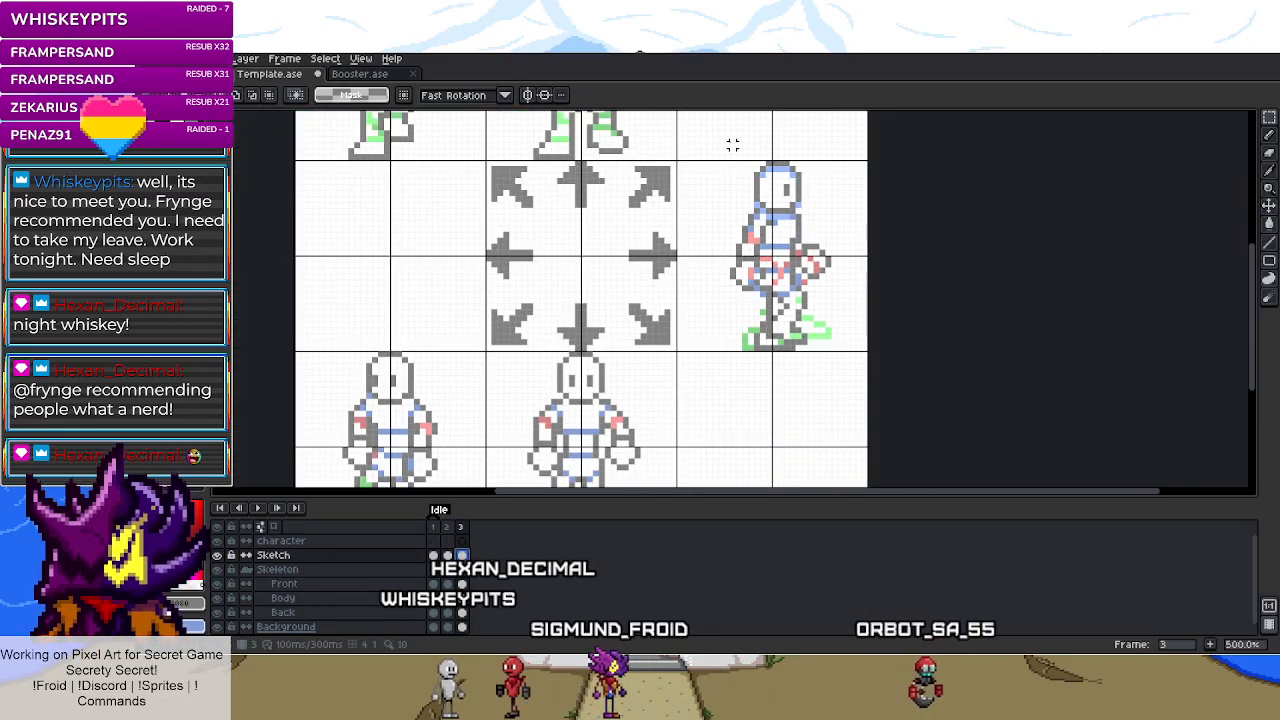
{"action": "scroll", "coordinate": [733, 145], "scroll_direction": "up", "scroll_amount": 2}
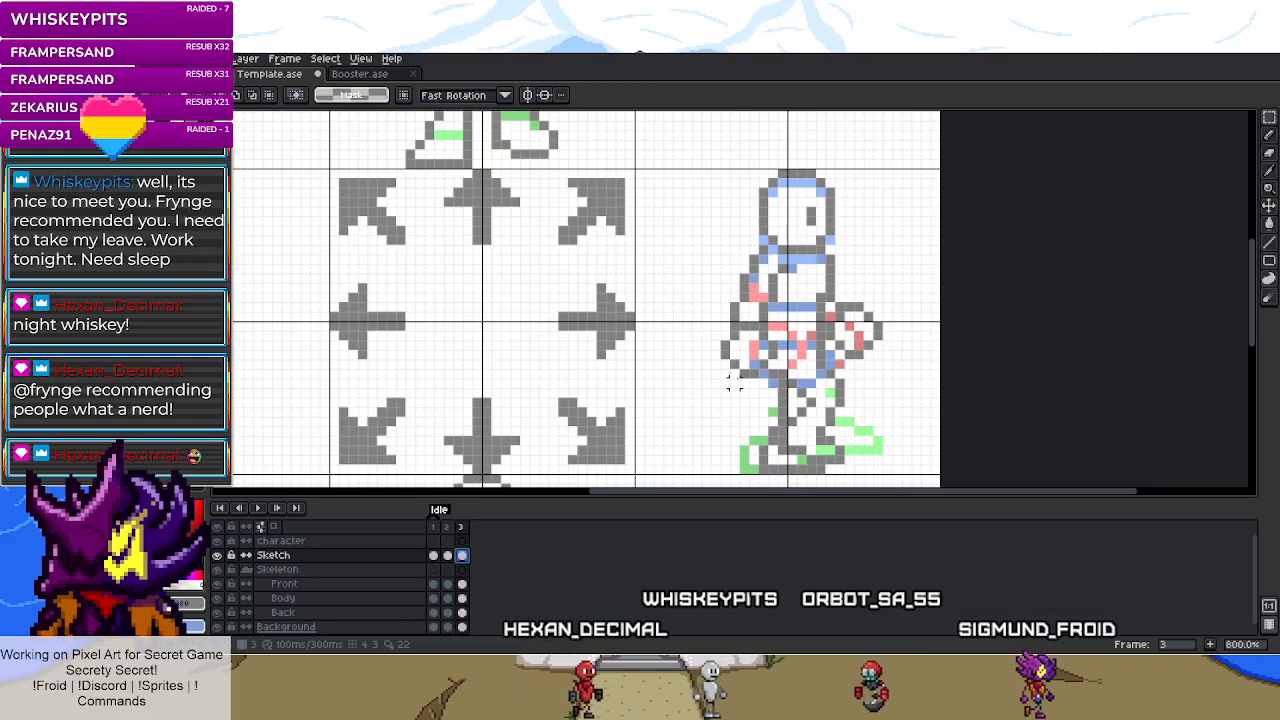
{"action": "left_click_drag", "start_coordinate": [752, 388], "coordinate": [880, 490]}
{"action": "key", "text": "Delete"}
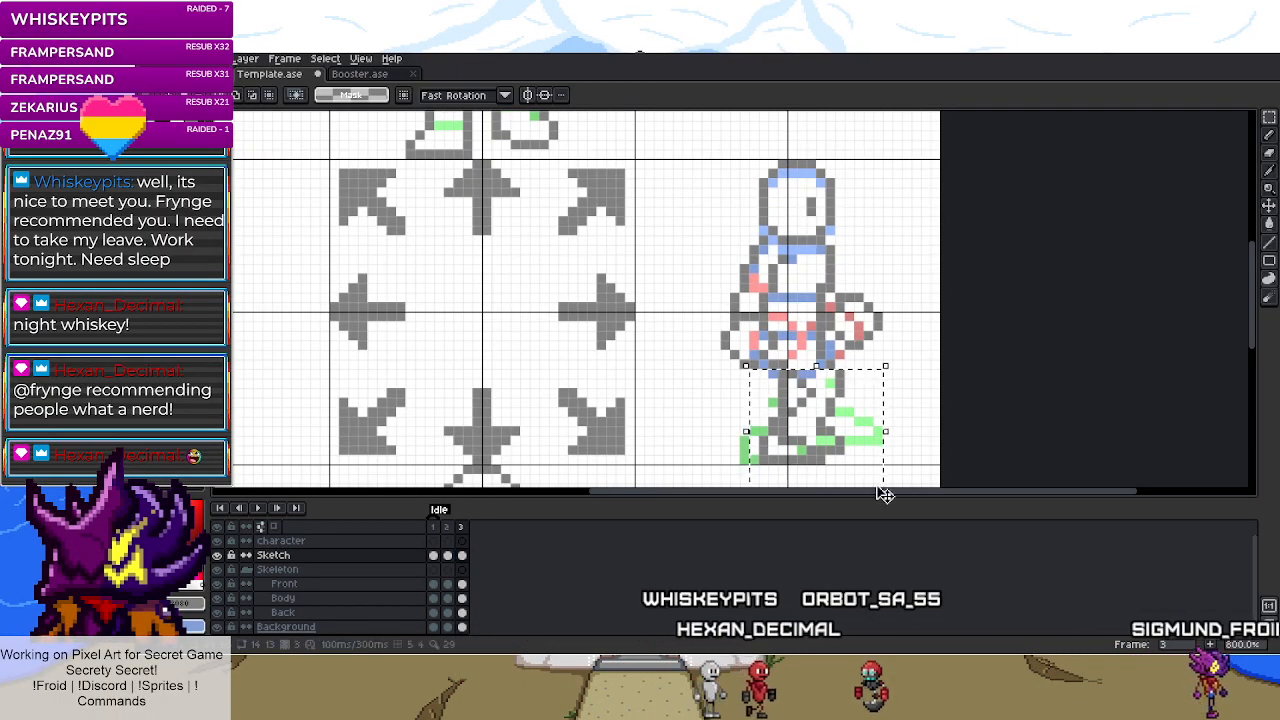
- Clear the leftover grey pixels at the hips and move the sketched front-side hand 2 pixels left and 1 pixel down on frame 3
{"action": "left_click_drag", "start_coordinate": [814, 347], "coordinate": [842, 383]}
{"action": "left_click_drag", "start_coordinate": [813, 330], "coordinate": [825, 356]}
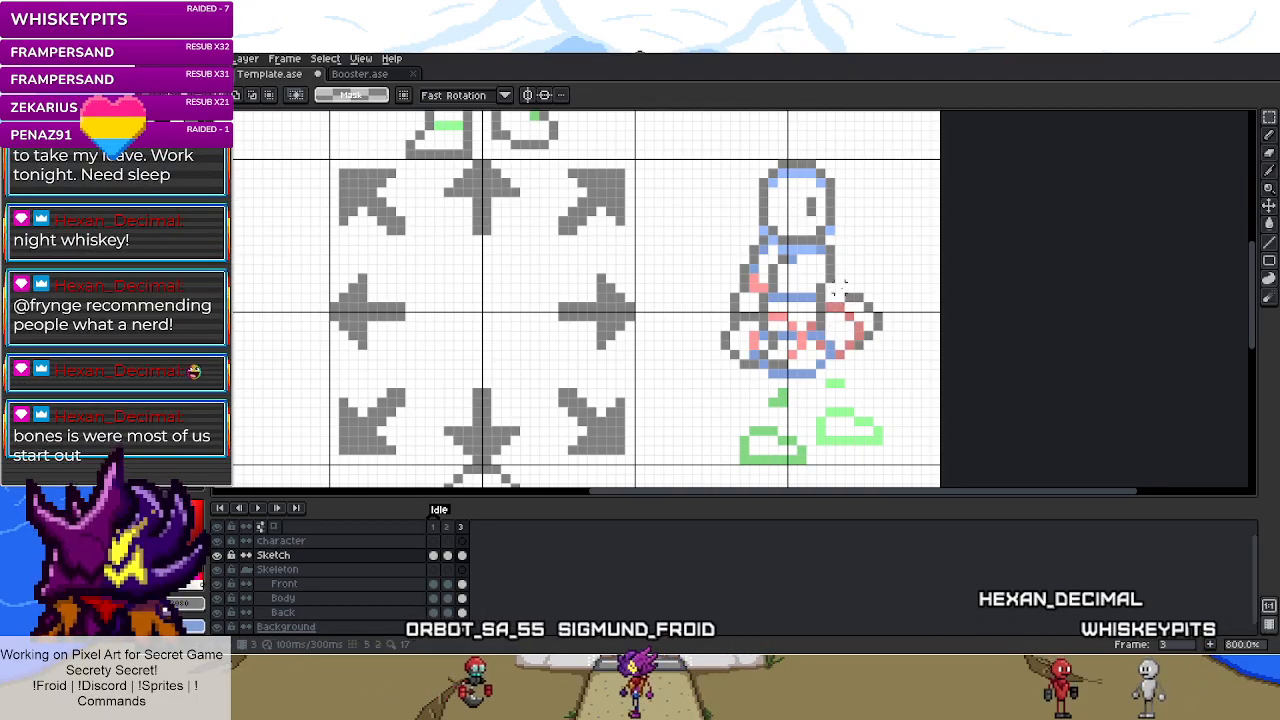
{"action": "left_click_drag", "start_coordinate": [889, 338], "coordinate": [867, 346]}
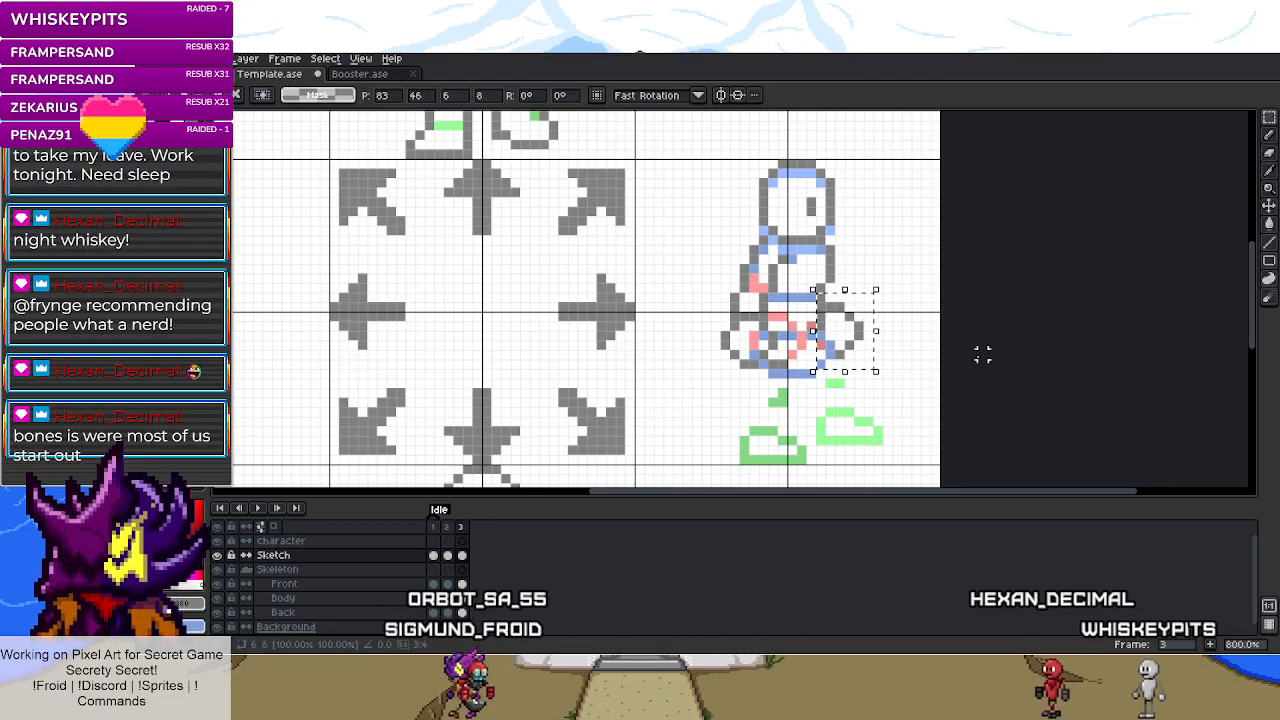
{"action": "key", "text": "Return"}
- Draw a grey outline for the forward leg's front edge and boot around the light green foot on frame 3's Sketch layer
{"action": "scroll", "coordinate": [835, 350], "scroll_direction": "up", "scroll_amount": 1}
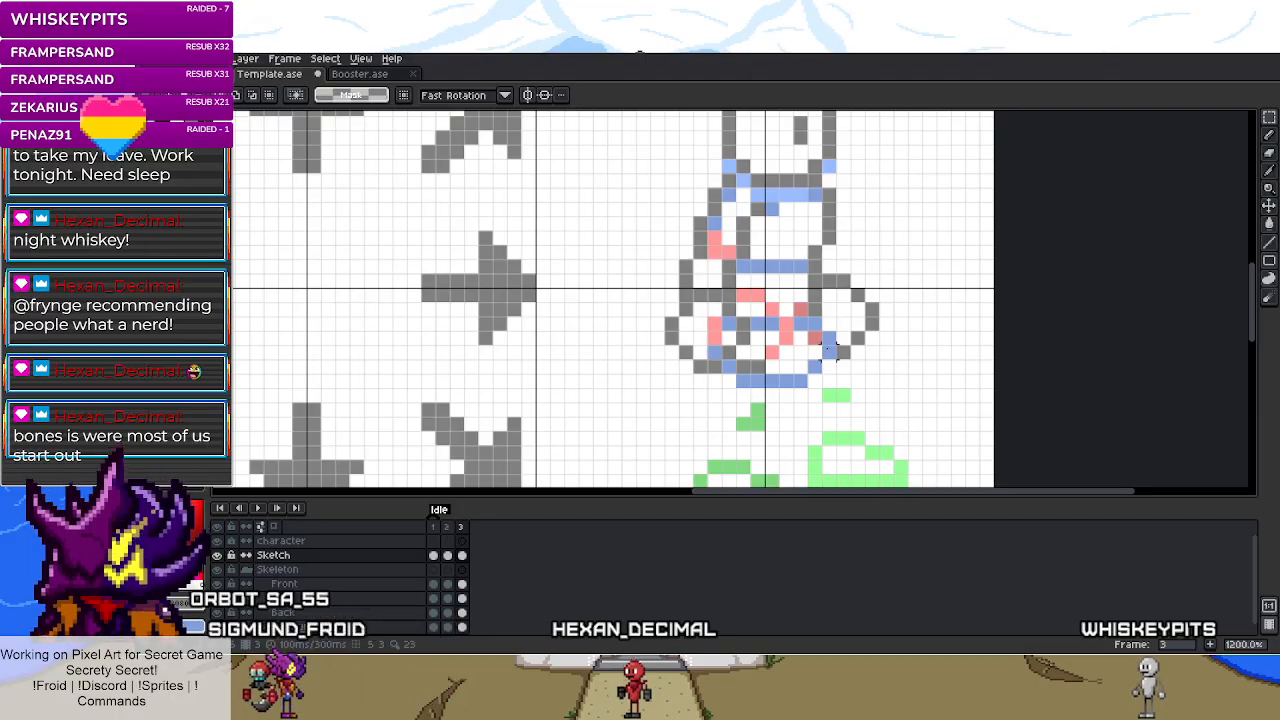
{"action": "key", "text": "b"}
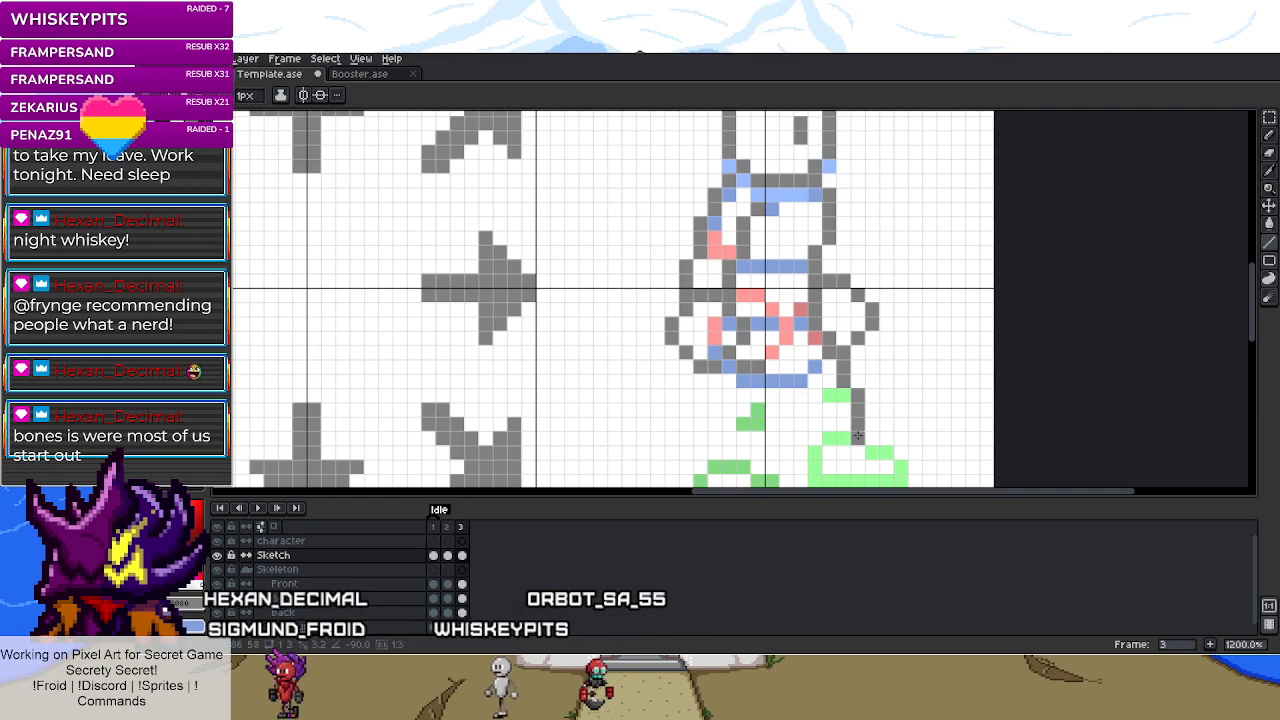
{"action": "scroll", "coordinate": [857, 355], "scroll_direction": "up", "scroll_amount": 1}
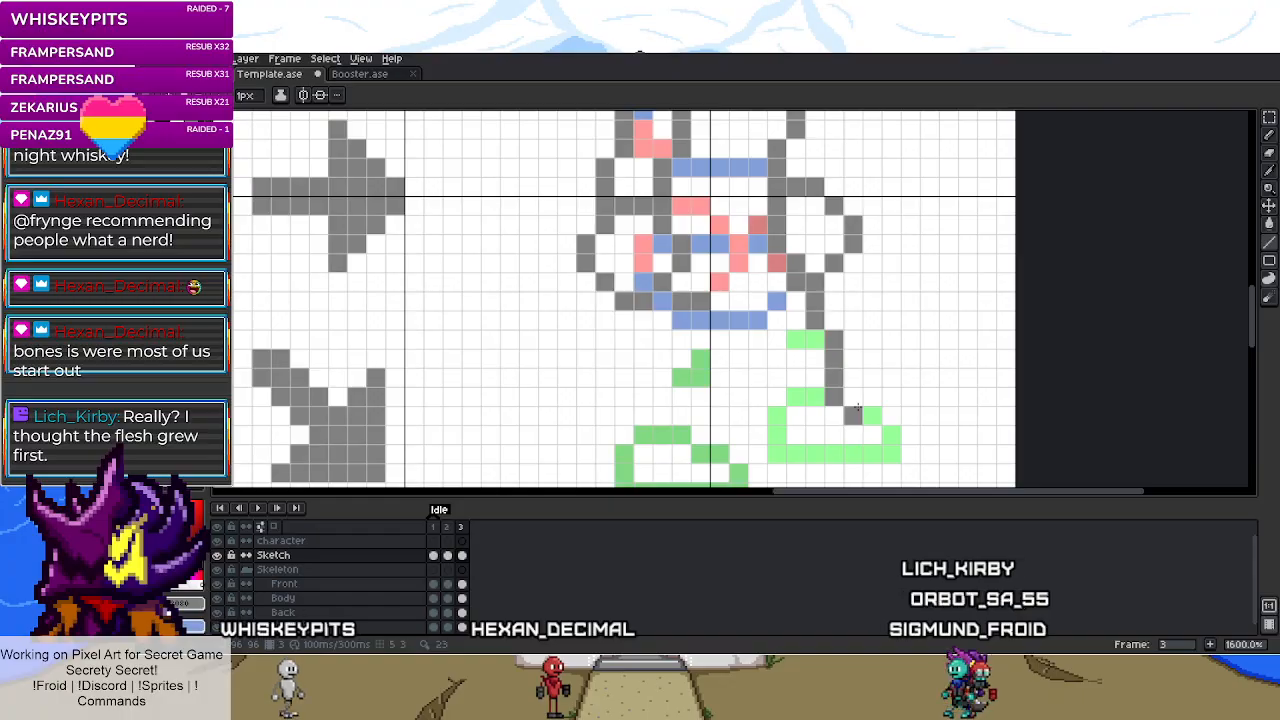
{"action": "scroll", "coordinate": [857, 407], "scroll_direction": "up", "scroll_amount": 1}
{"action": "scroll", "coordinate": [898, 460], "scroll_direction": "down", "scroll_amount": 5}
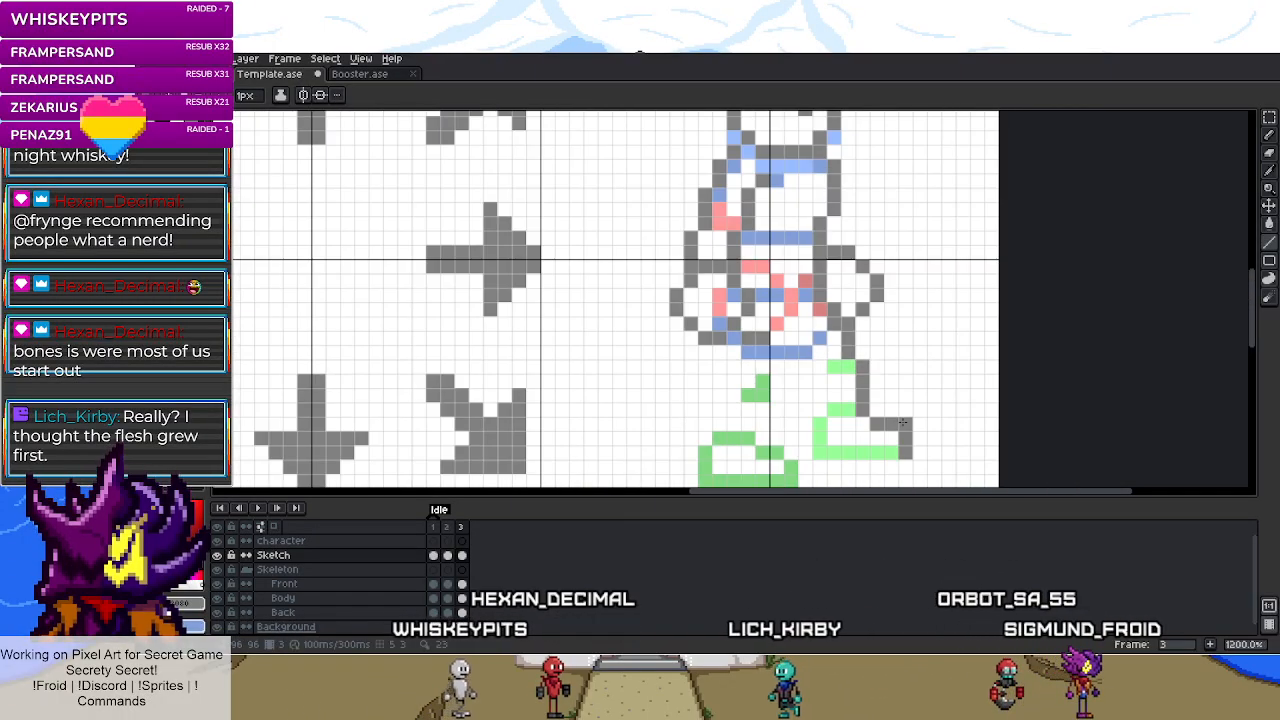
{"action": "scroll", "coordinate": [882, 468], "scroll_direction": "up", "scroll_amount": 3}
{"action": "left_click_drag", "start_coordinate": [882, 455], "coordinate": [796, 395]}
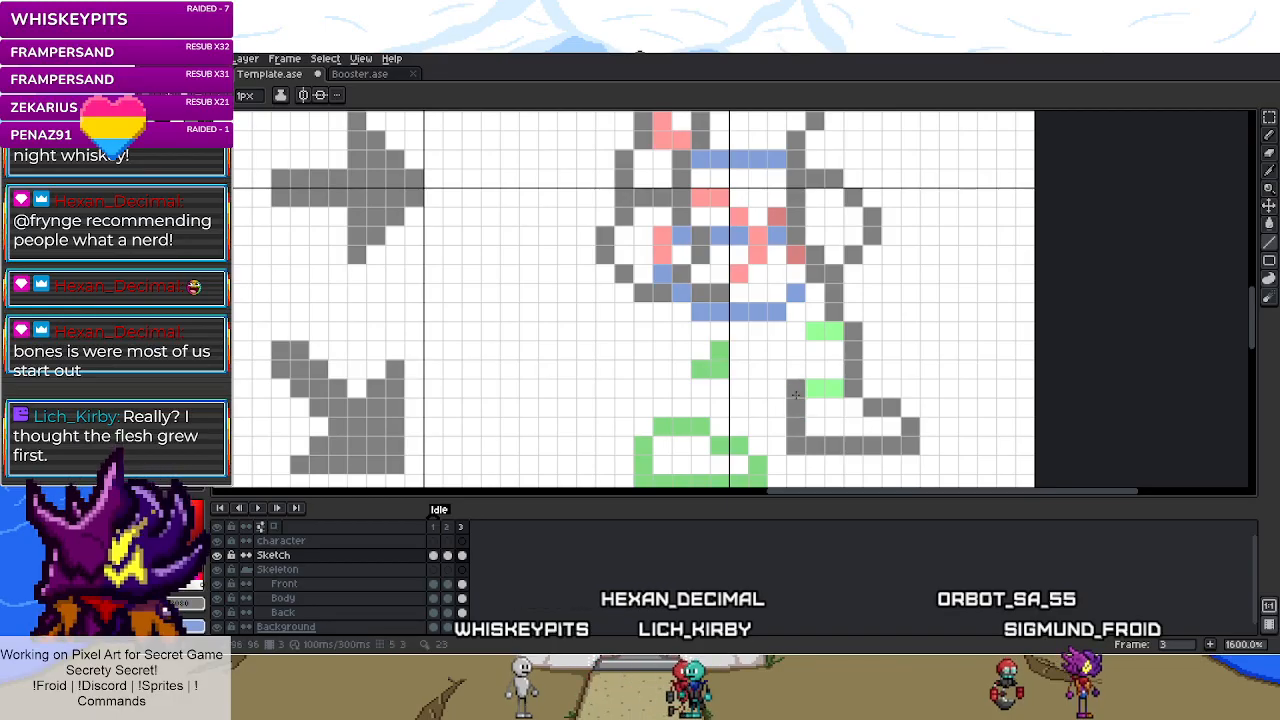
- Check the leg outline against frame 1 and draw the forward leg's rear edge up to the hips on frame 3
{"action": "left_click", "coordinate": [452, 527]}
{"action": "left_click", "coordinate": [438, 527]}
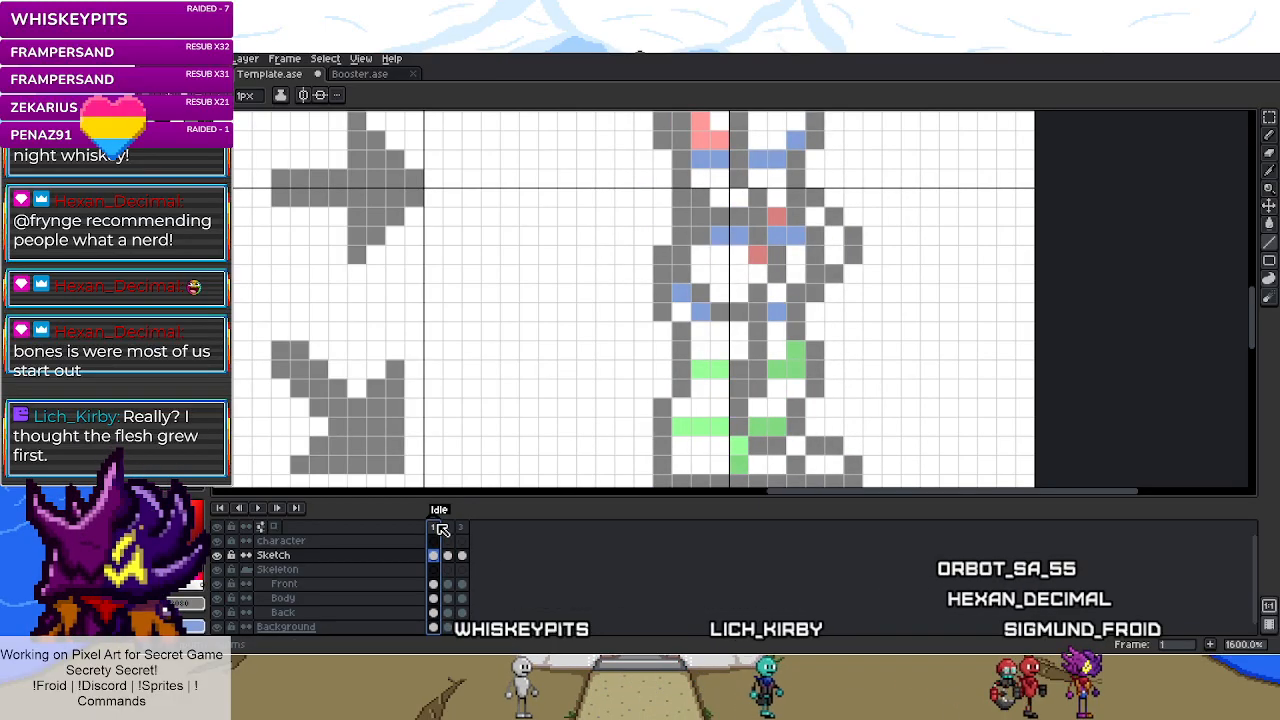
{"action": "left_click", "coordinate": [461, 527]}
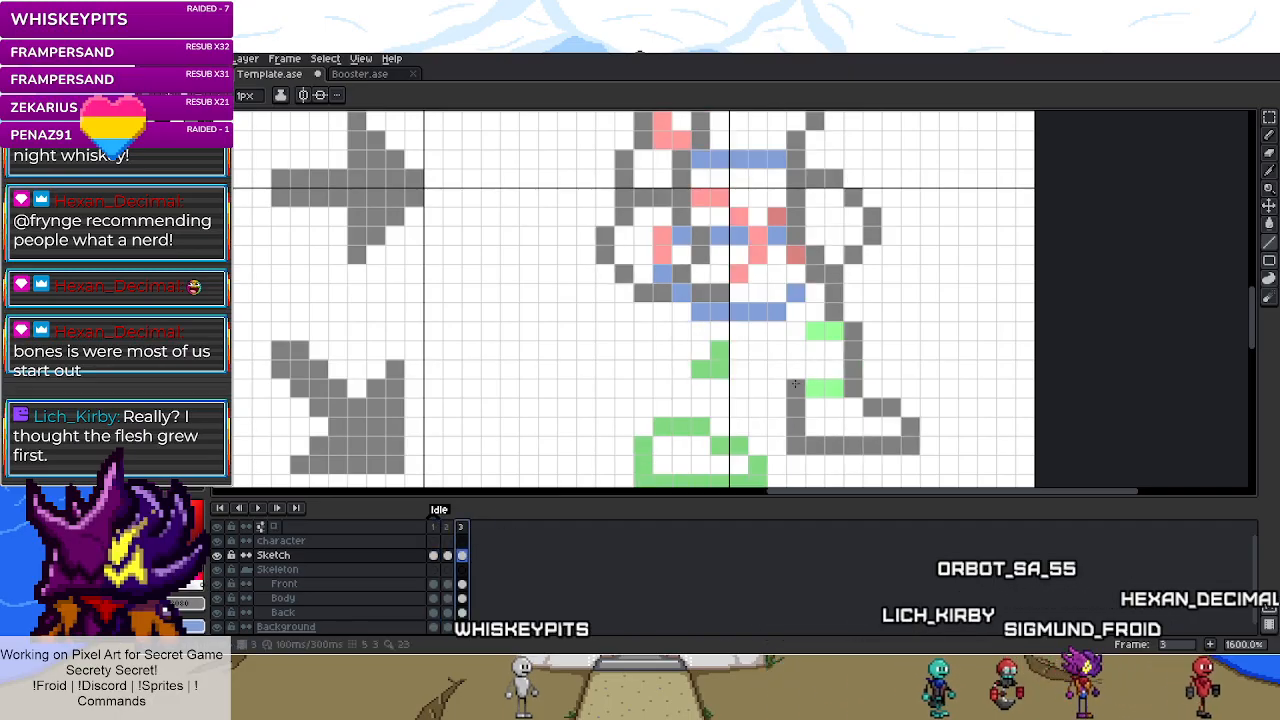
{"action": "left_click", "coordinate": [436, 527]}
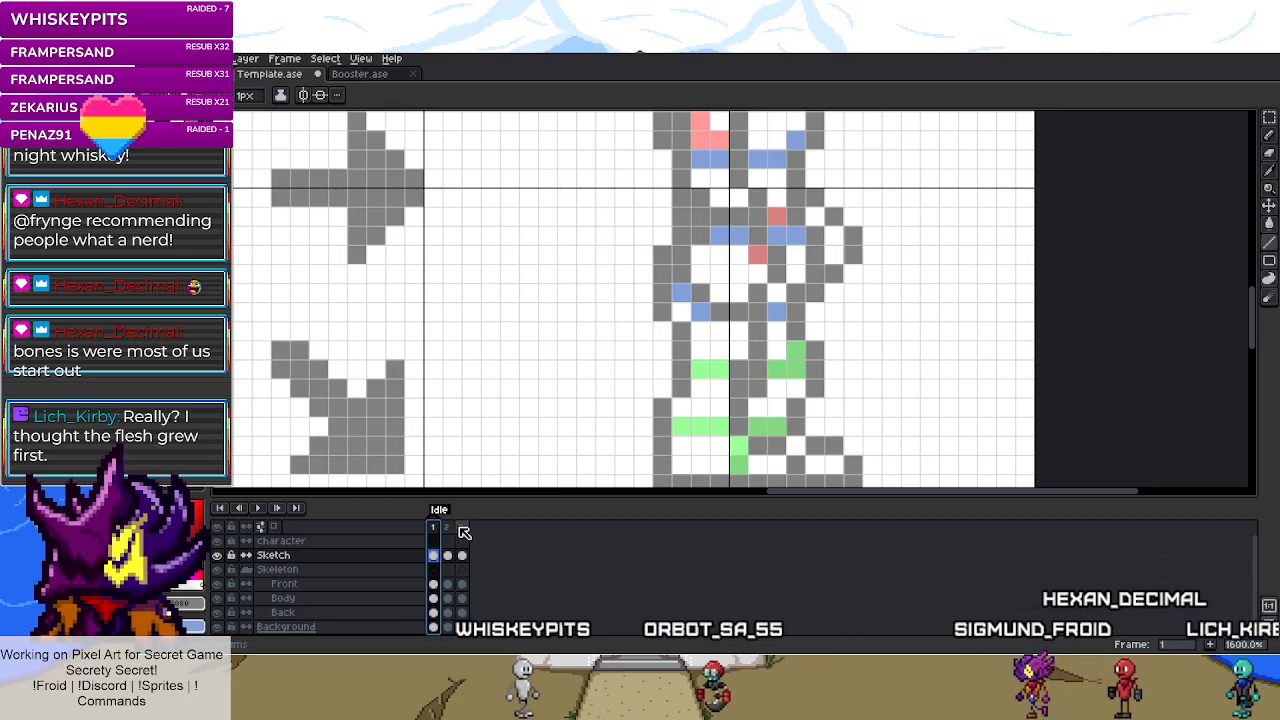
{"action": "left_click", "coordinate": [461, 527]}
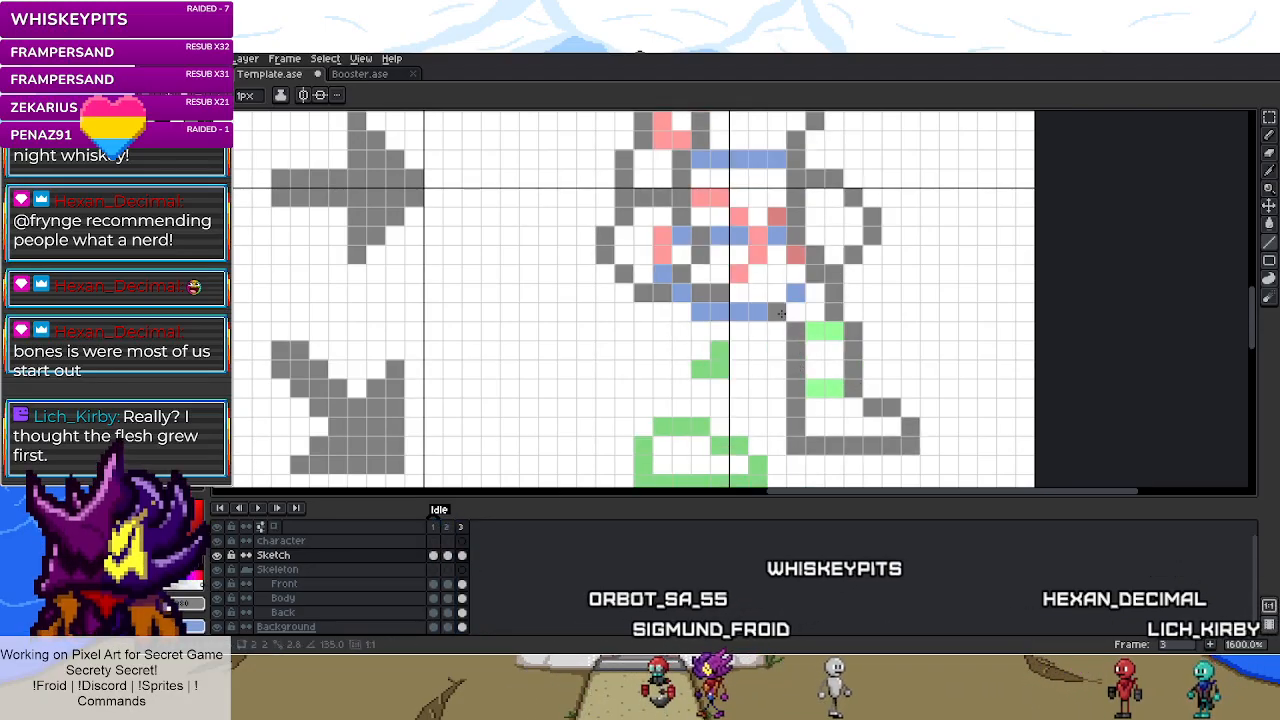
- Examine the forward boot on frame 3 and compare its size with frame 1's feet, with and without the sketch
{"action": "scroll", "coordinate": [785, 318], "scroll_direction": "down", "scroll_amount": 4}
{"action": "scroll", "coordinate": [820, 407], "scroll_direction": "down", "scroll_amount": 1}
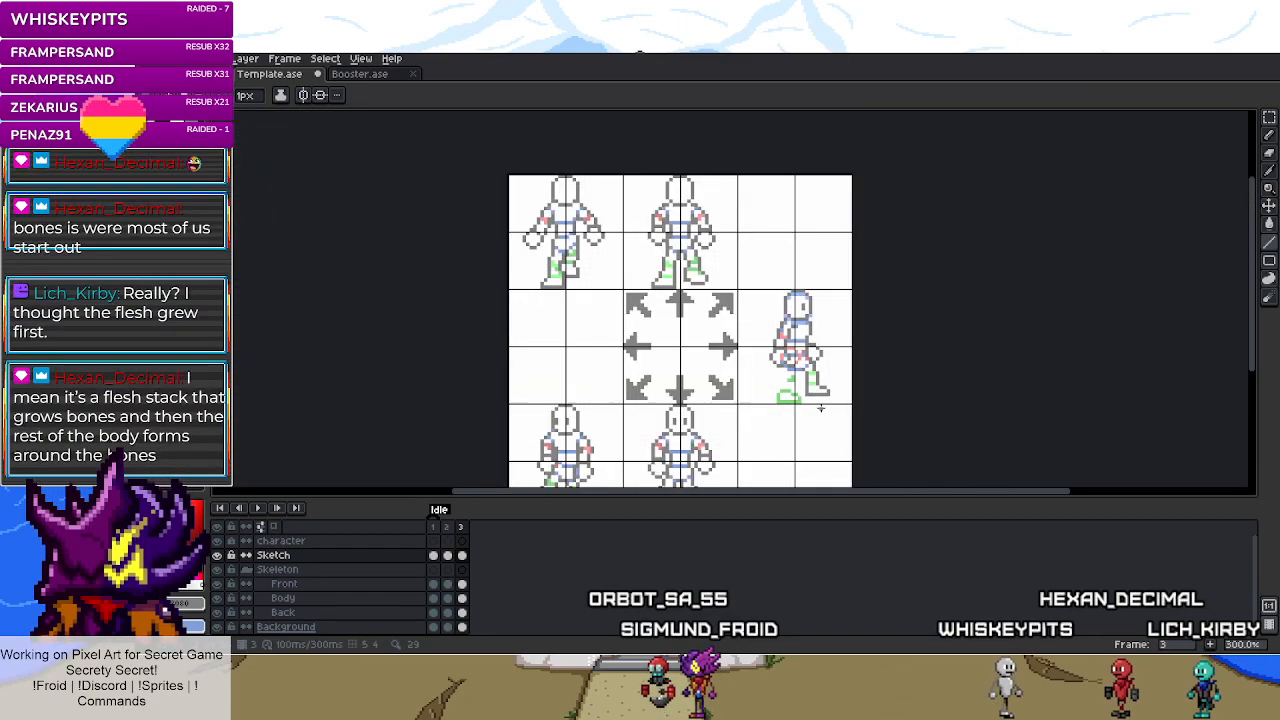
{"action": "scroll", "coordinate": [820, 407], "scroll_direction": "up", "scroll_amount": 6}
{"action": "key", "text": "m"}
{"action": "scroll", "coordinate": [820, 383], "scroll_direction": "down", "scroll_amount": 1}
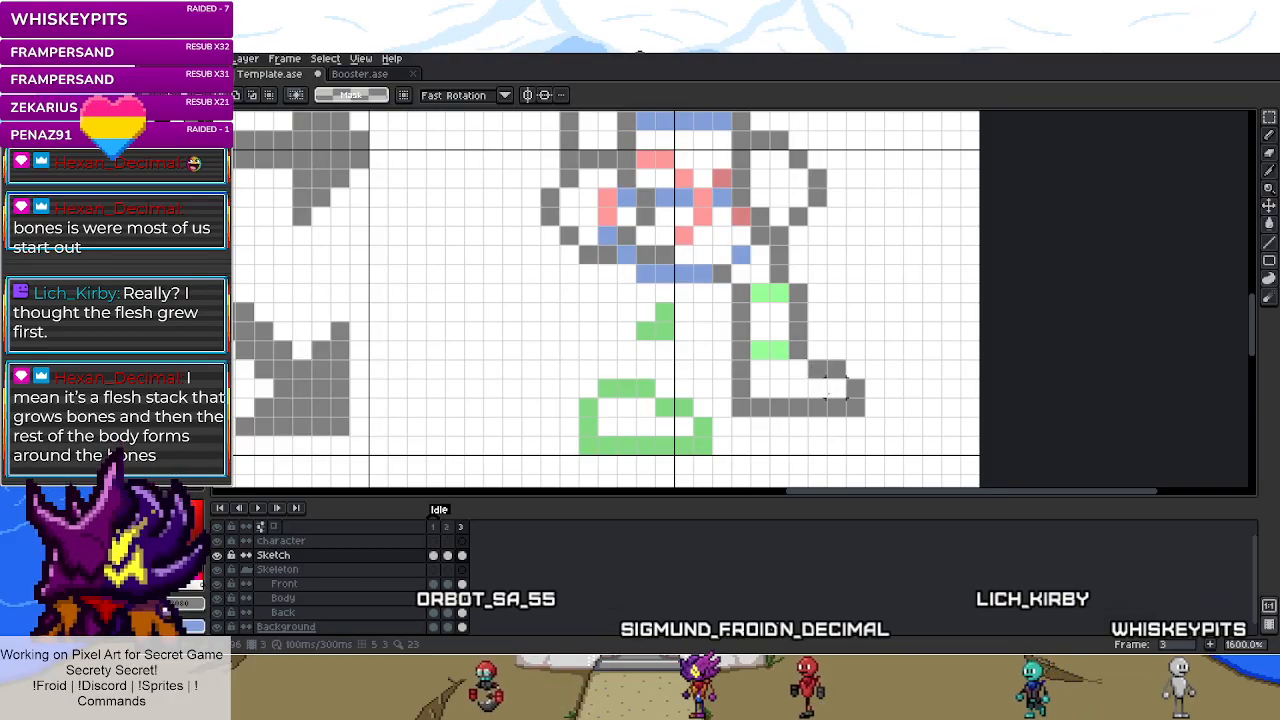
{"action": "left_click", "coordinate": [445, 528]}
{"action": "key", "text": "Left"}
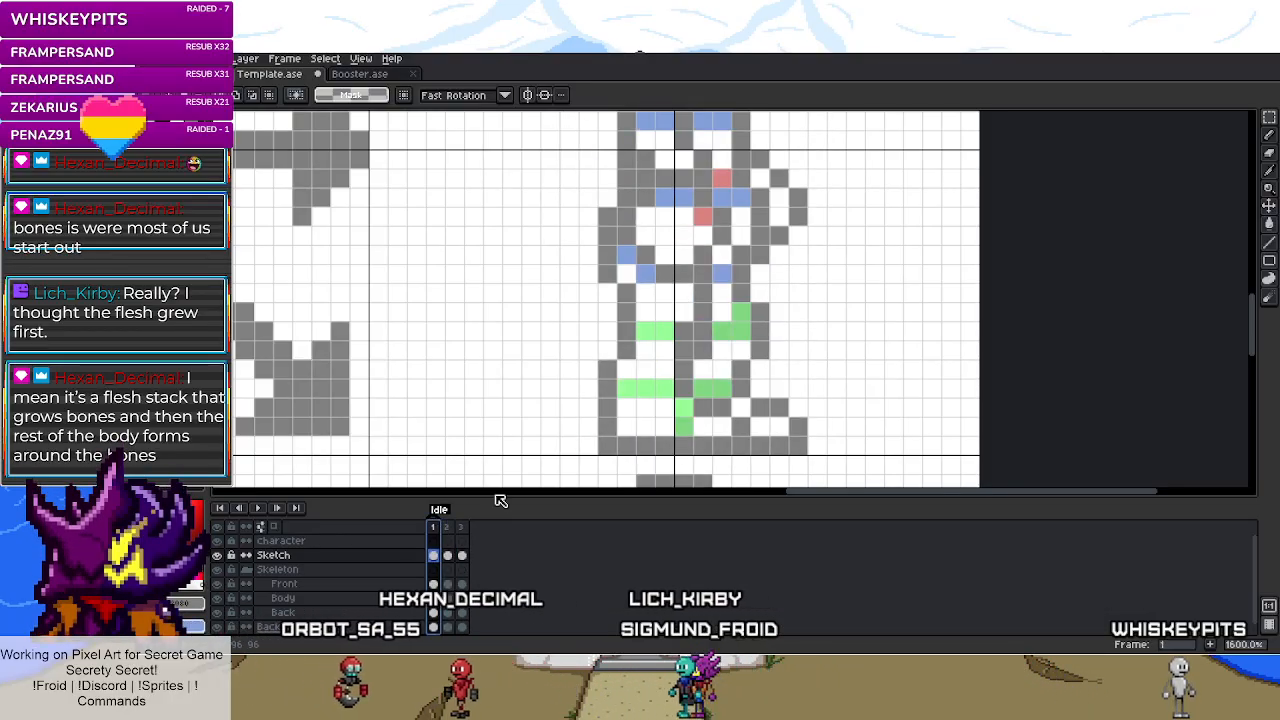
{"action": "left_click", "coordinate": [221, 556]}
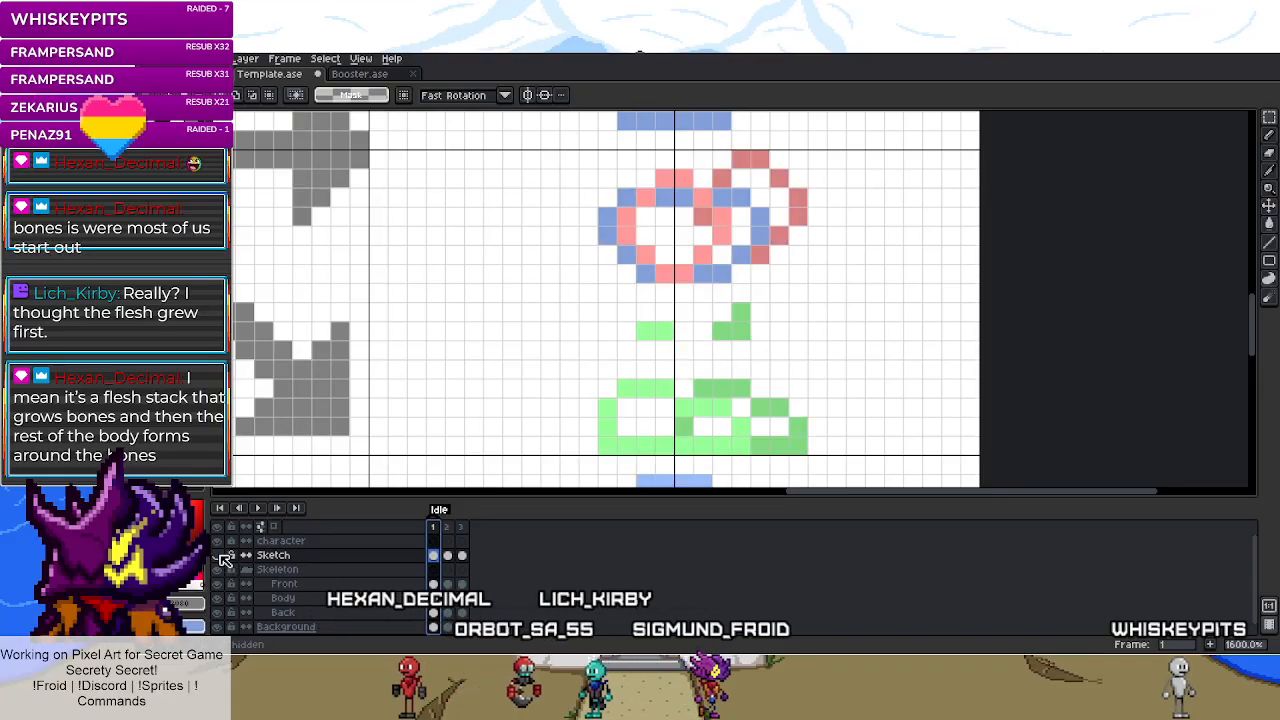
{"action": "left_click", "coordinate": [221, 556]}
{"action": "key", "text": "Right"}
{"action": "key", "text": "Right"}
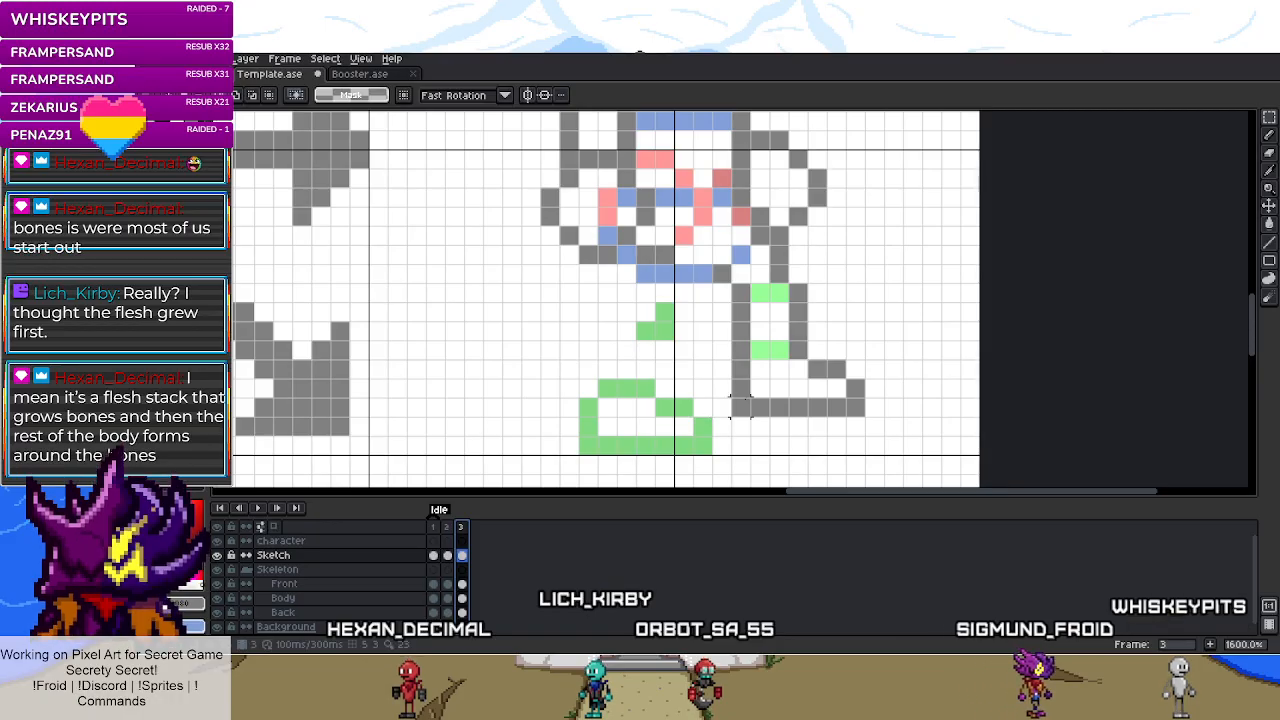
- Hide the Sketch layer and extend the right-facing figure's dark green foot 1 pixel at the toe on frame 2's Back layer
{"action": "left_click", "coordinate": [449, 534]}
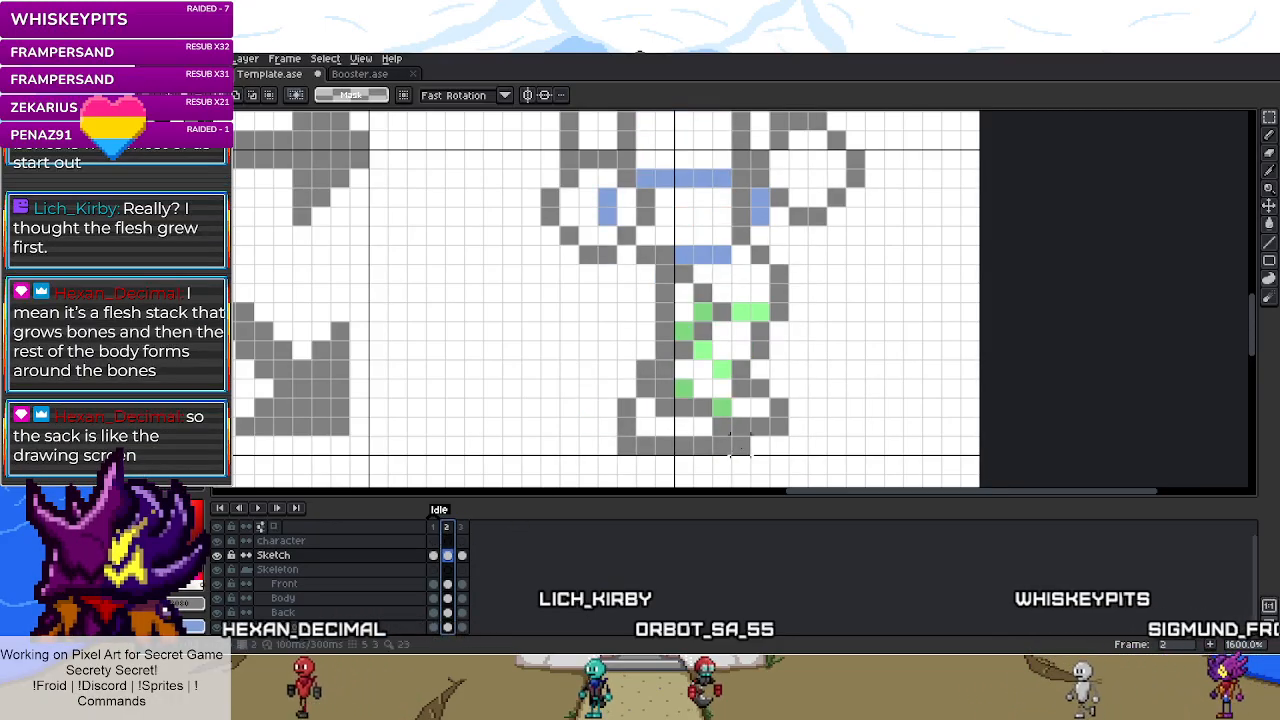
{"action": "left_click", "coordinate": [217, 555]}
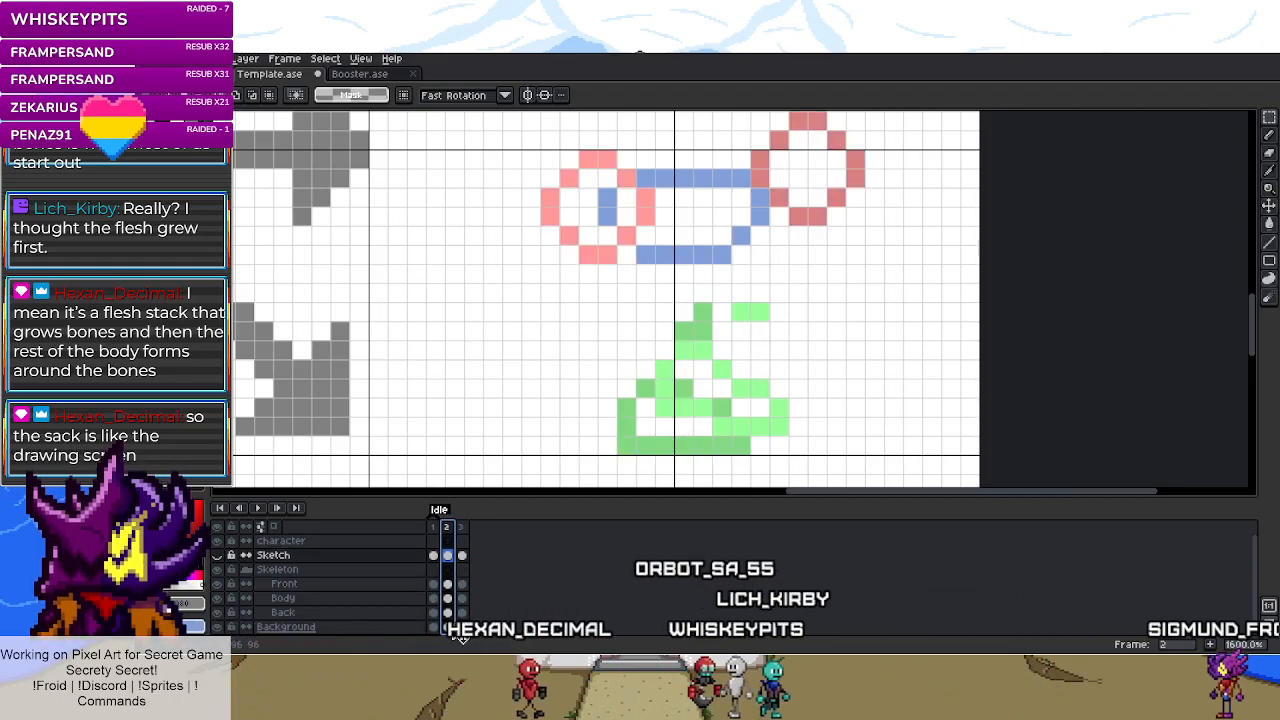
{"action": "left_click", "coordinate": [283, 612]}
{"action": "left_click_drag", "start_coordinate": [720, 407], "coordinate": [737, 434]}
{"action": "left_click", "coordinate": [766, 391], "text": "alt"}
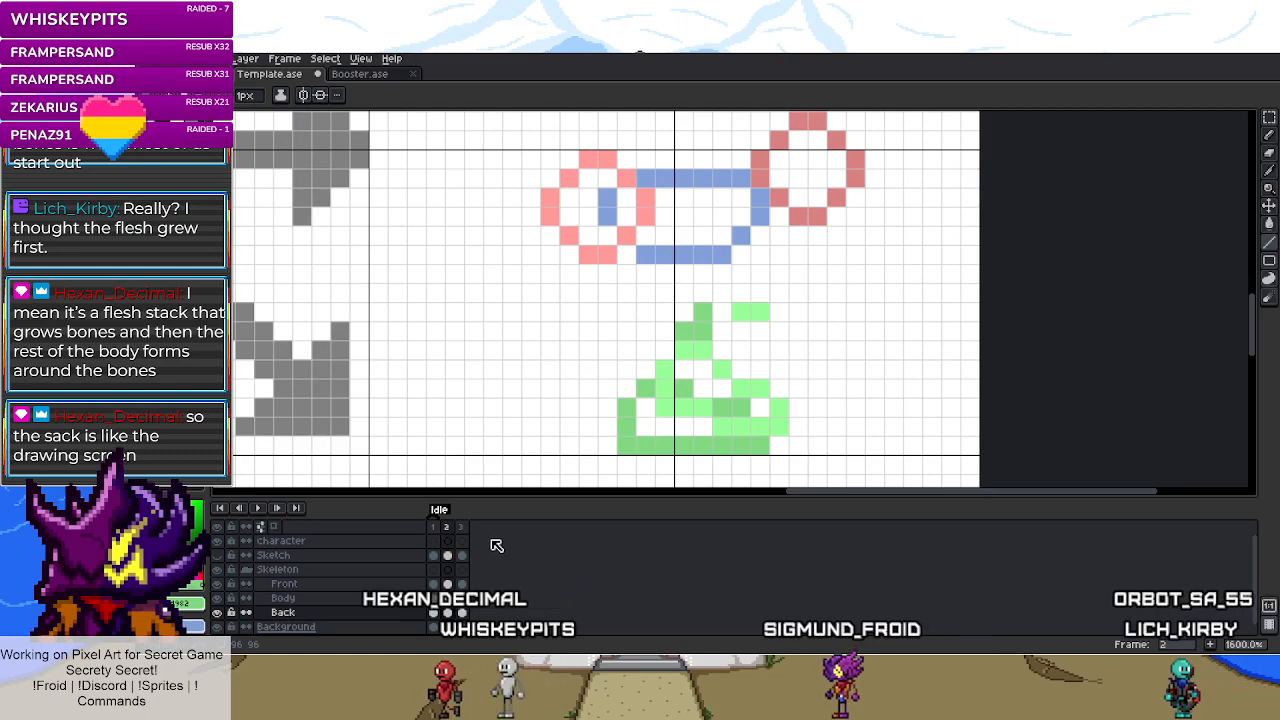
{"action": "left_click", "coordinate": [591, 424]}
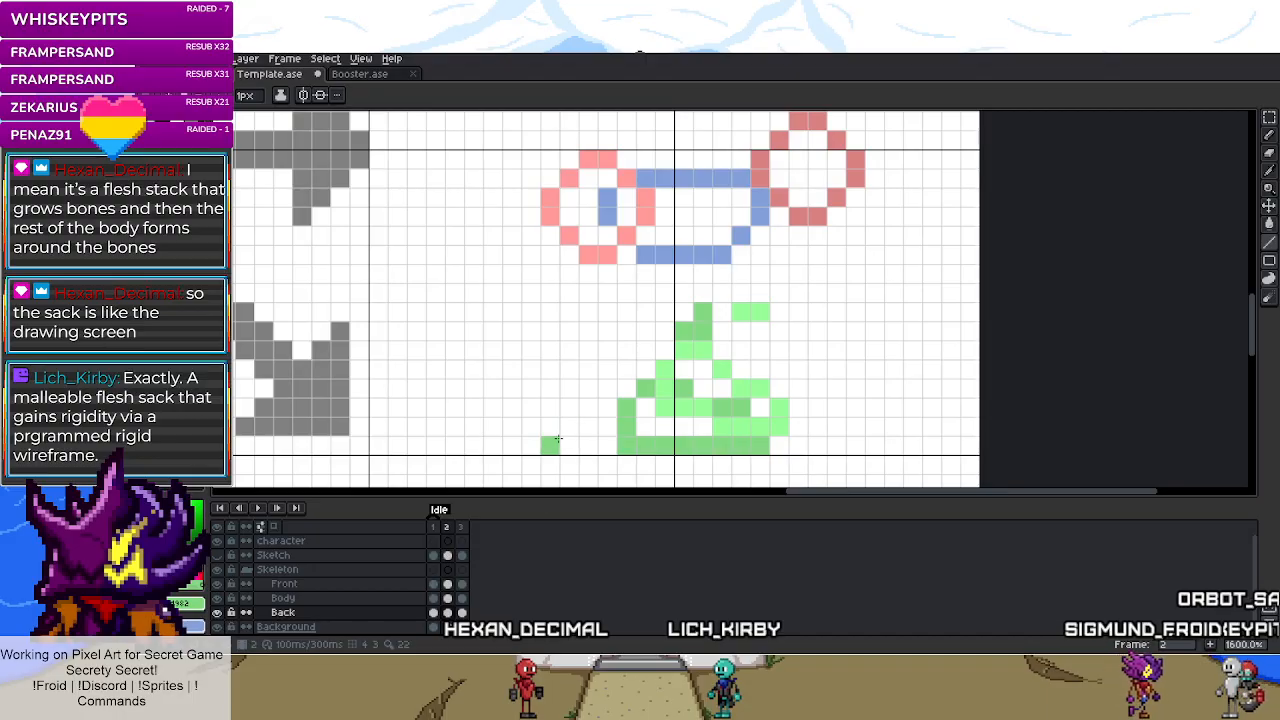
- Lengthen the right-facing figure's dark green foot by 1 pixel toward the heel on frame 3's Back layer
{"action": "left_click", "coordinate": [462, 527]}
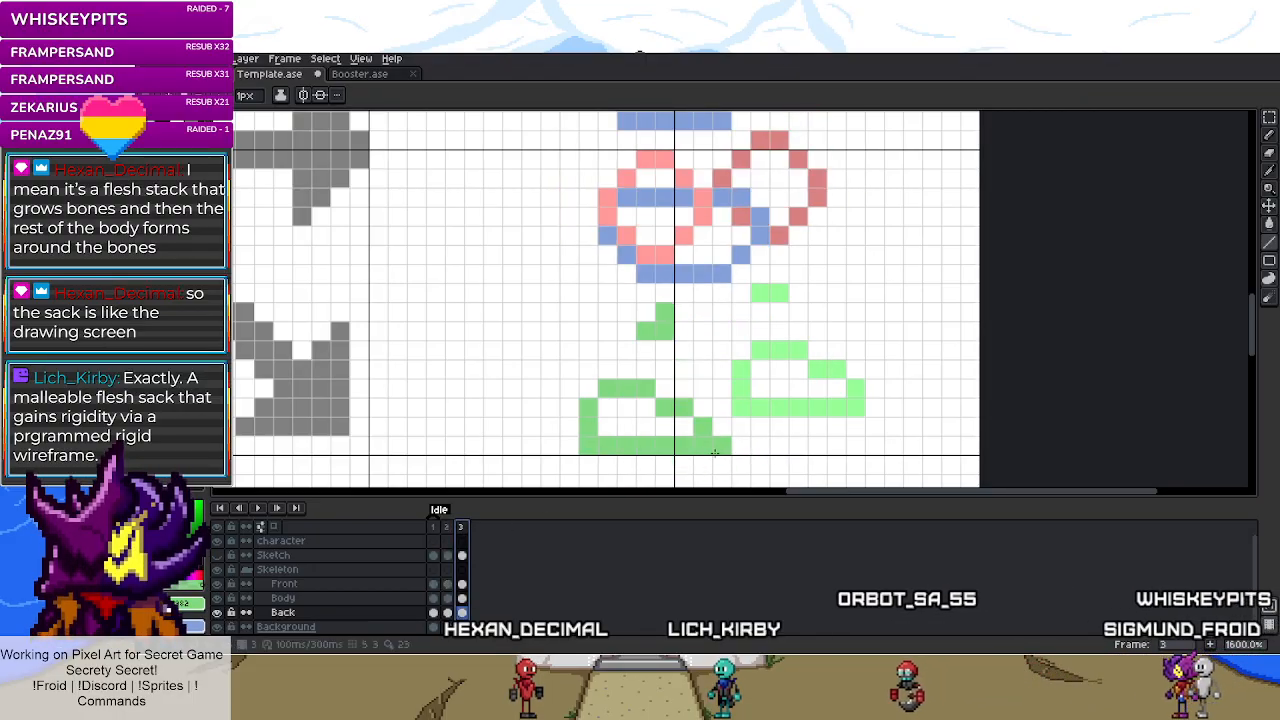
{"action": "key", "text": "m"}
{"action": "mouse_move", "coordinate": [556, 375]}
{"action": "left_mouse_down"}
{"action": "mouse_move", "coordinate": [657, 457]}
{"action": "mouse_move", "coordinate": [581, 436]}
{"action": "left_mouse_up"}
{"action": "key", "text": "b"}
{"action": "left_click", "coordinate": [641, 440]}
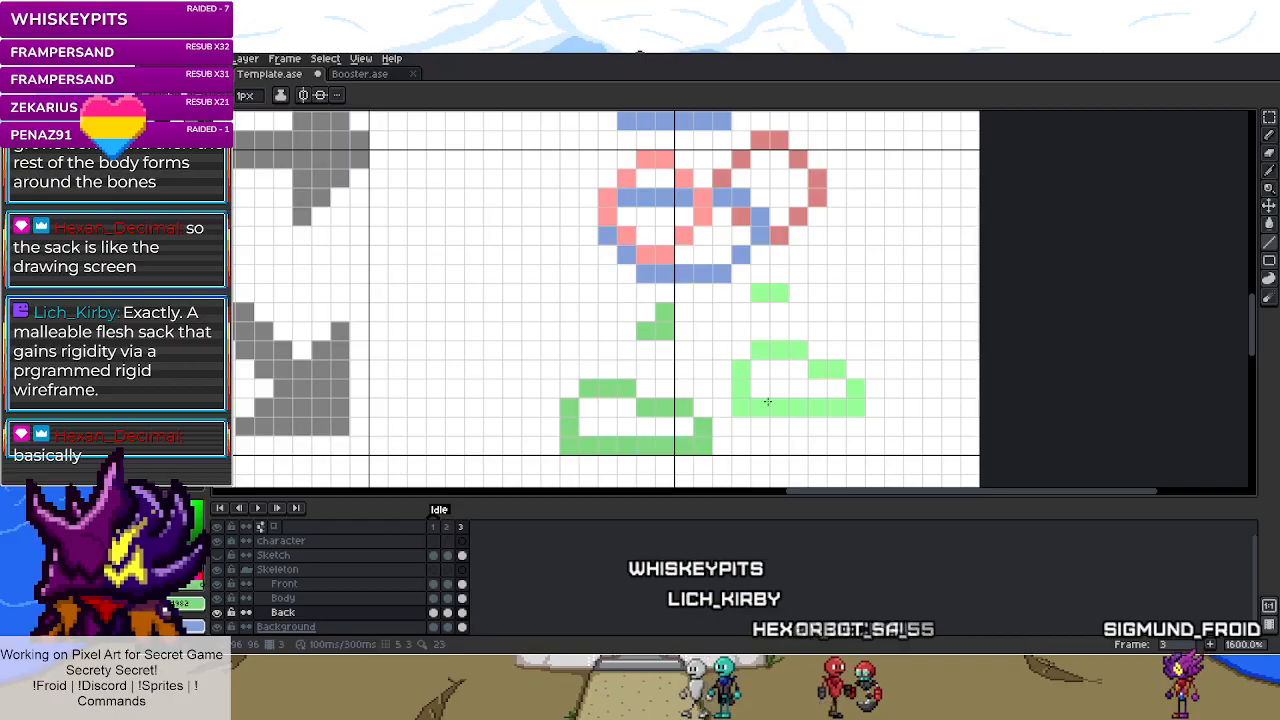
{"action": "key", "text": "i"}
{"action": "key", "text": "b"}
{"action": "left_click", "coordinate": [874, 389]}
{"action": "left_click", "coordinate": [874, 406]}
{"action": "left_click", "coordinate": [857, 371]}
{"action": "key", "text": "m"}
{"action": "left_click_drag", "start_coordinate": [860, 388], "coordinate": [829, 388]}
{"action": "key", "text": "ctrl+z"}
{"action": "key", "text": "ctrl+z"}
{"action": "key", "text": "ctrl+z"}
{"action": "key", "text": "ctrl+z"}
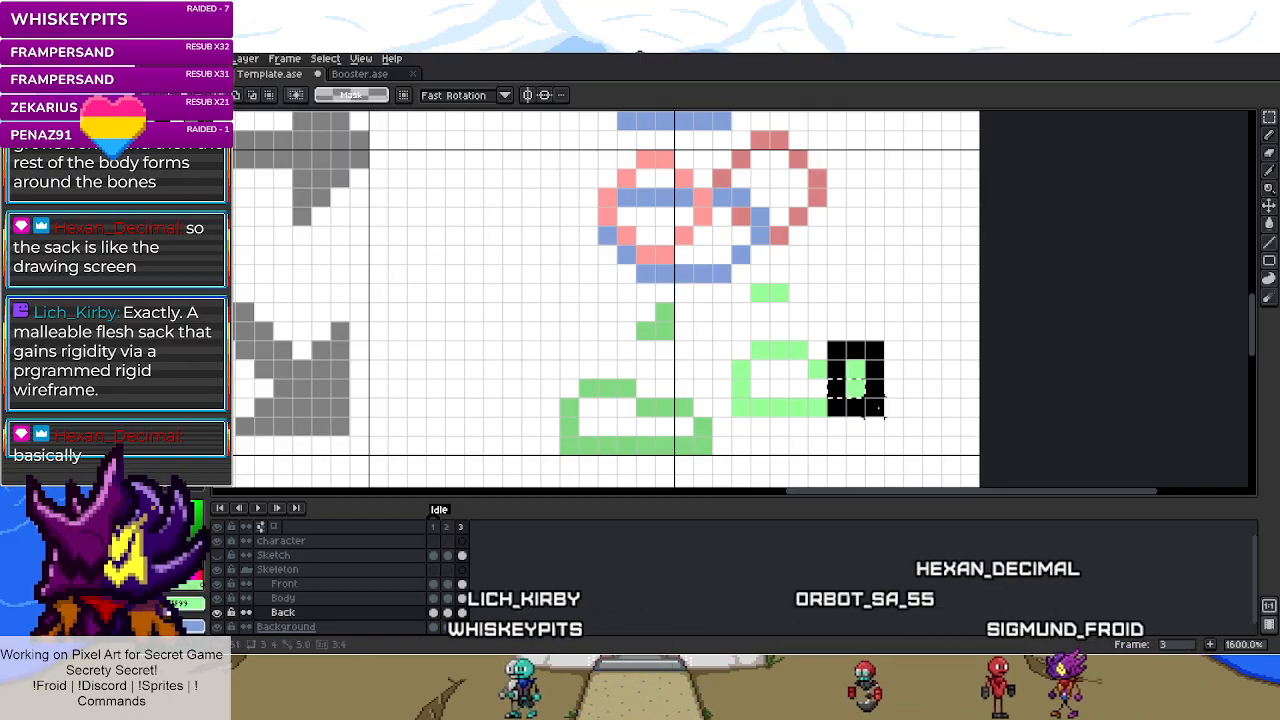
- Extend the right-facing figure's light green foot by 1 pixel at the toe on frame 3's Front layer
{"action": "left_click", "coordinate": [461, 584]}
{"action": "key", "text": "b"}
{"action": "left_click", "coordinate": [874, 389]}
{"action": "left_click", "coordinate": [874, 406]}
{"action": "key", "text": "e"}
{"action": "left_click", "coordinate": [856, 389]}
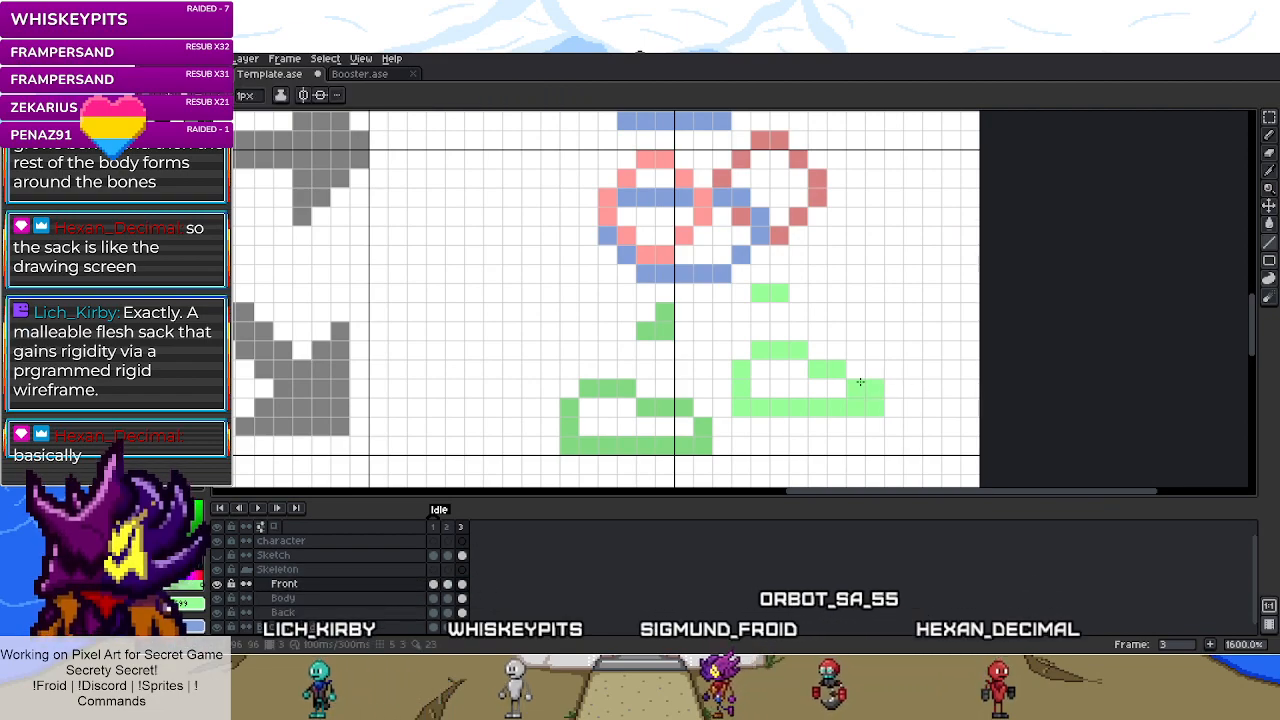
{"action": "key", "text": "m"}
{"action": "left_click_drag", "start_coordinate": [860, 389], "coordinate": [837, 391]}
{"action": "key", "text": "Up"}
{"action": "left_click", "coordinate": [817, 426]}
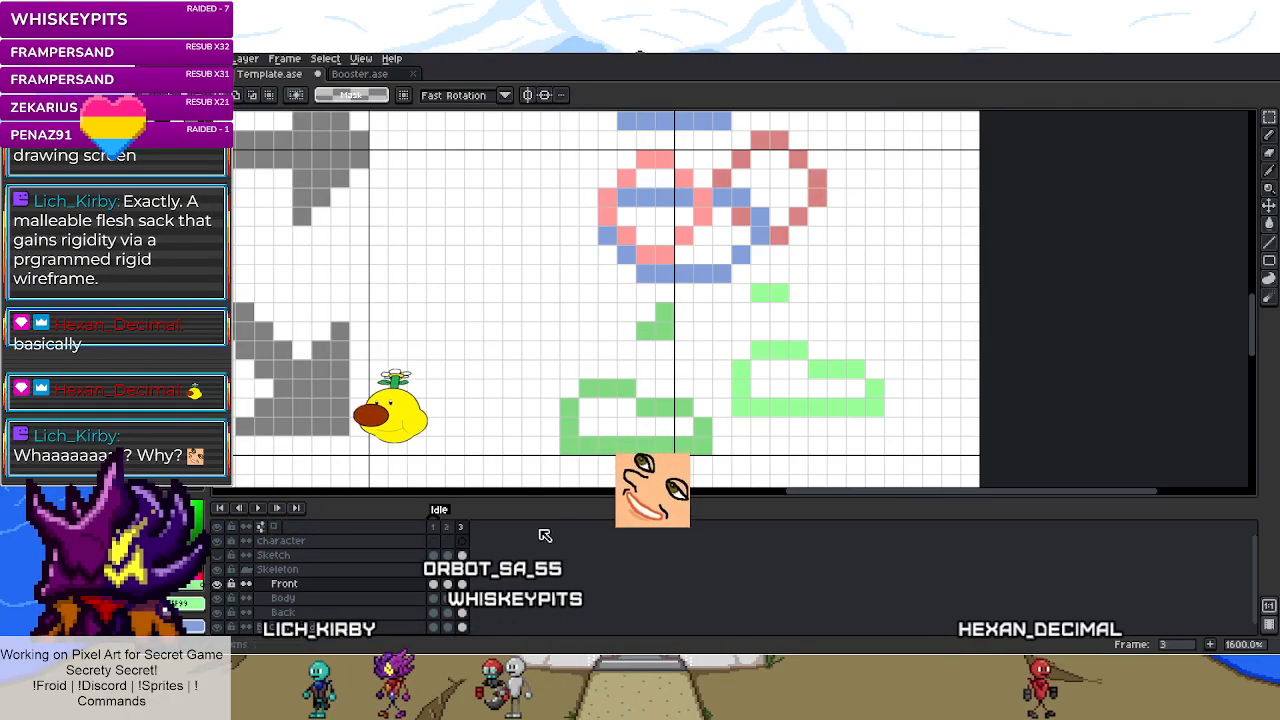
- Show the Sketch layer and extend the forward boot's grey outline 1 pixel at the toe to match the skeleton foot
{"action": "left_click", "coordinate": [218, 555]}
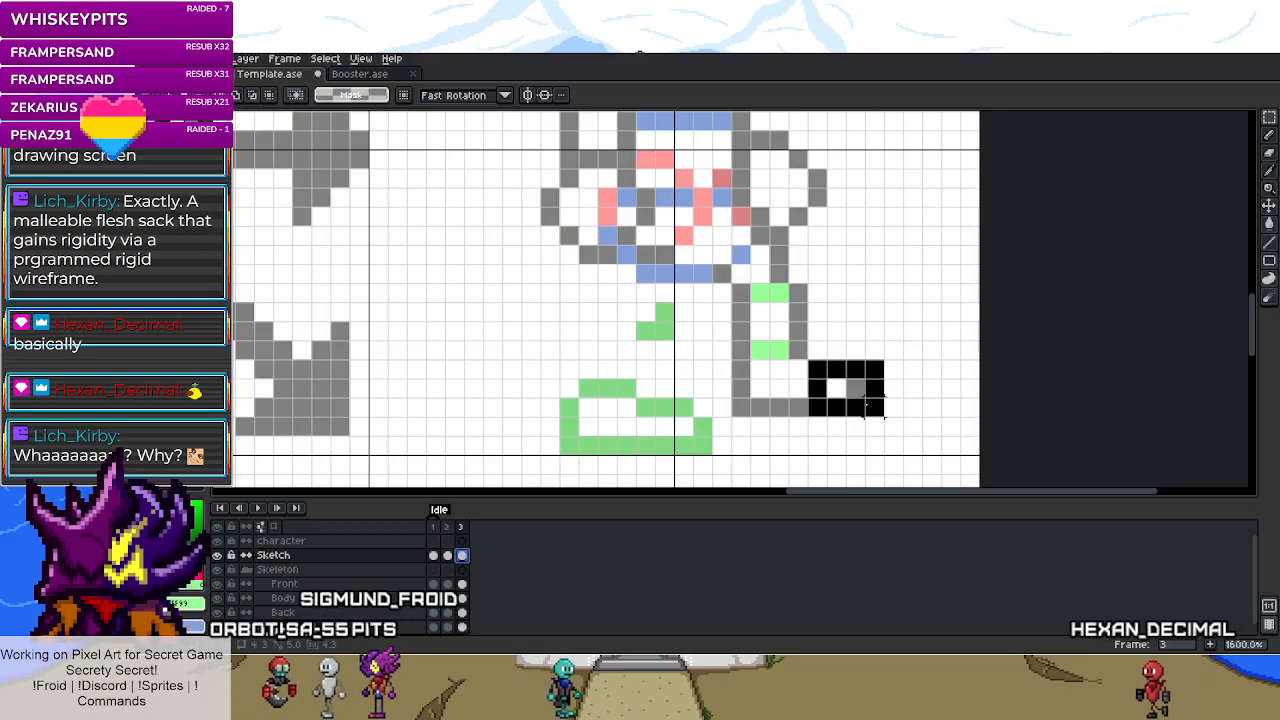
{"action": "left_click_drag", "start_coordinate": [875, 406], "coordinate": [875, 406]}
{"action": "key", "text": "Right"}
{"action": "key", "text": "ctrl+d"}
{"action": "key", "text": "i"}
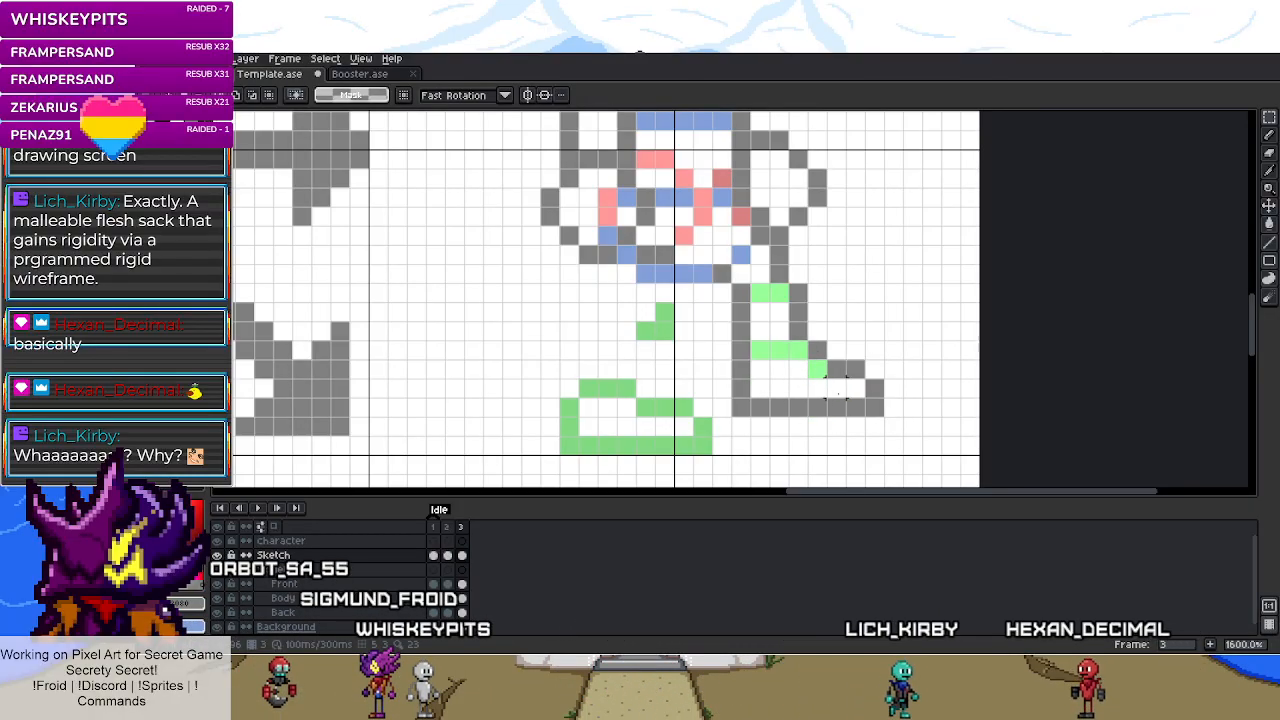
- Check the boot against frame 1 and reshape the forward boot's front edge on frame 3 to slope from shin to toe
{"action": "left_click", "coordinate": [437, 527]}
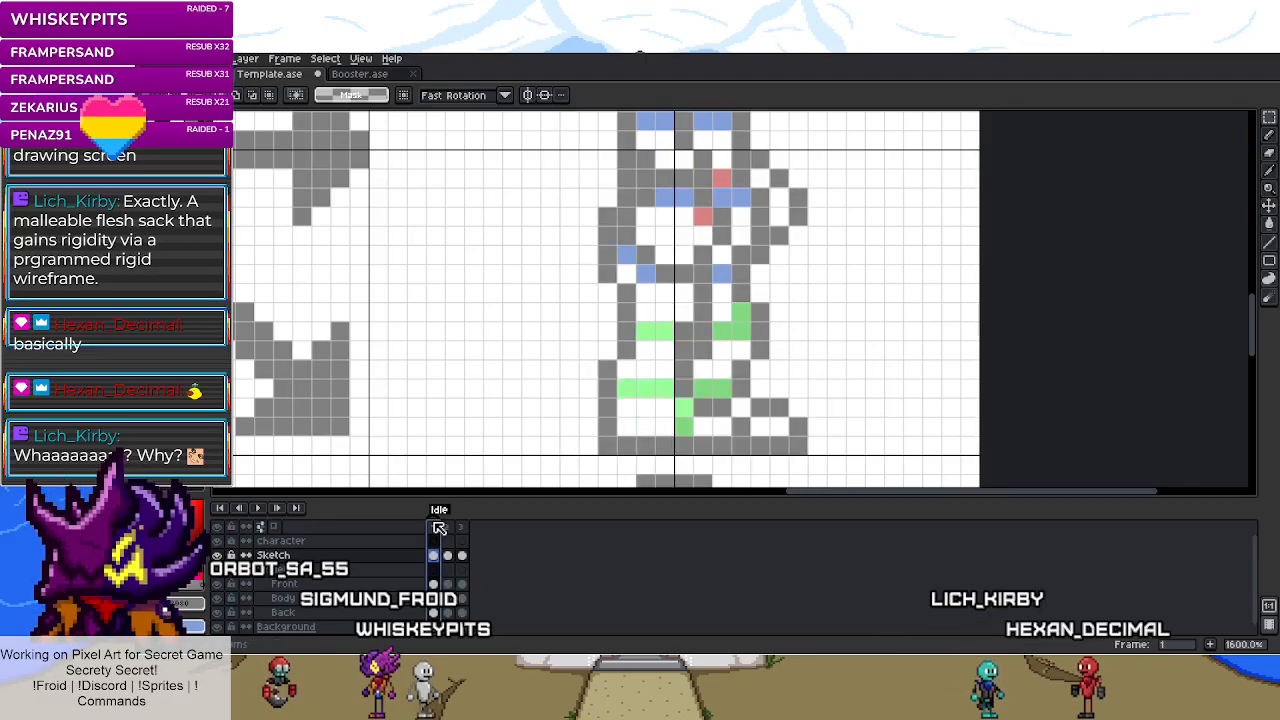
{"action": "left_click", "coordinate": [461, 527]}
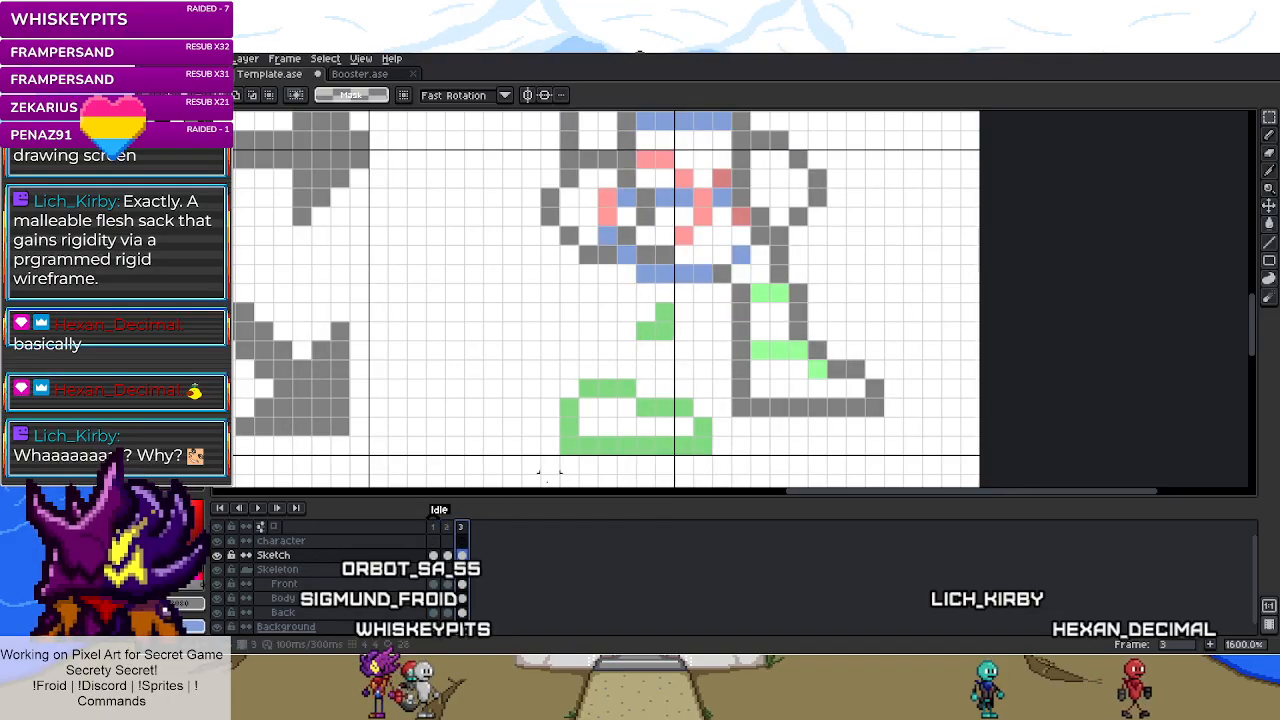
{"action": "key", "text": "b"}
{"action": "key", "text": "m"}
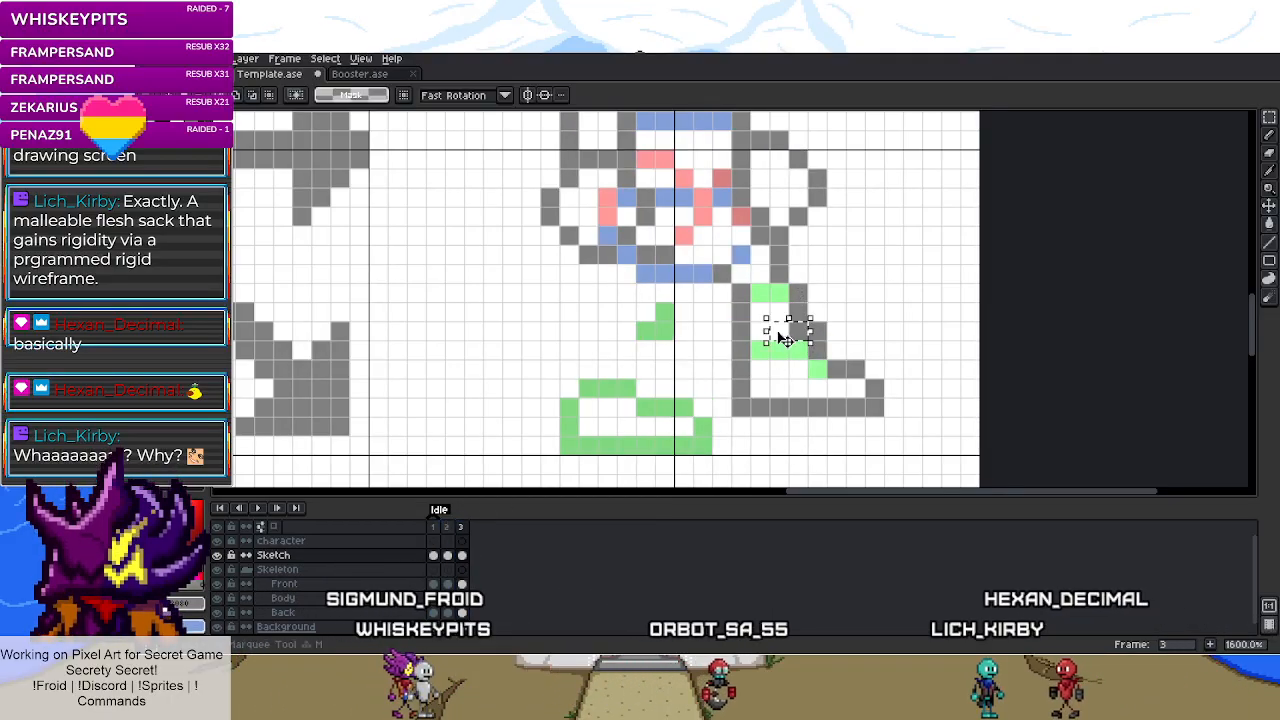
{"action": "scroll", "coordinate": [785, 338], "scroll_direction": "down", "scroll_amount": 3}
{"action": "scroll", "coordinate": [779, 432], "scroll_direction": "up", "scroll_amount": 3}
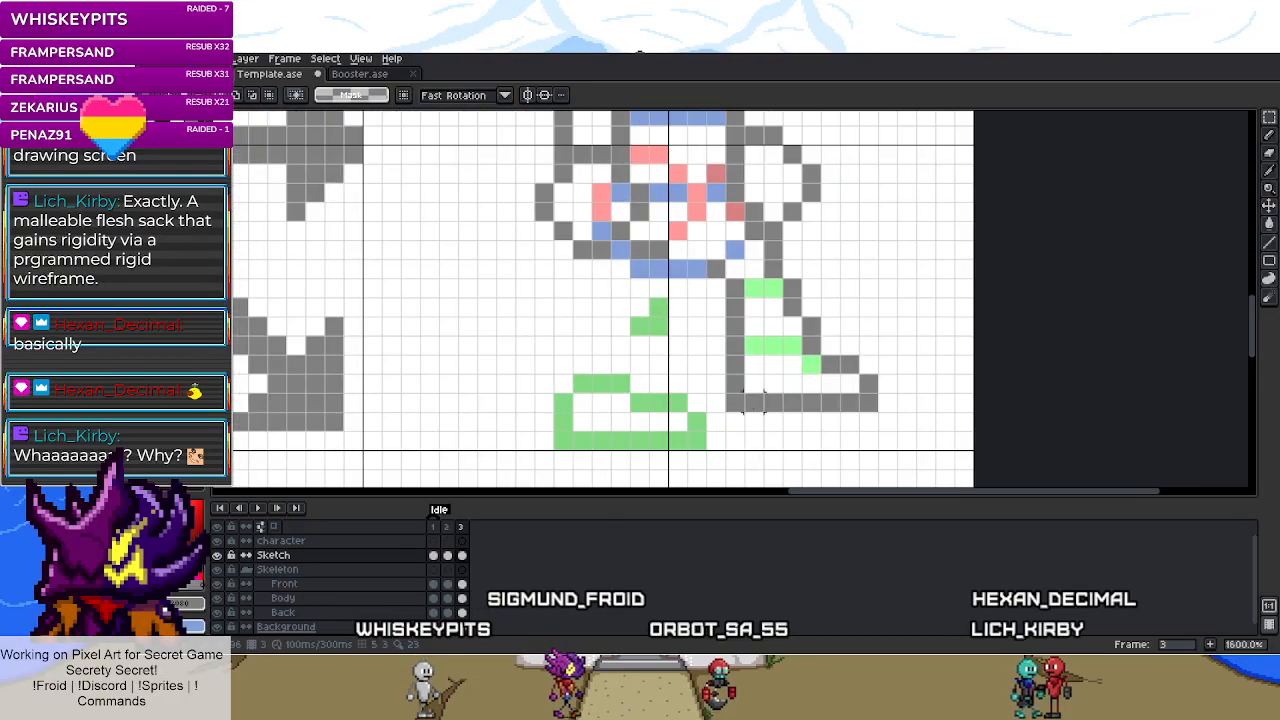
- Compare the right-facing figure's legs and feet on frames 2 and 1 with frame 3, close up and across the sheet
{"action": "left_click", "coordinate": [447, 527]}
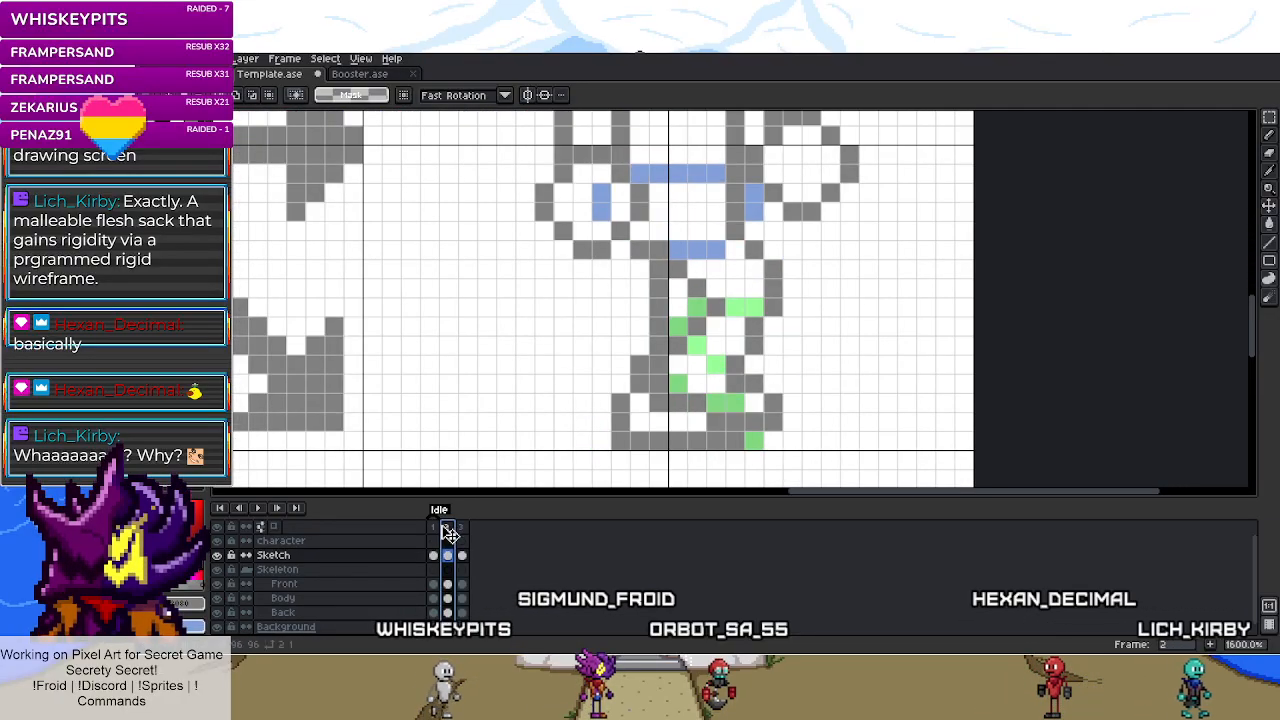
{"action": "left_click", "coordinate": [441, 530]}
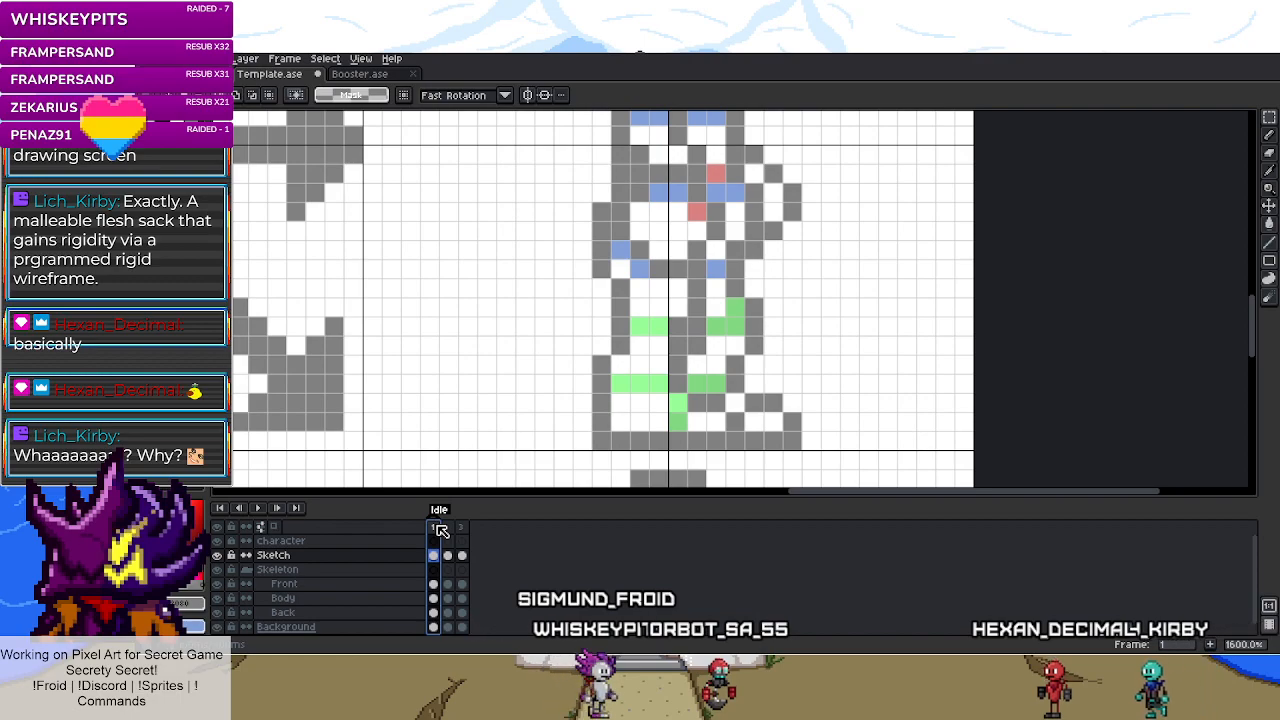
{"action": "scroll", "coordinate": [729, 386], "scroll_direction": "down", "scroll_amount": 6}
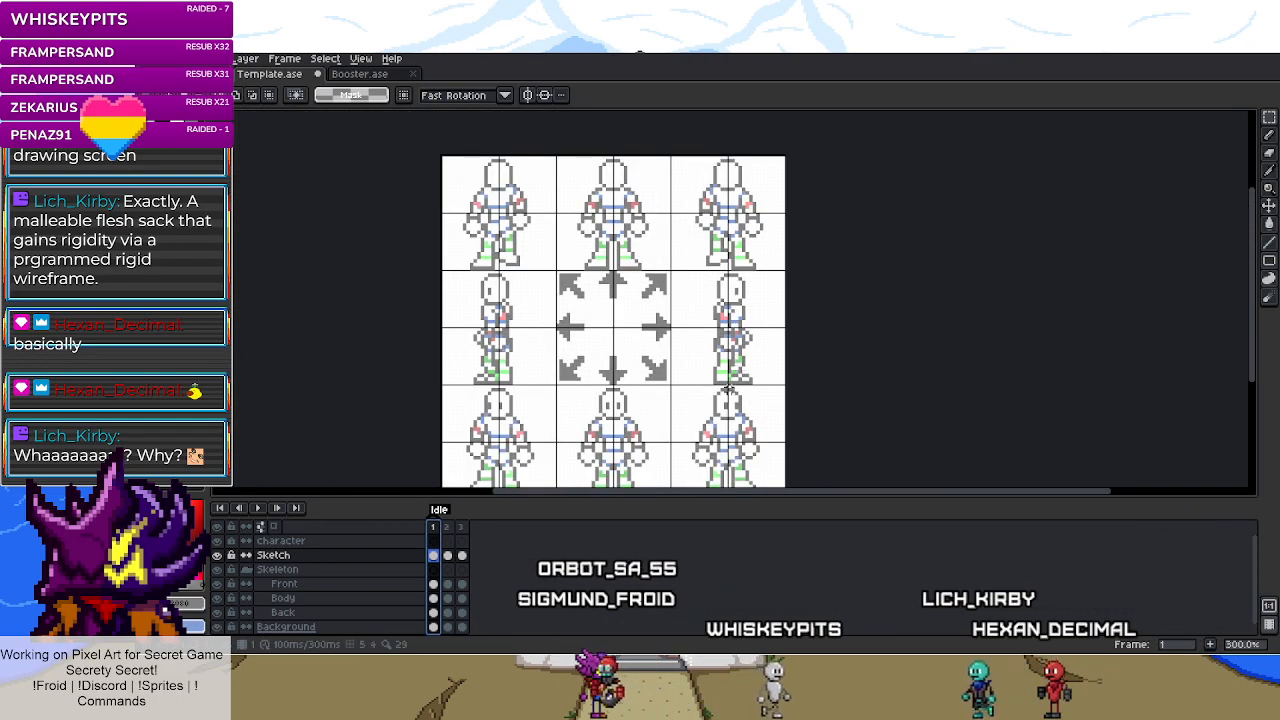
{"action": "scroll", "coordinate": [729, 386], "scroll_direction": "up", "scroll_amount": 2}
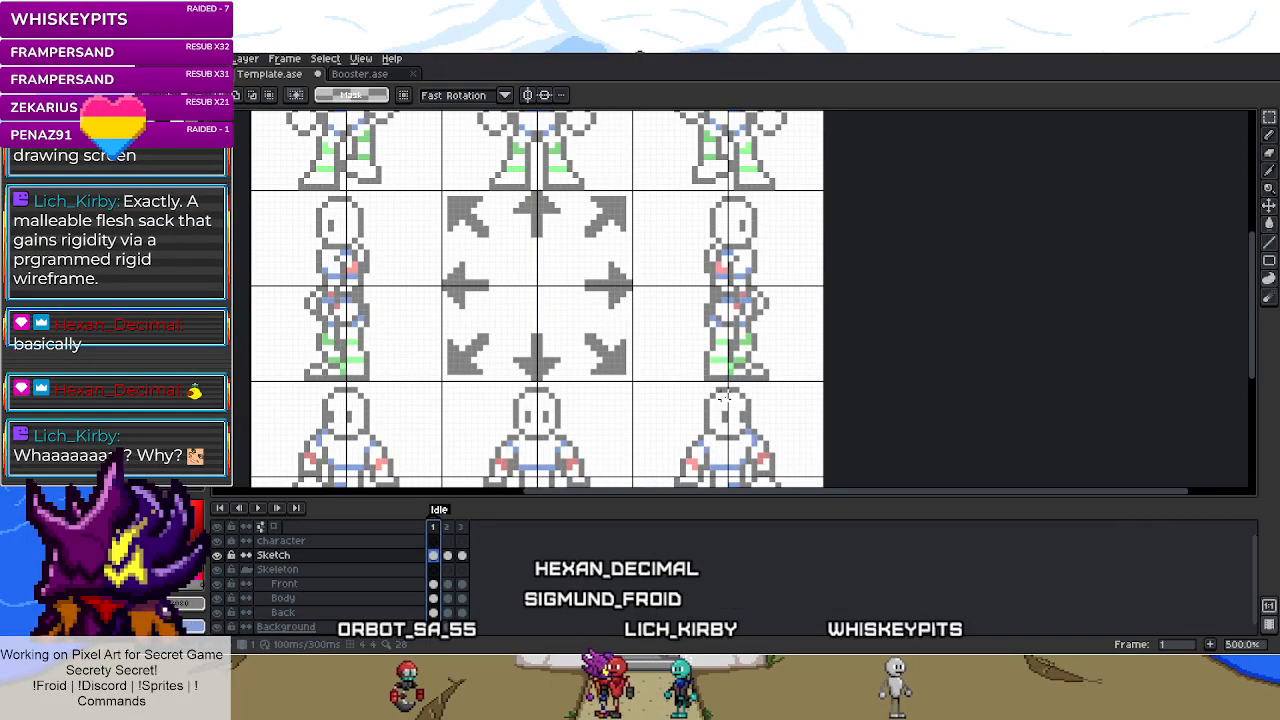
{"action": "left_click", "coordinate": [466, 525]}
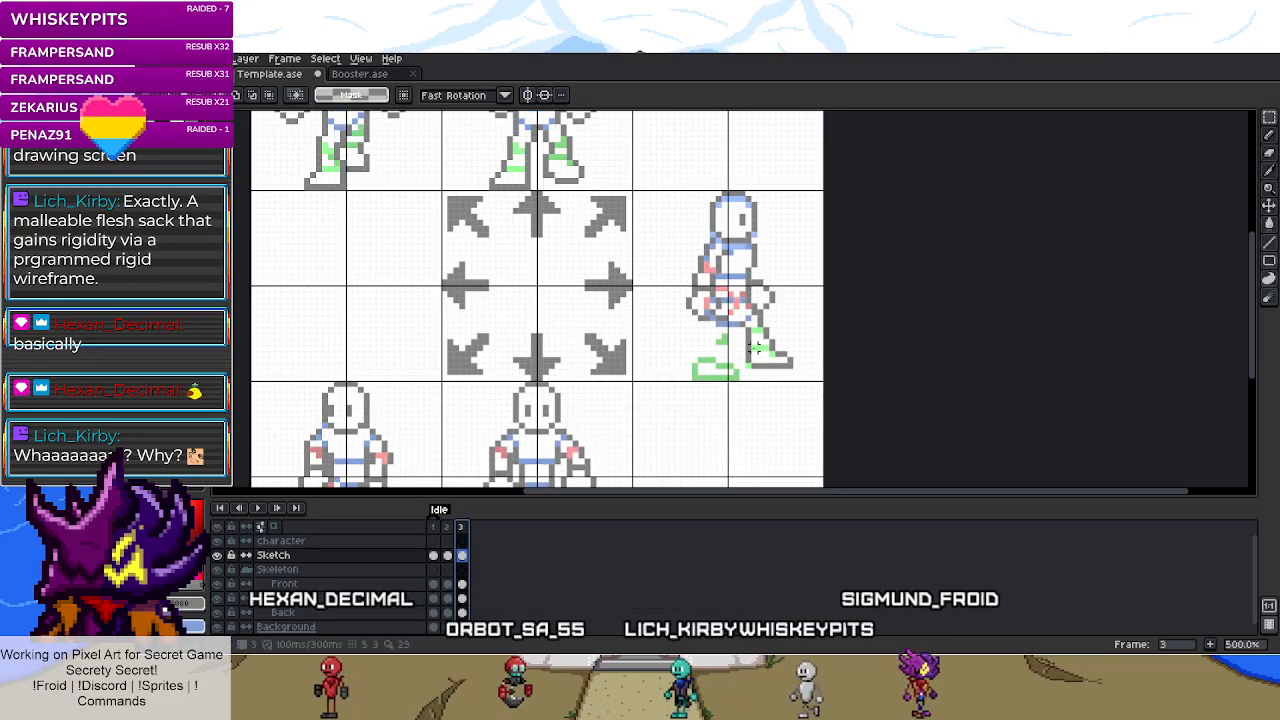
{"action": "scroll", "coordinate": [759, 349], "scroll_direction": "up", "scroll_amount": 1}
{"action": "scroll", "coordinate": [759, 349], "scroll_direction": "up", "scroll_amount": 3}
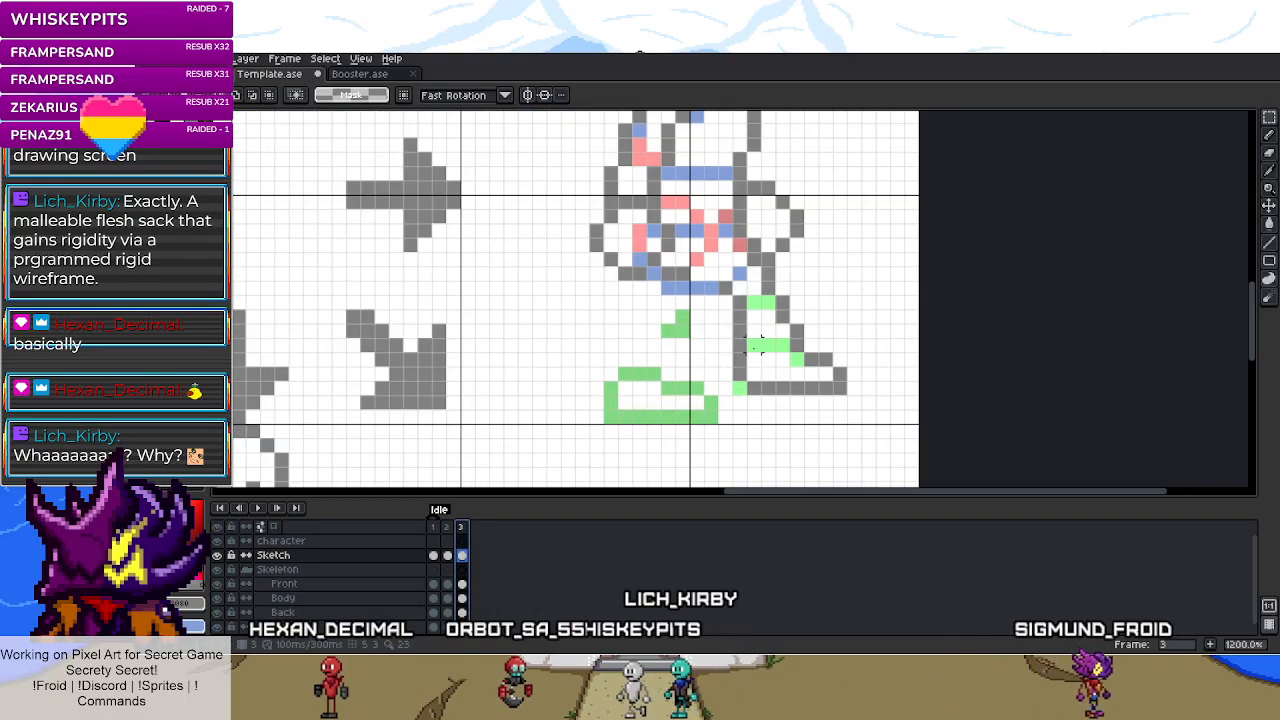
- Outline the lower edge of the hips and move the near hand's sketch outline forward onto the light red skeleton hand
{"action": "key", "text": "b"}
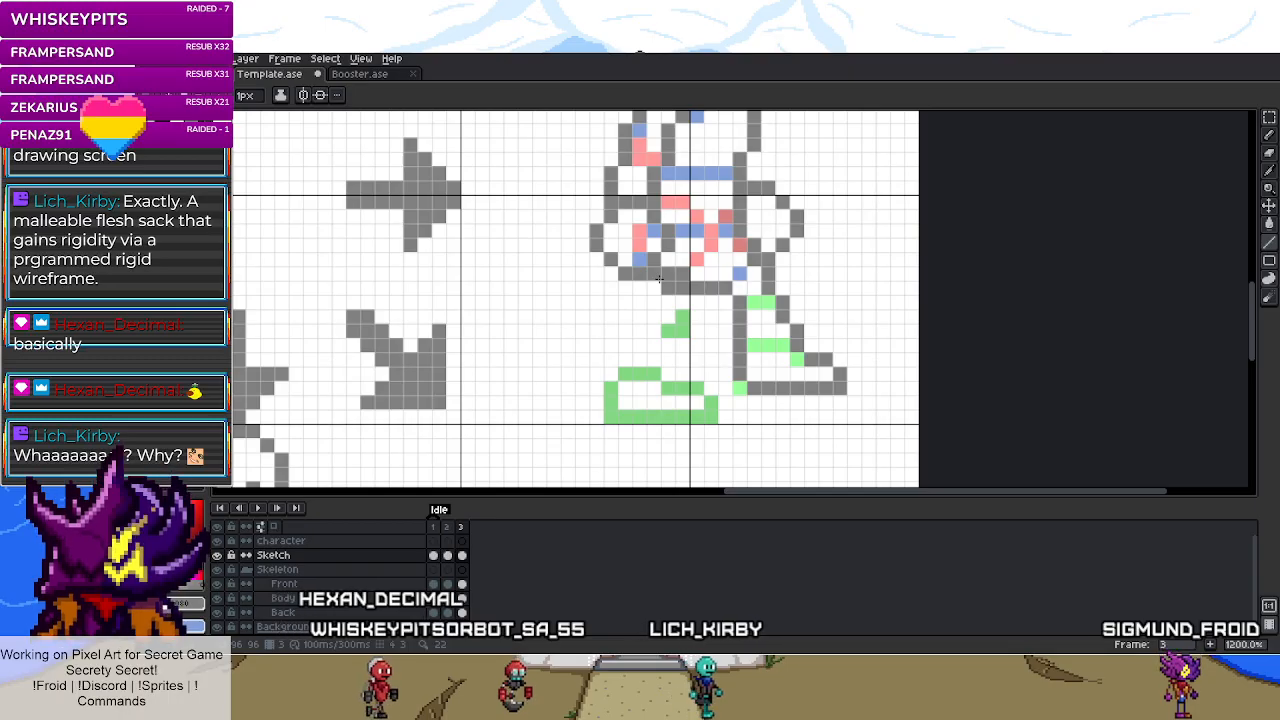
{"action": "key", "text": "m"}
{"action": "mouse_move", "coordinate": [658, 278]}
{"action": "left_mouse_down"}
{"action": "mouse_move", "coordinate": [592, 228]}
{"action": "mouse_move", "coordinate": [571, 192]}
{"action": "left_mouse_up"}
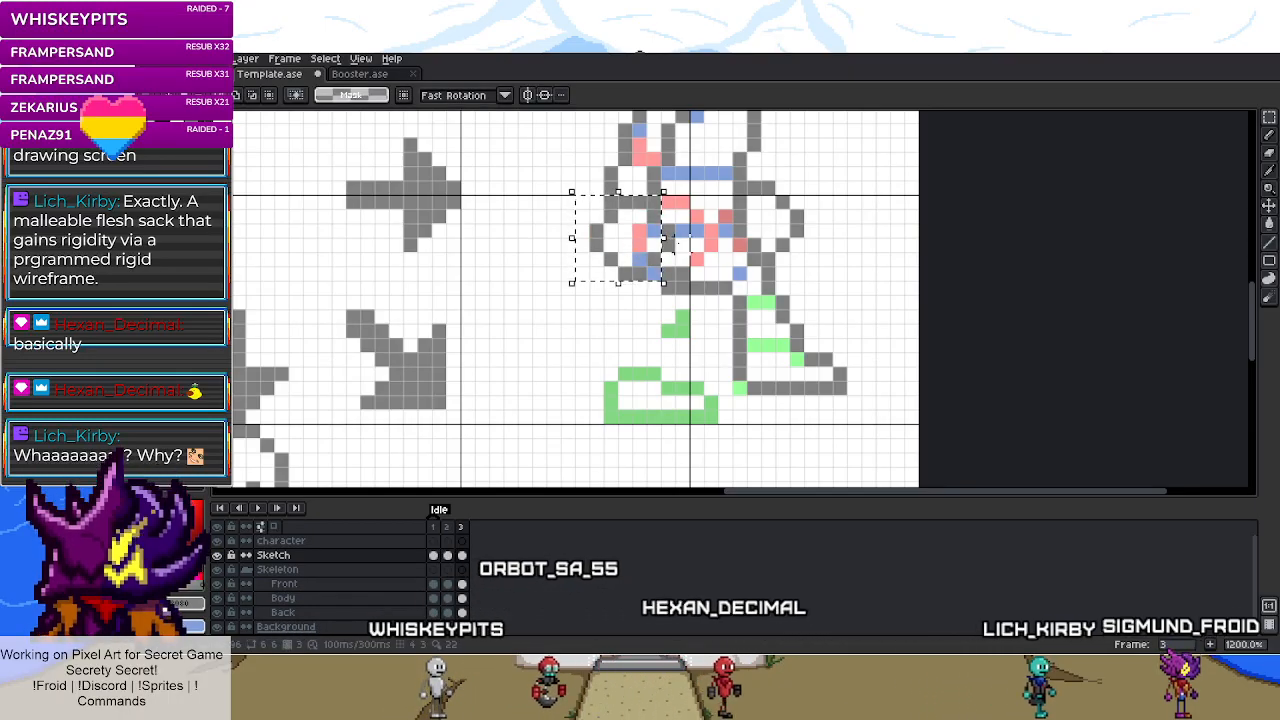
{"action": "left_click_drag", "start_coordinate": [709, 263], "coordinate": [656, 285]}
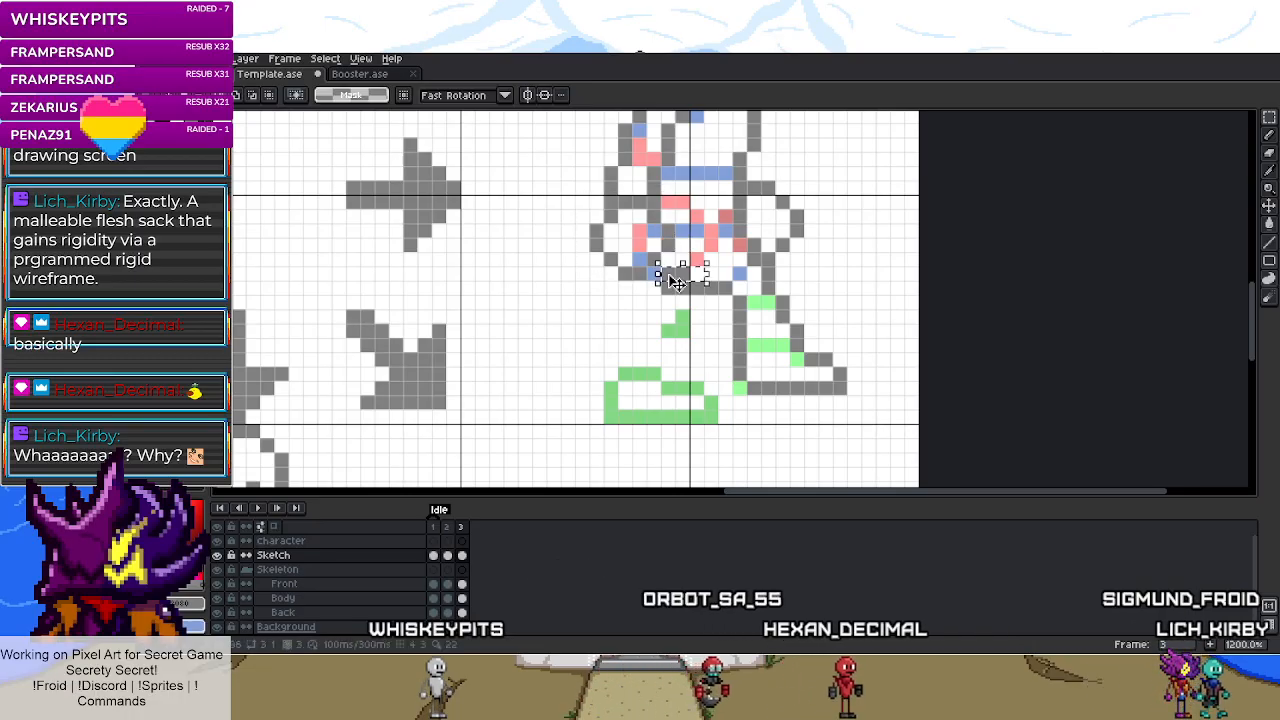
{"action": "left_click_drag", "start_coordinate": [596, 203], "coordinate": [671, 251]}
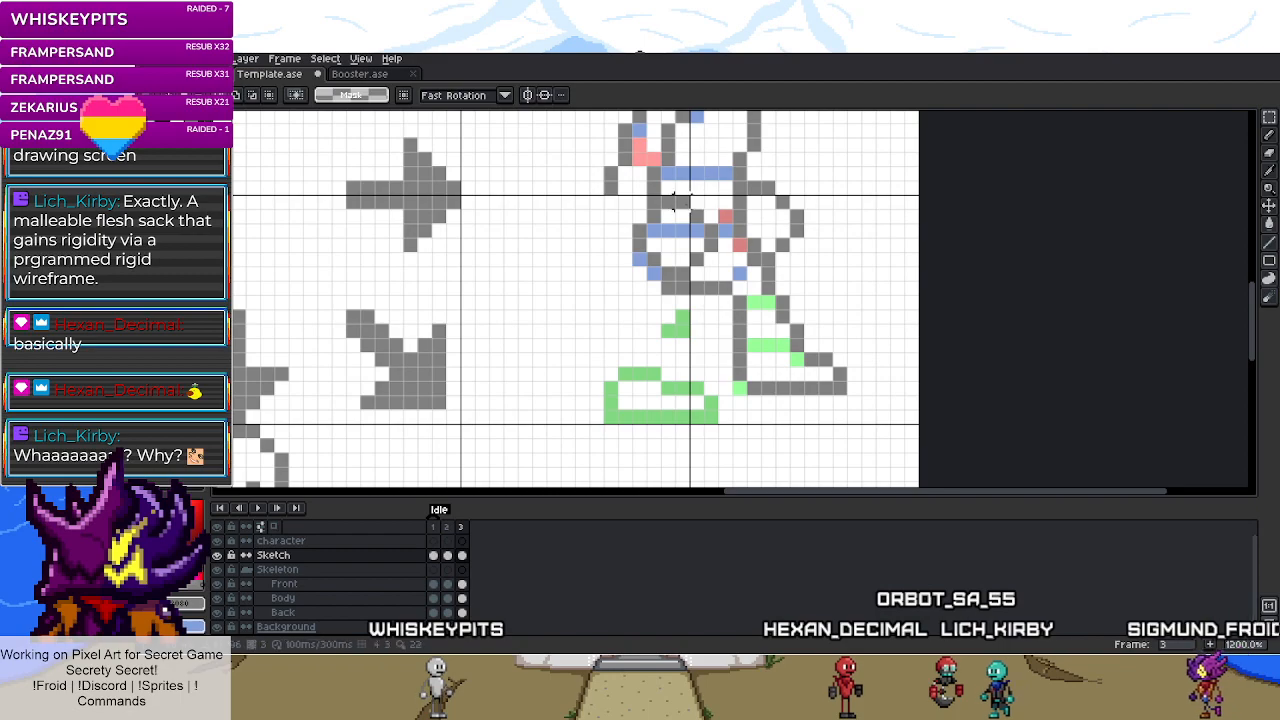
- Redraw the near forearm's outline from the elbow to the repositioned hand and remove the leftover pixels behind it
{"action": "scroll", "coordinate": [632, 207], "scroll_direction": "down", "scroll_amount": 2}
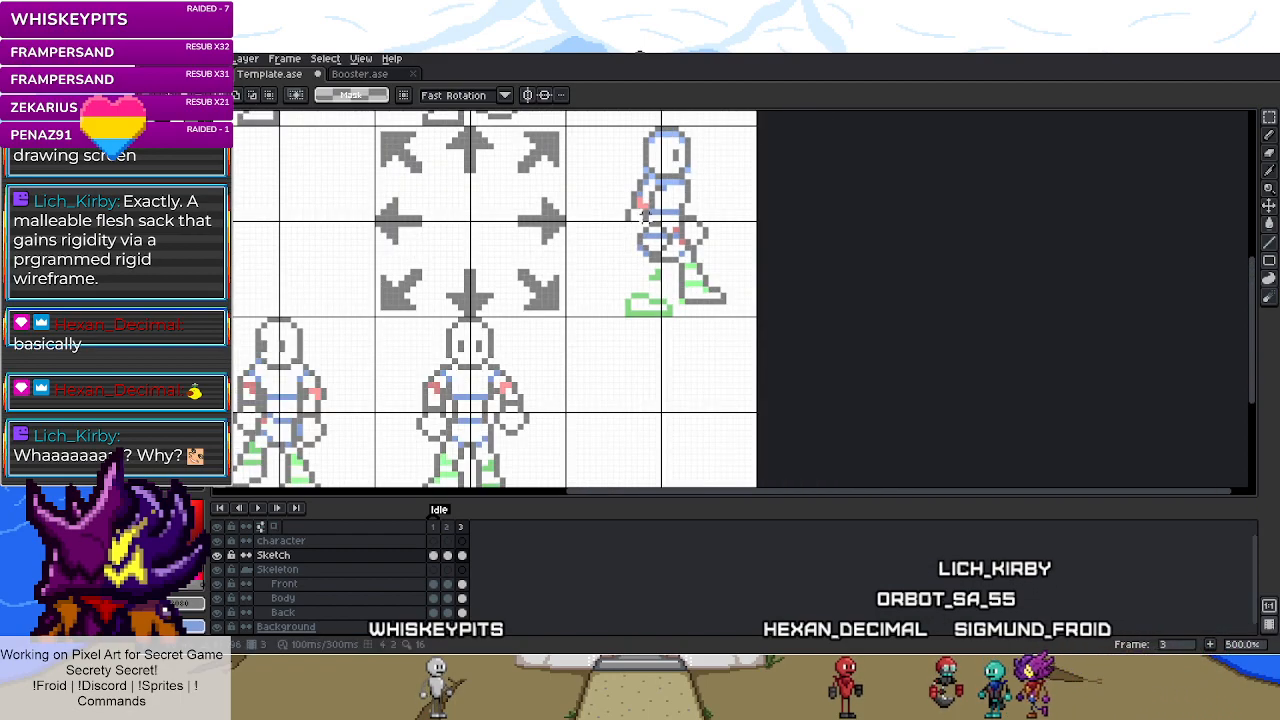
{"action": "scroll", "coordinate": [648, 245], "scroll_direction": "up", "scroll_amount": 3}
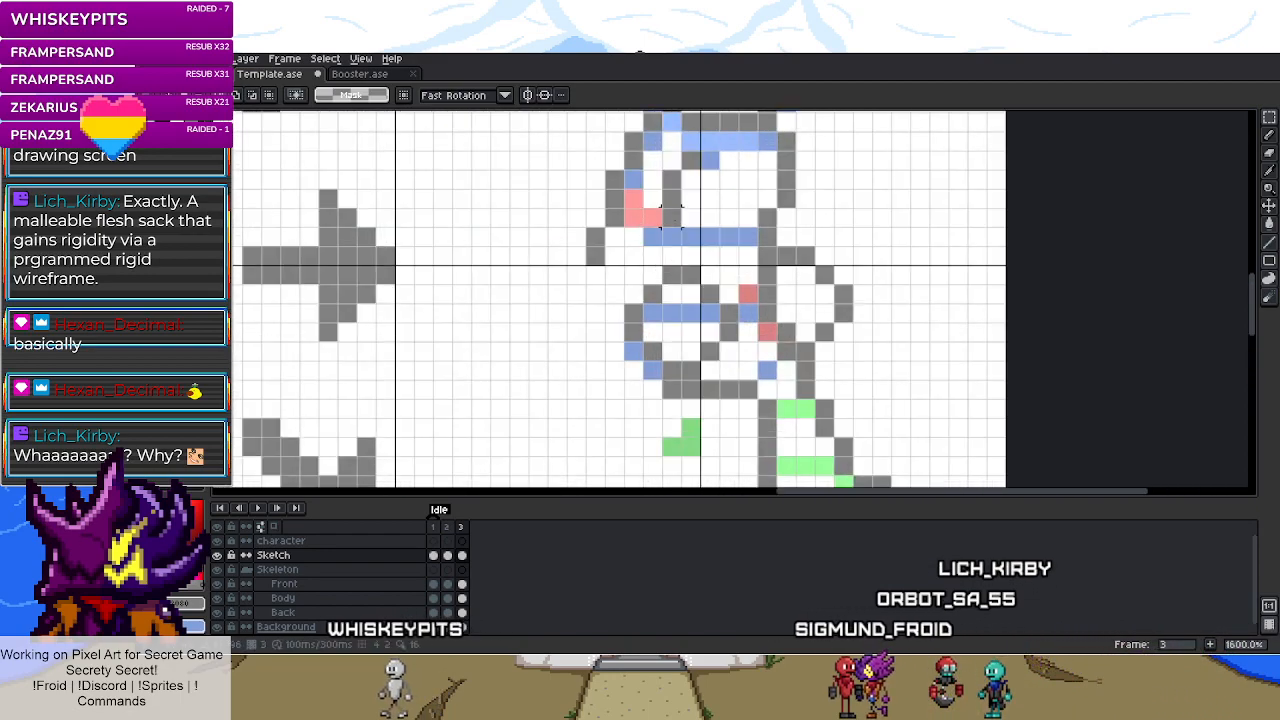
{"action": "key", "text": "b"}
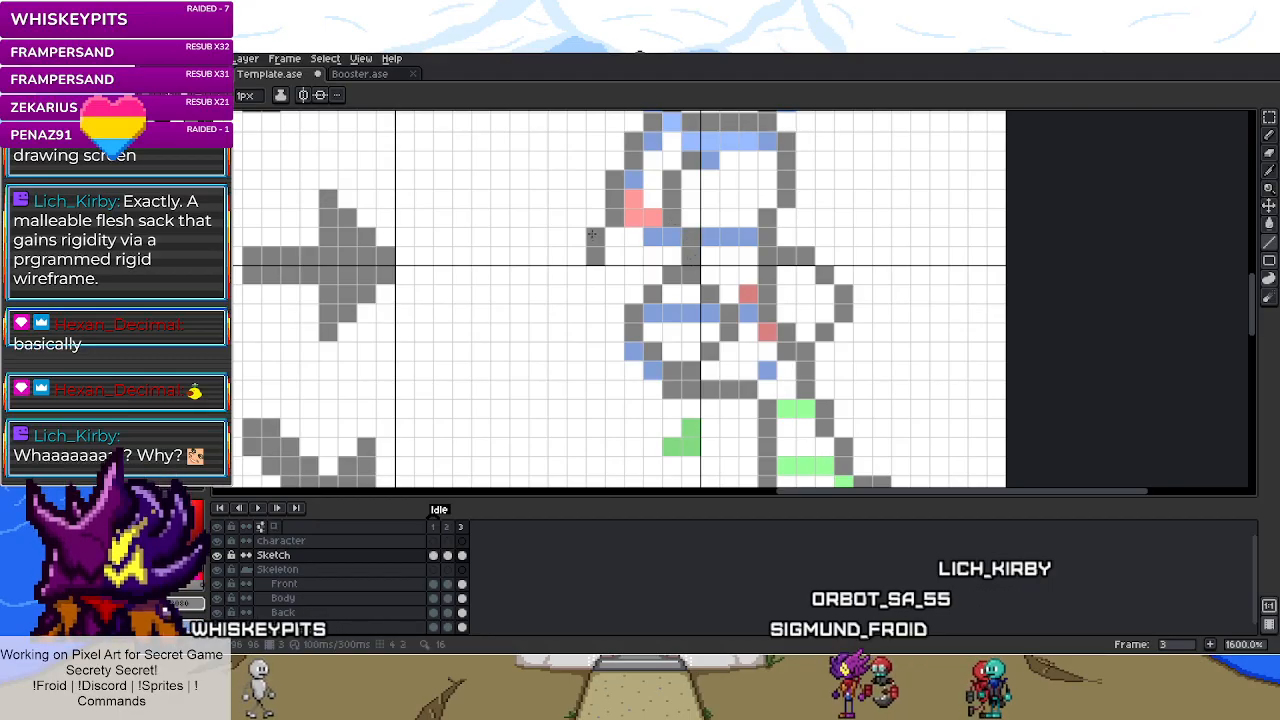
{"action": "key", "text": "m"}
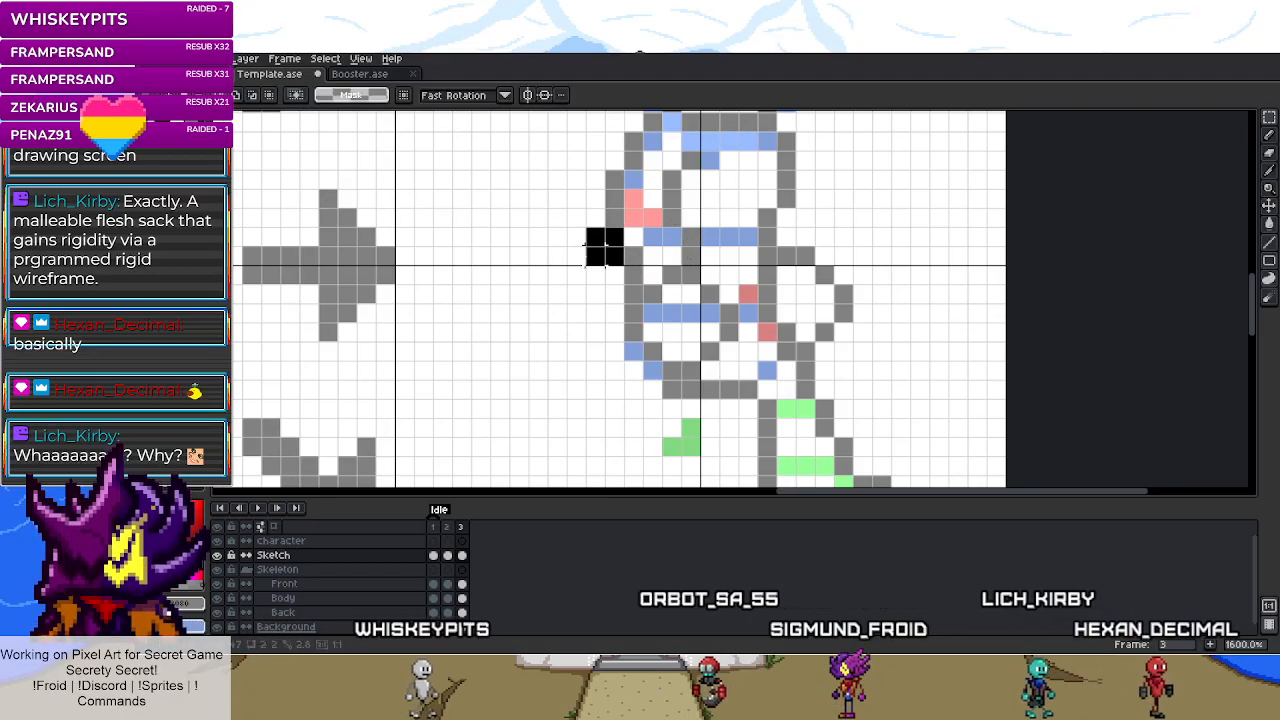
{"action": "key", "text": "b"}
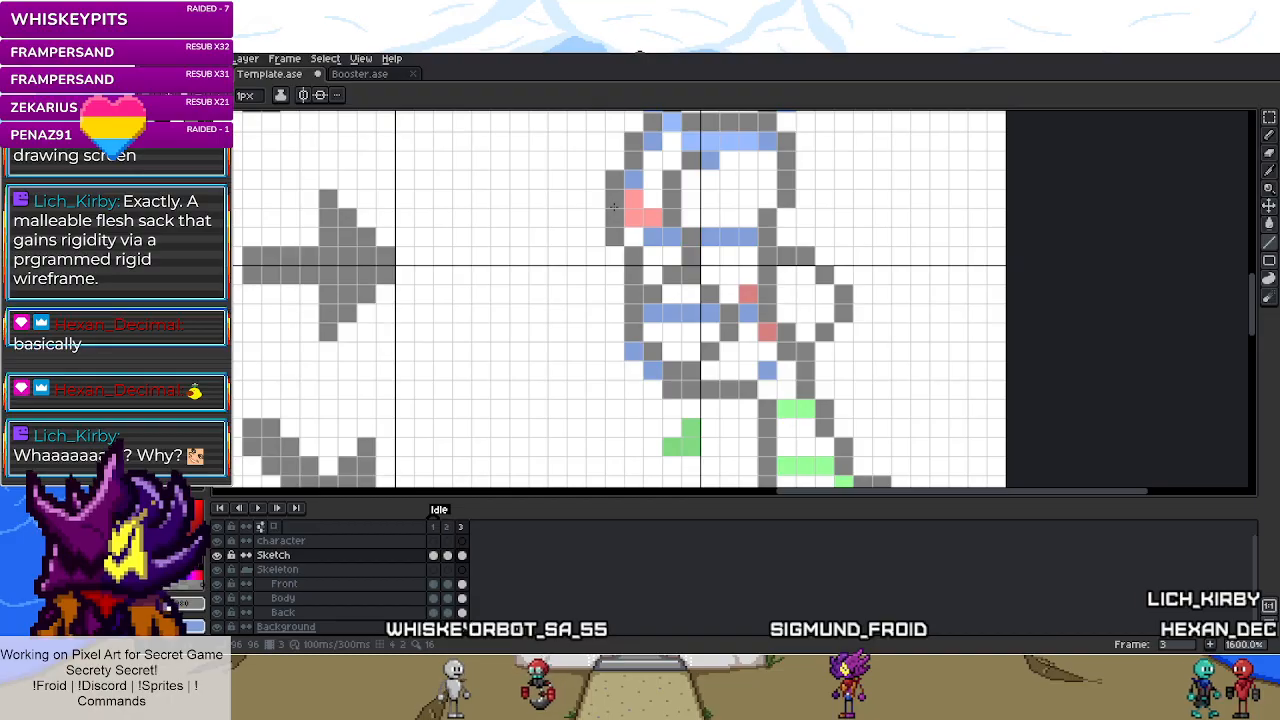
{"action": "scroll", "coordinate": [614, 207], "scroll_direction": "down", "scroll_amount": 3}
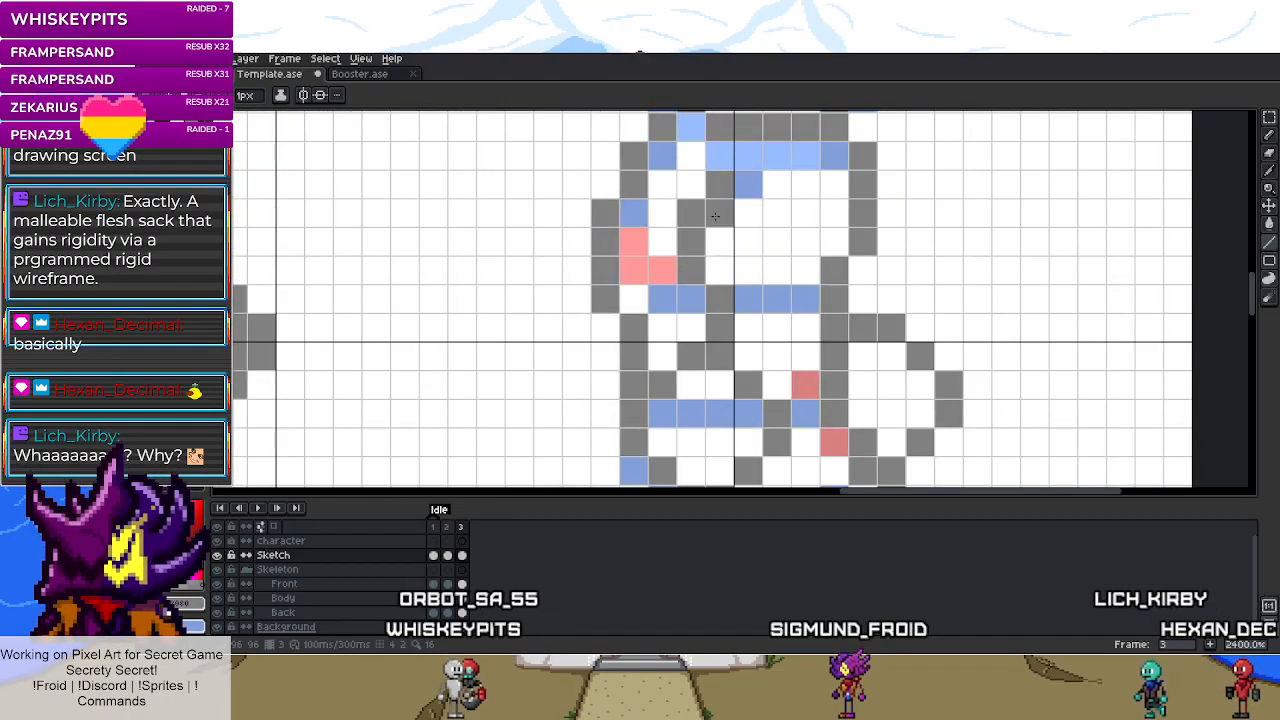
- Move the sketch outline of the head and upper chest down 1 pixel onto the blue skeleton
{"action": "scroll", "coordinate": [715, 216], "scroll_direction": "down", "scroll_amount": 5}
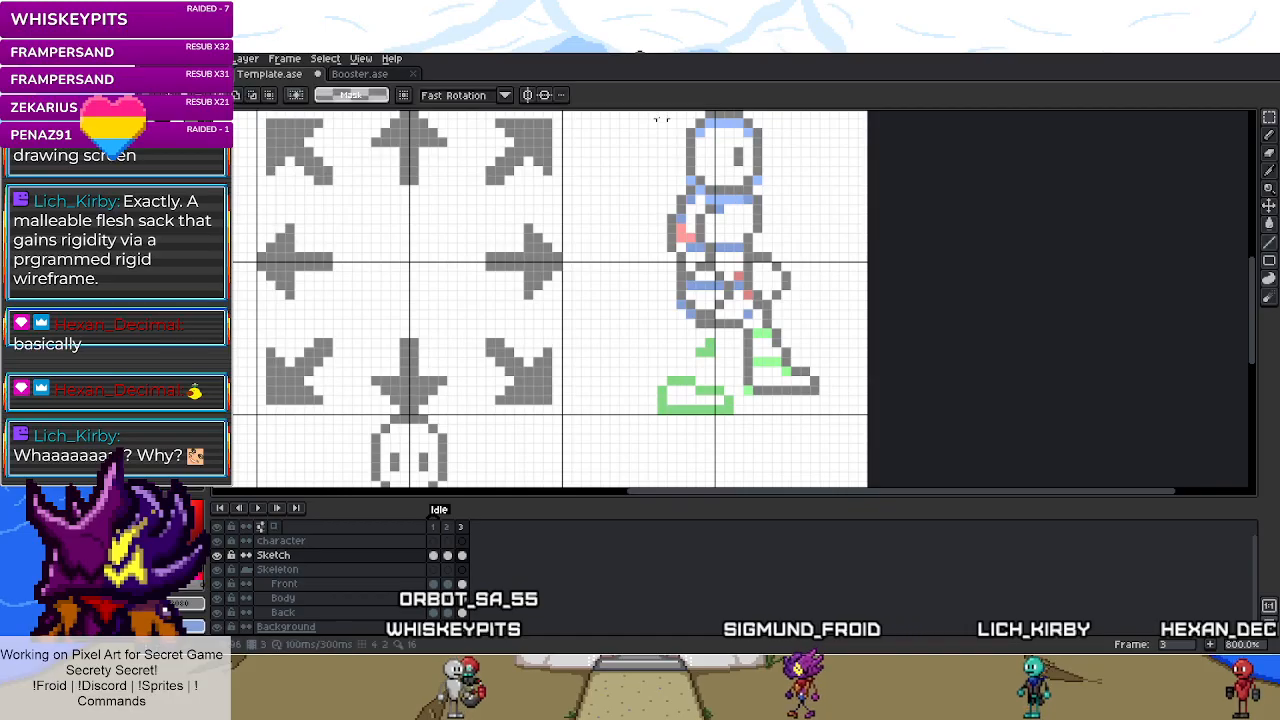
{"action": "scroll", "coordinate": [658, 120], "scroll_direction": "down", "scroll_amount": 2}
{"action": "scroll", "coordinate": [667, 125], "scroll_direction": "up", "scroll_amount": 2}
{"action": "left_click_drag", "start_coordinate": [652, 114], "coordinate": [778, 240]}
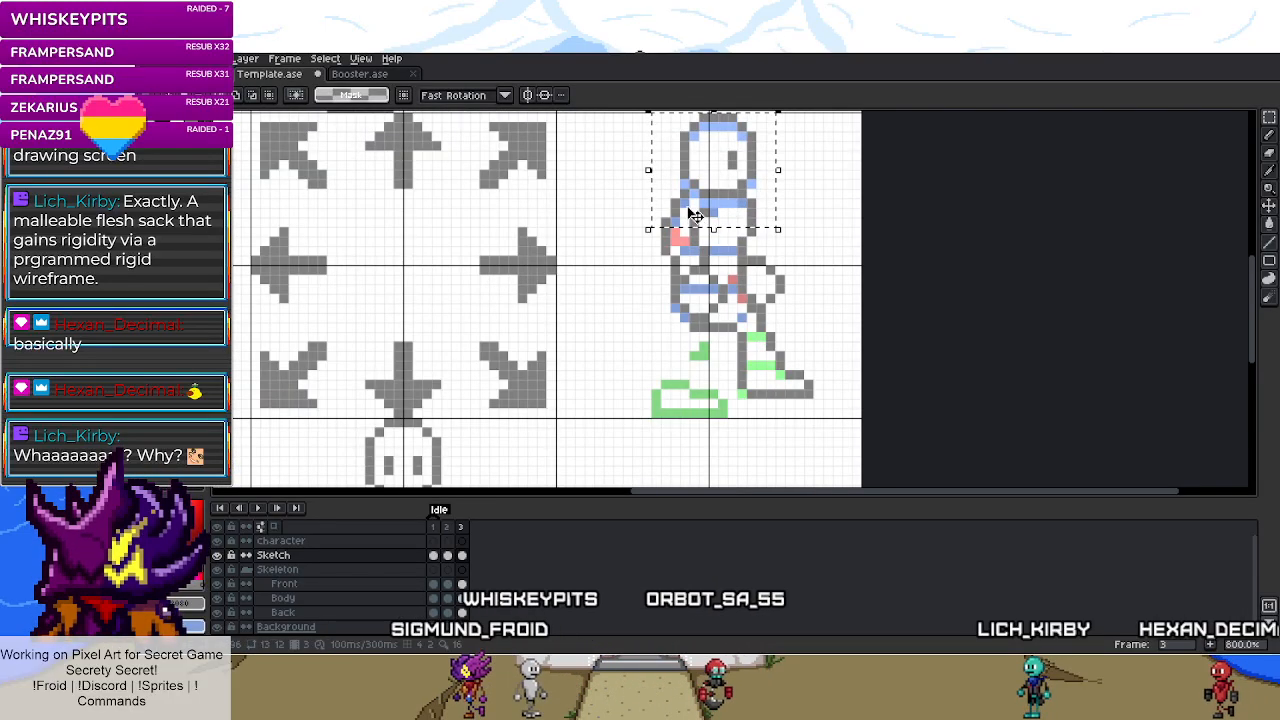
{"action": "scroll", "coordinate": [743, 244], "scroll_direction": "up", "scroll_amount": 5}
{"action": "left_click_drag", "start_coordinate": [722, 236], "coordinate": [835, 256]}
{"action": "left_click", "coordinate": [795, 304]}
{"action": "scroll", "coordinate": [775, 287], "scroll_direction": "down", "scroll_amount": 3}
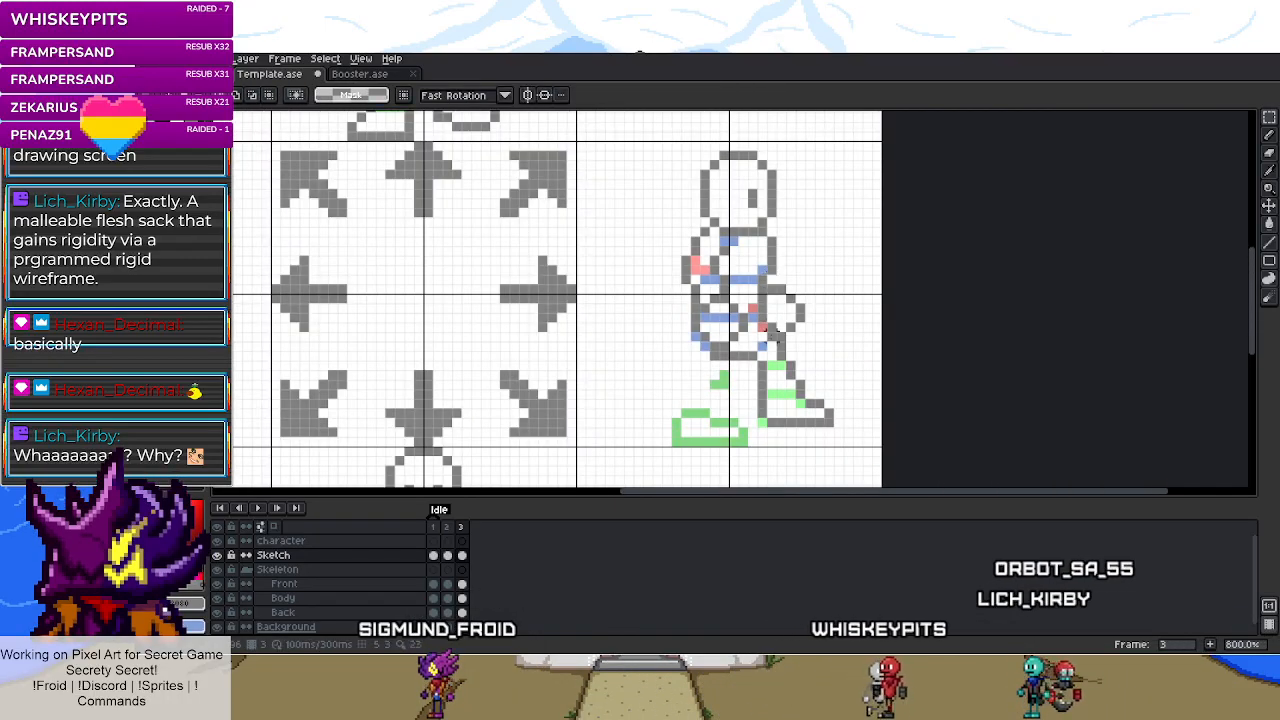
- Draw the rear leg's grey outline from the hips down around the dark green foot on frame 3's Sketch layer
{"action": "scroll", "coordinate": [771, 347], "scroll_direction": "up", "scroll_amount": 2}
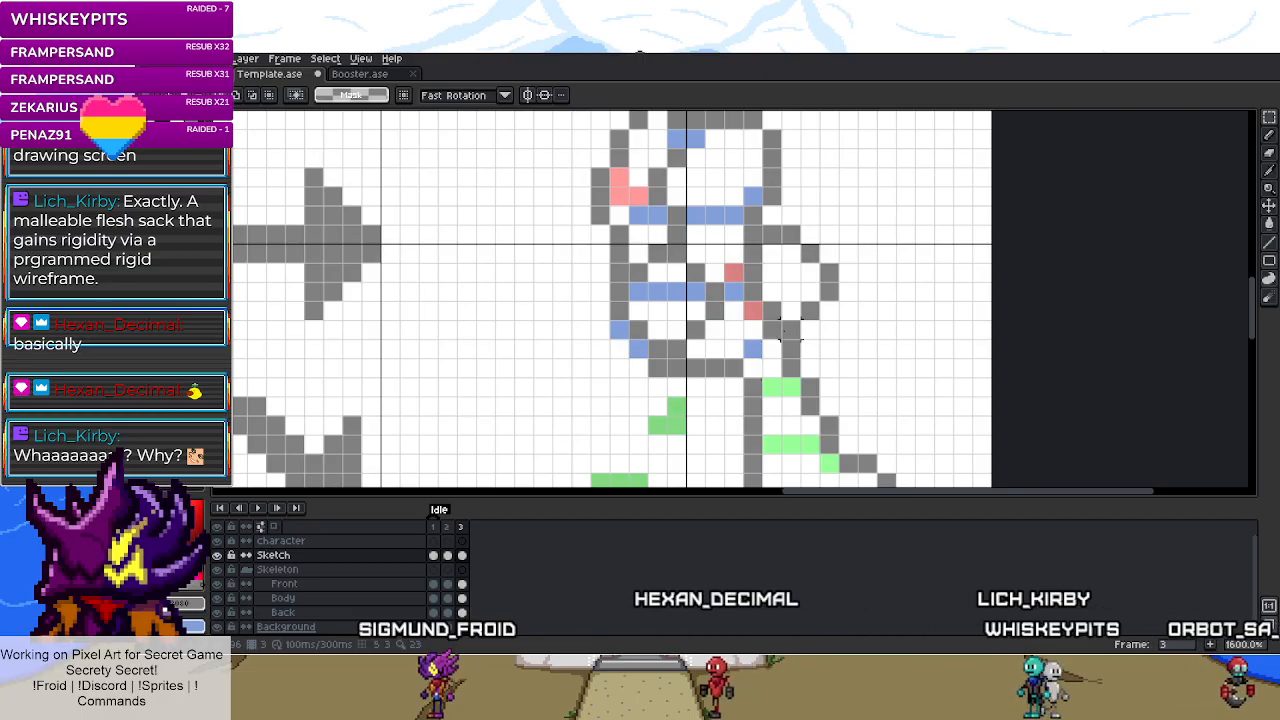
{"action": "scroll", "coordinate": [637, 425], "scroll_direction": "down", "scroll_amount": 2}
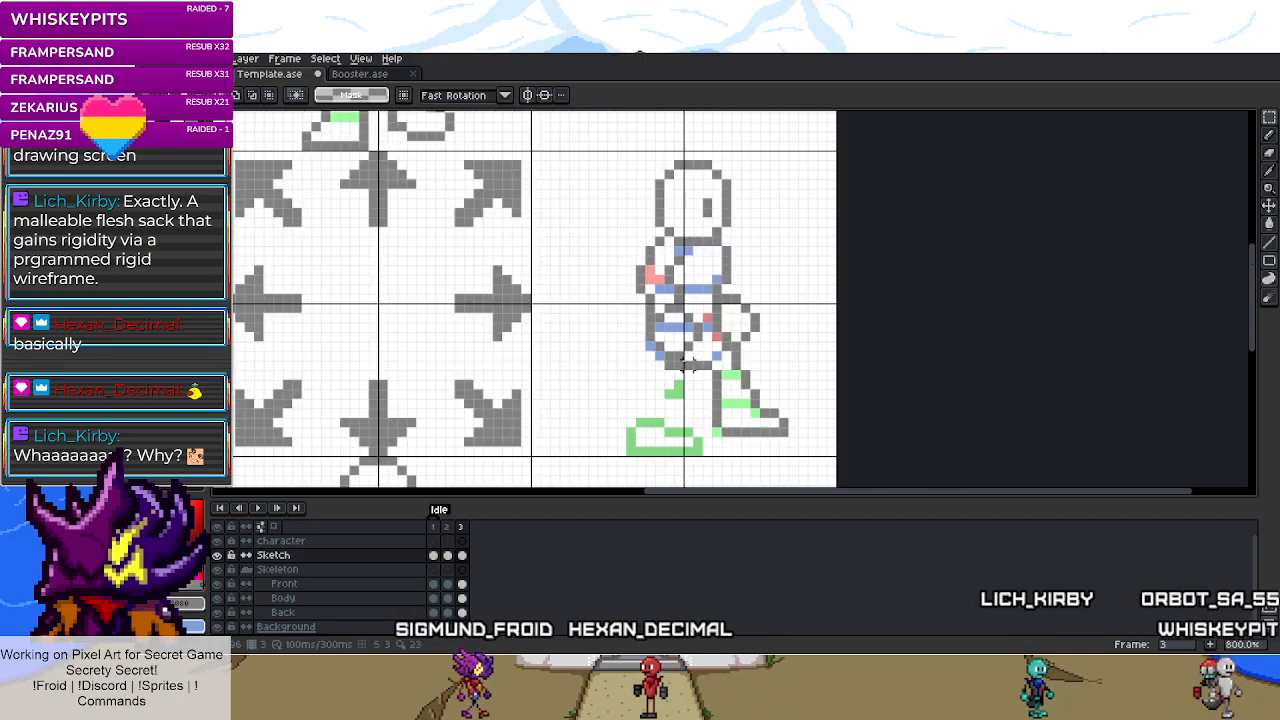
{"action": "scroll", "coordinate": [680, 360], "scroll_direction": "up", "scroll_amount": 2}
{"action": "key", "text": "b"}
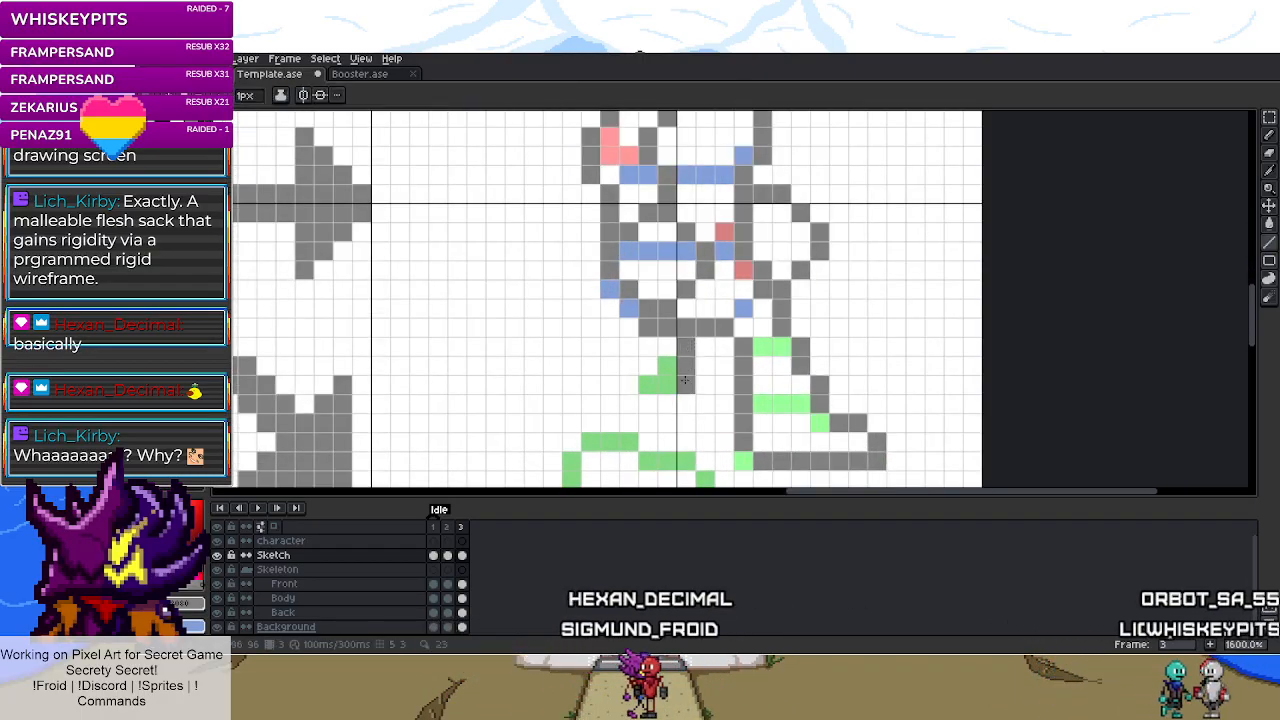
{"action": "scroll", "coordinate": [647, 447], "scroll_direction": "down", "scroll_amount": 1}
{"action": "scroll", "coordinate": [655, 451], "scroll_direction": "up", "scroll_amount": 2}
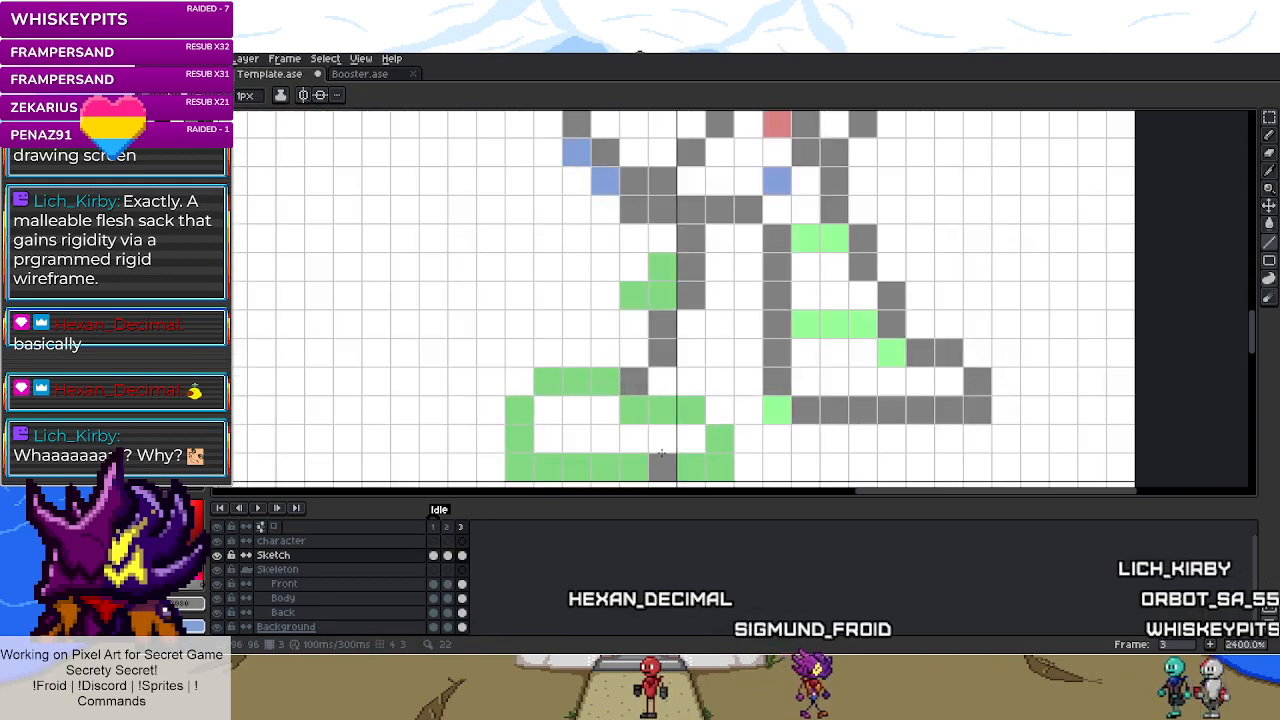
{"action": "mouse_move", "coordinate": [708, 460]}
{"action": "left_mouse_down"}
{"action": "mouse_move", "coordinate": [519, 410]}
{"action": "mouse_move", "coordinate": [600, 300]}
{"action": "mouse_move", "coordinate": [622, 208]}
{"action": "left_mouse_up"}
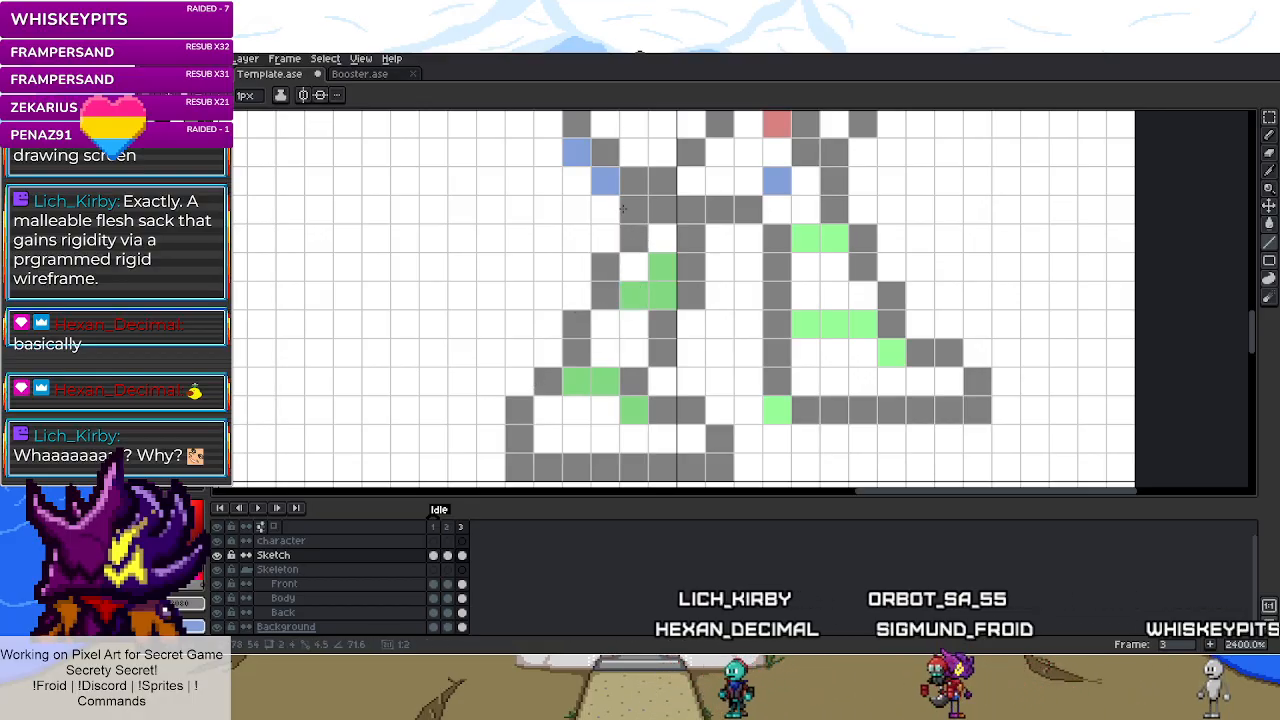
{"action": "left_click", "coordinate": [719, 237]}
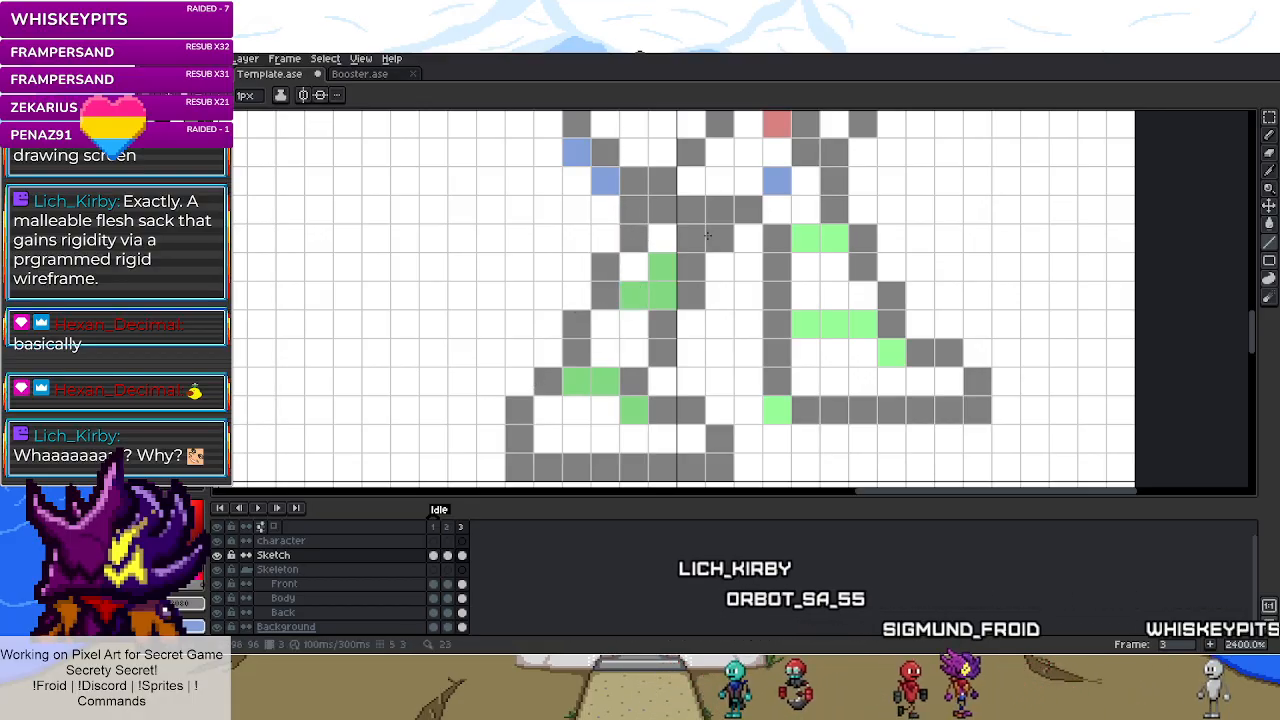
{"action": "key", "text": "m"}
{"action": "scroll", "coordinate": [696, 240], "scroll_direction": "down", "scroll_amount": 8}
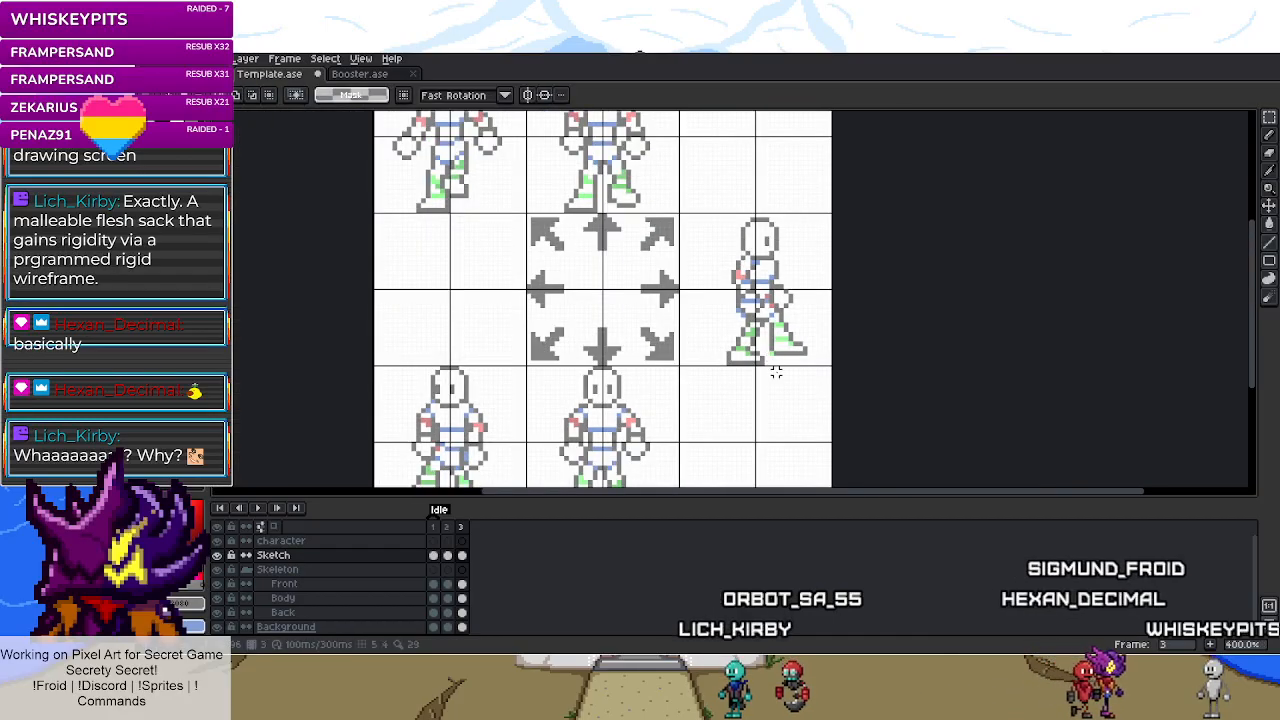
- Hide the Skeleton group and compare the right-facing figure's sketch outline in frame 3 with the one in frame 2
{"action": "scroll", "coordinate": [766, 372], "scroll_direction": "up", "scroll_amount": 3}
{"action": "key", "text": "b"}
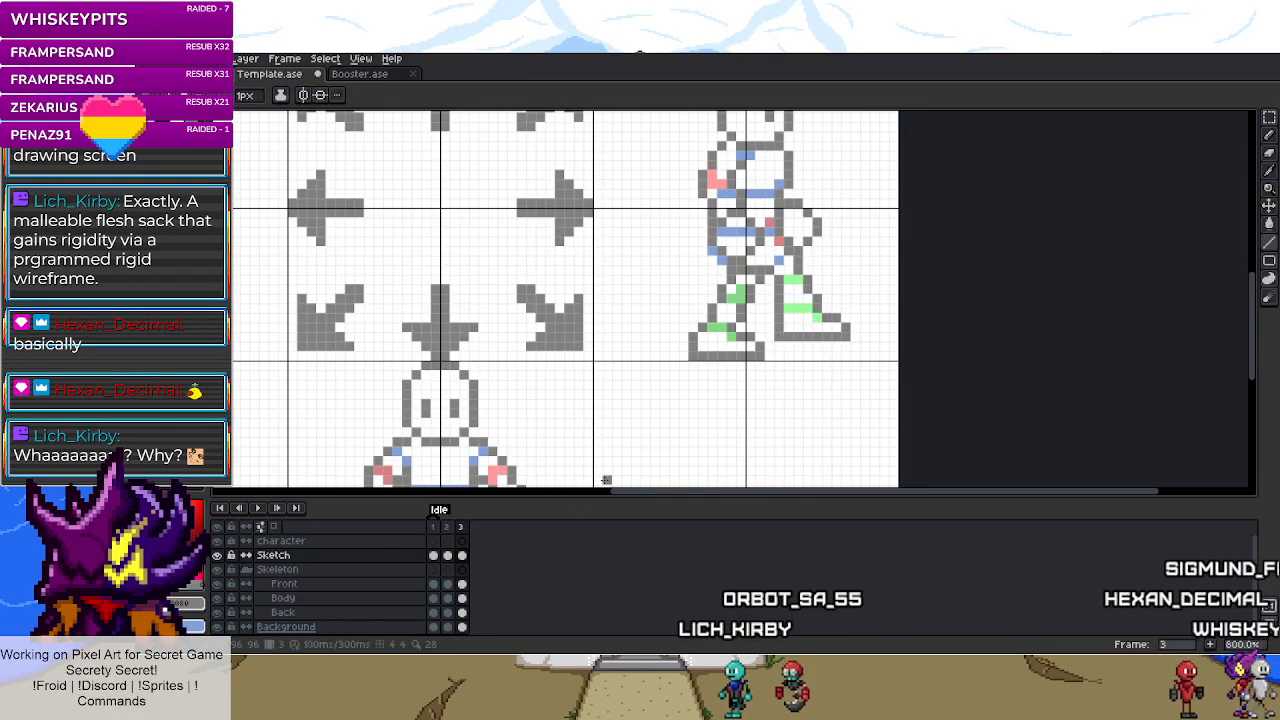
{"action": "left_click", "coordinate": [217, 569]}
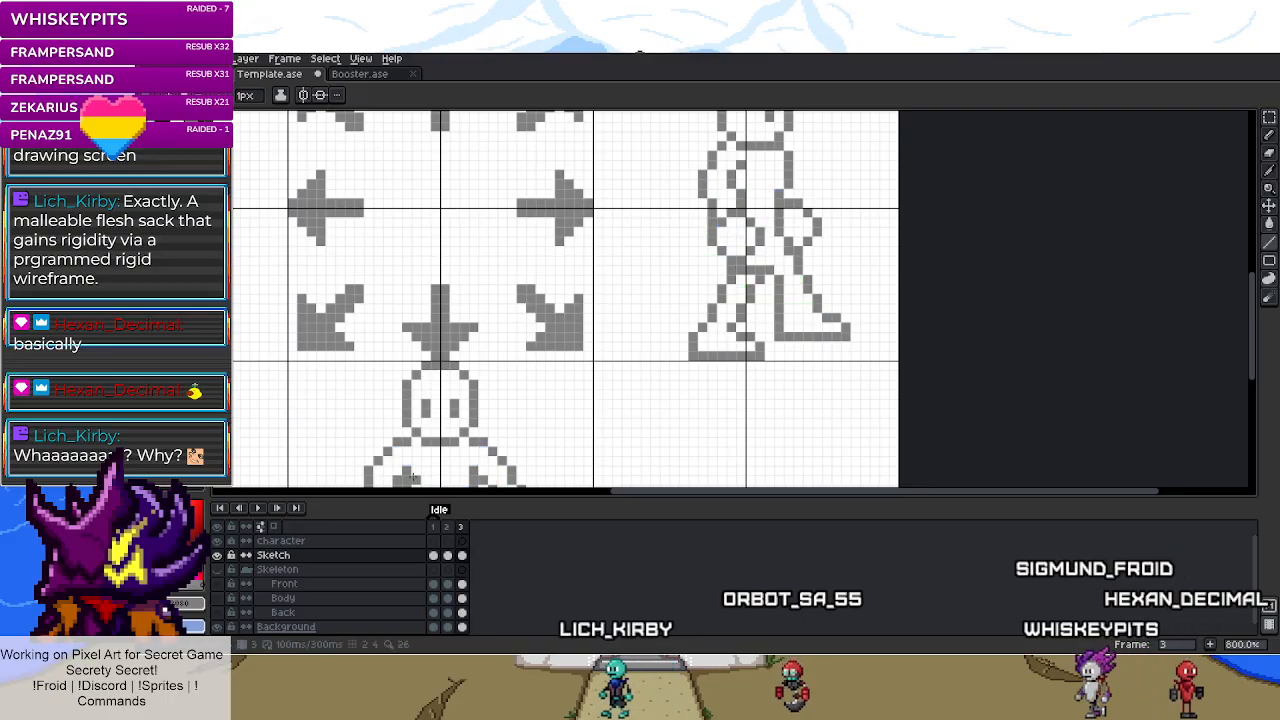
{"action": "key", "text": "m"}
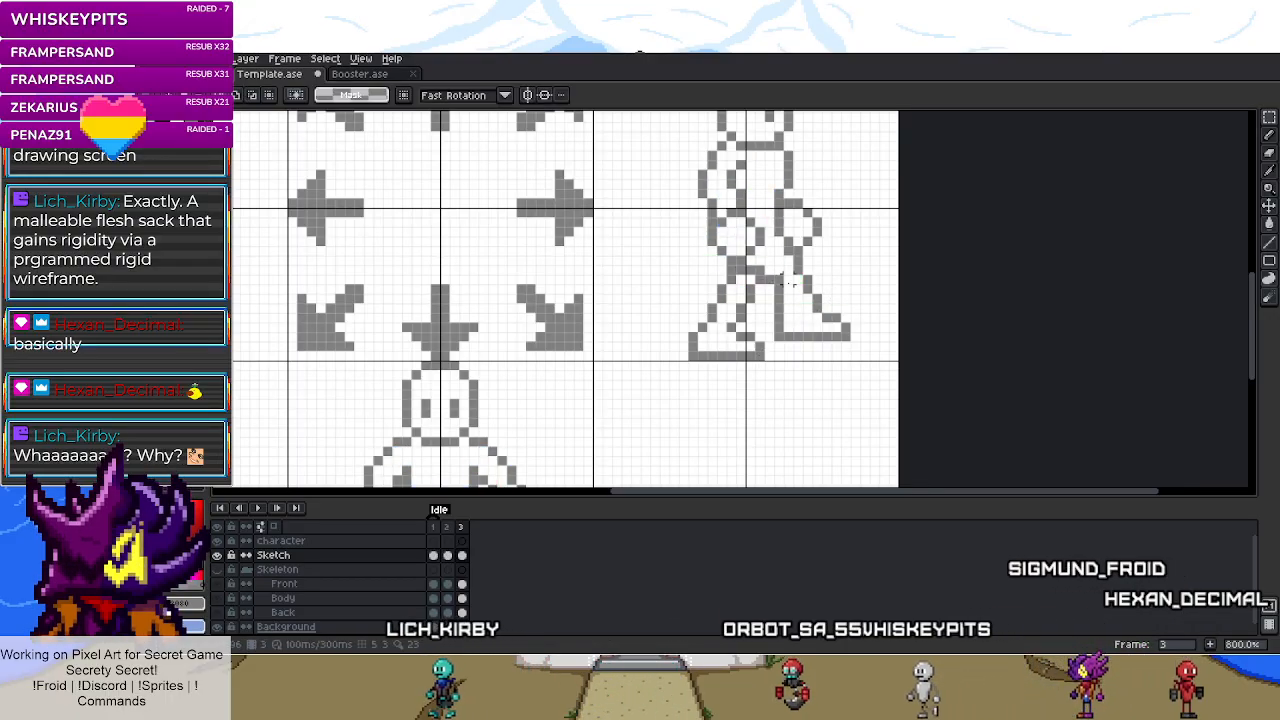
{"action": "scroll", "coordinate": [806, 356], "scroll_direction": "down", "scroll_amount": 4}
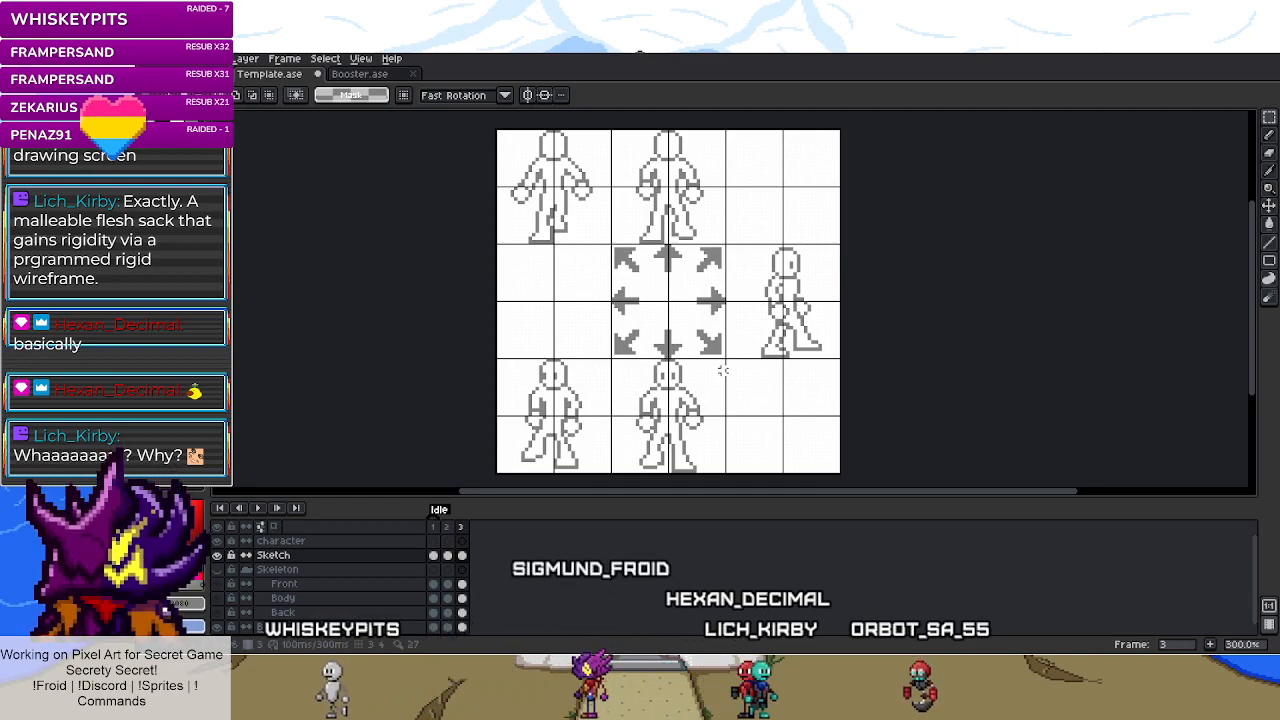
{"action": "scroll", "coordinate": [766, 368], "scroll_direction": "up", "scroll_amount": 7}
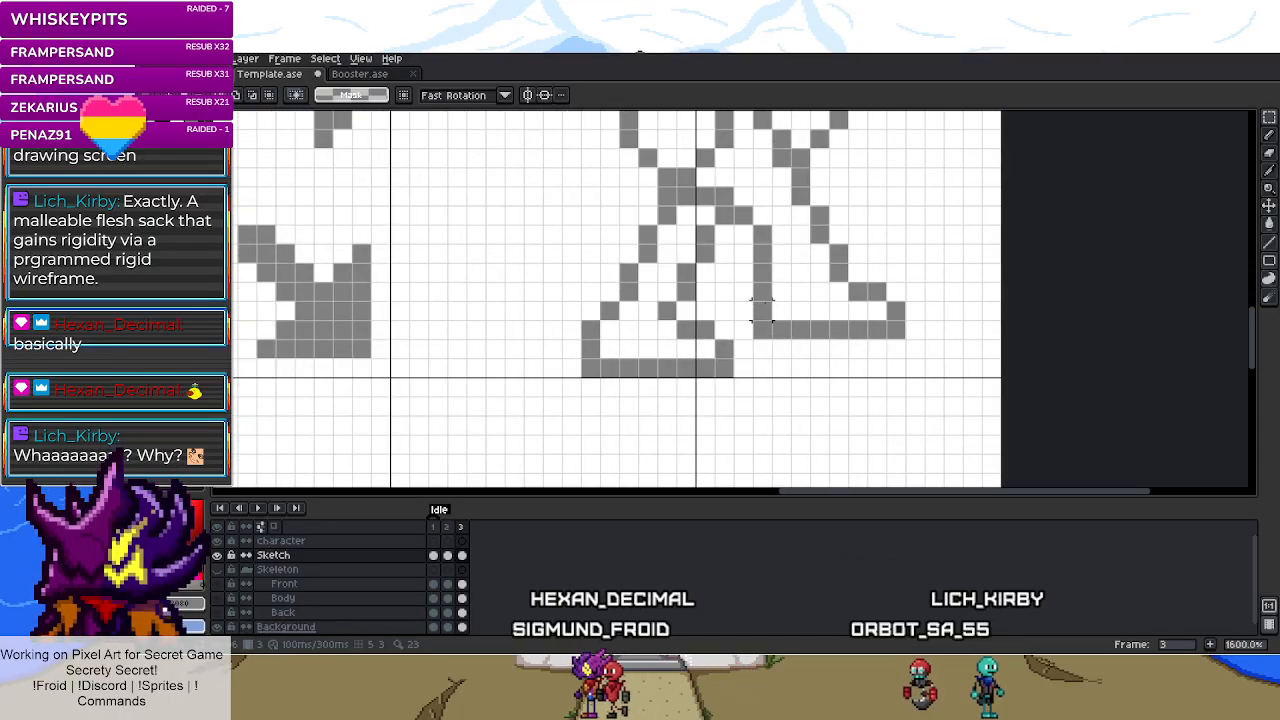
{"action": "scroll", "coordinate": [608, 336], "scroll_direction": "down", "scroll_amount": 4}
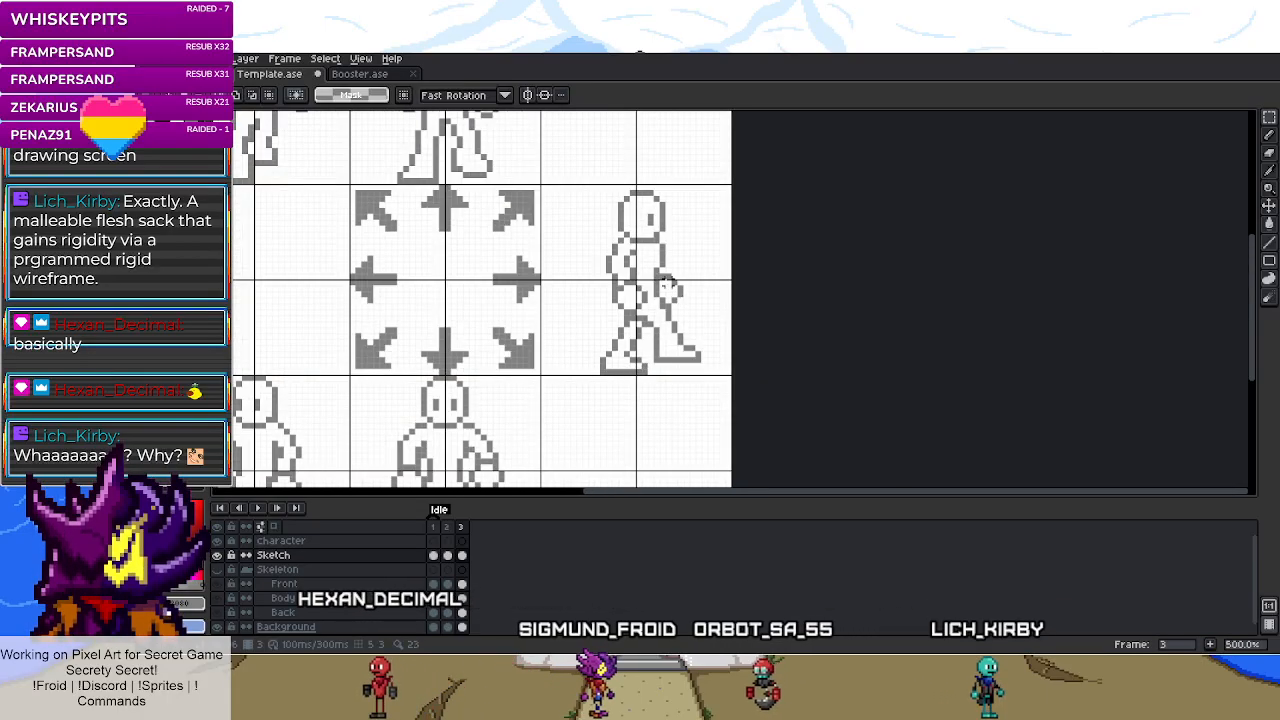
{"action": "scroll", "coordinate": [665, 284], "scroll_direction": "down", "scroll_amount": 1}
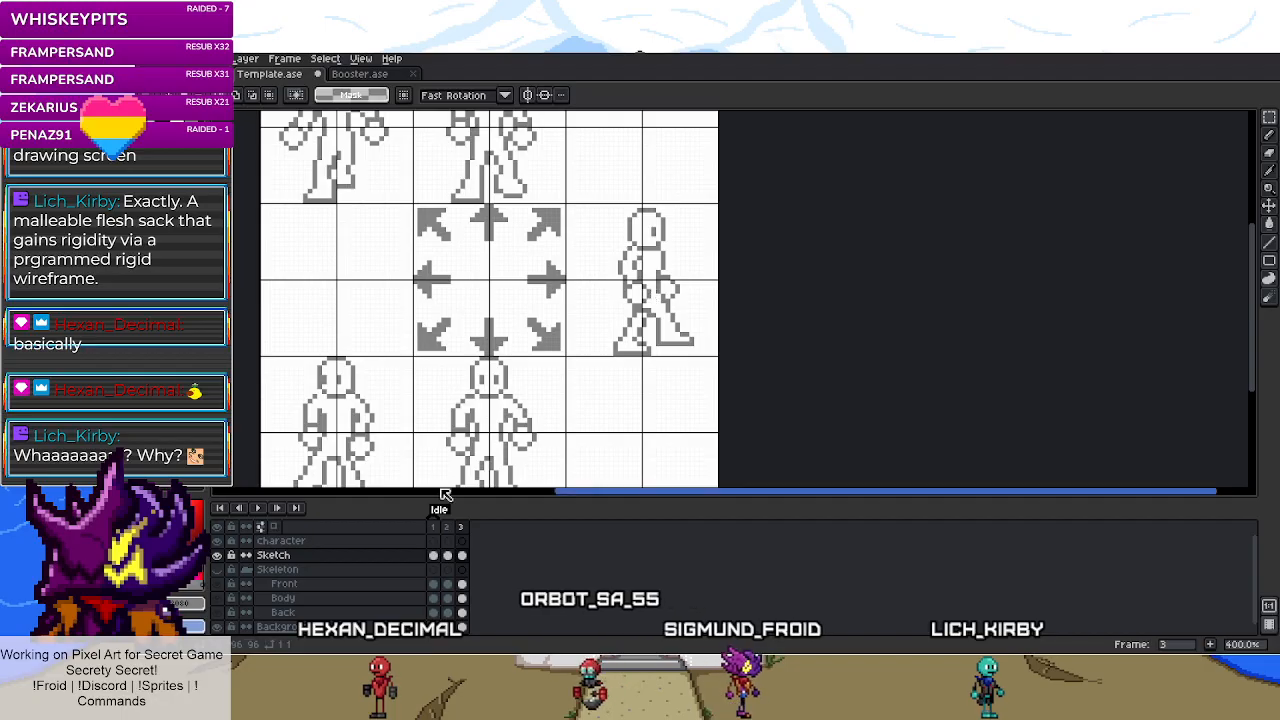
{"action": "left_click", "coordinate": [447, 528]}
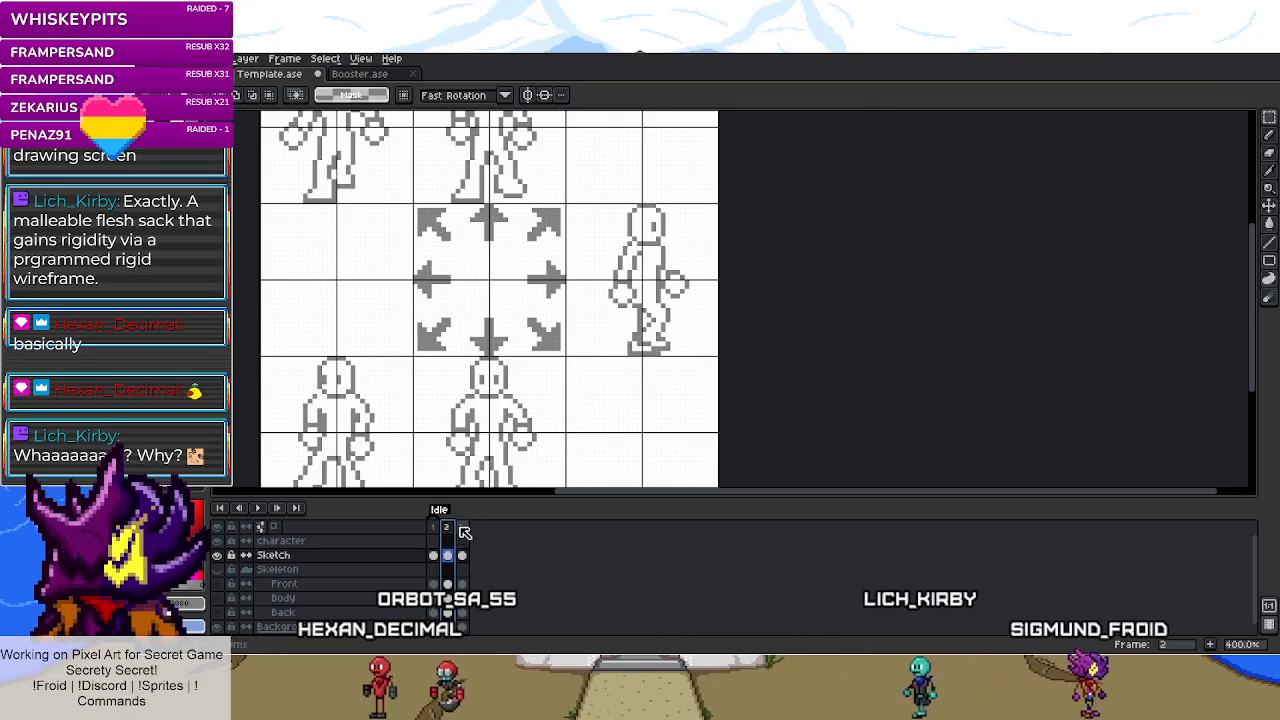
{"action": "left_click", "coordinate": [462, 528]}
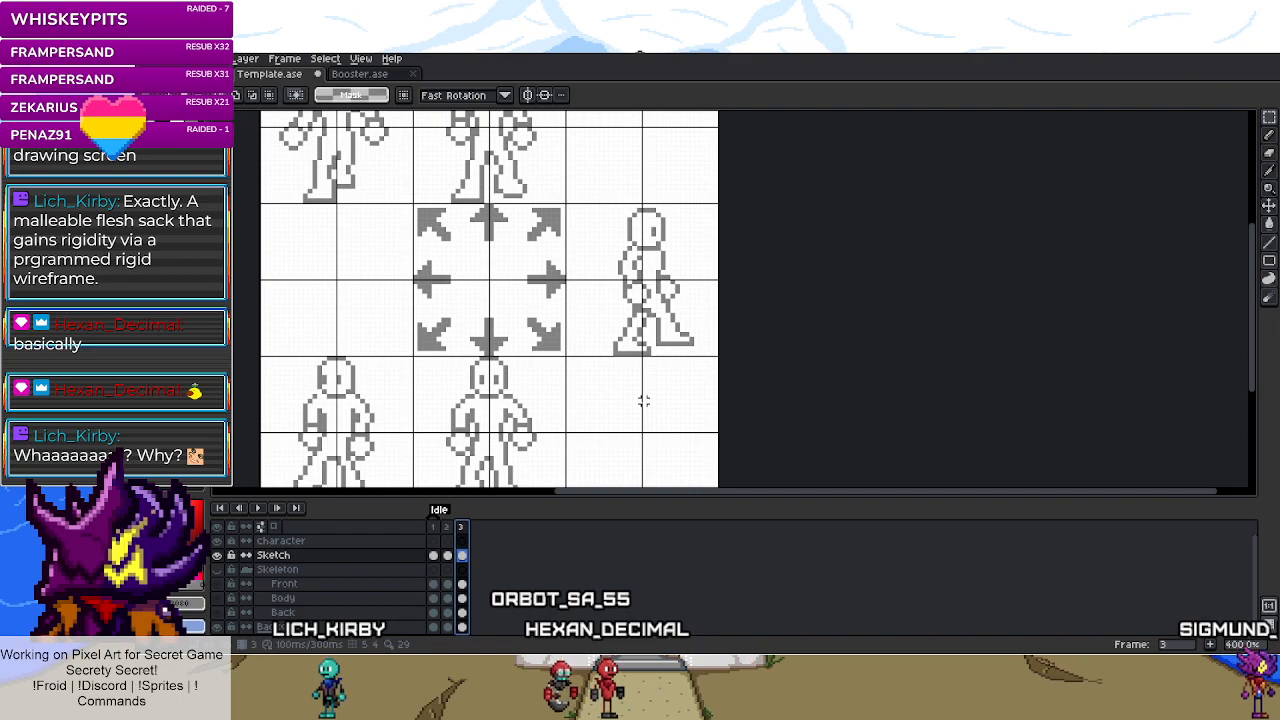
{"action": "scroll", "coordinate": [644, 401], "scroll_direction": "down", "scroll_amount": 1}
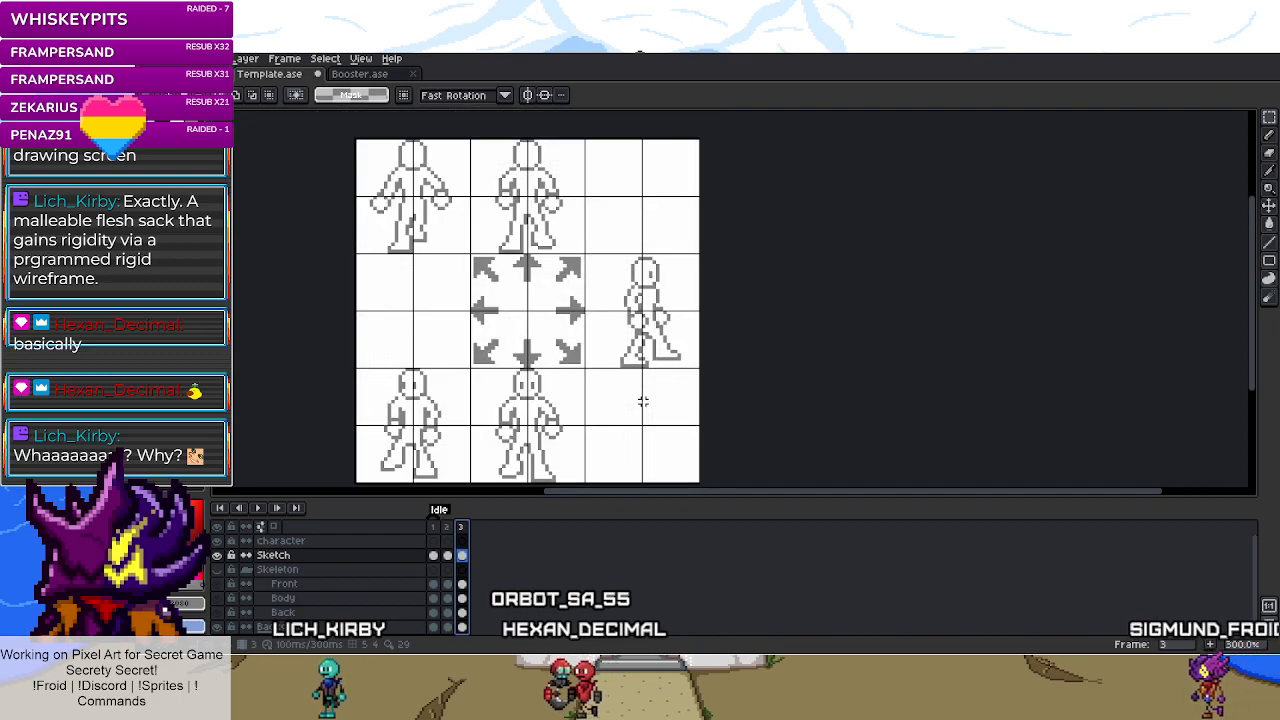
- On frame 2's Sketch layer, flatten the right-facing figure's knee by filling one outline pixel and erasing the protruding one, and save the file
{"action": "left_click", "coordinate": [446, 528]}
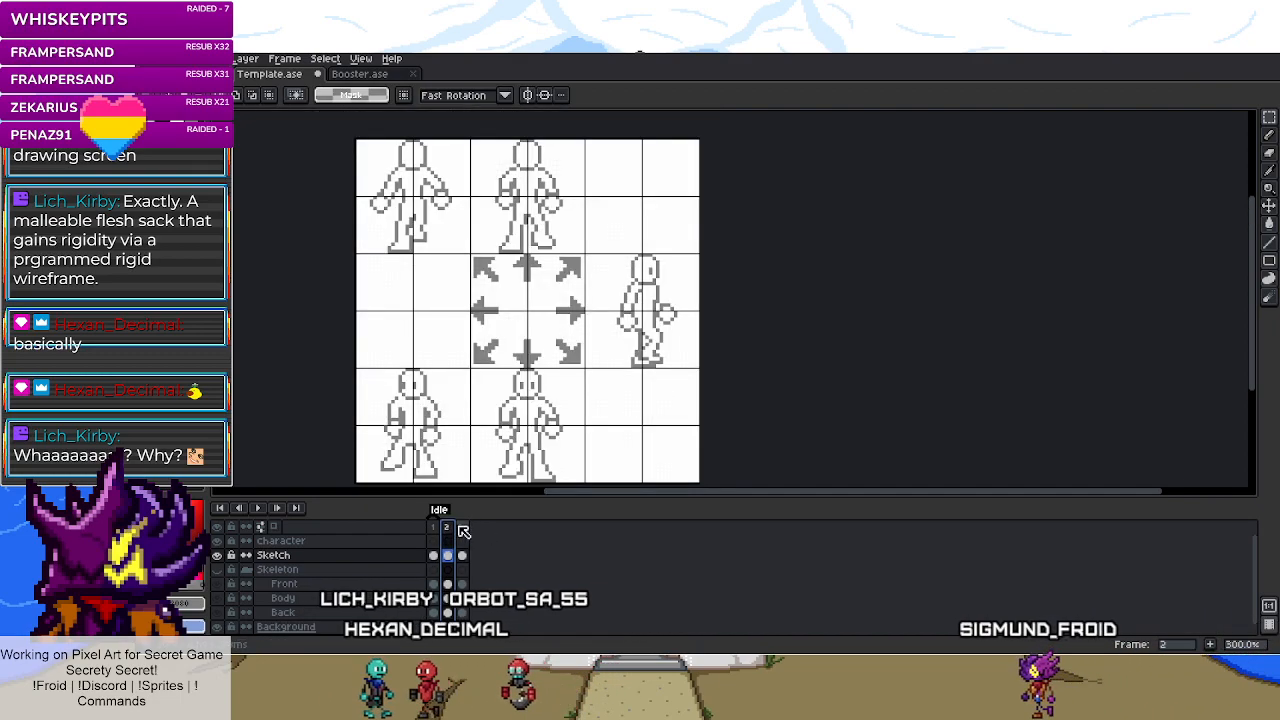
{"action": "scroll", "coordinate": [643, 318], "scroll_direction": "up", "scroll_amount": 6}
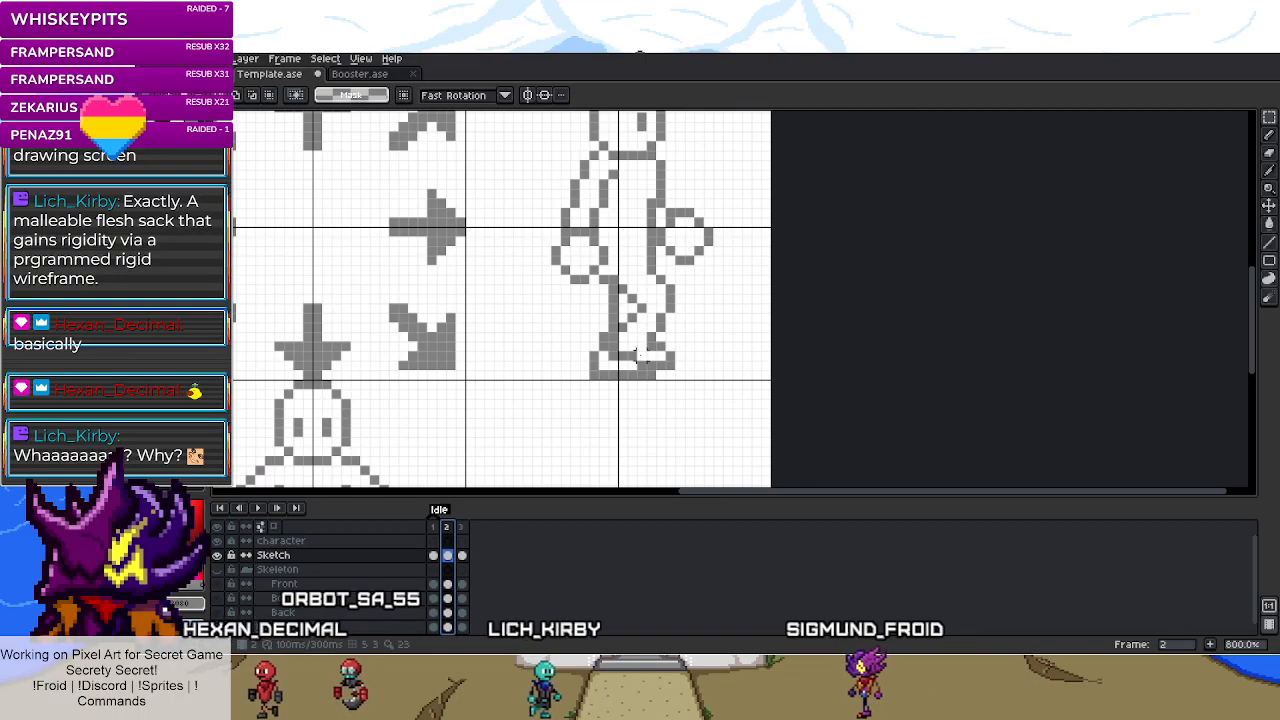
{"action": "left_click", "coordinate": [644, 318]}
{"action": "right_click", "coordinate": [664, 318]}
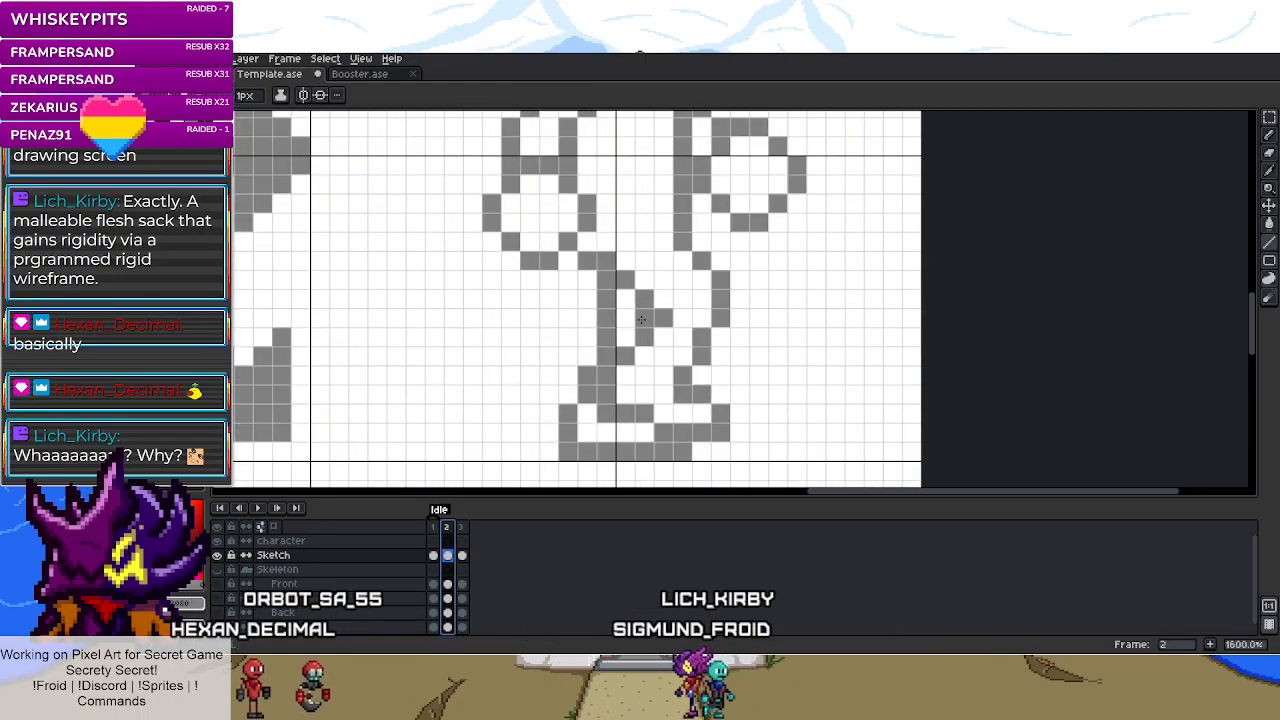
{"action": "scroll", "coordinate": [672, 376], "scroll_direction": "down", "scroll_amount": 5}
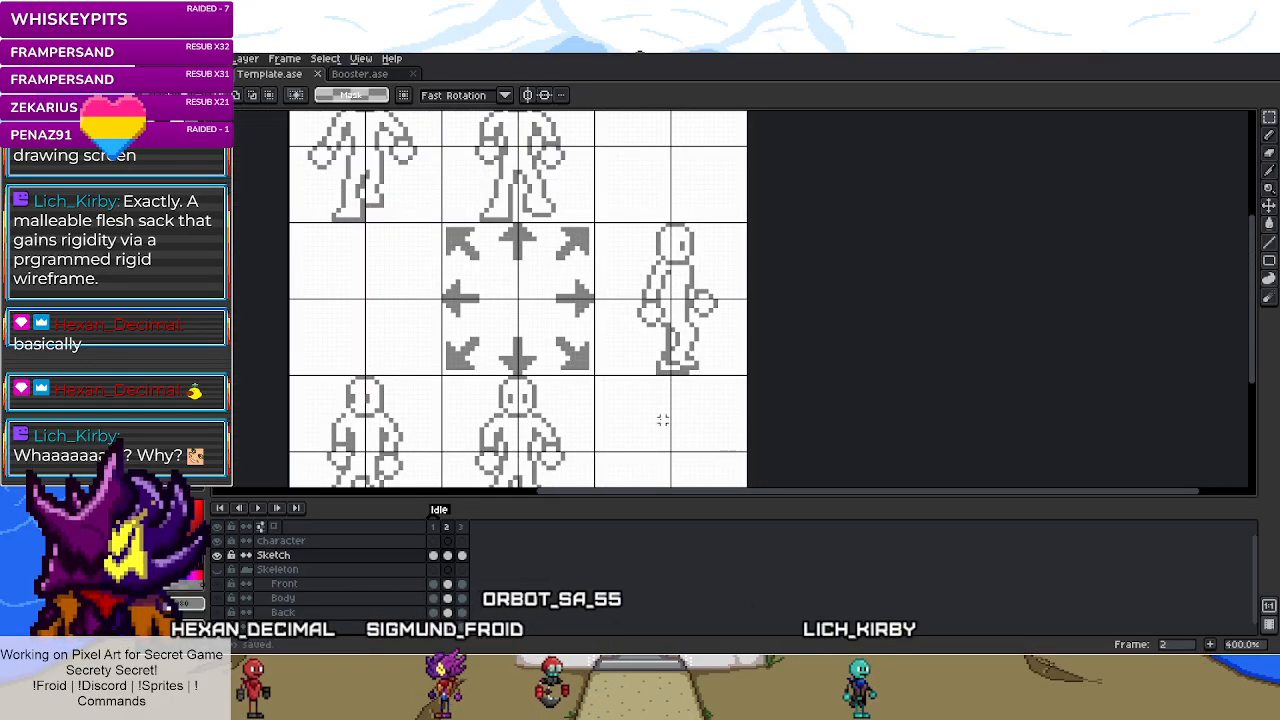
- Compare the sketched poses in frame 1 with those in frame 2
{"action": "left_click", "coordinate": [433, 529]}
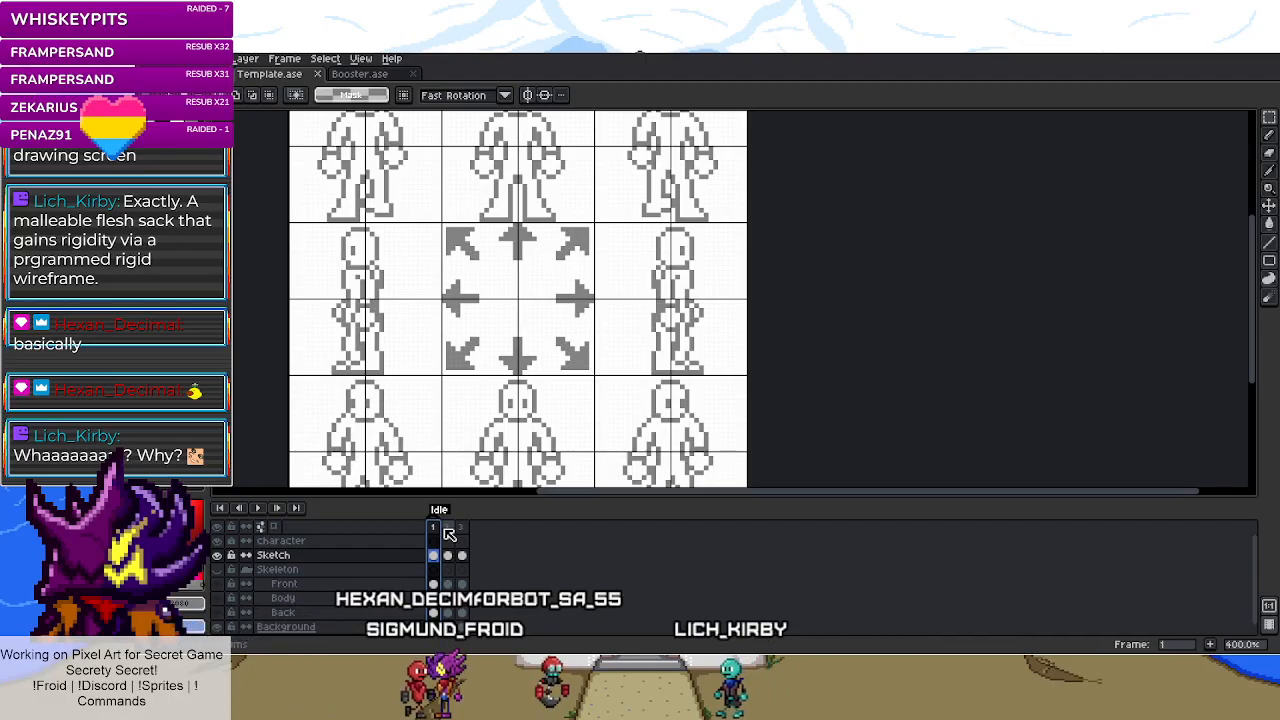
{"action": "left_click", "coordinate": [447, 530]}
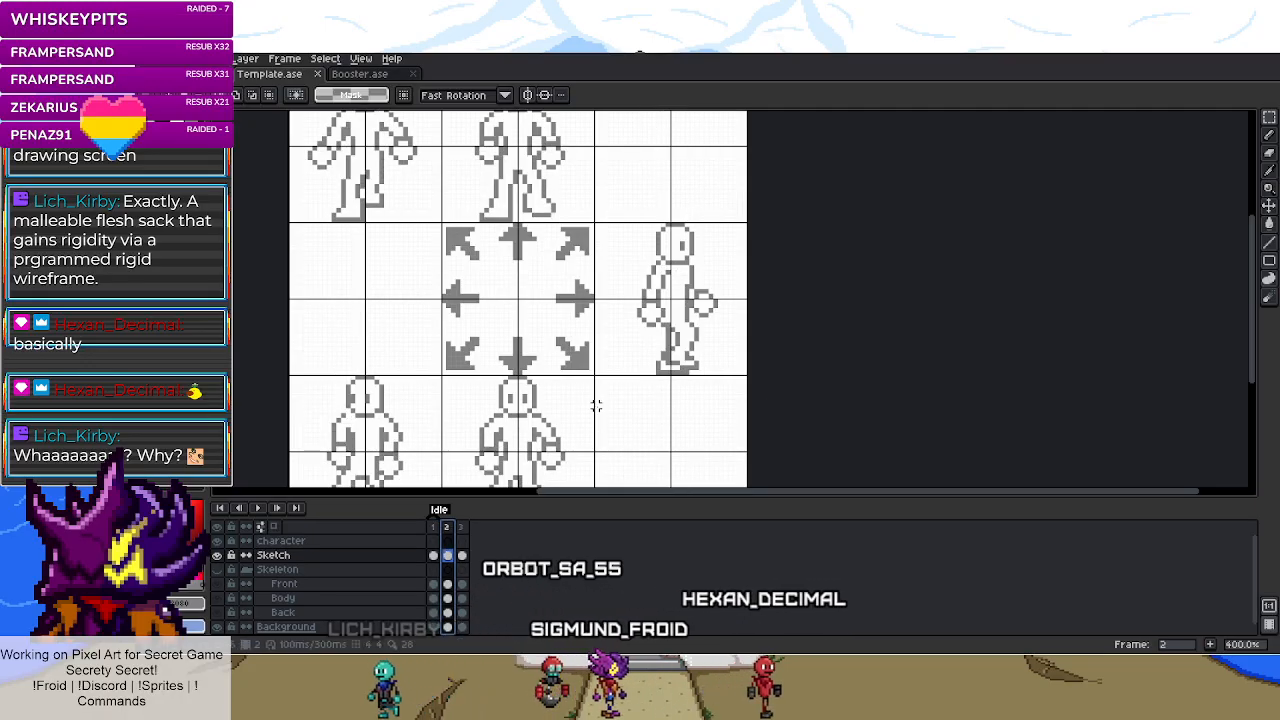
{"action": "scroll", "coordinate": [600, 409], "scroll_direction": "down", "scroll_amount": 2}
{"action": "scroll", "coordinate": [606, 409], "scroll_direction": "up", "scroll_amount": 1}
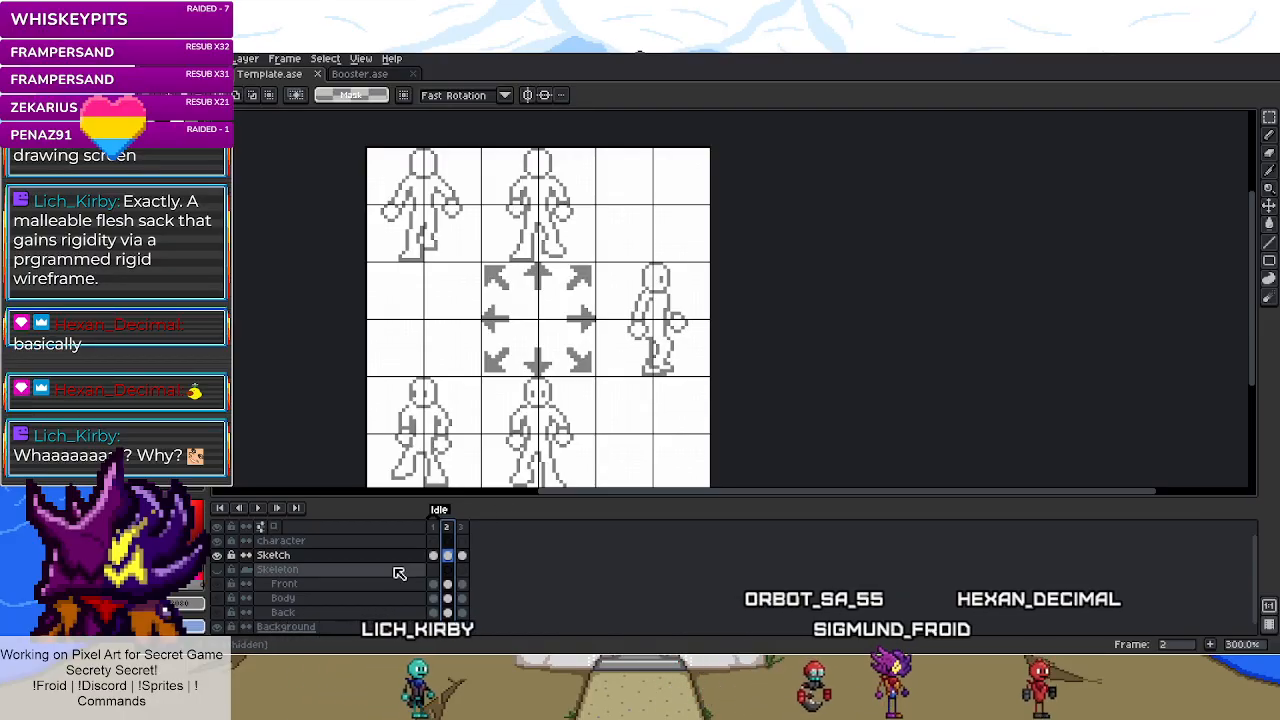
- Hide the Sketch layer, show the Skeleton group on frame 3, and look over the posed skeleton figures
{"action": "left_click", "coordinate": [217, 555]}
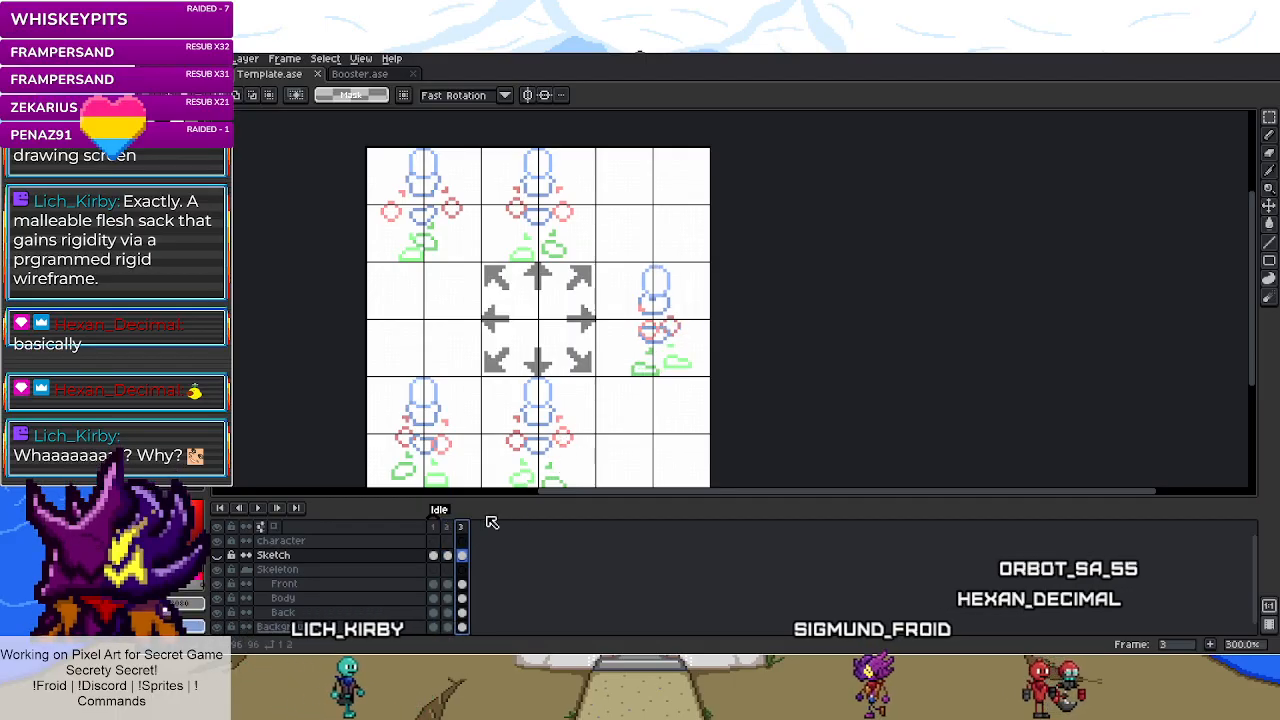
{"action": "key", "text": "plus"}
{"action": "key", "text": "plus"}
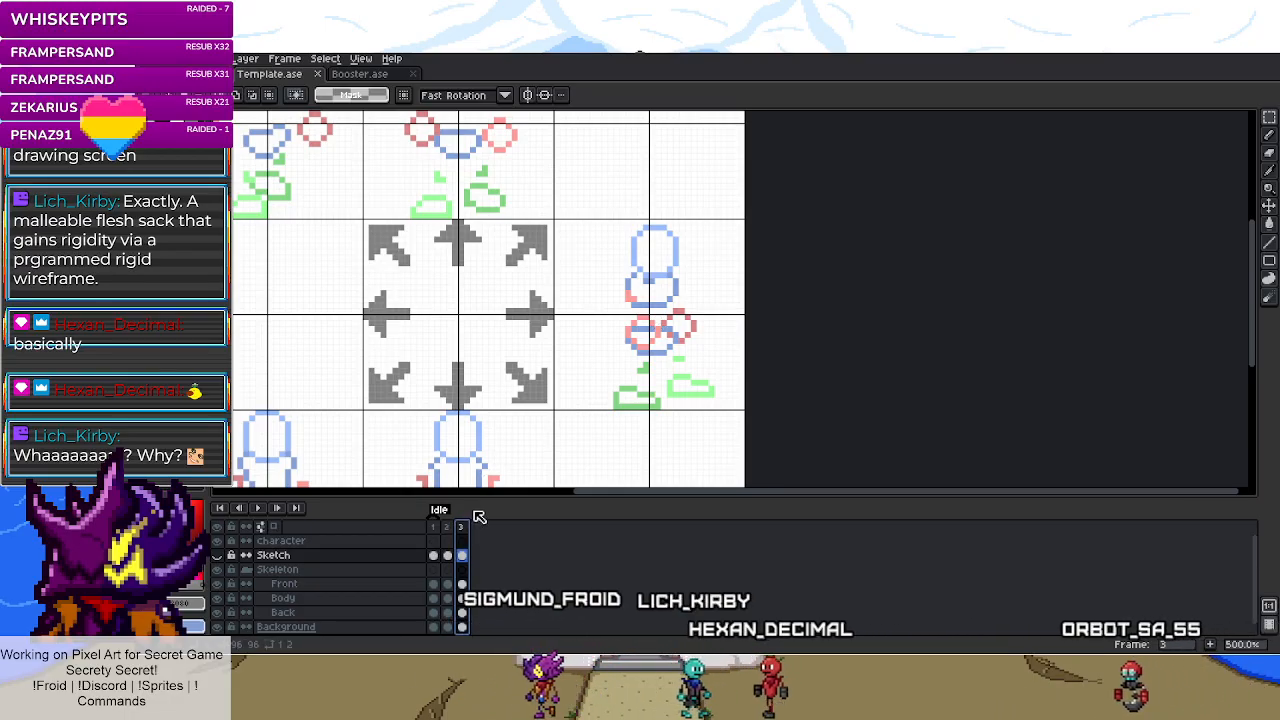
{"action": "scroll", "coordinate": [495, 391], "scroll_direction": "down", "scroll_amount": 3}
{"action": "scroll", "coordinate": [495, 391], "scroll_direction": "up", "scroll_amount": 3}
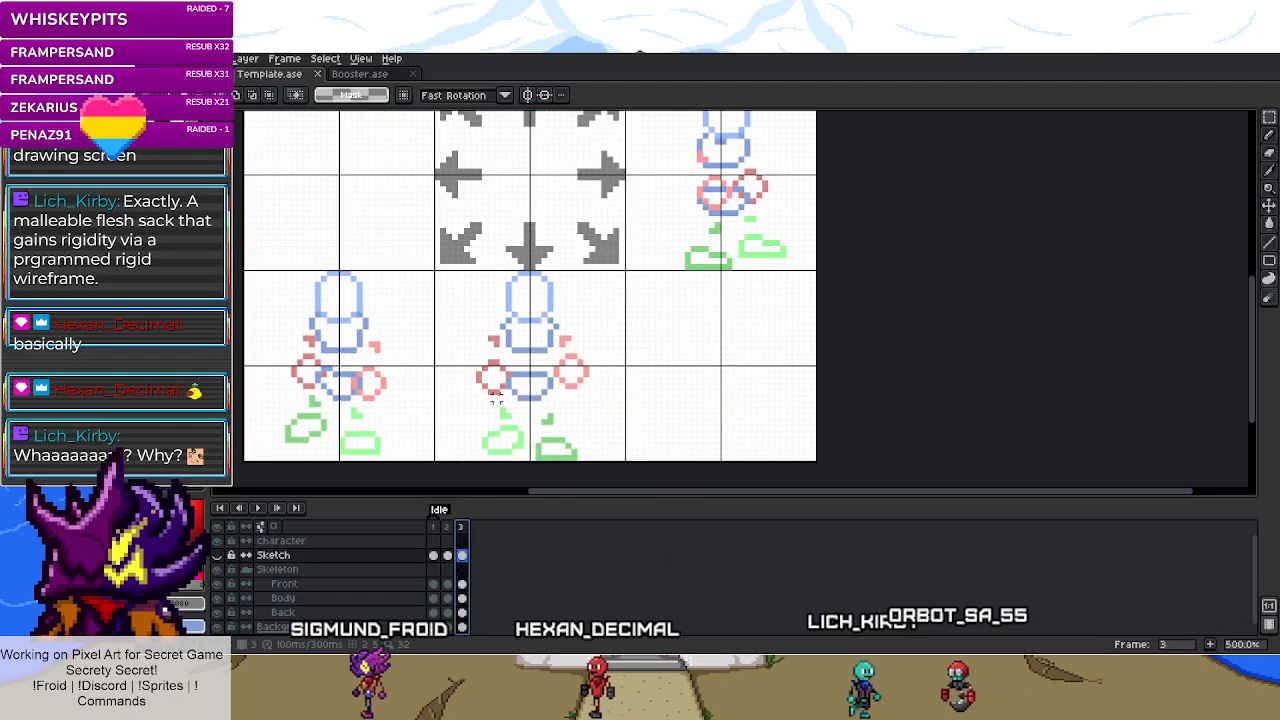
{"action": "scroll", "coordinate": [495, 391], "scroll_direction": "down", "scroll_amount": 2}
{"action": "scroll", "coordinate": [485, 420], "scroll_direction": "up", "scroll_amount": 1}
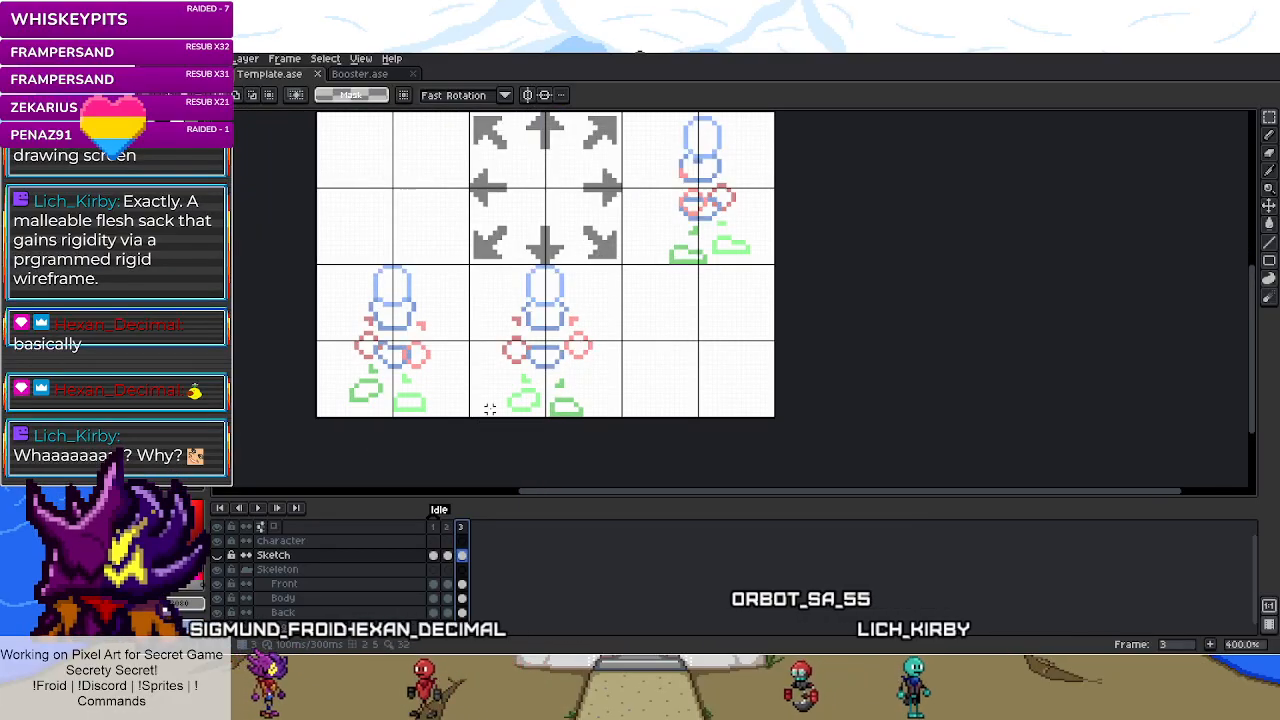
{"action": "scroll", "coordinate": [318, 210], "scroll_direction": "down", "scroll_amount": 3}
{"action": "scroll", "coordinate": [329, 139], "scroll_direction": "up", "scroll_amount": 1}
{"action": "left_click_drag", "start_coordinate": [381, 288], "coordinate": [400, 370]}
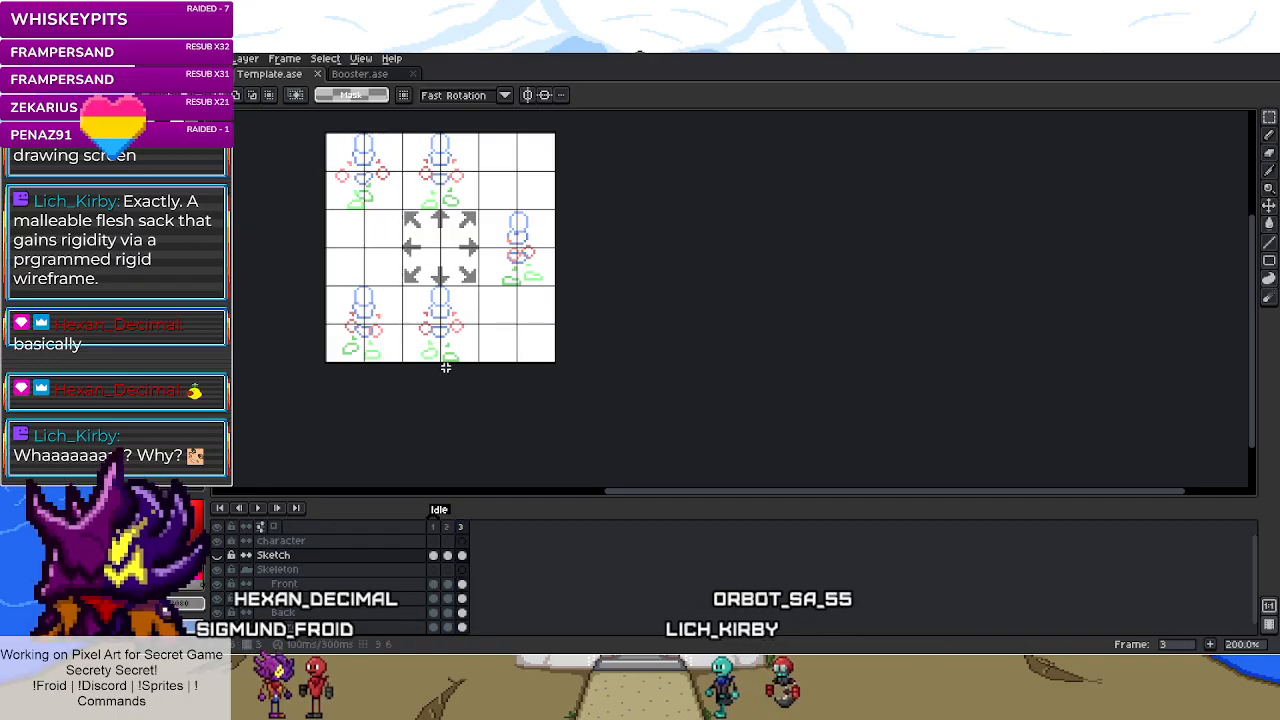
- Move the front-facing figure's blue head, torso and hips down 1 pixel on frame 3's Body layer
{"action": "scroll", "coordinate": [412, 302], "scroll_direction": "up", "scroll_amount": 3}
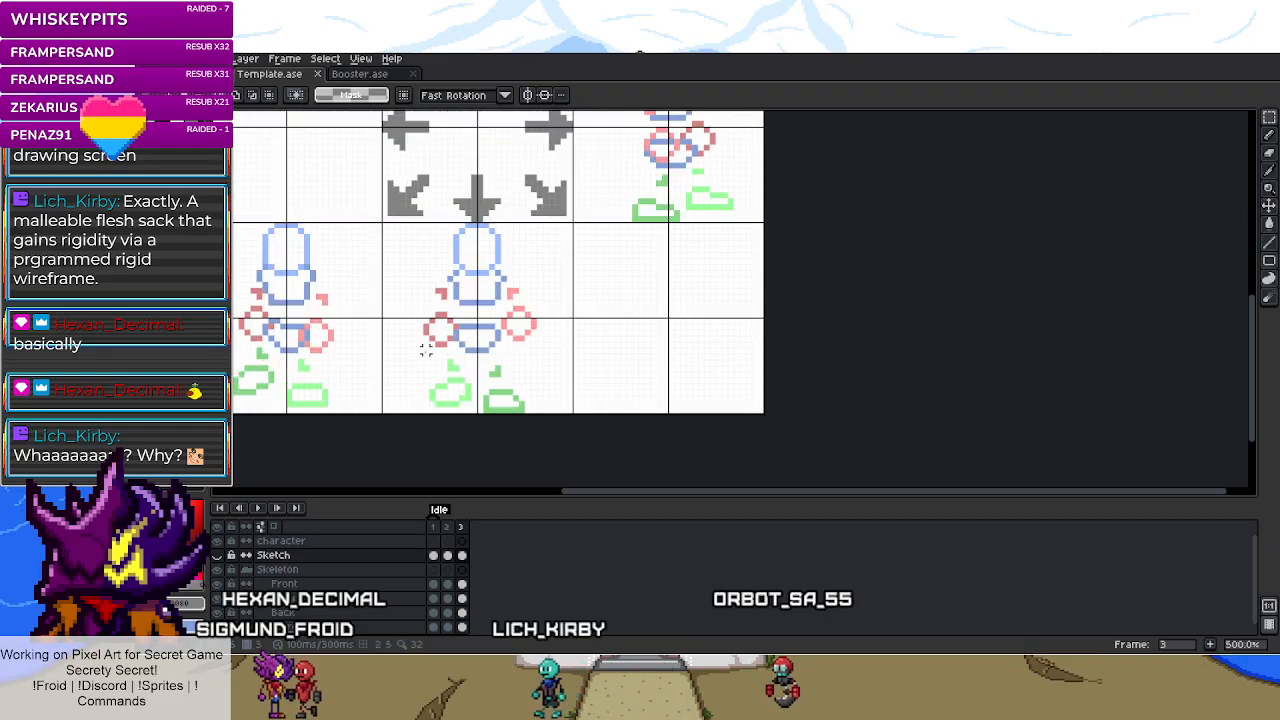
{"action": "scroll", "coordinate": [432, 402], "scroll_direction": "up", "scroll_amount": 1}
{"action": "scroll", "coordinate": [446, 368], "scroll_direction": "up", "scroll_amount": 1}
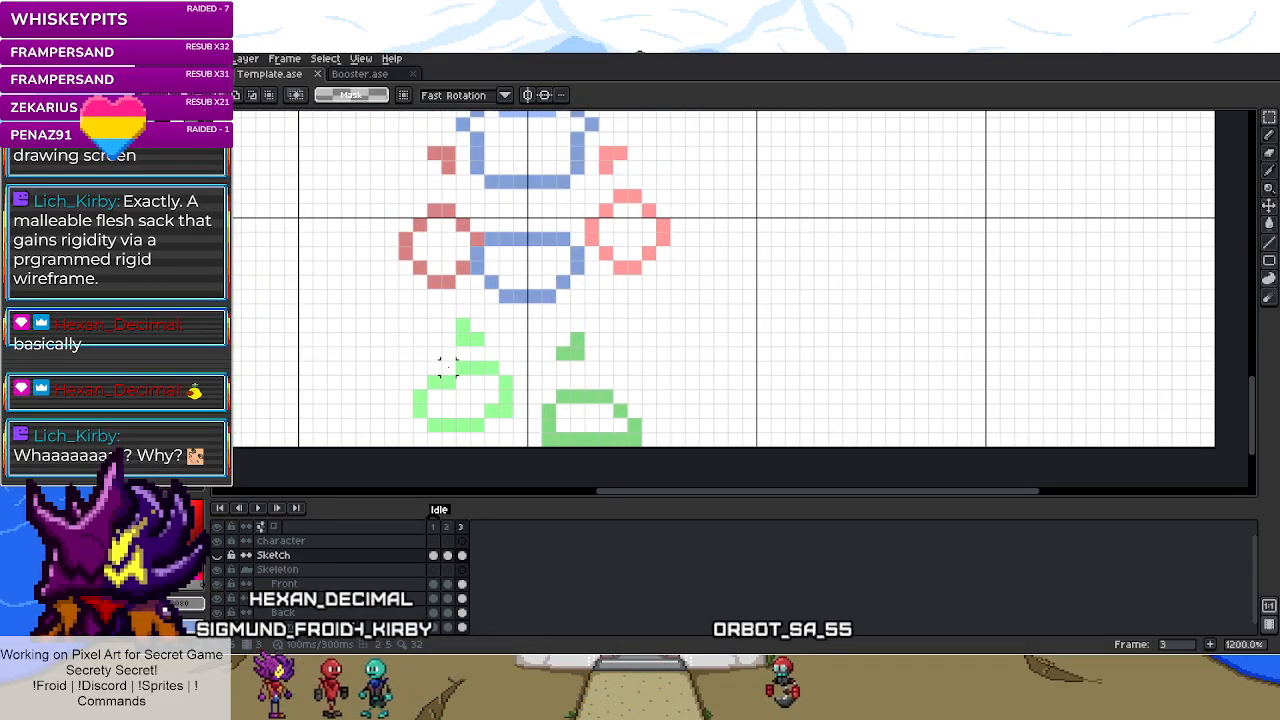
{"action": "scroll", "coordinate": [445, 365], "scroll_direction": "down", "scroll_amount": 2}
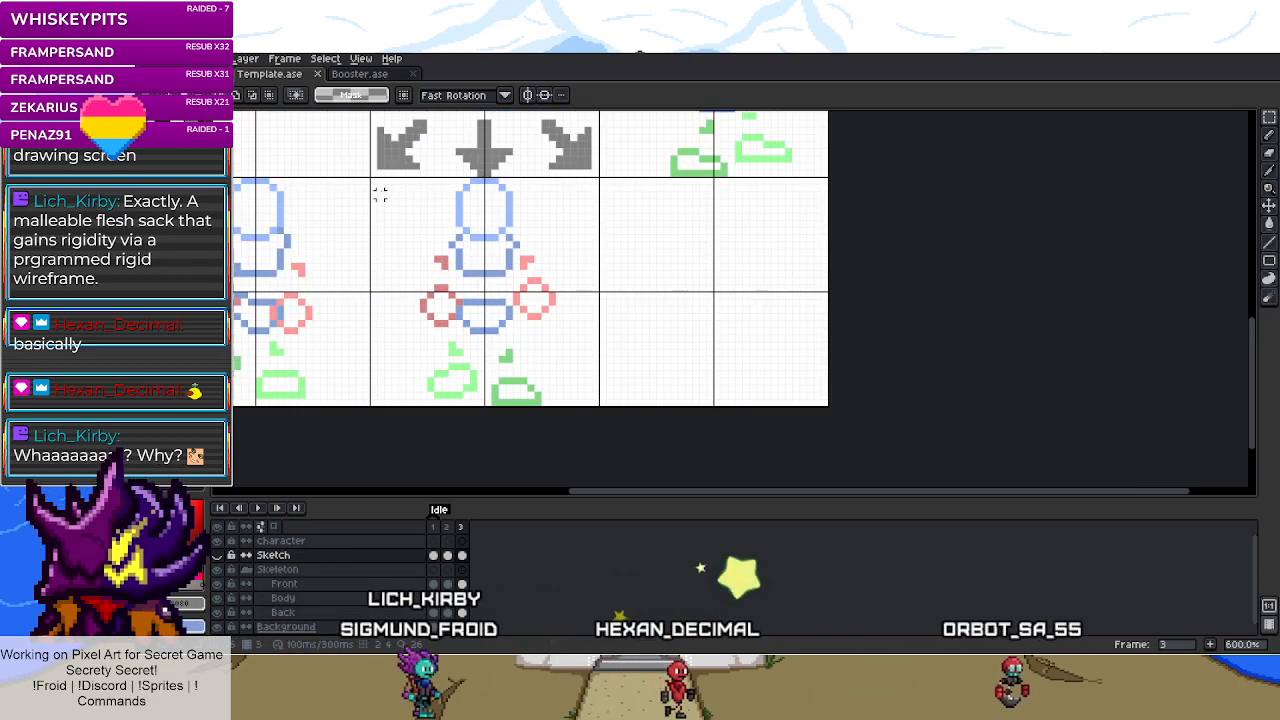
{"action": "left_click_drag", "start_coordinate": [386, 180], "coordinate": [593, 336]}
{"action": "left_click", "coordinate": [462, 597]}
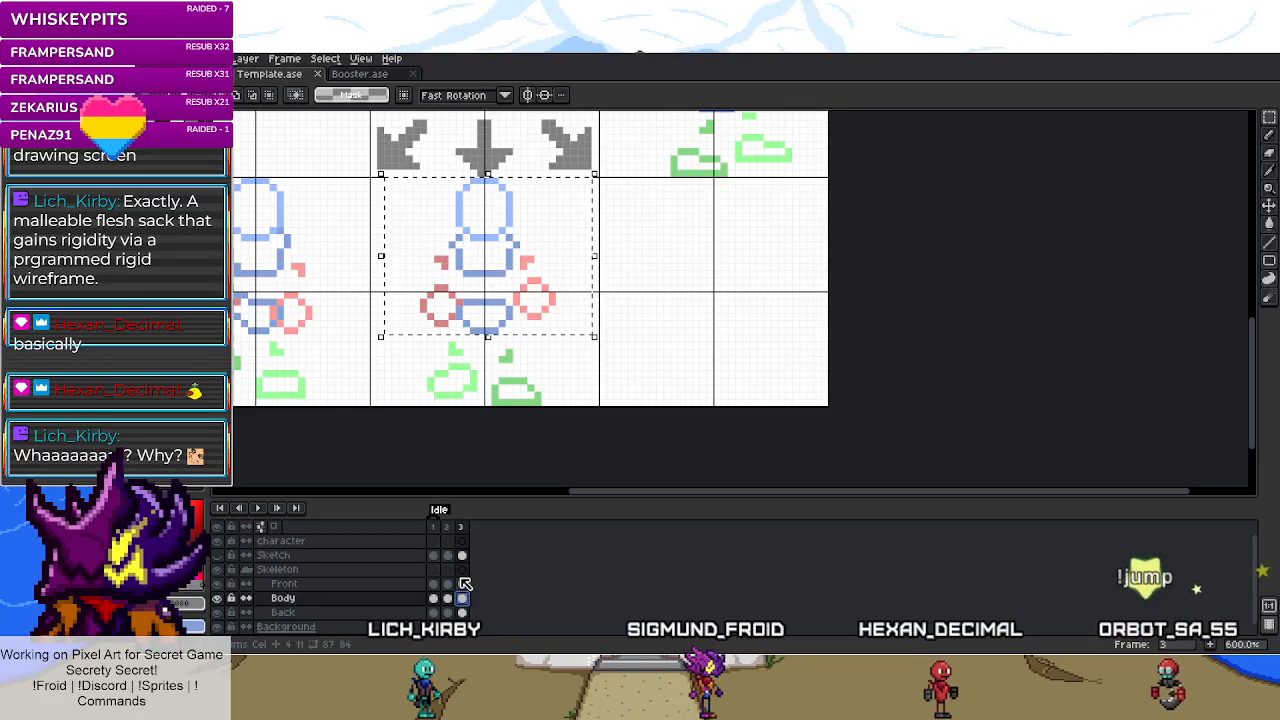
{"action": "left_click", "coordinate": [489, 279]}
{"action": "left_click", "coordinate": [462, 583]}
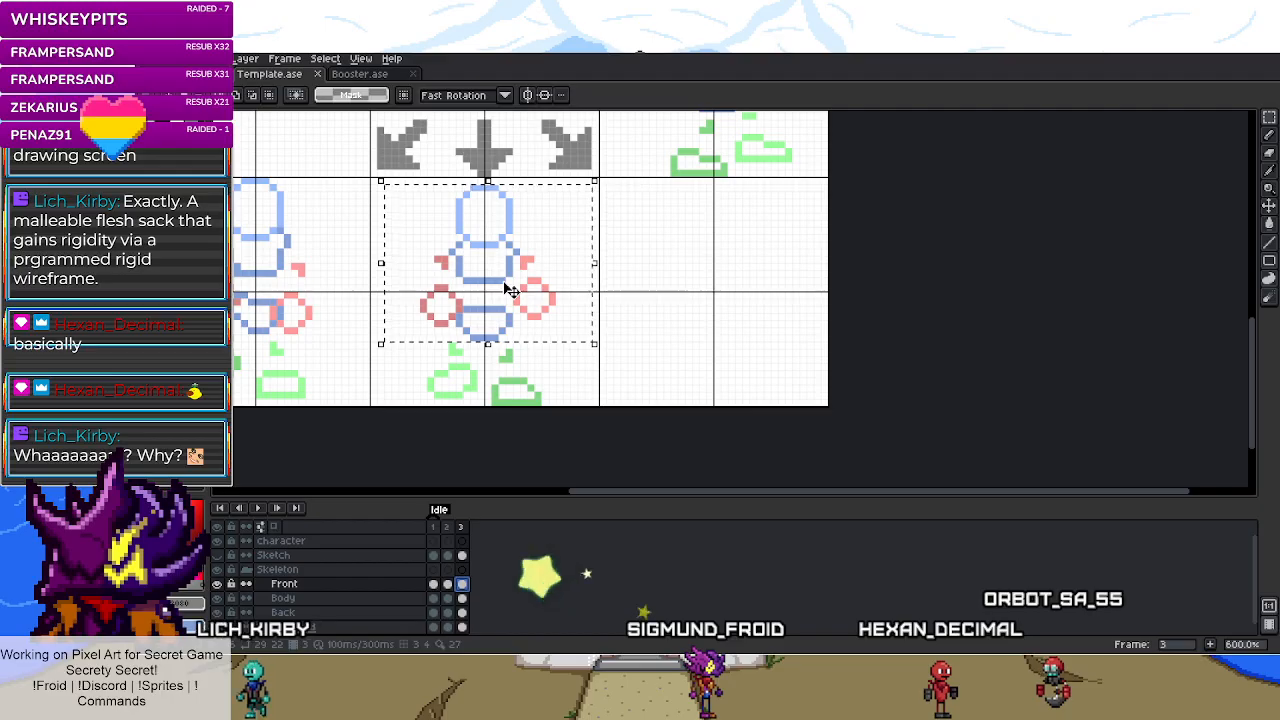
{"action": "left_click_drag", "start_coordinate": [507, 289], "coordinate": [510, 298]}
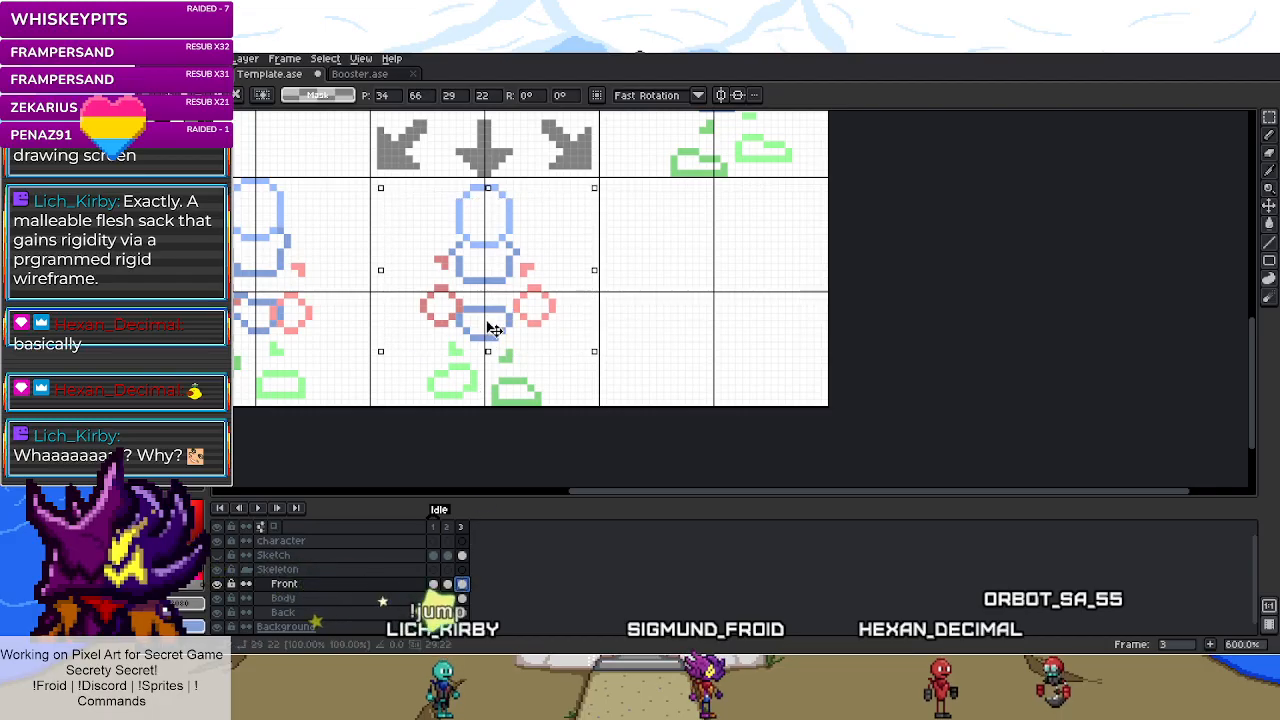
{"action": "key", "text": "Return"}
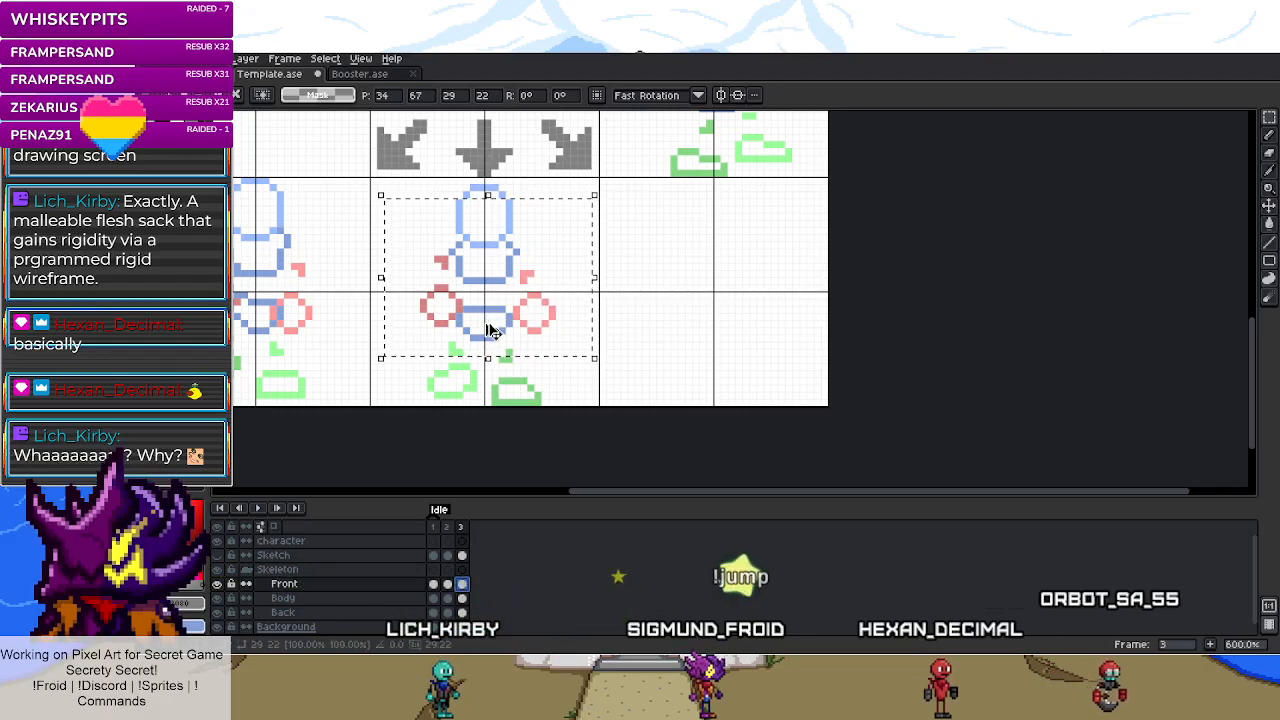
{"action": "left_click", "coordinate": [490, 390]}
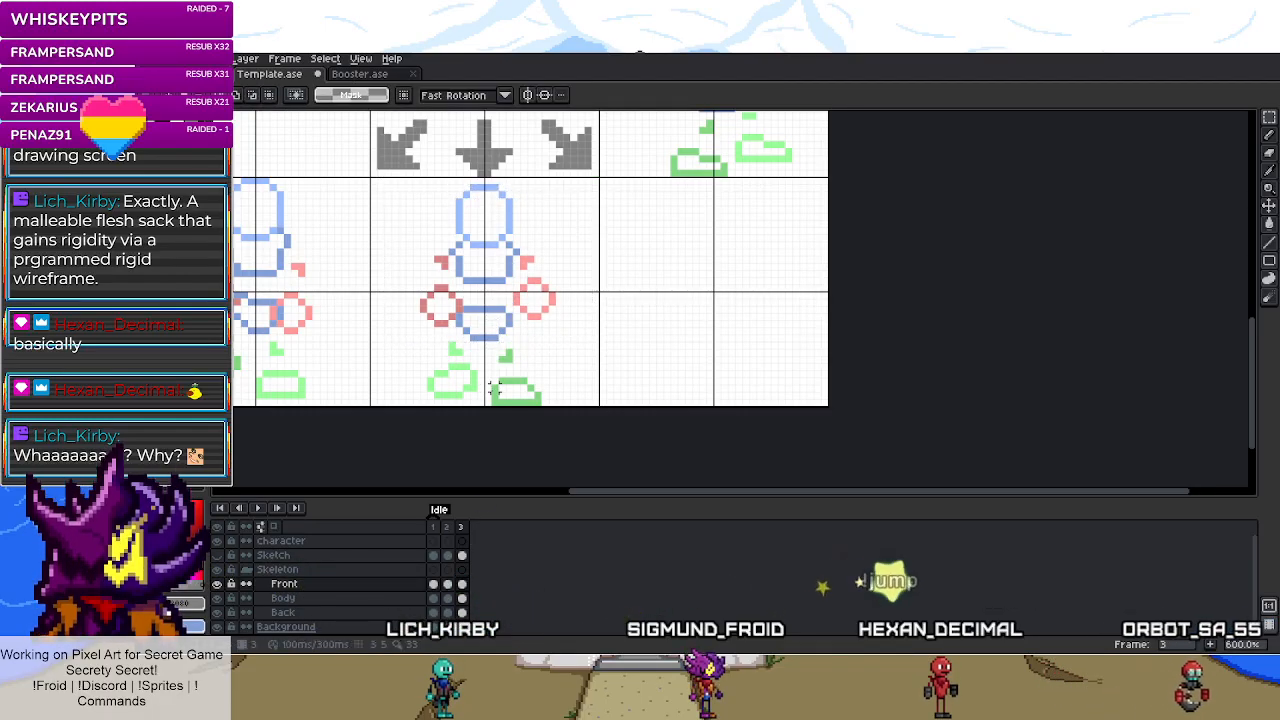
{"action": "left_click", "coordinate": [219, 584]}
{"action": "left_click", "coordinate": [219, 585]}
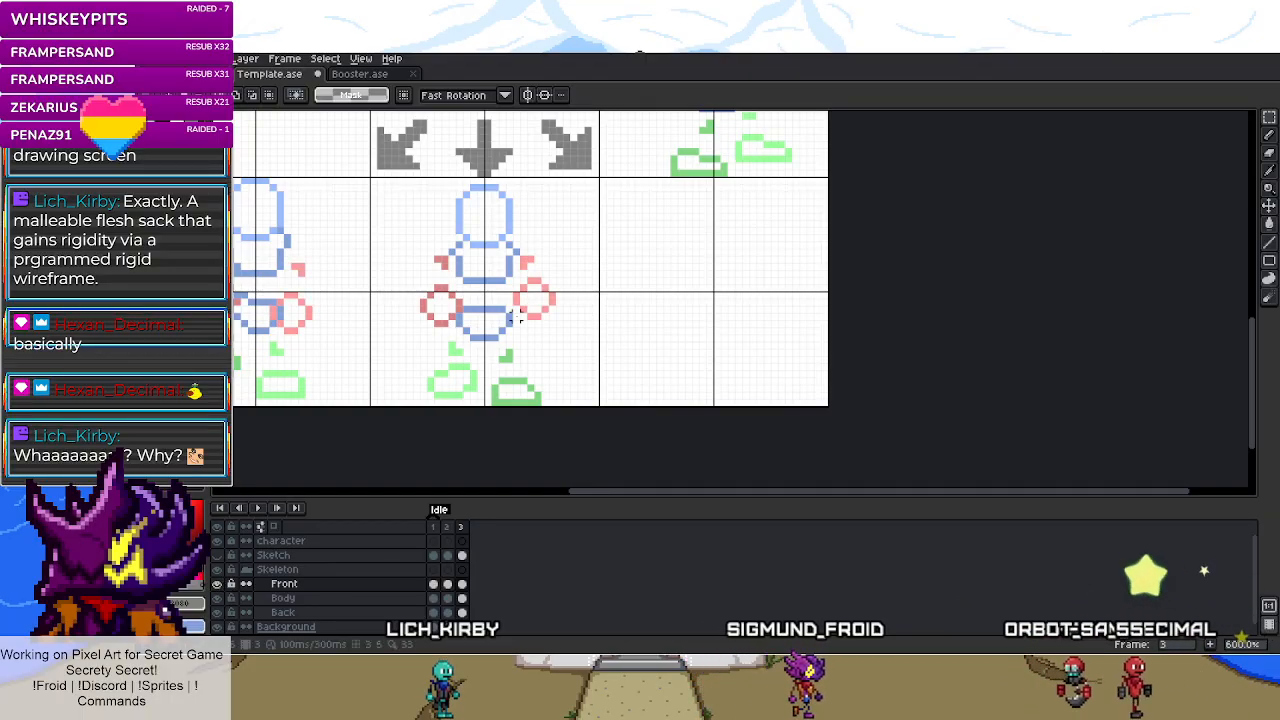
- Move the front-facing figure's dark red elbow and hand down 1 pixel on frame 3's Back layer
{"action": "left_click_drag", "start_coordinate": [406, 244], "coordinate": [487, 329]}
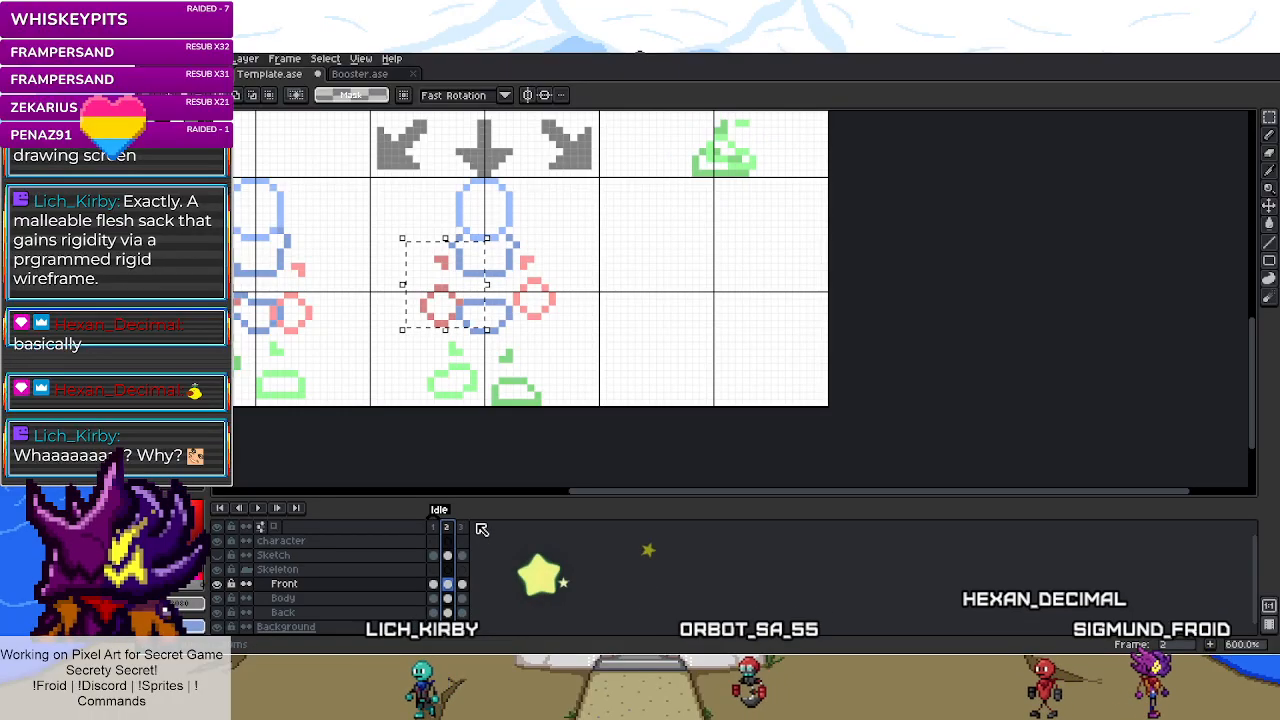
{"action": "key", "text": "Down"}
{"action": "key", "text": "Down"}
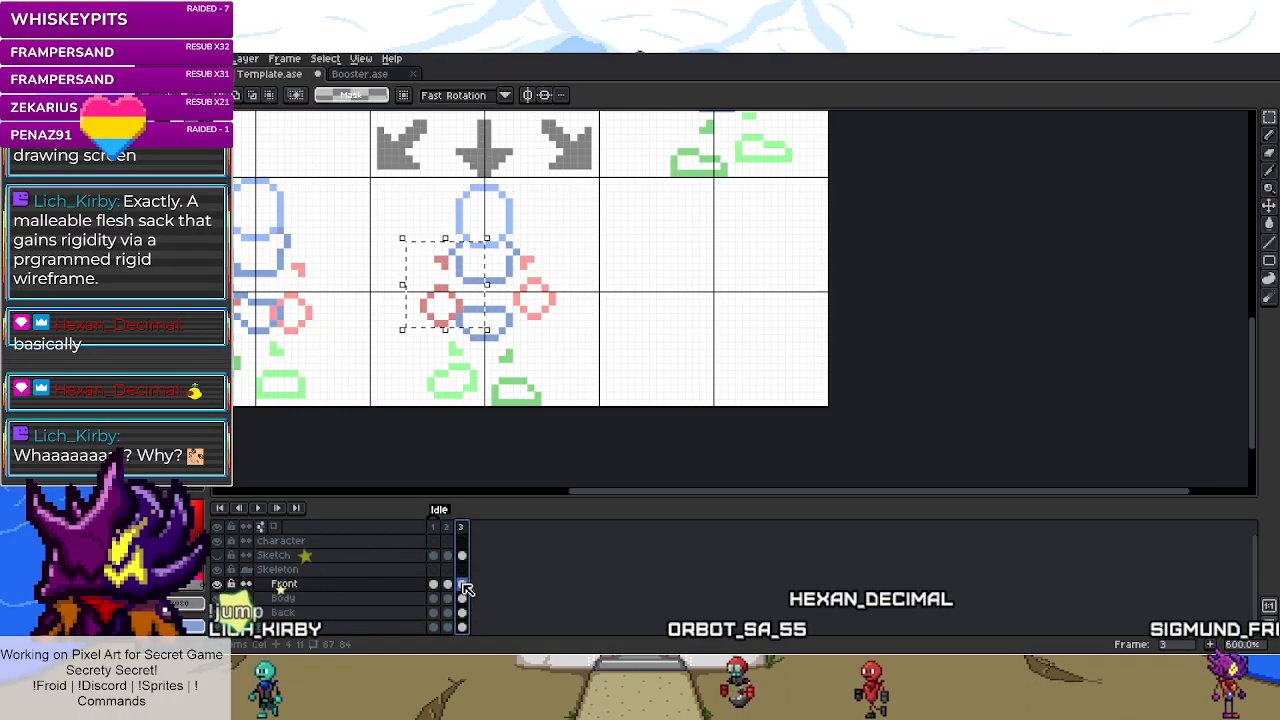
{"action": "left_click_drag", "start_coordinate": [465, 287], "coordinate": [455, 300]}
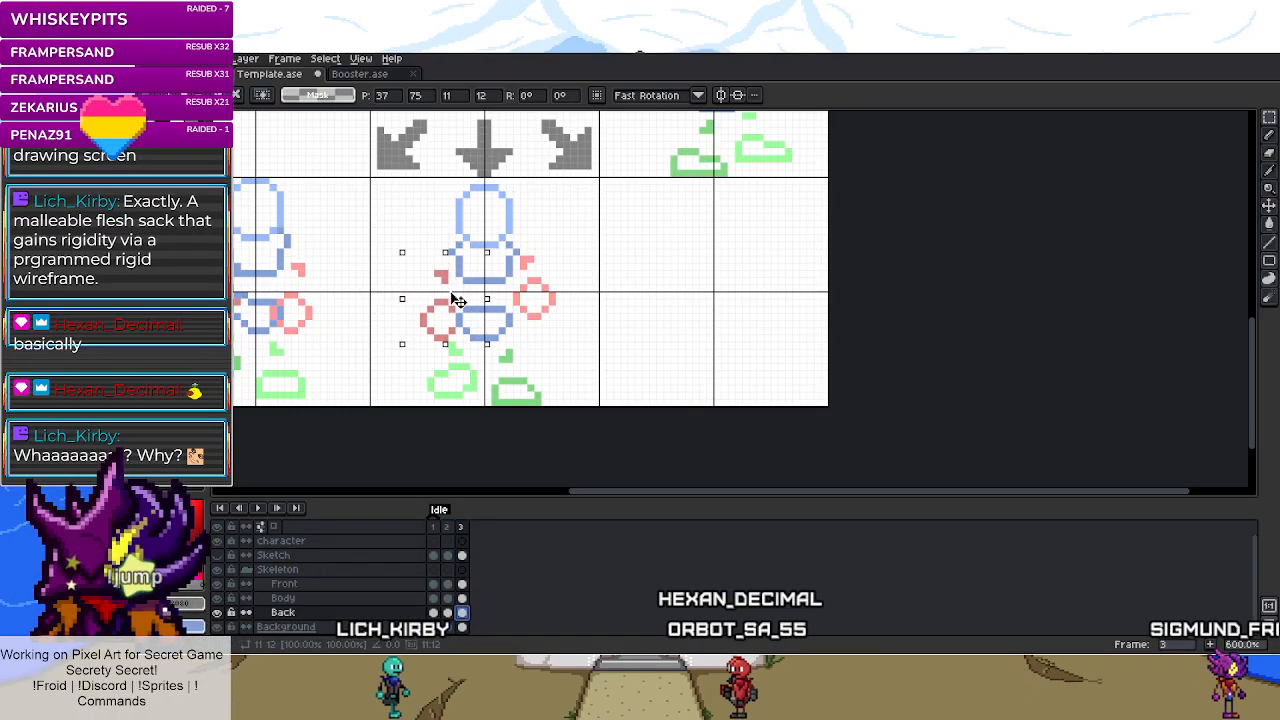
- Move the front-facing figure's light red elbow and hand down 1 pixel on frame 3's Front layer
{"action": "left_click_drag", "start_coordinate": [510, 253], "coordinate": [582, 295]}
{"action": "left_click", "coordinate": [462, 584]}
{"action": "left_click", "coordinate": [695, 323]}
{"action": "scroll", "coordinate": [630, 300], "scroll_direction": "down", "scroll_amount": 1}
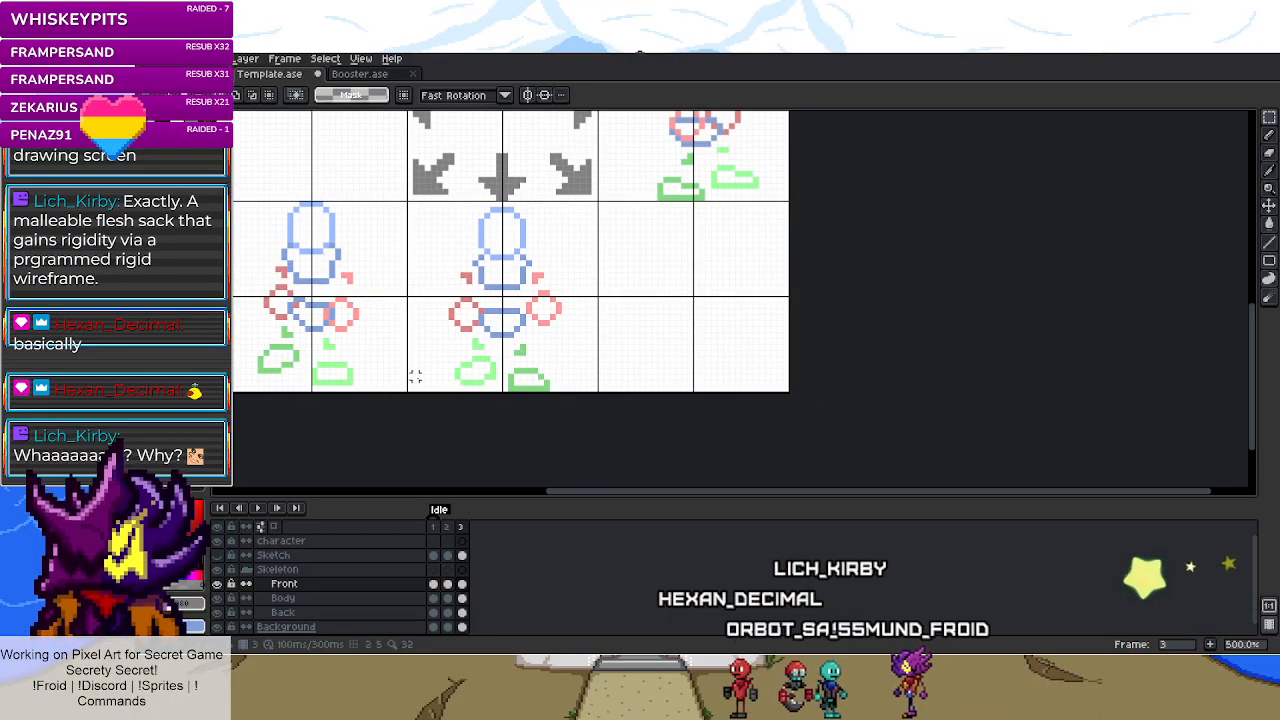
- Shift the front-facing figure's light green foot 1 pixel left and up, and raise its knee 1 pixel on frame 3's Front layer
{"action": "scroll", "coordinate": [450, 376], "scroll_direction": "up", "scroll_amount": 1}
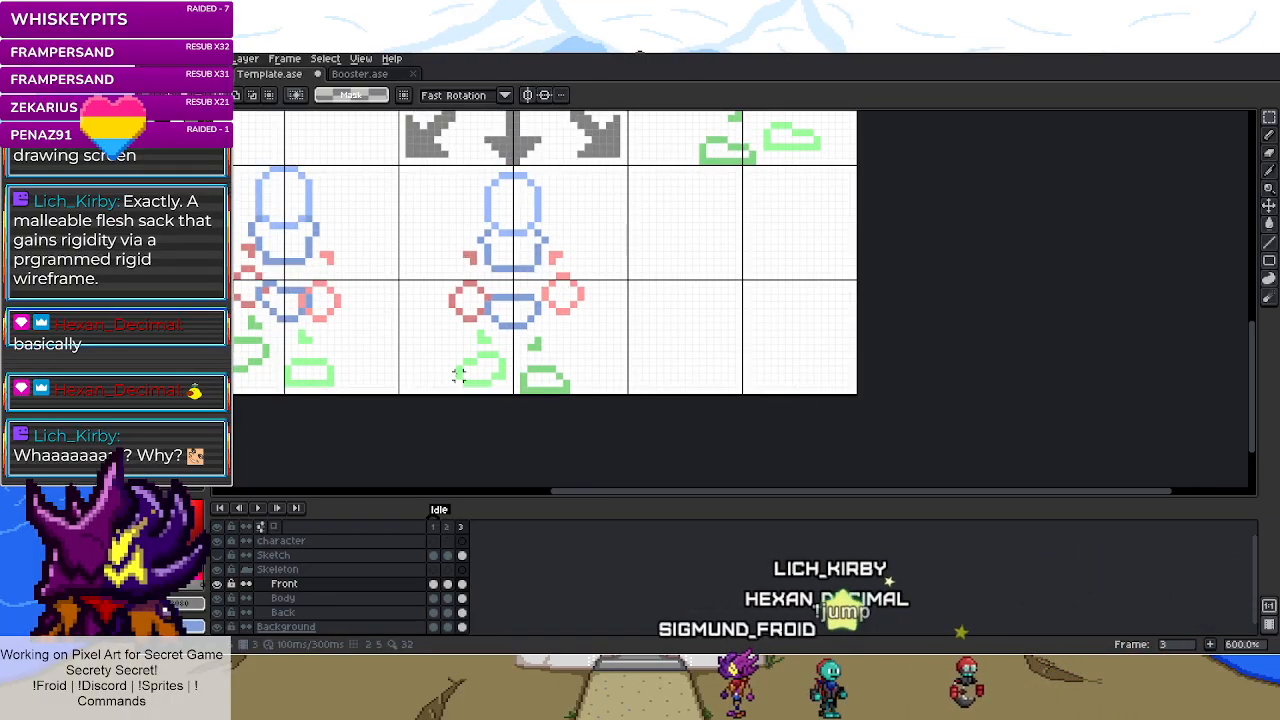
{"action": "left_click", "coordinate": [447, 528]}
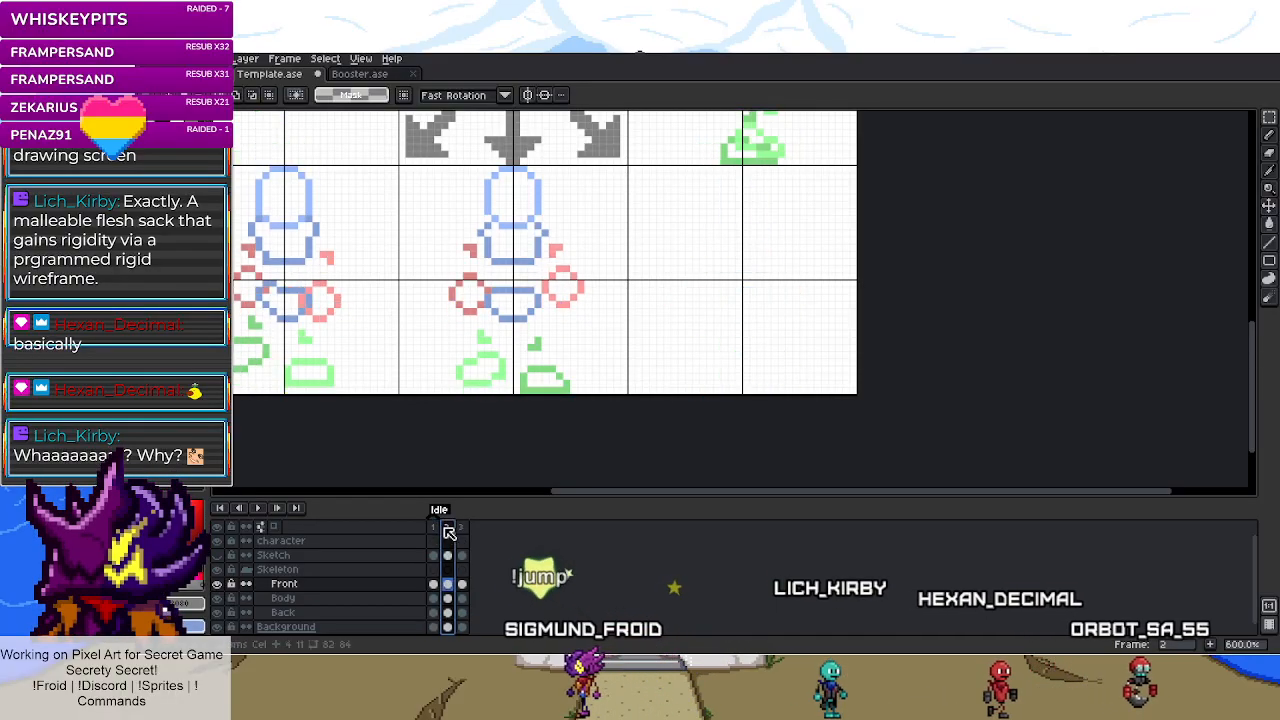
{"action": "left_click", "coordinate": [462, 528]}
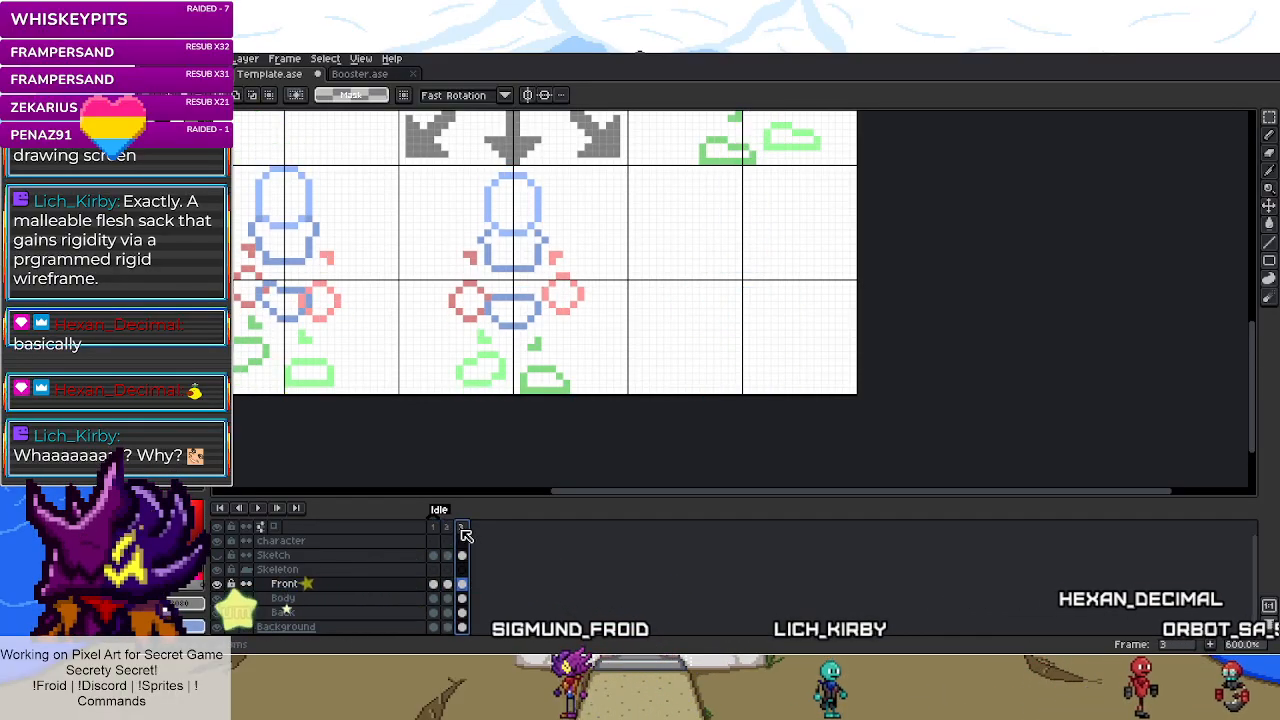
{"action": "scroll", "coordinate": [485, 308], "scroll_direction": "up", "scroll_amount": 1}
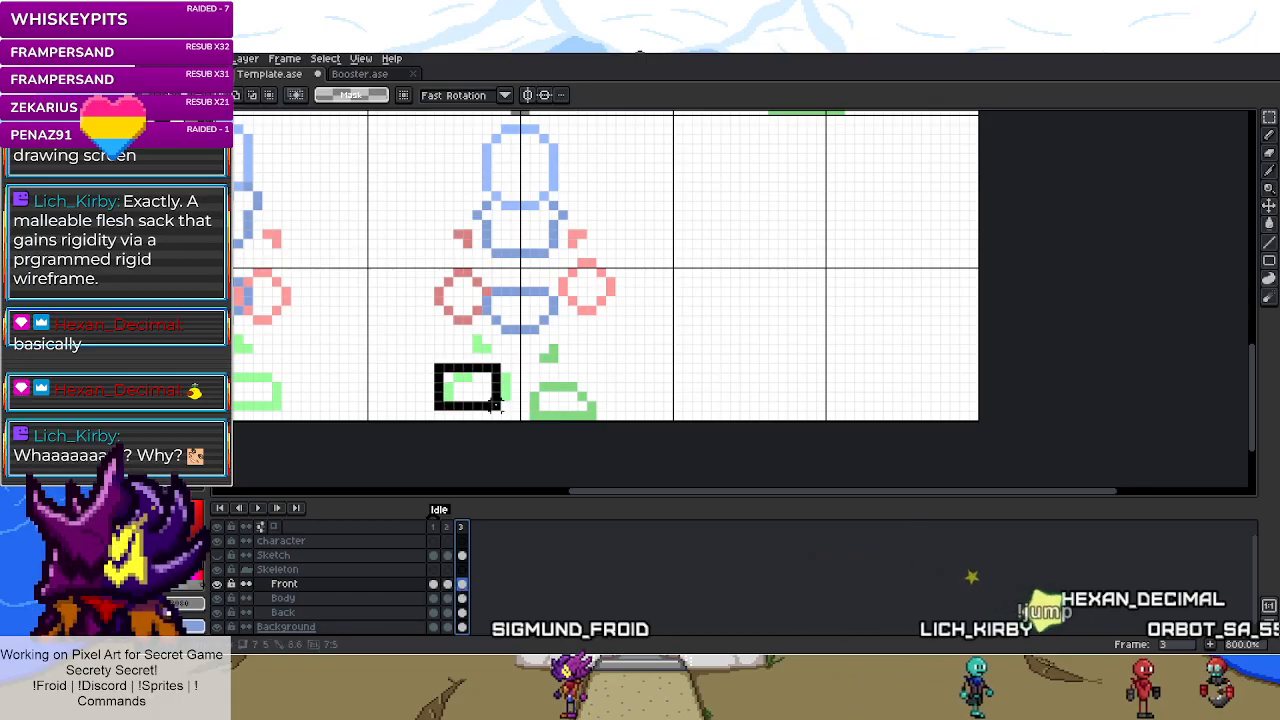
{"action": "left_click_drag", "start_coordinate": [497, 410], "coordinate": [421, 350]}
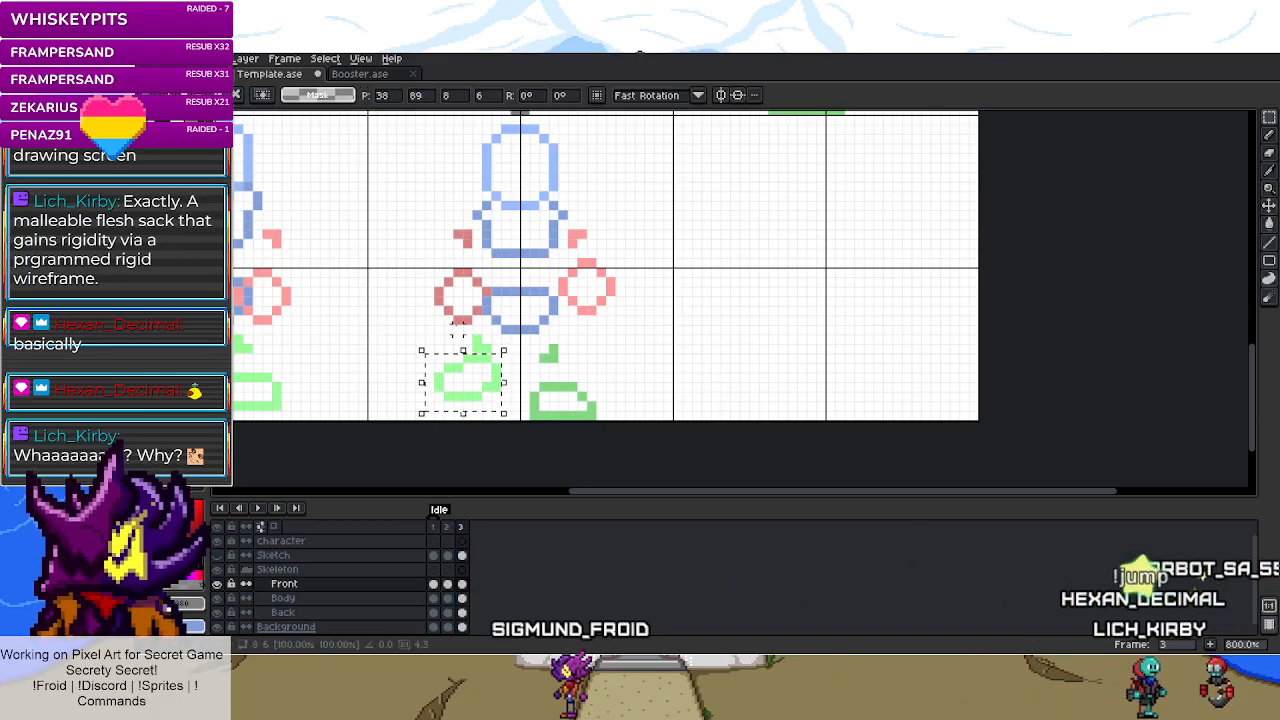
{"action": "left_click", "coordinate": [467, 338]}
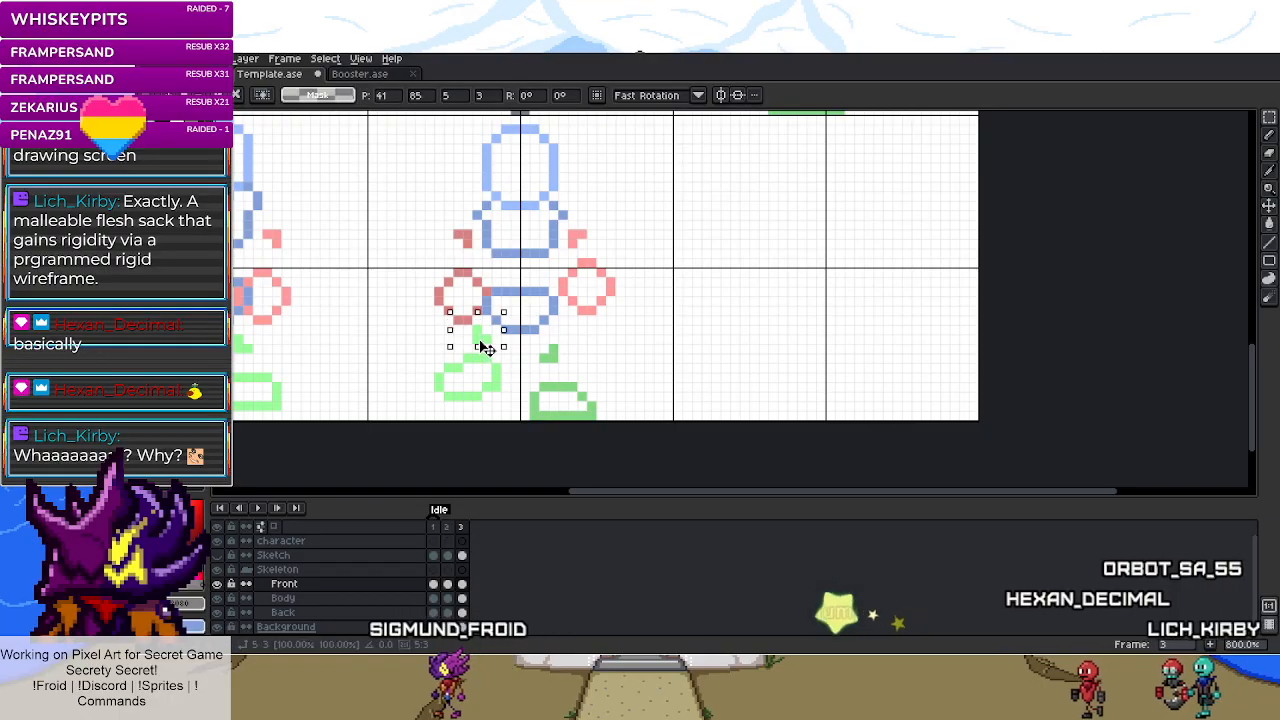
- Try the front-facing figure's light green foot 1 pixel farther left on frame 3's Front layer, and shift it back
{"action": "left_click_drag", "start_coordinate": [438, 358], "coordinate": [494, 412]}
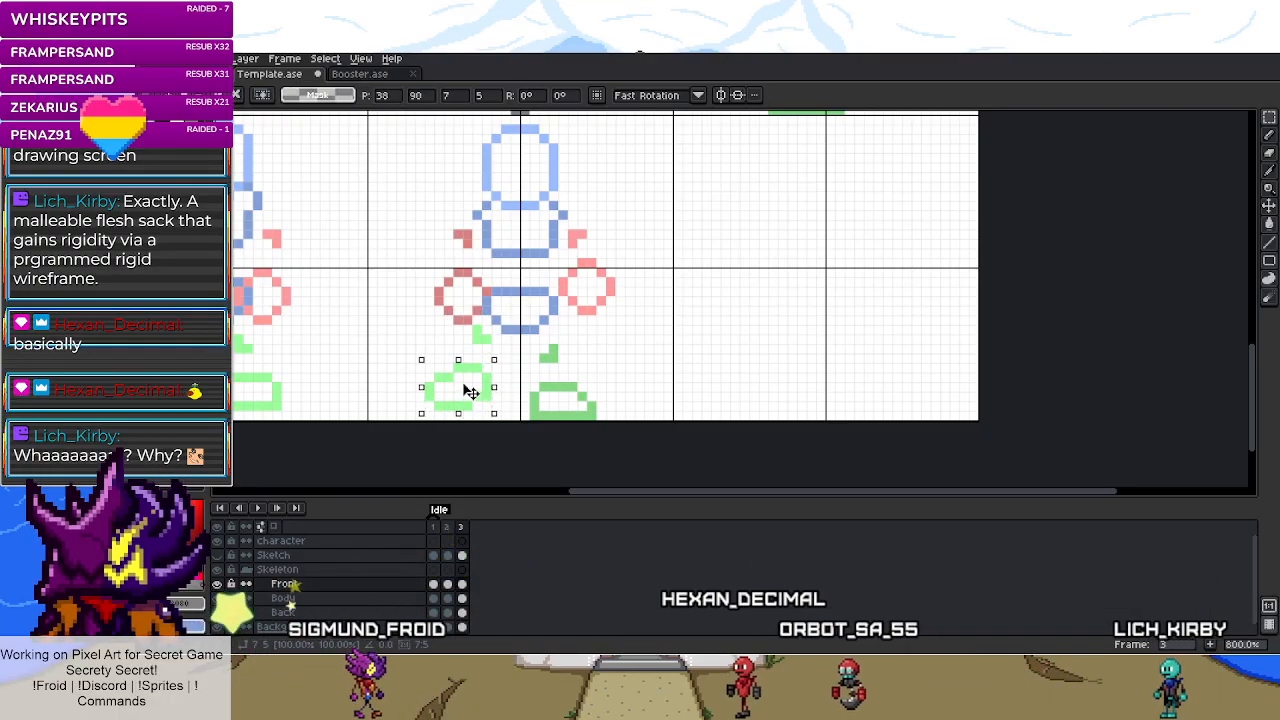
{"action": "key", "text": "ctrl+d"}
{"action": "scroll", "coordinate": [548, 393], "scroll_direction": "down", "scroll_amount": 4}
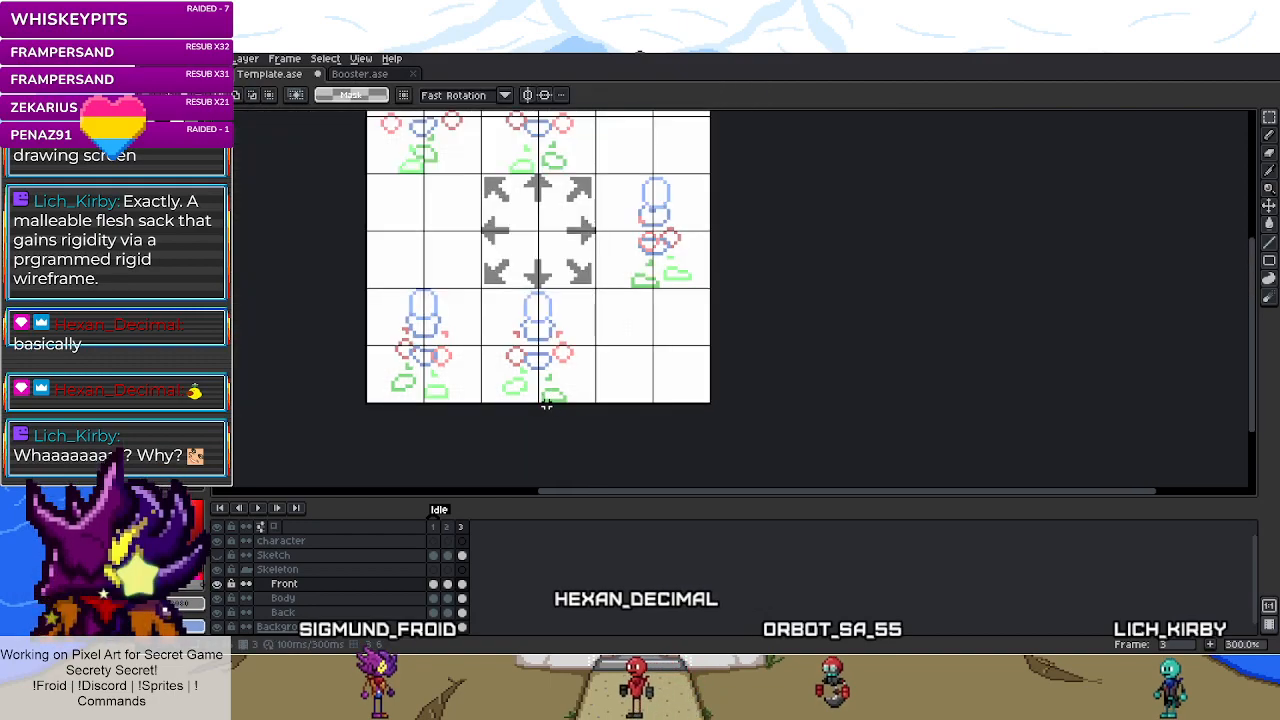
{"action": "scroll", "coordinate": [546, 403], "scroll_direction": "up", "scroll_amount": 6}
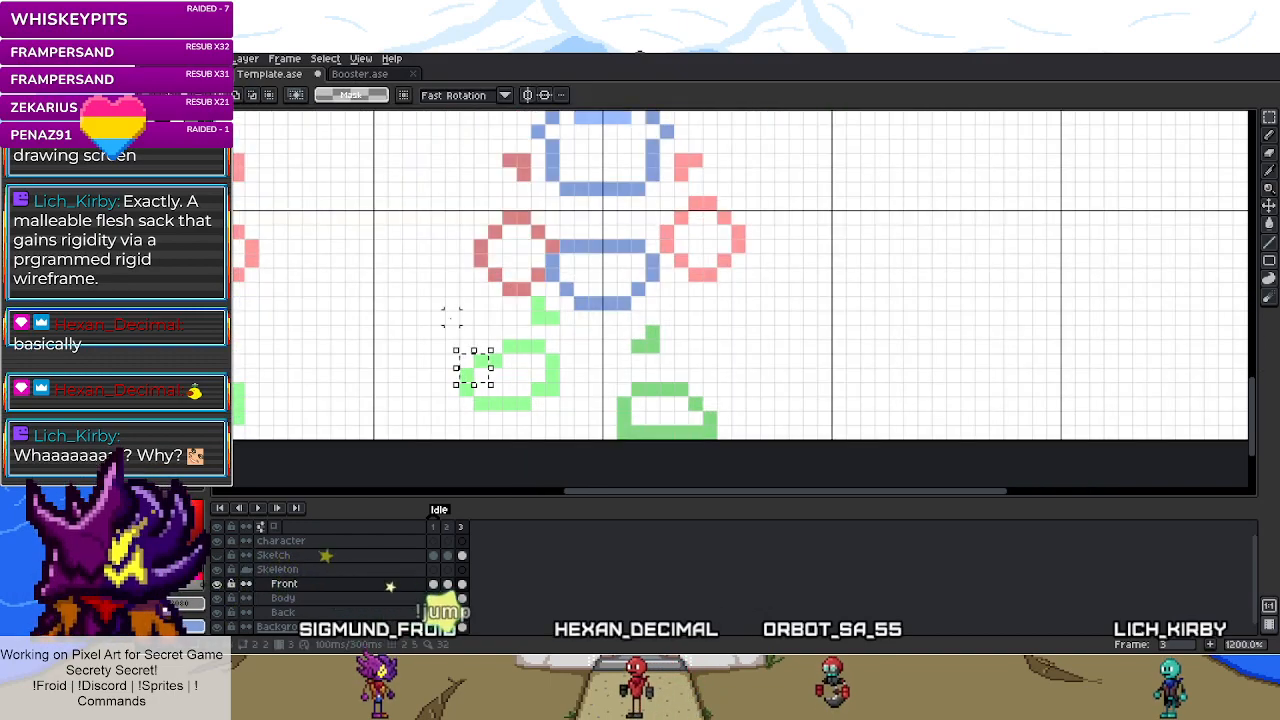
{"action": "left_click_drag", "start_coordinate": [548, 402], "coordinate": [558, 410]}
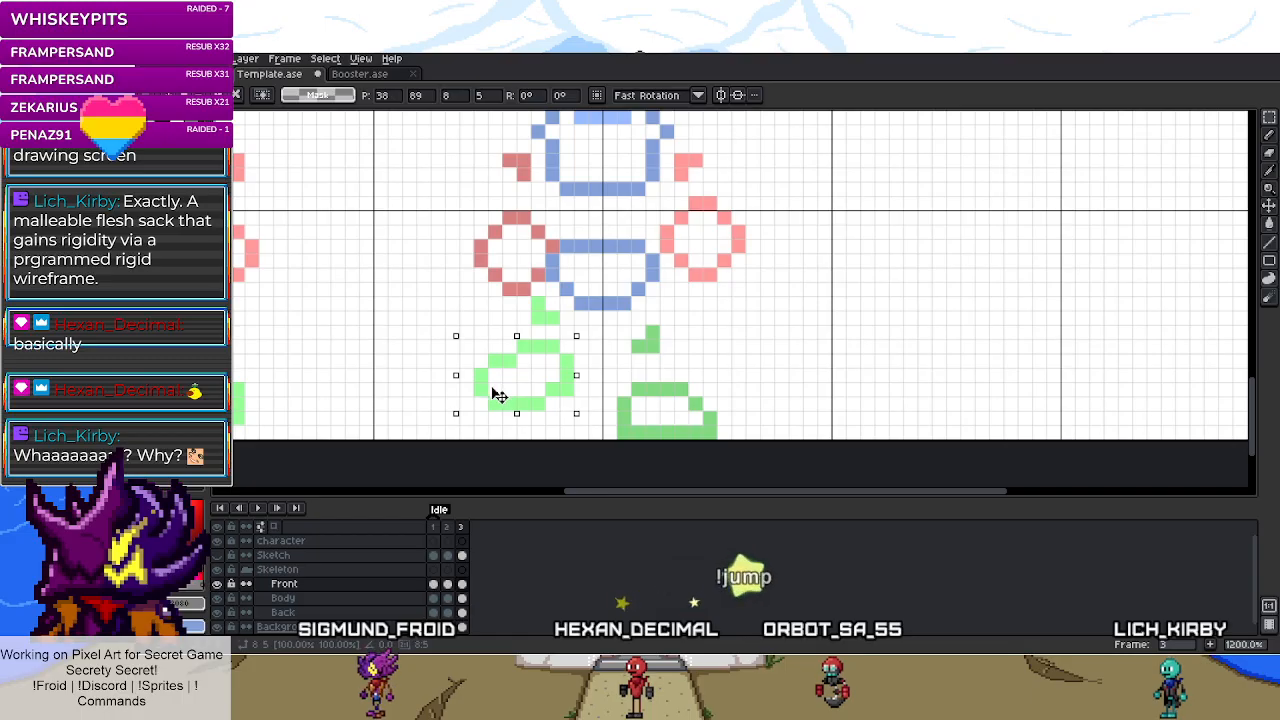
{"action": "key", "text": "ctrl+d"}
{"action": "scroll", "coordinate": [692, 403], "scroll_direction": "down", "scroll_amount": 2}
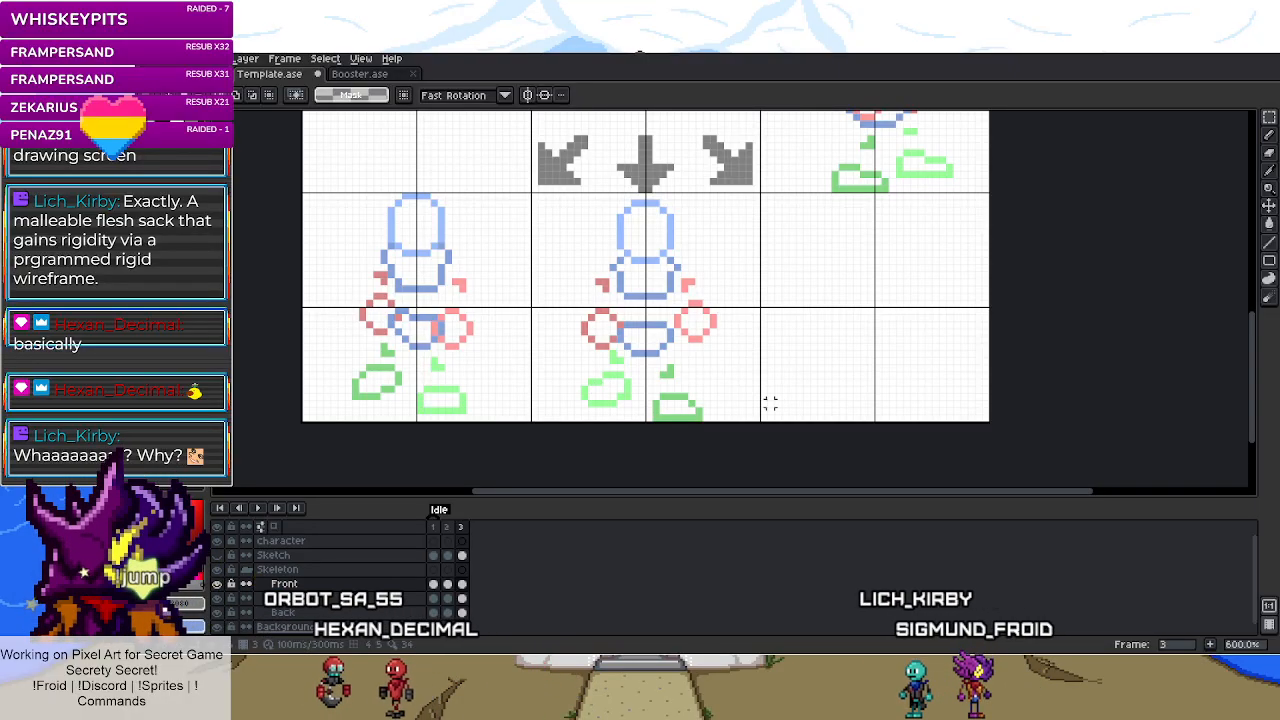
- Compare the front-facing skeleton's hips, hands and feet across frames 1, 2 and 3
{"action": "scroll", "coordinate": [774, 403], "scroll_direction": "up", "scroll_amount": 1}
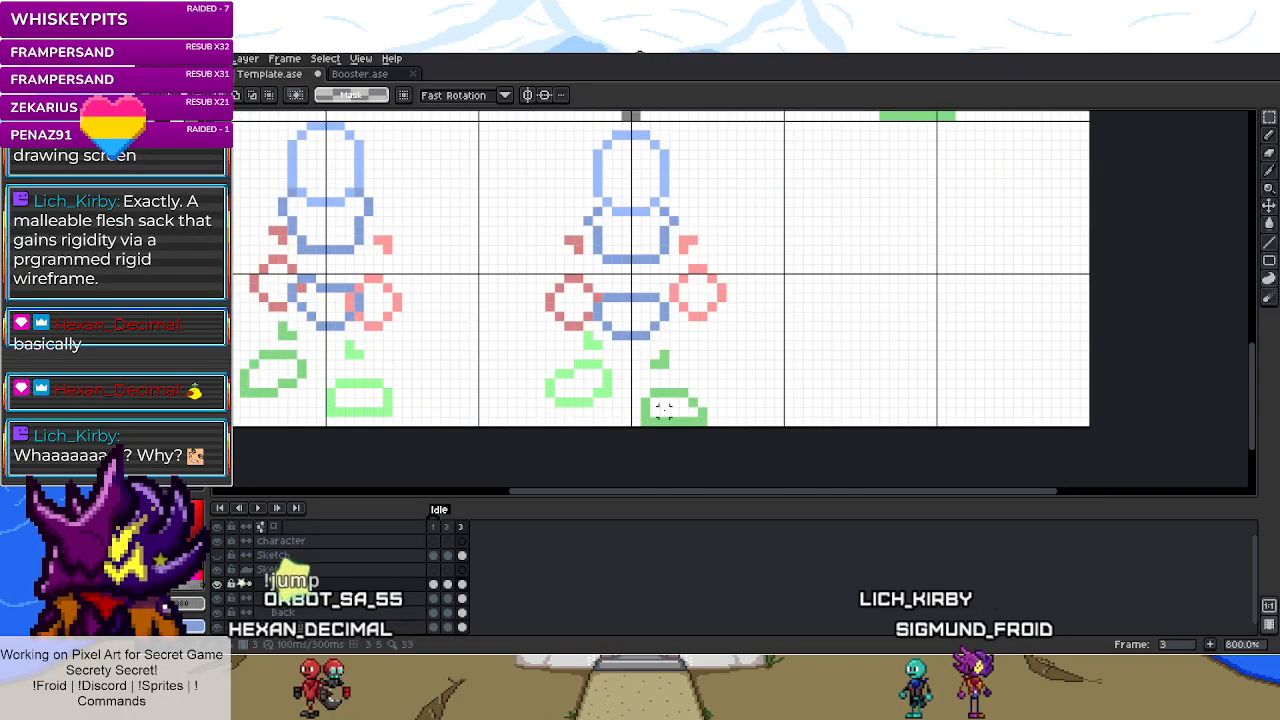
{"action": "left_click", "coordinate": [433, 527]}
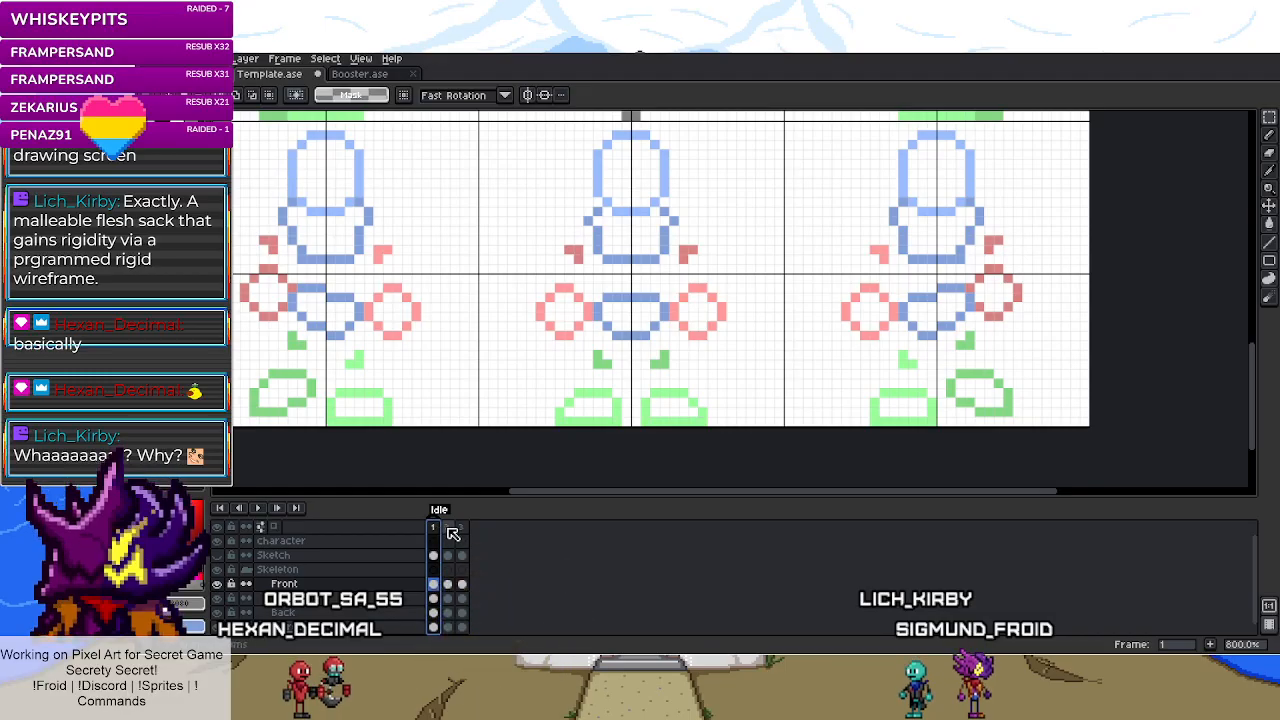
{"action": "left_click", "coordinate": [448, 528]}
{"action": "left_click", "coordinate": [462, 528]}
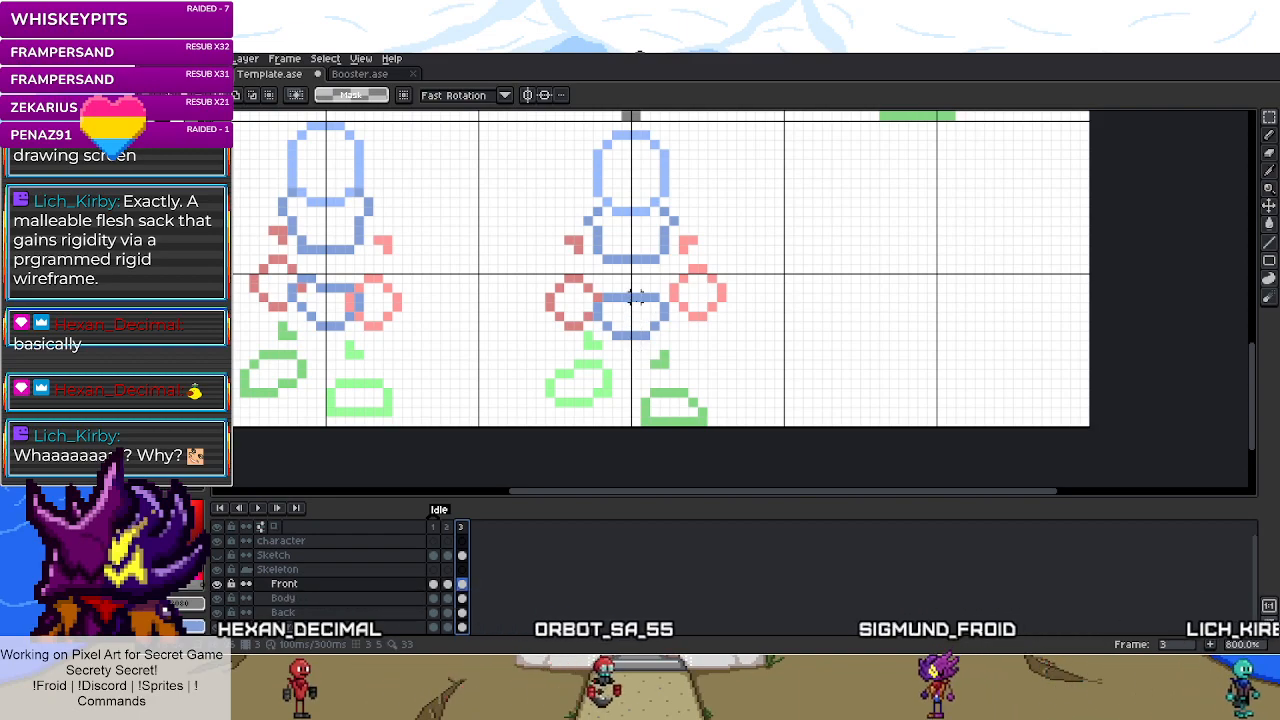
{"action": "scroll", "coordinate": [594, 422], "scroll_direction": "down", "scroll_amount": 4}
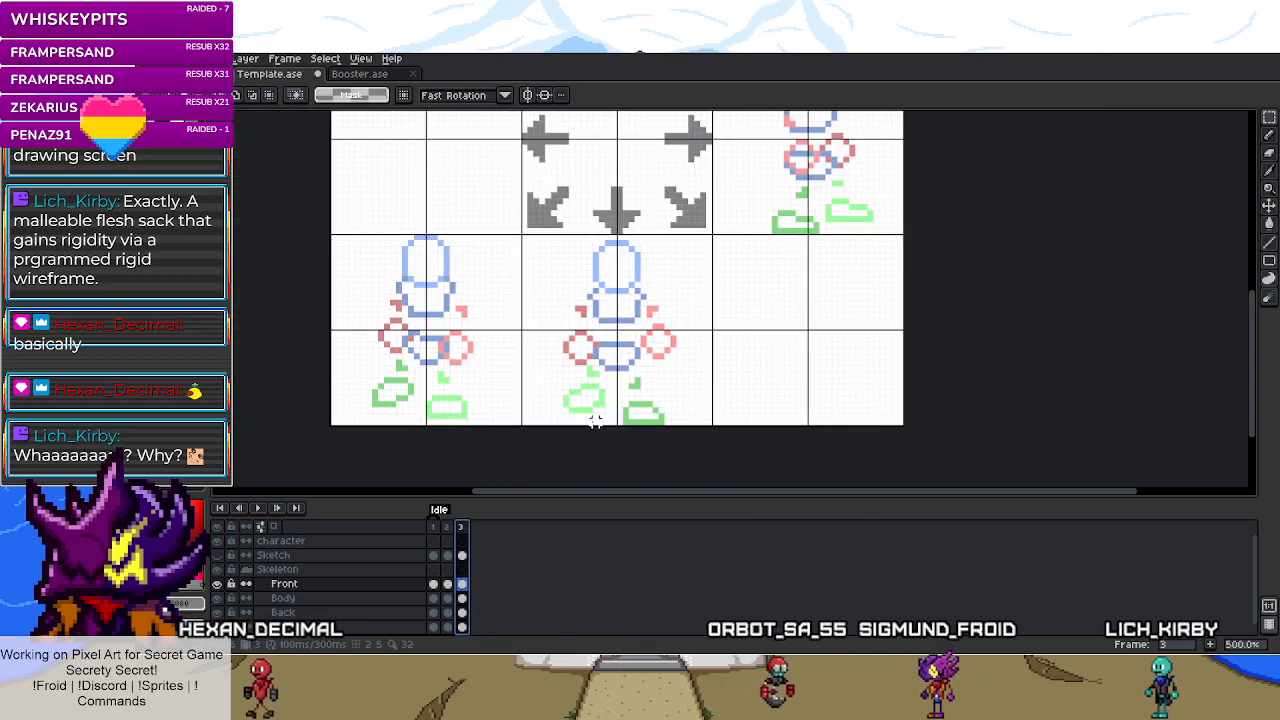
{"action": "left_click", "coordinate": [451, 527]}
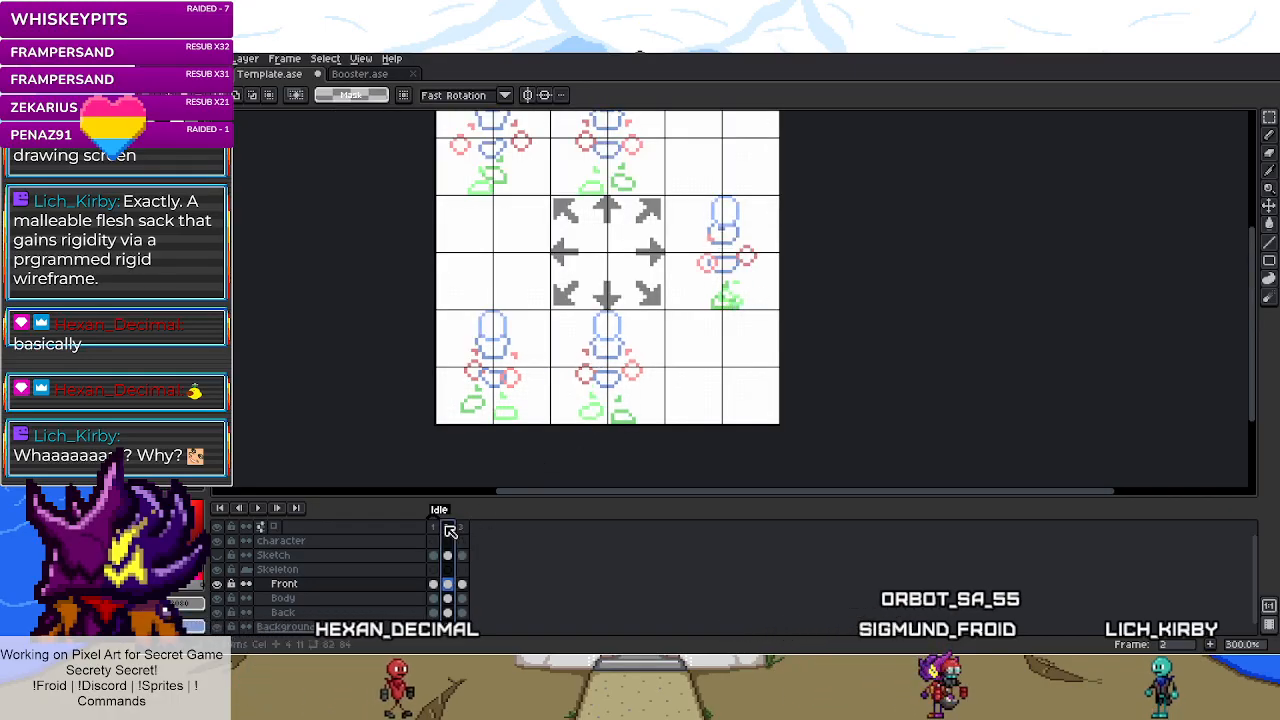
{"action": "left_click", "coordinate": [463, 527]}
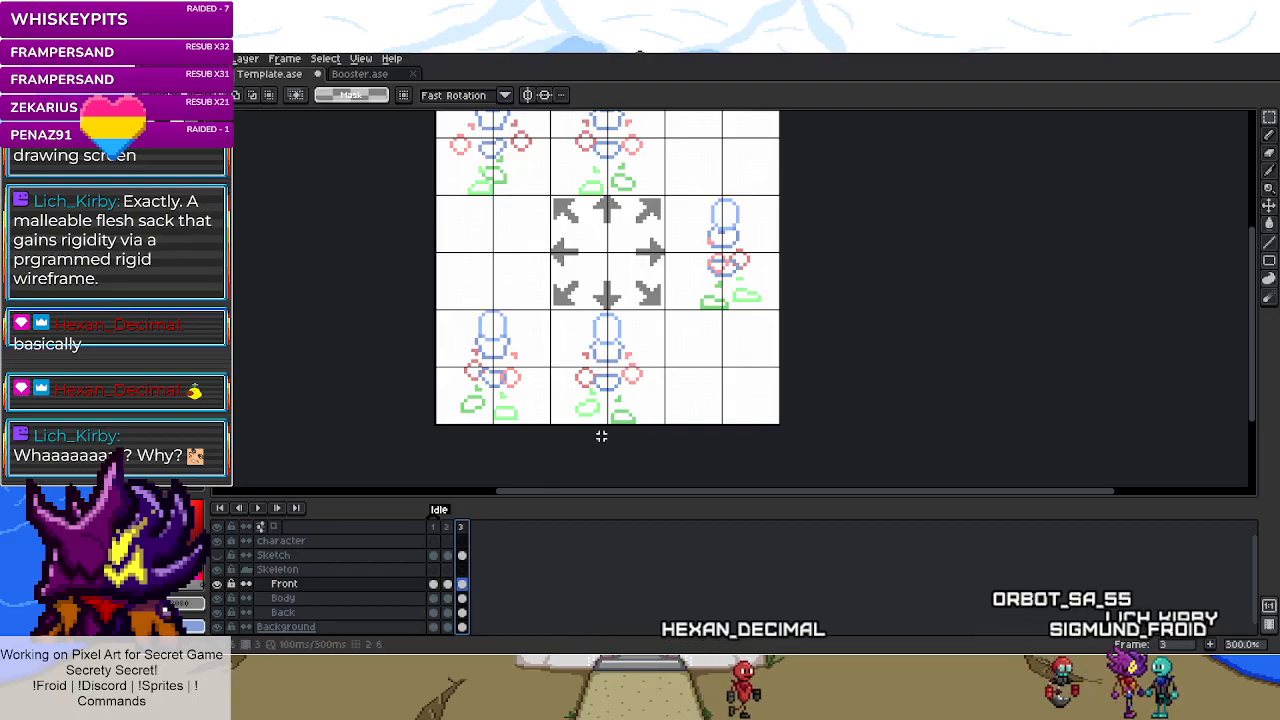
{"action": "left_click", "coordinate": [450, 528]}
{"action": "left_click", "coordinate": [463, 527]}
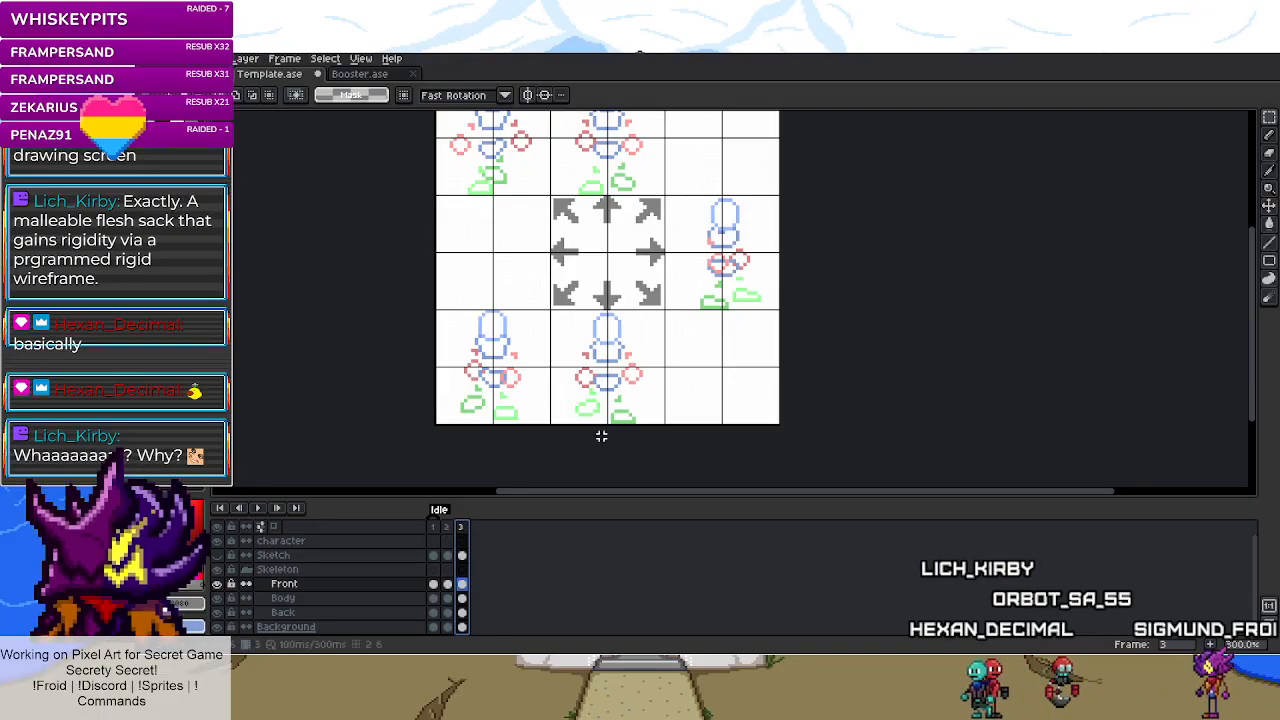
{"action": "scroll", "coordinate": [601, 436], "scroll_direction": "up", "scroll_amount": 3}
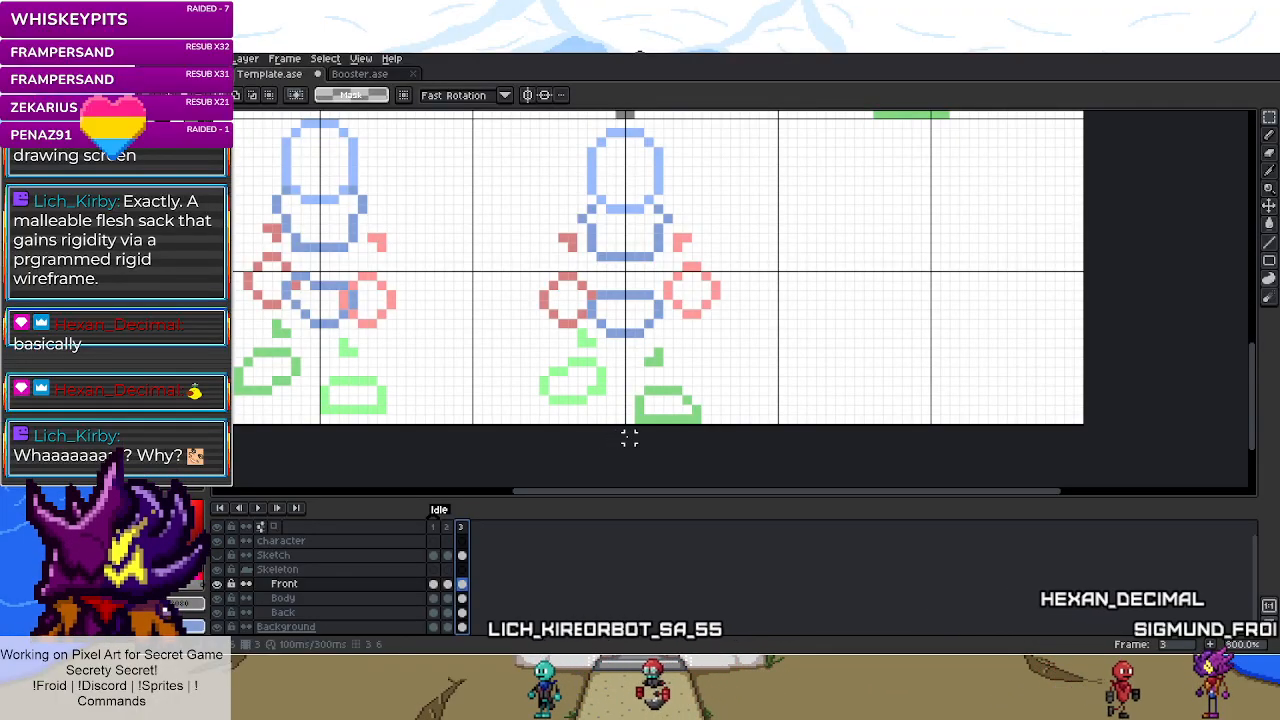
{"action": "scroll", "coordinate": [629, 437], "scroll_direction": "down", "scroll_amount": 2}
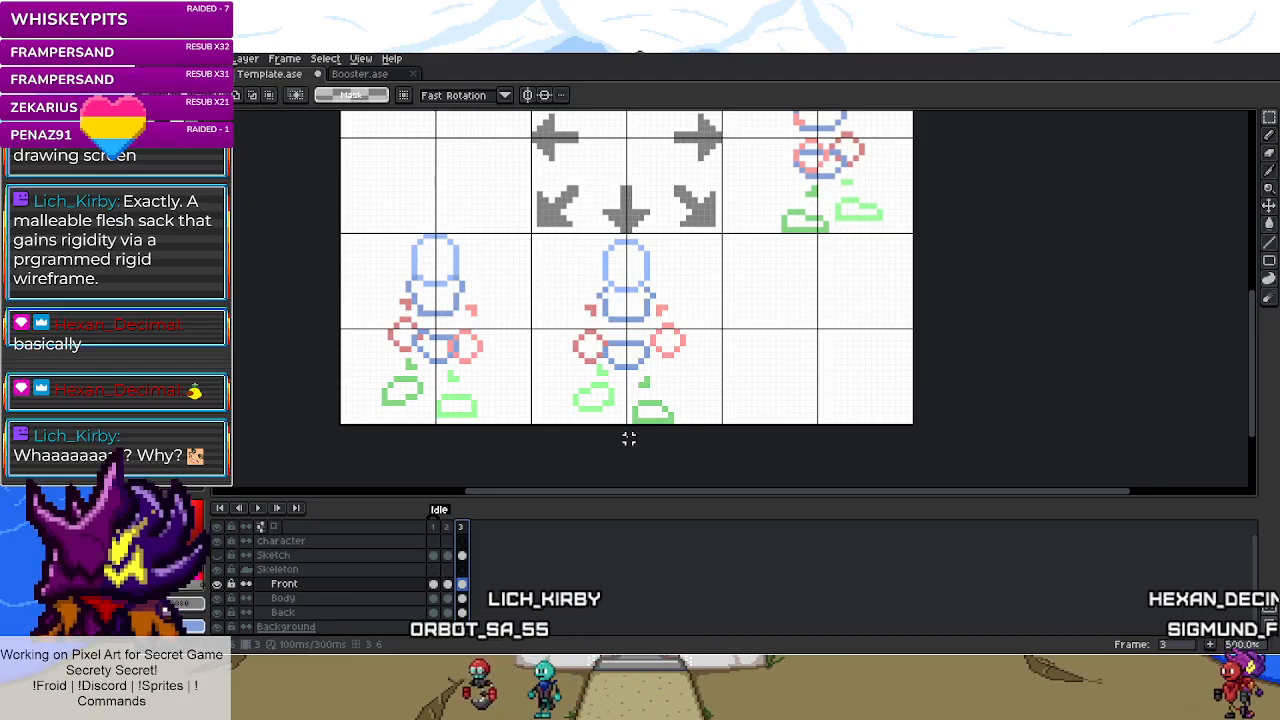
- Move the front-facing figure's dark green knee right 1 pixel on frame 3's Back layer
{"action": "scroll", "coordinate": [629, 436], "scroll_direction": "up", "scroll_amount": 1}
{"action": "scroll", "coordinate": [632, 436], "scroll_direction": "up", "scroll_amount": 3}
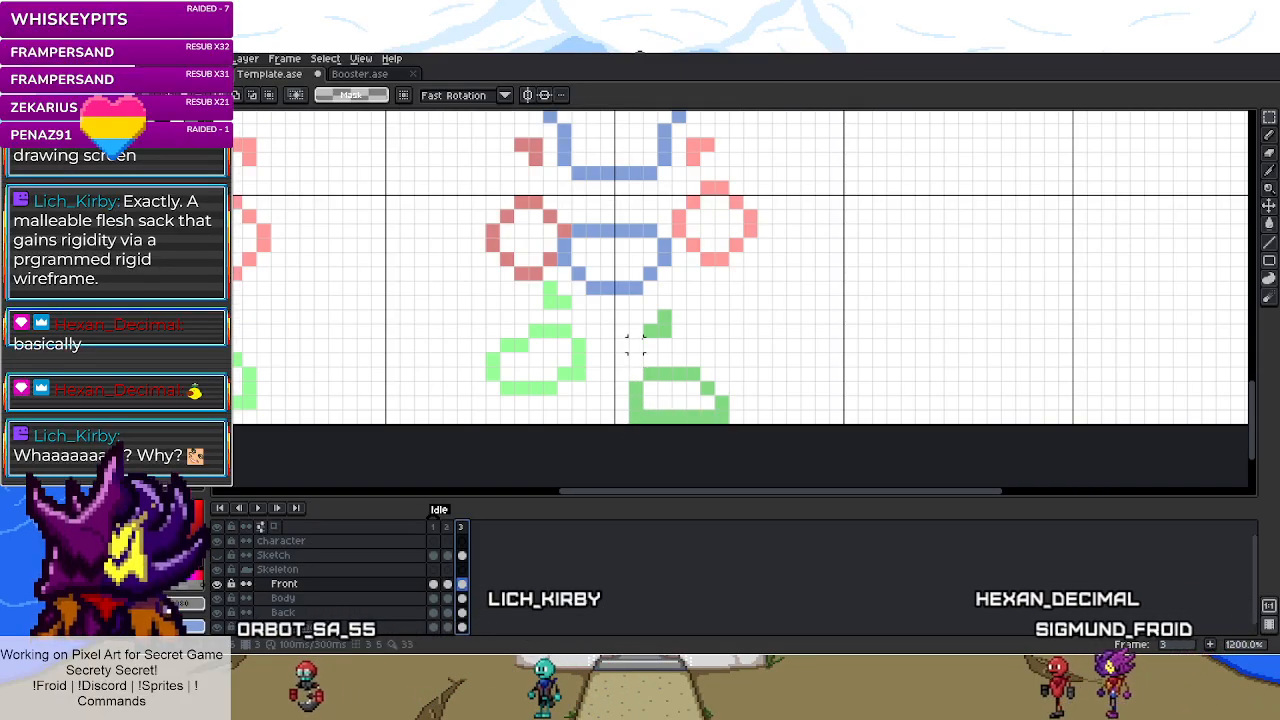
{"action": "left_click", "coordinate": [462, 612]}
{"action": "scroll", "coordinate": [648, 136], "scroll_direction": "up", "scroll_amount": 1}
{"action": "left_click_drag", "start_coordinate": [620, 347], "coordinate": [670, 416]}
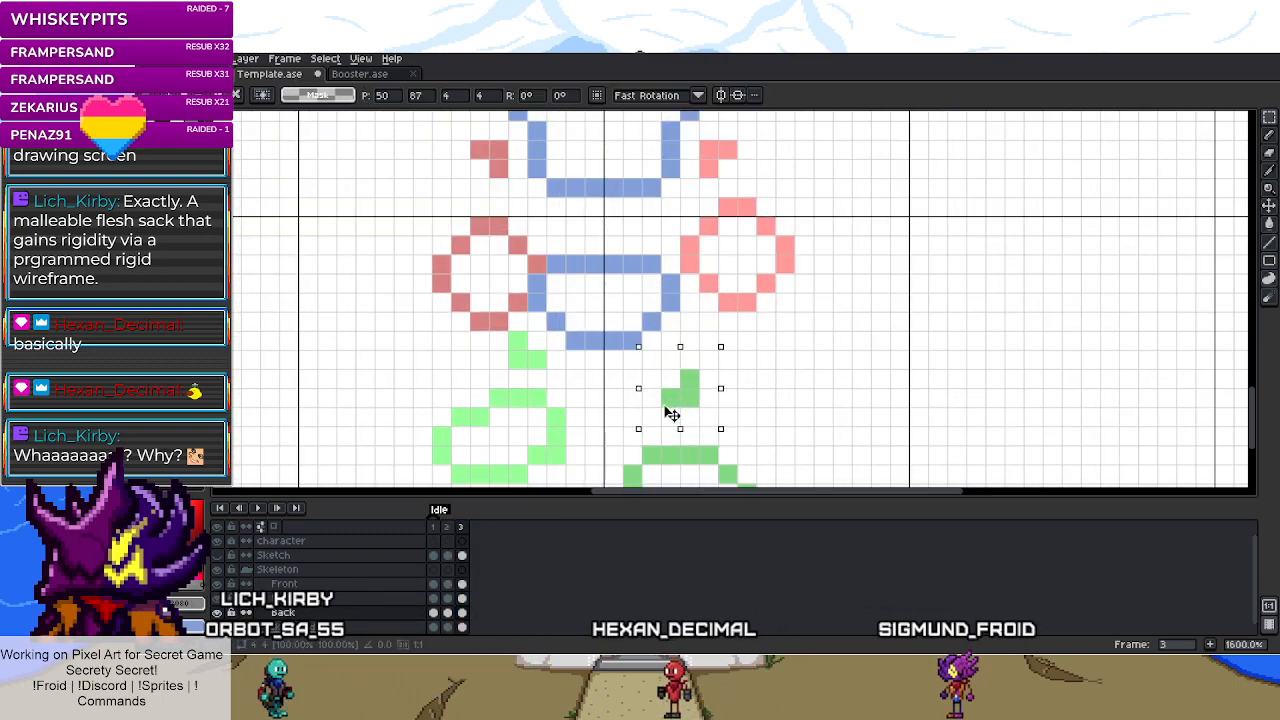
{"action": "key", "text": "Return"}
{"action": "scroll", "coordinate": [640, 395], "scroll_direction": "down", "scroll_amount": 5}
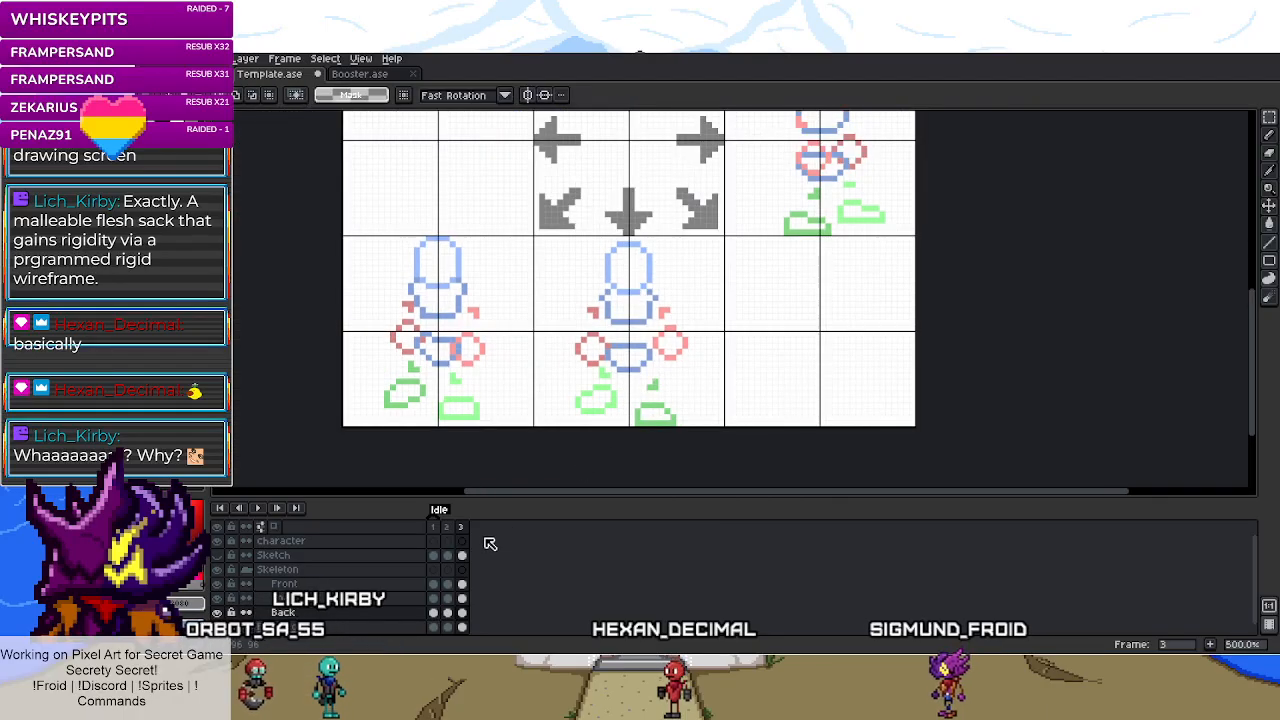
- Move the front-facing figure's dark green knee and foot left 1 pixel together on frame 3's Back layer, and check against frame 1
{"action": "left_click", "coordinate": [463, 530]}
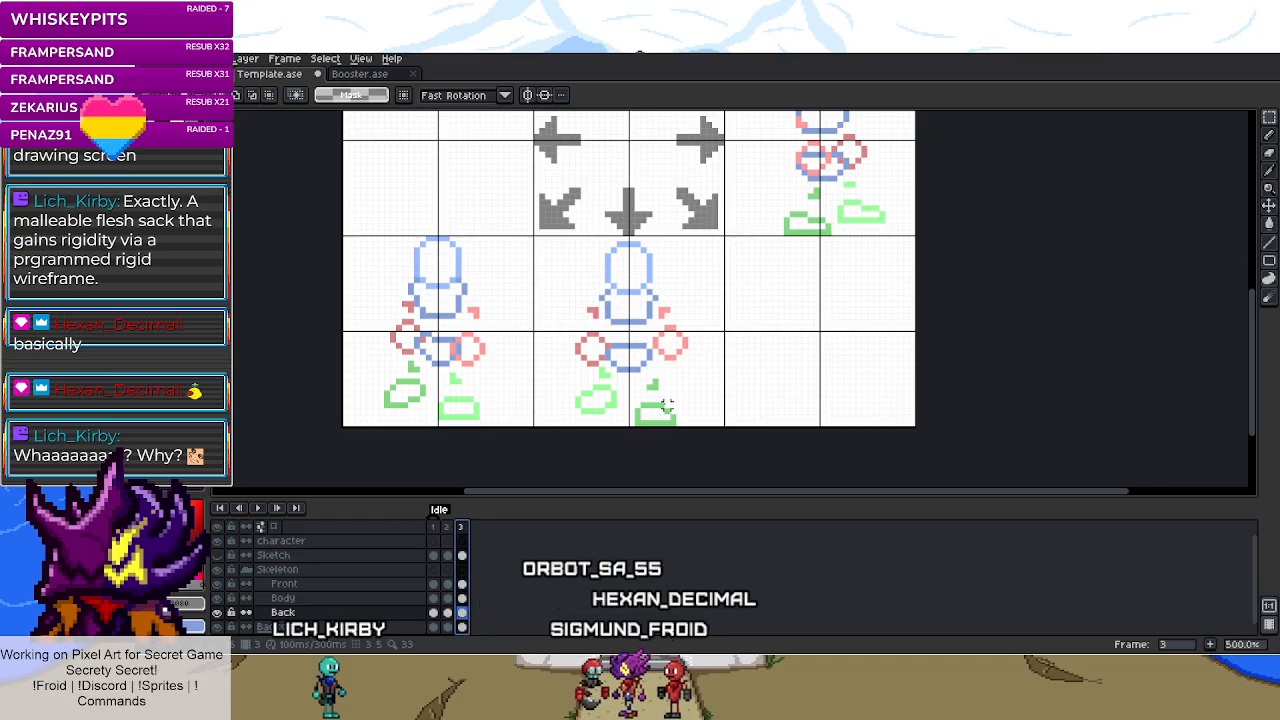
{"action": "left_click_drag", "start_coordinate": [630, 376], "coordinate": [652, 414]}
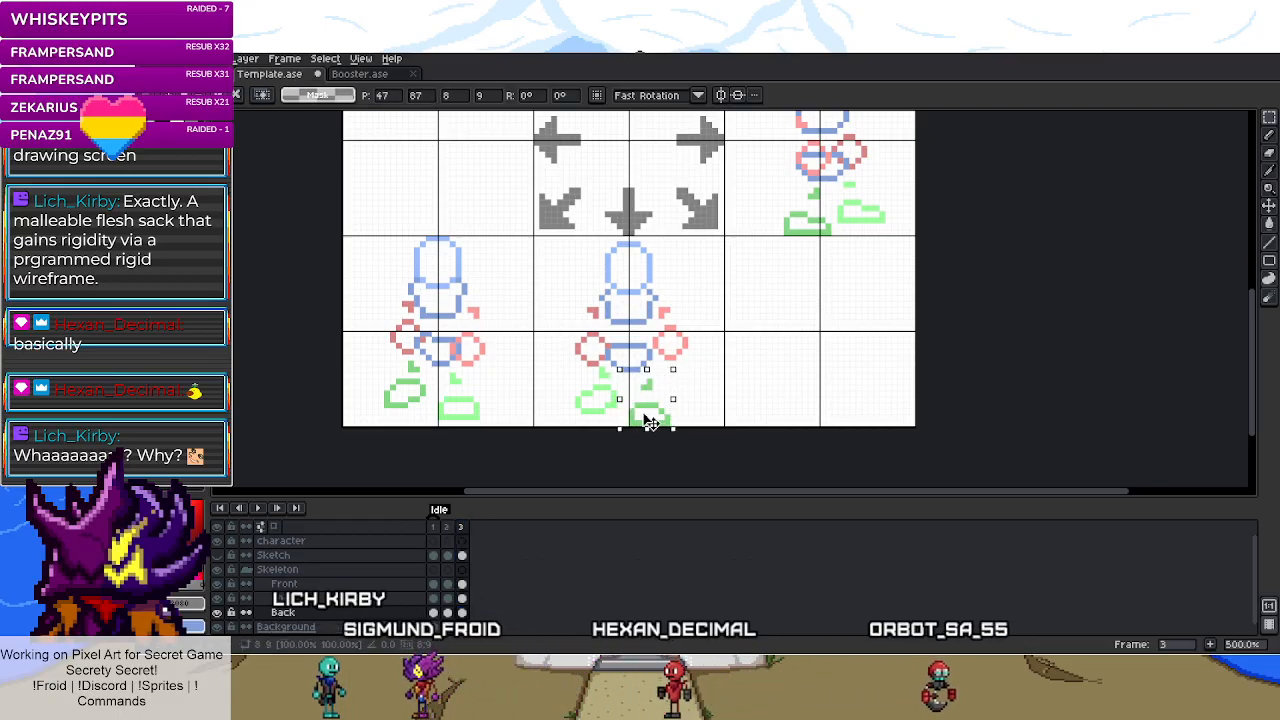
{"action": "key", "text": "ctrl+d"}
{"action": "left_click", "coordinate": [440, 533]}
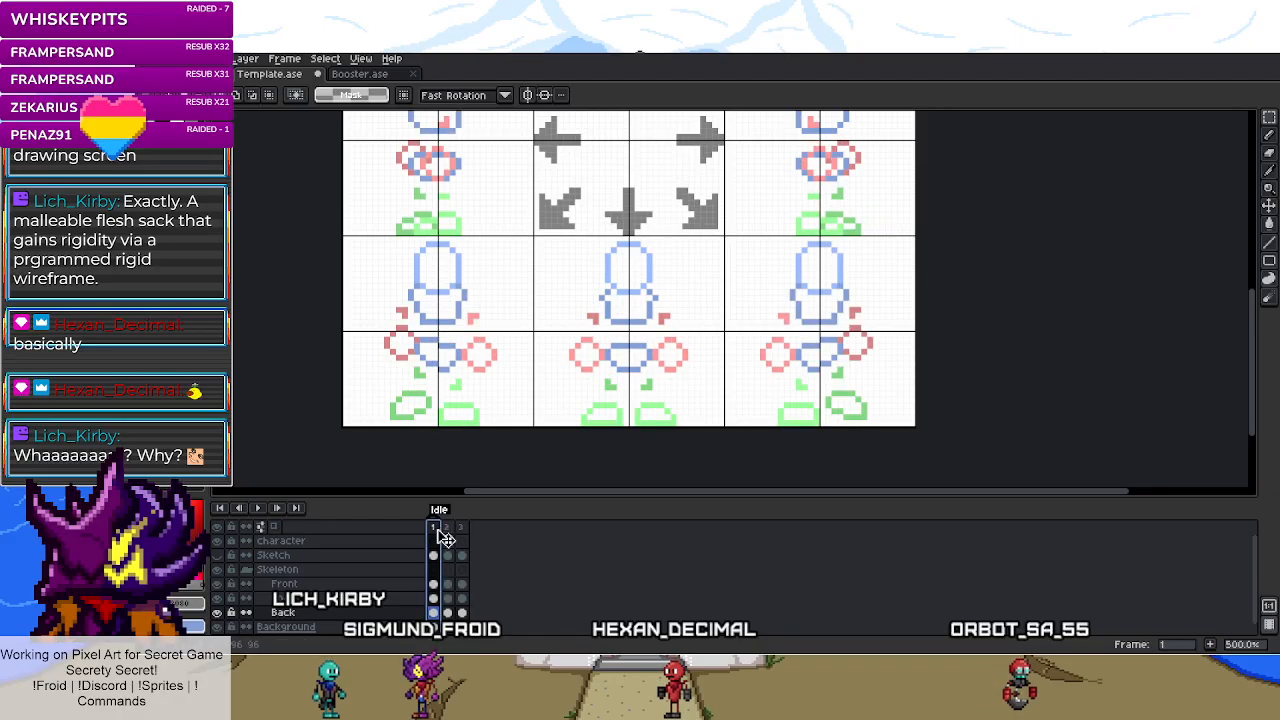
{"action": "left_click", "coordinate": [457, 537]}
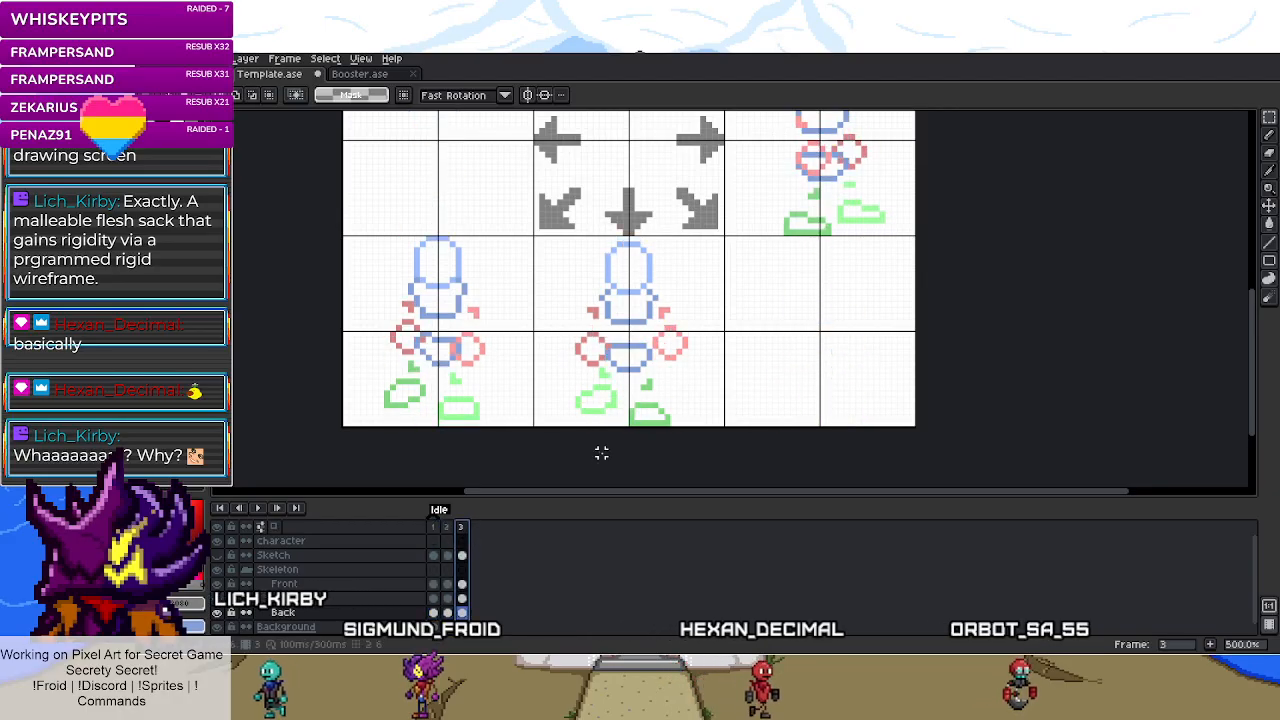
- Mirror the front-facing figure's dark green knee horizontally on frame 3's Back layer, and compare the pose with frame 2
{"action": "scroll", "coordinate": [657, 418], "scroll_direction": "up", "scroll_amount": 4}
{"action": "scroll", "coordinate": [657, 418], "scroll_direction": "up", "scroll_amount": 1}
{"action": "mouse_move", "coordinate": [551, 293]}
{"action": "left_mouse_down"}
{"action": "mouse_move", "coordinate": [629, 351]}
{"action": "mouse_move", "coordinate": [608, 314]}
{"action": "mouse_move", "coordinate": [589, 320]}
{"action": "mouse_move", "coordinate": [650, 352]}
{"action": "left_mouse_up"}
{"action": "key", "text": "ctrl+d"}
{"action": "key", "text": "ctrl+d"}
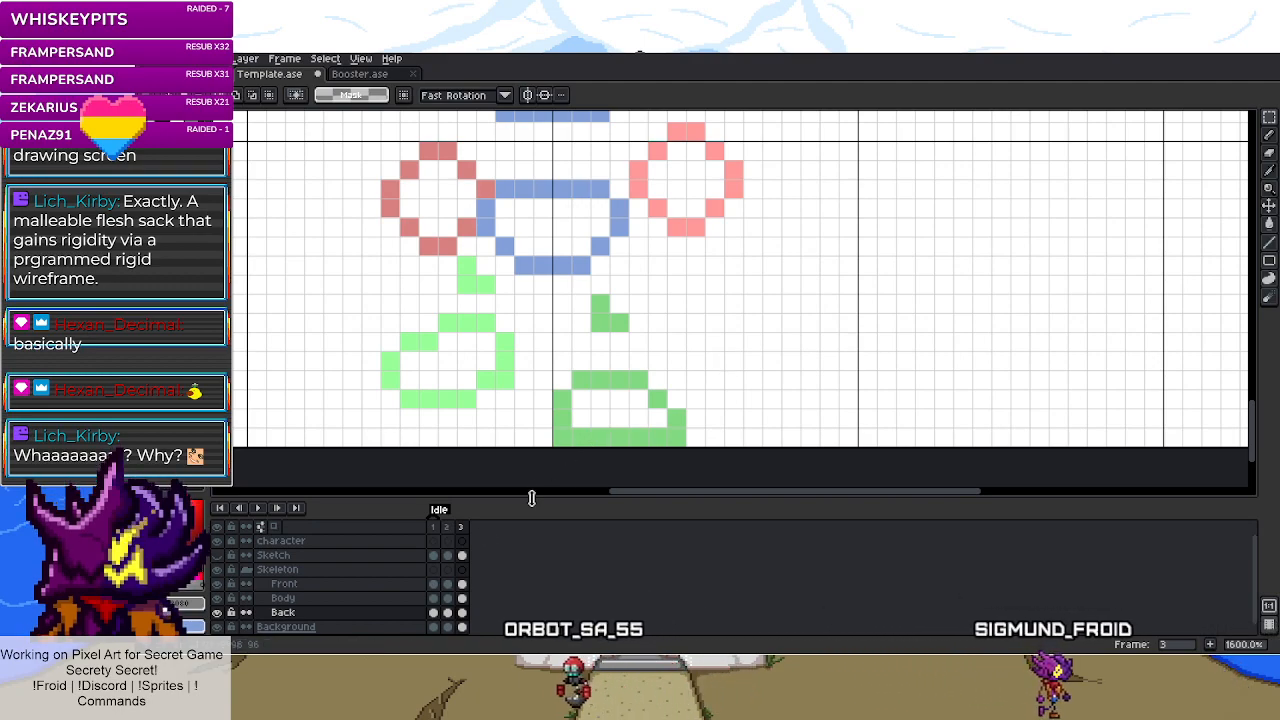
{"action": "left_click", "coordinate": [450, 528]}
{"action": "left_click", "coordinate": [464, 531]}
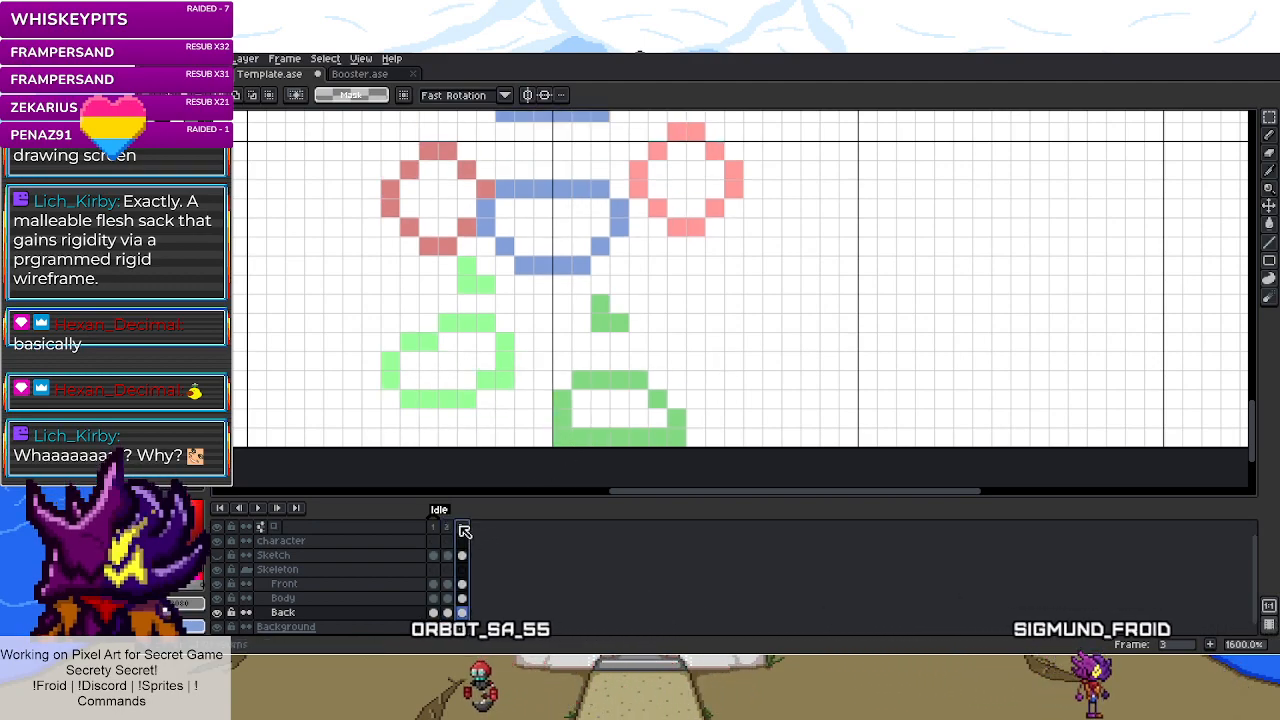
- Move the front-facing figure's dark red hand left 1 pixel on frame 2's Back layer
{"action": "scroll", "coordinate": [622, 440], "scroll_direction": "down", "scroll_amount": 5}
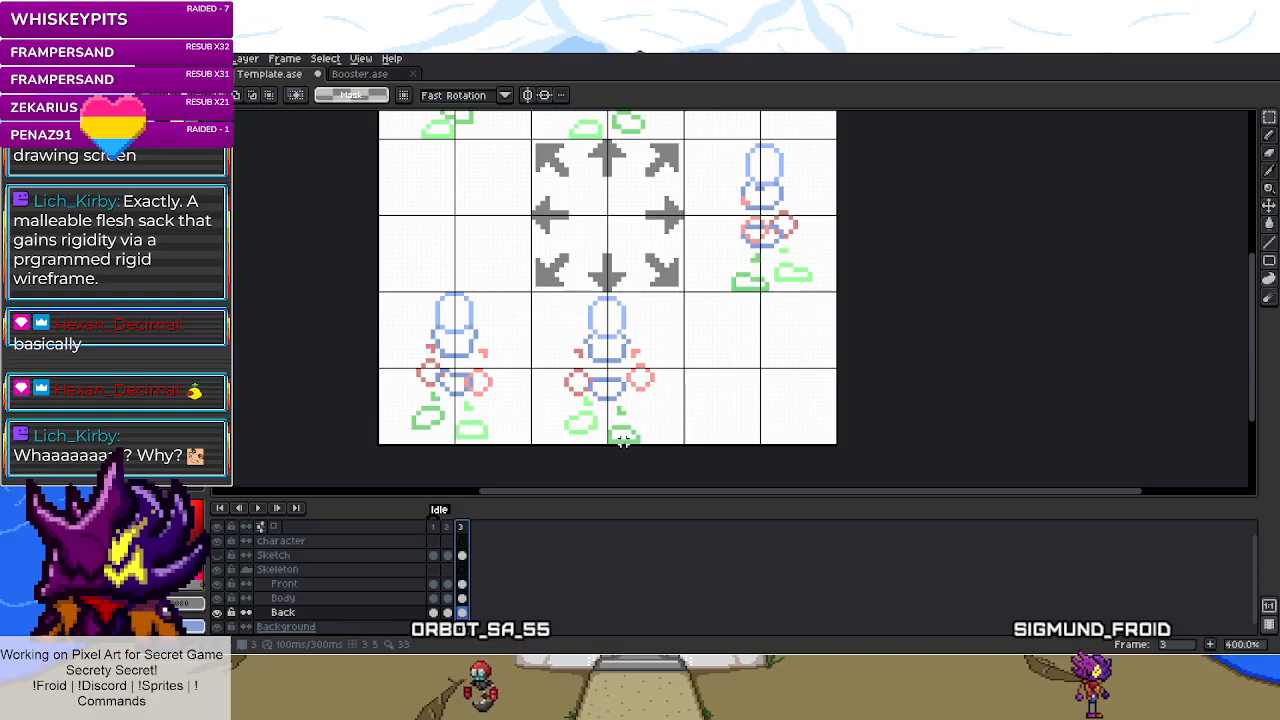
{"action": "scroll", "coordinate": [595, 342], "scroll_direction": "up", "scroll_amount": 2}
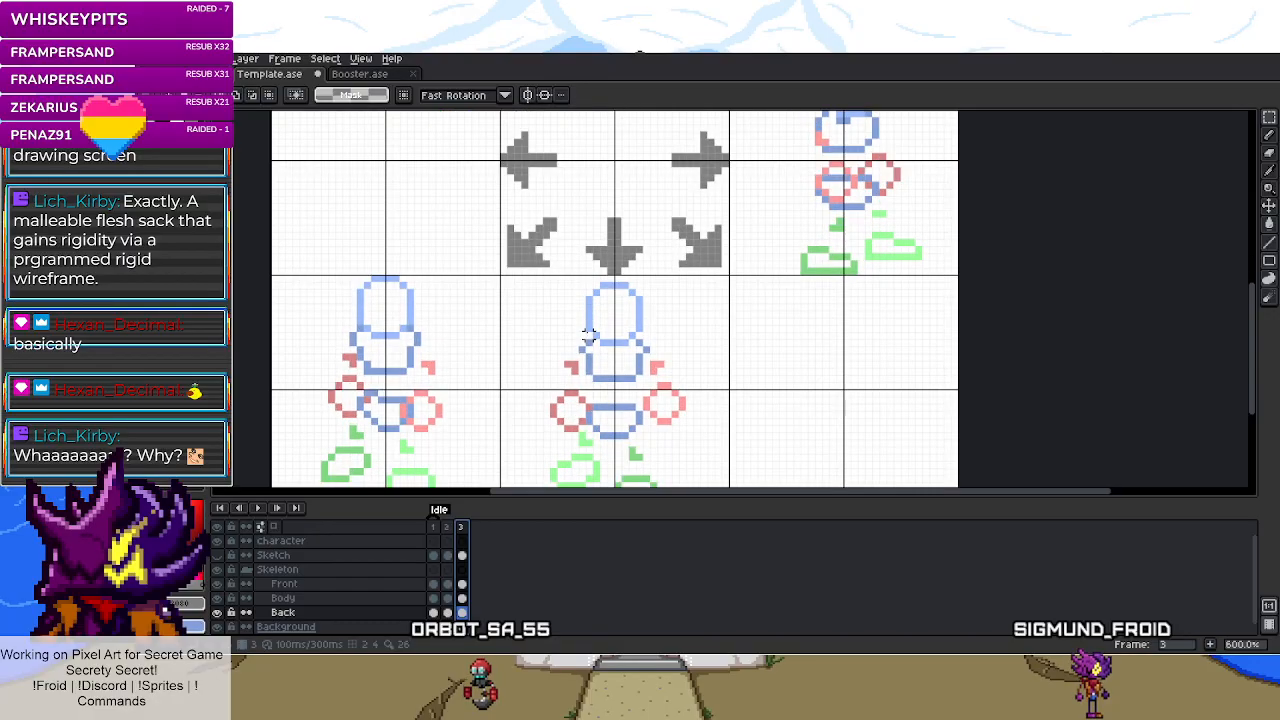
{"action": "left_click", "coordinate": [447, 527]}
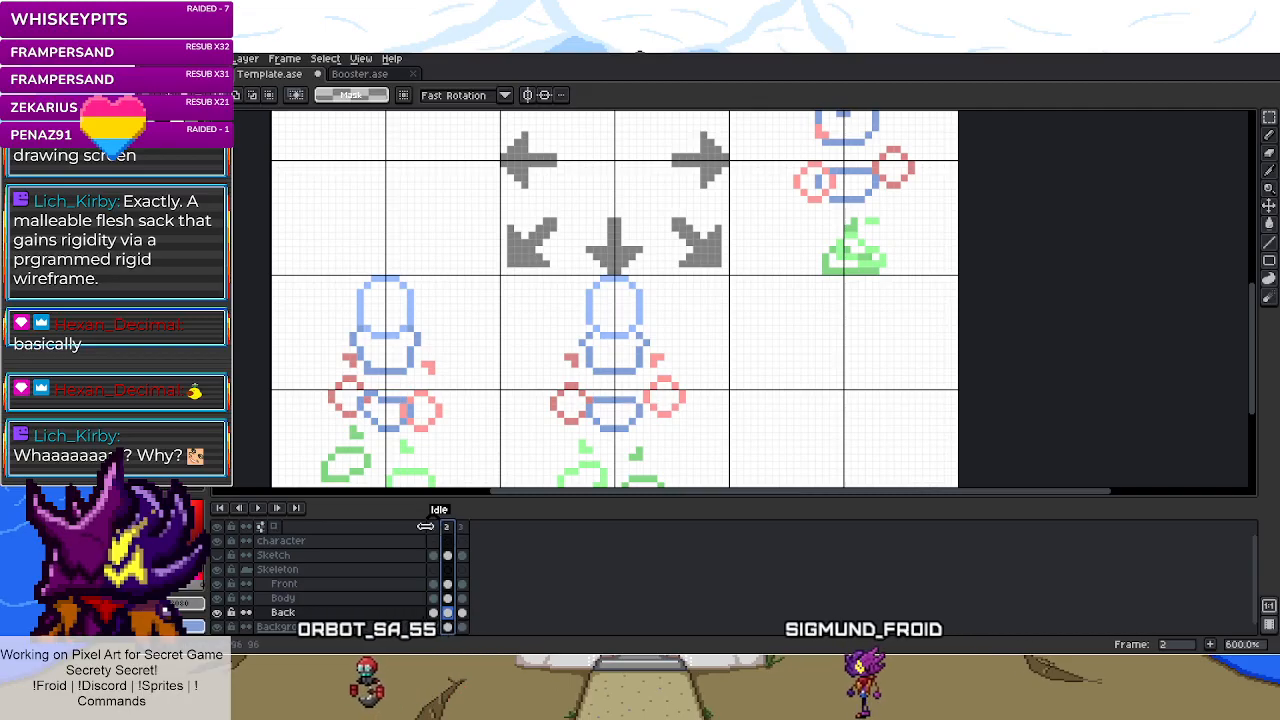
{"action": "left_click", "coordinate": [433, 527]}
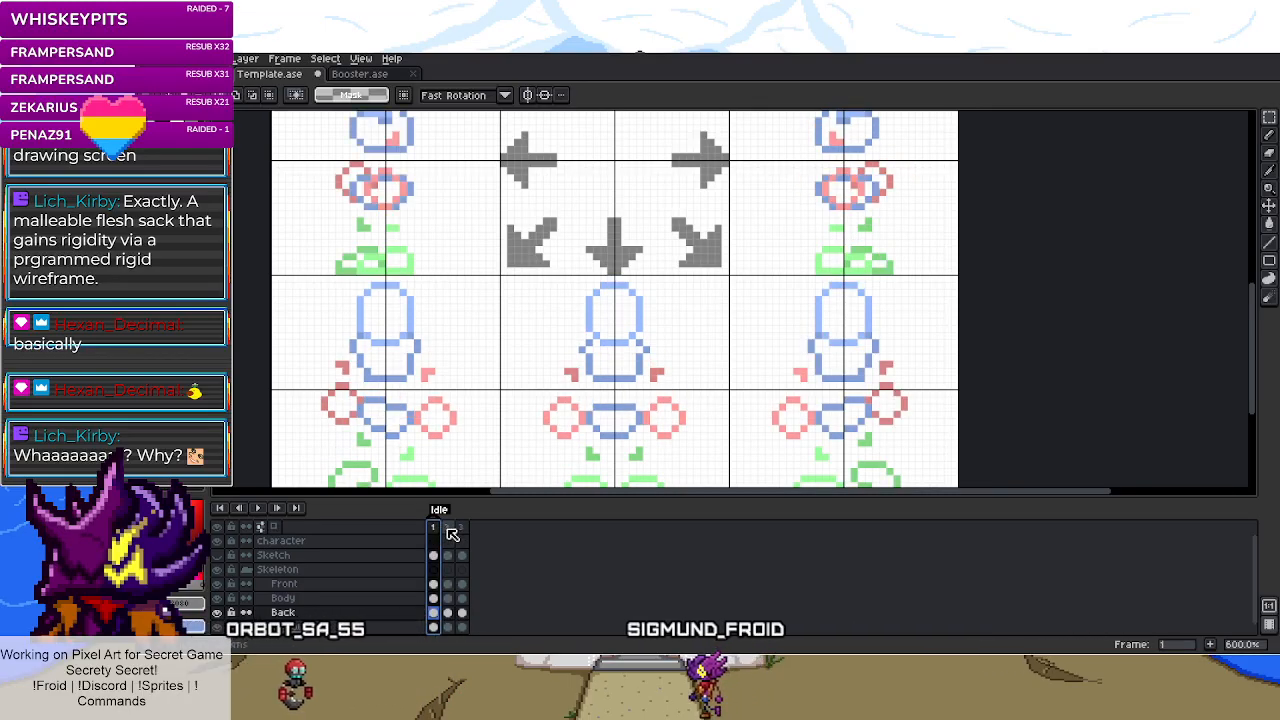
{"action": "left_click", "coordinate": [448, 528]}
{"action": "scroll", "coordinate": [572, 420], "scroll_direction": "up", "scroll_amount": 4}
{"action": "mouse_move", "coordinate": [618, 315]}
{"action": "left_mouse_down"}
{"action": "mouse_move", "coordinate": [491, 400]}
{"action": "mouse_move", "coordinate": [472, 432]}
{"action": "left_mouse_up"}
{"action": "left_click_drag", "start_coordinate": [563, 391], "coordinate": [545, 390]}
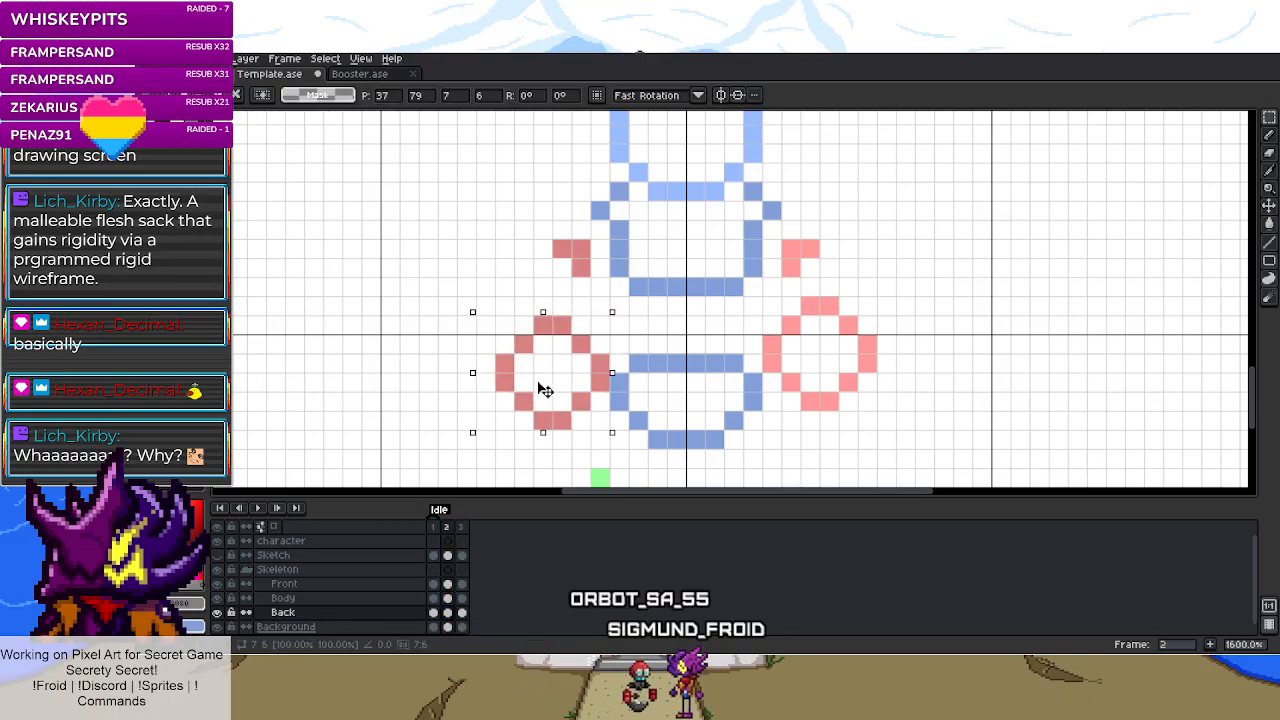
{"action": "left_click_drag", "start_coordinate": [531, 238], "coordinate": [594, 298]}
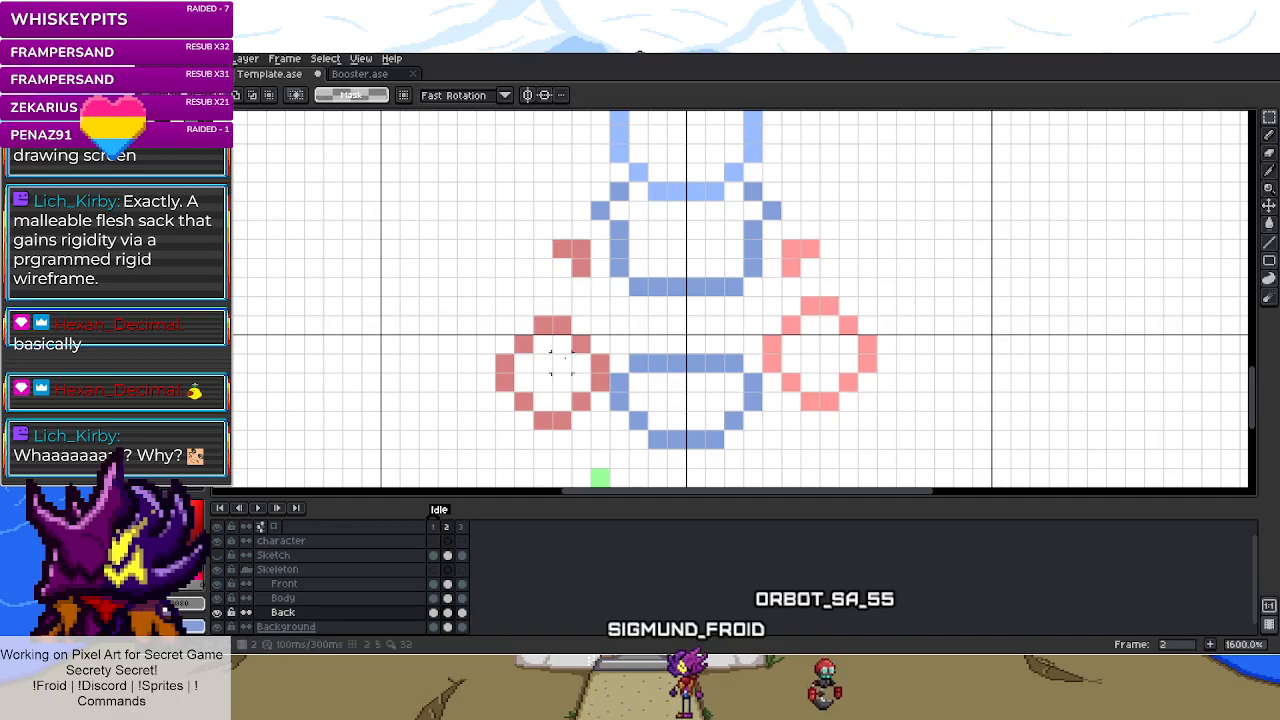
- Undo the last leftward move of the front-facing figure's dark red hand on frame 2's Back layer
{"action": "key", "text": "ctrl+z"}
{"action": "key", "text": "ctrl+z"}
{"action": "key", "text": "ctrl+z"}
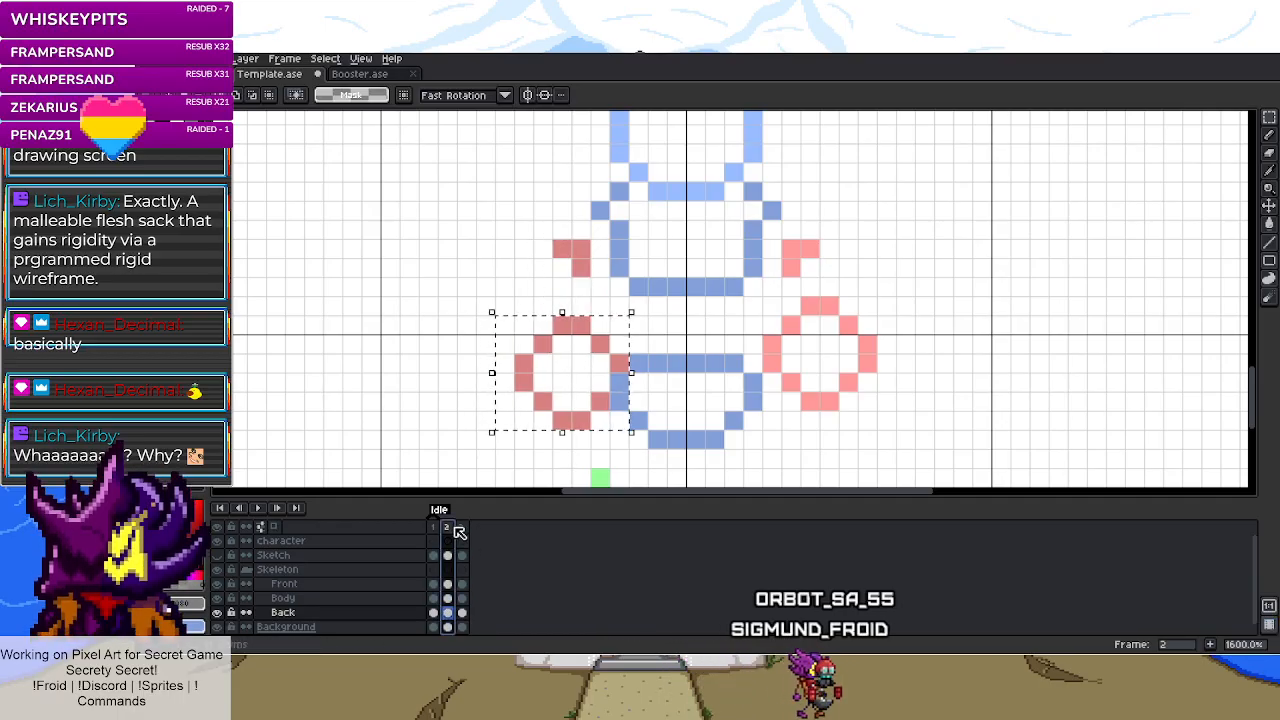
- Move the front-facing figure's dark red hand left 1 pixel on frame 3's Back layer
{"action": "left_click", "coordinate": [461, 535]}
{"action": "left_click_drag", "start_coordinate": [472, 334], "coordinate": [650, 451]}
{"action": "left_click_drag", "start_coordinate": [600, 417], "coordinate": [586, 409]}
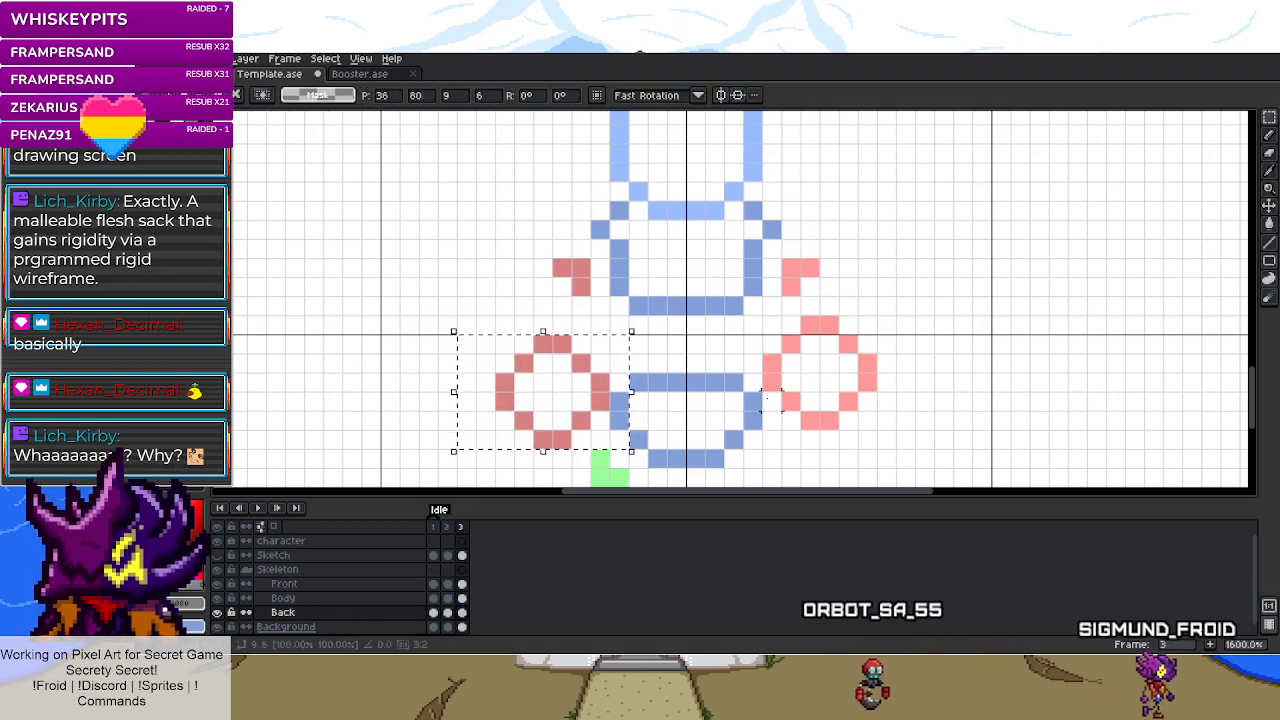
- Move the front-facing figure's light red hand down 1 pixel on frame 3's Front layer, and compare the pose with frames 1 and 2
{"action": "scroll", "coordinate": [768, 380], "scroll_direction": "down", "scroll_amount": 4}
{"action": "scroll", "coordinate": [768, 380], "scroll_direction": "up", "scroll_amount": 3}
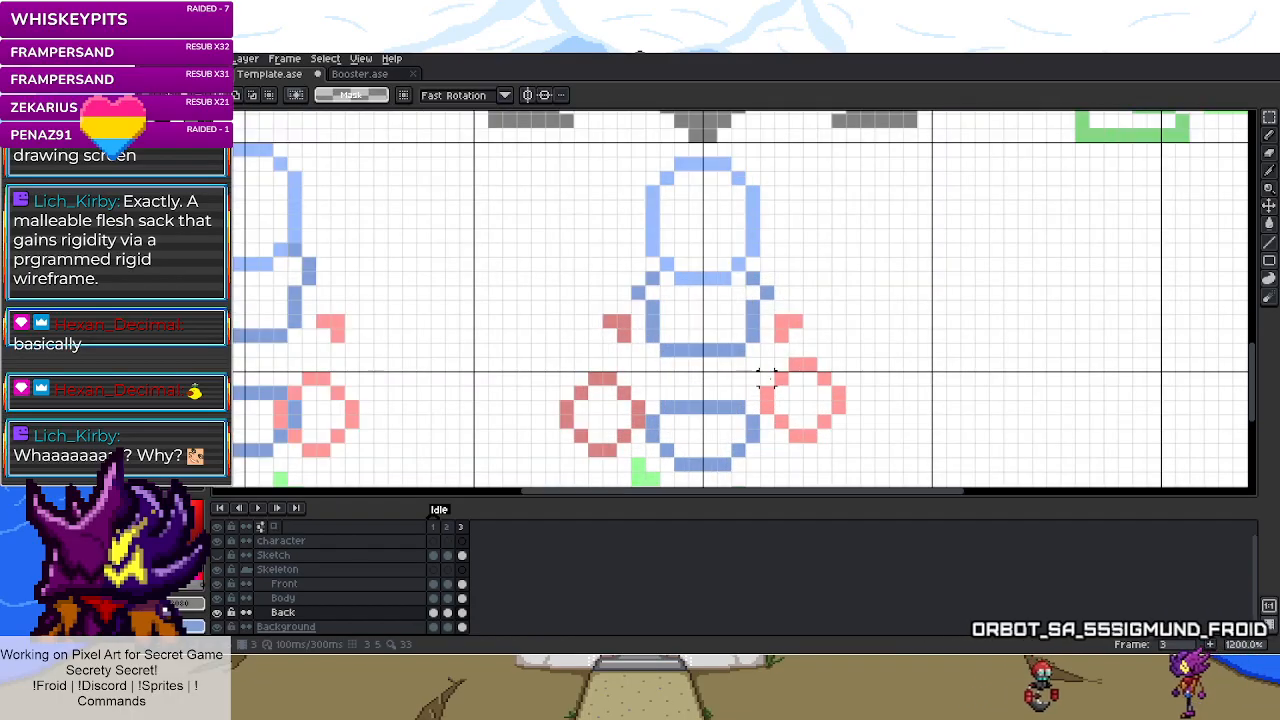
{"action": "left_click_drag", "start_coordinate": [760, 357], "coordinate": [808, 432]}
{"action": "key", "text": "ctrl+d"}
{"action": "left_click", "coordinate": [436, 531]}
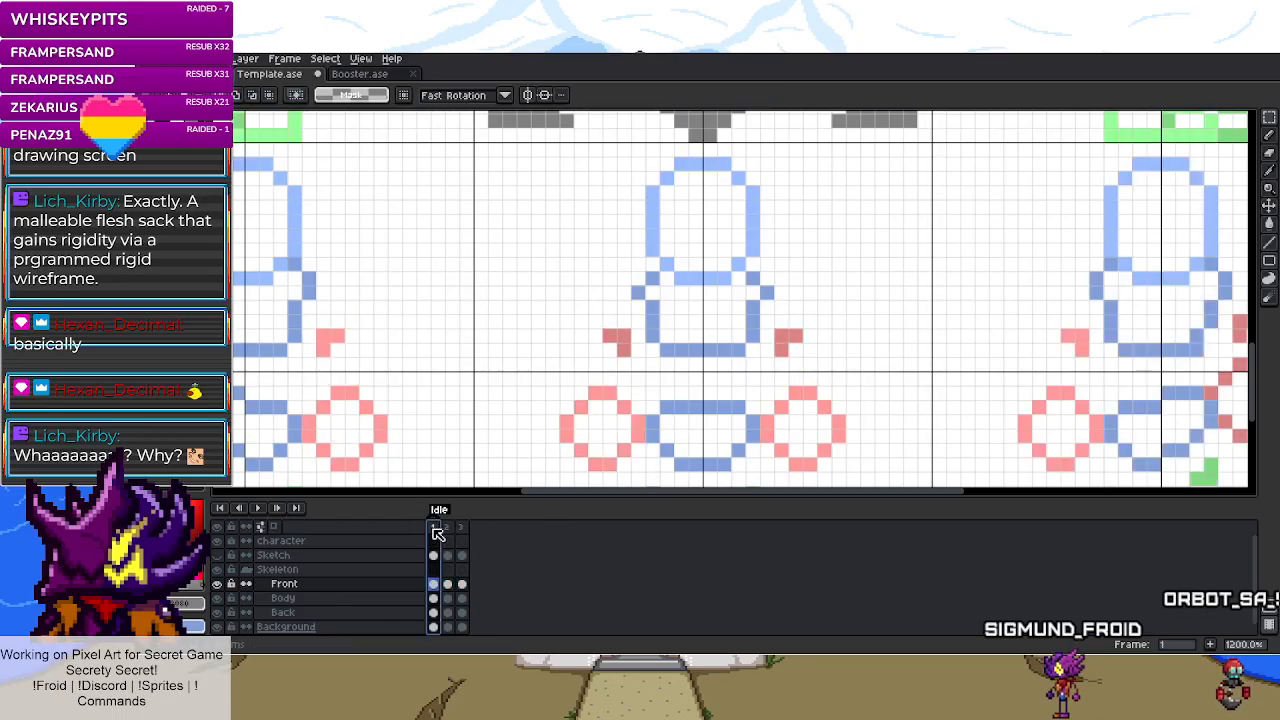
{"action": "left_click", "coordinate": [461, 535]}
{"action": "scroll", "coordinate": [688, 400], "scroll_direction": "down", "scroll_amount": 5}
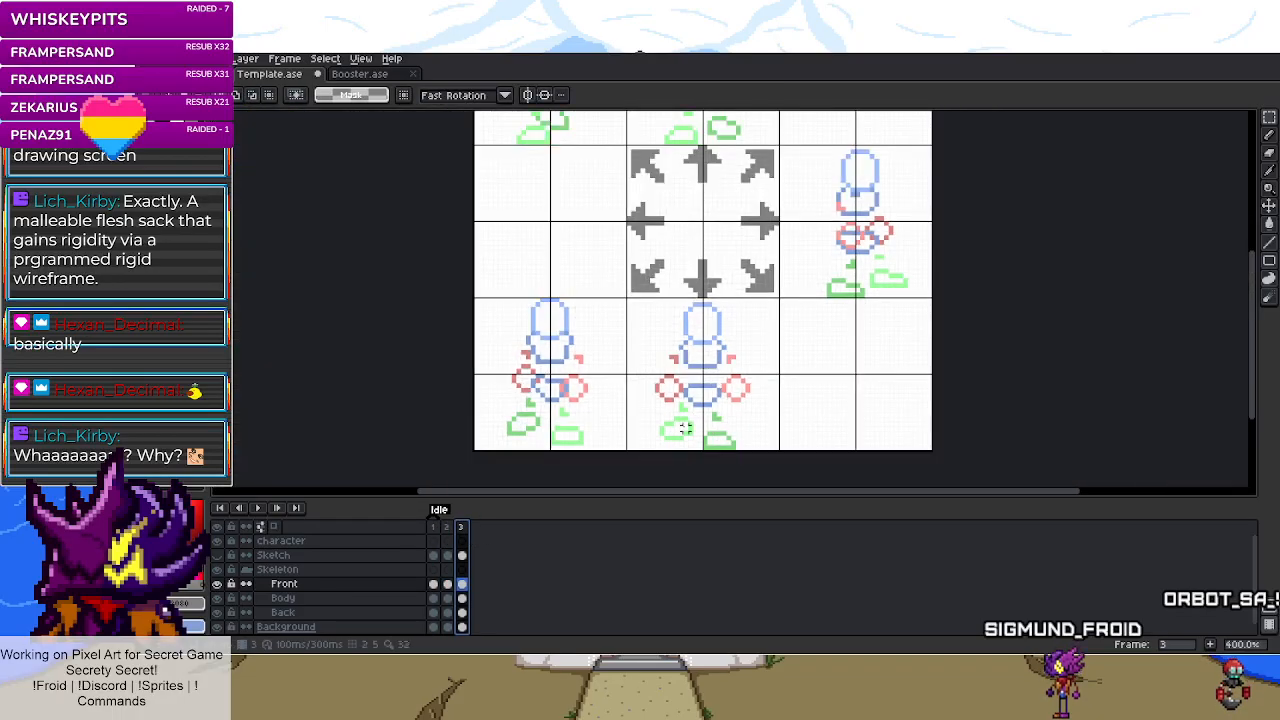
{"action": "left_click", "coordinate": [448, 528]}
{"action": "left_click", "coordinate": [463, 528]}
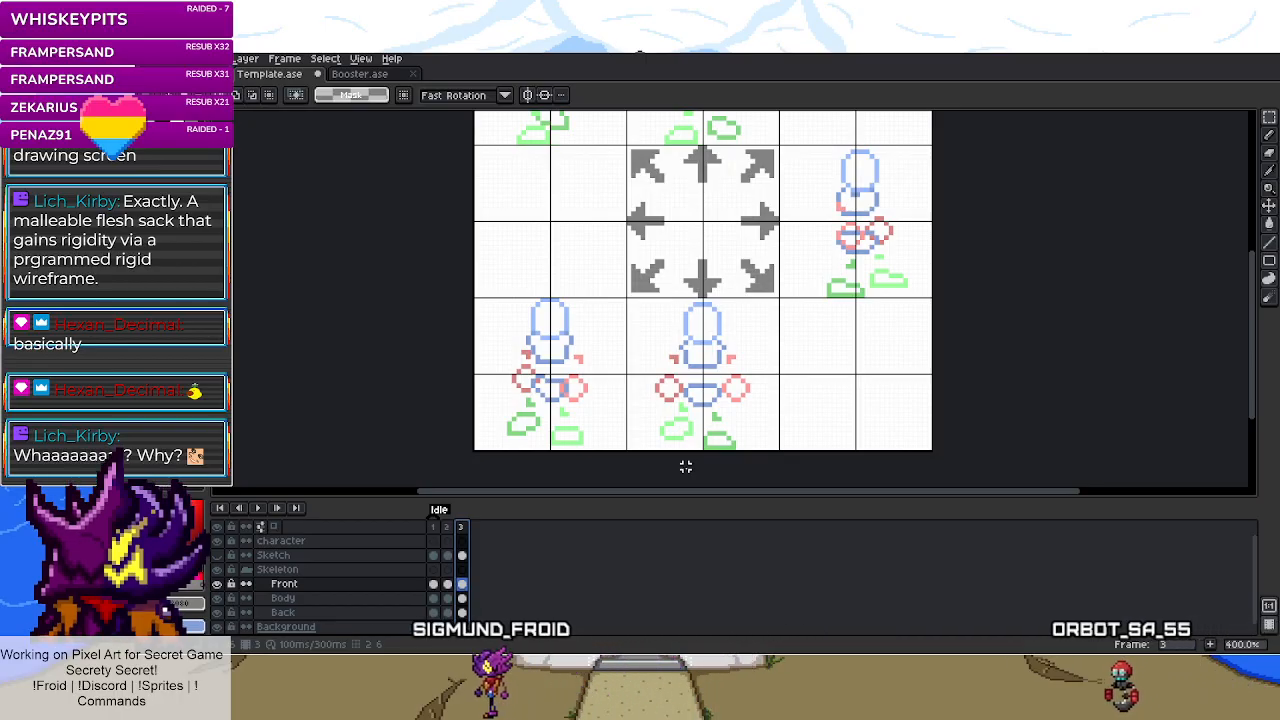
- Show the Sketch layer and erase the front-facing figure's shin outline above the dark green foot on frame 3
{"action": "left_click", "coordinate": [217, 557]}
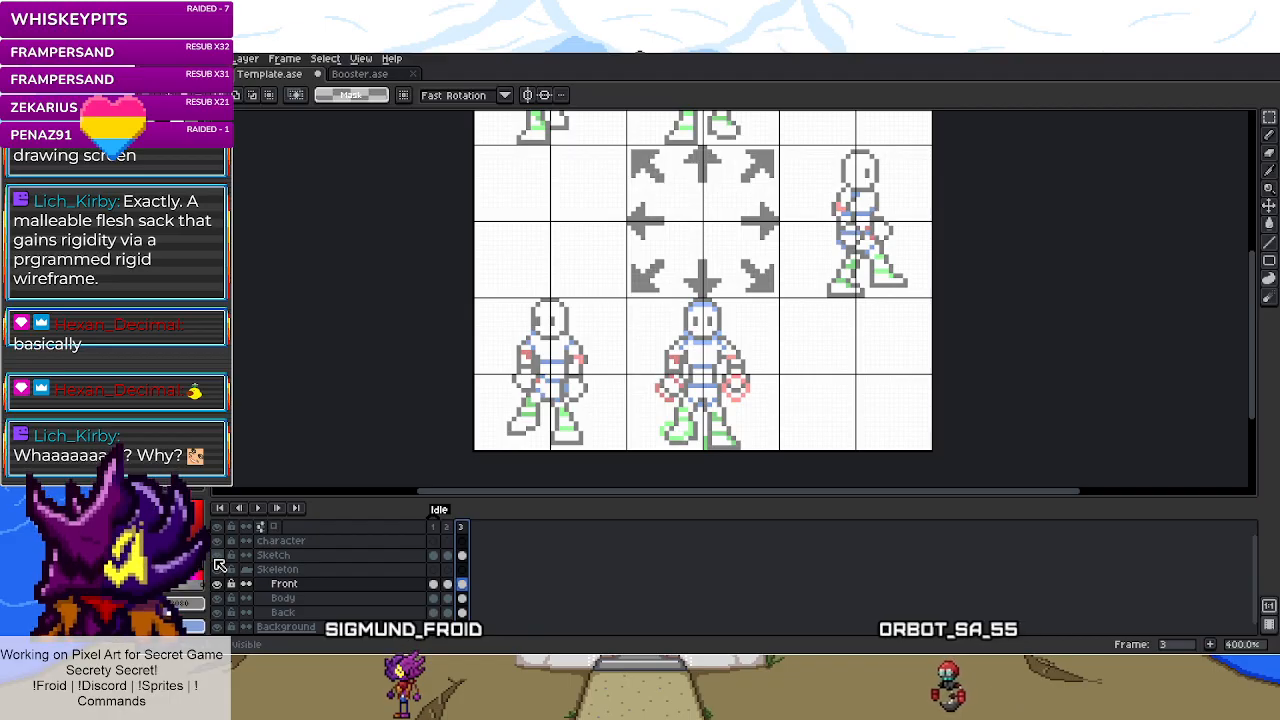
{"action": "scroll", "coordinate": [669, 466], "scroll_direction": "down", "scroll_amount": 1}
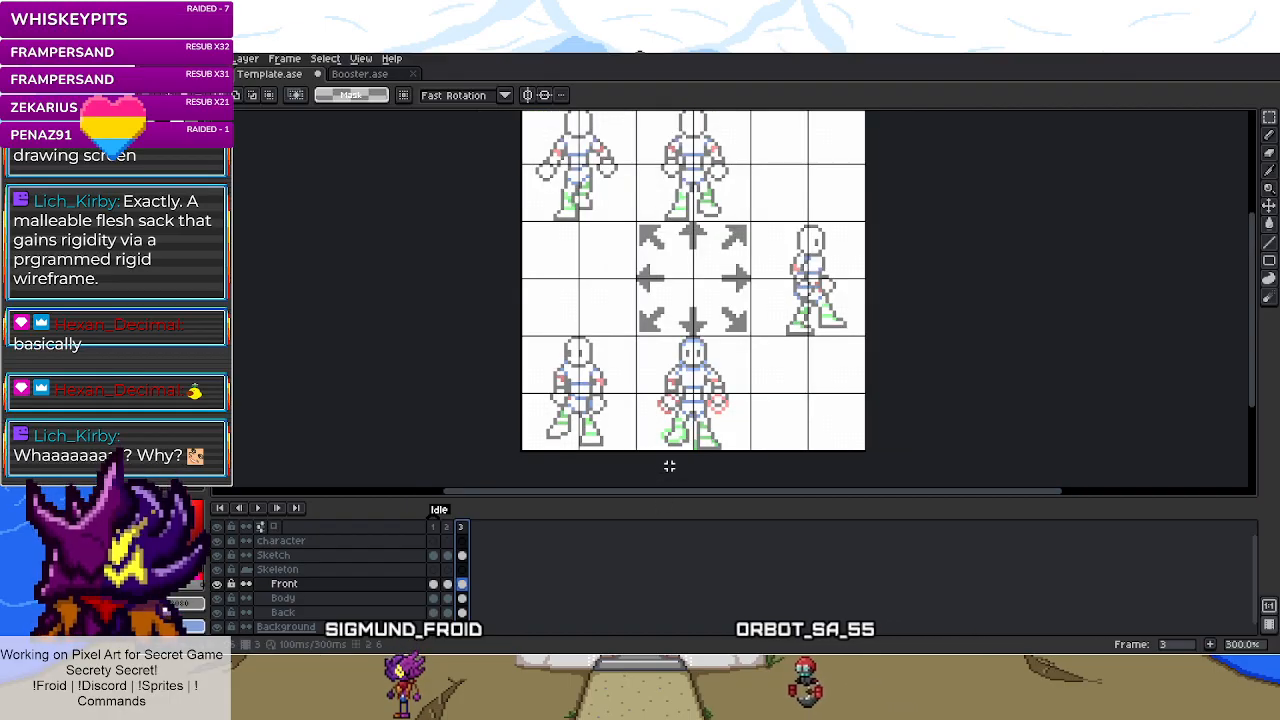
{"action": "scroll", "coordinate": [669, 466], "scroll_direction": "up", "scroll_amount": 3}
{"action": "scroll", "coordinate": [671, 467], "scroll_direction": "down", "scroll_amount": 3}
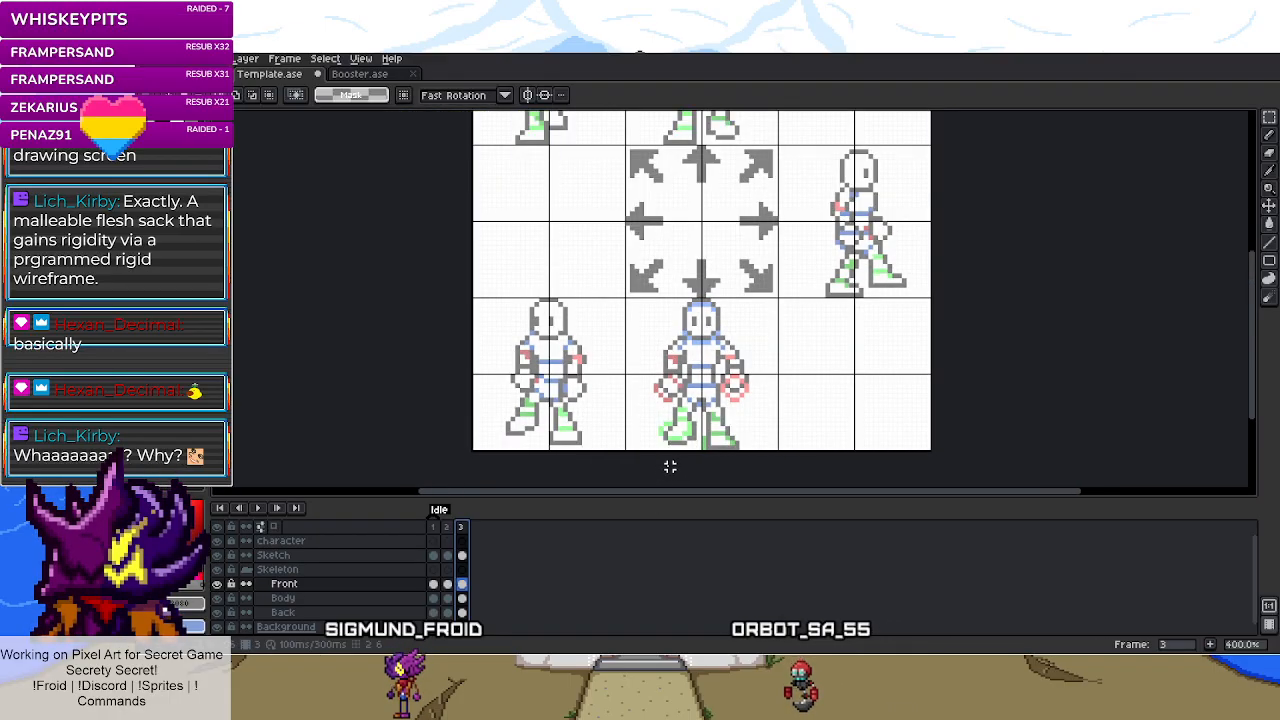
{"action": "scroll", "coordinate": [669, 466], "scroll_direction": "up", "scroll_amount": 4}
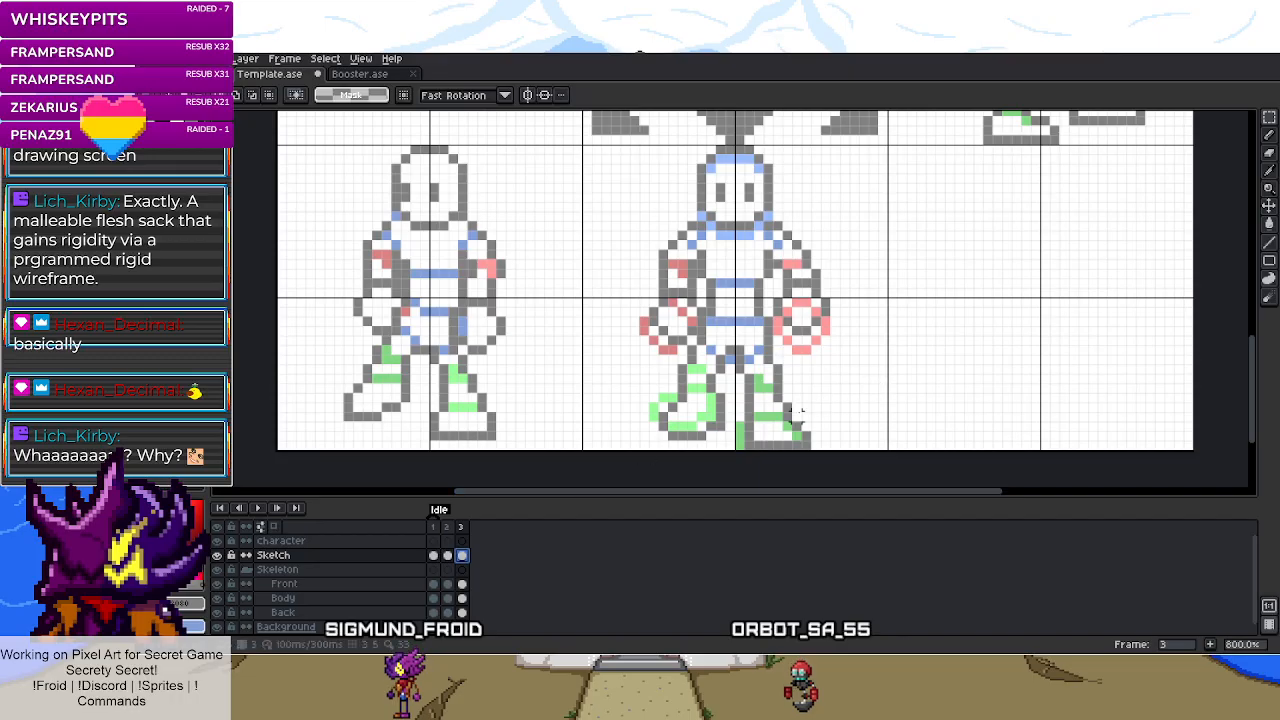
{"action": "left_click_drag", "start_coordinate": [733, 354], "coordinate": [803, 415]}
{"action": "key", "text": "Delete"}
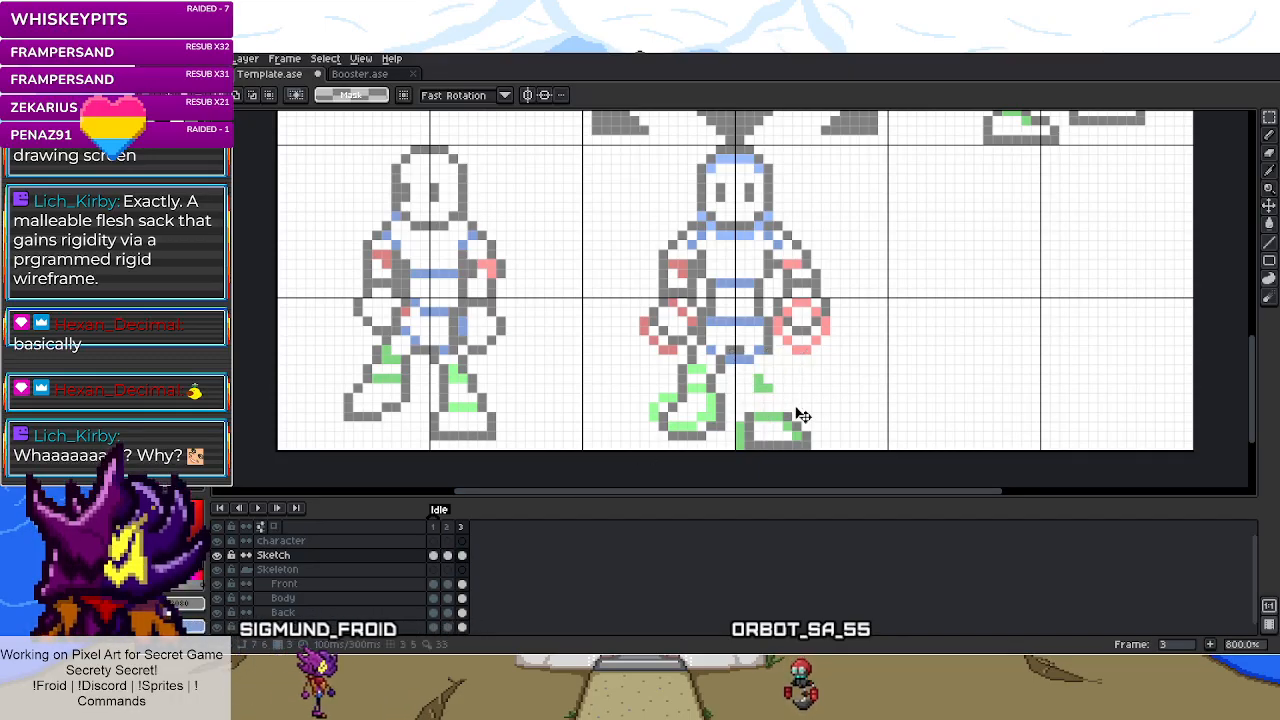
- Move the front-facing figure's sketched head, torso and arms down 1 pixel together on frame 3
{"action": "left_click_drag", "start_coordinate": [624, 148], "coordinate": [881, 357]}
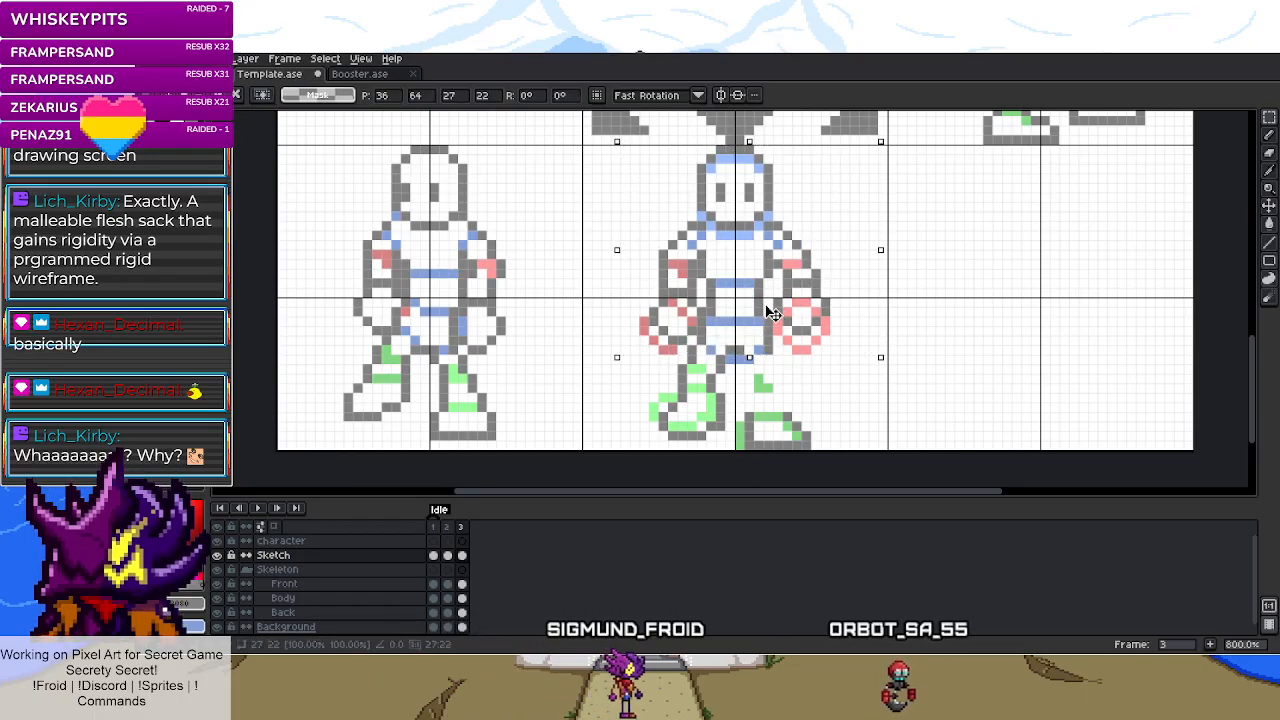
{"action": "left_click_drag", "start_coordinate": [771, 306], "coordinate": [771, 316]}
{"action": "left_click", "coordinate": [720, 380]}
- Erase the sketched shin above the light green foot on frame 3, and shift both foot outlines onto the front-facing figure's skeleton feet
{"action": "left_click_drag", "start_coordinate": [728, 352], "coordinate": [675, 386]}
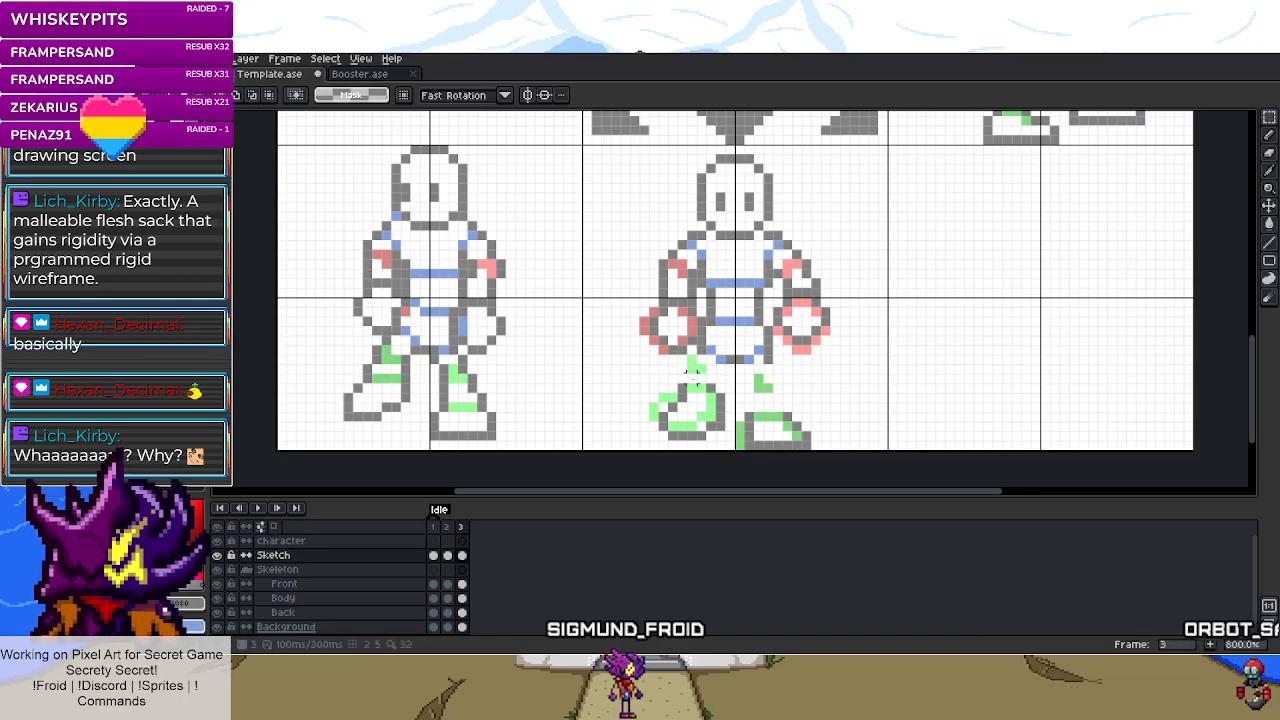
{"action": "key", "text": "b"}
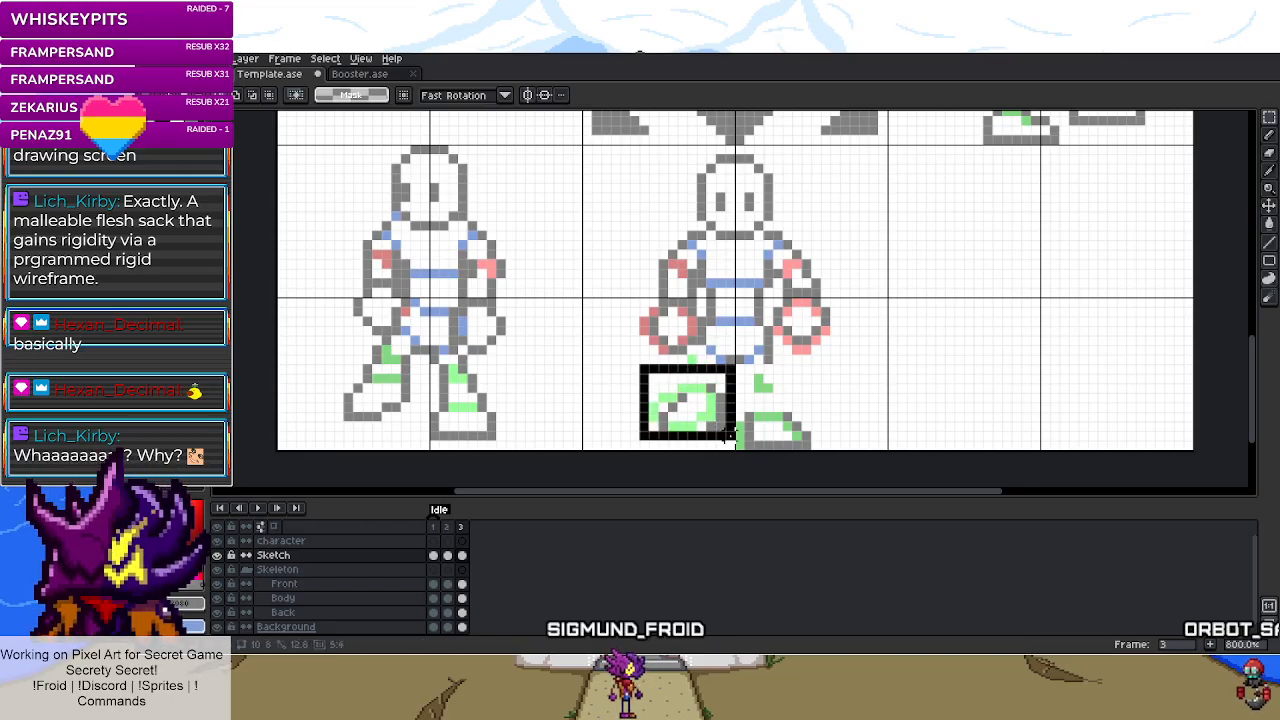
{"action": "key", "text": "v"}
{"action": "key", "text": "ctrl+d"}
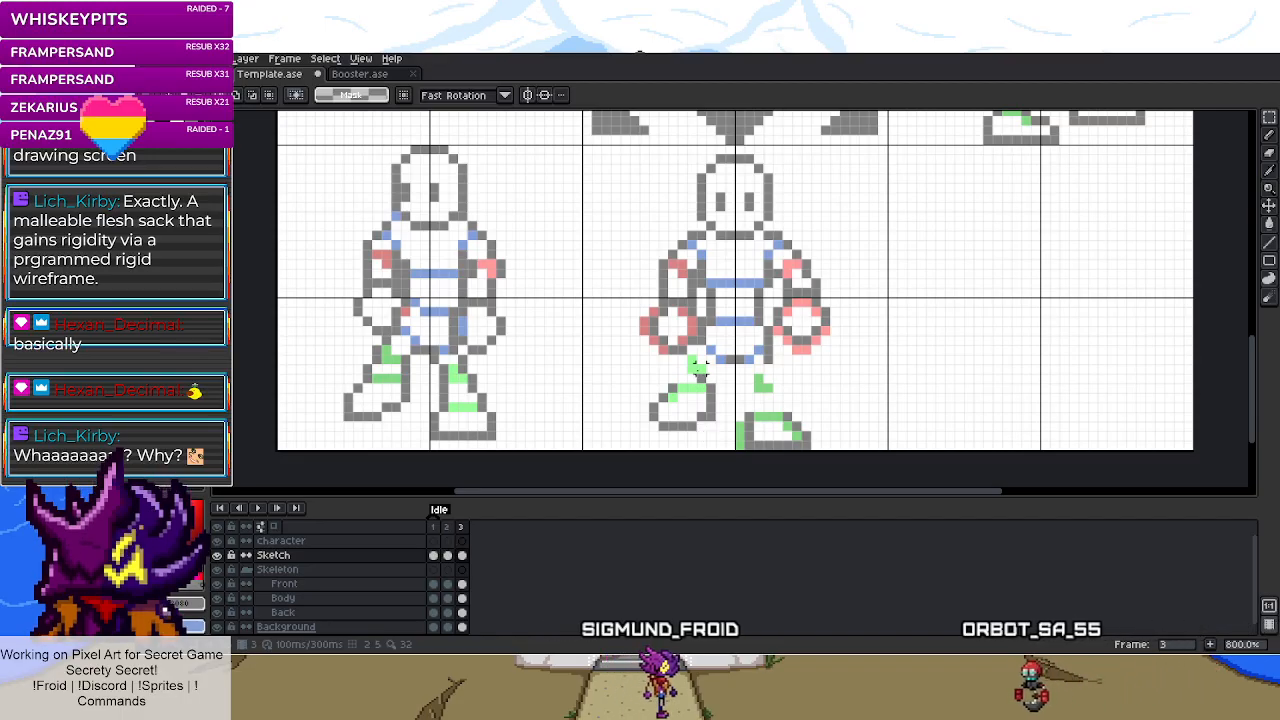
{"action": "left_click_drag", "start_coordinate": [740, 400], "coordinate": [796, 445]}
{"action": "key", "text": "ctrl+d"}
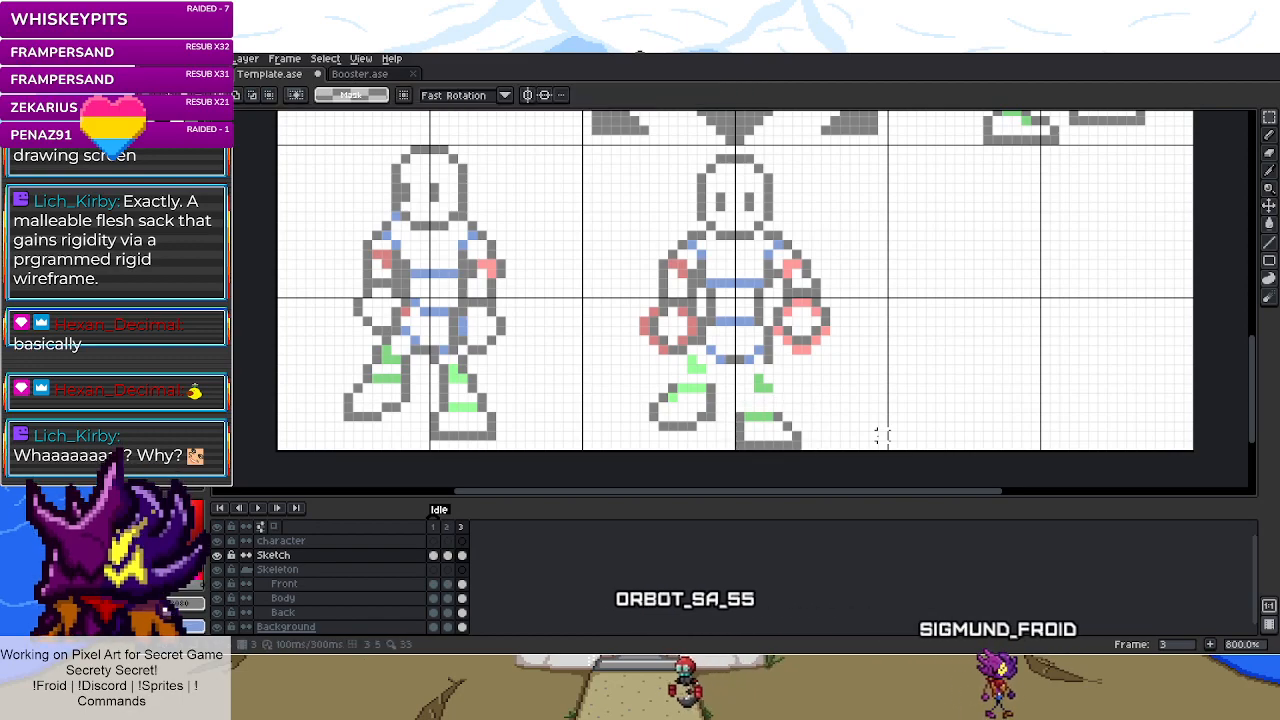
- Redraw the outlines of both shins on frame 3's Sketch layer to join the front-facing figure's feet to its hips
{"action": "key", "text": "b"}
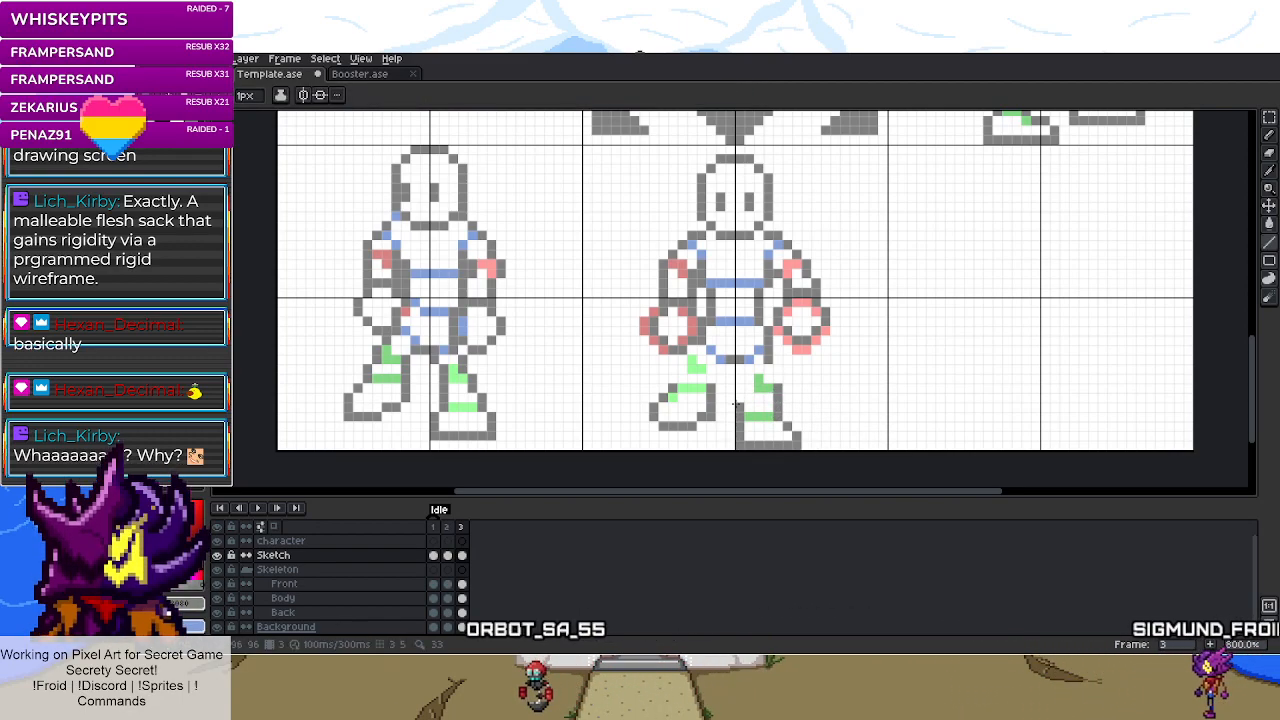
{"action": "left_click_drag", "start_coordinate": [741, 416], "coordinate": [753, 390]}
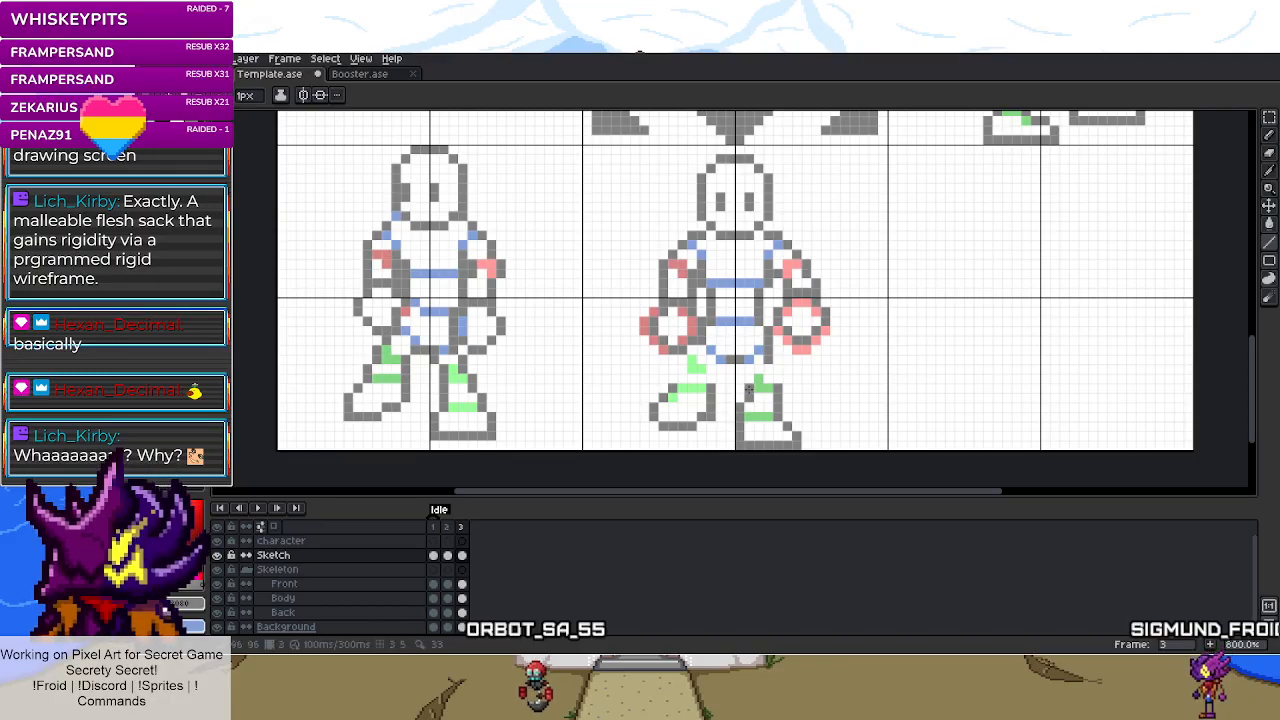
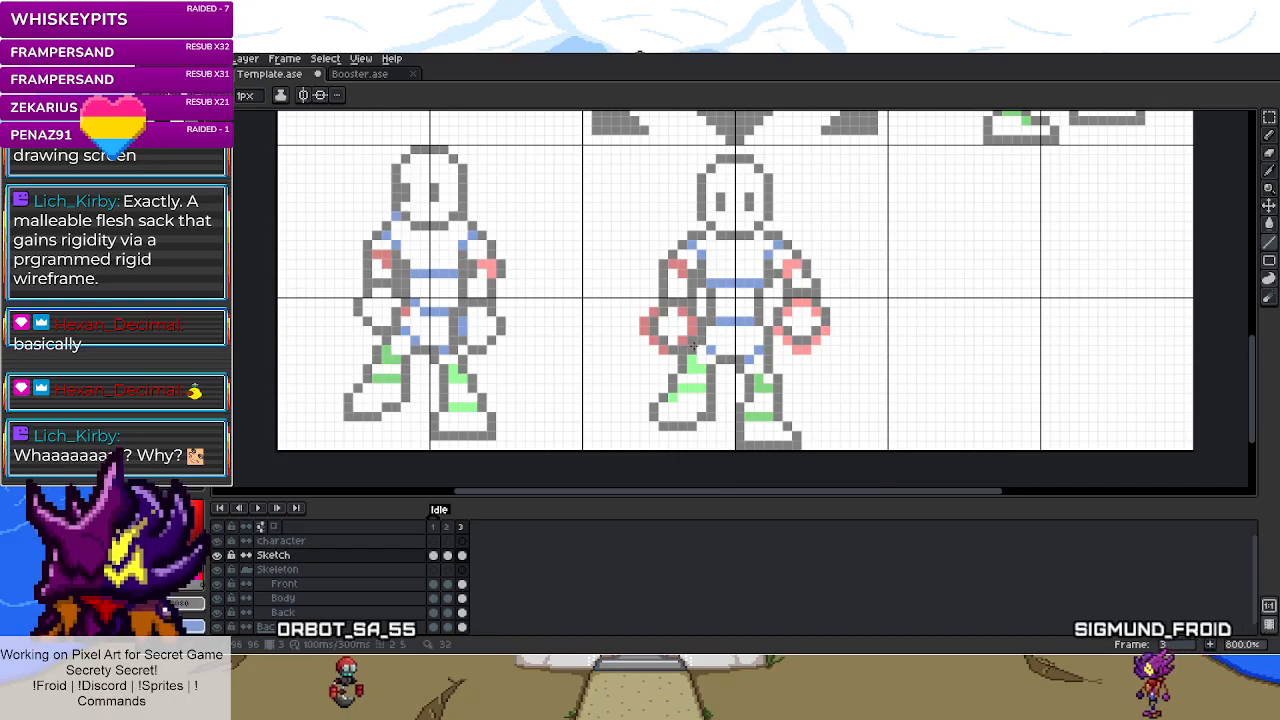
{"action": "scroll", "coordinate": [736, 390], "scroll_direction": "down", "scroll_amount": 4}
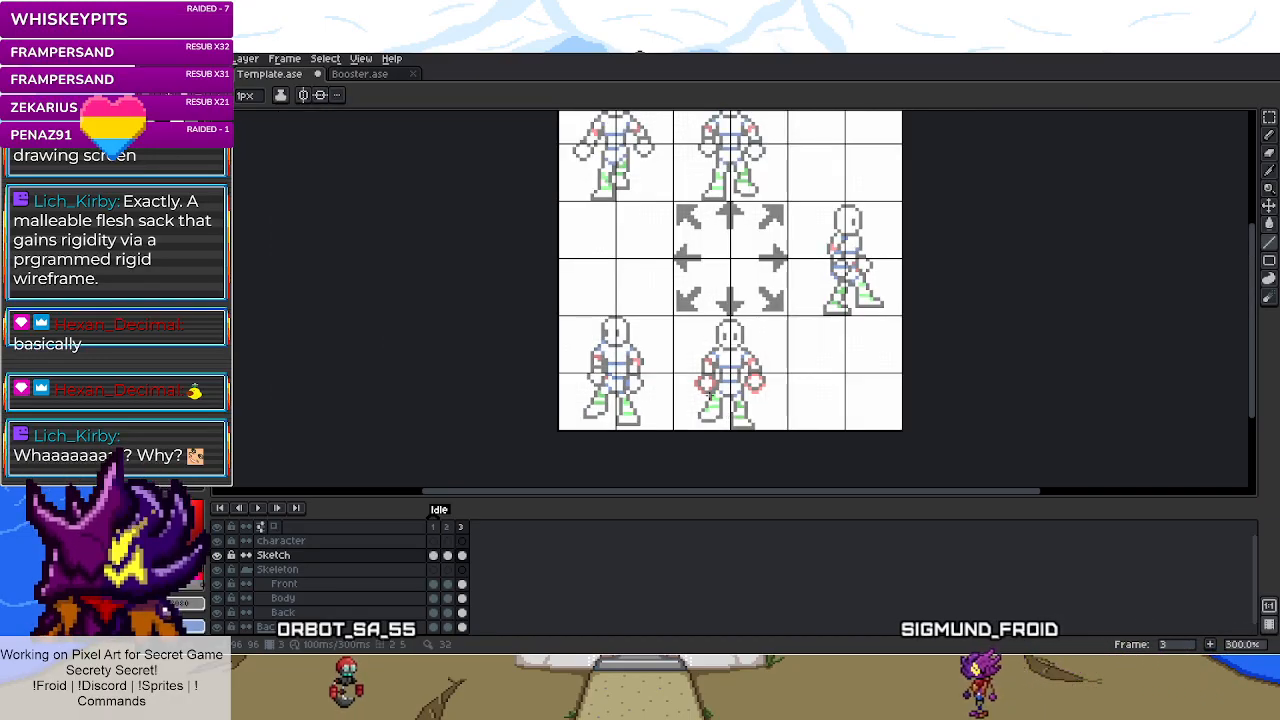
- Shift the sketched hand outline left onto the front-facing figure's dark red hand on frame 3, and adjust the forearm lines to match
{"action": "scroll", "coordinate": [710, 395], "scroll_direction": "up", "scroll_amount": 6}
{"action": "key", "text": "m"}
{"action": "left_click_drag", "start_coordinate": [650, 339], "coordinate": [757, 484]}
{"action": "scroll", "coordinate": [714, 397], "scroll_direction": "down", "scroll_amount": 3}
{"action": "key", "text": "Delete"}
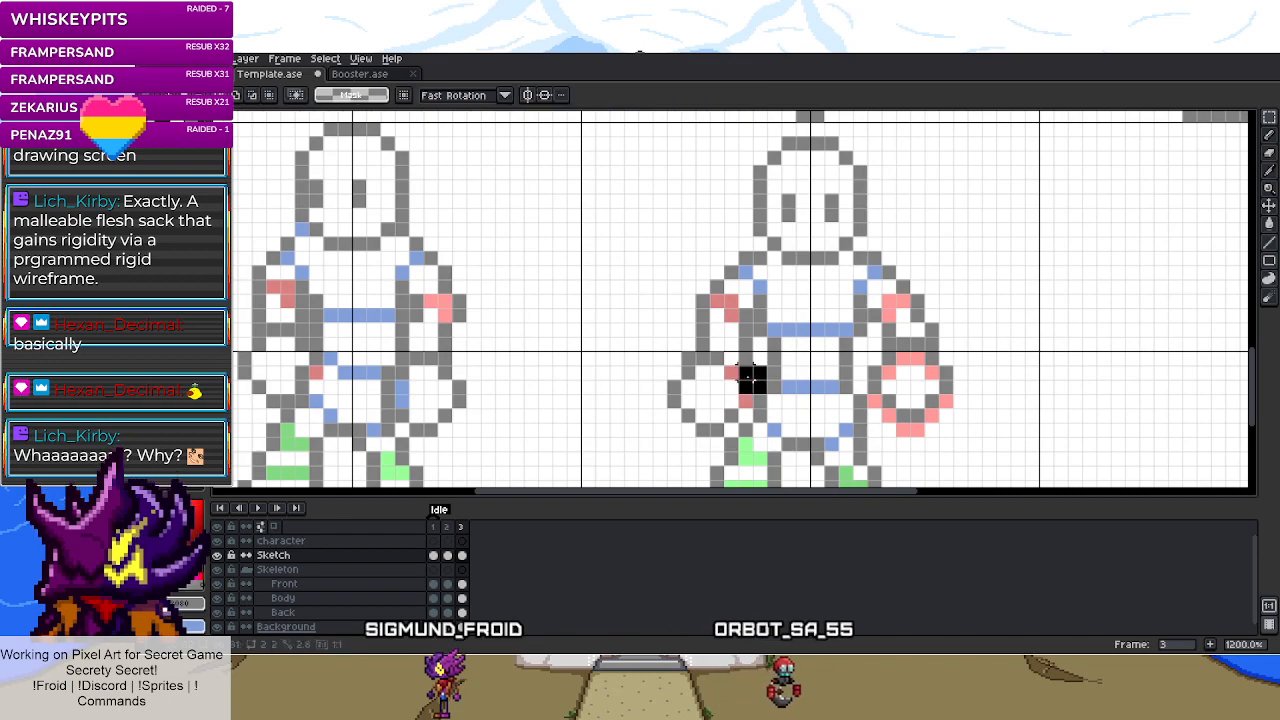
{"action": "left_click_drag", "start_coordinate": [738, 364], "coordinate": [768, 394]}
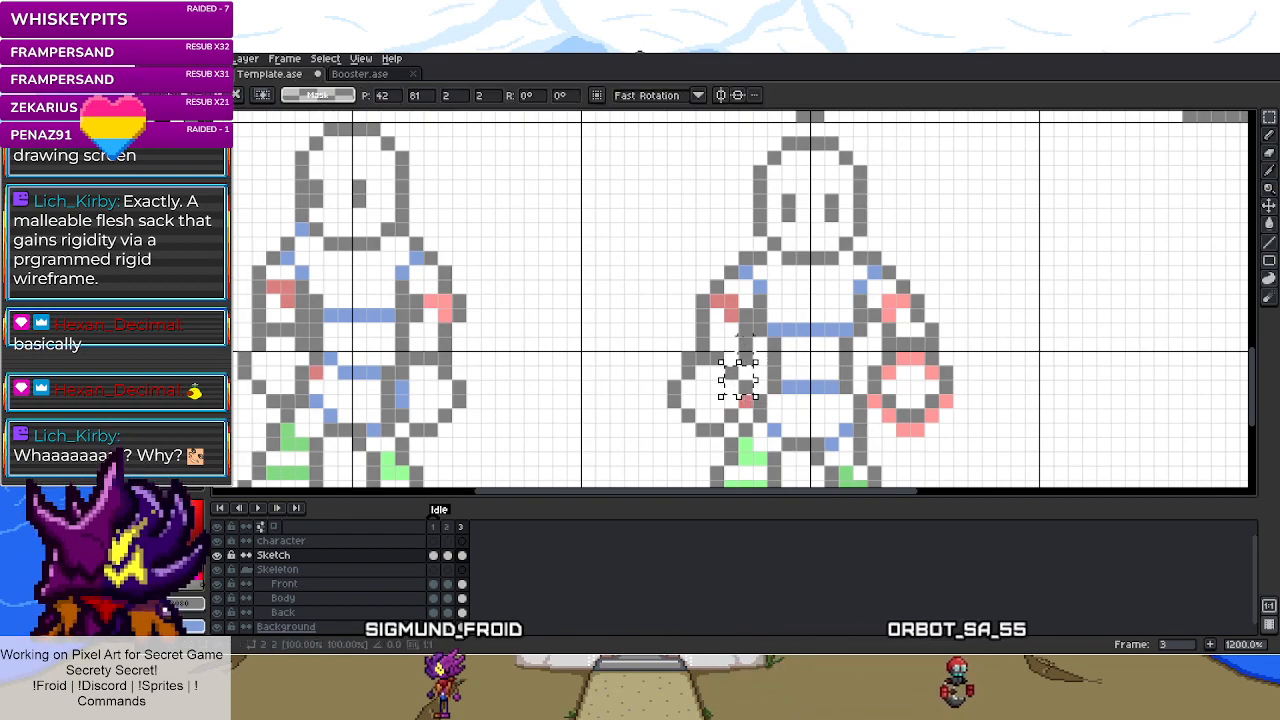
{"action": "key", "text": "ctrl+d"}
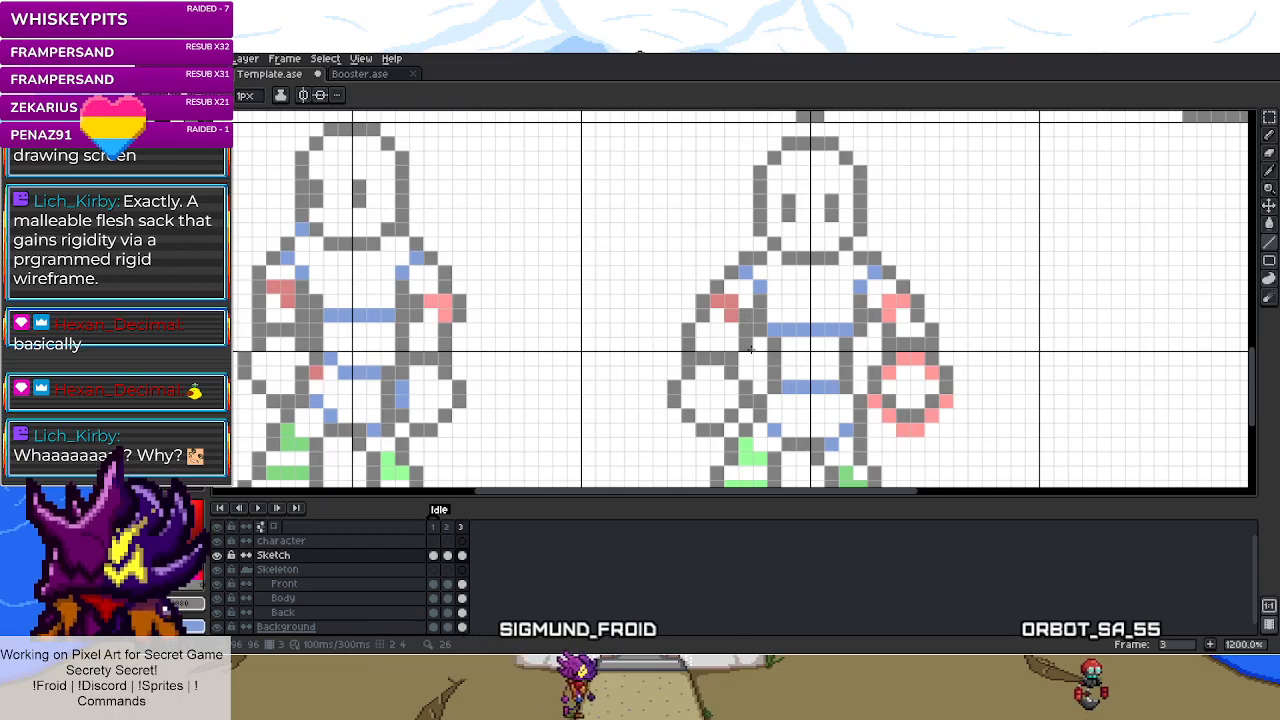
- Move the outline of the front-facing figure's light red hand down 1 pixel on frame 3's Sketch layer, and touch up the forearm outline
{"action": "key", "text": "m"}
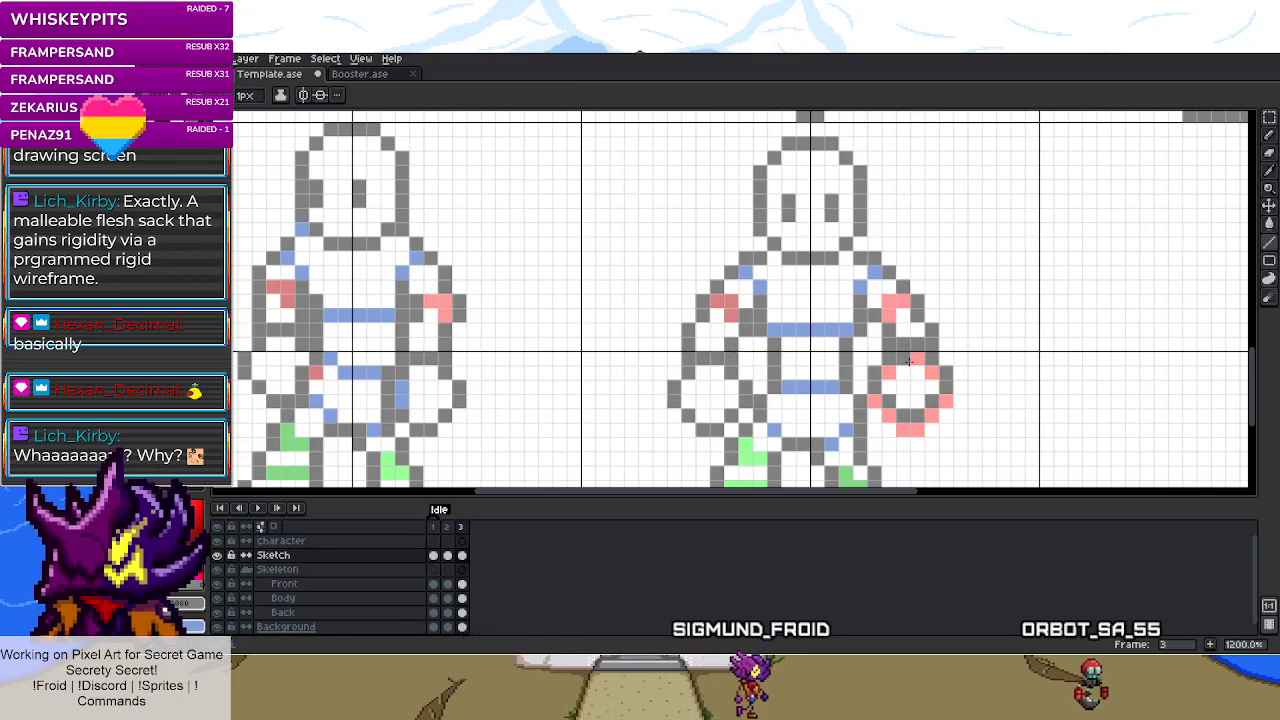
{"action": "left_click_drag", "start_coordinate": [866, 346], "coordinate": [955, 452]}
{"action": "key", "text": "Delete"}
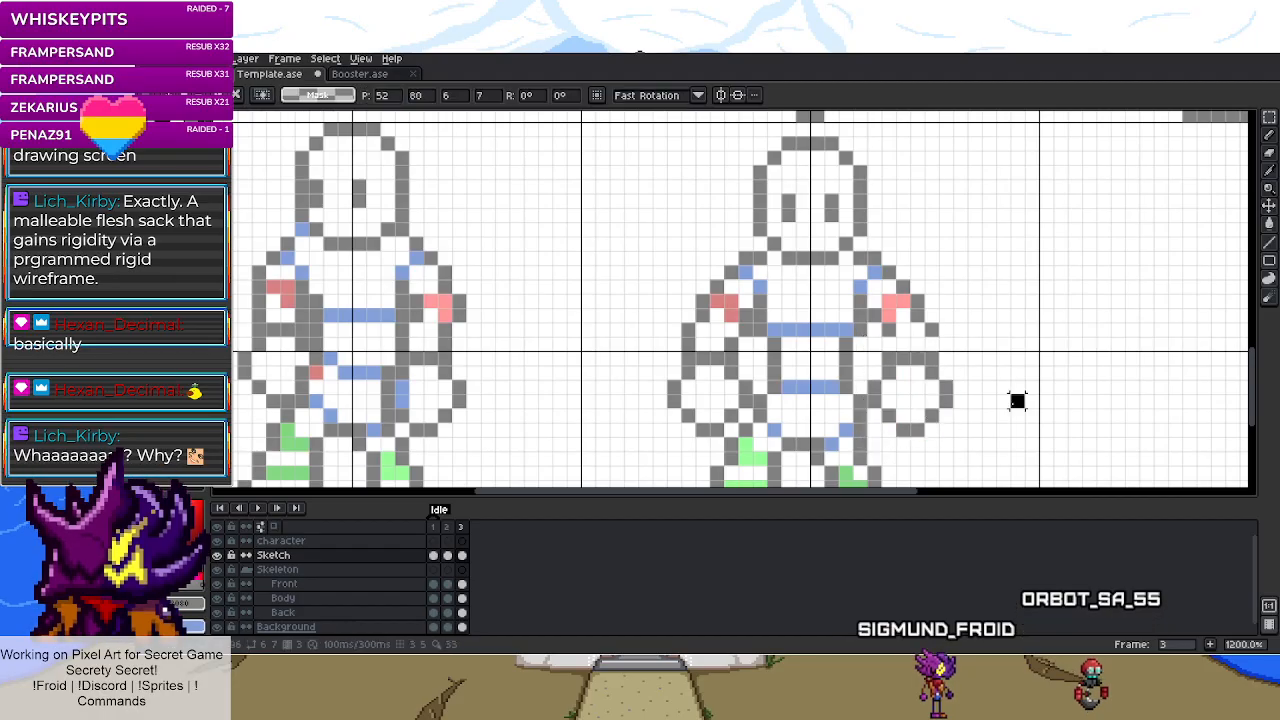
{"action": "left_click", "coordinate": [928, 340]}
{"action": "key", "text": "b"}
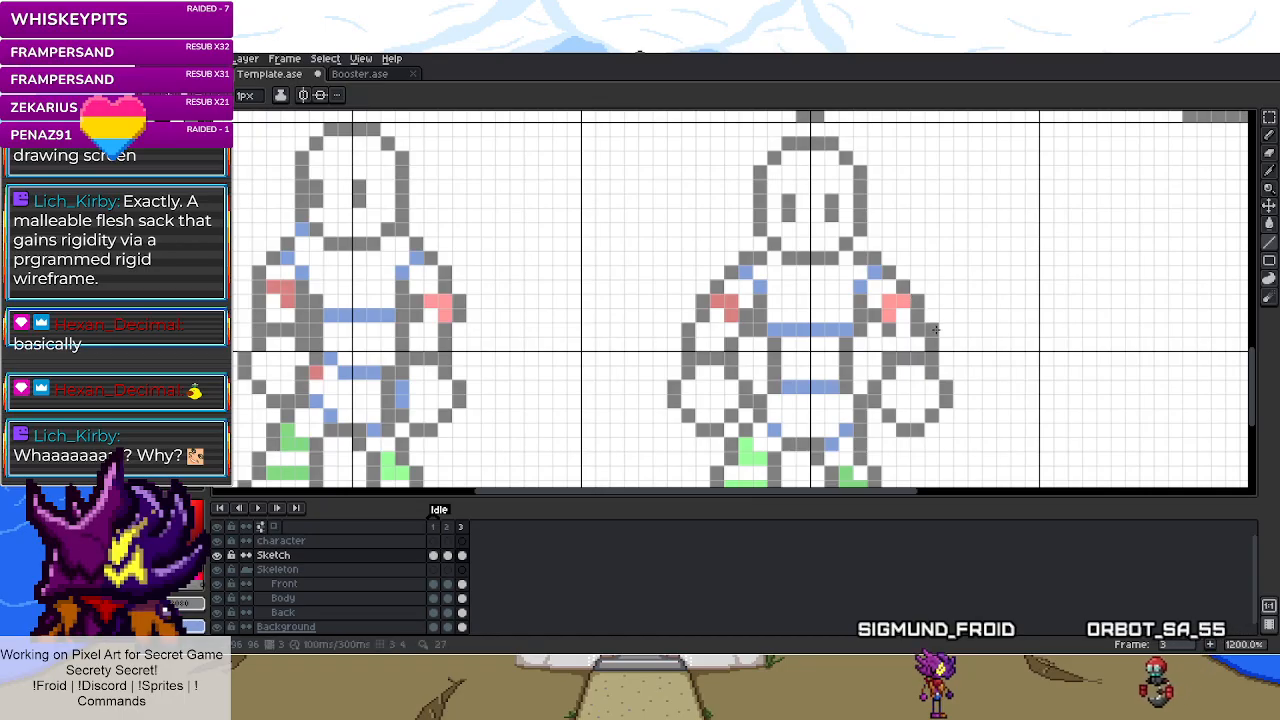
{"action": "key", "text": "m"}
{"action": "key", "text": "b"}
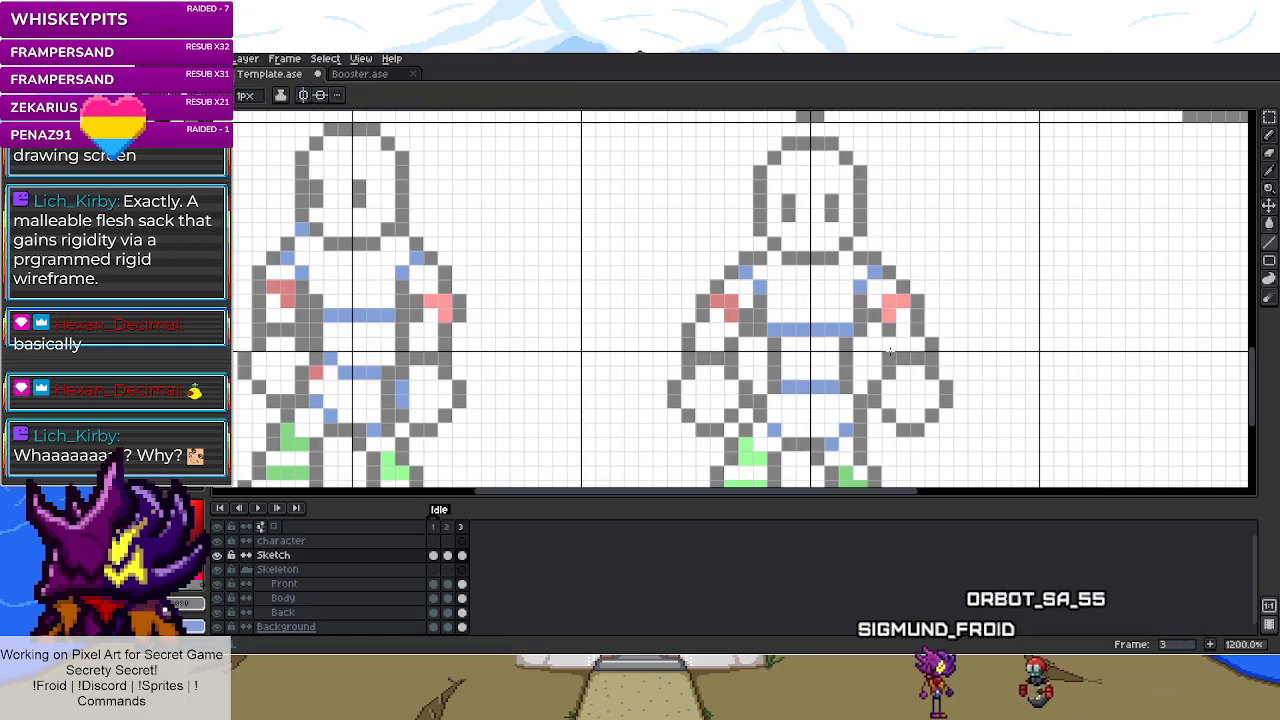
{"action": "key", "text": "m"}
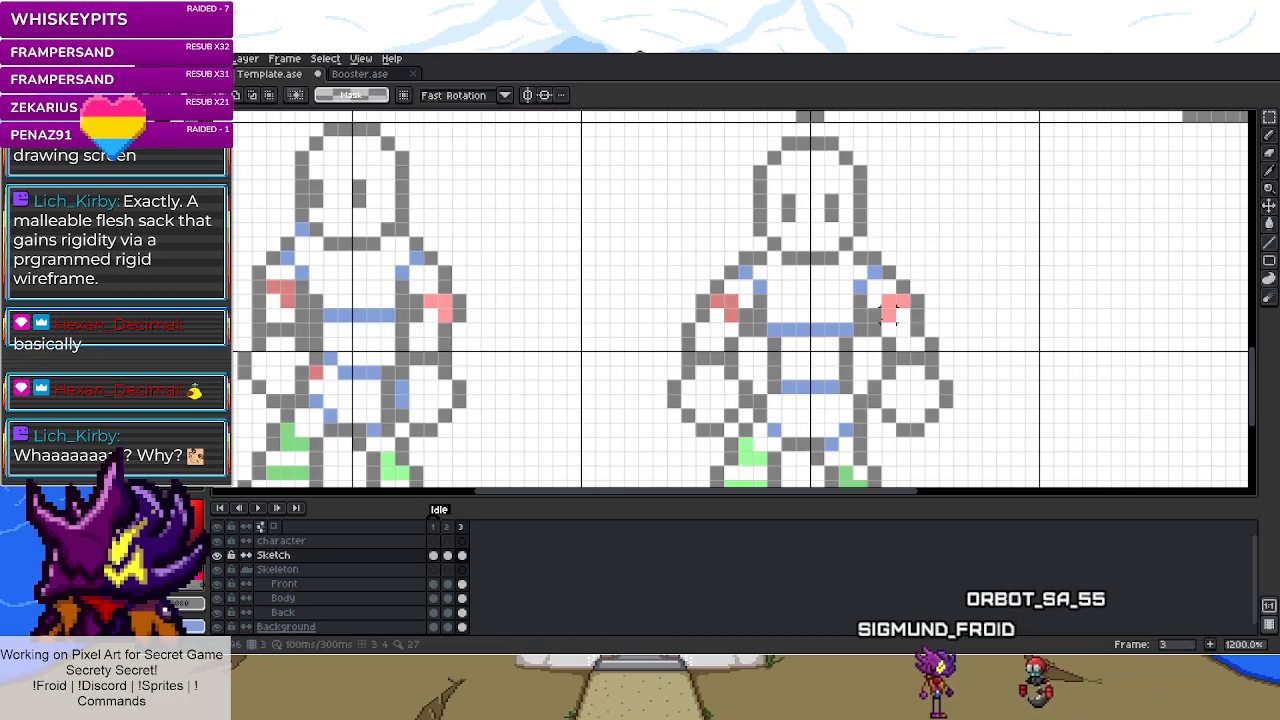
- Compare the sketch with frame 2, and move the leg outline over the light green foot right 1 pixel on frame 3
{"action": "scroll", "coordinate": [870, 345], "scroll_direction": "down", "scroll_amount": 5}
{"action": "scroll", "coordinate": [860, 395], "scroll_direction": "up", "scroll_amount": 3}
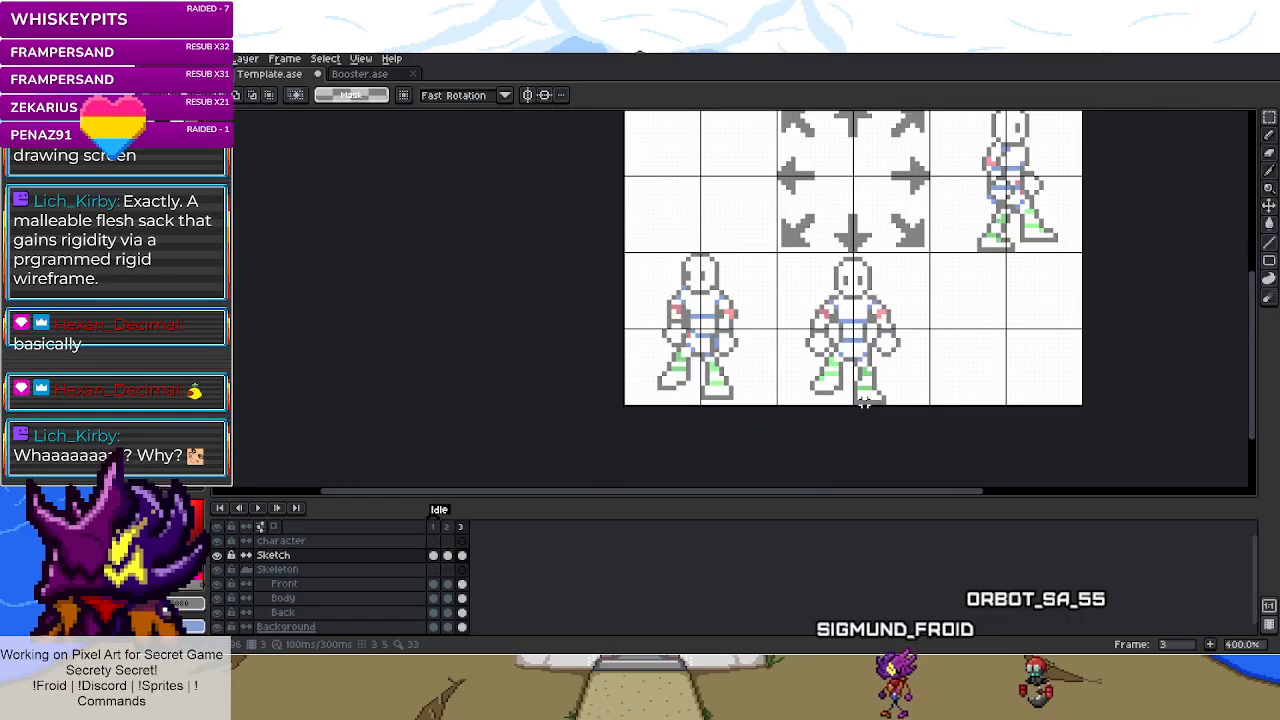
{"action": "left_click", "coordinate": [448, 530]}
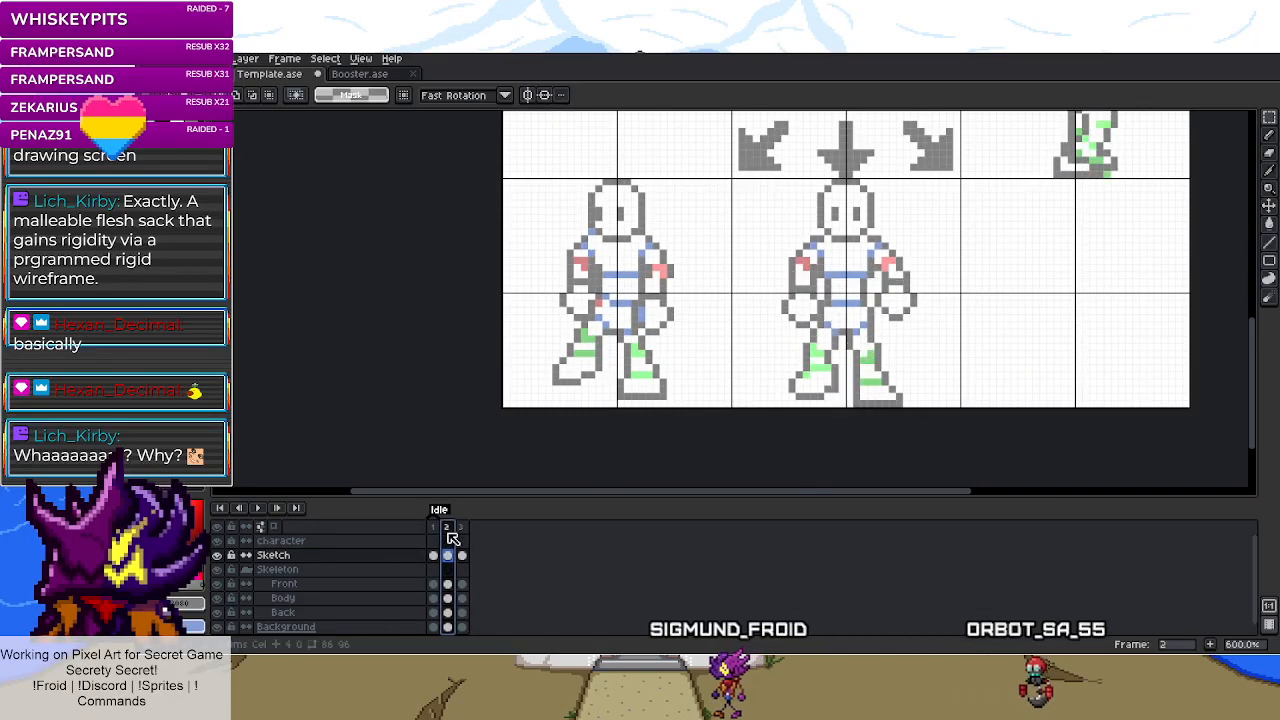
{"action": "left_click", "coordinate": [462, 530]}
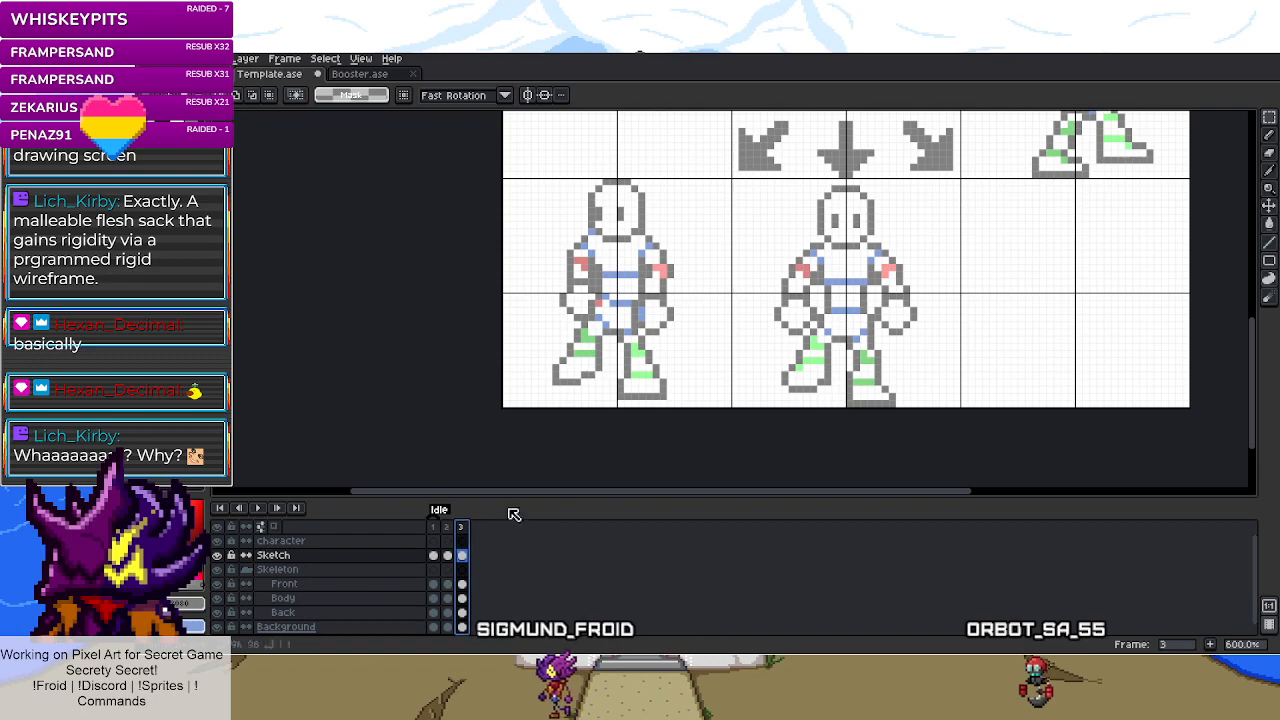
{"action": "scroll", "coordinate": [742, 313], "scroll_direction": "up", "scroll_amount": 2}
{"action": "scroll", "coordinate": [742, 313], "scroll_direction": "down", "scroll_amount": 1}
{"action": "left_click_drag", "start_coordinate": [742, 313], "coordinate": [816, 382]}
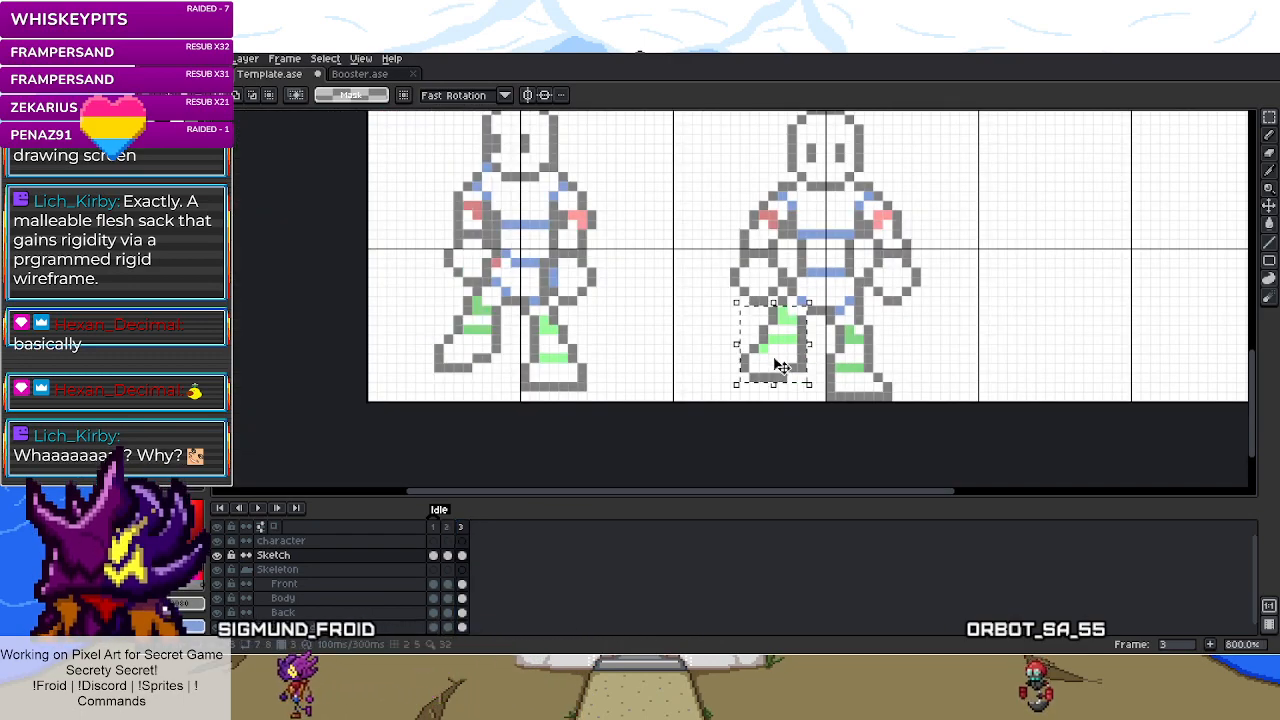
{"action": "left_click", "coordinate": [677, 368]}
- Move the front-facing figure's light green knee and foot right 1 pixel on frame 3's Front layer to match the sketch
{"action": "left_click", "coordinate": [461, 583]}
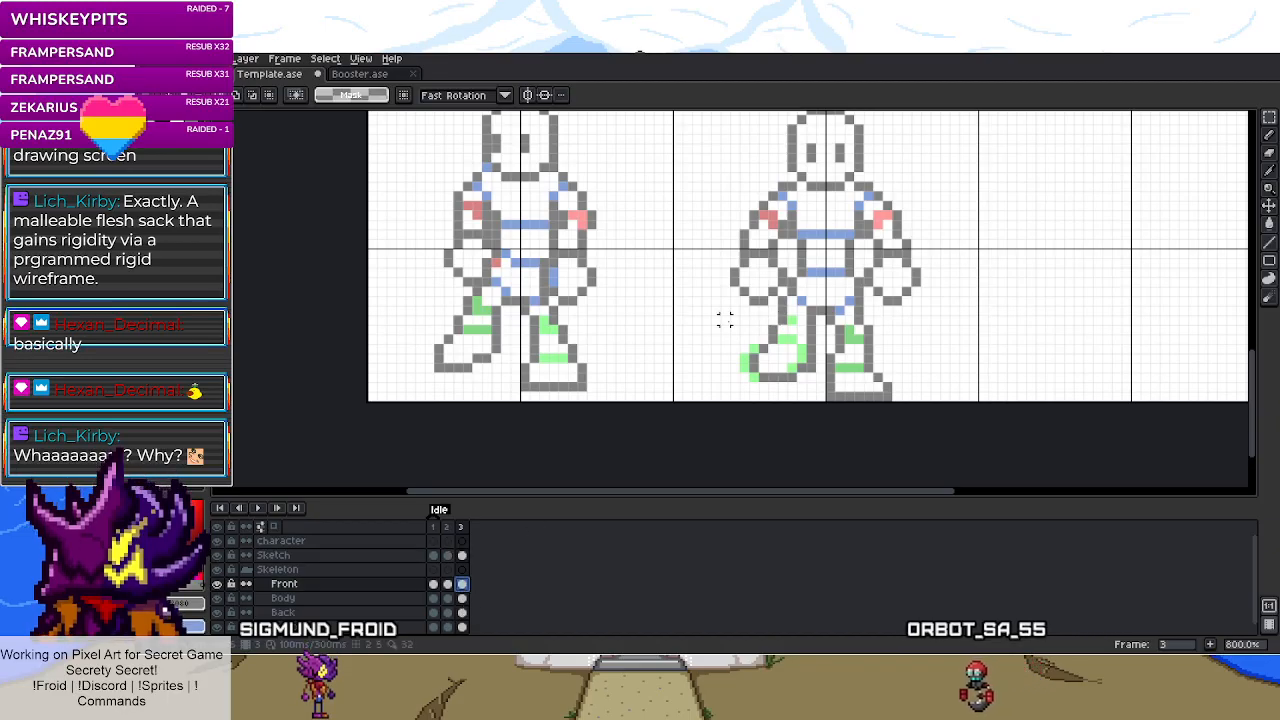
{"action": "left_click_drag", "start_coordinate": [812, 392], "coordinate": [818, 393]}
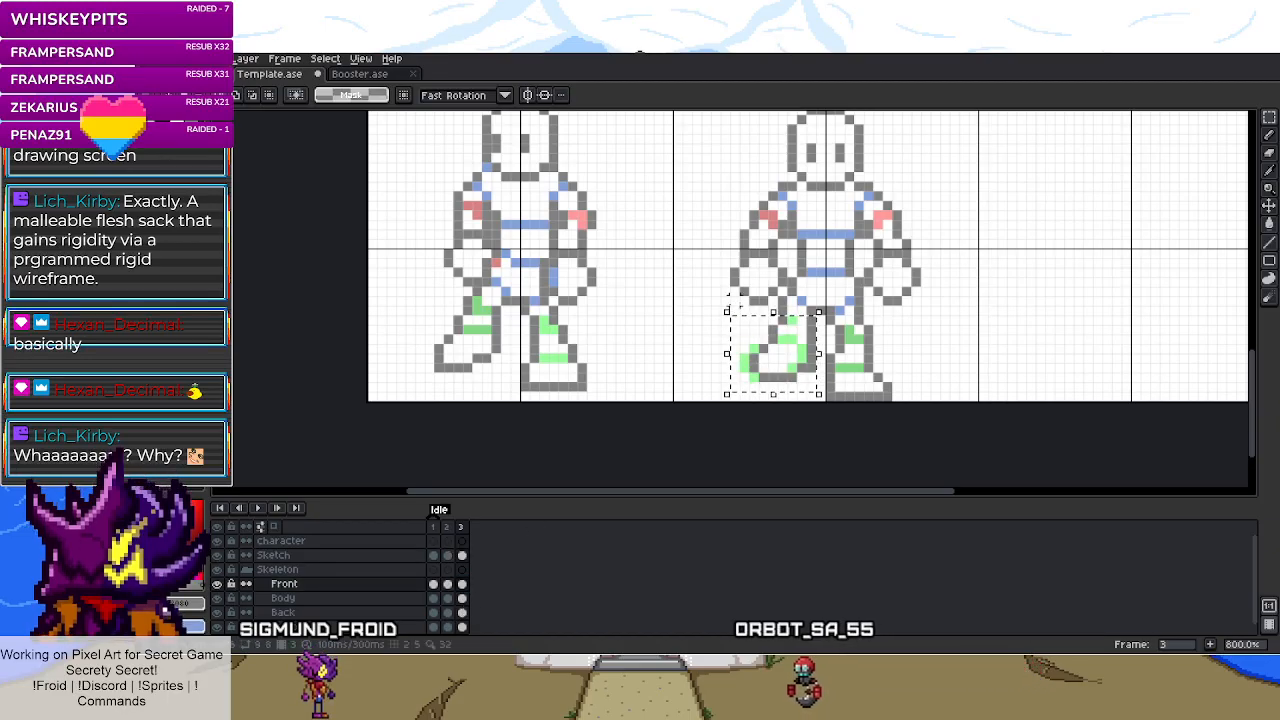
{"action": "left_click_drag", "start_coordinate": [734, 311], "coordinate": [827, 393]}
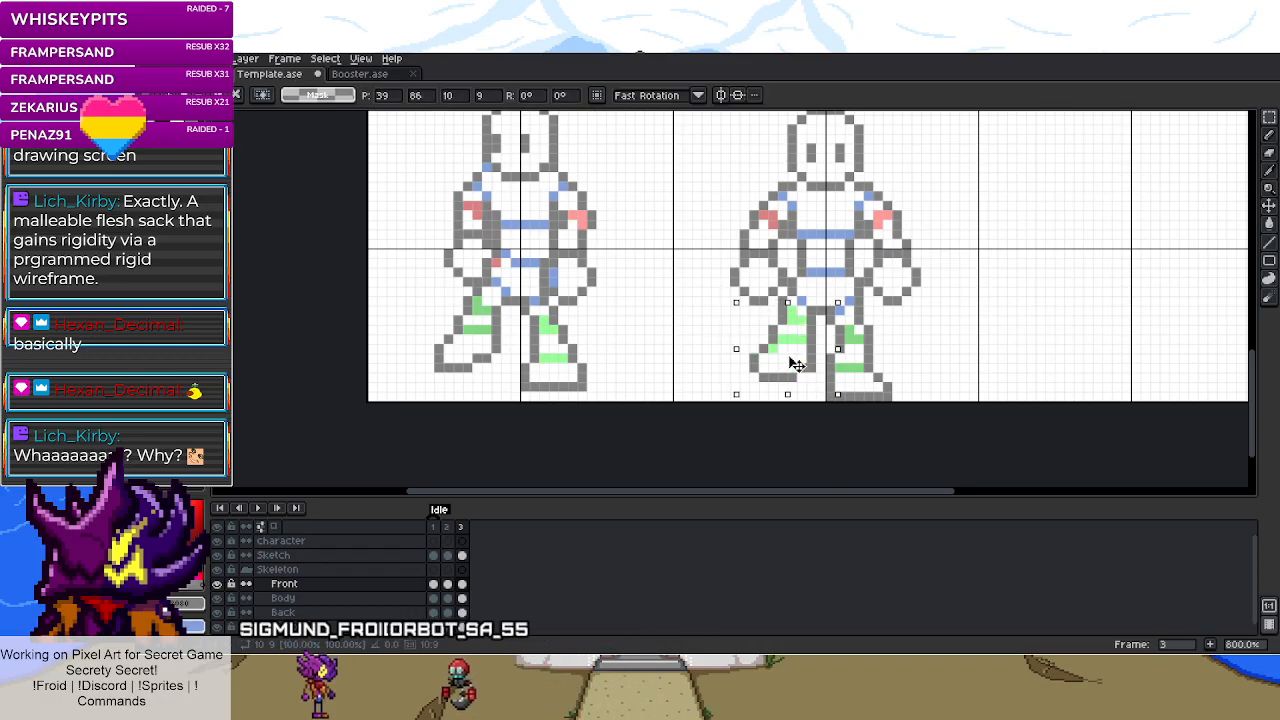
- Compare the front-facing figure's pose on frames 2 and 3, and hide the Sketch layer
{"action": "scroll", "coordinate": [648, 348], "scroll_direction": "down", "scroll_amount": 4}
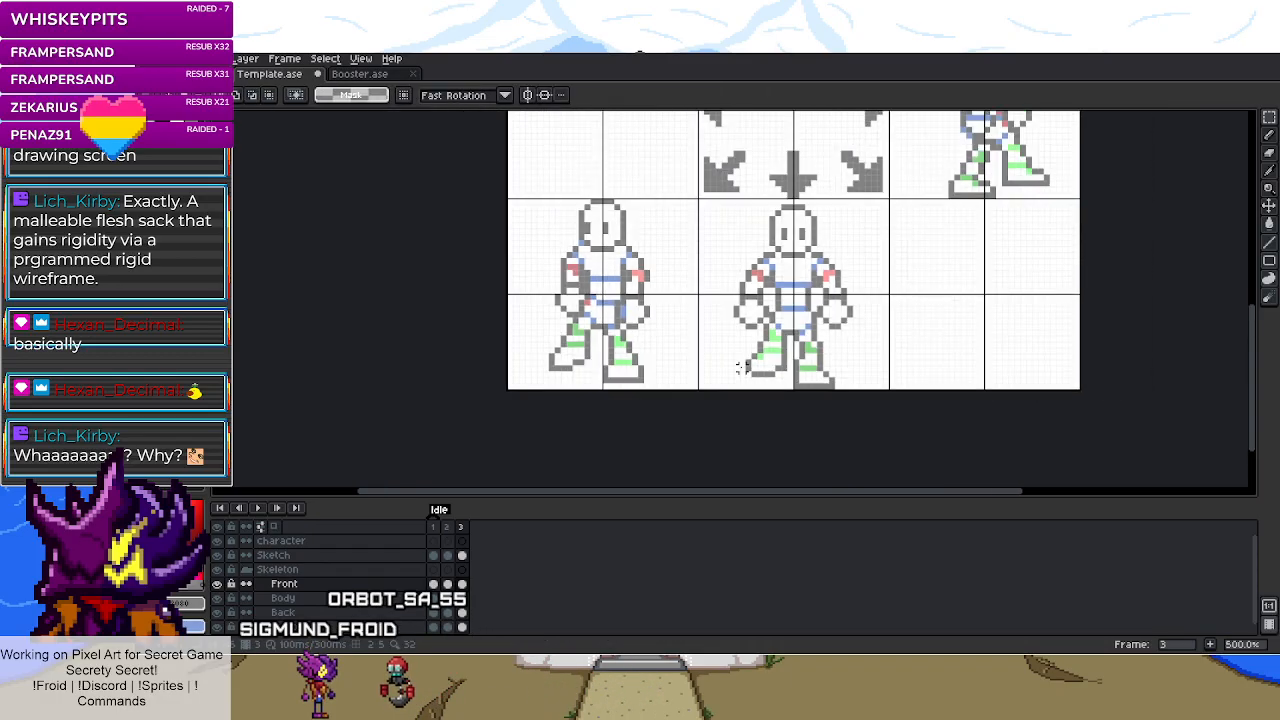
{"action": "left_click", "coordinate": [448, 528]}
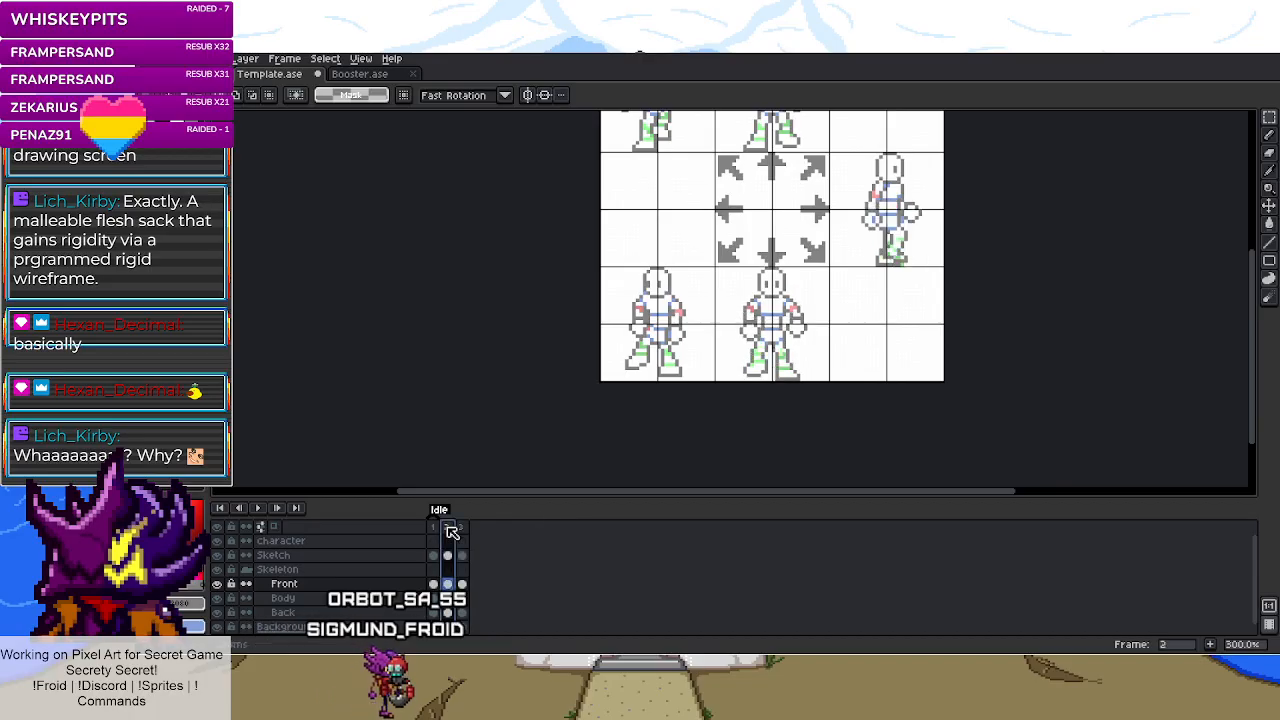
{"action": "left_click", "coordinate": [463, 528]}
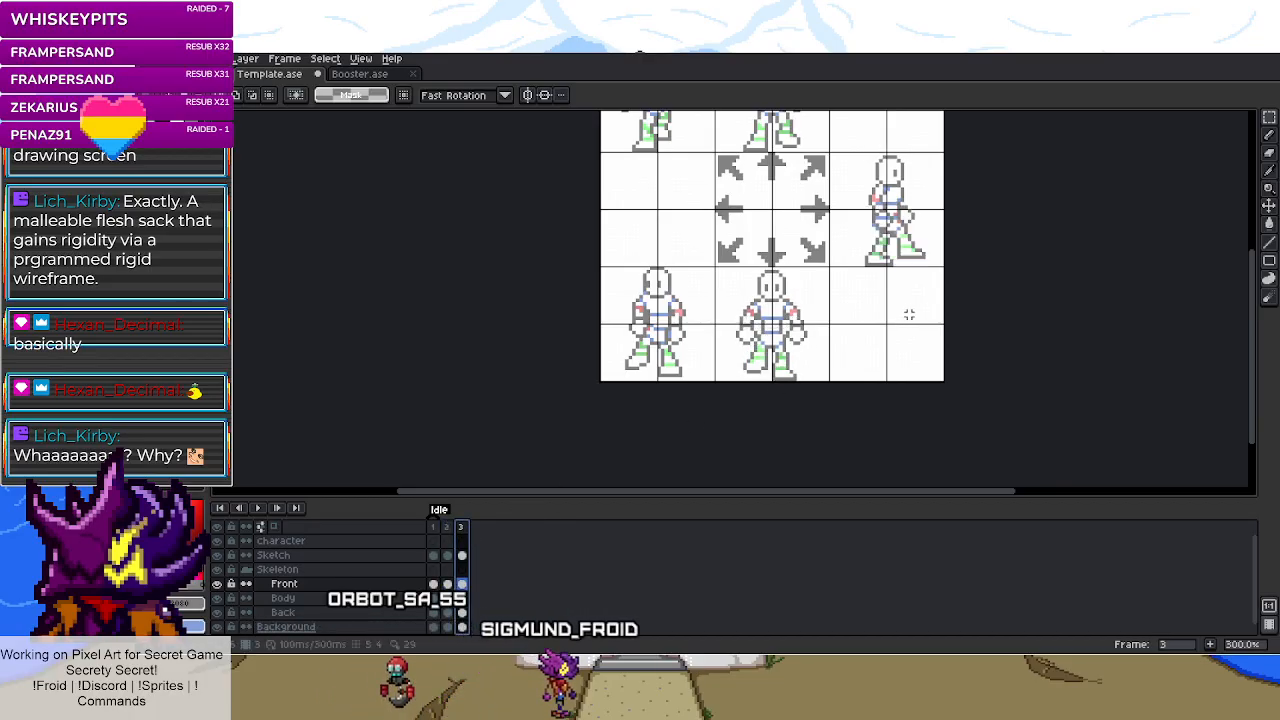
{"action": "left_click", "coordinate": [449, 527]}
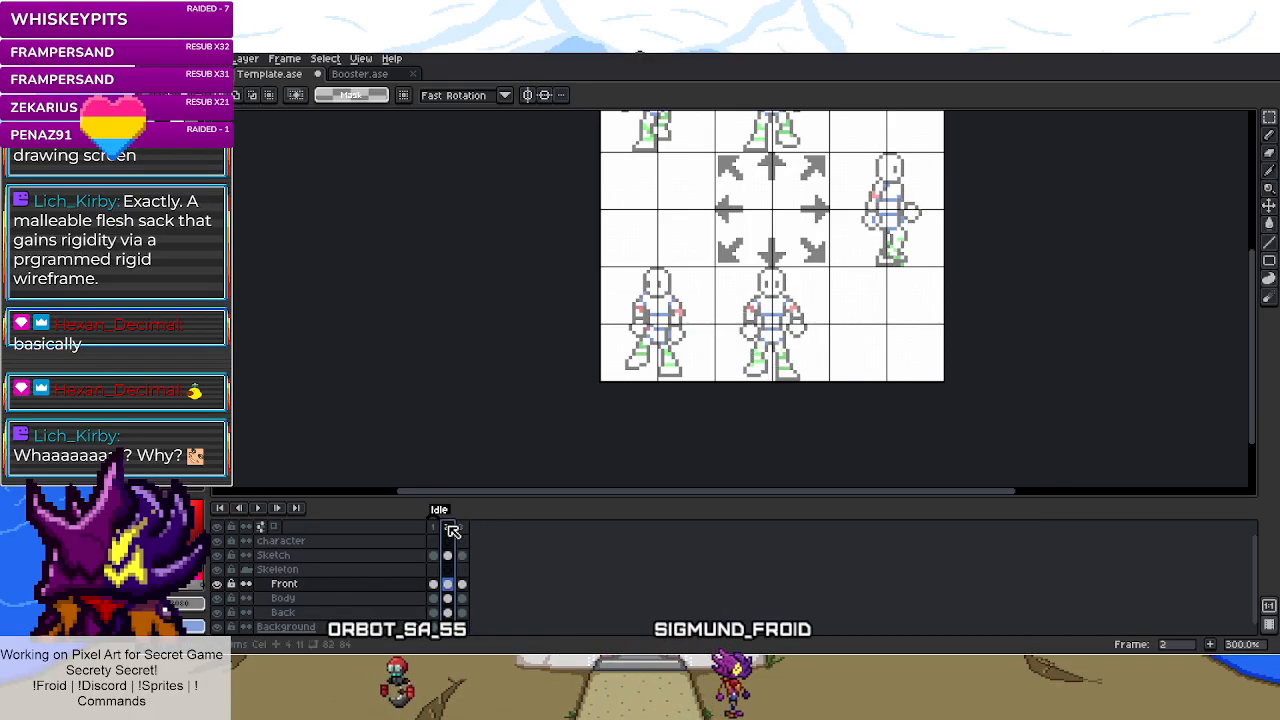
{"action": "left_click", "coordinate": [463, 527]}
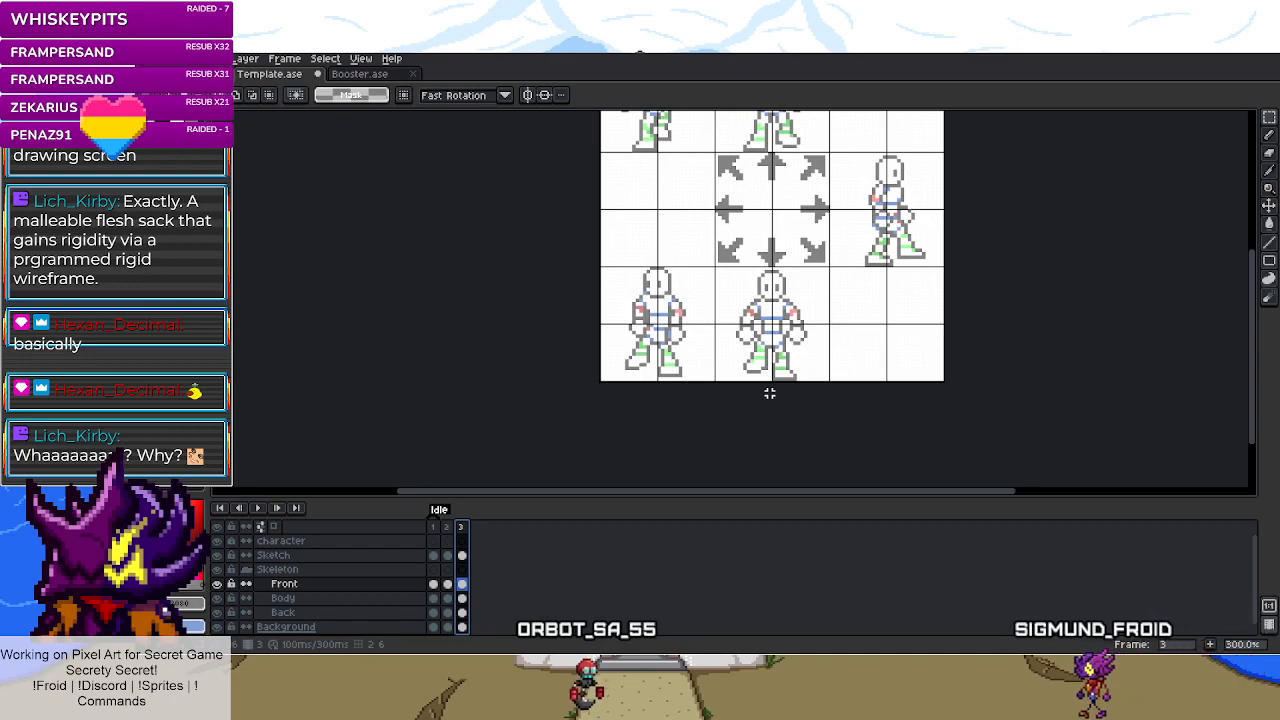
{"action": "scroll", "coordinate": [775, 338], "scroll_direction": "up", "scroll_amount": 2}
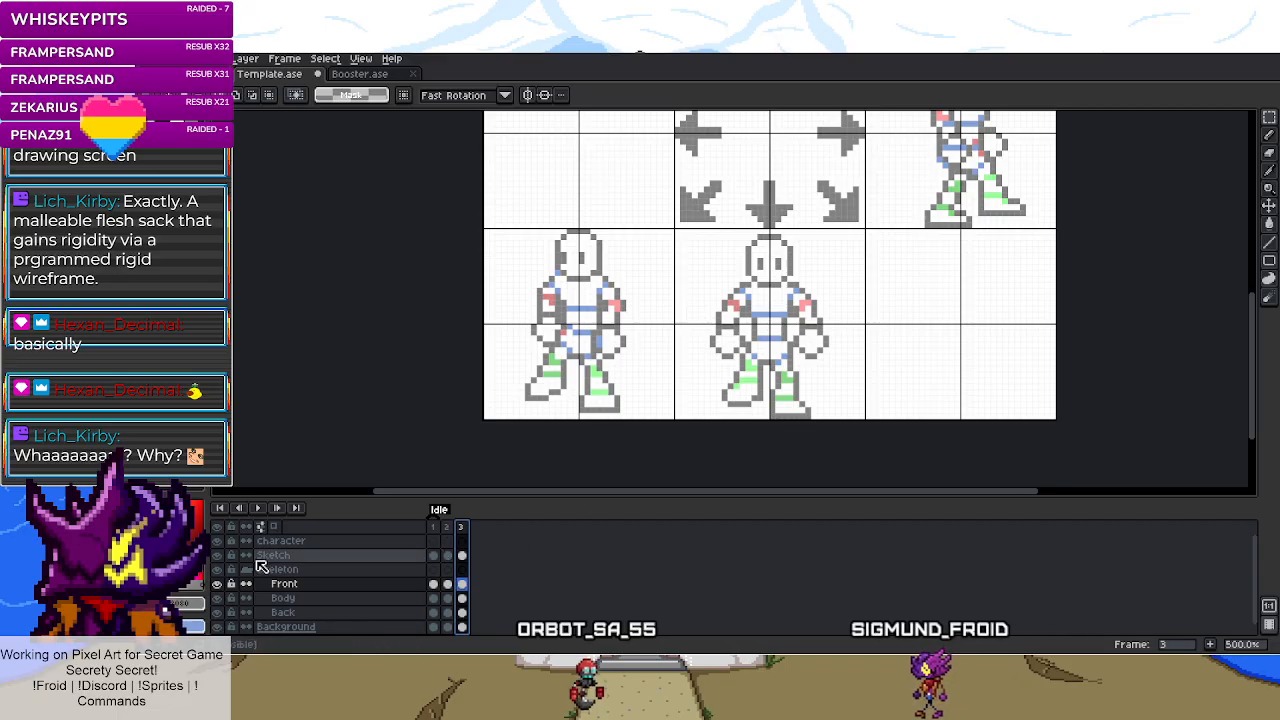
{"action": "left_click", "coordinate": [217, 555]}
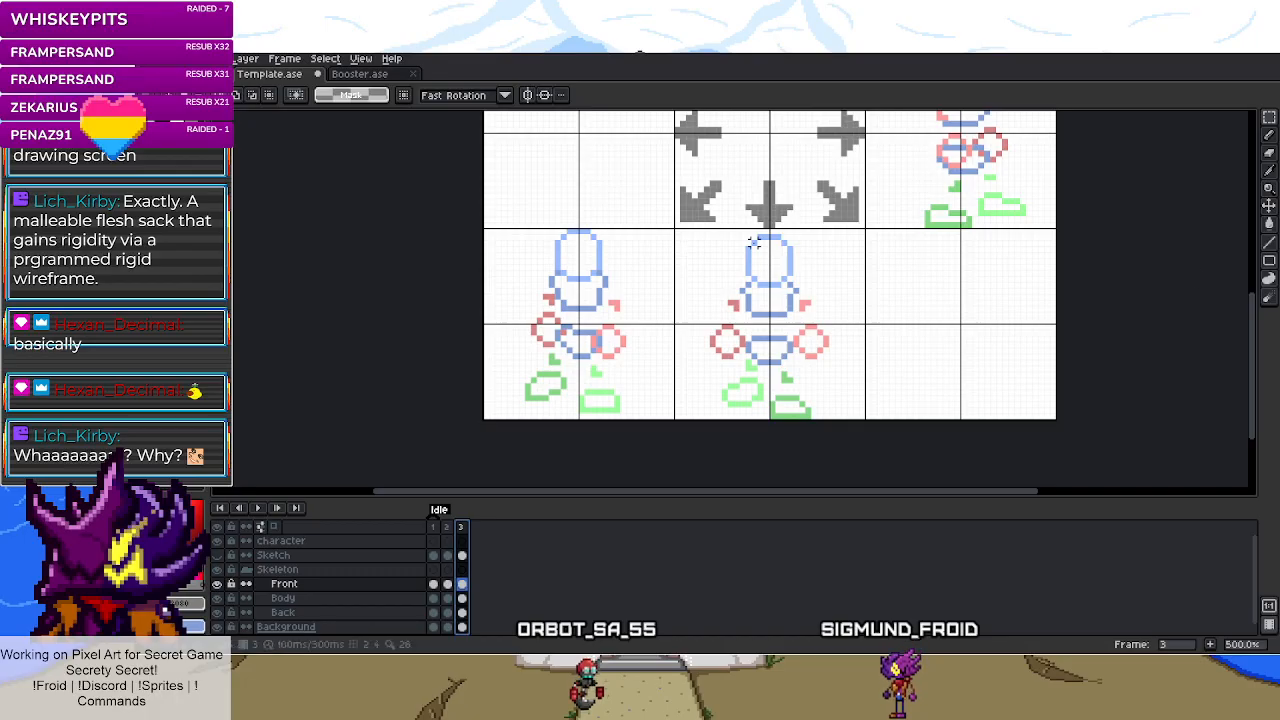
{"action": "left_click_drag", "start_coordinate": [676, 232], "coordinate": [866, 422]}
{"action": "scroll", "coordinate": [866, 422], "scroll_direction": "down", "scroll_amount": 4}
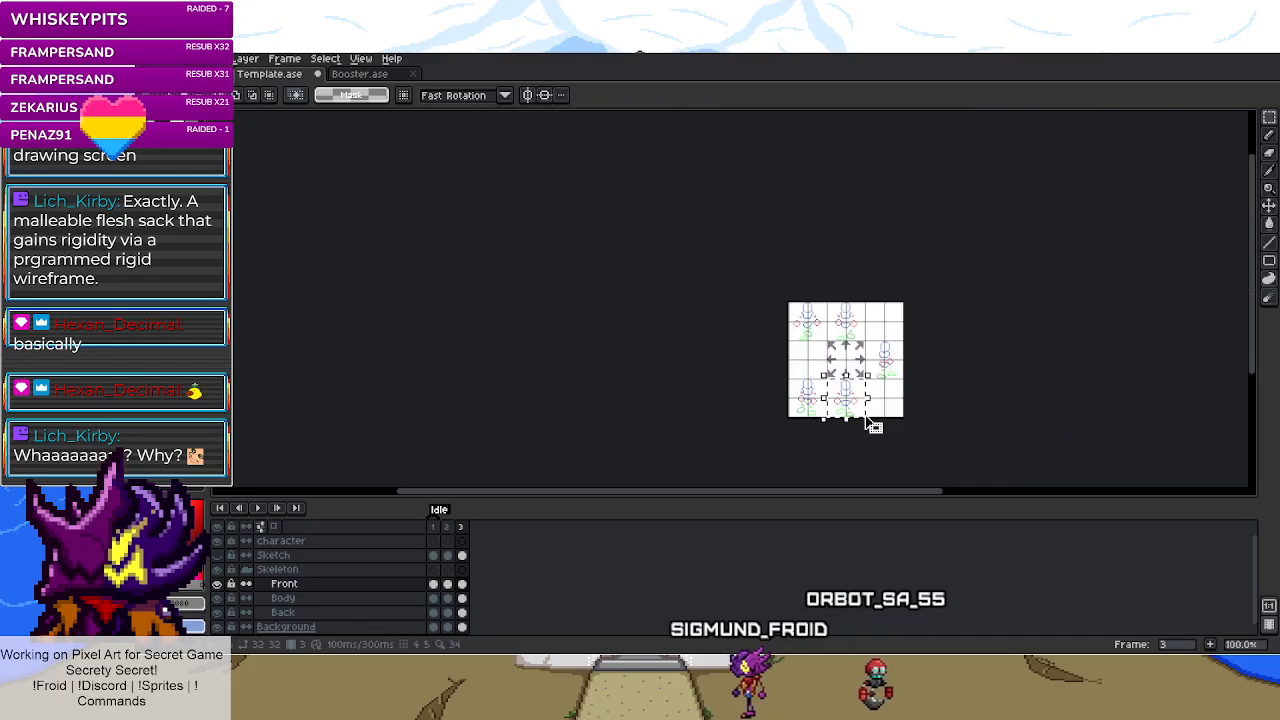
{"action": "scroll", "coordinate": [865, 415], "scroll_direction": "up", "scroll_amount": 1}
{"action": "scroll", "coordinate": [836, 370], "scroll_direction": "up", "scroll_amount": 3}
{"action": "left_click_drag", "start_coordinate": [836, 370], "coordinate": [958, 308]}
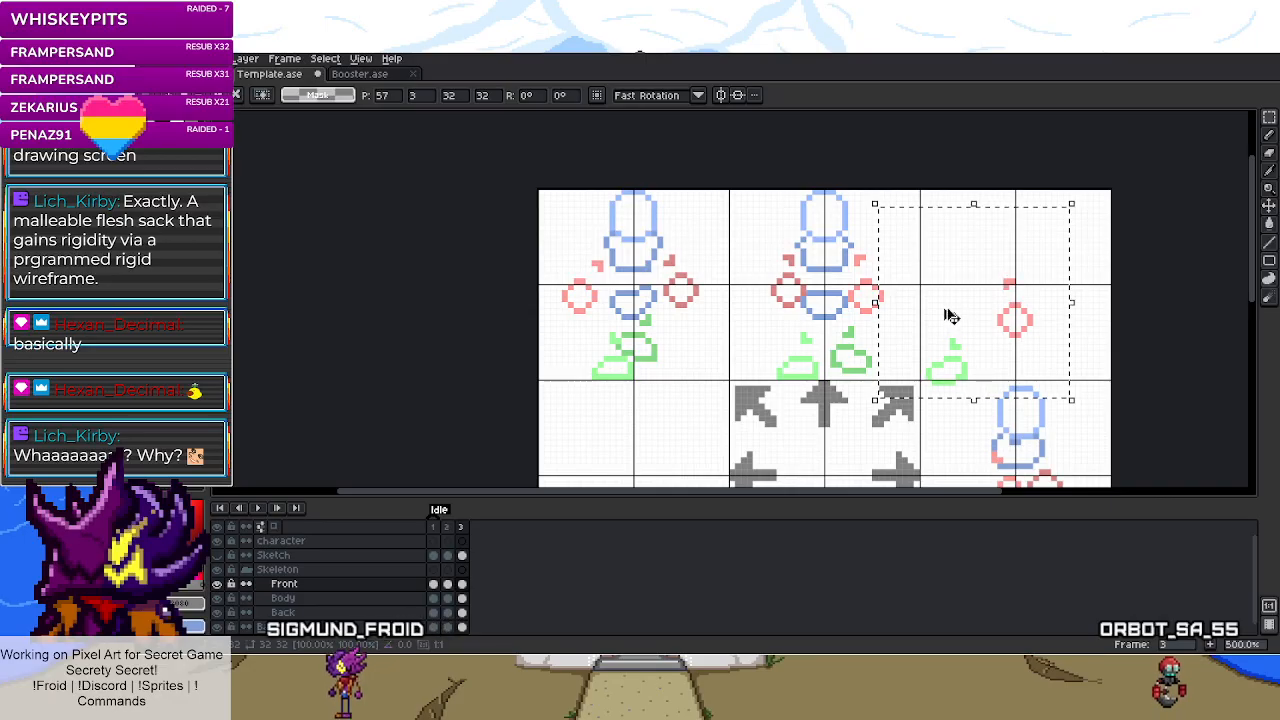
{"action": "key", "text": "ctrl+z"}
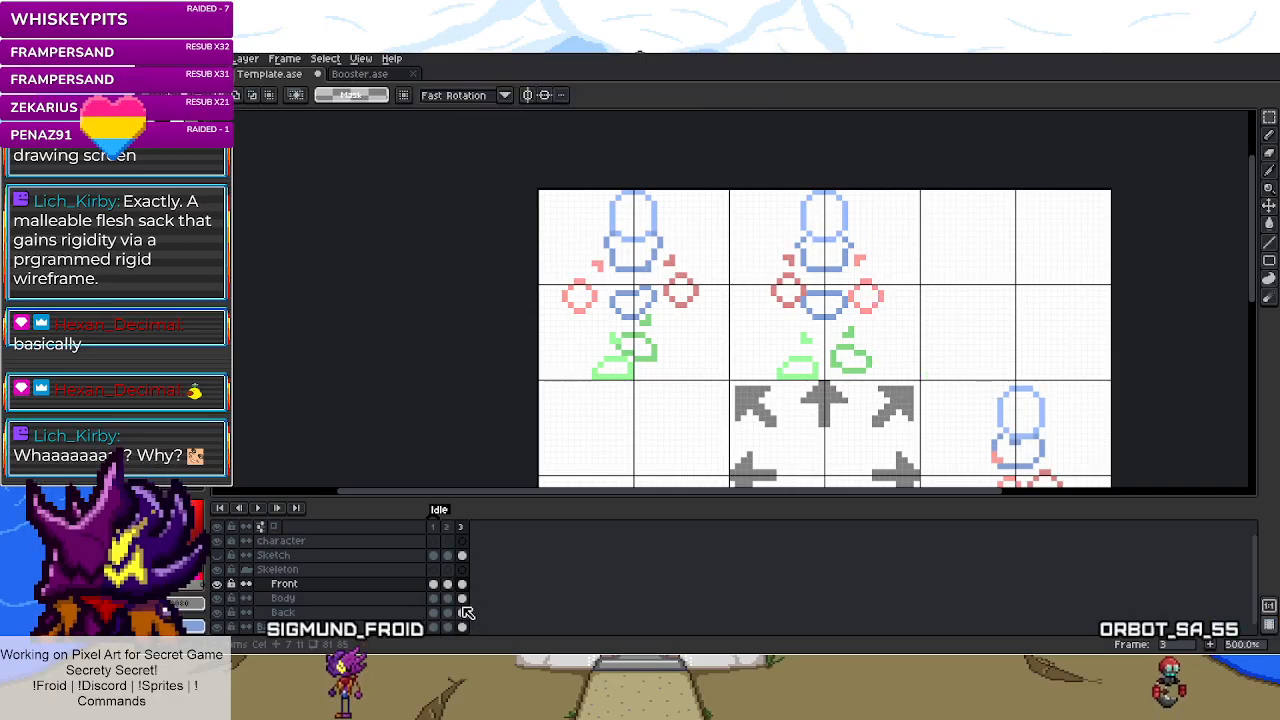
{"action": "key", "text": "alt+Up"}
{"action": "key", "text": "alt+Up"}
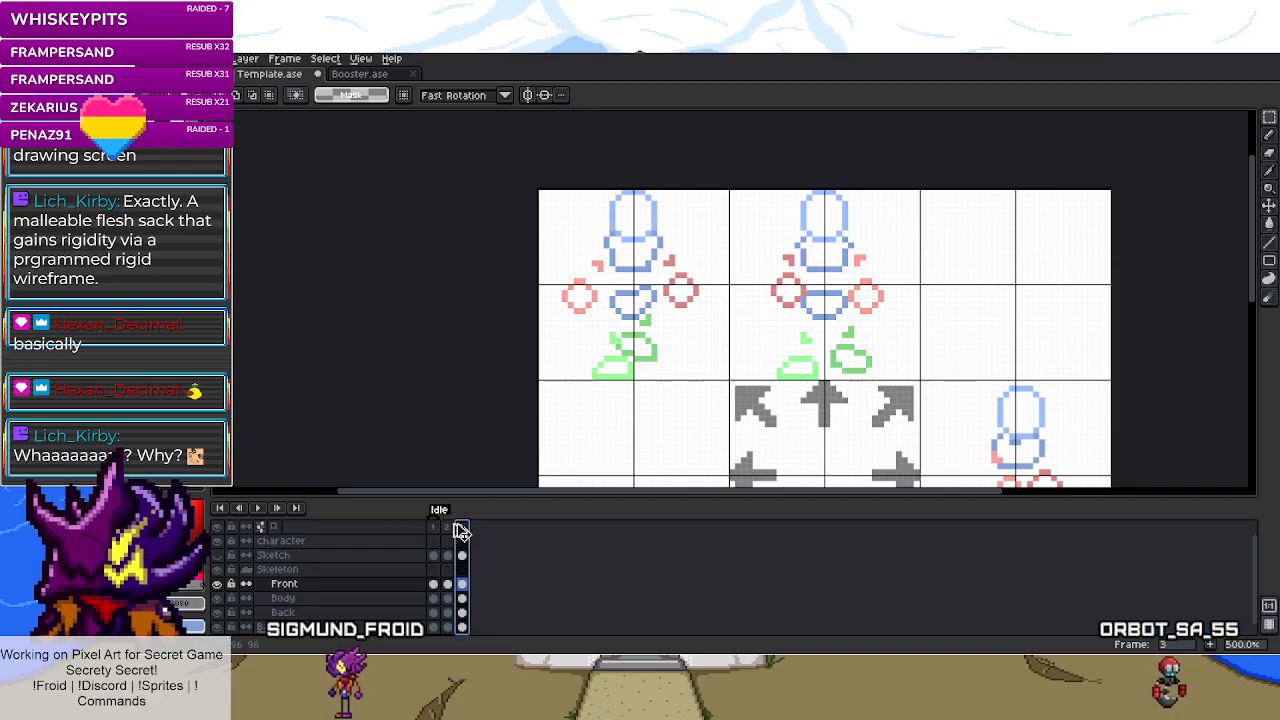
- Replace the back-facing figure's head, torso and hips on frame 3's Body layer with a copy of the front-facing figure's 32 by 32 cell
{"action": "scroll", "coordinate": [743, 334], "scroll_direction": "down", "scroll_amount": 5}
{"action": "scroll", "coordinate": [756, 403], "scroll_direction": "up", "scroll_amount": 5}
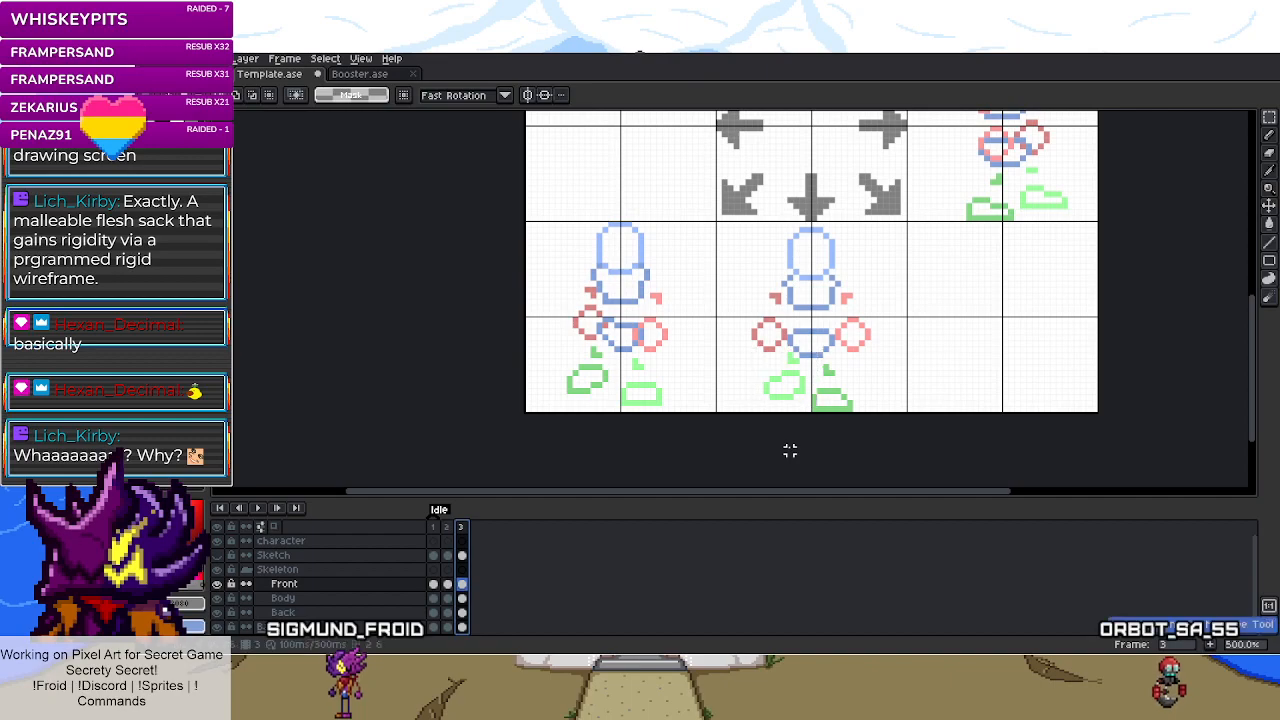
{"action": "left_click", "coordinate": [920, 409]}
{"action": "left_click", "coordinate": [463, 599]}
{"action": "left_click_drag", "start_coordinate": [716, 222], "coordinate": [909, 413]}
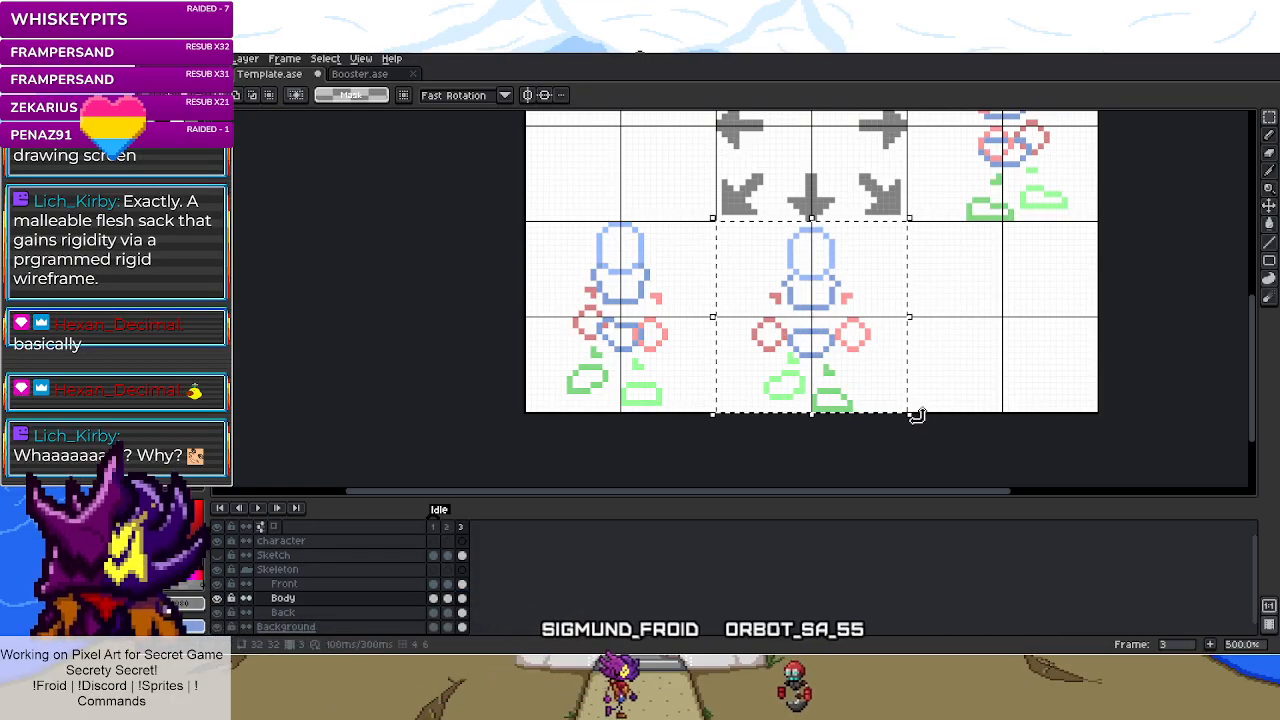
{"action": "scroll", "coordinate": [897, 249], "scroll_direction": "down", "scroll_amount": 5}
{"action": "scroll", "coordinate": [808, 258], "scroll_direction": "up", "scroll_amount": 6}
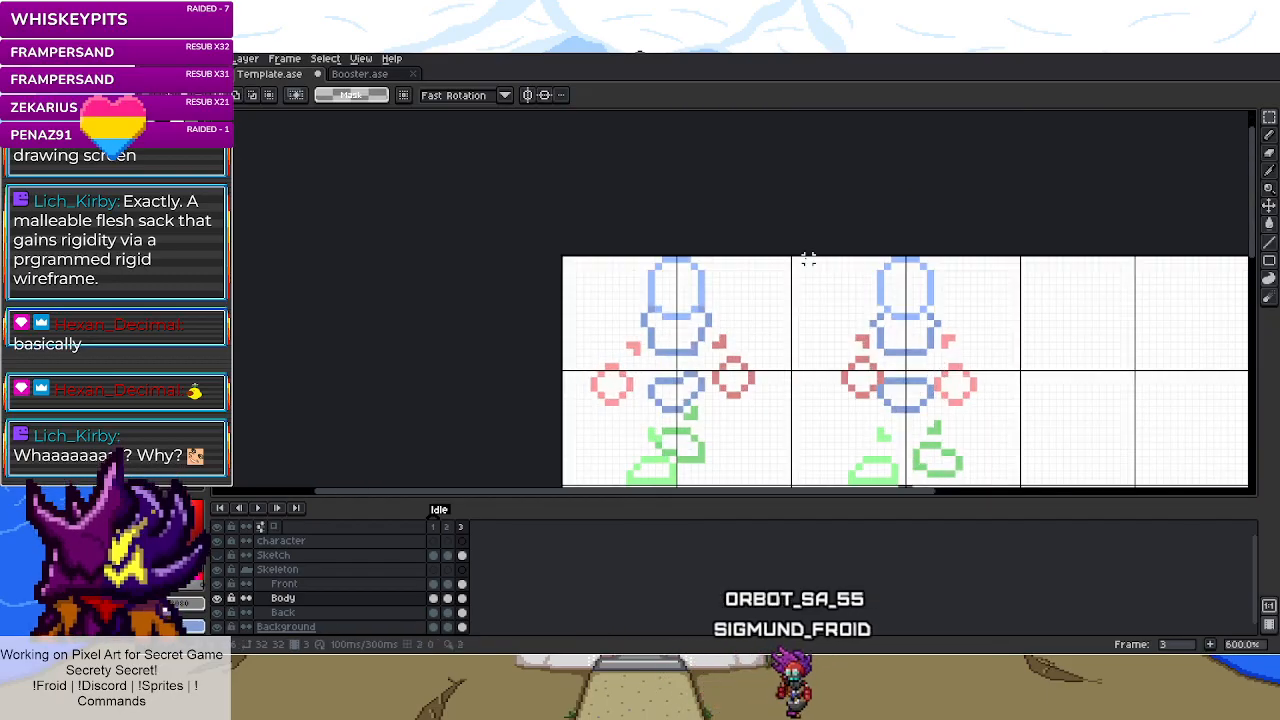
{"action": "left_click_drag", "start_coordinate": [793, 259], "coordinate": [1022, 413]}
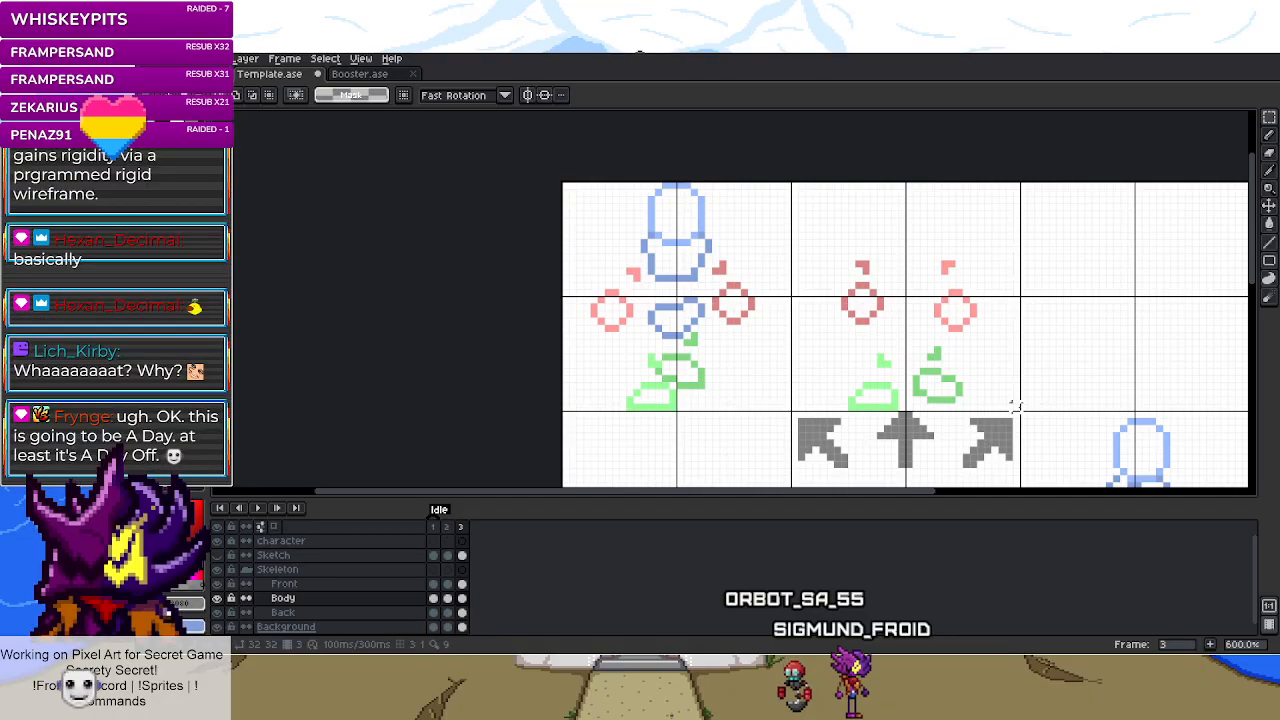
{"action": "key", "text": "ctrl+v"}
{"action": "key", "text": "Return"}
- Copy the front-facing figure's limbs from frame 3's Front layer, and clear the back-facing figure's limbs on that layer
{"action": "scroll", "coordinate": [1094, 335], "scroll_direction": "down", "scroll_amount": 5}
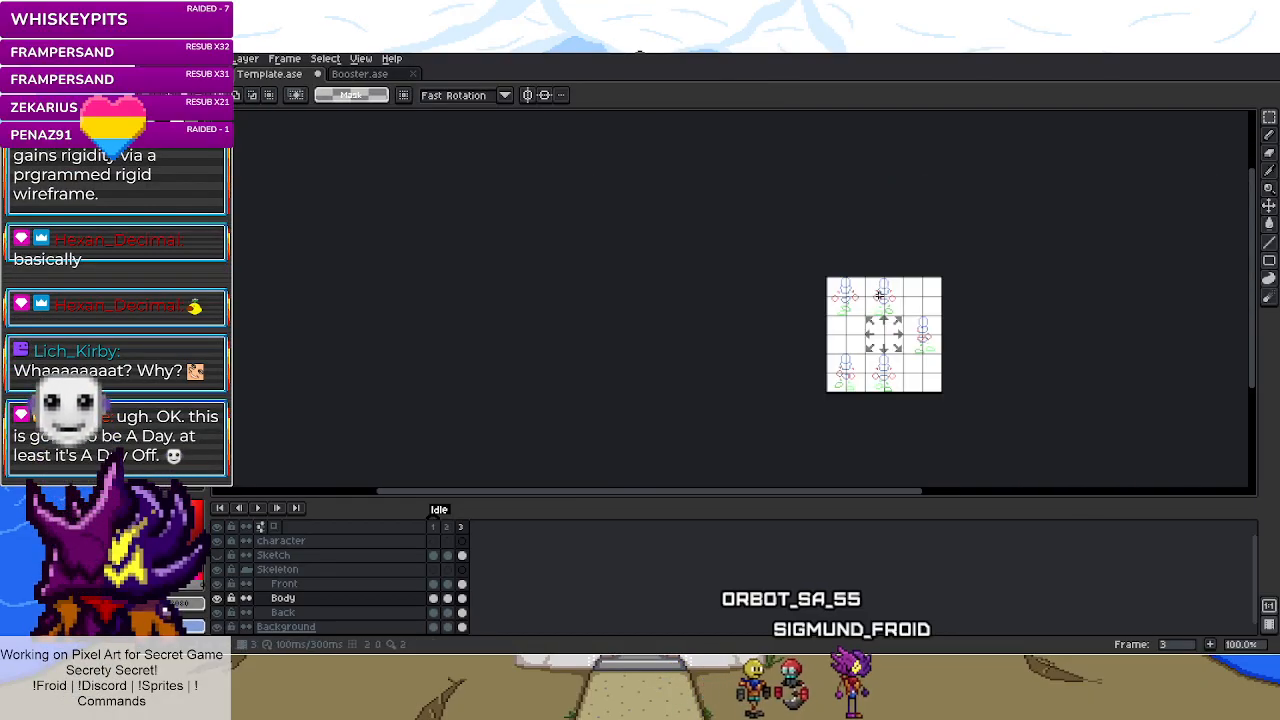
{"action": "scroll", "coordinate": [857, 342], "scroll_direction": "up", "scroll_amount": 5}
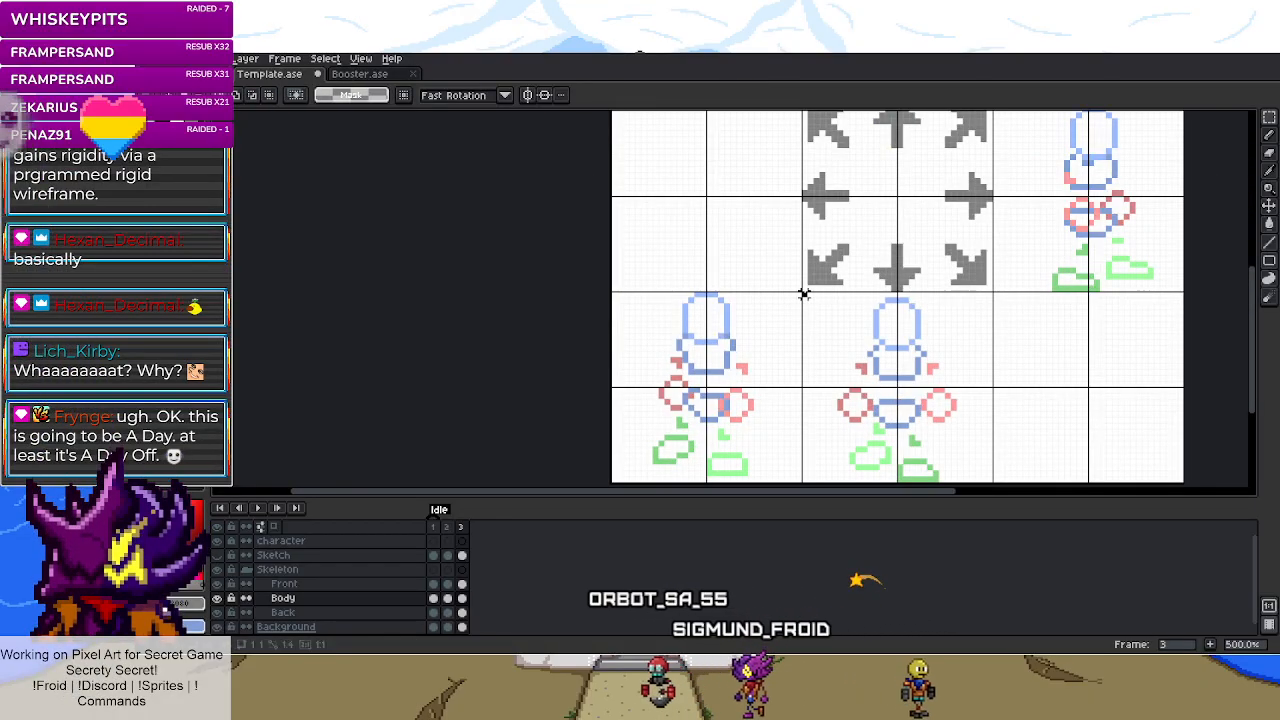
{"action": "left_click", "coordinate": [463, 583]}
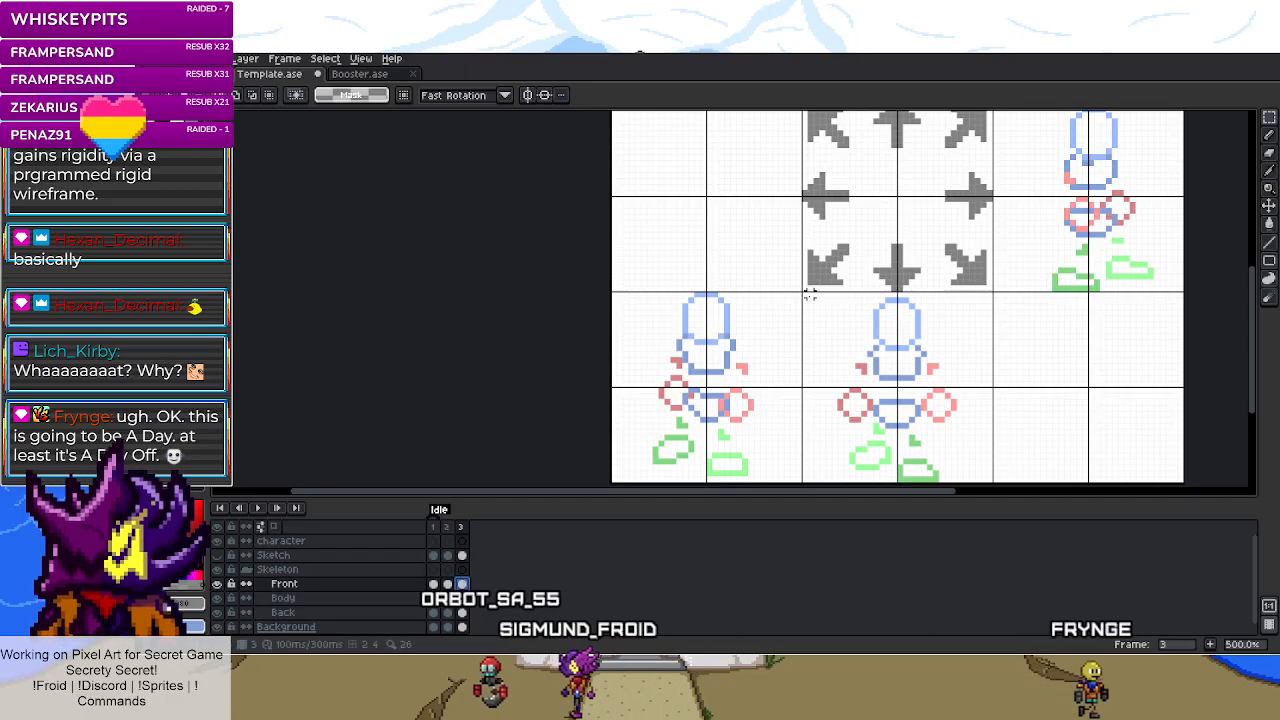
{"action": "scroll", "coordinate": [1001, 462], "scroll_direction": "down", "scroll_amount": 2}
{"action": "key", "text": "ctrl+a"}
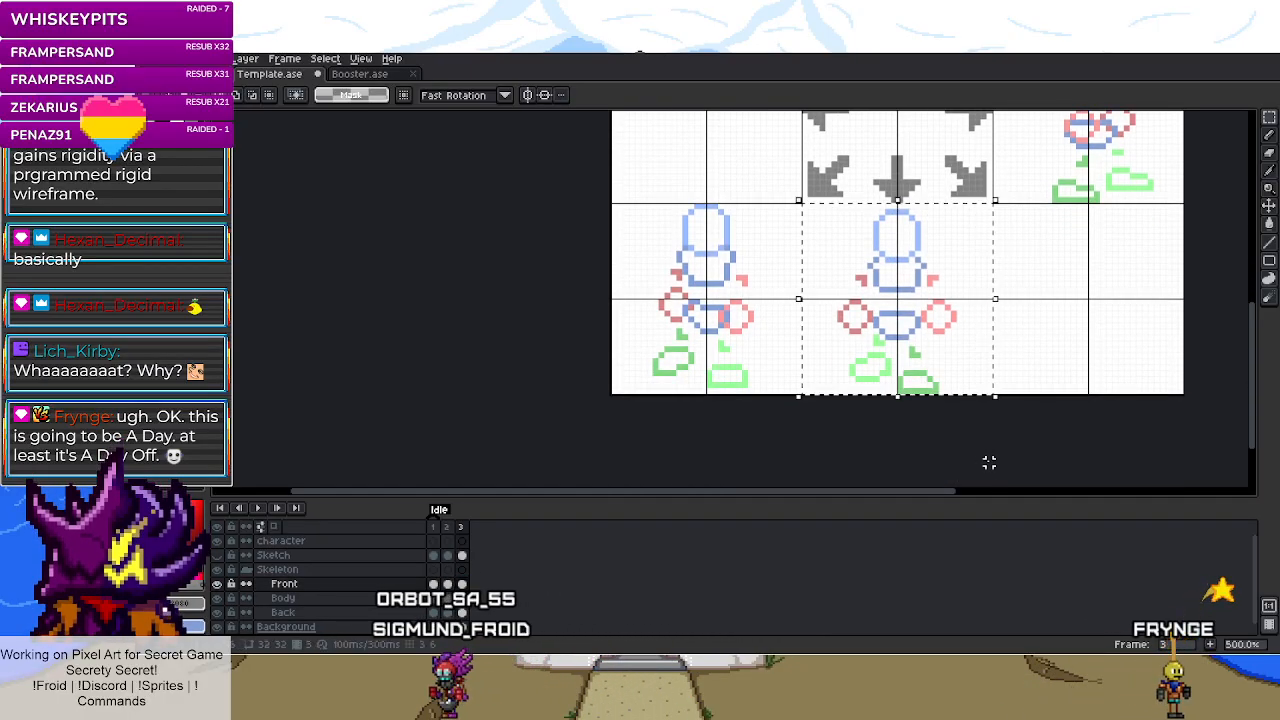
{"action": "scroll", "coordinate": [1025, 325], "scroll_direction": "up", "scroll_amount": 3}
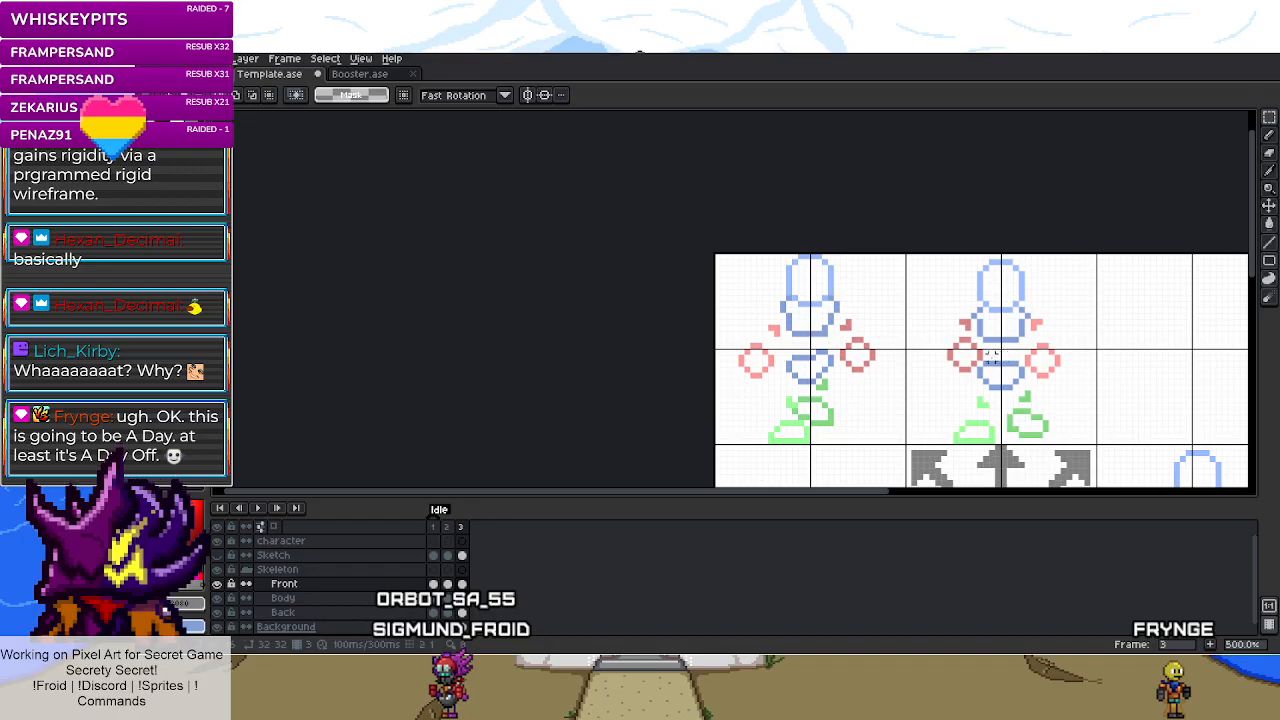
{"action": "scroll", "coordinate": [972, 346], "scroll_direction": "down", "scroll_amount": 1}
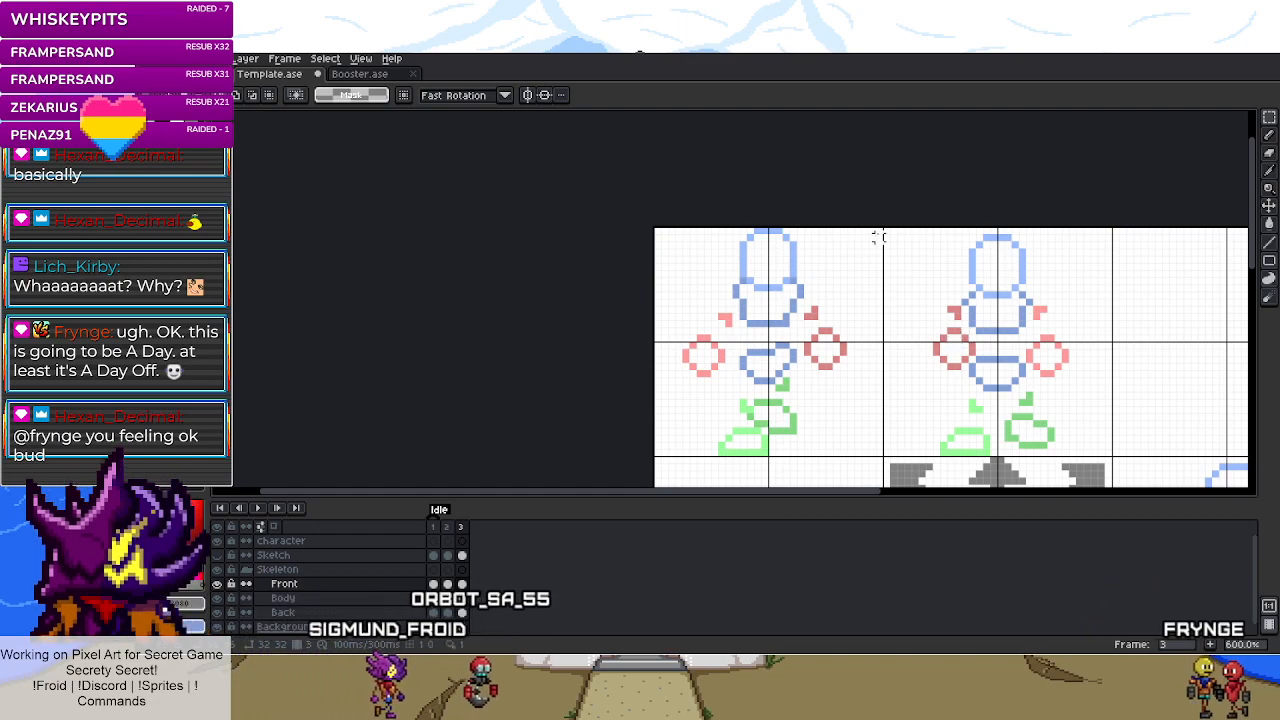
{"action": "left_click_drag", "start_coordinate": [886, 230], "coordinate": [1100, 452]}
{"action": "key", "text": "Delete"}
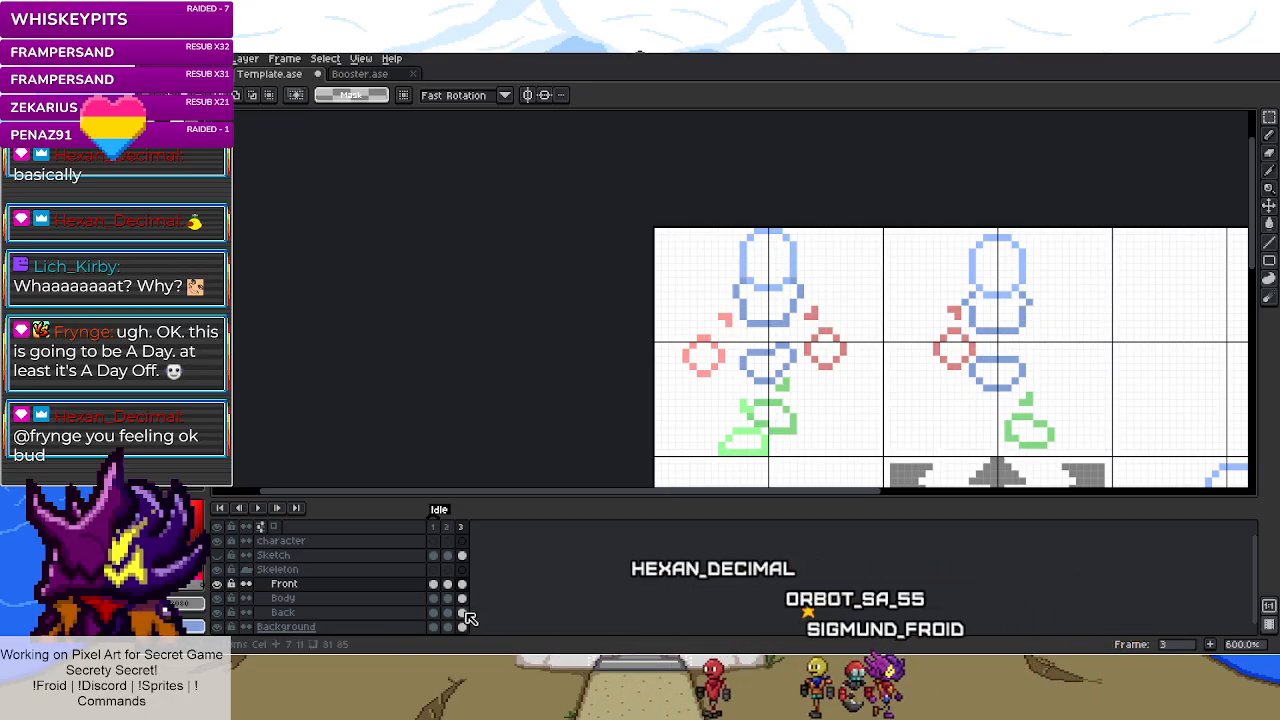
- Replace the back-facing figure's limbs on frame 3's Back layer with the copied front-facing limbs, positioned at 32, 0
{"action": "left_click", "coordinate": [462, 612]}
{"action": "left_click_drag", "start_coordinate": [886, 229], "coordinate": [1110, 452]}
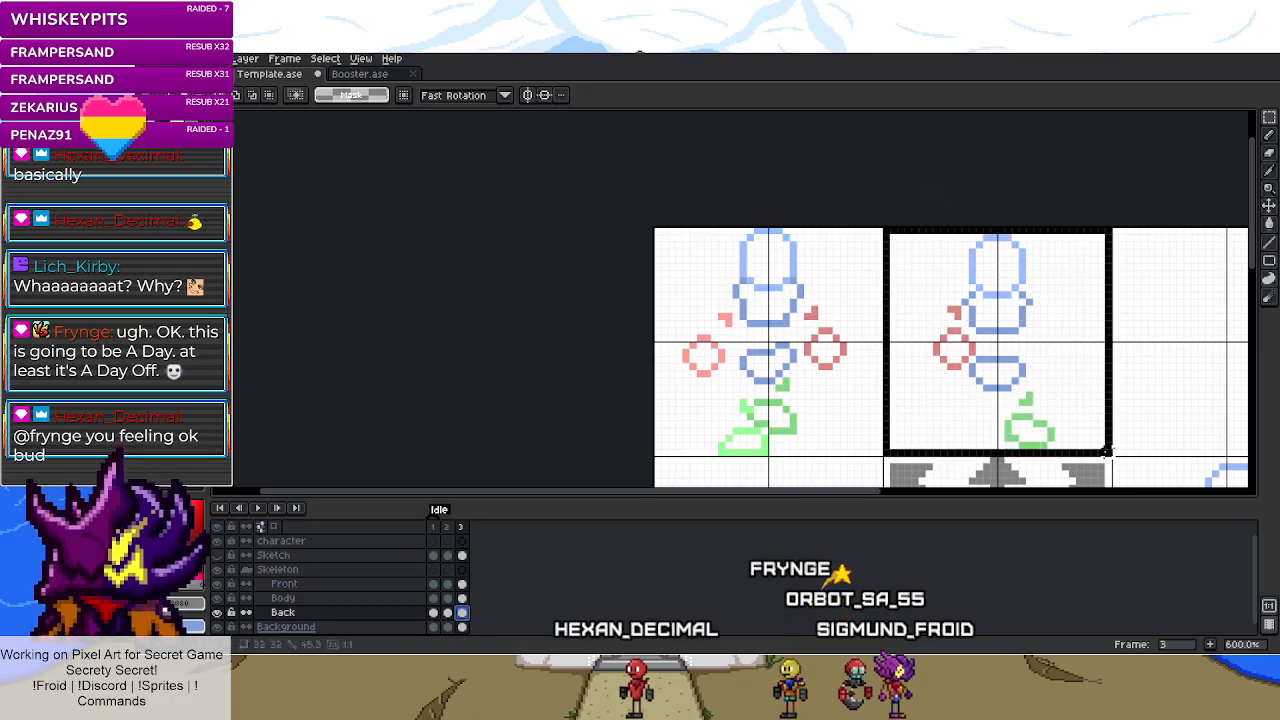
{"action": "key", "text": "Delete"}
{"action": "key", "text": "ctrl+v"}
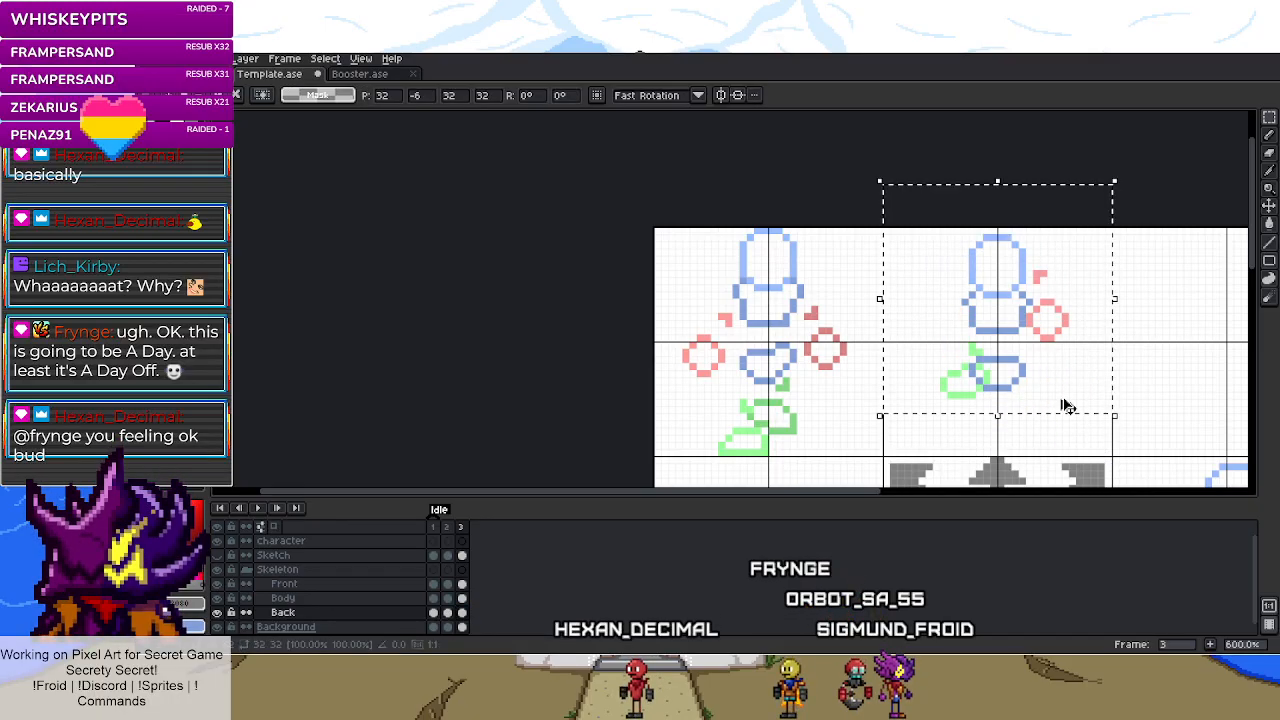
{"action": "left_click_drag", "start_coordinate": [1040, 370], "coordinate": [1041, 385]}
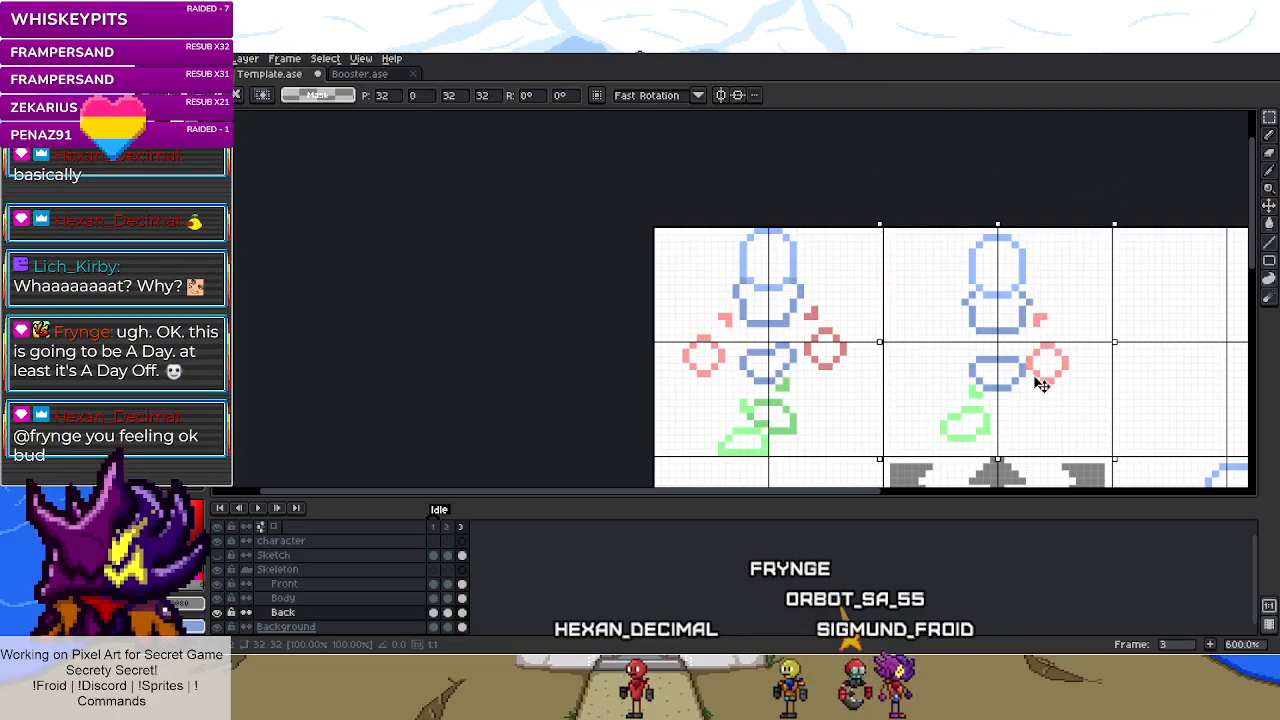
{"action": "key", "text": "ctrl+d"}
- Recolor the back-facing figure's pasted arm parts dark red and its knee and foot dark green on frame 3's Back layer
{"action": "key", "text": "i"}
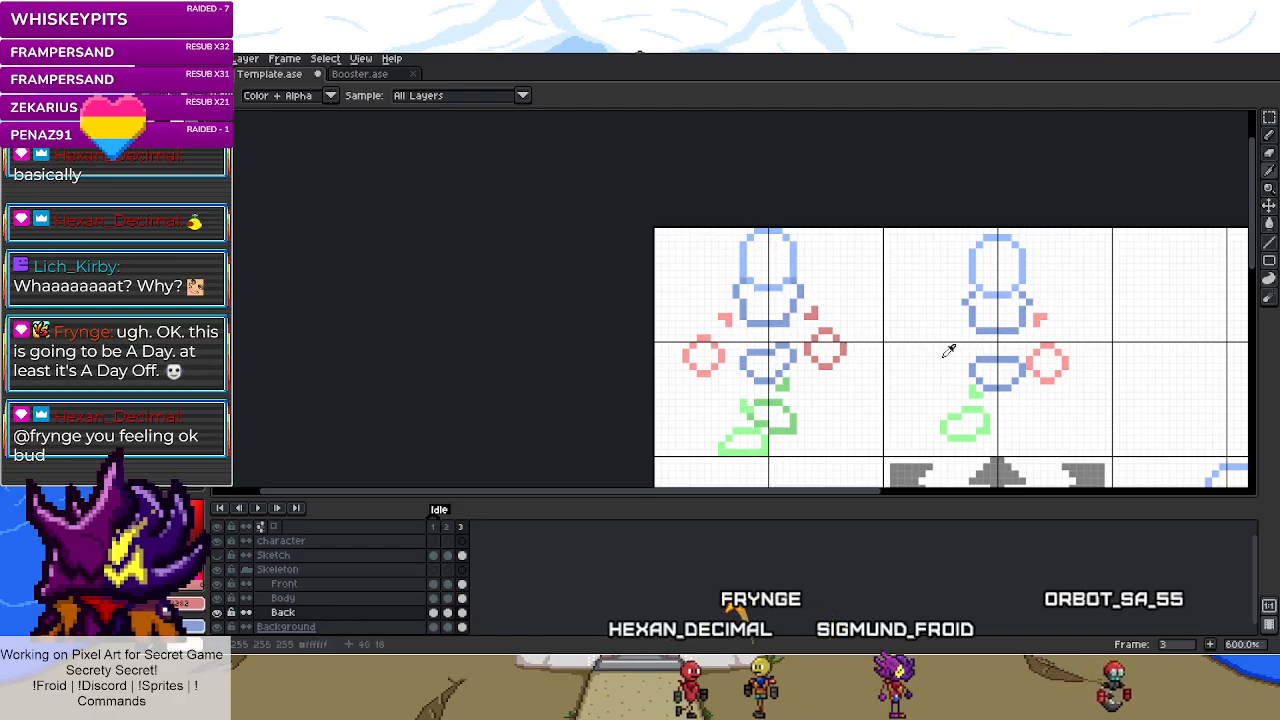
{"action": "scroll", "coordinate": [1069, 380], "scroll_direction": "up", "scroll_amount": 3}
{"action": "key", "text": "g"}
{"action": "left_click", "coordinate": [1029, 350]}
{"action": "left_click", "coordinate": [1011, 276]}
{"action": "left_click", "coordinate": [1011, 276]}
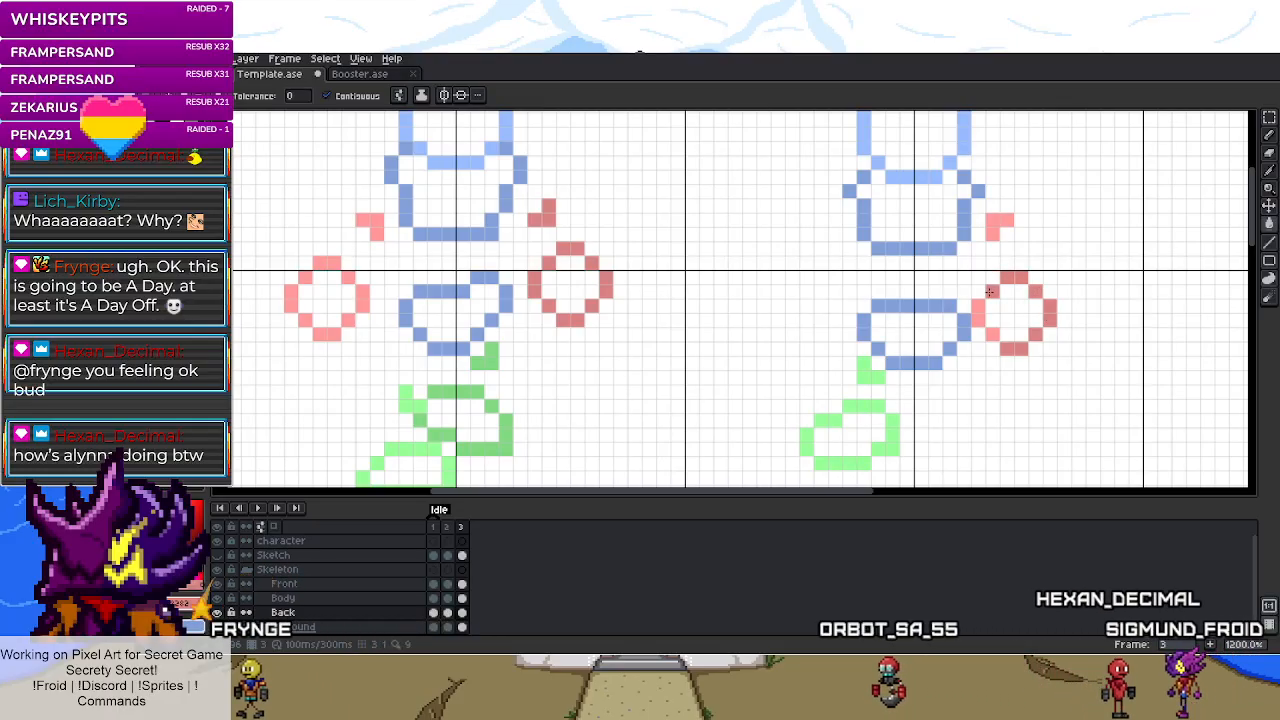
{"action": "left_click", "coordinate": [979, 251]}
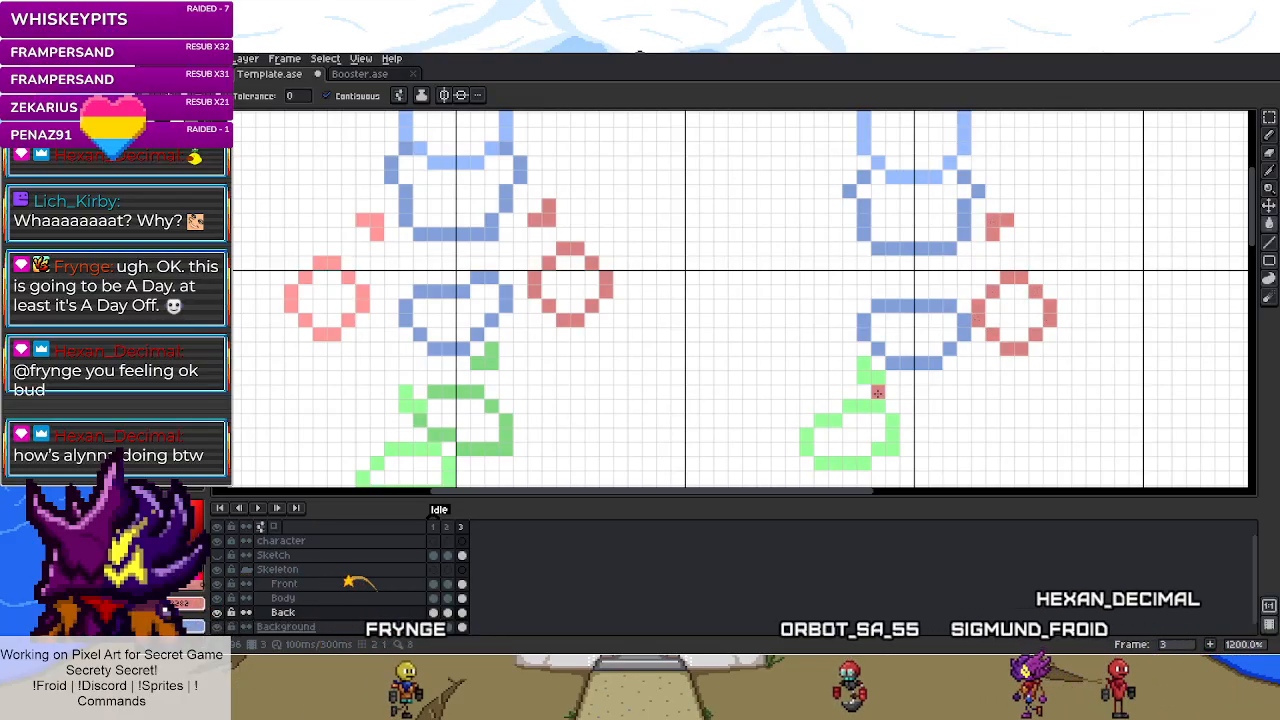
{"action": "key", "text": "i"}
{"action": "key", "text": "g"}
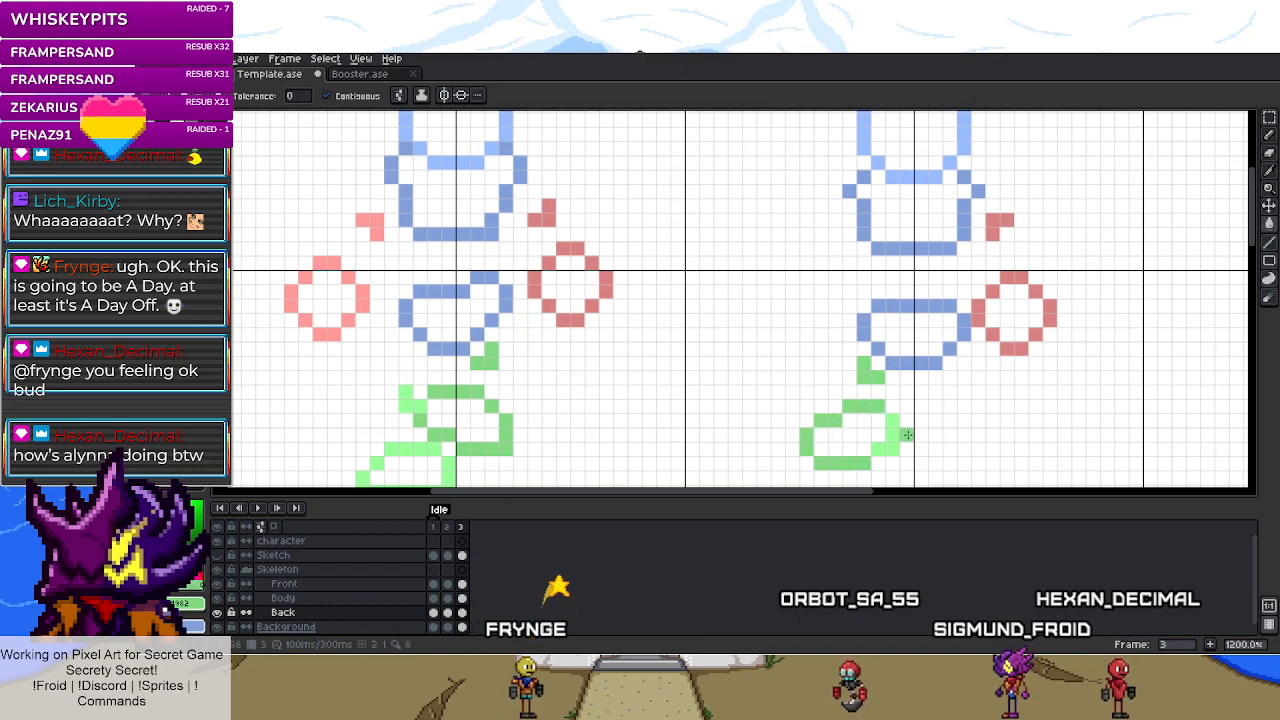
{"action": "left_click", "coordinate": [888, 445]}
- Copy the front-facing figure's 32 by 32 cell from frame 3's Front layer onto the back-facing figure's cell at 32, 0
{"action": "scroll", "coordinate": [899, 310], "scroll_direction": "down", "scroll_amount": 3}
{"action": "scroll", "coordinate": [897, 349], "scroll_direction": "down", "scroll_amount": 2}
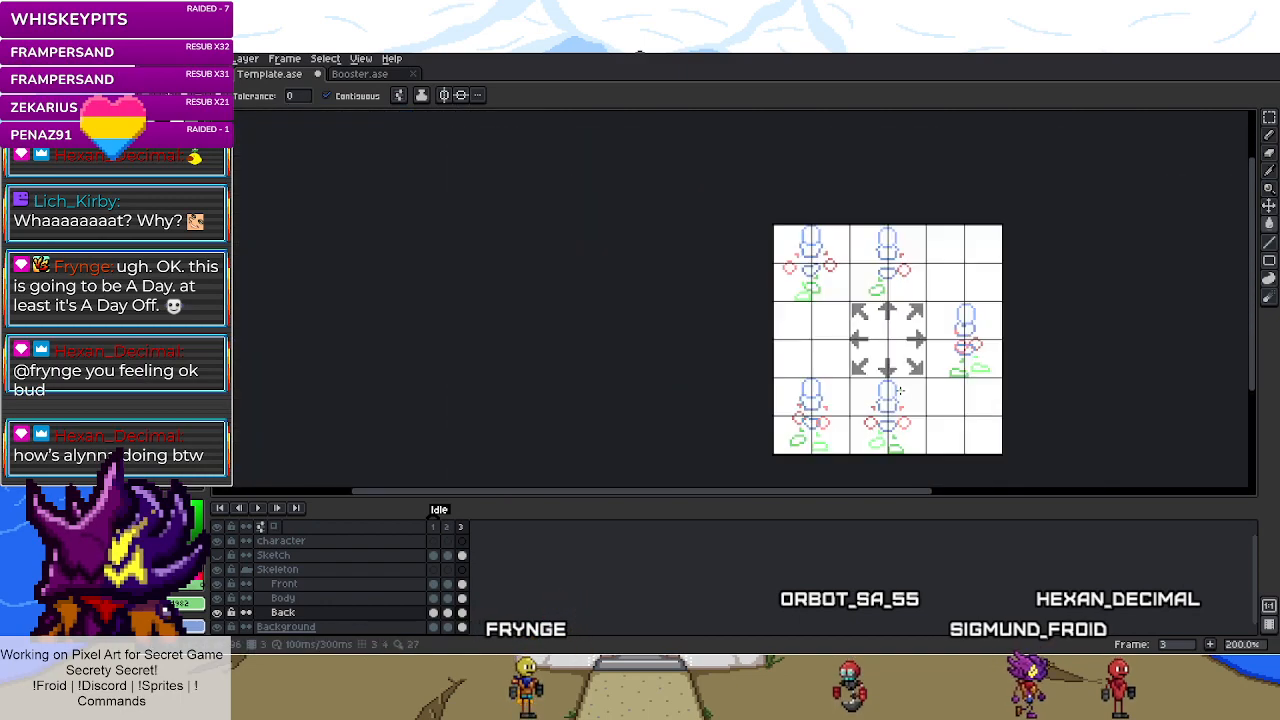
{"action": "scroll", "coordinate": [775, 474], "scroll_direction": "up", "scroll_amount": 1}
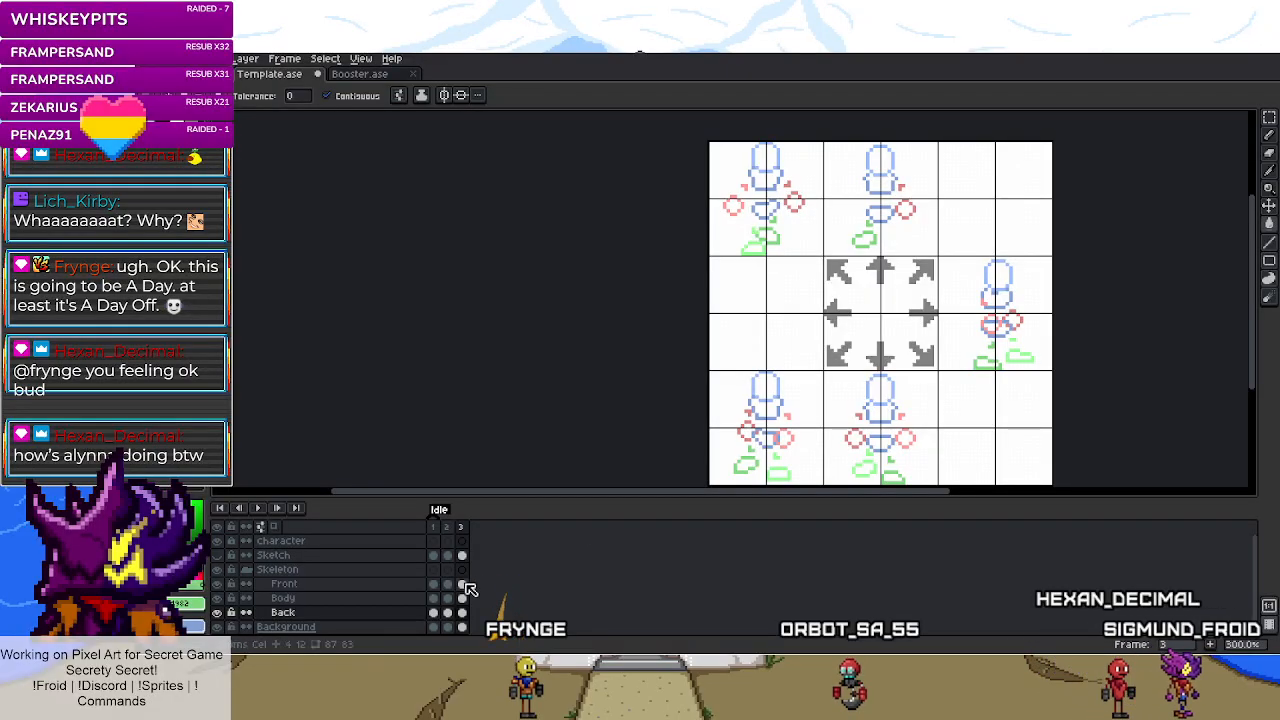
{"action": "key", "text": "m"}
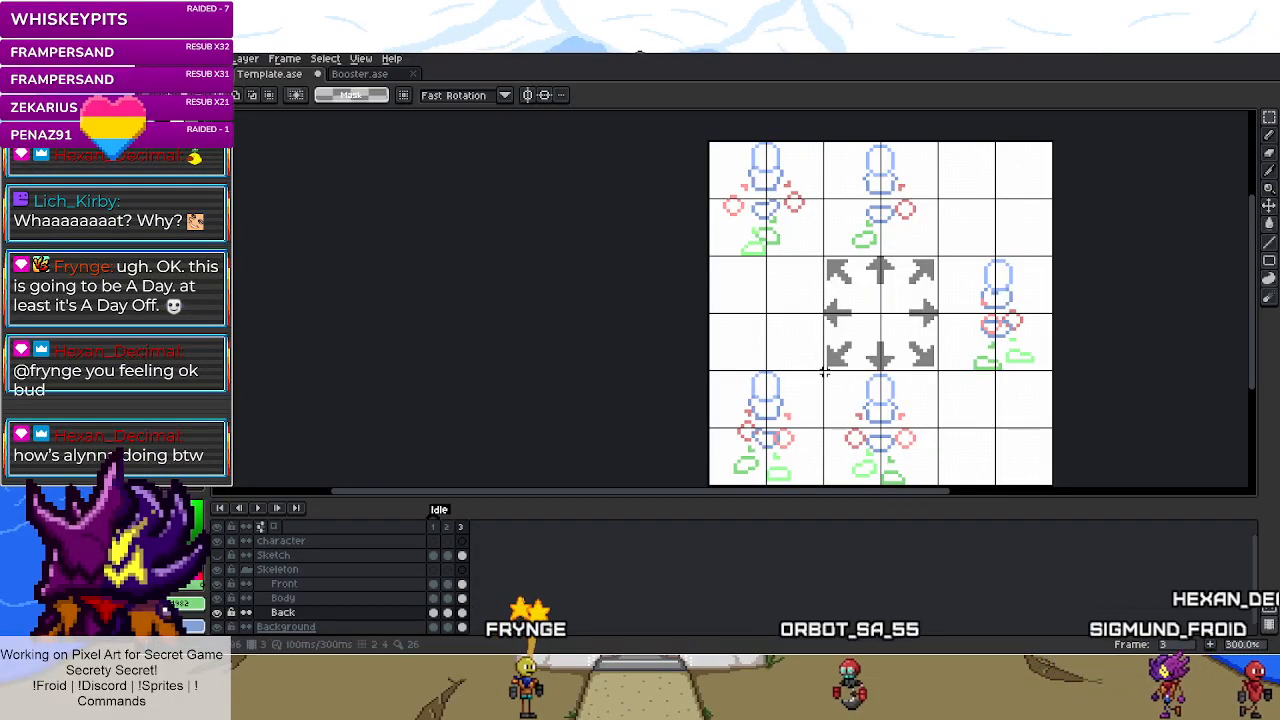
{"action": "left_click_drag", "start_coordinate": [831, 378], "coordinate": [931, 481]}
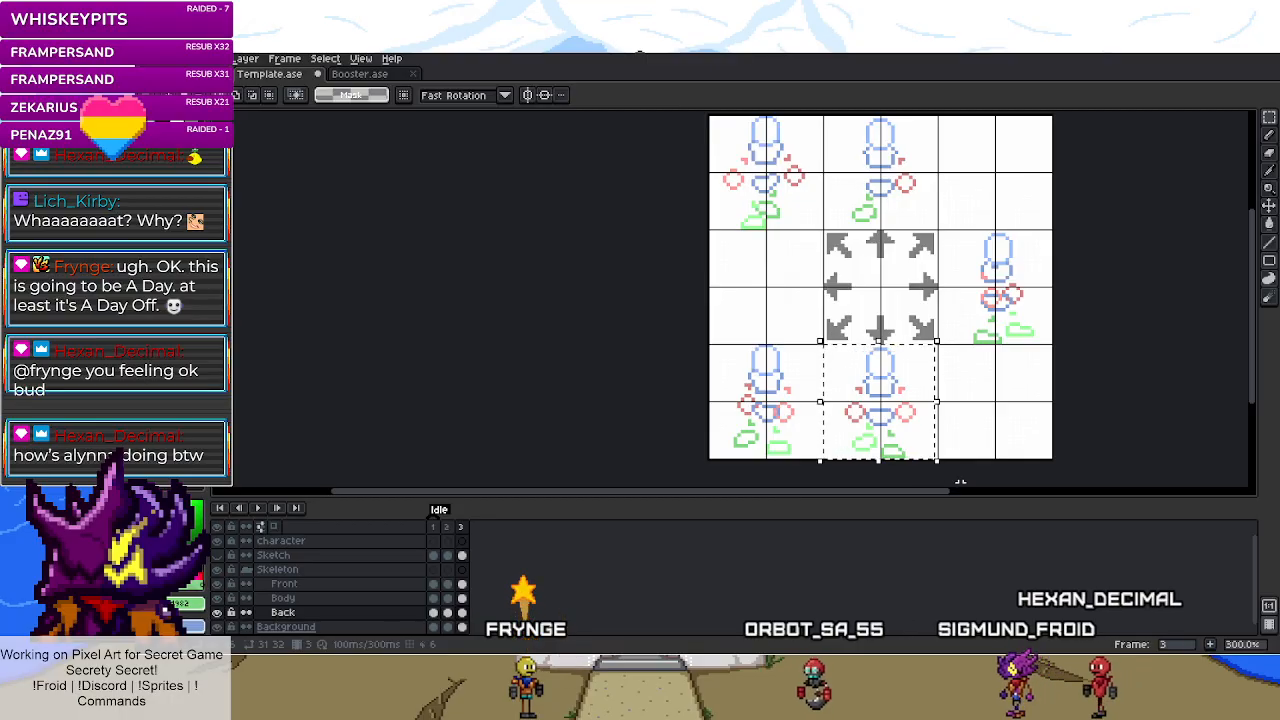
{"action": "scroll", "coordinate": [935, 455], "scroll_direction": "up", "scroll_amount": 3}
{"action": "left_click_drag", "start_coordinate": [776, 298], "coordinate": [699, 227]}
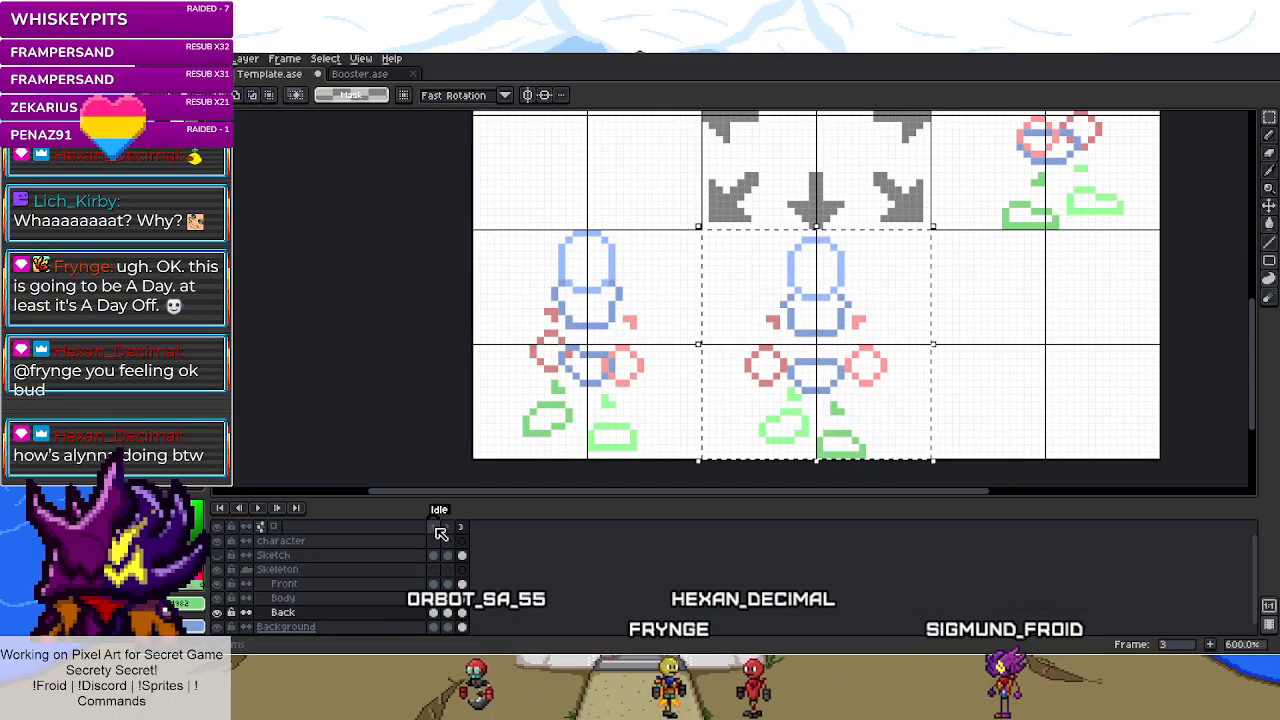
{"action": "scroll", "coordinate": [800, 188], "scroll_direction": "down", "scroll_amount": 5}
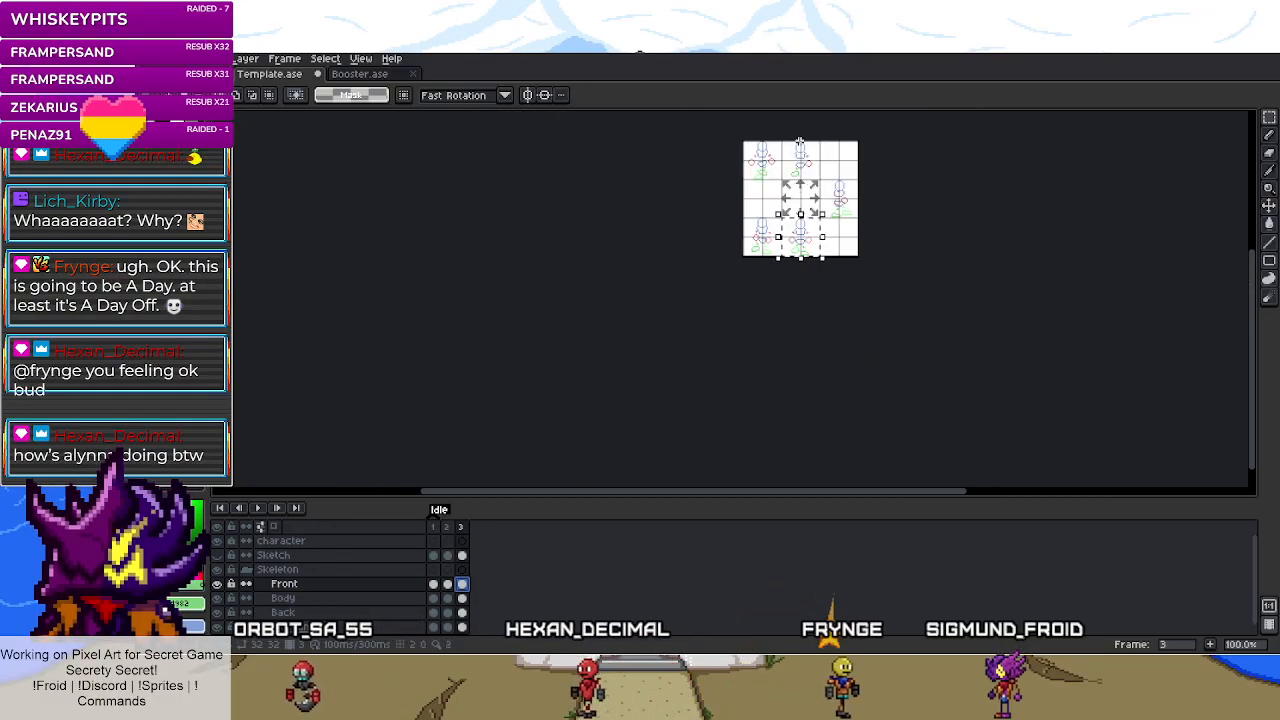
{"action": "scroll", "coordinate": [800, 188], "scroll_direction": "up", "scroll_amount": 5}
{"action": "left_click_drag", "start_coordinate": [785, 296], "coordinate": [783, 286]}
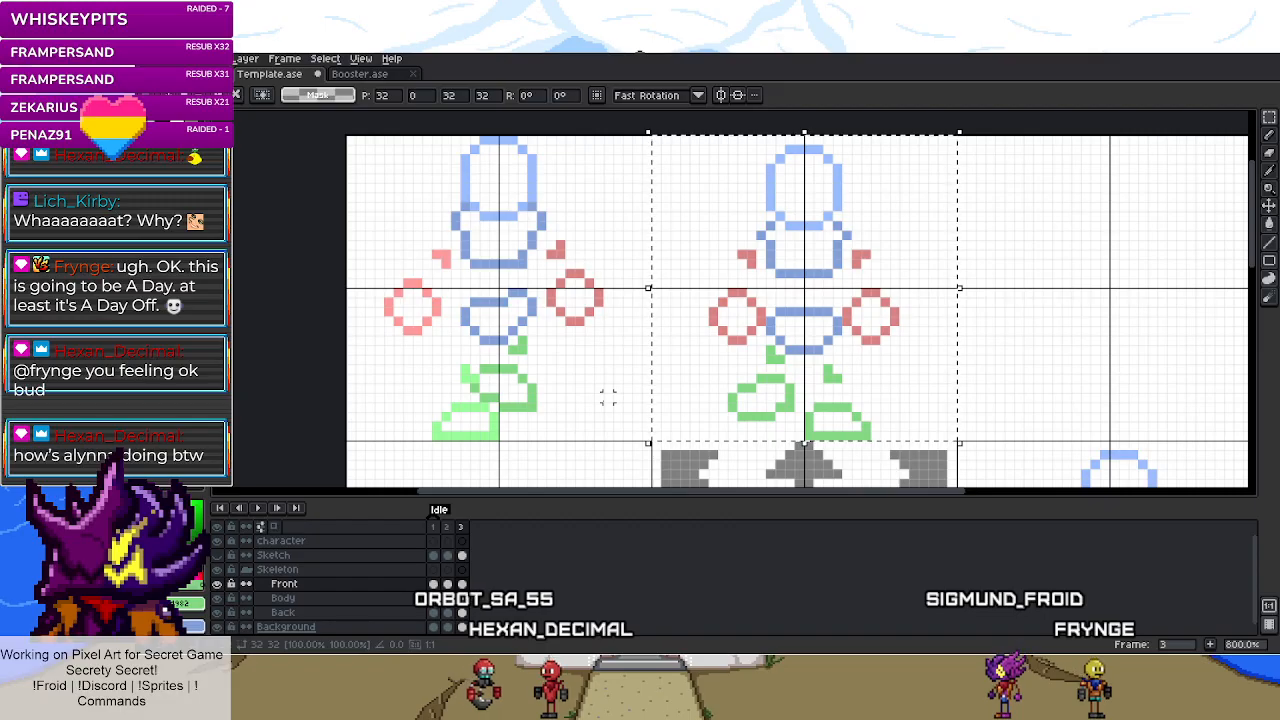
{"action": "key", "text": "ctrl+d"}
- Recolor the back-facing figure's left arm parts light red and its right knee and foot light green on the Front layer, and save the file
{"action": "key", "text": "i"}
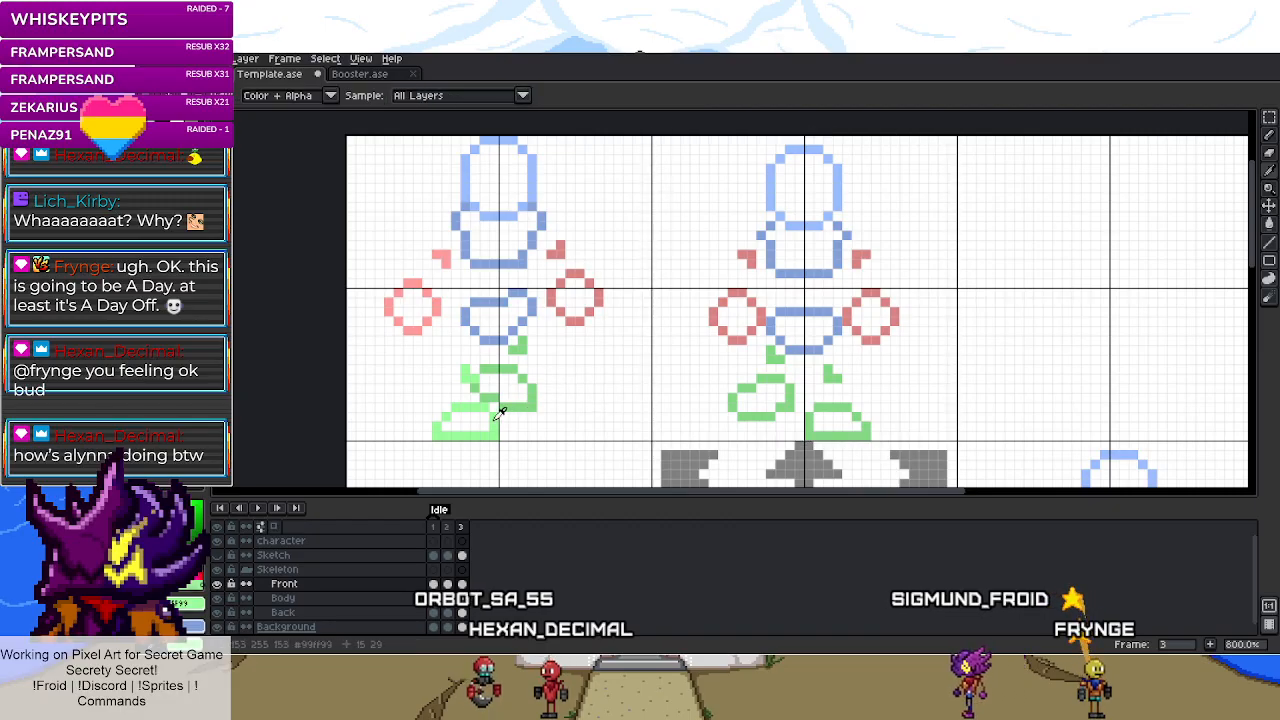
{"action": "key", "text": "g"}
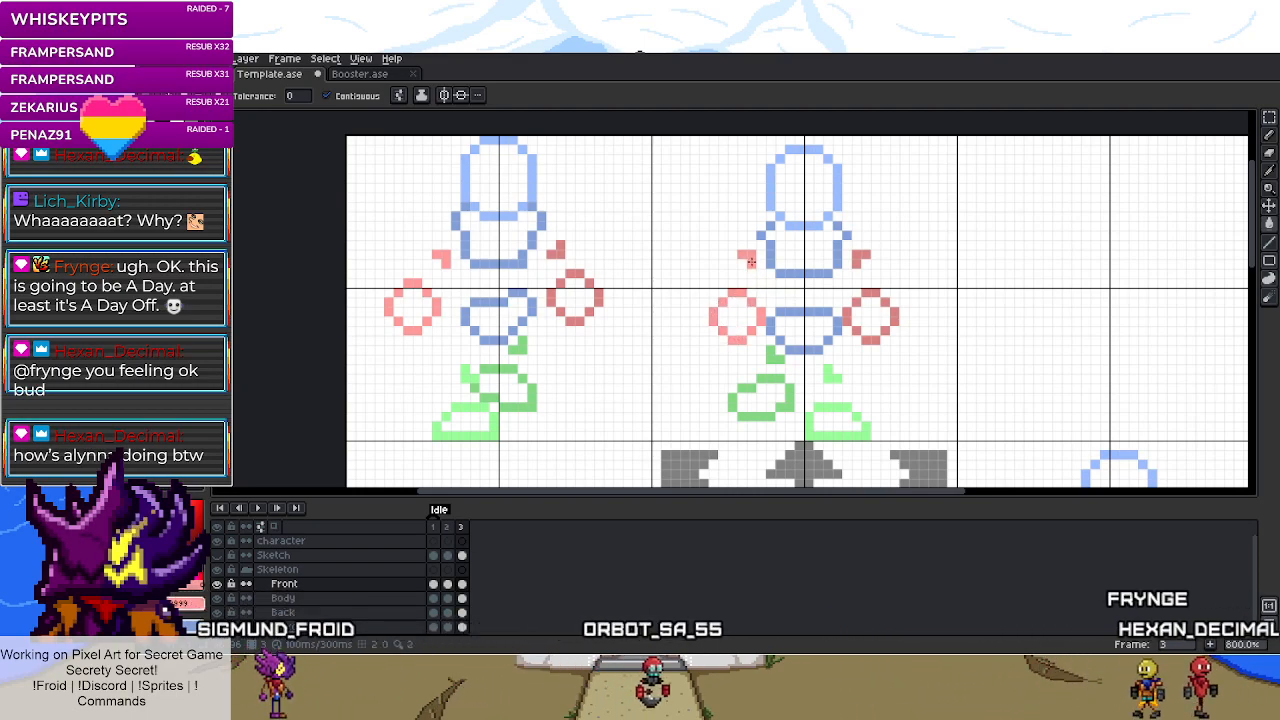
{"action": "key", "text": "ctrl"}
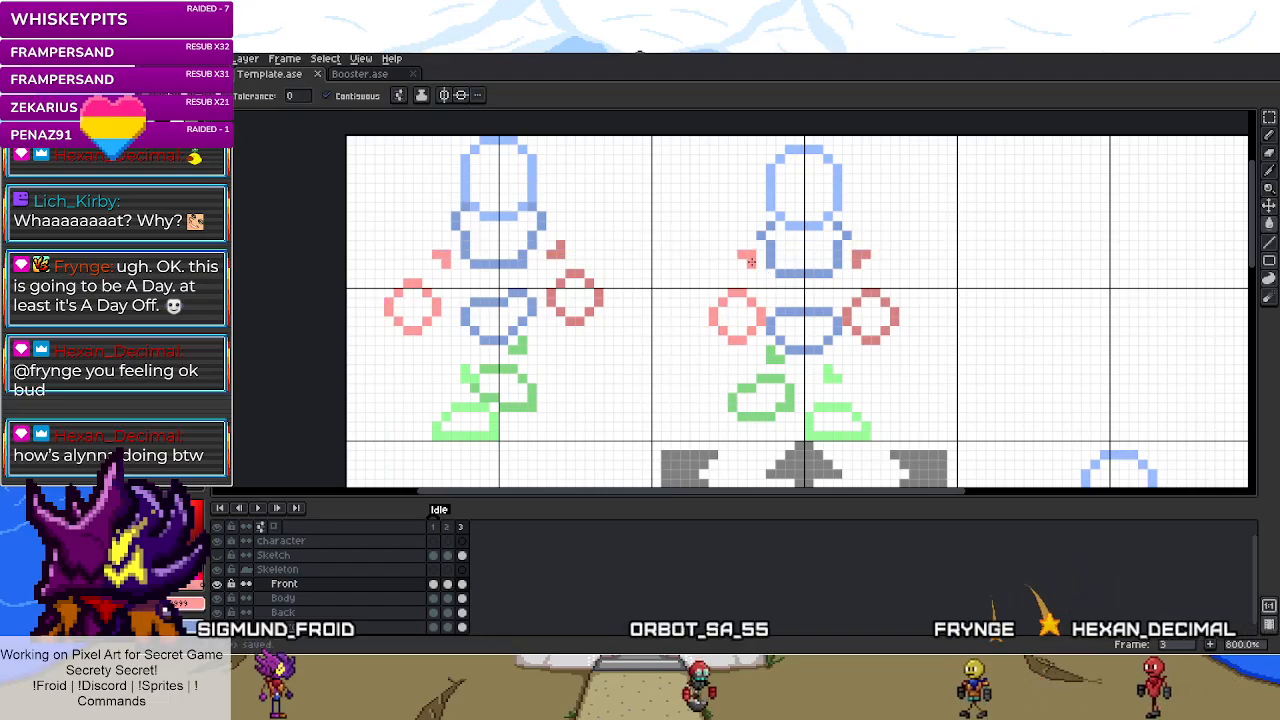
- Show the Sketch layer and clear the back-facing figure's old outline from it on frame 3
{"action": "scroll", "coordinate": [760, 270], "scroll_direction": "down", "scroll_amount": 4}
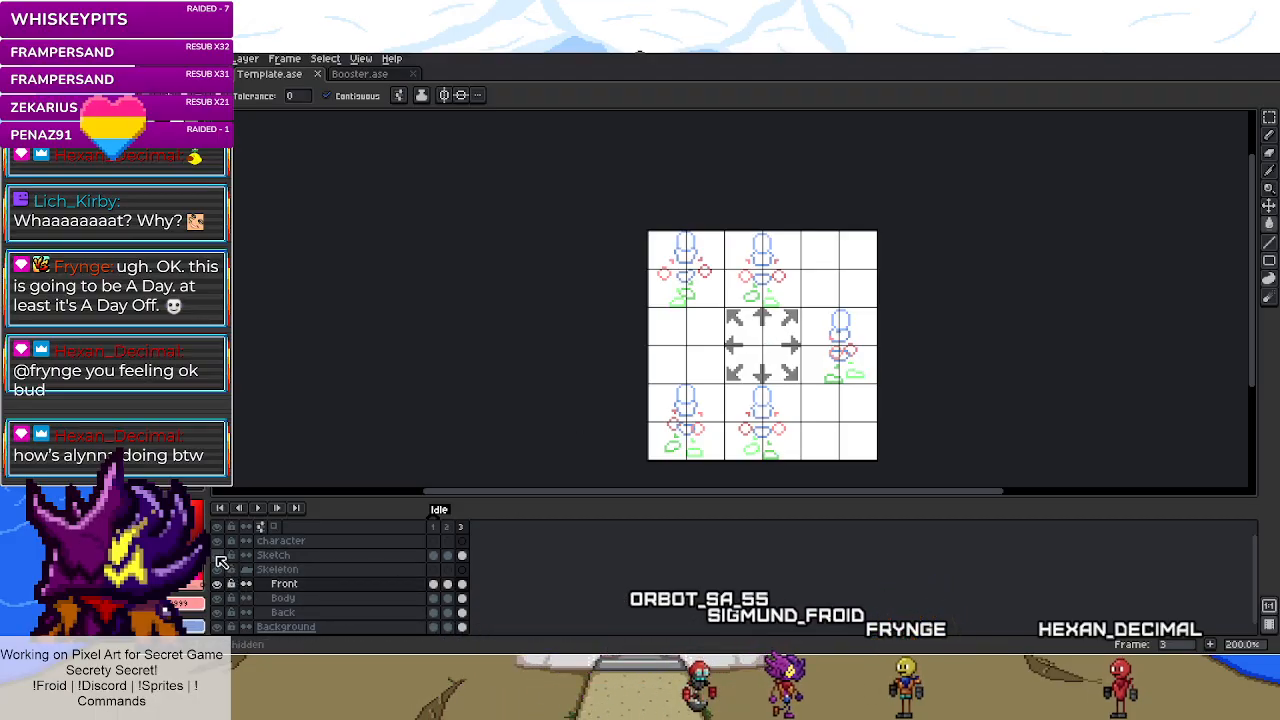
{"action": "left_click", "coordinate": [218, 556]}
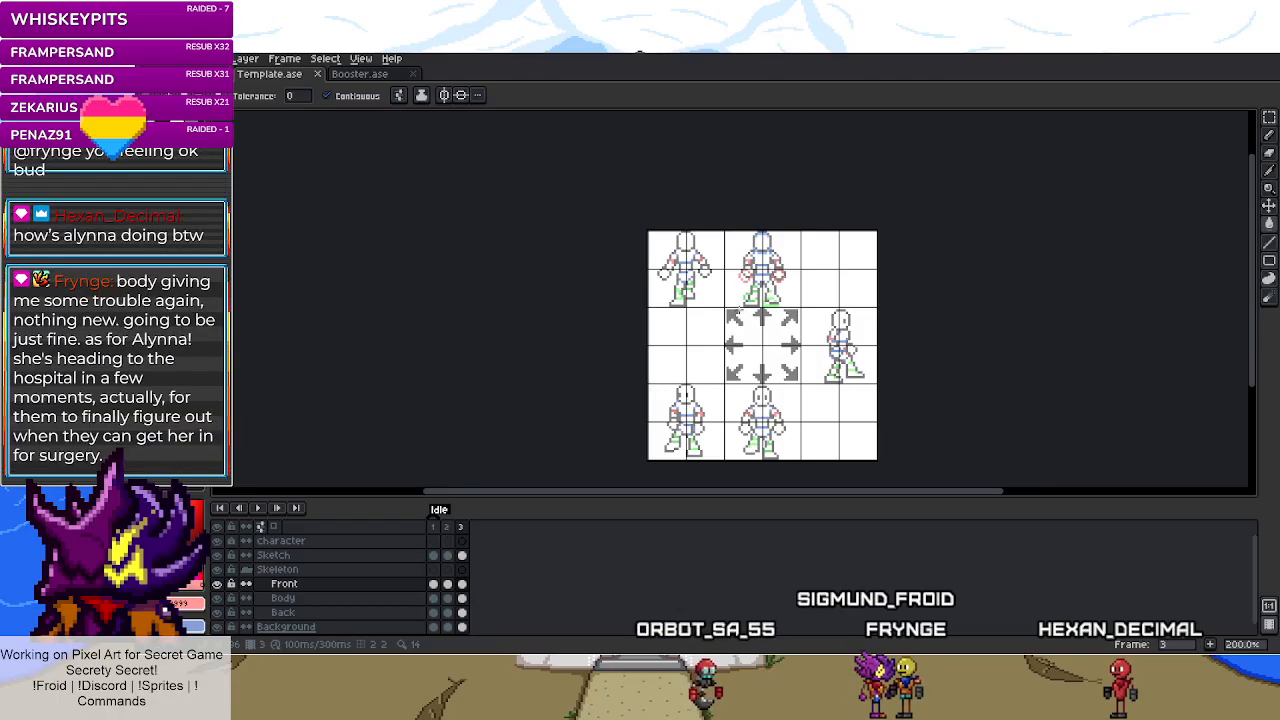
{"action": "scroll", "coordinate": [737, 236], "scroll_direction": "up", "scroll_amount": 1}
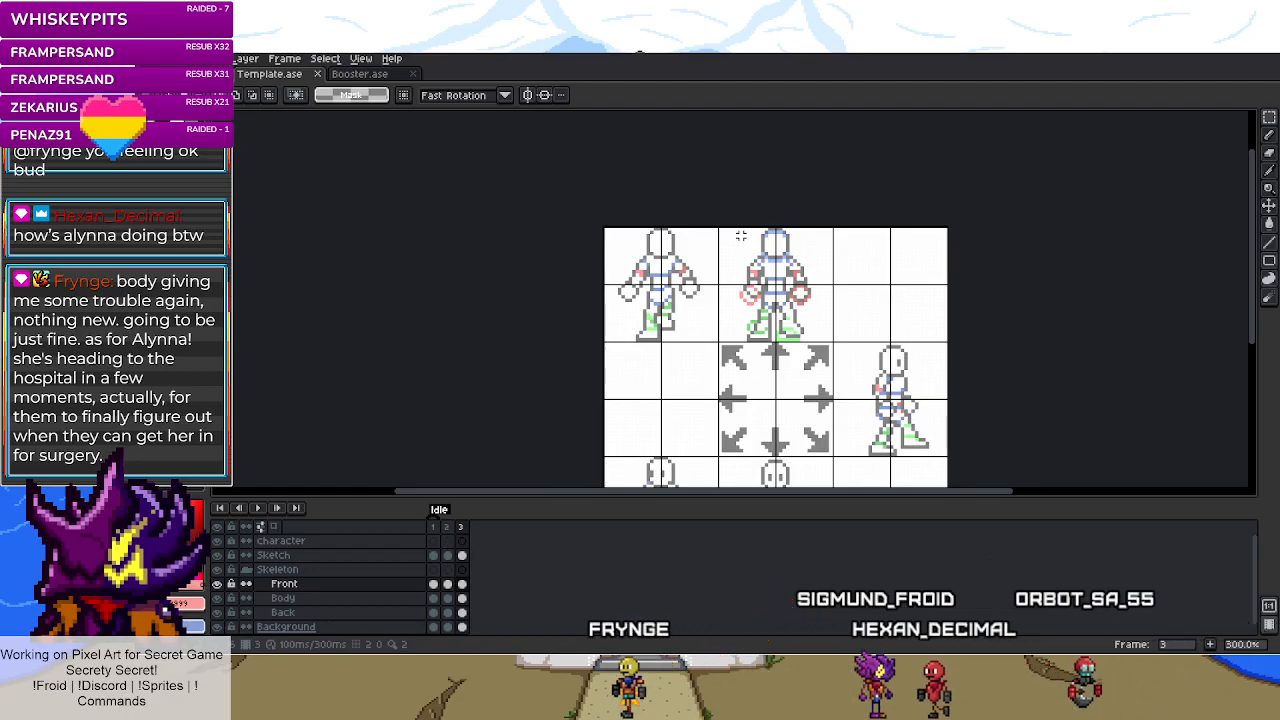
{"action": "left_click_drag", "start_coordinate": [726, 213], "coordinate": [832, 344]}
{"action": "scroll", "coordinate": [829, 338], "scroll_direction": "up", "scroll_amount": 2}
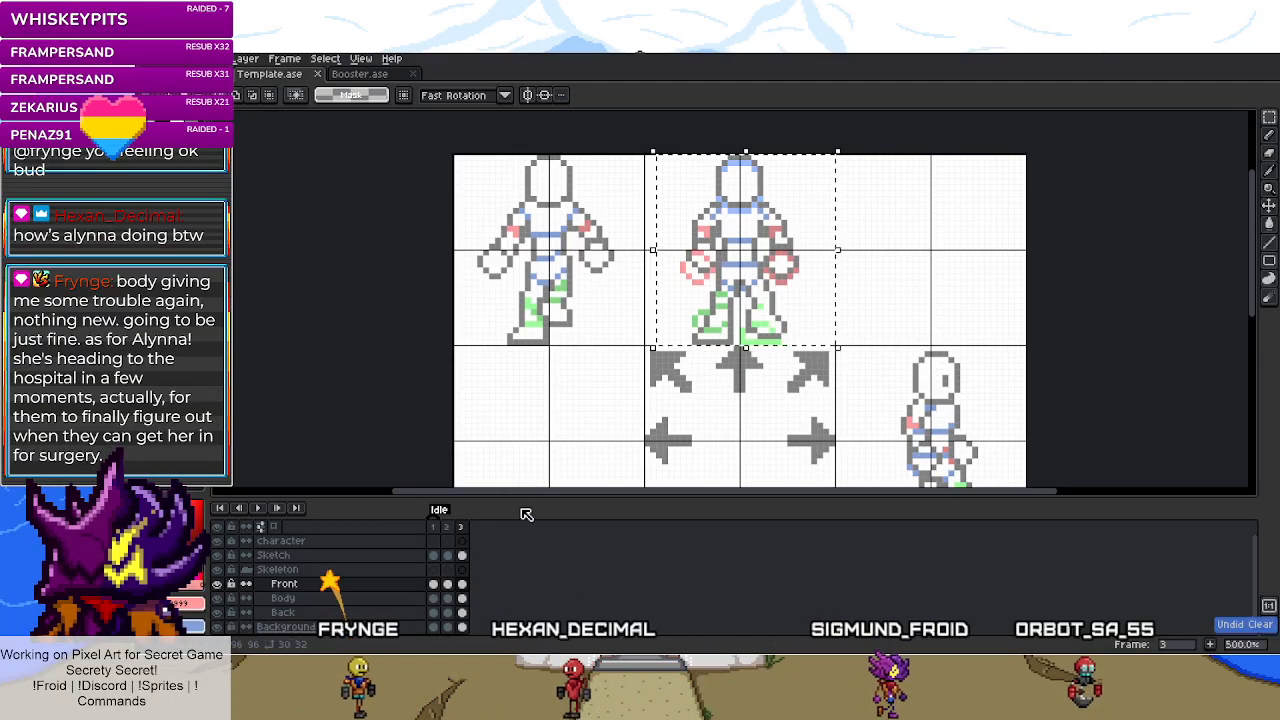
{"action": "key", "text": "Delete"}
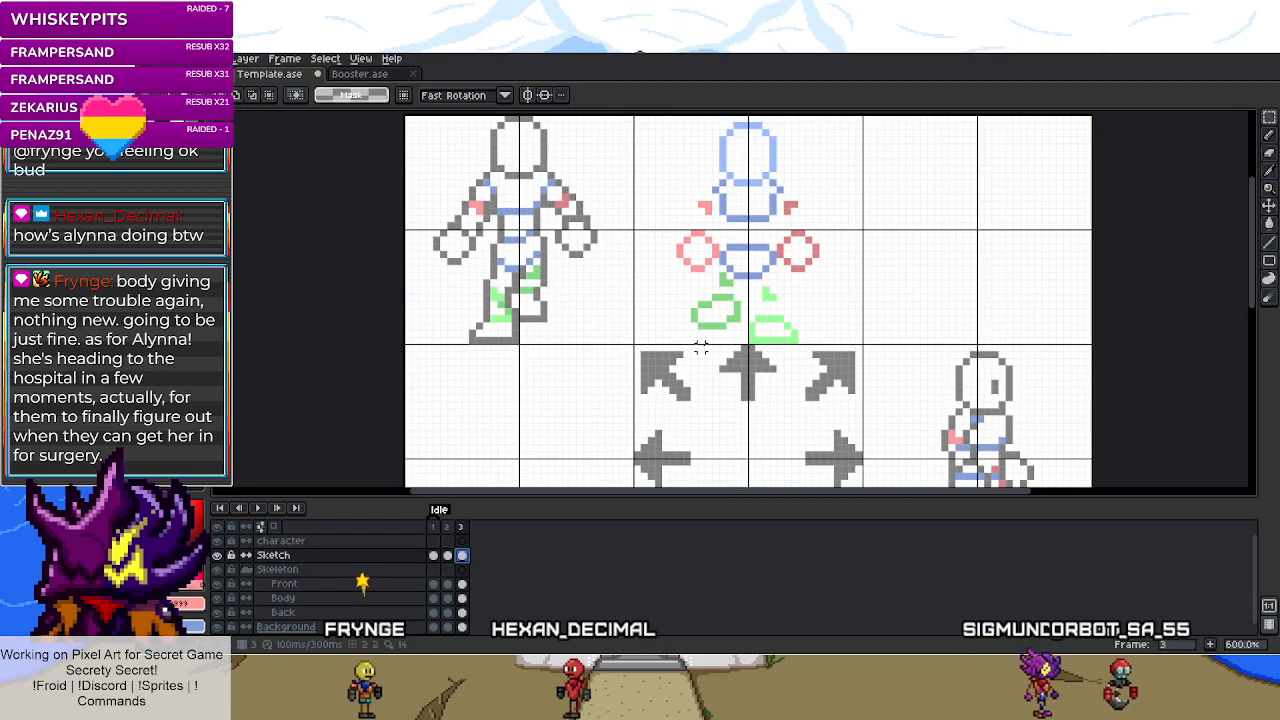
- Select the front-facing figure's 32 by 32 cell on frame 3's Sketch layer
{"action": "scroll", "coordinate": [683, 348], "scroll_direction": "down", "scroll_amount": 5}
{"action": "scroll", "coordinate": [684, 336], "scroll_direction": "up", "scroll_amount": 6}
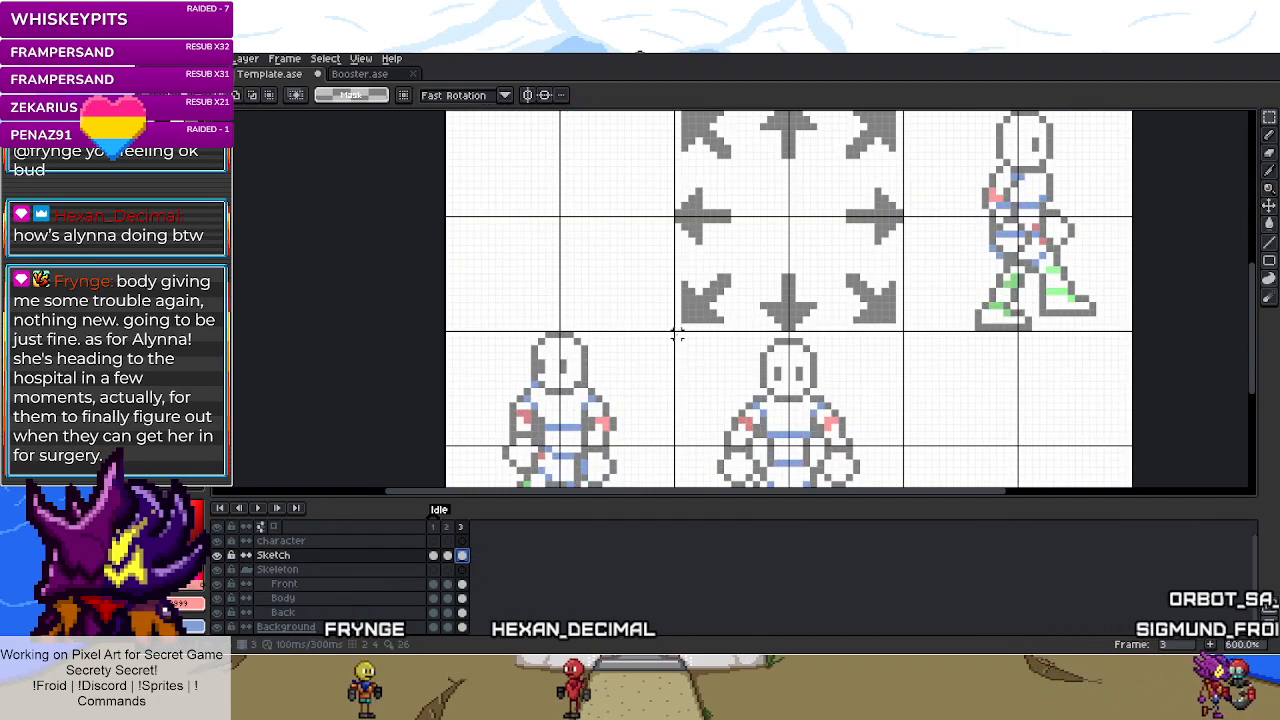
{"action": "scroll", "coordinate": [676, 336], "scroll_direction": "down", "scroll_amount": 3}
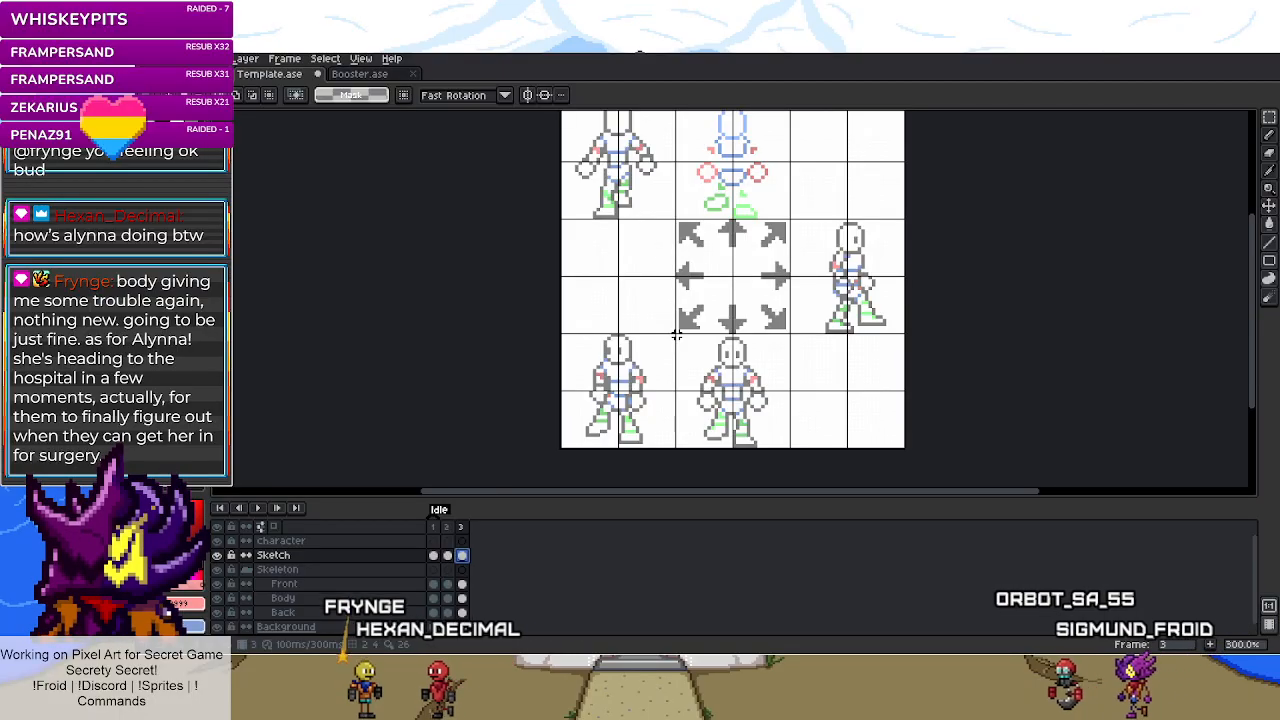
{"action": "left_click_drag", "start_coordinate": [676, 336], "coordinate": [790, 448]}
{"action": "scroll", "coordinate": [766, 455], "scroll_direction": "up", "scroll_amount": 2}
{"action": "key", "text": "ctrl+d"}
{"action": "left_click_drag", "start_coordinate": [797, 430], "coordinate": [620, 250]}
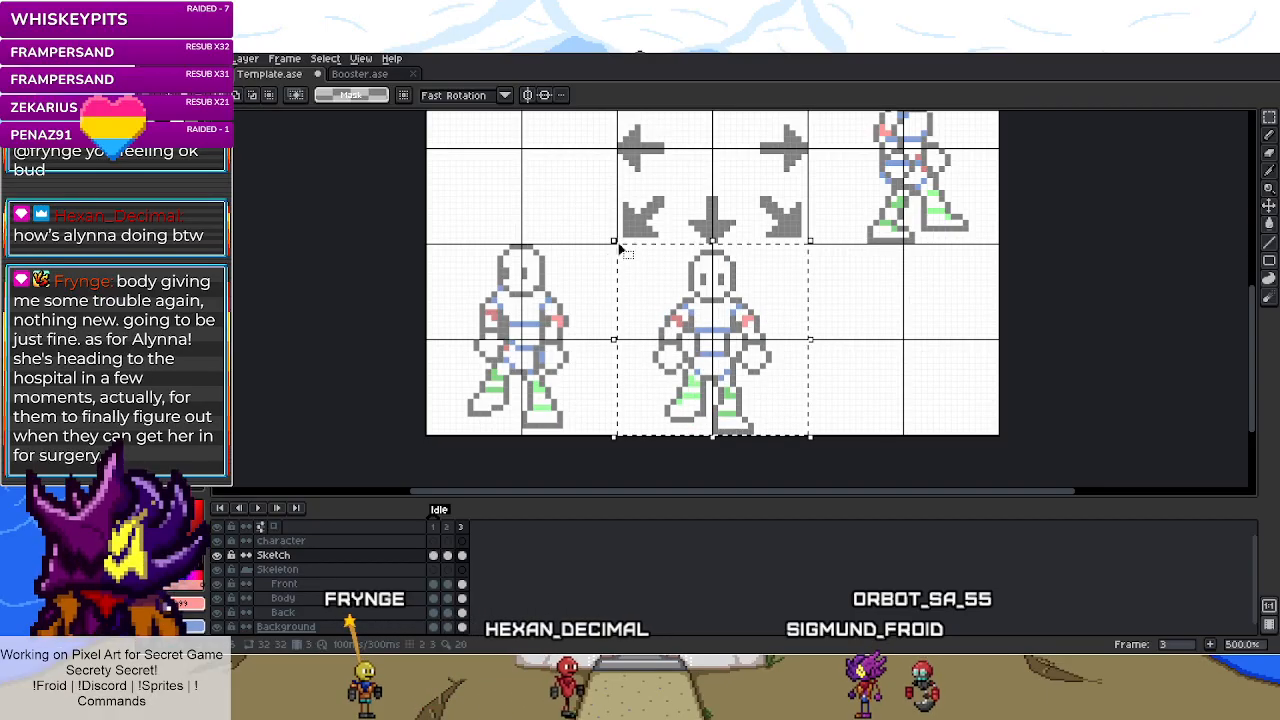
- Paste the copied front-facing figure over the skeleton in frame 3's top-middle cell, align it to the grid, and remove its eyes
{"action": "scroll", "coordinate": [660, 280], "scroll_direction": "down", "scroll_amount": 8}
{"action": "scroll", "coordinate": [847, 321], "scroll_direction": "up", "scroll_amount": 7}
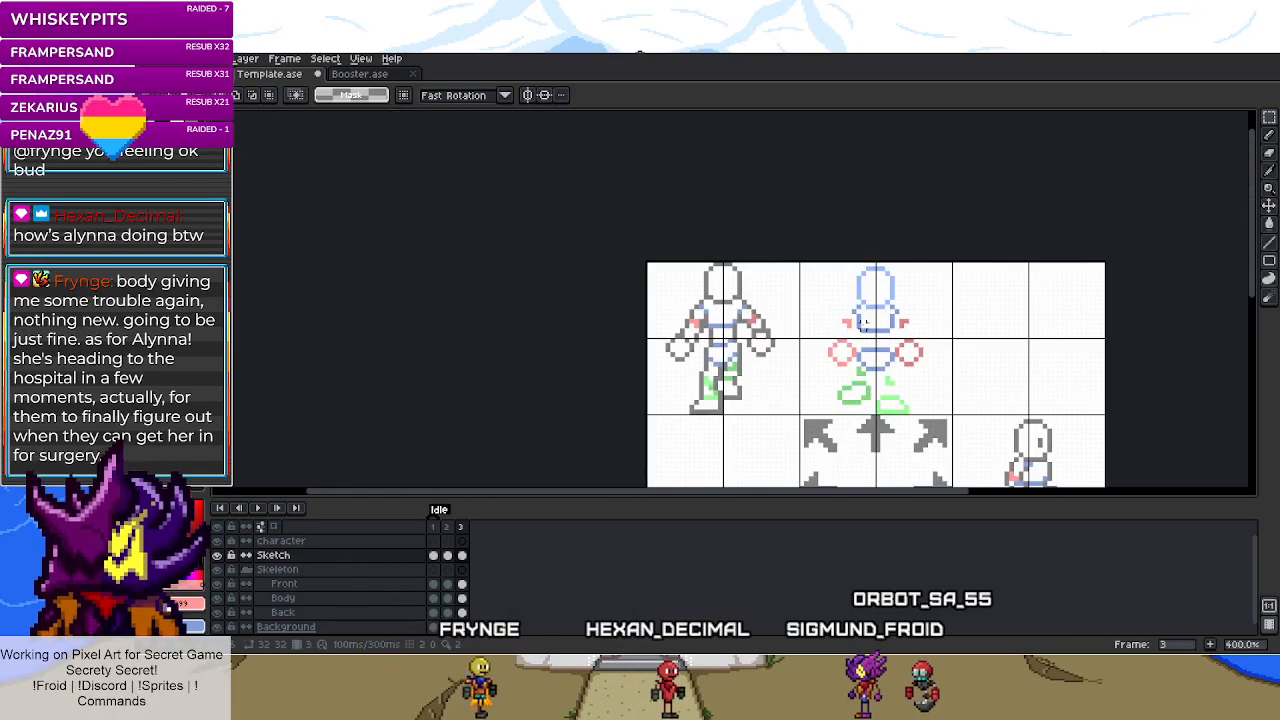
{"action": "scroll", "coordinate": [847, 321], "scroll_direction": "up", "scroll_amount": 2}
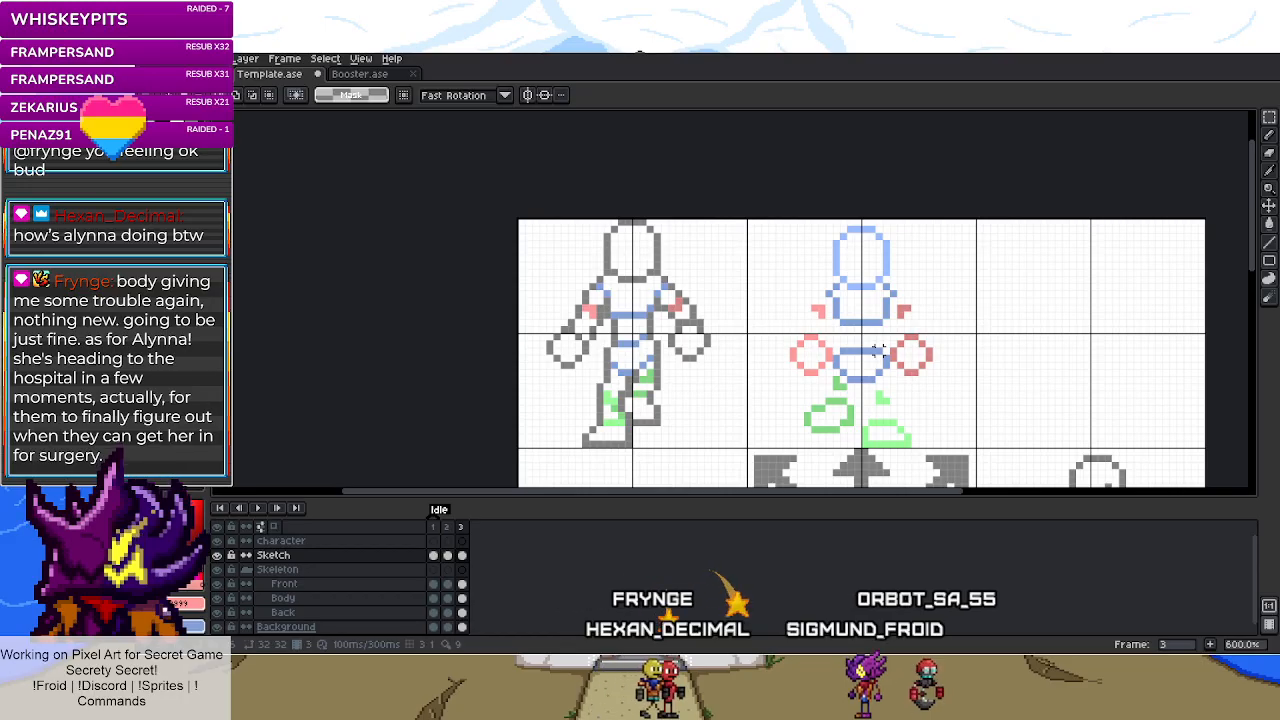
{"action": "key", "text": "ctrl+v"}
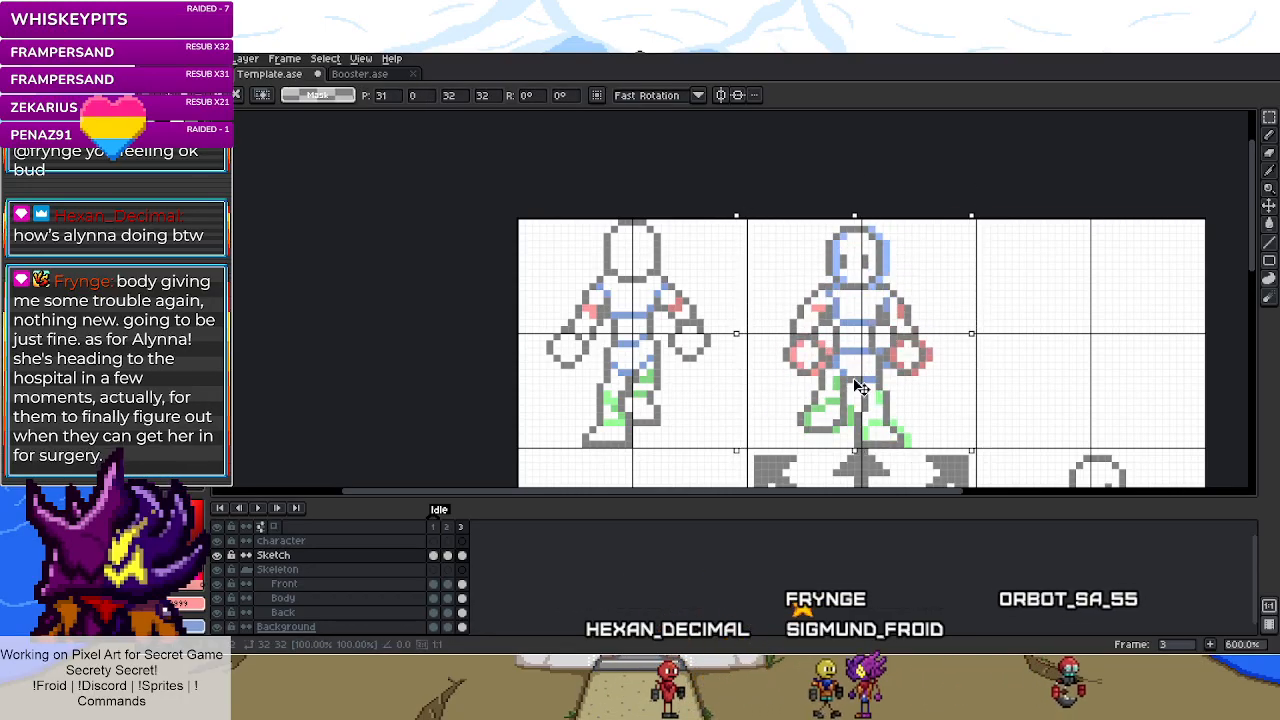
{"action": "left_click_drag", "start_coordinate": [858, 385], "coordinate": [864, 387]}
{"action": "left_click", "coordinate": [1029, 391]}
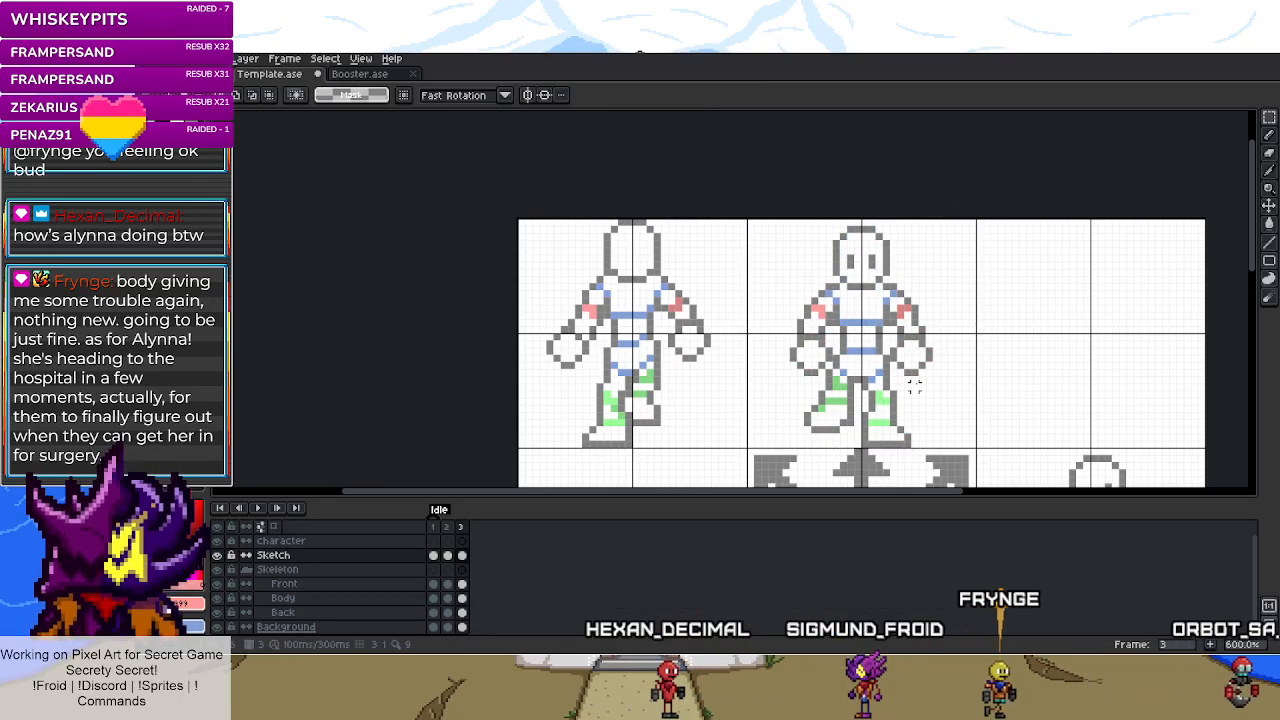
{"action": "scroll", "coordinate": [868, 347], "scroll_direction": "up", "scroll_amount": 1}
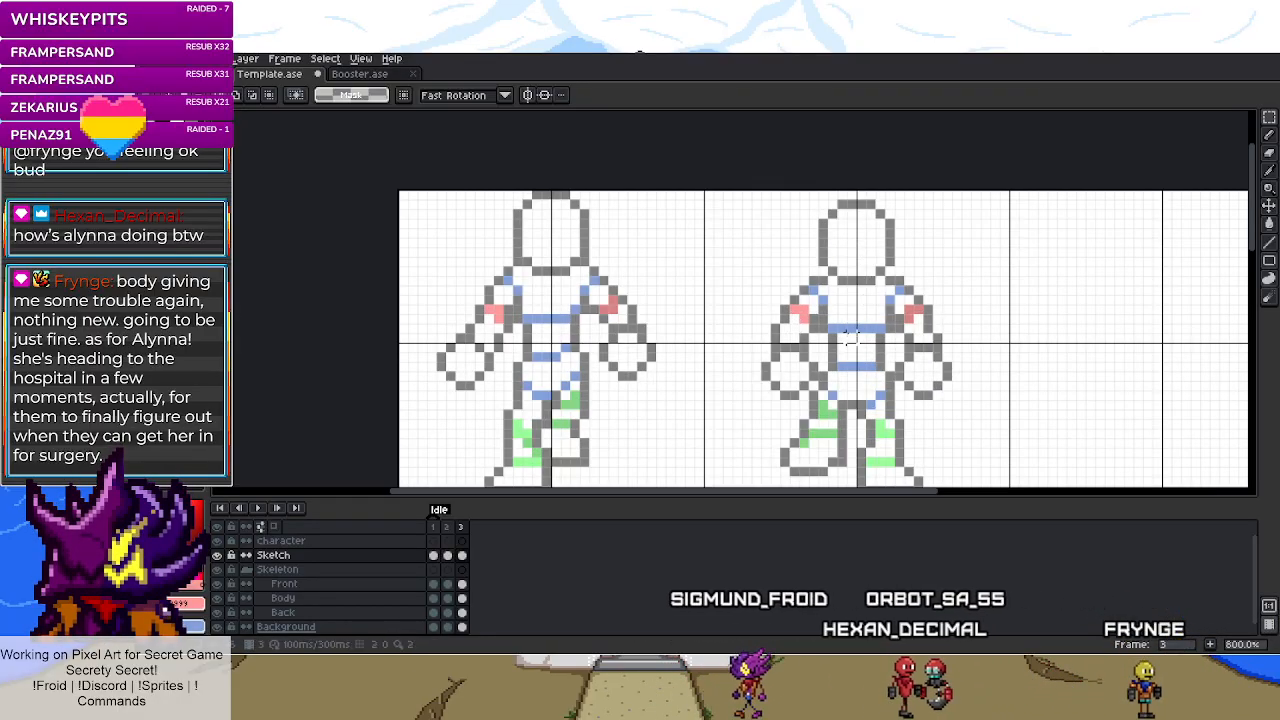
- Compare the figures' poses across frames 1, 2 and 3 of the direction sheet
{"action": "scroll", "coordinate": [845, 305], "scroll_direction": "down", "scroll_amount": 3}
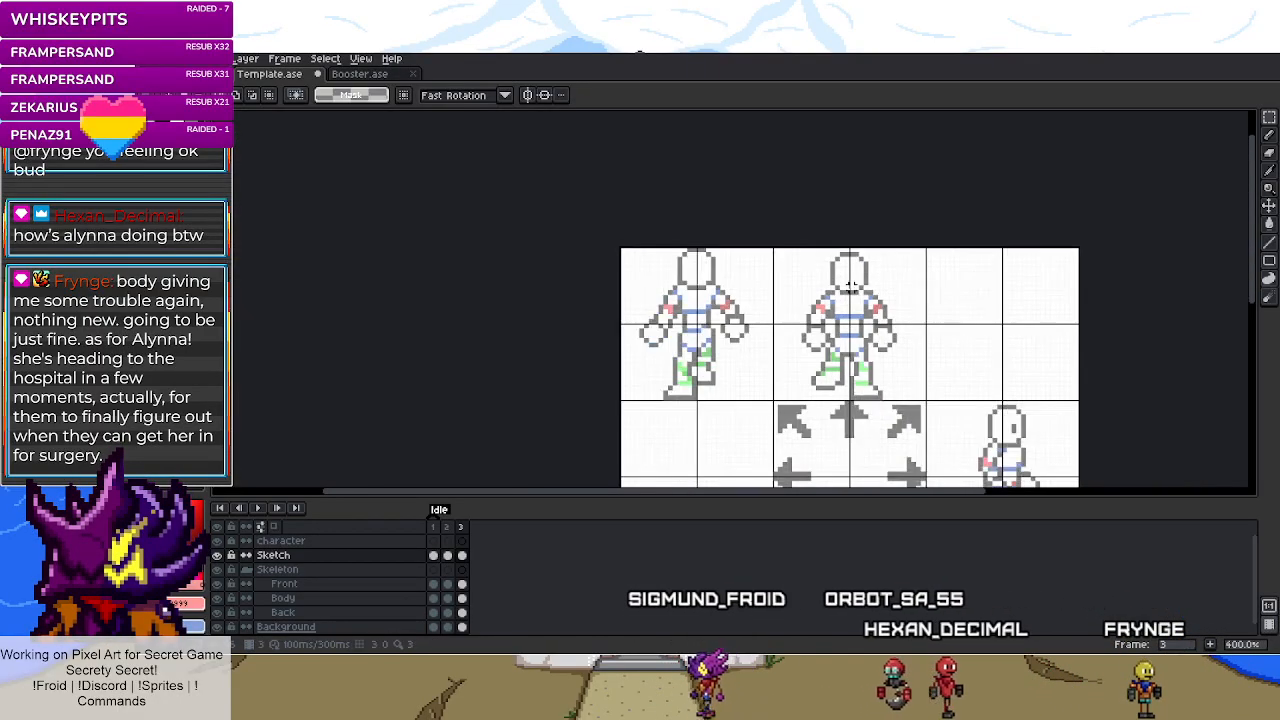
{"action": "left_click", "coordinate": [447, 530]}
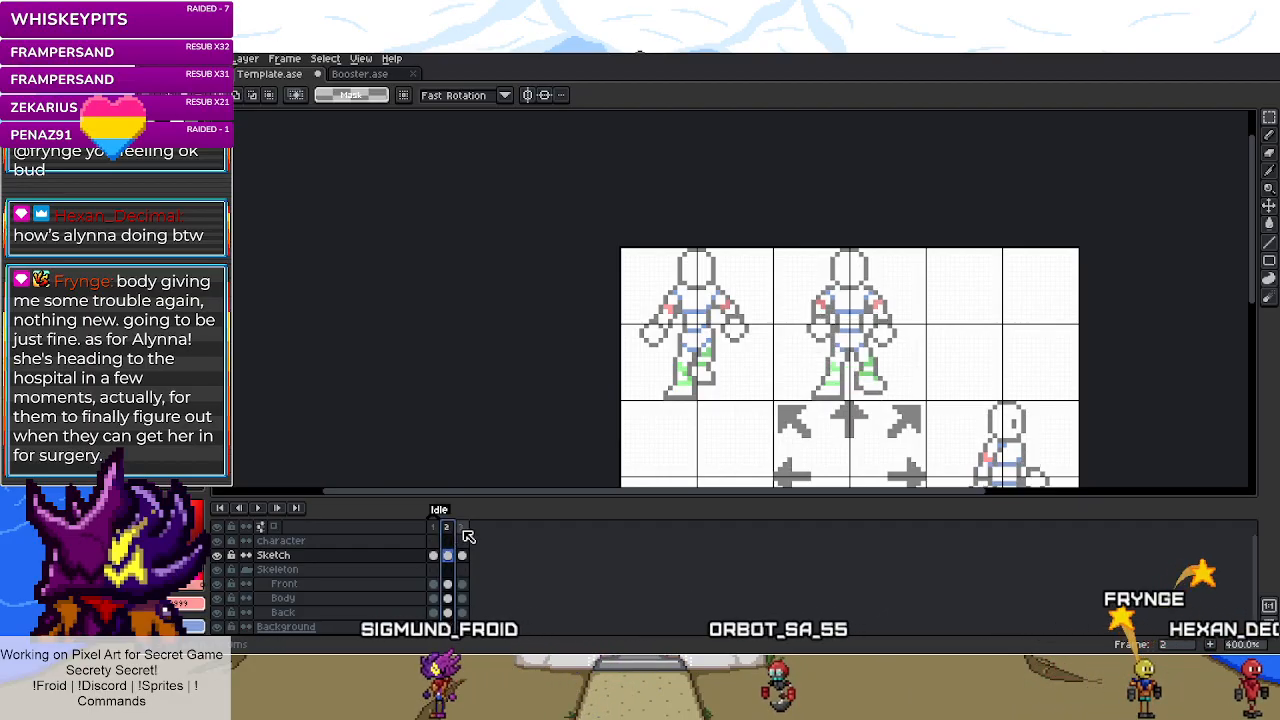
{"action": "left_click", "coordinate": [463, 530]}
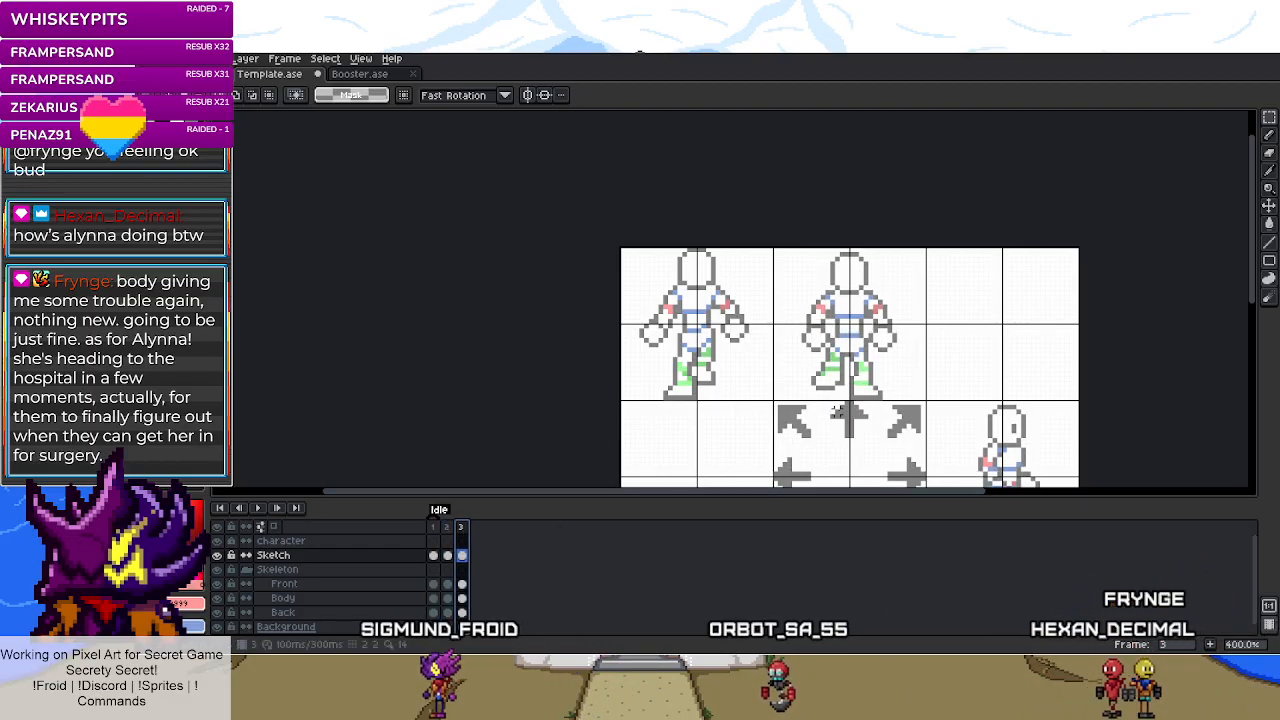
{"action": "scroll", "coordinate": [838, 412], "scroll_direction": "down", "scroll_amount": 2}
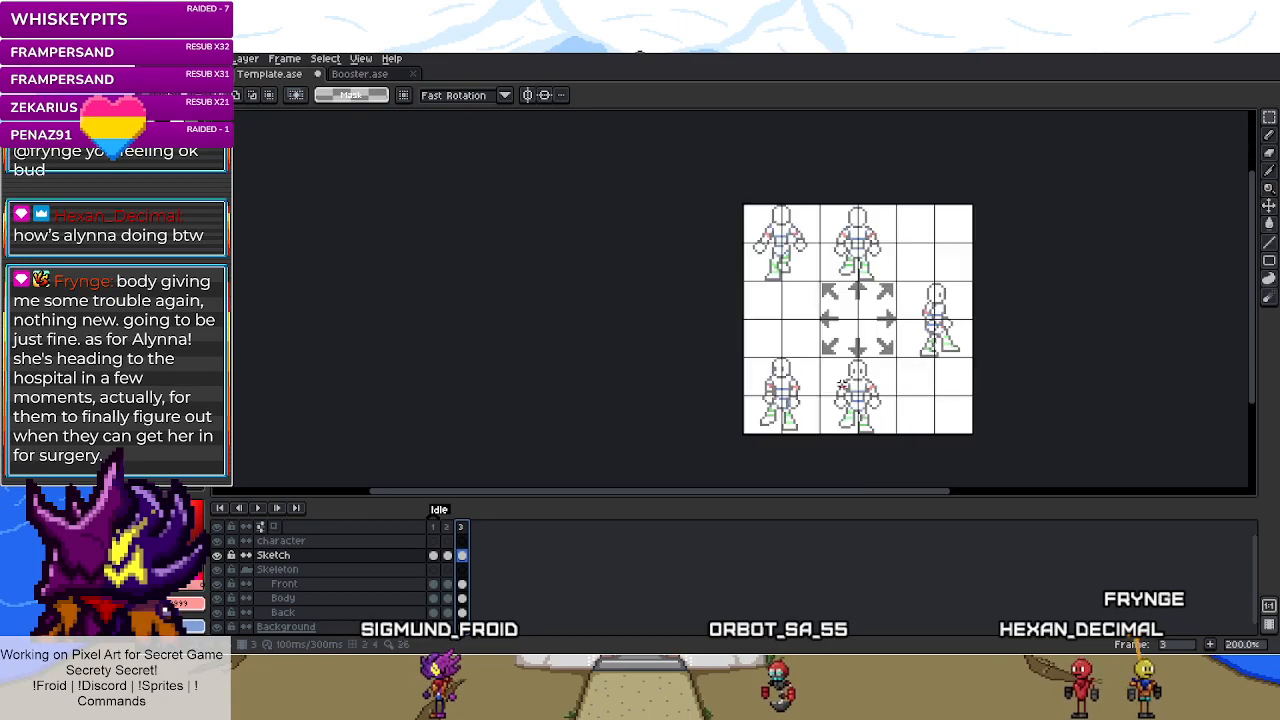
{"action": "left_click", "coordinate": [434, 530]}
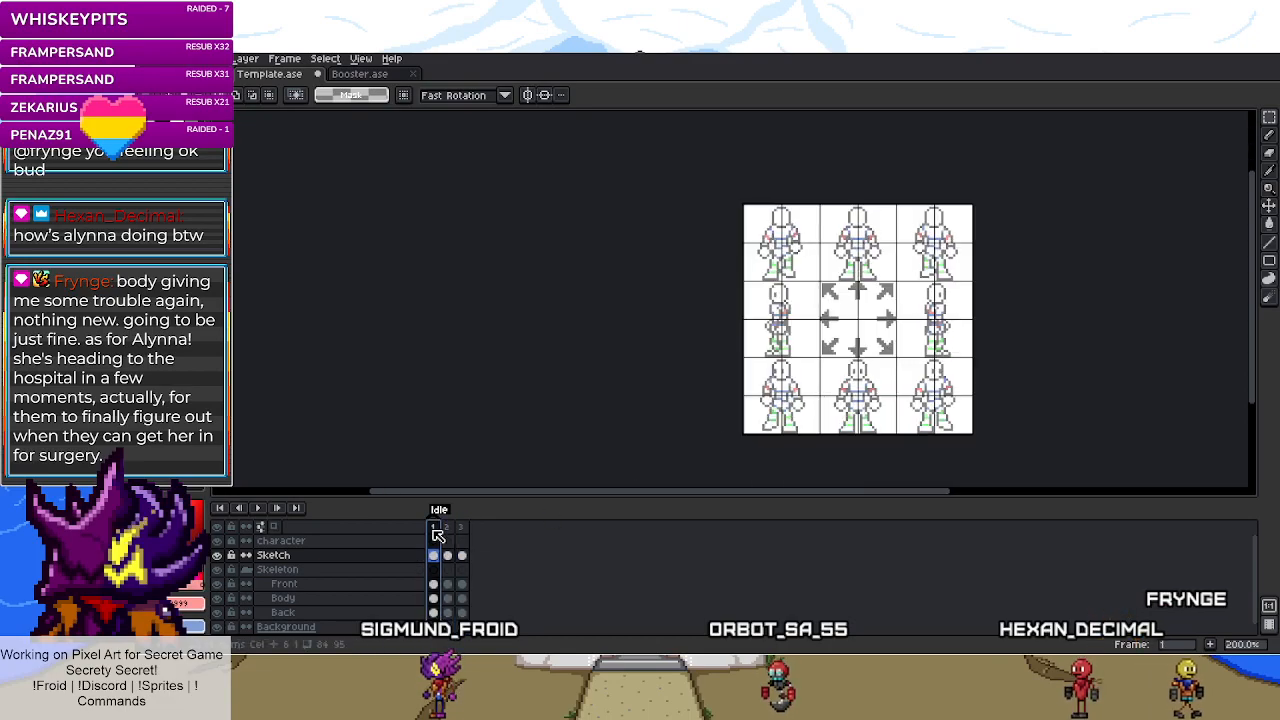
{"action": "left_click", "coordinate": [450, 536]}
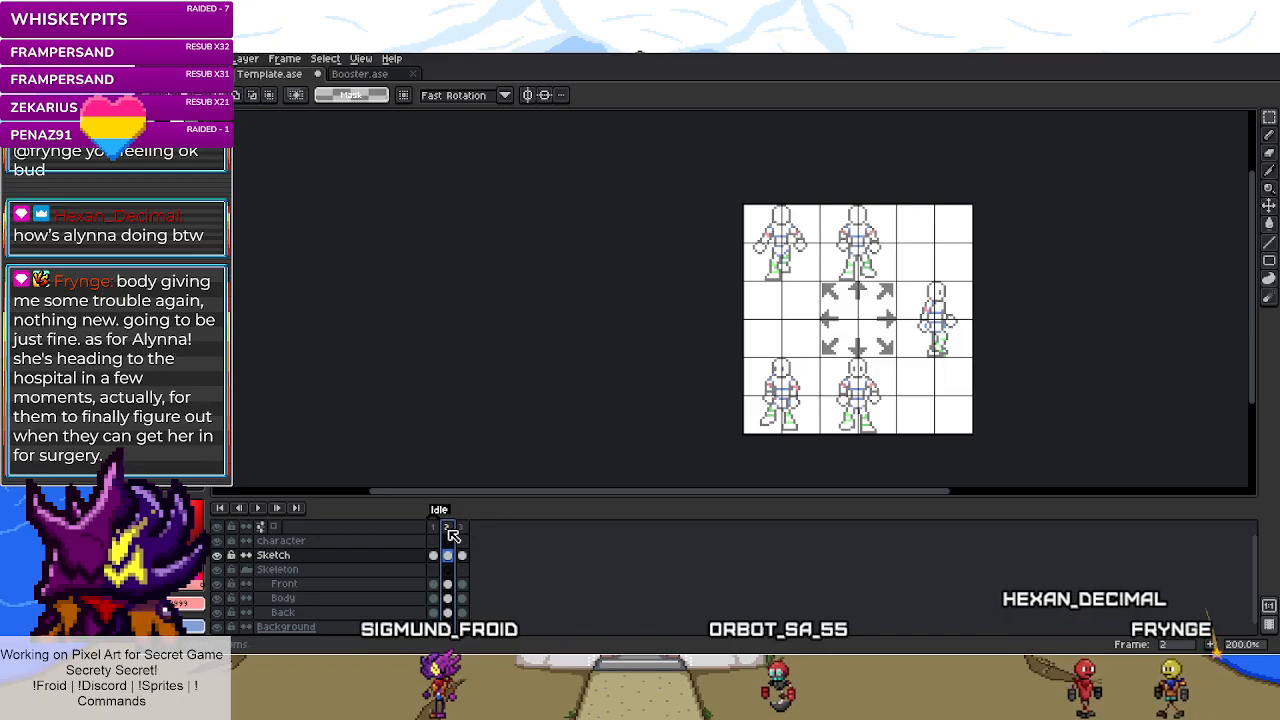
{"action": "left_click", "coordinate": [463, 536]}
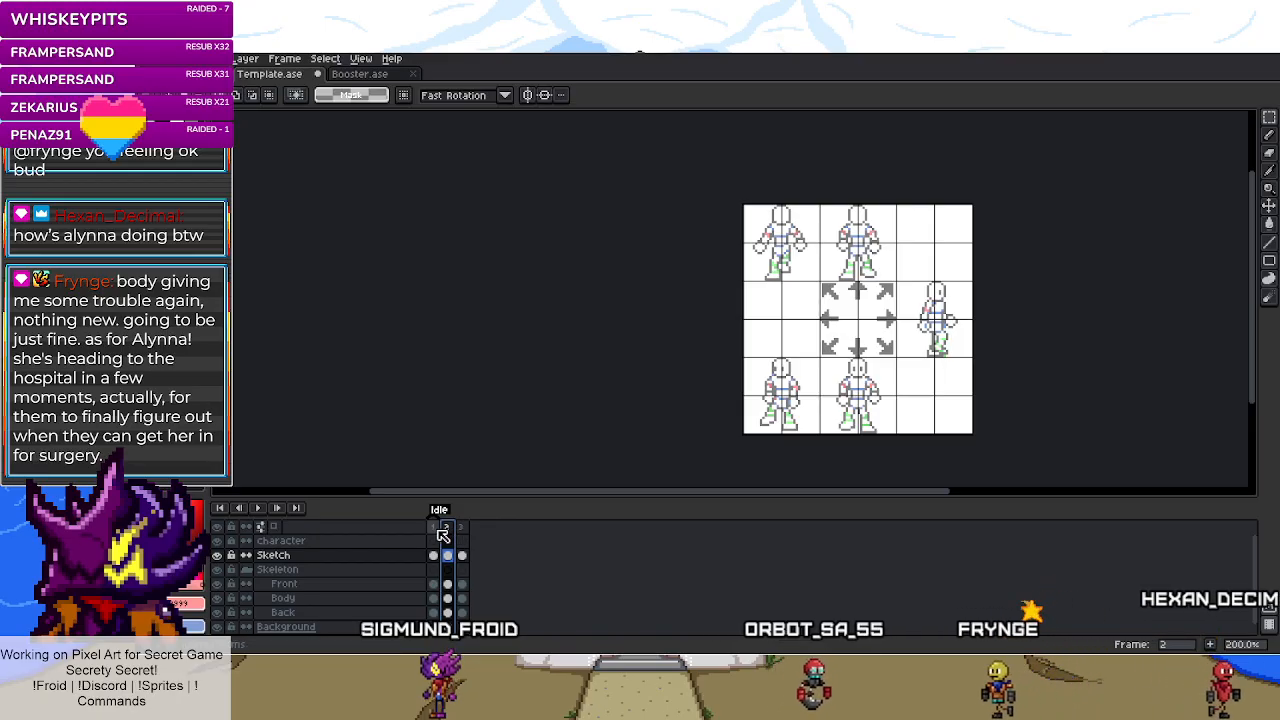
- Select the 32 by 32 top-middle cell in frame 3 and flip its Sketch layer content horizontally
{"action": "scroll", "coordinate": [918, 204], "scroll_direction": "up", "scroll_amount": 3}
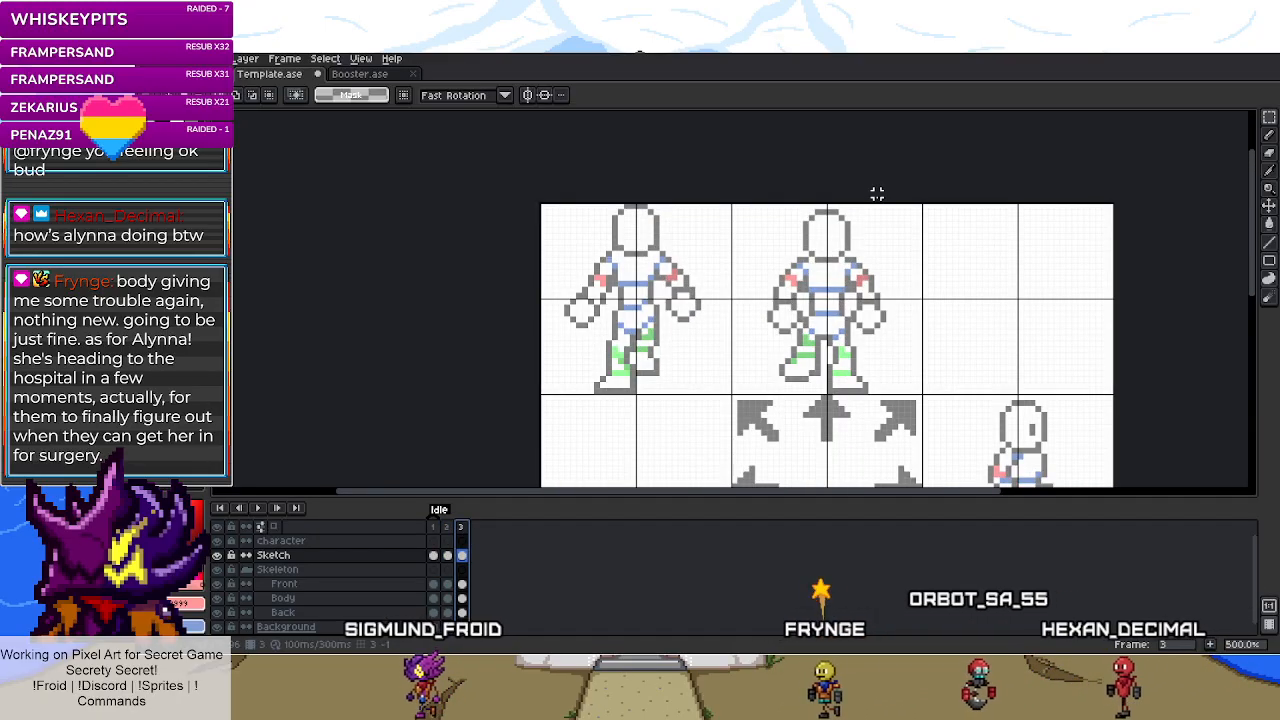
{"action": "left_click_drag", "start_coordinate": [918, 204], "coordinate": [728, 397]}
{"action": "left_click", "coordinate": [461, 555]}
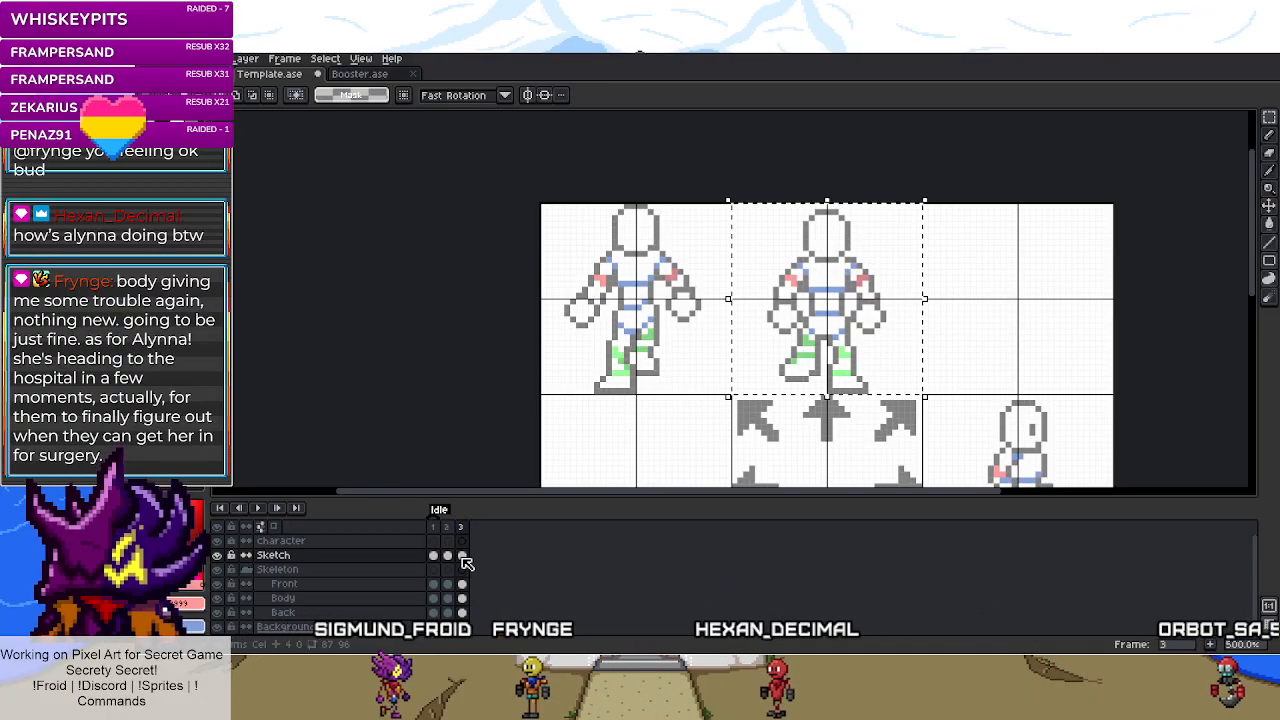
{"action": "right_click", "coordinate": [237, 77]}
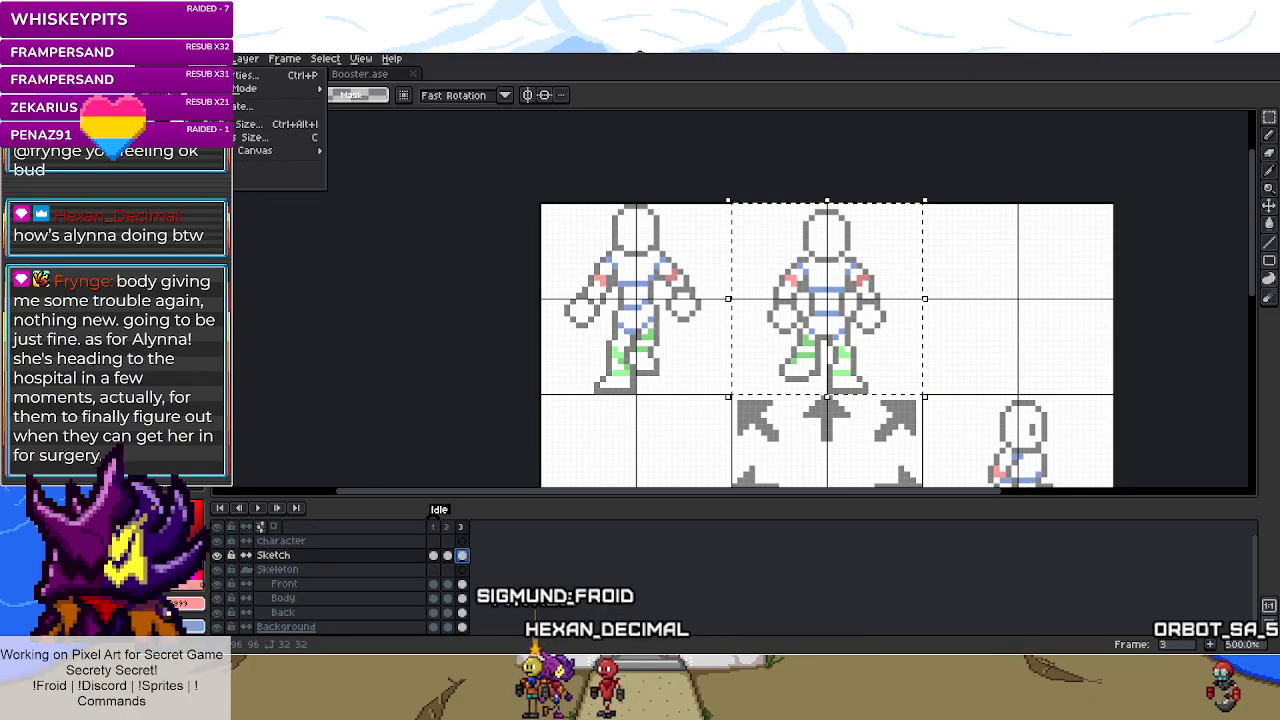
{"action": "left_click", "coordinate": [180, 58]}
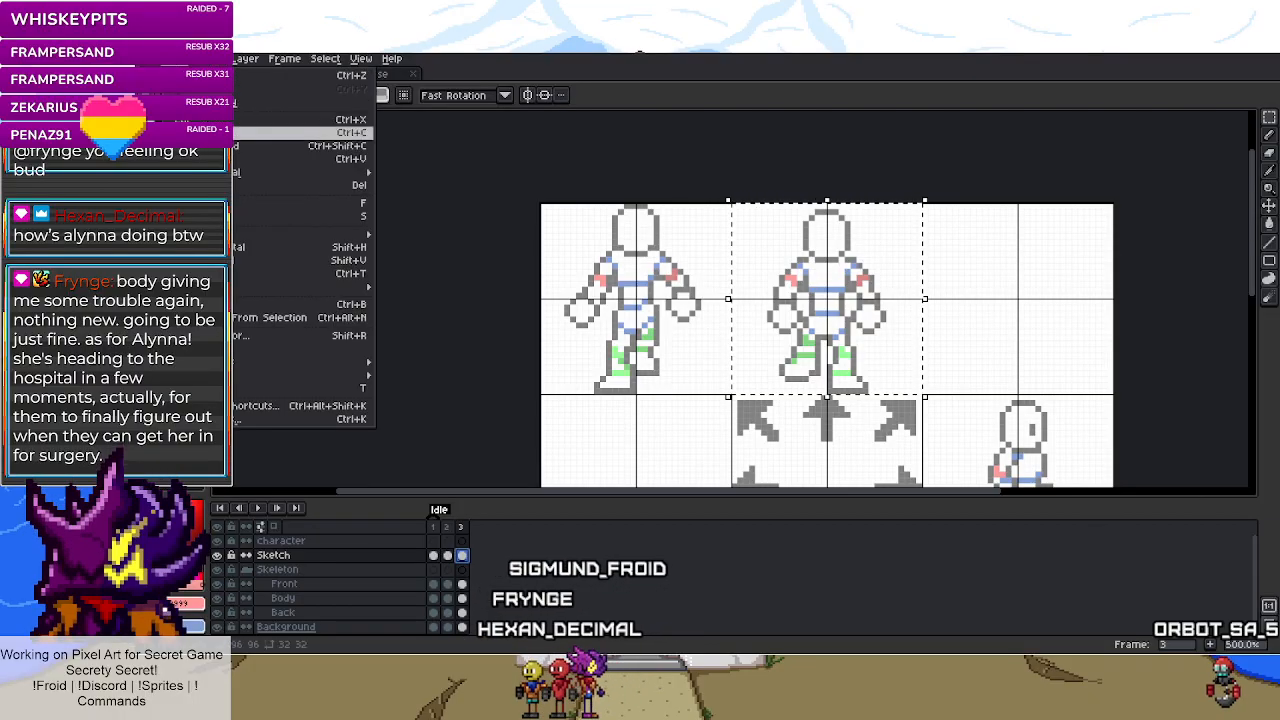
{"action": "left_click", "coordinate": [237, 245]}
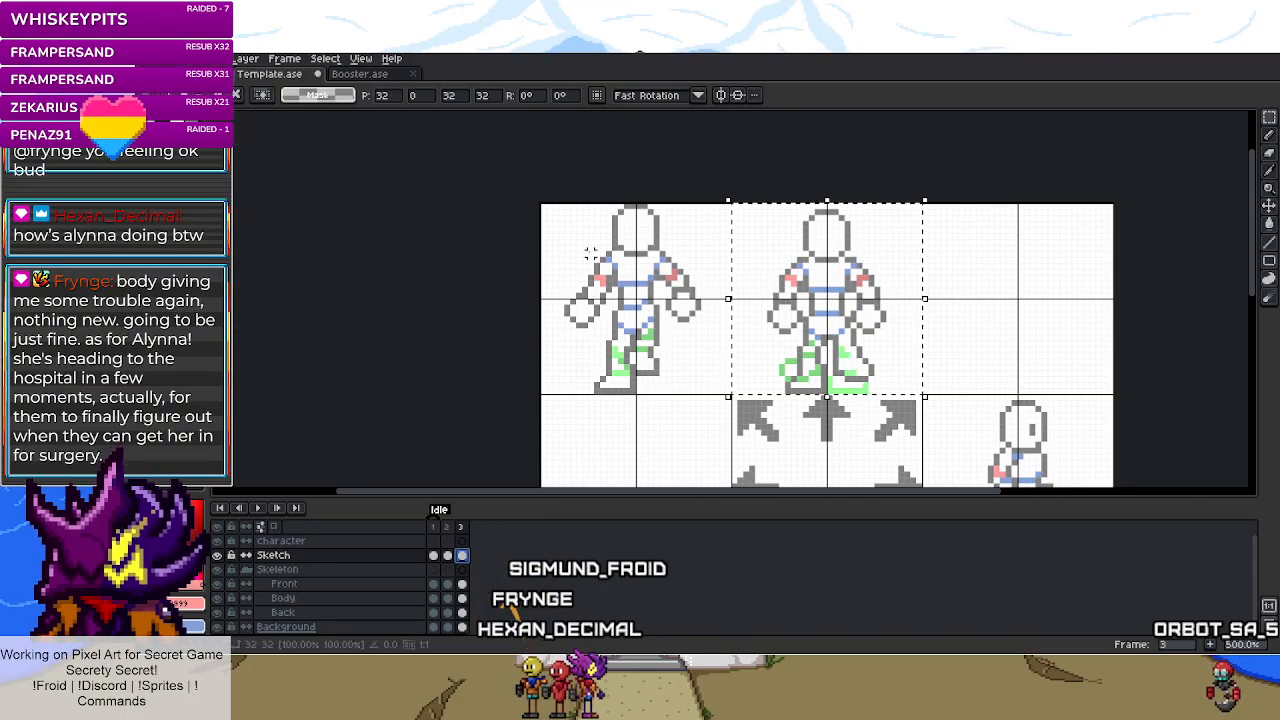
- Flip the selected top-middle cell horizontally on the Front, Body and Back skeleton layers of frame 3
{"action": "left_click", "coordinate": [451, 528]}
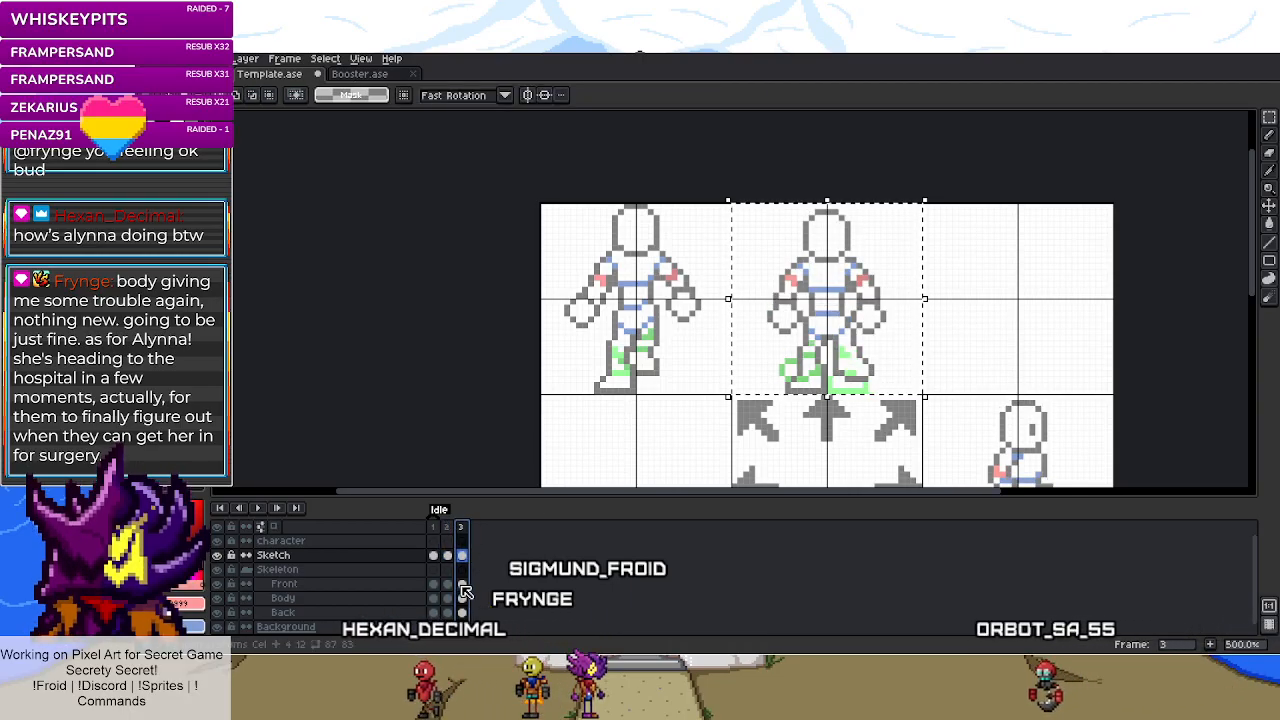
{"action": "left_click", "coordinate": [180, 58]}
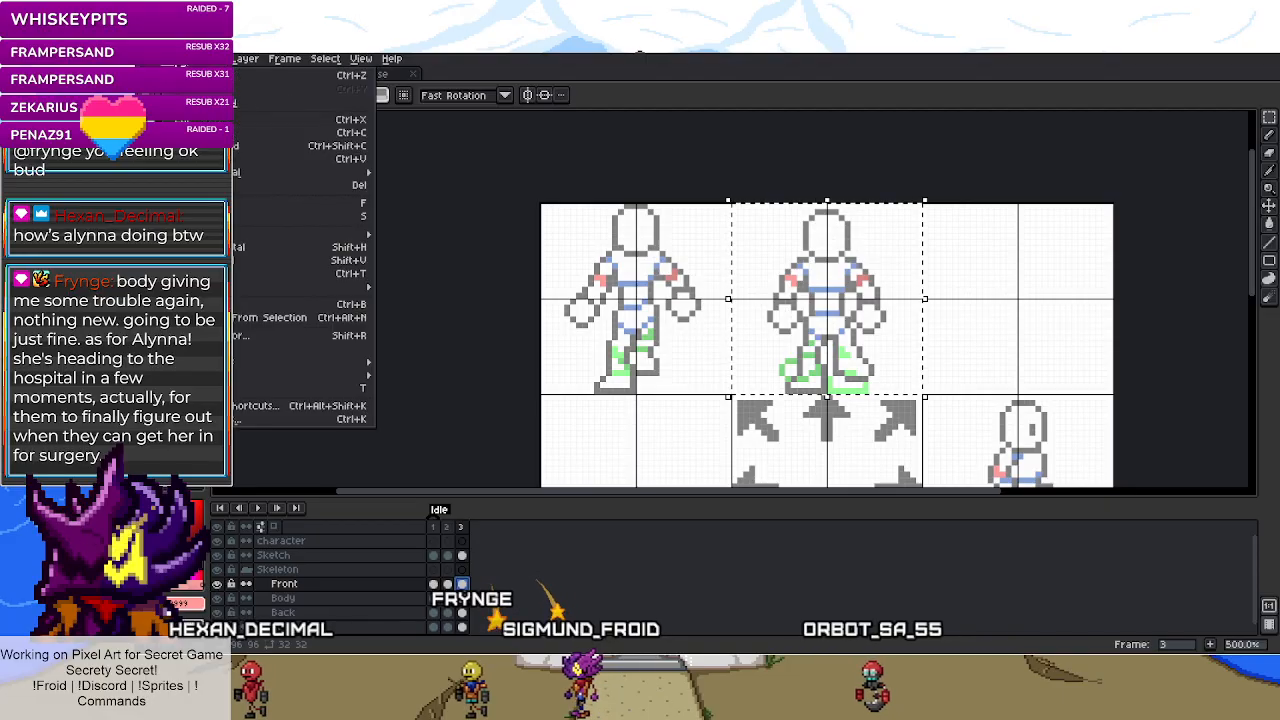
{"action": "left_click", "coordinate": [240, 246]}
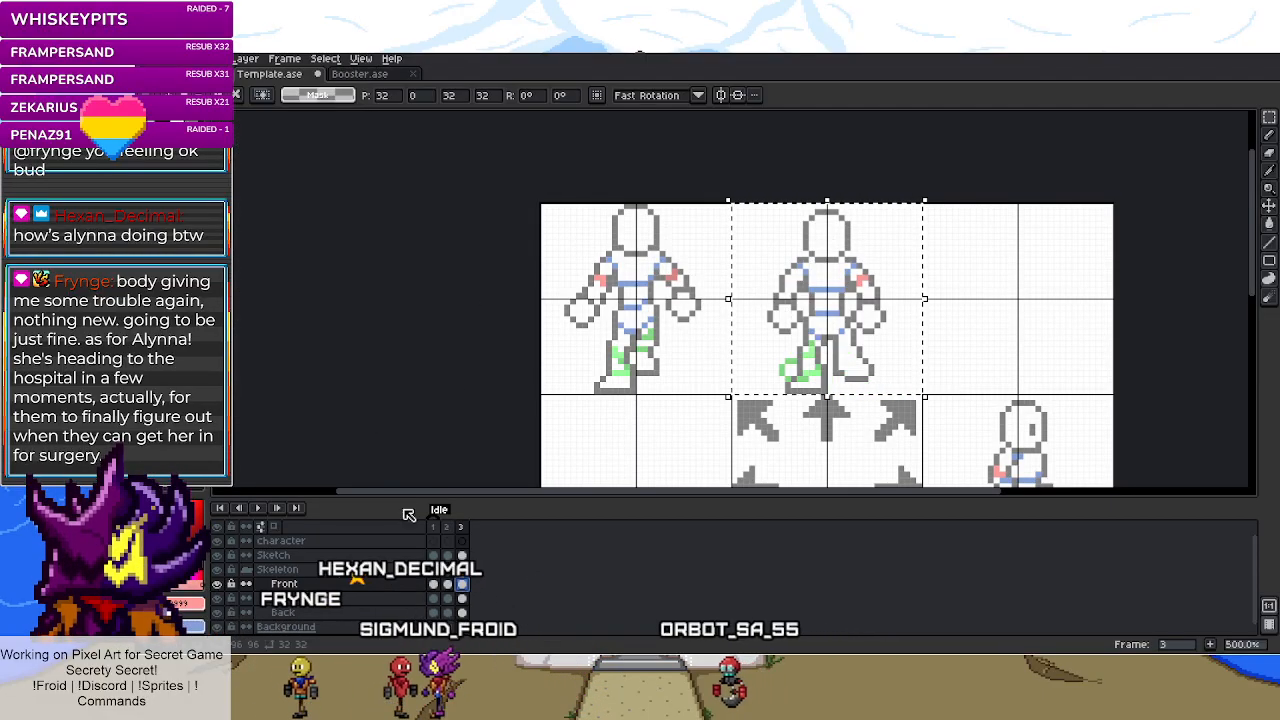
{"action": "left_click", "coordinate": [456, 597]}
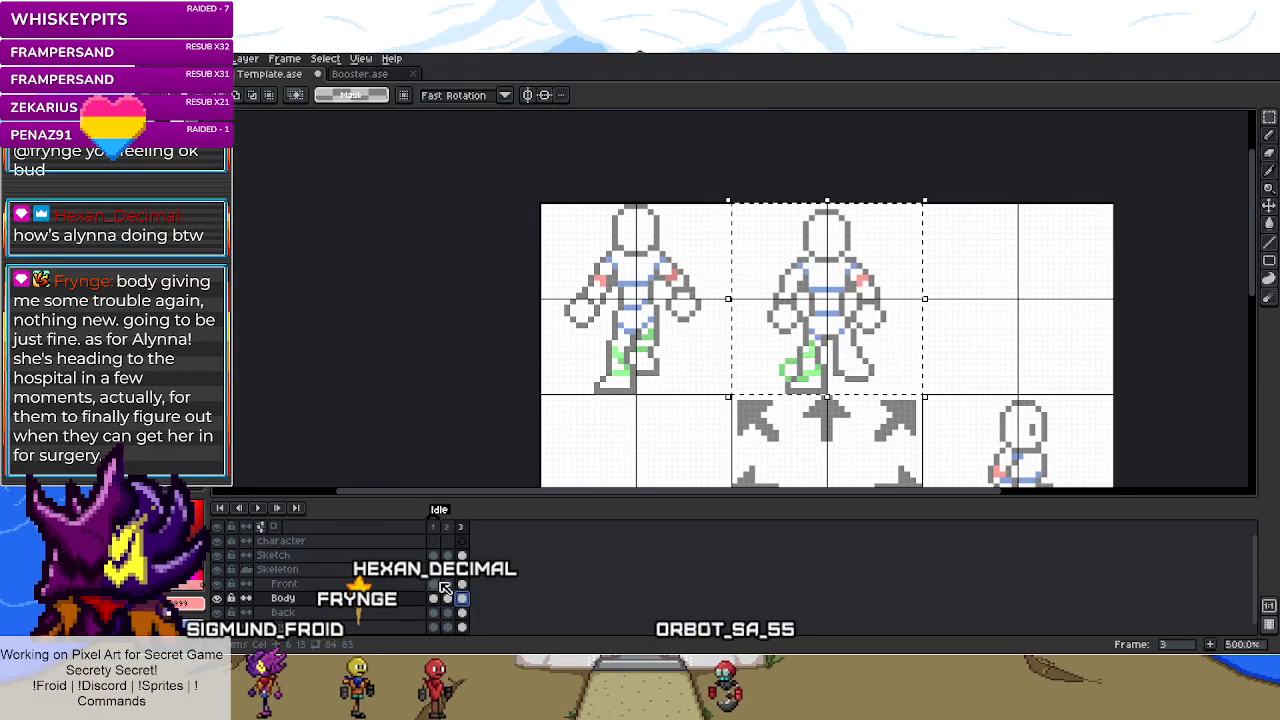
{"action": "left_click", "coordinate": [180, 58]}
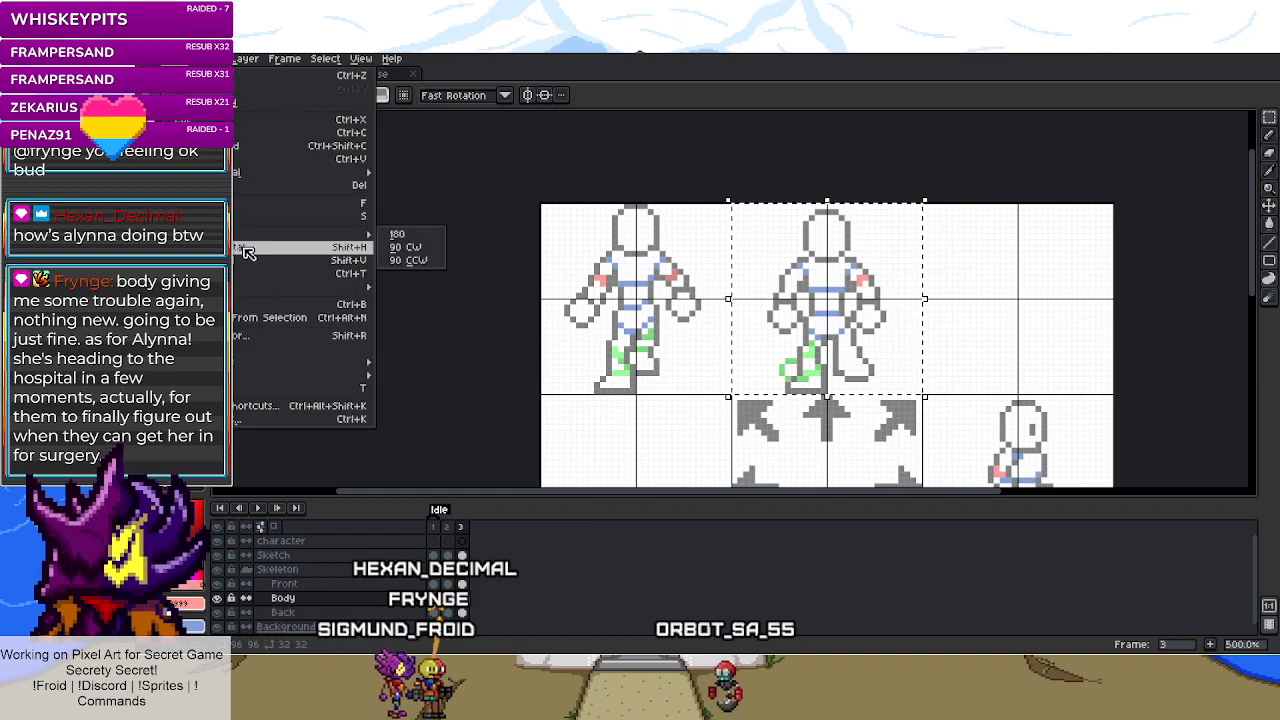
{"action": "left_click", "coordinate": [248, 252]}
{"action": "left_click", "coordinate": [462, 612]}
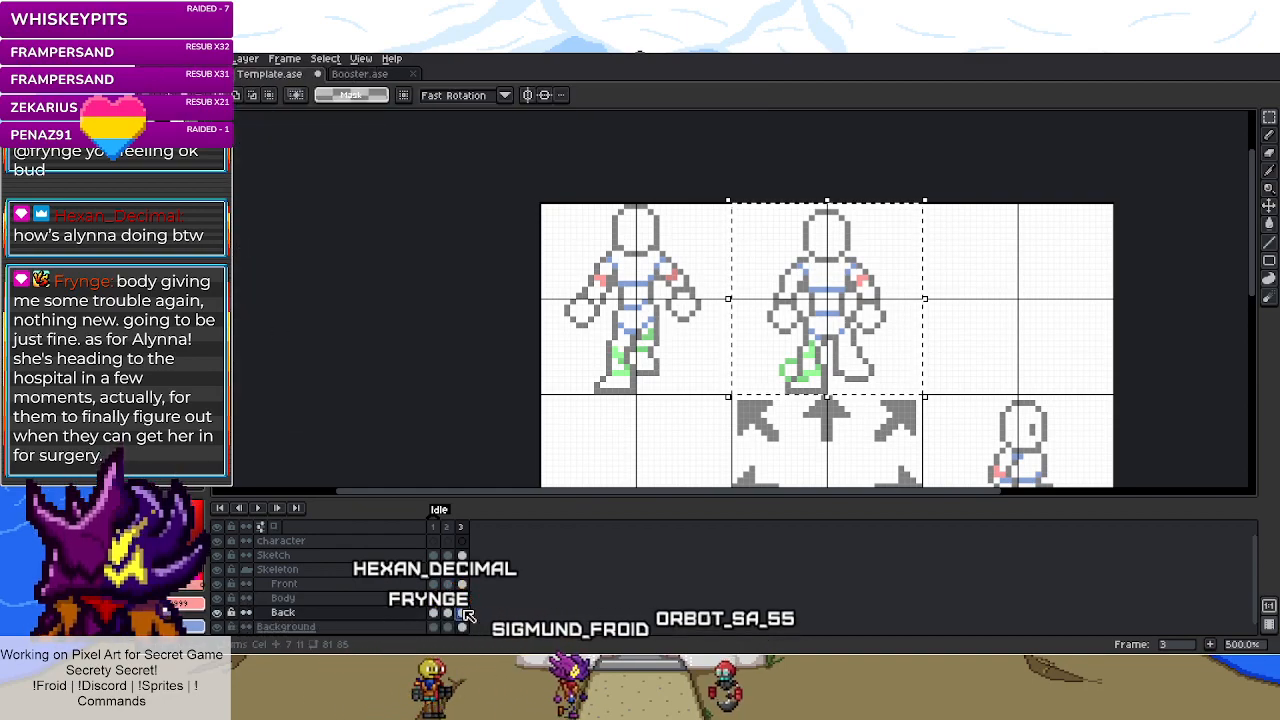
{"action": "left_click", "coordinate": [180, 58]}
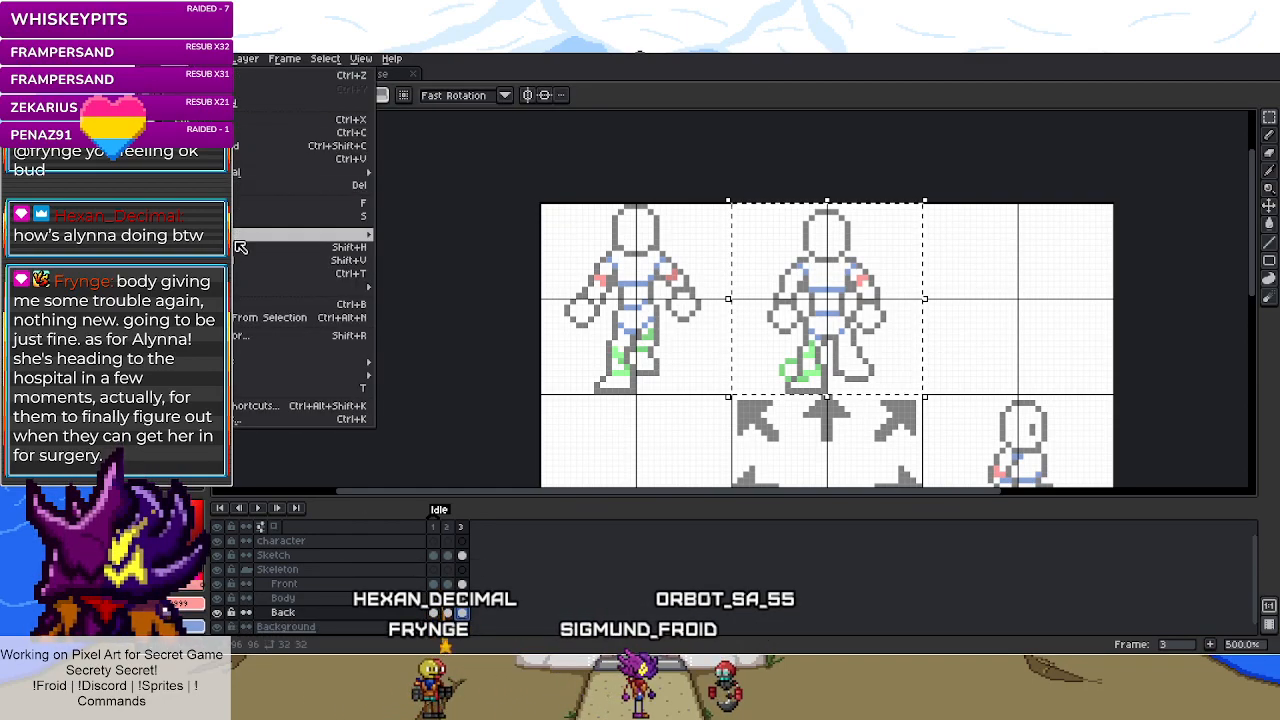
{"action": "left_click", "coordinate": [240, 252]}
- Compare the whole direction sheet between frames 2 and 3 and play the Idle animation
{"action": "scroll", "coordinate": [509, 189], "scroll_direction": "down", "scroll_amount": 3}
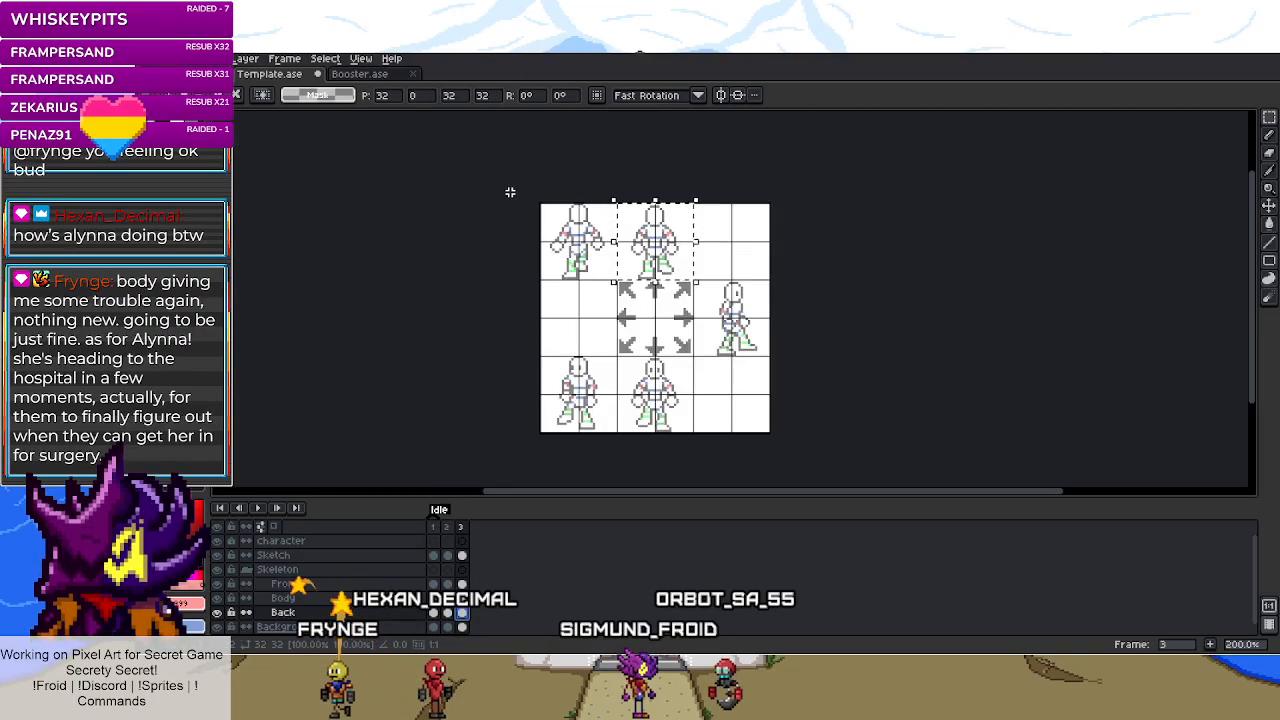
{"action": "scroll", "coordinate": [531, 304], "scroll_direction": "up", "scroll_amount": 2}
{"action": "scroll", "coordinate": [617, 328], "scroll_direction": "down", "scroll_amount": 2}
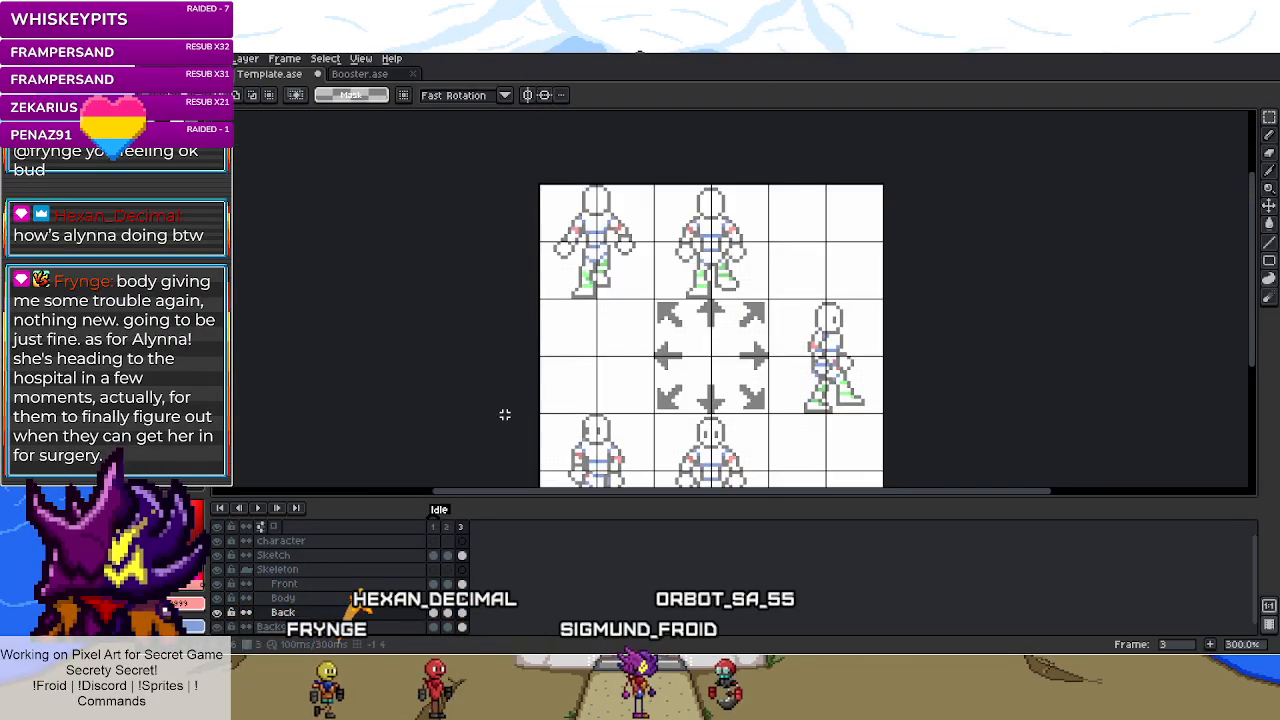
{"action": "left_click", "coordinate": [449, 528]}
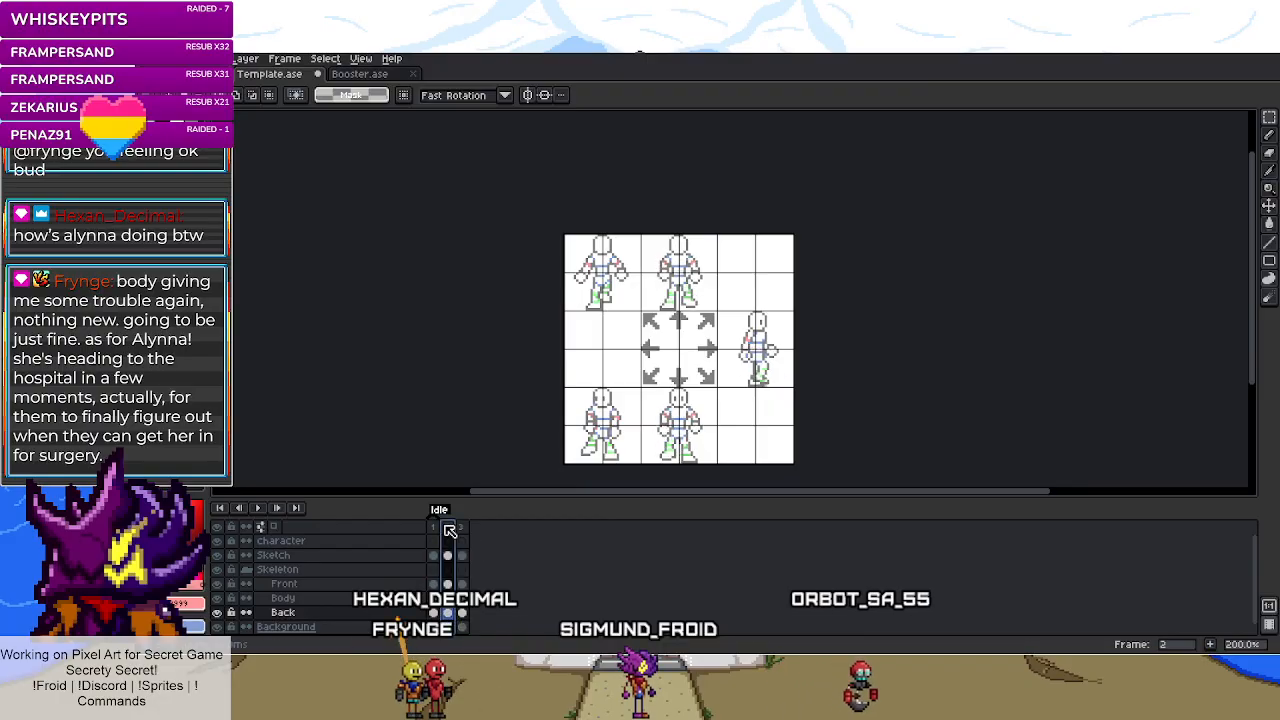
{"action": "left_click", "coordinate": [464, 529]}
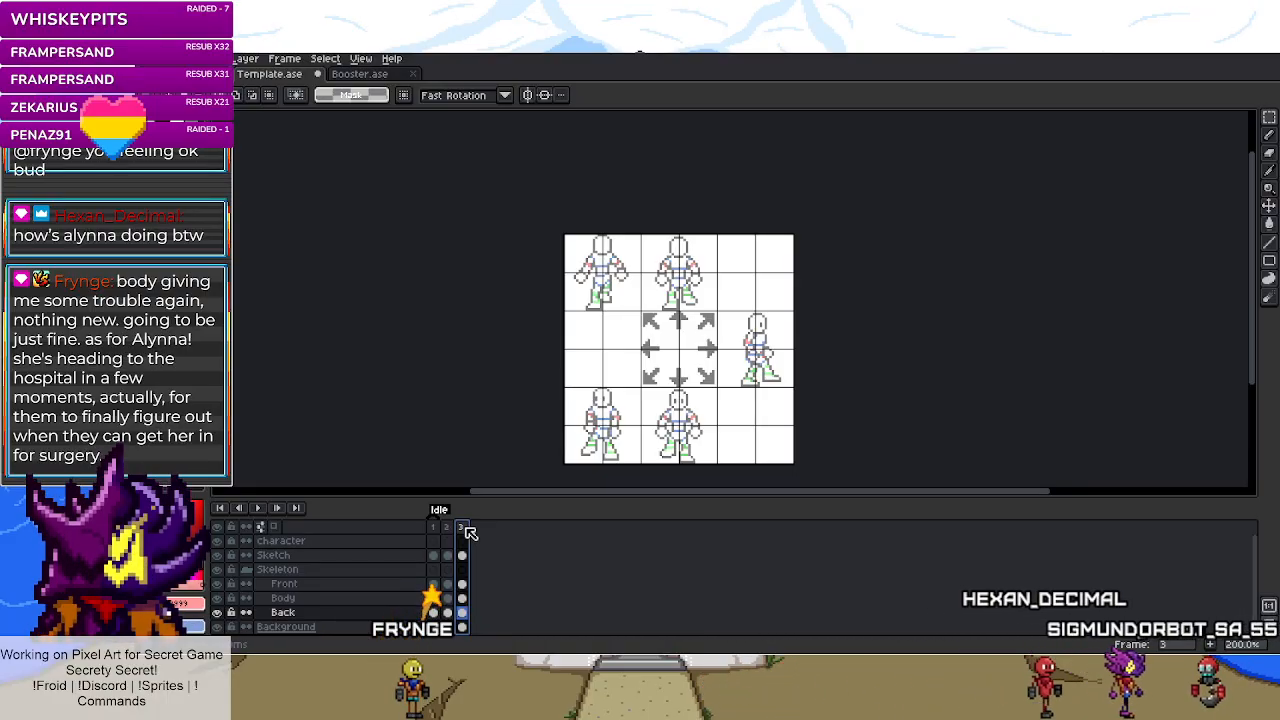
{"action": "left_click", "coordinate": [466, 530]}
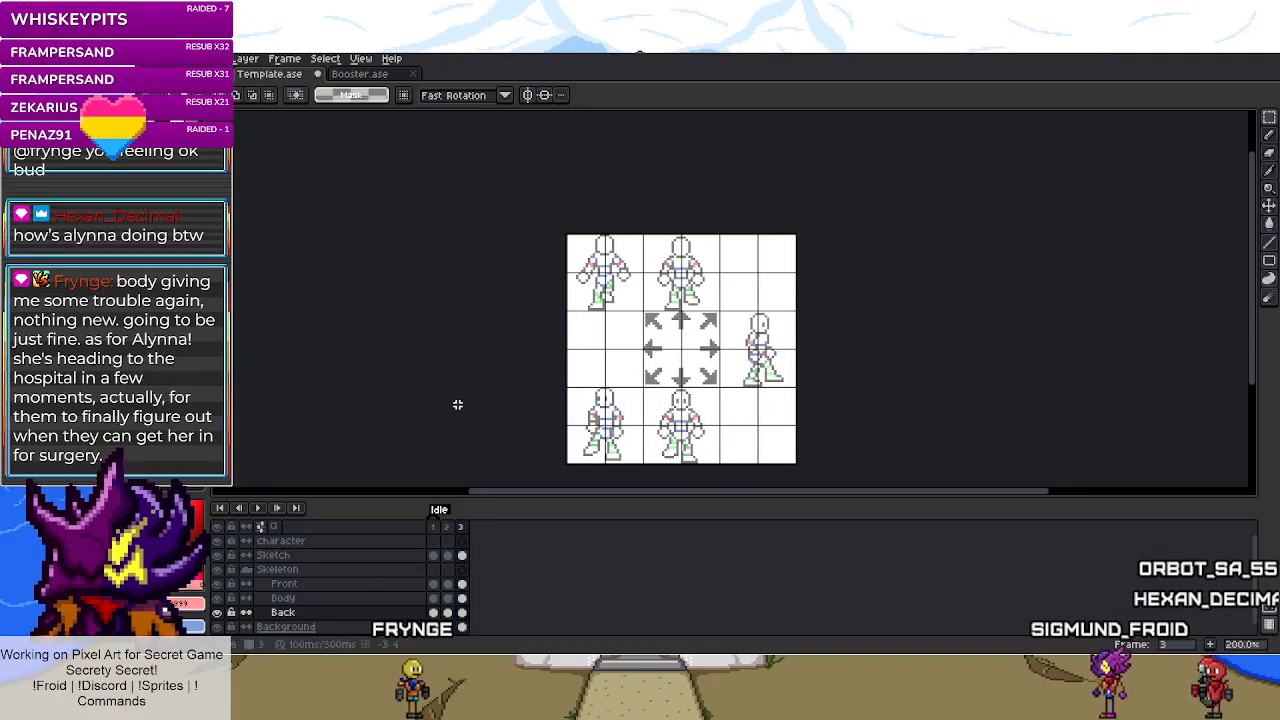
{"action": "key", "text": "Return"}
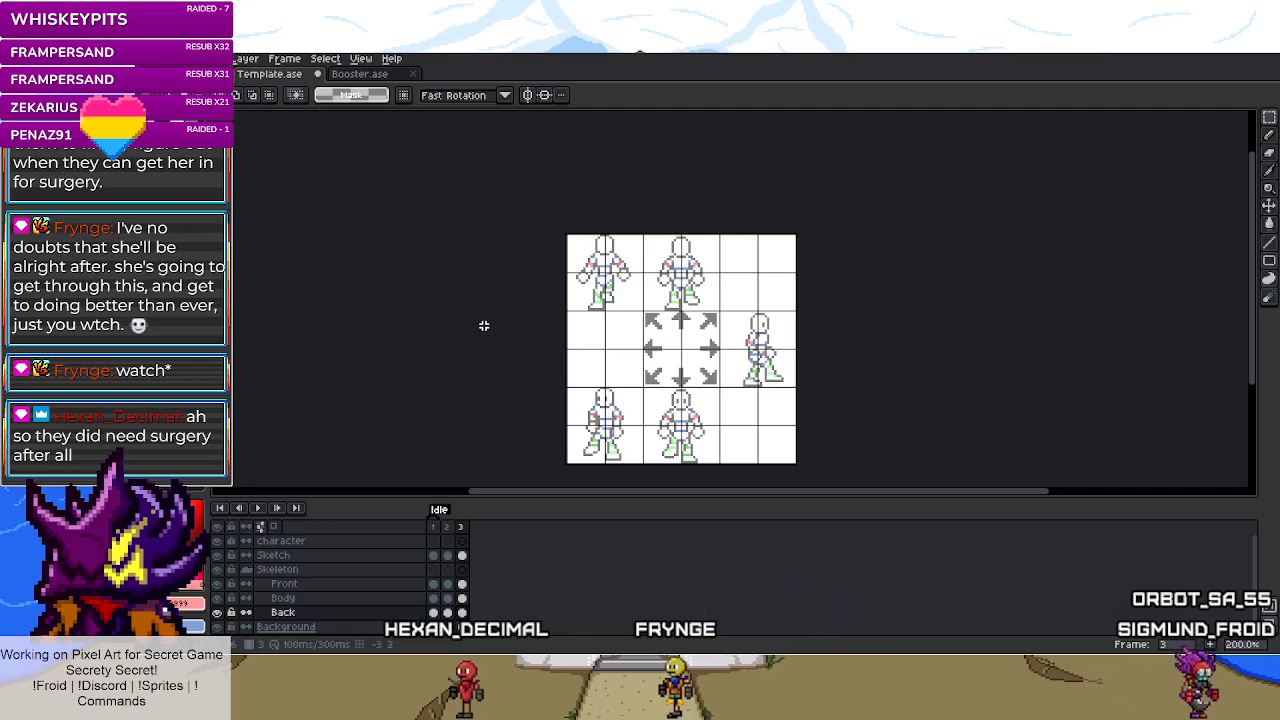
- Examine the bottom-row figures up close, comparing their poses in frames 2 and 3
{"action": "scroll", "coordinate": [654, 307], "scroll_direction": "up", "scroll_amount": 2}
{"action": "scroll", "coordinate": [683, 308], "scroll_direction": "down", "scroll_amount": 3}
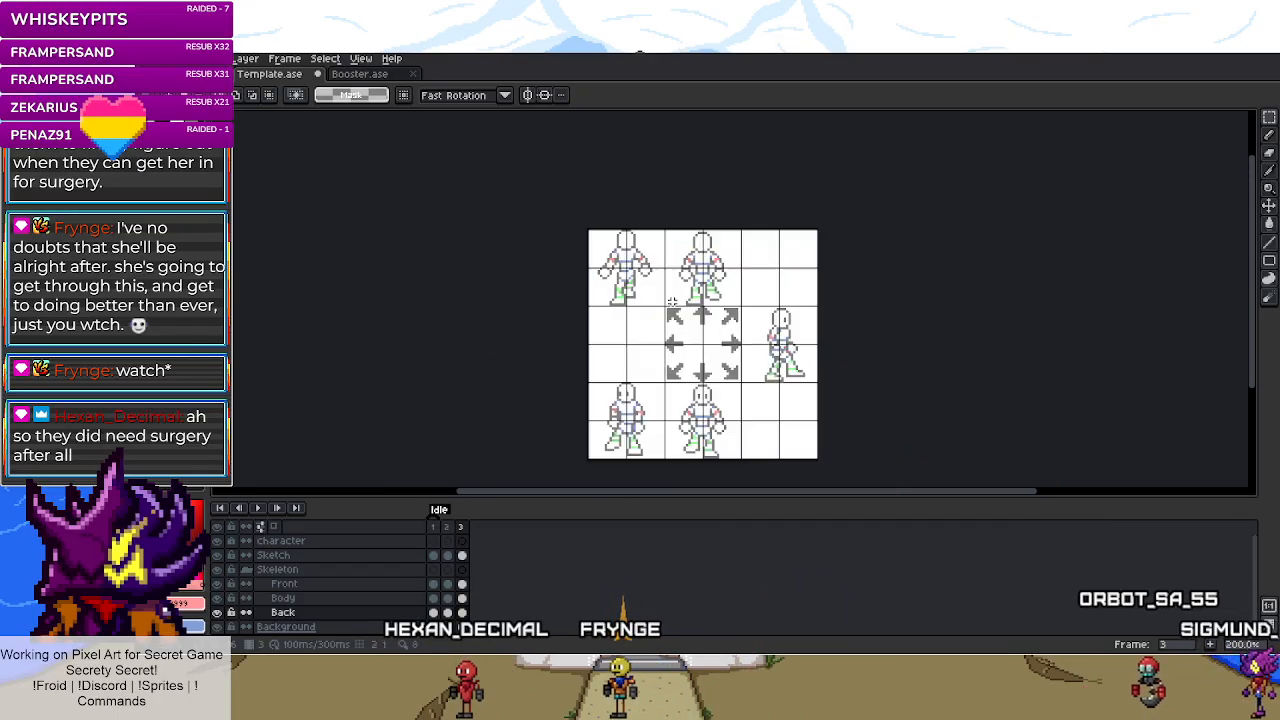
{"action": "scroll", "coordinate": [663, 390], "scroll_direction": "up", "scroll_amount": 3}
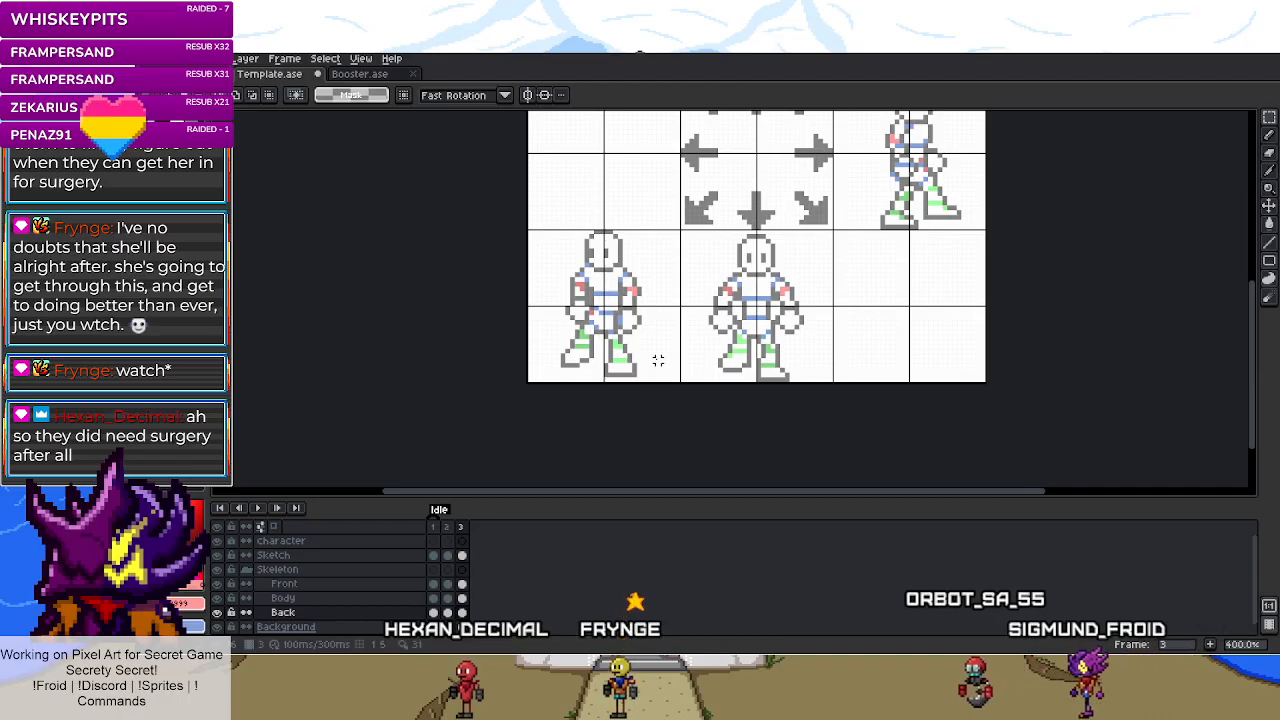
{"action": "left_click", "coordinate": [449, 526]}
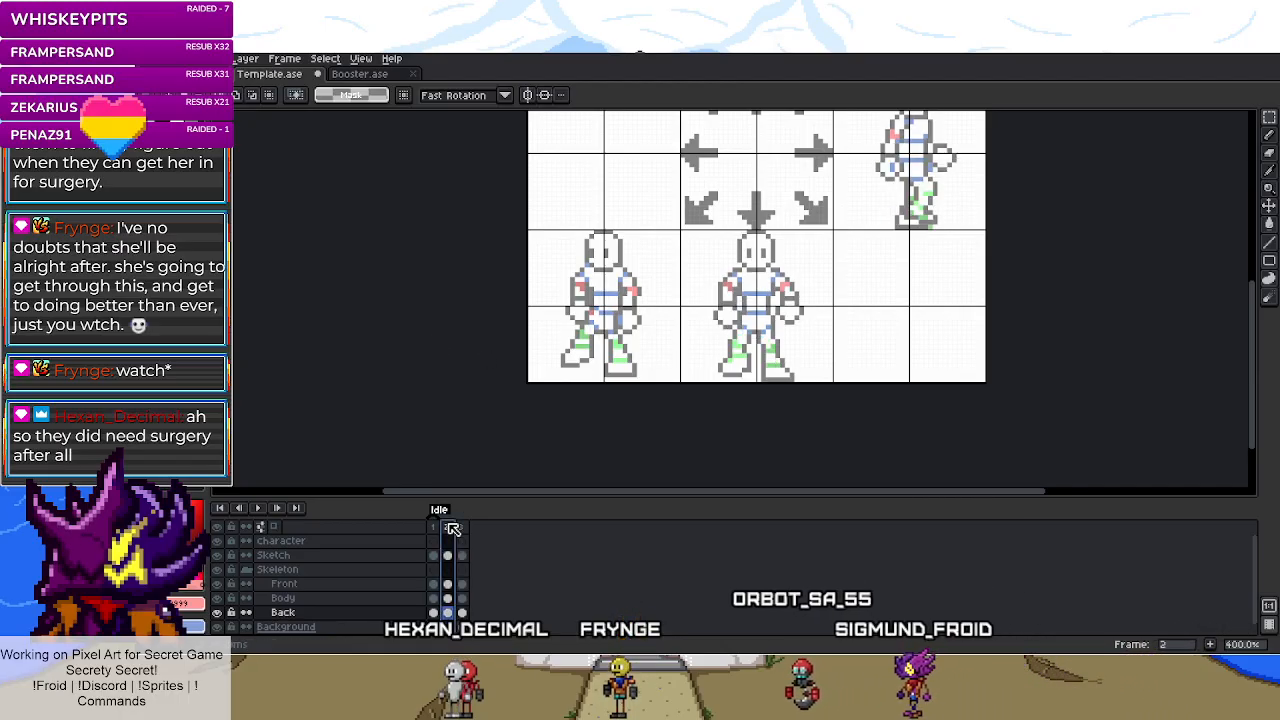
{"action": "left_click", "coordinate": [462, 527]}
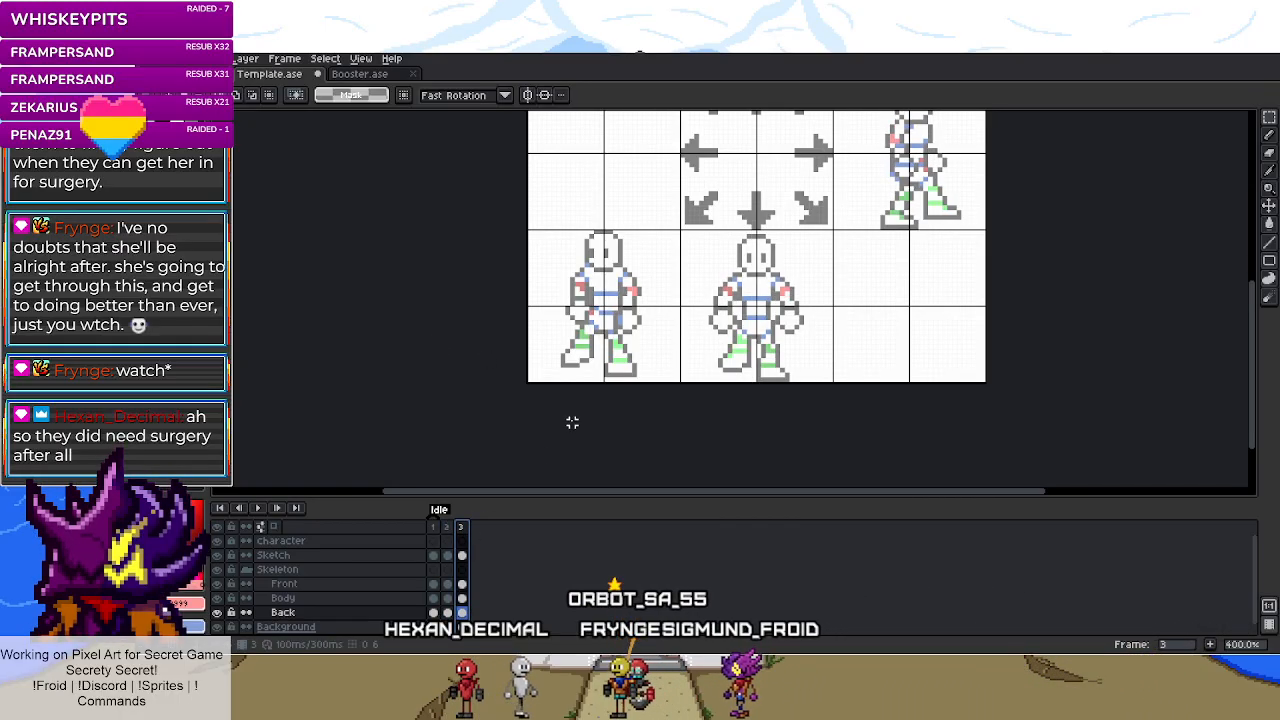
{"action": "left_click", "coordinate": [437, 528]}
{"action": "left_click", "coordinate": [449, 528]}
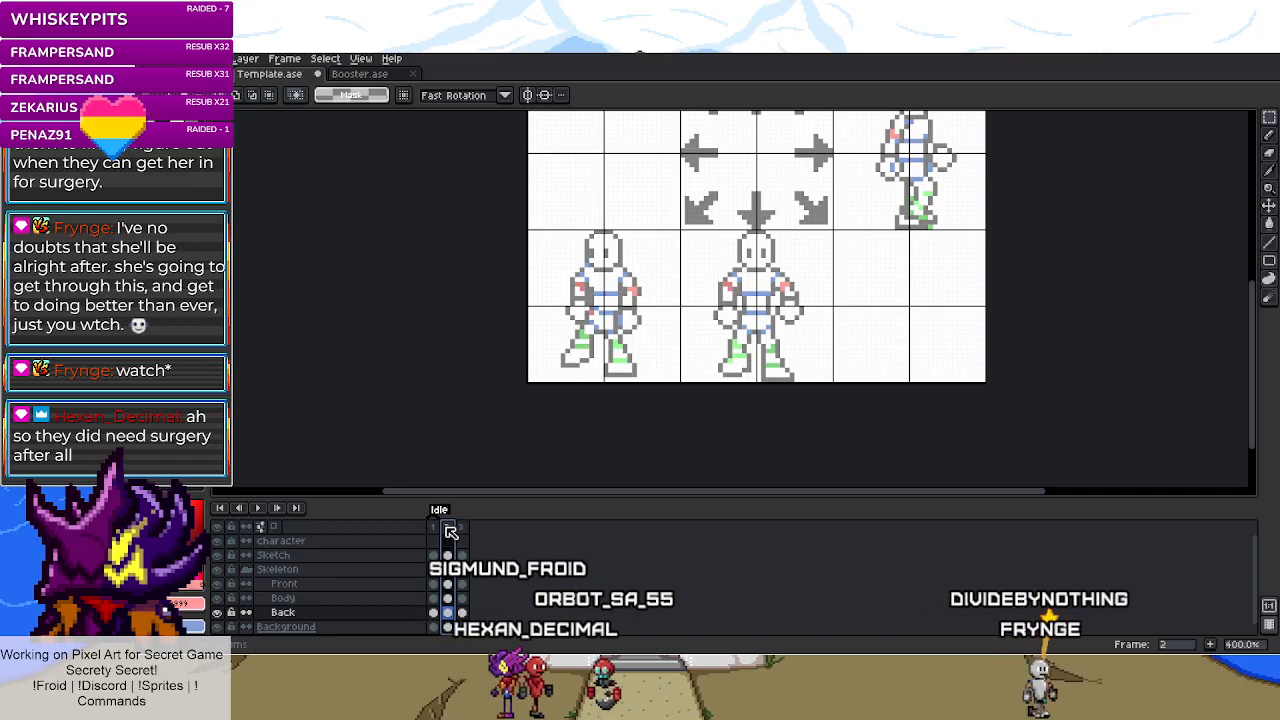
- Fill the missing heel-corner pixel of the right-facing figure with the outline gray on the Sketch layer of frame 2
{"action": "scroll", "coordinate": [694, 360], "scroll_direction": "down", "scroll_amount": 1}
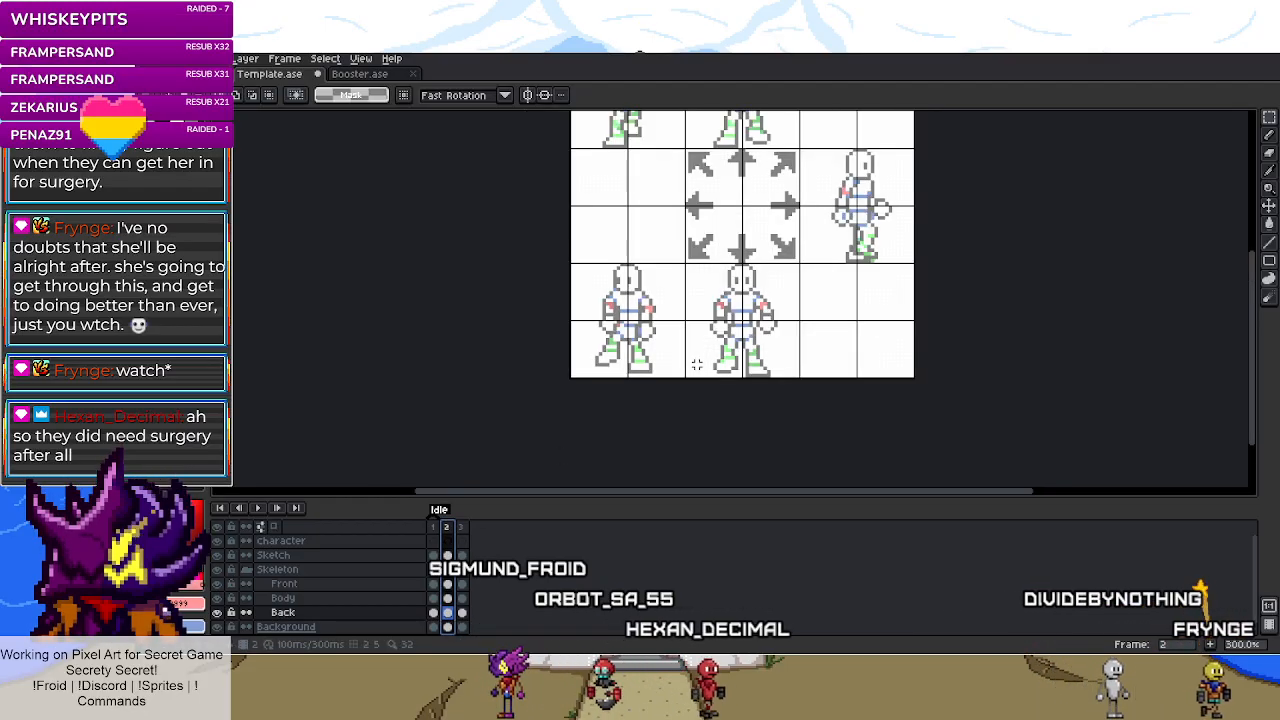
{"action": "scroll", "coordinate": [803, 280], "scroll_direction": "up", "scroll_amount": 5}
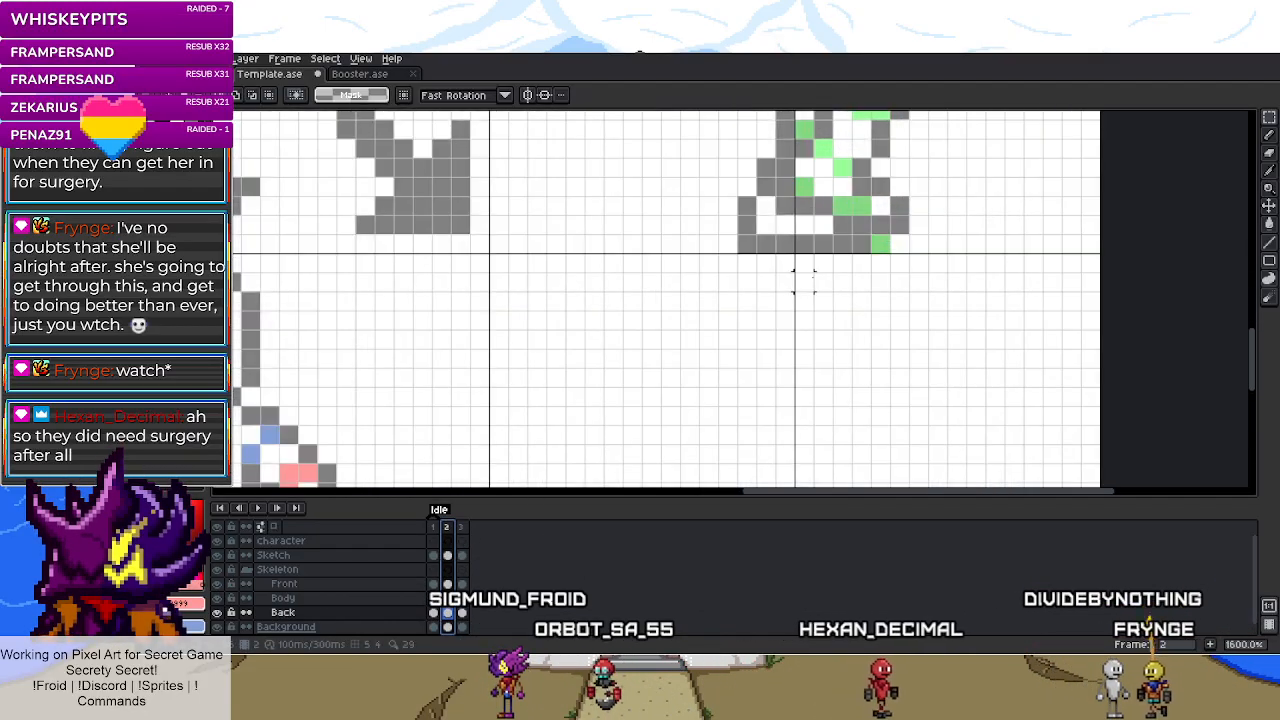
{"action": "key", "text": "i"}
{"action": "left_click", "coordinate": [450, 555]}
{"action": "key", "text": "b"}
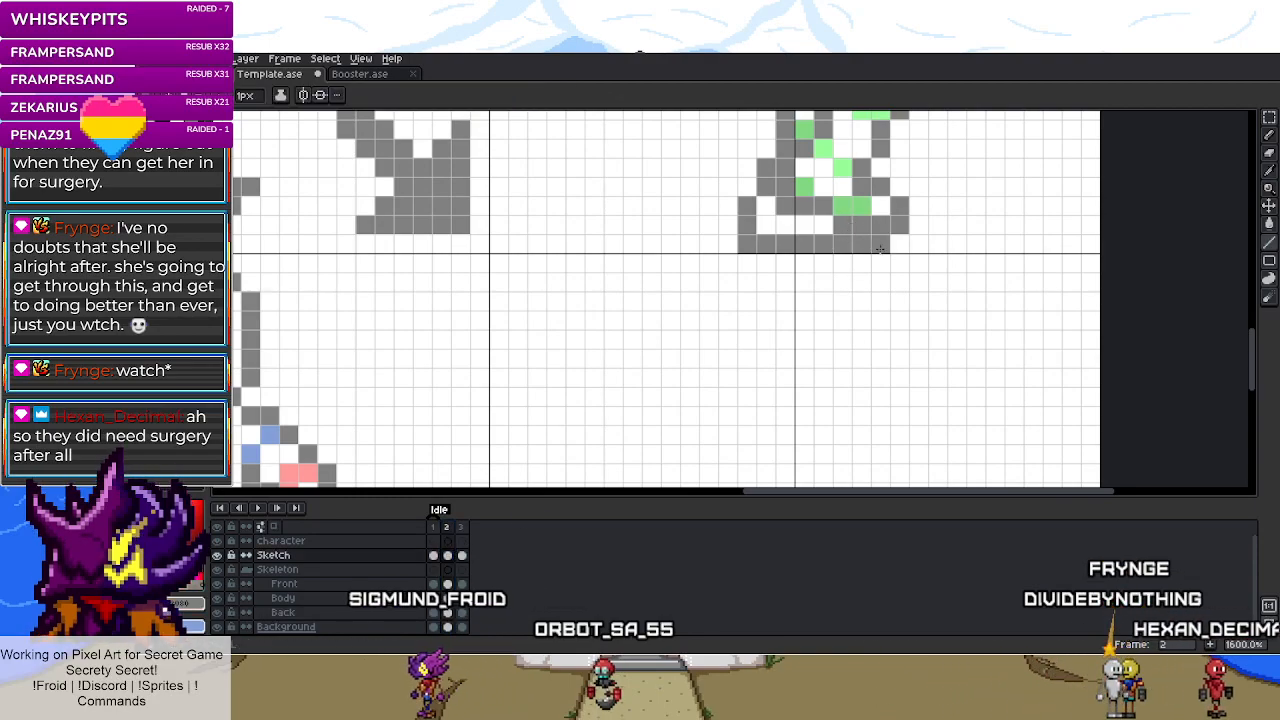
- Compare the figures across the direction sheet in frames 2 and 3, looking closely at the top-row poses in frame 3
{"action": "scroll", "coordinate": [760, 366], "scroll_direction": "down", "scroll_amount": 4}
{"action": "scroll", "coordinate": [761, 369], "scroll_direction": "down", "scroll_amount": 3}
{"action": "scroll", "coordinate": [761, 369], "scroll_direction": "down", "scroll_amount": 1}
{"action": "scroll", "coordinate": [760, 366], "scroll_direction": "up", "scroll_amount": 1}
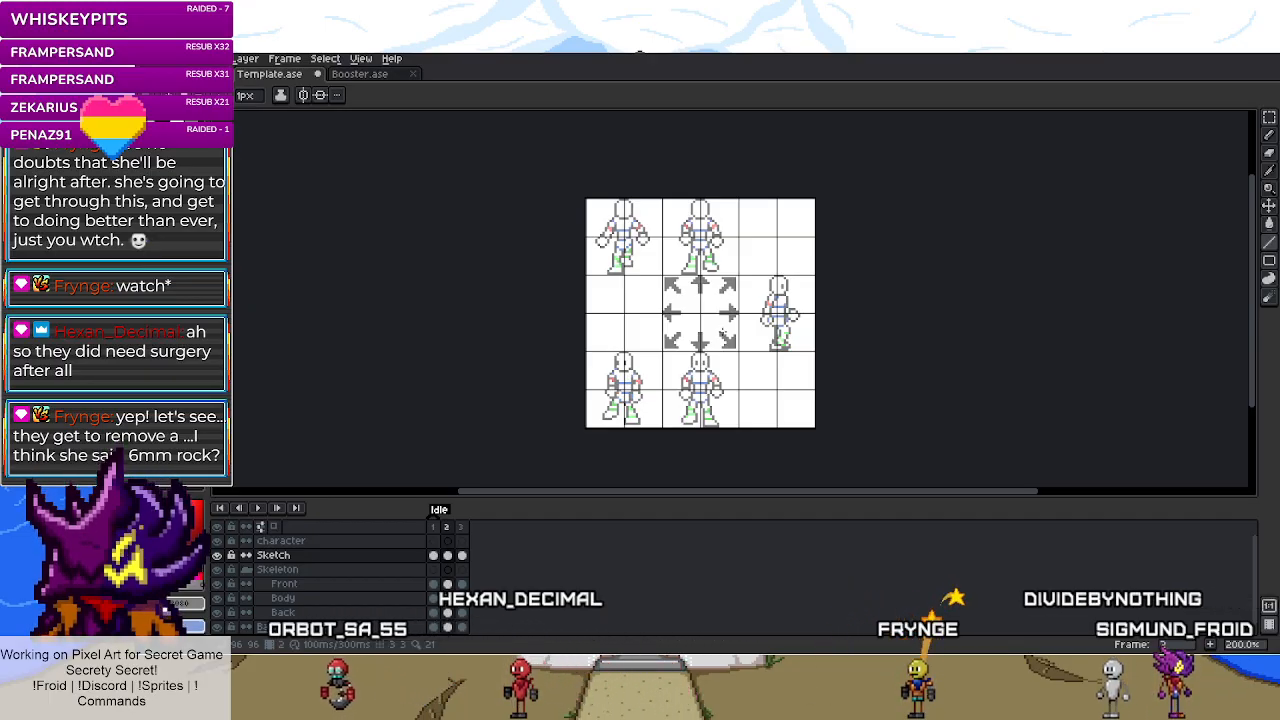
{"action": "scroll", "coordinate": [704, 264], "scroll_direction": "up", "scroll_amount": 3}
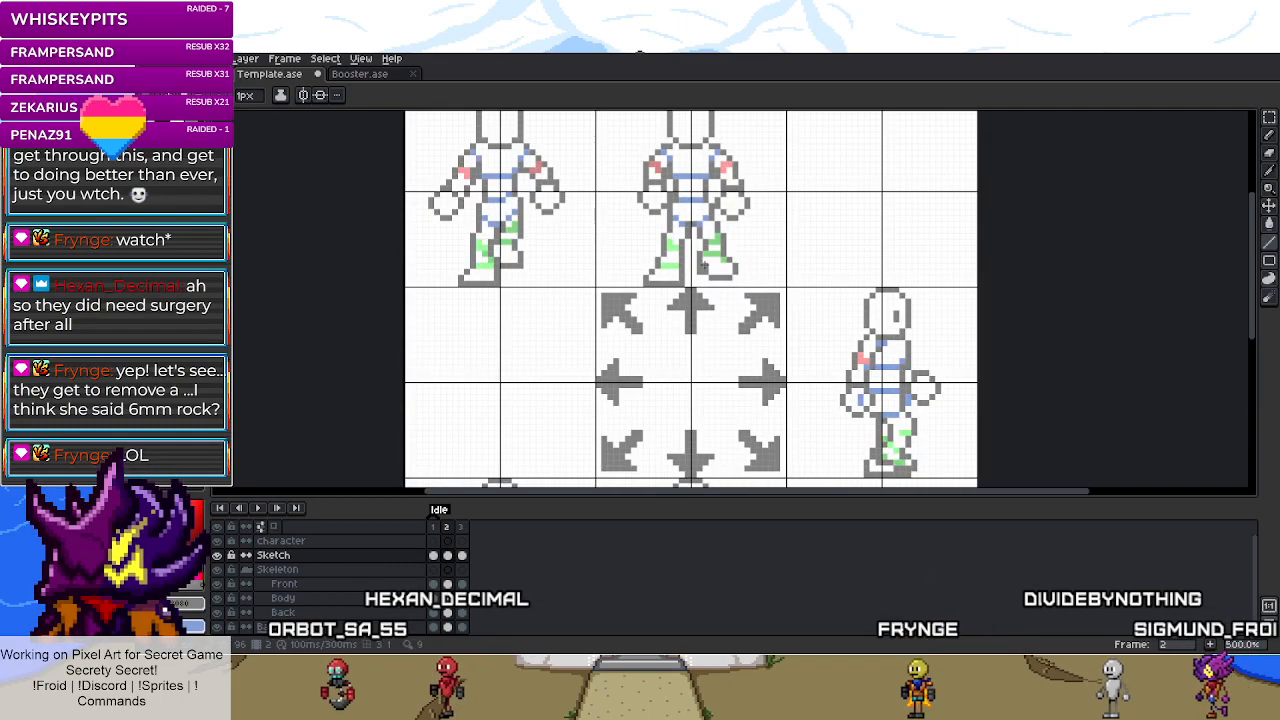
{"action": "scroll", "coordinate": [704, 264], "scroll_direction": "down", "scroll_amount": 1}
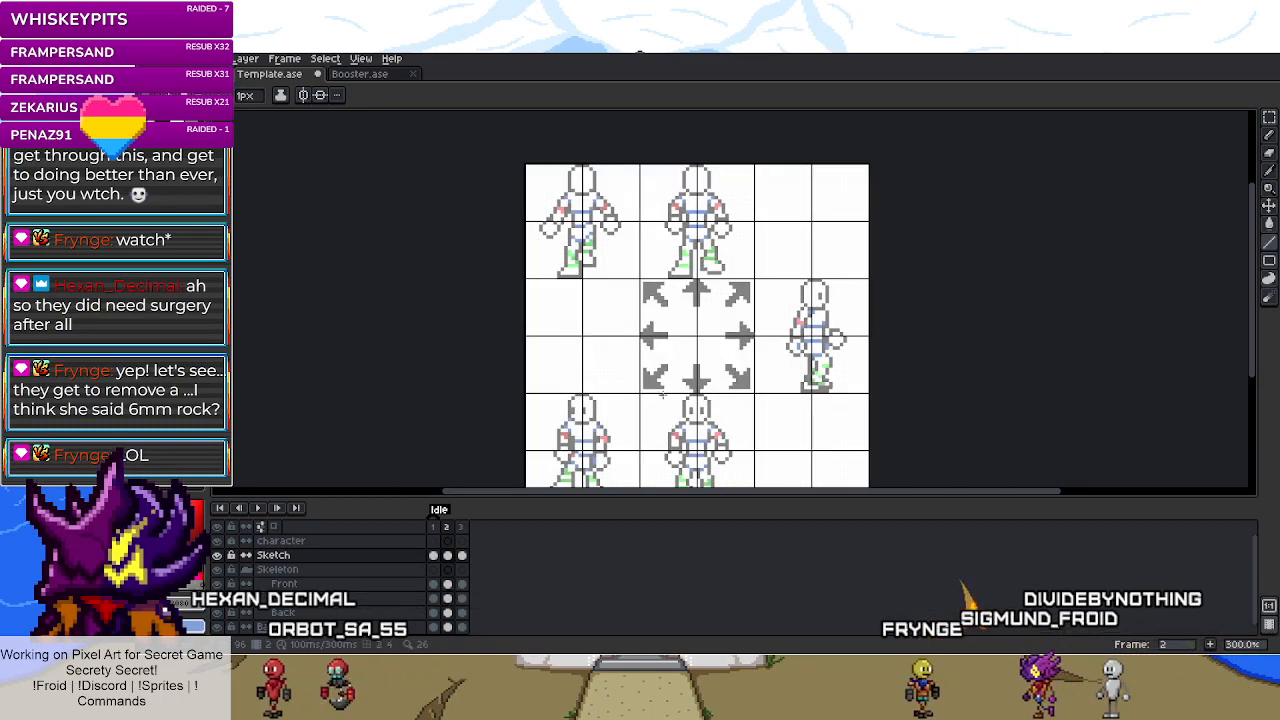
{"action": "left_click", "coordinate": [461, 530]}
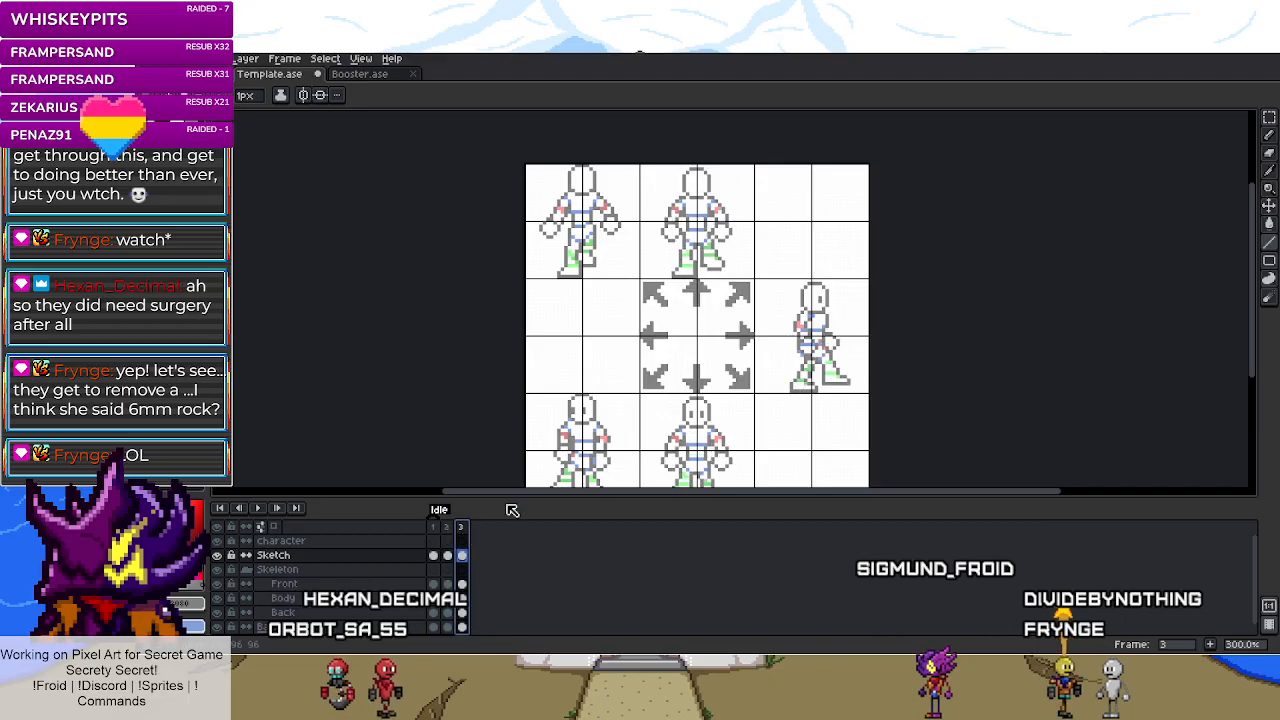
{"action": "scroll", "coordinate": [648, 413], "scroll_direction": "down", "scroll_amount": 1}
{"action": "scroll", "coordinate": [648, 413], "scroll_direction": "up", "scroll_amount": 2}
{"action": "scroll", "coordinate": [652, 365], "scroll_direction": "down", "scroll_amount": 1}
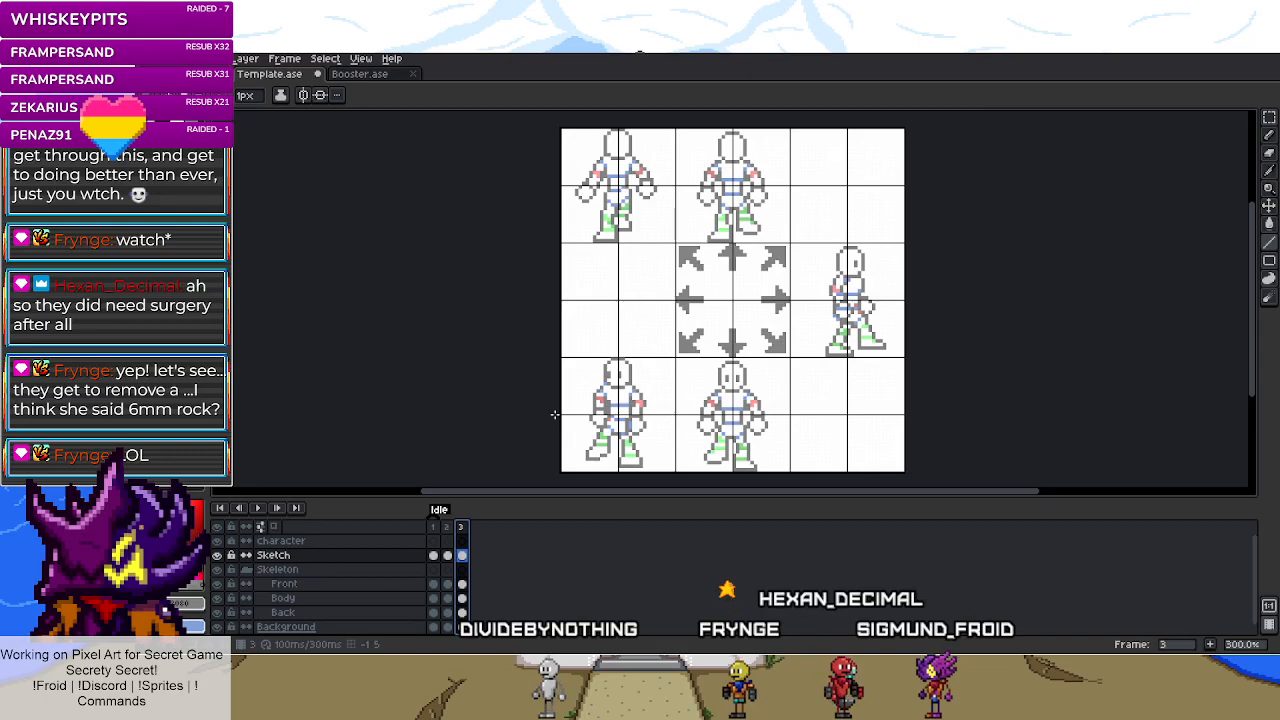
{"action": "scroll", "coordinate": [616, 140], "scroll_direction": "up", "scroll_amount": 3}
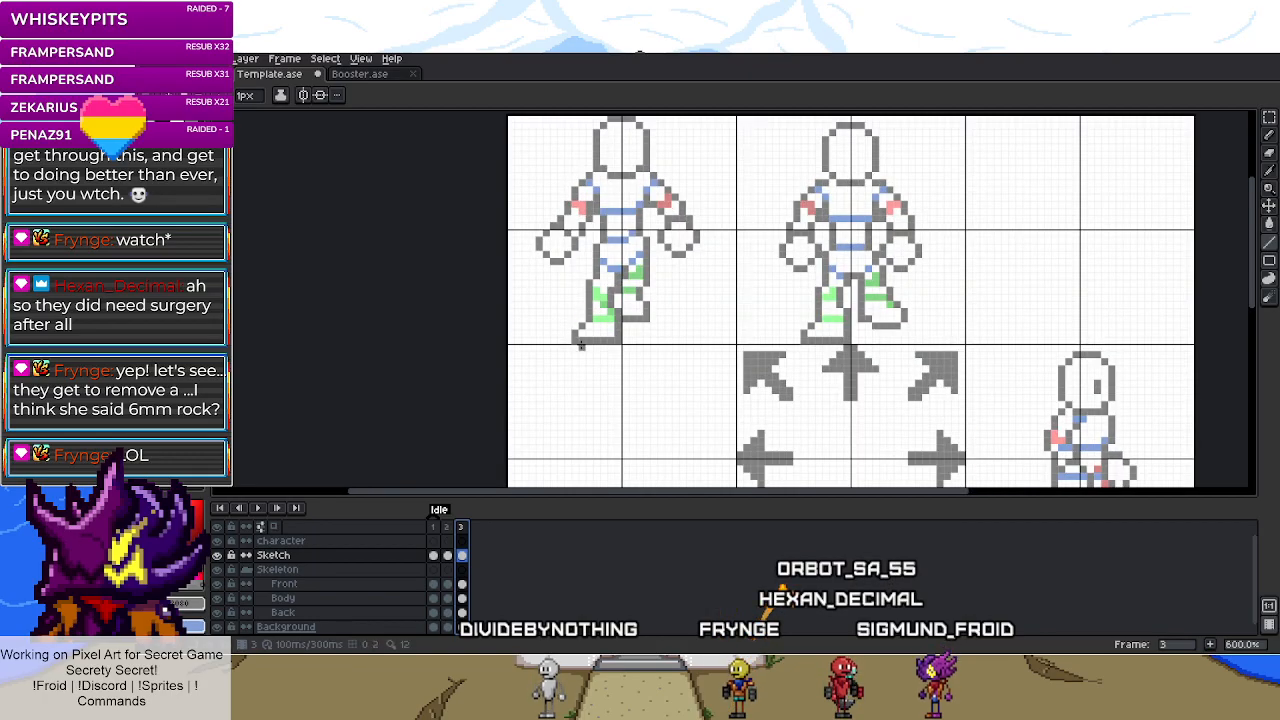
{"action": "scroll", "coordinate": [596, 375], "scroll_direction": "down", "scroll_amount": 1}
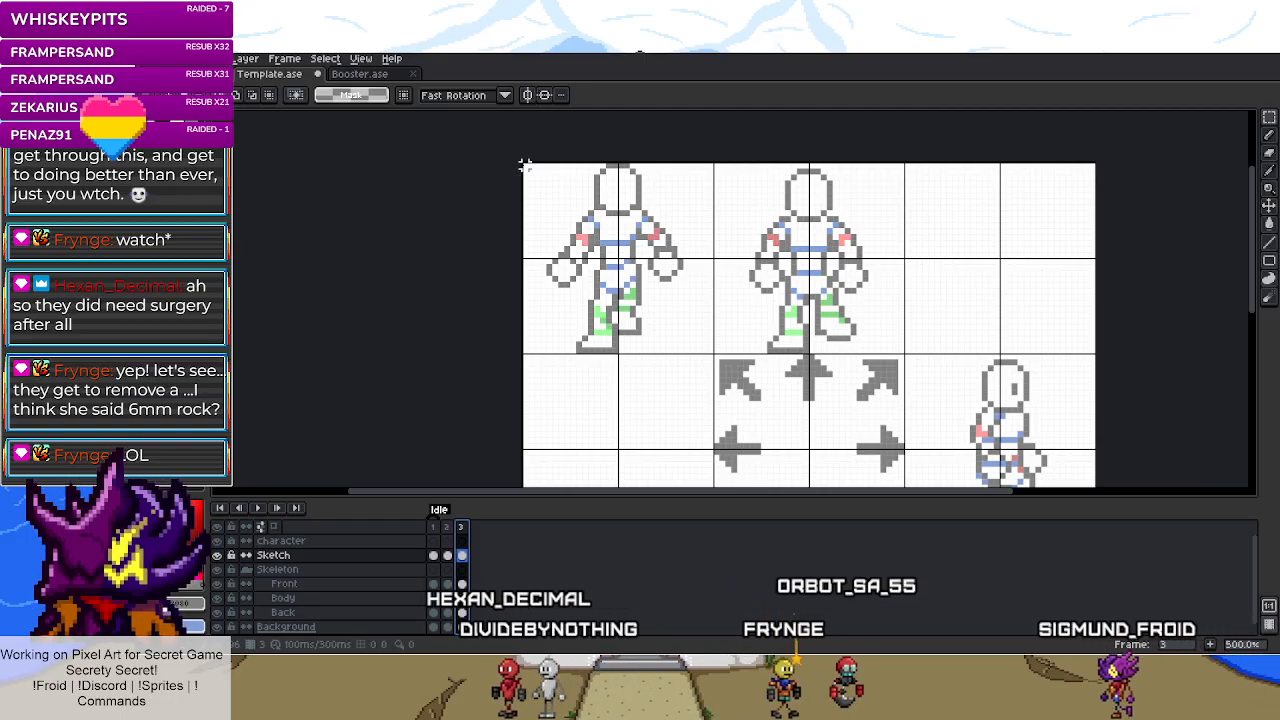
{"action": "scroll", "coordinate": [525, 165], "scroll_direction": "up", "scroll_amount": 1}
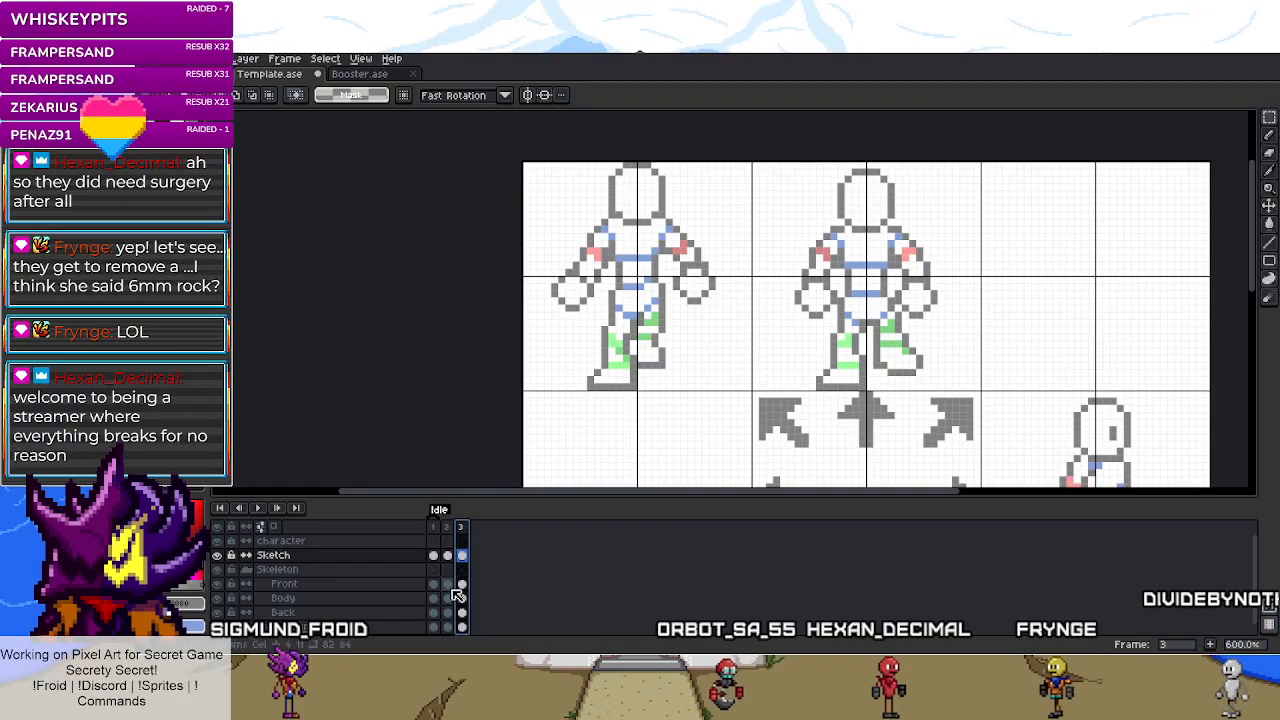
- Hide the Sketch layer and make the Front skeleton layer active in frame 3
{"action": "left_click", "coordinate": [217, 555]}
{"action": "left_click", "coordinate": [461, 584]}
{"action": "scroll", "coordinate": [621, 324], "scroll_direction": "up", "scroll_amount": 3}
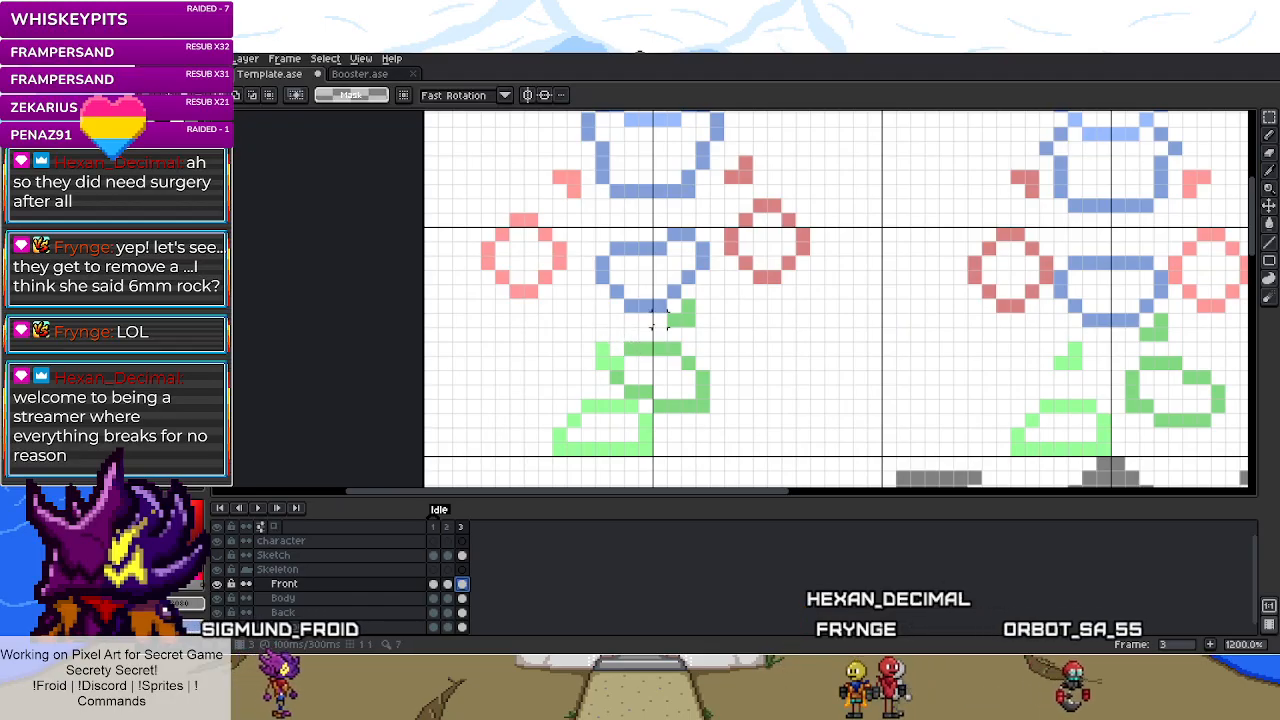
- Examine the skeleton shapes of the bottom-row figures in frame 3, focusing on the bottom-left figure's feet and hands
{"action": "scroll", "coordinate": [652, 318], "scroll_direction": "down", "scroll_amount": 9}
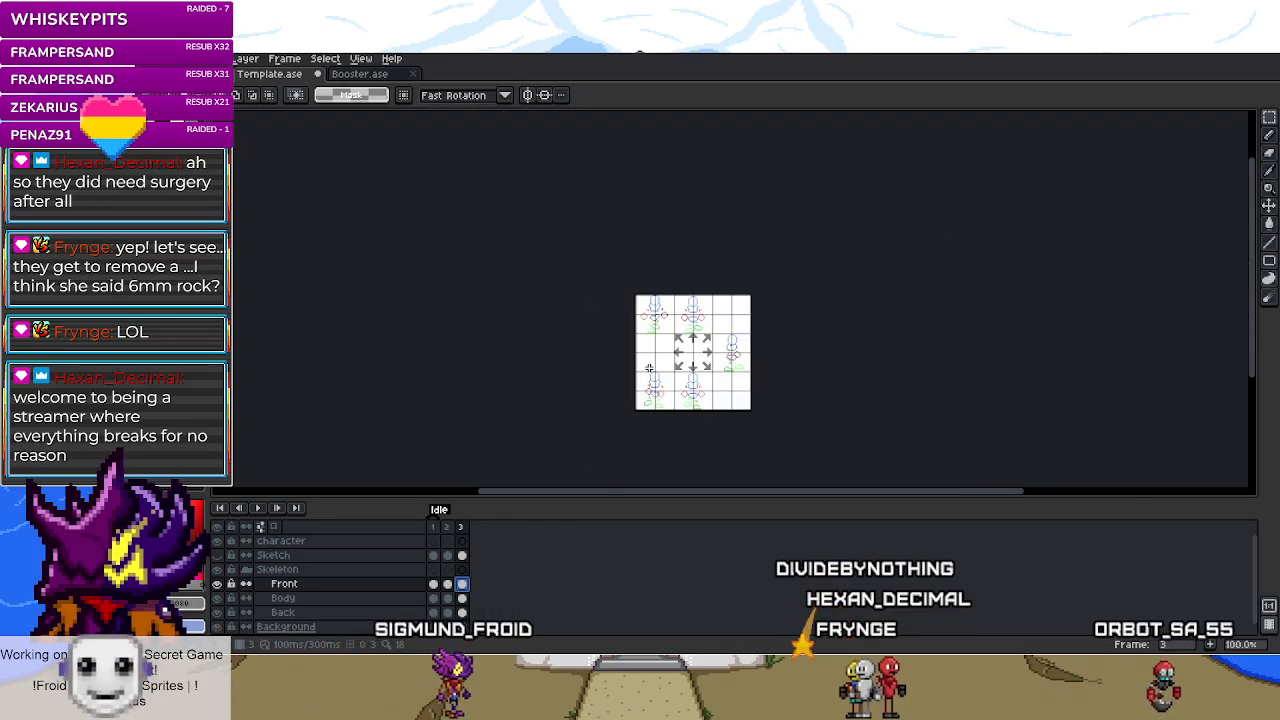
{"action": "scroll", "coordinate": [648, 403], "scroll_direction": "up", "scroll_amount": 4}
{"action": "scroll", "coordinate": [648, 408], "scroll_direction": "down", "scroll_amount": 2}
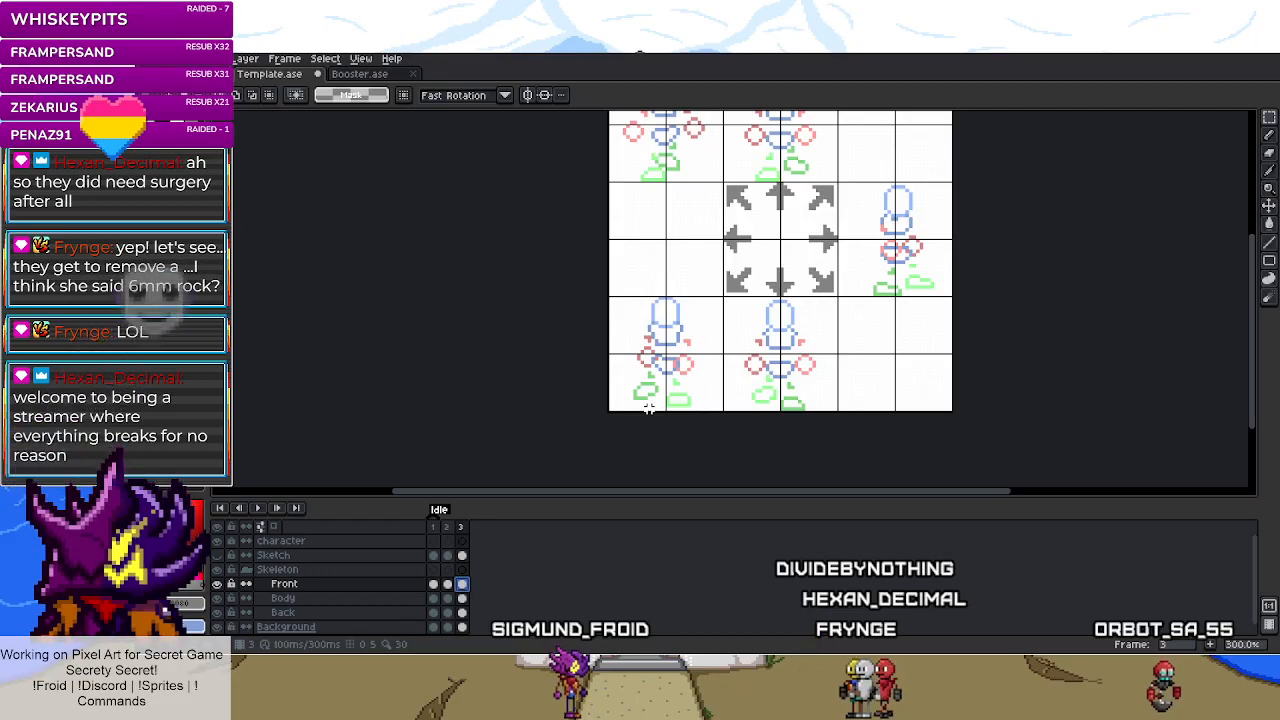
{"action": "scroll", "coordinate": [648, 407], "scroll_direction": "up", "scroll_amount": 3}
{"action": "scroll", "coordinate": [651, 407], "scroll_direction": "down", "scroll_amount": 1}
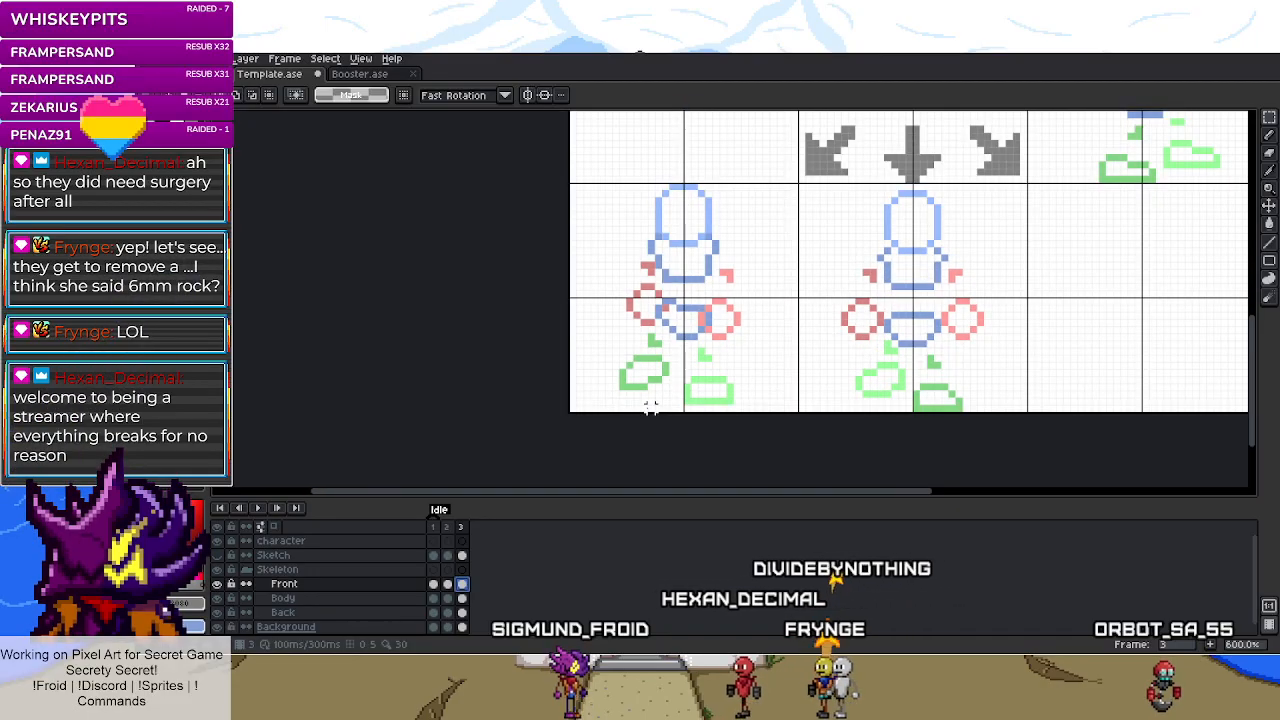
{"action": "scroll", "coordinate": [650, 408], "scroll_direction": "down", "scroll_amount": 3}
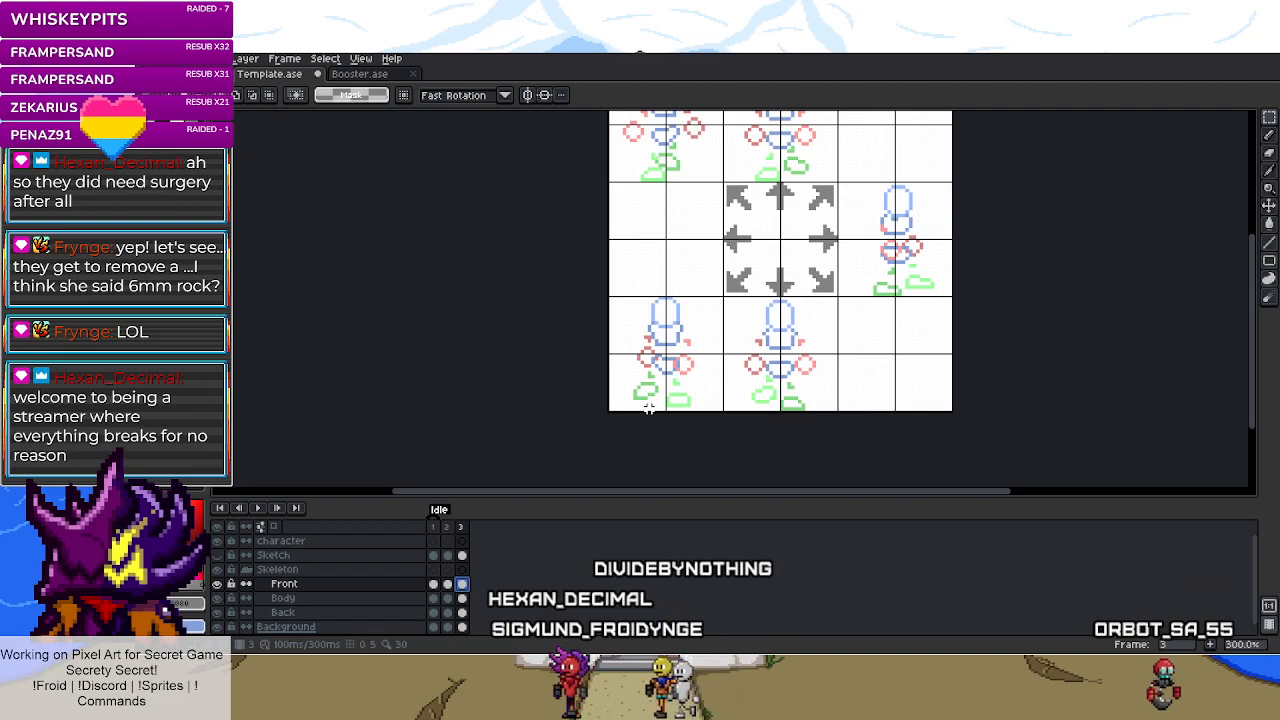
{"action": "scroll", "coordinate": [648, 407], "scroll_direction": "up", "scroll_amount": 3}
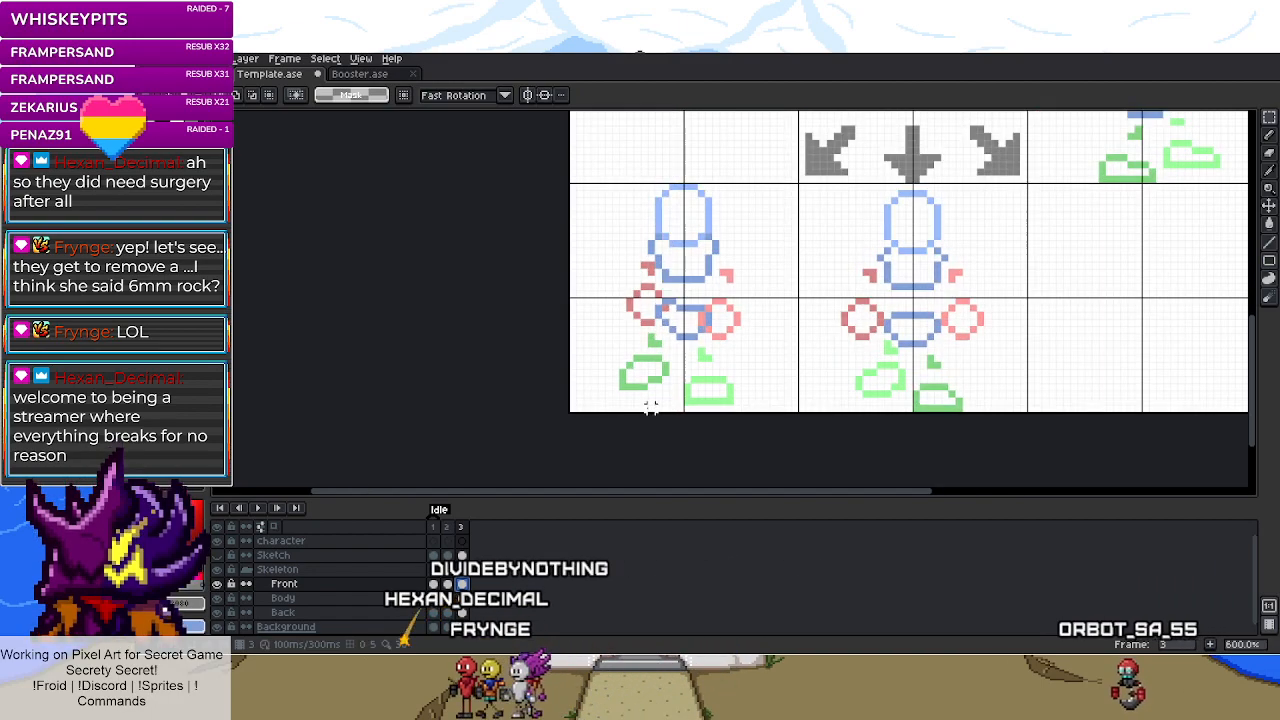
{"action": "scroll", "coordinate": [705, 428], "scroll_direction": "up", "scroll_amount": 2}
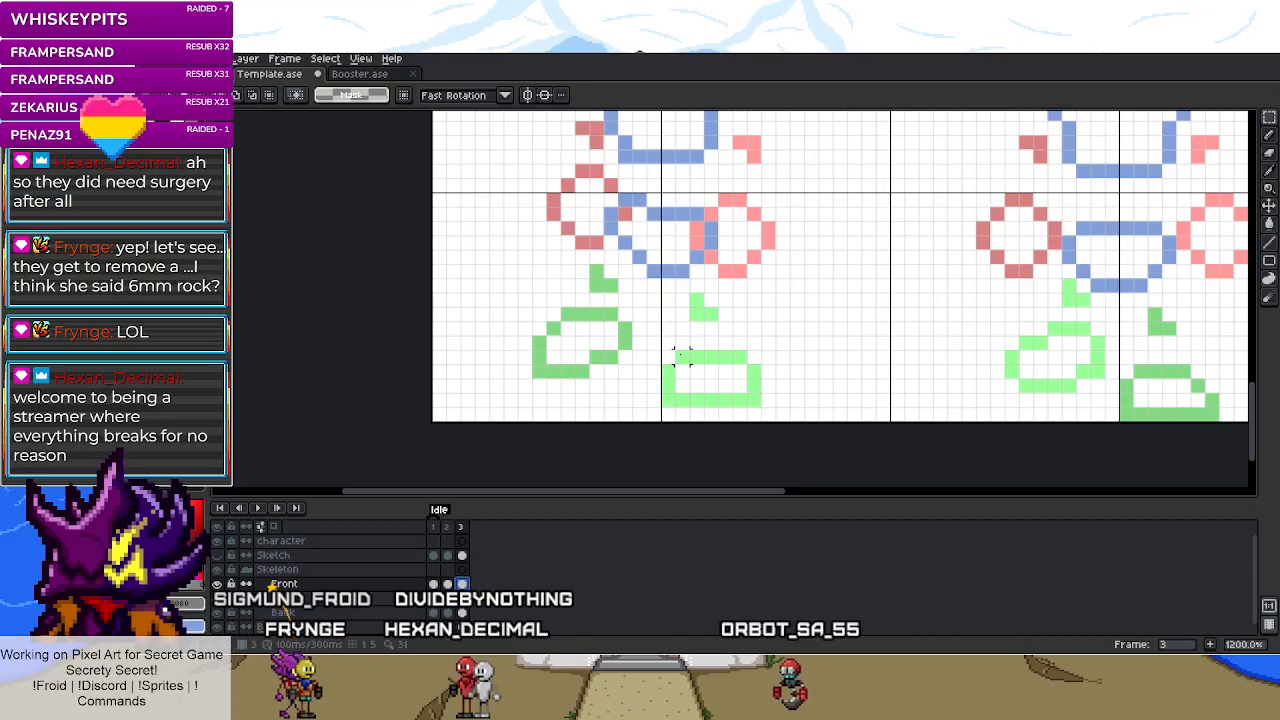
- On the Back layer of frame 3, move the bottom-left figure's dark green foot one pixel left and its knee piece one pixel up
{"action": "scroll", "coordinate": [610, 340], "scroll_direction": "down", "scroll_amount": 2}
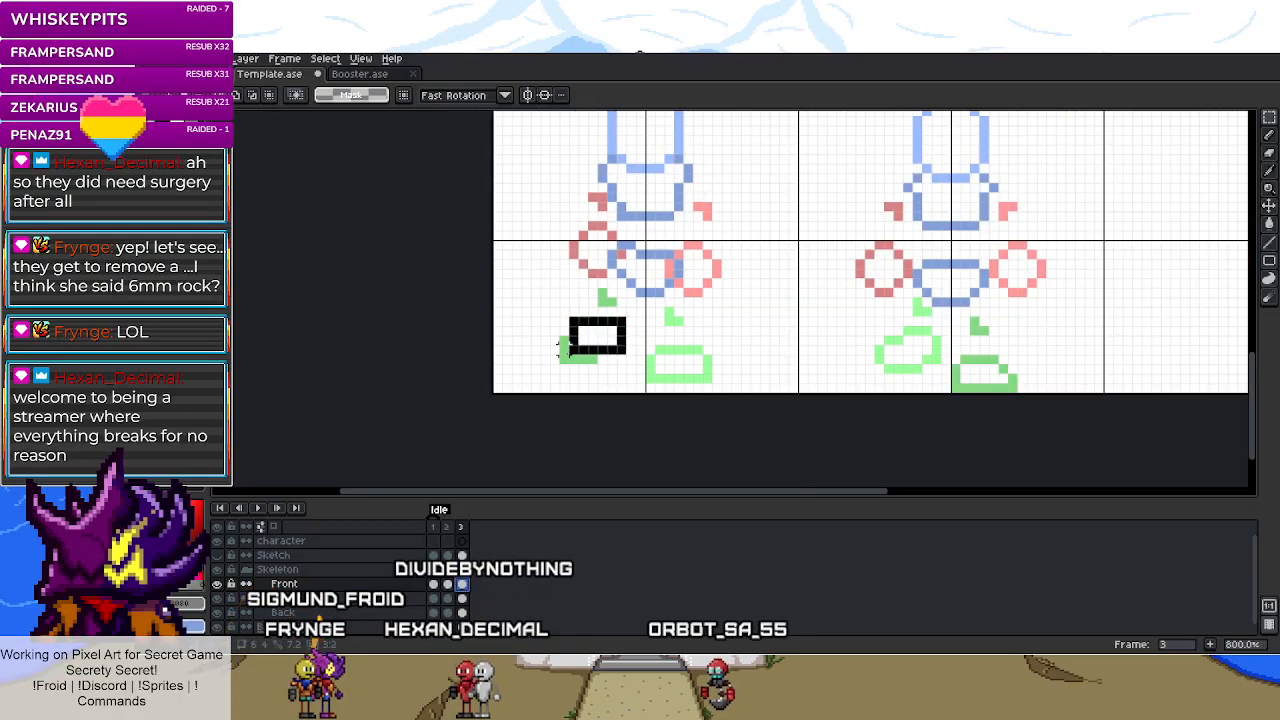
{"action": "left_click", "coordinate": [589, 345]}
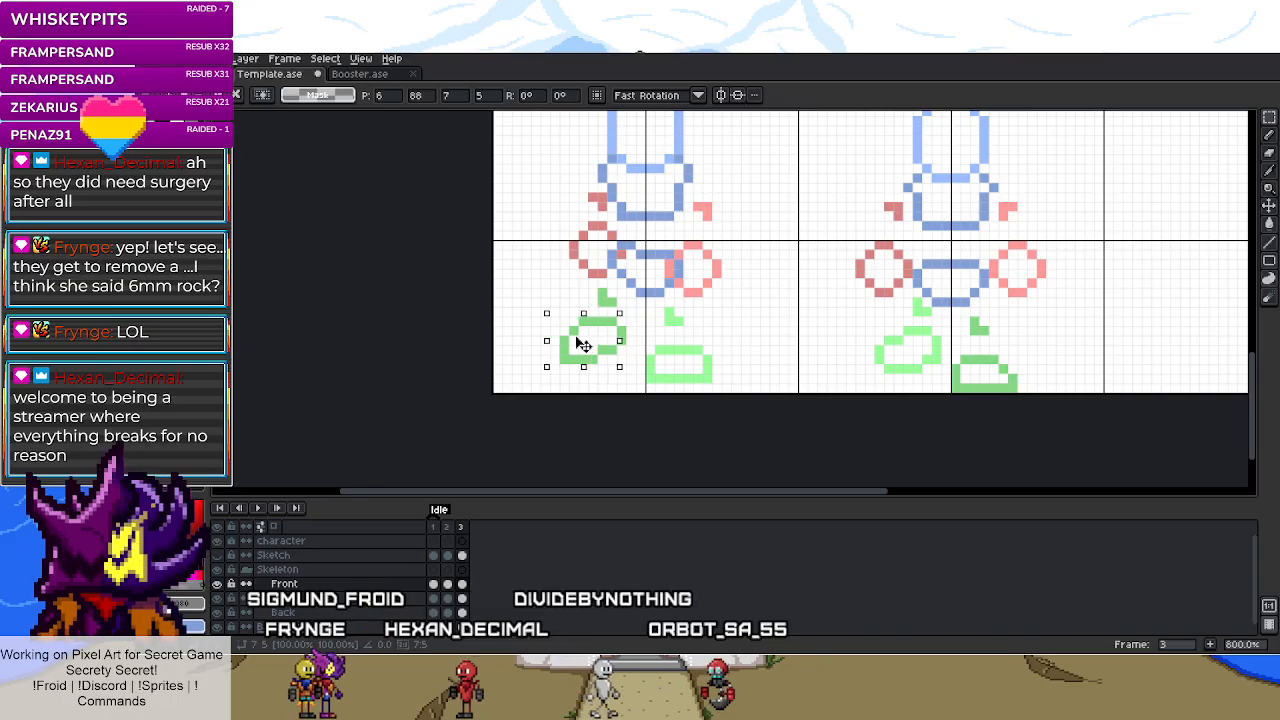
{"action": "left_click", "coordinate": [461, 612]}
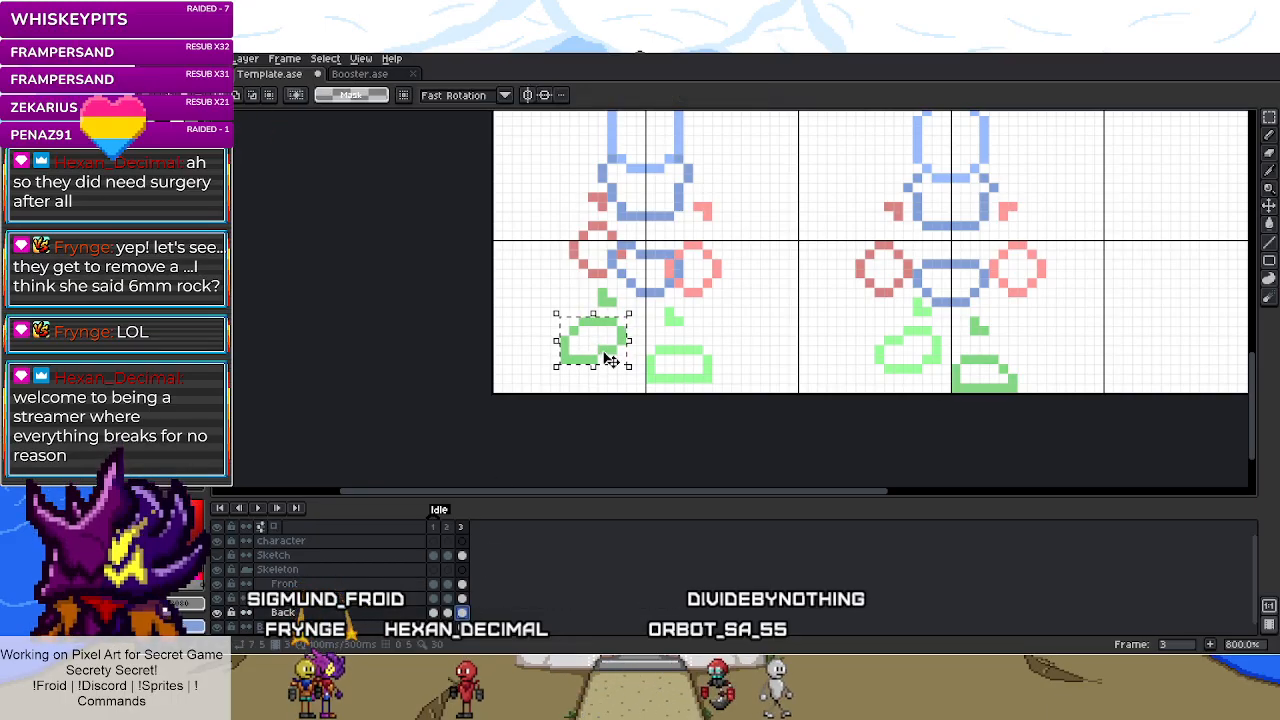
{"action": "left_click_drag", "start_coordinate": [610, 363], "coordinate": [598, 360]}
{"action": "left_click_drag", "start_coordinate": [592, 272], "coordinate": [631, 309]}
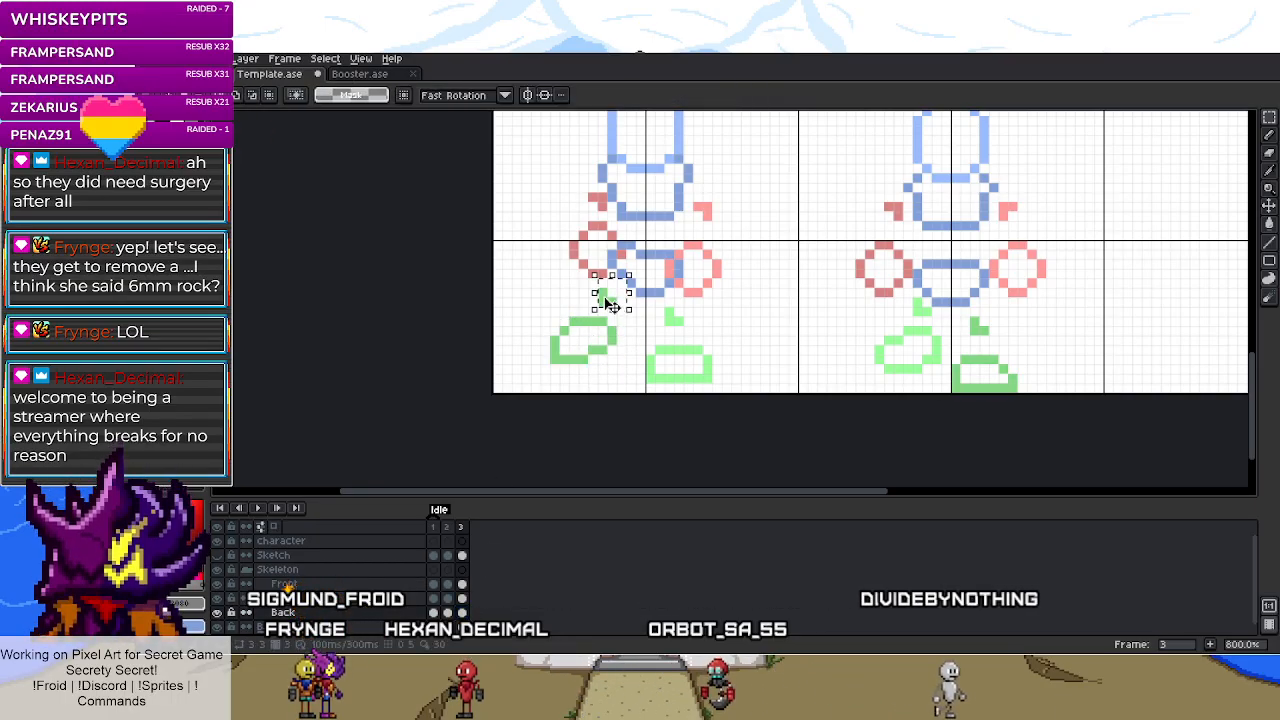
{"action": "scroll", "coordinate": [532, 310], "scroll_direction": "down", "scroll_amount": 2}
{"action": "scroll", "coordinate": [532, 310], "scroll_direction": "down", "scroll_amount": 3}
- Shift the bottom-left figure's dark red hand and elbow piece one pixel right and one pixel up on the Back layer
{"action": "scroll", "coordinate": [535, 290], "scroll_direction": "up", "scroll_amount": 7}
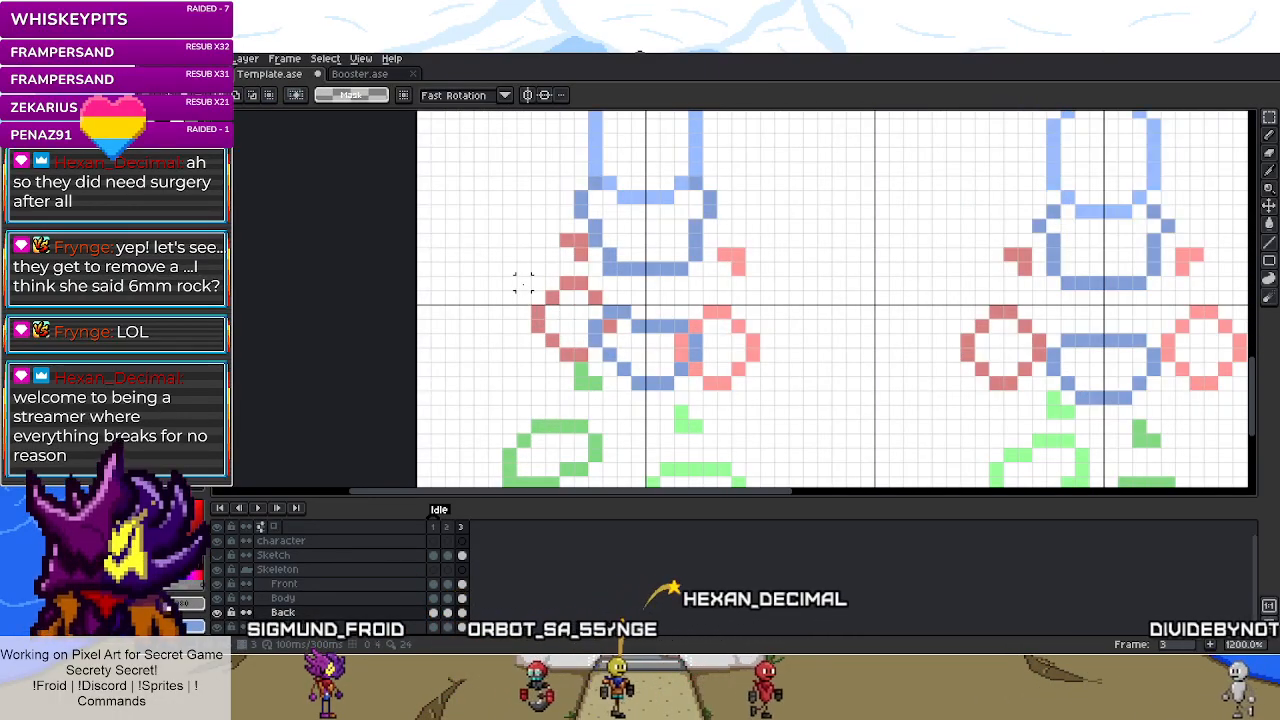
{"action": "scroll", "coordinate": [522, 283], "scroll_direction": "down", "scroll_amount": 4}
{"action": "scroll", "coordinate": [511, 469], "scroll_direction": "up", "scroll_amount": 1}
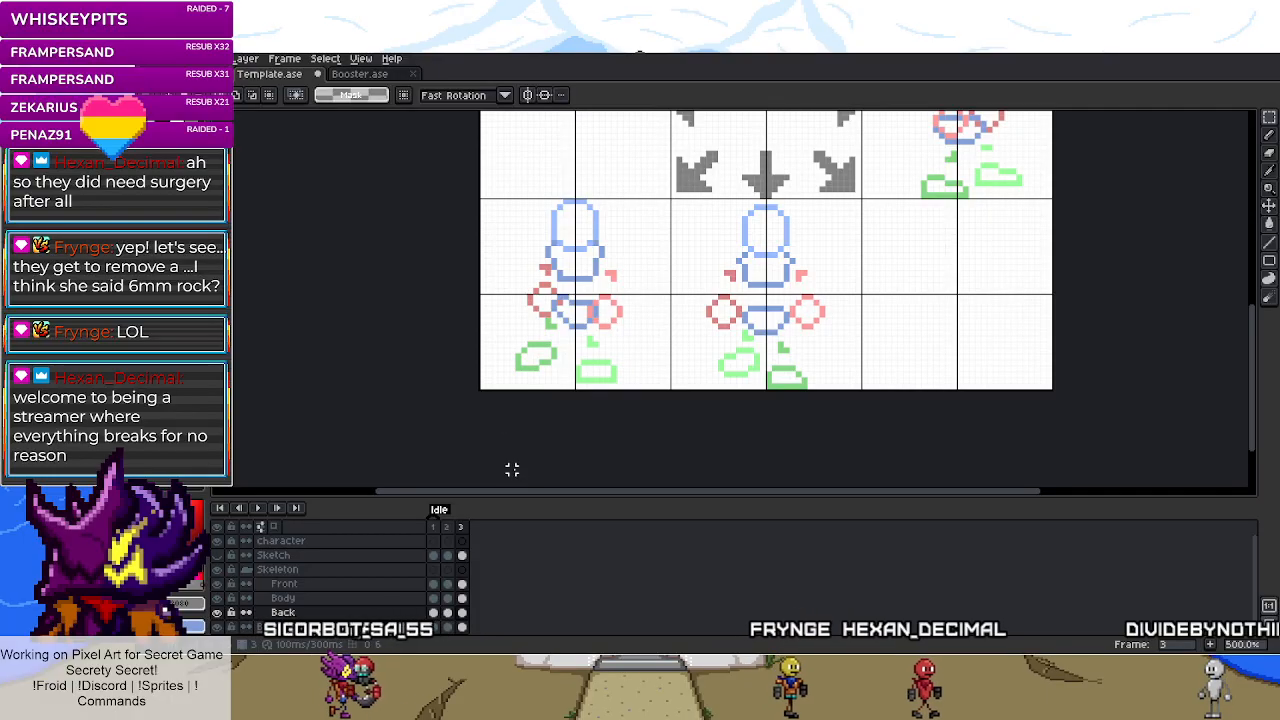
{"action": "scroll", "coordinate": [508, 300], "scroll_direction": "up", "scroll_amount": 4}
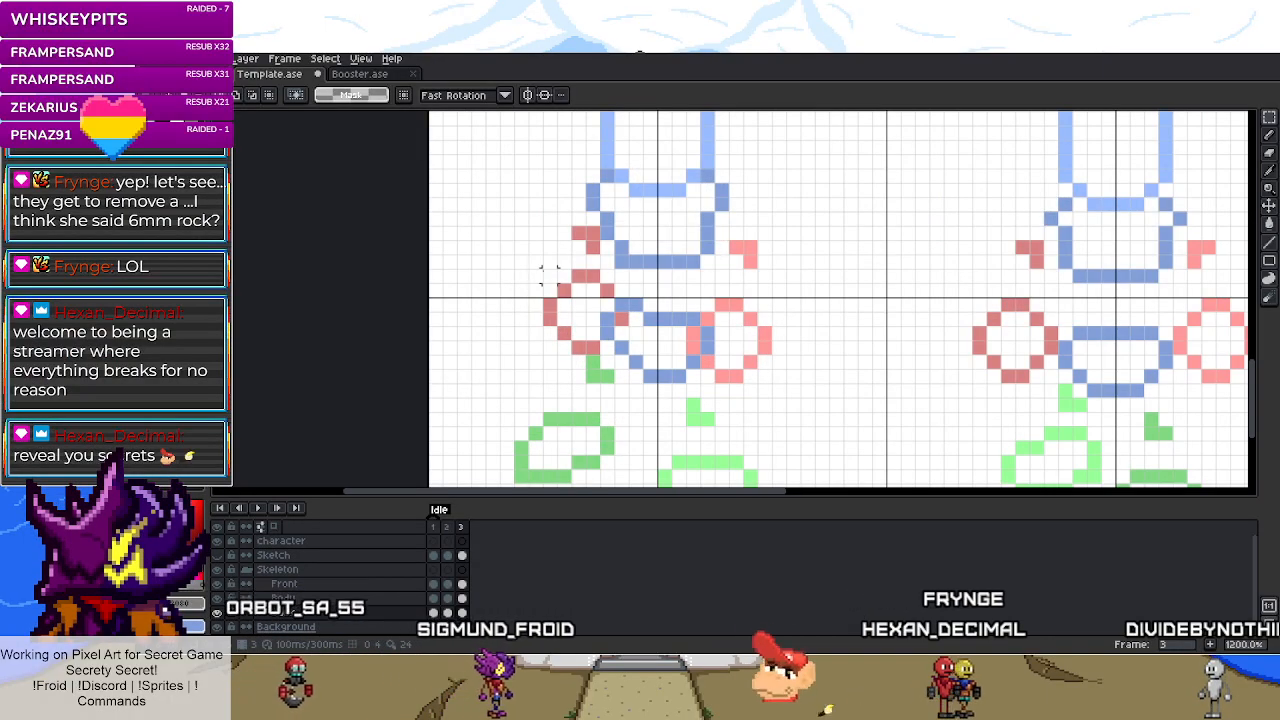
{"action": "key", "text": "m"}
{"action": "left_click_drag", "start_coordinate": [548, 272], "coordinate": [623, 349]}
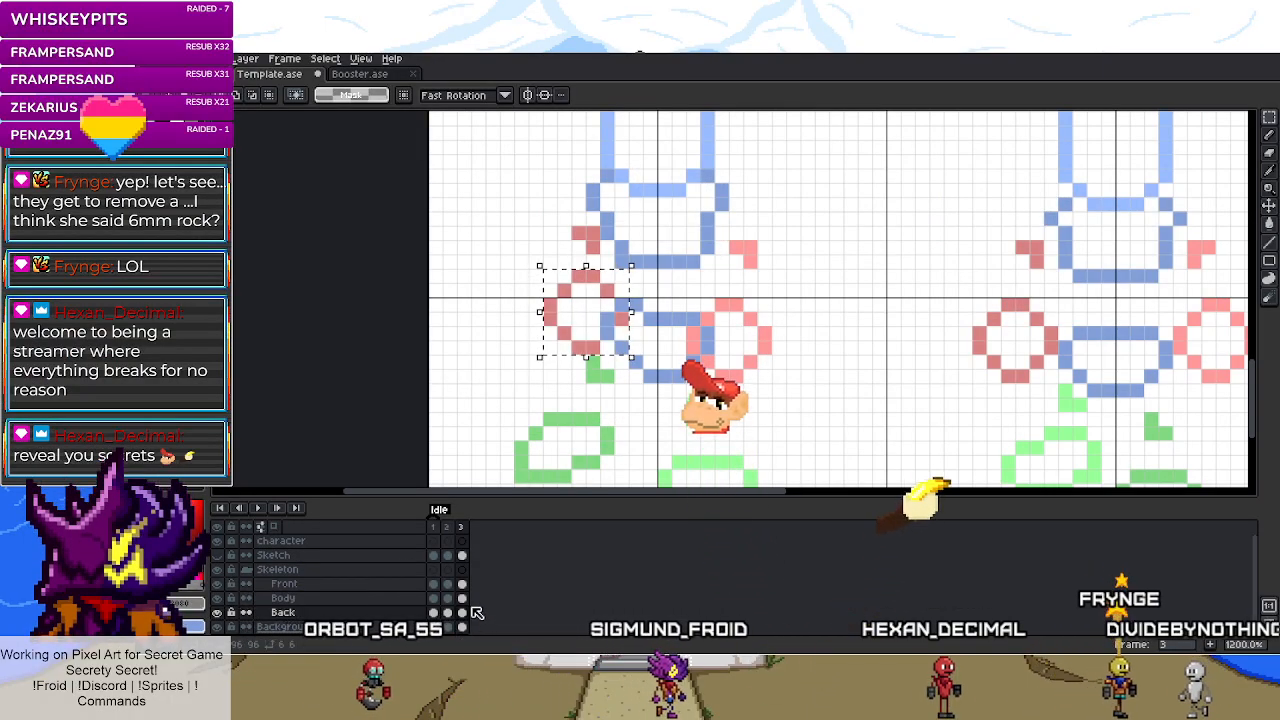
{"action": "left_click_drag", "start_coordinate": [571, 306], "coordinate": [583, 304]}
{"action": "left_click_drag", "start_coordinate": [582, 222], "coordinate": [631, 257]}
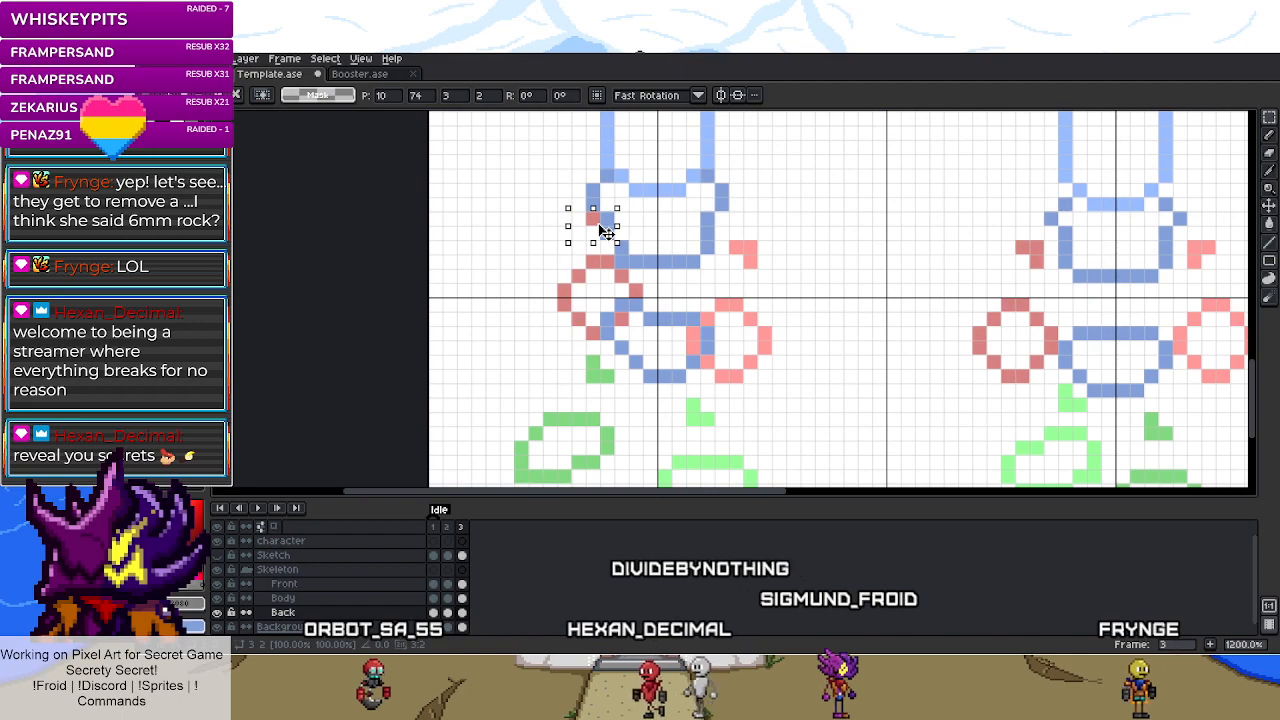
{"action": "key", "text": "ctrl+d"}
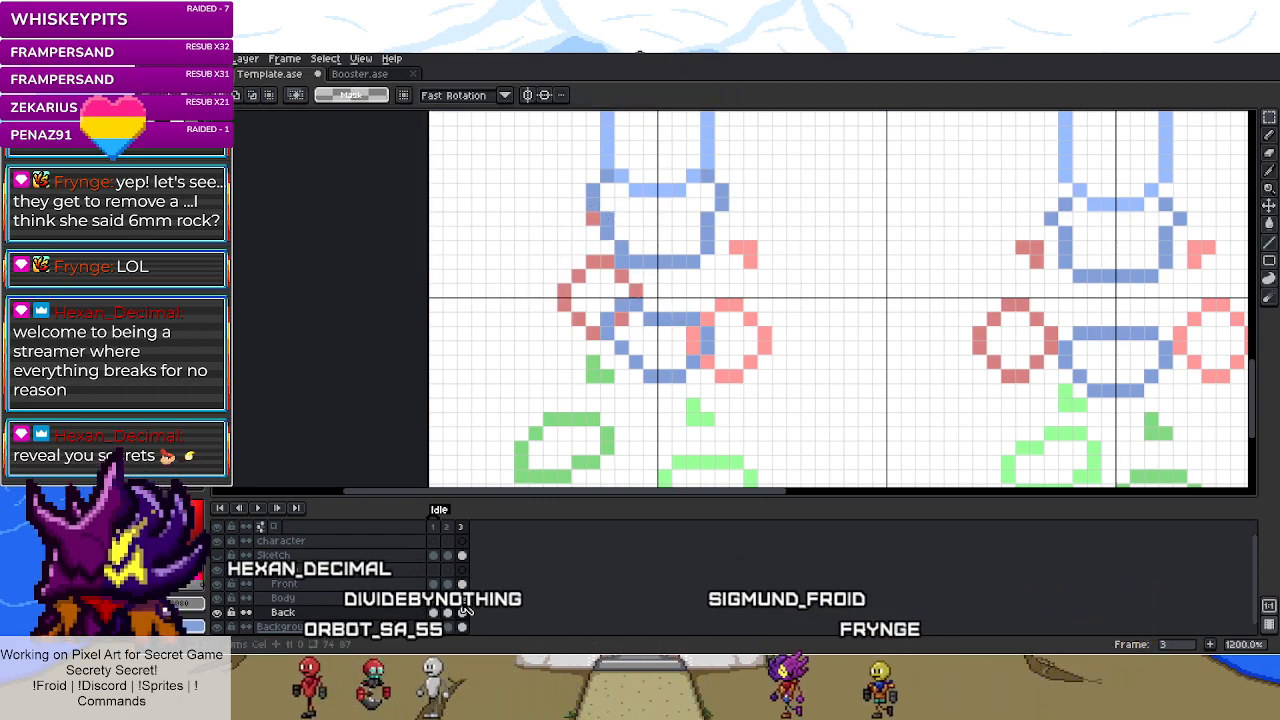
- On the Front layer of frame 3, move the bottom-left figure's light red hand one pixel left and one pixel up
{"action": "left_click_drag", "start_coordinate": [654, 294], "coordinate": [803, 386]}
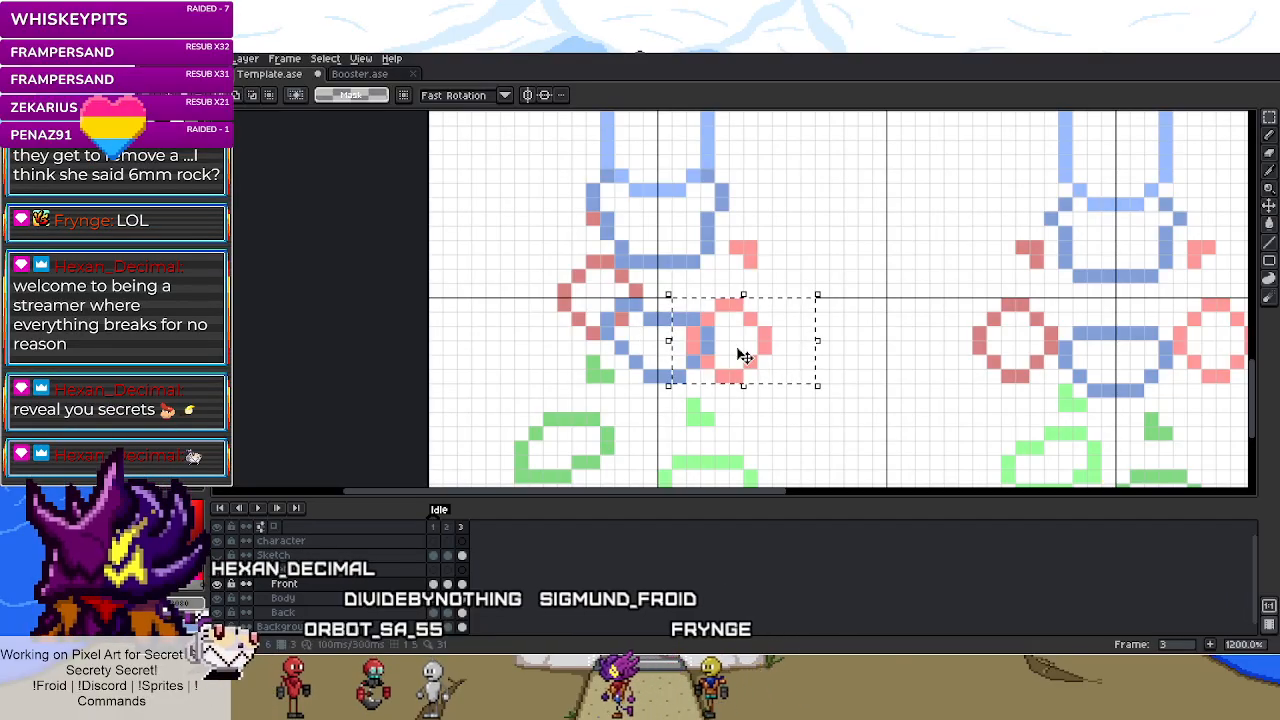
{"action": "key", "text": "Up"}
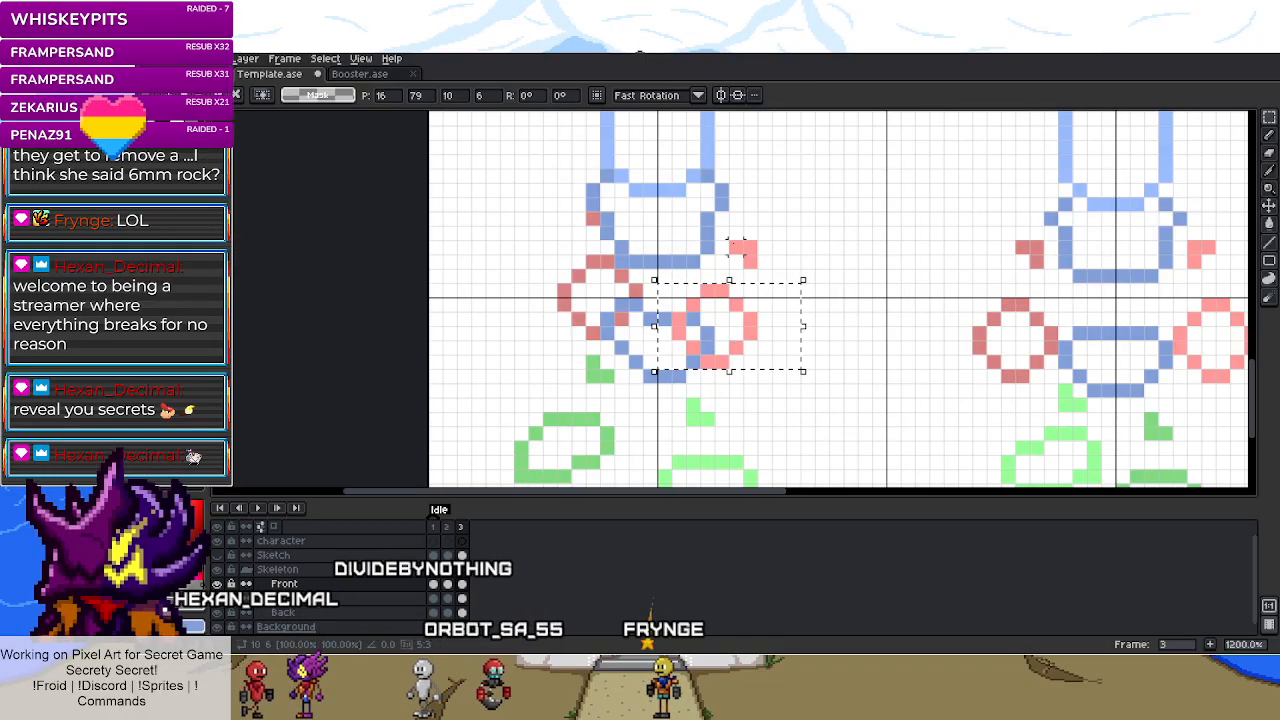
{"action": "key", "text": "ctrl+d"}
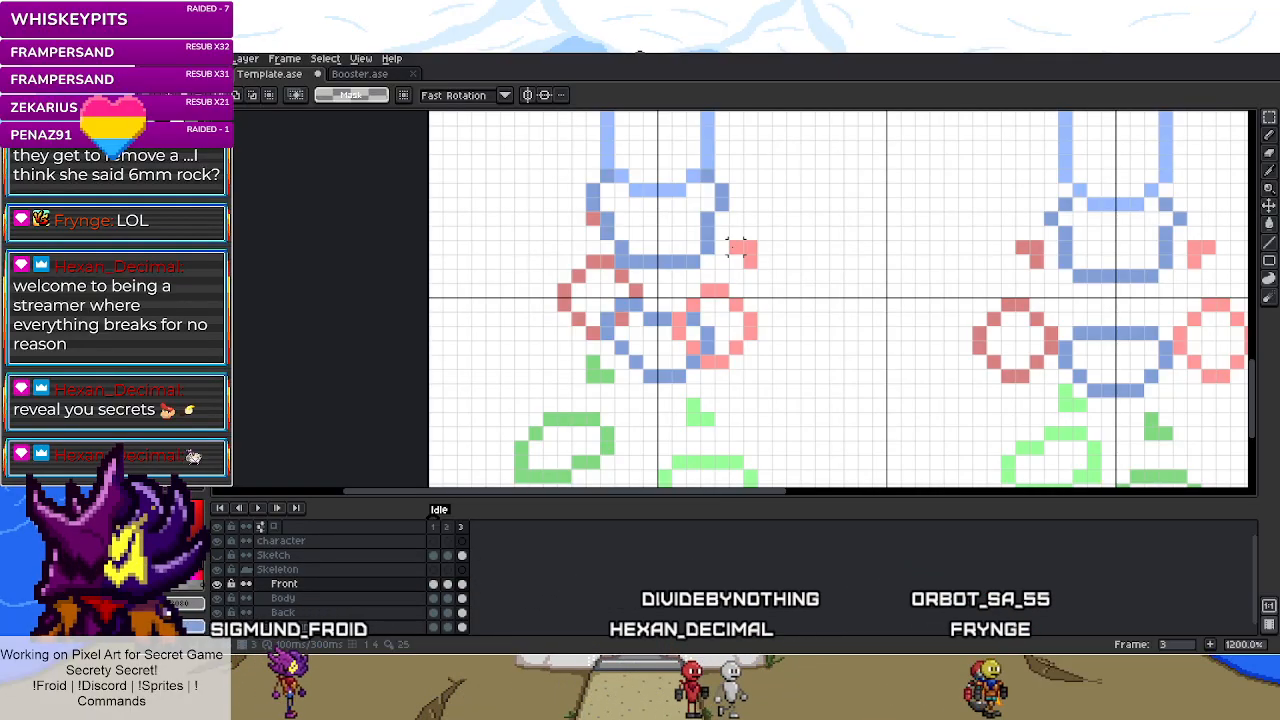
{"action": "left_click_drag", "start_coordinate": [724, 222], "coordinate": [760, 249]}
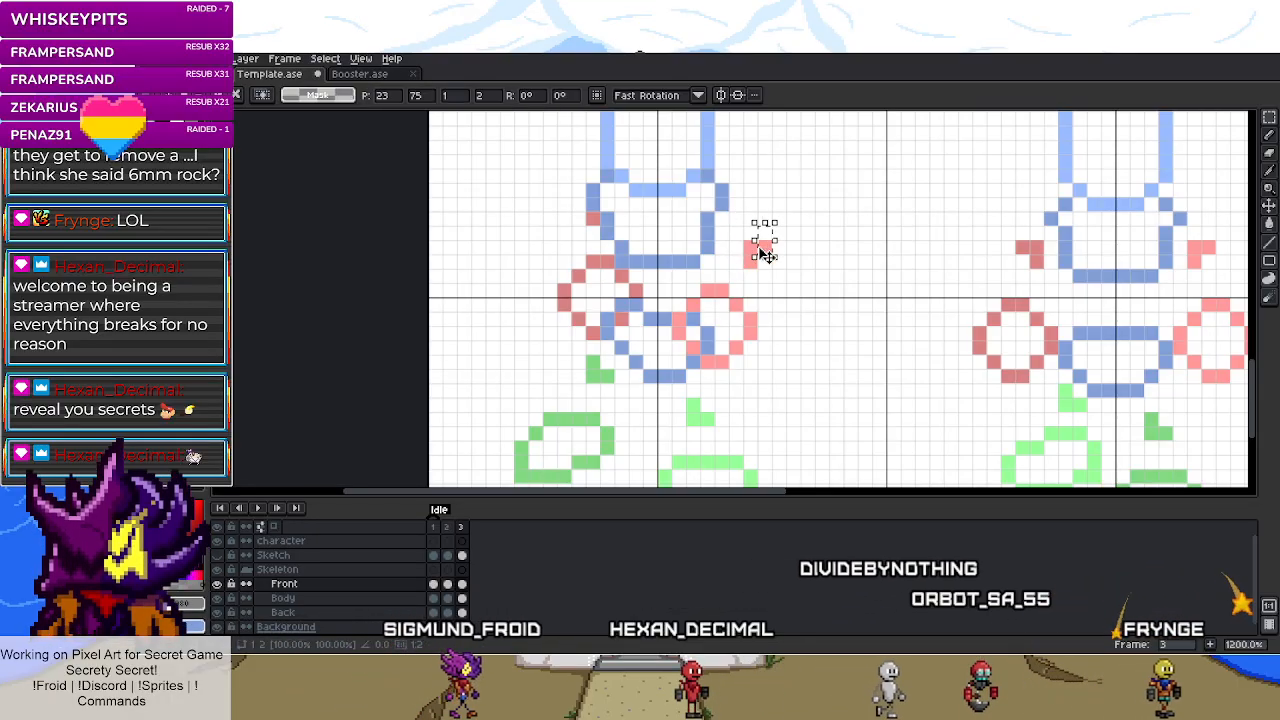
{"action": "left_click", "coordinate": [752, 262]}
{"action": "key", "text": "ctrl+z"}
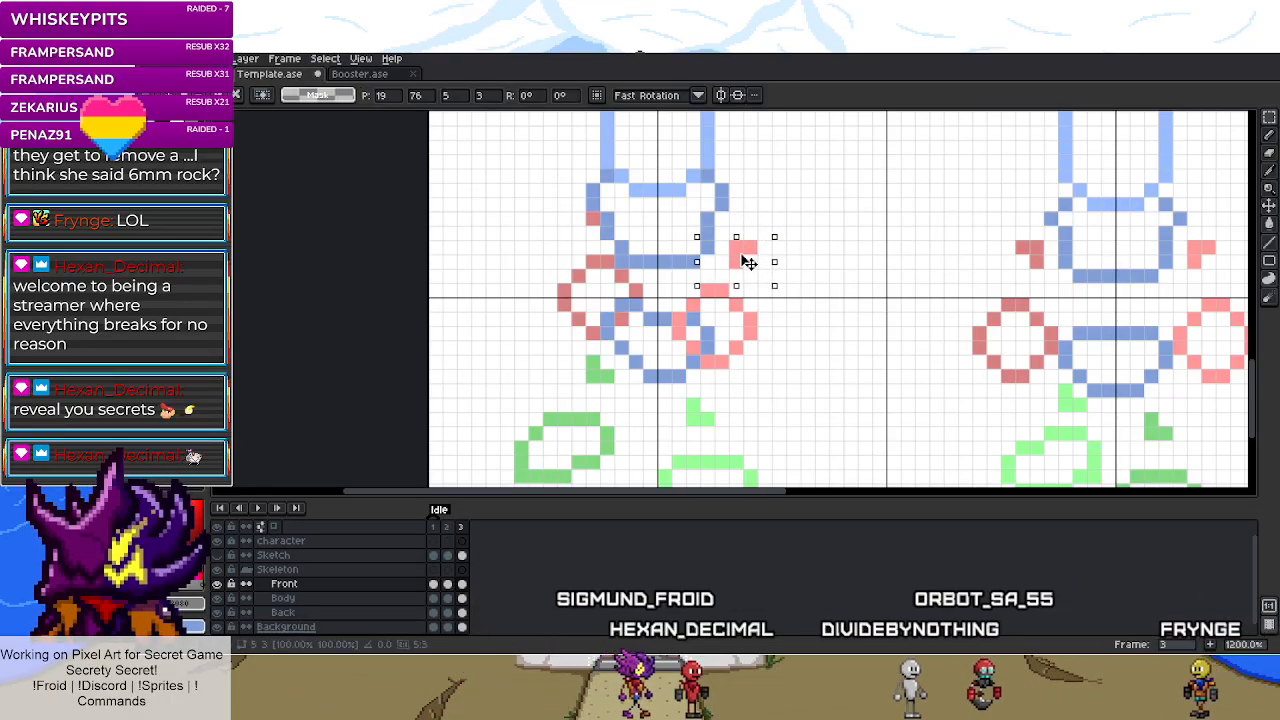
- Flip the bottom-left figure's light red elbow piece vertically and shift its light red hand one more pixel left
{"action": "left_click", "coordinate": [778, 318]}
{"action": "mouse_move", "coordinate": [736, 268]}
{"action": "left_mouse_down"}
{"action": "mouse_move", "coordinate": [750, 240]}
{"action": "mouse_move", "coordinate": [745, 264]}
{"action": "left_mouse_up"}
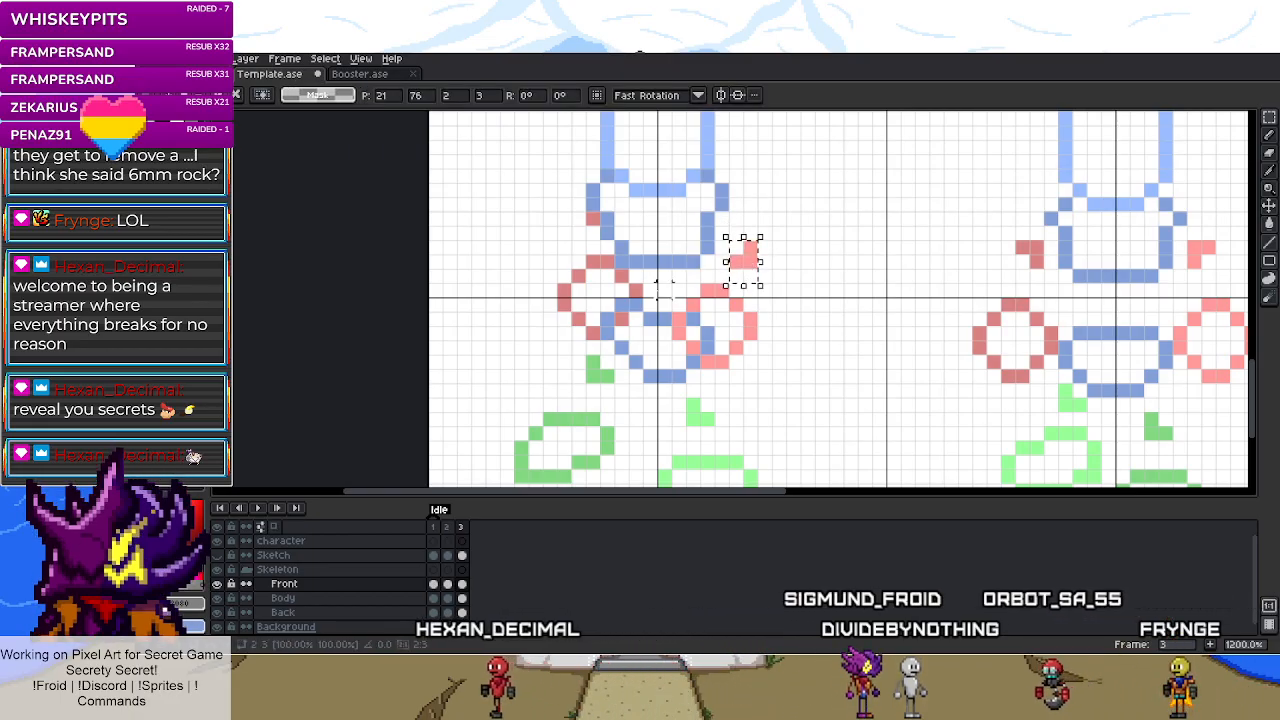
{"action": "left_click_drag", "start_coordinate": [653, 279], "coordinate": [760, 363]}
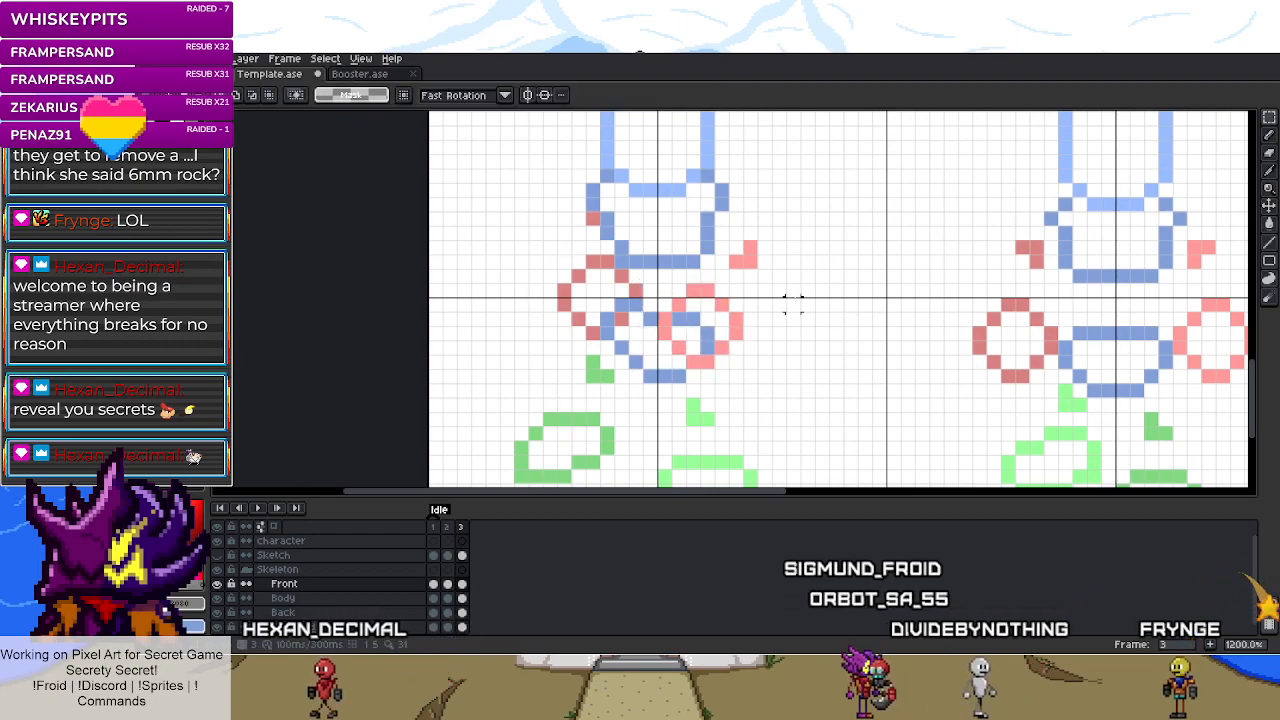
- On the Front layer of frame 3, move the bottom-left figure's light red elbow piece one pixel left and one pixel up
{"action": "left_click_drag", "start_coordinate": [697, 222], "coordinate": [760, 271]}
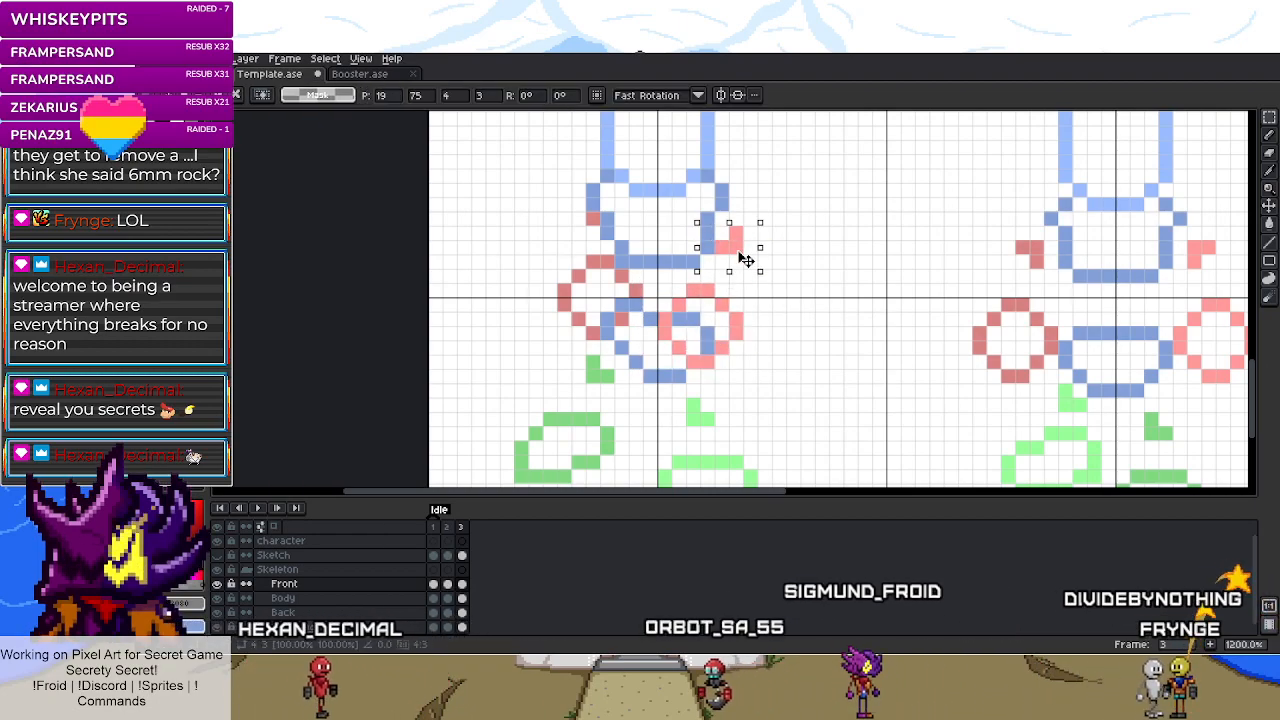
{"action": "left_click", "coordinate": [820, 277]}
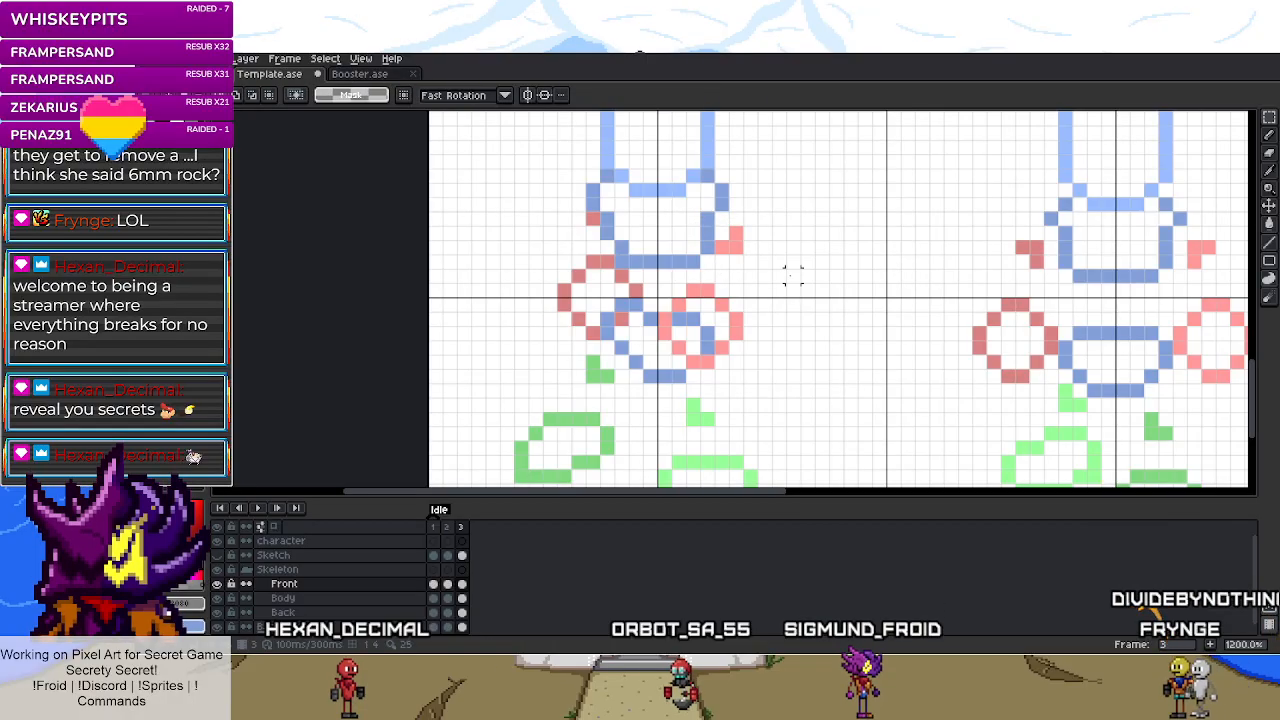
{"action": "scroll", "coordinate": [793, 277], "scroll_direction": "down", "scroll_amount": 4}
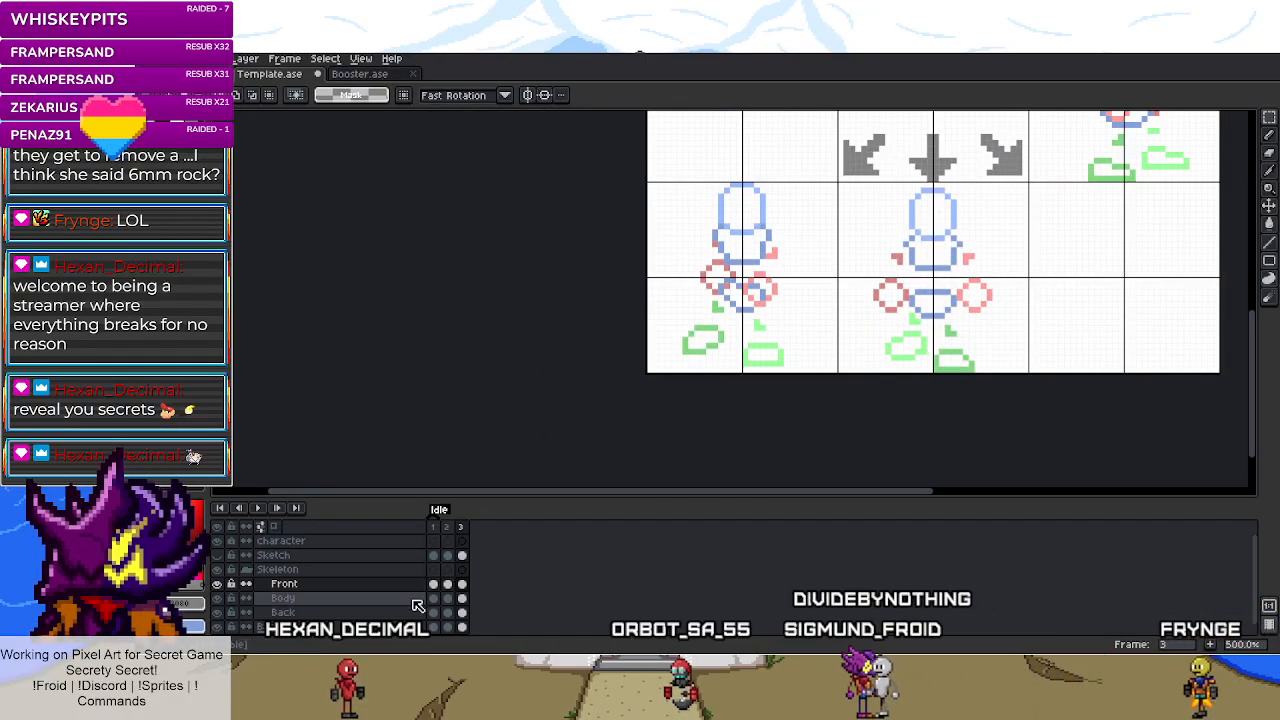
- Try to slope the upper-left outline of the bottom-left figure's light green foot by lowering its top-edge pixels one pixel
{"action": "scroll", "coordinate": [750, 370], "scroll_direction": "up", "scroll_amount": 5}
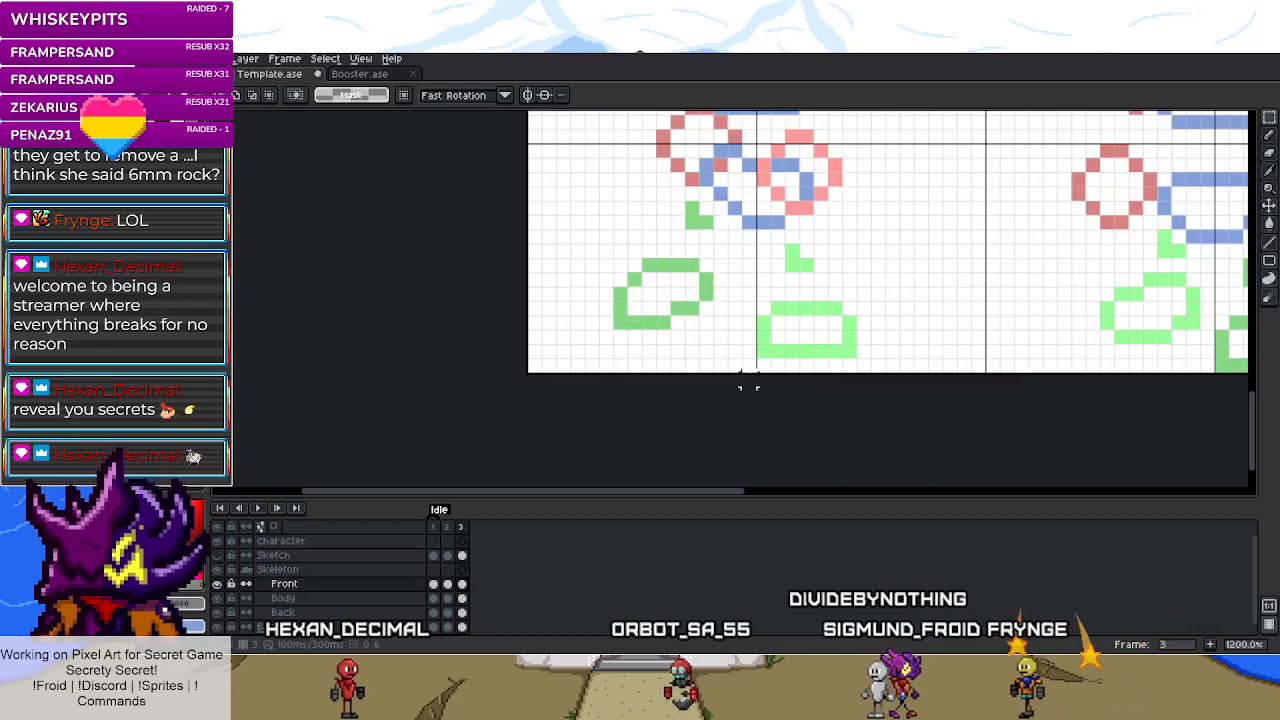
{"action": "left_click_drag", "start_coordinate": [838, 365], "coordinate": [810, 332]}
{"action": "left_click", "coordinate": [687, 325]}
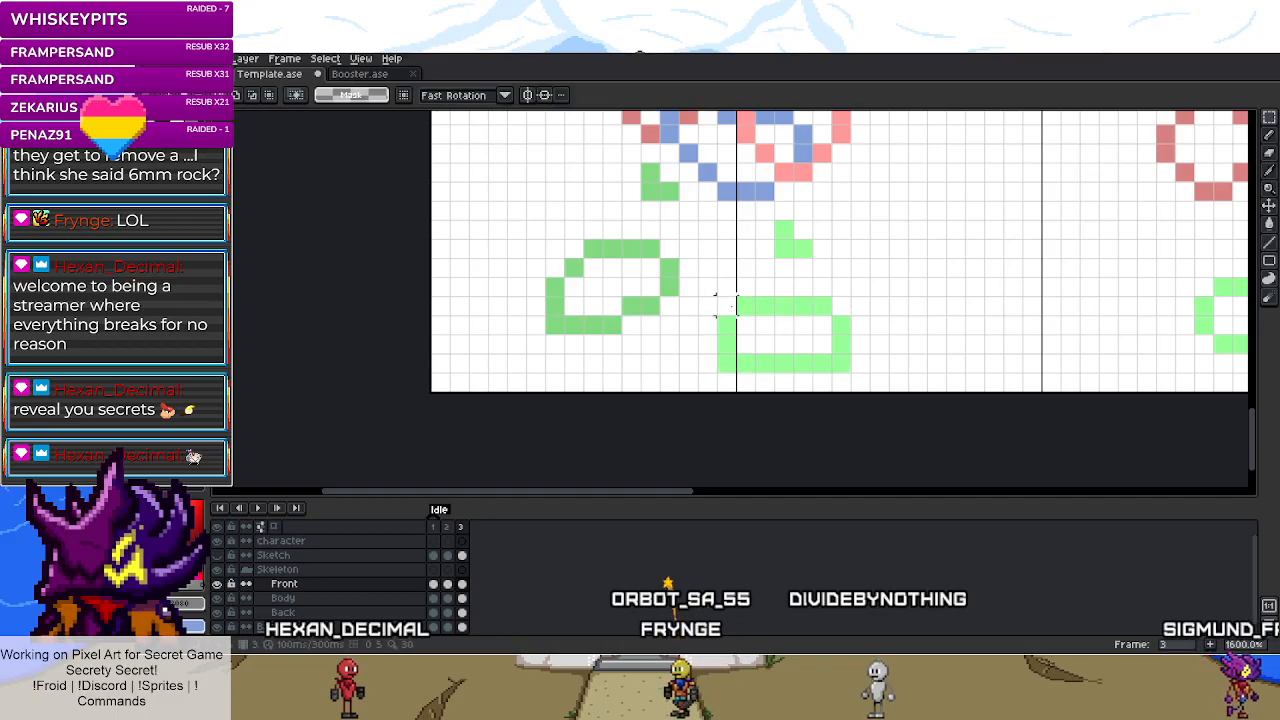
{"action": "key", "text": "Down"}
{"action": "key", "text": "Return"}
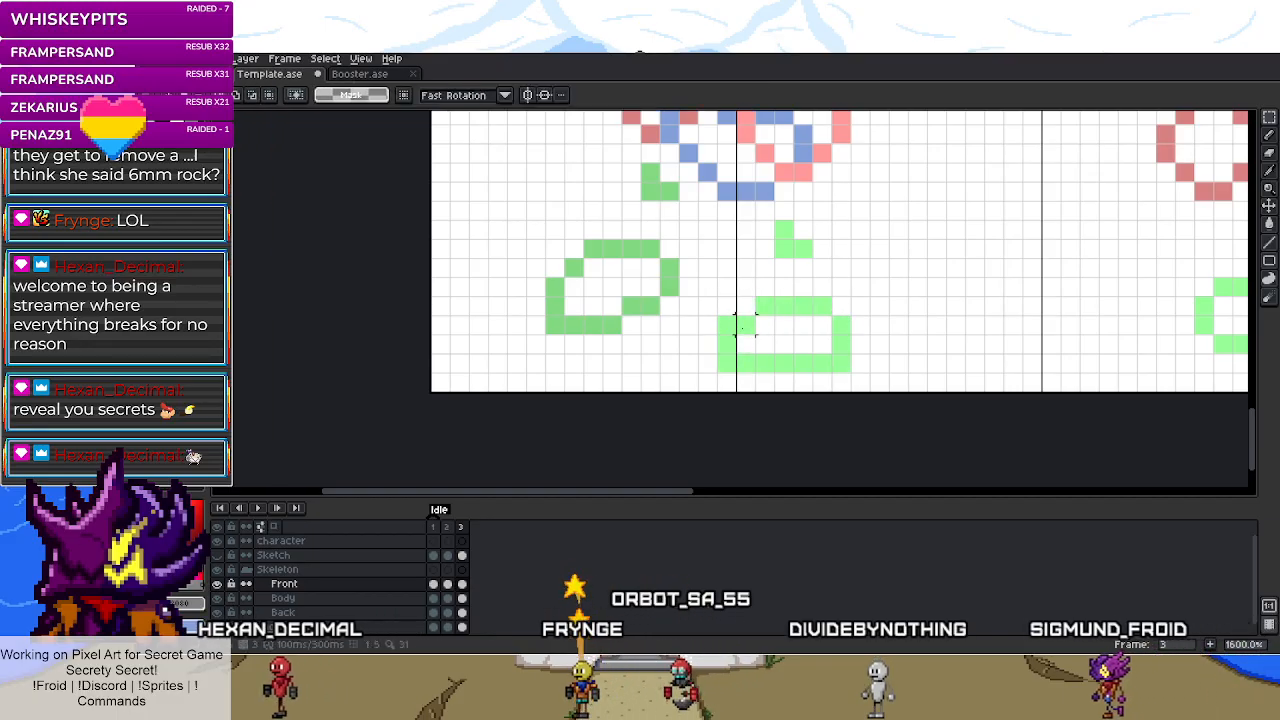
{"action": "left_click_drag", "start_coordinate": [765, 320], "coordinate": [771, 340]}
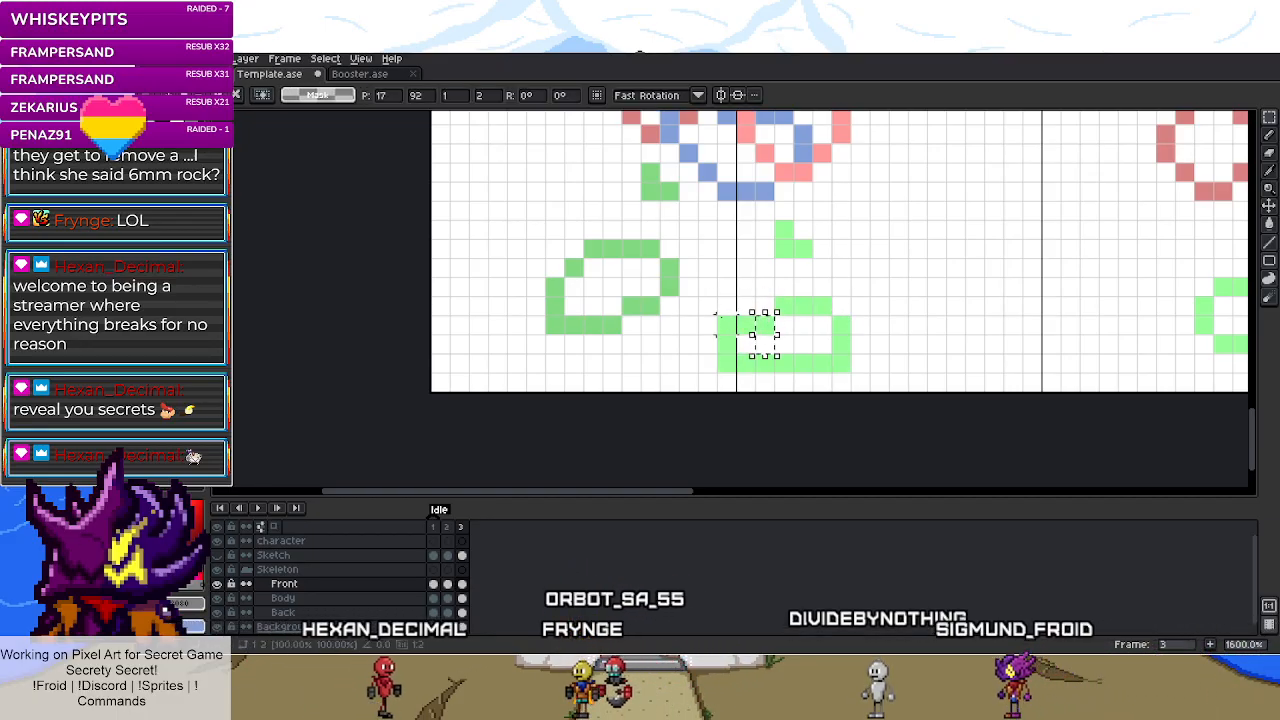
{"action": "left_click_drag", "start_coordinate": [713, 293], "coordinate": [741, 337]}
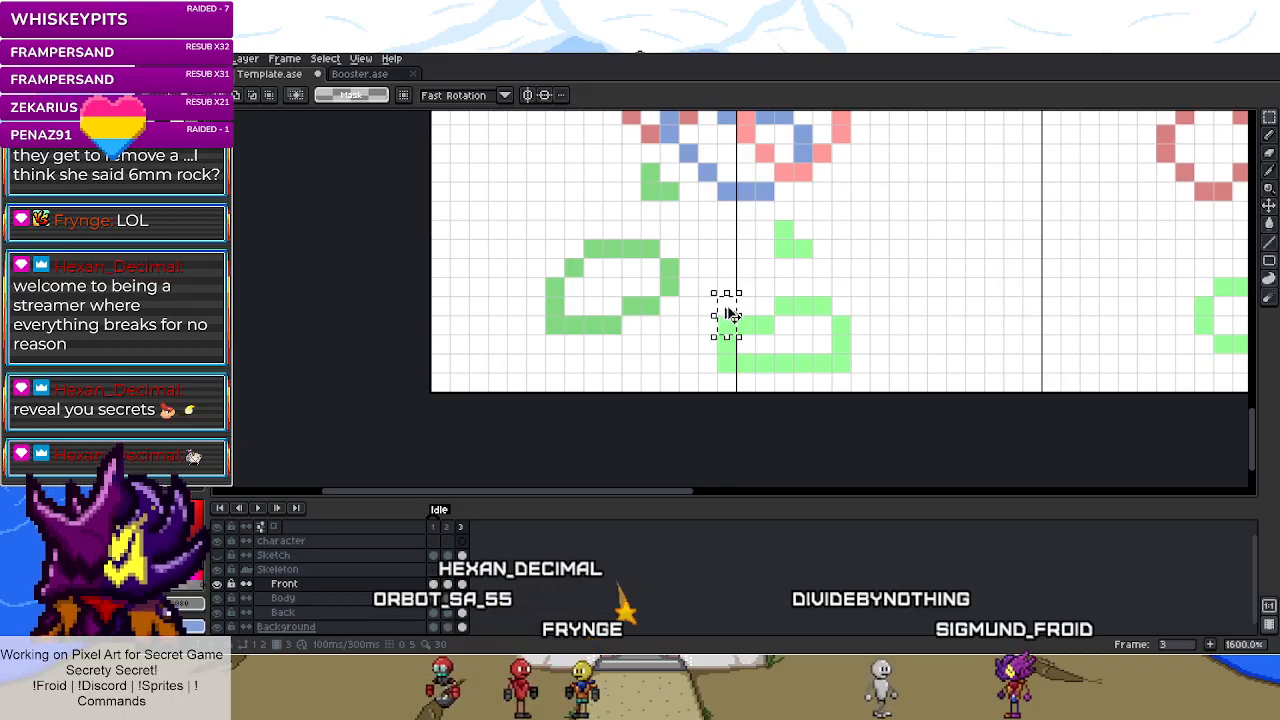
{"action": "key", "text": "Right"}
{"action": "key", "text": "Right"}
{"action": "scroll", "coordinate": [707, 378], "scroll_direction": "down", "scroll_amount": 6}
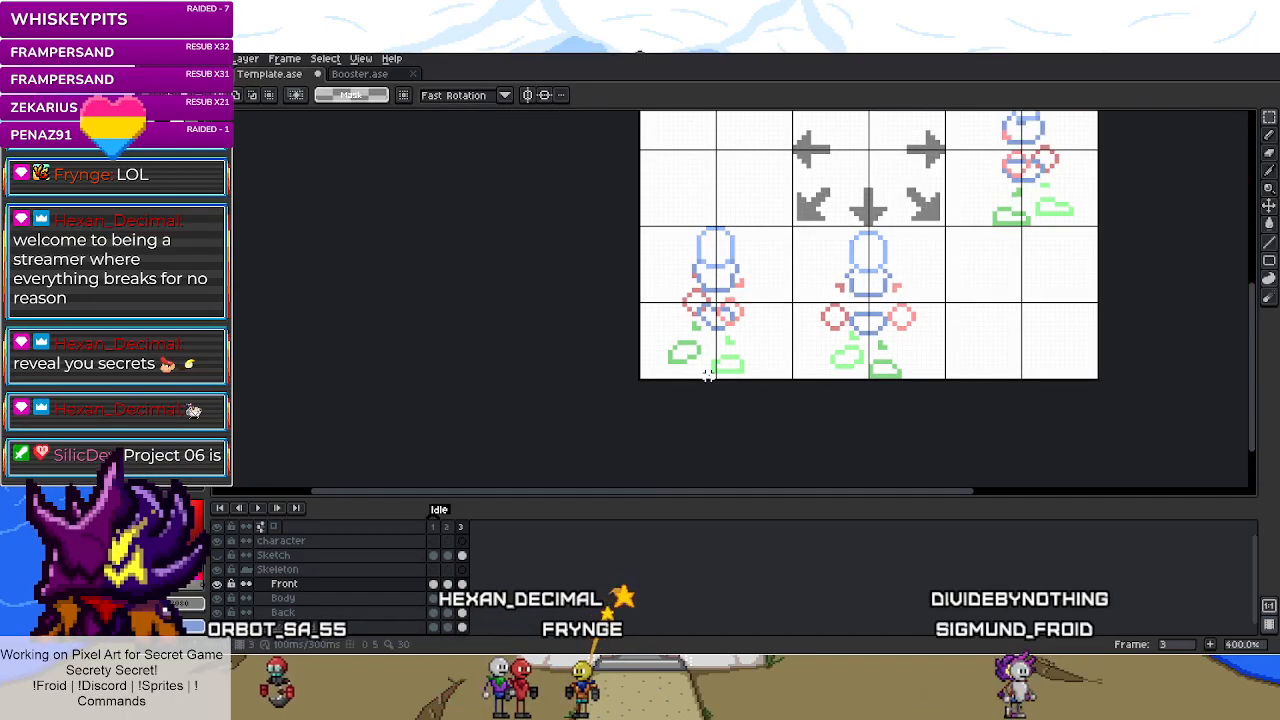
{"action": "scroll", "coordinate": [710, 385], "scroll_direction": "up", "scroll_amount": 6}
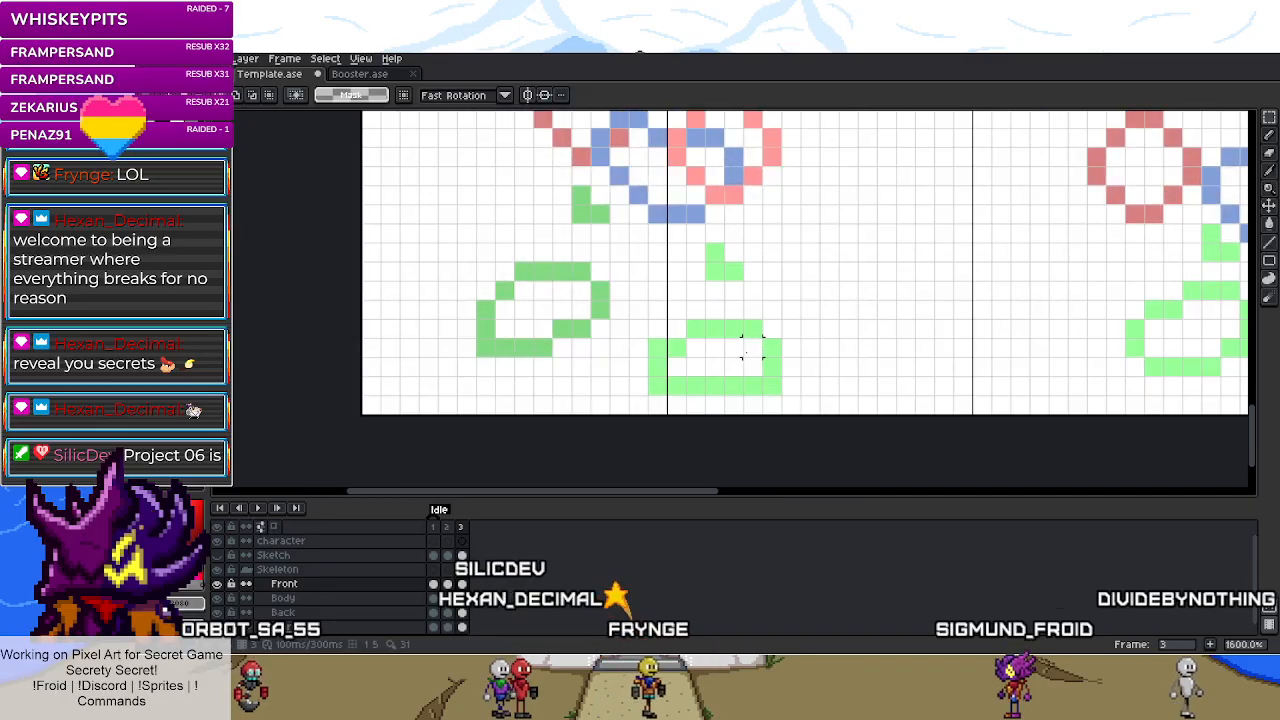
- Try lowering the rightmost top-edge pixel of the light green foot by one pixel, and undo the foot reshaping
{"action": "left_click_drag", "start_coordinate": [752, 350], "coordinate": [638, 386]}
{"action": "key", "text": "Return"}
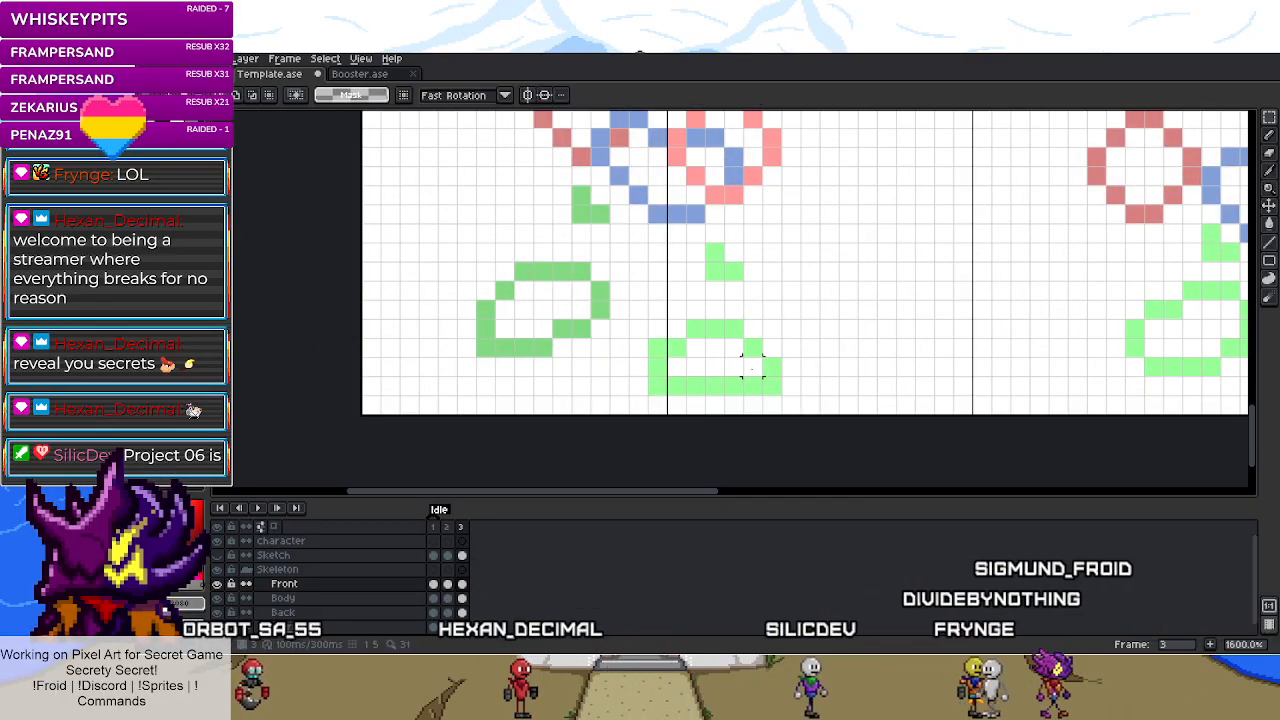
{"action": "scroll", "coordinate": [770, 368], "scroll_direction": "up", "scroll_amount": 1}
{"action": "key", "text": "ctrl+z"}
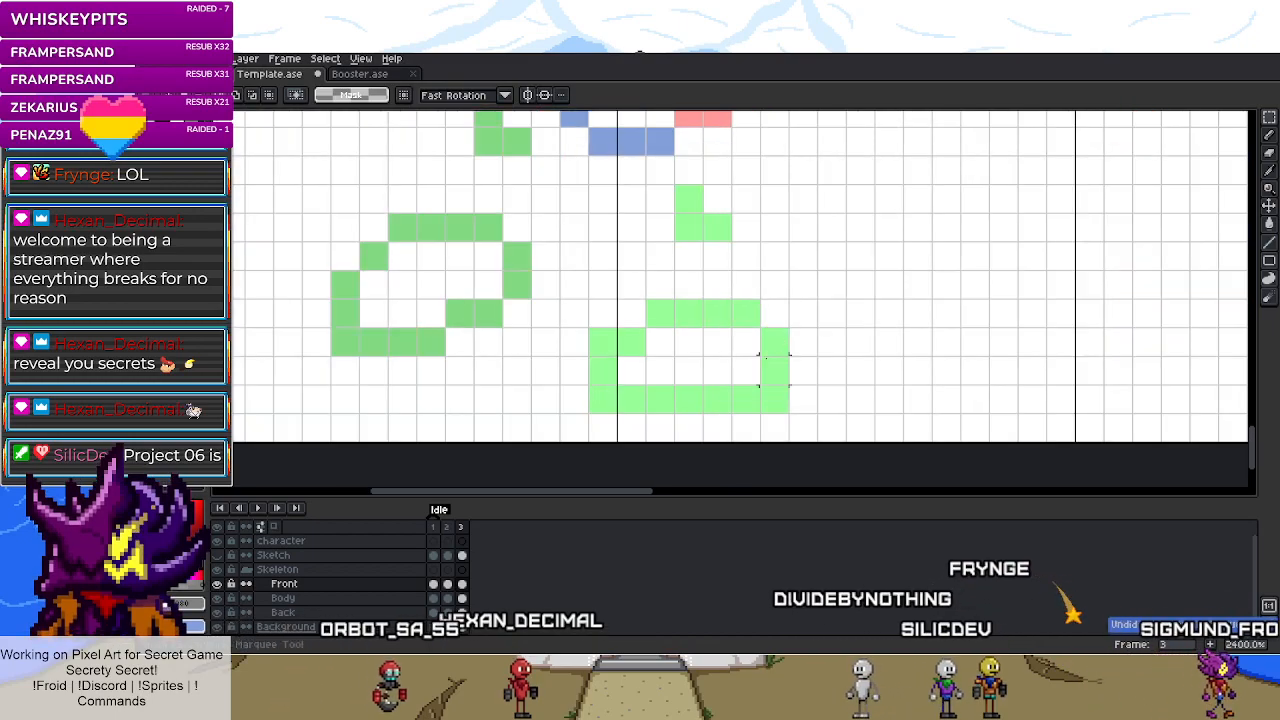
{"action": "scroll", "coordinate": [760, 362], "scroll_direction": "down", "scroll_amount": 8}
{"action": "scroll", "coordinate": [763, 392], "scroll_direction": "up", "scroll_amount": 3}
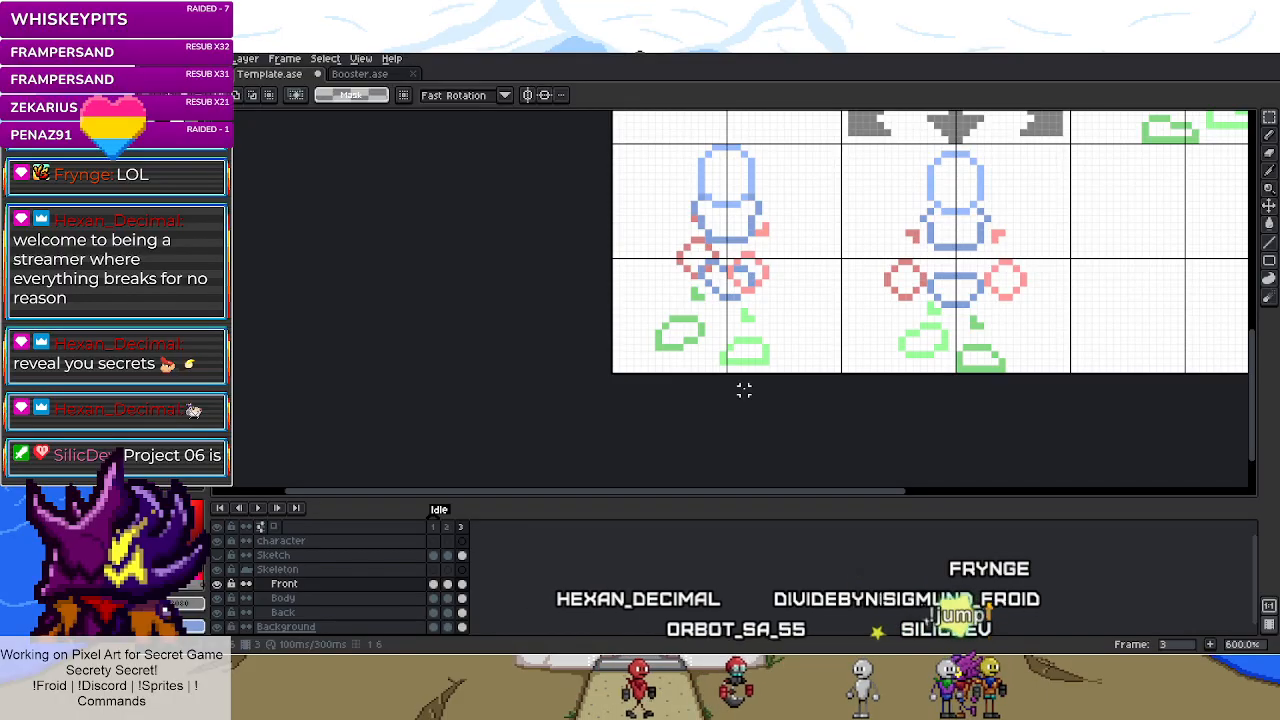
{"action": "scroll", "coordinate": [733, 352], "scroll_direction": "up", "scroll_amount": 4}
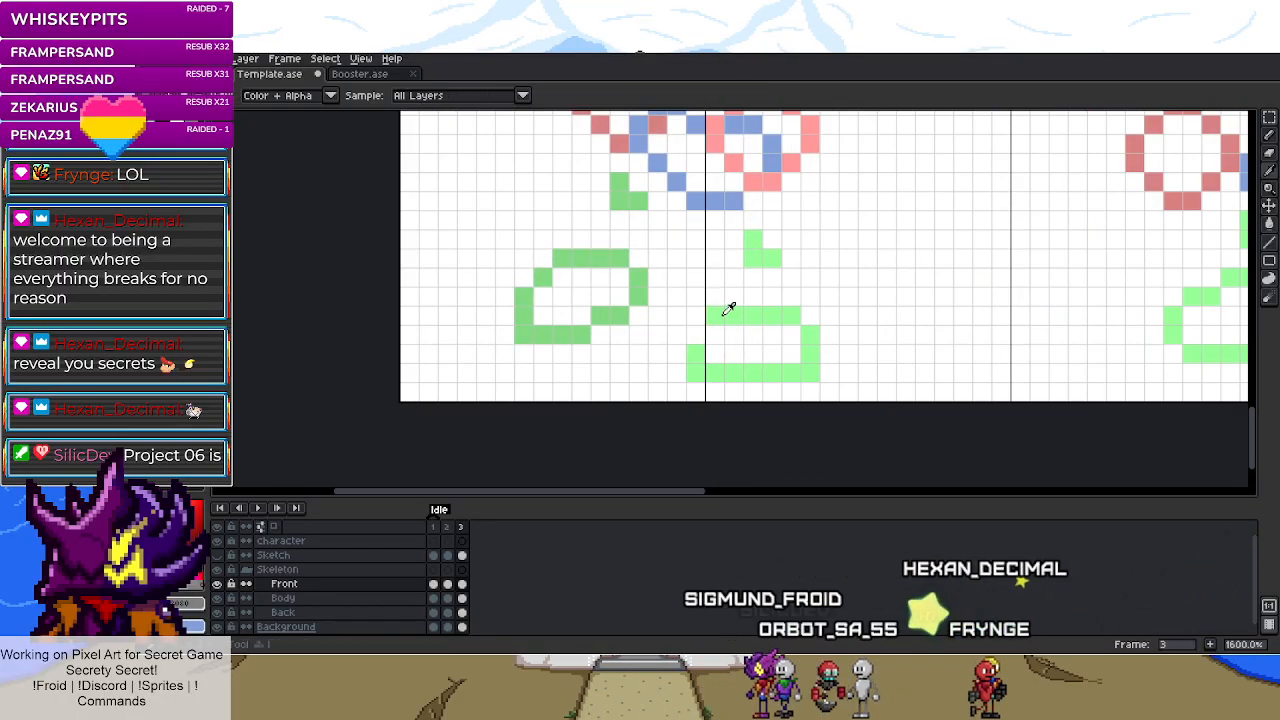
- Move the bottom-left figure's light green knee piece one pixel left and its light green foot one pixel right
{"action": "scroll", "coordinate": [695, 333], "scroll_direction": "down", "scroll_amount": 3}
{"action": "key", "text": "m"}
{"action": "scroll", "coordinate": [745, 370], "scroll_direction": "up", "scroll_amount": 4}
{"action": "left_click_drag", "start_coordinate": [738, 262], "coordinate": [760, 290]}
{"action": "left_click_drag", "start_coordinate": [706, 341], "coordinate": [864, 420]}
{"action": "scroll", "coordinate": [661, 405], "scroll_direction": "down", "scroll_amount": 6}
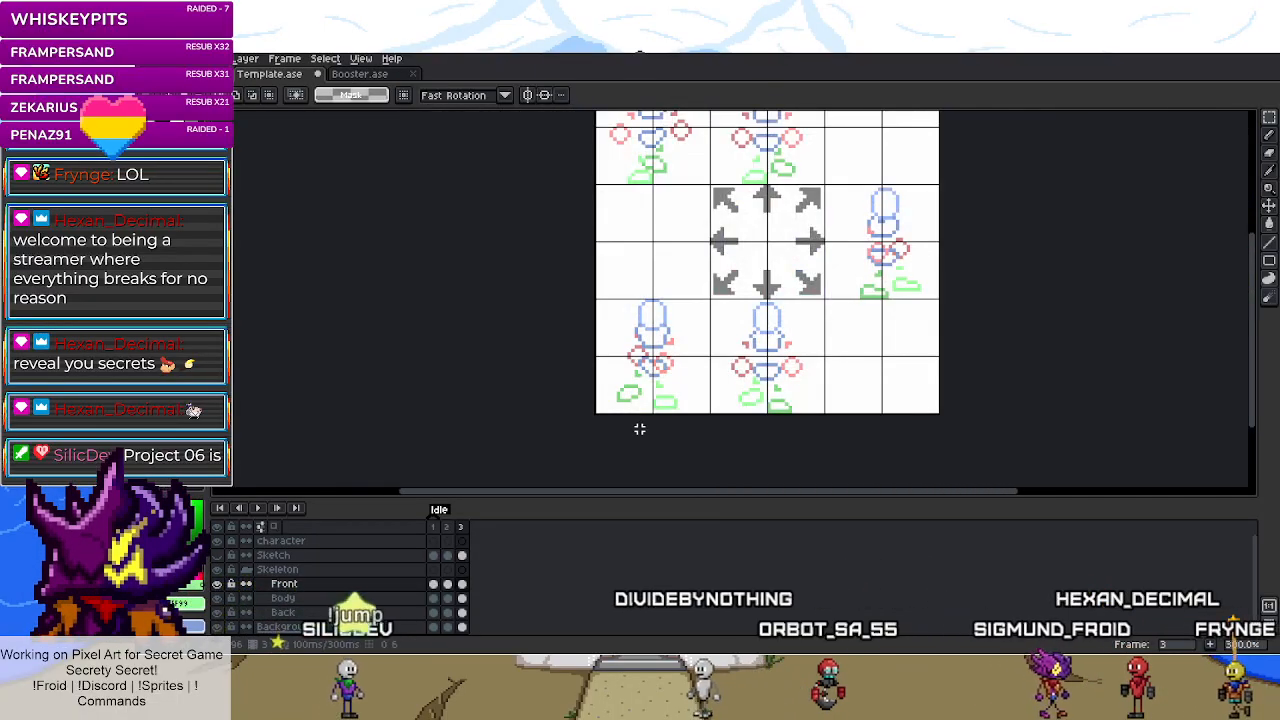
- After comparing frames 2 and 3, raise the right half of the bottom-left figure's light green foot in frame 3 by one pixel
{"action": "left_click", "coordinate": [447, 529]}
{"action": "key", "text": "Left"}
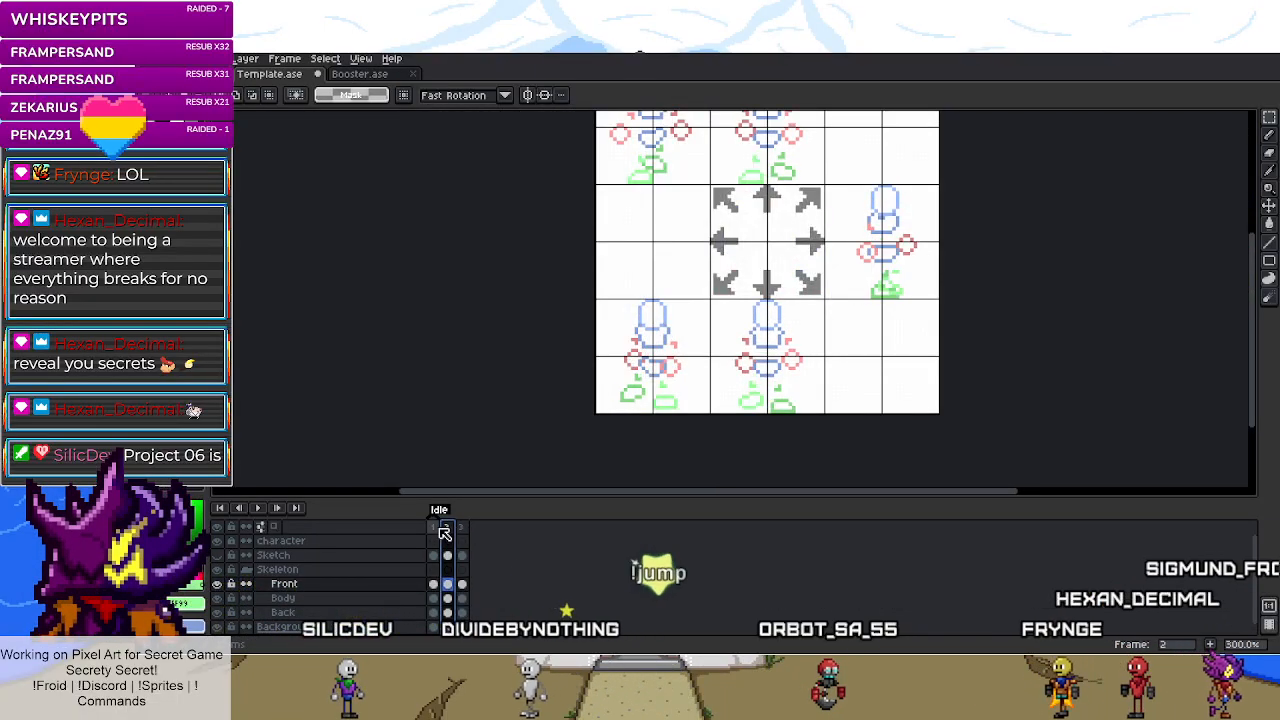
{"action": "key", "text": "Right"}
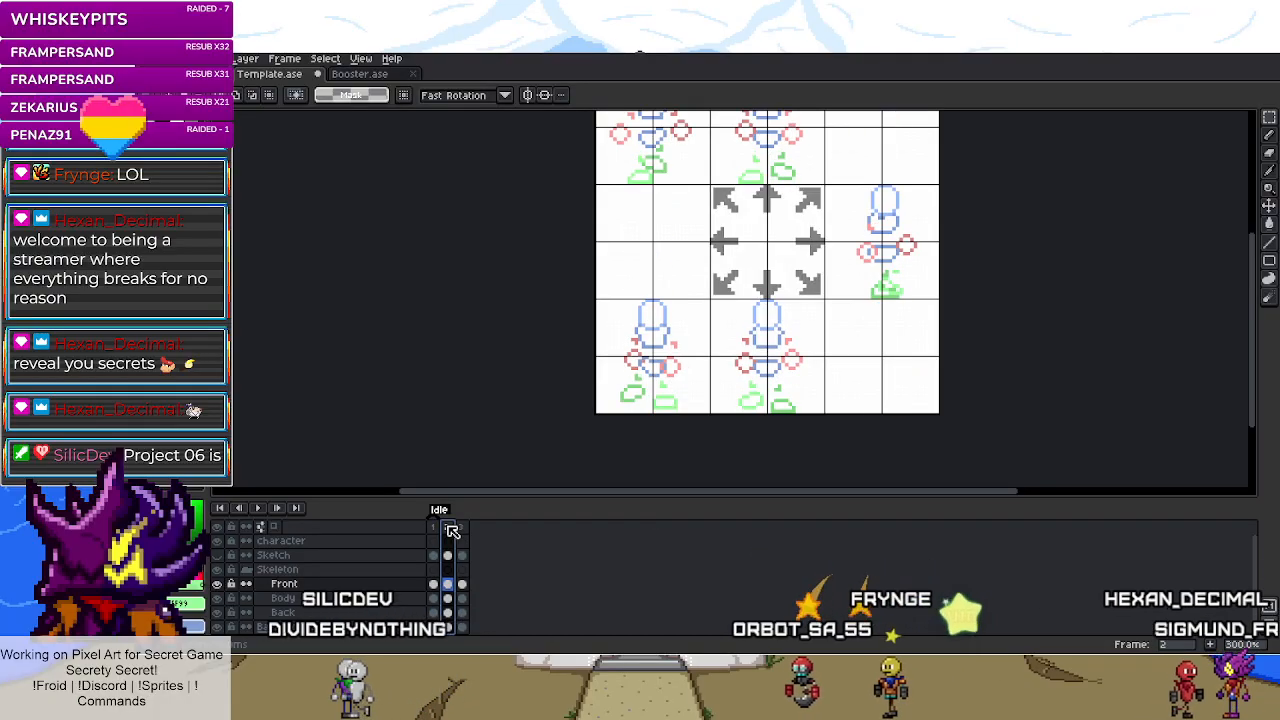
{"action": "key", "text": "Right"}
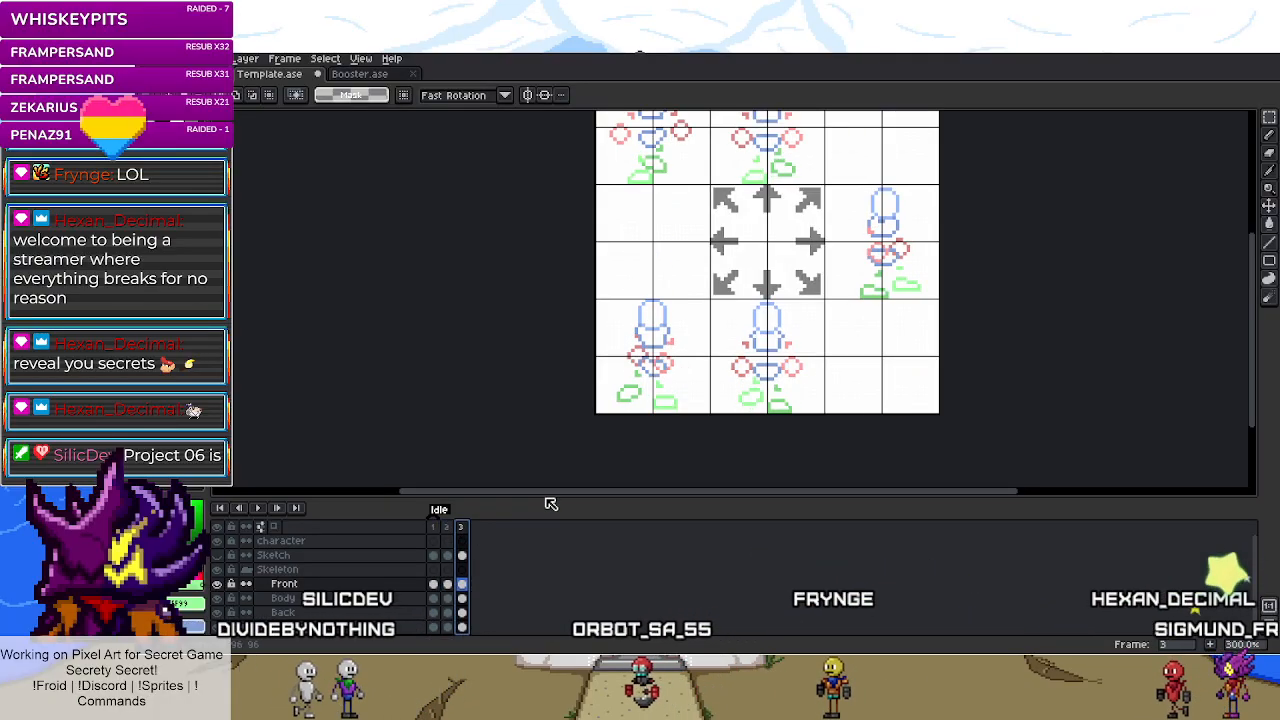
{"action": "scroll", "coordinate": [616, 375], "scroll_direction": "up", "scroll_amount": 5}
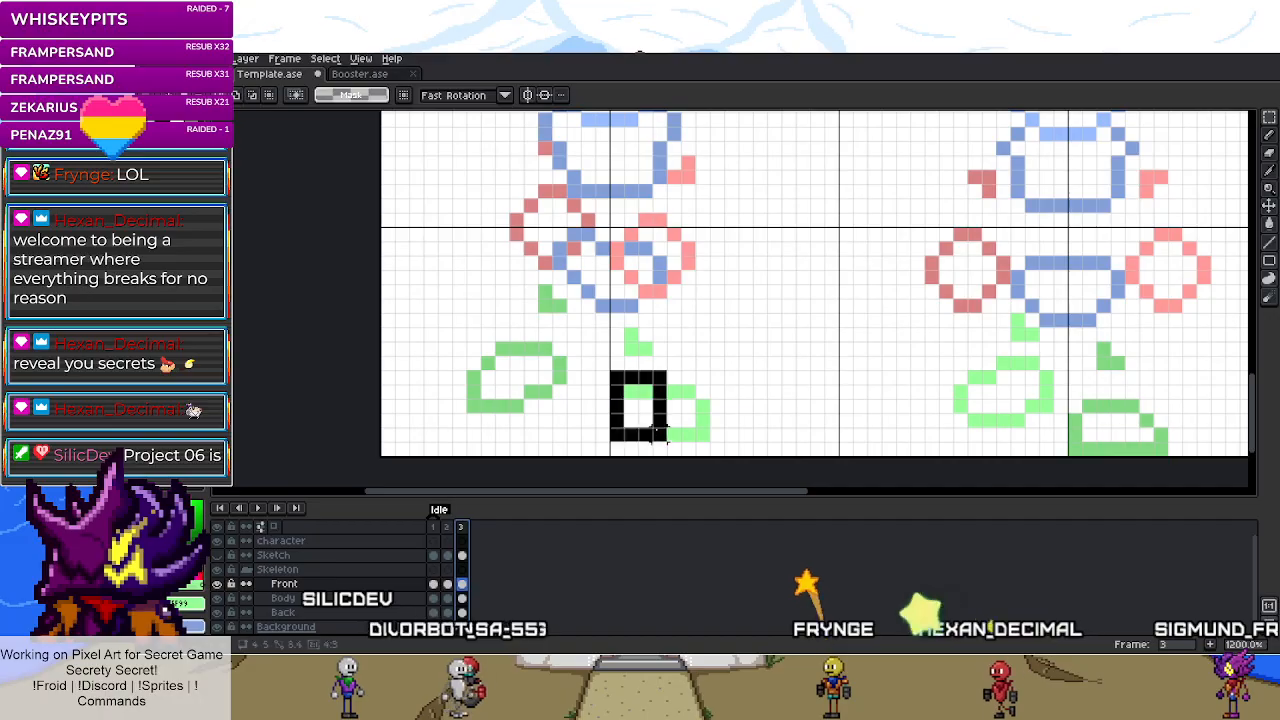
{"action": "left_click_drag", "start_coordinate": [689, 431], "coordinate": [694, 398]}
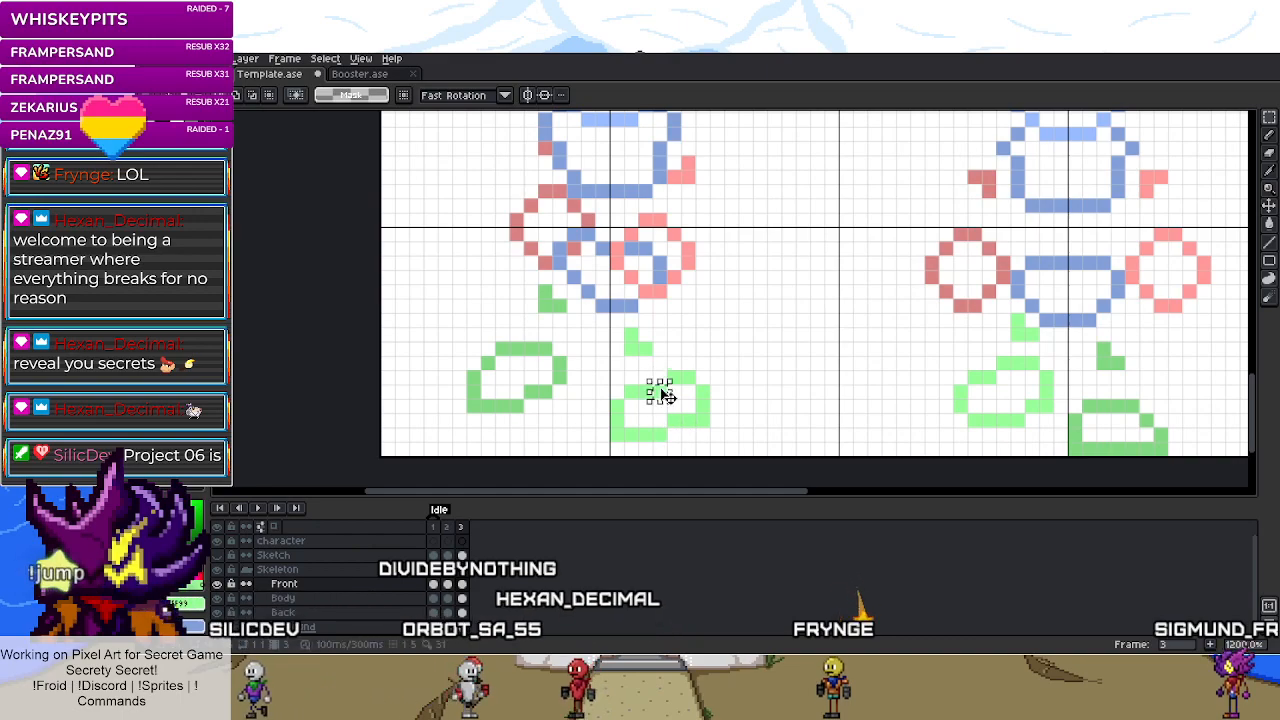
- On the Body layer of frame 3, move the bottom-left figure's head, torso and pelvis one pixel down
{"action": "scroll", "coordinate": [723, 453], "scroll_direction": "down", "scroll_amount": 5}
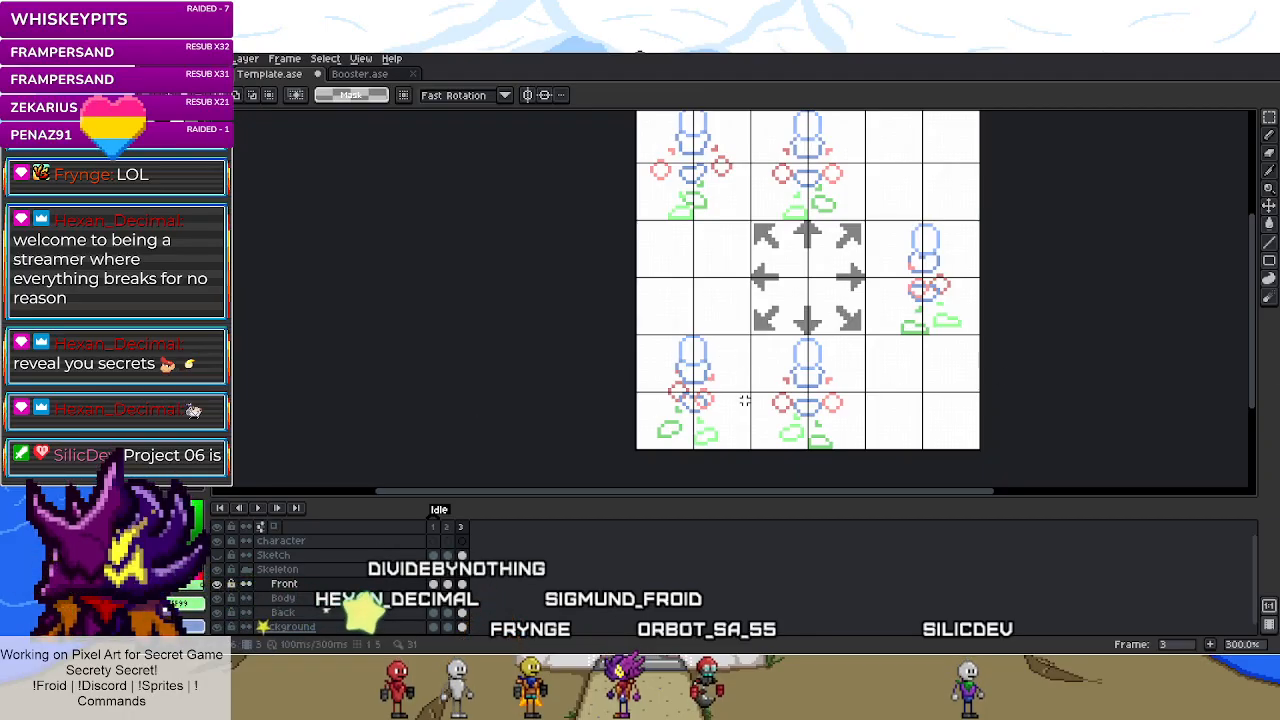
{"action": "scroll", "coordinate": [747, 388], "scroll_direction": "up", "scroll_amount": 1}
{"action": "scroll", "coordinate": [733, 410], "scroll_direction": "up", "scroll_amount": 1}
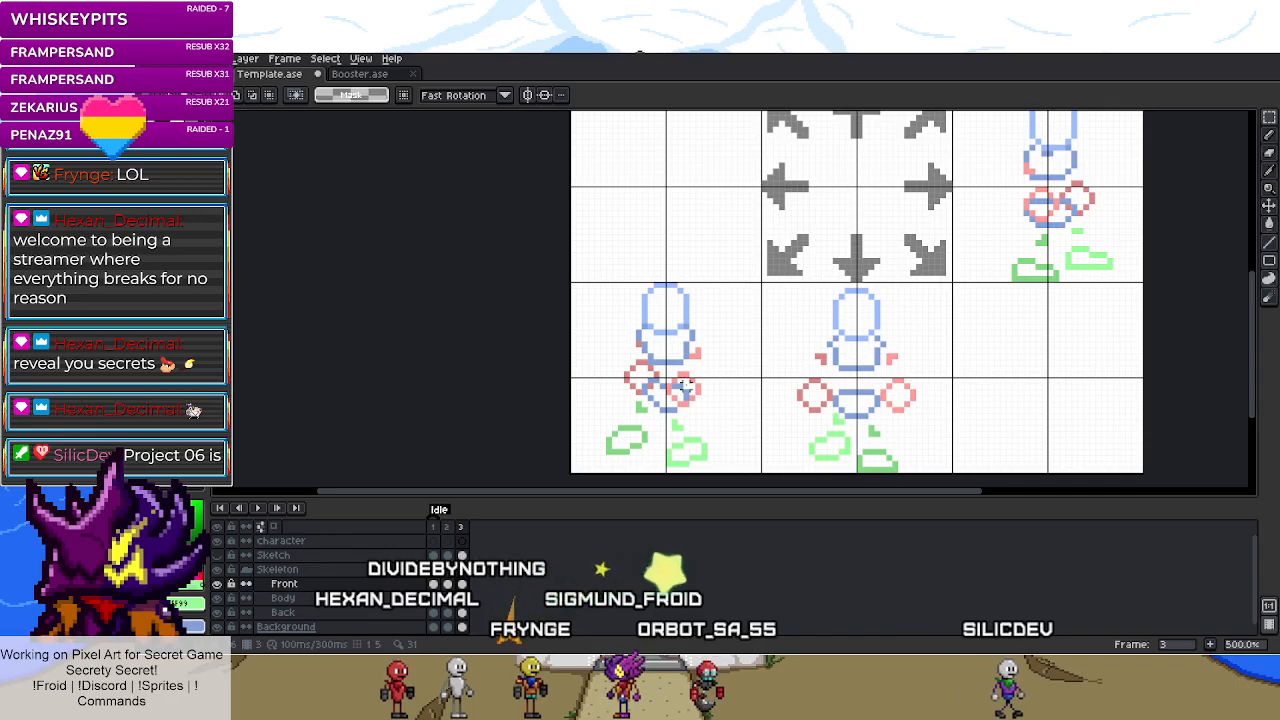
{"action": "left_click", "coordinate": [449, 526]}
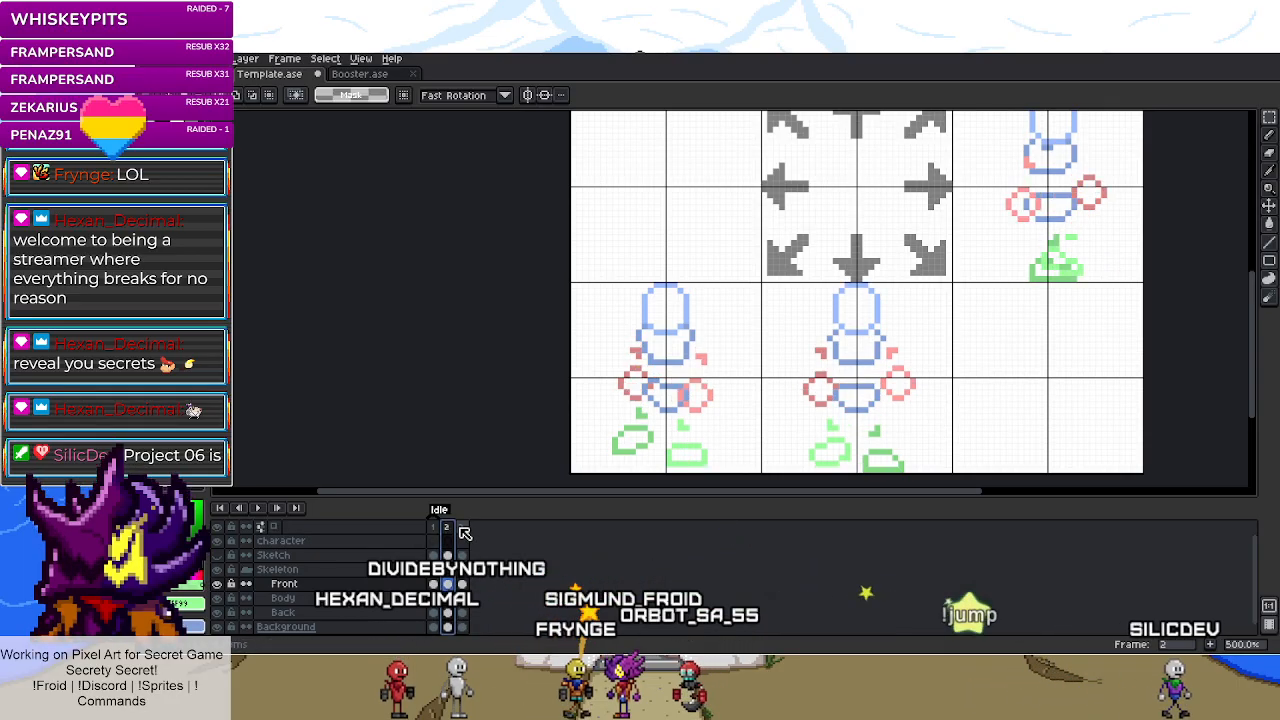
{"action": "left_click", "coordinate": [462, 527]}
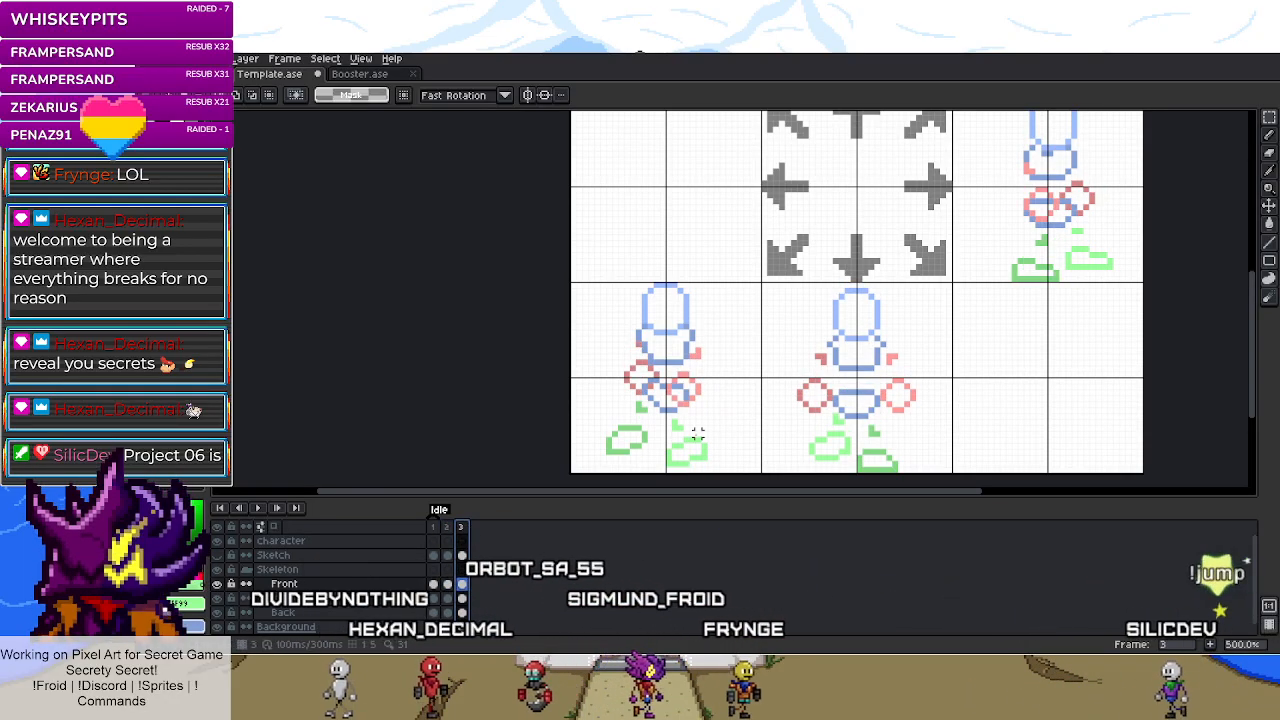
{"action": "scroll", "coordinate": [650, 393], "scroll_direction": "up", "scroll_amount": 1}
{"action": "scroll", "coordinate": [650, 393], "scroll_direction": "up", "scroll_amount": 1}
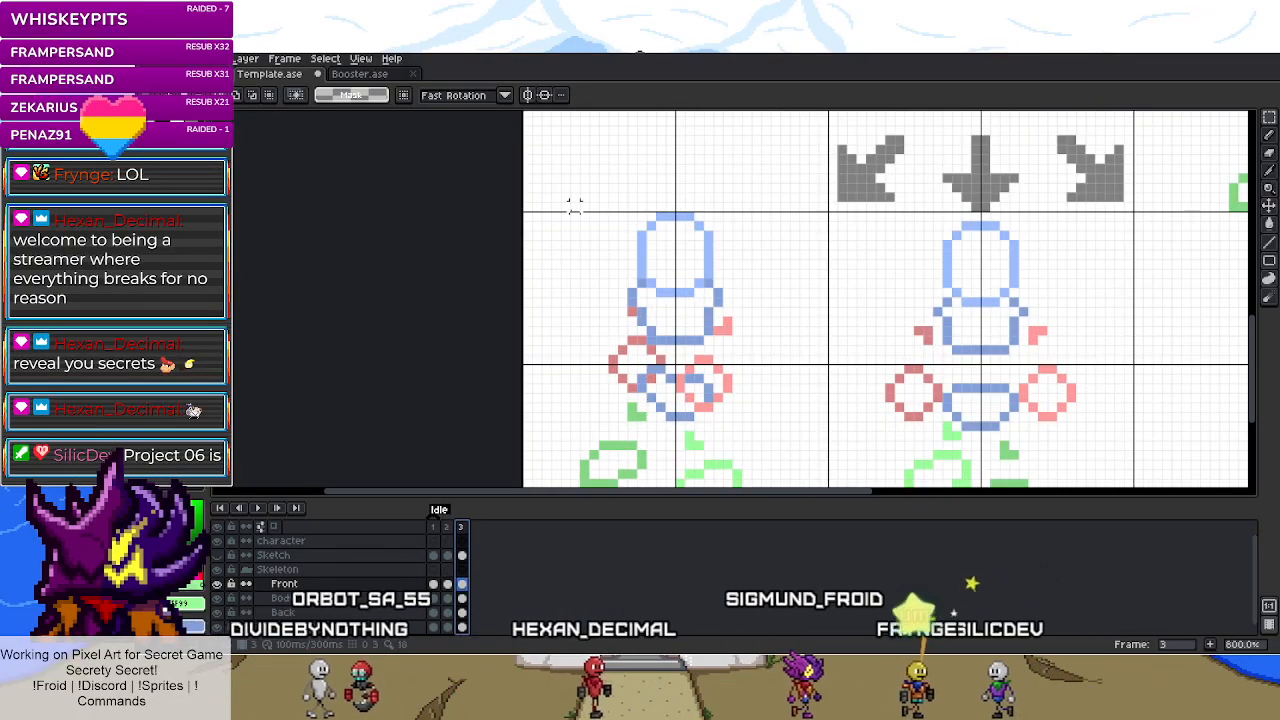
{"action": "key", "text": "alt+Down"}
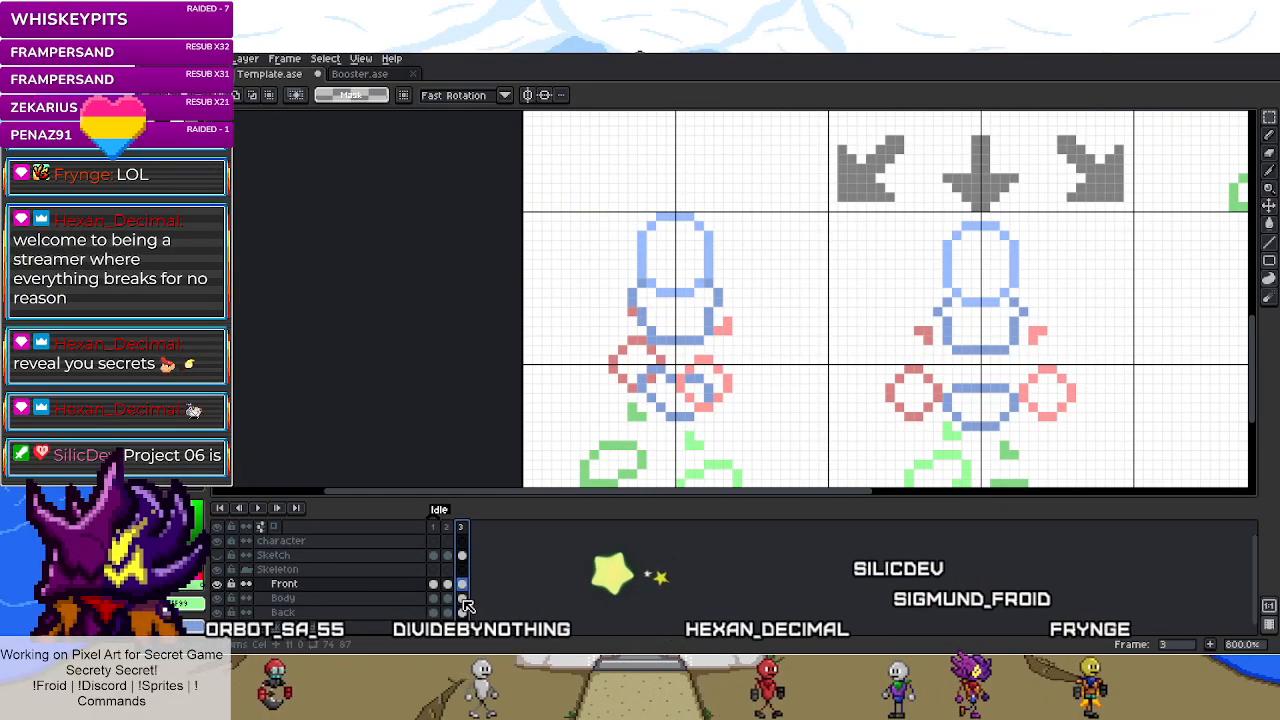
{"action": "left_click_drag", "start_coordinate": [574, 206], "coordinate": [764, 443]}
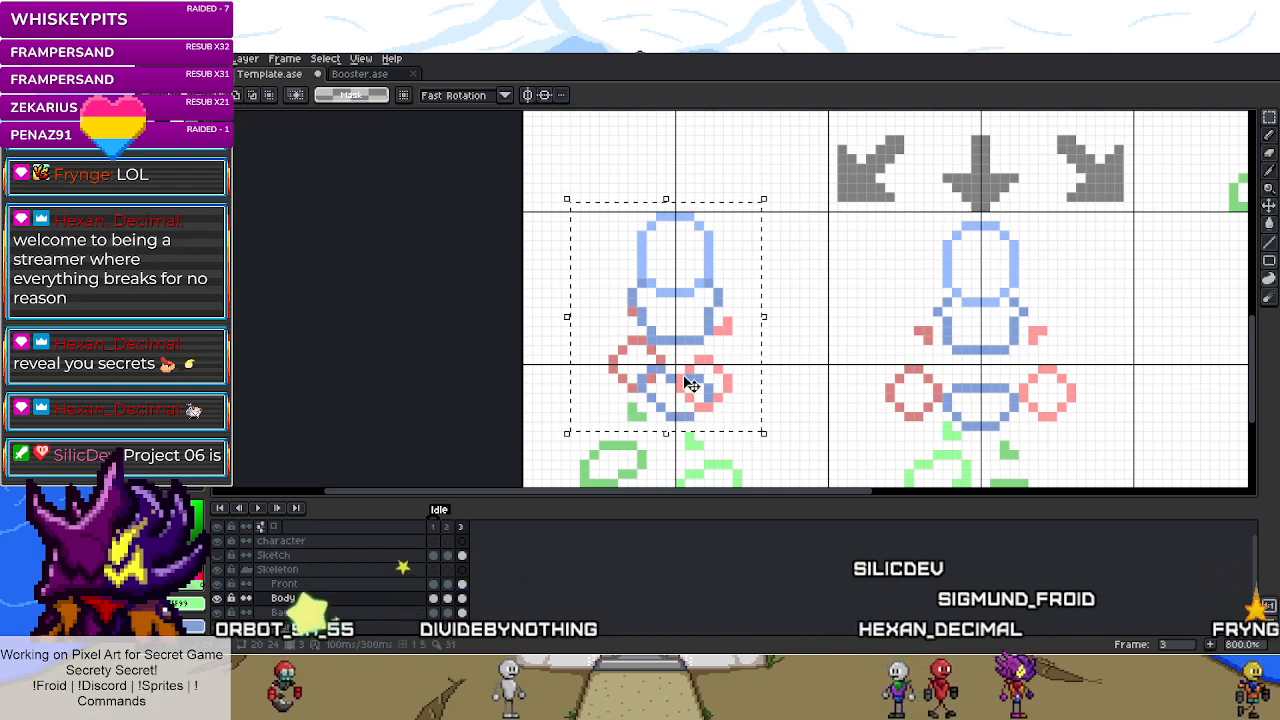
- On the Back layer of frame 3, move the bottom-left figure's dark red elbow and hand and dark green knee piece one pixel down
{"action": "left_click", "coordinate": [434, 612]}
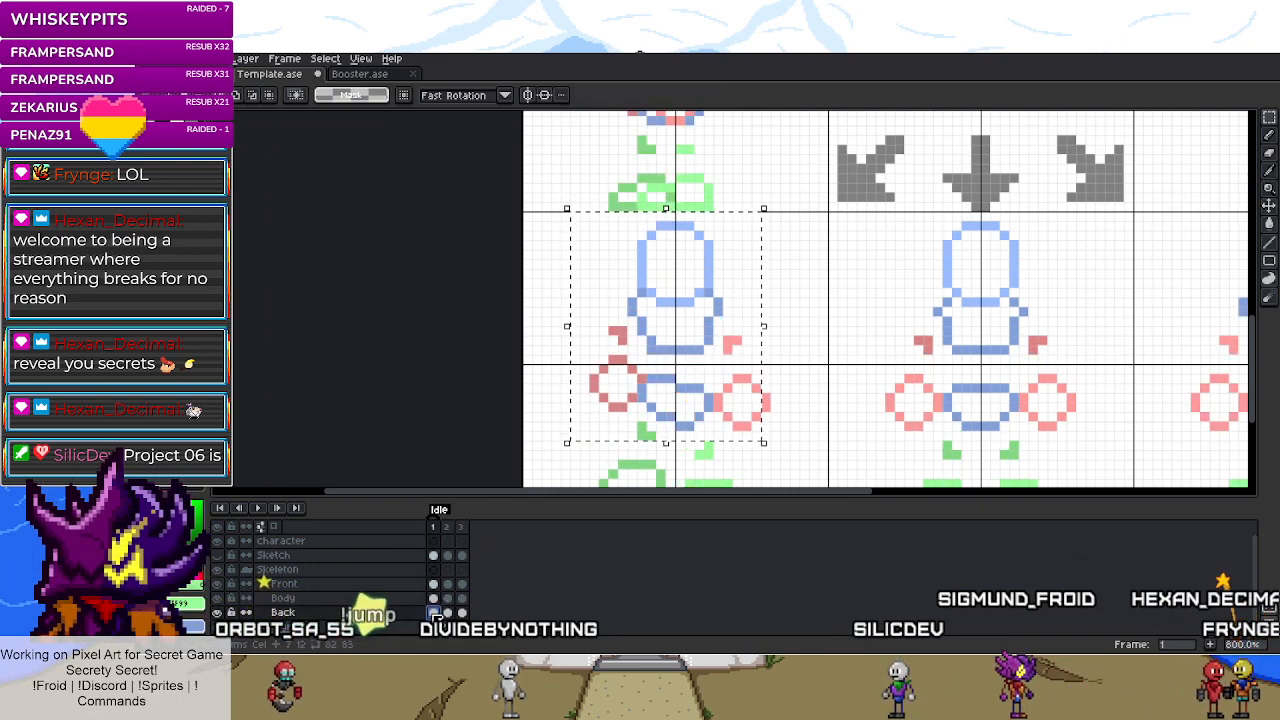
{"action": "left_click", "coordinate": [461, 612]}
{"action": "left_click_drag", "start_coordinate": [765, 411], "coordinate": [766, 421]}
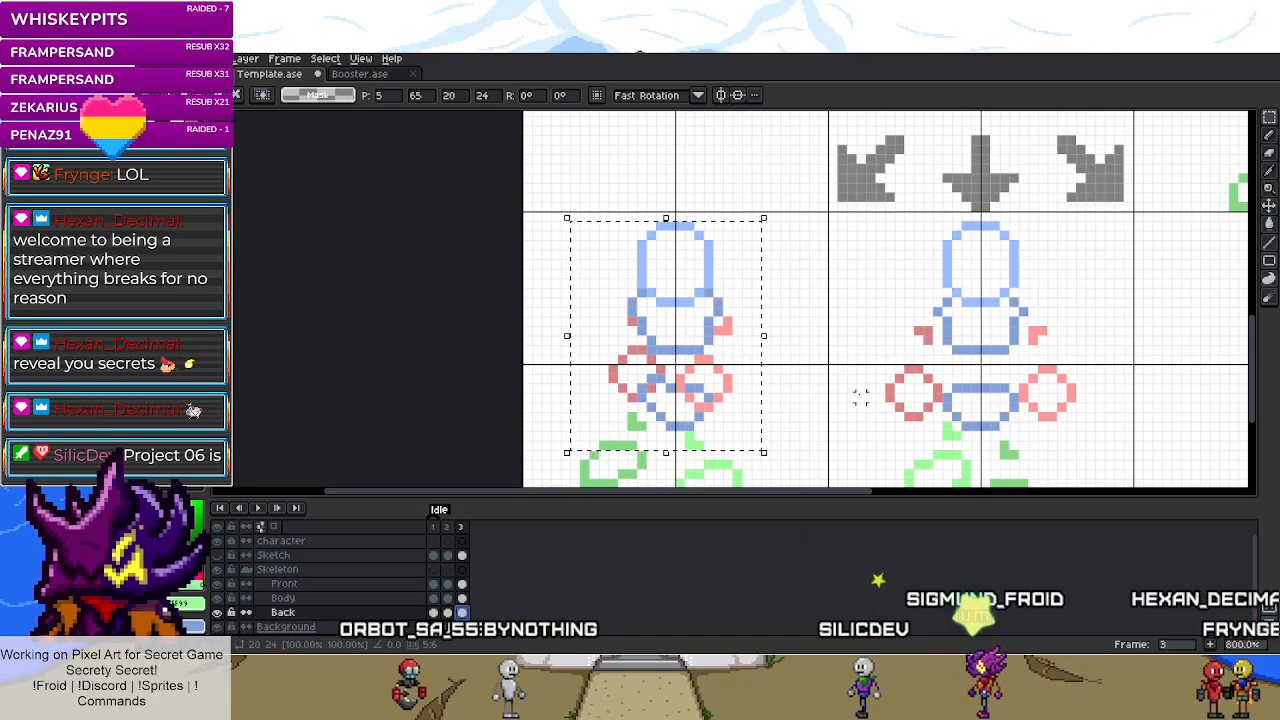
{"action": "key", "text": "ctrl+d"}
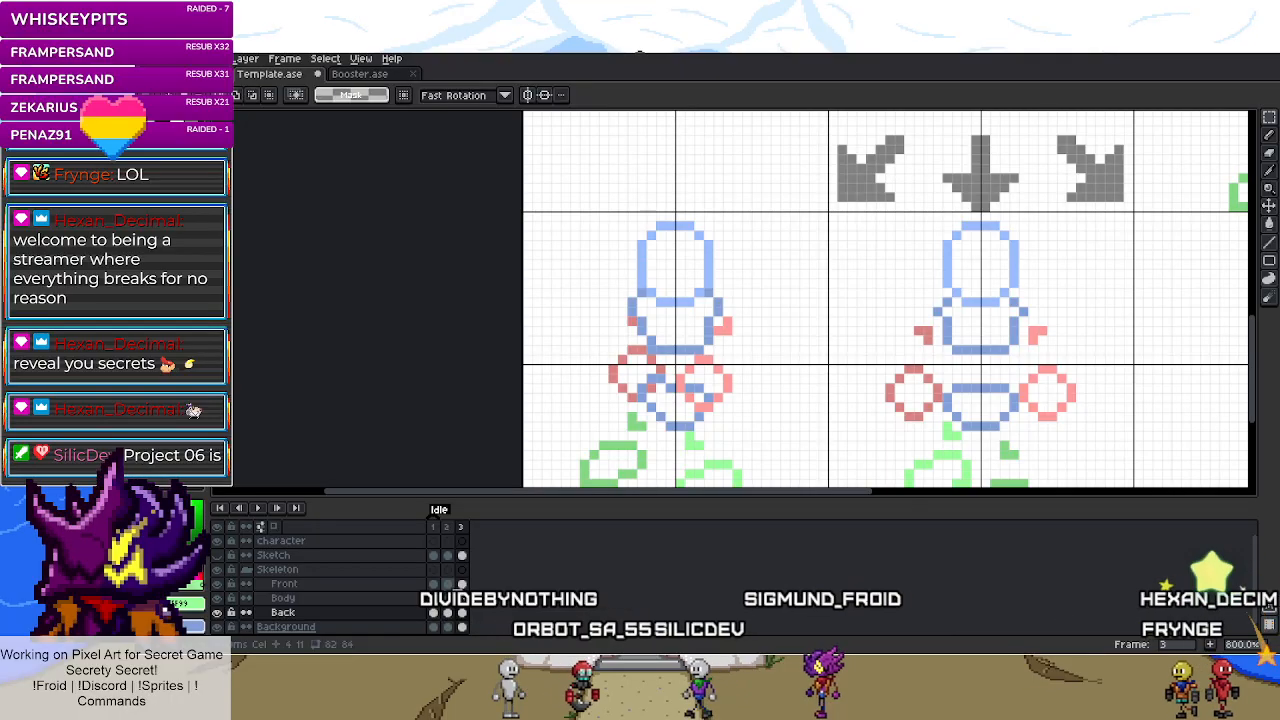
- On the Front layer of frame 3, move the bottom-left figure's light red elbow piece and hand one pixel down, and compare with frame 2
{"action": "left_click", "coordinate": [284, 583]}
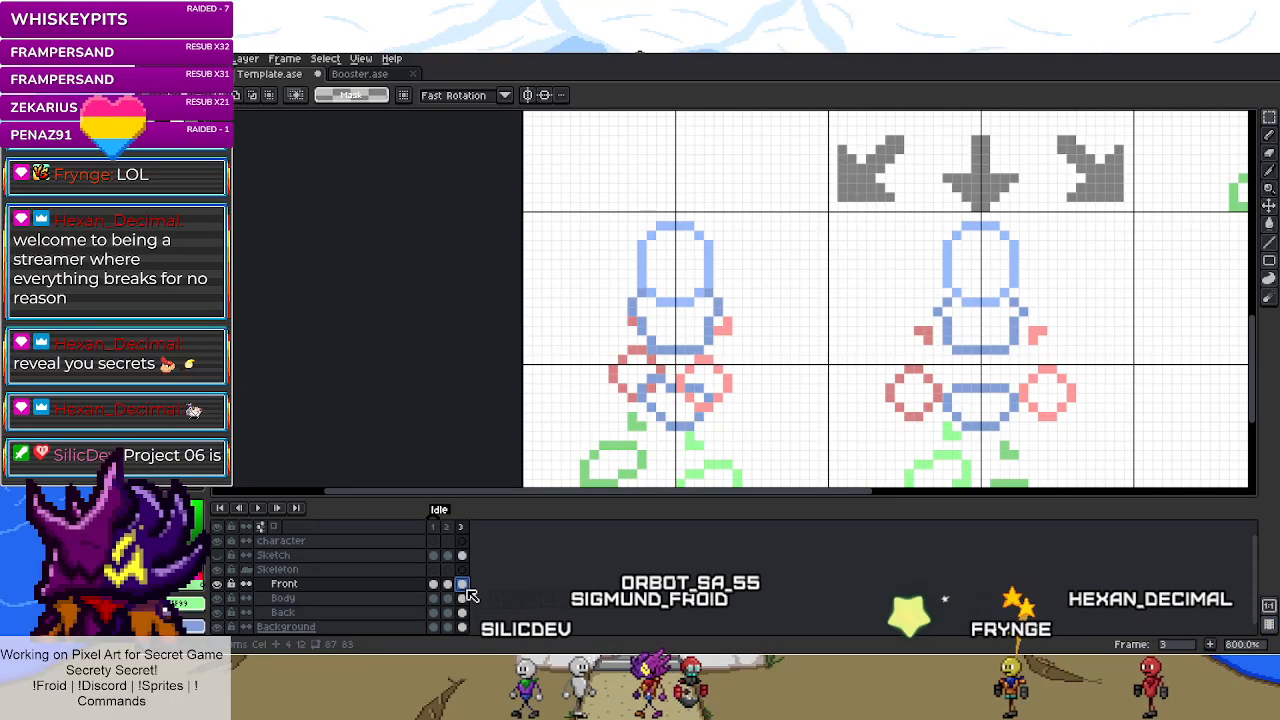
{"action": "left_click_drag", "start_coordinate": [662, 275], "coordinate": [783, 413]}
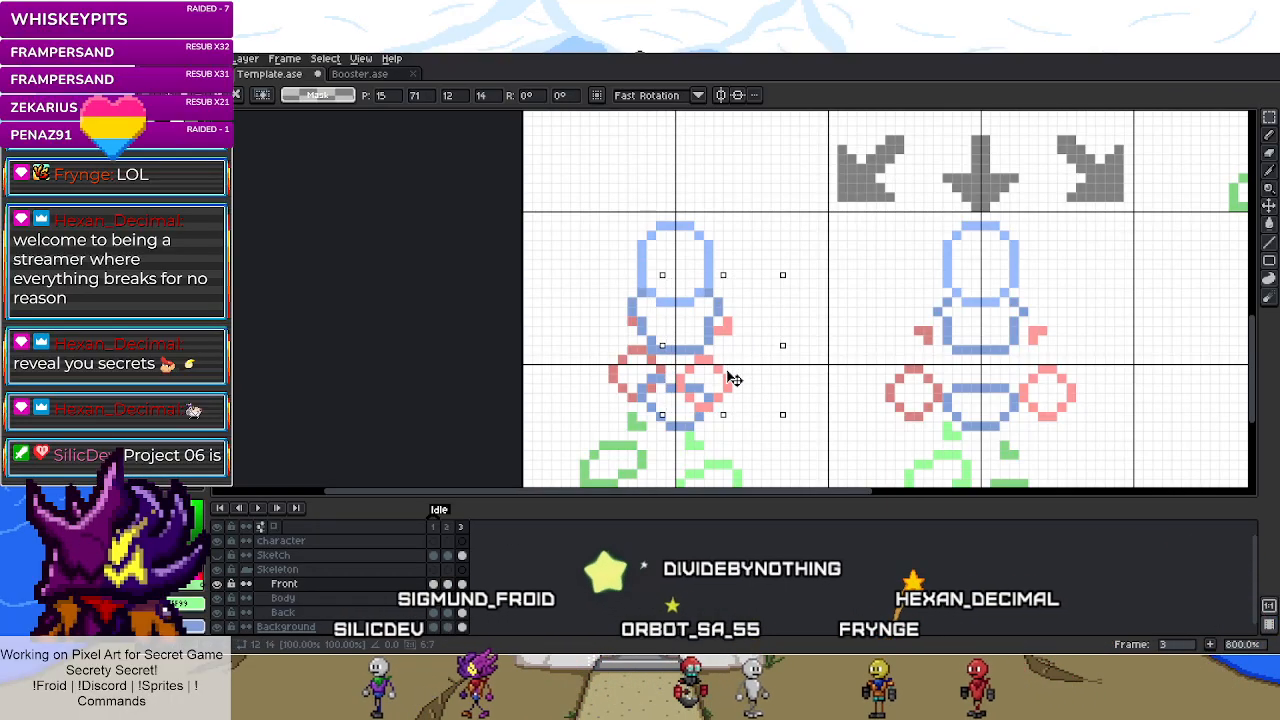
{"action": "key", "text": "ctrl+d"}
{"action": "scroll", "coordinate": [735, 420], "scroll_direction": "down", "scroll_amount": 1}
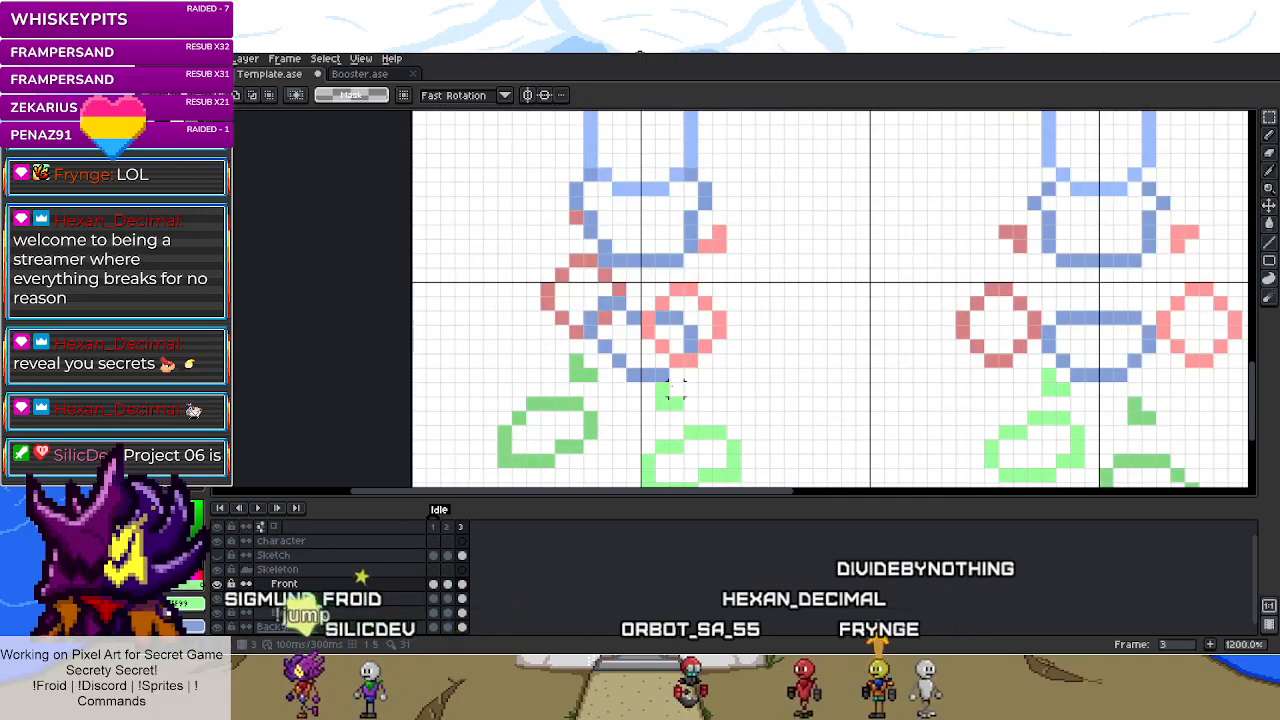
{"action": "scroll", "coordinate": [735, 430], "scroll_direction": "down", "scroll_amount": 2}
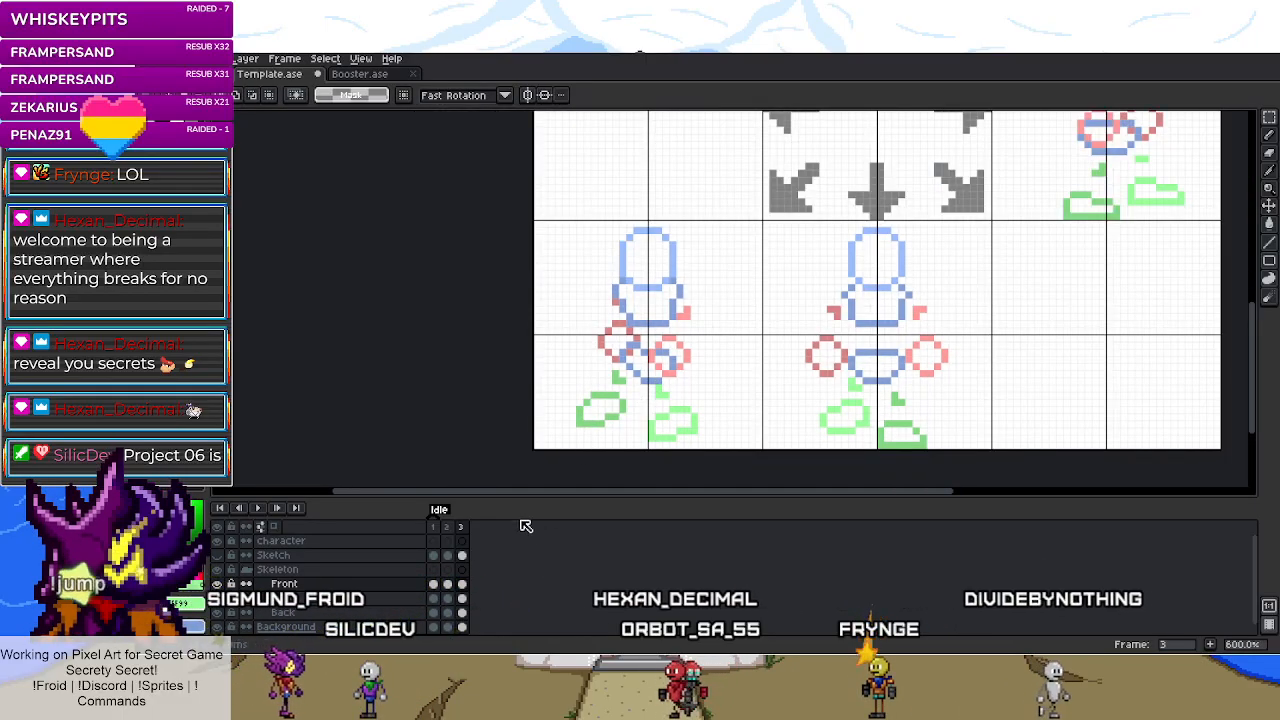
{"action": "left_click", "coordinate": [447, 526]}
{"action": "left_click", "coordinate": [463, 527]}
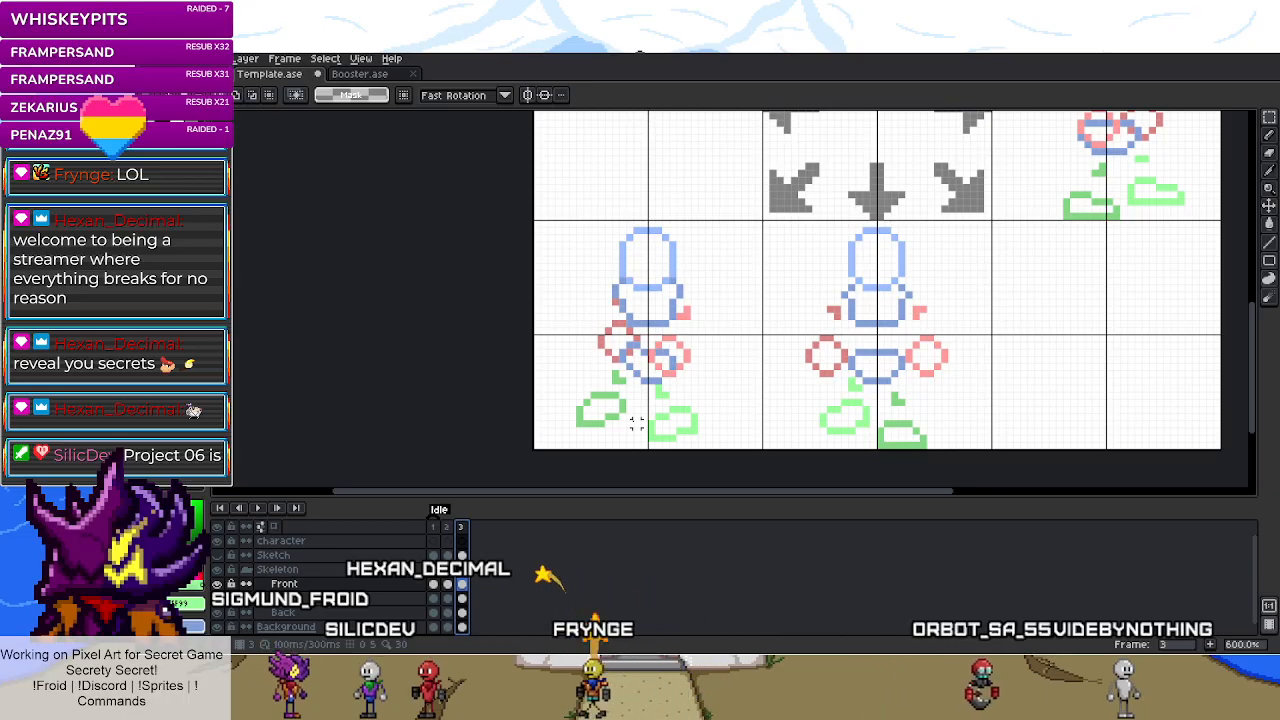
- Compare the skeleton poses of the figures across frames 1, 2 and 3, examining the bottom-left figure's legs closely
{"action": "scroll", "coordinate": [636, 424], "scroll_direction": "down", "scroll_amount": 3}
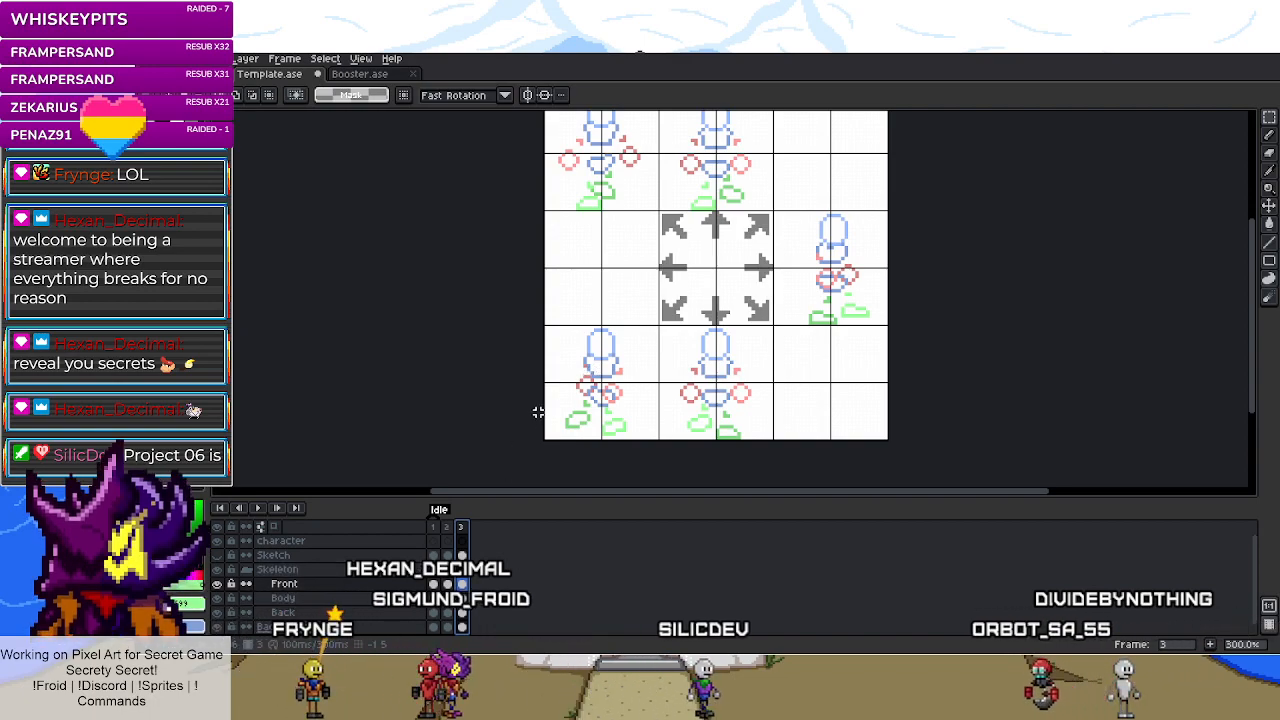
{"action": "scroll", "coordinate": [549, 387], "scroll_direction": "up", "scroll_amount": 3}
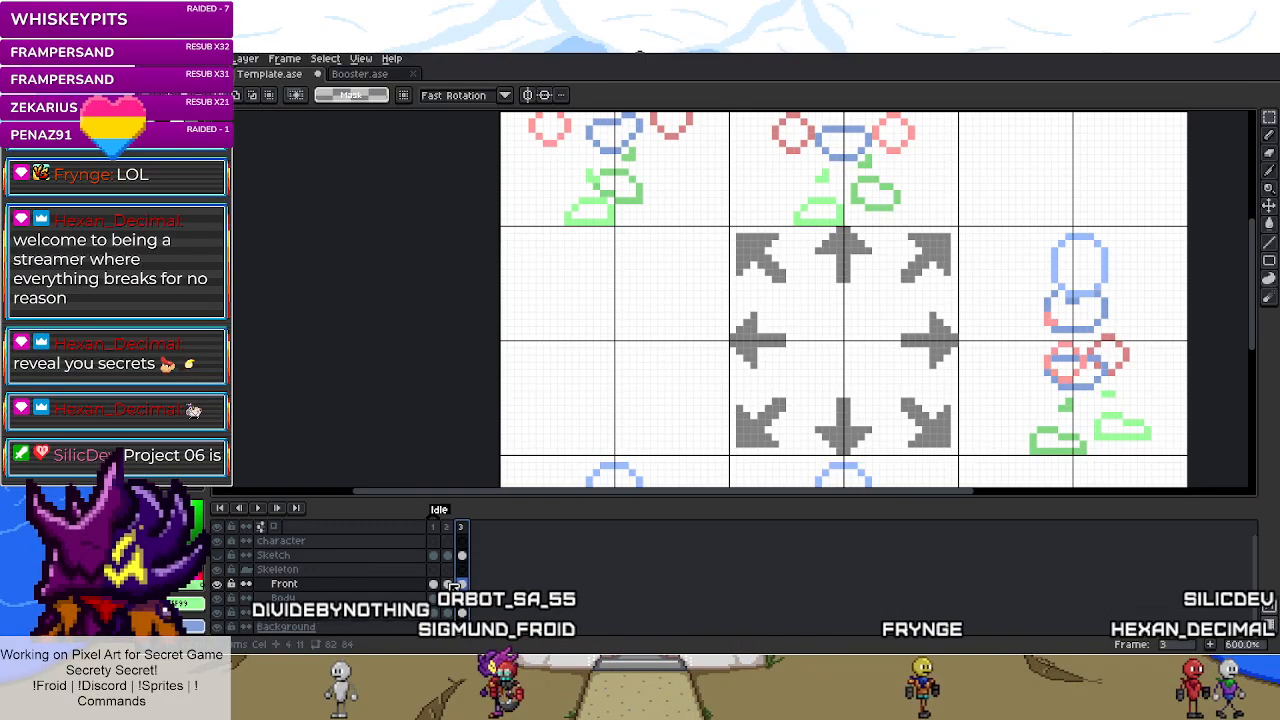
{"action": "scroll", "coordinate": [660, 235], "scroll_direction": "down", "scroll_amount": 3}
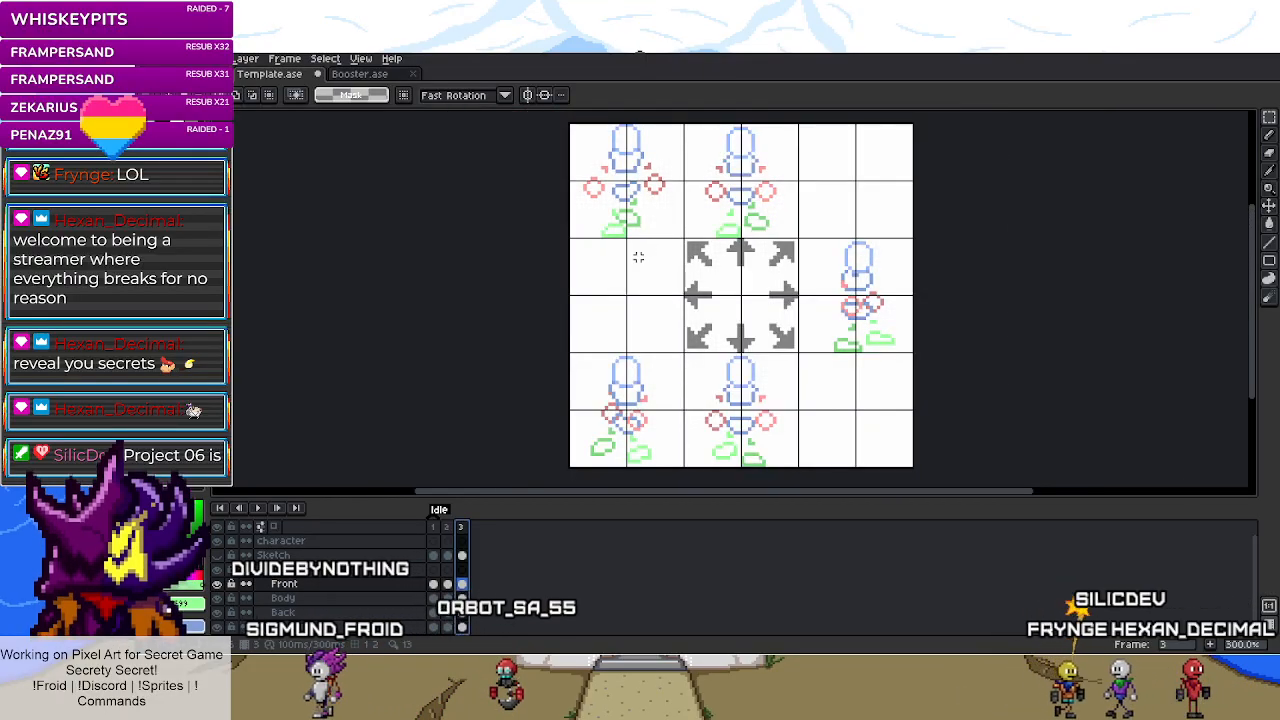
{"action": "left_click", "coordinate": [446, 535]}
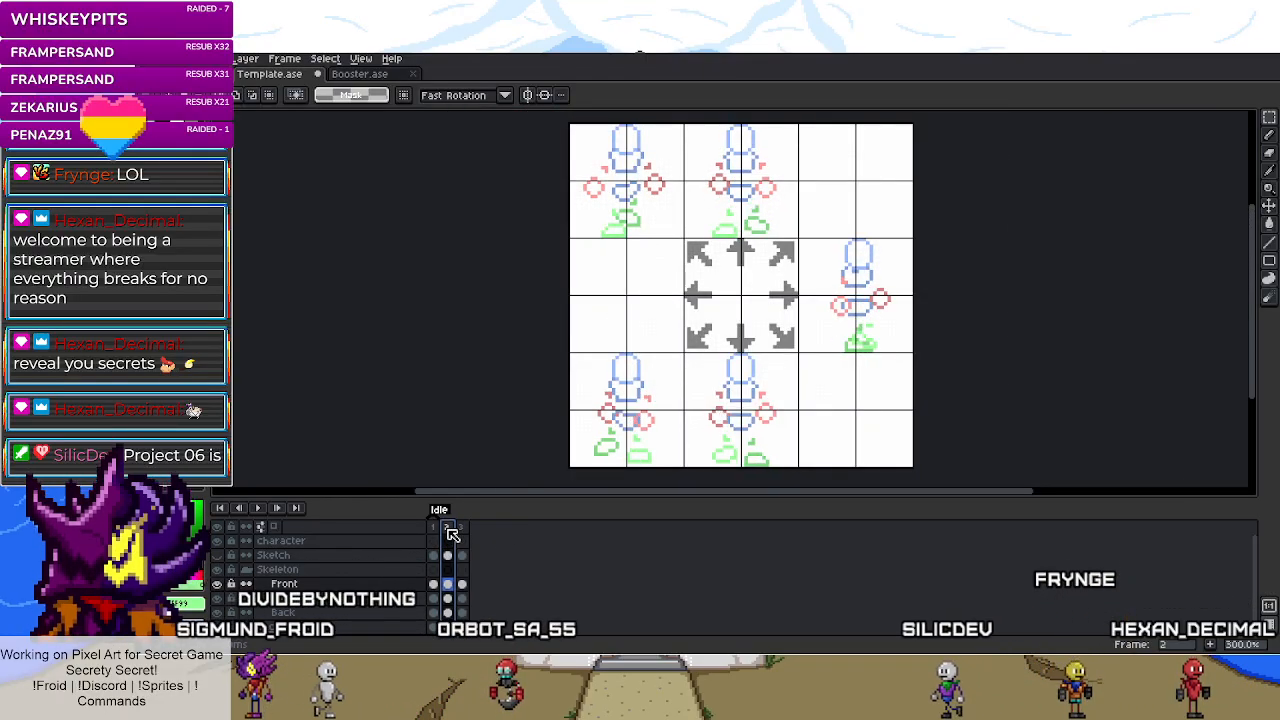
{"action": "left_click", "coordinate": [435, 536]}
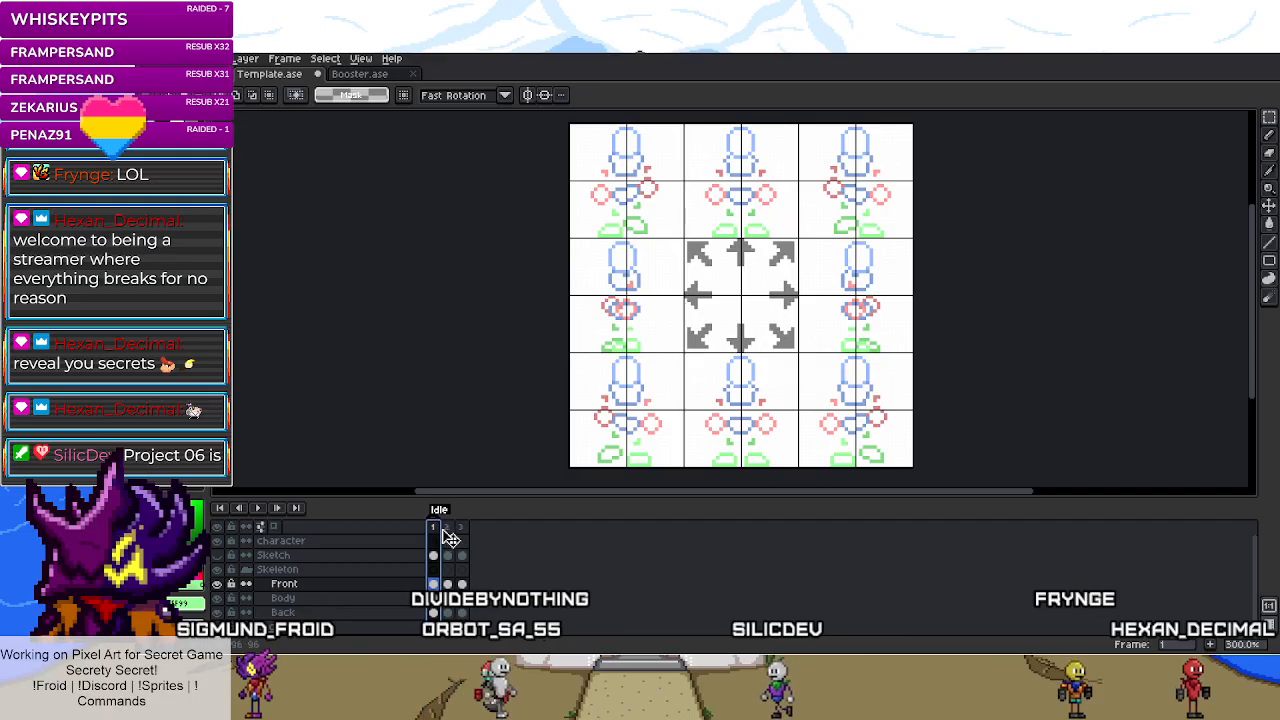
{"action": "left_click", "coordinate": [447, 536]}
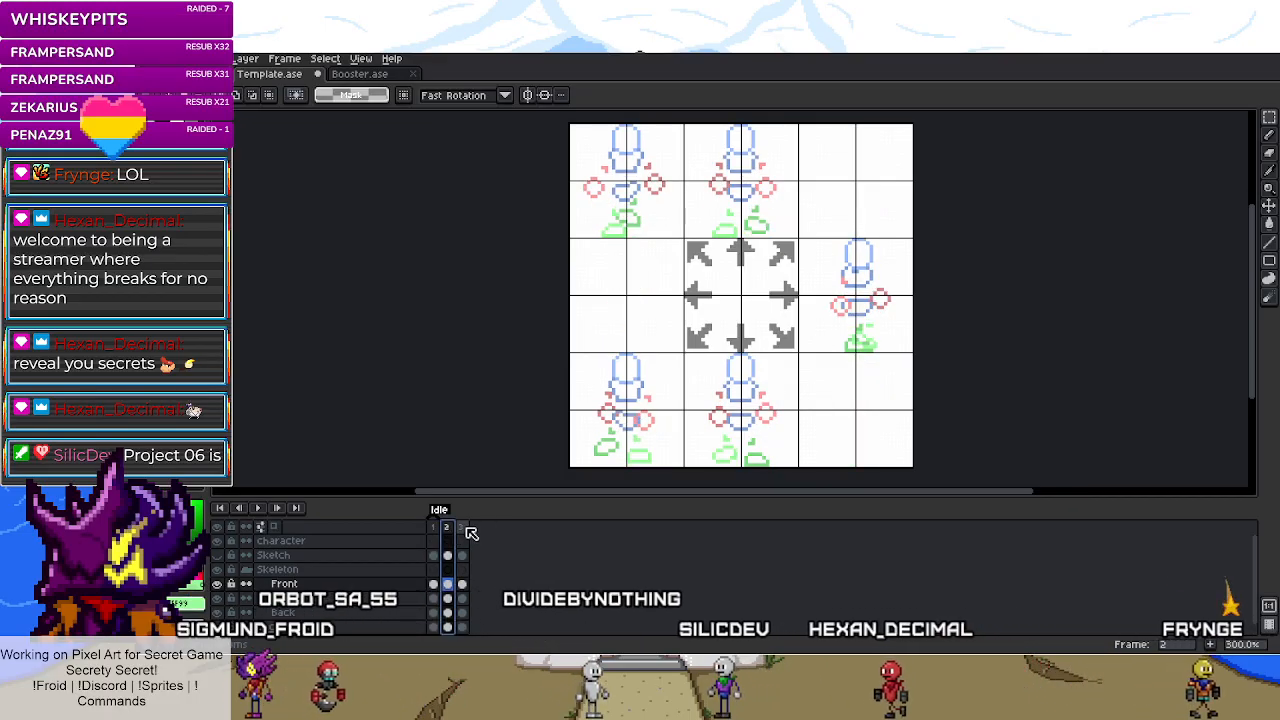
{"action": "scroll", "coordinate": [645, 465], "scroll_direction": "up", "scroll_amount": 2}
{"action": "scroll", "coordinate": [645, 465], "scroll_direction": "up", "scroll_amount": 2}
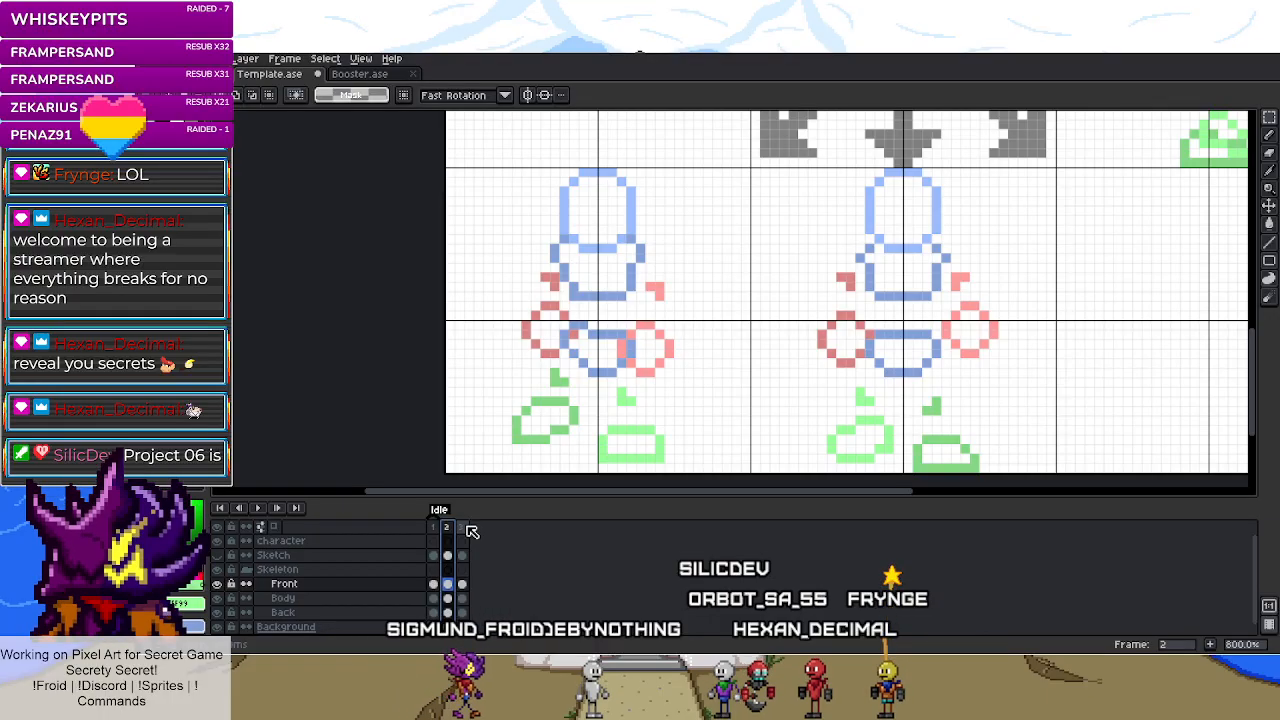
{"action": "scroll", "coordinate": [597, 427], "scroll_direction": "down", "scroll_amount": 4}
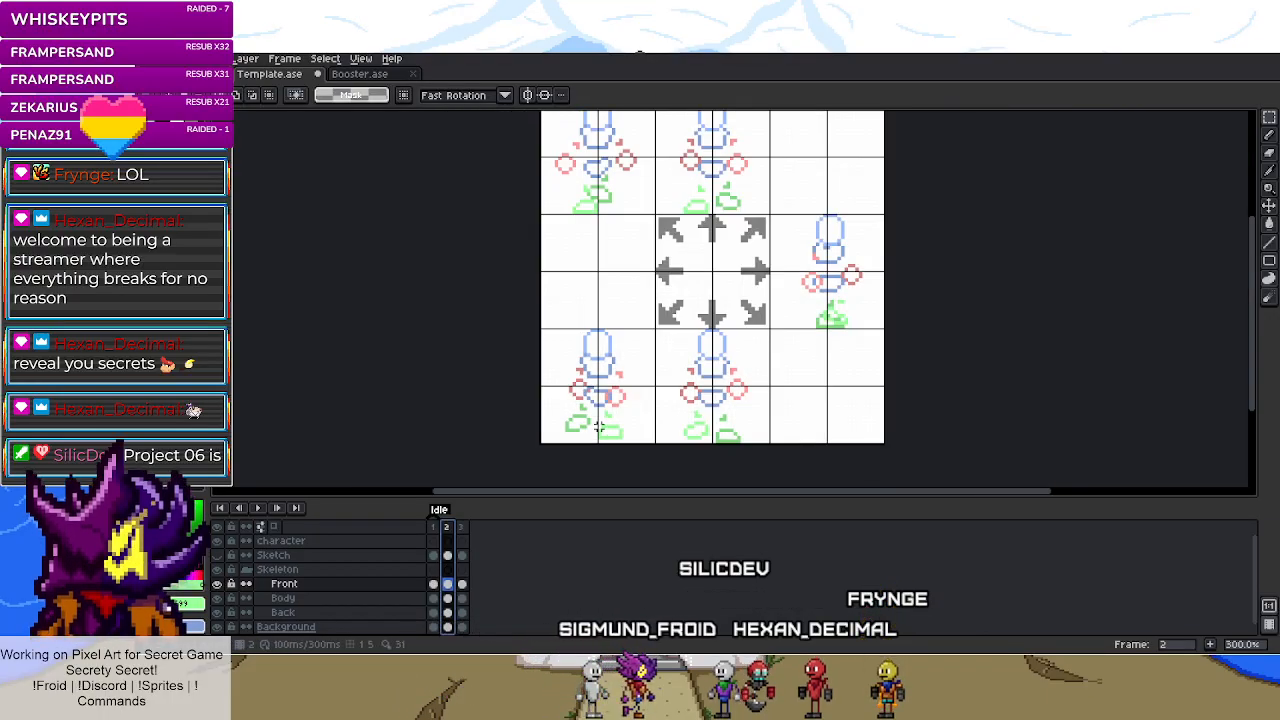
{"action": "scroll", "coordinate": [597, 427], "scroll_direction": "up", "scroll_amount": 3}
{"action": "left_click_drag", "start_coordinate": [655, 447], "coordinate": [512, 462]}
{"action": "scroll", "coordinate": [512, 462], "scroll_direction": "down", "scroll_amount": 1}
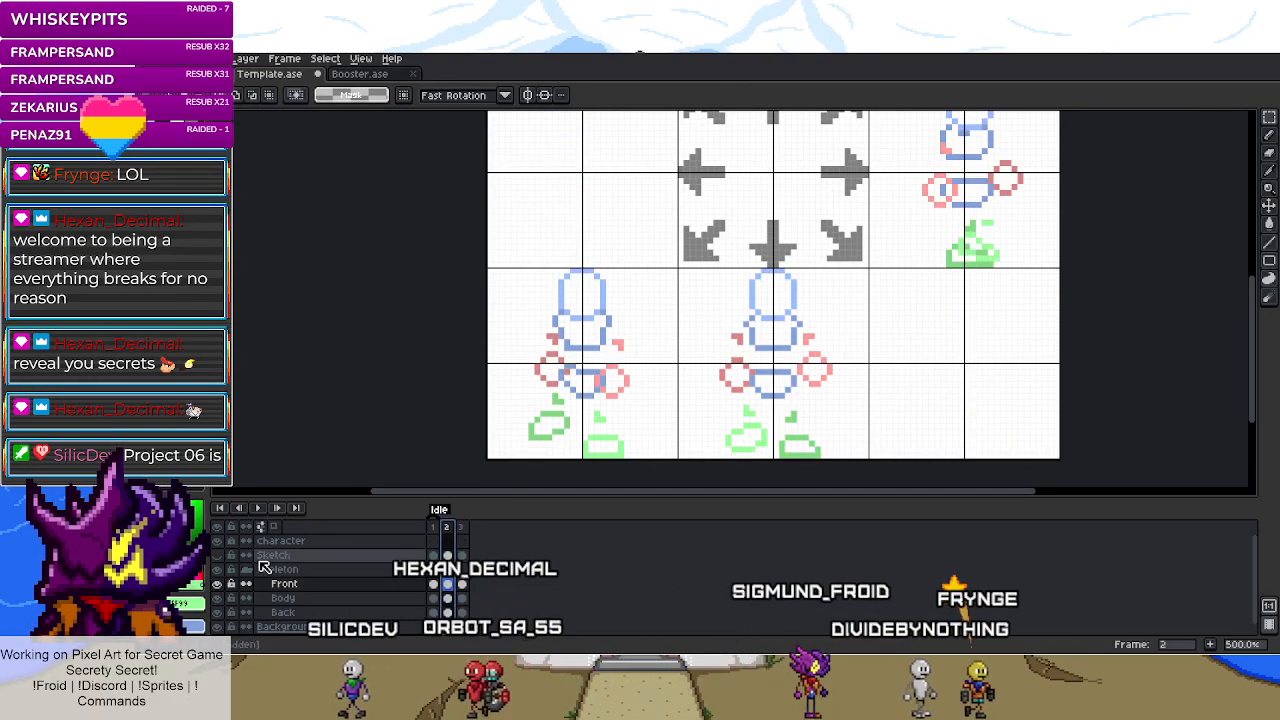
- Show the Sketch layer and, in frame 2, erase the thigh lines and outer shin pixels of the bottom-left figure's light green leg
{"action": "left_click", "coordinate": [447, 527]}
{"action": "scroll", "coordinate": [632, 425], "scroll_direction": "up", "scroll_amount": 4}
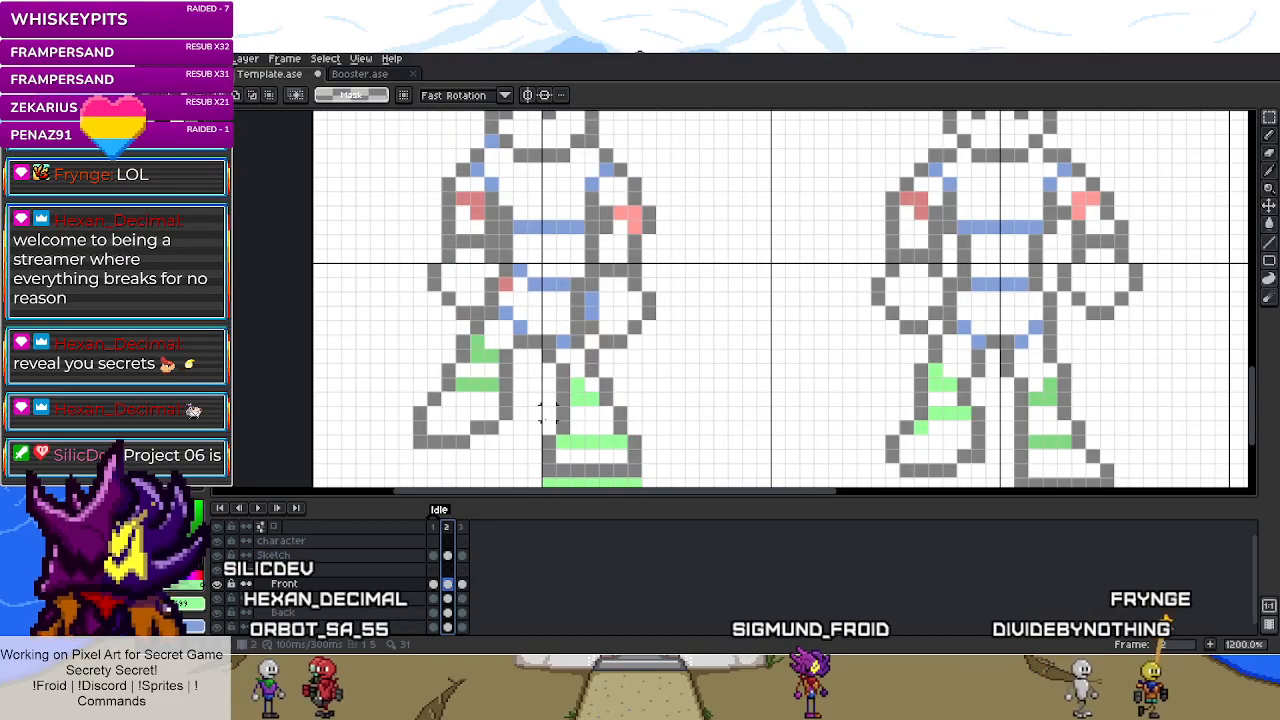
{"action": "left_click_drag", "start_coordinate": [538, 345], "coordinate": [617, 380]}
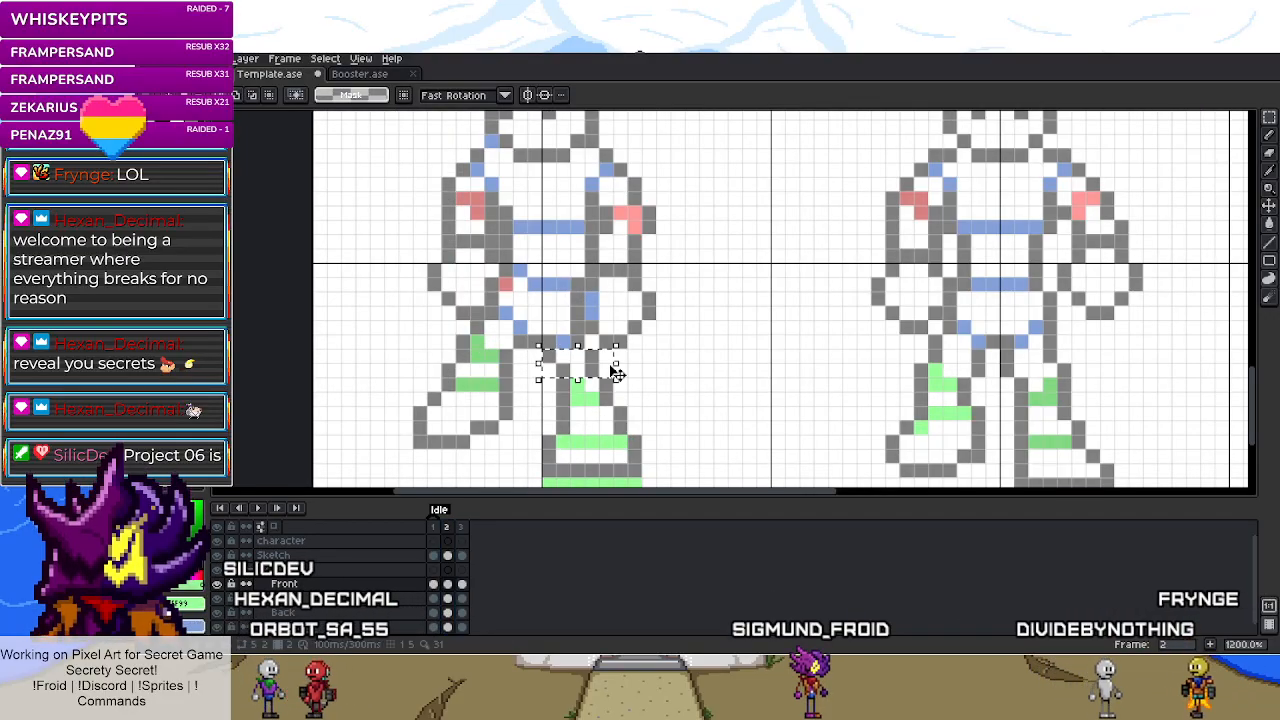
{"action": "left_click", "coordinate": [449, 555]}
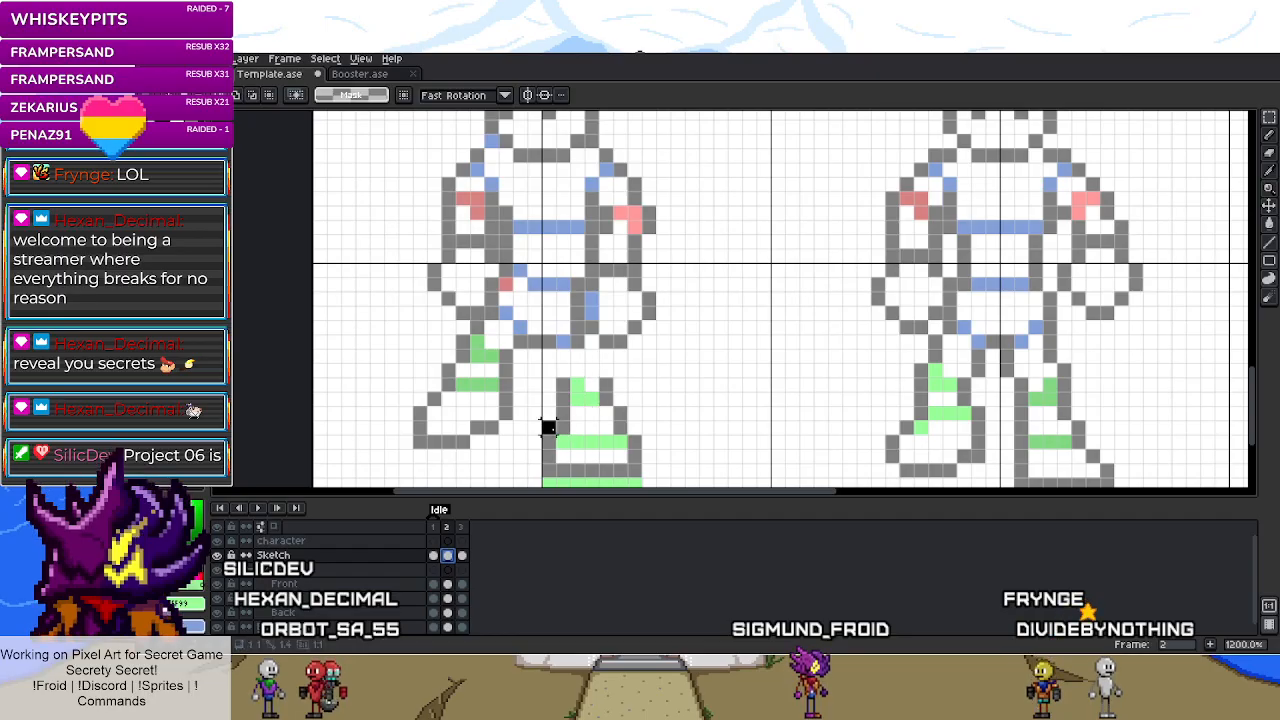
{"action": "left_click", "coordinate": [620, 470]}
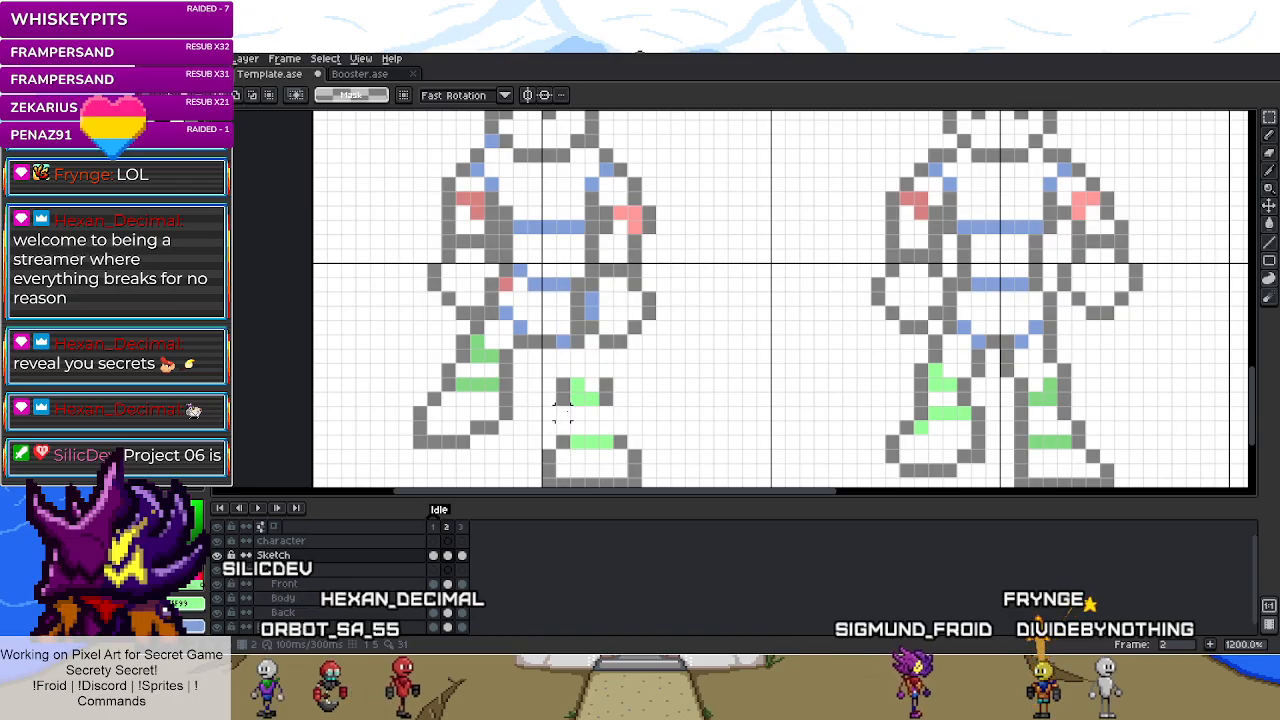
- Pick up the sketch grey and redraw the thigh and shin outline around the bottom-left figure's light green leg in frame 2
{"action": "key", "text": "i"}
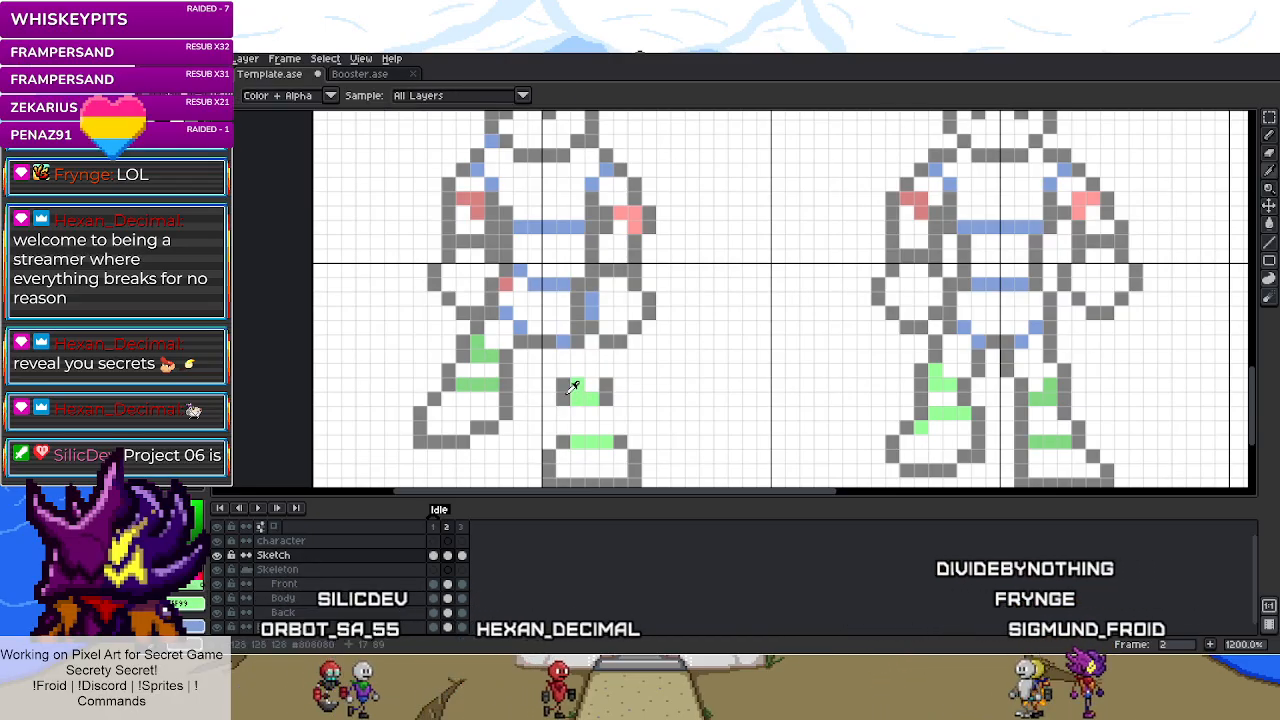
{"action": "left_click", "coordinate": [574, 388]}
{"action": "key", "text": "b"}
{"action": "left_click", "coordinate": [578, 385]}
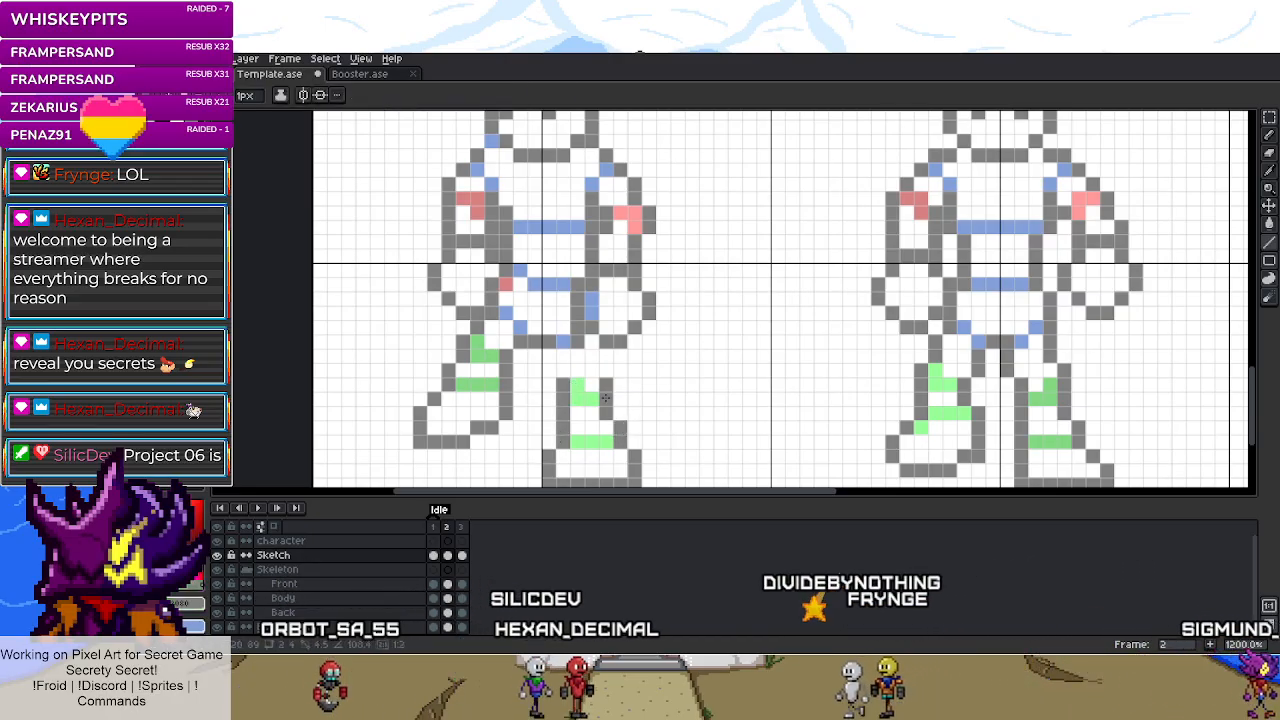
{"action": "key", "text": "m"}
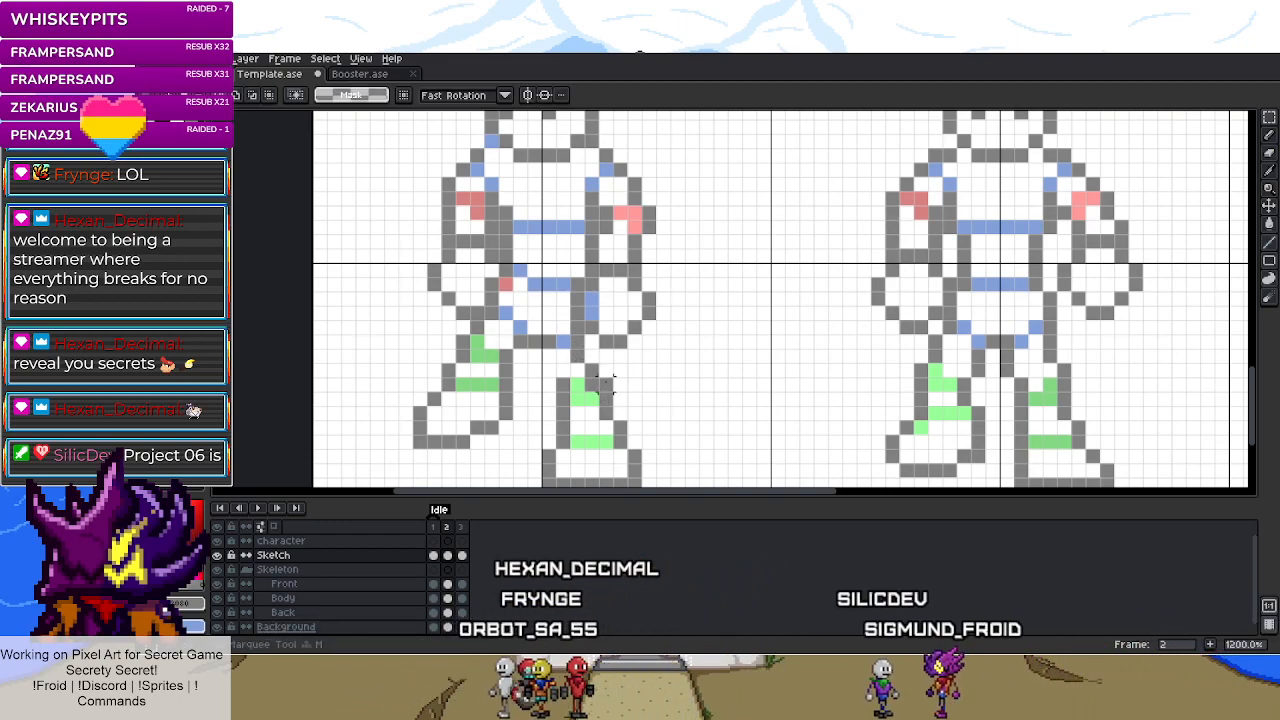
{"action": "key", "text": "b"}
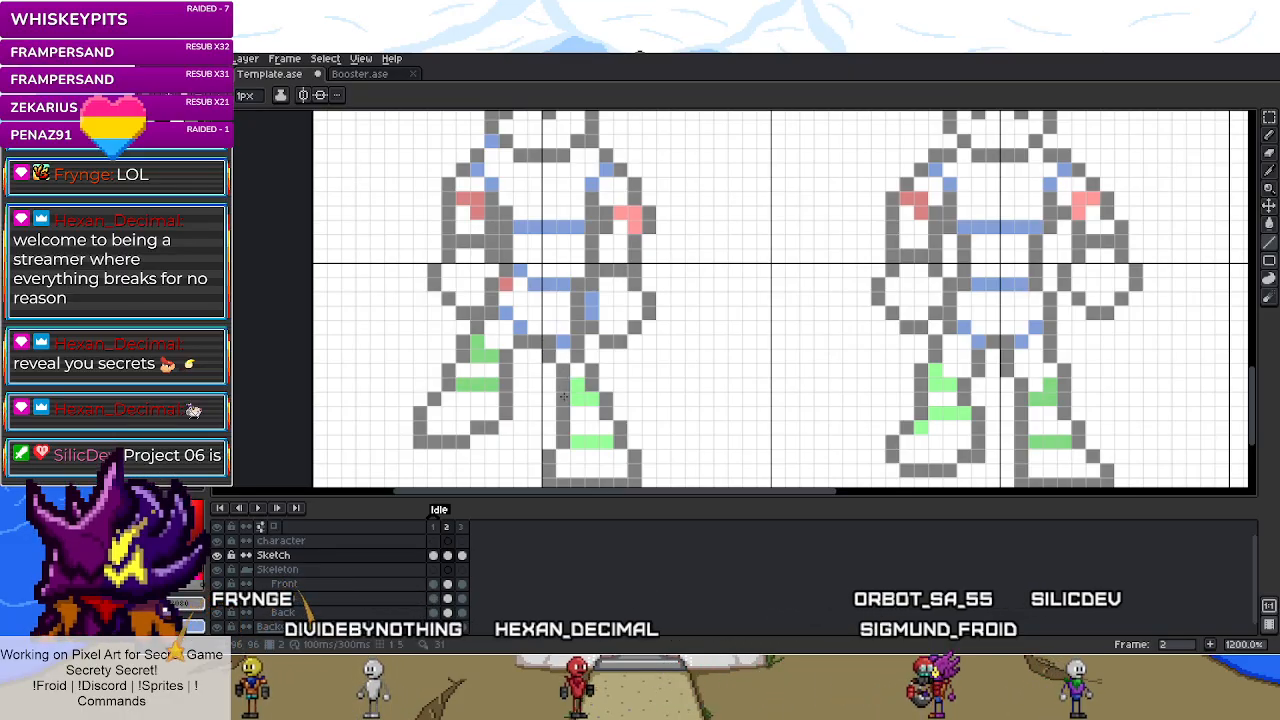
{"action": "key", "text": "m"}
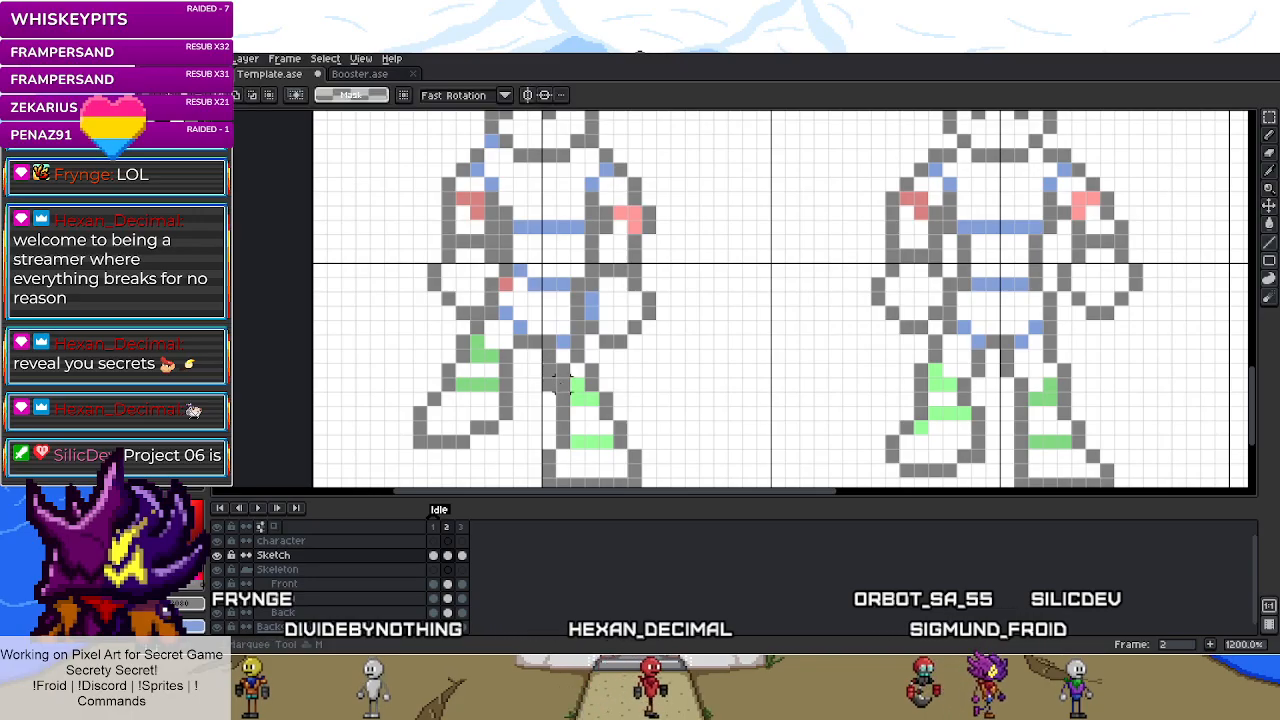
{"action": "left_click", "coordinate": [447, 532]}
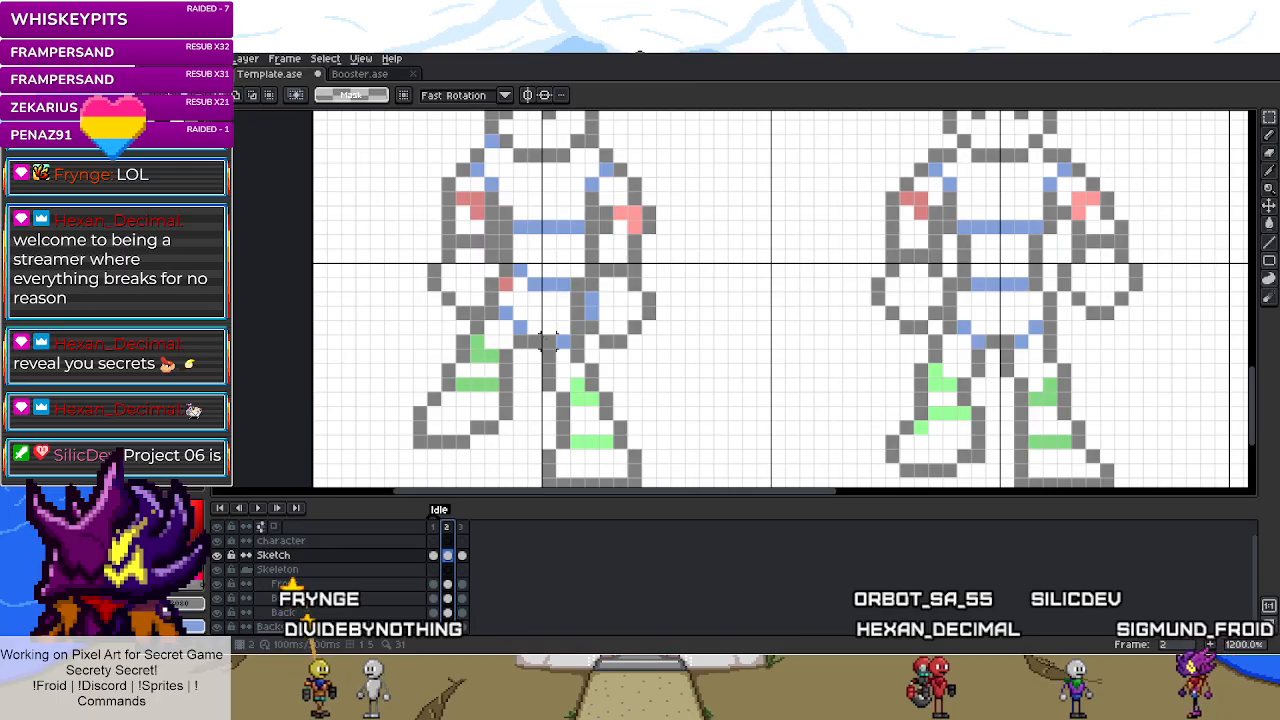
- On the Sketch layer of frame 2, erase the outer thigh line of the bottom-left figure's light green leg and redraw it one pixel further outward
{"action": "key", "text": "b"}
{"action": "scroll", "coordinate": [620, 477], "scroll_direction": "down", "scroll_amount": 5}
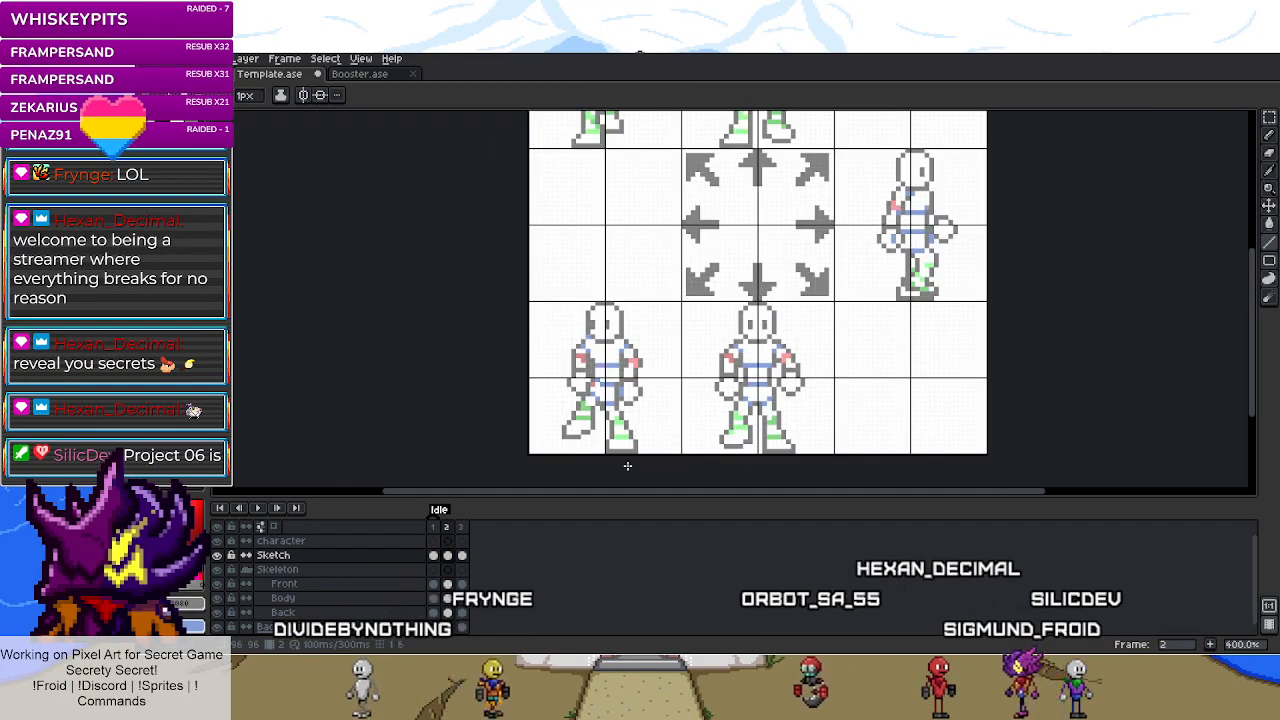
{"action": "scroll", "coordinate": [543, 344], "scroll_direction": "up", "scroll_amount": 5}
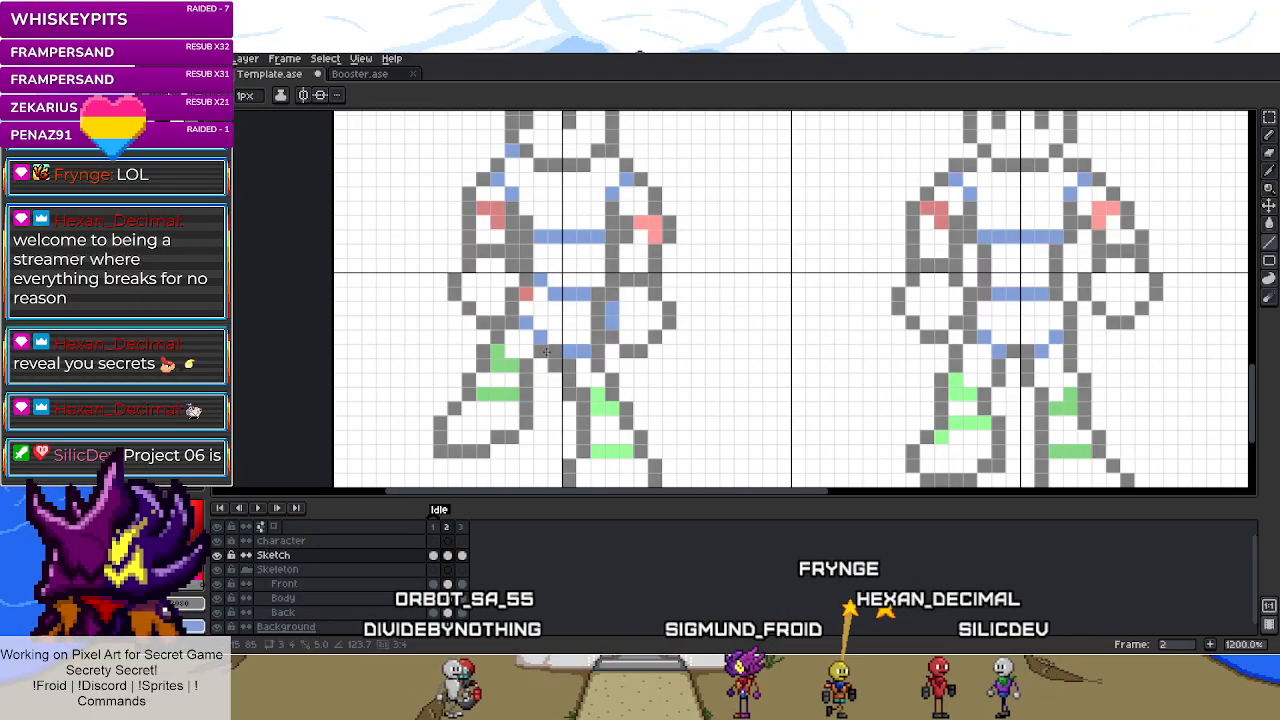
{"action": "key", "text": "m"}
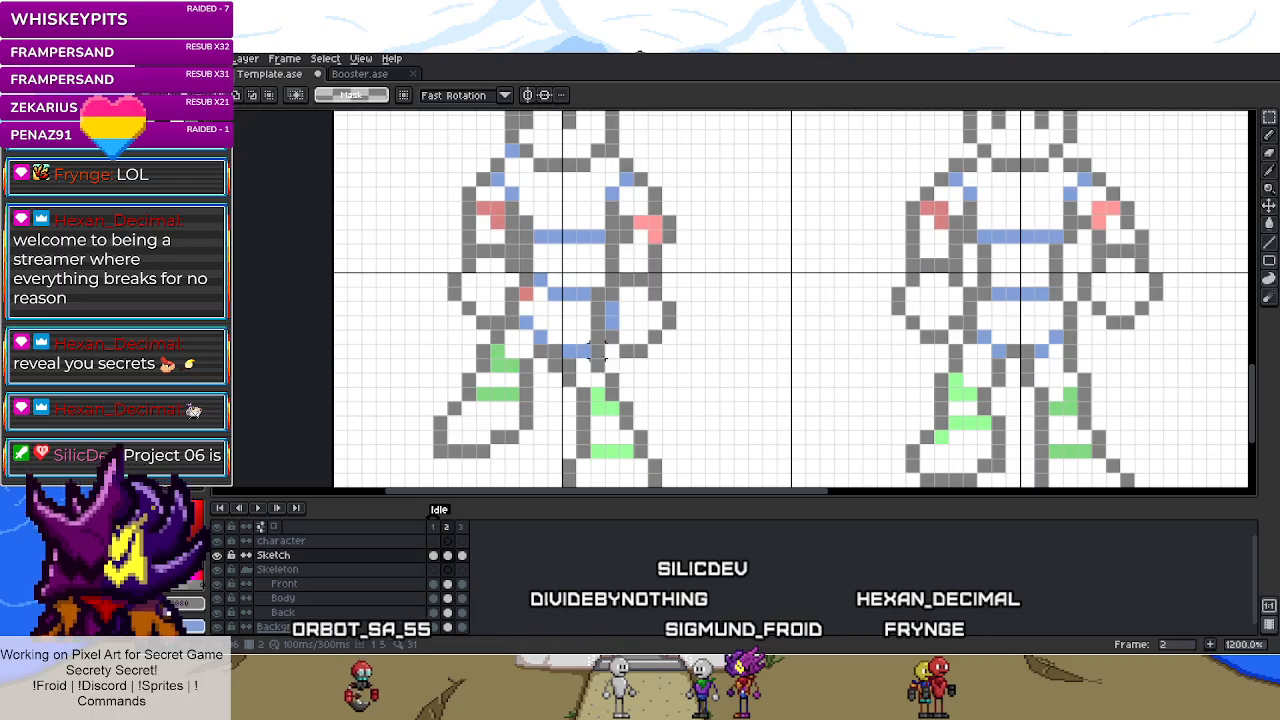
{"action": "key", "text": "Delete"}
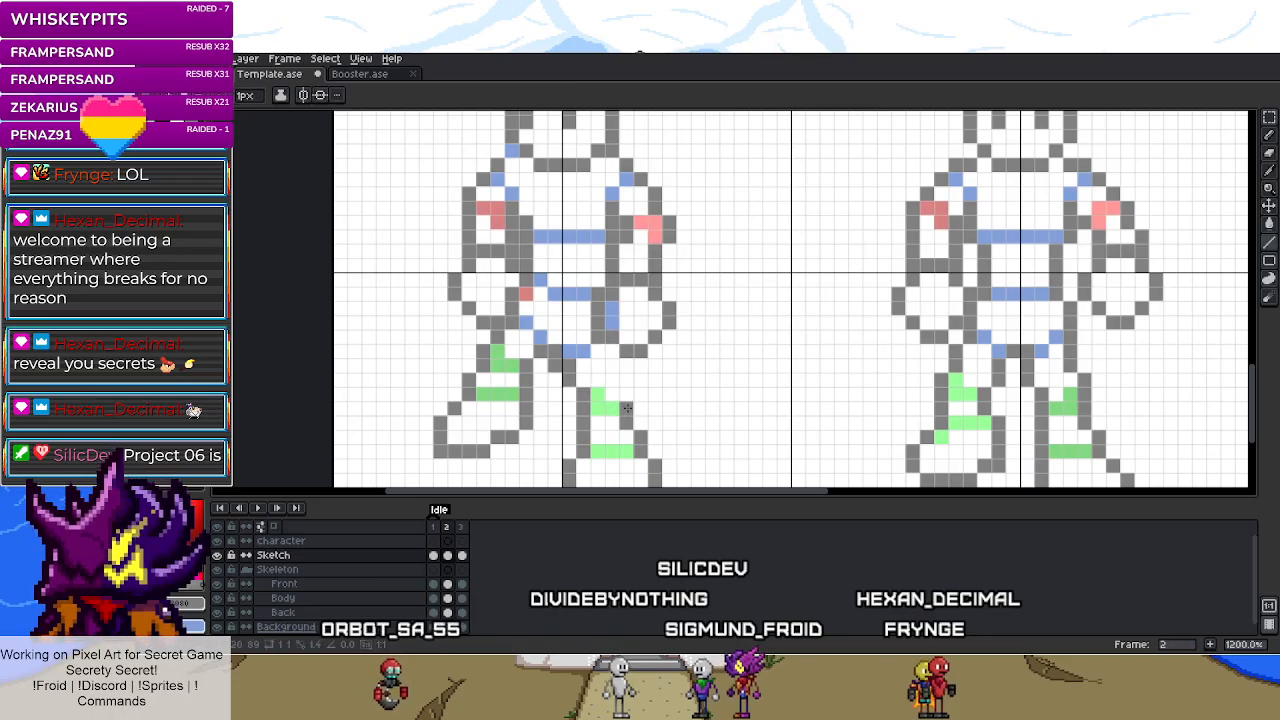
{"action": "scroll", "coordinate": [589, 337], "scroll_direction": "down", "scroll_amount": 4}
{"action": "scroll", "coordinate": [589, 337], "scroll_direction": "up", "scroll_amount": 4}
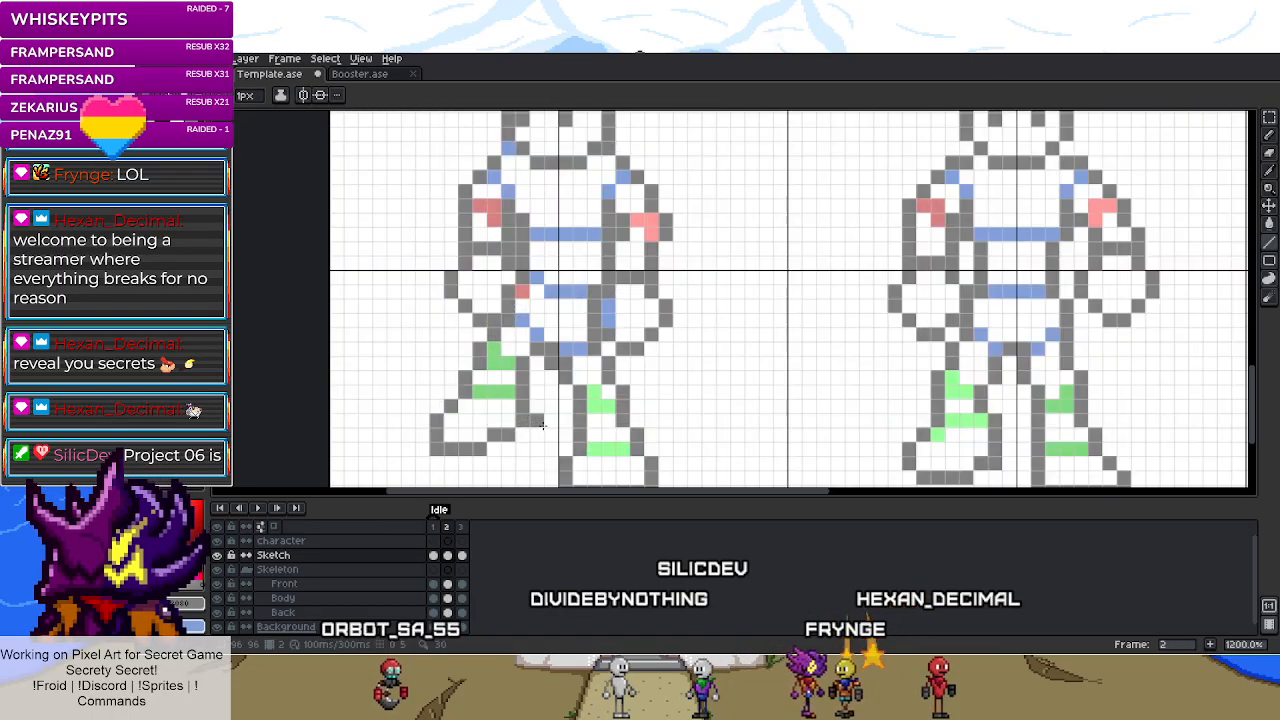
{"action": "key", "text": "m"}
{"action": "left_click_drag", "start_coordinate": [540, 352], "coordinate": [562, 388]}
{"action": "scroll", "coordinate": [555, 388], "scroll_direction": "down", "scroll_amount": 4}
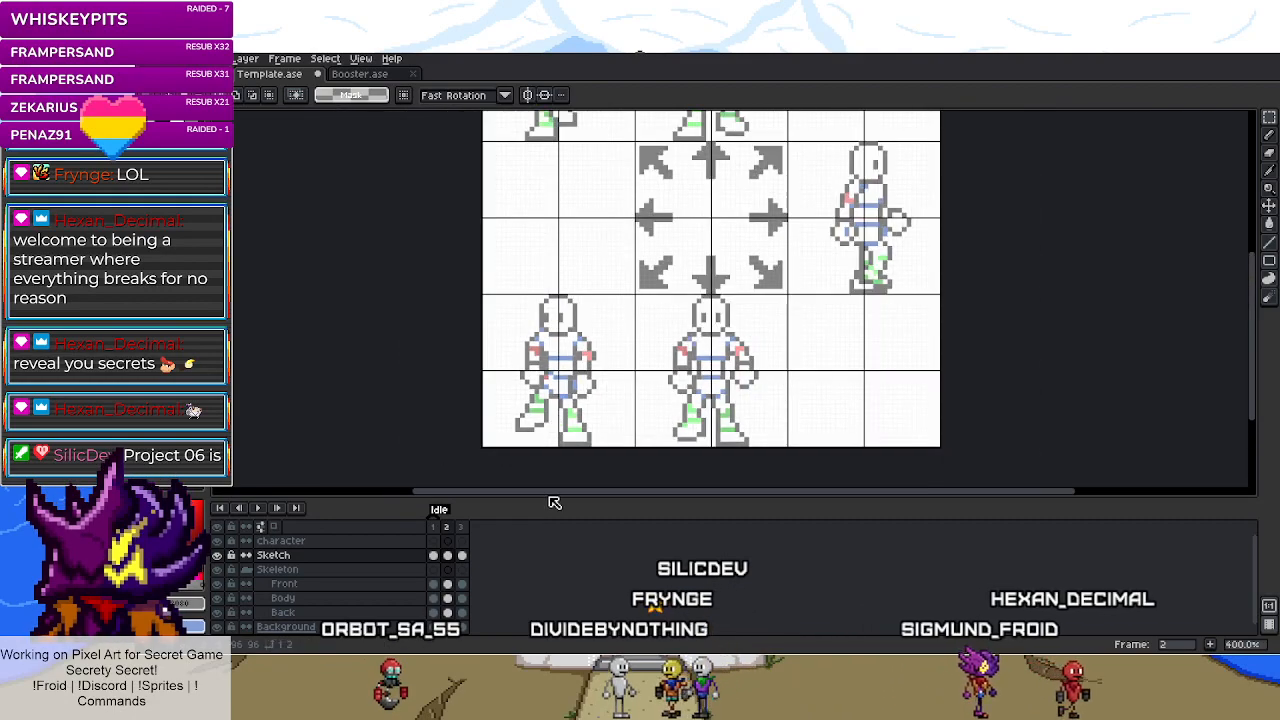
- After comparing frames 1 to 3, move the bottom-left figure's light green knee piece one pixel left in frame 2 and erase the sketched thigh outline above it
{"action": "left_click", "coordinate": [434, 526]}
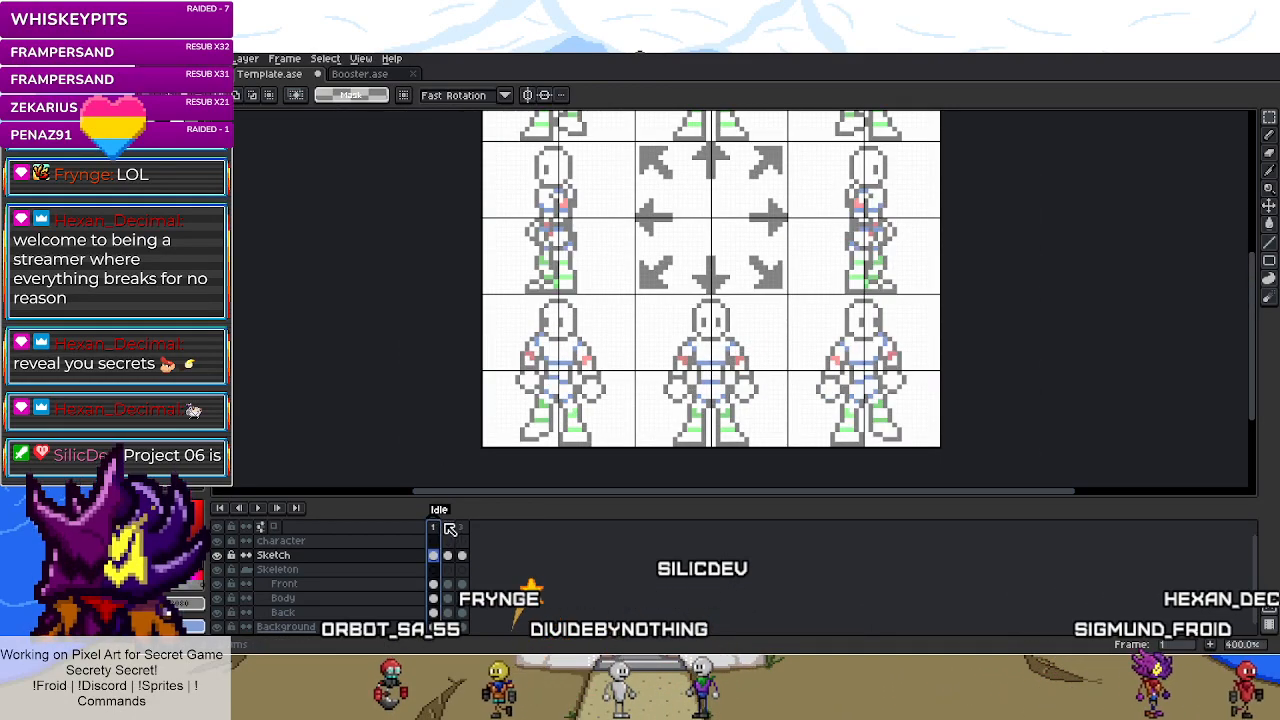
{"action": "left_click", "coordinate": [450, 526]}
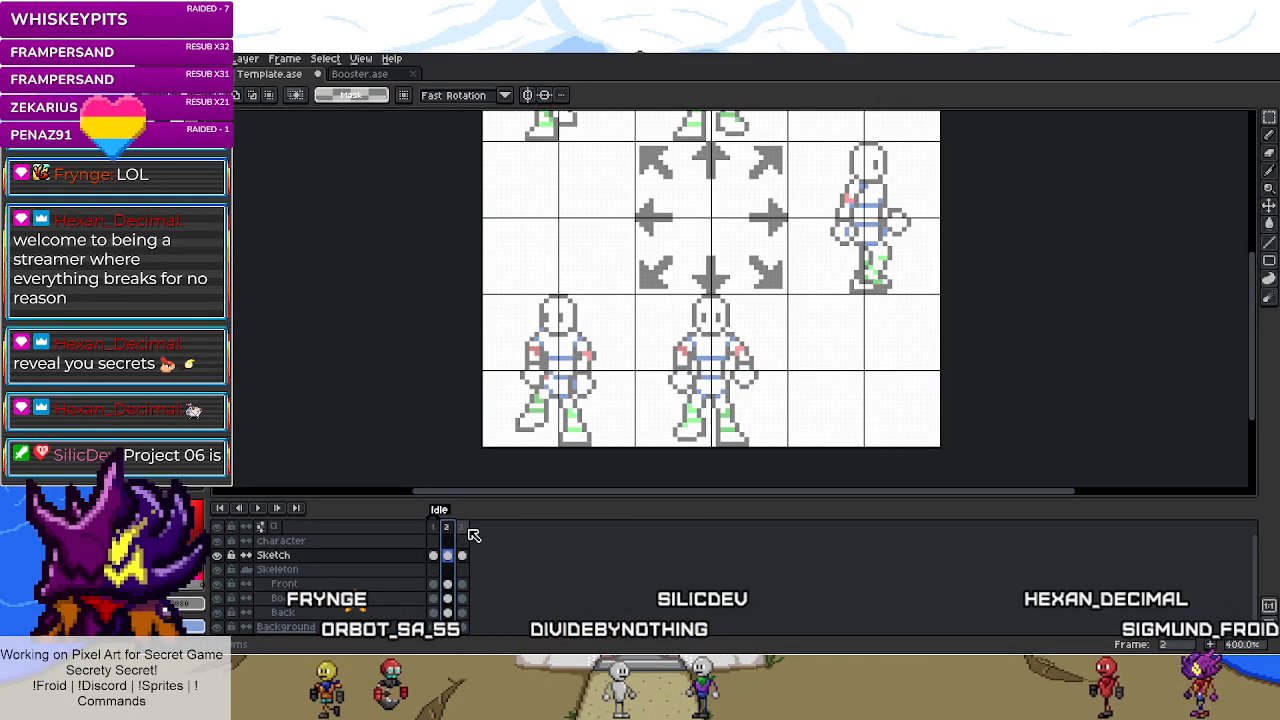
{"action": "left_click", "coordinate": [469, 529]}
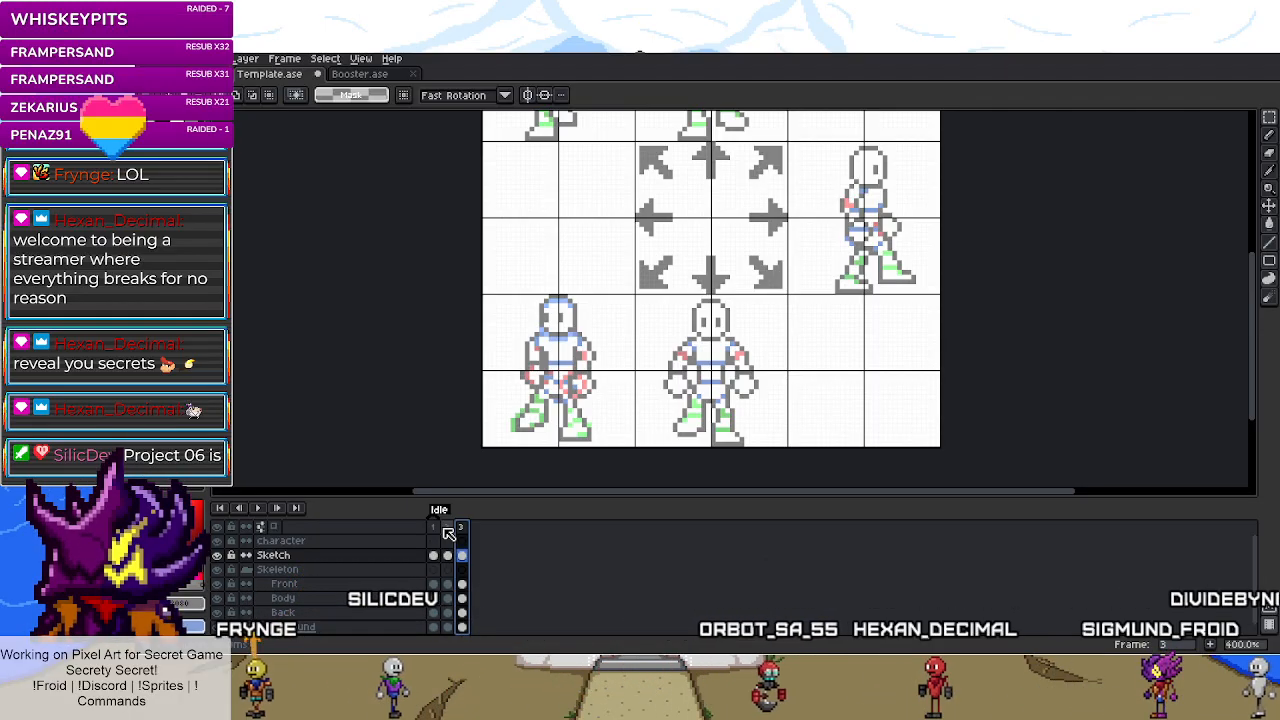
{"action": "left_click", "coordinate": [449, 530]}
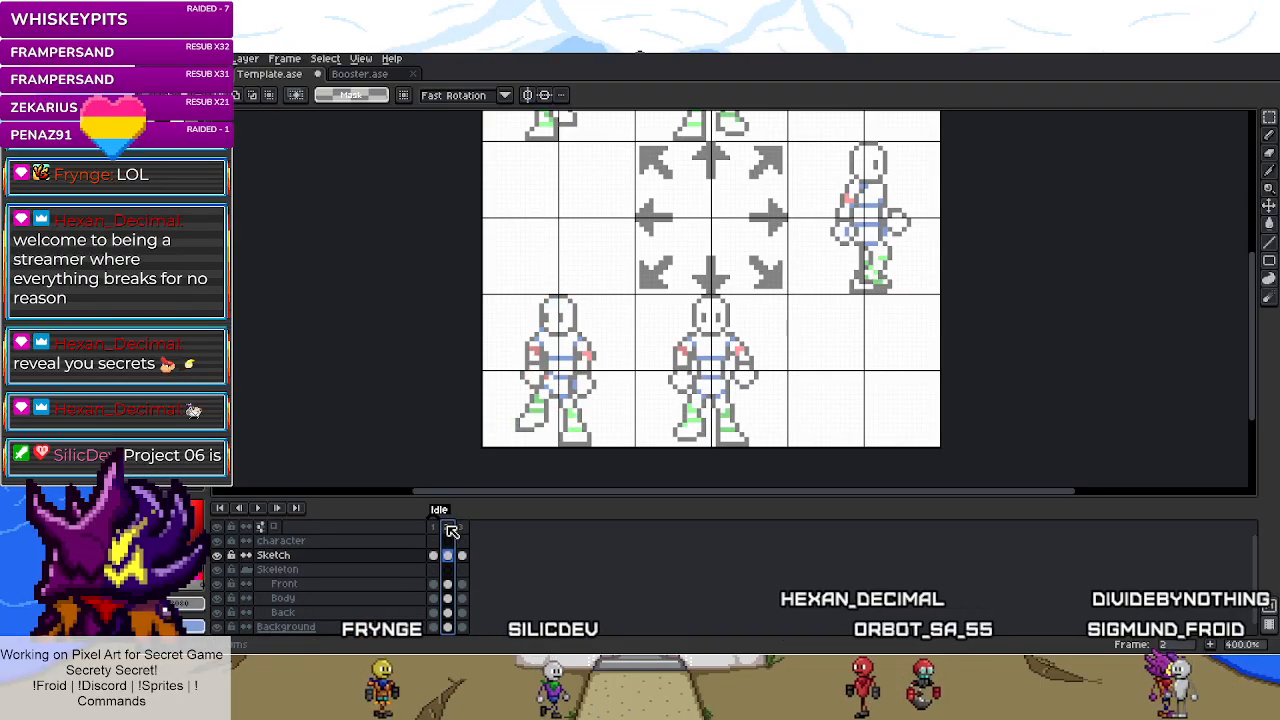
{"action": "scroll", "coordinate": [561, 448], "scroll_direction": "up", "scroll_amount": 1}
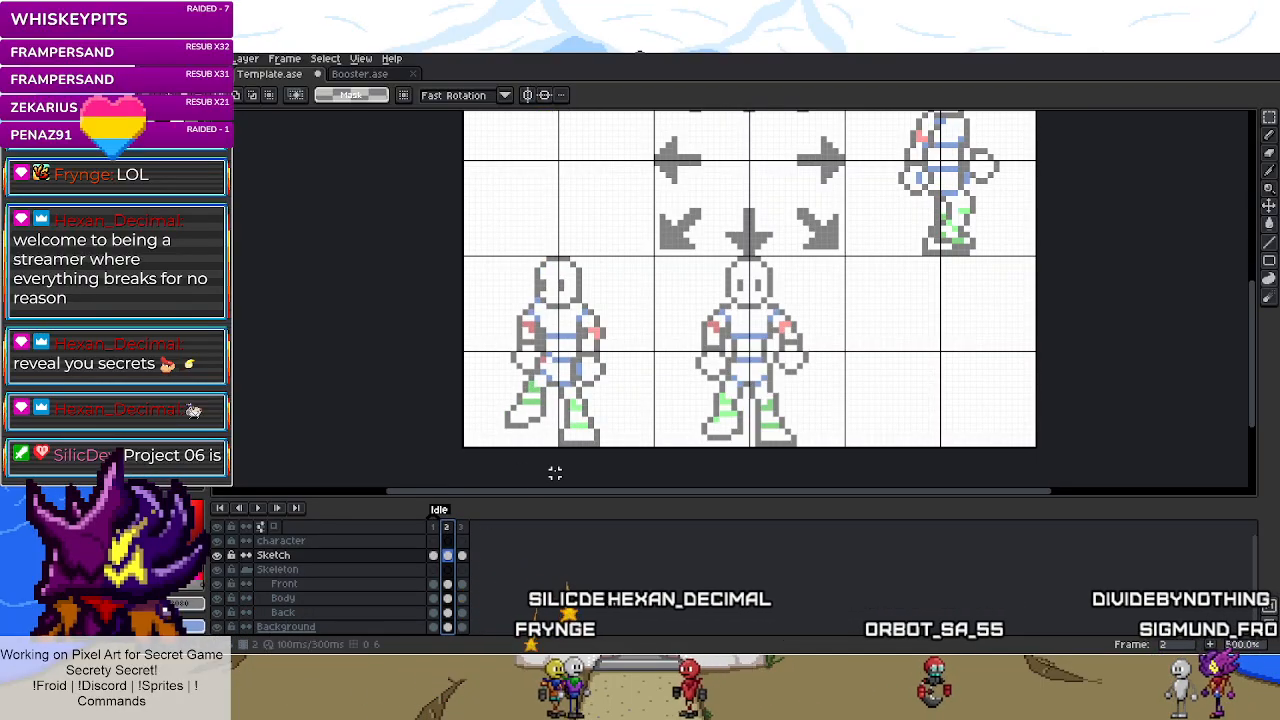
{"action": "scroll", "coordinate": [575, 418], "scroll_direction": "up", "scroll_amount": 4}
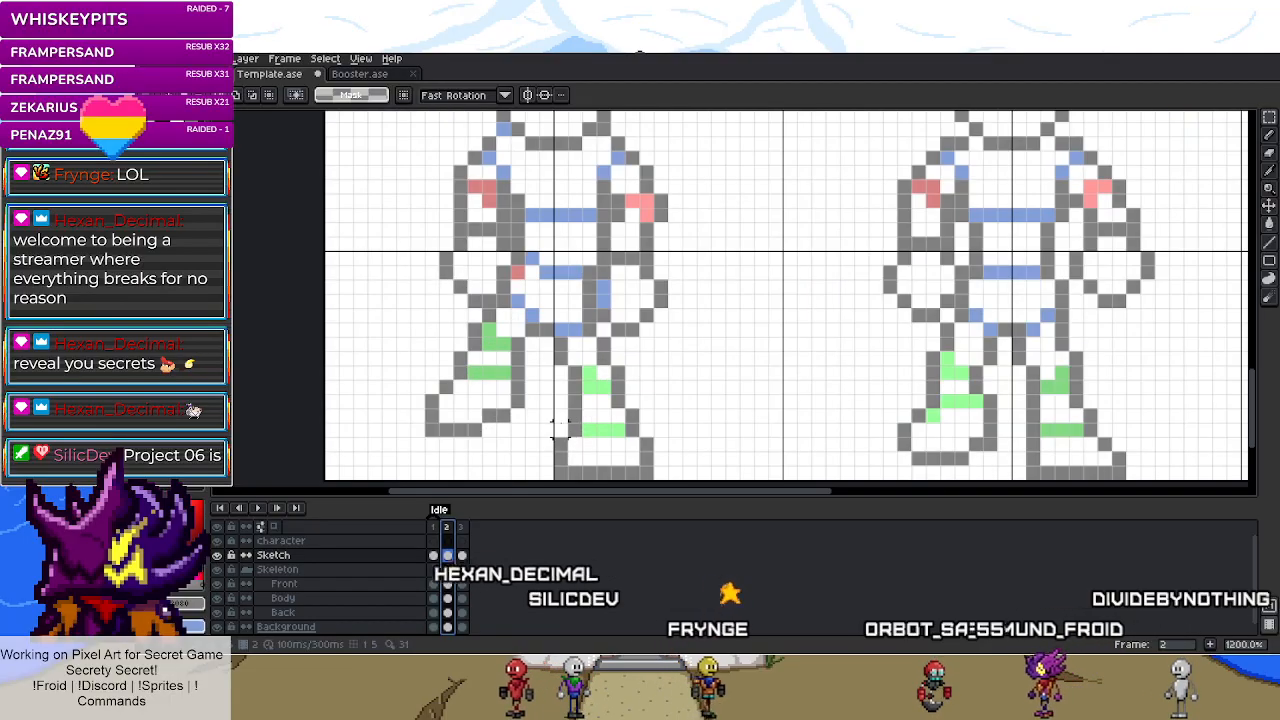
{"action": "left_click", "coordinate": [447, 583]}
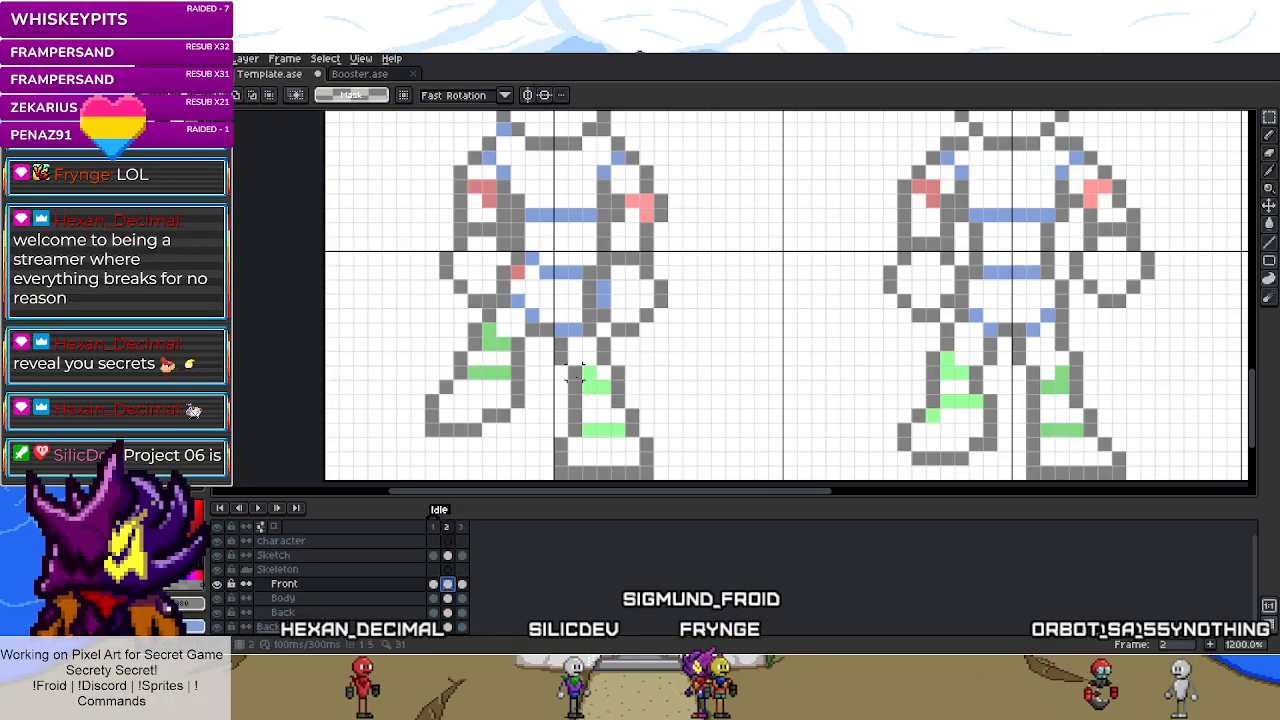
{"action": "scroll", "coordinate": [620, 395], "scroll_direction": "down", "scroll_amount": 5}
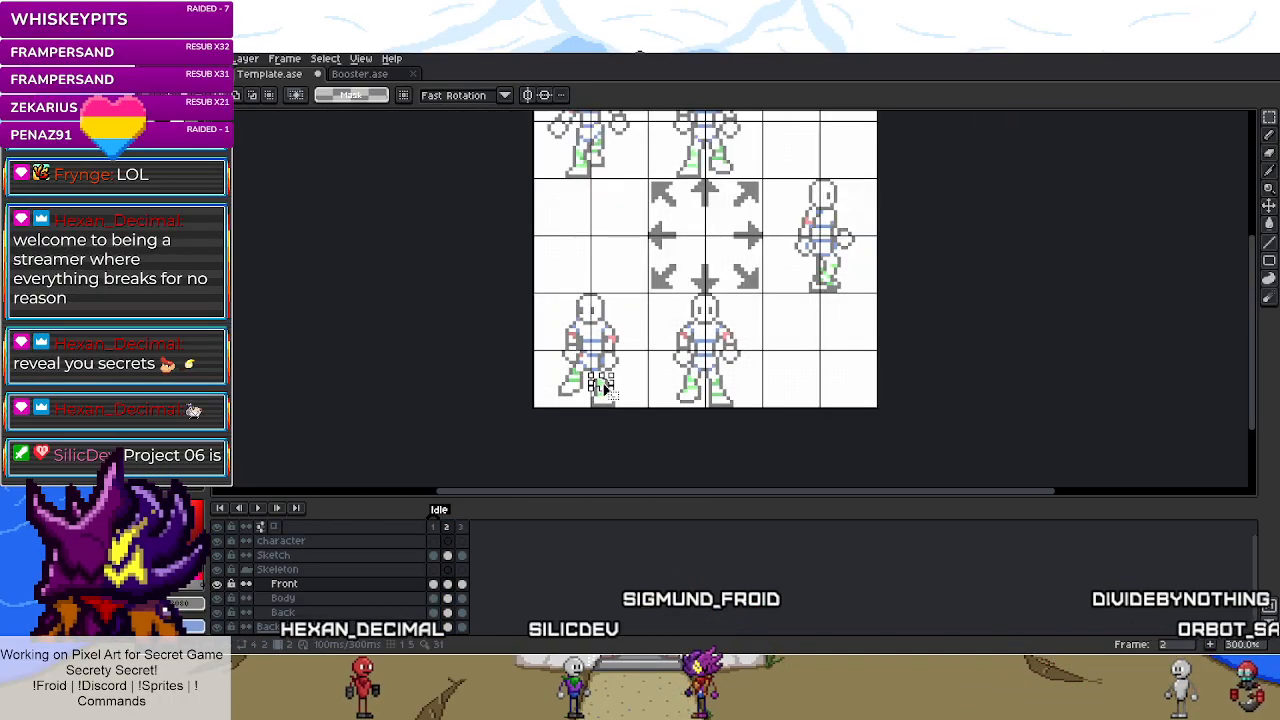
{"action": "scroll", "coordinate": [605, 388], "scroll_direction": "up", "scroll_amount": 6}
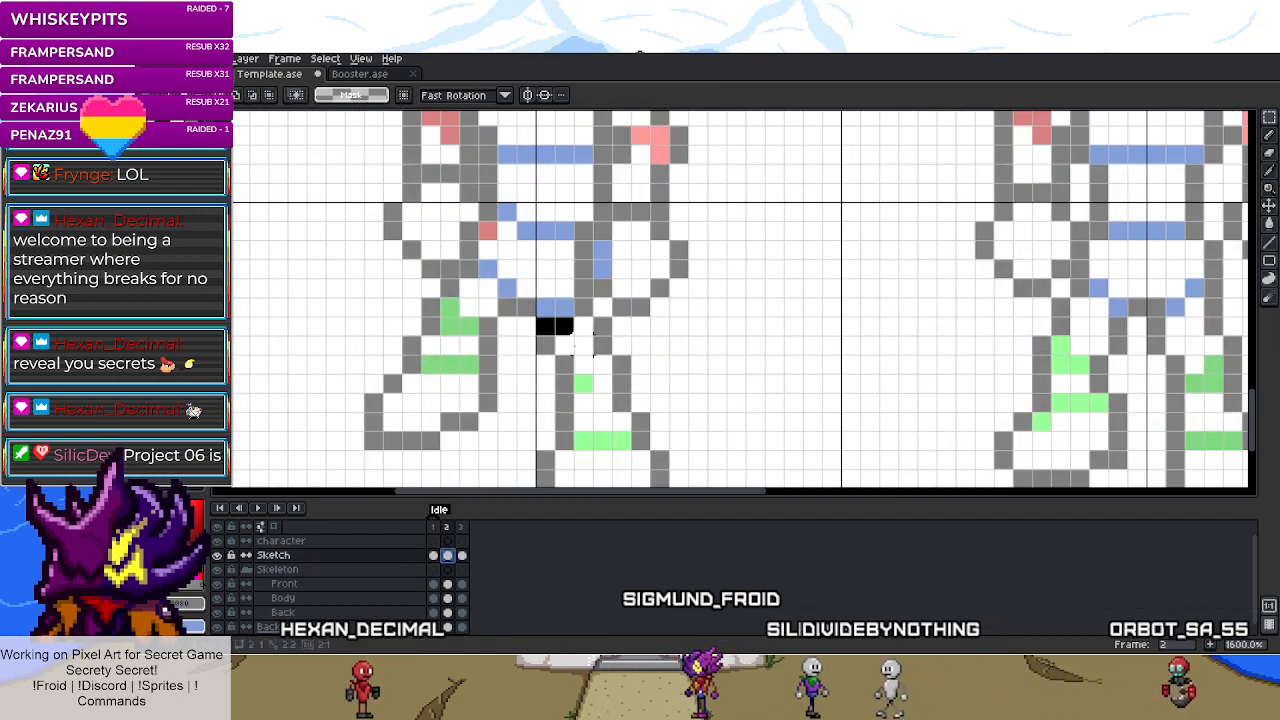
{"action": "key", "text": "Delete"}
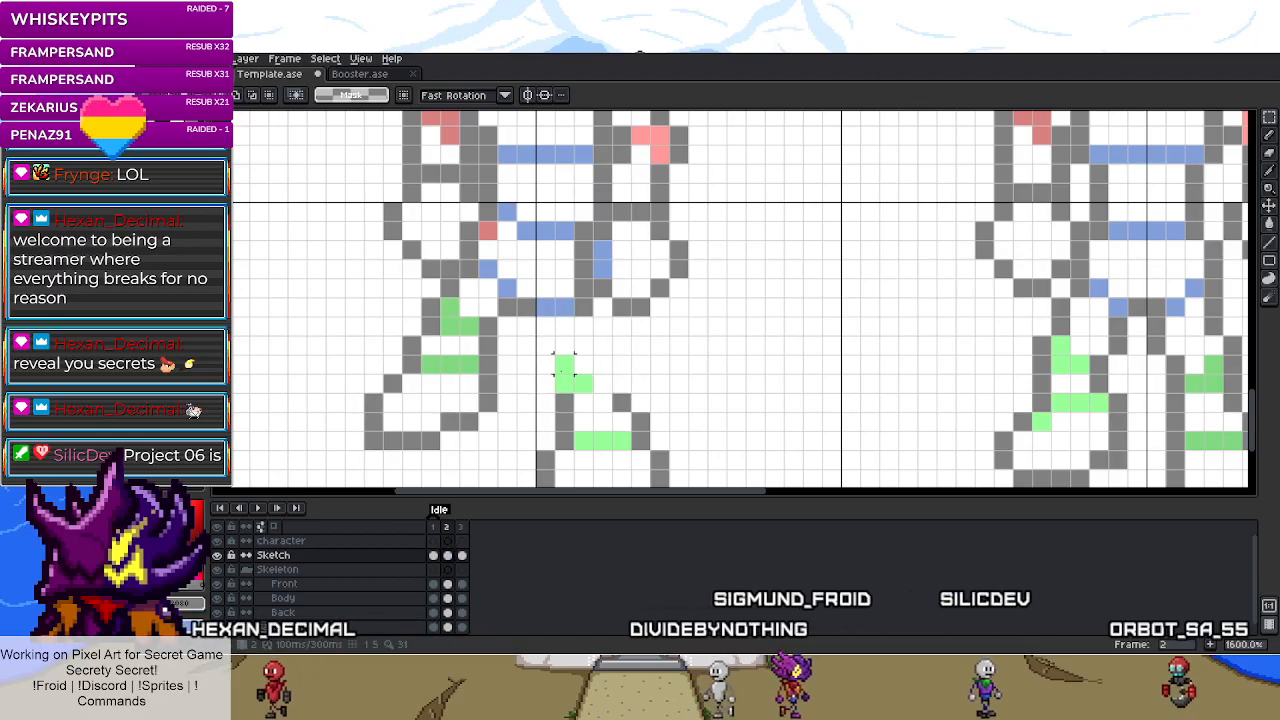
- On the Front layer of frame 2, move the upper pixel of the bottom-left figure's light green knee piece one pixel right
{"action": "left_click", "coordinate": [447, 598]}
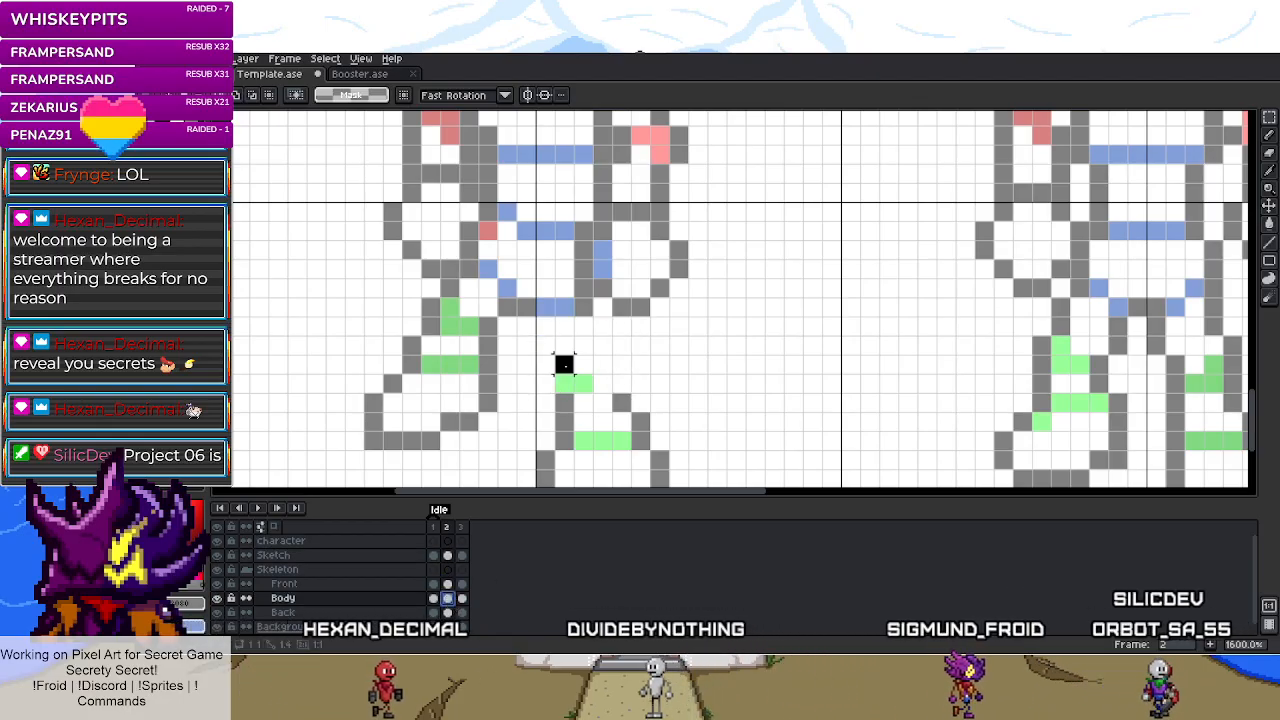
{"action": "left_click_drag", "start_coordinate": [564, 364], "coordinate": [570, 374]}
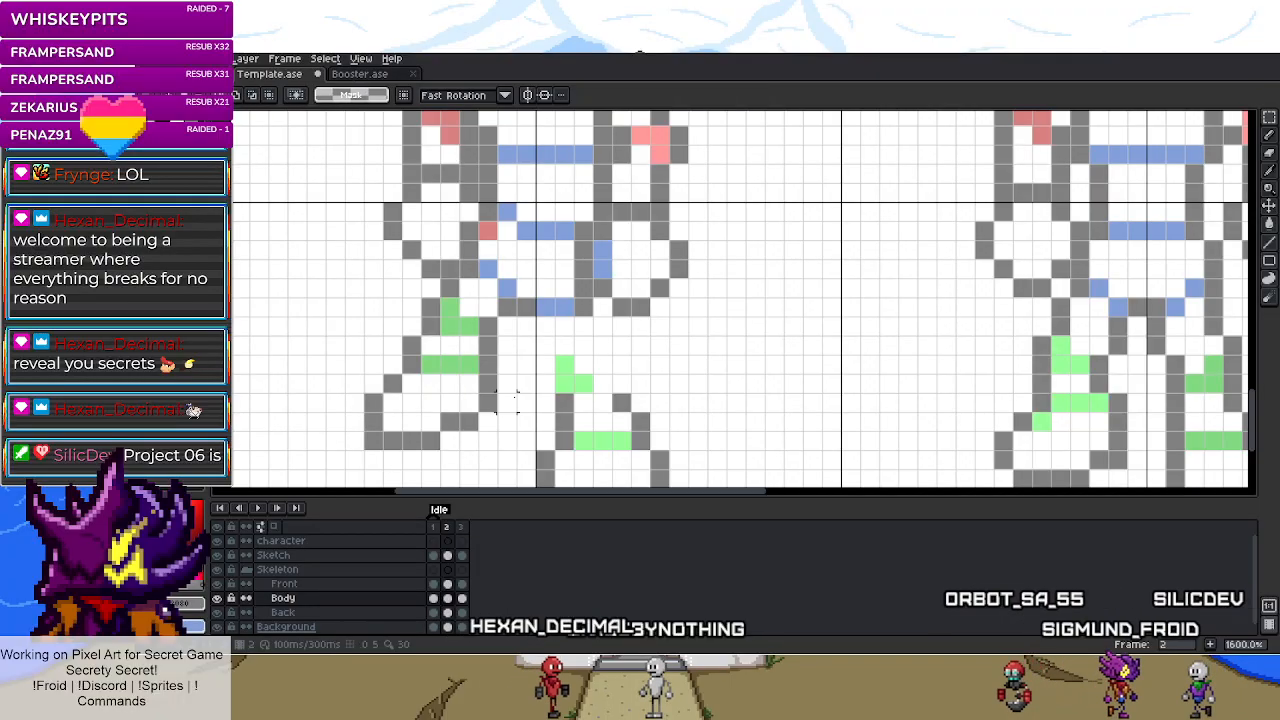
{"action": "key", "text": "Up"}
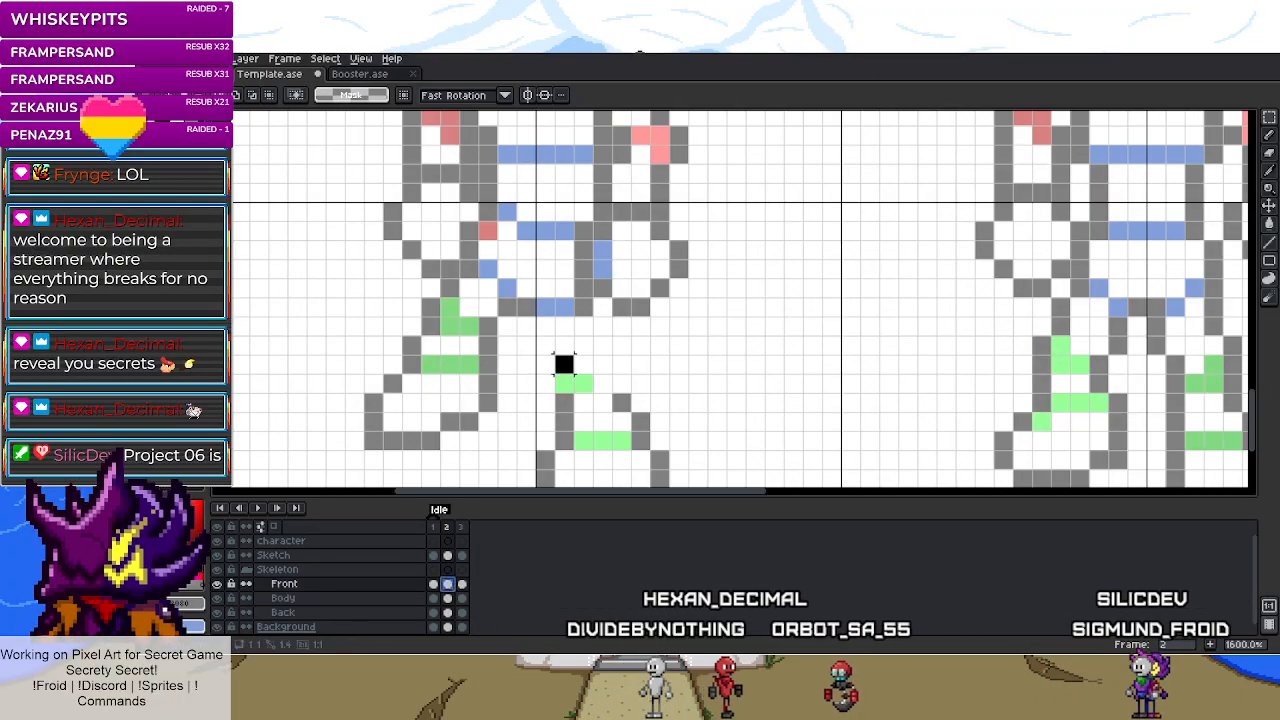
{"action": "left_click_drag", "start_coordinate": [564, 364], "coordinate": [575, 378]}
{"action": "scroll", "coordinate": [572, 377], "scroll_direction": "up", "scroll_amount": 1}
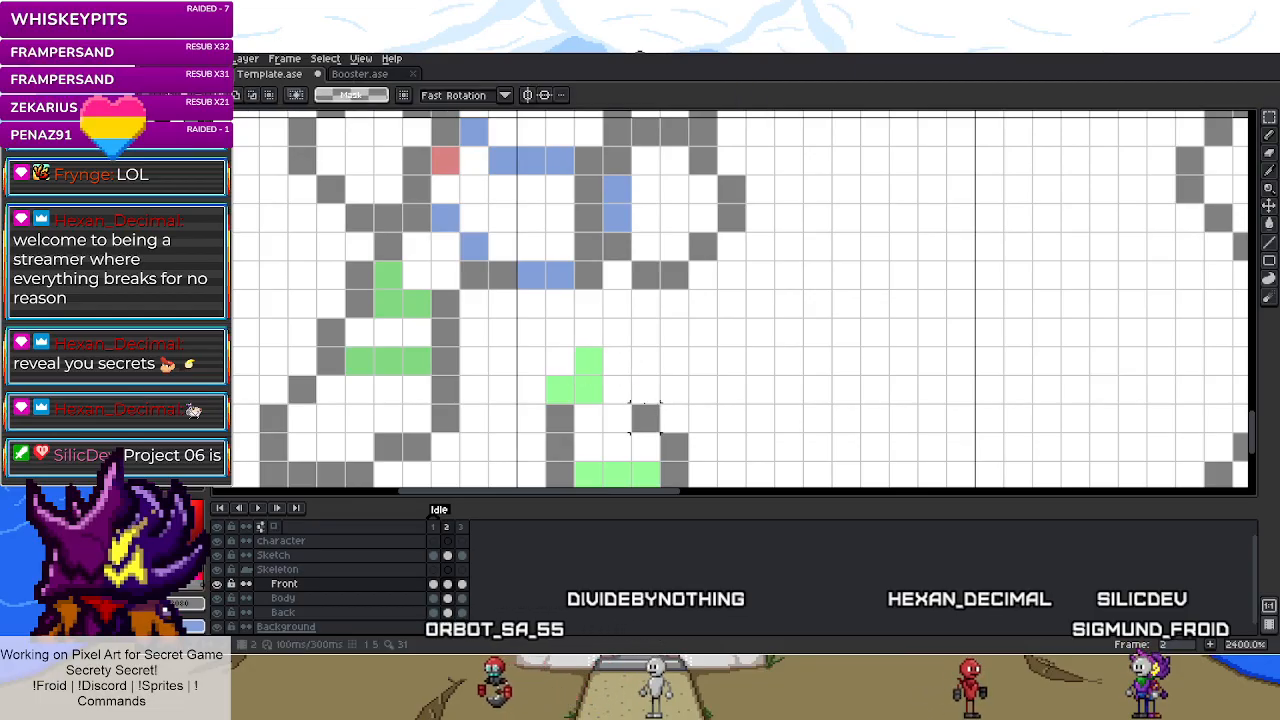
- On the Sketch layer, redraw the knee and outer thigh outline around the bottom-left figure's light green leg in frame 2
{"action": "scroll", "coordinate": [600, 430], "scroll_direction": "down", "scroll_amount": 1}
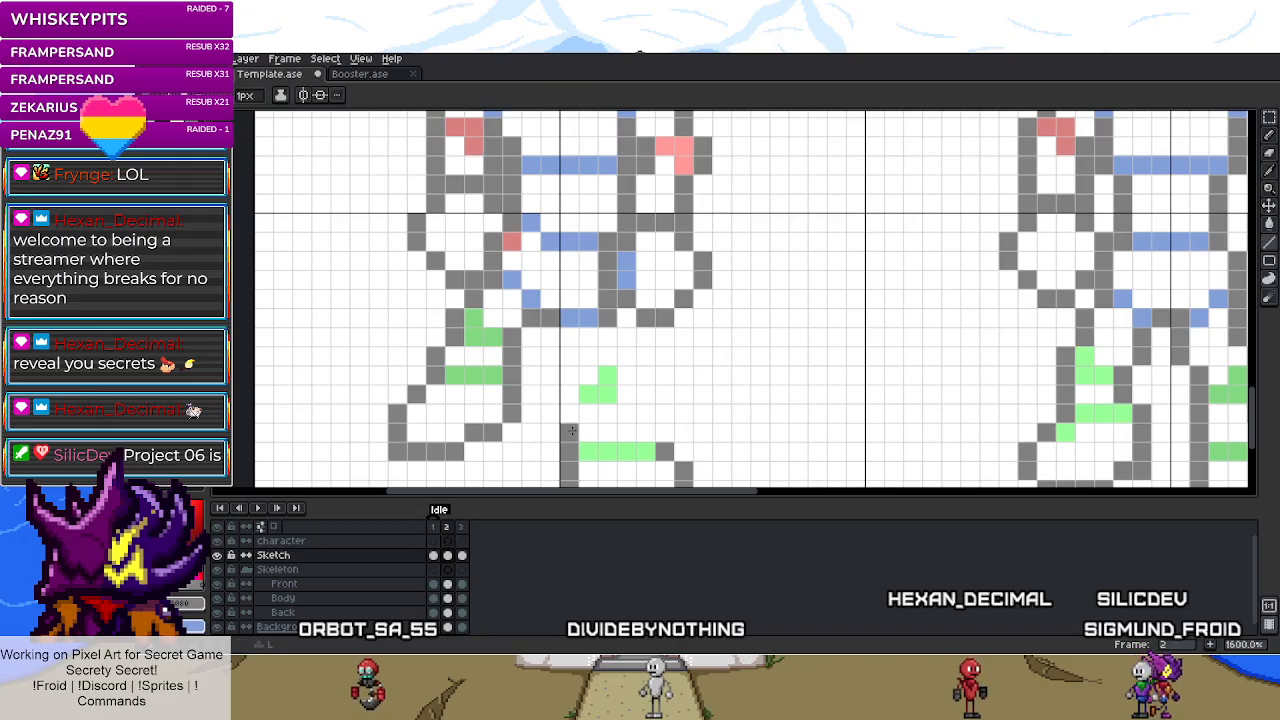
{"action": "scroll", "coordinate": [572, 397], "scroll_direction": "down", "scroll_amount": 1}
{"action": "scroll", "coordinate": [610, 373], "scroll_direction": "up", "scroll_amount": 1}
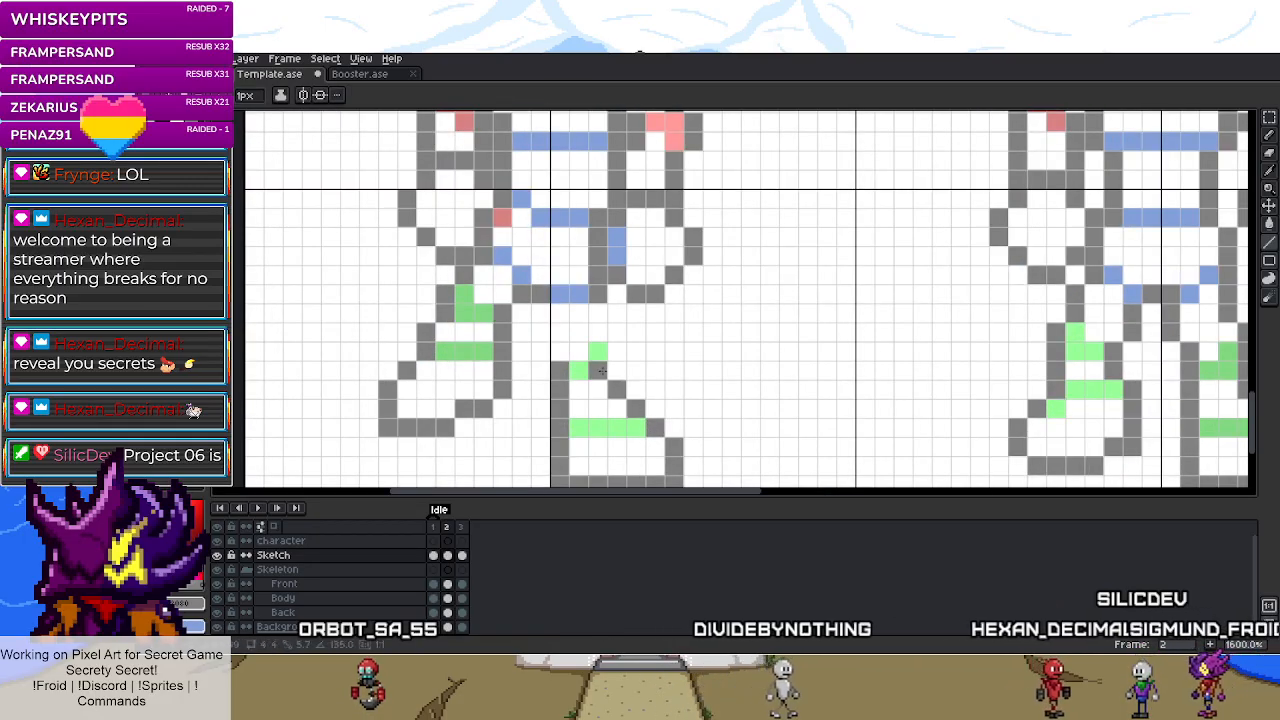
{"action": "left_click", "coordinate": [616, 352]}
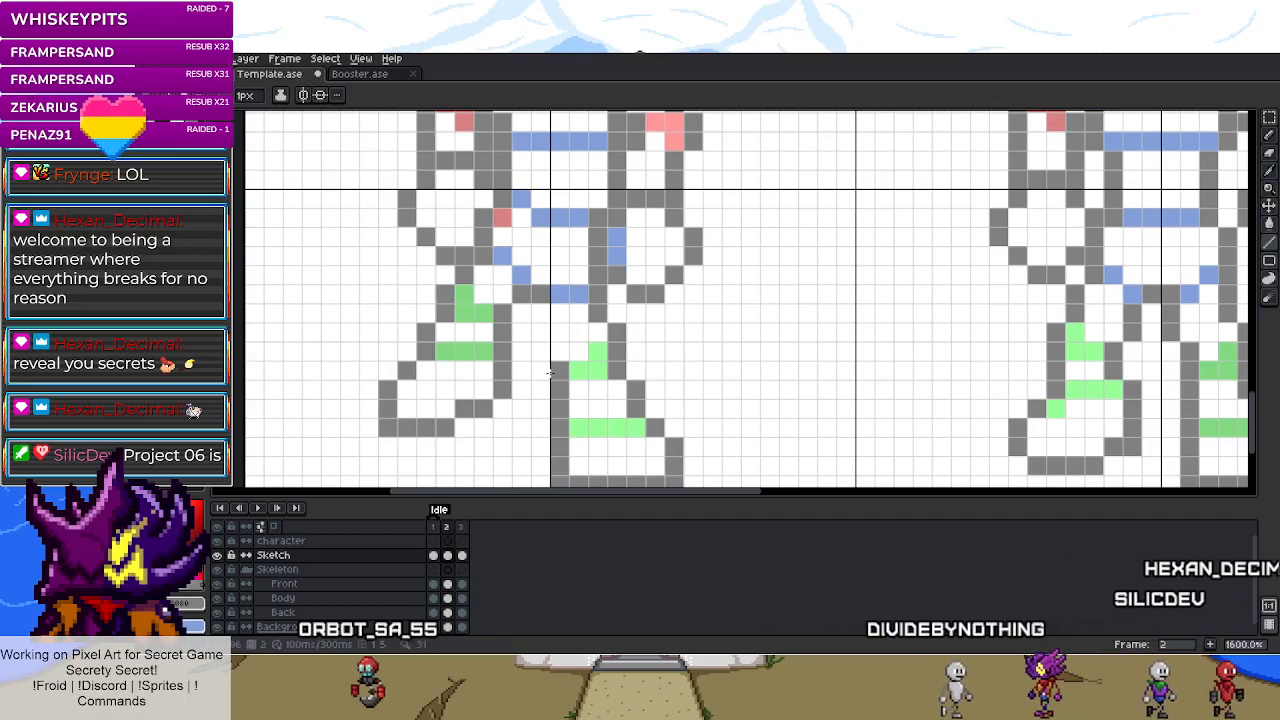
{"action": "key", "text": "3"}
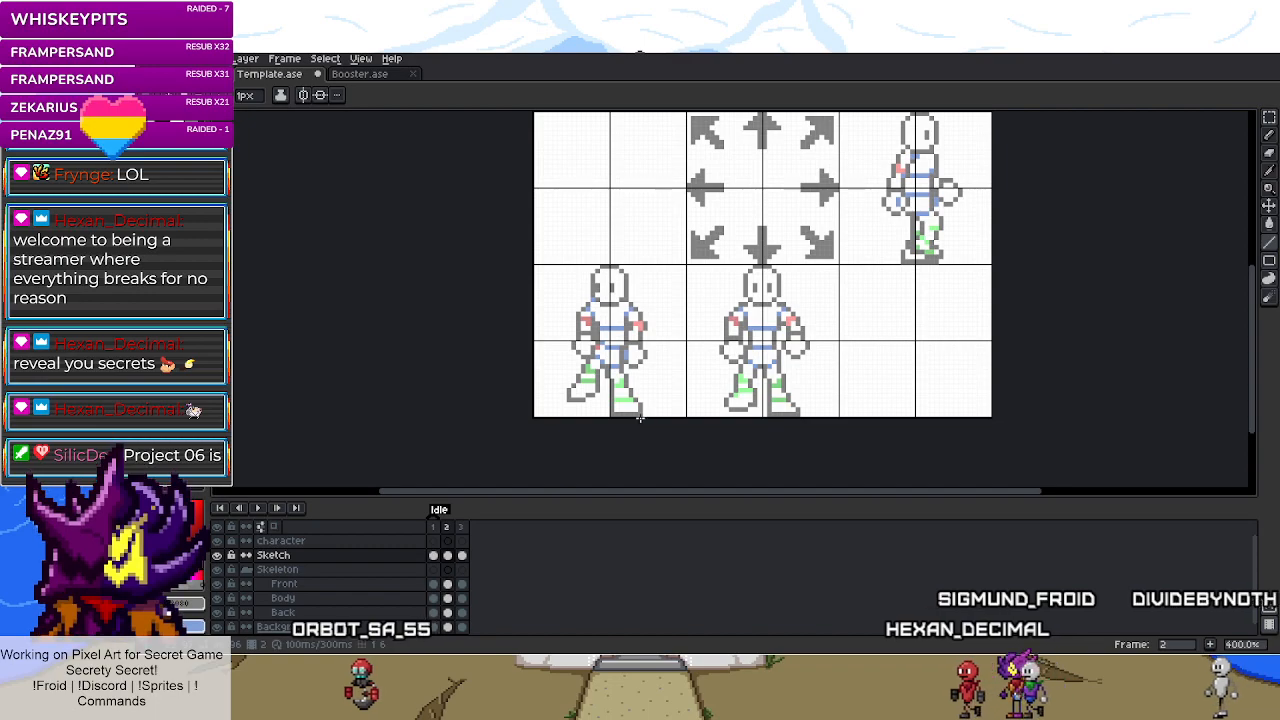
- Hide the Skeleton group, shift the light green leg's two middle shin rows one pixel right on the Sketch layer, and erase the knee outline above them
{"action": "scroll", "coordinate": [646, 421], "scroll_direction": "up", "scroll_amount": 5}
{"action": "scroll", "coordinate": [620, 425], "scroll_direction": "down", "scroll_amount": 3}
{"action": "scroll", "coordinate": [620, 425], "scroll_direction": "down", "scroll_amount": 1}
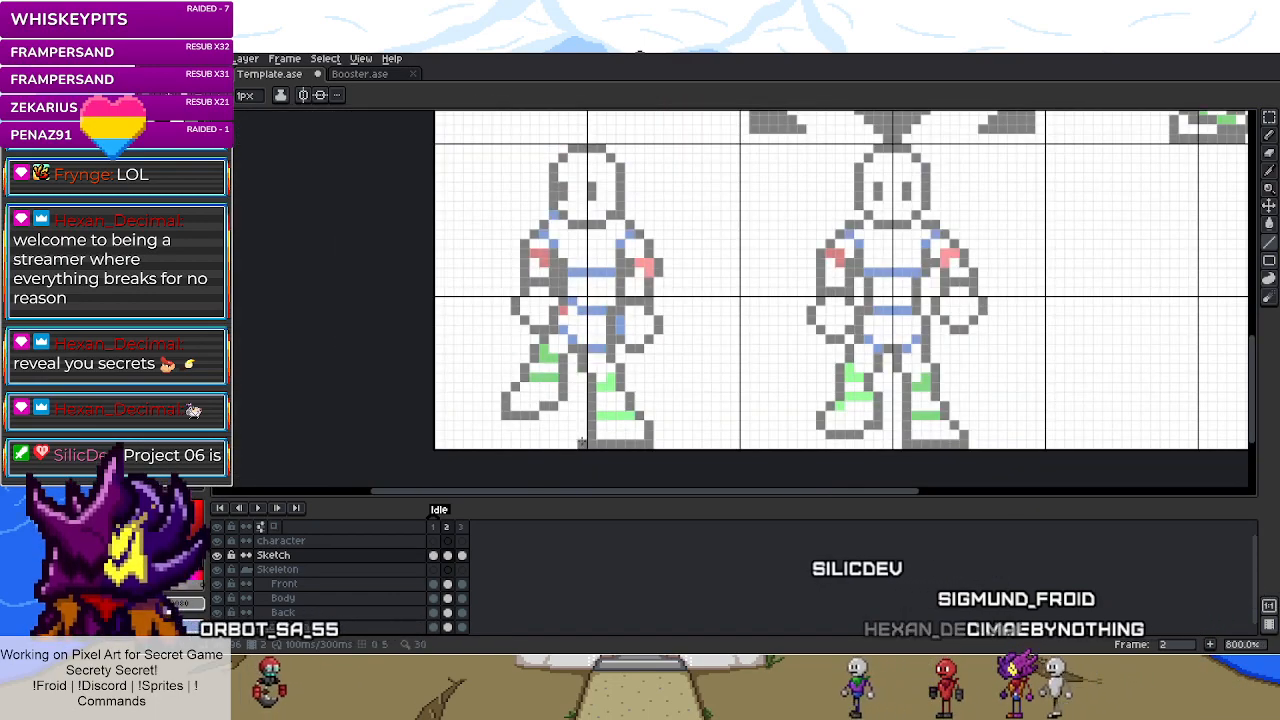
{"action": "left_click", "coordinate": [221, 578]}
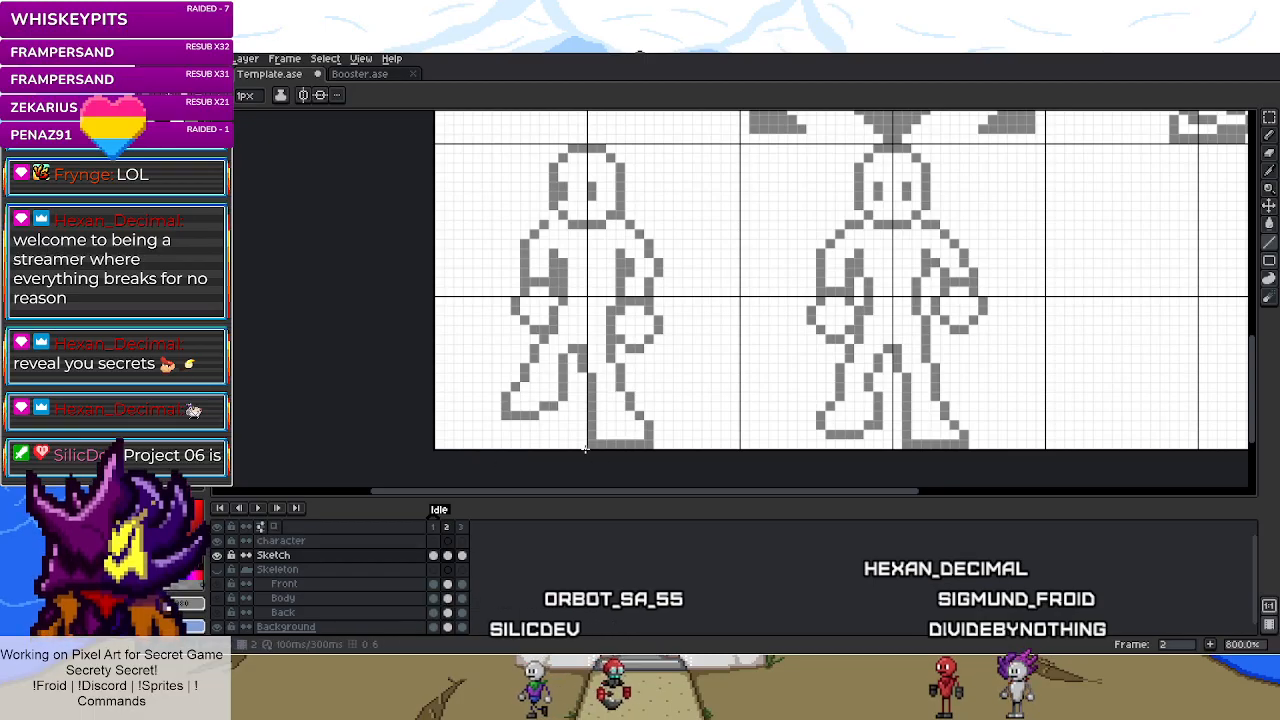
{"action": "scroll", "coordinate": [620, 436], "scroll_direction": "up", "scroll_amount": 4}
{"action": "key", "text": "m"}
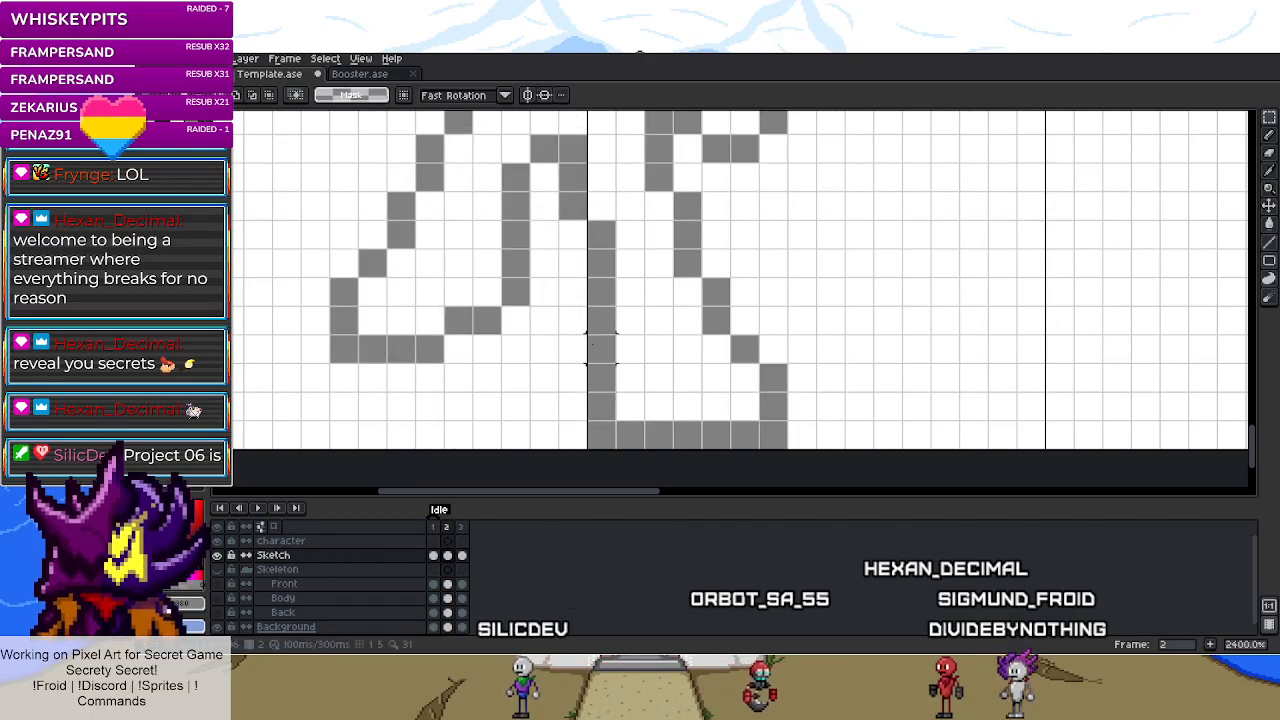
{"action": "left_click_drag", "start_coordinate": [601, 320], "coordinate": [715, 291]}
{"action": "left_click", "coordinate": [715, 291]}
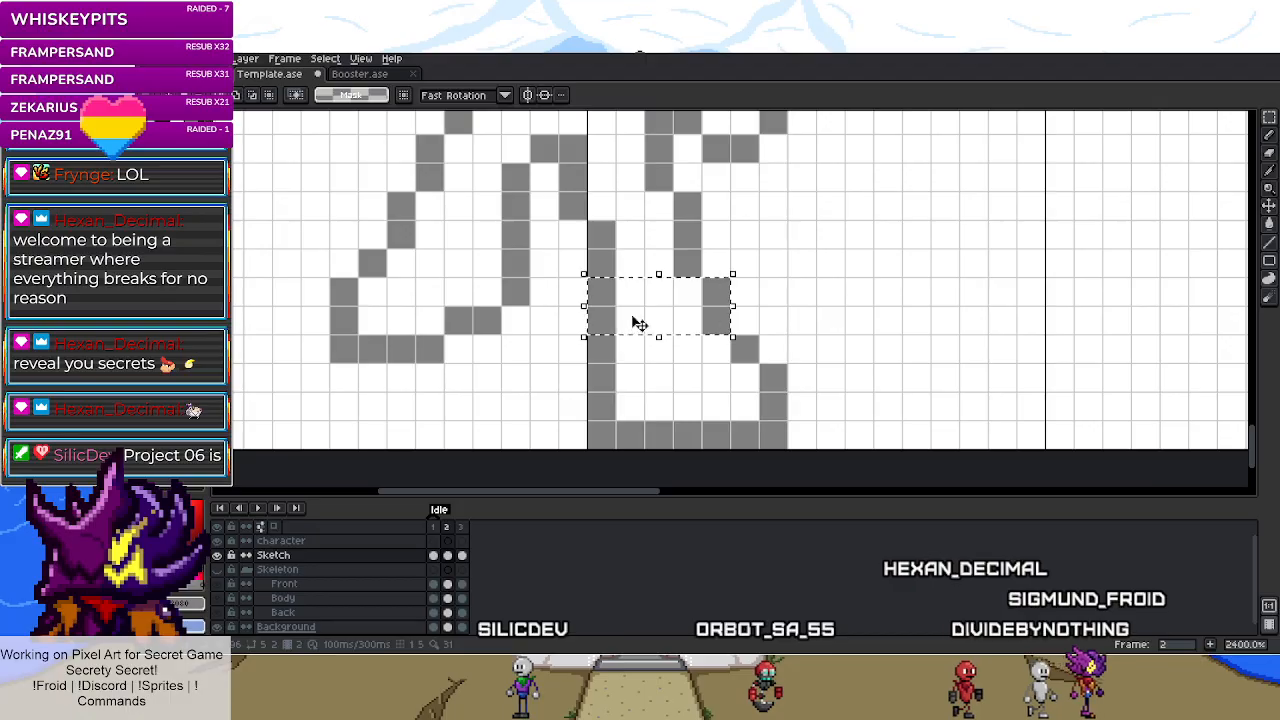
{"action": "left_click_drag", "start_coordinate": [645, 362], "coordinate": [672, 391]}
{"action": "left_click_drag", "start_coordinate": [601, 235], "coordinate": [716, 265]}
{"action": "key", "text": "Delete"}
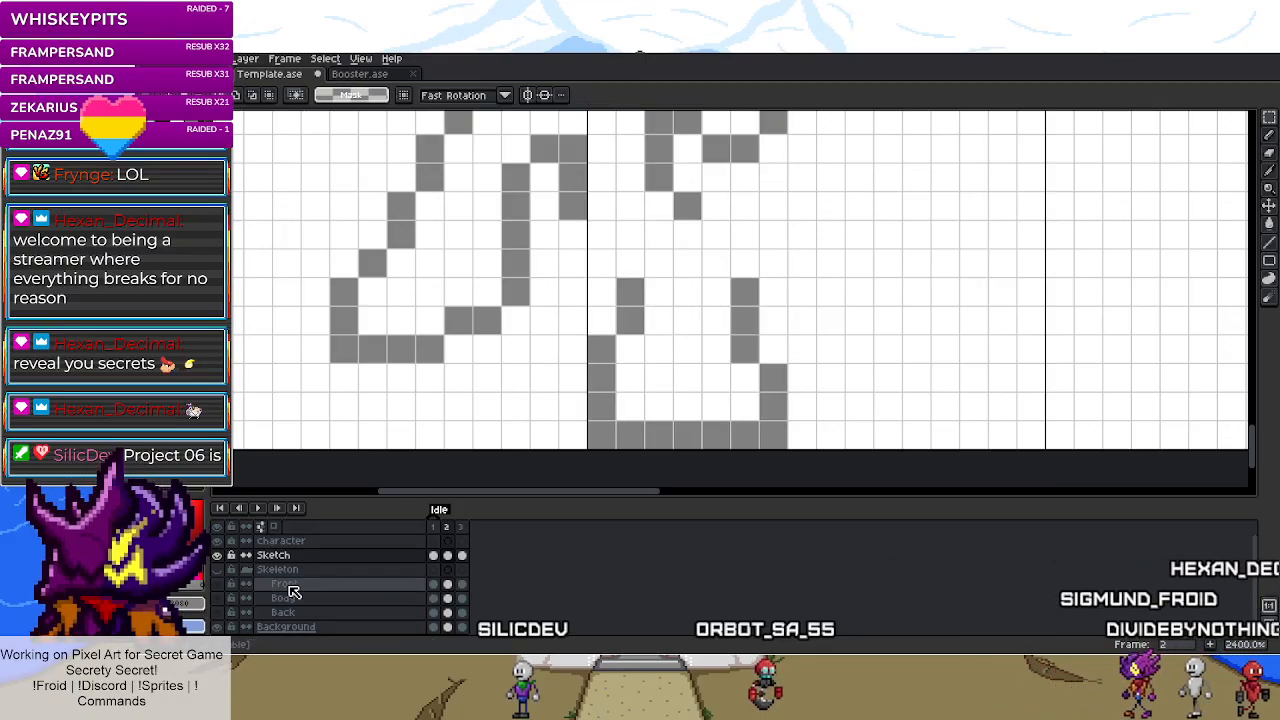
- Show the Skeleton group and redraw the sketched knee and calf outline around the bottom-left figure's light green leg
{"action": "left_click", "coordinate": [222, 582]}
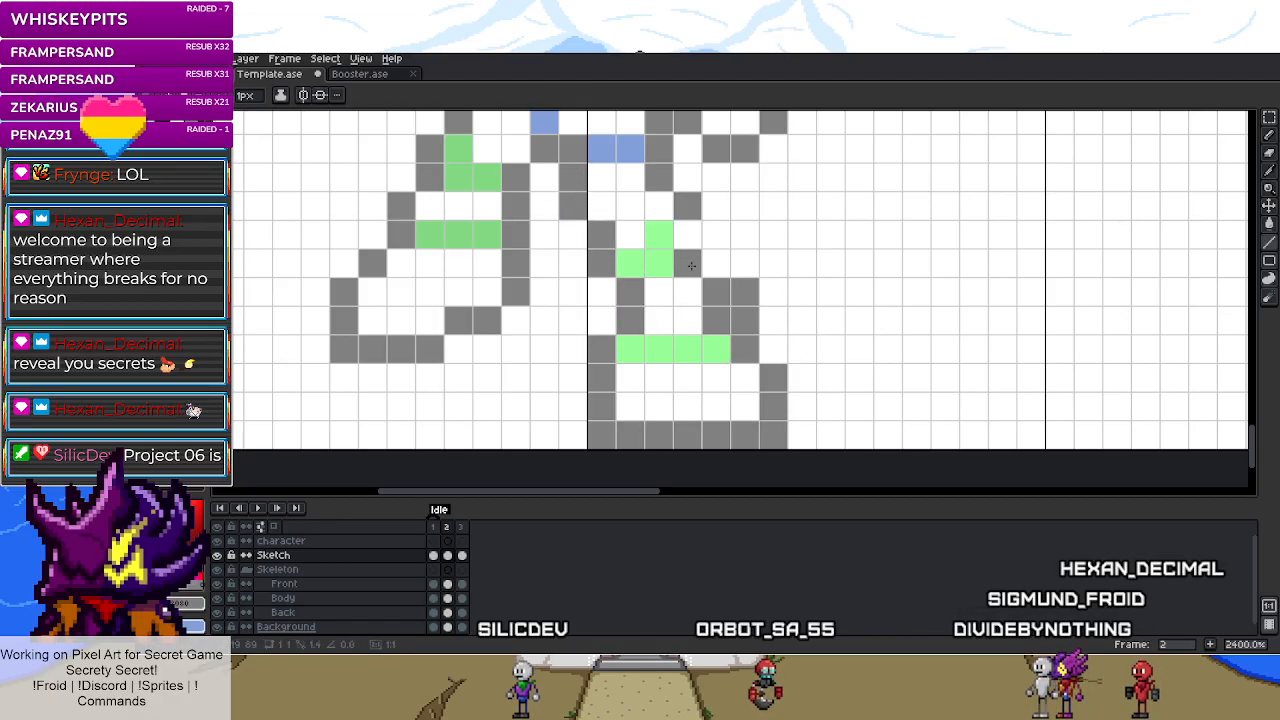
{"action": "key", "text": "m"}
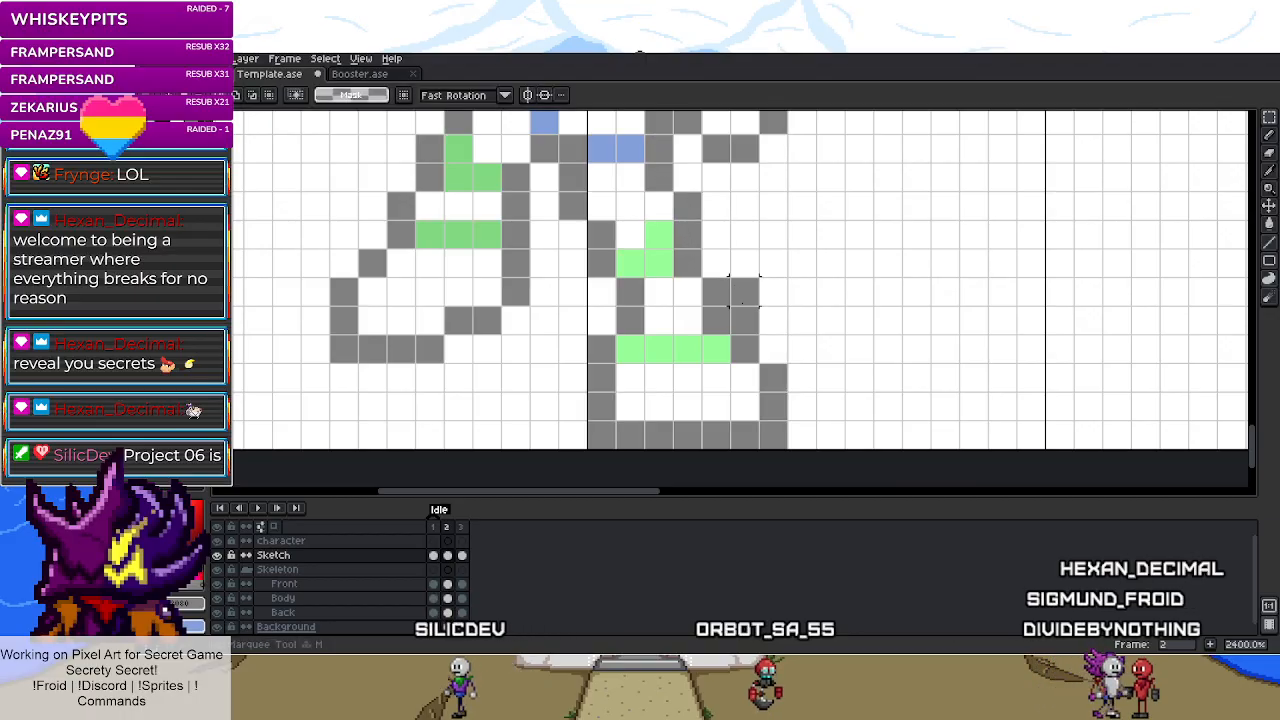
{"action": "scroll", "coordinate": [739, 342], "scroll_direction": "down", "scroll_amount": 5}
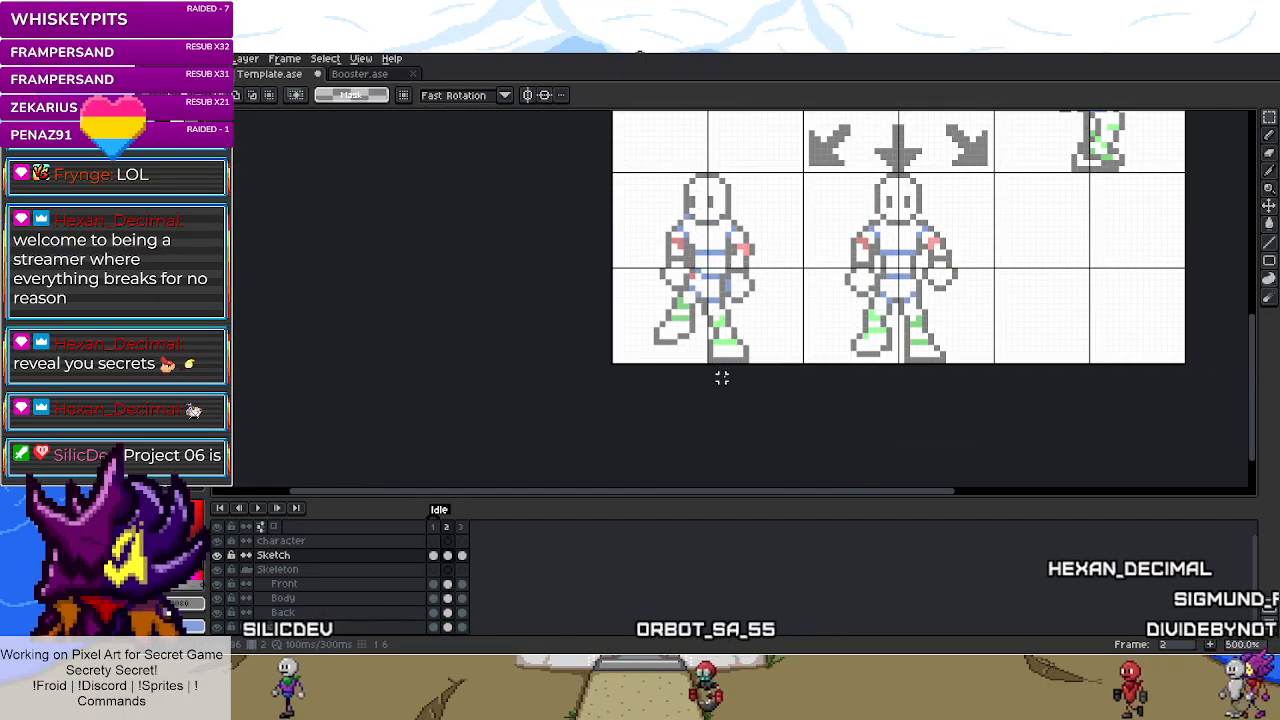
{"action": "scroll", "coordinate": [715, 330], "scroll_direction": "up", "scroll_amount": 5}
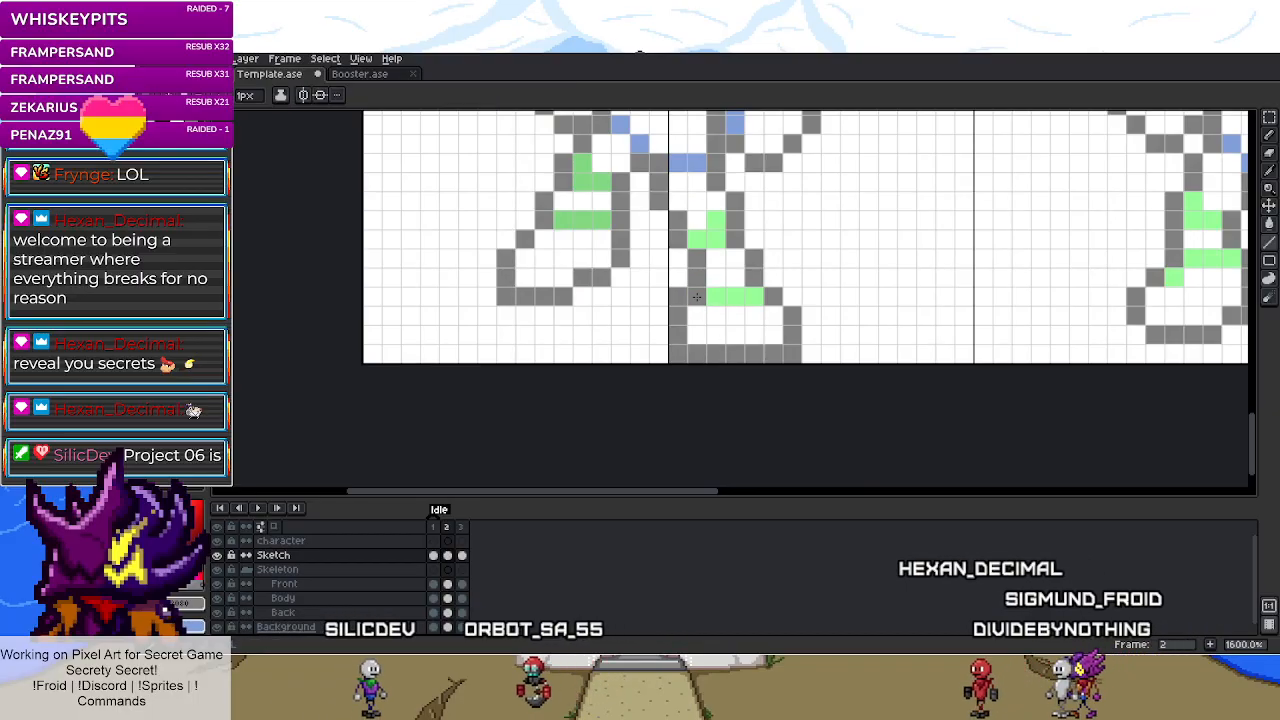
- Move the two sketched shin rows above the light green foot line and the lower row of the Front layer's knee piece one pixel right
{"action": "left_click_drag", "start_coordinate": [703, 289], "coordinate": [804, 245]}
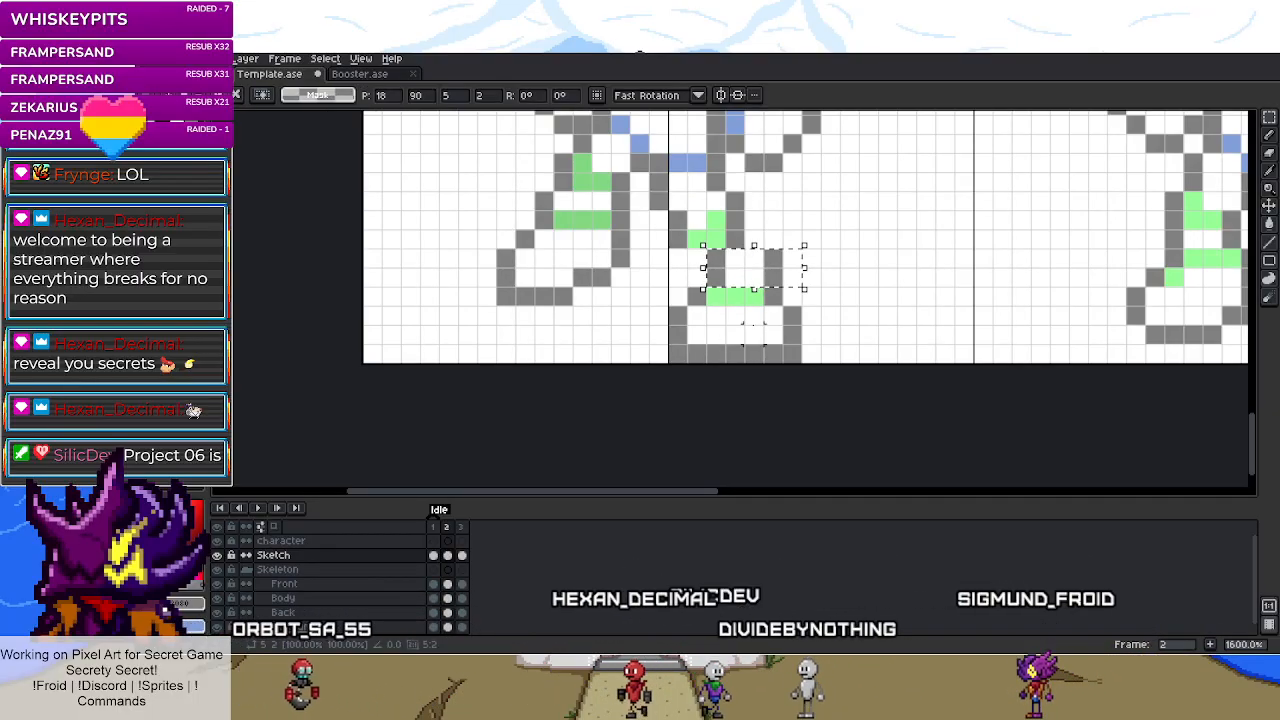
{"action": "key", "text": "Return"}
{"action": "key", "text": "m"}
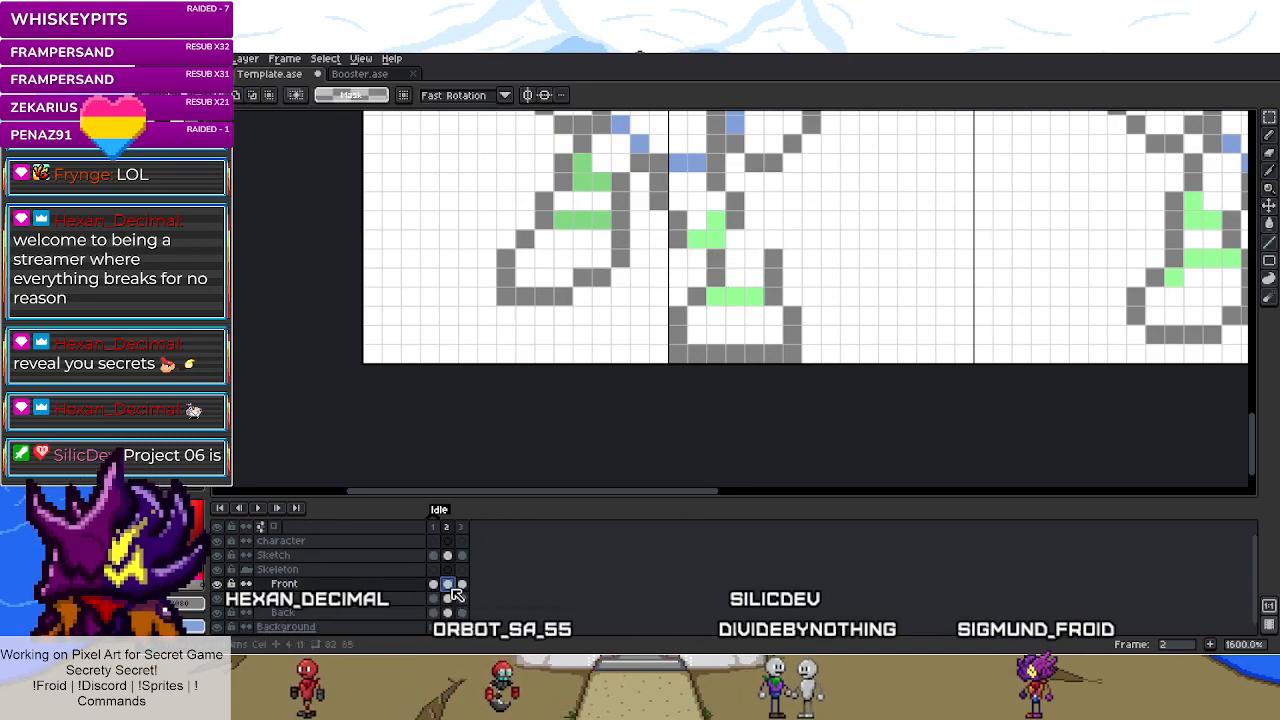
{"action": "left_click_drag", "start_coordinate": [696, 238], "coordinate": [728, 230]}
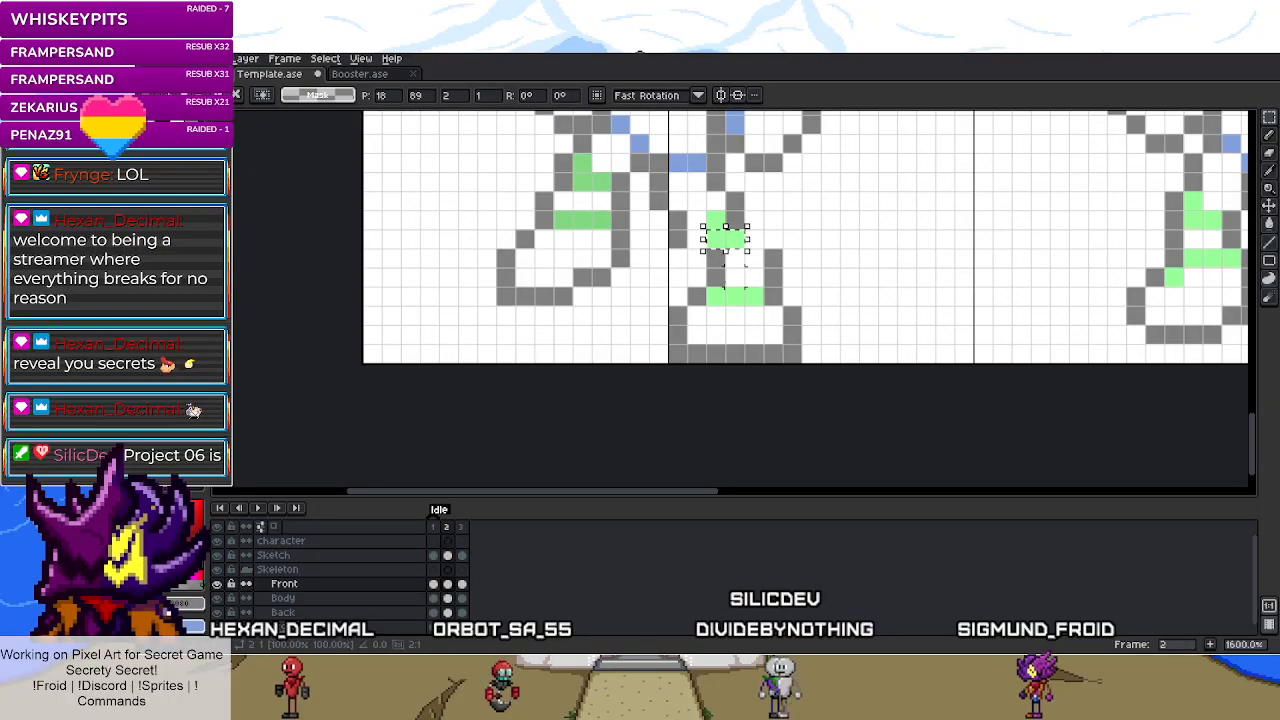
- Try redrawing the outline around the bottom-left figure's light green knee while the Front layer is active
{"action": "key", "text": "b"}
{"action": "left_click", "coordinate": [733, 293]}
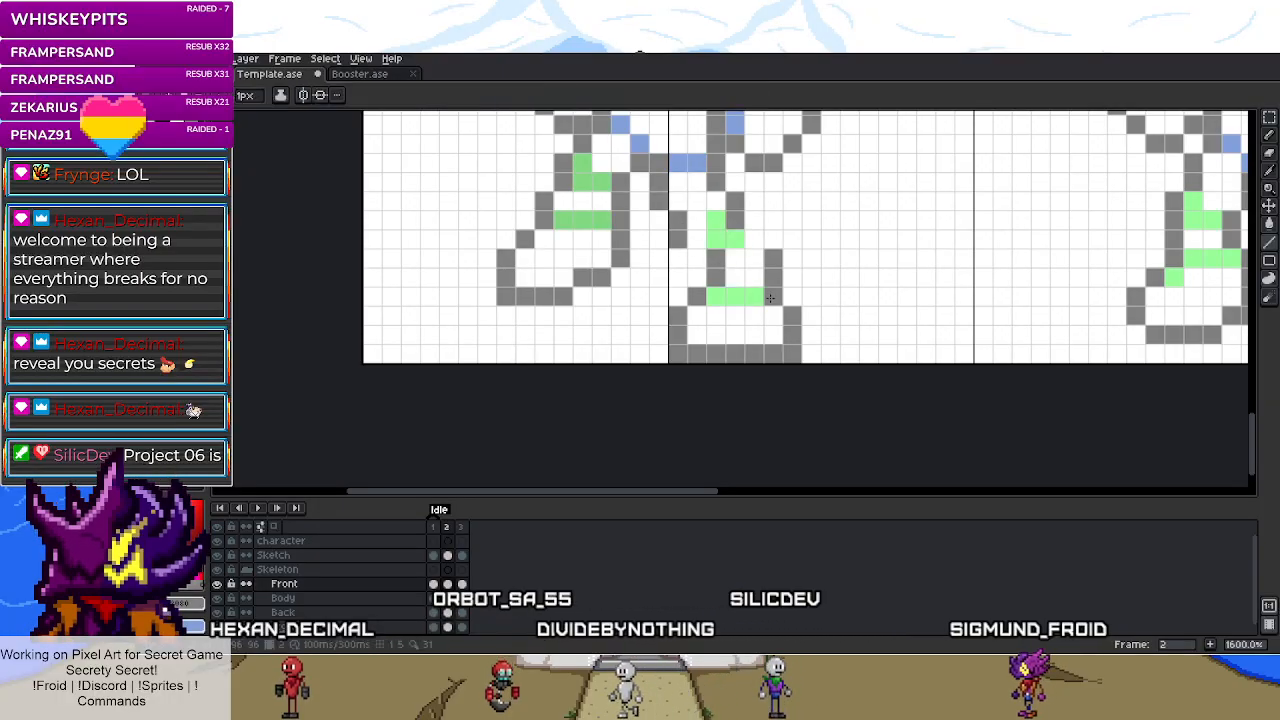
{"action": "left_click", "coordinate": [762, 256]}
{"action": "key", "text": "m"}
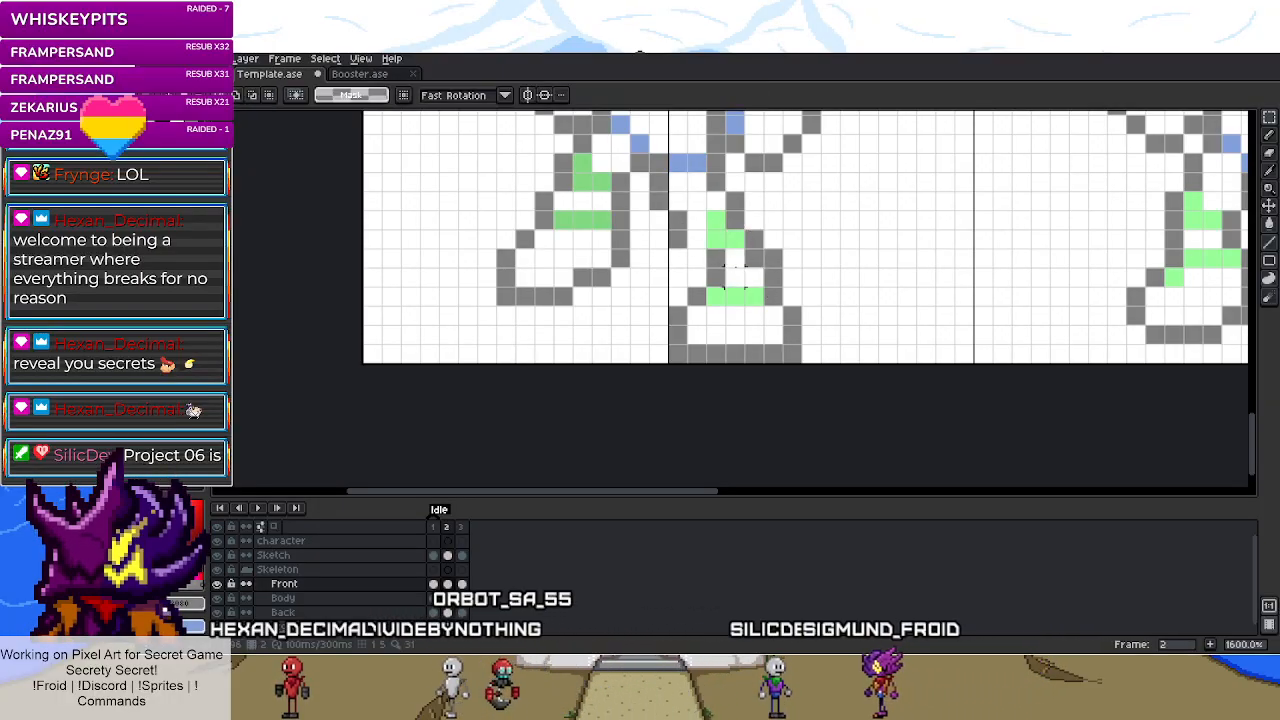
{"action": "left_click_drag", "start_coordinate": [733, 258], "coordinate": [686, 232]}
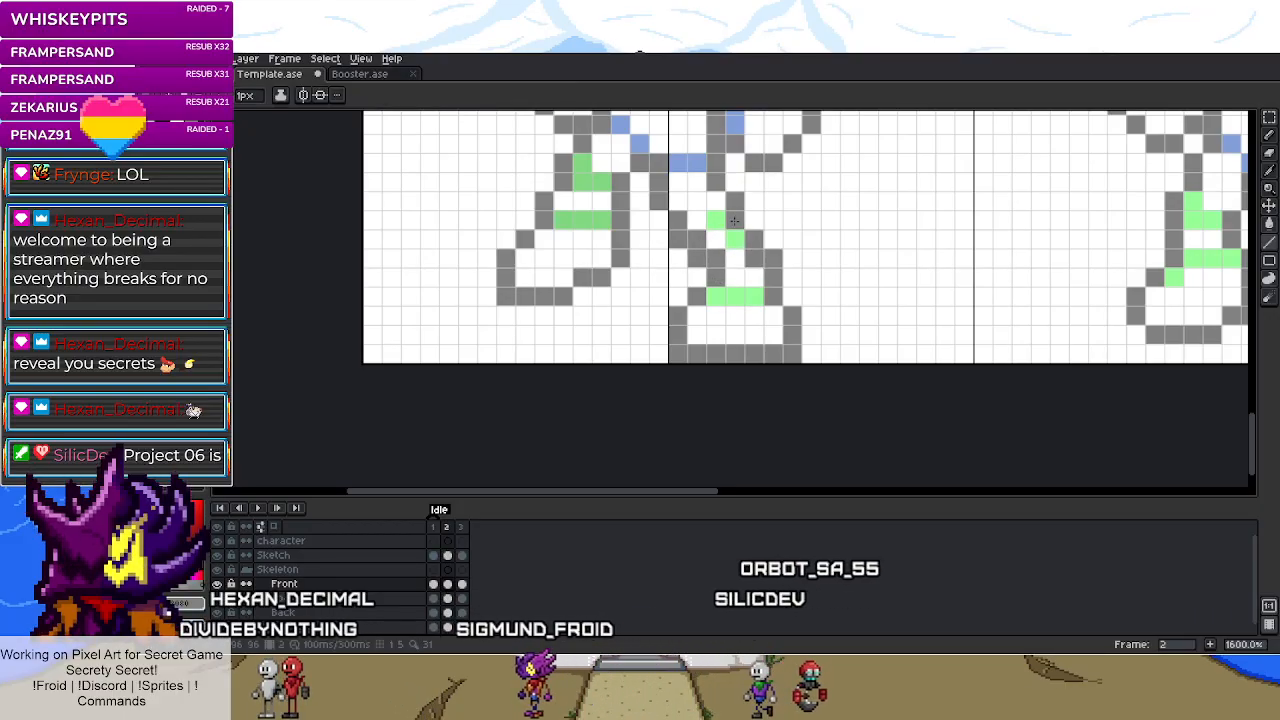
{"action": "key", "text": "ctrl+z"}
{"action": "key", "text": "ctrl+z"}
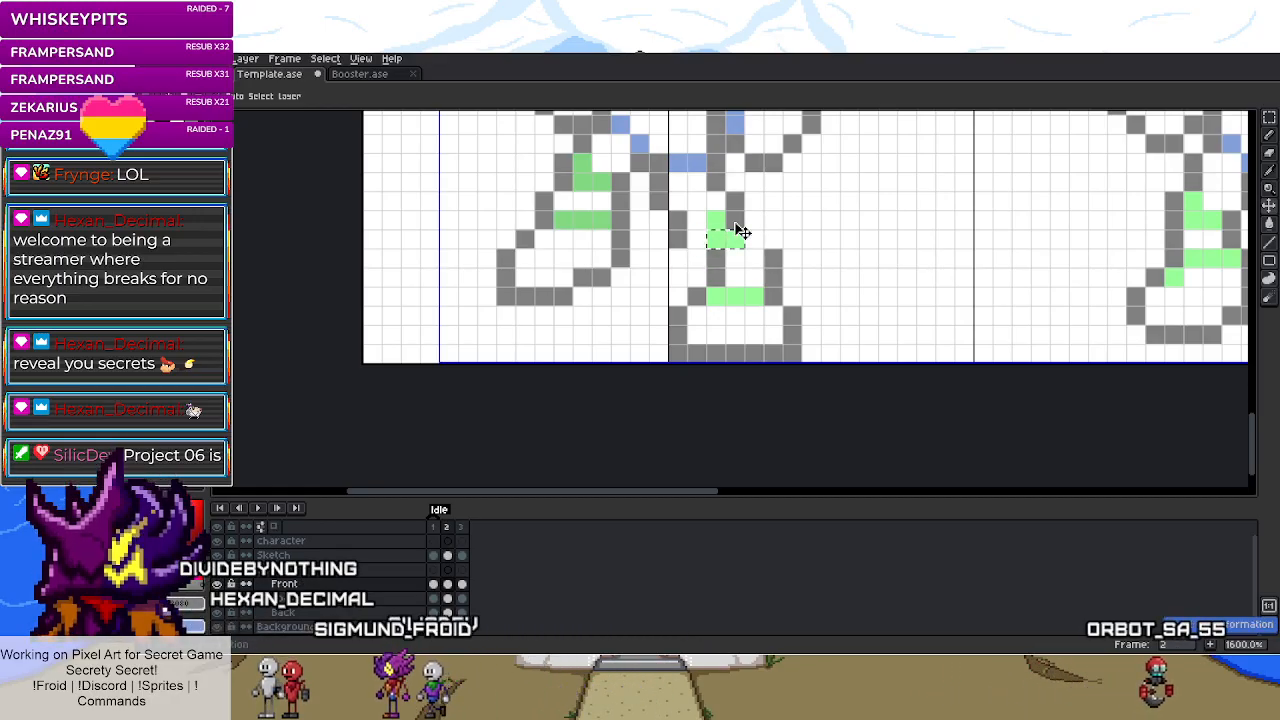
- On the Sketch layer of frame 2, erase the light green leg's outer shin pixels and redraw its inner outline from hip to knee
{"action": "key", "text": "Right"}
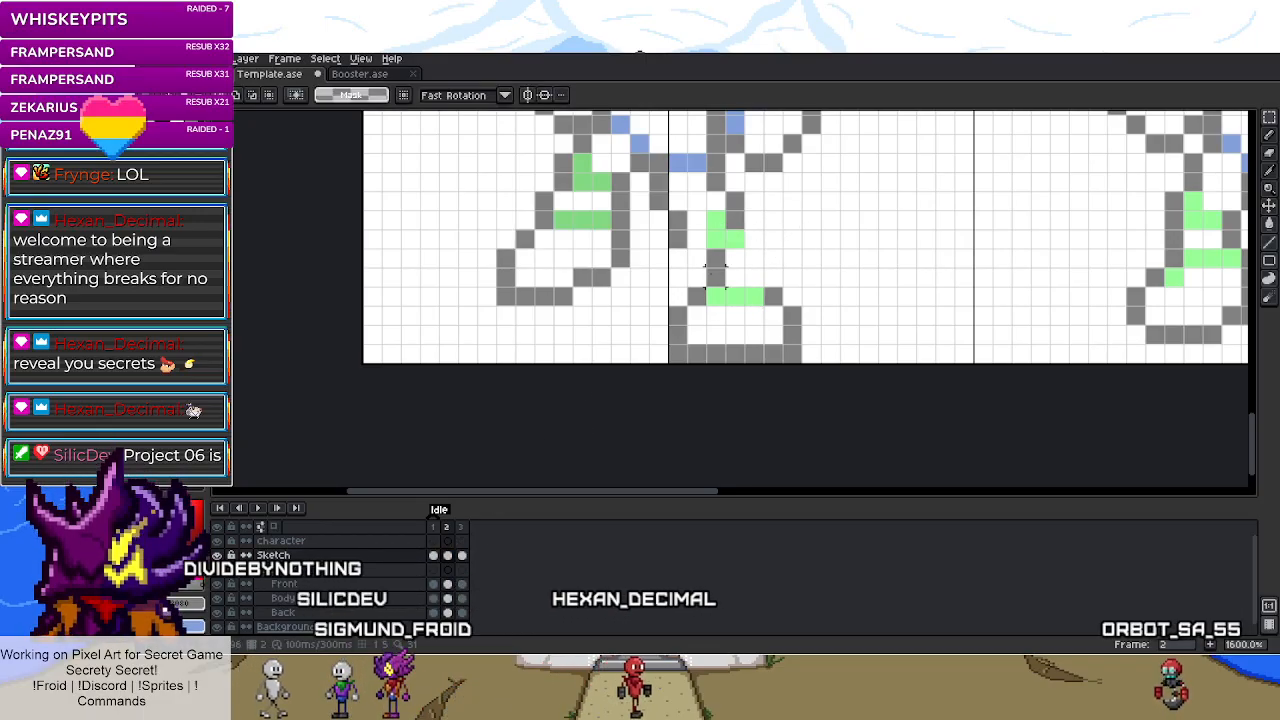
{"action": "key", "text": "Return"}
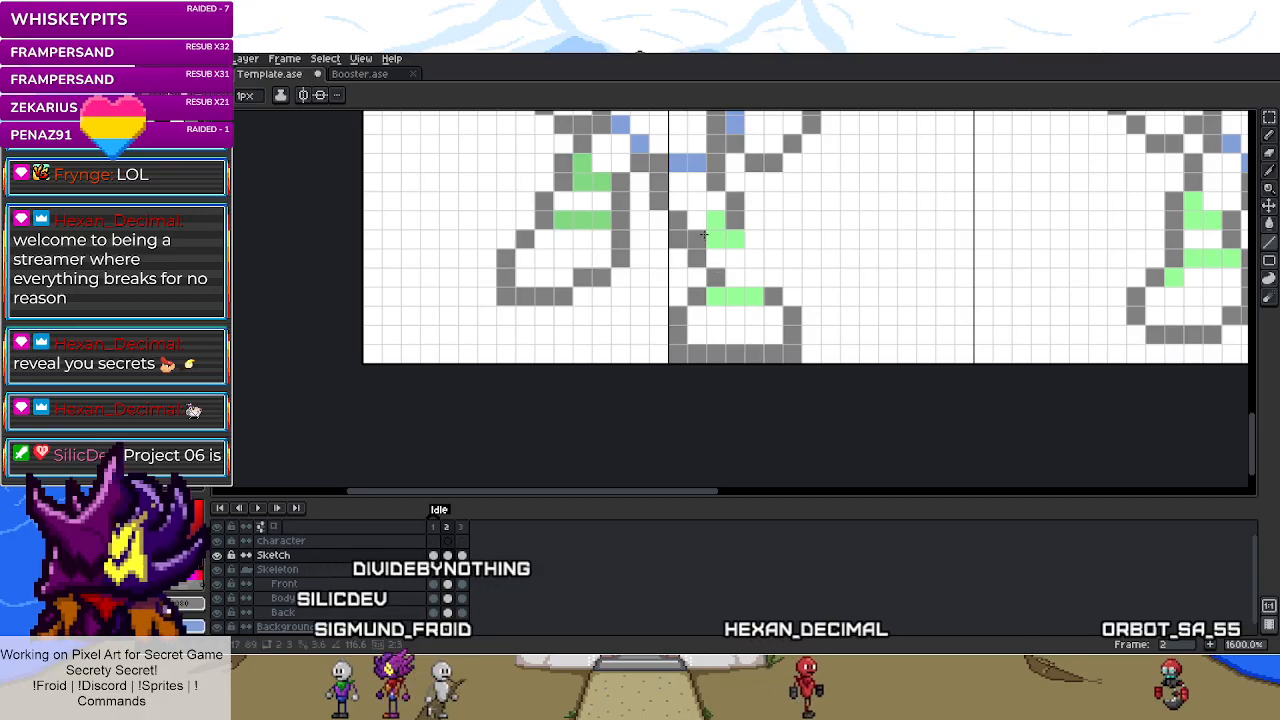
{"action": "key", "text": "m"}
{"action": "left_click", "coordinate": [690, 255]}
{"action": "key", "text": "b"}
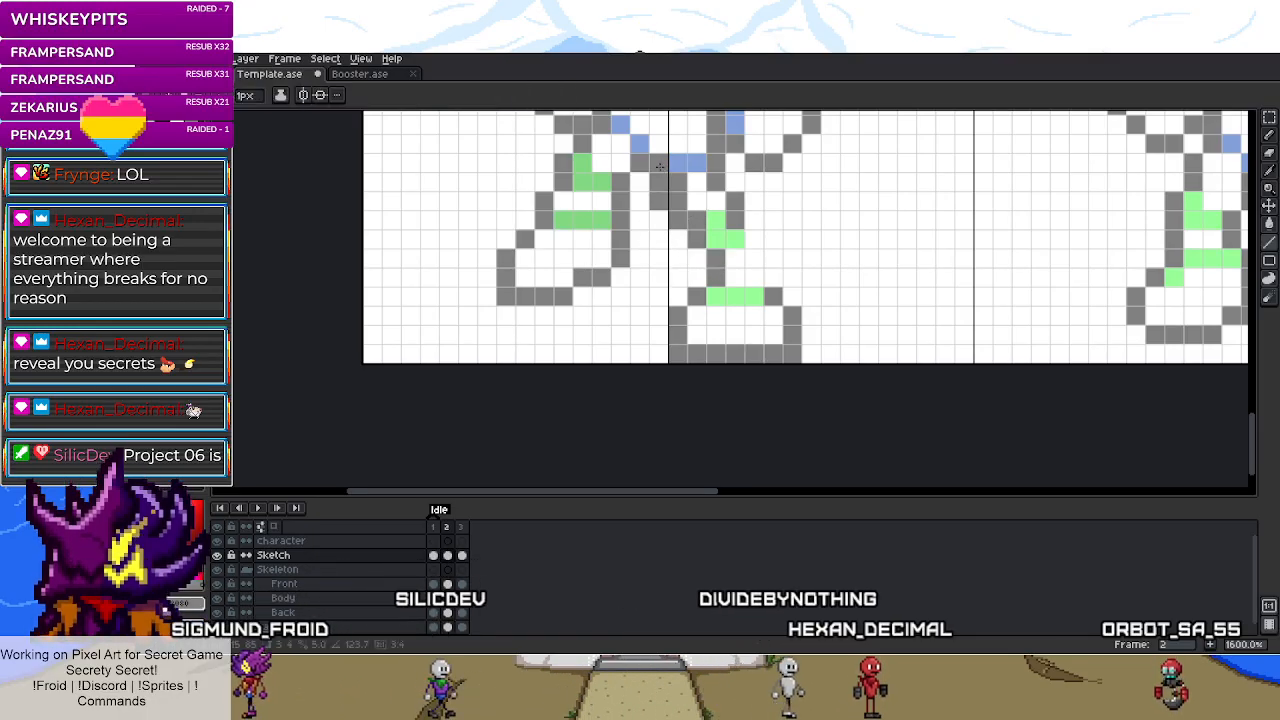
- Erase the old inner and outer thigh pixels of the light green leg and redraw its outer outline from hip to ankle
{"action": "key", "text": "m"}
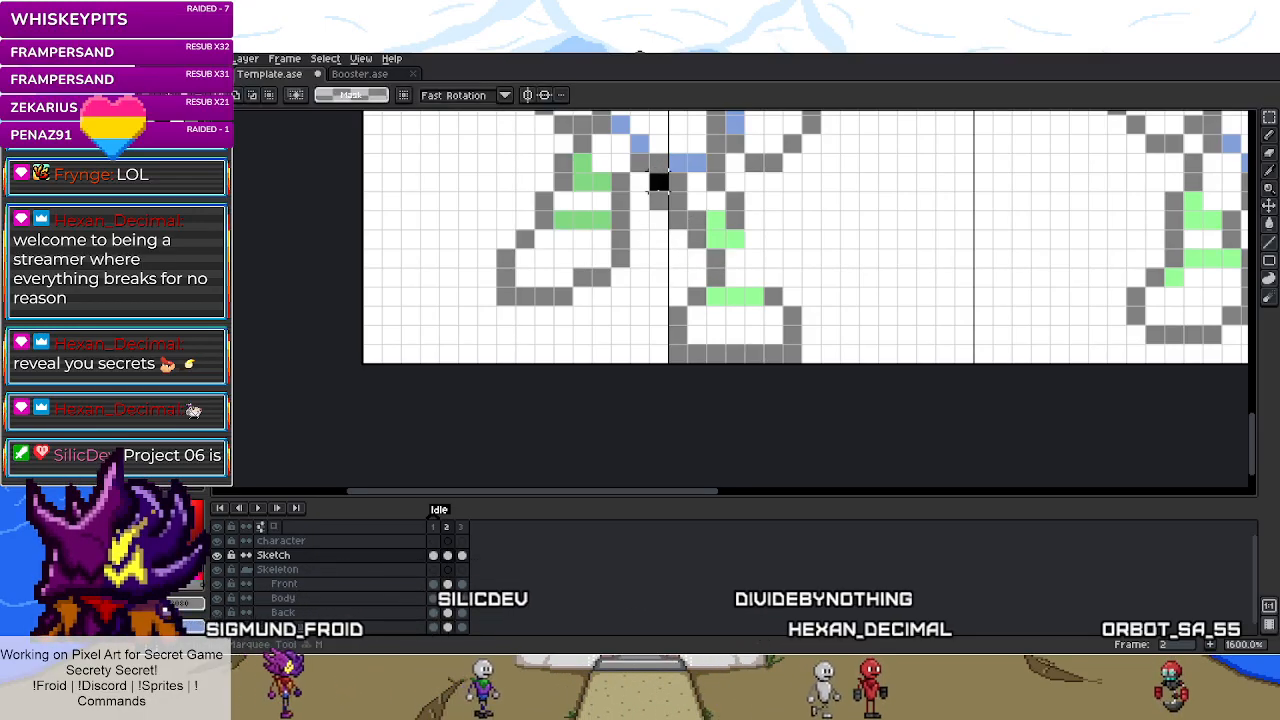
{"action": "left_click", "coordinate": [734, 206]}
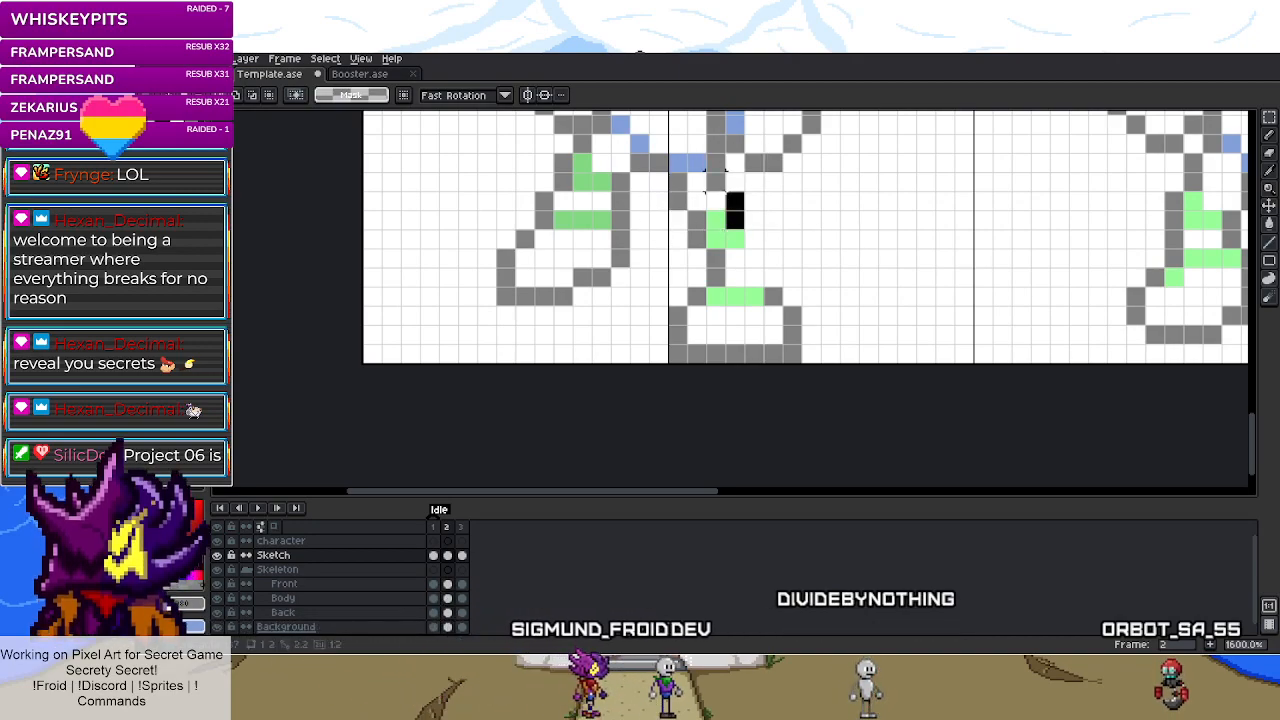
{"action": "key", "text": "Delete"}
{"action": "key", "text": "b"}
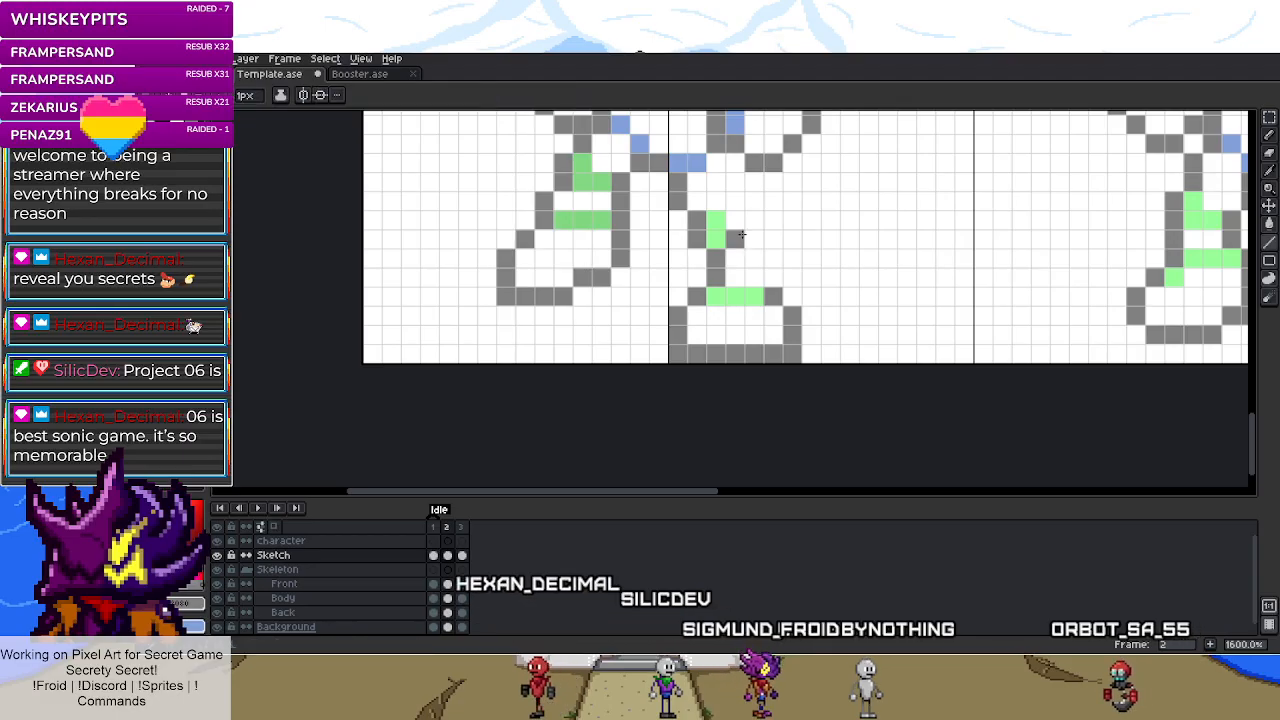
{"action": "left_click", "coordinate": [753, 256]}
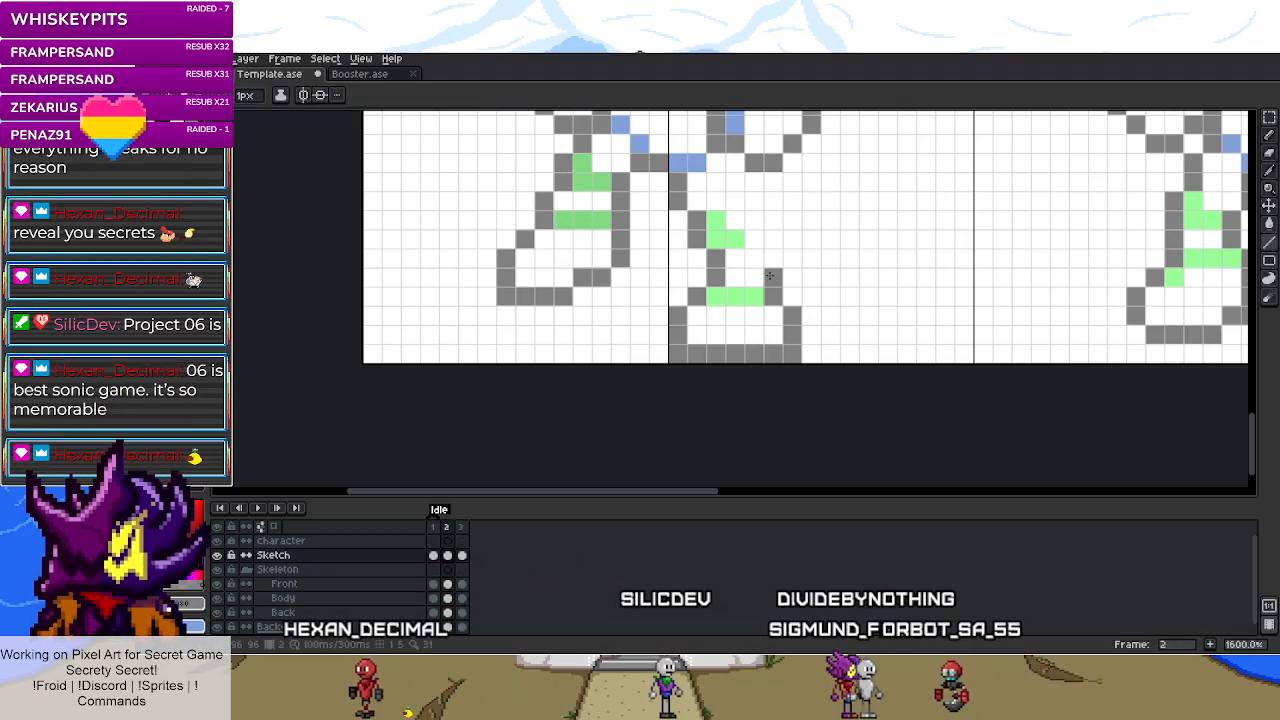
{"action": "left_click", "coordinate": [750, 241]}
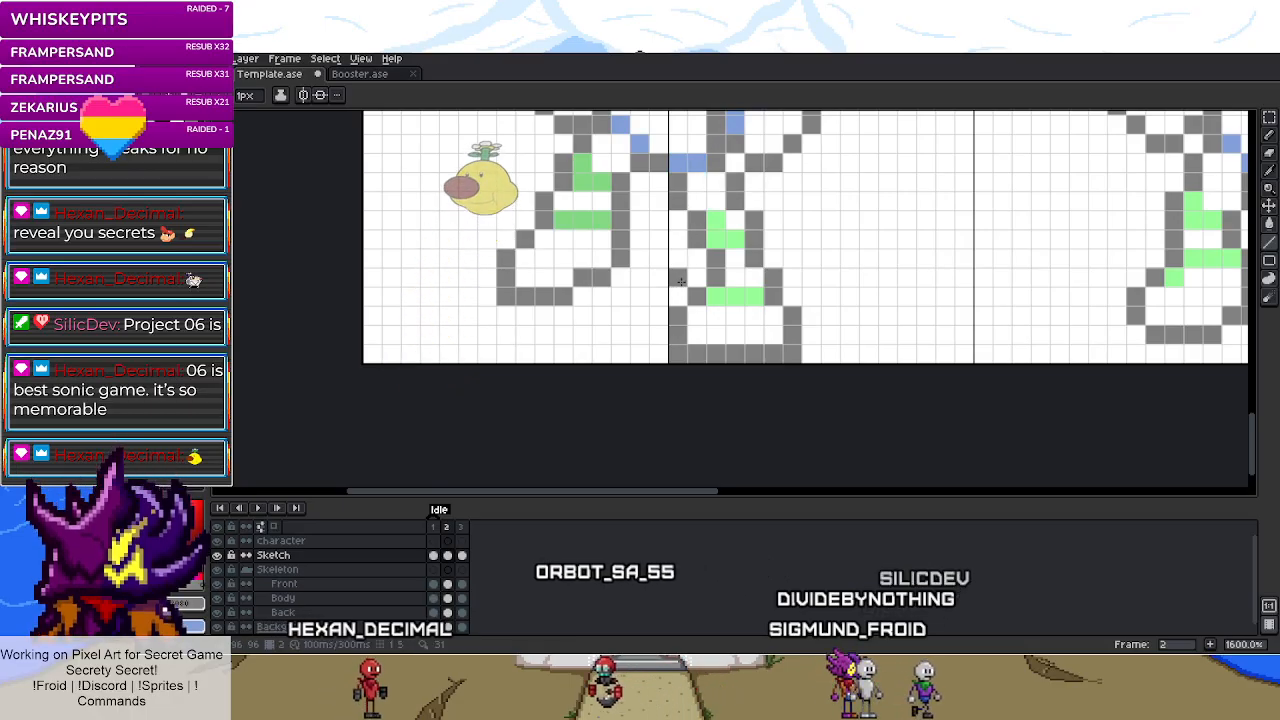
- Try straightening the inner shin outline of the bottom-left figure's light green leg on frame 2, checking it against frame 1
{"action": "key", "text": "m"}
{"action": "left_click_drag", "start_coordinate": [705, 246], "coordinate": [725, 268]}
{"action": "key", "text": "b"}
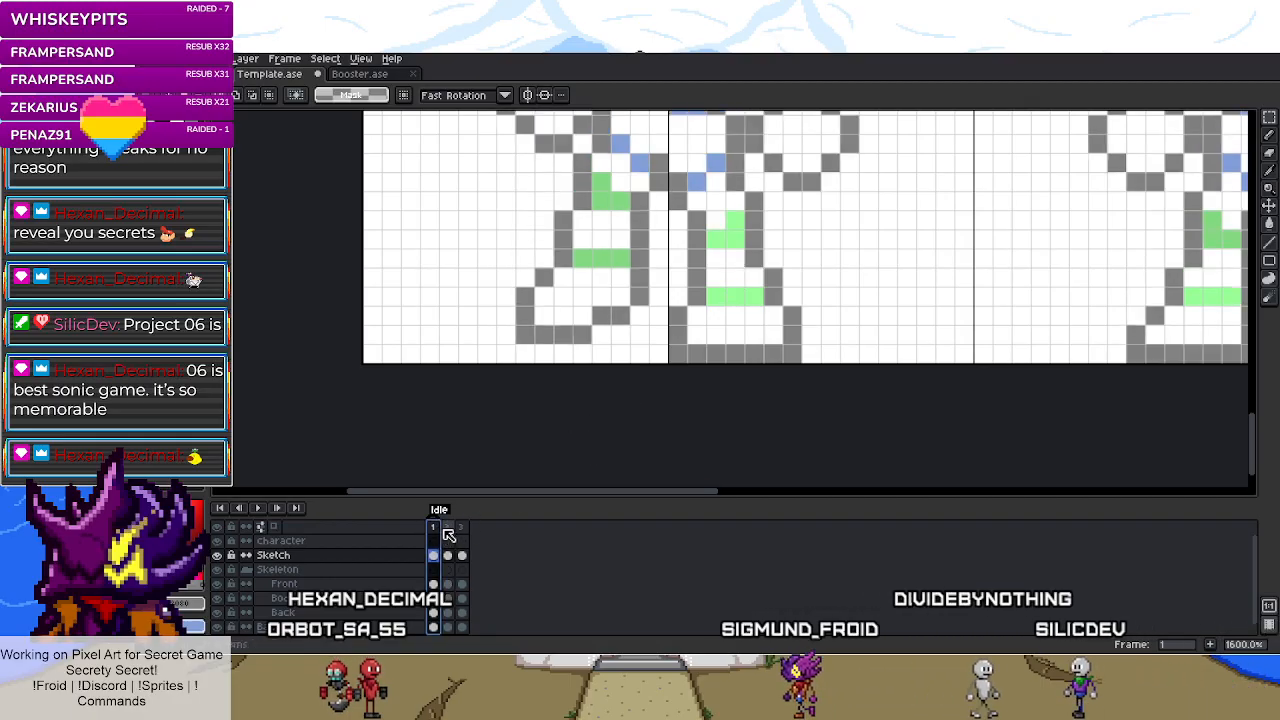
{"action": "left_click", "coordinate": [449, 529]}
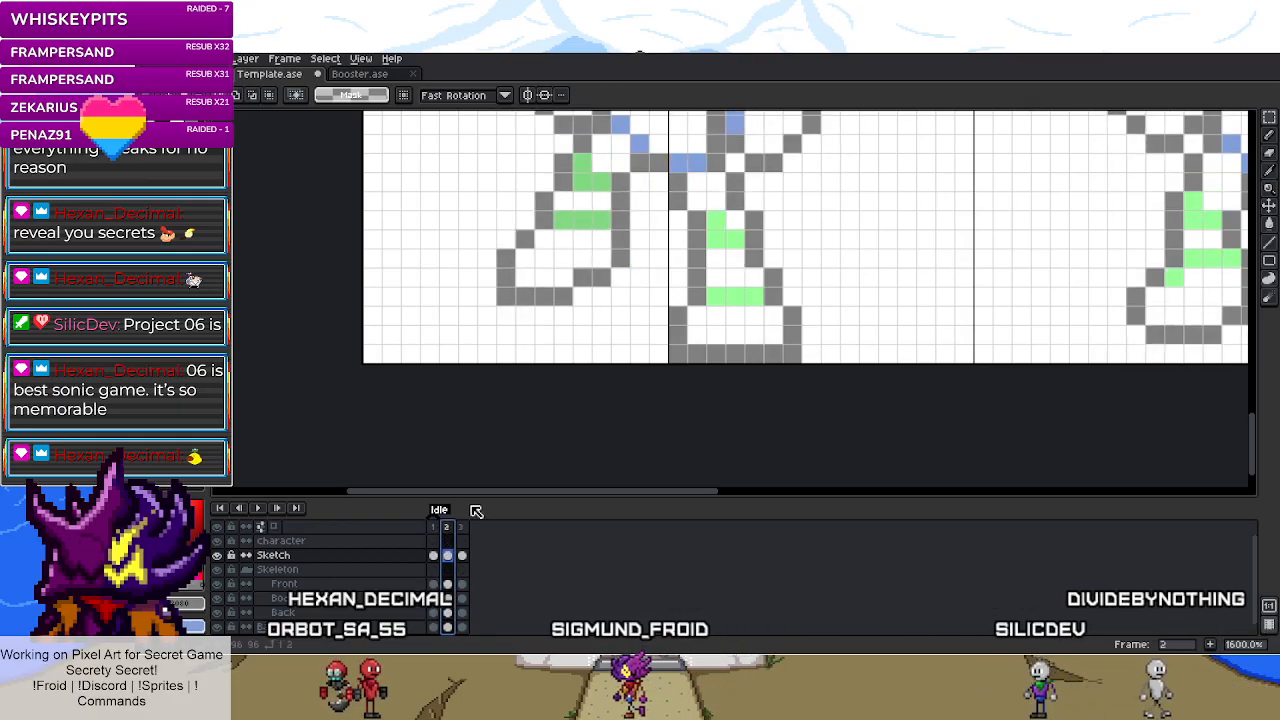
{"action": "key", "text": "b"}
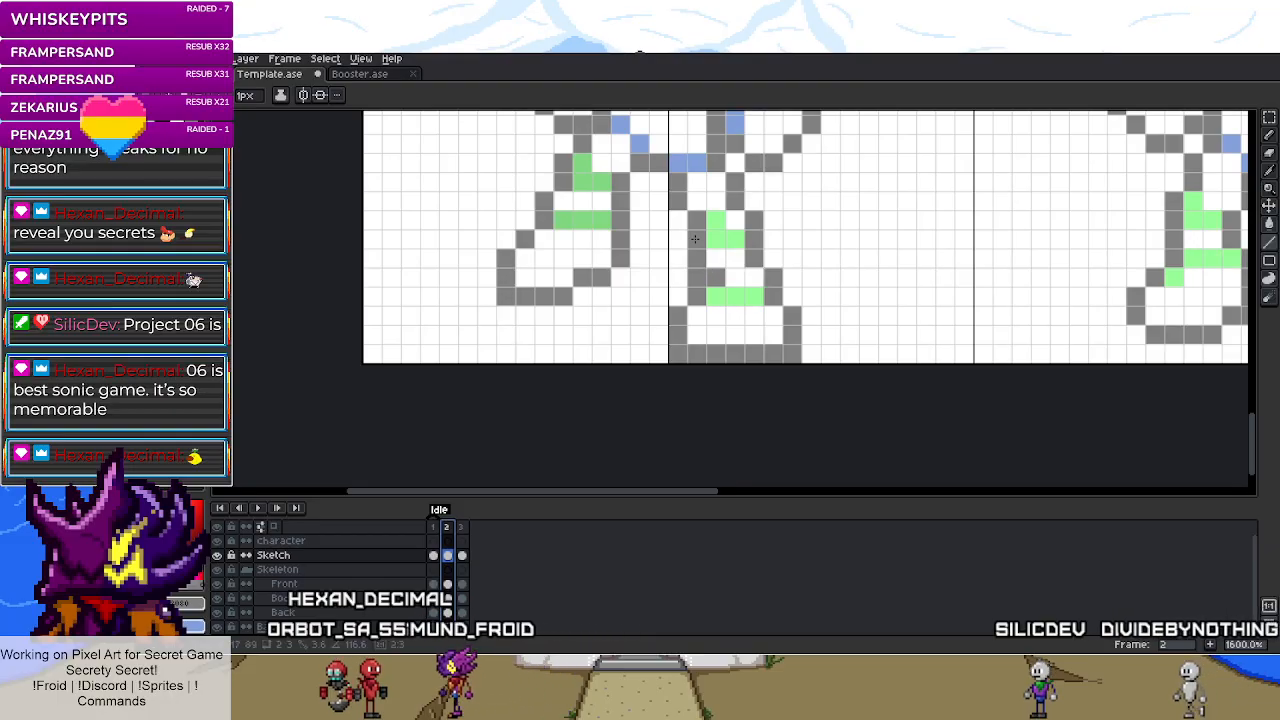
{"action": "key", "text": "m"}
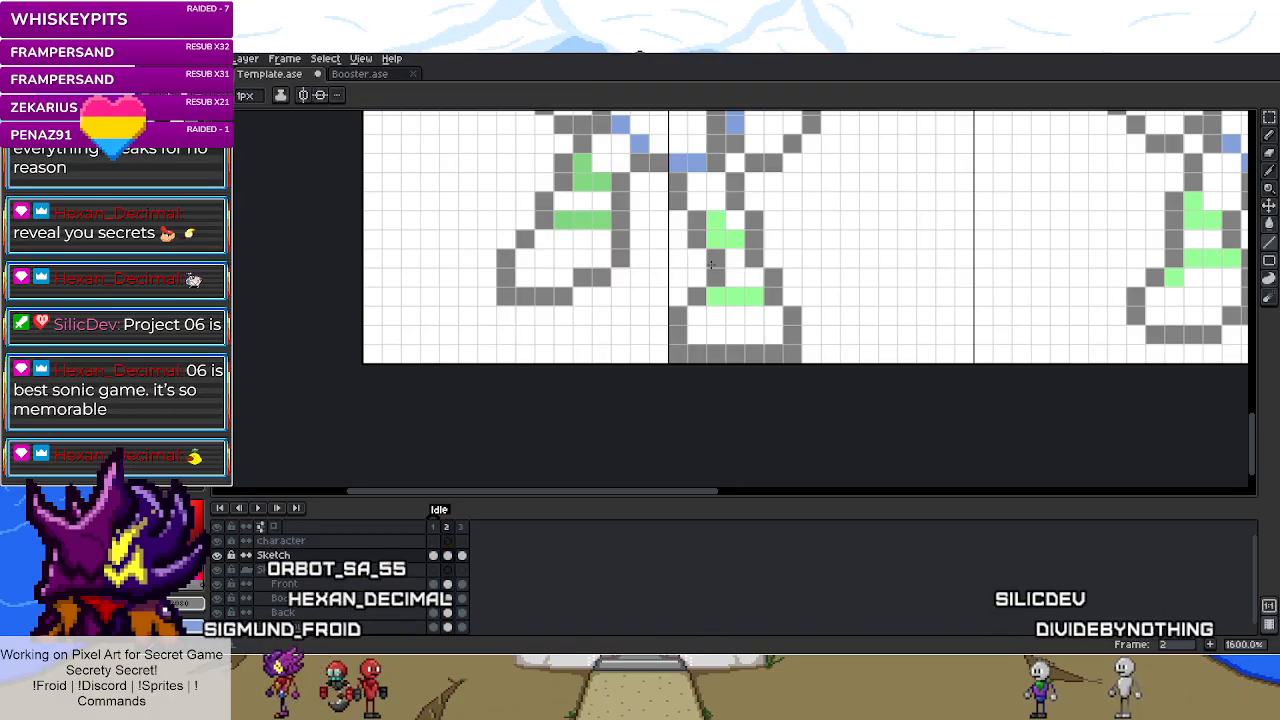
{"action": "key", "text": "m"}
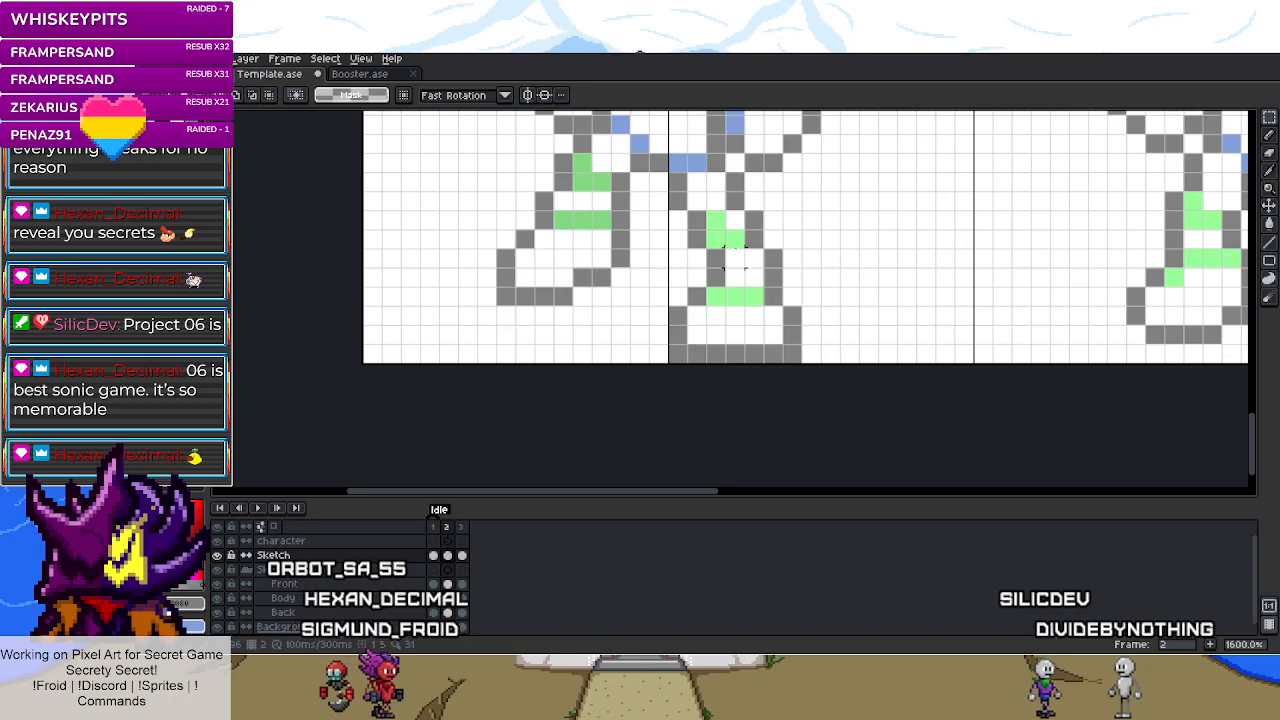
- Compare the bottom-left figure's leg pose between frames 1 and 2, both up close and across the whole figure
{"action": "scroll", "coordinate": [660, 328], "scroll_direction": "down", "scroll_amount": 7}
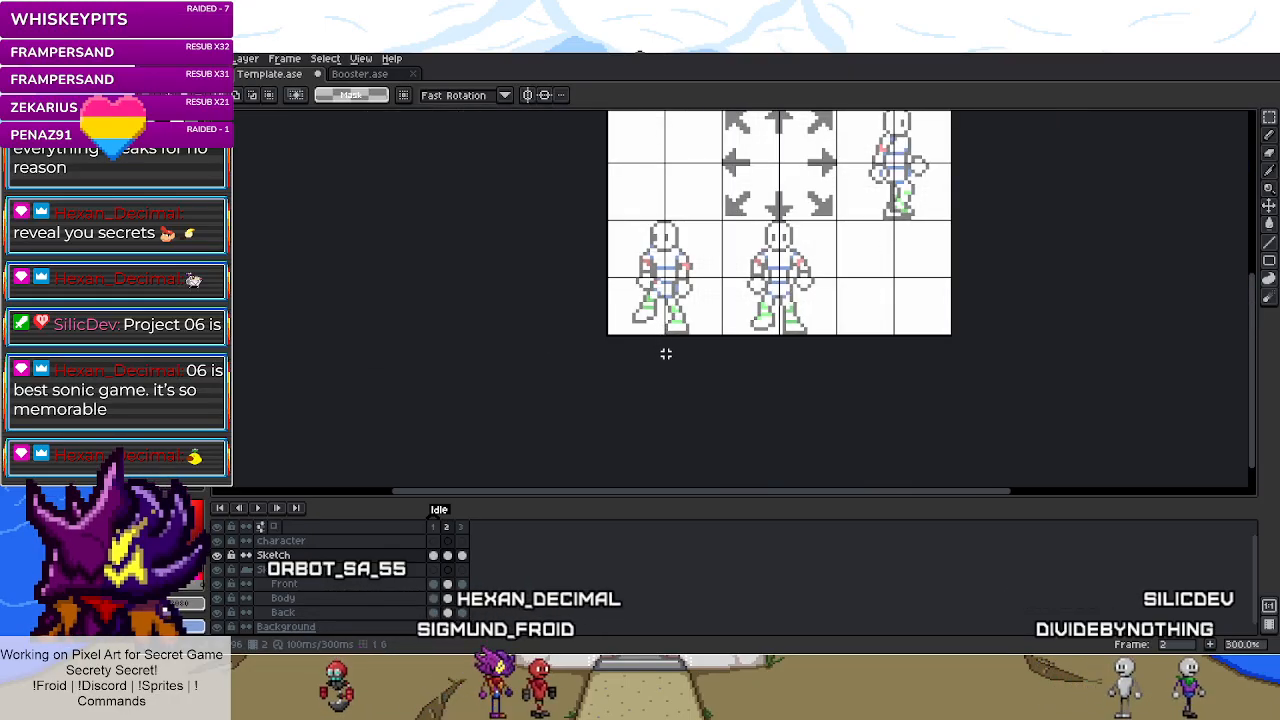
{"action": "scroll", "coordinate": [662, 310], "scroll_direction": "up", "scroll_amount": 4}
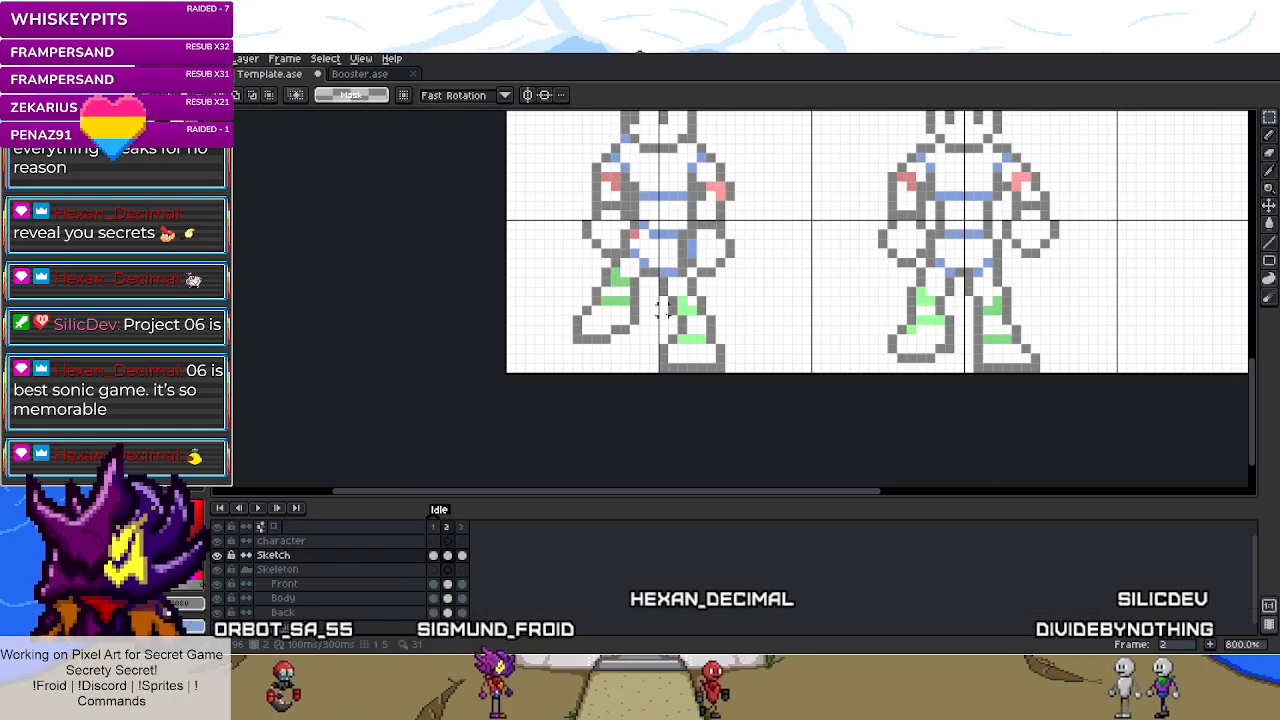
{"action": "key", "text": "Return"}
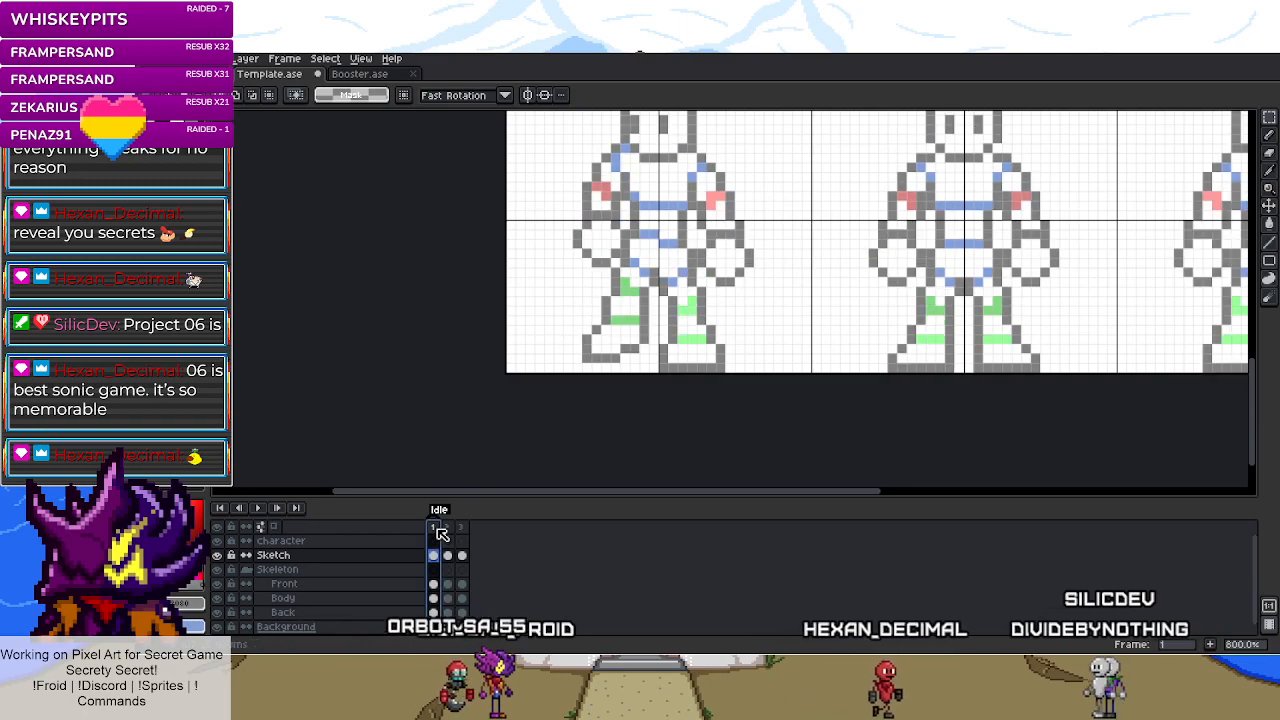
{"action": "key", "text": "Return"}
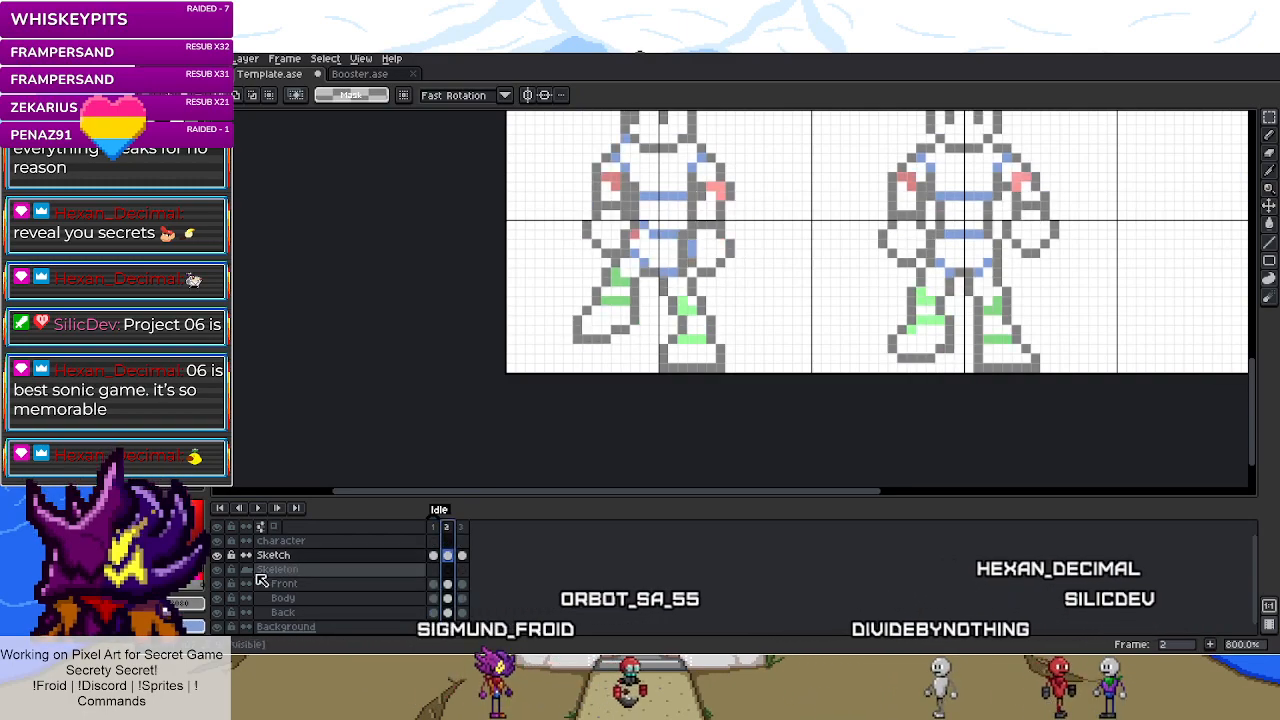
{"action": "scroll", "coordinate": [871, 341], "scroll_direction": "down", "scroll_amount": 3}
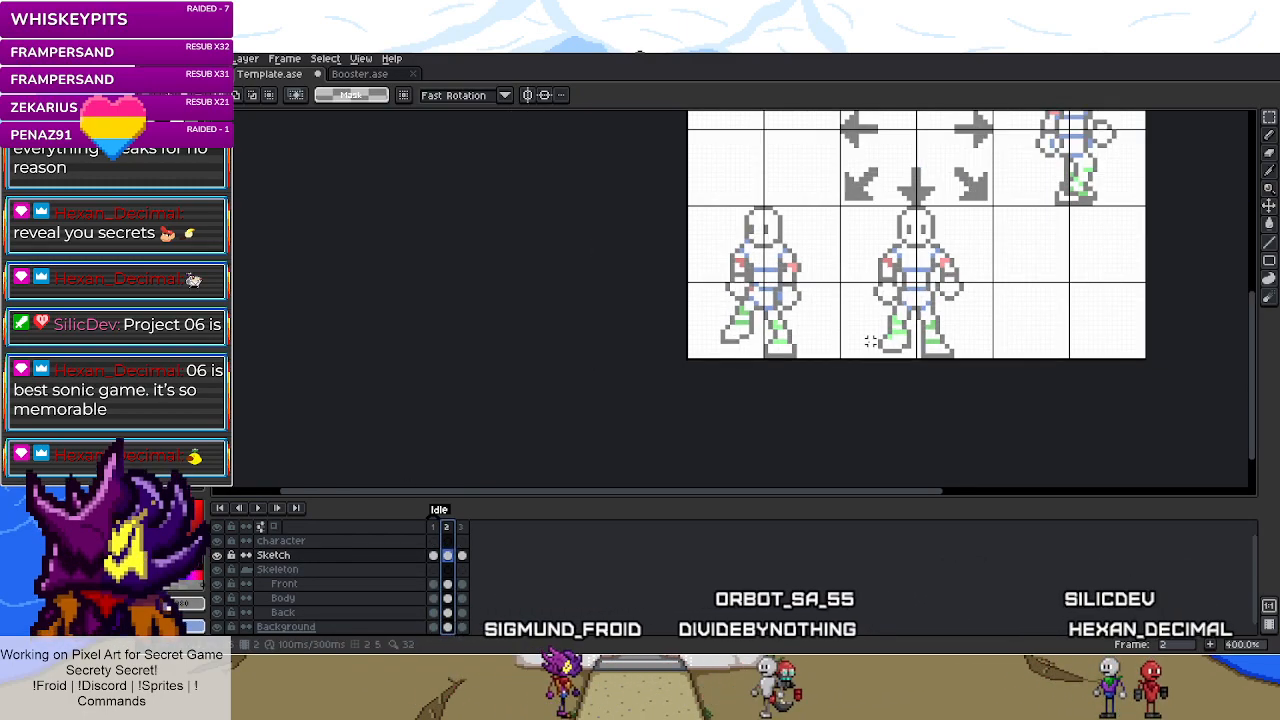
{"action": "left_click", "coordinate": [436, 531]}
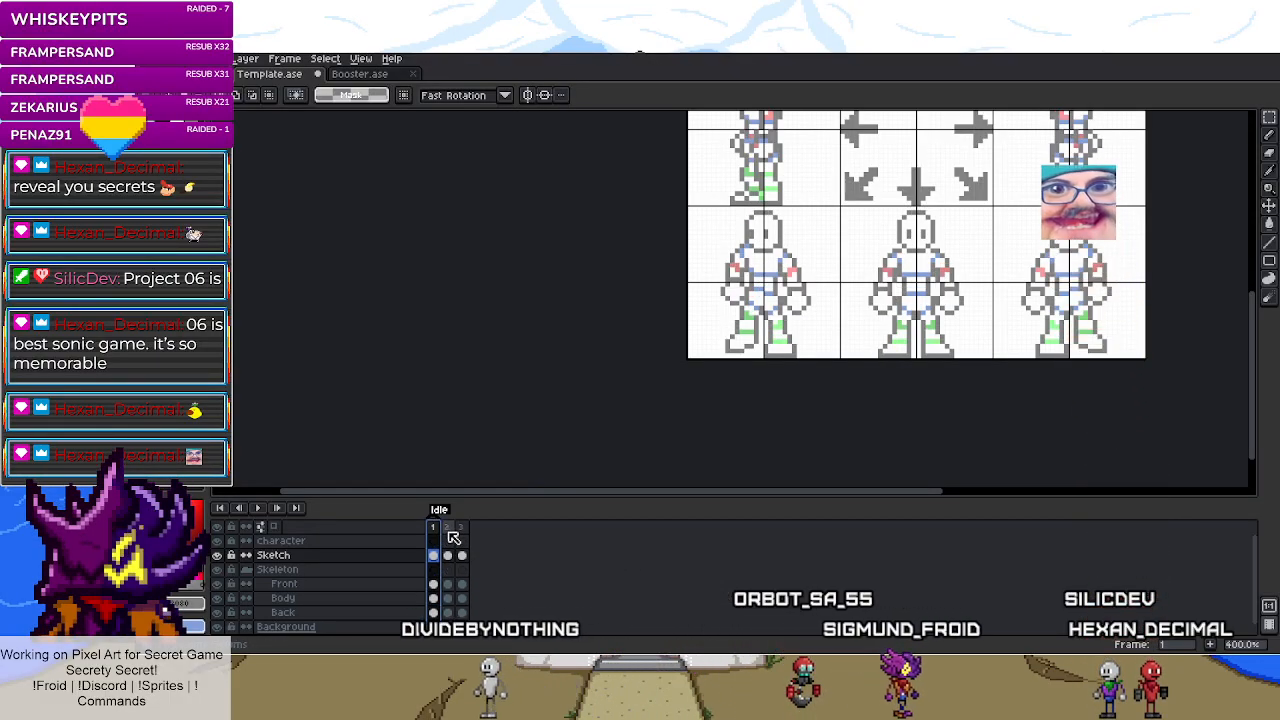
{"action": "left_click", "coordinate": [447, 528]}
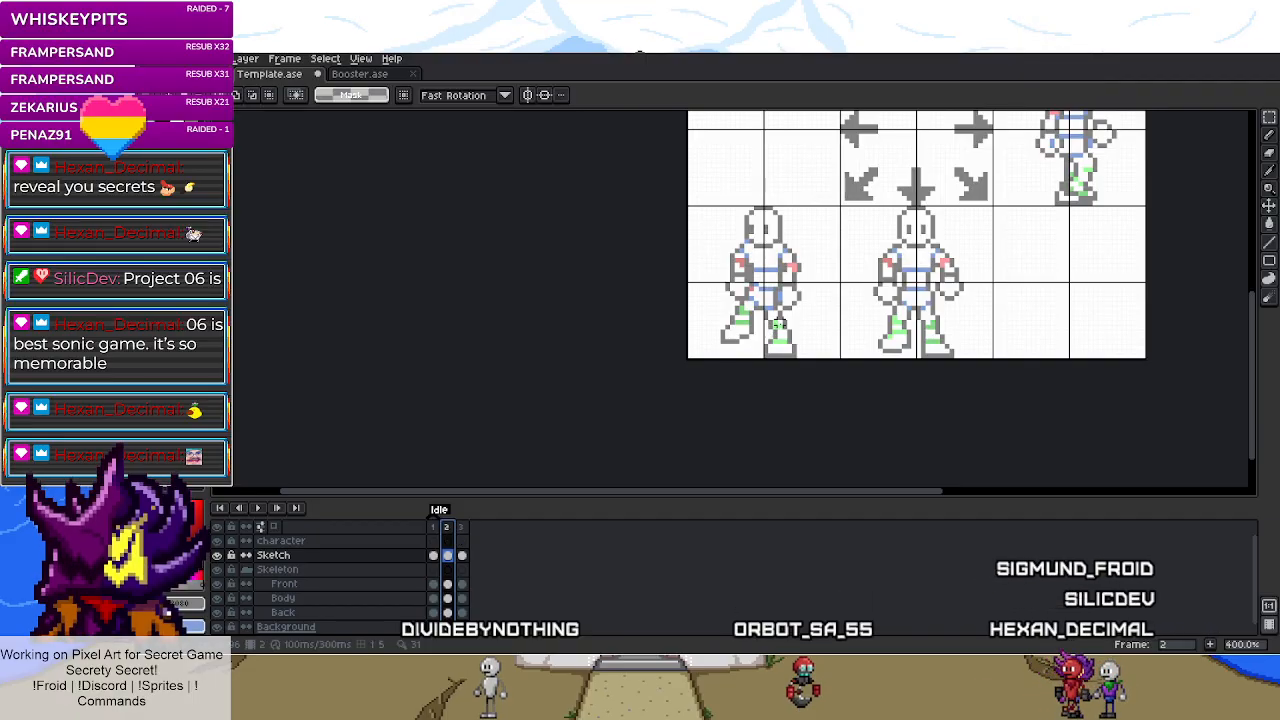
{"action": "scroll", "coordinate": [730, 365], "scroll_direction": "up", "scroll_amount": 2}
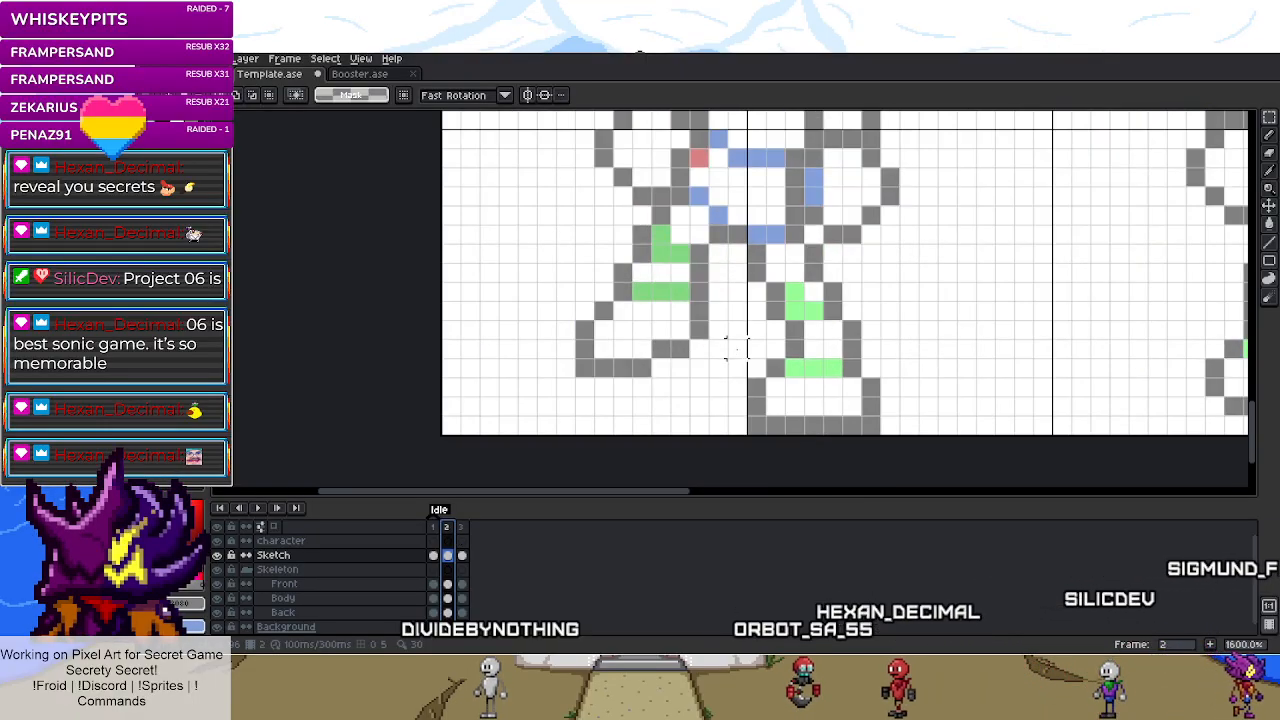
{"action": "scroll", "coordinate": [735, 348], "scroll_direction": "down", "scroll_amount": 2}
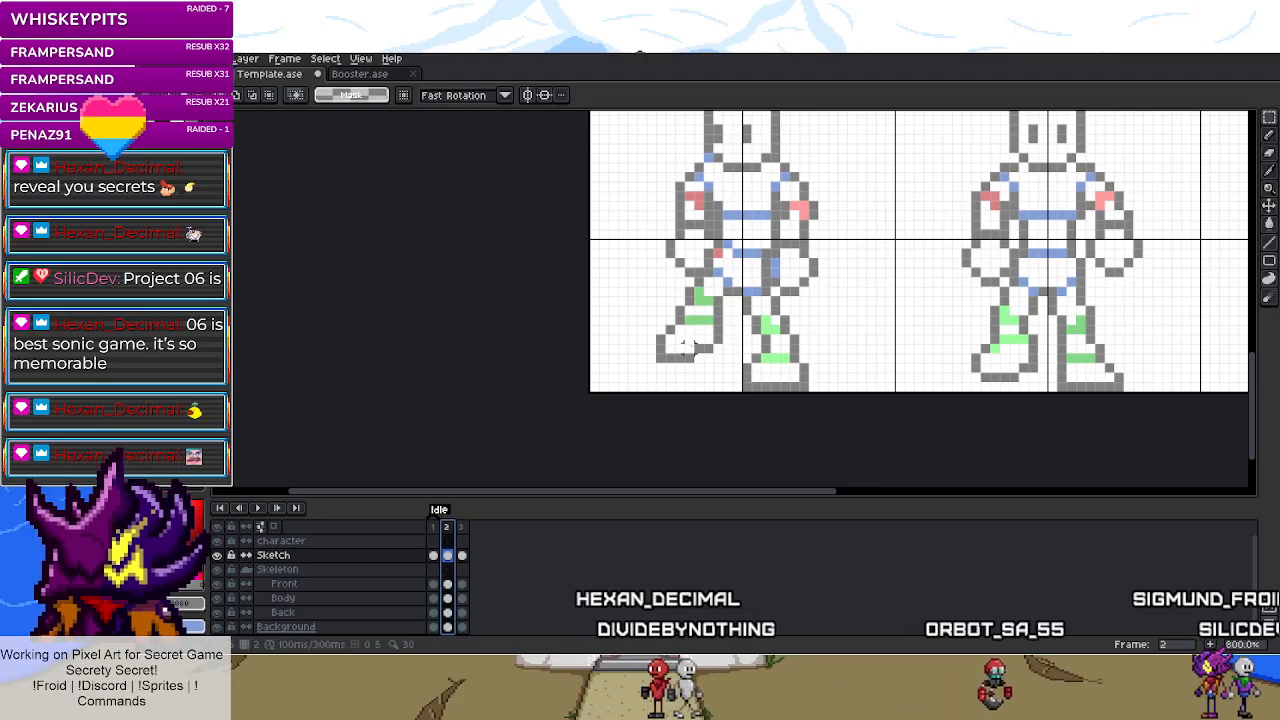
- Try shifting the bottom-left figure's light green leg sketch one pixel left on frame 2 and redrawing its thigh outline
{"action": "left_click_drag", "start_coordinate": [830, 390], "coordinate": [830, 393]}
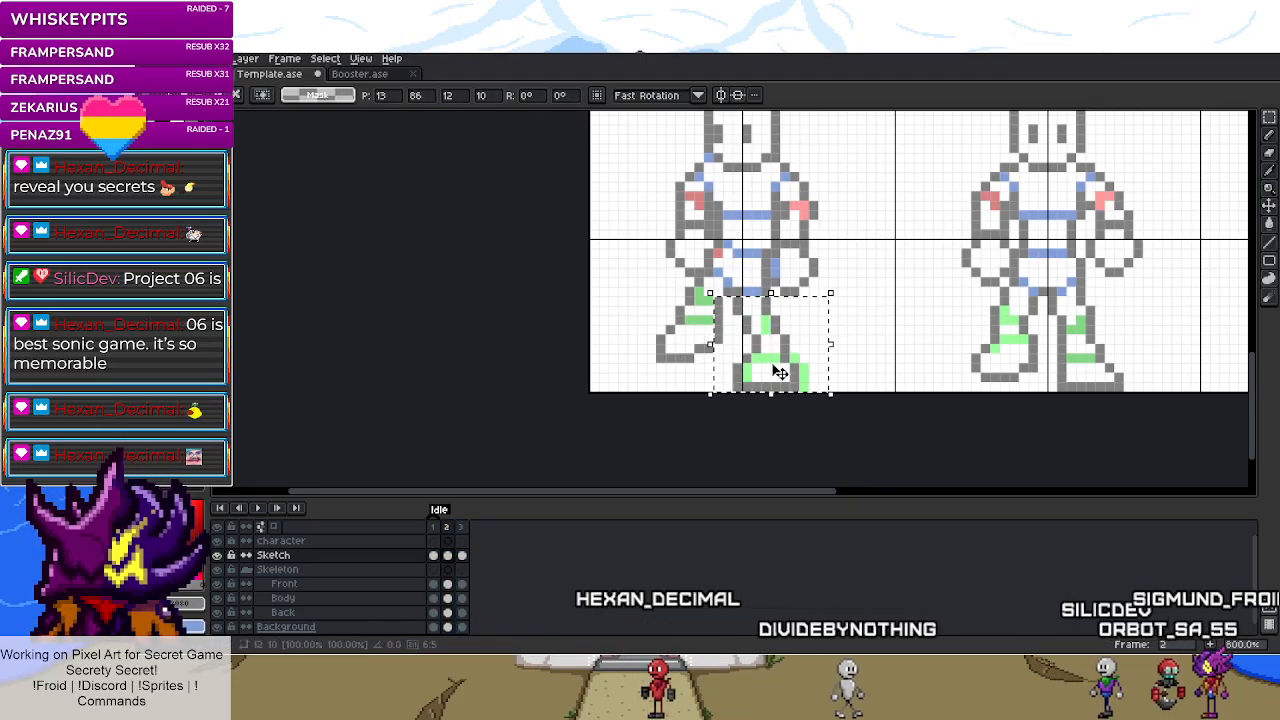
{"action": "left_click", "coordinate": [889, 358]}
{"action": "key", "text": "l"}
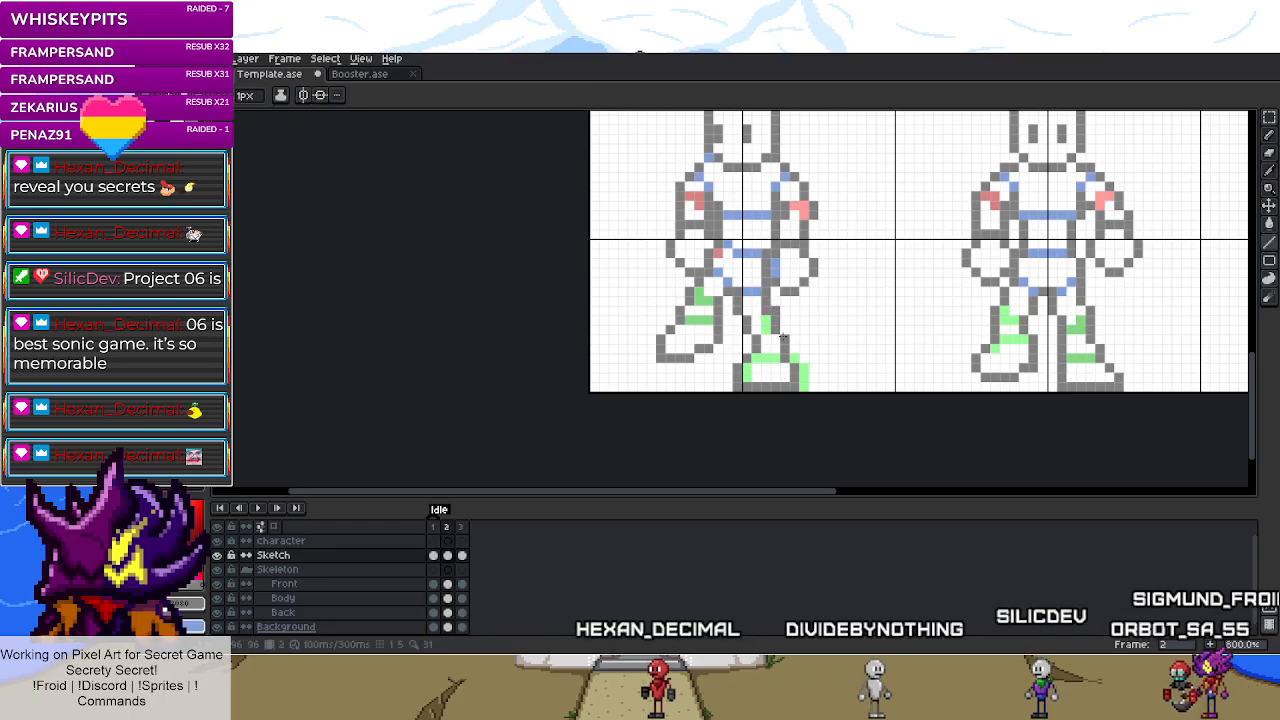
{"action": "key", "text": "m"}
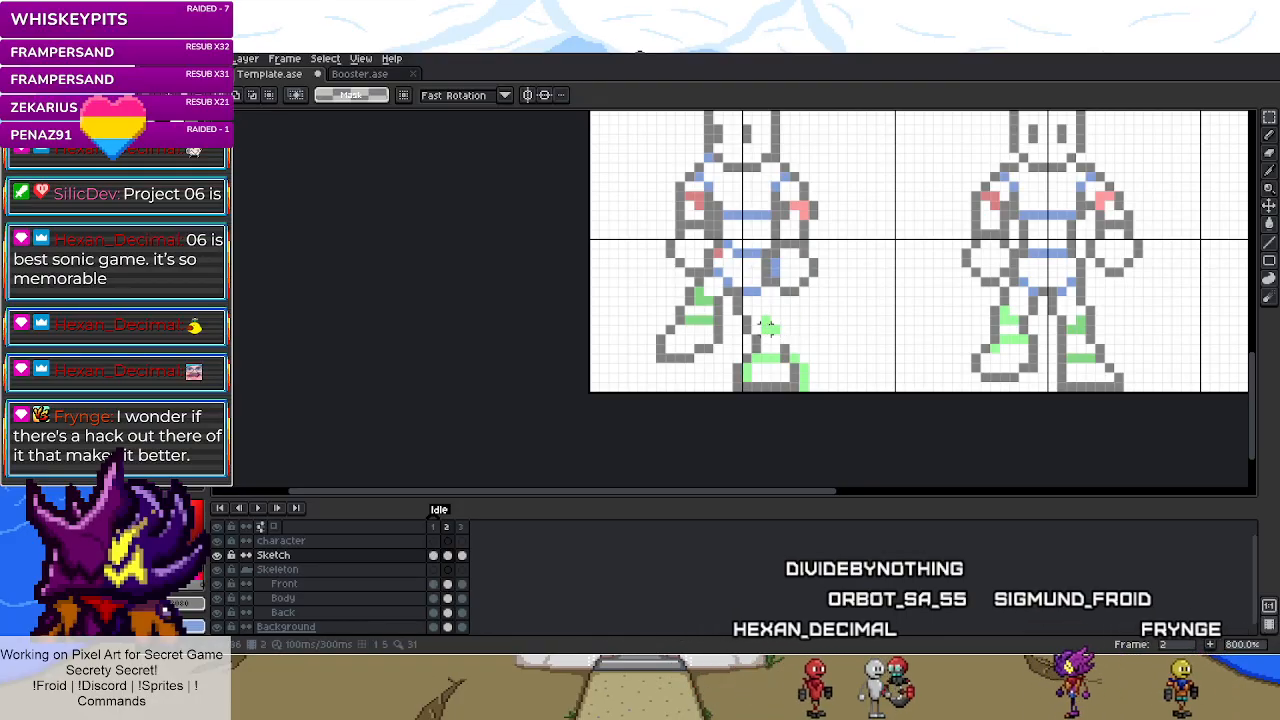
{"action": "left_click_drag", "start_coordinate": [734, 304], "coordinate": [746, 322]}
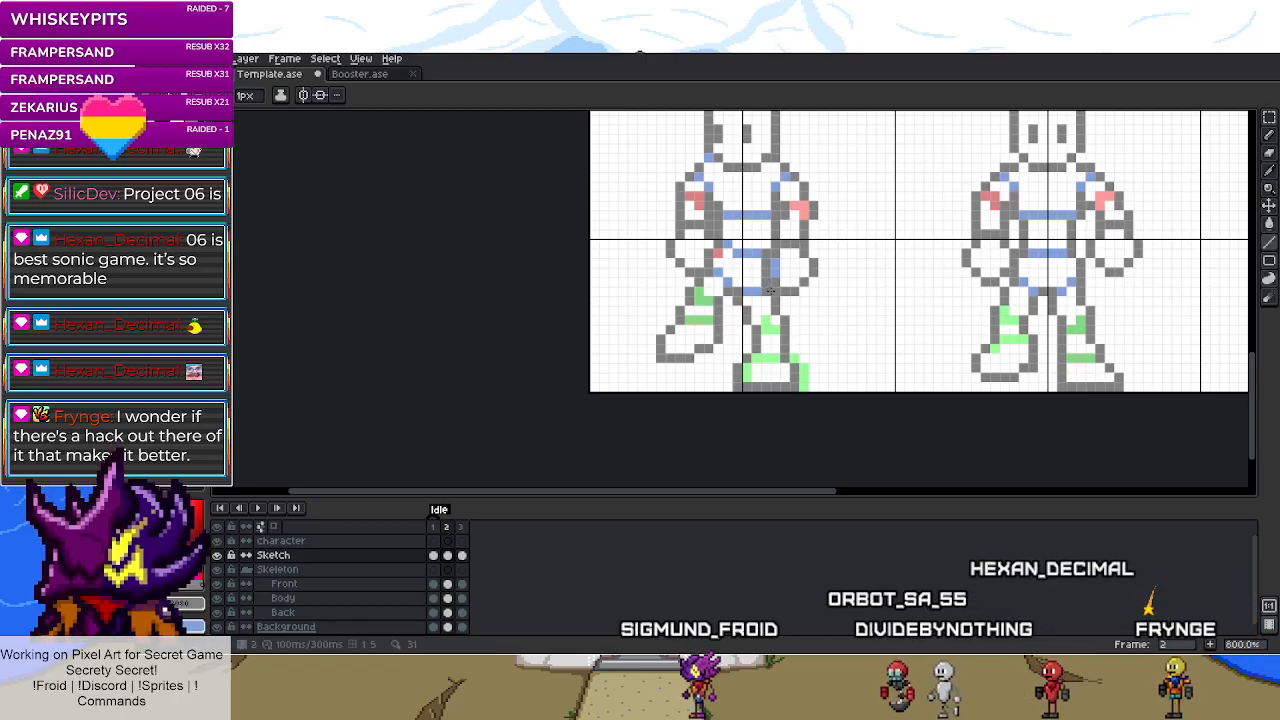
{"action": "scroll", "coordinate": [832, 368], "scroll_direction": "down", "scroll_amount": 3}
- Undo the light green leg's shift and thigh redraw, clear the selection and save the template file
{"action": "key", "text": "ctrl+z"}
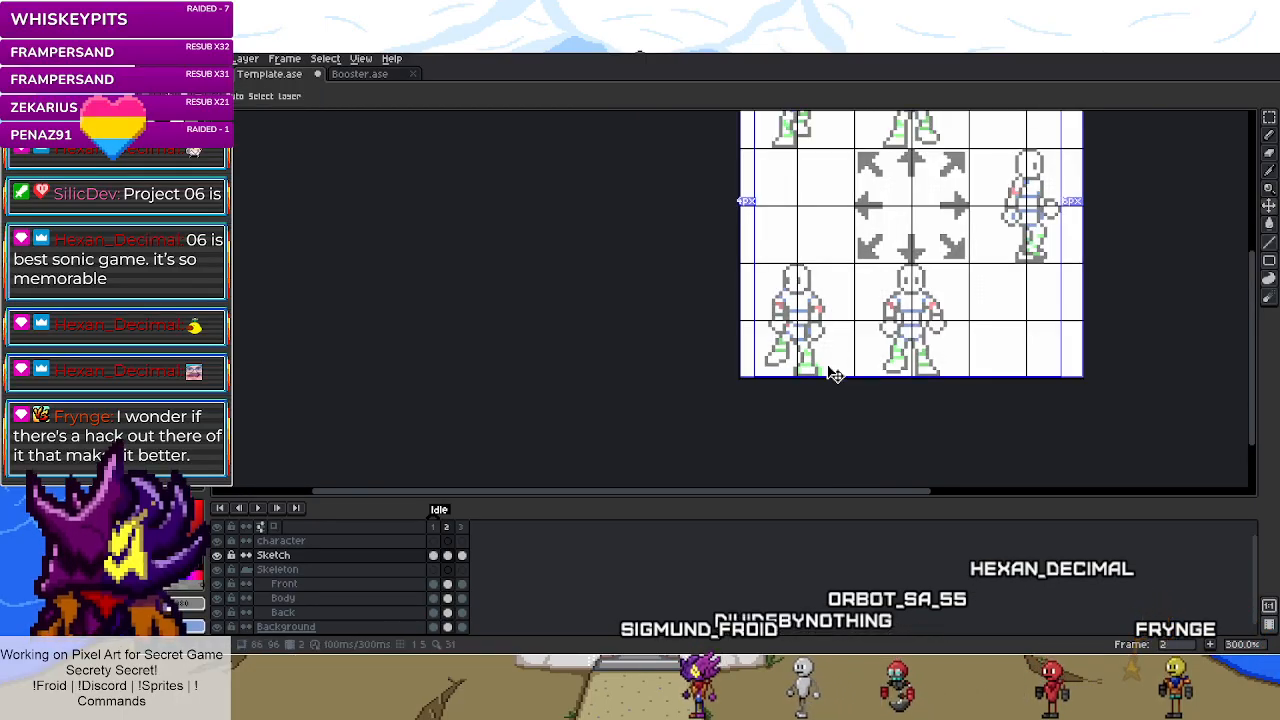
{"action": "key", "text": "m"}
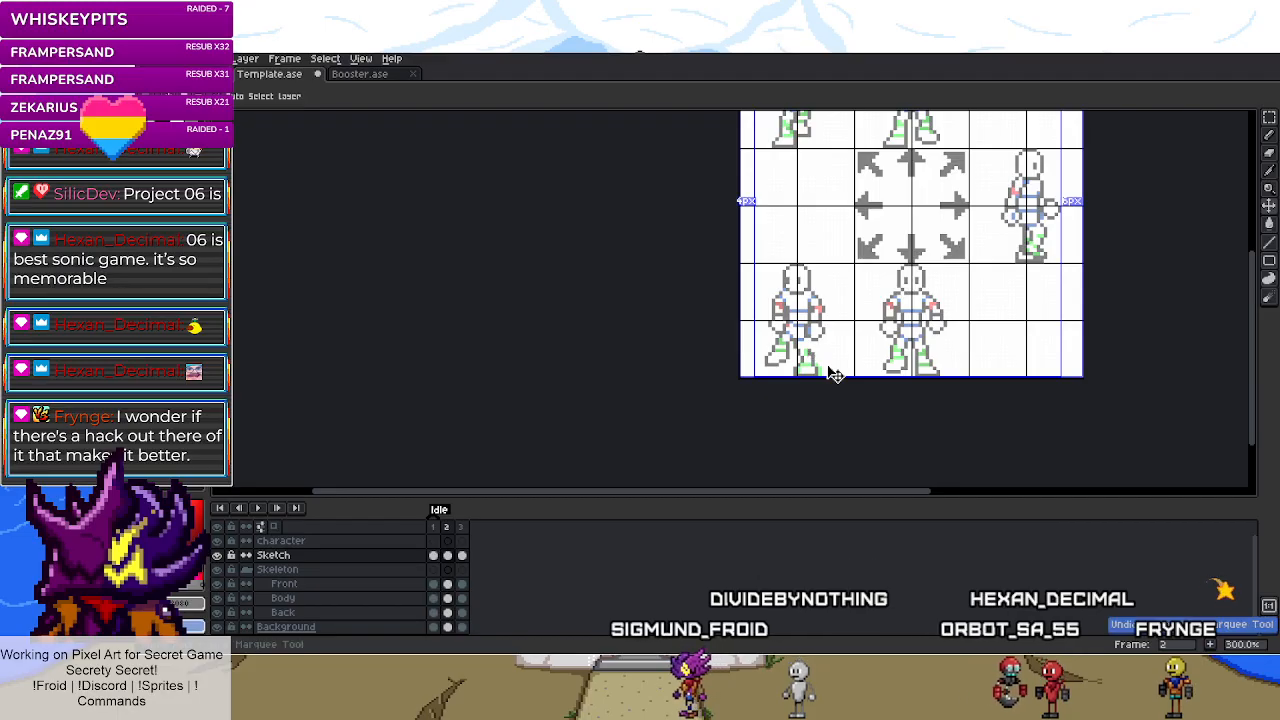
{"action": "key", "text": "ctrl+z"}
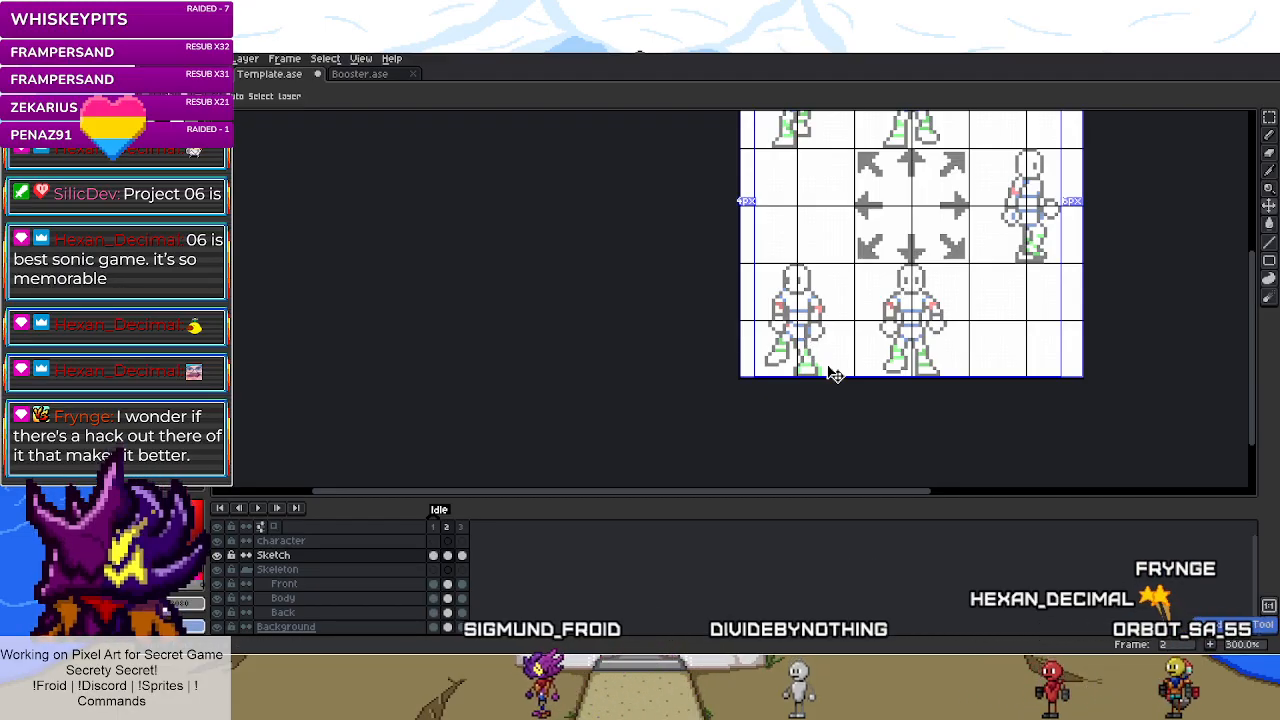
{"action": "left_click", "coordinate": [835, 374]}
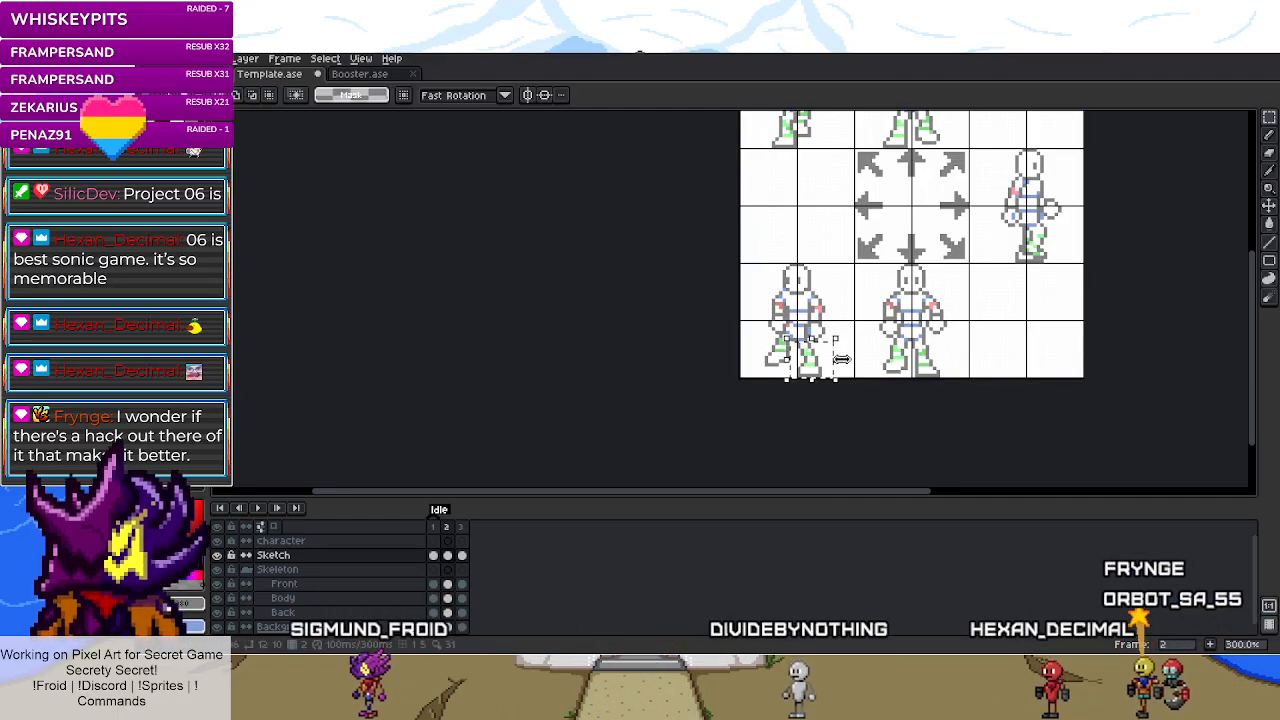
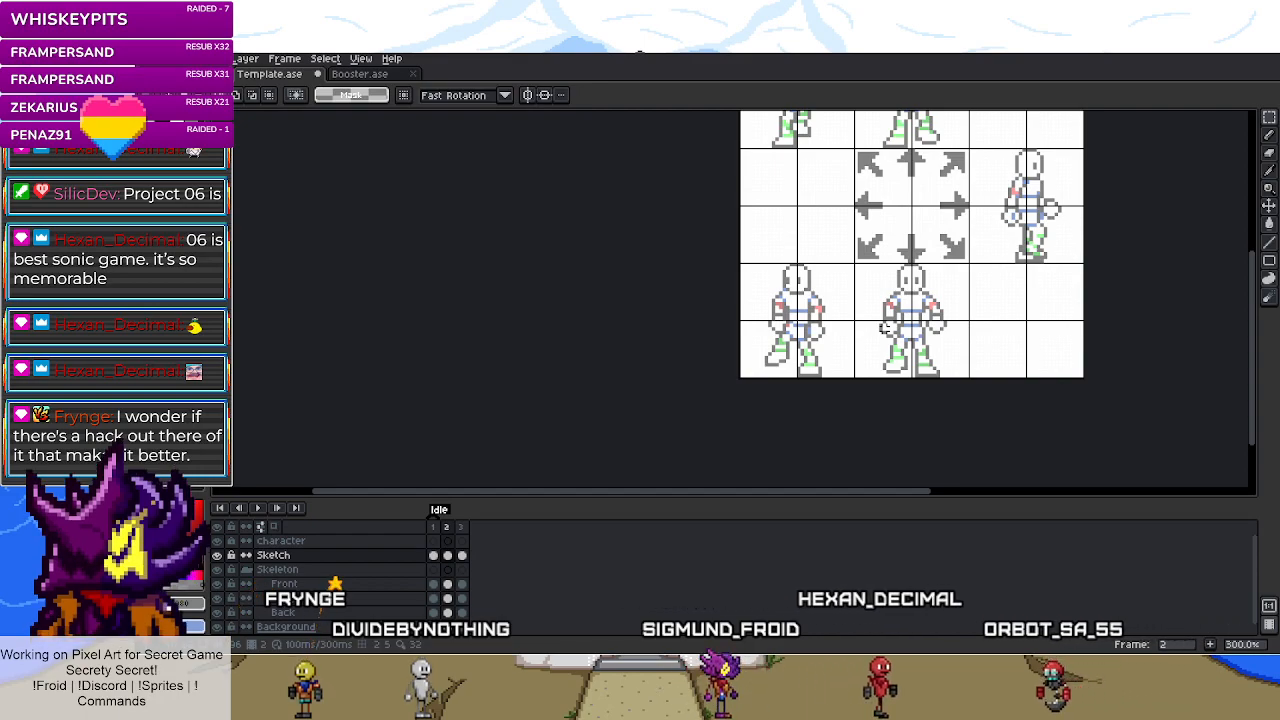
{"action": "key", "text": "ctrl+s"}
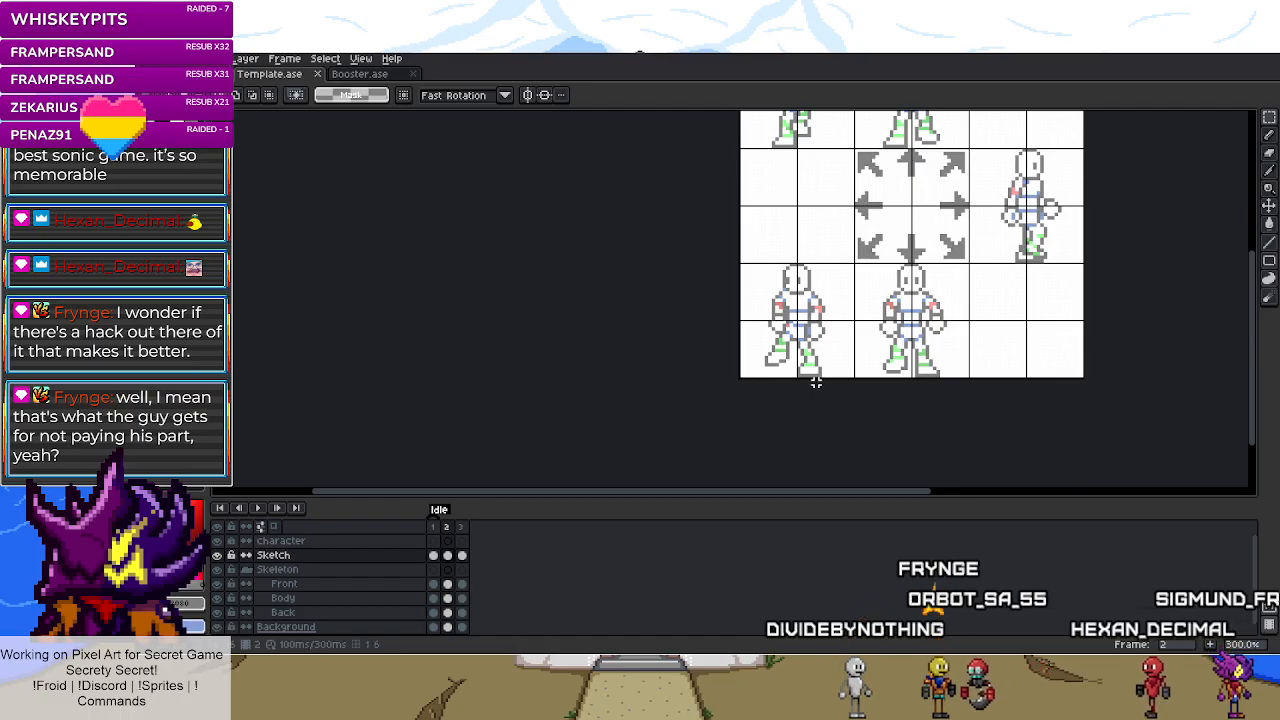
- On frame 3, move the bottom-left figure's sketched dark green foot one pixel left onto the skeleton foot
{"action": "scroll", "coordinate": [812, 381], "scroll_direction": "down", "scroll_amount": 2}
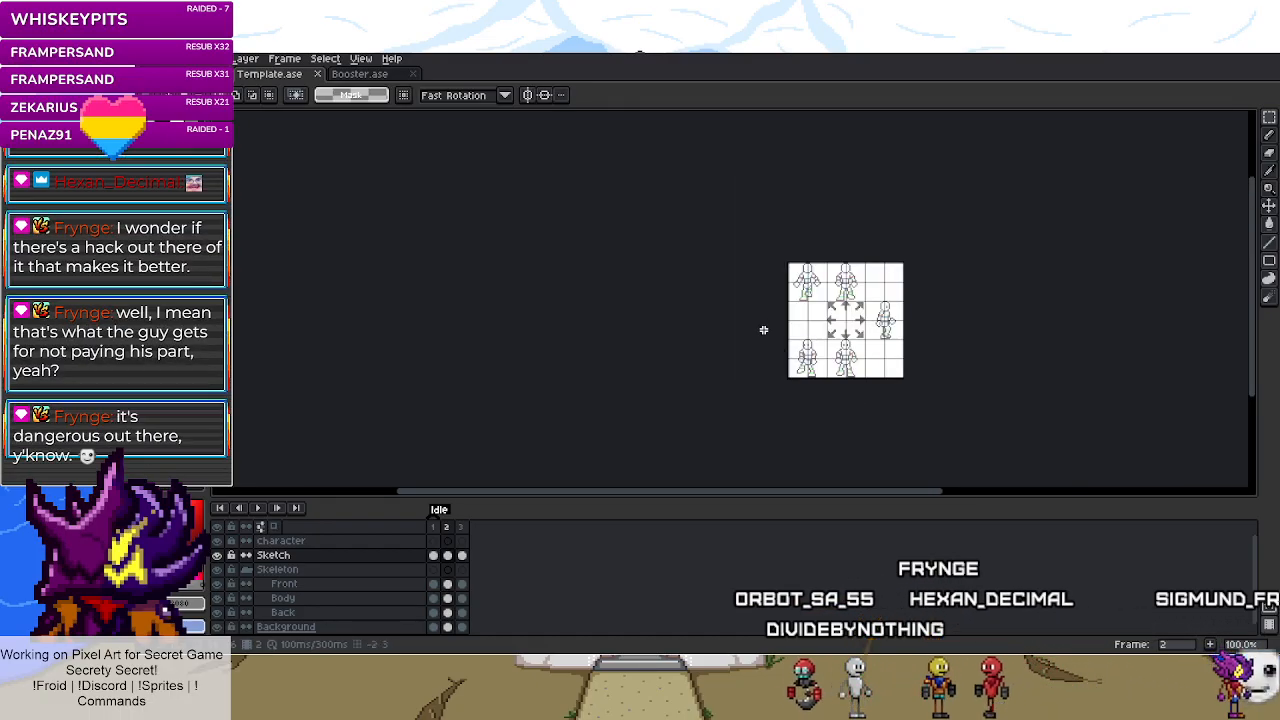
{"action": "scroll", "coordinate": [770, 318], "scroll_direction": "up", "scroll_amount": 1}
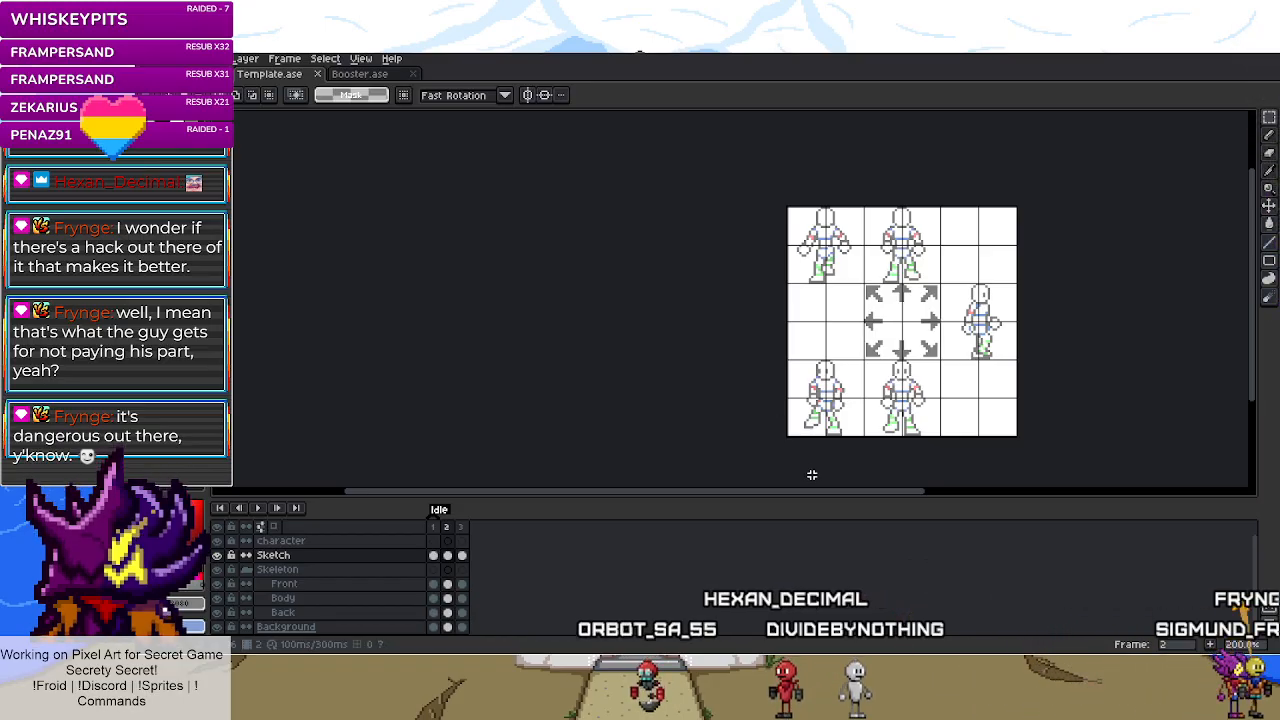
{"action": "scroll", "coordinate": [809, 475], "scroll_direction": "up", "scroll_amount": 7}
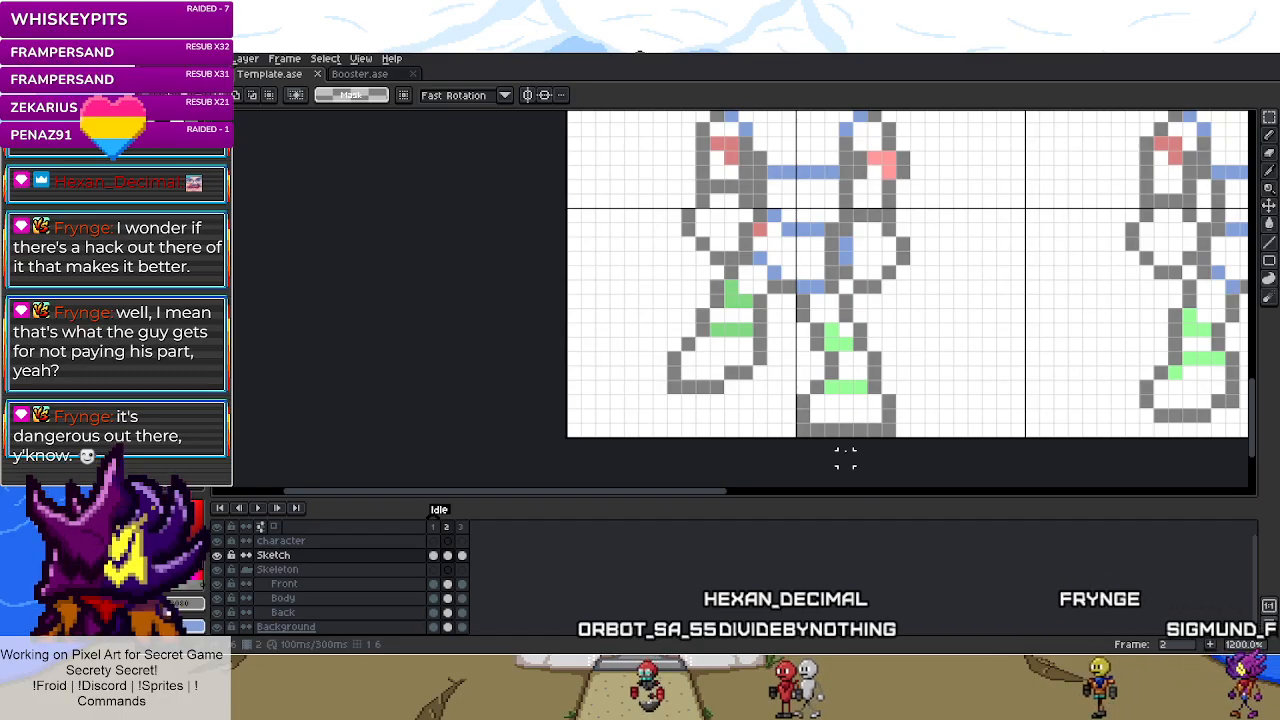
{"action": "left_click", "coordinate": [464, 528]}
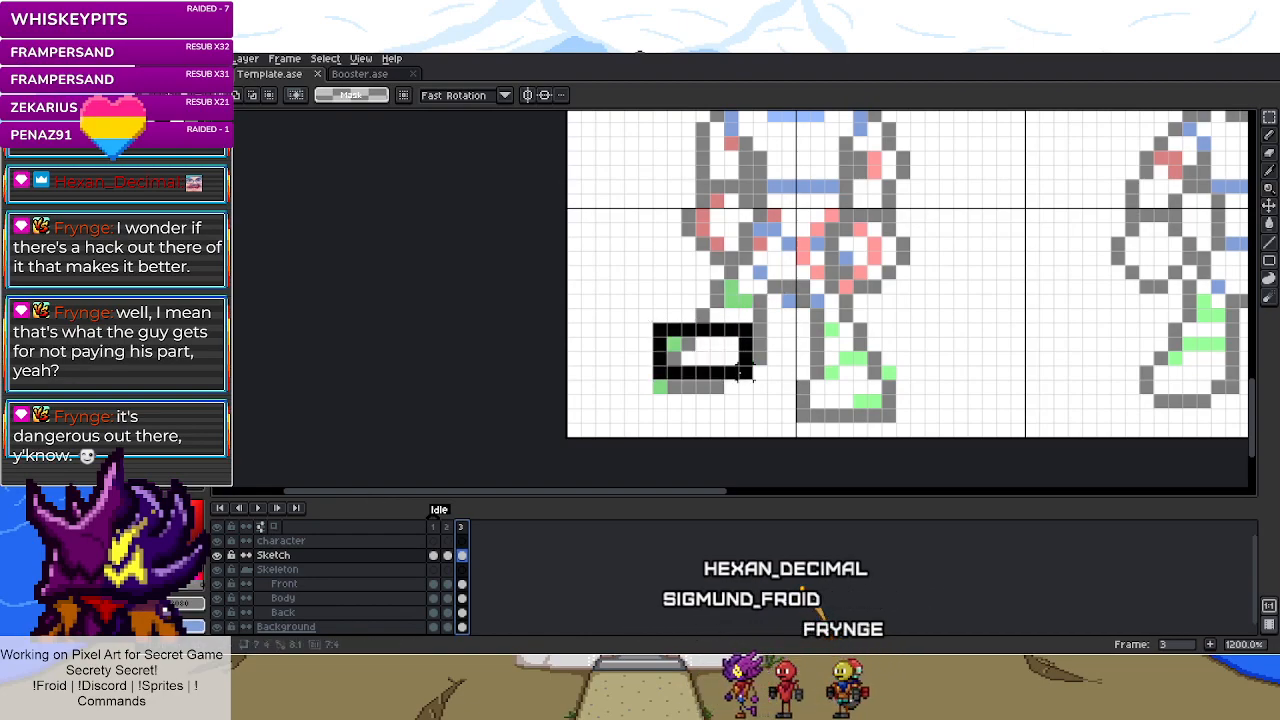
{"action": "mouse_move", "coordinate": [760, 386]}
{"action": "left_mouse_down"}
{"action": "mouse_move", "coordinate": [729, 371]}
{"action": "mouse_move", "coordinate": [755, 396]}
{"action": "left_mouse_up"}
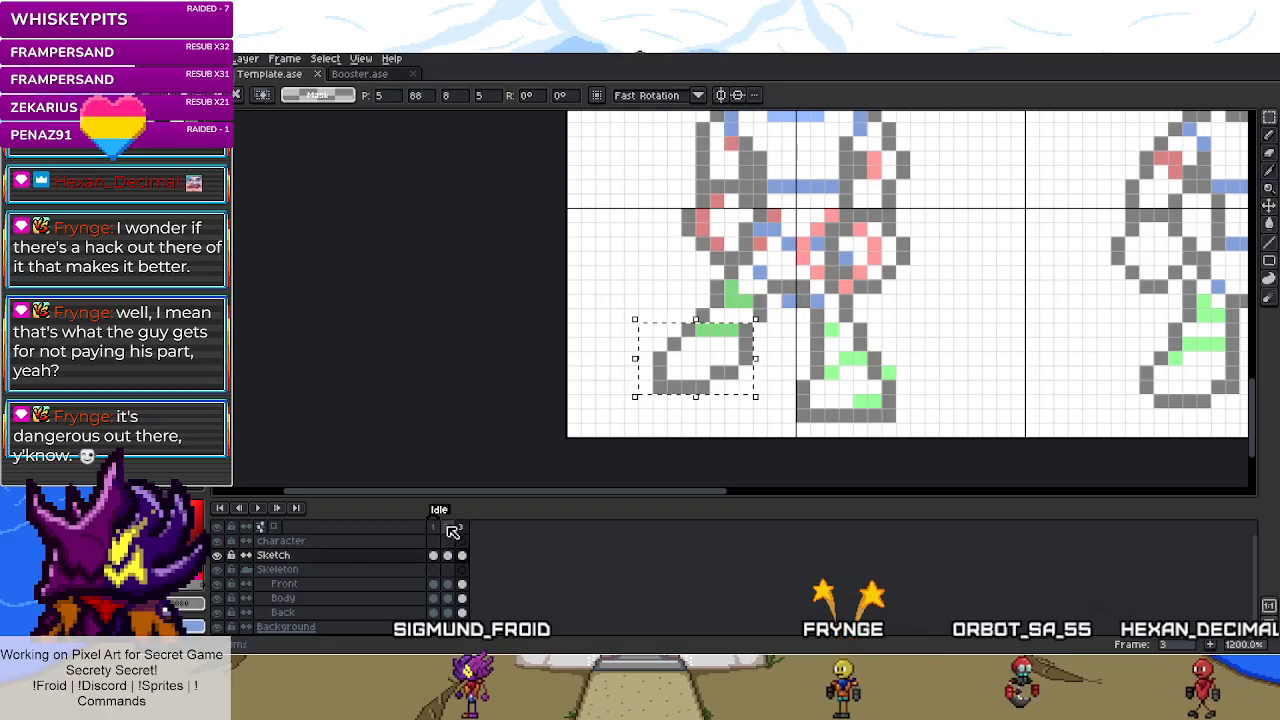
{"action": "scroll", "coordinate": [716, 336], "scroll_direction": "down", "scroll_amount": 2}
{"action": "scroll", "coordinate": [778, 365], "scroll_direction": "up", "scroll_amount": 2}
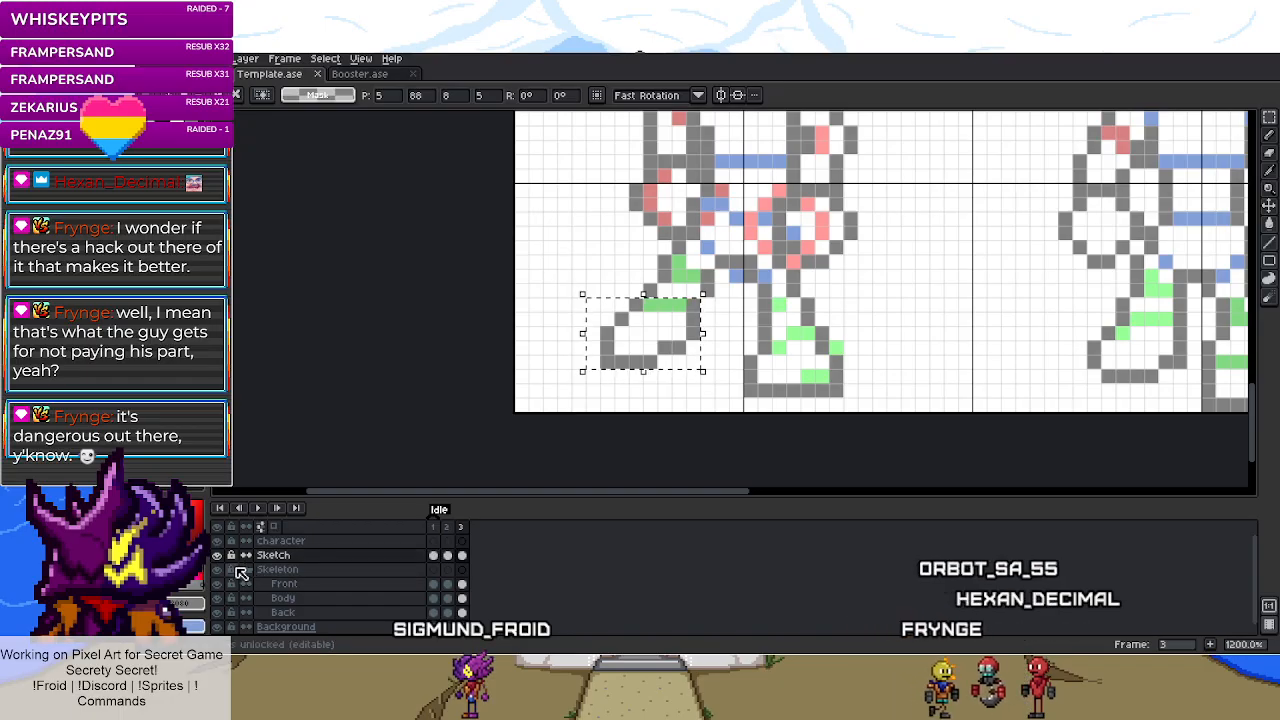
- Erase the old sketch outline of the bottom-left figure's light green leg and foot on frame 3
{"action": "left_click_drag", "start_coordinate": [736, 265], "coordinate": [780, 391]}
{"action": "key", "text": "Delete"}
{"action": "left_click_drag", "start_coordinate": [782, 265], "coordinate": [834, 343]}
{"action": "key", "text": "Delete"}
{"action": "left_click_drag", "start_coordinate": [757, 368], "coordinate": [843, 408]}
{"action": "key", "text": "Delete"}
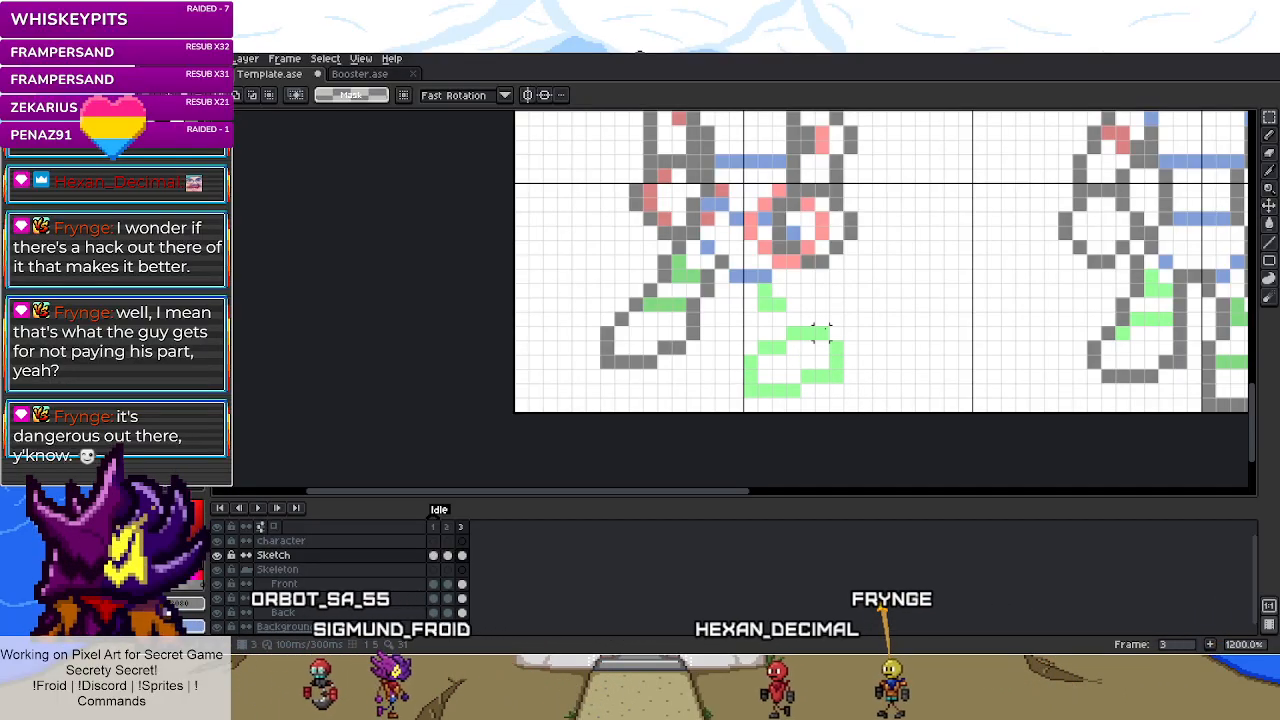
- Move the bottom-left figure's light red hand outline two pixels left onto the skeleton hand on frame 3
{"action": "scroll", "coordinate": [708, 275], "scroll_direction": "up", "scroll_amount": 3}
{"action": "scroll", "coordinate": [693, 284], "scroll_direction": "down", "scroll_amount": 2}
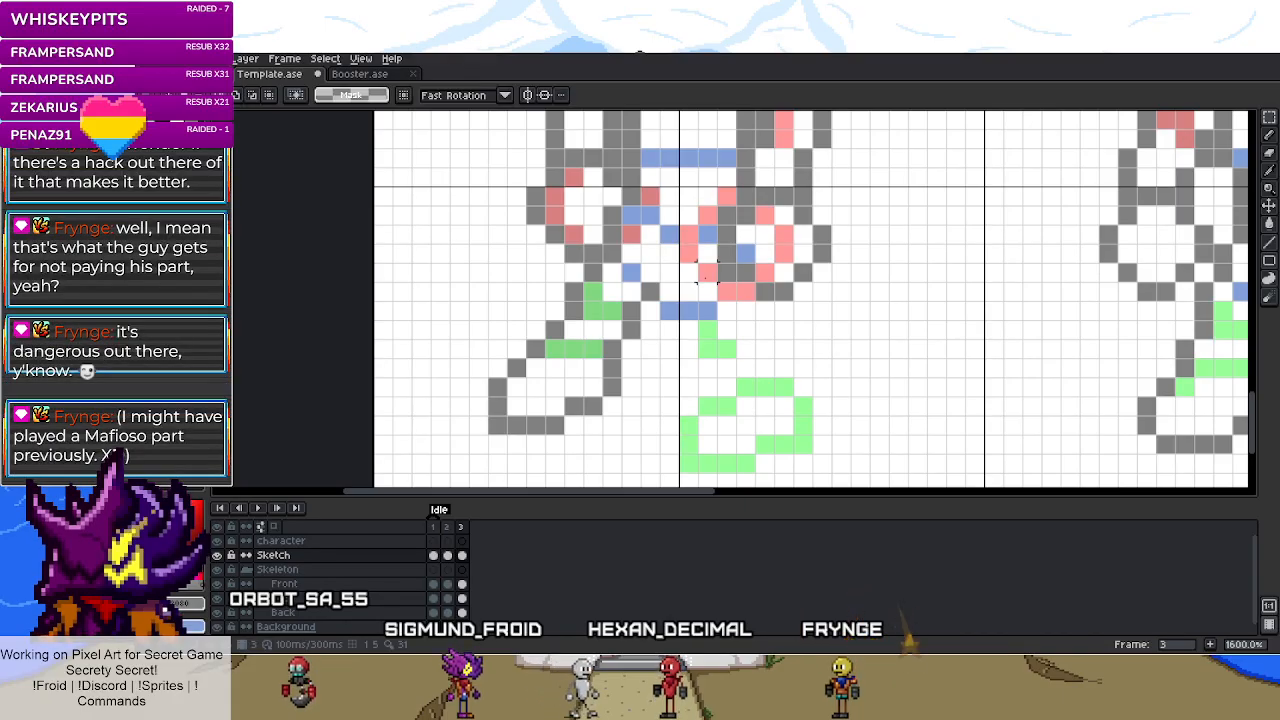
{"action": "scroll", "coordinate": [687, 310], "scroll_direction": "down", "scroll_amount": 1}
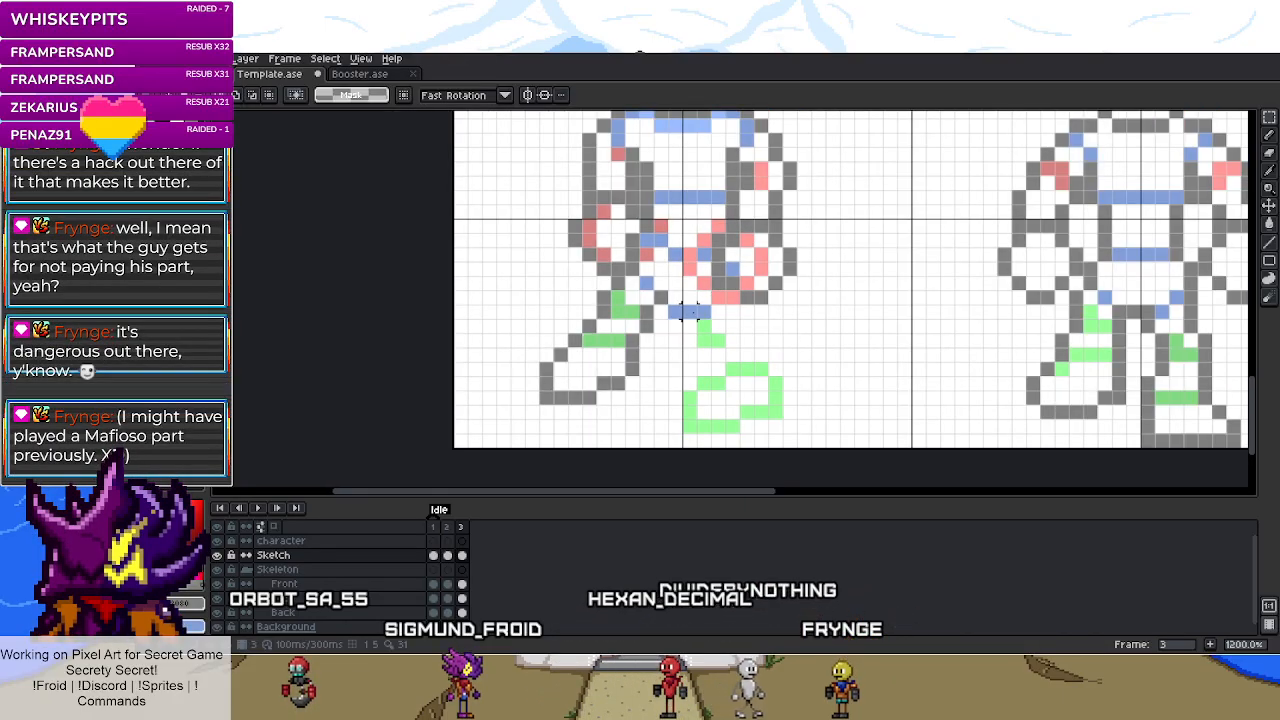
{"action": "scroll", "coordinate": [687, 310], "scroll_direction": "down", "scroll_amount": 1}
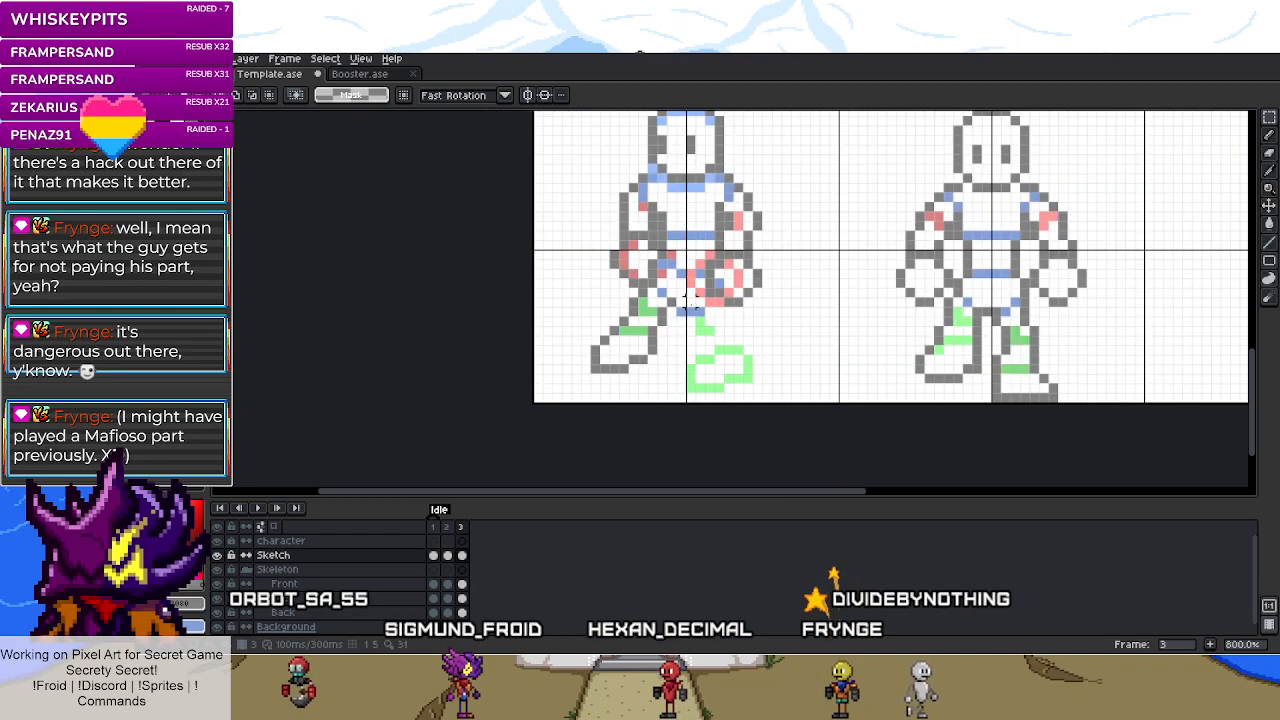
{"action": "scroll", "coordinate": [746, 187], "scroll_direction": "up", "scroll_amount": 3}
{"action": "left_click_drag", "start_coordinate": [648, 287], "coordinate": [876, 435]}
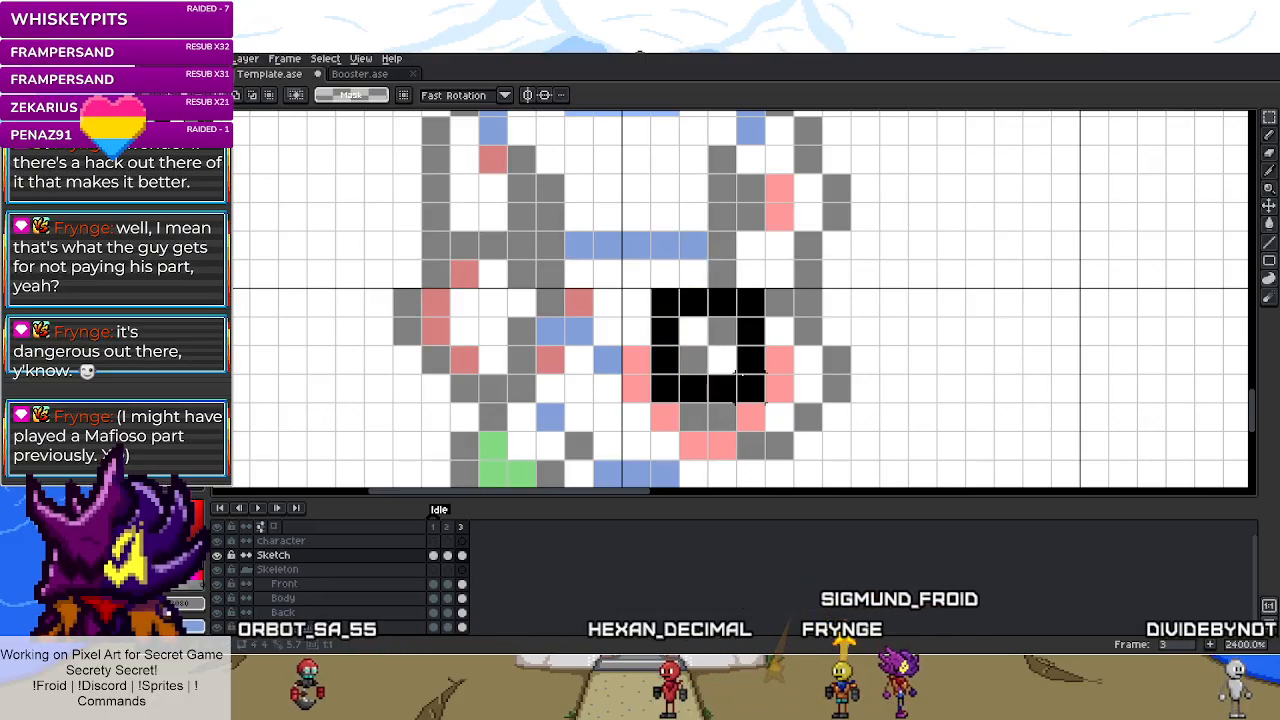
{"action": "left_click_drag", "start_coordinate": [650, 288], "coordinate": [912, 464]}
{"action": "left_click_drag", "start_coordinate": [780, 401], "coordinate": [732, 401]}
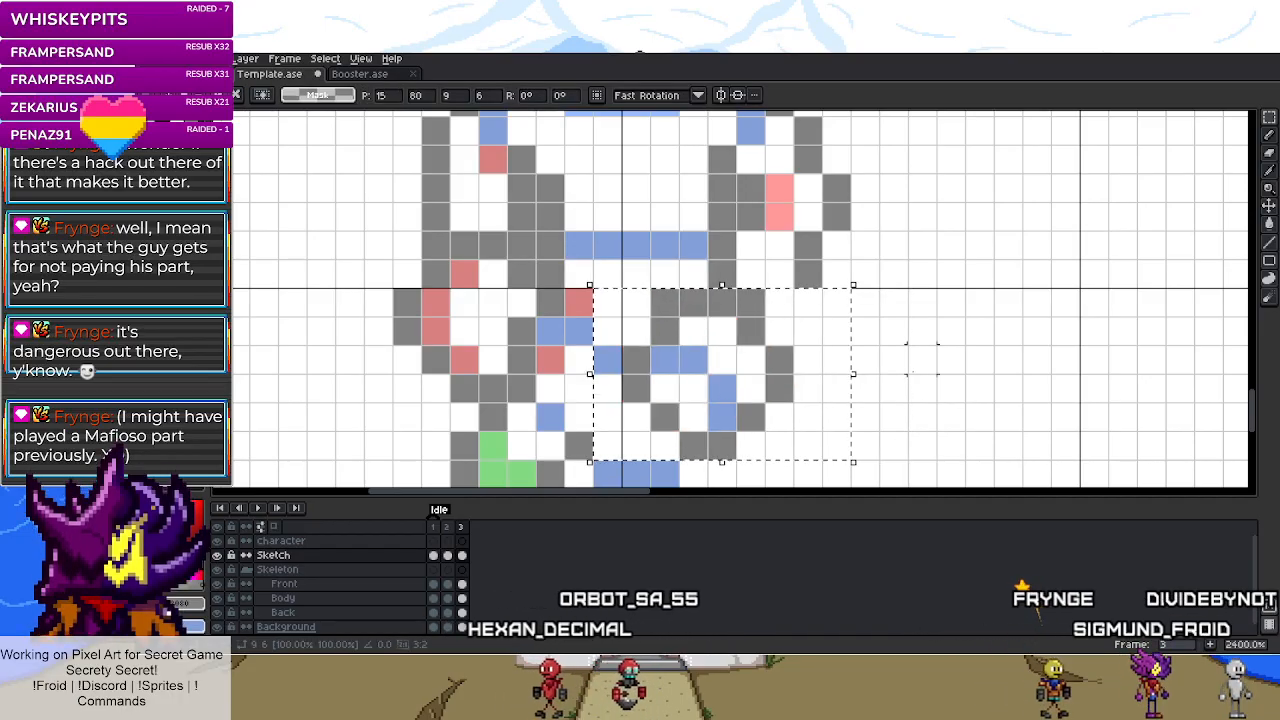
{"action": "left_click", "coordinate": [920, 355]}
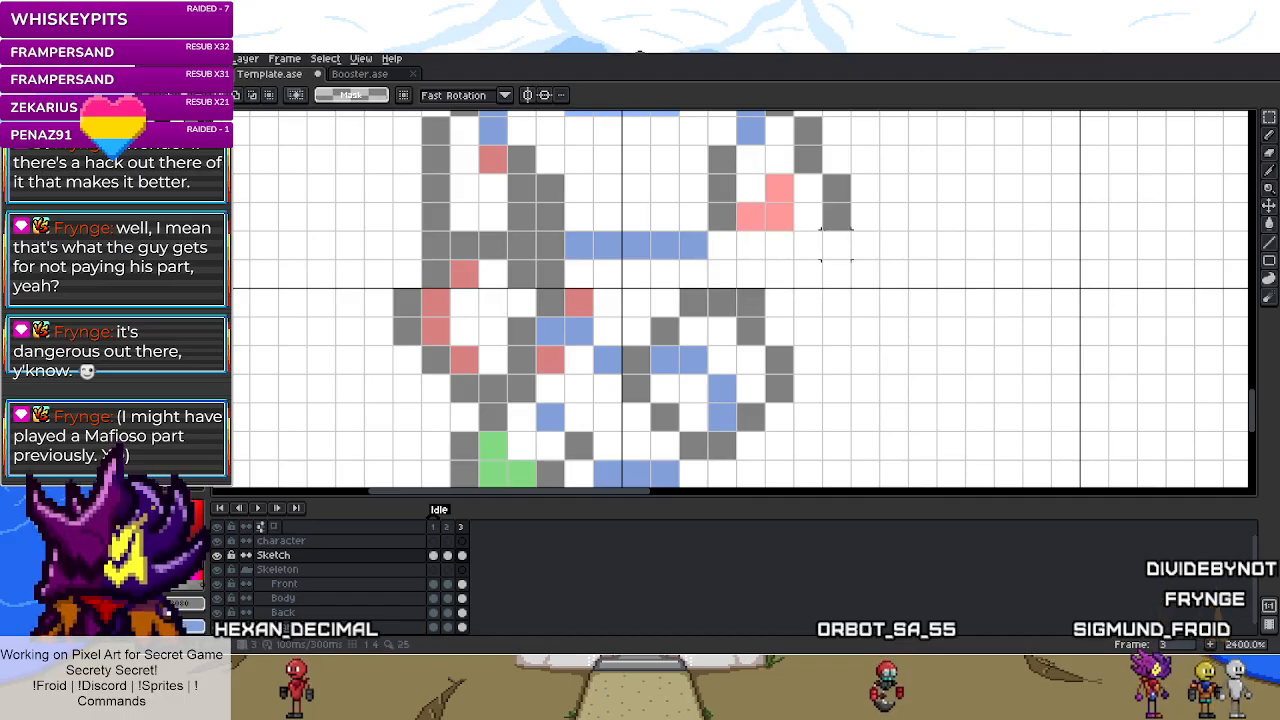
- Redraw the bottom-left figure's light red arm outline from the shoulder through the elbow to the shifted hand
{"action": "scroll", "coordinate": [836, 215], "scroll_direction": "down", "scroll_amount": 4}
{"action": "scroll", "coordinate": [790, 220], "scroll_direction": "up", "scroll_amount": 3}
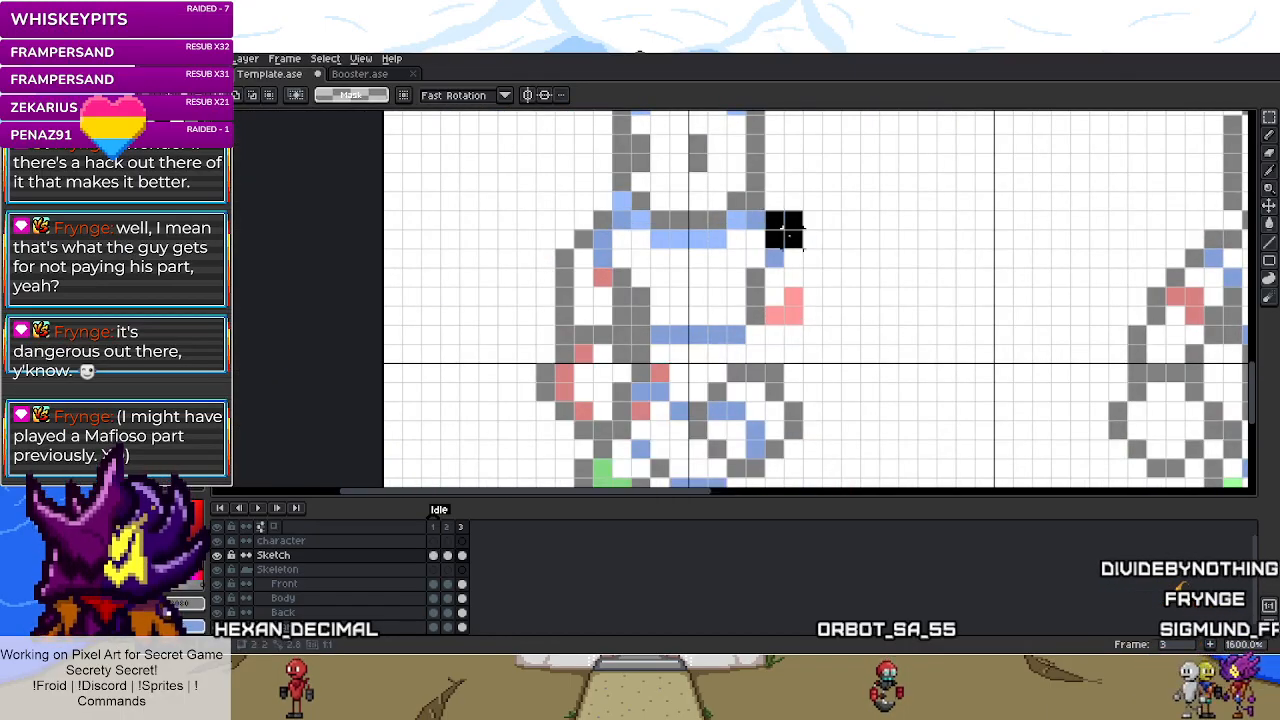
{"action": "key", "text": "b"}
{"action": "left_click_drag", "start_coordinate": [813, 296], "coordinate": [774, 353]}
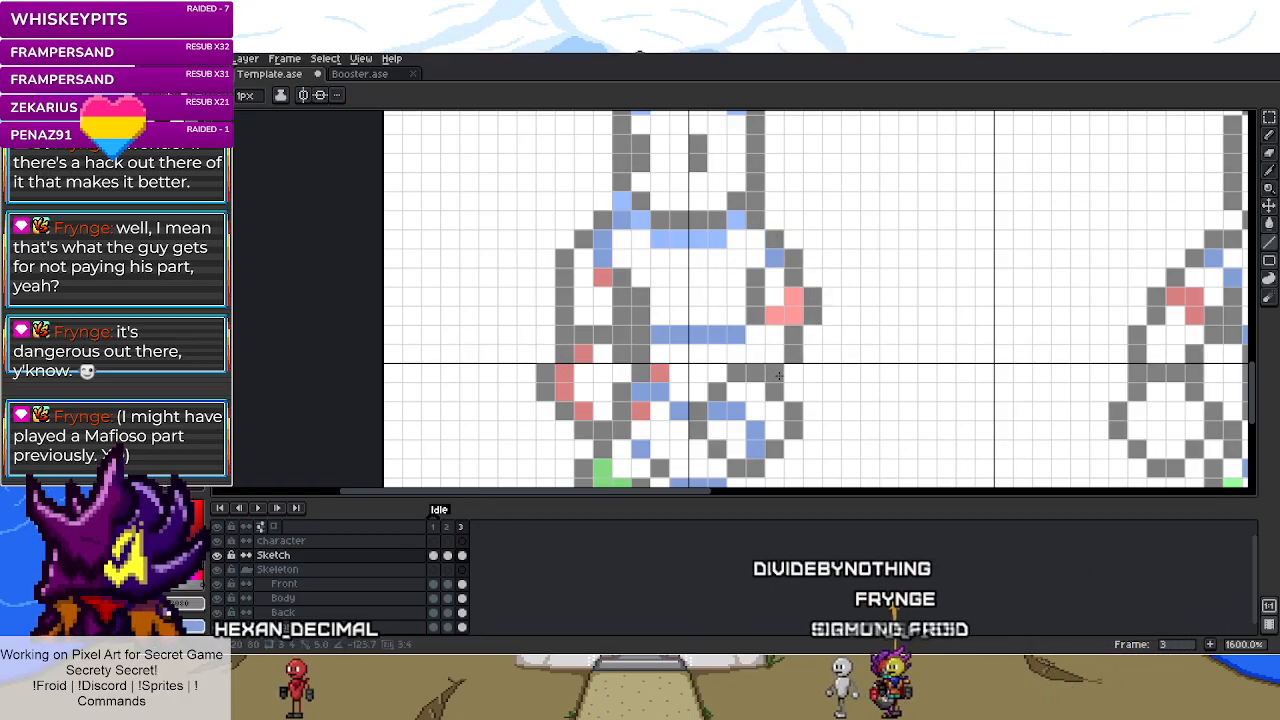
{"action": "left_click_drag", "start_coordinate": [736, 353], "coordinate": [717, 373]}
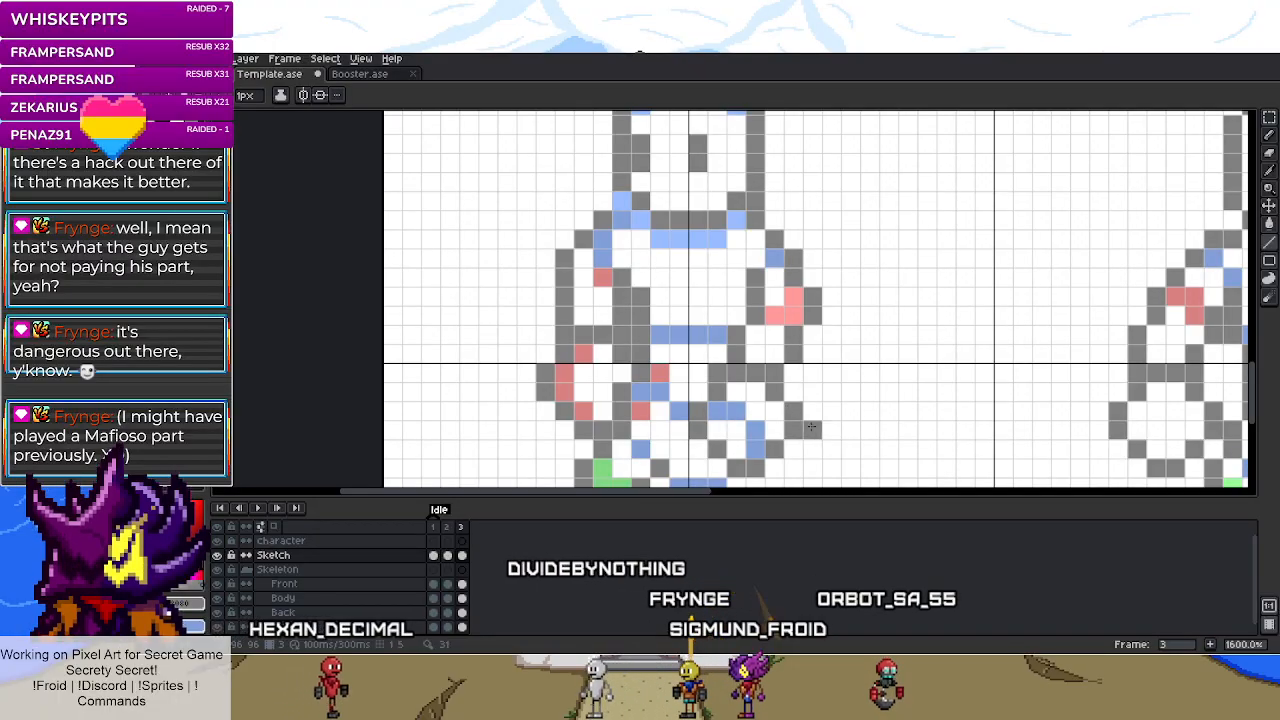
- Clear the stray wrist pixel on the light red arm and extend its elbow and outer hand outline
{"action": "scroll", "coordinate": [806, 428], "scroll_direction": "down", "scroll_amount": 1}
{"action": "scroll", "coordinate": [797, 392], "scroll_direction": "up", "scroll_amount": 3}
{"action": "key", "text": "m"}
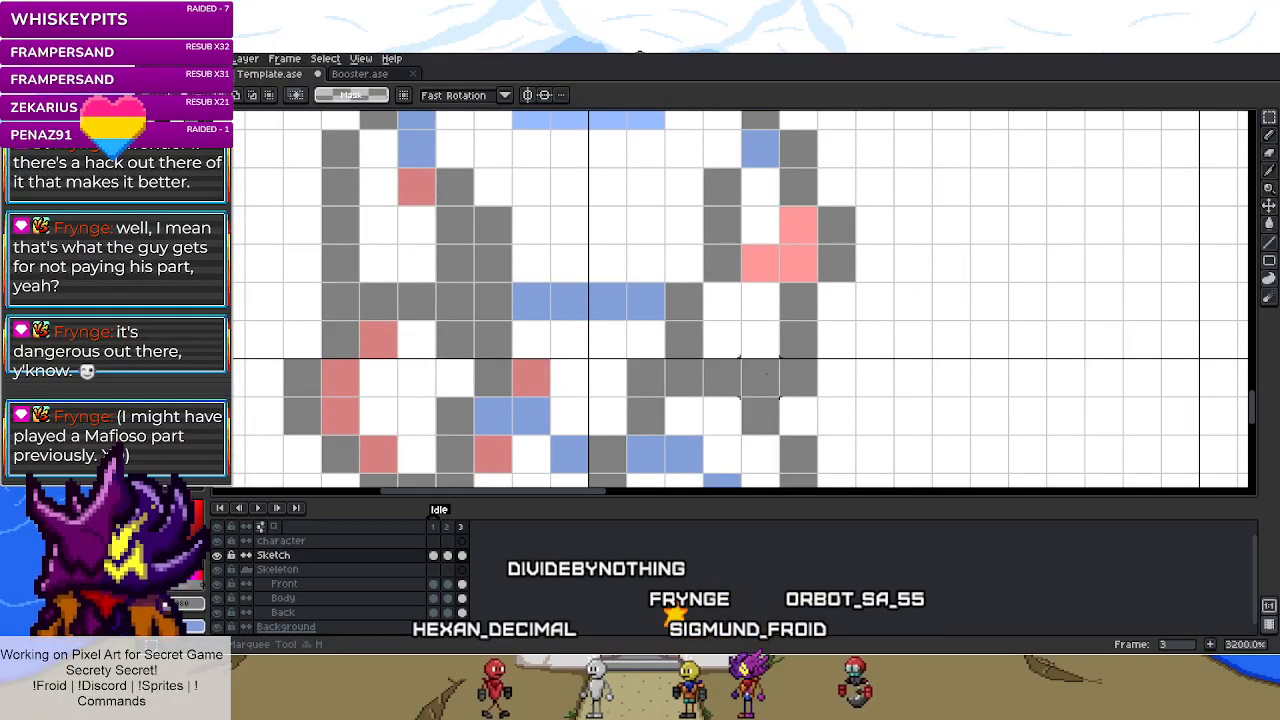
{"action": "left_click_drag", "start_coordinate": [740, 318], "coordinate": [779, 357]}
{"action": "key", "text": "ctrl+d"}
{"action": "key", "text": "b"}
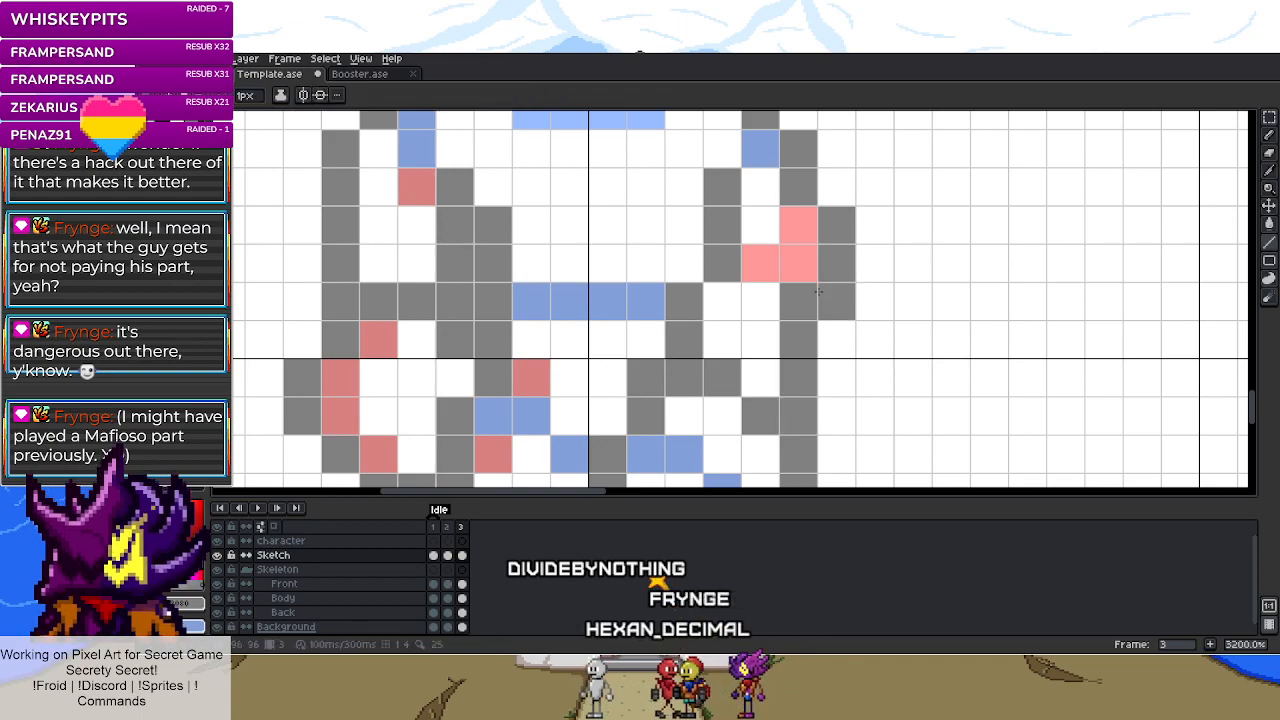
{"action": "key", "text": "ctrl+d"}
{"action": "key", "text": "b"}
{"action": "scroll", "coordinate": [785, 307], "scroll_direction": "down", "scroll_amount": 3}
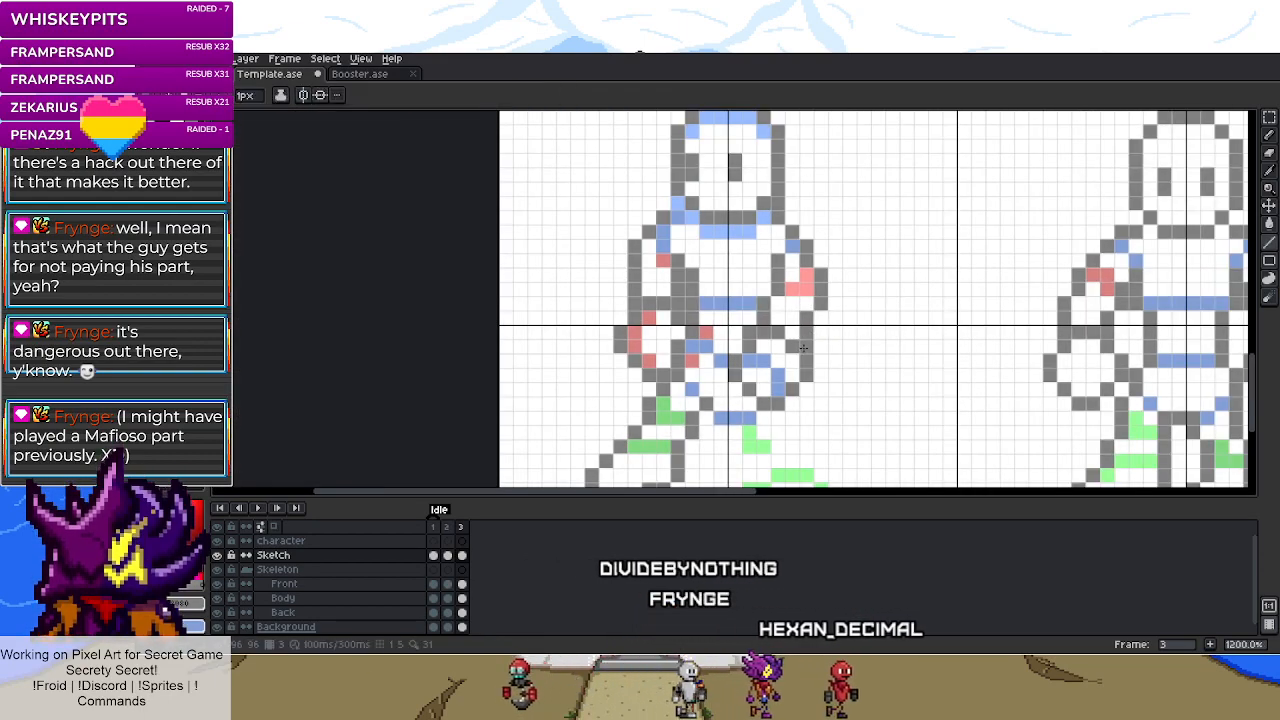
- Move the bottom-left figure's sketched head one pixel down onto the skeleton head
{"action": "key", "text": "m"}
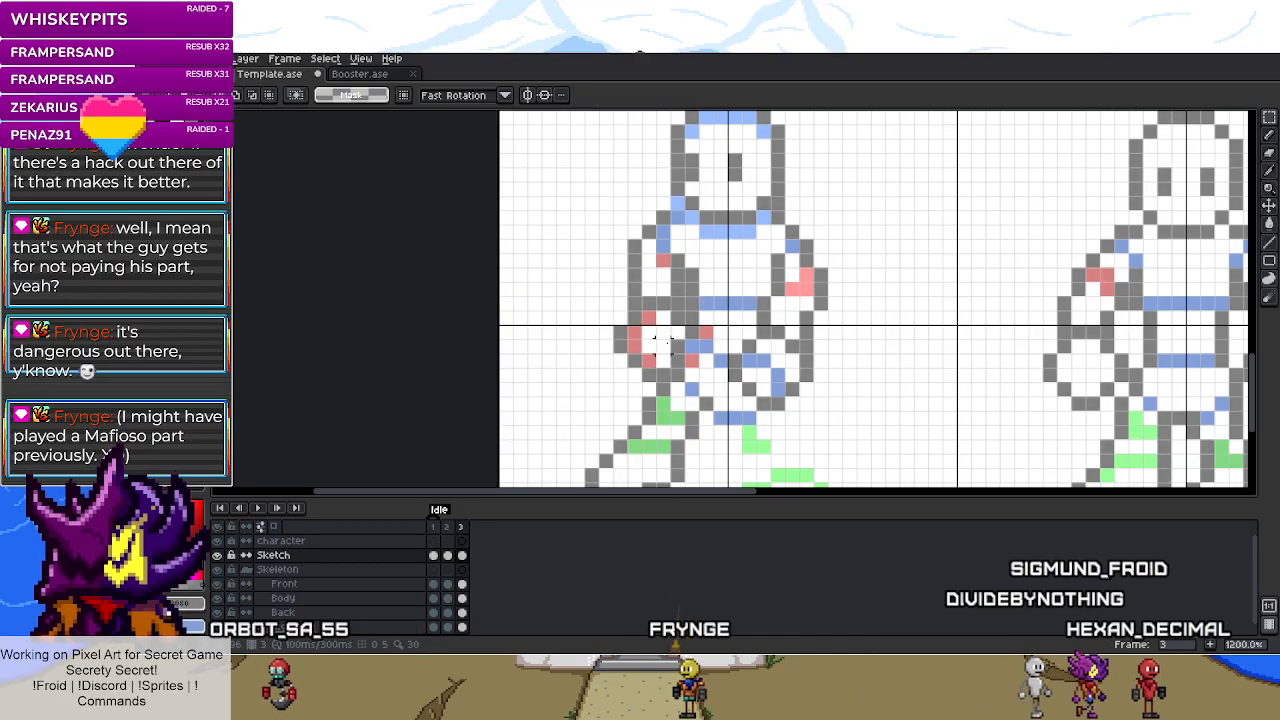
{"action": "scroll", "coordinate": [690, 346], "scroll_direction": "down", "scroll_amount": 1}
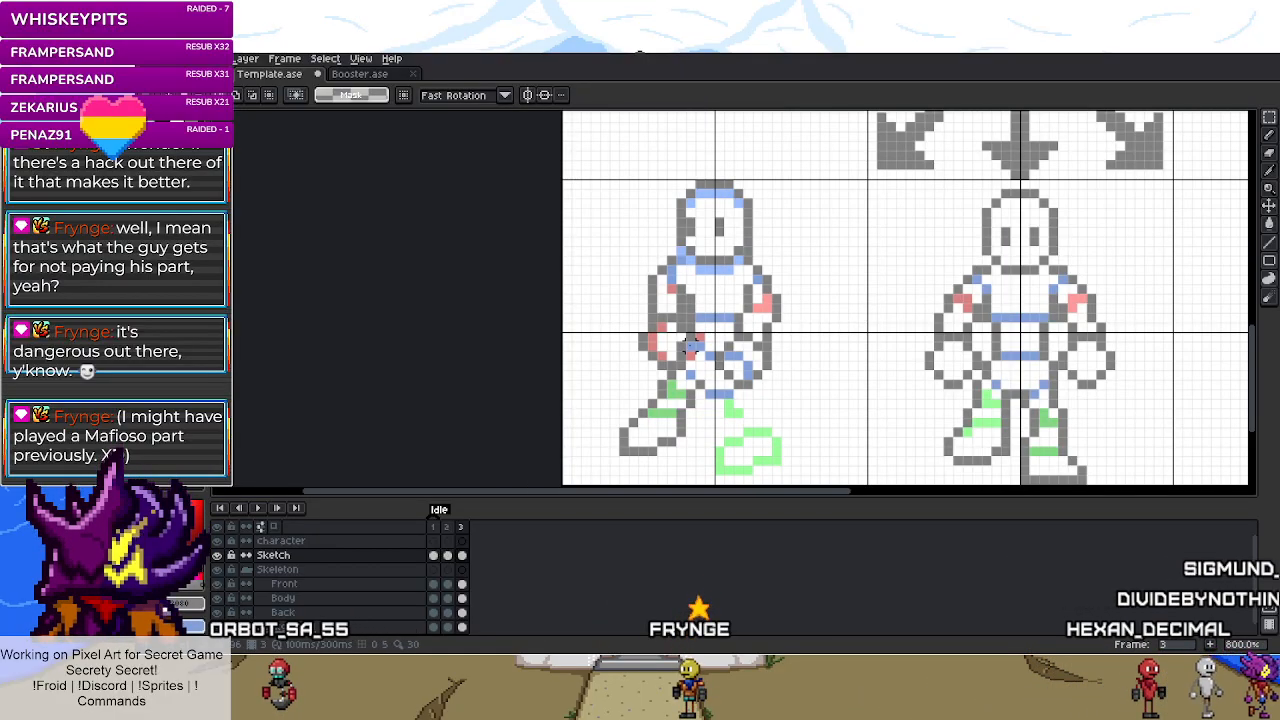
{"action": "scroll", "coordinate": [678, 199], "scroll_direction": "up", "scroll_amount": 1}
{"action": "mouse_move", "coordinate": [766, 305]}
{"action": "left_mouse_down"}
{"action": "mouse_move", "coordinate": [787, 266]}
{"action": "mouse_move", "coordinate": [790, 294]}
{"action": "left_mouse_up"}
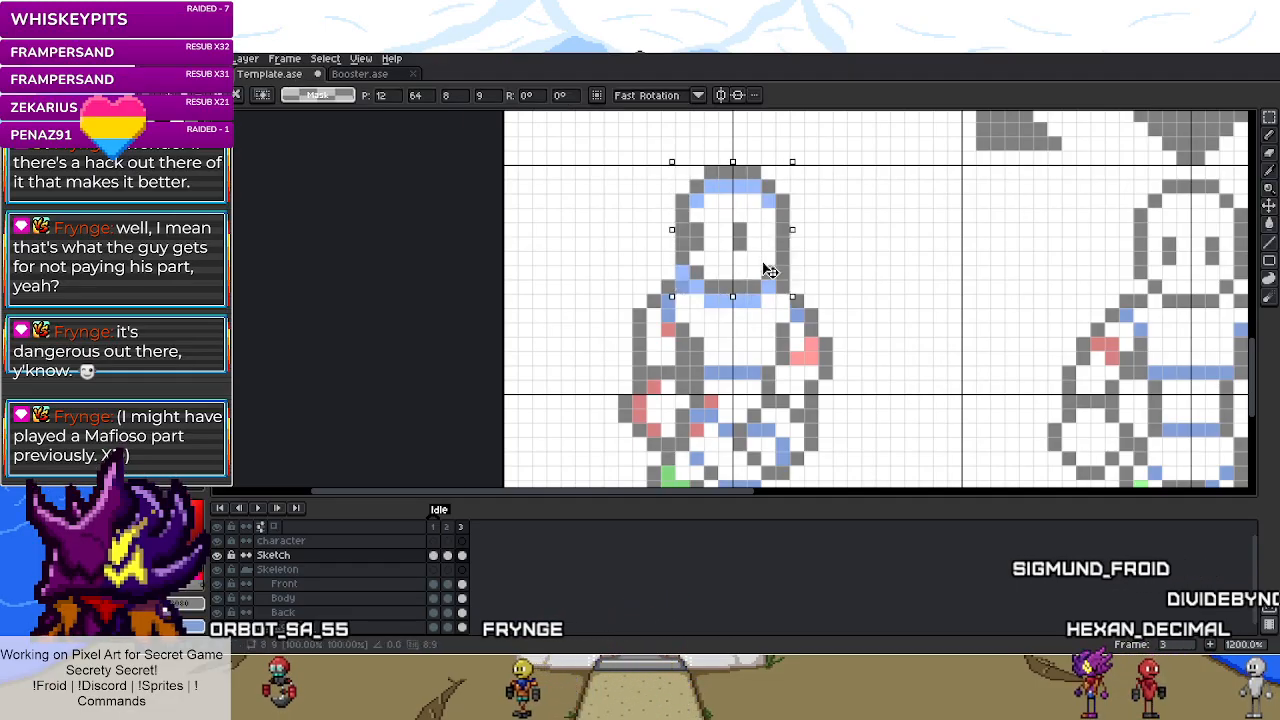
{"action": "left_click", "coordinate": [783, 345]}
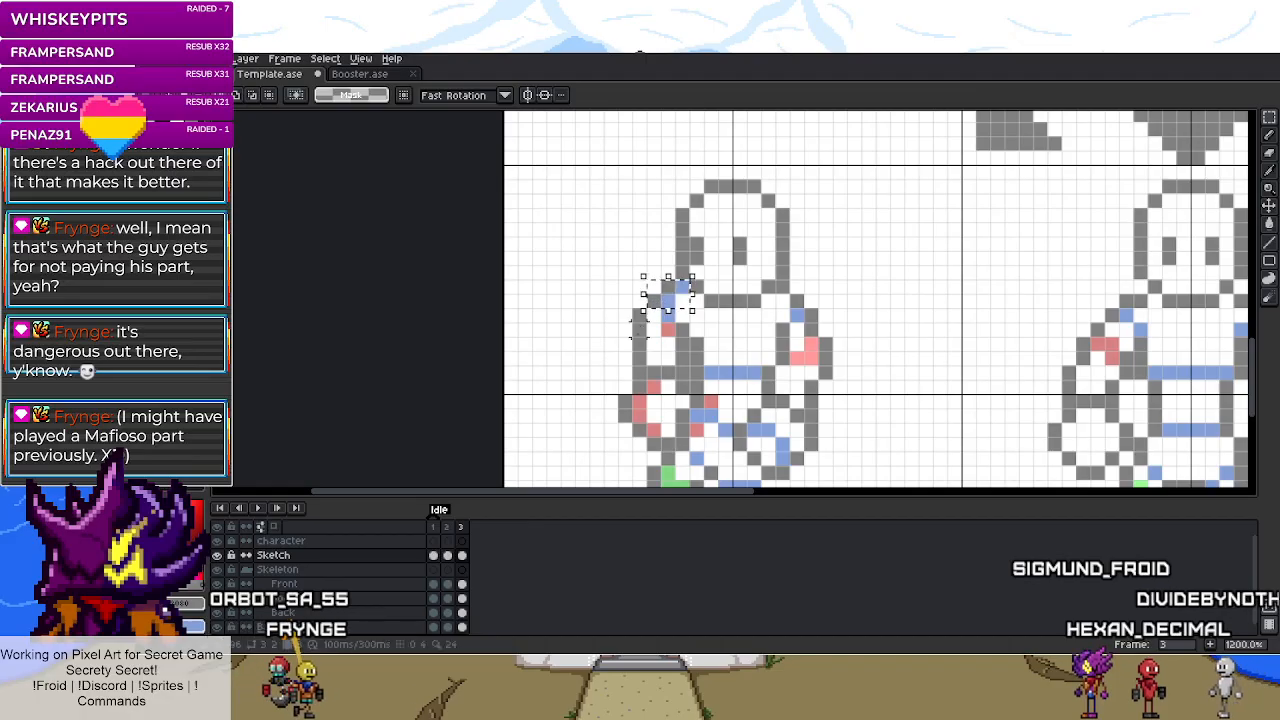
- Shift the dark red arm's shoulder outline inward and redraw the upper arm around the skeleton limb
{"action": "left_click_drag", "start_coordinate": [664, 295], "coordinate": [680, 305]}
{"action": "left_click", "coordinate": [636, 356]}
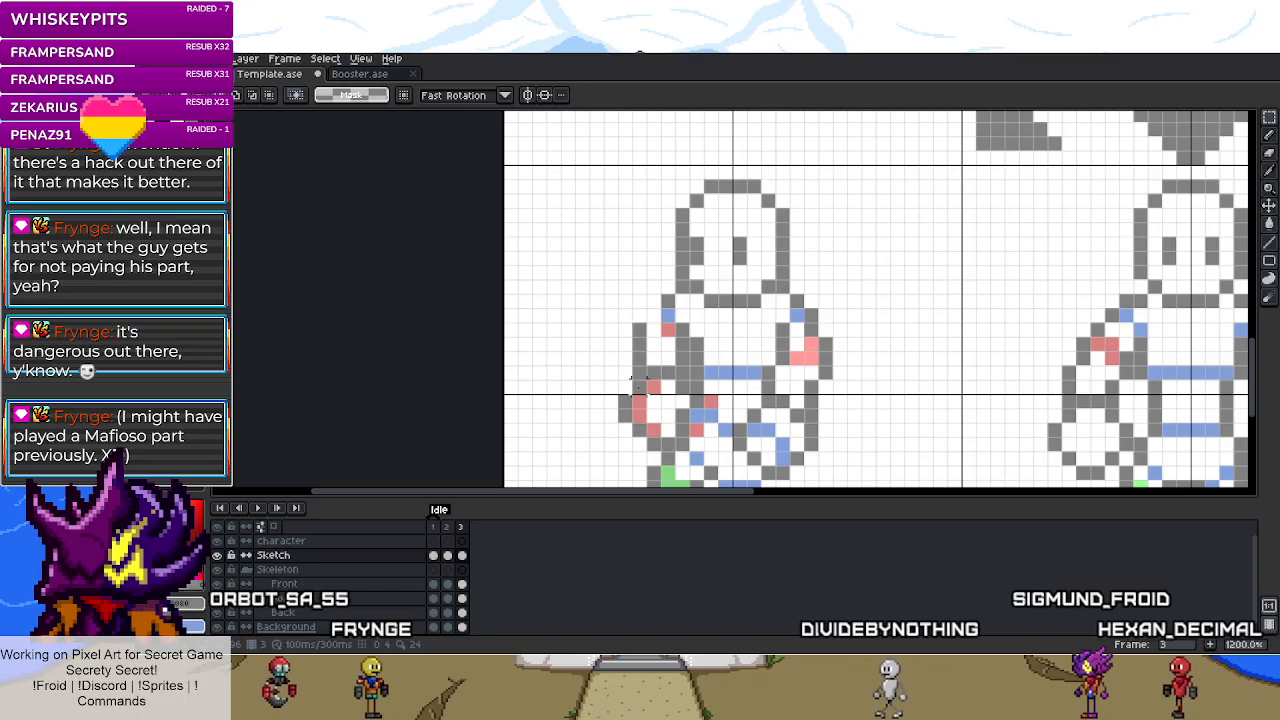
{"action": "left_click_drag", "start_coordinate": [660, 370], "coordinate": [700, 350]}
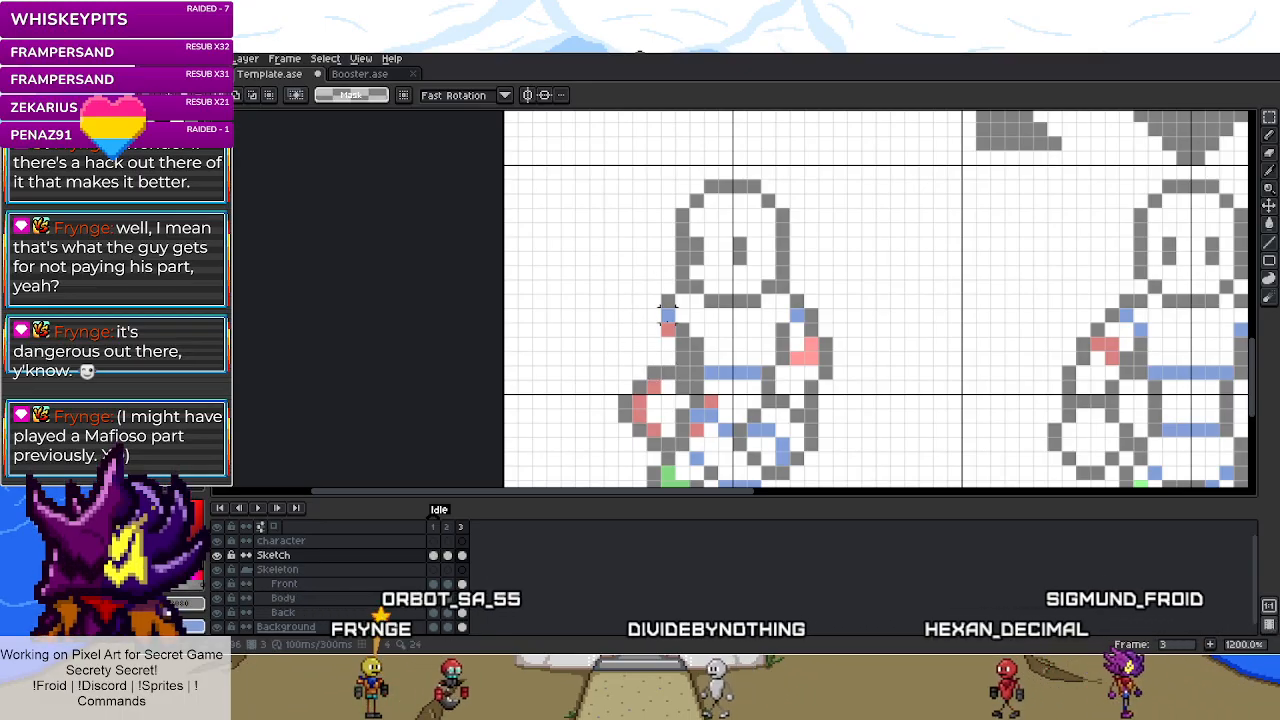
{"action": "key", "text": "b"}
{"action": "left_click_drag", "start_coordinate": [683, 347], "coordinate": [670, 331]}
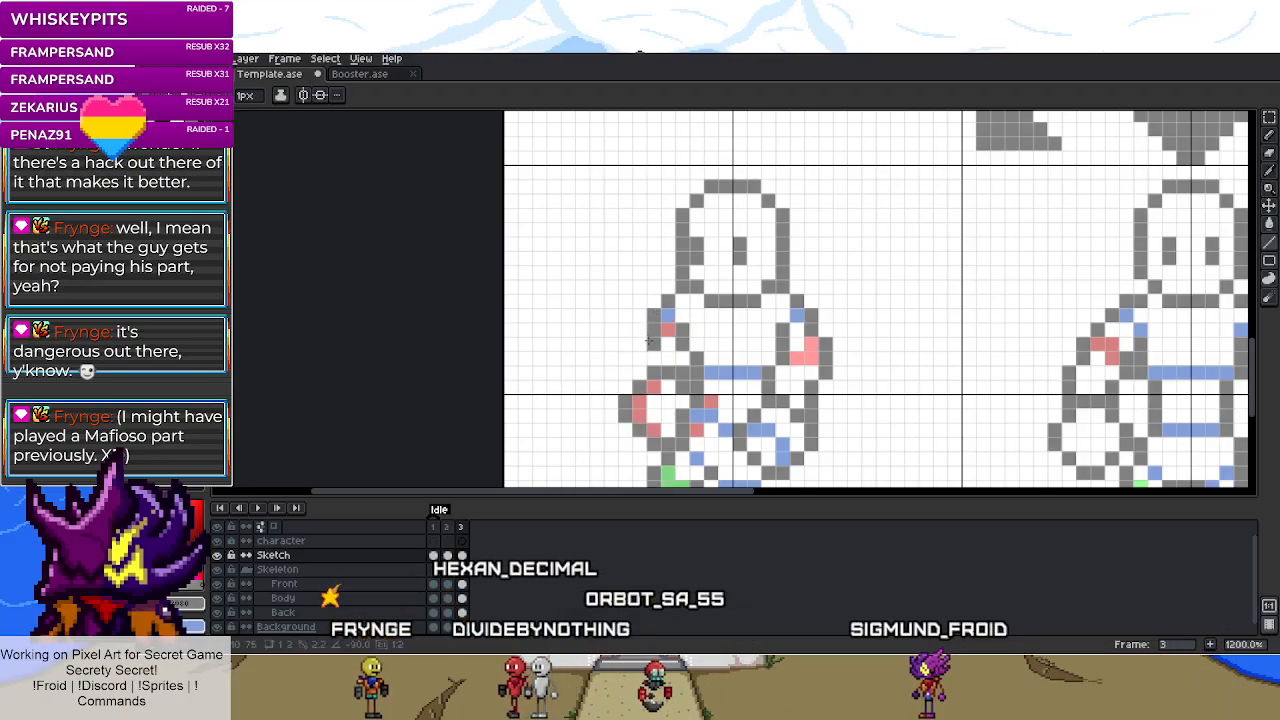
- Move the dark red hand's outline one pixel right and redraw the forearm outline to join it
{"action": "key", "text": "m"}
{"action": "left_click_drag", "start_coordinate": [734, 164], "coordinate": [628, 392]}
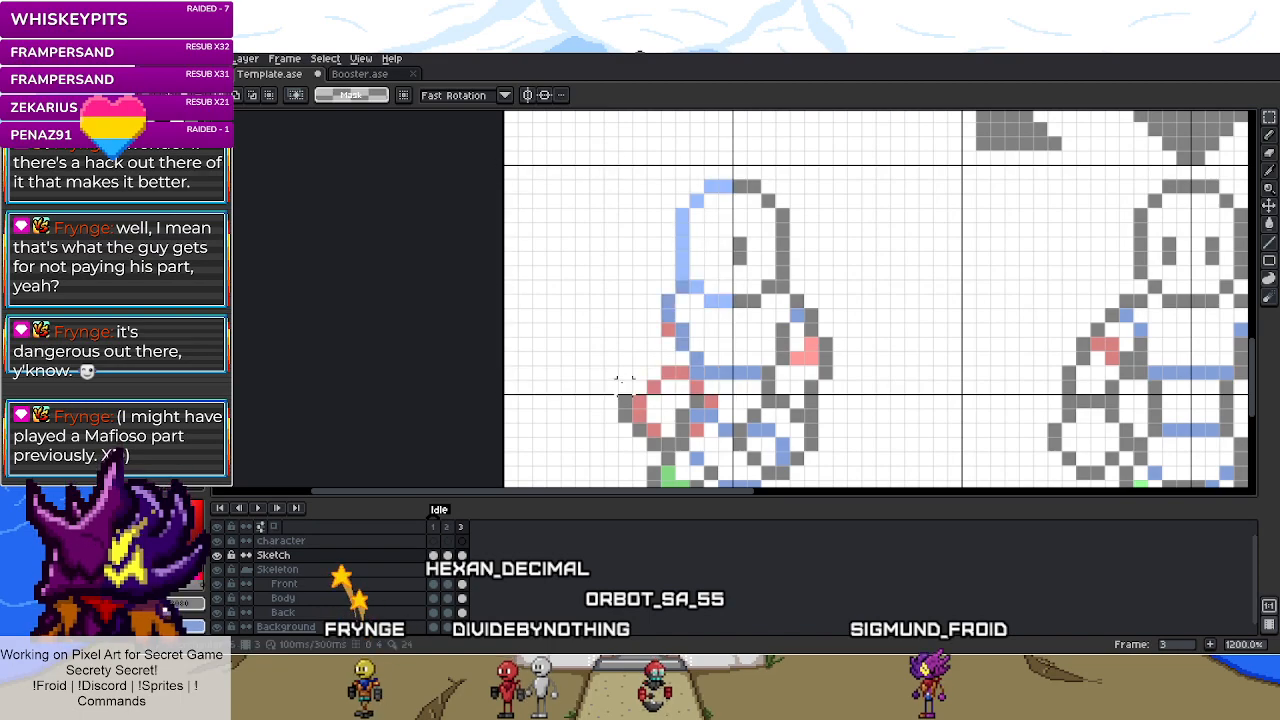
{"action": "left_click", "coordinate": [640, 372]}
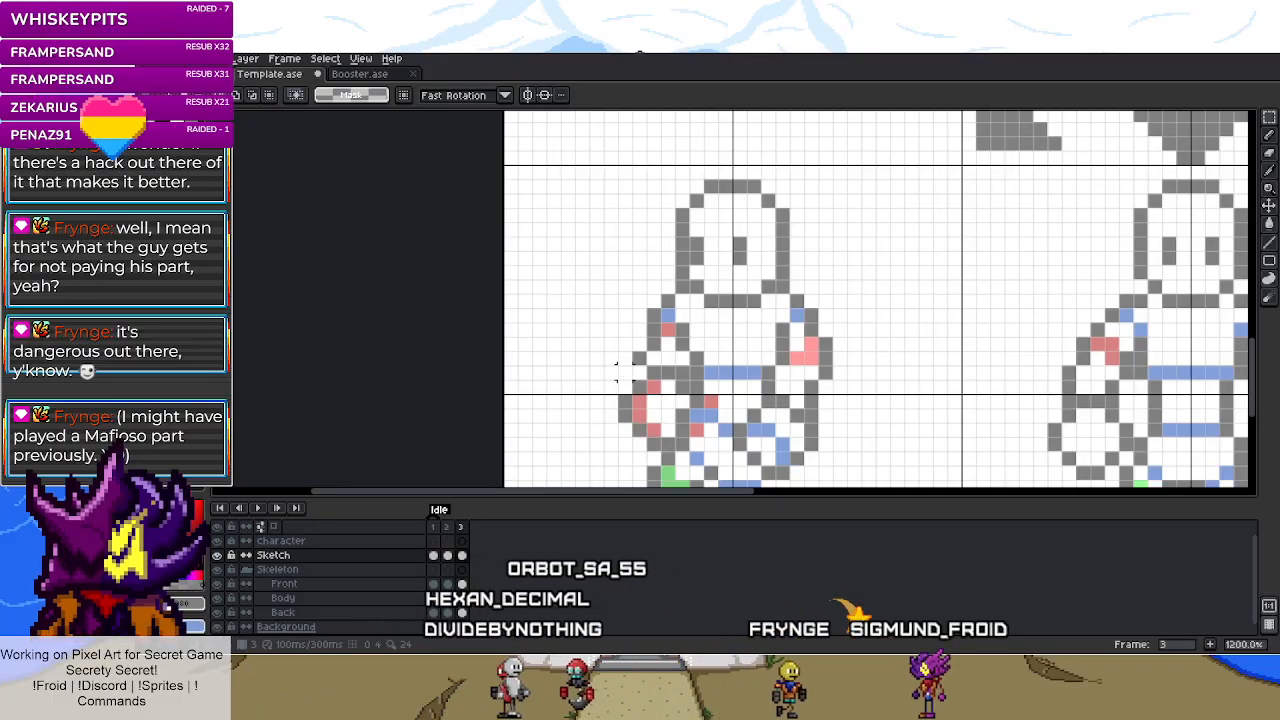
{"action": "left_click", "coordinate": [682, 372]}
{"action": "left_click_drag", "start_coordinate": [660, 374], "coordinate": [650, 440]}
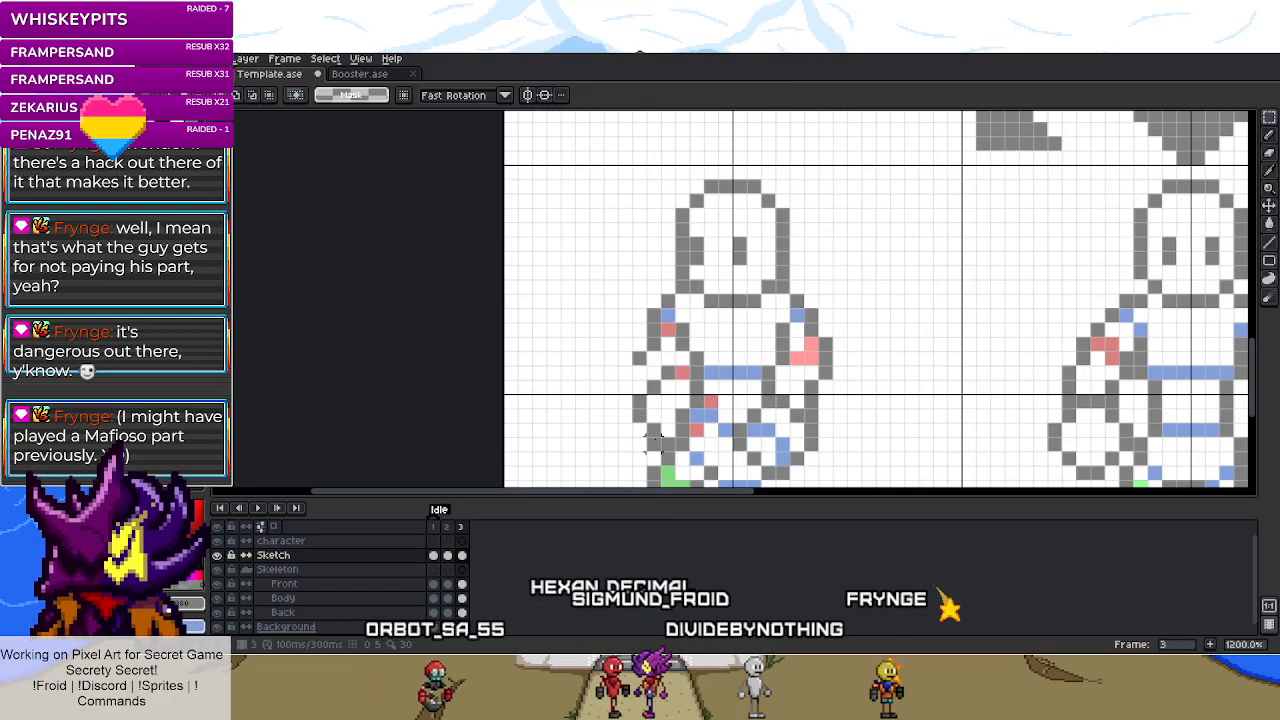
{"action": "key", "text": "b"}
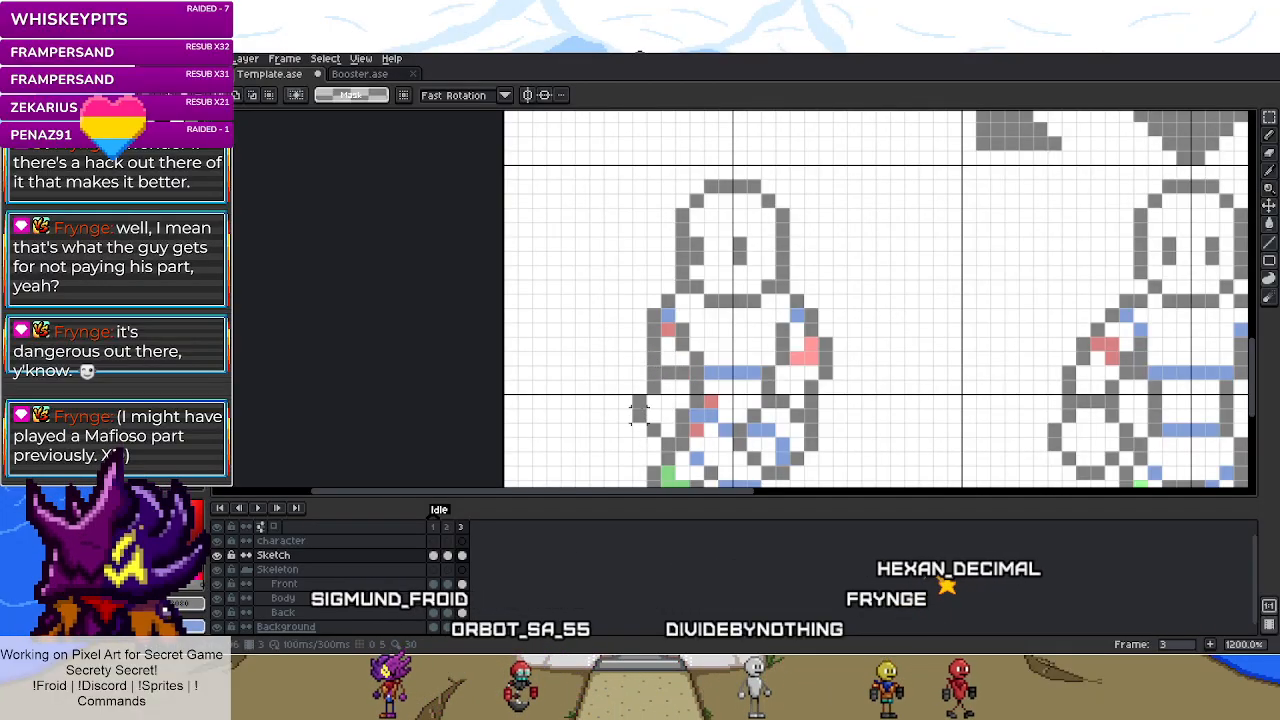
- Try bulging the dark red upper arm's outer outline one pixel outward
{"action": "scroll", "coordinate": [639, 387], "scroll_direction": "down", "scroll_amount": 3}
{"action": "scroll", "coordinate": [632, 318], "scroll_direction": "up", "scroll_amount": 4}
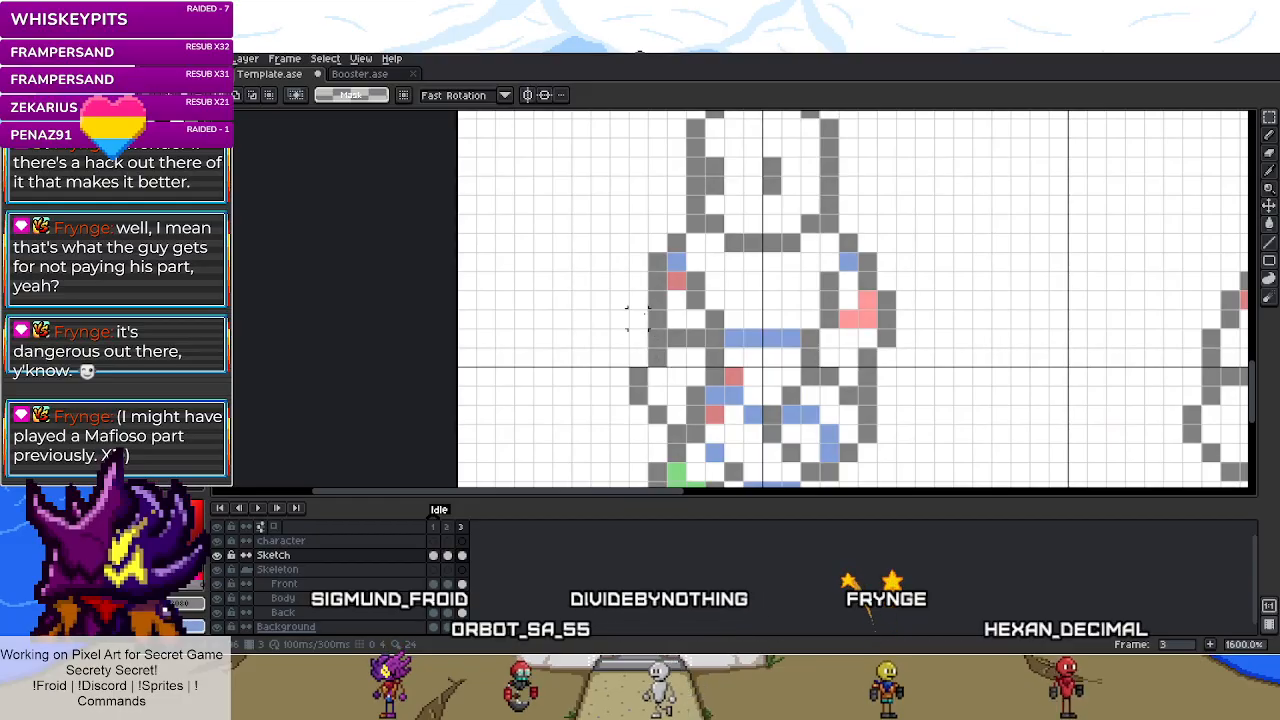
{"action": "key", "text": "m"}
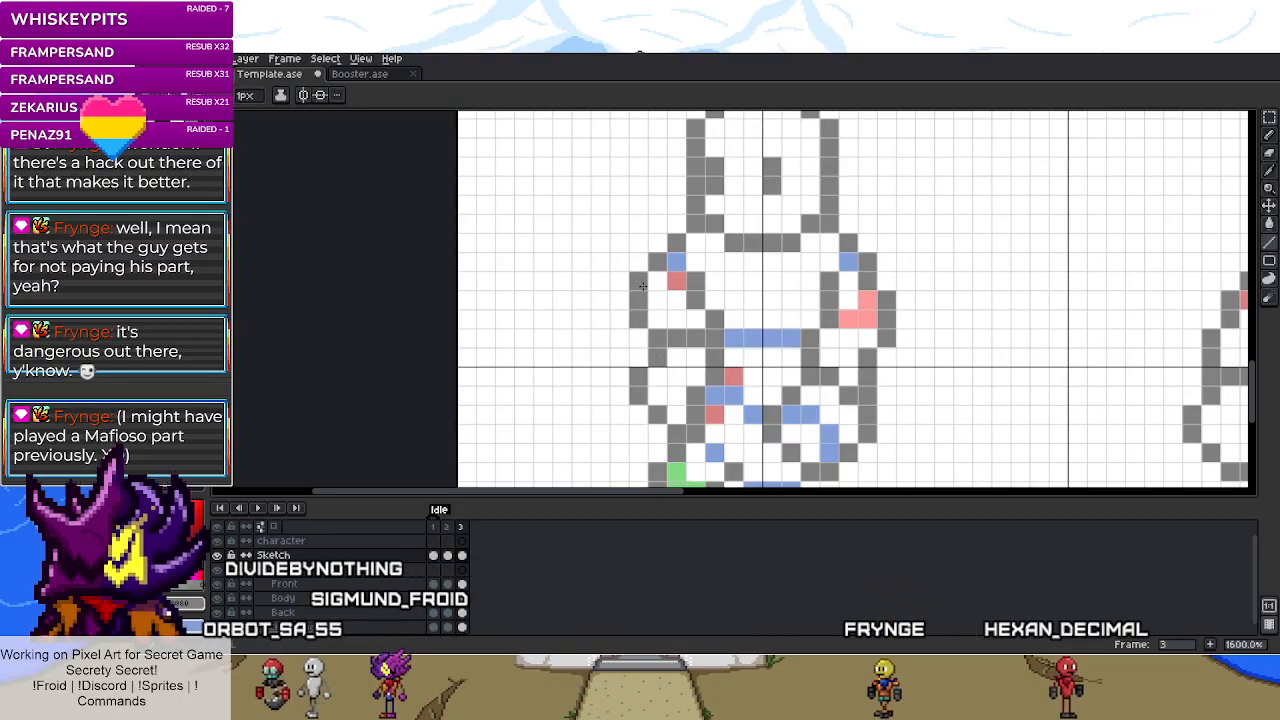
{"action": "scroll", "coordinate": [625, 295], "scroll_direction": "down", "scroll_amount": 1}
{"action": "scroll", "coordinate": [619, 298], "scroll_direction": "up", "scroll_amount": 1}
{"action": "key", "text": "b"}
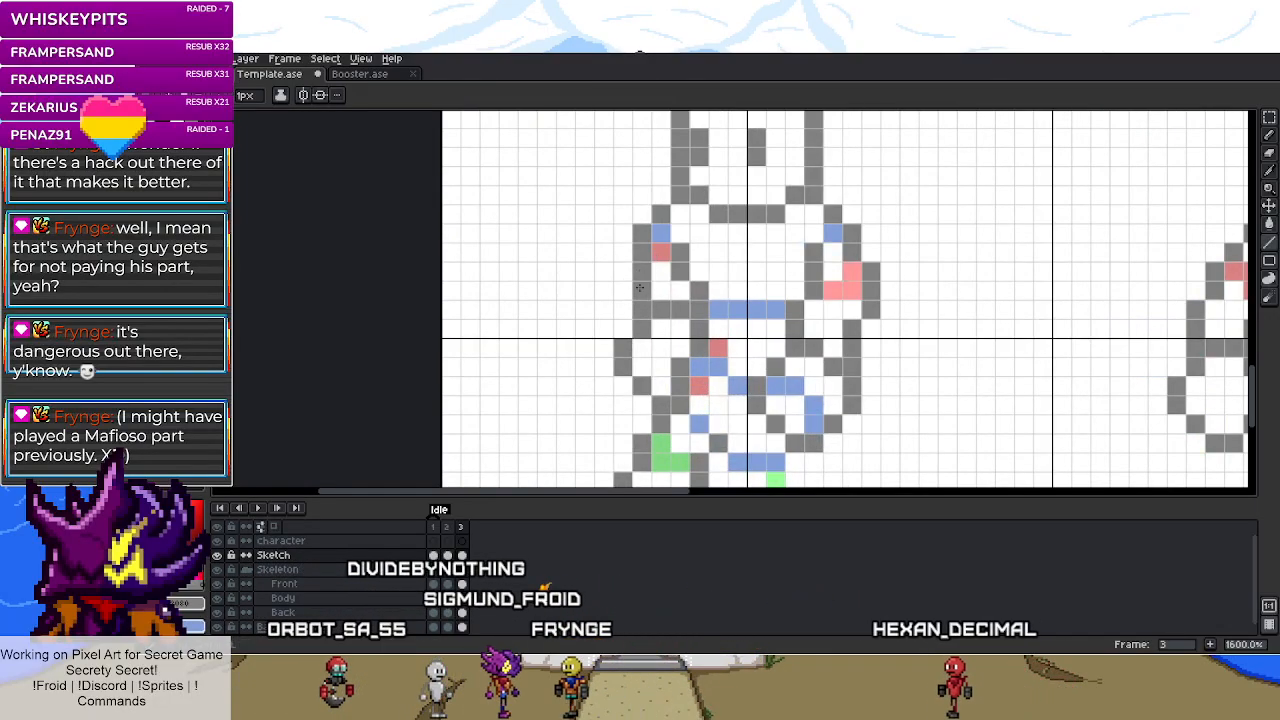
{"action": "scroll", "coordinate": [639, 284], "scroll_direction": "down", "scroll_amount": 3}
{"action": "scroll", "coordinate": [700, 340], "scroll_direction": "up", "scroll_amount": 3}
{"action": "scroll", "coordinate": [738, 391], "scroll_direction": "down", "scroll_amount": 1}
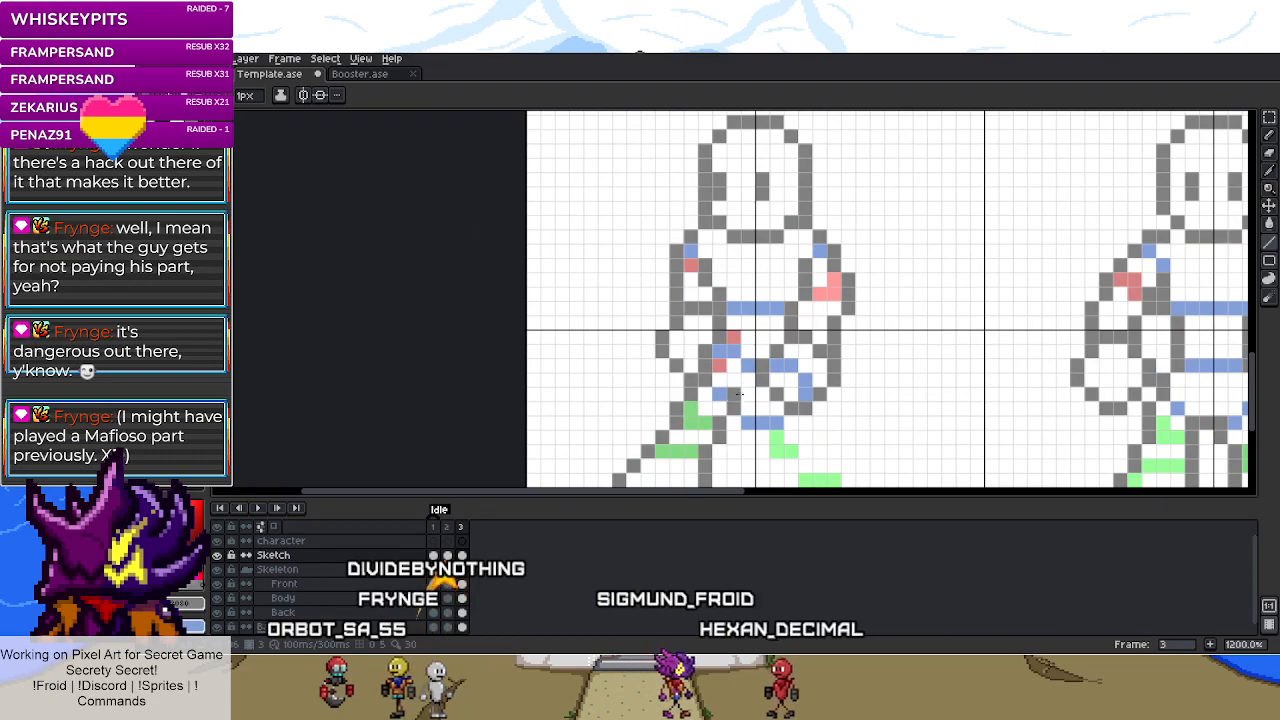
- Clear the sketch pixels across the top of the dark green thigh and redraw the thigh and hip outline
{"action": "scroll", "coordinate": [738, 391], "scroll_direction": "up", "scroll_amount": 1}
{"action": "key", "text": "m"}
{"action": "left_click_drag", "start_coordinate": [736, 389], "coordinate": [645, 418]}
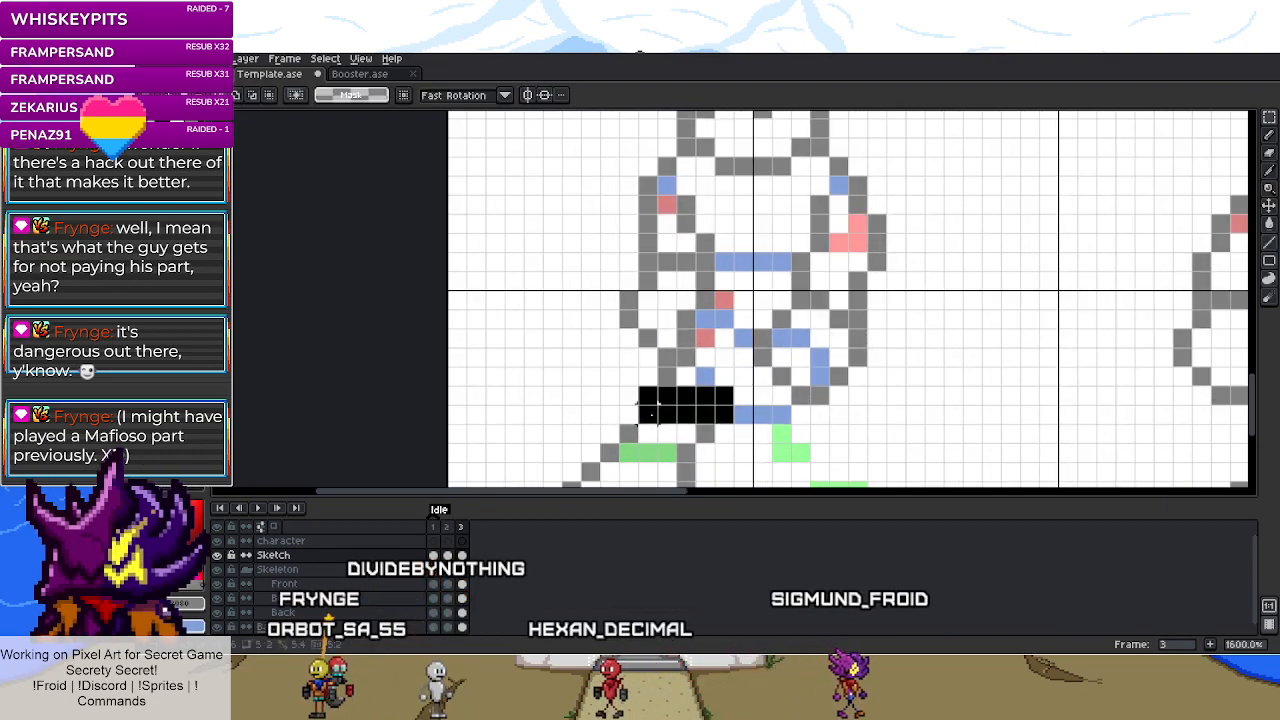
{"action": "scroll", "coordinate": [665, 410], "scroll_direction": "down", "scroll_amount": 1}
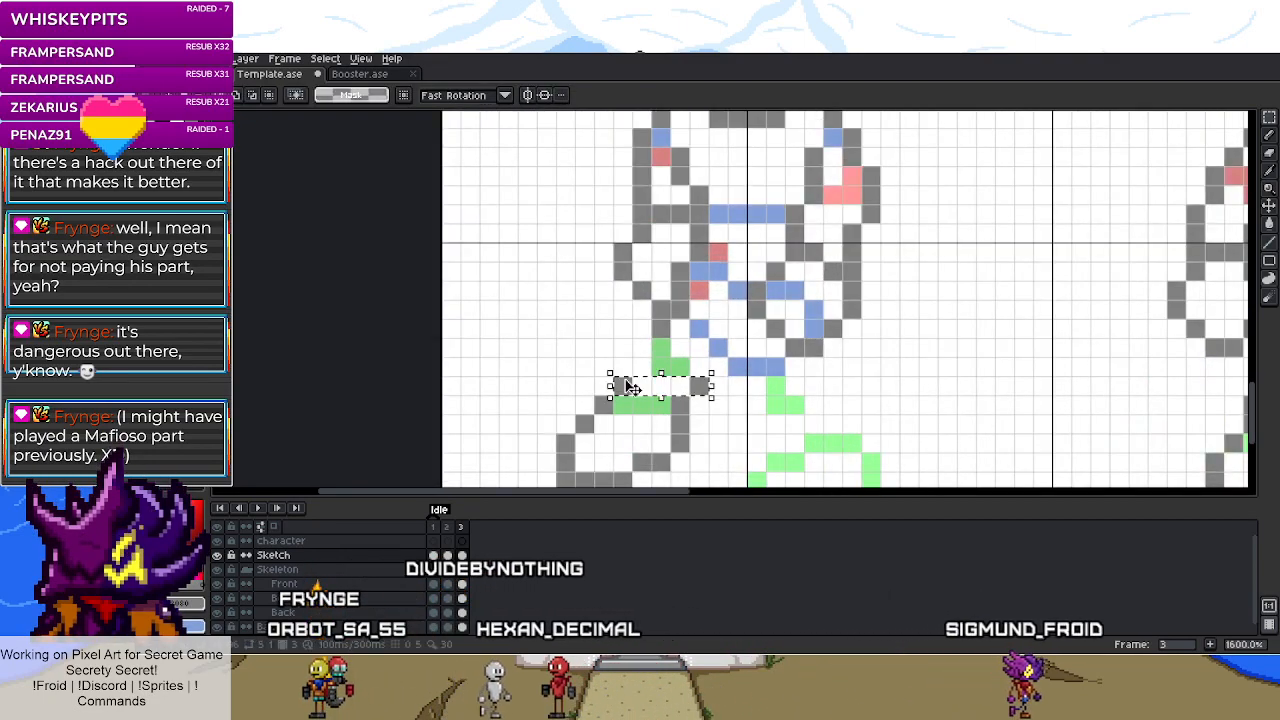
{"action": "key", "text": "b"}
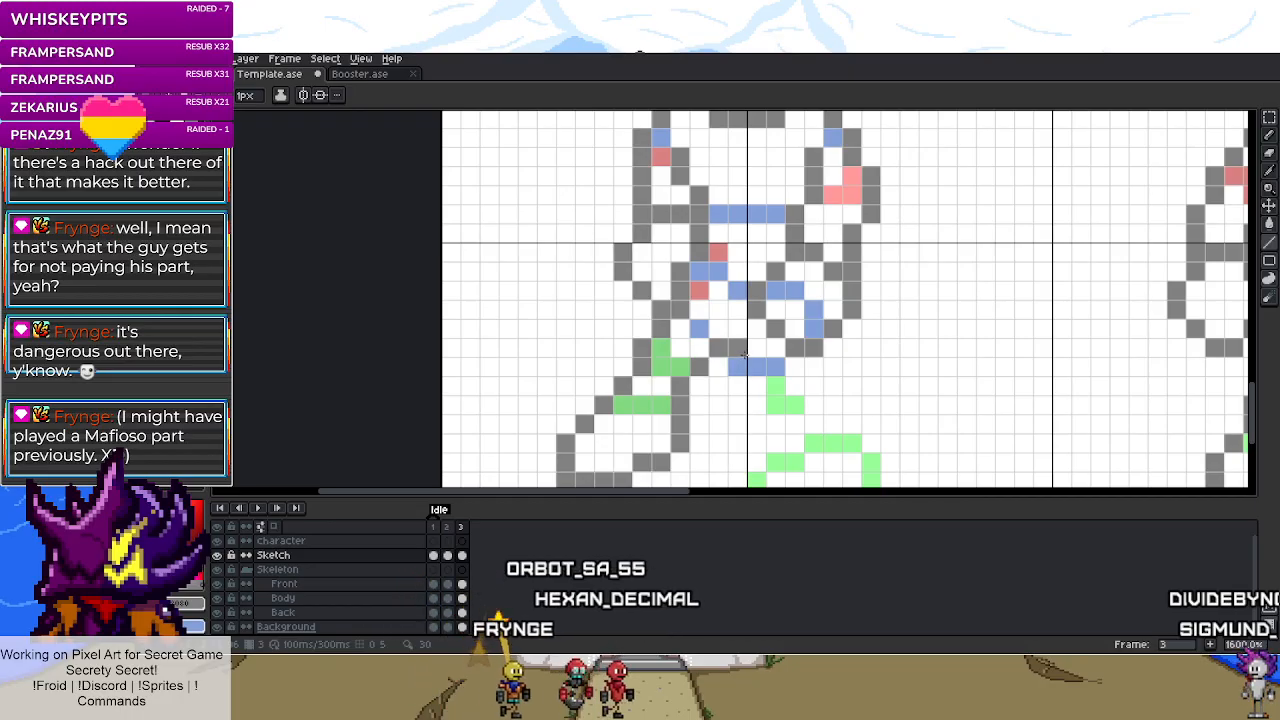
{"action": "scroll", "coordinate": [744, 354], "scroll_direction": "down", "scroll_amount": 2}
{"action": "scroll", "coordinate": [756, 331], "scroll_direction": "up", "scroll_amount": 2}
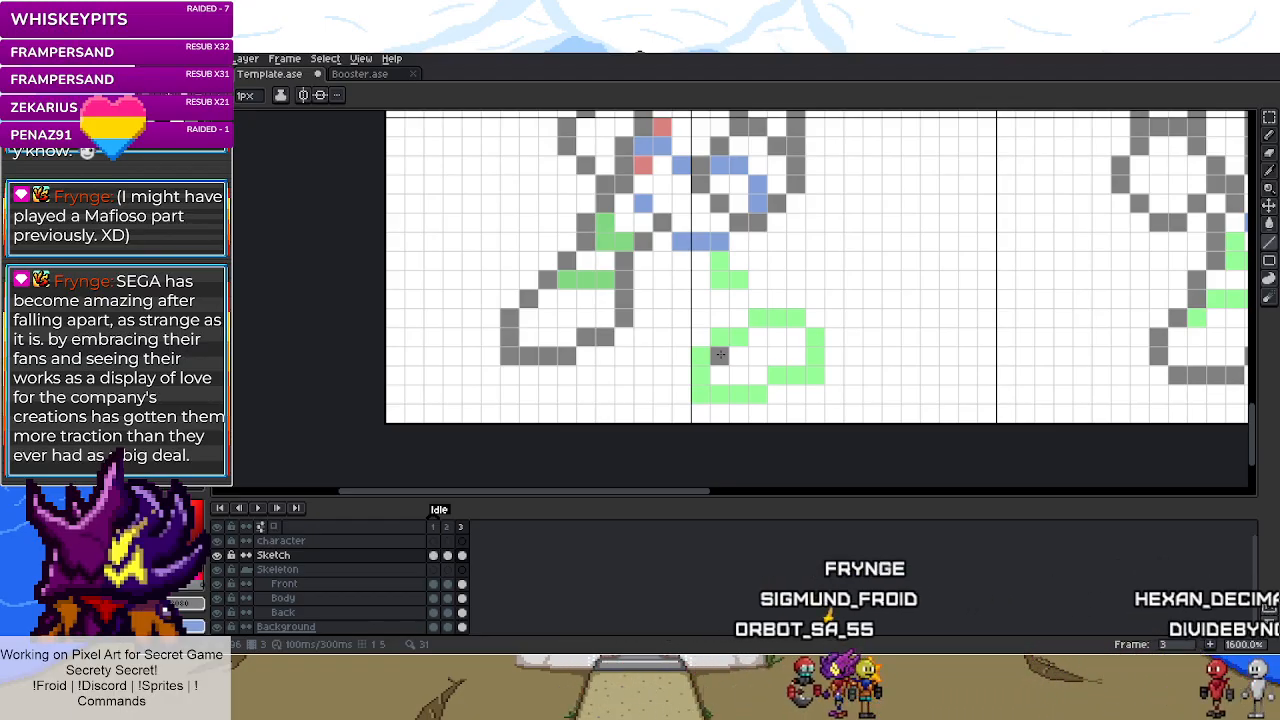
- Trace the bottom-left figure's light green foot in grey and outline its leg up to the hip
{"action": "mouse_move", "coordinate": [720, 353]}
{"action": "left_mouse_down"}
{"action": "mouse_move", "coordinate": [706, 390]}
{"action": "mouse_move", "coordinate": [758, 390]}
{"action": "mouse_move", "coordinate": [792, 372]}
{"action": "mouse_move", "coordinate": [772, 371]}
{"action": "mouse_move", "coordinate": [816, 344]}
{"action": "left_mouse_up"}
{"action": "left_click_drag", "start_coordinate": [730, 341], "coordinate": [741, 329]}
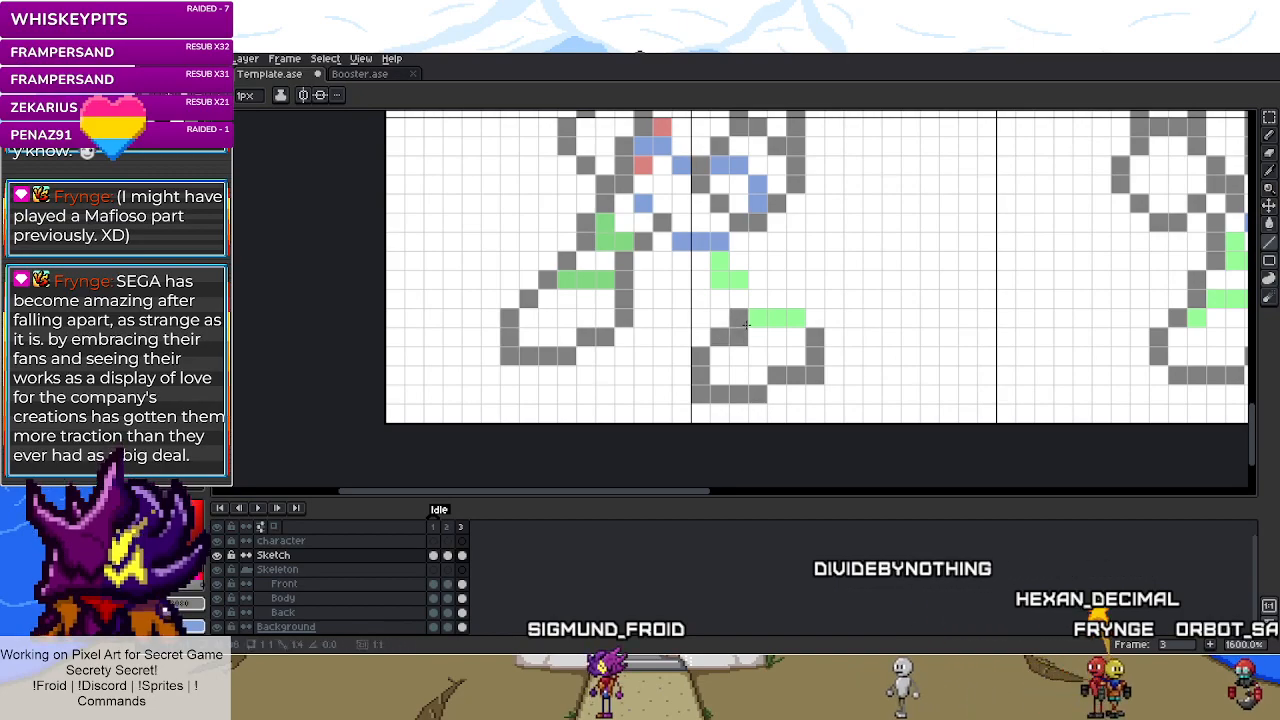
{"action": "left_click", "coordinate": [685, 240]}
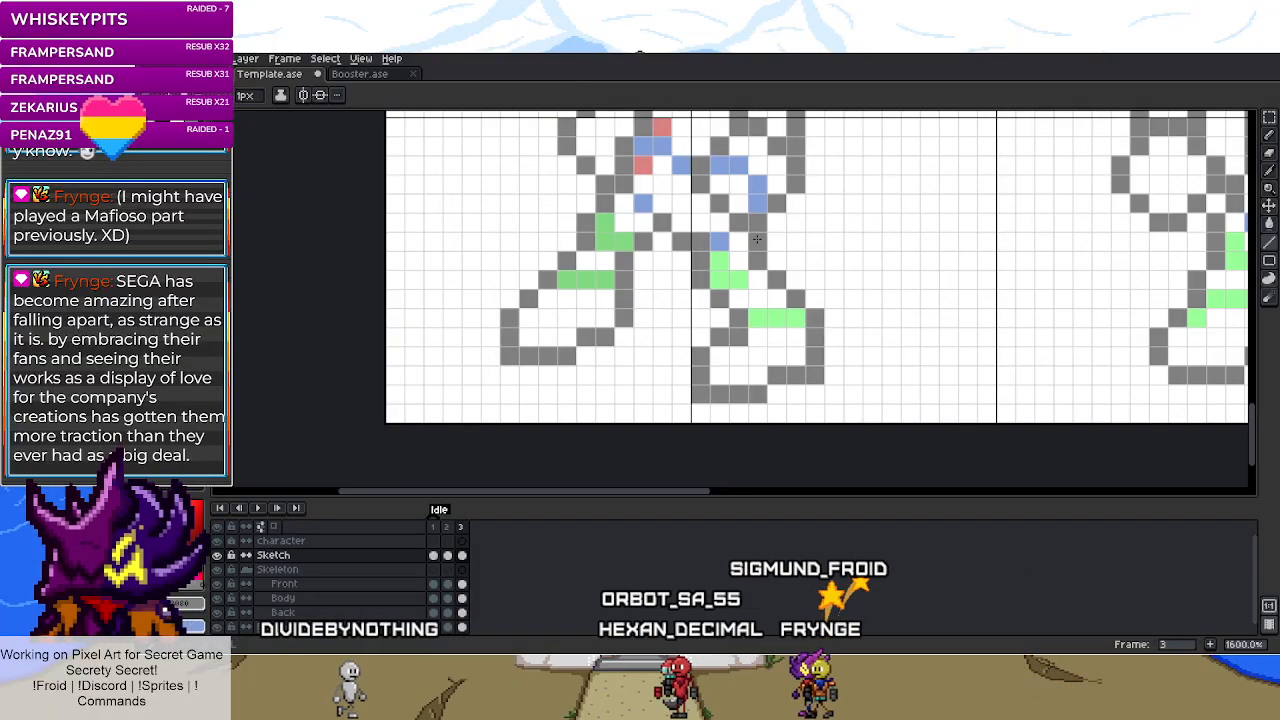
{"action": "key", "text": "b"}
{"action": "scroll", "coordinate": [680, 322], "scroll_direction": "down", "scroll_amount": 4}
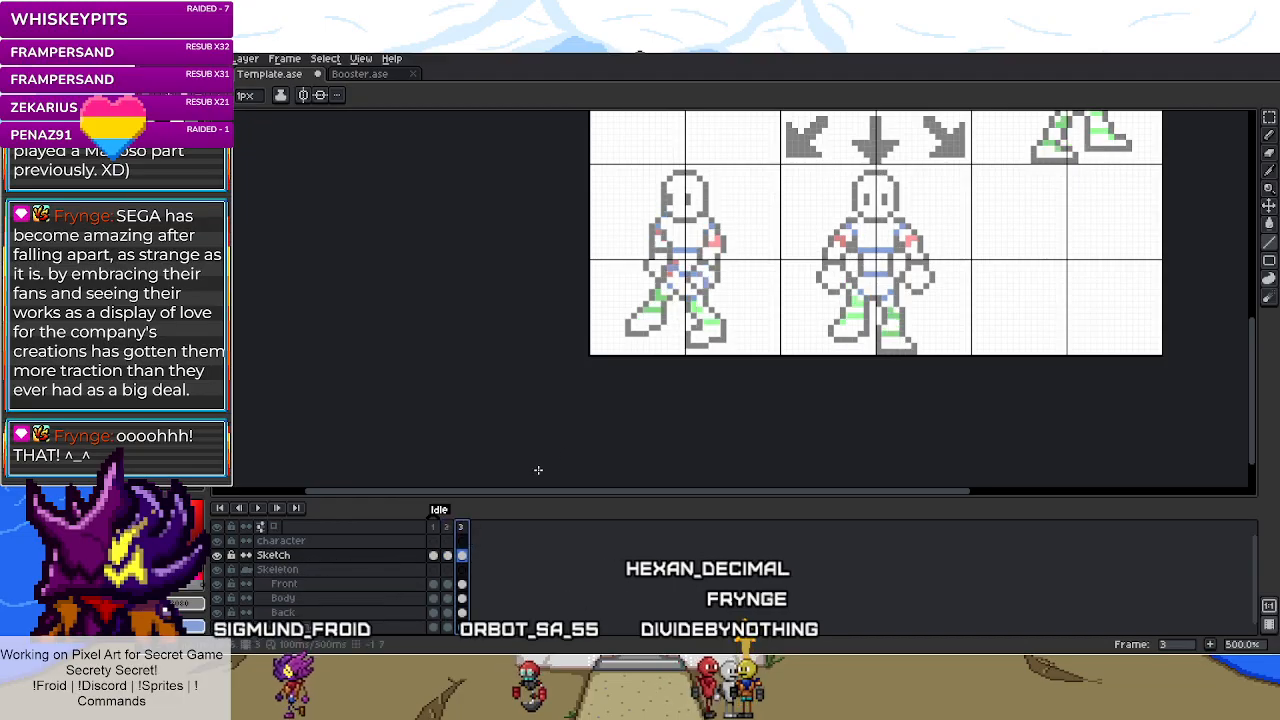
{"action": "scroll", "coordinate": [688, 390], "scroll_direction": "up", "scroll_amount": 5}
{"action": "key", "text": "m"}
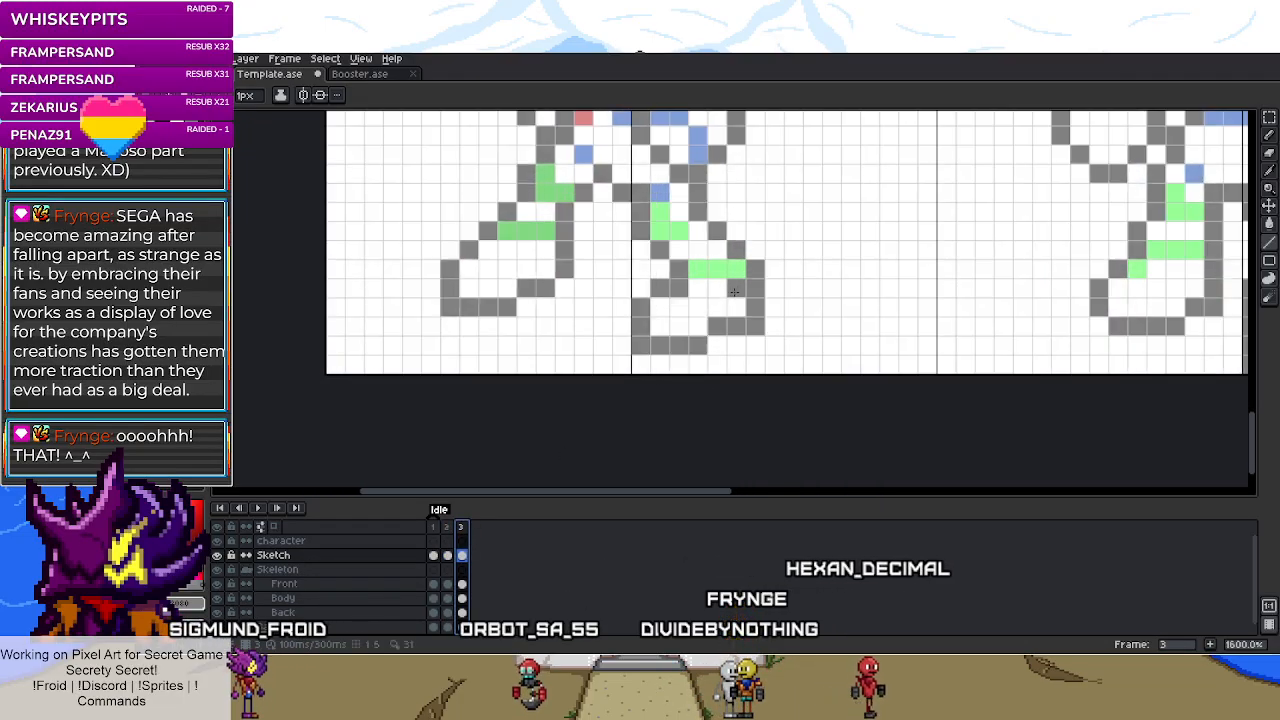
- Move the sketch outline of the bottom-left figure's planted foot one pixel down
{"action": "left_click_drag", "start_coordinate": [612, 208], "coordinate": [824, 396]}
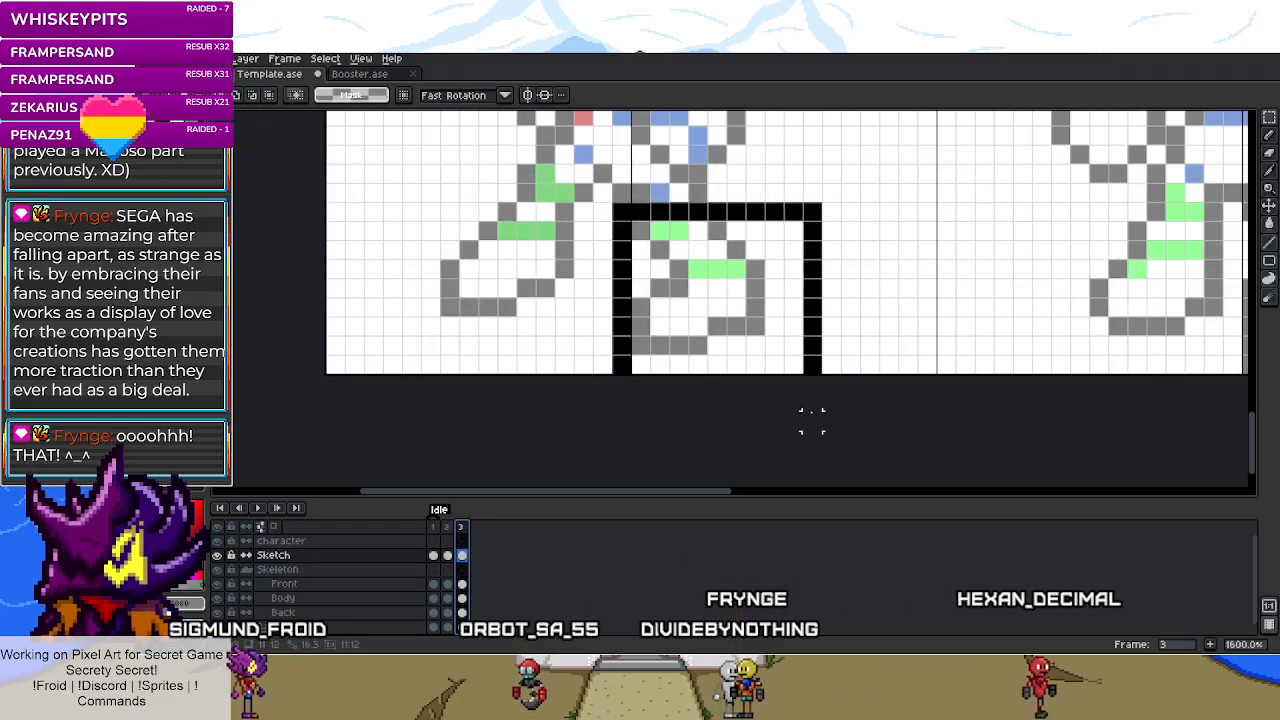
{"action": "mouse_move", "coordinate": [714, 323]}
{"action": "left_mouse_down"}
{"action": "mouse_move", "coordinate": [700, 337]}
{"action": "mouse_move", "coordinate": [716, 352]}
{"action": "left_mouse_up"}
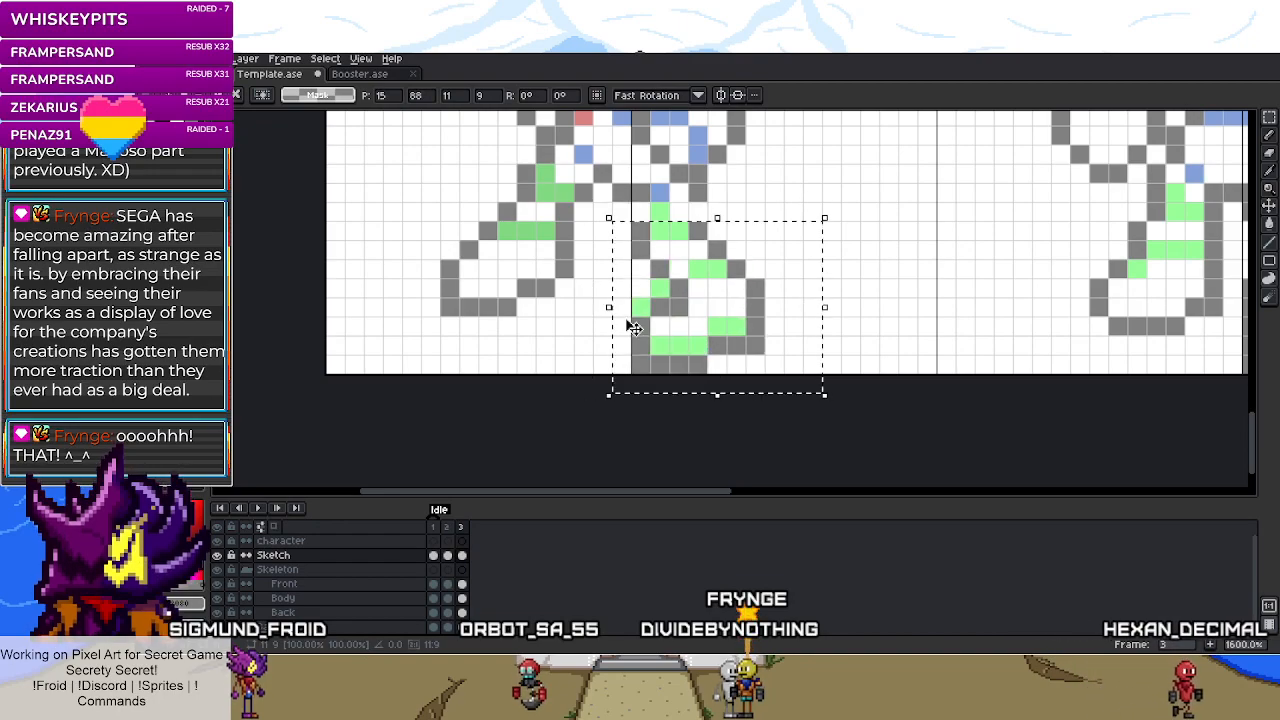
{"action": "key", "text": "ctrl+d"}
{"action": "key", "text": "b"}
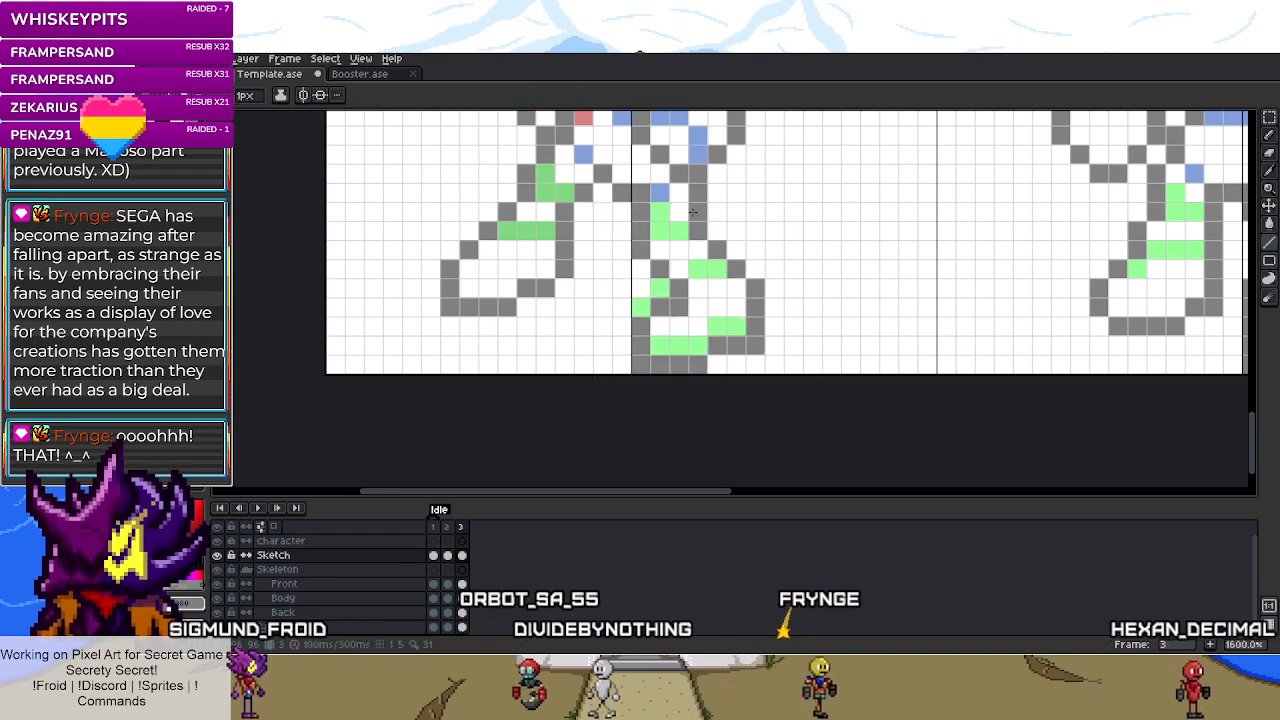
- On the Front skeleton layer of frame 3, move the planted leg's light green foot one pixel down to match its outline
{"action": "key", "text": "m"}
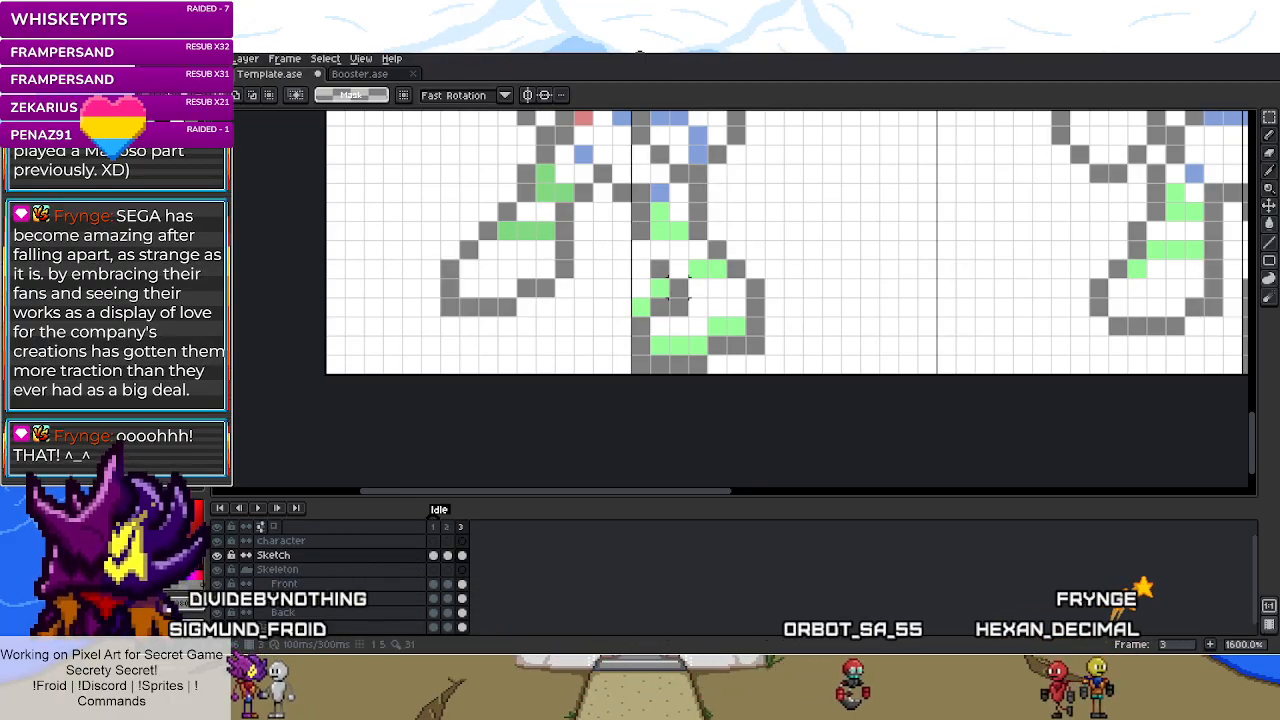
{"action": "left_click", "coordinate": [462, 584]}
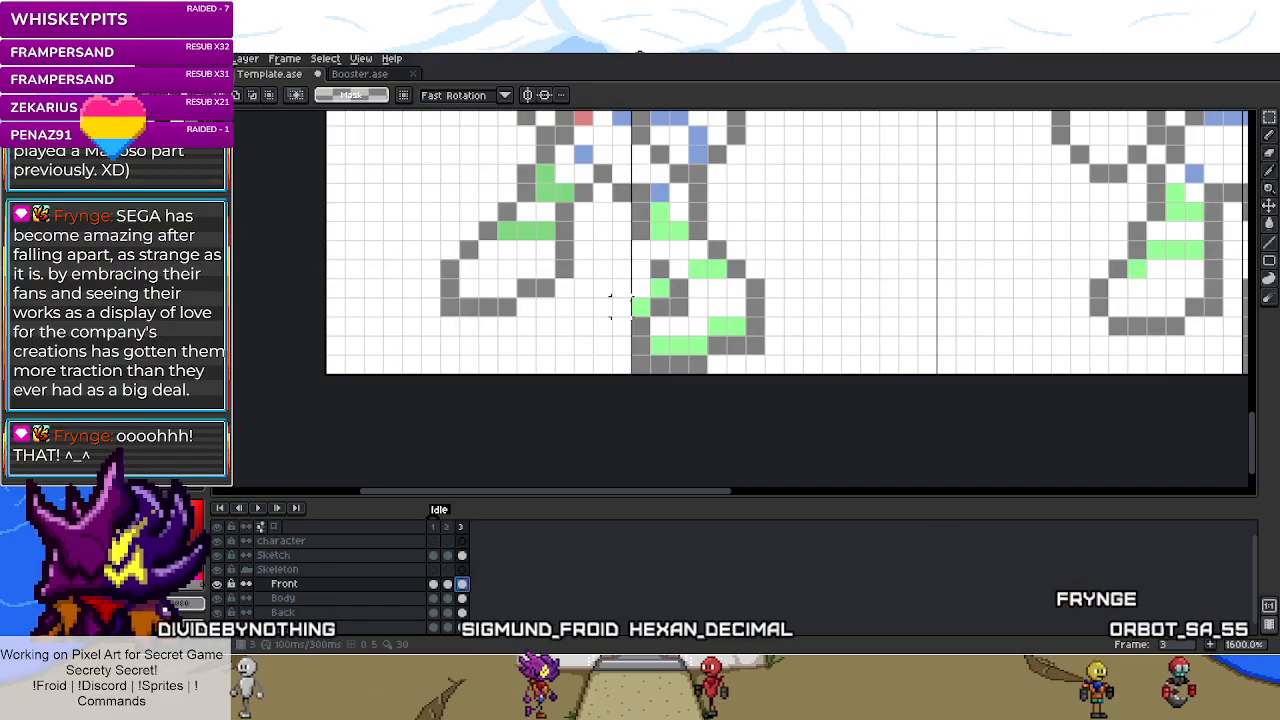
{"action": "left_click_drag", "start_coordinate": [608, 237], "coordinate": [786, 375]}
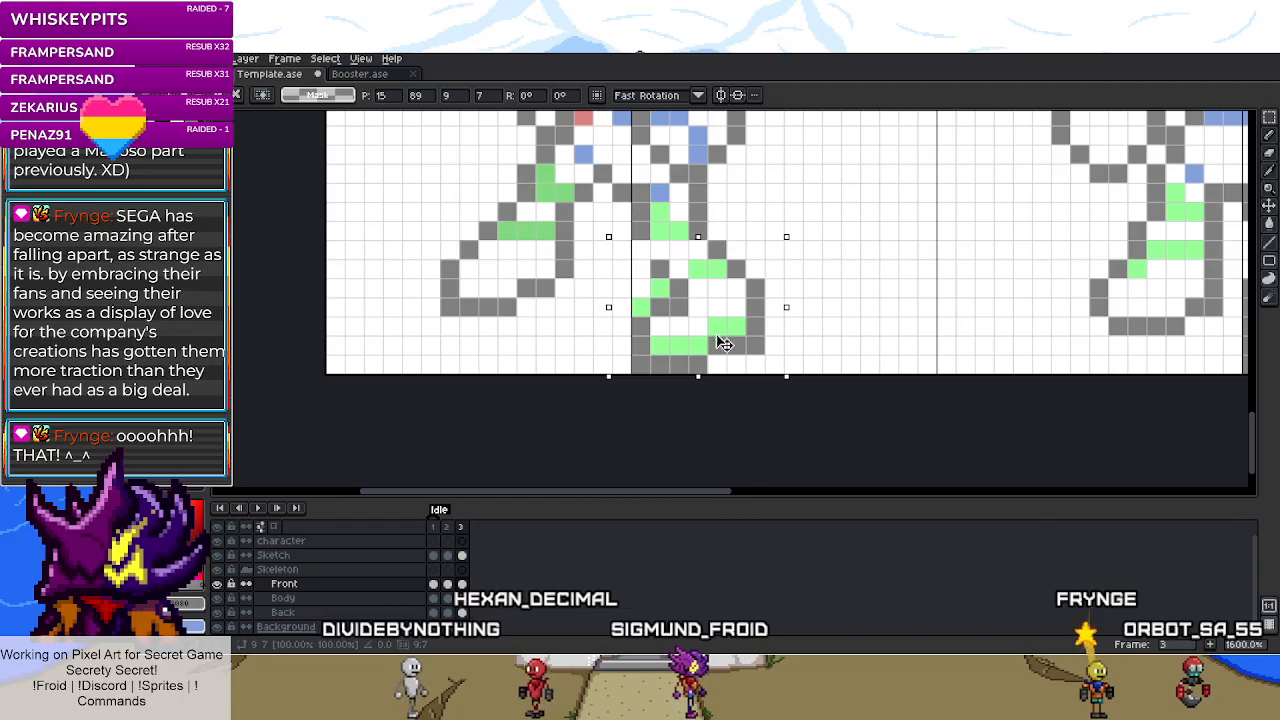
{"action": "key", "text": "ctrl+z"}
{"action": "key", "text": "ctrl+d"}
{"action": "key", "text": "b"}
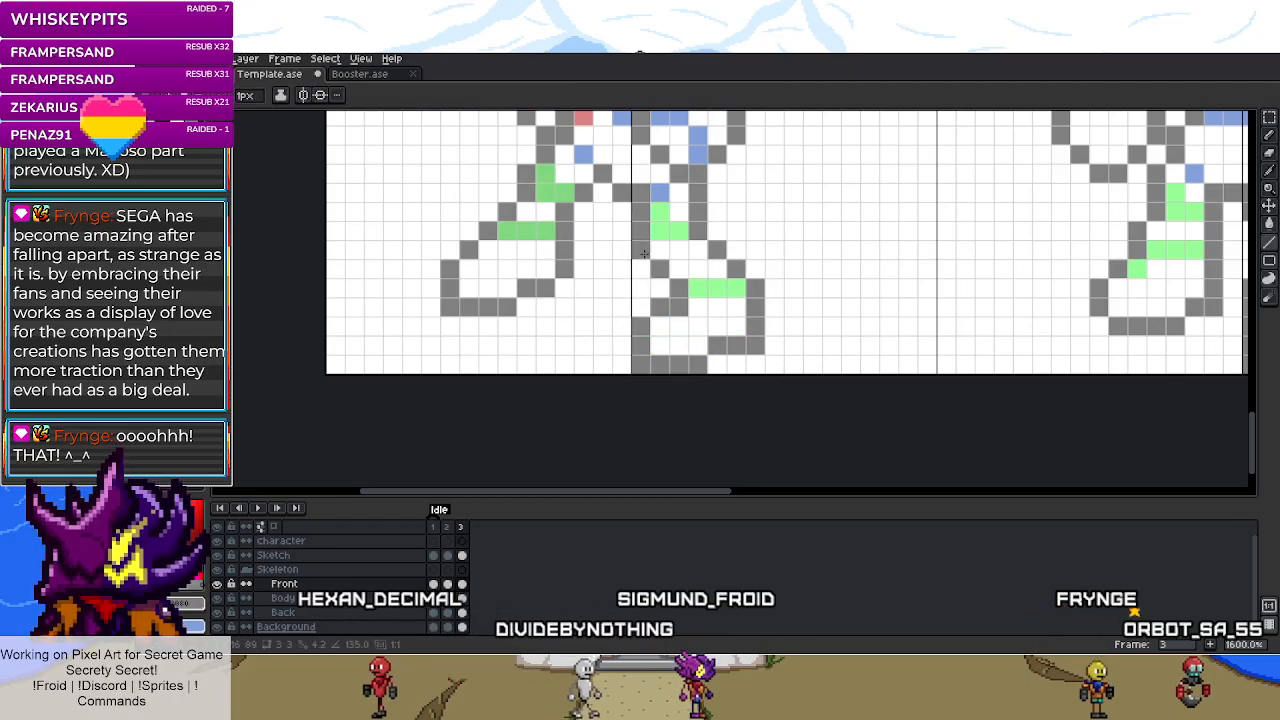
{"action": "key", "text": "m"}
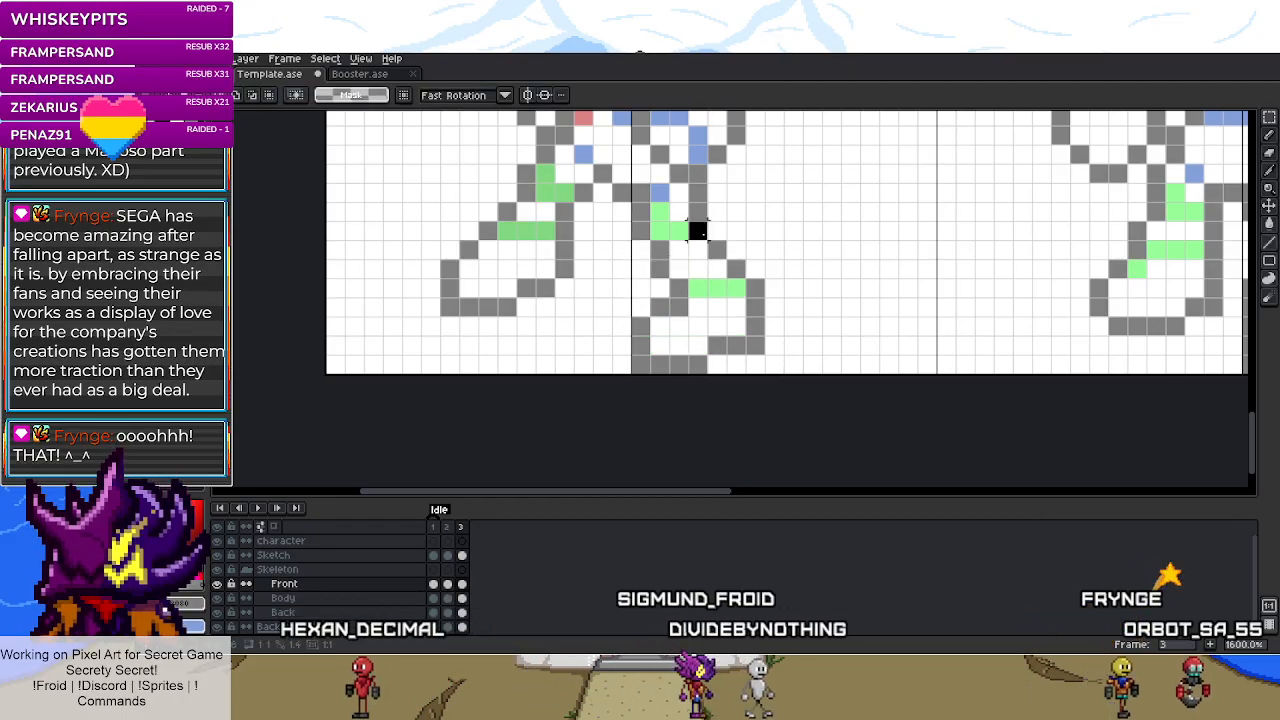
{"action": "left_click_drag", "start_coordinate": [684, 216], "coordinate": [712, 244]}
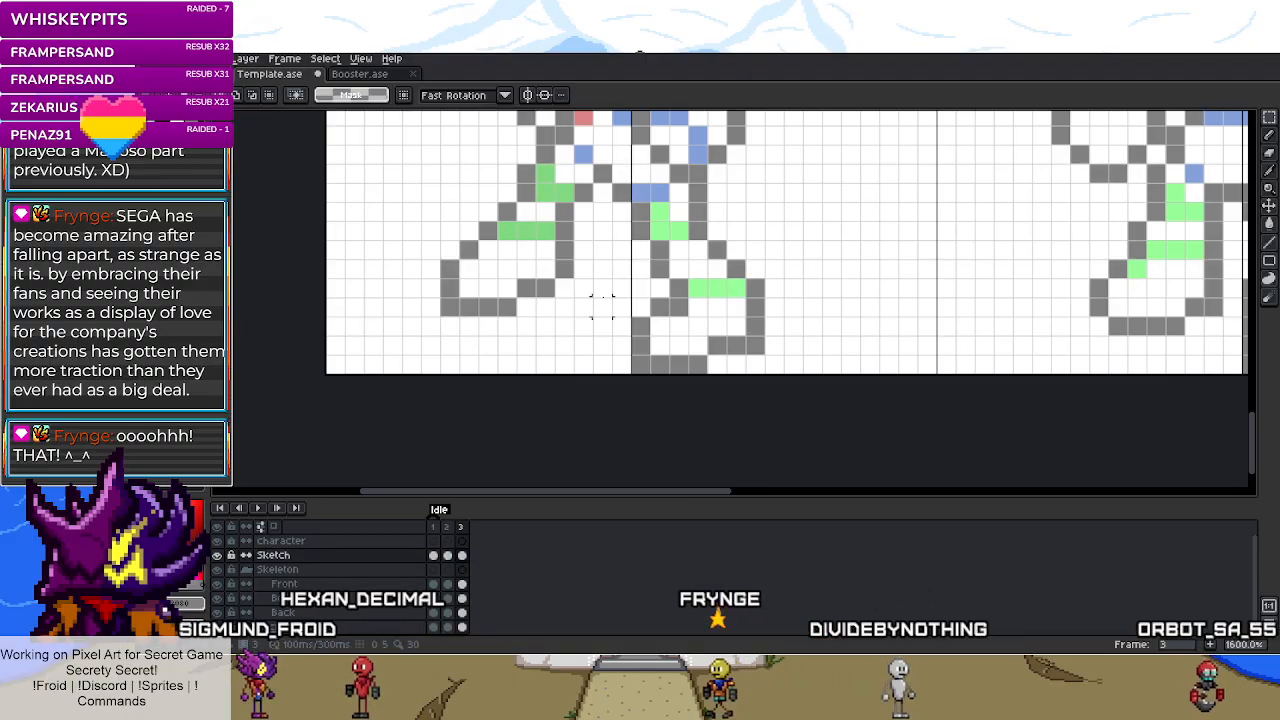
- Hide the Skeleton layer group and straighten the inner sketch outline of the bottom-left figure's planted leg
{"action": "scroll", "coordinate": [601, 285], "scroll_direction": "down", "scroll_amount": 7}
{"action": "scroll", "coordinate": [612, 338], "scroll_direction": "up", "scroll_amount": 3}
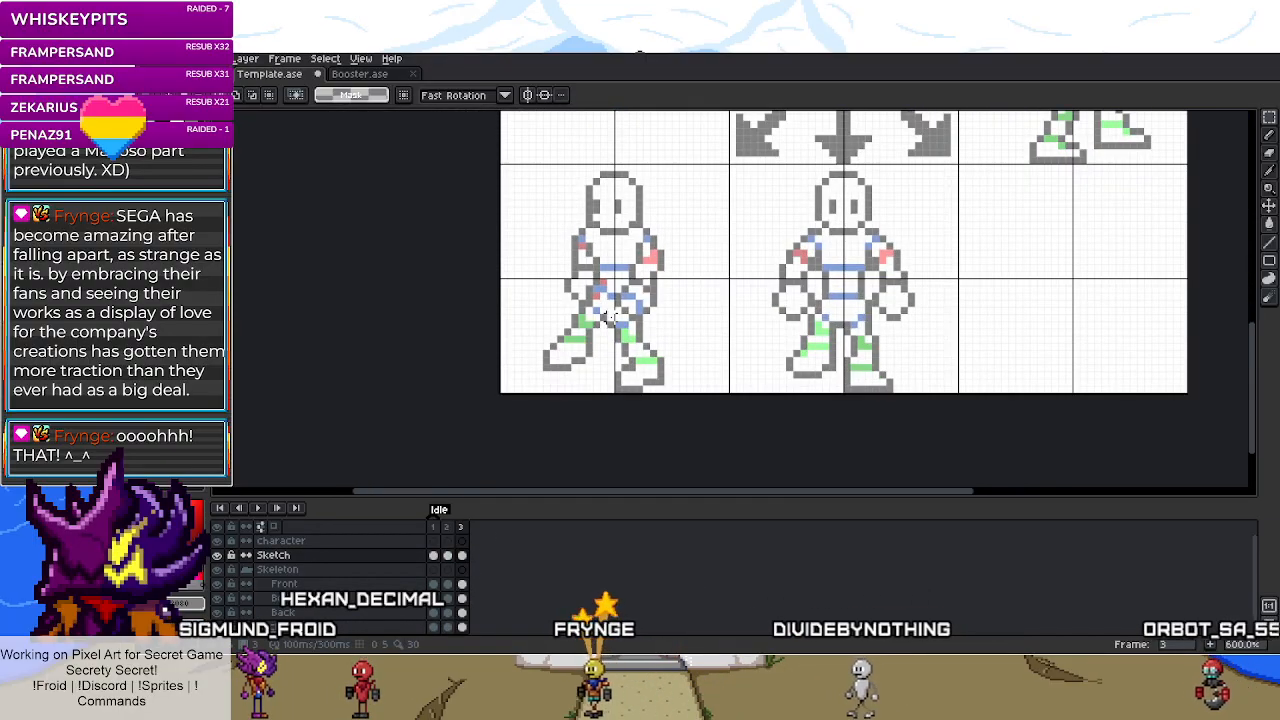
{"action": "left_click", "coordinate": [448, 527]}
{"action": "left_click", "coordinate": [461, 526]}
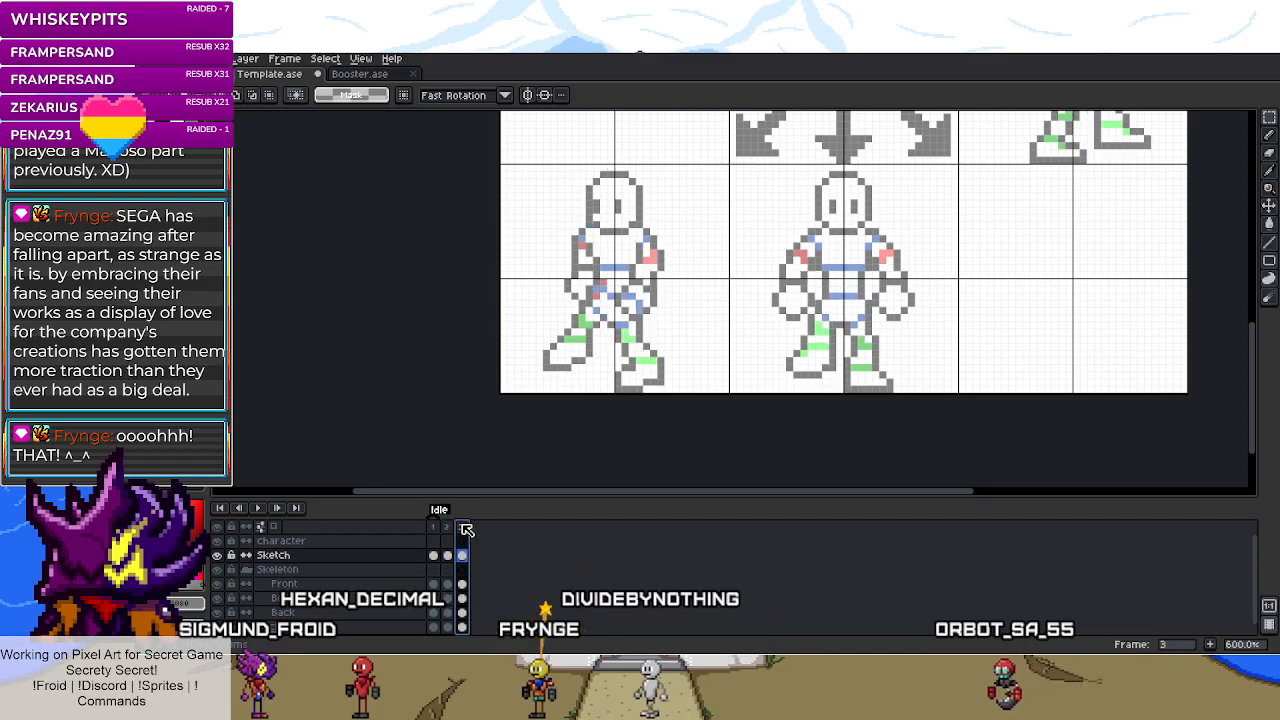
{"action": "left_click", "coordinate": [217, 570]}
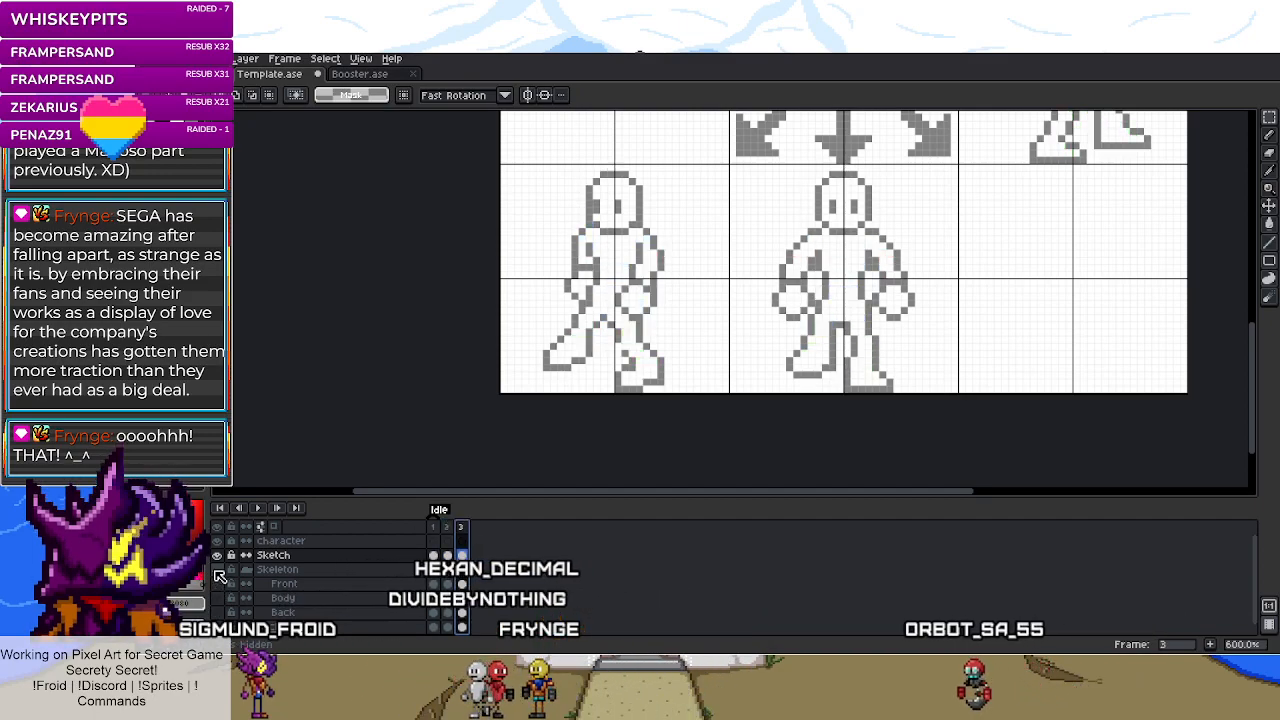
{"action": "scroll", "coordinate": [596, 411], "scroll_direction": "up", "scroll_amount": 4}
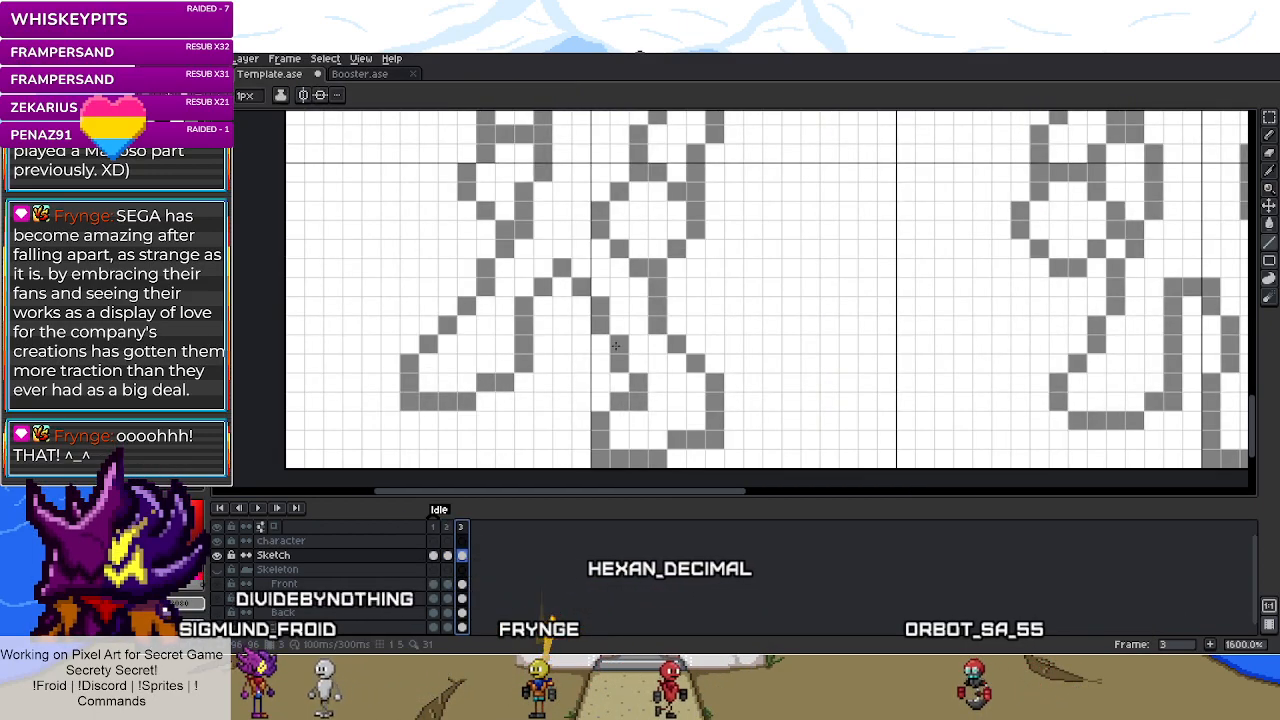
{"action": "key", "text": "m"}
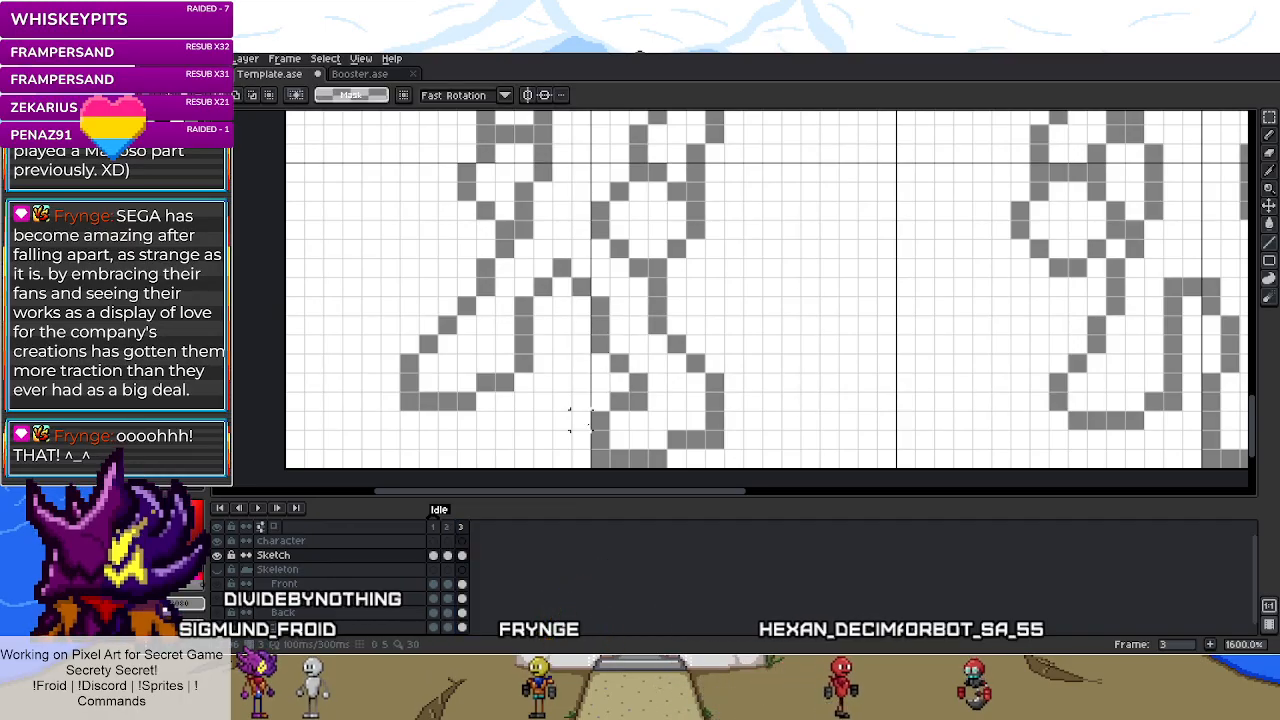
- Move the bottom-left figure's planted foot outline one pixel left
{"action": "scroll", "coordinate": [579, 421], "scroll_direction": "down", "scroll_amount": 6}
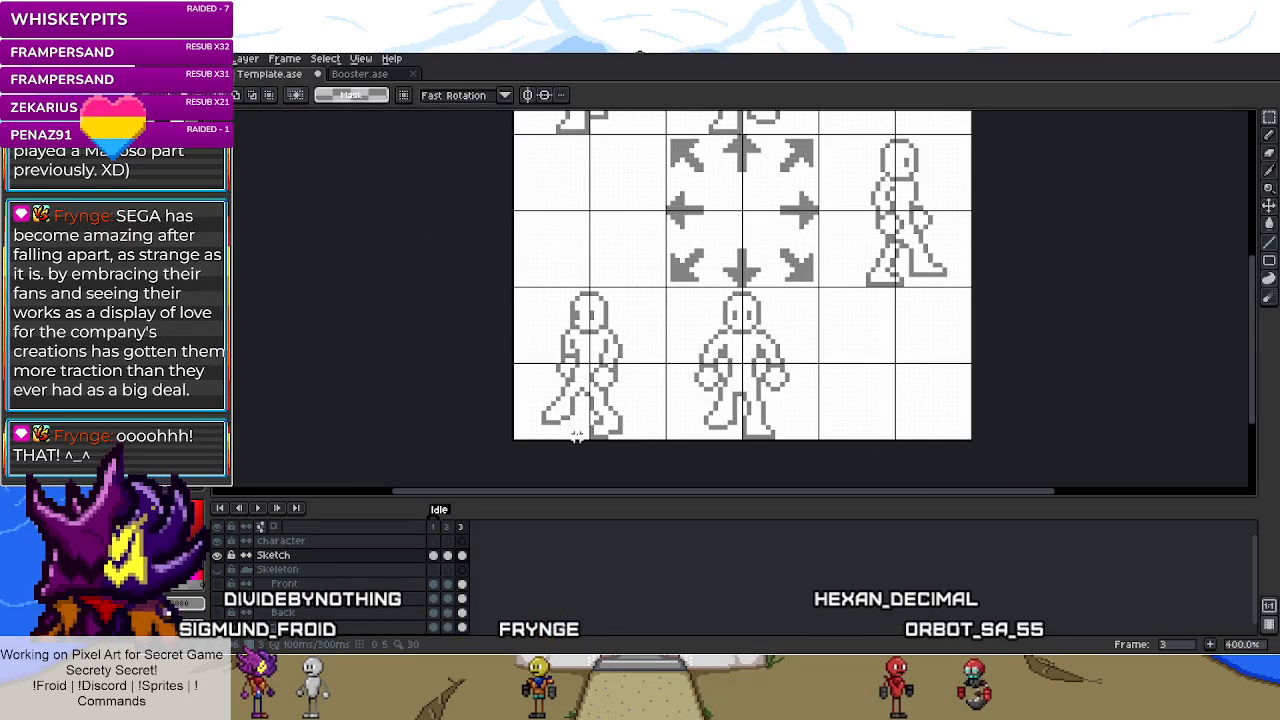
{"action": "scroll", "coordinate": [578, 438], "scroll_direction": "down", "scroll_amount": 2}
{"action": "scroll", "coordinate": [579, 445], "scroll_direction": "up", "scroll_amount": 4}
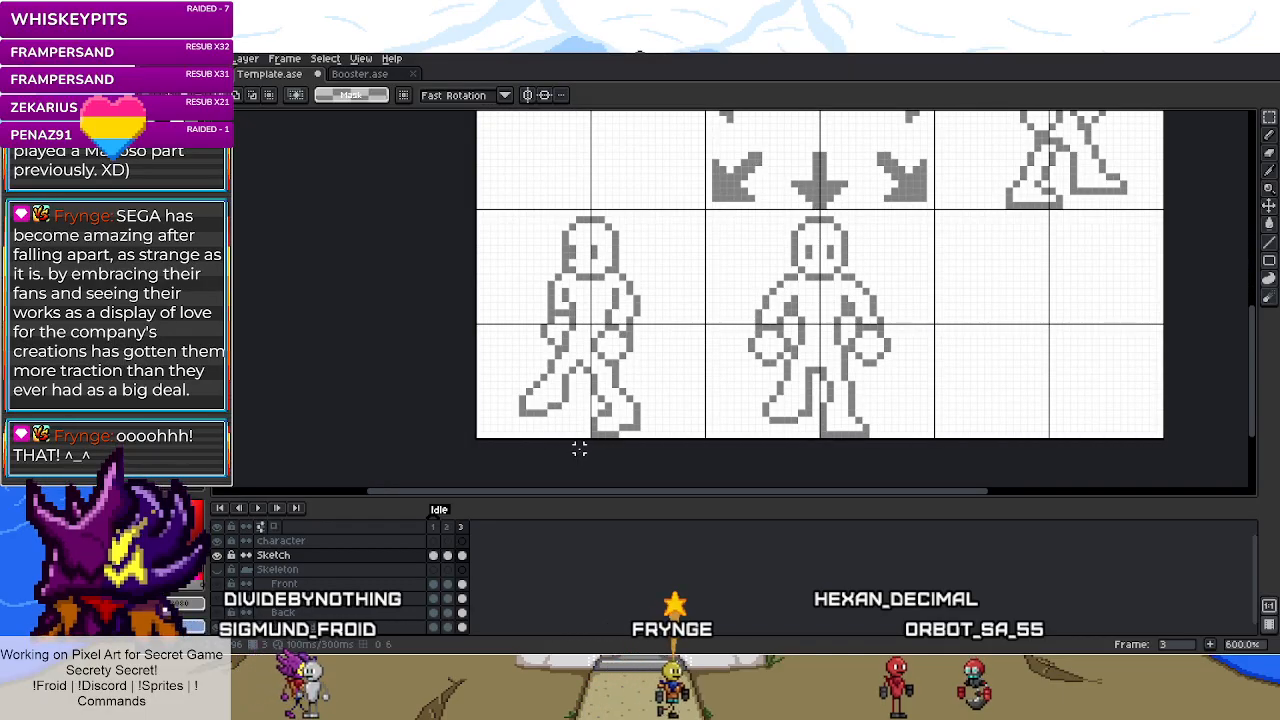
{"action": "scroll", "coordinate": [579, 449], "scroll_direction": "up", "scroll_amount": 2}
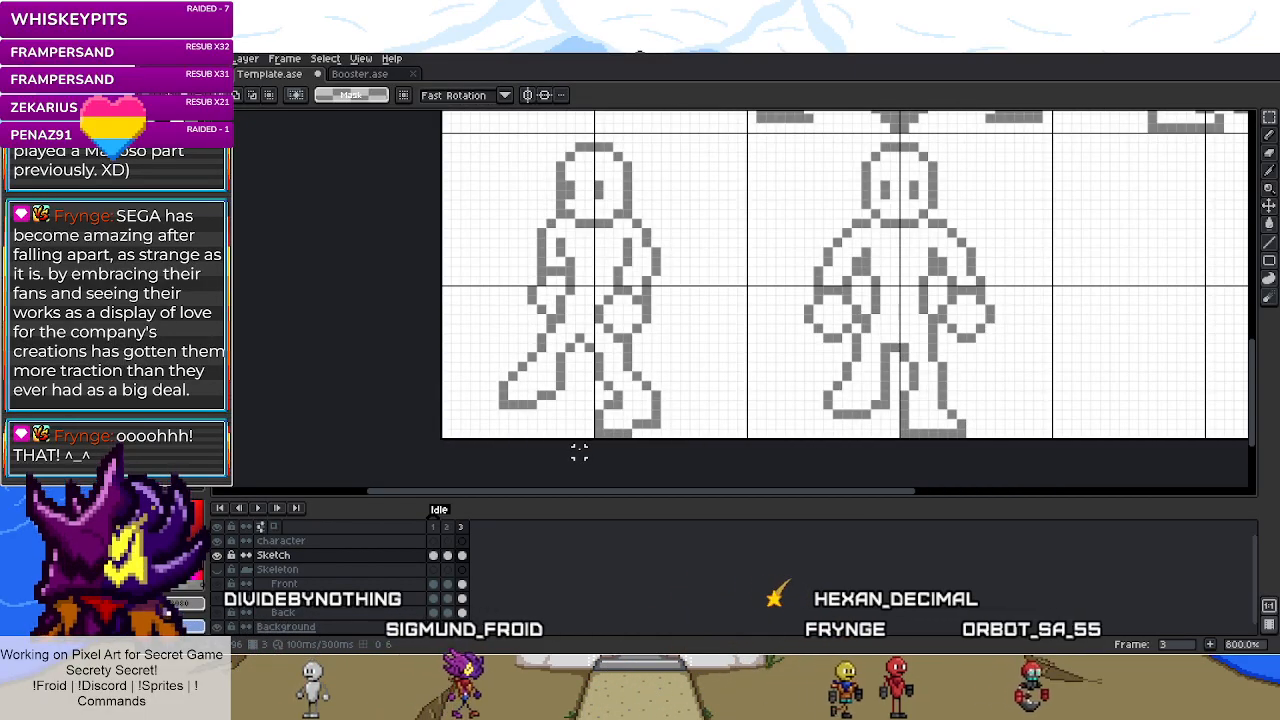
{"action": "scroll", "coordinate": [579, 453], "scroll_direction": "up", "scroll_amount": 3}
{"action": "left_click_drag", "start_coordinate": [608, 367], "coordinate": [766, 470]}
- Compare the bottom-left figure's leg and foot poses between frames 2 and 3
{"action": "scroll", "coordinate": [785, 402], "scroll_direction": "down", "scroll_amount": 4}
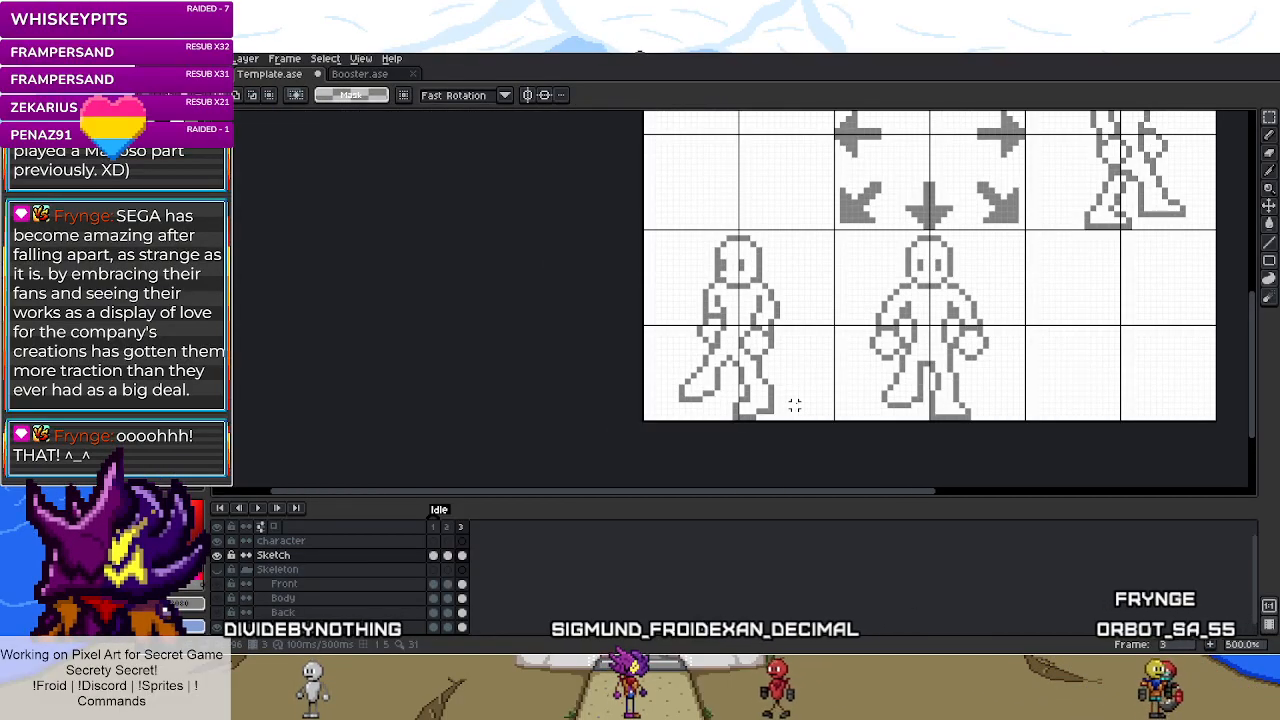
{"action": "left_click", "coordinate": [450, 530]}
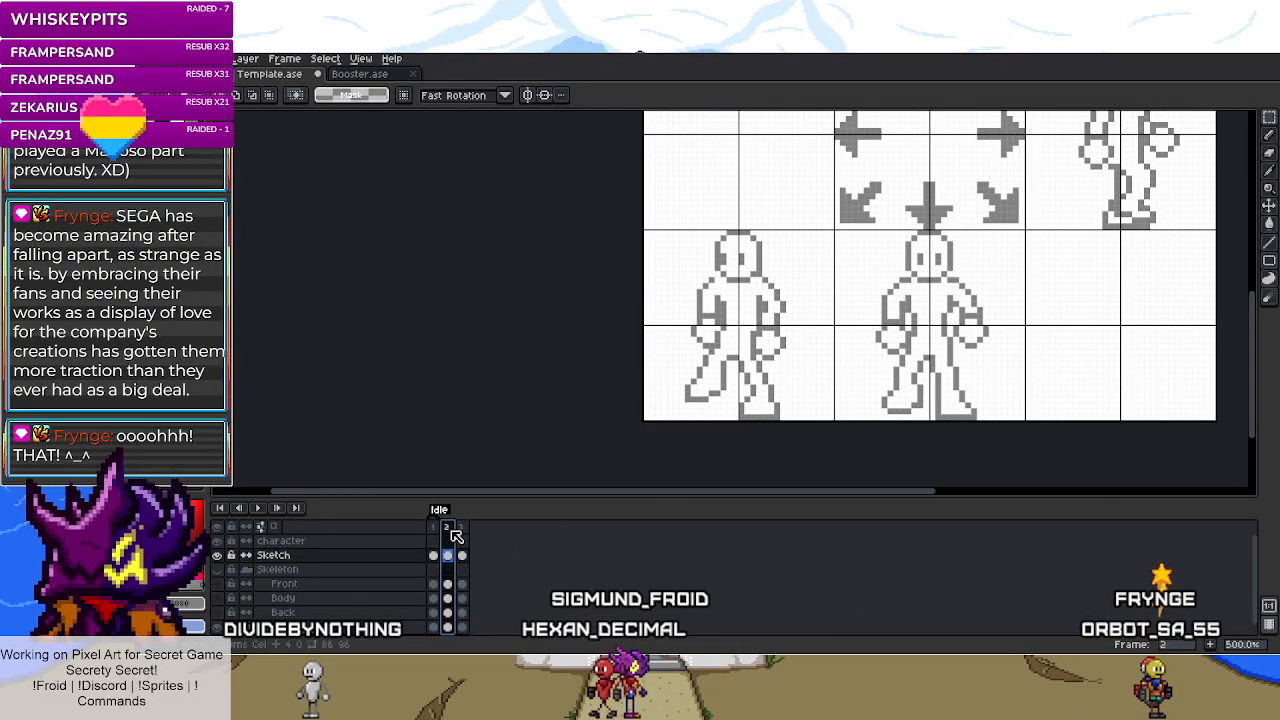
{"action": "left_click", "coordinate": [462, 530]}
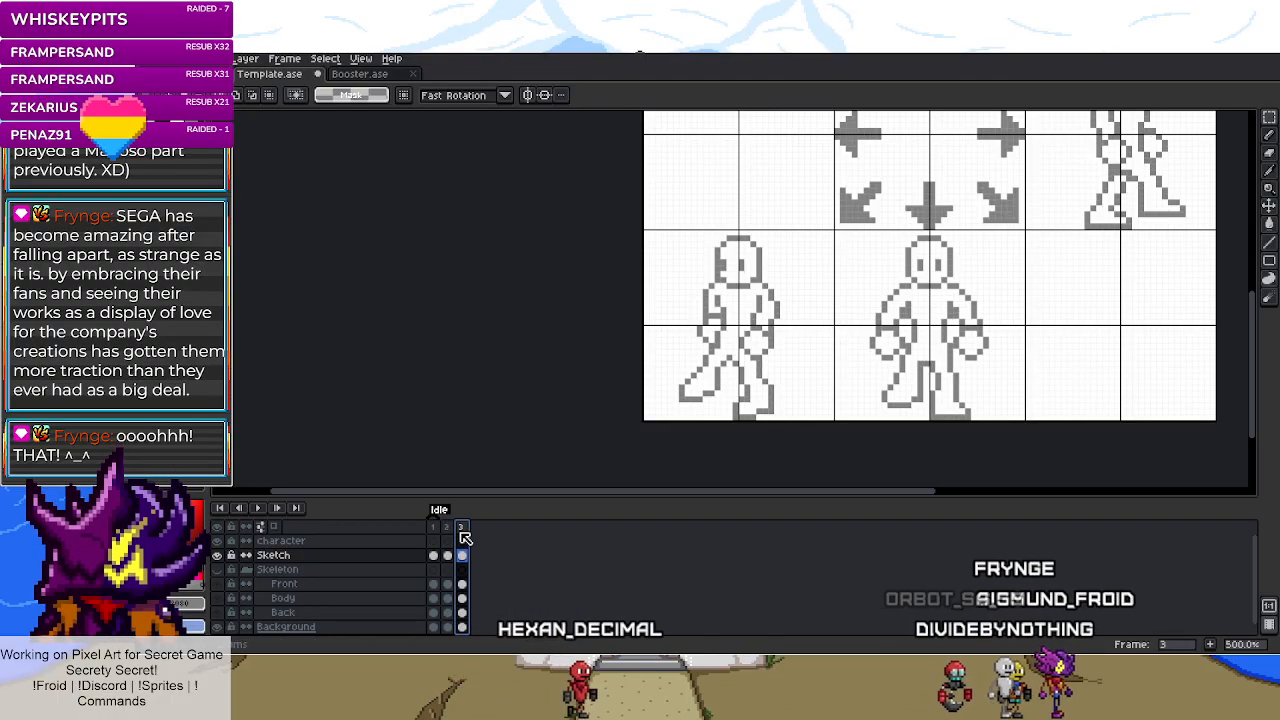
{"action": "scroll", "coordinate": [905, 372], "scroll_direction": "up", "scroll_amount": 2}
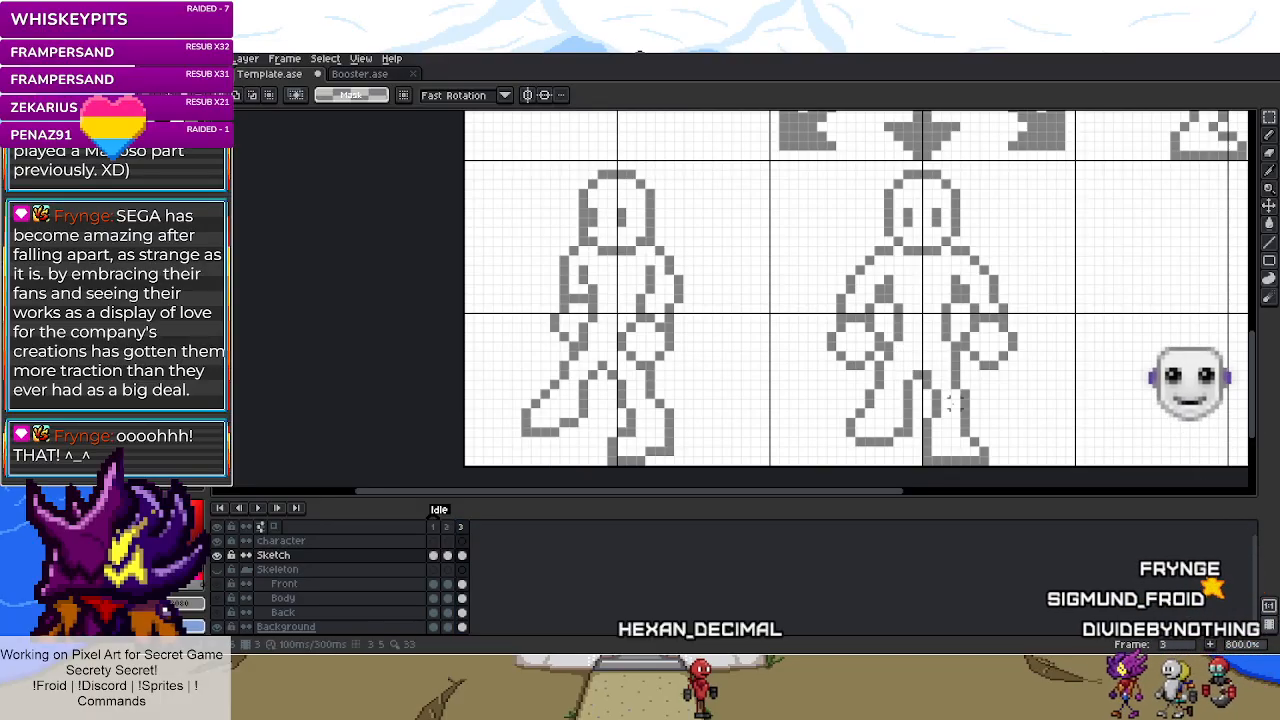
{"action": "scroll", "coordinate": [953, 400], "scroll_direction": "down", "scroll_amount": 1}
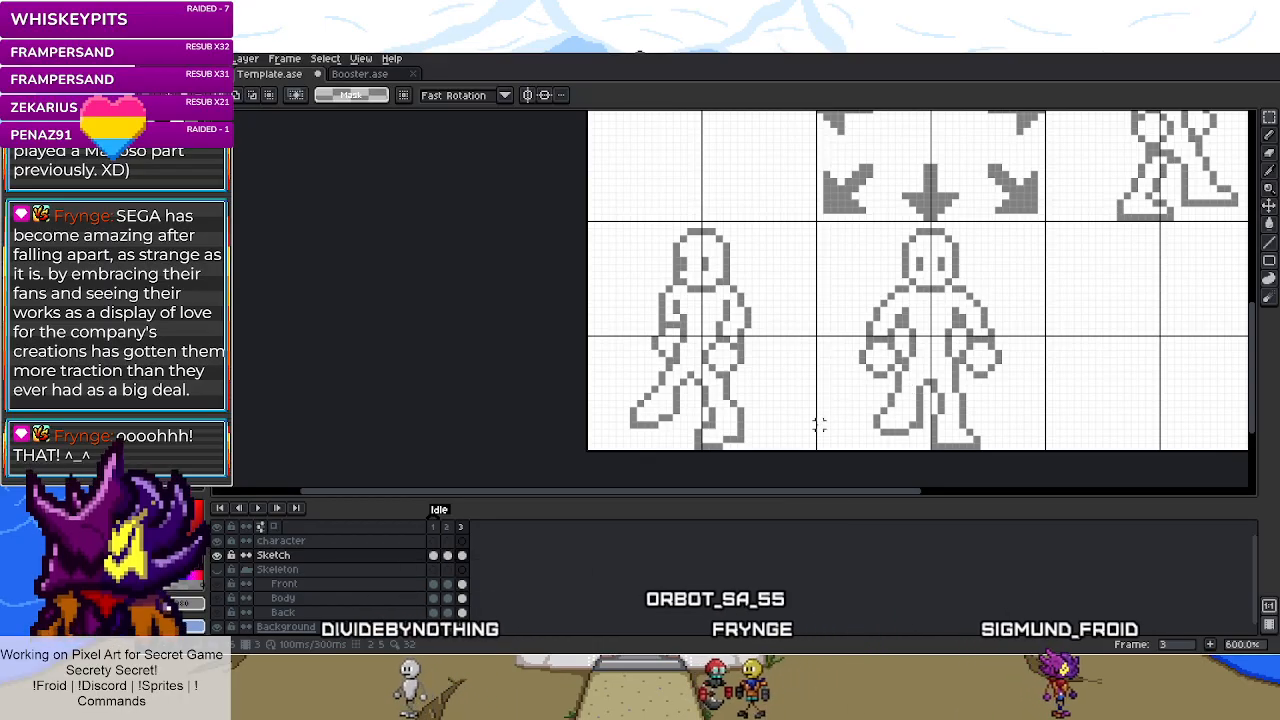
{"action": "scroll", "coordinate": [791, 428], "scroll_direction": "up", "scroll_amount": 2}
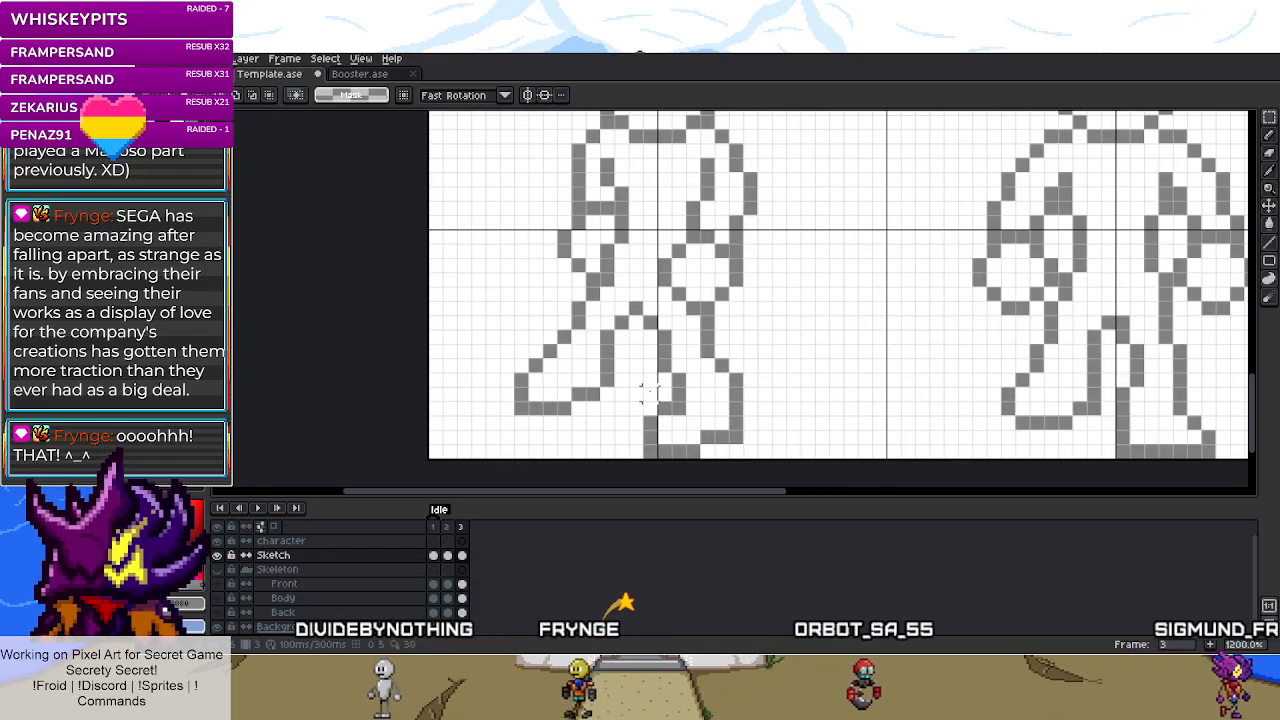
{"action": "scroll", "coordinate": [563, 440], "scroll_direction": "up", "scroll_amount": 1}
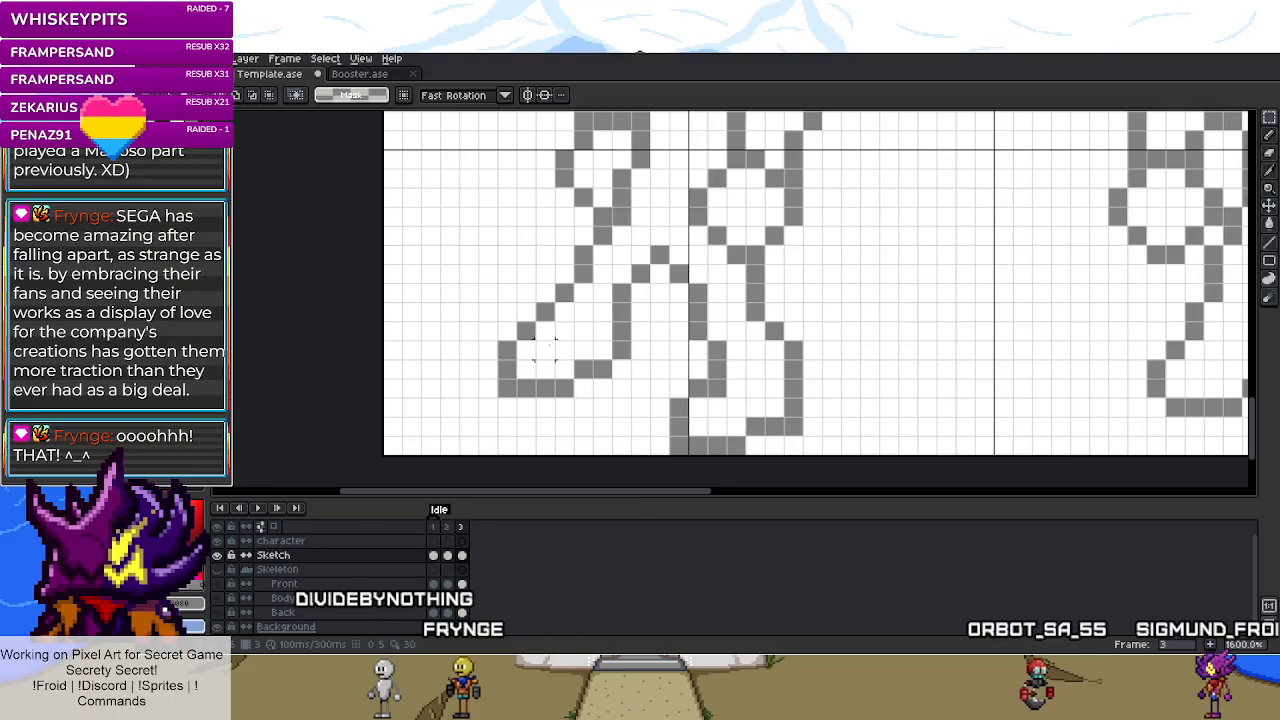
{"action": "scroll", "coordinate": [449, 330], "scroll_direction": "down", "scroll_amount": 3}
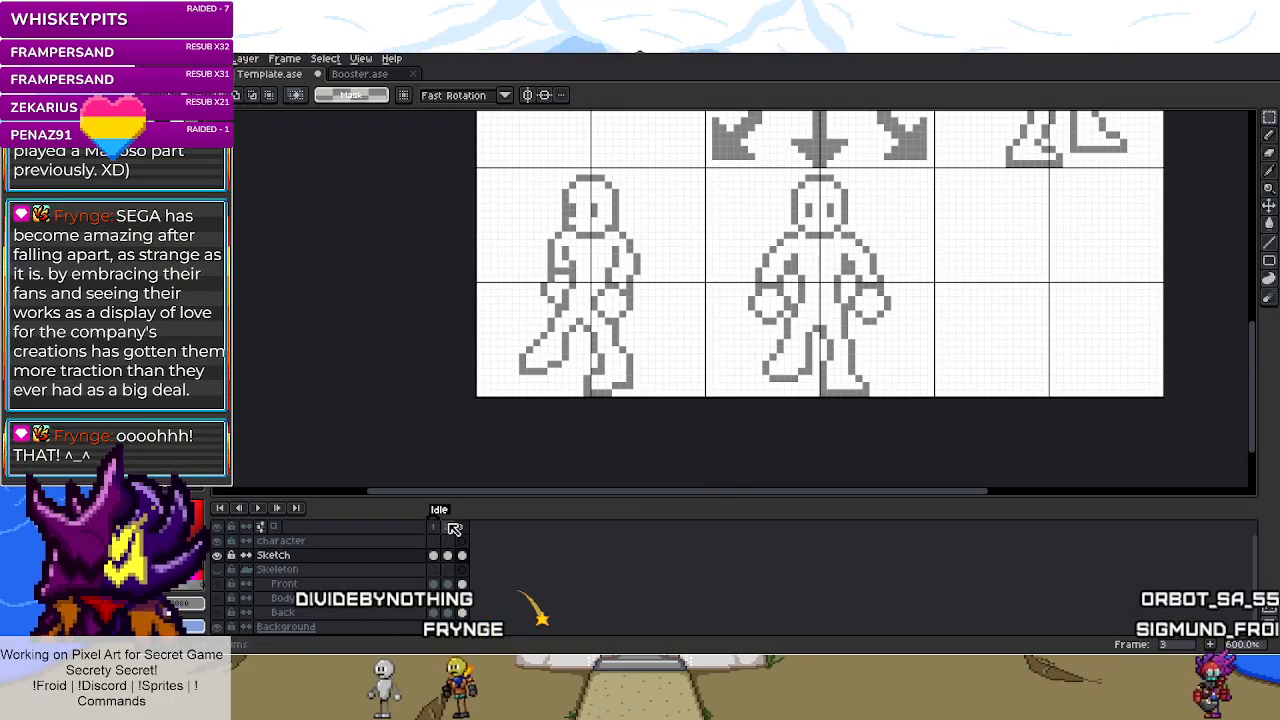
{"action": "left_click", "coordinate": [449, 527]}
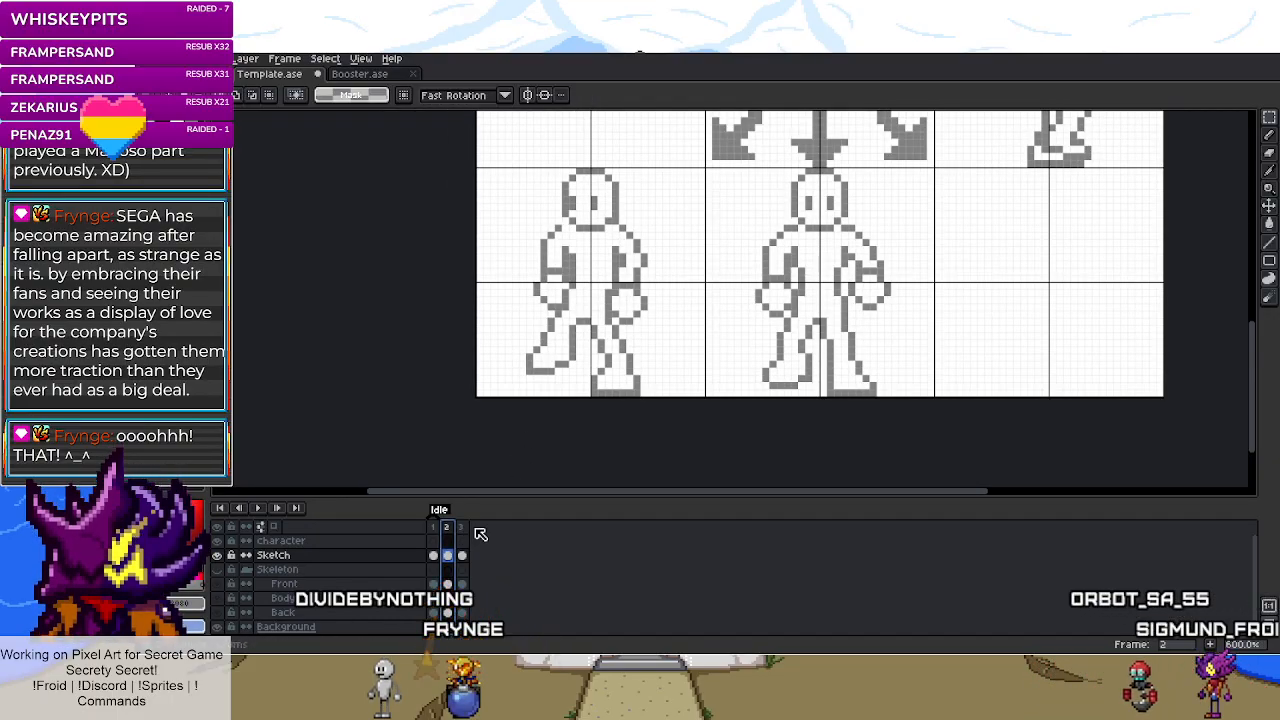
{"action": "left_click", "coordinate": [463, 528]}
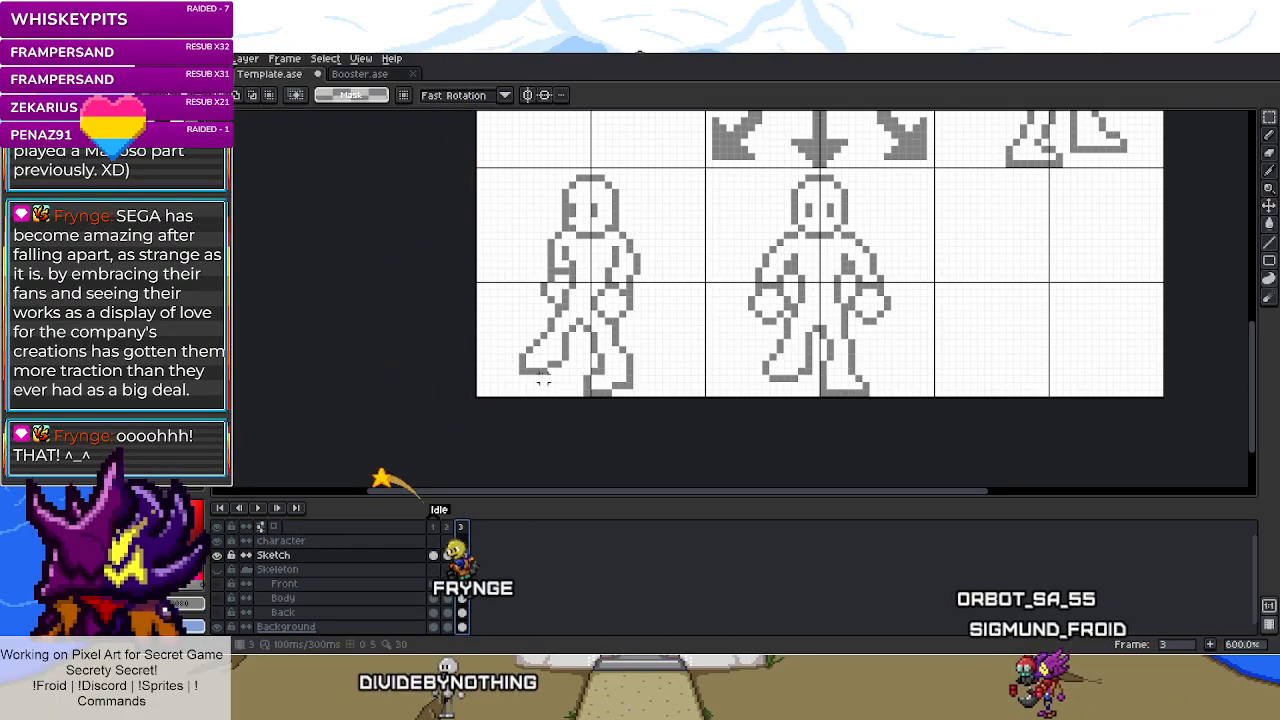
{"action": "scroll", "coordinate": [536, 385], "scroll_direction": "up", "scroll_amount": 4}
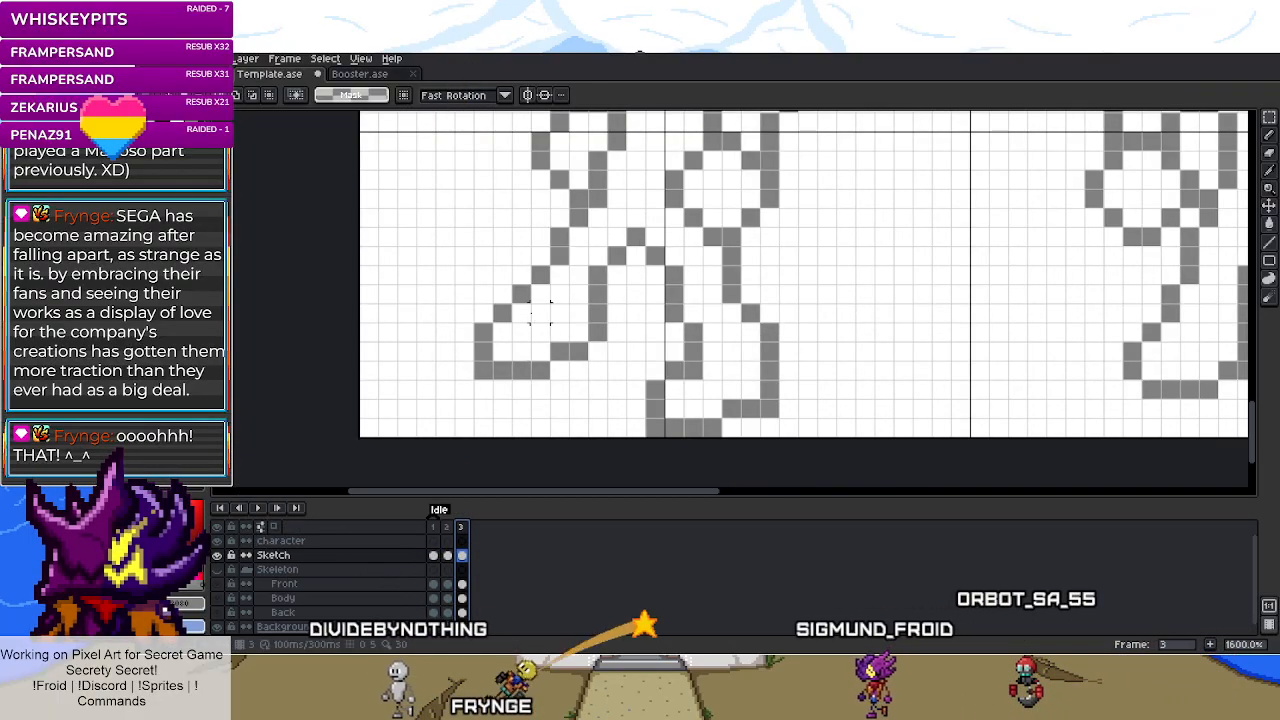
{"action": "scroll", "coordinate": [485, 272], "scroll_direction": "down", "scroll_amount": 3}
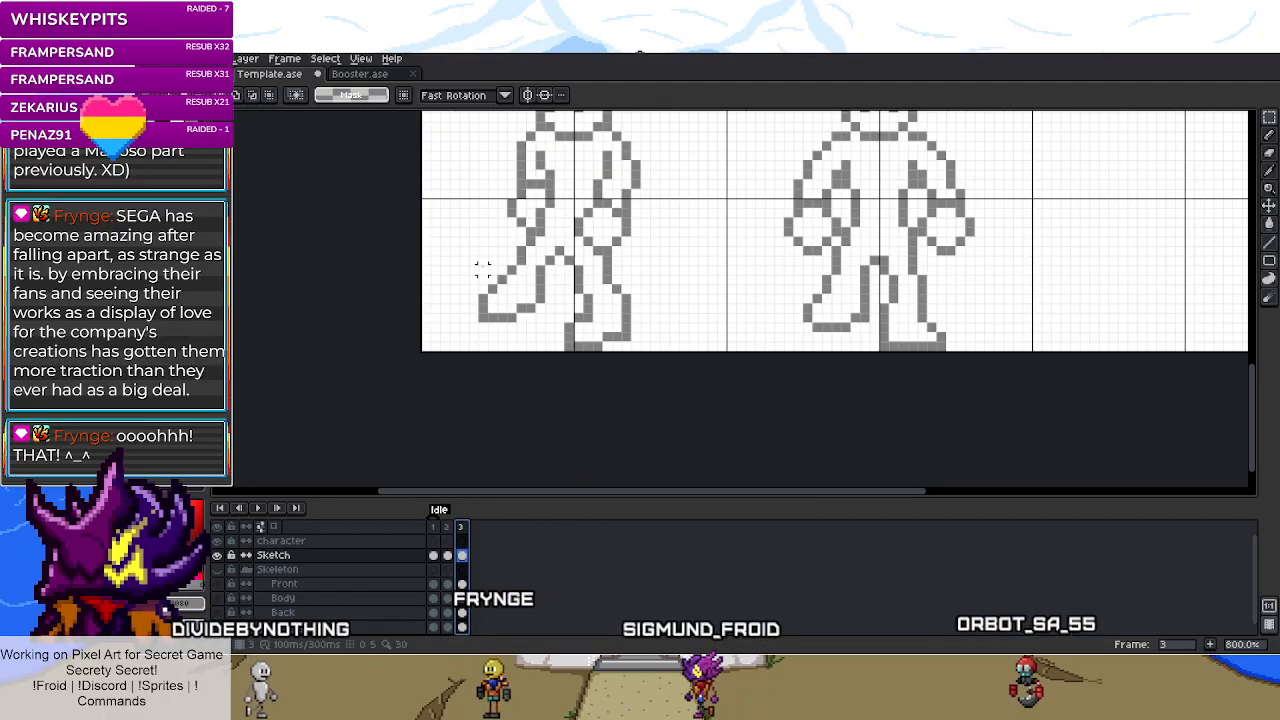
{"action": "left_click", "coordinate": [448, 527]}
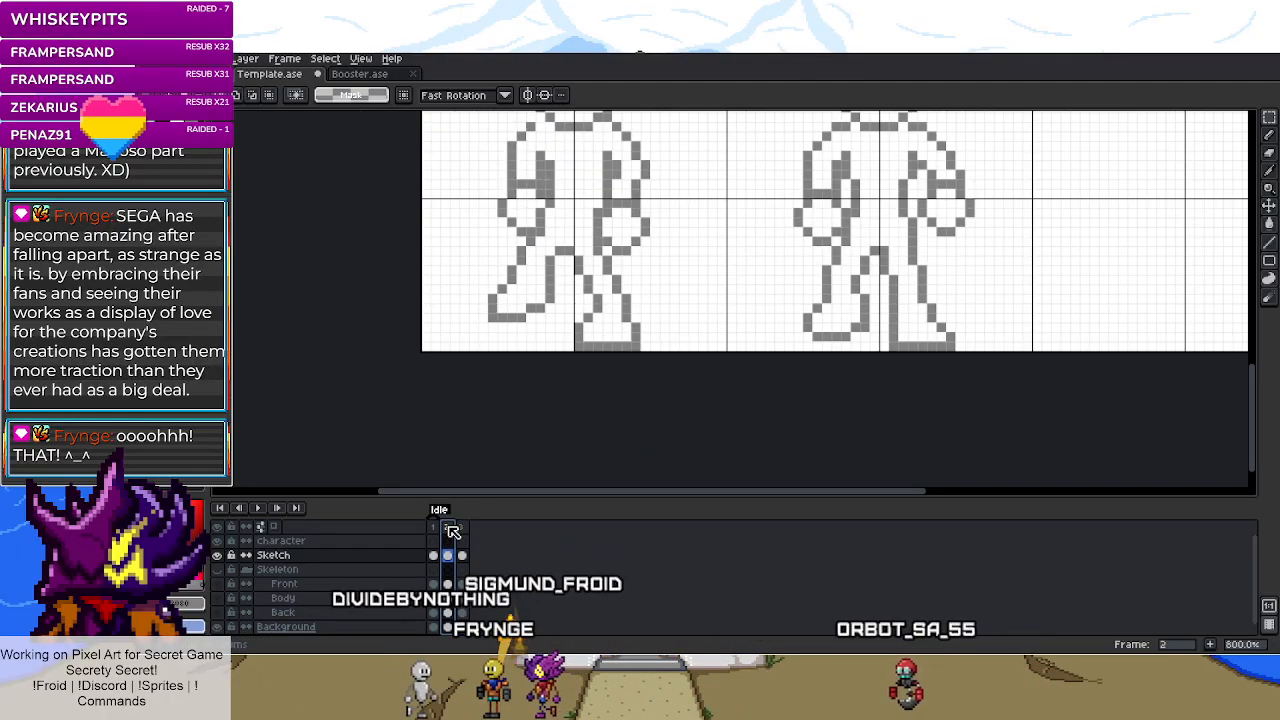
{"action": "left_click", "coordinate": [464, 528]}
- Review the figures across the whole template sheet in frame 3 and frame 2
{"action": "scroll", "coordinate": [709, 370], "scroll_direction": "down", "scroll_amount": 4}
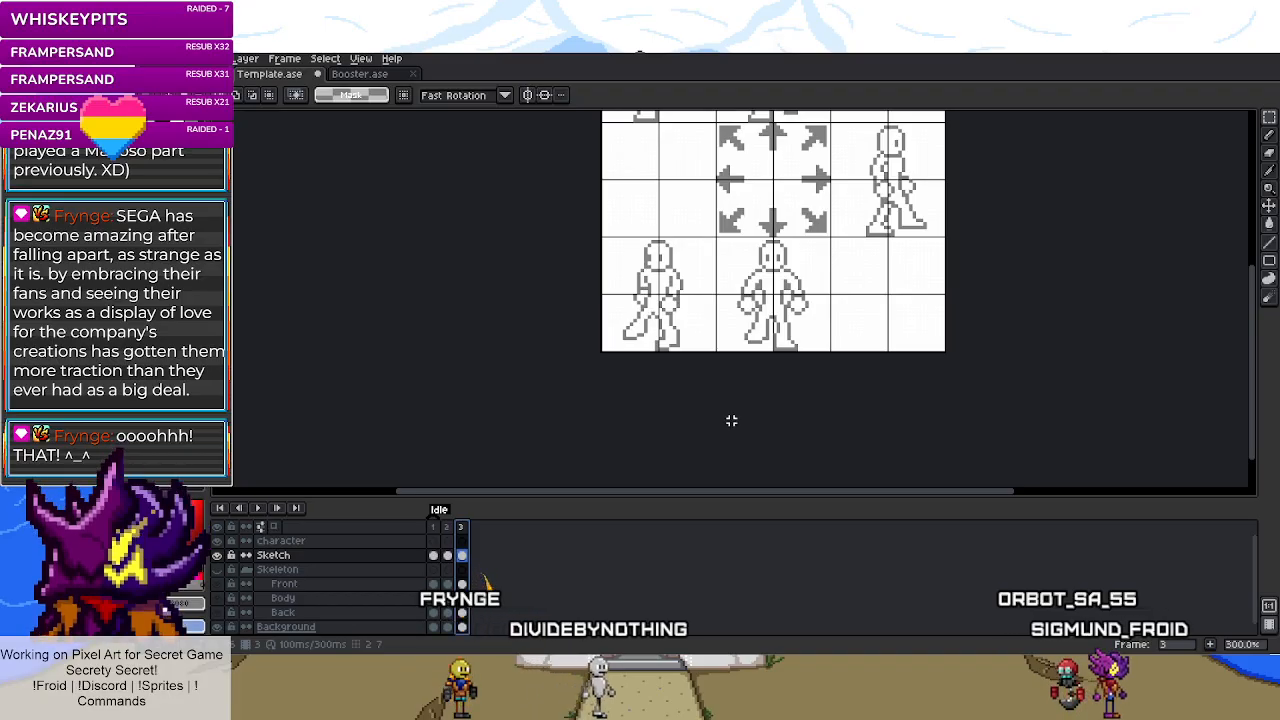
{"action": "scroll", "coordinate": [728, 413], "scroll_direction": "down", "scroll_amount": 2}
{"action": "scroll", "coordinate": [730, 292], "scroll_direction": "up", "scroll_amount": 2}
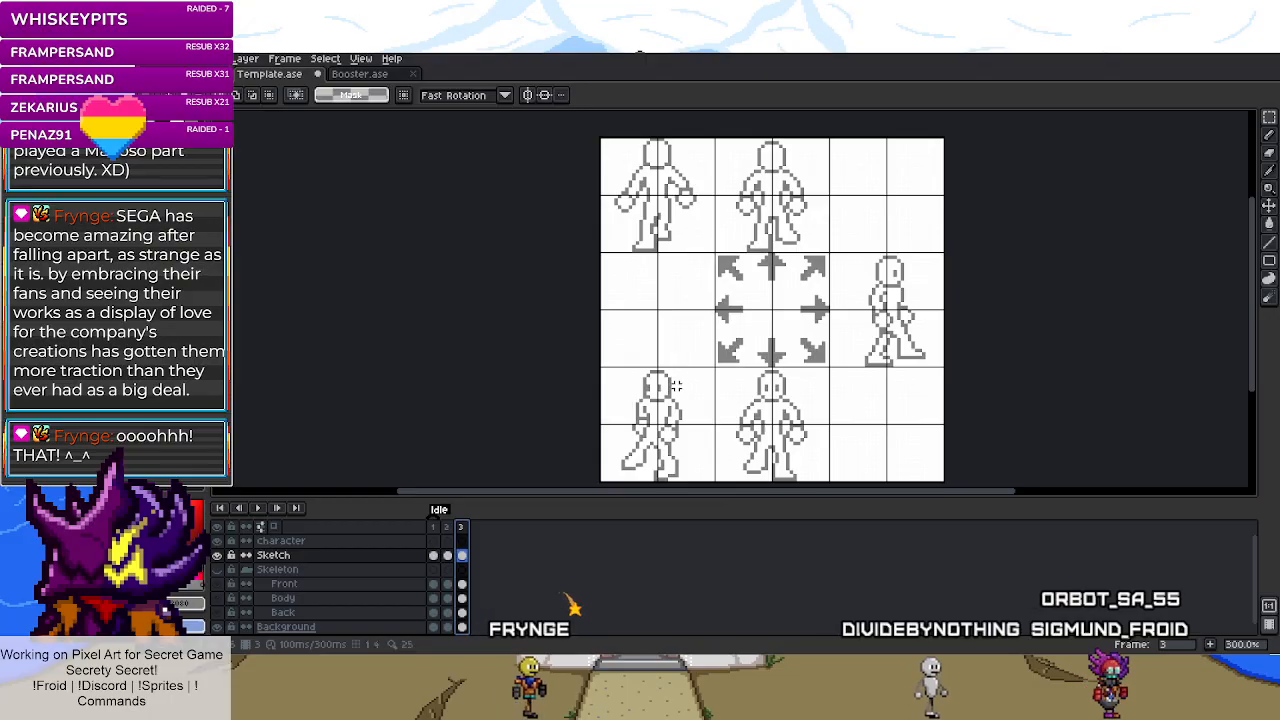
{"action": "scroll", "coordinate": [730, 447], "scroll_direction": "up", "scroll_amount": 2}
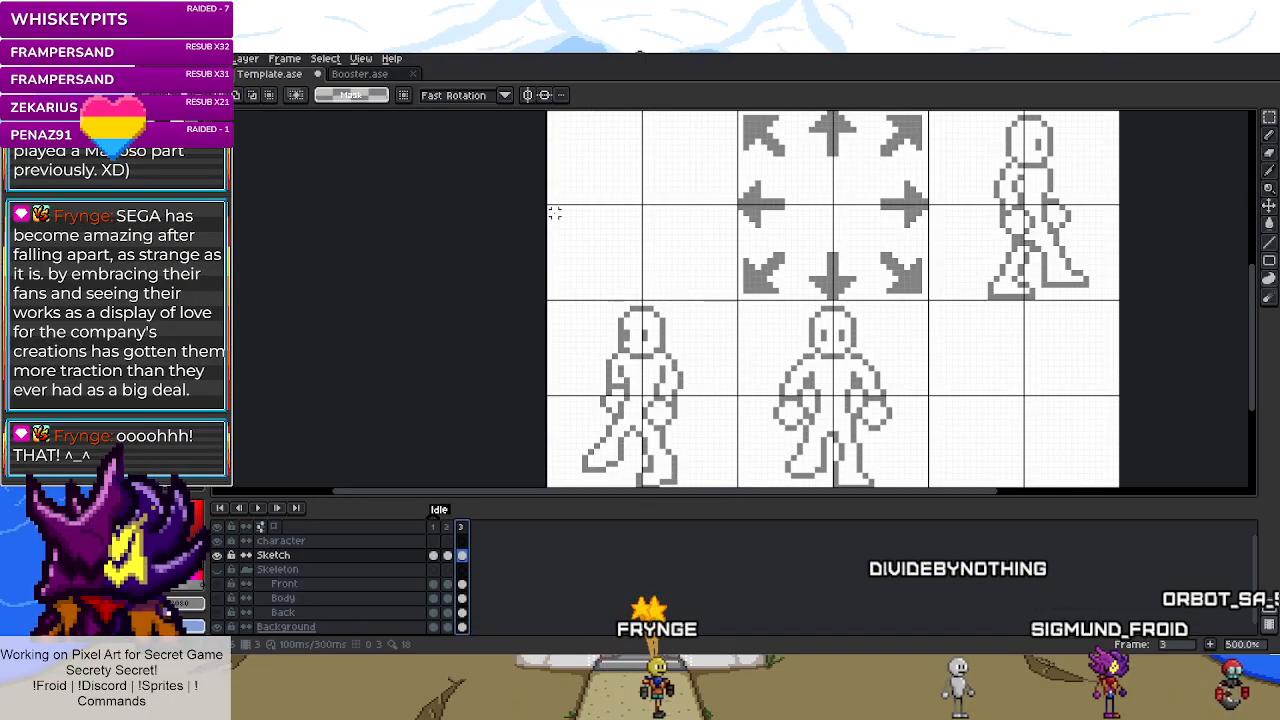
{"action": "left_click", "coordinate": [446, 527]}
{"action": "scroll", "coordinate": [633, 278], "scroll_direction": "down", "scroll_amount": 3}
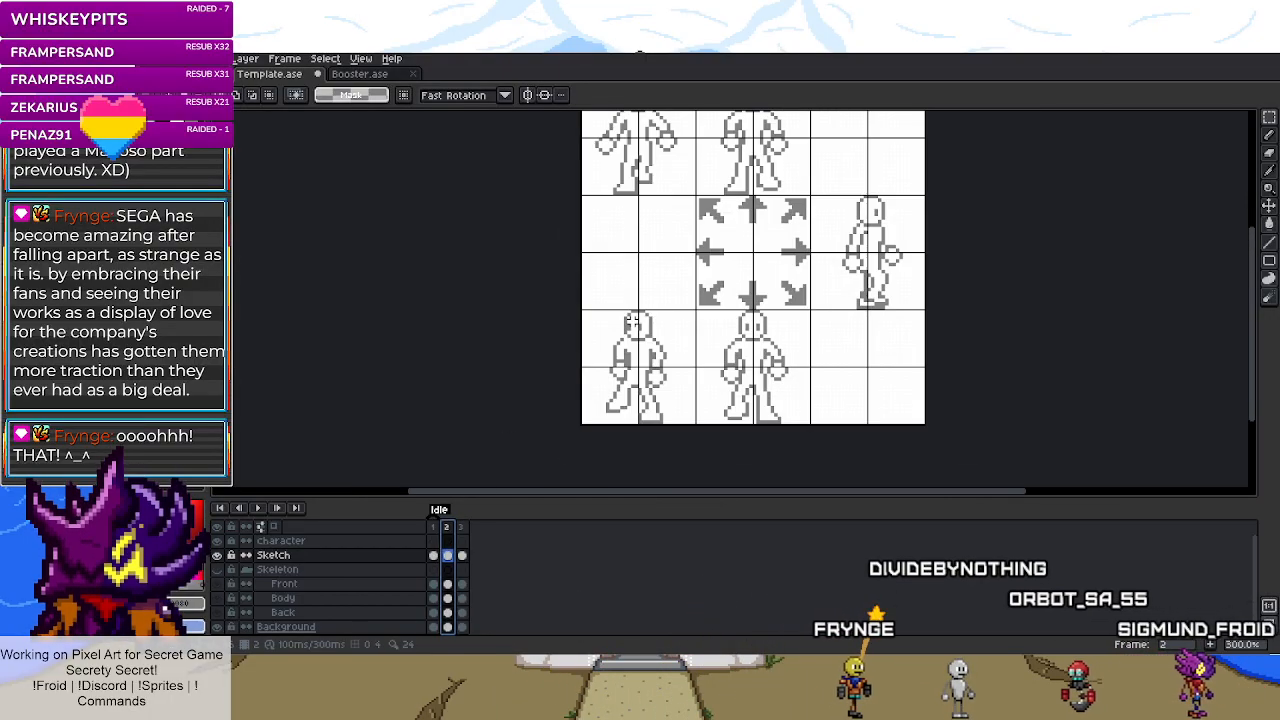
{"action": "scroll", "coordinate": [633, 278], "scroll_direction": "up", "scroll_amount": 2}
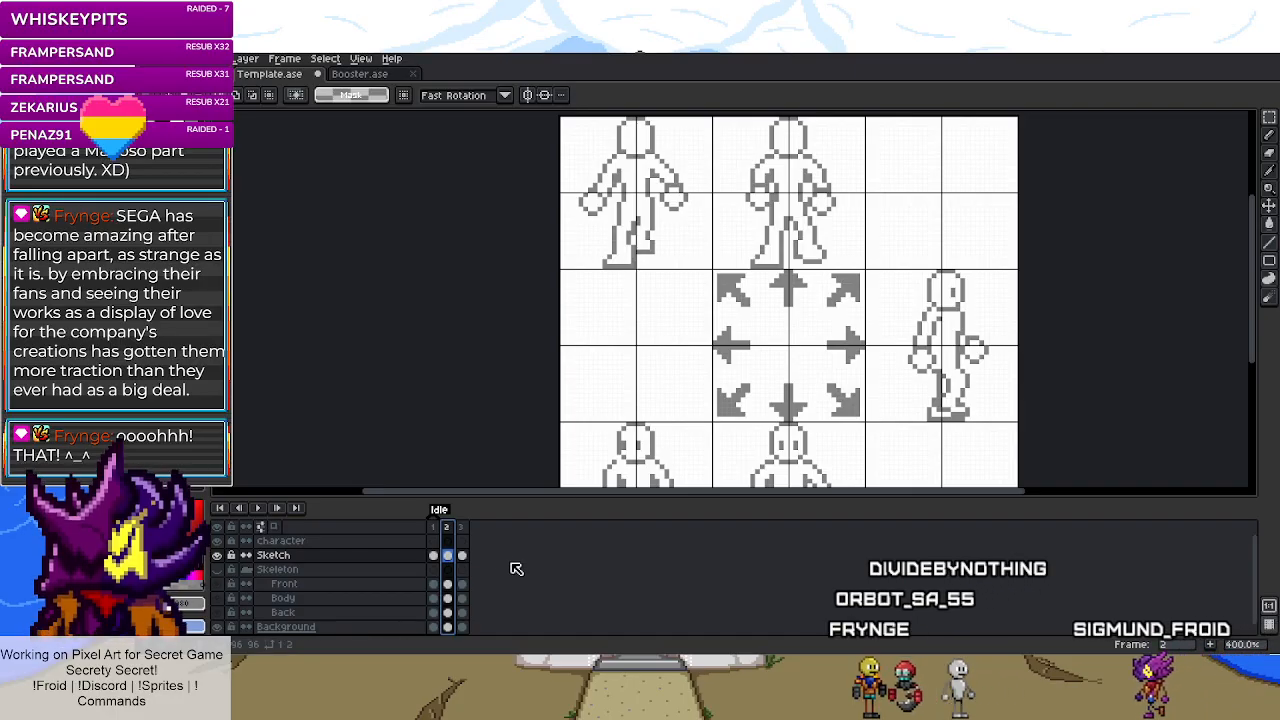
- Compare the figures' poses across the template sheet between frames 2 and 3
{"action": "left_click", "coordinate": [463, 528]}
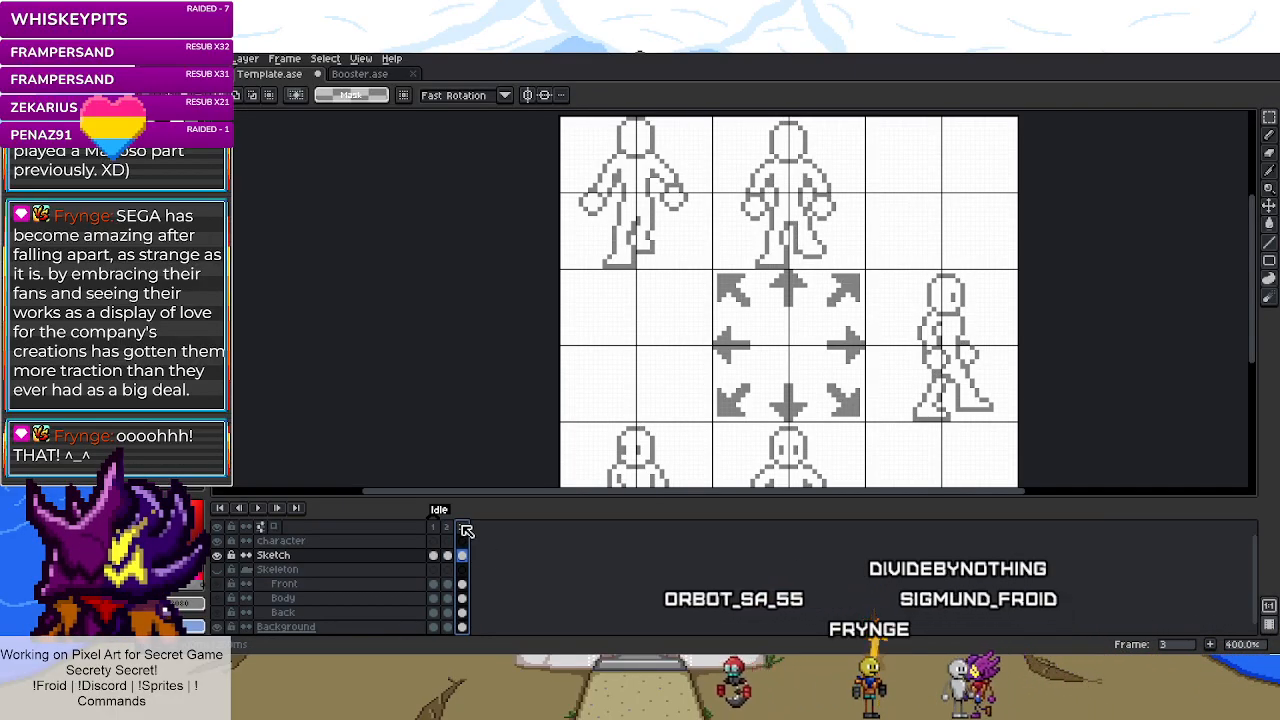
{"action": "scroll", "coordinate": [807, 202], "scroll_direction": "up", "scroll_amount": 3}
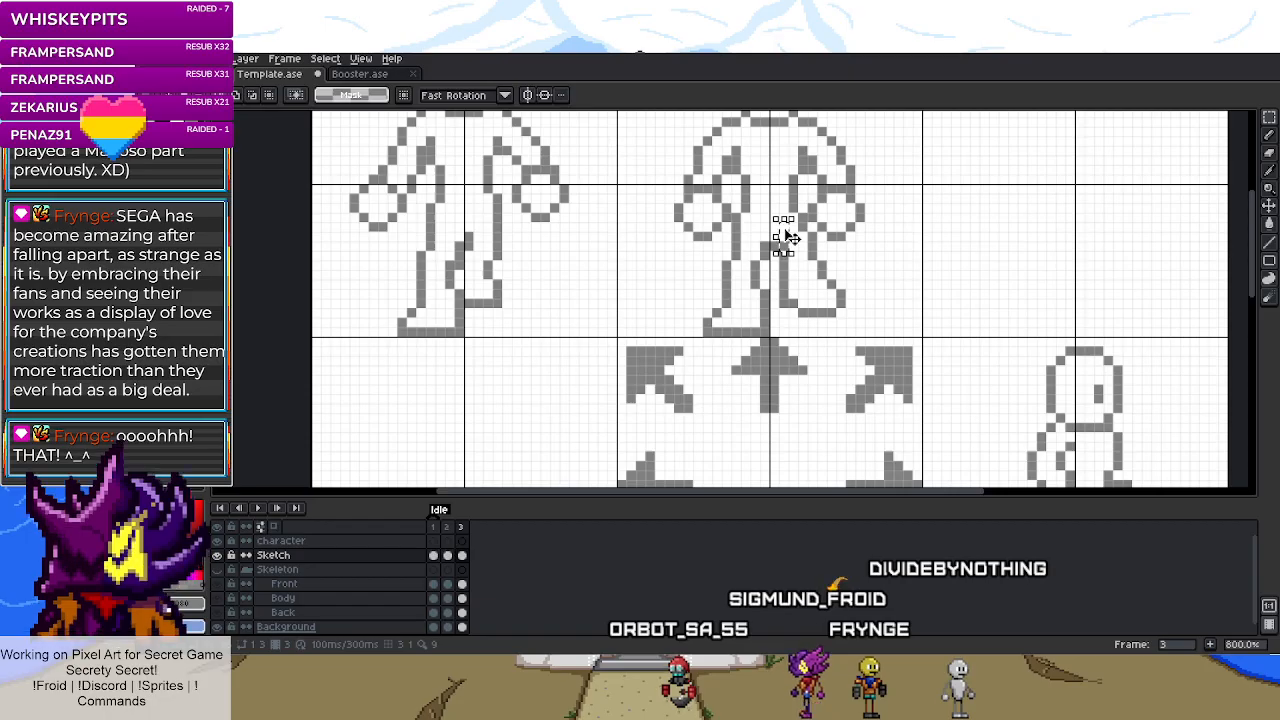
{"action": "scroll", "coordinate": [785, 236], "scroll_direction": "down", "scroll_amount": 4}
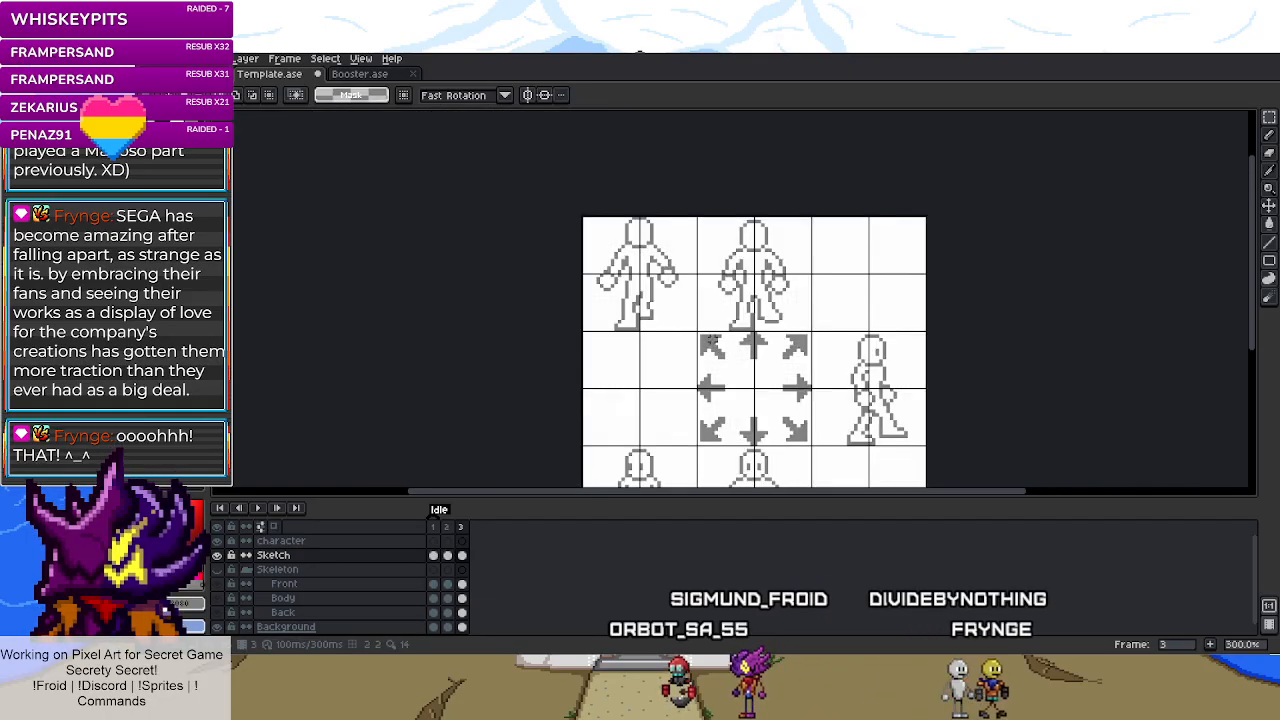
{"action": "scroll", "coordinate": [652, 341], "scroll_direction": "down", "scroll_amount": 2}
{"action": "scroll", "coordinate": [612, 307], "scroll_direction": "up", "scroll_amount": 3}
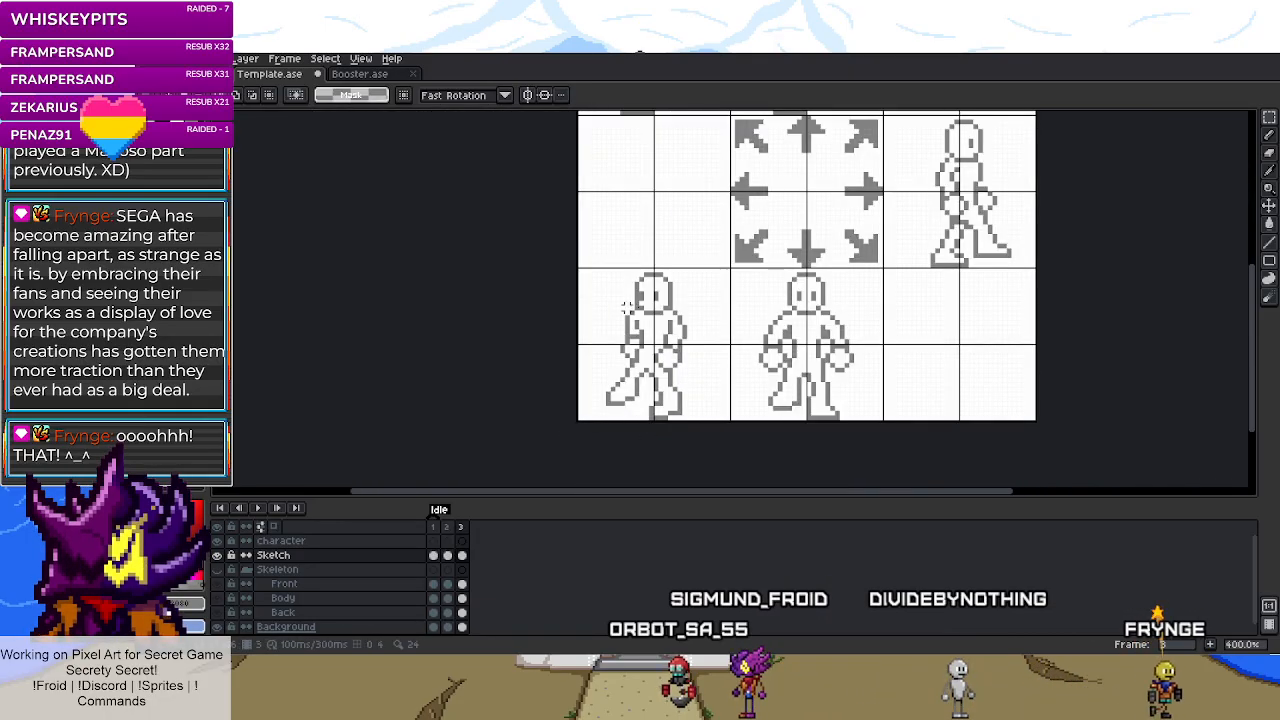
{"action": "left_click", "coordinate": [447, 527]}
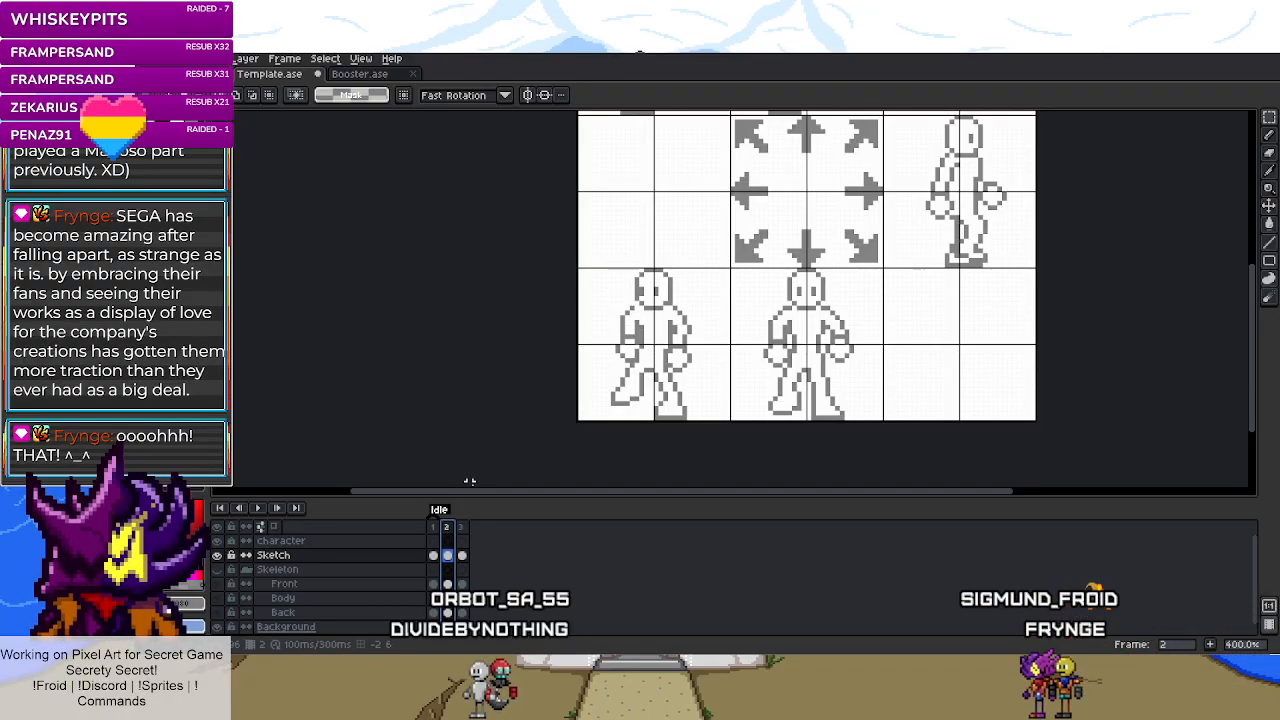
{"action": "left_click", "coordinate": [463, 529]}
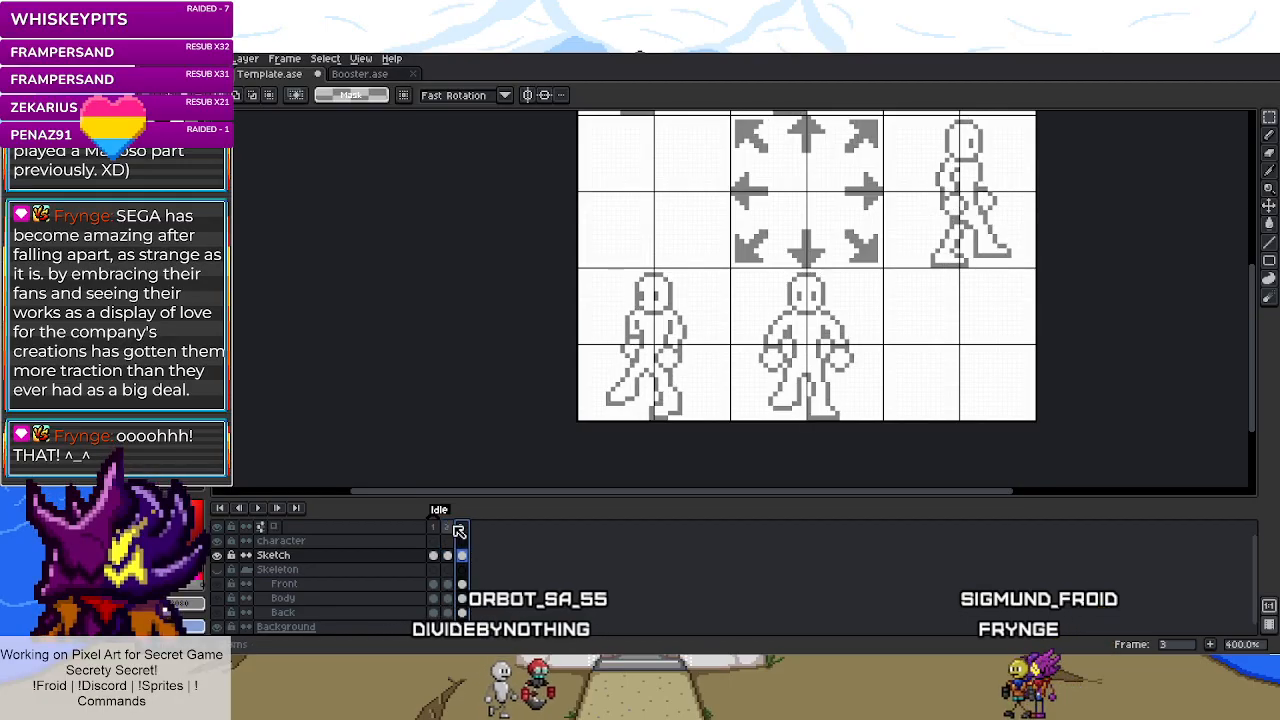
{"action": "left_click", "coordinate": [450, 527]}
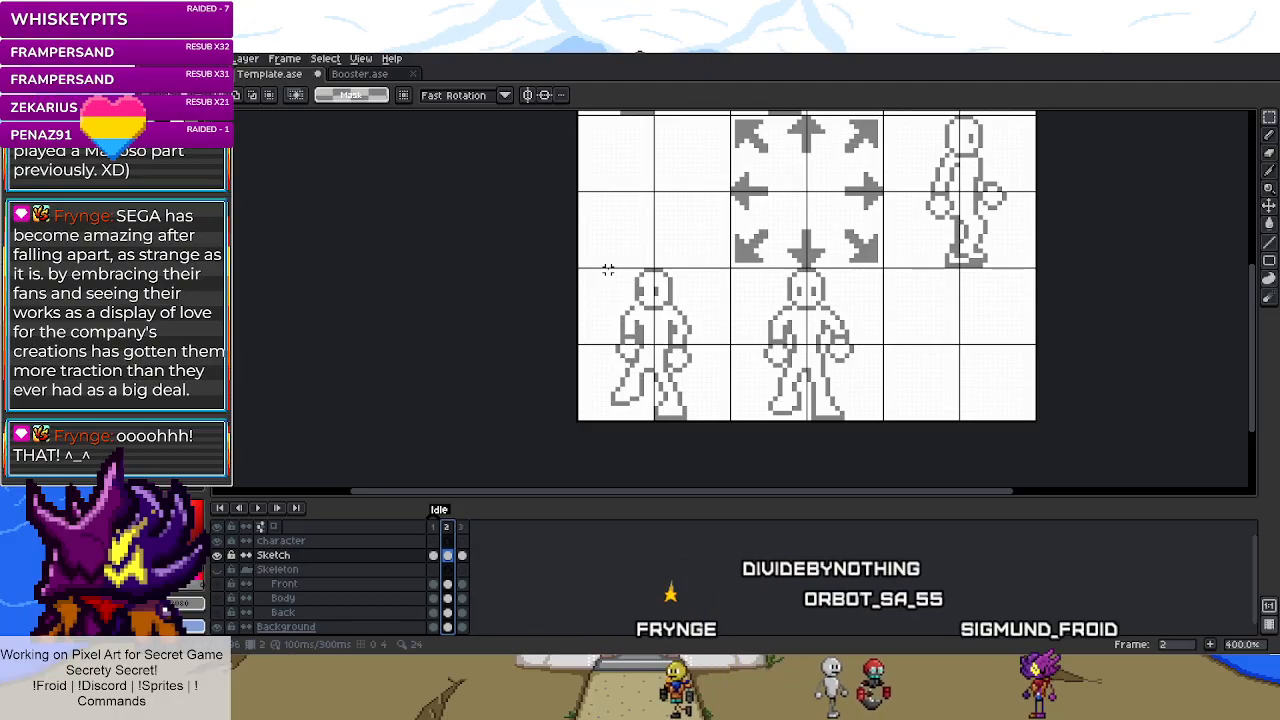
- Delete the bottom-left figure's sketch outline in frames 2 and 3 and show the Skeleton layer group again
{"action": "left_click_drag", "start_coordinate": [580, 262], "coordinate": [731, 421]}
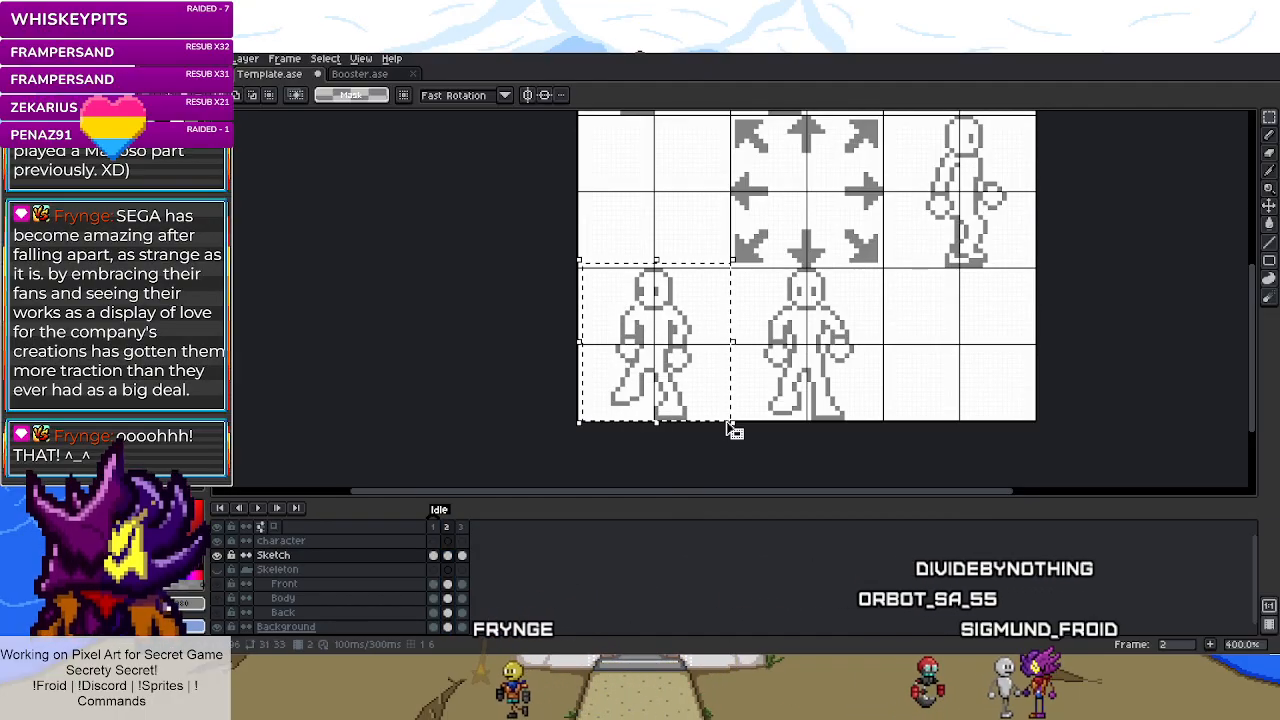
{"action": "key", "text": "ctrl+d"}
{"action": "key", "text": "period"}
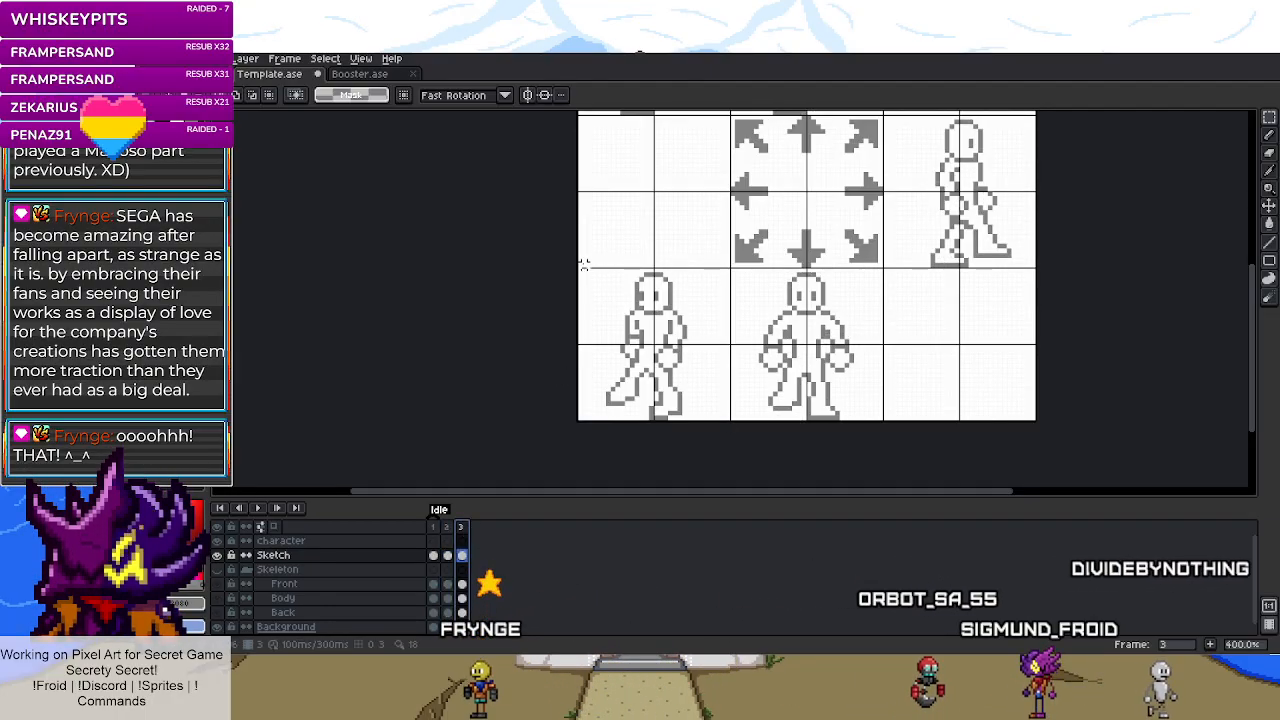
{"action": "key", "text": "Delete"}
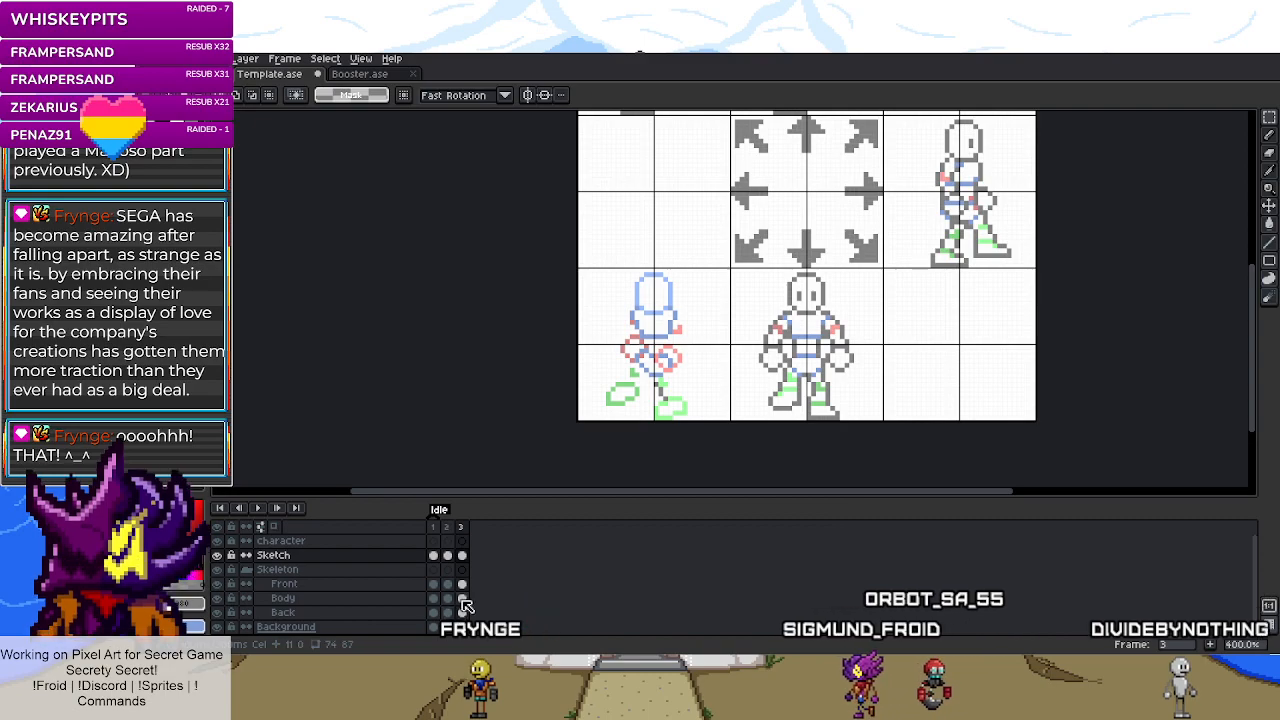
- Delete the bottom-left figure's skeleton parts from the Body, Front and Back layers in frame 3
{"action": "left_click_drag", "start_coordinate": [461, 584], "coordinate": [463, 600]}
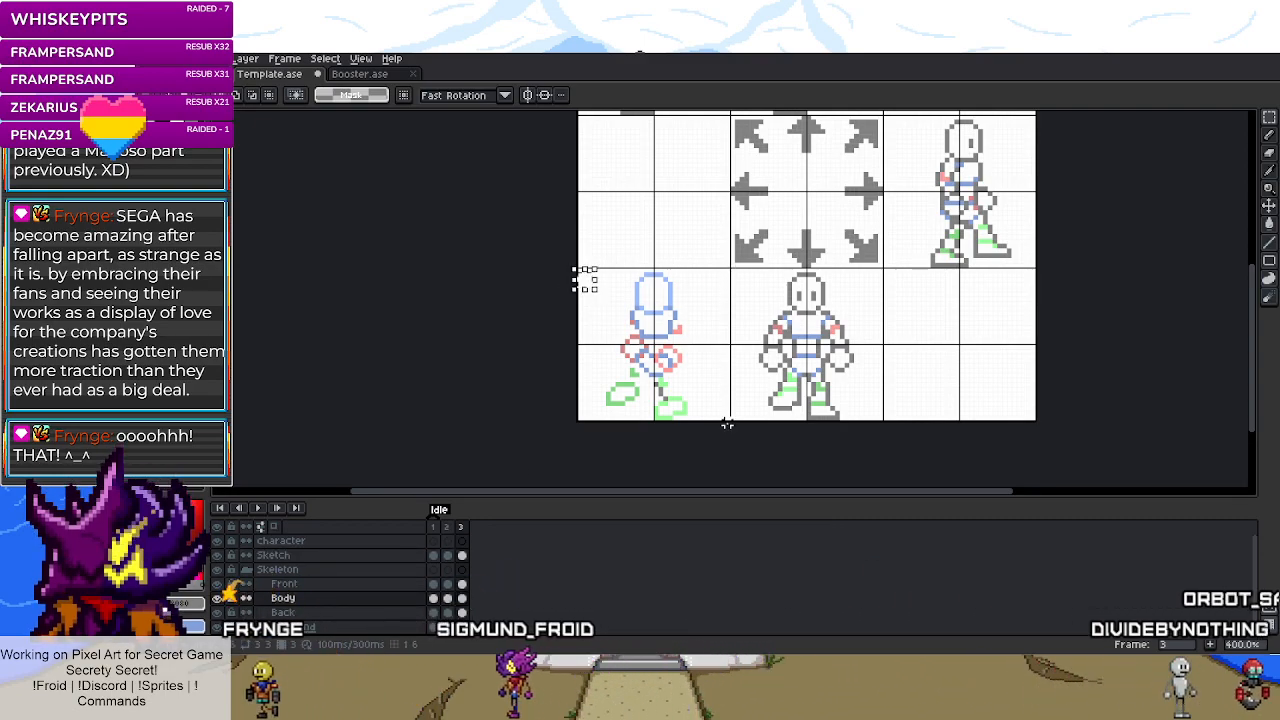
{"action": "scroll", "coordinate": [727, 418], "scroll_direction": "down", "scroll_amount": 2}
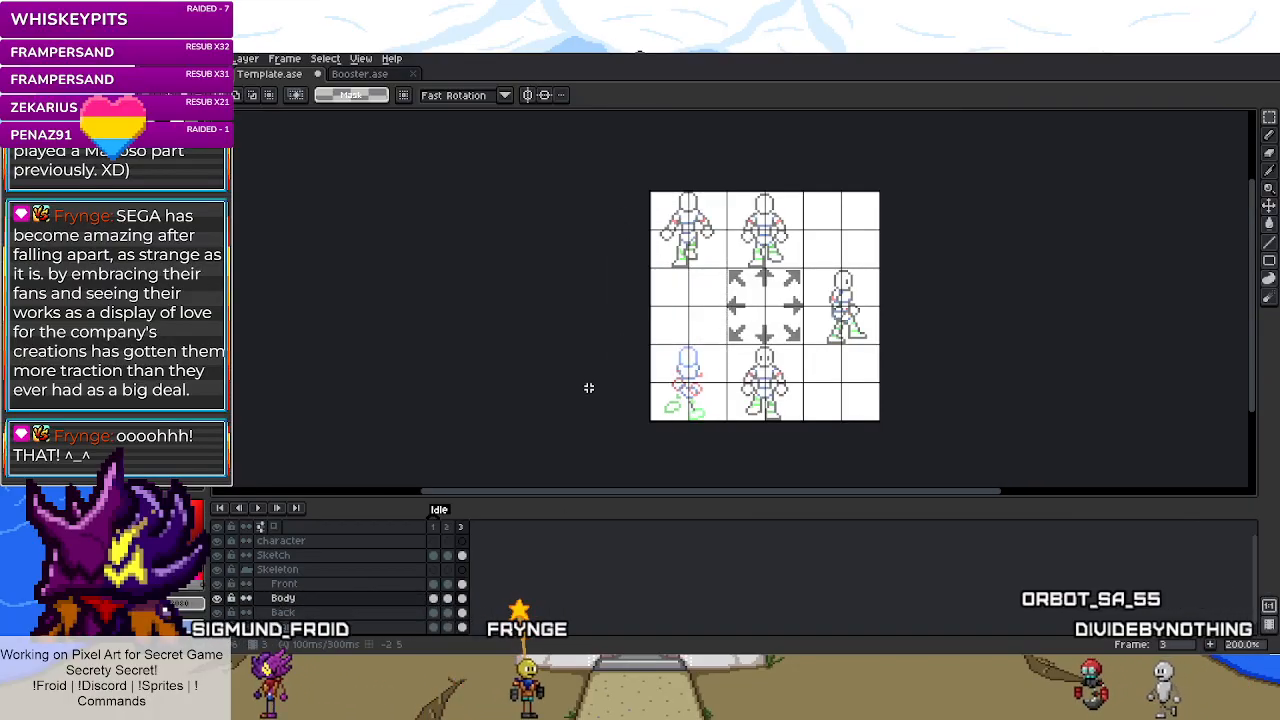
{"action": "scroll", "coordinate": [720, 349], "scroll_direction": "up", "scroll_amount": 1}
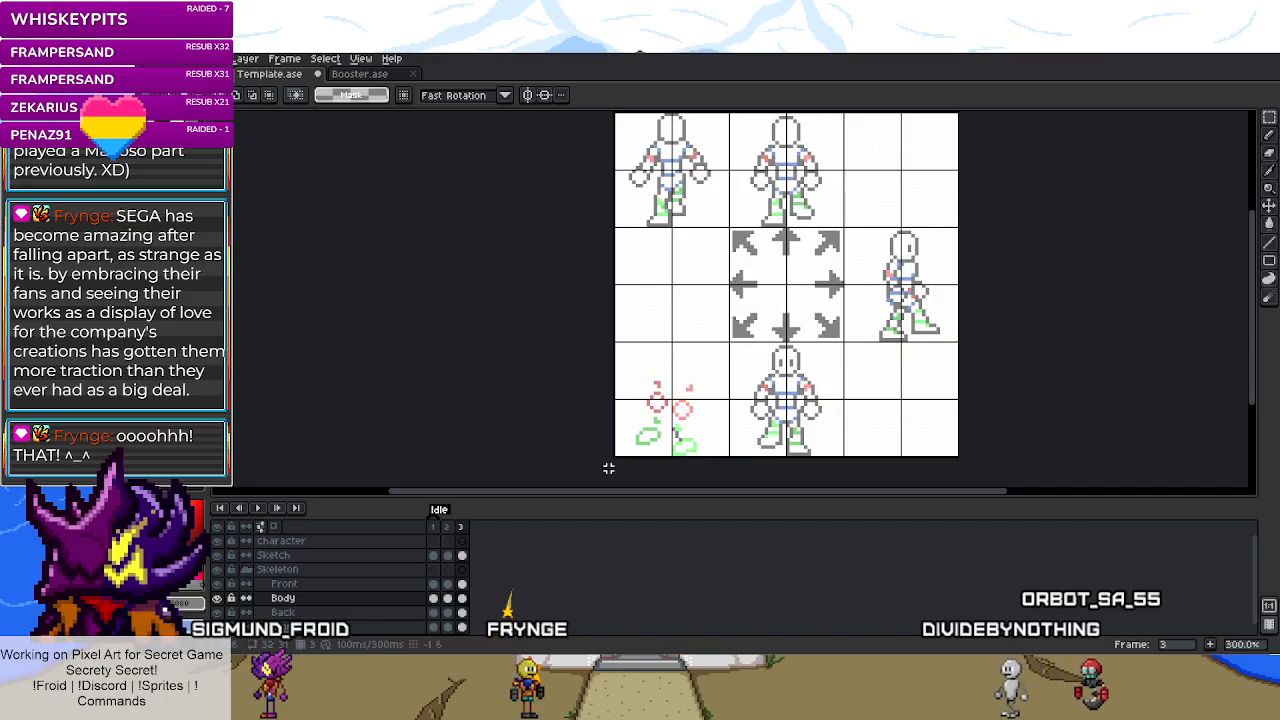
{"action": "key", "text": "ctrl+z"}
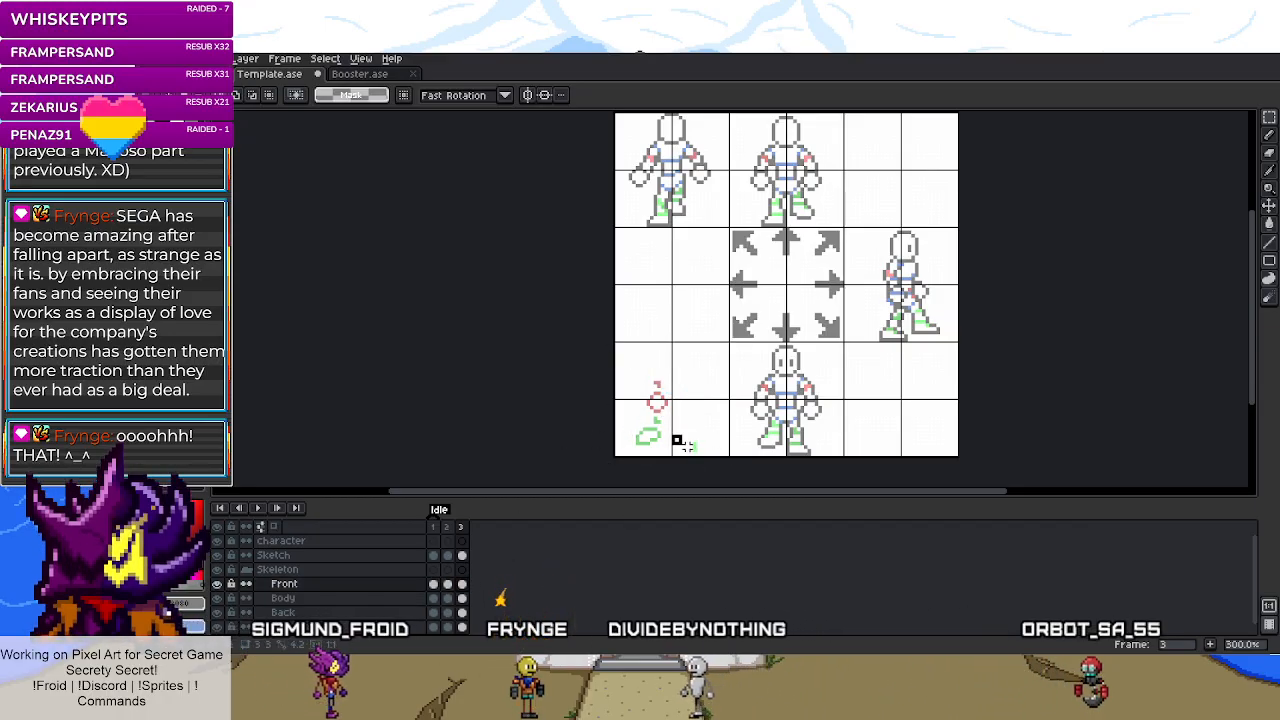
{"action": "left_click_drag", "start_coordinate": [605, 363], "coordinate": [655, 451]}
{"action": "key", "text": "Delete"}
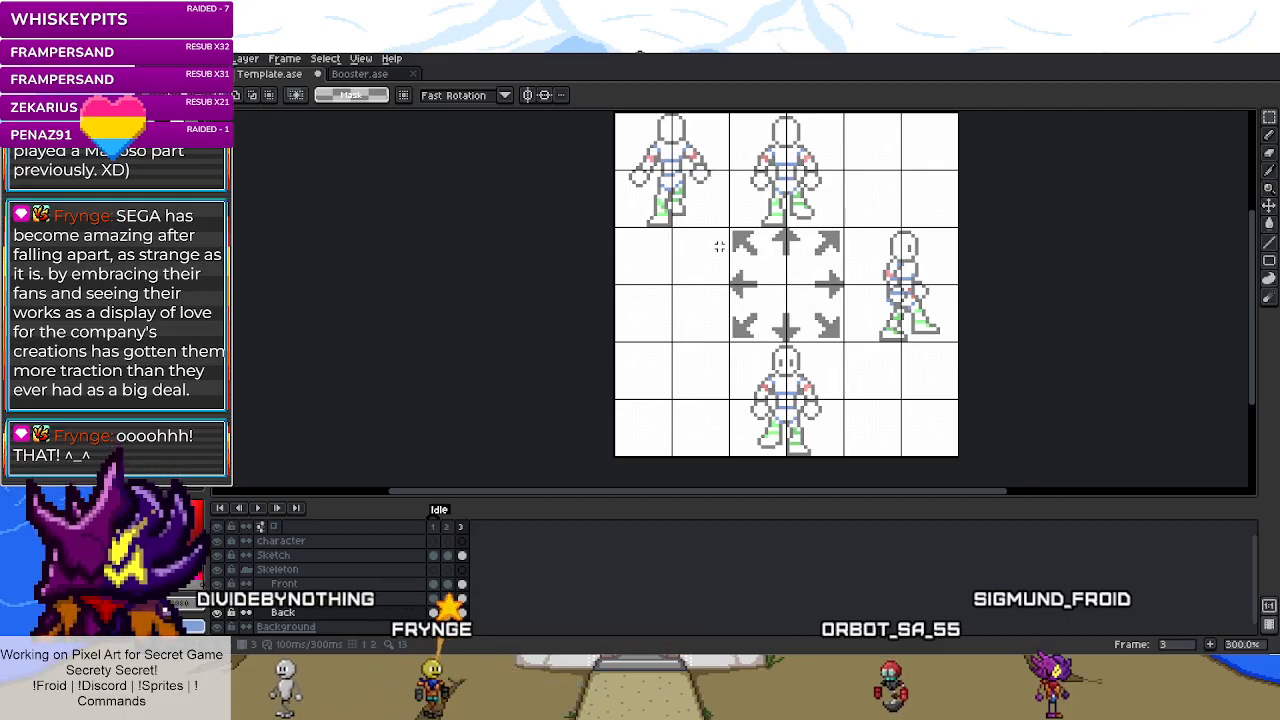
- Delete the top-left figure's skeleton parts and sketch outline from all layers in frame 3, and save the file
{"action": "left_click", "coordinate": [433, 612]}
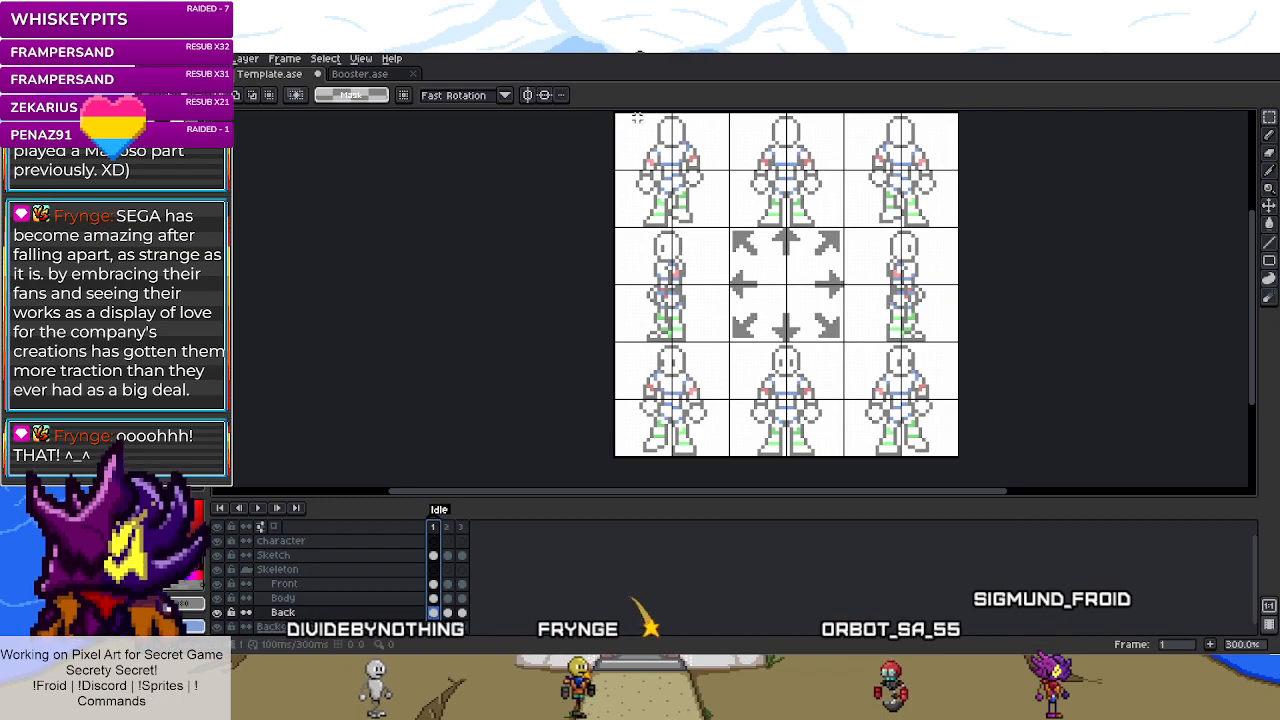
{"action": "left_click", "coordinate": [453, 525]}
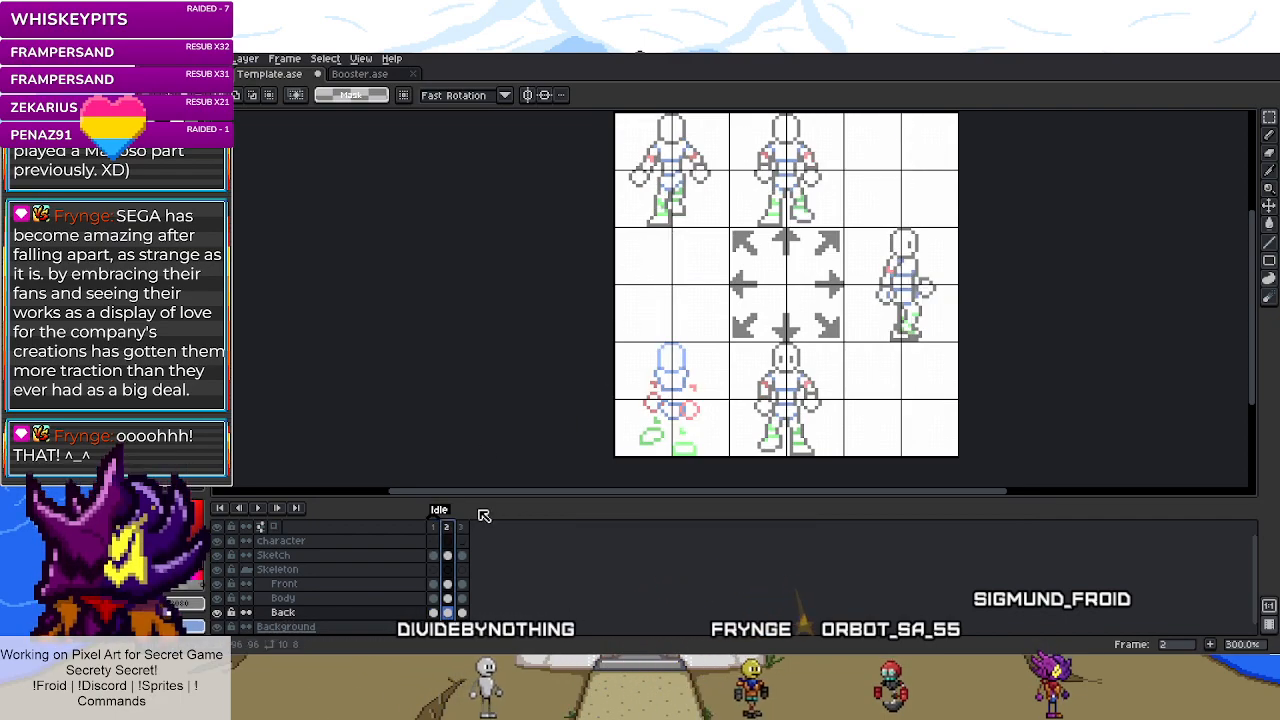
{"action": "key", "text": "Return"}
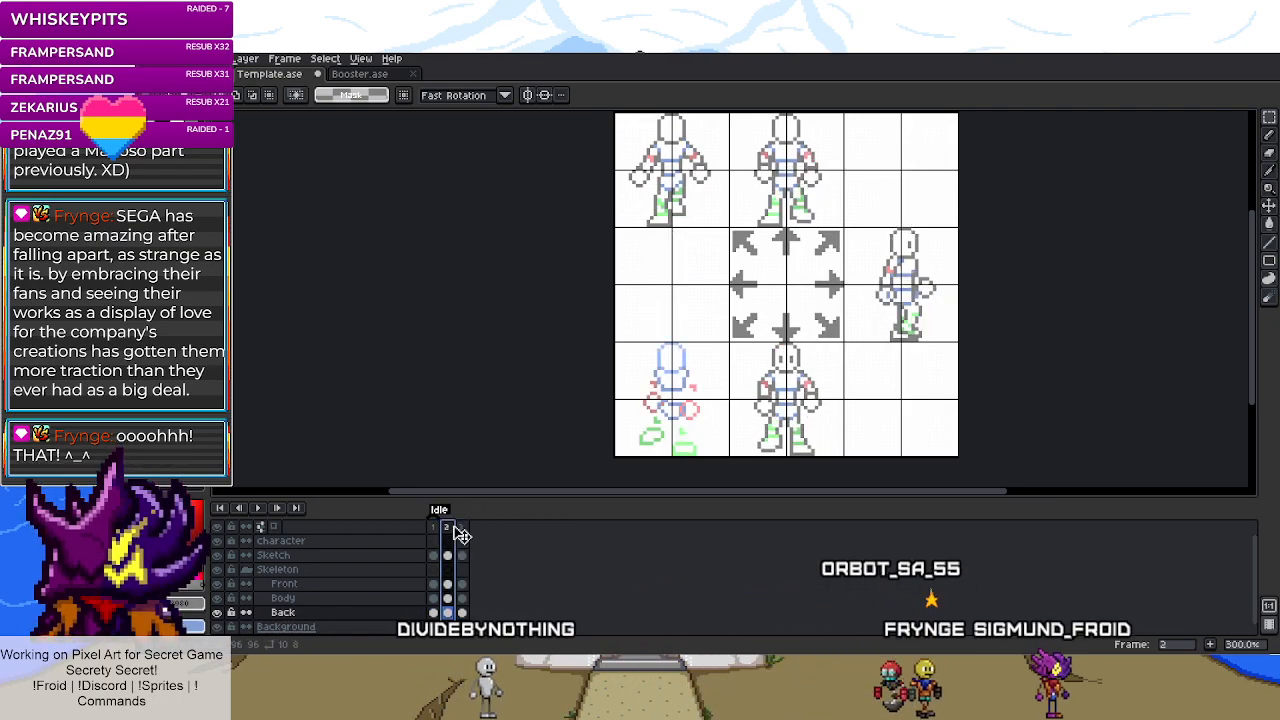
{"action": "scroll", "coordinate": [557, 449], "scroll_direction": "down", "scroll_amount": 2}
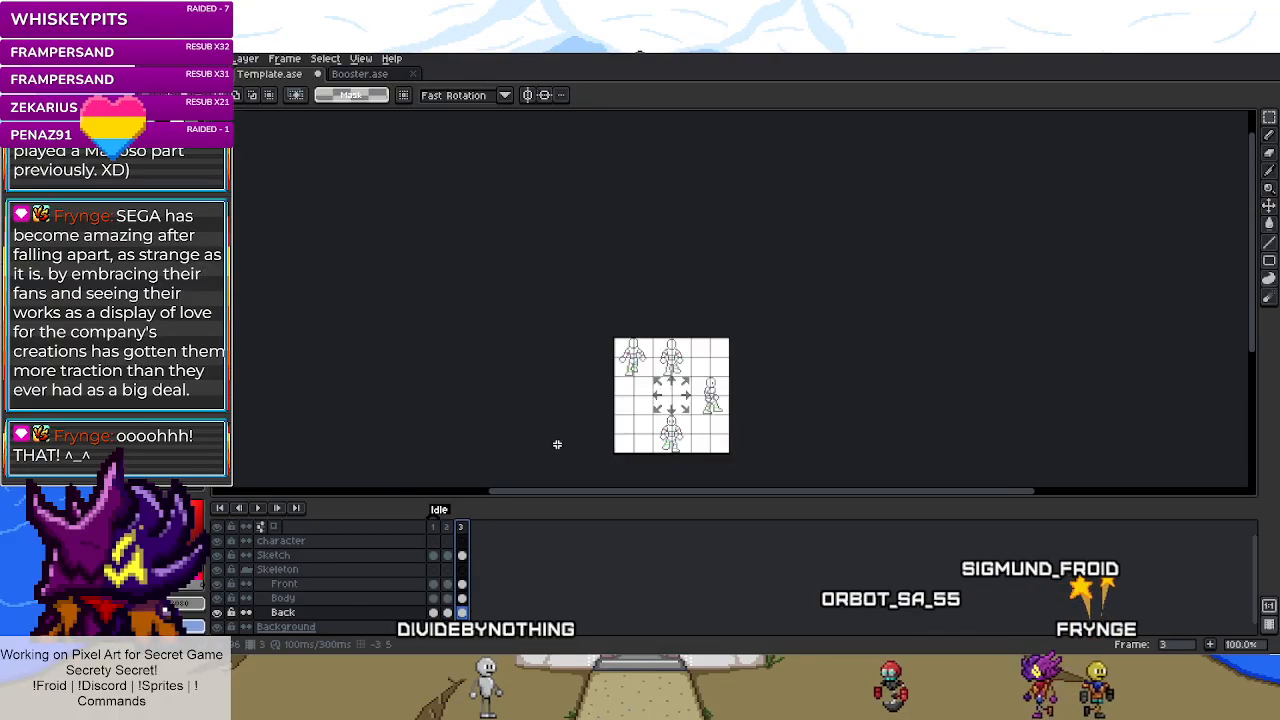
{"action": "scroll", "coordinate": [599, 288], "scroll_direction": "up", "scroll_amount": 2}
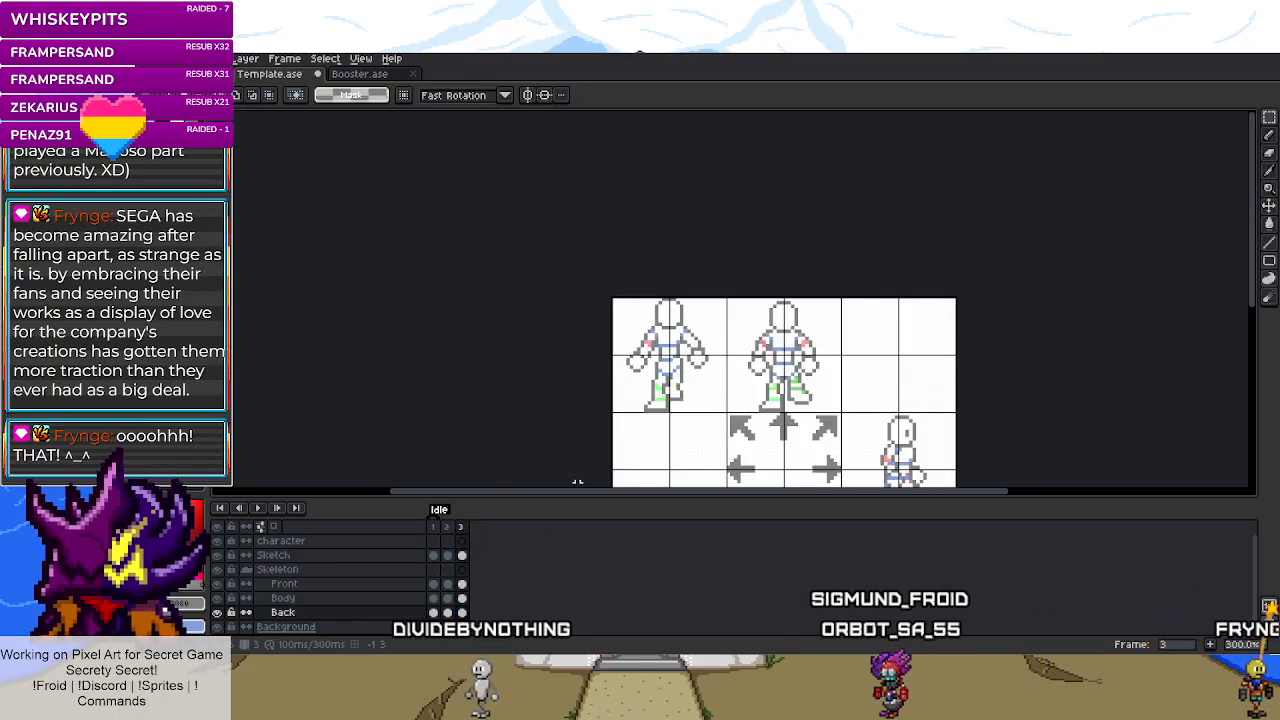
{"action": "key", "text": "Up"}
{"action": "key", "text": "Up"}
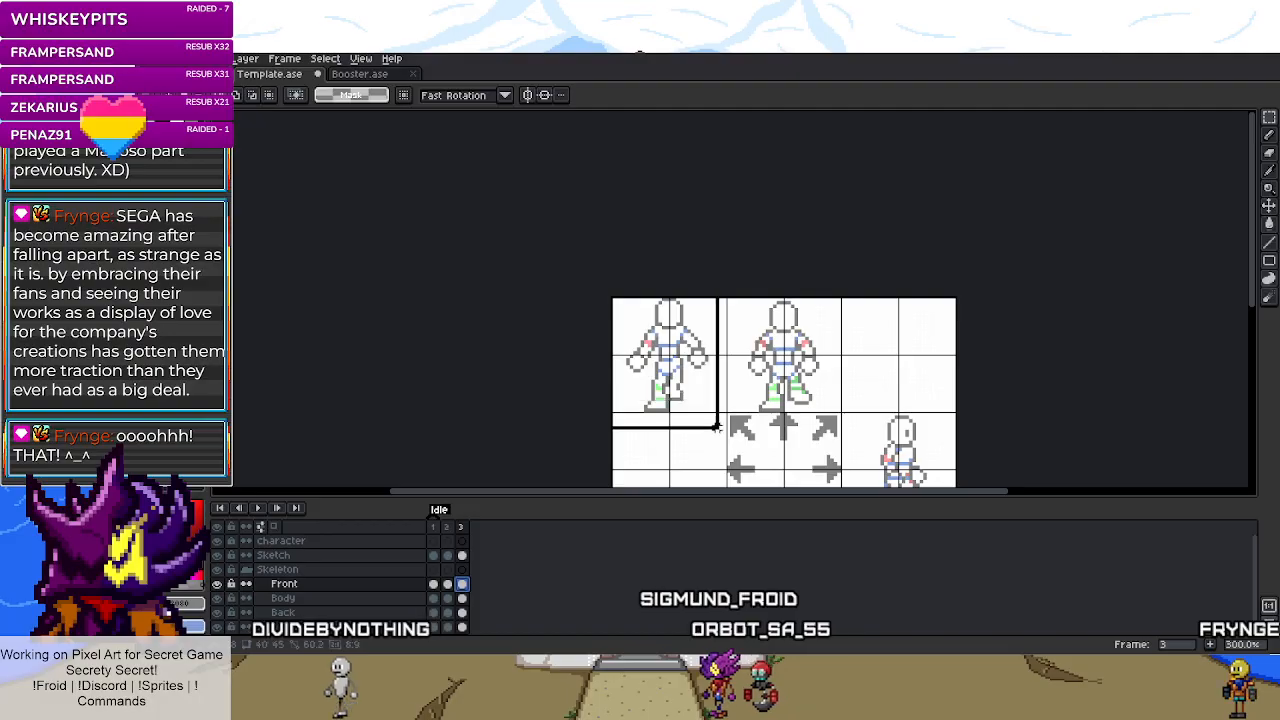
{"action": "key", "text": "Delete"}
{"action": "left_click", "coordinate": [462, 598]}
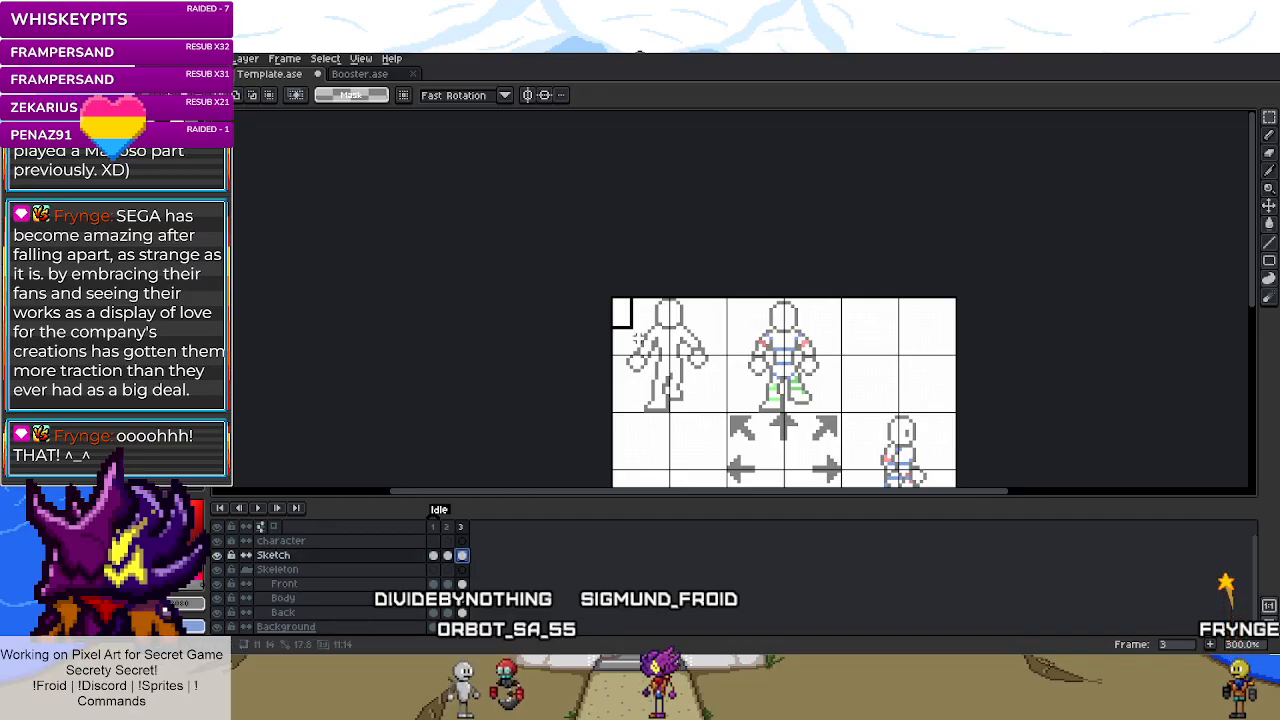
- Compare the poses of the back, side and front view figures by alternating between frames 2 and 3
{"action": "scroll", "coordinate": [703, 399], "scroll_direction": "down", "scroll_amount": 1}
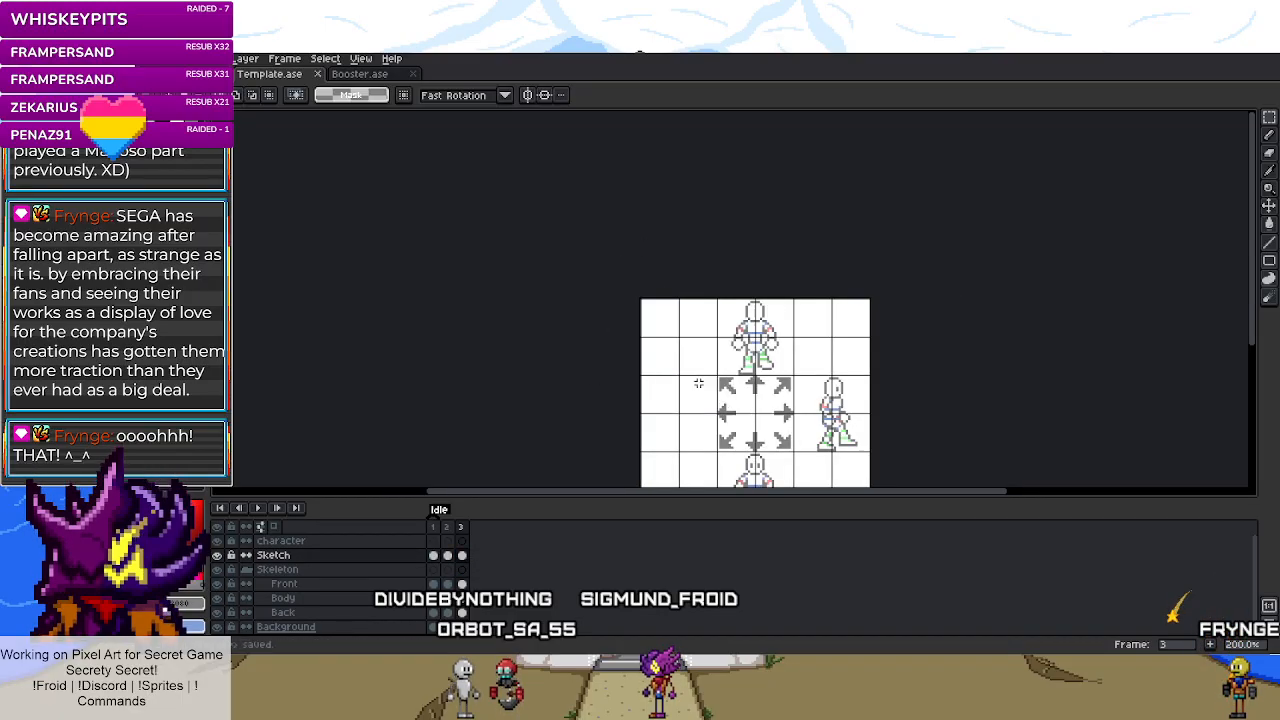
{"action": "scroll", "coordinate": [755, 300], "scroll_direction": "down", "scroll_amount": 1}
{"action": "scroll", "coordinate": [790, 400], "scroll_direction": "up", "scroll_amount": 2}
{"action": "scroll", "coordinate": [550, 309], "scroll_direction": "down", "scroll_amount": 1}
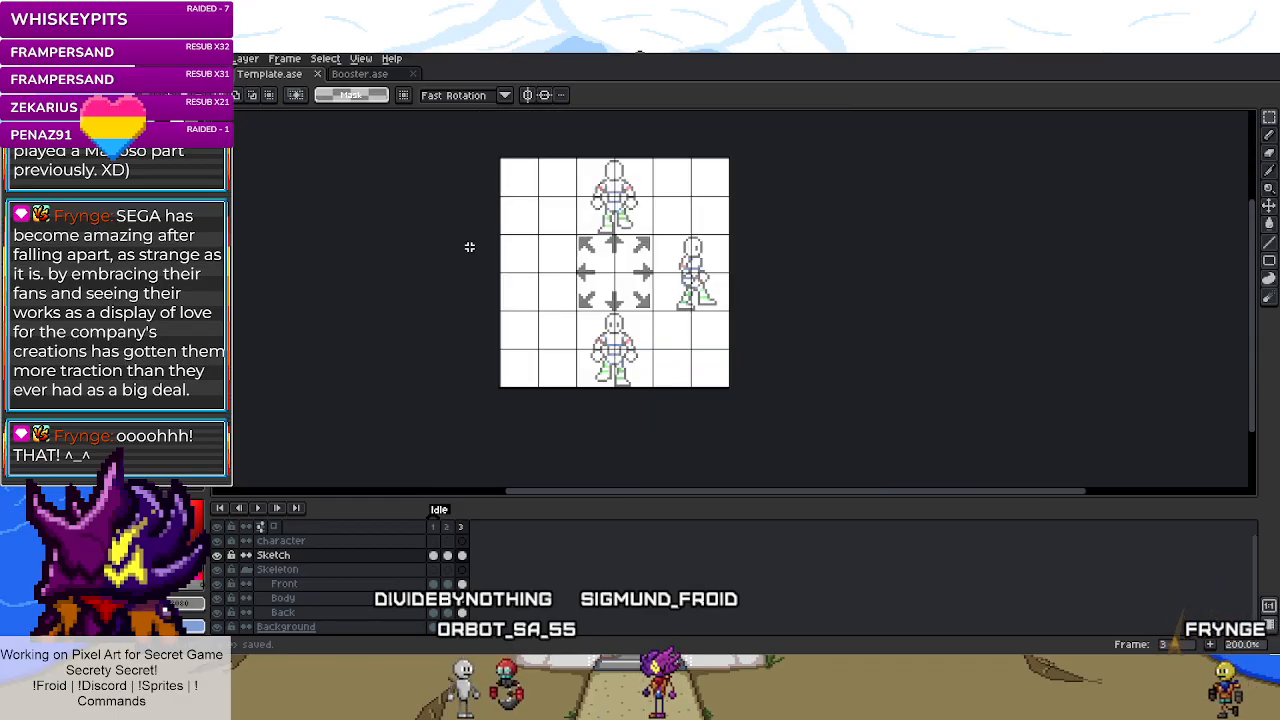
{"action": "scroll", "coordinate": [469, 246], "scroll_direction": "up", "scroll_amount": 1}
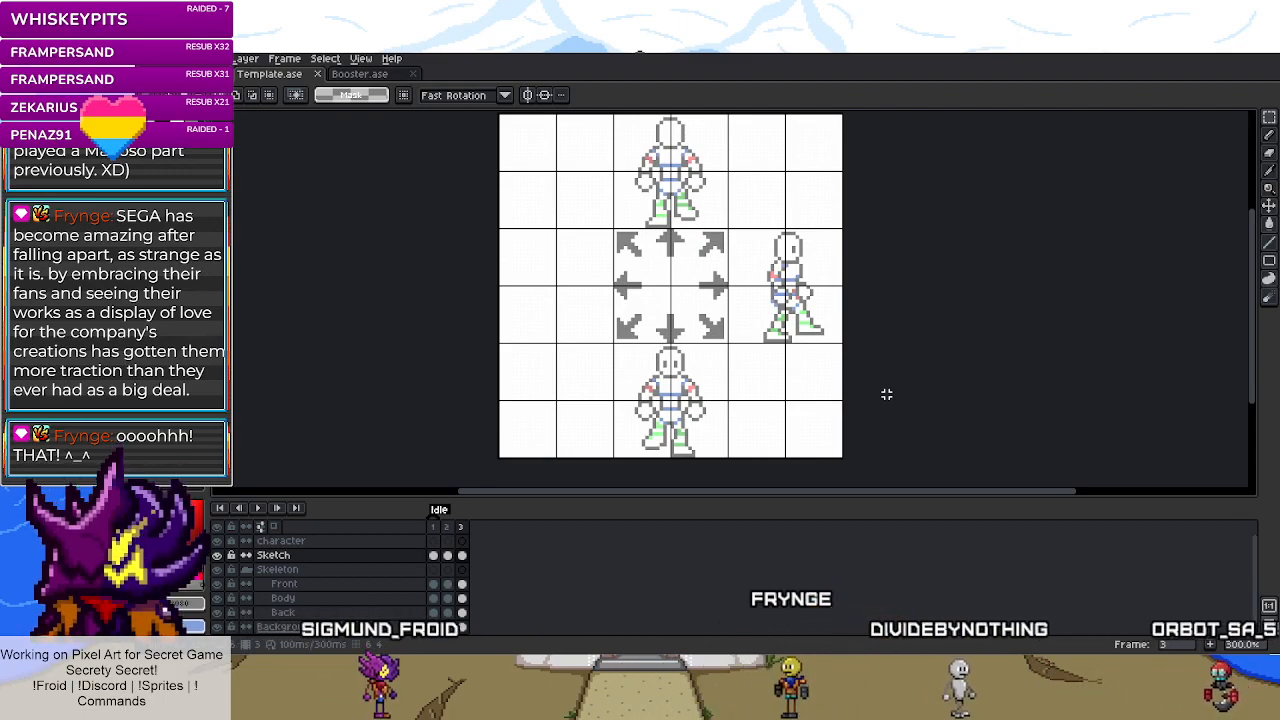
{"action": "left_click", "coordinate": [447, 526]}
{"action": "left_click", "coordinate": [462, 528]}
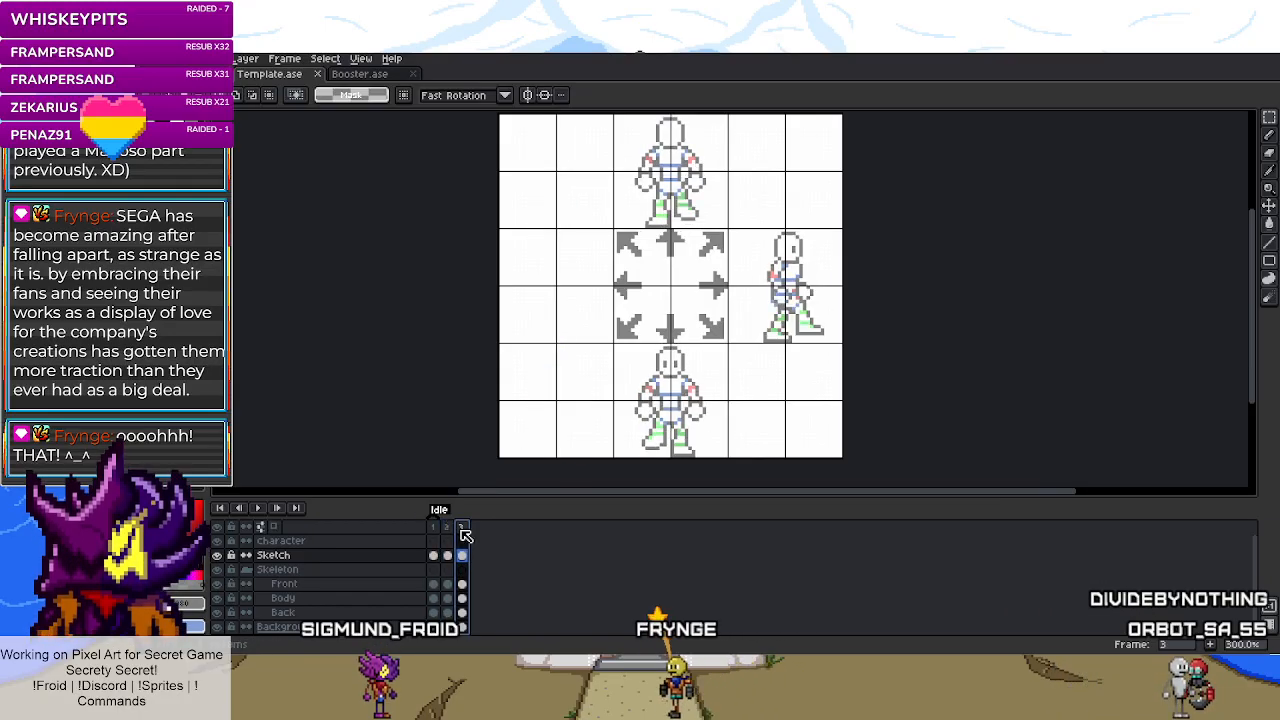
{"action": "left_click", "coordinate": [447, 526]}
{"action": "left_click", "coordinate": [462, 528]}
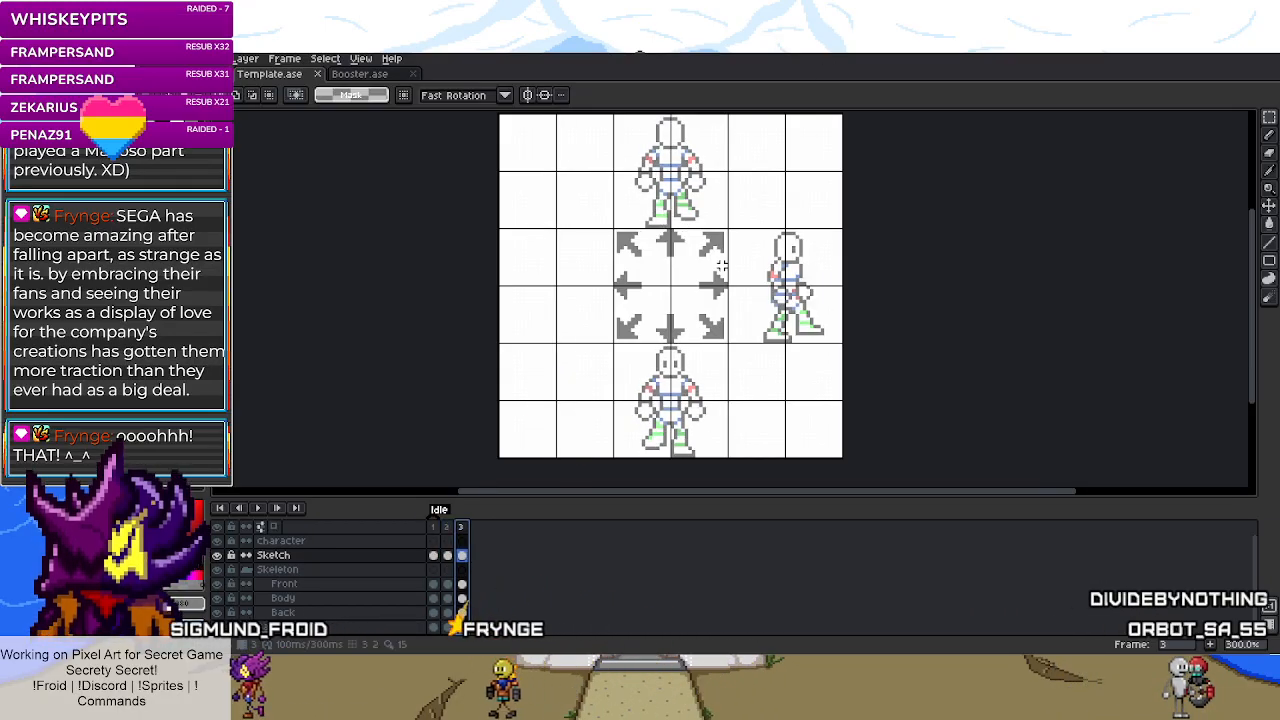
{"action": "left_click", "coordinate": [447, 526]}
{"action": "left_click", "coordinate": [462, 528]}
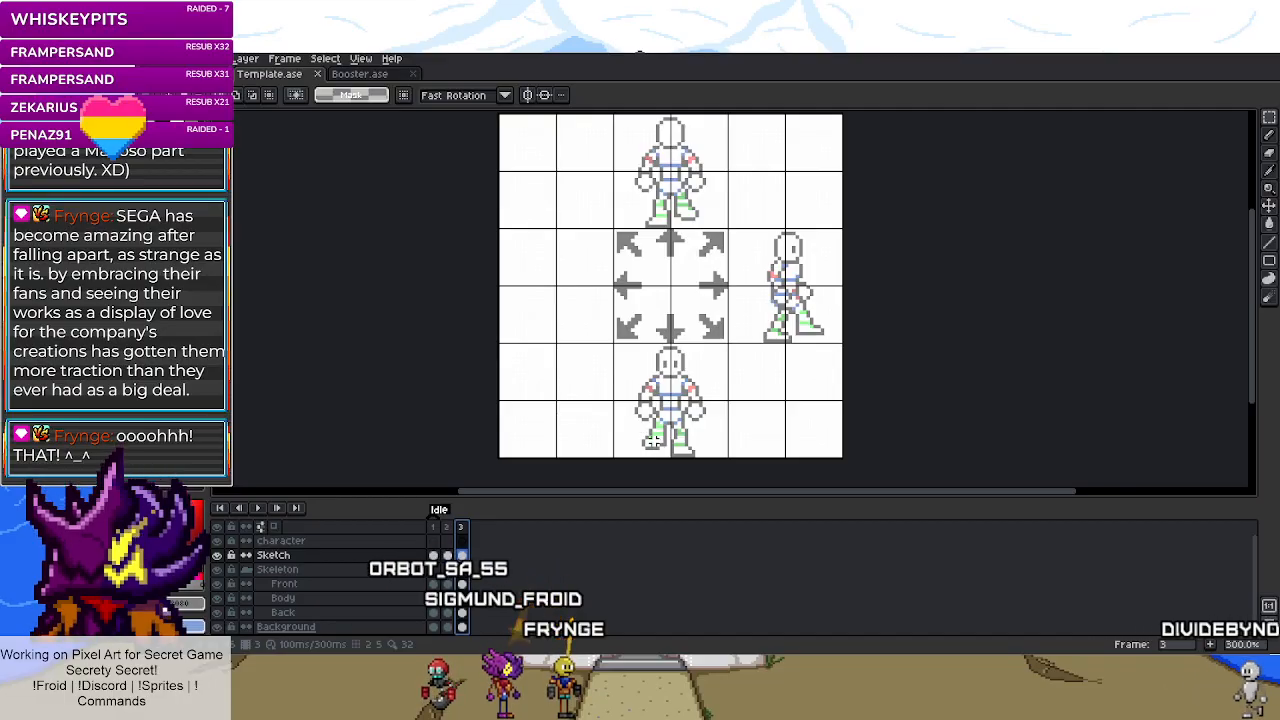
{"action": "left_click", "coordinate": [448, 527]}
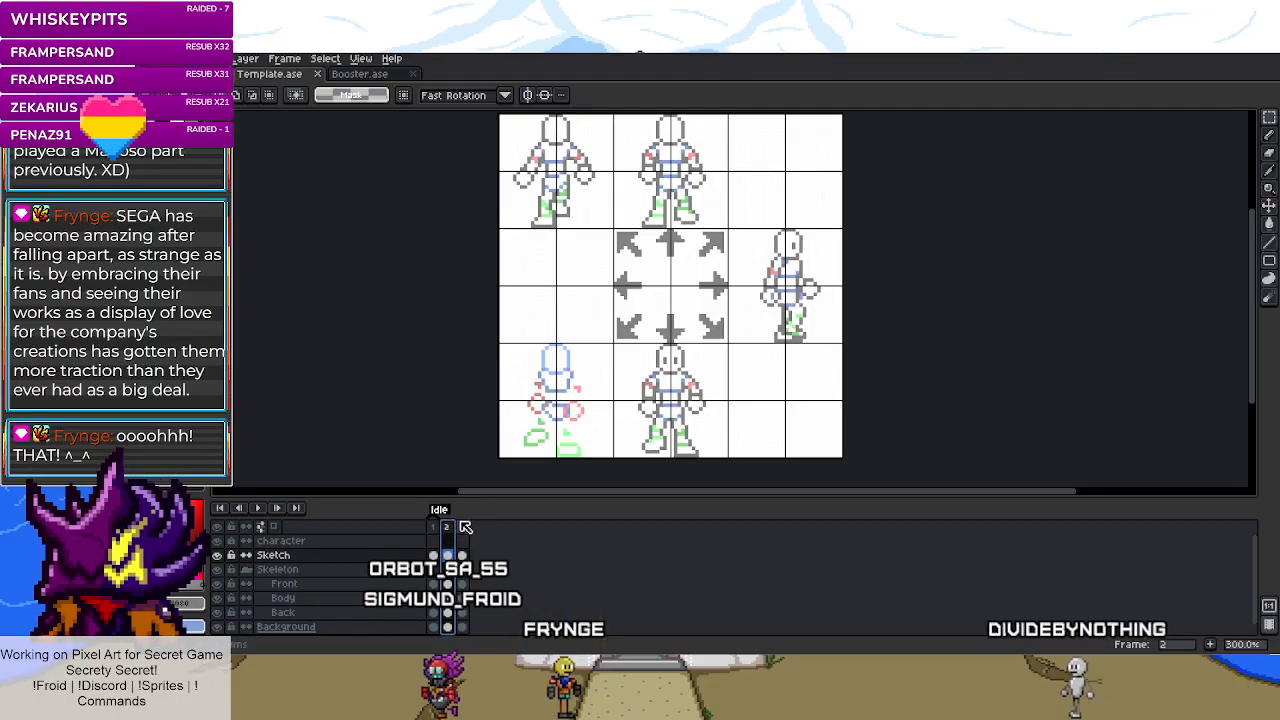
{"action": "left_click", "coordinate": [463, 527]}
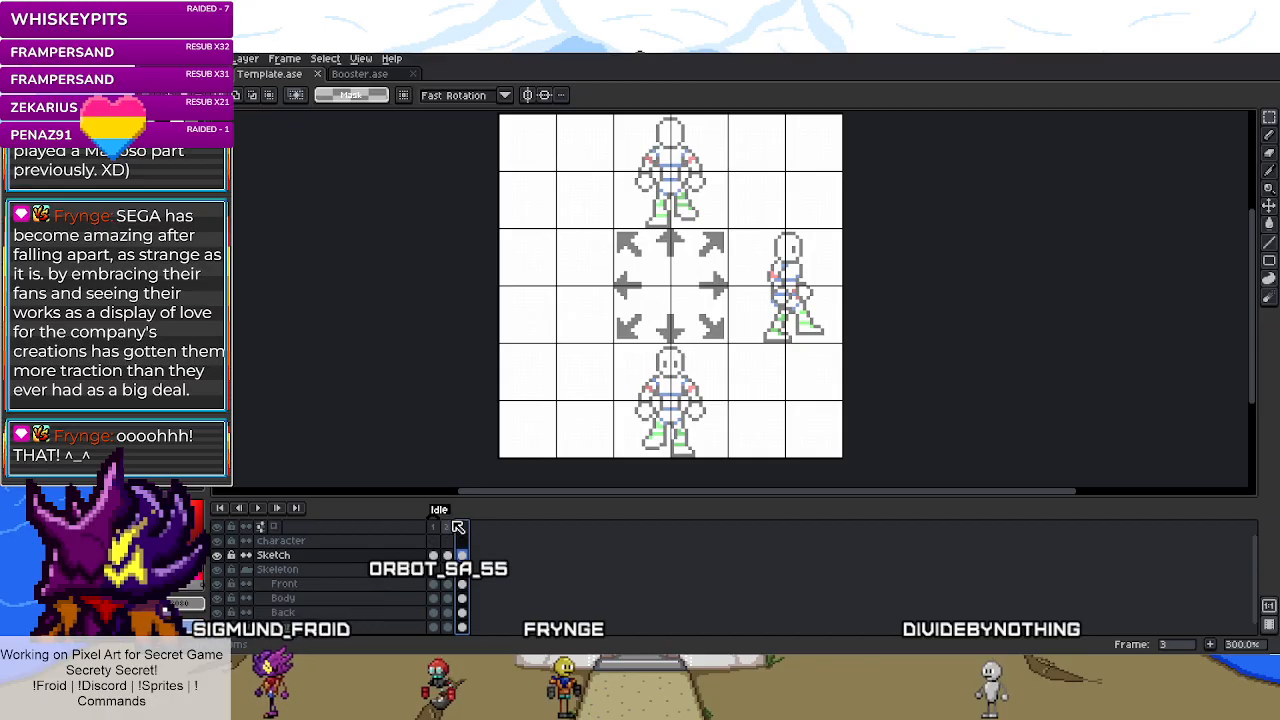
{"action": "left_click", "coordinate": [448, 527]}
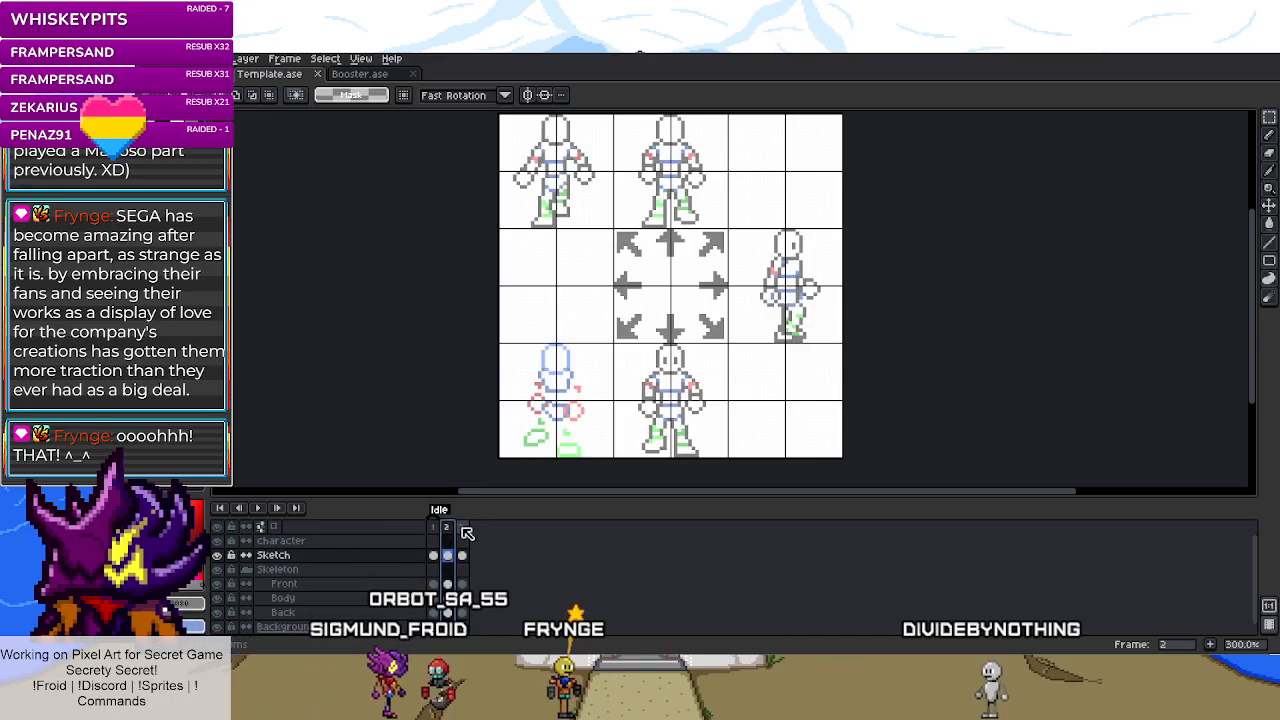
{"action": "left_click", "coordinate": [463, 527]}
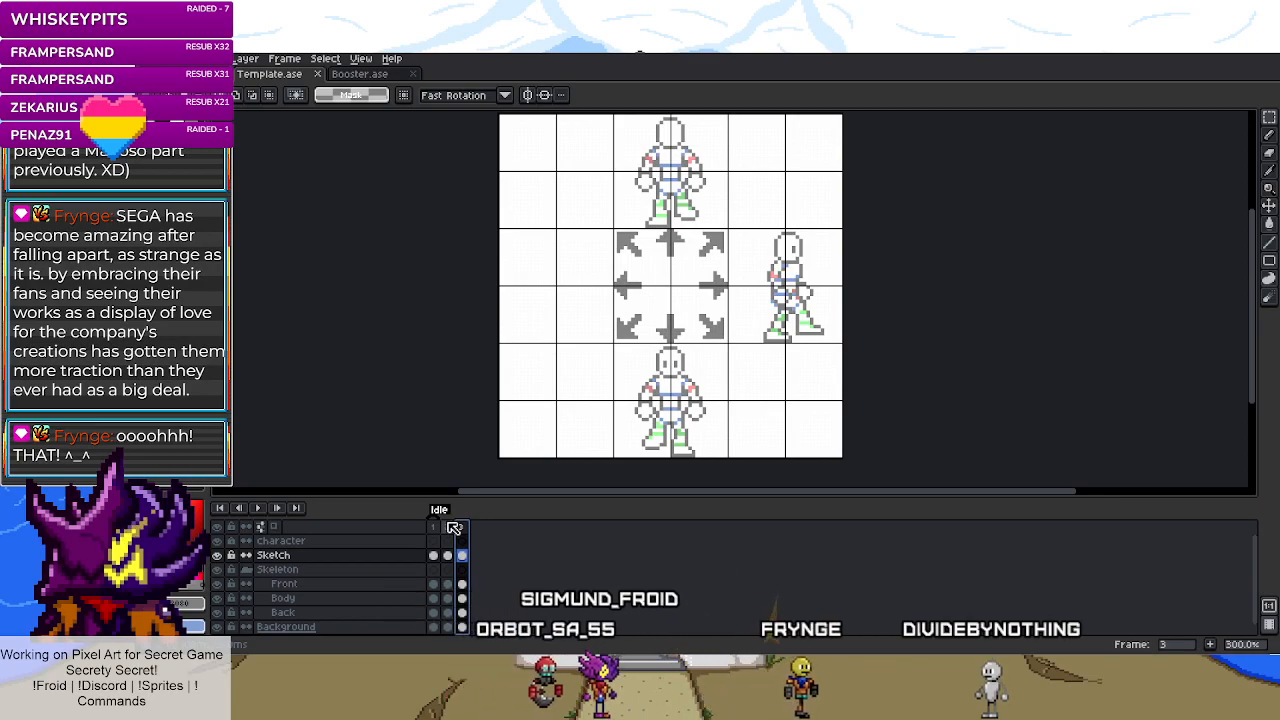
{"action": "left_click", "coordinate": [448, 526]}
{"action": "left_click", "coordinate": [462, 527]}
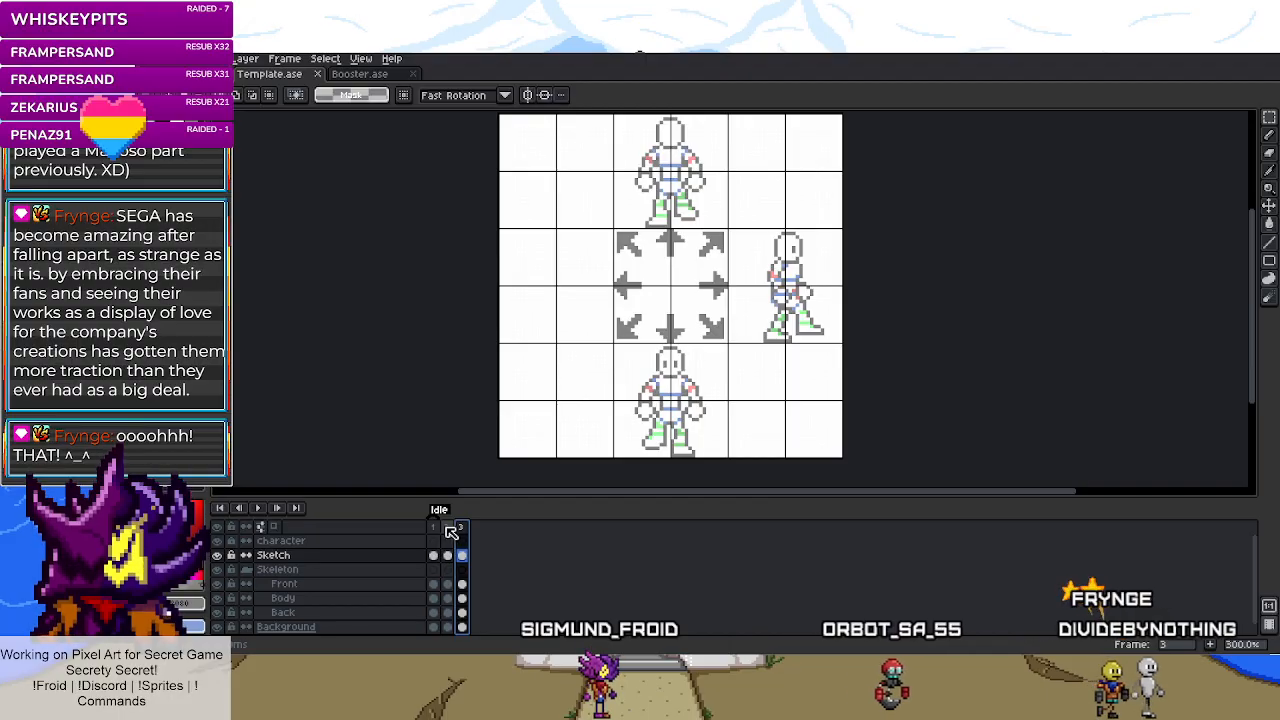
{"action": "left_click", "coordinate": [452, 532]}
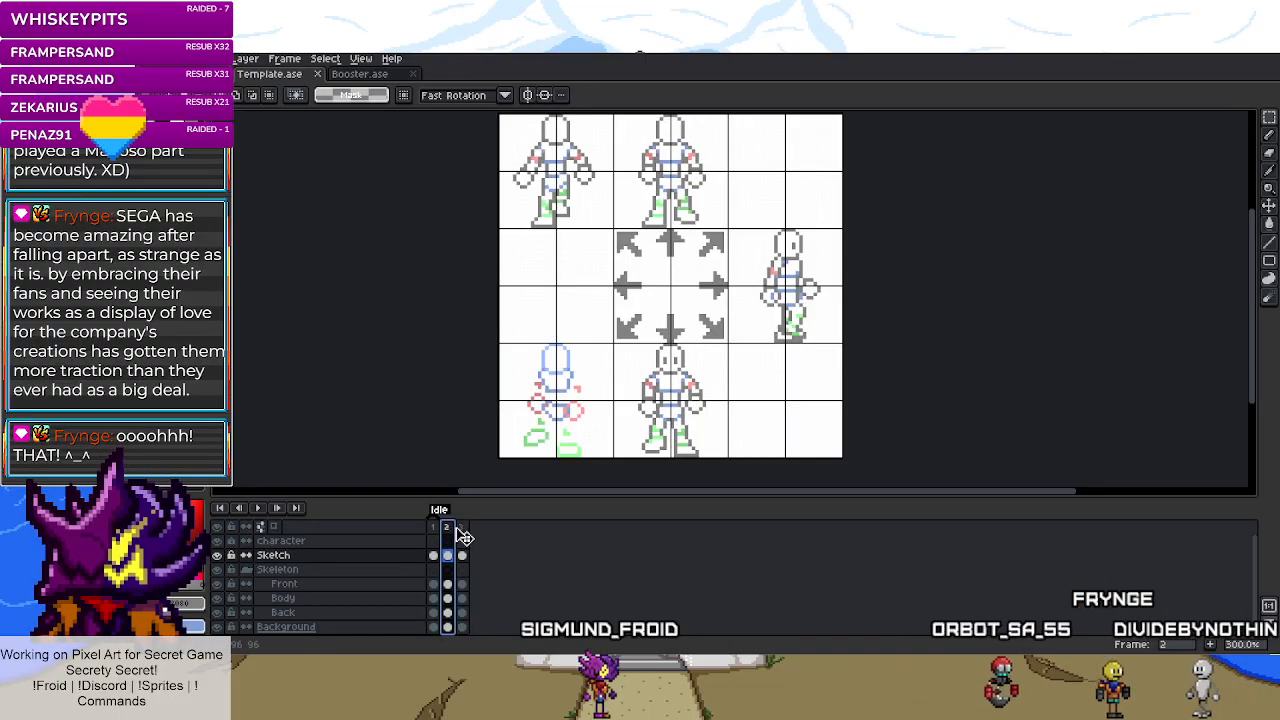
{"action": "left_click", "coordinate": [462, 528]}
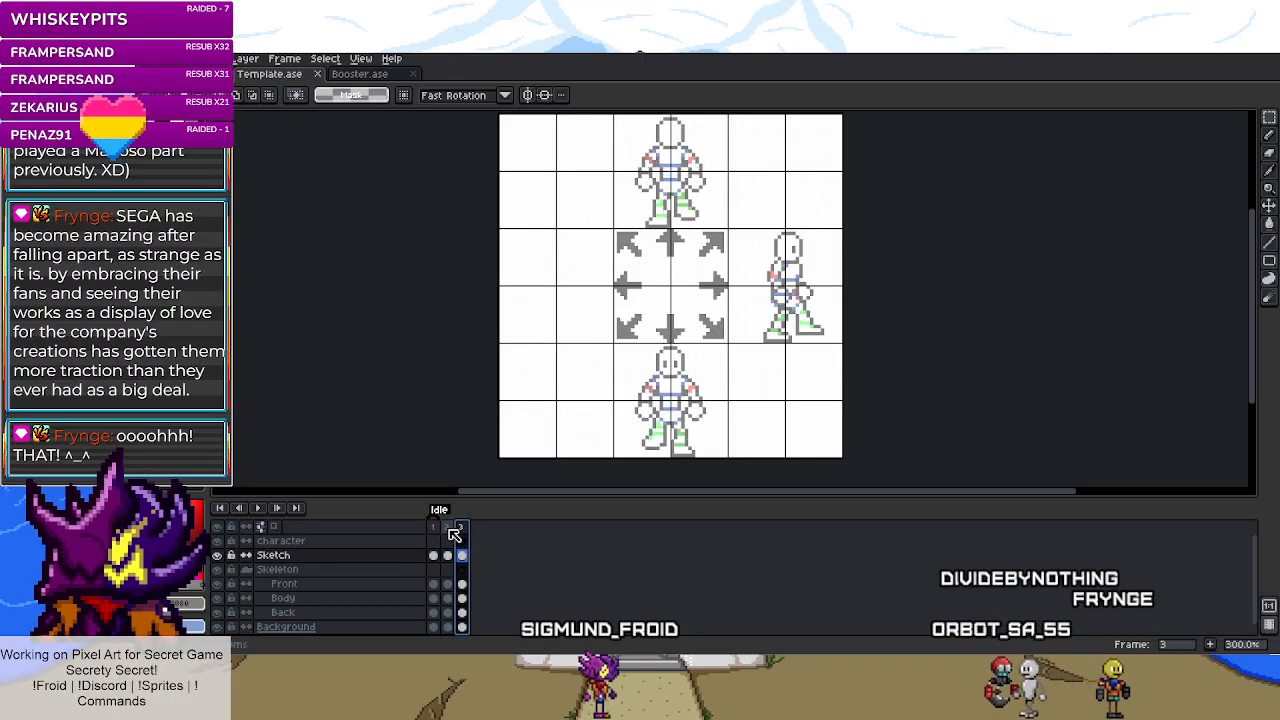
- Hide the Skeleton layer group and select frame 3 to show the figures as sketch outlines only
{"action": "left_click", "coordinate": [217, 569]}
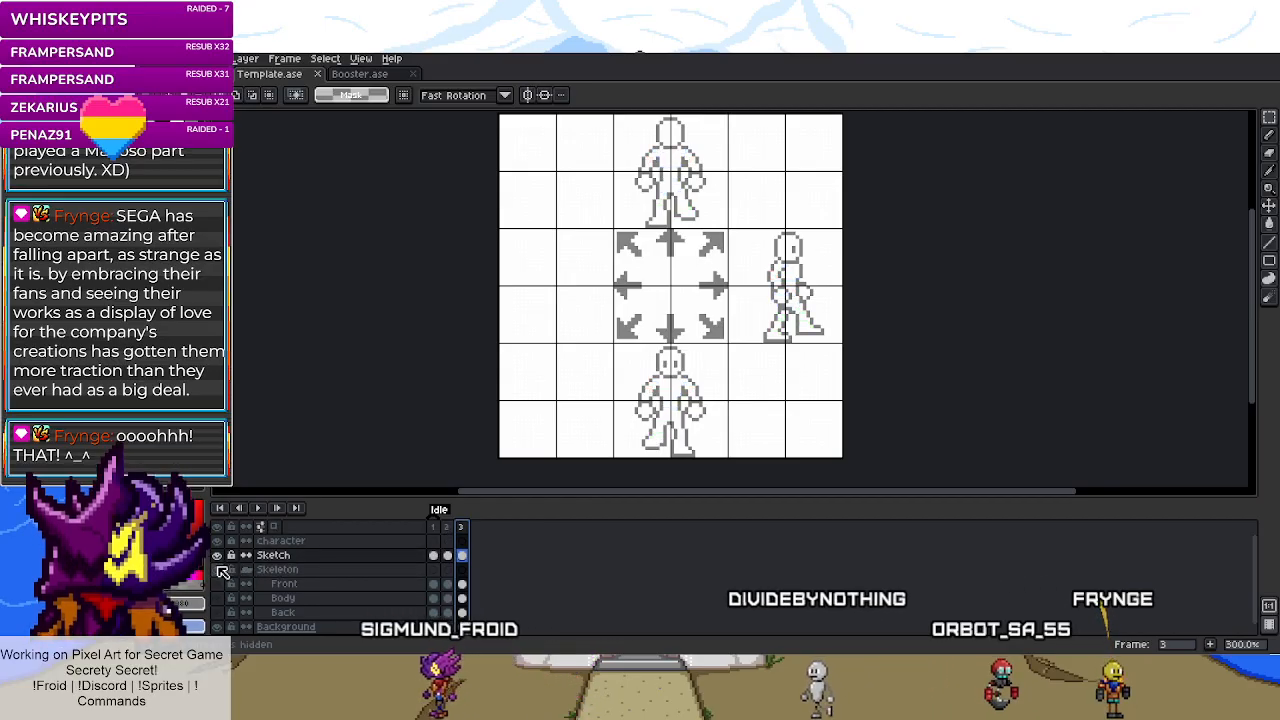
{"action": "left_click", "coordinate": [465, 530]}
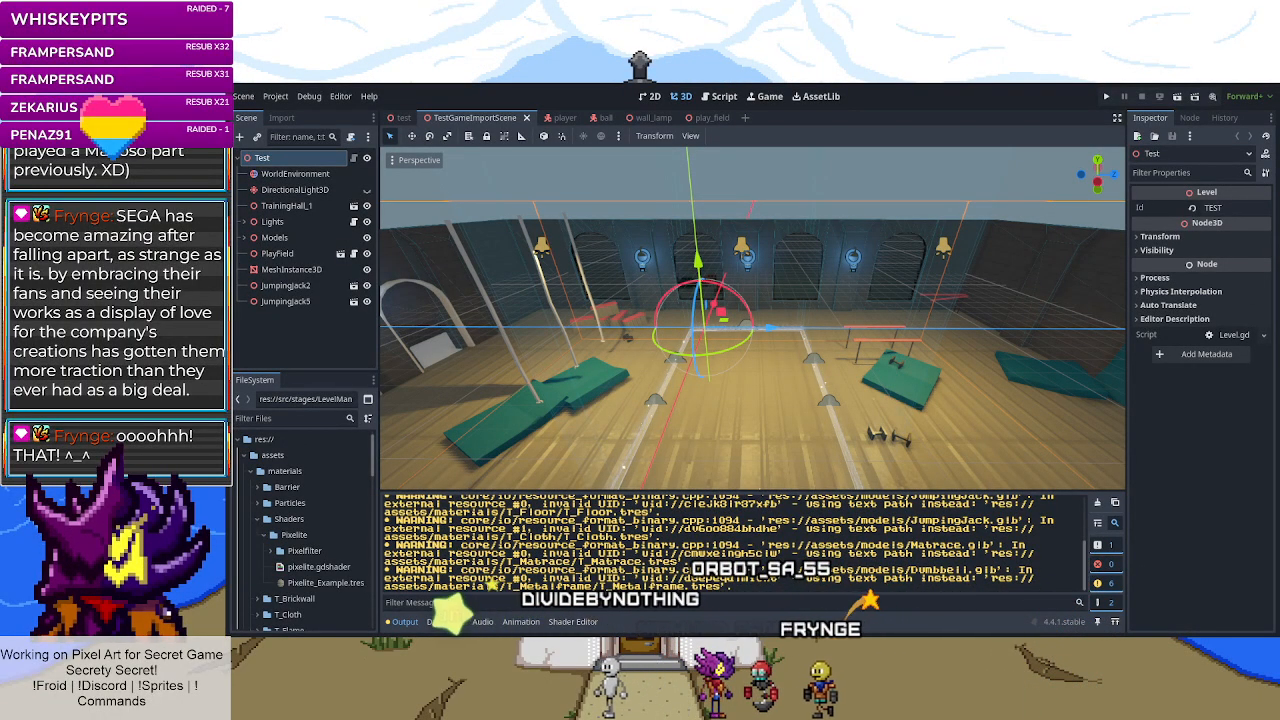
- Switch to the Godot editor and examine the training hall scene's play field, green mats and gym equipment from several angles
{"action": "left_click", "coordinate": [728, 427]}
{"action": "left_click_drag", "start_coordinate": [738, 412], "coordinate": [748, 450]}
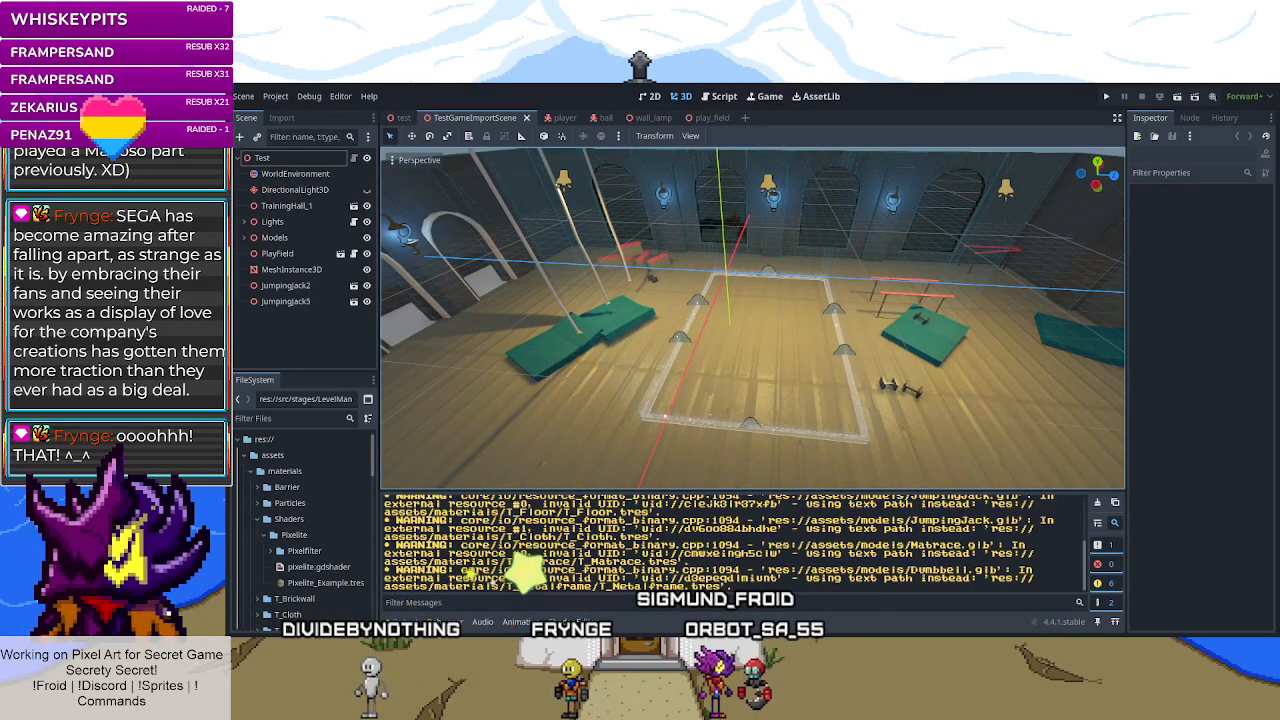
{"action": "left_click_drag", "start_coordinate": [740, 412], "coordinate": [735, 411]}
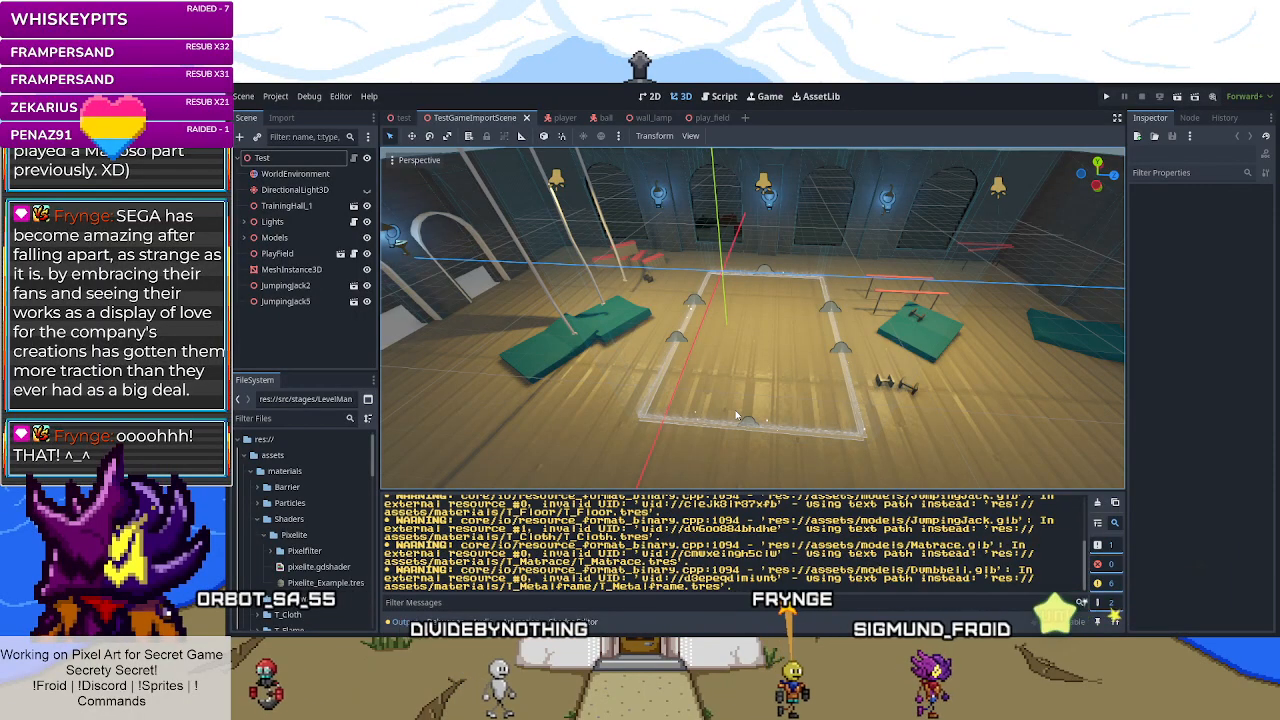
{"action": "scroll", "coordinate": [735, 410], "scroll_direction": "up", "scroll_amount": 5}
{"action": "left_click_drag", "start_coordinate": [735, 410], "coordinate": [798, 364]}
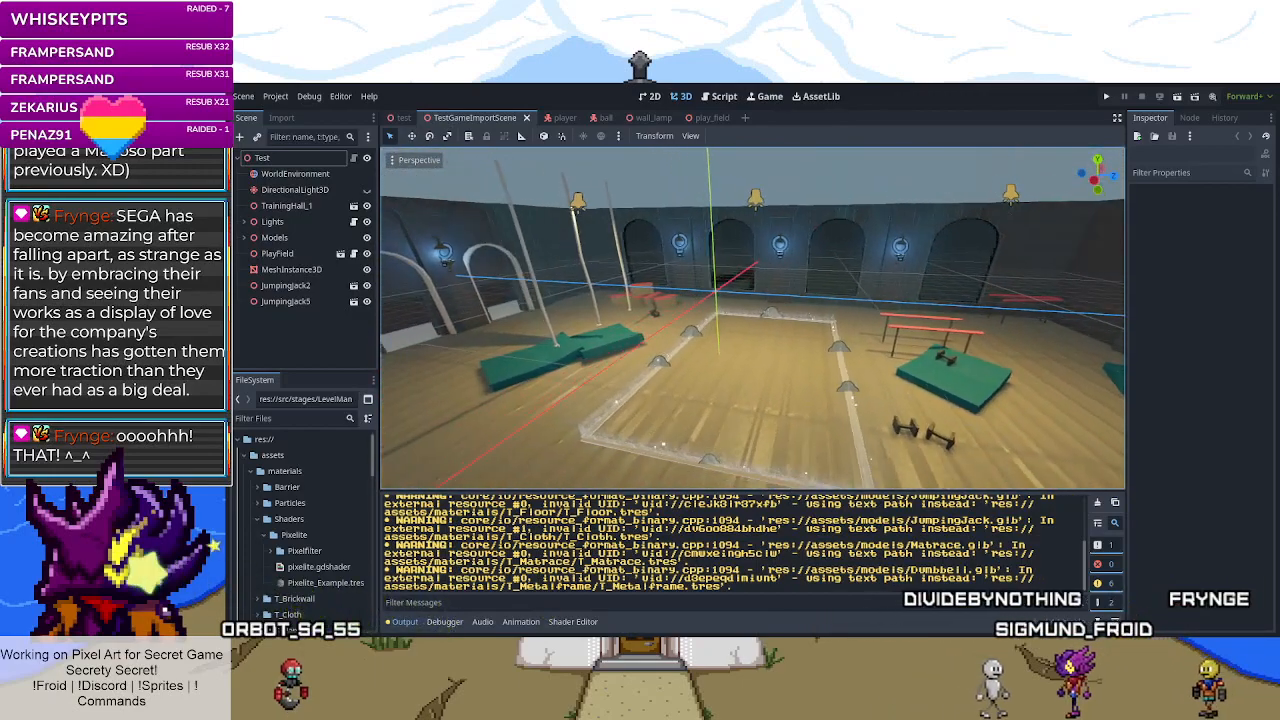
{"action": "scroll", "coordinate": [752, 318], "scroll_direction": "up", "scroll_amount": 5}
{"action": "left_click_drag", "start_coordinate": [752, 318], "coordinate": [711, 448]}
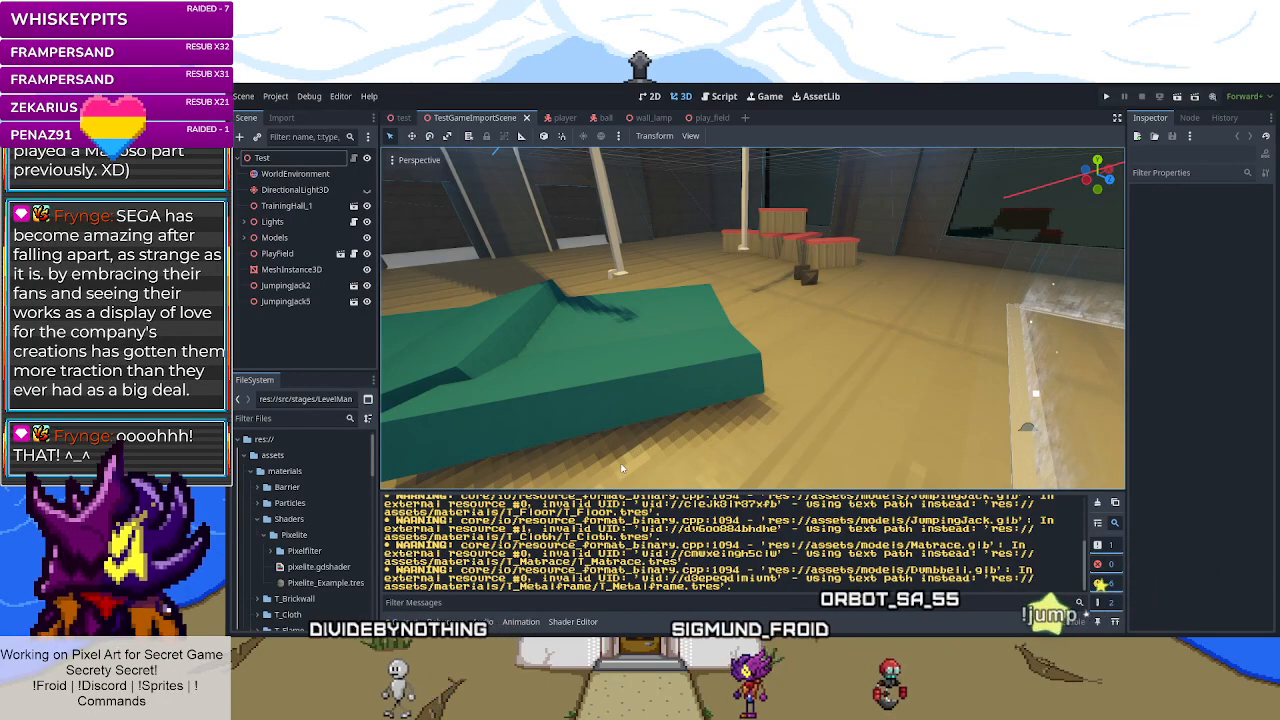
{"action": "mouse_move", "coordinate": [852, 412]}
{"action": "left_mouse_down"}
{"action": "mouse_move", "coordinate": [880, 395]}
{"action": "mouse_move", "coordinate": [966, 480]}
{"action": "mouse_move", "coordinate": [1018, 506]}
{"action": "mouse_move", "coordinate": [866, 413]}
{"action": "left_mouse_up"}
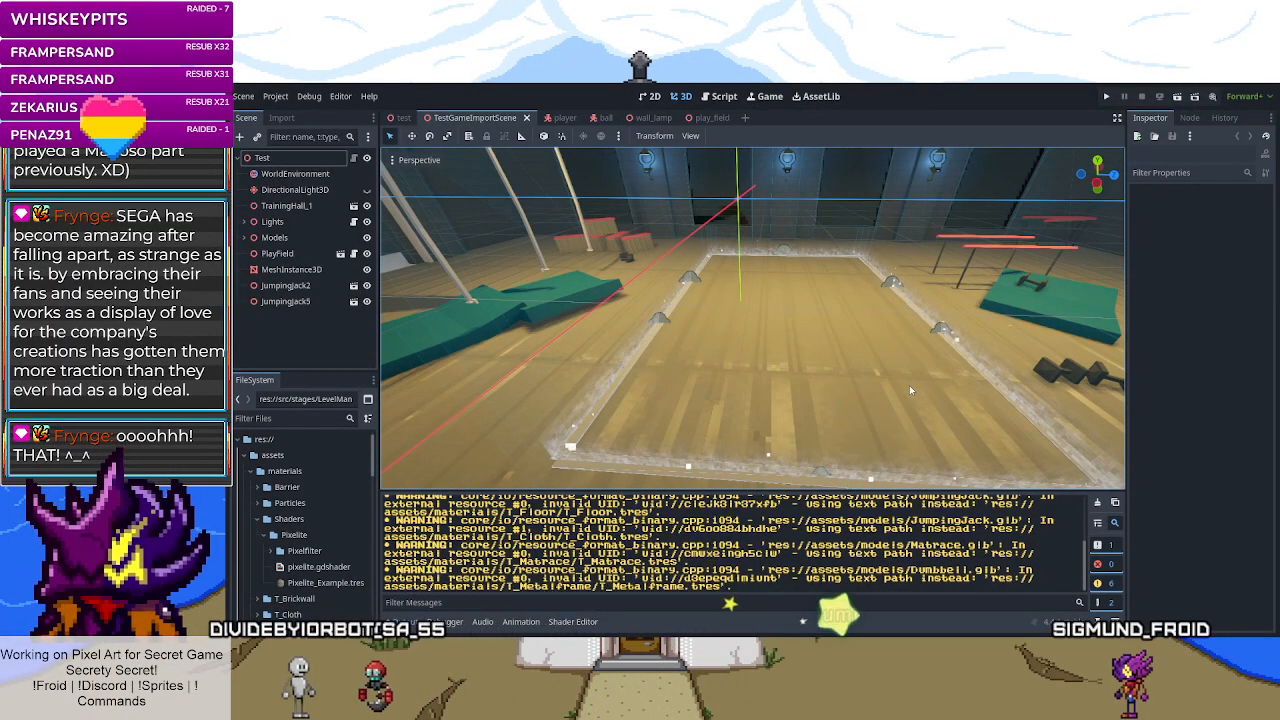
- Run the TestGameImportScene scene and walk the hatted character around inside the play field to check its movement and facing directions
{"action": "left_click", "coordinate": [1178, 97]}
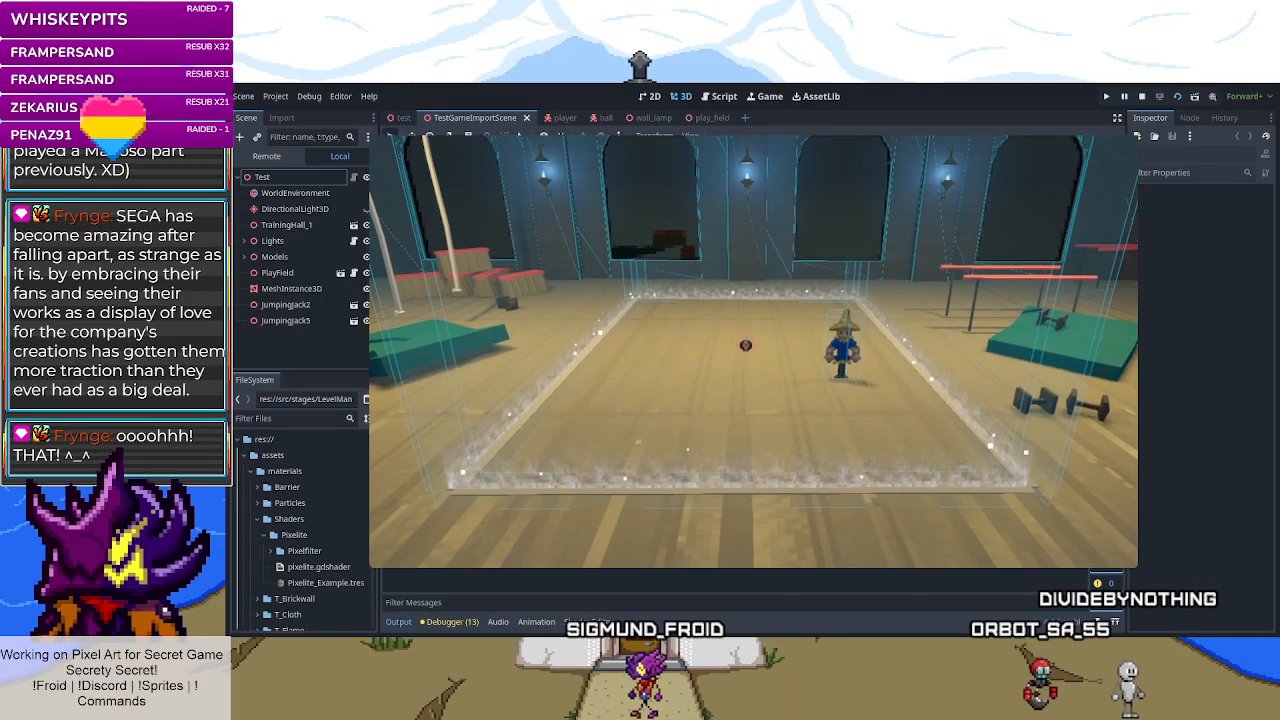
{"action": "key", "text": "F8"}
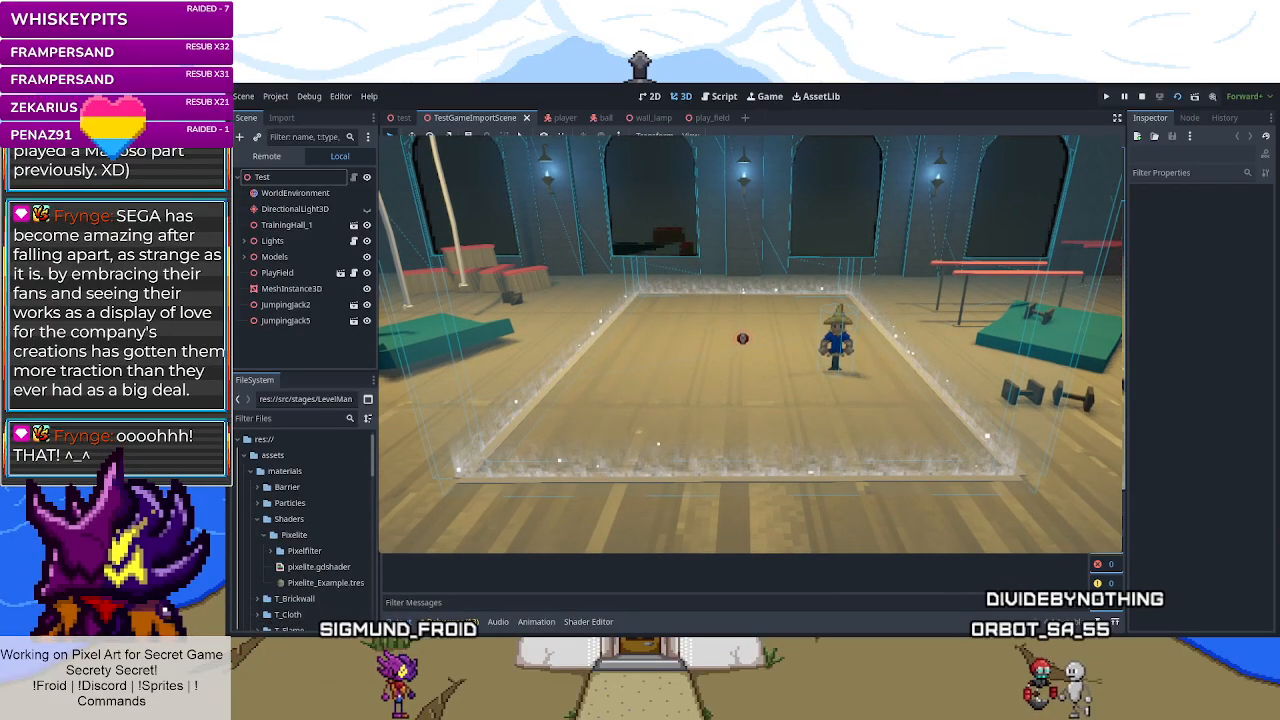
{"action": "key", "text": "F5"}
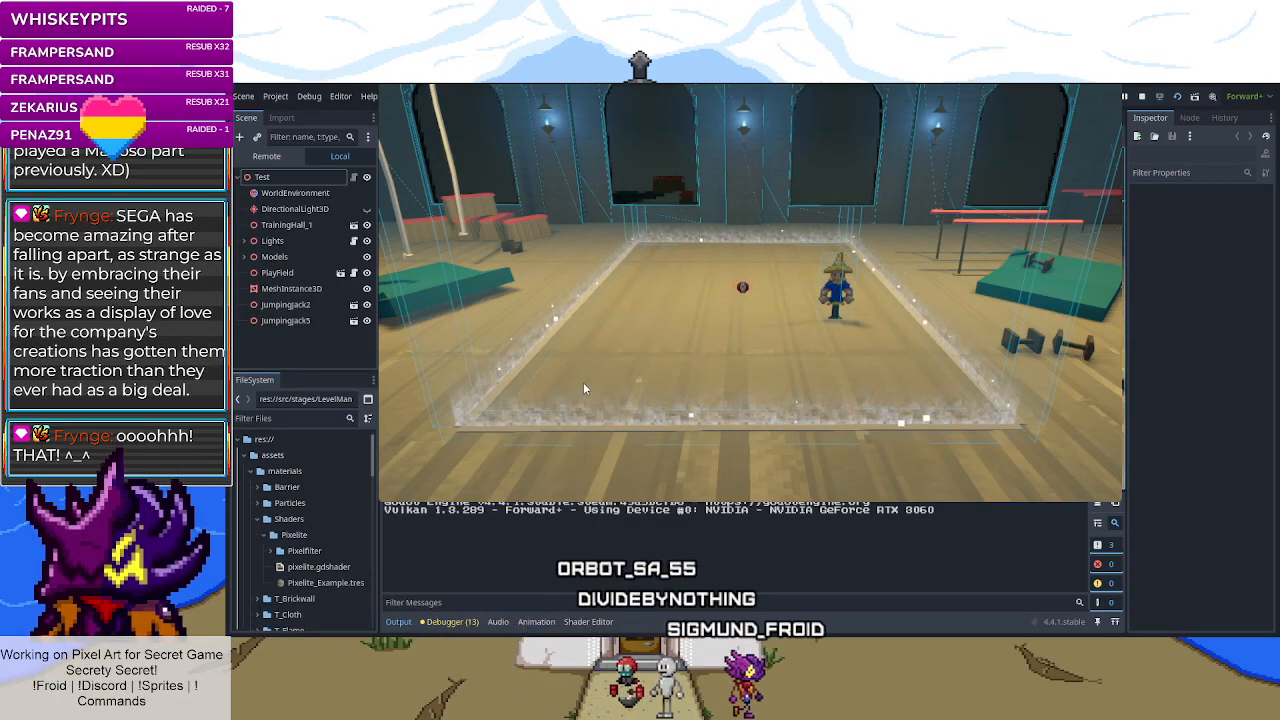
{"action": "key", "text": "a"}
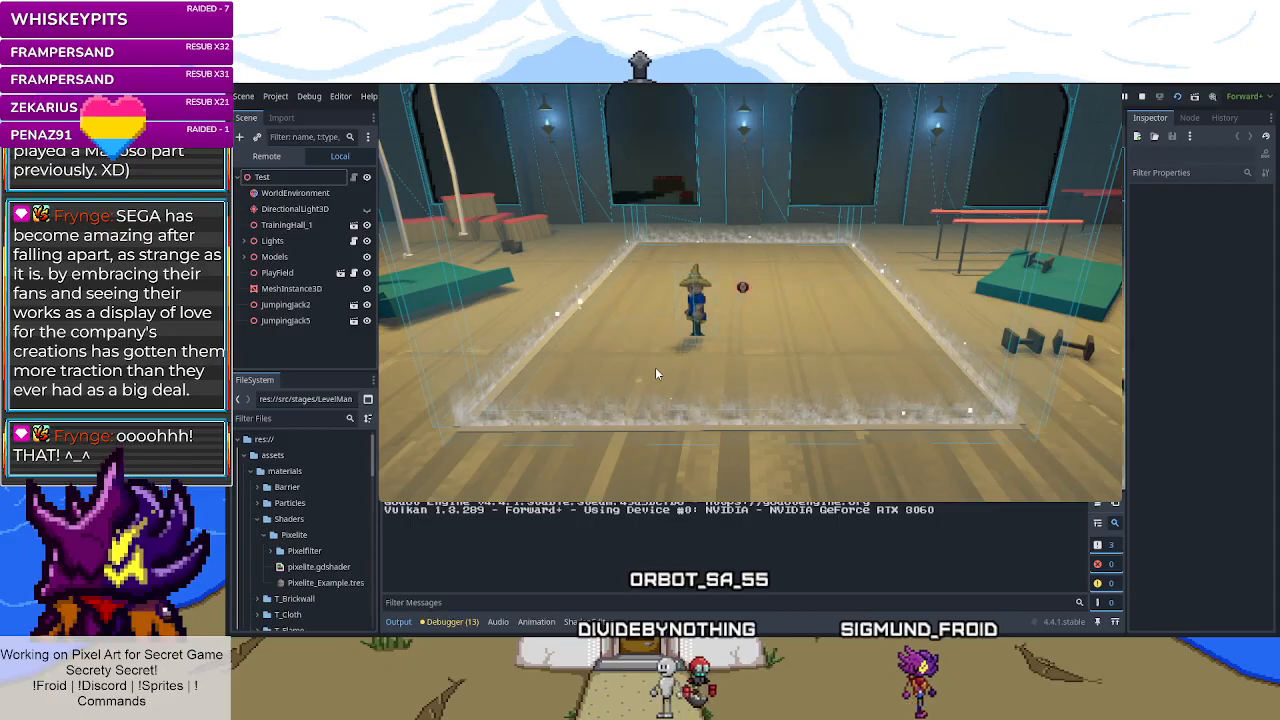
{"action": "key", "text": "d"}
{"action": "key", "text": "s"}
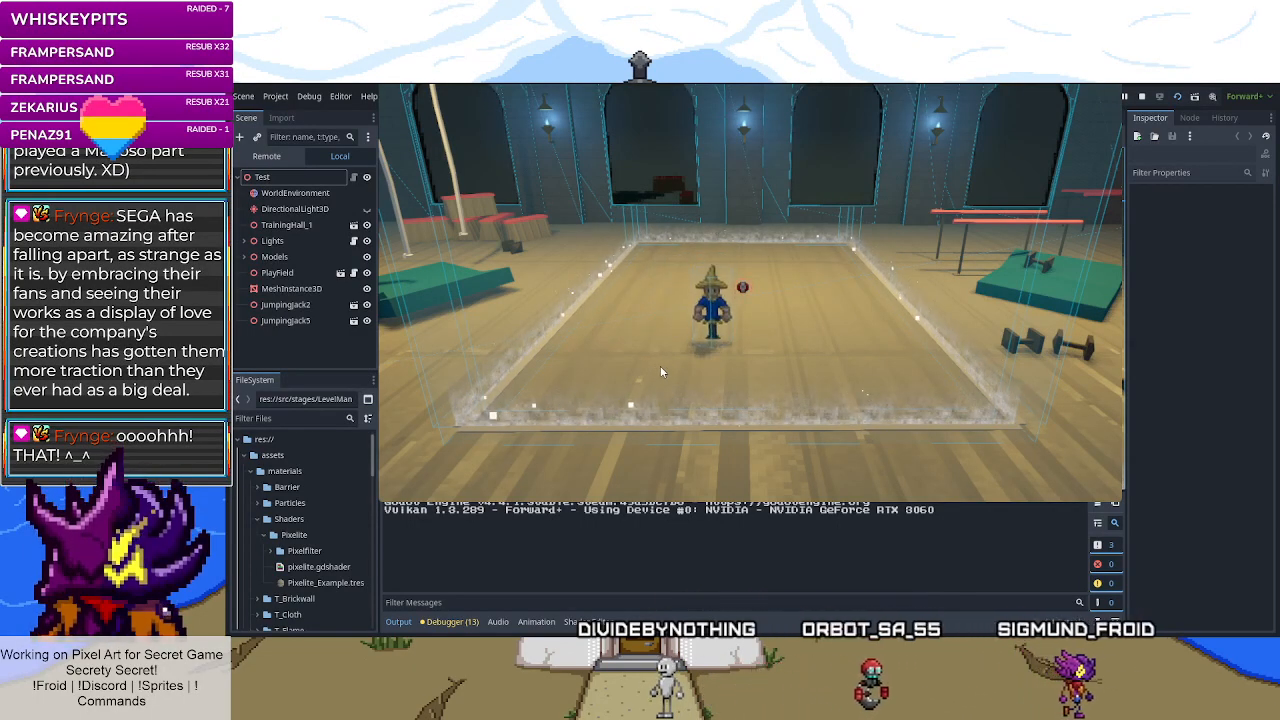
{"action": "key", "text": "d"}
{"action": "key", "text": "a"}
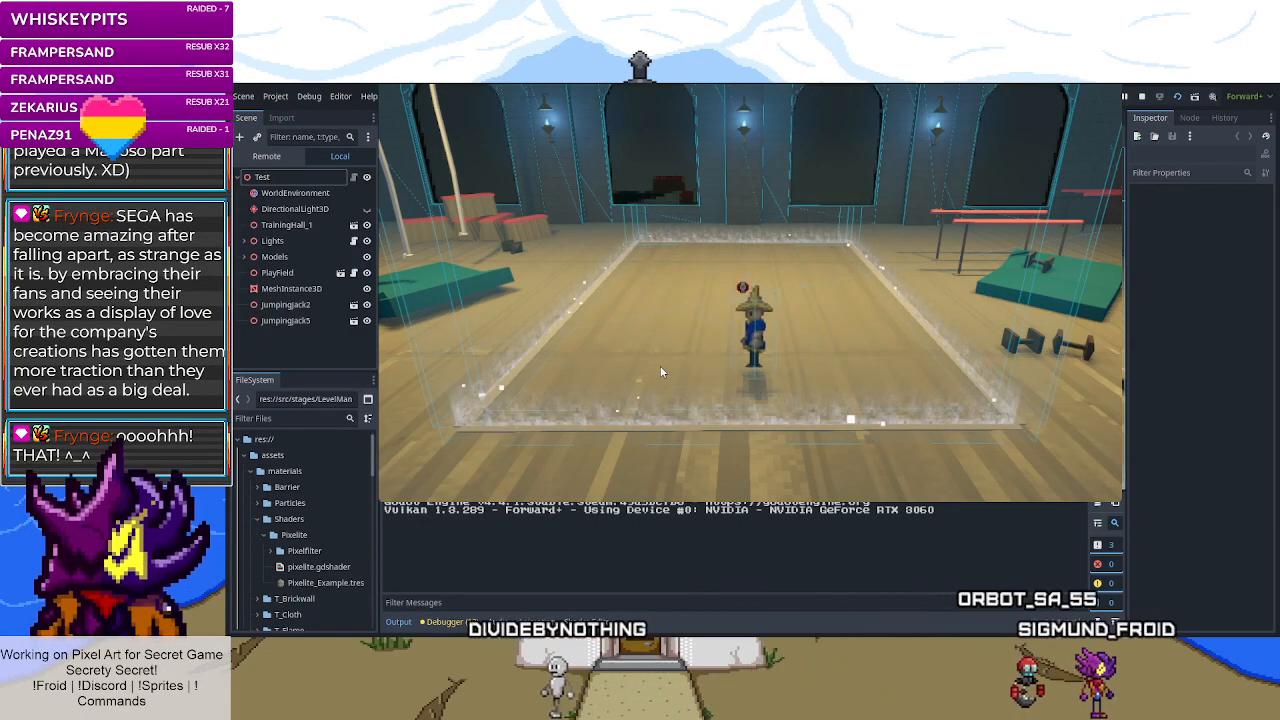
- Playtest the wizard by moving it in all directions around the play field to examine its movement sprites
{"action": "key", "text": "d"}
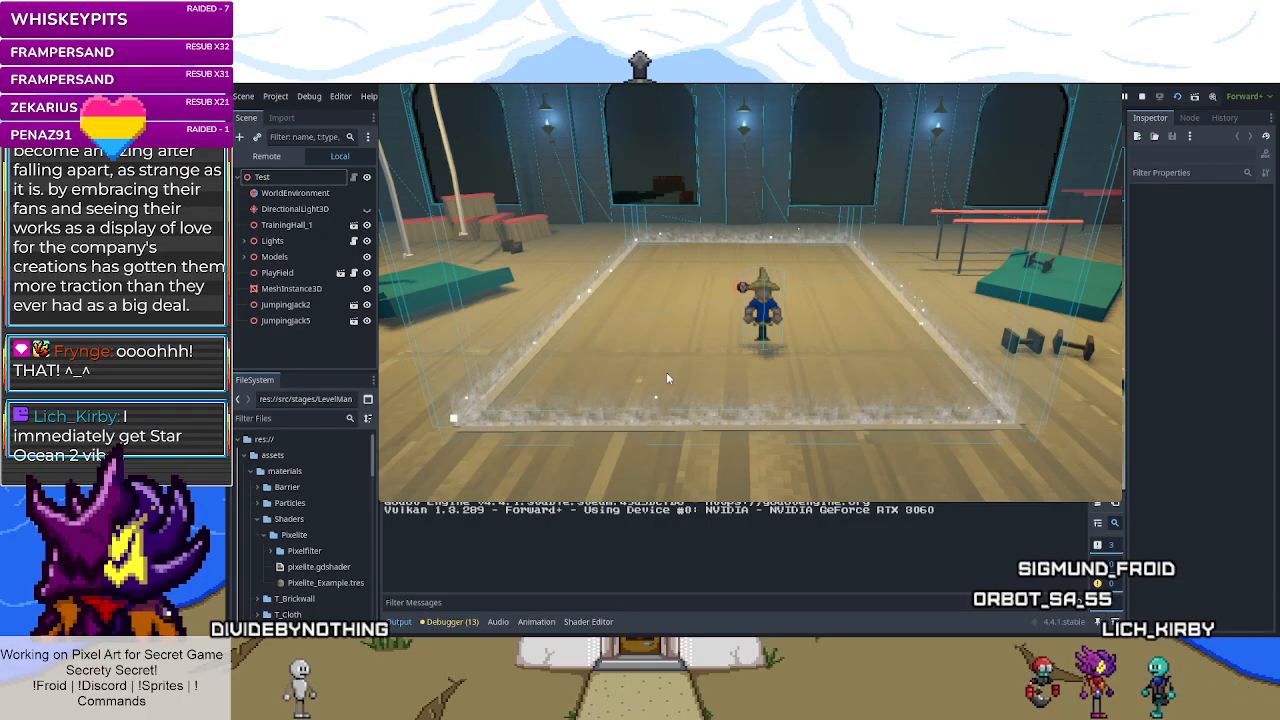
{"action": "key", "text": "a"}
{"action": "key", "text": "w"}
{"action": "key", "text": "a"}
{"action": "key", "text": "d"}
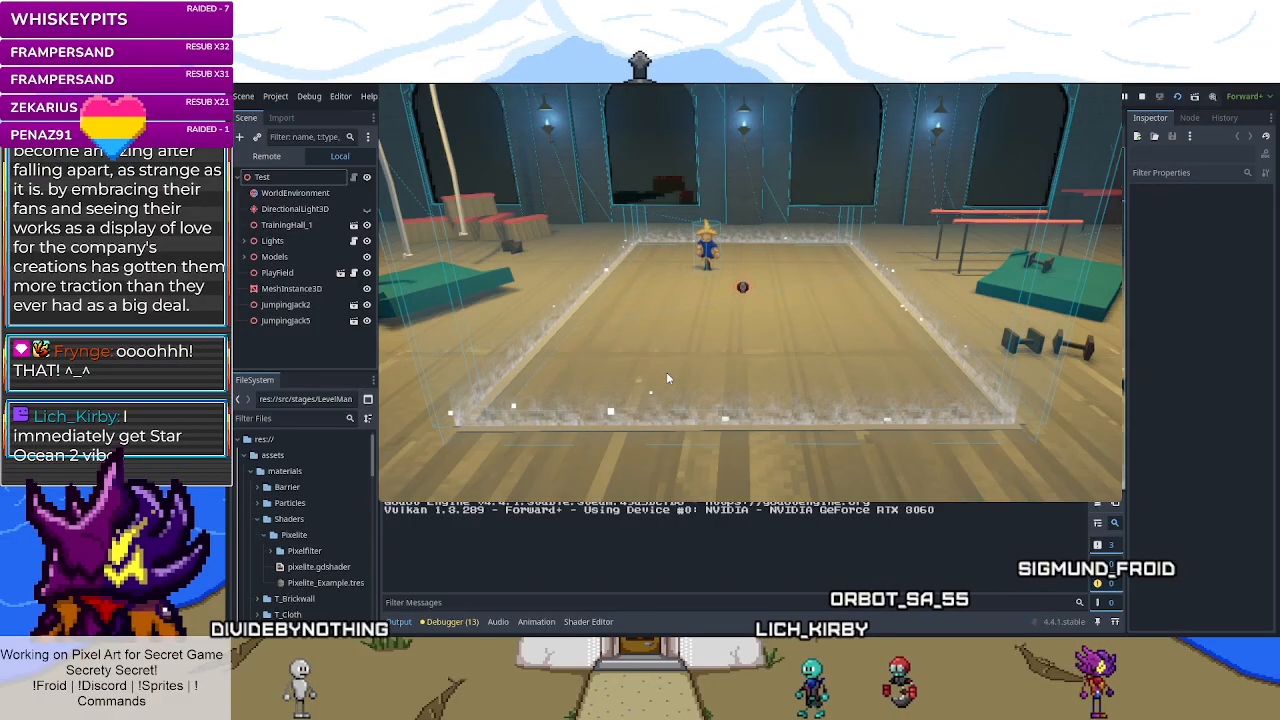
{"action": "key", "text": "a"}
{"action": "key", "text": "s"}
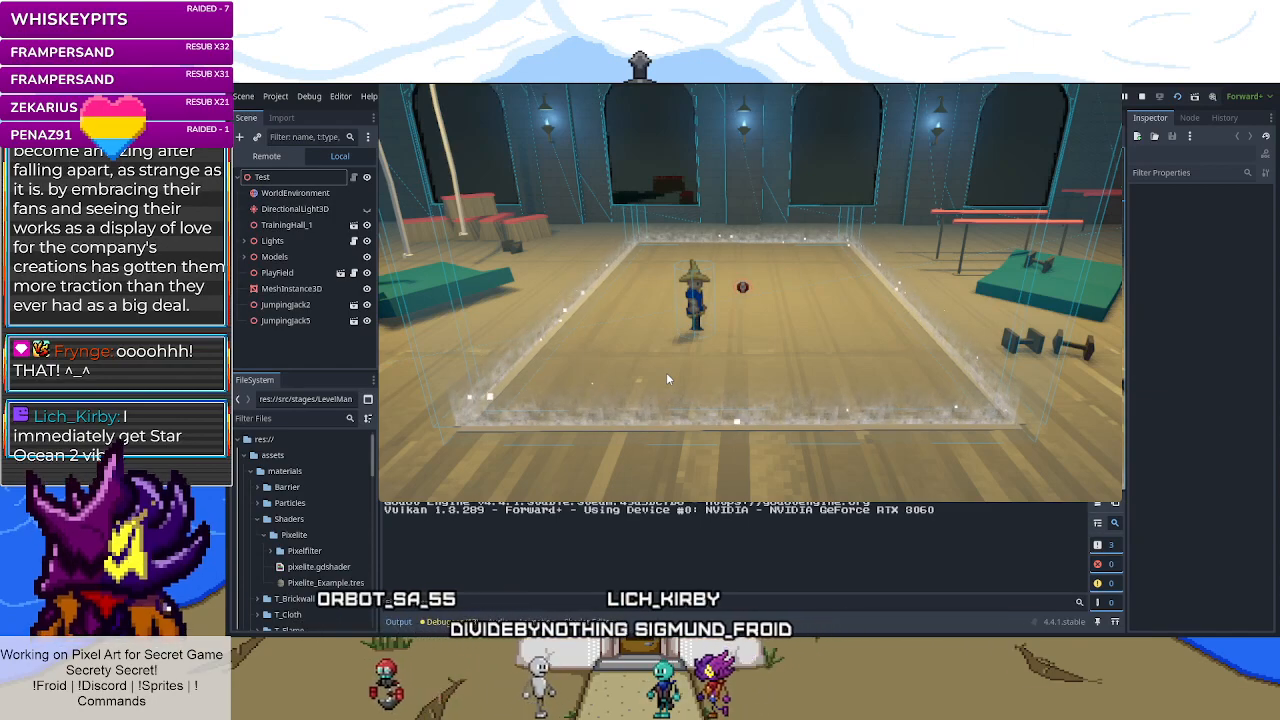
{"action": "key", "text": "d"}
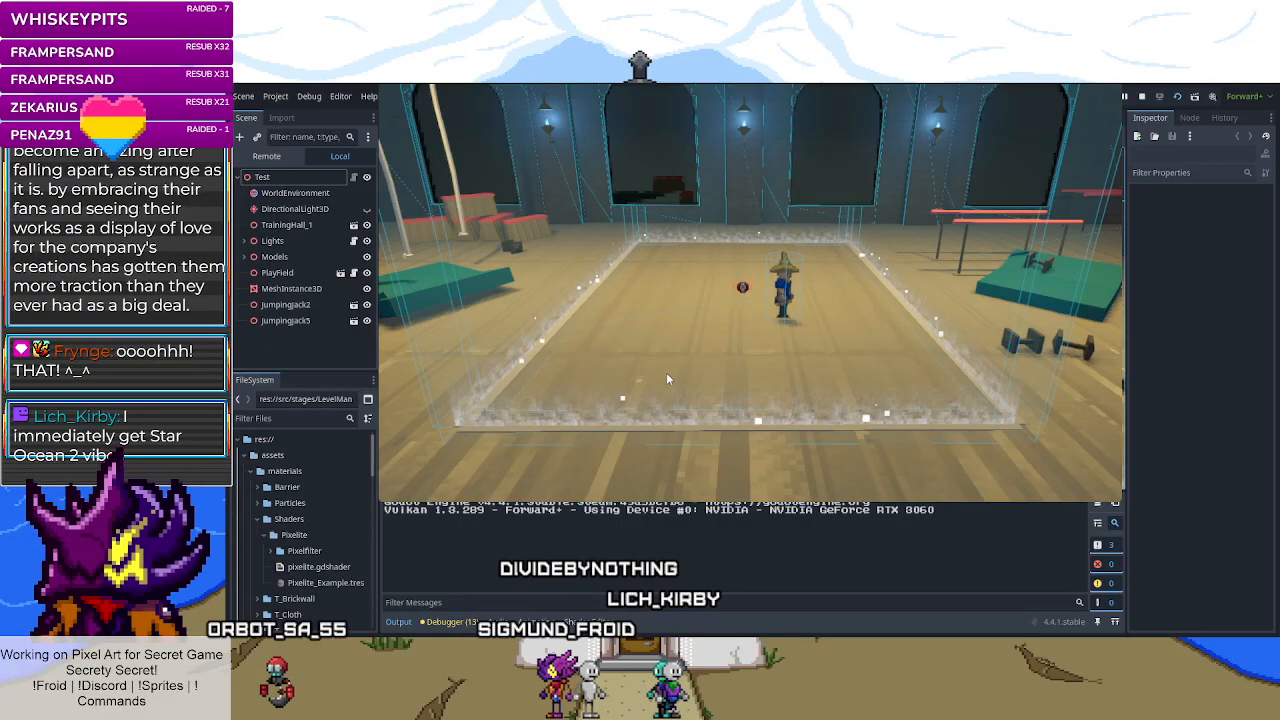
{"action": "key", "text": "w"}
{"action": "key", "text": "a"}
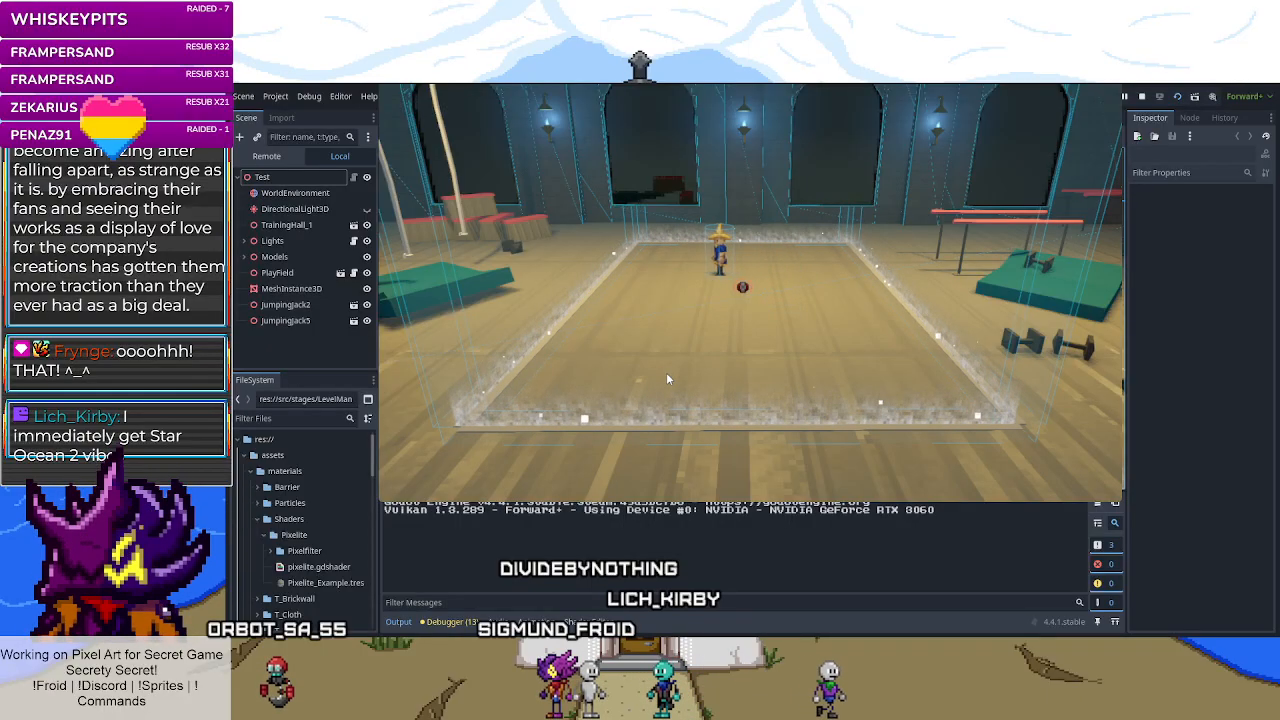
{"action": "key", "text": "s"}
{"action": "key", "text": "d"}
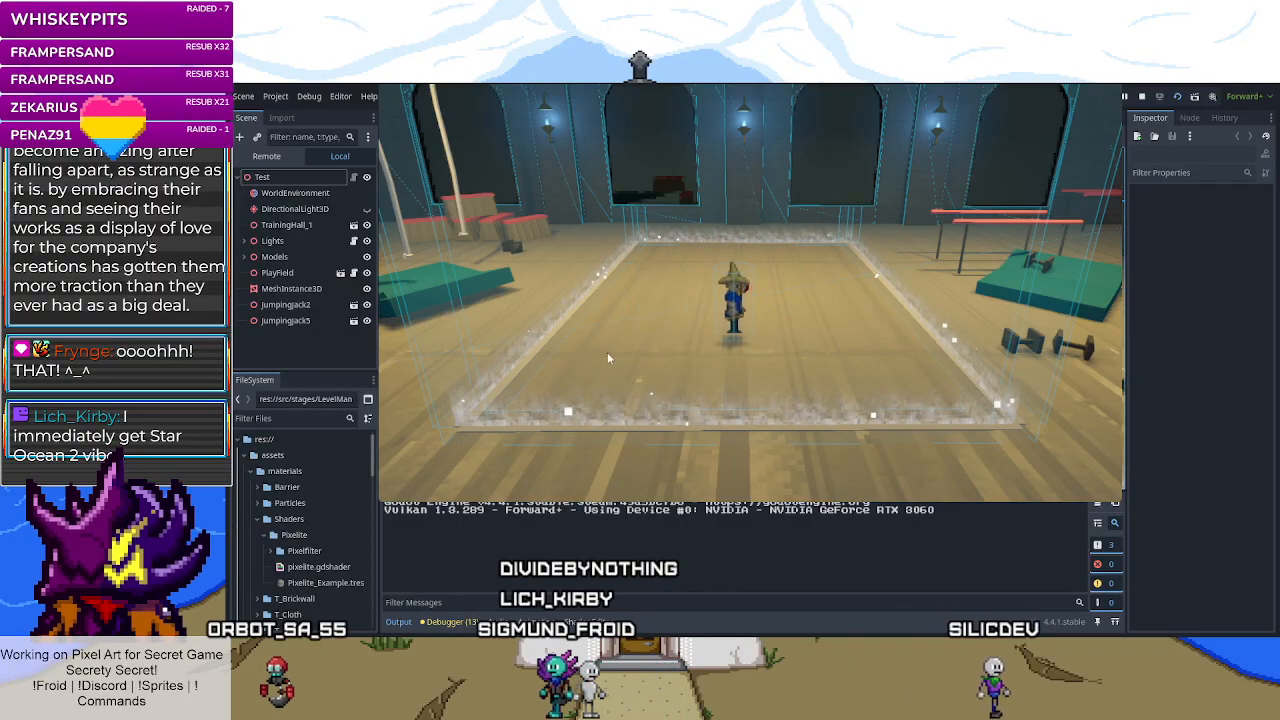
{"action": "key", "text": "a"}
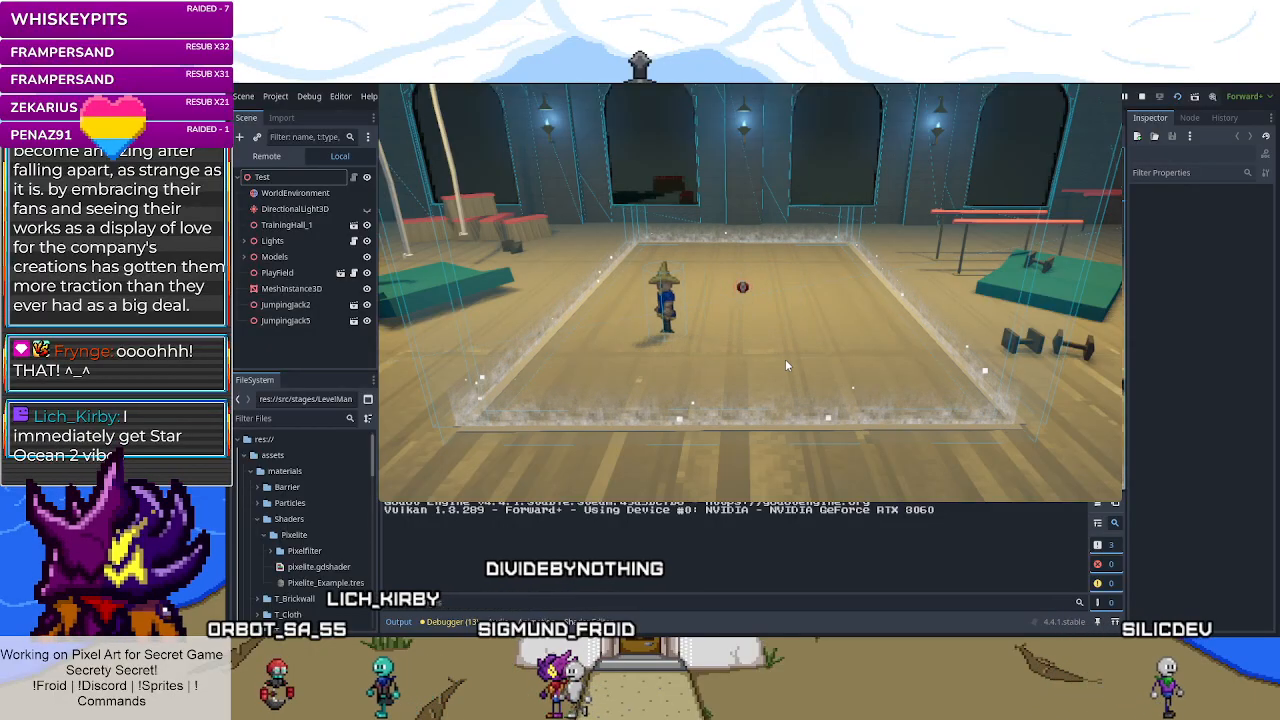
{"action": "key", "text": "d"}
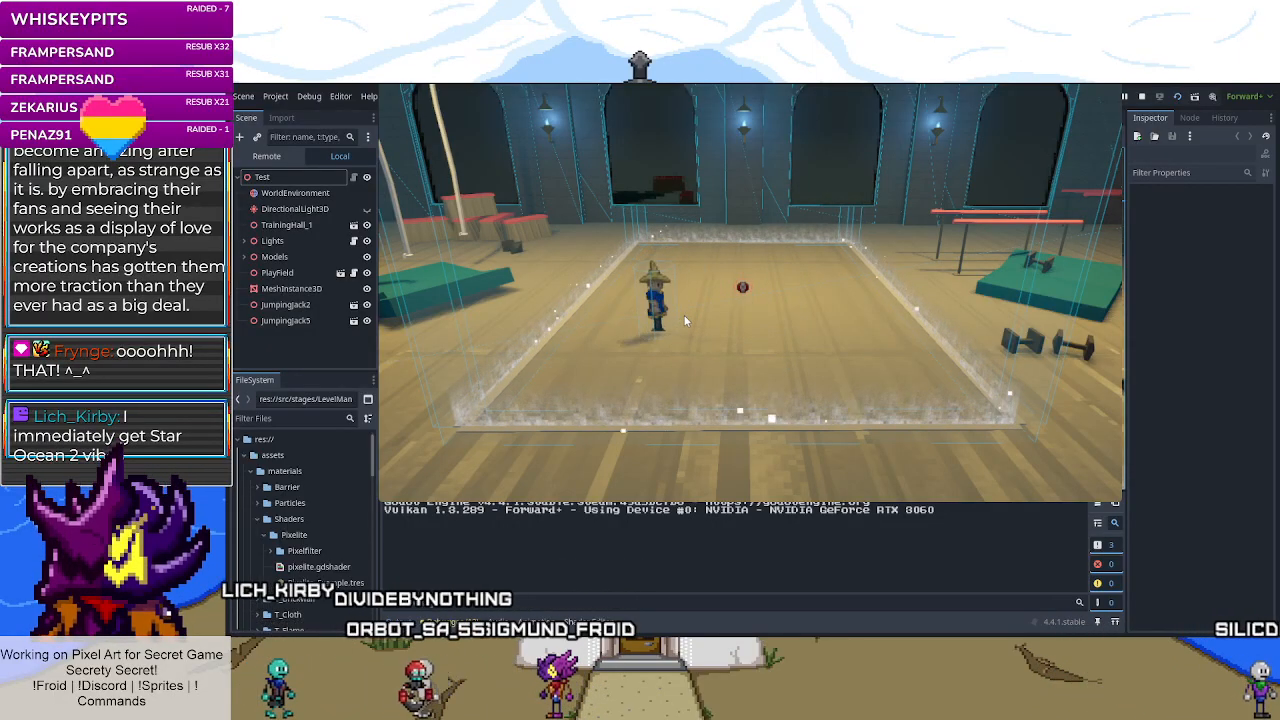
{"action": "key", "text": "d"}
{"action": "key", "text": "s"}
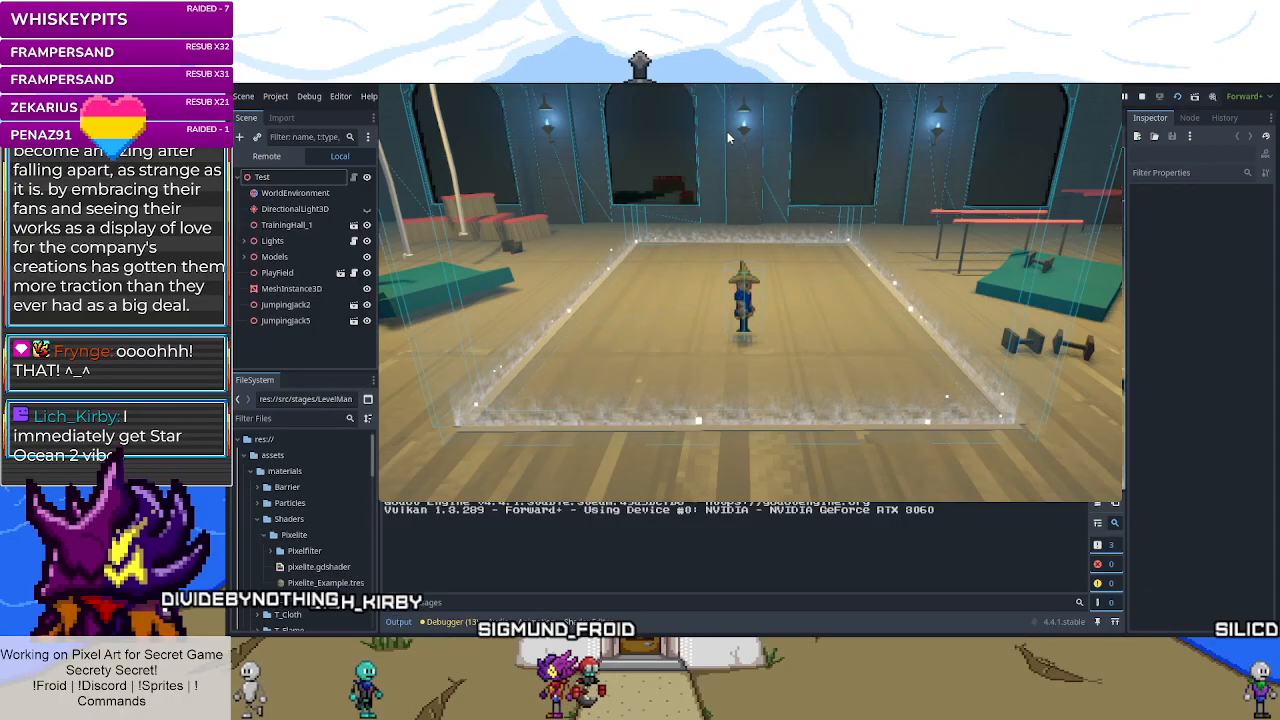
{"action": "key", "text": "a"}
{"action": "key", "text": "d"}
{"action": "key", "text": "w"}
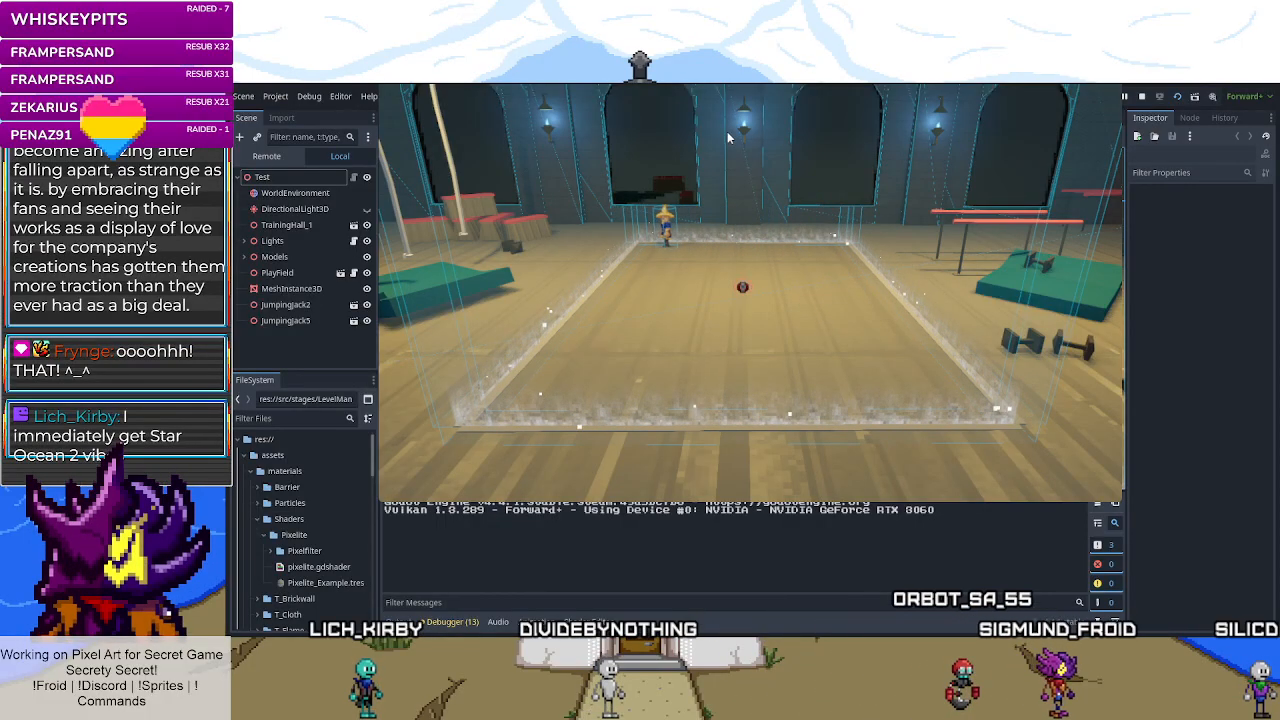
{"action": "key", "text": "s"}
{"action": "key", "text": "d"}
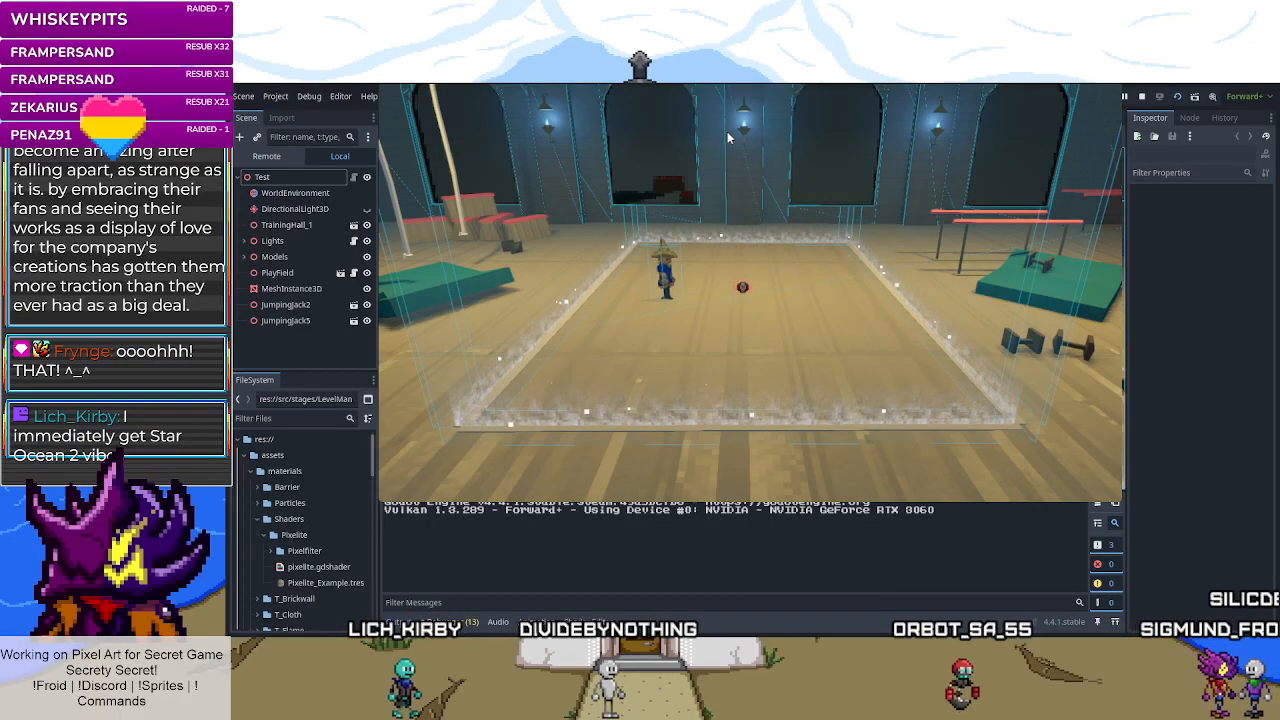
- Test picking up the ball with the wizard, throwing it, and moving around the play field
{"action": "key", "text": "a"}
{"action": "key", "text": "d"}
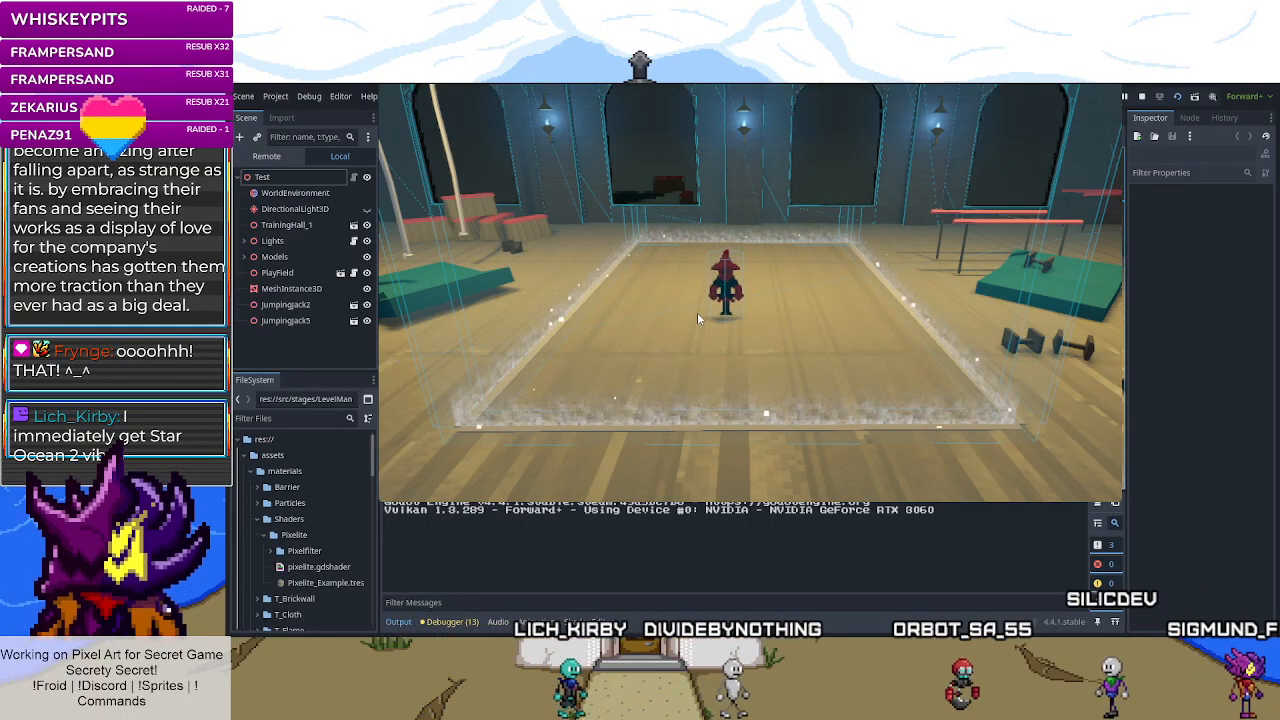
{"action": "key", "text": "a"}
{"action": "key", "text": "d"}
{"action": "key", "text": "w"}
{"action": "key", "text": "a"}
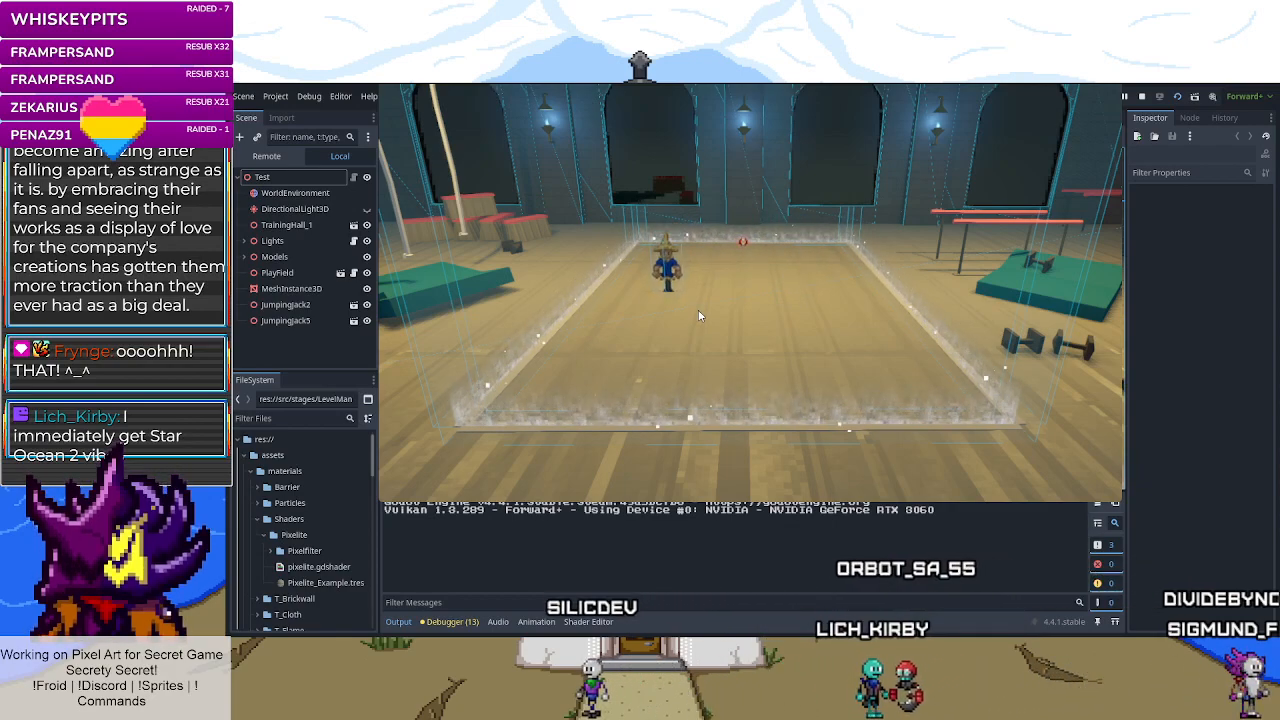
{"action": "key", "text": "s"}
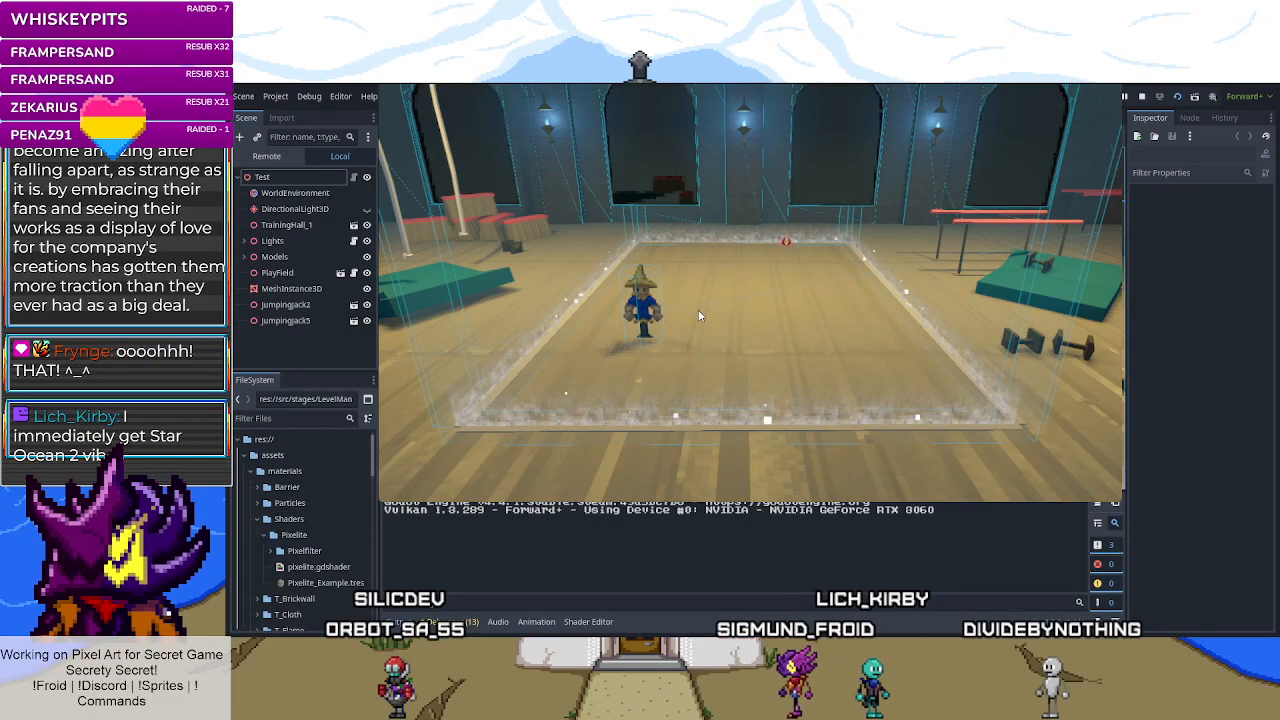
{"action": "key", "text": "s"}
{"action": "key", "text": "d"}
{"action": "key", "text": "w"}
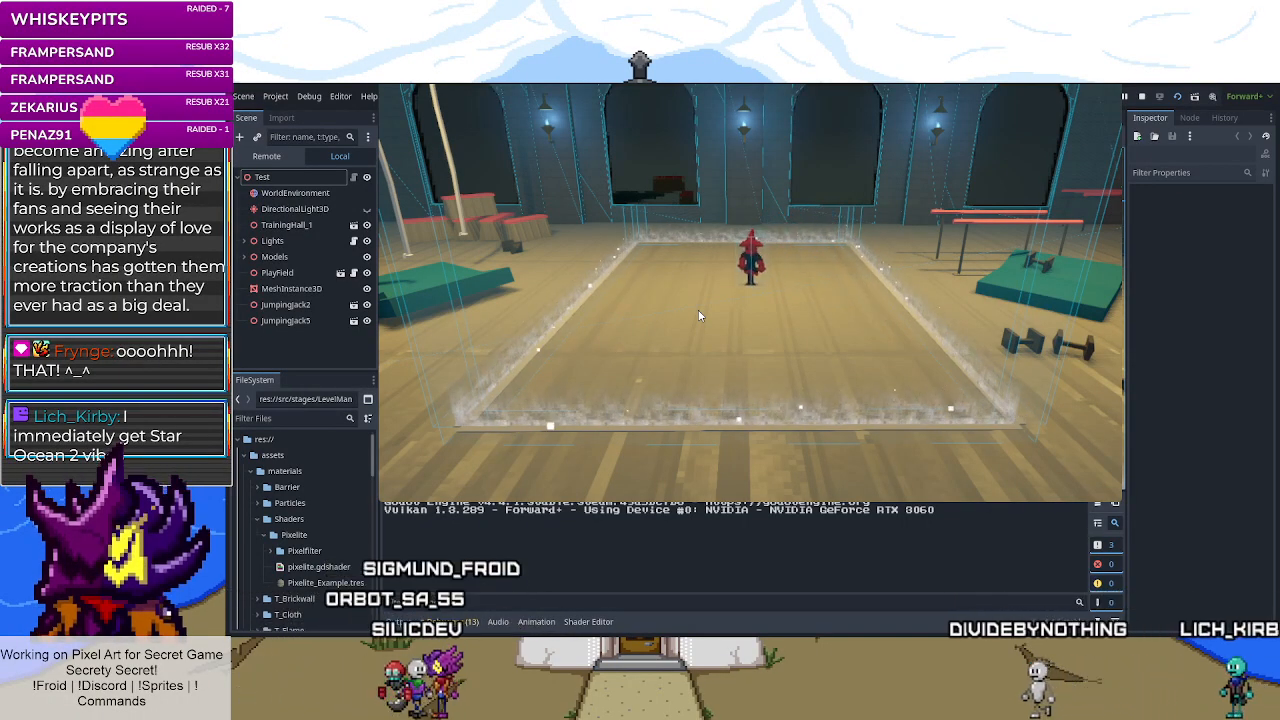
{"action": "key", "text": "s"}
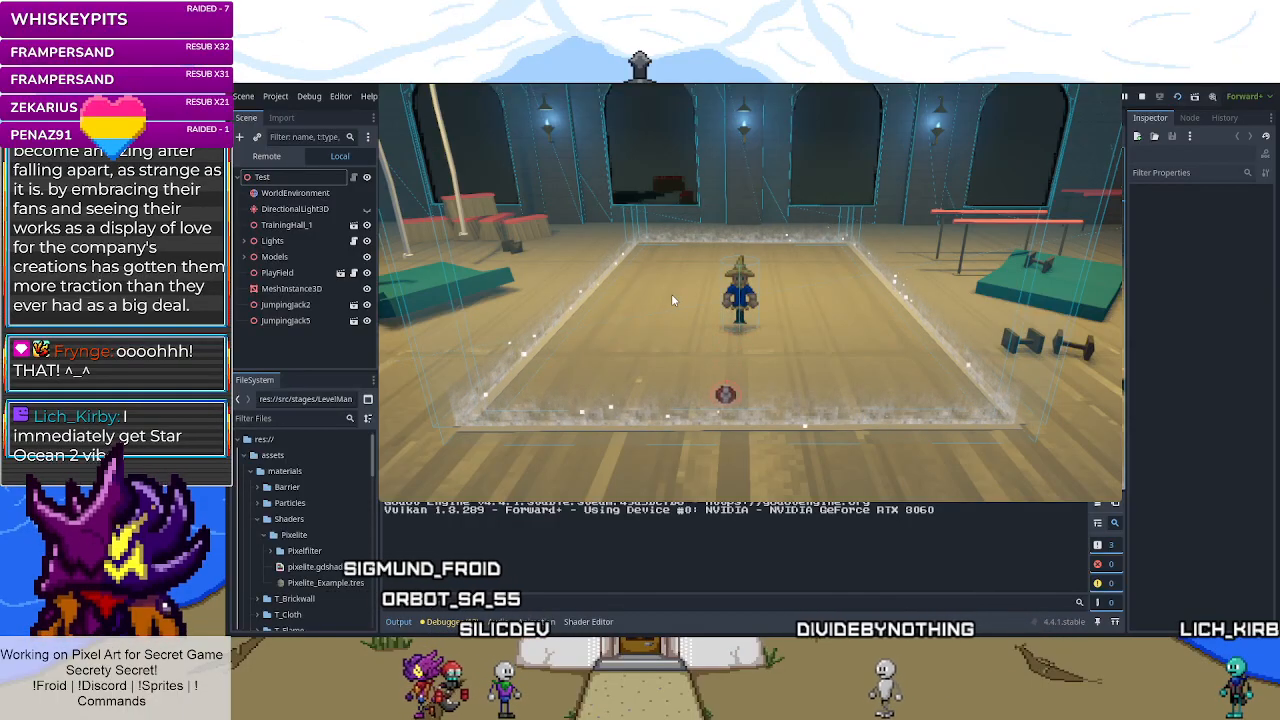
- Fetch the ball from the far edge of the field, carry it around, and test throwing it again
{"action": "key", "text": "a"}
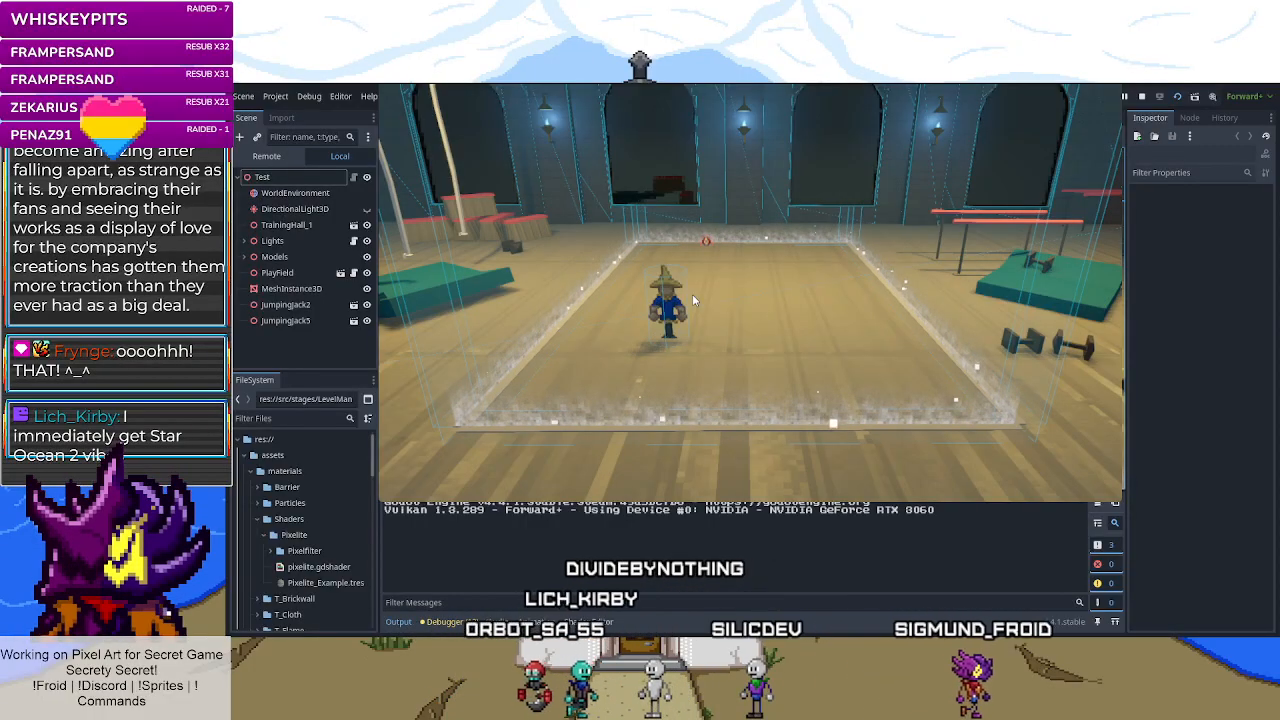
{"action": "key", "text": "w"}
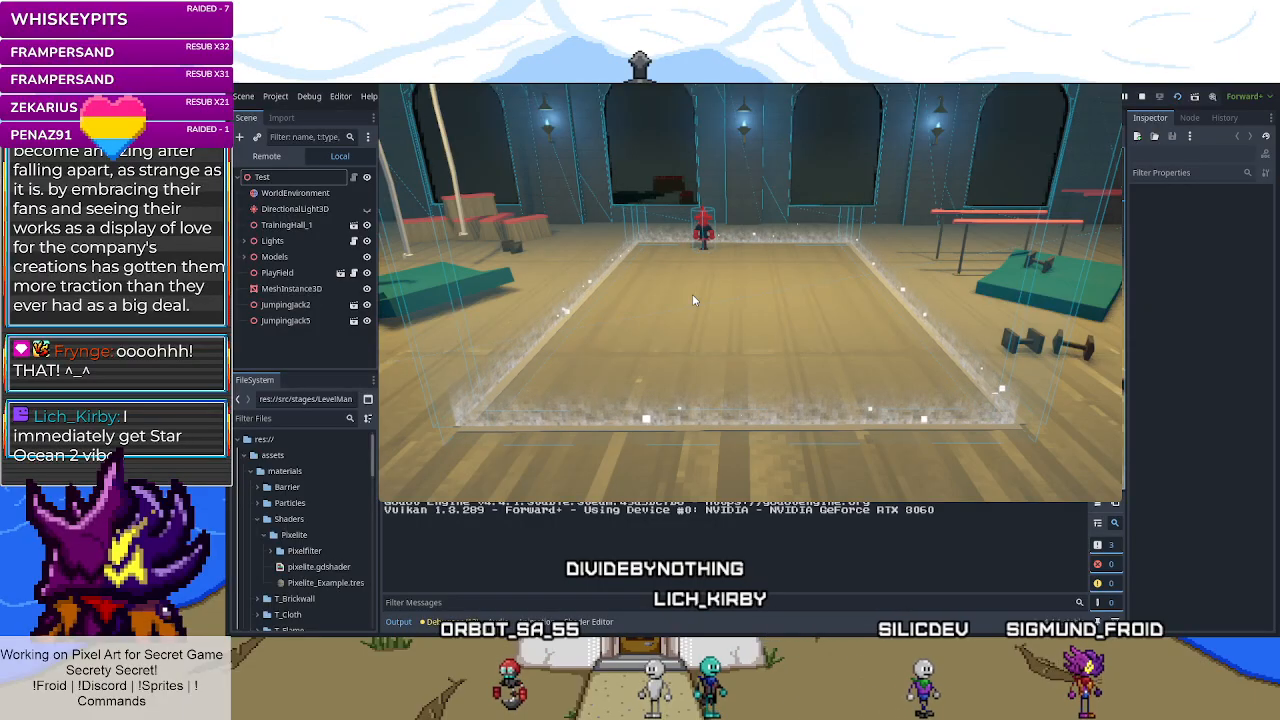
{"action": "key", "text": "s"}
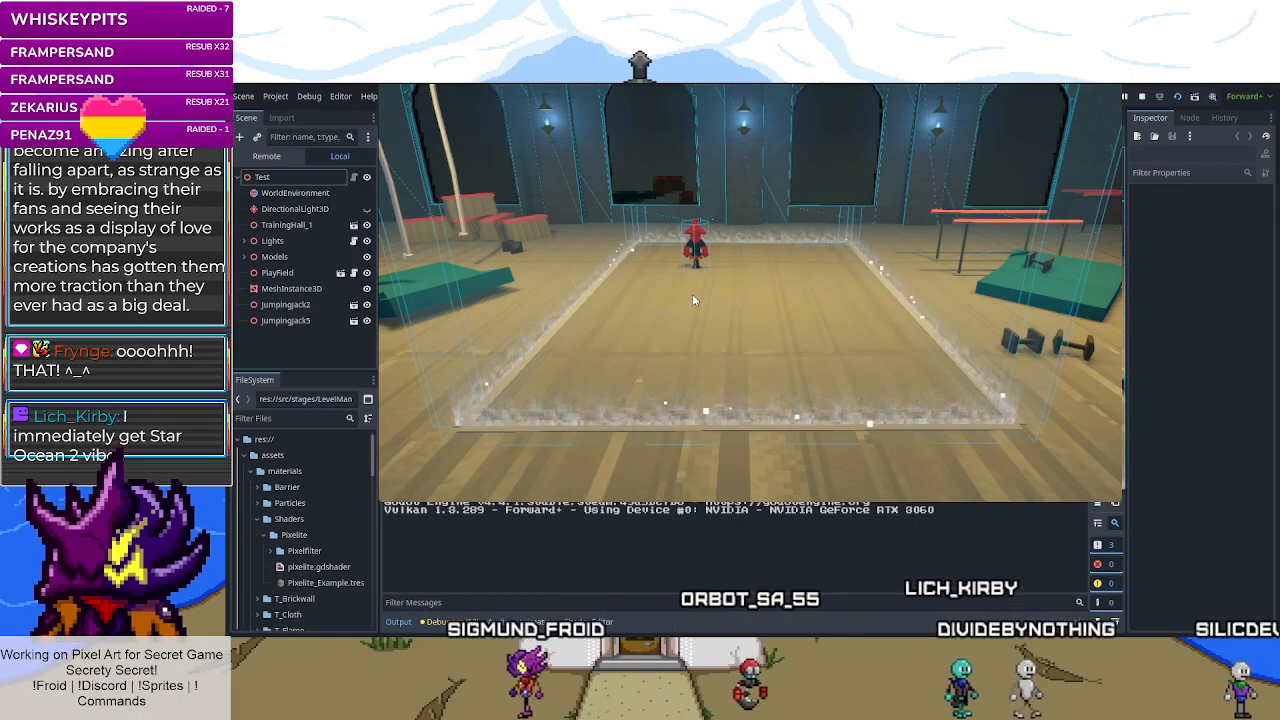
{"action": "key", "text": "s"}
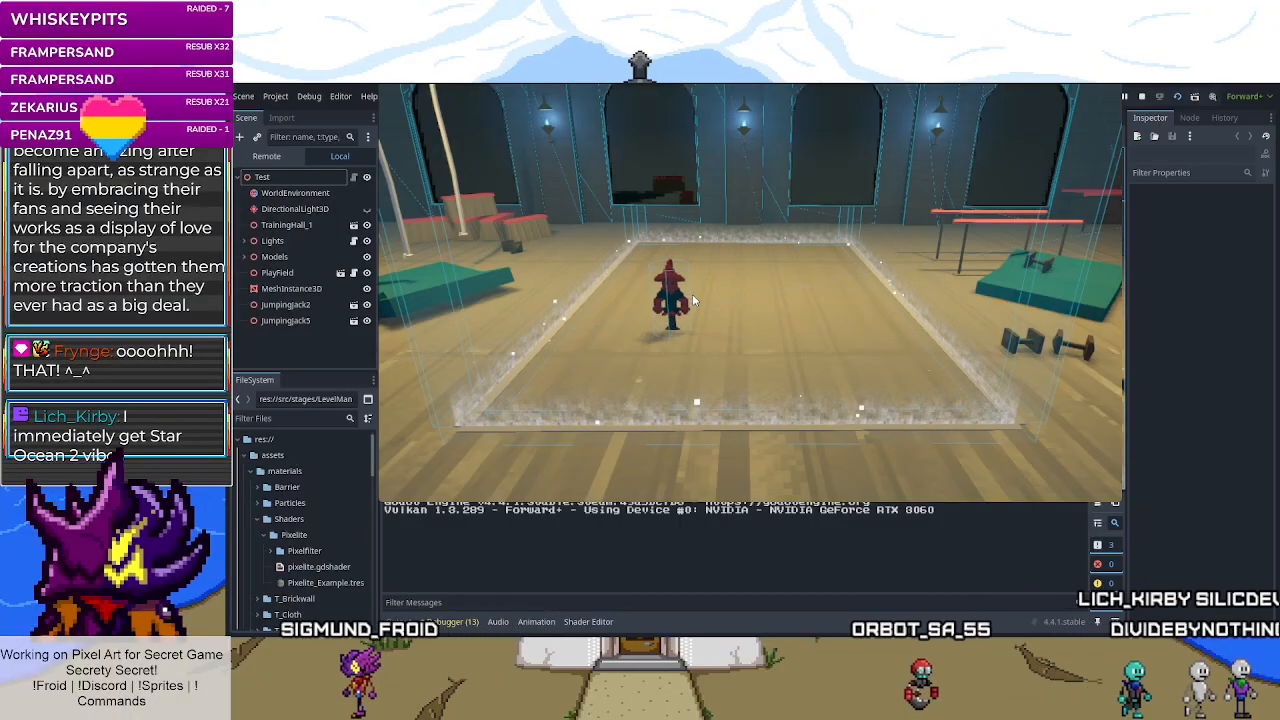
{"action": "key", "text": "Tab"}
{"action": "key", "text": "w"}
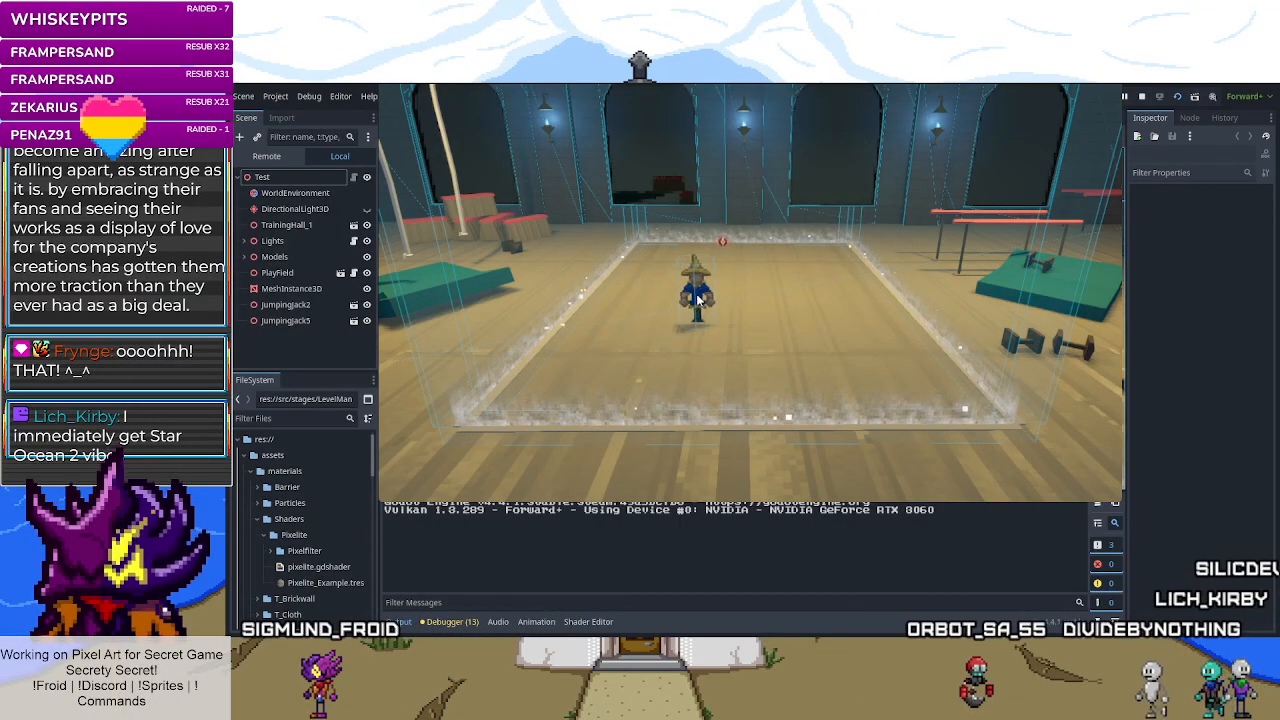
{"action": "key", "text": "Tab"}
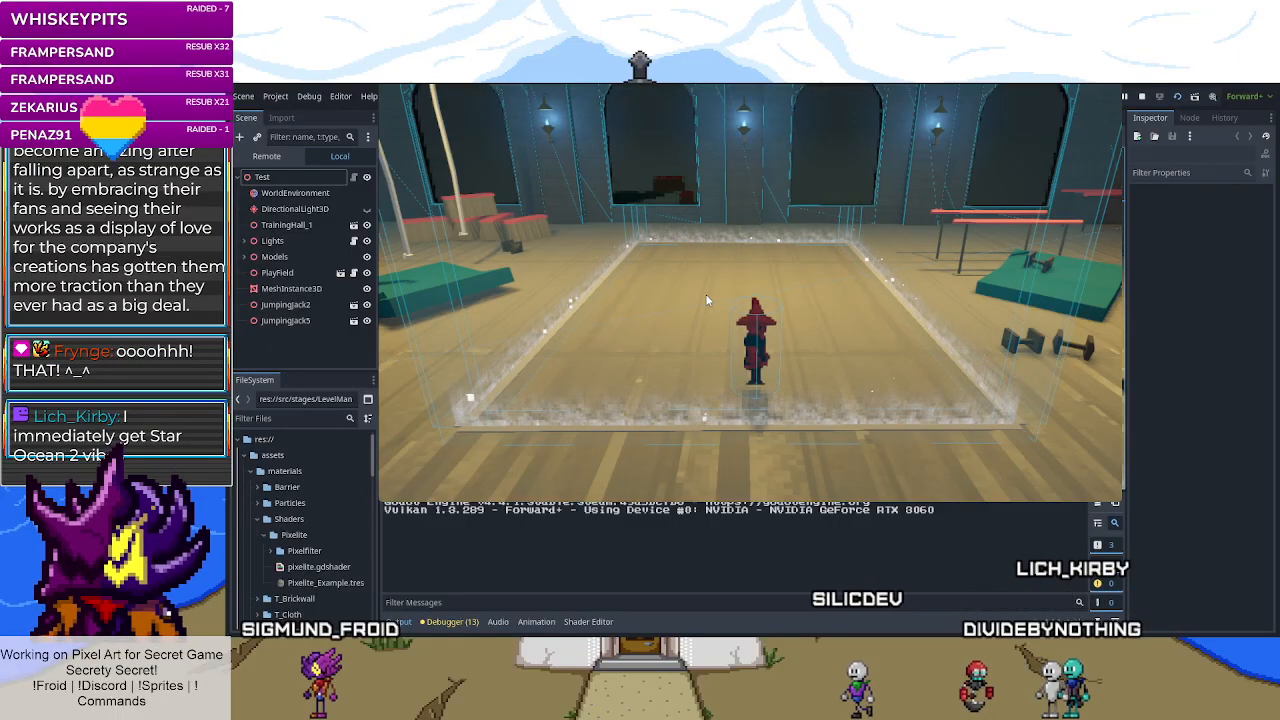
{"action": "key", "text": "Tab"}
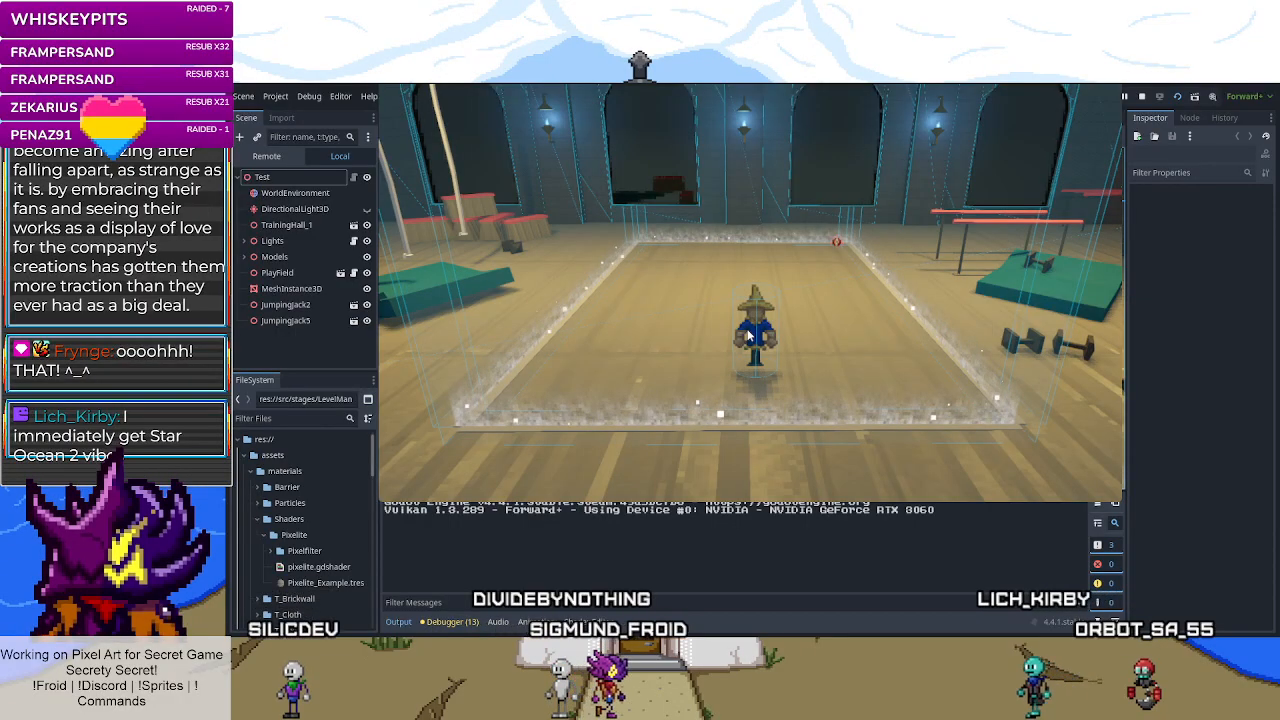
{"action": "key", "text": "w"}
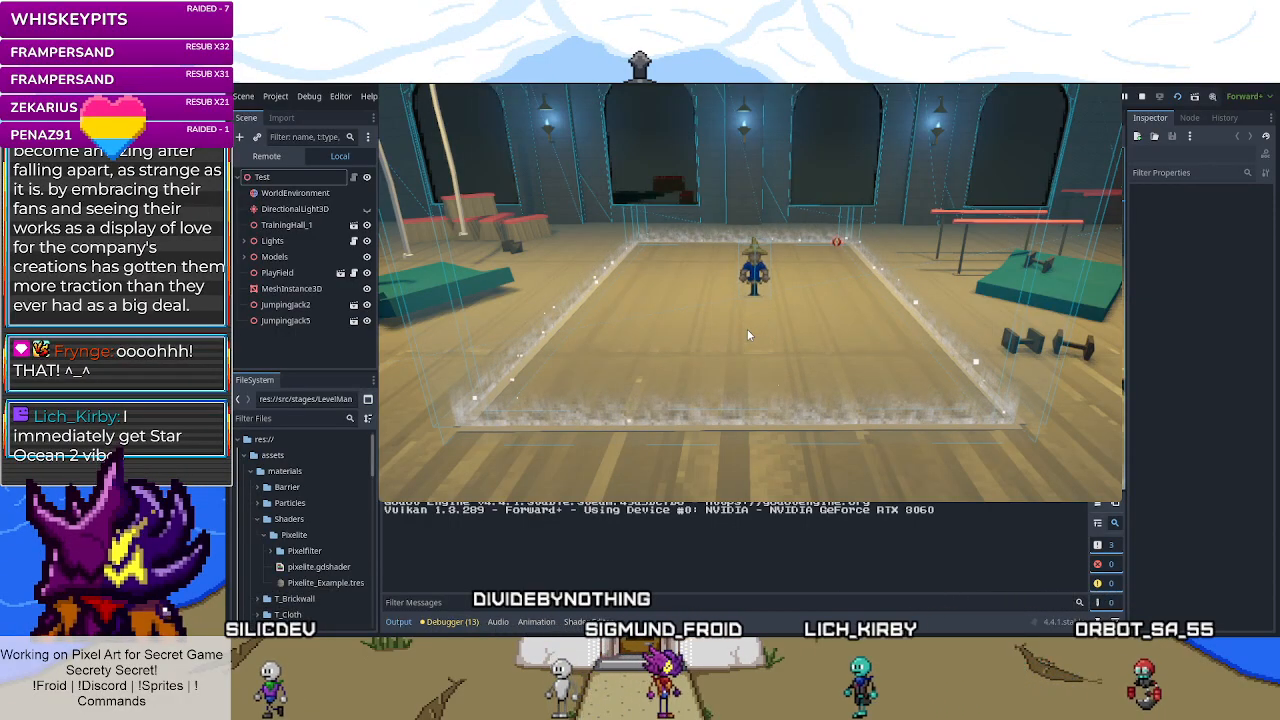
{"action": "key", "text": "a"}
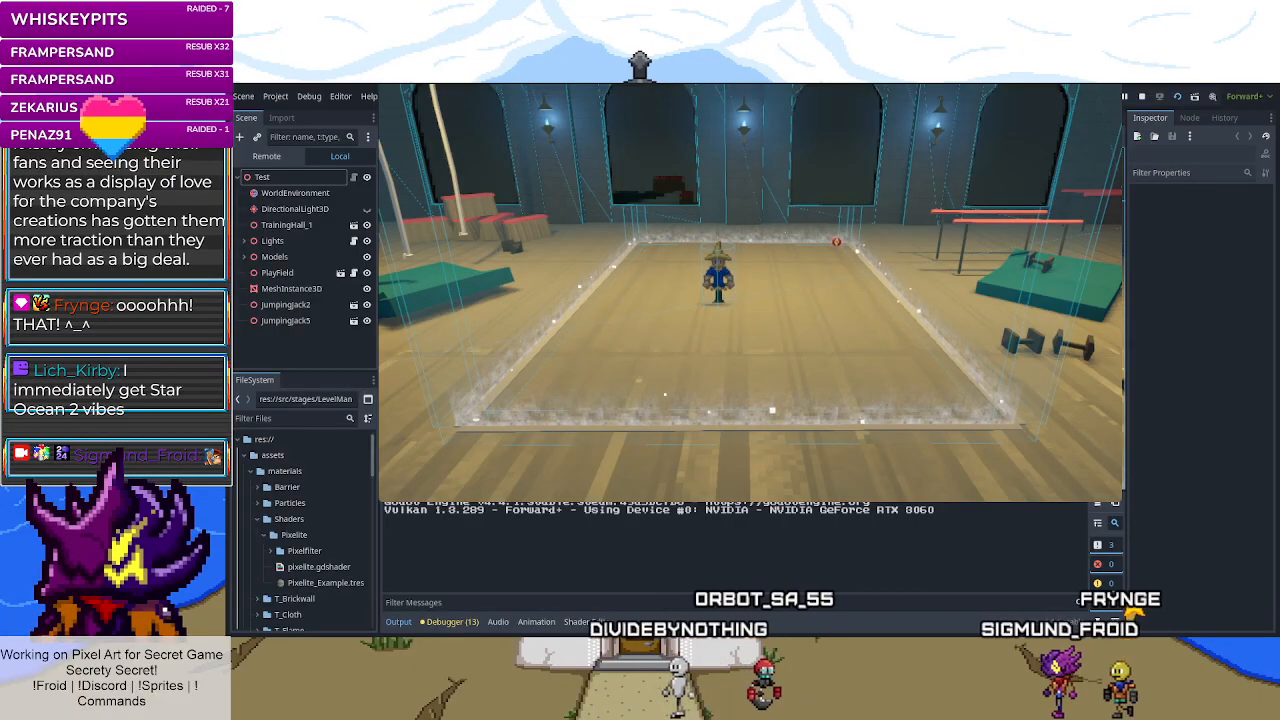
- Switch to Aseprite and add a new frame after frame 3 in Template.ase
{"action": "key", "text": "alt+Tab"}
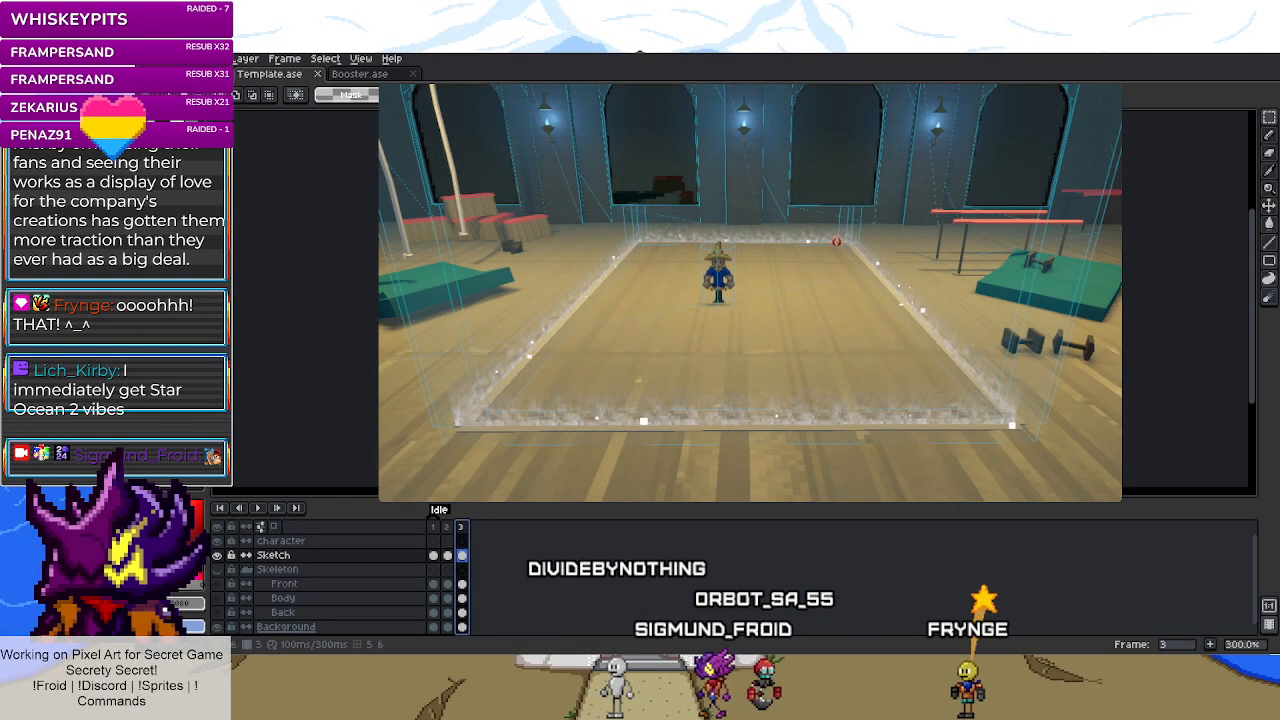
{"action": "left_click", "coordinate": [448, 527]}
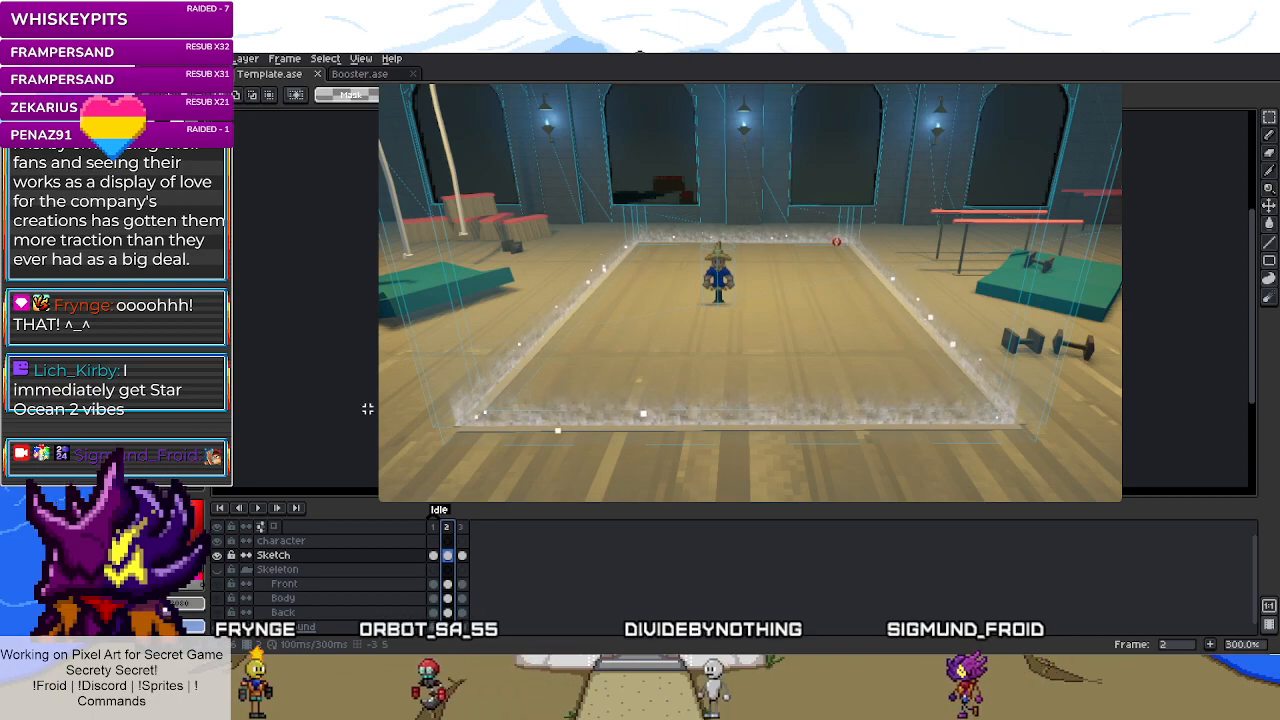
{"action": "right_click", "coordinate": [461, 527]}
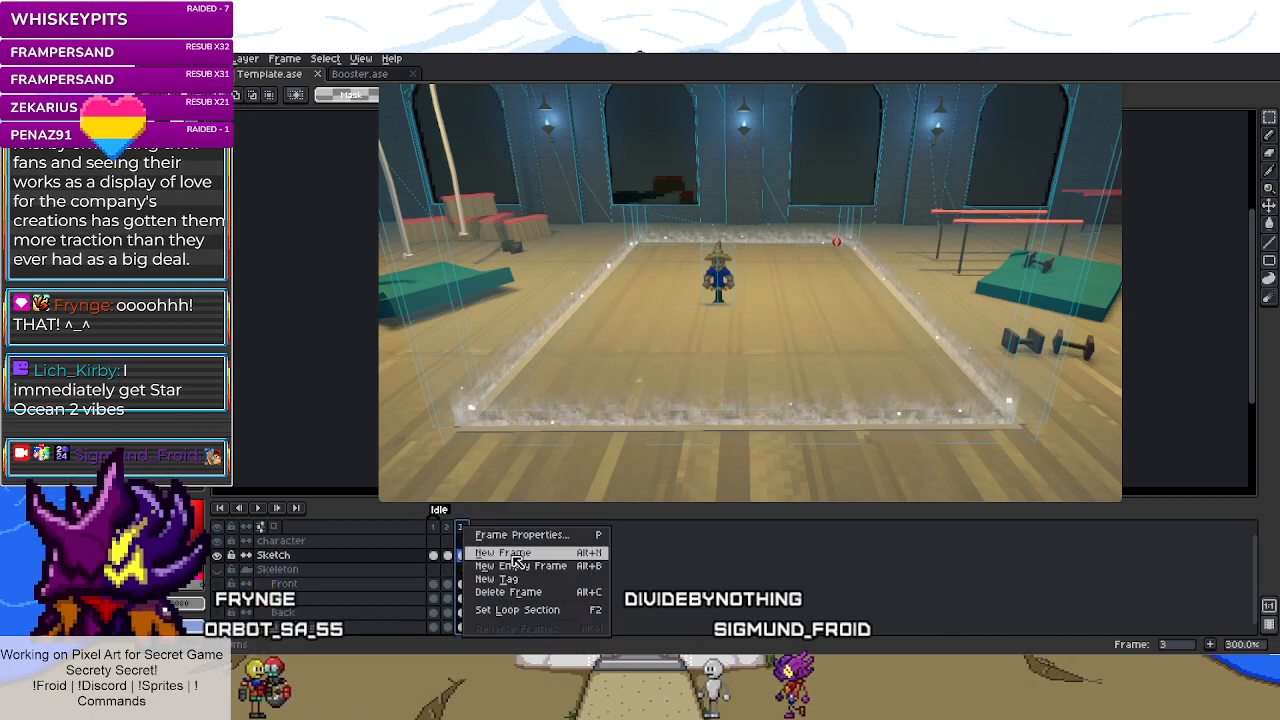
{"action": "left_click", "coordinate": [517, 555]}
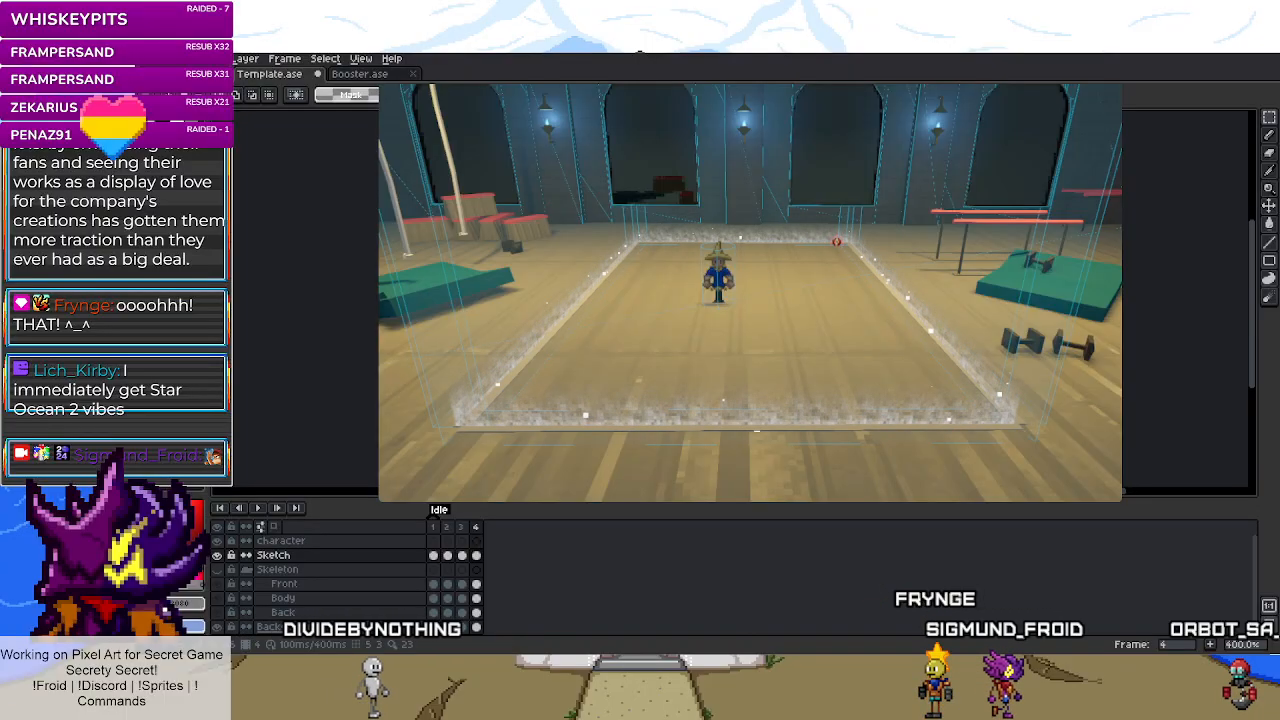
- Examine Walk frames 4 and 6 in Booster.ase as a reference for Template.ase, then return to the template
{"action": "key", "text": "ctrl+Tab"}
{"action": "left_click", "coordinate": [507, 560]}
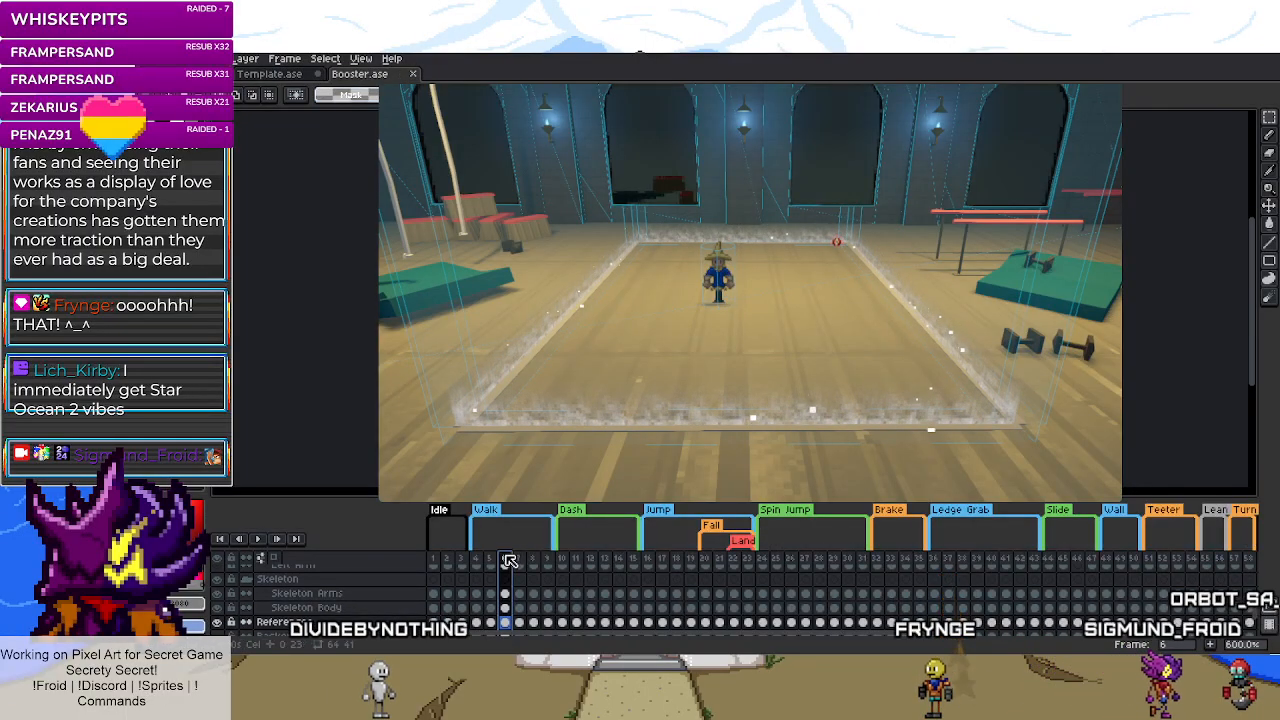
{"action": "left_click", "coordinate": [255, 78]}
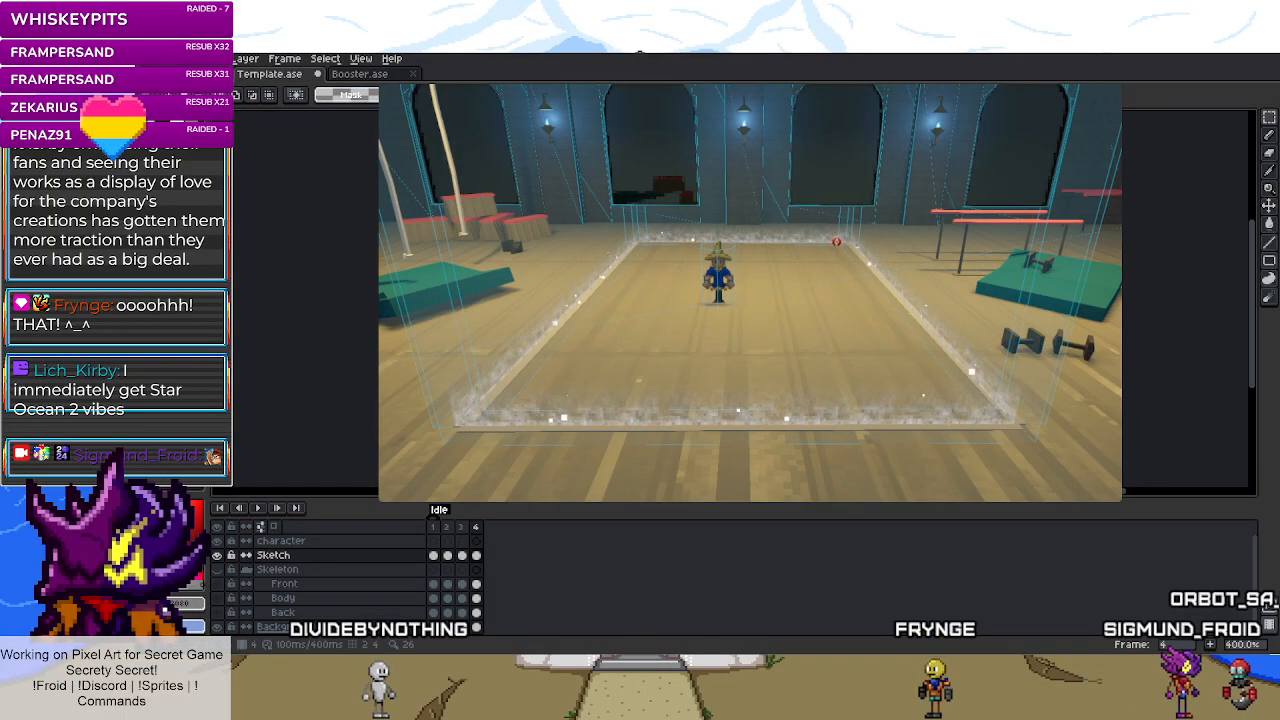
{"action": "left_click", "coordinate": [365, 82]}
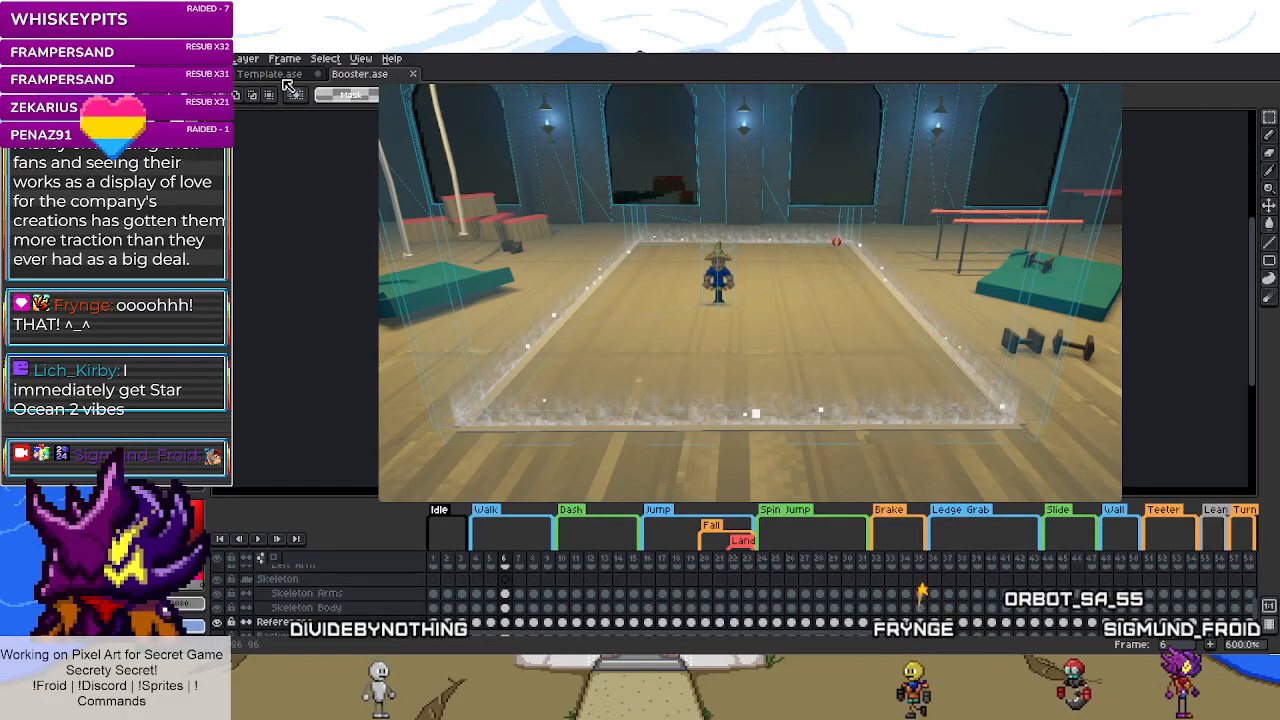
{"action": "left_click", "coordinate": [480, 561]}
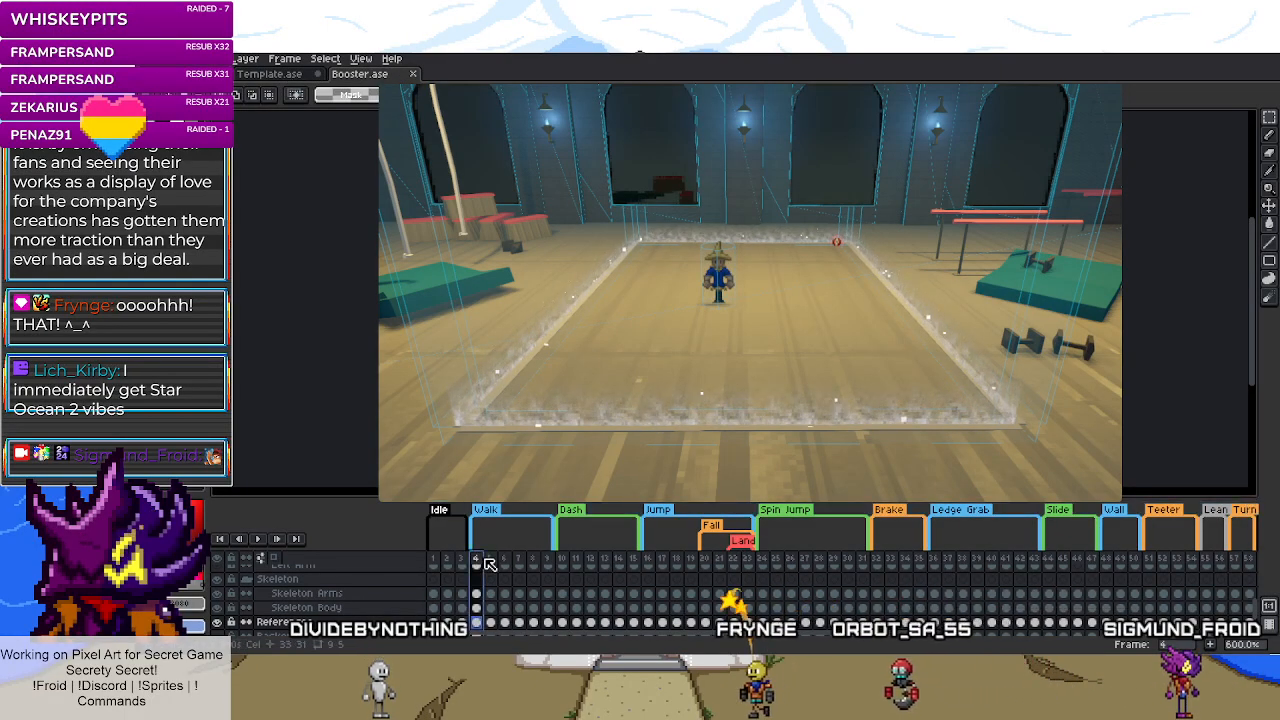
{"action": "left_click", "coordinate": [504, 560]}
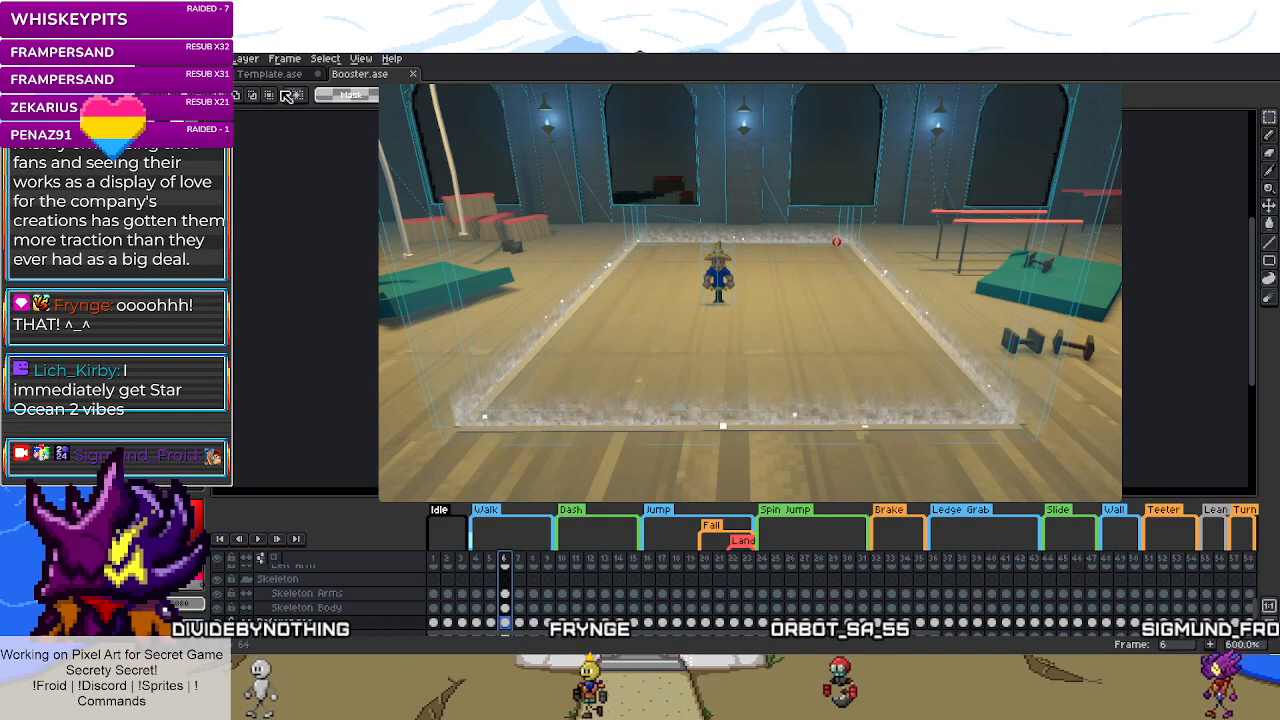
{"action": "left_click", "coordinate": [270, 74]}
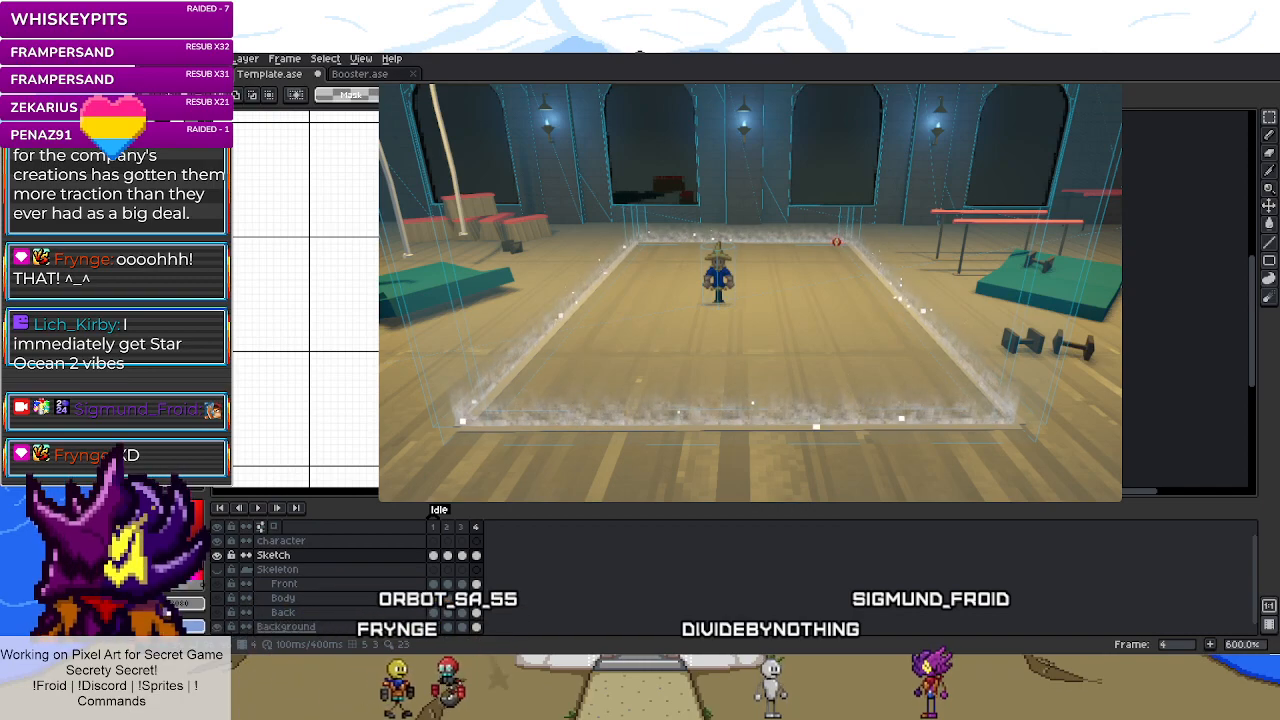
- On the Back layer of frame 4, with the Sketch layer hidden, raise the heel part of the side-view figure's rear foot
{"action": "key", "text": "plus"}
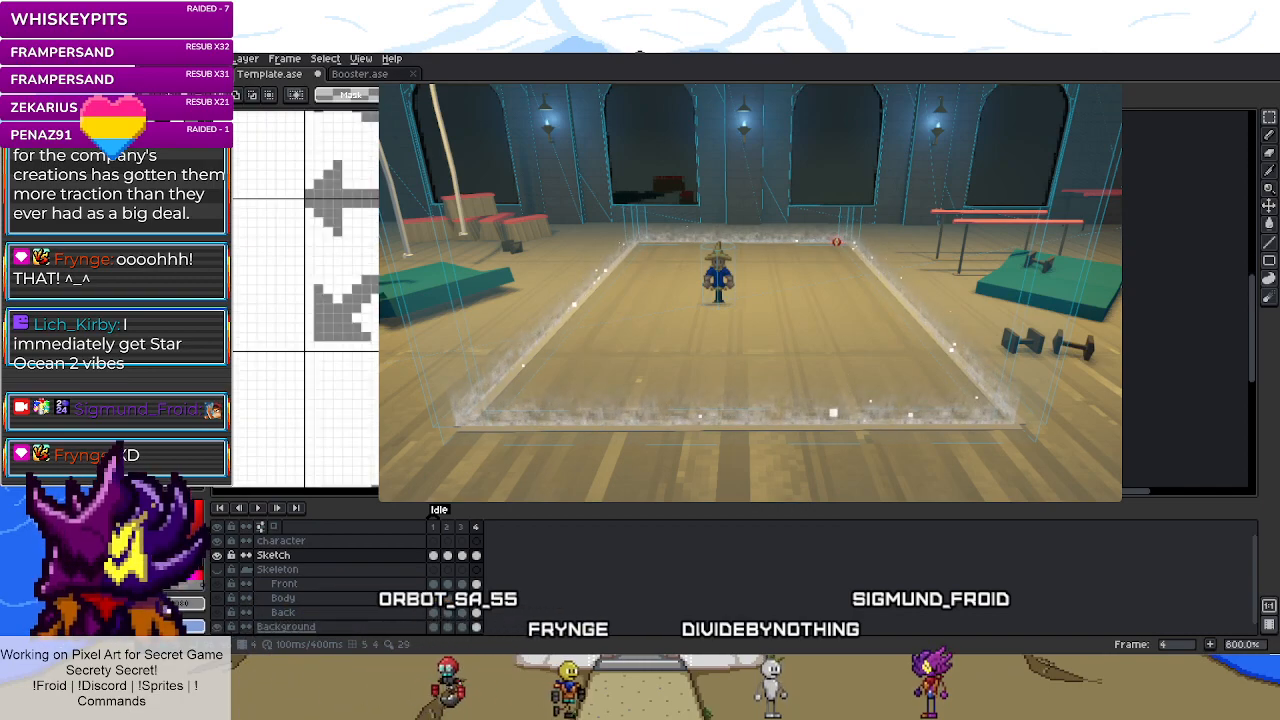
{"action": "scroll", "coordinate": [467, 573], "scroll_direction": "down", "scroll_amount": 1}
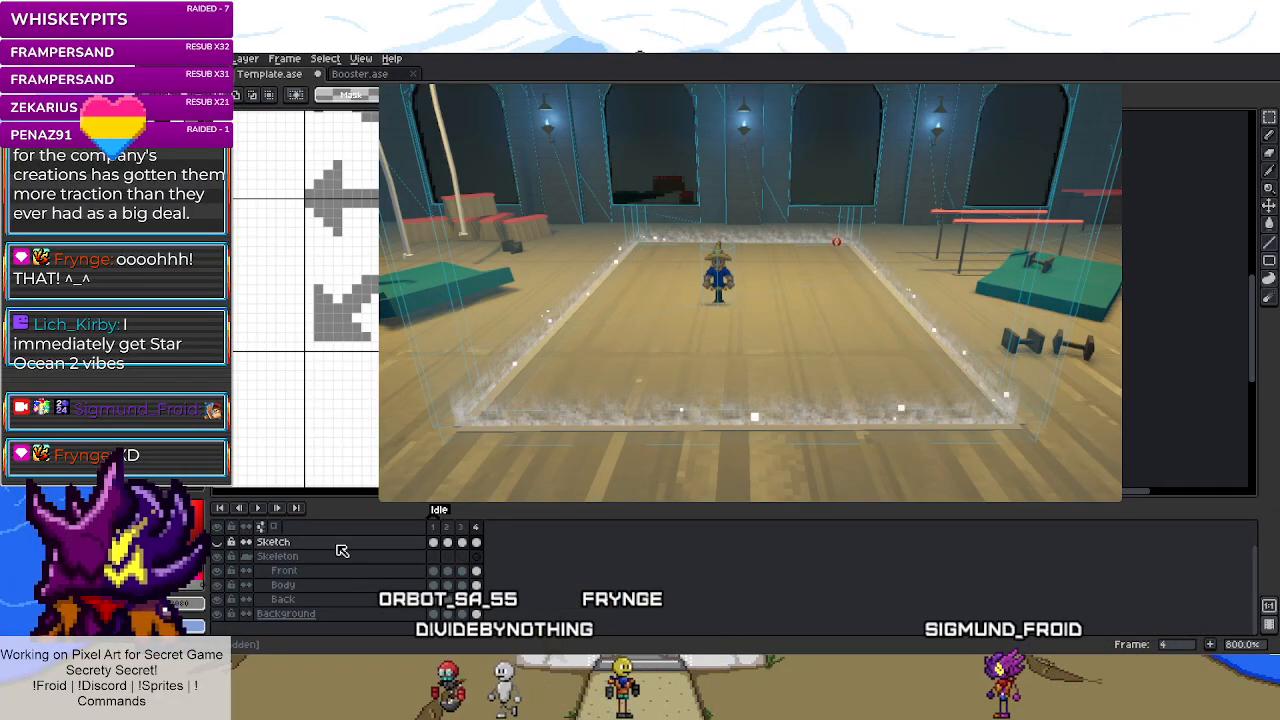
{"action": "scroll", "coordinate": [320, 300], "scroll_direction": "up", "scroll_amount": 1}
{"action": "scroll", "coordinate": [320, 300], "scroll_direction": "up", "scroll_amount": 1}
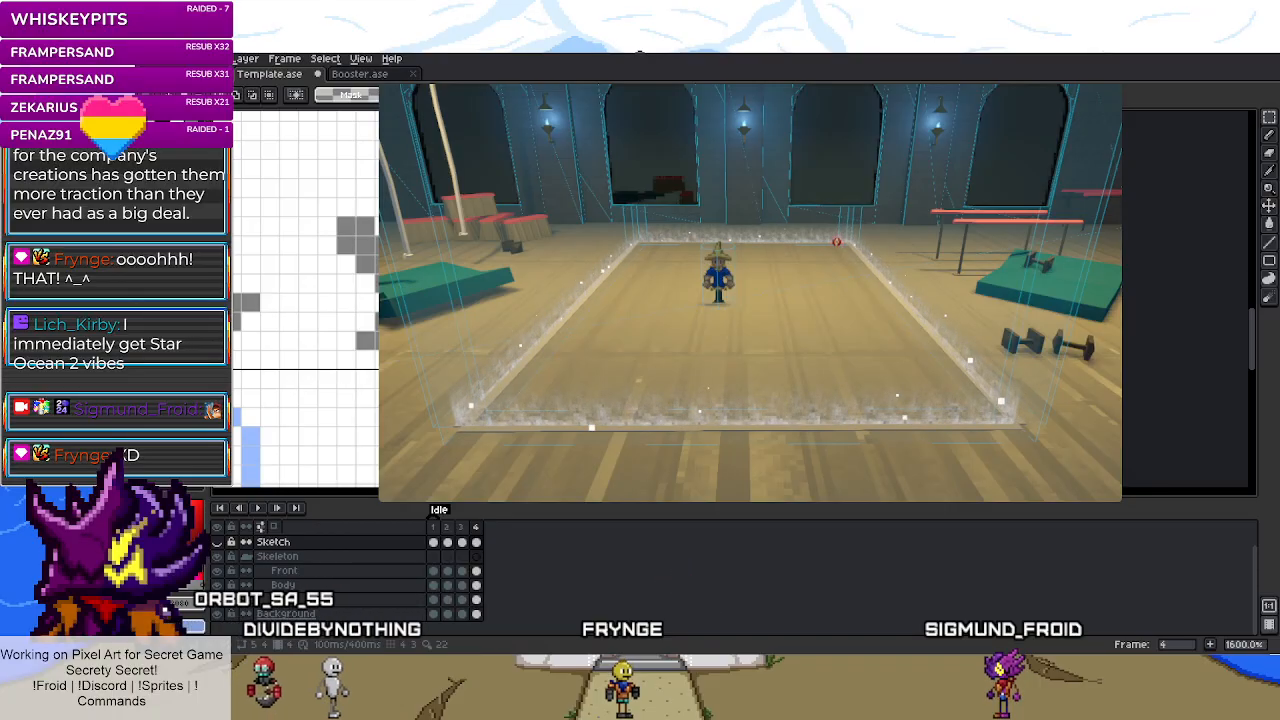
{"action": "left_click", "coordinate": [476, 599]}
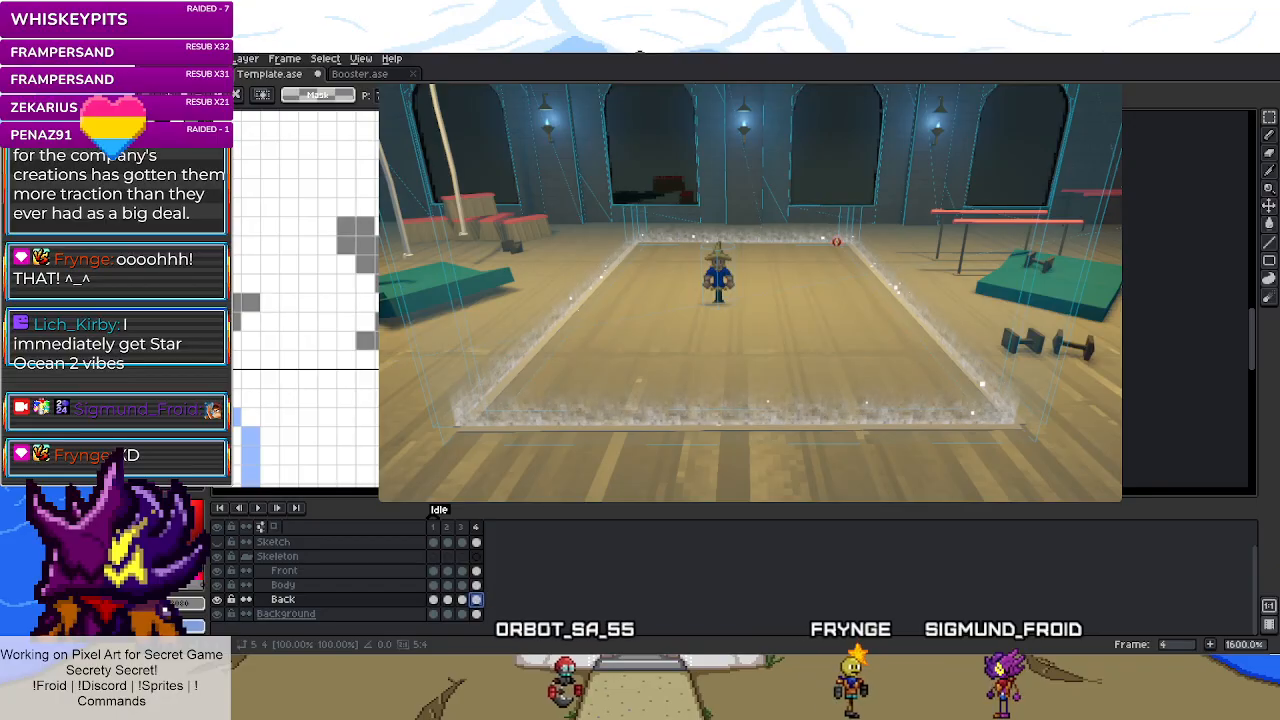
{"action": "key", "text": "ctrl+d"}
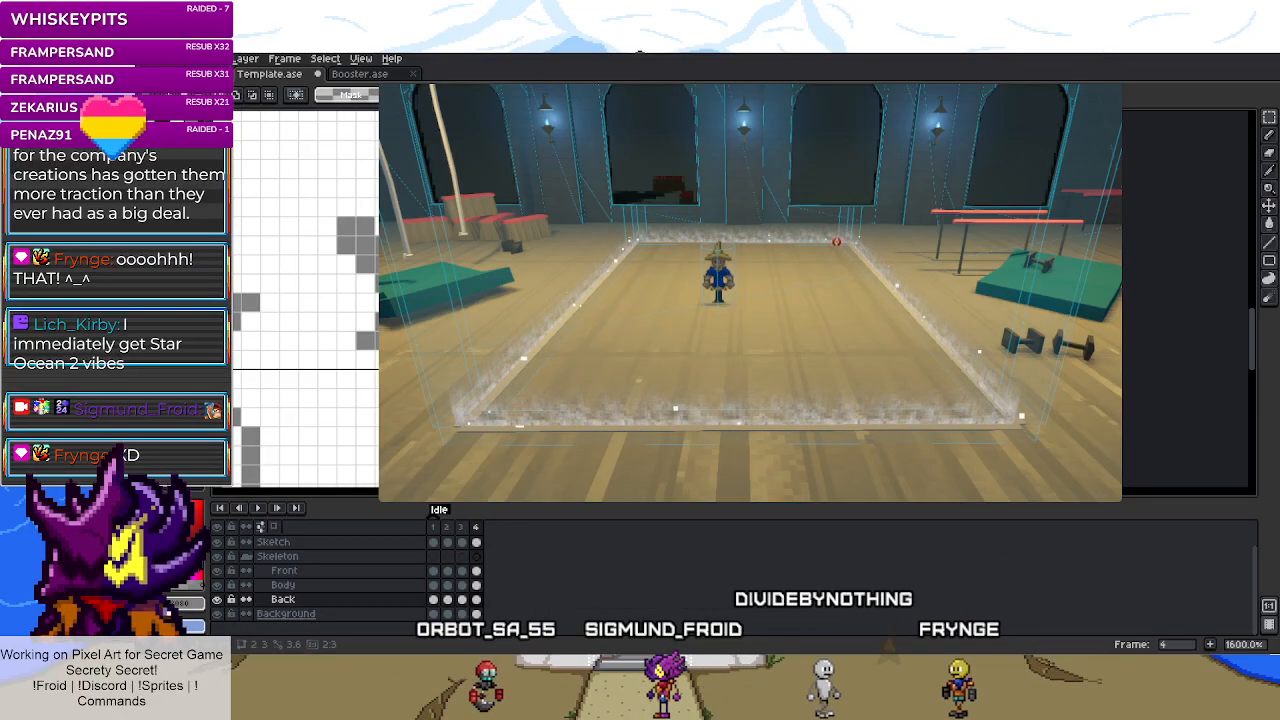
- On the Sketch layer of frame 4, raise the outline of the side-view figure's rear heel by one pixel to match the skeleton
{"action": "left_click", "coordinate": [386, 542]}
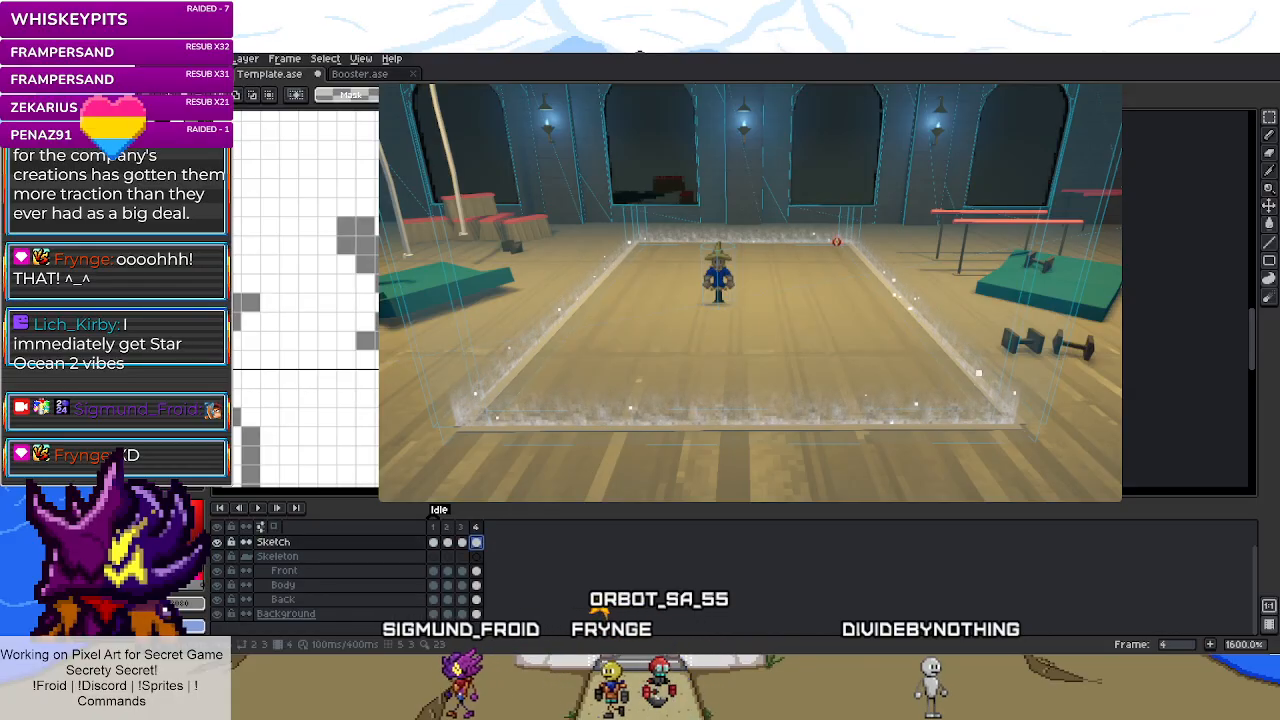
{"action": "key", "text": "ctrl+v"}
{"action": "key", "text": "Return"}
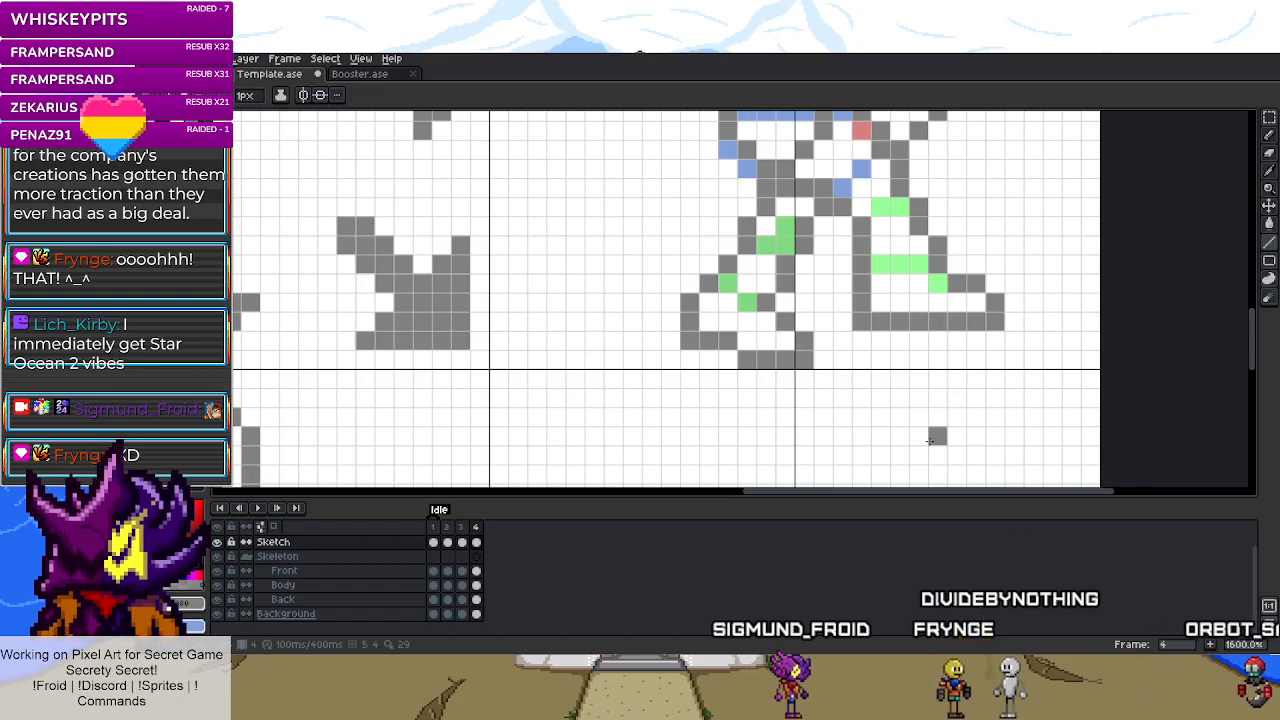
- Compare the poses of frames 2, 3 and 4 in the template, focusing on the figures' feet
{"action": "scroll", "coordinate": [925, 436], "scroll_direction": "down", "scroll_amount": 4}
{"action": "scroll", "coordinate": [925, 436], "scroll_direction": "up", "scroll_amount": 1}
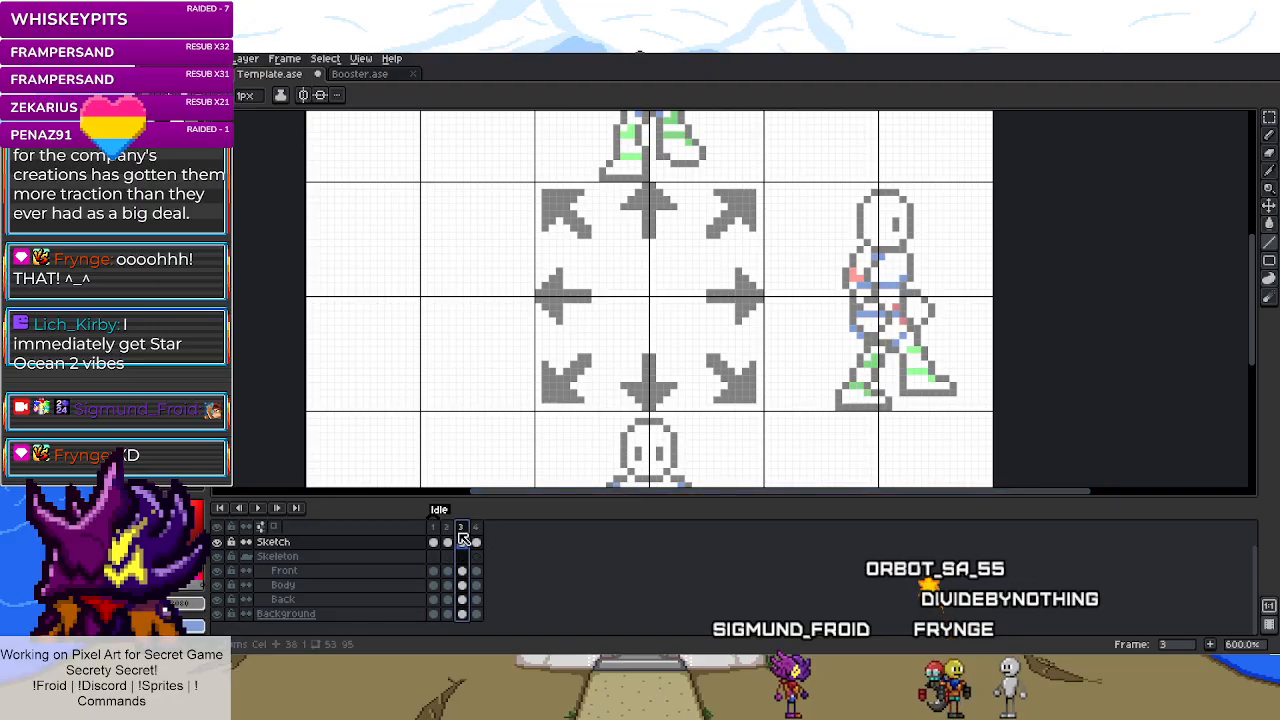
{"action": "left_click", "coordinate": [478, 530]}
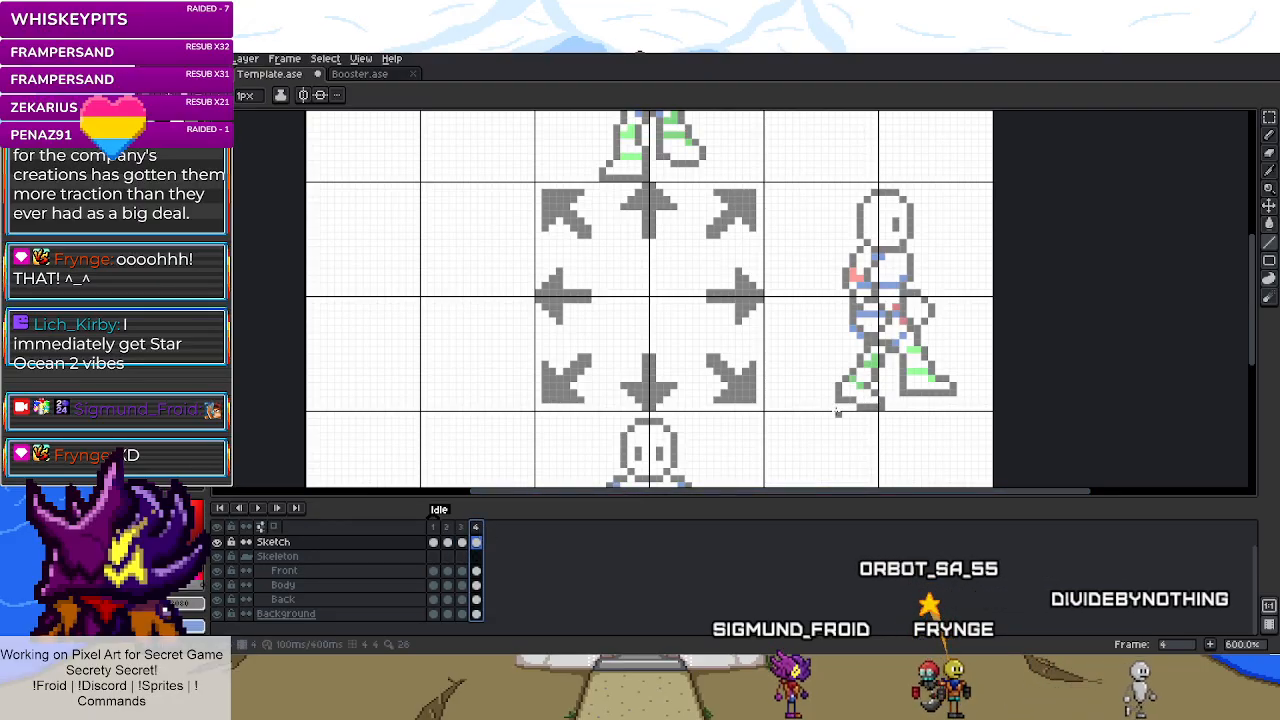
{"action": "scroll", "coordinate": [823, 420], "scroll_direction": "down", "scroll_amount": 1}
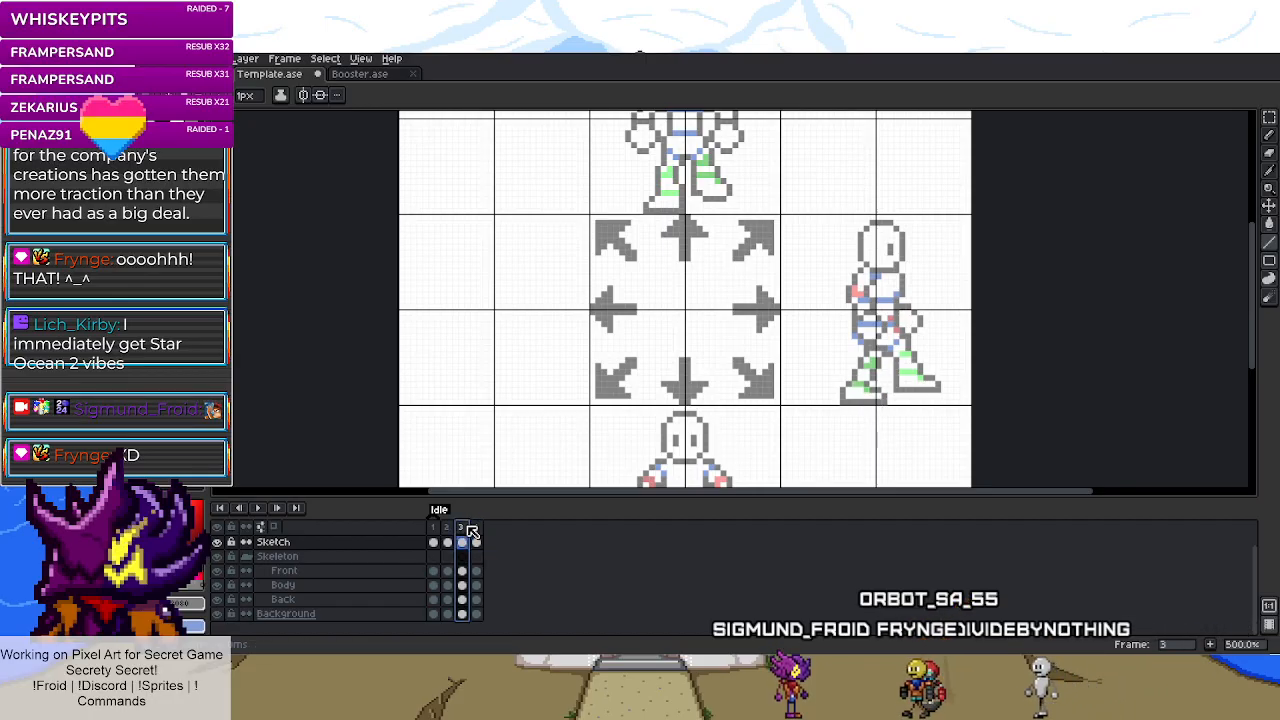
{"action": "right_click", "coordinate": [472, 530]}
{"action": "left_click", "coordinate": [500, 542]}
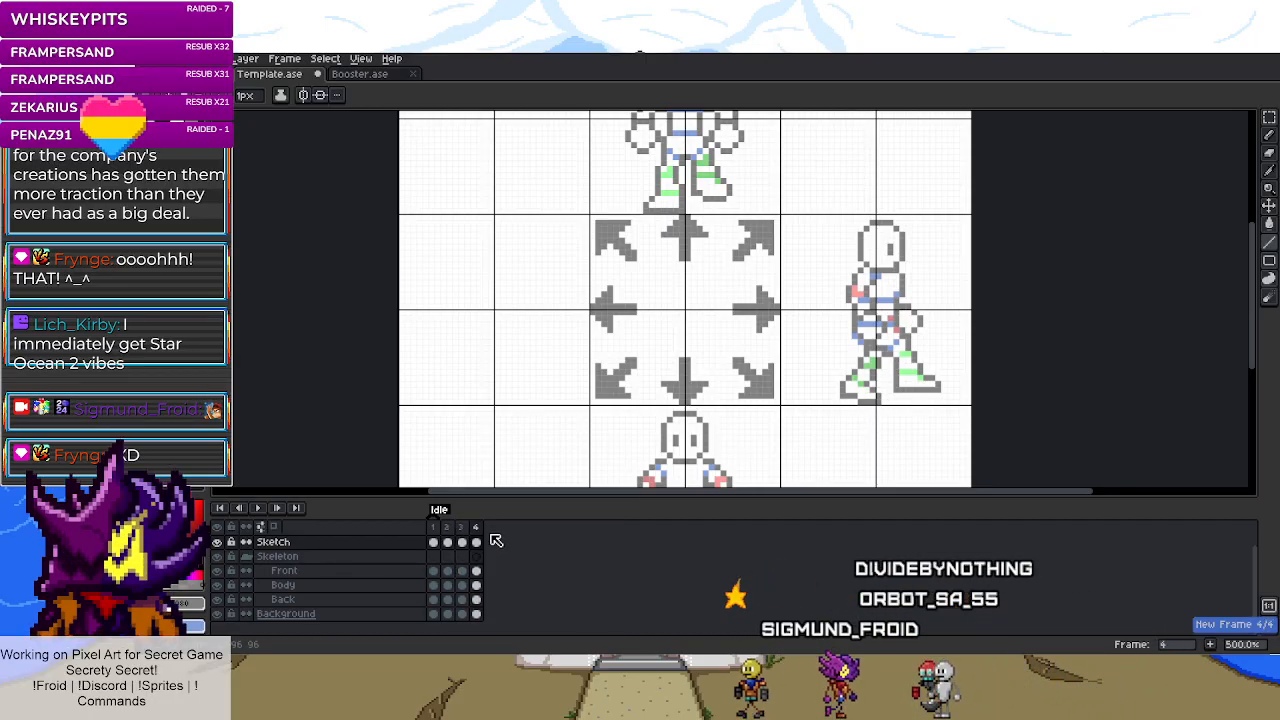
{"action": "left_click", "coordinate": [448, 528]}
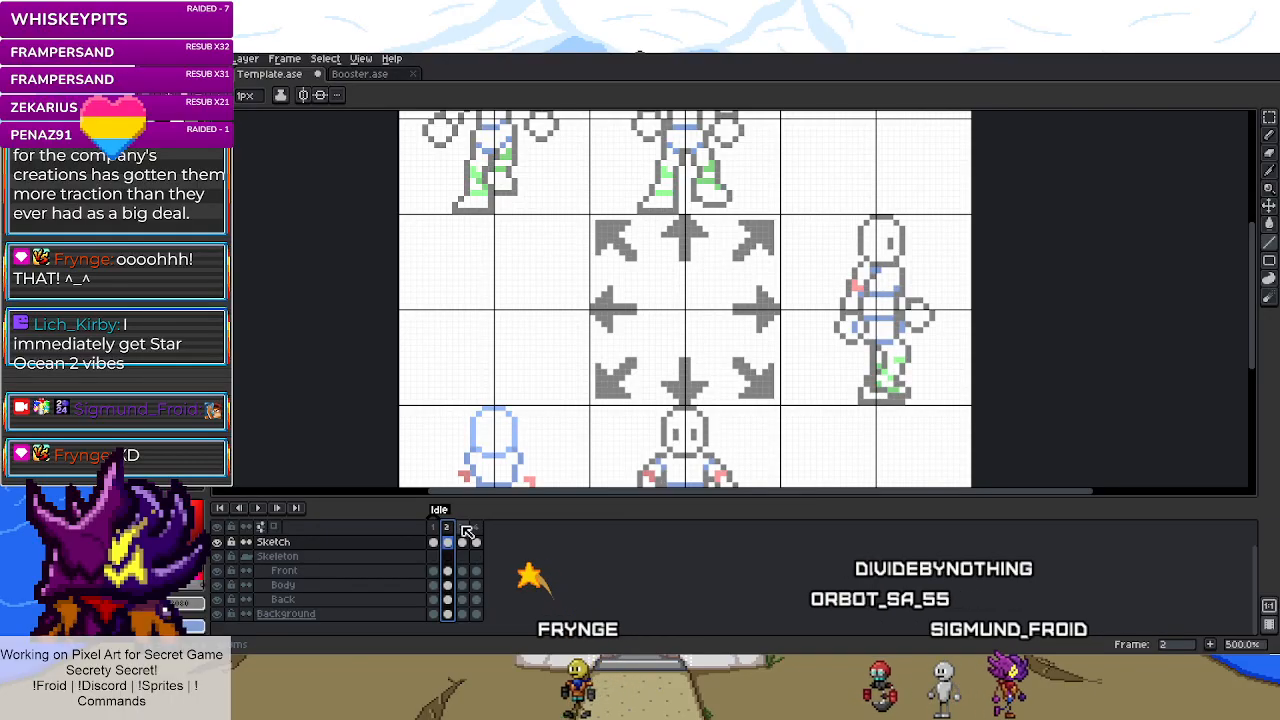
{"action": "left_click", "coordinate": [464, 529]}
{"action": "scroll", "coordinate": [752, 340], "scroll_direction": "down", "scroll_amount": 2}
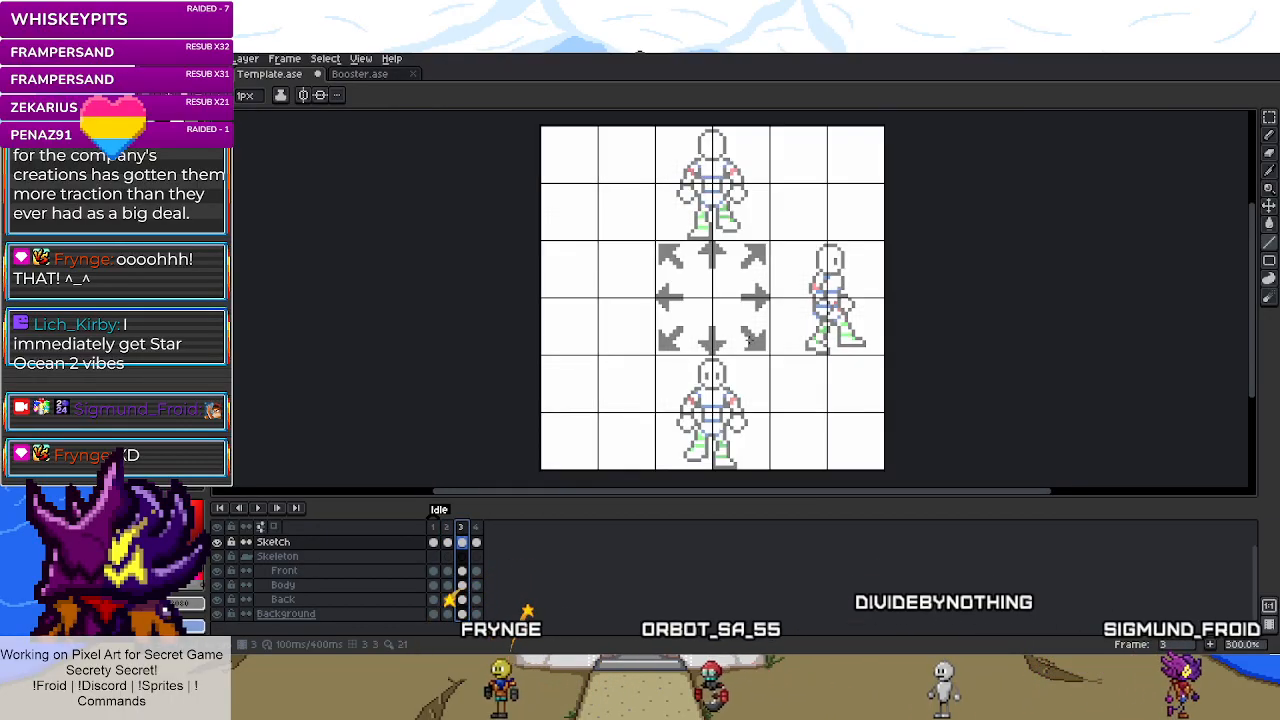
{"action": "scroll", "coordinate": [755, 460], "scroll_direction": "up", "scroll_amount": 1}
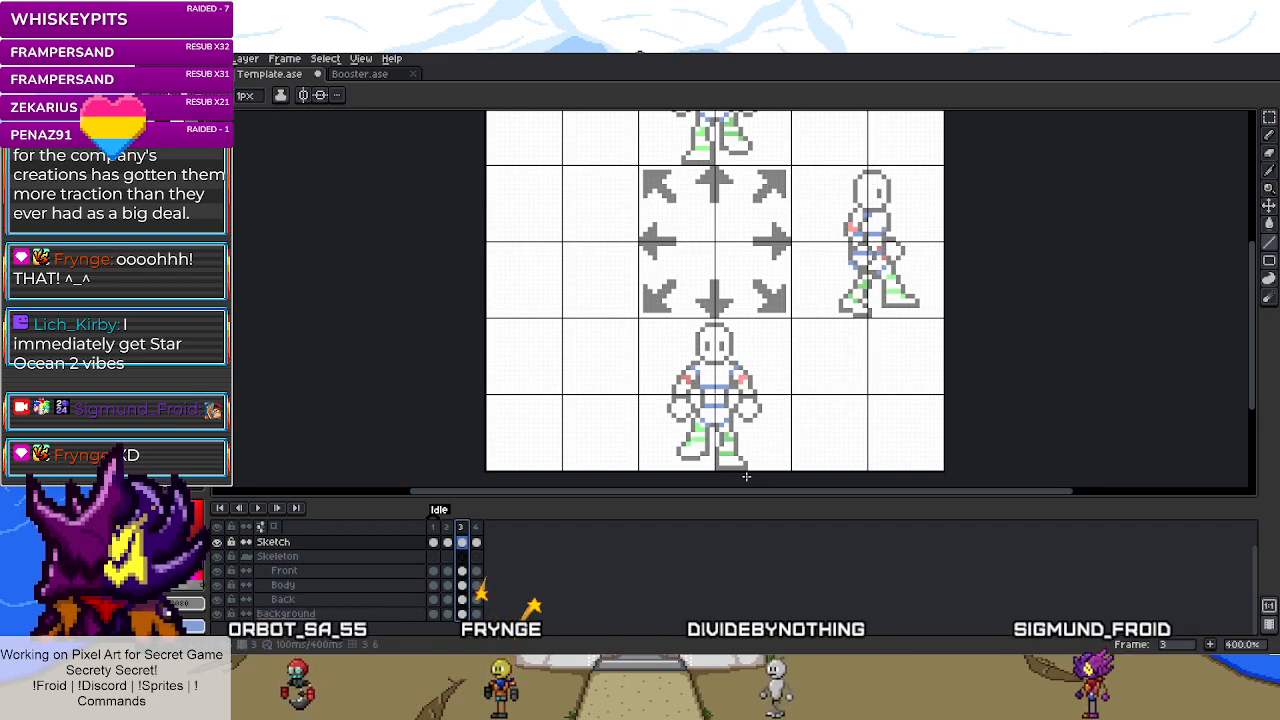
{"action": "scroll", "coordinate": [744, 476], "scroll_direction": "down", "scroll_amount": 2}
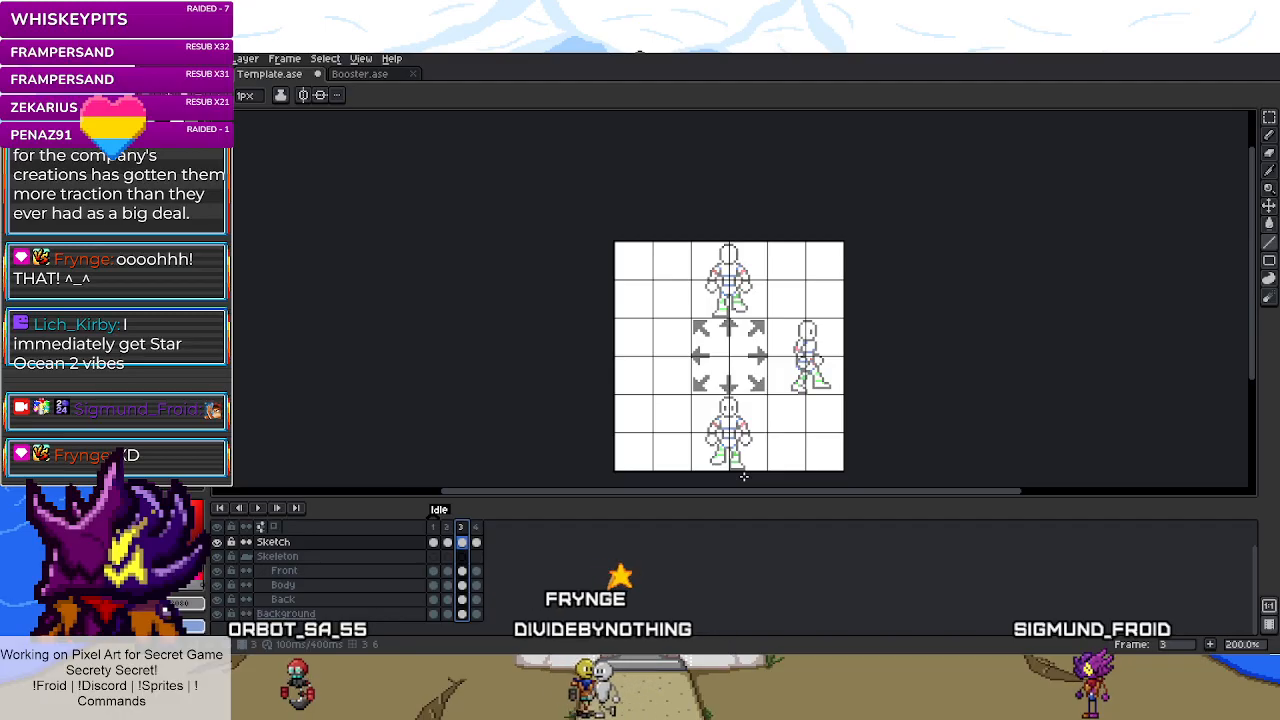
- On the Back layer of frame 4, with the sketch hidden, raise the inner part of the front-view figure's dark green foot one pixel
{"action": "scroll", "coordinate": [700, 477], "scroll_direction": "up", "scroll_amount": 8}
{"action": "key", "text": "q"}
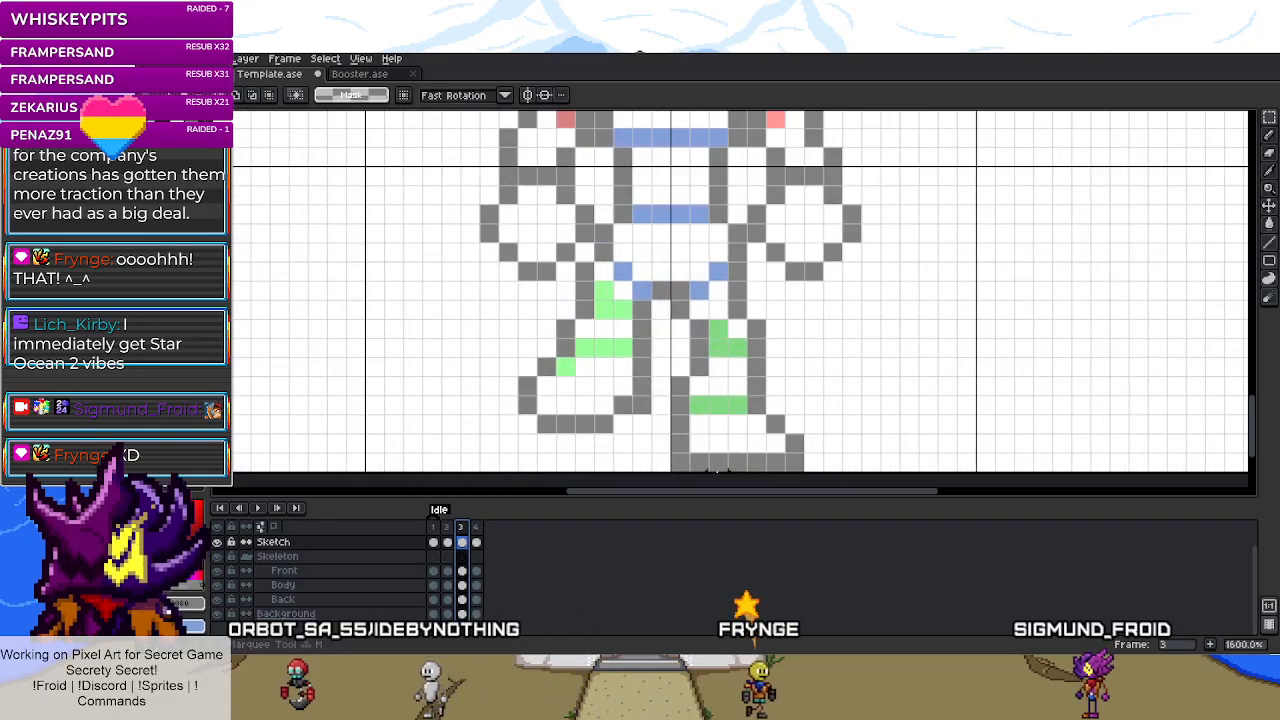
{"action": "left_click_drag", "start_coordinate": [720, 470], "coordinate": [670, 395]}
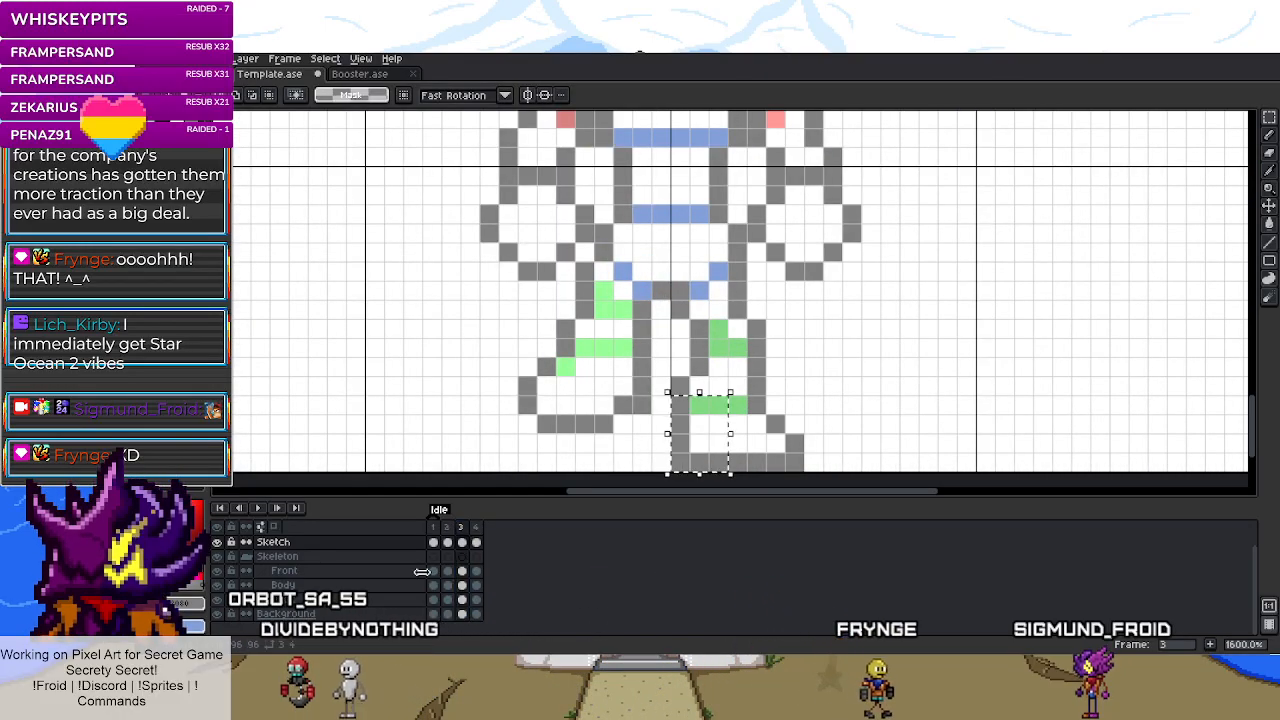
{"action": "left_click", "coordinate": [218, 543]}
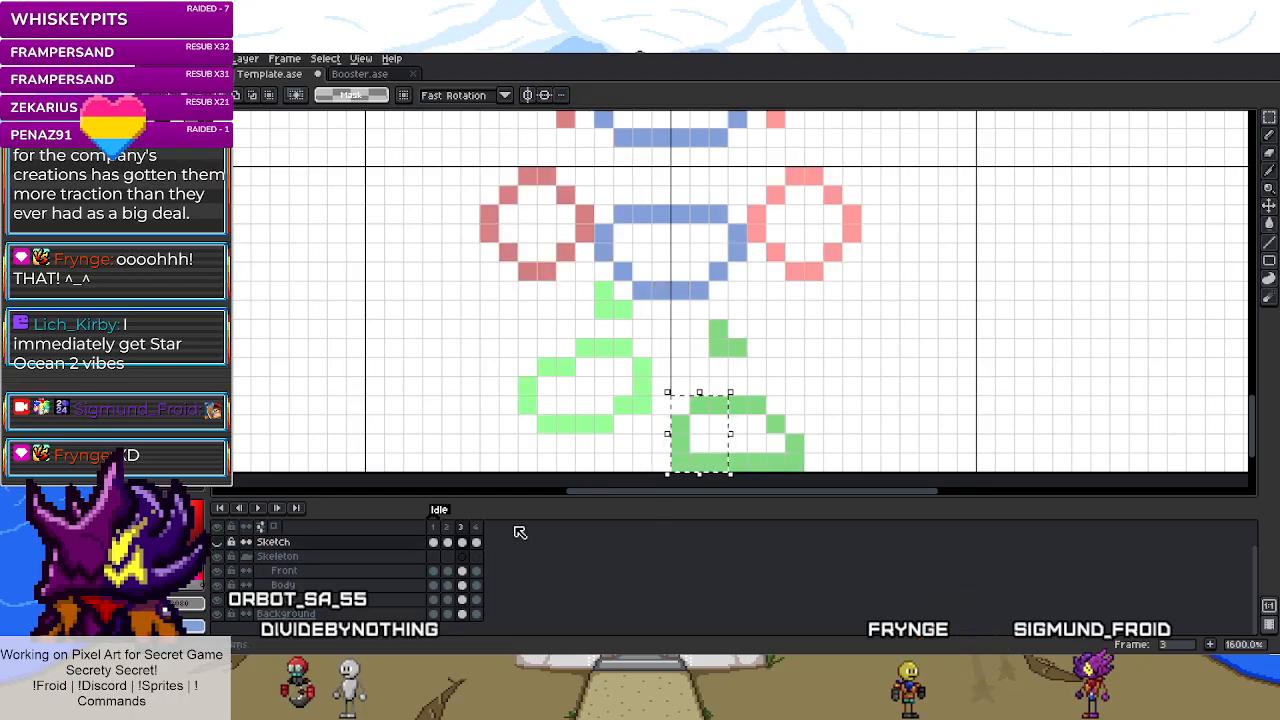
{"action": "left_click", "coordinate": [476, 599]}
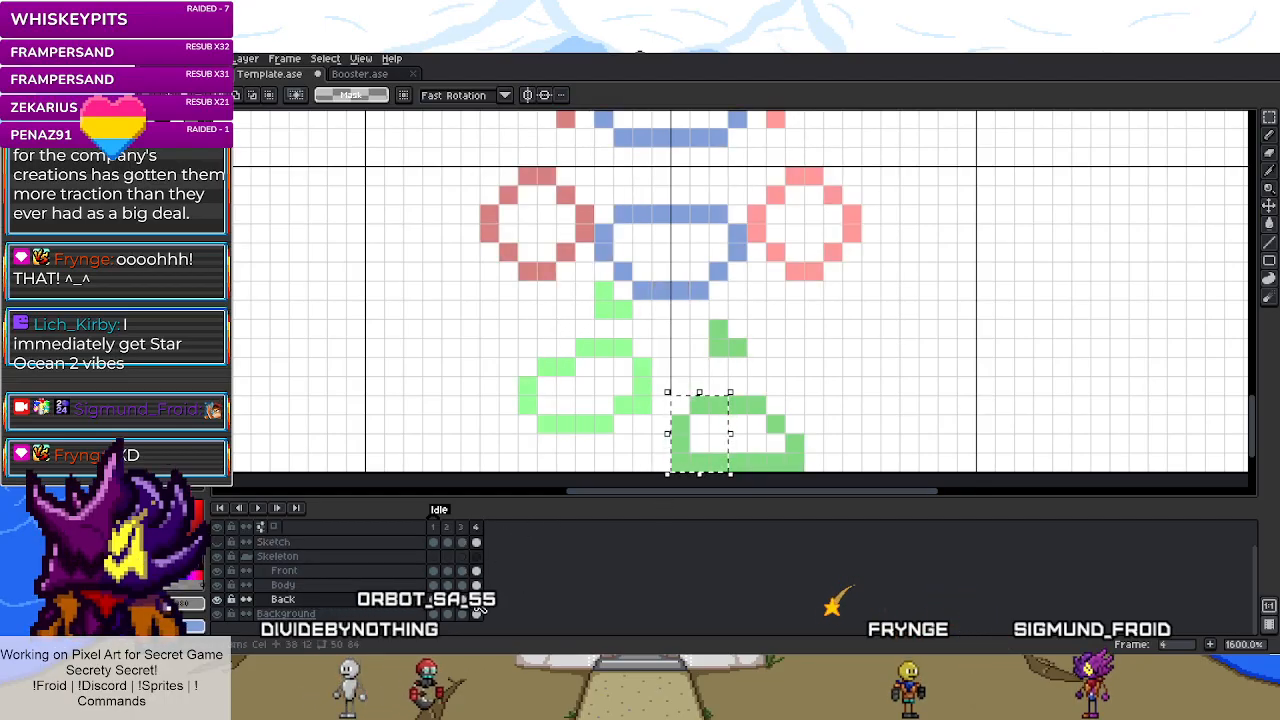
{"action": "left_click_drag", "start_coordinate": [712, 456], "coordinate": [716, 436]}
{"action": "left_click", "coordinate": [772, 458]}
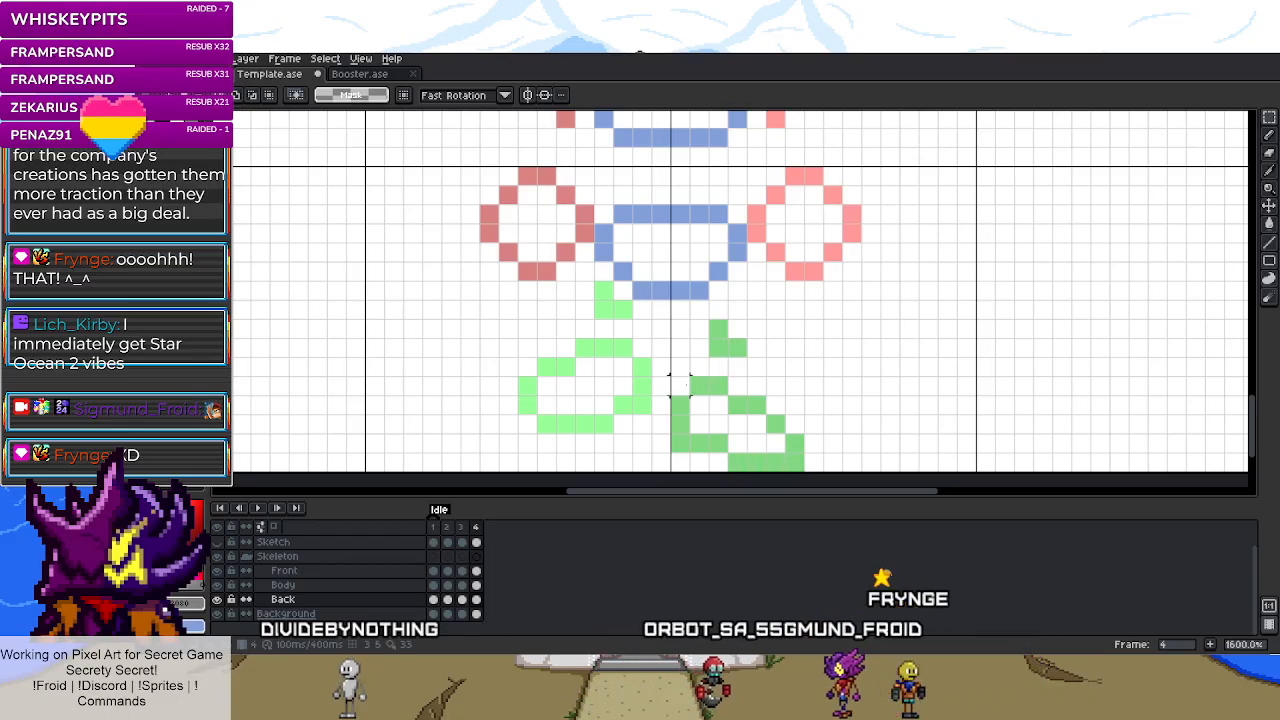
- Shift the top pixel of the front-view figure's dark green knee marker one pixel to the right
{"action": "left_click_drag", "start_coordinate": [711, 322], "coordinate": [746, 337]}
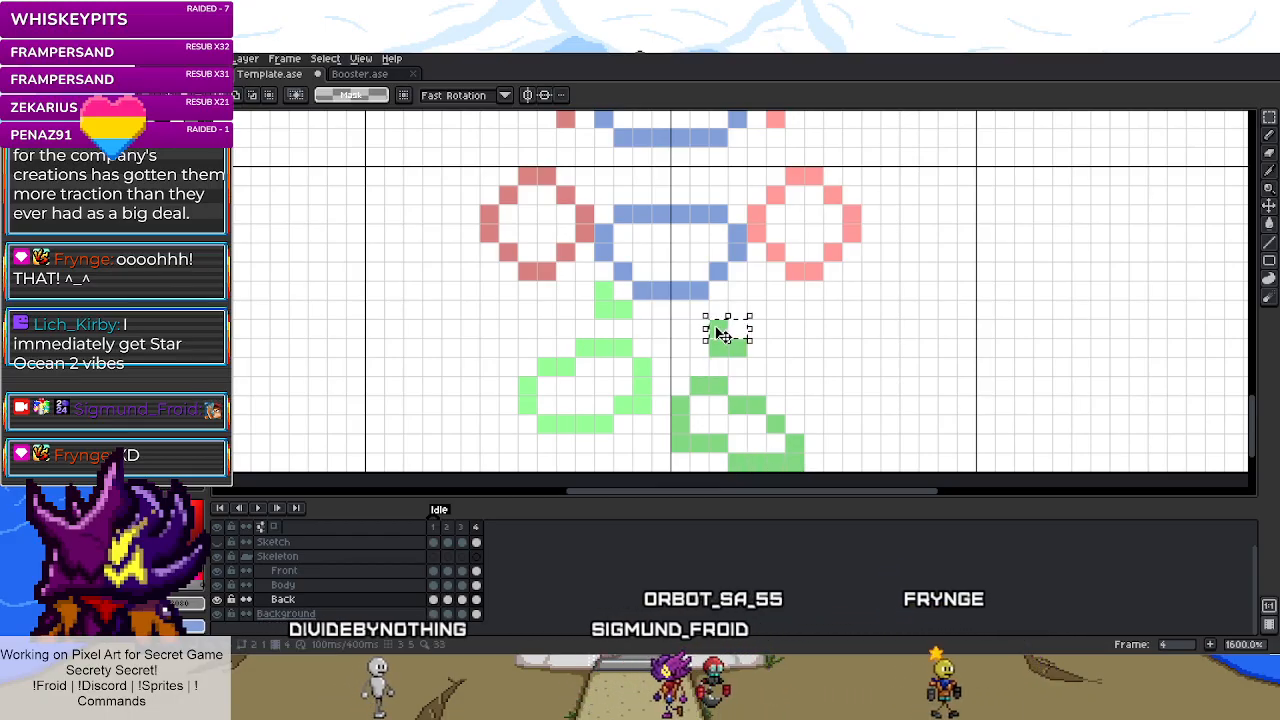
{"action": "left_click_drag", "start_coordinate": [728, 334], "coordinate": [747, 335]}
{"action": "left_click", "coordinate": [623, 443]}
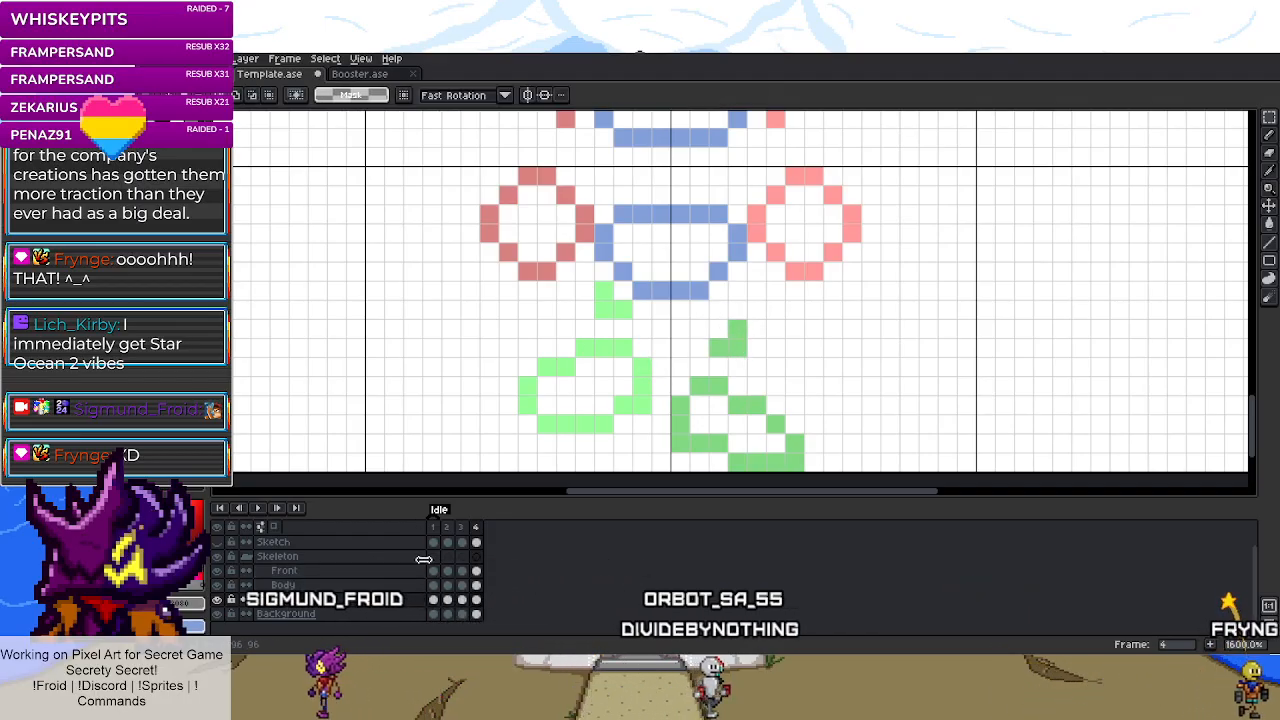
- On the Front layer of frame 4, raise the inner part of the back-view figure's light green foot one pixel and shift its knee marker's top pixel left
{"action": "scroll", "coordinate": [675, 190], "scroll_direction": "down", "scroll_amount": 6}
{"action": "scroll", "coordinate": [675, 190], "scroll_direction": "up", "scroll_amount": 5}
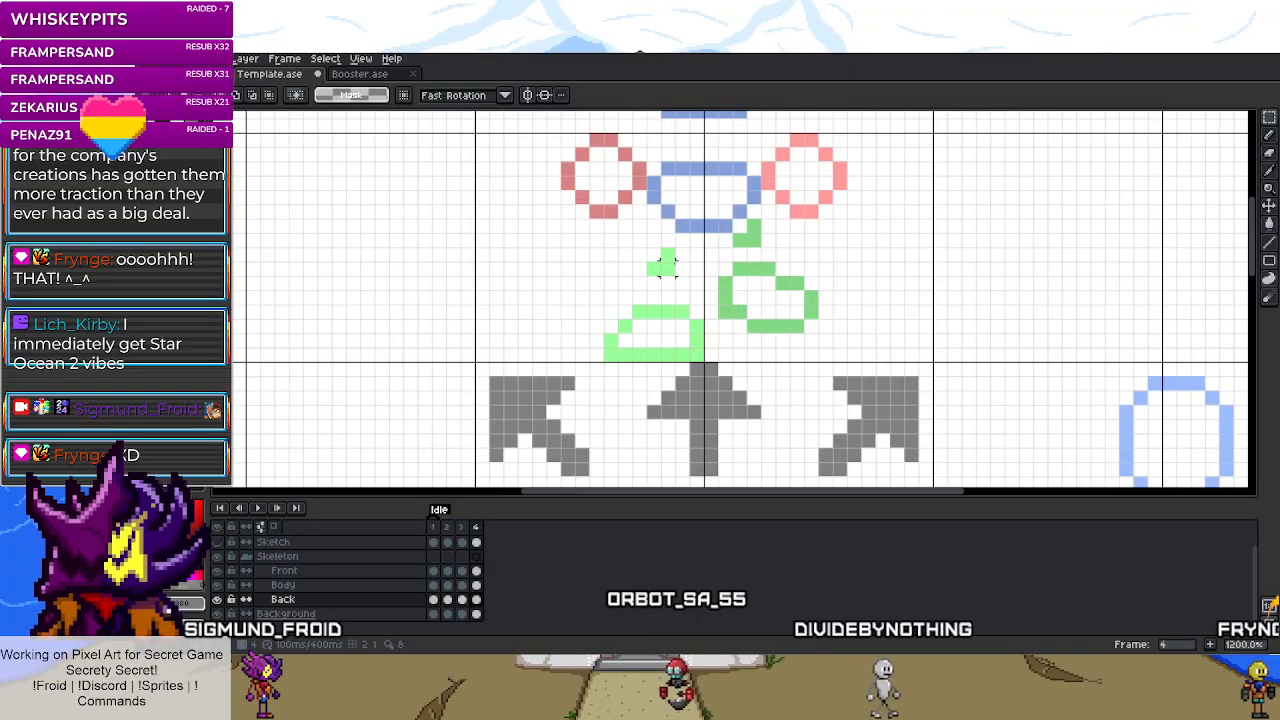
{"action": "left_click", "coordinate": [476, 570]}
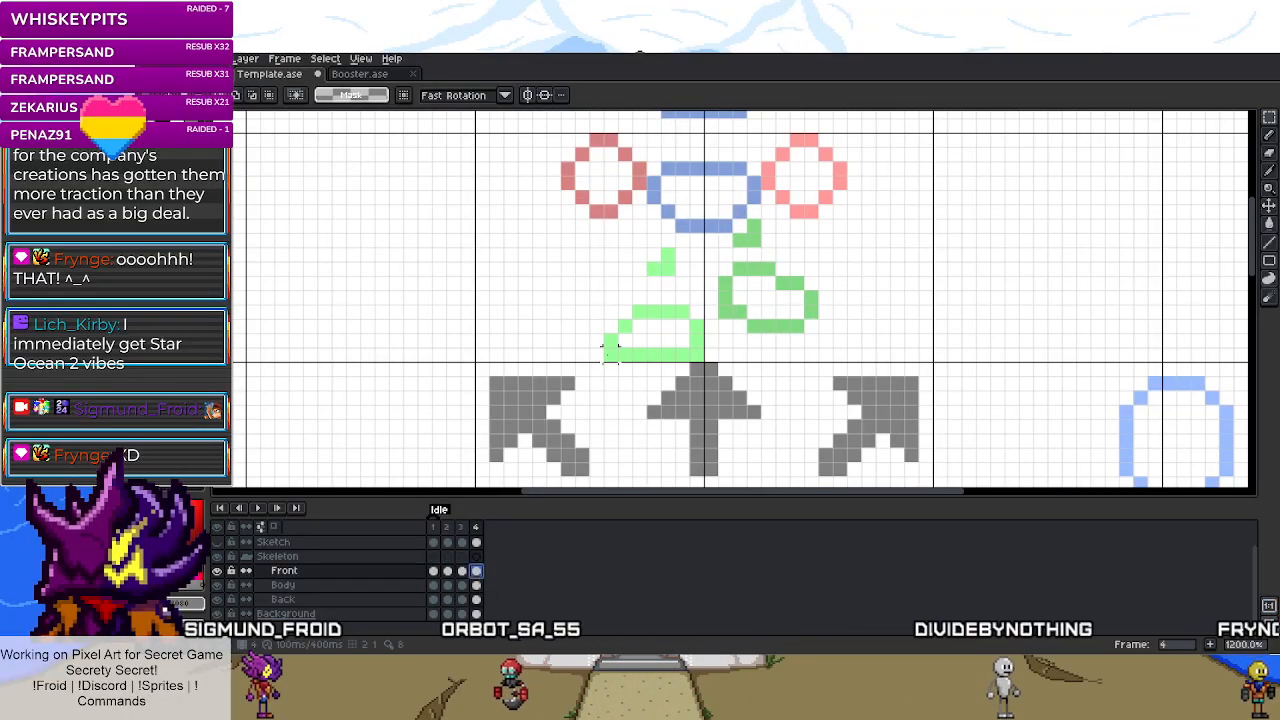
{"action": "left_click", "coordinate": [660, 374]}
{"action": "left_click_drag", "start_coordinate": [703, 335], "coordinate": [700, 328]}
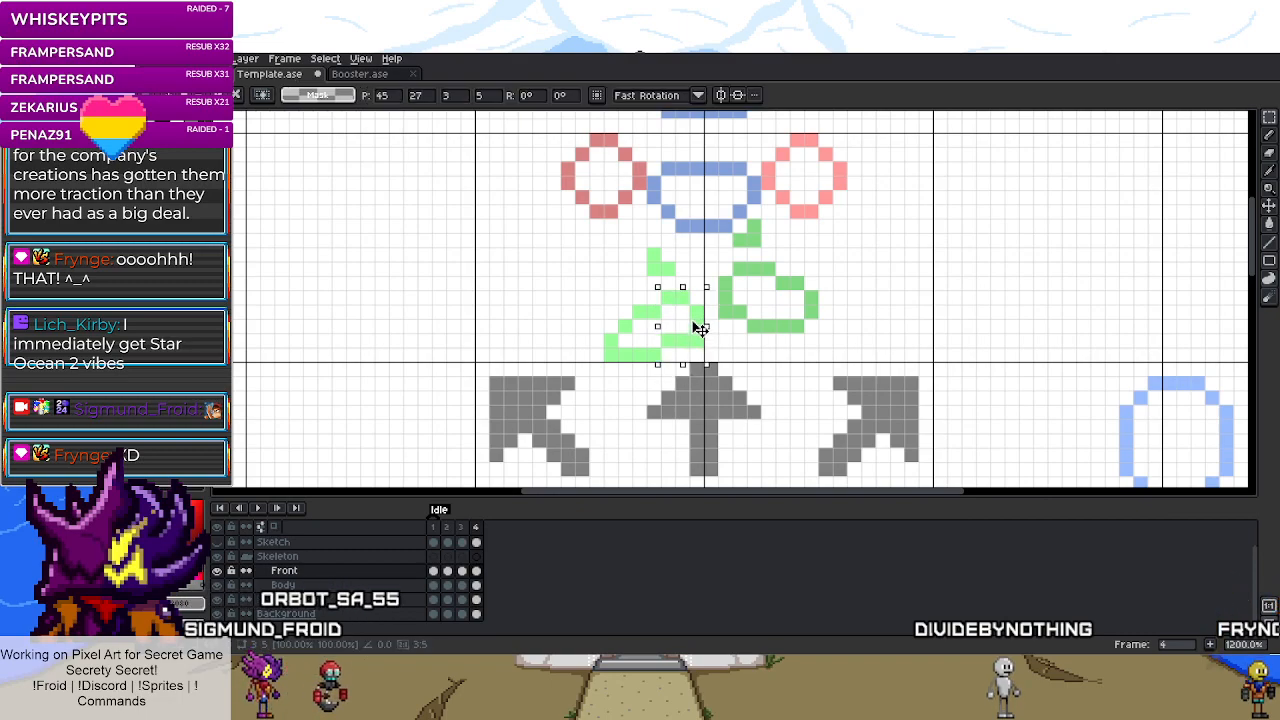
{"action": "left_click", "coordinate": [697, 352]}
- Show the Sketch layer and, in frame 4, raise the inner outline of the front-view figure's planted foot one pixel, repairing the leg line with the Pencil
{"action": "scroll", "coordinate": [700, 352], "scroll_direction": "down", "scroll_amount": 6}
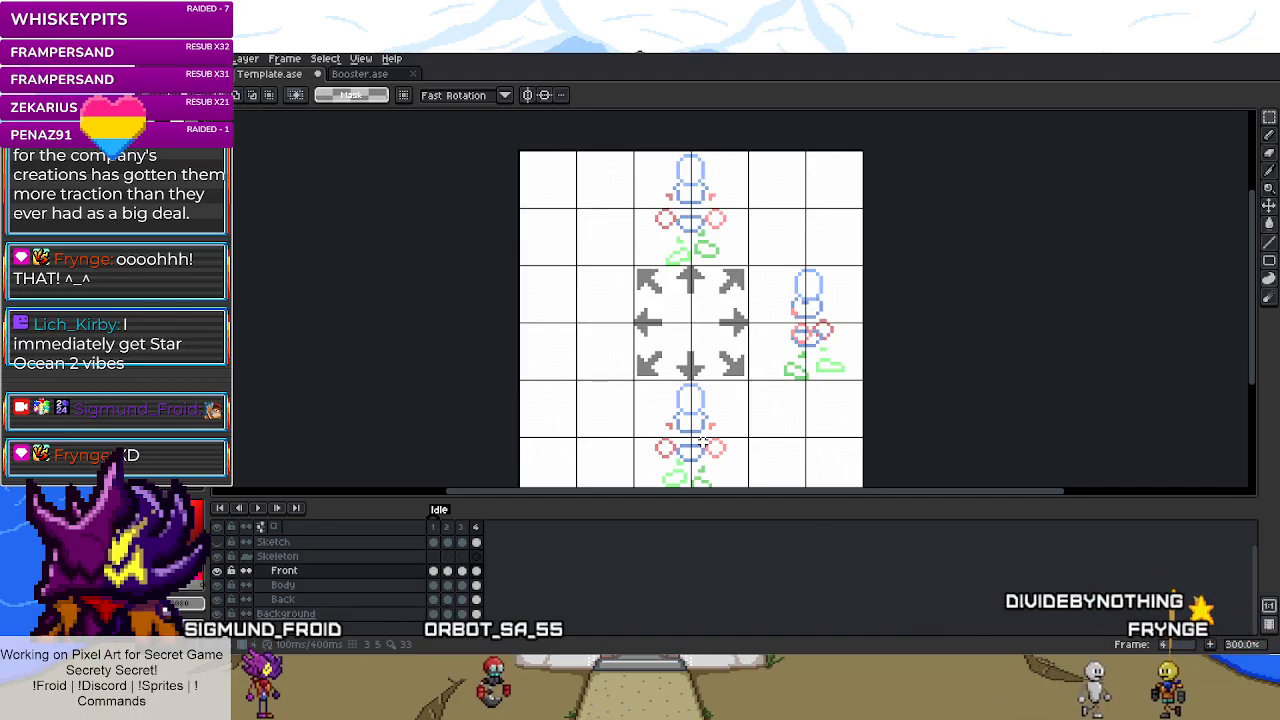
{"action": "scroll", "coordinate": [703, 431], "scroll_direction": "down", "scroll_amount": 2}
{"action": "scroll", "coordinate": [699, 433], "scroll_direction": "up", "scroll_amount": 2}
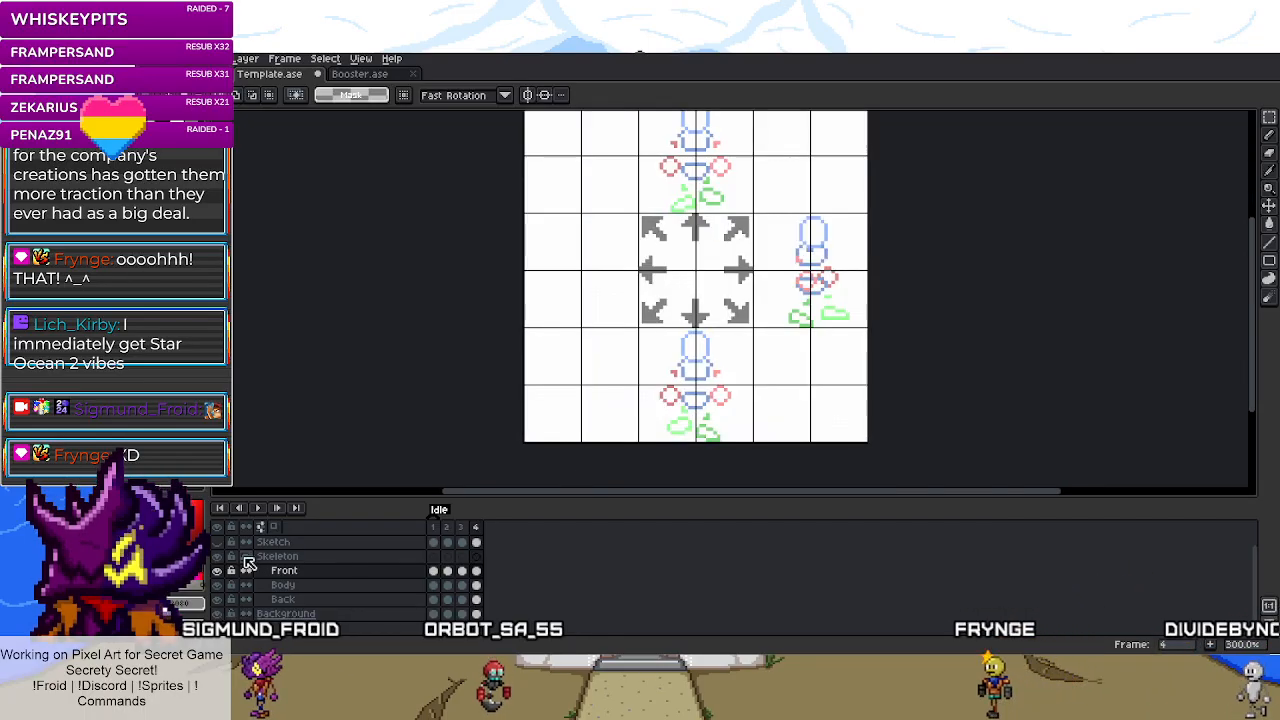
{"action": "left_click", "coordinate": [218, 541]}
{"action": "left_click", "coordinate": [273, 541]}
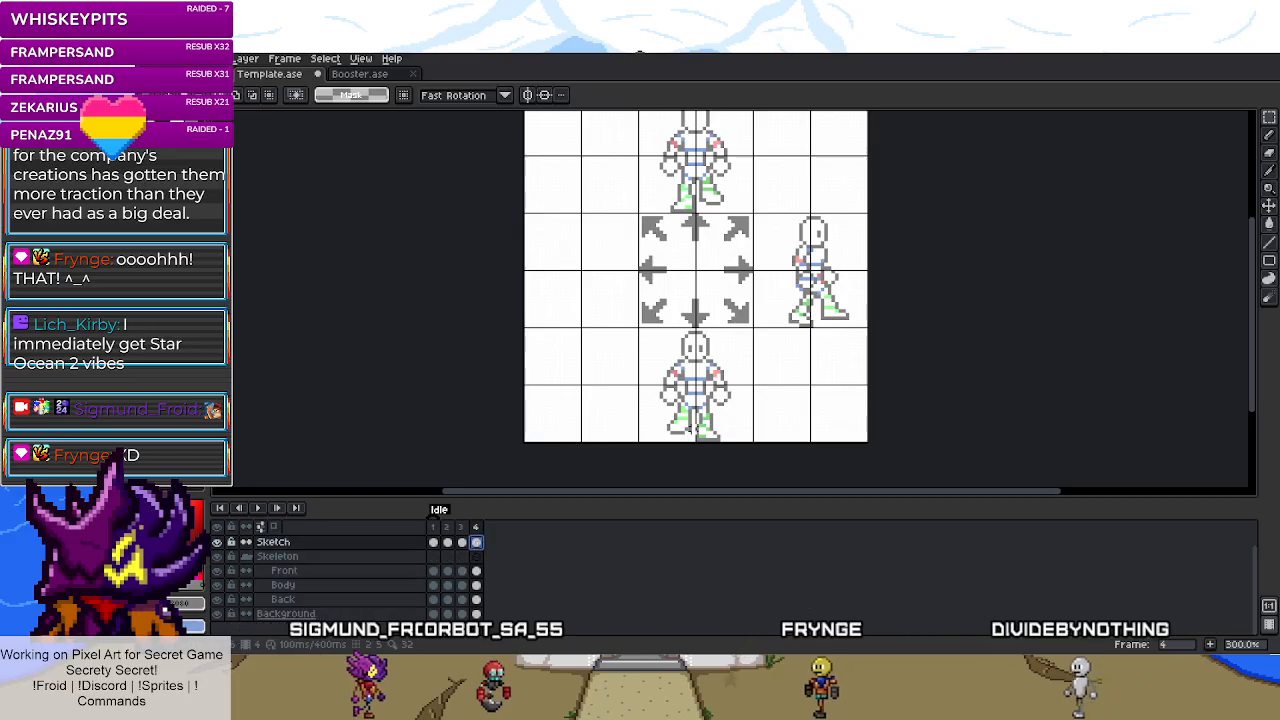
{"action": "scroll", "coordinate": [705, 435], "scroll_direction": "up", "scroll_amount": 6}
{"action": "scroll", "coordinate": [730, 457], "scroll_direction": "up", "scroll_amount": 1}
{"action": "mouse_move", "coordinate": [660, 372]}
{"action": "left_mouse_down"}
{"action": "mouse_move", "coordinate": [723, 468]}
{"action": "mouse_move", "coordinate": [686, 420]}
{"action": "mouse_move", "coordinate": [694, 404]}
{"action": "left_mouse_up"}
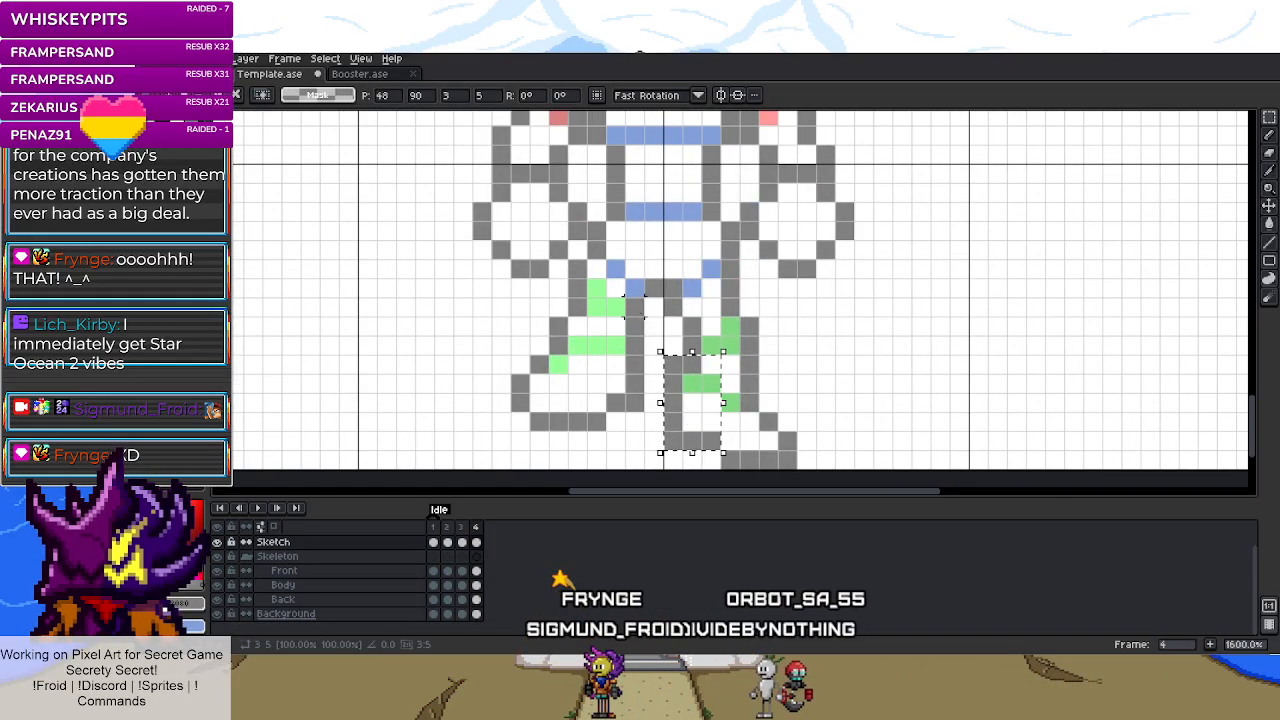
{"action": "left_click", "coordinate": [637, 300]}
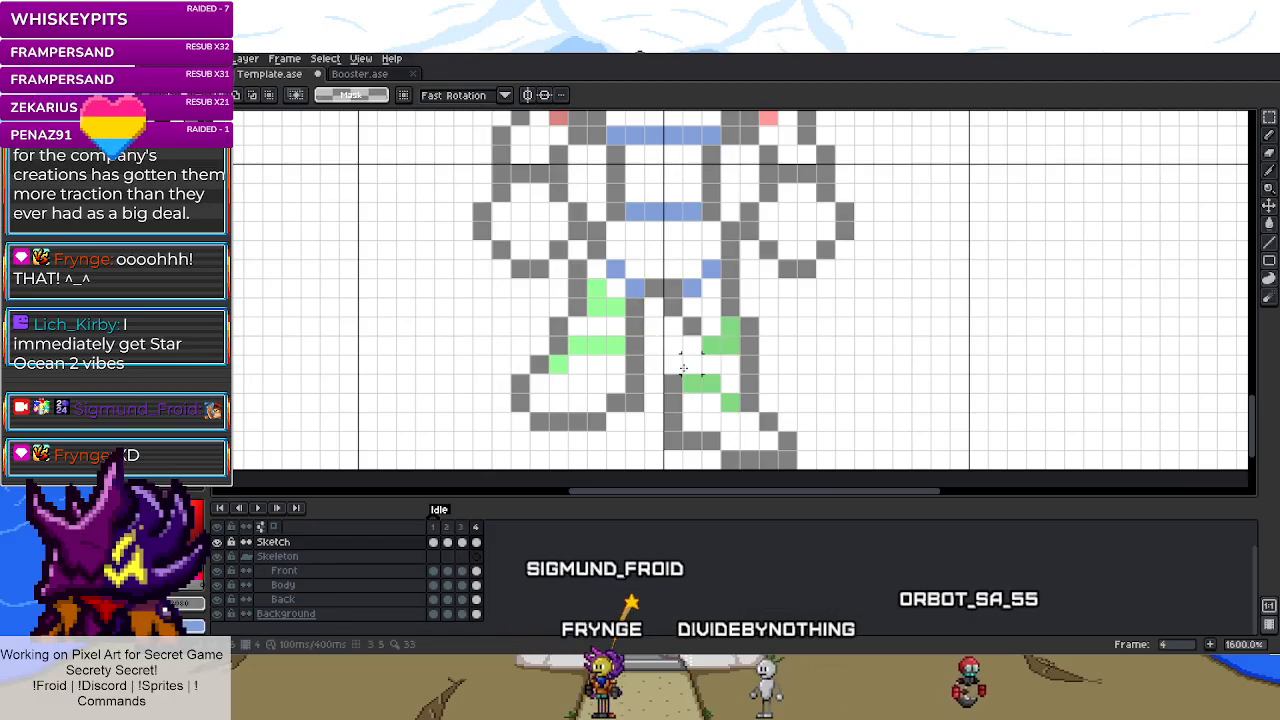
{"action": "key", "text": "b"}
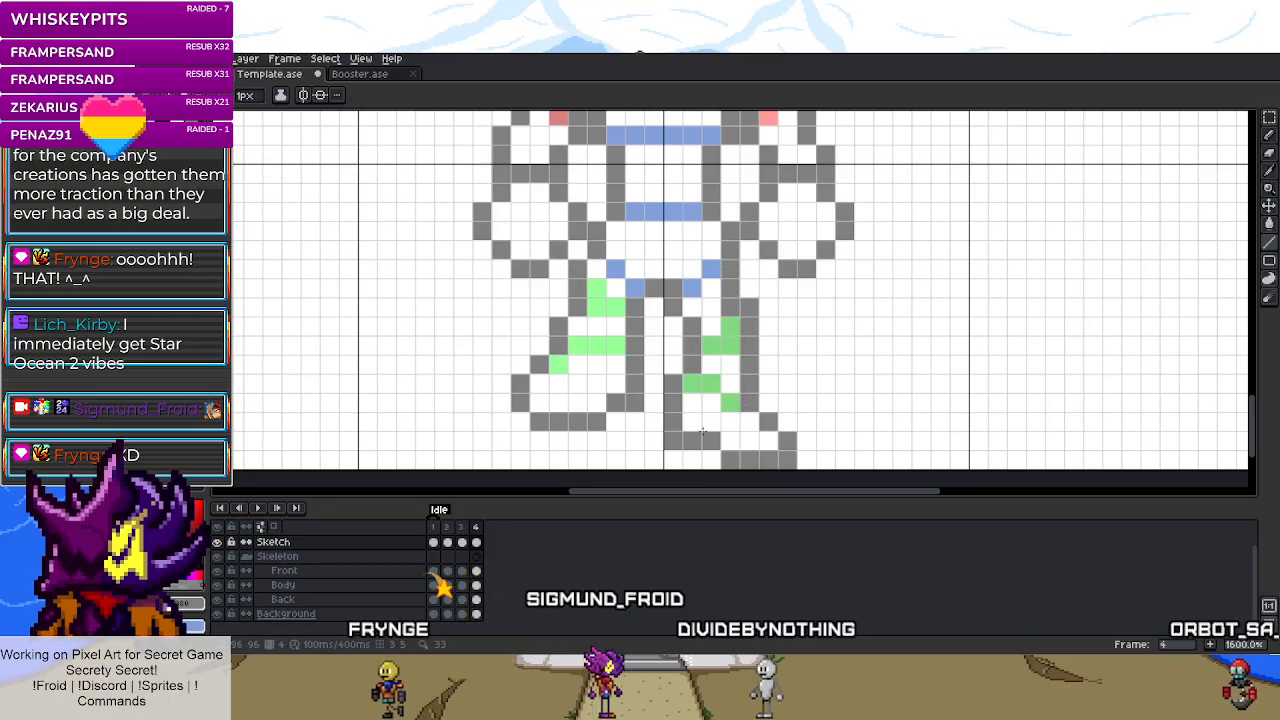
- Raise the inner outline of the back-view figure's planted foot on the Sketch layer of frame 4
{"action": "scroll", "coordinate": [727, 270], "scroll_direction": "down", "scroll_amount": 7}
{"action": "scroll", "coordinate": [673, 270], "scroll_direction": "up", "scroll_amount": 4}
{"action": "scroll", "coordinate": [675, 270], "scroll_direction": "up", "scroll_amount": 6}
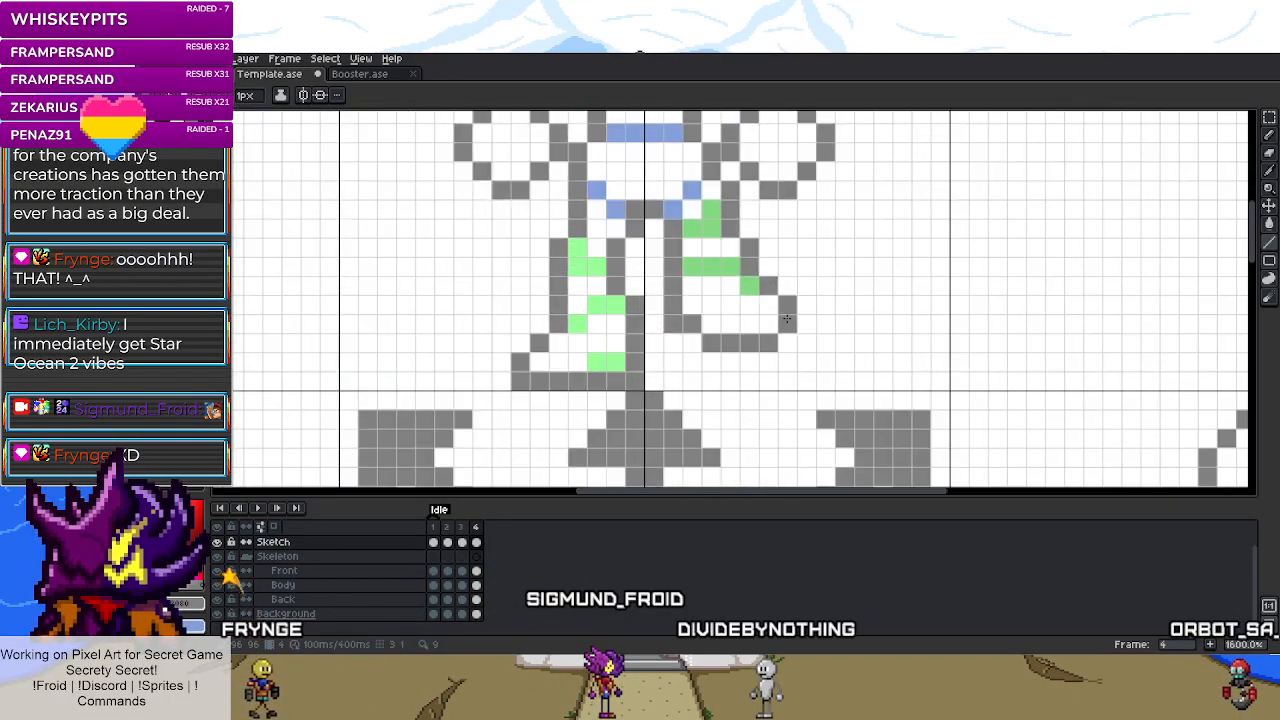
{"action": "key", "text": "m"}
{"action": "left_click_drag", "start_coordinate": [620, 398], "coordinate": [709, 270]}
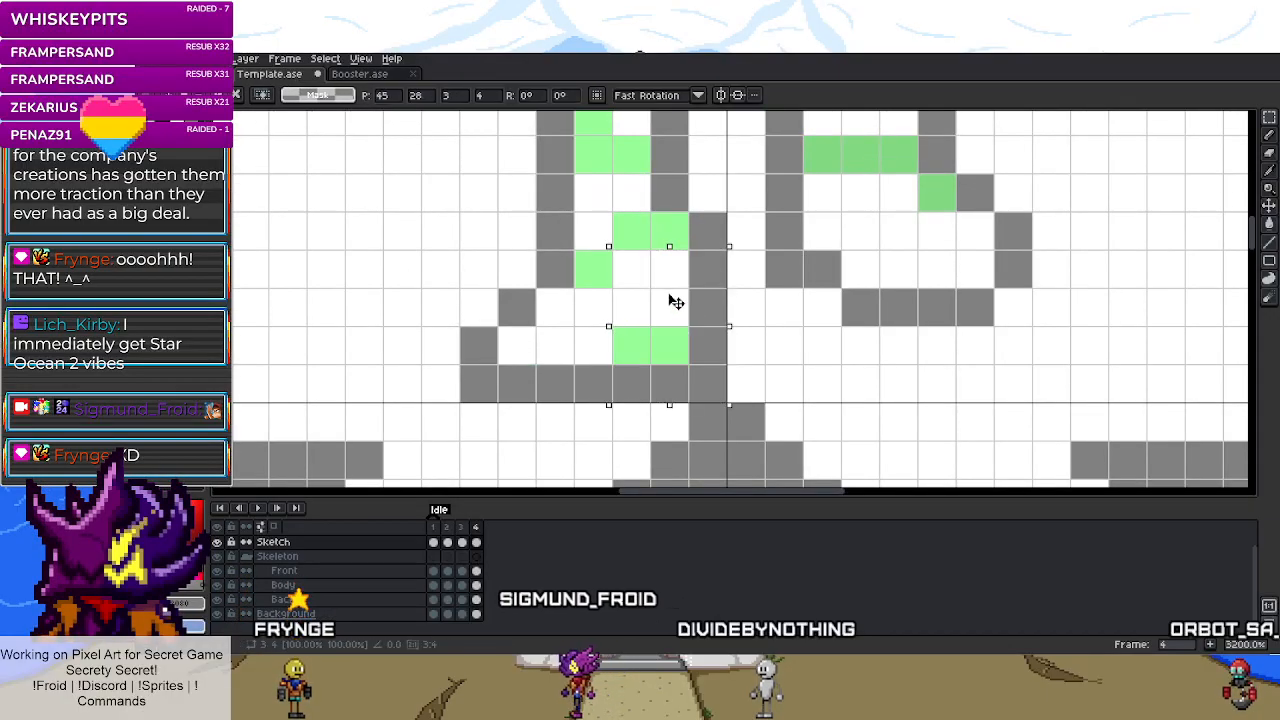
{"action": "scroll", "coordinate": [674, 277], "scroll_direction": "down", "scroll_amount": 6}
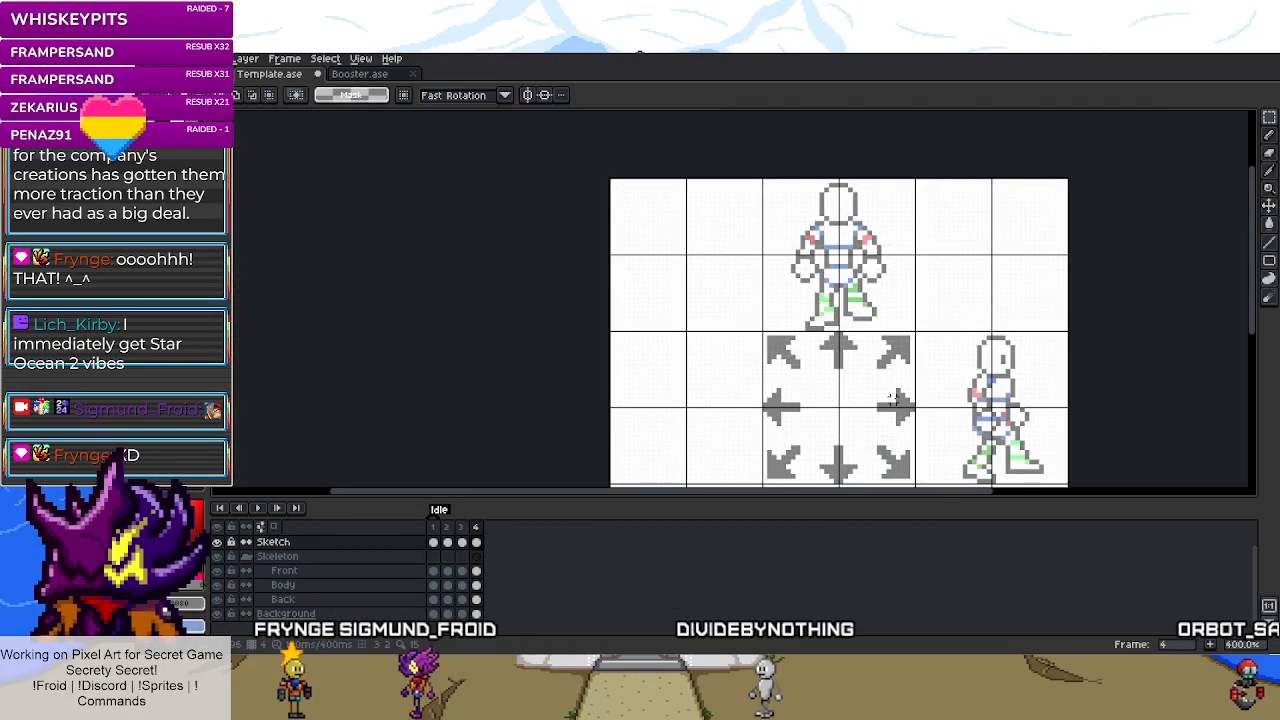
{"action": "scroll", "coordinate": [886, 360], "scroll_direction": "down", "scroll_amount": 4}
{"action": "scroll", "coordinate": [865, 450], "scroll_direction": "up", "scroll_amount": 3}
{"action": "scroll", "coordinate": [866, 452], "scroll_direction": "up", "scroll_amount": 1}
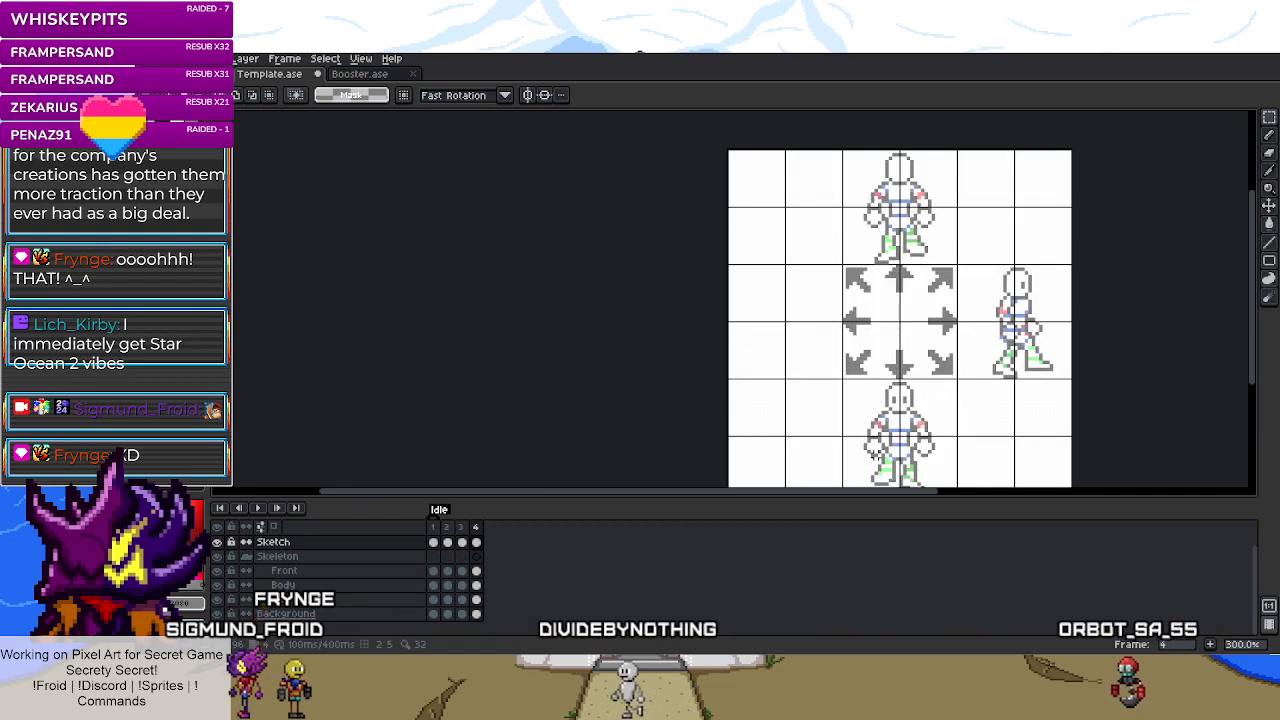
- Save the template sprite and replace frame 4 with a new frame copied from frame 3
{"action": "scroll", "coordinate": [870, 456], "scroll_direction": "down", "scroll_amount": 1}
{"action": "scroll", "coordinate": [876, 462], "scroll_direction": "up", "scroll_amount": 1}
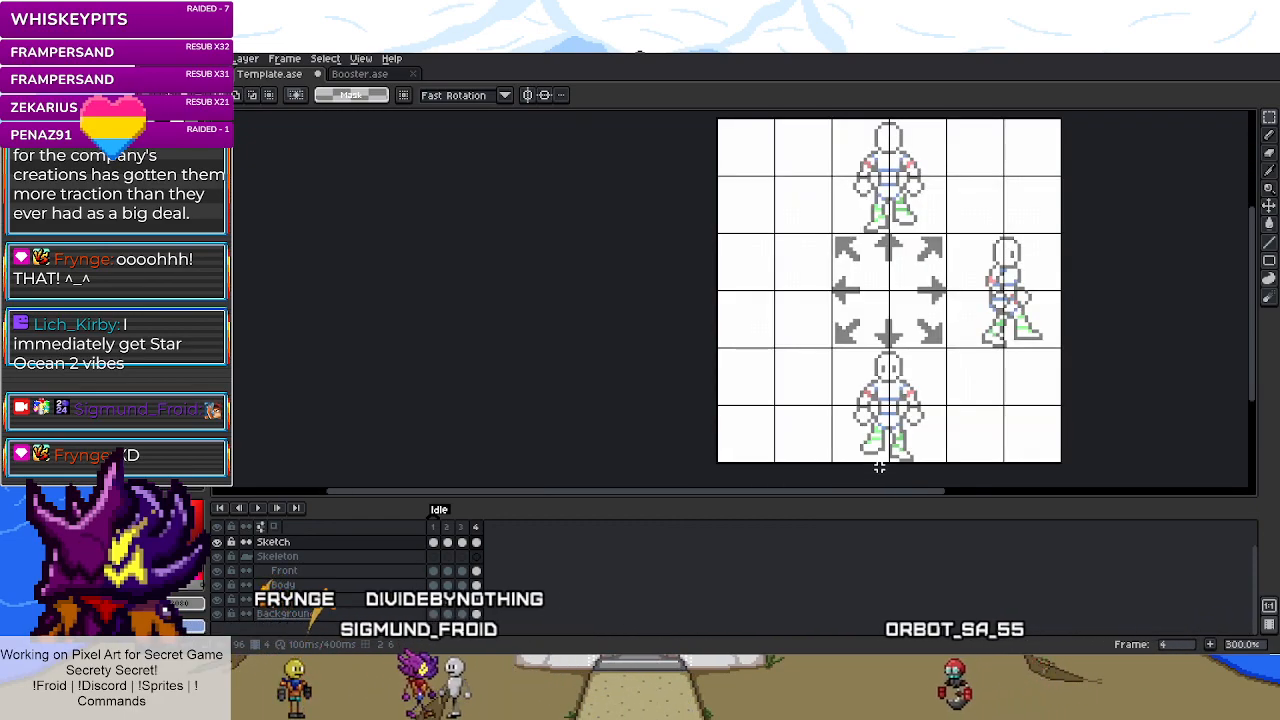
{"action": "key", "text": "ctrl+s"}
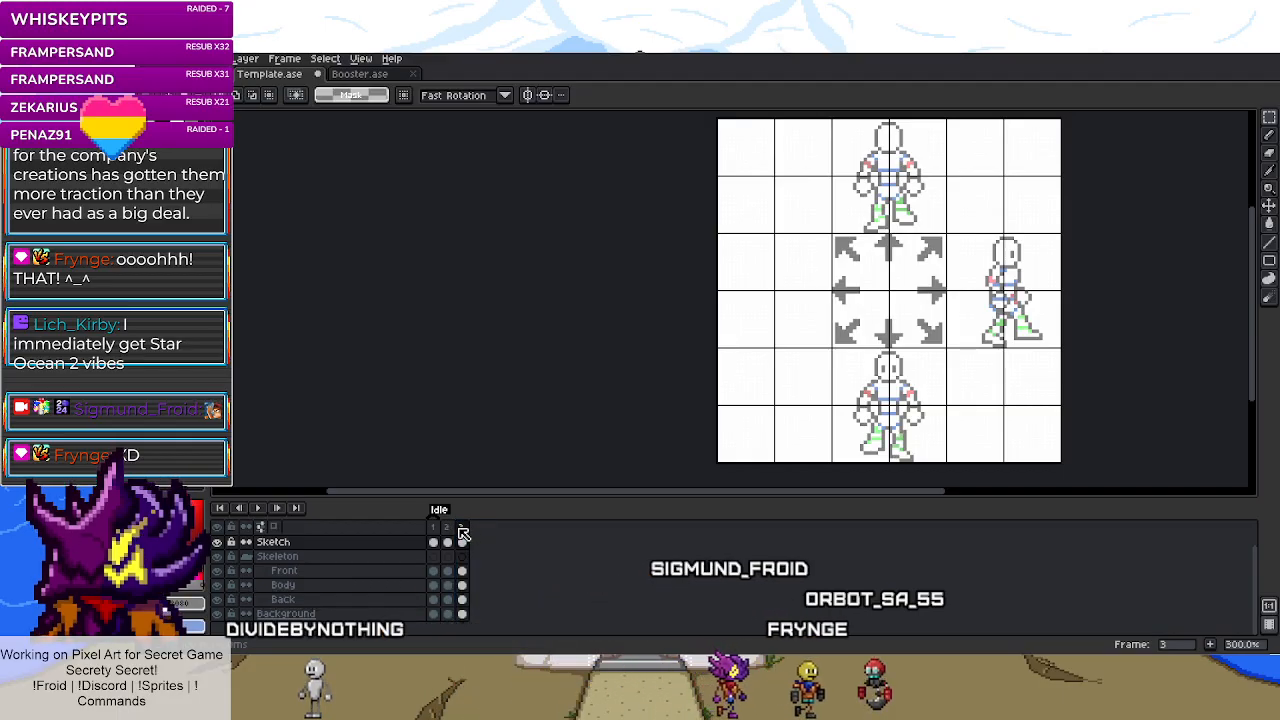
{"action": "right_click", "coordinate": [462, 531]}
{"action": "left_click", "coordinate": [514, 556]}
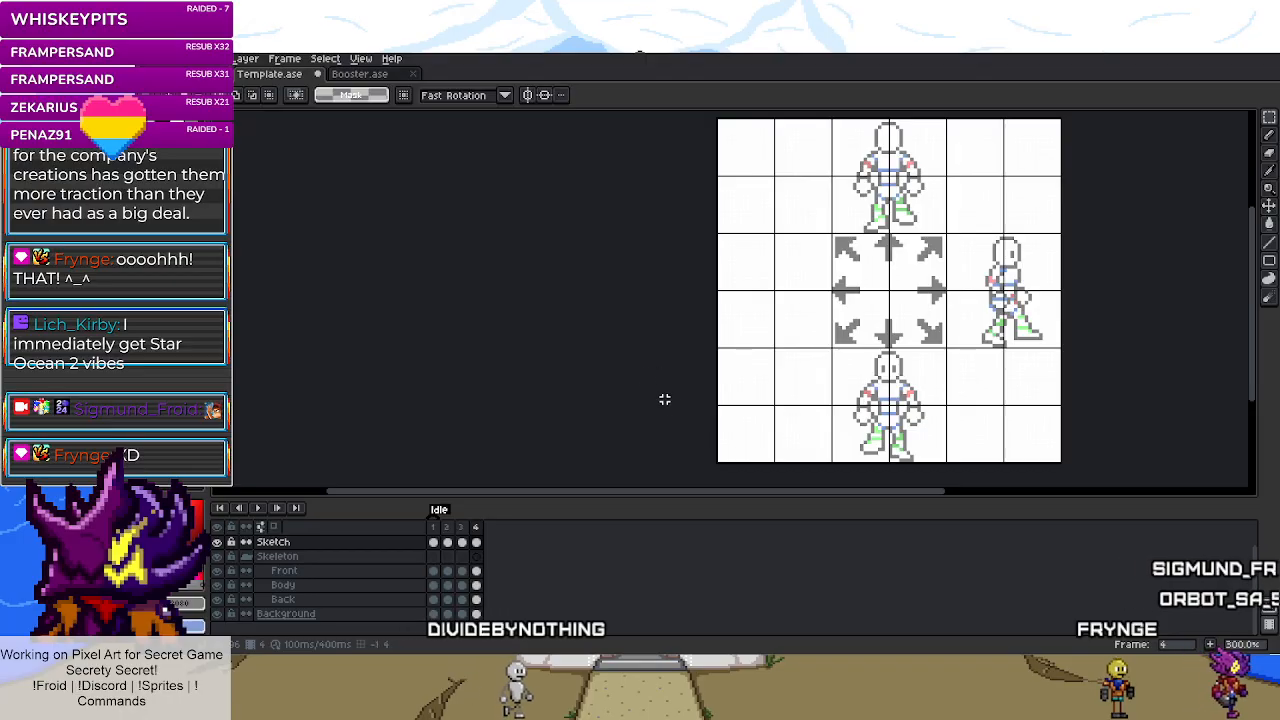
- Examine the side-view figure's stride in frame 4 against the Walk animation reference in Booster.ase
{"action": "scroll", "coordinate": [909, 457], "scroll_direction": "up", "scroll_amount": 2}
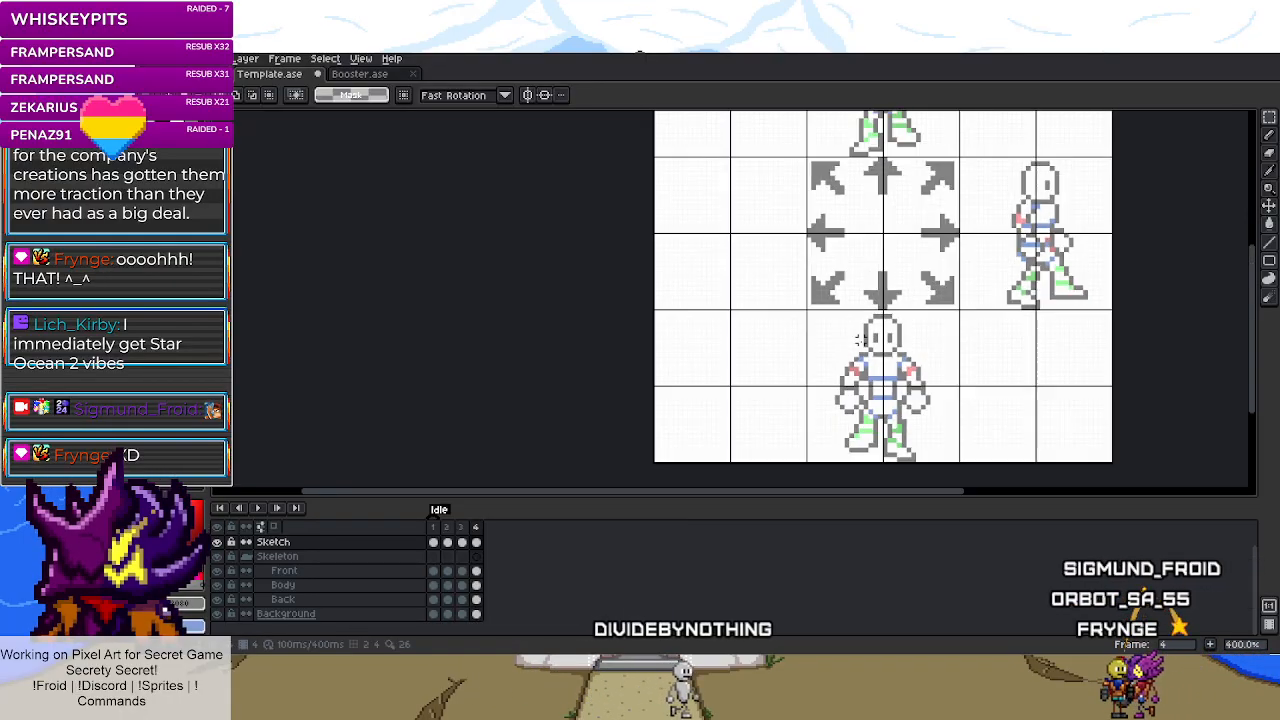
{"action": "scroll", "coordinate": [890, 258], "scroll_direction": "down", "scroll_amount": 3}
{"action": "scroll", "coordinate": [925, 184], "scroll_direction": "up", "scroll_amount": 1}
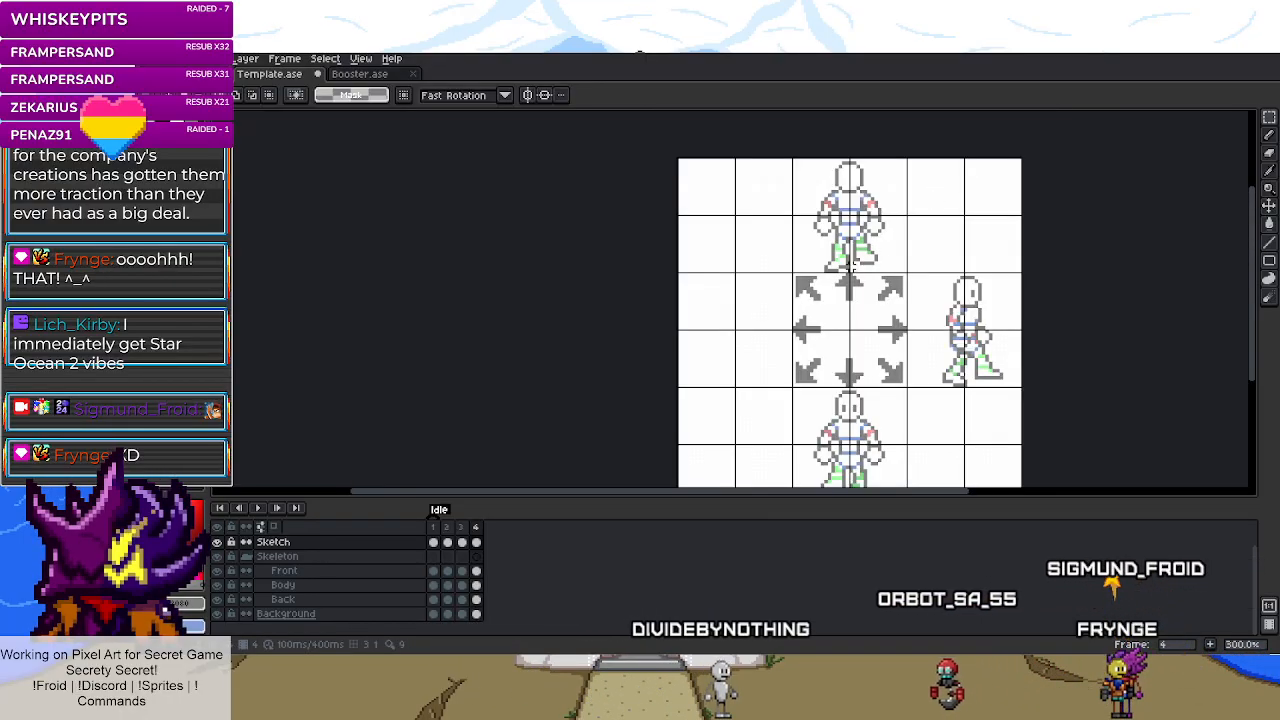
{"action": "left_click", "coordinate": [372, 76]}
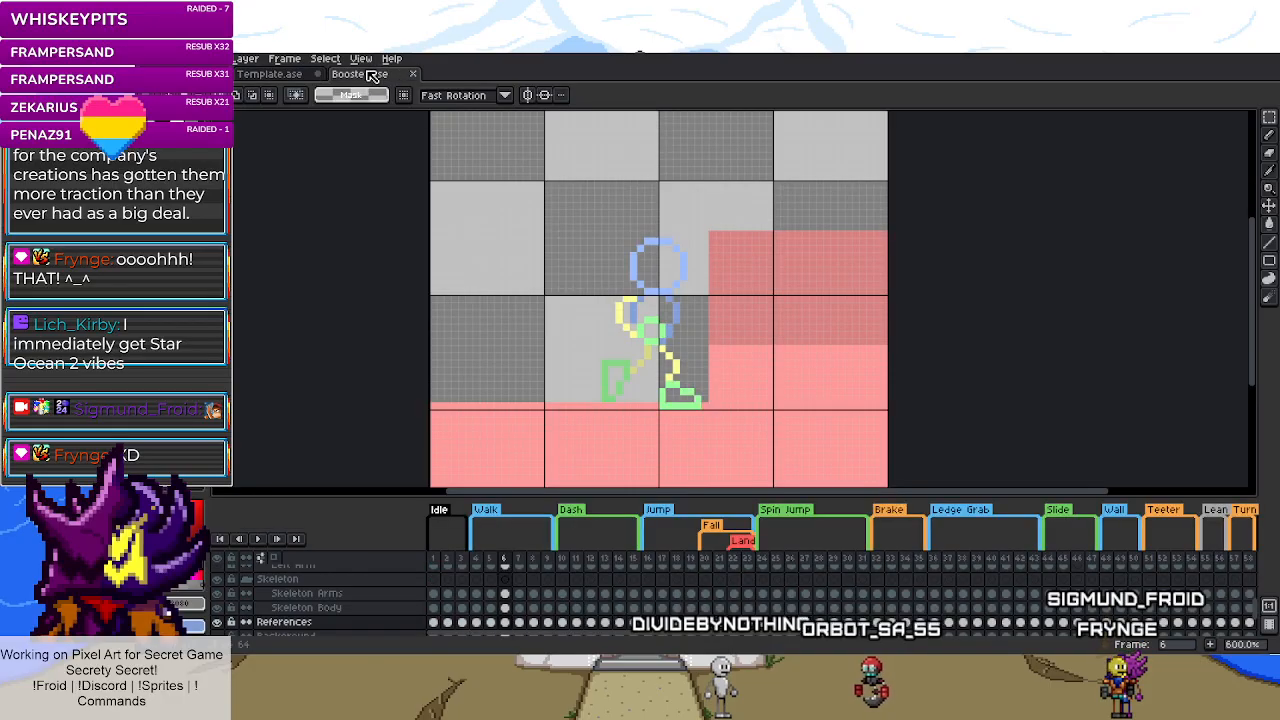
{"action": "left_click", "coordinate": [490, 558]}
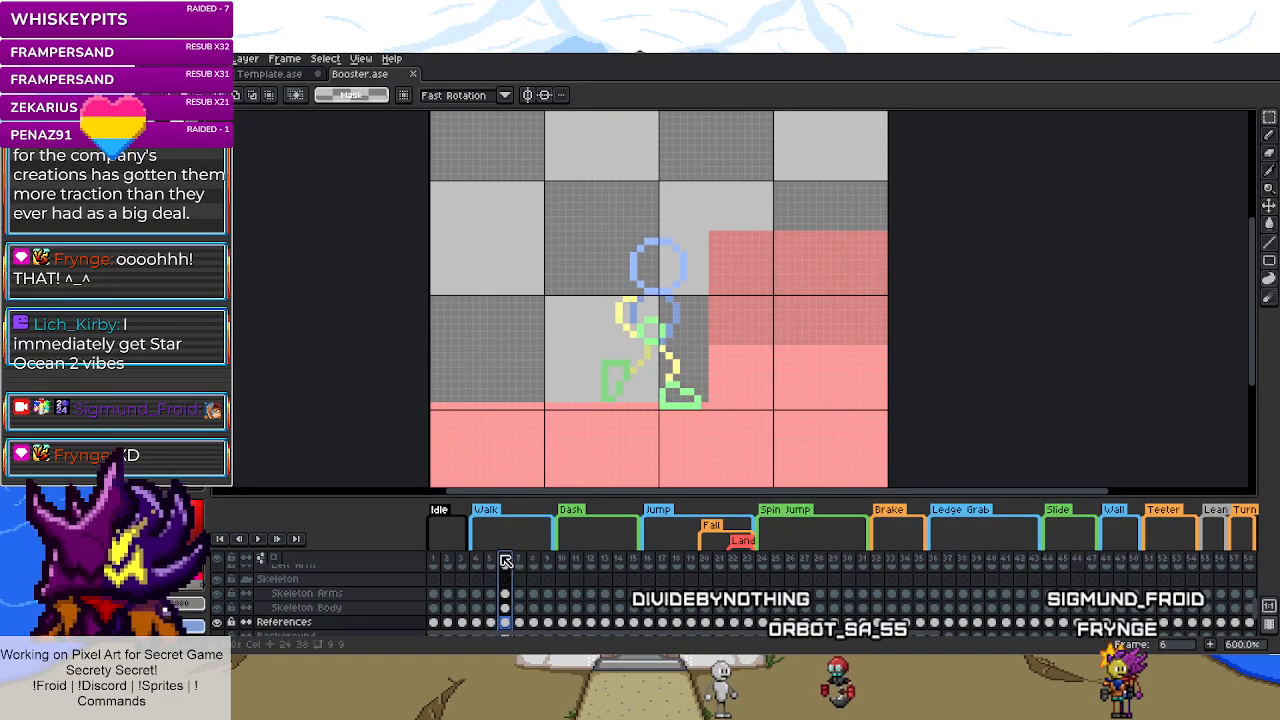
{"action": "left_click", "coordinate": [257, 77]}
{"action": "scroll", "coordinate": [990, 399], "scroll_direction": "up", "scroll_amount": 4}
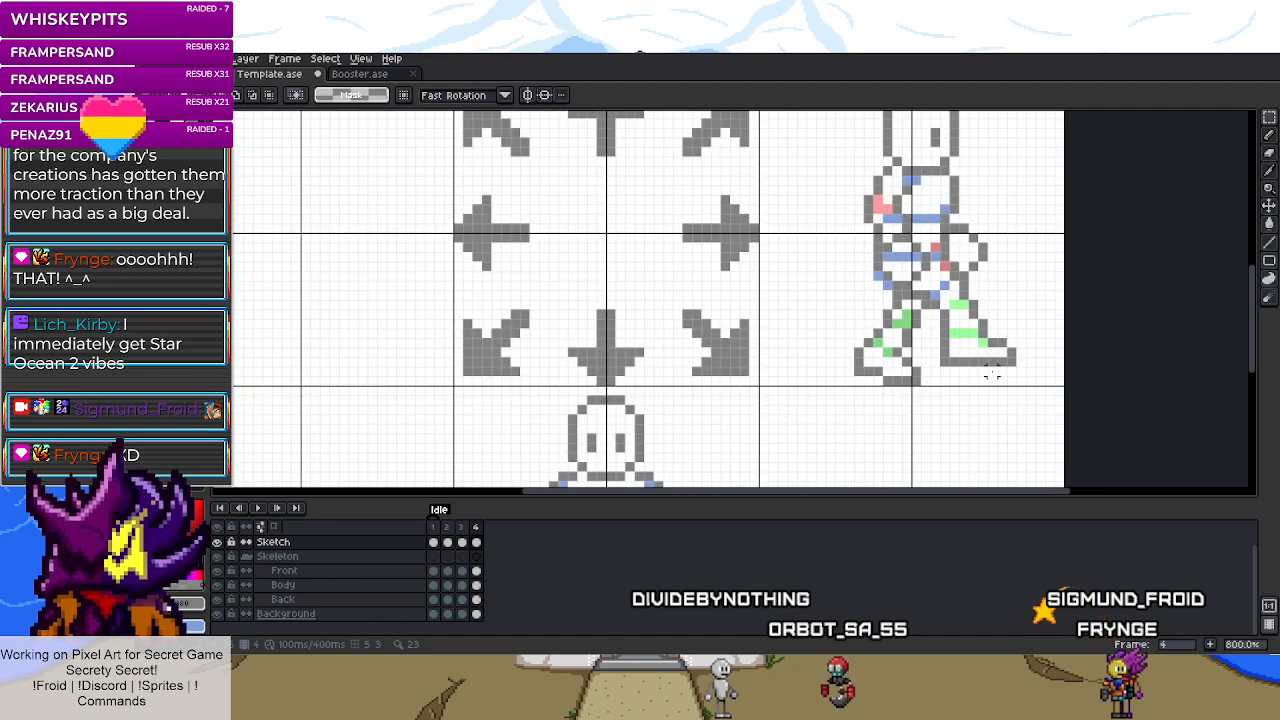
{"action": "scroll", "coordinate": [981, 305], "scroll_direction": "up", "scroll_amount": 3}
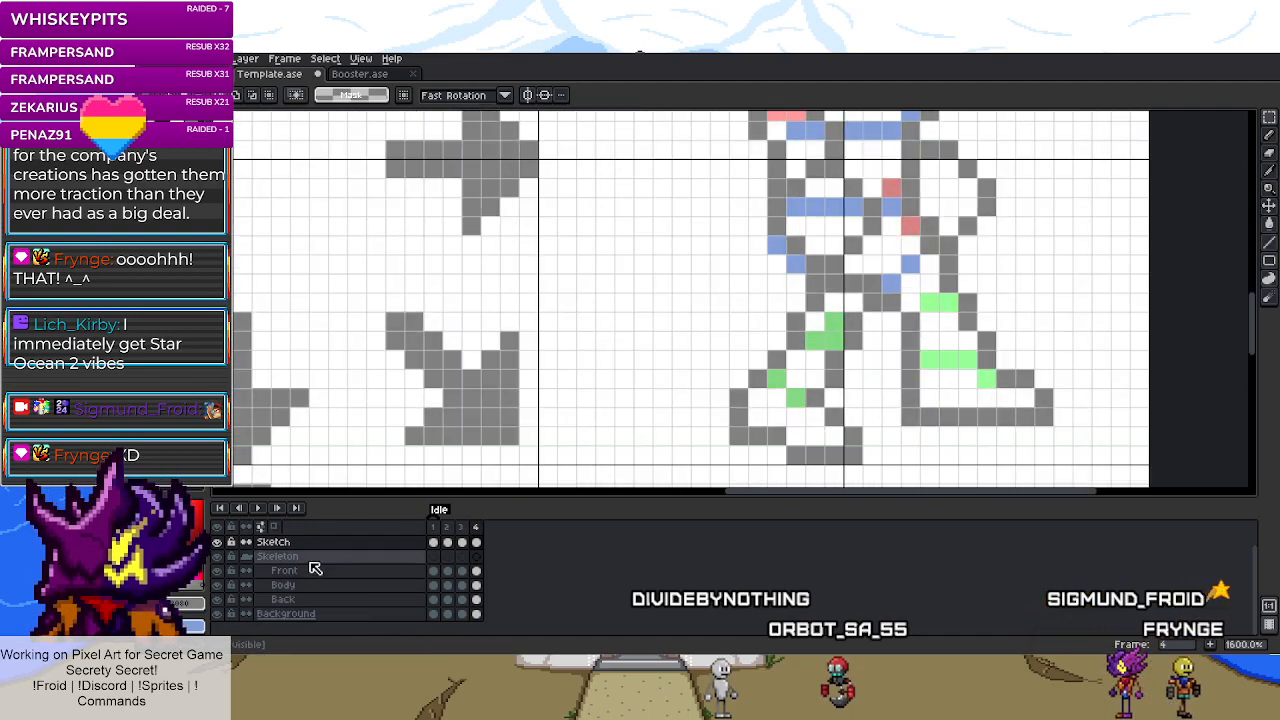
{"action": "left_click", "coordinate": [218, 556]}
{"action": "left_click", "coordinate": [218, 556]}
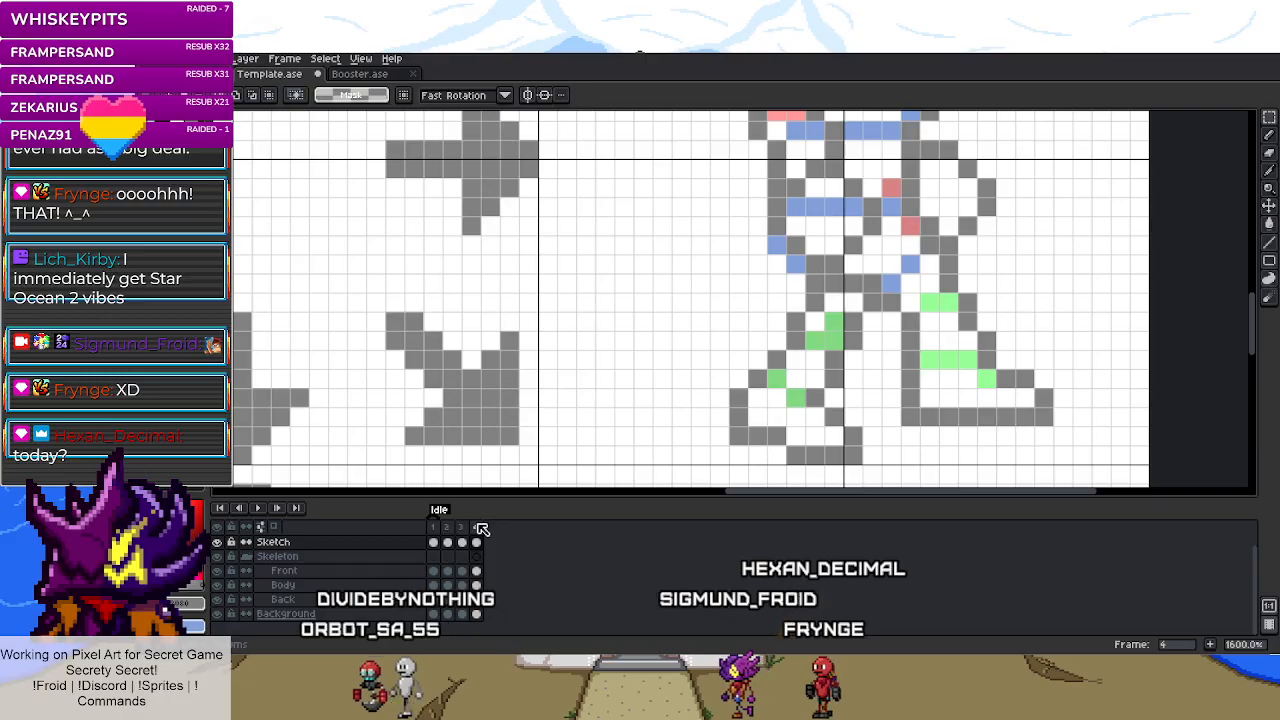
- Sample the side-view figure's light green knee marker color for the Pencil and compare the marker in frames 3 and 2
{"action": "key", "text": "i"}
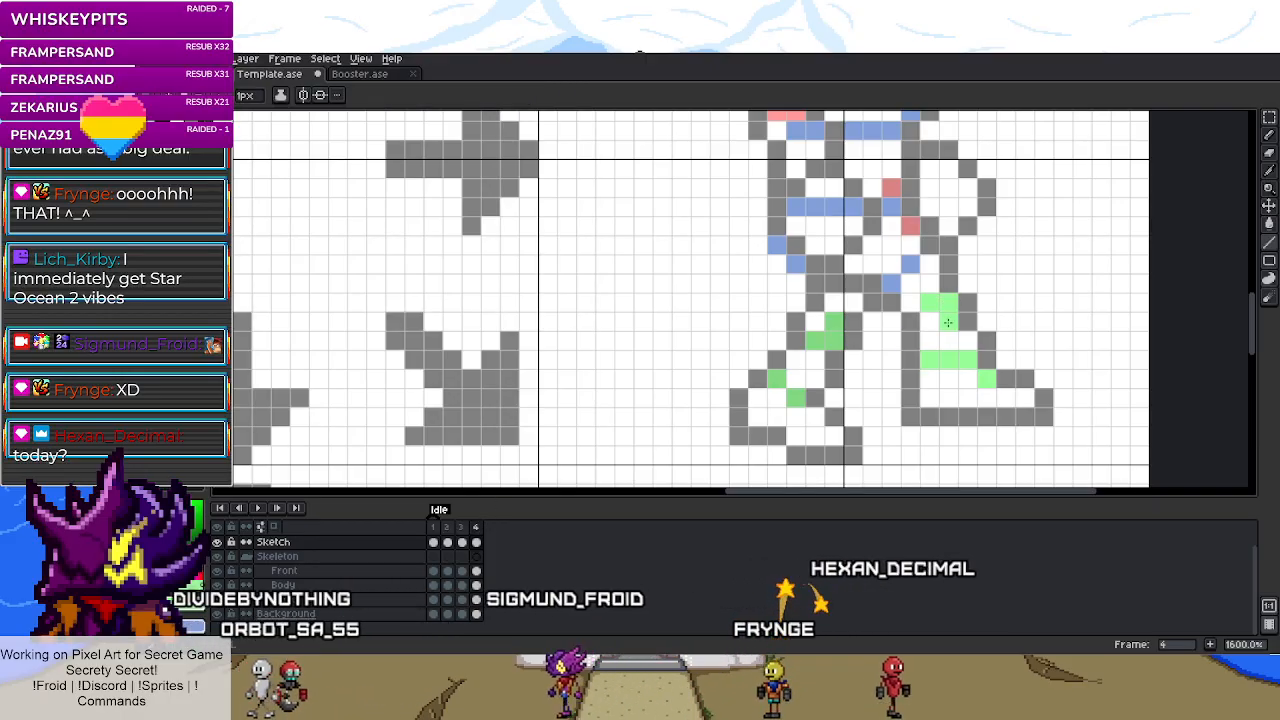
{"action": "key", "text": "b"}
{"action": "left_click", "coordinate": [462, 543]}
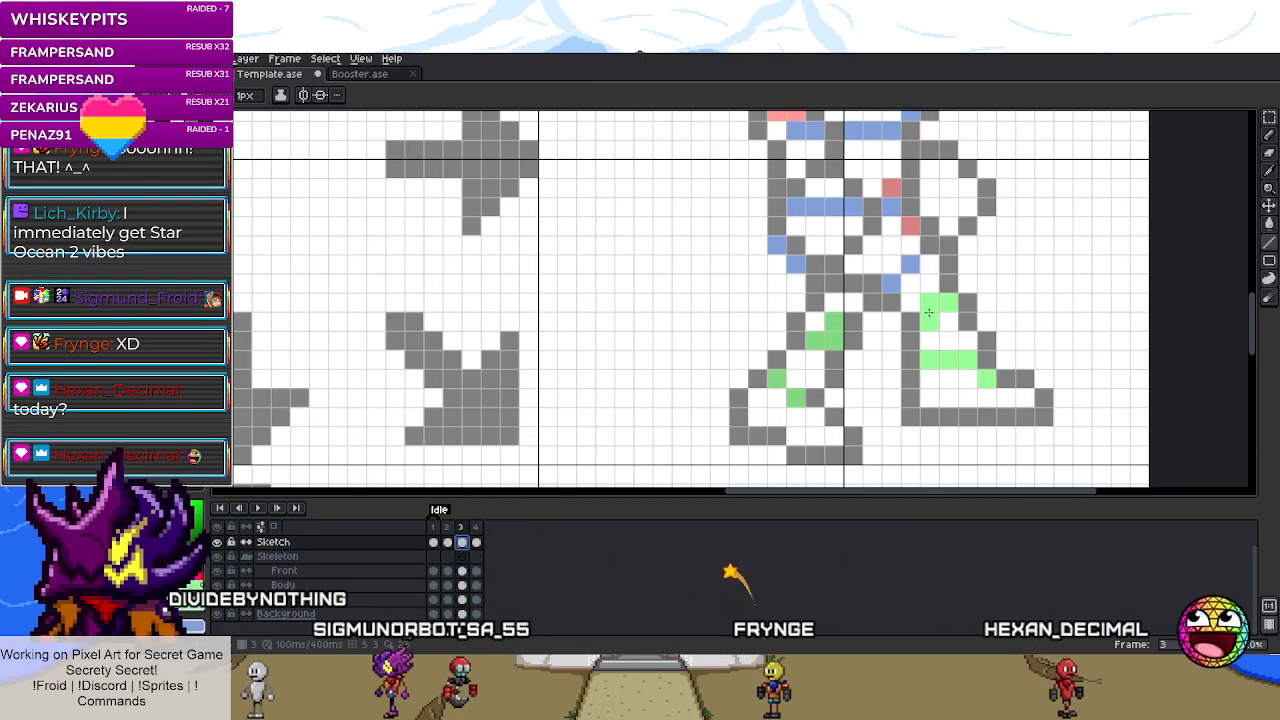
{"action": "left_click", "coordinate": [447, 527]}
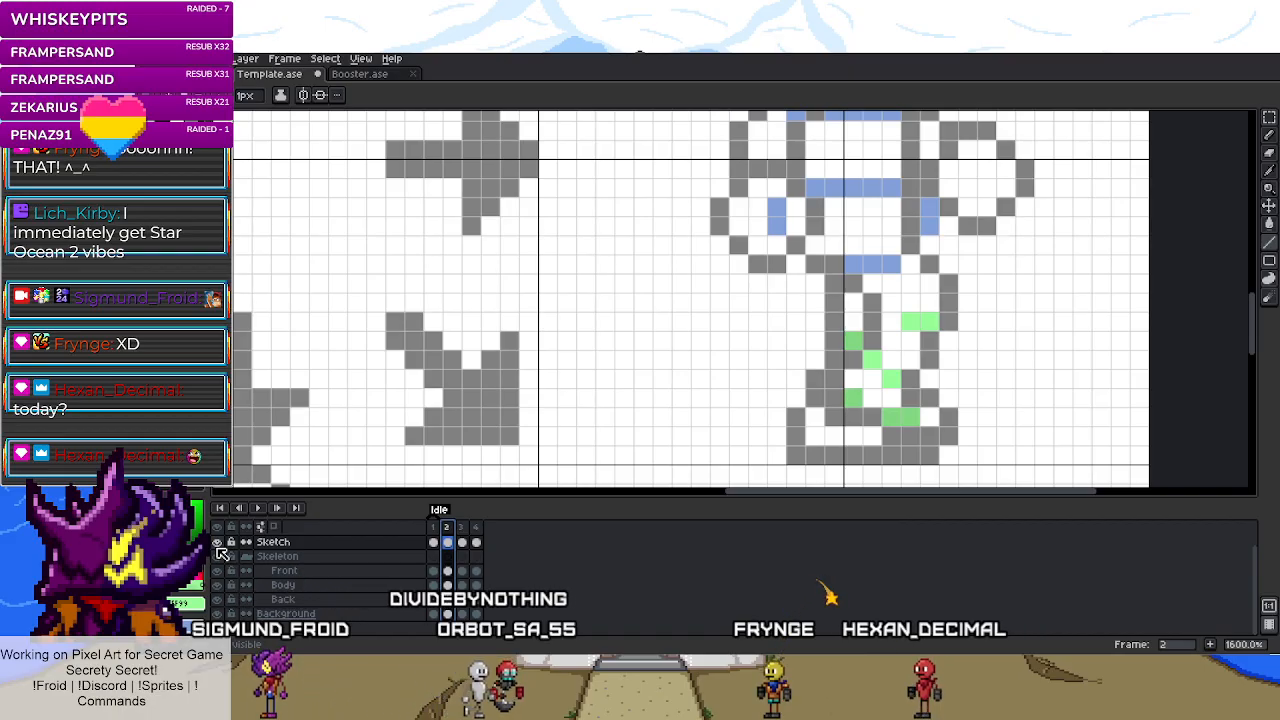
{"action": "key", "text": "ctrl+z"}
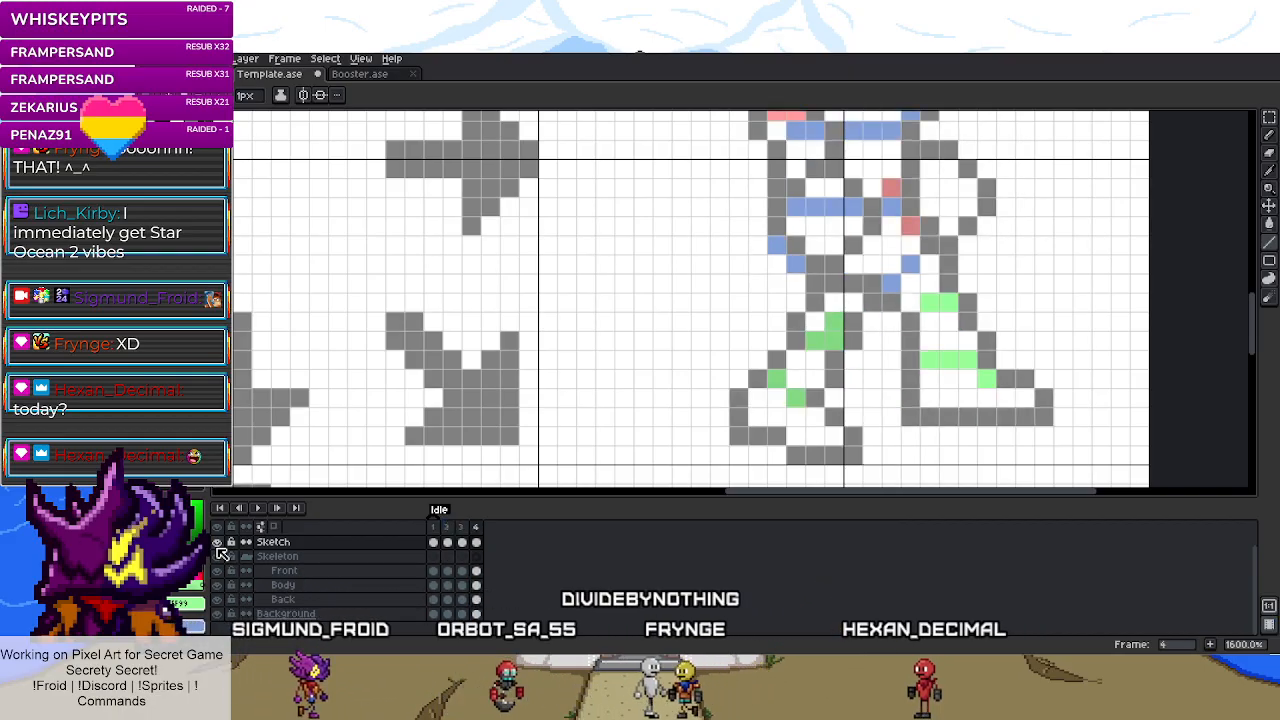
{"action": "scroll", "coordinate": [714, 326], "scroll_direction": "down", "scroll_amount": 3}
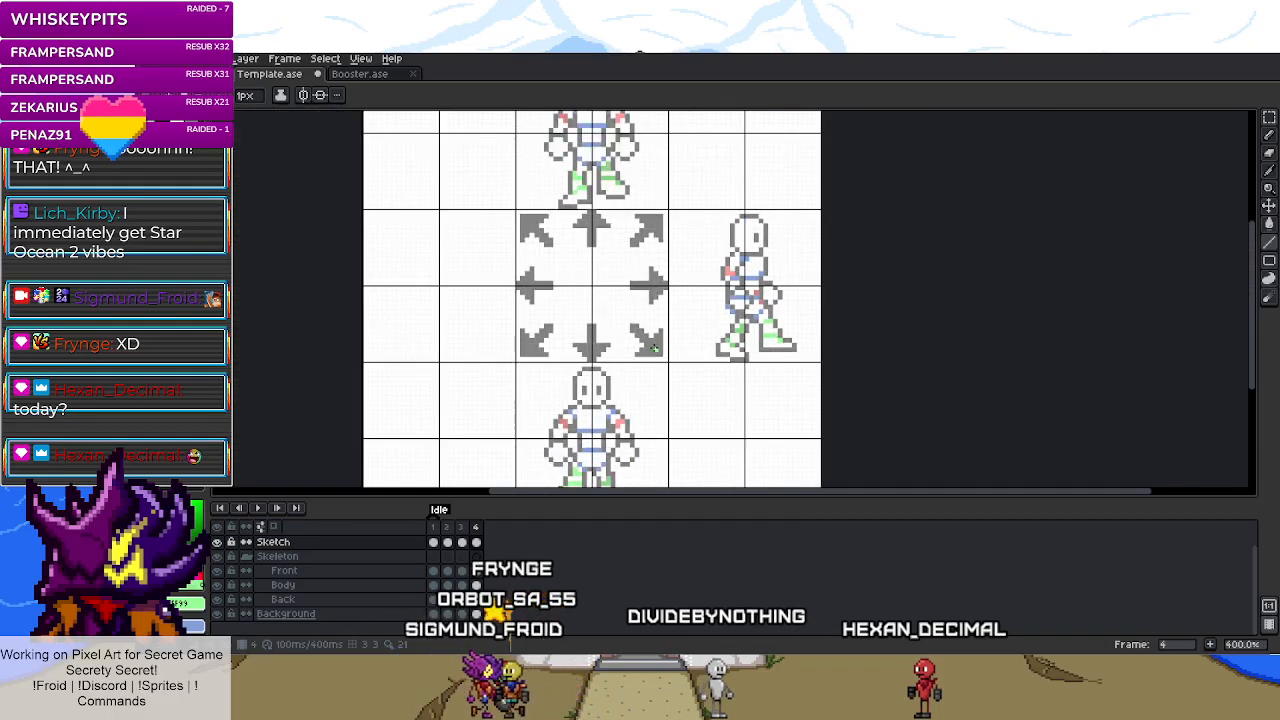
{"action": "scroll", "coordinate": [714, 326], "scroll_direction": "up", "scroll_amount": 2}
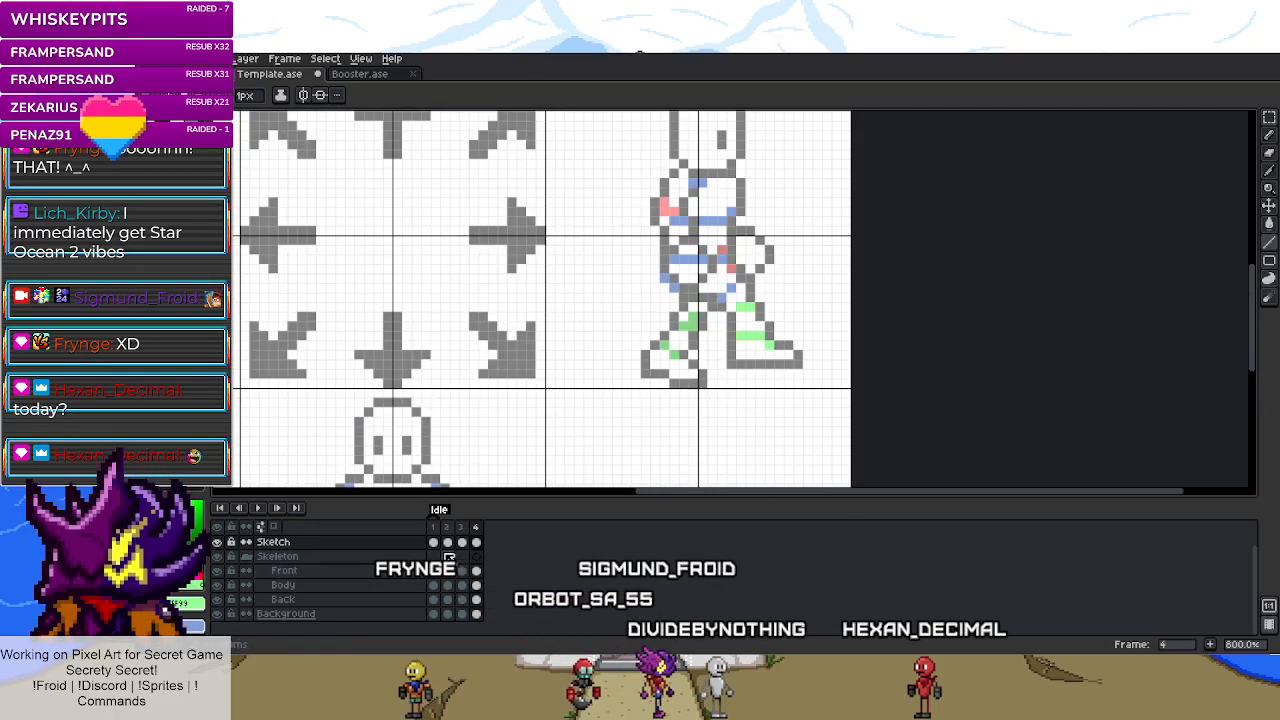
{"action": "key", "text": "ctrl+z"}
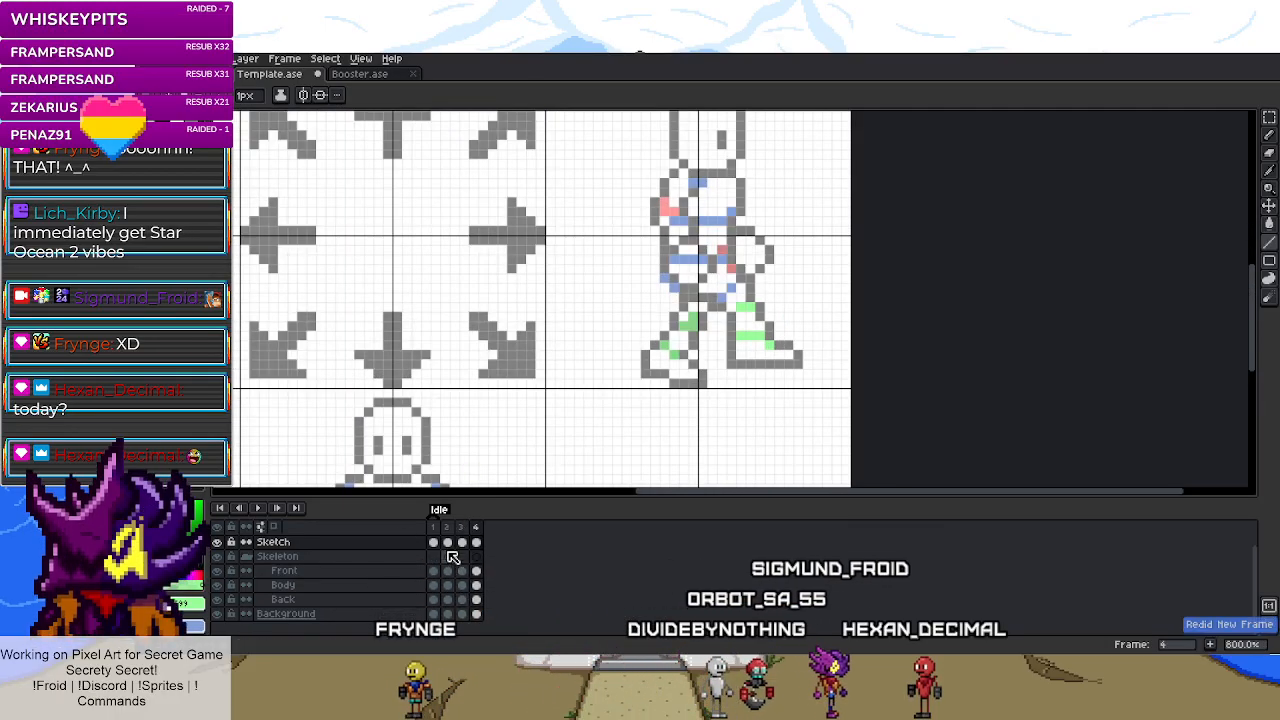
{"action": "key", "text": "ctrl+y"}
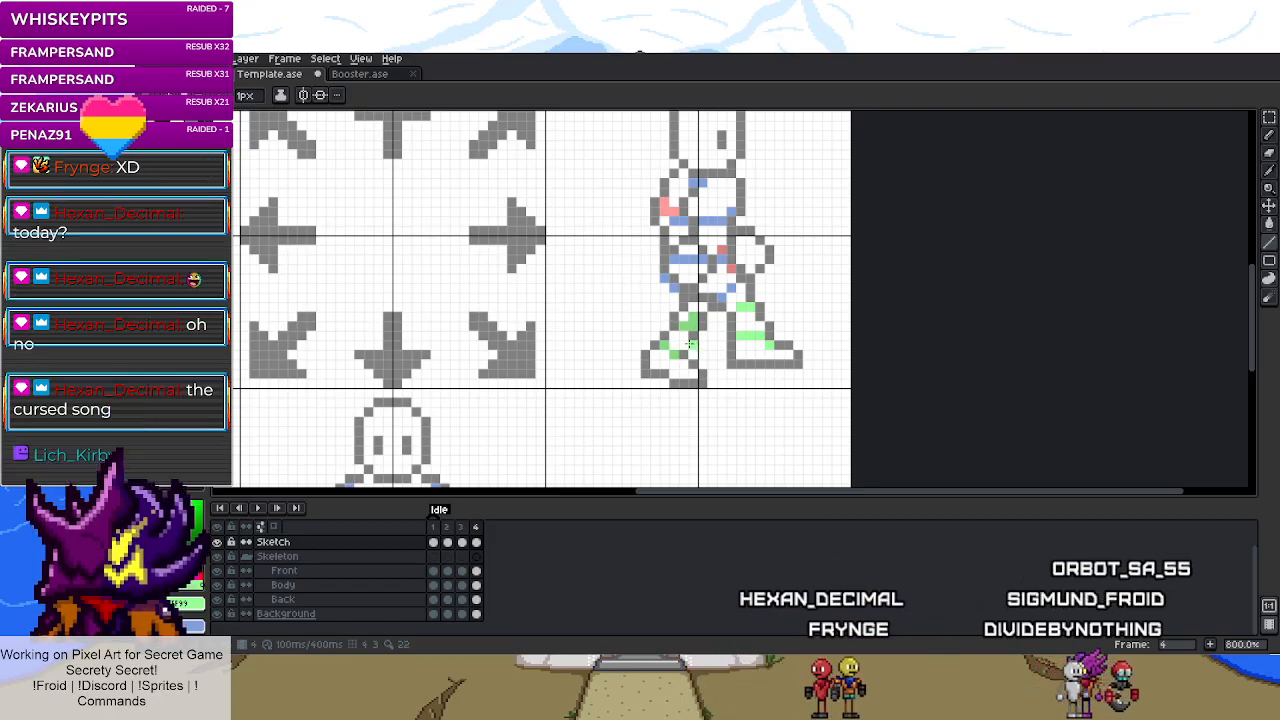
- On the Front layer, add one light green pixel to the side-view figure's knee marker in frames 4, 3 and 2
{"action": "scroll", "coordinate": [754, 376], "scroll_direction": "up", "scroll_amount": 2}
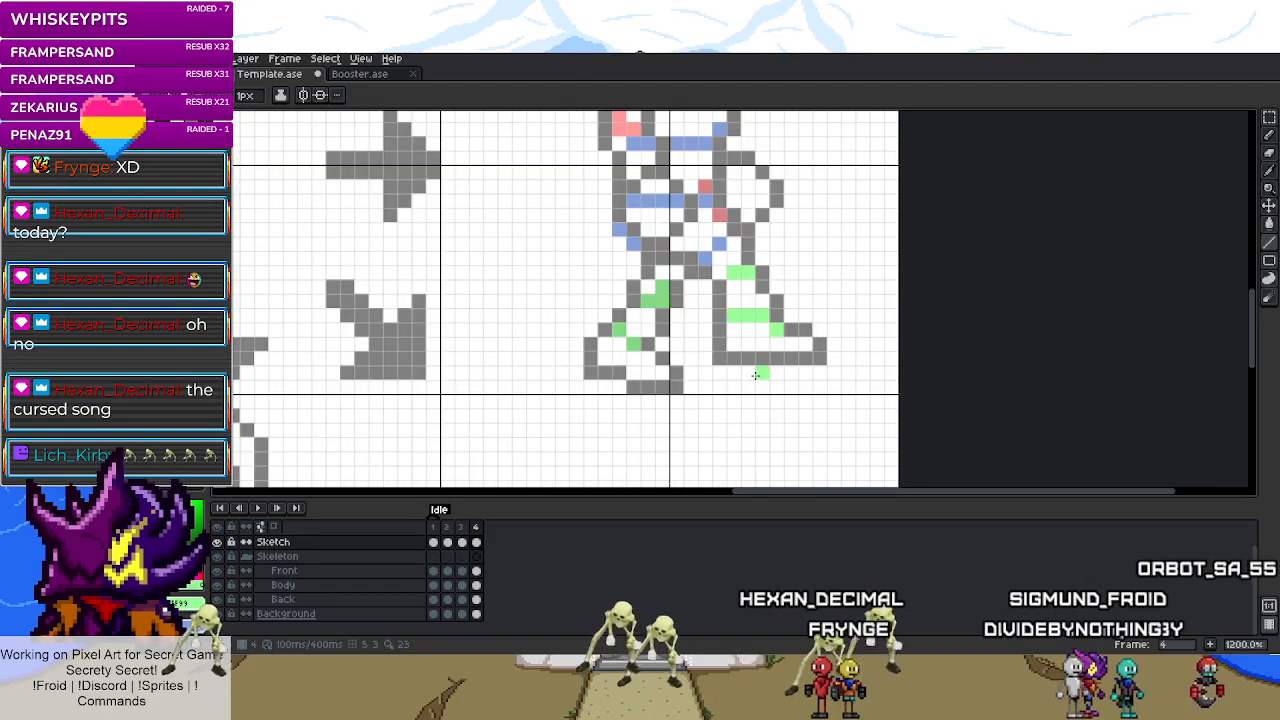
{"action": "left_click", "coordinate": [476, 572]}
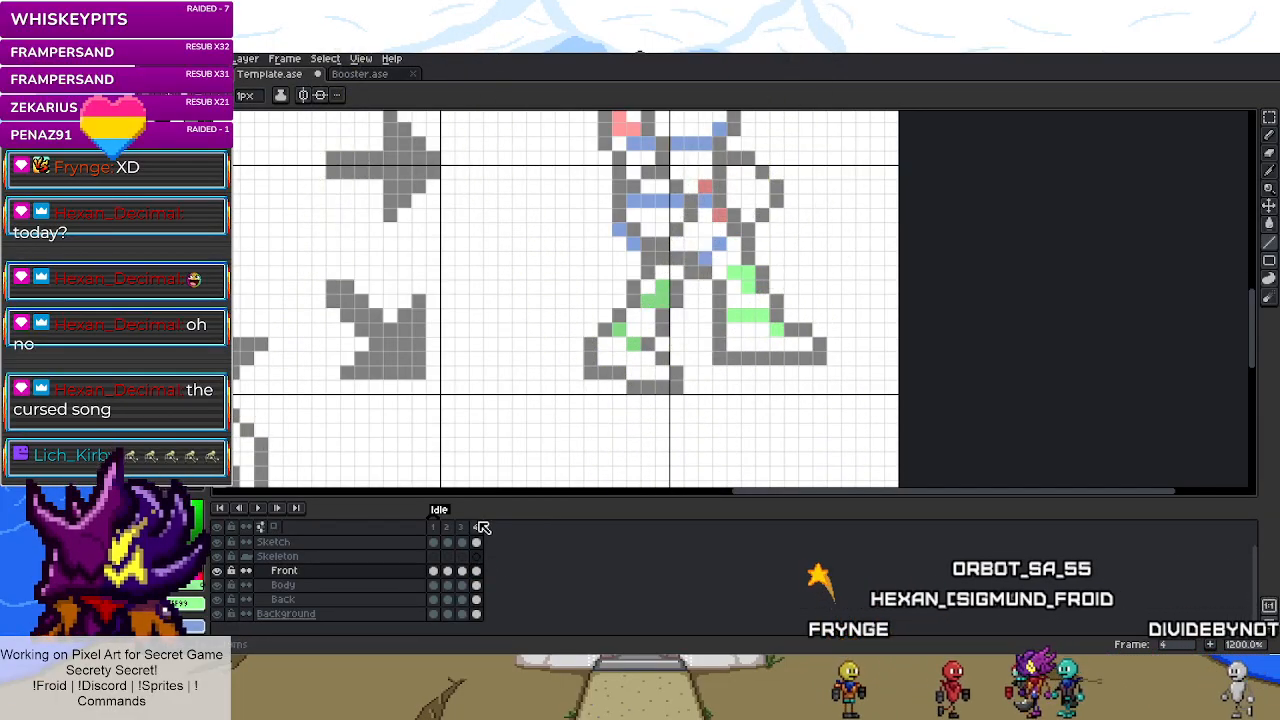
{"action": "key", "text": "Left"}
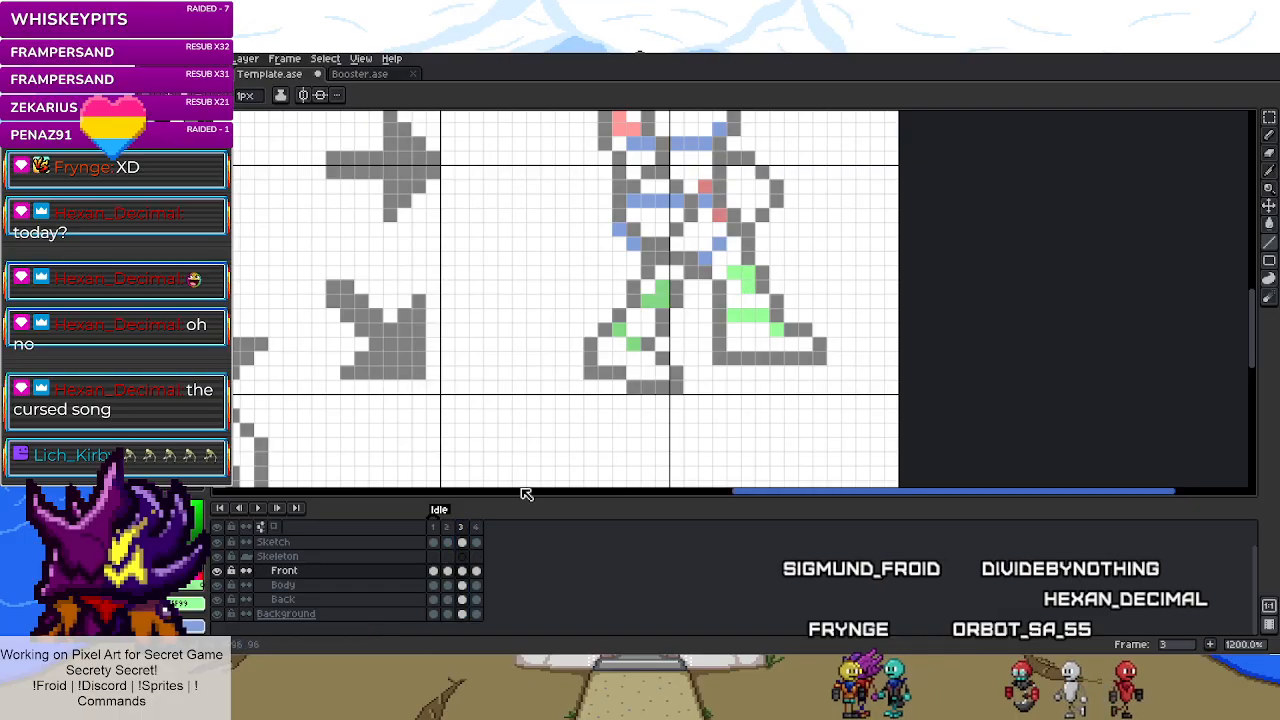
{"action": "key", "text": "Left"}
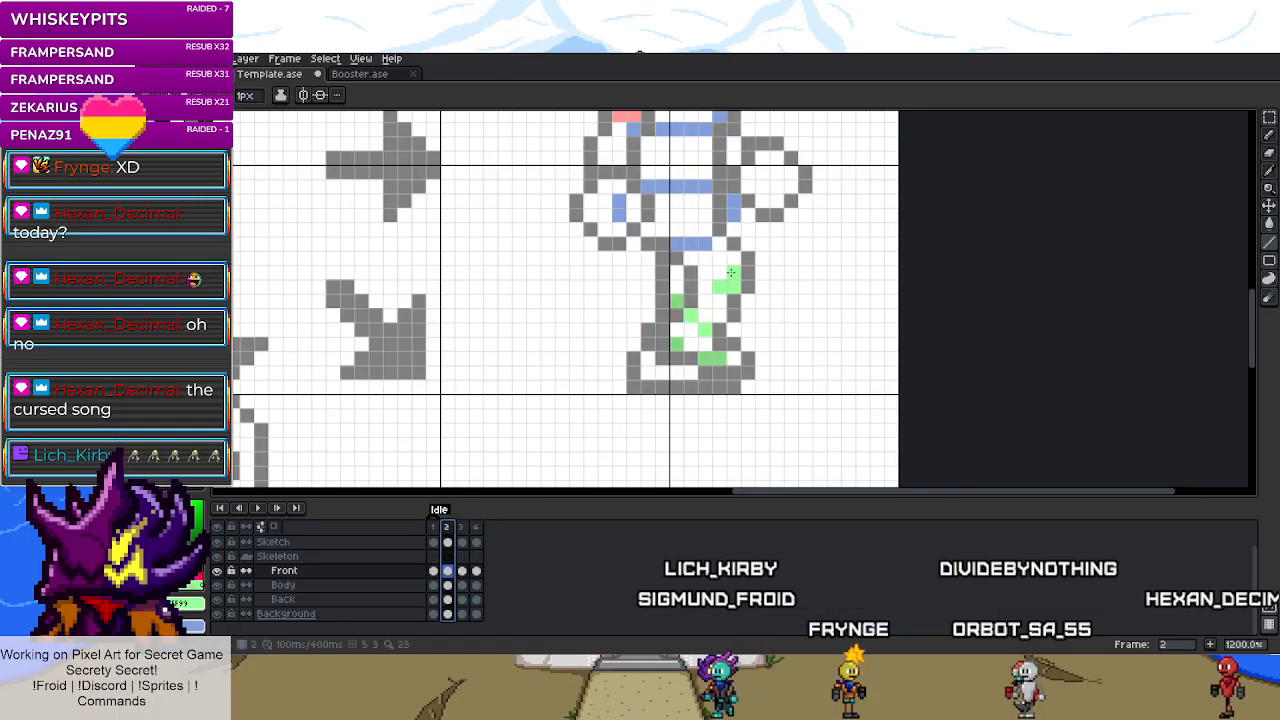
{"action": "left_click", "coordinate": [733, 272]}
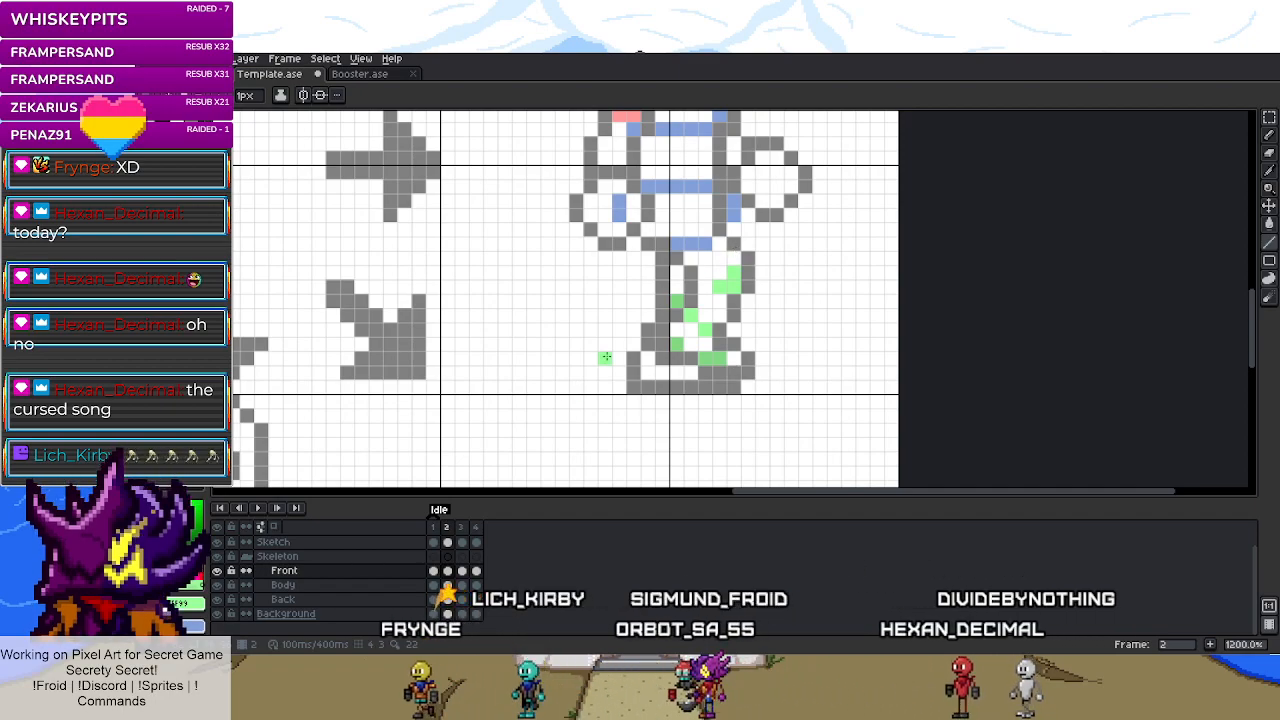
- On the Sketch layer of frame 2, pull the side-view figure's upper knee outline inward, touch up the inner leg line, and save
{"action": "left_click", "coordinate": [447, 542]}
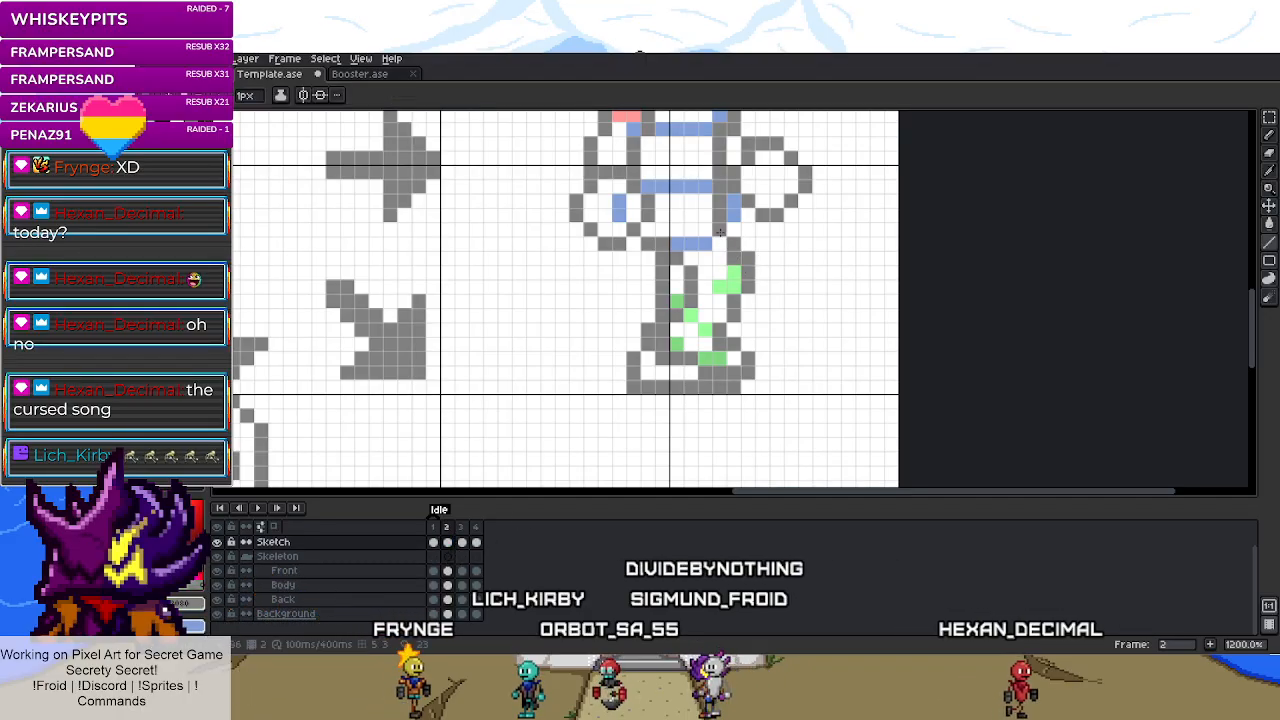
{"action": "key", "text": "m"}
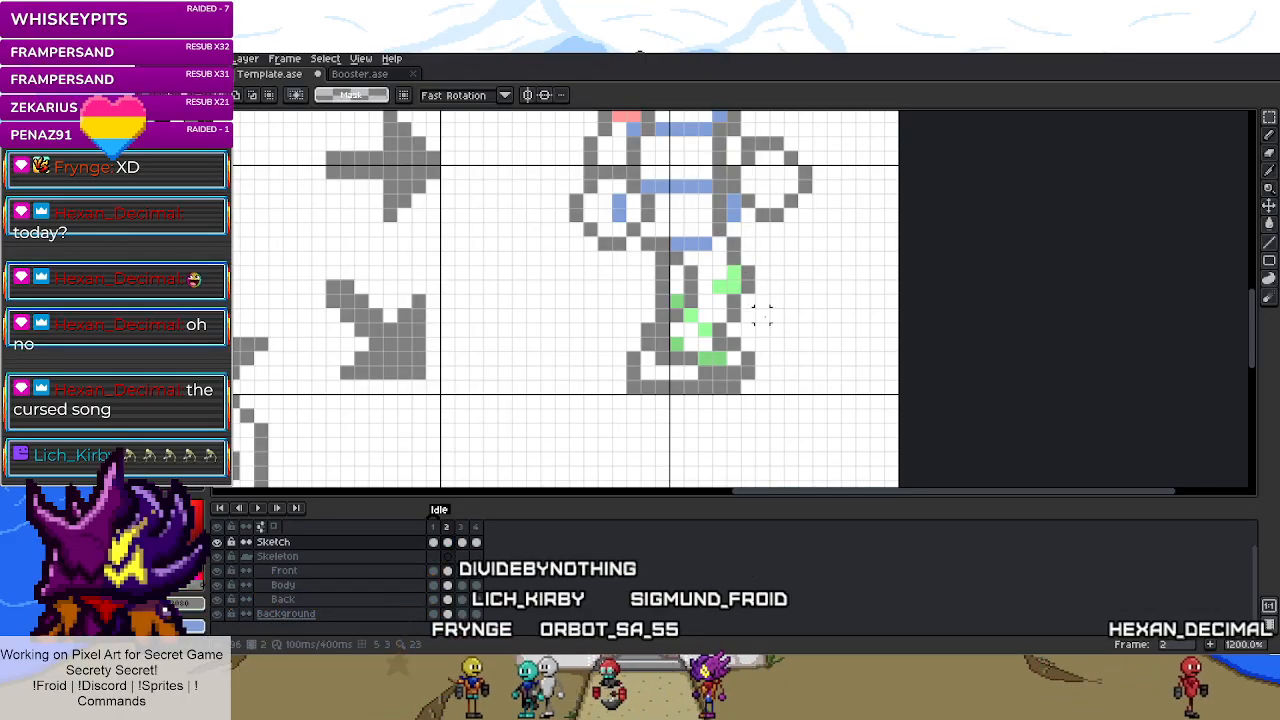
{"action": "scroll", "coordinate": [763, 318], "scroll_direction": "down", "scroll_amount": 5}
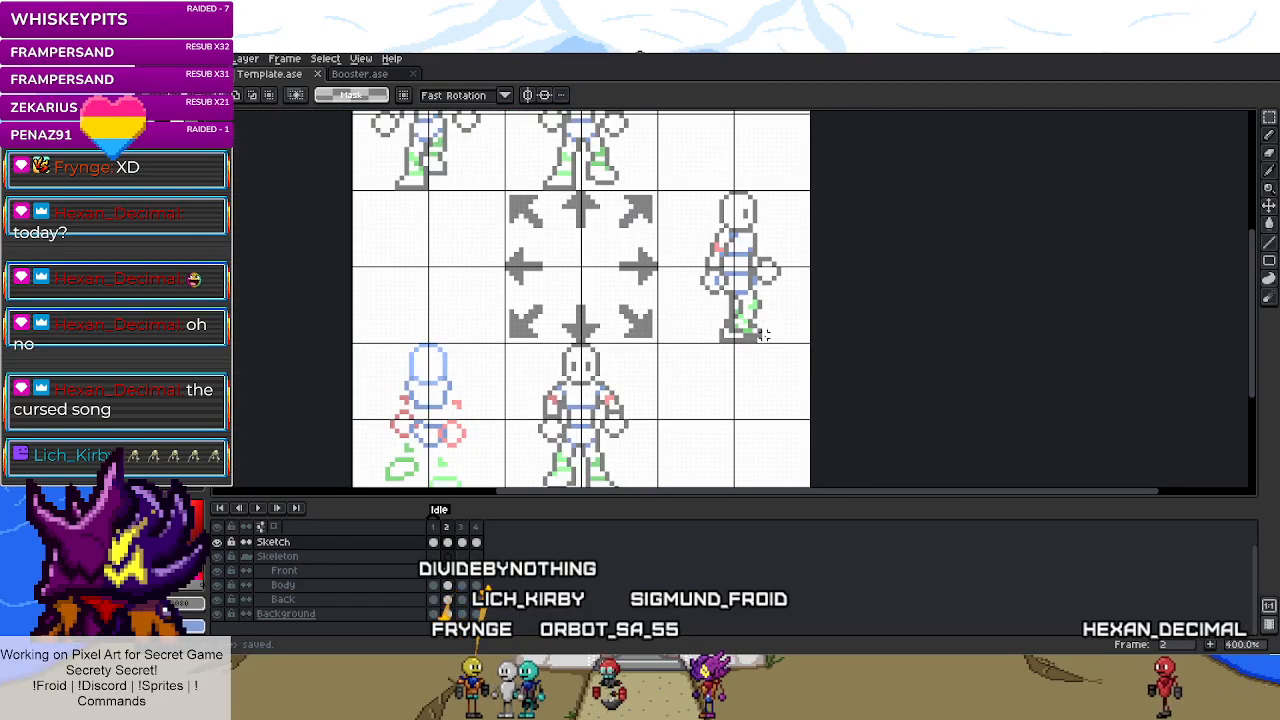
{"action": "scroll", "coordinate": [763, 334], "scroll_direction": "up", "scroll_amount": 5}
{"action": "key", "text": "b"}
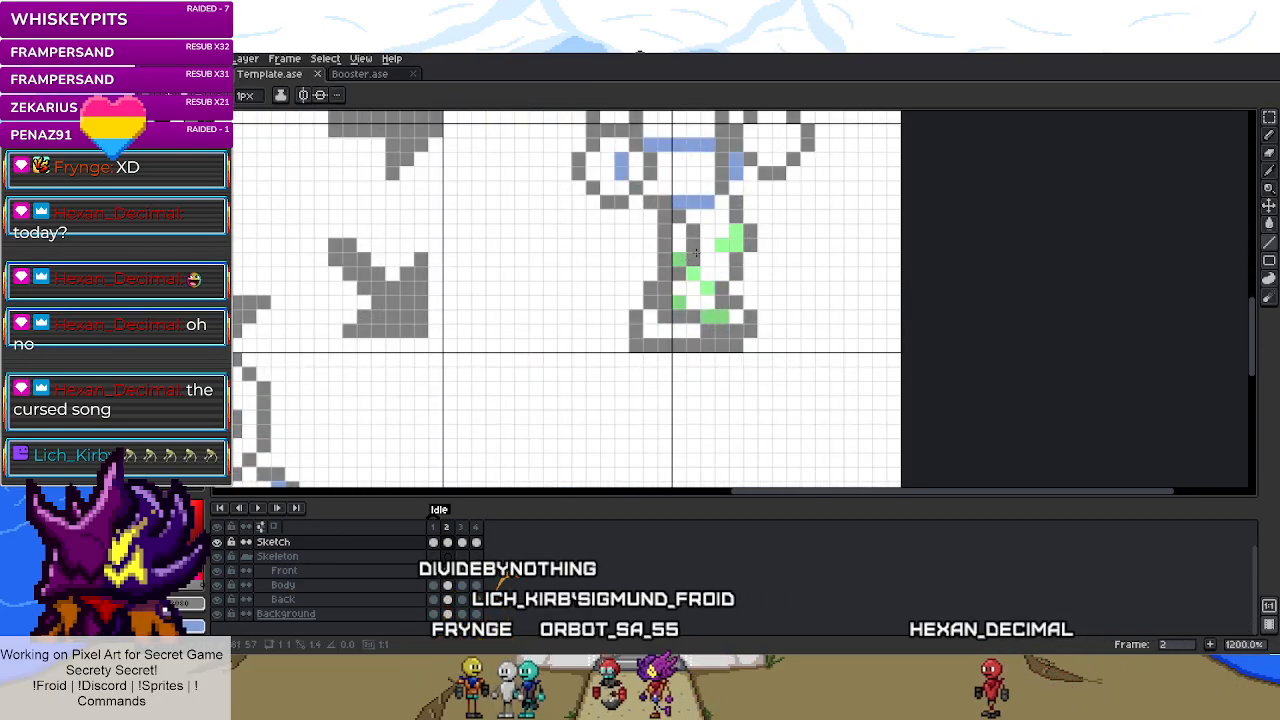
{"action": "left_click", "coordinate": [695, 253]}
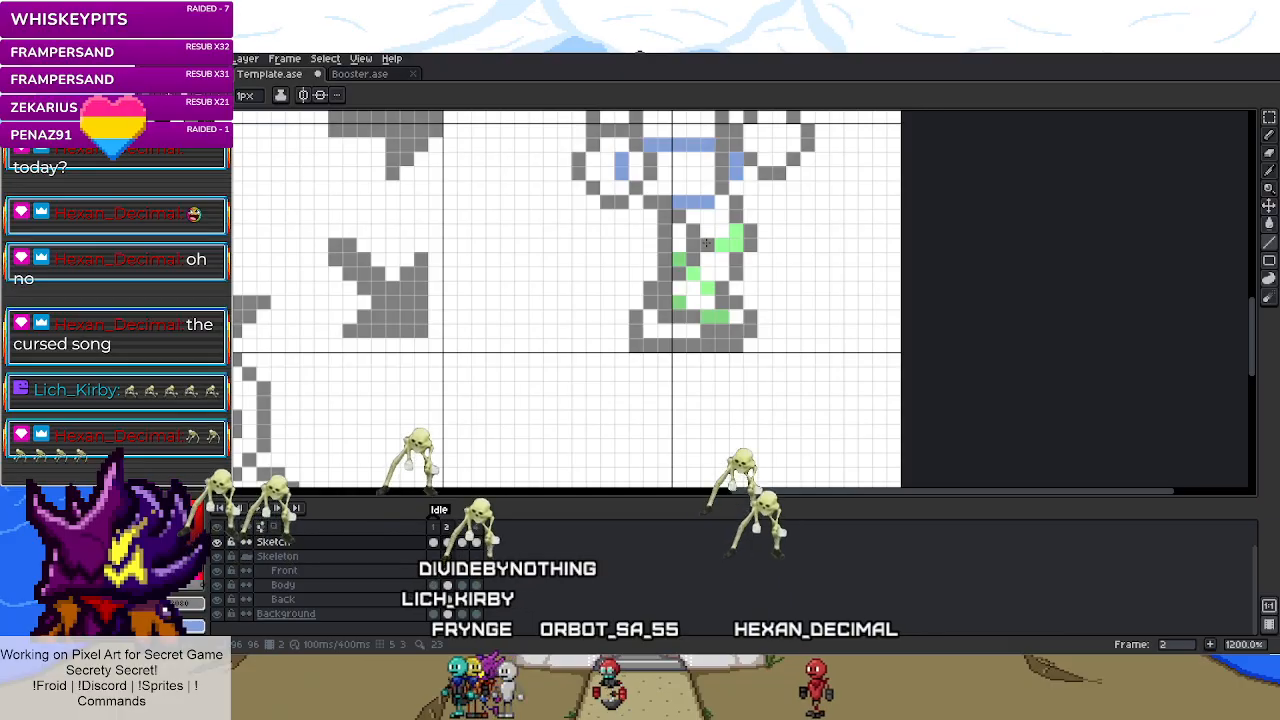
{"action": "key", "text": "ctrl+s"}
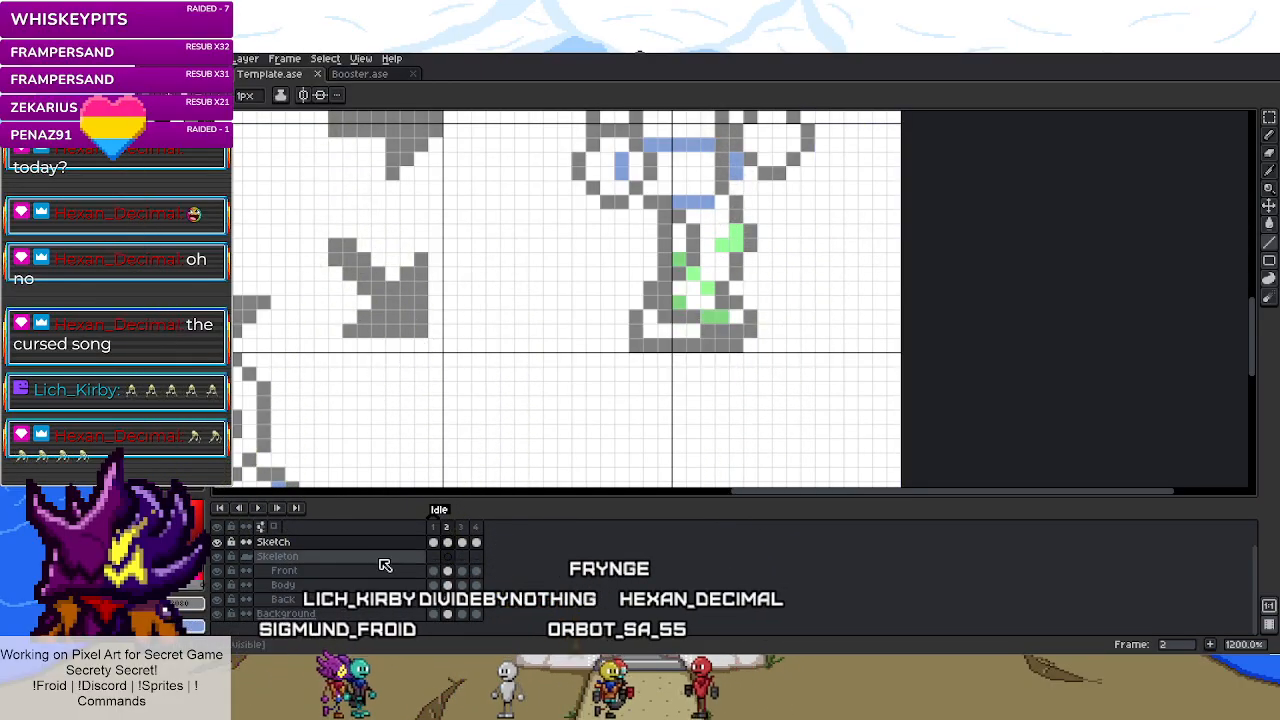
- In frame 4, hide the Sketch layer, check the side-view skeleton feet against Booster.ase, and make the Front layer active
{"action": "left_click", "coordinate": [477, 530]}
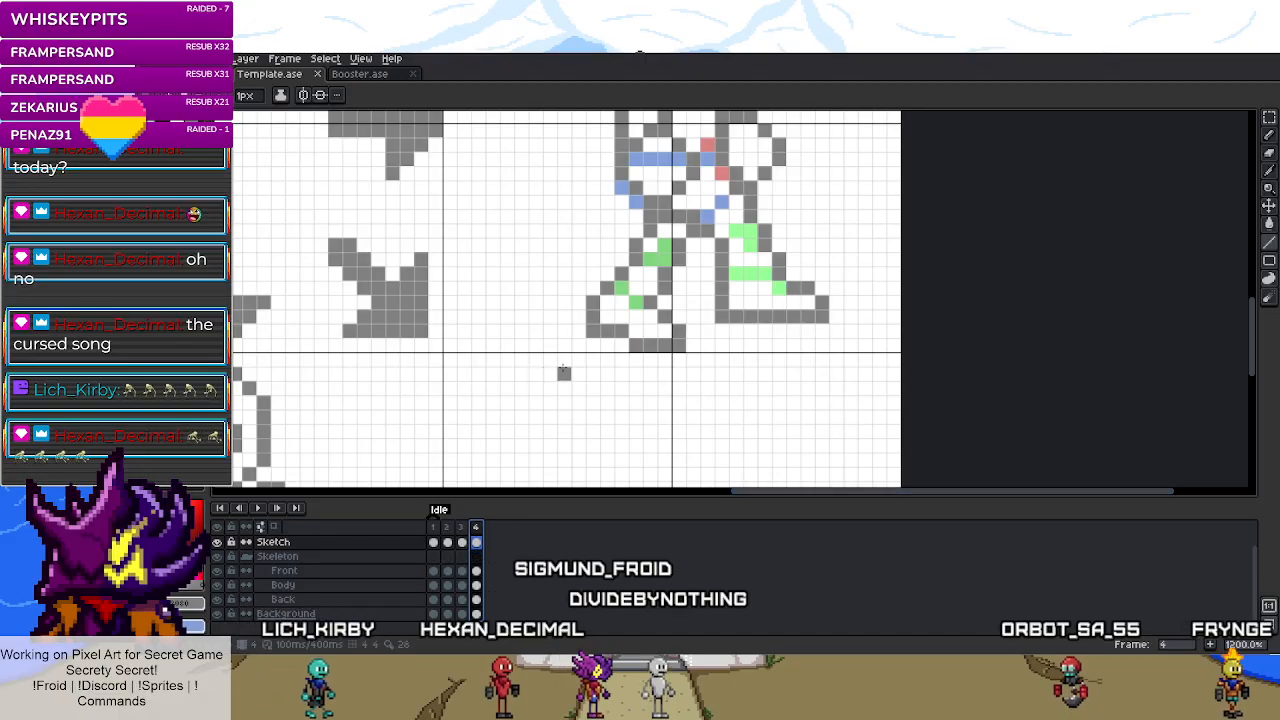
{"action": "scroll", "coordinate": [563, 371], "scroll_direction": "down", "scroll_amount": 3}
{"action": "scroll", "coordinate": [600, 350], "scroll_direction": "up", "scroll_amount": 2}
{"action": "left_click", "coordinate": [218, 542]}
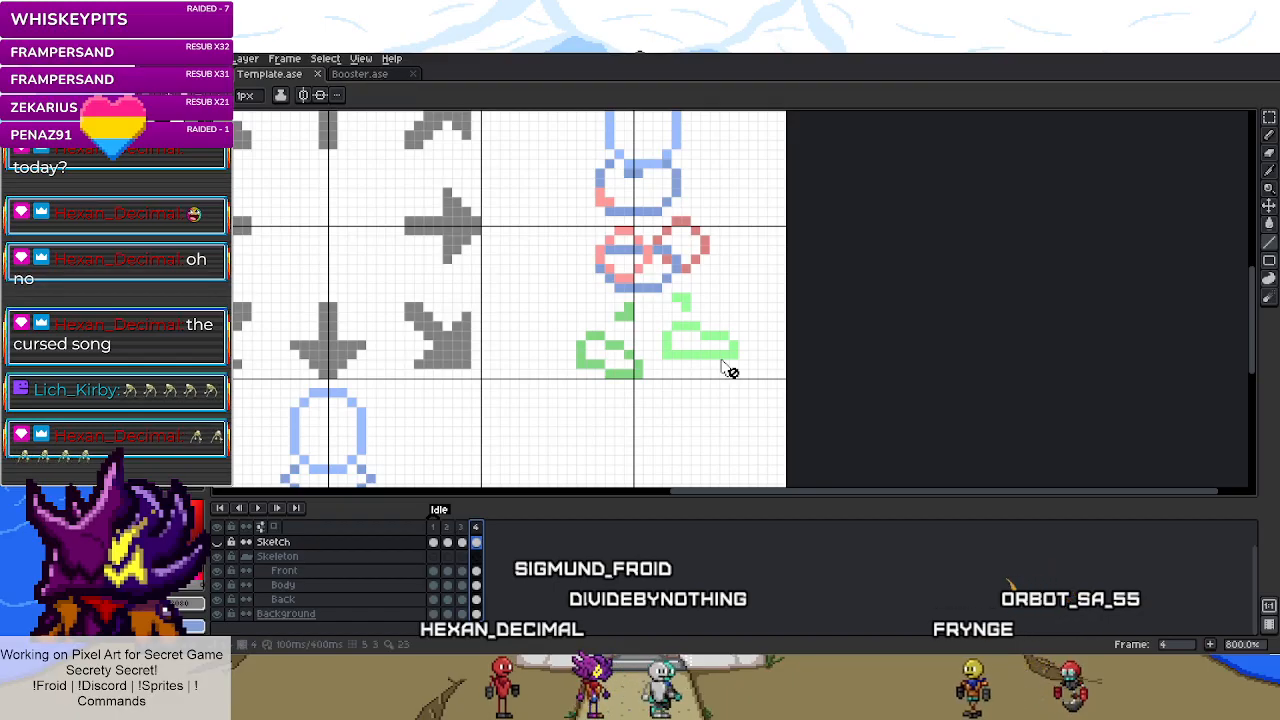
{"action": "scroll", "coordinate": [722, 364], "scroll_direction": "up", "scroll_amount": 2}
{"action": "scroll", "coordinate": [643, 389], "scroll_direction": "down", "scroll_amount": 1}
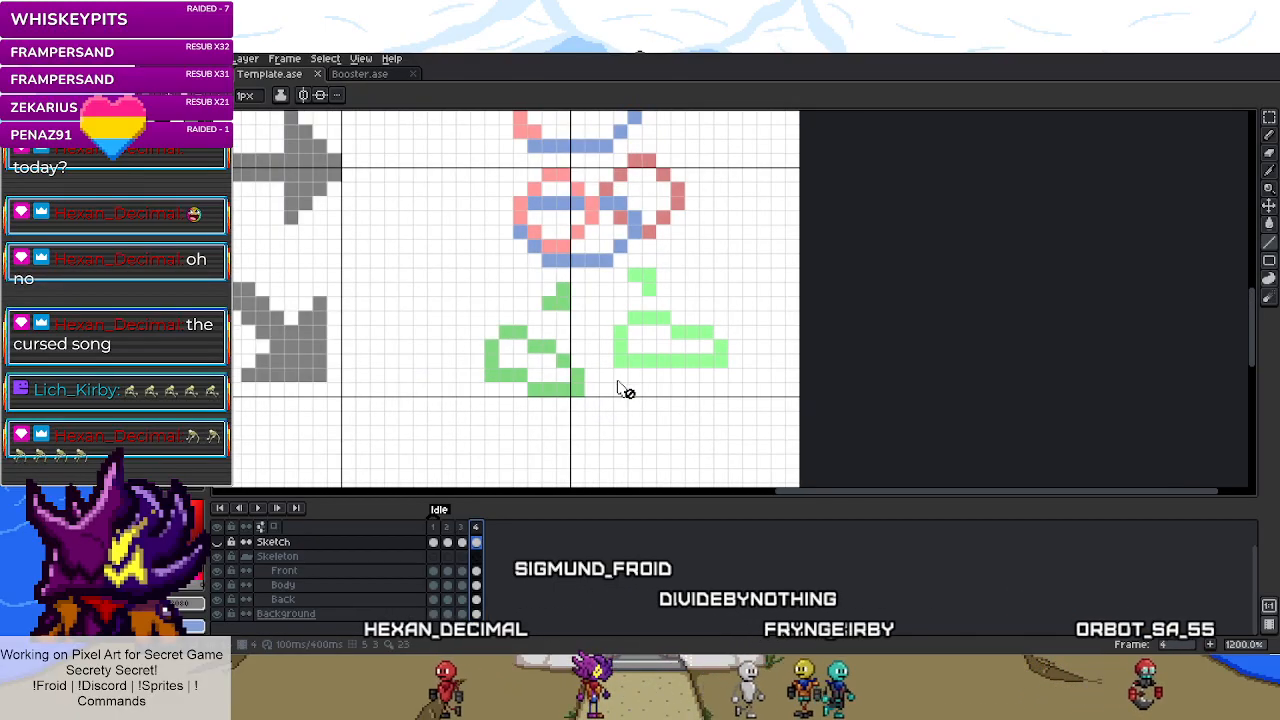
{"action": "key", "text": "ctrl+Tab"}
{"action": "key", "text": "ctrl+Tab"}
{"action": "scroll", "coordinate": [528, 363], "scroll_direction": "up", "scroll_amount": 1}
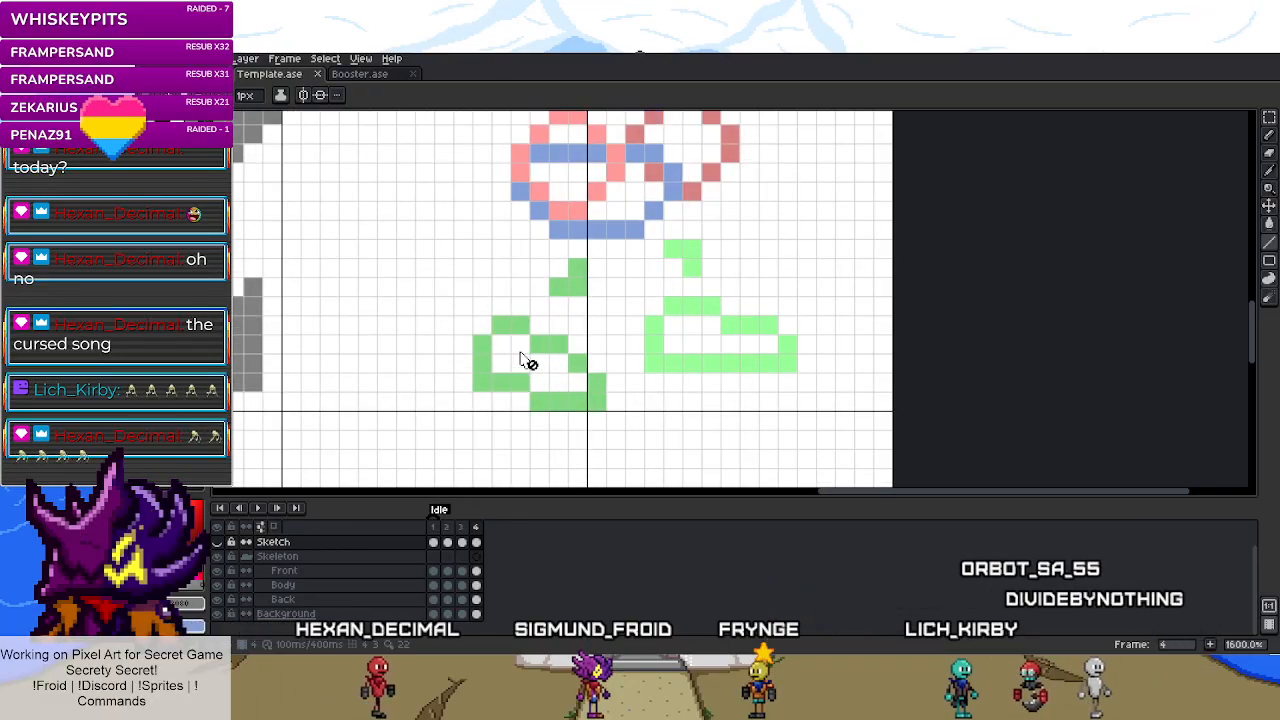
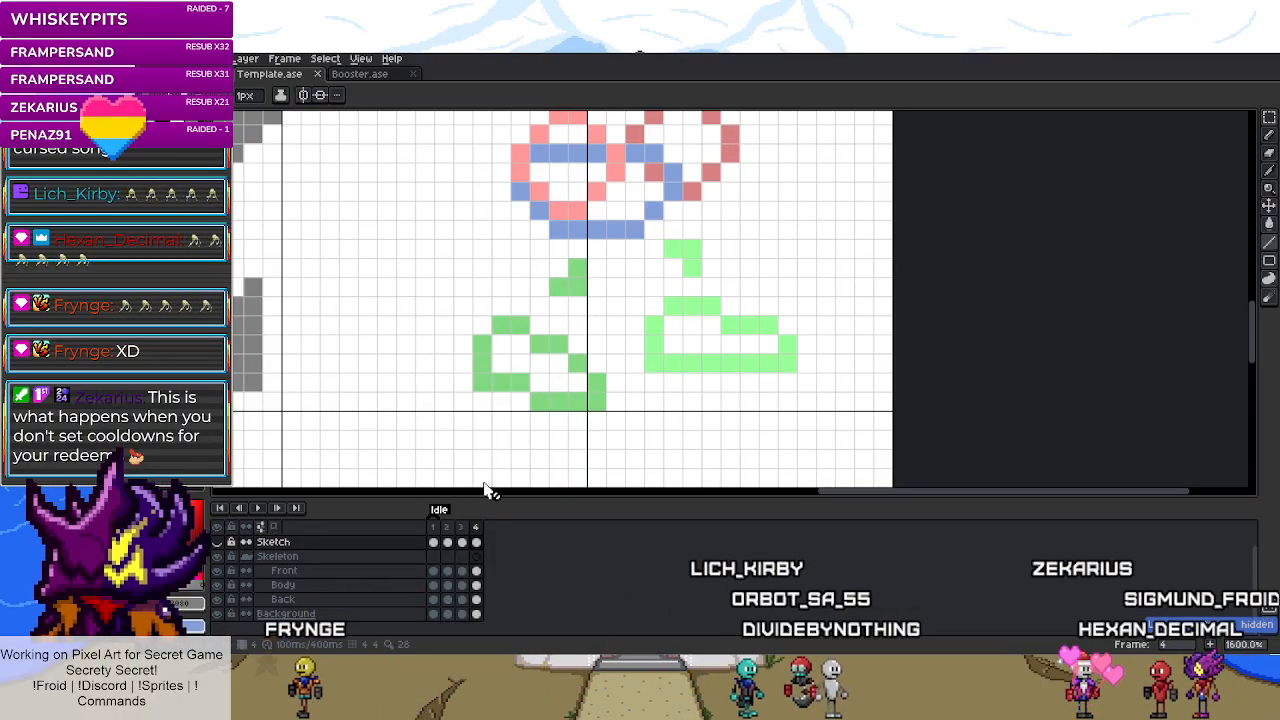
{"action": "left_click", "coordinate": [478, 570]}
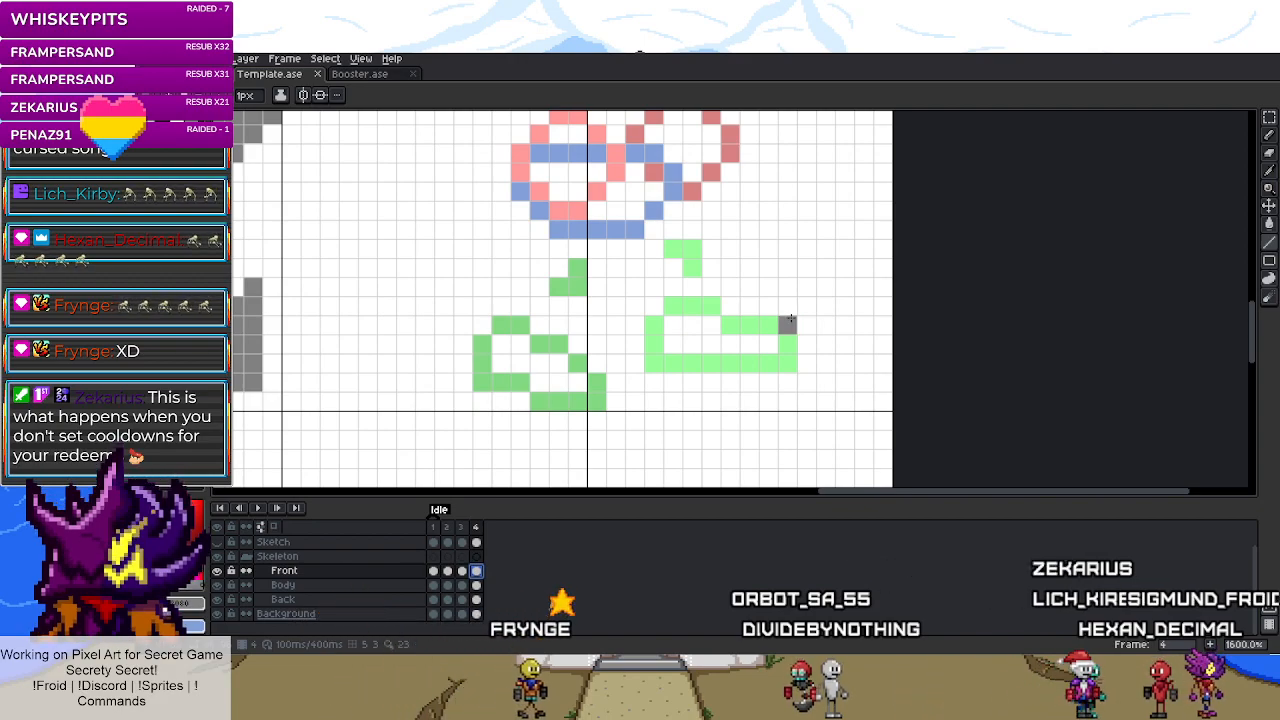
- On the Front layer of frame 4, lower the side-view light green knee marker and foot two pixels, and shift the foot one pixel left
{"action": "key", "text": "m"}
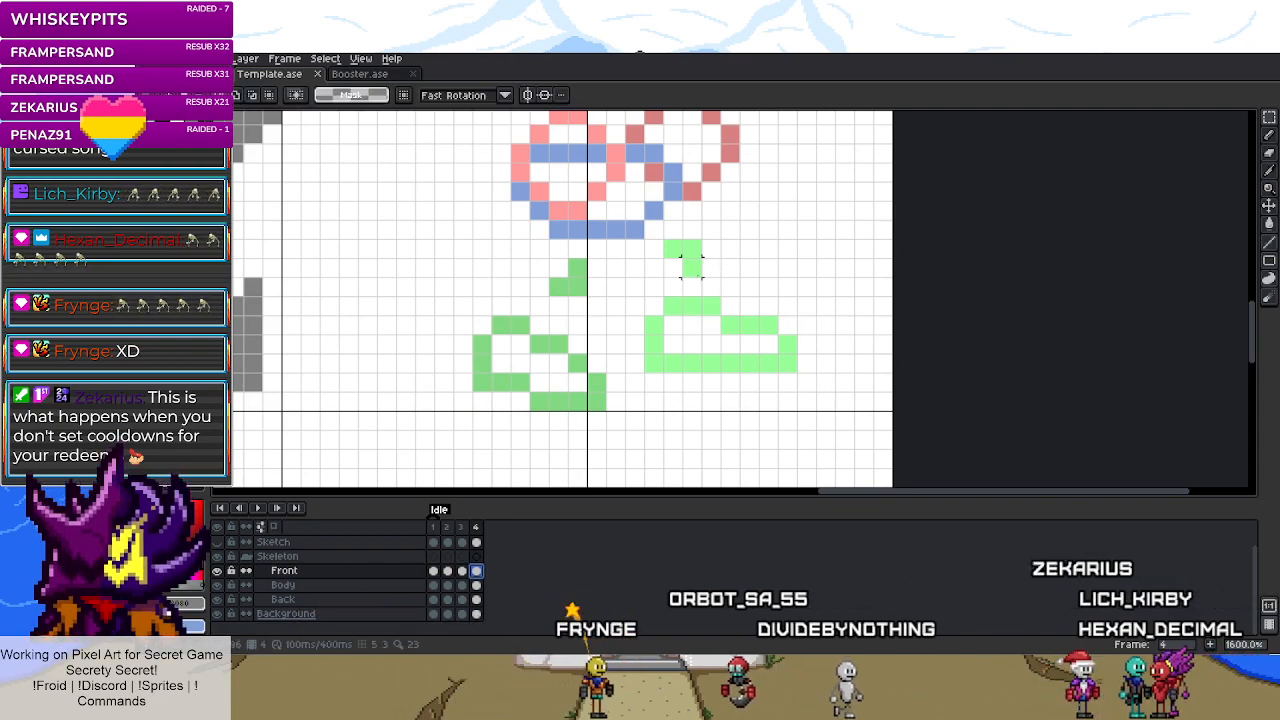
{"action": "left_click_drag", "start_coordinate": [642, 238], "coordinate": [766, 388]}
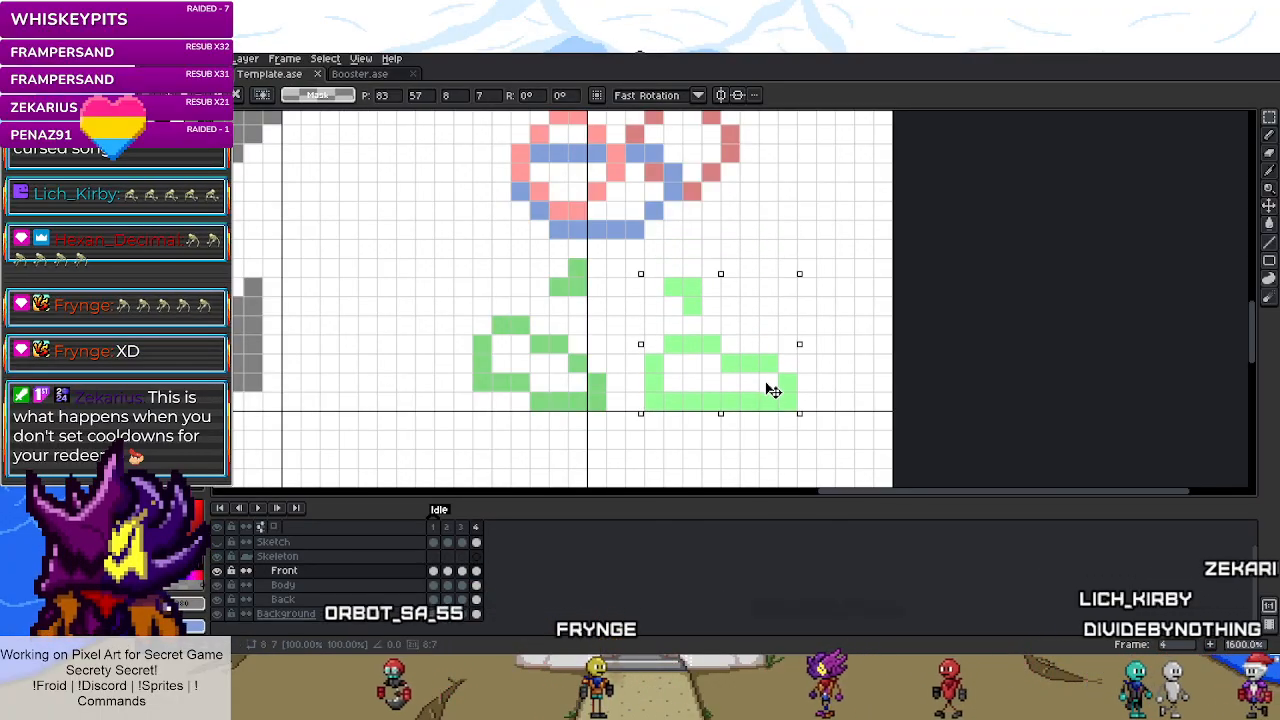
{"action": "key", "text": "ctrl+Tab"}
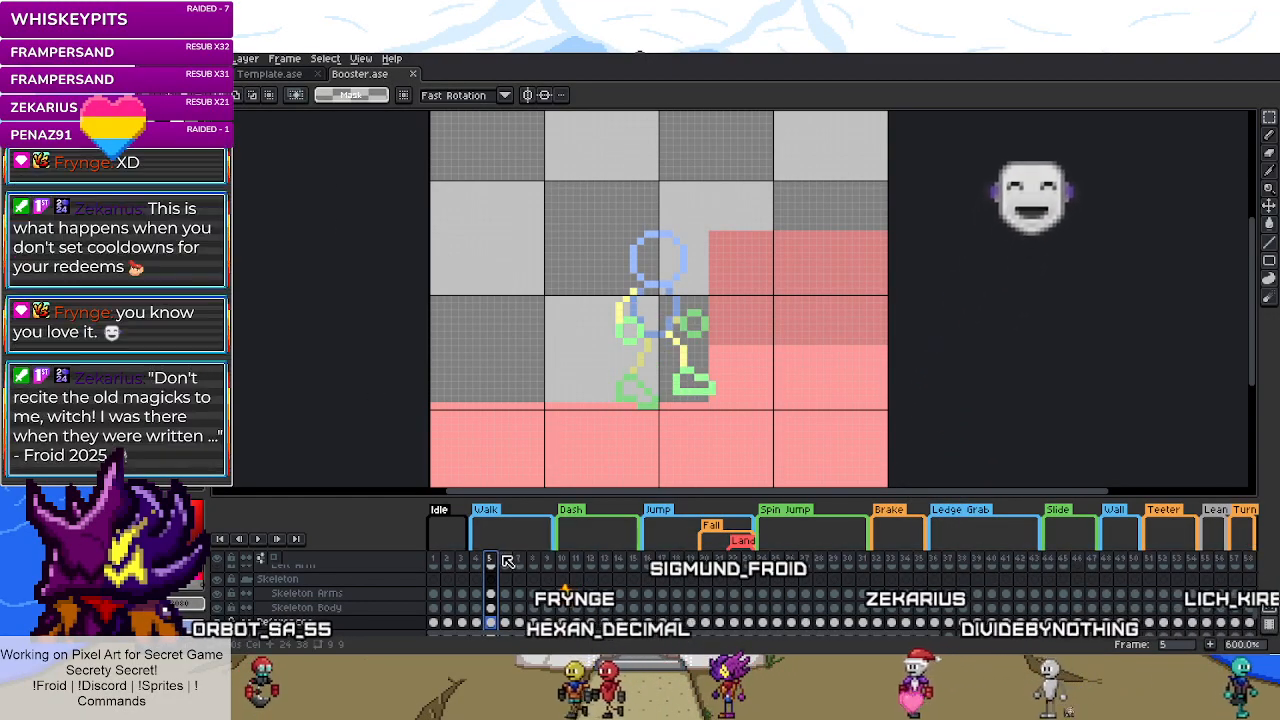
{"action": "left_click", "coordinate": [263, 77]}
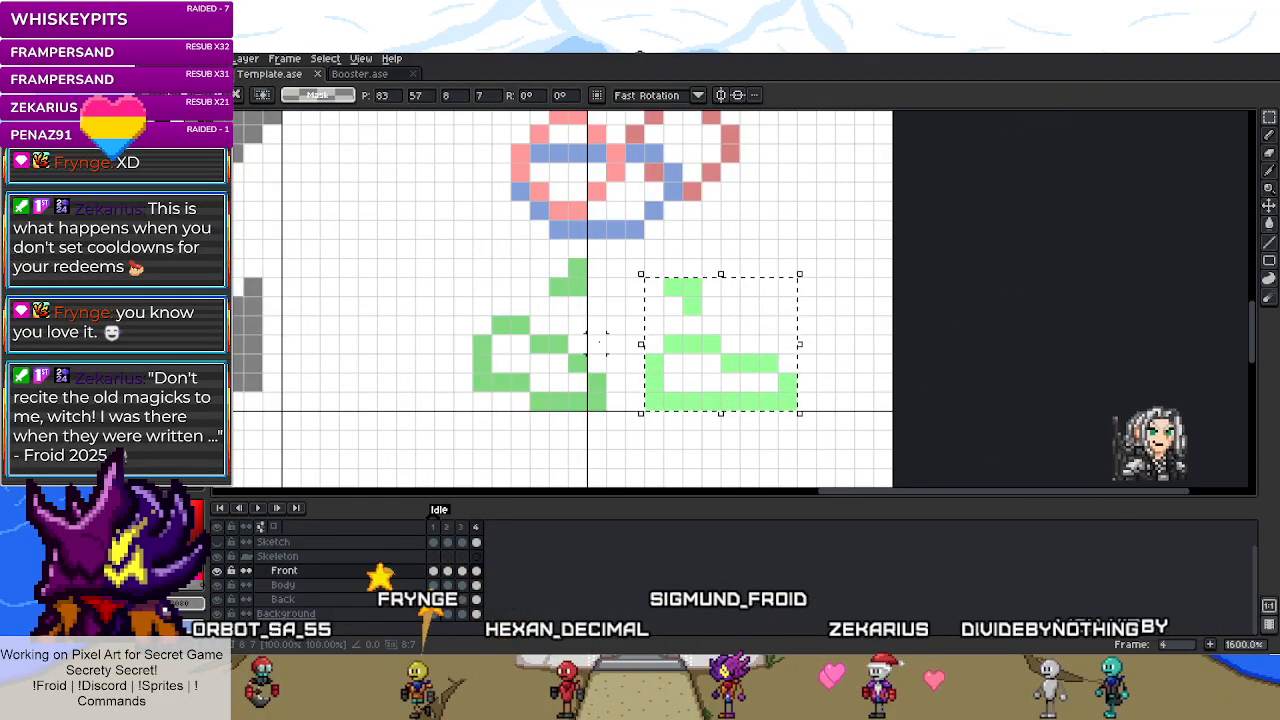
{"action": "key", "text": "ctrl+d"}
{"action": "left_click_drag", "start_coordinate": [650, 340], "coordinate": [786, 403]}
{"action": "key", "text": "ctrl+v"}
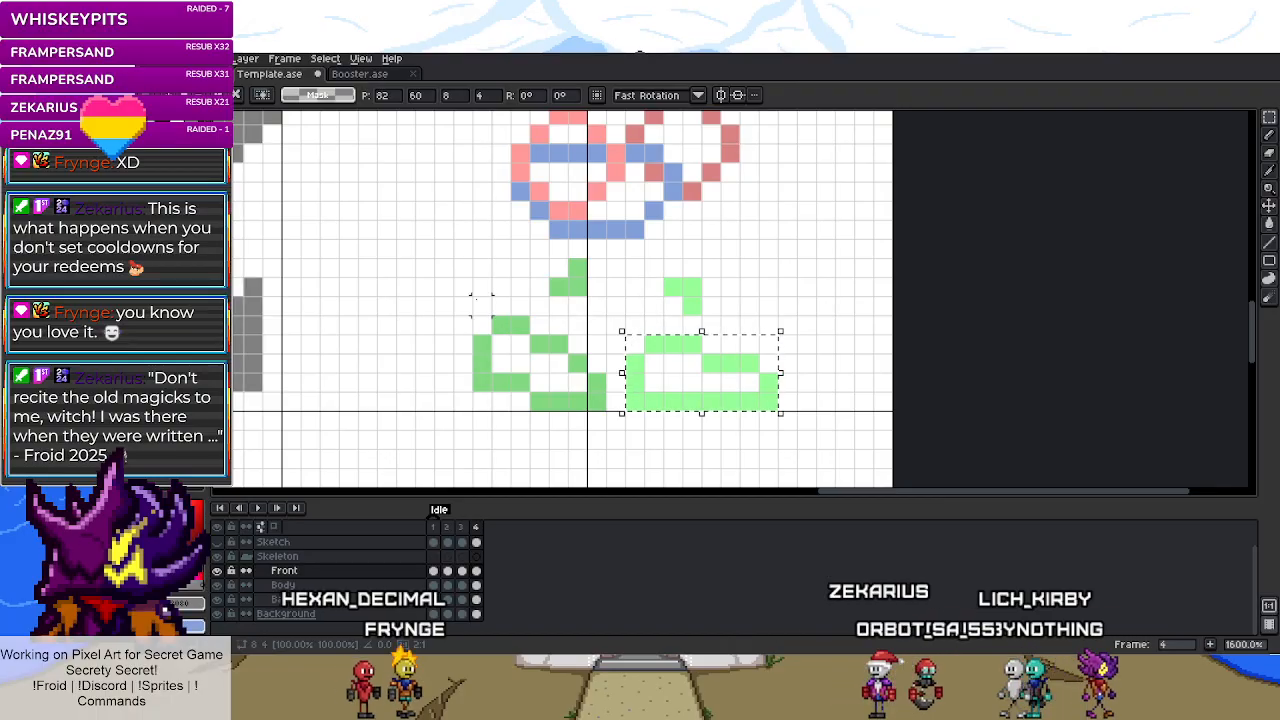
- On the Back layer of frame 4, raise the side-view dark green foot off the ground line and touch up its outline pixels
{"action": "left_click", "coordinate": [476, 599], "text": "ctrl"}
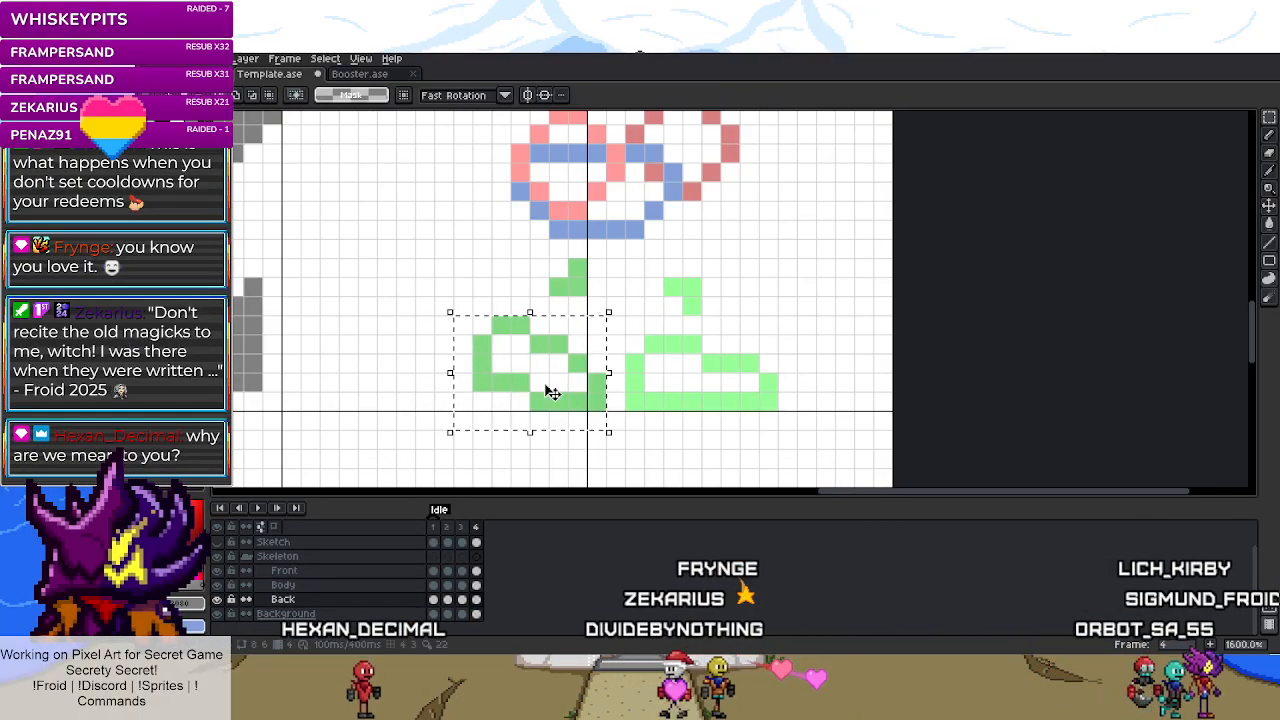
{"action": "left_click_drag", "start_coordinate": [565, 402], "coordinate": [547, 383]}
{"action": "key", "text": "ctrl+d"}
{"action": "key", "text": "b"}
{"action": "left_click", "coordinate": [559, 363]}
{"action": "right_click", "coordinate": [578, 381]}
- Raise the dark green foot's heel section and reshape its outline so the foot tilts toes-down
{"action": "key", "text": "m"}
{"action": "mouse_move", "coordinate": [471, 372]}
{"action": "left_mouse_down"}
{"action": "mouse_move", "coordinate": [430, 310]}
{"action": "mouse_move", "coordinate": [452, 338]}
{"action": "left_mouse_up"}
{"action": "key", "text": "ctrl+d"}
{"action": "key", "text": "b"}
{"action": "left_click", "coordinate": [459, 314]}
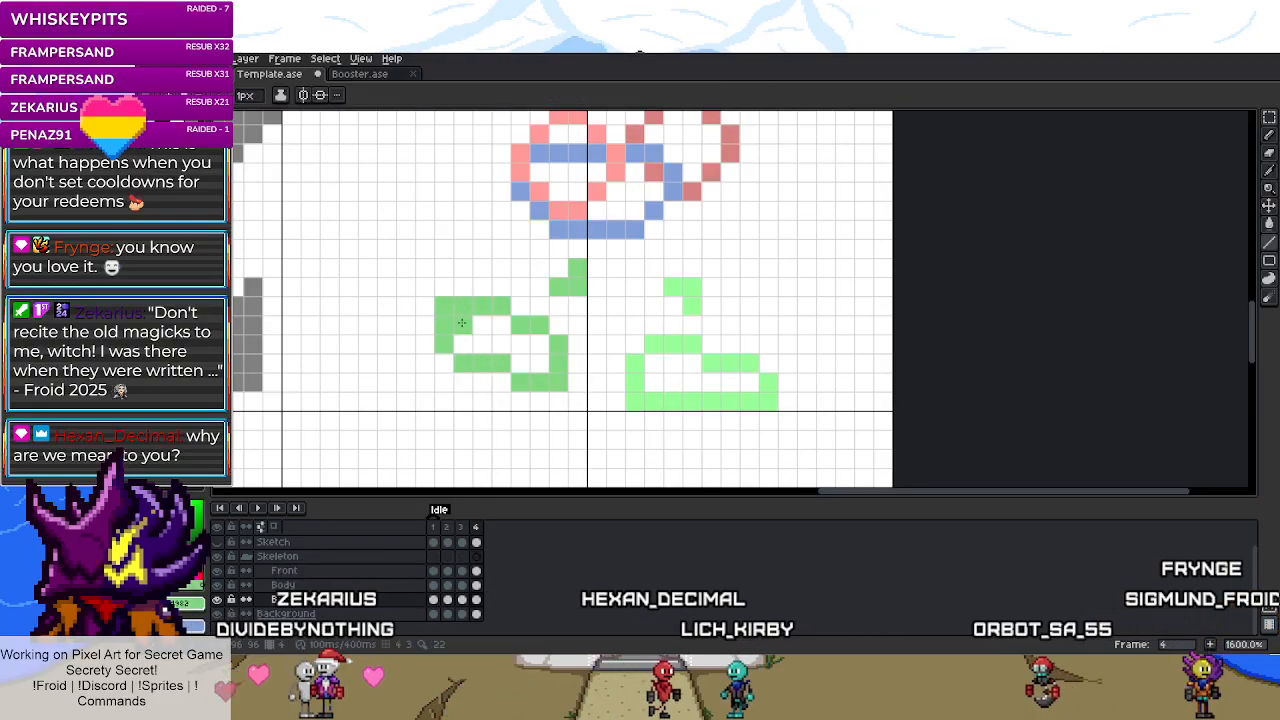
{"action": "key", "text": "m"}
{"action": "mouse_move", "coordinate": [470, 372]}
{"action": "left_mouse_down"}
{"action": "mouse_move", "coordinate": [434, 298]}
{"action": "mouse_move", "coordinate": [452, 318]}
{"action": "mouse_move", "coordinate": [462, 289]}
{"action": "mouse_move", "coordinate": [520, 325]}
{"action": "left_mouse_up"}
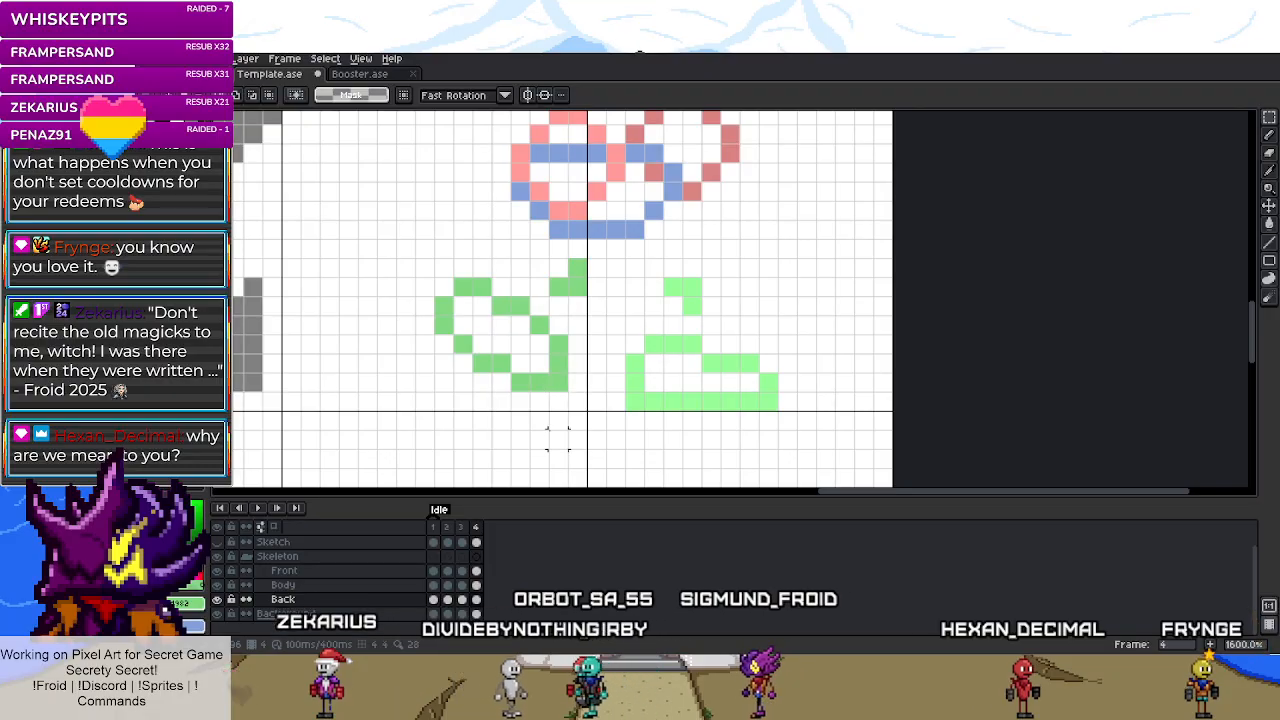
- Check the pose against frame 3 and pull the dark green foot's heel section one pixel inward and down
{"action": "scroll", "coordinate": [566, 413], "scroll_direction": "down", "scroll_amount": 5}
{"action": "left_click", "coordinate": [461, 527]}
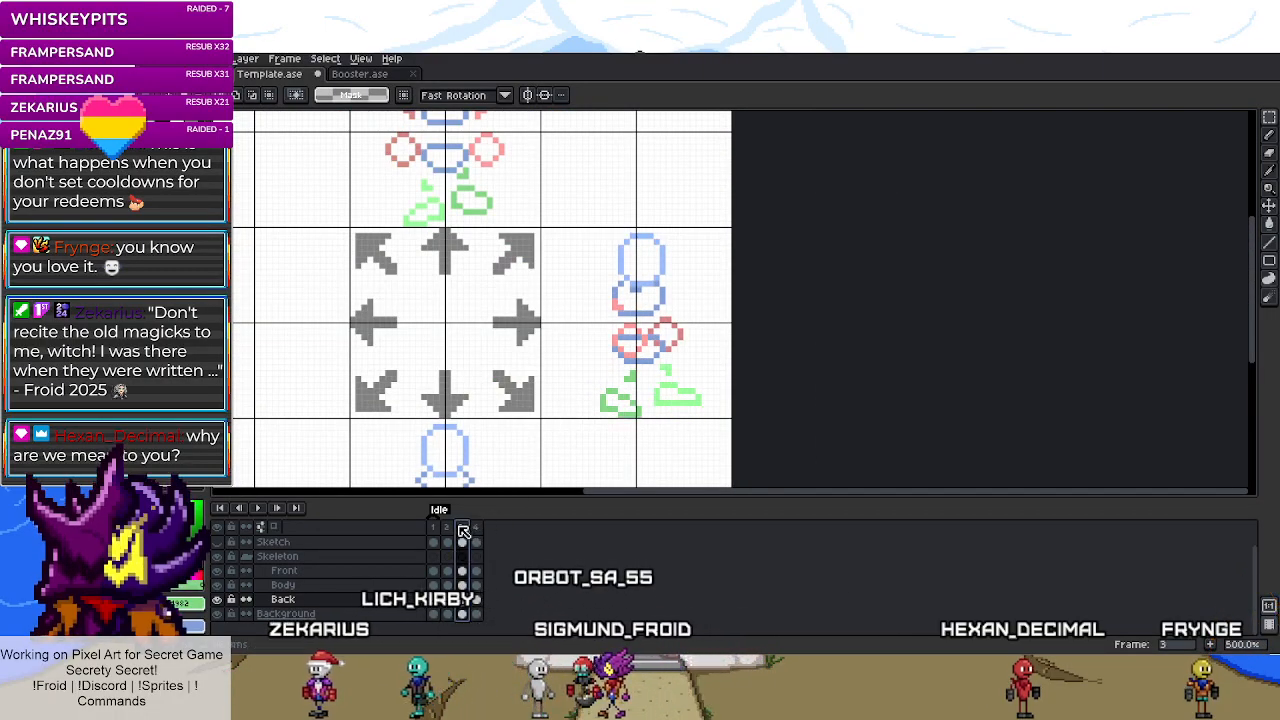
{"action": "left_click", "coordinate": [477, 530]}
{"action": "scroll", "coordinate": [560, 318], "scroll_direction": "up", "scroll_amount": 5}
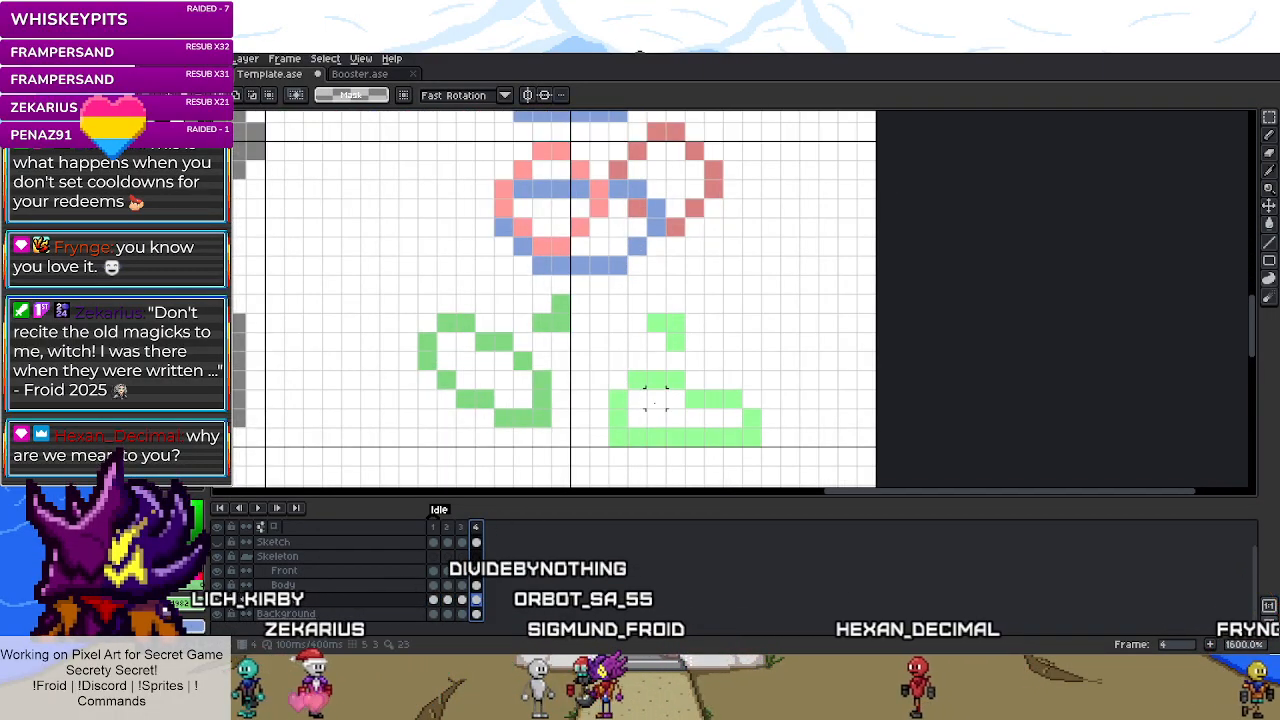
{"action": "mouse_move", "coordinate": [423, 321]}
{"action": "left_mouse_down"}
{"action": "mouse_move", "coordinate": [430, 382]}
{"action": "mouse_move", "coordinate": [462, 377]}
{"action": "left_mouse_up"}
{"action": "key", "text": "ctrl+z"}
{"action": "key", "text": "ctrl+z"}
{"action": "key", "text": "ctrl+z"}
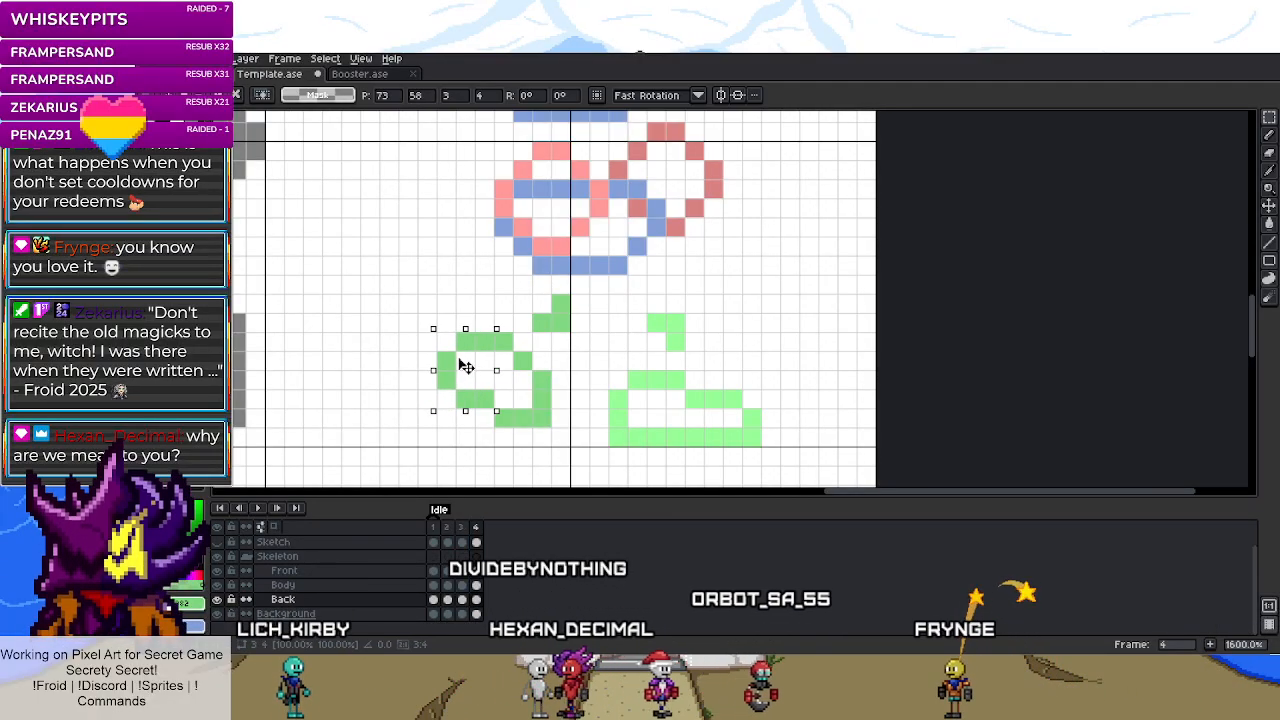
- Flip the side-view dark green knee marker, move it one pixel left, and adjust the foot's upper edge
{"action": "left_click_drag", "start_coordinate": [540, 305], "coordinate": [591, 334]}
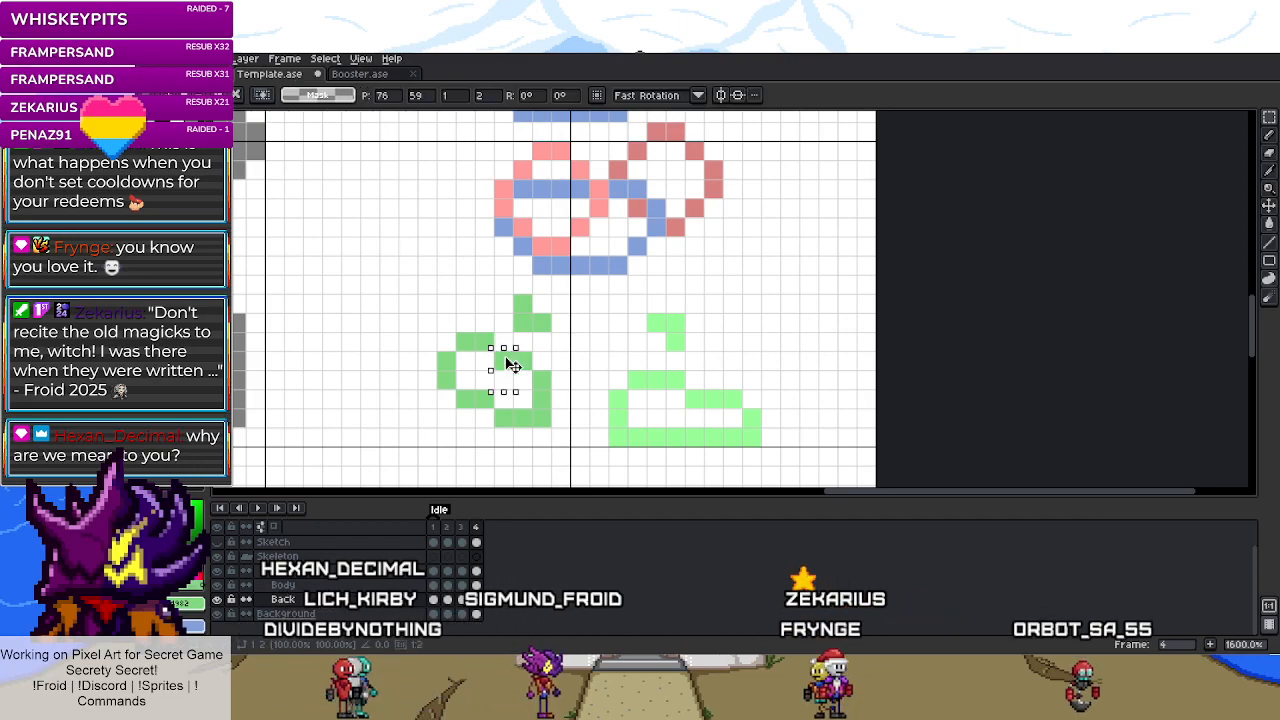
{"action": "key", "text": "Return"}
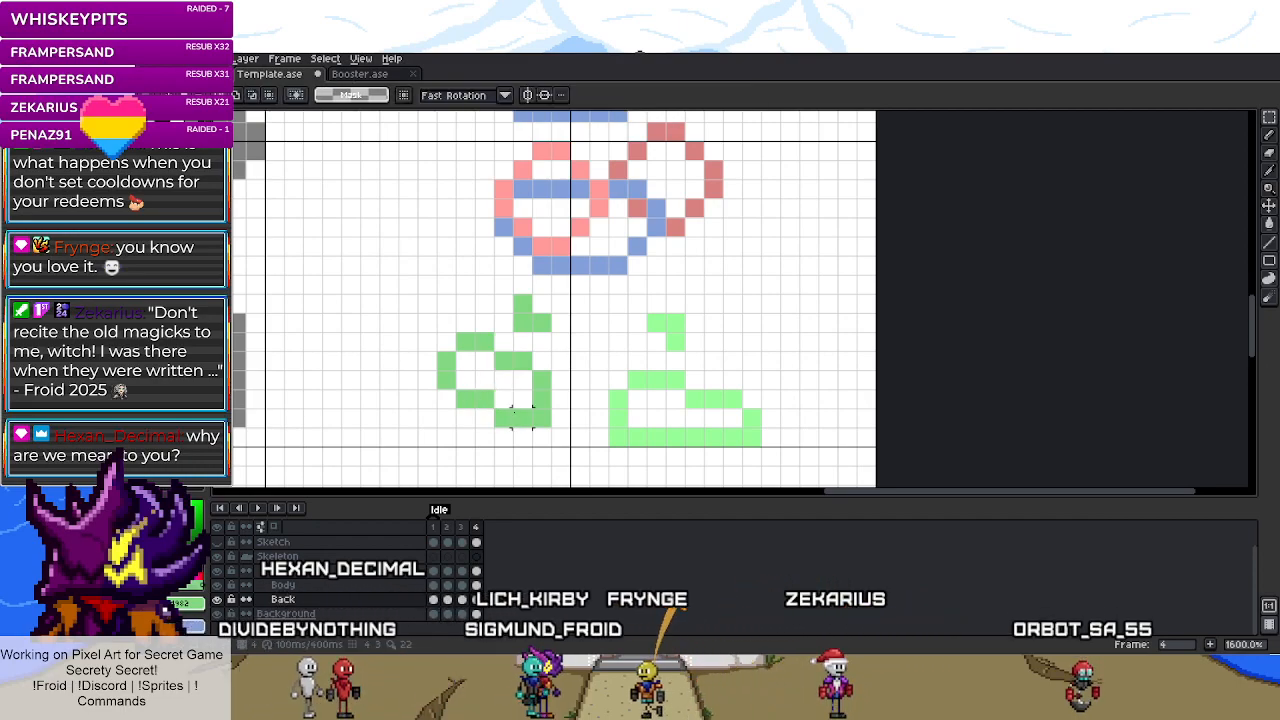
{"action": "scroll", "coordinate": [480, 418], "scroll_direction": "down", "scroll_amount": 5}
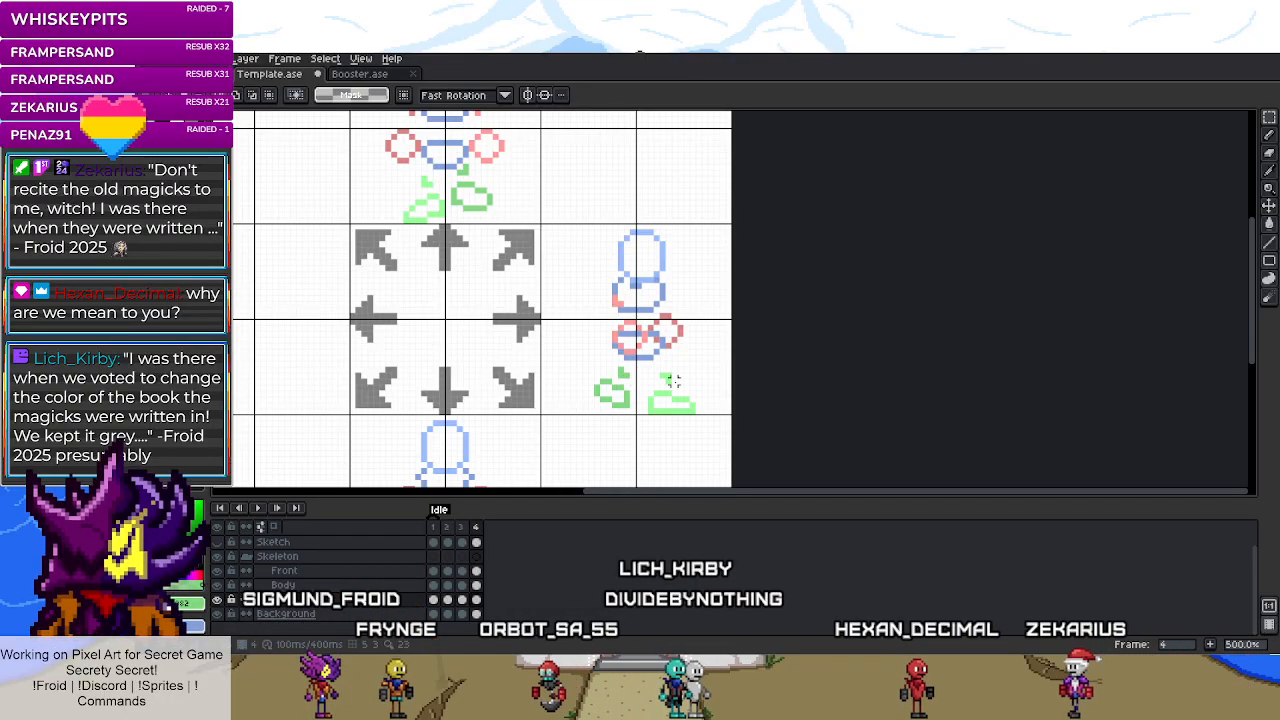
{"action": "scroll", "coordinate": [686, 378], "scroll_direction": "up", "scroll_amount": 3}
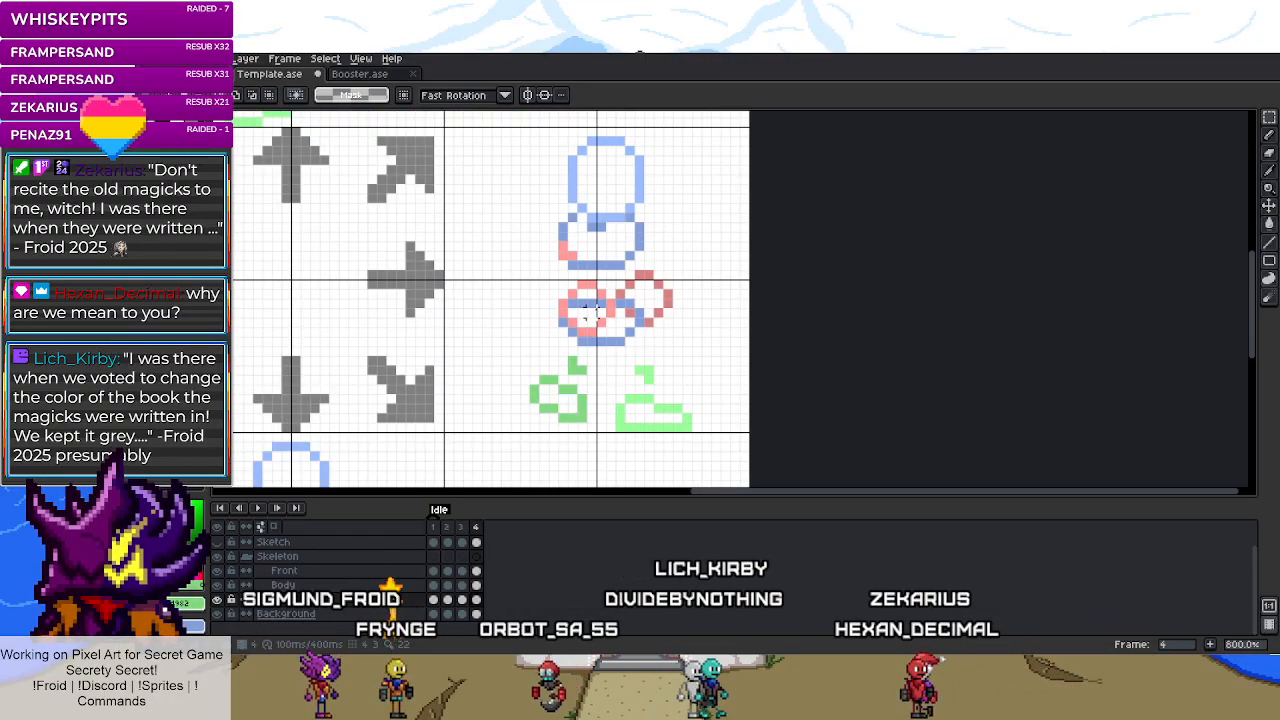
{"action": "scroll", "coordinate": [553, 362], "scroll_direction": "up", "scroll_amount": 3}
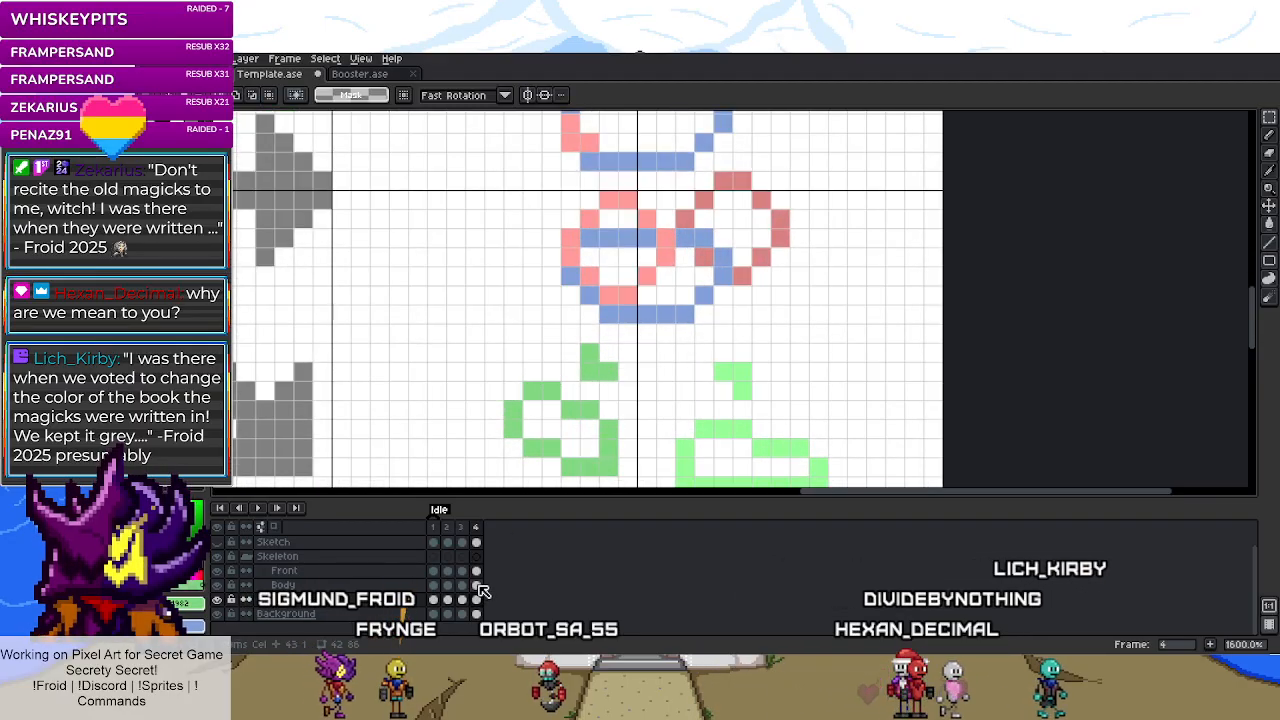
- On the Body layer of frame 4, lower the side-view figure's head, torso and hips by one pixel
{"action": "scroll", "coordinate": [697, 477], "scroll_direction": "down", "scroll_amount": 3}
{"action": "key", "text": "Up"}
{"action": "left_click_drag", "start_coordinate": [600, 393], "coordinate": [777, 180]}
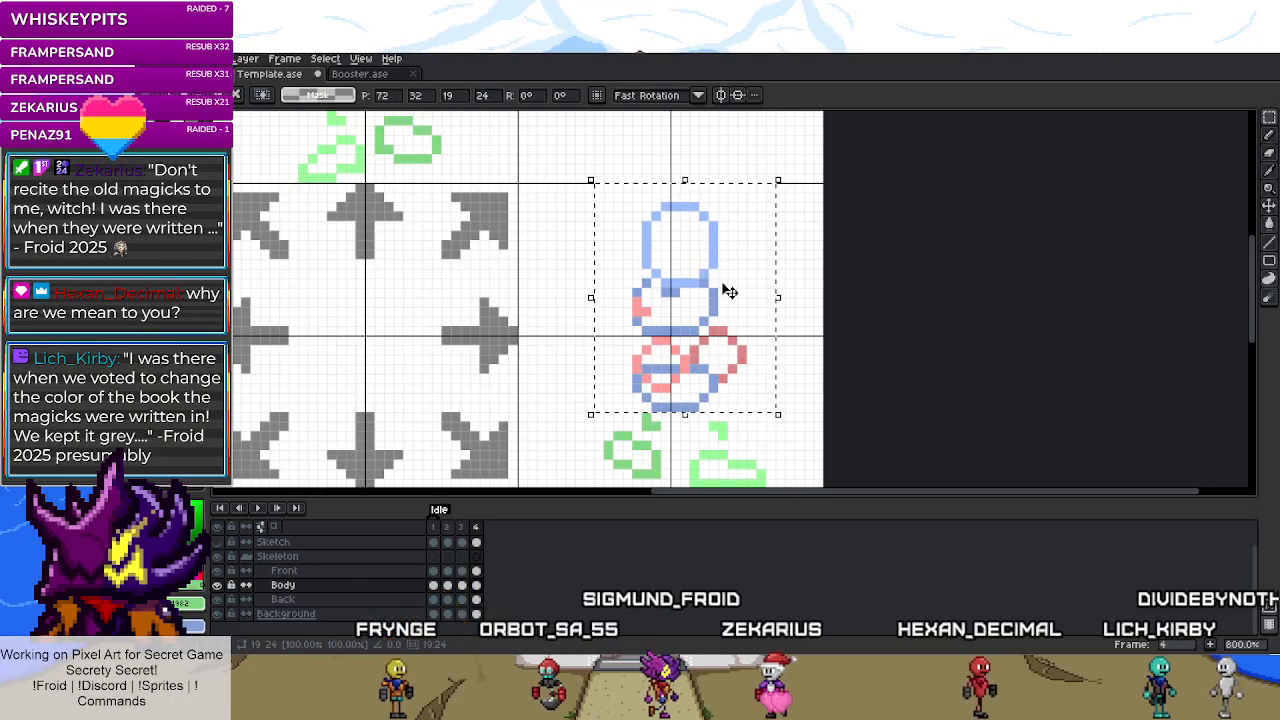
{"action": "left_click", "coordinate": [808, 398]}
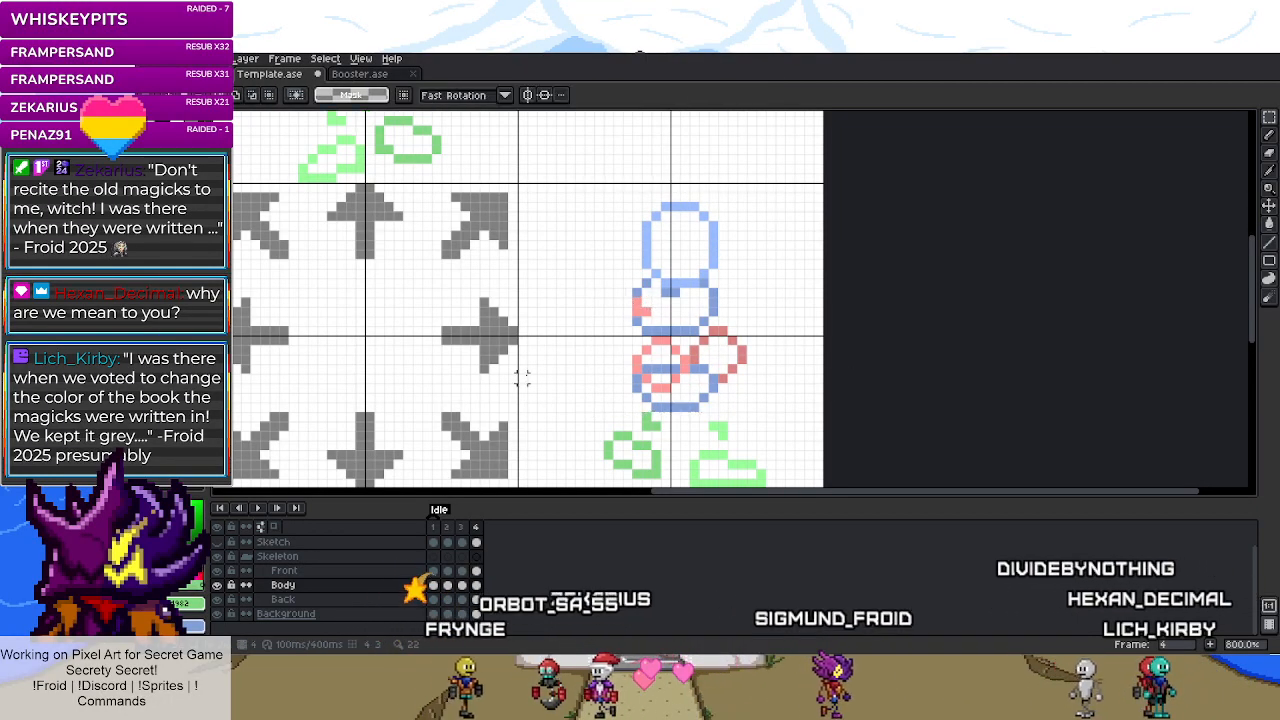
- On the Front layer, reshape the light red shoulder marker and move the light red hand circle three pixels right, checking against Booster.ase
{"action": "left_click", "coordinate": [478, 570]}
{"action": "left_click_drag", "start_coordinate": [619, 285], "coordinate": [650, 327]}
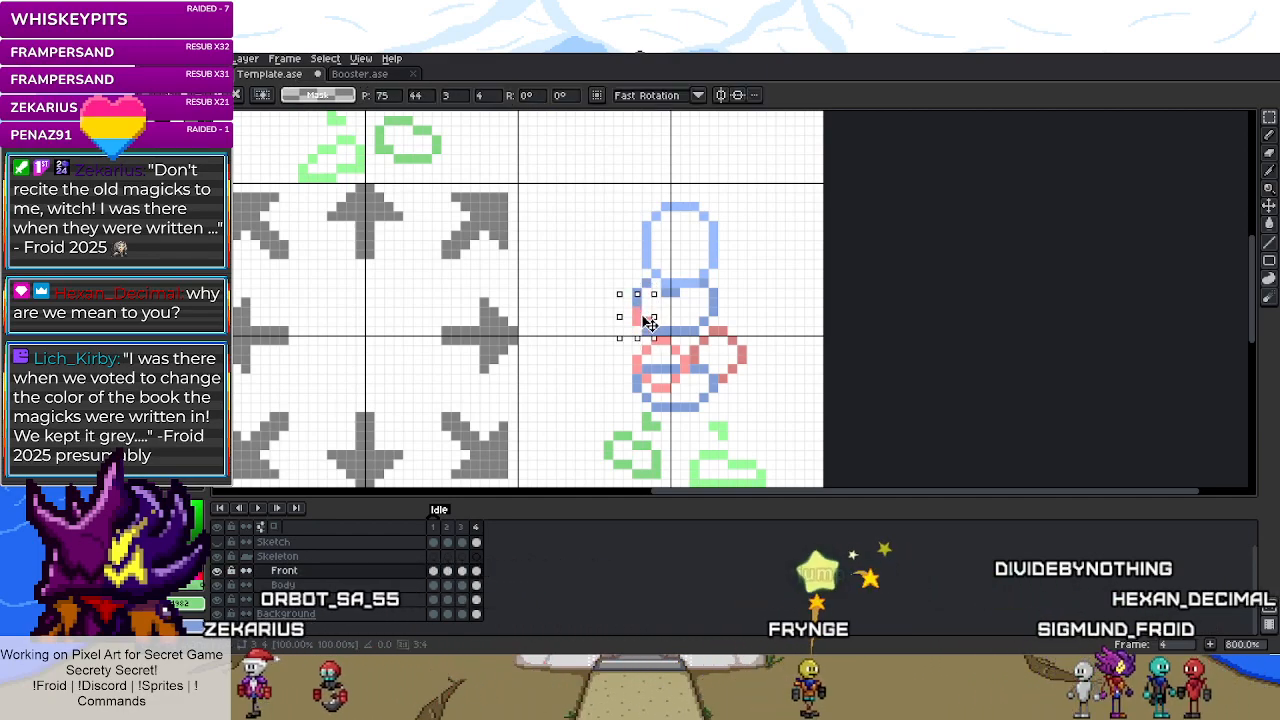
{"action": "left_click", "coordinate": [357, 76]}
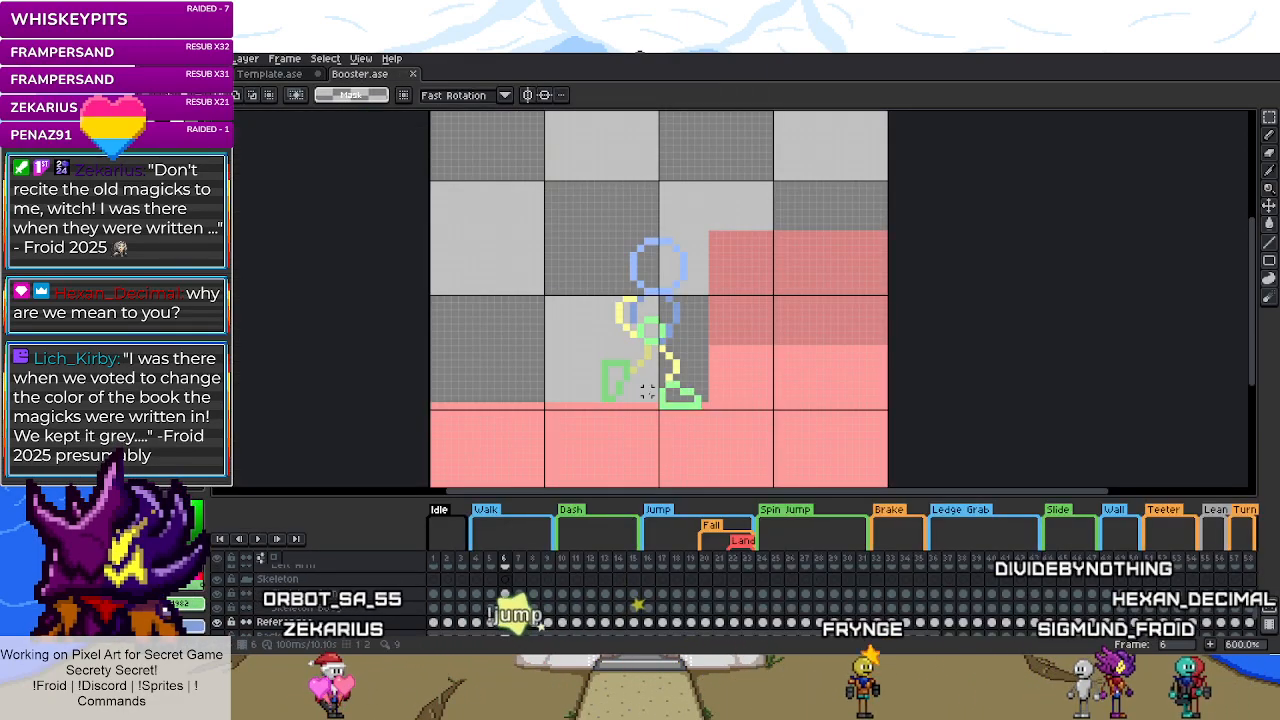
{"action": "left_click", "coordinate": [270, 75]}
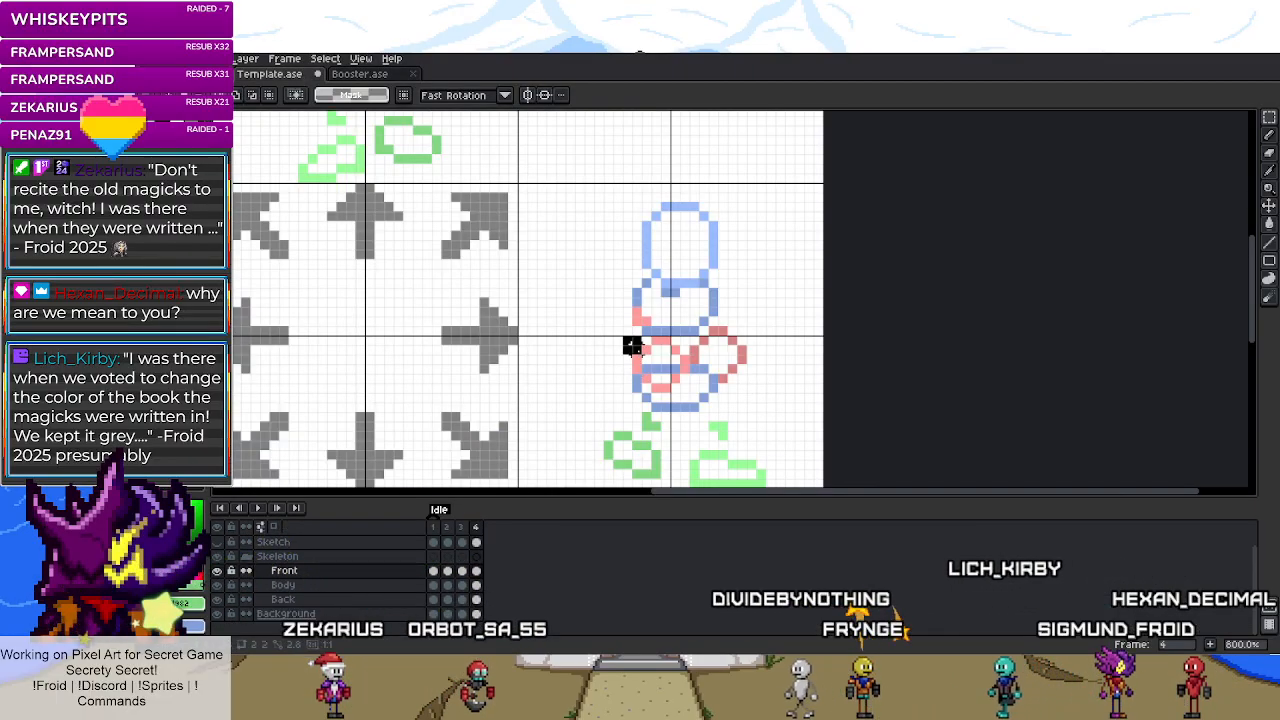
{"action": "left_click", "coordinate": [663, 381]}
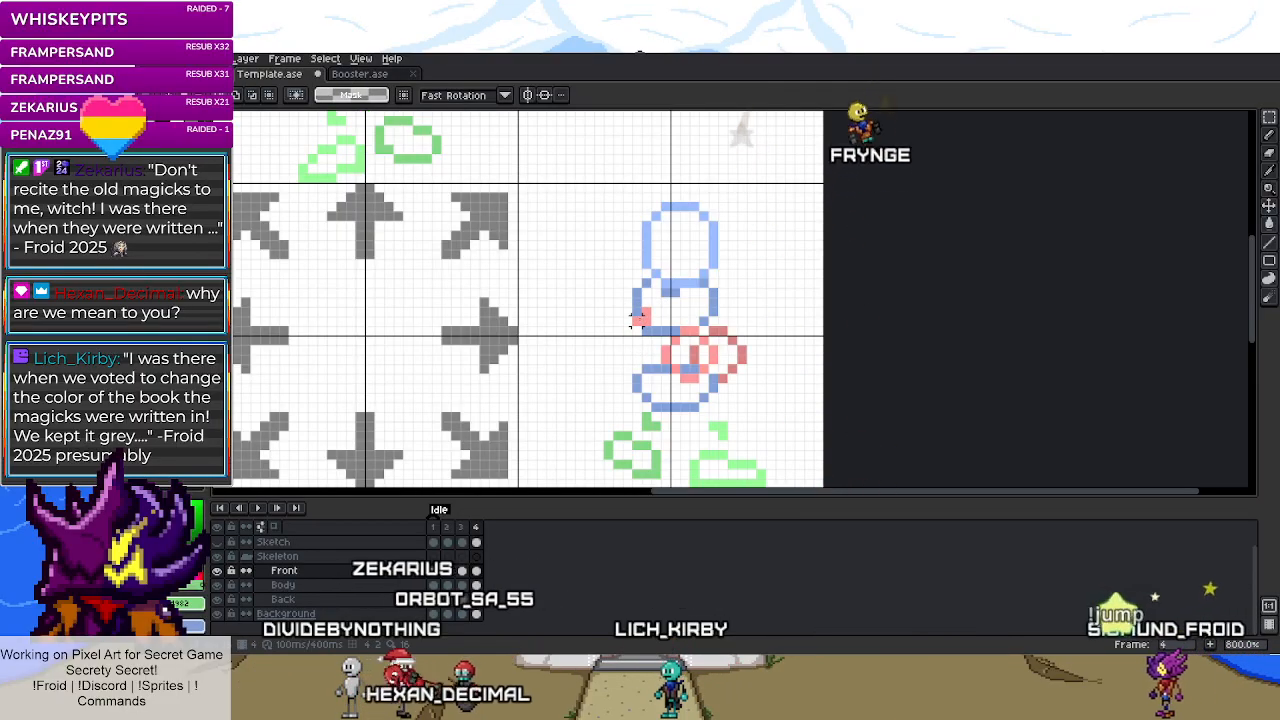
{"action": "left_click", "coordinate": [636, 320]}
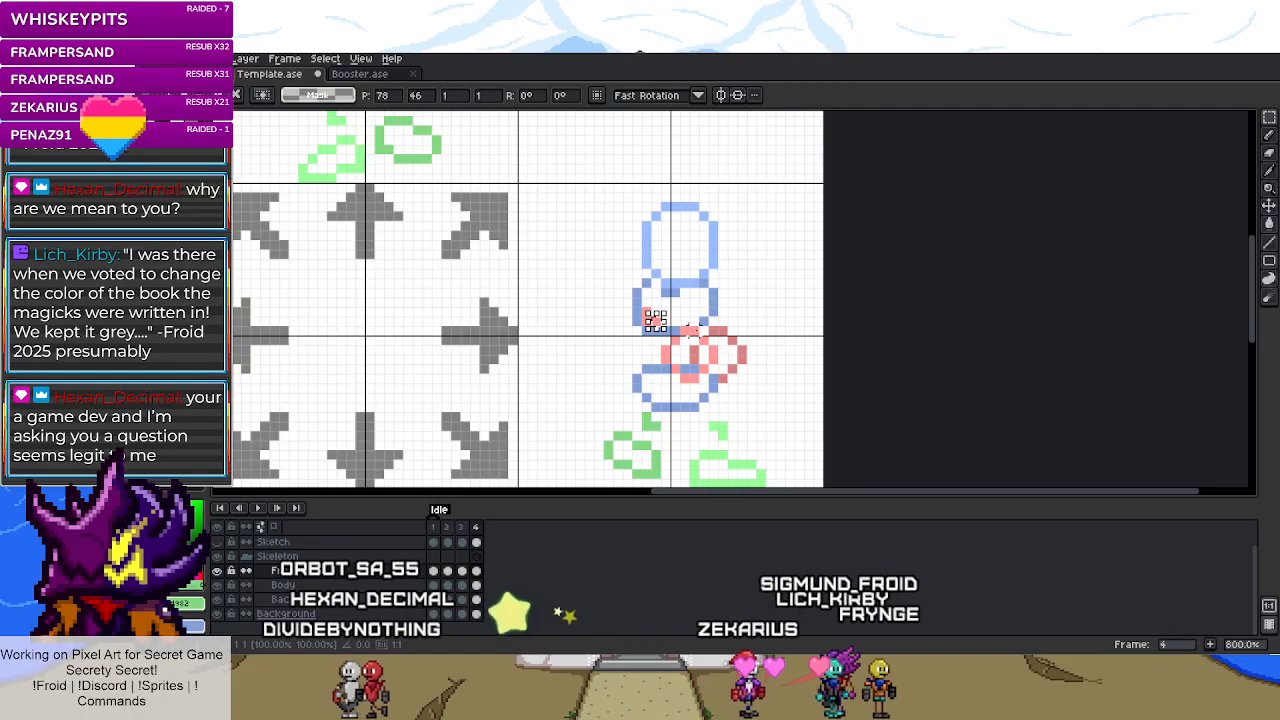
{"action": "left_click", "coordinate": [780, 330]}
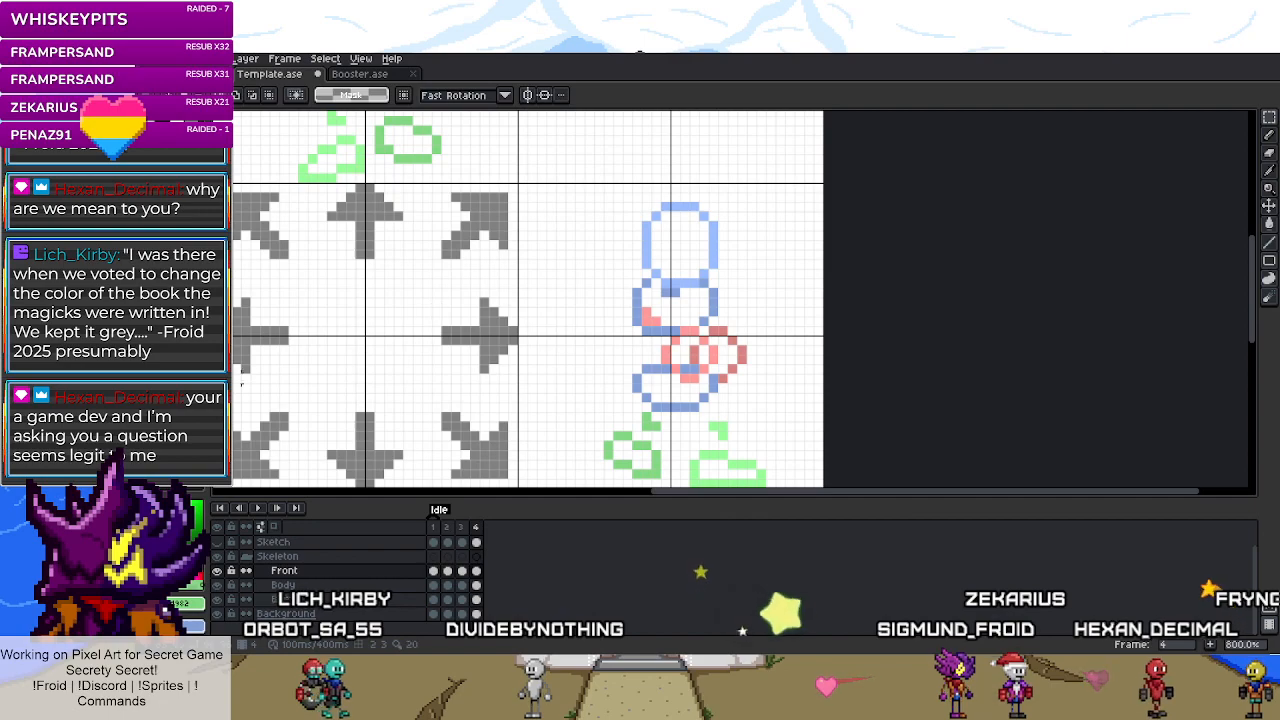
- On the Back layer of frame 4, move the side-view dark red hand circle left to the other side of the hips
{"action": "key", "text": "Down"}
{"action": "key", "text": "Down"}
{"action": "mouse_move", "coordinate": [612, 313]}
{"action": "left_mouse_down"}
{"action": "mouse_move", "coordinate": [760, 400]}
{"action": "mouse_move", "coordinate": [717, 374]}
{"action": "mouse_move", "coordinate": [678, 380]}
{"action": "left_mouse_up"}
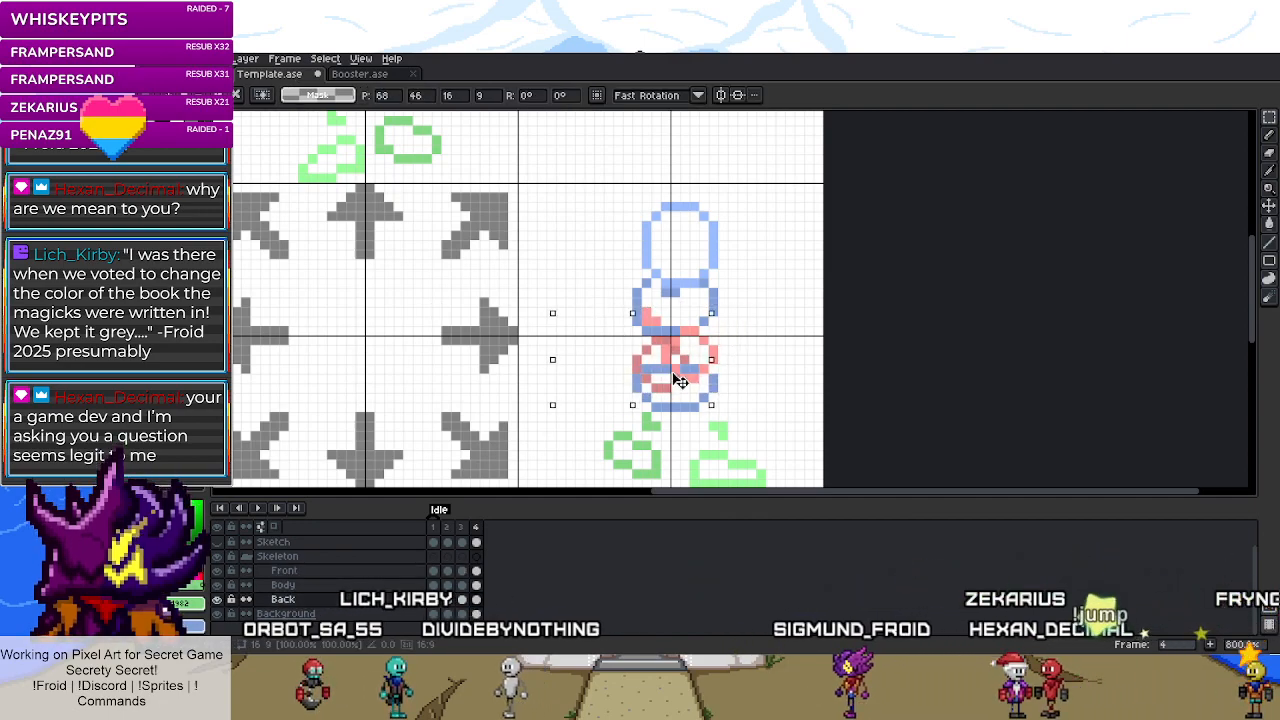
{"action": "key", "text": "Left"}
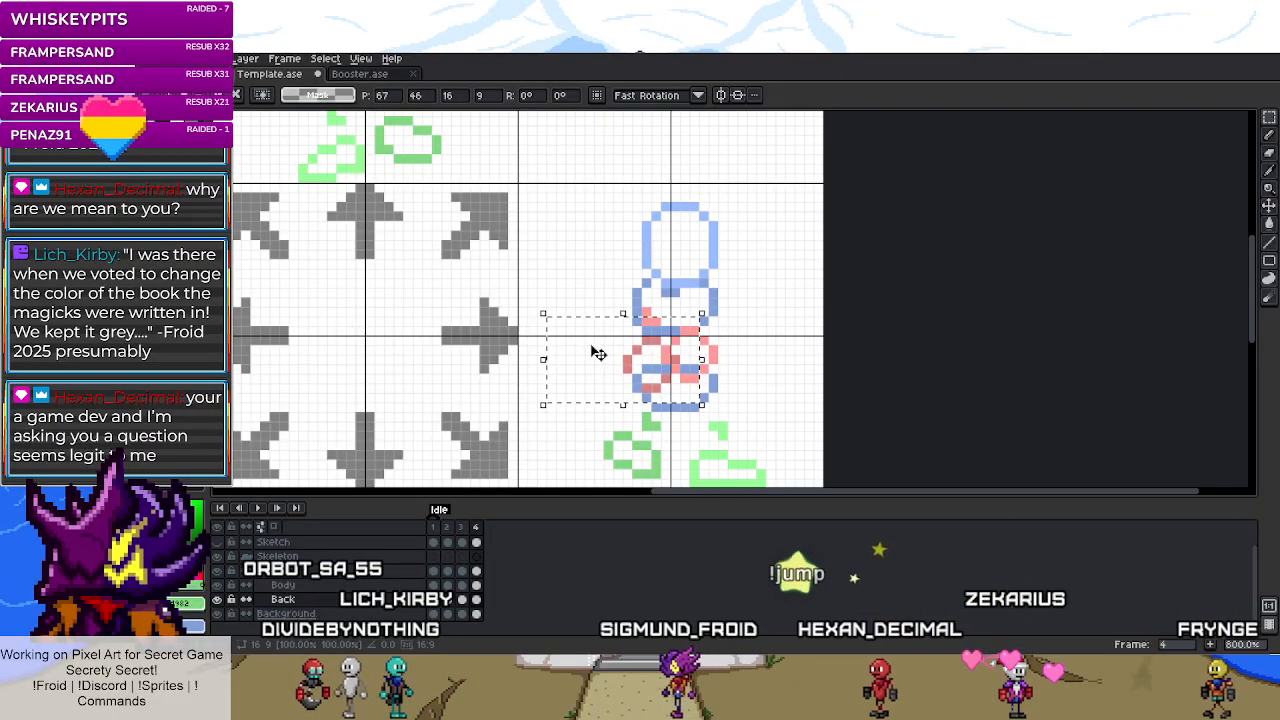
{"action": "left_click", "coordinate": [789, 349]}
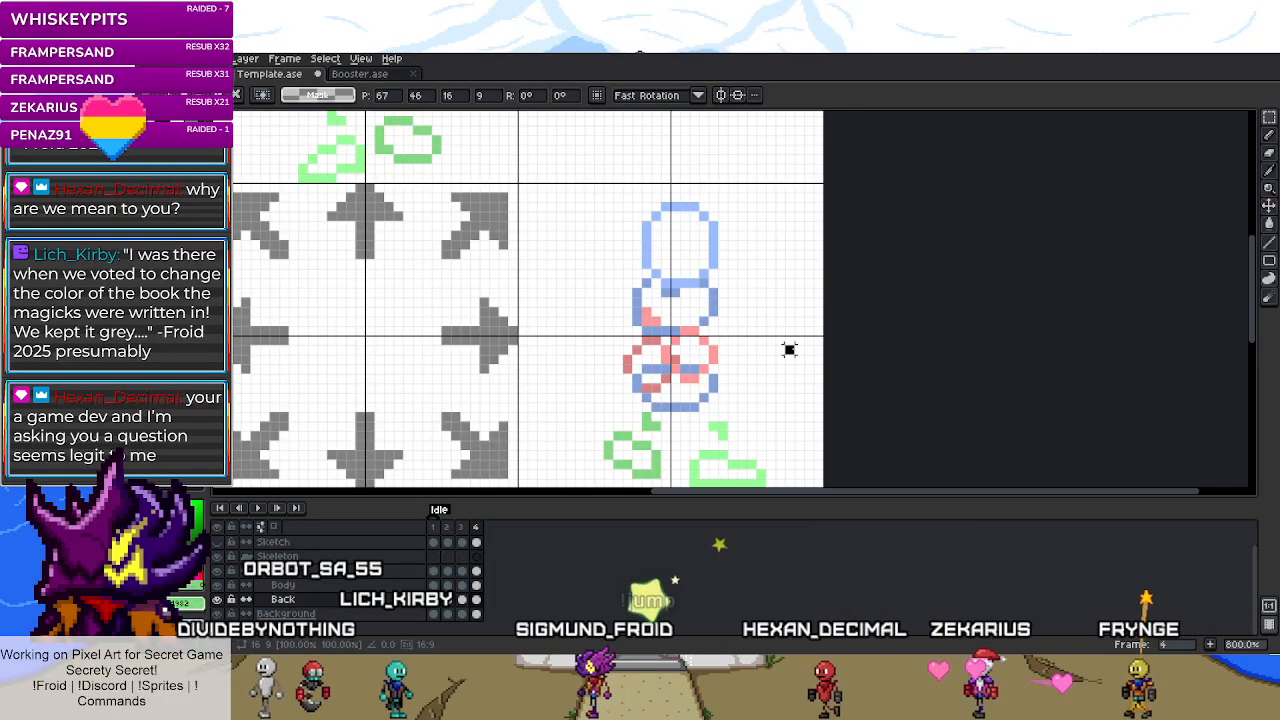
- Compare the side-view pose across frames 2 to 4, play the animation, and review all views in frame 4
{"action": "left_click", "coordinate": [464, 531]}
{"action": "left_click", "coordinate": [455, 531]}
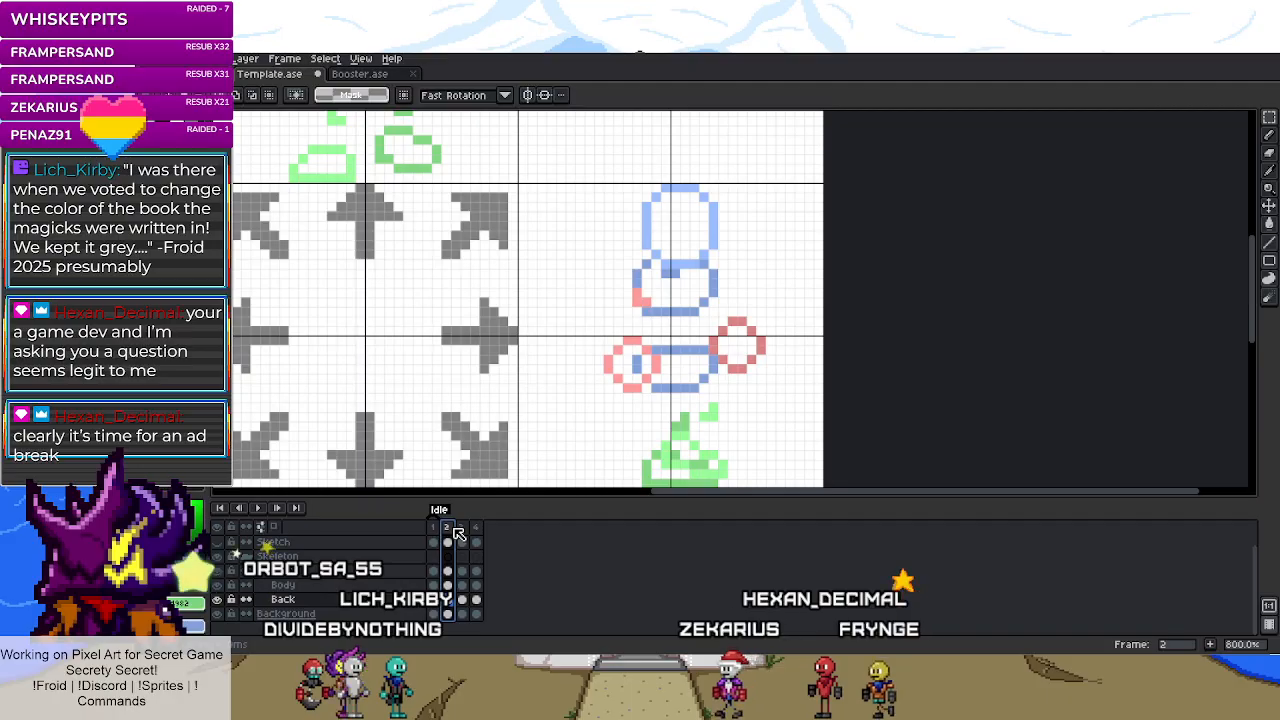
{"action": "left_click", "coordinate": [464, 531]}
{"action": "left_click", "coordinate": [476, 531]}
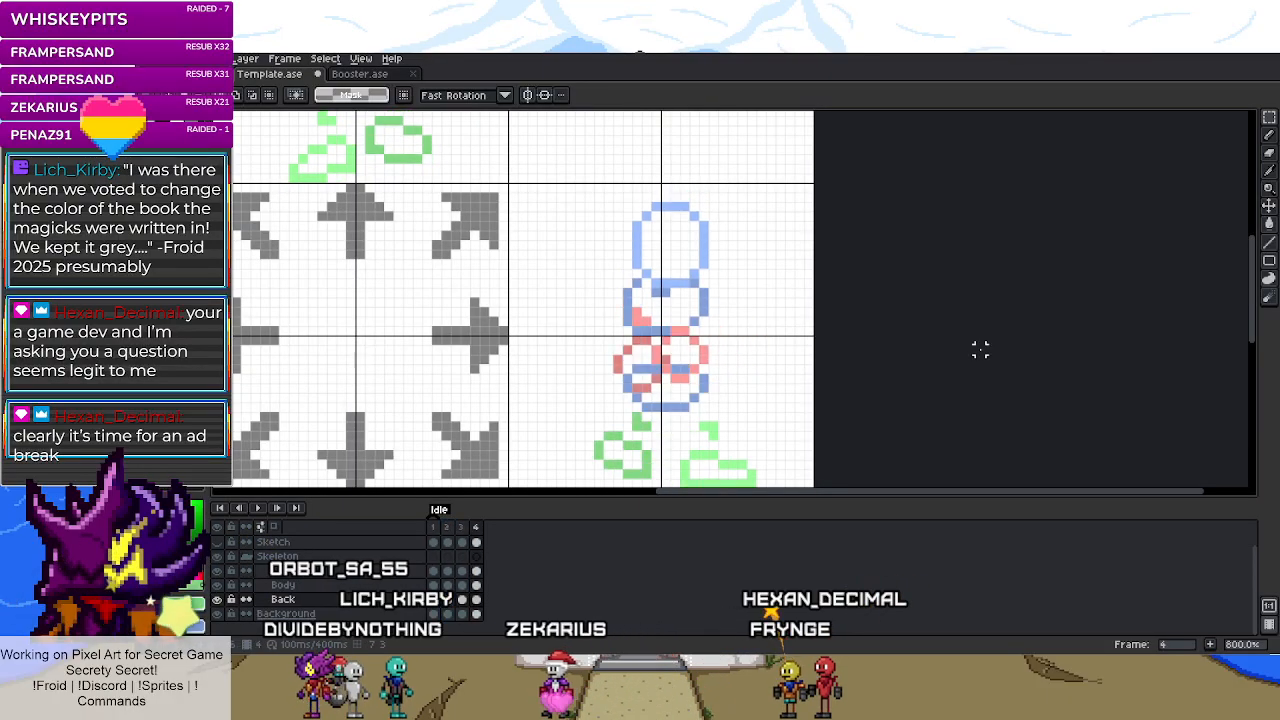
{"action": "key", "text": "Return"}
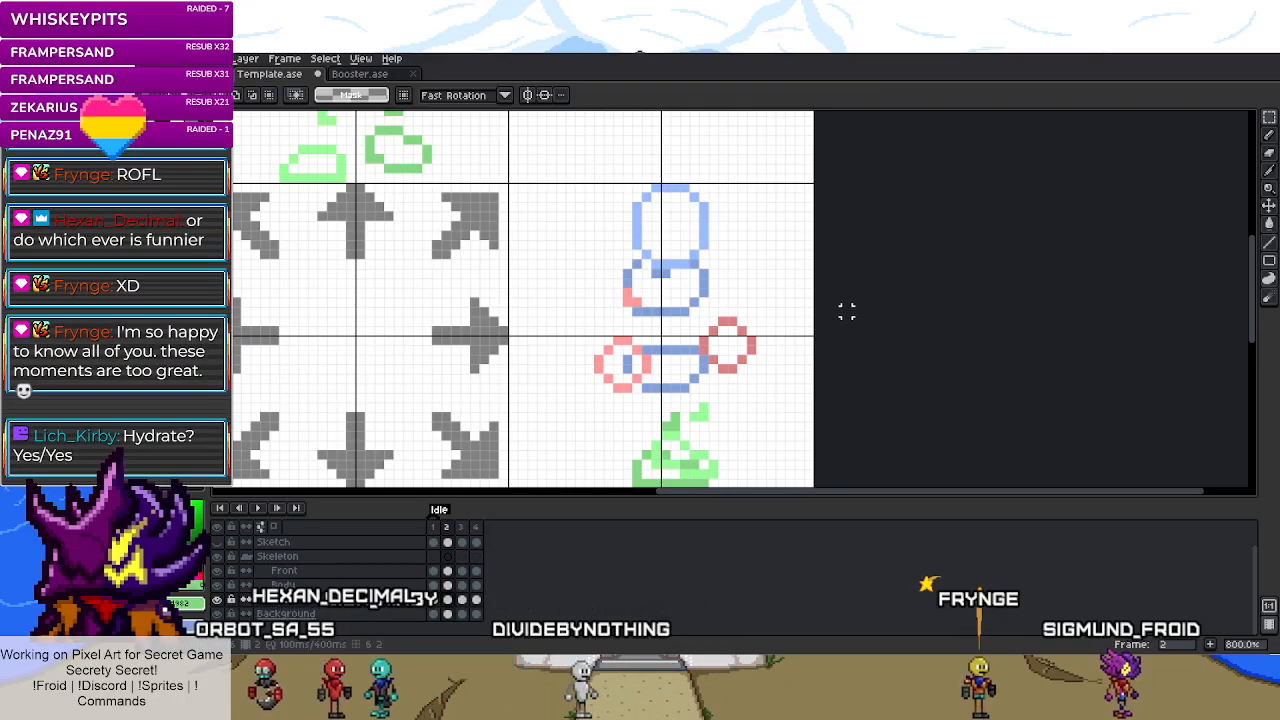
{"action": "scroll", "coordinate": [847, 312], "scroll_direction": "down", "scroll_amount": 3}
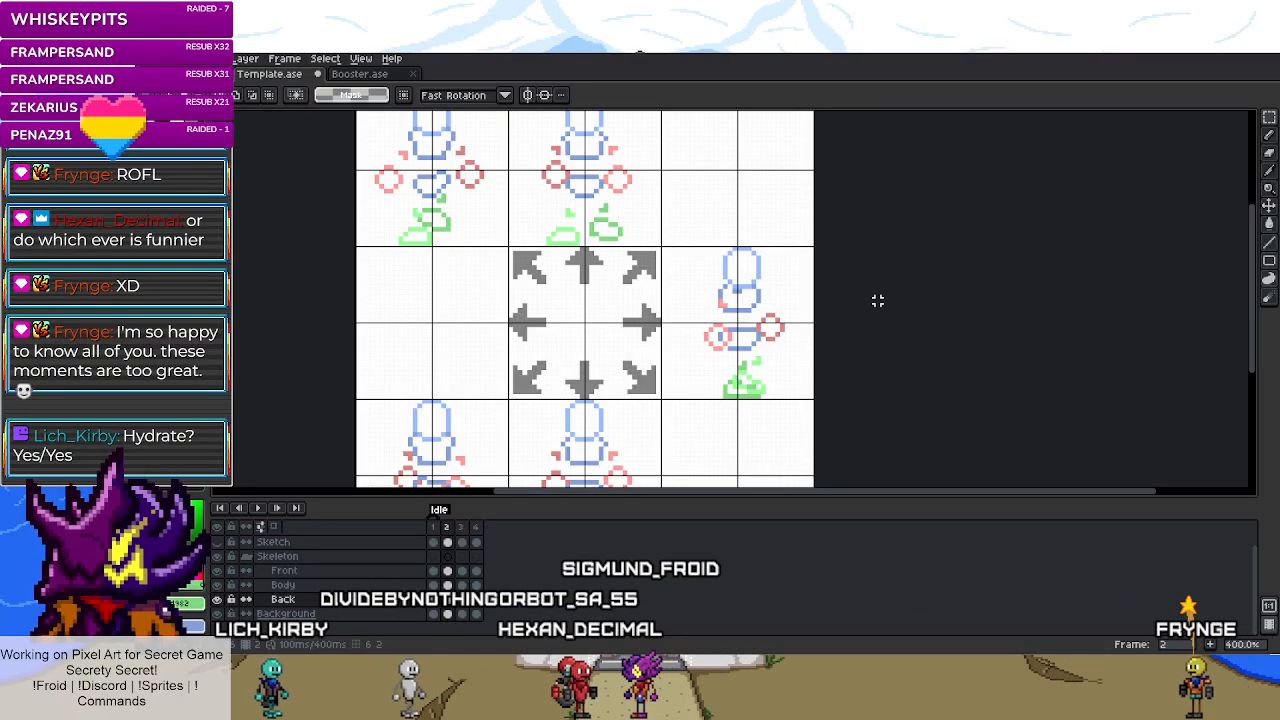
{"action": "left_click", "coordinate": [476, 599]}
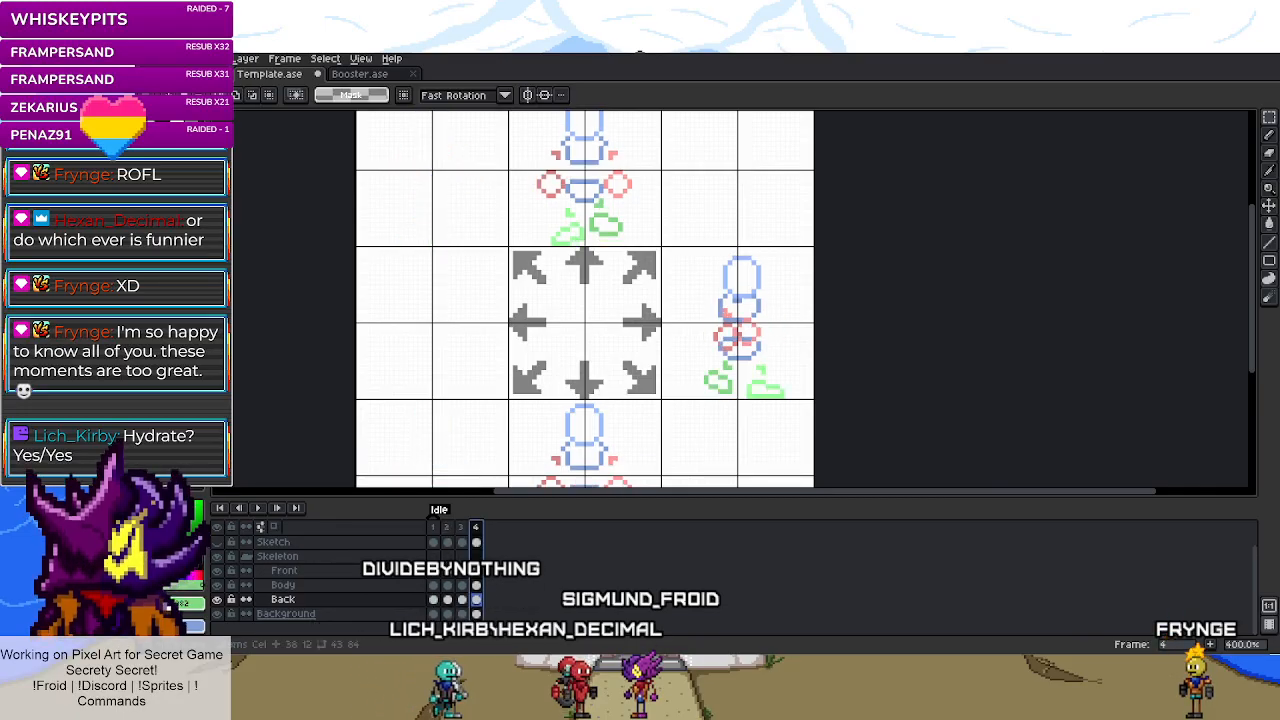
{"action": "scroll", "coordinate": [806, 377], "scroll_direction": "down", "scroll_amount": 2}
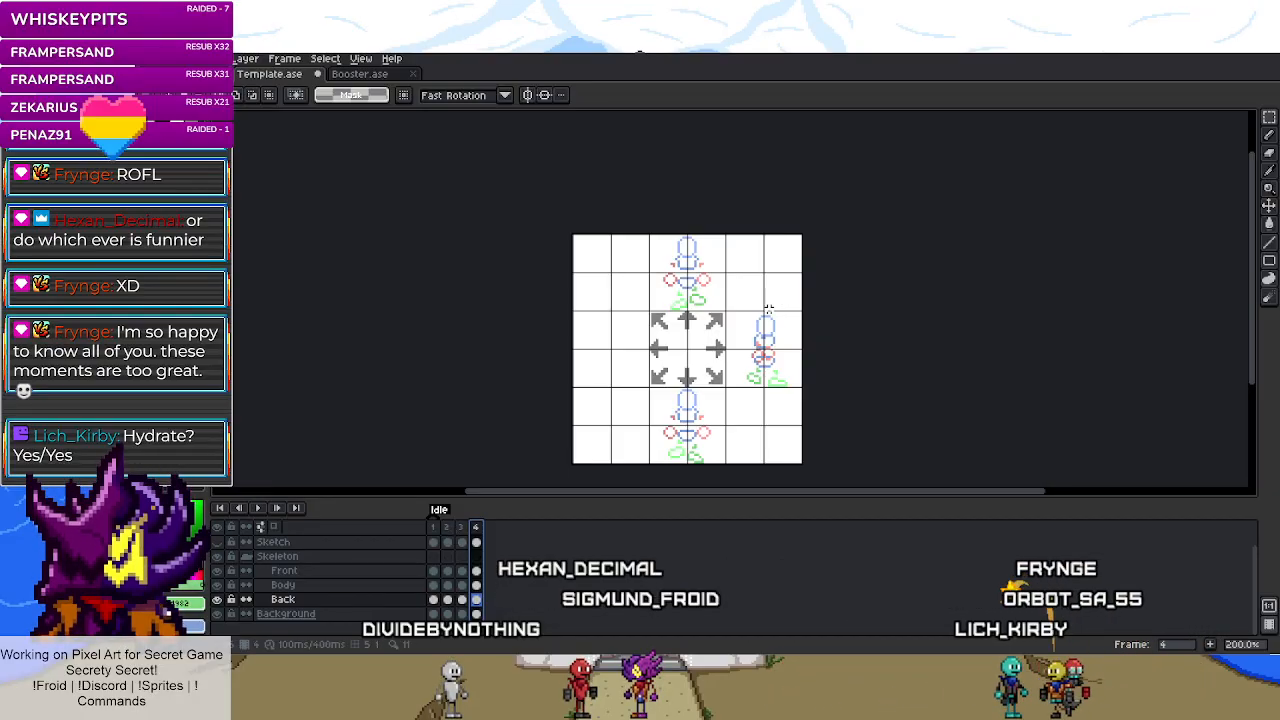
{"action": "scroll", "coordinate": [768, 310], "scroll_direction": "up", "scroll_amount": 2}
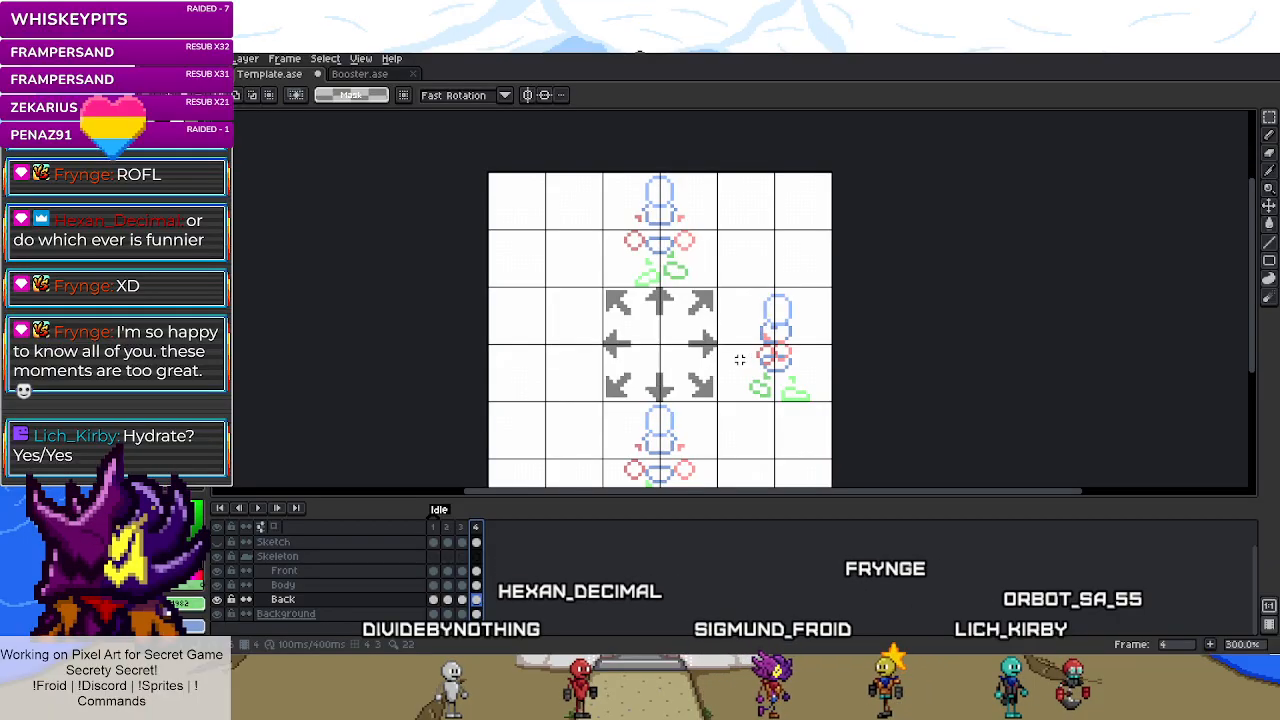
{"action": "scroll", "coordinate": [697, 375], "scroll_direction": "down", "scroll_amount": 1}
{"action": "scroll", "coordinate": [697, 367], "scroll_direction": "down", "scroll_amount": 1}
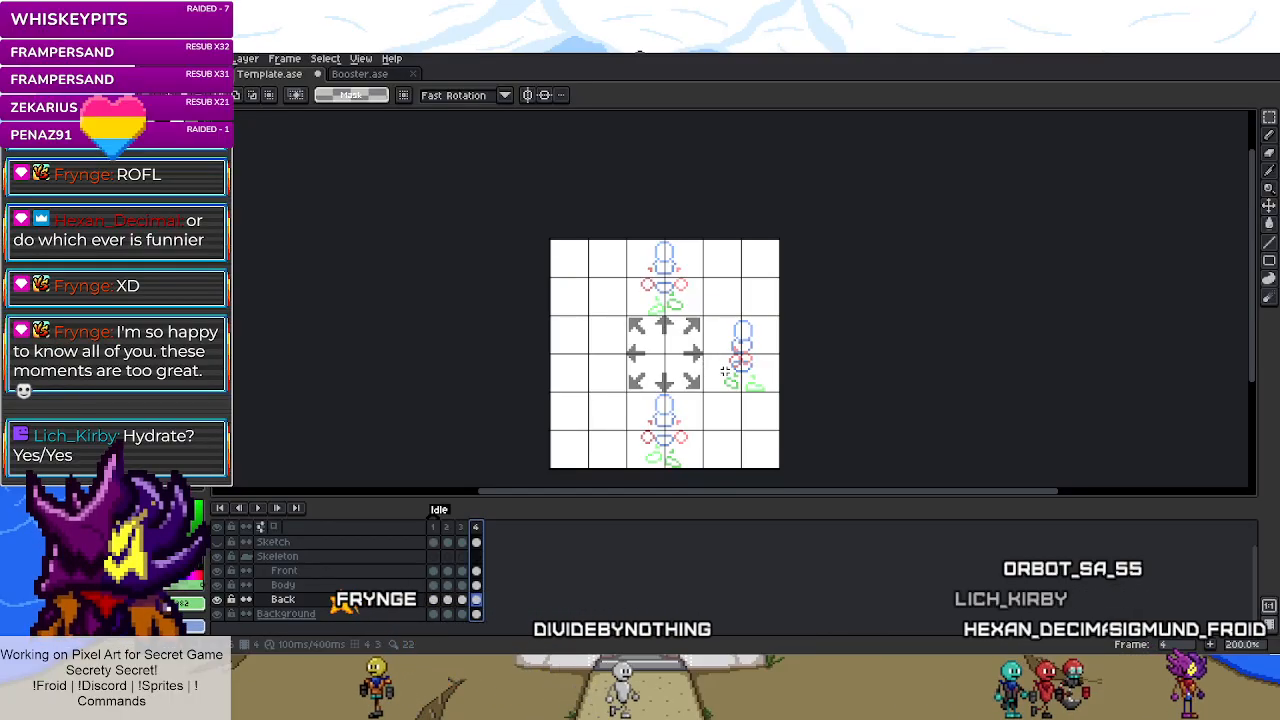
- Reposition the side-view figure's dark green foot on the Back layer of frame 4
{"action": "left_click", "coordinate": [729, 371]}
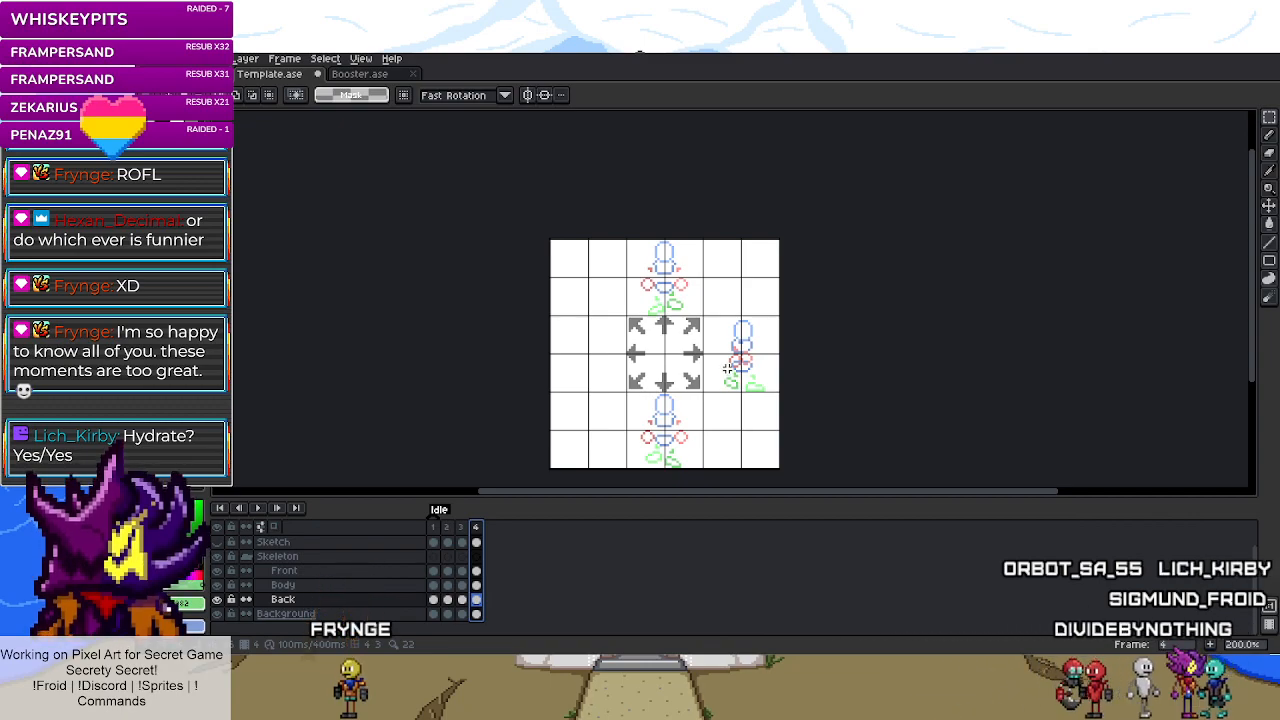
{"action": "scroll", "coordinate": [729, 371], "scroll_direction": "up", "scroll_amount": 2}
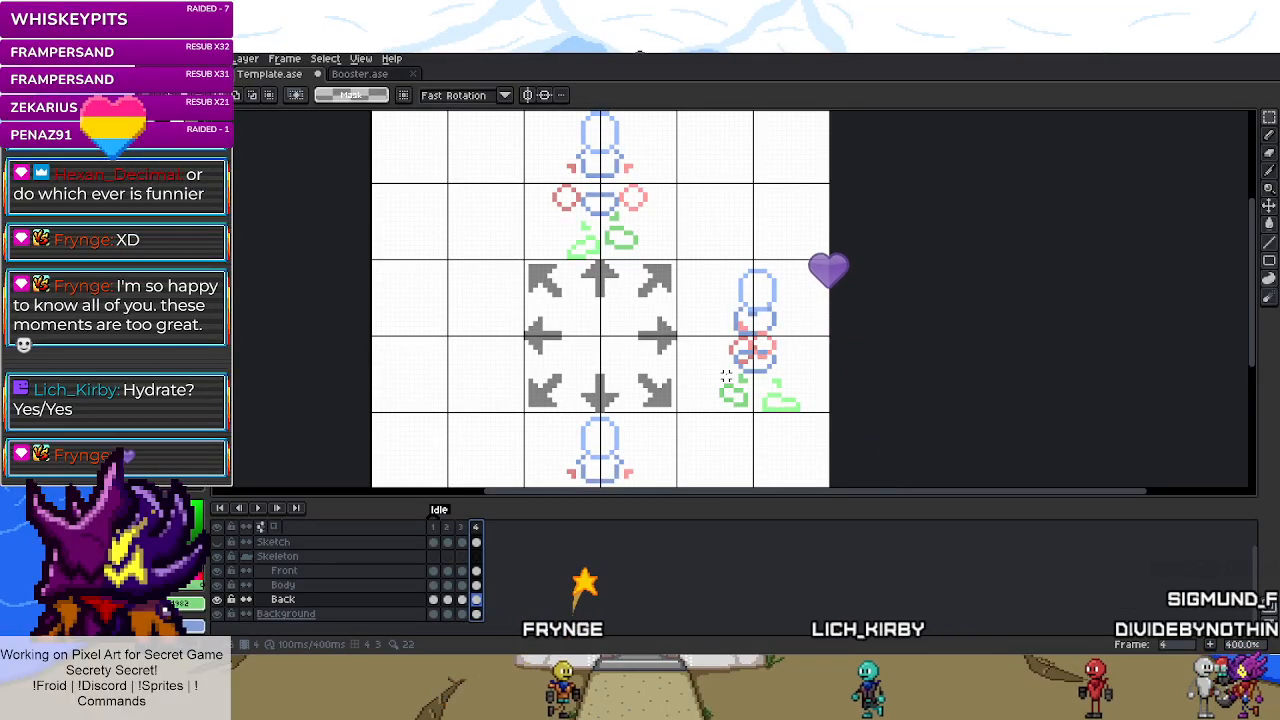
{"action": "scroll", "coordinate": [726, 376], "scroll_direction": "up", "scroll_amount": 2}
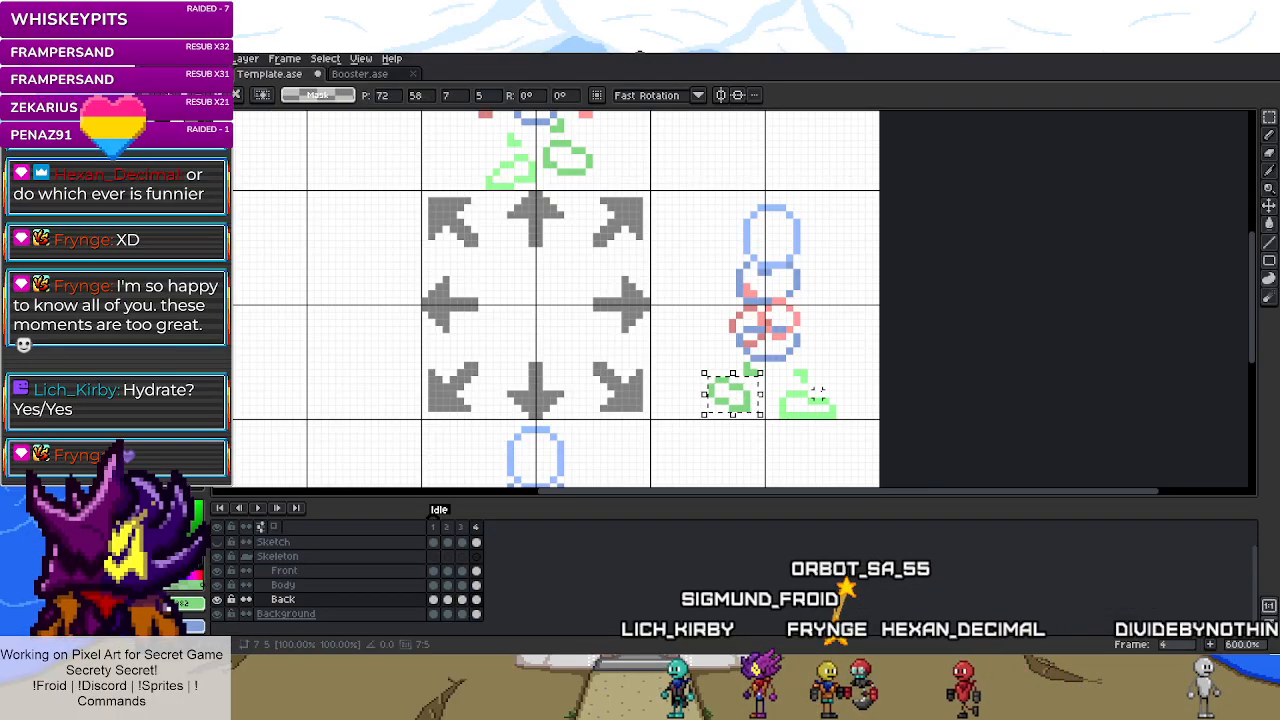
{"action": "left_click", "coordinate": [775, 378]}
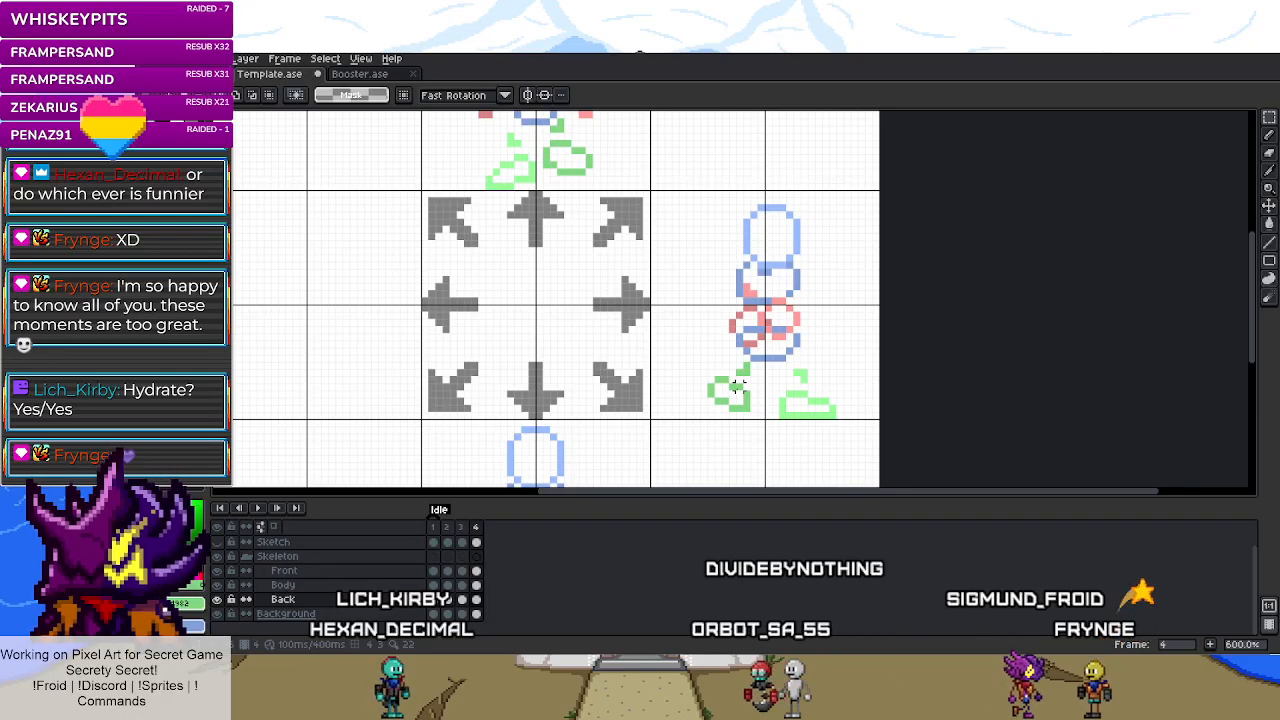
- Review the side-view figure's feet in frame 4 and compare them with frame 3
{"action": "scroll", "coordinate": [775, 401], "scroll_direction": "down", "scroll_amount": 3}
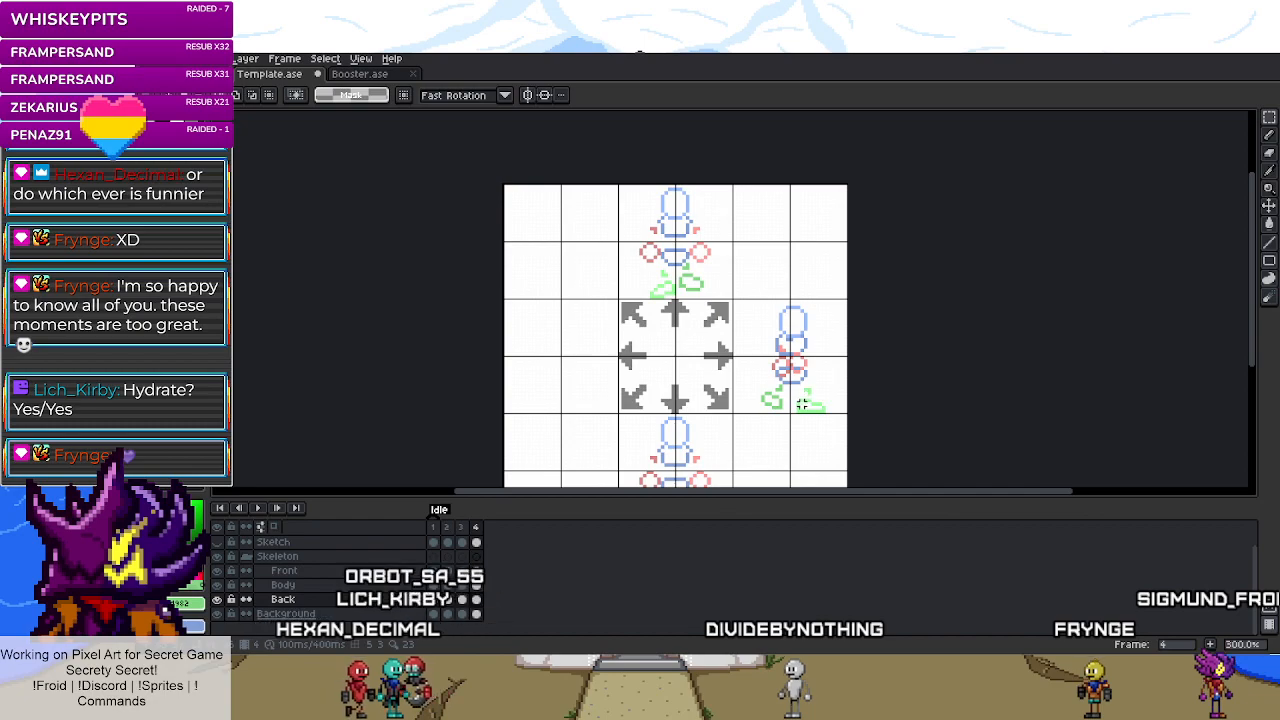
{"action": "scroll", "coordinate": [801, 400], "scroll_direction": "up", "scroll_amount": 3}
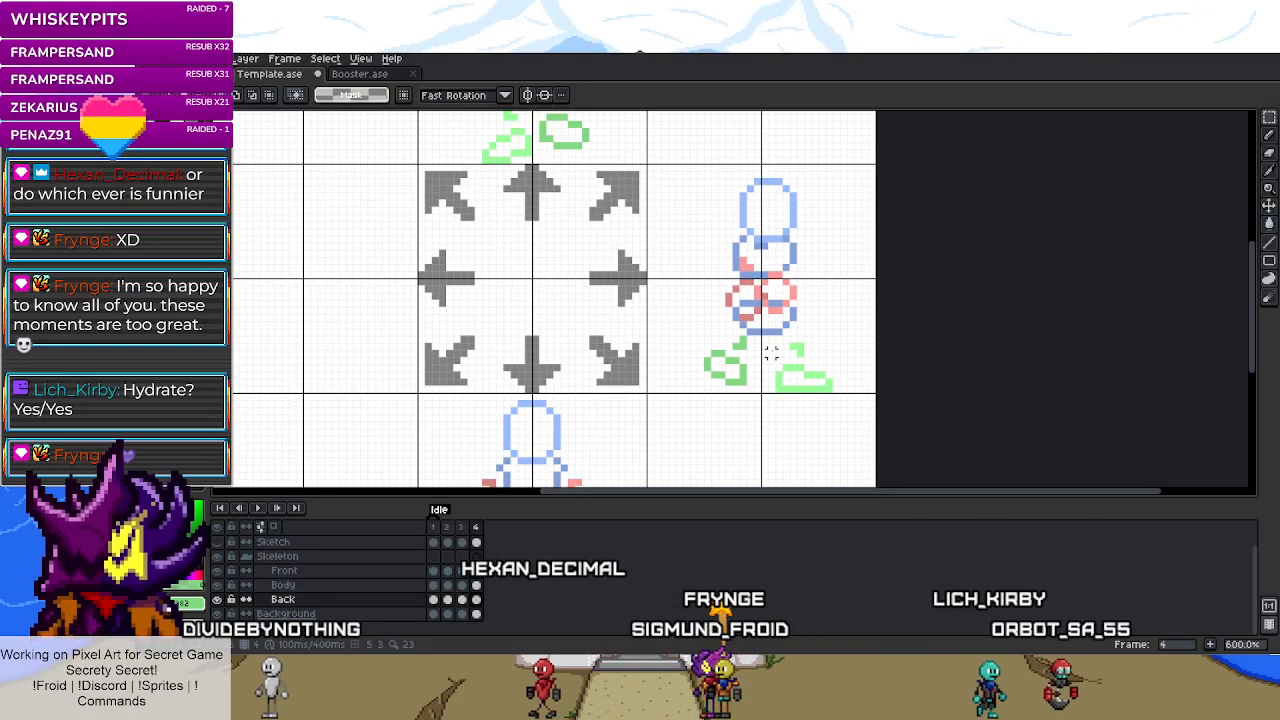
{"action": "scroll", "coordinate": [770, 368], "scroll_direction": "down", "scroll_amount": 4}
{"action": "scroll", "coordinate": [775, 390], "scroll_direction": "up", "scroll_amount": 3}
{"action": "scroll", "coordinate": [779, 408], "scroll_direction": "down", "scroll_amount": 1}
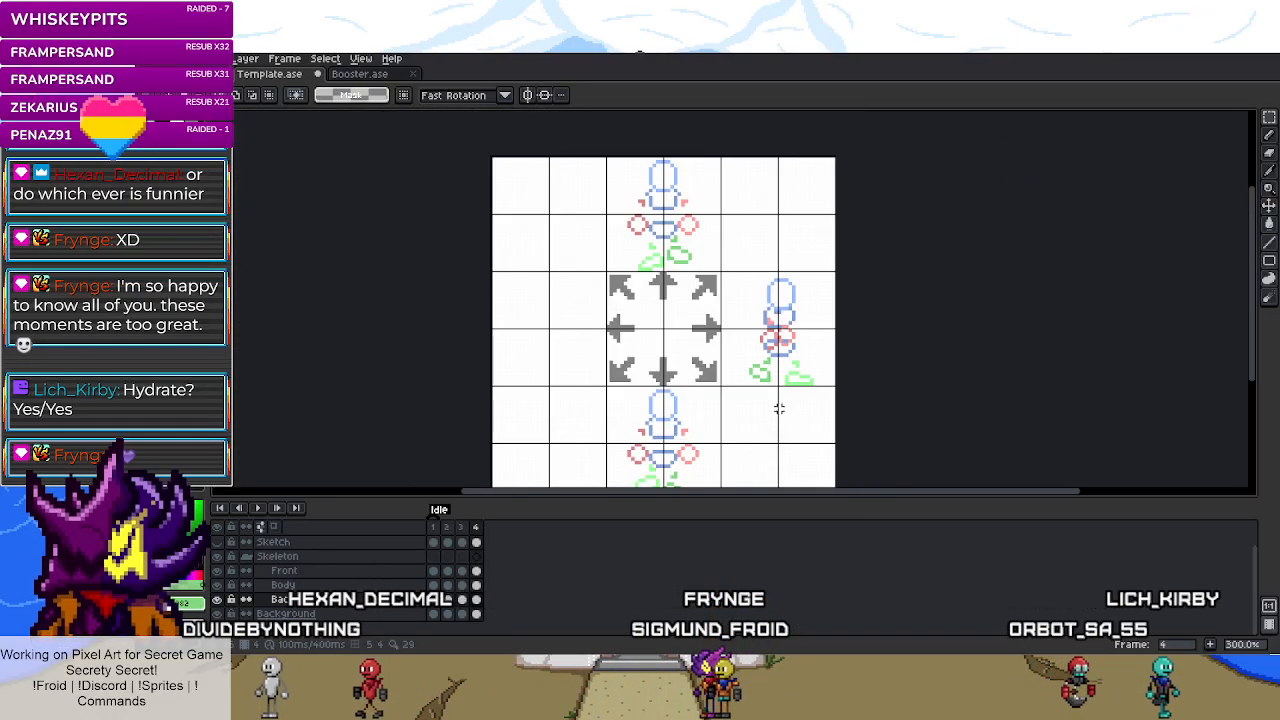
{"action": "scroll", "coordinate": [786, 392], "scroll_direction": "up", "scroll_amount": 3}
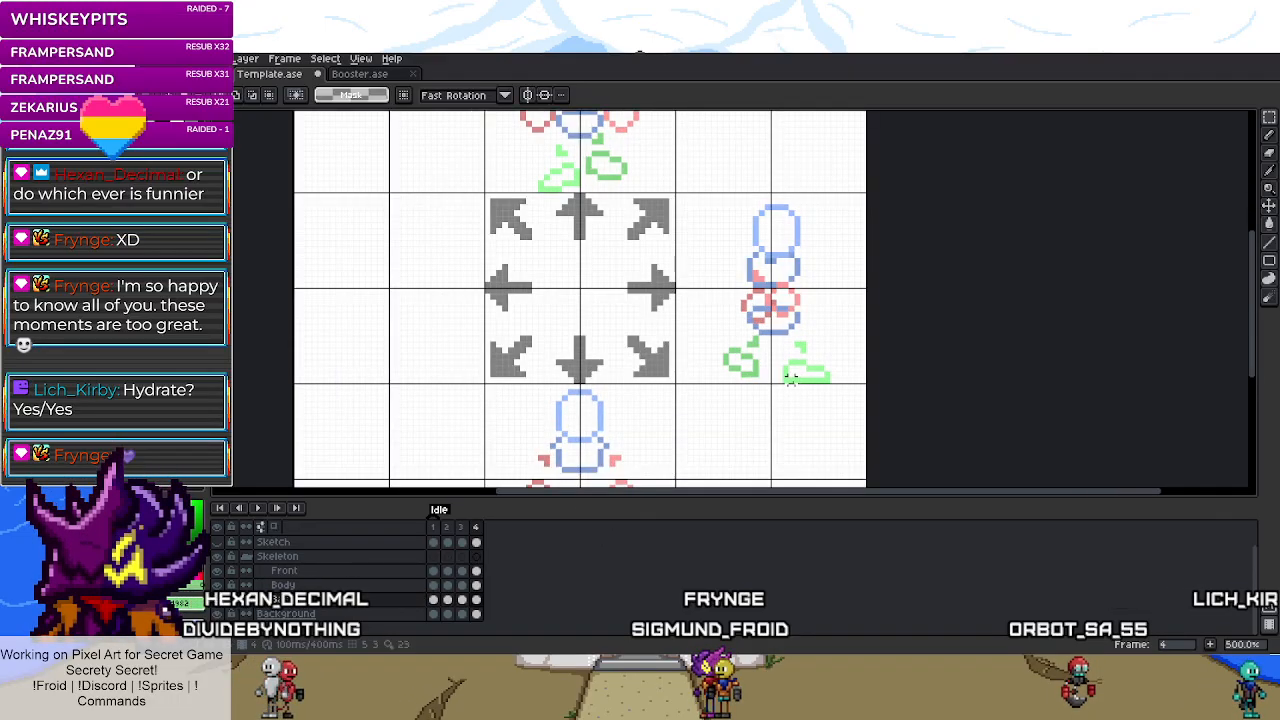
{"action": "left_click", "coordinate": [462, 528]}
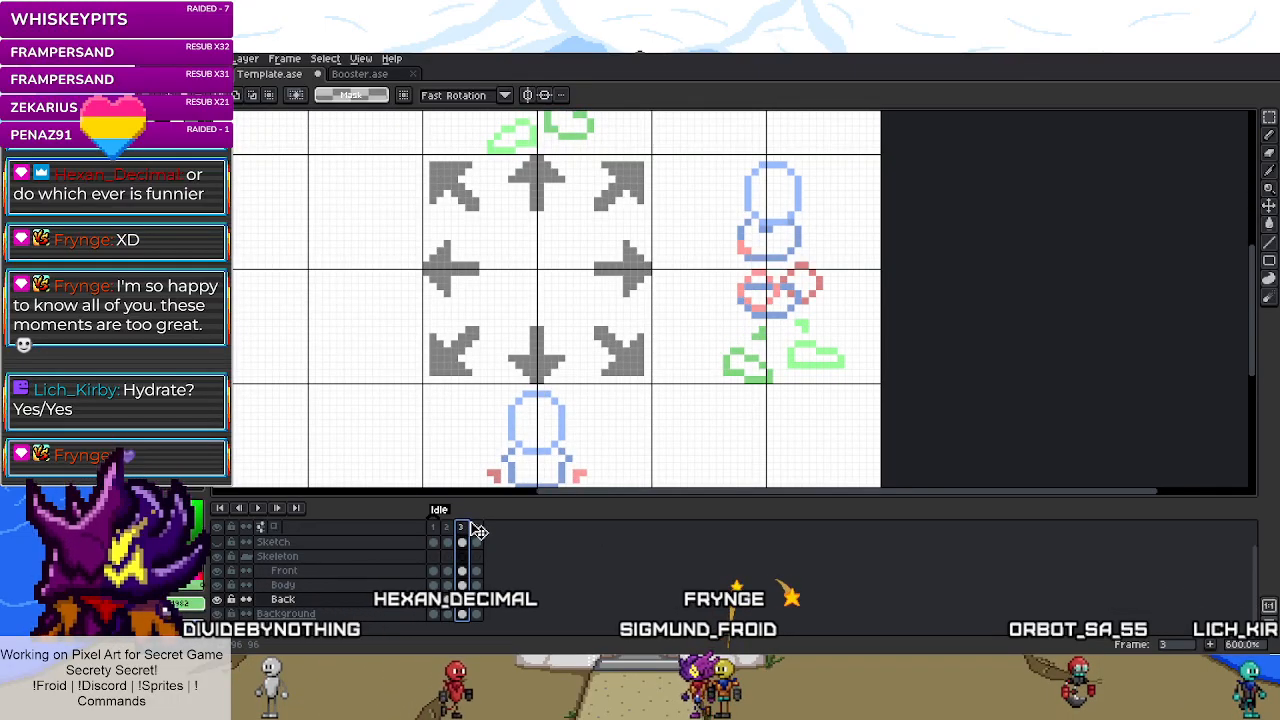
{"action": "key", "text": "alt+n"}
- On the Front layer of frame 4, raise and reshape the side-view figure's light green knee marker
{"action": "scroll", "coordinate": [786, 334], "scroll_direction": "up", "scroll_amount": 3}
{"action": "left_click_drag", "start_coordinate": [781, 316], "coordinate": [815, 310]}
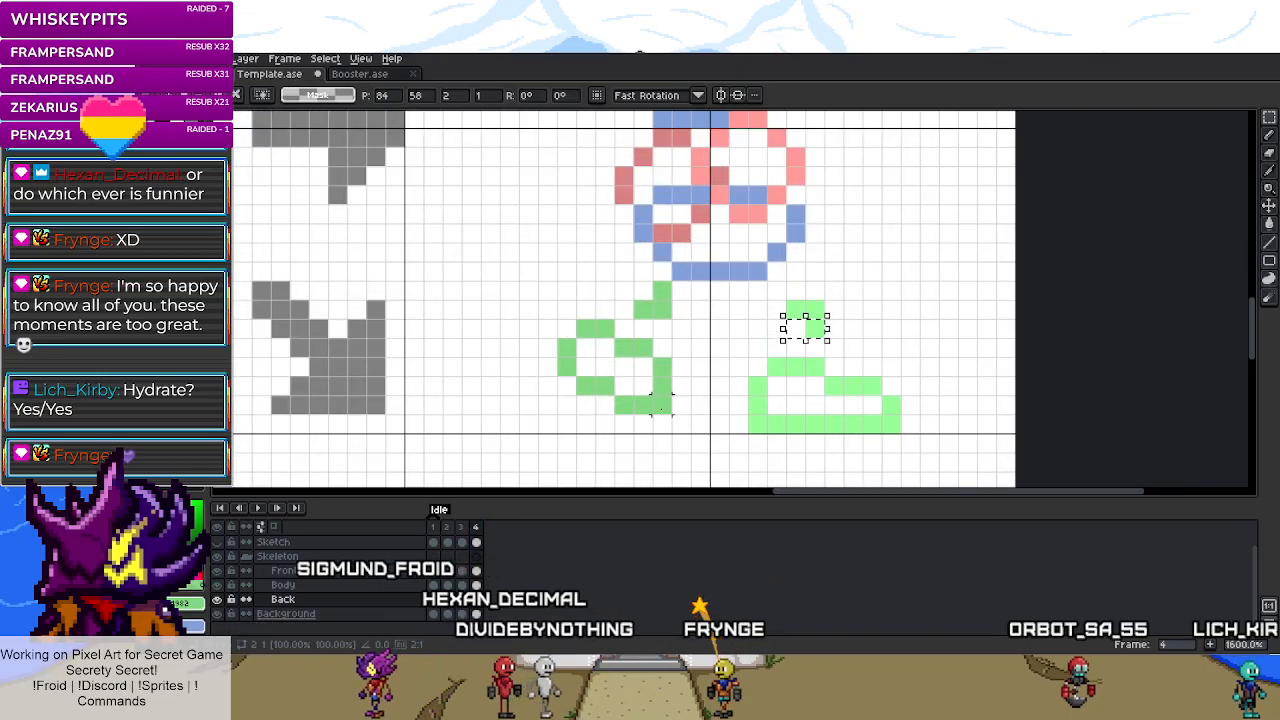
{"action": "key", "text": "Up"}
{"action": "key", "text": "Up"}
{"action": "left_click_drag", "start_coordinate": [822, 336], "coordinate": [812, 291]}
{"action": "key", "text": "ctrl+d"}
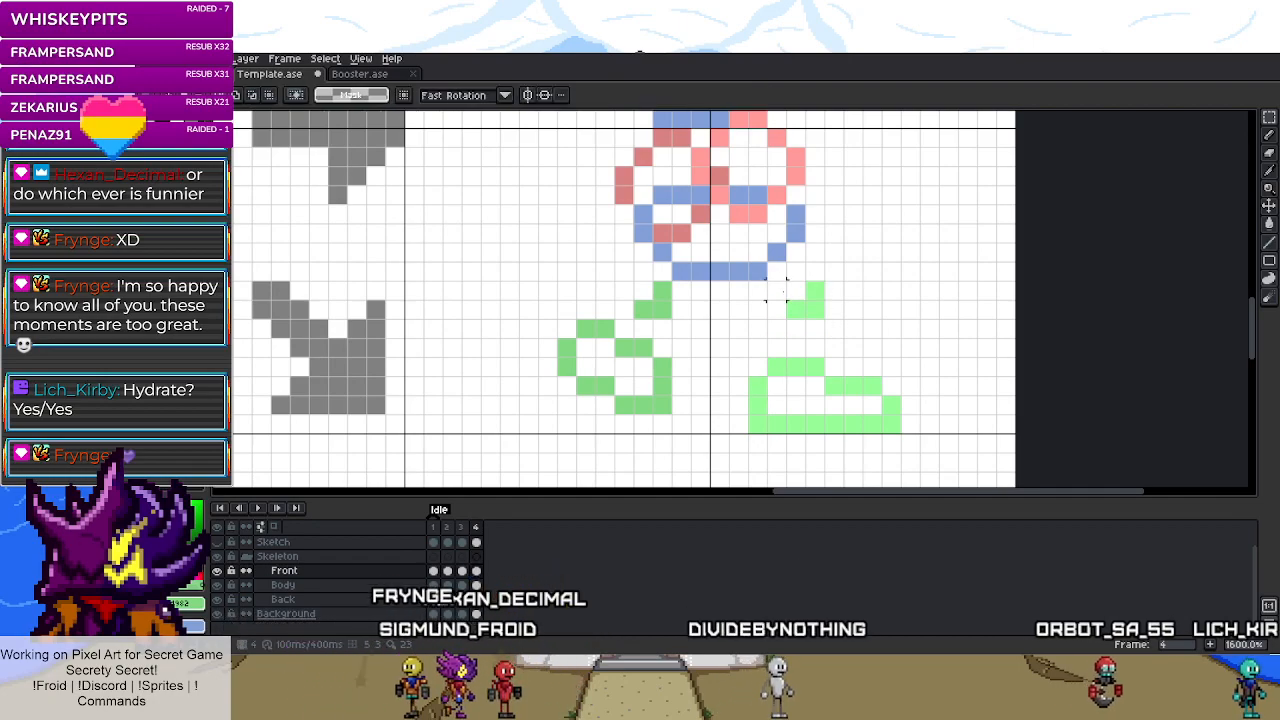
{"action": "scroll", "coordinate": [775, 295], "scroll_direction": "down", "scroll_amount": 6}
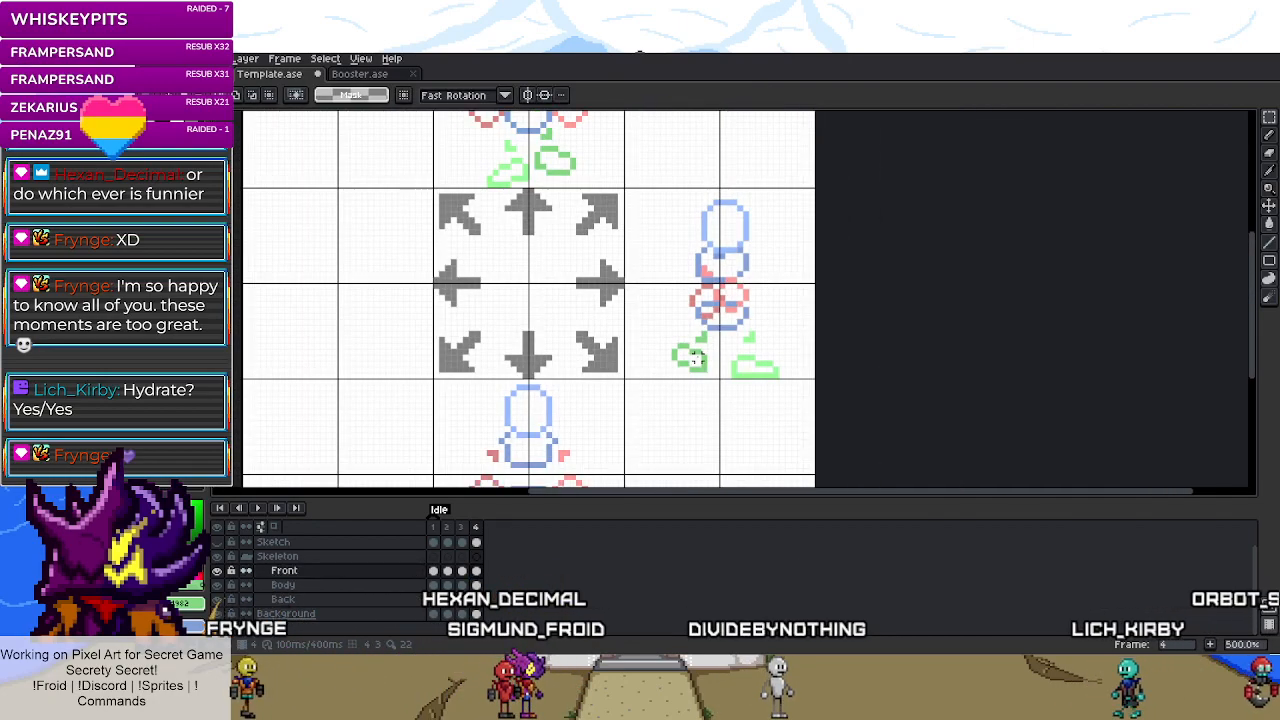
- Compare the side-view figure's leg and foot positions across frames 2, 3 and 4
{"action": "left_click", "coordinate": [463, 528]}
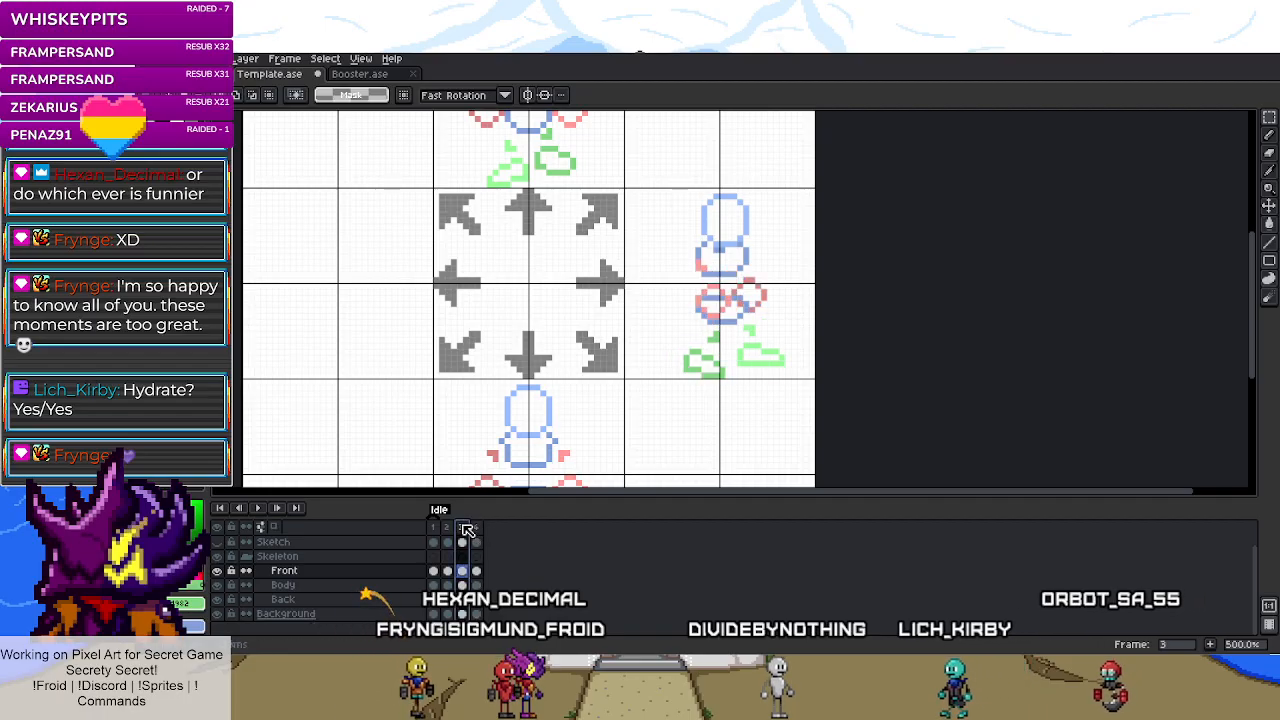
{"action": "left_click", "coordinate": [477, 528]}
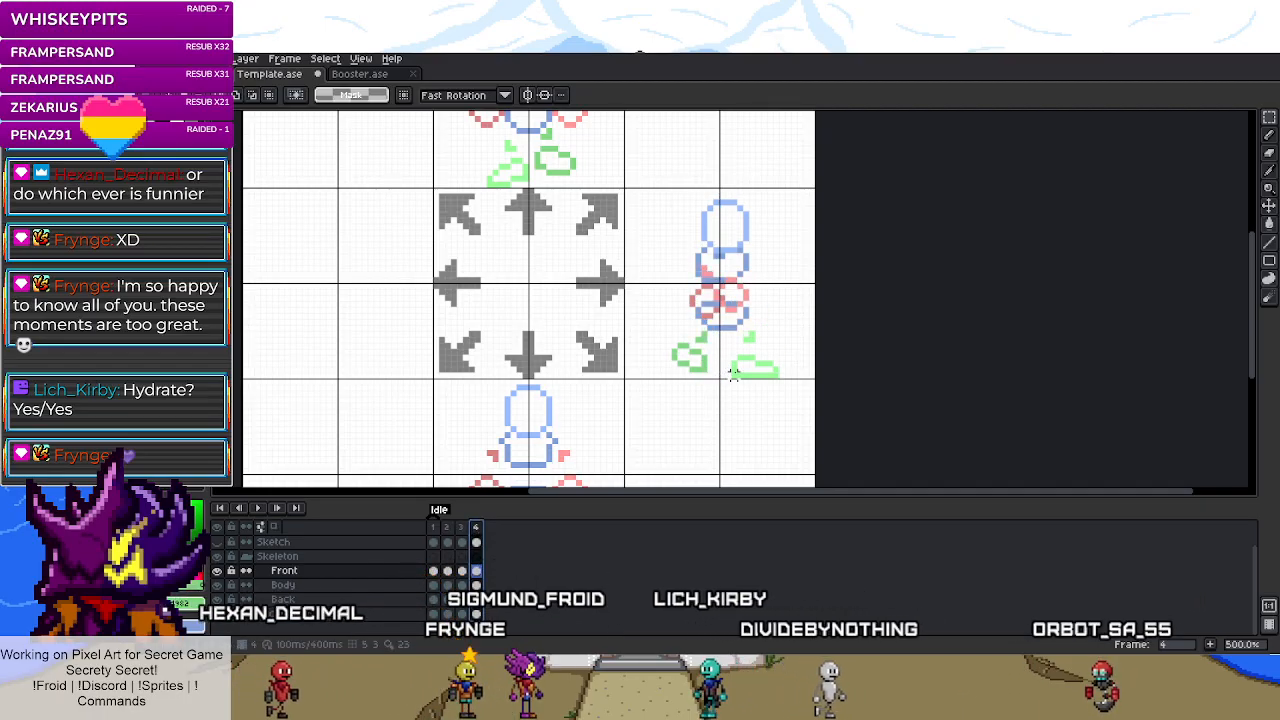
{"action": "left_click", "coordinate": [450, 528]}
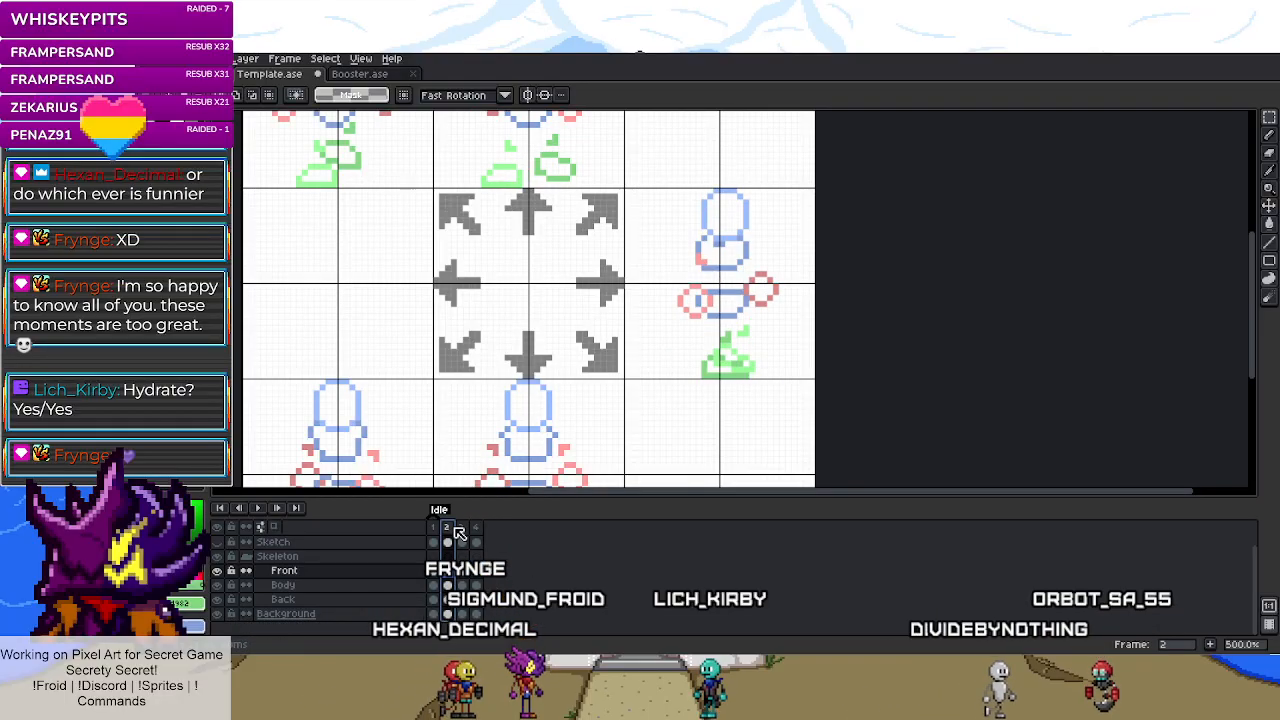
{"action": "left_click", "coordinate": [463, 528]}
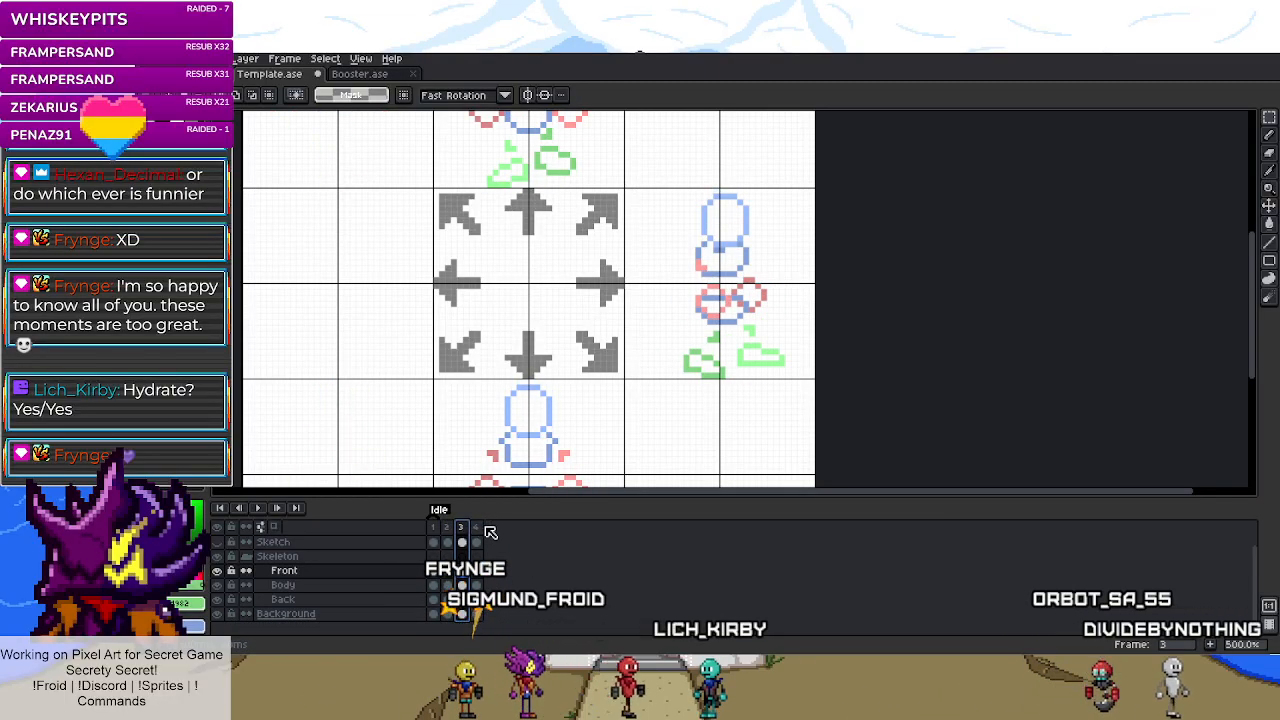
{"action": "left_click", "coordinate": [477, 528]}
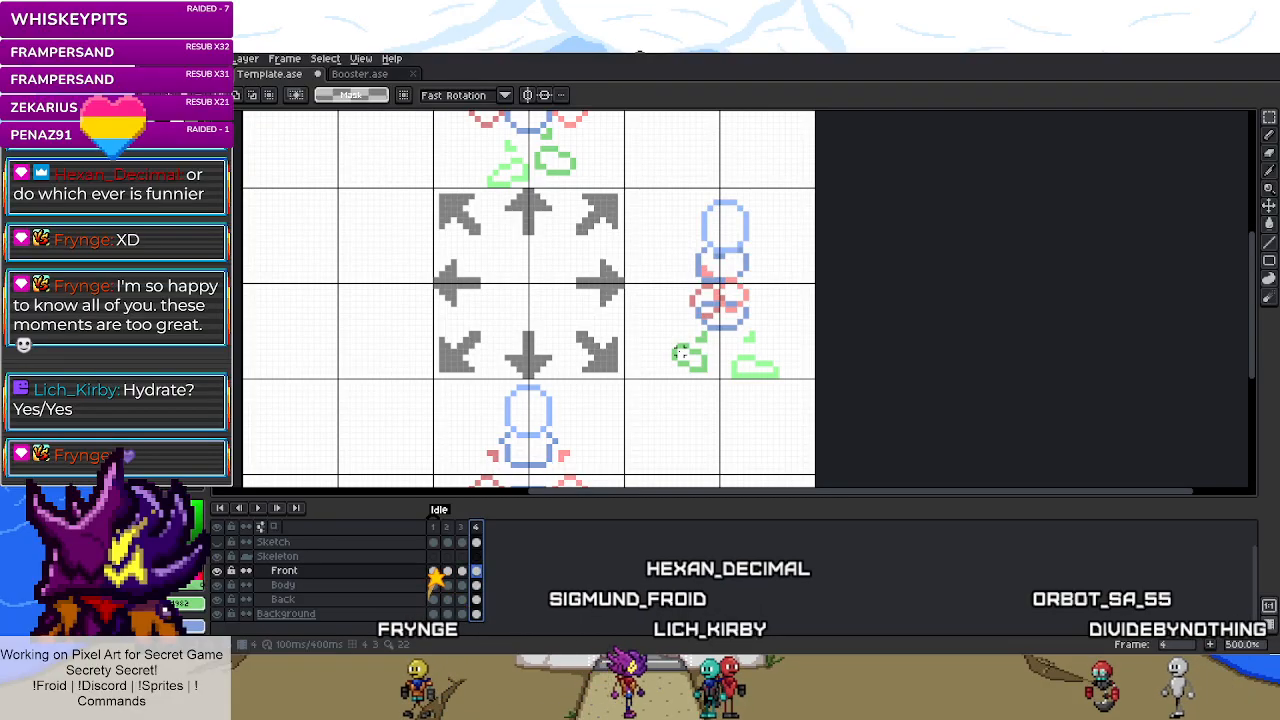
- On the Back layer of frame 4, round off the dark green foot's lower corner in the side view and save the sprite
{"action": "scroll", "coordinate": [708, 385], "scroll_direction": "up", "scroll_amount": 5}
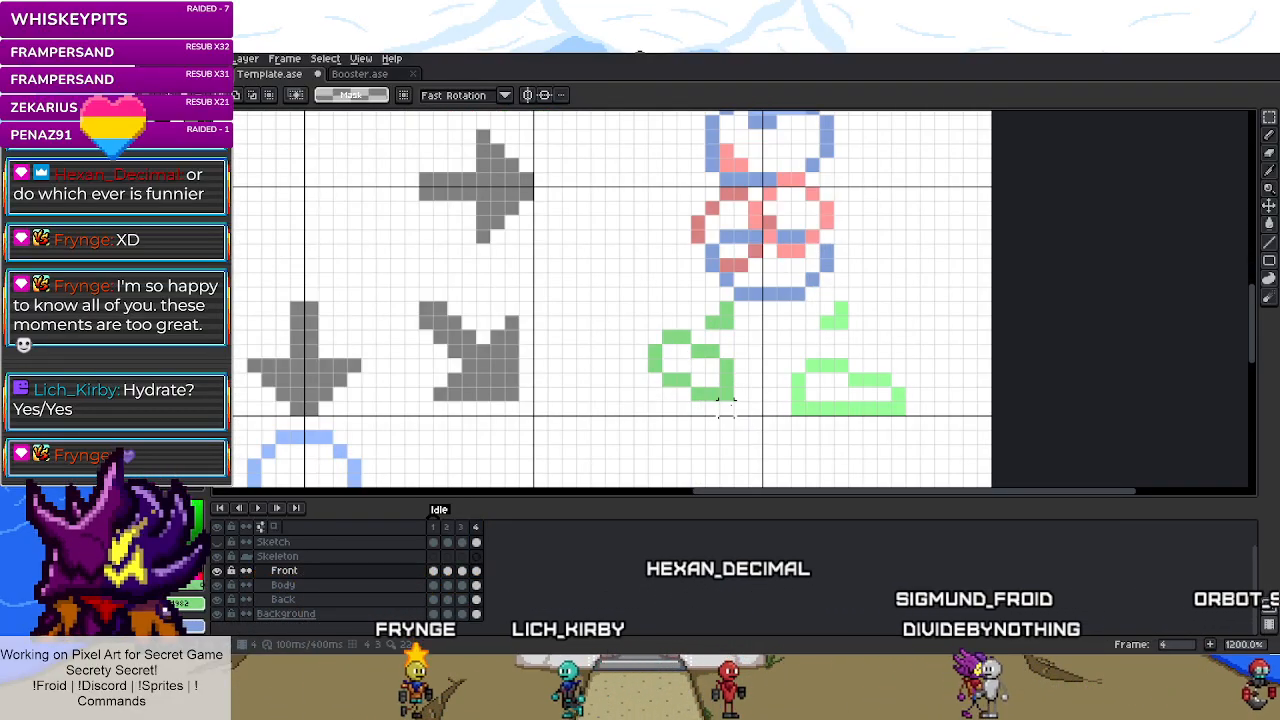
{"action": "left_click_drag", "start_coordinate": [746, 388], "coordinate": [725, 400]}
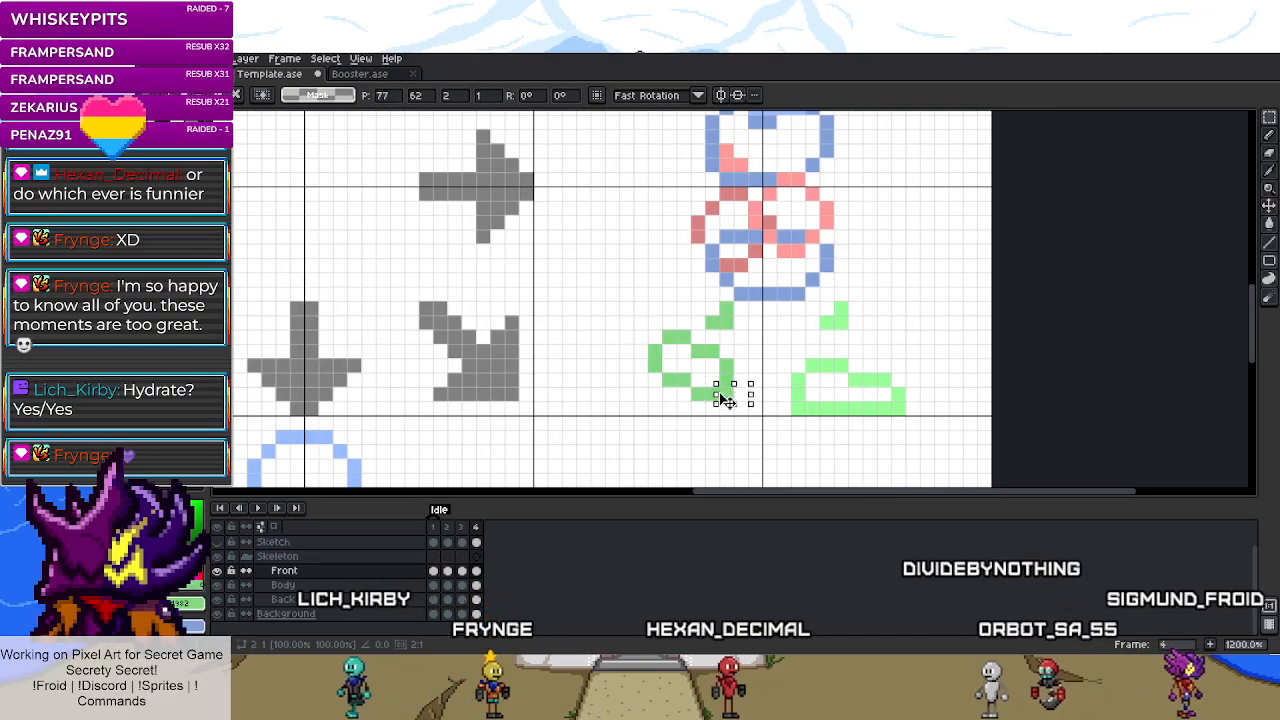
{"action": "left_click", "coordinate": [477, 600]}
{"action": "key", "text": "b"}
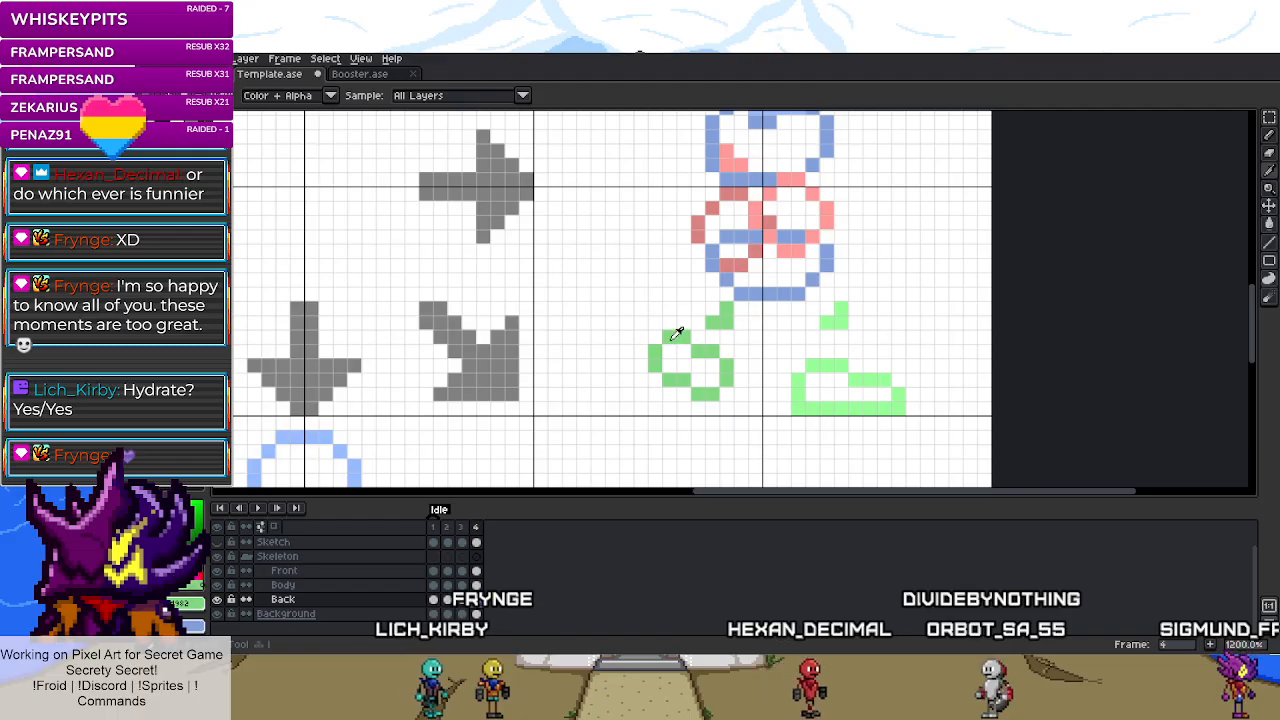
{"action": "scroll", "coordinate": [712, 421], "scroll_direction": "down", "scroll_amount": 5}
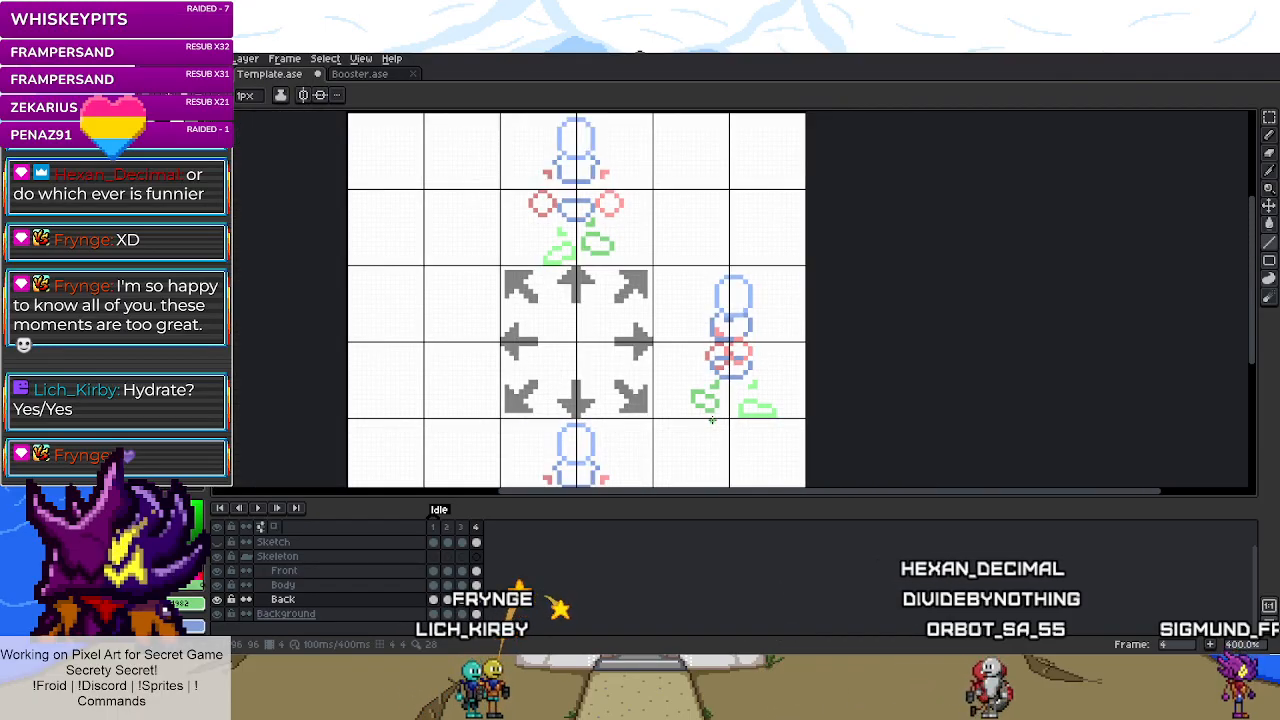
{"action": "key", "text": "ctrl+s"}
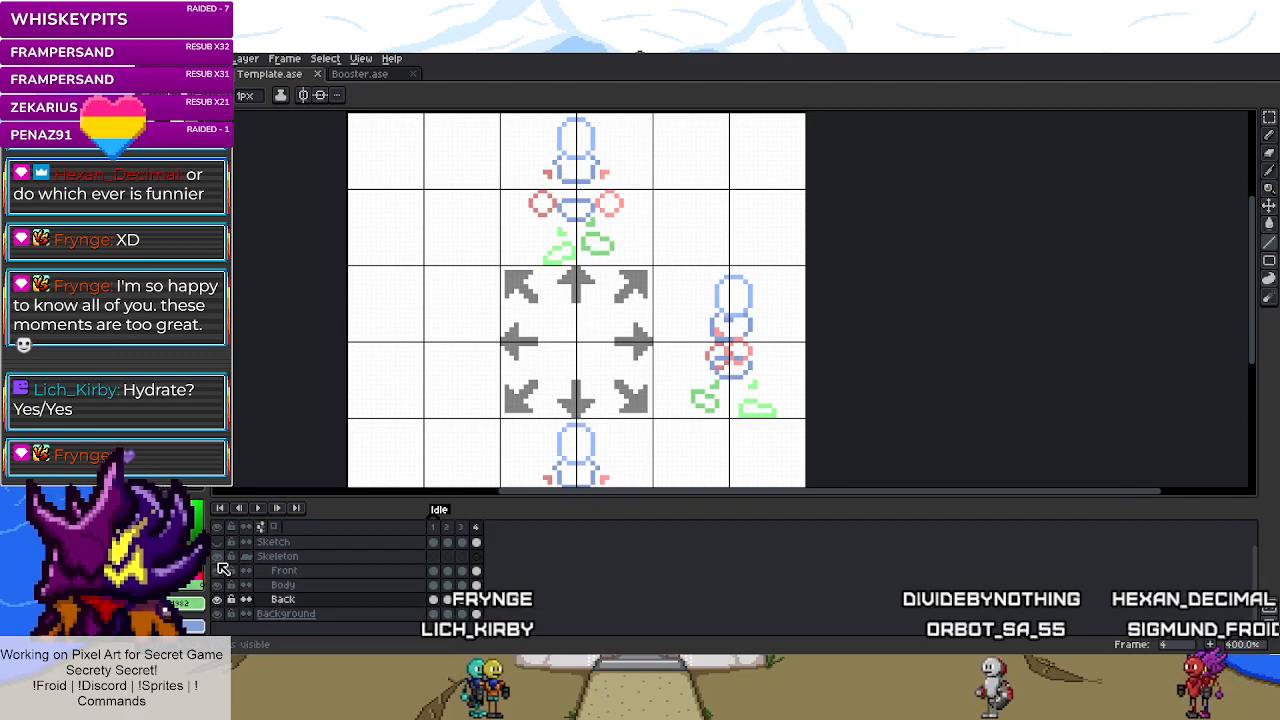
- Show the Sketch layer and, in frame 4, move the side-view front foot outline onto the light green foot and redraw its lower leg
{"action": "left_click", "coordinate": [217, 541]}
{"action": "left_click", "coordinate": [476, 542]}
{"action": "key", "text": "m"}
{"action": "scroll", "coordinate": [676, 390], "scroll_direction": "up", "scroll_amount": 5}
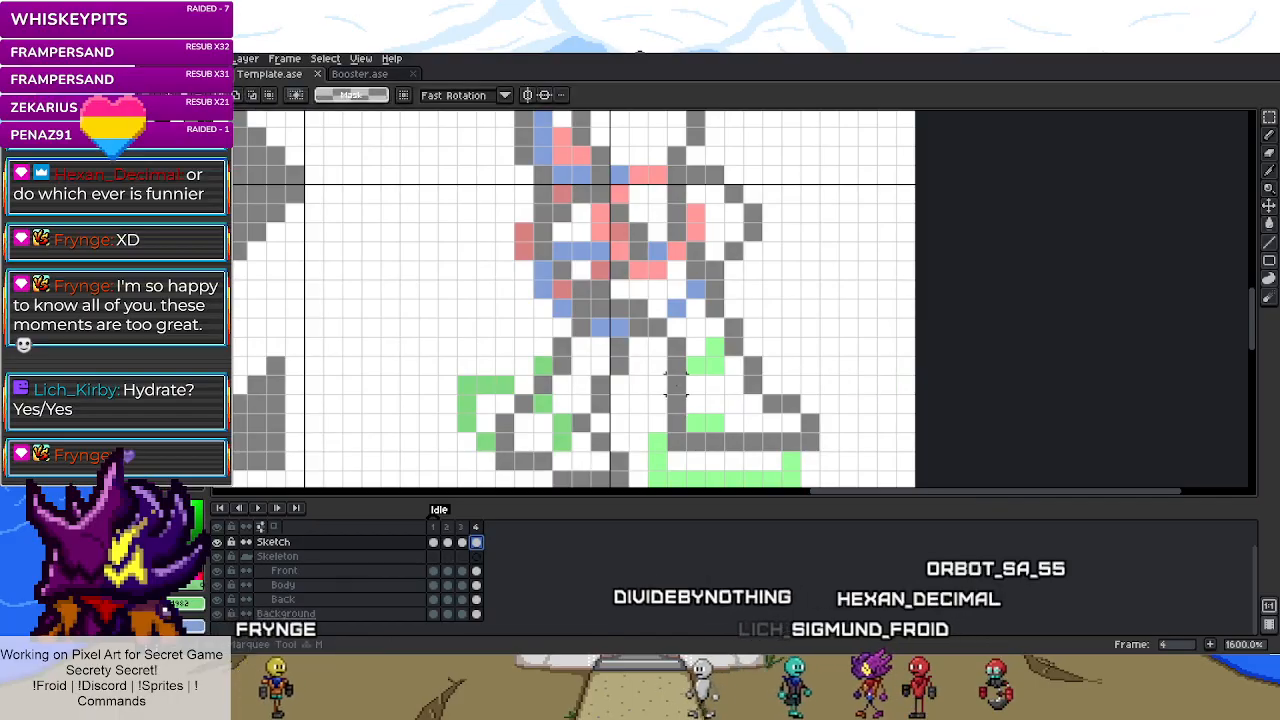
{"action": "mouse_move", "coordinate": [676, 386]}
{"action": "left_mouse_down"}
{"action": "mouse_move", "coordinate": [812, 440]}
{"action": "mouse_move", "coordinate": [763, 477]}
{"action": "left_mouse_up"}
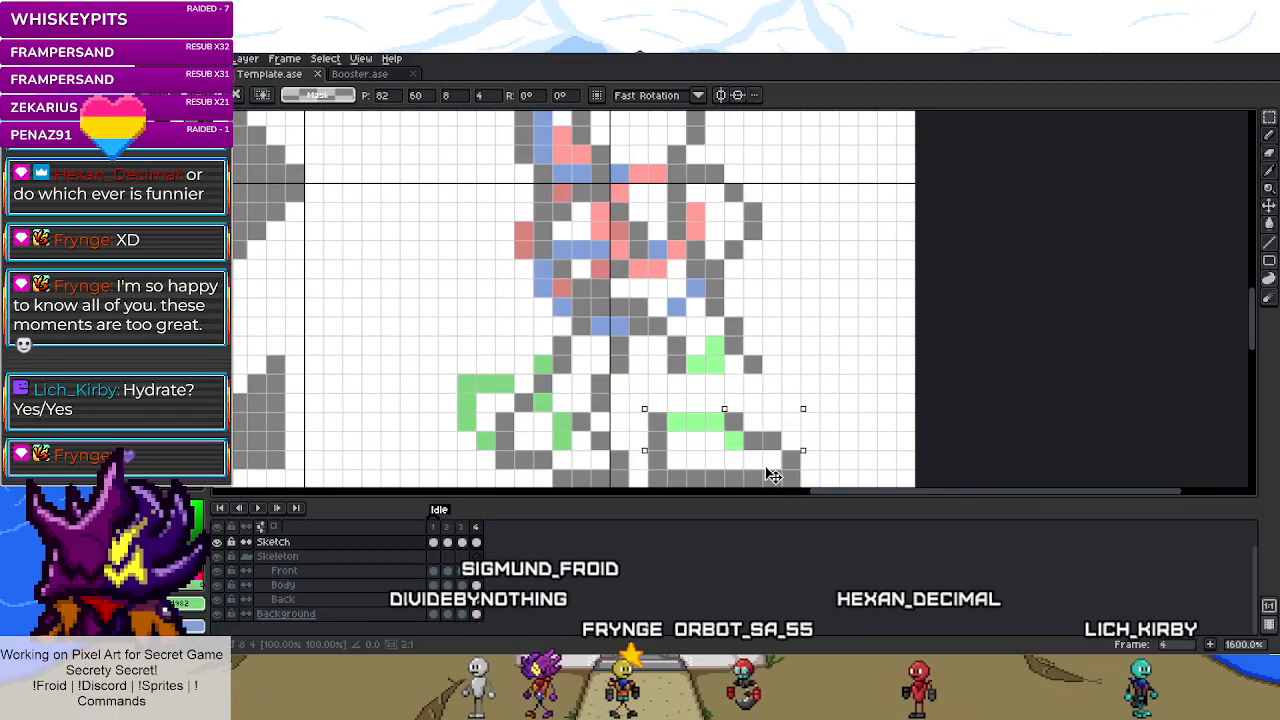
{"action": "left_click", "coordinate": [655, 362]}
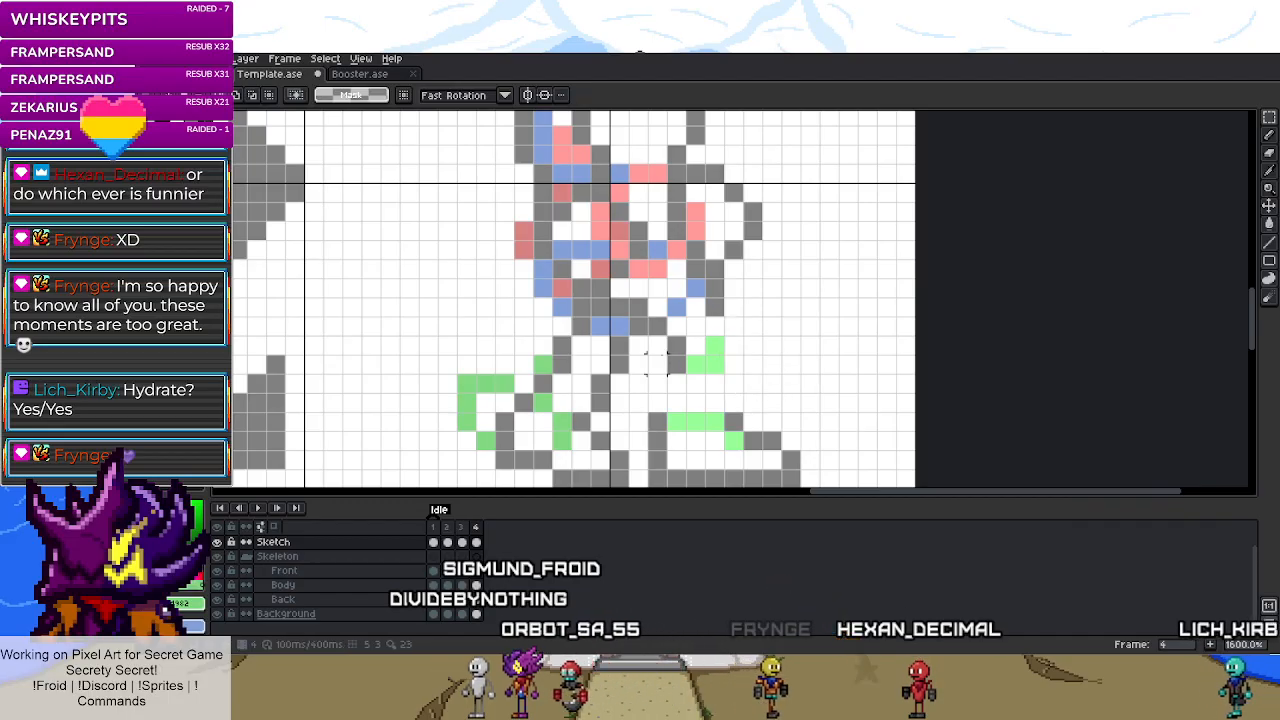
{"action": "key", "text": "b"}
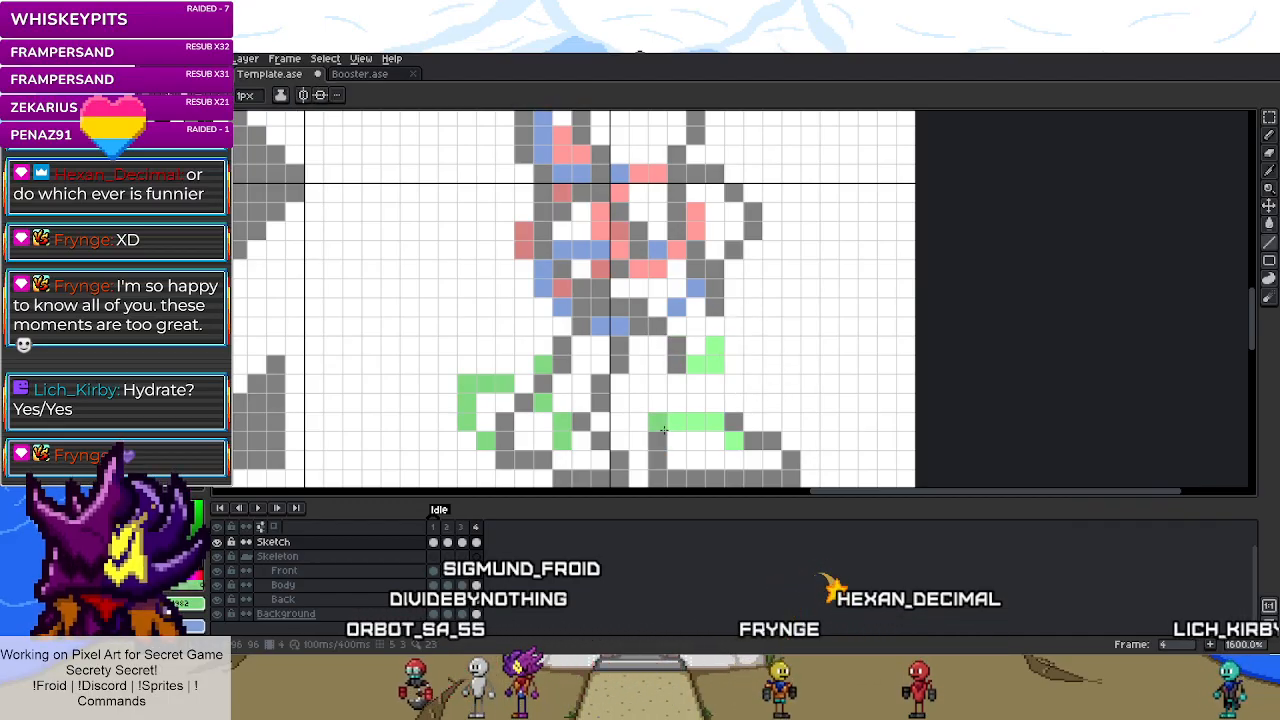
{"action": "key", "text": "i"}
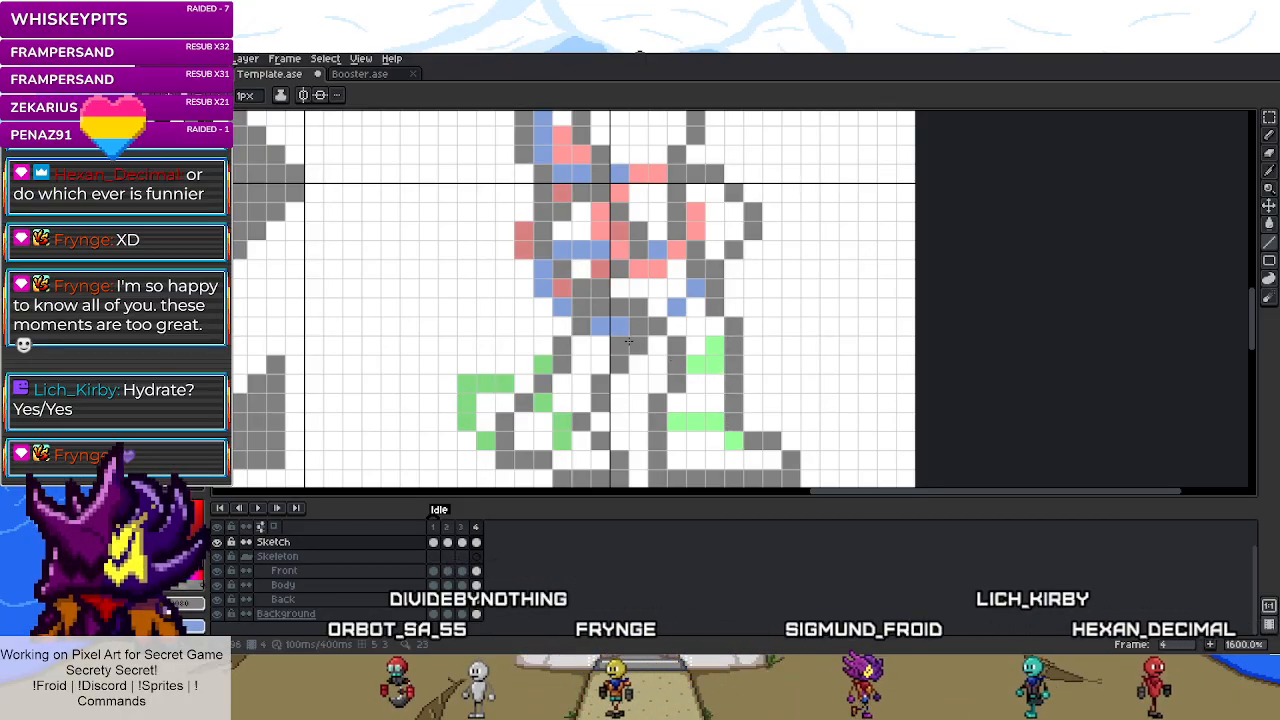
- On the Sketch layer, delete the side-view back foot and leg outline and trace a new foot over the dark green one
{"action": "scroll", "coordinate": [640, 340], "scroll_direction": "down", "scroll_amount": 4}
{"action": "scroll", "coordinate": [608, 398], "scroll_direction": "up", "scroll_amount": 4}
{"action": "key", "text": "m"}
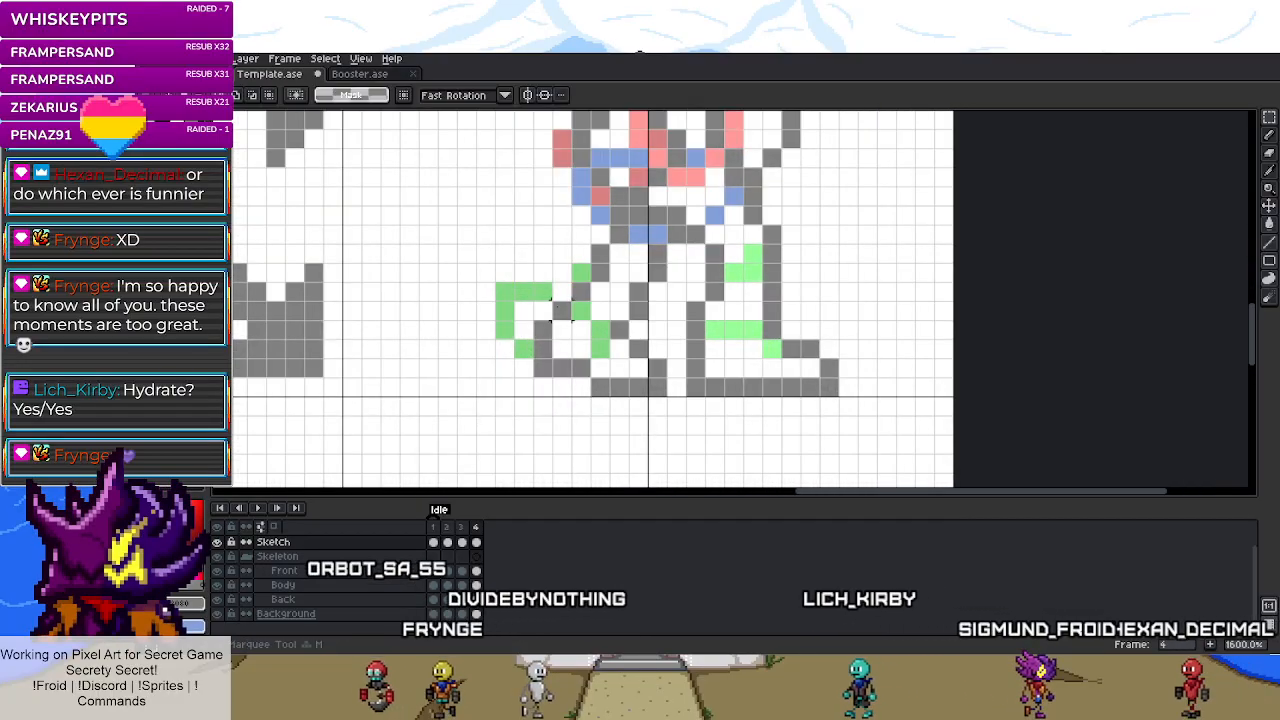
{"action": "left_click_drag", "start_coordinate": [535, 298], "coordinate": [666, 394]}
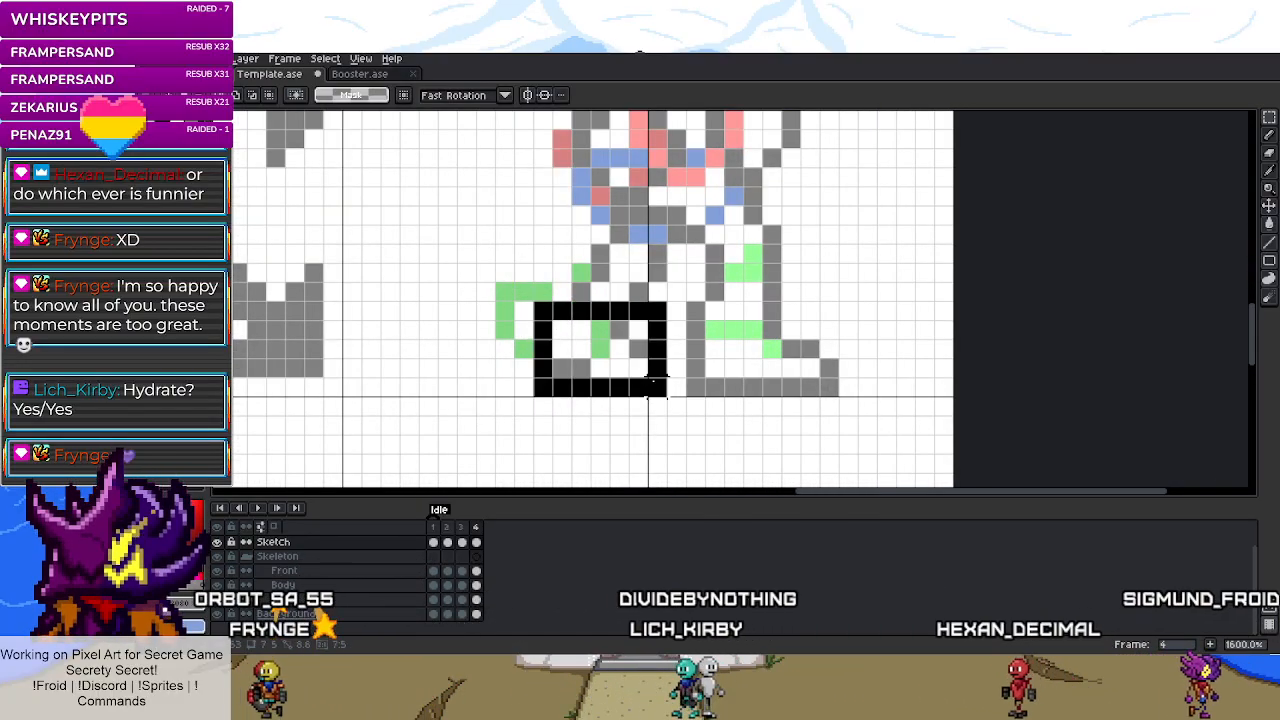
{"action": "key", "text": "Delete"}
{"action": "key", "text": "b"}
{"action": "mouse_move", "coordinate": [588, 333]}
{"action": "left_mouse_down"}
{"action": "mouse_move", "coordinate": [600, 350]}
{"action": "mouse_move", "coordinate": [570, 368]}
{"action": "mouse_move", "coordinate": [550, 343]}
{"action": "mouse_move", "coordinate": [507, 345]}
{"action": "mouse_move", "coordinate": [509, 298]}
{"action": "mouse_move", "coordinate": [560, 283]}
{"action": "left_mouse_up"}
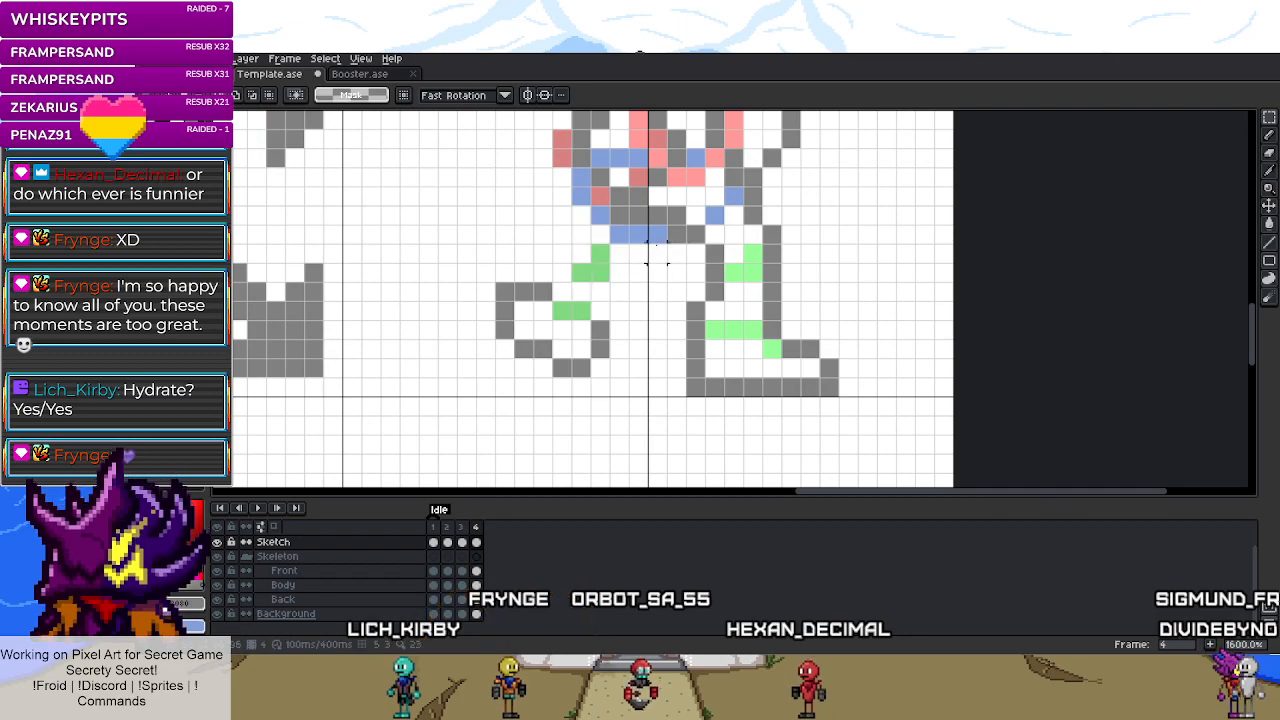
{"action": "key", "text": "Return"}
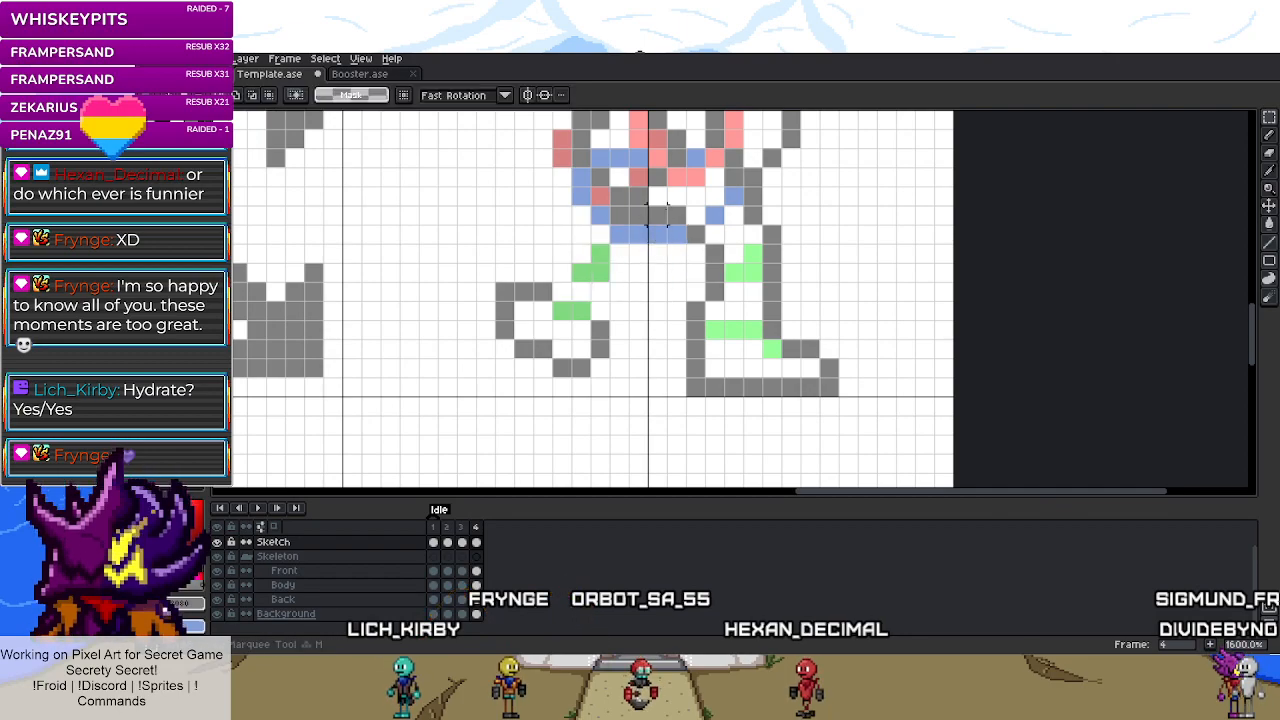
- Remove the side-view figure's old front hand outline from the Sketch layer and redraw it over the light red hand circle
{"action": "scroll", "coordinate": [680, 218], "scroll_direction": "down", "scroll_amount": 2}
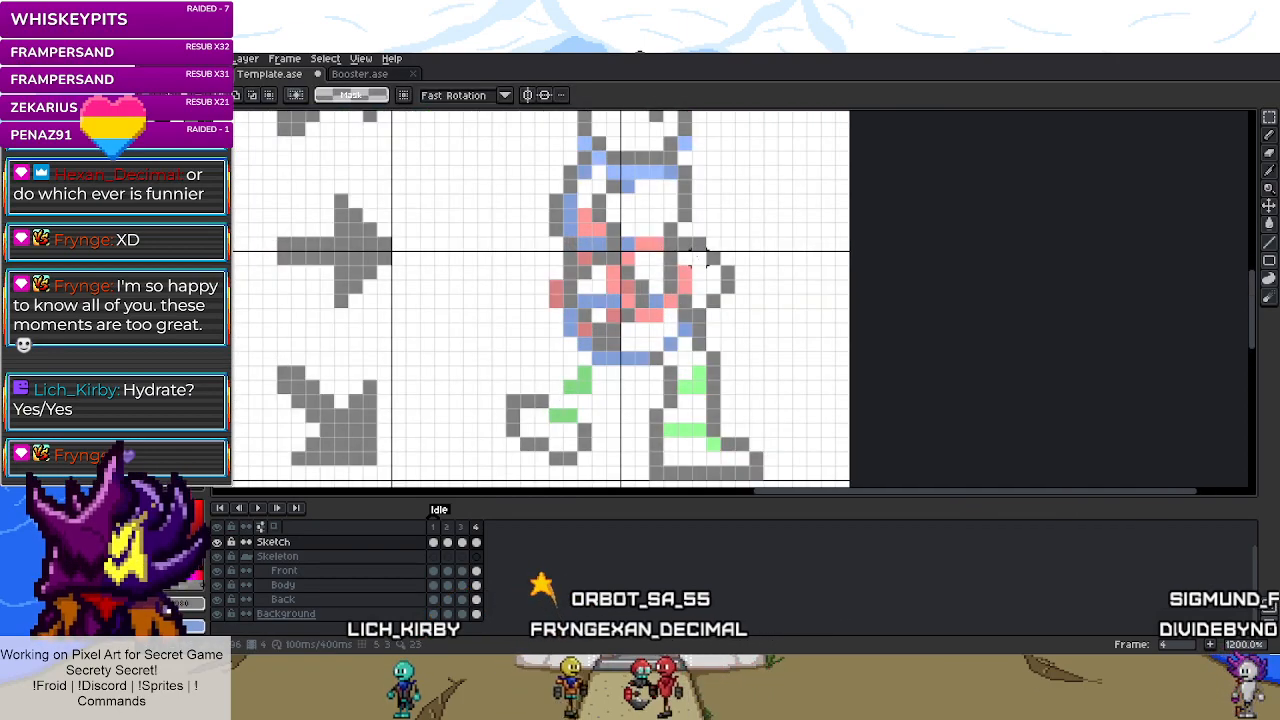
{"action": "scroll", "coordinate": [687, 241], "scroll_direction": "up", "scroll_amount": 1}
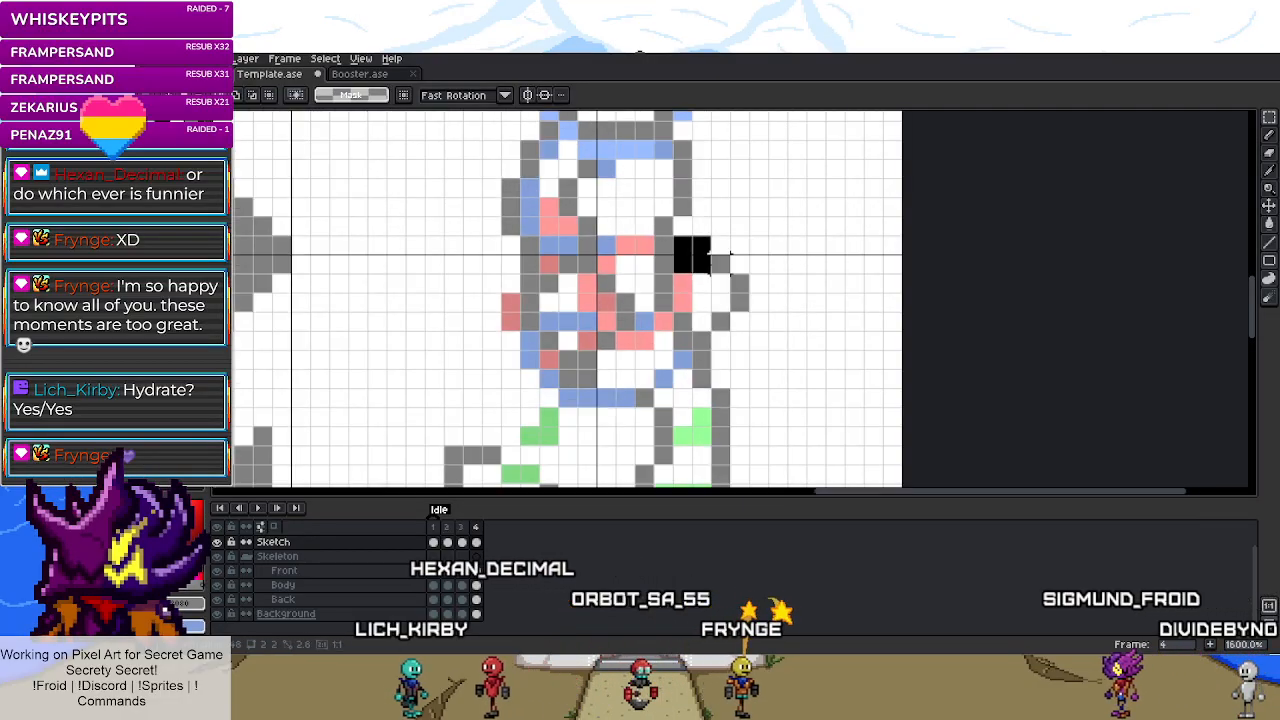
{"action": "left_click_drag", "start_coordinate": [738, 300], "coordinate": [720, 320]}
{"action": "left_click_drag", "start_coordinate": [540, 252], "coordinate": [626, 264]}
{"action": "left_click_drag", "start_coordinate": [590, 305], "coordinate": [644, 283]}
{"action": "left_click", "coordinate": [740, 320]}
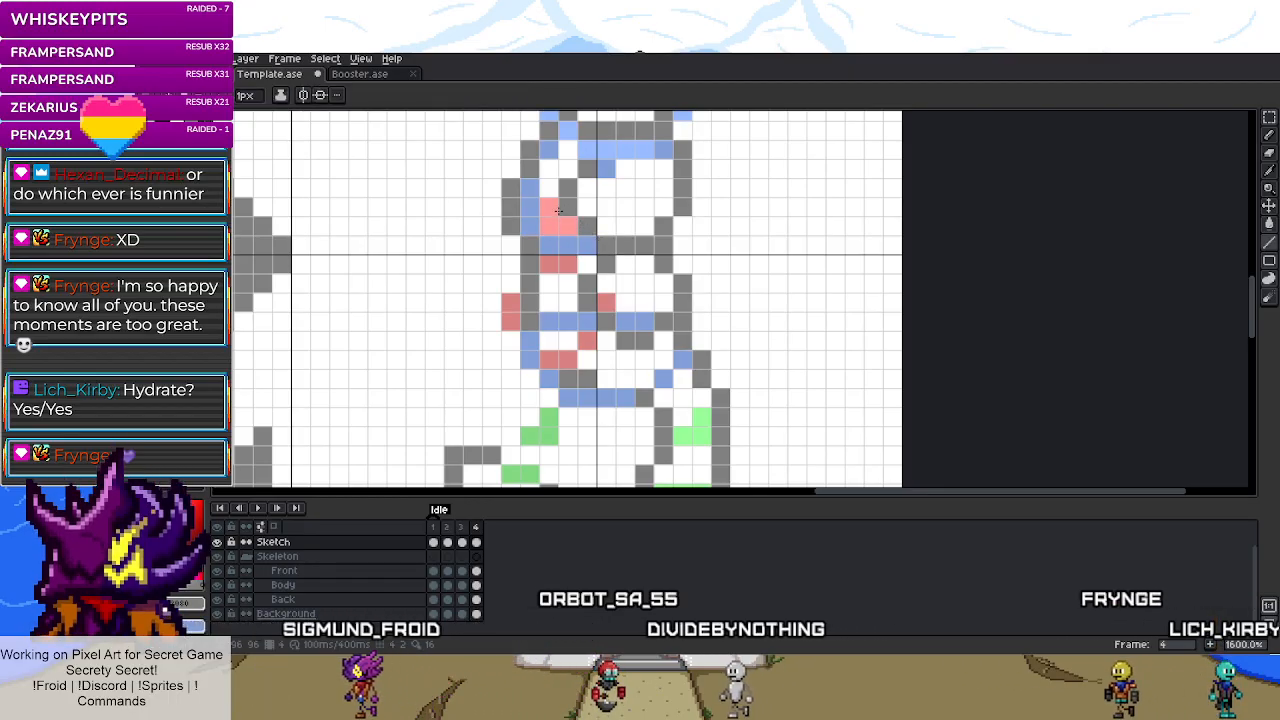
{"action": "key", "text": "m"}
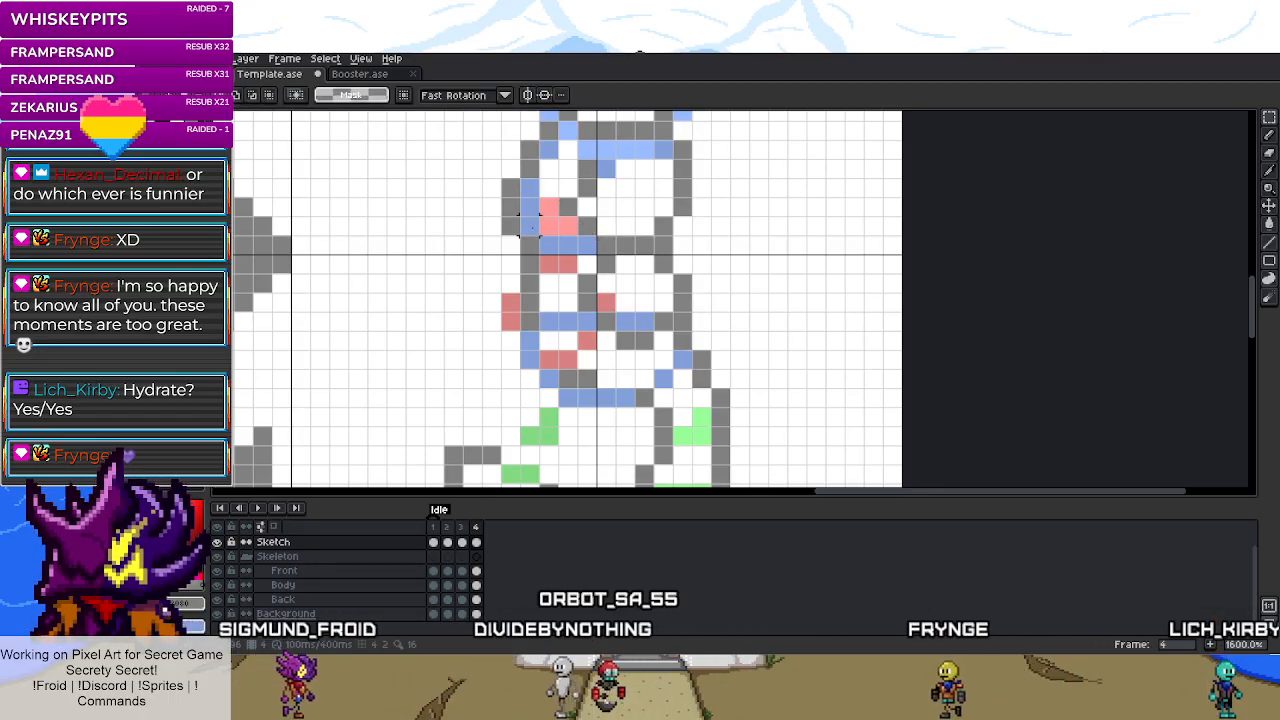
- On the Sketch layer in frame 4, delete the side-view figure's old back arm outline and trace the hand over the dark red circle
{"action": "left_click_drag", "start_coordinate": [511, 227], "coordinate": [510, 190]}
{"action": "key", "text": "Delete"}
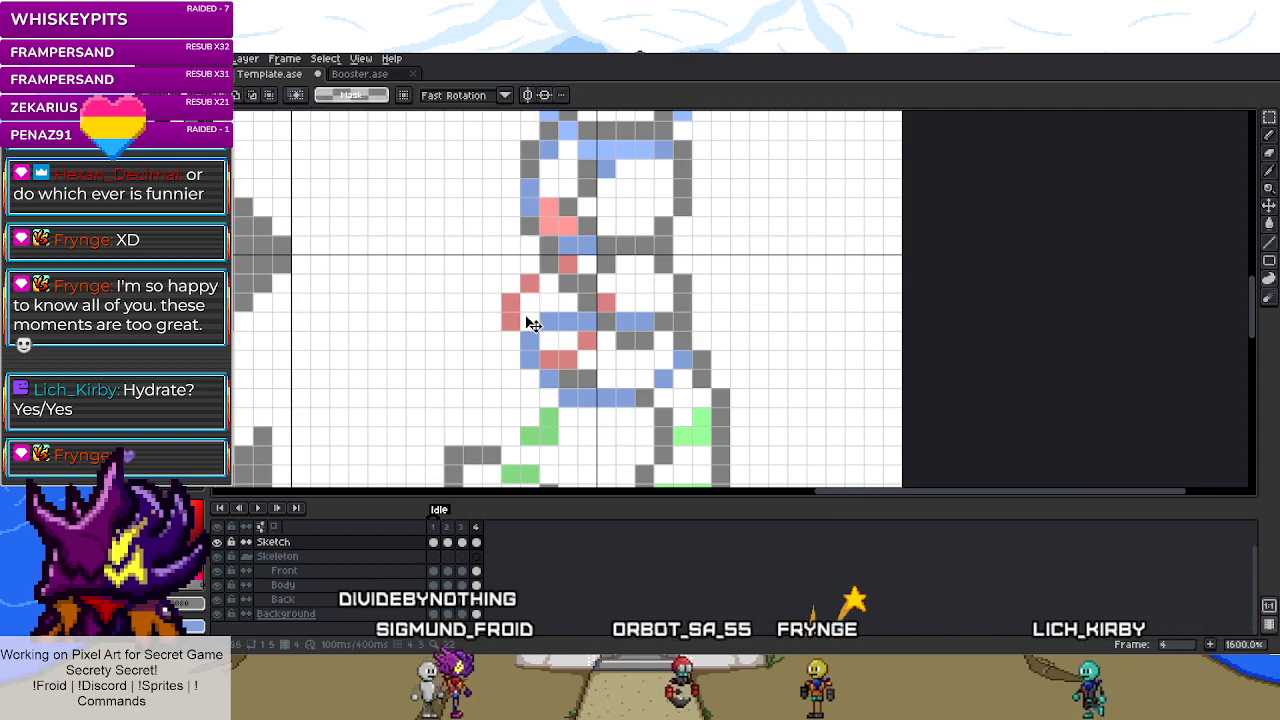
{"action": "key", "text": "b"}
{"action": "left_click_drag", "start_coordinate": [548, 321], "coordinate": [548, 245]}
{"action": "left_click_drag", "start_coordinate": [511, 300], "coordinate": [511, 321]}
{"action": "key", "text": "m"}
{"action": "left_click_drag", "start_coordinate": [492, 264], "coordinate": [512, 284]}
{"action": "key", "text": "Delete"}
{"action": "key", "text": "b"}
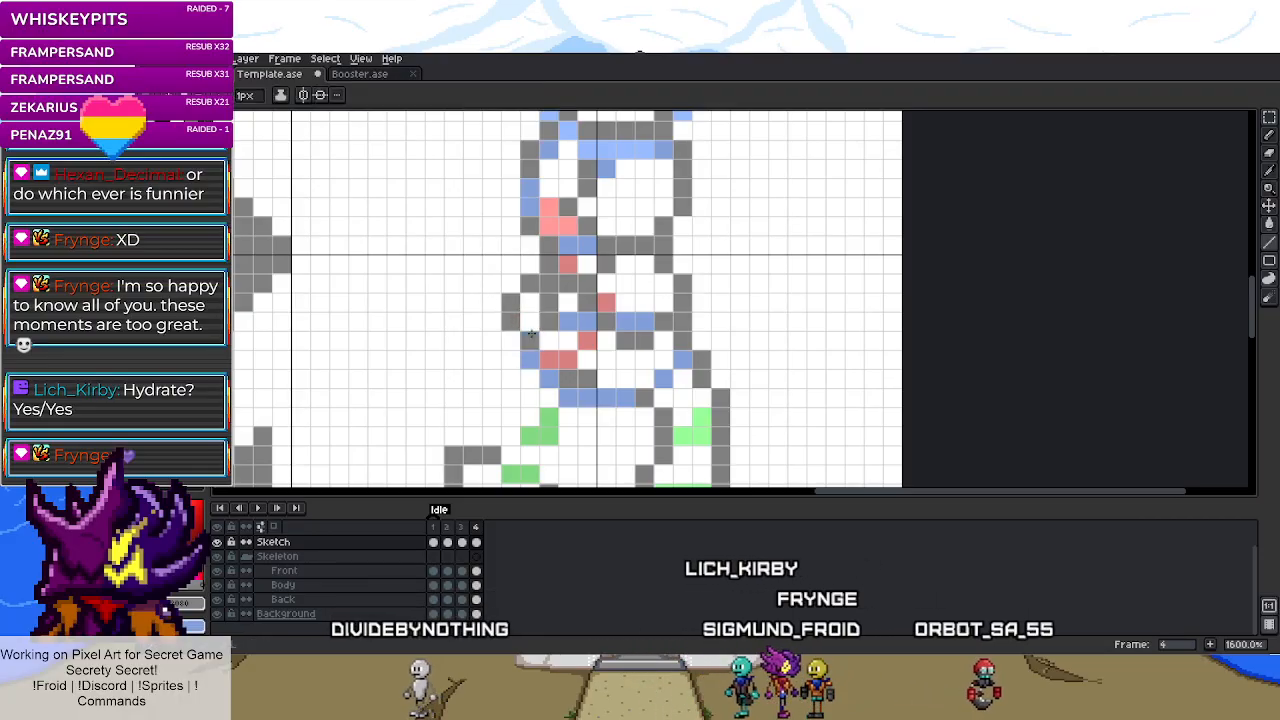
- Trace the side-view figure's lower torso outline in gray along the blue hip shape
{"action": "left_click", "coordinate": [530, 359]}
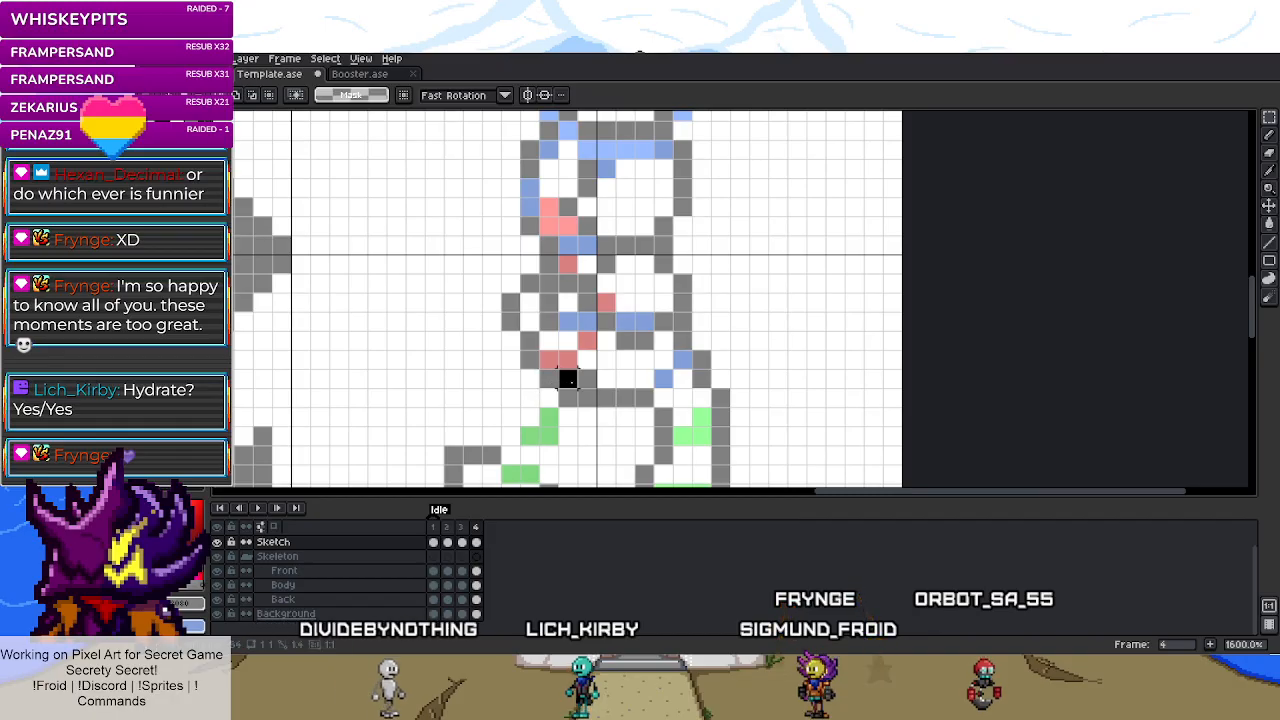
{"action": "scroll", "coordinate": [603, 370], "scroll_direction": "down", "scroll_amount": 4}
{"action": "scroll", "coordinate": [608, 338], "scroll_direction": "up", "scroll_amount": 5}
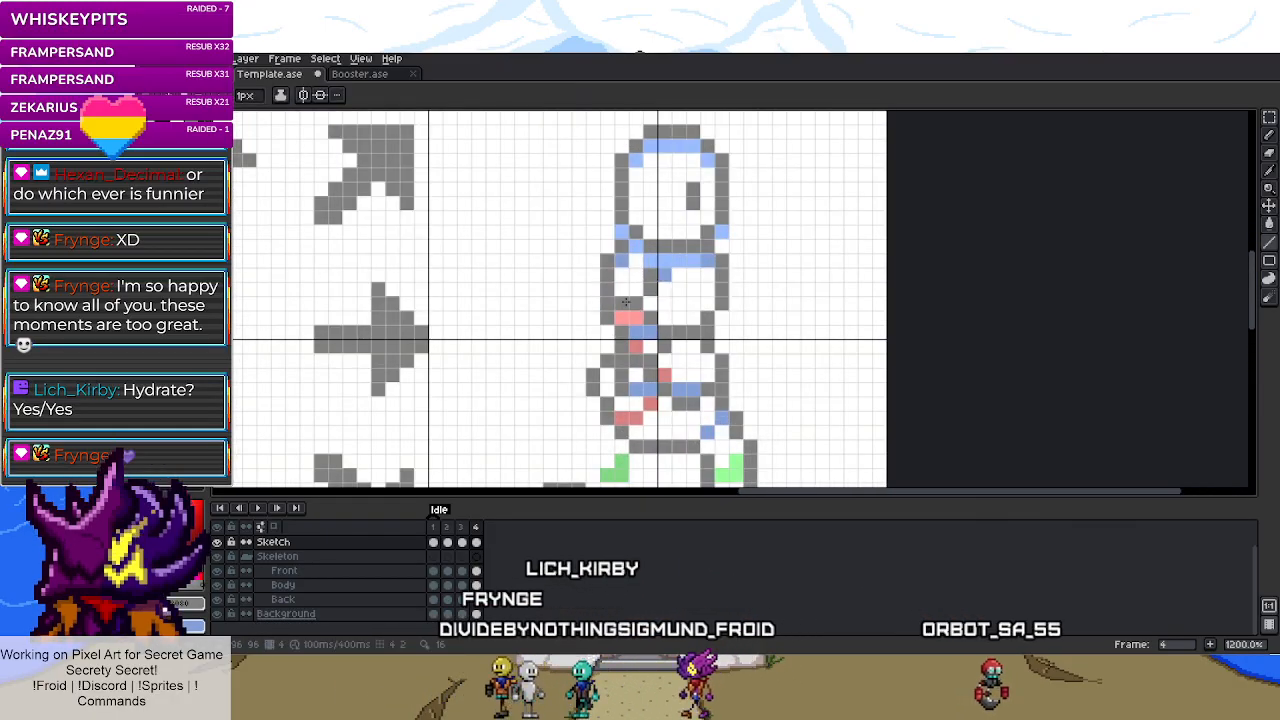
- Remove the excess outline pixels around the side-view back arm and hand, and join the back leg outline to the hip
{"action": "key", "text": "m"}
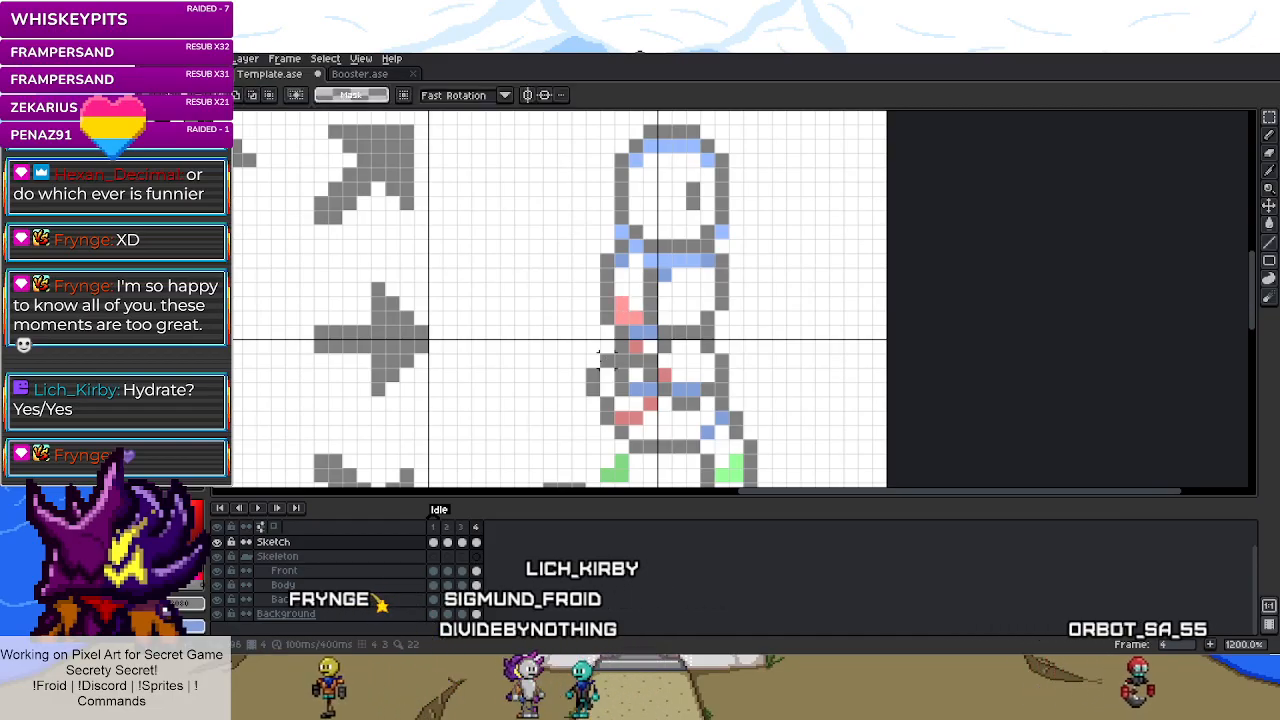
{"action": "scroll", "coordinate": [635, 372], "scroll_direction": "up", "scroll_amount": 1}
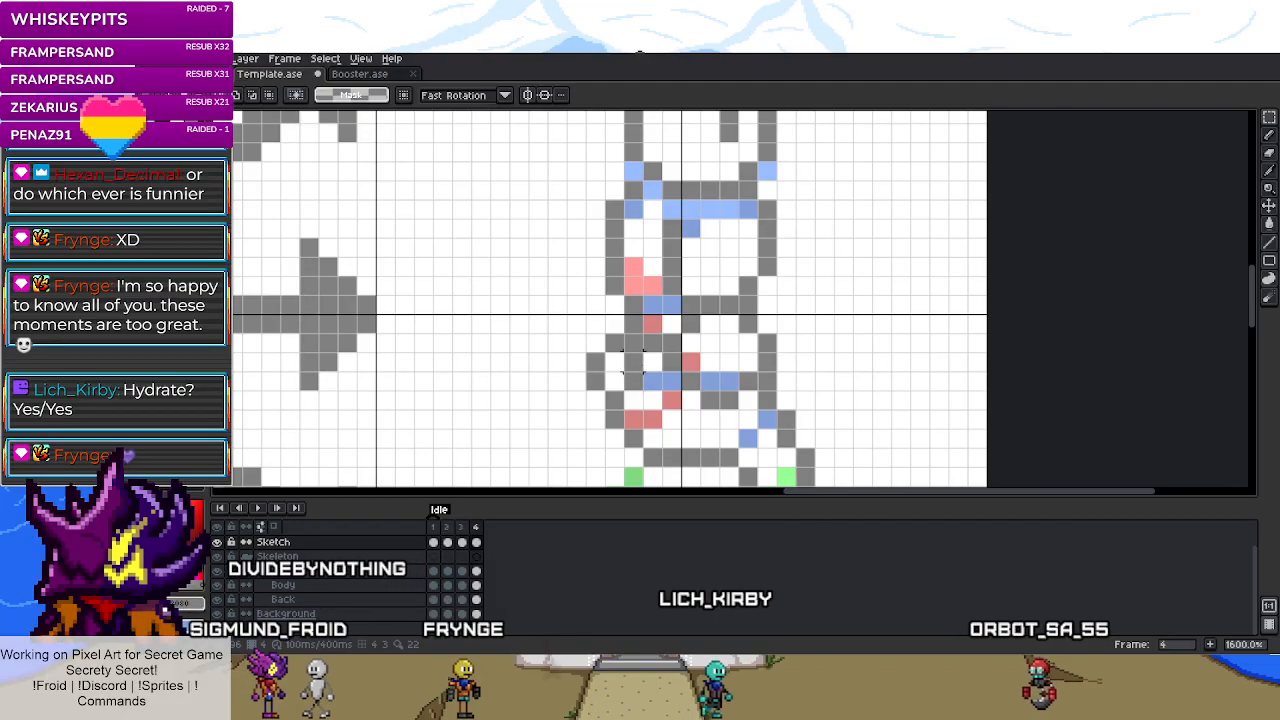
{"action": "key", "text": "b"}
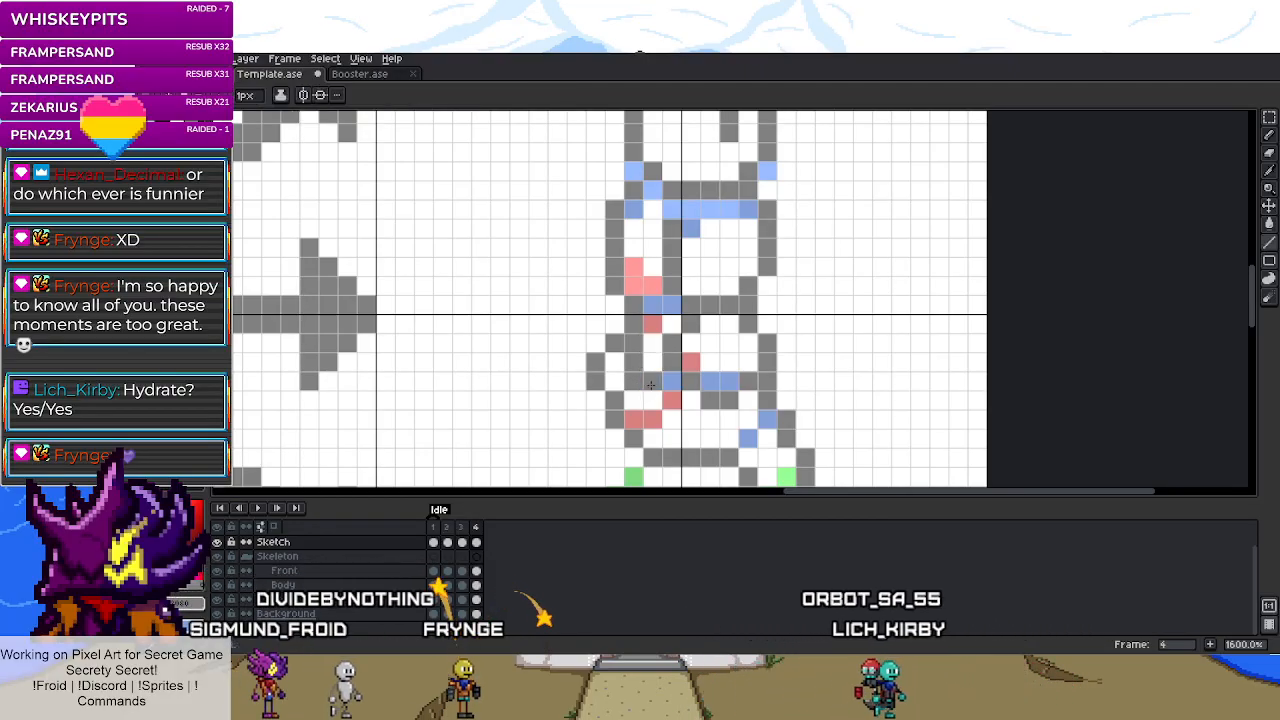
{"action": "scroll", "coordinate": [635, 393], "scroll_direction": "down", "scroll_amount": 2}
{"action": "scroll", "coordinate": [635, 426], "scroll_direction": "up", "scroll_amount": 5}
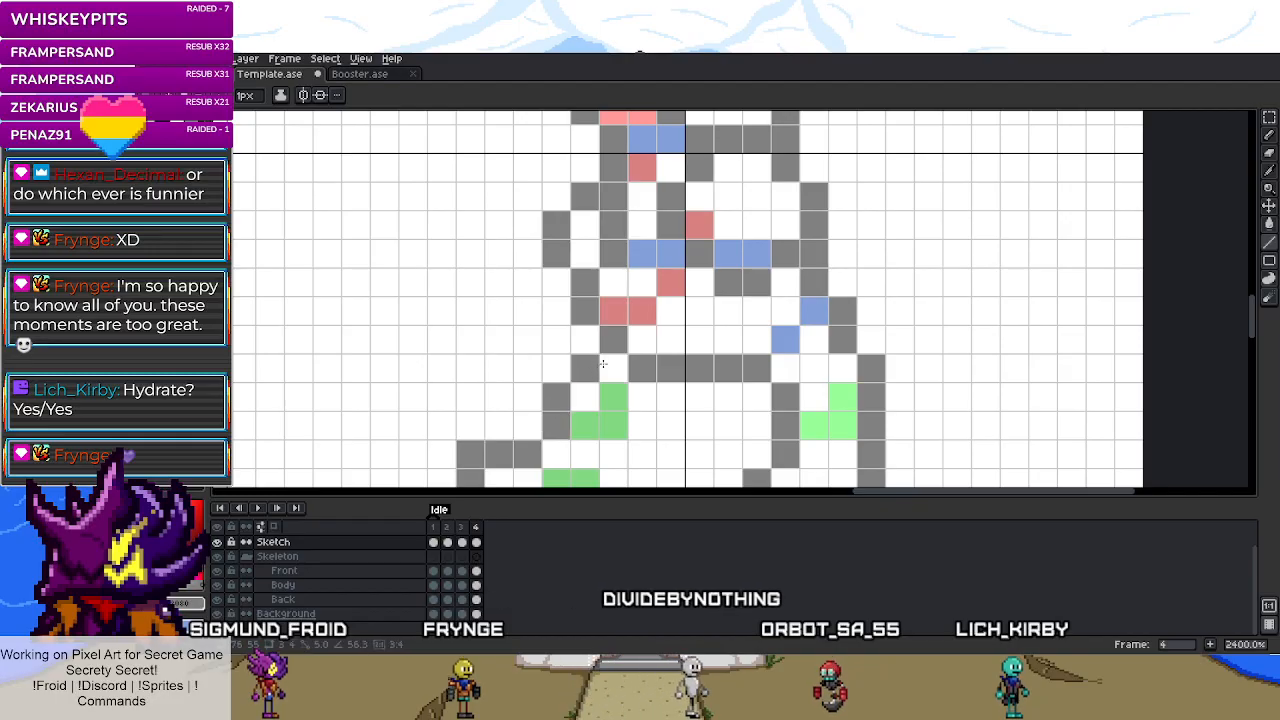
{"action": "scroll", "coordinate": [605, 363], "scroll_direction": "down", "scroll_amount": 3}
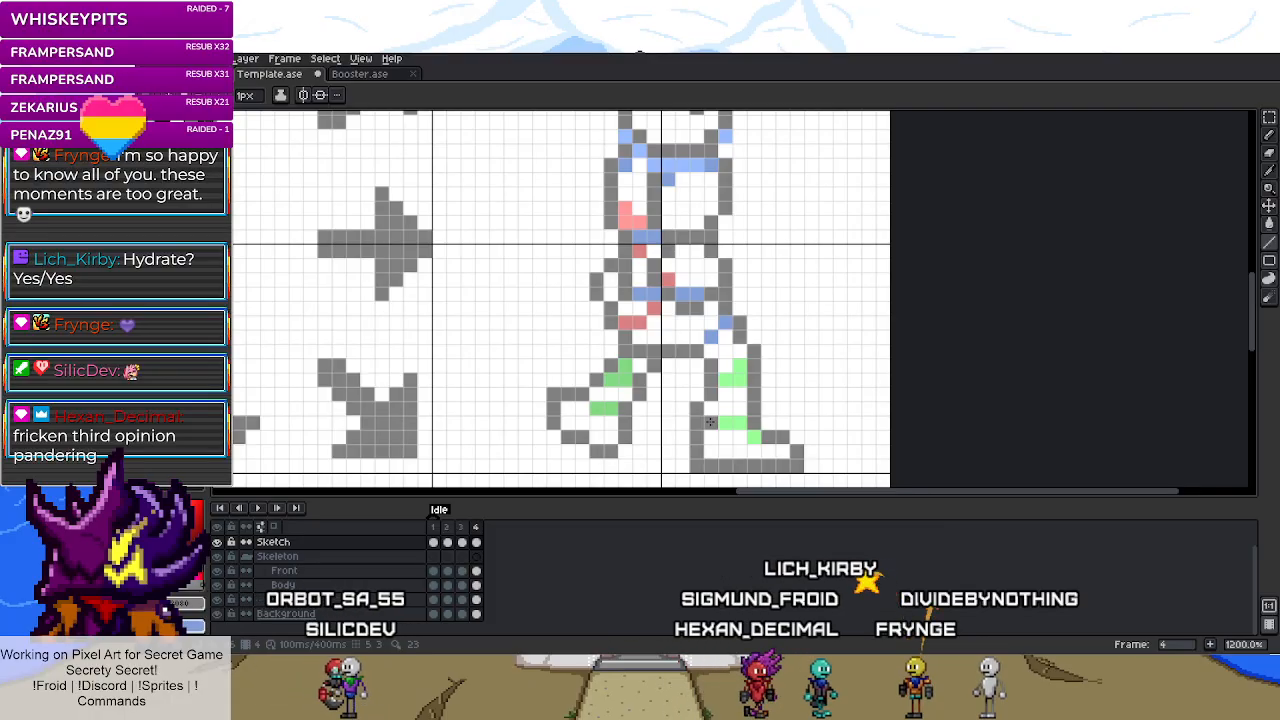
- Reshape the side-view back foot outline on the Sketch layer, smoothing its upper edge and its sole
{"action": "scroll", "coordinate": [712, 422], "scroll_direction": "down", "scroll_amount": 3}
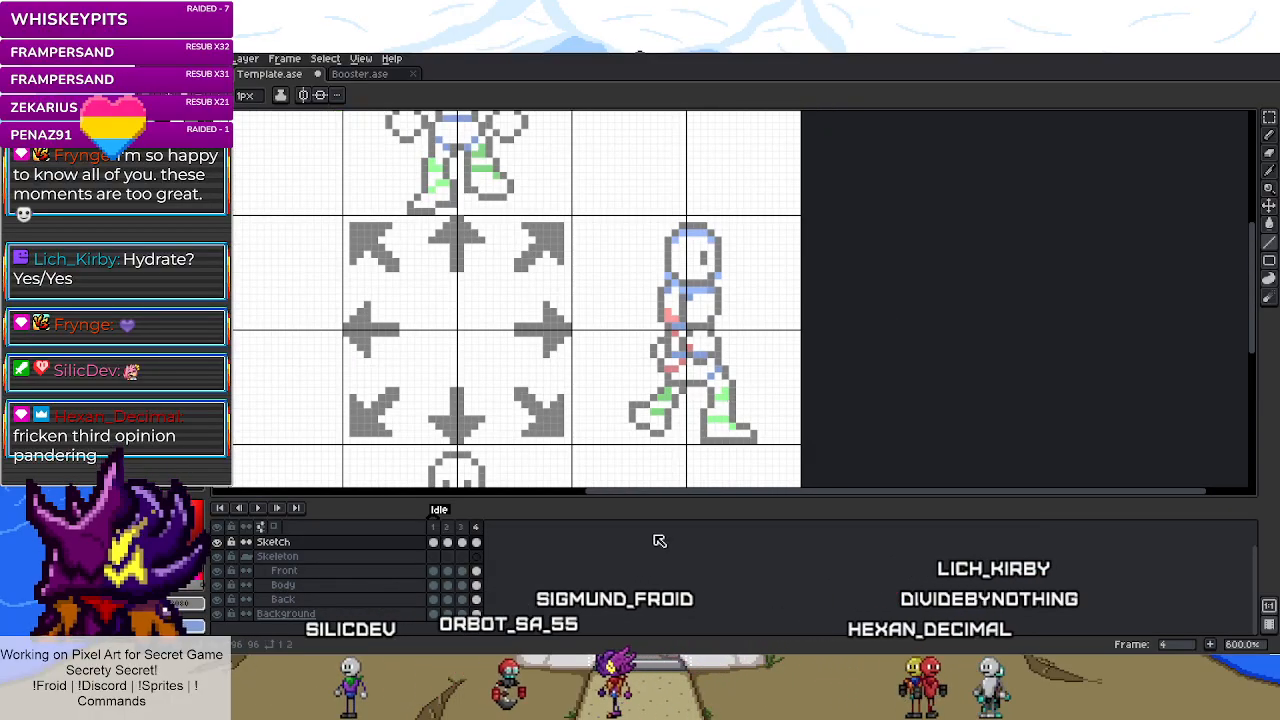
{"action": "scroll", "coordinate": [685, 427], "scroll_direction": "up", "scroll_amount": 2}
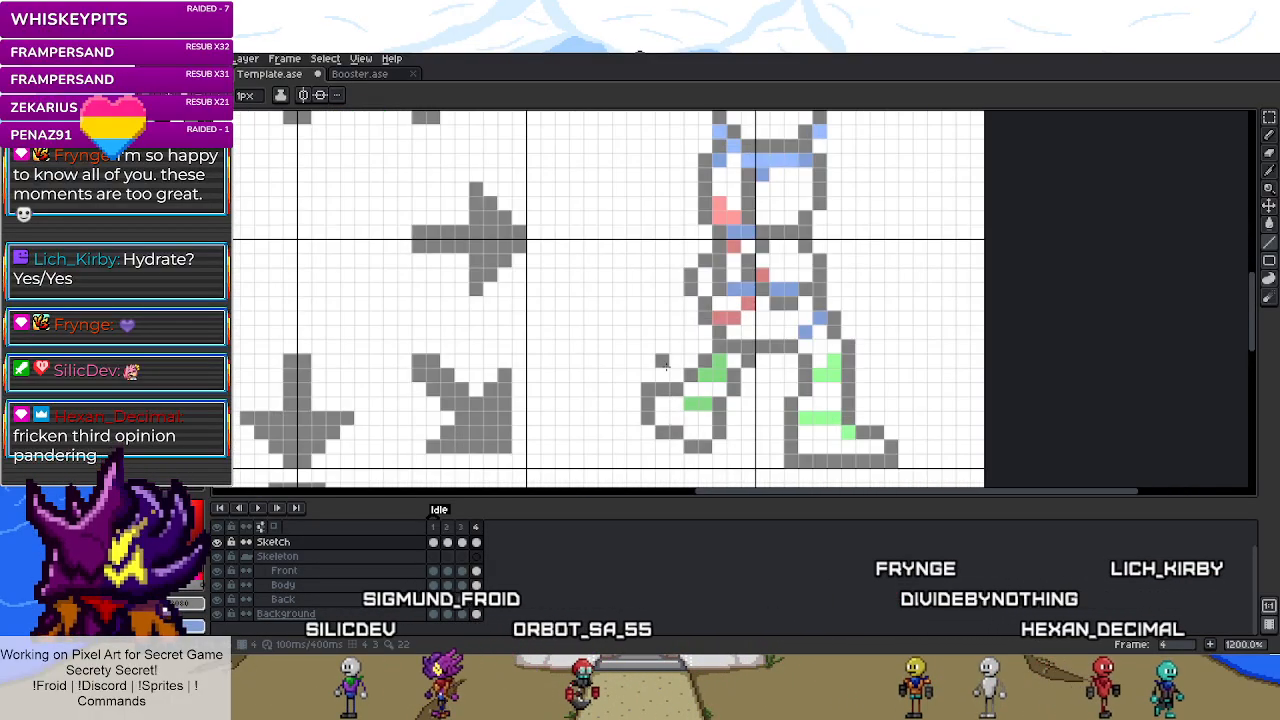
{"action": "left_click", "coordinate": [675, 389]}
{"action": "key", "text": "m"}
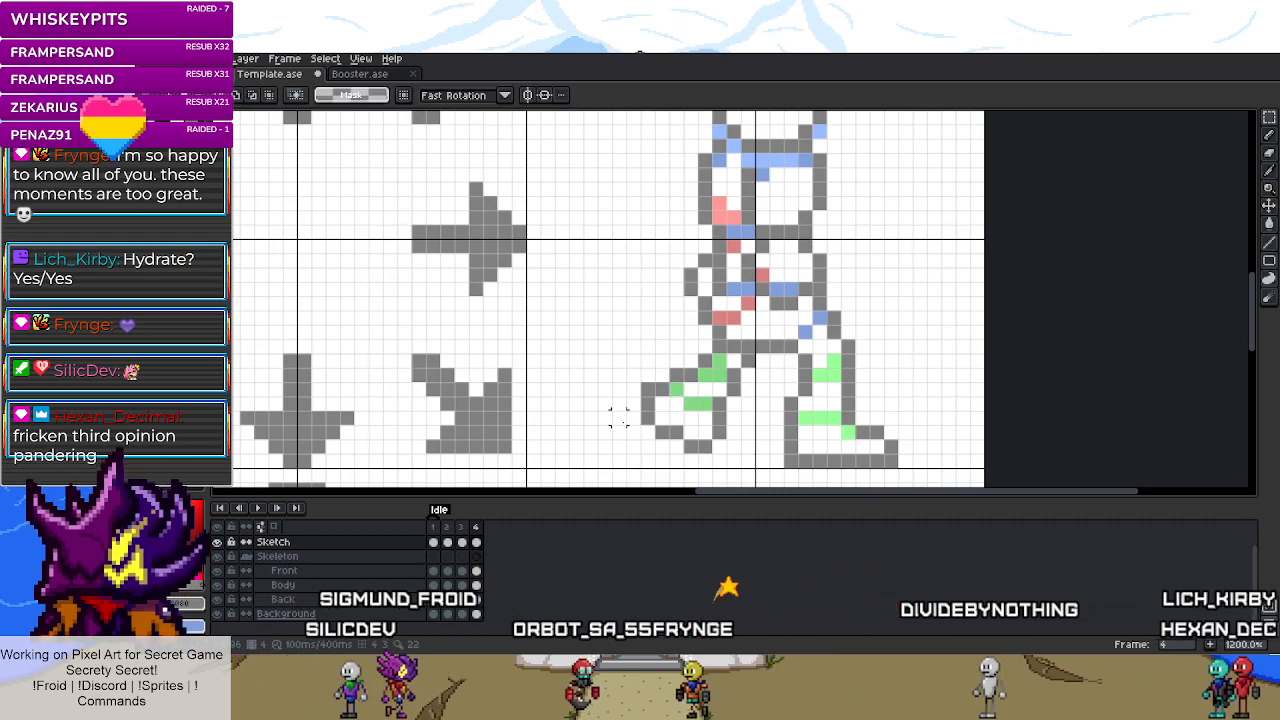
{"action": "scroll", "coordinate": [645, 415], "scroll_direction": "down", "scroll_amount": 1}
{"action": "key", "text": "b"}
{"action": "scroll", "coordinate": [697, 436], "scroll_direction": "up", "scroll_amount": 2}
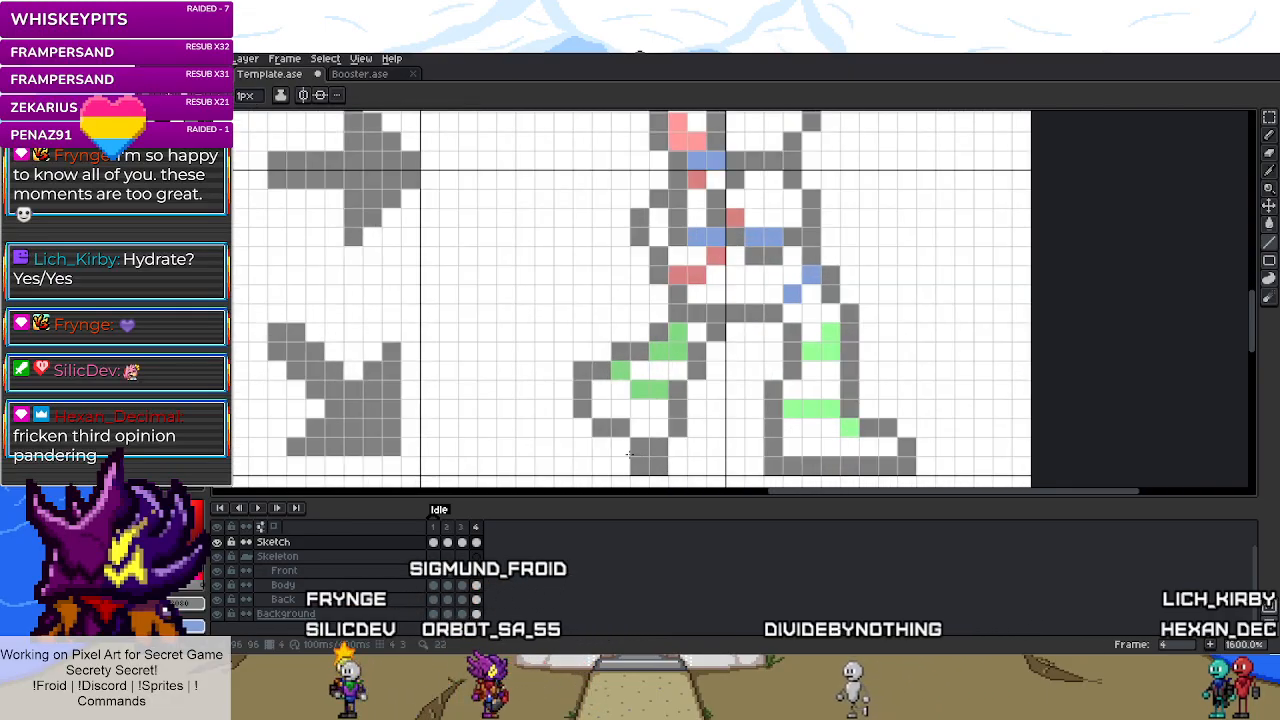
{"action": "left_click", "coordinate": [620, 427]}
{"action": "key", "text": "m"}
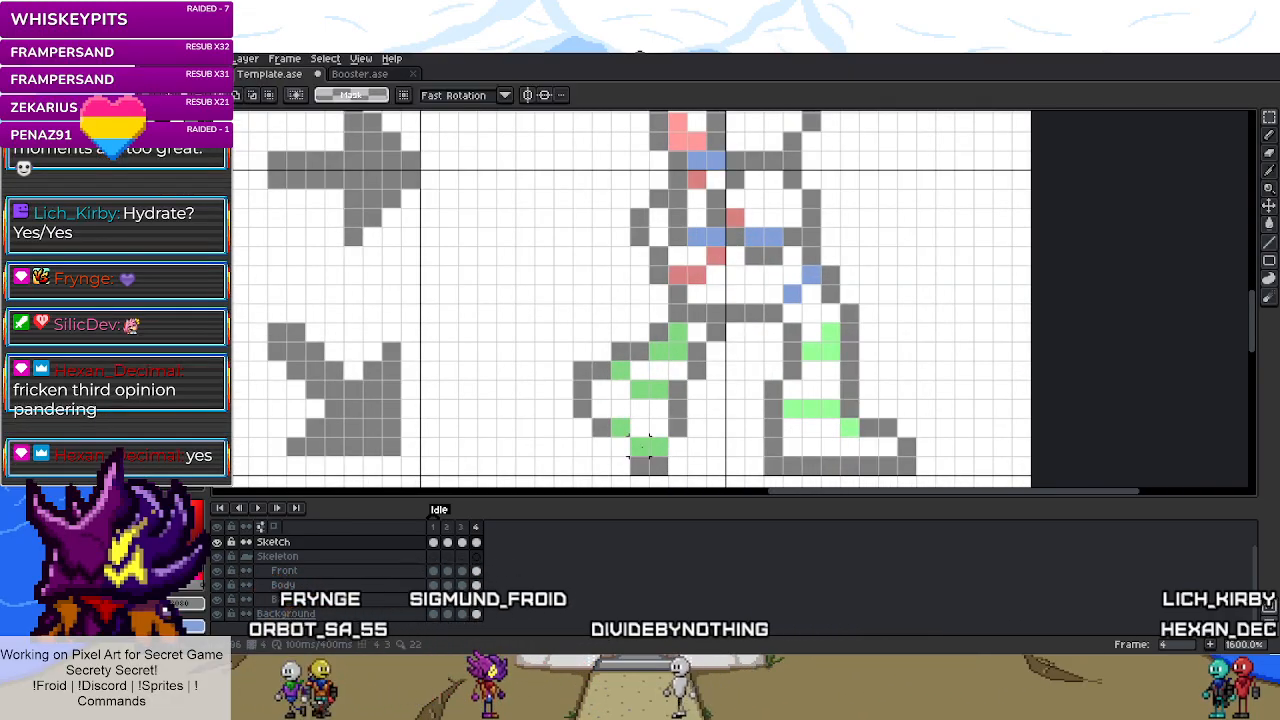
{"action": "key", "text": "b"}
{"action": "scroll", "coordinate": [673, 452], "scroll_direction": "down", "scroll_amount": 4}
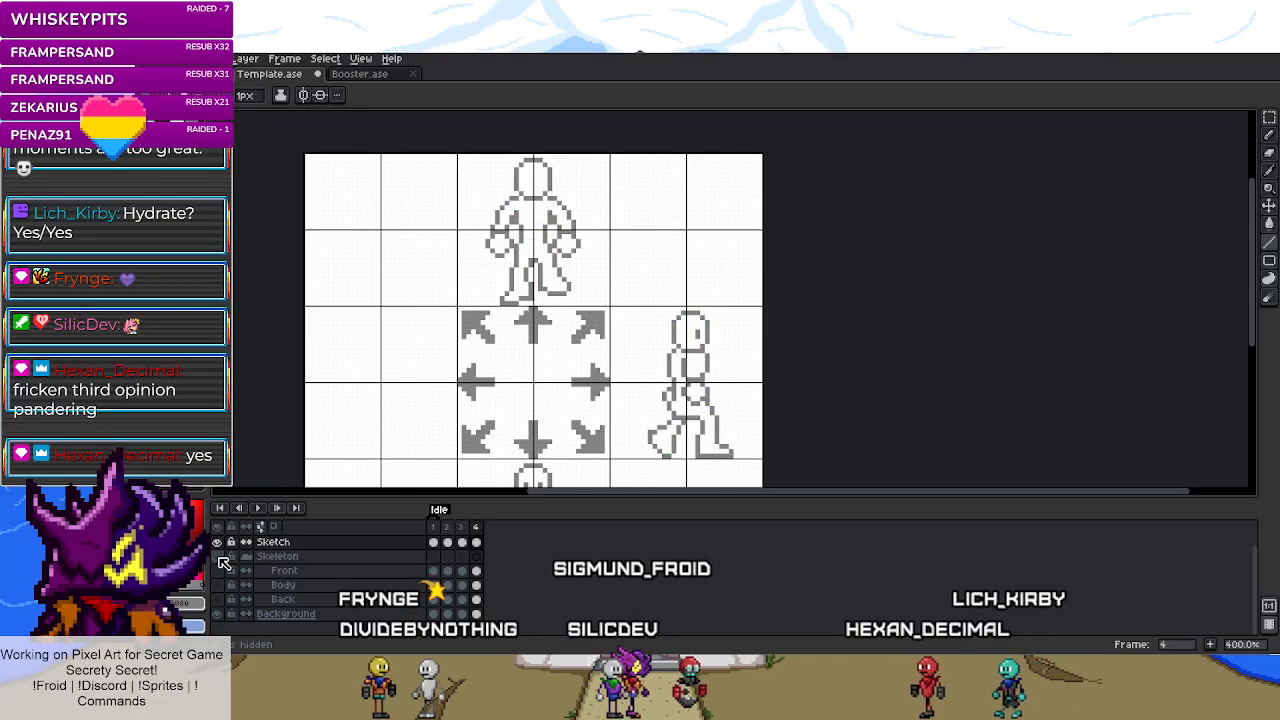
- With the Skeleton group hidden, tidy the sketch outline where the side-view back hand meets the hip
{"action": "scroll", "coordinate": [679, 421], "scroll_direction": "up", "scroll_amount": 4}
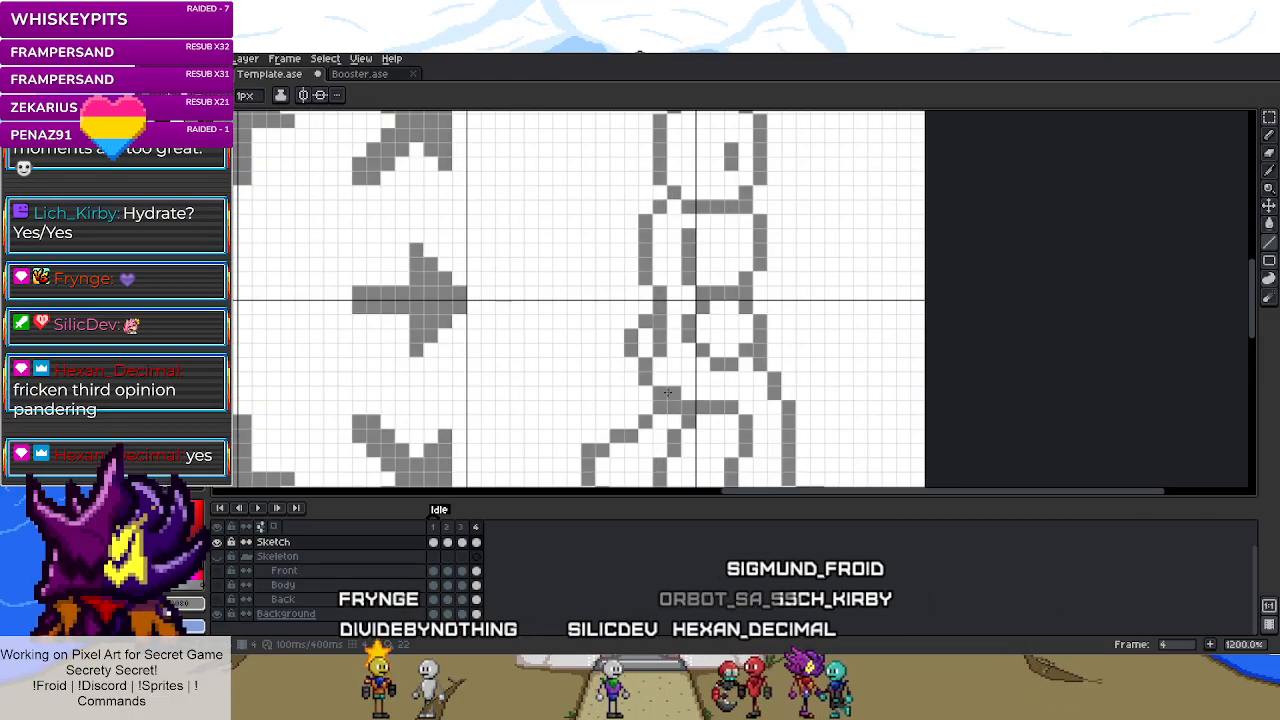
{"action": "mouse_move", "coordinate": [655, 383]}
{"action": "left_mouse_down"}
{"action": "mouse_move", "coordinate": [673, 424]}
{"action": "mouse_move", "coordinate": [673, 407]}
{"action": "mouse_move", "coordinate": [686, 435]}
{"action": "mouse_move", "coordinate": [660, 402]}
{"action": "left_mouse_up"}
{"action": "key", "text": "m"}
{"action": "key", "text": "b"}
{"action": "scroll", "coordinate": [680, 404], "scroll_direction": "down", "scroll_amount": 4}
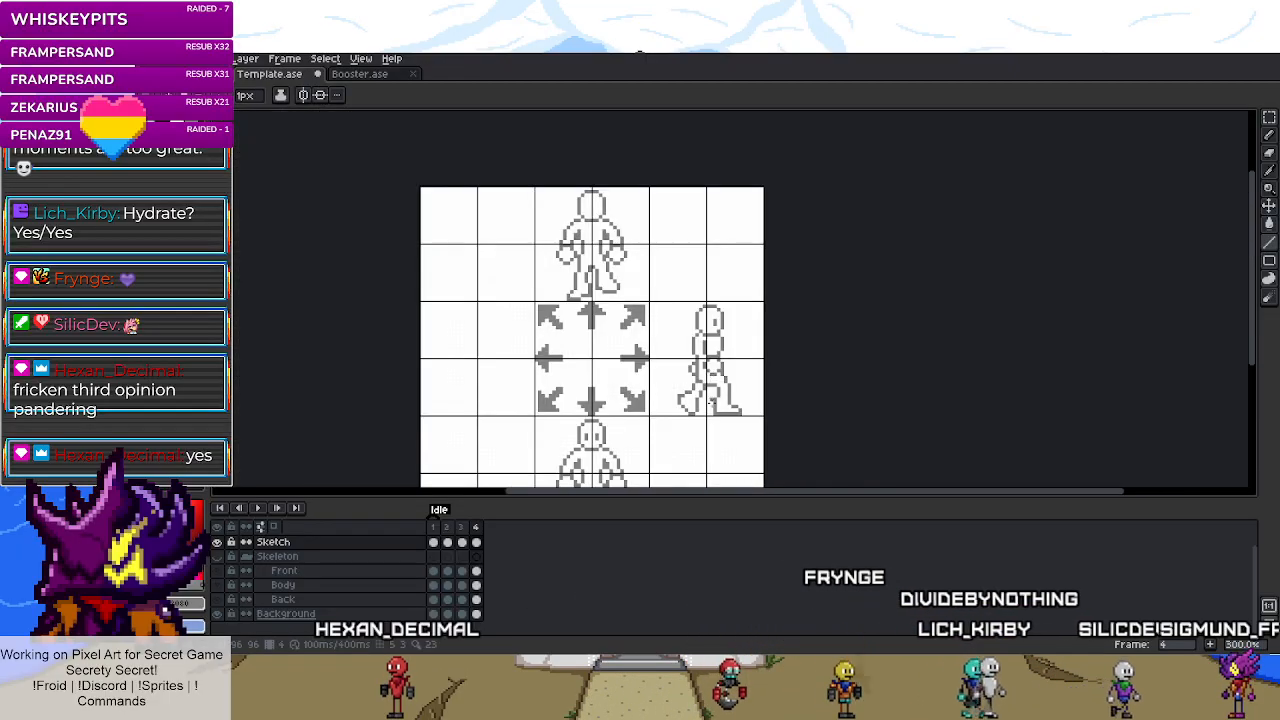
- Move the side-view back foot outline up one pixel, round its upper corner and show the Skeleton group again
{"action": "scroll", "coordinate": [706, 405], "scroll_direction": "up", "scroll_amount": 3}
{"action": "key", "text": "m"}
{"action": "left_click_drag", "start_coordinate": [621, 370], "coordinate": [652, 397]}
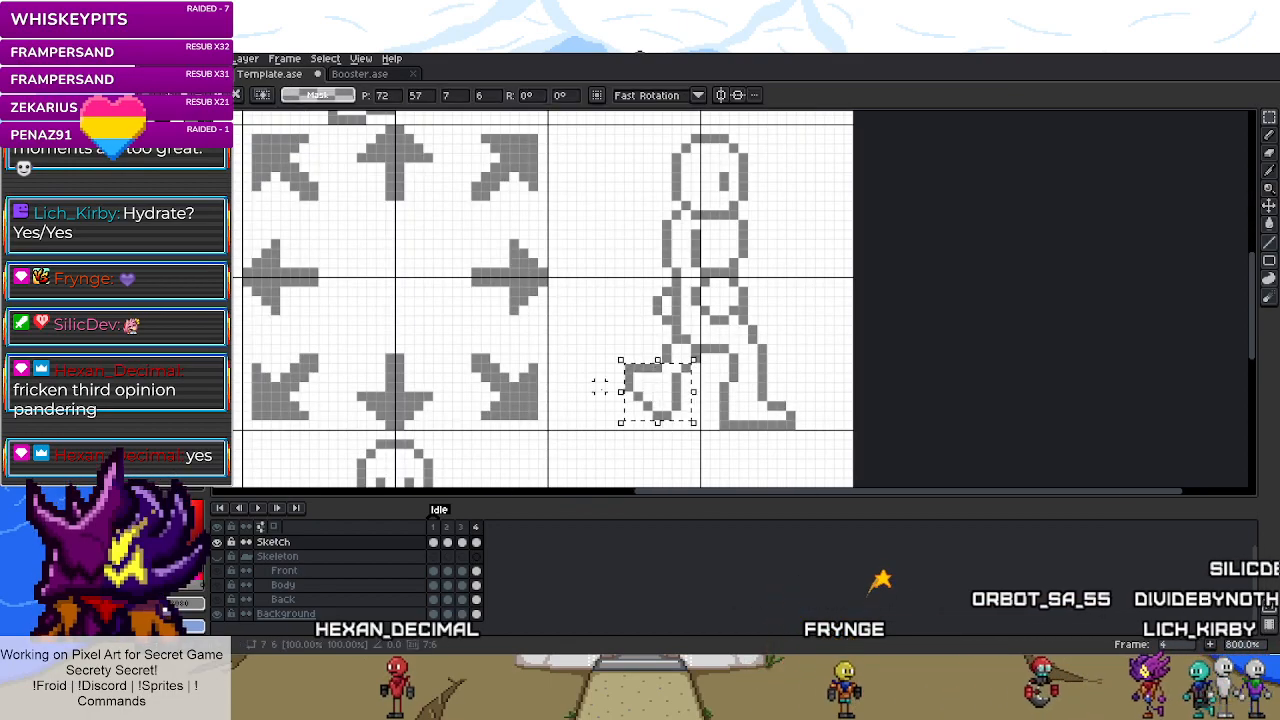
{"action": "left_click", "coordinate": [600, 387]}
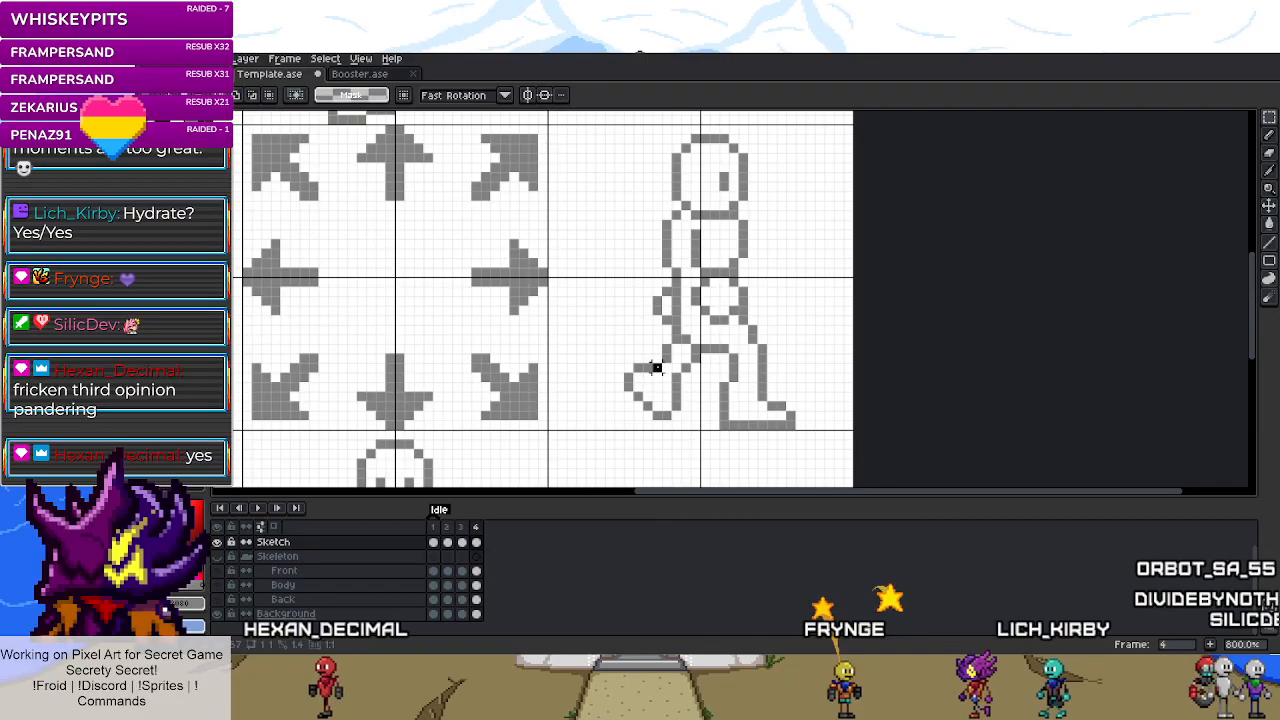
{"action": "key", "text": "b"}
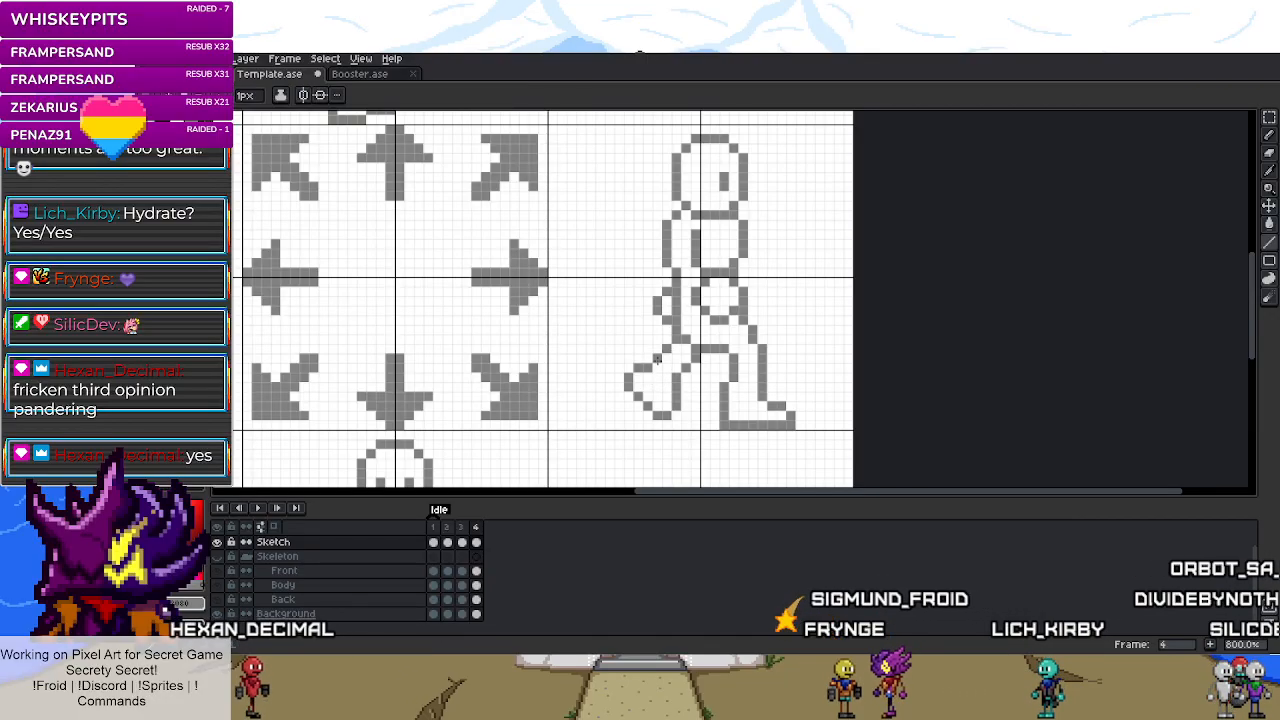
{"action": "left_click", "coordinate": [217, 556]}
{"action": "key", "text": "m"}
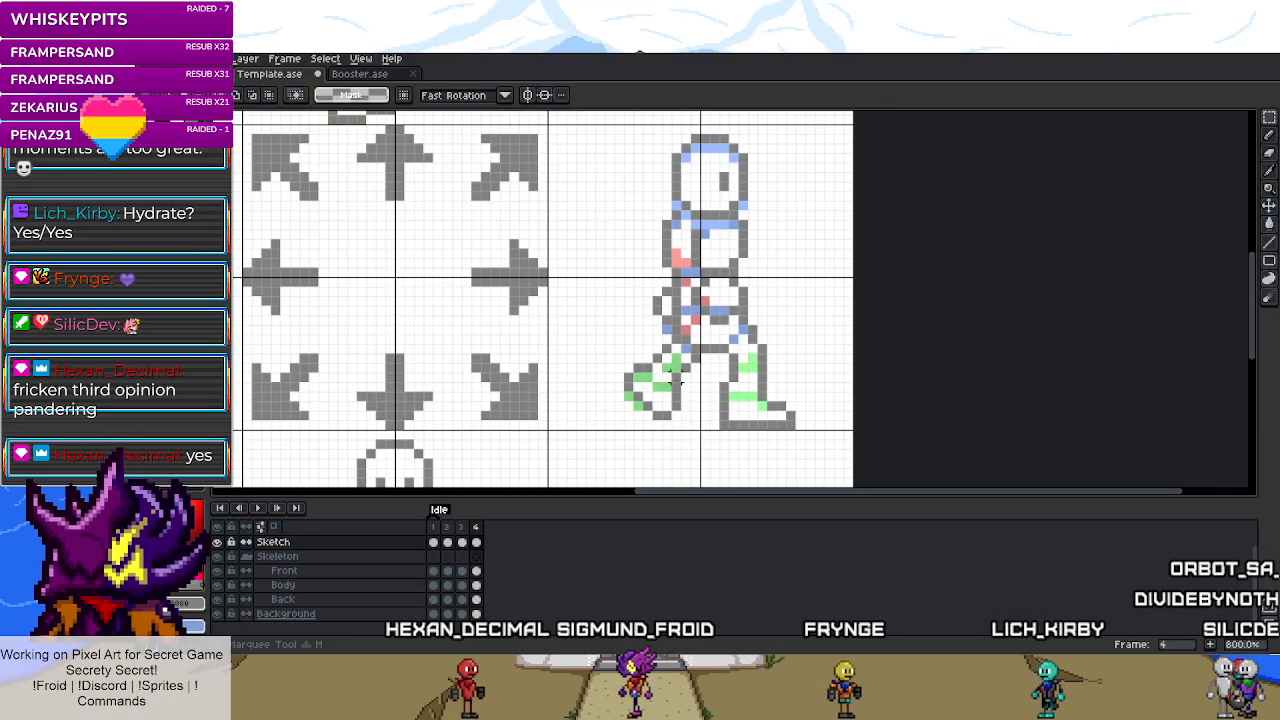
{"action": "scroll", "coordinate": [677, 390], "scroll_direction": "up", "scroll_amount": 3}
{"action": "left_click_drag", "start_coordinate": [606, 358], "coordinate": [740, 472]}
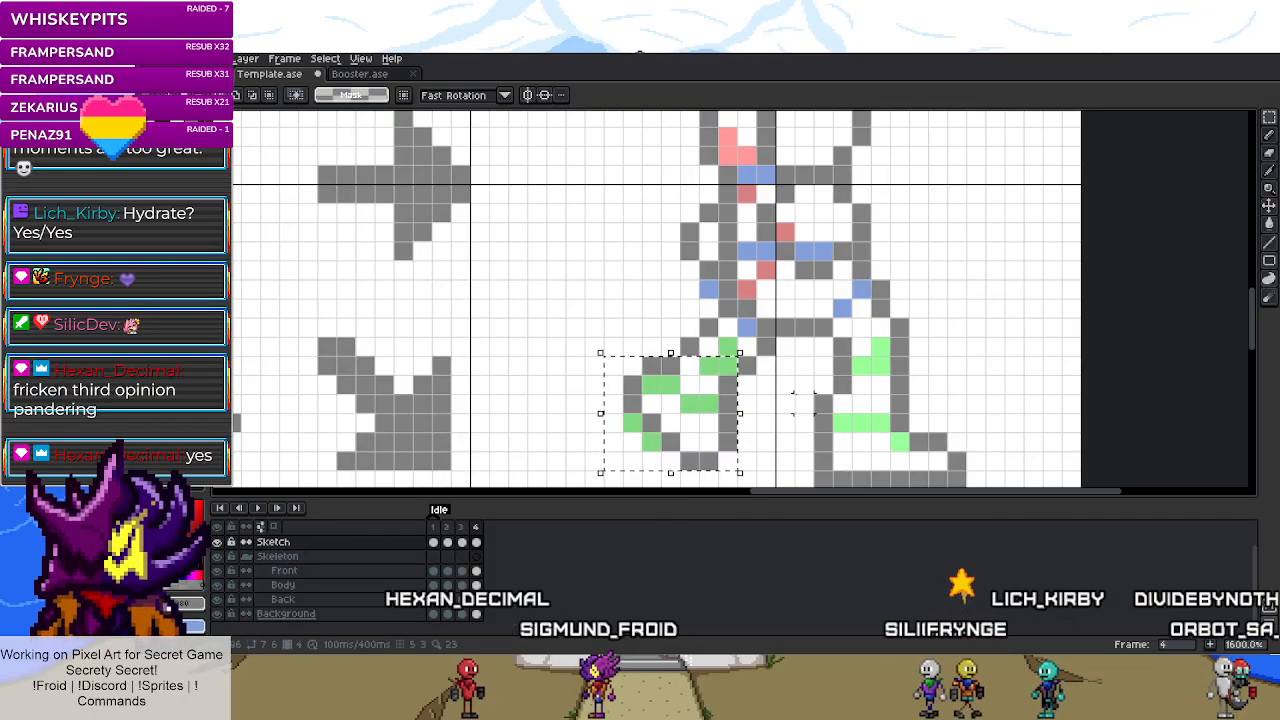
{"action": "key", "text": "Up"}
{"action": "left_click", "coordinate": [593, 365]}
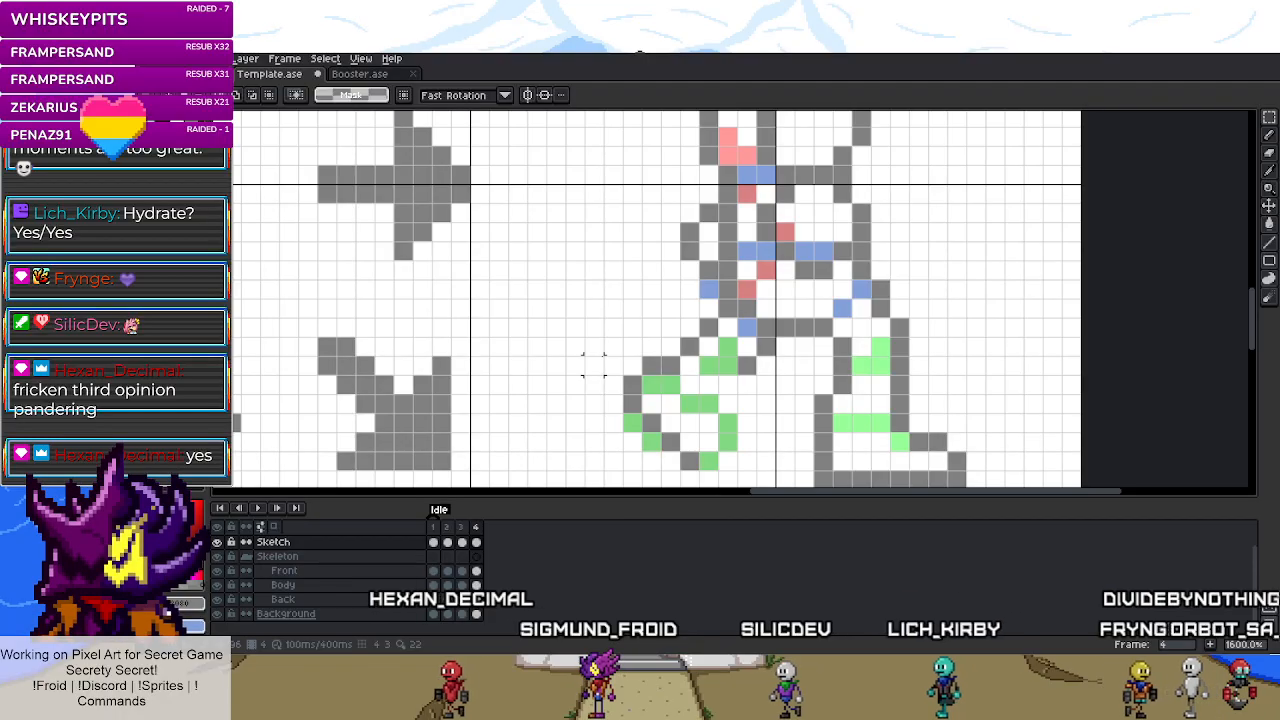
{"action": "left_click_drag", "start_coordinate": [696, 372], "coordinate": [816, 472]}
- On the Back layer of frame 4, delete the side-view dark green foot and redraw it to match the gray sketch outline
{"action": "left_click", "coordinate": [490, 598]}
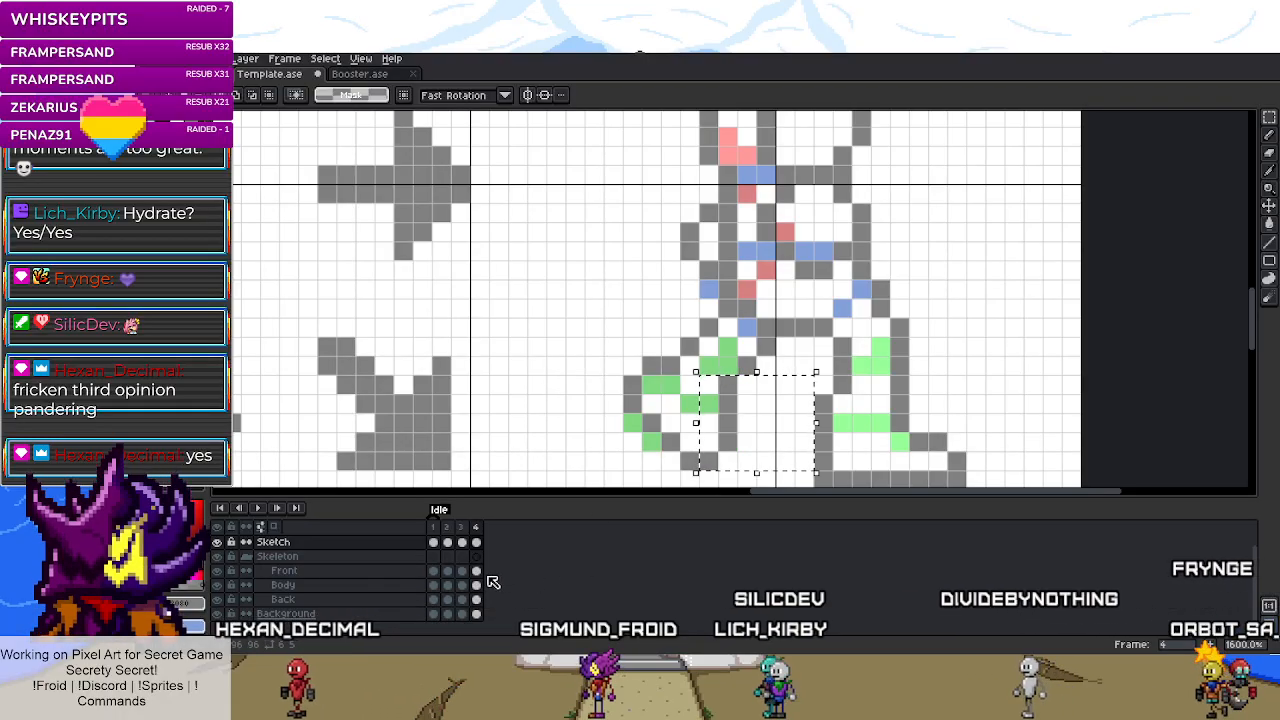
{"action": "left_click", "coordinate": [605, 385]}
{"action": "mouse_move", "coordinate": [630, 393]}
{"action": "left_mouse_down"}
{"action": "mouse_move", "coordinate": [677, 443]}
{"action": "mouse_move", "coordinate": [670, 460]}
{"action": "left_mouse_up"}
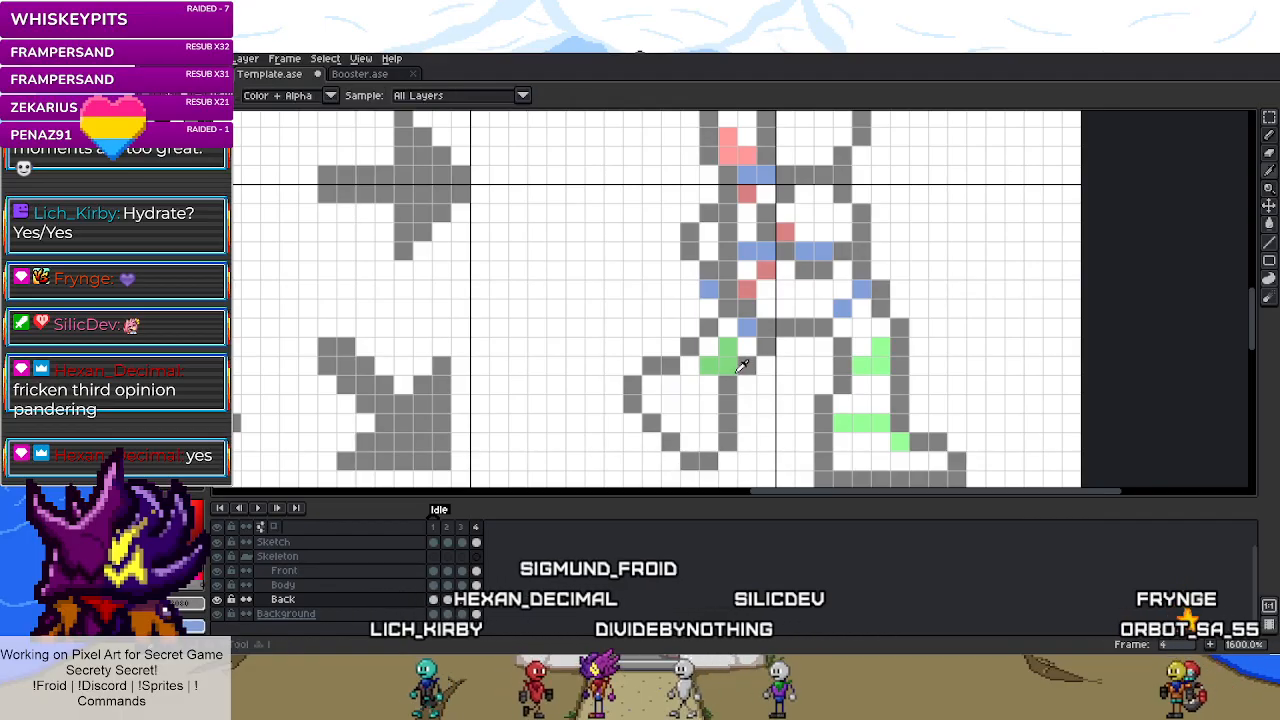
{"action": "key", "text": "b"}
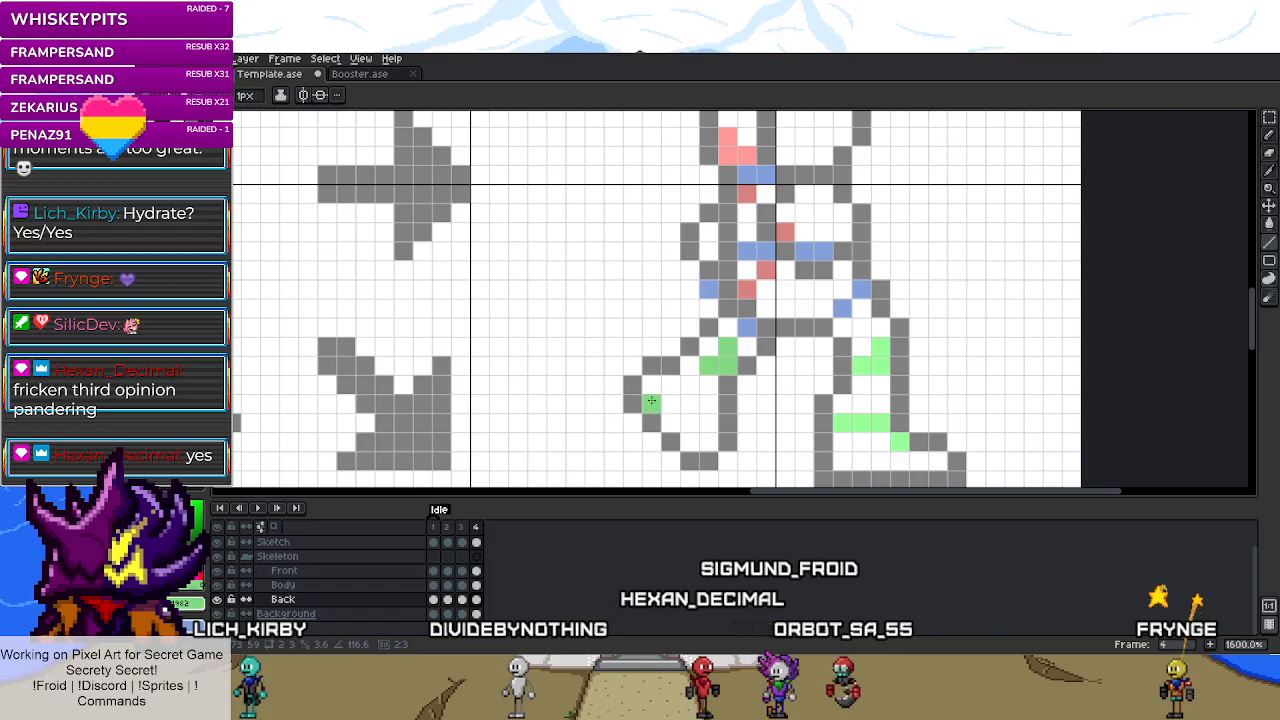
{"action": "left_click_drag", "start_coordinate": [689, 384], "coordinate": [708, 420]}
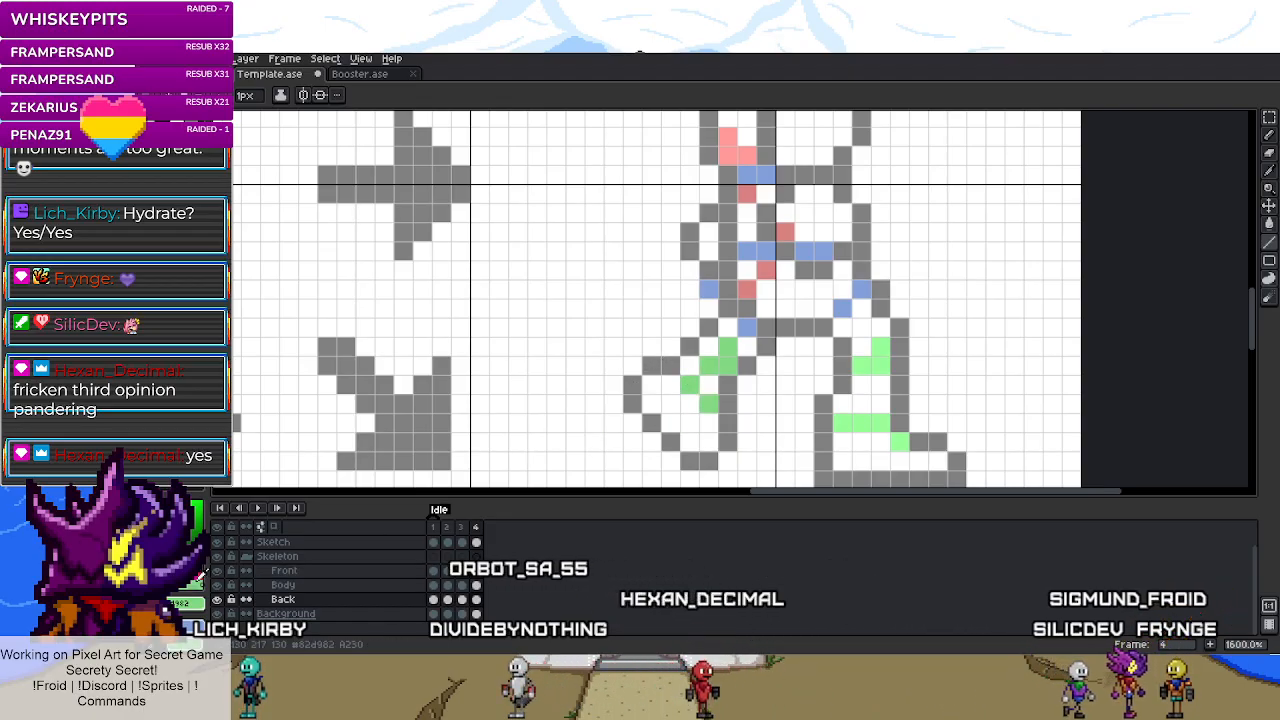
- Hide the Sketch layer, round off the dark green foot's upper heel corner and save the sprite
{"action": "left_click", "coordinate": [216, 556]}
{"action": "key", "text": "m"}
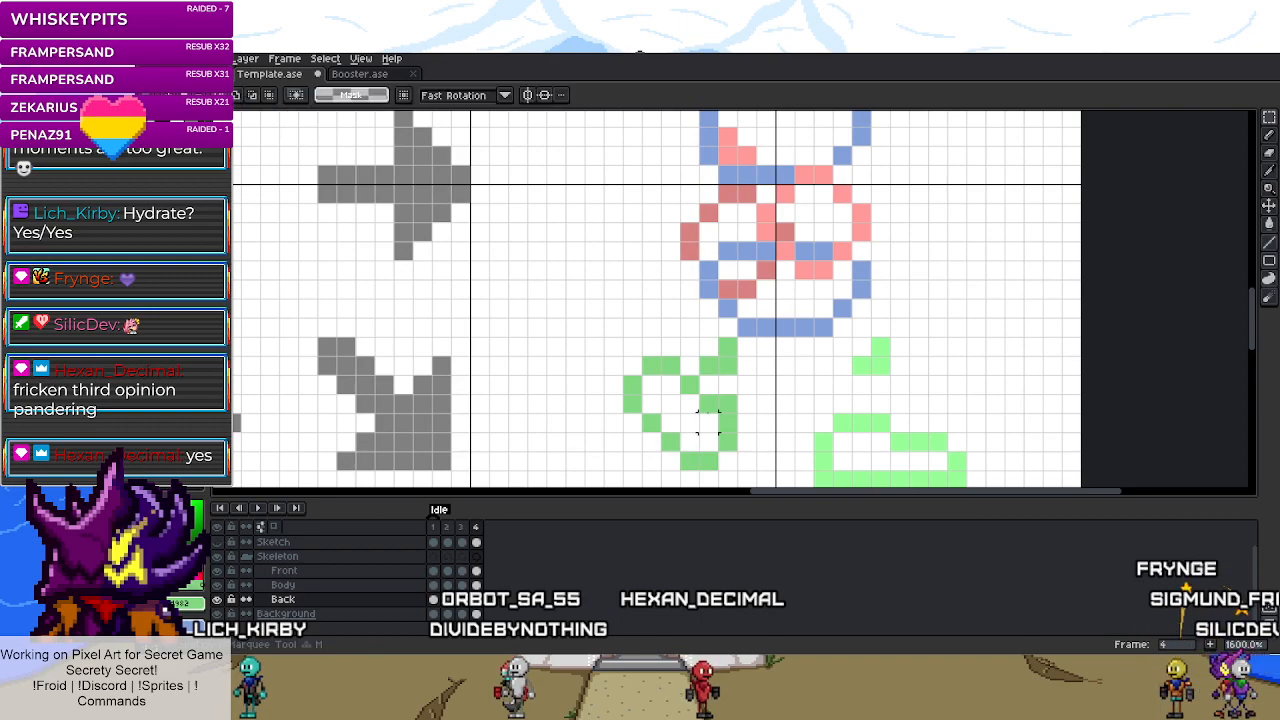
{"action": "key", "text": "ctrl+s"}
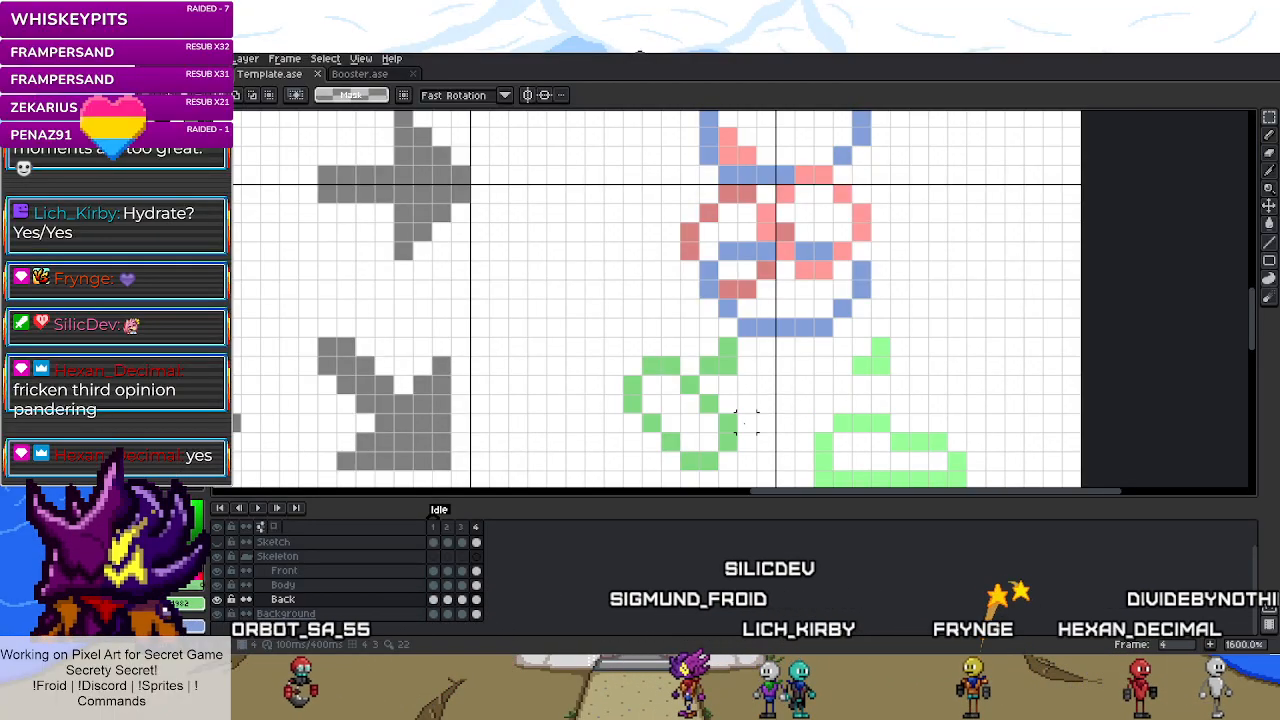
- Shift the side-view dark green foot one pixel left on the Back layer and show the Sketch layer again
{"action": "scroll", "coordinate": [611, 360], "scroll_direction": "down", "scroll_amount": 3}
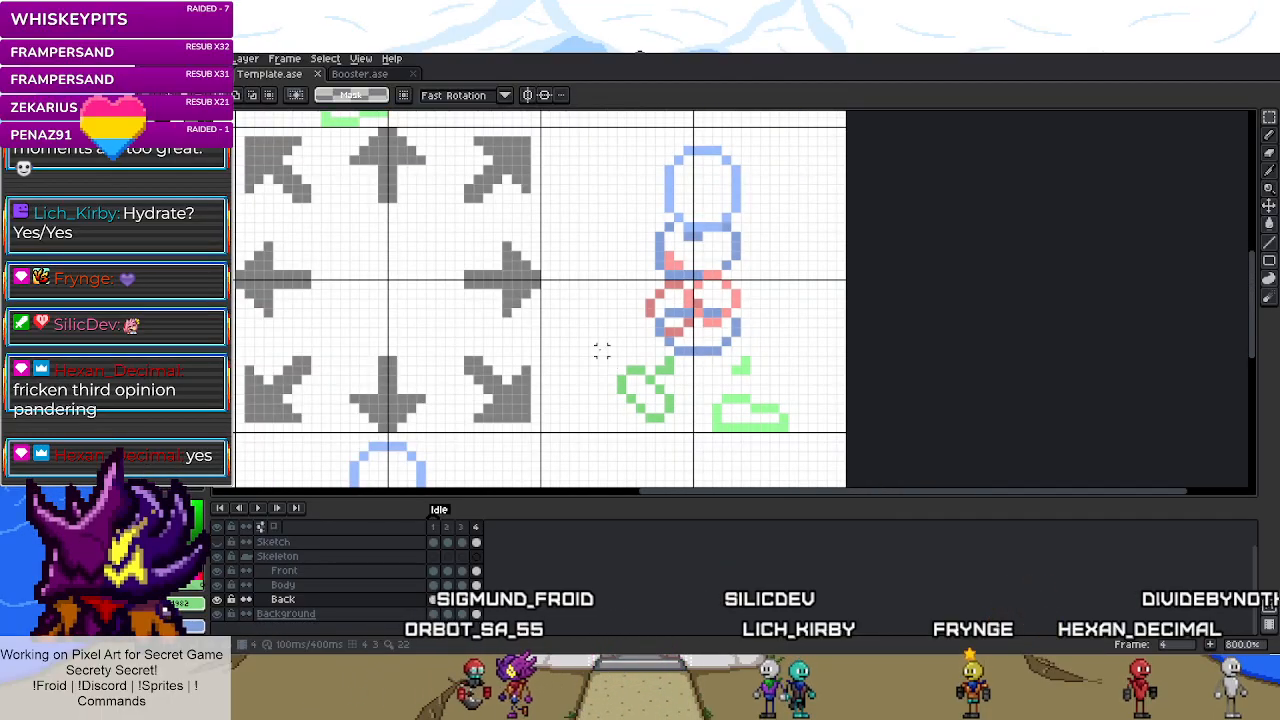
{"action": "scroll", "coordinate": [620, 348], "scroll_direction": "up", "scroll_amount": 2}
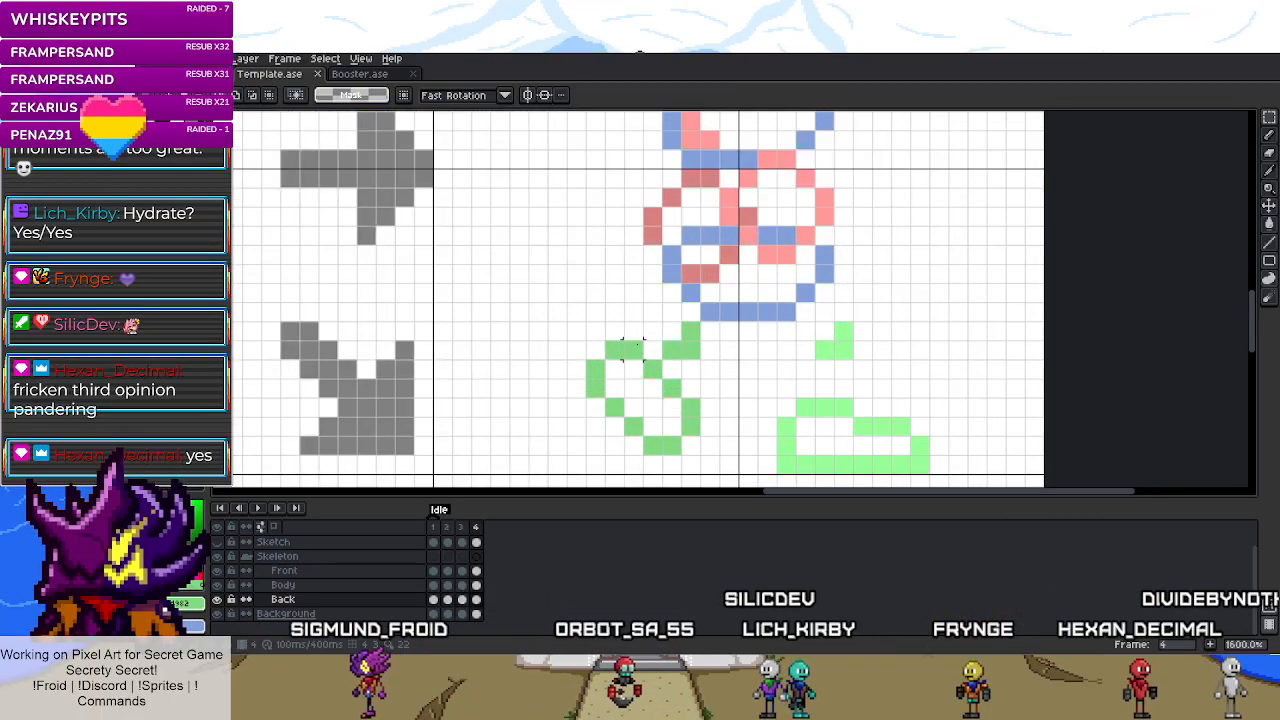
{"action": "left_click_drag", "start_coordinate": [651, 349], "coordinate": [603, 436]}
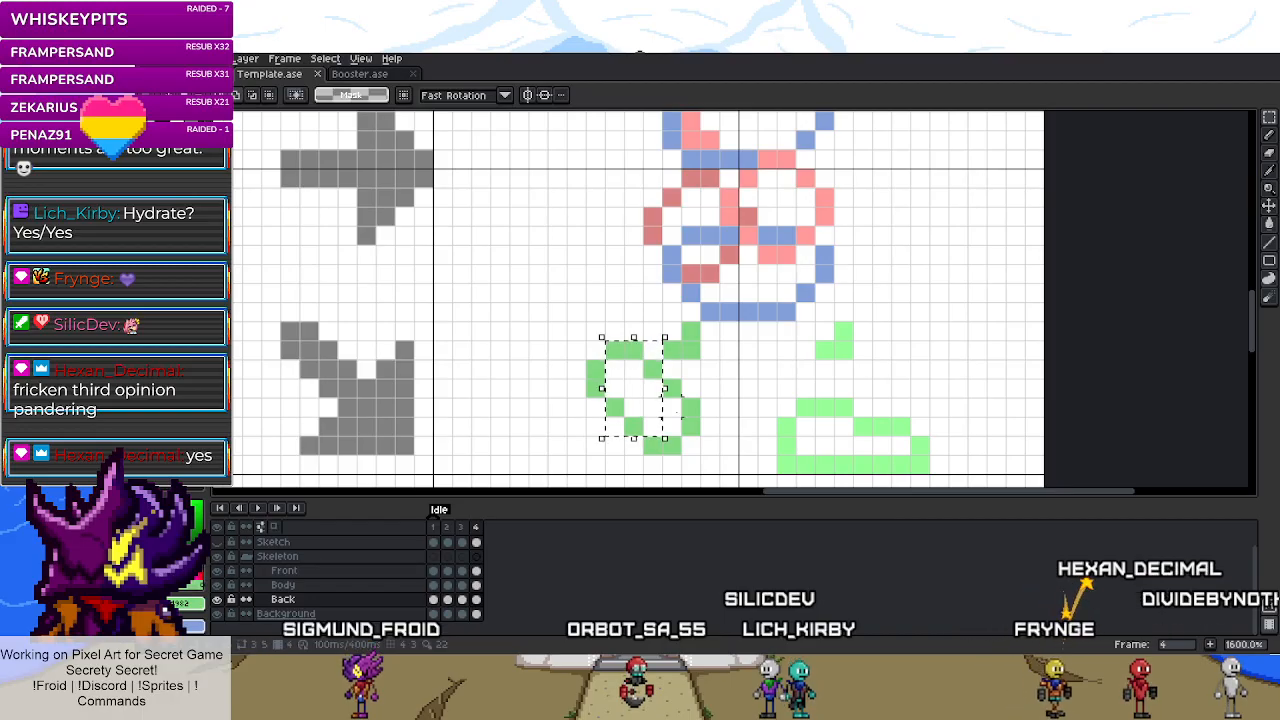
{"action": "left_click_drag", "start_coordinate": [566, 366], "coordinate": [718, 416]}
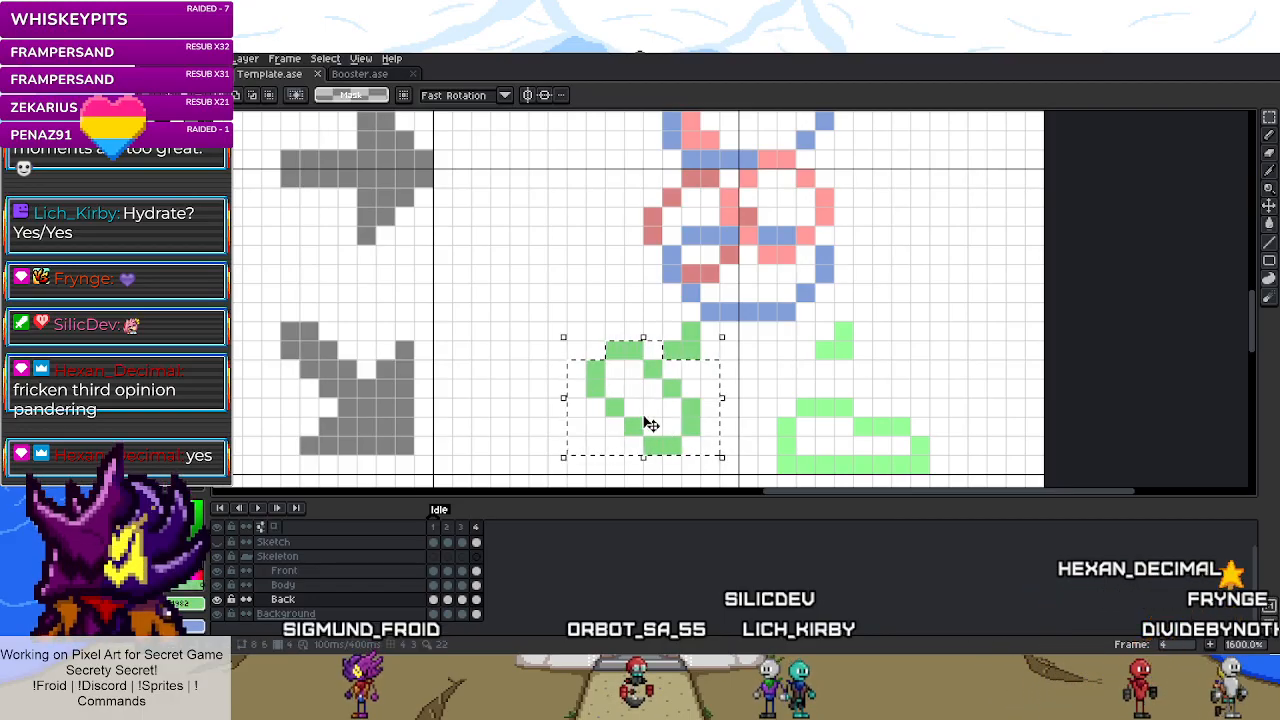
{"action": "left_click_drag", "start_coordinate": [634, 420], "coordinate": [620, 412]}
{"action": "key", "text": "Return"}
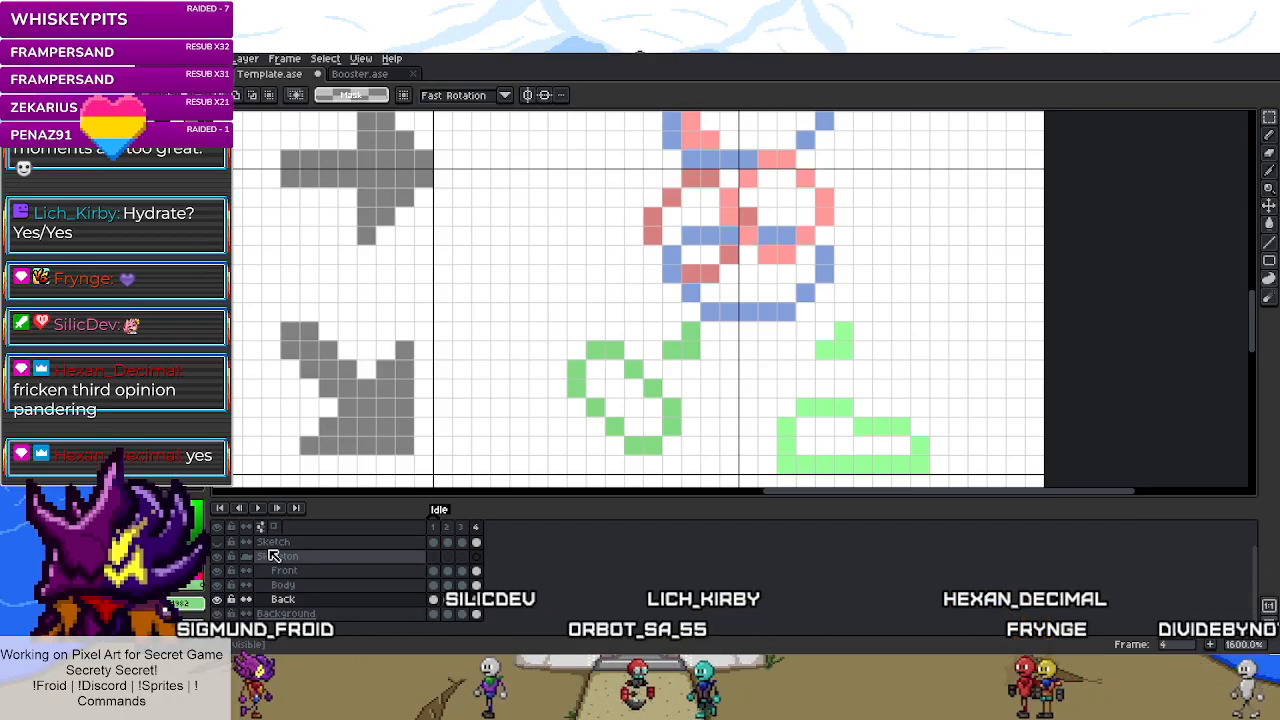
{"action": "left_click", "coordinate": [217, 556]}
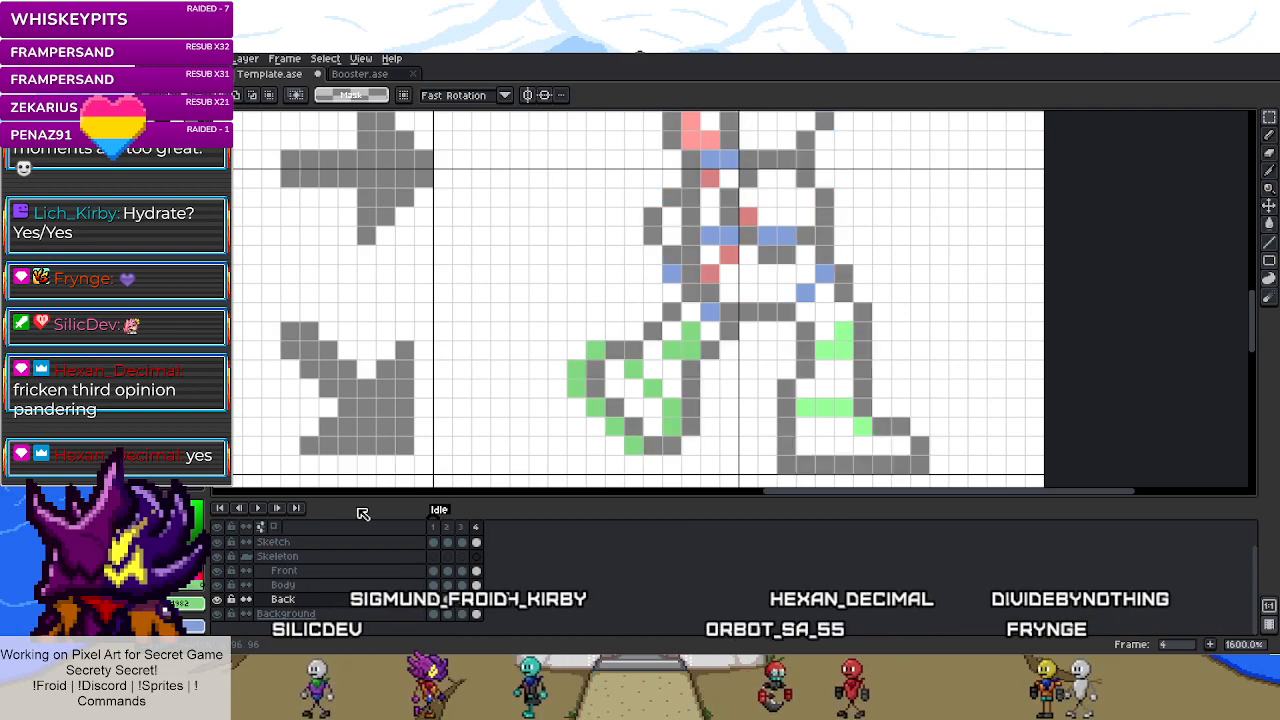
- Shift the side-view back foot outline one pixel left on the Sketch layer of frame 4
{"action": "left_click_drag", "start_coordinate": [576, 351], "coordinate": [690, 447]}
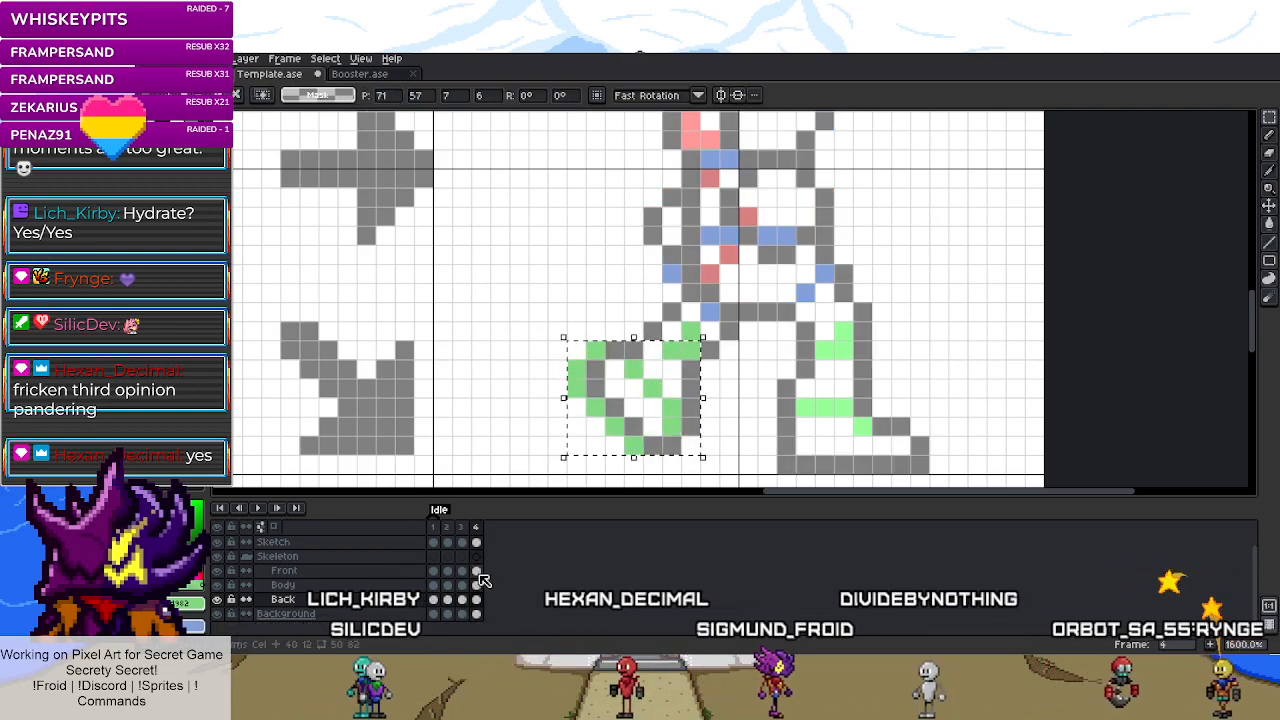
{"action": "left_click", "coordinate": [476, 542]}
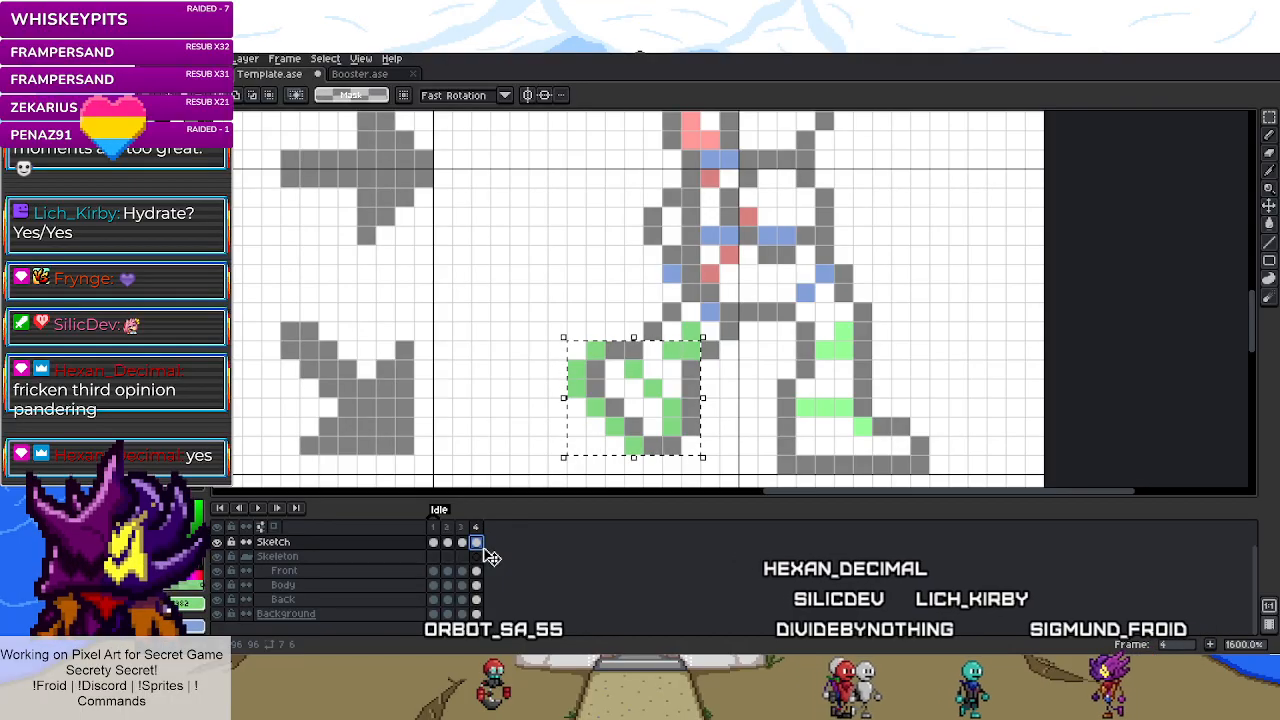
{"action": "left_click_drag", "start_coordinate": [640, 414], "coordinate": [617, 414]}
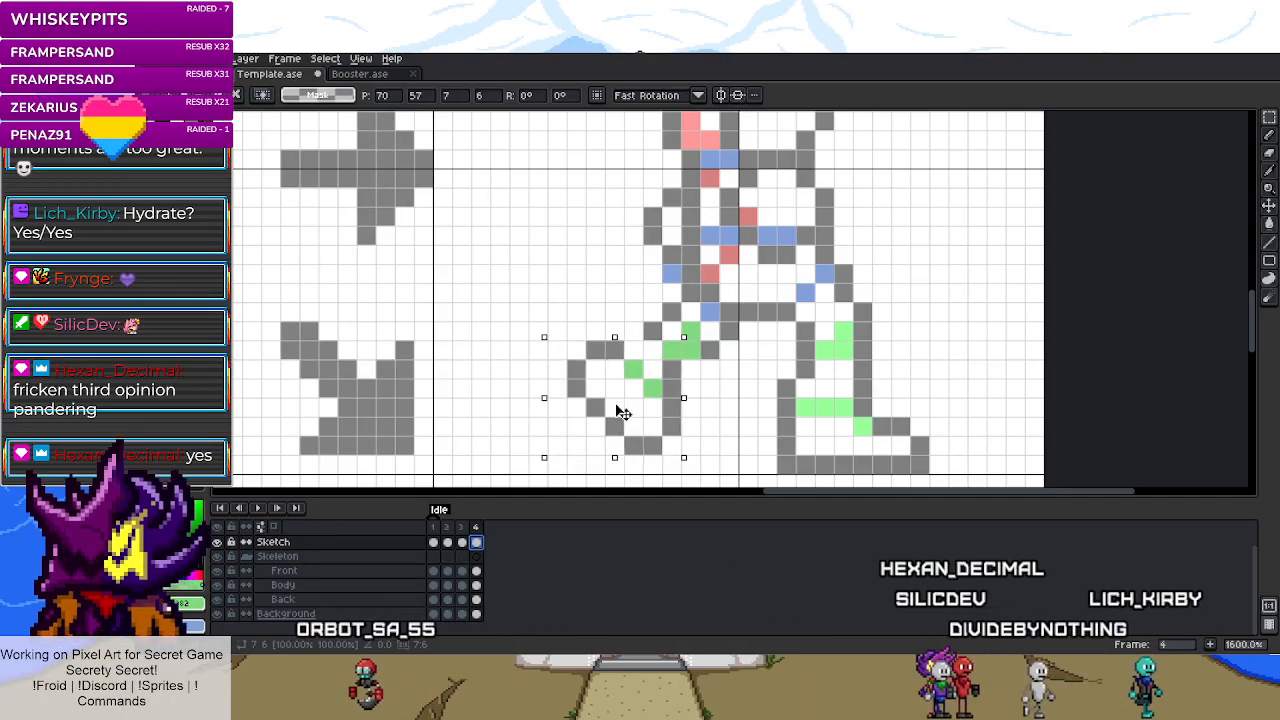
- Clear the ankle's front edge on the Sketch layer and redraw the gray outline joining the side-view back foot to the shin
{"action": "left_click", "coordinate": [671, 380]}
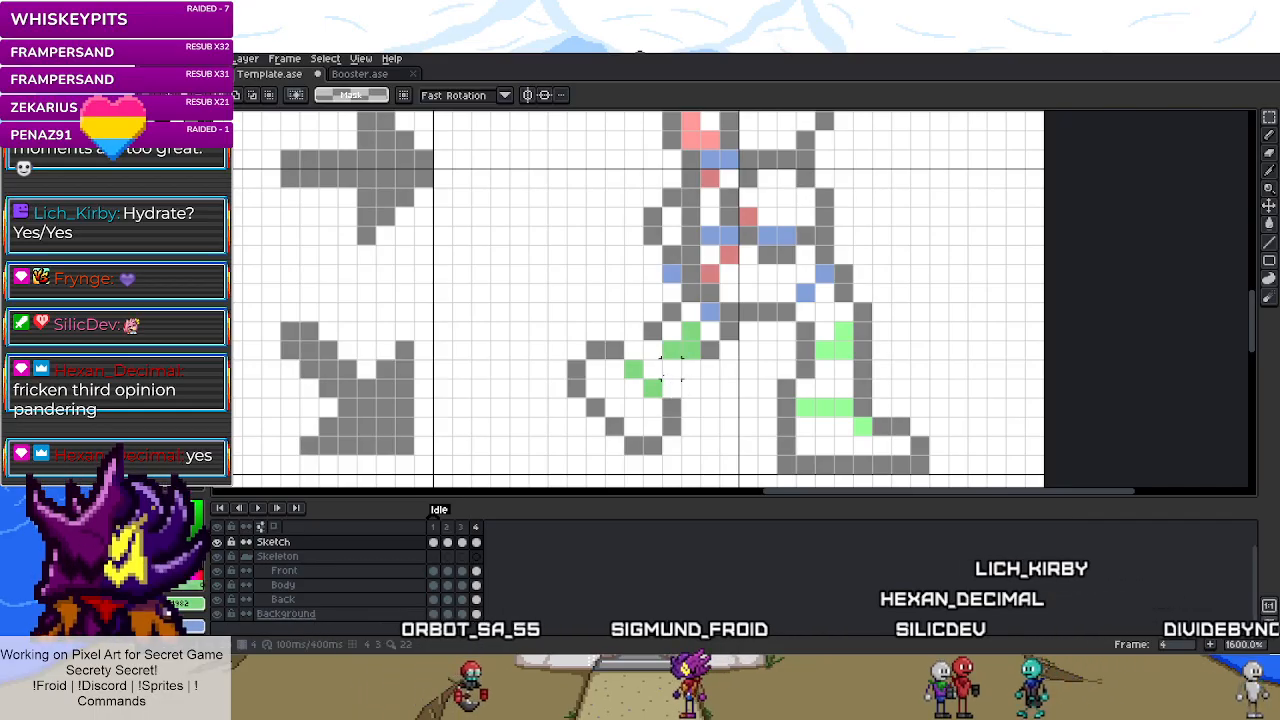
{"action": "key", "text": "b"}
{"action": "left_click", "coordinate": [671, 312]}
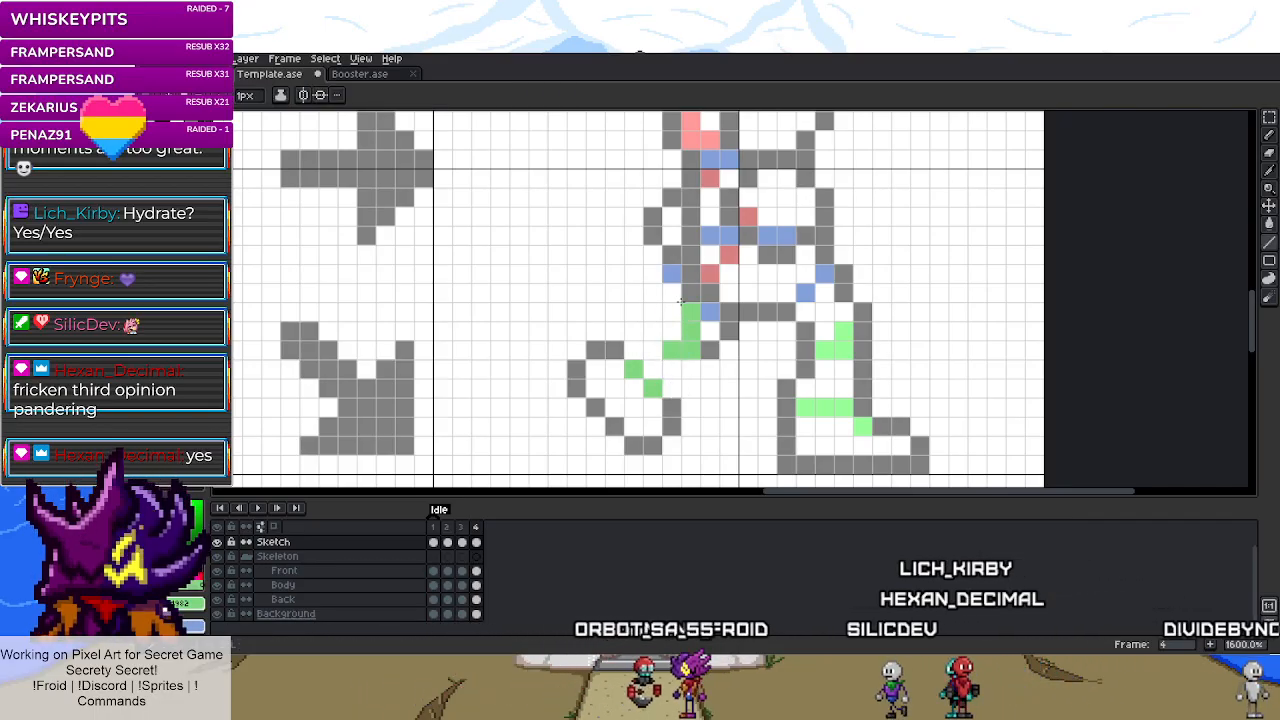
{"action": "key", "text": "b"}
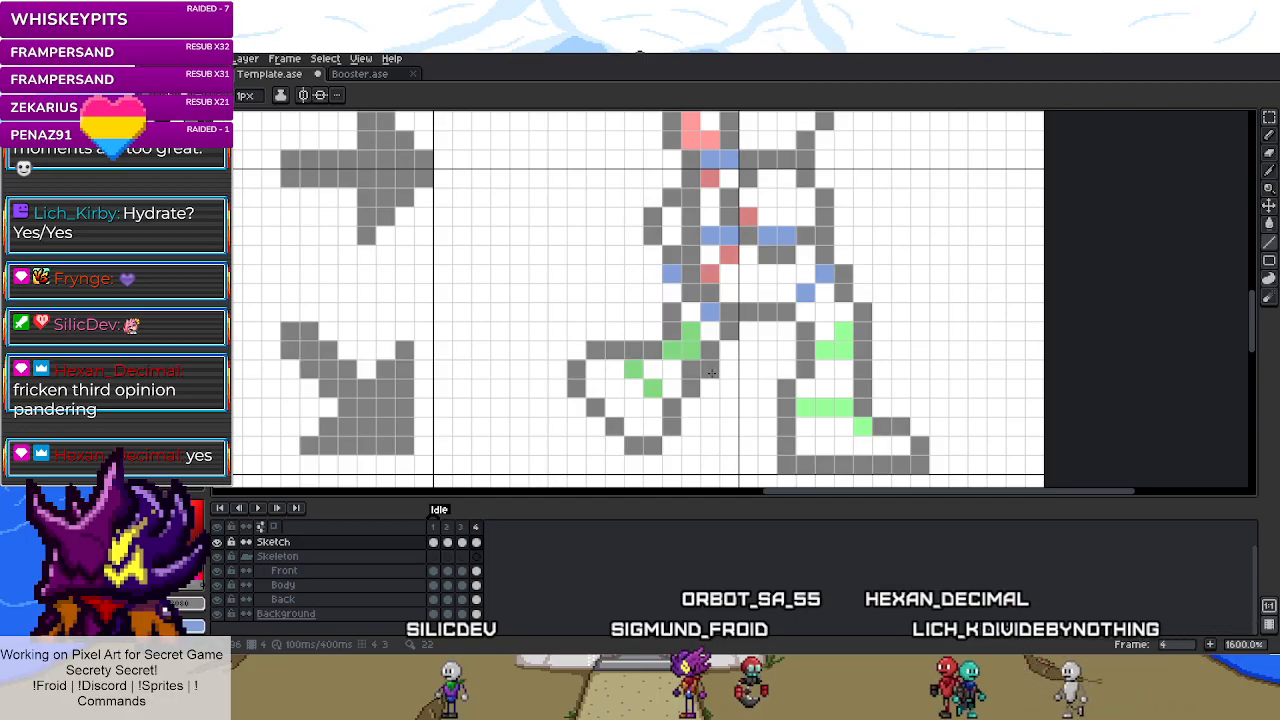
- Move the top dark green shin pixel one pixel left on the Back layer and fit the gray shin outline around it
{"action": "key", "text": "m"}
{"action": "left_click", "coordinate": [476, 599]}
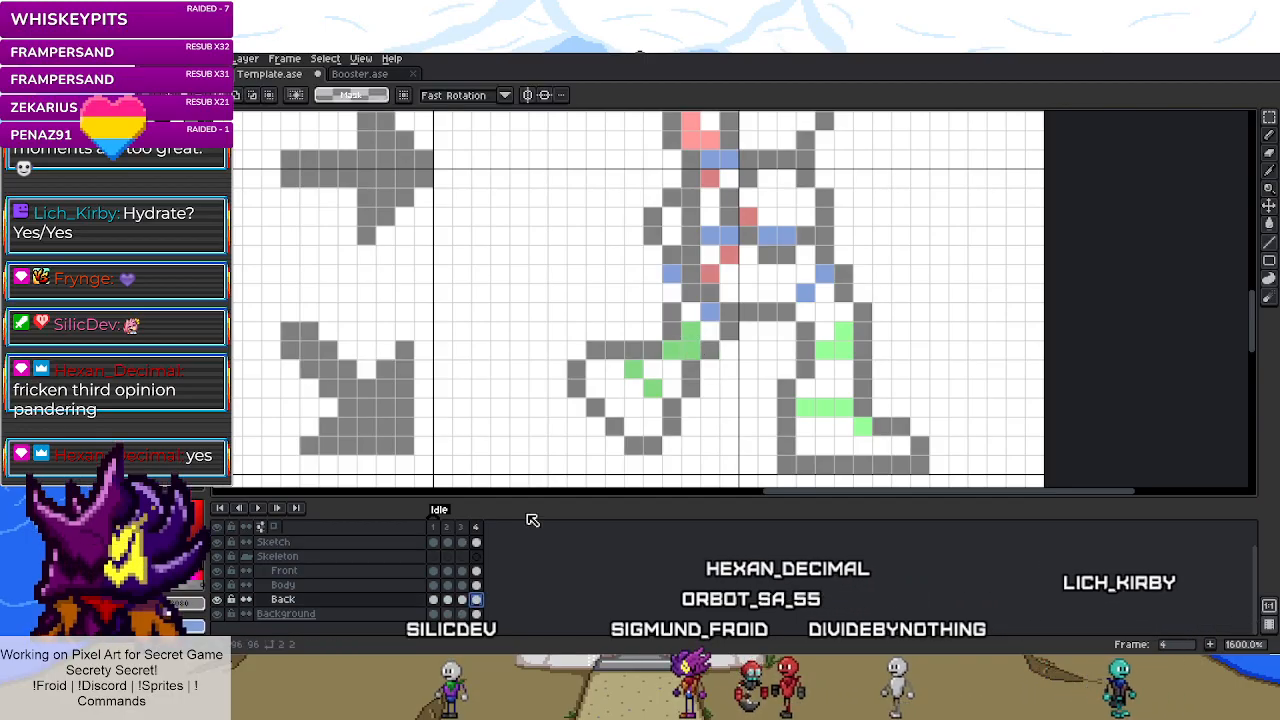
{"action": "left_click_drag", "start_coordinate": [640, 318], "coordinate": [685, 342]}
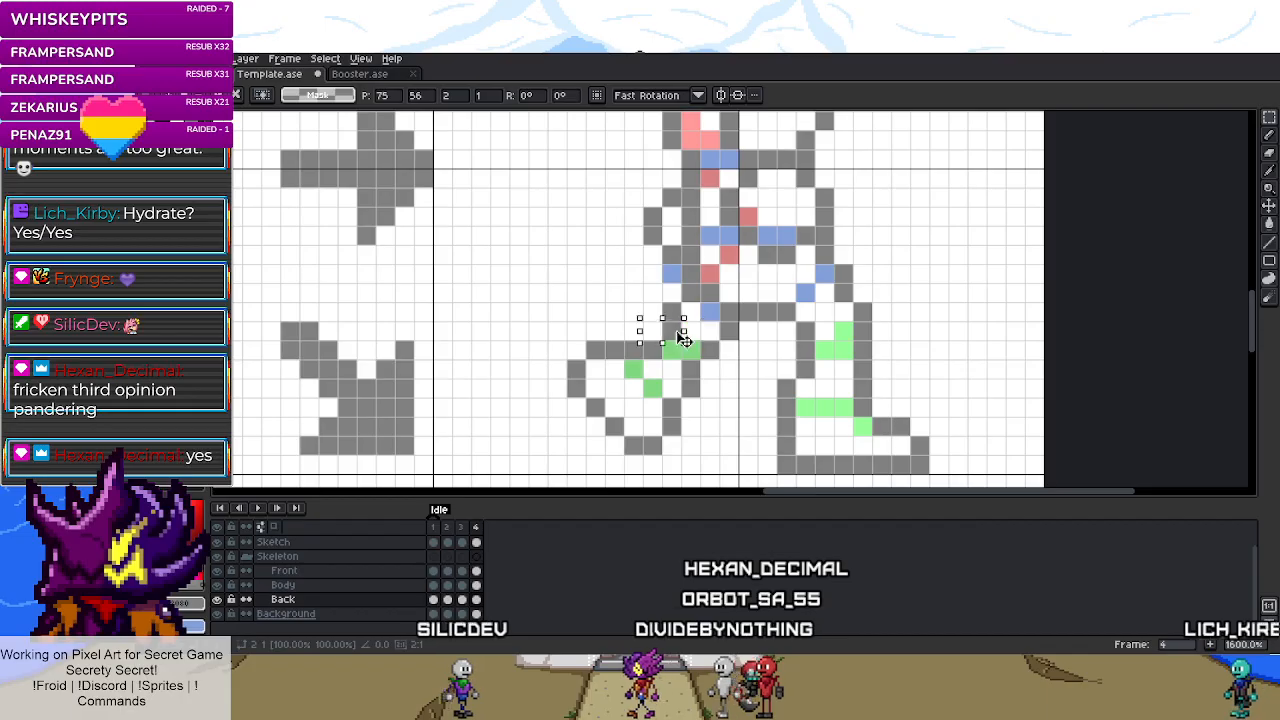
{"action": "left_click", "coordinate": [641, 341]}
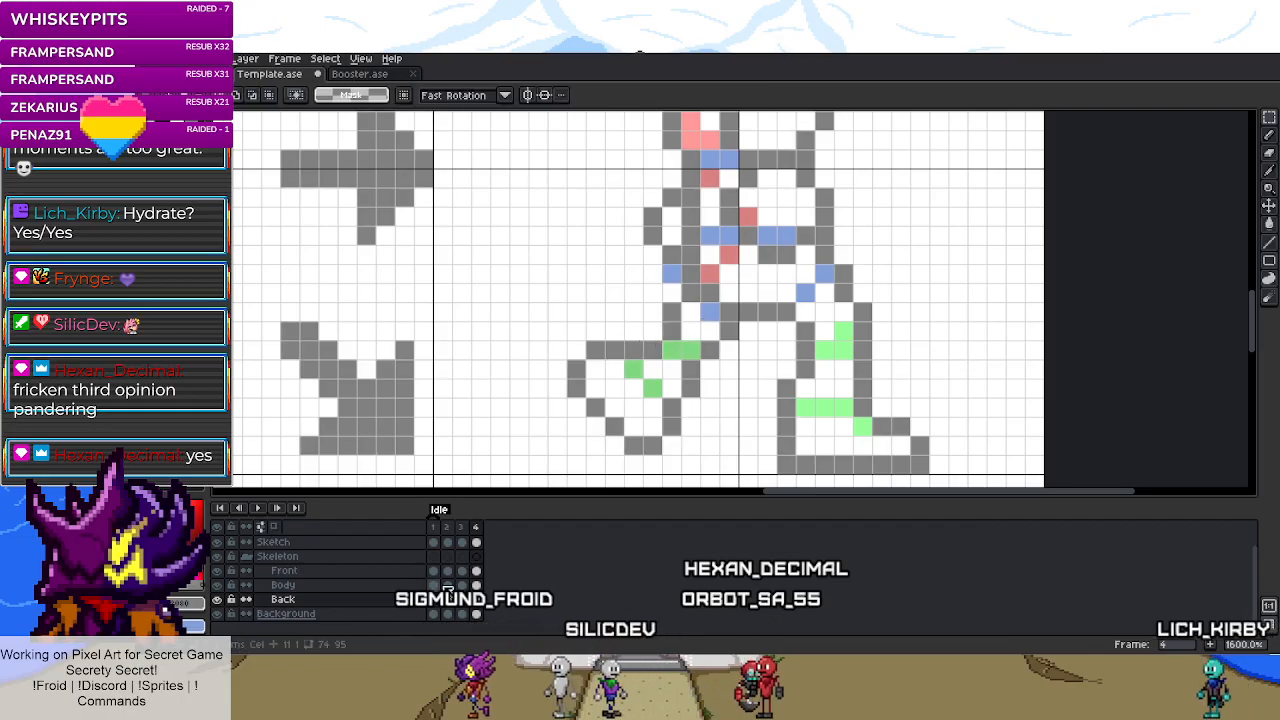
{"action": "left_click", "coordinate": [476, 542]}
{"action": "key", "text": "b"}
{"action": "left_click", "coordinate": [672, 331]}
{"action": "left_click", "coordinate": [652, 333]}
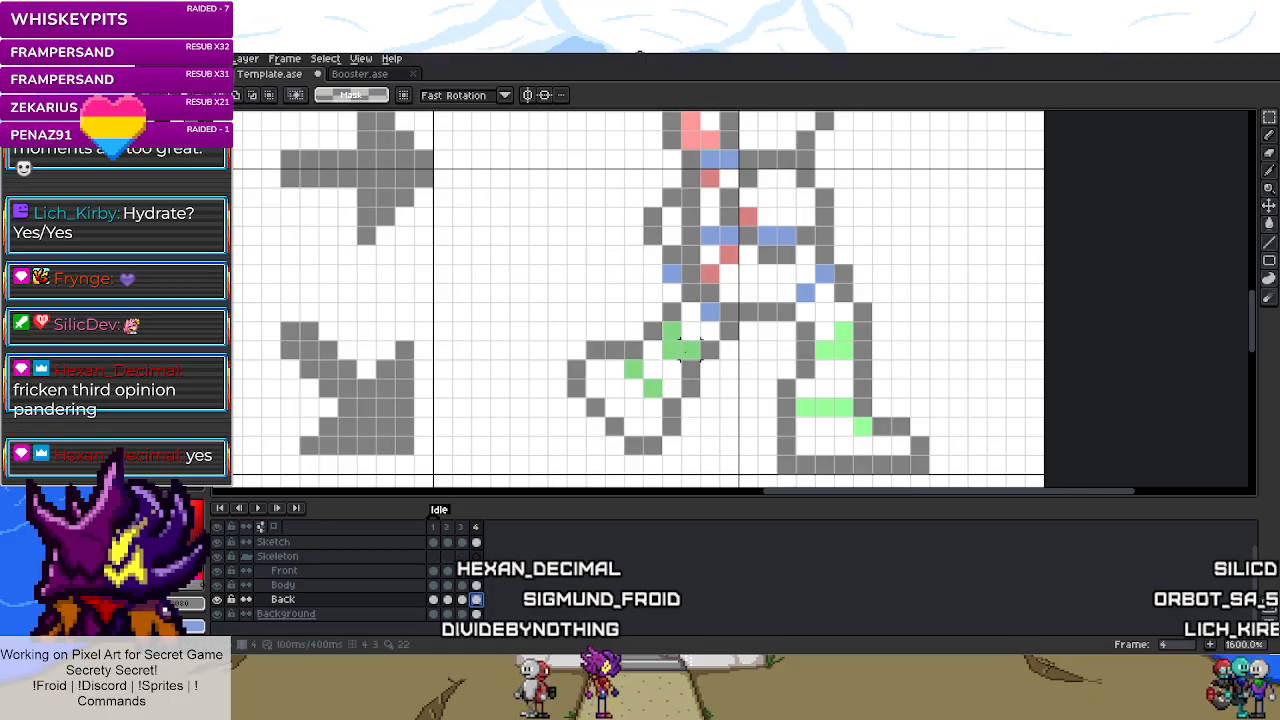
- Undo the misplaced gray foot pixel on the Back layer, check the outline without the Skeleton group and save the sprite
{"action": "scroll", "coordinate": [632, 310], "scroll_direction": "down", "scroll_amount": 4}
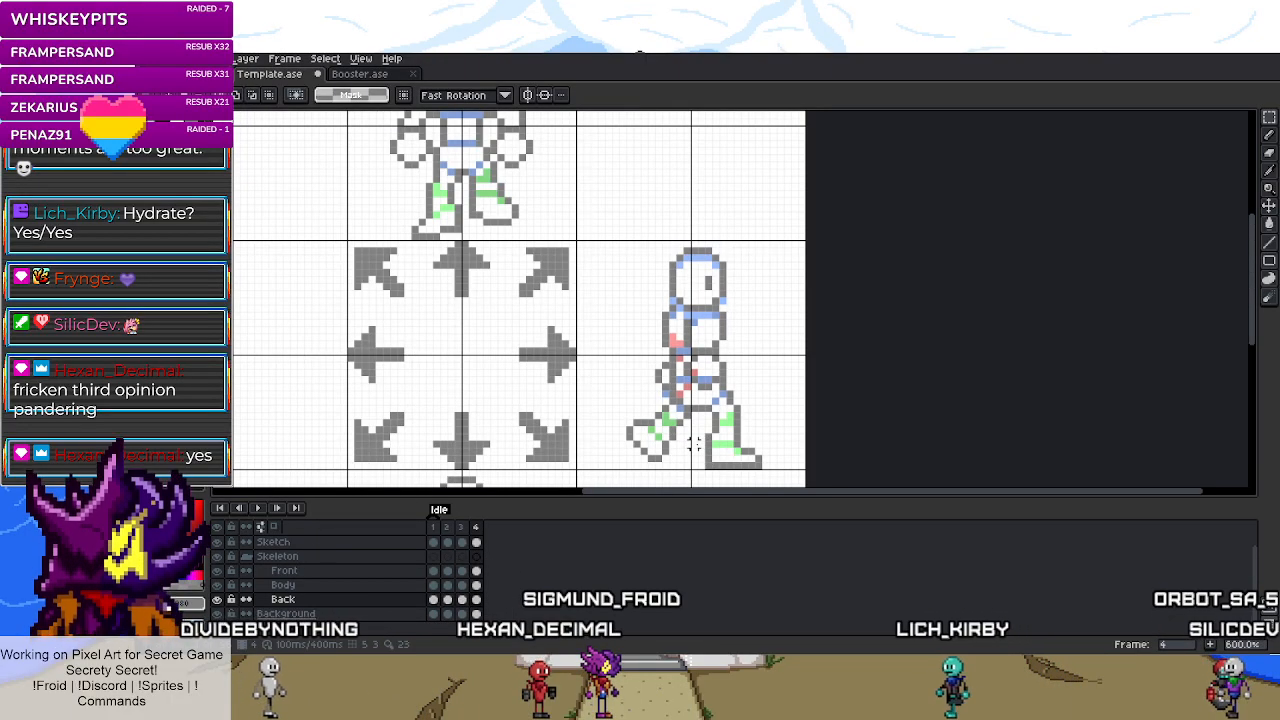
{"action": "scroll", "coordinate": [699, 444], "scroll_direction": "up", "scroll_amount": 4}
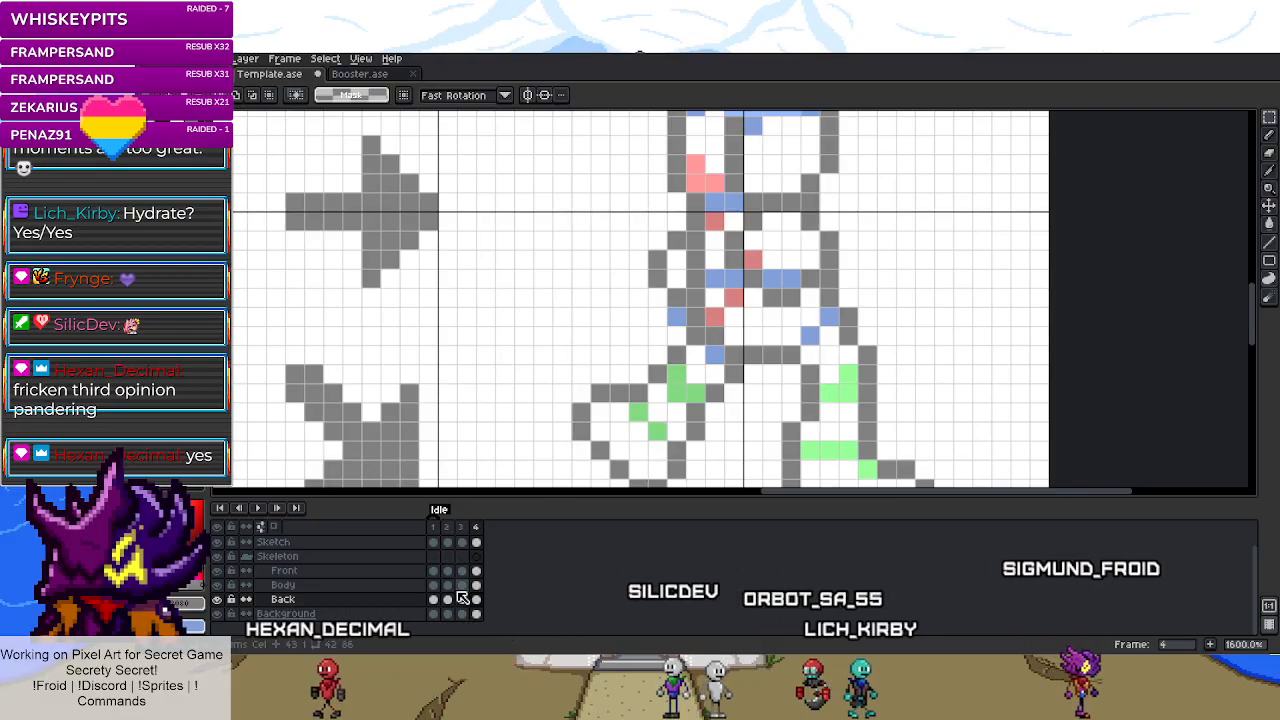
{"action": "left_click", "coordinate": [476, 542]}
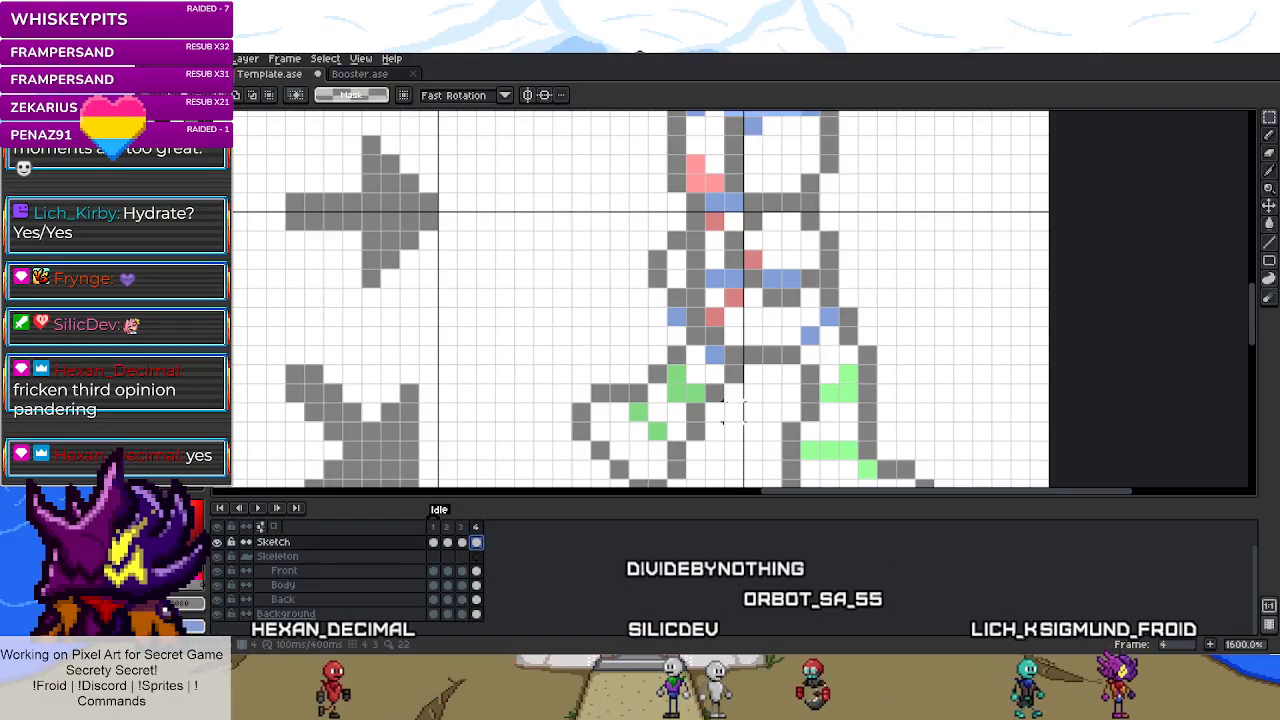
{"action": "key", "text": "ctrl+z"}
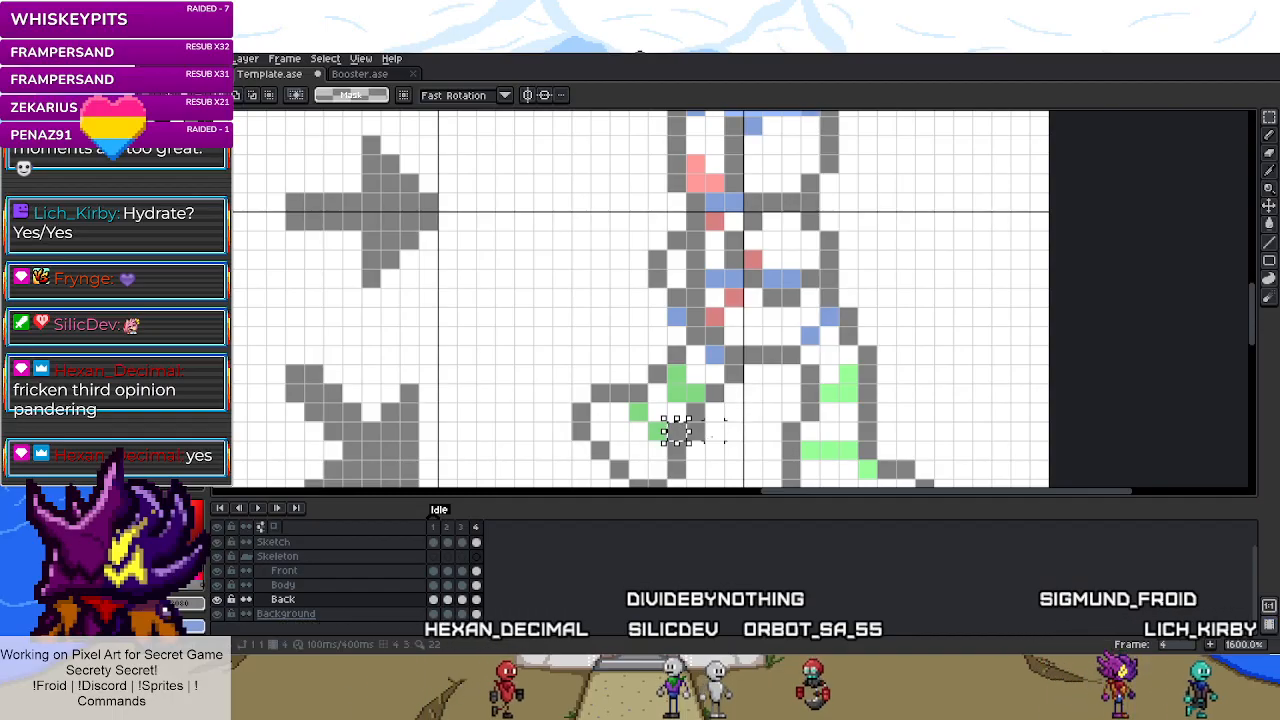
{"action": "left_click", "coordinate": [219, 584]}
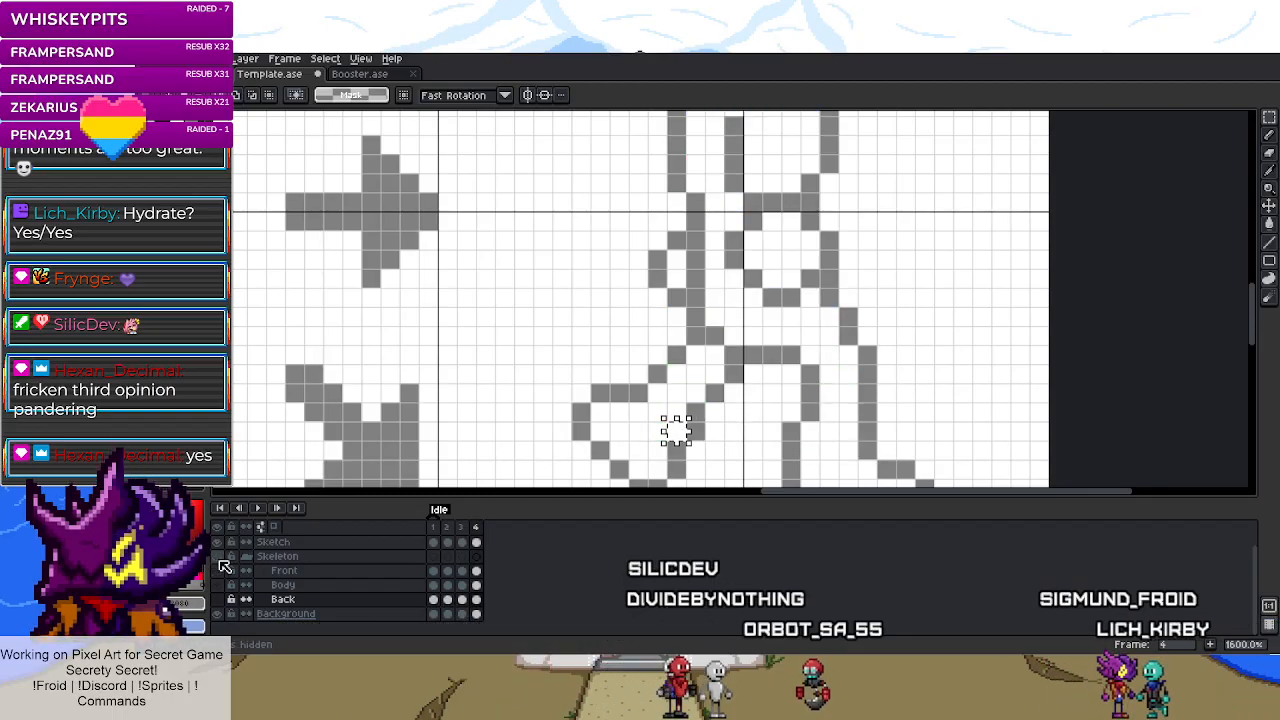
{"action": "left_click", "coordinate": [219, 584]}
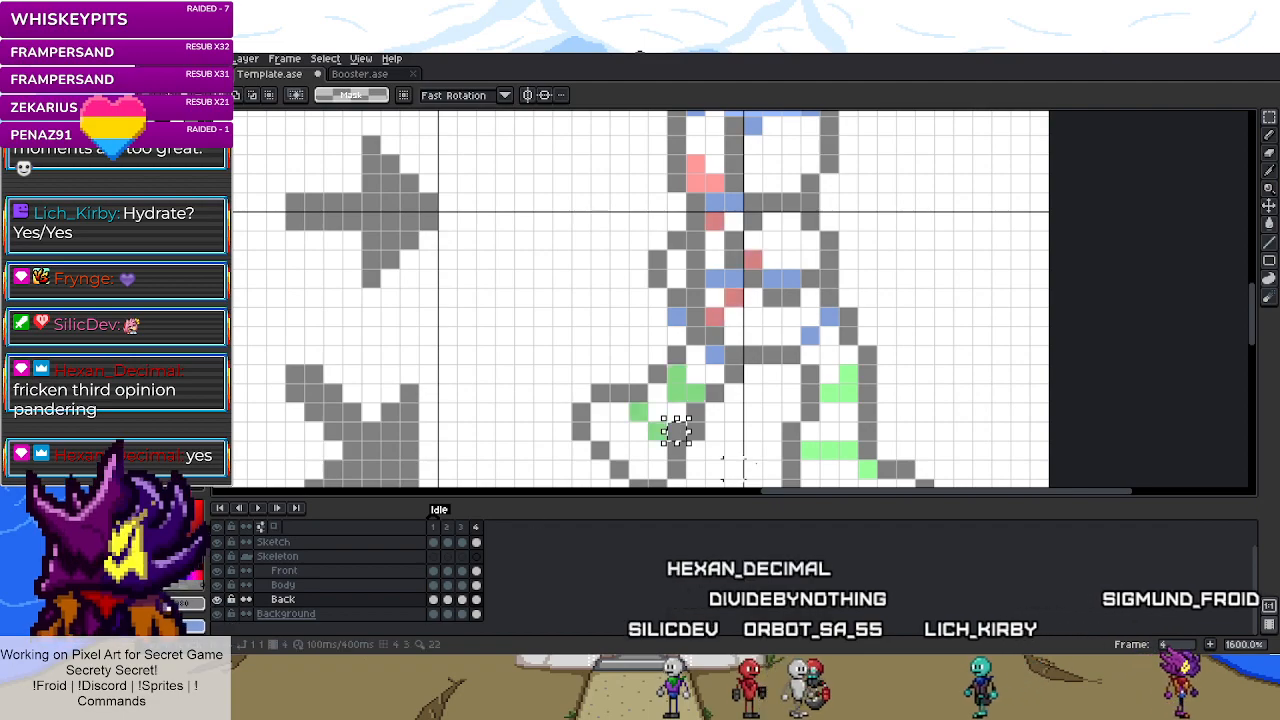
{"action": "left_click", "coordinate": [478, 543]}
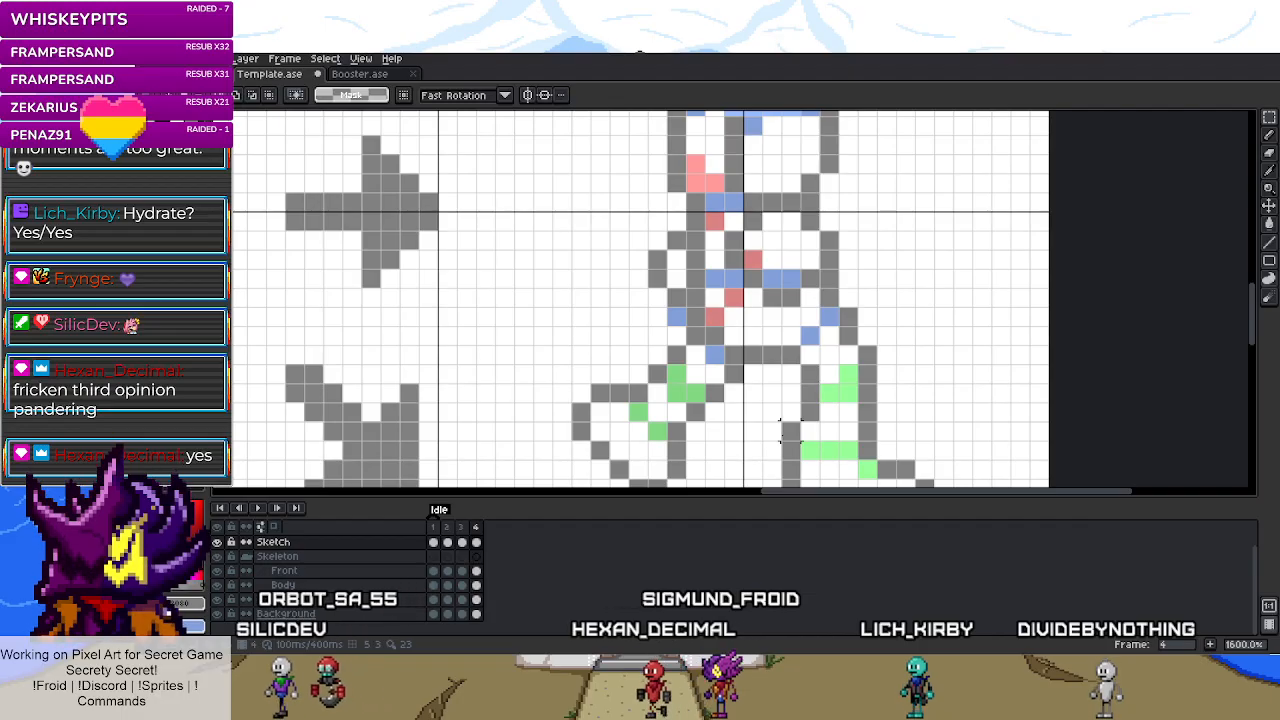
{"action": "scroll", "coordinate": [788, 432], "scroll_direction": "down", "scroll_amount": 3}
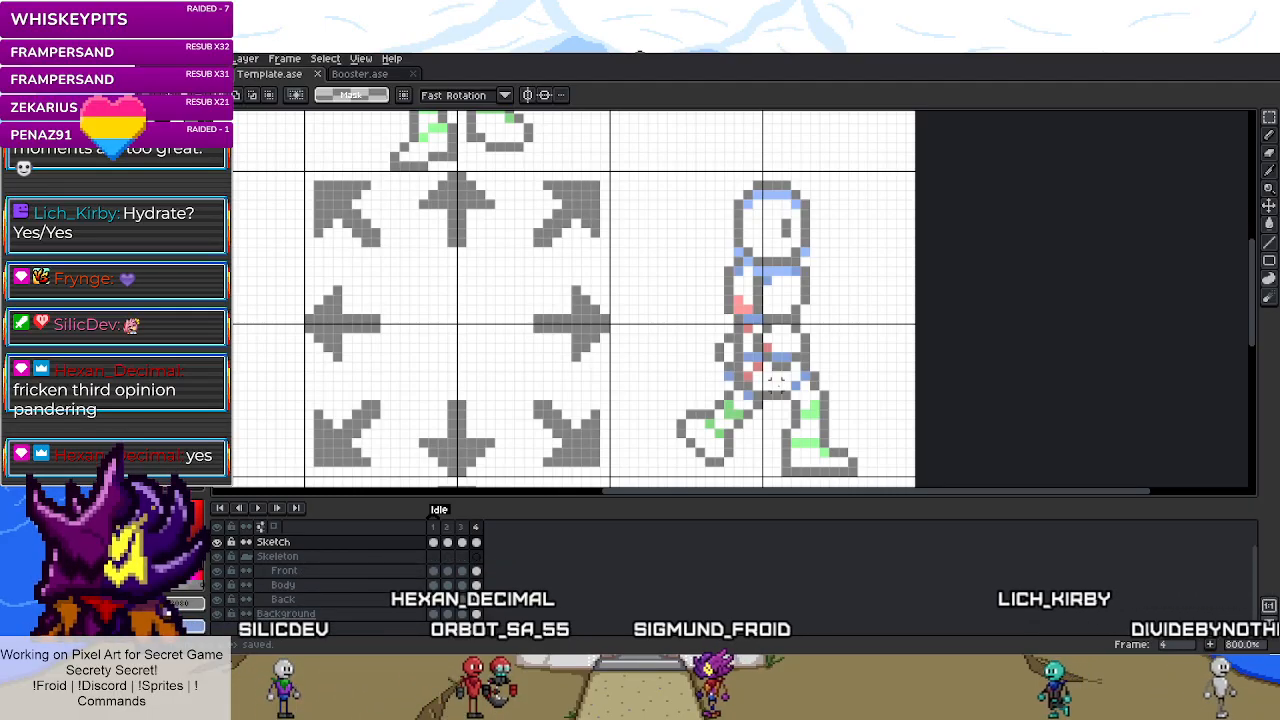
- Move the side-view head outline down one pixel on the Sketch layer and deselect it
{"action": "scroll", "coordinate": [708, 200], "scroll_direction": "up", "scroll_amount": 1}
{"action": "scroll", "coordinate": [708, 204], "scroll_direction": "down", "scroll_amount": 3}
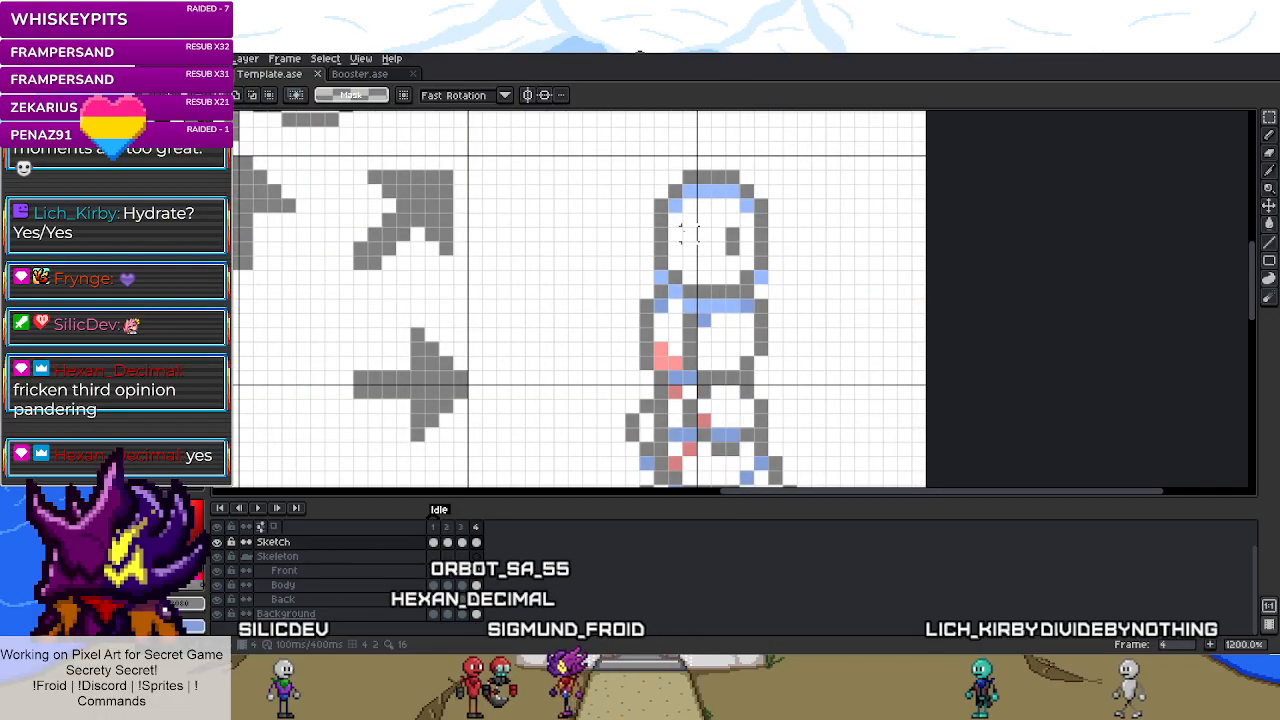
{"action": "scroll", "coordinate": [700, 220], "scroll_direction": "down", "scroll_amount": 1}
{"action": "scroll", "coordinate": [690, 235], "scroll_direction": "up", "scroll_amount": 1}
{"action": "scroll", "coordinate": [675, 257], "scroll_direction": "up", "scroll_amount": 2}
{"action": "left_click_drag", "start_coordinate": [657, 168], "coordinate": [778, 287]}
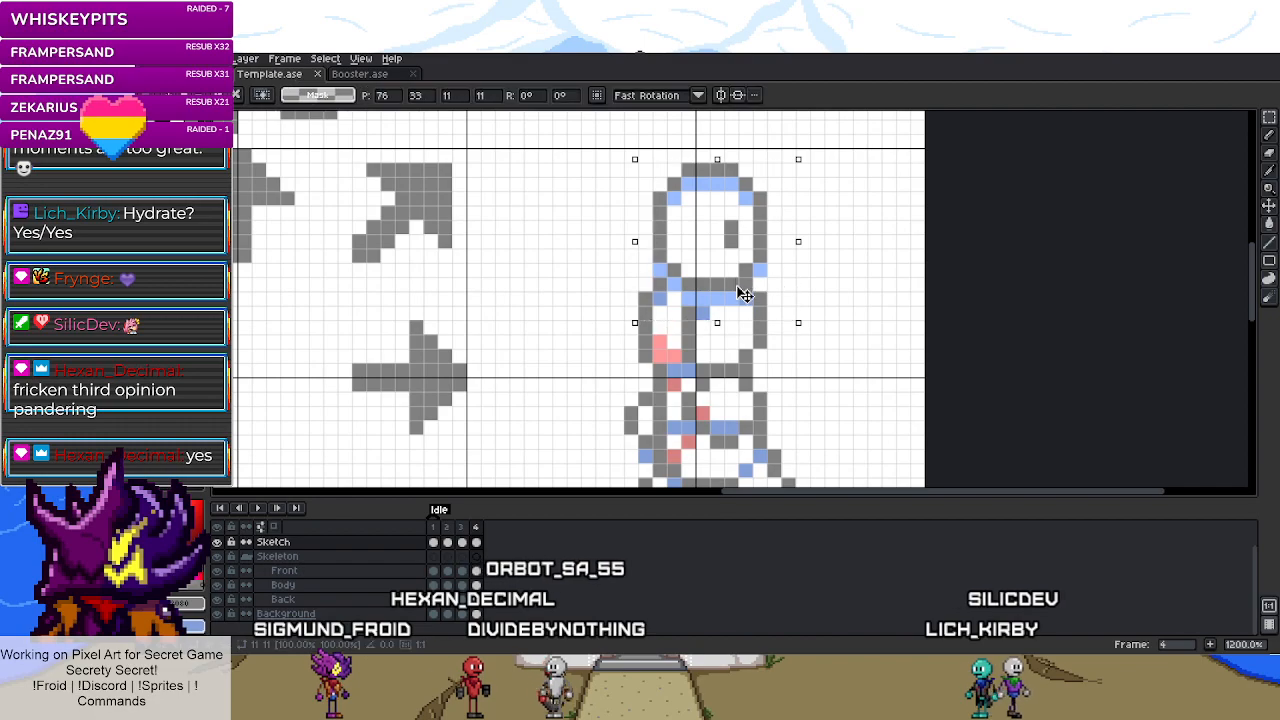
{"action": "left_click_drag", "start_coordinate": [737, 286], "coordinate": [743, 304]}
{"action": "key", "text": "ctrl+d"}
{"action": "scroll", "coordinate": [834, 314], "scroll_direction": "down", "scroll_amount": 5}
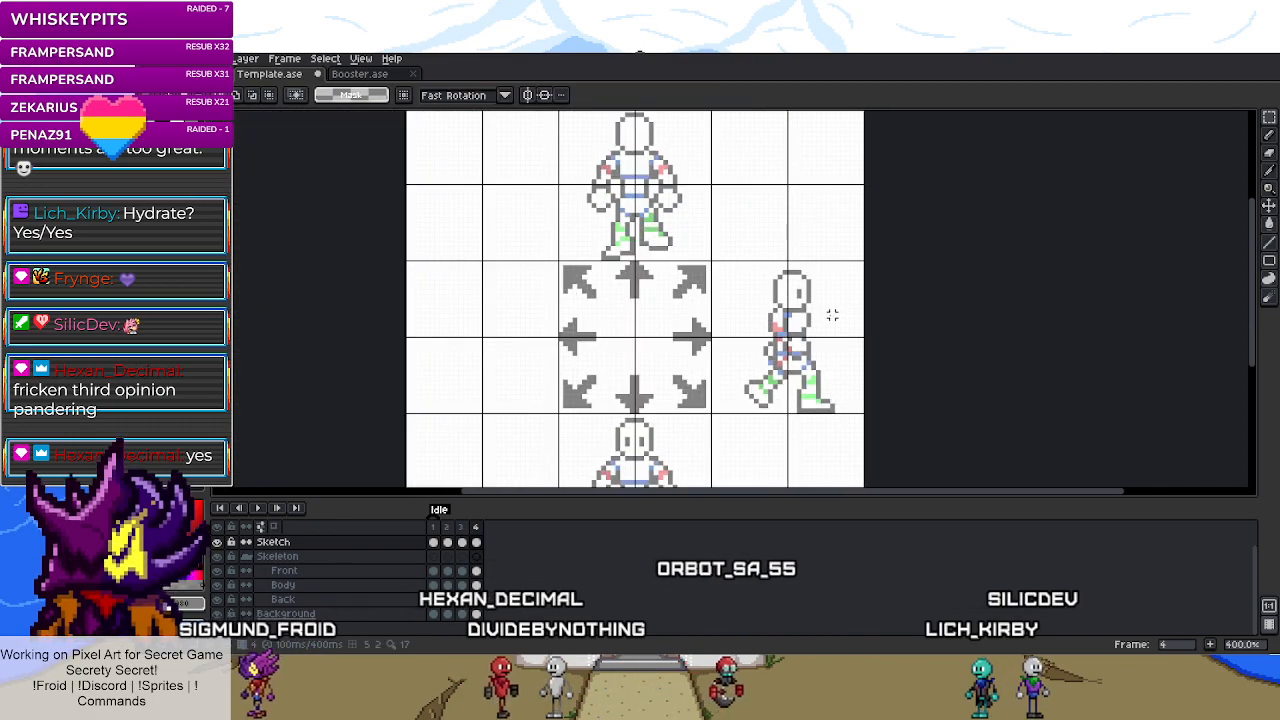
{"action": "scroll", "coordinate": [812, 318], "scroll_direction": "up", "scroll_amount": 6}
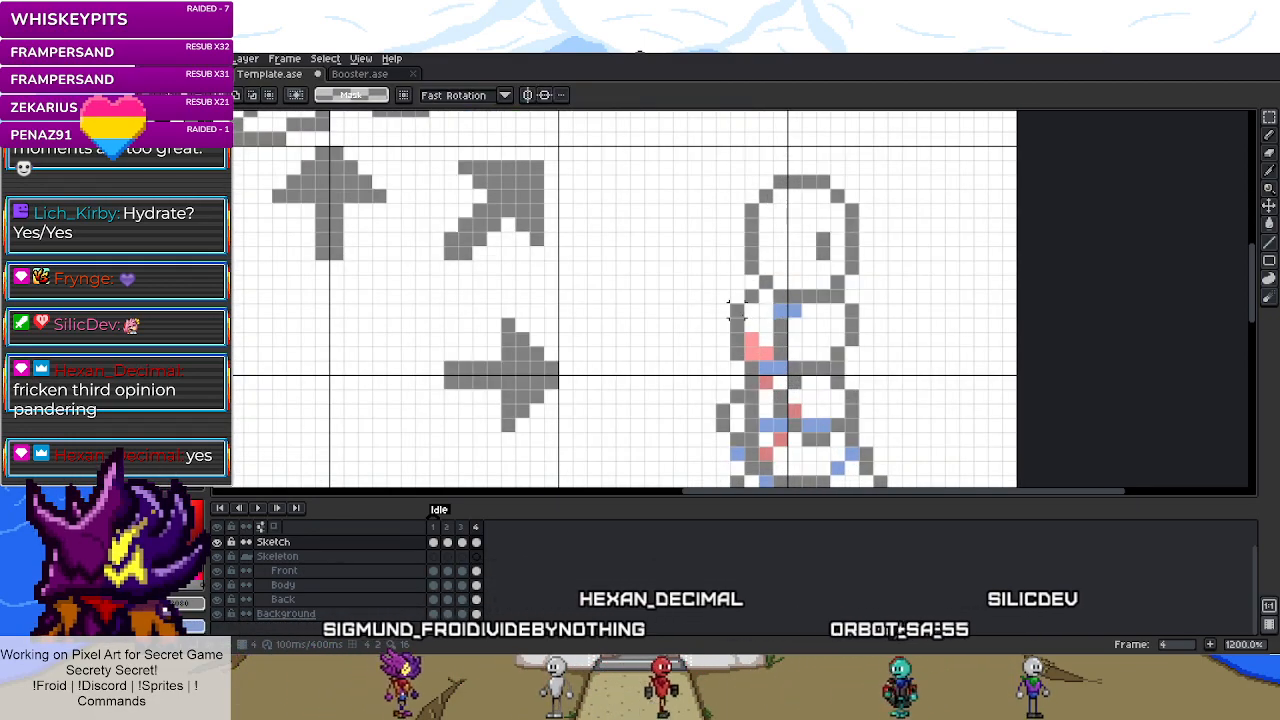
- Draw the gray wrist line across the side-view back arm and erase the outline pixel covering its blue elbow joint
{"action": "scroll", "coordinate": [683, 322], "scroll_direction": "down", "scroll_amount": 5}
{"action": "scroll", "coordinate": [683, 322], "scroll_direction": "up", "scroll_amount": 5}
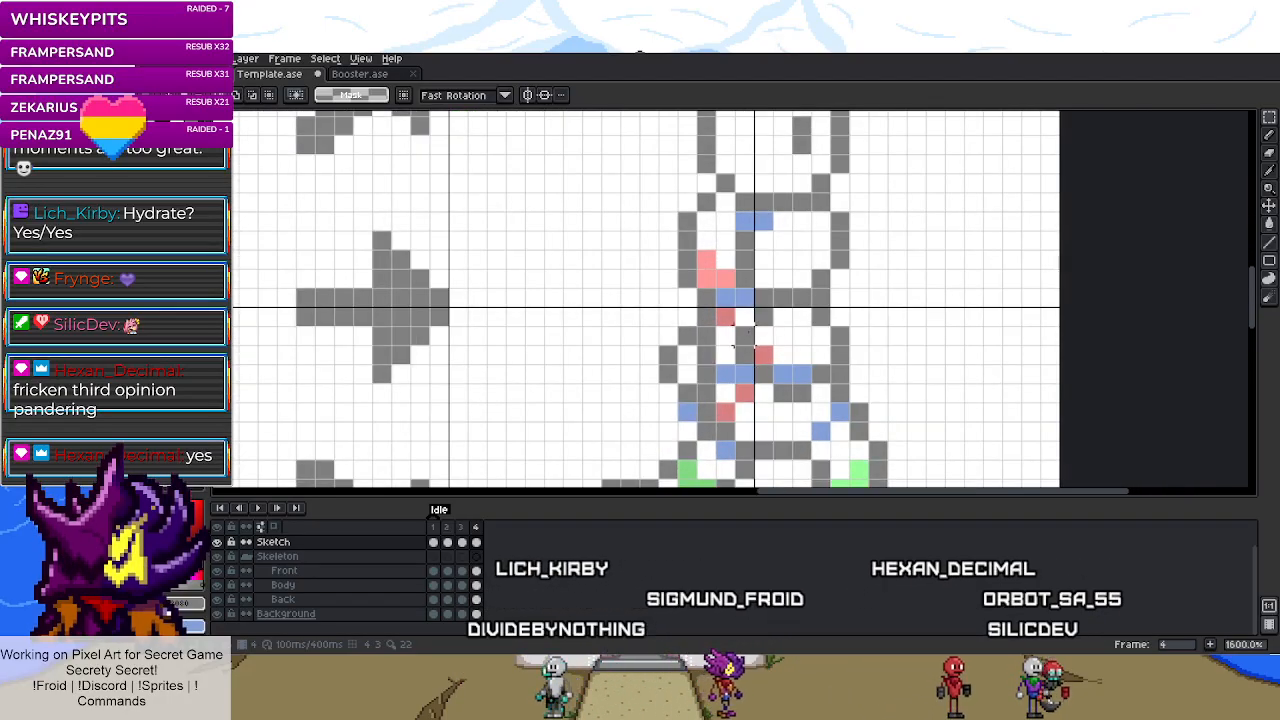
{"action": "key", "text": "b"}
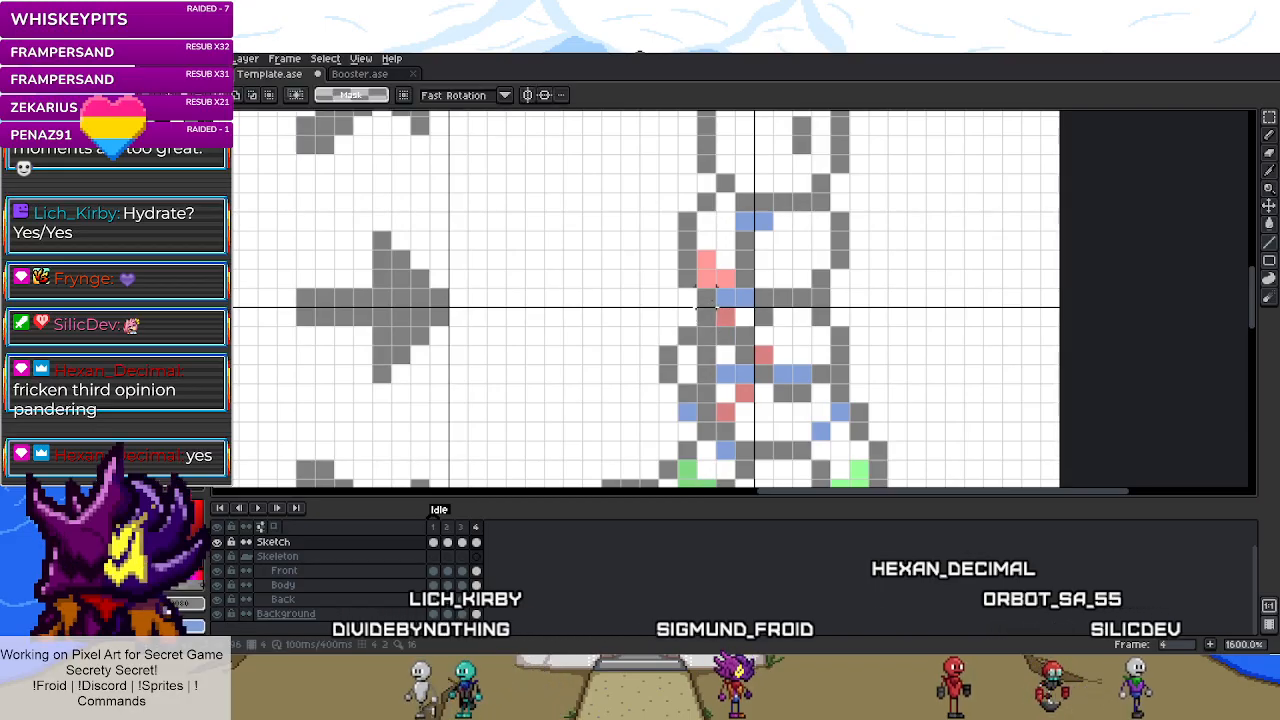
{"action": "key", "text": "b"}
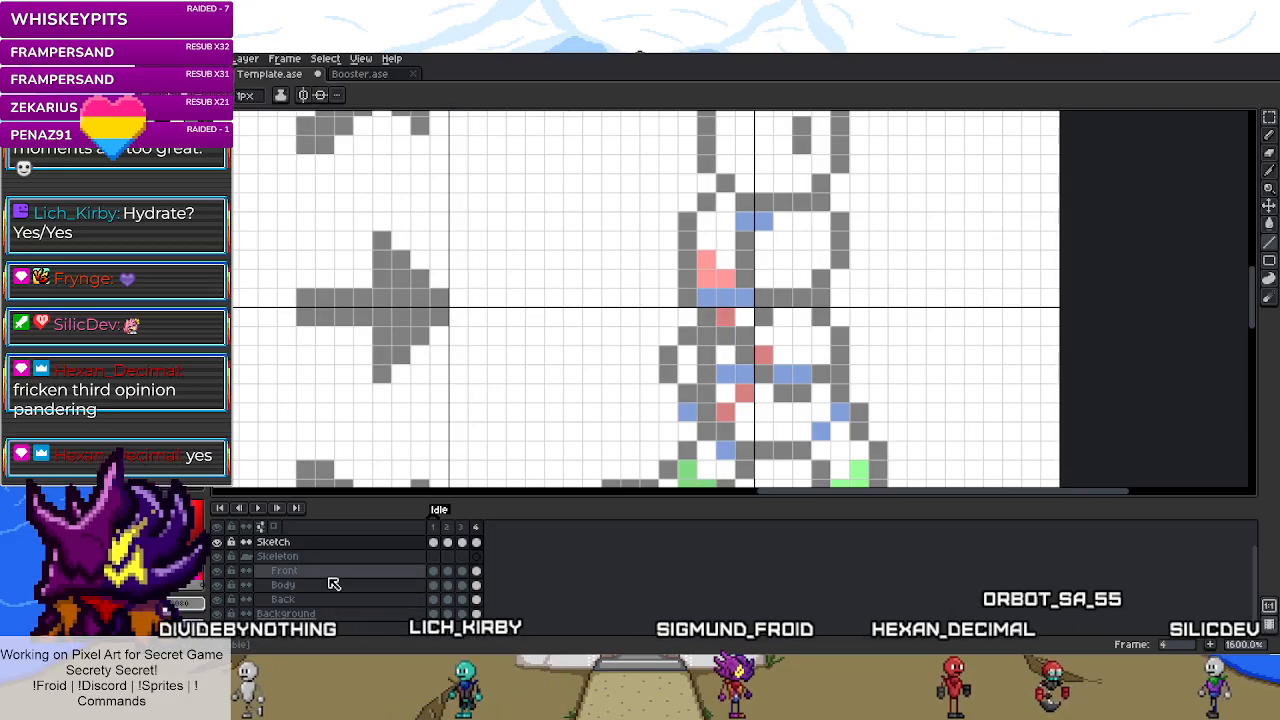
- Hide the Skeleton group, reshape the upper edge of the side-view back foot outline and compare frame 4 with frame 3
{"action": "scroll", "coordinate": [646, 338], "scroll_direction": "down", "scroll_amount": 4}
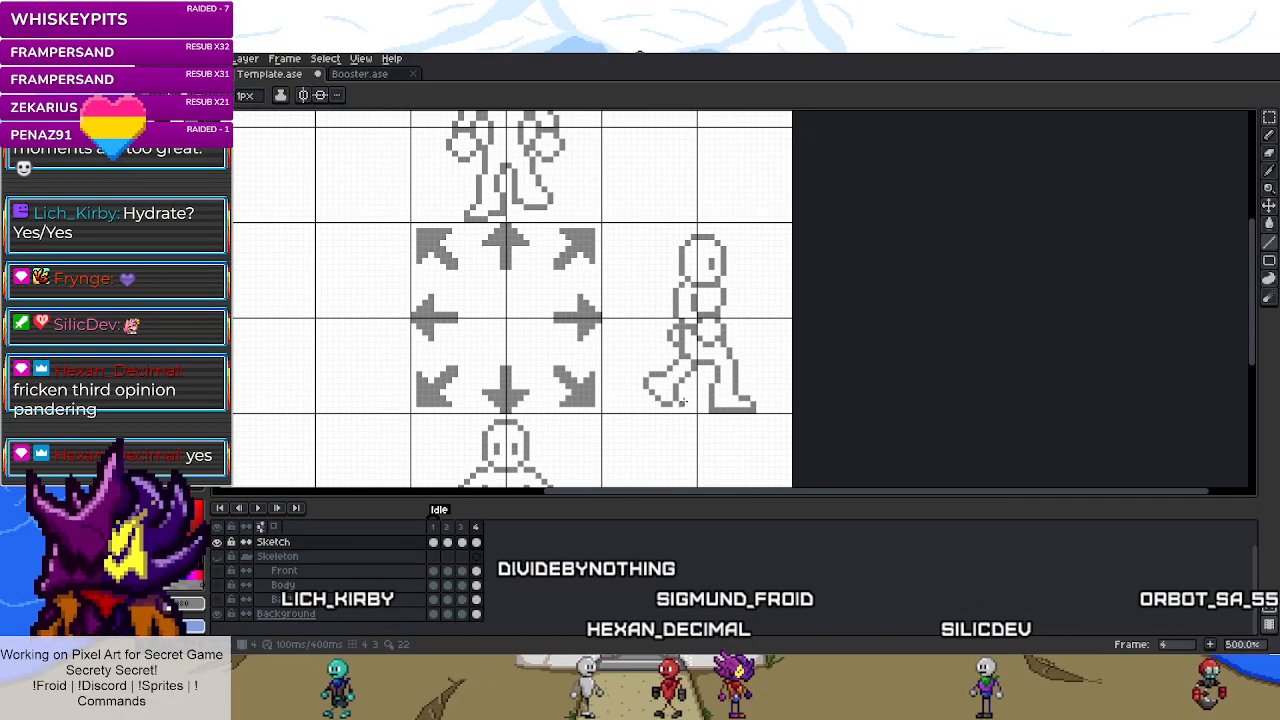
{"action": "scroll", "coordinate": [686, 400], "scroll_direction": "up", "scroll_amount": 5}
{"action": "key", "text": "m"}
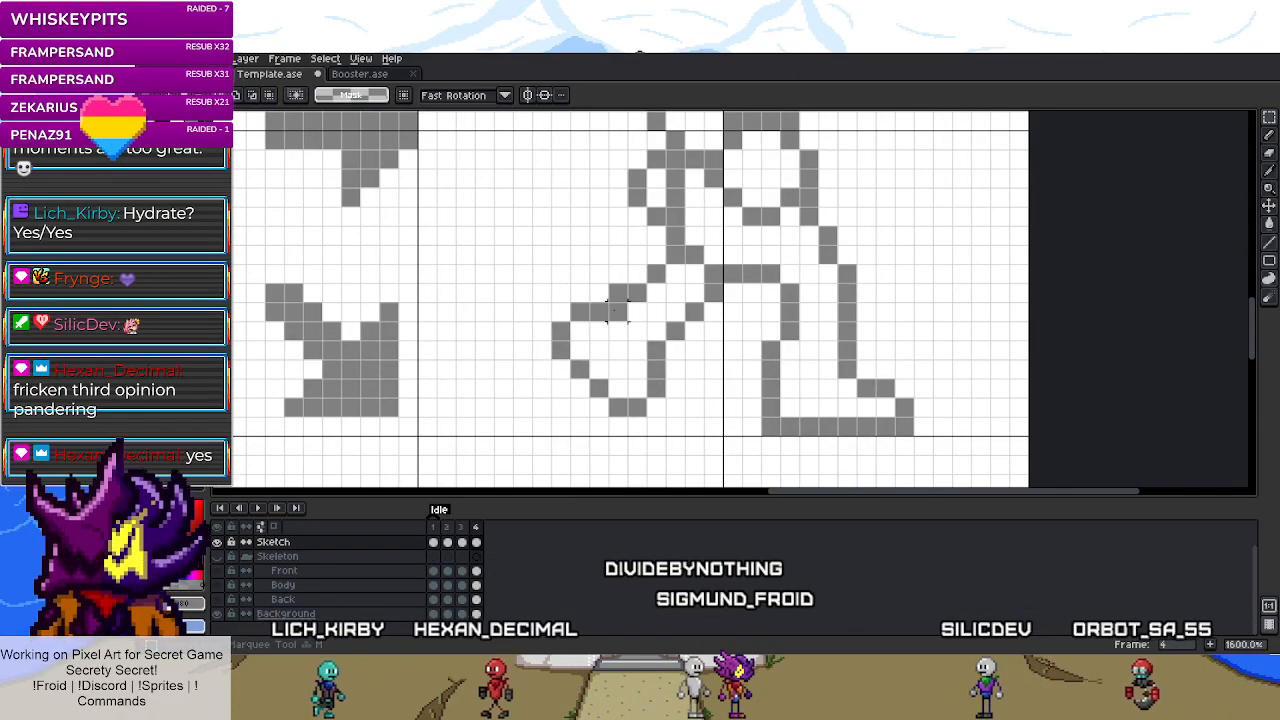
{"action": "scroll", "coordinate": [655, 381], "scroll_direction": "down", "scroll_amount": 3}
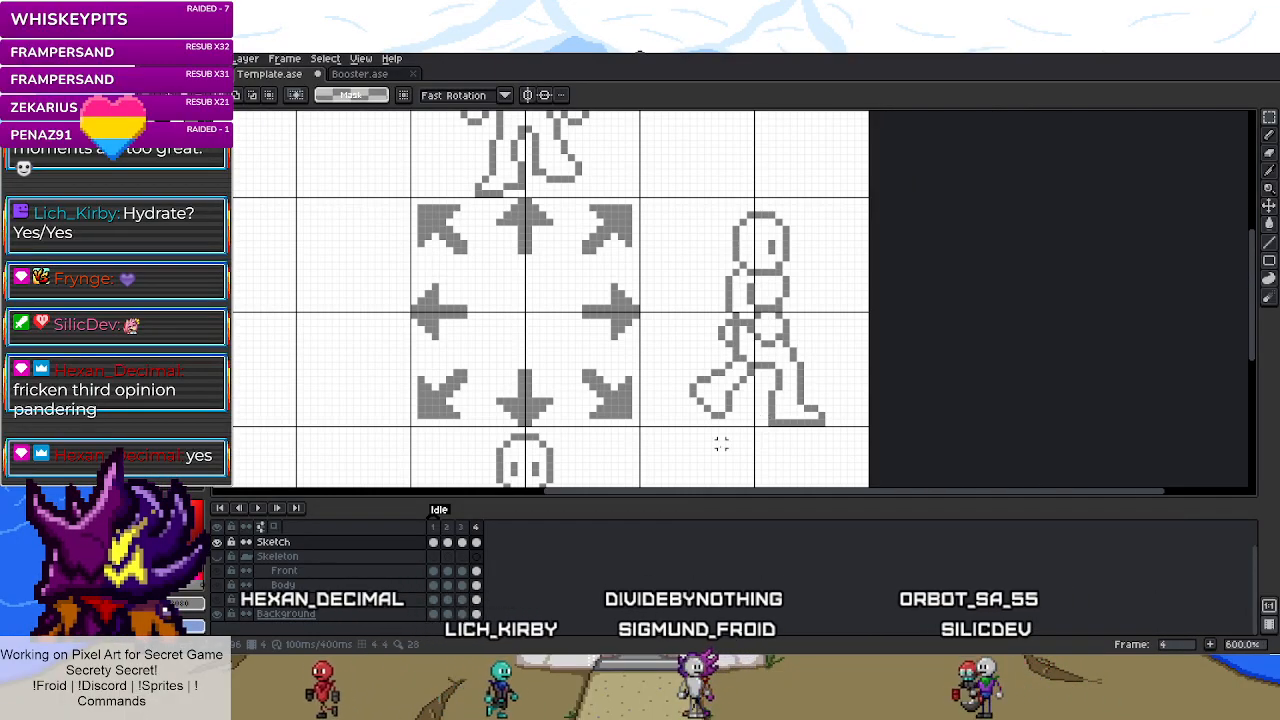
{"action": "left_click", "coordinate": [461, 528]}
{"action": "left_click", "coordinate": [477, 528]}
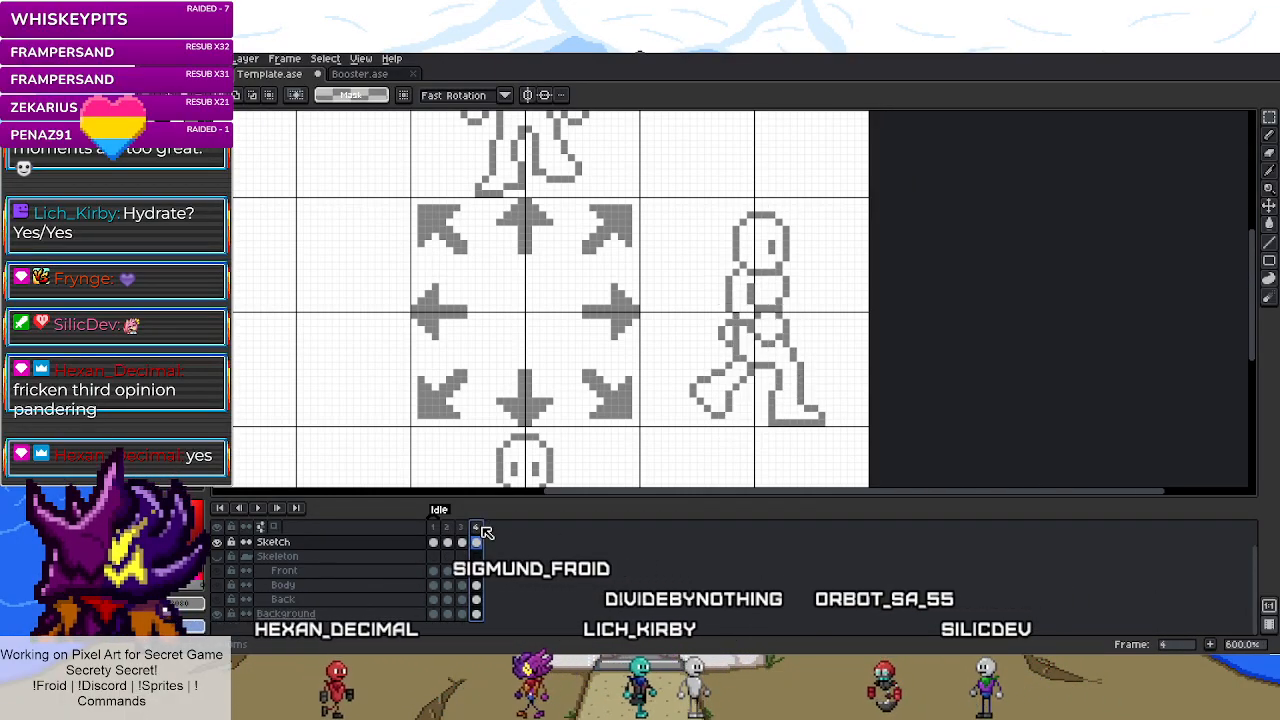
- Extend the side-view back foot's toe outline one pixel to the right and erase the old toe edge
{"action": "key", "text": "b"}
{"action": "scroll", "coordinate": [725, 405], "scroll_direction": "up", "scroll_amount": 4}
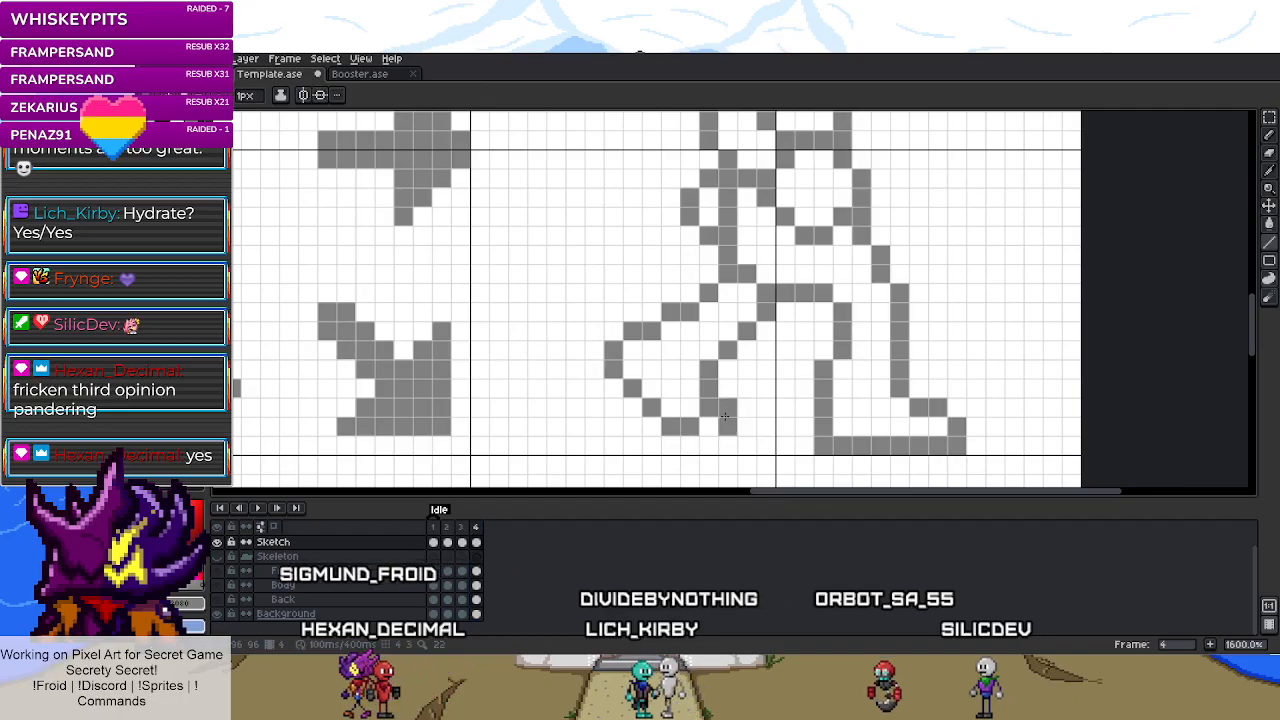
{"action": "key", "text": "m"}
{"action": "left_click_drag", "start_coordinate": [718, 421], "coordinate": [677, 396]}
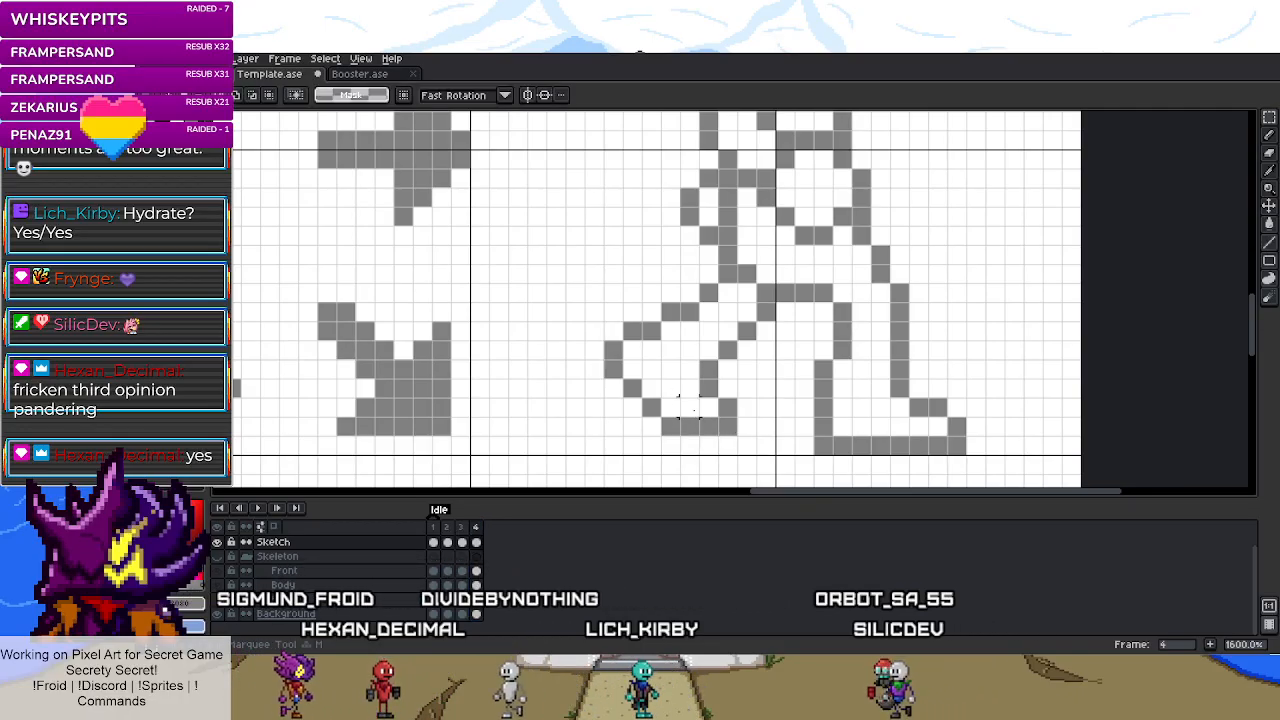
{"action": "key", "text": "b"}
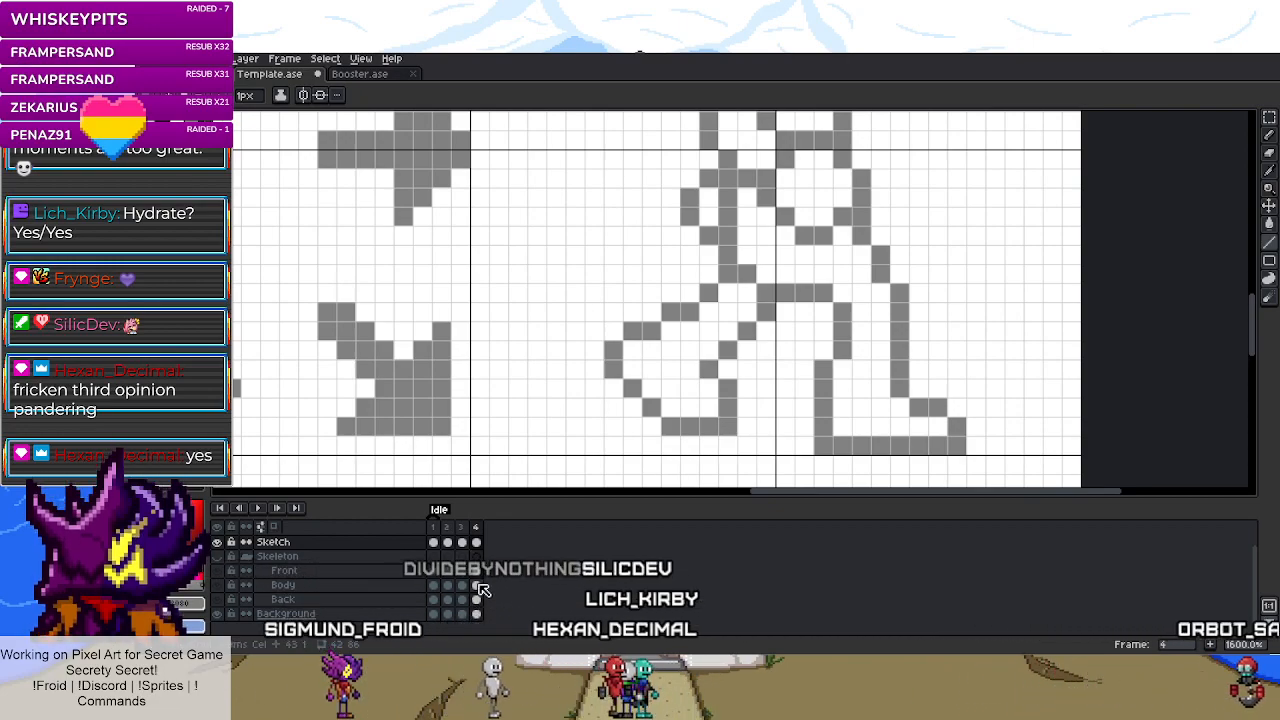
- Show the Skeleton group, reduce the dark green pixels inside the back foot's toe on the Back layer to one and save the sprite
{"action": "left_click", "coordinate": [225, 601], "text": "alt"}
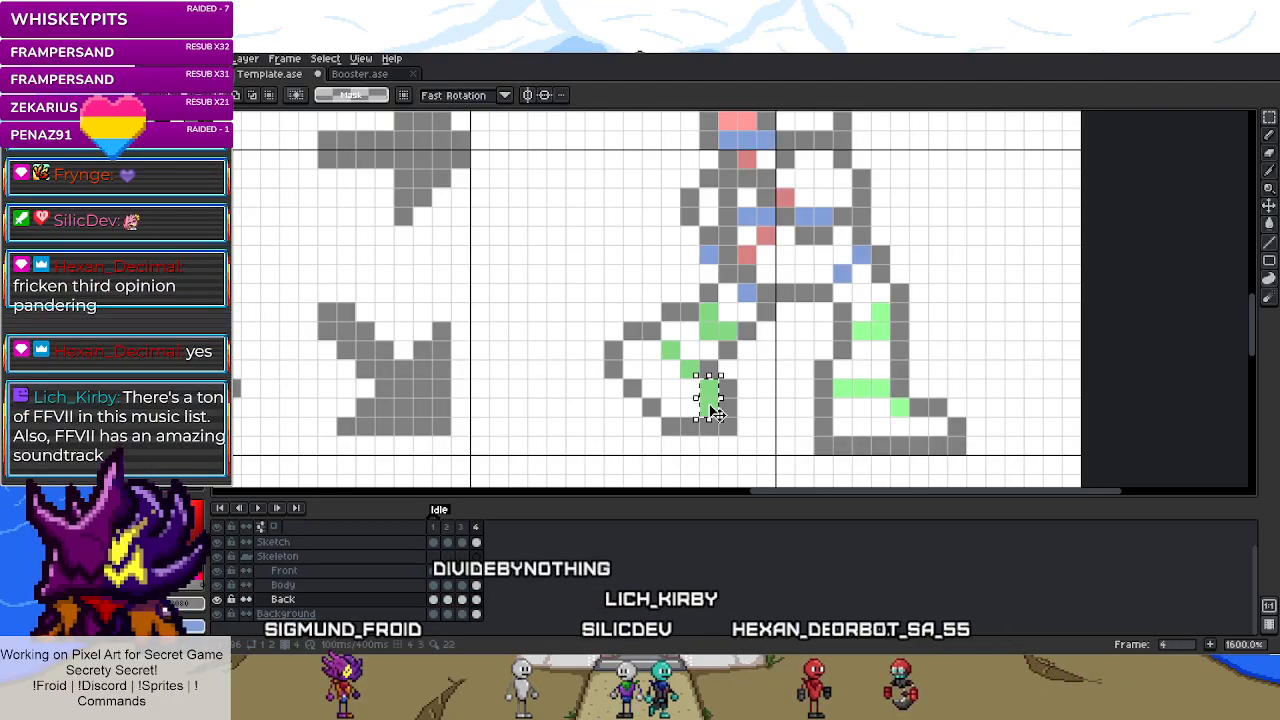
{"action": "key", "text": "Delete"}
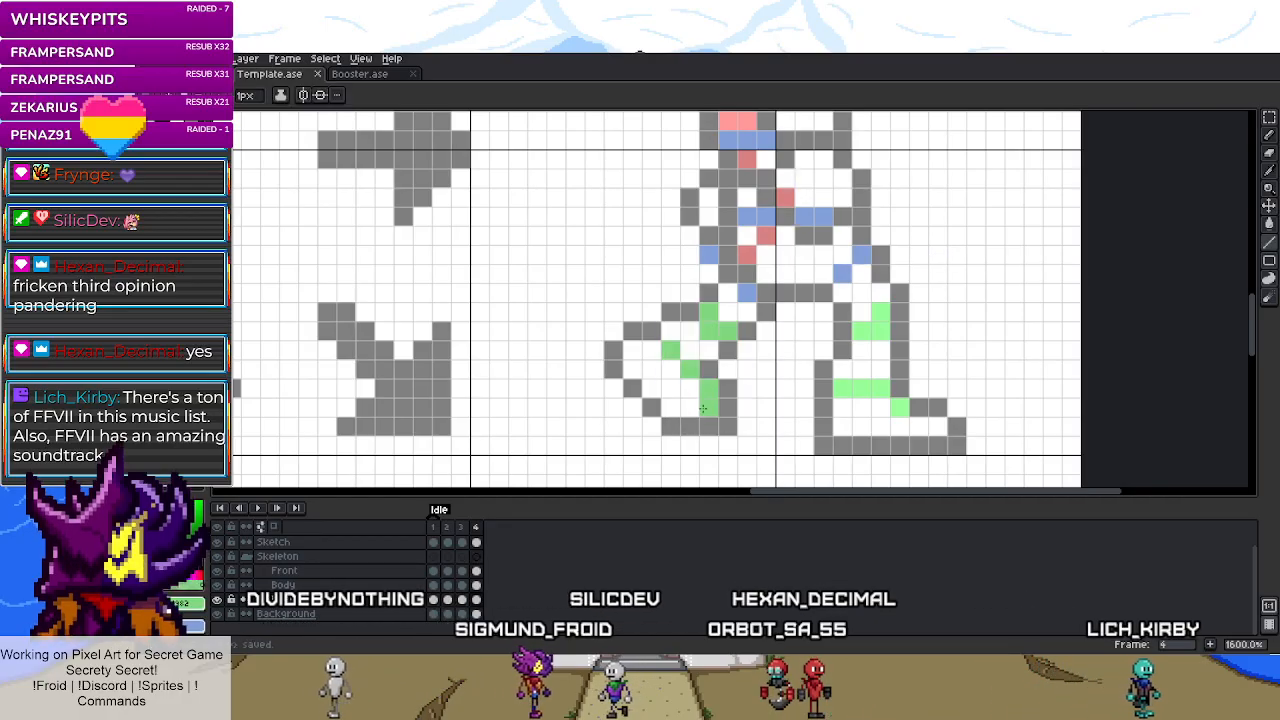
{"action": "key", "text": "ctrl+s"}
{"action": "left_click", "coordinate": [912, 368]}
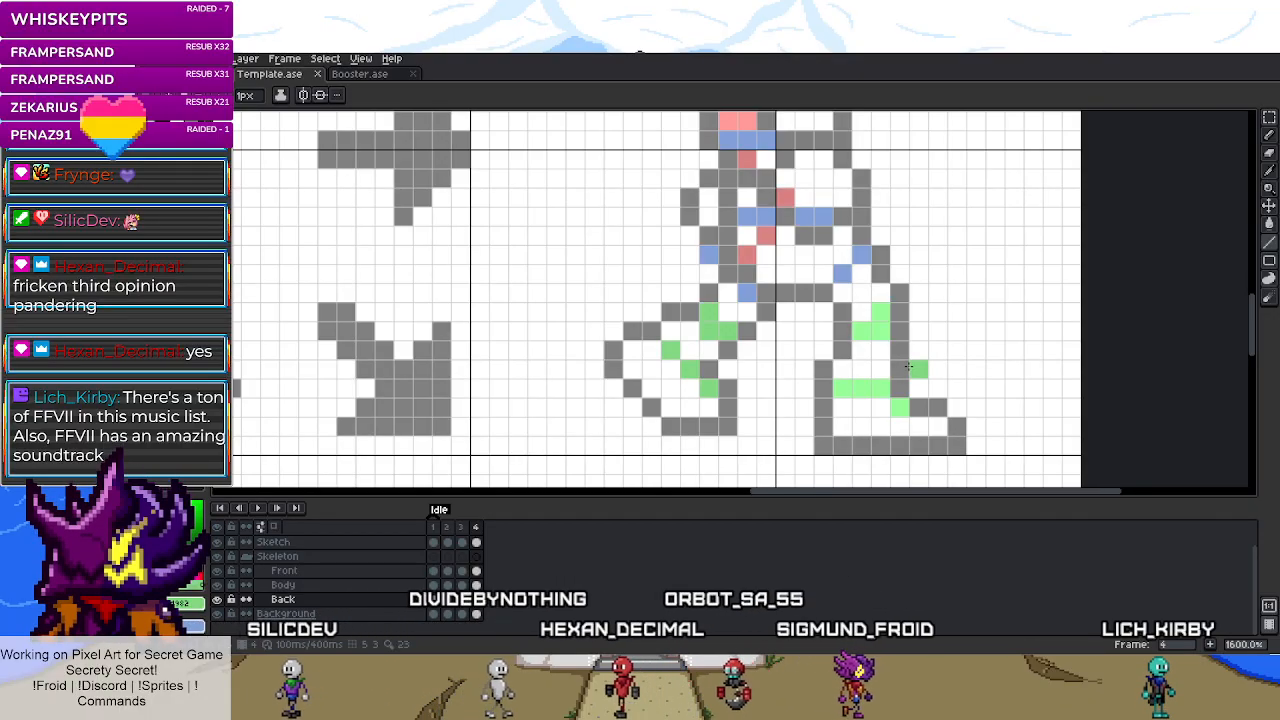
{"action": "key", "text": "ctrl+z"}
{"action": "left_click", "coordinate": [882, 367]}
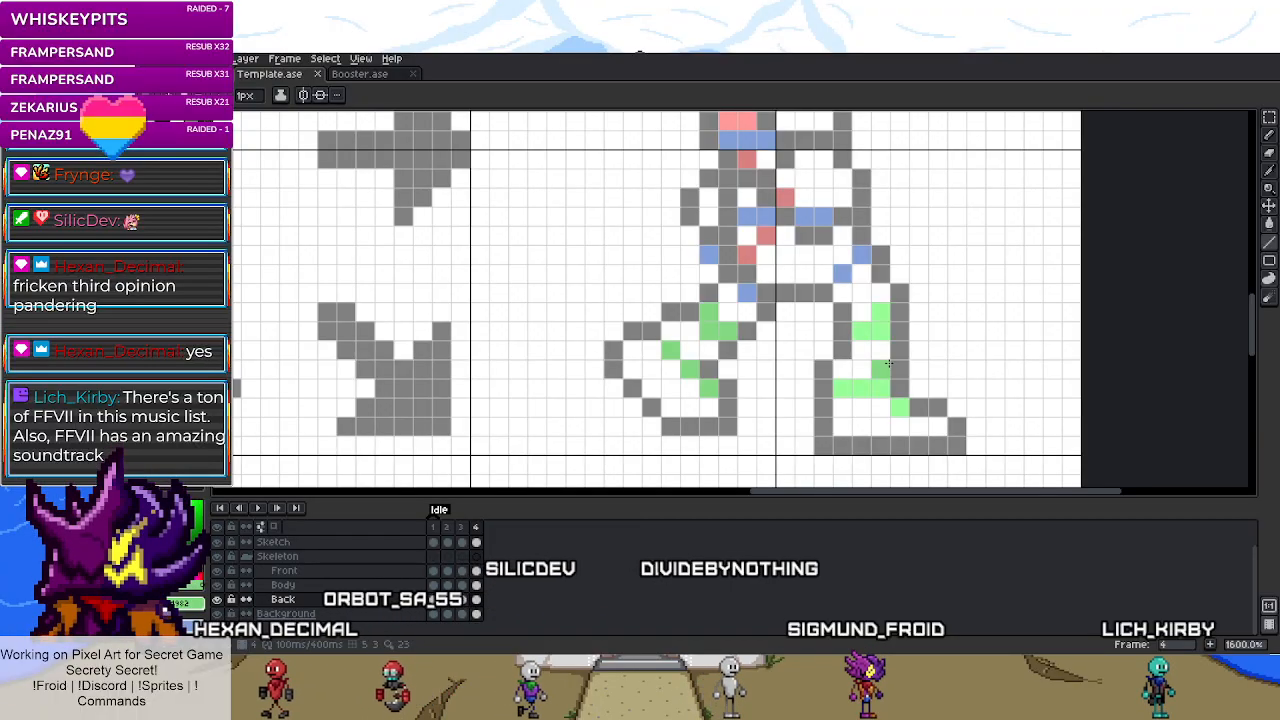
{"action": "key", "text": "ctrl+s"}
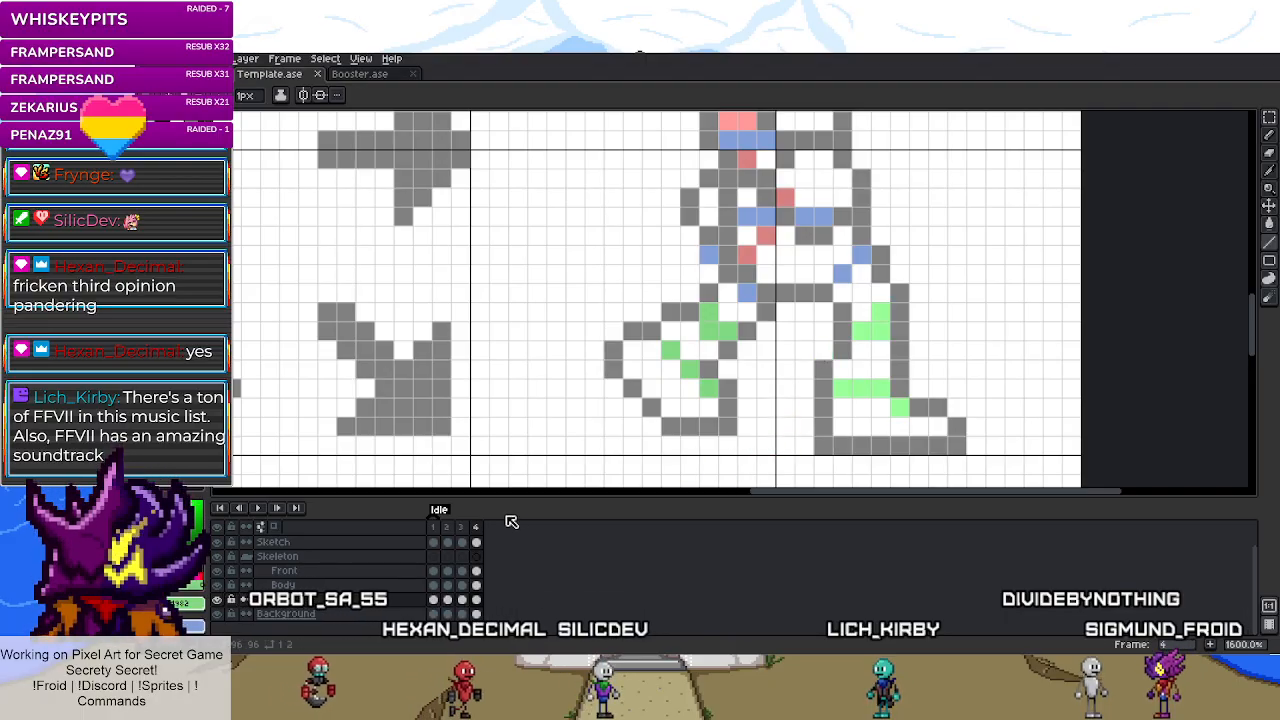
- Examine the front-view pose in frames 4, 2 and 1, comparing how the legs and feet are placed
{"action": "key", "text": "i"}
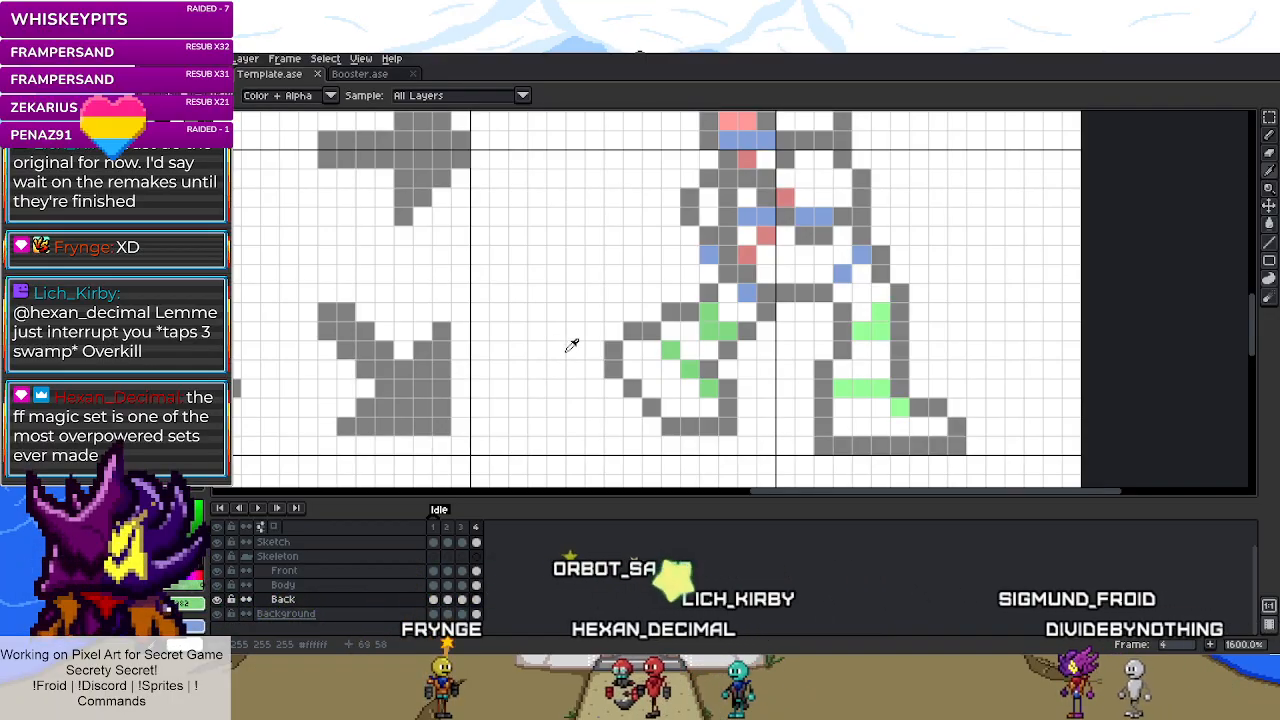
{"action": "scroll", "coordinate": [682, 145], "scroll_direction": "down", "scroll_amount": 5}
{"action": "scroll", "coordinate": [685, 157], "scroll_direction": "up", "scroll_amount": 1}
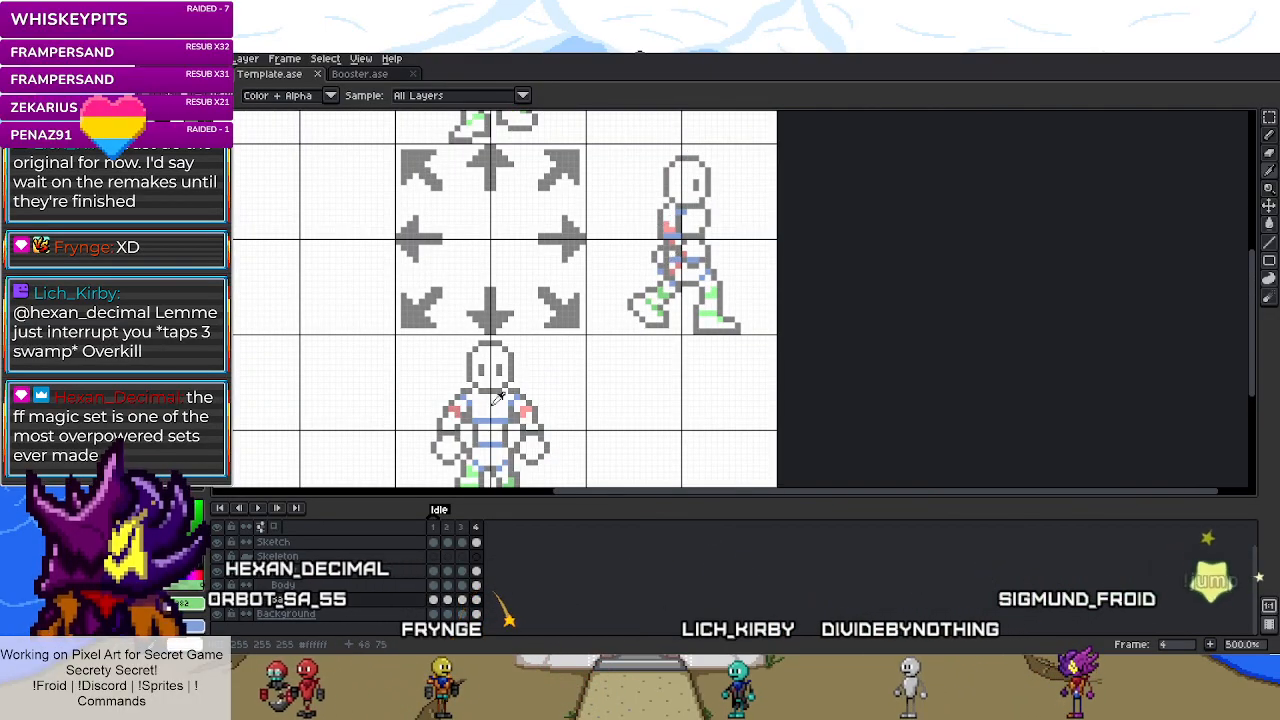
{"action": "left_click_drag", "start_coordinate": [495, 500], "coordinate": [519, 418]}
{"action": "scroll", "coordinate": [519, 418], "scroll_direction": "up", "scroll_amount": 4}
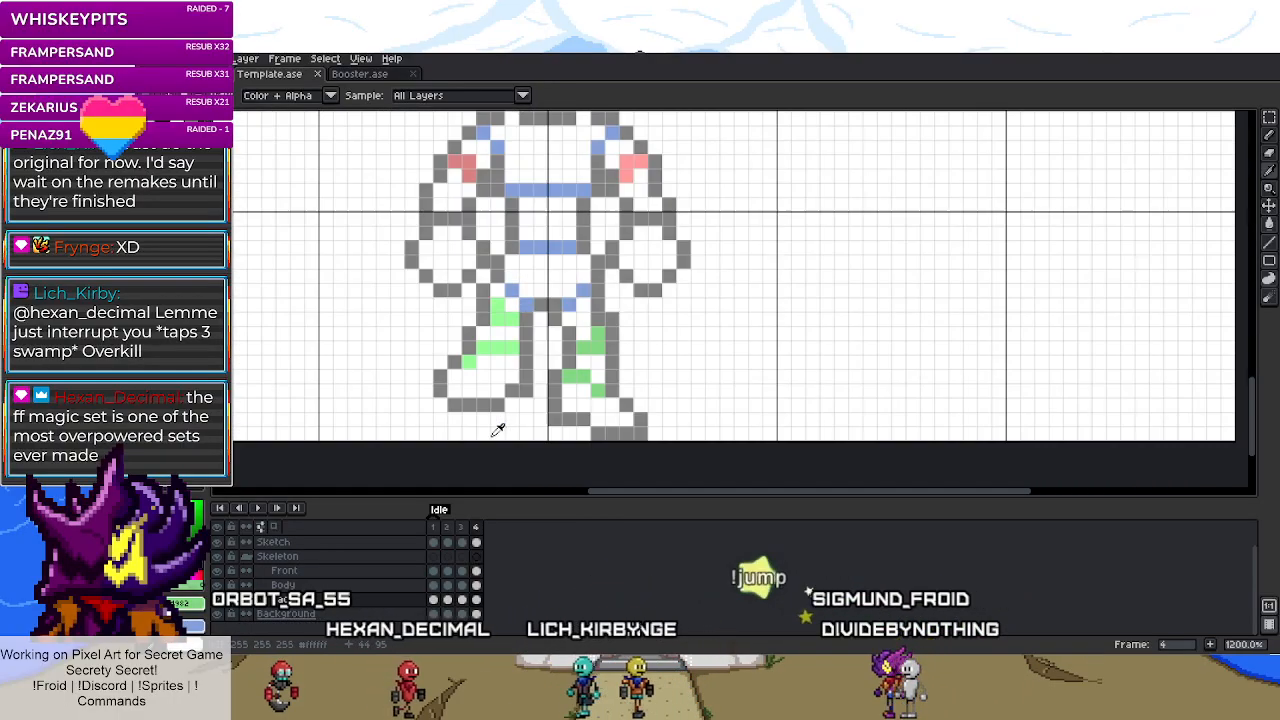
{"action": "left_click", "coordinate": [450, 529]}
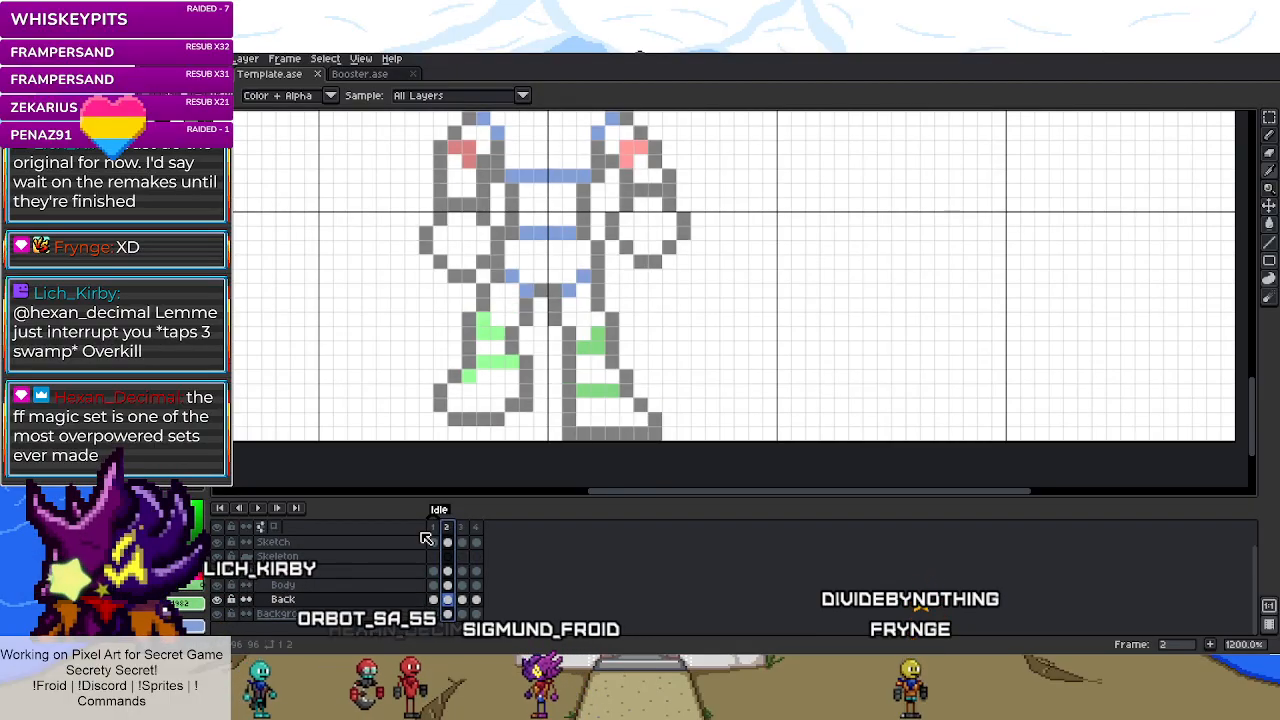
{"action": "left_click", "coordinate": [435, 529]}
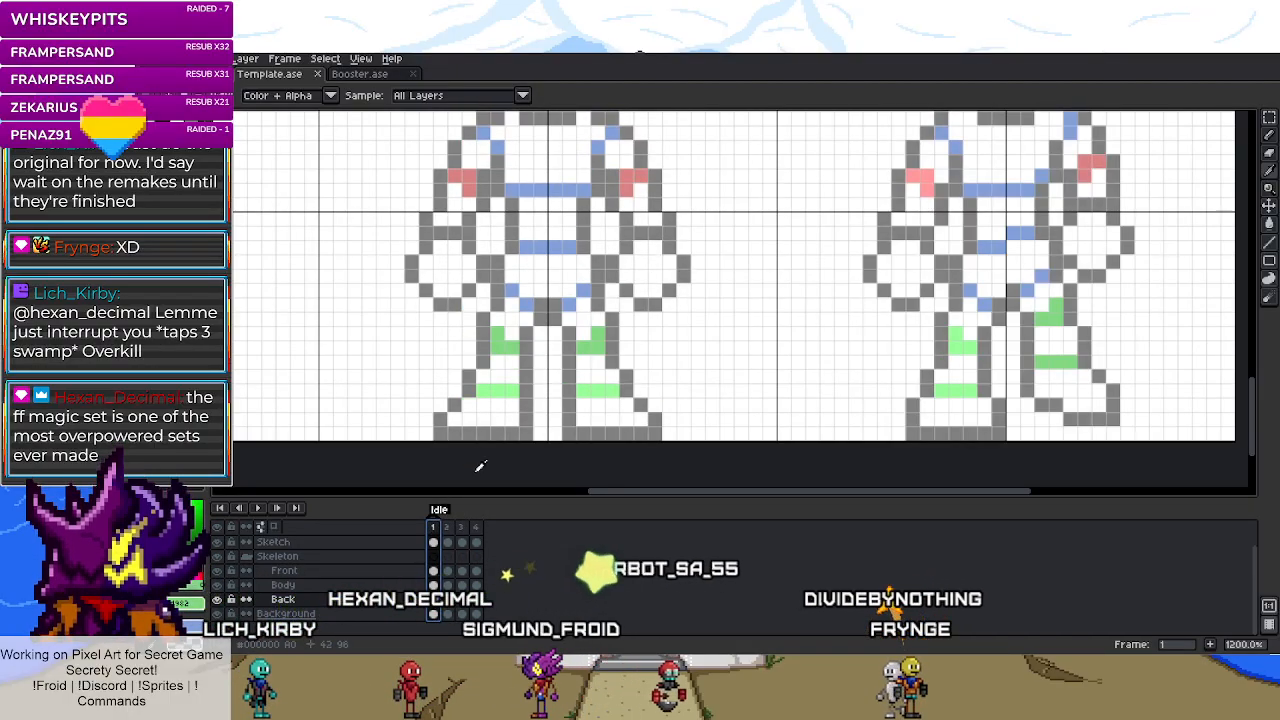
{"action": "left_click", "coordinate": [477, 527]}
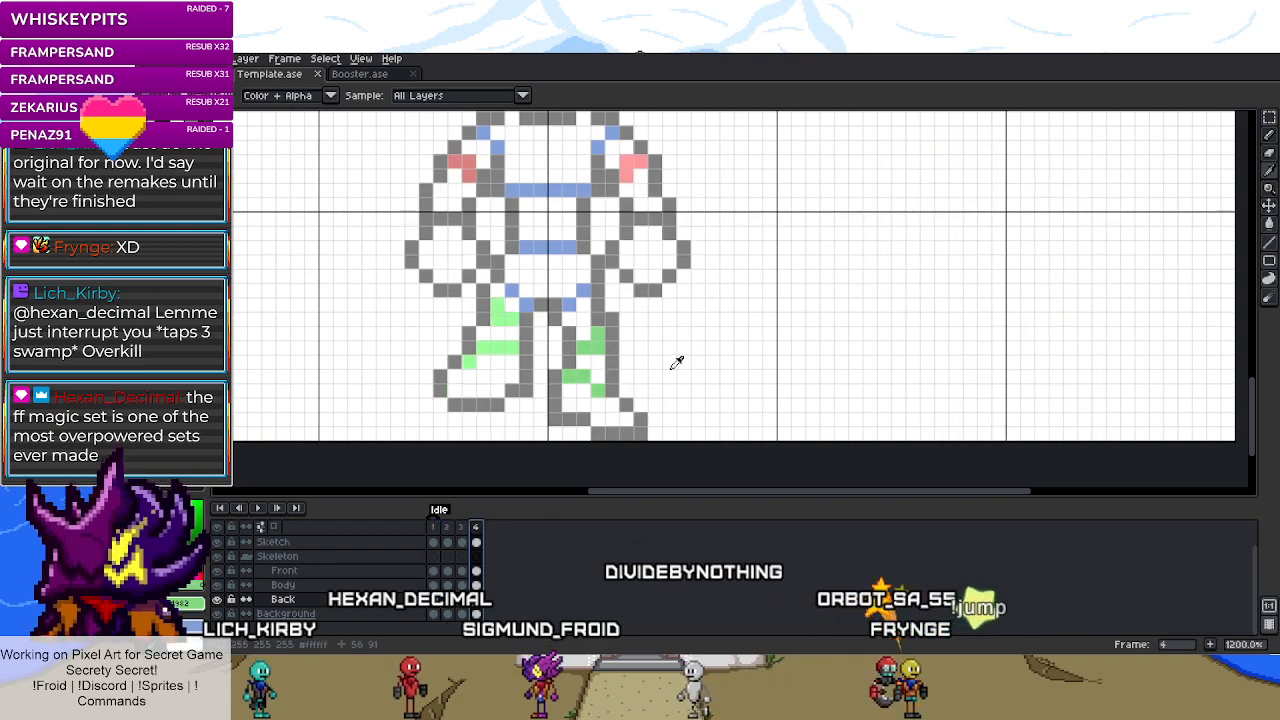
{"action": "scroll", "coordinate": [677, 360], "scroll_direction": "down", "scroll_amount": 3}
{"action": "scroll", "coordinate": [677, 360], "scroll_direction": "up", "scroll_amount": 3}
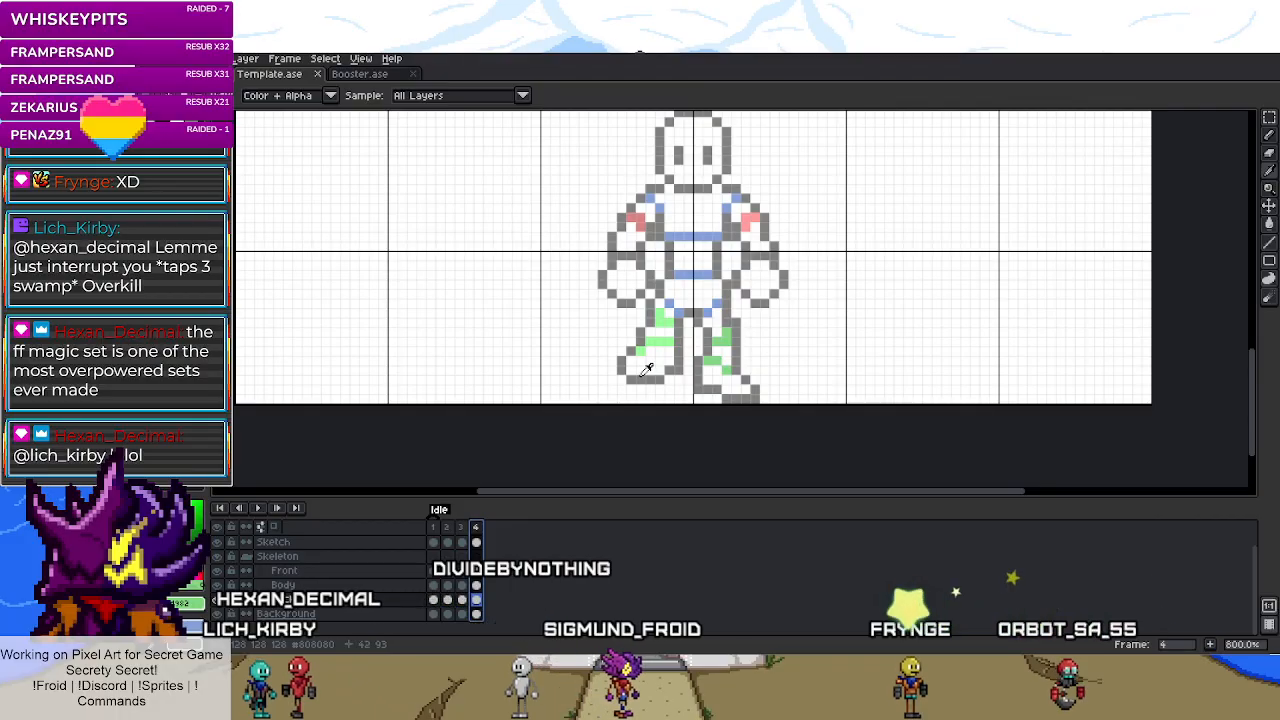
- Hide the Sketch layer and clear the area around the raised light green front-view foot on frame 4's Back layer
{"action": "left_click", "coordinate": [433, 599]}
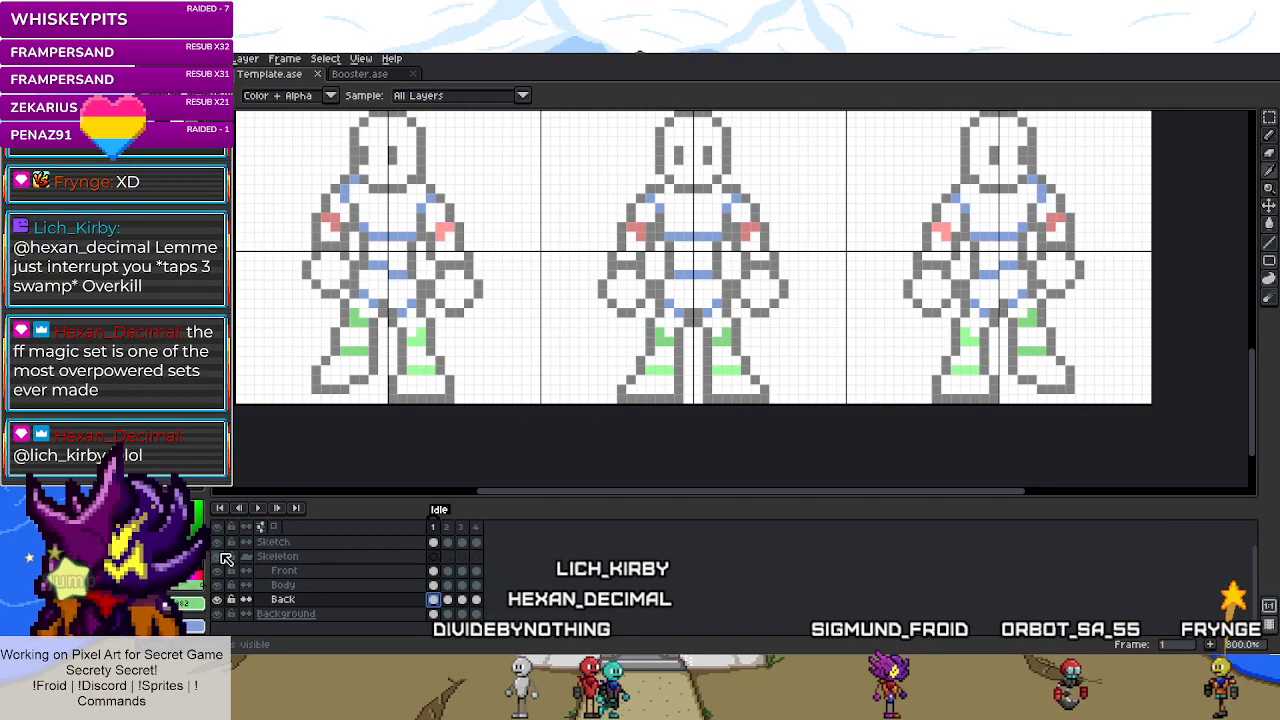
{"action": "left_click", "coordinate": [219, 557]}
{"action": "left_click", "coordinate": [219, 557]}
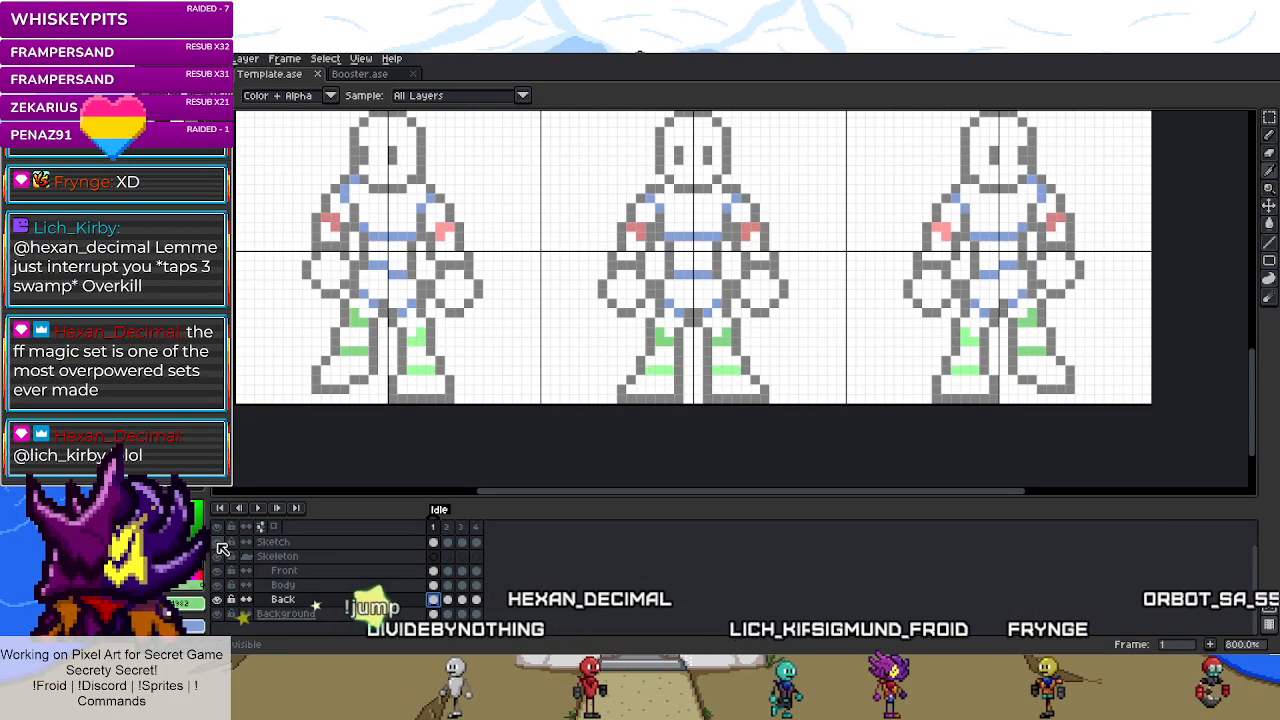
{"action": "left_click", "coordinate": [217, 542]}
{"action": "left_click_drag", "start_coordinate": [678, 333], "coordinate": [622, 405]}
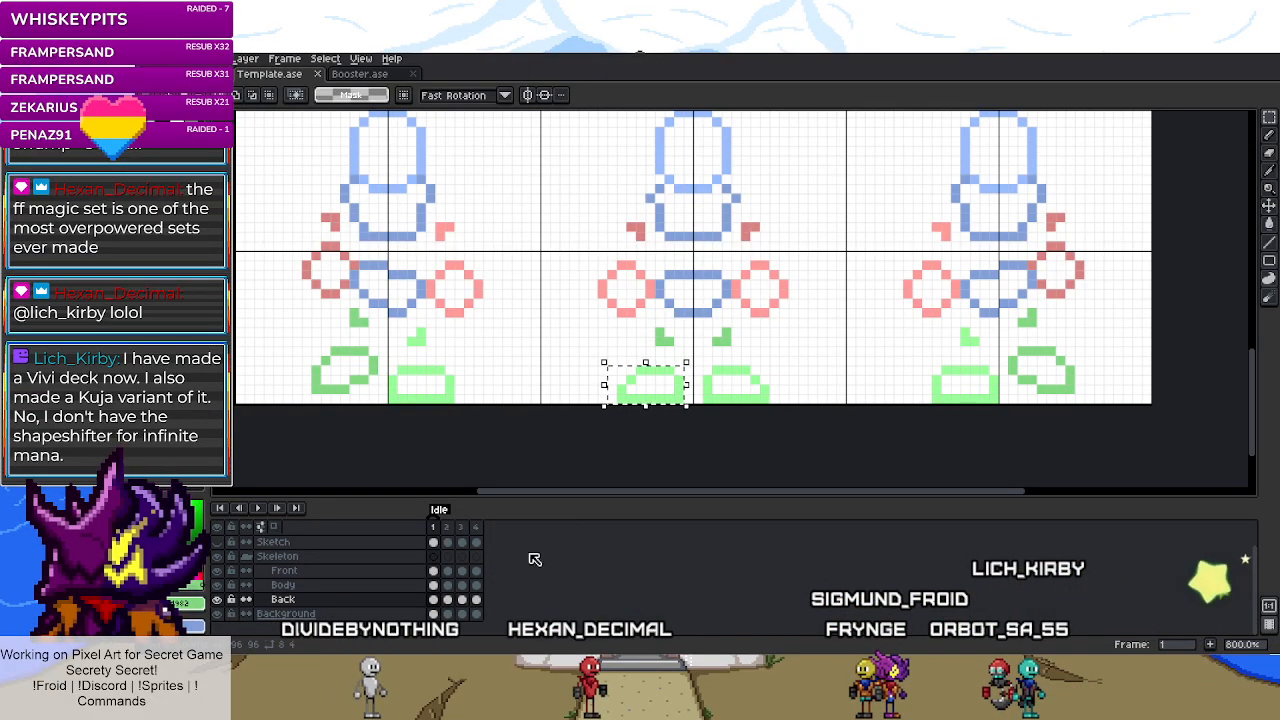
{"action": "left_click", "coordinate": [476, 599]}
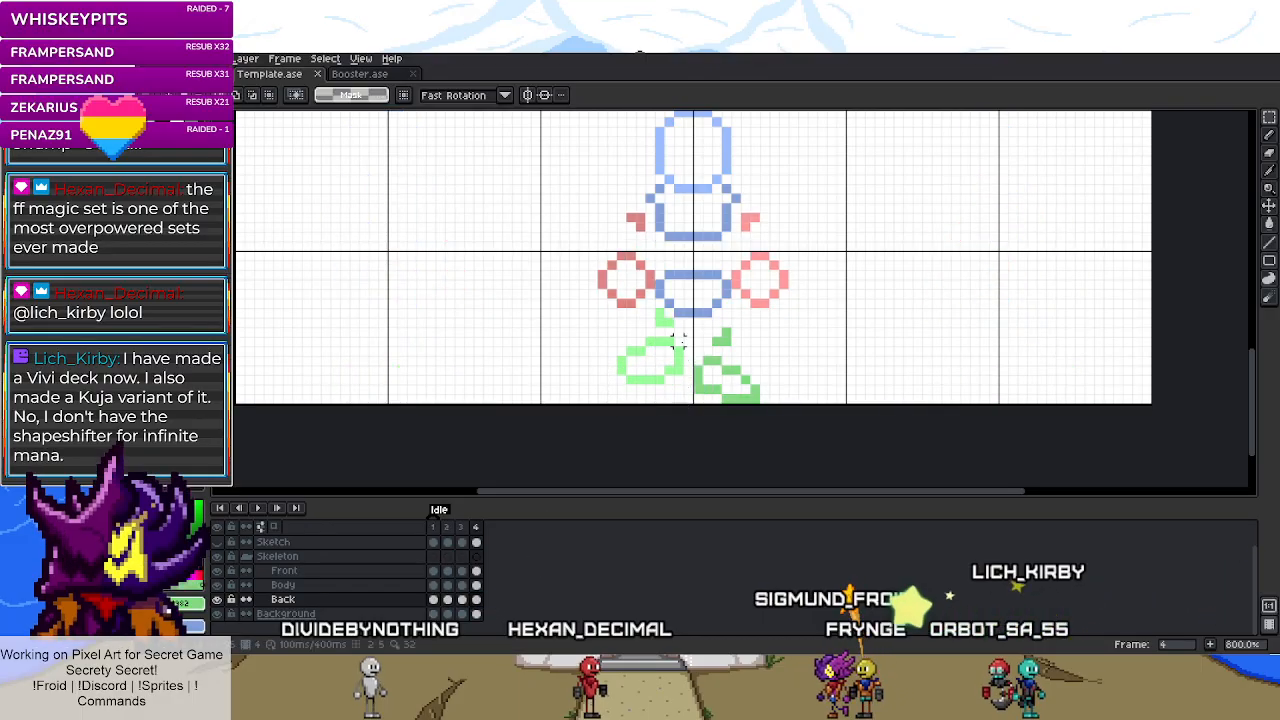
{"action": "left_click_drag", "start_coordinate": [679, 340], "coordinate": [610, 390]}
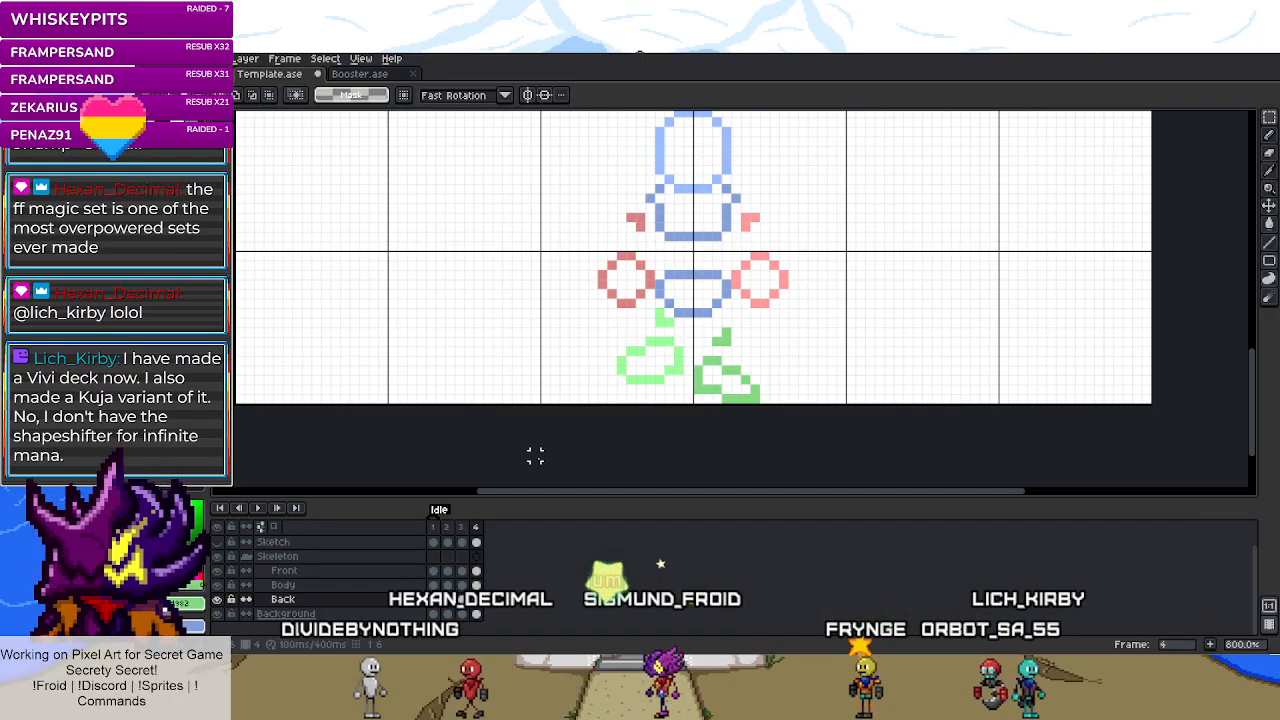
- Delete the raised light green front-view foot from the Front layer in frame 4, using frame 1's planted foot as reference
{"action": "left_click", "coordinate": [476, 570]}
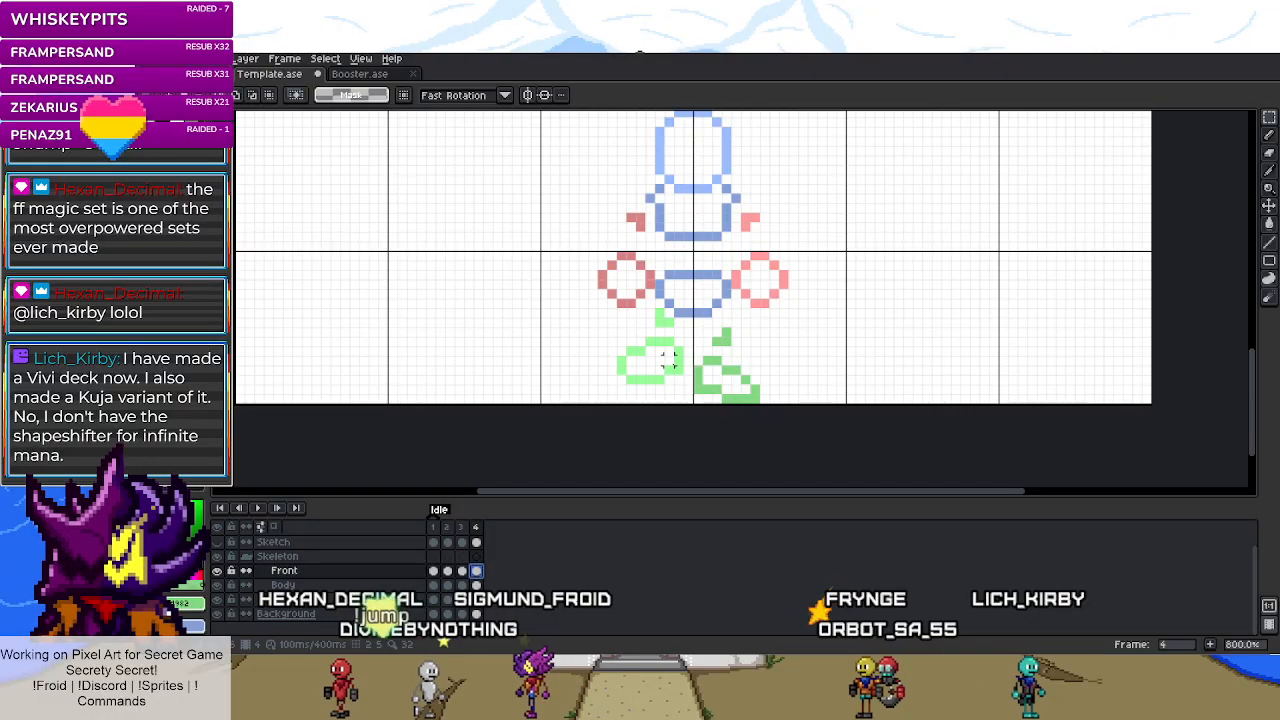
{"action": "left_click", "coordinate": [434, 571]}
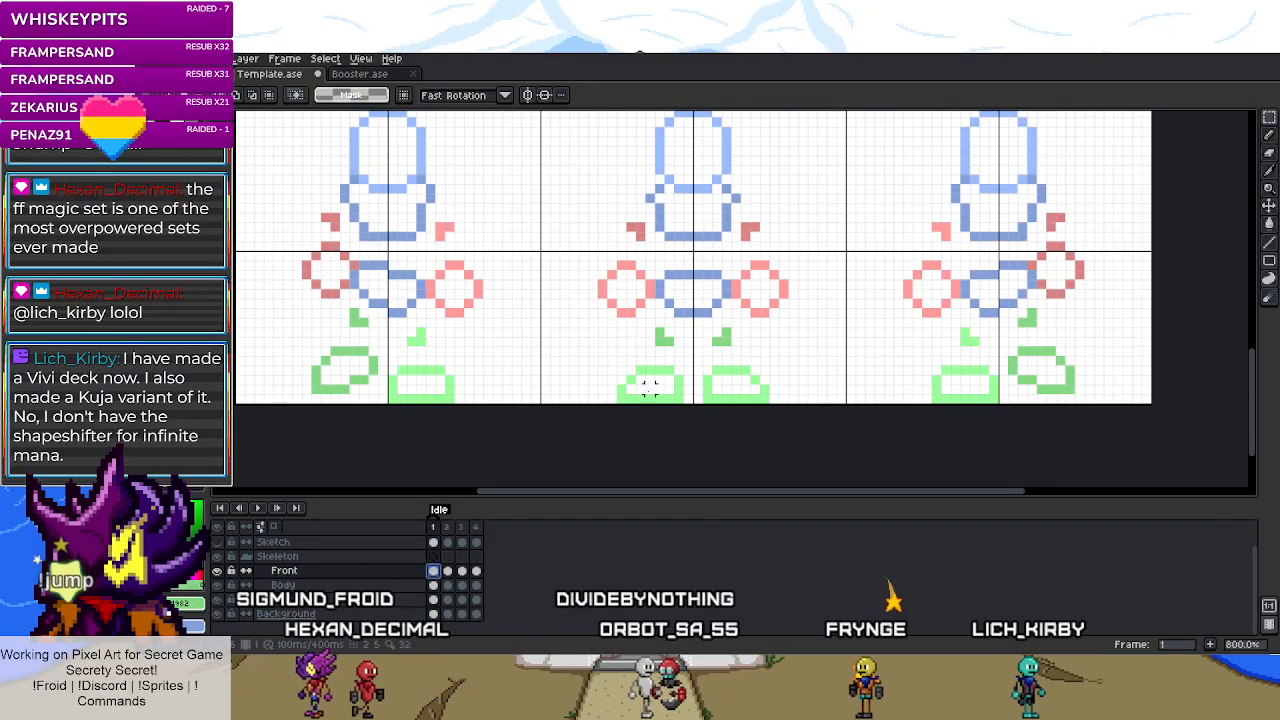
{"action": "left_click_drag", "start_coordinate": [686, 363], "coordinate": [594, 405]}
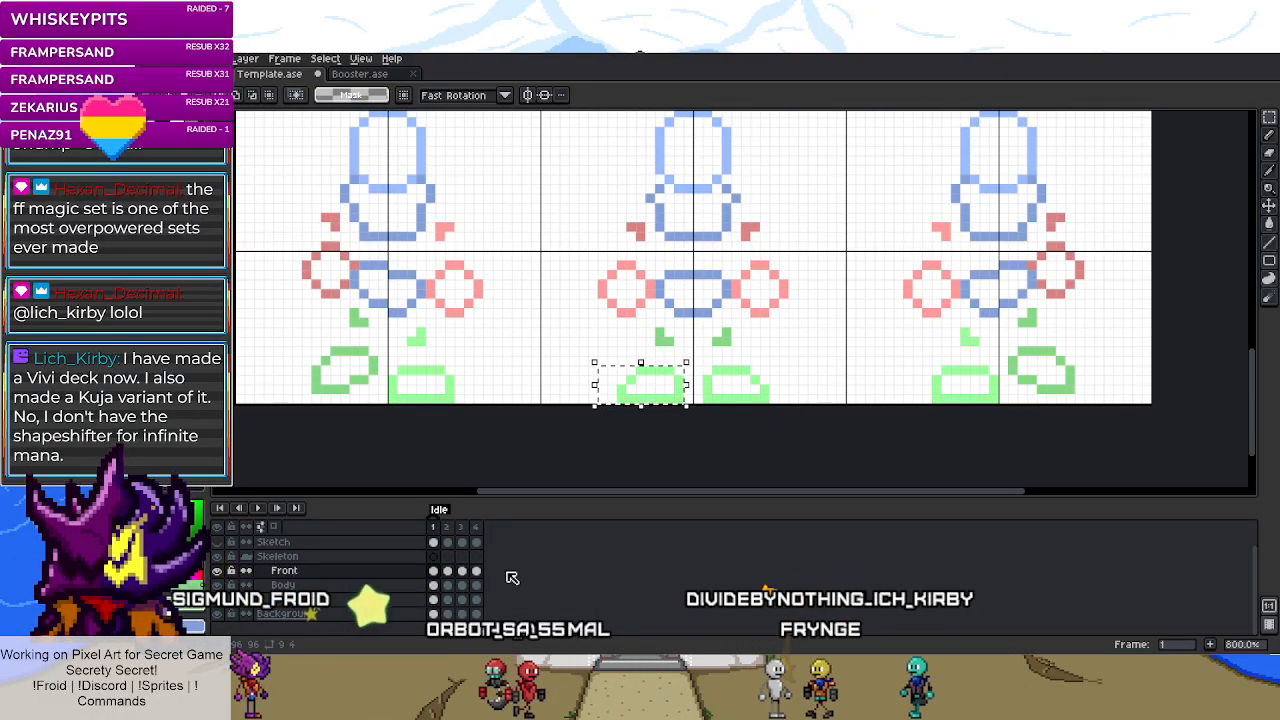
{"action": "key", "text": "Return"}
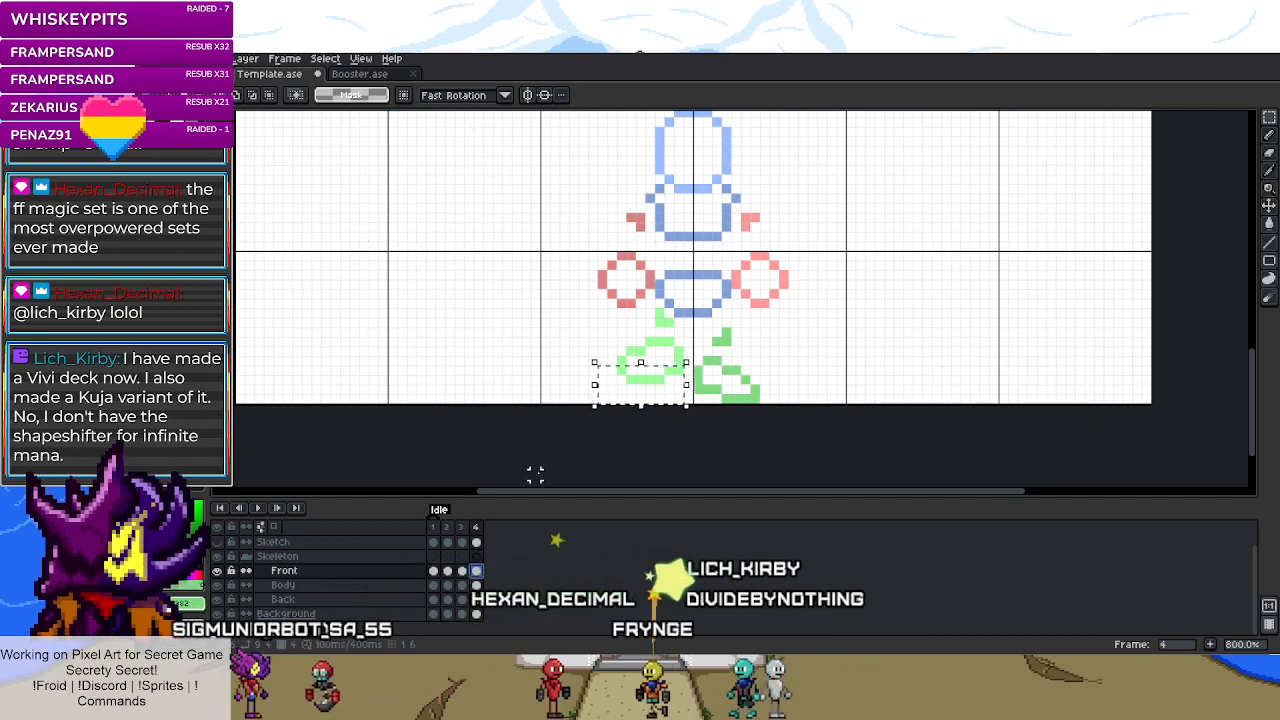
{"action": "key", "text": "Delete"}
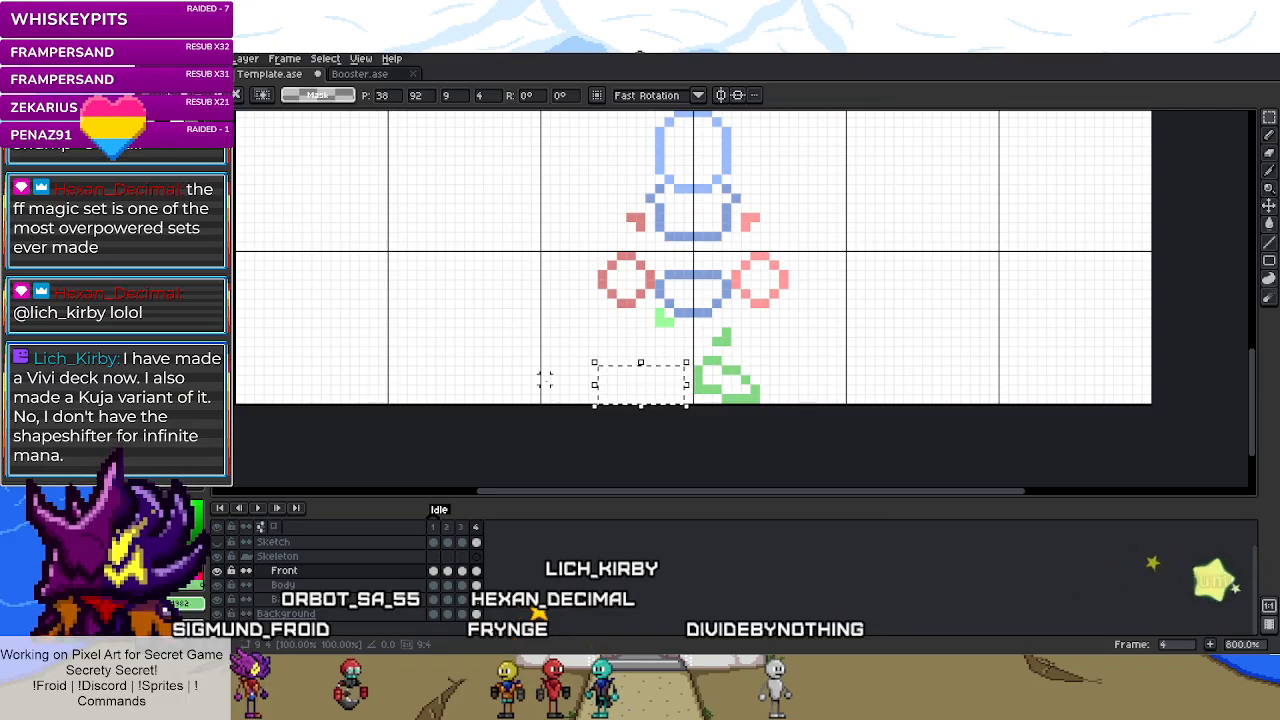
- Copy the planted light green front-view foot from frame 1 into the Front layer of frame 4
{"action": "left_click", "coordinate": [437, 572]}
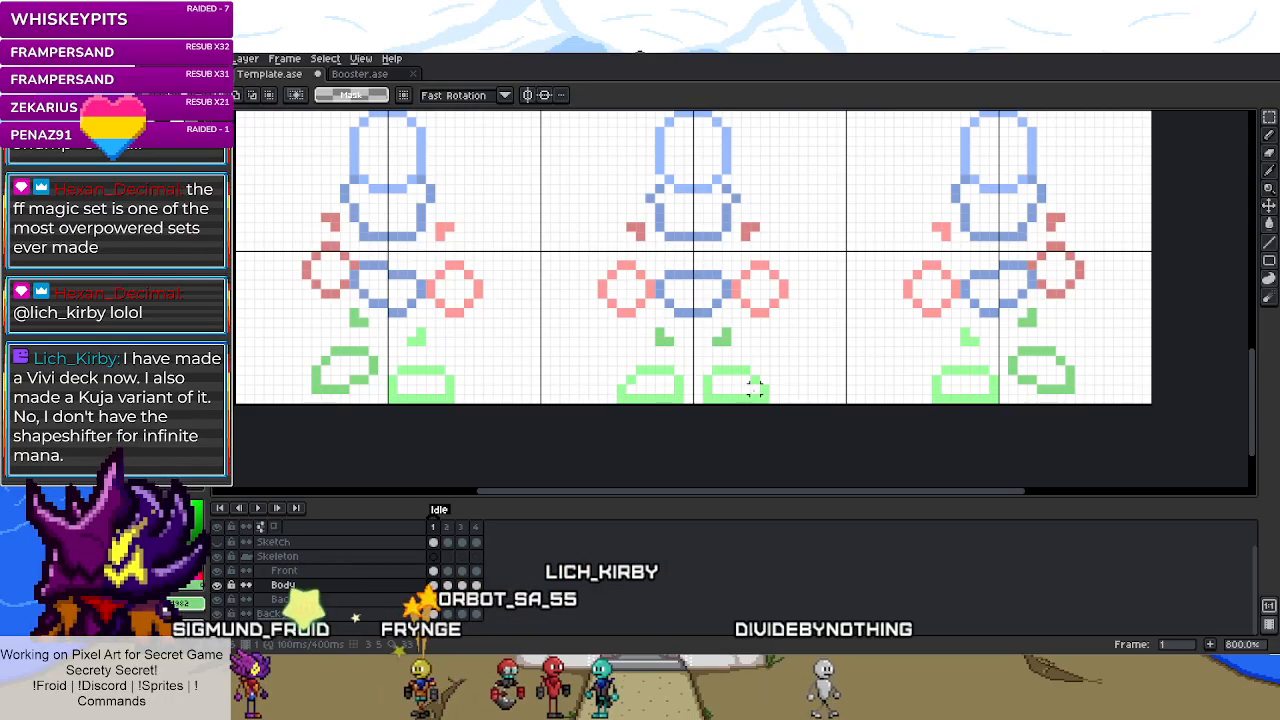
{"action": "left_click_drag", "start_coordinate": [688, 370], "coordinate": [568, 406]}
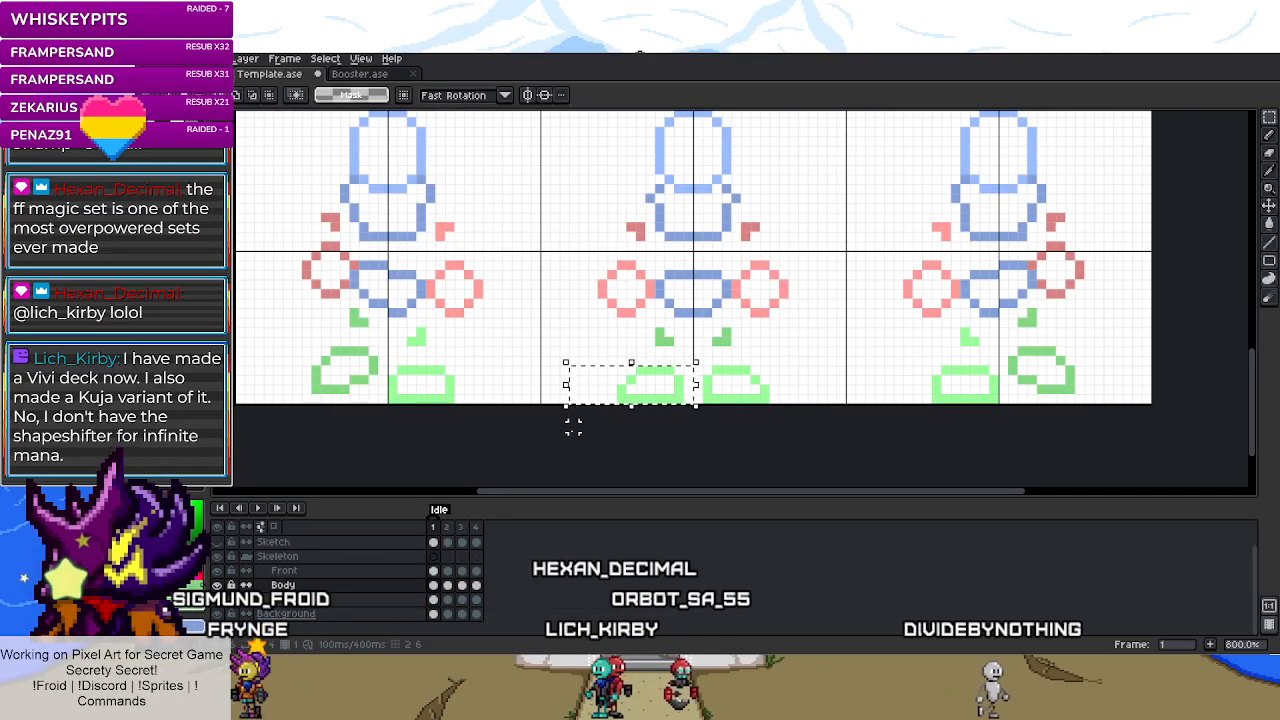
{"action": "key", "text": "Left"}
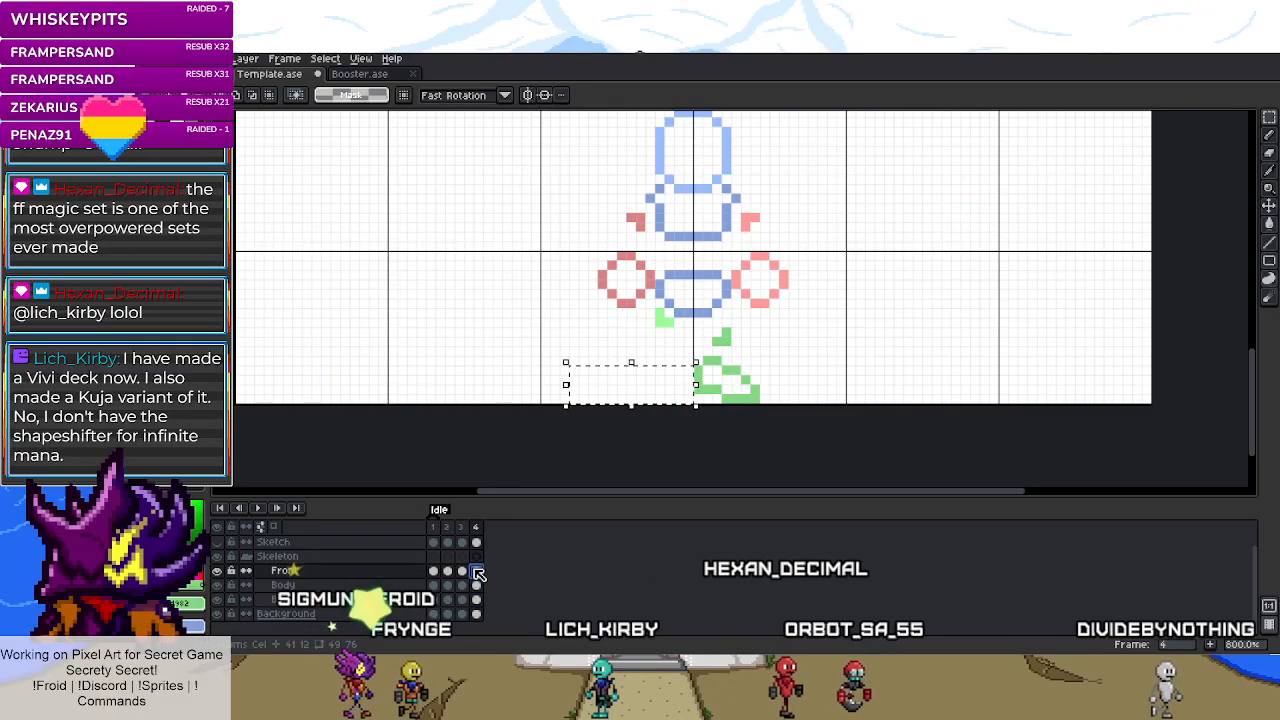
{"action": "scroll", "coordinate": [684, 352], "scroll_direction": "up", "scroll_amount": 5}
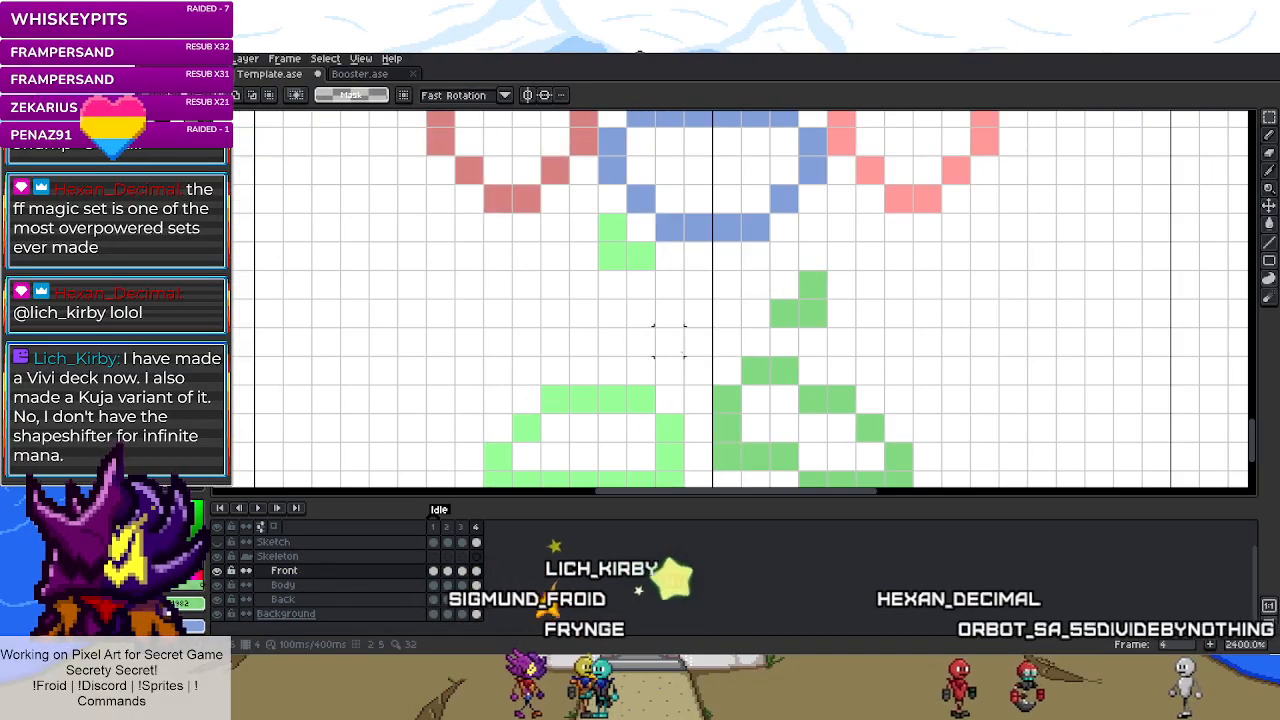
- Move the light green front-view knee marker three pixels down and shift its top pixel one pixel to the right
{"action": "left_click_drag", "start_coordinate": [612, 226], "coordinate": [608, 351]}
{"action": "key", "text": "ctrl+d"}
{"action": "scroll", "coordinate": [554, 370], "scroll_direction": "down", "scroll_amount": 3}
{"action": "scroll", "coordinate": [580, 350], "scroll_direction": "up", "scroll_amount": 2}
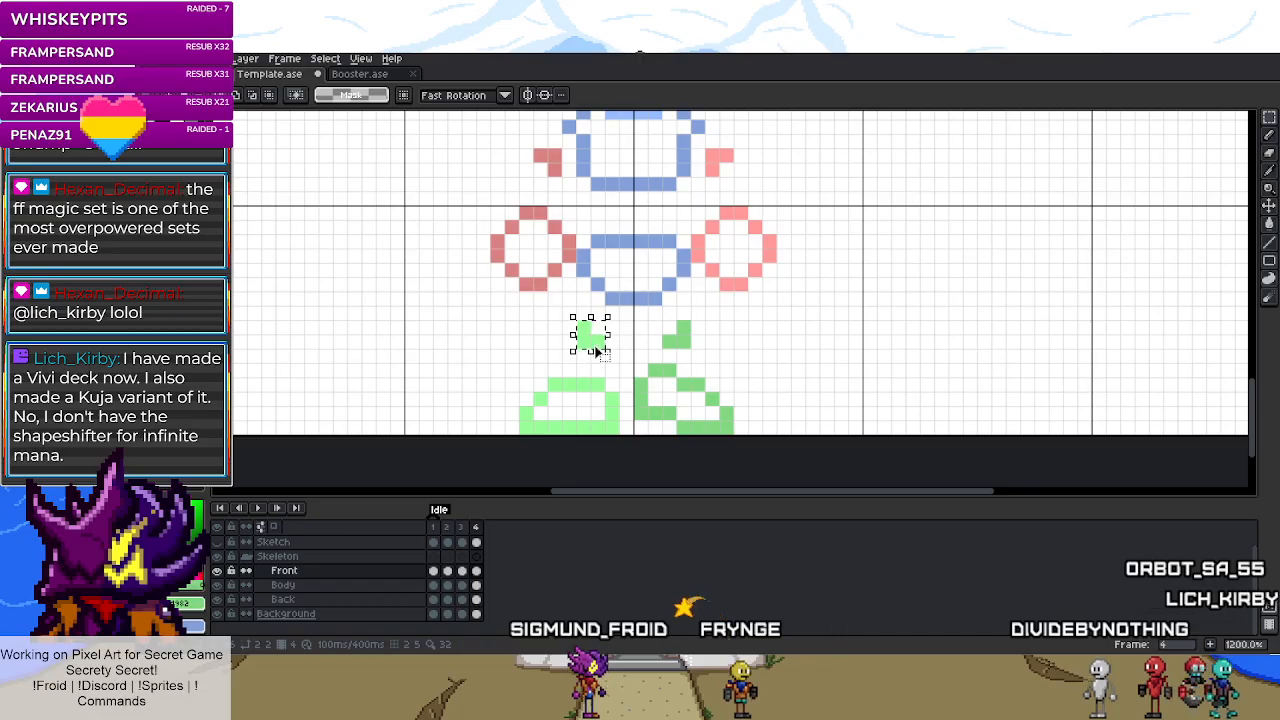
{"action": "scroll", "coordinate": [552, 384], "scroll_direction": "up", "scroll_amount": 1}
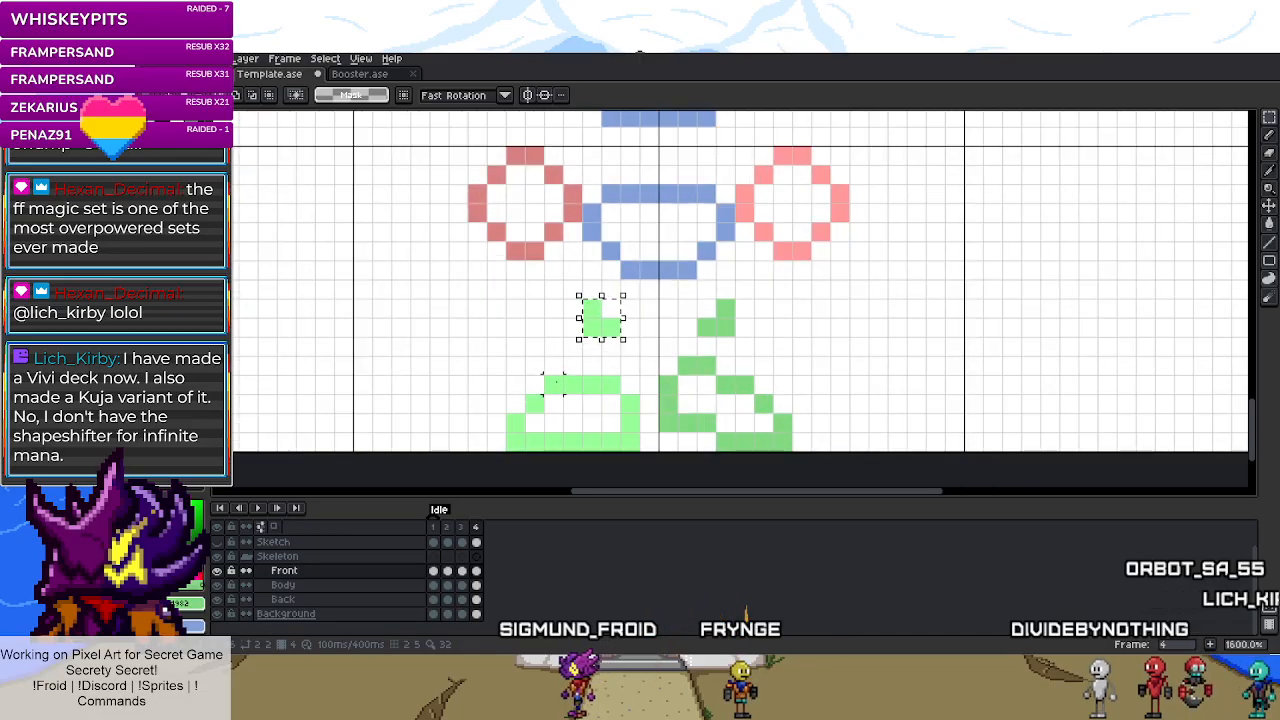
{"action": "mouse_move", "coordinate": [604, 326]}
{"action": "left_mouse_down"}
{"action": "mouse_move", "coordinate": [591, 333]}
{"action": "mouse_move", "coordinate": [609, 339]}
{"action": "left_mouse_up"}
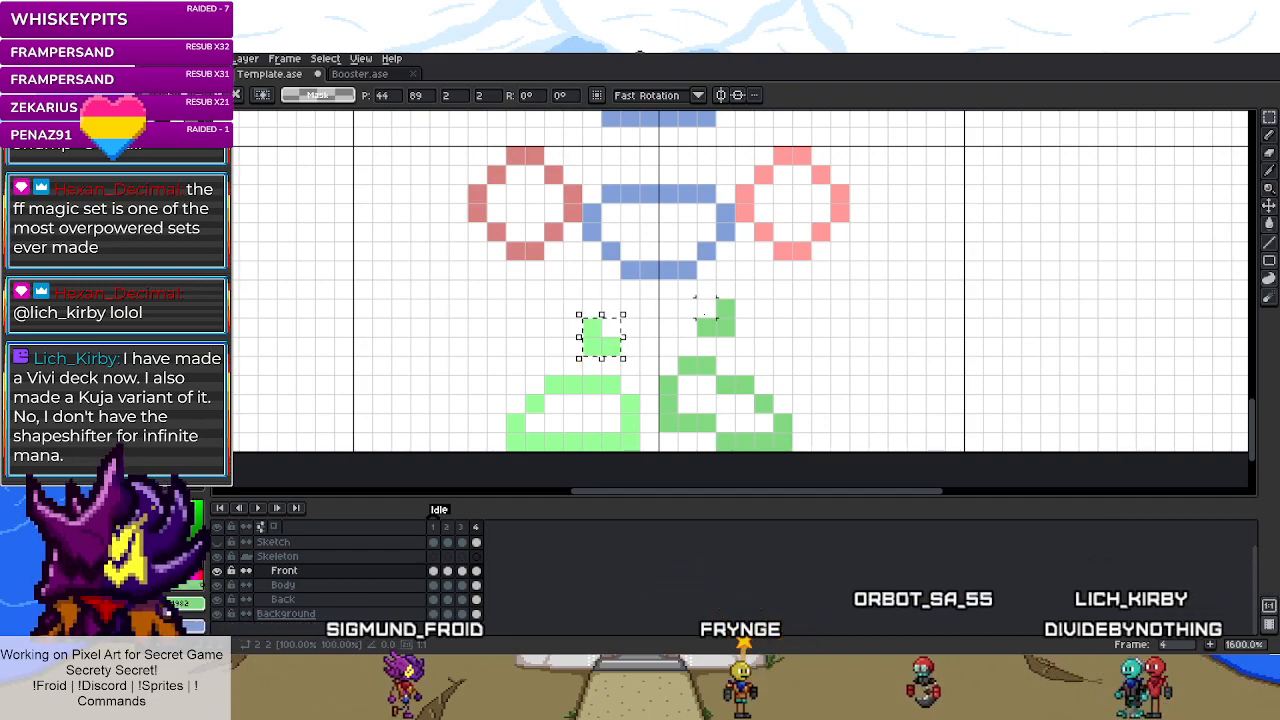
{"action": "key", "text": "Return"}
{"action": "left_click_drag", "start_coordinate": [577, 313], "coordinate": [626, 341]}
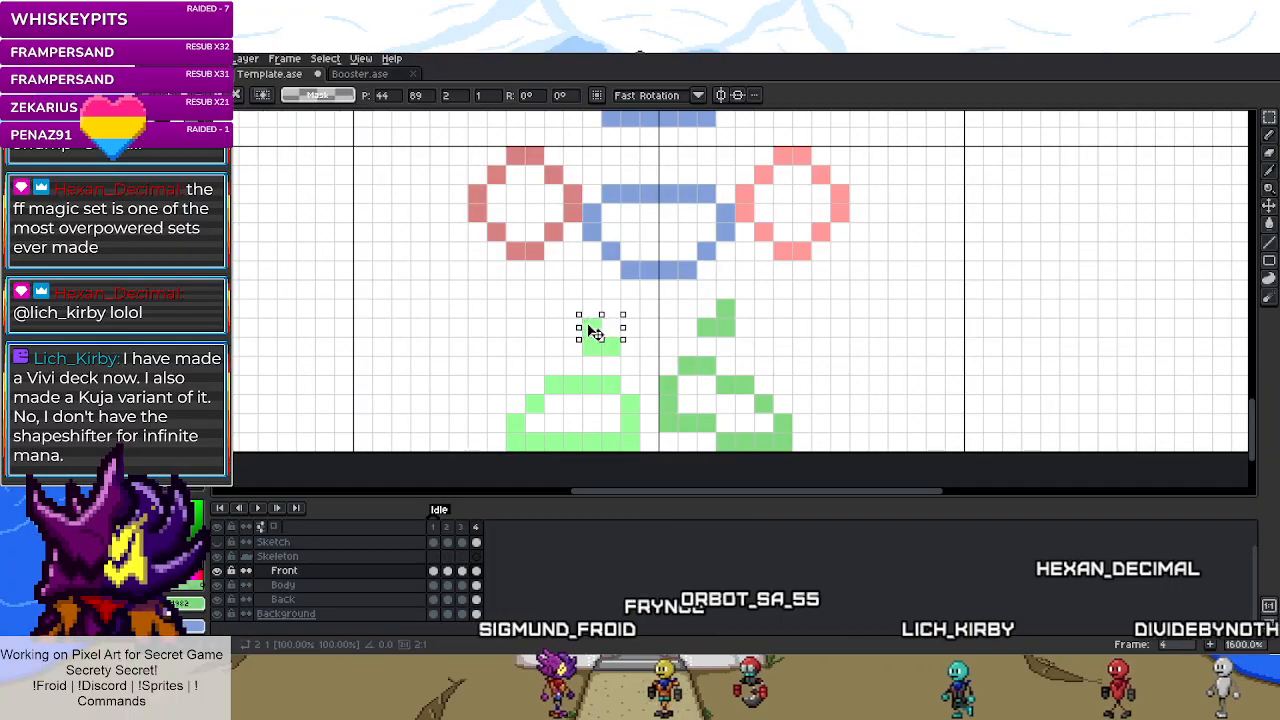
- Raise the dark green front-view foot and knee marker one pixel on the Back layer and shift the knee one pixel right
{"action": "scroll", "coordinate": [593, 332], "scroll_direction": "down", "scroll_amount": 4}
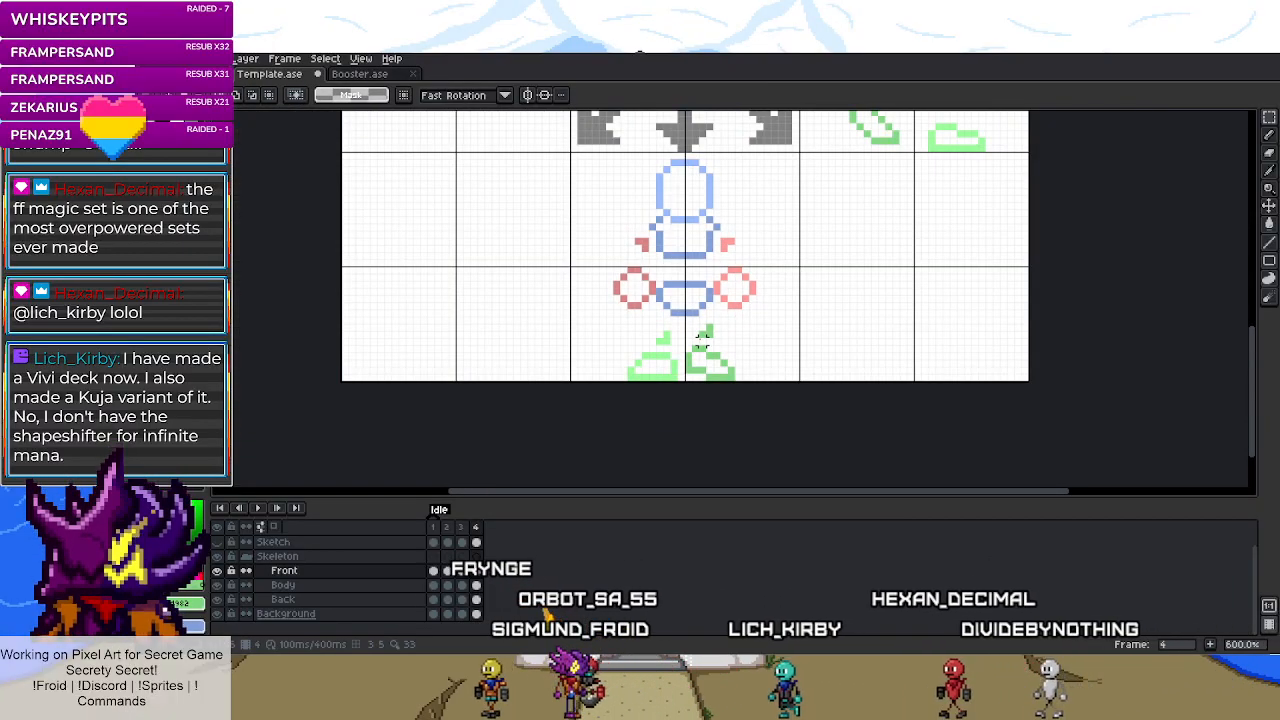
{"action": "scroll", "coordinate": [703, 343], "scroll_direction": "up", "scroll_amount": 3}
{"action": "scroll", "coordinate": [703, 343], "scroll_direction": "down", "scroll_amount": 1}
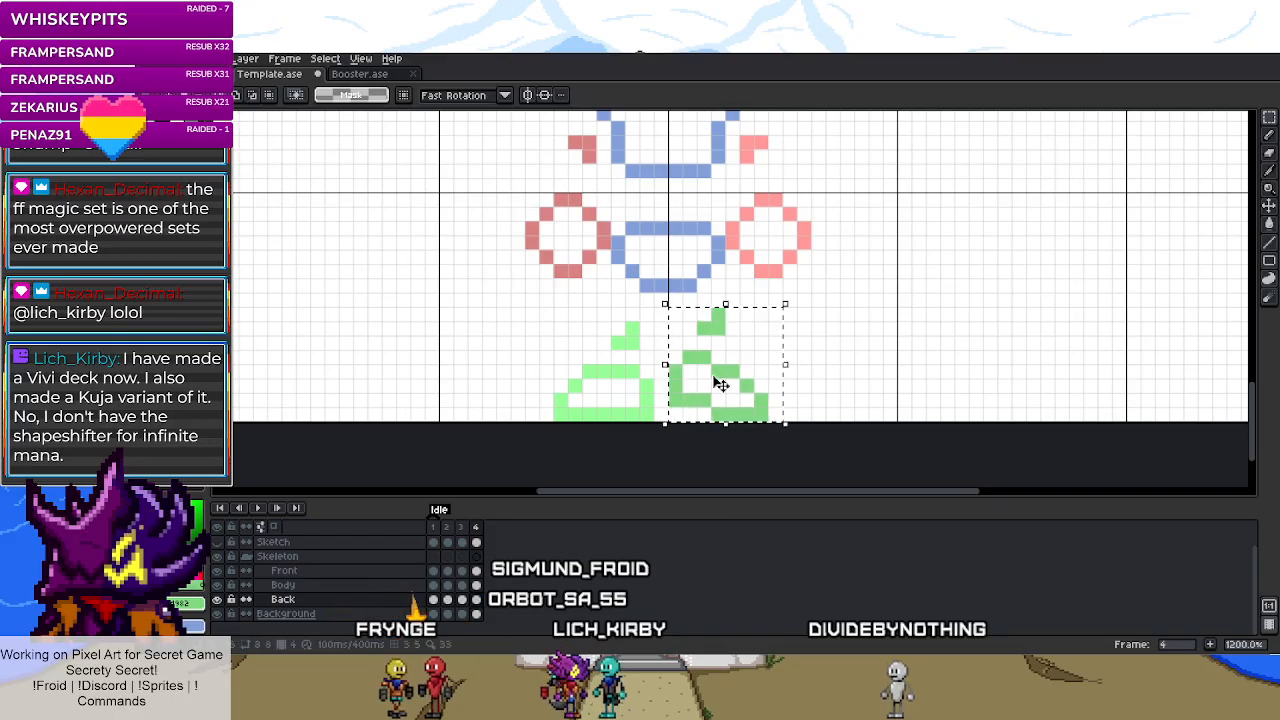
{"action": "left_click_drag", "start_coordinate": [725, 387], "coordinate": [724, 372]}
{"action": "left_click_drag", "start_coordinate": [699, 294], "coordinate": [724, 318]}
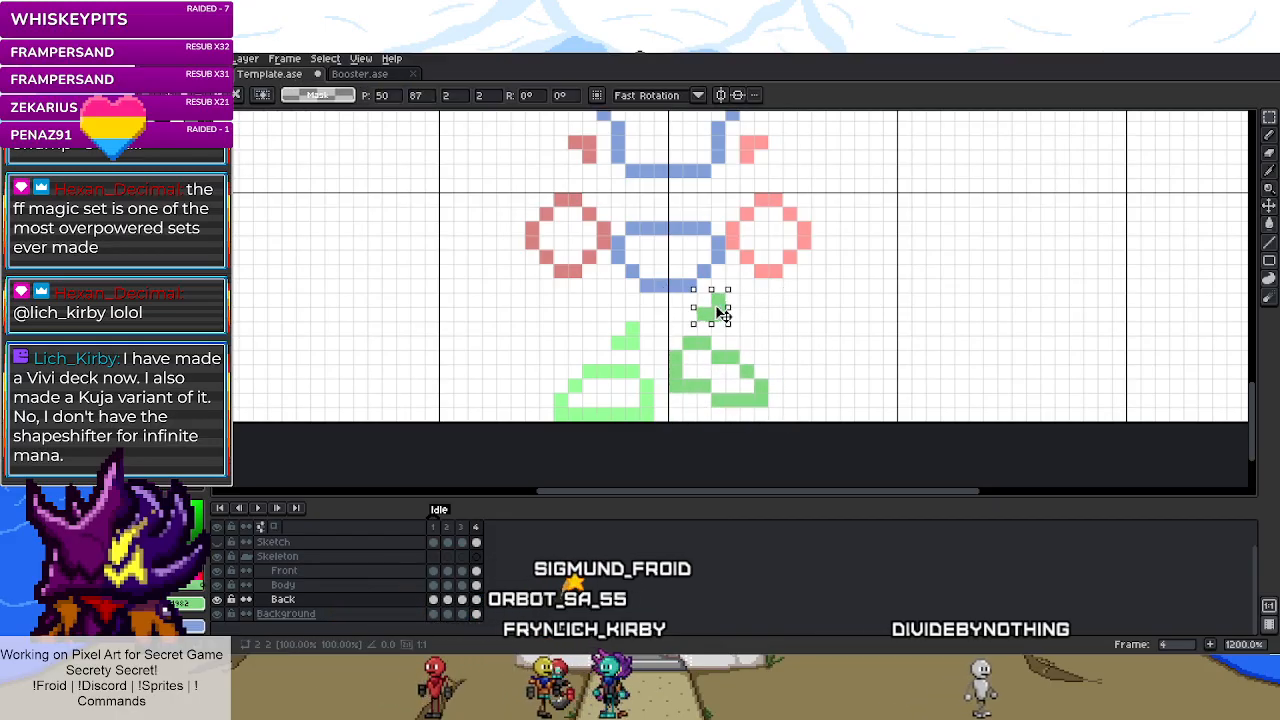
{"action": "left_click", "coordinate": [760, 362]}
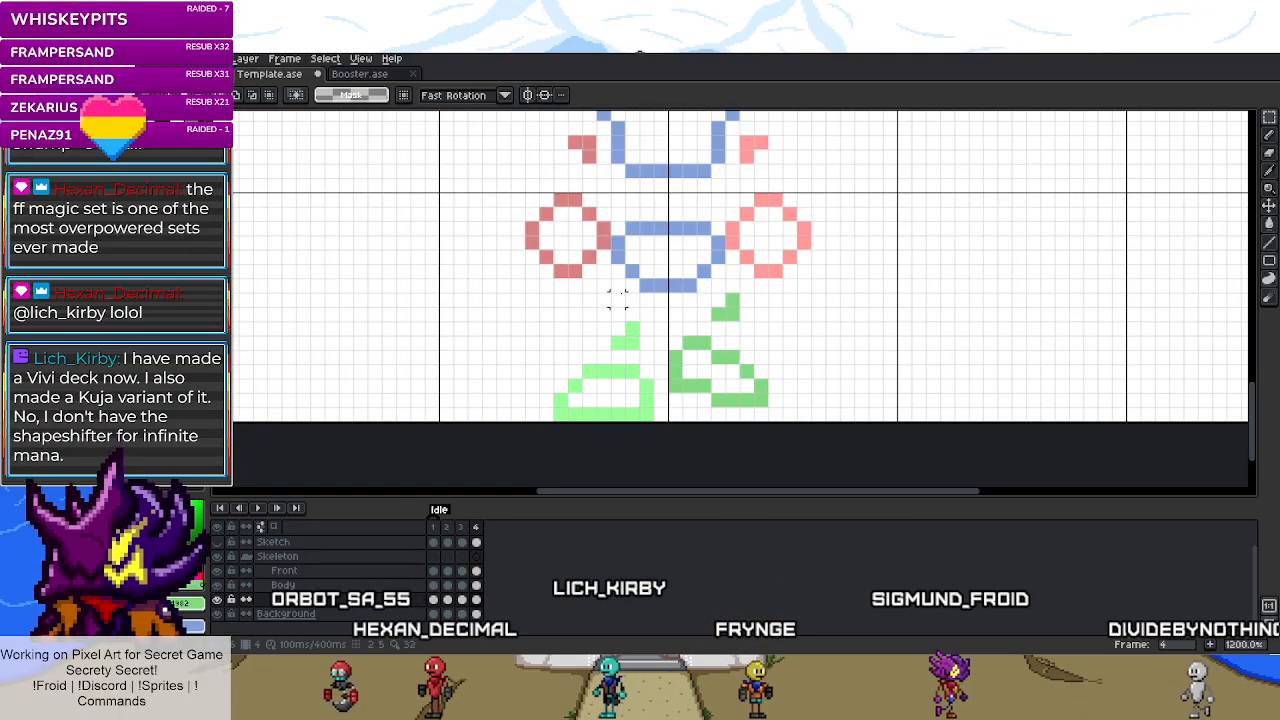
- Examine frame 4's front-view skeleton at overview size and compare its leg pose with frame 3
{"action": "scroll", "coordinate": [650, 285], "scroll_direction": "down", "scroll_amount": 2}
{"action": "scroll", "coordinate": [620, 250], "scroll_direction": "up", "scroll_amount": 1}
{"action": "scroll", "coordinate": [603, 214], "scroll_direction": "down", "scroll_amount": 3}
{"action": "scroll", "coordinate": [603, 214], "scroll_direction": "down", "scroll_amount": 1}
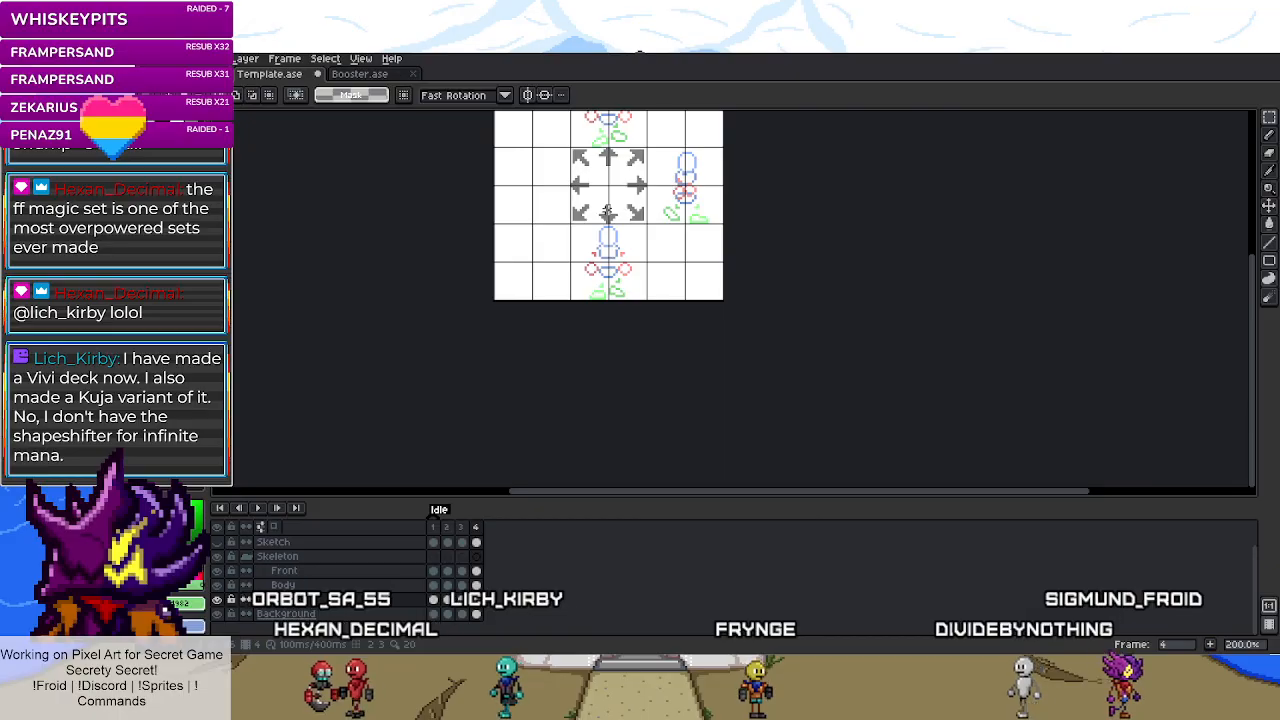
{"action": "scroll", "coordinate": [597, 408], "scroll_direction": "up", "scroll_amount": 3}
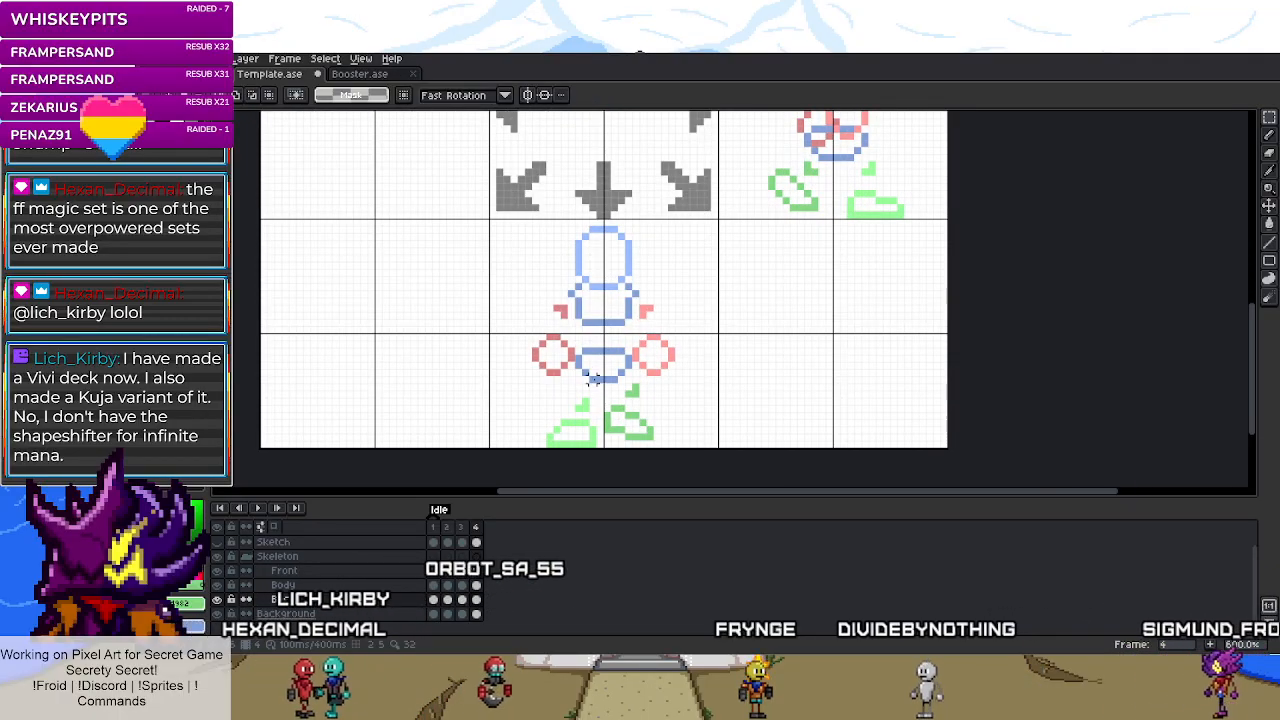
{"action": "scroll", "coordinate": [594, 380], "scroll_direction": "down", "scroll_amount": 1}
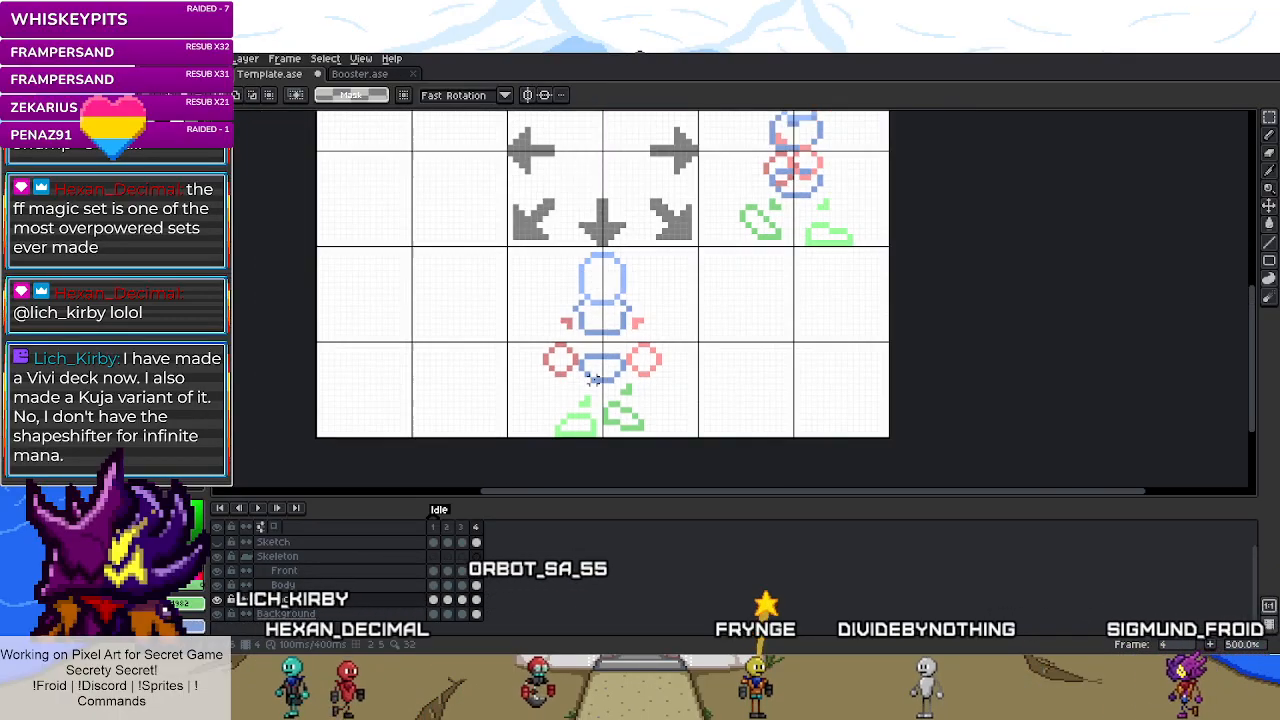
{"action": "left_click", "coordinate": [462, 526]}
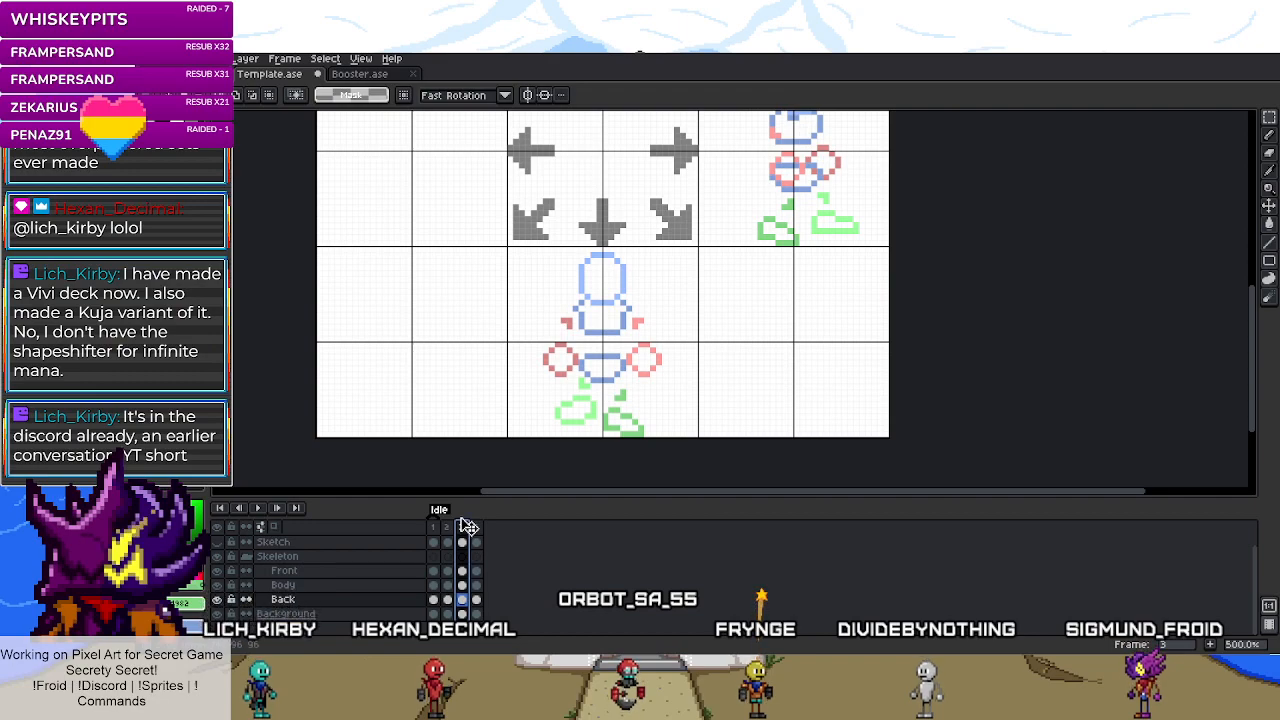
- Compare the front-view arm and leg poses of frames 2, 3 and 4, including a close view of the arms
{"action": "left_click", "coordinate": [449, 527]}
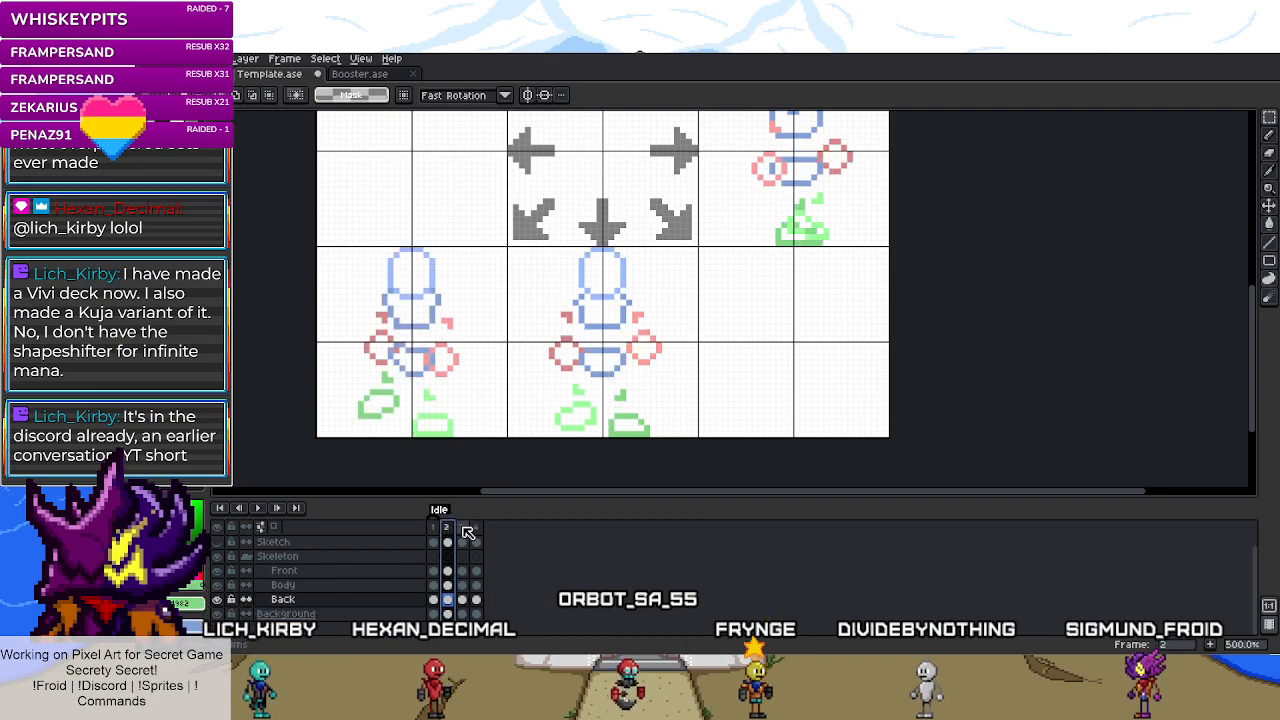
{"action": "left_click", "coordinate": [463, 527]}
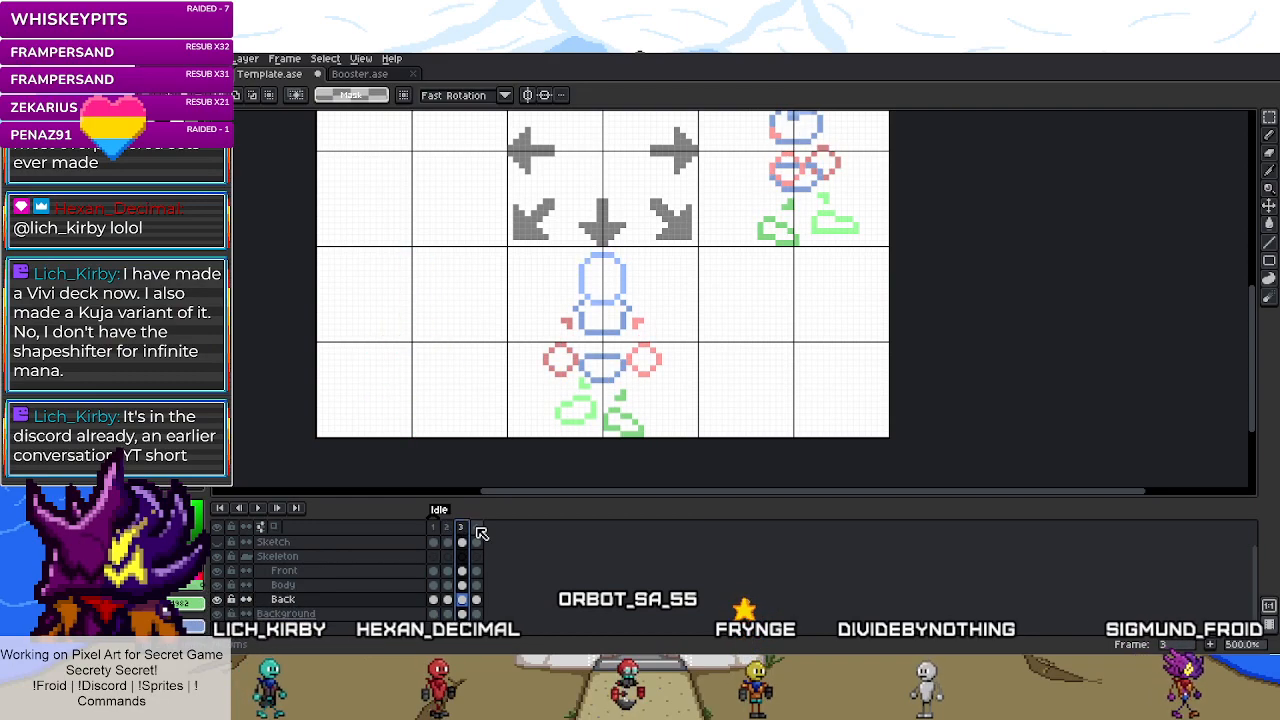
{"action": "left_click", "coordinate": [476, 527]}
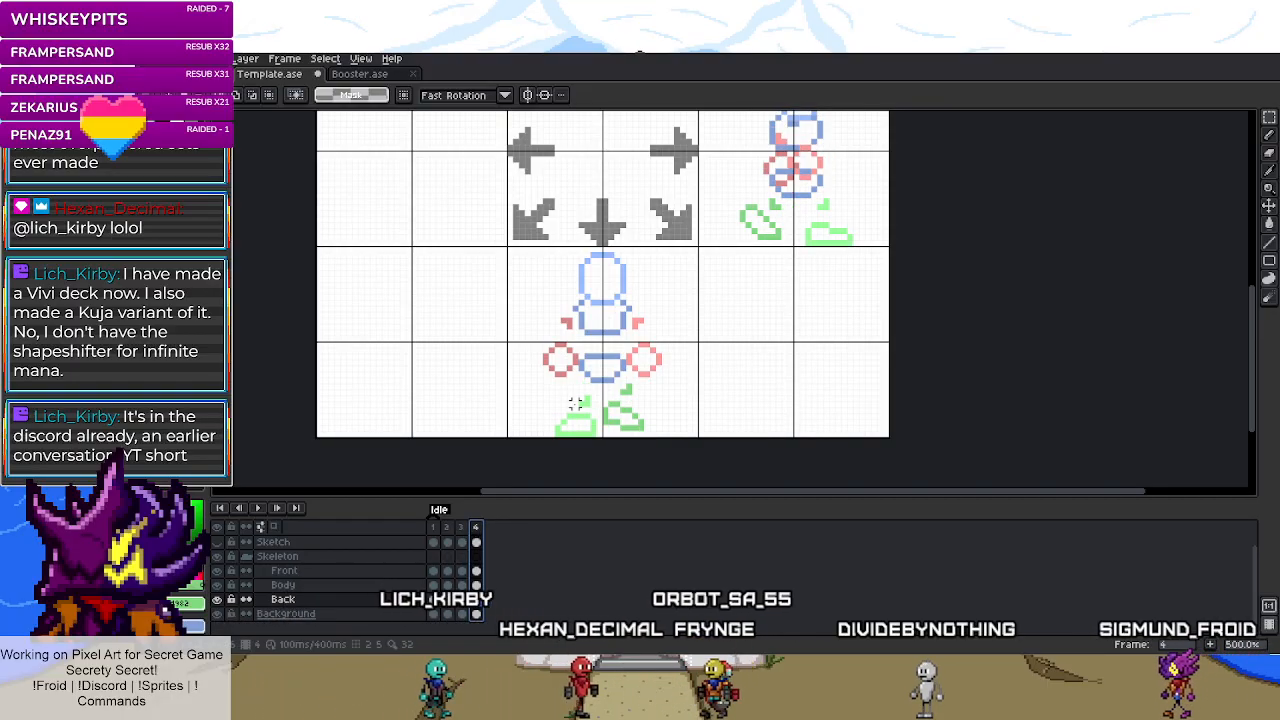
{"action": "scroll", "coordinate": [584, 334], "scroll_direction": "up", "scroll_amount": 4}
{"action": "scroll", "coordinate": [584, 334], "scroll_direction": "up", "scroll_amount": 1}
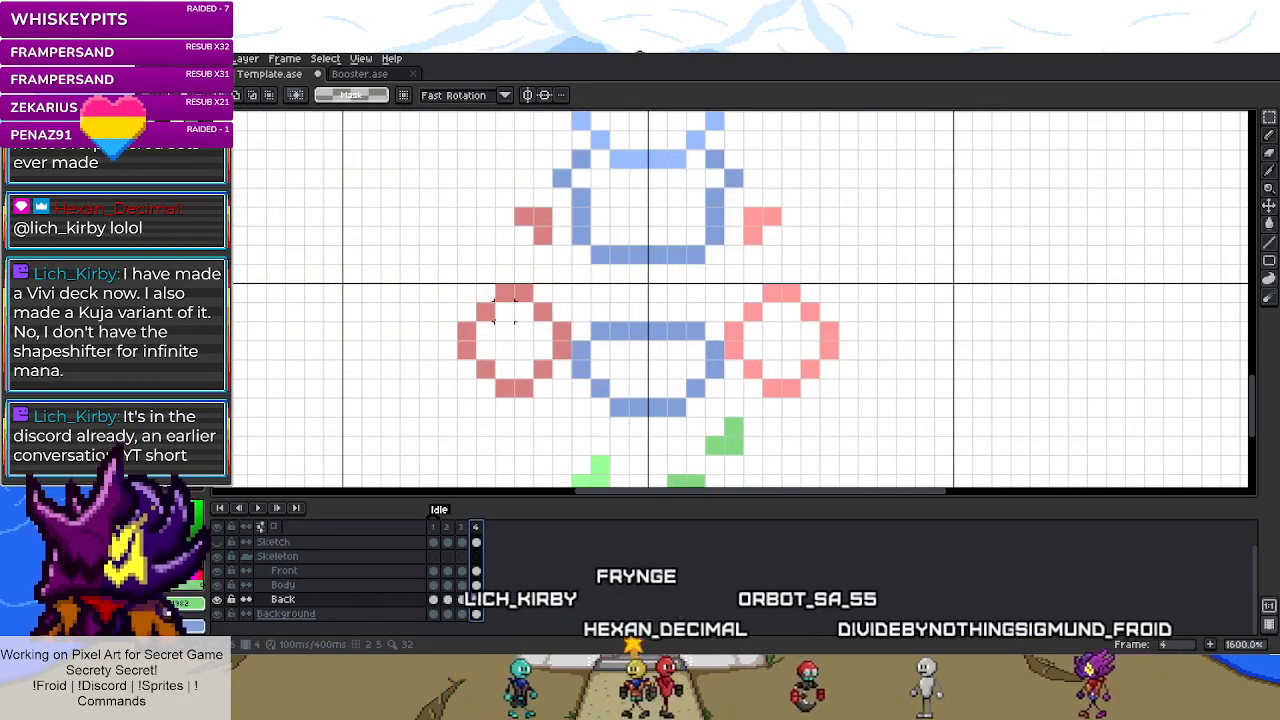
{"action": "left_click", "coordinate": [450, 530]}
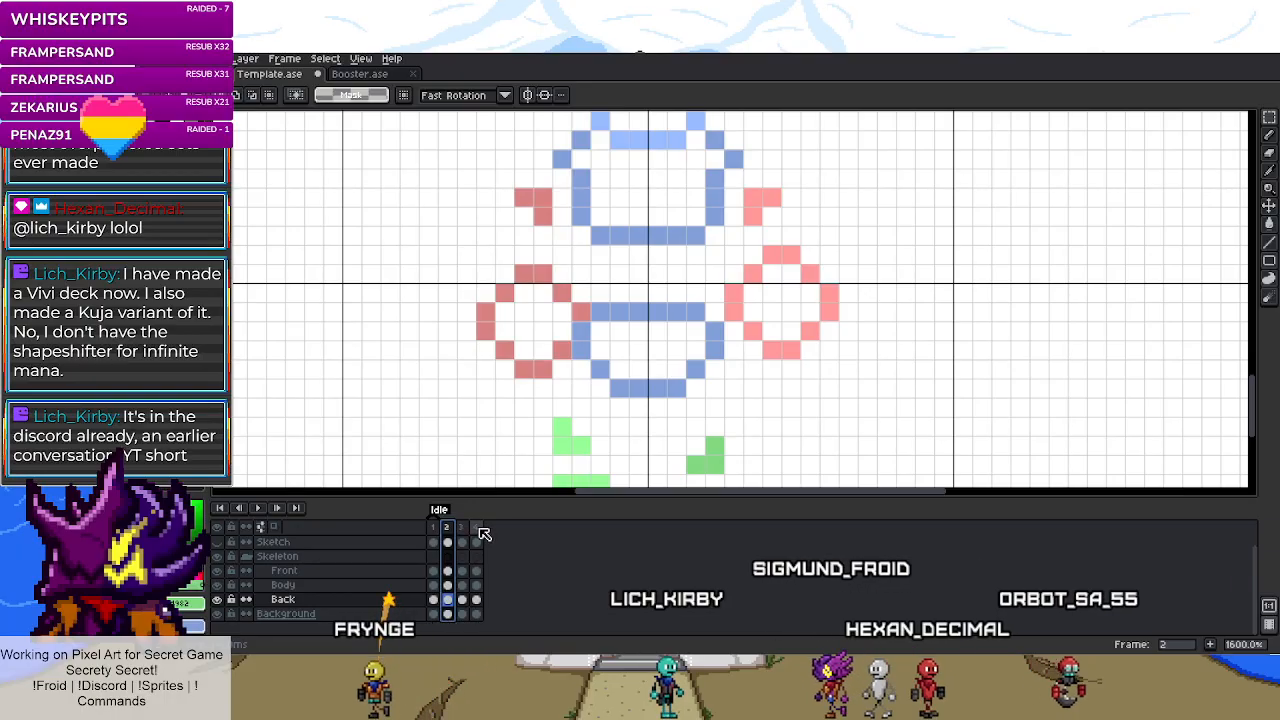
{"action": "left_click", "coordinate": [476, 527]}
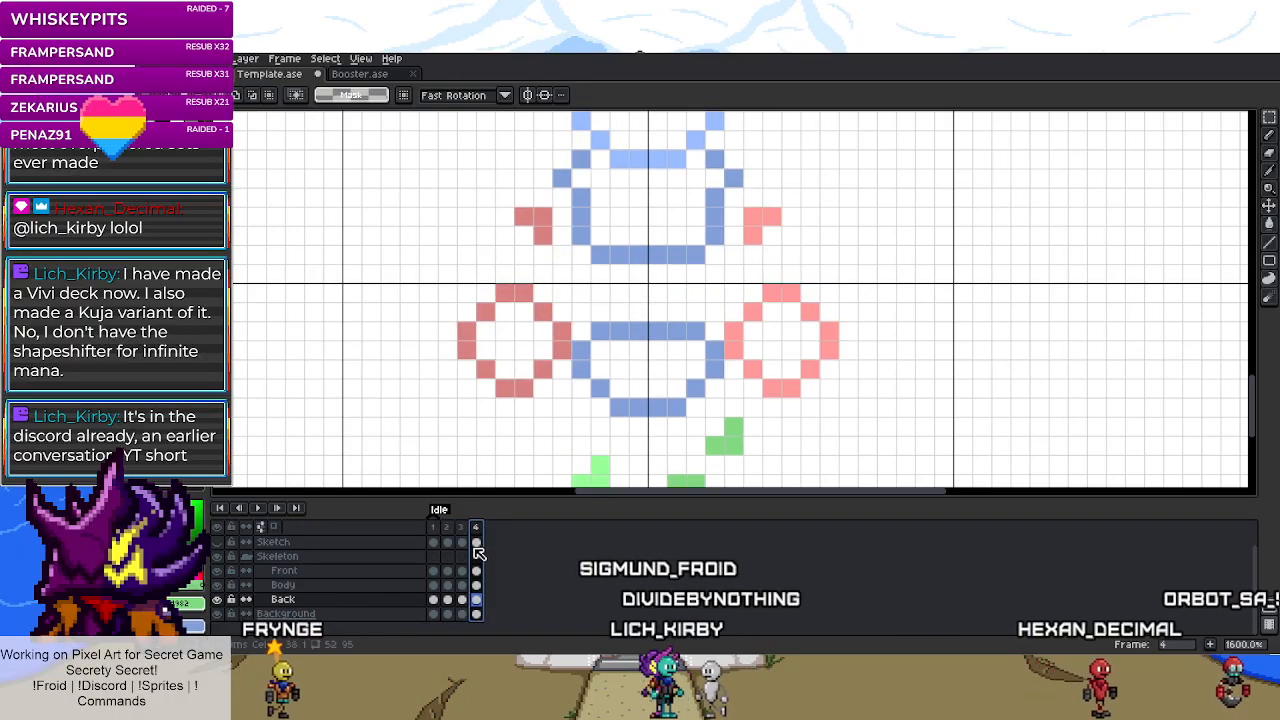
- Delete the dark red front-view arm from the Back layer and the light red arm from the Front layer of frame 4
{"action": "scroll", "coordinate": [487, 340], "scroll_direction": "down", "scroll_amount": 1}
{"action": "left_click_drag", "start_coordinate": [419, 211], "coordinate": [577, 401]}
{"action": "key", "text": "Delete"}
{"action": "left_click", "coordinate": [284, 570]}
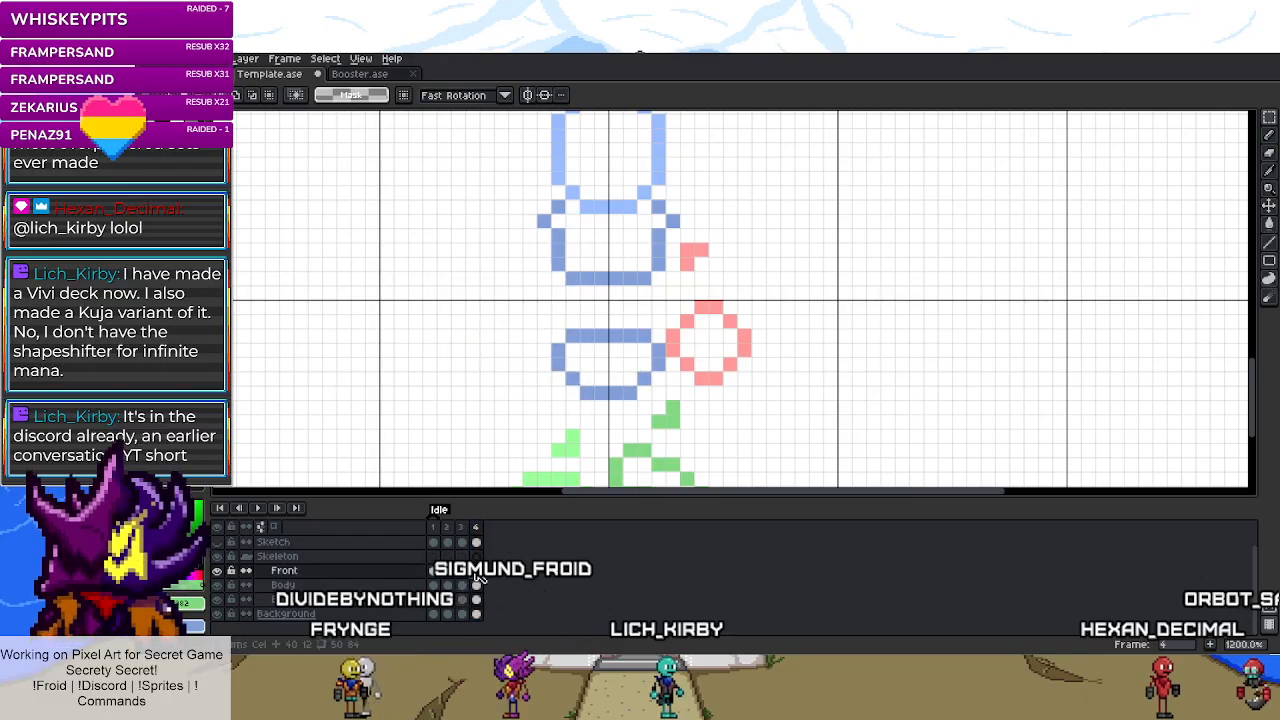
{"action": "key", "text": "Delete"}
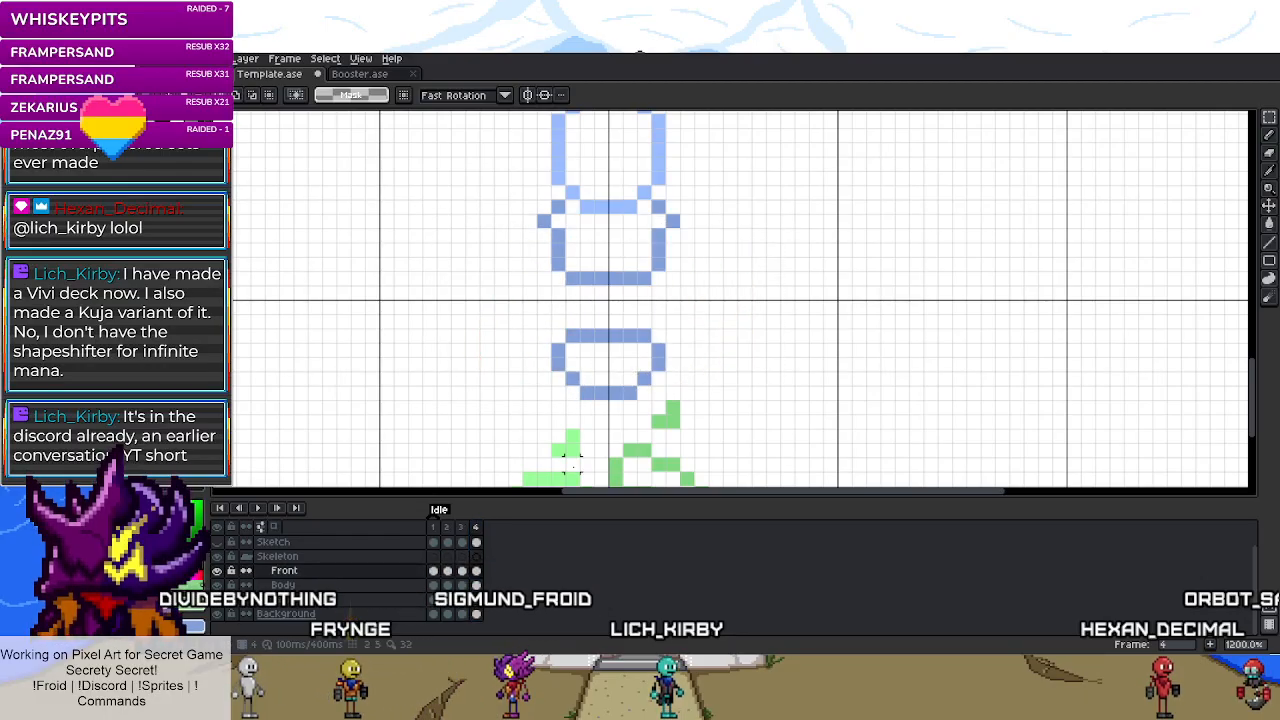
- Copy the light red front-view arm from frame 2's Front layer into frame 4, mirrored horizontally onto the opposite side of the body
{"action": "left_click", "coordinate": [447, 571]}
{"action": "left_click_drag", "start_coordinate": [419, 155], "coordinate": [811, 387]}
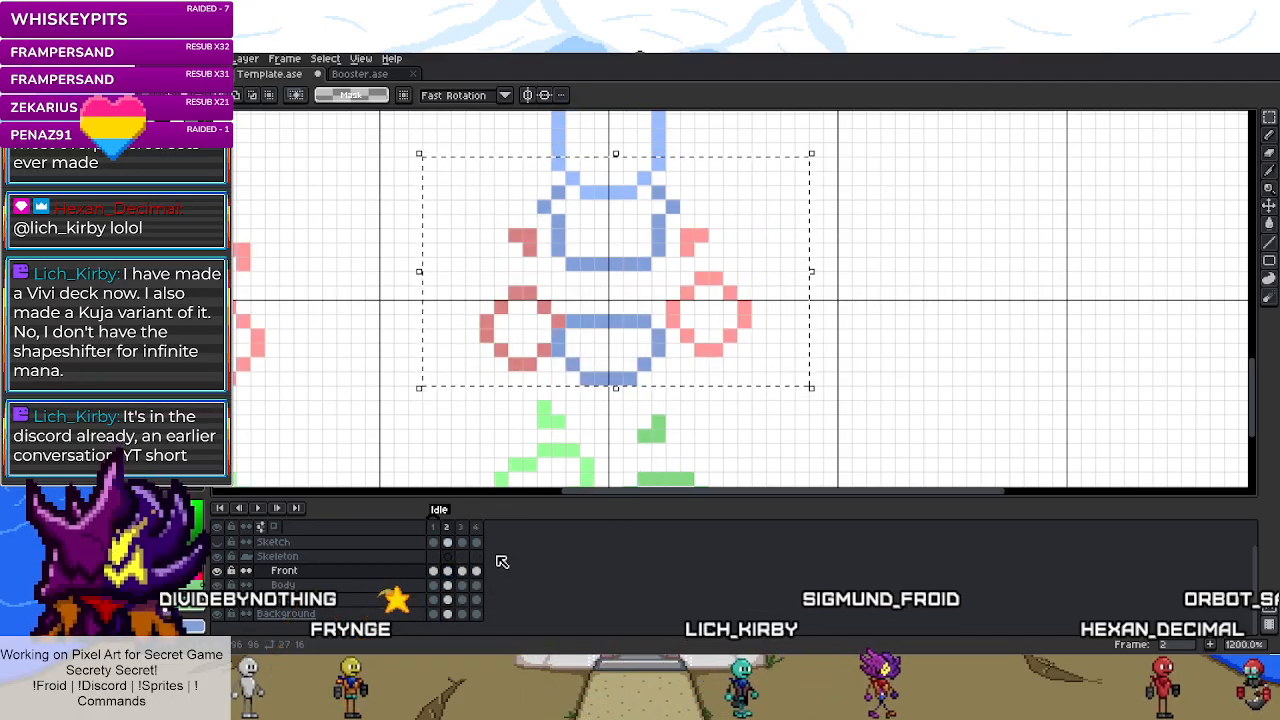
{"action": "left_click", "coordinate": [461, 528]}
{"action": "left_click", "coordinate": [477, 528]}
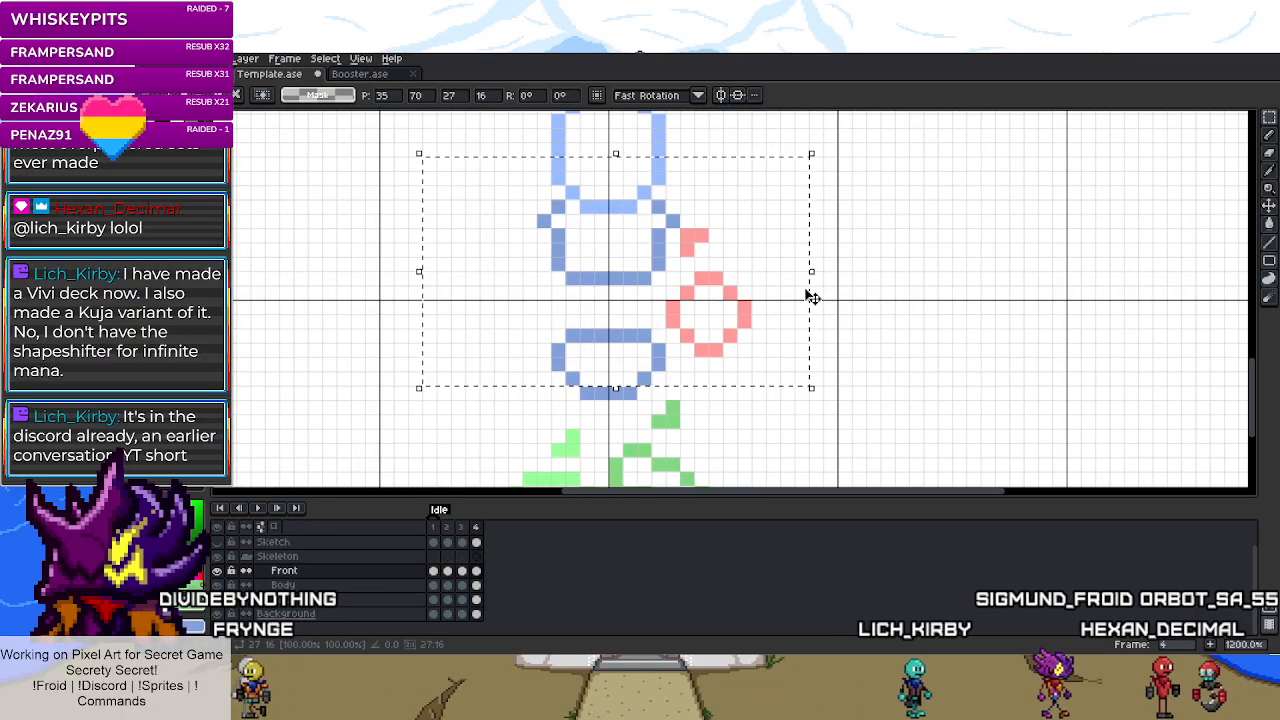
{"action": "mouse_move", "coordinate": [818, 270]}
{"action": "left_mouse_down"}
{"action": "mouse_move", "coordinate": [623, 289]}
{"action": "mouse_move", "coordinate": [643, 306]}
{"action": "mouse_move", "coordinate": [971, 297]}
{"action": "mouse_move", "coordinate": [979, 285]}
{"action": "mouse_move", "coordinate": [233, 298]}
{"action": "left_mouse_up"}
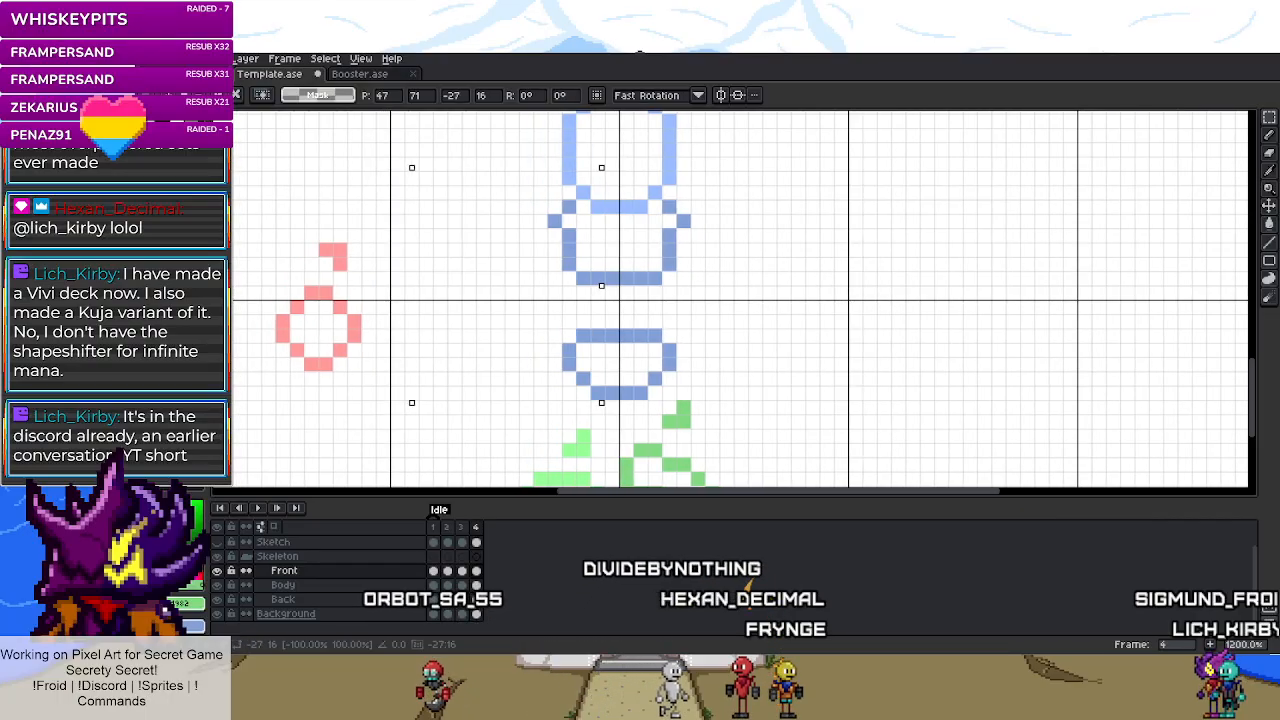
{"action": "left_click_drag", "start_coordinate": [530, 323], "coordinate": [543, 309]}
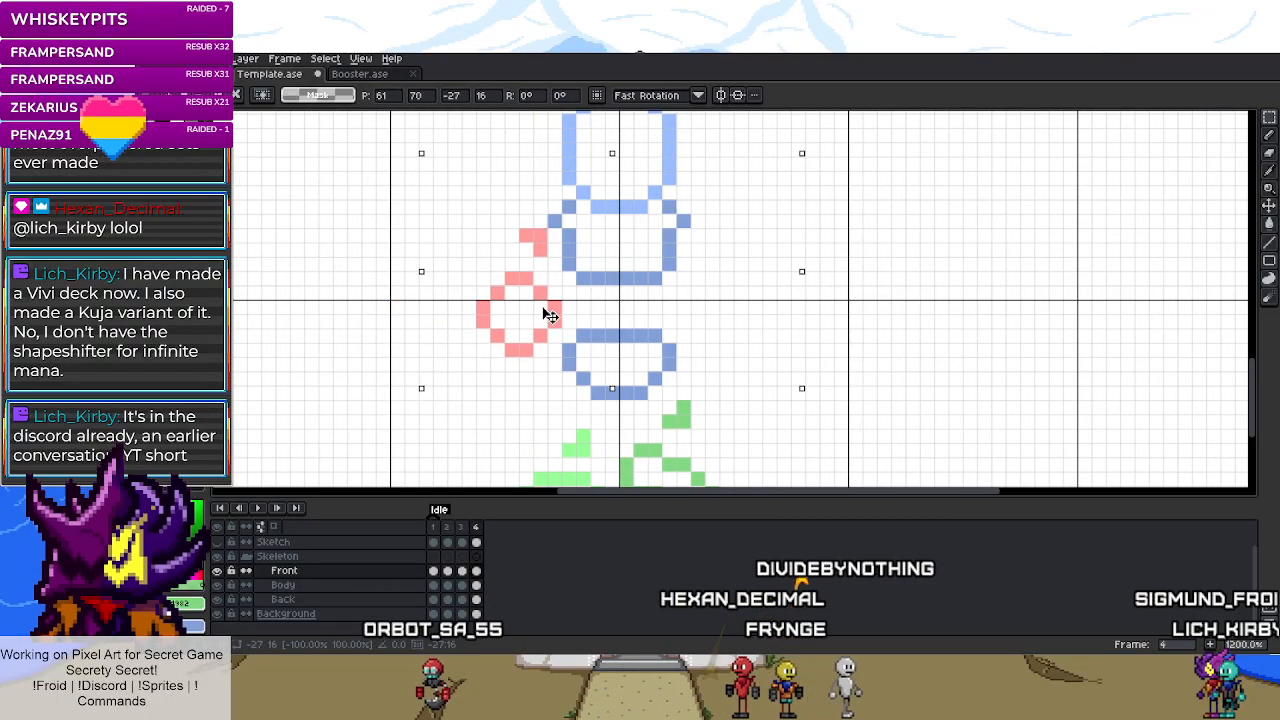
{"action": "left_click", "coordinate": [911, 346]}
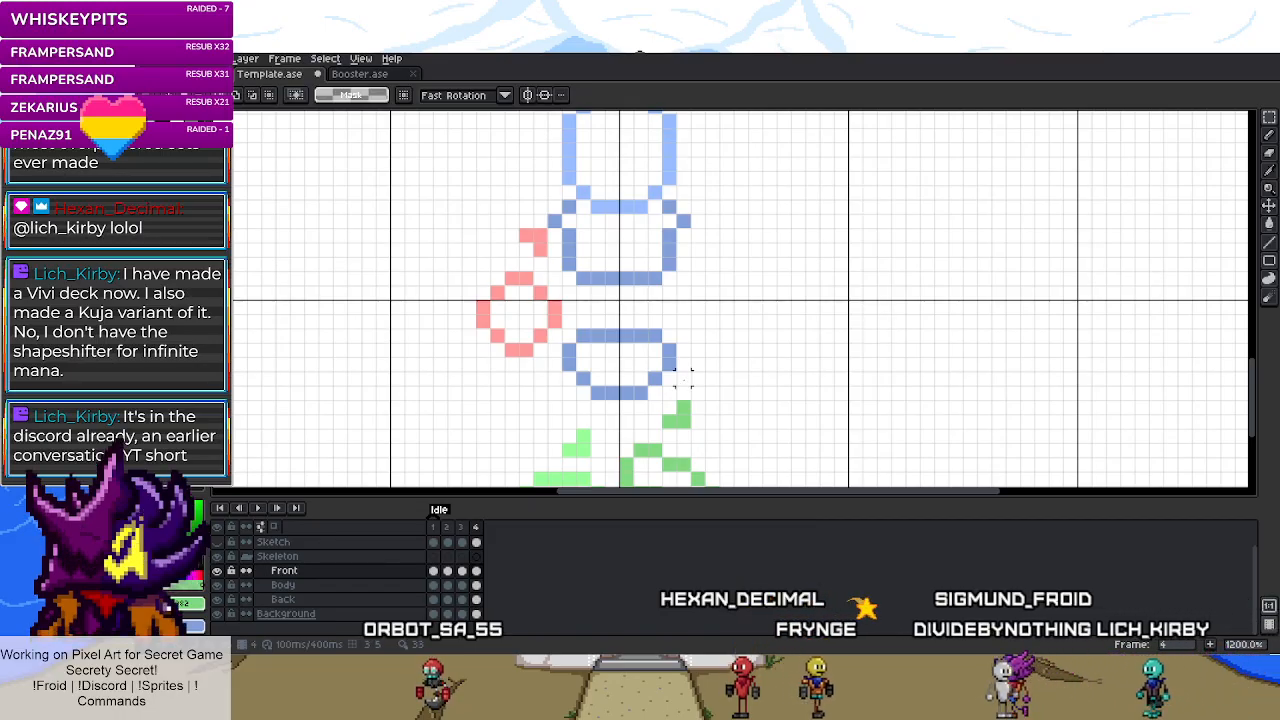
{"action": "left_click", "coordinate": [461, 570]}
{"action": "left_click", "coordinate": [447, 570]}
{"action": "left_click_drag", "start_coordinate": [472, 196], "coordinate": [636, 388]}
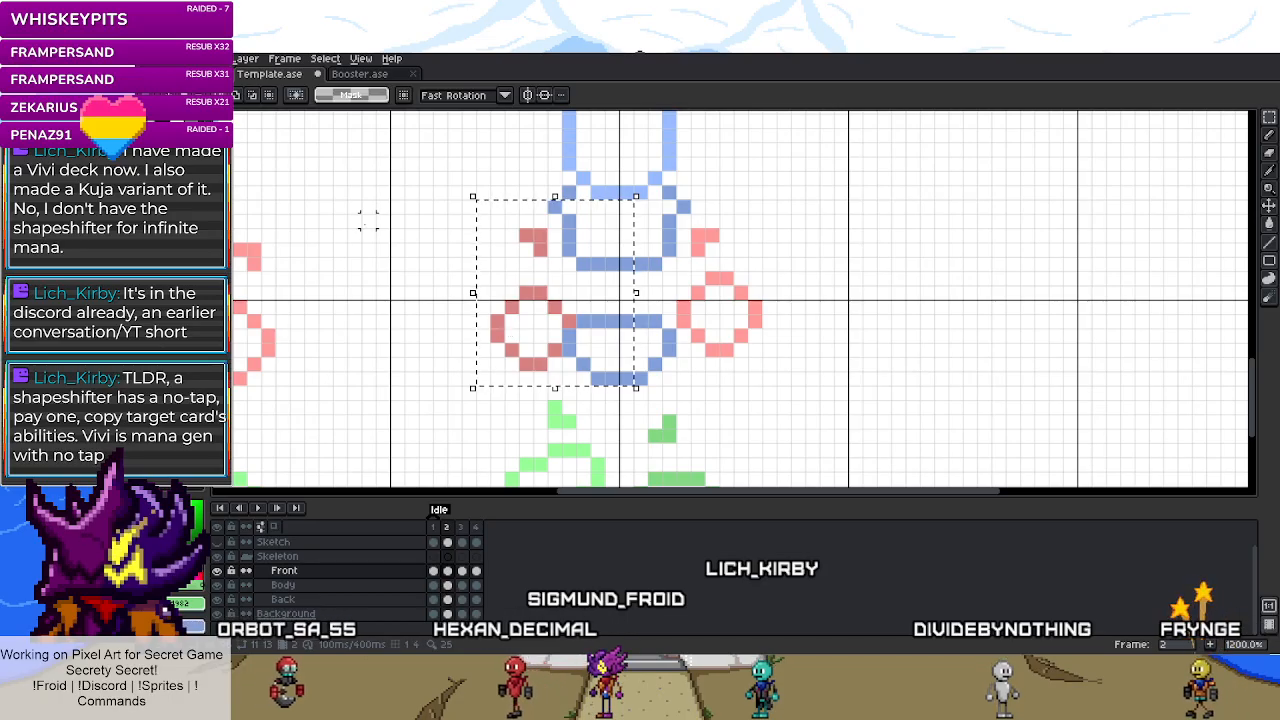
{"action": "key", "text": "u"}
{"action": "left_click_drag", "start_coordinate": [392, 200], "coordinate": [617, 385]}
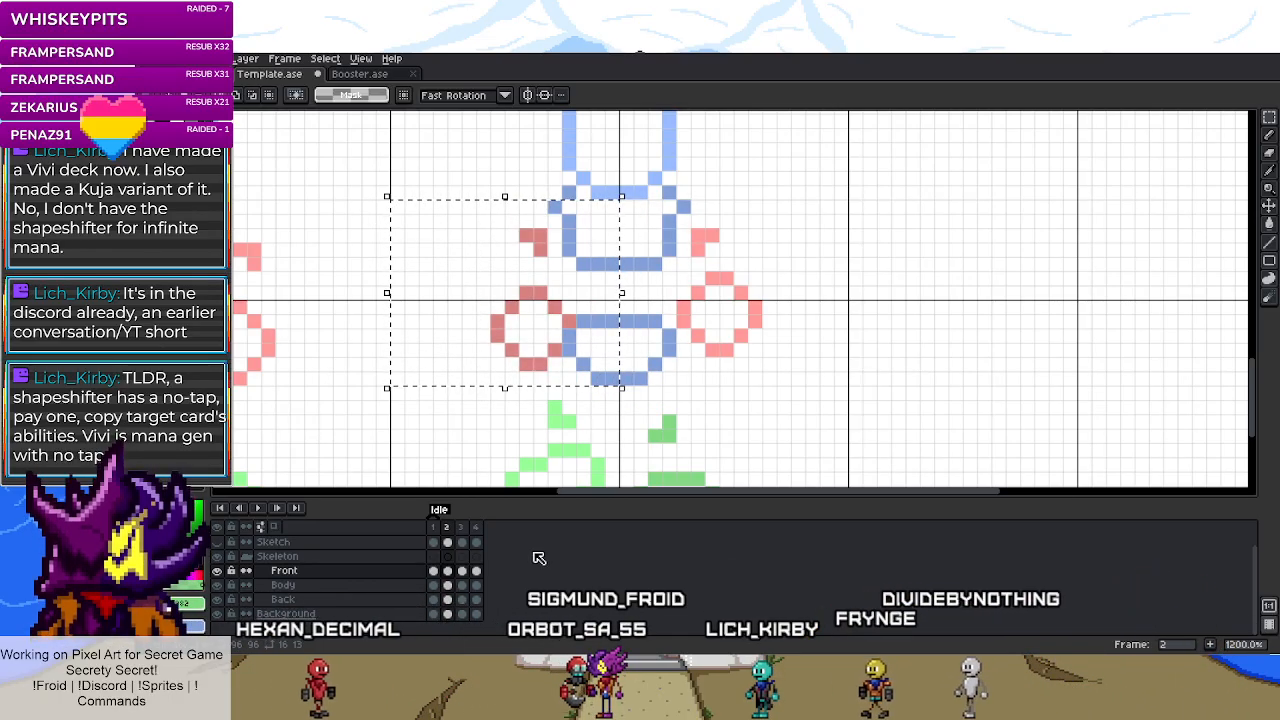
{"action": "key", "text": "Right"}
{"action": "key", "text": "Right"}
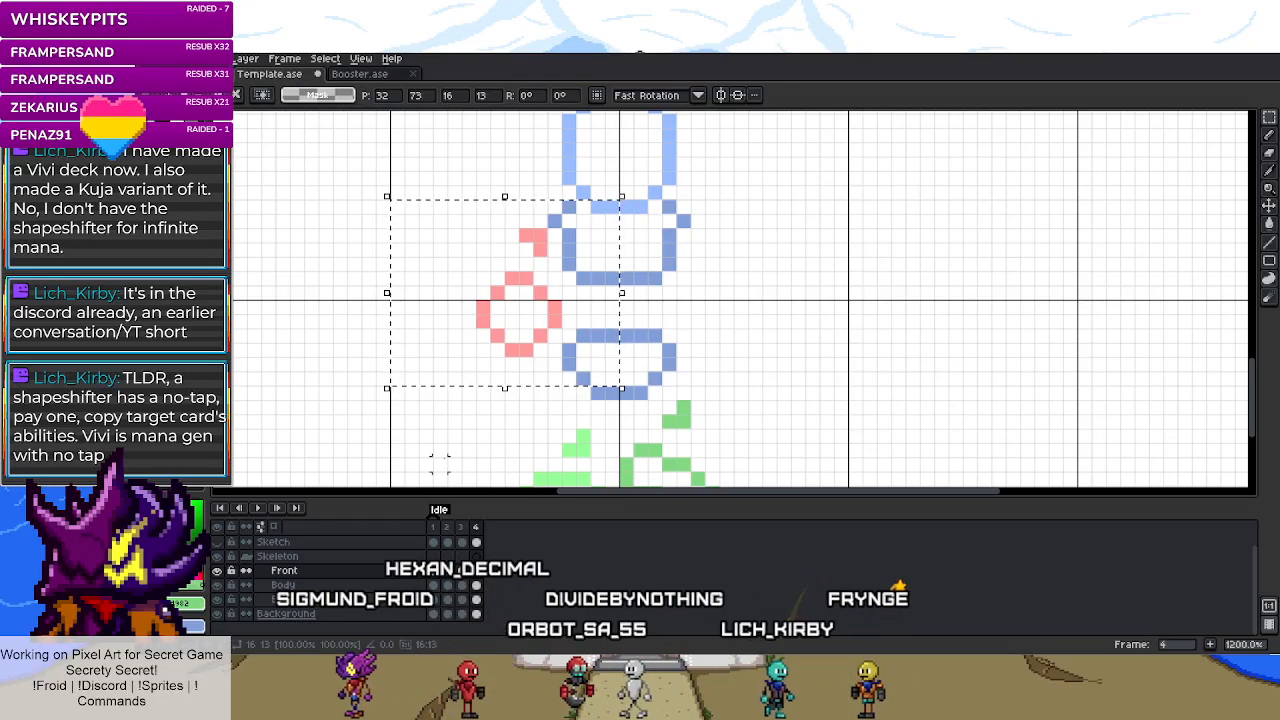
{"action": "key", "text": "ctrl+d"}
- Copy the dark red front-view arm from frame 2's Back layer into frame 4, mirrored horizontally onto the opposite side of the body
{"action": "left_click", "coordinate": [450, 572]}
{"action": "key", "text": "alt+Down"}
{"action": "key", "text": "alt+Down"}
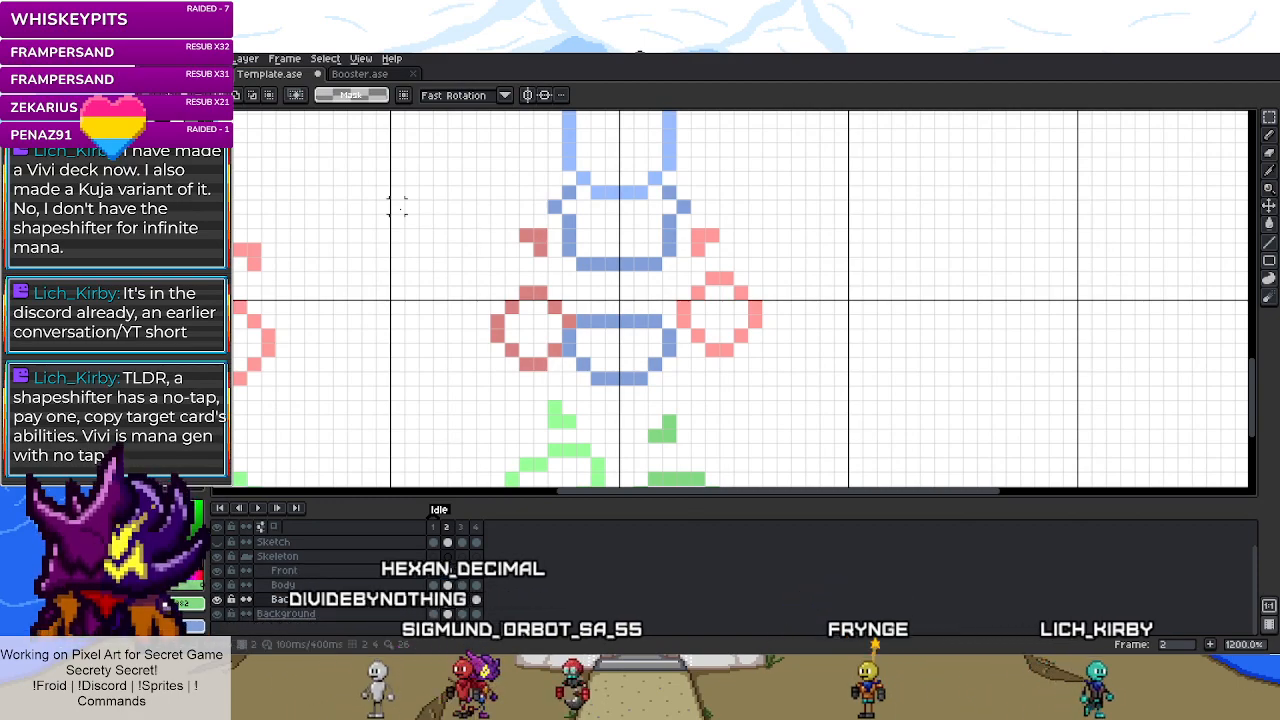
{"action": "left_click_drag", "start_coordinate": [397, 205], "coordinate": [620, 386]}
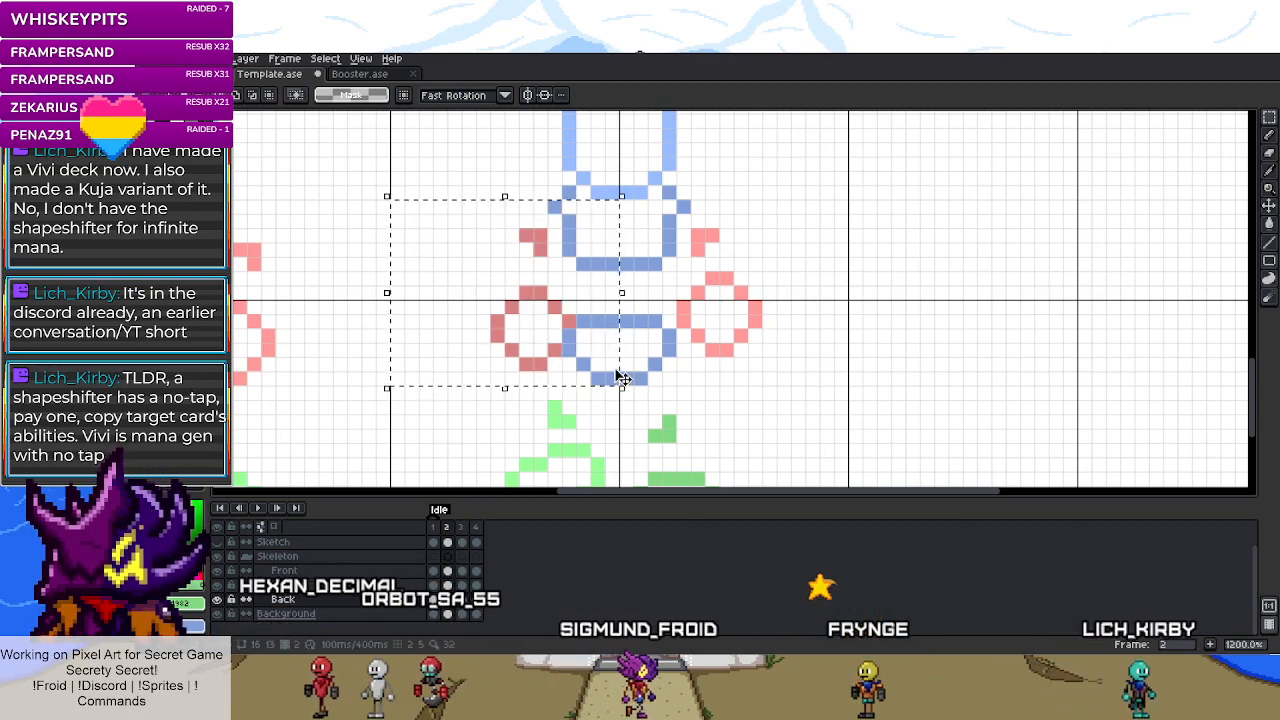
{"action": "left_click", "coordinate": [477, 603]}
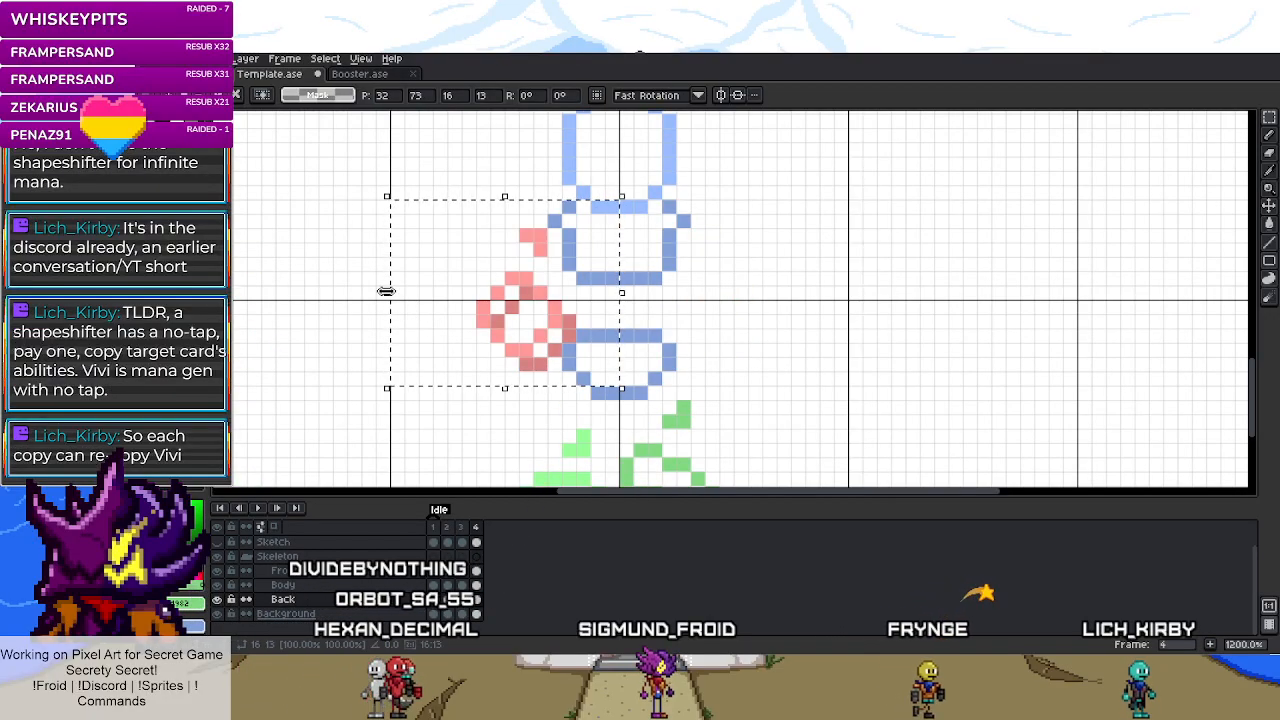
{"action": "left_click", "coordinate": [969, 305]}
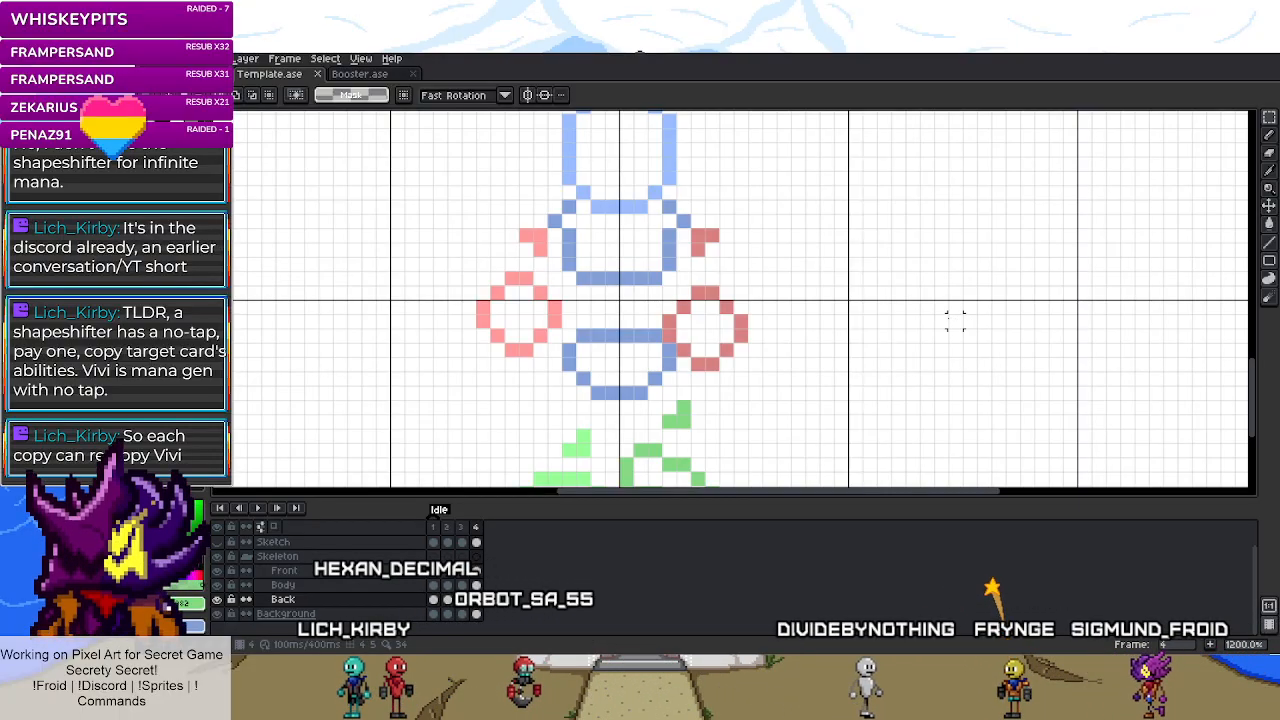
- Compare frame 4 with frames 2 and 3, and lower both of its front-view arms two pixels on the Back and Front layers
{"action": "scroll", "coordinate": [927, 319], "scroll_direction": "down", "scroll_amount": 3}
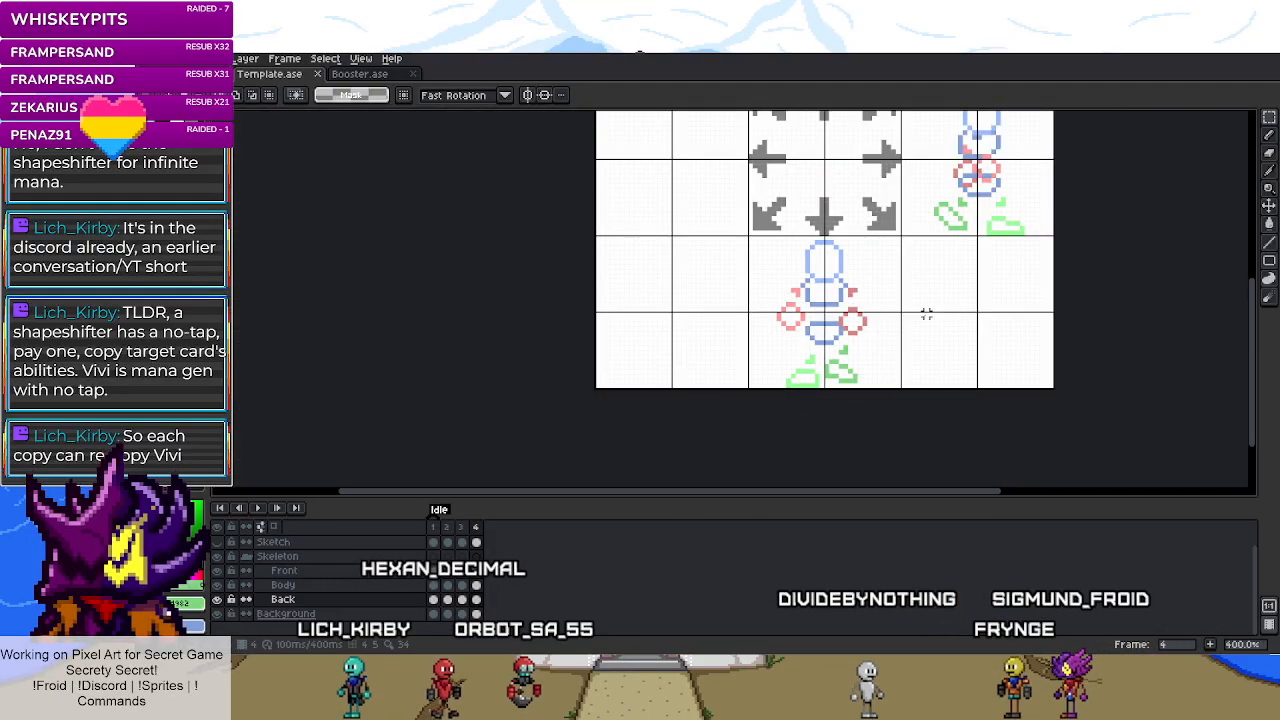
{"action": "left_click", "coordinate": [454, 529]}
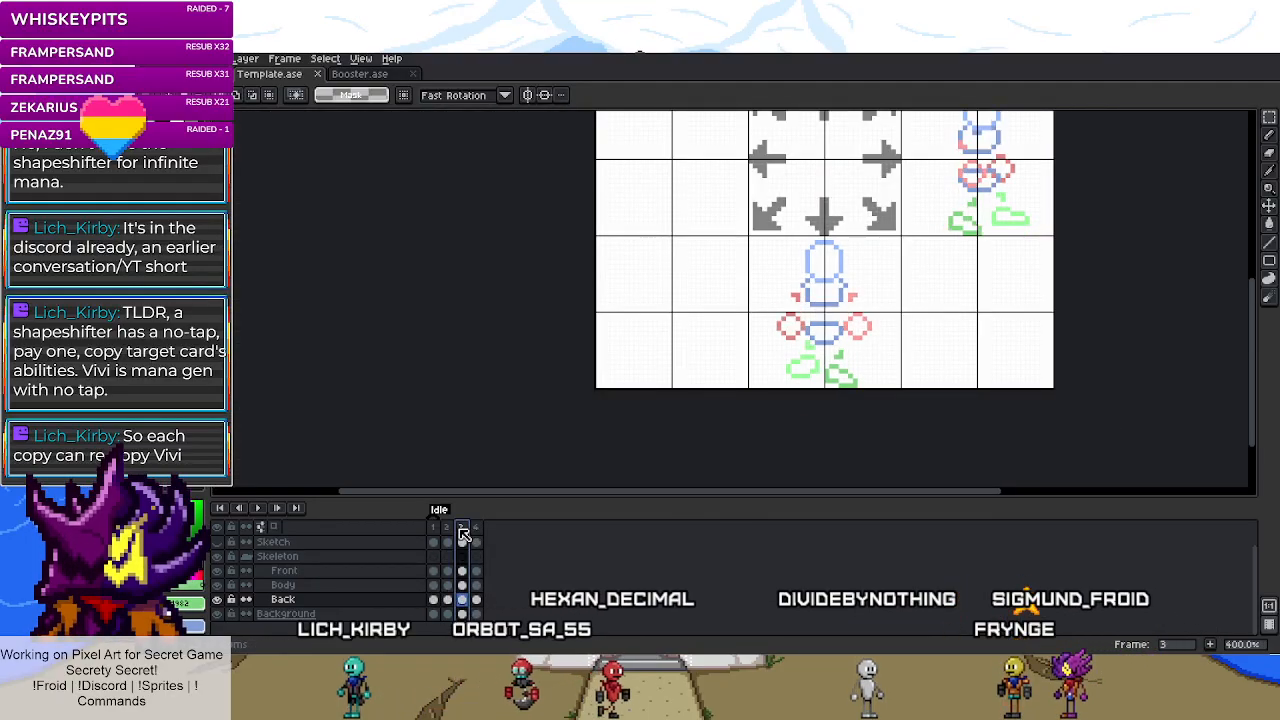
{"action": "left_click", "coordinate": [447, 529]}
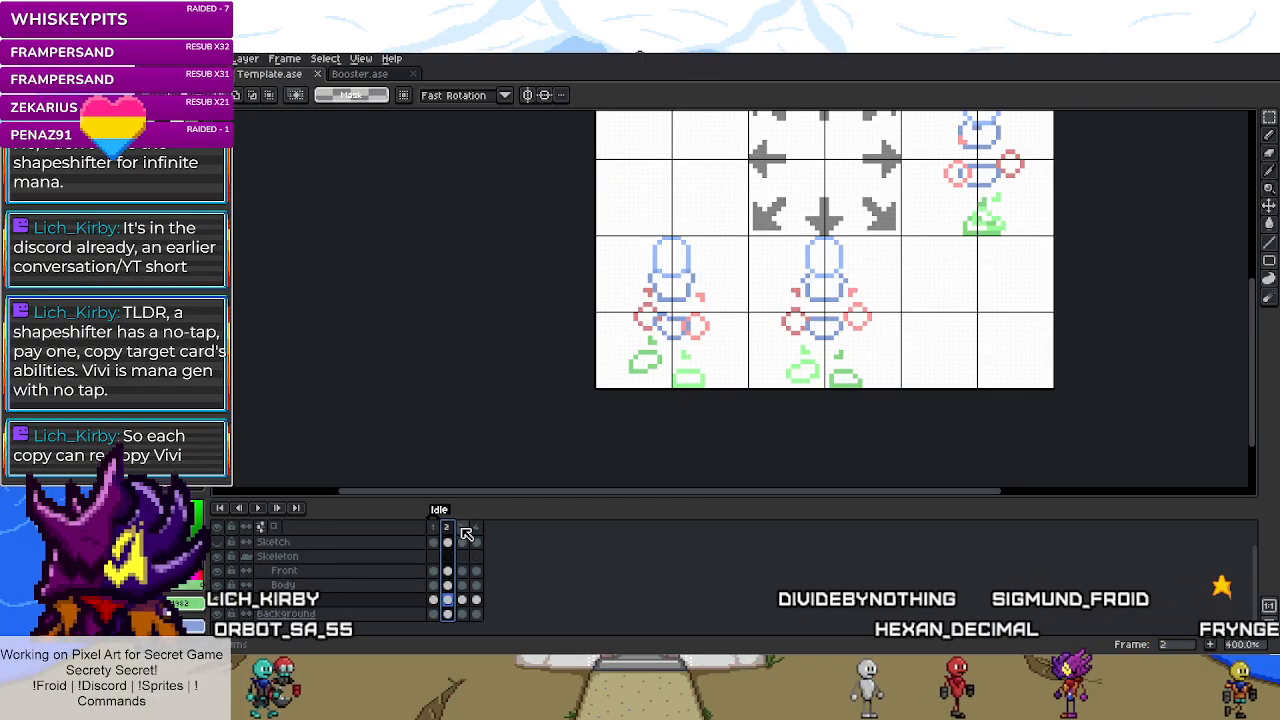
{"action": "left_click", "coordinate": [464, 528]}
{"action": "left_click", "coordinate": [475, 528]}
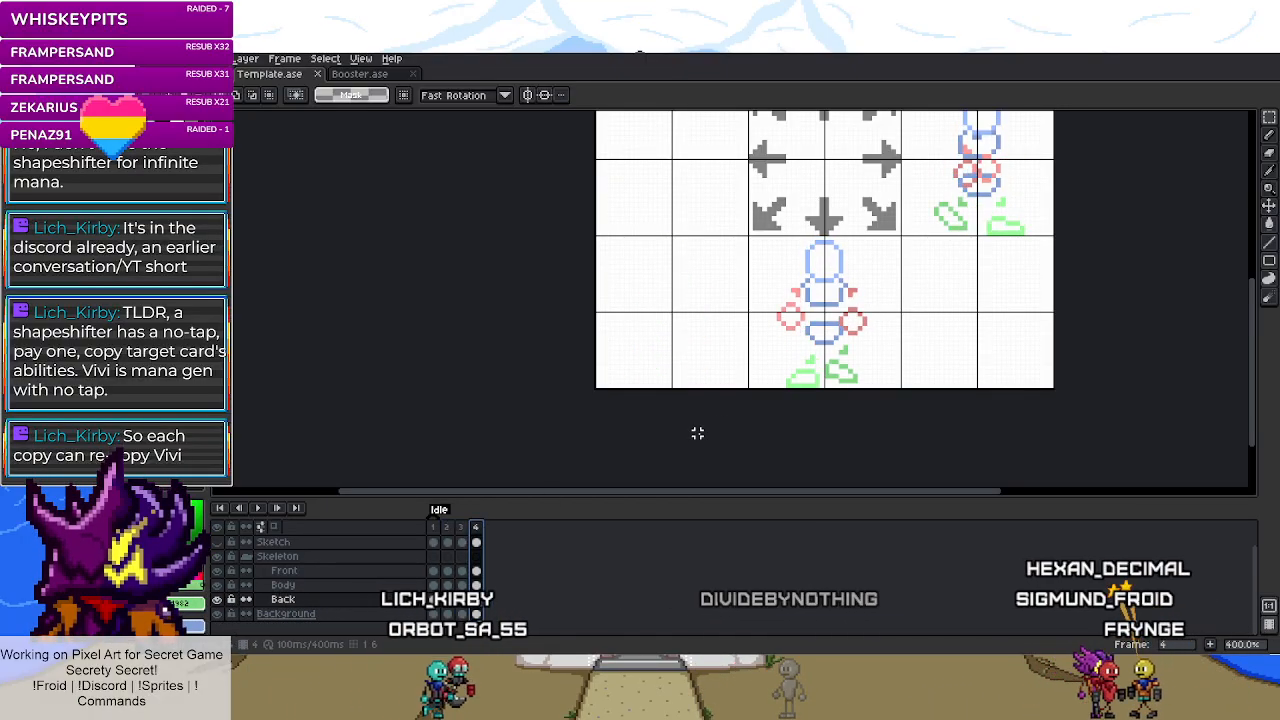
{"action": "scroll", "coordinate": [848, 340], "scroll_direction": "up", "scroll_amount": 1}
{"action": "left_click_drag", "start_coordinate": [697, 228], "coordinate": [923, 349]}
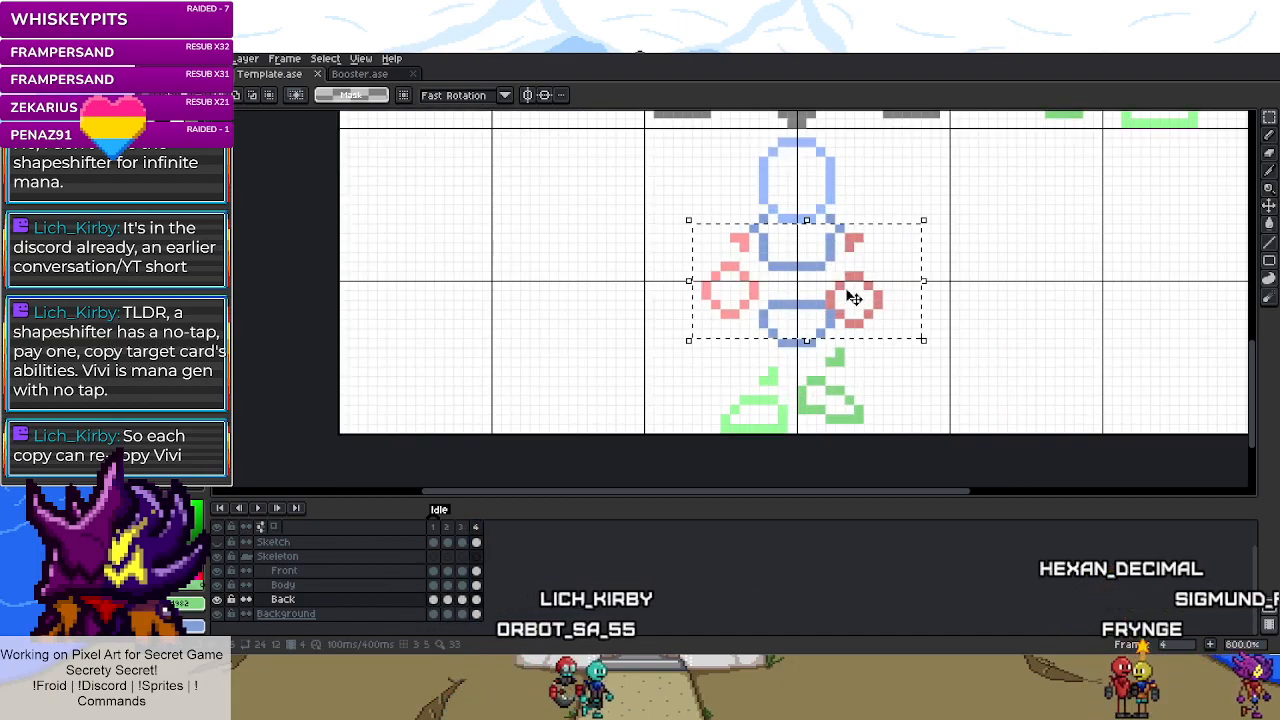
{"action": "left_click_drag", "start_coordinate": [849, 294], "coordinate": [853, 306]}
{"action": "left_click", "coordinate": [818, 408]}
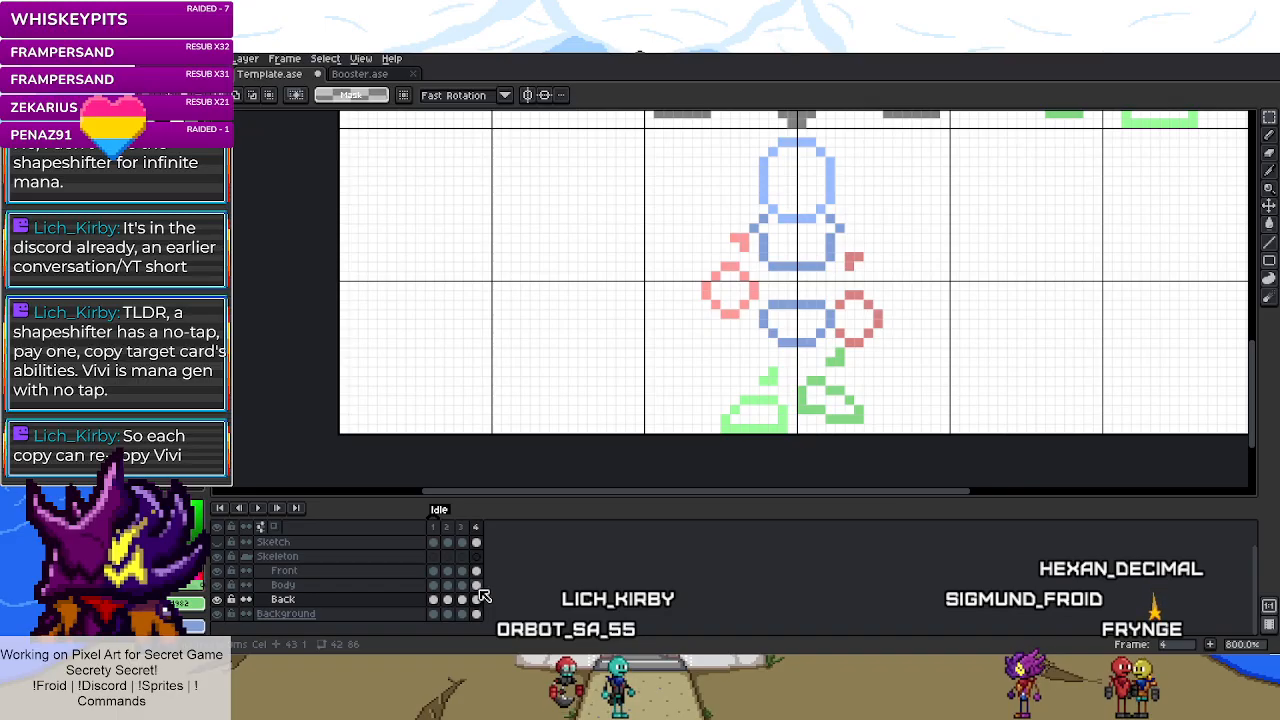
{"action": "left_click_drag", "start_coordinate": [761, 211], "coordinate": [740, 313]}
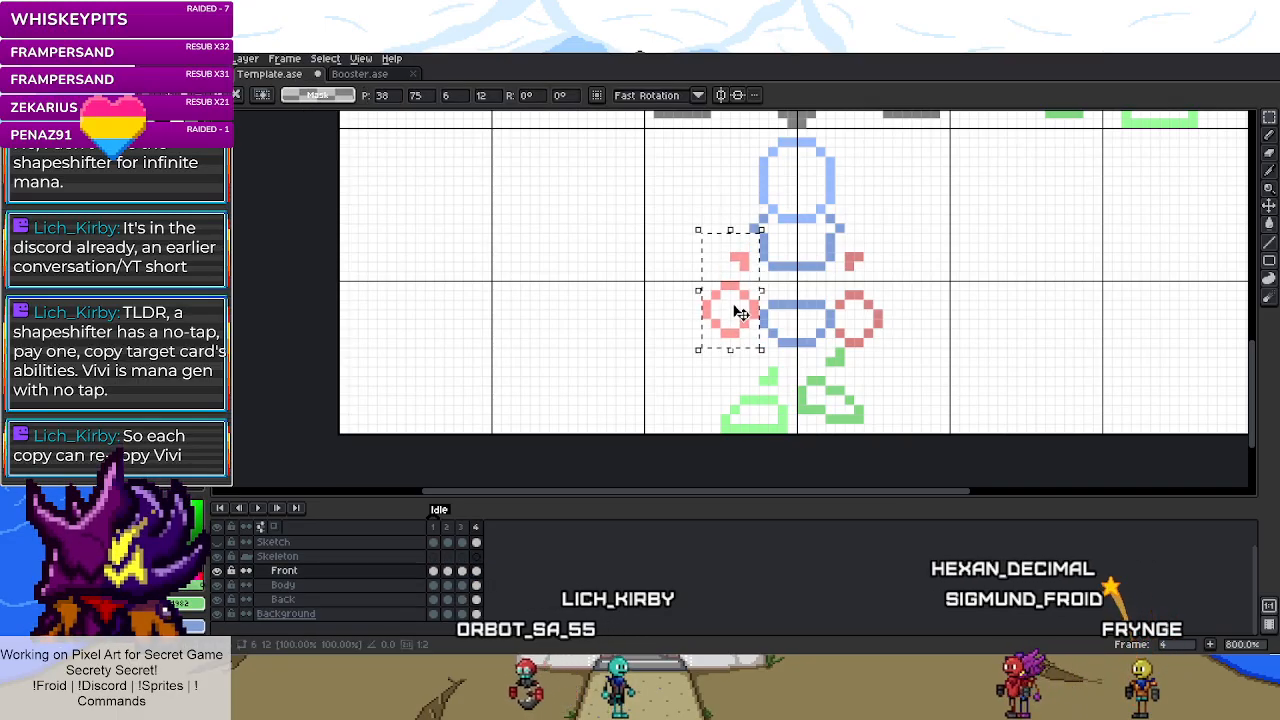
{"action": "left_click", "coordinate": [580, 309]}
- Lower the front-view head, torso and pelvis one pixel on the Body layer of frame 4 and save the sprite
{"action": "left_click", "coordinate": [475, 584]}
{"action": "left_click_drag", "start_coordinate": [734, 134], "coordinate": [895, 359]}
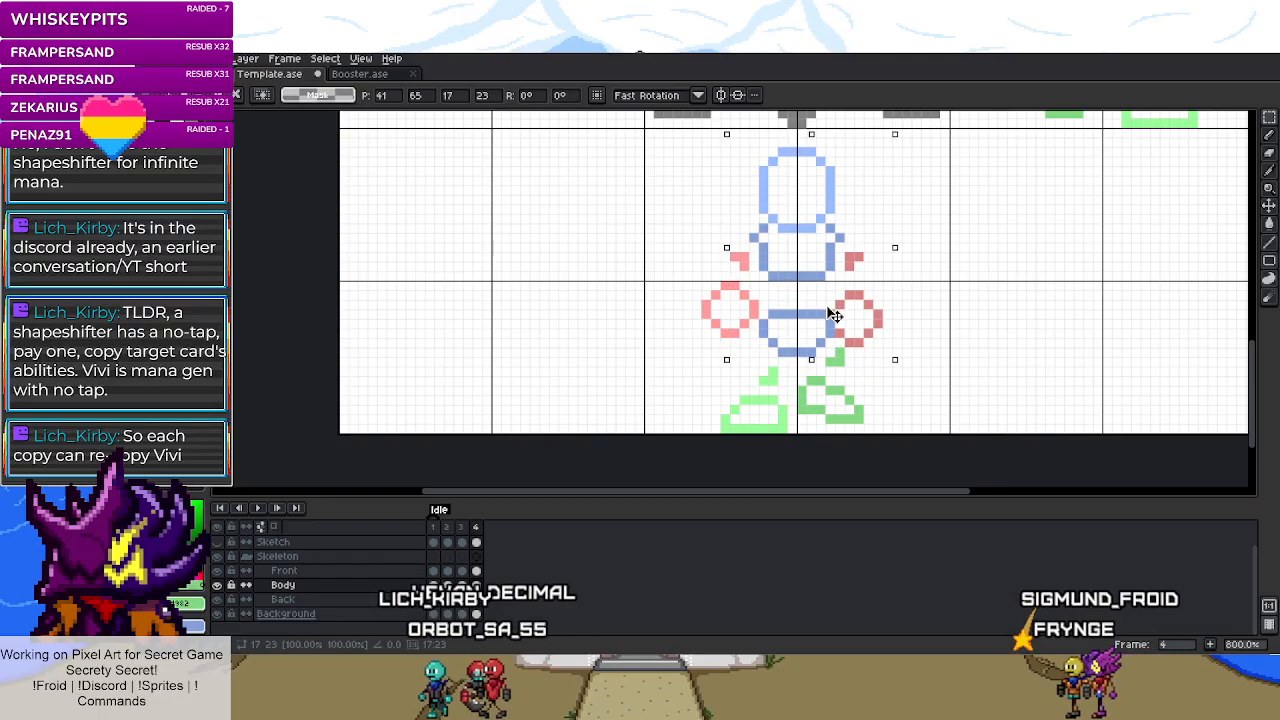
{"action": "key", "text": "ctrl+s"}
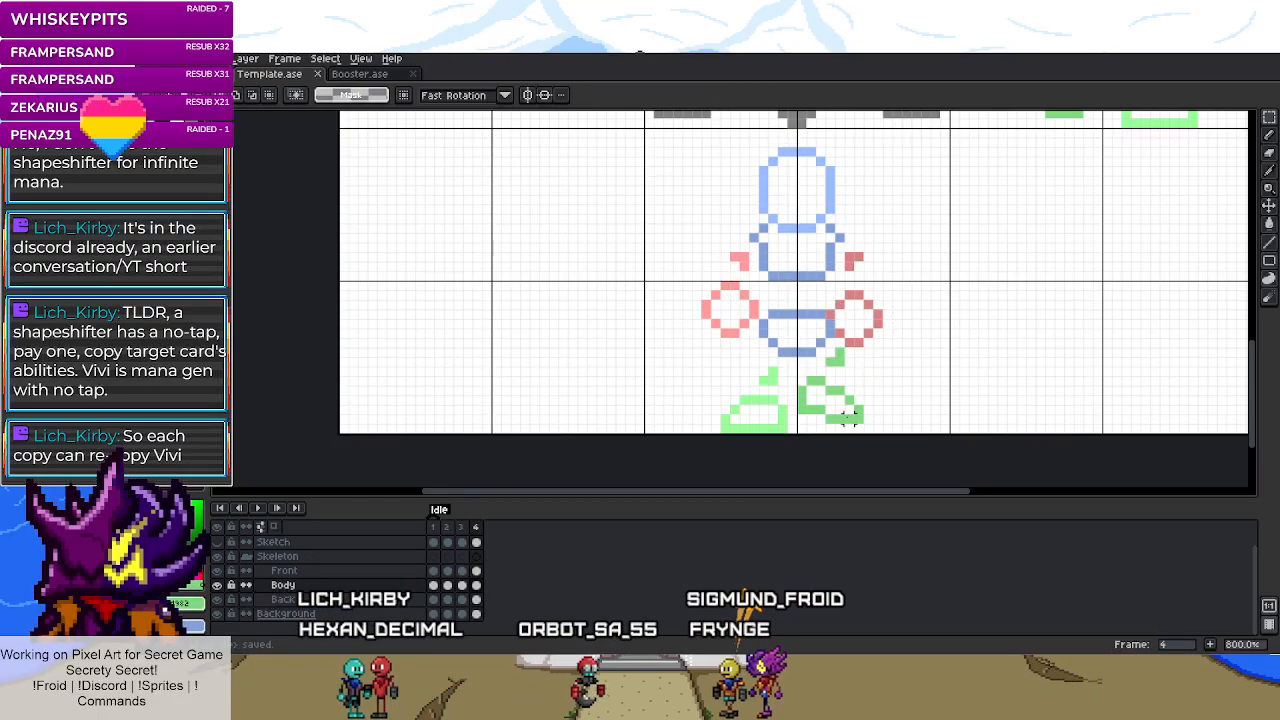
- Reshape the dark green front-view foot in frame 4 by widening its outer part one pixel, fill the outline gaps and save
{"action": "scroll", "coordinate": [848, 418], "scroll_direction": "up", "scroll_amount": 5}
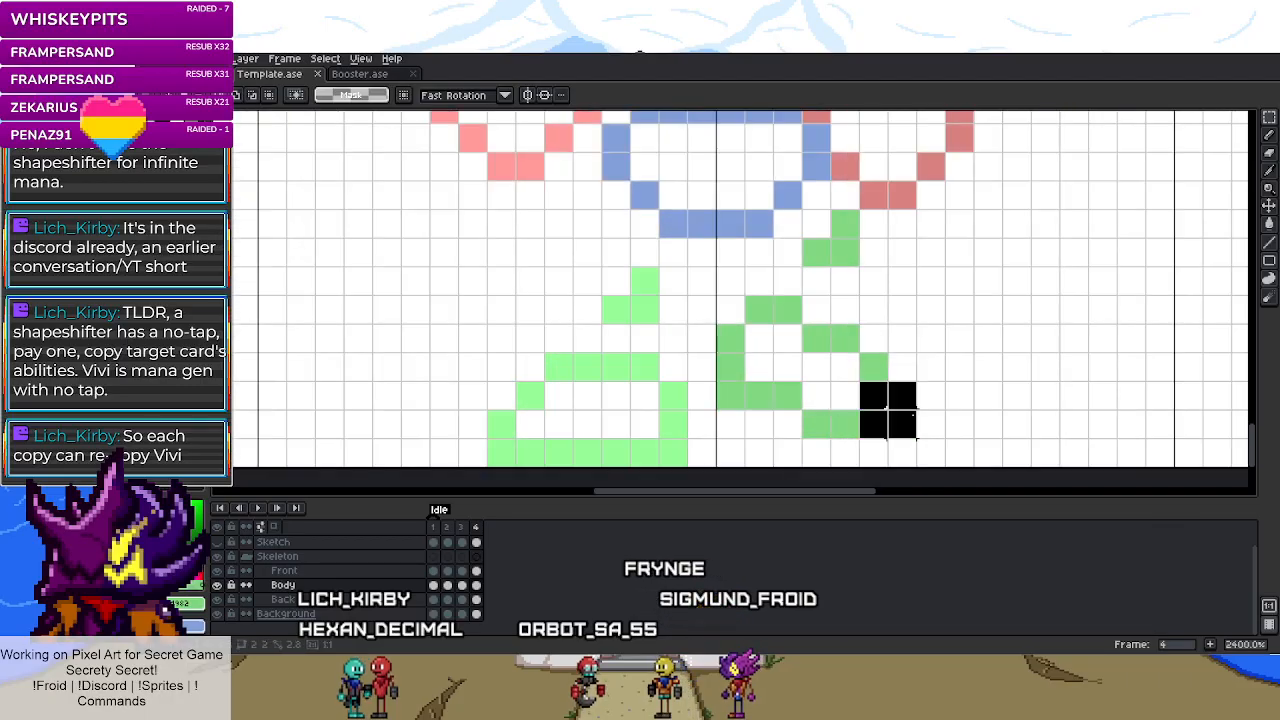
{"action": "left_click", "coordinate": [477, 600]}
{"action": "left_click", "coordinate": [730, 440]}
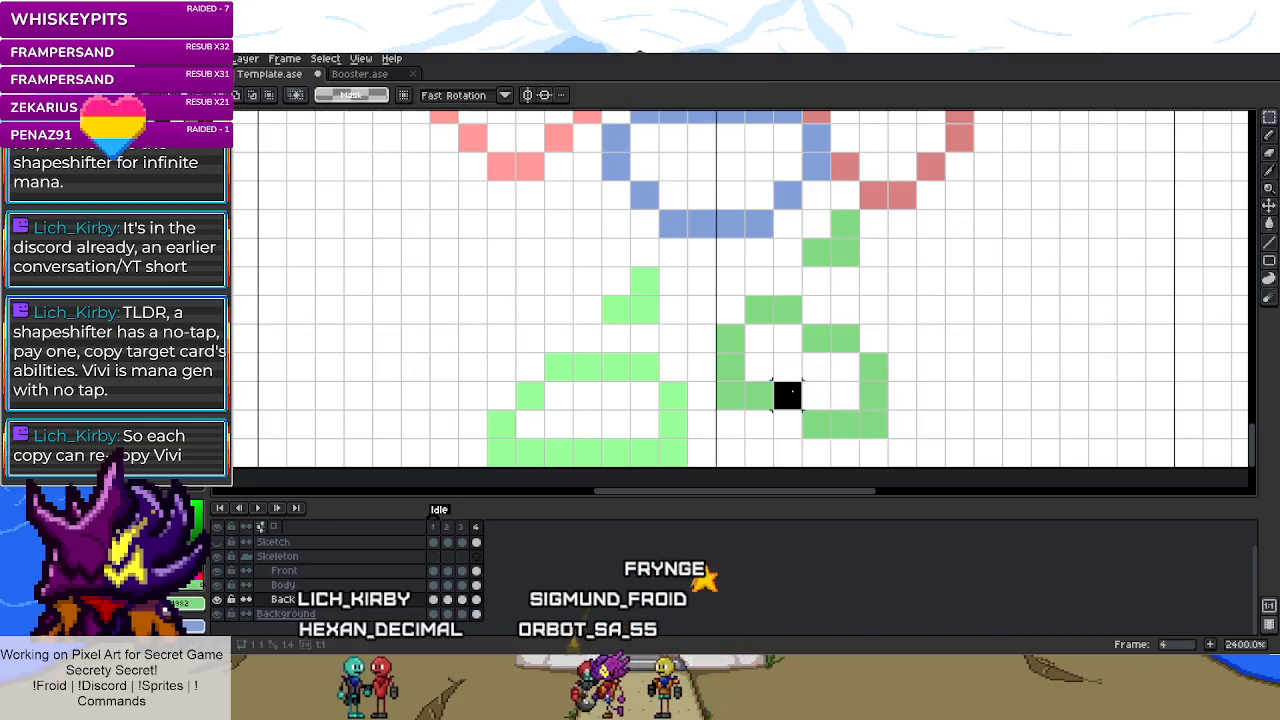
{"action": "left_click_drag", "start_coordinate": [798, 322], "coordinate": [888, 440]}
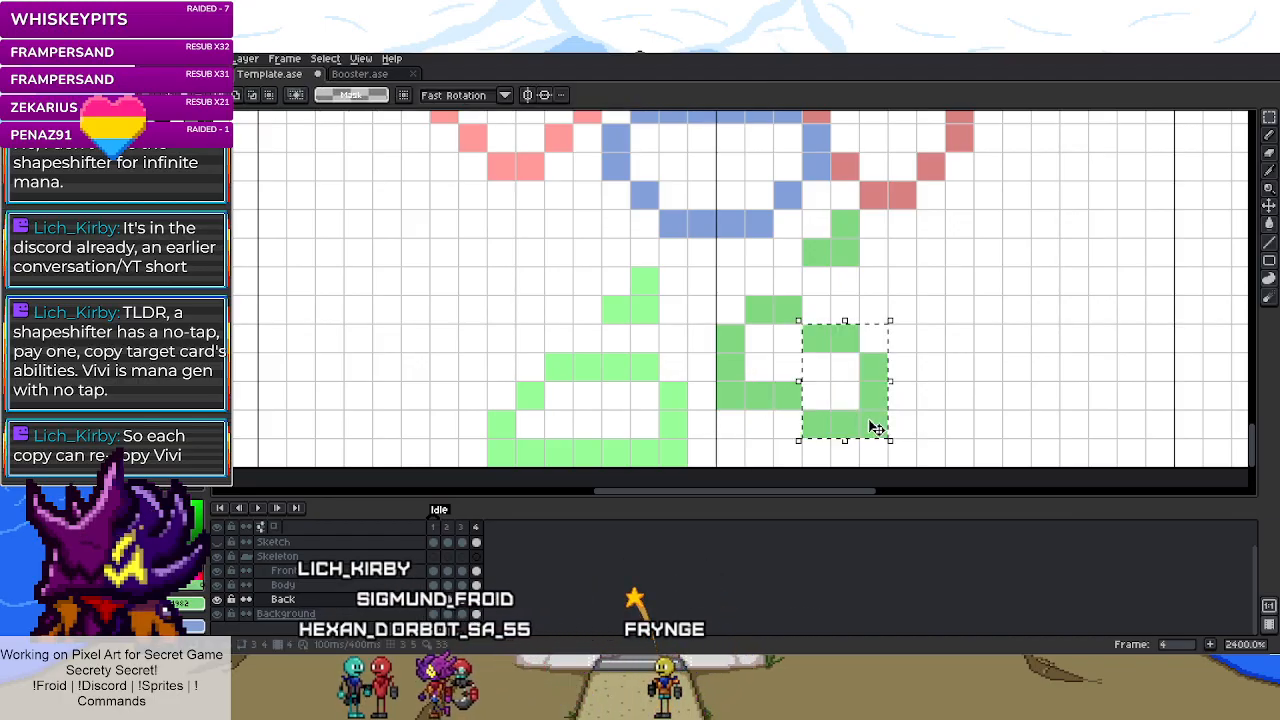
{"action": "left_click_drag", "start_coordinate": [835, 395], "coordinate": [864, 395]}
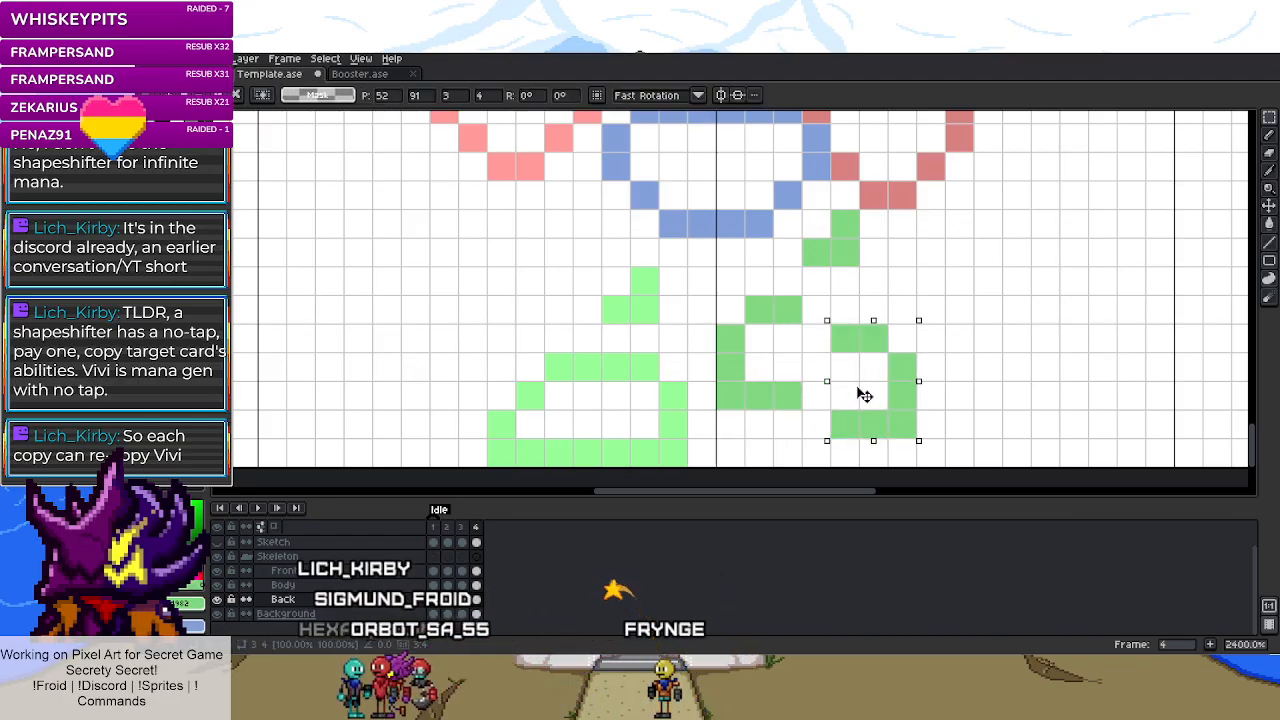
{"action": "left_click", "coordinate": [816, 425]}
{"action": "left_click", "coordinate": [816, 311]}
{"action": "key", "text": "ctrl+s"}
- Step through the animation frames at overview size to check how the front-view limbs move from frame to frame
{"action": "scroll", "coordinate": [911, 333], "scroll_direction": "down", "scroll_amount": 5}
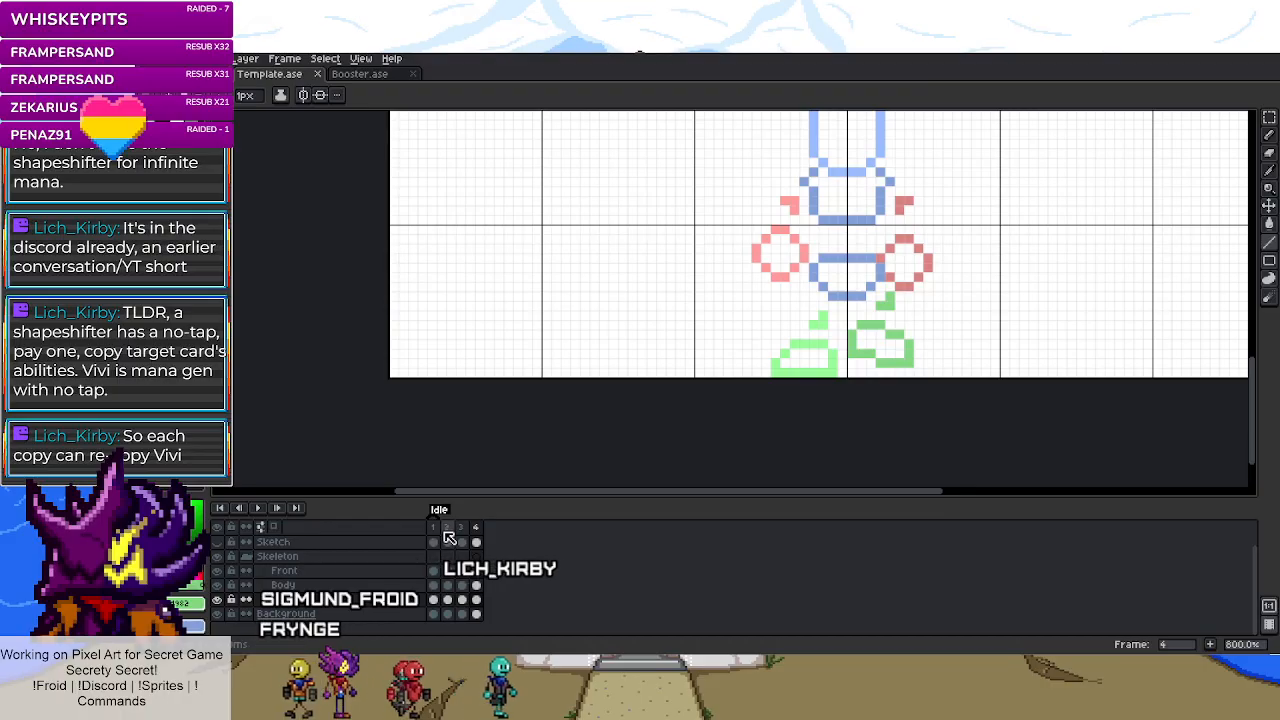
{"action": "left_click", "coordinate": [447, 541]}
{"action": "left_click", "coordinate": [277, 508]}
{"action": "scroll", "coordinate": [380, 363], "scroll_direction": "down", "scroll_amount": 3}
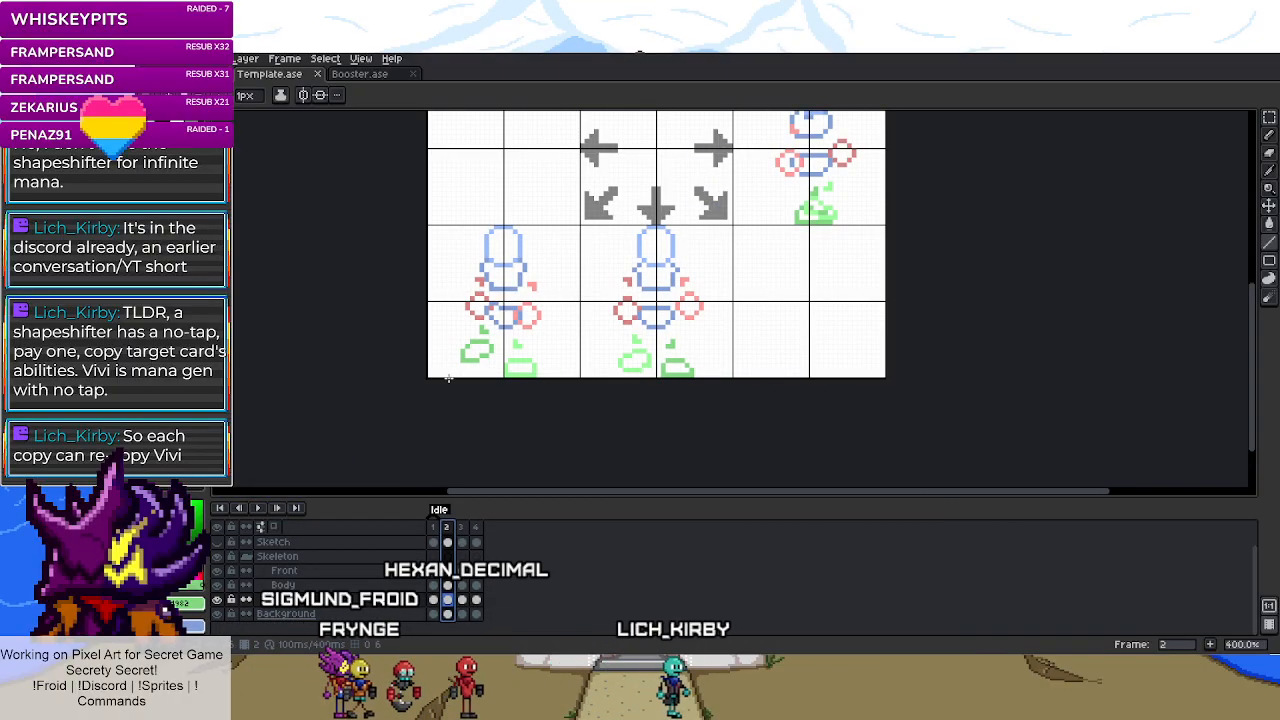
{"action": "scroll", "coordinate": [383, 369], "scroll_direction": "down", "scroll_amount": 2}
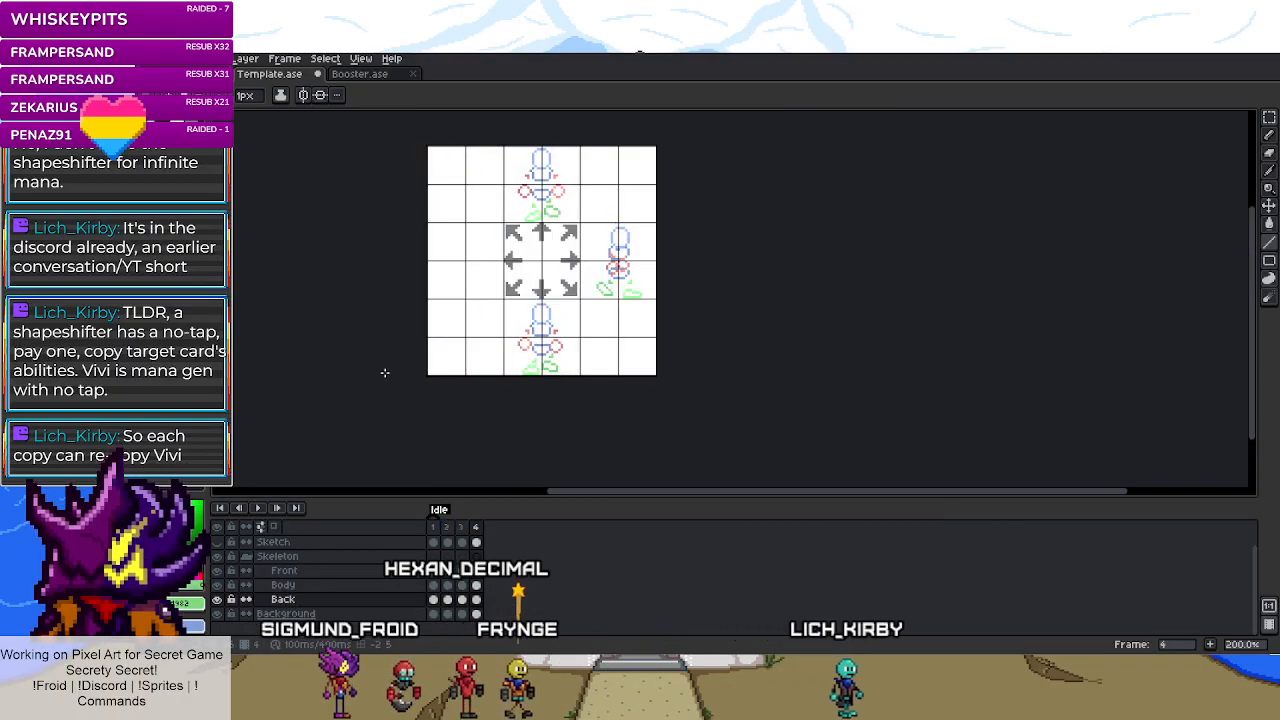
{"action": "key", "text": "Home"}
{"action": "key", "text": "End"}
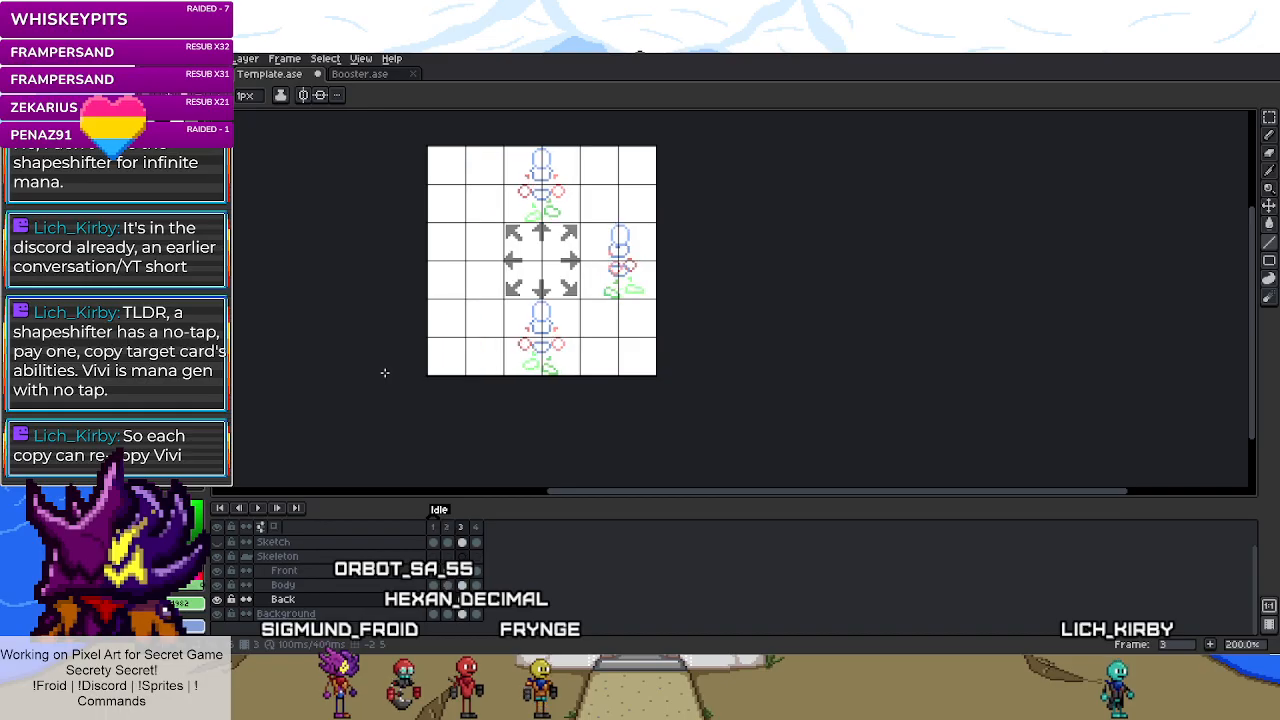
- Select the dark green front-view foot and knee marker on the Back layer of frame 3
{"action": "scroll", "coordinate": [538, 390], "scroll_direction": "up", "scroll_amount": 10}
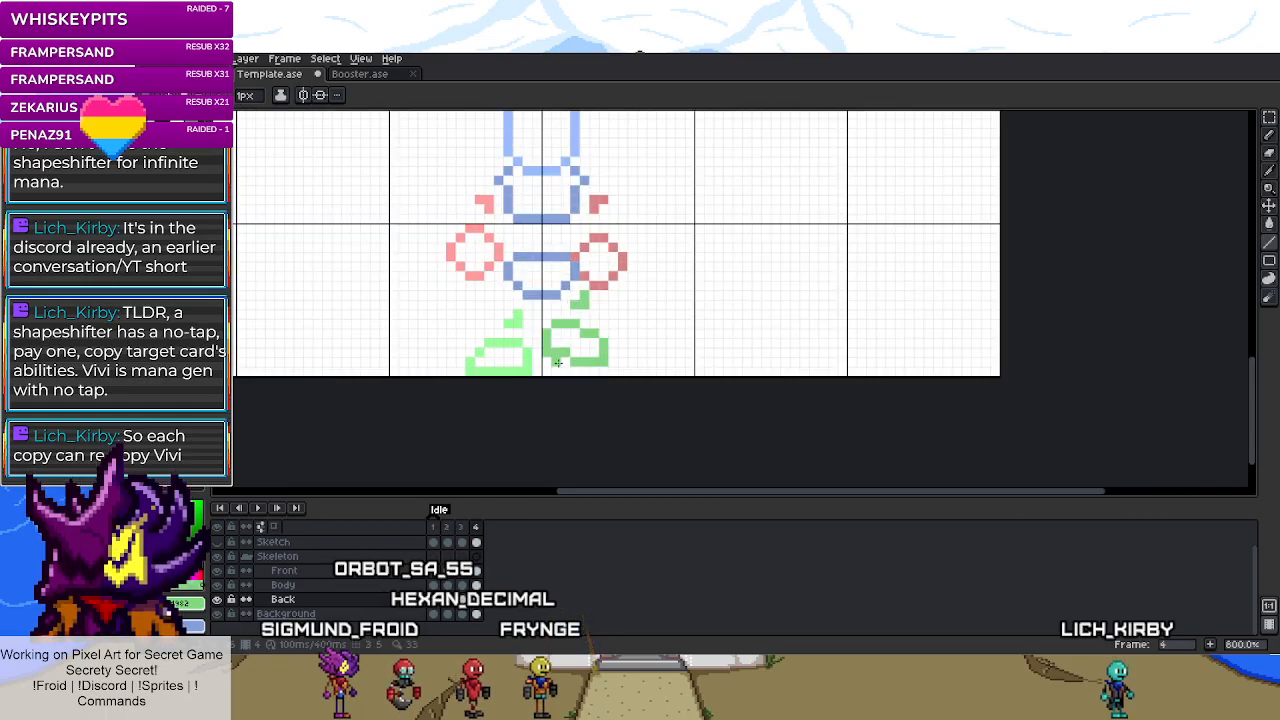
{"action": "scroll", "coordinate": [545, 360], "scroll_direction": "down", "scroll_amount": 3}
{"action": "key", "text": "m"}
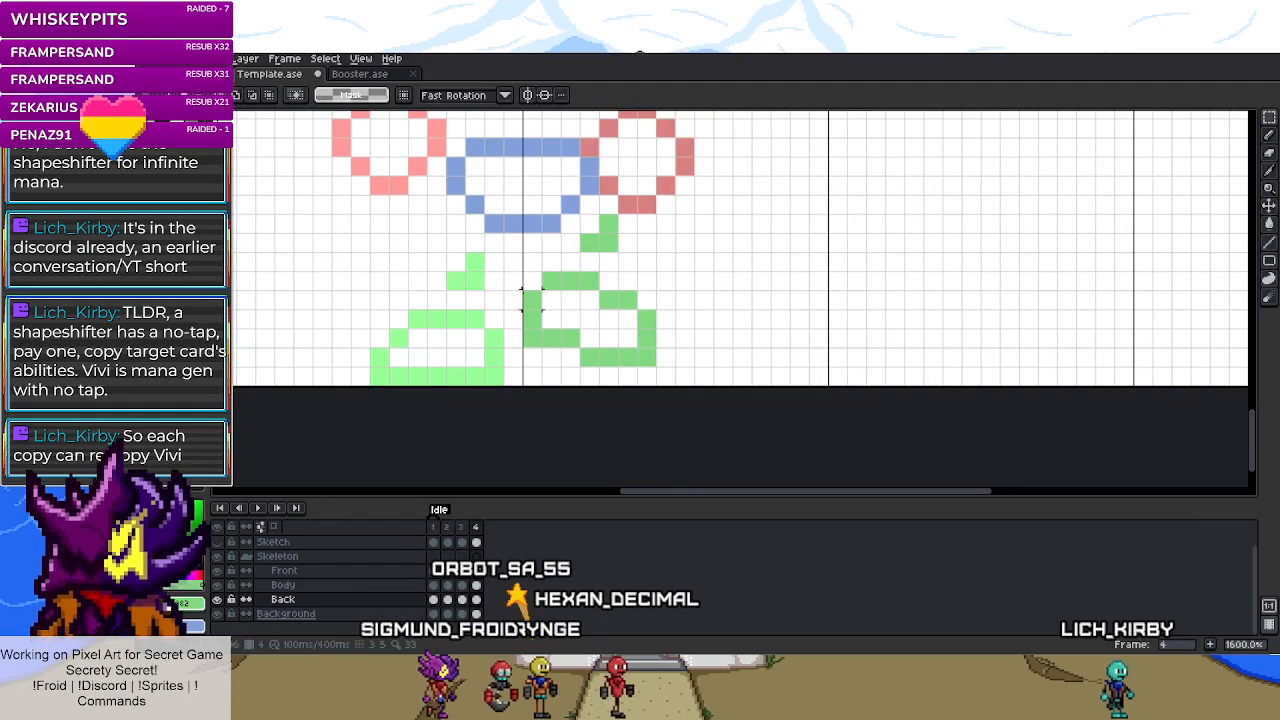
{"action": "left_click", "coordinate": [461, 599]}
{"action": "left_click_drag", "start_coordinate": [520, 232], "coordinate": [655, 378]}
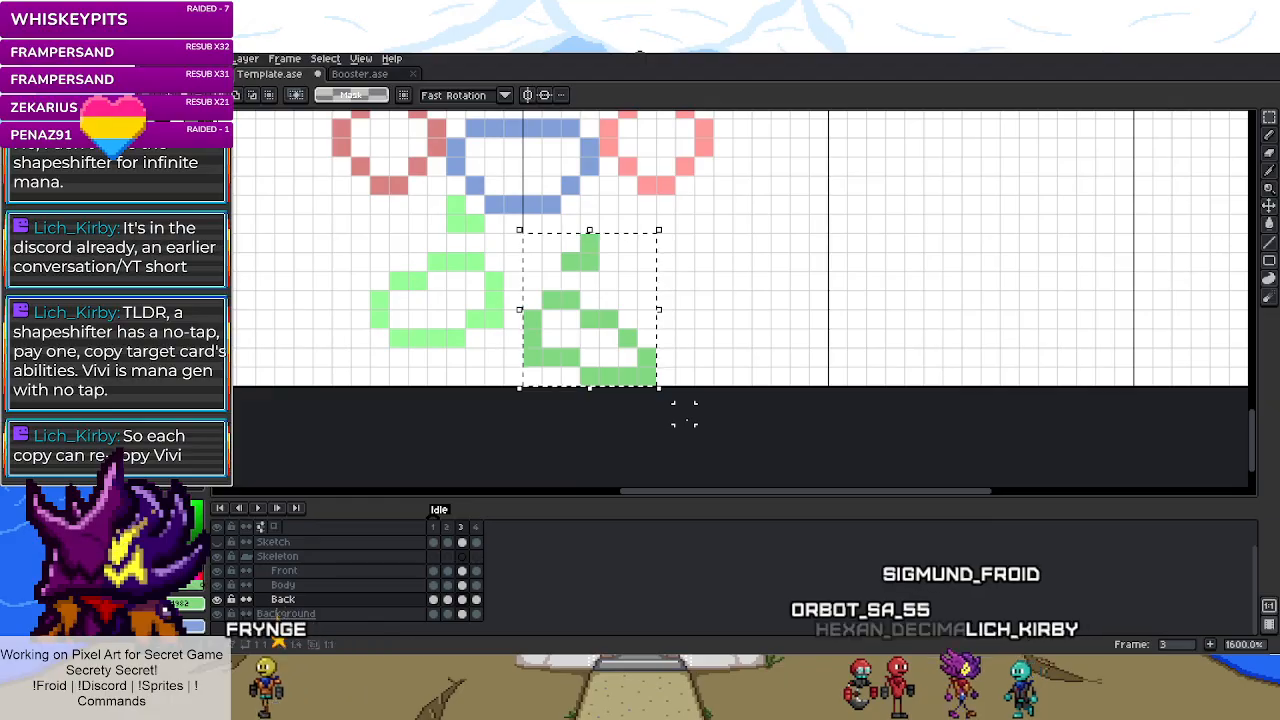
- On frame 4, move the front-facing figure's dark green ankle and the upper part of its foot down one pixel
{"action": "scroll", "coordinate": [686, 410], "scroll_direction": "down", "scroll_amount": 4}
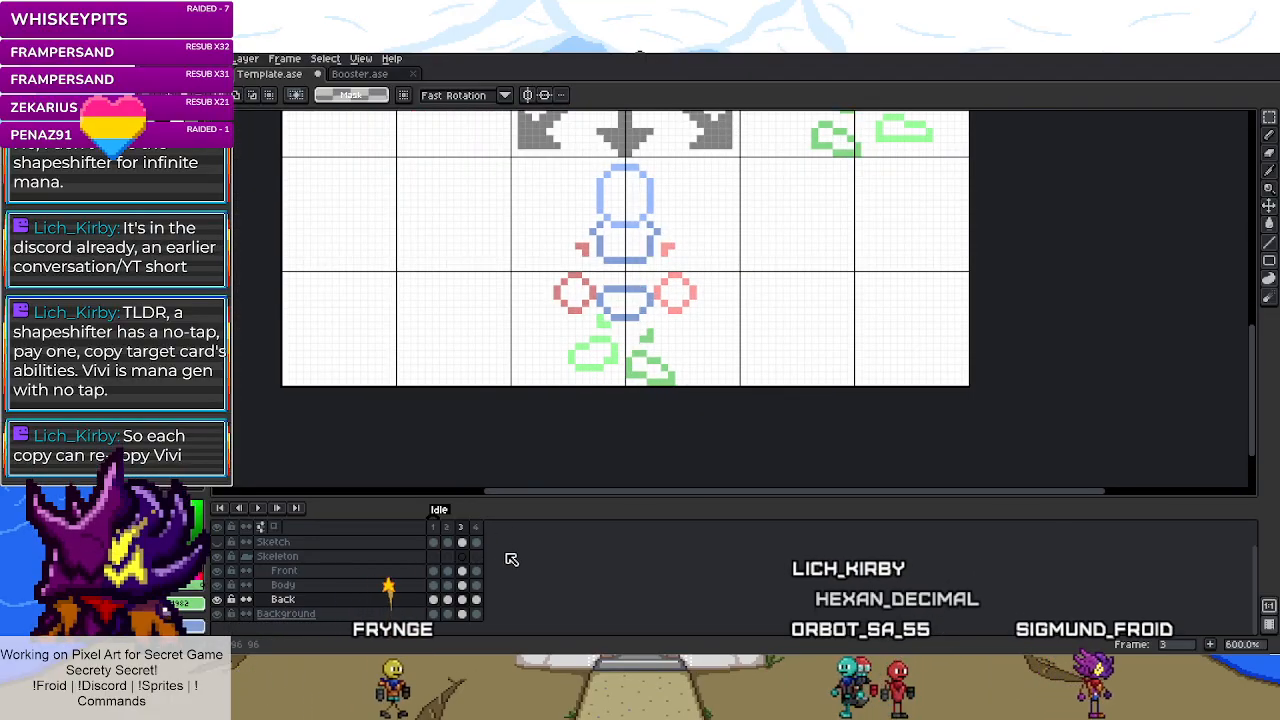
{"action": "left_click", "coordinate": [477, 528]}
{"action": "scroll", "coordinate": [621, 418], "scroll_direction": "up", "scroll_amount": 3}
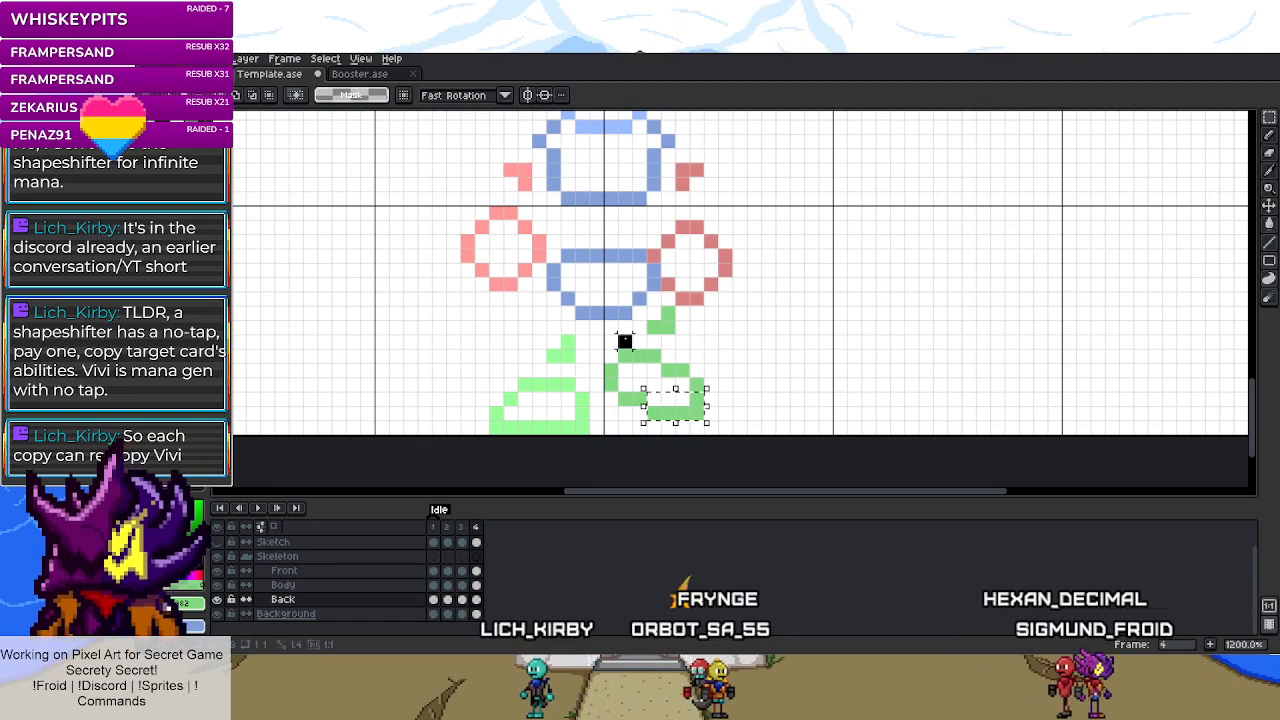
{"action": "left_click_drag", "start_coordinate": [642, 302], "coordinate": [672, 336]}
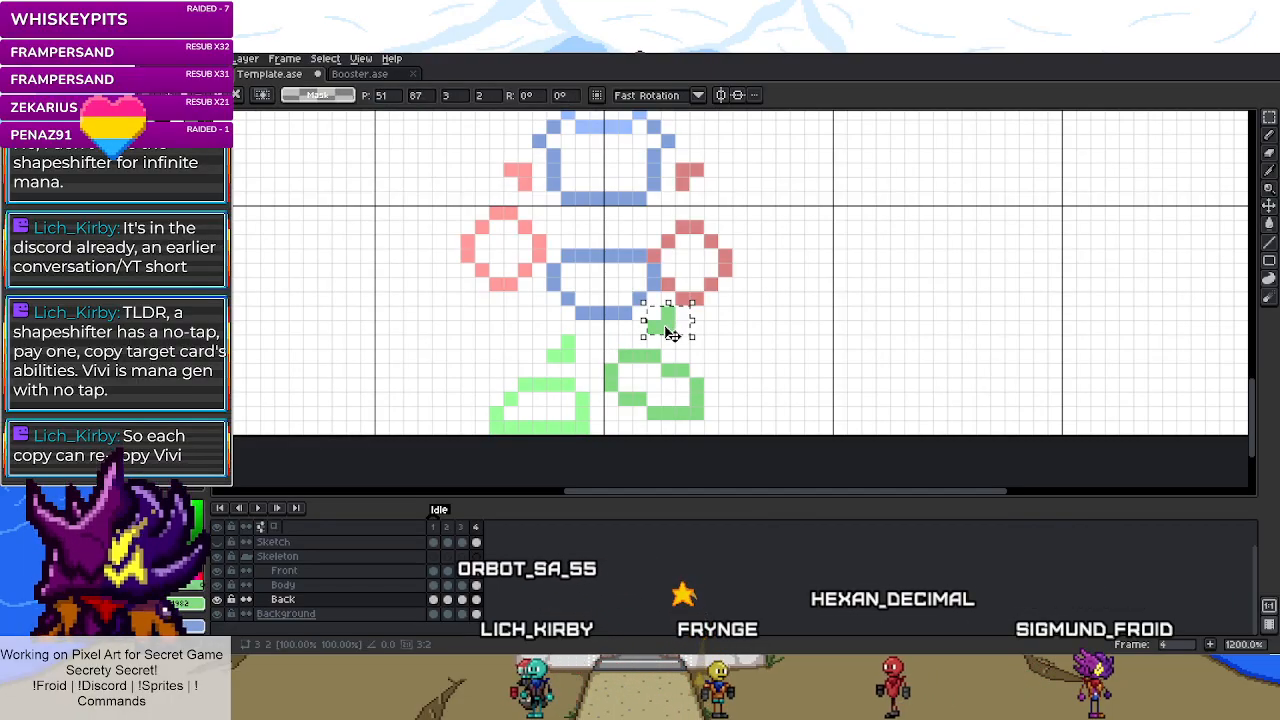
{"action": "key", "text": "Return"}
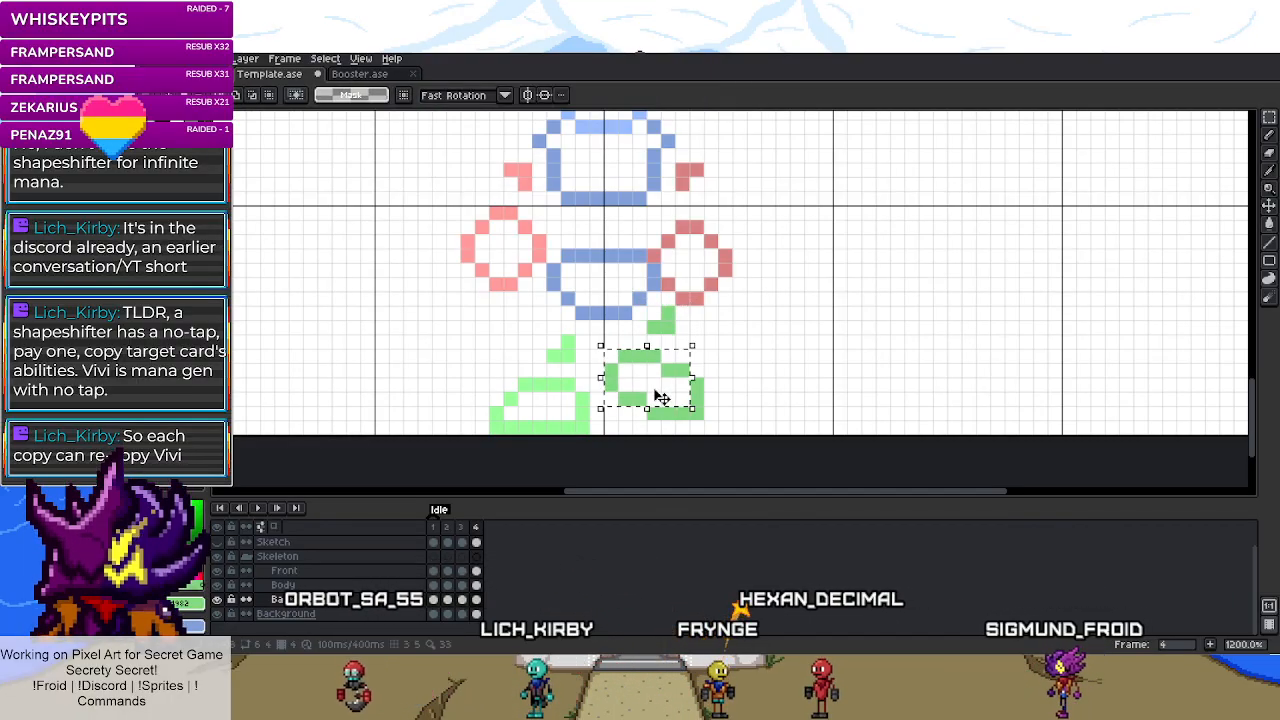
{"action": "left_click_drag", "start_coordinate": [661, 398], "coordinate": [657, 403]}
{"action": "left_click", "coordinate": [725, 380]}
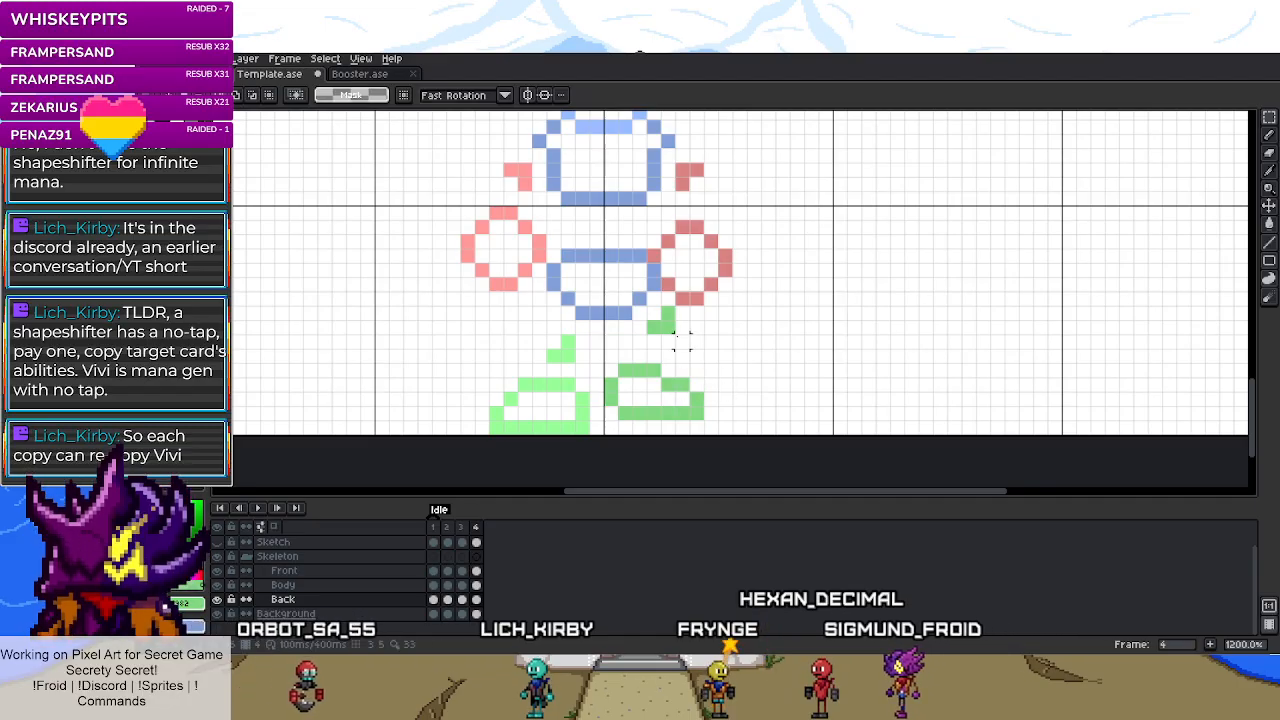
{"action": "left_click_drag", "start_coordinate": [666, 323], "coordinate": [666, 337]}
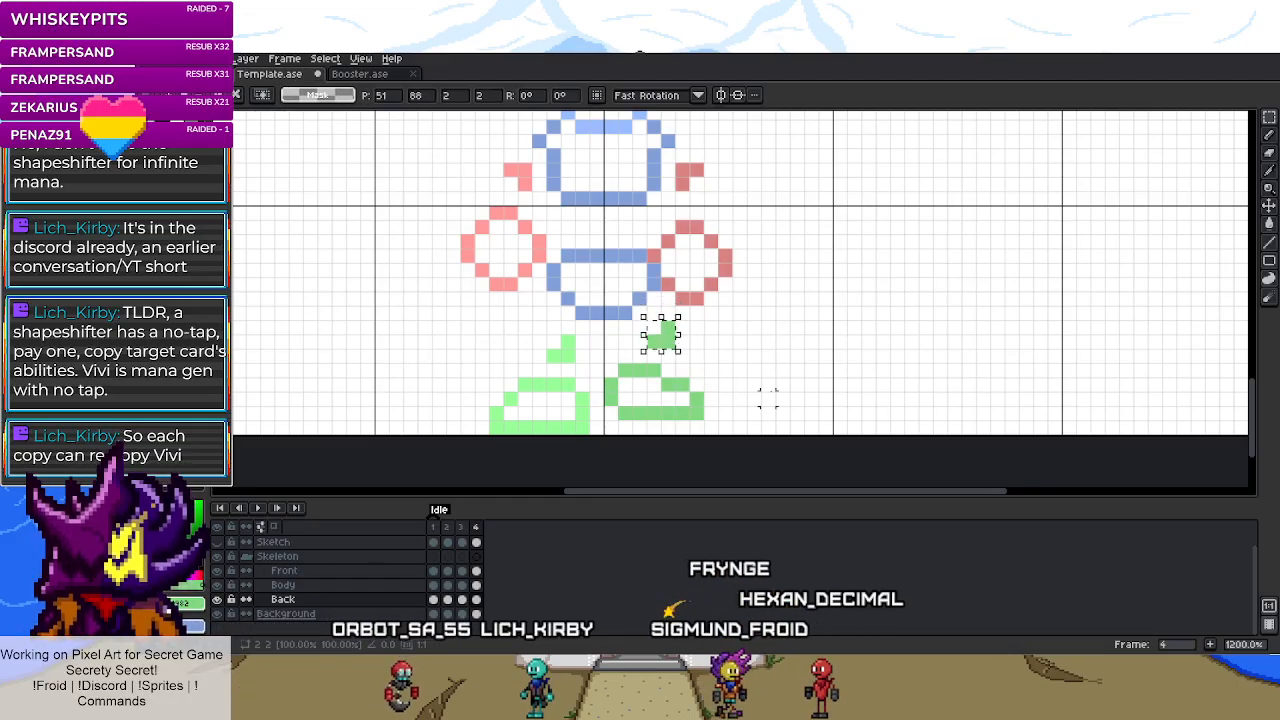
{"action": "left_click", "coordinate": [737, 371]}
- Raise the inner part of the front-facing figure's dark green foot to slant it, and tidy the lower inner corner
{"action": "left_click_drag", "start_coordinate": [625, 412], "coordinate": [640, 358]}
{"action": "left_click", "coordinate": [645, 378]}
{"action": "left_click", "coordinate": [712, 400]}
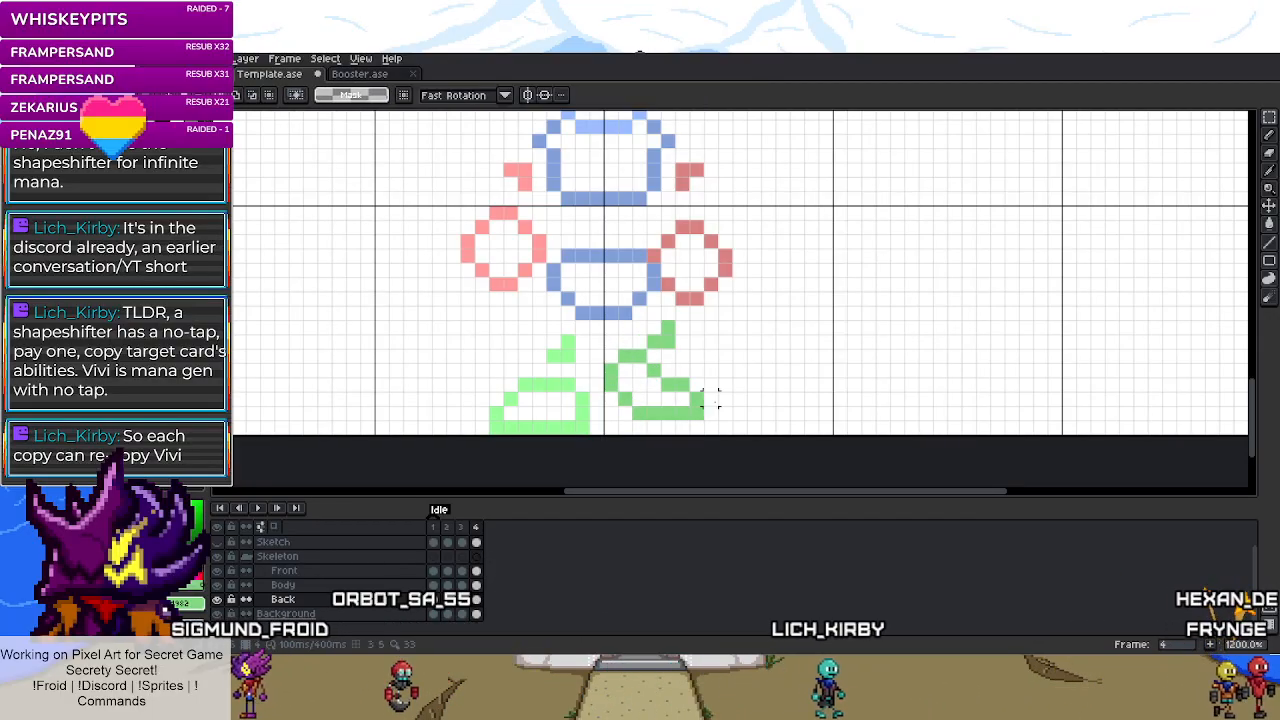
{"action": "left_click_drag", "start_coordinate": [650, 387], "coordinate": [638, 400]}
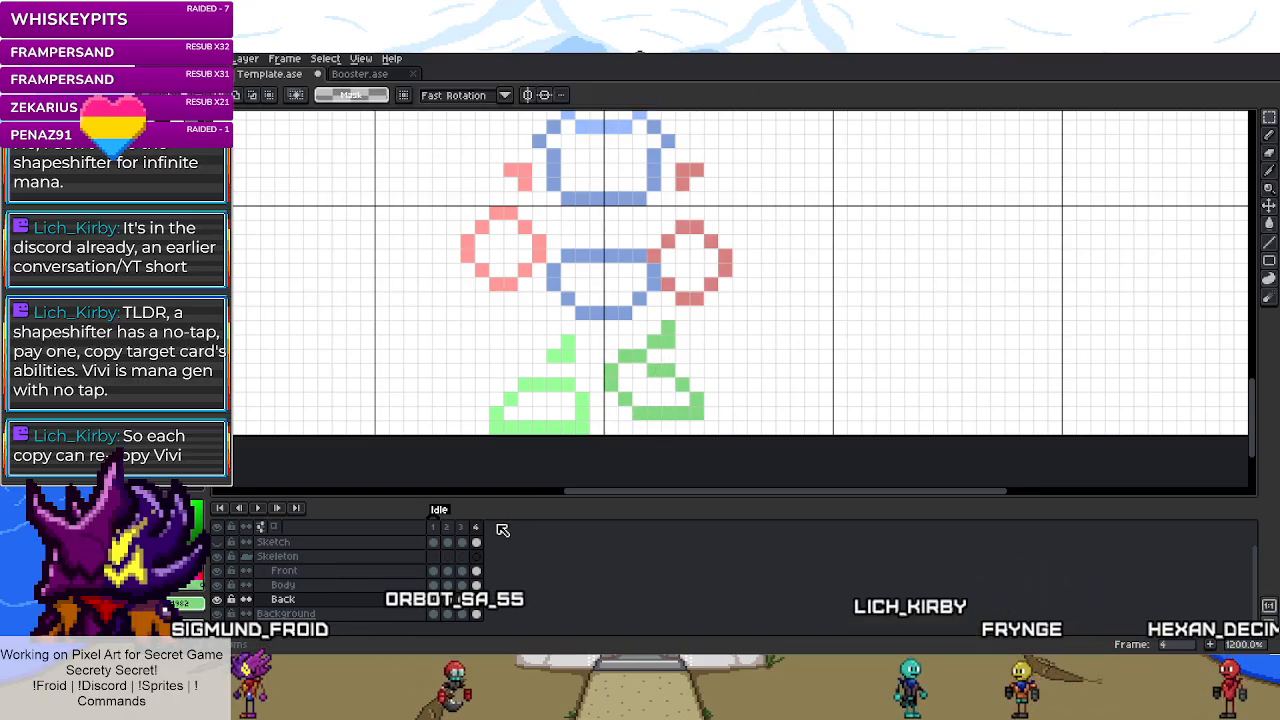
- Flip through frames 2 to 4 to review the front-facing figure's leg motion, and save the sprite
{"action": "left_click", "coordinate": [461, 530]}
{"action": "left_click", "coordinate": [448, 528]}
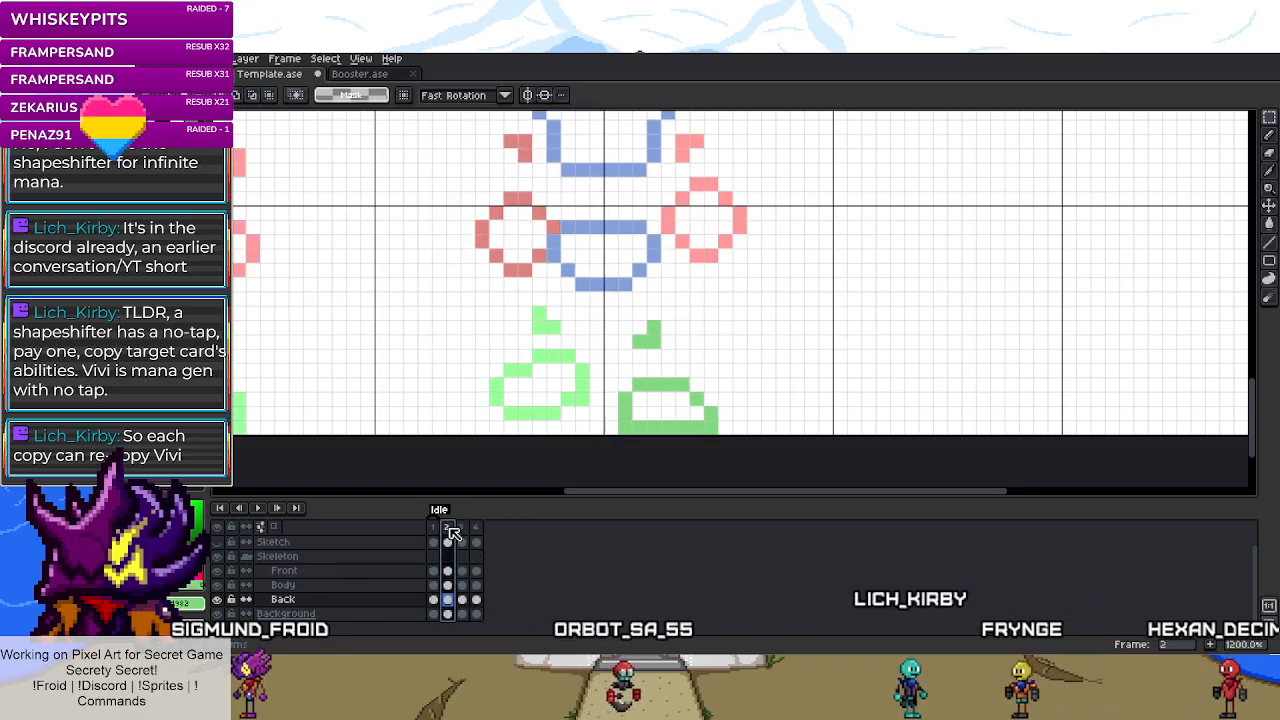
{"action": "key", "text": "period"}
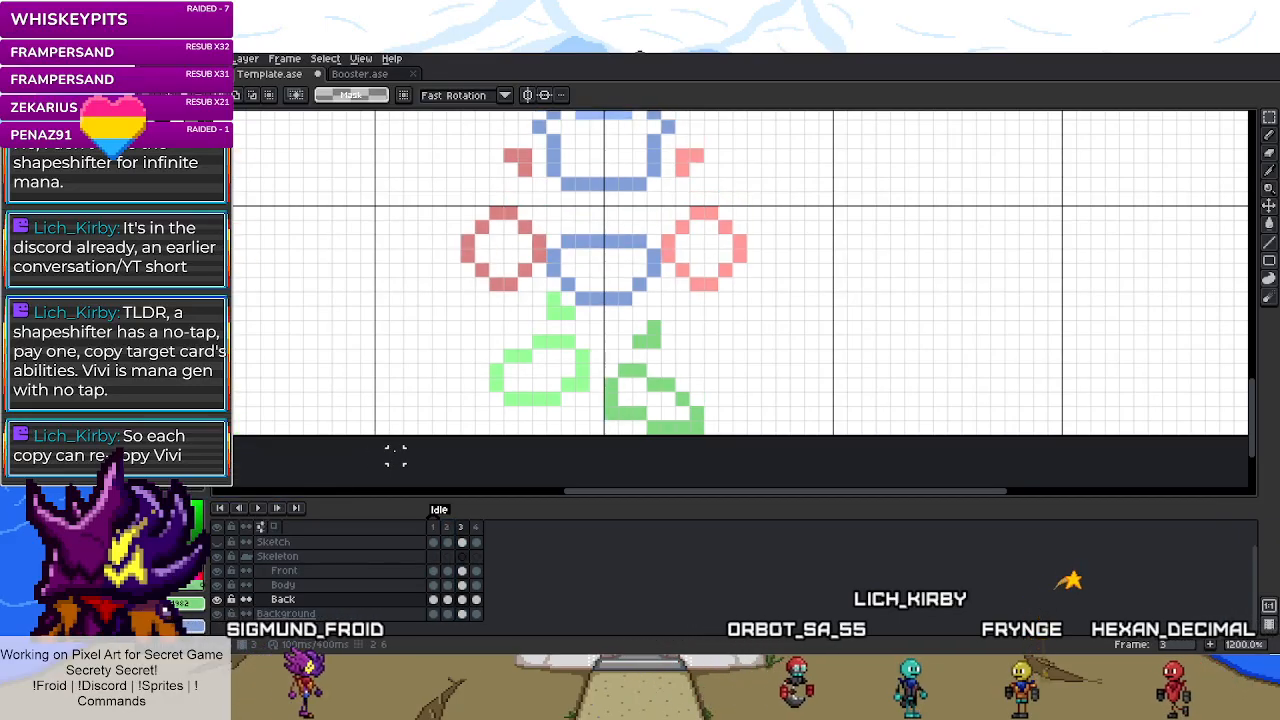
{"action": "key", "text": "period"}
{"action": "scroll", "coordinate": [515, 455], "scroll_direction": "down", "scroll_amount": 3}
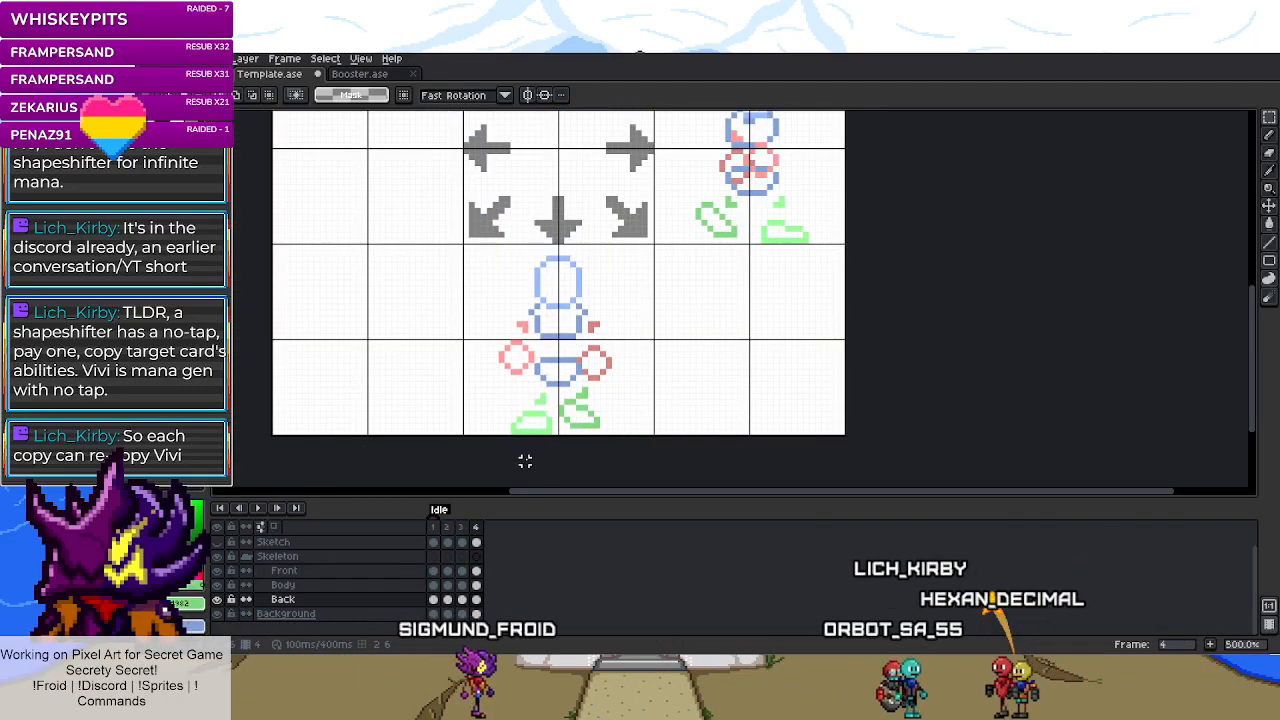
{"action": "key", "text": "comma"}
{"action": "key", "text": "comma"}
{"action": "key", "text": "period"}
{"action": "key", "text": "period"}
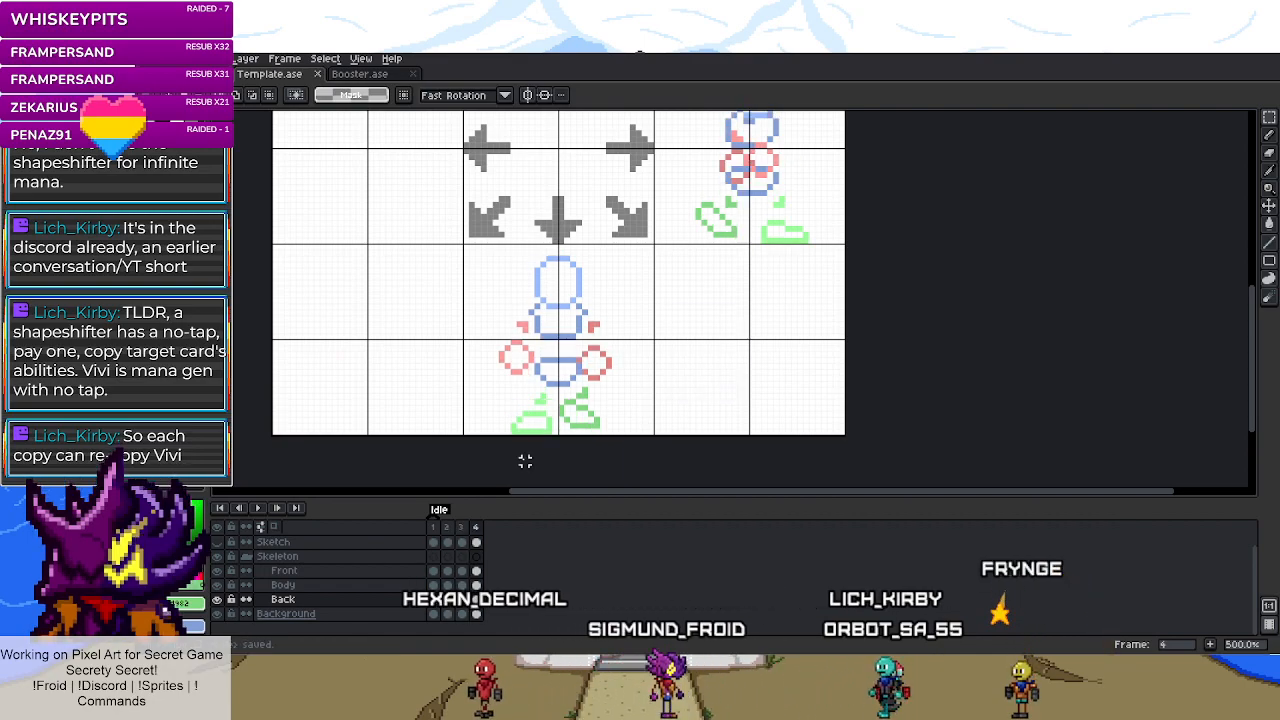
- On frame 4, reshape the toe of the side-view figure's dark green foot by removing its corner pixels and thickening its upper edge
{"action": "scroll", "coordinate": [525, 461], "scroll_direction": "down", "scroll_amount": 1}
{"action": "scroll", "coordinate": [614, 386], "scroll_direction": "up", "scroll_amount": 8}
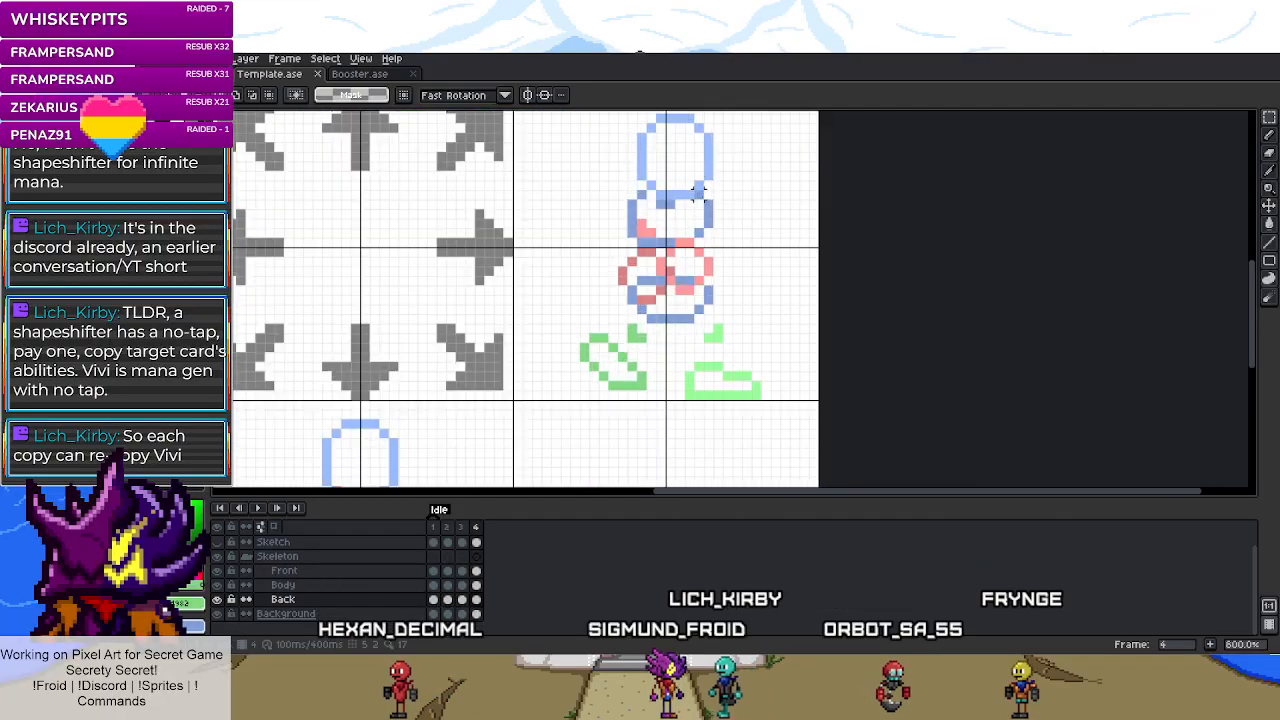
{"action": "scroll", "coordinate": [644, 392], "scroll_direction": "up", "scroll_amount": 1}
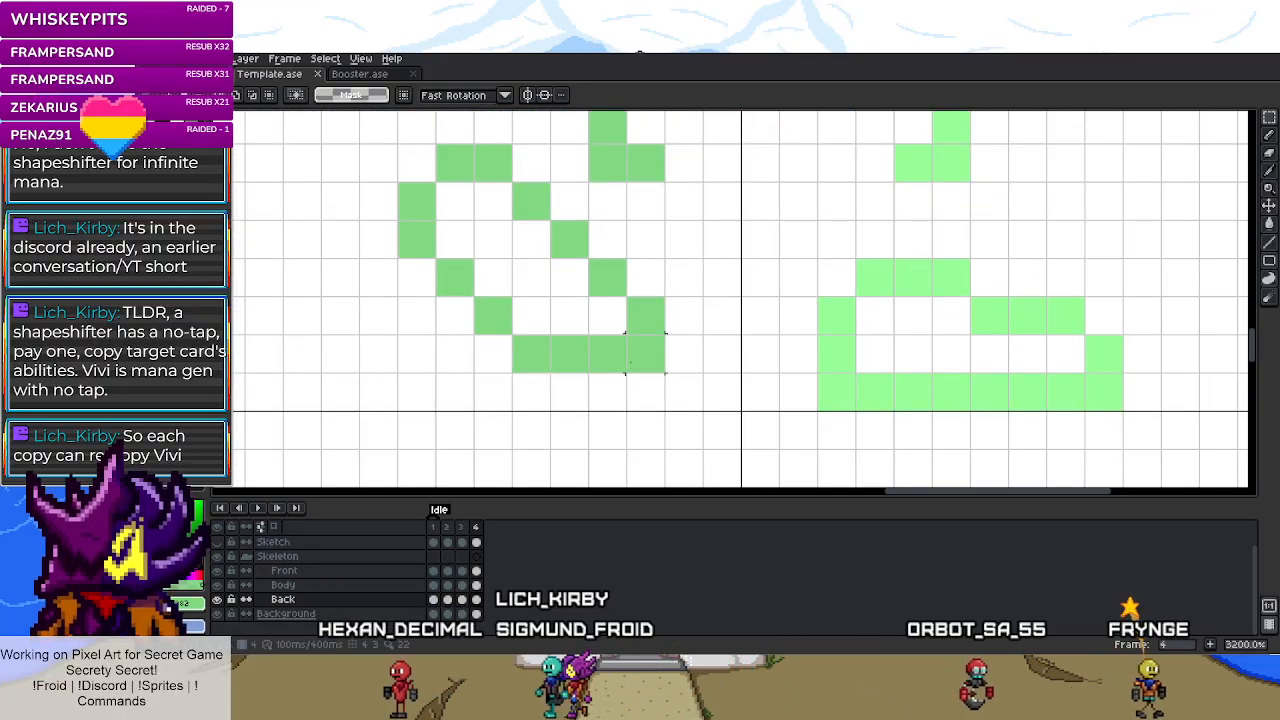
{"action": "left_click", "coordinate": [645, 352]}
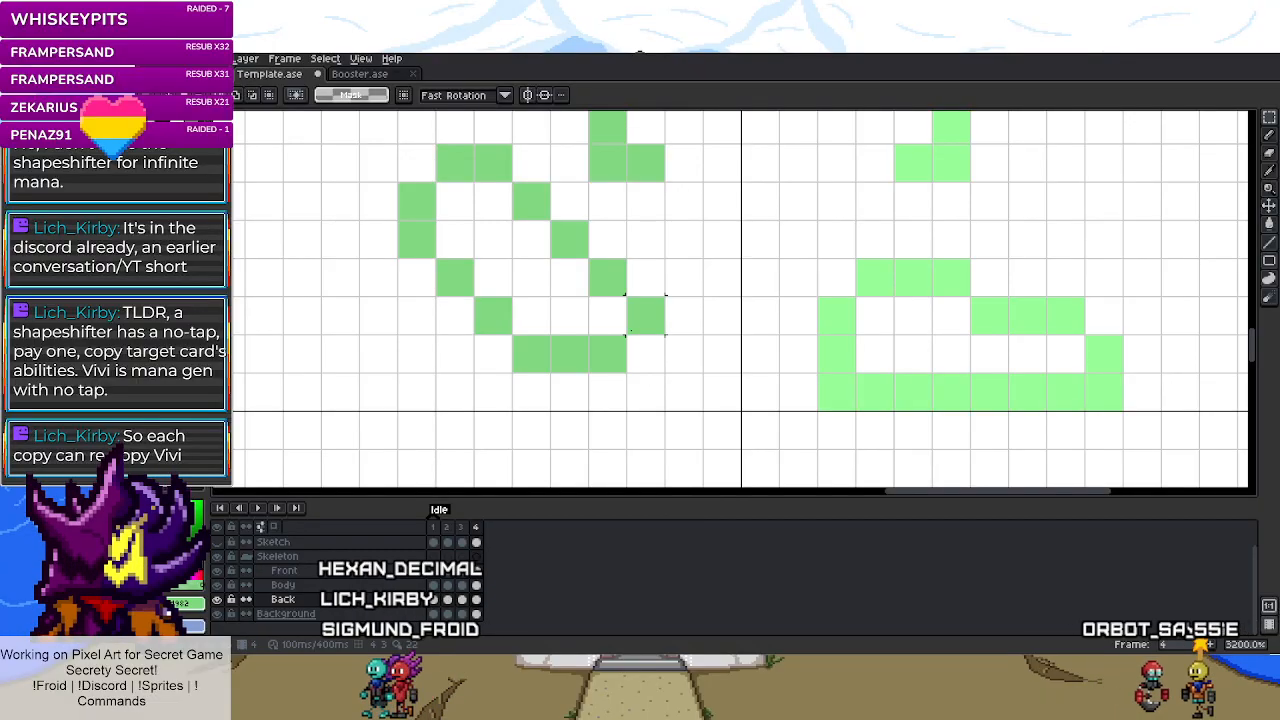
{"action": "left_click", "coordinate": [645, 277]}
{"action": "left_click", "coordinate": [607, 239]}
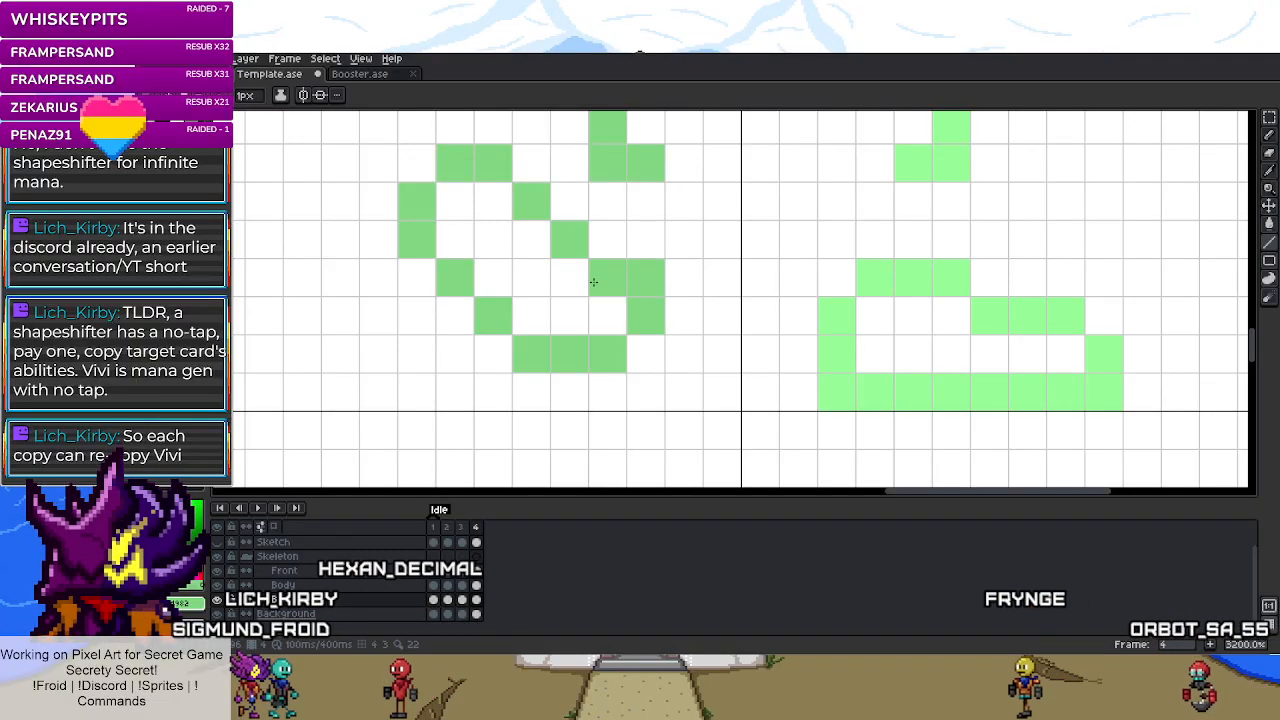
{"action": "right_click", "coordinate": [607, 277]}
{"action": "scroll", "coordinate": [634, 350], "scroll_direction": "down", "scroll_amount": 5}
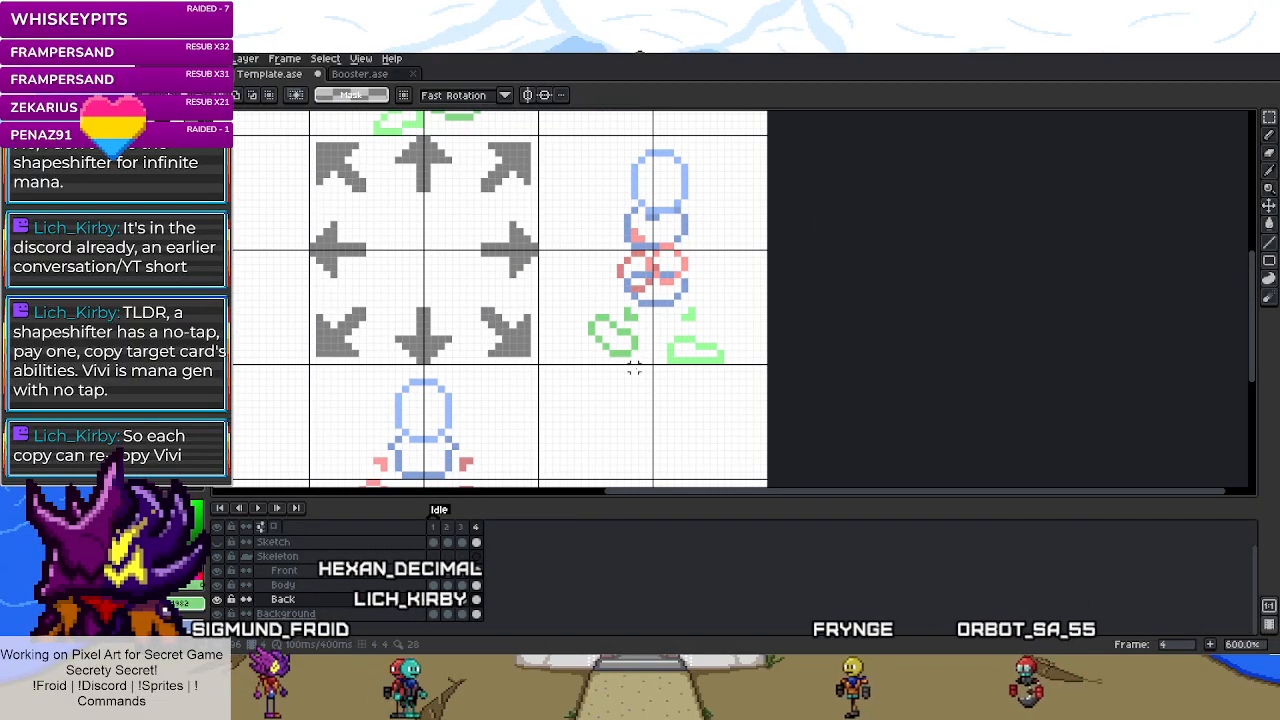
- Compare the side-view legs on frames 3 and 4, toggling the Sketch layer's visibility as a reference
{"action": "scroll", "coordinate": [634, 370], "scroll_direction": "up", "scroll_amount": 4}
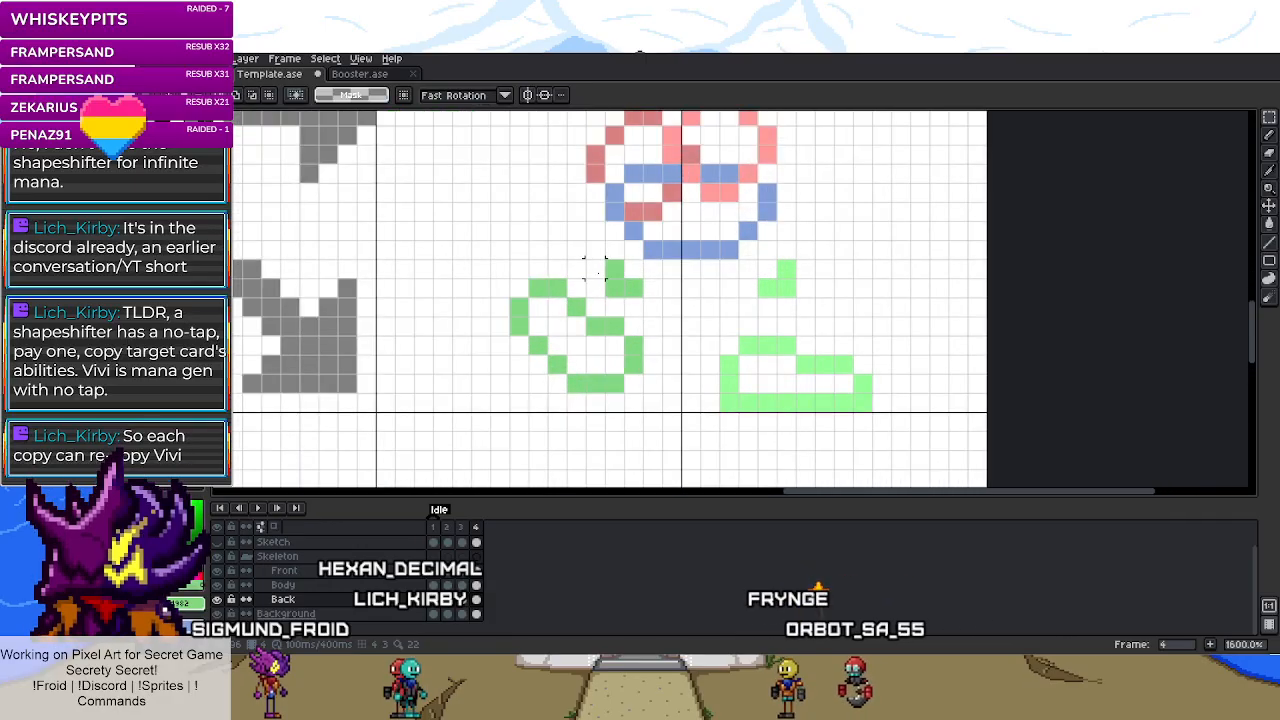
{"action": "scroll", "coordinate": [634, 287], "scroll_direction": "down", "scroll_amount": 3}
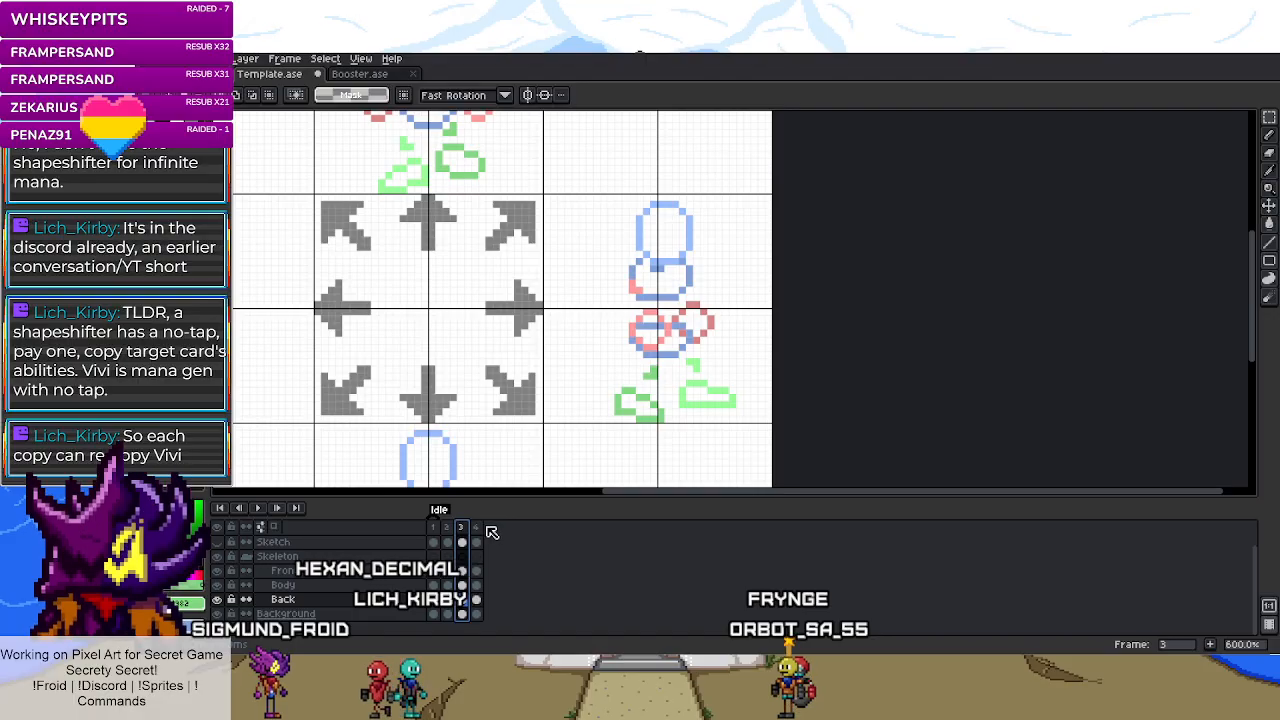
{"action": "key", "text": "Right"}
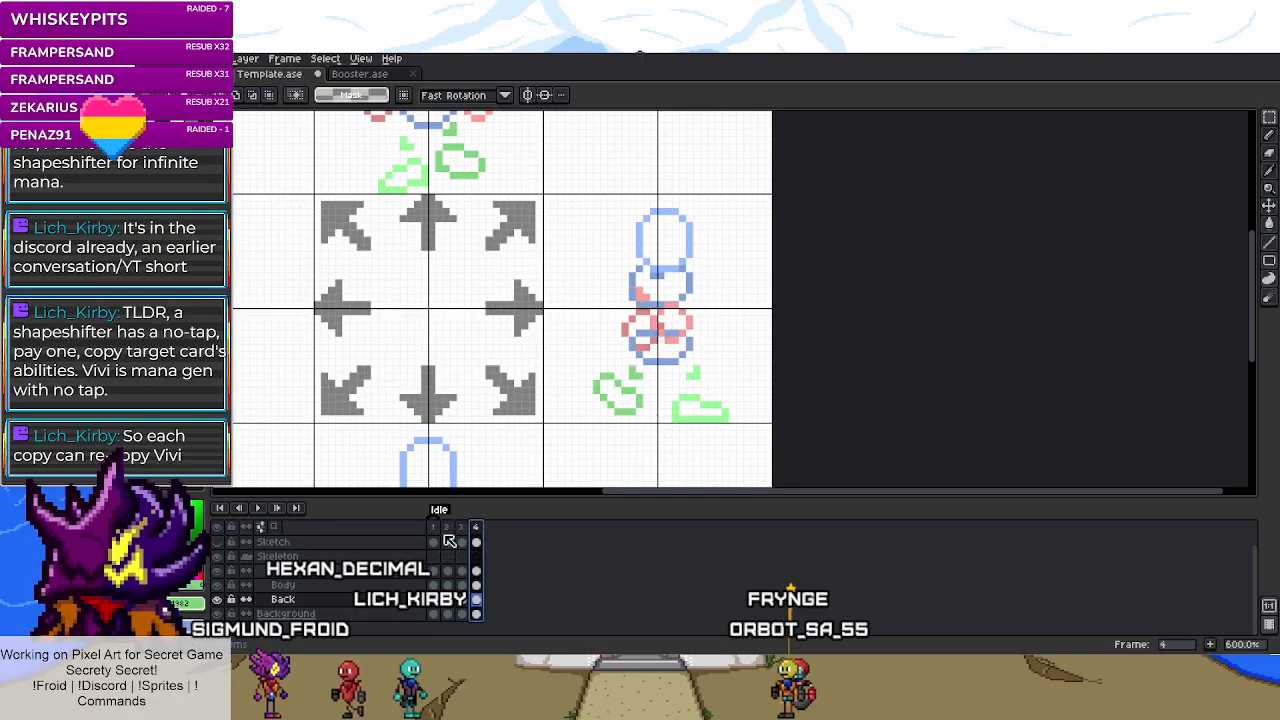
{"action": "left_click", "coordinate": [218, 549]}
{"action": "left_click", "coordinate": [218, 549]}
{"action": "left_click", "coordinate": [218, 549]}
{"action": "left_click", "coordinate": [218, 549]}
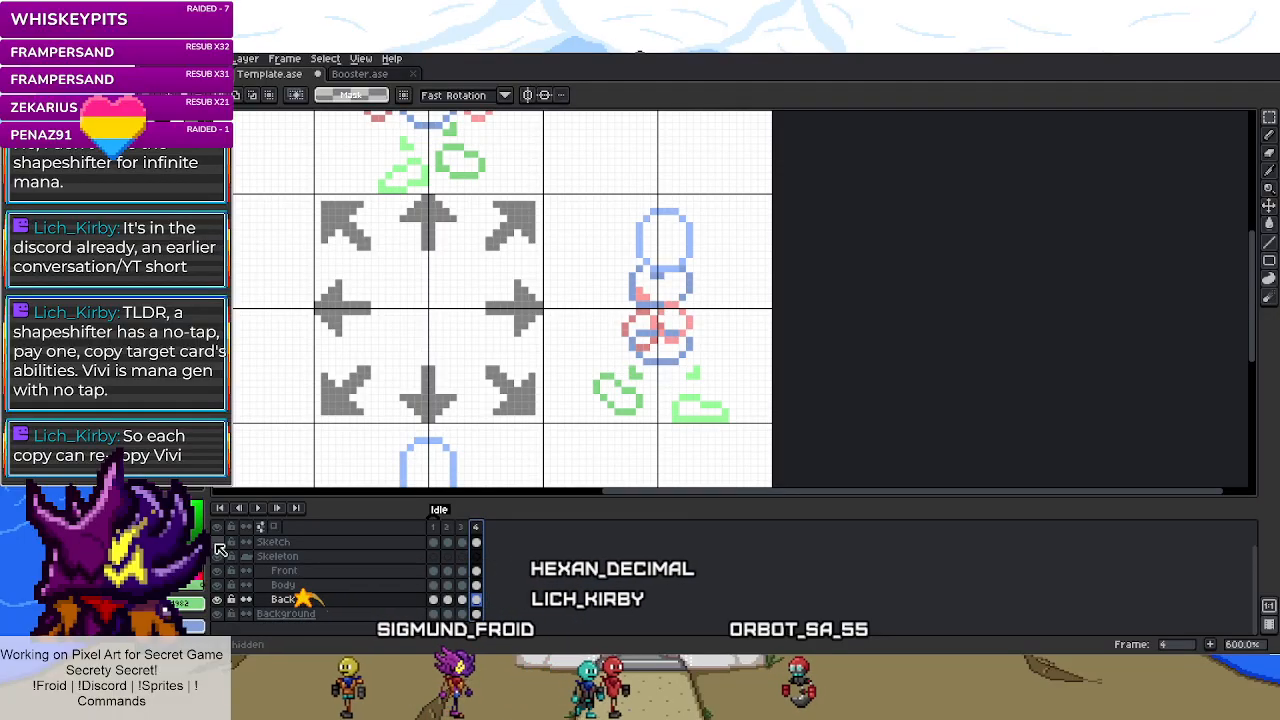
- Check the side-view foot and the whole sheet of figures, and save the template sprite
{"action": "scroll", "coordinate": [651, 397], "scroll_direction": "up", "scroll_amount": 3}
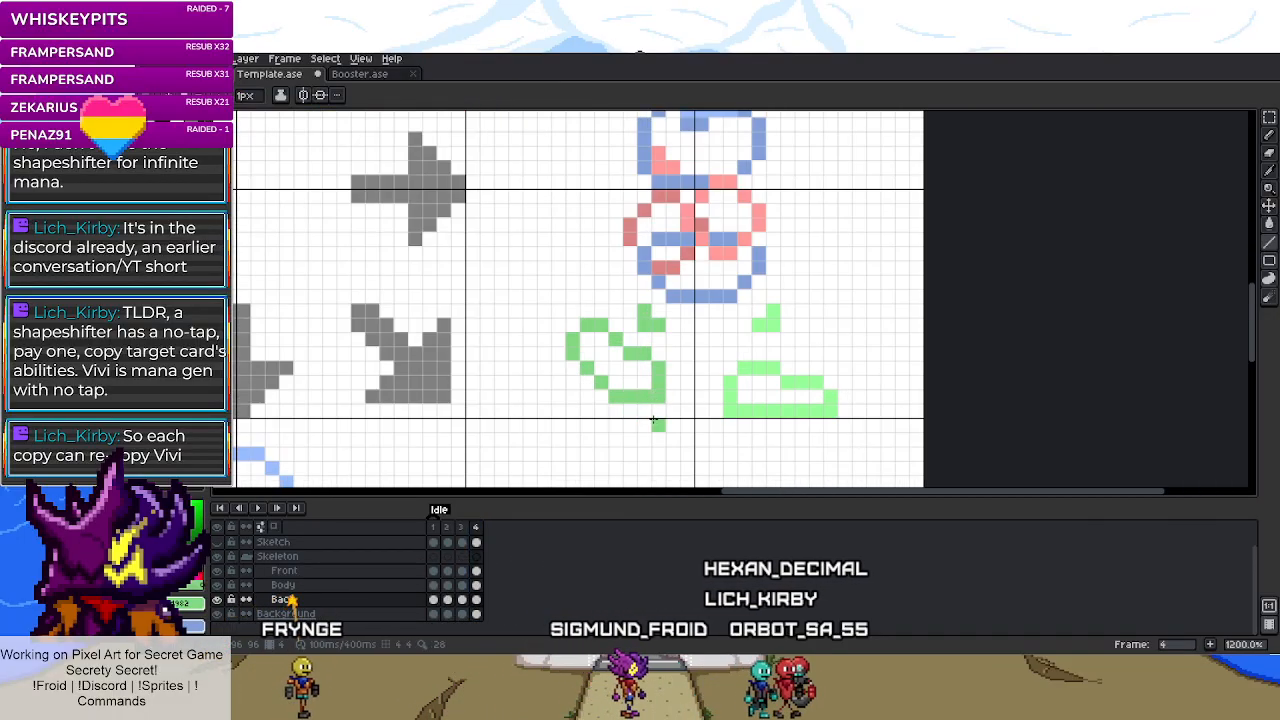
{"action": "scroll", "coordinate": [688, 436], "scroll_direction": "down", "scroll_amount": 4}
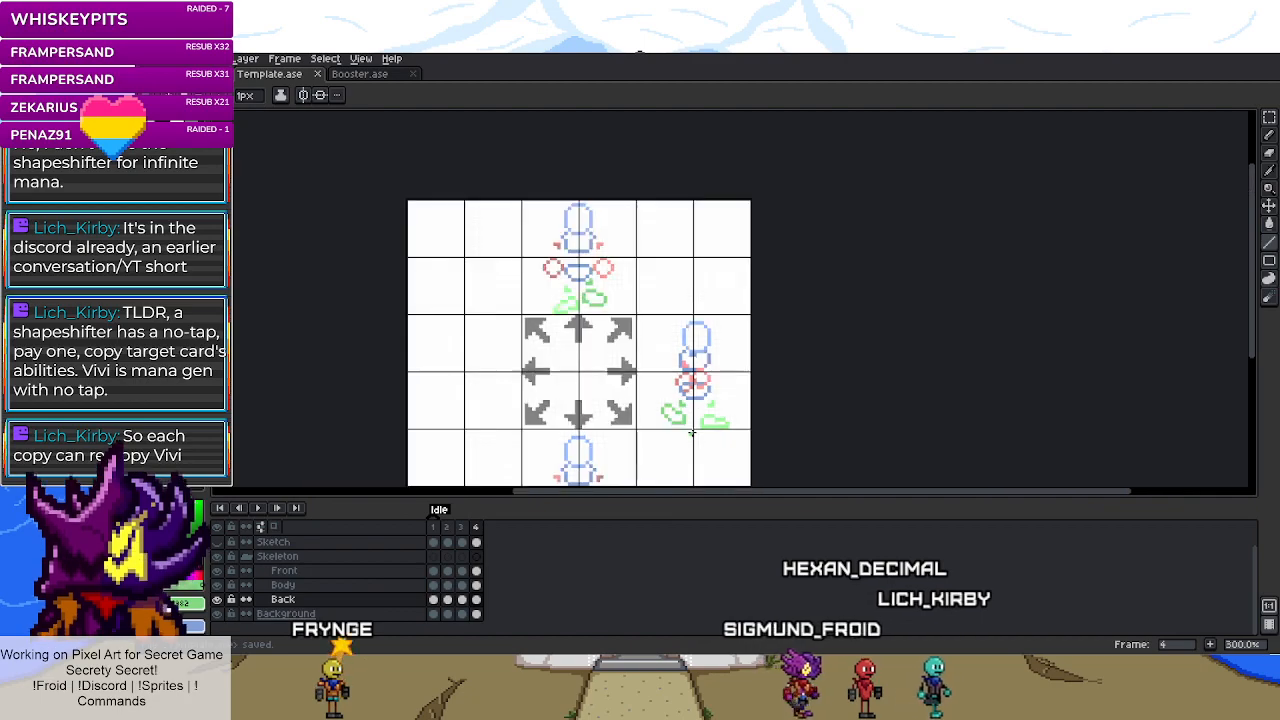
{"action": "scroll", "coordinate": [691, 432], "scroll_direction": "down", "scroll_amount": 2}
{"action": "scroll", "coordinate": [700, 440], "scroll_direction": "up", "scroll_amount": 1}
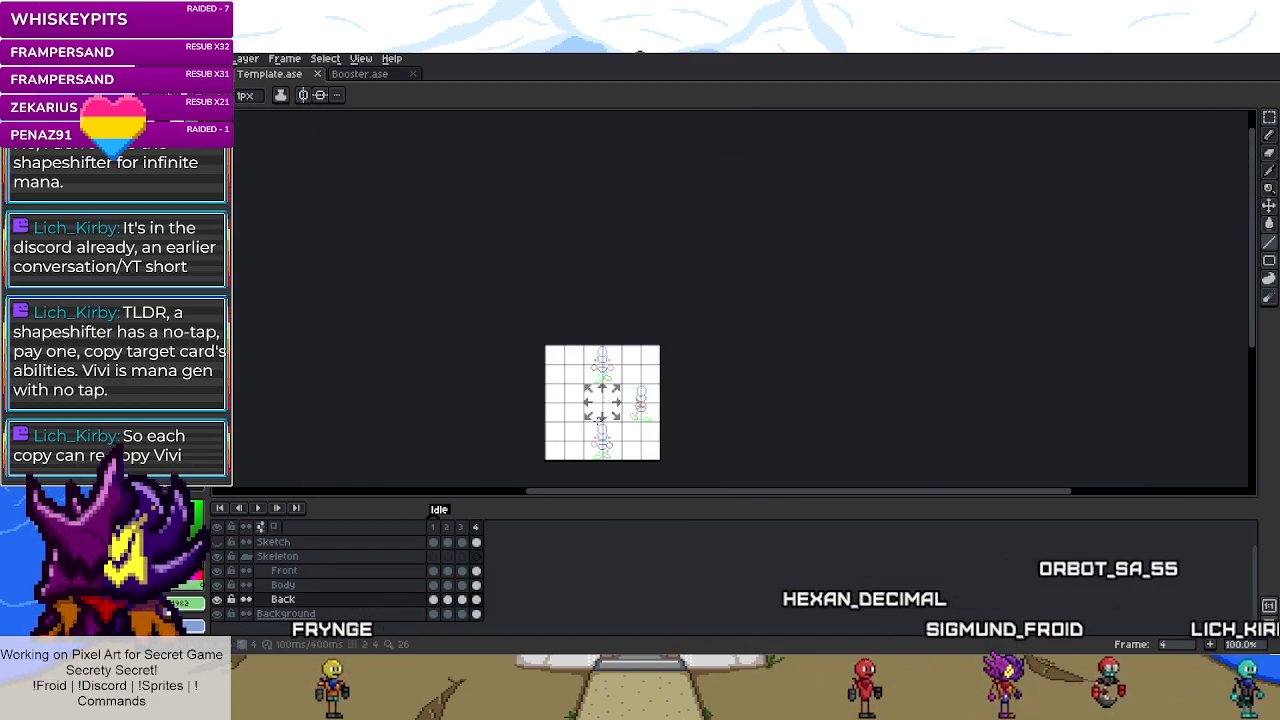
{"action": "scroll", "coordinate": [596, 457], "scroll_direction": "up", "scroll_amount": 2}
{"action": "key", "text": "ctrl+s"}
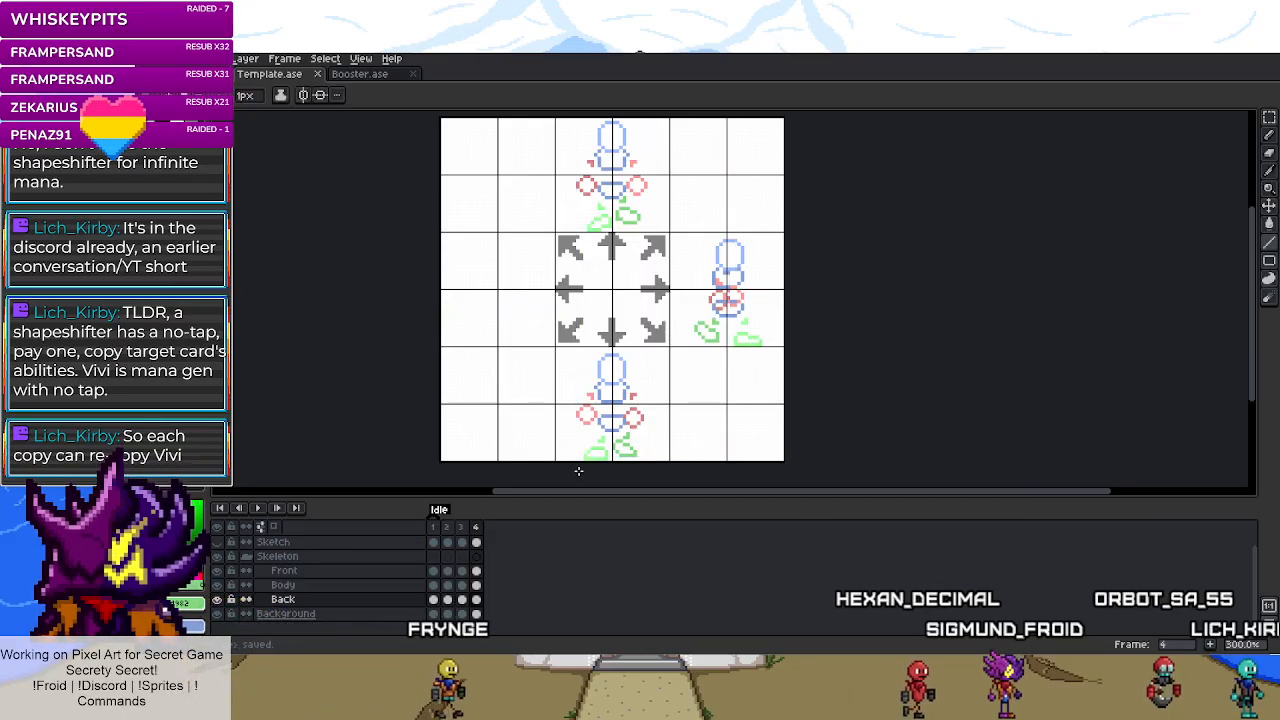
- Show the Sketch layer and compare its grey outlines with the coloured skeleton on frame 4
{"action": "left_click", "coordinate": [225, 557]}
{"action": "scroll", "coordinate": [629, 461], "scroll_direction": "up", "scroll_amount": 6}
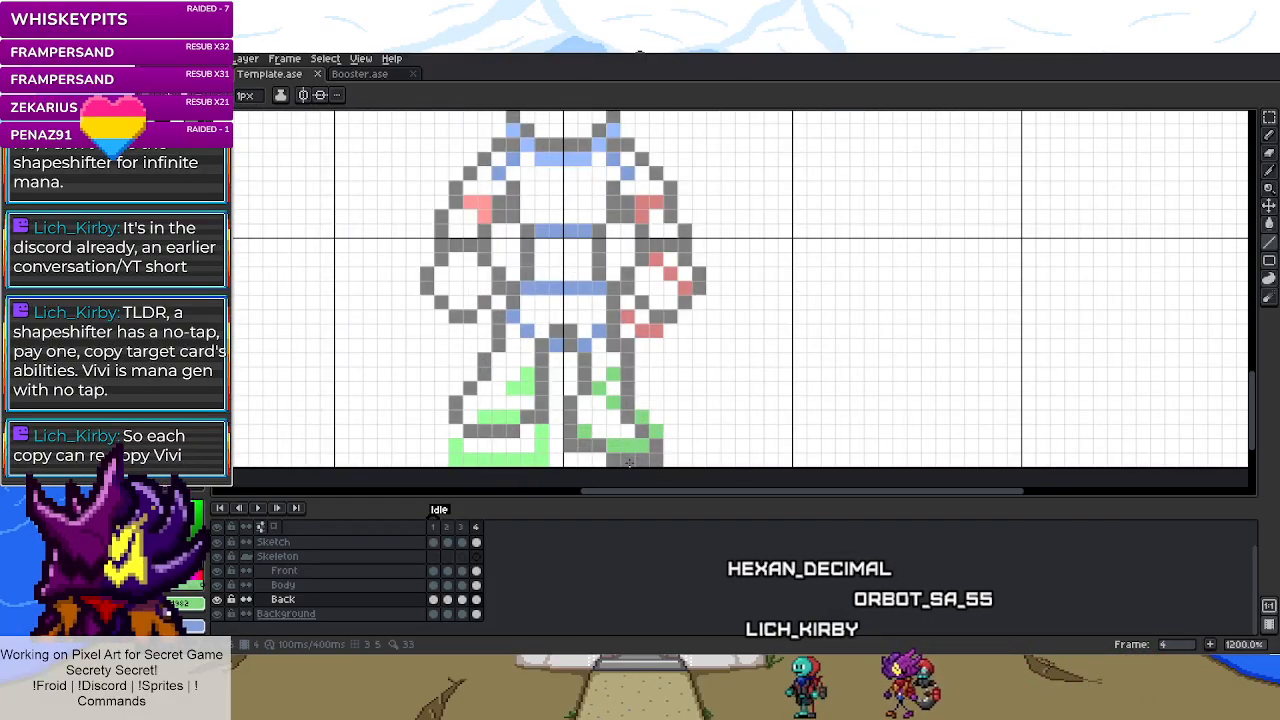
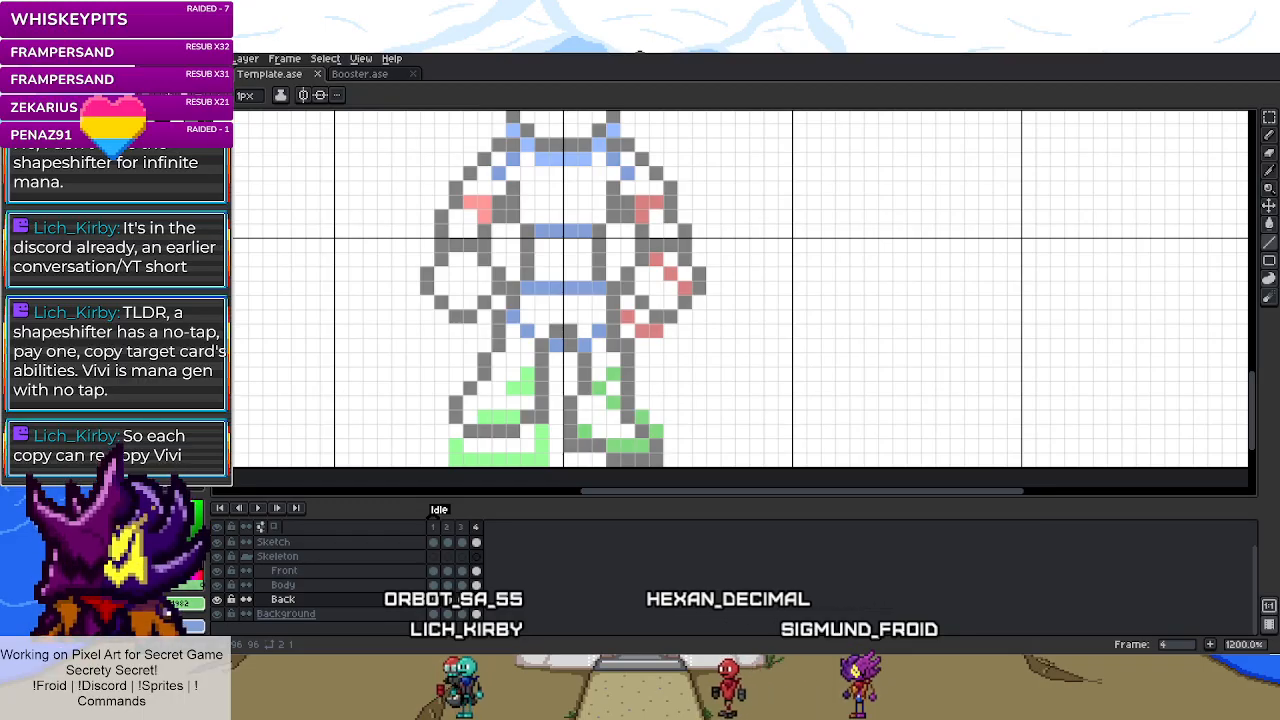
{"action": "scroll", "coordinate": [964, 350], "scroll_direction": "down", "scroll_amount": 5}
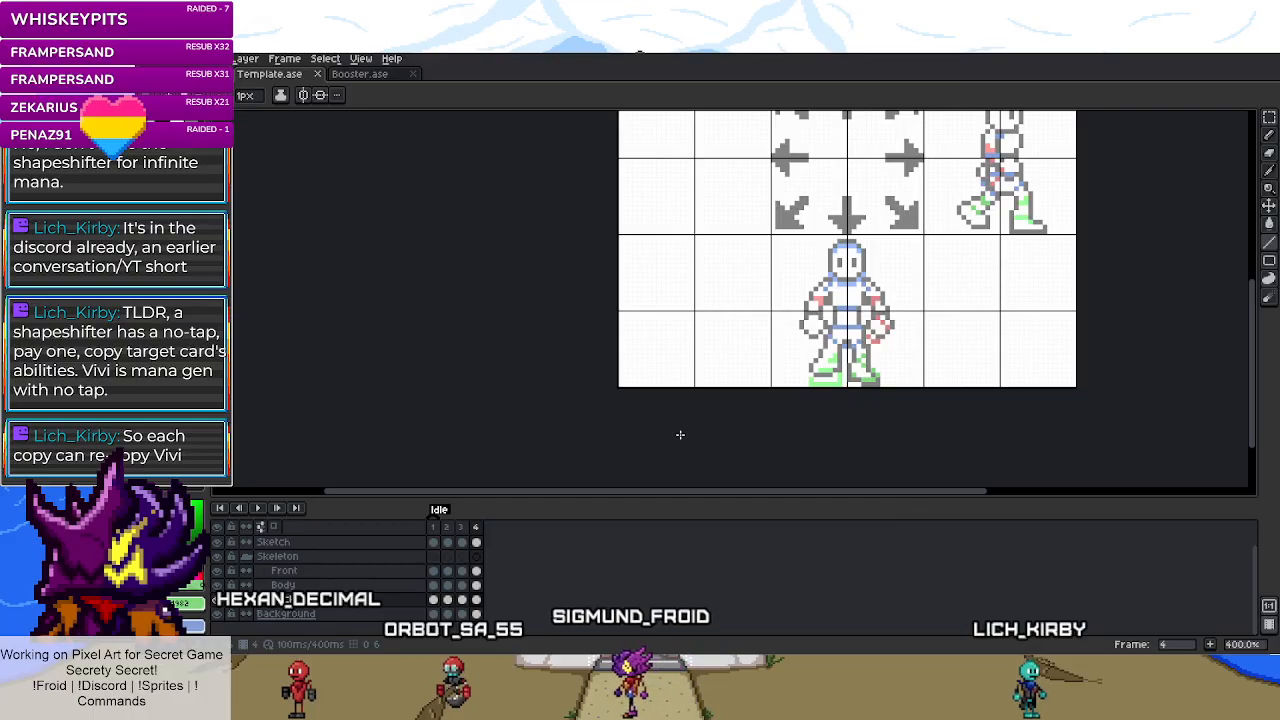
{"action": "scroll", "coordinate": [705, 409], "scroll_direction": "up", "scroll_amount": 2}
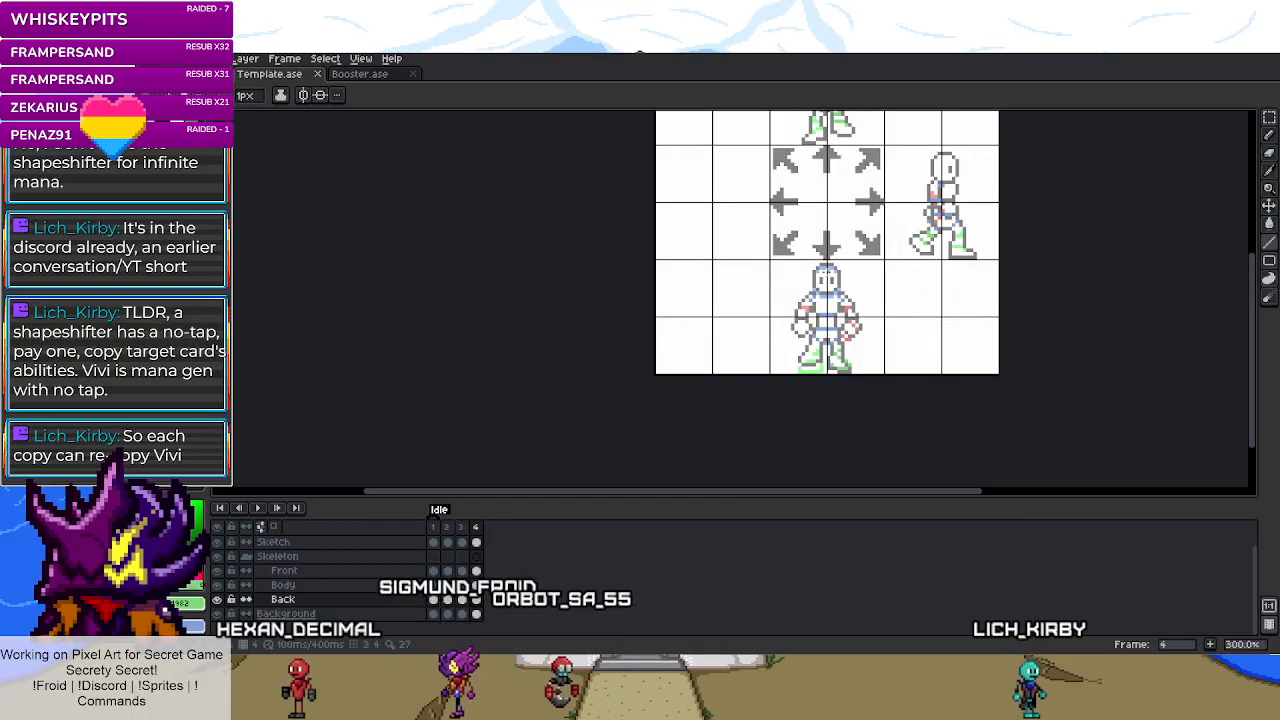
{"action": "scroll", "coordinate": [889, 325], "scroll_direction": "up", "scroll_amount": 1}
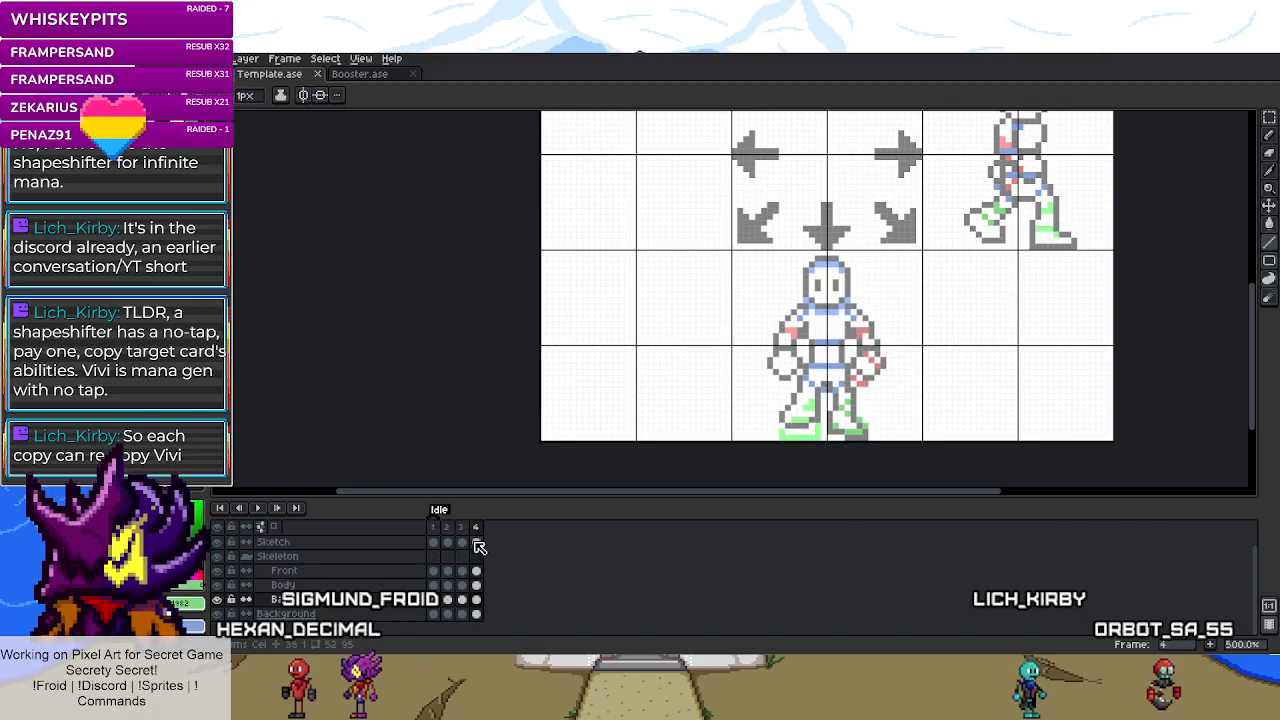
- On frame 4 of the Sketch layer, erase the grey outlines of the front-facing figure's legs and feet
{"action": "scroll", "coordinate": [824, 452], "scroll_direction": "up", "scroll_amount": 4}
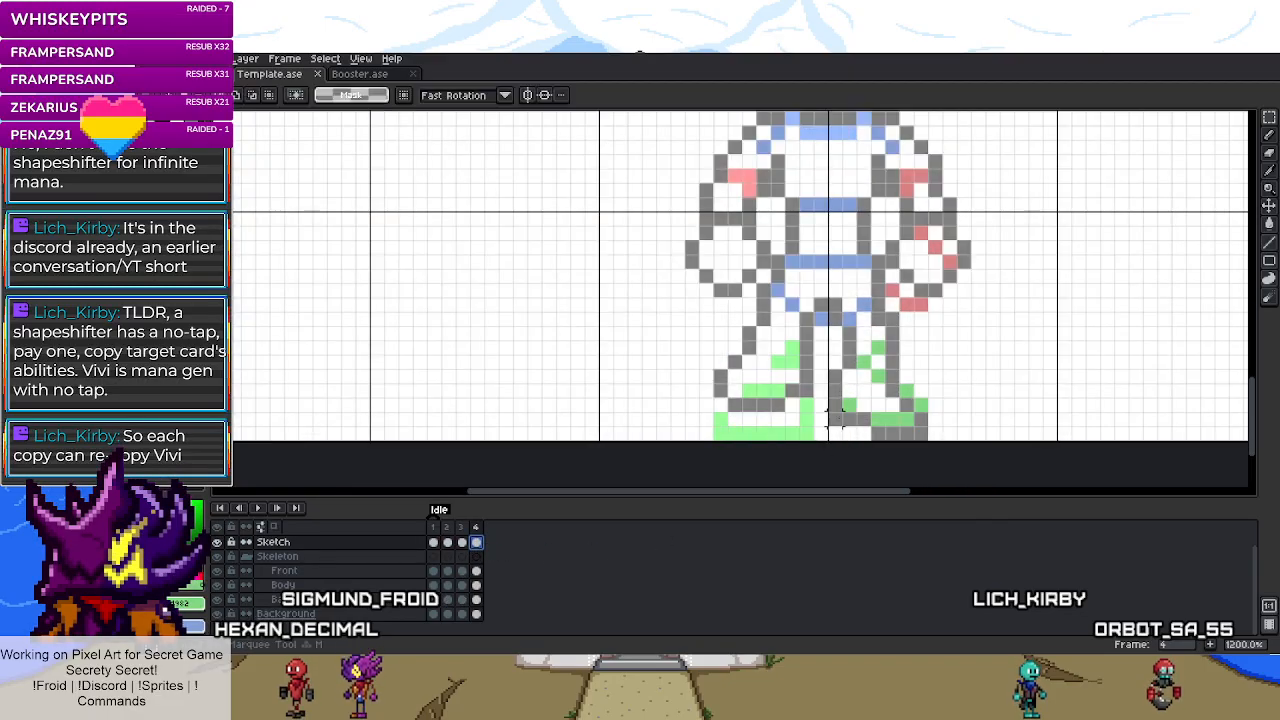
{"action": "scroll", "coordinate": [833, 418], "scroll_direction": "up", "scroll_amount": 3}
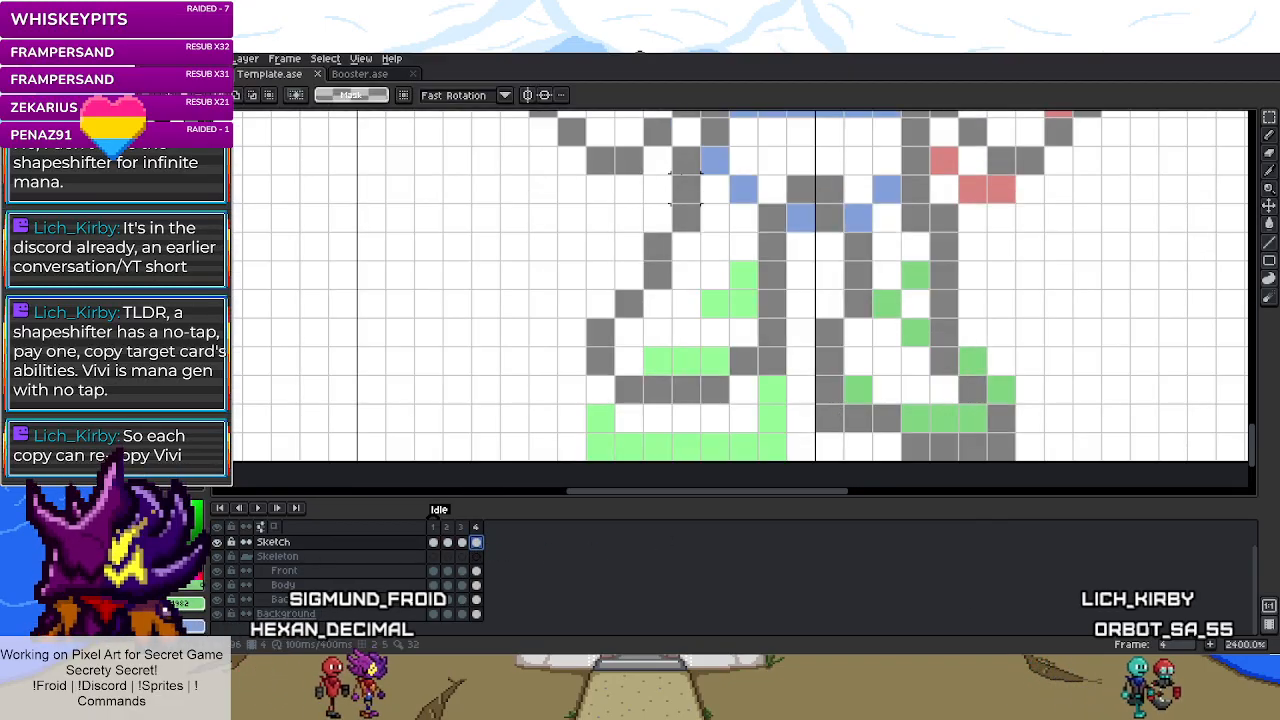
{"action": "mouse_move", "coordinate": [571, 198]}
{"action": "left_mouse_down"}
{"action": "mouse_move", "coordinate": [615, 232]}
{"action": "mouse_move", "coordinate": [758, 235]}
{"action": "mouse_move", "coordinate": [821, 210]}
{"action": "mouse_move", "coordinate": [887, 272]}
{"action": "mouse_move", "coordinate": [991, 328]}
{"action": "left_mouse_up"}
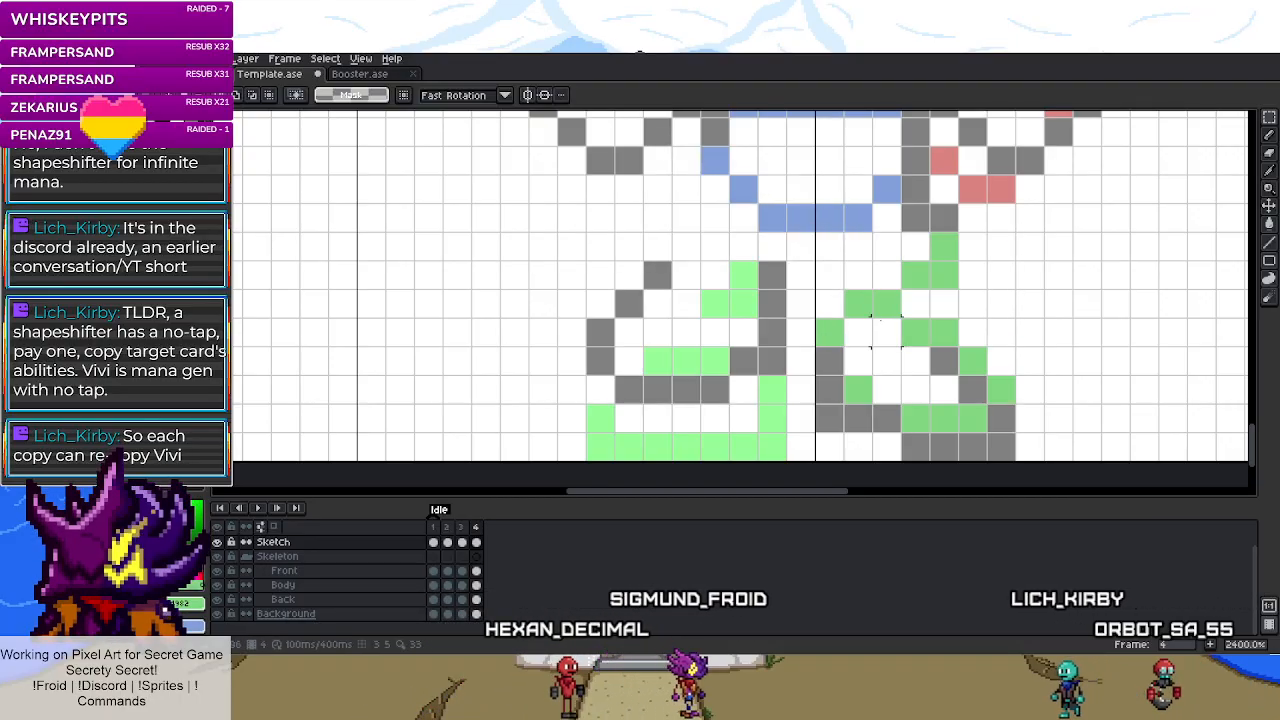
{"action": "mouse_move", "coordinate": [830, 322]}
{"action": "left_mouse_down"}
{"action": "mouse_move", "coordinate": [928, 443]}
{"action": "mouse_move", "coordinate": [830, 322]}
{"action": "left_mouse_up"}
{"action": "left_click_drag", "start_coordinate": [571, 246], "coordinate": [830, 392]}
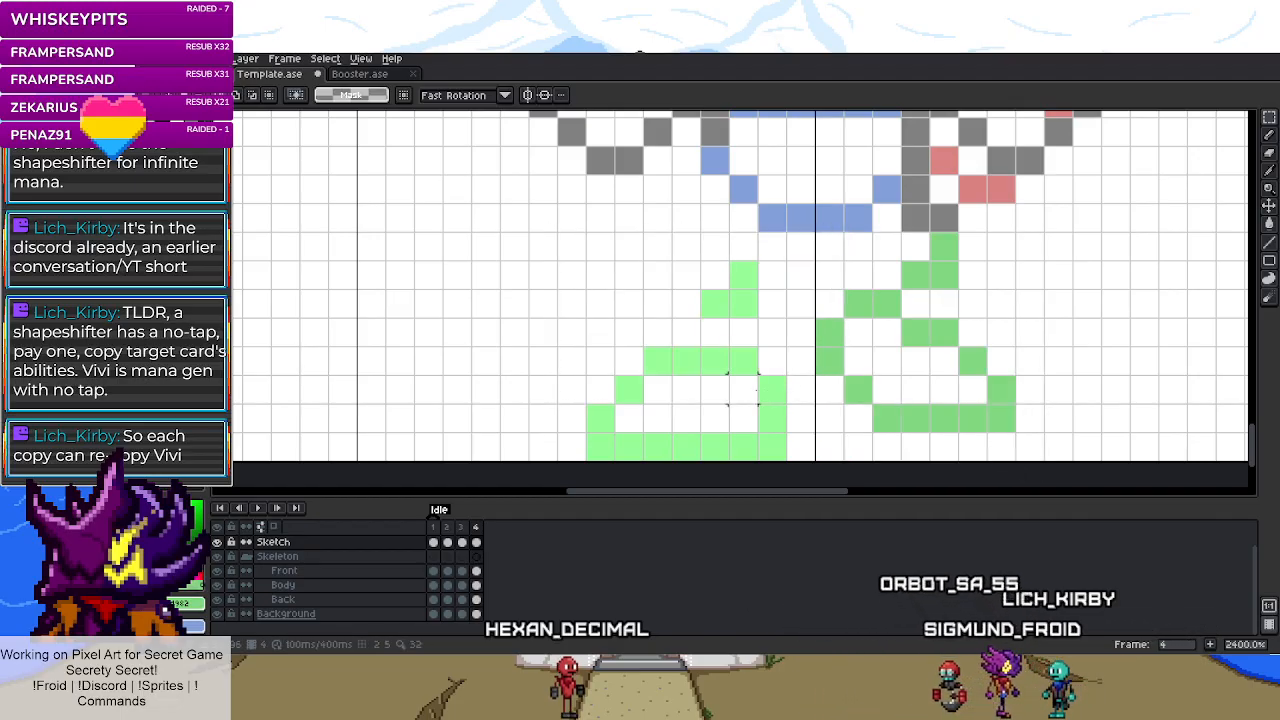
{"action": "scroll", "coordinate": [690, 390], "scroll_direction": "down", "scroll_amount": 3}
{"action": "scroll", "coordinate": [790, 330], "scroll_direction": "up", "scroll_amount": 2}
{"action": "left_click_drag", "start_coordinate": [756, 300], "coordinate": [799, 342]}
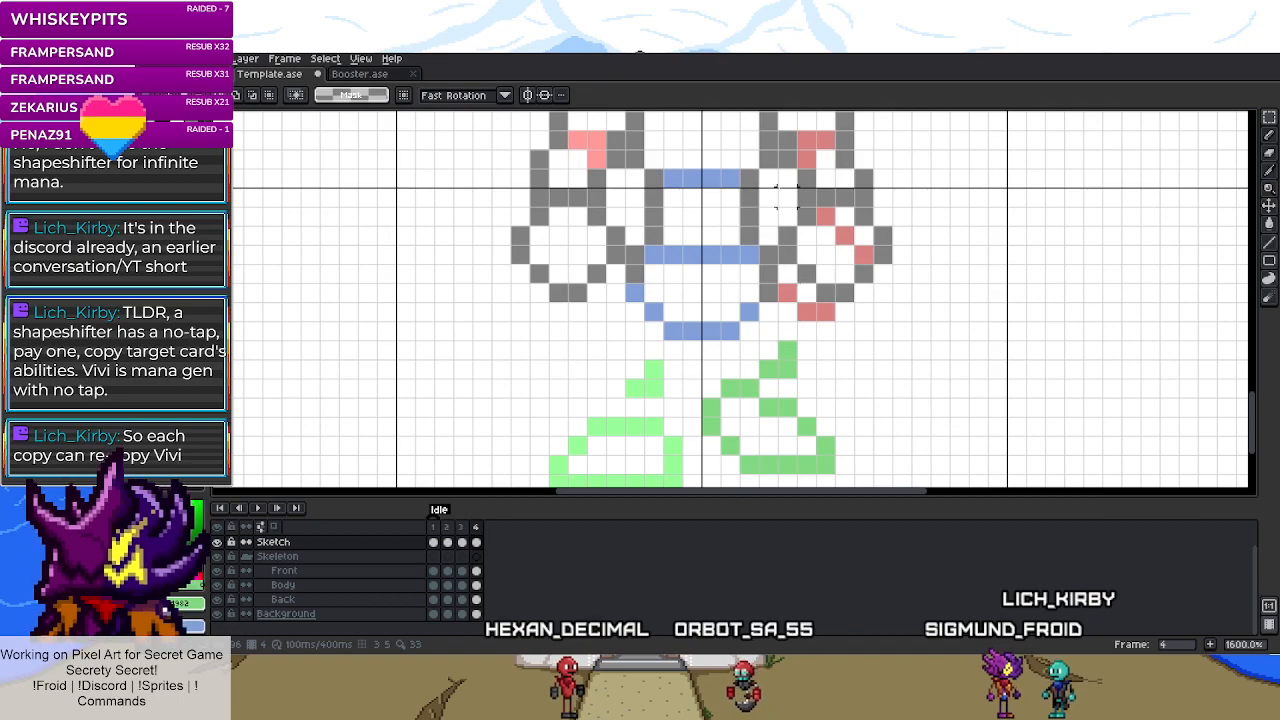
- On frame 4 of the Sketch layer, shift the front-facing figure's dark-red-side hand outline aside and align the head outline with the skeleton
{"action": "left_click_drag", "start_coordinate": [845, 208], "coordinate": [886, 263]}
{"action": "scroll", "coordinate": [695, 330], "scroll_direction": "down", "scroll_amount": 2}
{"action": "scroll", "coordinate": [638, 141], "scroll_direction": "up", "scroll_amount": 1}
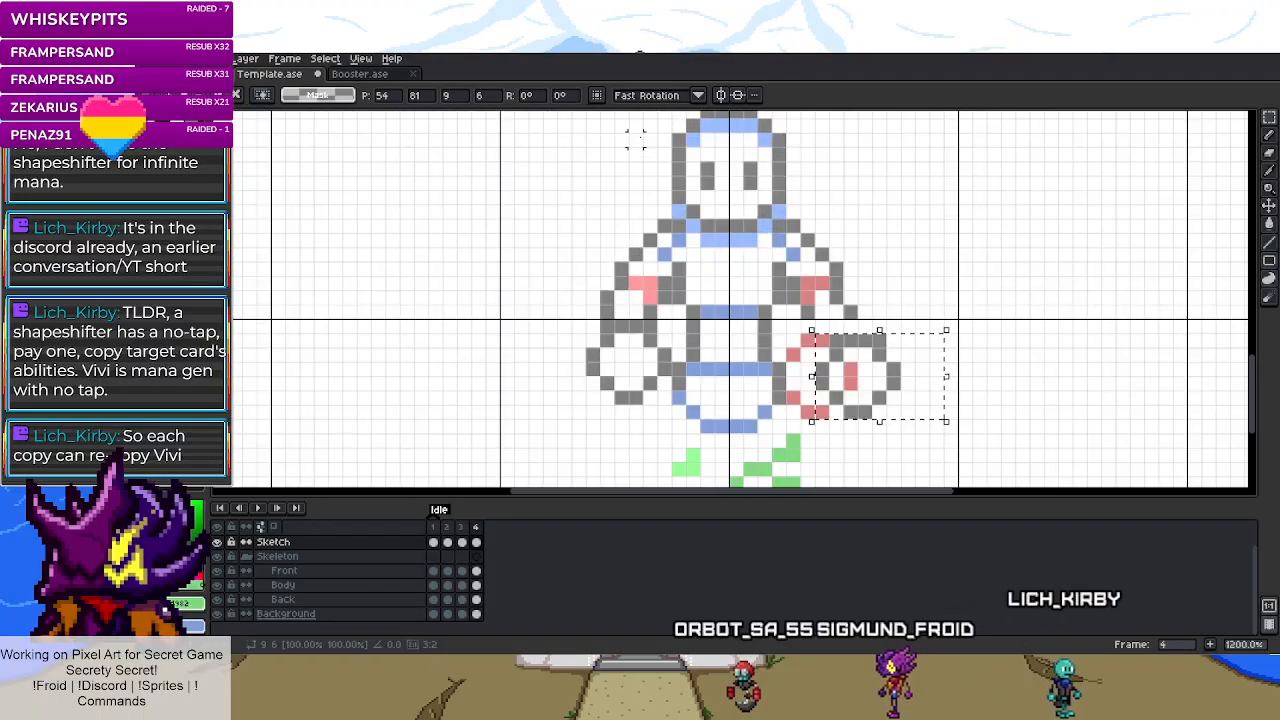
{"action": "scroll", "coordinate": [636, 195], "scroll_direction": "down", "scroll_amount": 1}
{"action": "left_click_drag", "start_coordinate": [648, 133], "coordinate": [760, 358]}
{"action": "key", "text": "ctrl+d"}
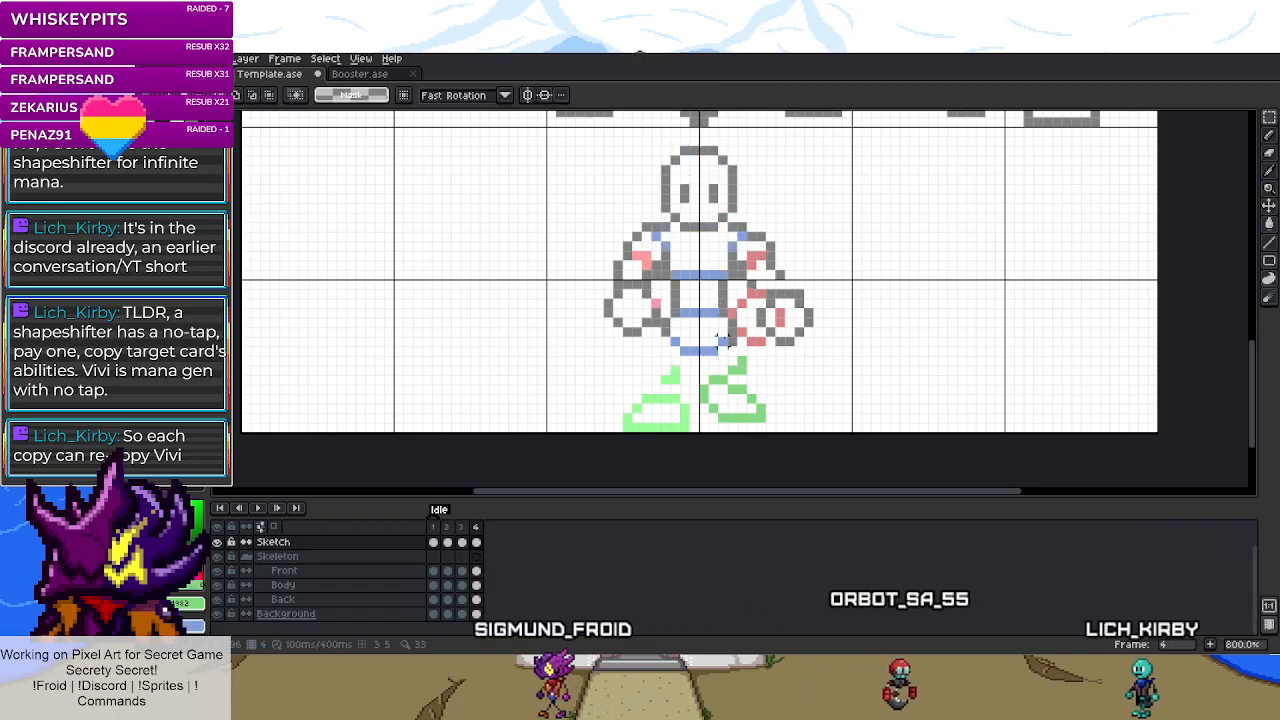
- Move the front-facing figure's displaced hand outline back onto the dark red skeleton hand and rejoin it to the arm
{"action": "scroll", "coordinate": [759, 329], "scroll_direction": "up", "scroll_amount": 2}
{"action": "left_click_drag", "start_coordinate": [733, 248], "coordinate": [823, 306]}
{"action": "key", "text": "ctrl+d"}
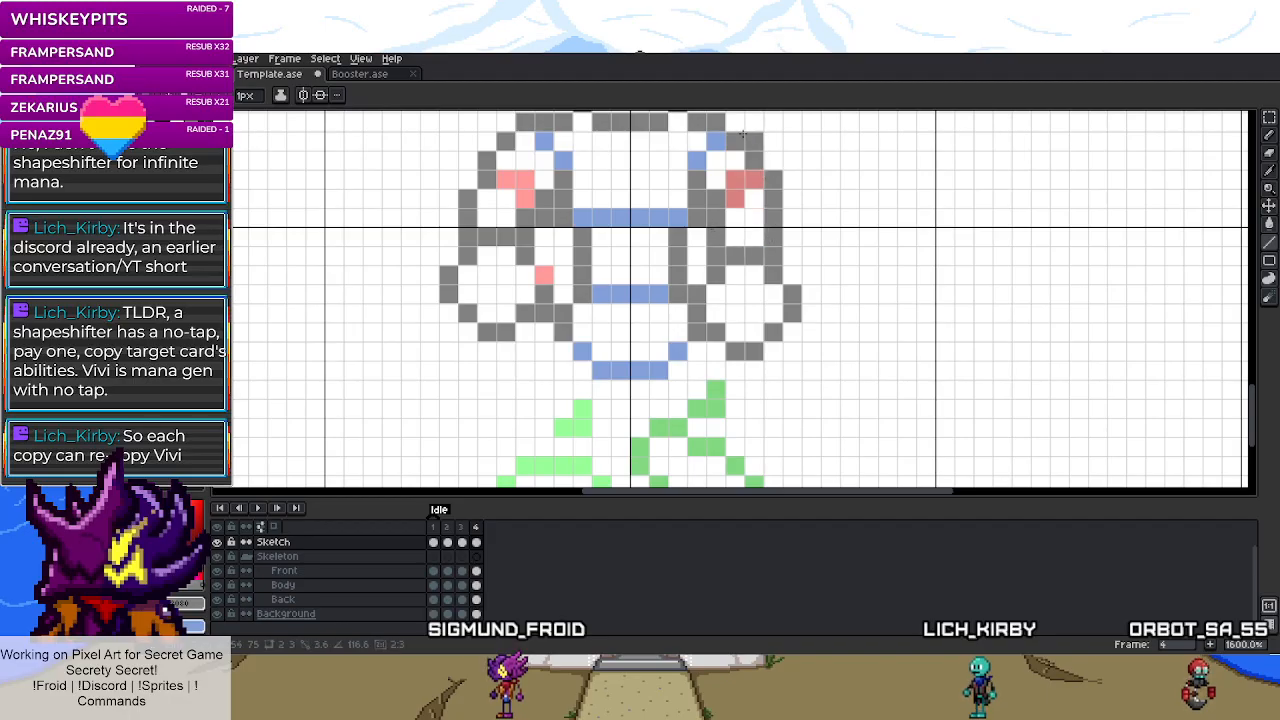
{"action": "key", "text": "m"}
{"action": "key", "text": "ctrl+d"}
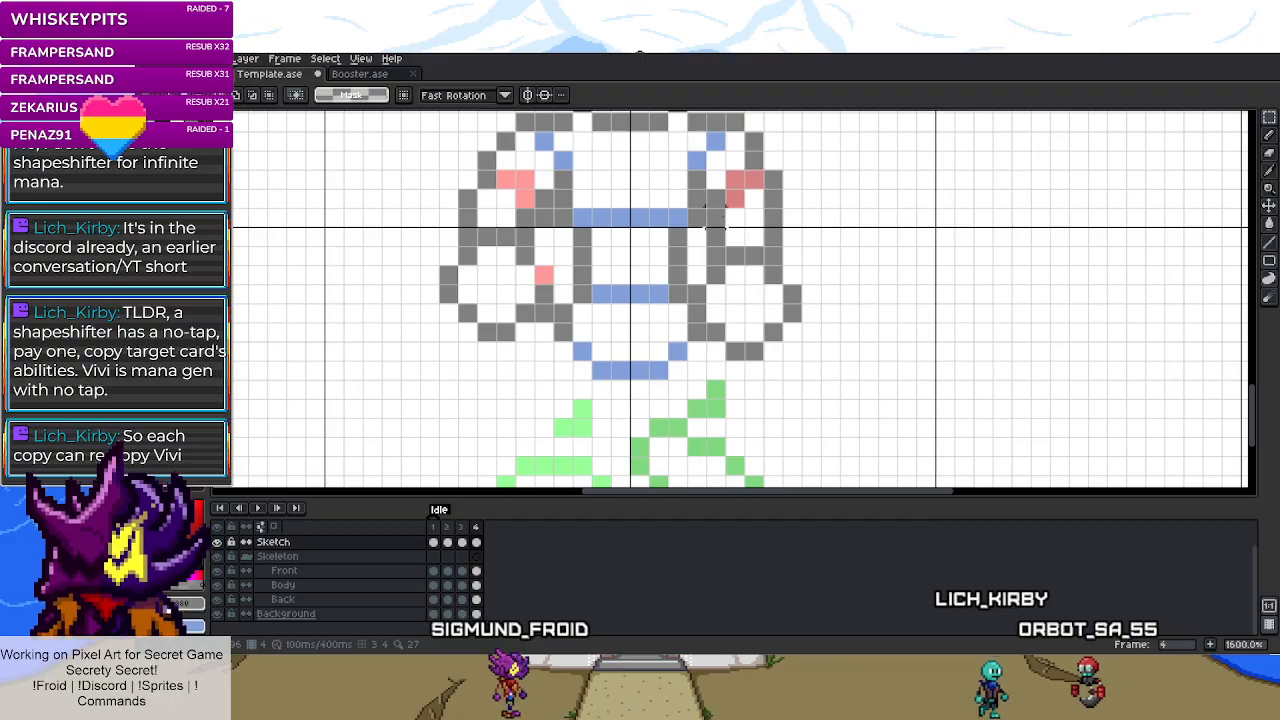
- Clean up the grey outline pixels at the front-facing figure's neck corners and around the light red hand
{"action": "scroll", "coordinate": [757, 185], "scroll_direction": "down", "scroll_amount": 2}
{"action": "scroll", "coordinate": [723, 199], "scroll_direction": "up", "scroll_amount": 2}
{"action": "key", "text": "b"}
{"action": "left_click", "coordinate": [721, 199]}
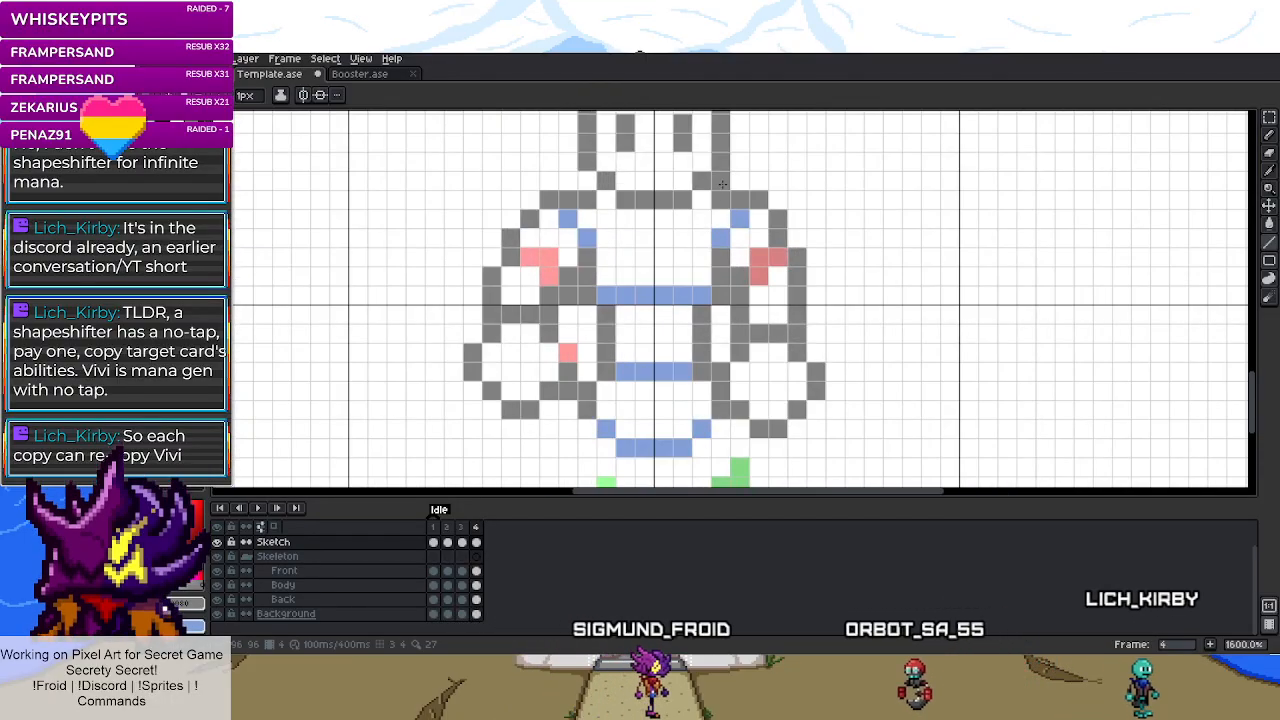
{"action": "key", "text": "m"}
{"action": "key", "text": "b"}
{"action": "left_click", "coordinate": [587, 199]}
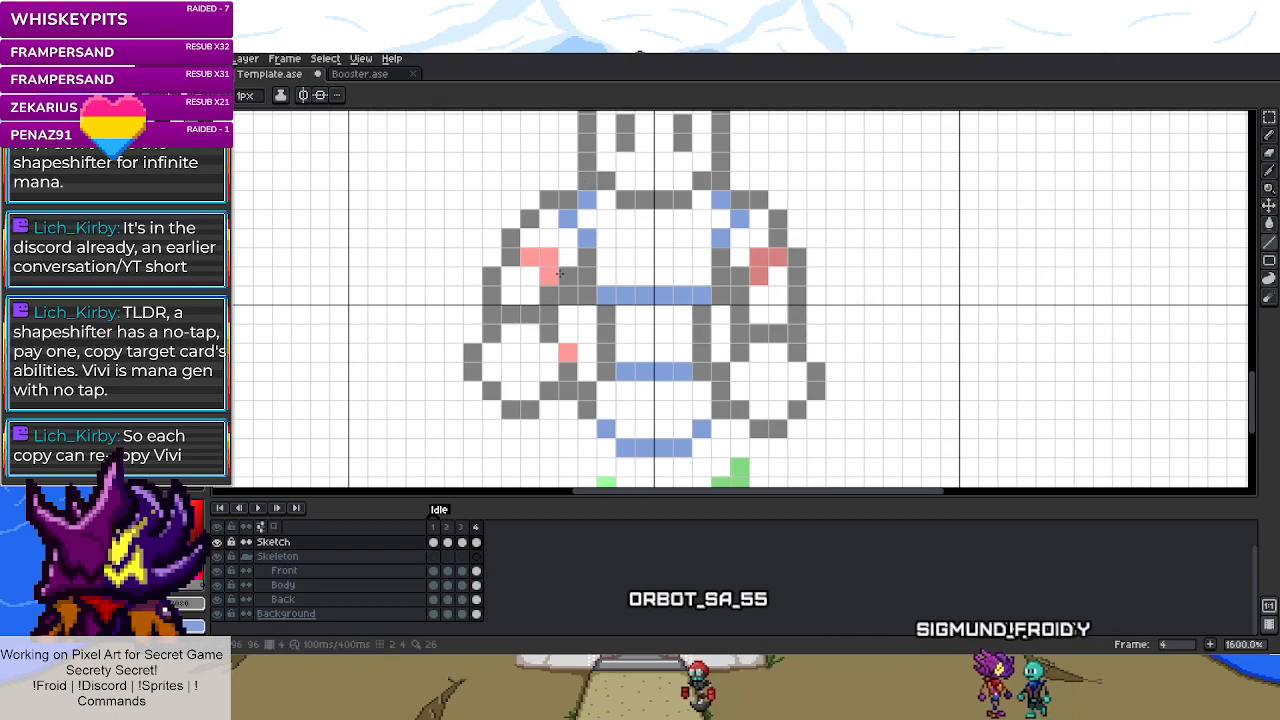
{"action": "key", "text": "m"}
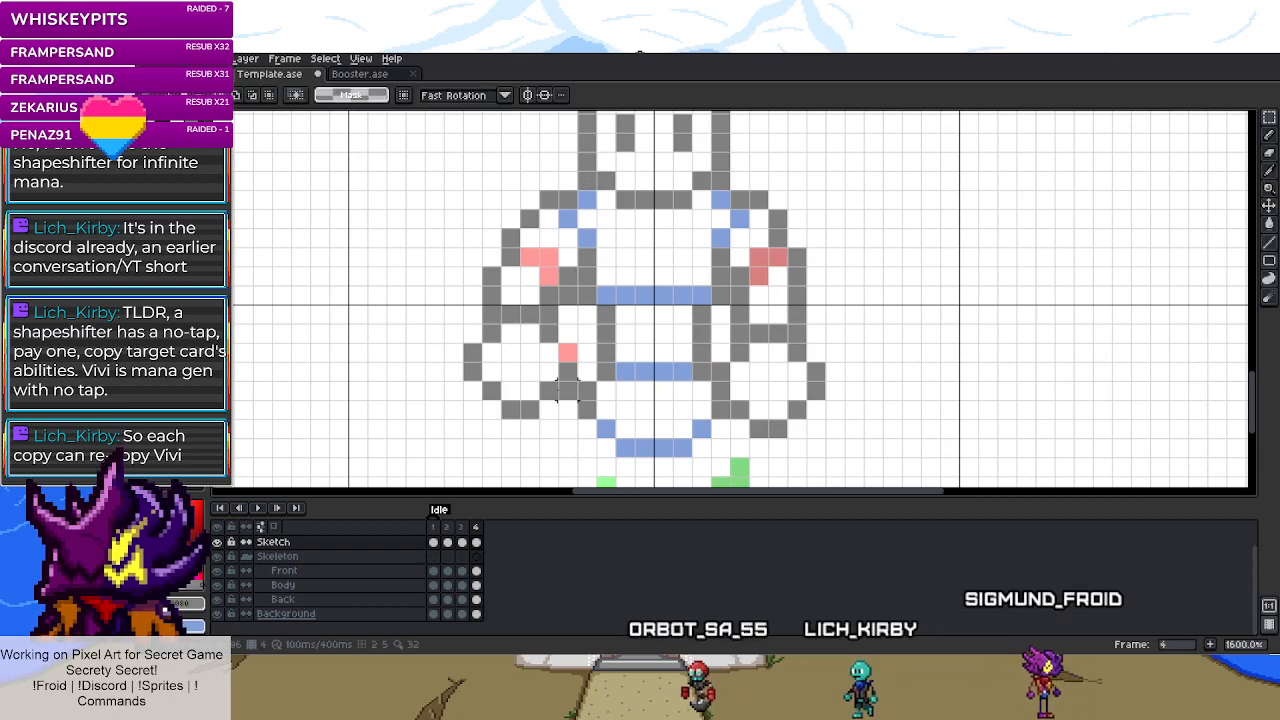
{"action": "key", "text": "b"}
{"action": "left_click", "coordinate": [559, 355]}
{"action": "key", "text": "m"}
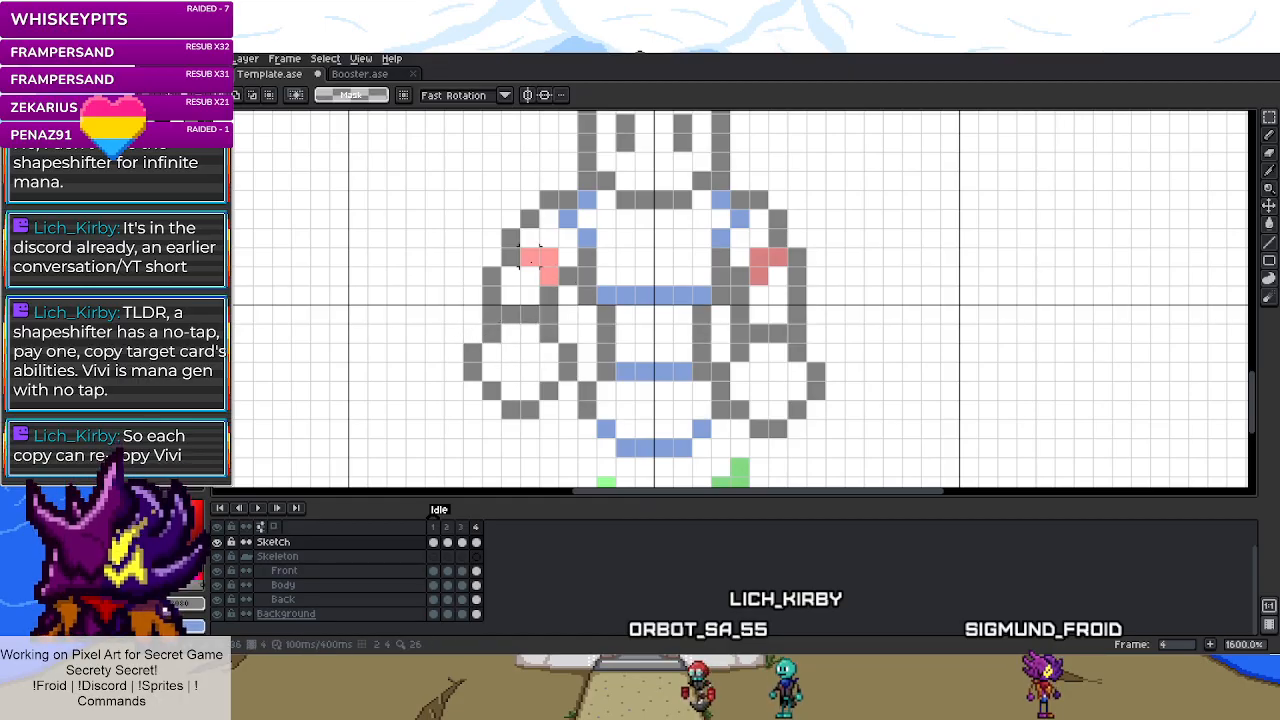
{"action": "scroll", "coordinate": [530, 274], "scroll_direction": "down", "scroll_amount": 3}
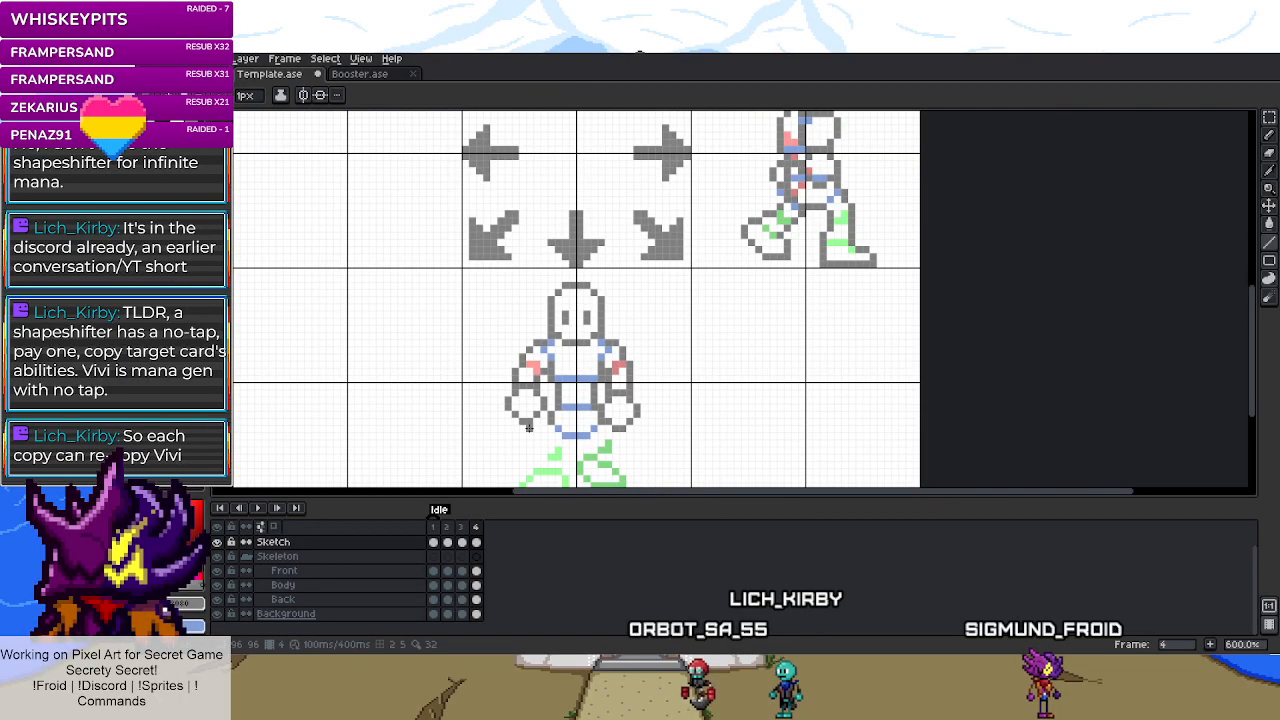
- On frame 2 of the Sketch layer, copy the 21 by 14 pixel torso and arm outlines of the back-facing figure
{"action": "left_click", "coordinate": [448, 528]}
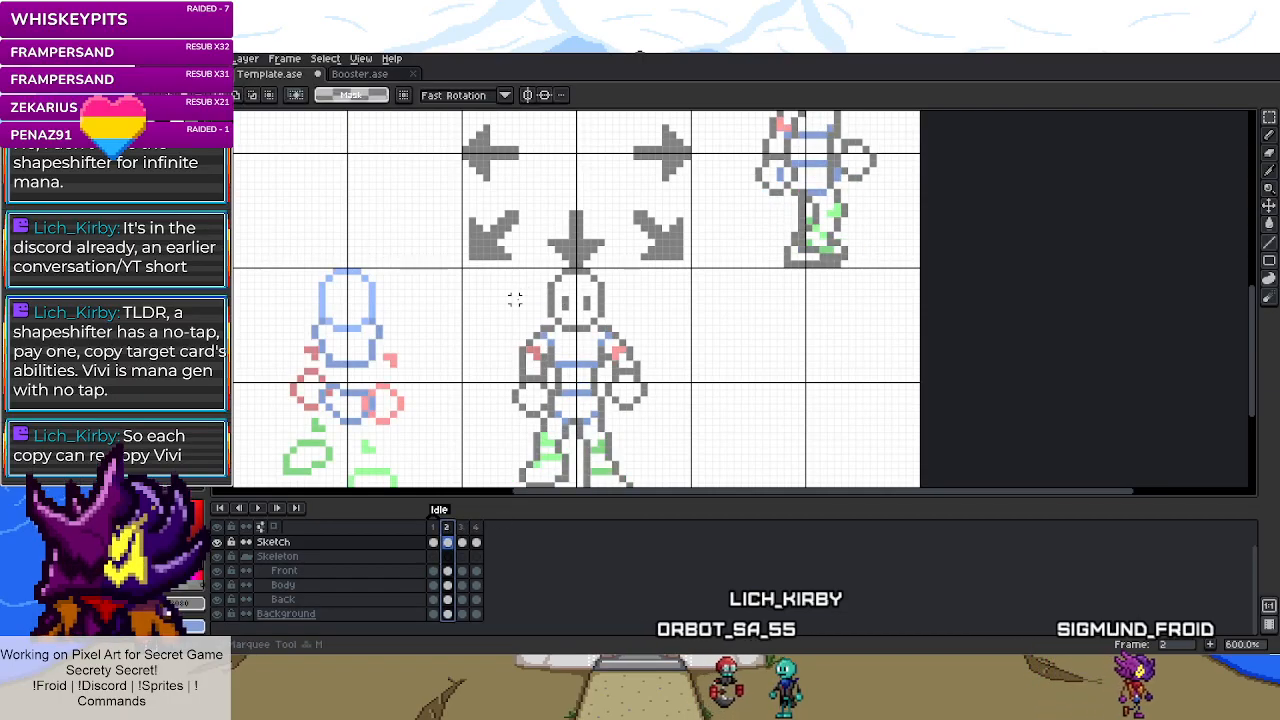
{"action": "scroll", "coordinate": [514, 306], "scroll_direction": "up", "scroll_amount": 1}
{"action": "left_click_drag", "start_coordinate": [514, 306], "coordinate": [648, 437]}
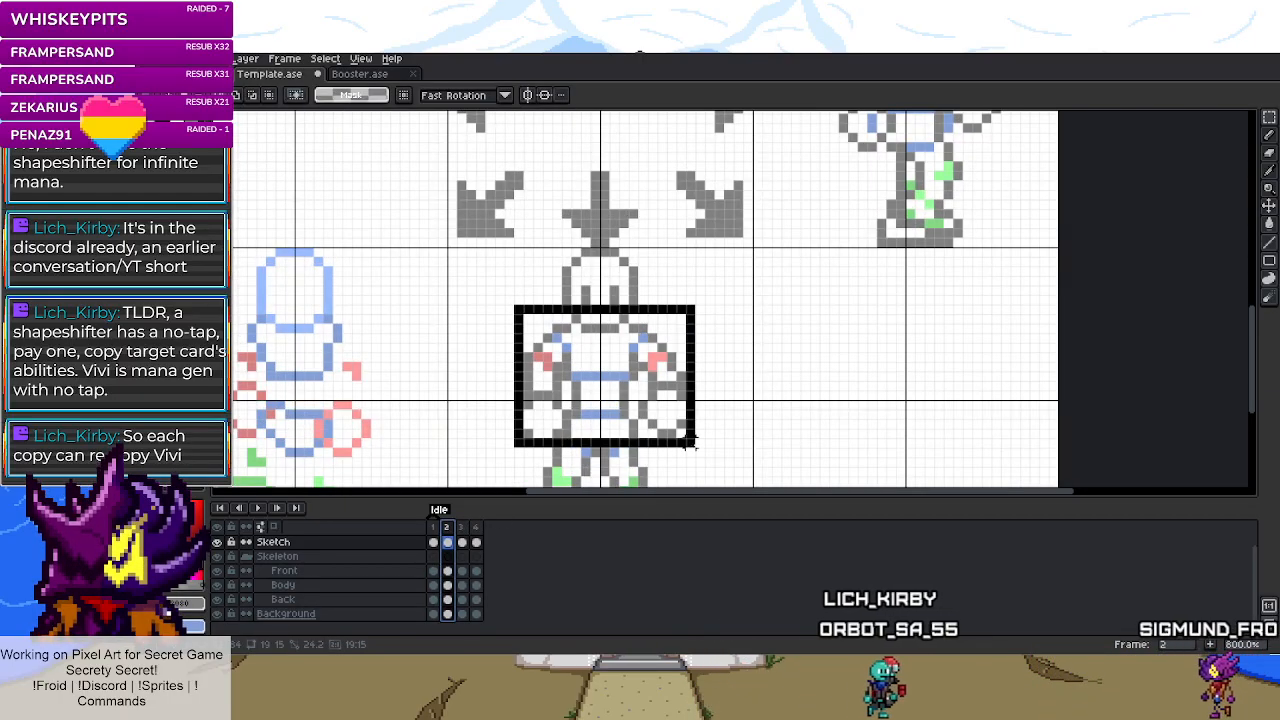
{"action": "scroll", "coordinate": [648, 437], "scroll_direction": "down", "scroll_amount": 3}
{"action": "scroll", "coordinate": [591, 157], "scroll_direction": "up", "scroll_amount": 3}
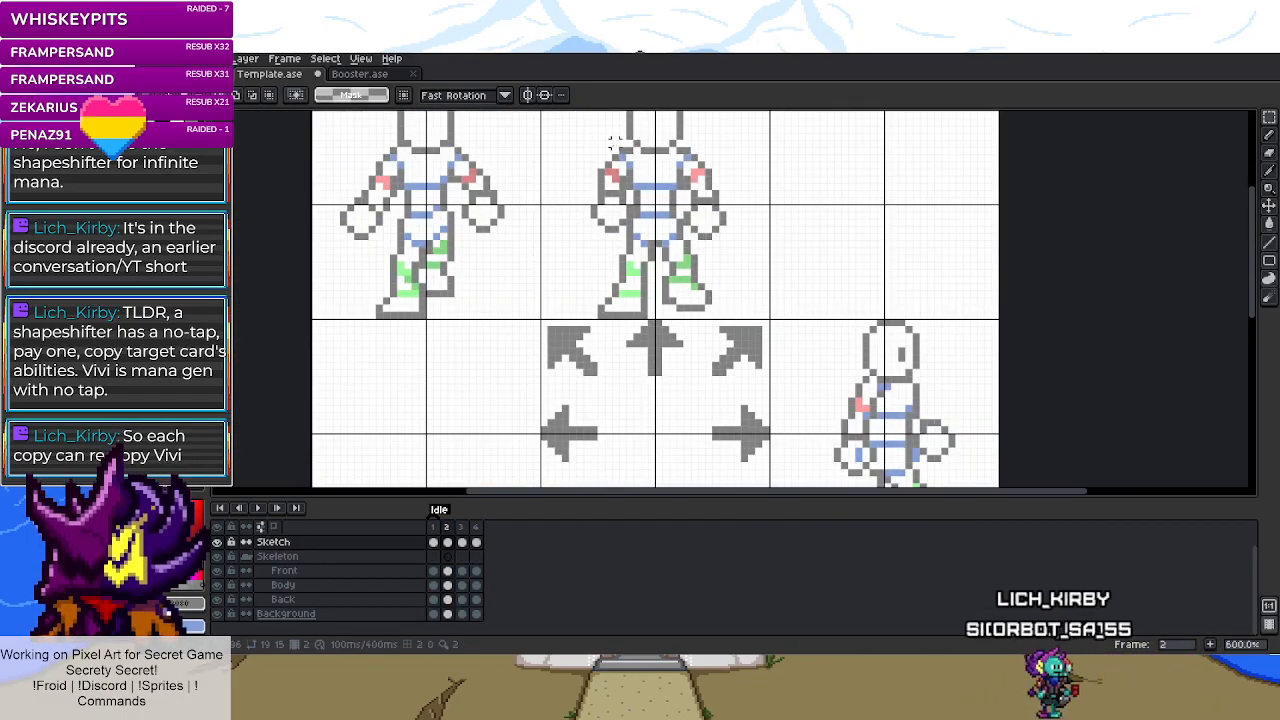
{"action": "scroll", "coordinate": [591, 143], "scroll_direction": "up", "scroll_amount": 1}
{"action": "left_click_drag", "start_coordinate": [592, 139], "coordinate": [790, 270]}
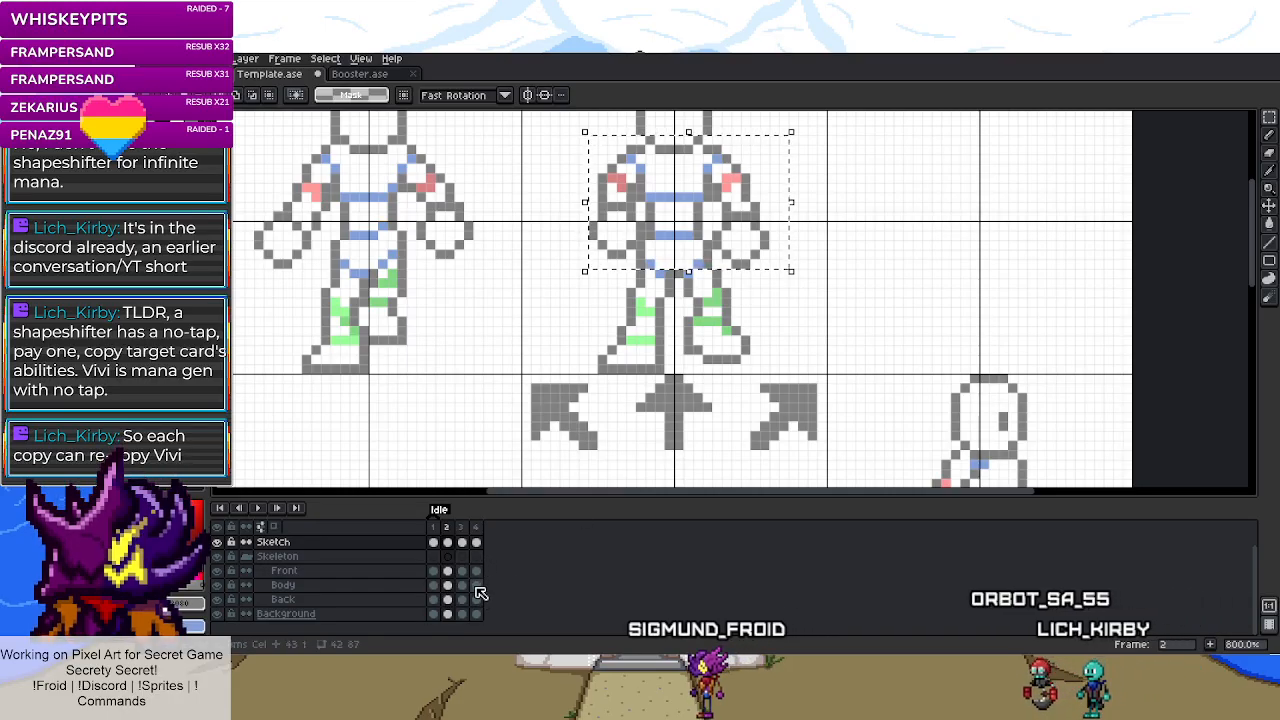
- On frame 4 of the Sketch layer, erase the front-facing figure's torso and arm outlines, keeping the head
{"action": "left_click", "coordinate": [476, 527]}
{"action": "scroll", "coordinate": [640, 300], "scroll_direction": "down", "scroll_amount": 7}
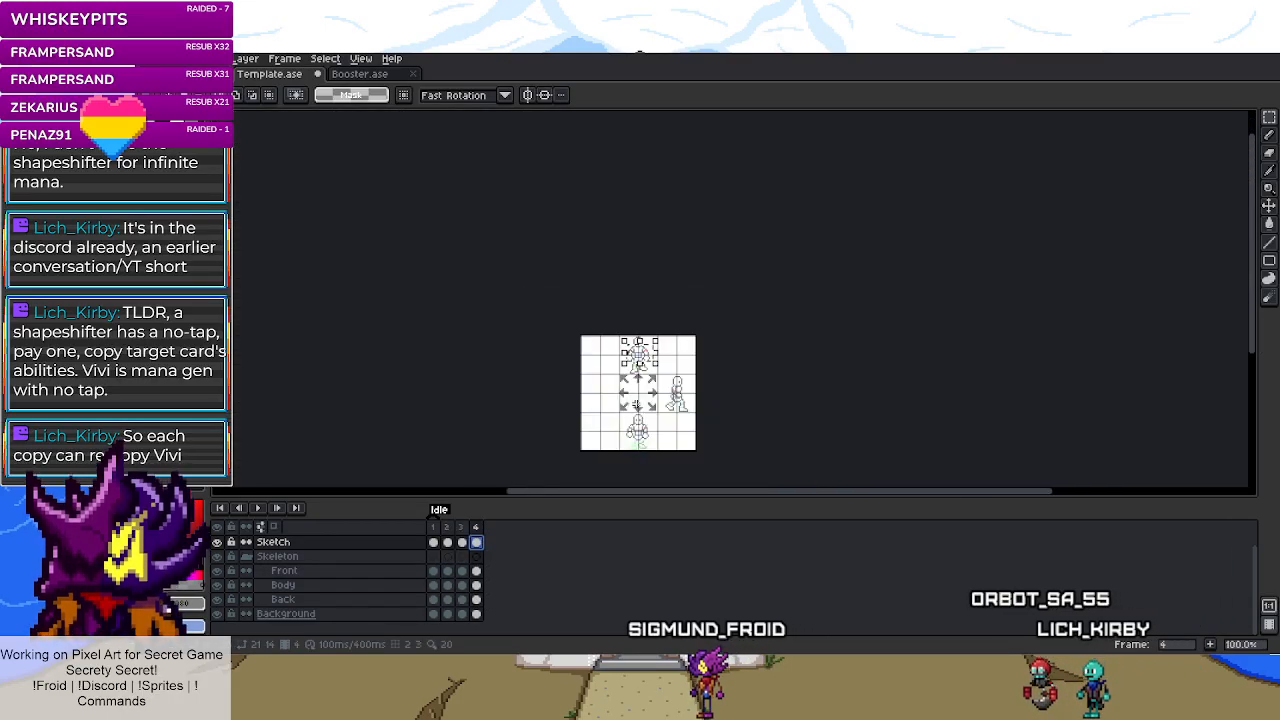
{"action": "scroll", "coordinate": [634, 422], "scroll_direction": "up", "scroll_amount": 4}
{"action": "scroll", "coordinate": [645, 398], "scroll_direction": "up", "scroll_amount": 2}
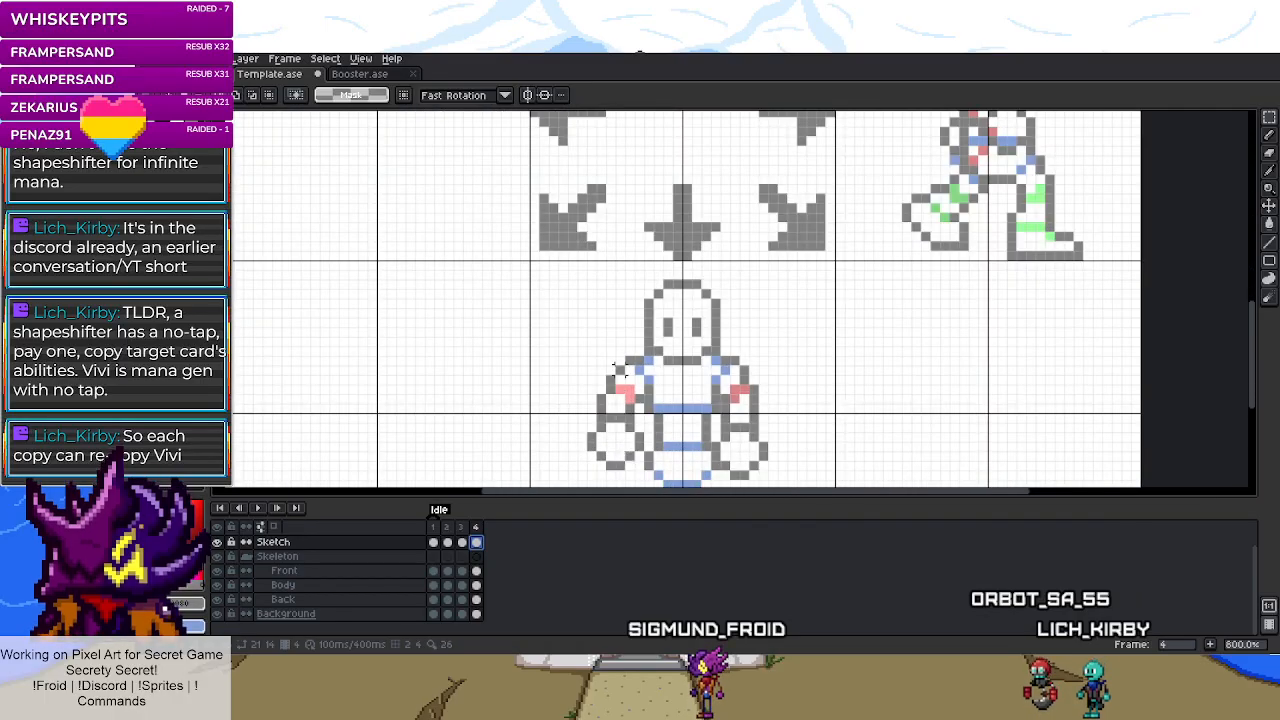
{"action": "left_click_drag", "start_coordinate": [599, 400], "coordinate": [592, 462]}
{"action": "left_click_drag", "start_coordinate": [571, 386], "coordinate": [806, 480]}
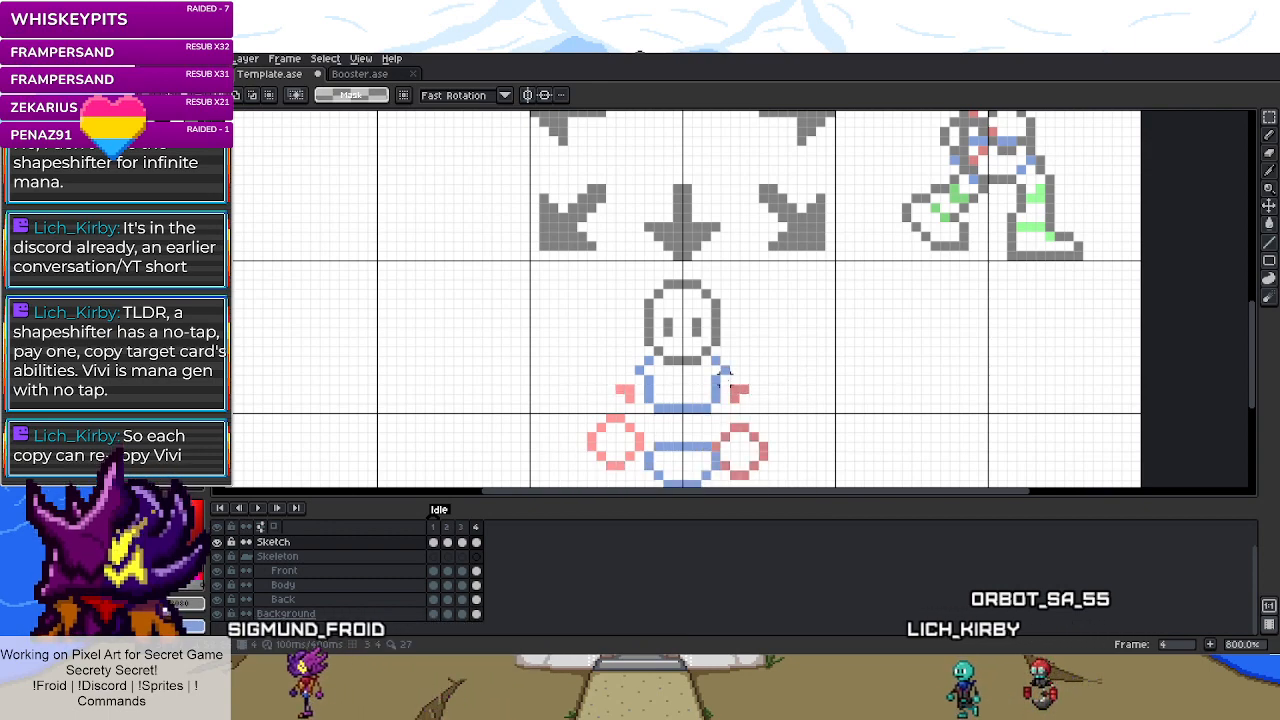
- Paste the copied torso and arm outlines on frame 4, flip them horizontally, and align them with the front-facing figure's skeleton
{"action": "key", "text": "ctrl+v"}
{"action": "left_click_drag", "start_coordinate": [665, 316], "coordinate": [690, 396]}
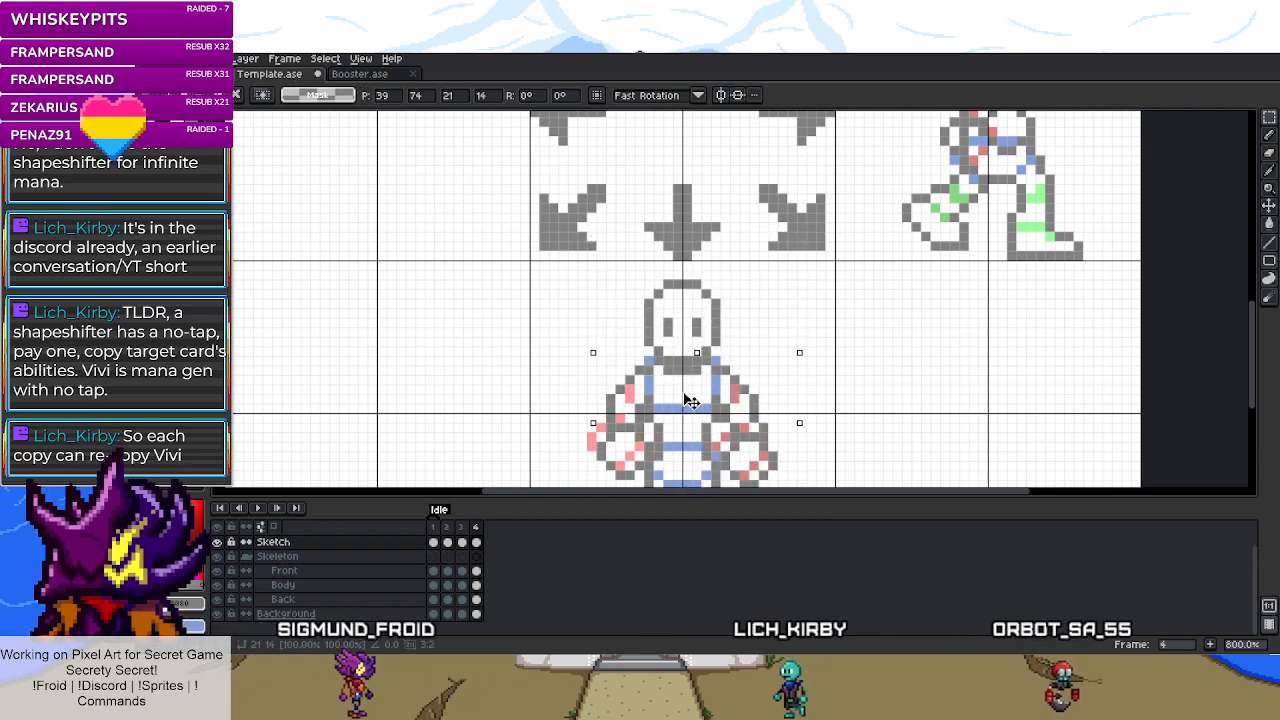
{"action": "scroll", "coordinate": [662, 352], "scroll_direction": "down", "scroll_amount": 2}
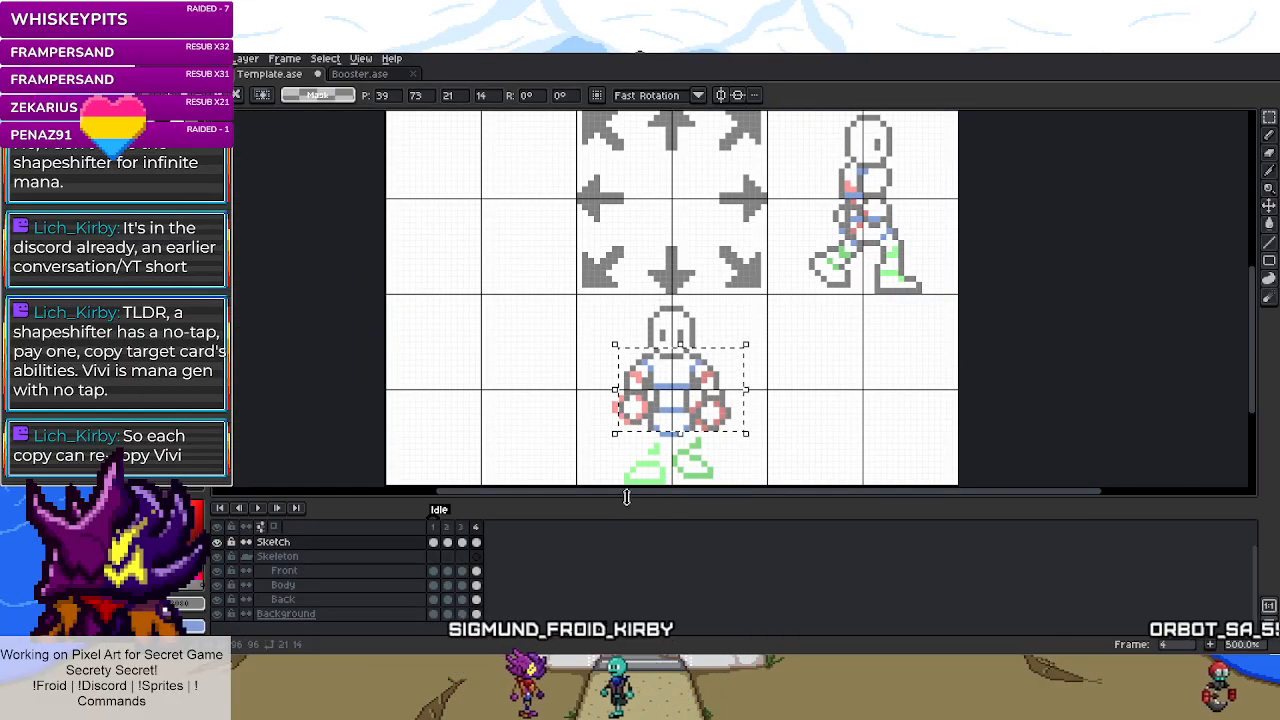
{"action": "scroll", "coordinate": [635, 479], "scroll_direction": "up", "scroll_amount": 2}
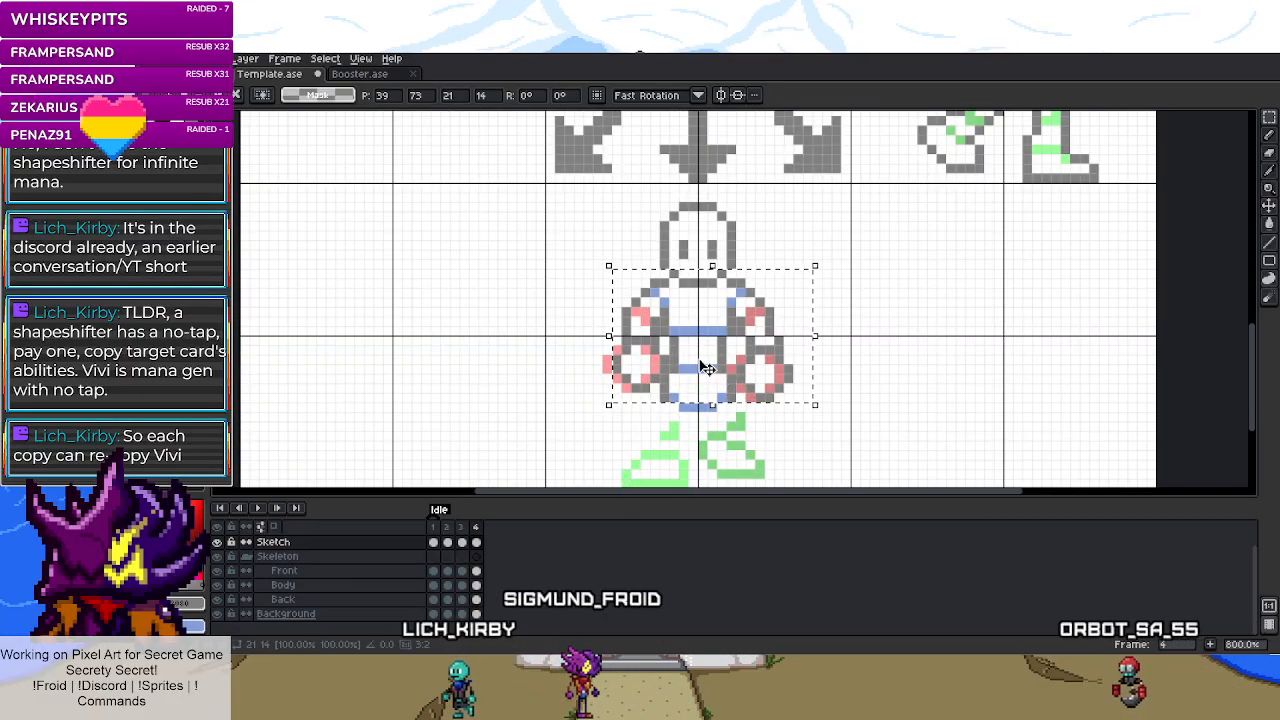
{"action": "left_click_drag", "start_coordinate": [706, 368], "coordinate": [926, 368]}
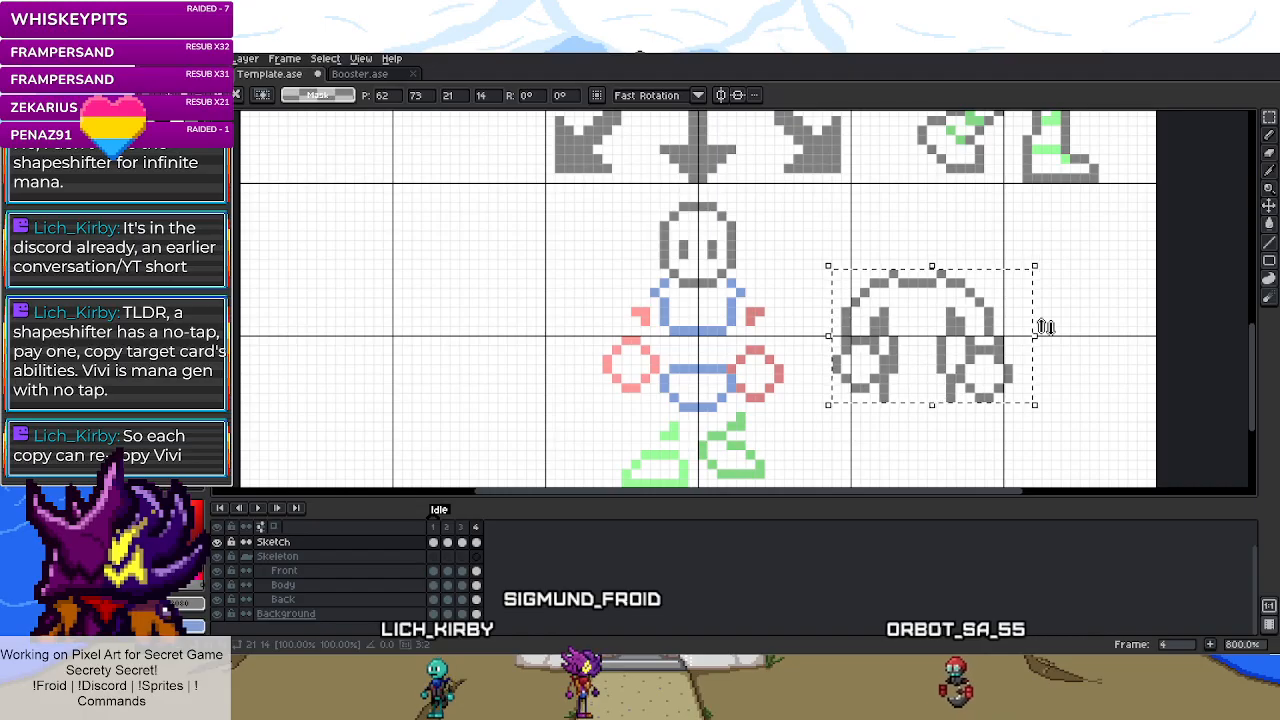
{"action": "left_click_drag", "start_coordinate": [1033, 334], "coordinate": [633, 364]}
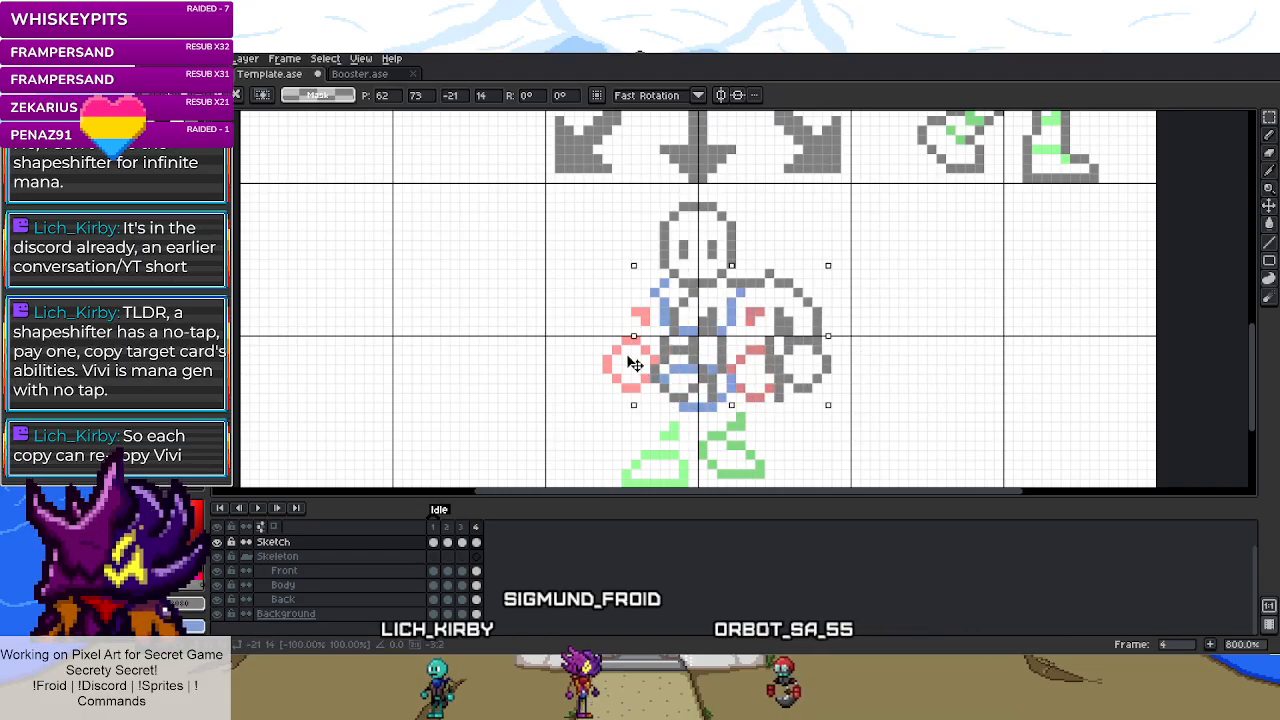
{"action": "left_click_drag", "start_coordinate": [760, 343], "coordinate": [705, 343]}
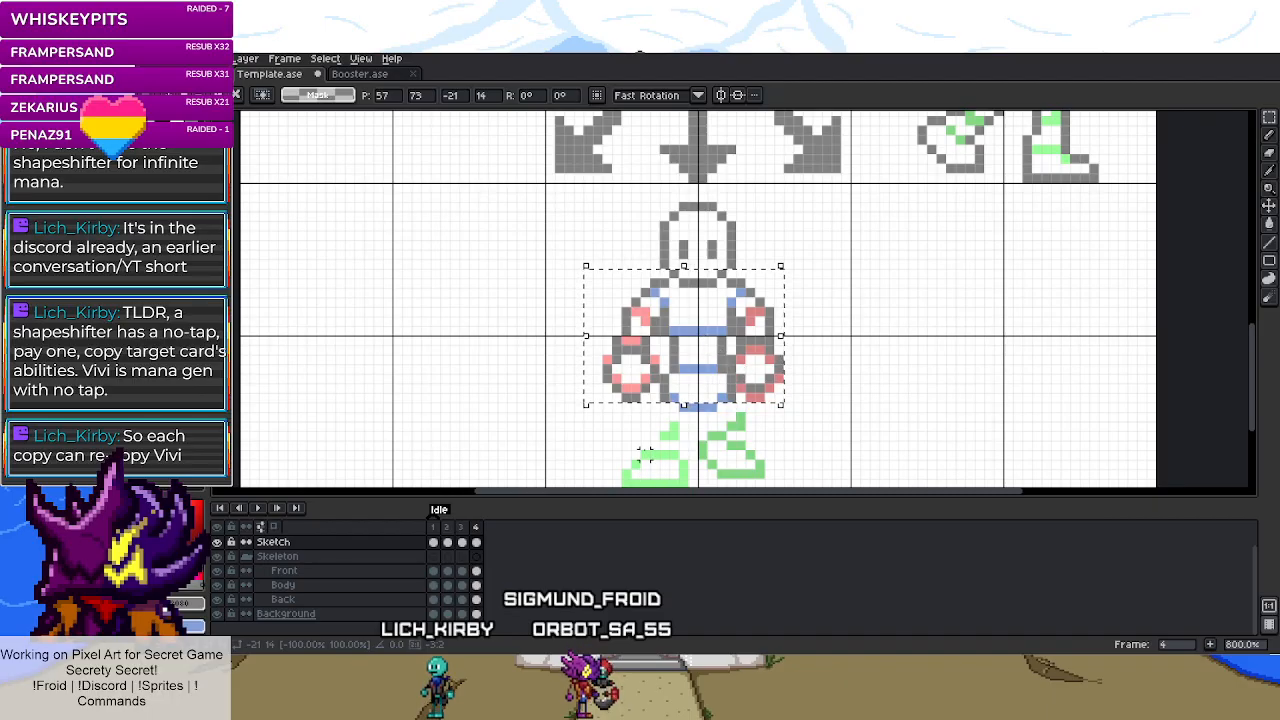
- Adjust the pasted forearm and hand outlines to fit the light red skeleton hand on the front-facing figure
{"action": "scroll", "coordinate": [632, 348], "scroll_direction": "up", "scroll_amount": 3}
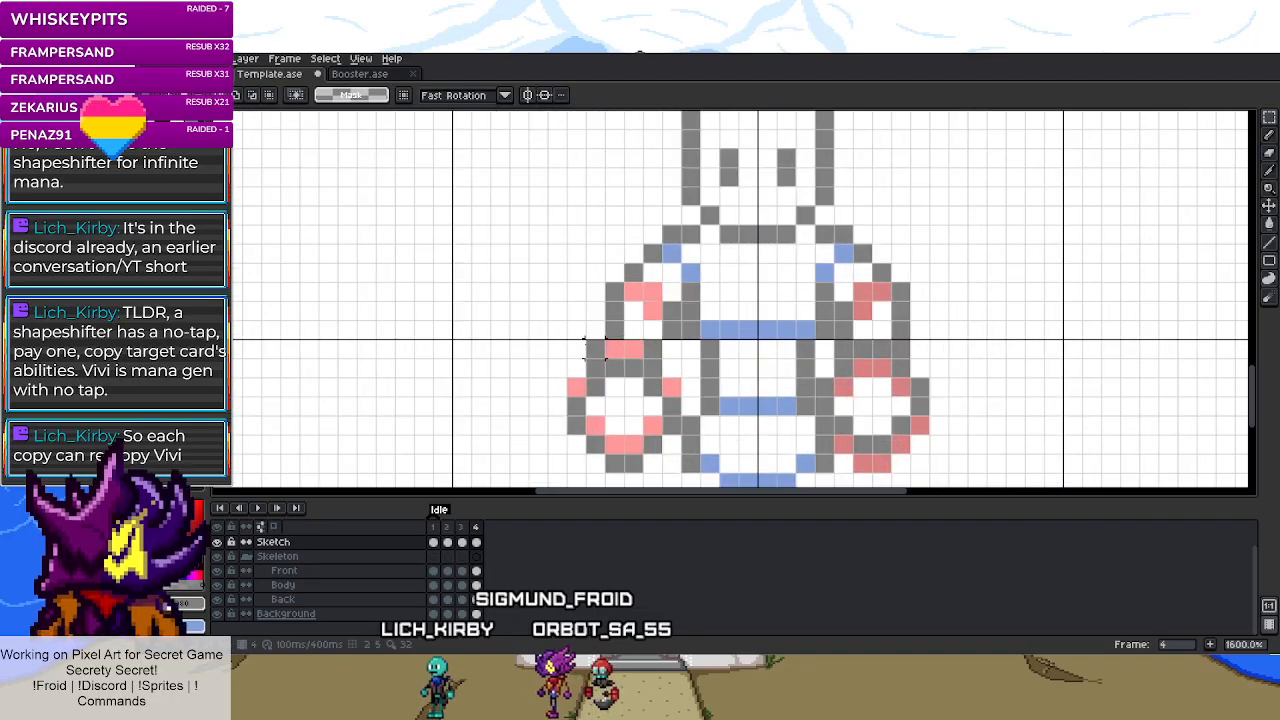
{"action": "left_click_drag", "start_coordinate": [590, 350], "coordinate": [612, 410]}
{"action": "key", "text": "ctrl+z"}
{"action": "key", "text": "ctrl+z"}
{"action": "key", "text": "ctrl+z"}
{"action": "key", "text": "ctrl+z"}
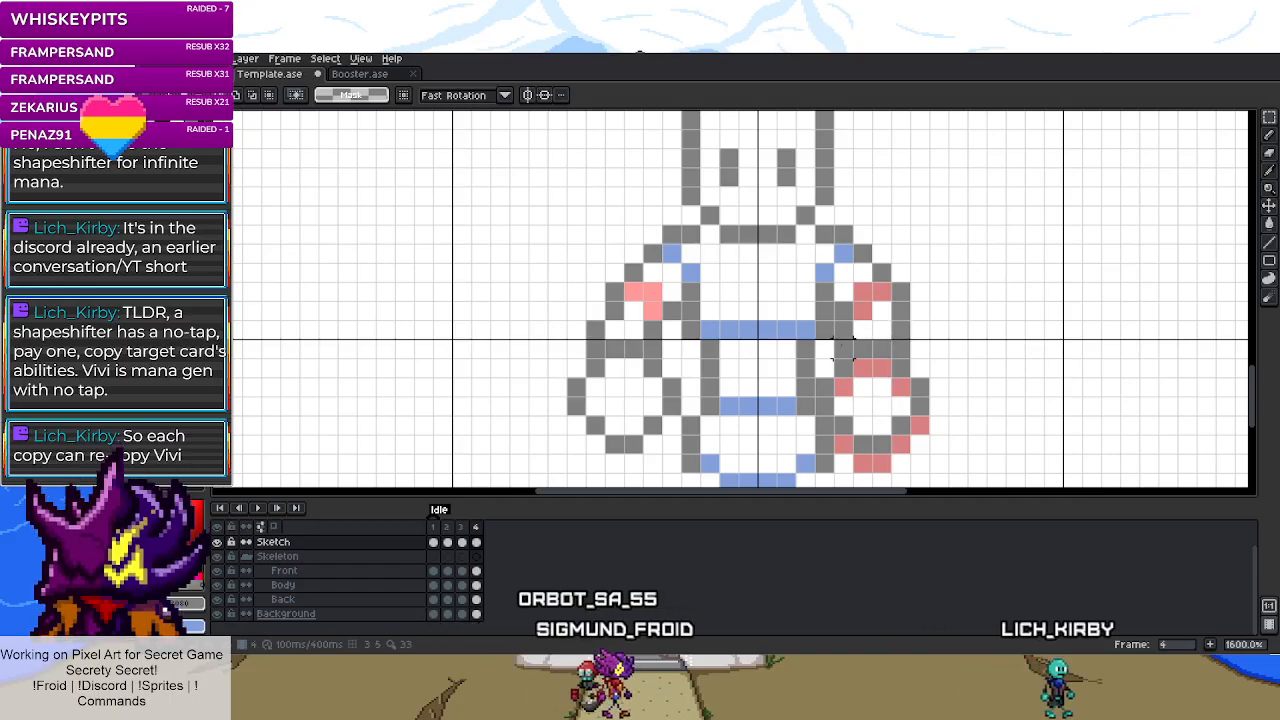
- Fit the other hand outline to the dark red skeleton hand and remove the leftover grey forearm pixels
{"action": "left_click_drag", "start_coordinate": [812, 338], "coordinate": [930, 393]}
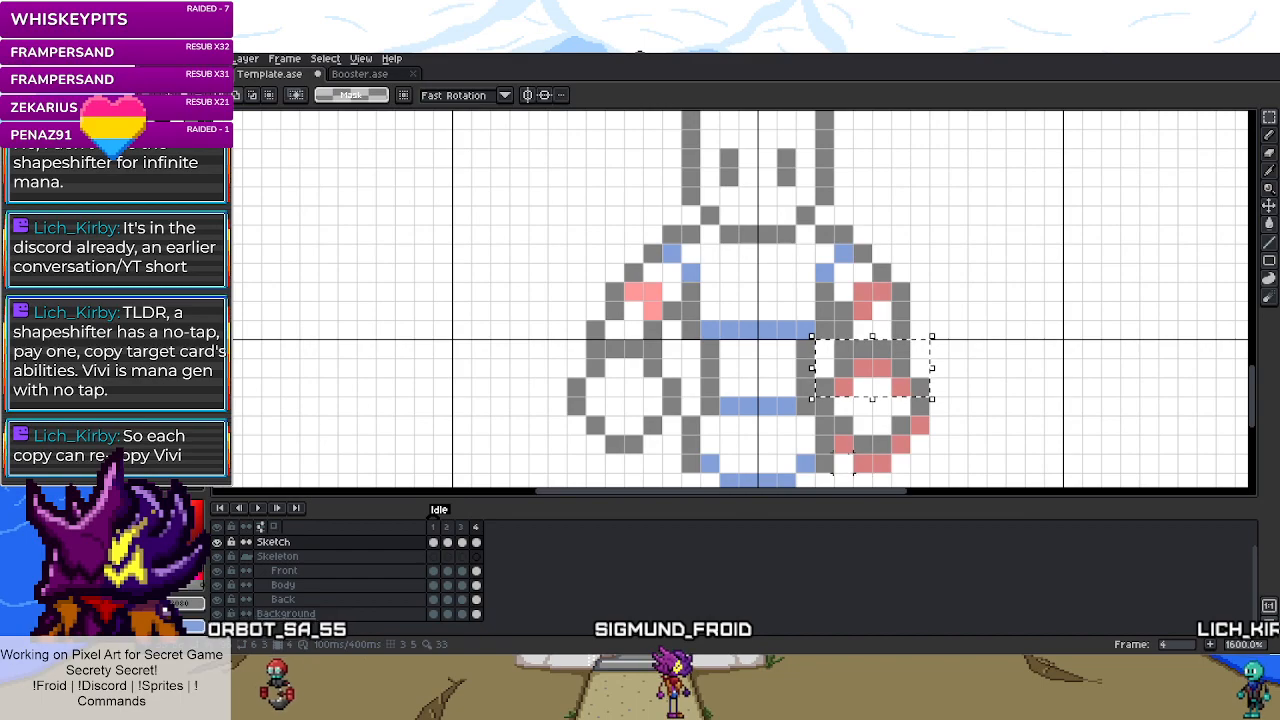
{"action": "key", "text": "ctrl+z"}
{"action": "key", "text": "ctrl+z"}
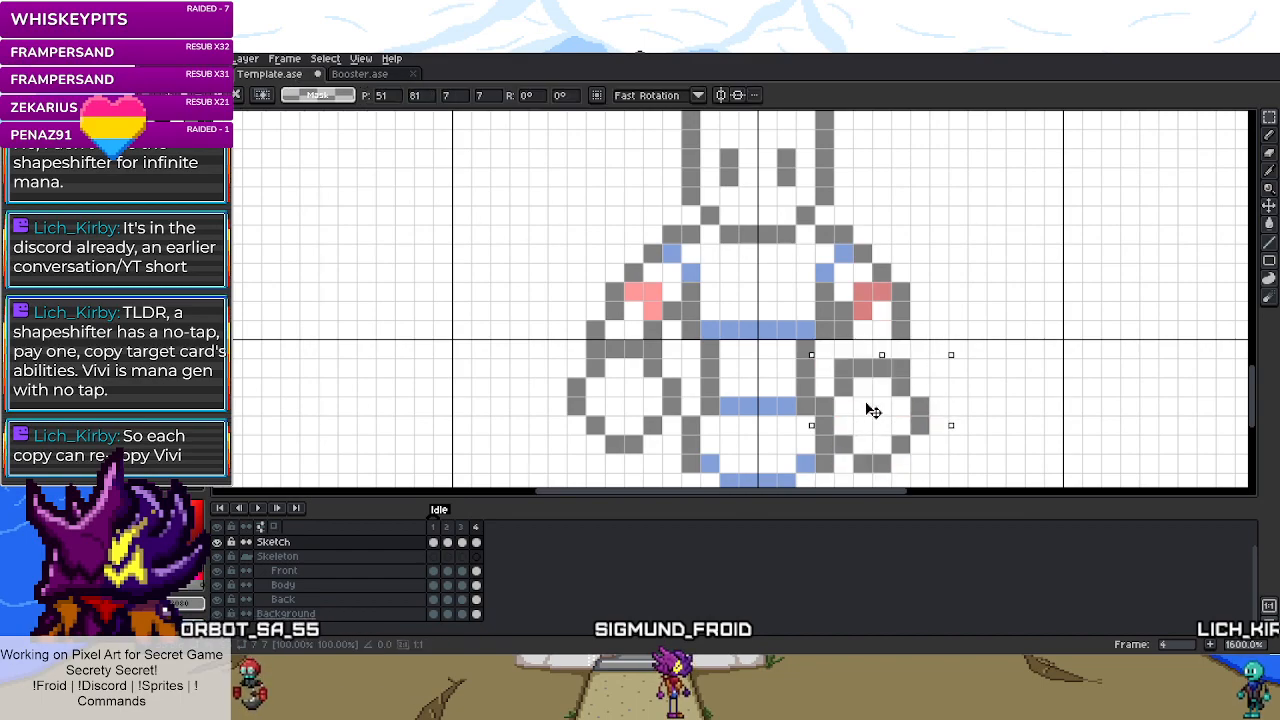
{"action": "left_click", "coordinate": [930, 310]}
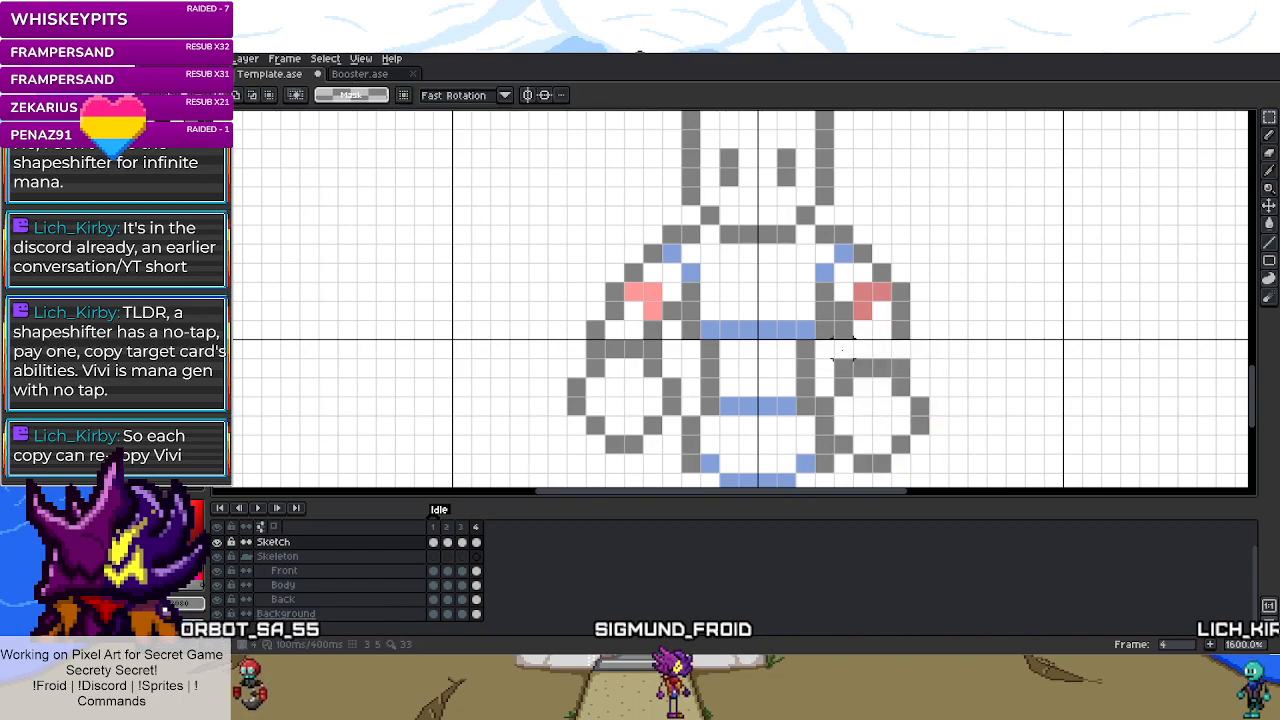
{"action": "scroll", "coordinate": [897, 352], "scroll_direction": "down", "scroll_amount": 6}
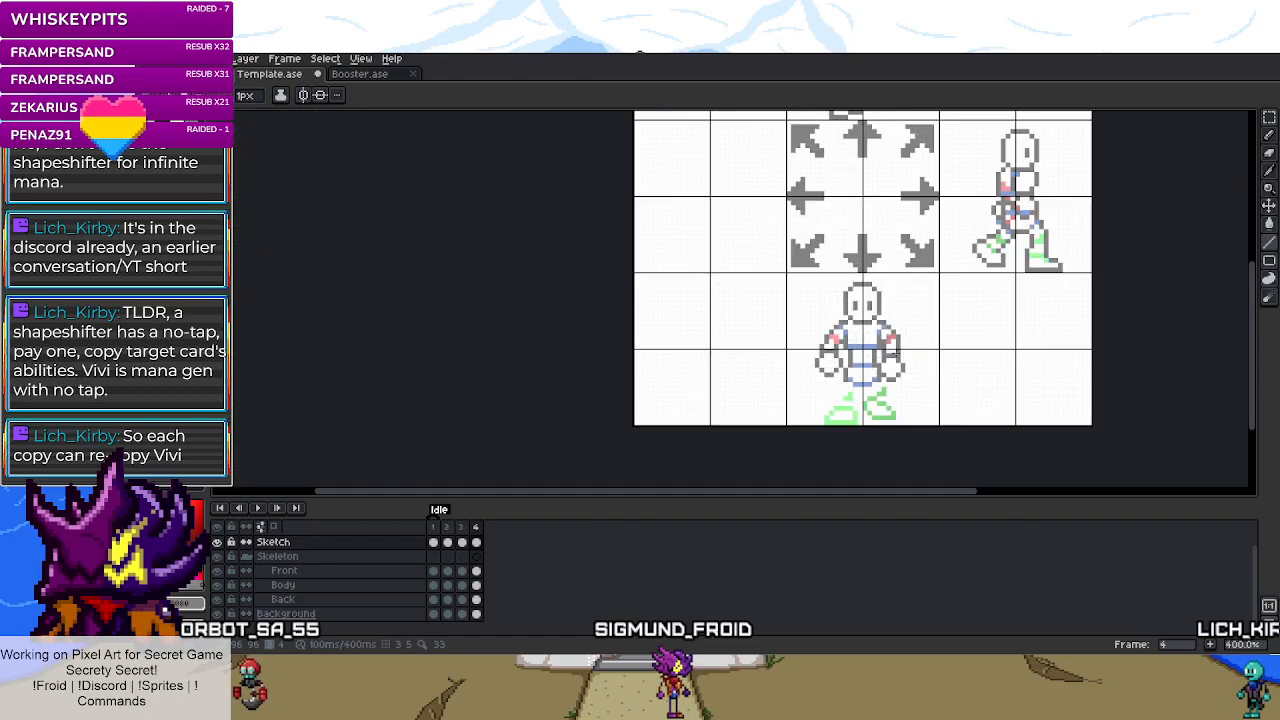
- Draw the grey outline of the front-facing figure's raised leg and foot around the dark green skeleton pieces
{"action": "scroll", "coordinate": [881, 393], "scroll_direction": "up", "scroll_amount": 5}
{"action": "scroll", "coordinate": [893, 404], "scroll_direction": "up", "scroll_amount": 3}
{"action": "scroll", "coordinate": [900, 415], "scroll_direction": "down", "scroll_amount": 3}
{"action": "scroll", "coordinate": [910, 430], "scroll_direction": "up", "scroll_amount": 1}
{"action": "left_click_drag", "start_coordinate": [912, 437], "coordinate": [893, 360]}
{"action": "left_click", "coordinate": [893, 341]}
{"action": "left_click", "coordinate": [838, 363]}
{"action": "mouse_move", "coordinate": [820, 322]}
{"action": "left_mouse_down"}
{"action": "mouse_move", "coordinate": [830, 385]}
{"action": "mouse_move", "coordinate": [824, 370]}
{"action": "mouse_move", "coordinate": [799, 413]}
{"action": "left_mouse_up"}
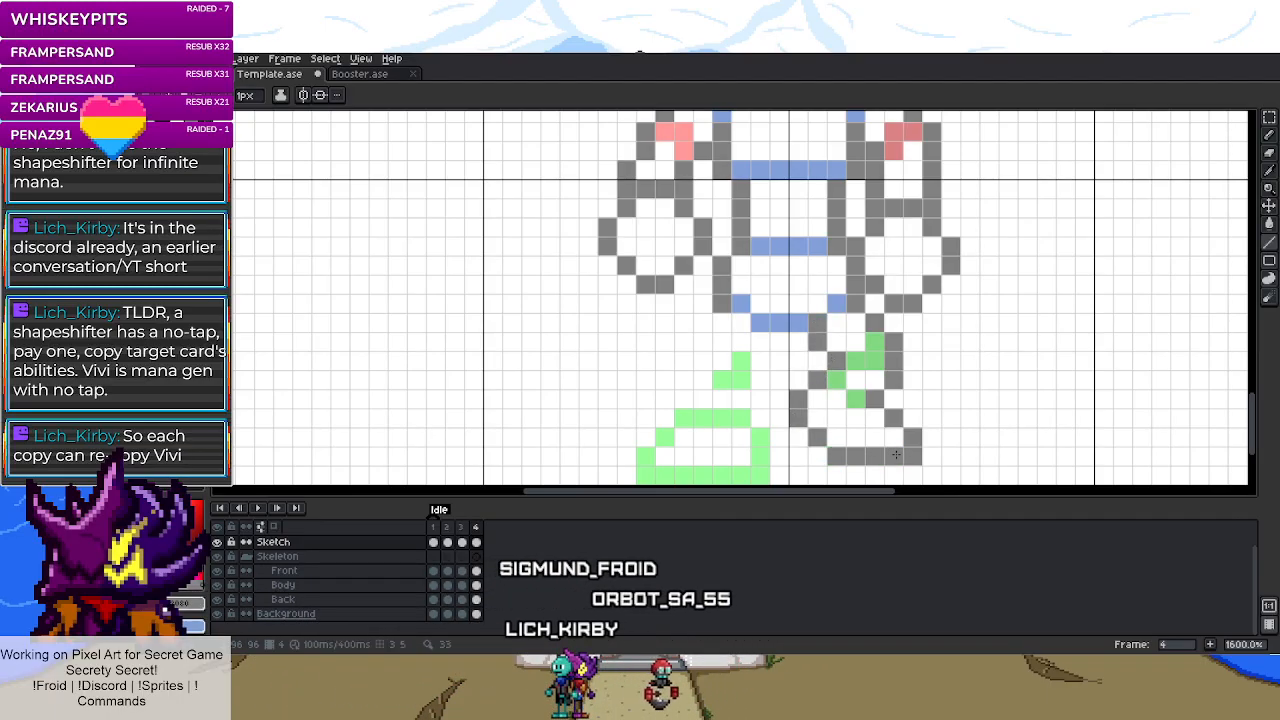
{"action": "scroll", "coordinate": [896, 455], "scroll_direction": "down", "scroll_amount": 3}
{"action": "scroll", "coordinate": [813, 332], "scroll_direction": "up", "scroll_amount": 3}
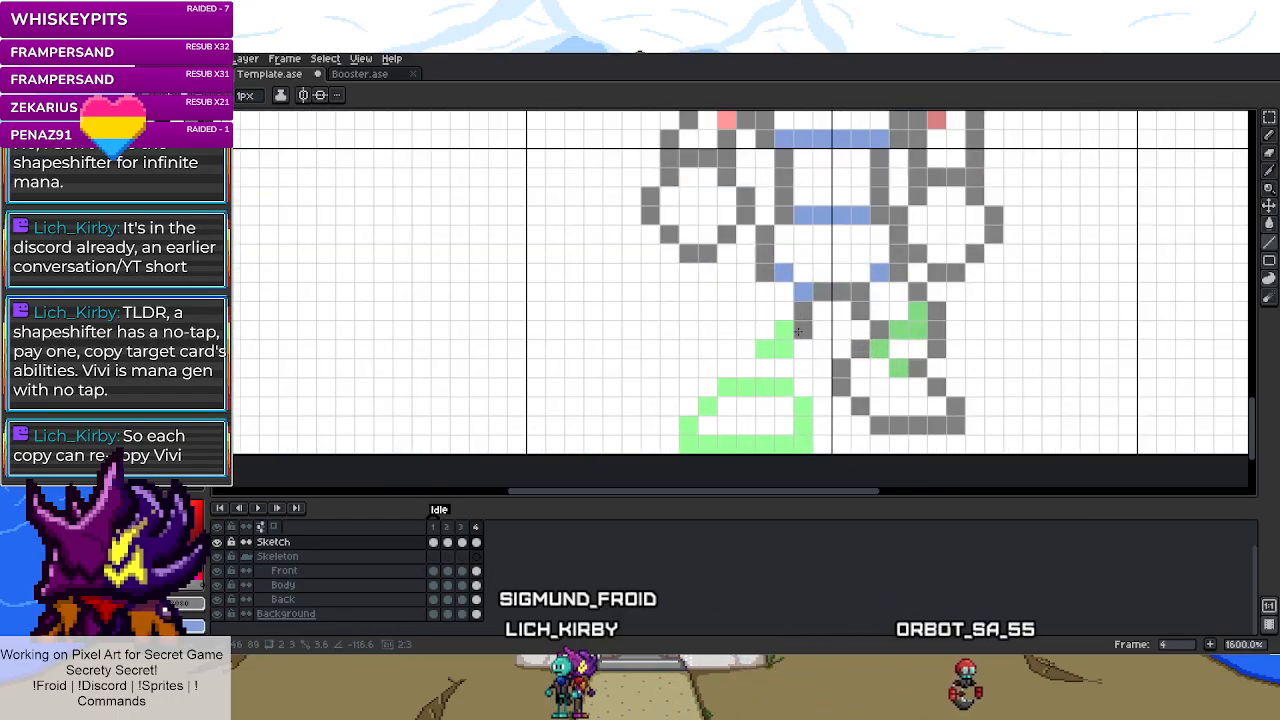
- Draw the grey outline of the planted leg and foot around the light green skeleton pieces, tidying the crotch pixels
{"action": "left_click_drag", "start_coordinate": [798, 331], "coordinate": [813, 300]}
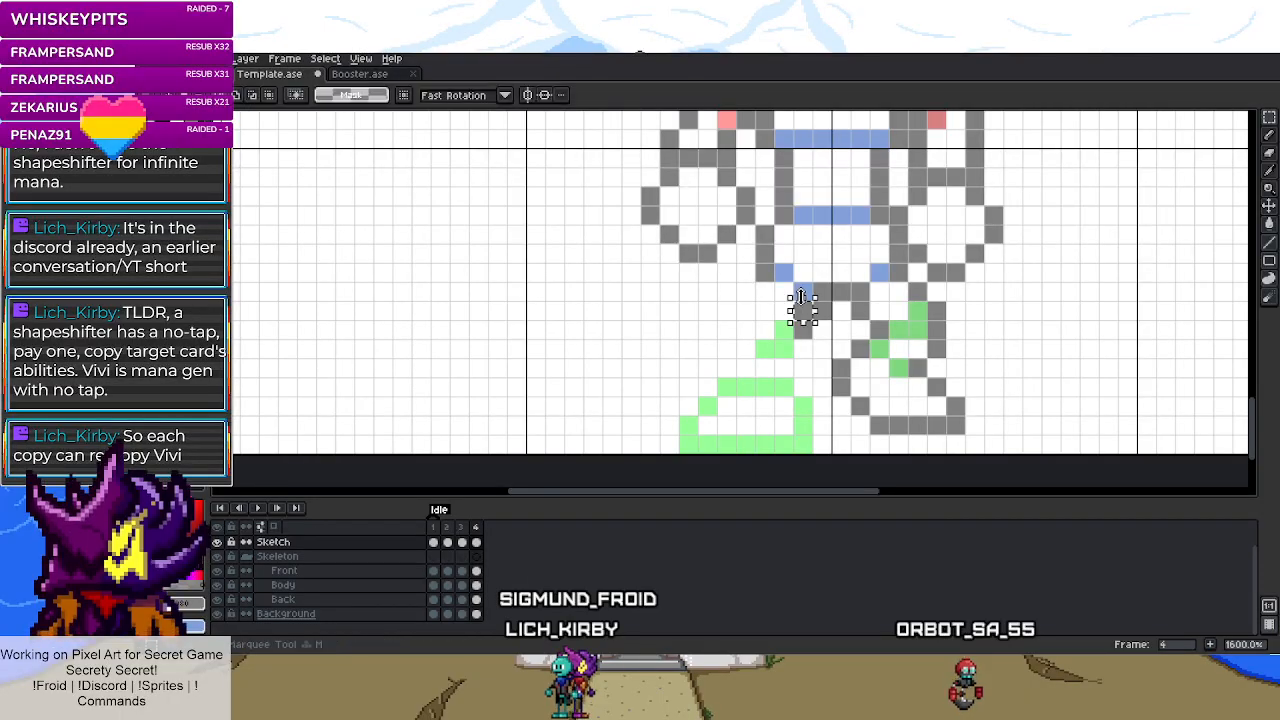
{"action": "left_click", "coordinate": [798, 407]}
{"action": "left_click_drag", "start_coordinate": [798, 407], "coordinate": [802, 344]}
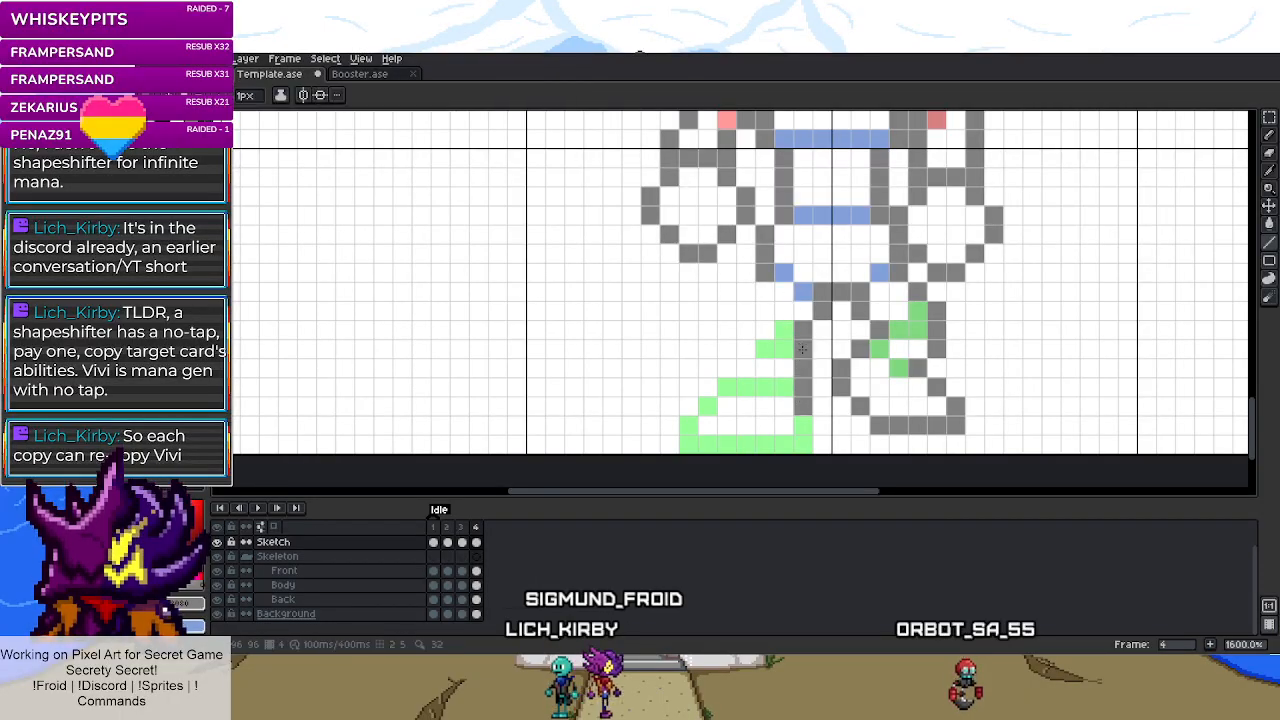
{"action": "left_click_drag", "start_coordinate": [690, 440], "coordinate": [750, 352]}
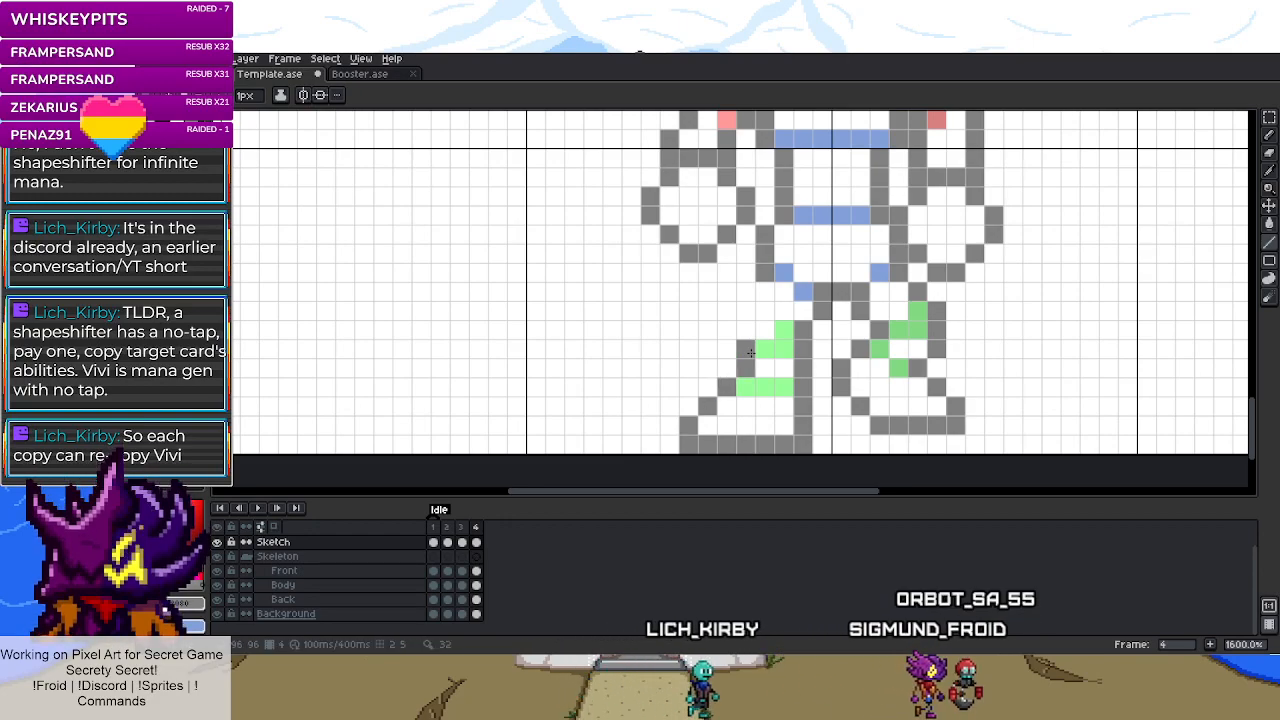
{"action": "scroll", "coordinate": [790, 448], "scroll_direction": "down", "scroll_amount": 3}
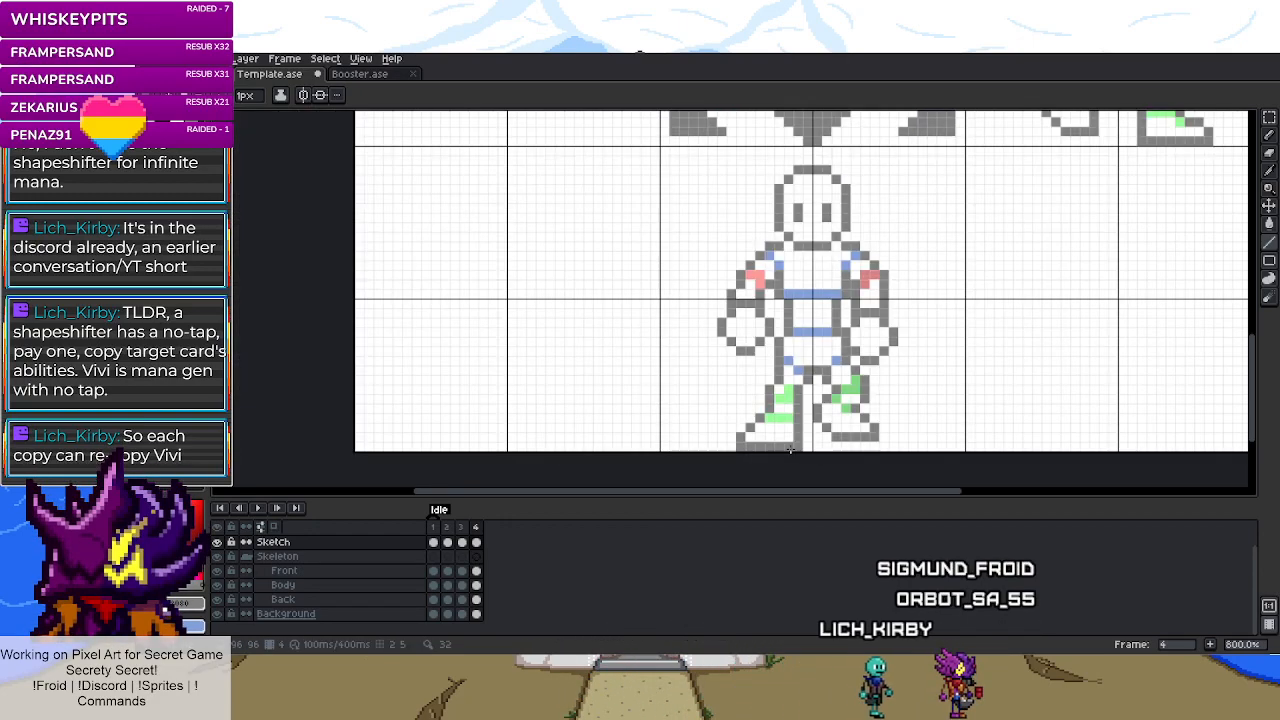
{"action": "scroll", "coordinate": [790, 450], "scroll_direction": "down", "scroll_amount": 3}
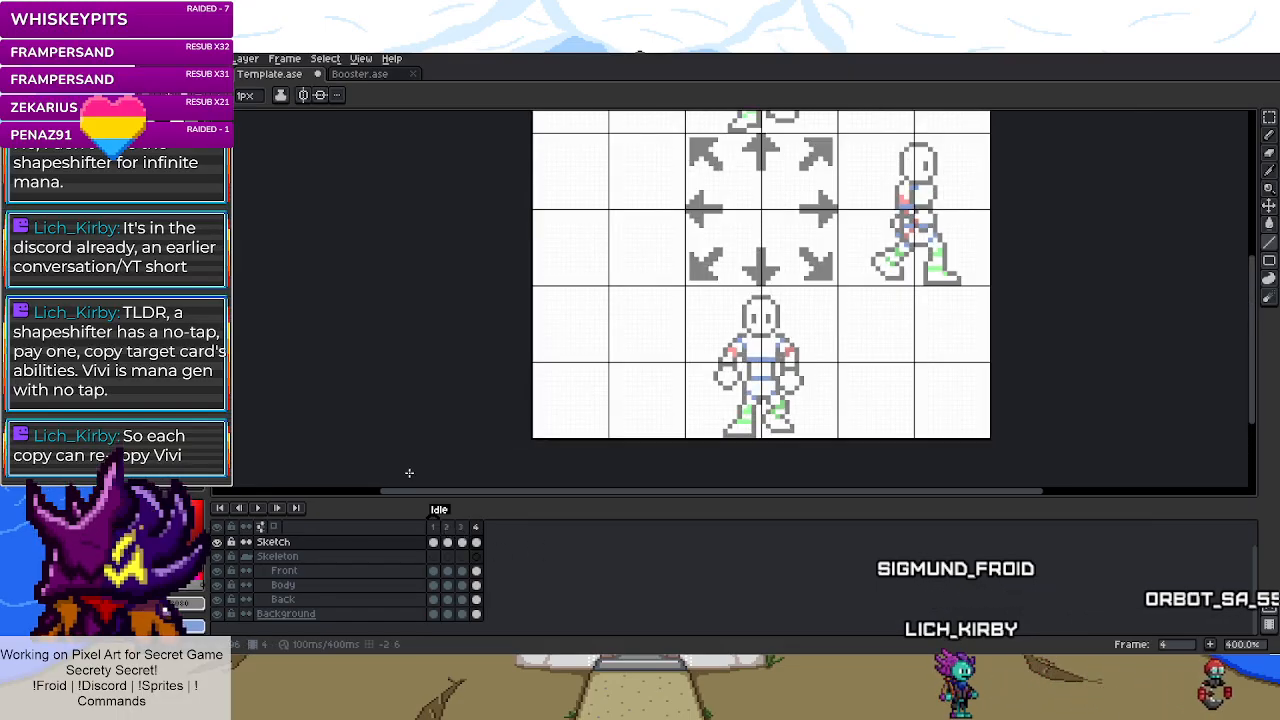
- Hide the Skeleton layers and compare the Sketch outlines of the front-facing figure's legs across frames 2, 3 and 4
{"action": "key", "text": "m"}
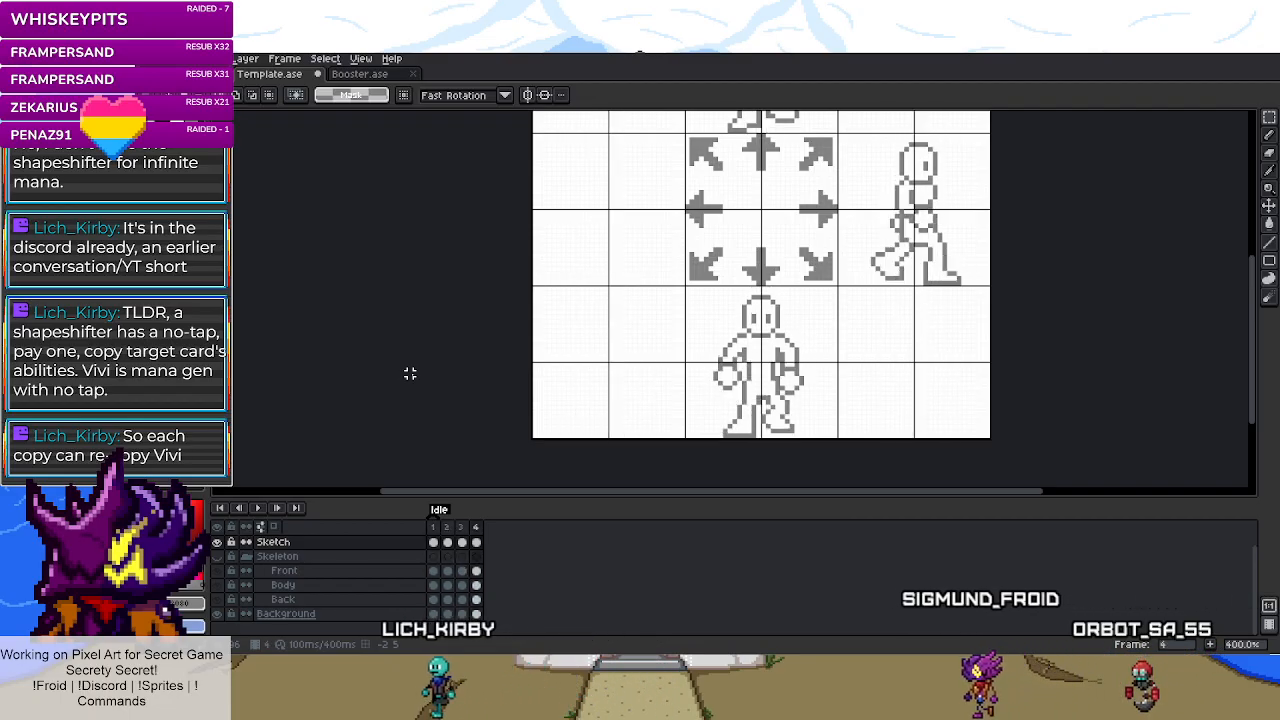
{"action": "scroll", "coordinate": [840, 445], "scroll_direction": "up", "scroll_amount": 1}
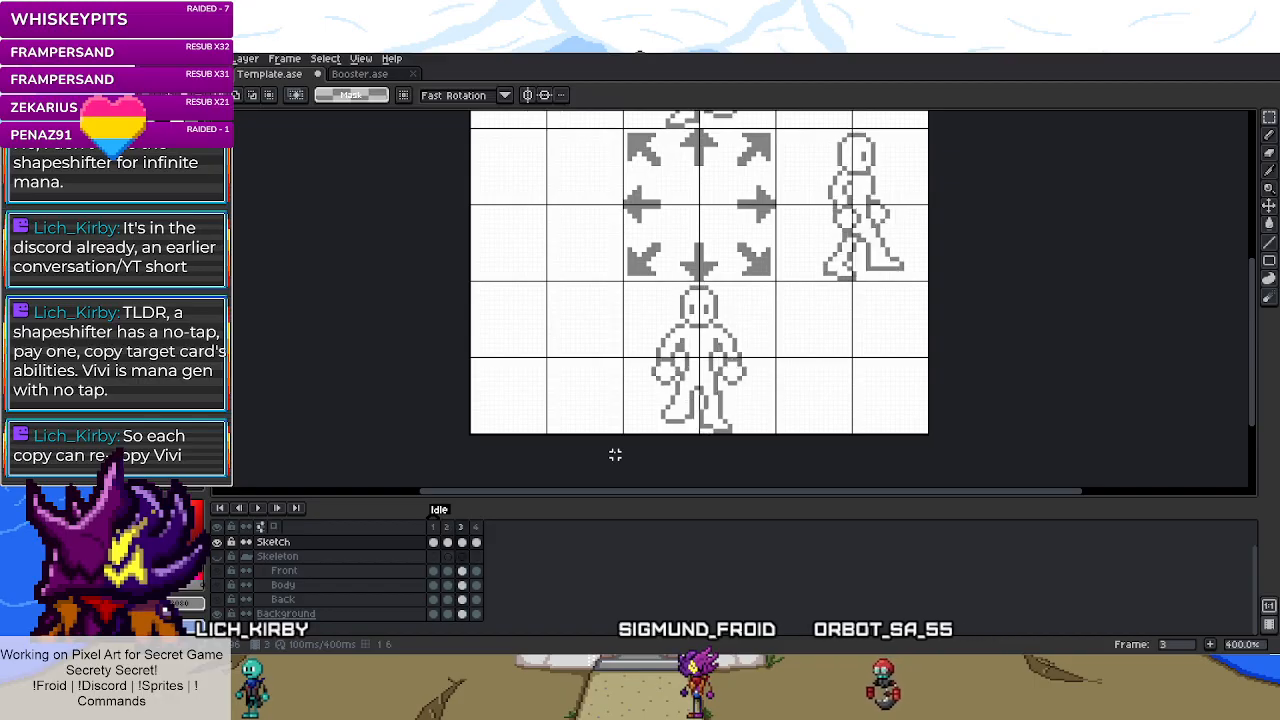
{"action": "scroll", "coordinate": [662, 451], "scroll_direction": "up", "scroll_amount": 5}
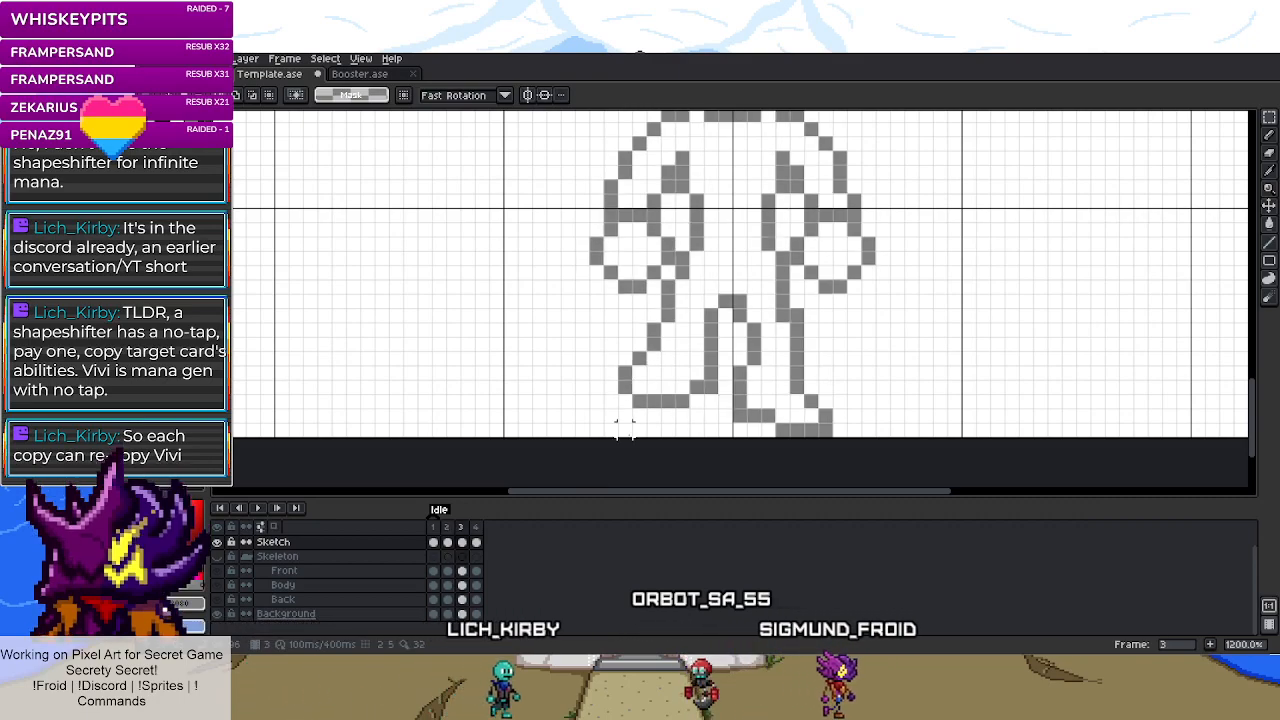
{"action": "scroll", "coordinate": [630, 430], "scroll_direction": "down", "scroll_amount": 5}
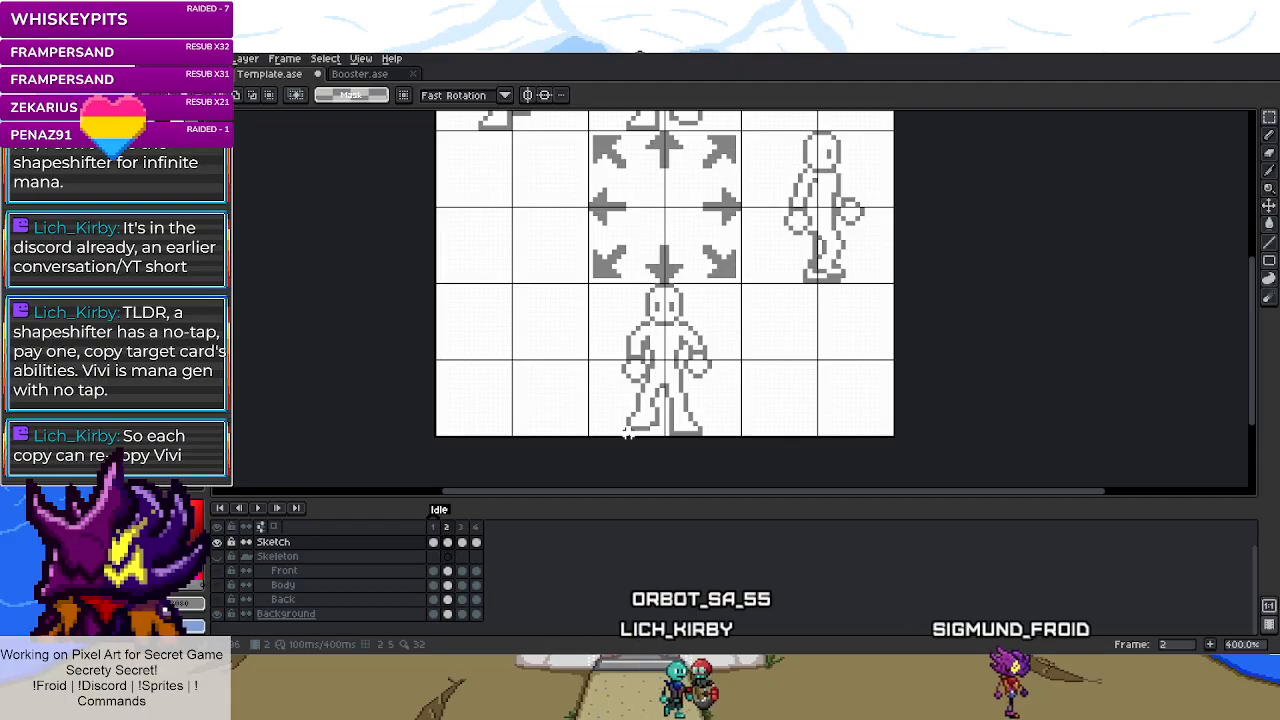
{"action": "scroll", "coordinate": [630, 430], "scroll_direction": "up", "scroll_amount": 3}
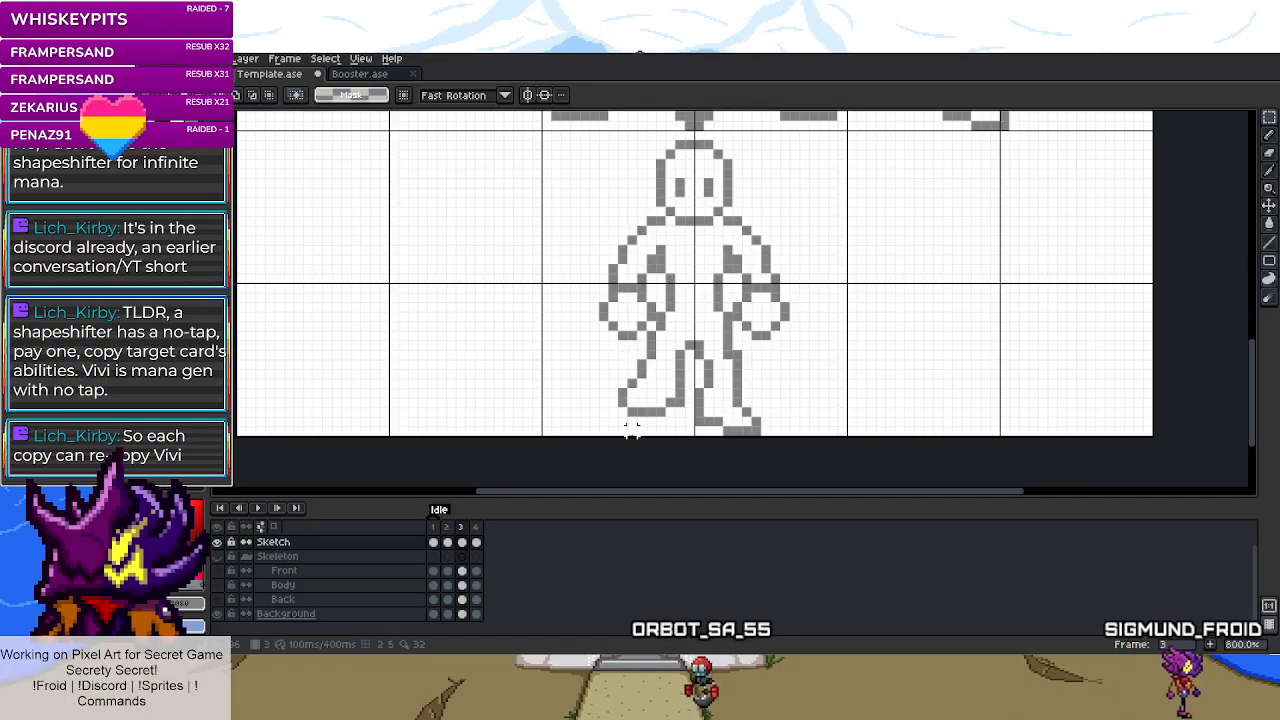
{"action": "scroll", "coordinate": [656, 401], "scroll_direction": "up", "scroll_amount": 3}
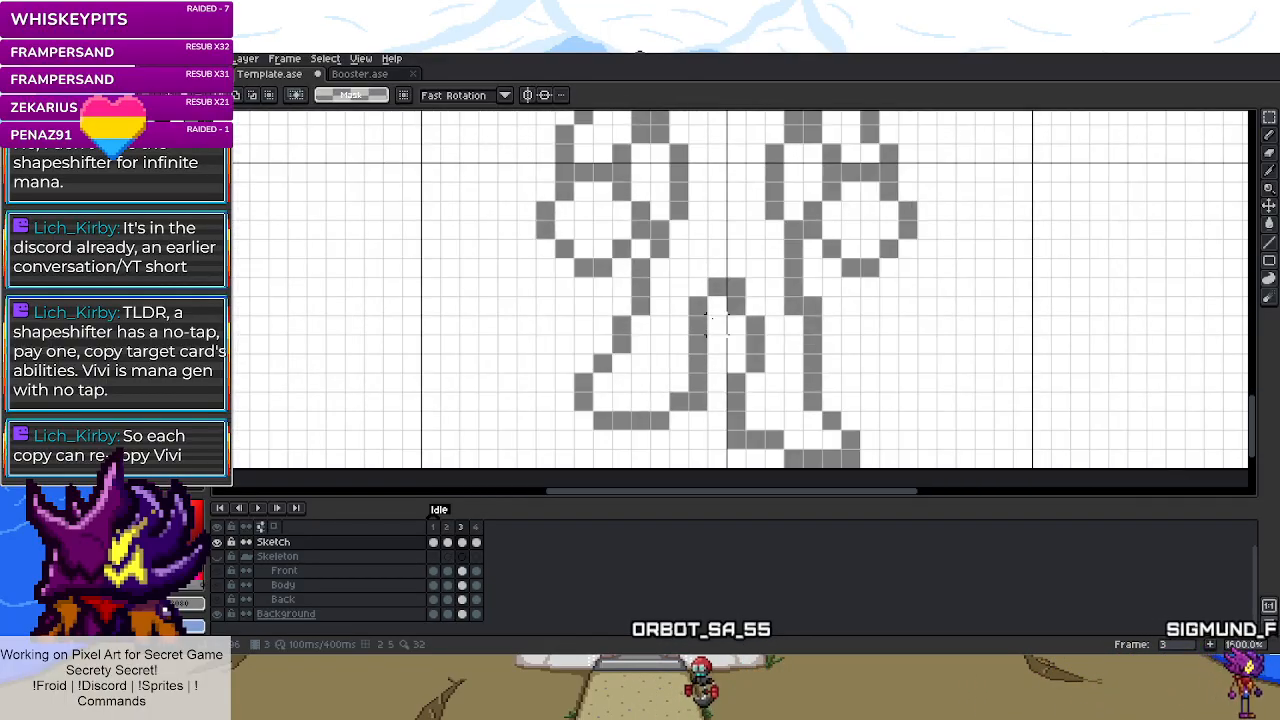
- Show the Skeleton group and move the front-facing figure's light green leg down one pixel on frame 3 of the Front layer
{"action": "left_click", "coordinate": [222, 557]}
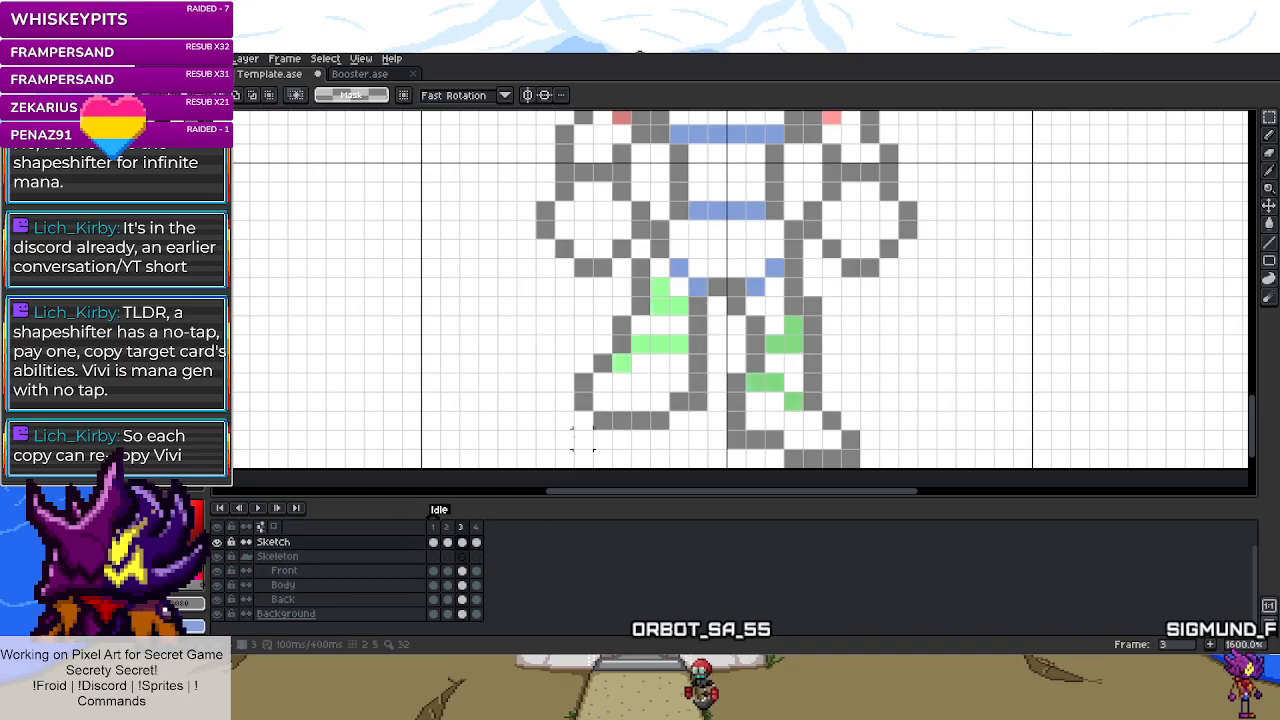
{"action": "left_click", "coordinate": [476, 570]}
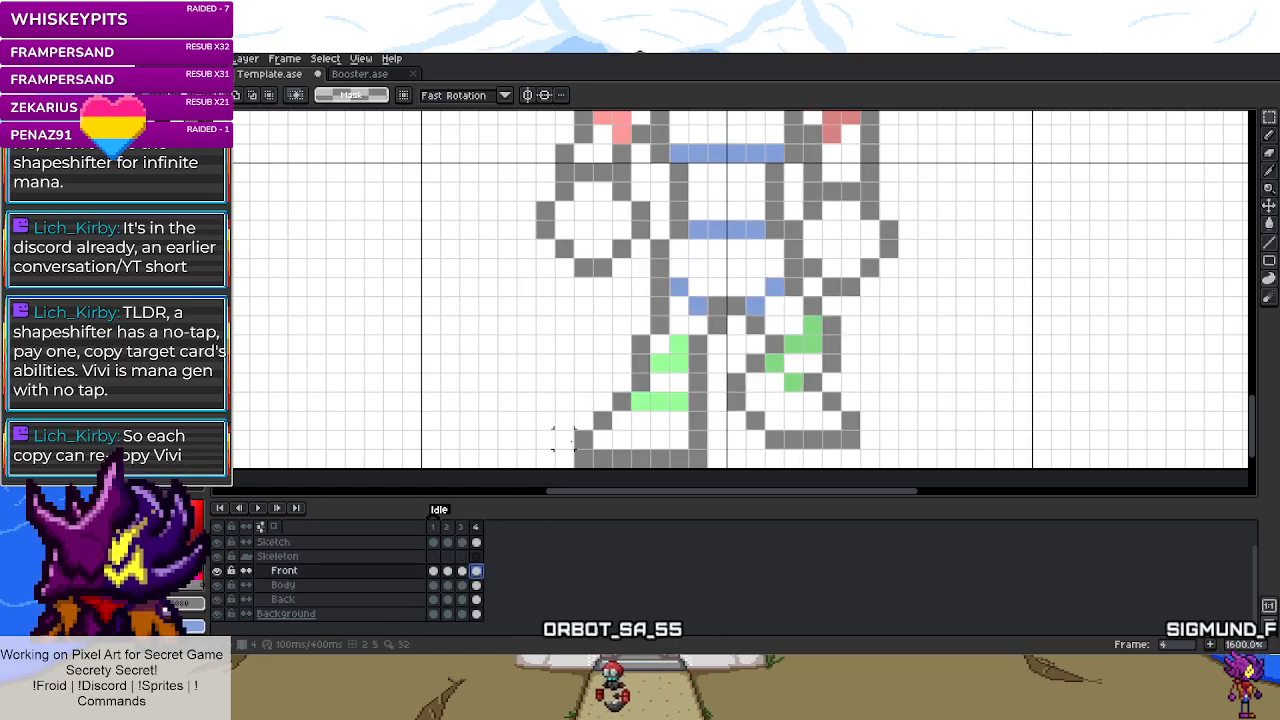
{"action": "left_click", "coordinate": [461, 570]}
{"action": "left_click_drag", "start_coordinate": [672, 290], "coordinate": [575, 428]}
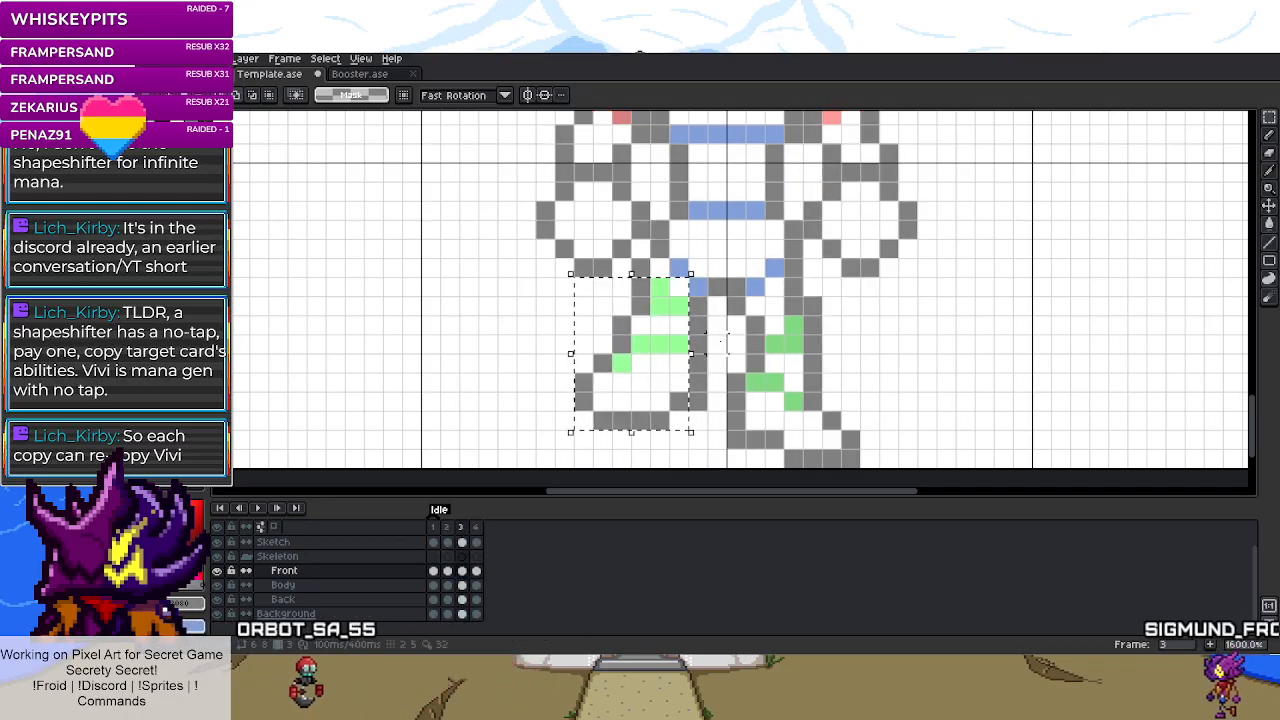
{"action": "left_click_drag", "start_coordinate": [633, 374], "coordinate": [632, 393]}
{"action": "left_click", "coordinate": [443, 371]}
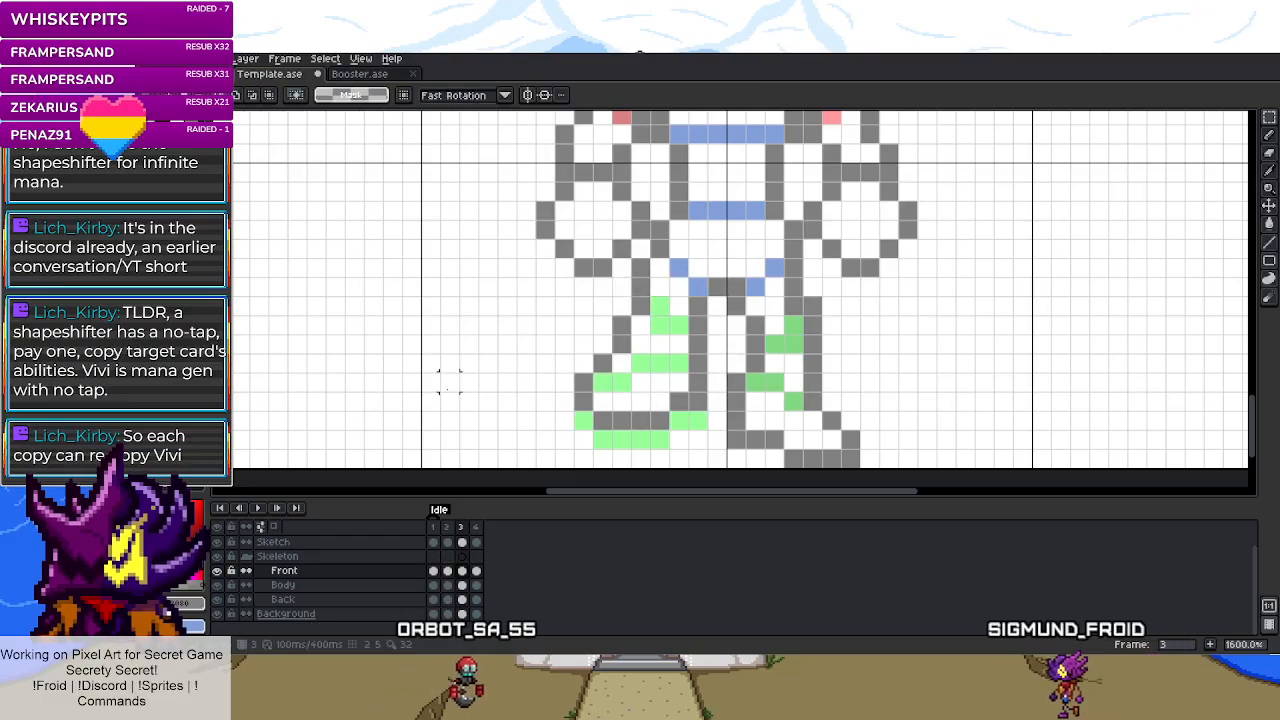
- On frame 3 of the Sketch layer, move the grey foot outline around the light green leg down one pixel
{"action": "left_click", "coordinate": [463, 542]}
{"action": "left_click_drag", "start_coordinate": [572, 334], "coordinate": [708, 451]}
{"action": "key", "text": "Down"}
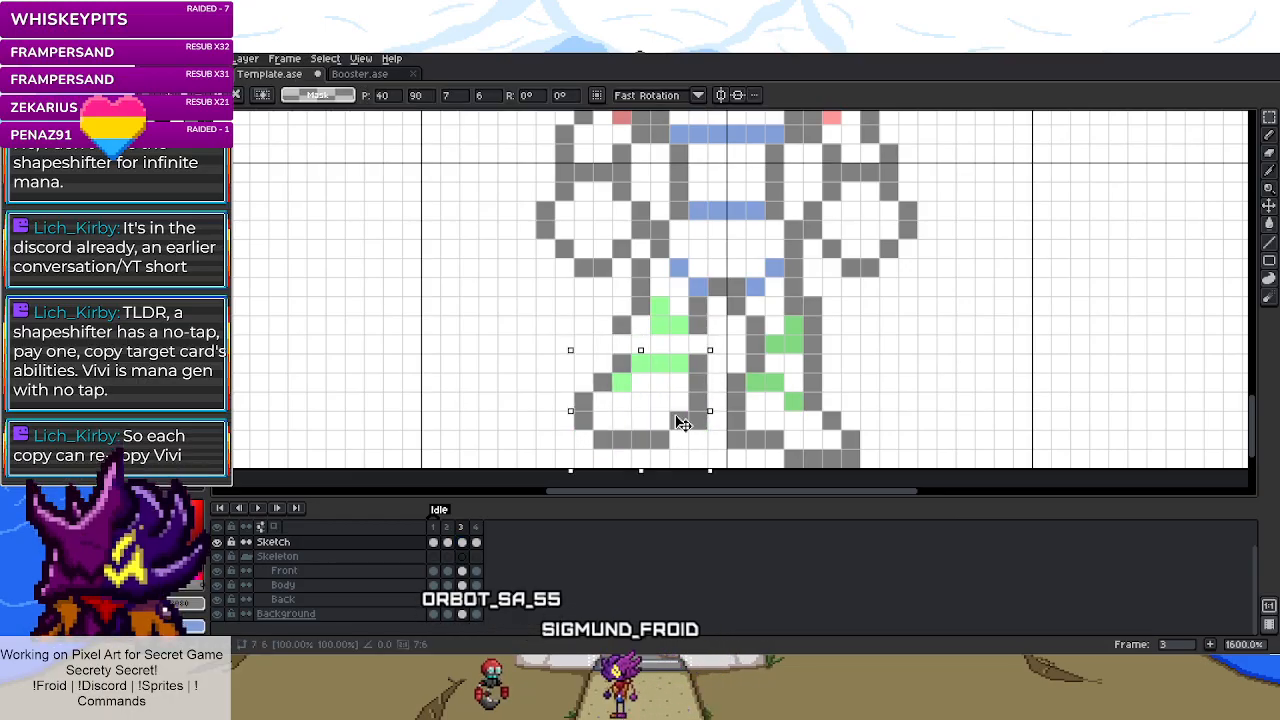
{"action": "left_click", "coordinate": [430, 400]}
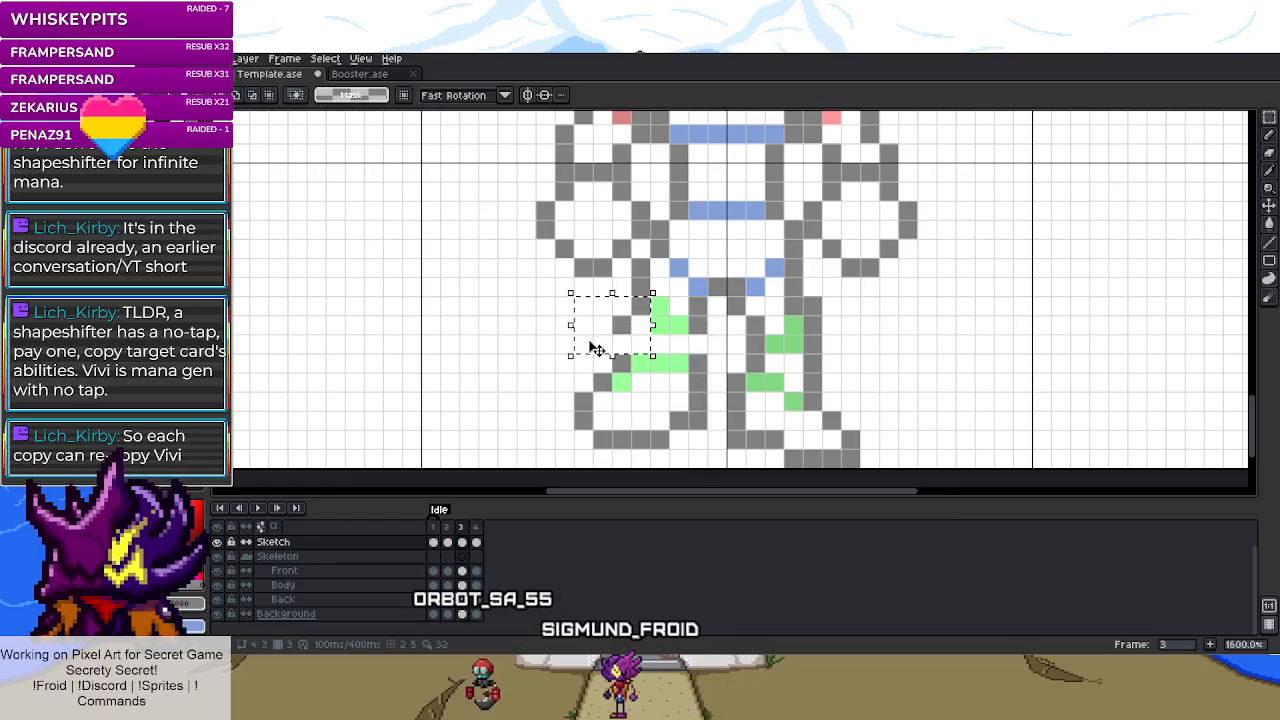
- Redraw the grey hip, knee and shin pixels to reconnect that leg's outline with the lowered foot, and save the template
{"action": "key", "text": "i"}
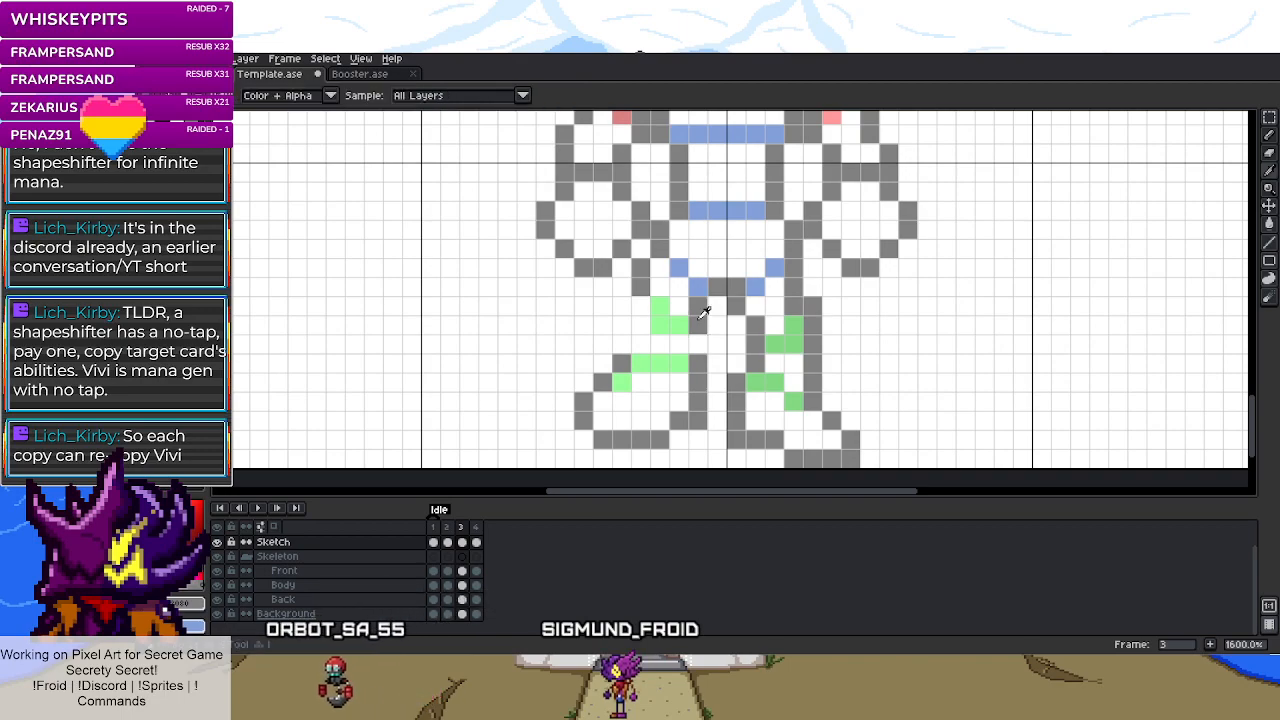
{"action": "key", "text": "b"}
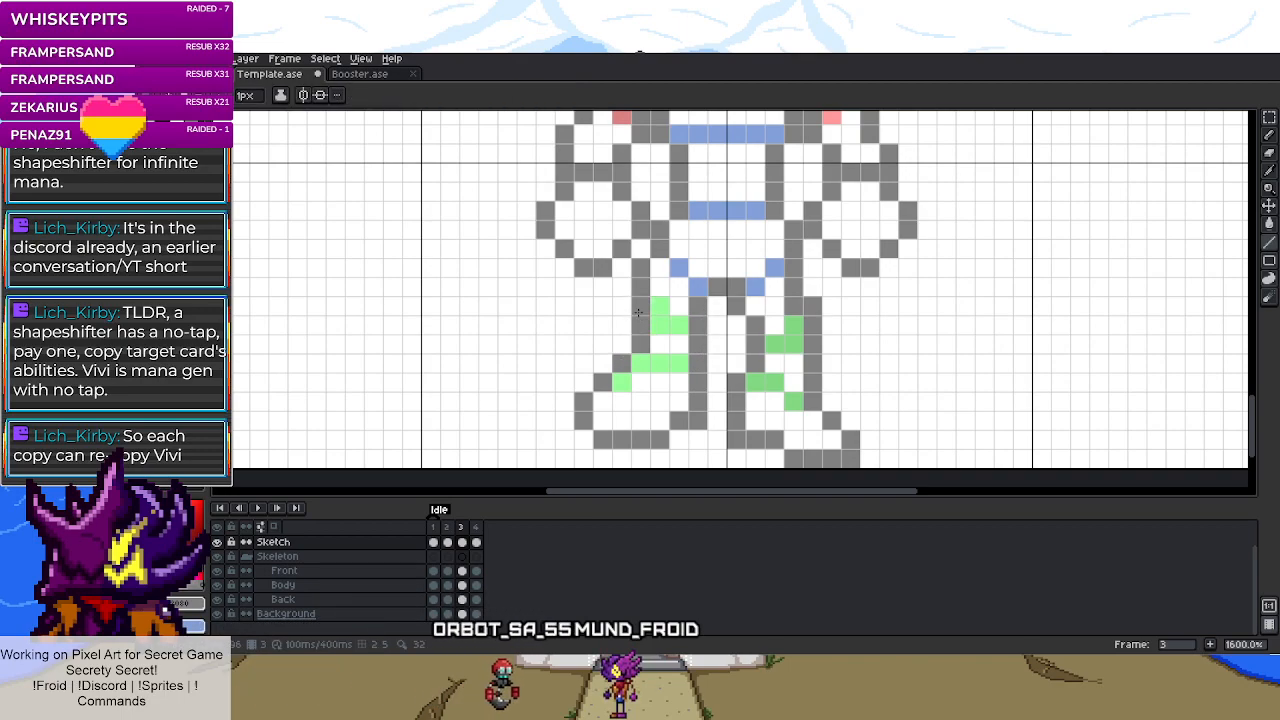
{"action": "key", "text": "m"}
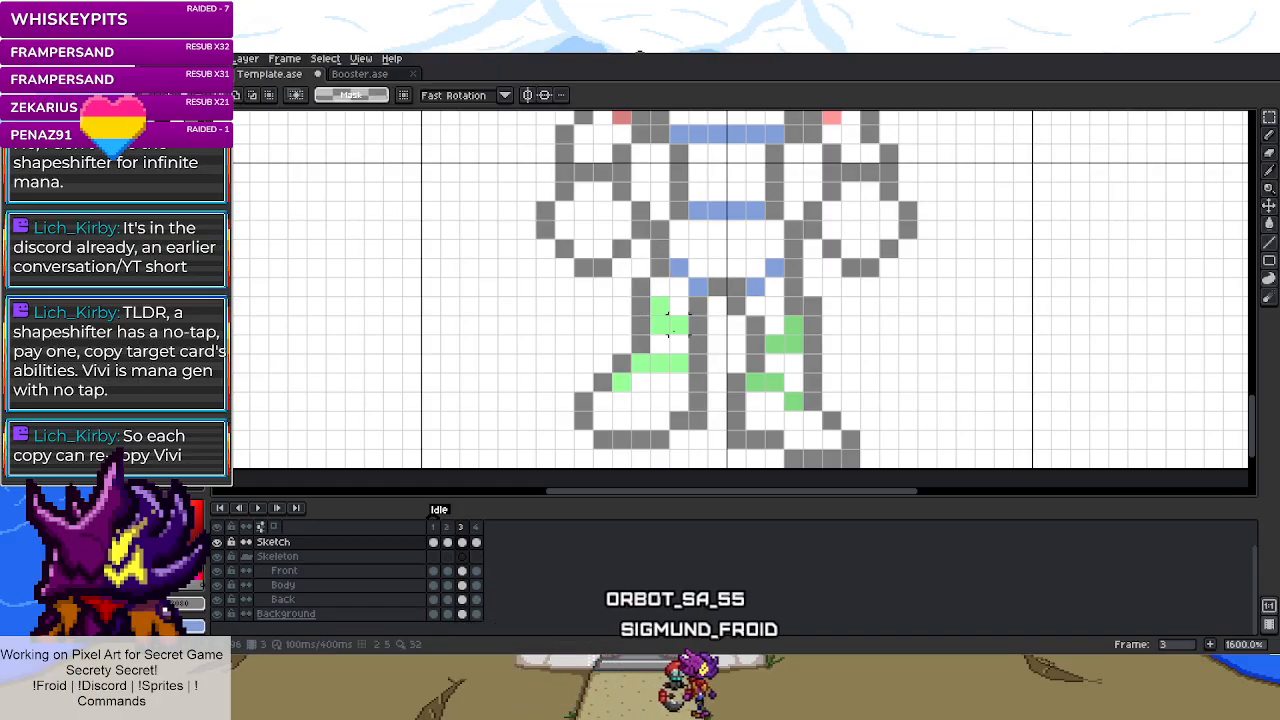
{"action": "scroll", "coordinate": [675, 418], "scroll_direction": "down", "scroll_amount": 3}
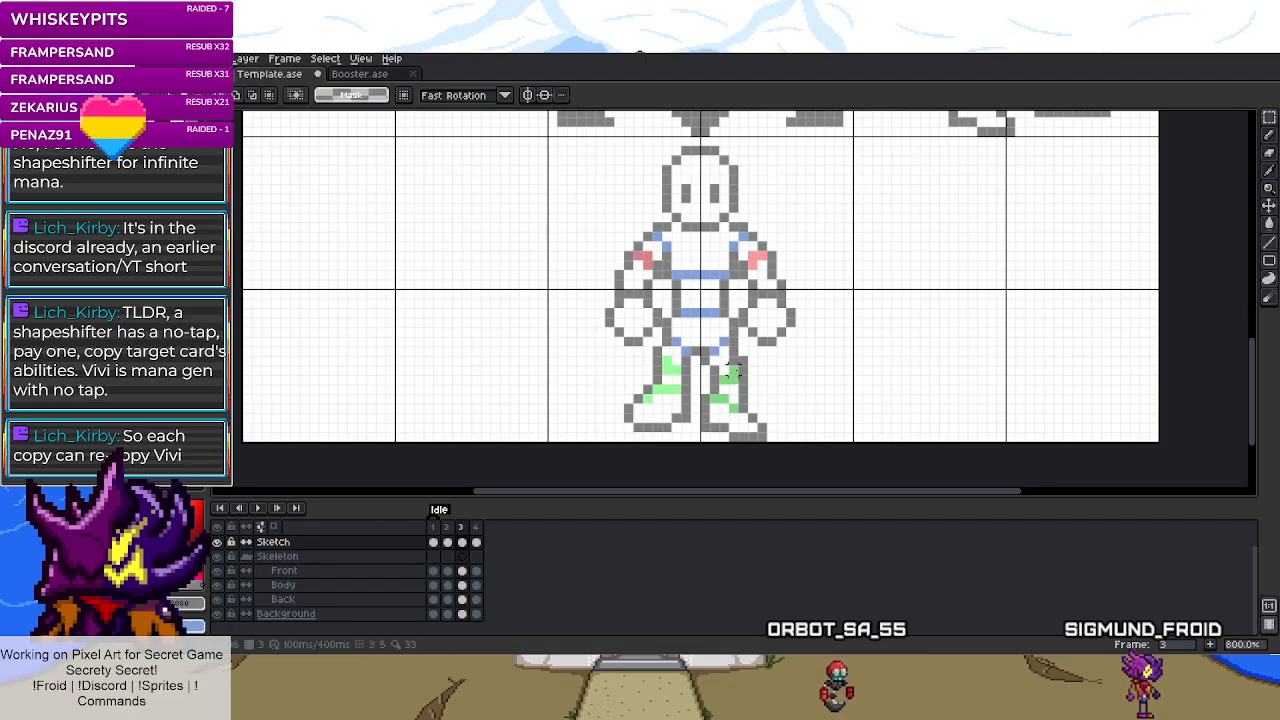
{"action": "right_click", "coordinate": [770, 418]}
{"action": "left_click", "coordinate": [700, 316]}
{"action": "scroll", "coordinate": [551, 383], "scroll_direction": "down", "scroll_amount": 3}
{"action": "scroll", "coordinate": [595, 347], "scroll_direction": "down", "scroll_amount": 1}
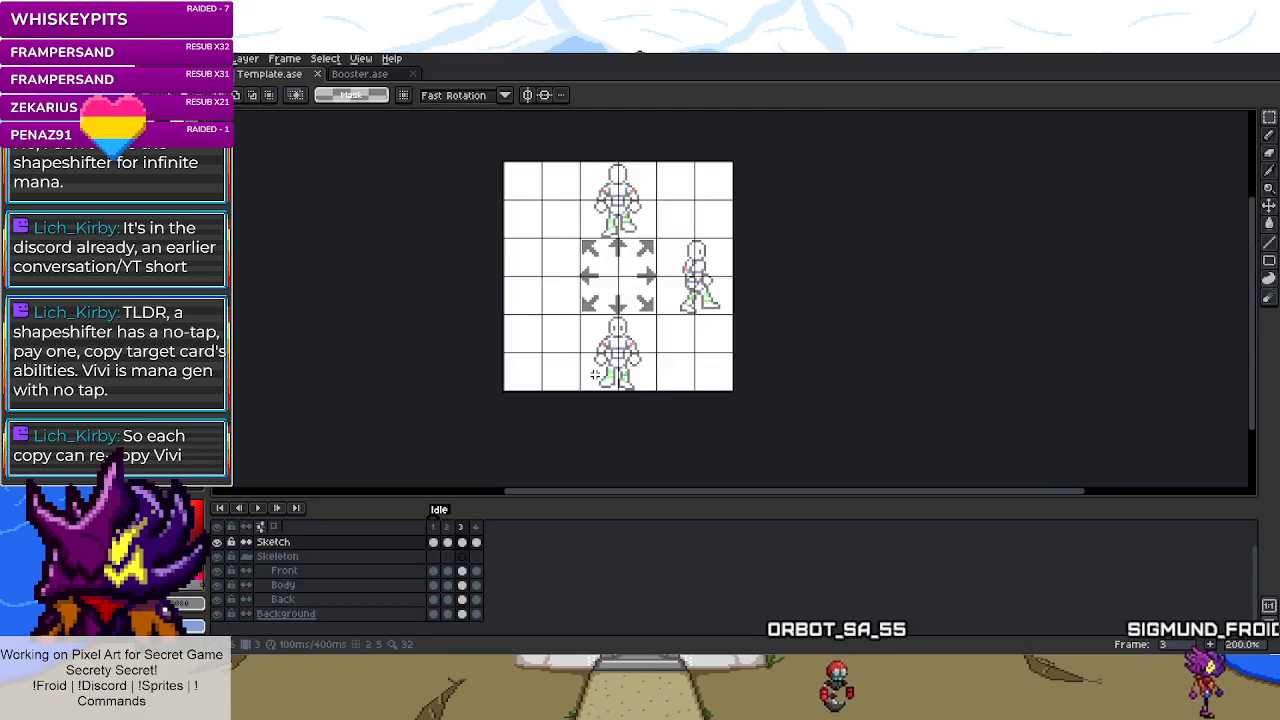
- On frame 3, shift the outer hip pixel of the back-facing figure's outline outward beside its light green leg
{"action": "scroll", "coordinate": [595, 347], "scroll_direction": "up", "scroll_amount": 4}
{"action": "scroll", "coordinate": [601, 305], "scroll_direction": "up", "scroll_amount": 2}
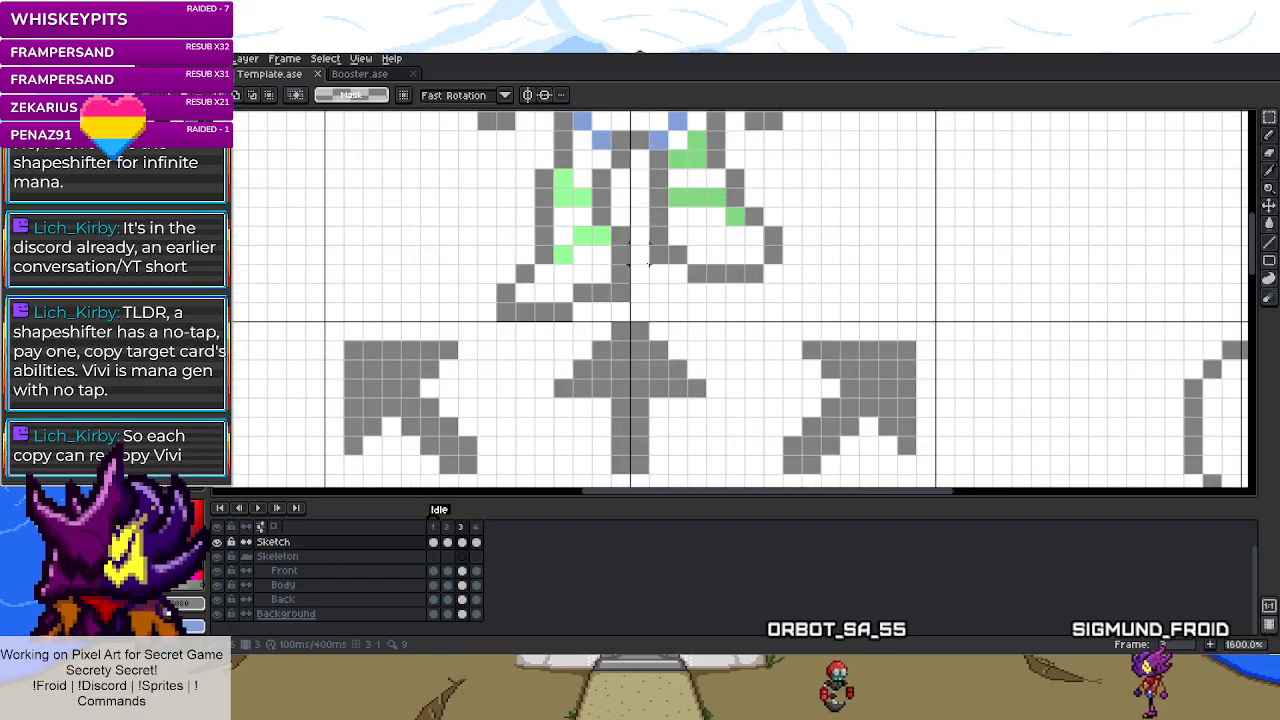
{"action": "scroll", "coordinate": [640, 285], "scroll_direction": "down", "scroll_amount": 1}
{"action": "scroll", "coordinate": [665, 262], "scroll_direction": "up", "scroll_amount": 1}
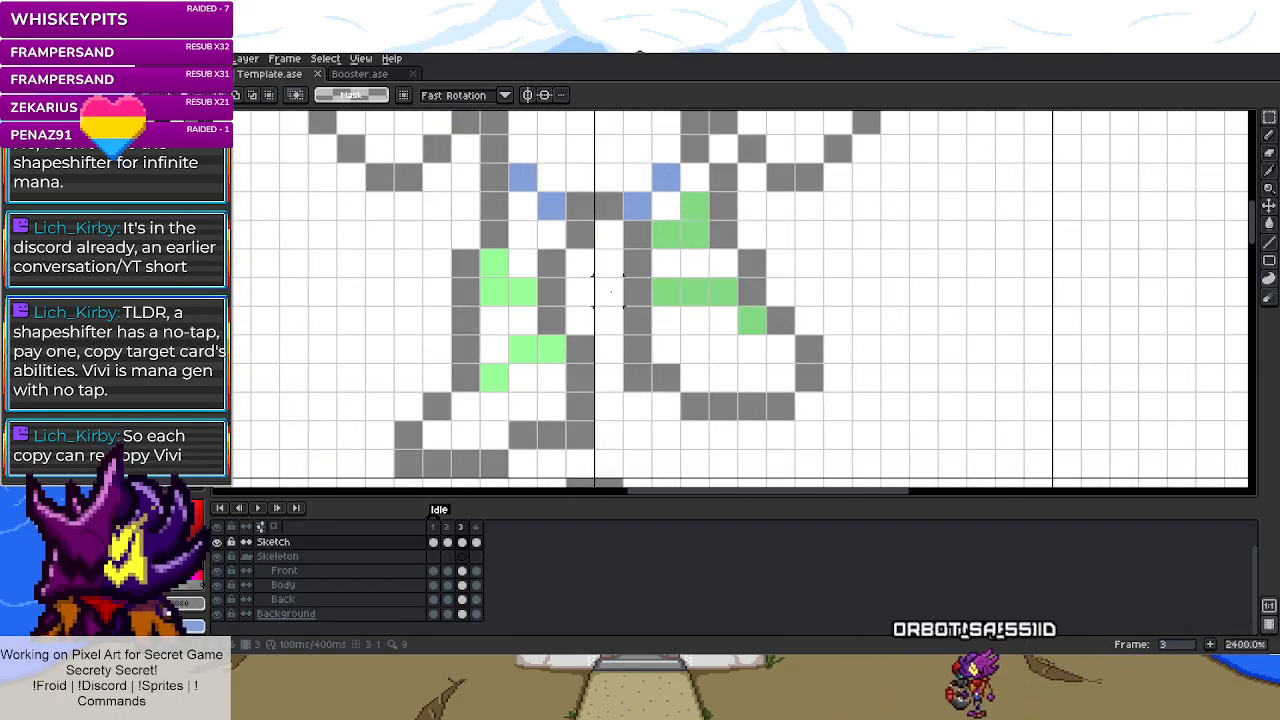
{"action": "scroll", "coordinate": [600, 240], "scroll_direction": "down", "scroll_amount": 1}
{"action": "scroll", "coordinate": [588, 234], "scroll_direction": "down", "scroll_amount": 4}
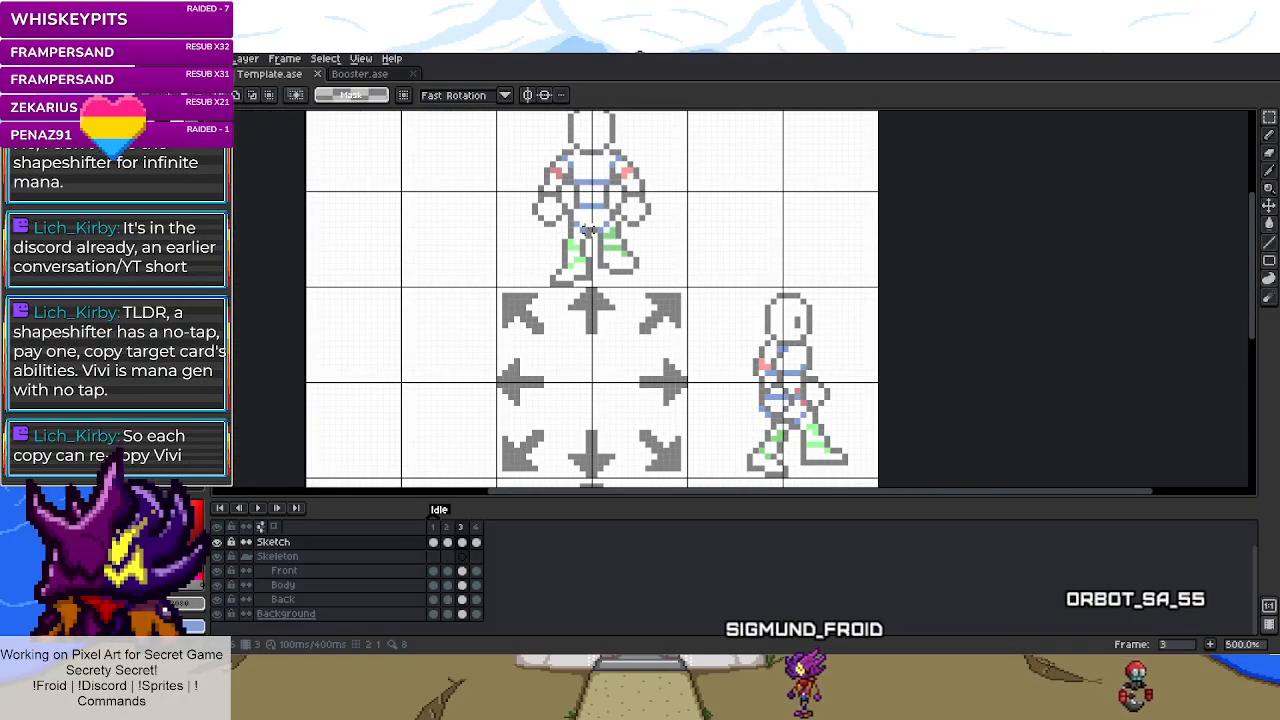
{"action": "scroll", "coordinate": [598, 470], "scroll_direction": "up", "scroll_amount": 2}
{"action": "scroll", "coordinate": [601, 468], "scroll_direction": "down", "scroll_amount": 2}
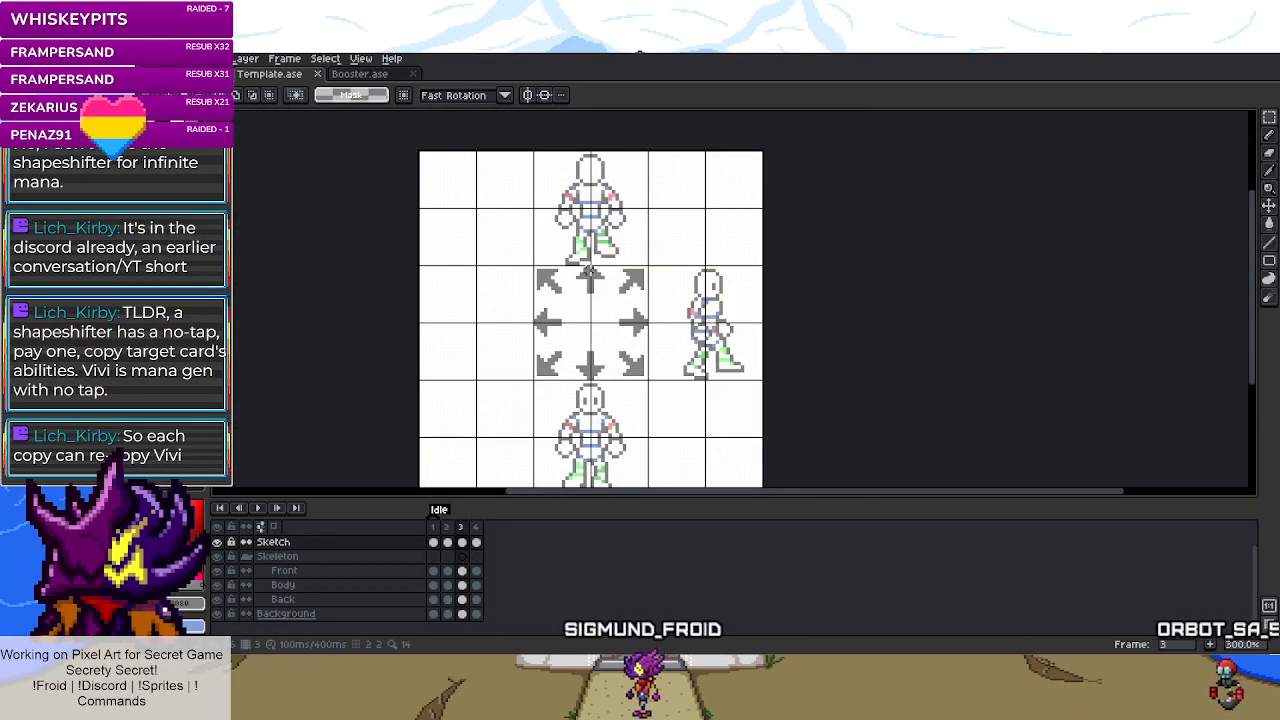
{"action": "scroll", "coordinate": [590, 300], "scroll_direction": "up", "scroll_amount": 5}
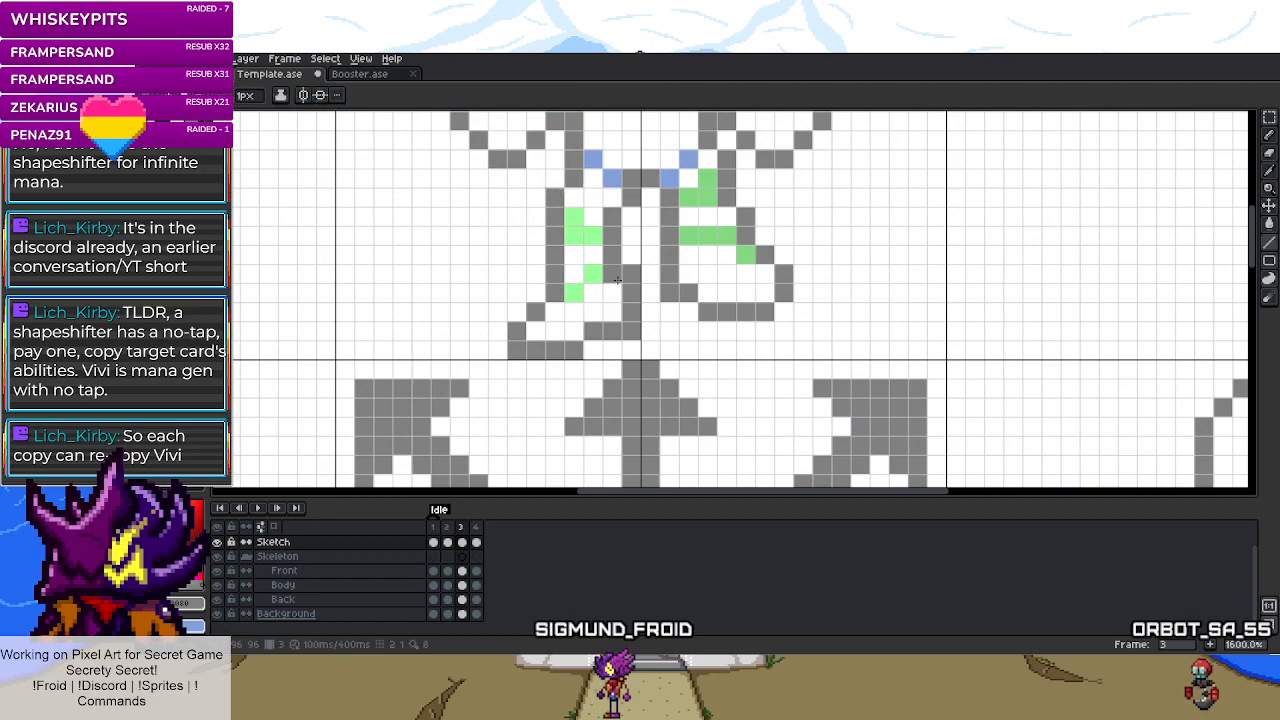
- On frame 3 of the Back layer, move the back-facing figure's dark green leg down one pixel
{"action": "scroll", "coordinate": [553, 297], "scroll_direction": "down", "scroll_amount": 6}
{"action": "scroll", "coordinate": [597, 410], "scroll_direction": "up", "scroll_amount": 1}
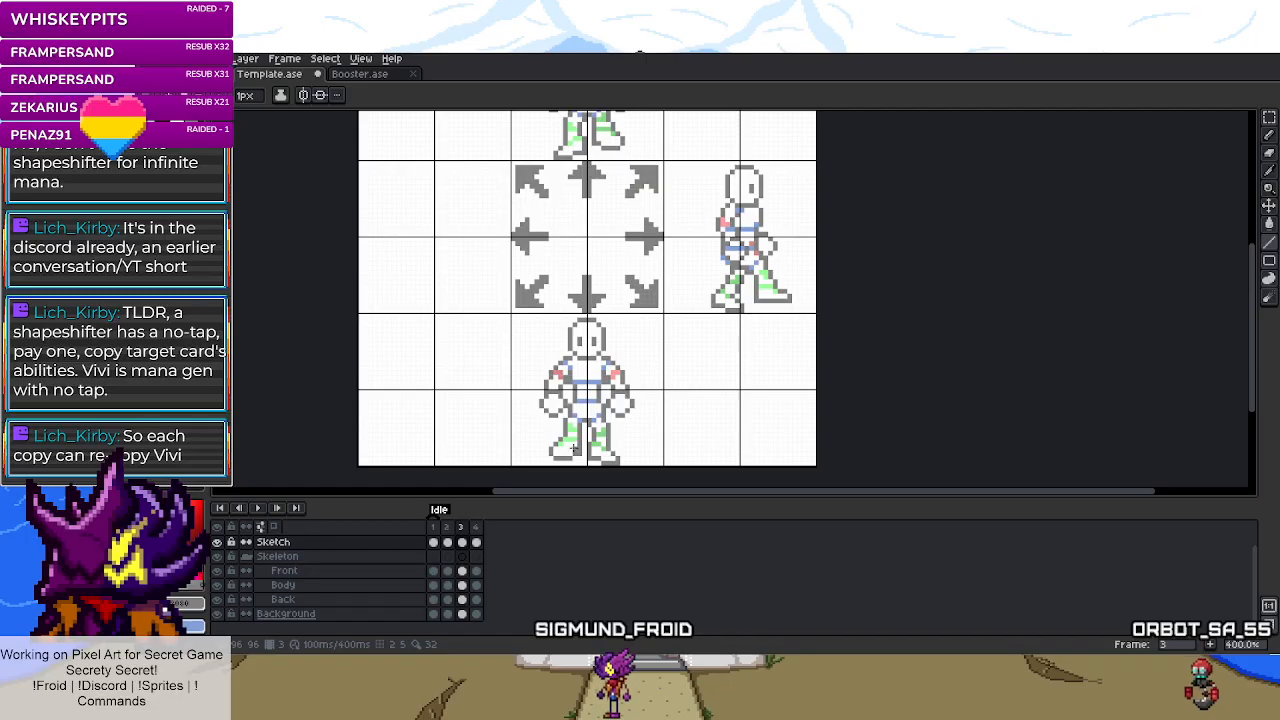
{"action": "scroll", "coordinate": [574, 447], "scroll_direction": "down", "scroll_amount": 1}
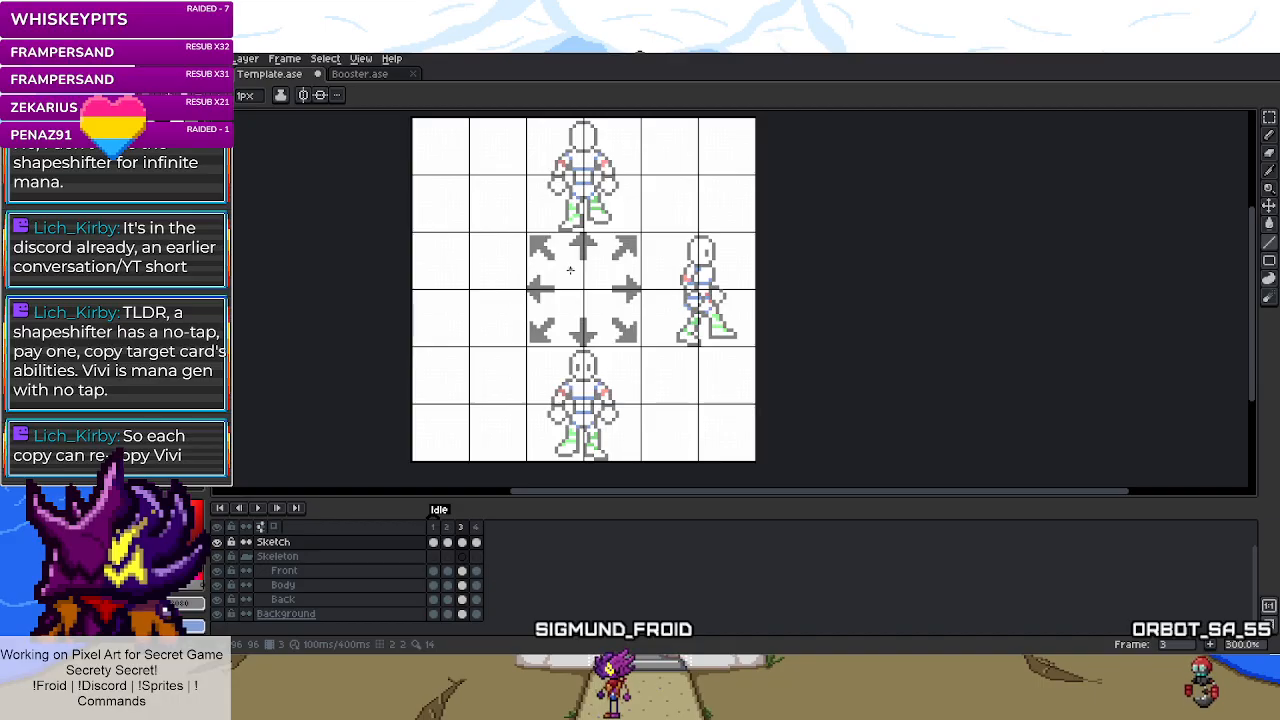
{"action": "scroll", "coordinate": [595, 216], "scroll_direction": "up", "scroll_amount": 8}
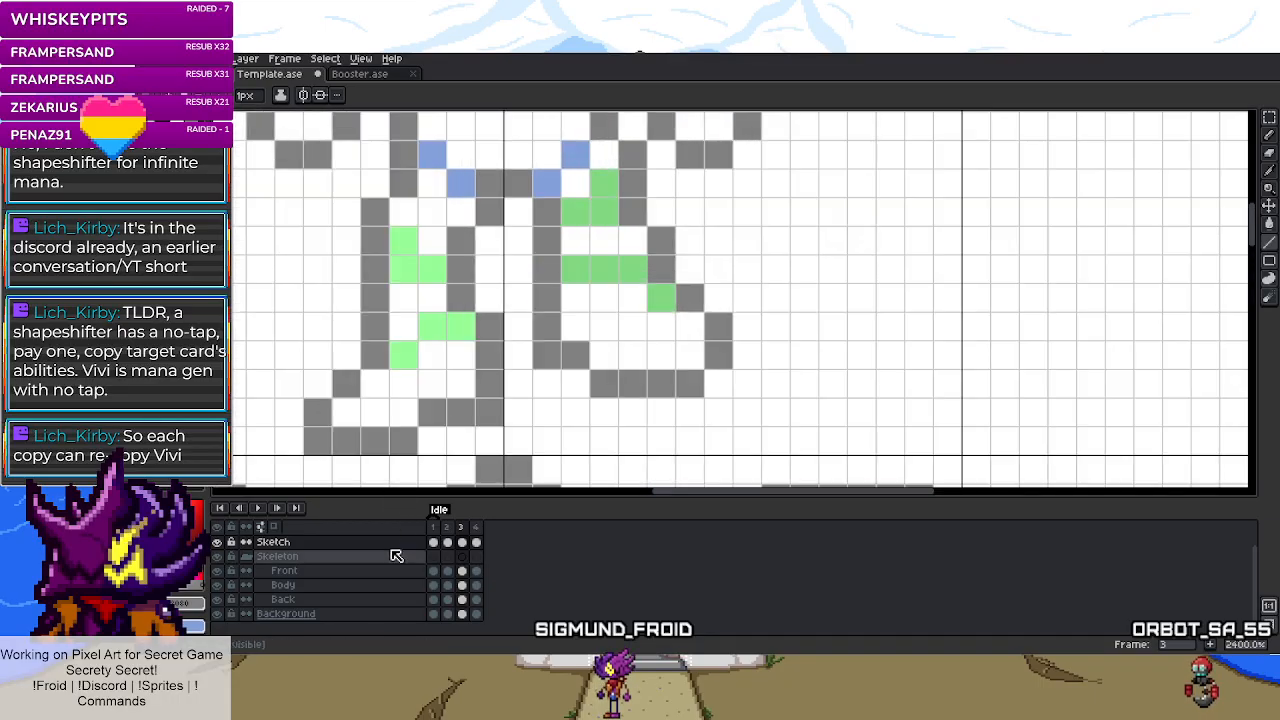
{"action": "left_click", "coordinate": [476, 599]}
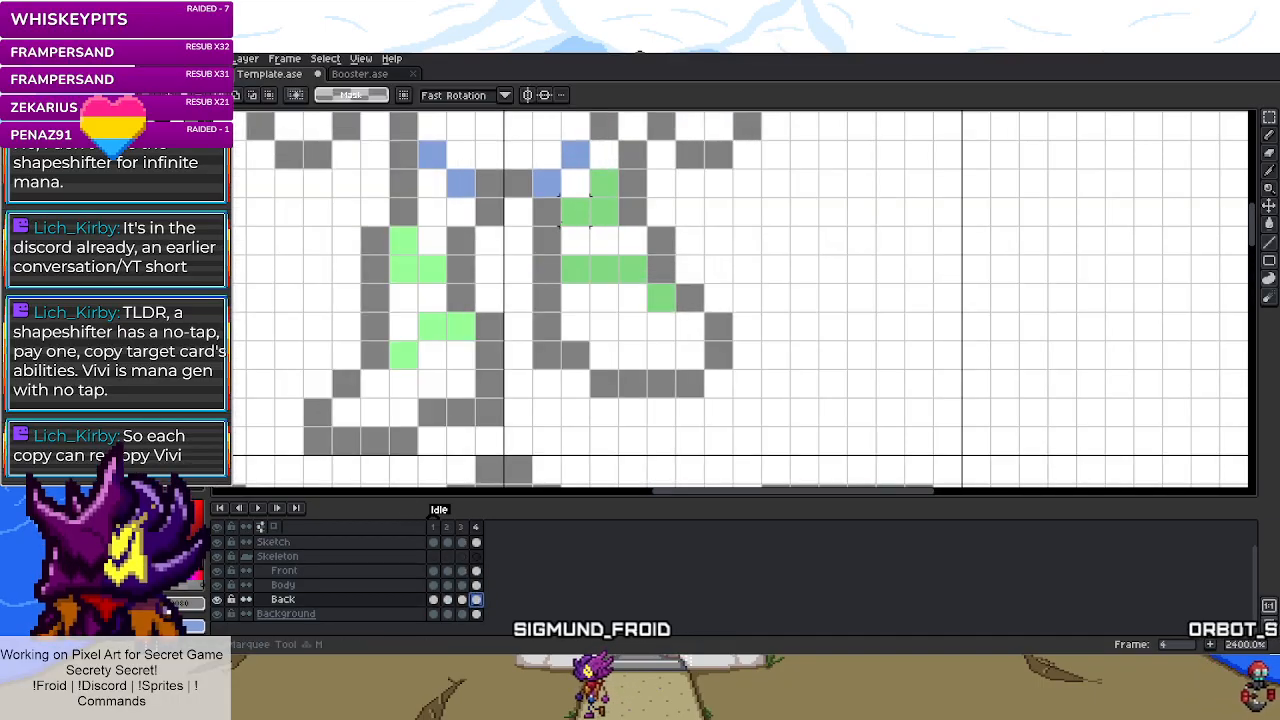
{"action": "left_click", "coordinate": [461, 599]}
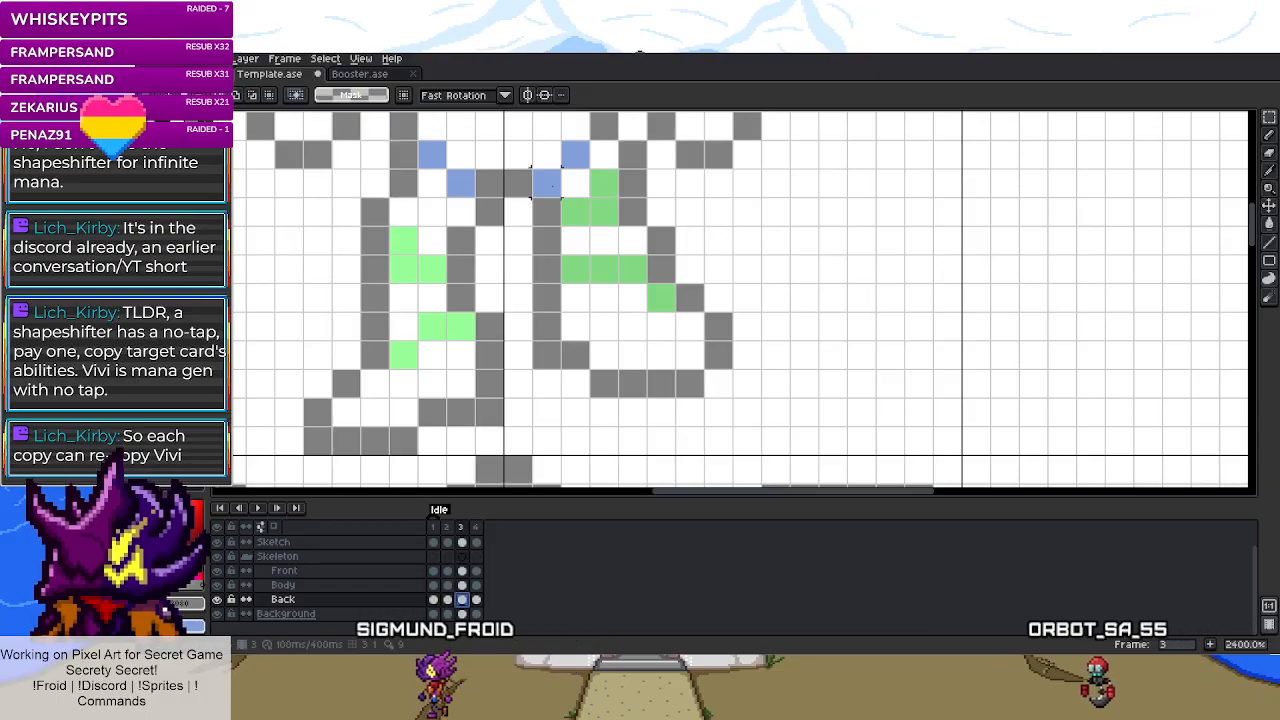
{"action": "left_click_drag", "start_coordinate": [531, 166], "coordinate": [760, 400]}
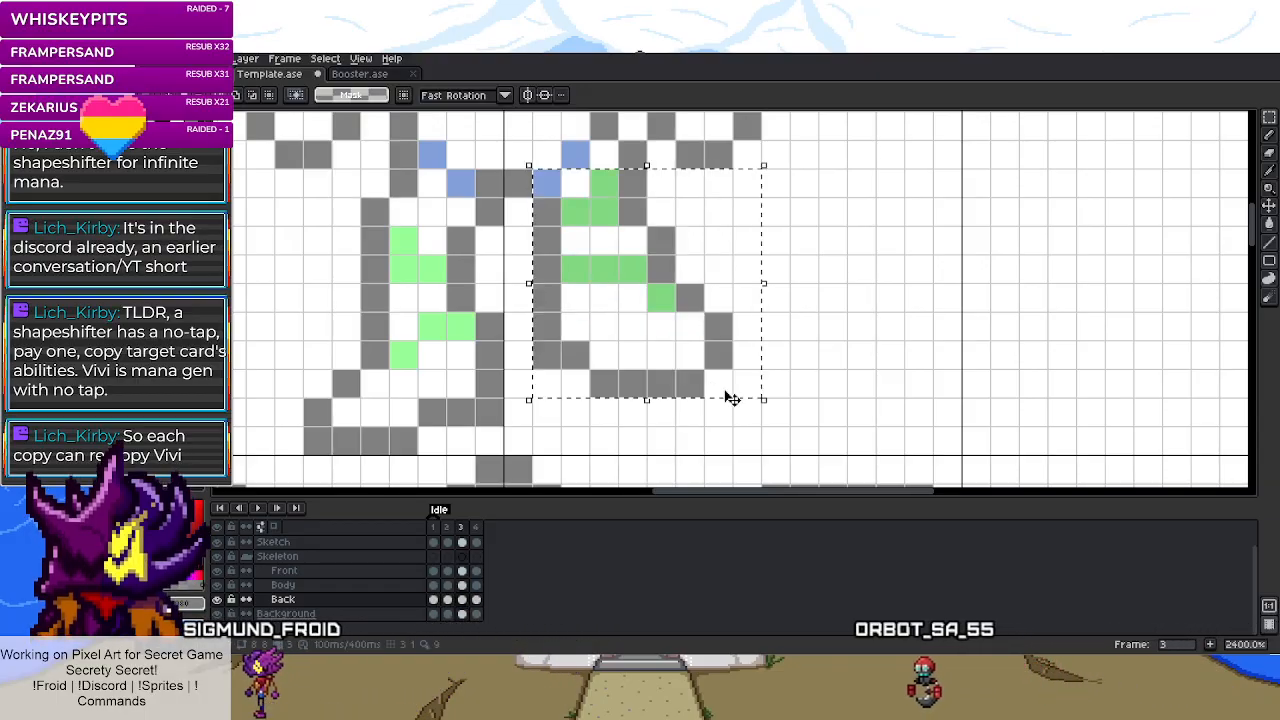
{"action": "left_click_drag", "start_coordinate": [638, 334], "coordinate": [638, 363]}
{"action": "key", "text": "ctrl+d"}
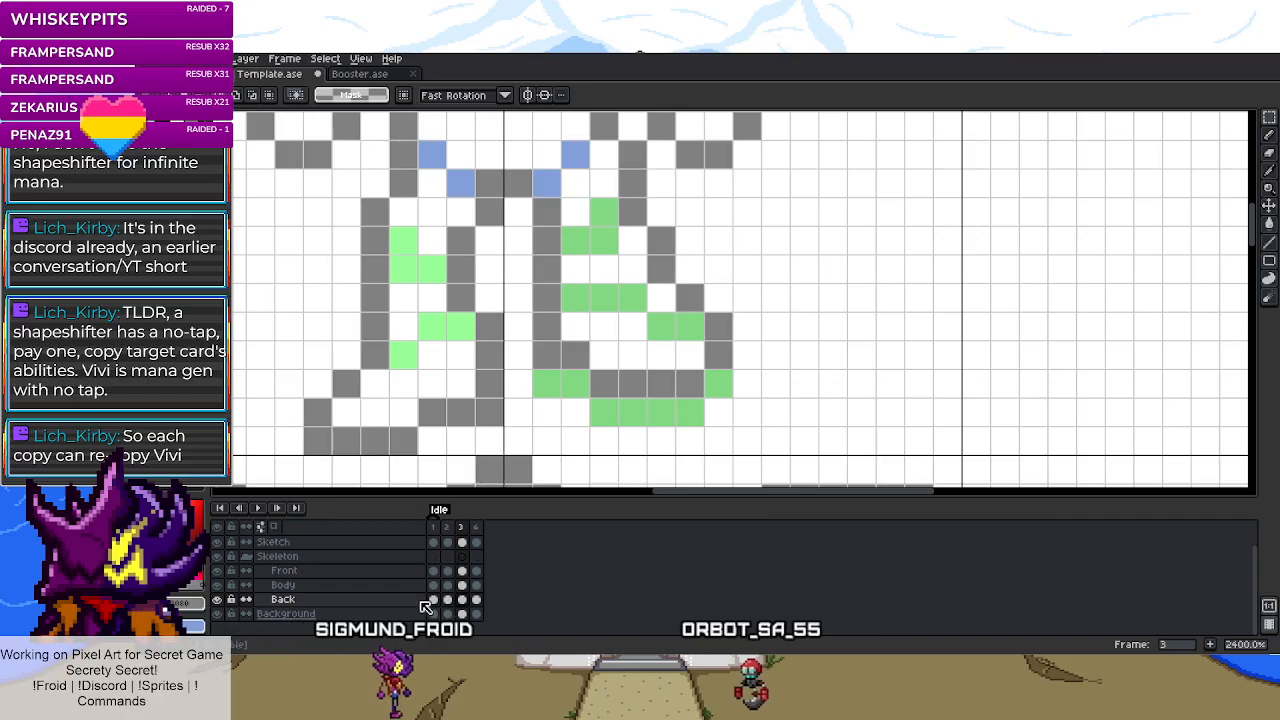
- Lower the dark green leg's foot outline one pixel on frame 3's Sketch layer, redraw its knee edge, and save the file
{"action": "left_click", "coordinate": [468, 543]}
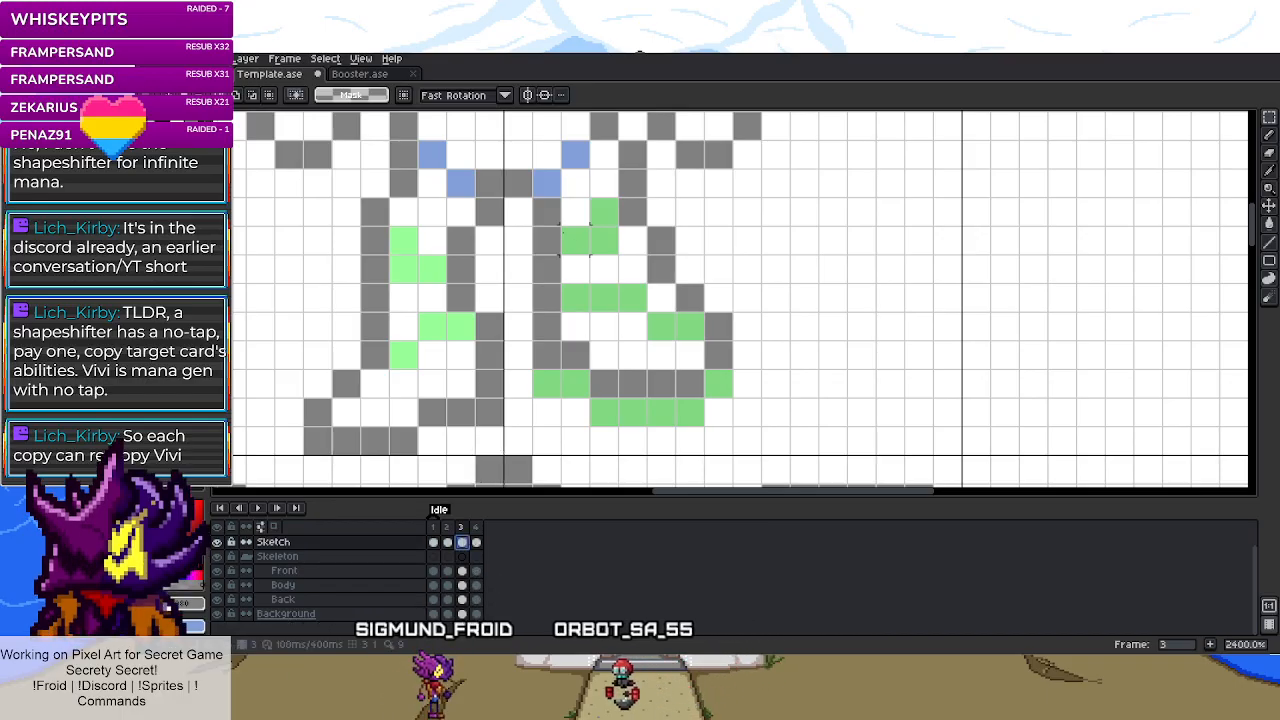
{"action": "left_click_drag", "start_coordinate": [528, 252], "coordinate": [820, 428]}
{"action": "left_click_drag", "start_coordinate": [688, 360], "coordinate": [706, 398]}
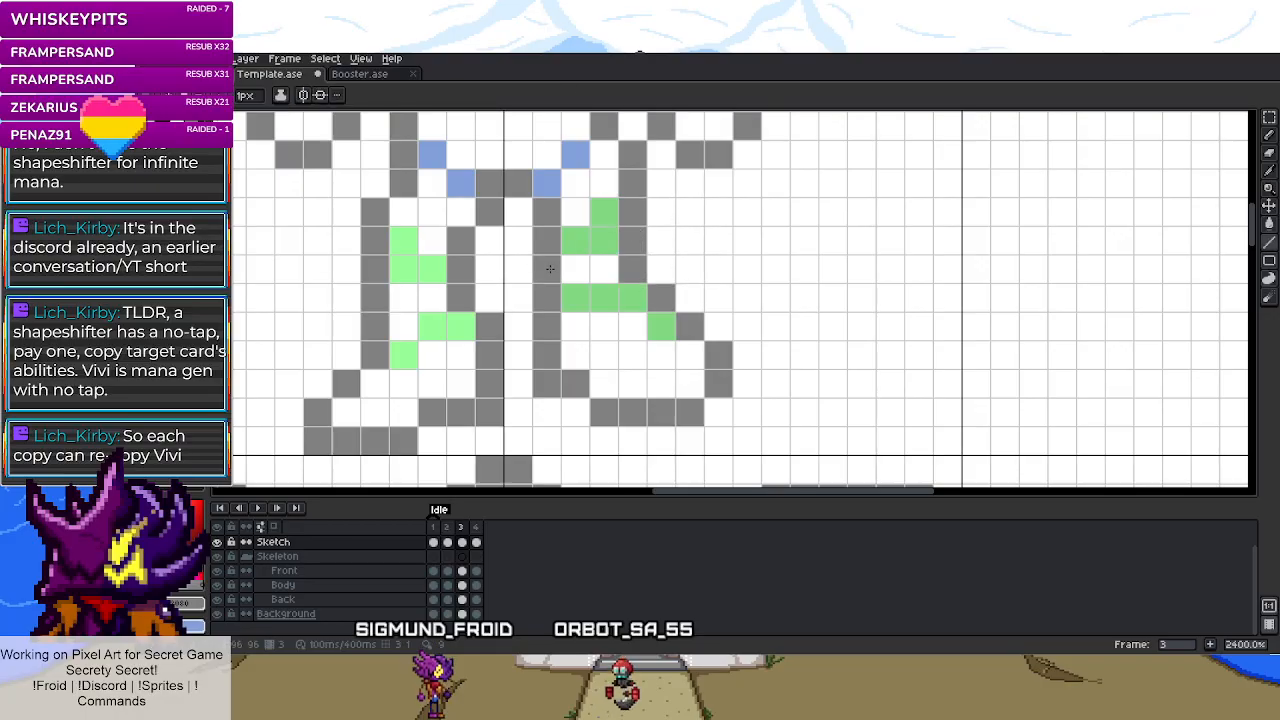
{"action": "scroll", "coordinate": [550, 268], "scroll_direction": "down", "scroll_amount": 4}
{"action": "scroll", "coordinate": [609, 186], "scroll_direction": "up", "scroll_amount": 2}
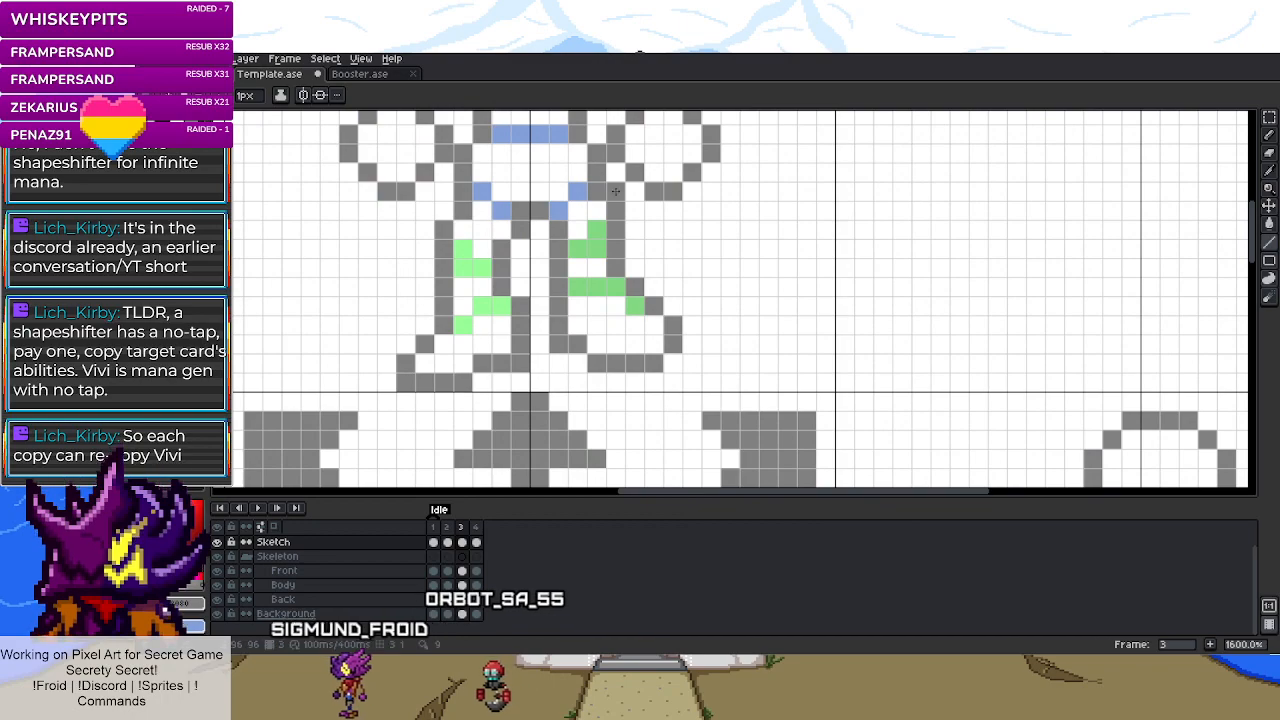
{"action": "scroll", "coordinate": [737, 266], "scroll_direction": "down", "scroll_amount": 4}
{"action": "key", "text": "ctrl+s"}
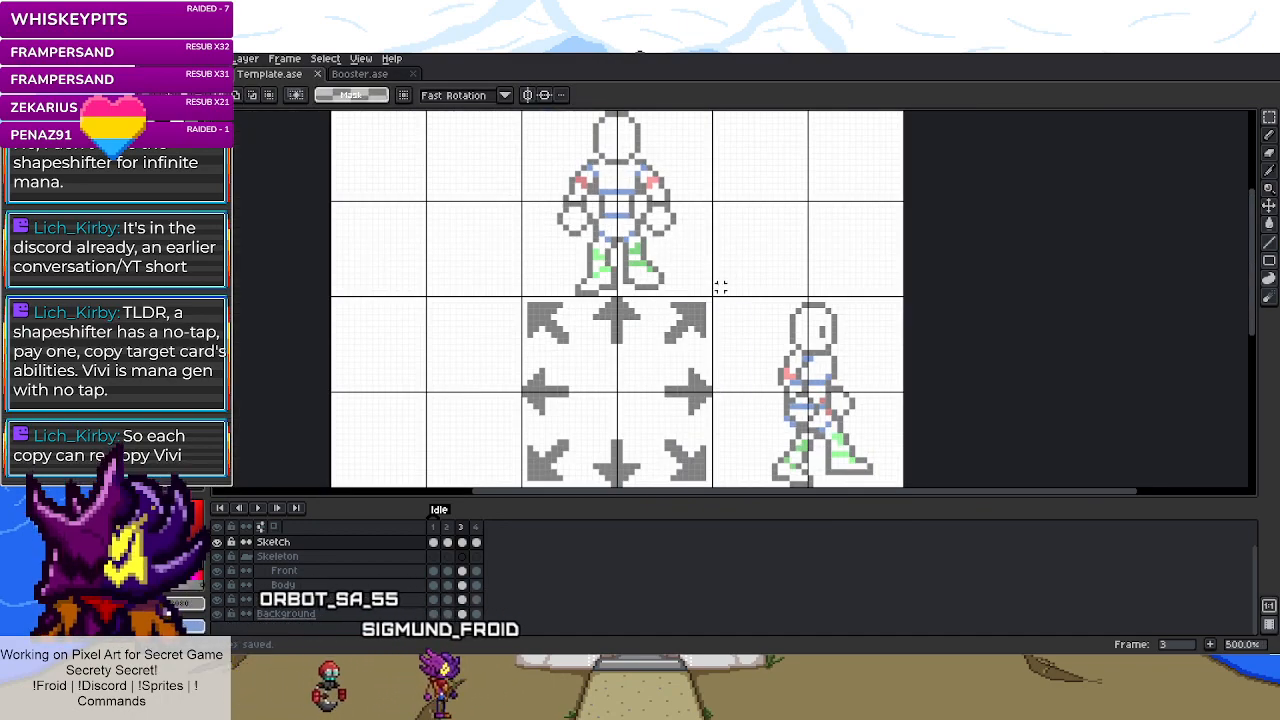
- Play back the idle animation and review the figures' leg movement across frames 2, 3 and 4
{"action": "scroll", "coordinate": [708, 281], "scroll_direction": "down", "scroll_amount": 2}
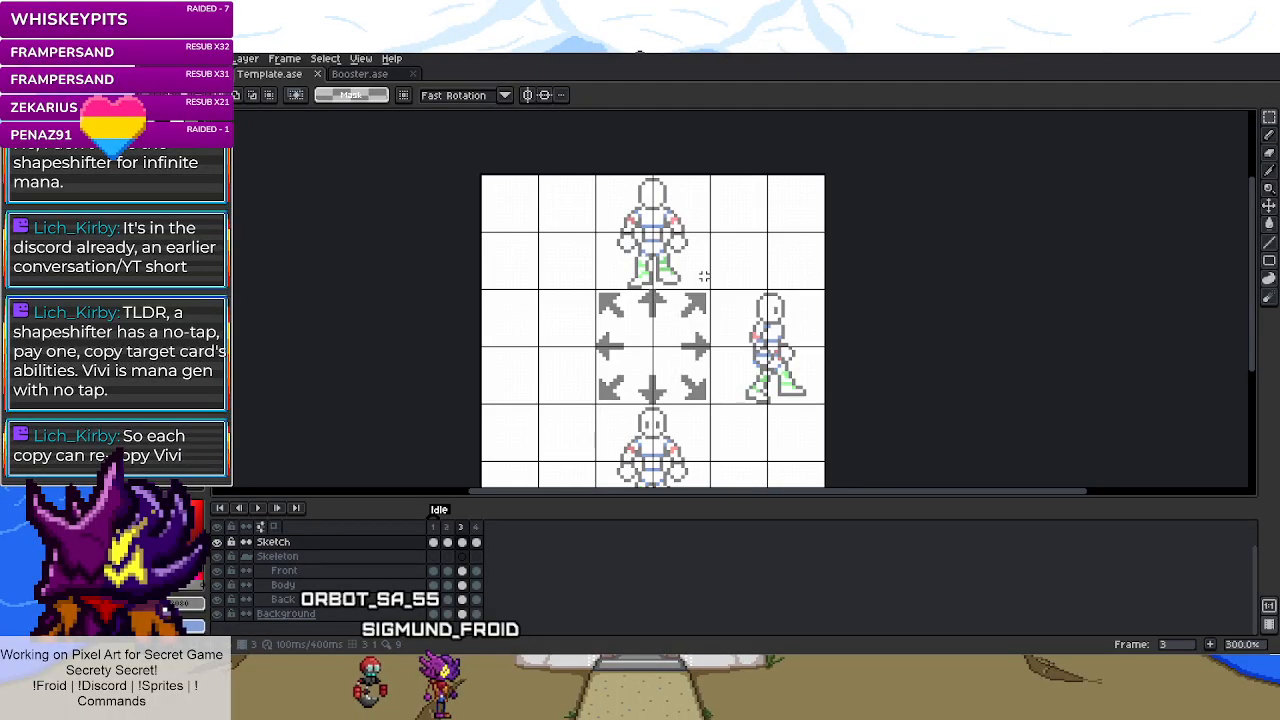
{"action": "left_click", "coordinate": [483, 528]}
{"action": "scroll", "coordinate": [643, 389], "scroll_direction": "down", "scroll_amount": 3}
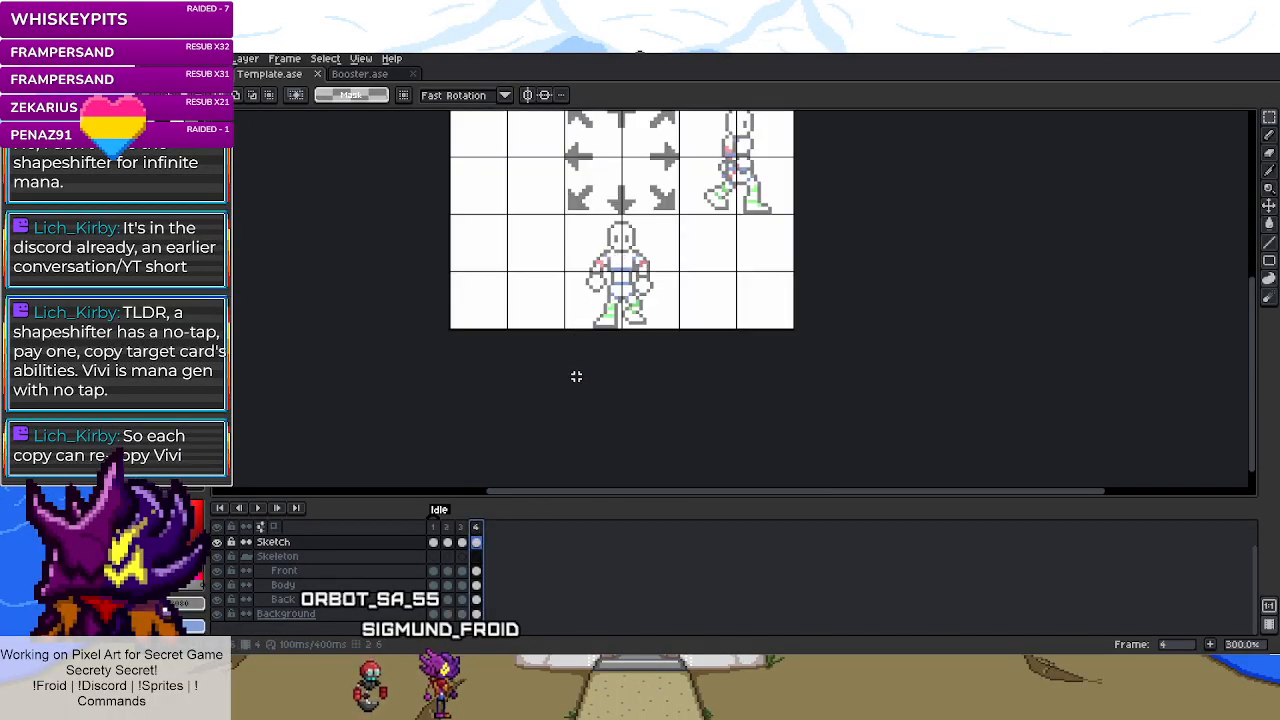
{"action": "key", "text": "Return"}
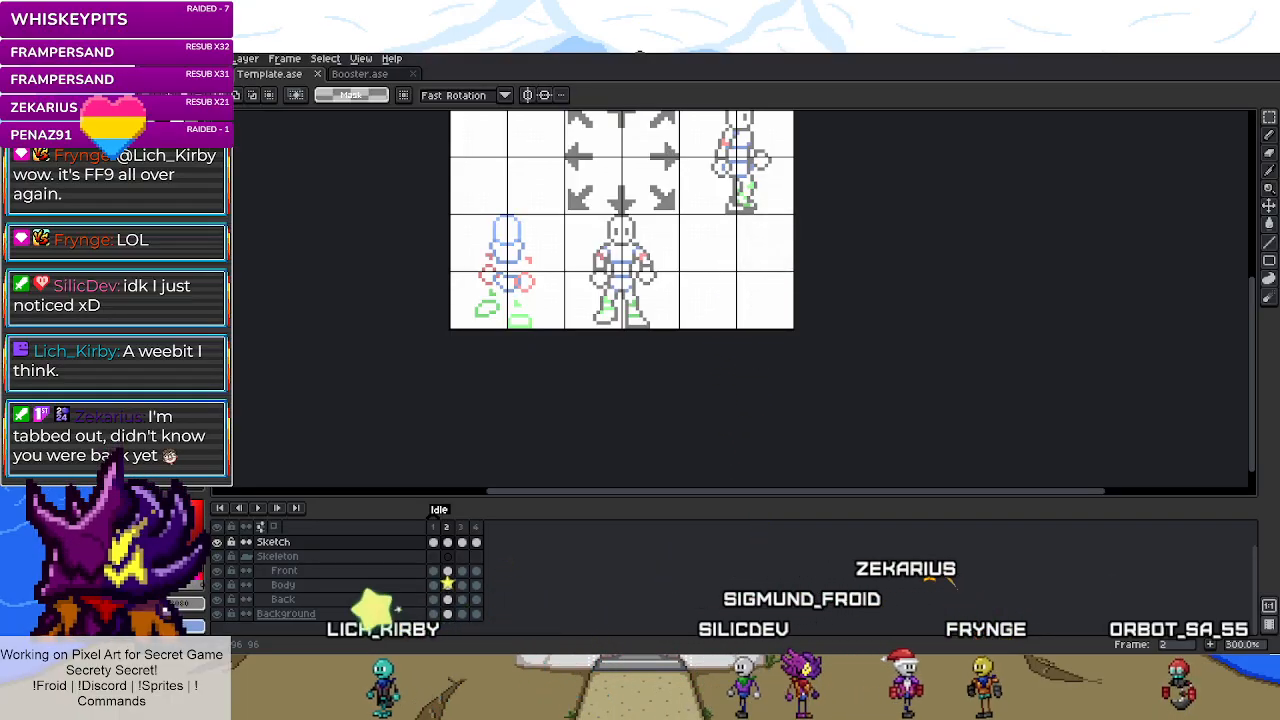
{"action": "scroll", "coordinate": [932, 410], "scroll_direction": "up", "scroll_amount": 3}
{"action": "scroll", "coordinate": [932, 410], "scroll_direction": "down", "scroll_amount": 3}
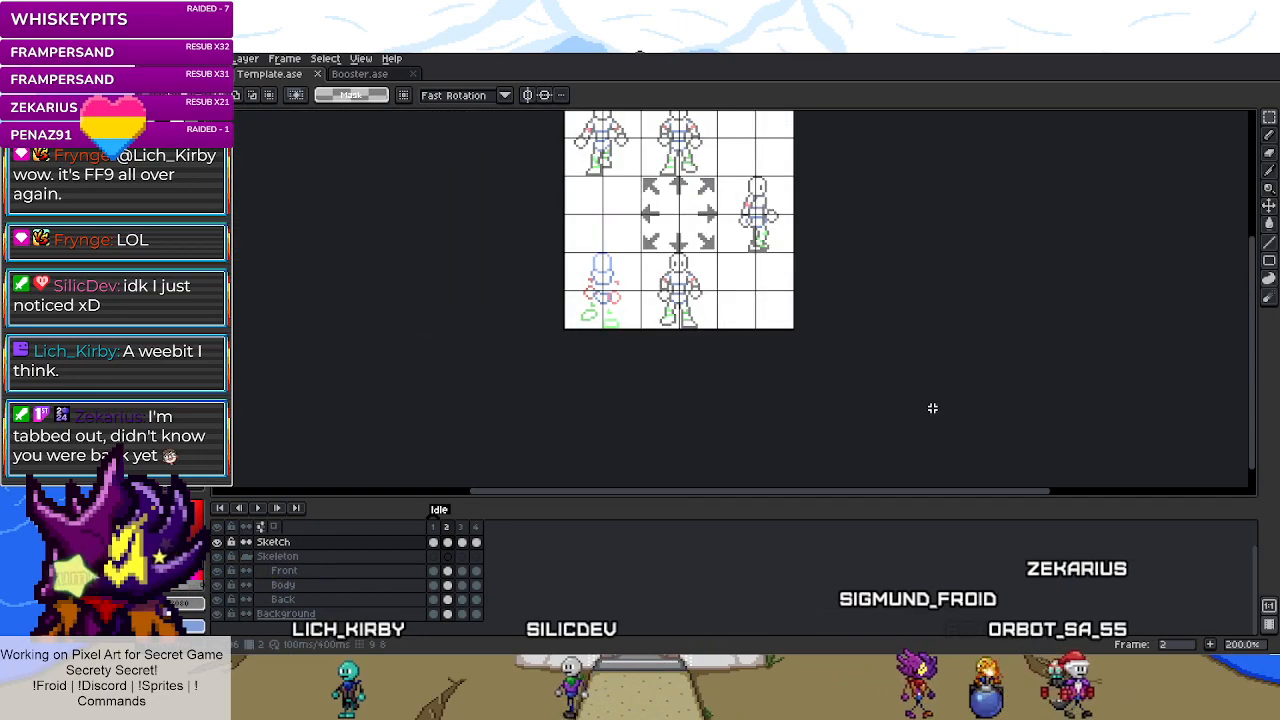
{"action": "scroll", "coordinate": [800, 306], "scroll_direction": "up", "scroll_amount": 3}
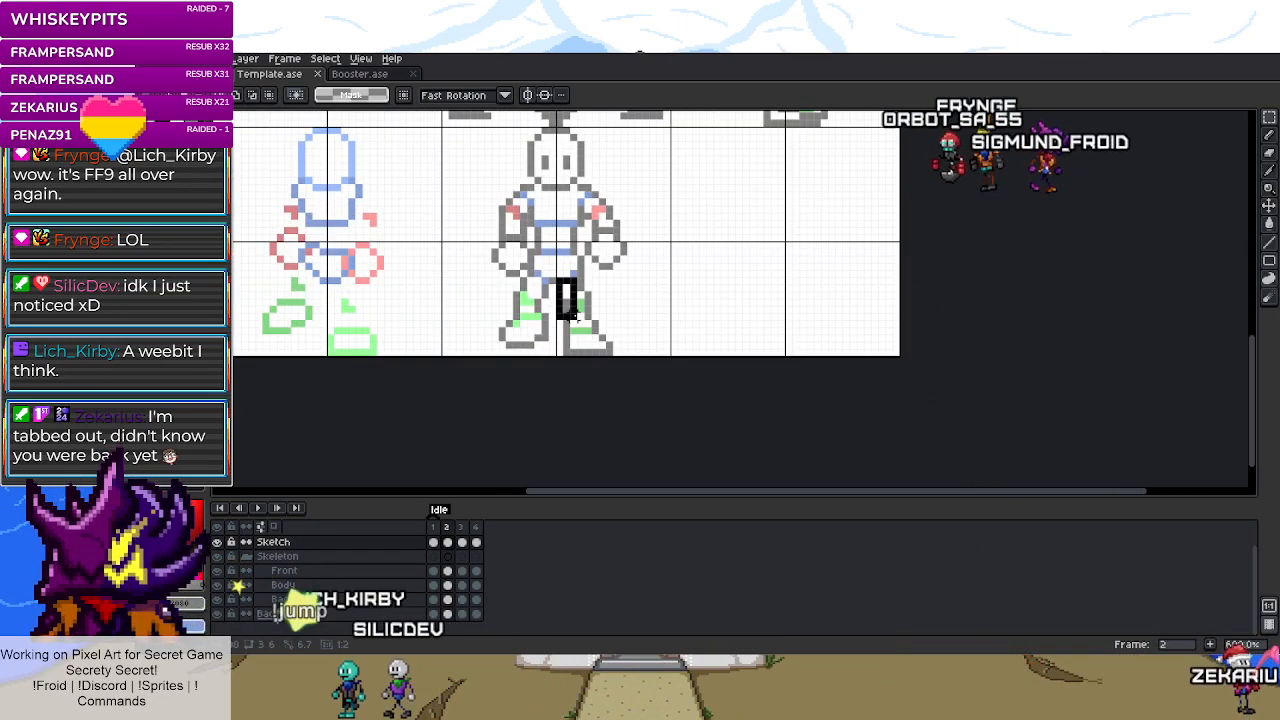
{"action": "left_click", "coordinate": [476, 527]}
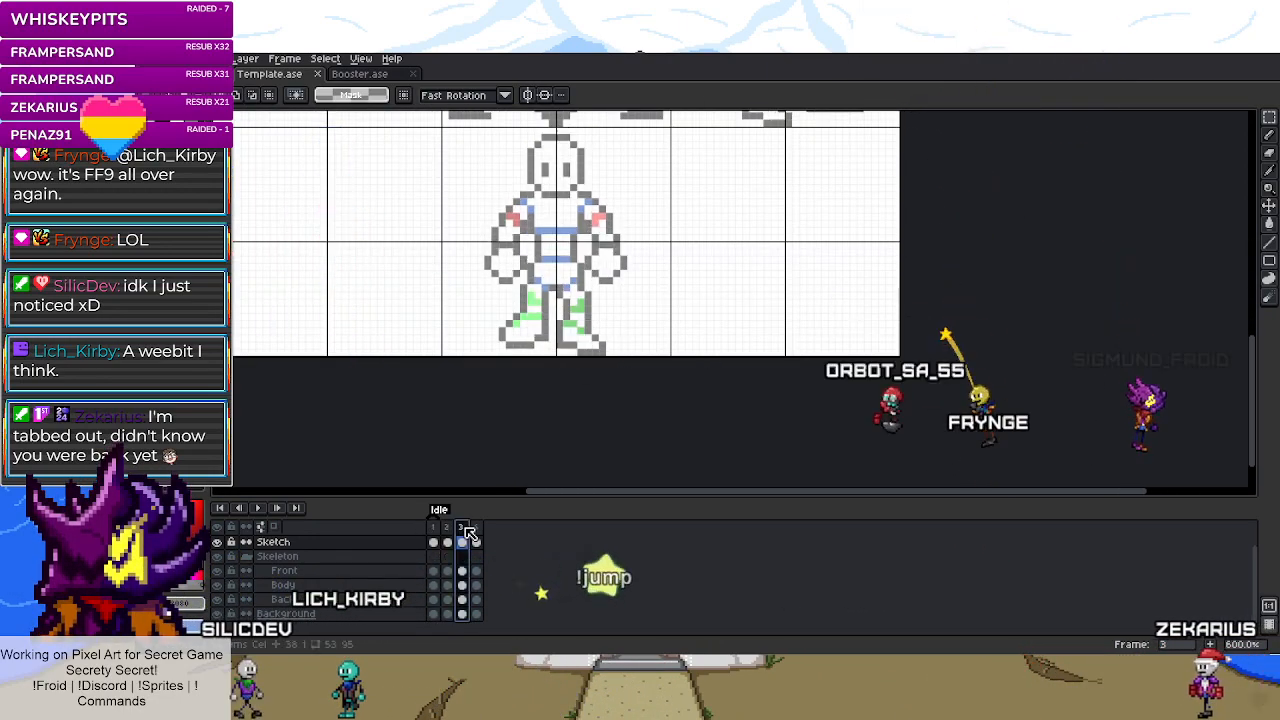
{"action": "scroll", "coordinate": [602, 424], "scroll_direction": "down", "scroll_amount": 3}
{"action": "scroll", "coordinate": [601, 428], "scroll_direction": "up", "scroll_amount": 2}
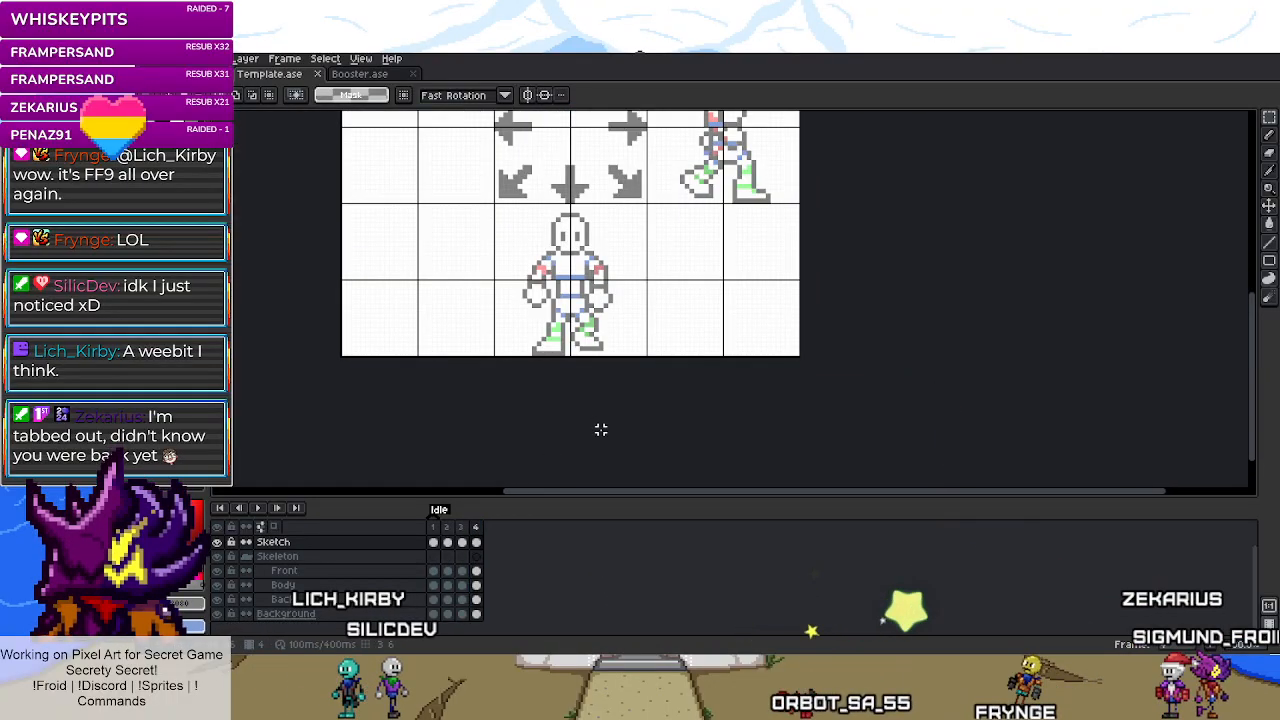
{"action": "key", "text": "Left"}
{"action": "key", "text": "Left"}
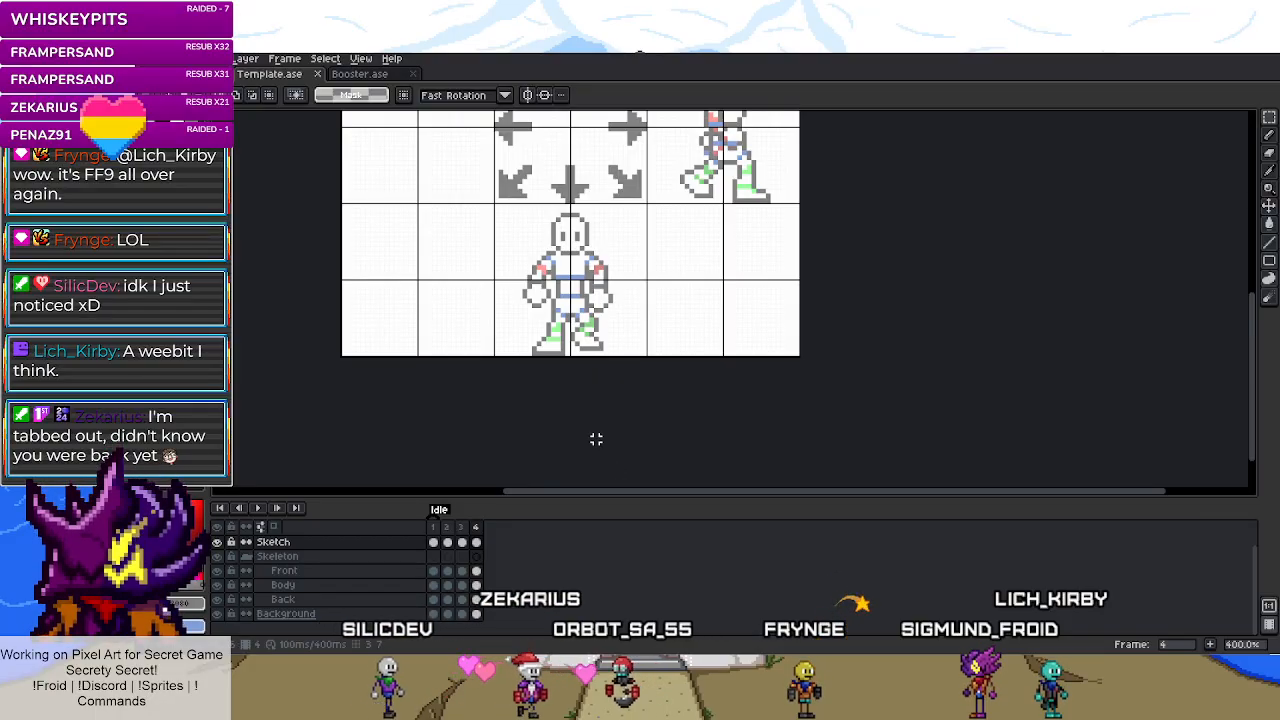
- Compare the front-facing figure's leg and foot outlines on frames 2, 3 and 4
{"action": "scroll", "coordinate": [586, 431], "scroll_direction": "up", "scroll_amount": 3}
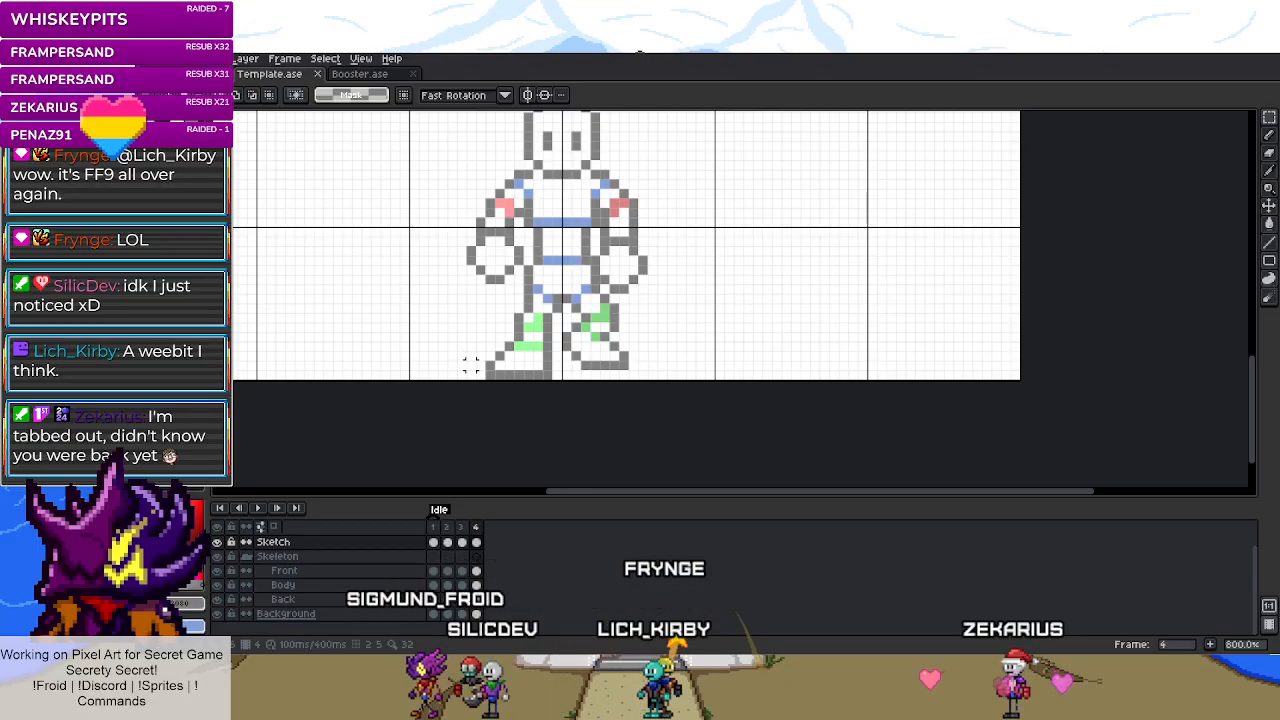
{"action": "scroll", "coordinate": [470, 366], "scroll_direction": "down", "scroll_amount": 4}
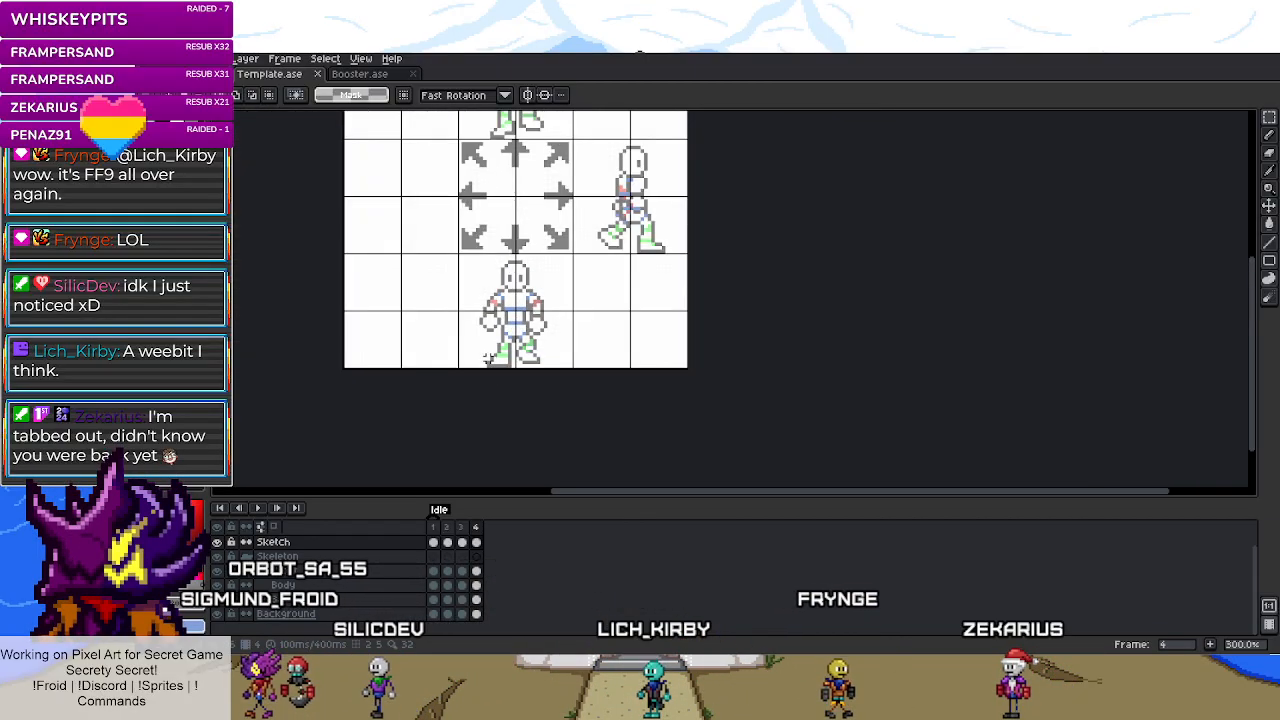
{"action": "scroll", "coordinate": [489, 358], "scroll_direction": "up", "scroll_amount": 3}
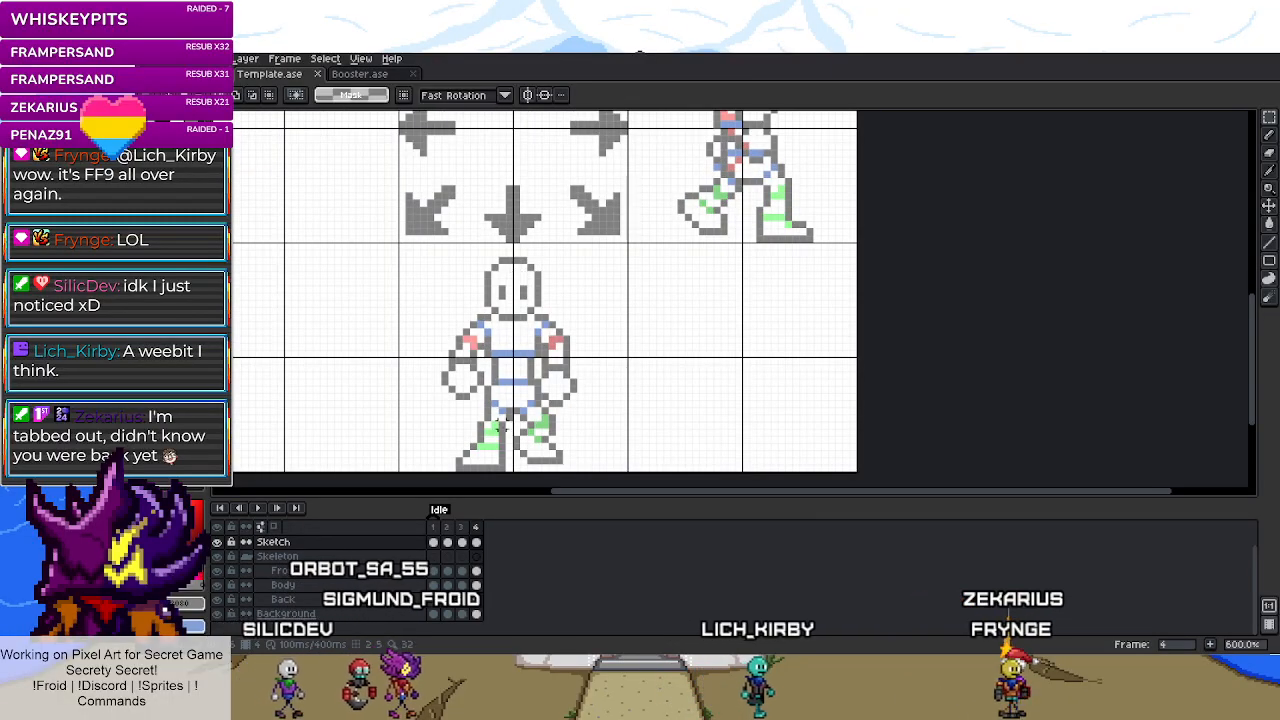
{"action": "scroll", "coordinate": [492, 420], "scroll_direction": "up", "scroll_amount": 3}
{"action": "scroll", "coordinate": [500, 450], "scroll_direction": "down", "scroll_amount": 5}
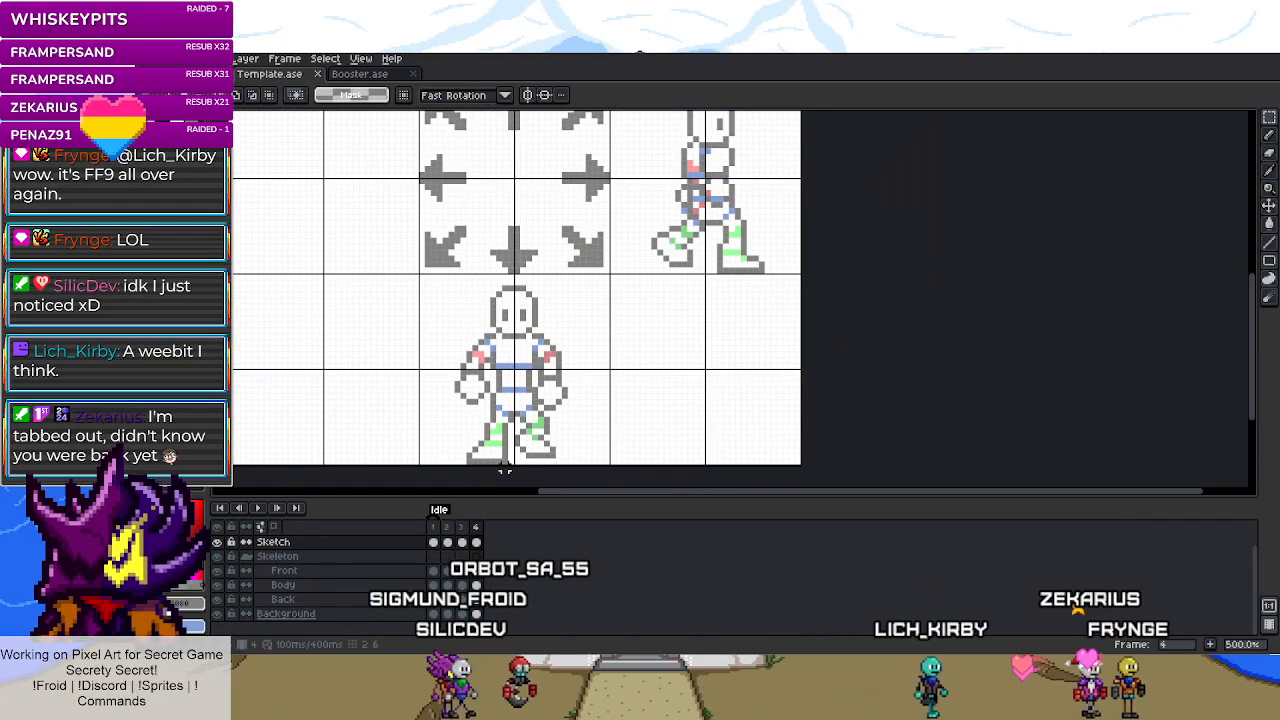
{"action": "scroll", "coordinate": [505, 460], "scroll_direction": "up", "scroll_amount": 4}
{"action": "left_click", "coordinate": [462, 528]}
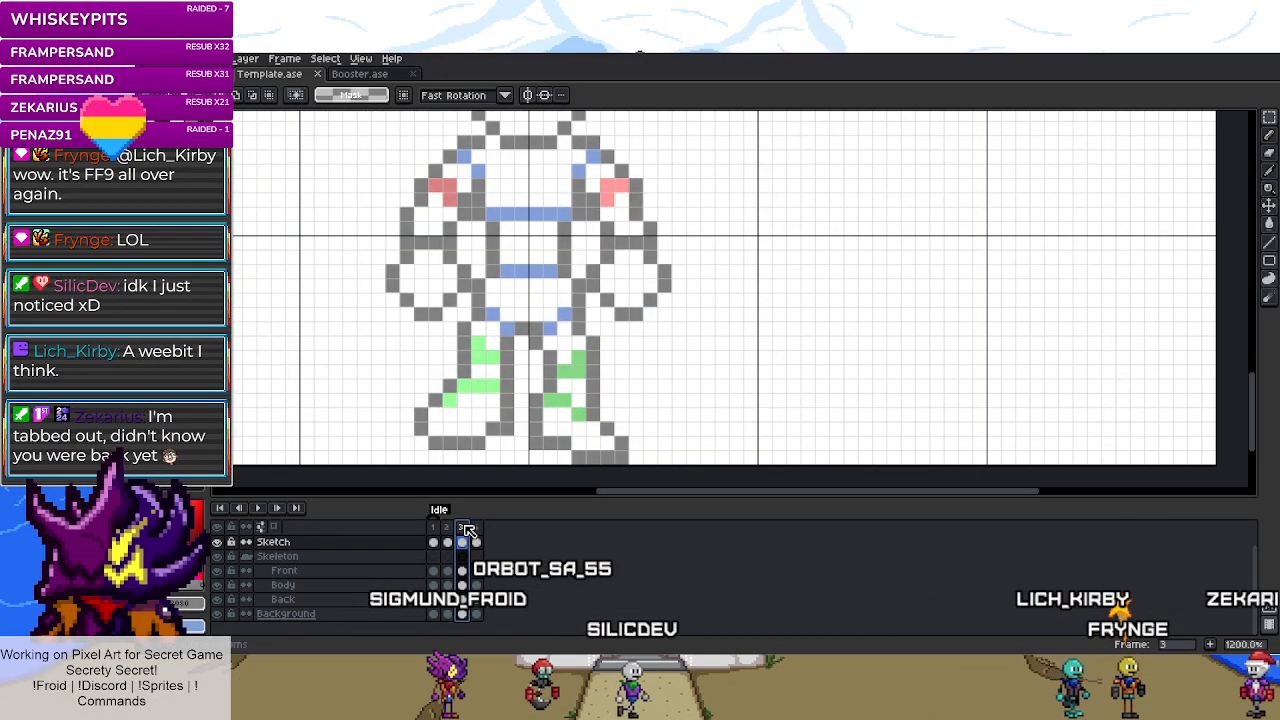
{"action": "left_click", "coordinate": [477, 528]}
{"action": "left_click", "coordinate": [447, 528]}
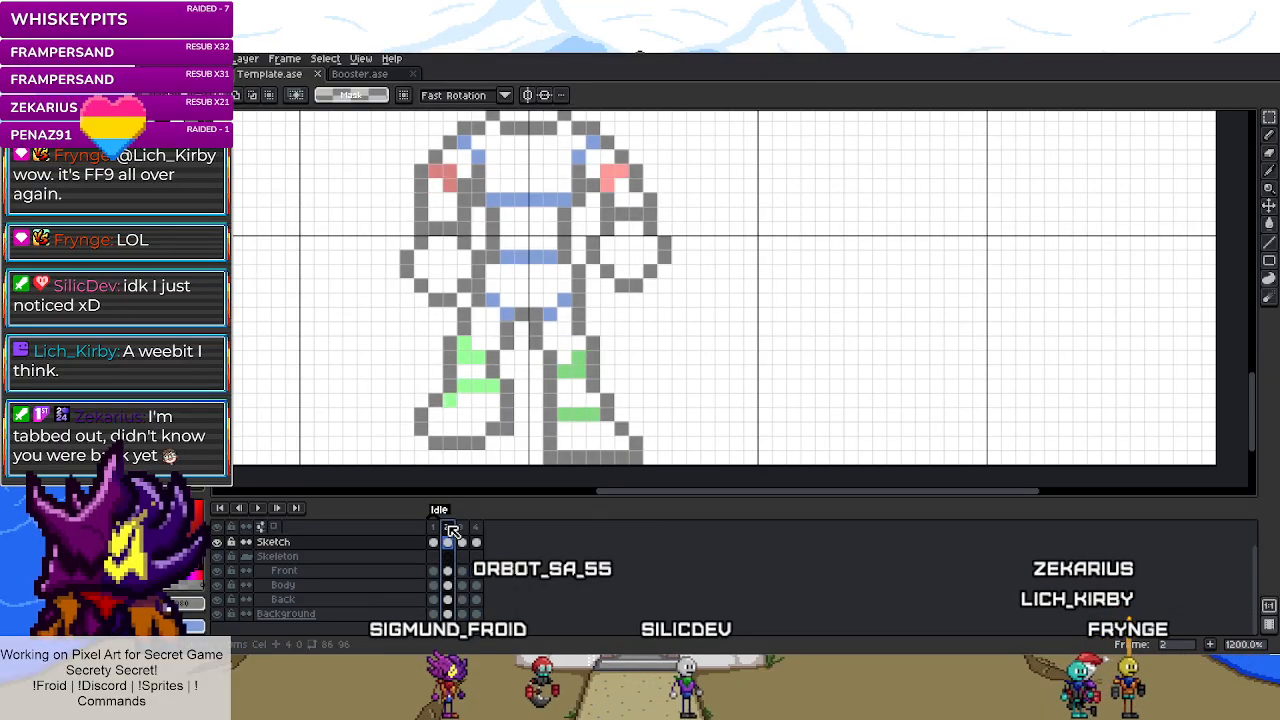
{"action": "left_click", "coordinate": [462, 528]}
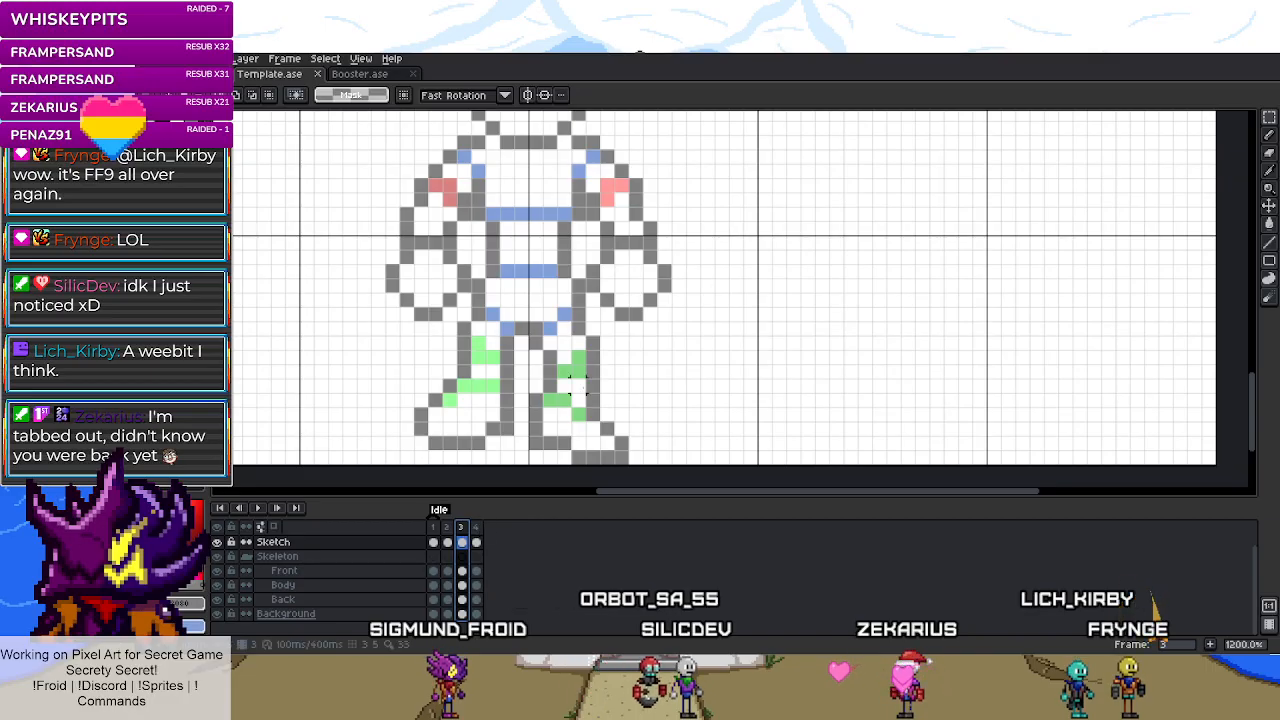
{"action": "scroll", "coordinate": [575, 392], "scroll_direction": "down", "scroll_amount": 3}
{"action": "scroll", "coordinate": [575, 385], "scroll_direction": "up", "scroll_amount": 4}
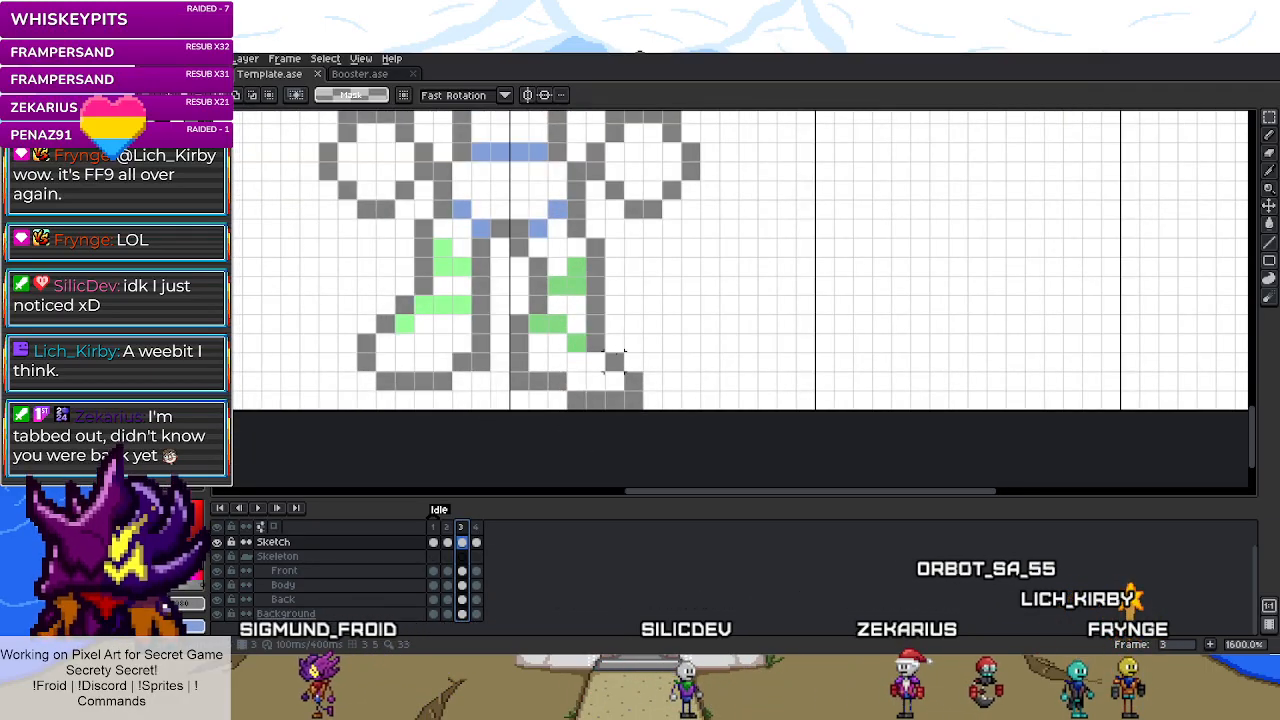
- On frame 3's Sketch layer, raise the upper toe edge of the front-facing figure's dark green foot outline by one pixel
{"action": "key", "text": "i"}
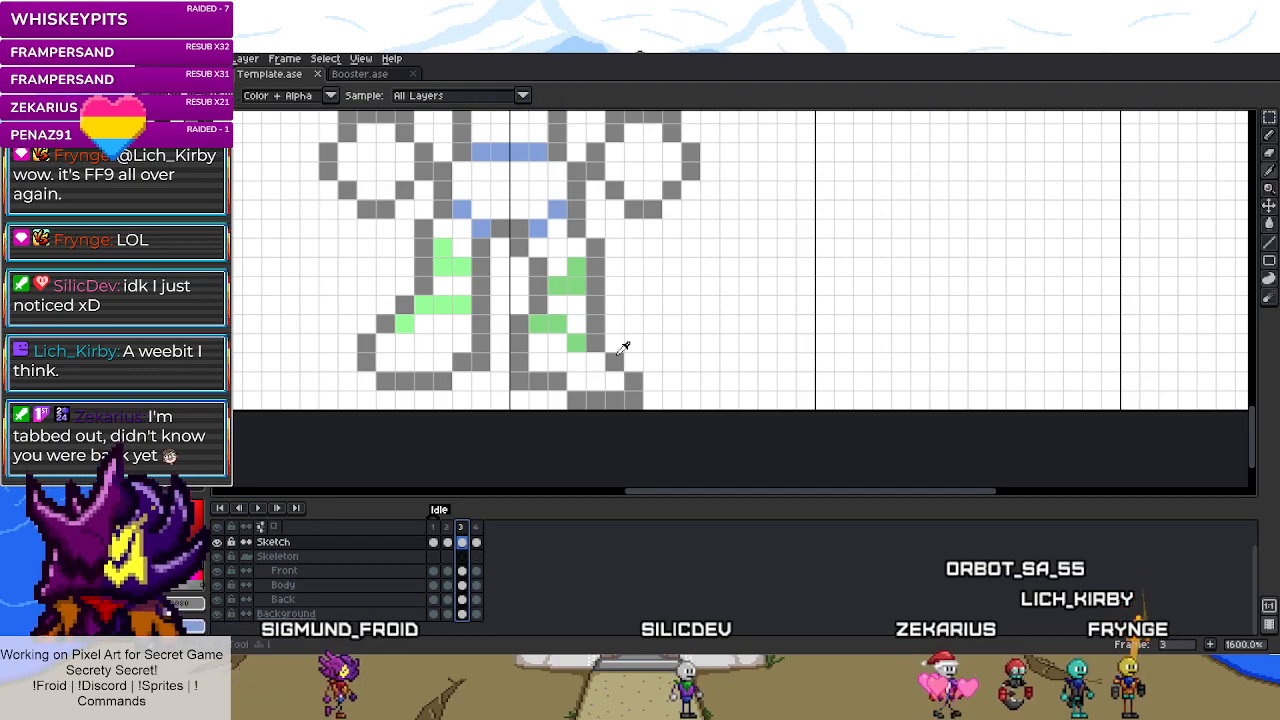
{"action": "left_click", "coordinate": [448, 527]}
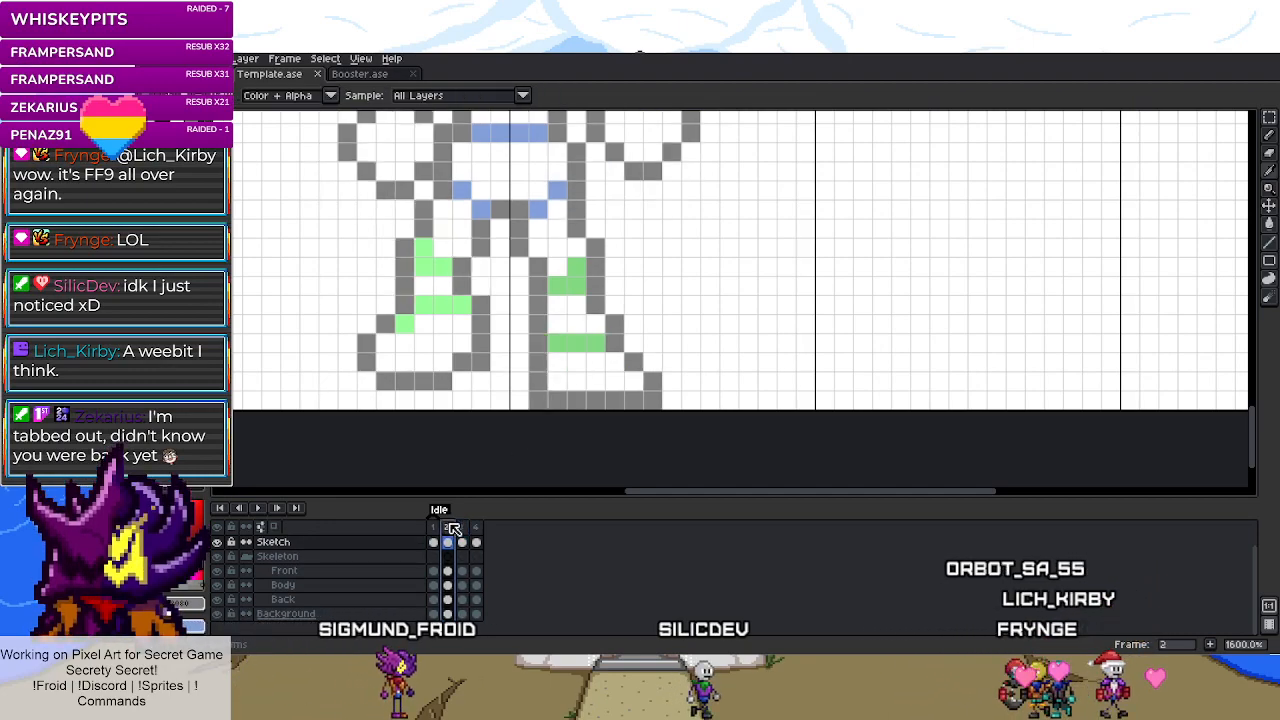
{"action": "left_click", "coordinate": [463, 527]}
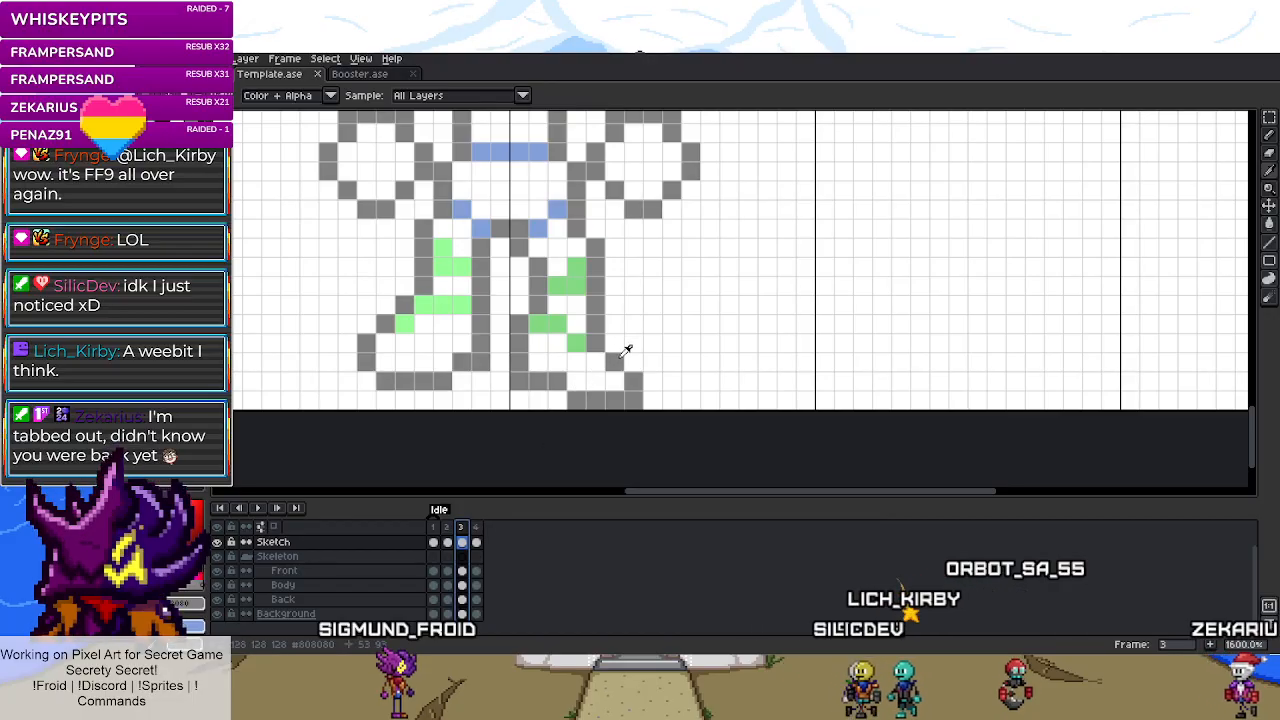
{"action": "key", "text": "b"}
{"action": "key", "text": "m"}
{"action": "left_click_drag", "start_coordinate": [603, 350], "coordinate": [627, 376]}
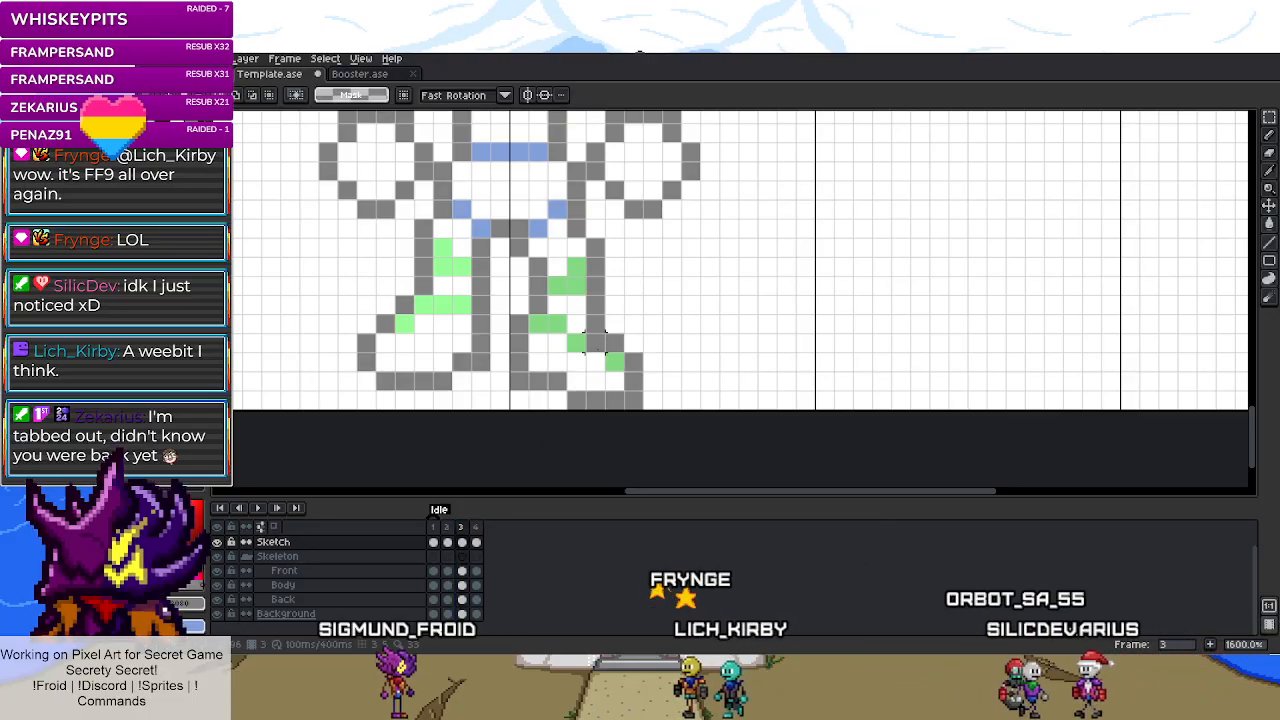
- On frame 3, shift the upper toe edge of the back-facing figure's light green foot outline one pixel outward
{"action": "scroll", "coordinate": [597, 400], "scroll_direction": "down", "scroll_amount": 3}
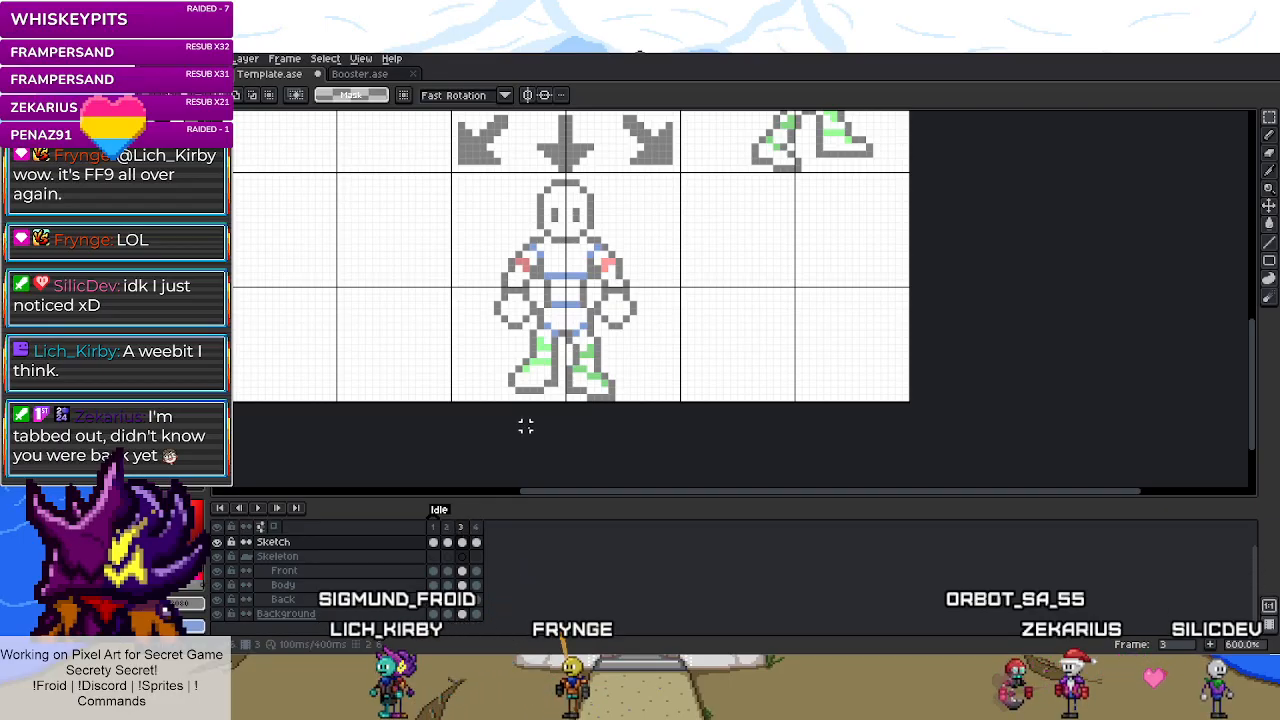
{"action": "scroll", "coordinate": [525, 426], "scroll_direction": "down", "scroll_amount": 2}
{"action": "scroll", "coordinate": [525, 426], "scroll_direction": "up", "scroll_amount": 8}
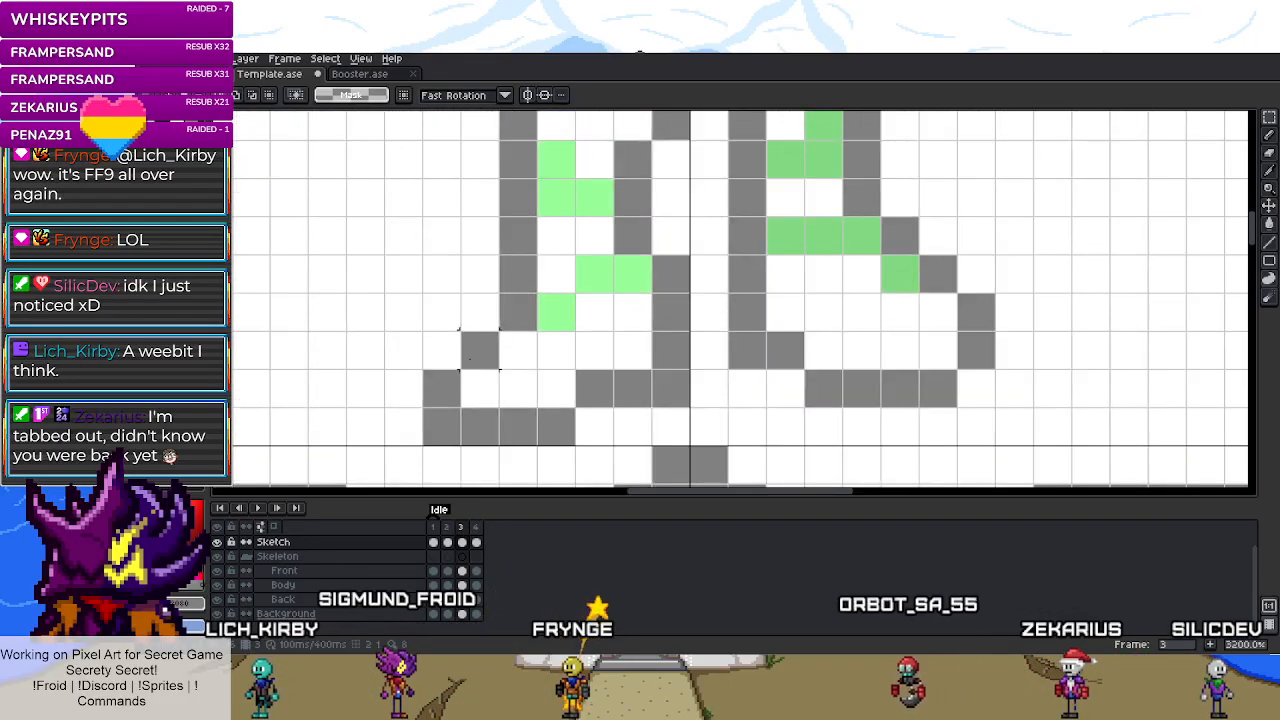
{"action": "right_click", "coordinate": [442, 349]}
{"action": "right_click", "coordinate": [480, 311]}
{"action": "left_click", "coordinate": [480, 349]}
{"action": "left_click", "coordinate": [518, 311]}
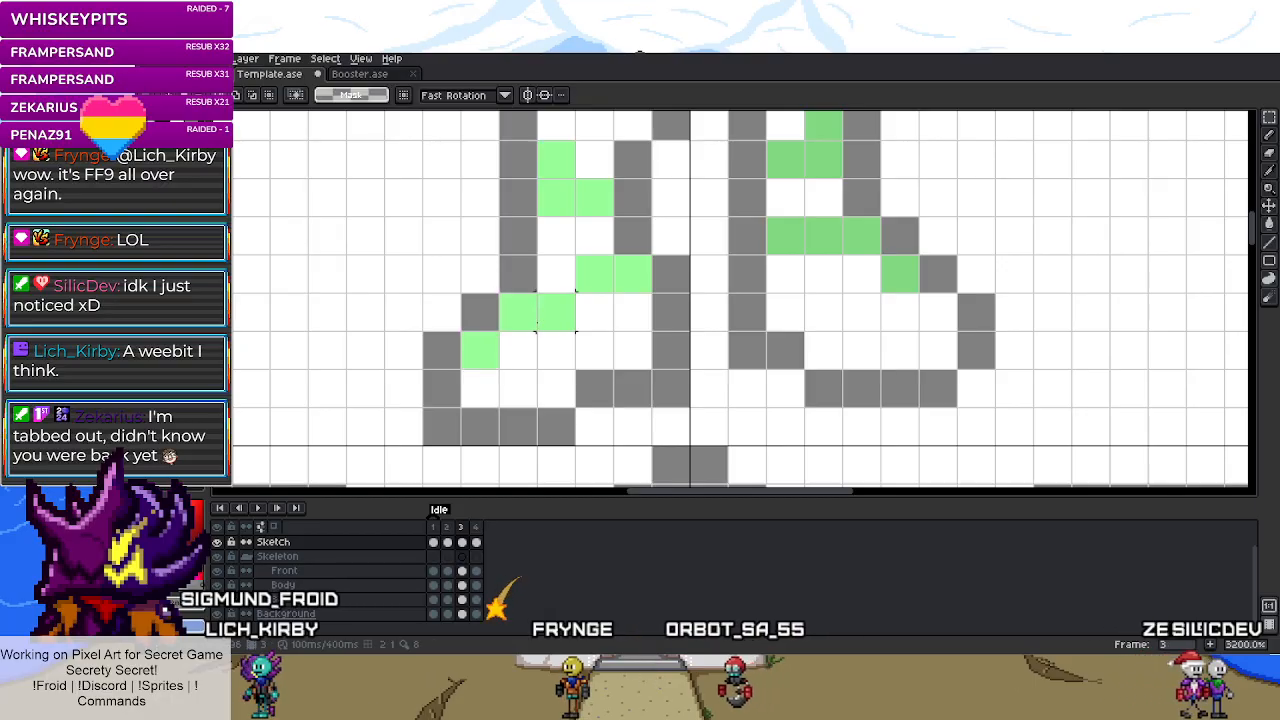
- On frame 4's Sketch layer, redraw the front-facing figure's crotch and inner thigh outline one pixel outward beside the dark green leg
{"action": "scroll", "coordinate": [556, 311], "scroll_direction": "down", "scroll_amount": 8}
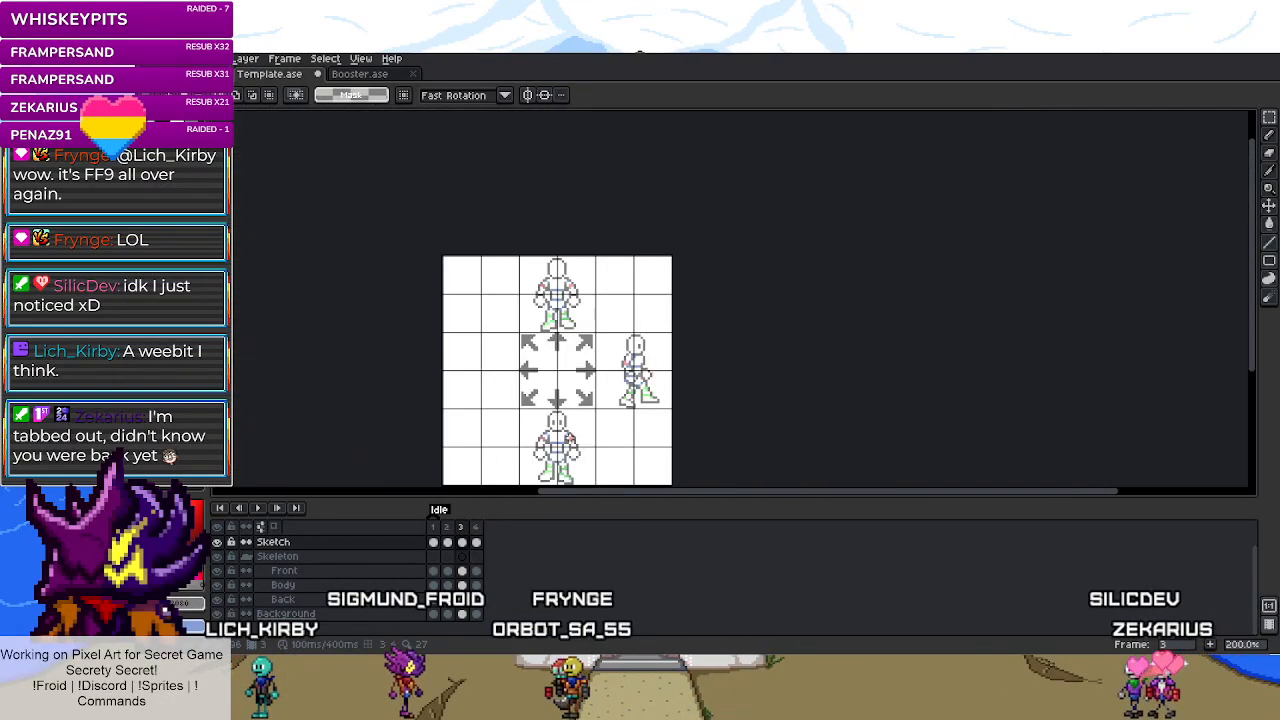
{"action": "scroll", "coordinate": [567, 438], "scroll_direction": "up", "scroll_amount": 3}
{"action": "scroll", "coordinate": [567, 438], "scroll_direction": "down", "scroll_amount": 3}
{"action": "scroll", "coordinate": [565, 438], "scroll_direction": "up", "scroll_amount": 2}
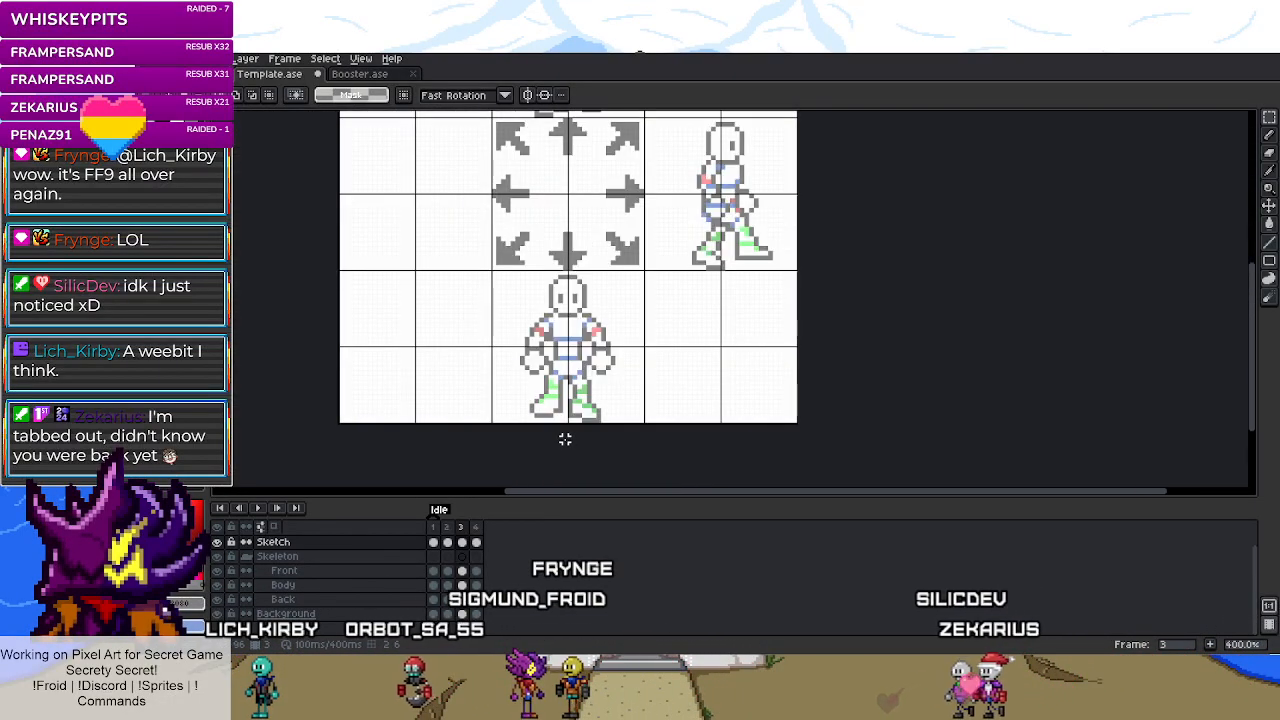
{"action": "scroll", "coordinate": [565, 438], "scroll_direction": "up", "scroll_amount": 1}
{"action": "left_click", "coordinate": [477, 541]}
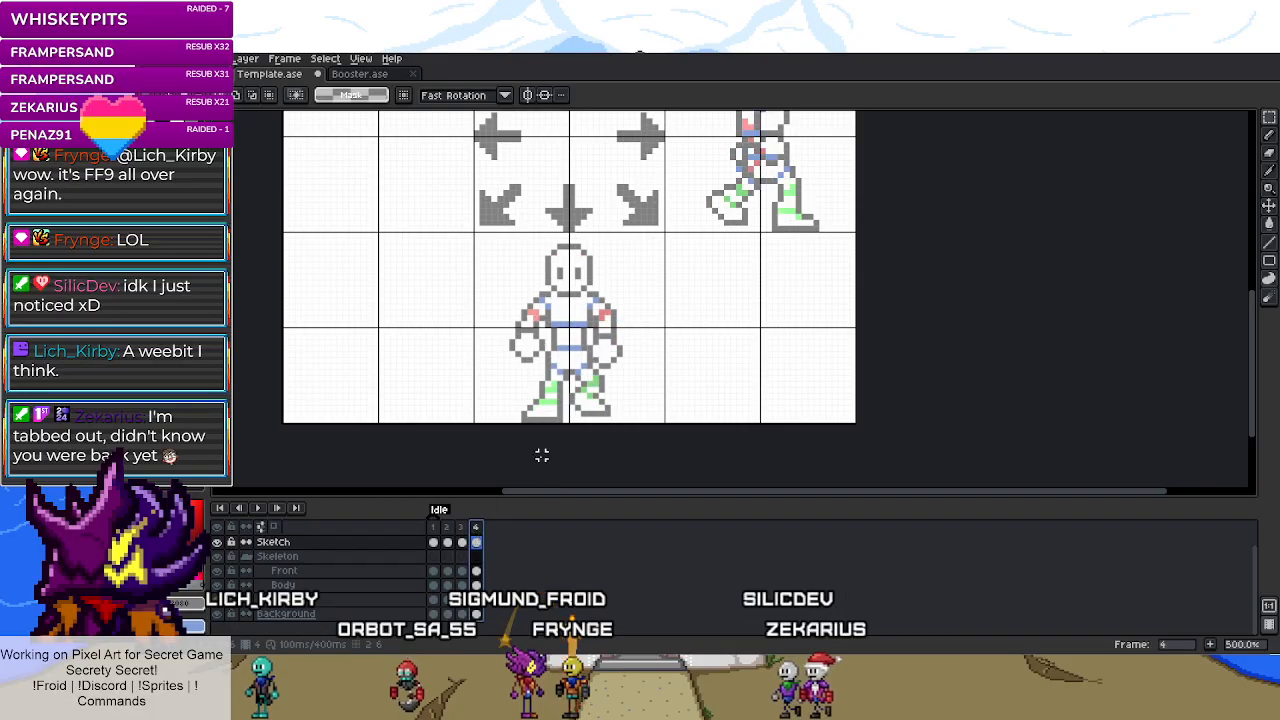
{"action": "scroll", "coordinate": [571, 421], "scroll_direction": "up", "scroll_amount": 4}
{"action": "key", "text": "b"}
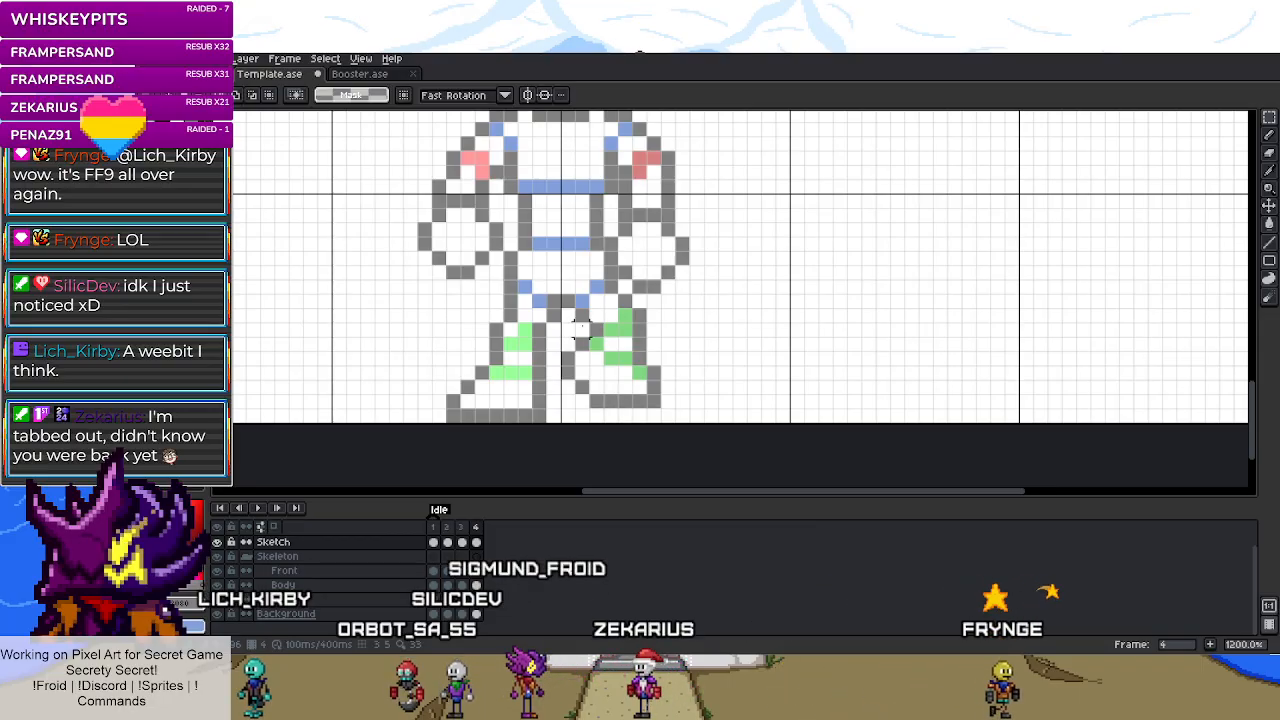
{"action": "key", "text": "b"}
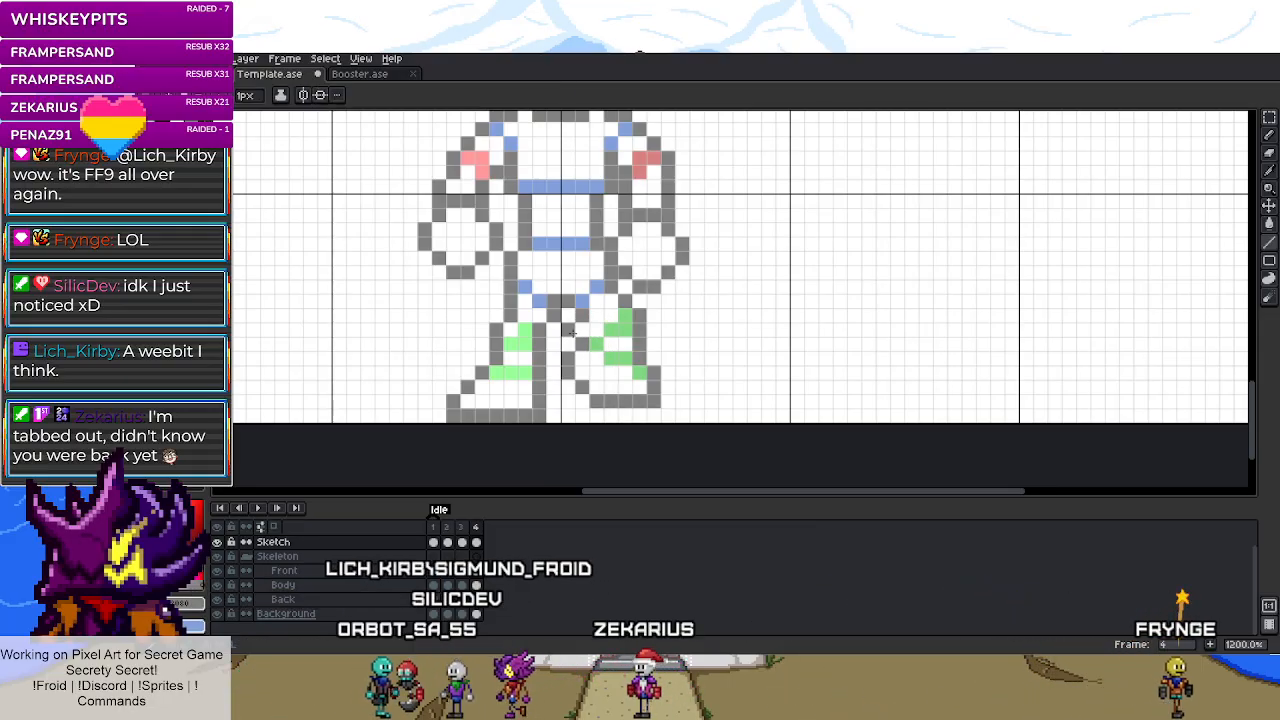
{"action": "scroll", "coordinate": [581, 329], "scroll_direction": "down", "scroll_amount": 5}
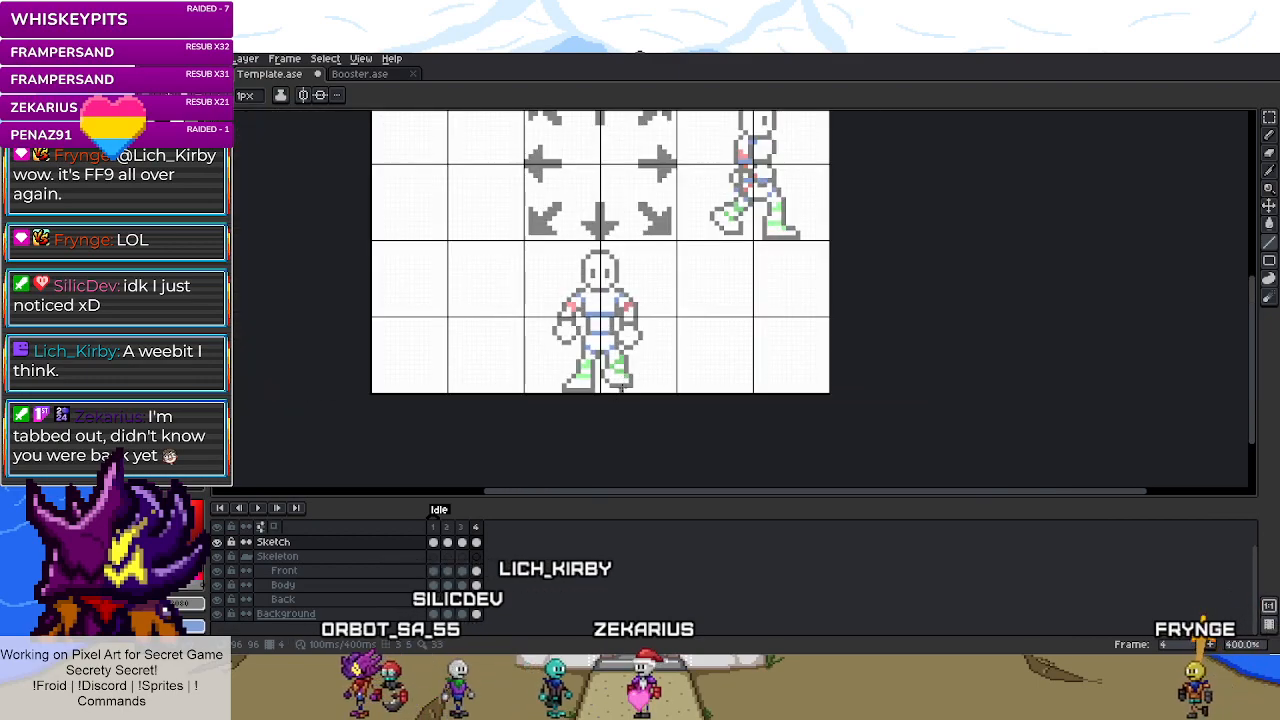
{"action": "scroll", "coordinate": [621, 389], "scroll_direction": "up", "scroll_amount": 5}
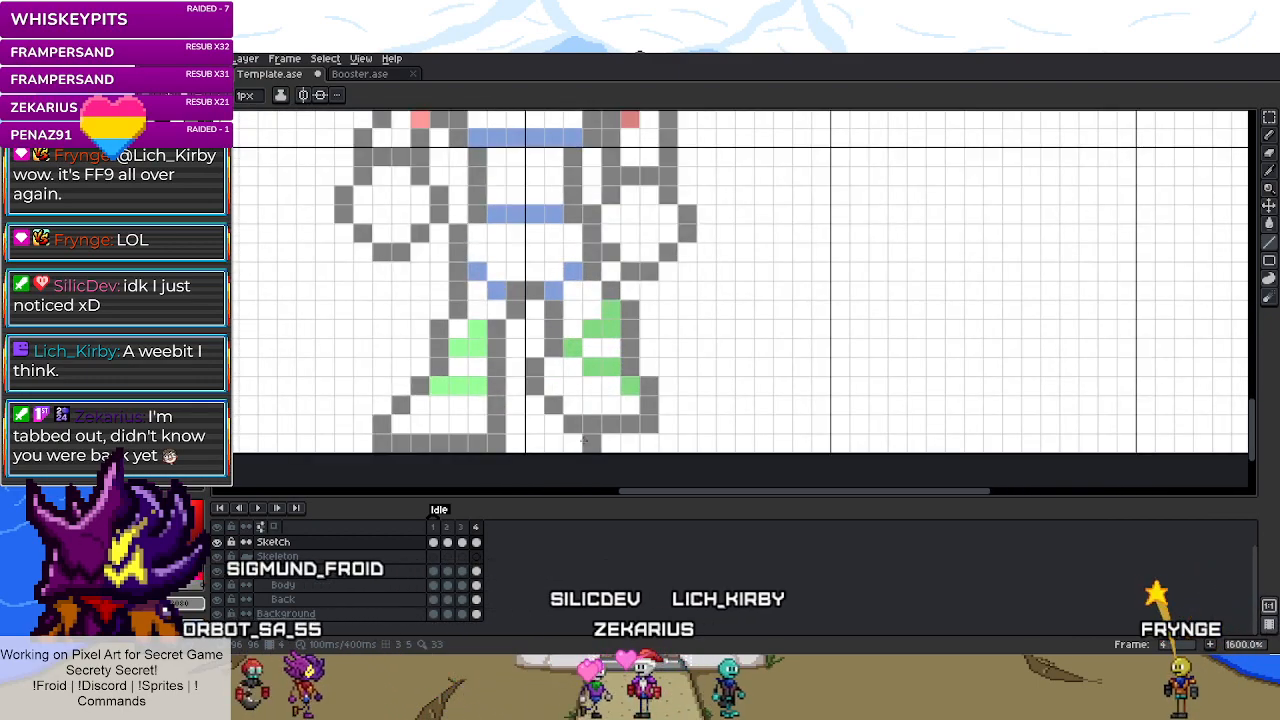
{"action": "left_click", "coordinate": [553, 290]}
{"action": "key", "text": "m"}
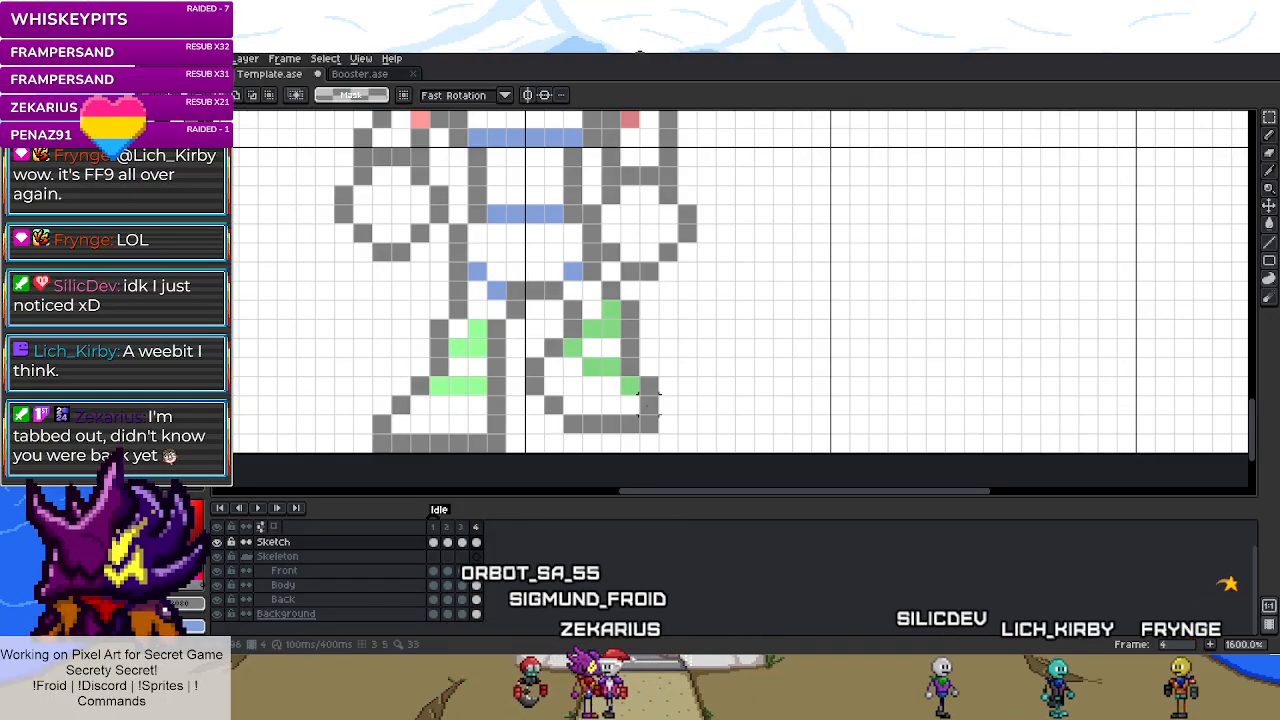
- Raise the hip pixel above that dark green leg by one pixel to join the hand's outline on frame 4
{"action": "key", "text": "b"}
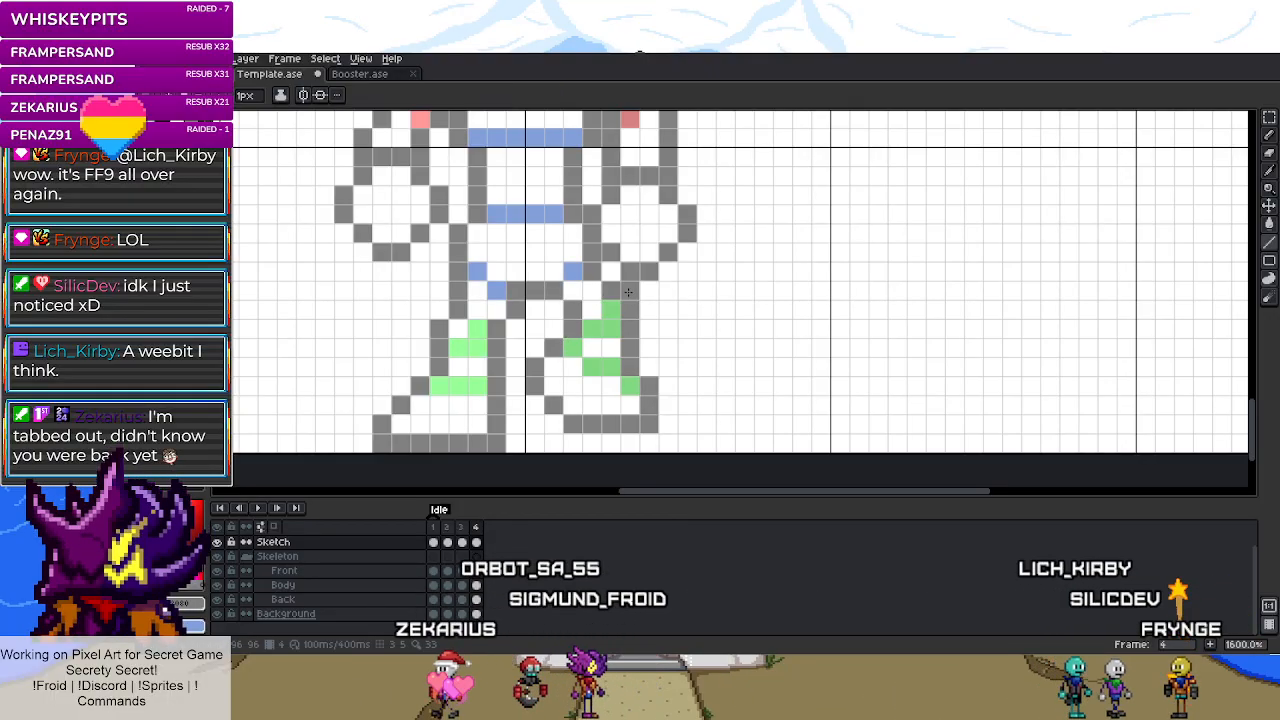
{"action": "left_click", "coordinate": [591, 271]}
{"action": "key", "text": "m"}
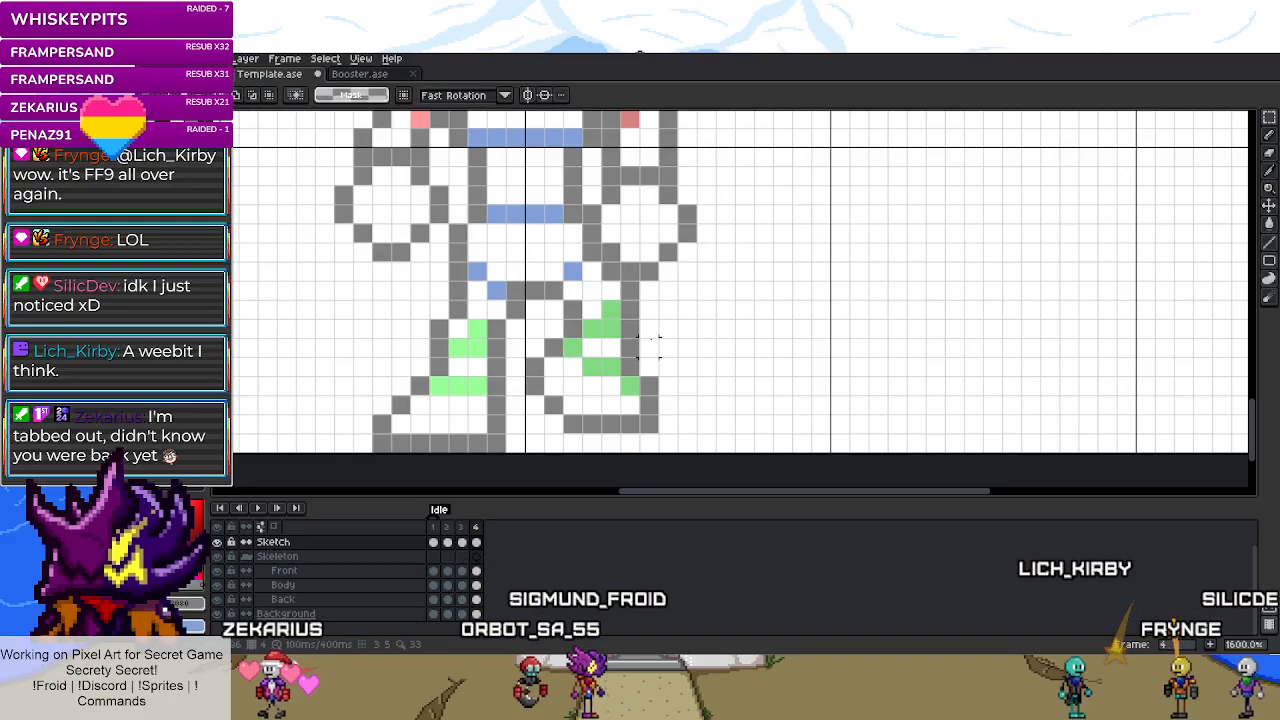
- On frame 4's Back layer, raise the front-facing figure's dark green thigh pixels by one pixel, clear the stray black pixel, and save
{"action": "scroll", "coordinate": [648, 345], "scroll_direction": "down", "scroll_amount": 4}
{"action": "scroll", "coordinate": [658, 357], "scroll_direction": "up", "scroll_amount": 5}
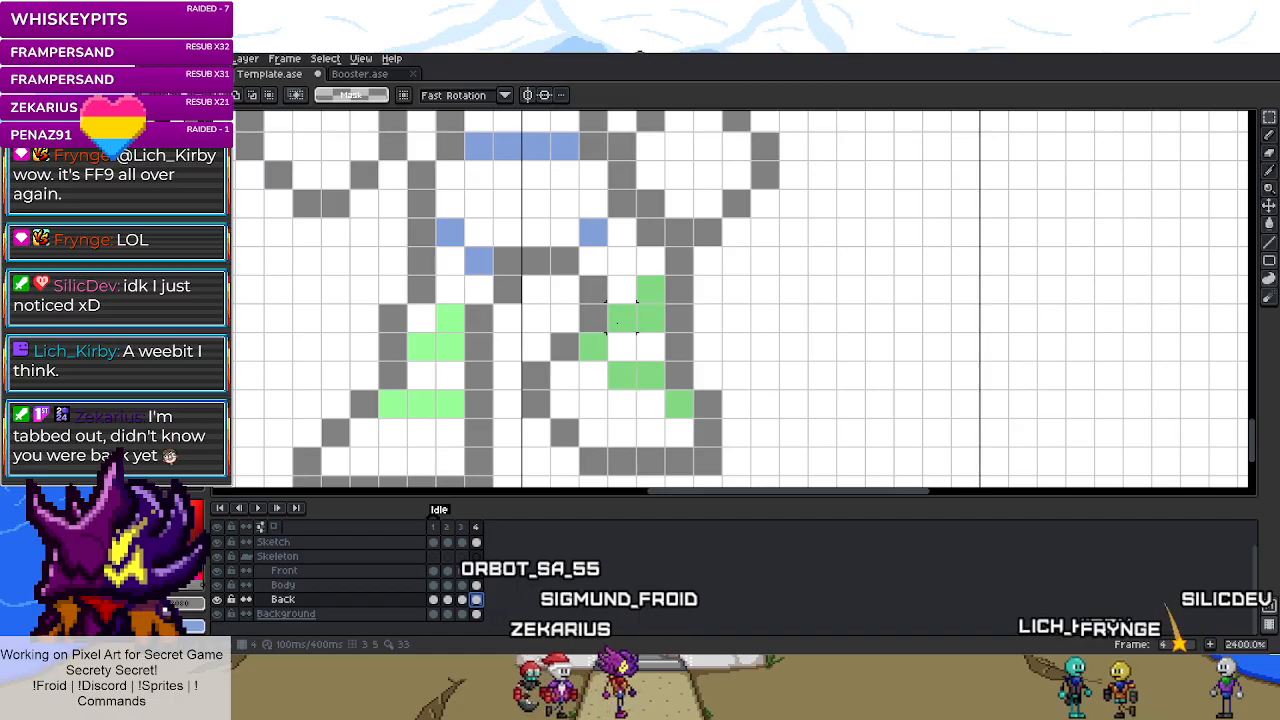
{"action": "left_click_drag", "start_coordinate": [620, 317], "coordinate": [651, 312]}
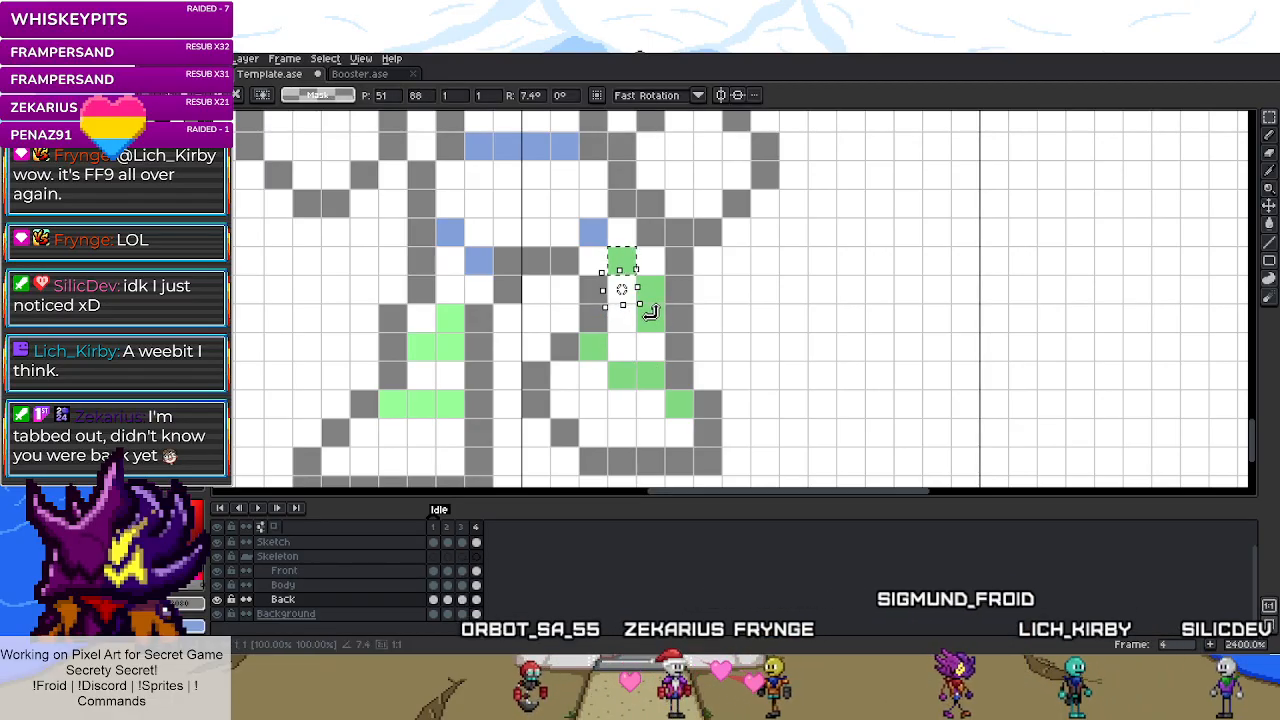
{"action": "key", "text": "ctrl+z"}
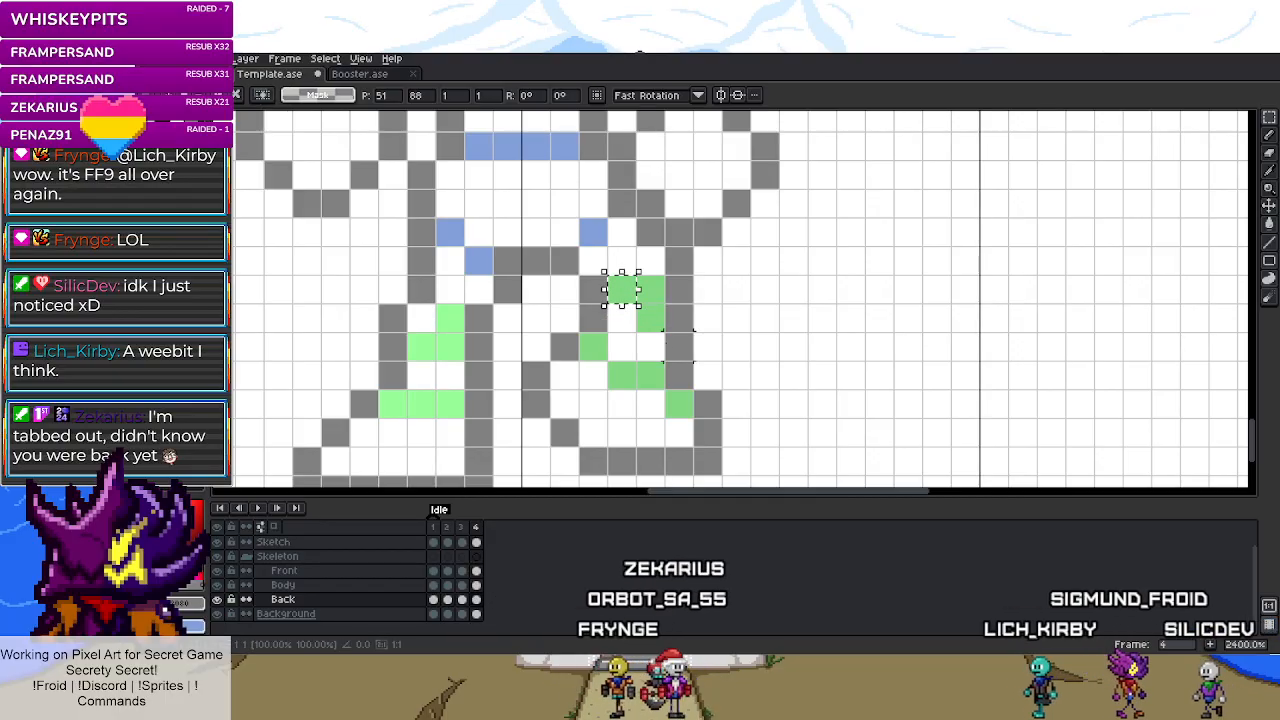
{"action": "left_click", "coordinate": [680, 347]}
{"action": "mouse_move", "coordinate": [650, 318]}
{"action": "left_mouse_down"}
{"action": "mouse_move", "coordinate": [652, 346]}
{"action": "mouse_move", "coordinate": [650, 262]}
{"action": "left_mouse_up"}
{"action": "left_click", "coordinate": [745, 348]}
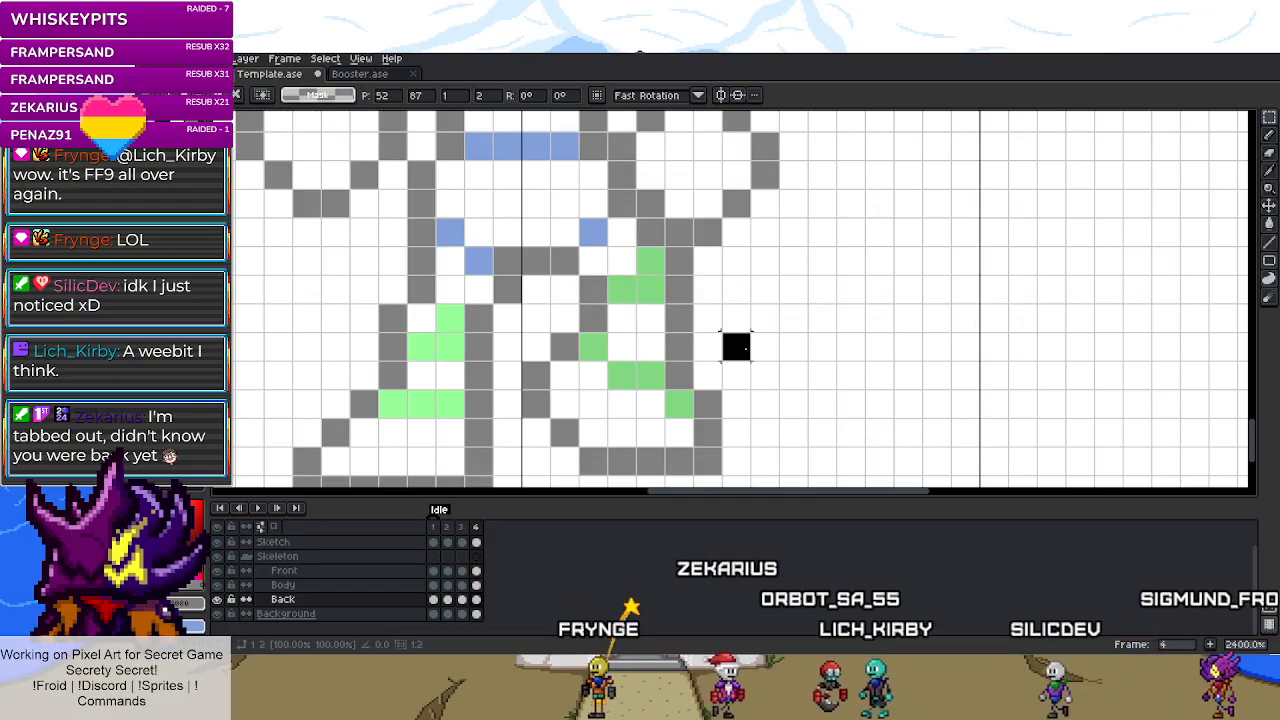
{"action": "right_click", "coordinate": [736, 347]}
{"action": "key", "text": "Escape"}
{"action": "scroll", "coordinate": [735, 345], "scroll_direction": "down", "scroll_amount": 6}
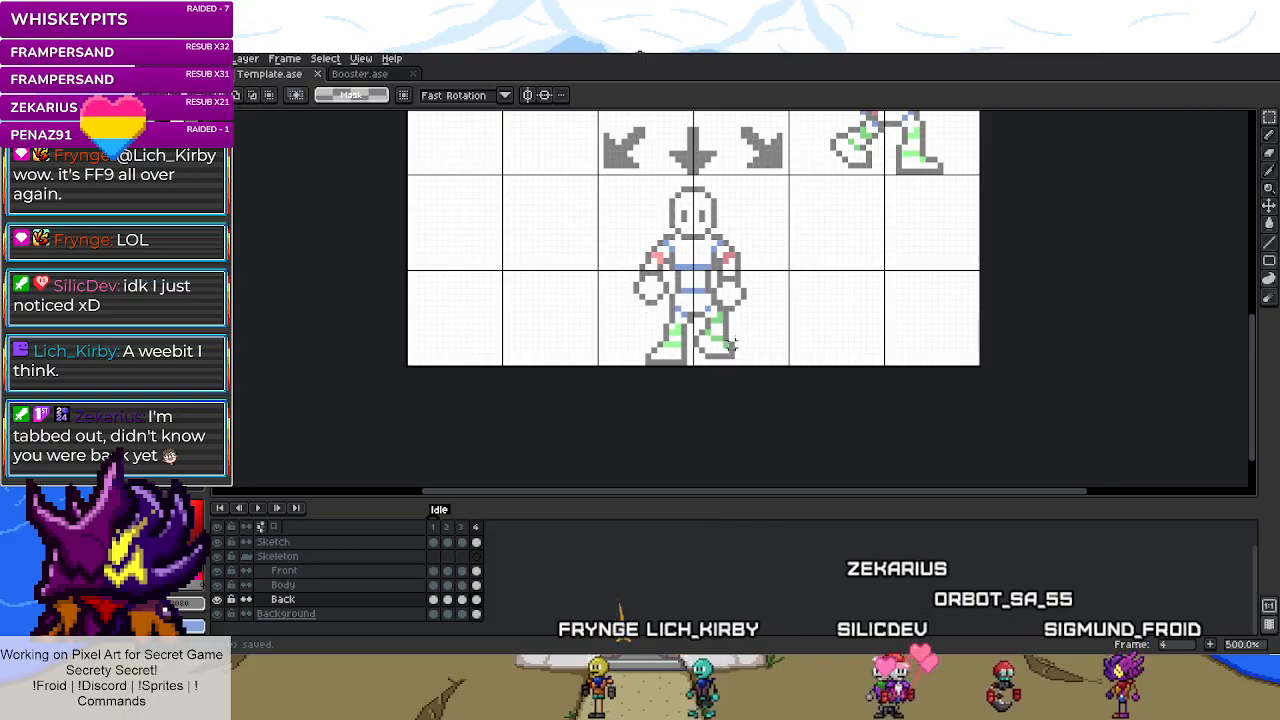
- Inspect the leg and foot outlines of the back-facing and front-facing figures on frame 4, toggling skeleton visibility
{"action": "scroll", "coordinate": [607, 178], "scroll_direction": "down", "scroll_amount": 3}
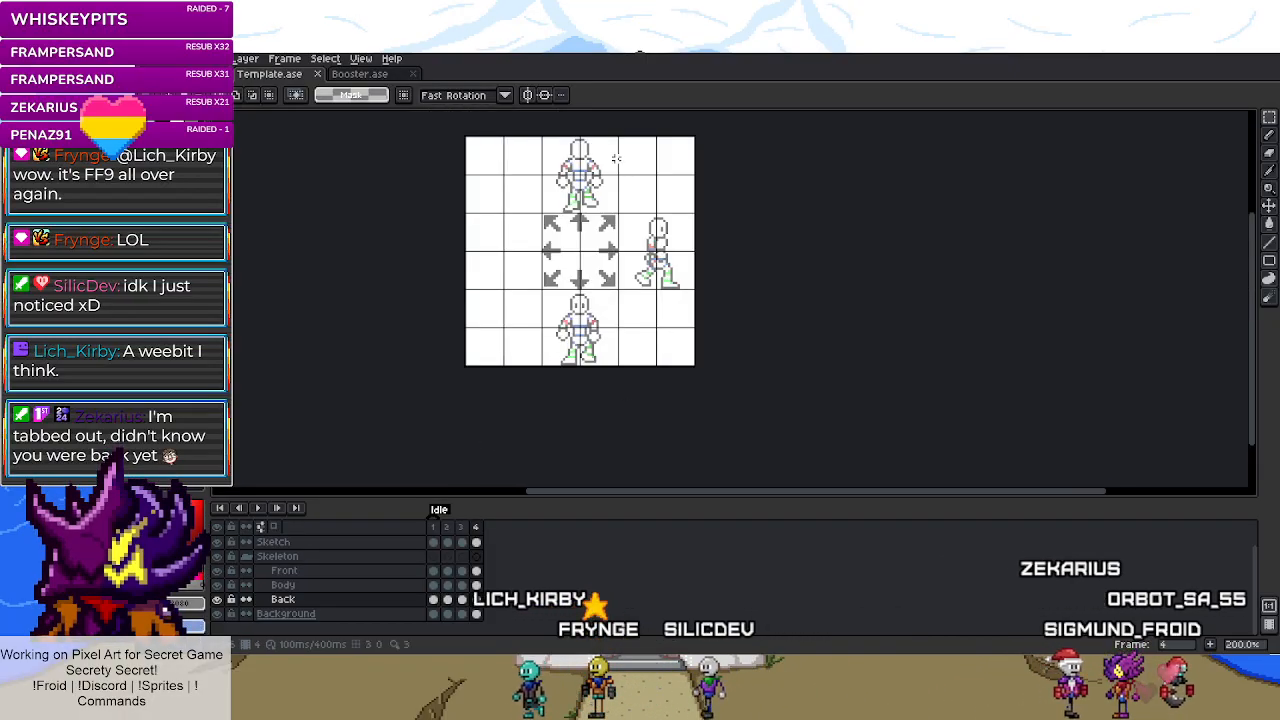
{"action": "scroll", "coordinate": [607, 177], "scroll_direction": "up", "scroll_amount": 8}
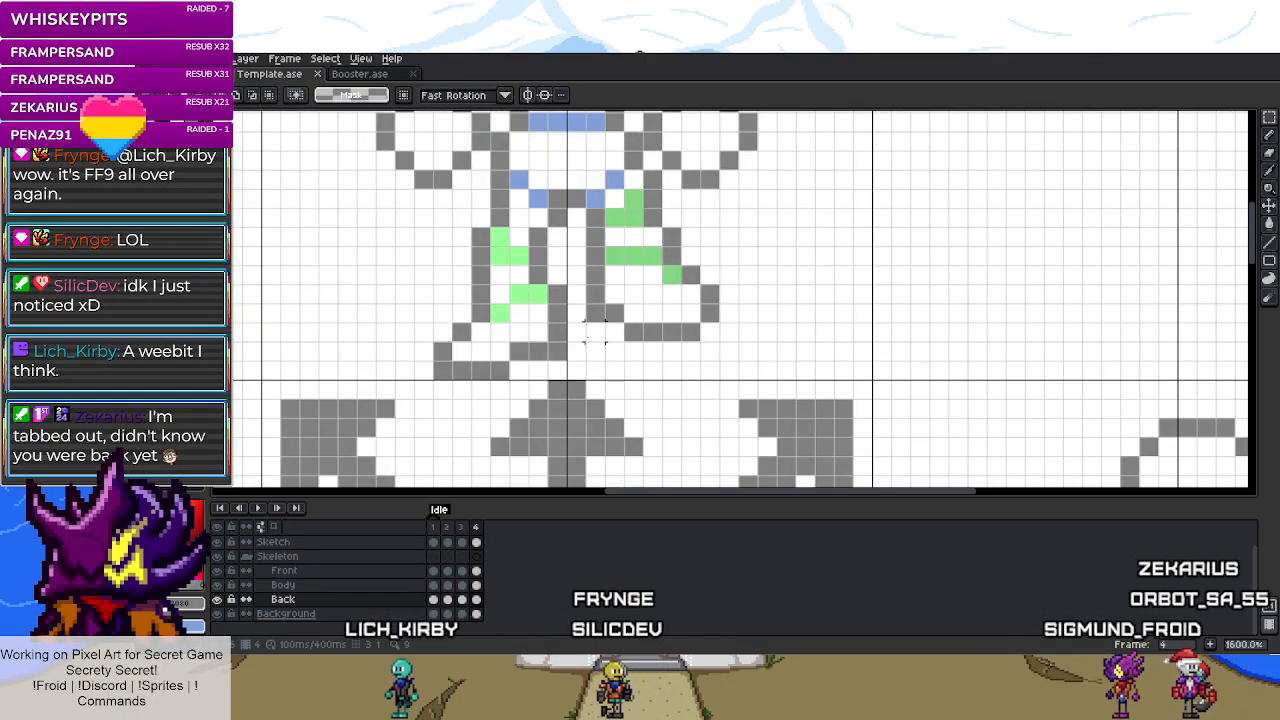
{"action": "scroll", "coordinate": [593, 333], "scroll_direction": "down", "scroll_amount": 1}
{"action": "scroll", "coordinate": [591, 360], "scroll_direction": "up", "scroll_amount": 1}
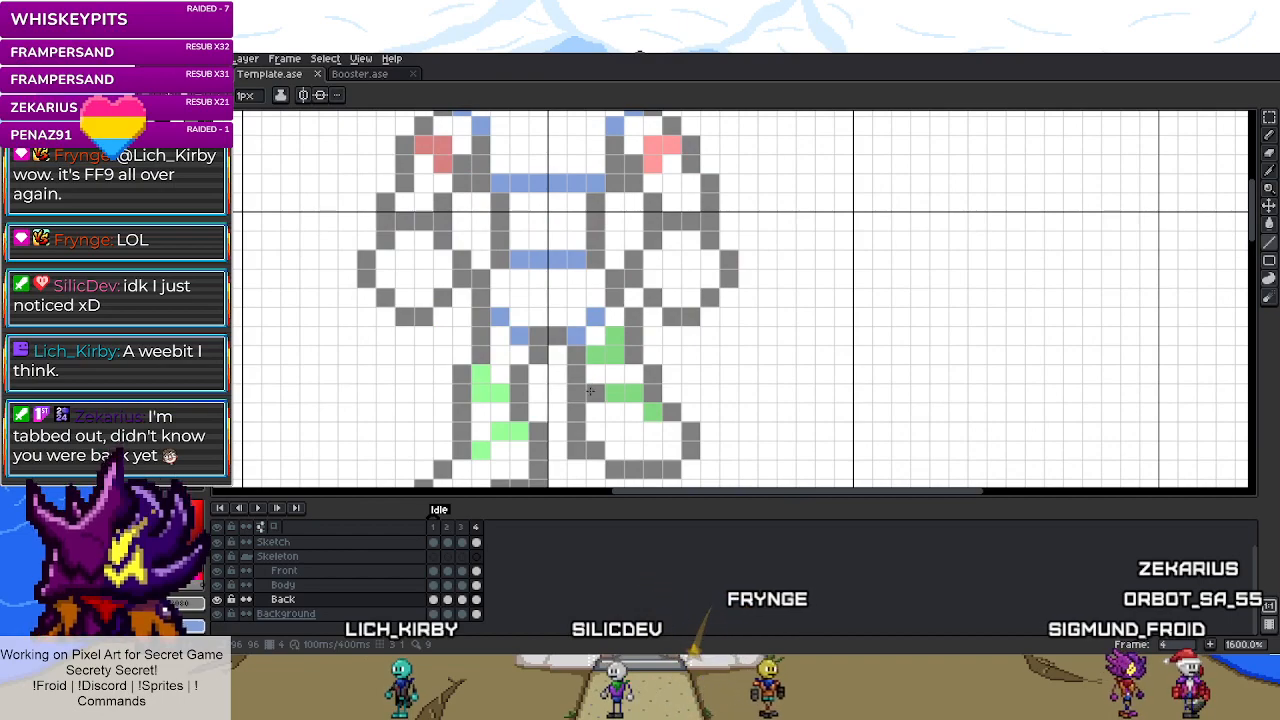
{"action": "scroll", "coordinate": [671, 334], "scroll_direction": "down", "scroll_amount": 1}
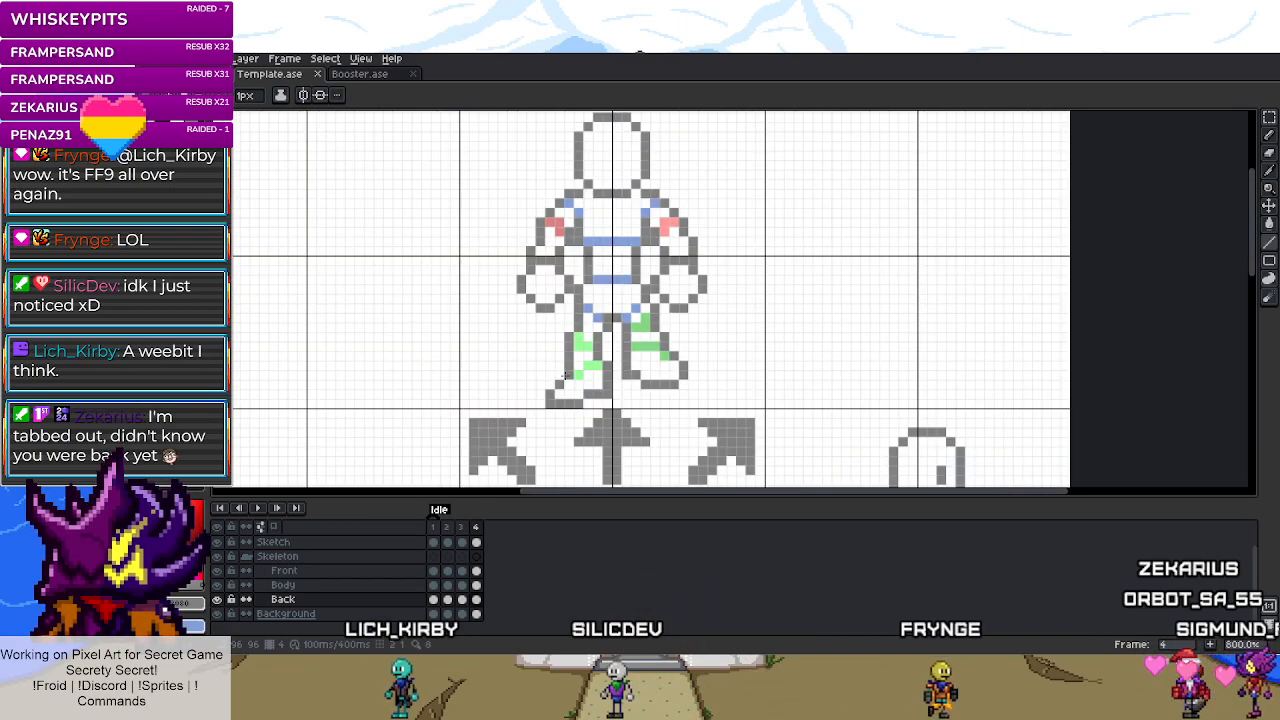
{"action": "scroll", "coordinate": [567, 376], "scroll_direction": "up", "scroll_amount": 3}
{"action": "left_click", "coordinate": [530, 397]}
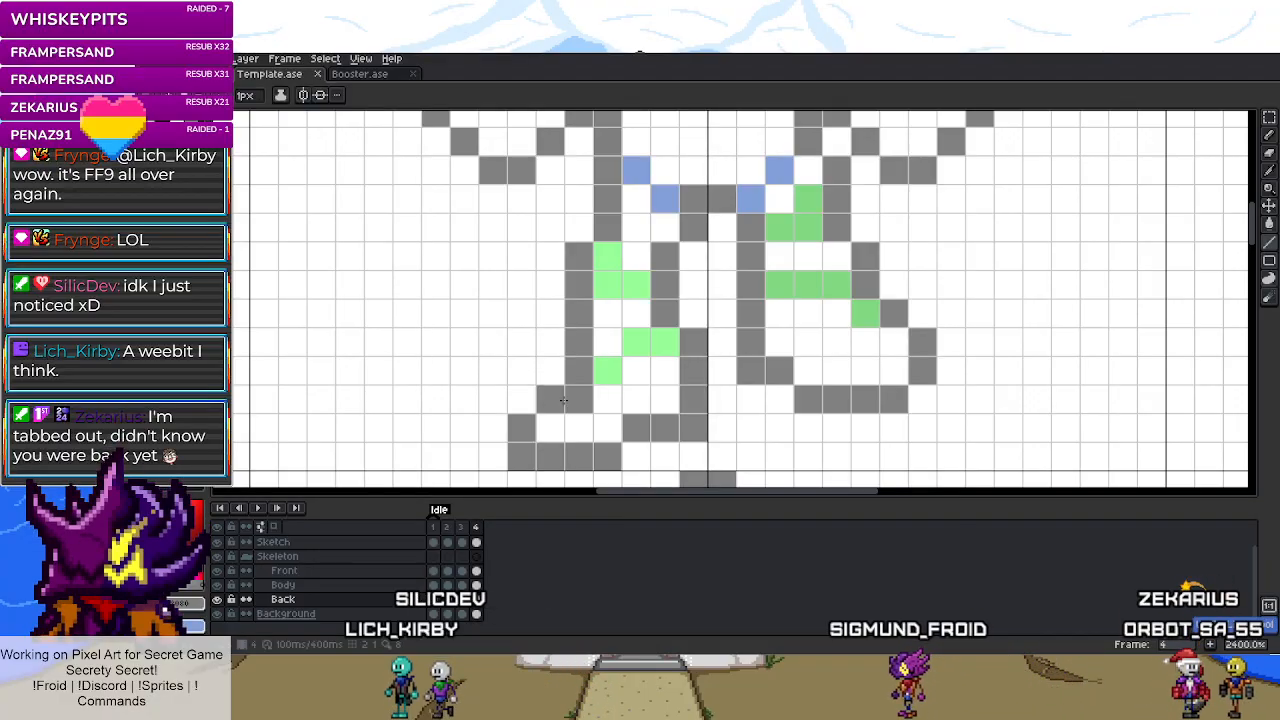
{"action": "scroll", "coordinate": [663, 428], "scroll_direction": "down", "scroll_amount": 7}
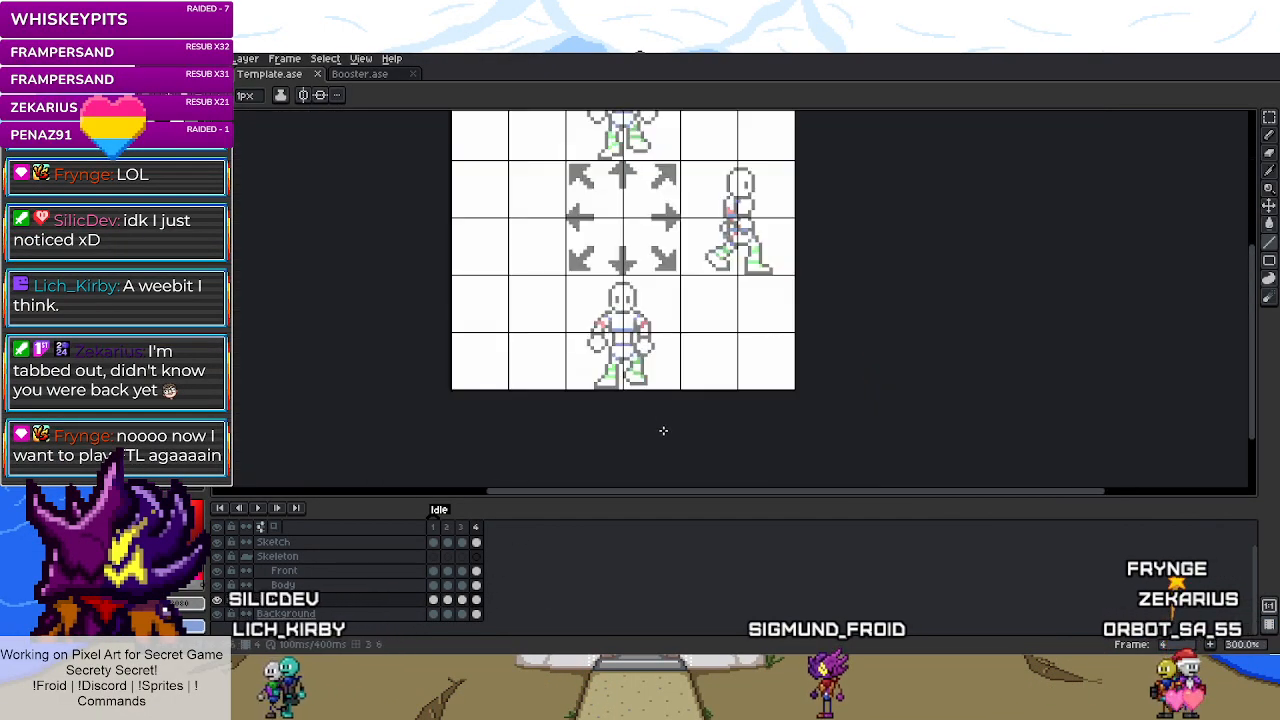
{"action": "scroll", "coordinate": [626, 365], "scroll_direction": "up", "scroll_amount": 1}
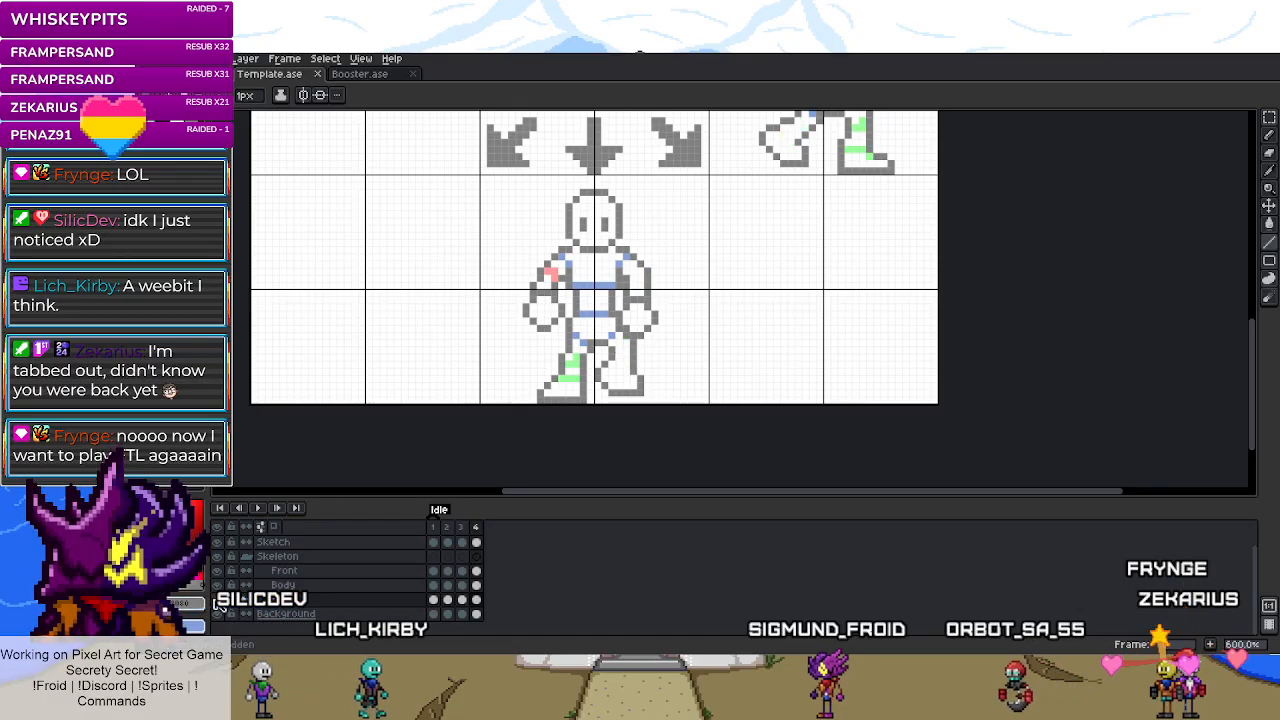
- On frame 4's Sketch layer, shift the upper toe edge of the back-facing figure's light green foot outline one pixel outward
{"action": "left_click", "coordinate": [477, 543]}
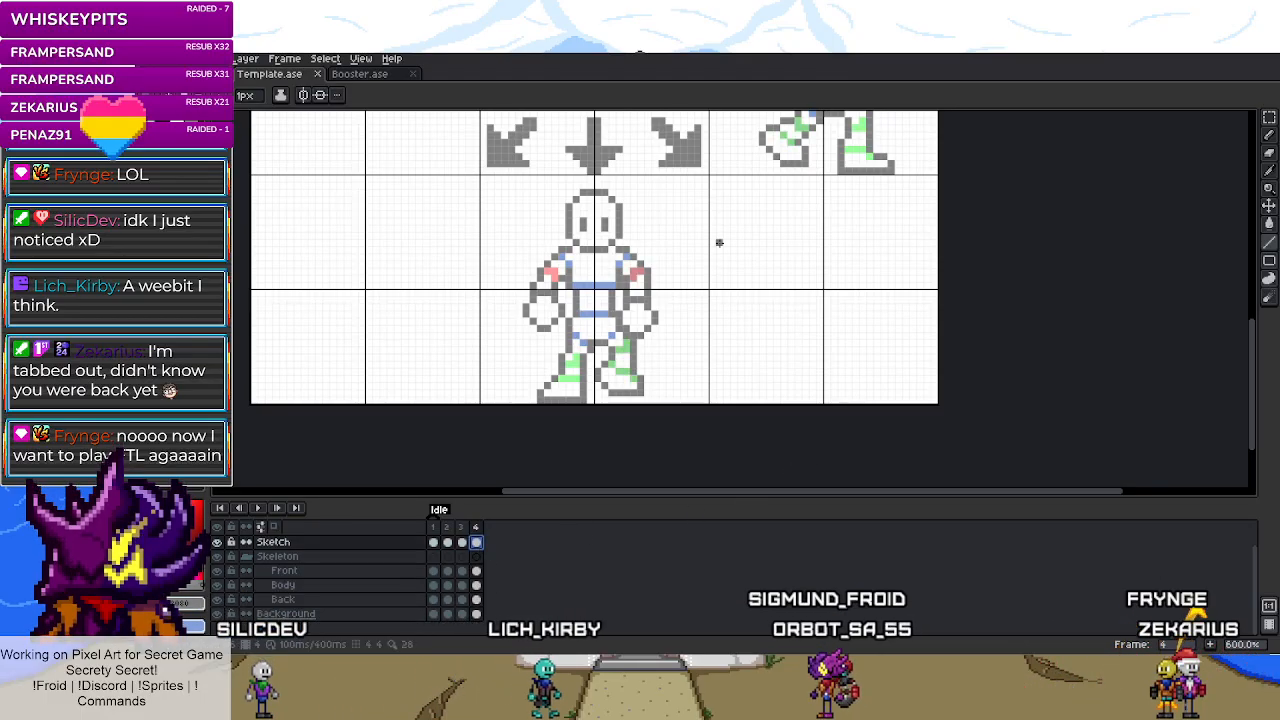
{"action": "scroll", "coordinate": [719, 242], "scroll_direction": "down", "scroll_amount": 3}
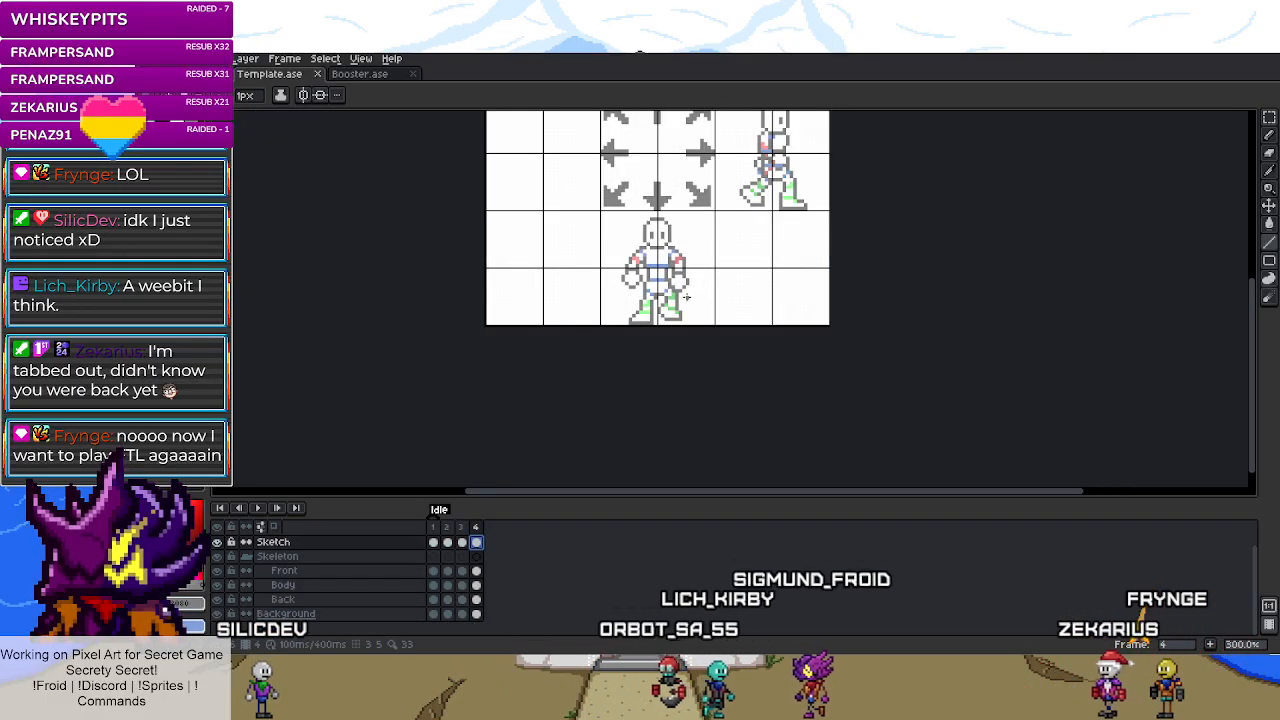
{"action": "scroll", "coordinate": [575, 220], "scroll_direction": "down", "scroll_amount": 1}
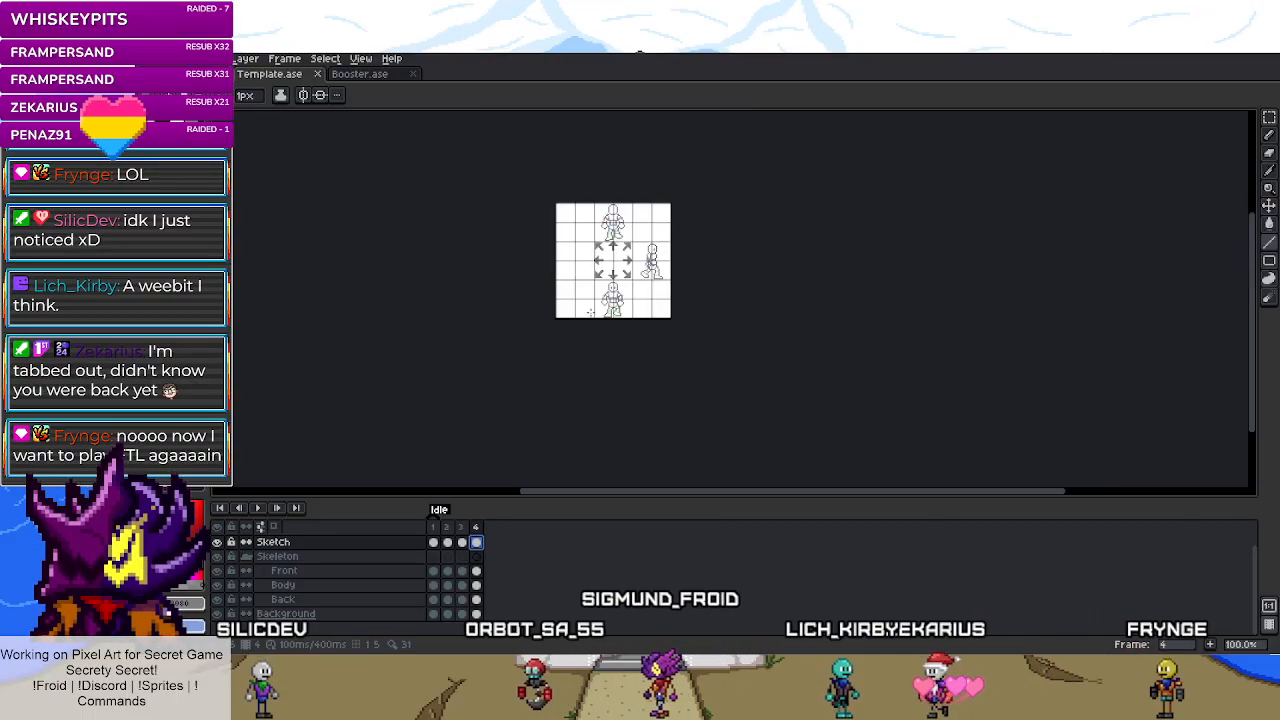
{"action": "scroll", "coordinate": [575, 220], "scroll_direction": "up", "scroll_amount": 10}
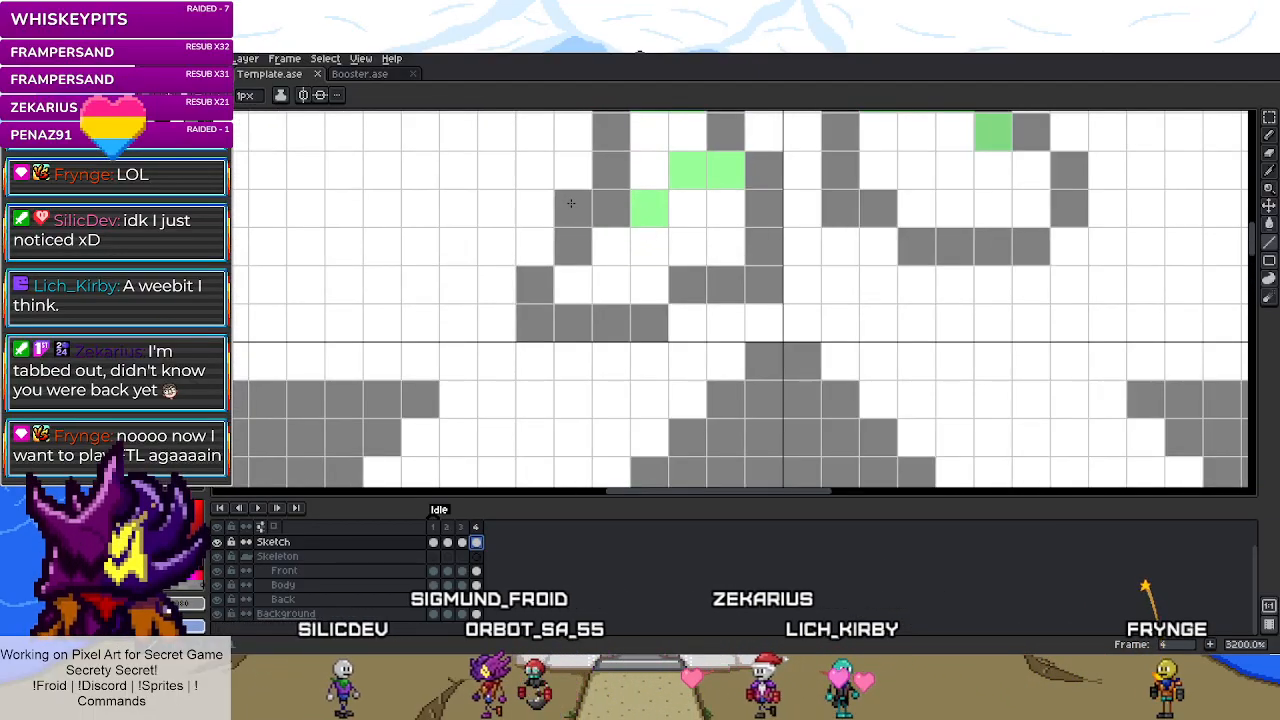
{"action": "left_click", "coordinate": [573, 246]}
{"action": "key", "text": "m"}
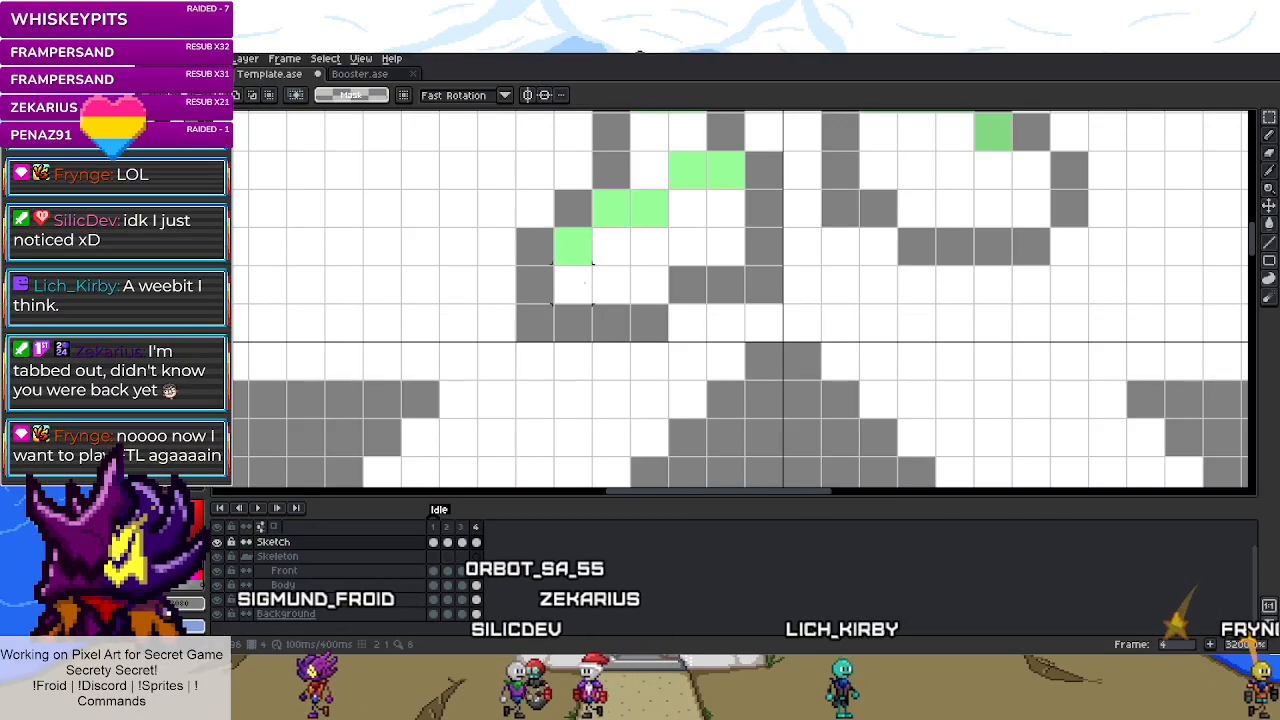
{"action": "scroll", "coordinate": [608, 212], "scroll_direction": "down", "scroll_amount": 2}
{"action": "key", "text": "b"}
{"action": "scroll", "coordinate": [554, 245], "scroll_direction": "up", "scroll_amount": 2}
{"action": "scroll", "coordinate": [554, 245], "scroll_direction": "down", "scroll_amount": 2}
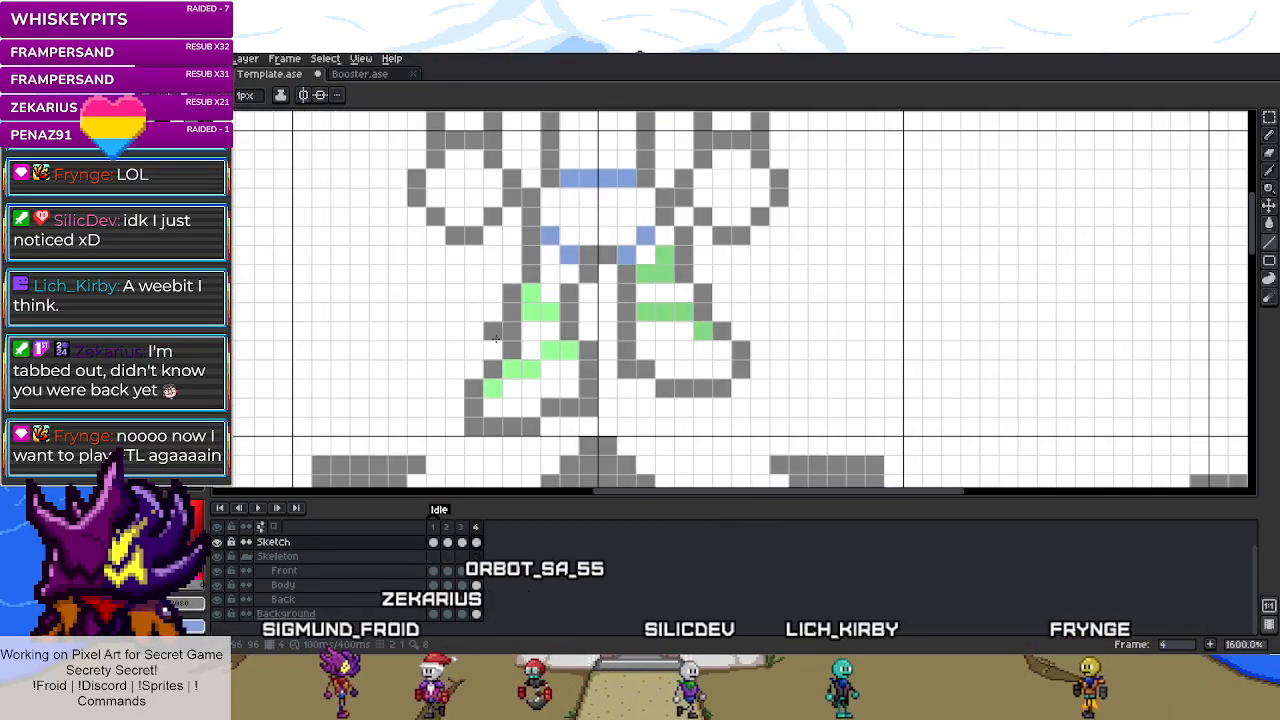
{"action": "scroll", "coordinate": [507, 271], "scroll_direction": "up", "scroll_amount": 2}
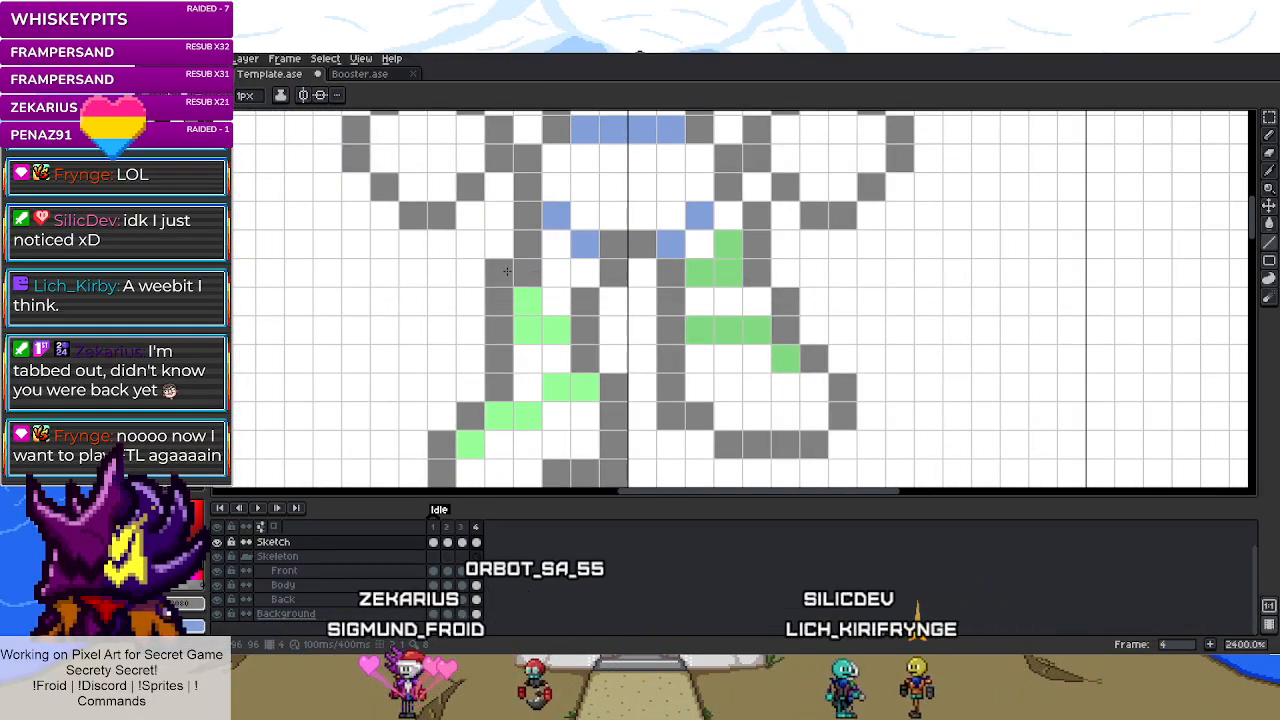
{"action": "scroll", "coordinate": [507, 271], "scroll_direction": "down", "scroll_amount": 2}
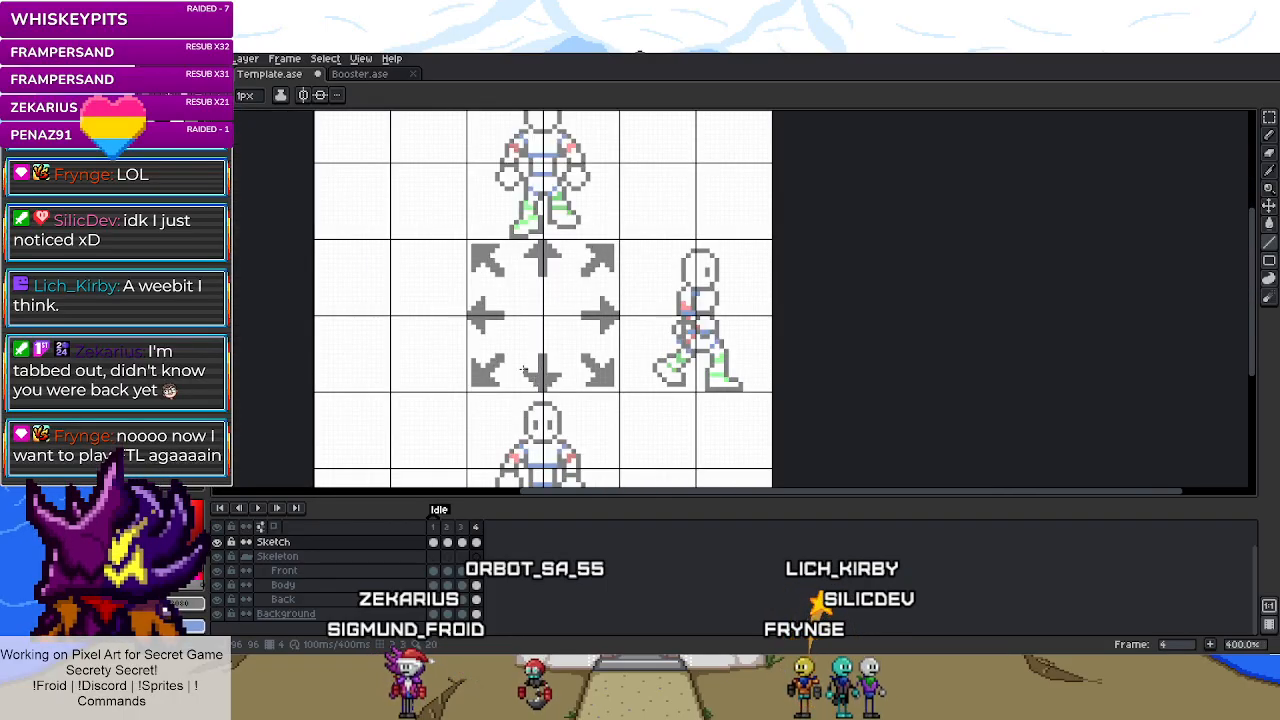
- Delete the back-facing figure from frame 4's Sketch layer and its Front, Body and Back skeleton layers
{"action": "scroll", "coordinate": [516, 382], "scroll_direction": "down", "scroll_amount": 1}
{"action": "scroll", "coordinate": [505, 244], "scroll_direction": "up", "scroll_amount": 1}
{"action": "key", "text": "m"}
{"action": "mouse_move", "coordinate": [495, 160]}
{"action": "left_mouse_down"}
{"action": "mouse_move", "coordinate": [613, 293]}
{"action": "mouse_move", "coordinate": [493, 148]}
{"action": "left_mouse_up"}
{"action": "key", "text": "Delete"}
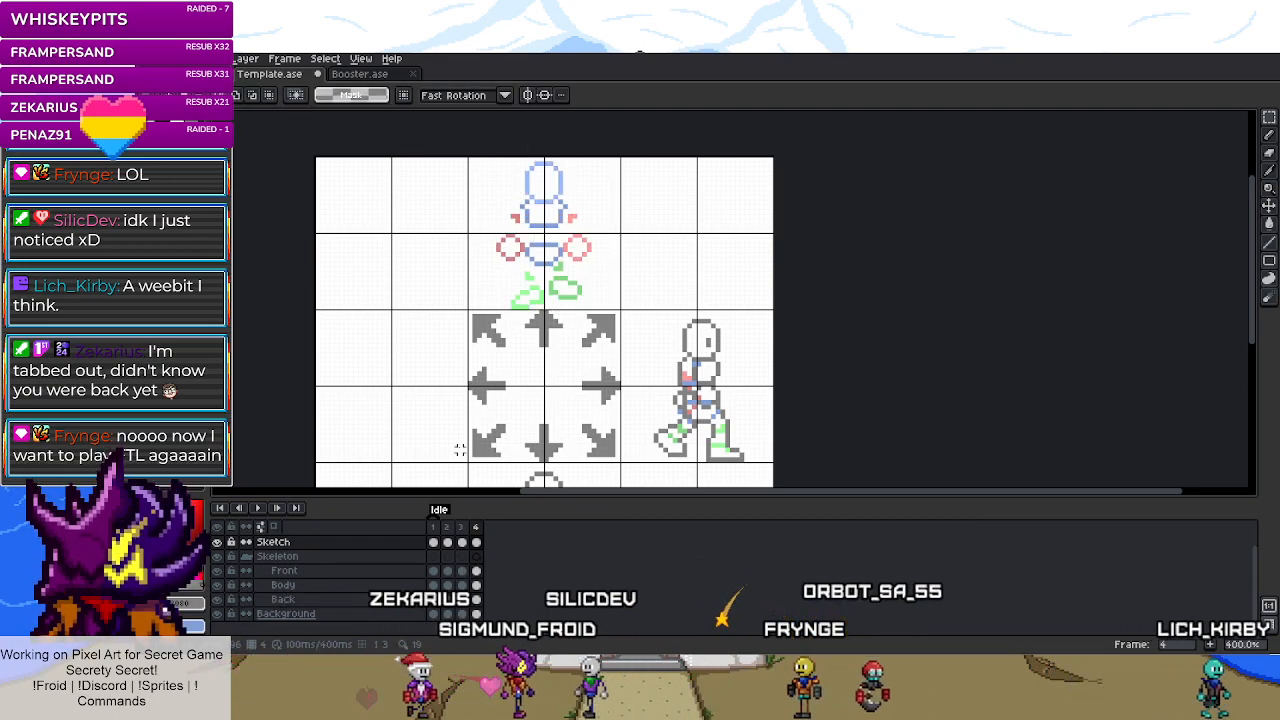
{"action": "mouse_move", "coordinate": [488, 157]}
{"action": "left_mouse_down"}
{"action": "mouse_move", "coordinate": [607, 266]}
{"action": "mouse_move", "coordinate": [620, 312]}
{"action": "left_mouse_up"}
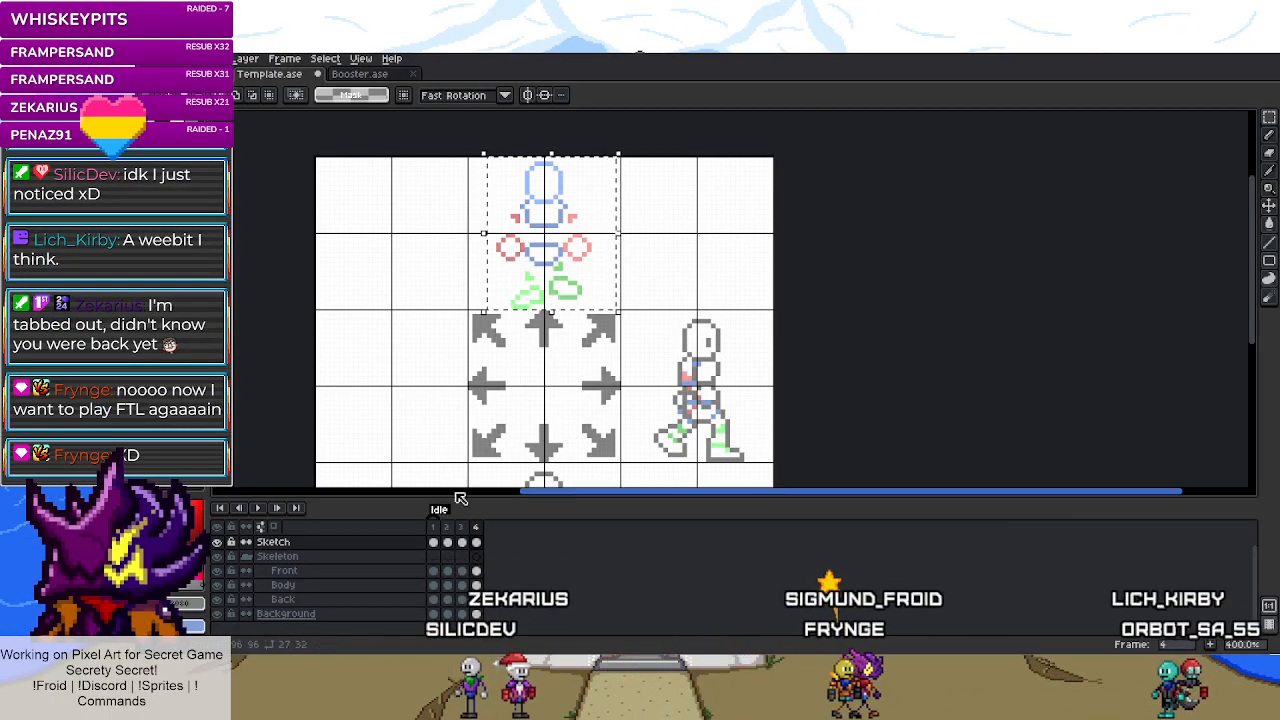
{"action": "left_click_drag", "start_coordinate": [476, 570], "coordinate": [476, 599]}
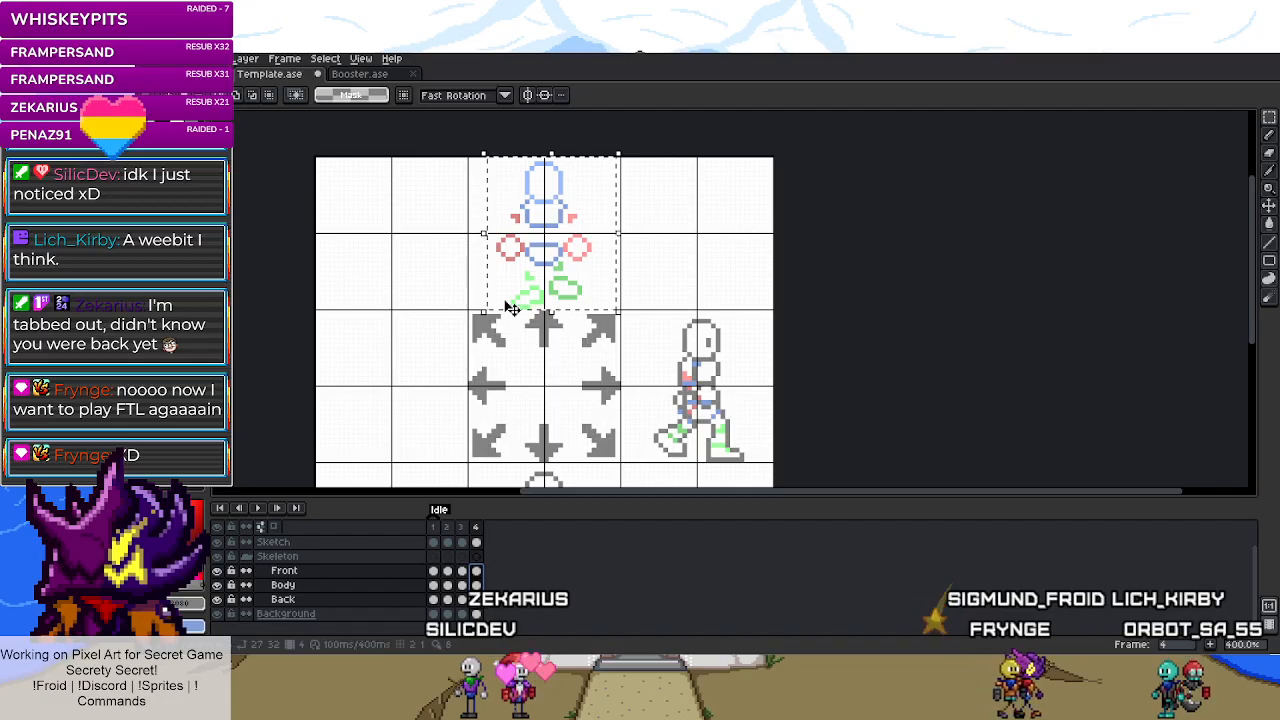
{"action": "key", "text": "Delete"}
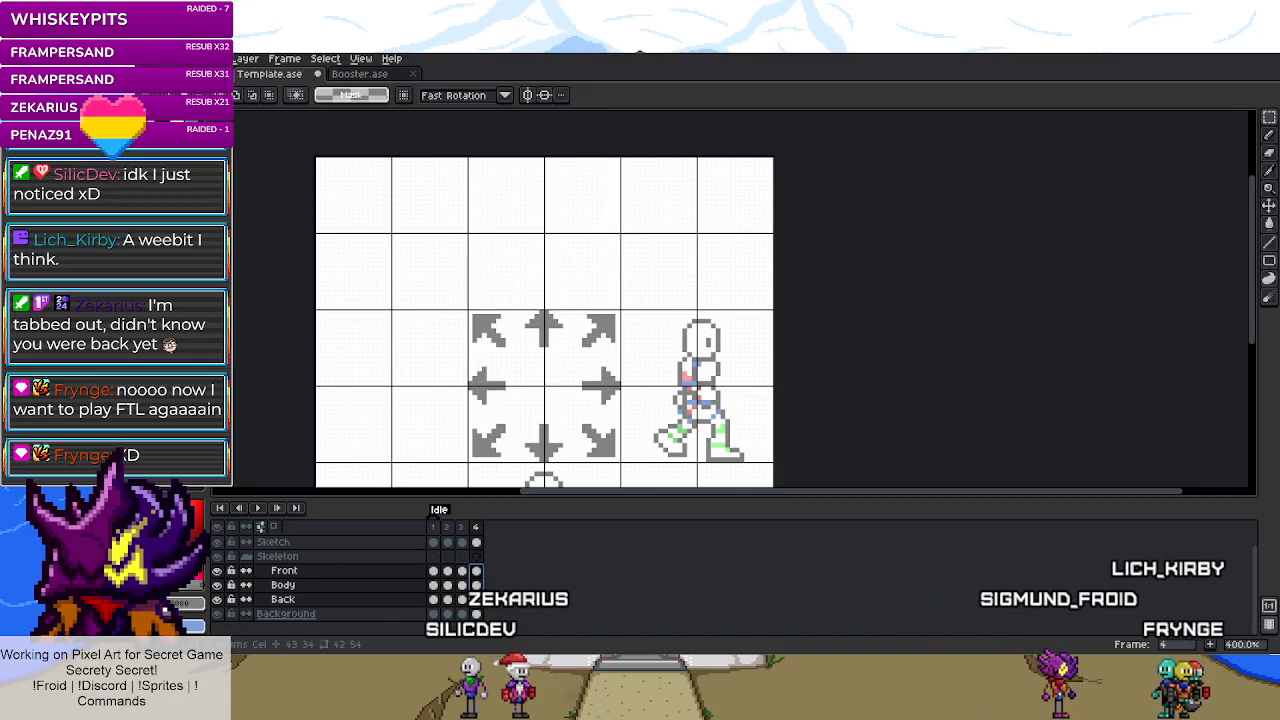
- Examine the front-facing figure's pose and leg outlines on frame 4, both close up and at full-sheet scale
{"action": "scroll", "coordinate": [549, 276], "scroll_direction": "down", "scroll_amount": 2}
{"action": "scroll", "coordinate": [549, 276], "scroll_direction": "up", "scroll_amount": 3}
{"action": "scroll", "coordinate": [549, 276], "scroll_direction": "down", "scroll_amount": 2}
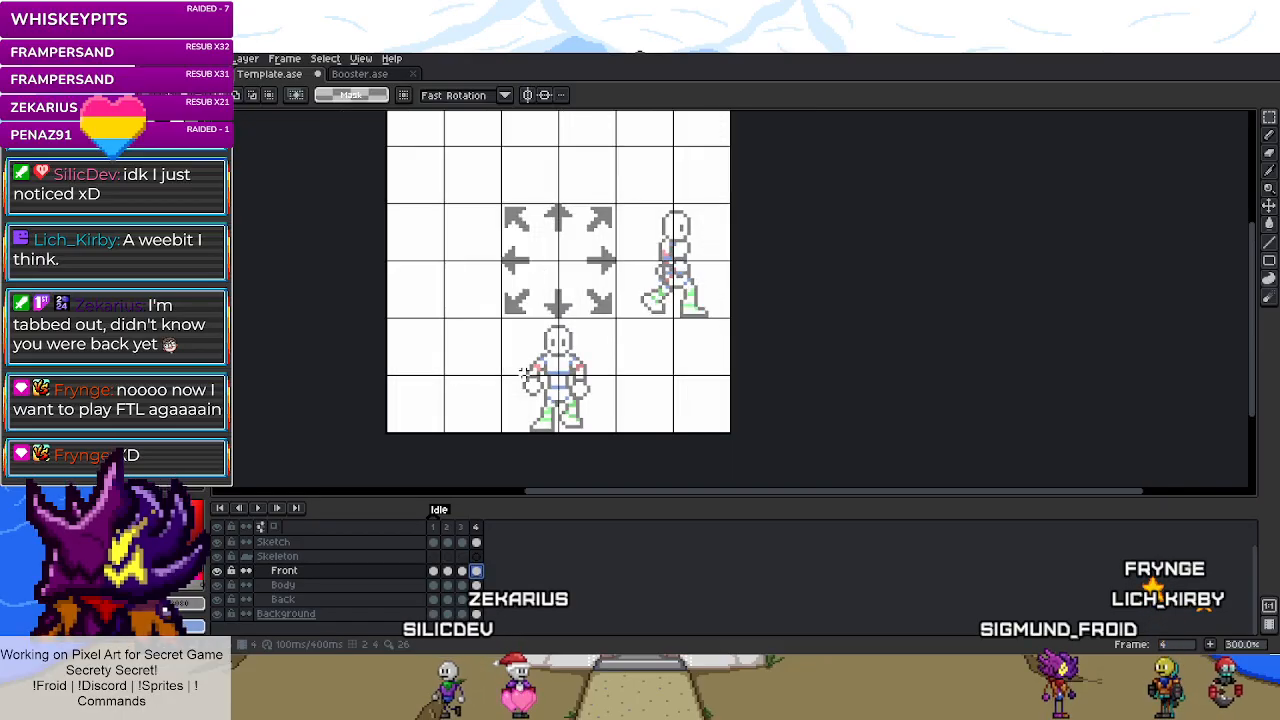
{"action": "scroll", "coordinate": [522, 372], "scroll_direction": "up", "scroll_amount": 2}
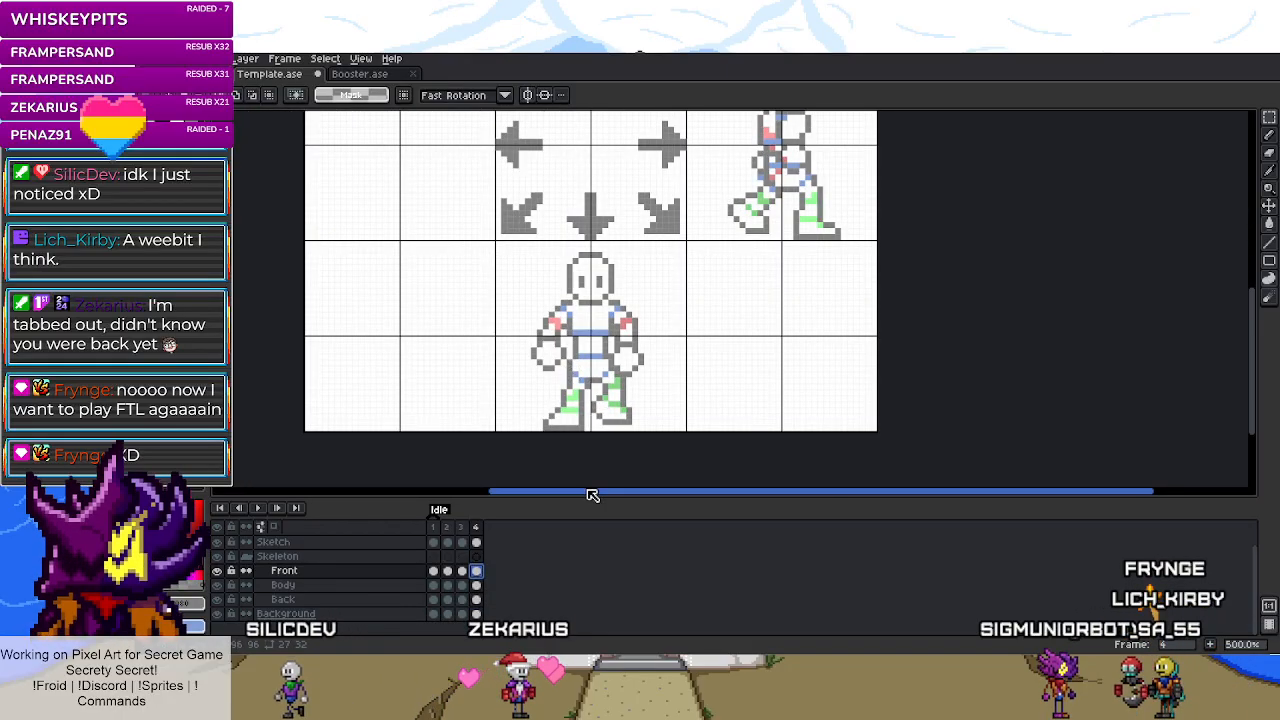
{"action": "scroll", "coordinate": [580, 458], "scroll_direction": "up", "scroll_amount": 5}
{"action": "scroll", "coordinate": [580, 450], "scroll_direction": "down", "scroll_amount": 4}
{"action": "scroll", "coordinate": [581, 448], "scroll_direction": "up", "scroll_amount": 4}
{"action": "scroll", "coordinate": [583, 445], "scroll_direction": "down", "scroll_amount": 3}
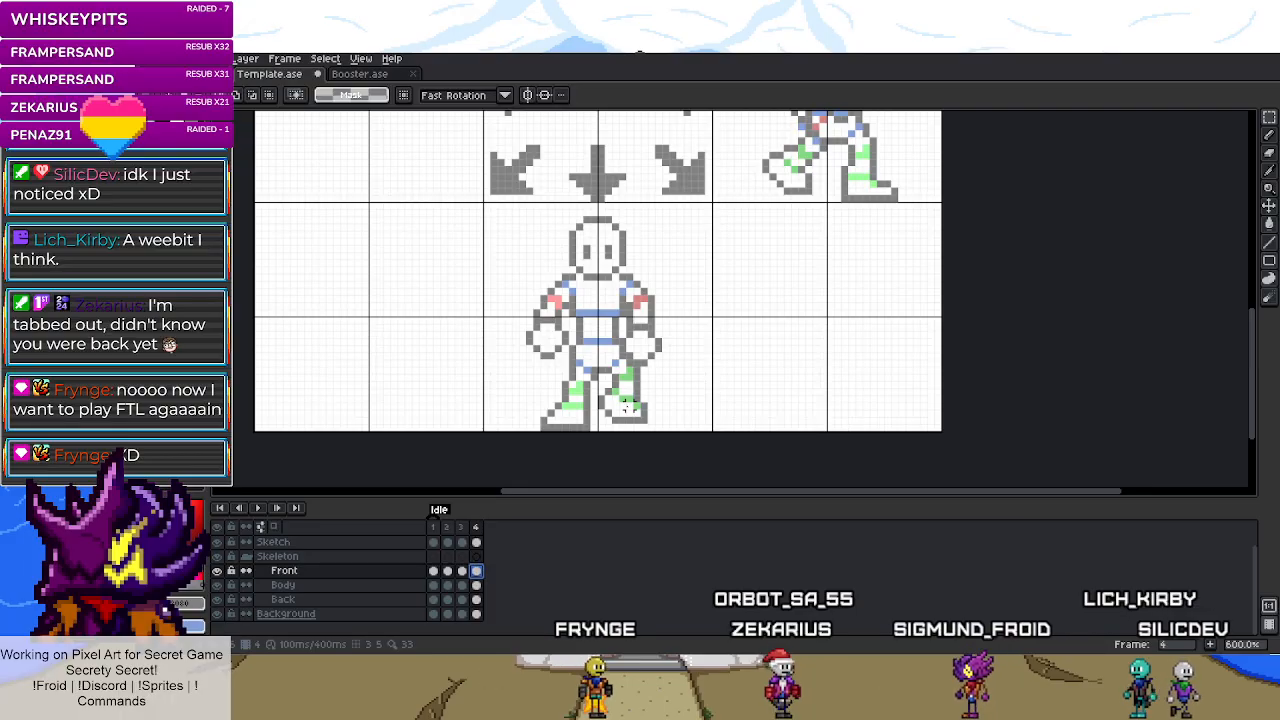
{"action": "scroll", "coordinate": [565, 412], "scroll_direction": "down", "scroll_amount": 2}
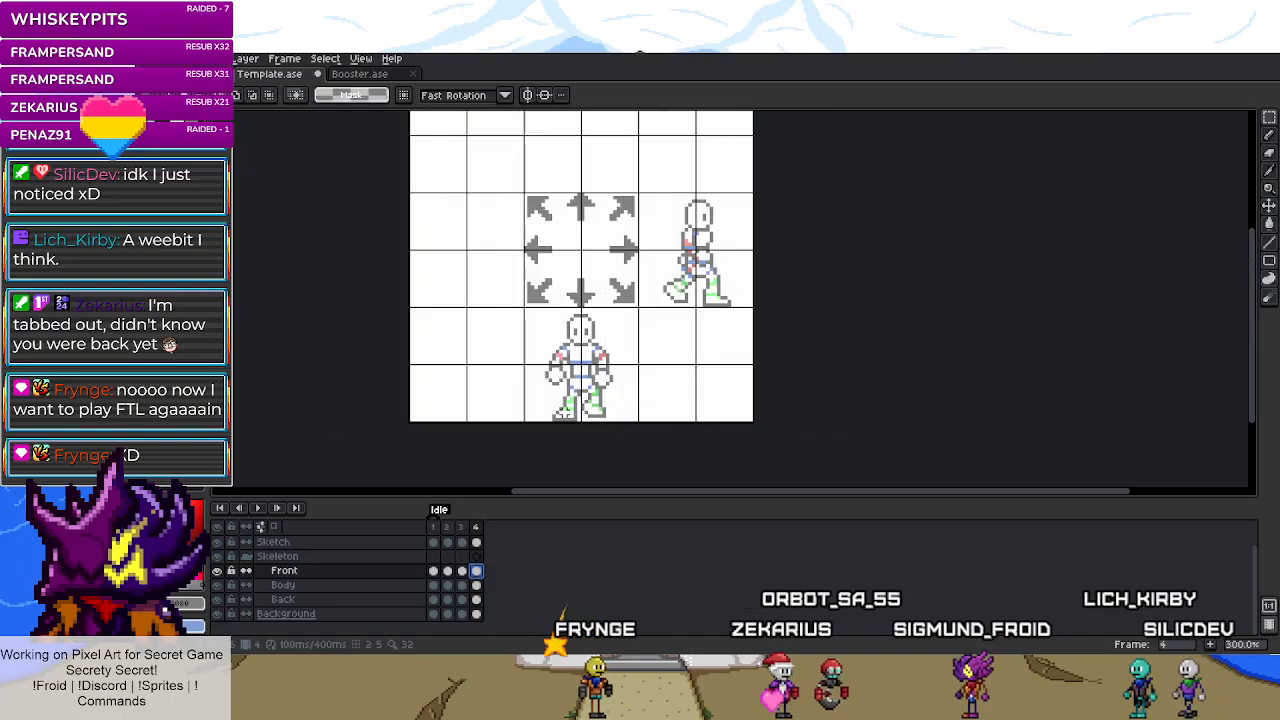
- Switch to frame 2 and hide the Front, Body and Back skeleton layers, leaving the Sketch outlines
{"action": "left_click", "coordinate": [477, 527]}
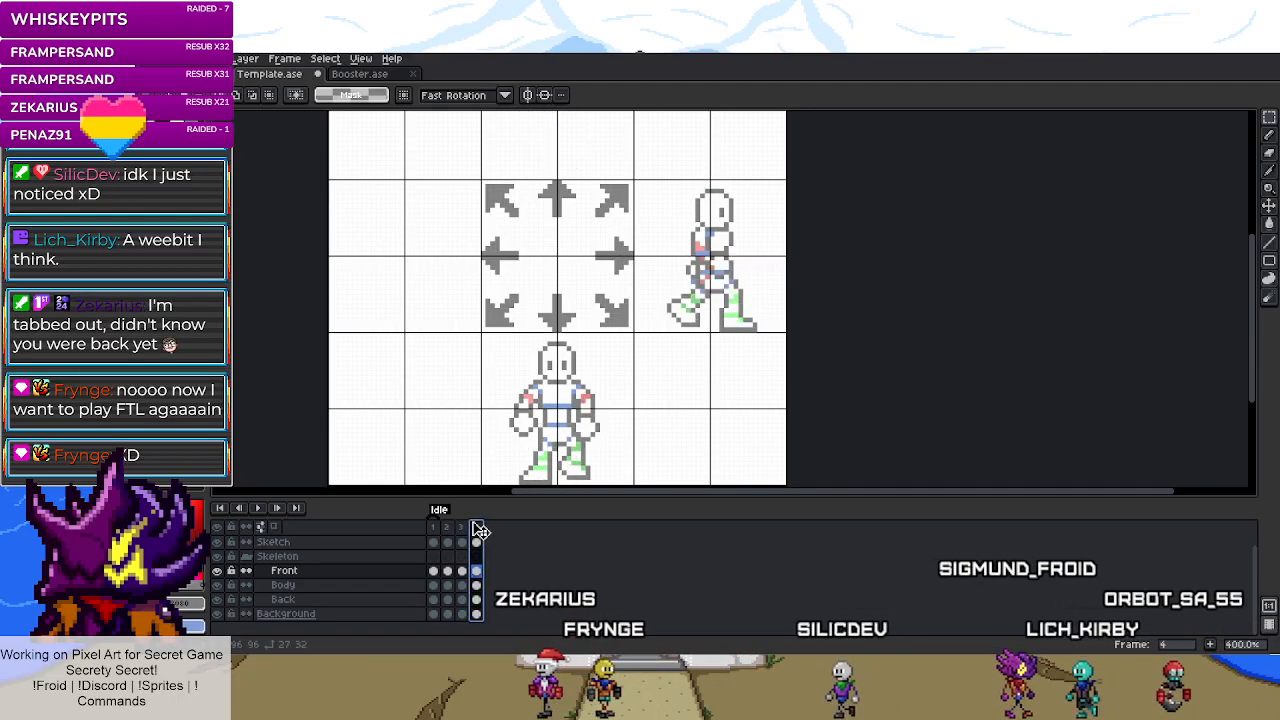
{"action": "left_click", "coordinate": [447, 527]}
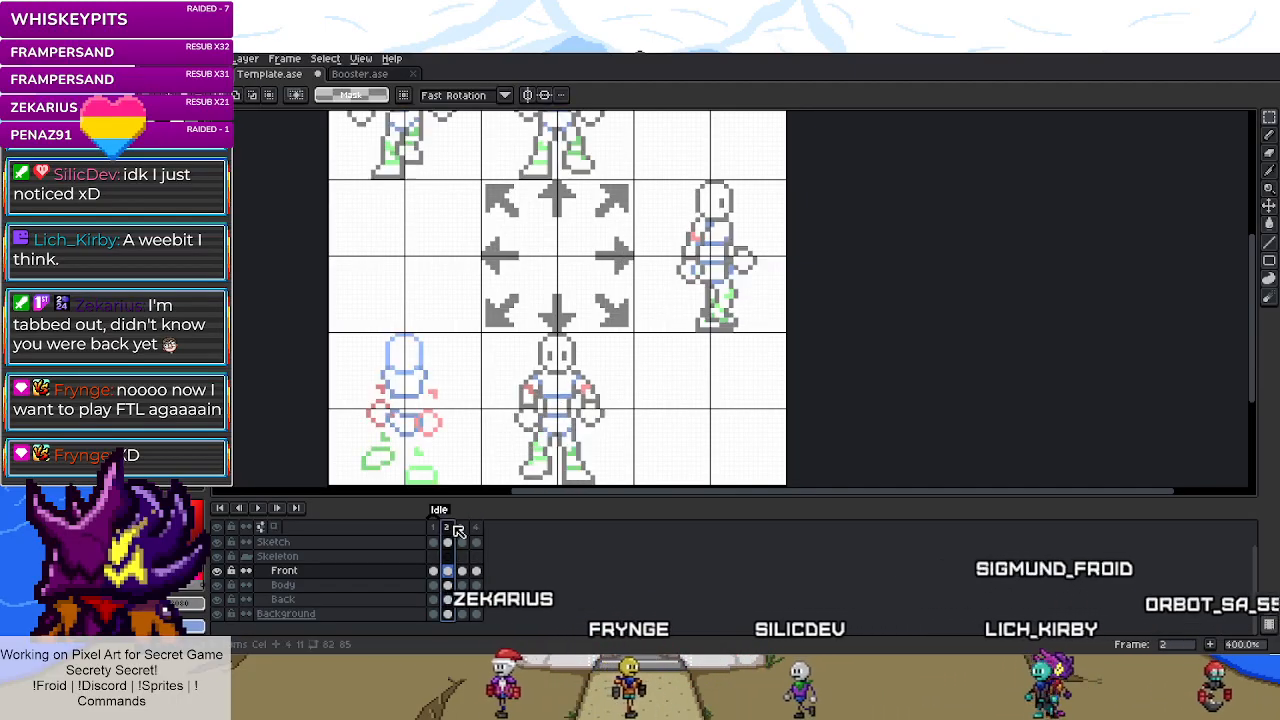
{"action": "left_click", "coordinate": [217, 570]}
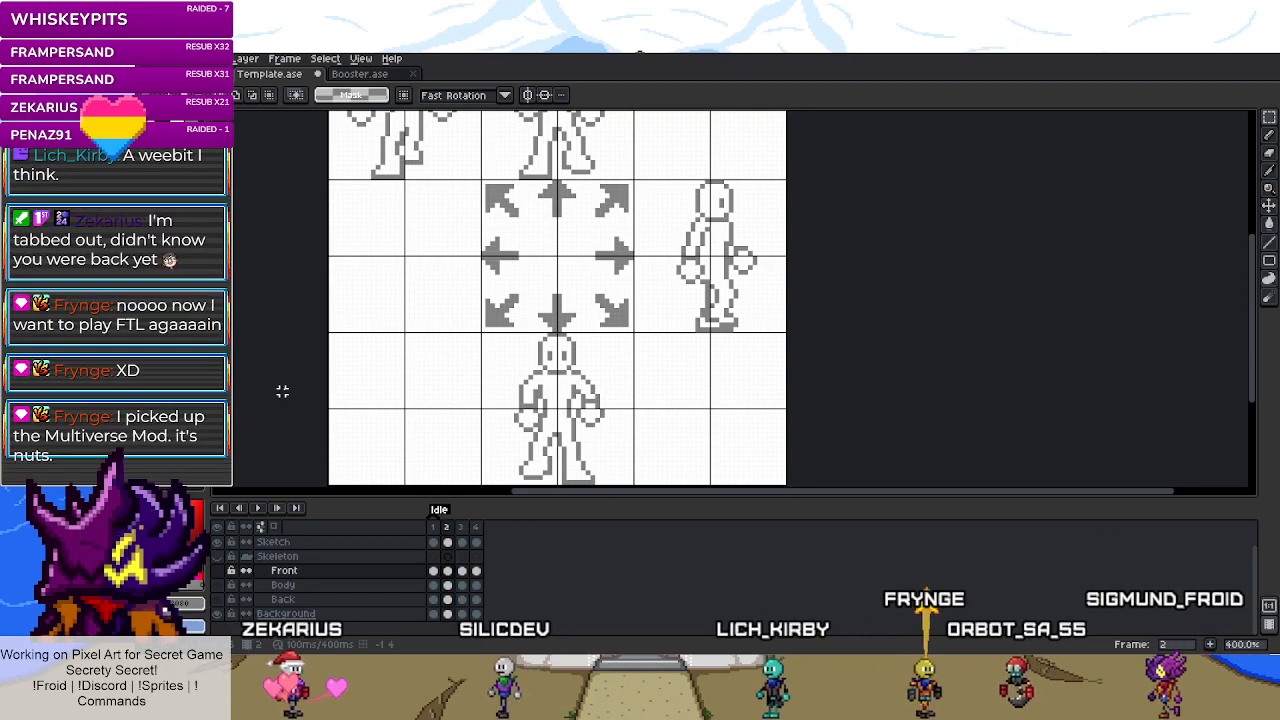
- Step through the idle frames to compare the Sketch outlines between poses, and return to frame 2
{"action": "key", "text": "comma"}
{"action": "key", "text": "period"}
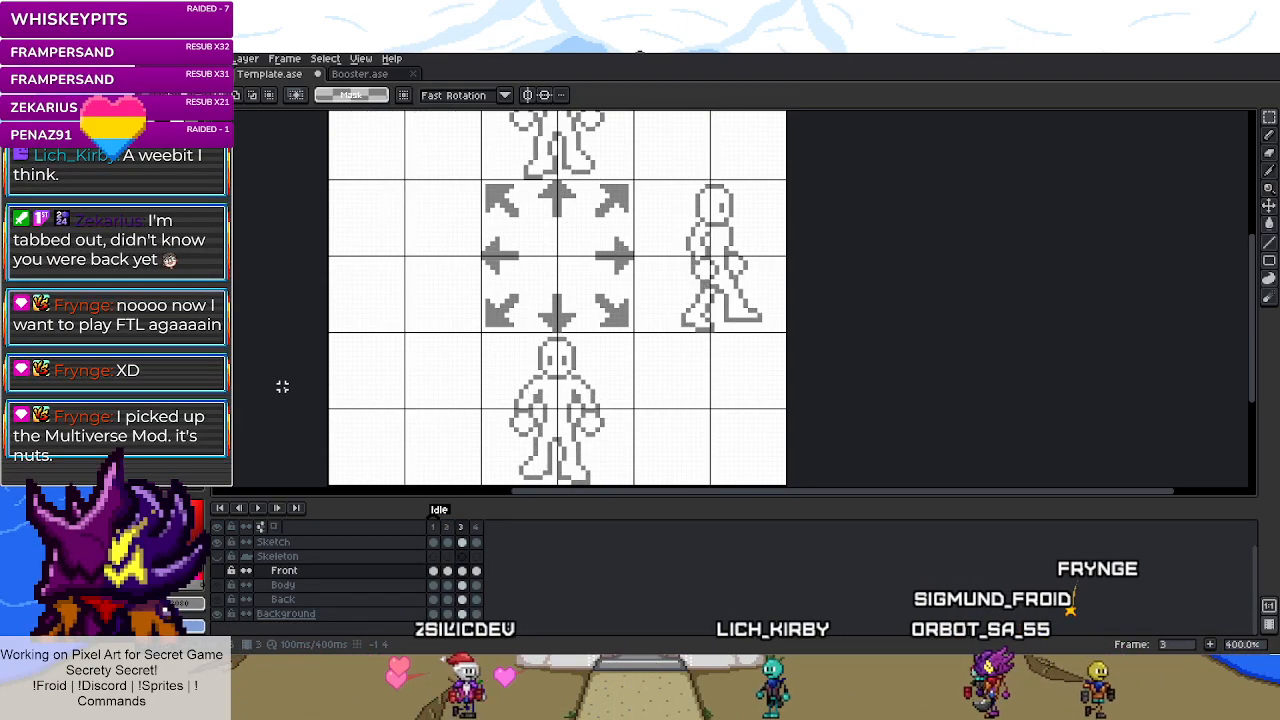
{"action": "key", "text": "comma"}
{"action": "key", "text": "period"}
{"action": "key", "text": "Return"}
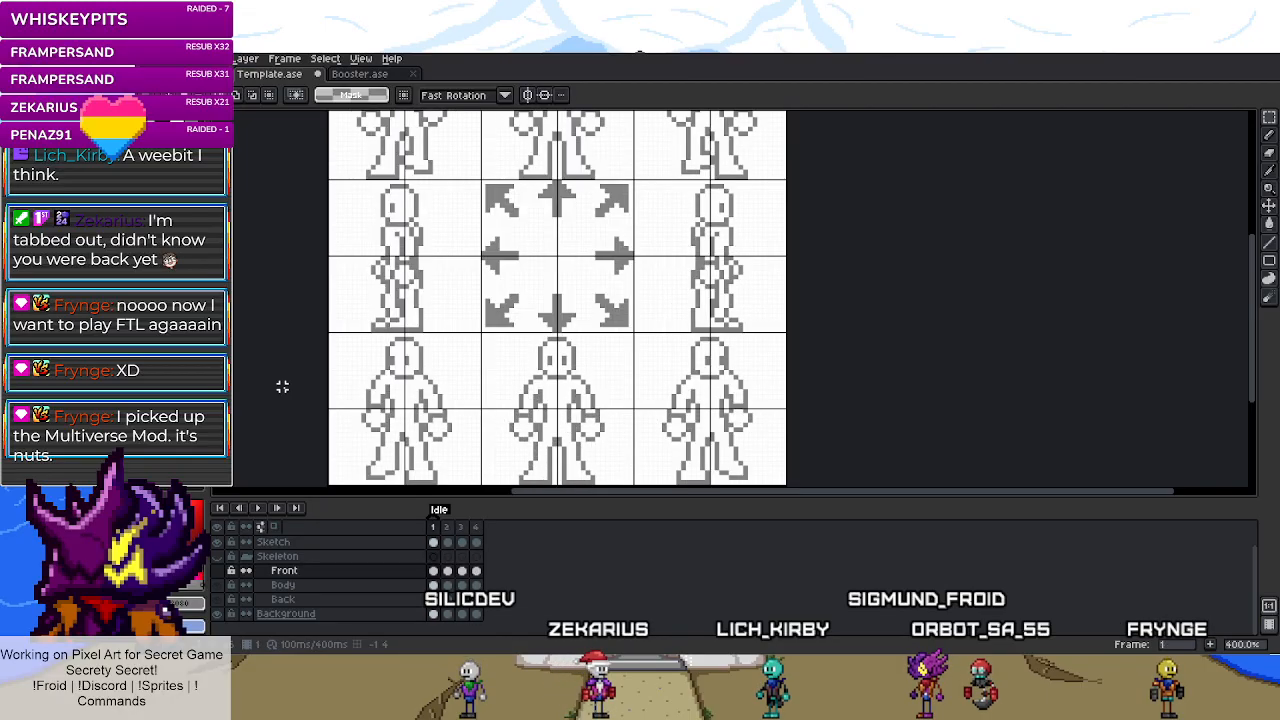
{"action": "left_click", "coordinate": [447, 527]}
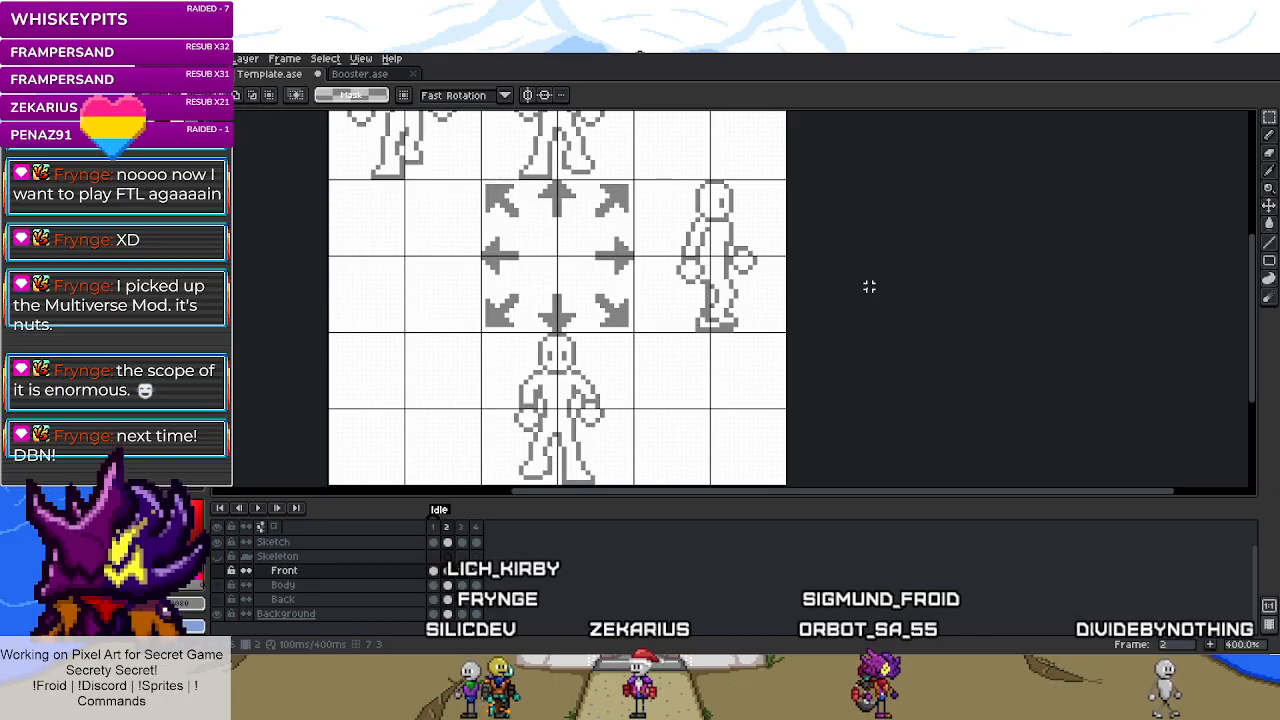
{"action": "scroll", "coordinate": [869, 287], "scroll_direction": "down", "scroll_amount": 2}
{"action": "scroll", "coordinate": [730, 285], "scroll_direction": "up", "scroll_amount": 1}
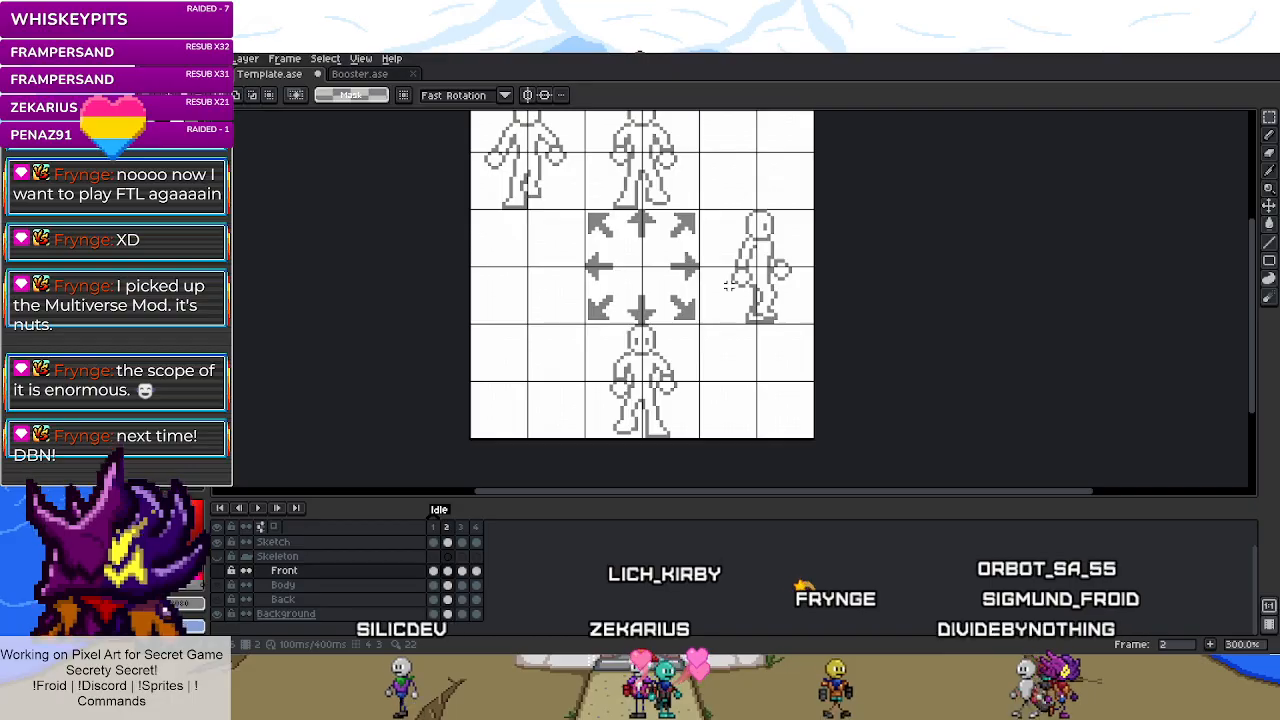
- On frame 4's Sketch layer, shift the front-facing figure's top inner-leg outline pixel inward beside the centre line
{"action": "key", "text": "Right"}
{"action": "key", "text": "Right"}
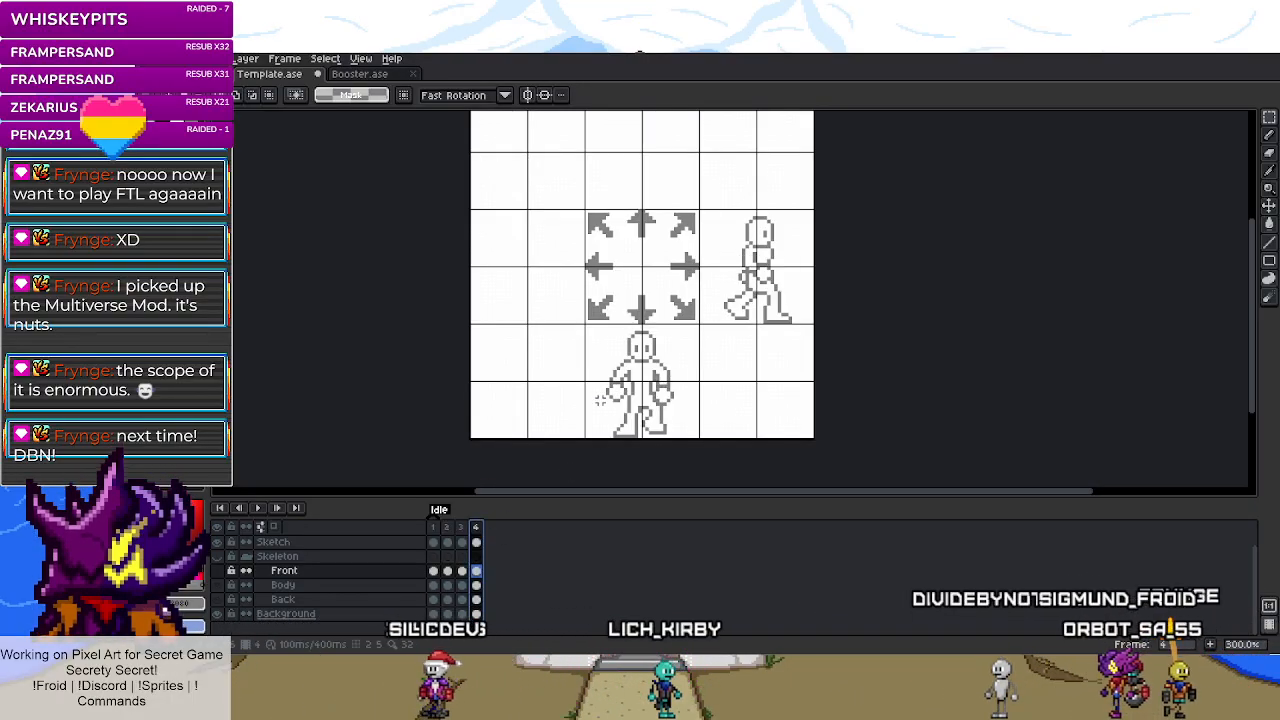
{"action": "scroll", "coordinate": [621, 401], "scroll_direction": "up", "scroll_amount": 3}
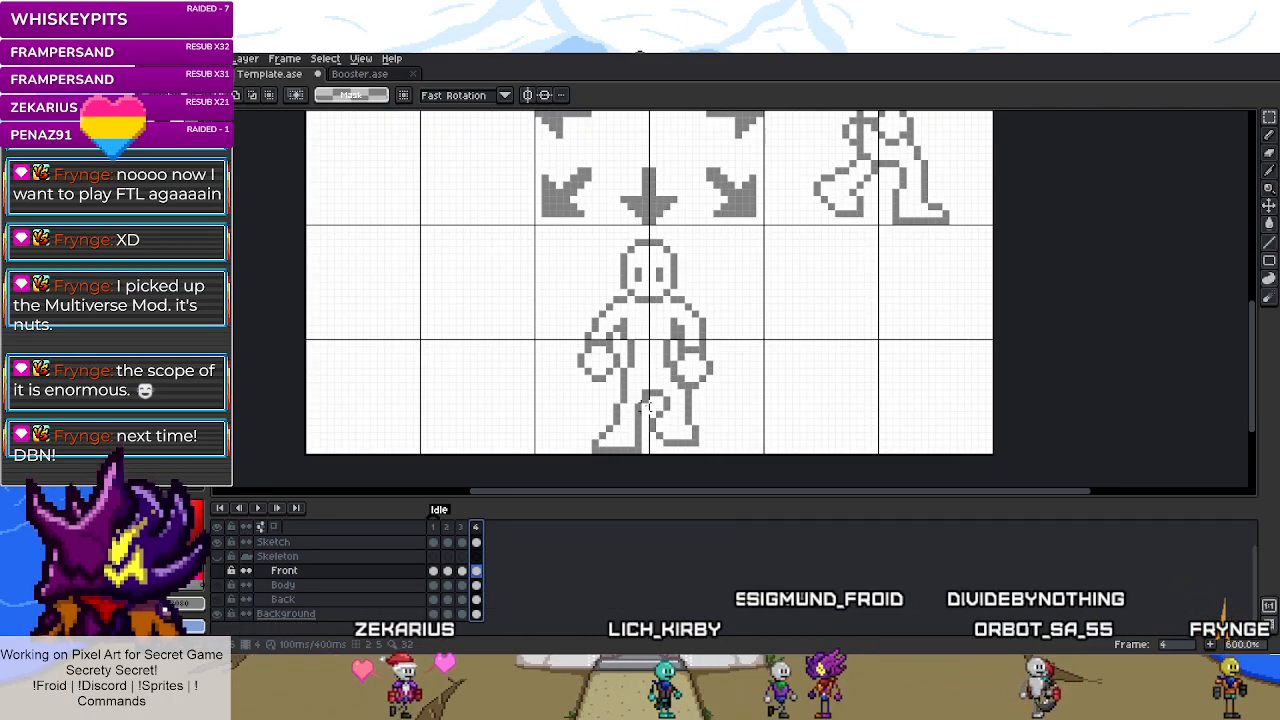
{"action": "scroll", "coordinate": [647, 405], "scroll_direction": "up", "scroll_amount": 3}
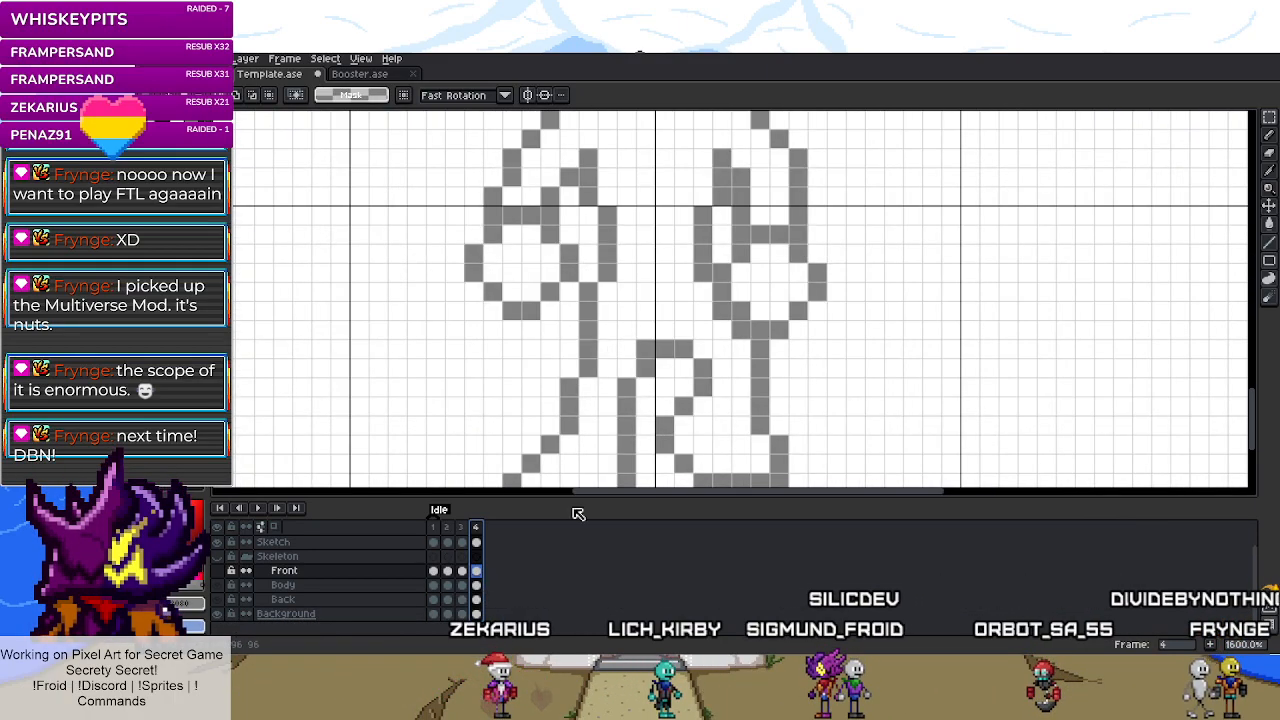
{"action": "left_click", "coordinate": [624, 392], "text": "ctrl"}
{"action": "mouse_move", "coordinate": [624, 398]}
{"action": "left_mouse_down"}
{"action": "mouse_move", "coordinate": [657, 371]}
{"action": "mouse_move", "coordinate": [642, 358]}
{"action": "left_mouse_up"}
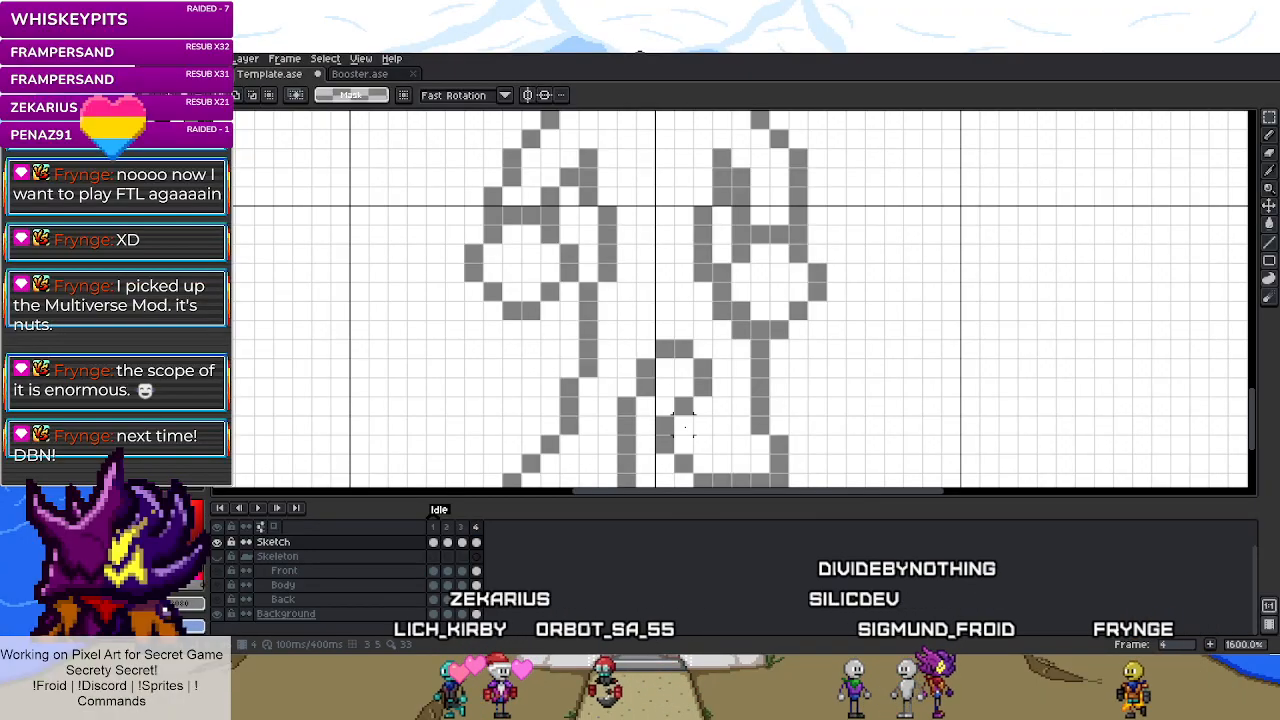
- Reshape the front-facing figure's raised leg on frame 4, moving its inner knee pixels, crotch arch and outer thigh pixels toward the centre
{"action": "scroll", "coordinate": [683, 427], "scroll_direction": "down", "scroll_amount": 5}
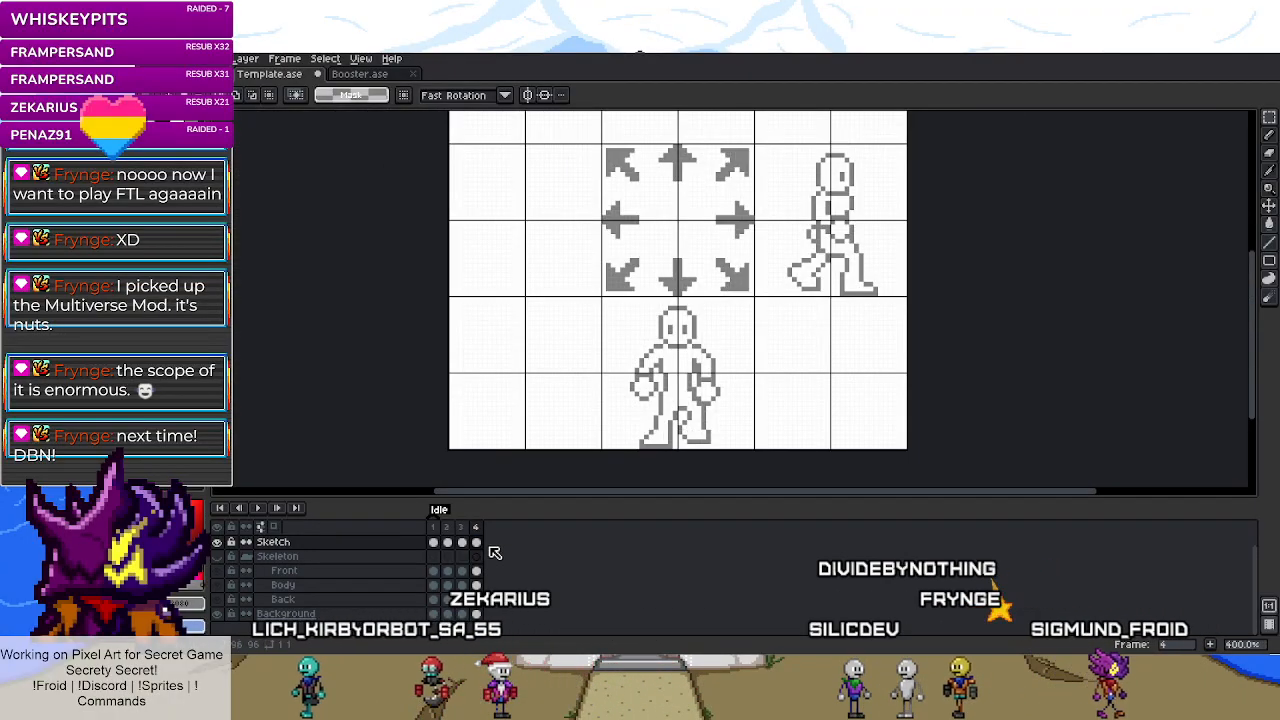
{"action": "scroll", "coordinate": [683, 431], "scroll_direction": "up", "scroll_amount": 5}
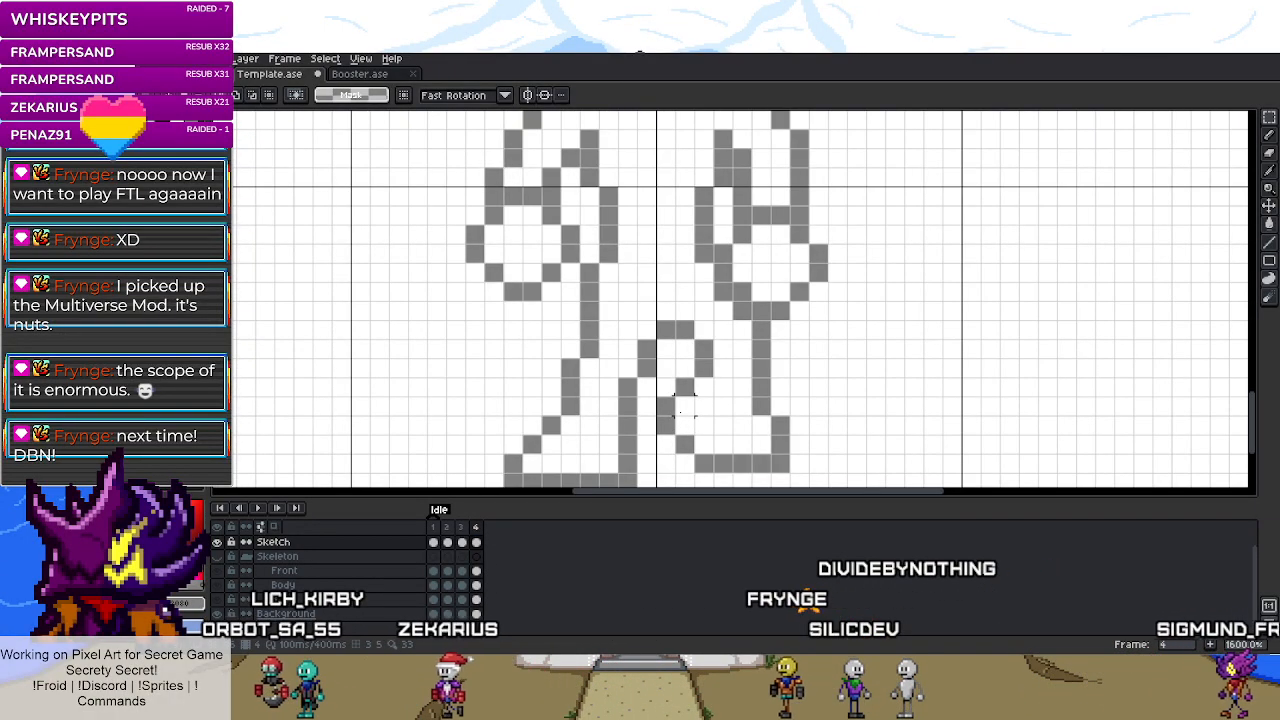
{"action": "mouse_move", "coordinate": [704, 370]}
{"action": "left_mouse_down"}
{"action": "mouse_move", "coordinate": [704, 350]}
{"action": "mouse_move", "coordinate": [688, 355]}
{"action": "left_mouse_up"}
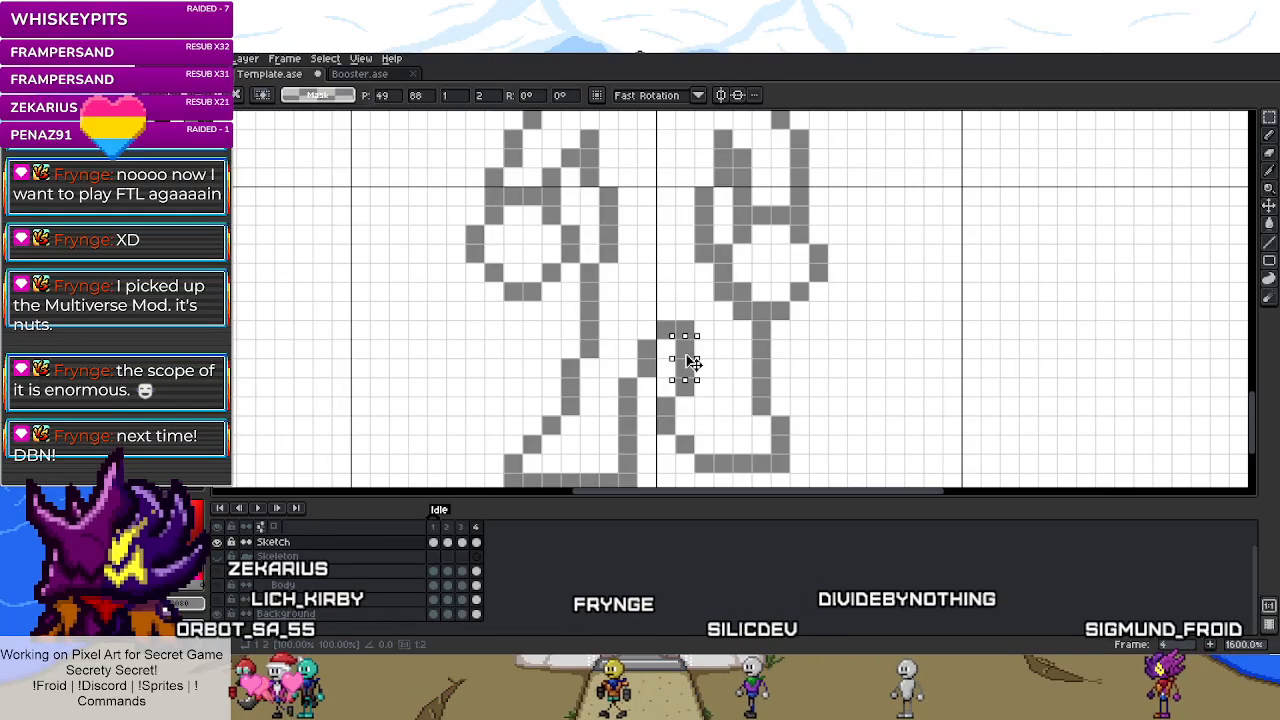
{"action": "left_click", "coordinate": [740, 345]}
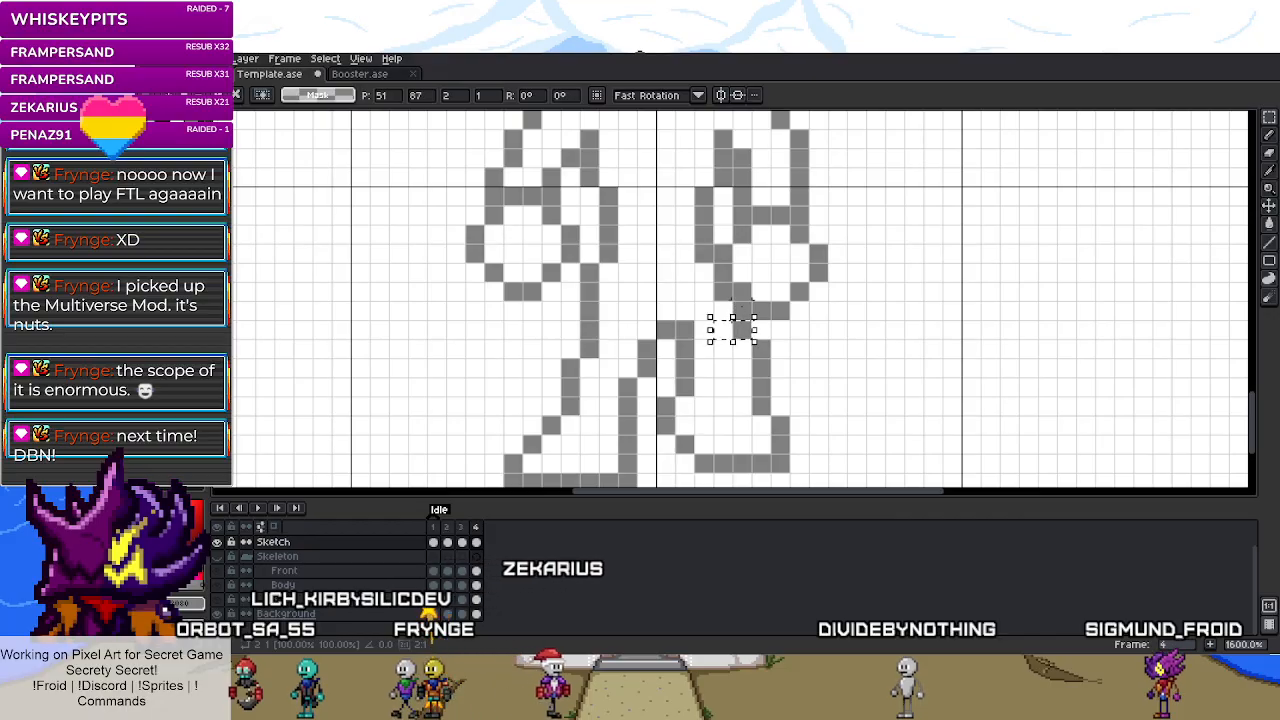
{"action": "left_click_drag", "start_coordinate": [742, 313], "coordinate": [727, 315]}
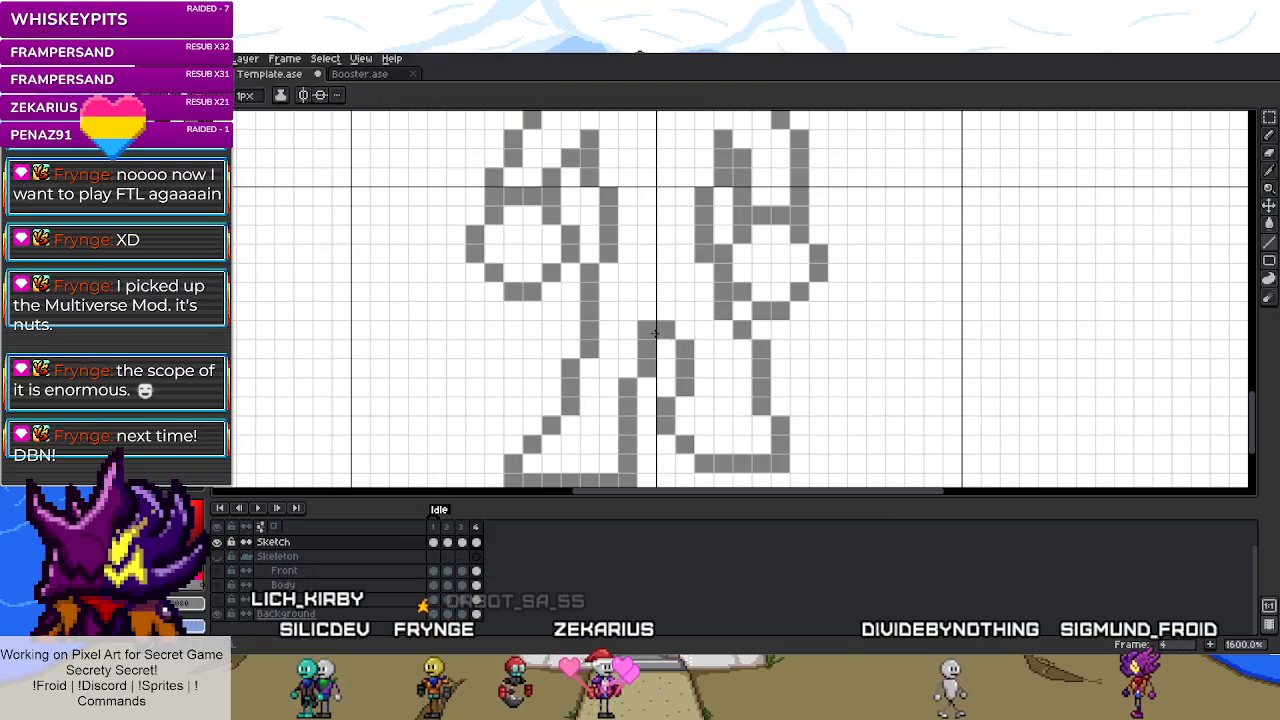
{"action": "scroll", "coordinate": [600, 420], "scroll_direction": "down", "scroll_amount": 4}
{"action": "scroll", "coordinate": [691, 417], "scroll_direction": "down", "scroll_amount": 1}
{"action": "scroll", "coordinate": [591, 448], "scroll_direction": "up", "scroll_amount": 1}
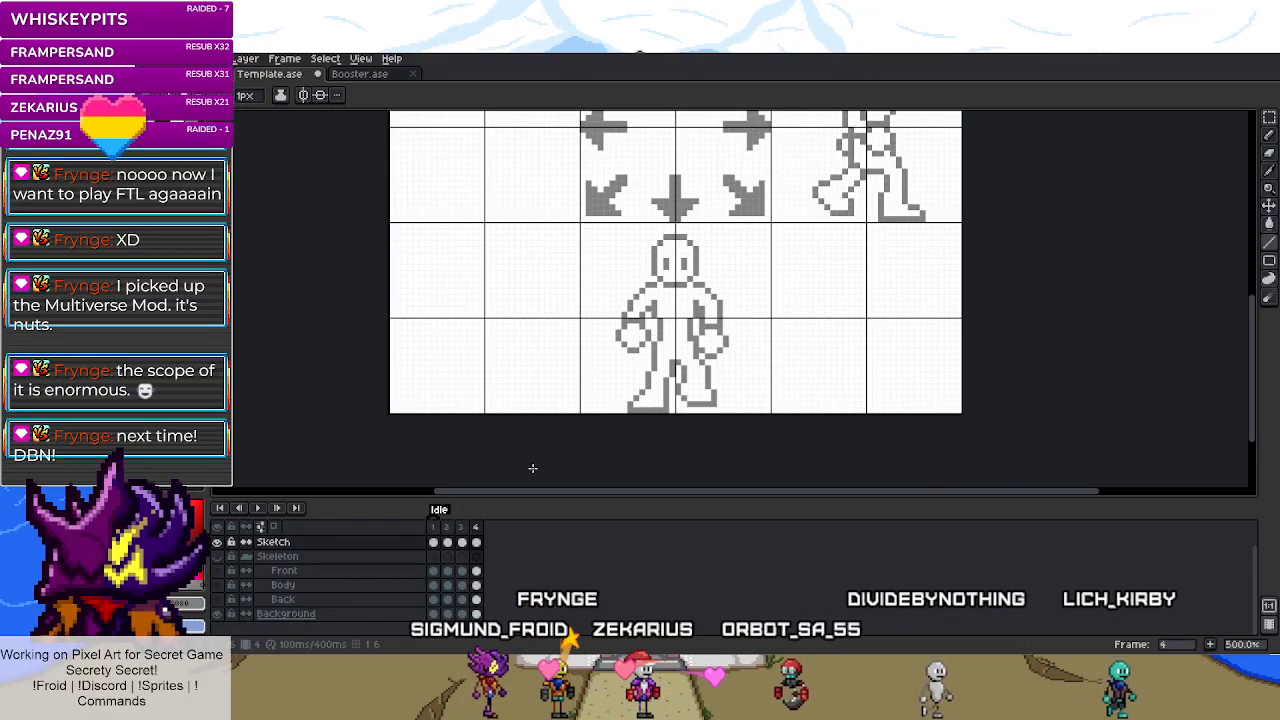
- Compare the front-facing figure's leg outlines between the idle frames, close up and at full-sheet scale
{"action": "scroll", "coordinate": [712, 387], "scroll_direction": "up", "scroll_amount": 4}
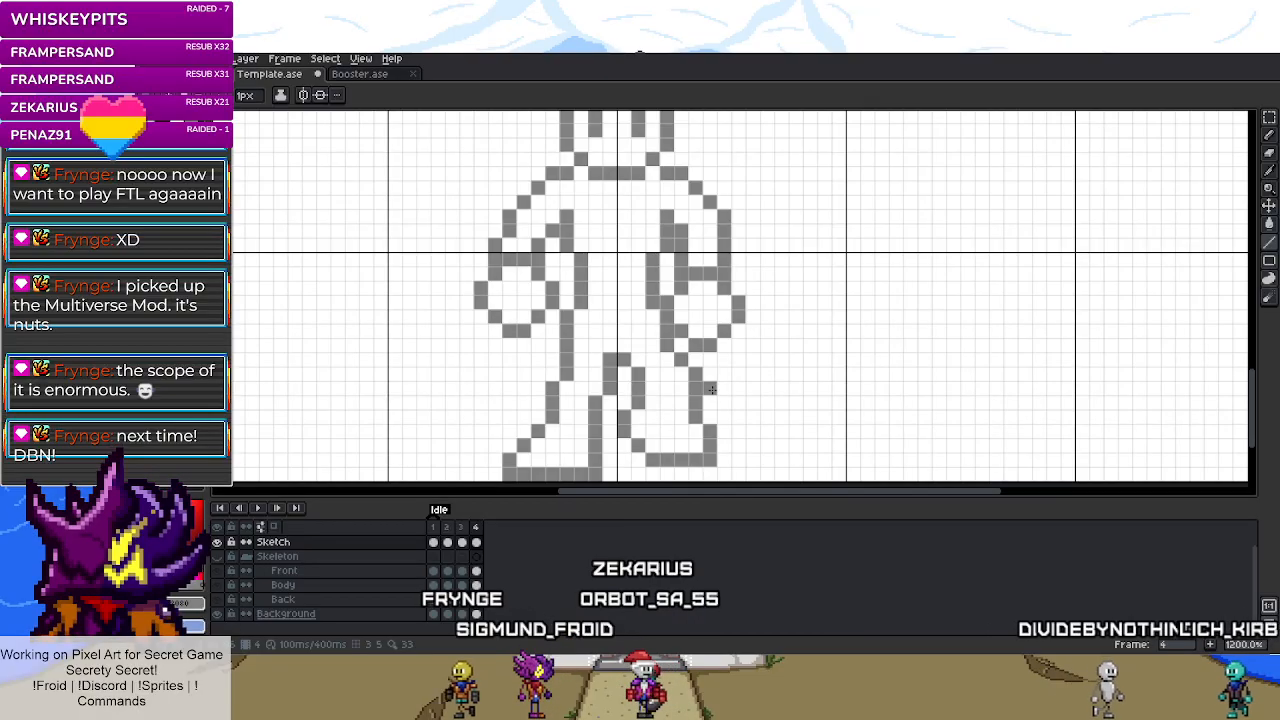
{"action": "scroll", "coordinate": [711, 389], "scroll_direction": "down", "scroll_amount": 4}
{"action": "scroll", "coordinate": [711, 389], "scroll_direction": "up", "scroll_amount": 4}
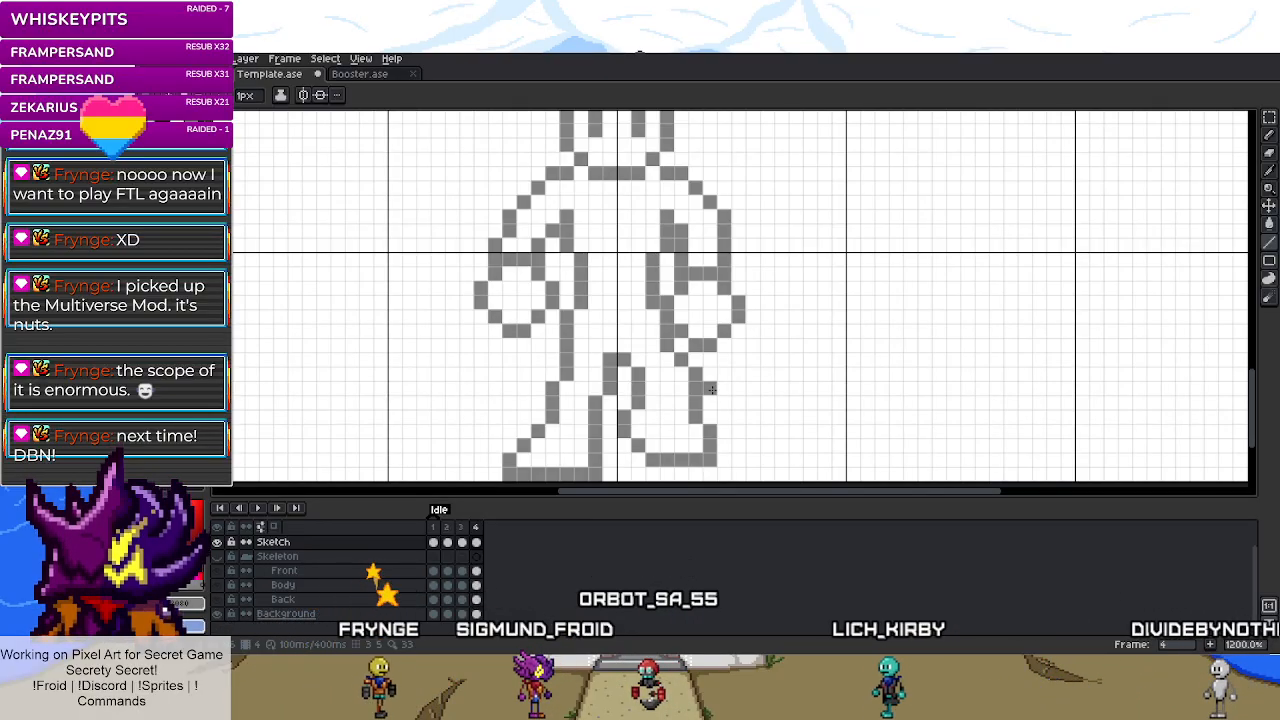
{"action": "scroll", "coordinate": [711, 389], "scroll_direction": "down", "scroll_amount": 4}
{"action": "key", "text": "Left"}
{"action": "scroll", "coordinate": [704, 432], "scroll_direction": "up", "scroll_amount": 4}
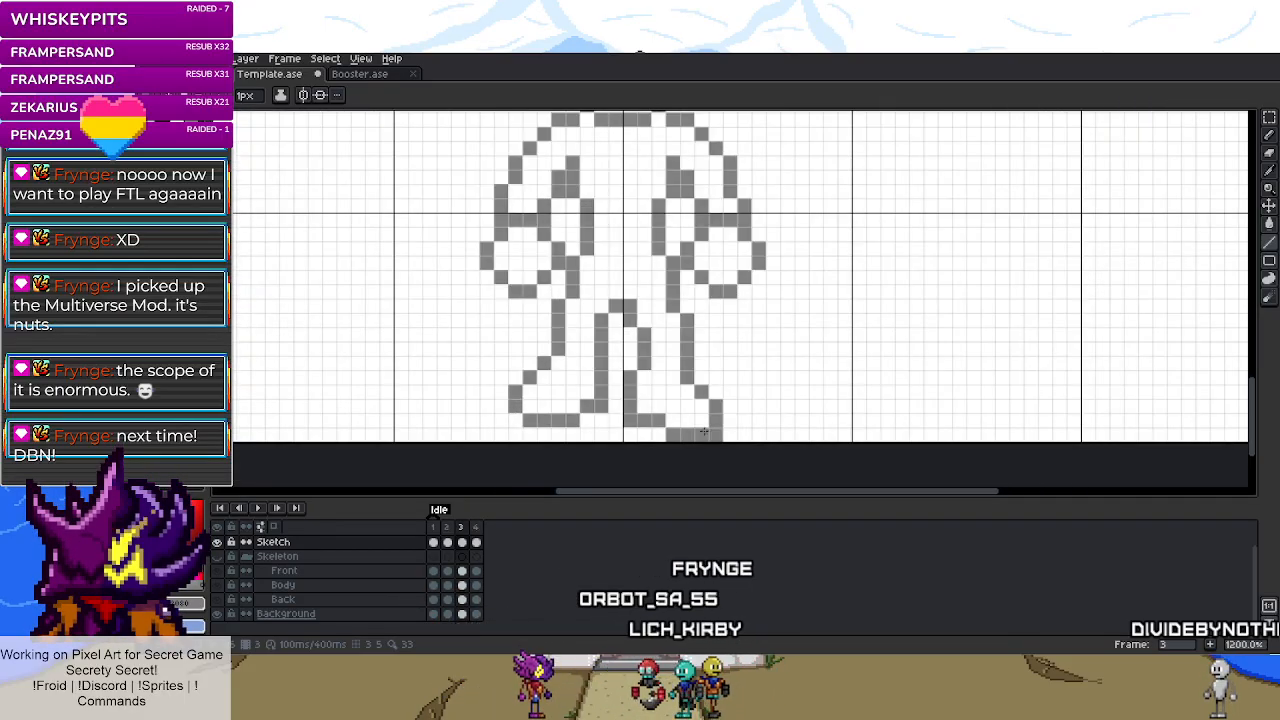
{"action": "scroll", "coordinate": [704, 432], "scroll_direction": "down", "scroll_amount": 5}
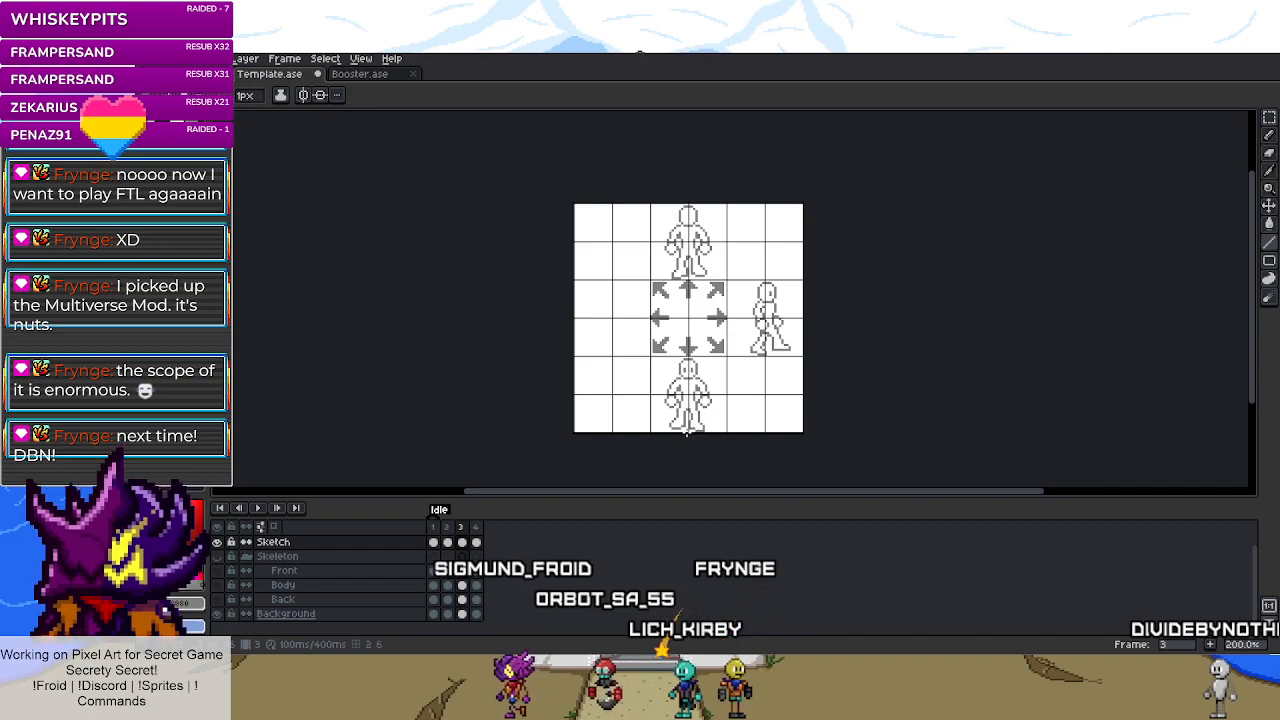
{"action": "left_click", "coordinate": [477, 527]}
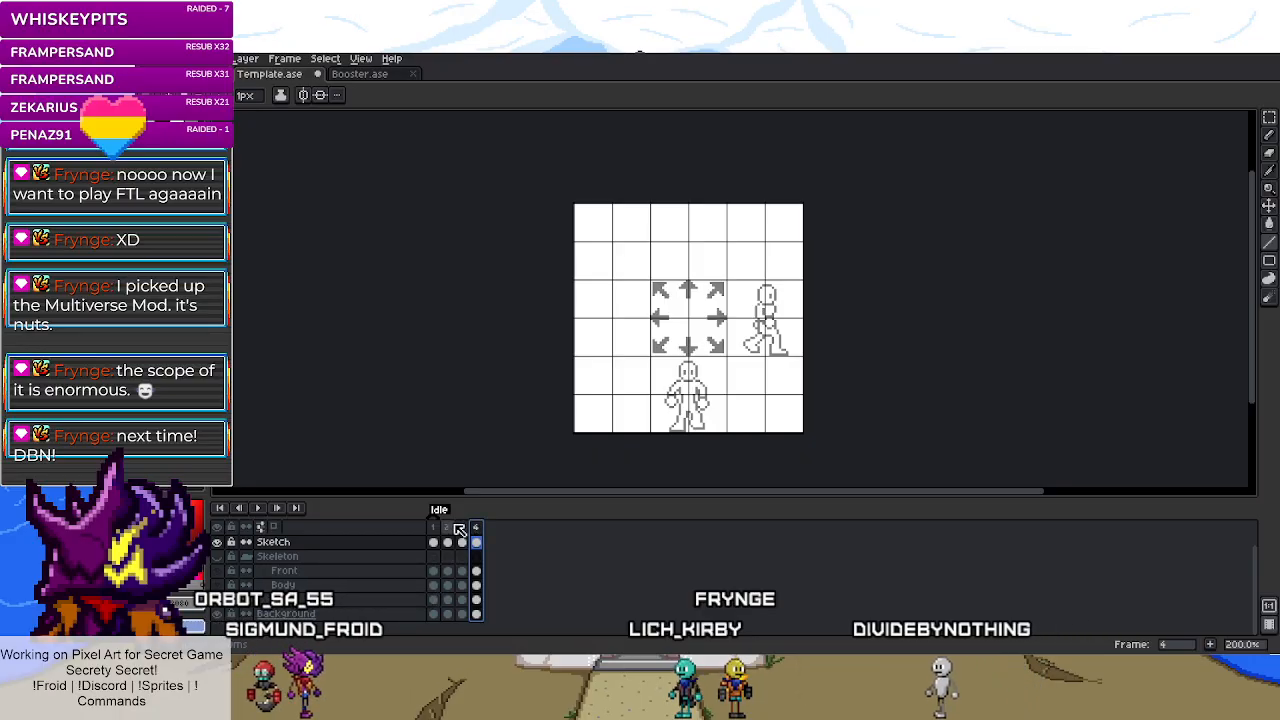
{"action": "left_click", "coordinate": [448, 528]}
{"action": "left_click", "coordinate": [462, 528]}
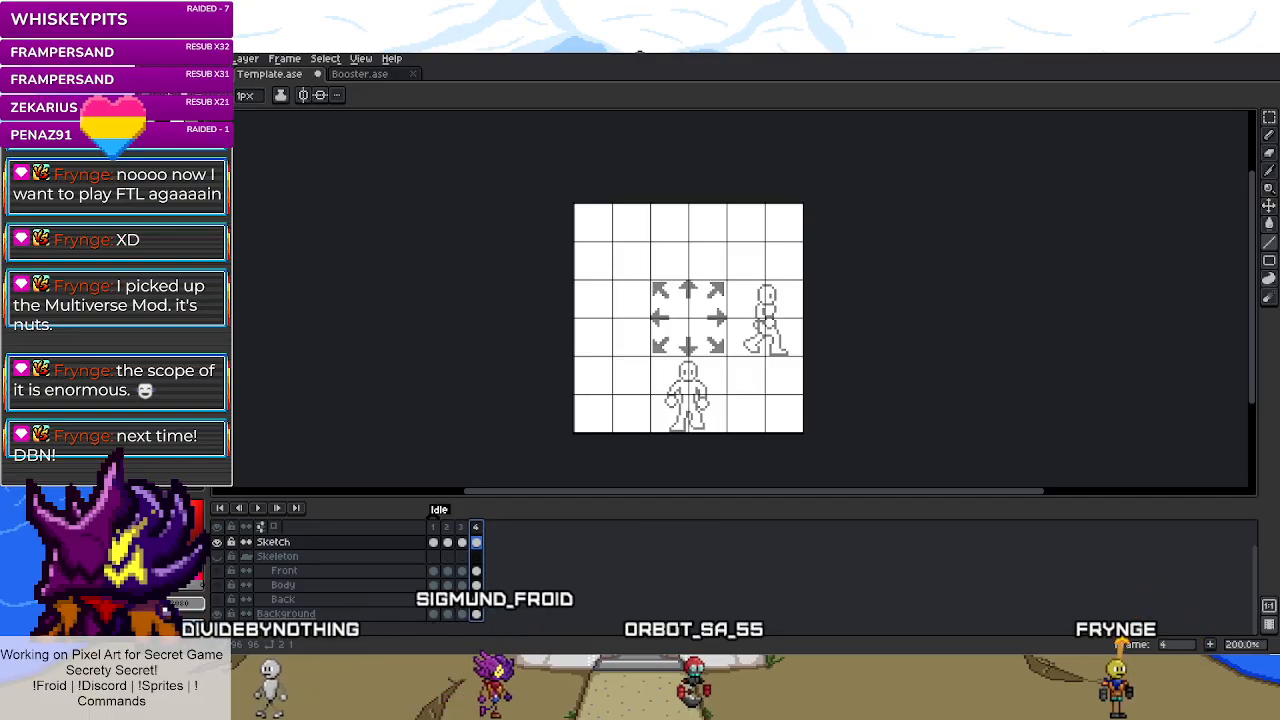
- Add a new frame duplicating frame 4 at the end of the Idle animation and show the skeleton layers
{"action": "scroll", "coordinate": [689, 370], "scroll_direction": "up", "scroll_amount": 2}
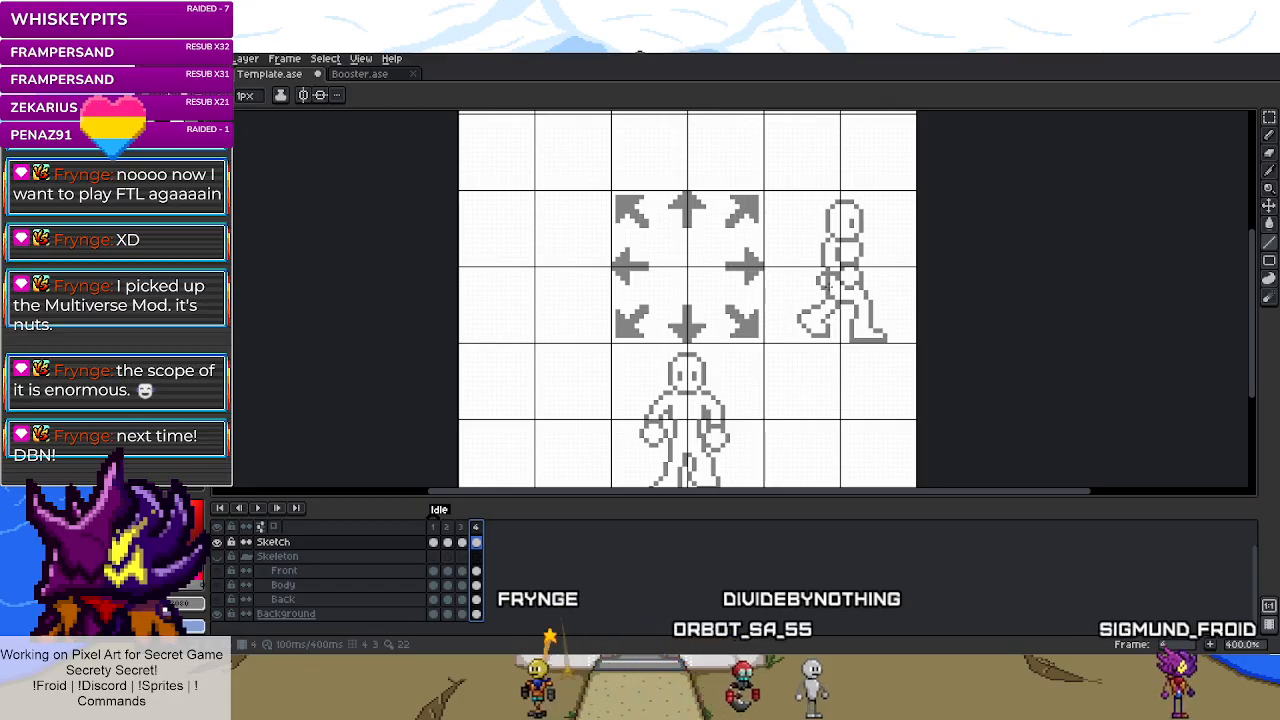
{"action": "left_click", "coordinate": [473, 541]}
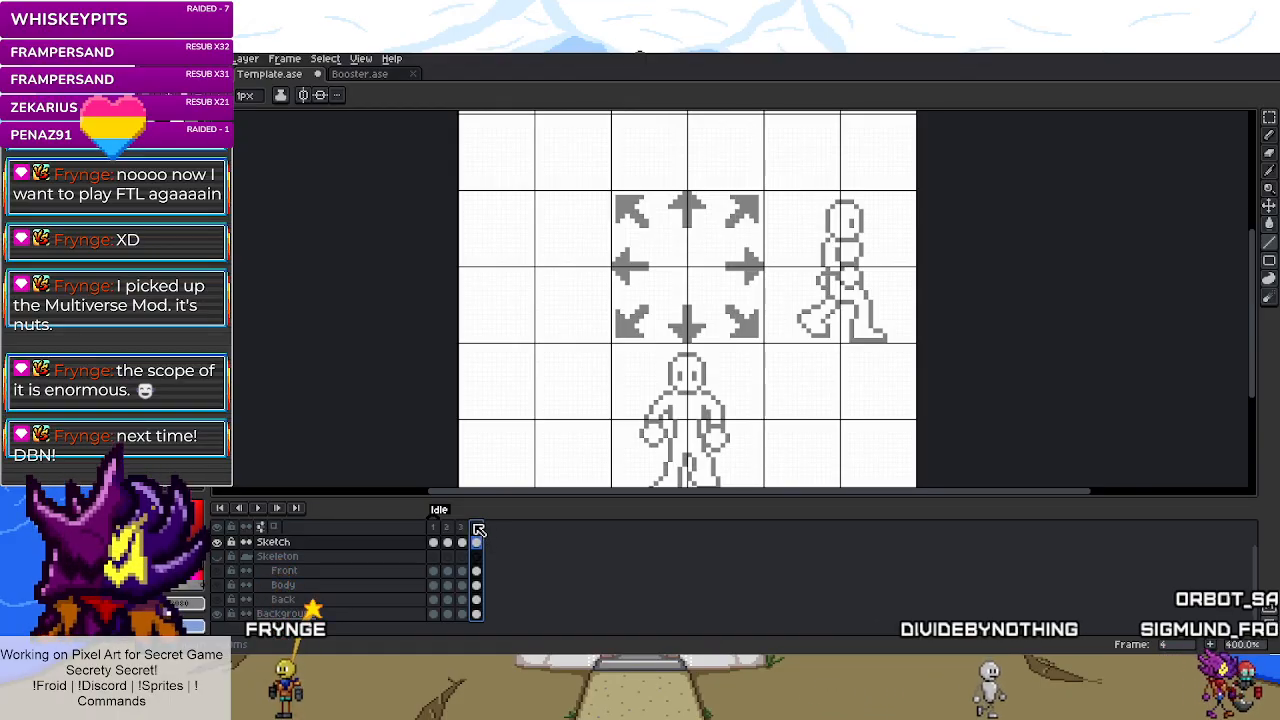
{"action": "right_click", "coordinate": [478, 529]}
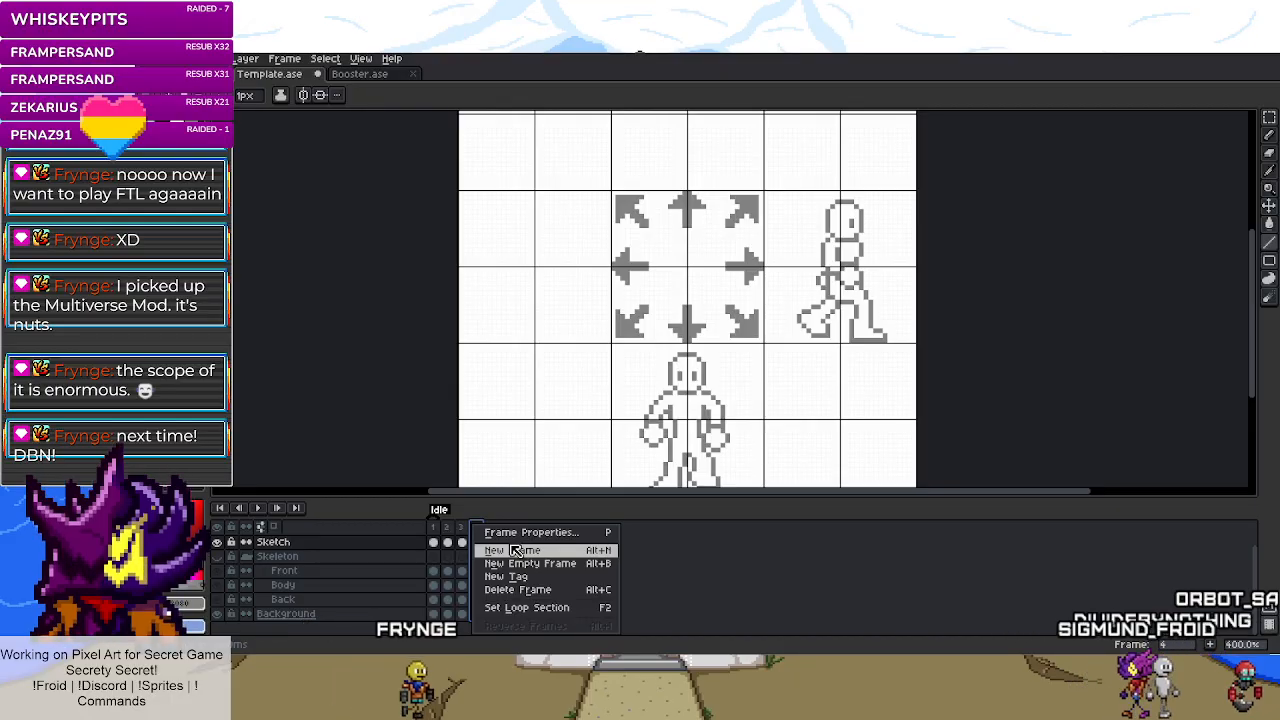
{"action": "left_click", "coordinate": [515, 551]}
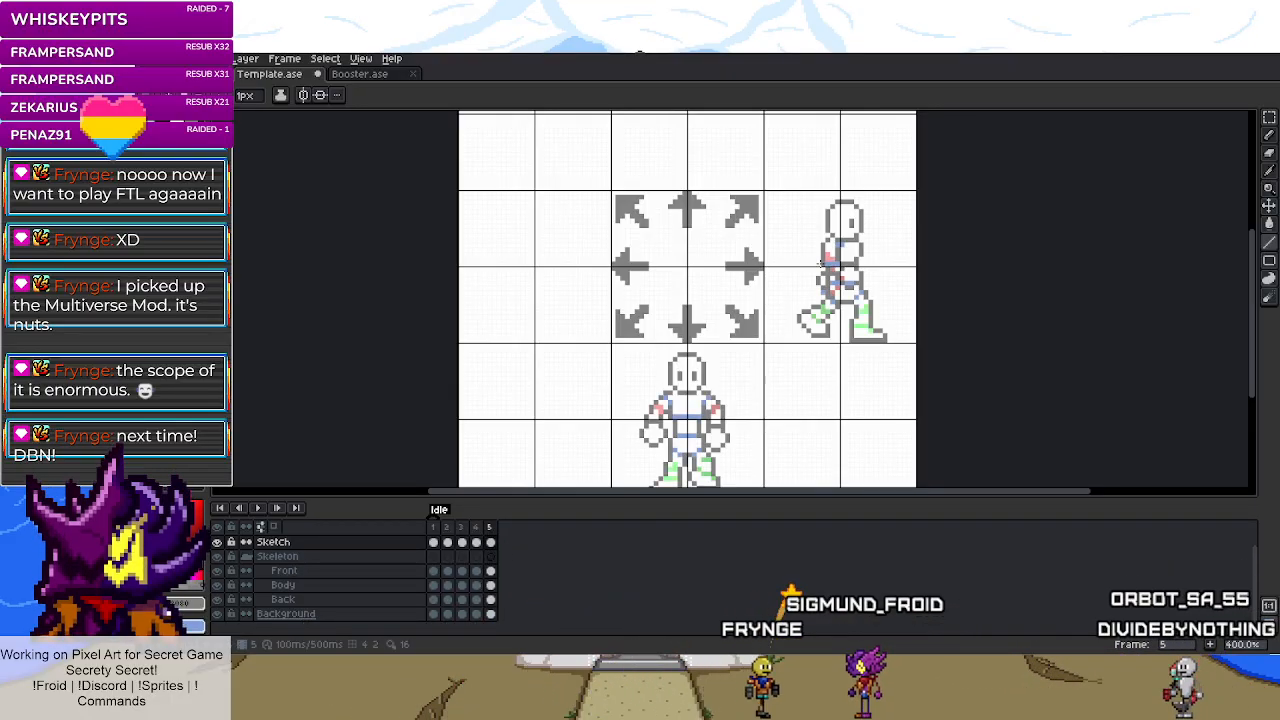
- Delete the right-facing figure from the Sketch layer and the Back skeleton layer on frame 5
{"action": "left_click_drag", "start_coordinate": [802, 186], "coordinate": [954, 360]}
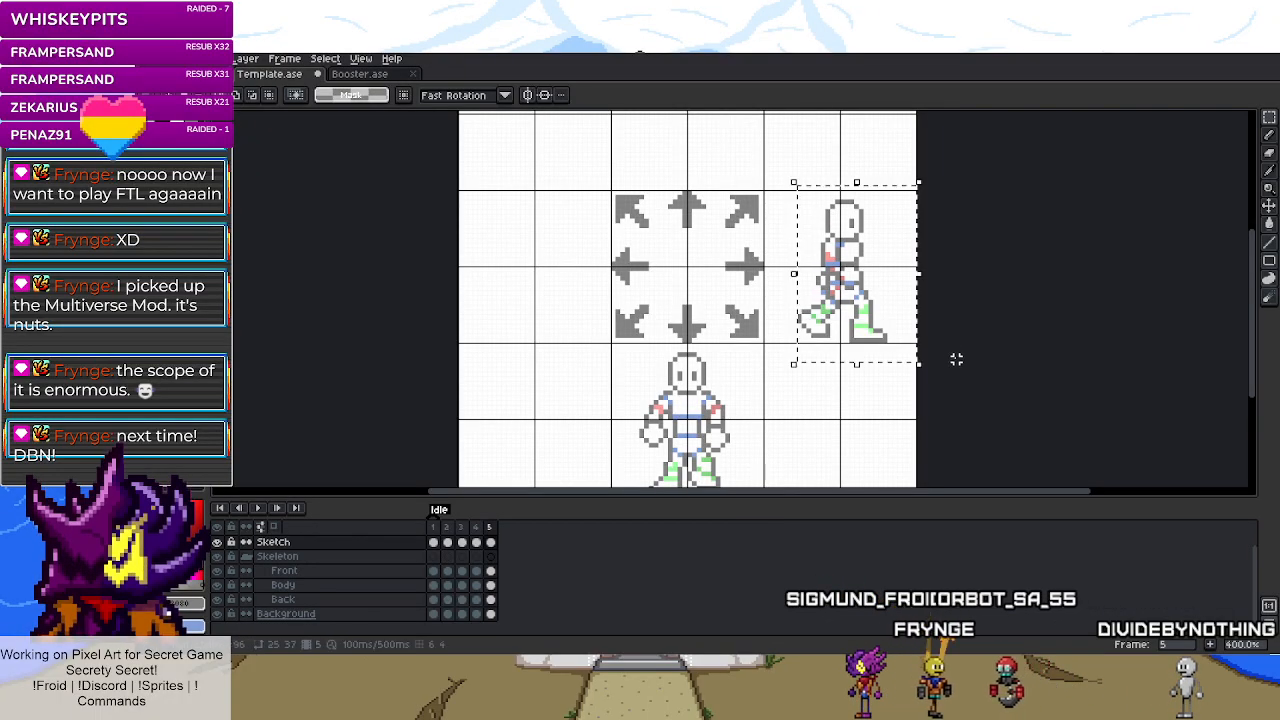
{"action": "key", "text": "Delete"}
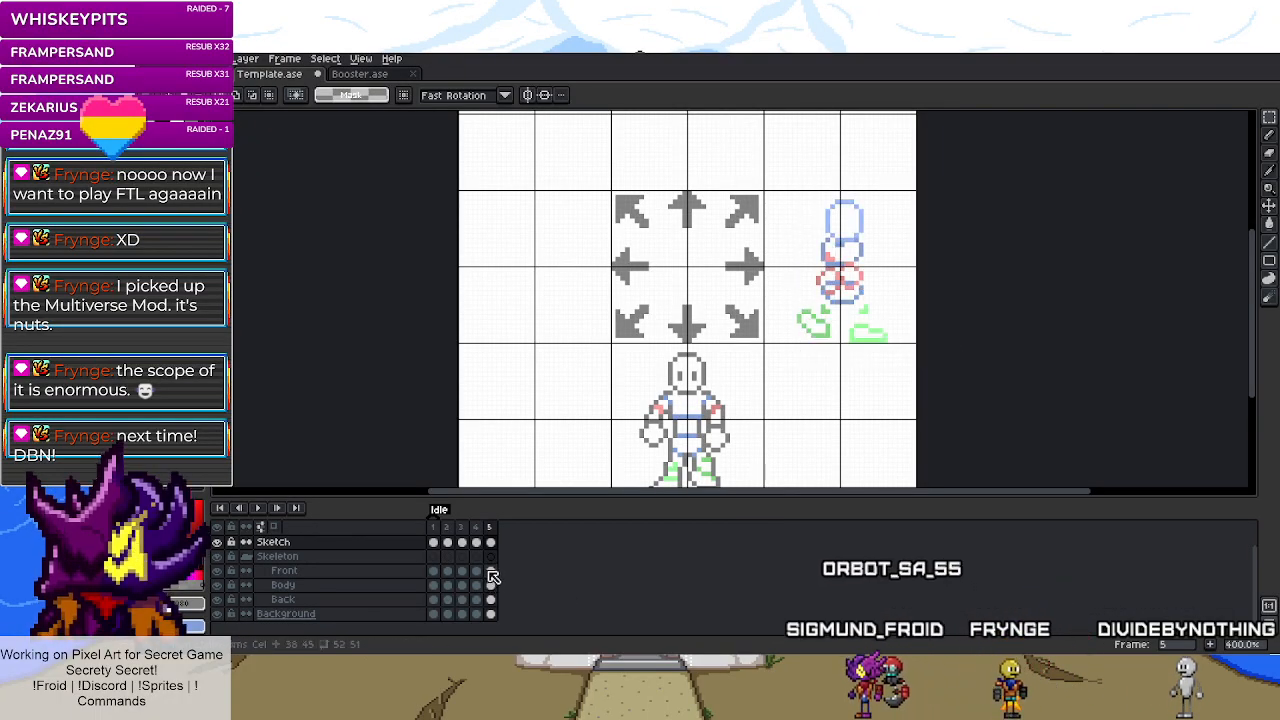
{"action": "left_click_drag", "start_coordinate": [490, 570], "coordinate": [491, 600]}
{"action": "left_click_drag", "start_coordinate": [779, 192], "coordinate": [894, 349]}
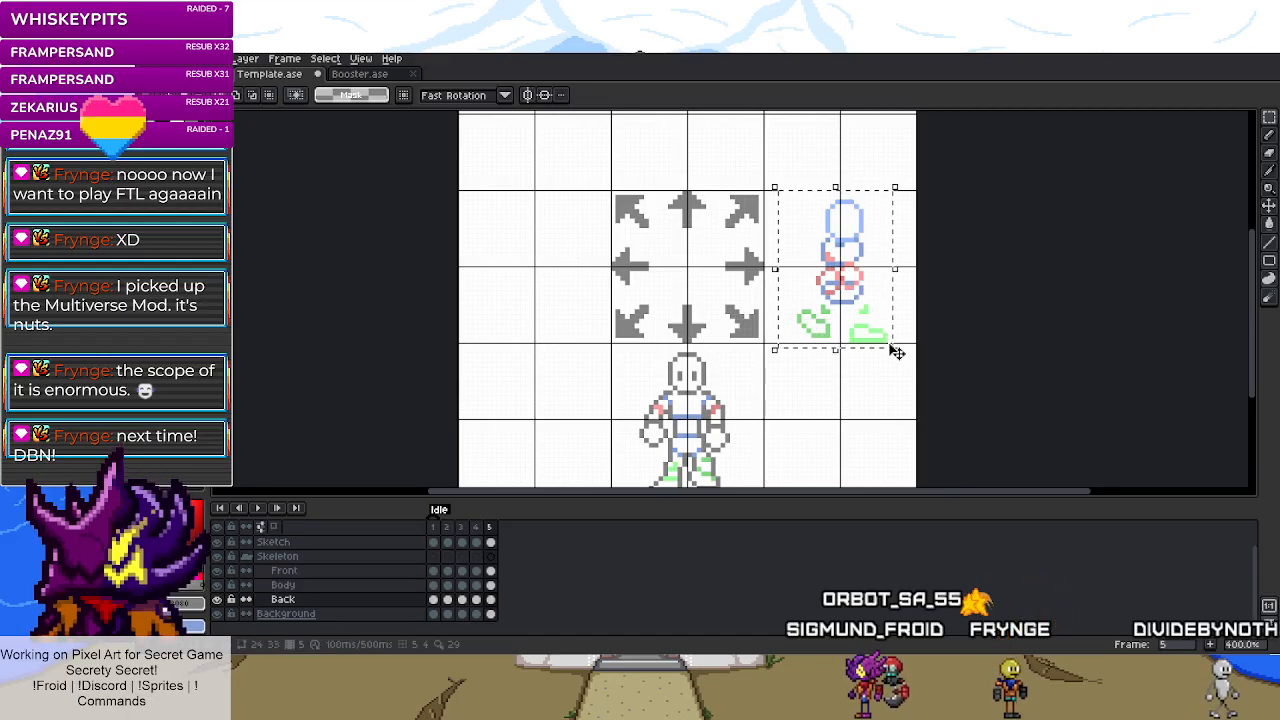
{"action": "left_click_drag", "start_coordinate": [891, 351], "coordinate": [894, 363]}
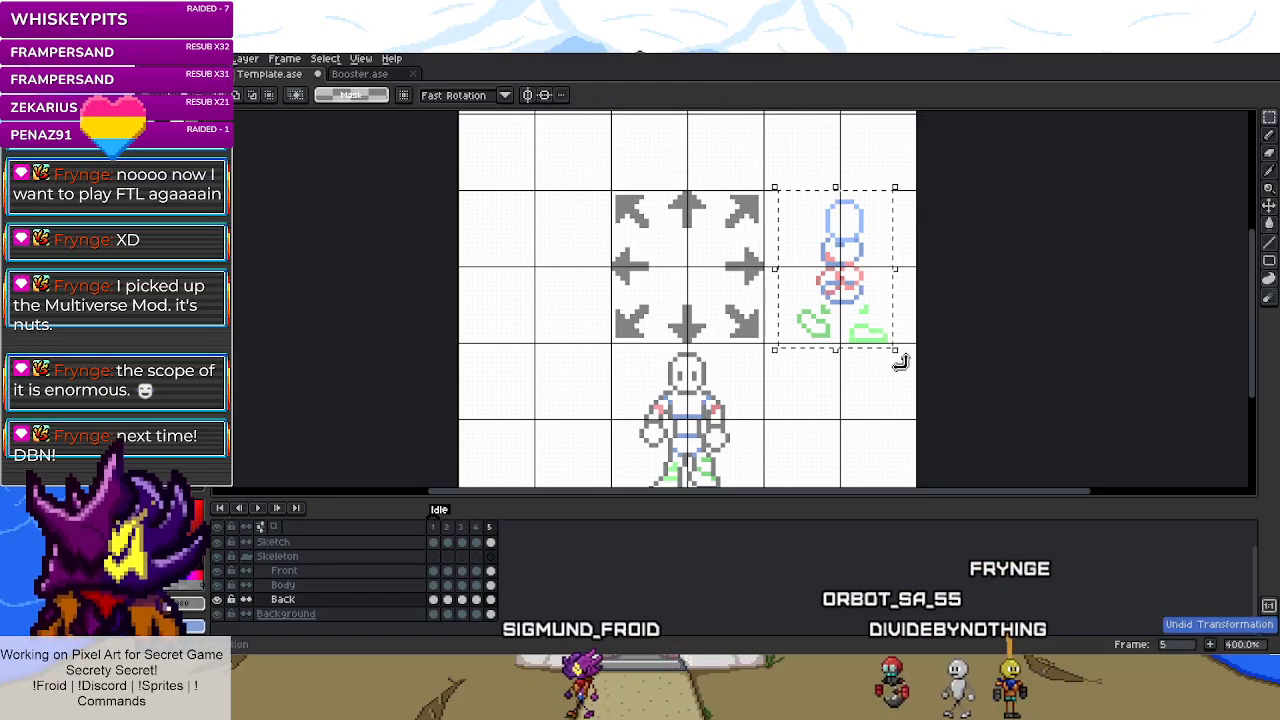
{"action": "key", "text": "ctrl+x"}
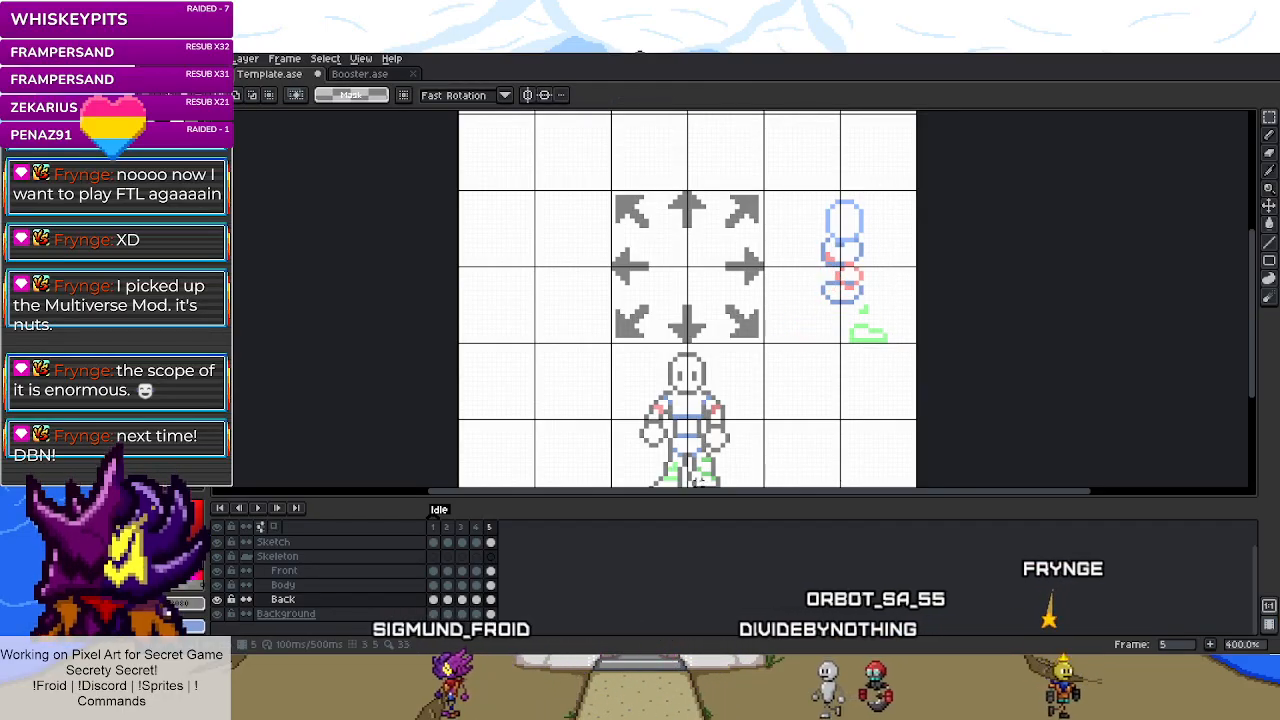
- Delete the right-facing figure's remaining parts from the Body and Front skeleton layers on frame 5
{"action": "left_click", "coordinate": [490, 585]}
{"action": "left_click_drag", "start_coordinate": [814, 194], "coordinate": [923, 329]}
{"action": "key", "text": "ctrl+x"}
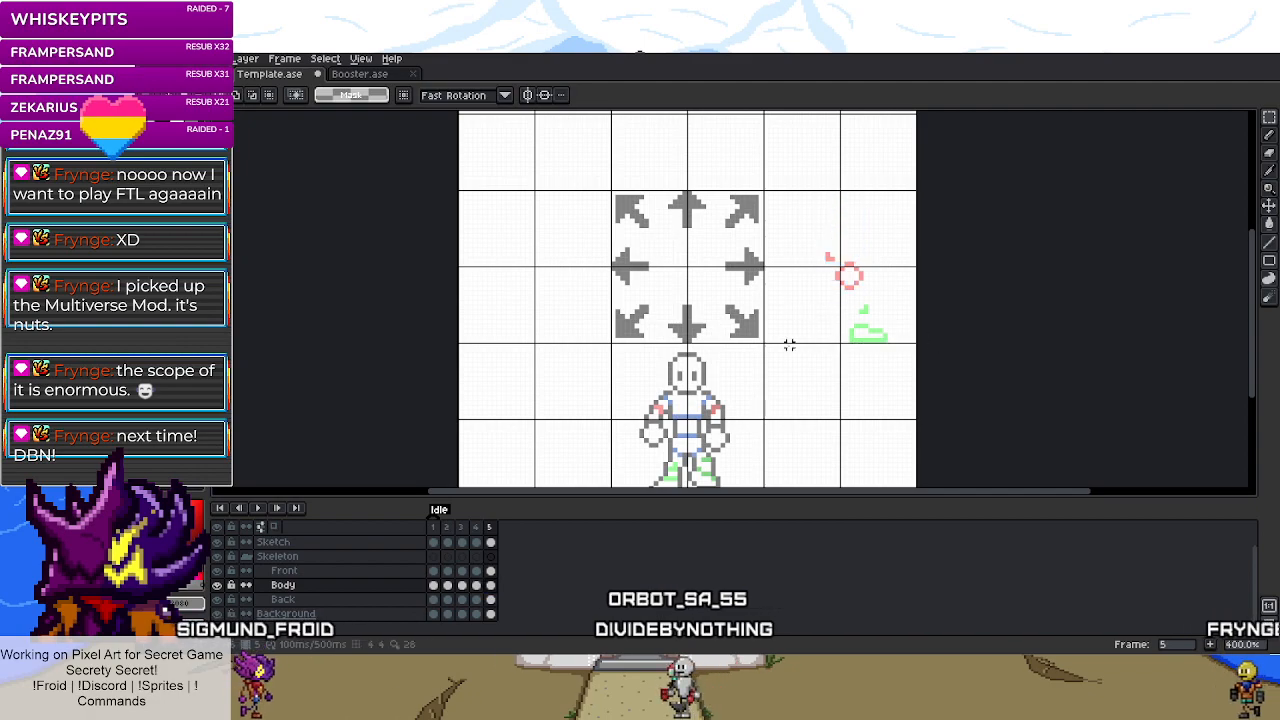
{"action": "left_click", "coordinate": [490, 570]}
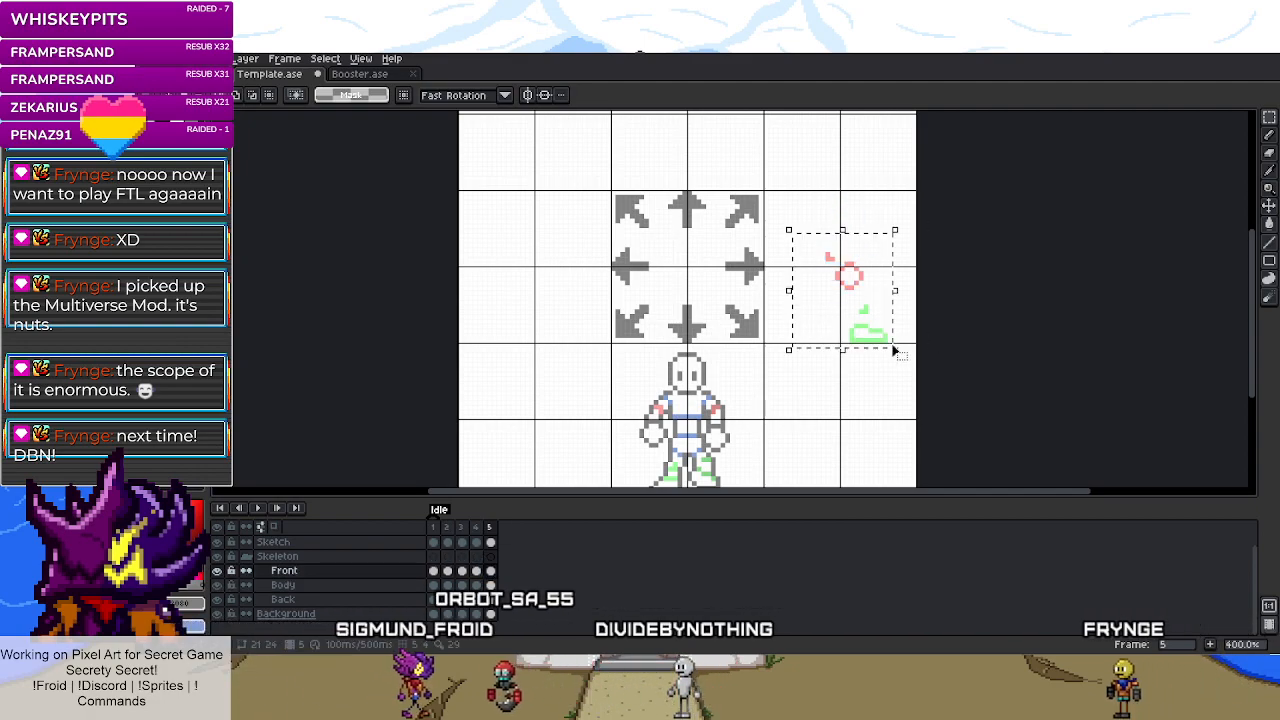
- Copy the right-facing figure's Front skeleton from frame 2 into frame 5, mirrored into the cell beside the left-pointing arrow
{"action": "left_click", "coordinate": [447, 542]}
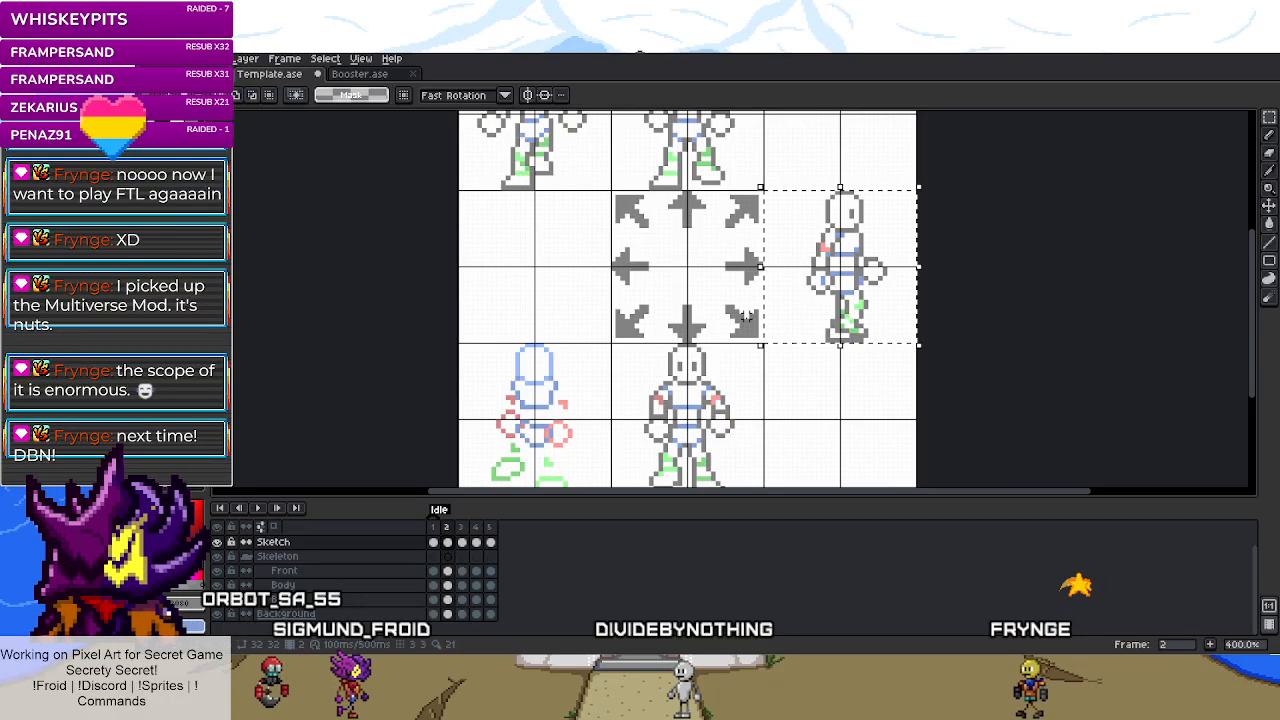
{"action": "left_click", "coordinate": [818, 278], "text": "ctrl"}
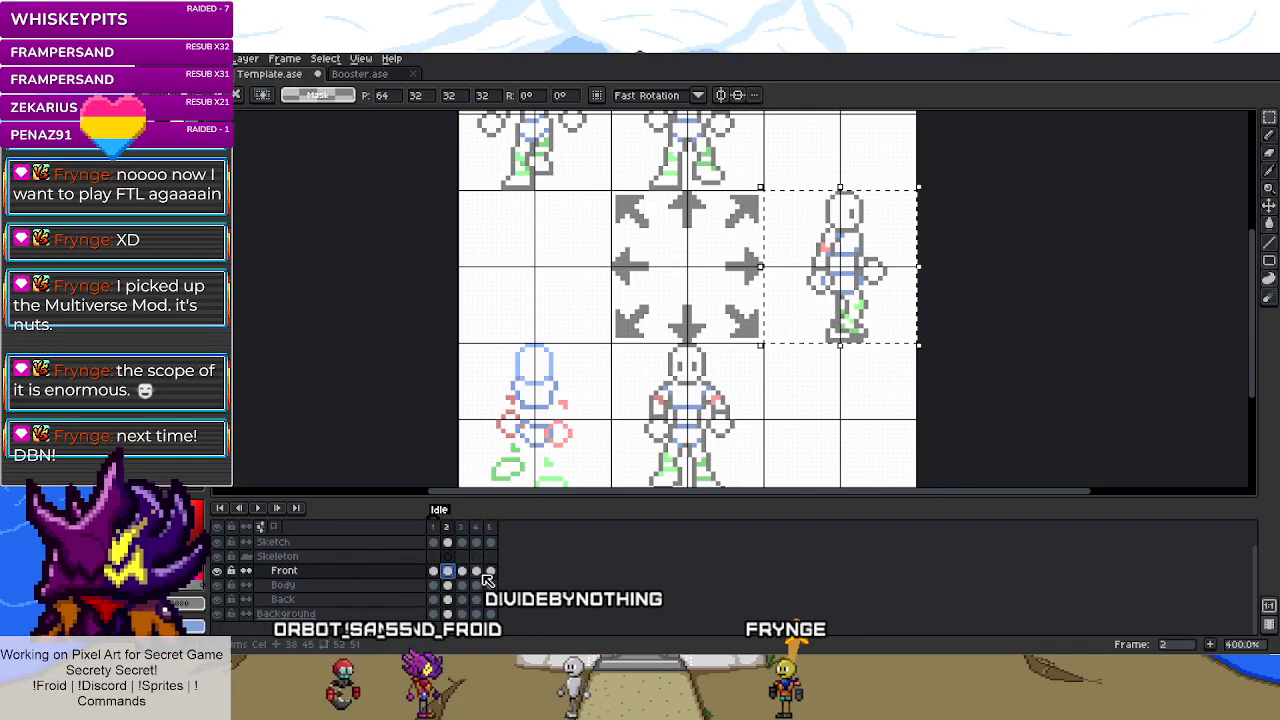
{"action": "key", "text": "End"}
{"action": "left_click_drag", "start_coordinate": [909, 271], "coordinate": [577, 305]}
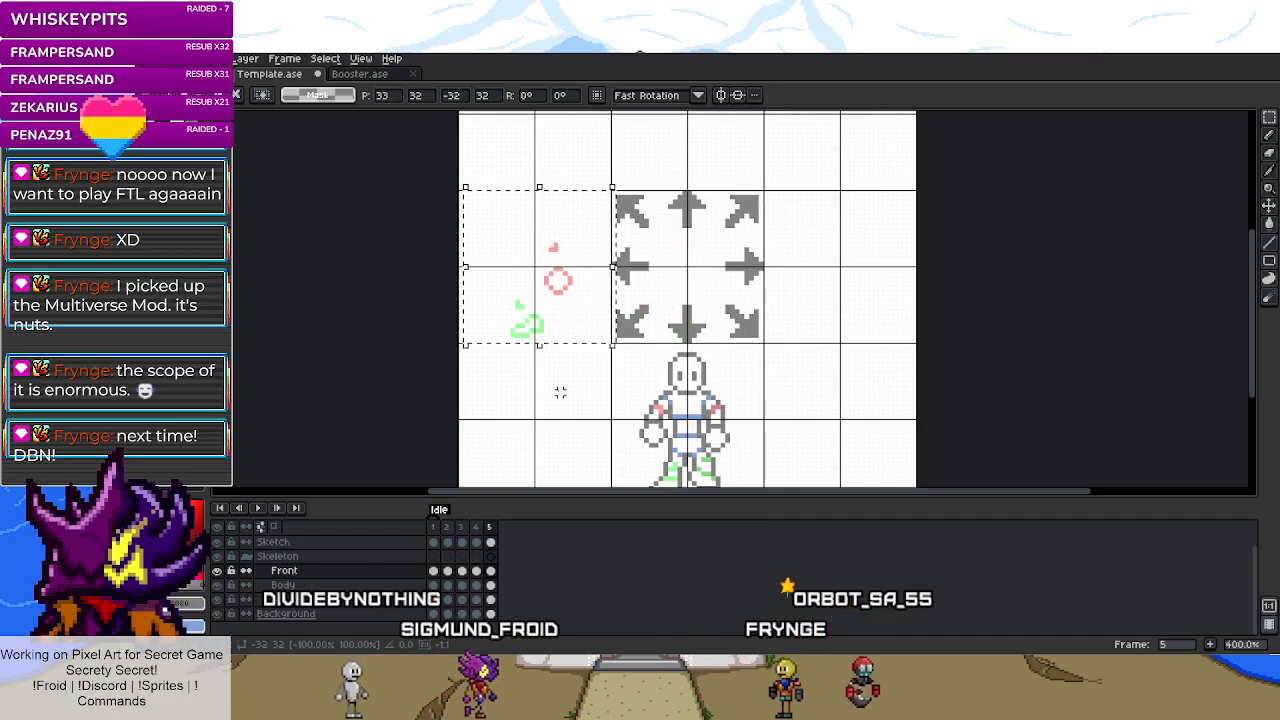
{"action": "key", "text": "ctrl+d"}
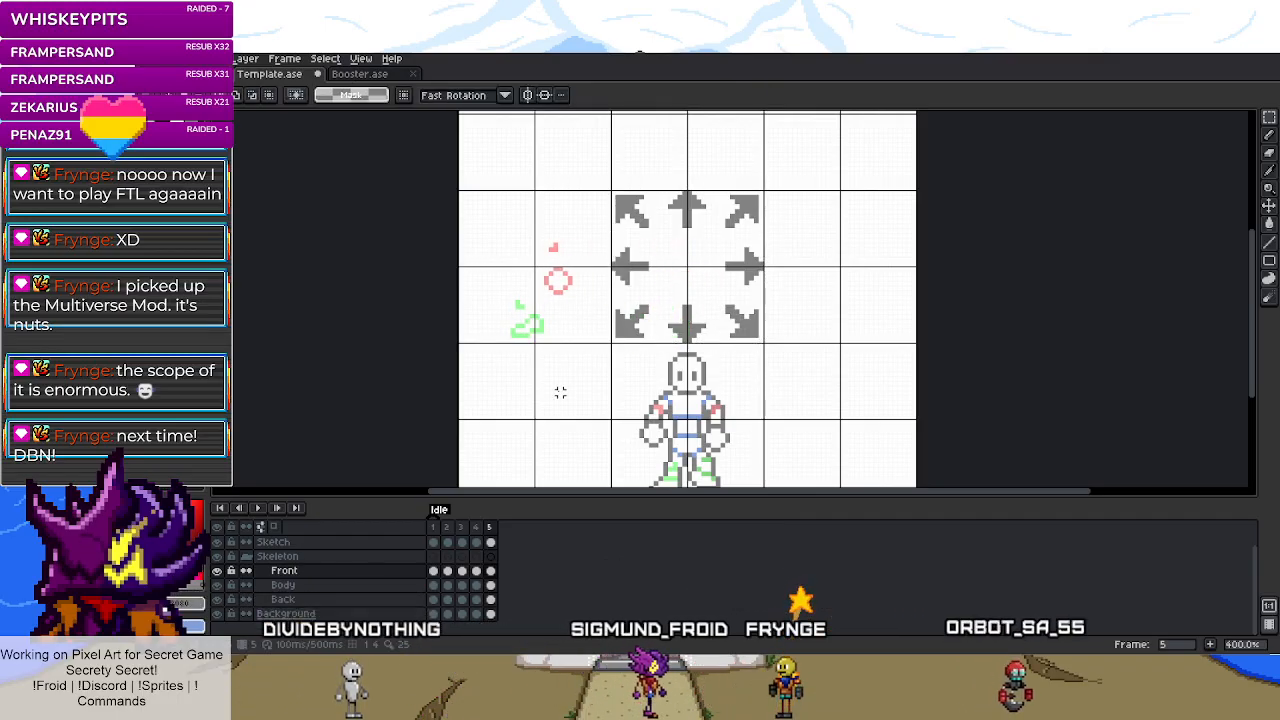
- Try to paste the right-facing cell of frame 2's Front skeleton layer into frame 5
{"action": "left_click", "coordinate": [447, 571]}
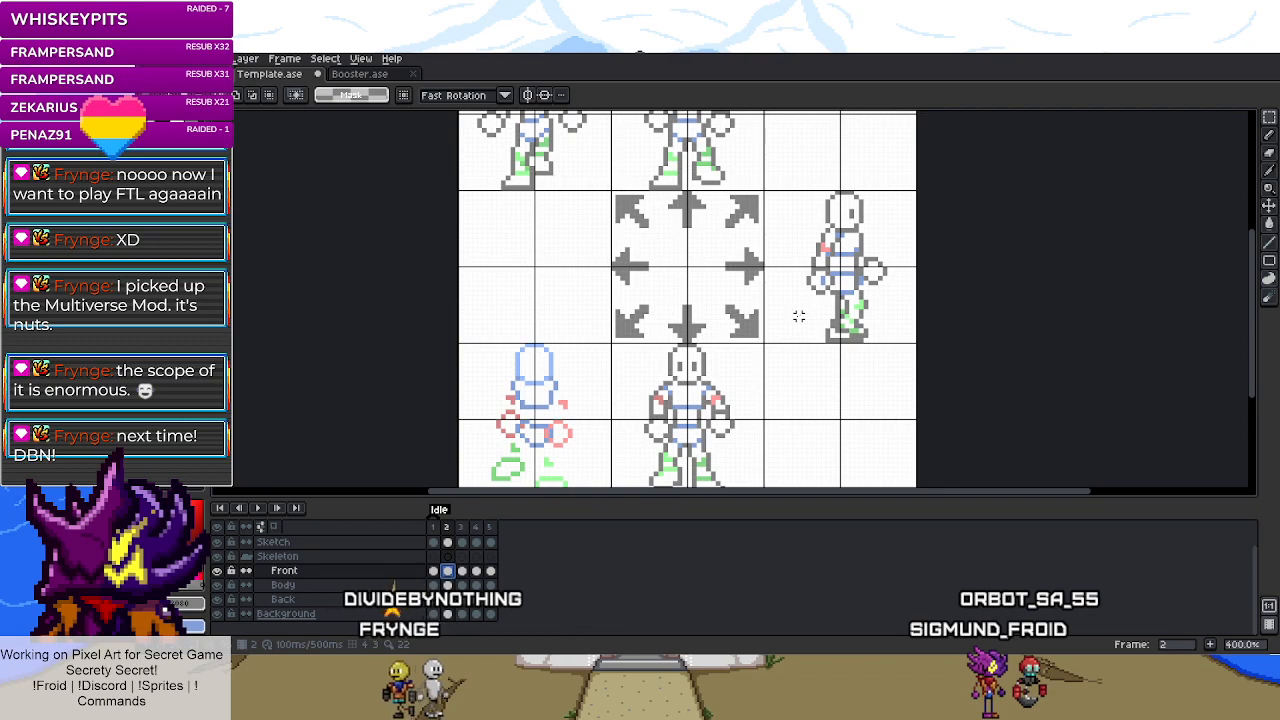
{"action": "left_click_drag", "start_coordinate": [767, 196], "coordinate": [922, 350]}
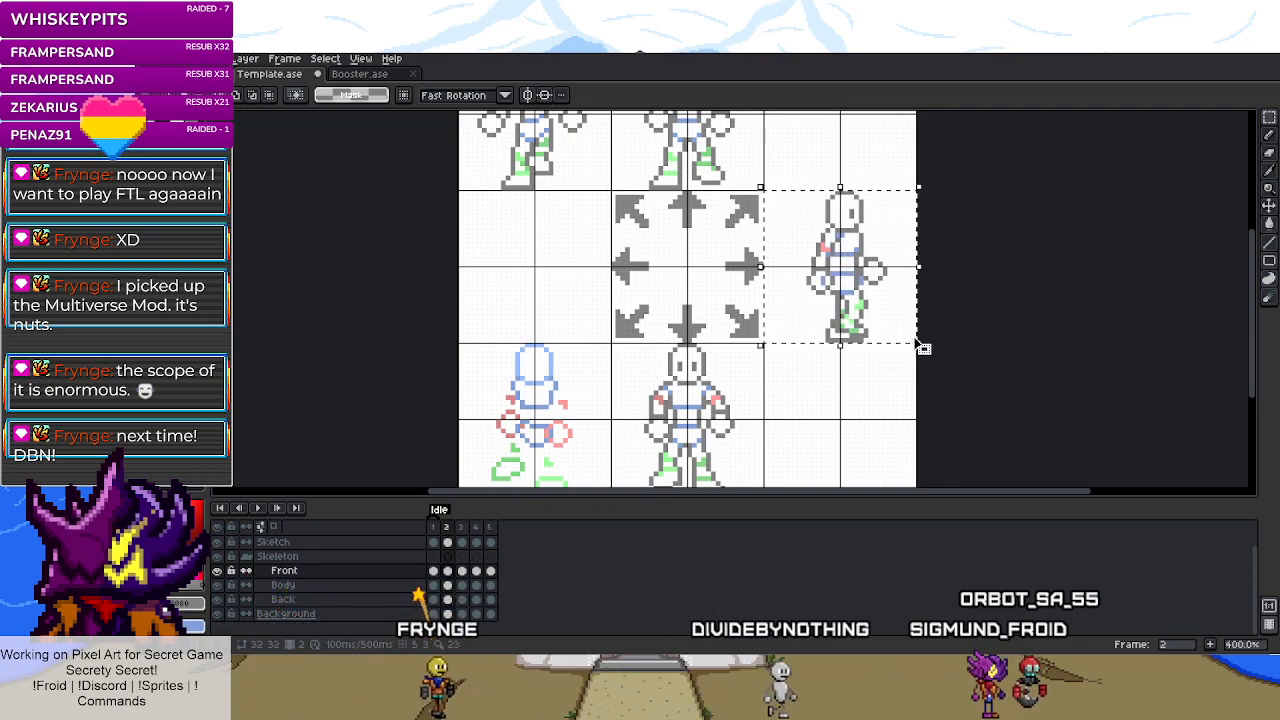
{"action": "left_click", "coordinate": [489, 527]}
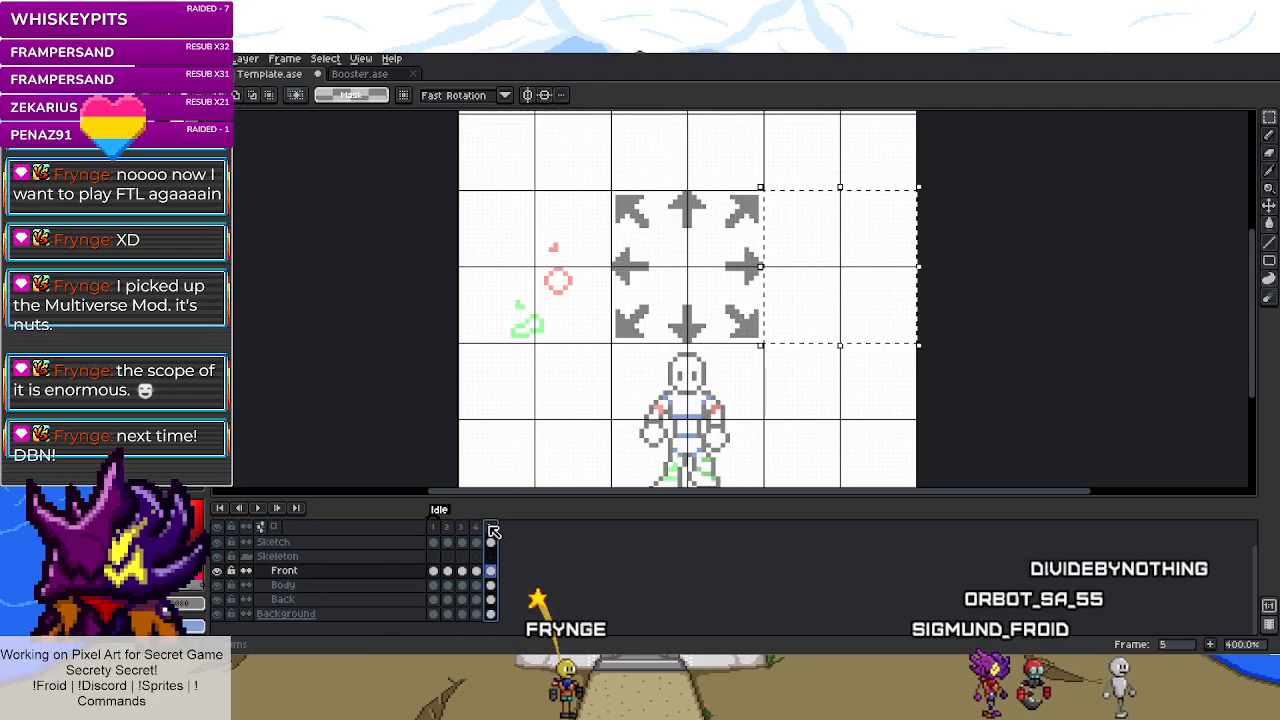
{"action": "key", "text": "ctrl+v"}
{"action": "key", "text": "Escape"}
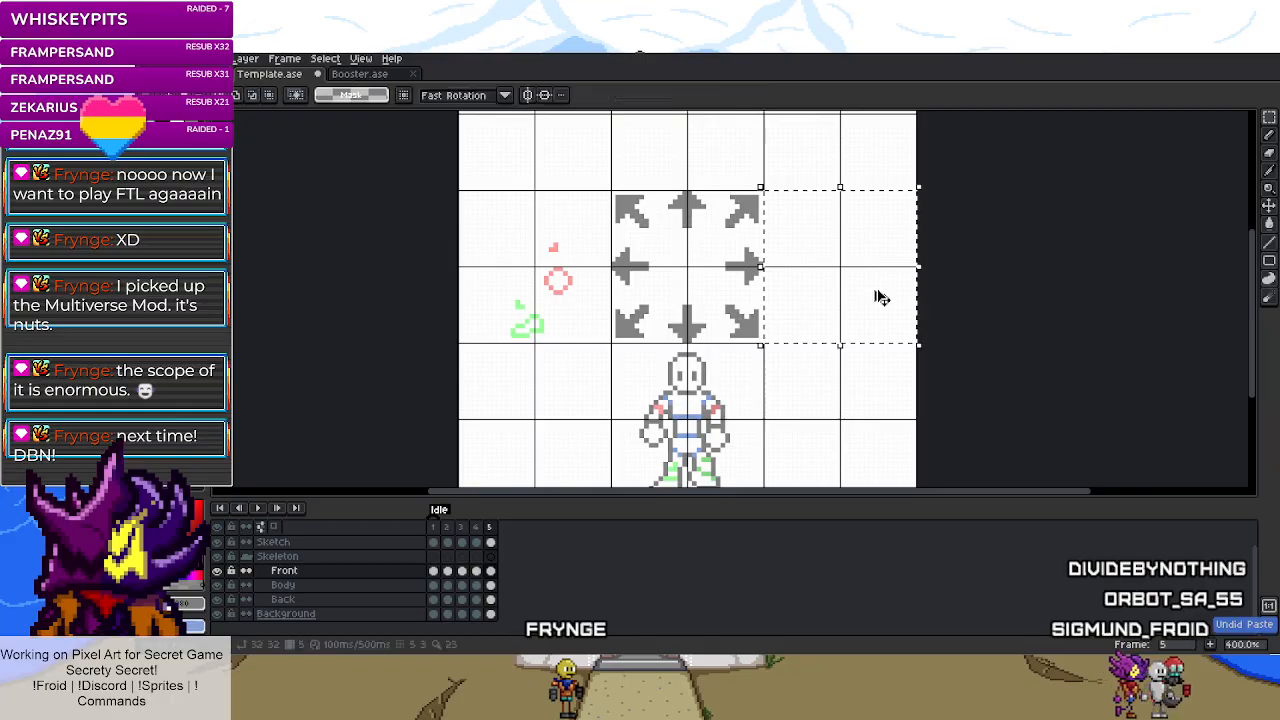
- Copy the right-facing figure's Body skeleton from frame 2 into frame 5, mirrored into the cell beside the left-pointing arrow
{"action": "left_click", "coordinate": [447, 527]}
{"action": "key", "text": "ctrl+v"}
{"action": "left_click", "coordinate": [447, 585]}
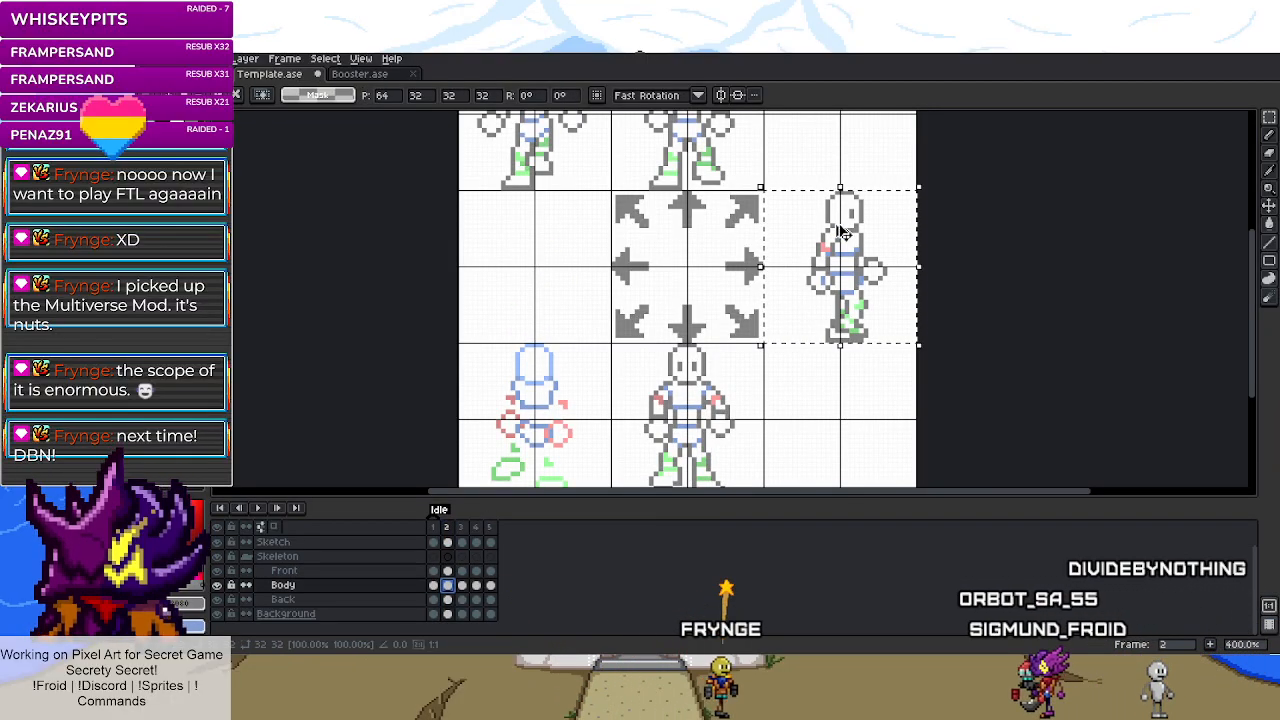
{"action": "left_click", "coordinate": [489, 527]}
{"action": "key", "text": "ctrl+v"}
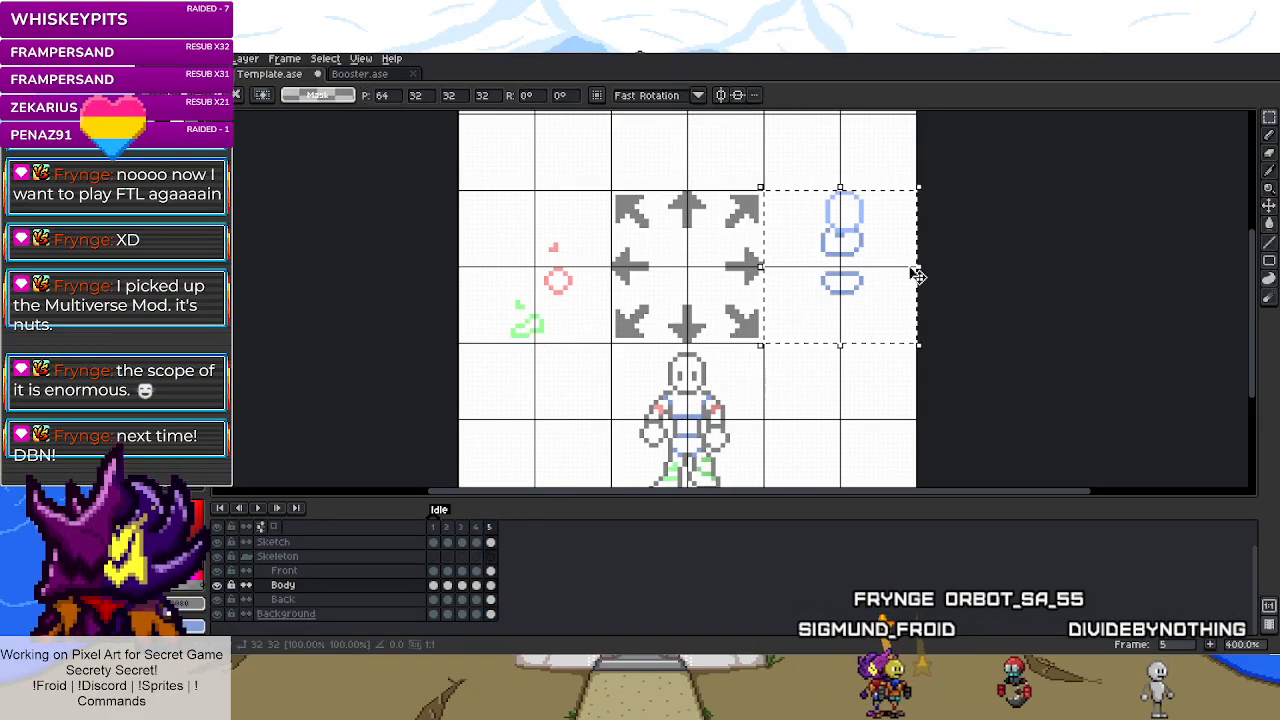
{"action": "left_click_drag", "start_coordinate": [918, 266], "coordinate": [613, 268]}
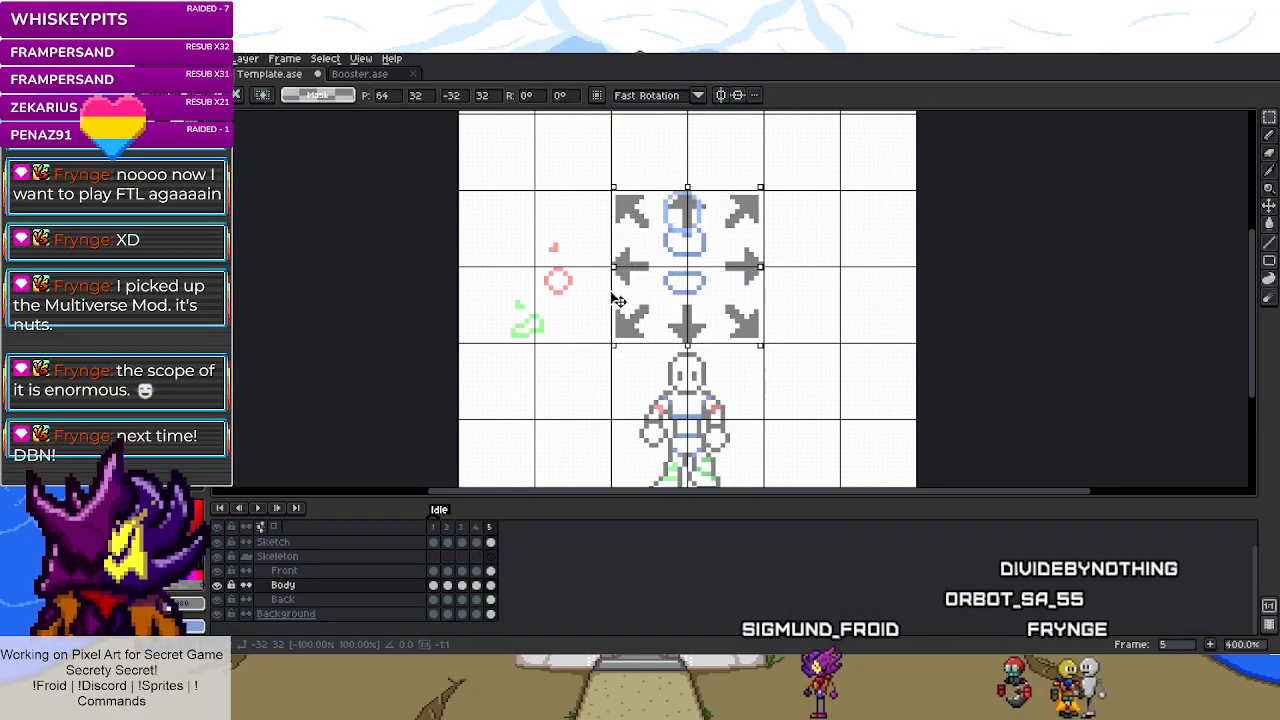
{"action": "left_click_drag", "start_coordinate": [704, 302], "coordinate": [549, 302]}
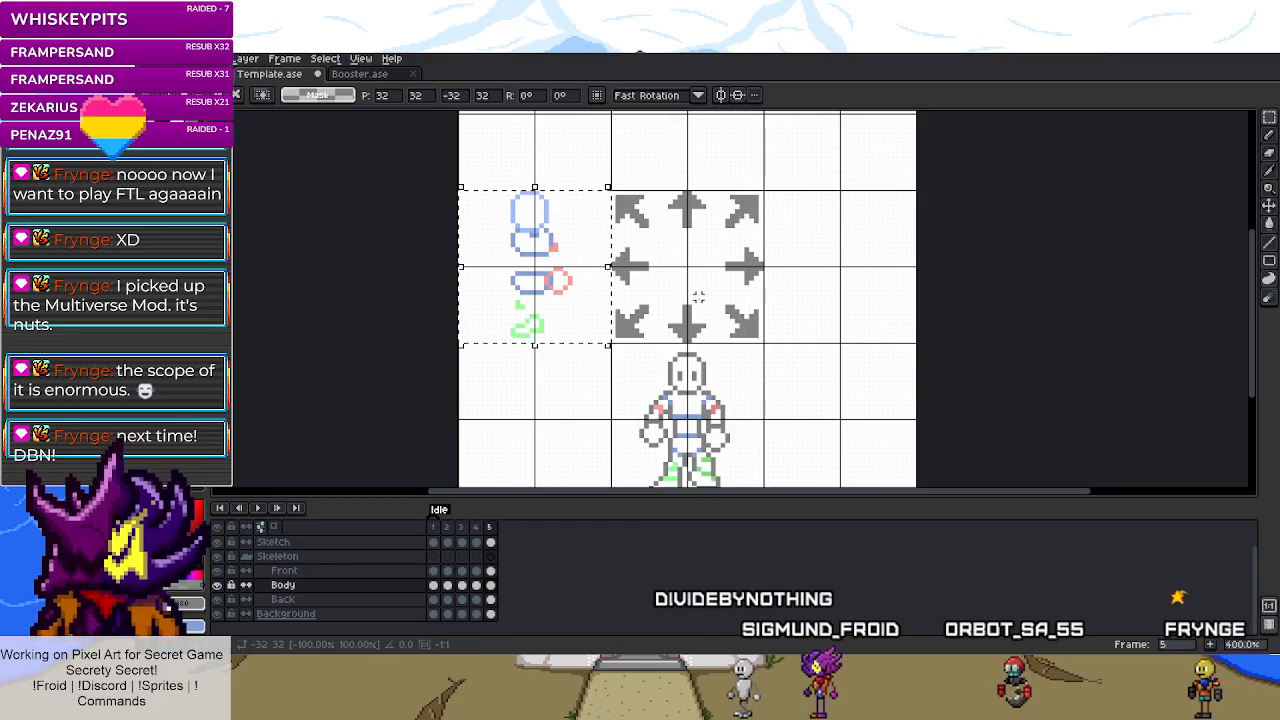
{"action": "left_click", "coordinate": [522, 412]}
- Copy the right-facing figure's Back skeleton from frame 2 into frame 5, mirrored into the cell beside the left-pointing arrow
{"action": "left_click", "coordinate": [449, 527]}
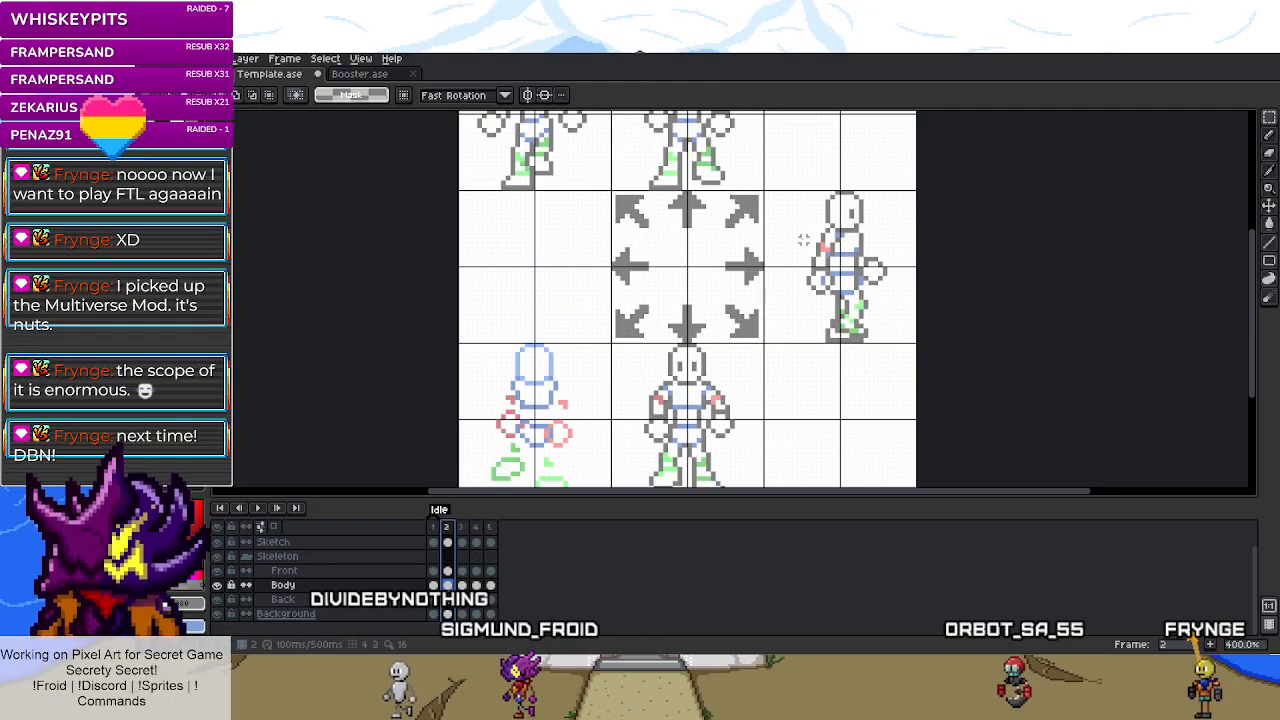
{"action": "key", "text": "Down"}
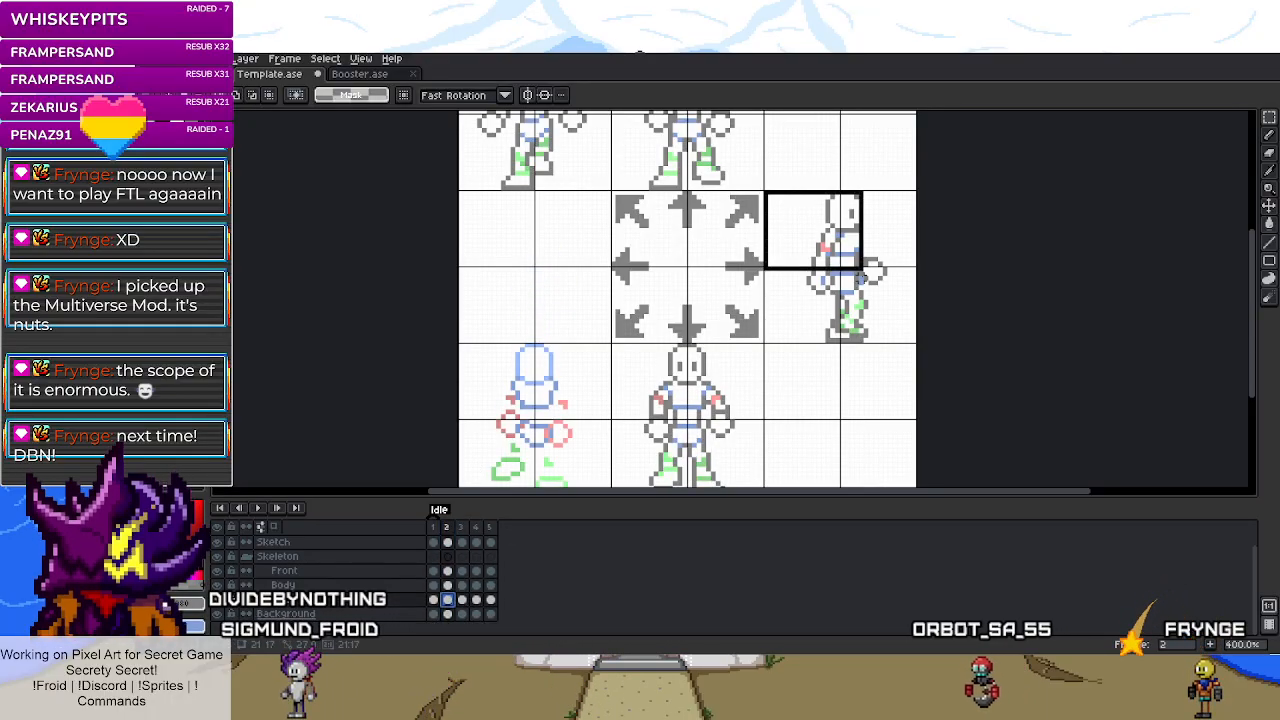
{"action": "left_click_drag", "start_coordinate": [913, 340], "coordinate": [917, 344]}
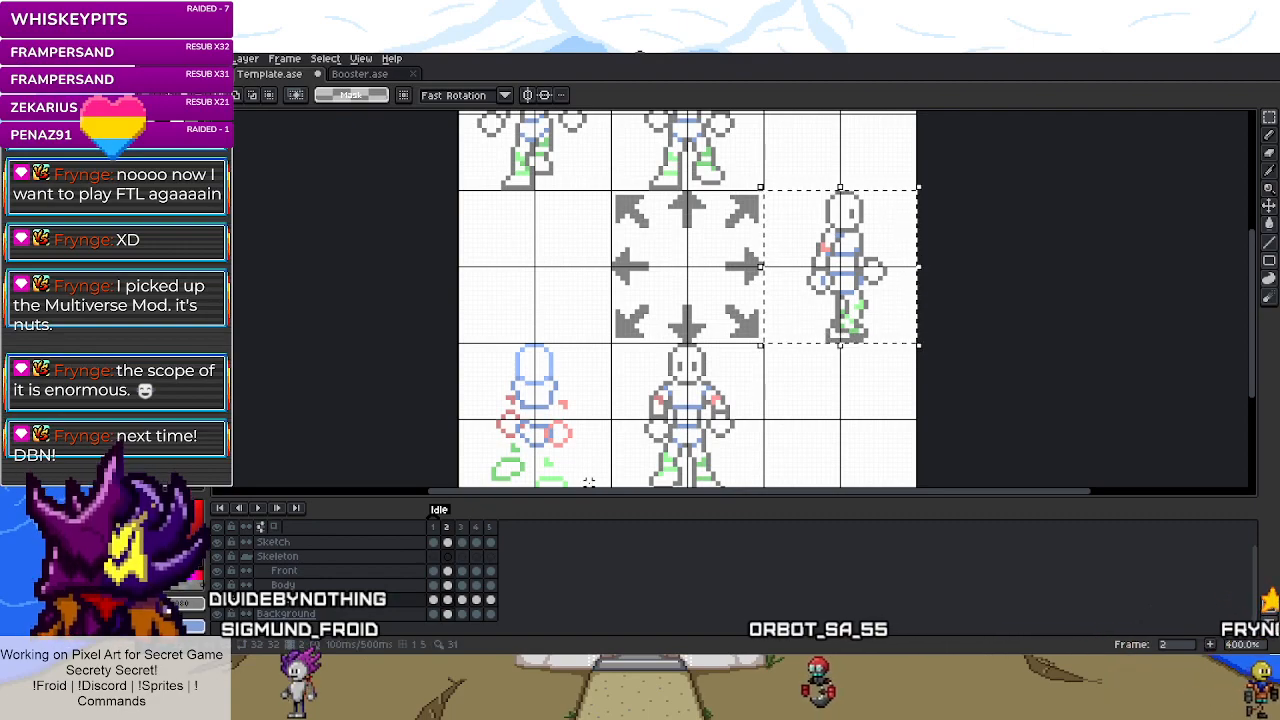
{"action": "key", "text": "Right"}
{"action": "key", "text": "Right"}
{"action": "key", "text": "Right"}
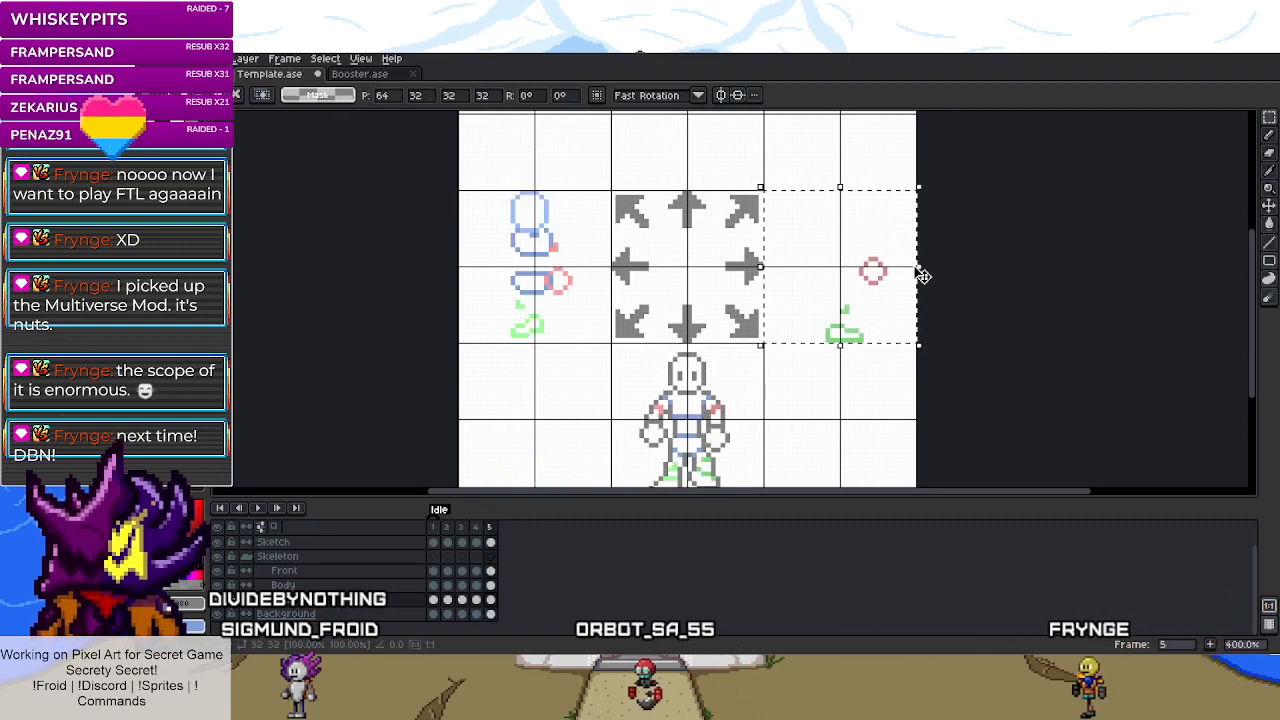
{"action": "left_click_drag", "start_coordinate": [920, 275], "coordinate": [615, 292]}
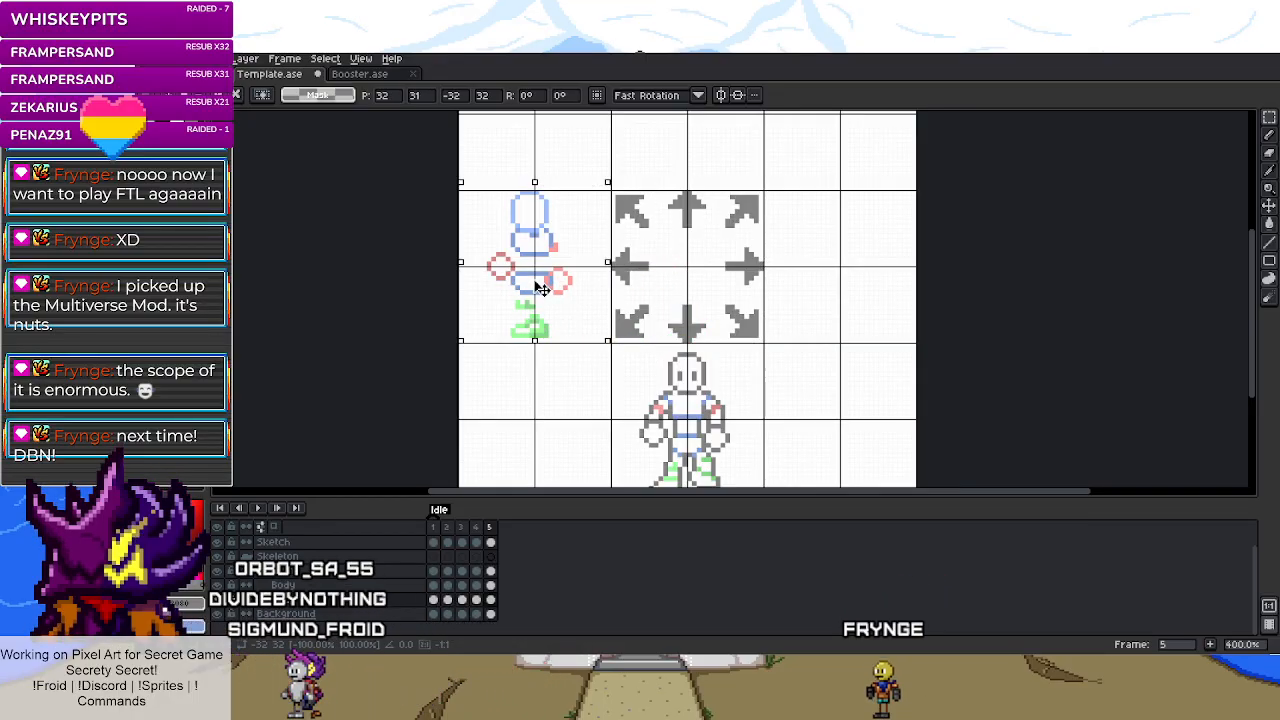
{"action": "left_click", "coordinate": [703, 284]}
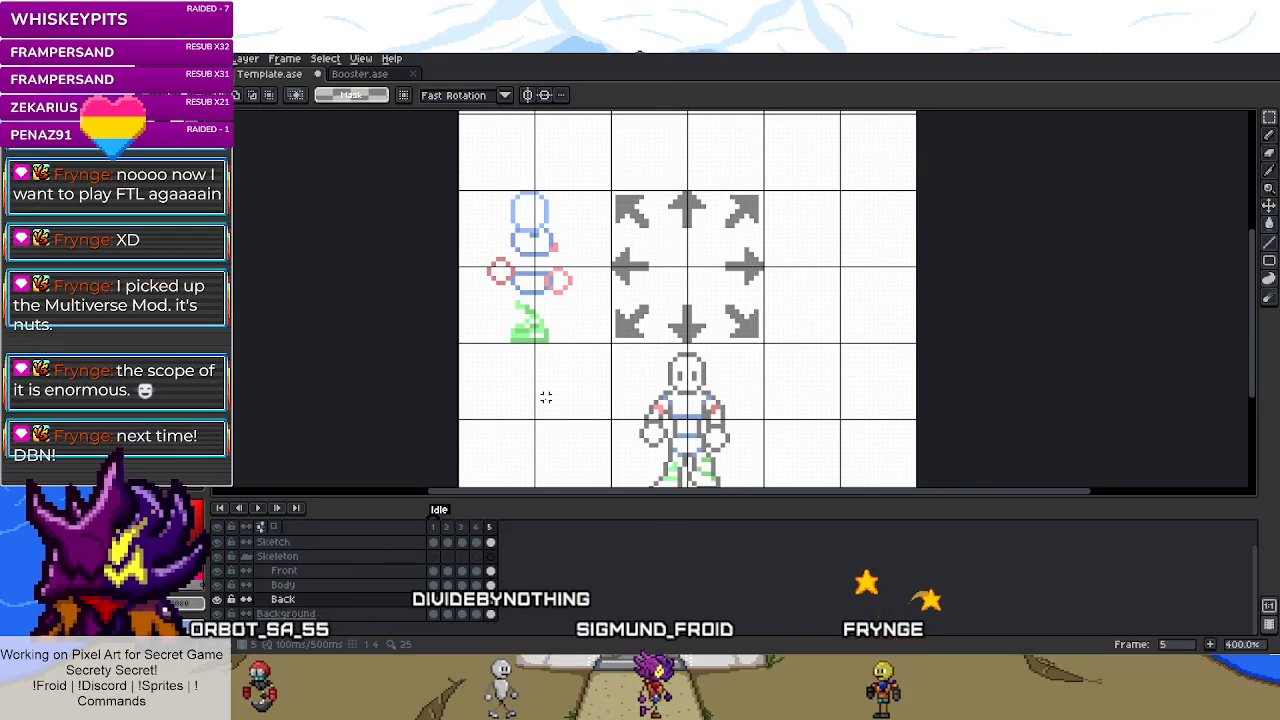
- Copy the right-facing figure's outline on the Sketch layer from frame 2 into frame 5, mirrored over the left-facing skeleton
{"action": "left_click", "coordinate": [448, 527]}
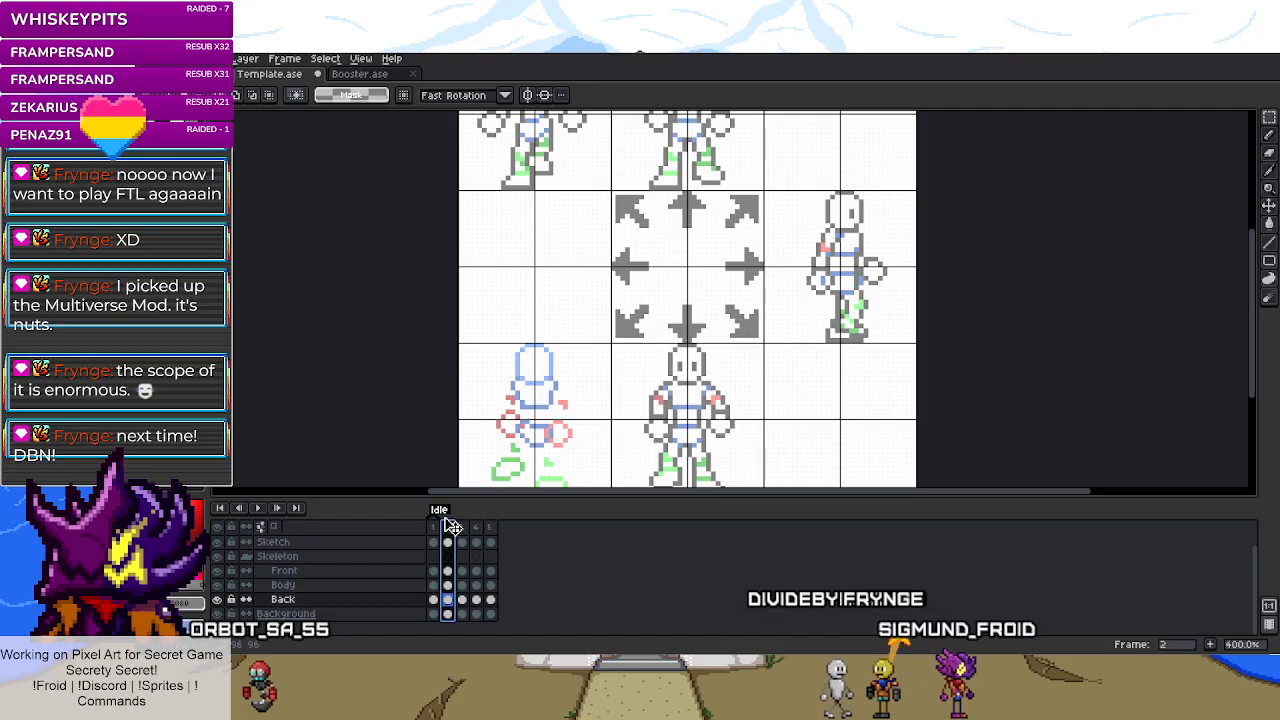
{"action": "scroll", "coordinate": [775, 197], "scroll_direction": "up", "scroll_amount": 2}
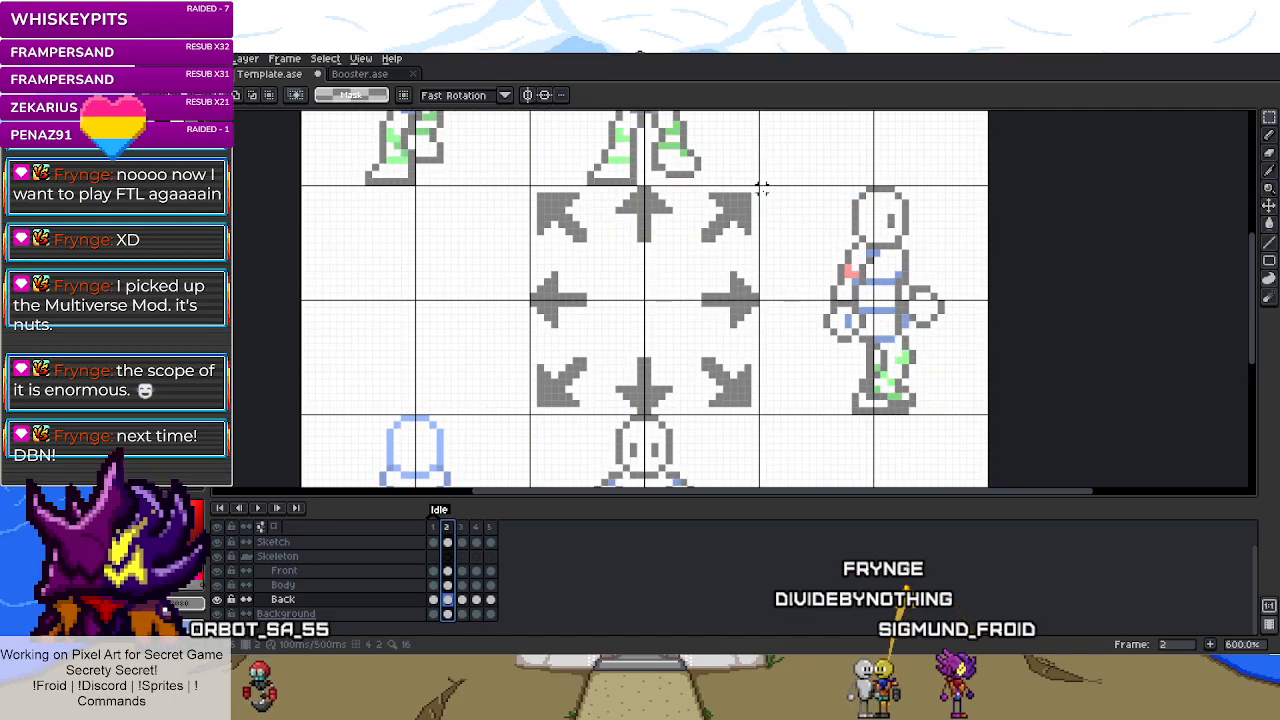
{"action": "left_click_drag", "start_coordinate": [983, 410], "coordinate": [986, 412]}
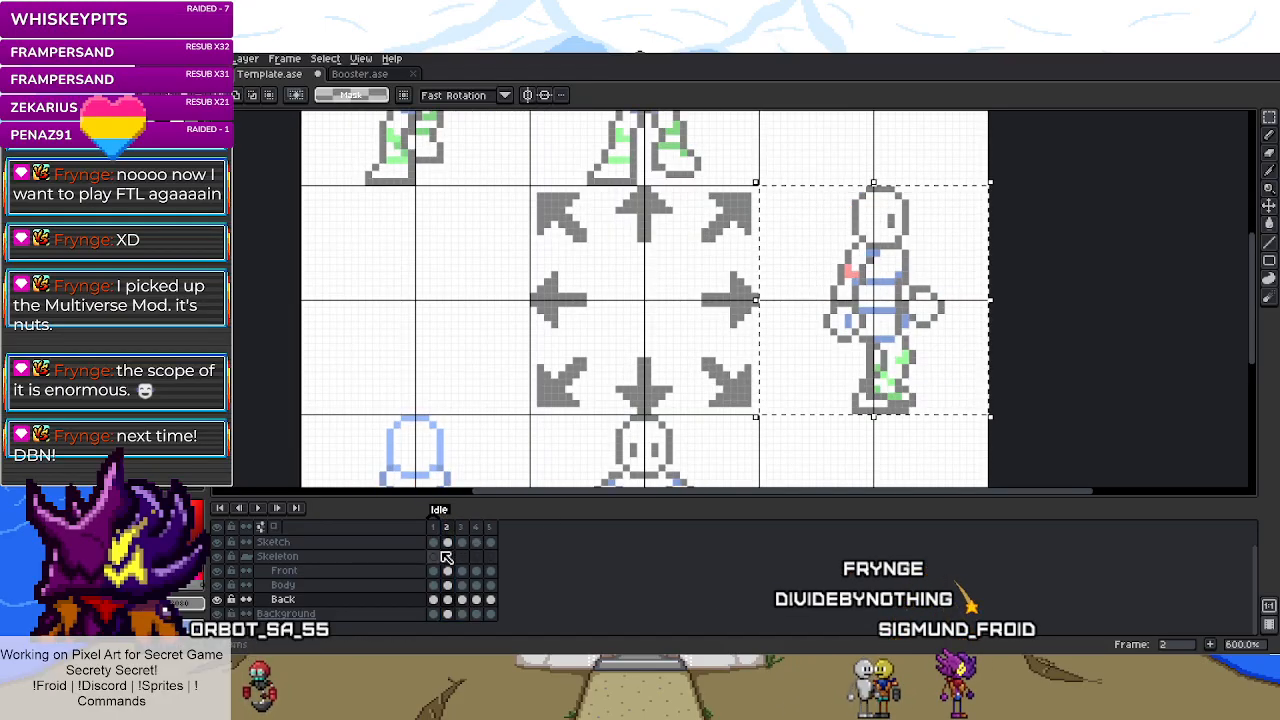
{"action": "left_click", "coordinate": [903, 309]}
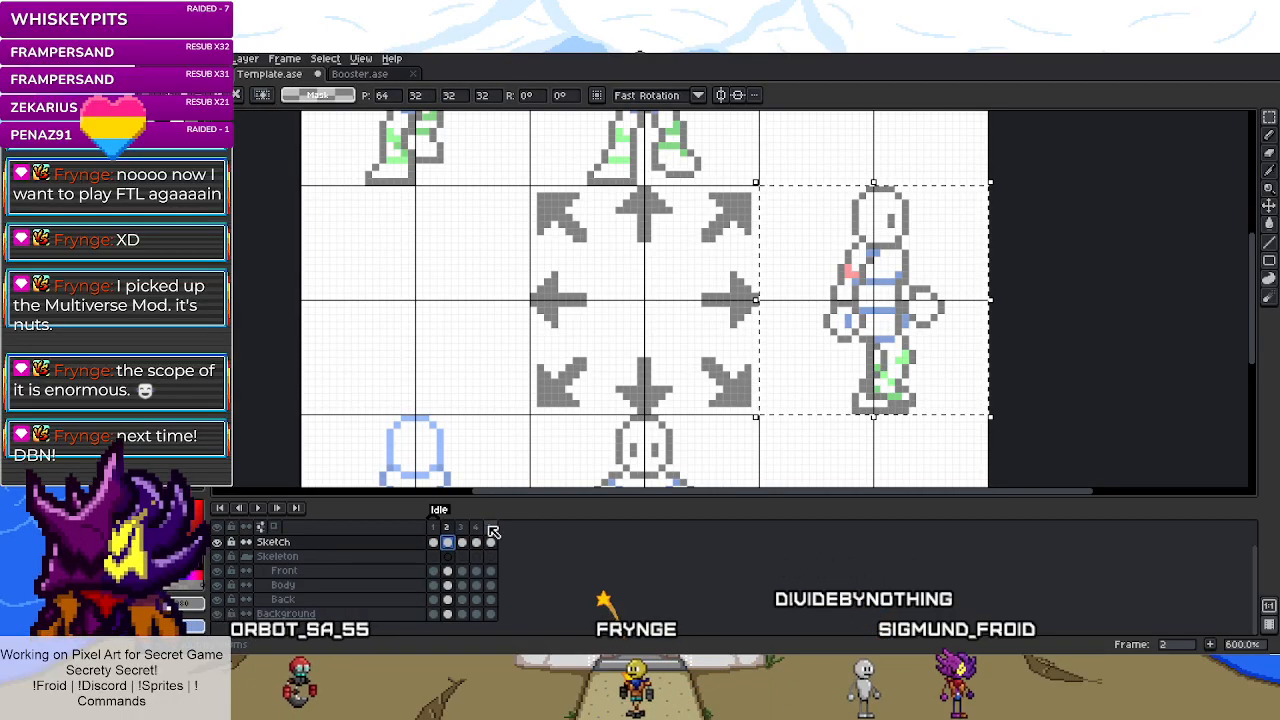
{"action": "key", "text": "Right"}
{"action": "key", "text": "Right"}
{"action": "key", "text": "Right"}
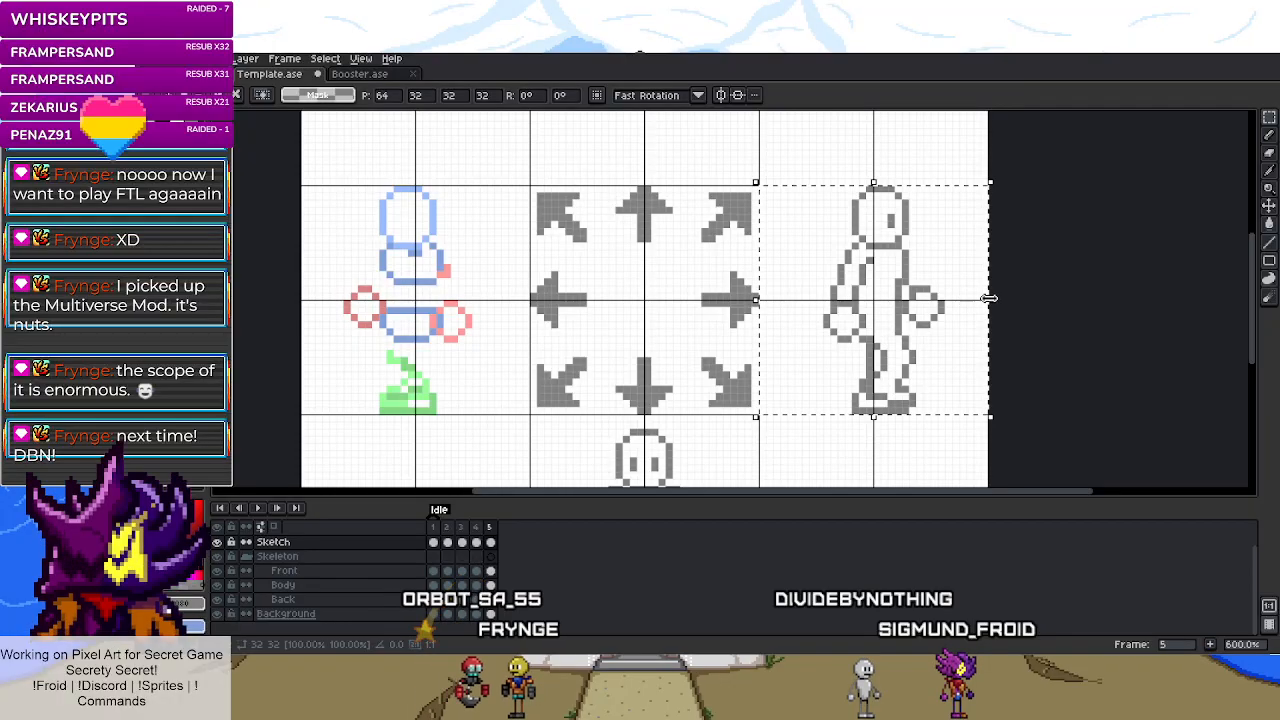
{"action": "left_click_drag", "start_coordinate": [990, 299], "coordinate": [530, 300]}
{"action": "left_click_drag", "start_coordinate": [670, 336], "coordinate": [449, 336]}
{"action": "key", "text": "Return"}
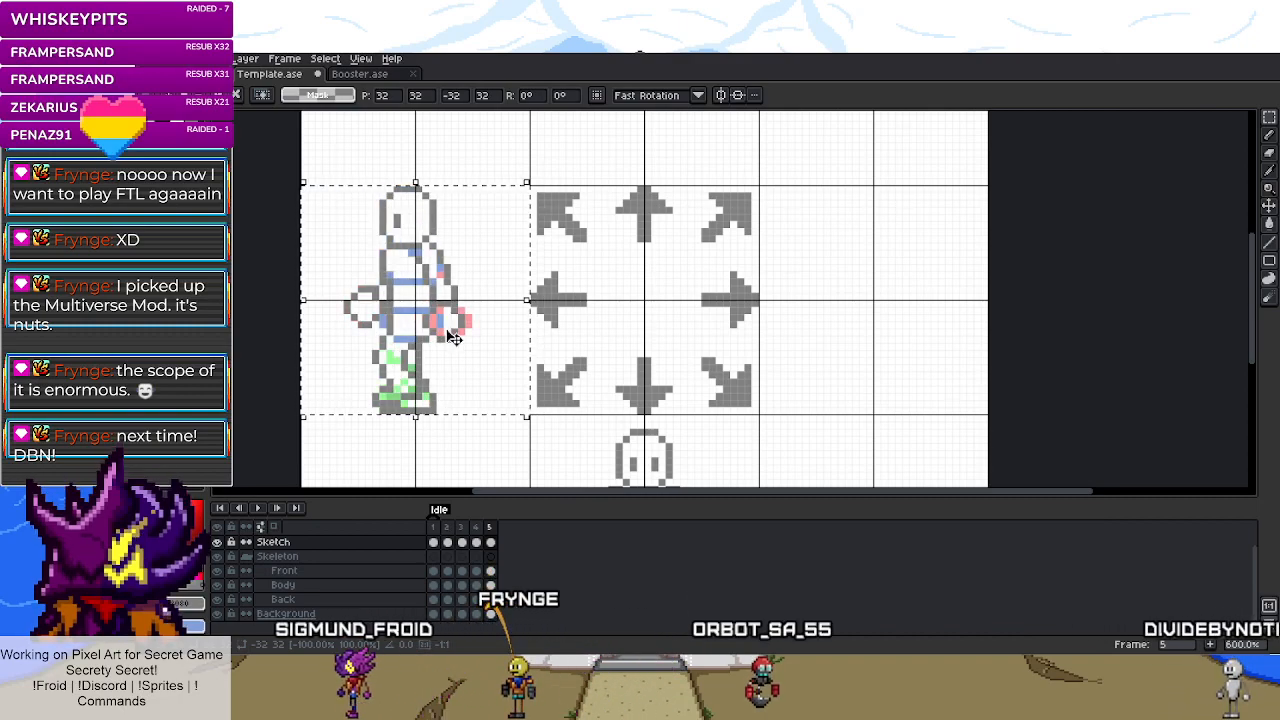
{"action": "key", "text": "ctrl+d"}
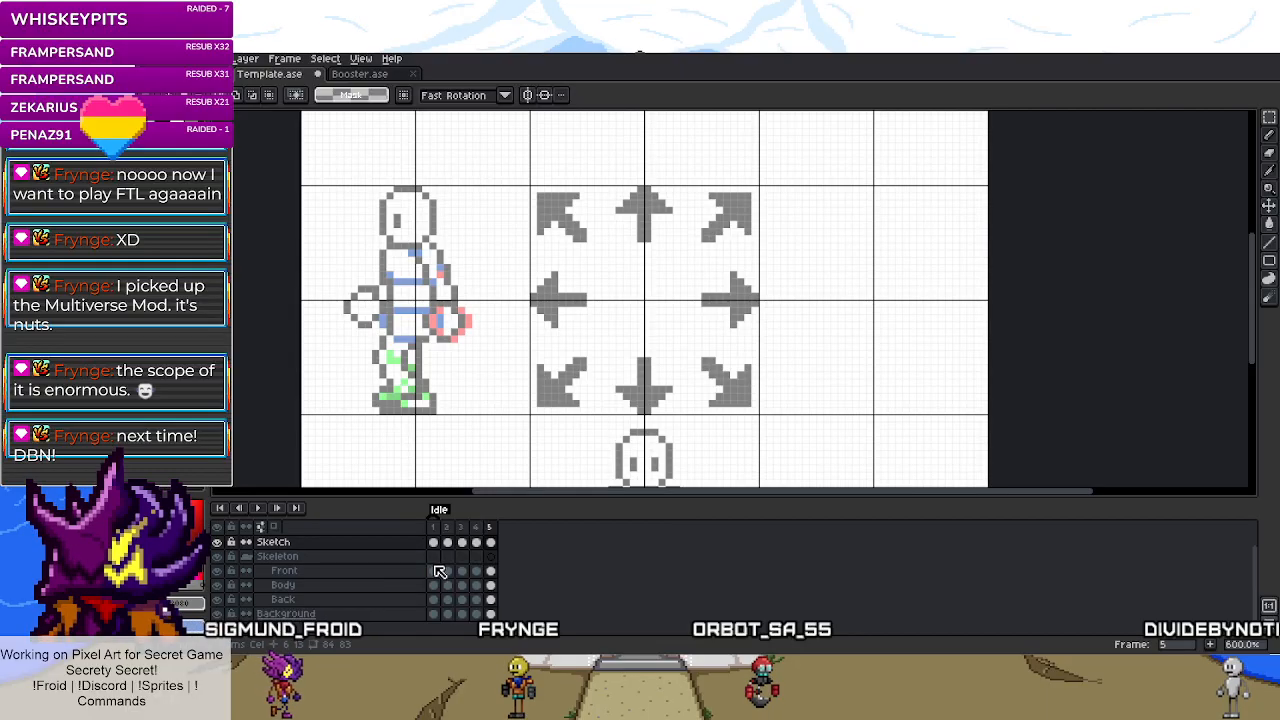
- Shift the left-facing figure's Front skeleton on frame 5 one pixel left to match its sketch outline, and save the file
{"action": "left_click", "coordinate": [435, 533]}
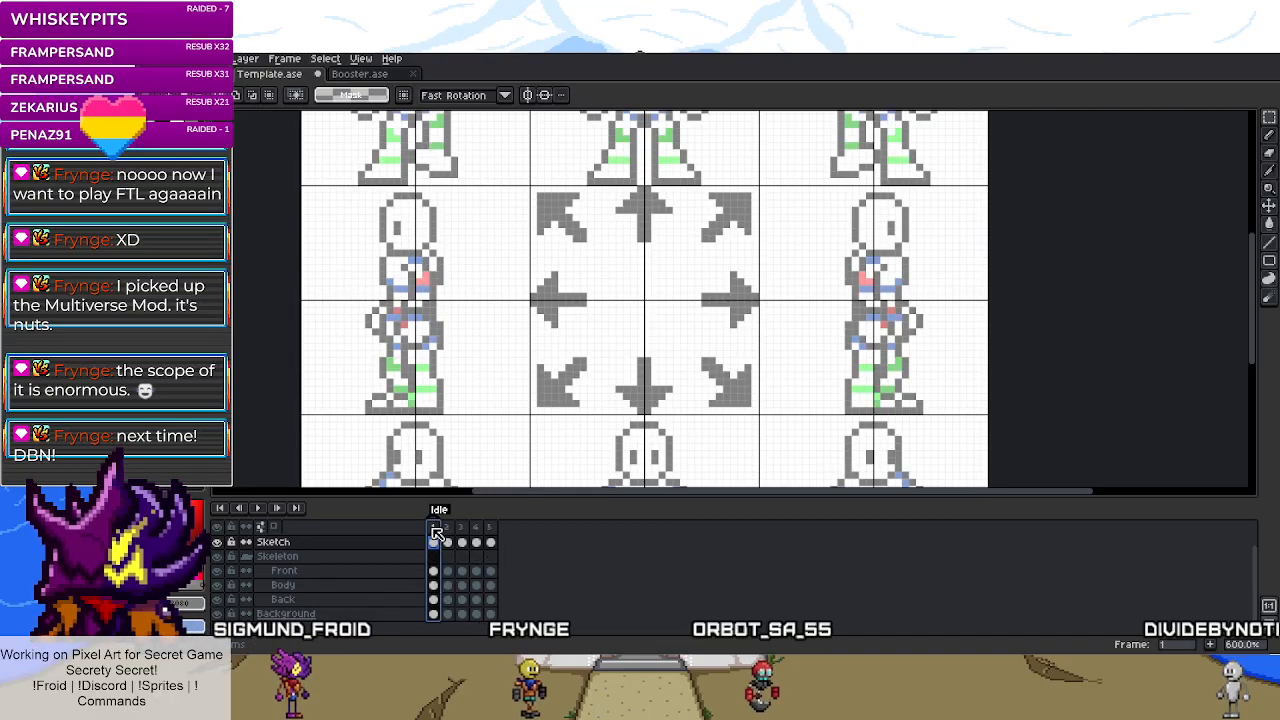
{"action": "left_click", "coordinate": [491, 532]}
{"action": "left_click", "coordinate": [490, 570]}
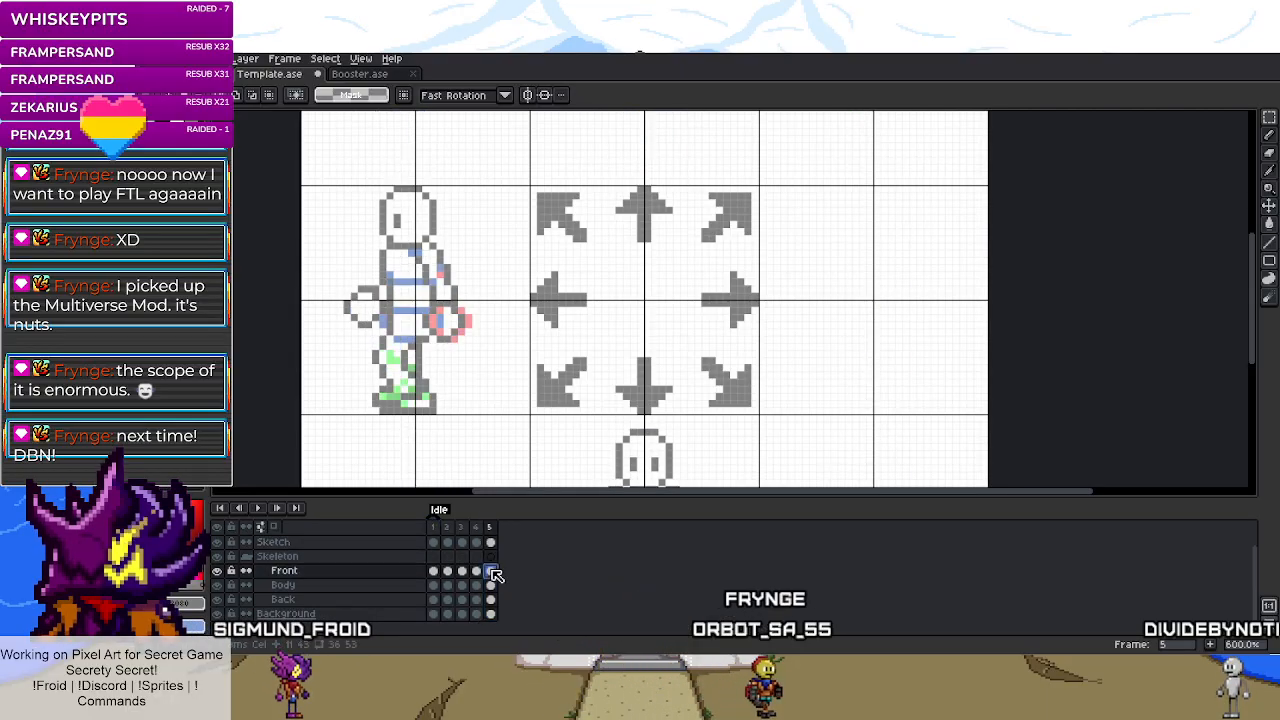
{"action": "left_click_drag", "start_coordinate": [304, 181], "coordinate": [523, 417]}
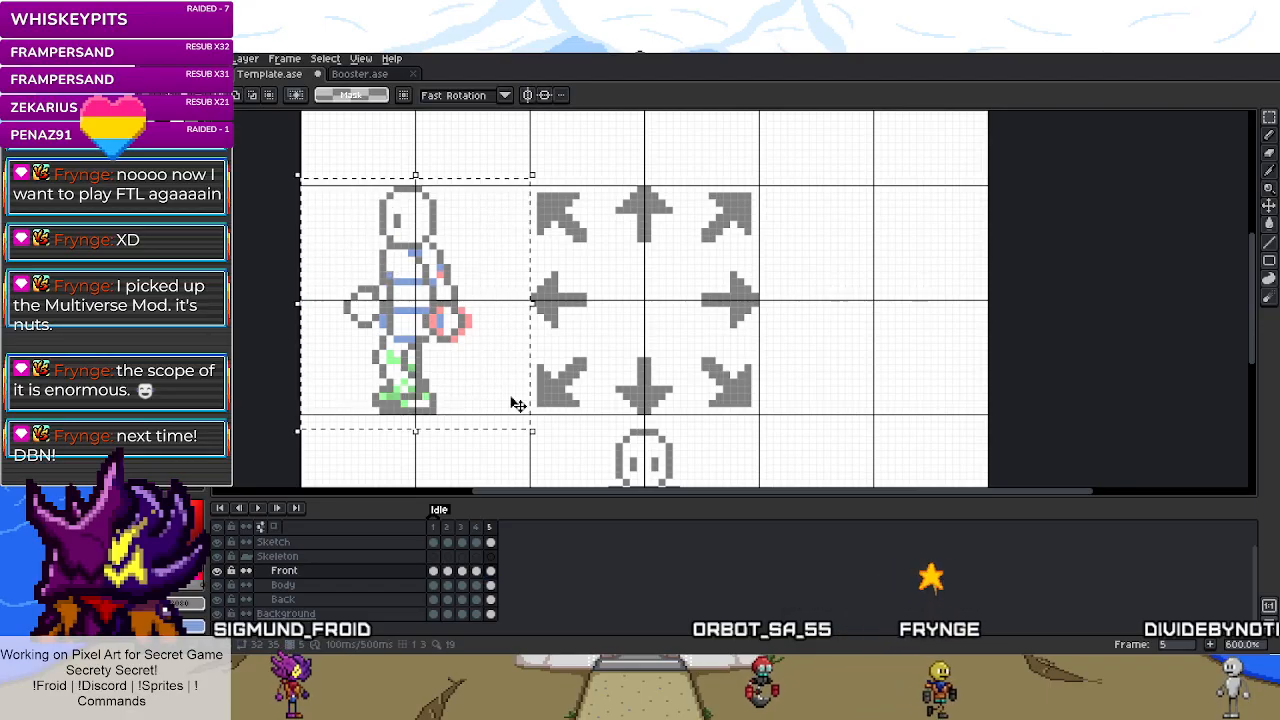
{"action": "key", "text": "ctrl+d"}
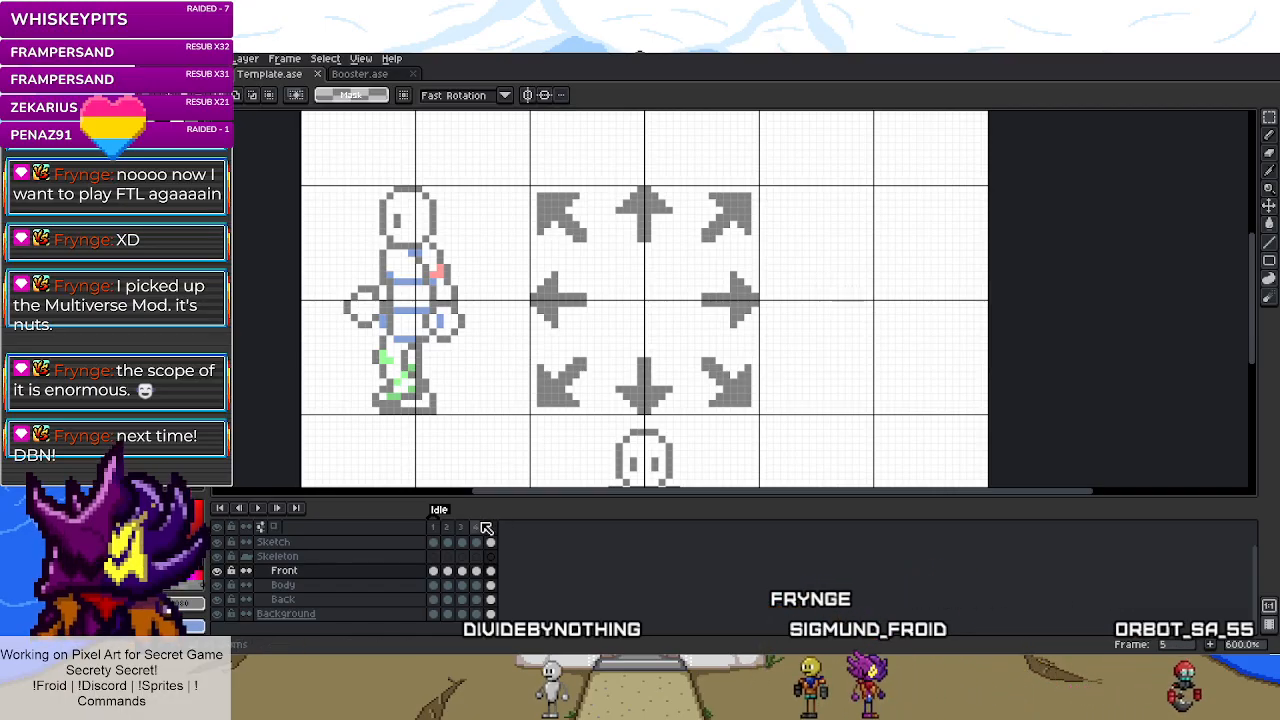
- Copy the right-facing figure's Front skeleton from frame 2 into the same cell of frame 5 without mirroring
{"action": "left_click", "coordinate": [447, 535]}
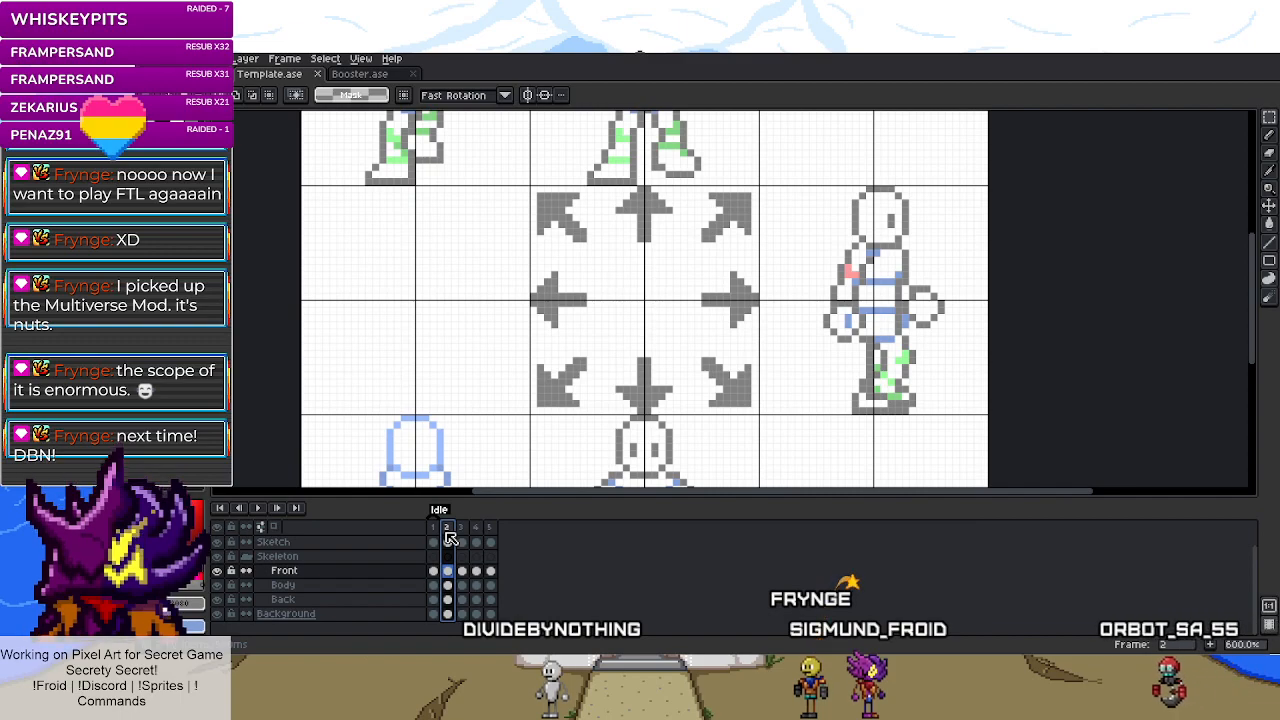
{"action": "left_click", "coordinate": [490, 531]}
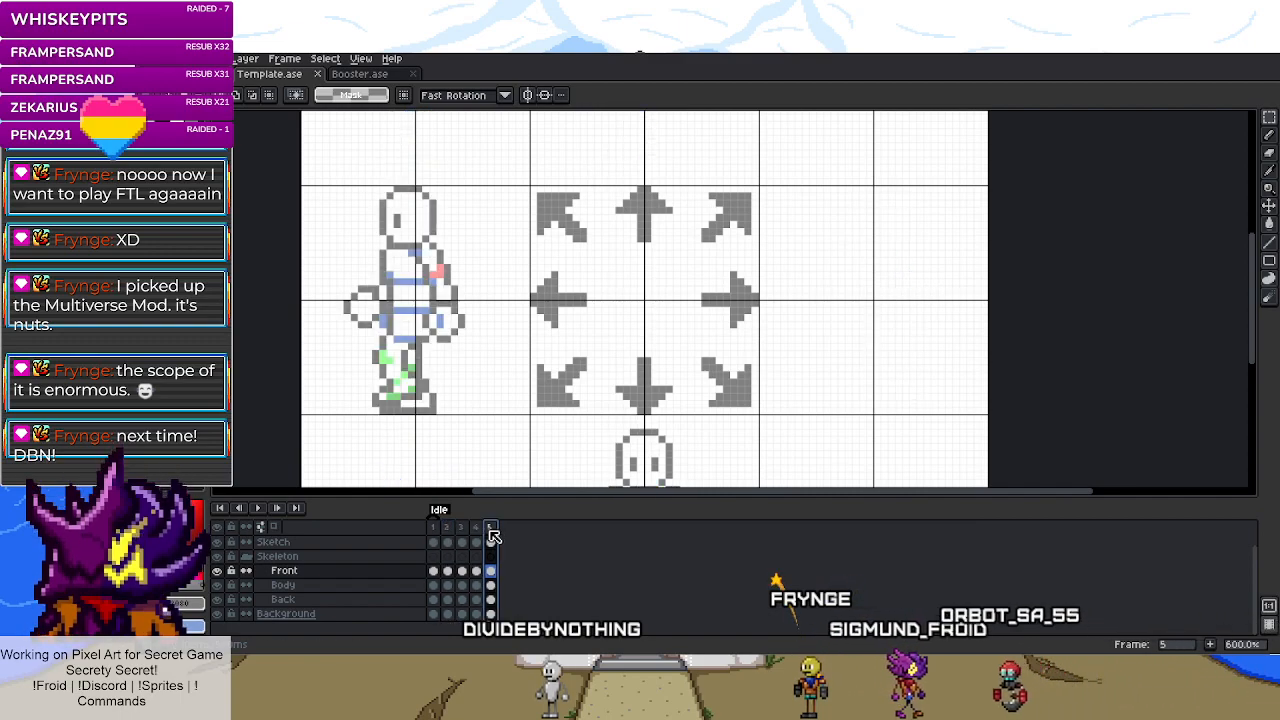
{"action": "left_click", "coordinate": [449, 529]}
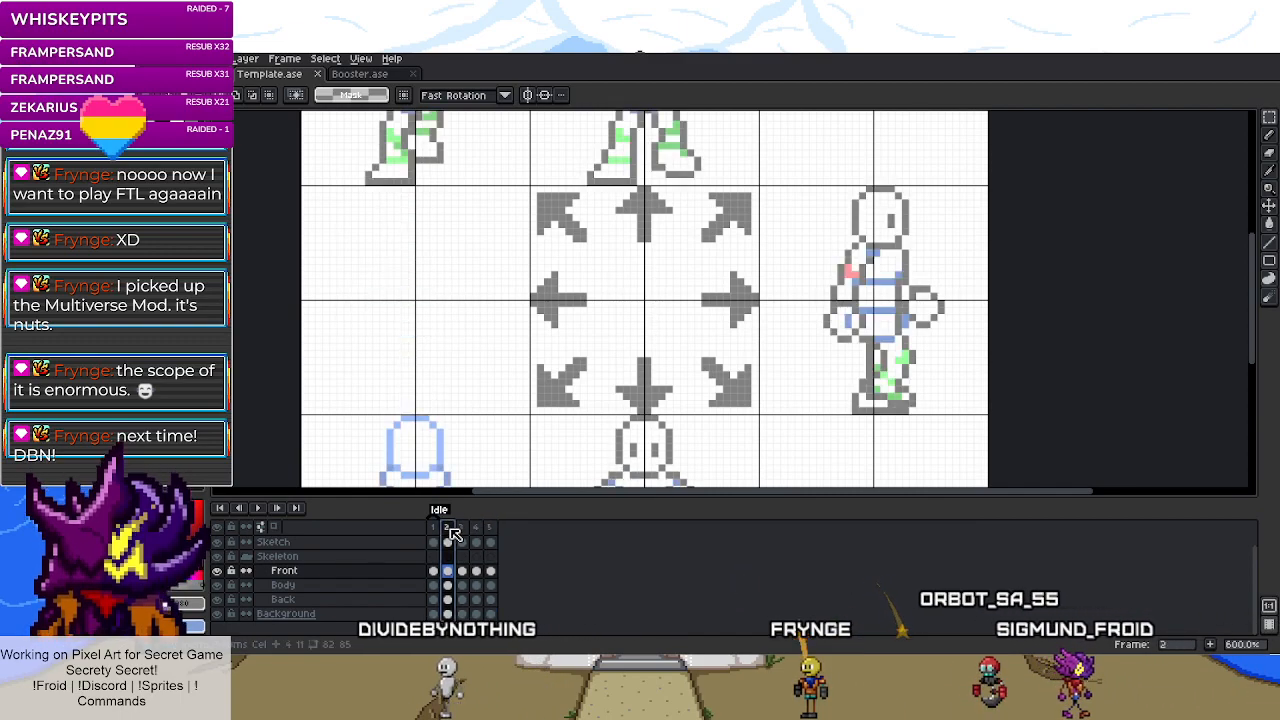
{"action": "left_click_drag", "start_coordinate": [761, 189], "coordinate": [989, 415]}
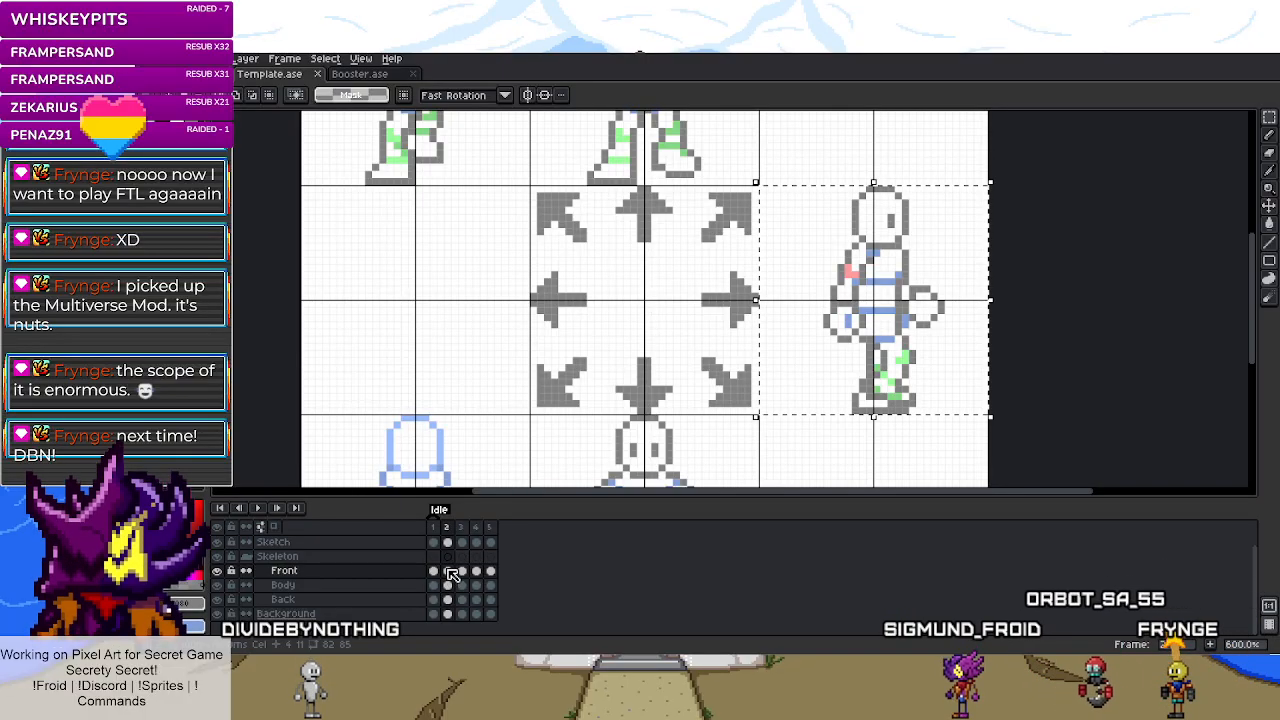
{"action": "left_click", "coordinate": [845, 273]}
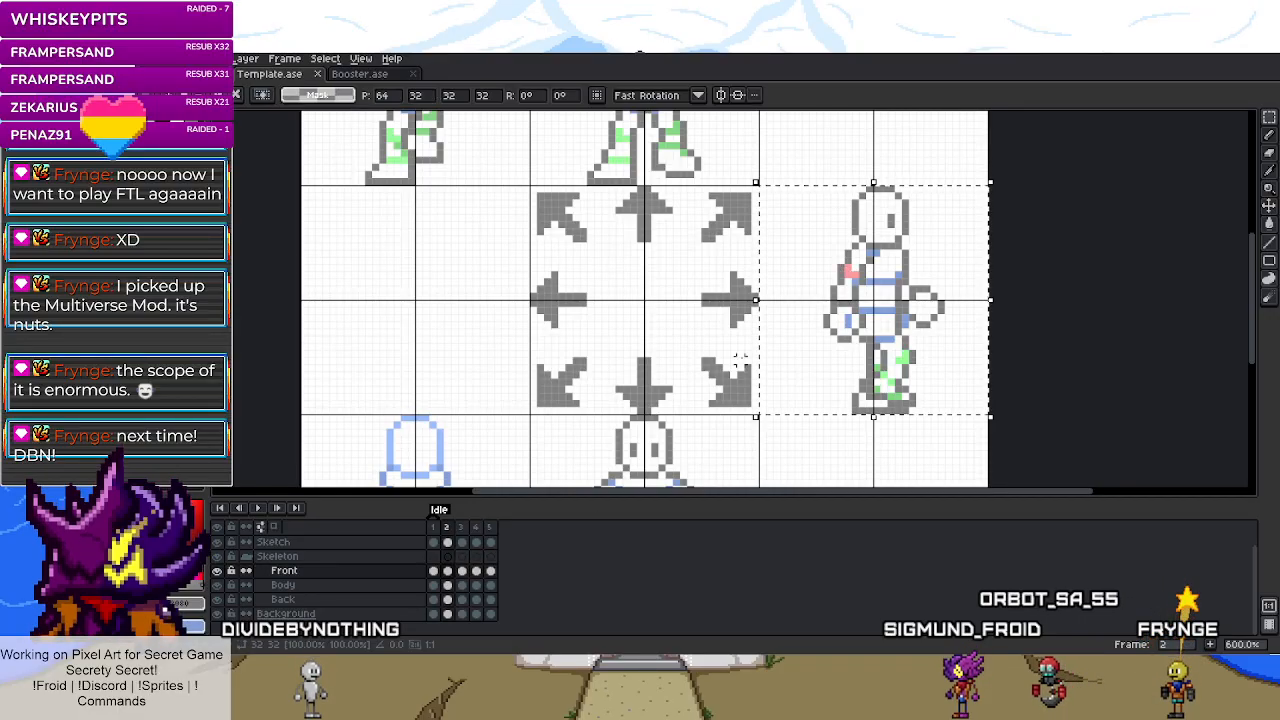
{"action": "left_click", "coordinate": [491, 571]}
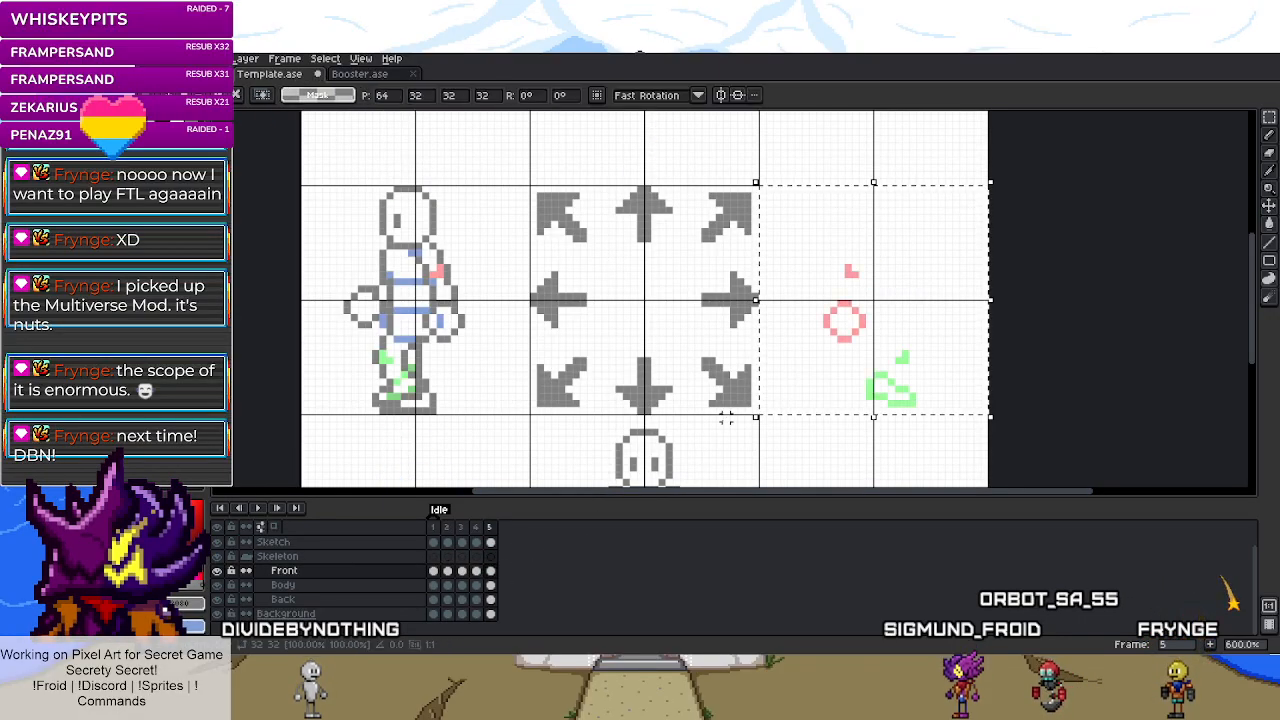
- Copy the right-facing figure's Body skeleton from frame 2 into the same cell of frame 5
{"action": "left_click", "coordinate": [447, 585]}
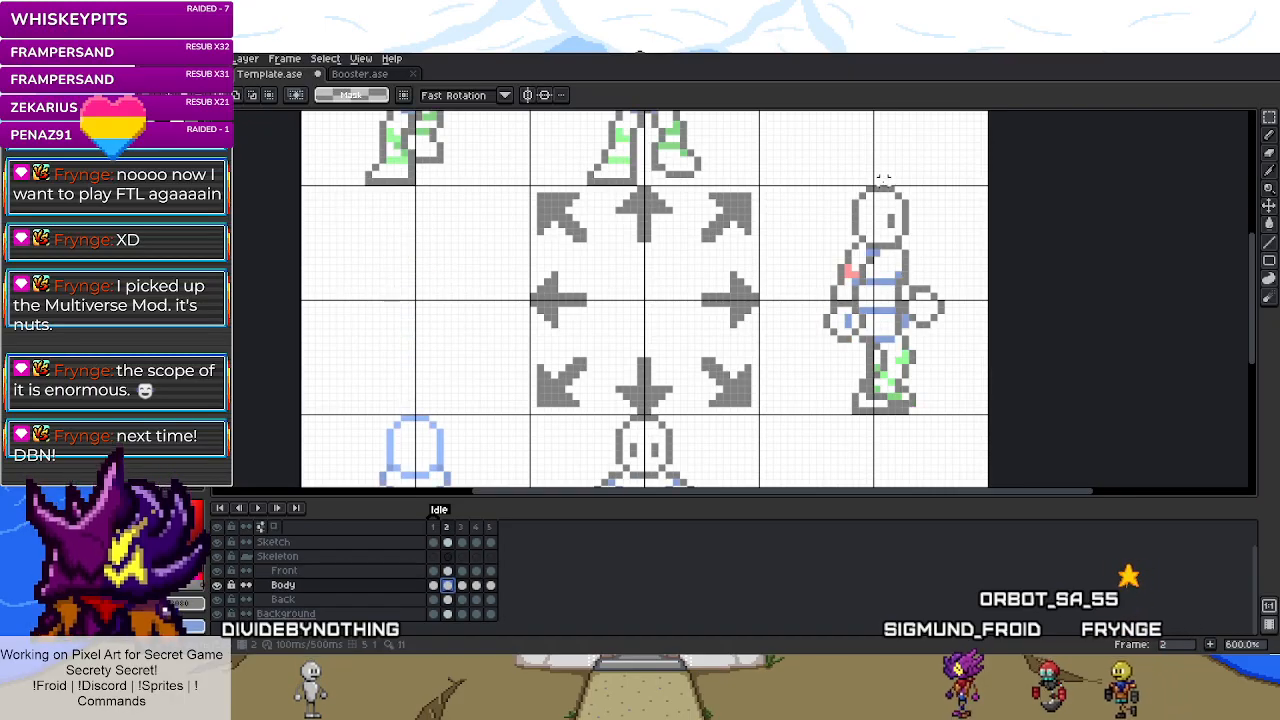
{"action": "left_click_drag", "start_coordinate": [760, 189], "coordinate": [988, 413]}
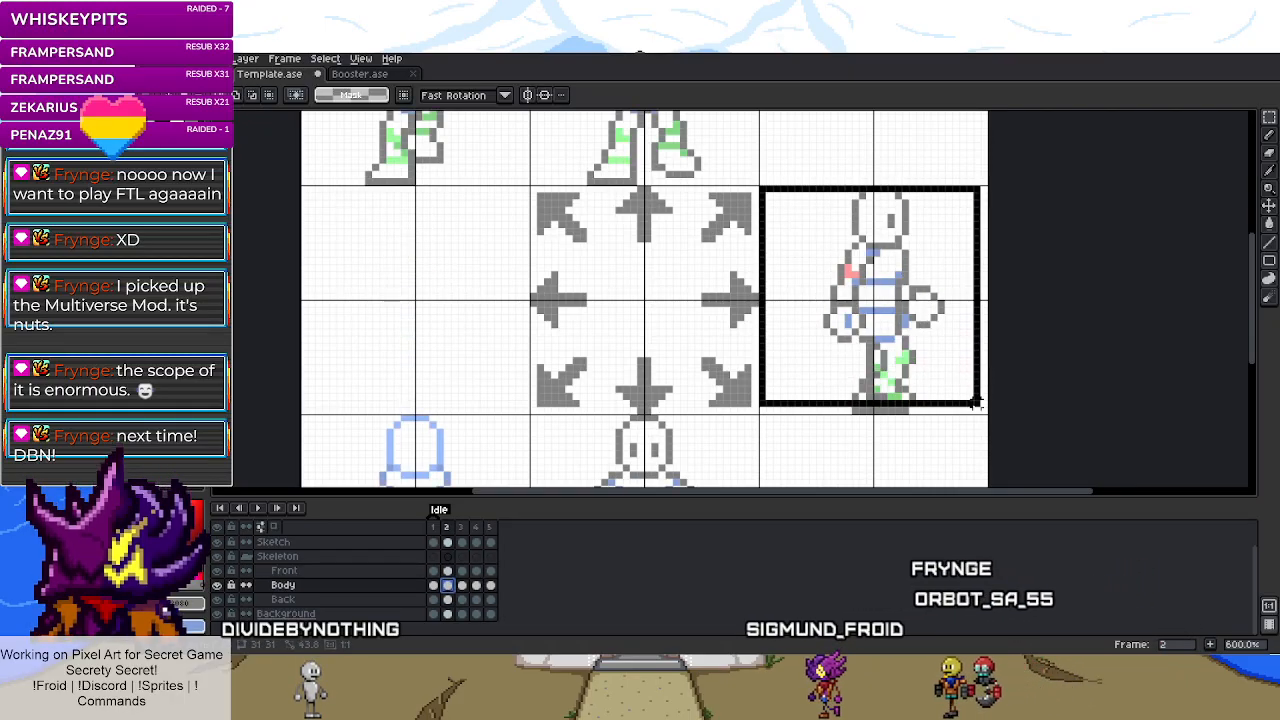
{"action": "left_click", "coordinate": [489, 585]}
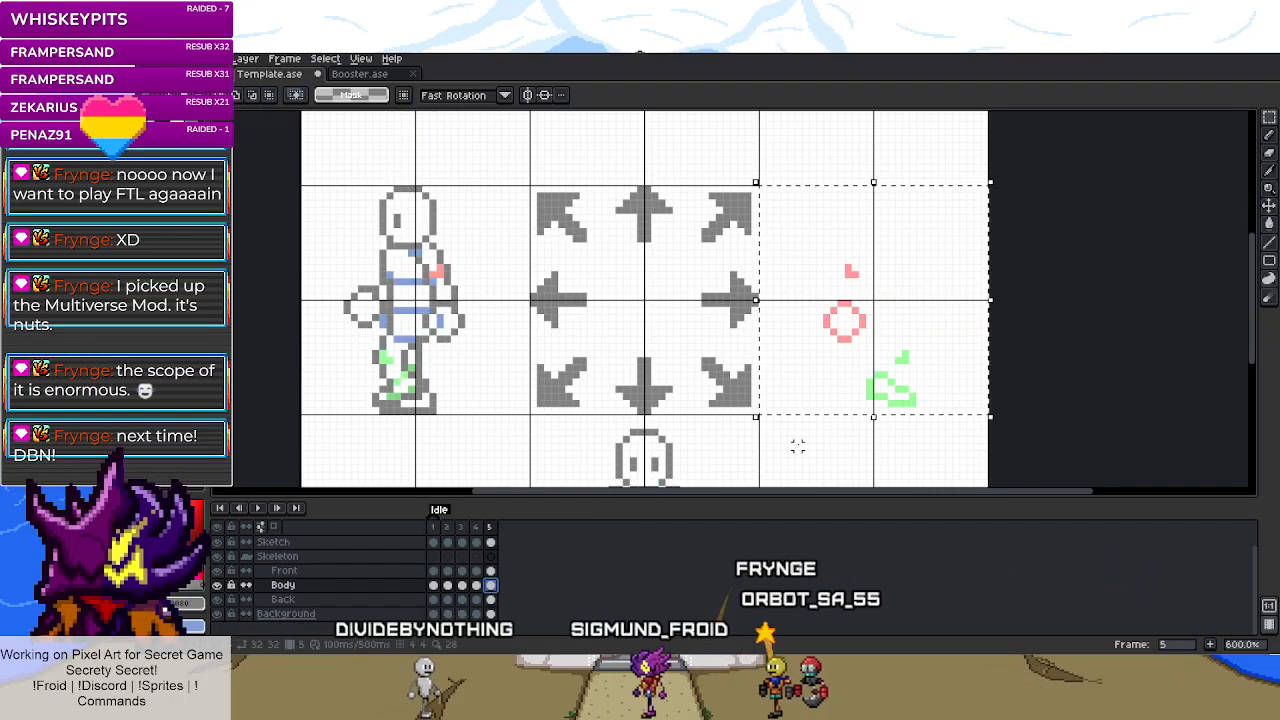
{"action": "key", "text": "ctrl+v"}
- Copy the right-facing figure's Back skeleton from frame 2 into the same cell of frame 5
{"action": "left_click", "coordinate": [447, 585]}
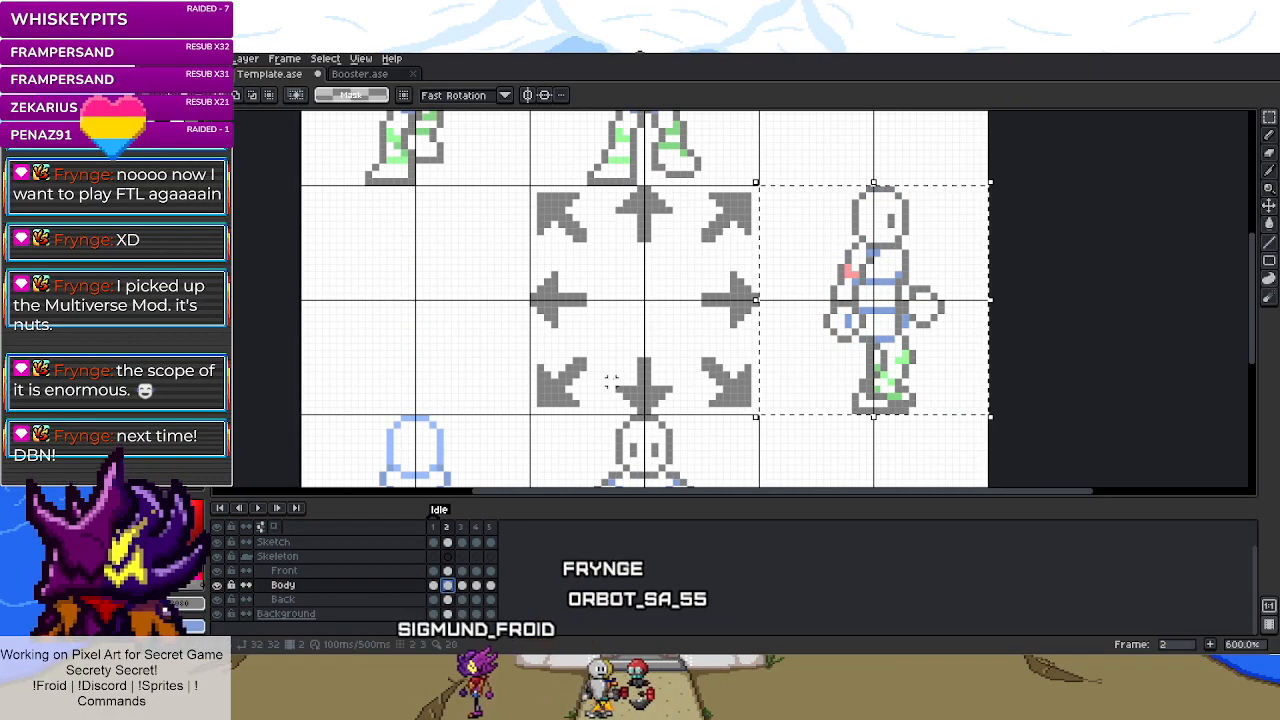
{"action": "left_click", "coordinate": [447, 599]}
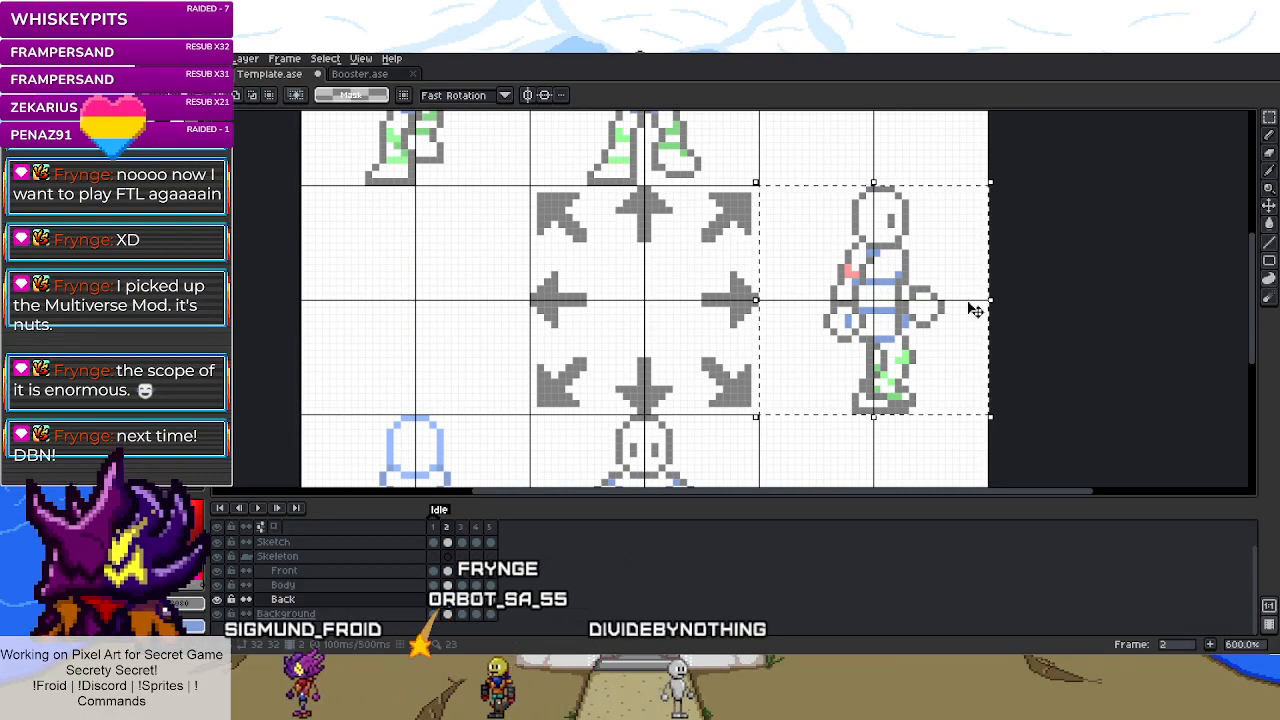
{"action": "key", "text": "ctrl+v"}
{"action": "left_click", "coordinate": [489, 599]}
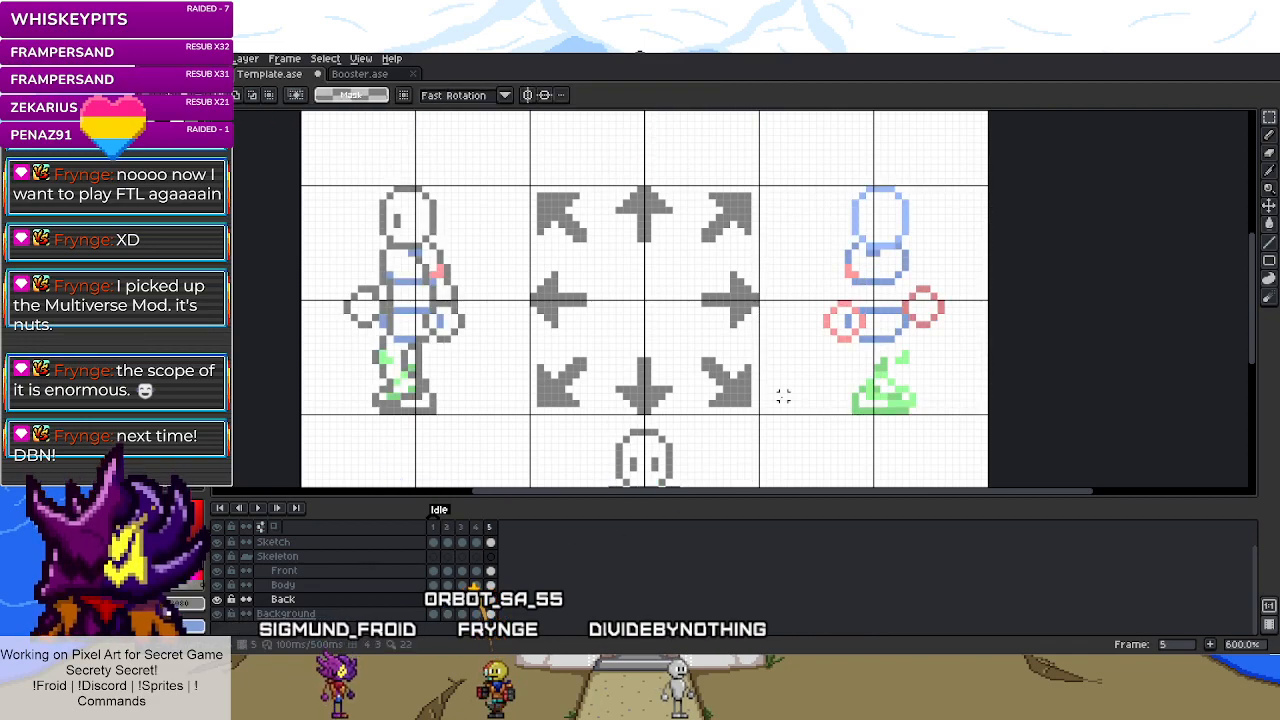
- Remove the right-facing figure's arm, hand and leg parts from the Front skeleton layer on frame 5
{"action": "scroll", "coordinate": [903, 408], "scroll_direction": "up", "scroll_amount": 2}
{"action": "scroll", "coordinate": [870, 405], "scroll_direction": "down", "scroll_amount": 2}
{"action": "scroll", "coordinate": [826, 403], "scroll_direction": "up", "scroll_amount": 2}
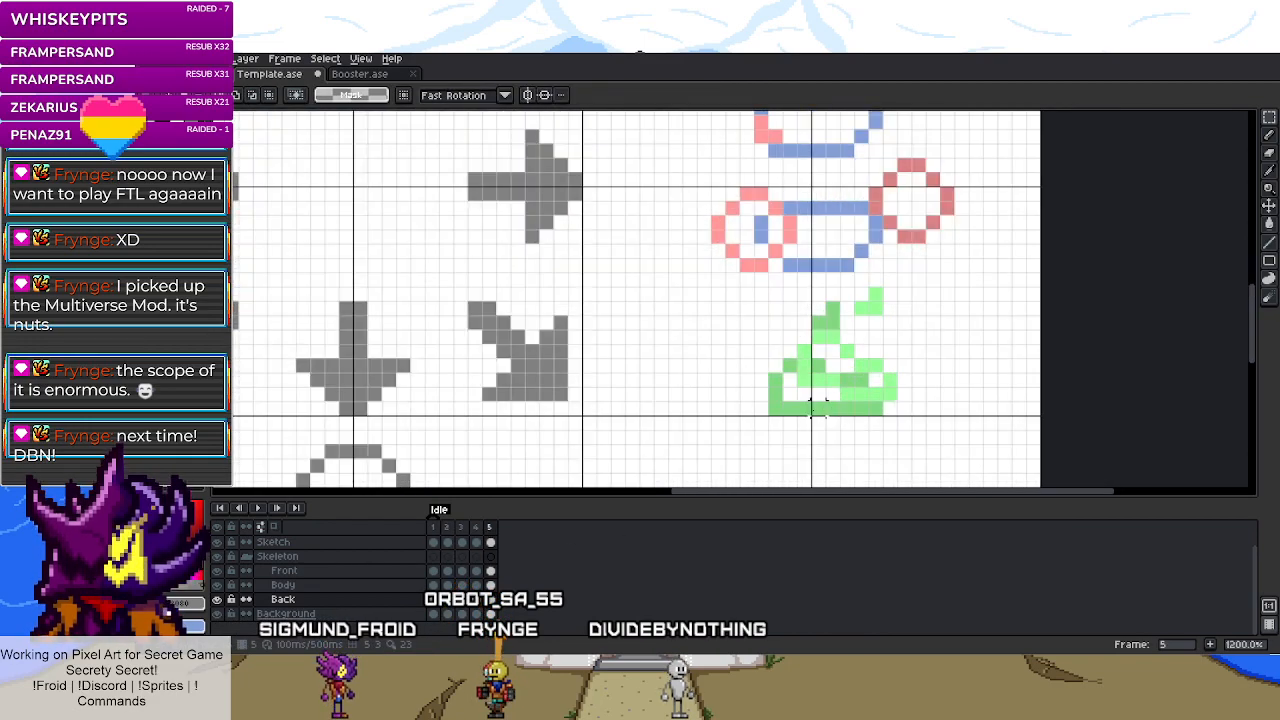
{"action": "left_click", "coordinate": [490, 570]}
{"action": "scroll", "coordinate": [657, 457], "scroll_direction": "down", "scroll_amount": 2}
{"action": "mouse_move", "coordinate": [629, 209]}
{"action": "left_mouse_down"}
{"action": "mouse_move", "coordinate": [757, 403]}
{"action": "mouse_move", "coordinate": [850, 476]}
{"action": "mouse_move", "coordinate": [858, 454]}
{"action": "left_mouse_up"}
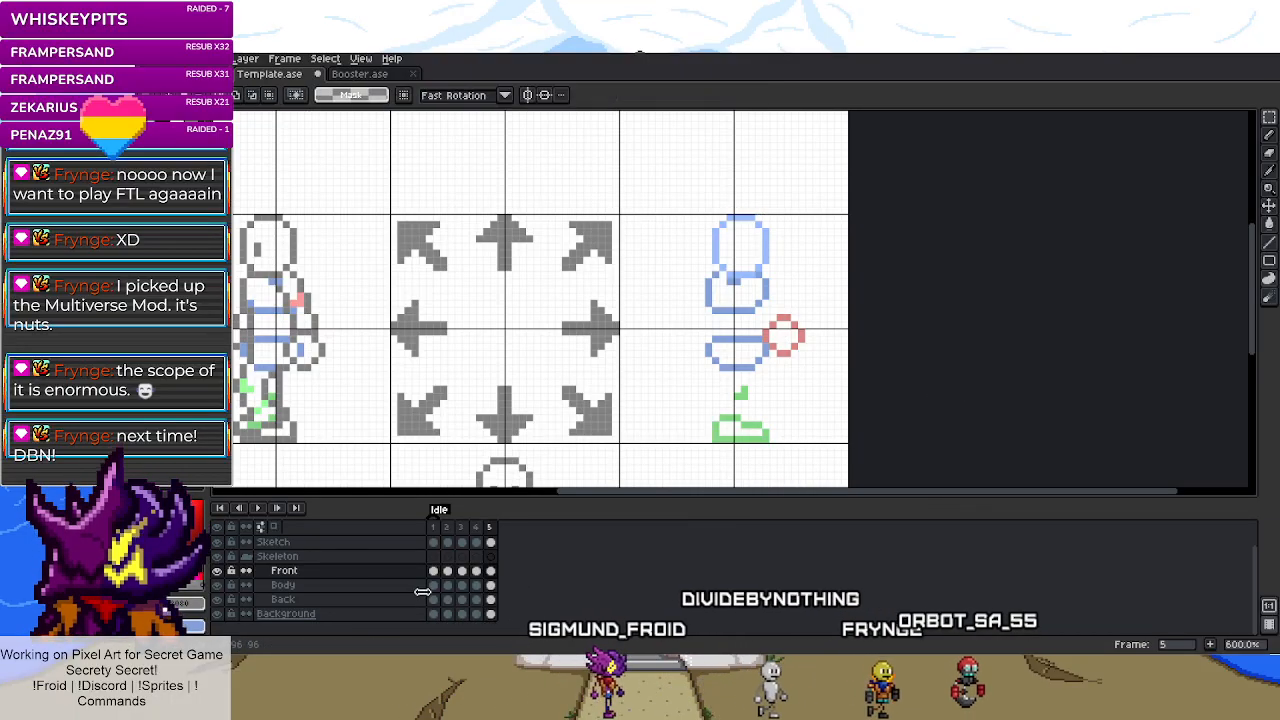
- Move the right-facing figure's hand and leg parts on frame 5 from the Back skeleton layer to the Front layer
{"action": "key", "text": "Down"}
{"action": "key", "text": "Down"}
{"action": "left_click_drag", "start_coordinate": [620, 214], "coordinate": [877, 449]}
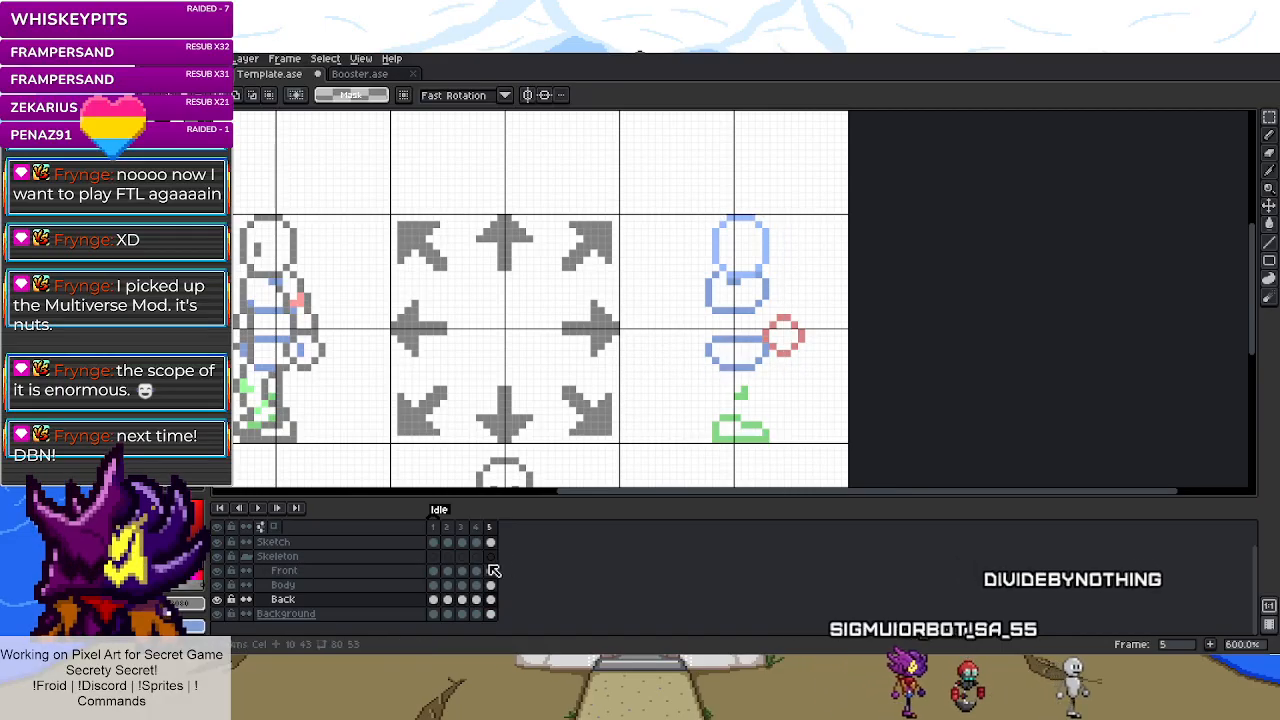
{"action": "left_click", "coordinate": [433, 570]}
- Copy the right-facing figure's Front skeleton parts from frame 2 into the same cell of frame 5's Back layer
{"action": "left_click", "coordinate": [447, 570]}
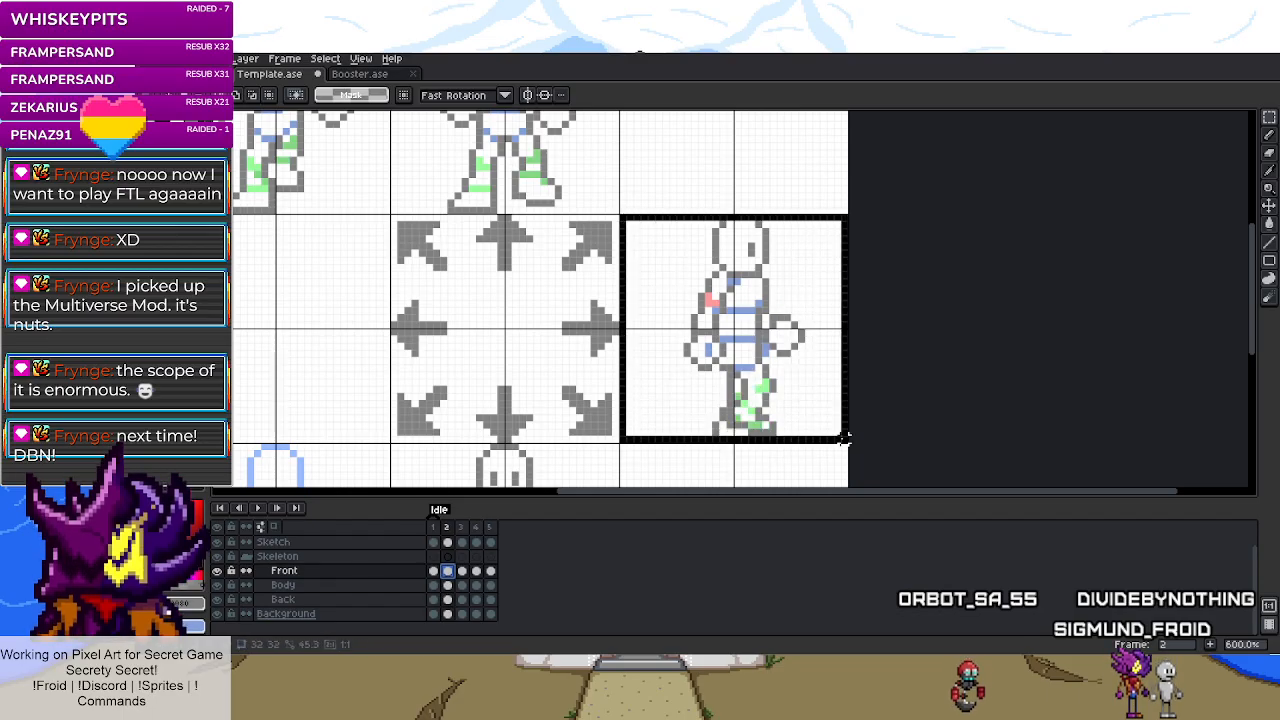
{"action": "left_click_drag", "start_coordinate": [845, 438], "coordinate": [849, 443]}
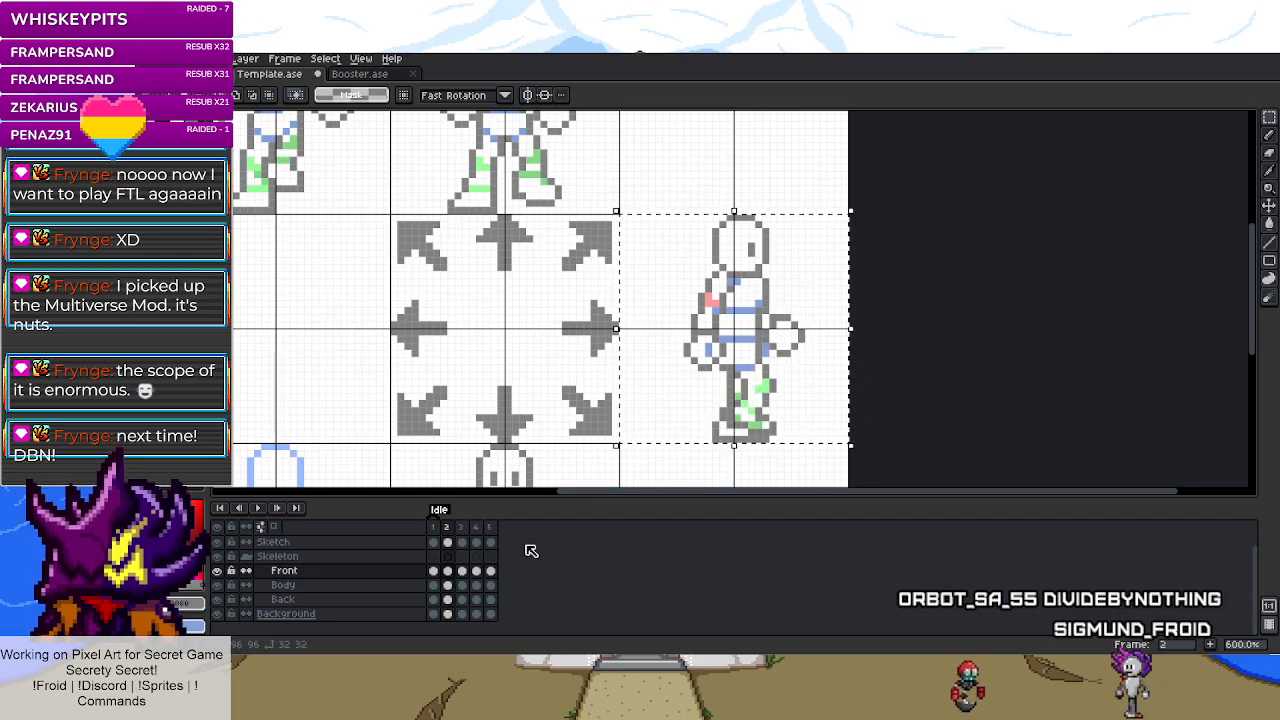
{"action": "left_click", "coordinate": [491, 570]}
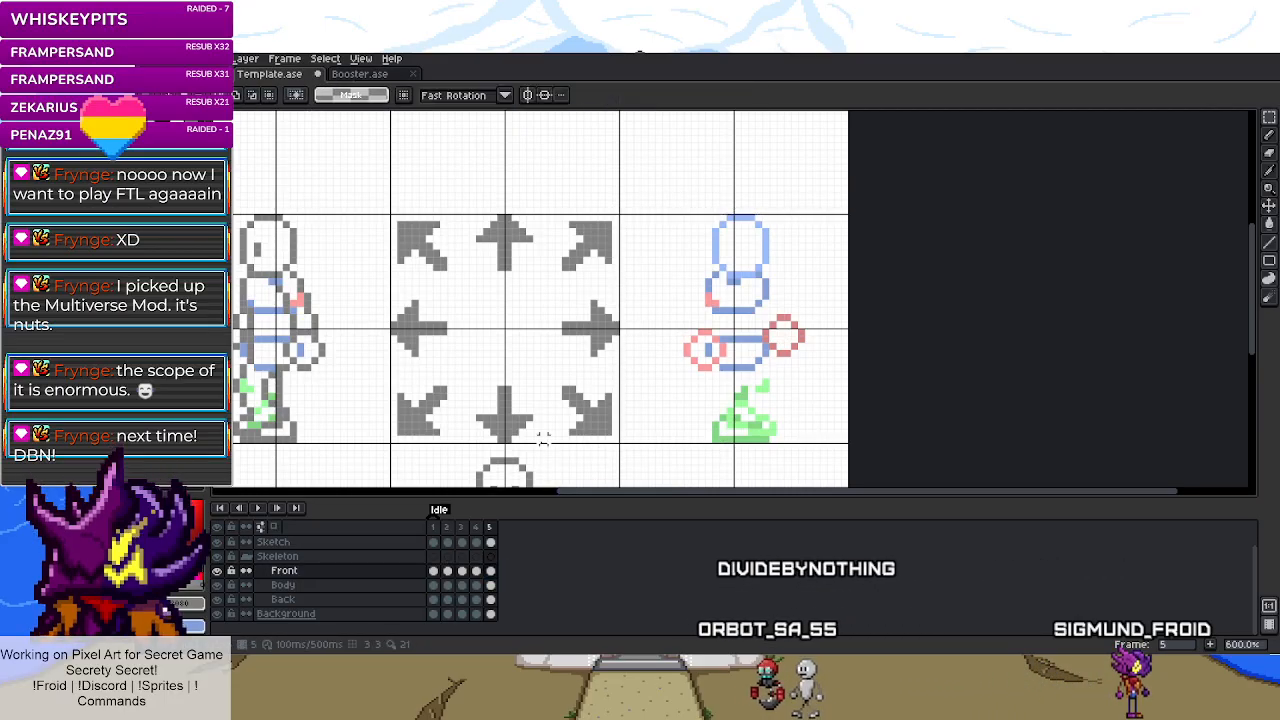
{"action": "key", "text": "ctrl+z"}
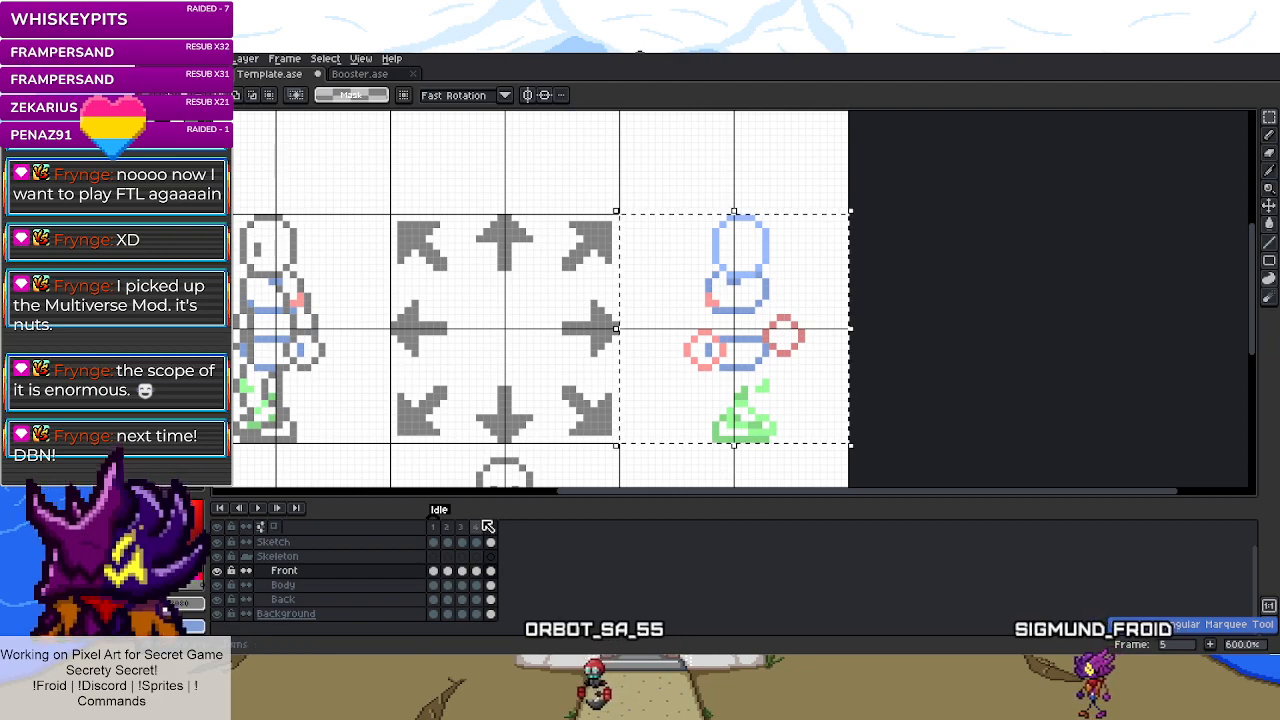
{"action": "left_click", "coordinate": [490, 599]}
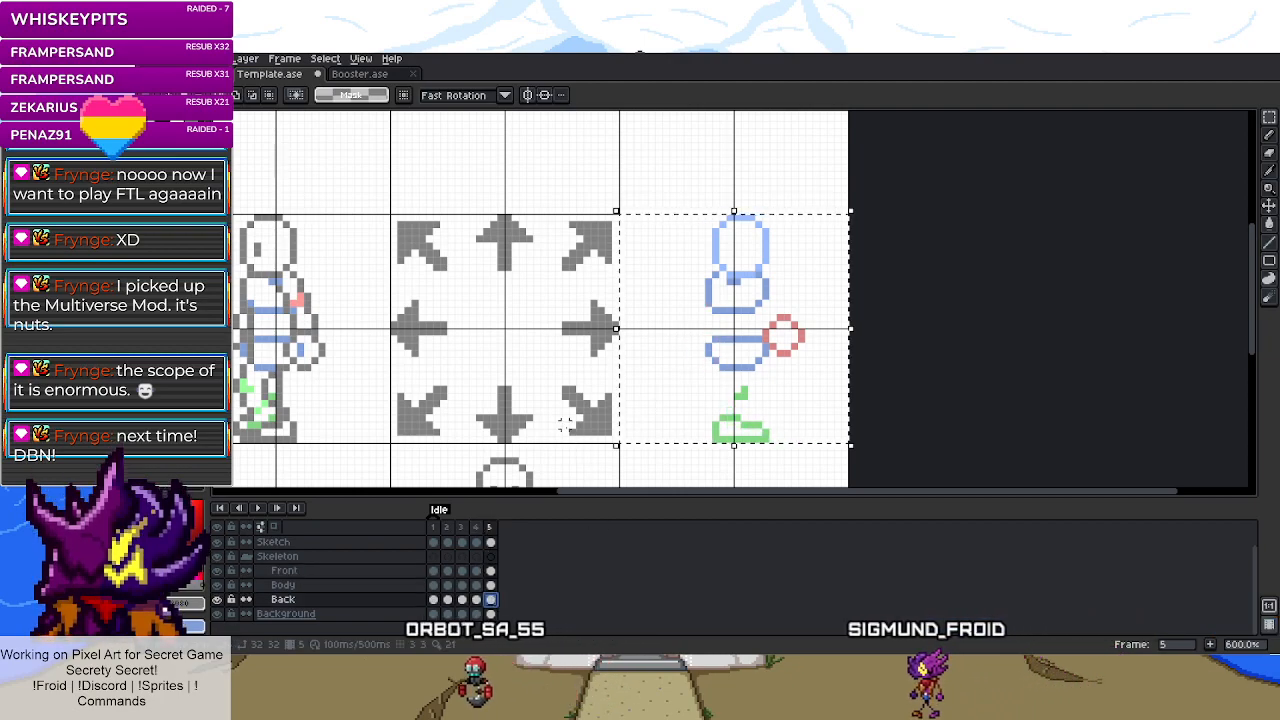
{"action": "key", "text": "ctrl+v"}
{"action": "left_click", "coordinate": [1080, 386]}
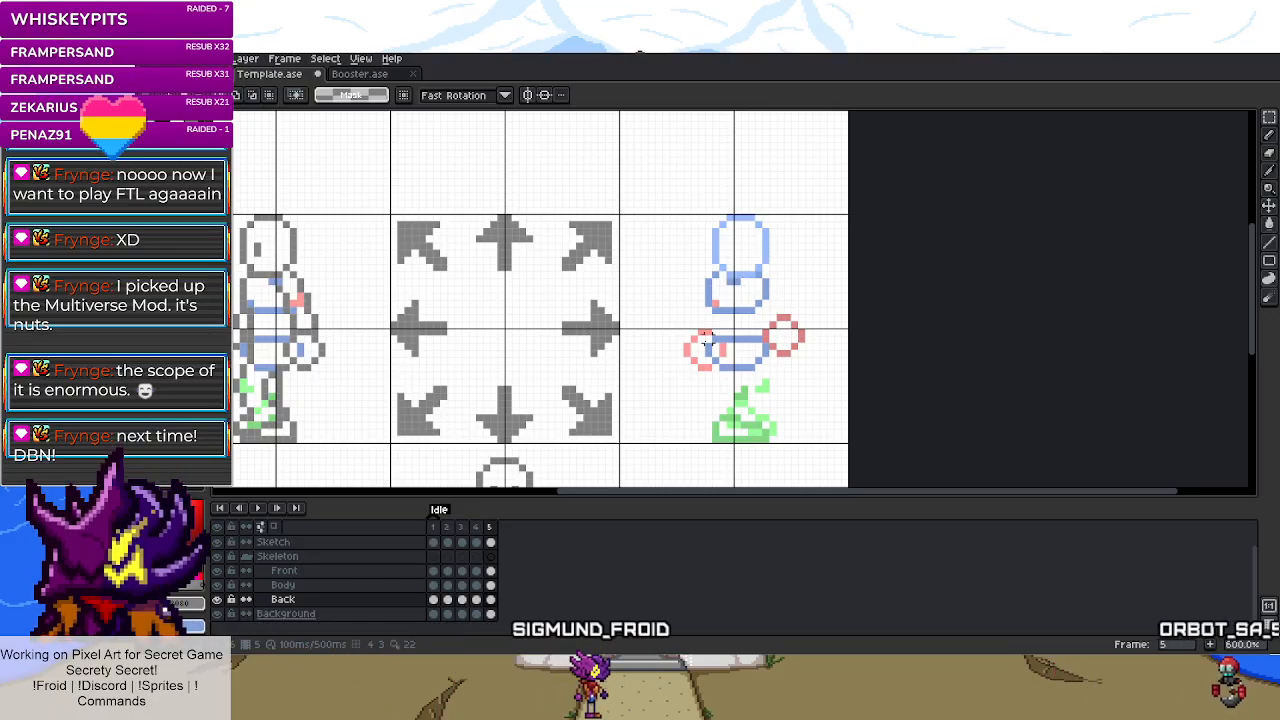
- Recolor the right-facing figure's hand and shoulder on frame 5's Back layer to the darker red with the Paint Bucket
{"action": "scroll", "coordinate": [678, 318], "scroll_direction": "up", "scroll_amount": 3}
{"action": "scroll", "coordinate": [678, 318], "scroll_direction": "down", "scroll_amount": 2}
{"action": "scroll", "coordinate": [678, 317], "scroll_direction": "up", "scroll_amount": 3}
{"action": "key", "text": "alt"}
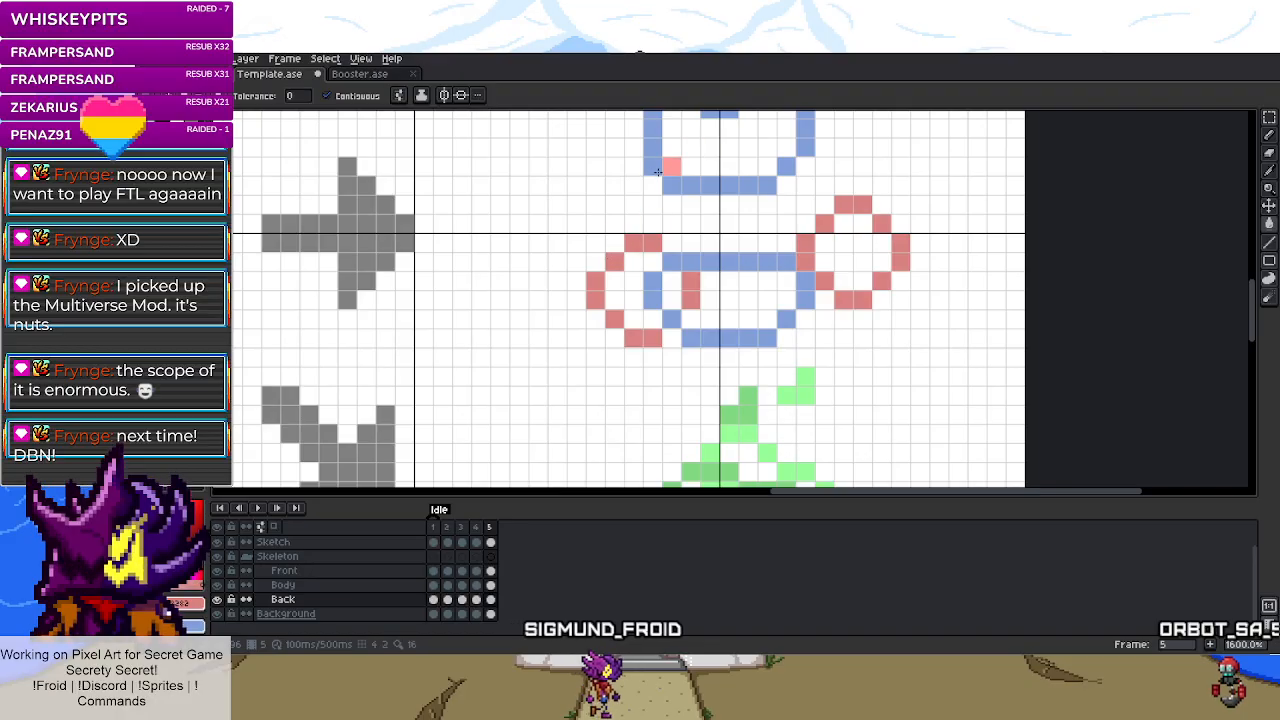
{"action": "scroll", "coordinate": [631, 338], "scroll_direction": "down", "scroll_amount": 4}
{"action": "scroll", "coordinate": [631, 338], "scroll_direction": "up", "scroll_amount": 4}
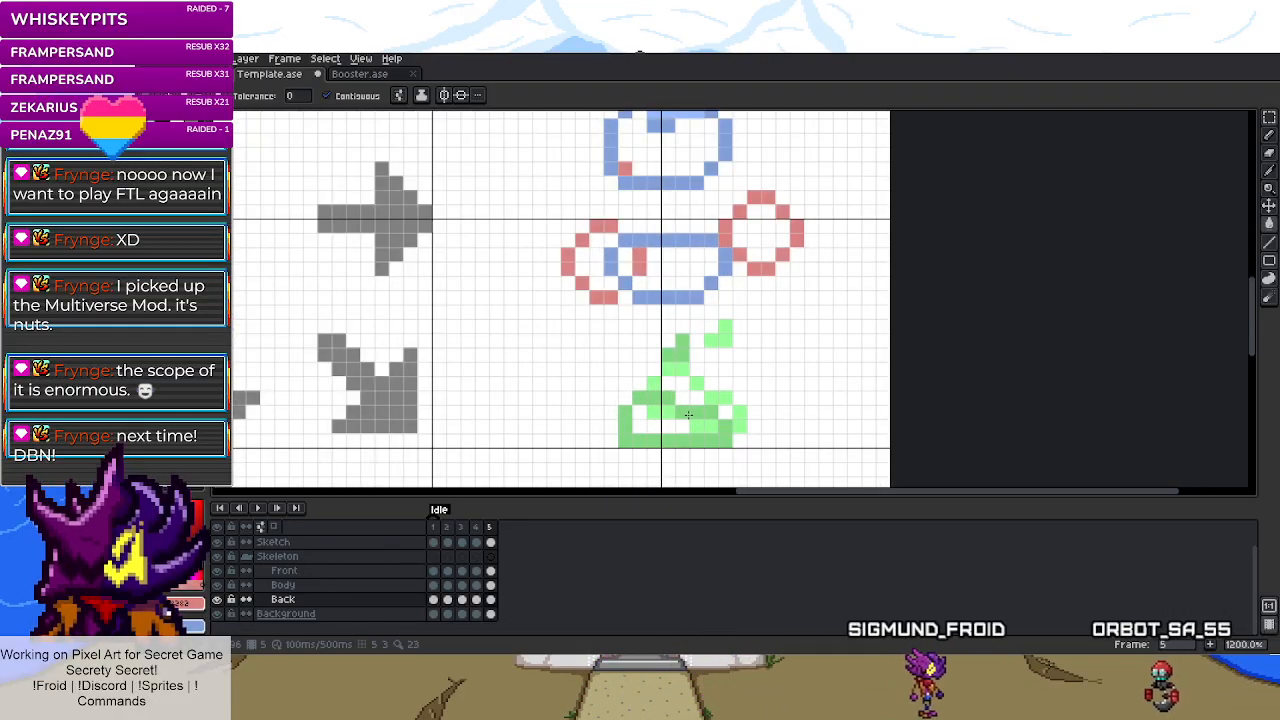
- Fill the right-facing figure's leg on frame 5's Back layer with the darker green #82d982
{"action": "scroll", "coordinate": [688, 414], "scroll_direction": "down", "scroll_amount": 2}
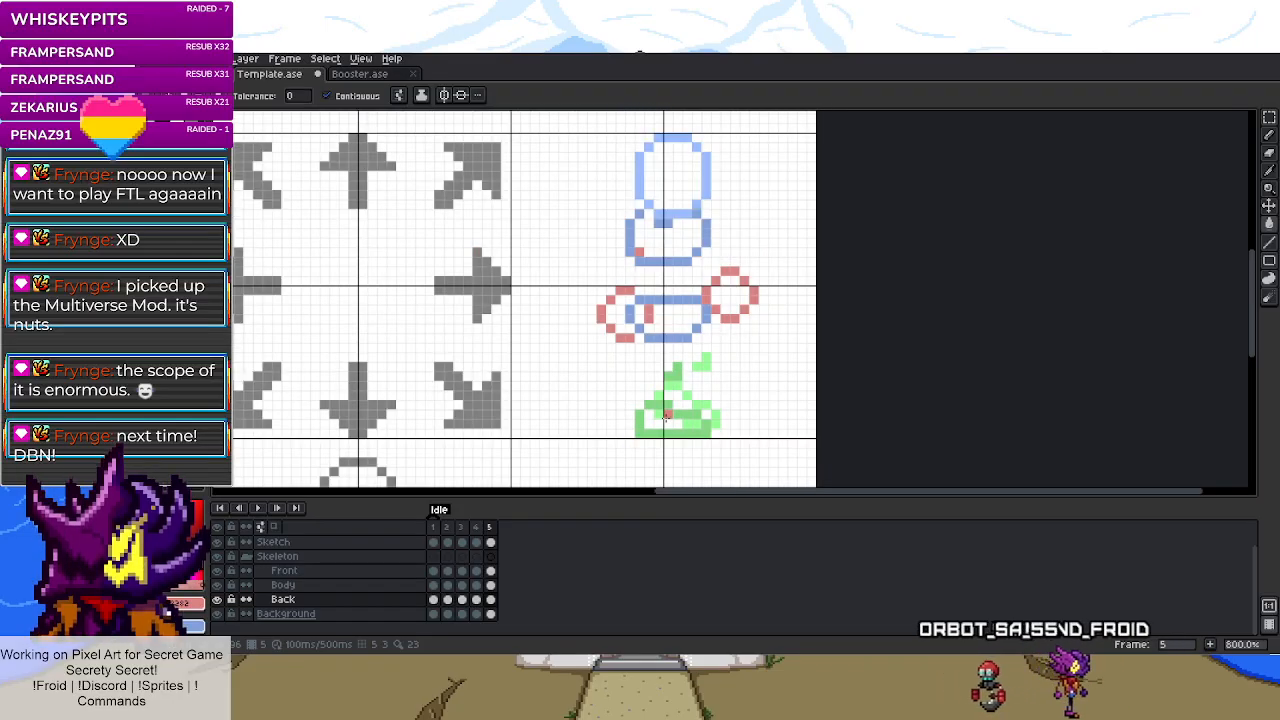
{"action": "scroll", "coordinate": [685, 418], "scroll_direction": "up", "scroll_amount": 2}
{"action": "scroll", "coordinate": [680, 425], "scroll_direction": "up", "scroll_amount": 2}
{"action": "key", "text": "i"}
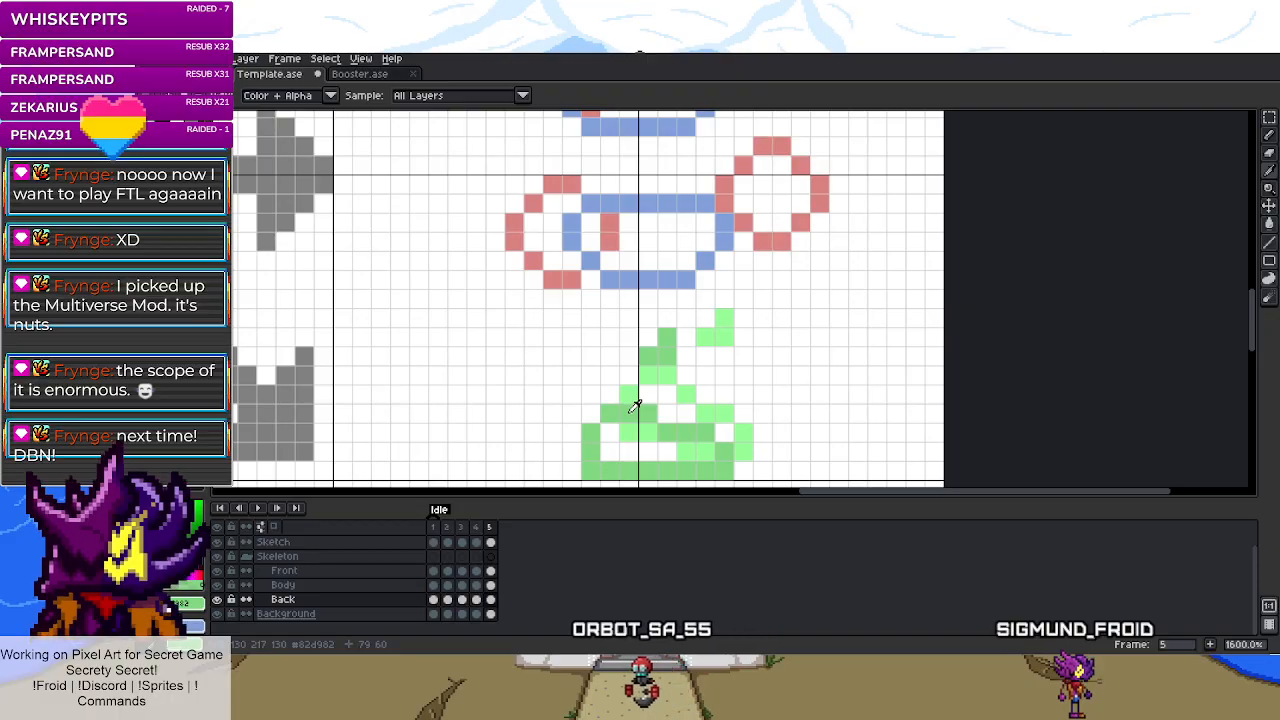
{"action": "key", "text": "g"}
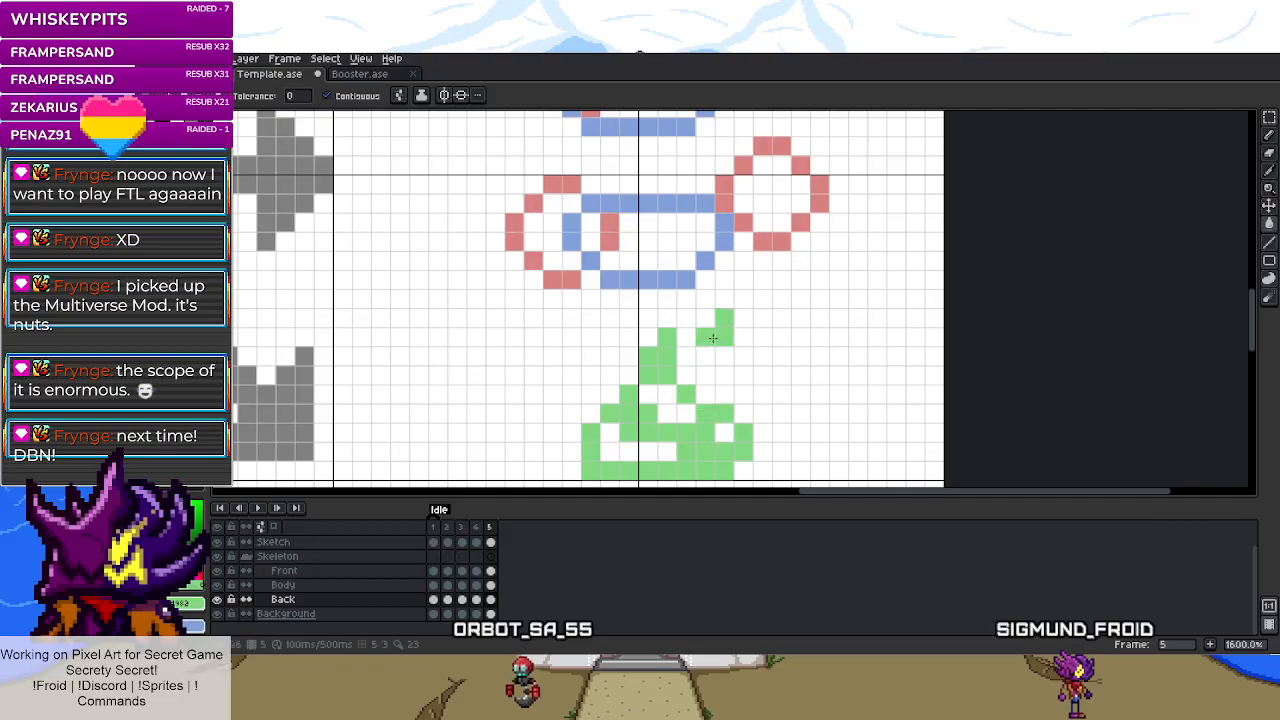
- Hide the Back layer and fill the right-facing figure's leg on frame 5's Front layer with light green #99ff99
{"action": "left_click", "coordinate": [217, 600]}
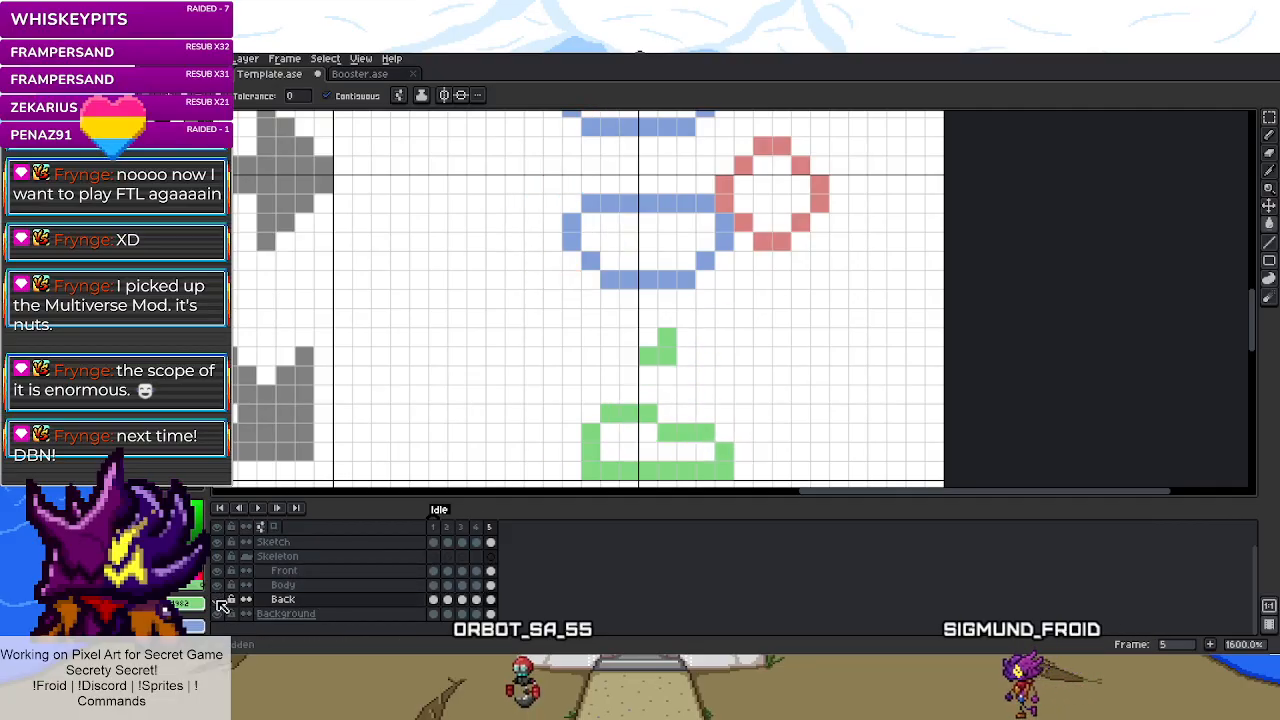
{"action": "left_click", "coordinate": [490, 570]}
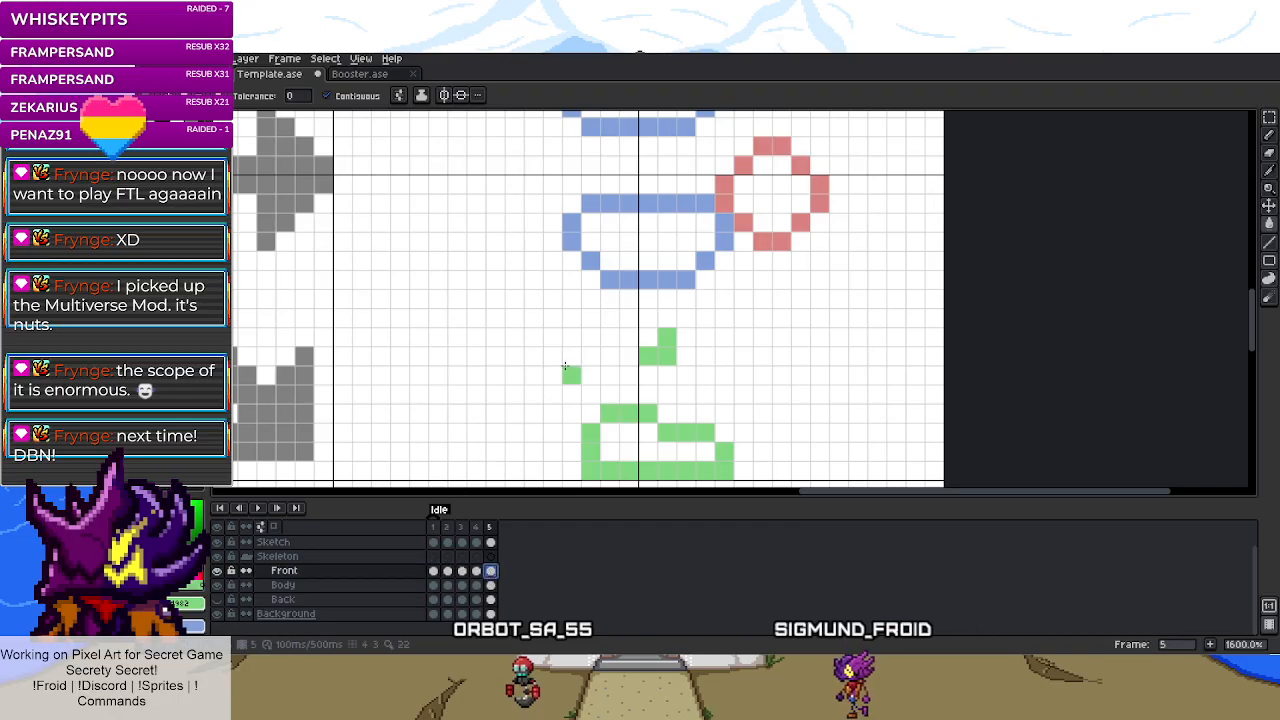
{"action": "scroll", "coordinate": [247, 333], "scroll_direction": "down", "scroll_amount": 4}
{"action": "key", "text": "i"}
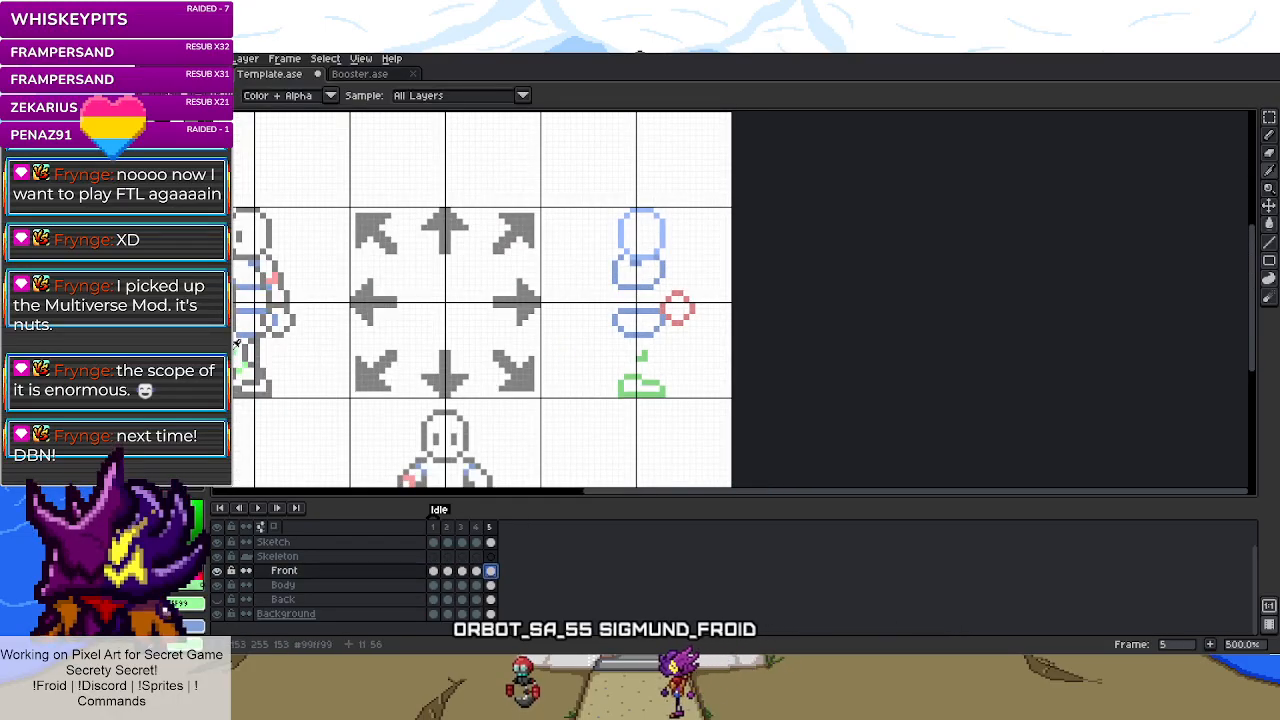
{"action": "scroll", "coordinate": [615, 330], "scroll_direction": "up", "scroll_amount": 4}
{"action": "key", "text": "g"}
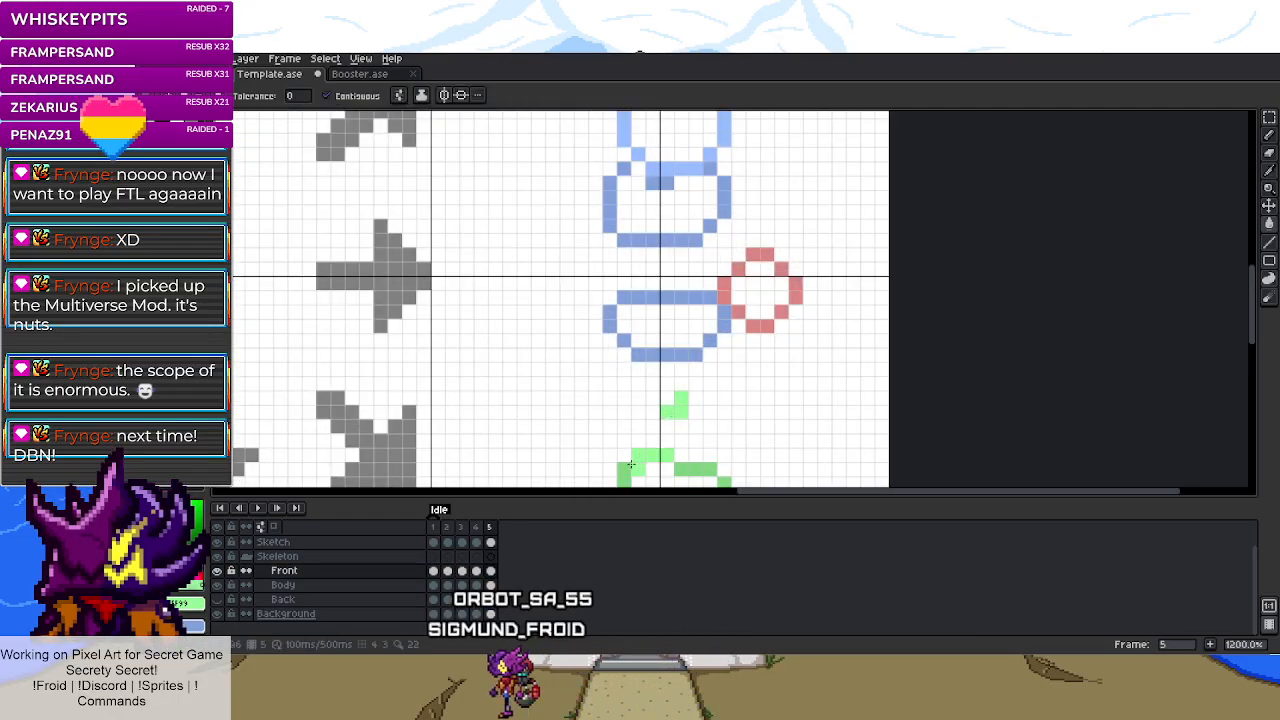
{"action": "scroll", "coordinate": [700, 392], "scroll_direction": "down", "scroll_amount": 2}
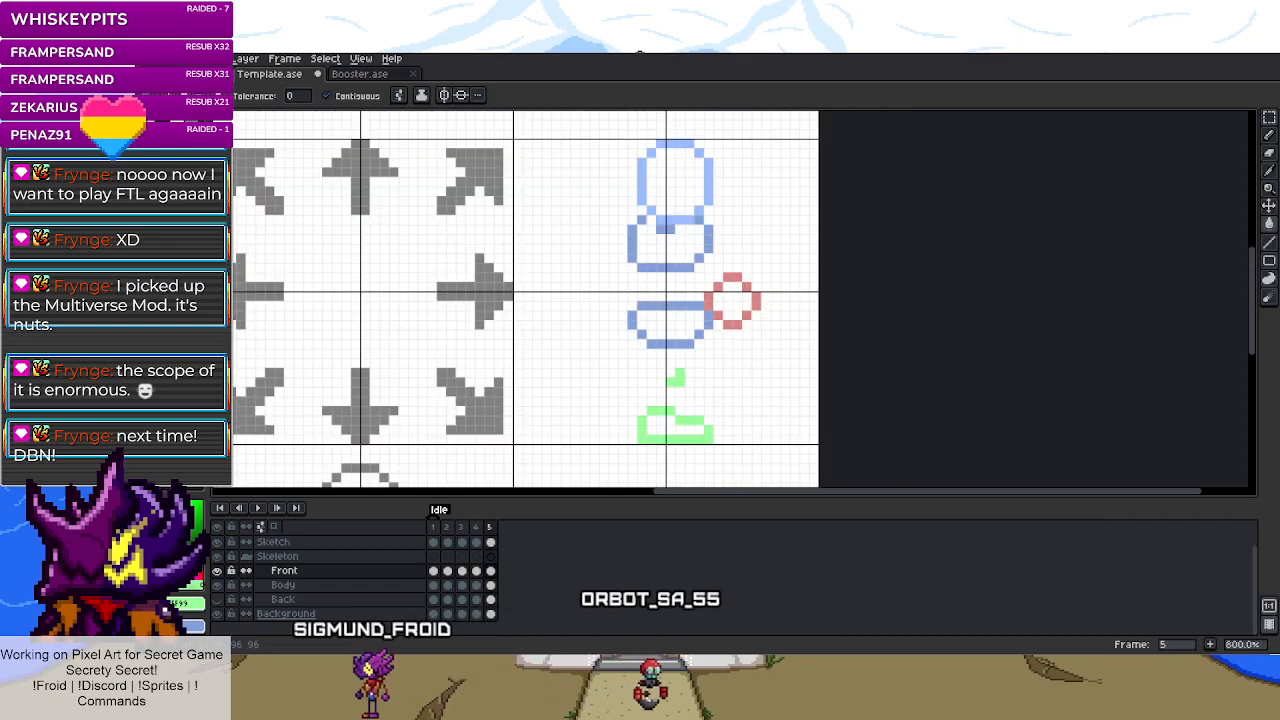
- Recolor the Front hand light red with matching shoulder pixels at the chest's lower right, and shift the Body's neck mark one pixel right
{"action": "scroll", "coordinate": [713, 283], "scroll_direction": "up", "scroll_amount": 3}
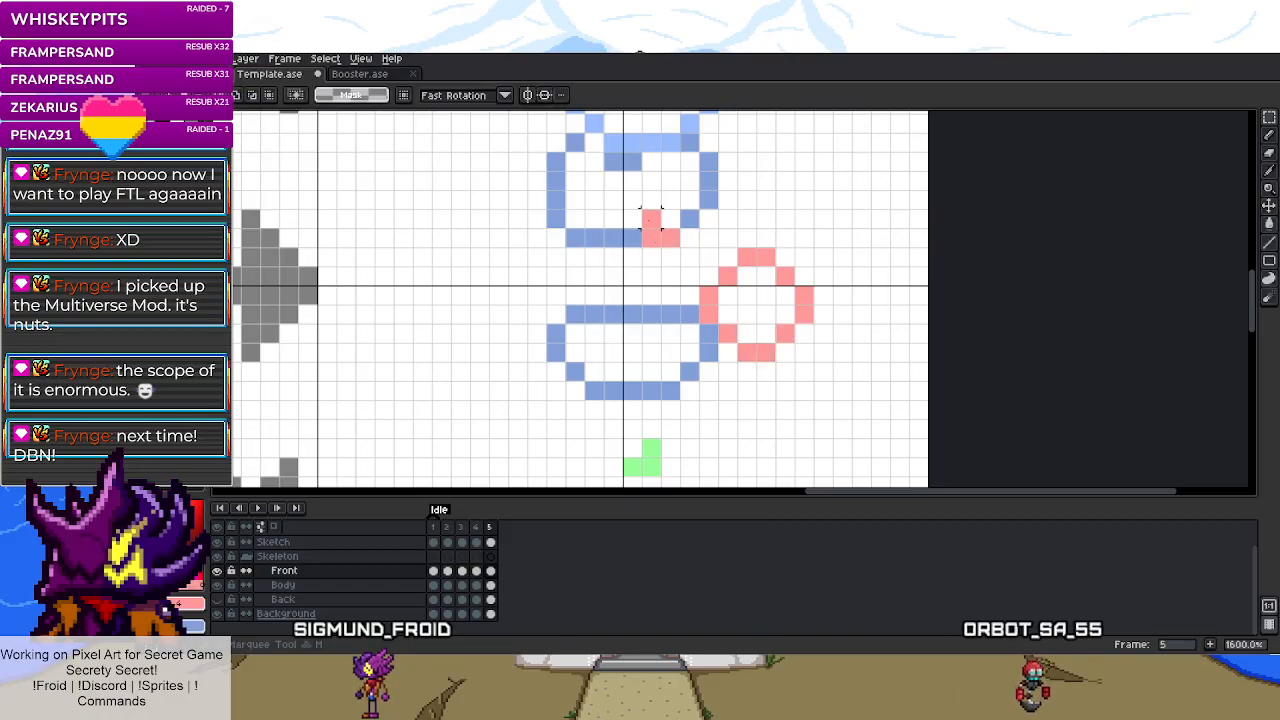
{"action": "left_click_drag", "start_coordinate": [663, 240], "coordinate": [683, 240]}
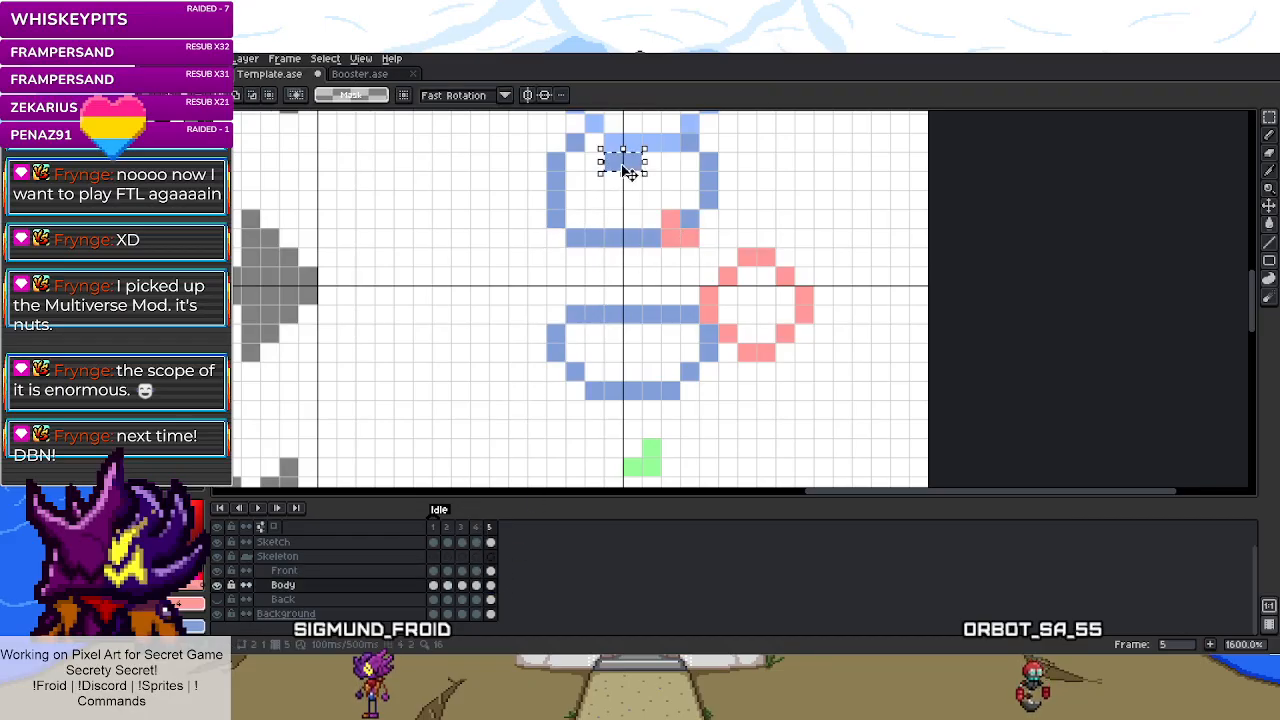
{"action": "scroll", "coordinate": [623, 253], "scroll_direction": "down", "scroll_amount": 2}
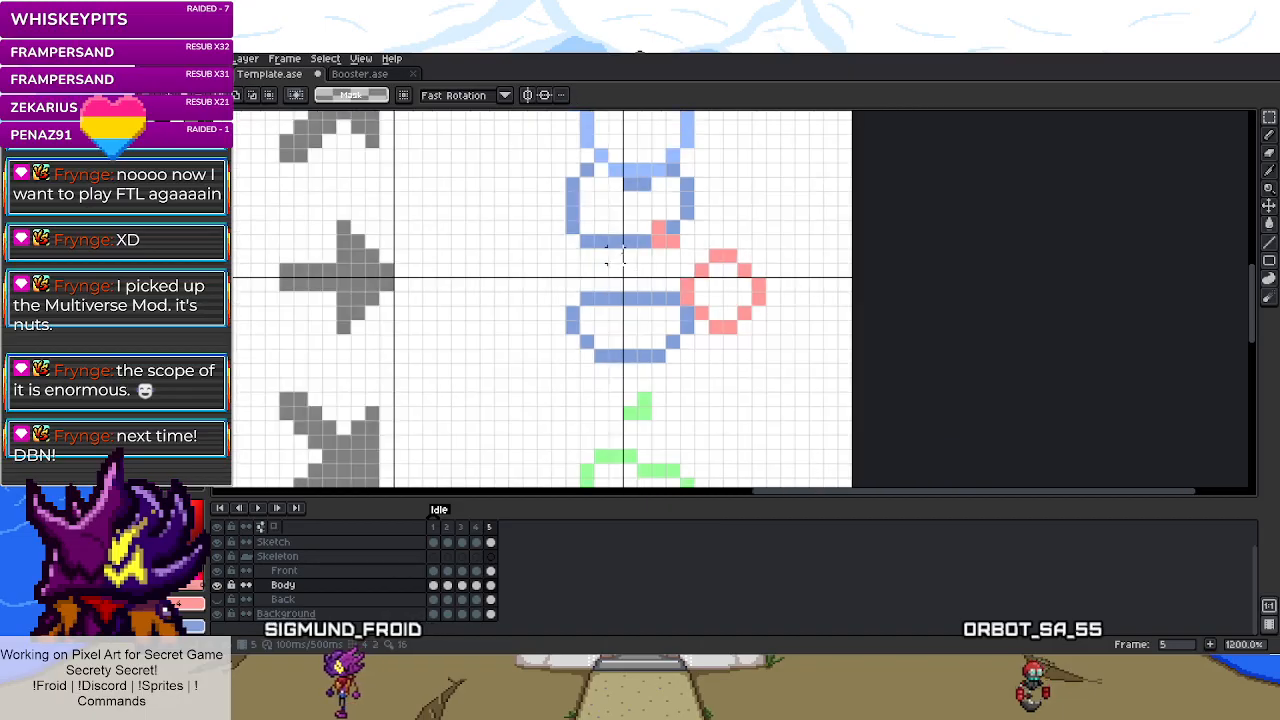
- Remove the leftover shoulder mark from frame 5's Back layer, save the file, and review the frames with the Sketch layer hidden
{"action": "left_click", "coordinate": [218, 599]}
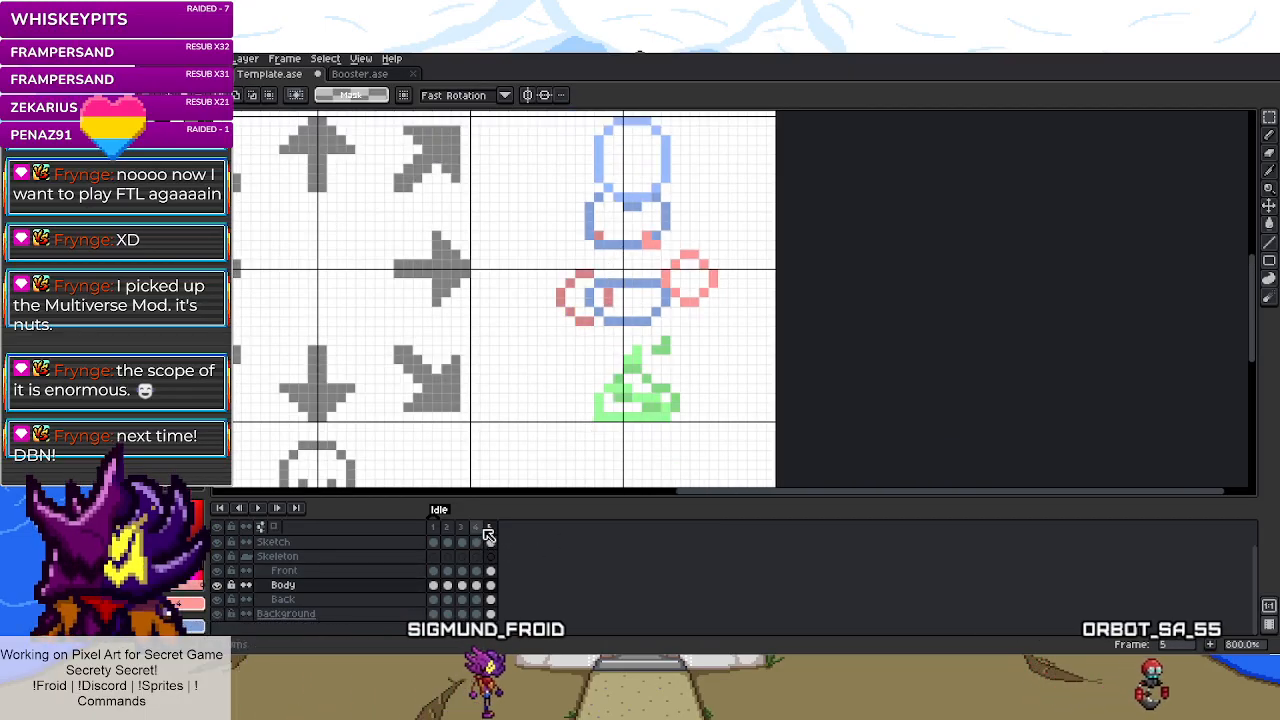
{"action": "left_click", "coordinate": [490, 604]}
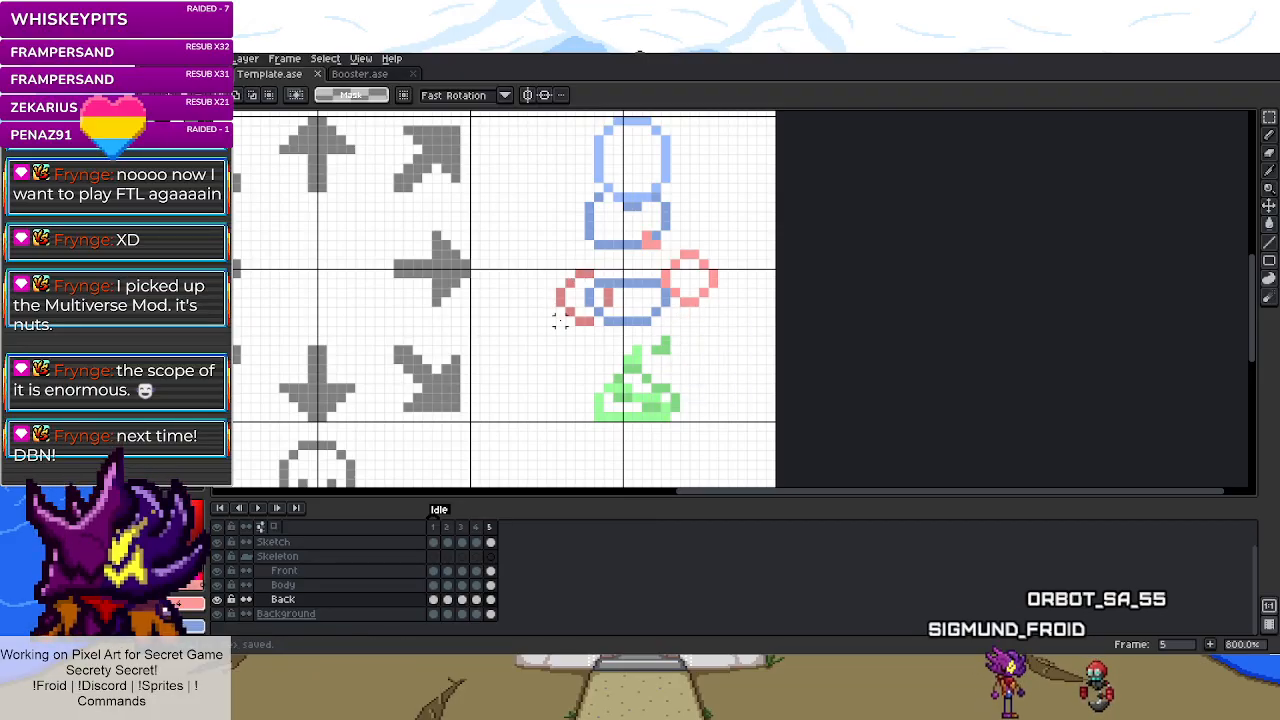
{"action": "scroll", "coordinate": [894, 312], "scroll_direction": "down", "scroll_amount": 2}
{"action": "key", "text": "Left"}
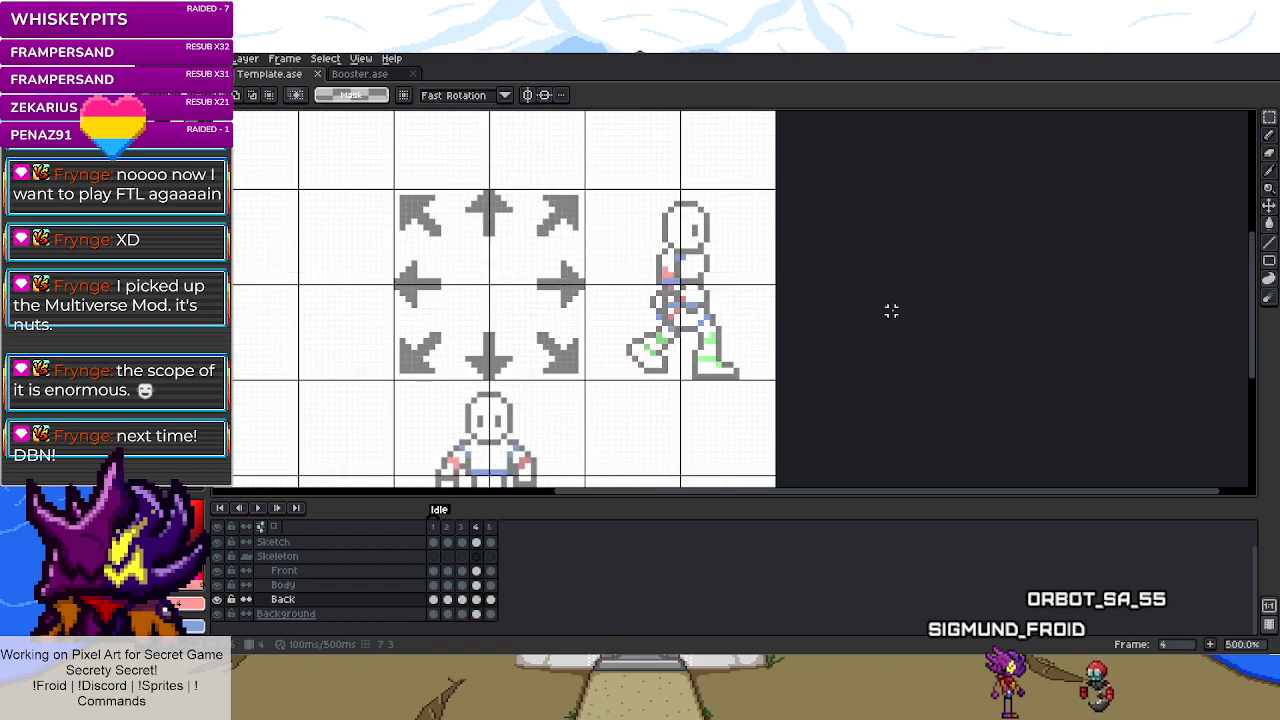
{"action": "key", "text": "Return"}
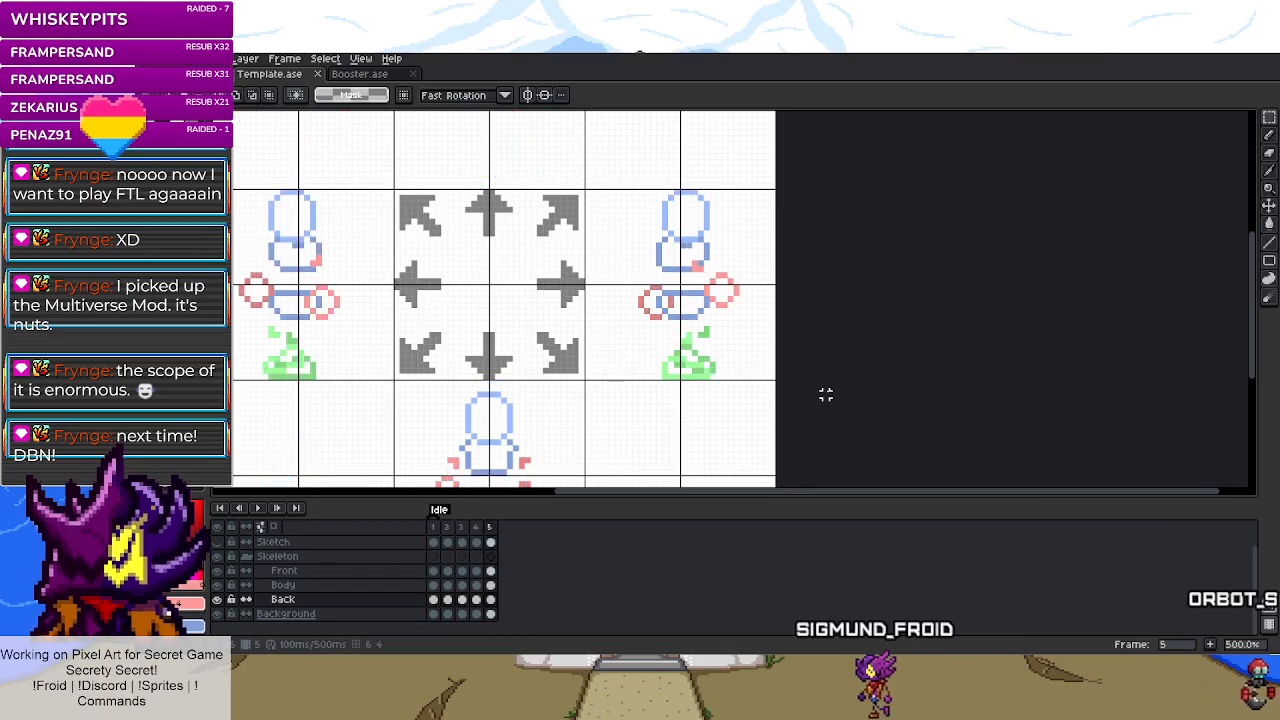
- Move the right-facing figure's hand on frame 4's Front skeleton layer down one pixel
{"action": "scroll", "coordinate": [688, 270], "scroll_direction": "up", "scroll_amount": 4}
{"action": "left_click_drag", "start_coordinate": [680, 250], "coordinate": [745, 318]}
{"action": "left_click", "coordinate": [476, 570]}
{"action": "left_click", "coordinate": [595, 324]}
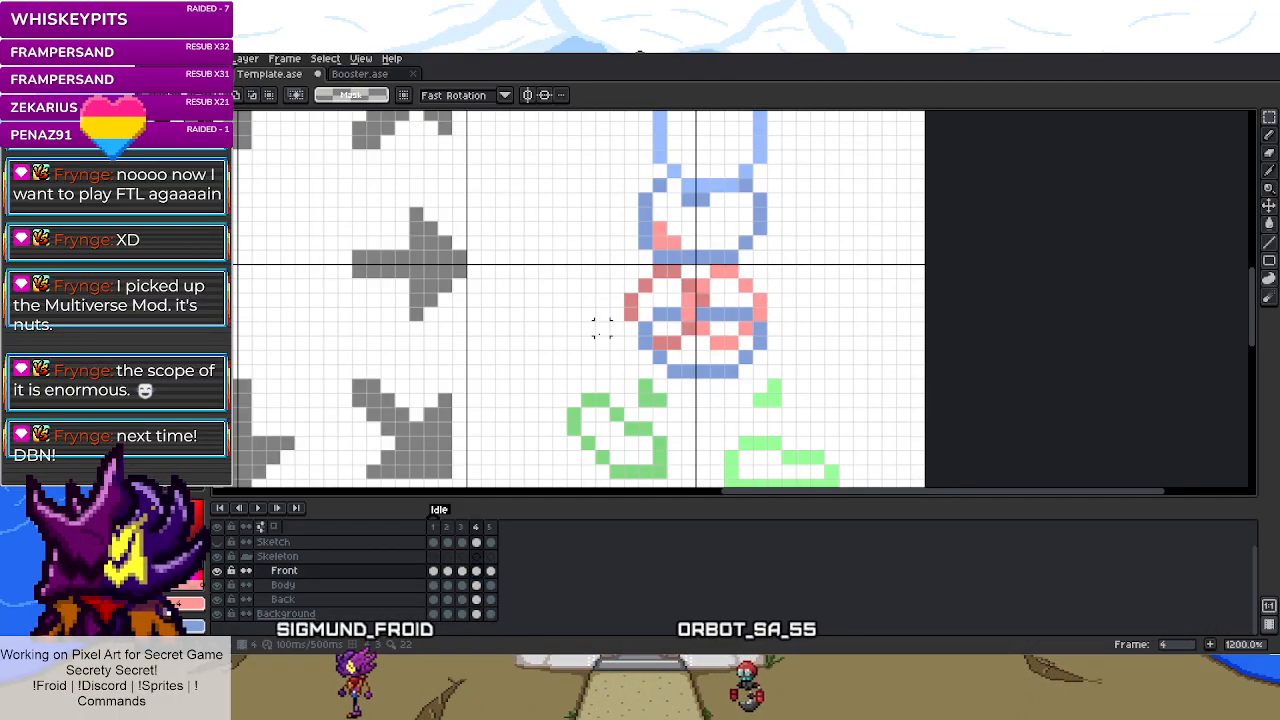
- With the skeleton layers hidden, move the right-facing figure's front hand outline on frame 4's Sketch layer down one pixel
{"action": "left_click", "coordinate": [217, 570]}
{"action": "left_click", "coordinate": [217, 570]}
{"action": "left_click", "coordinate": [217, 585]}
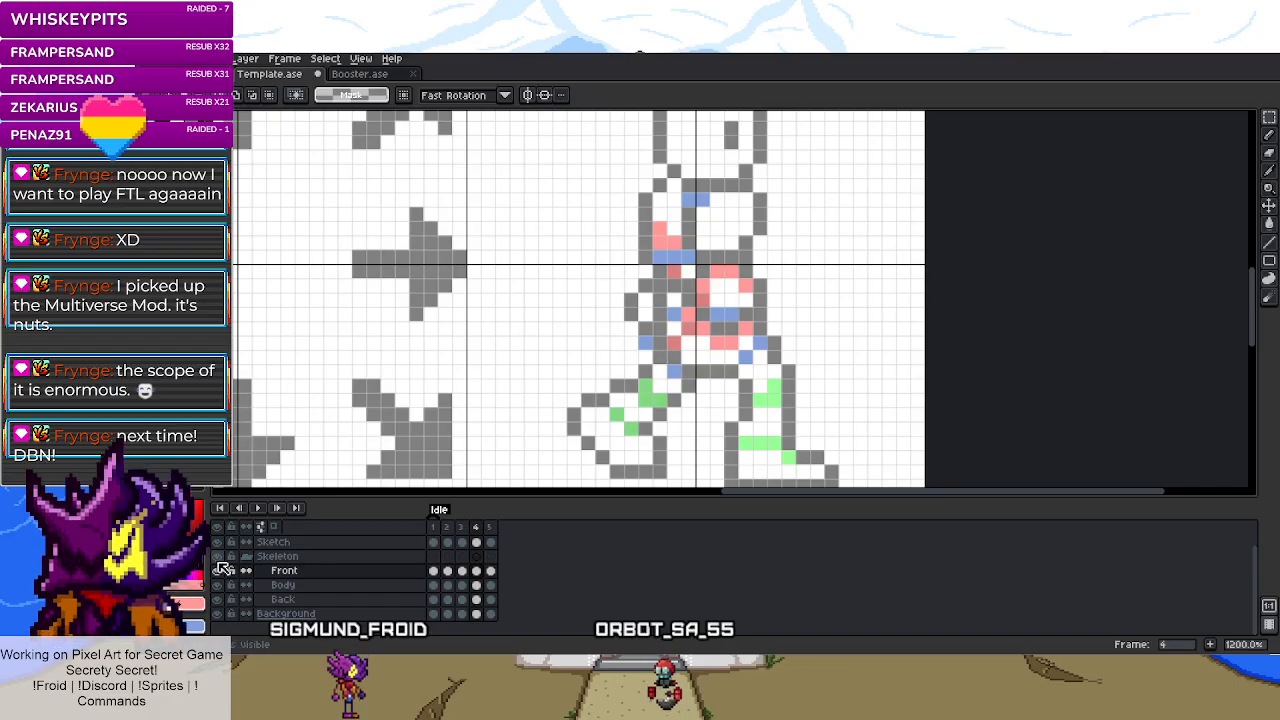
{"action": "left_click", "coordinate": [217, 570]}
{"action": "scroll", "coordinate": [731, 305], "scroll_direction": "up", "scroll_amount": 3}
{"action": "left_click_drag", "start_coordinate": [631, 197], "coordinate": [749, 370]}
{"action": "left_click_drag", "start_coordinate": [767, 323], "coordinate": [762, 358]}
{"action": "left_click", "coordinate": [685, 328]}
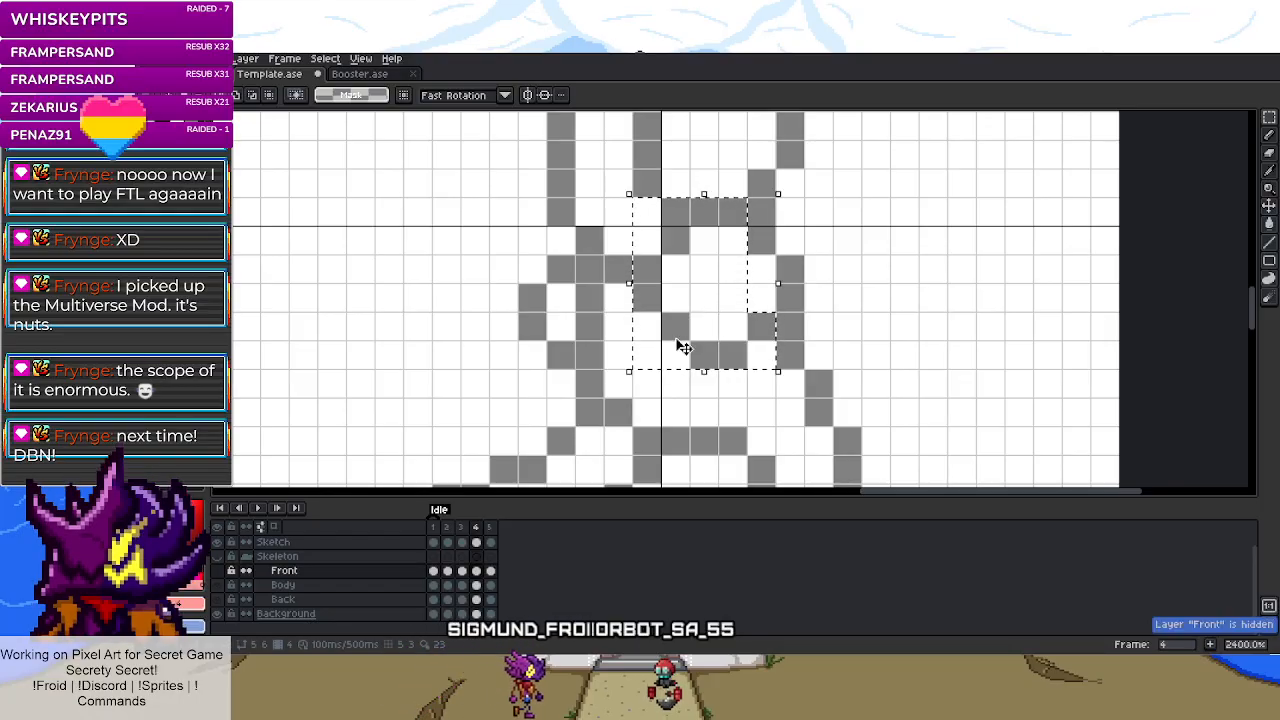
{"action": "left_click", "coordinate": [476, 542]}
{"action": "key", "text": "Down"}
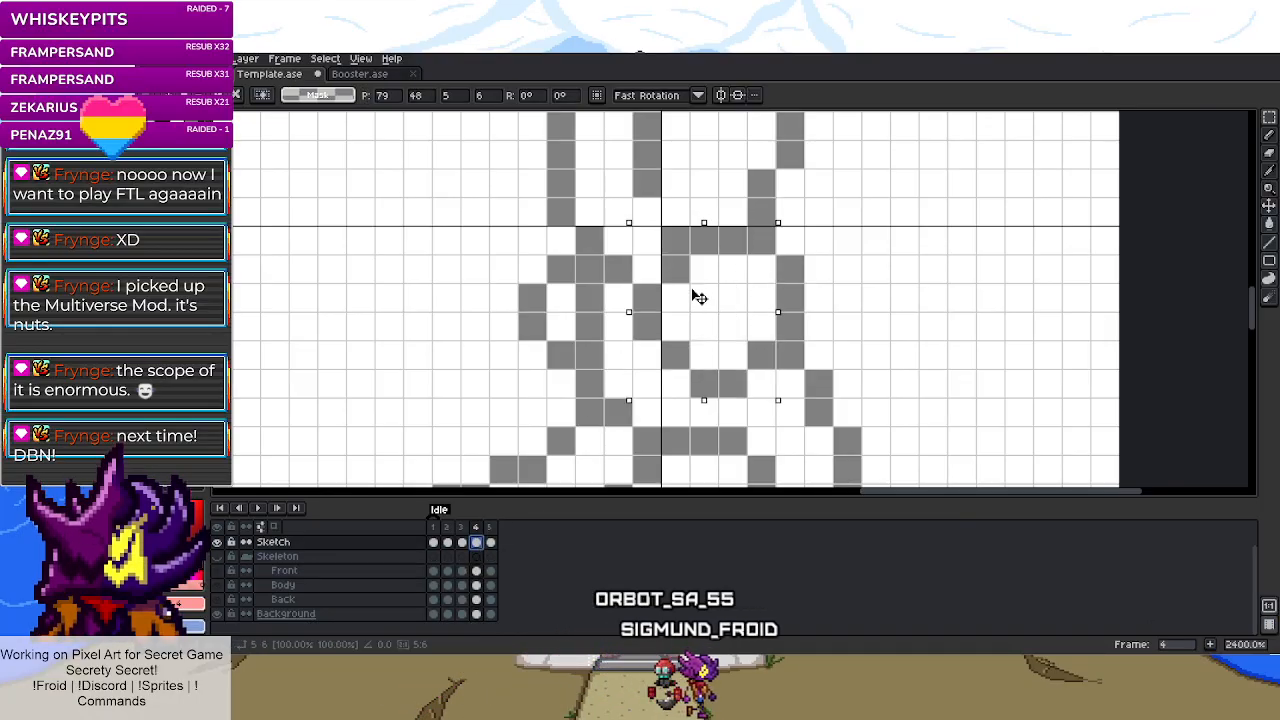
{"action": "key", "text": "ctrl+d"}
- Patch the outline gaps around the right-facing figure's lowered hand with the Pencil and clear the overlapping pixel at its upper-left corner
{"action": "key", "text": "i"}
{"action": "key", "text": "b"}
{"action": "left_click", "coordinate": [760, 232]}
{"action": "left_click", "coordinate": [687, 220]}
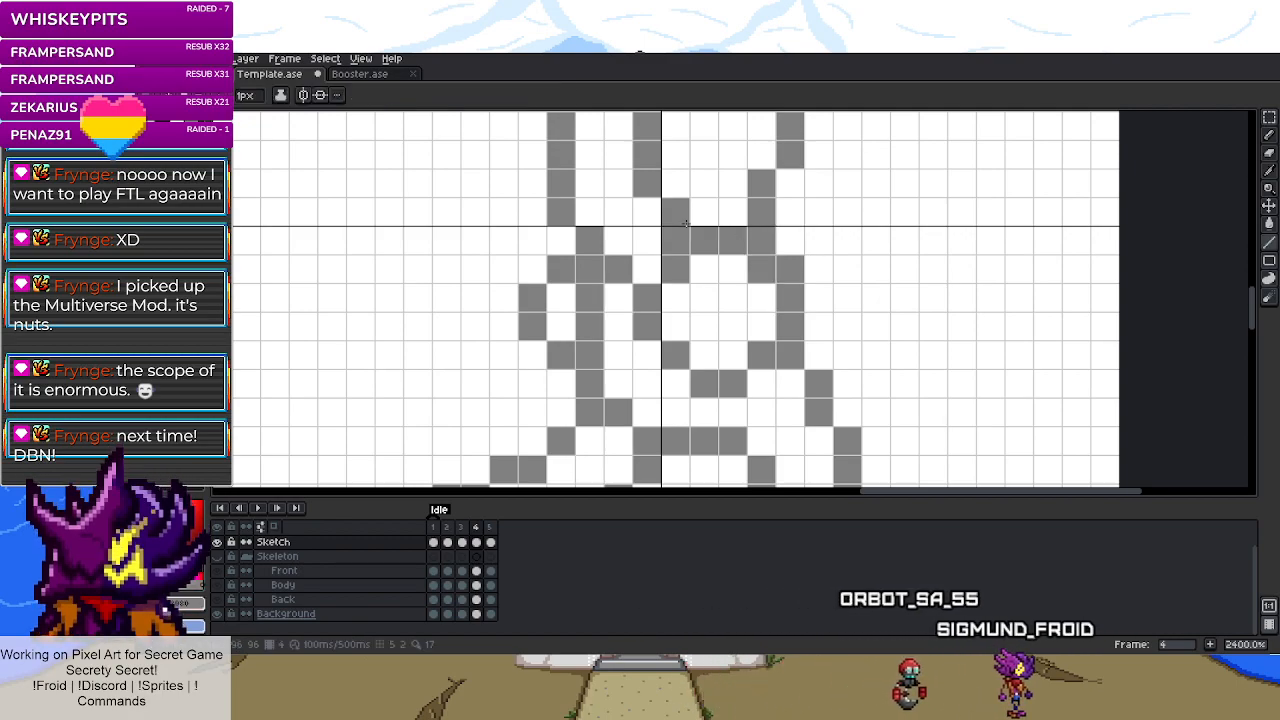
{"action": "scroll", "coordinate": [687, 220], "scroll_direction": "down", "scroll_amount": 2}
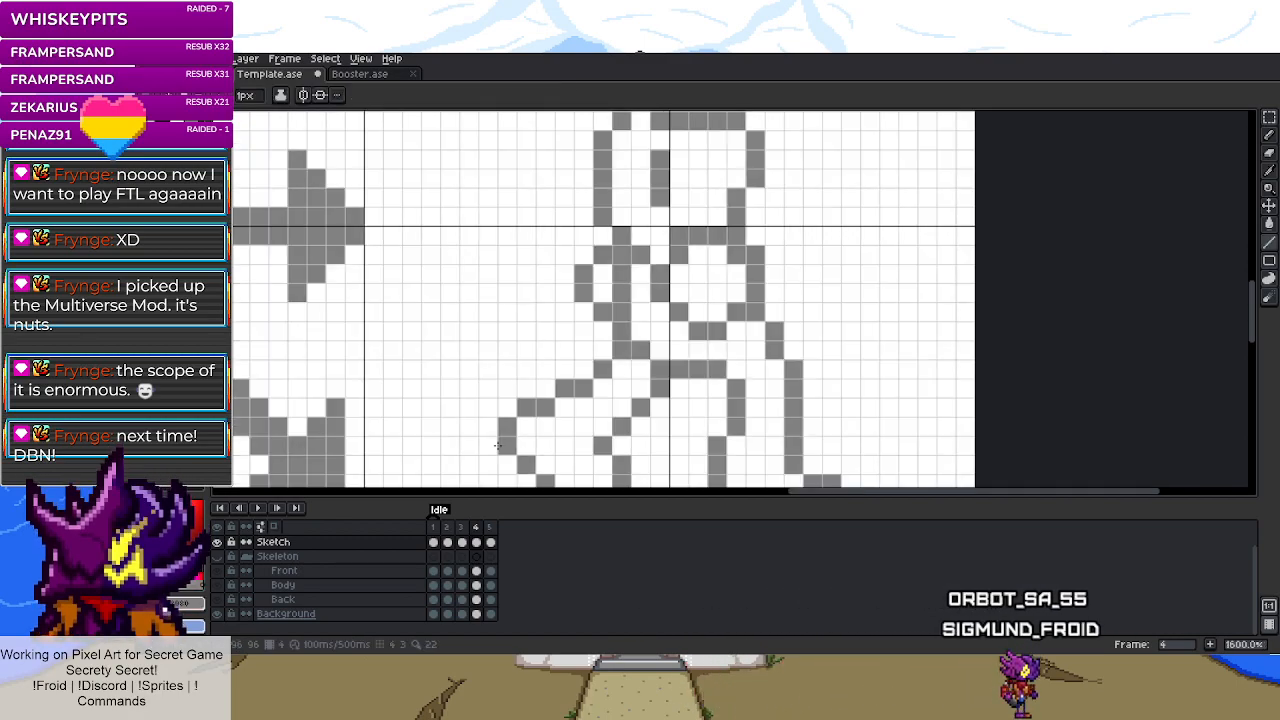
{"action": "key", "text": "m"}
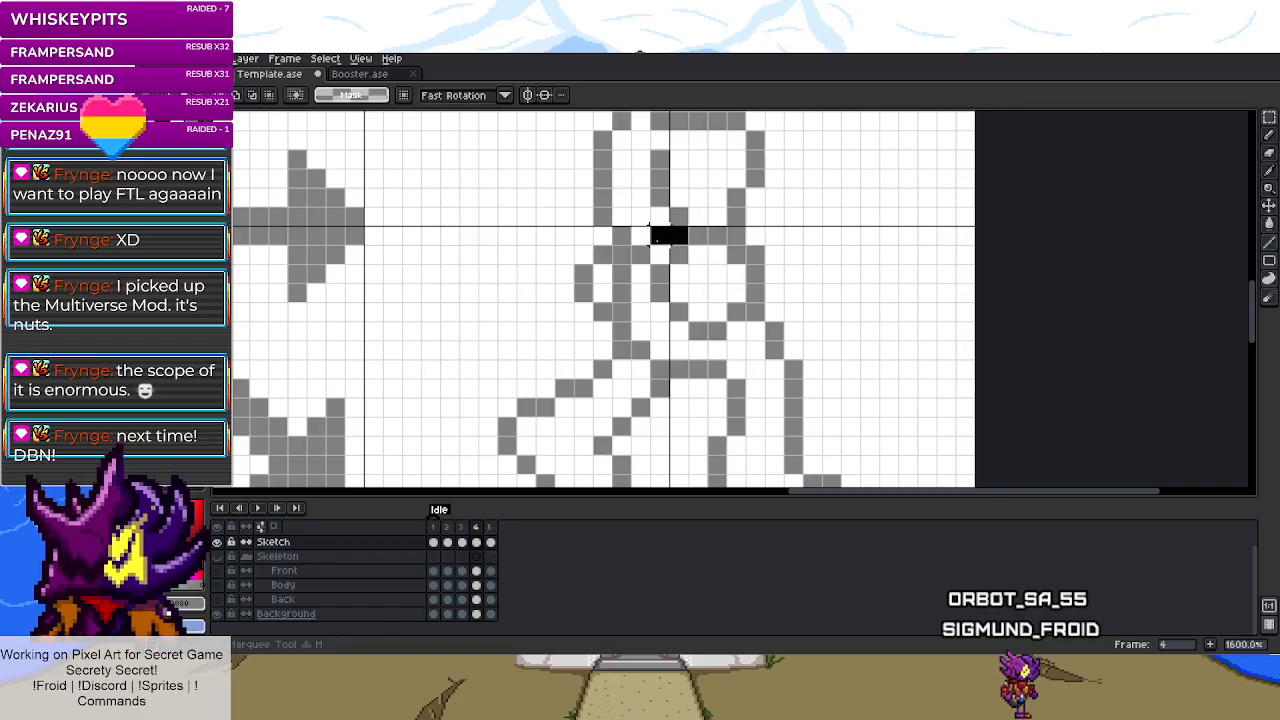
{"action": "scroll", "coordinate": [678, 290], "scroll_direction": "down", "scroll_amount": 3}
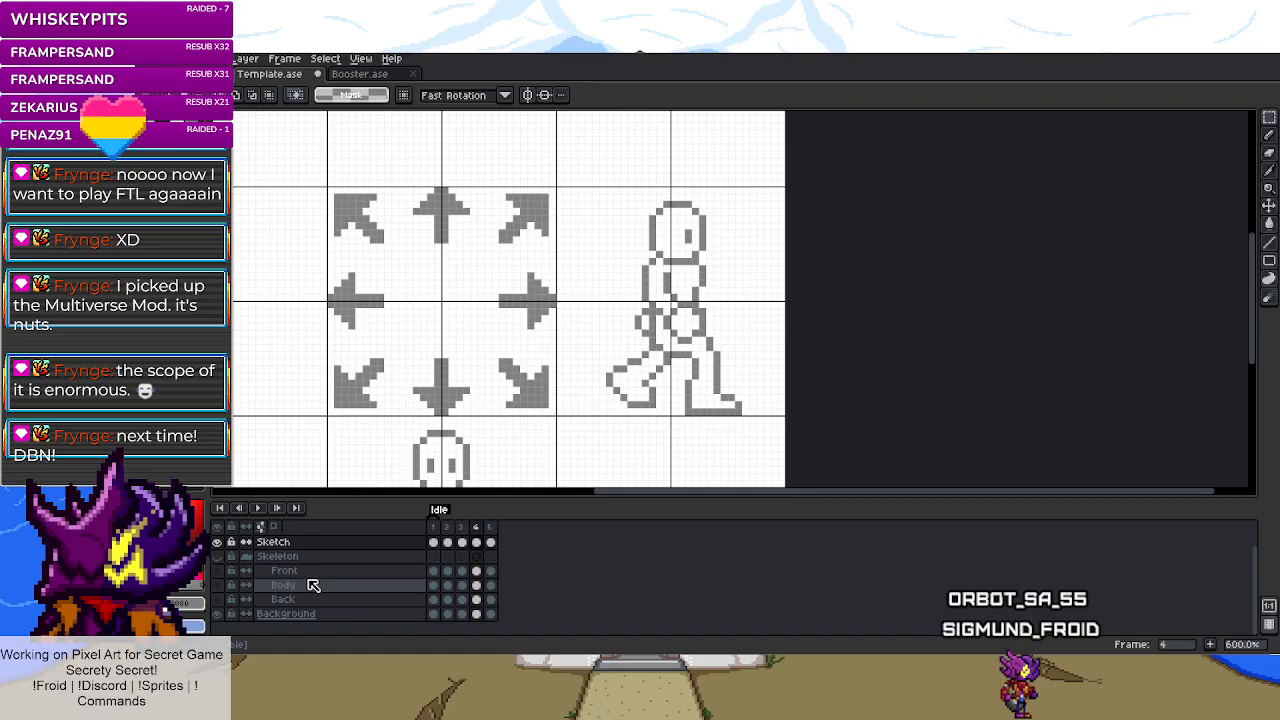
- Hide the Sketch layer, show the skeleton, and step through the frames to examine the right-facing figure's poses
{"action": "left_click", "coordinate": [217, 542]}
{"action": "key", "text": "Left"}
{"action": "key", "text": "Left"}
{"action": "key", "text": "Left"}
{"action": "key", "text": "Left"}
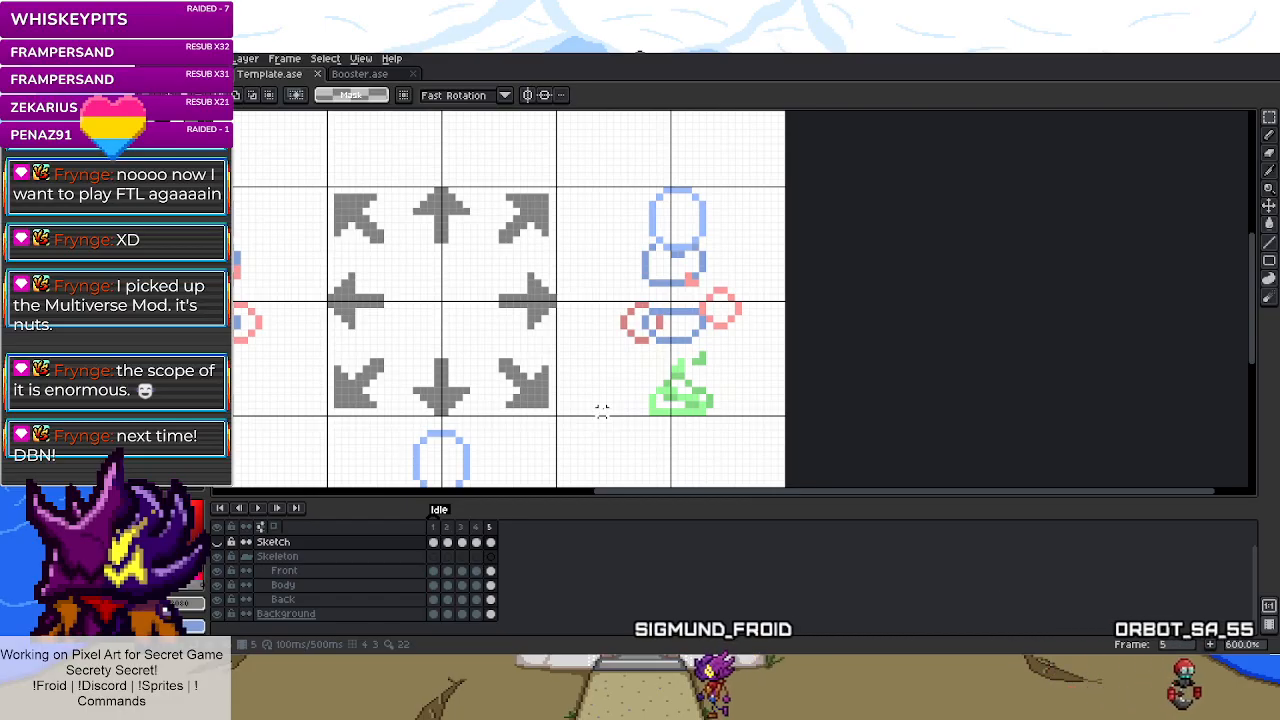
{"action": "key", "text": "Left"}
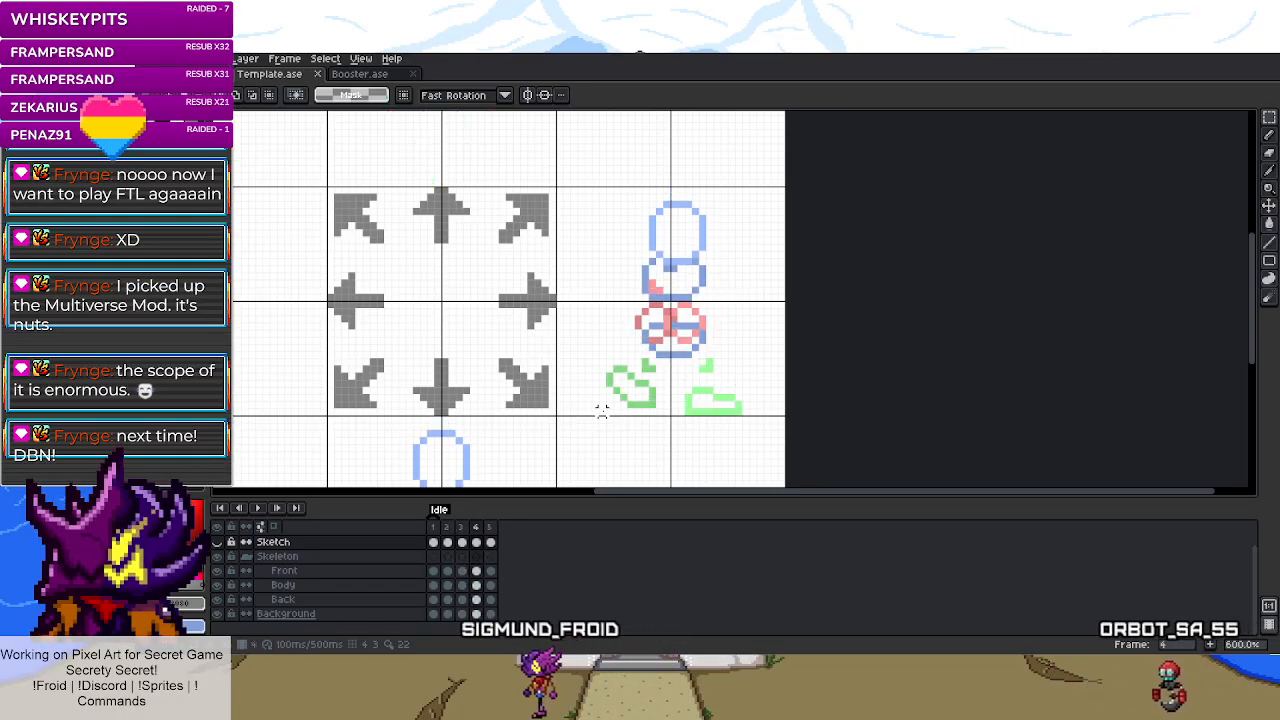
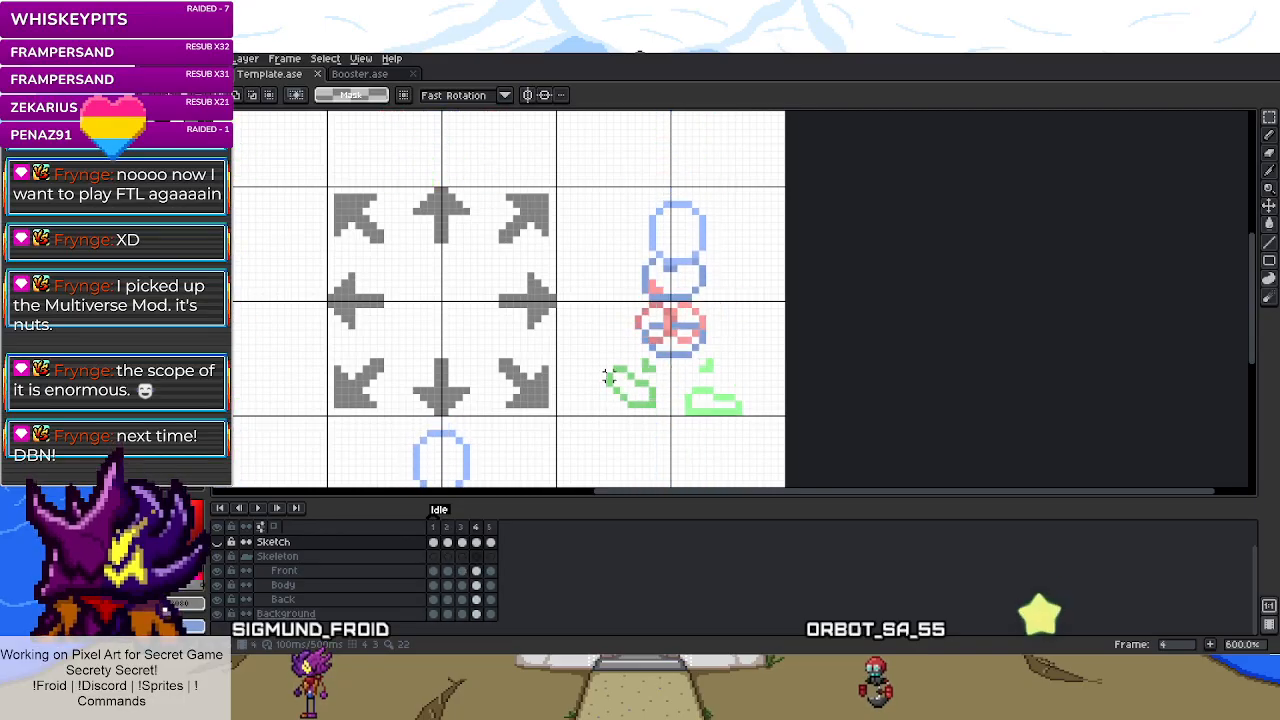
- Move the right-facing figure's light green leg on frame 5's Front skeleton layer two pixels to the left
{"action": "scroll", "coordinate": [609, 375], "scroll_direction": "down", "scroll_amount": 5}
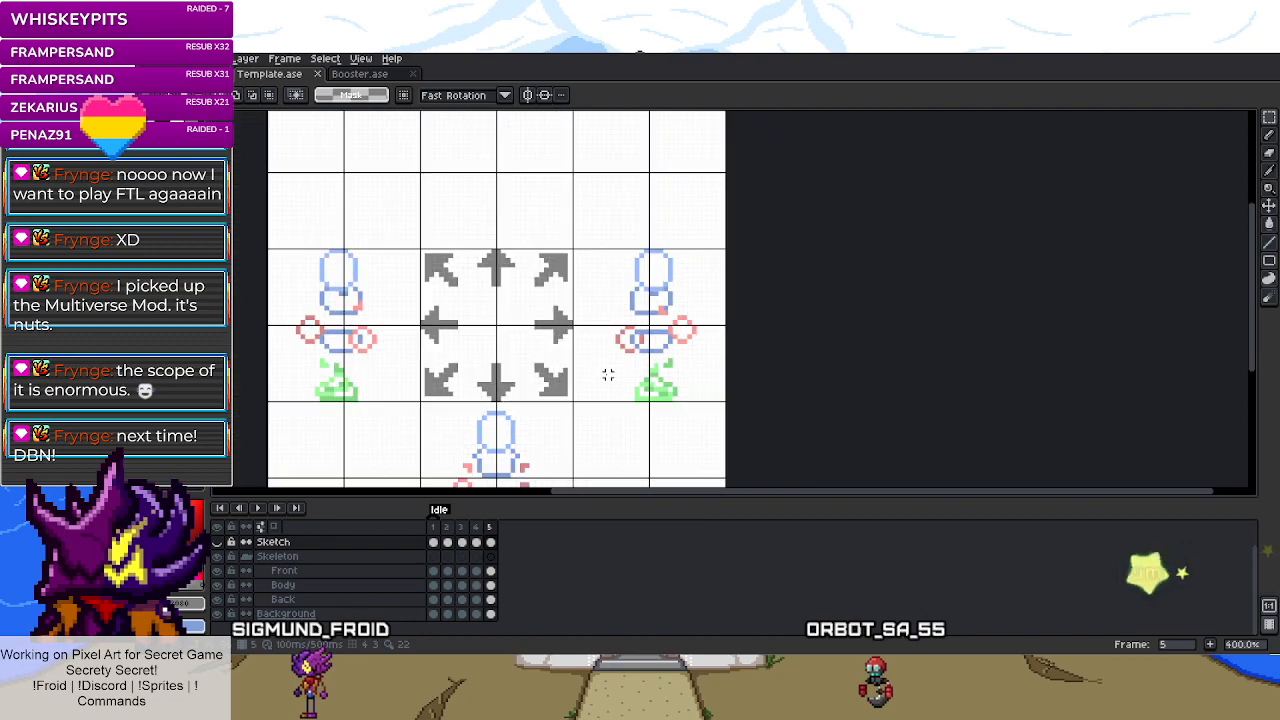
{"action": "scroll", "coordinate": [608, 372], "scroll_direction": "up", "scroll_amount": 3}
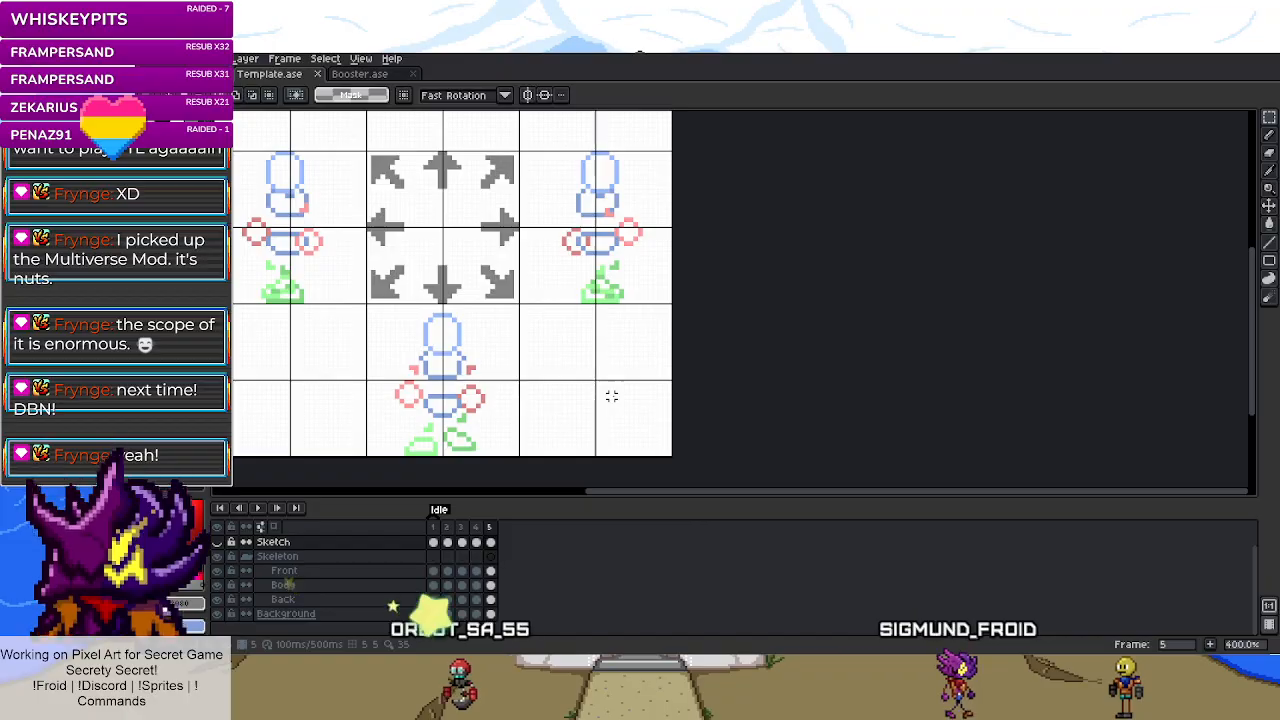
{"action": "scroll", "coordinate": [606, 271], "scroll_direction": "up", "scroll_amount": 4}
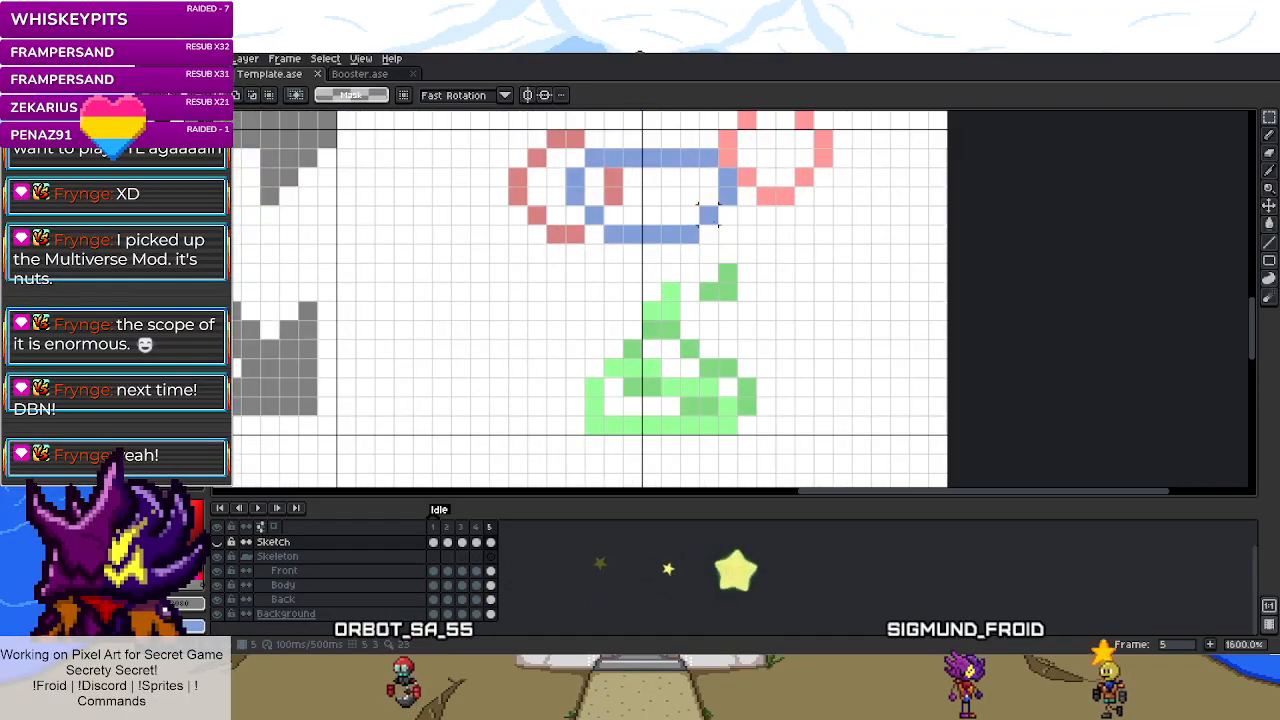
{"action": "key", "text": "Down"}
{"action": "key", "text": "Down"}
{"action": "left_click_drag", "start_coordinate": [556, 272], "coordinate": [860, 440]}
{"action": "left_click_drag", "start_coordinate": [655, 400], "coordinate": [640, 403]}
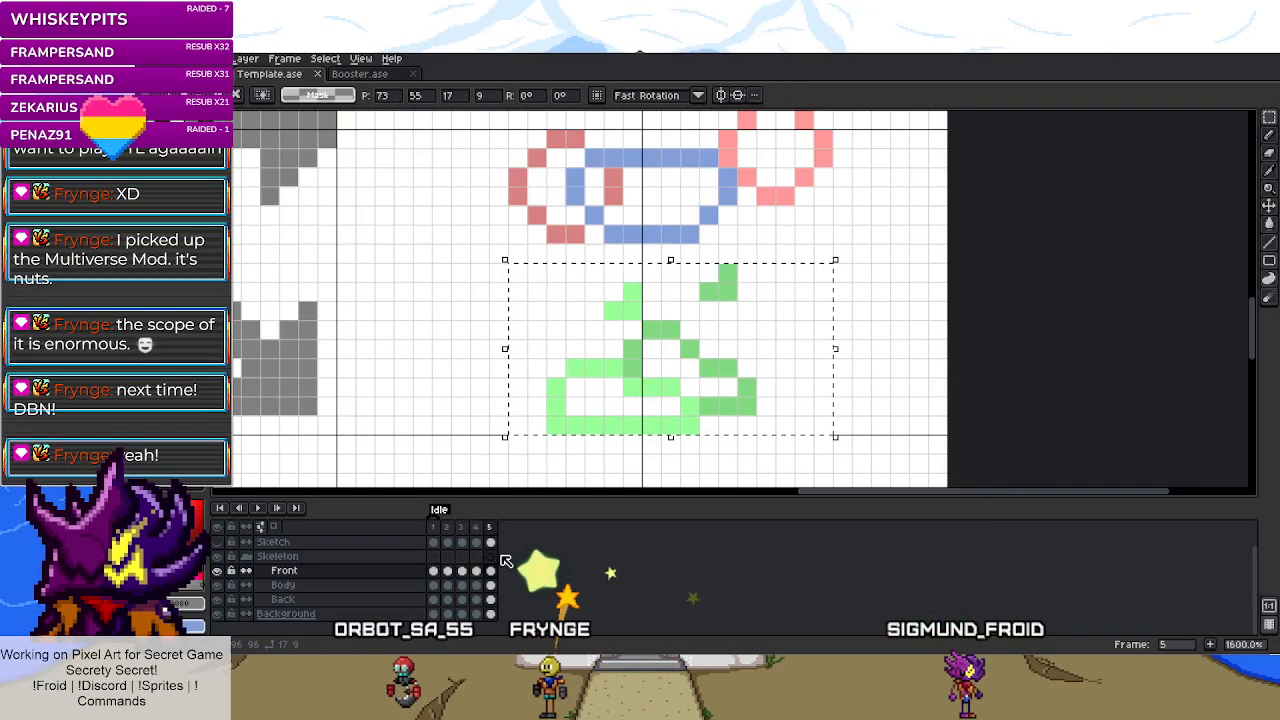
- Move the right-facing figure's dark green leg on frame 5's Back layer one pixel to the left and save the file
{"action": "left_click", "coordinate": [490, 600]}
{"action": "key", "text": "Left"}
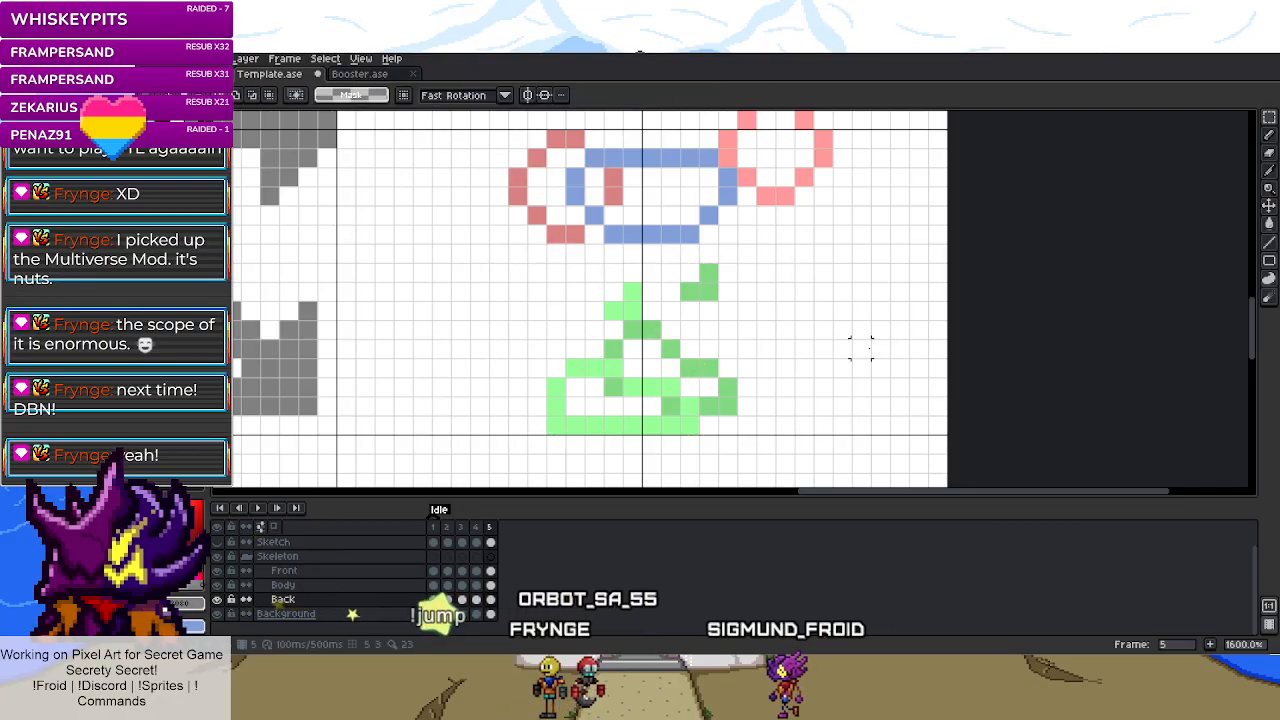
{"action": "key", "text": "ctrl+d"}
{"action": "scroll", "coordinate": [855, 360], "scroll_direction": "down", "scroll_amount": 1}
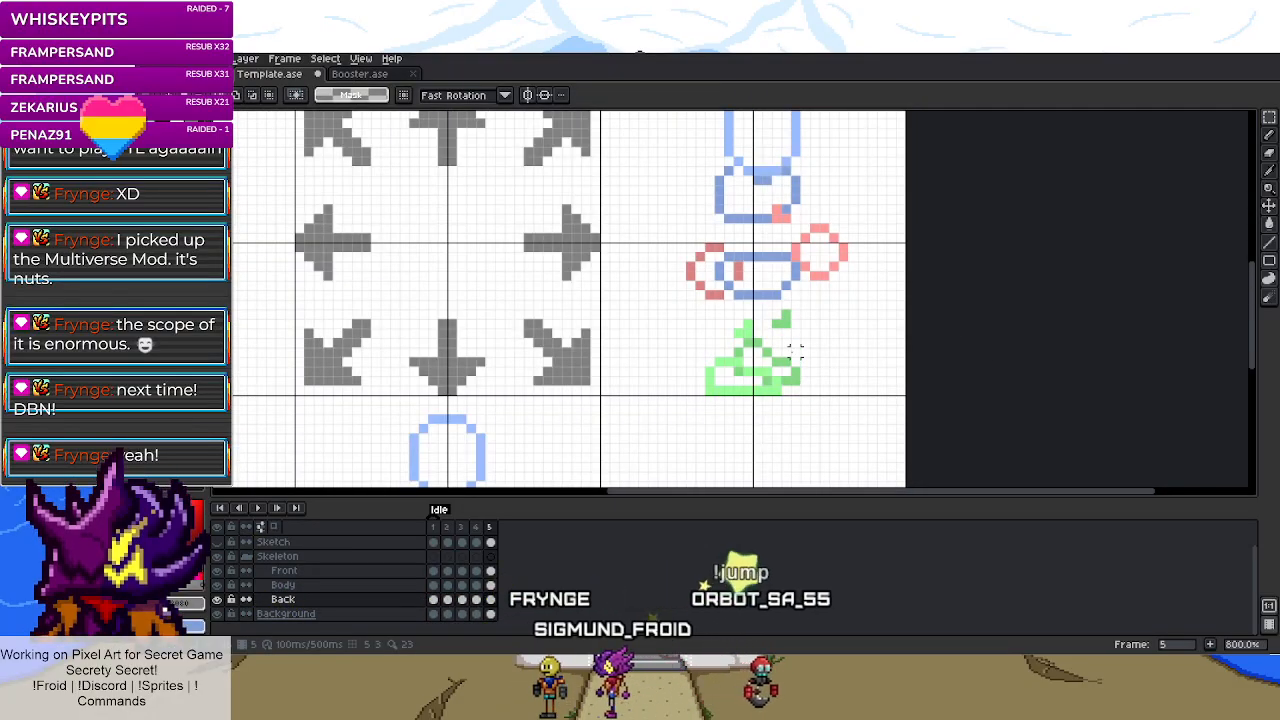
{"action": "key", "text": "ctrl+s"}
- Copy frame 5's right-facing Back layer skeleton into frame 2, mirrored horizontally into the left-facing figure's cell
{"action": "scroll", "coordinate": [795, 354], "scroll_direction": "down", "scroll_amount": 2}
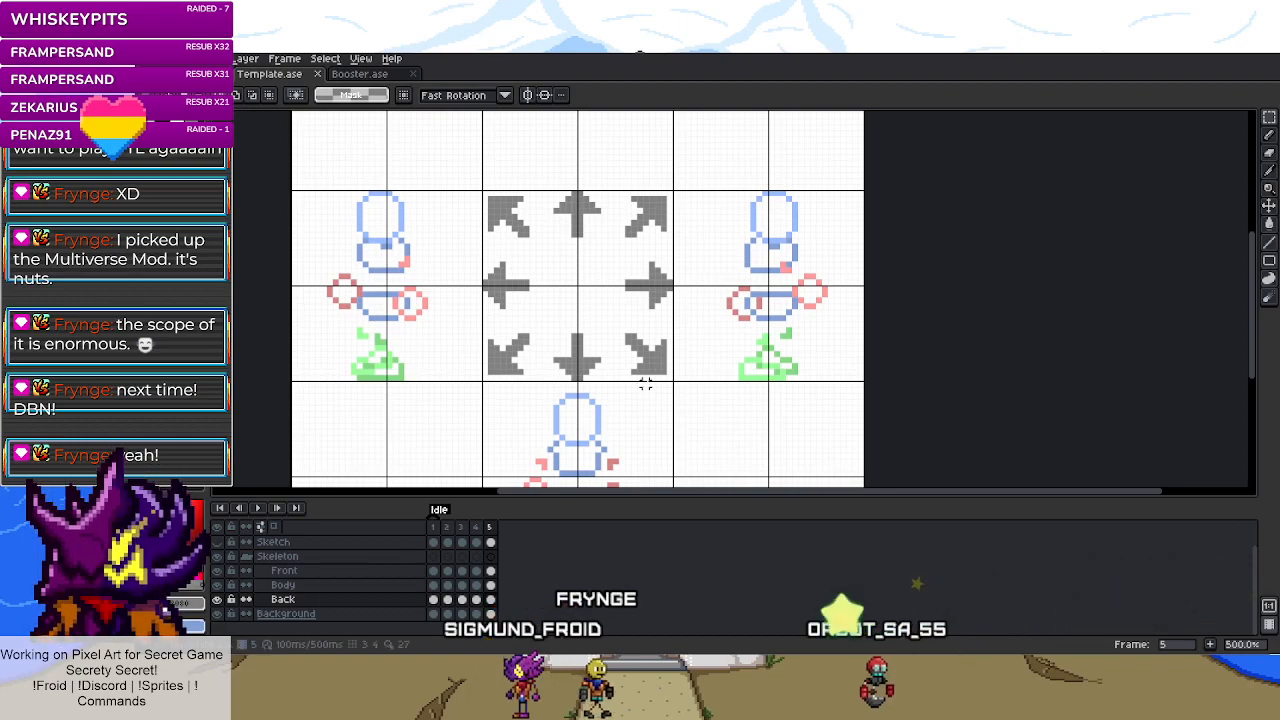
{"action": "left_click_drag", "start_coordinate": [675, 193], "coordinate": [861, 380]}
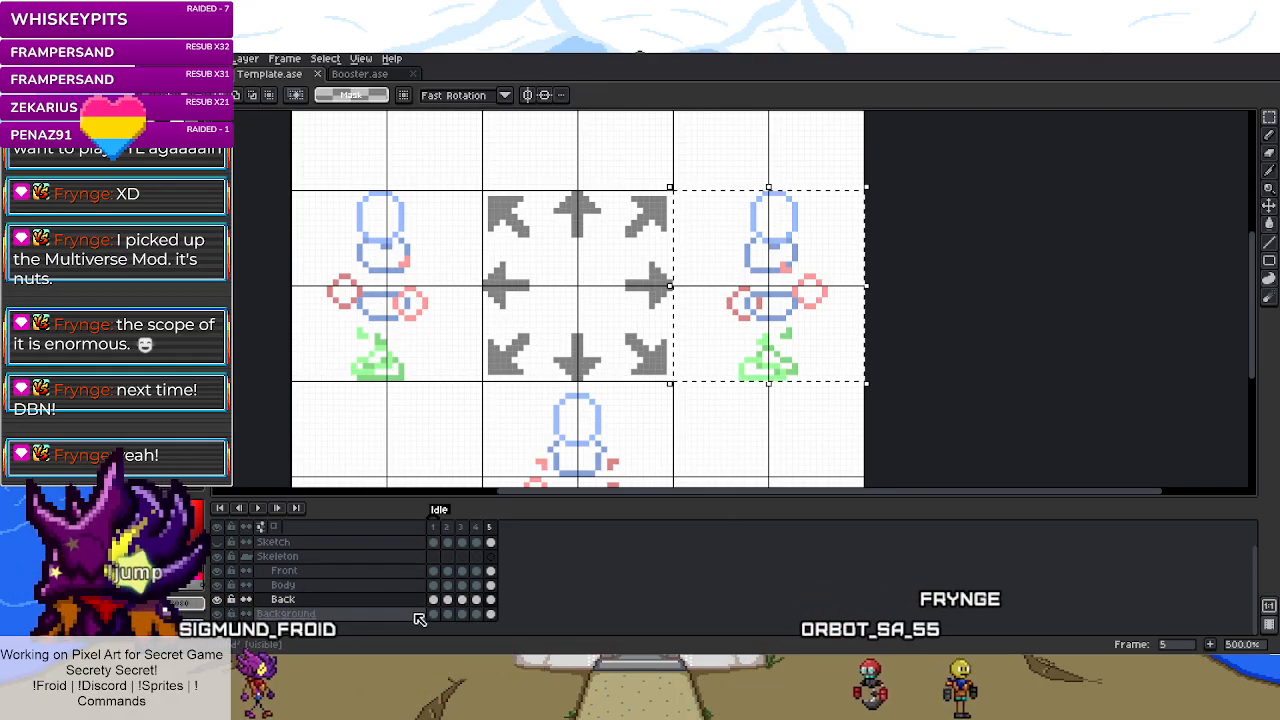
{"action": "left_click", "coordinate": [447, 599]}
{"action": "left_click", "coordinate": [737, 360]}
{"action": "left_click_drag", "start_coordinate": [863, 289], "coordinate": [491, 324]}
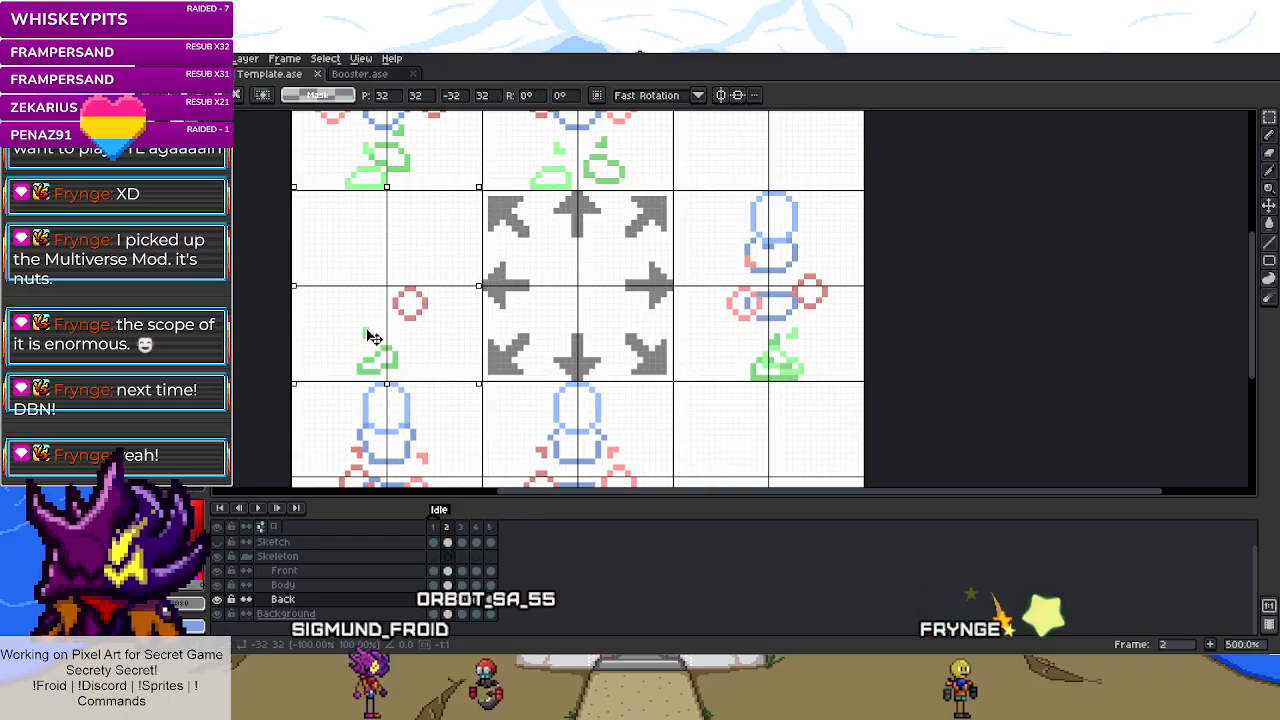
{"action": "key", "text": "ctrl+d"}
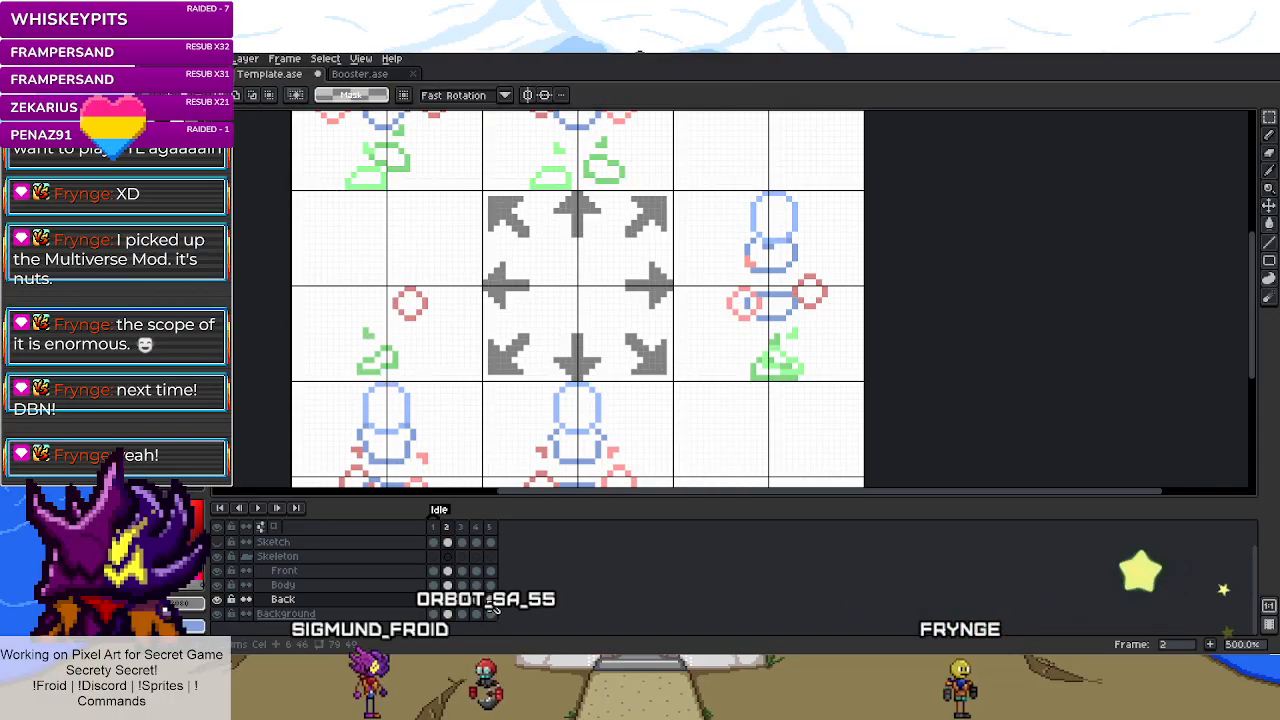
- Copy frame 5's right-facing Body layer skeleton into frame 2, mirrored horizontally into the left-facing figure's cell
{"action": "left_click", "coordinate": [490, 585]}
{"action": "left_click_drag", "start_coordinate": [680, 199], "coordinate": [824, 385]}
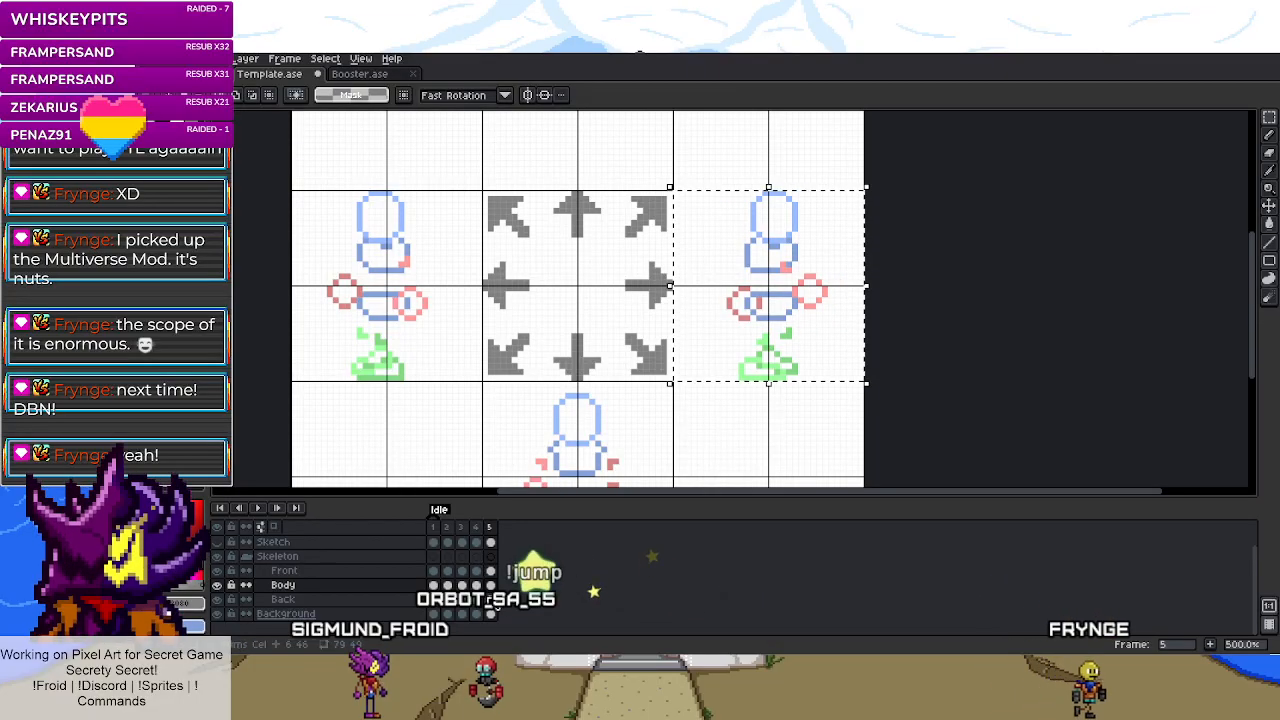
{"action": "key", "text": "Left"}
{"action": "key", "text": "Left"}
{"action": "key", "text": "Left"}
{"action": "left_click", "coordinate": [770, 290]}
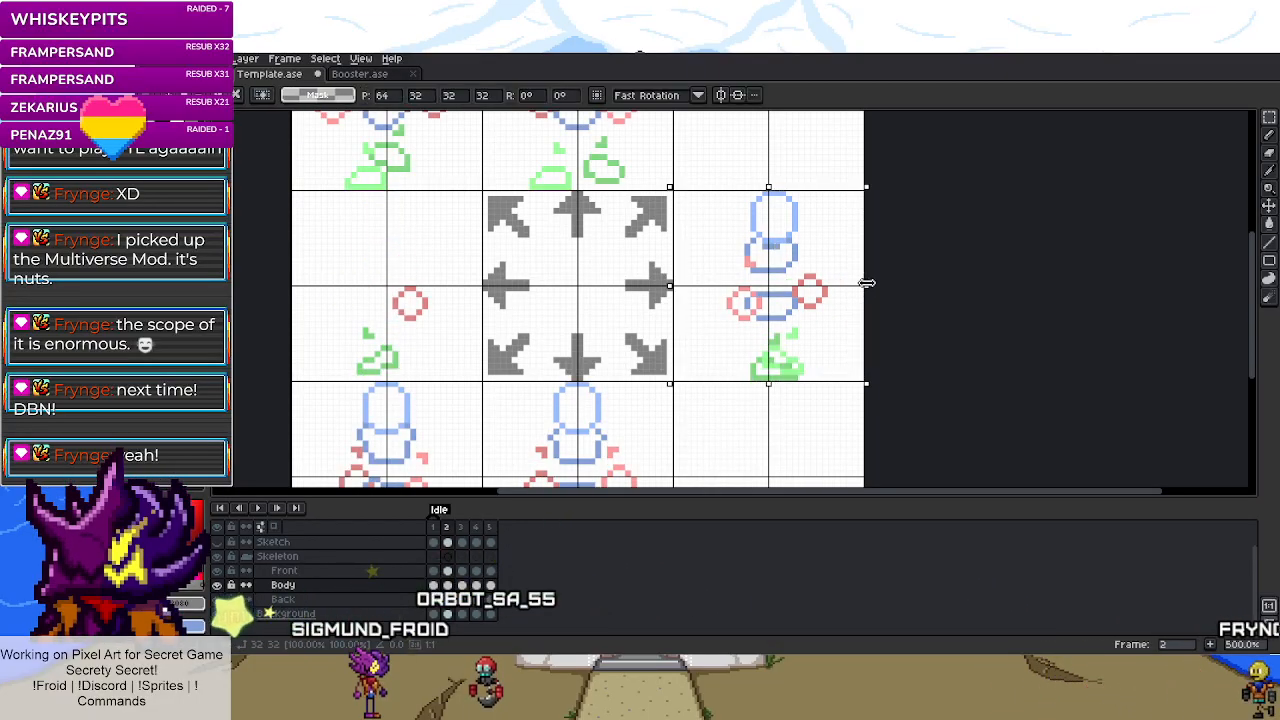
{"action": "left_click_drag", "start_coordinate": [584, 302], "coordinate": [324, 318]}
{"action": "key", "text": "Left"}
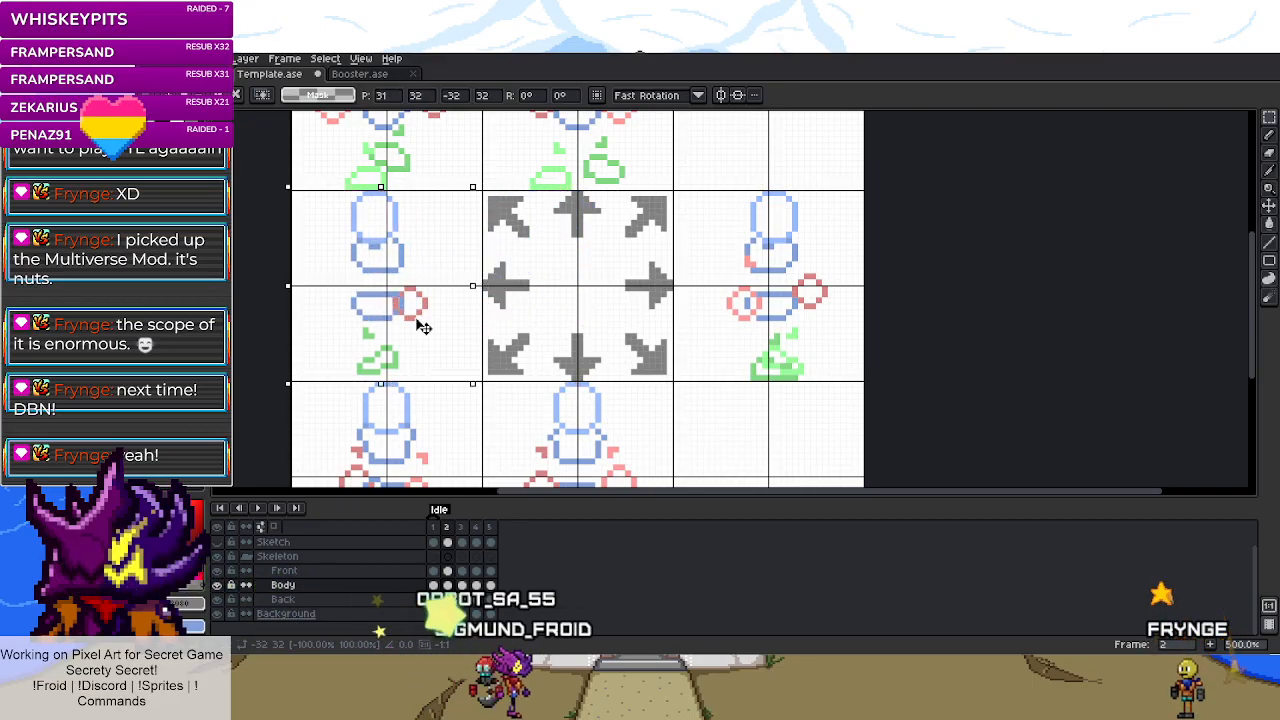
- Copy frame 5's right-facing Front layer skeleton into frame 2's left-facing cell, mirrored horizontally, then save and preview the animation
{"action": "left_click", "coordinate": [490, 570]}
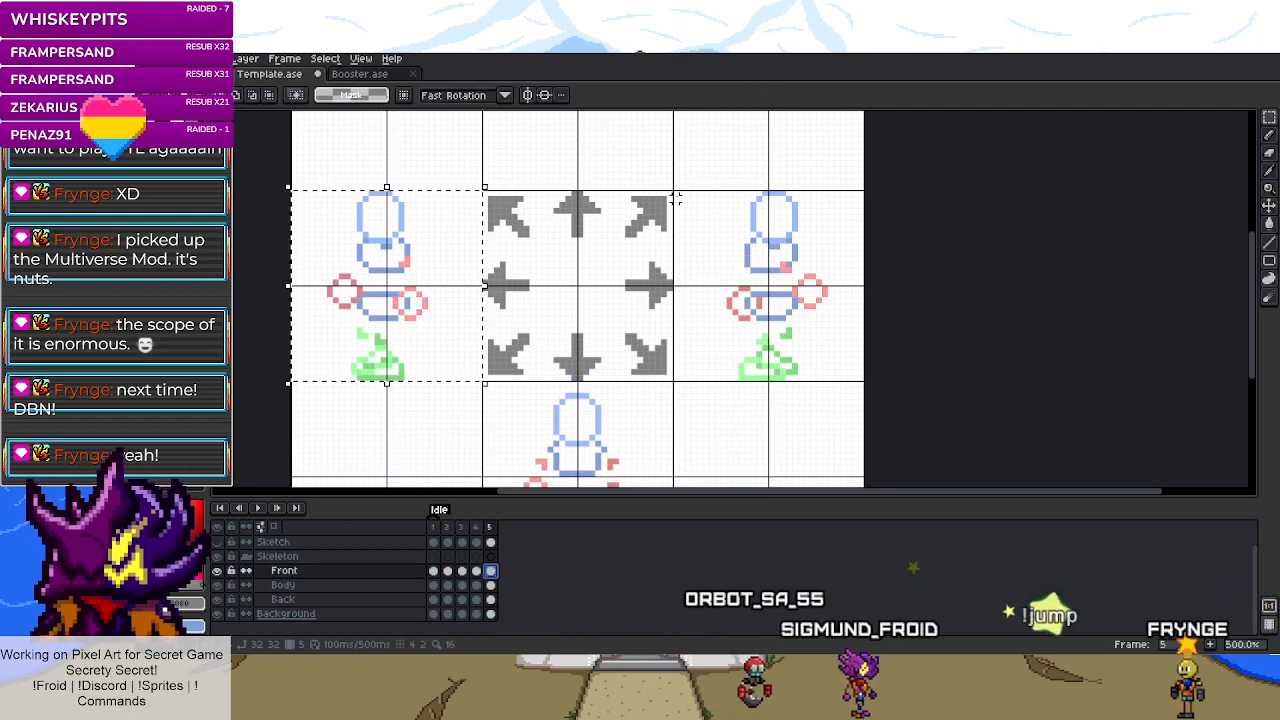
{"action": "left_click_drag", "start_coordinate": [672, 189], "coordinate": [869, 387]}
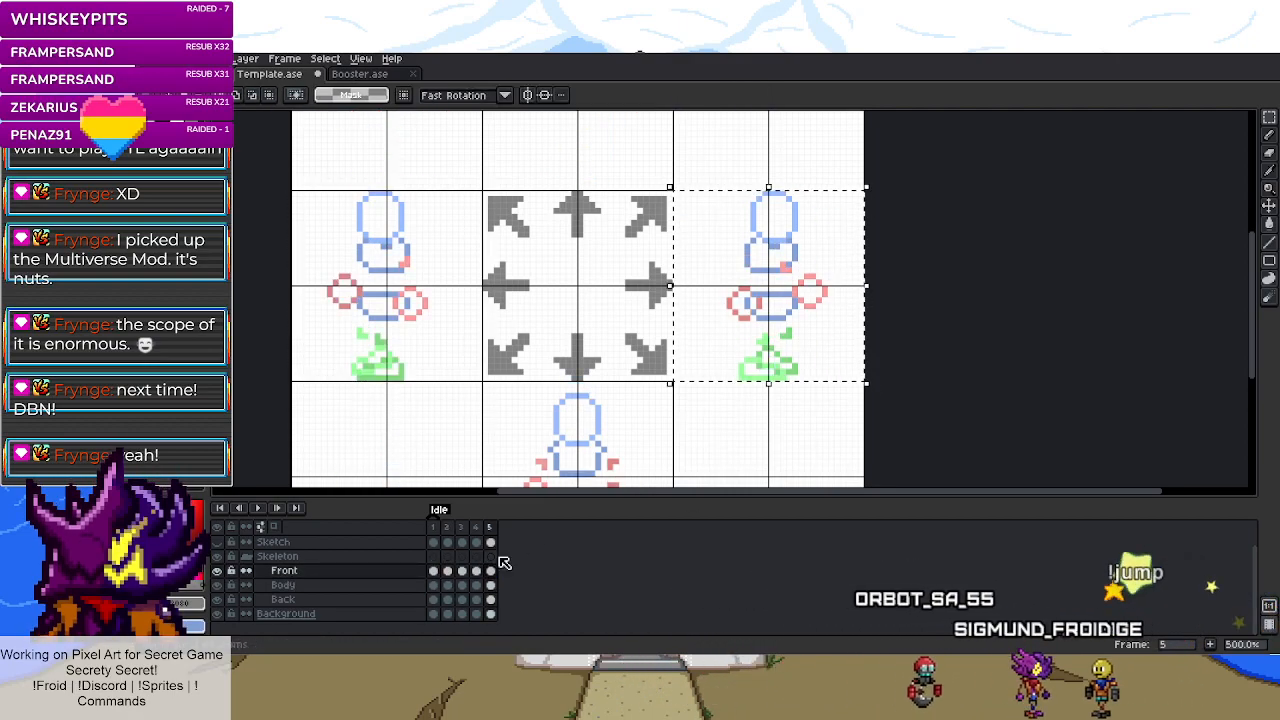
{"action": "key", "text": "Left"}
{"action": "key", "text": "Left"}
{"action": "key", "text": "Left"}
{"action": "key", "text": "ctrl+v"}
{"action": "left_click_drag", "start_coordinate": [866, 288], "coordinate": [389, 303]}
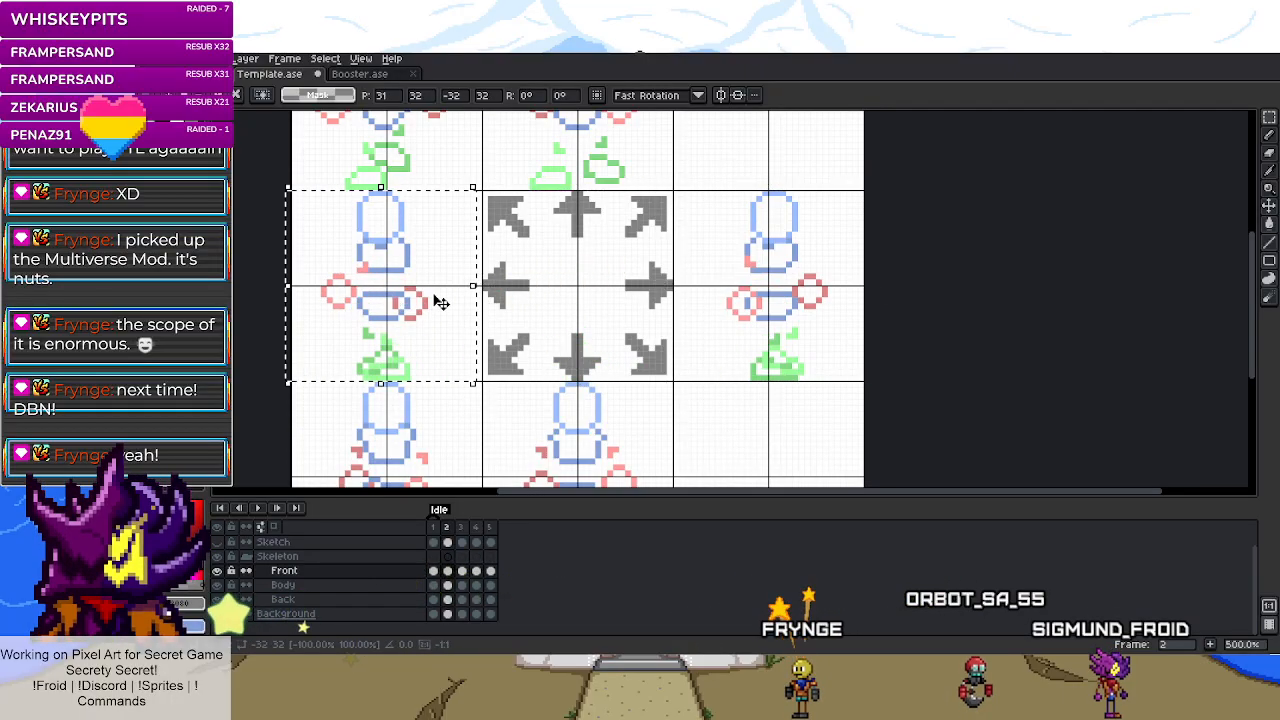
{"action": "key", "text": "ctrl+s"}
{"action": "scroll", "coordinate": [596, 298], "scroll_direction": "down", "scroll_amount": 2}
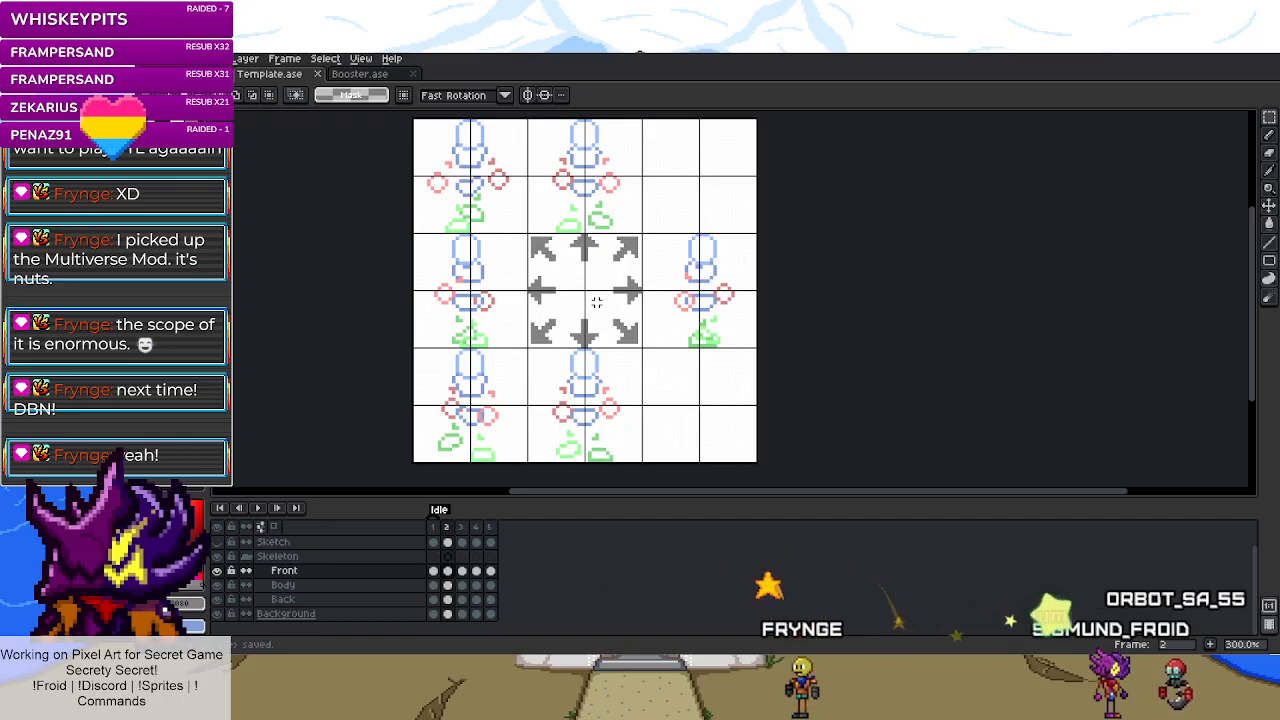
{"action": "key", "text": "Return"}
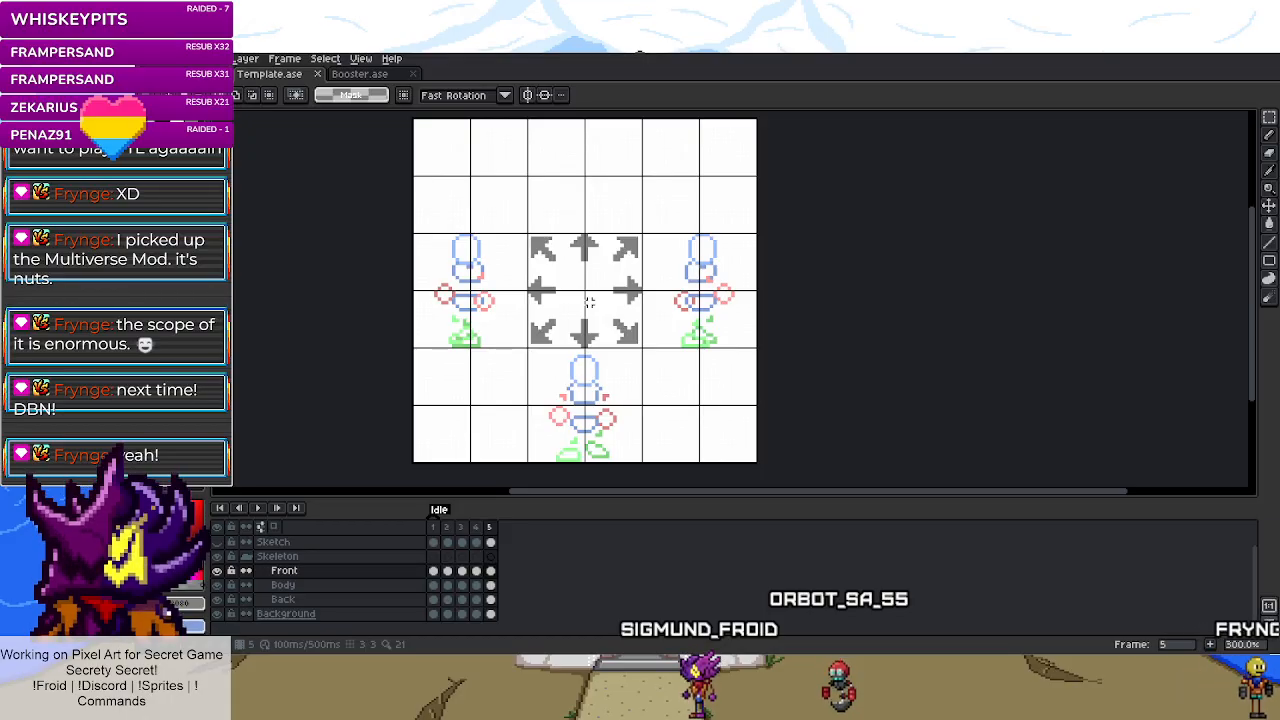
- Show the Sketch layer and copy frame 2's right-facing figure outline into the same cell of frame 5
{"action": "left_click", "coordinate": [227, 545]}
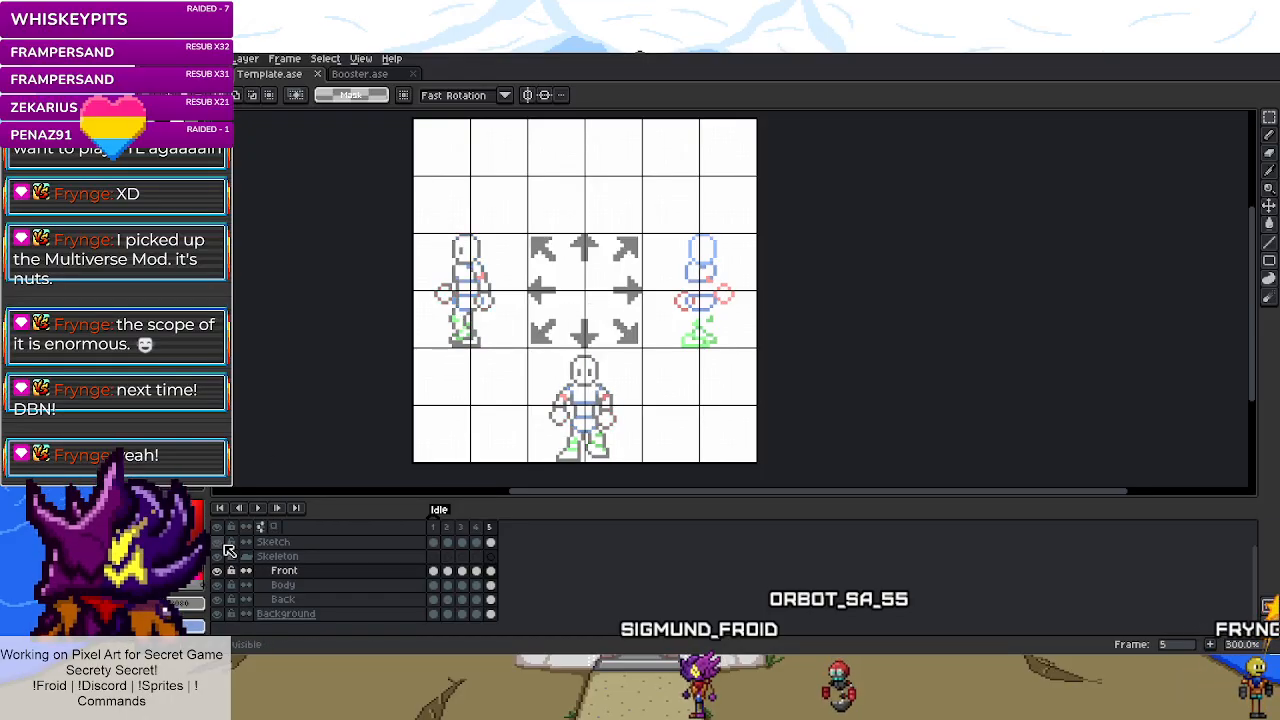
{"action": "left_click", "coordinate": [452, 542]}
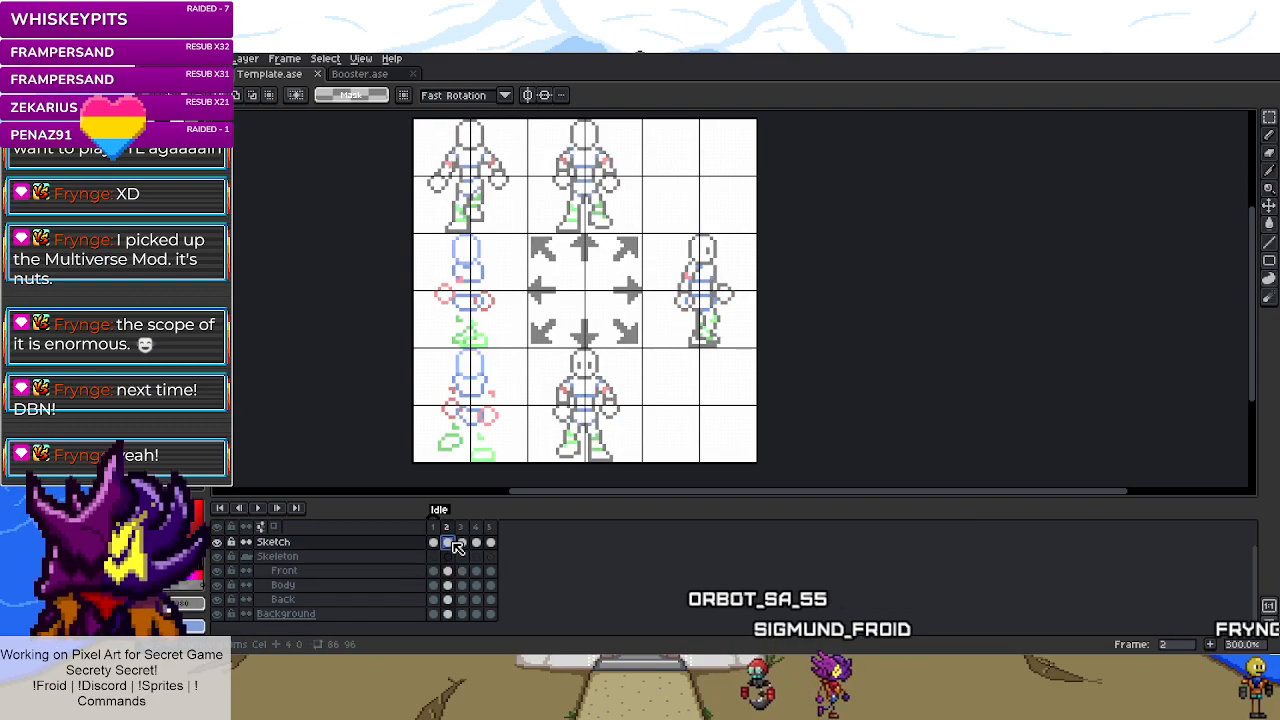
{"action": "scroll", "coordinate": [640, 205], "scroll_direction": "up", "scroll_amount": 2}
{"action": "left_click_drag", "start_coordinate": [608, 198], "coordinate": [799, 387]}
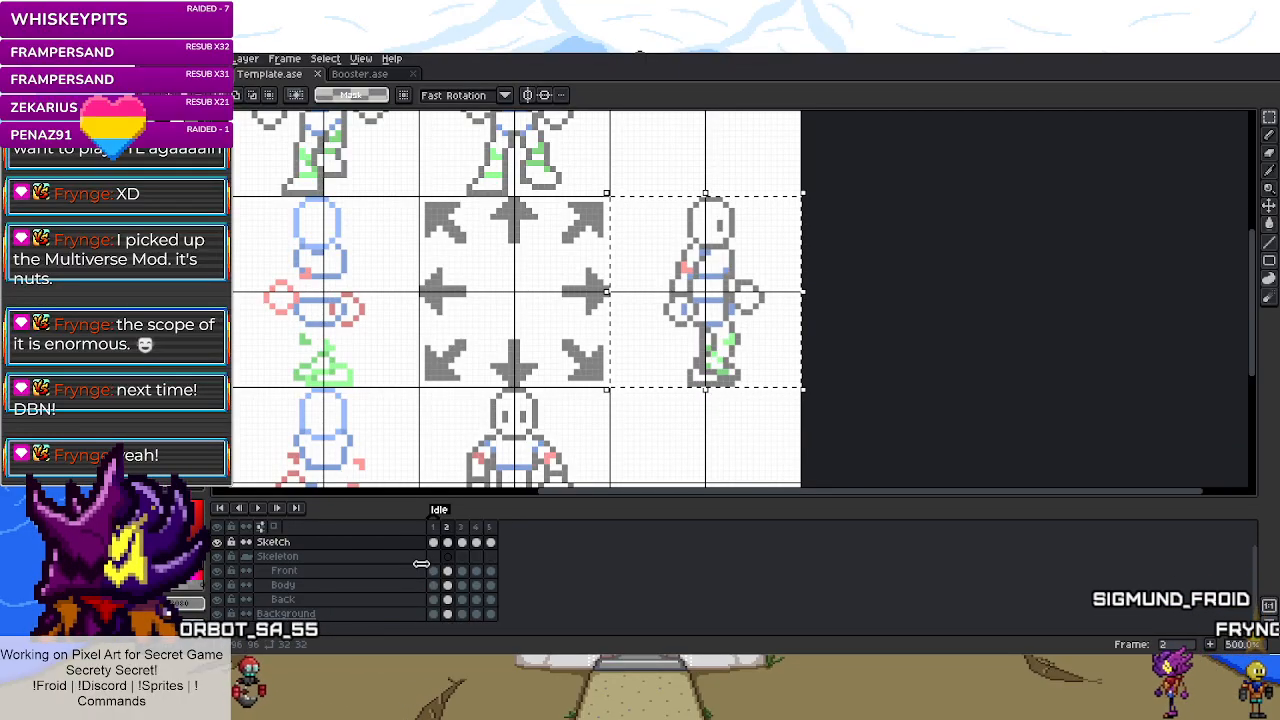
{"action": "left_click", "coordinate": [490, 542]}
{"action": "key", "text": "ctrl+v"}
{"action": "key", "text": "Return"}
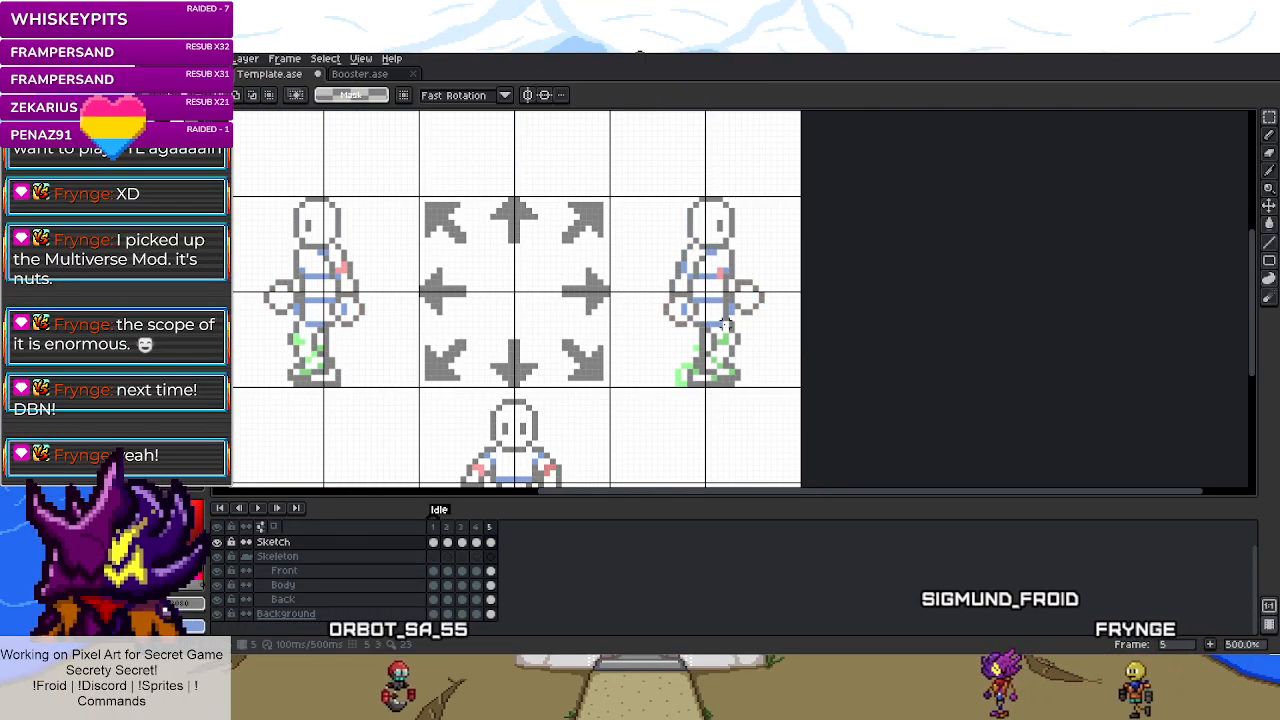
- On frame 5's Sketch layer, clear the right-facing figure's outline at its front elbow and redraw the rear hand's inner edge further back
{"action": "scroll", "coordinate": [670, 265], "scroll_direction": "up", "scroll_amount": 4}
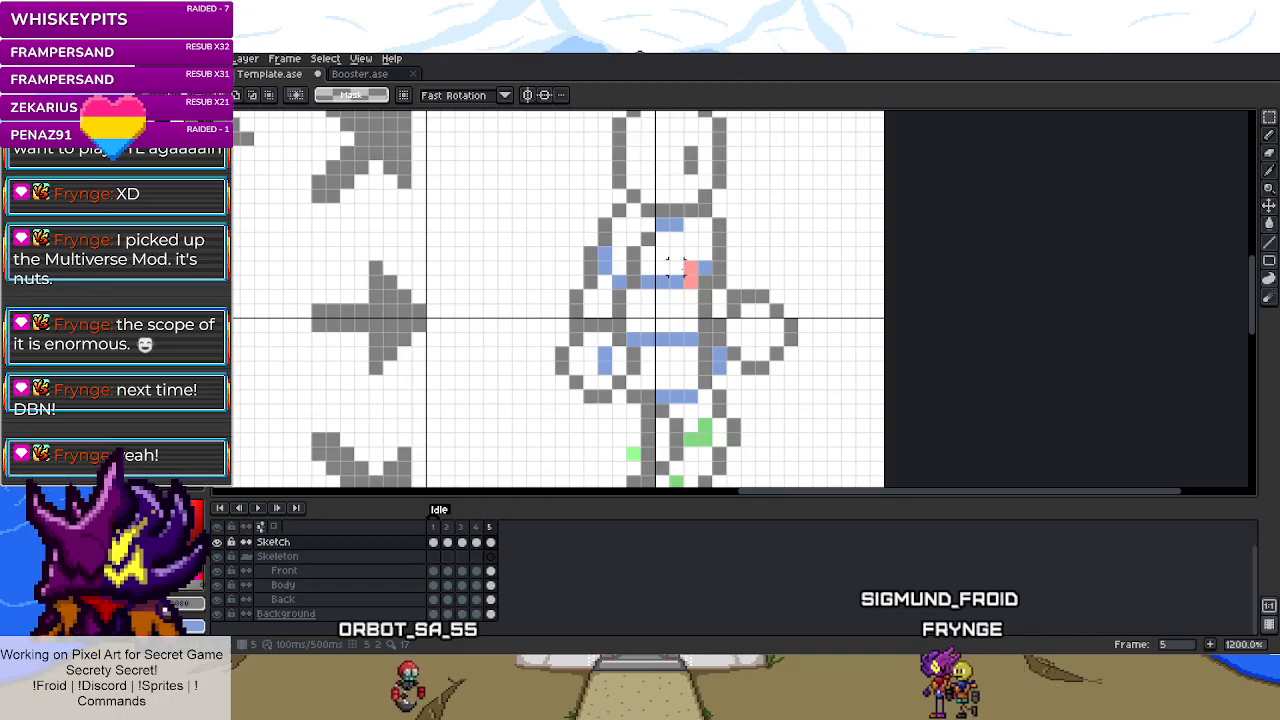
{"action": "scroll", "coordinate": [700, 305], "scroll_direction": "up", "scroll_amount": 1}
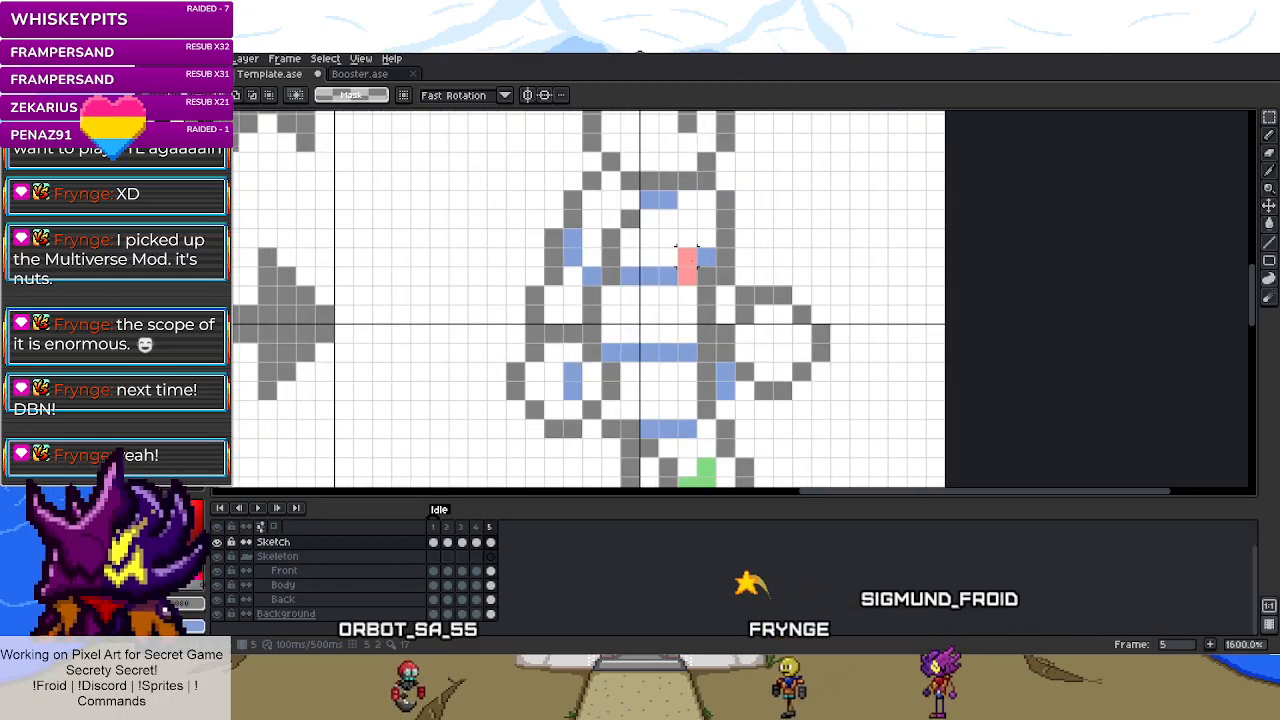
{"action": "left_click", "coordinate": [707, 276]}
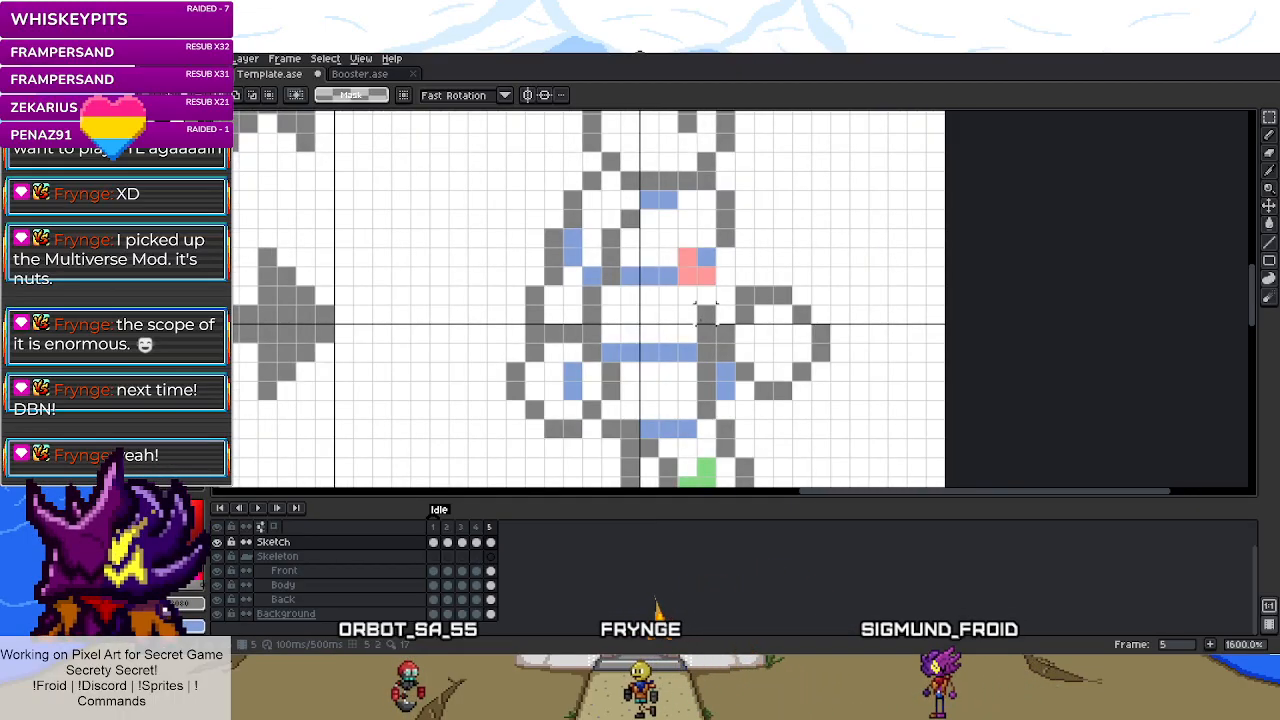
{"action": "scroll", "coordinate": [705, 312], "scroll_direction": "down", "scroll_amount": 1}
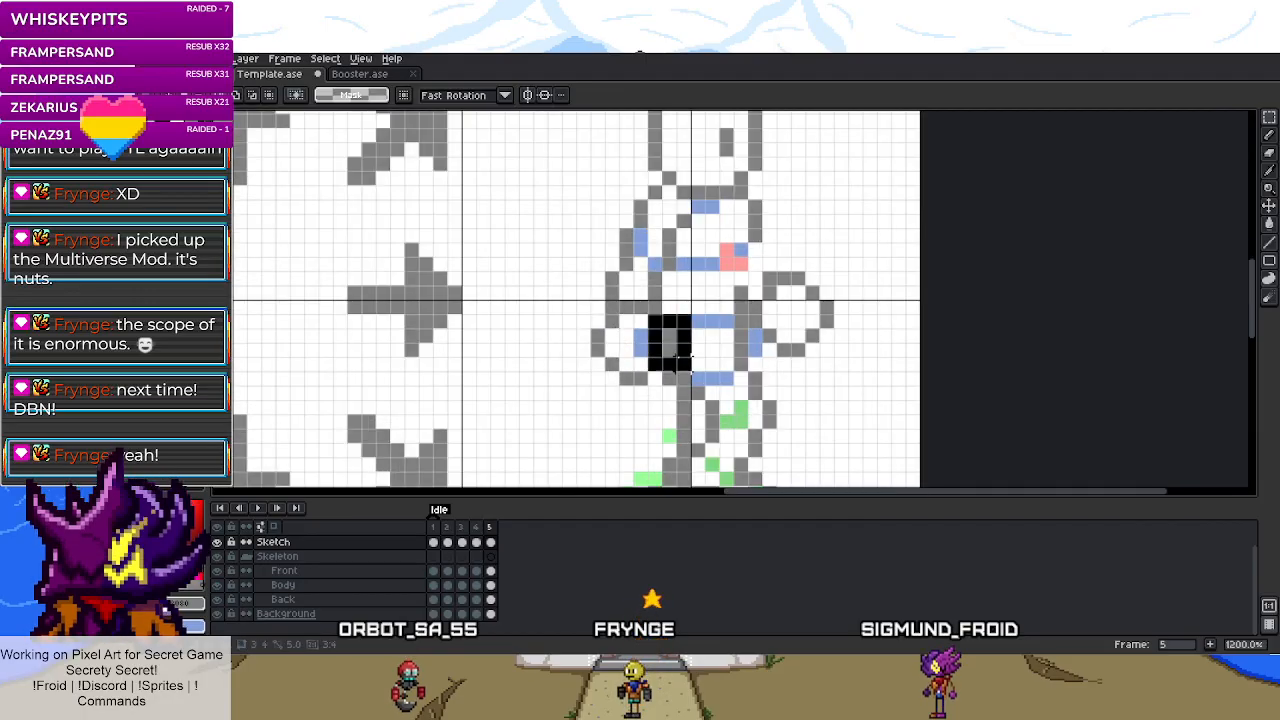
{"action": "key", "text": "i"}
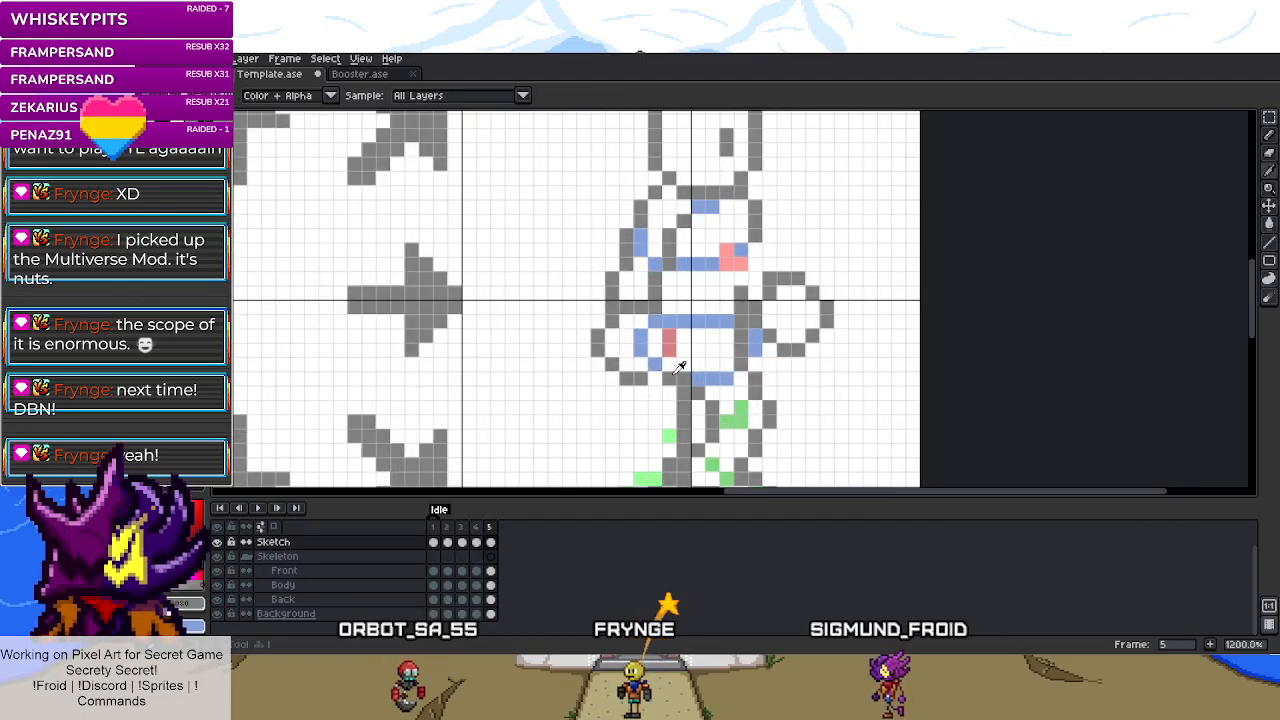
{"action": "key", "text": "b"}
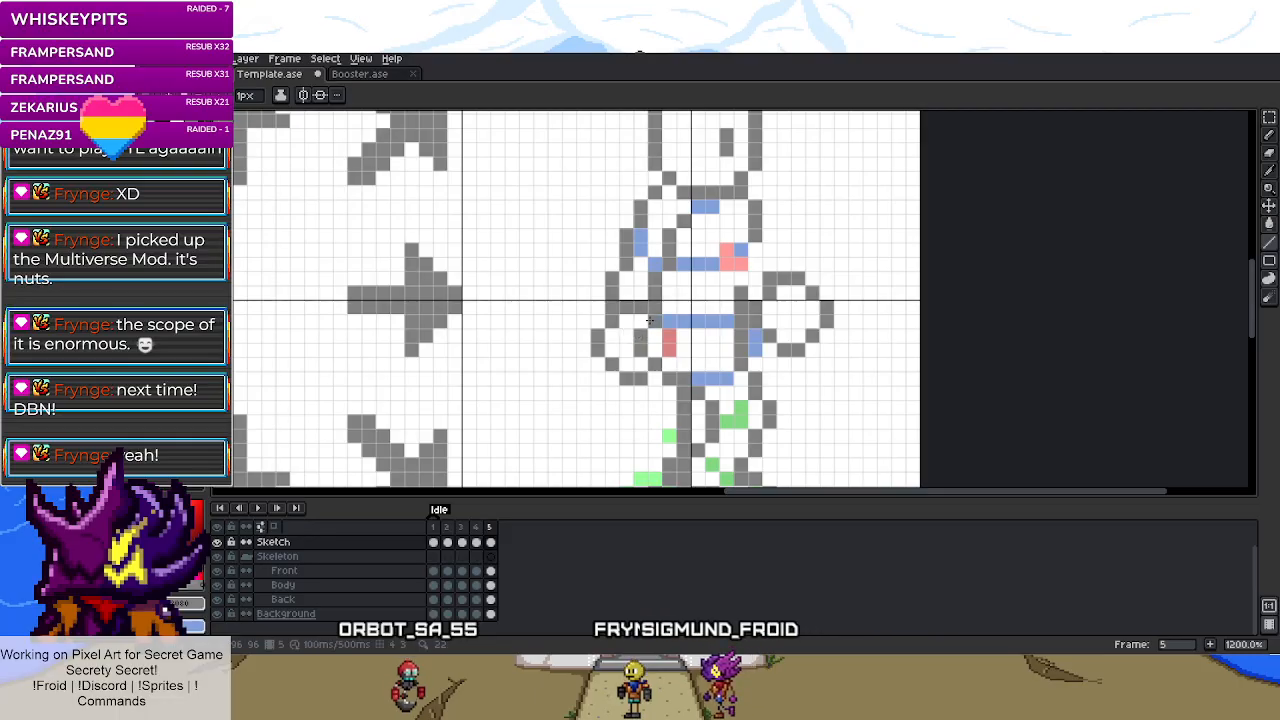
- Reshape the right-facing figure's back and rear arm outline, erase the old inner arm line, and draw the forward arm over the chest
{"action": "key", "text": "m"}
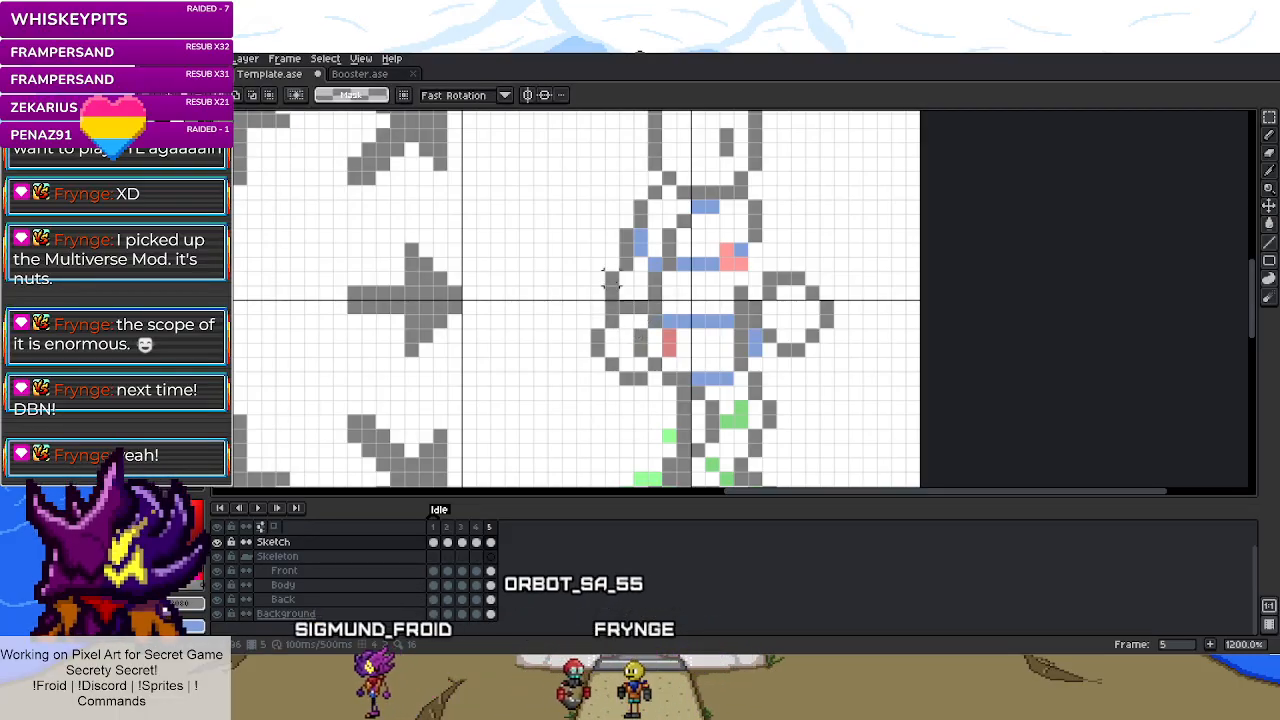
{"action": "key", "text": "b"}
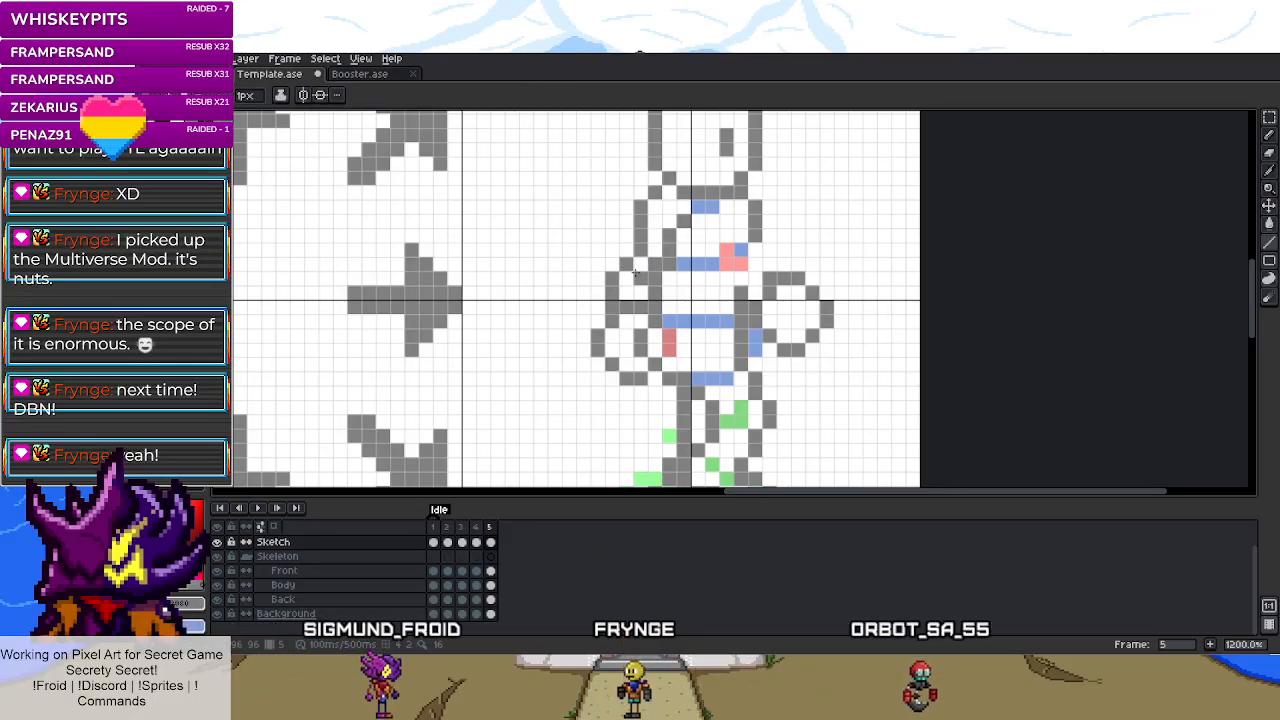
{"action": "key", "text": "m"}
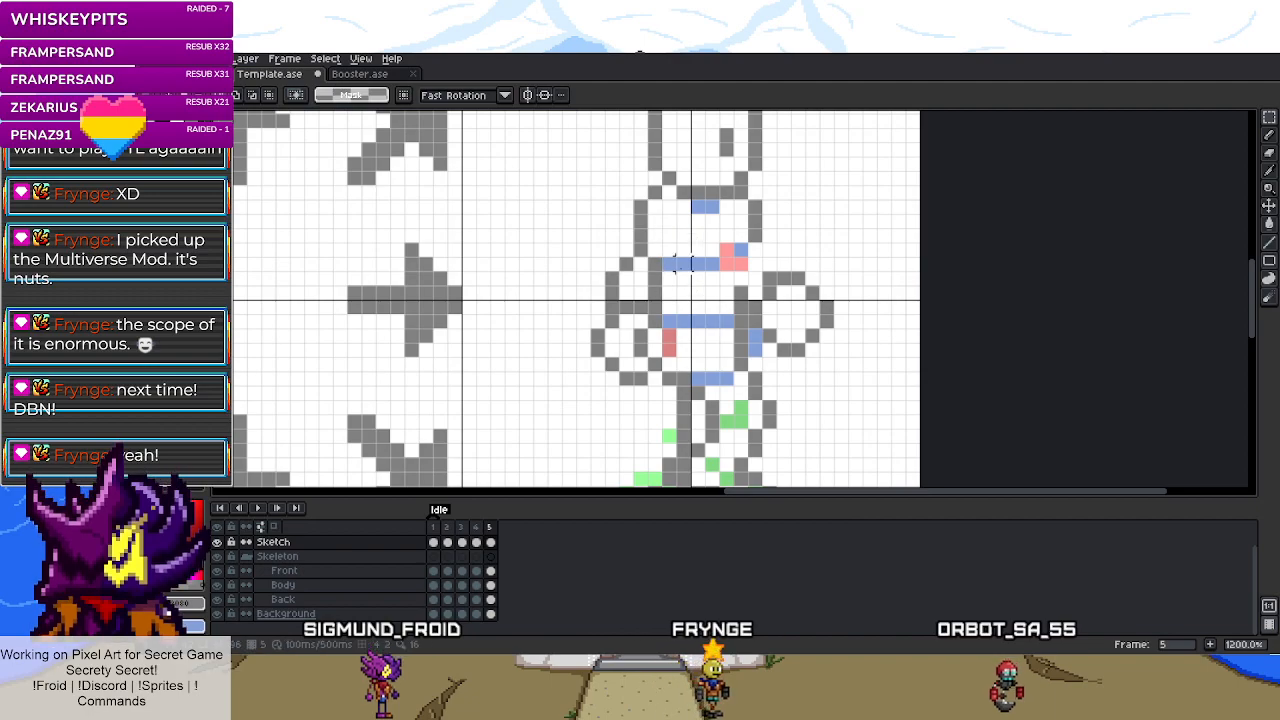
{"action": "key", "text": "b"}
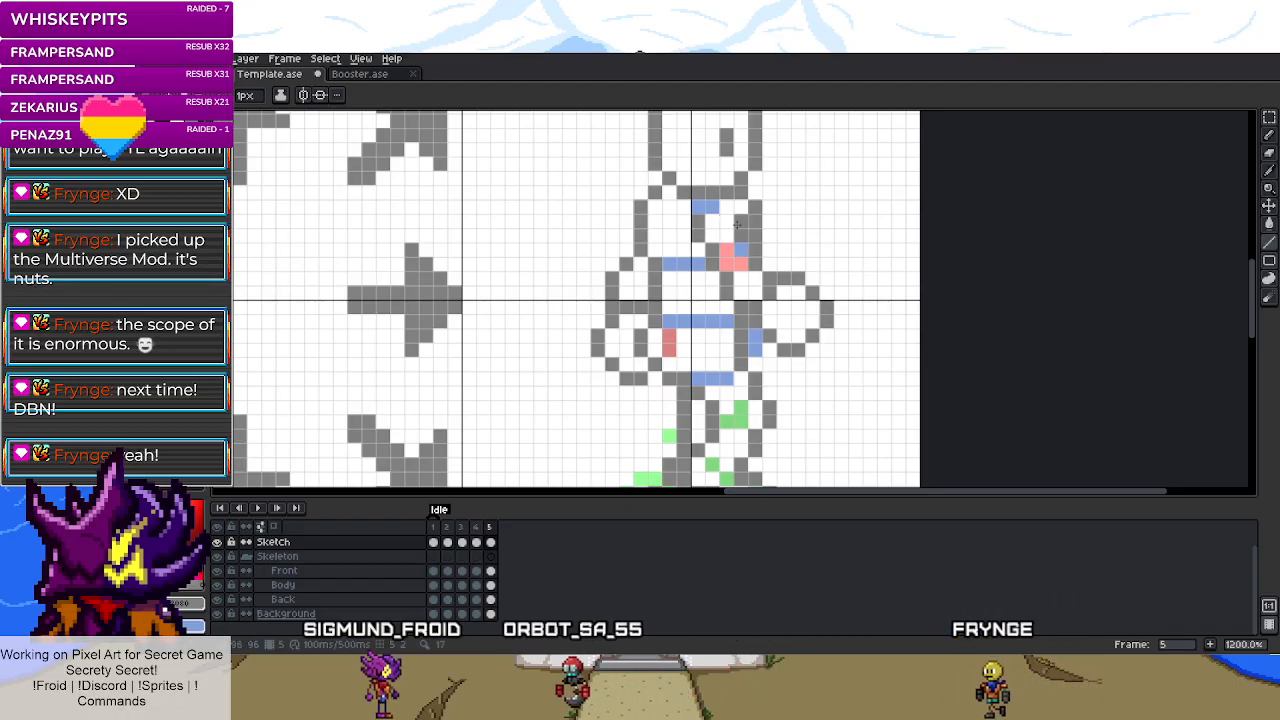
{"action": "scroll", "coordinate": [737, 225], "scroll_direction": "down", "scroll_amount": 5}
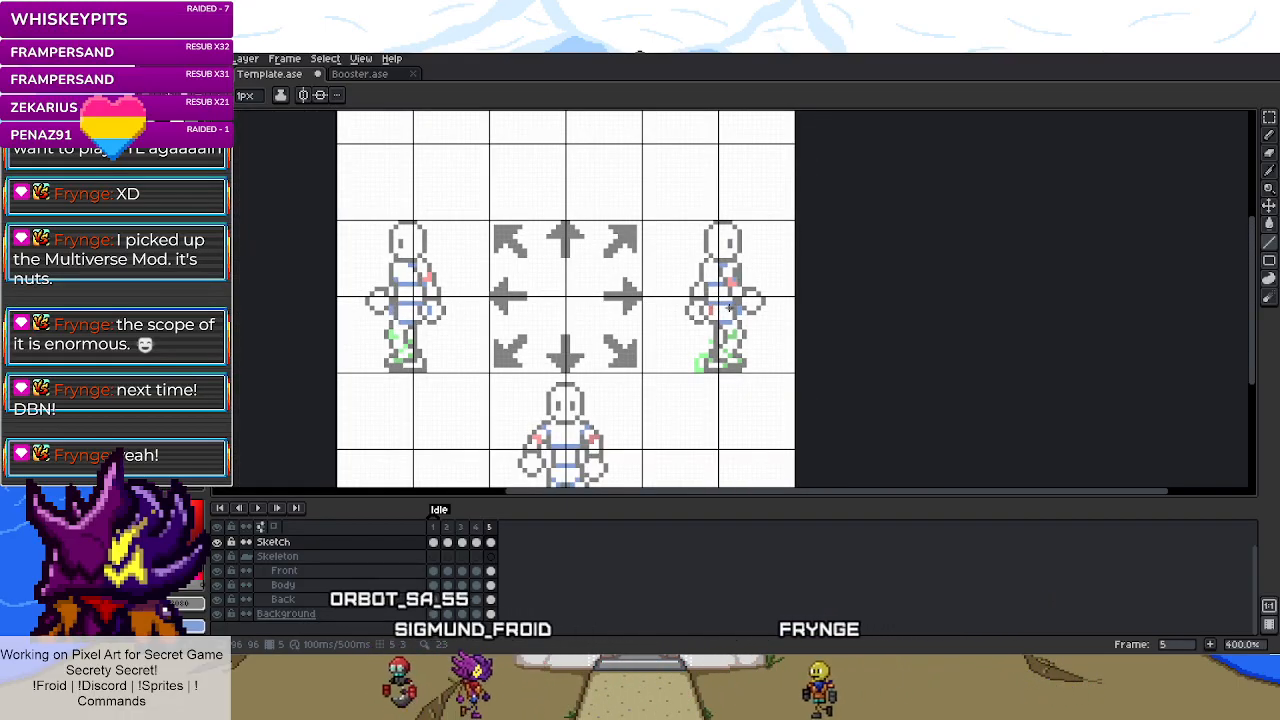
- Clear the right-facing figure's leg outlines between the hips and ankles on frame 5's Sketch layer
{"action": "scroll", "coordinate": [729, 307], "scroll_direction": "up", "scroll_amount": 6}
{"action": "key", "text": "m"}
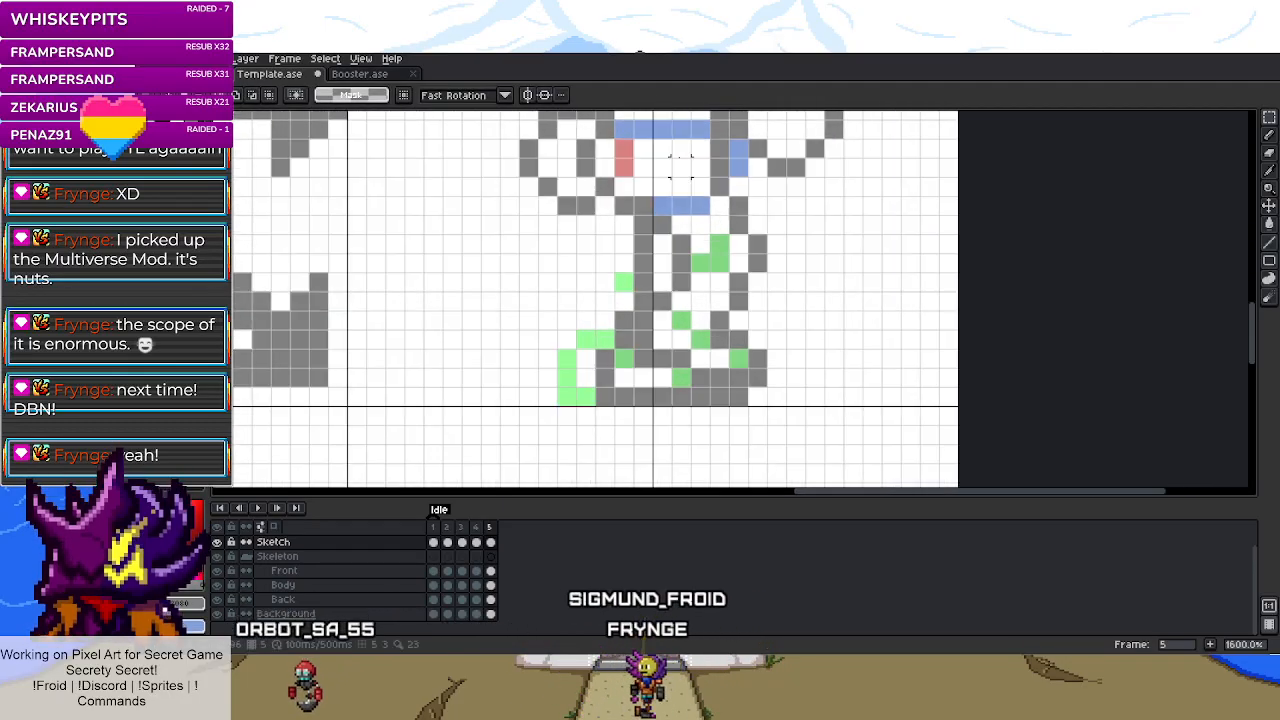
{"action": "left_click_drag", "start_coordinate": [614, 214], "coordinate": [788, 296]}
{"action": "key", "text": "Delete"}
{"action": "key", "text": "ctrl+d"}
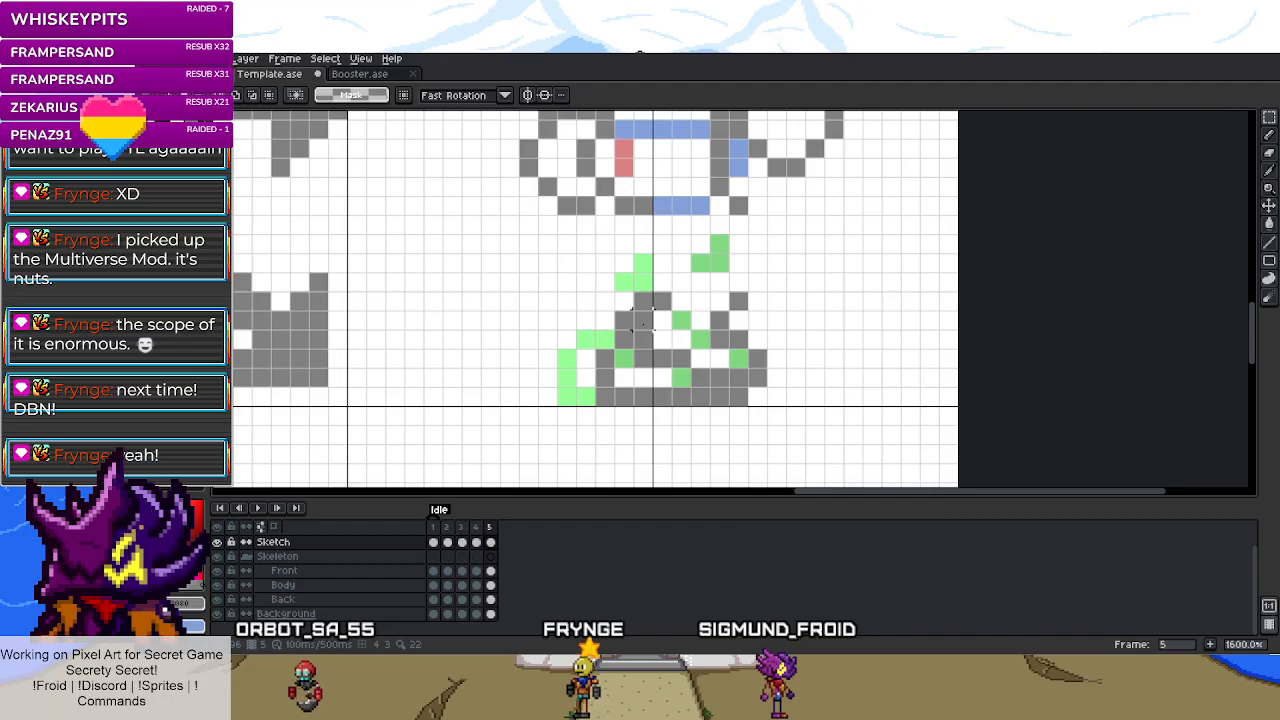
- Shift the foot outline back under the light green leg, clear the leftover ankle pixels, and draw that leg's rear edge up to the hip
{"action": "mouse_move", "coordinate": [643, 330]}
{"action": "left_mouse_down"}
{"action": "mouse_move", "coordinate": [714, 377]}
{"action": "mouse_move", "coordinate": [729, 380]}
{"action": "mouse_move", "coordinate": [708, 369]}
{"action": "mouse_move", "coordinate": [729, 368]}
{"action": "mouse_move", "coordinate": [711, 377]}
{"action": "mouse_move", "coordinate": [731, 404]}
{"action": "mouse_move", "coordinate": [556, 328]}
{"action": "left_mouse_up"}
{"action": "left_click_drag", "start_coordinate": [657, 385], "coordinate": [632, 385]}
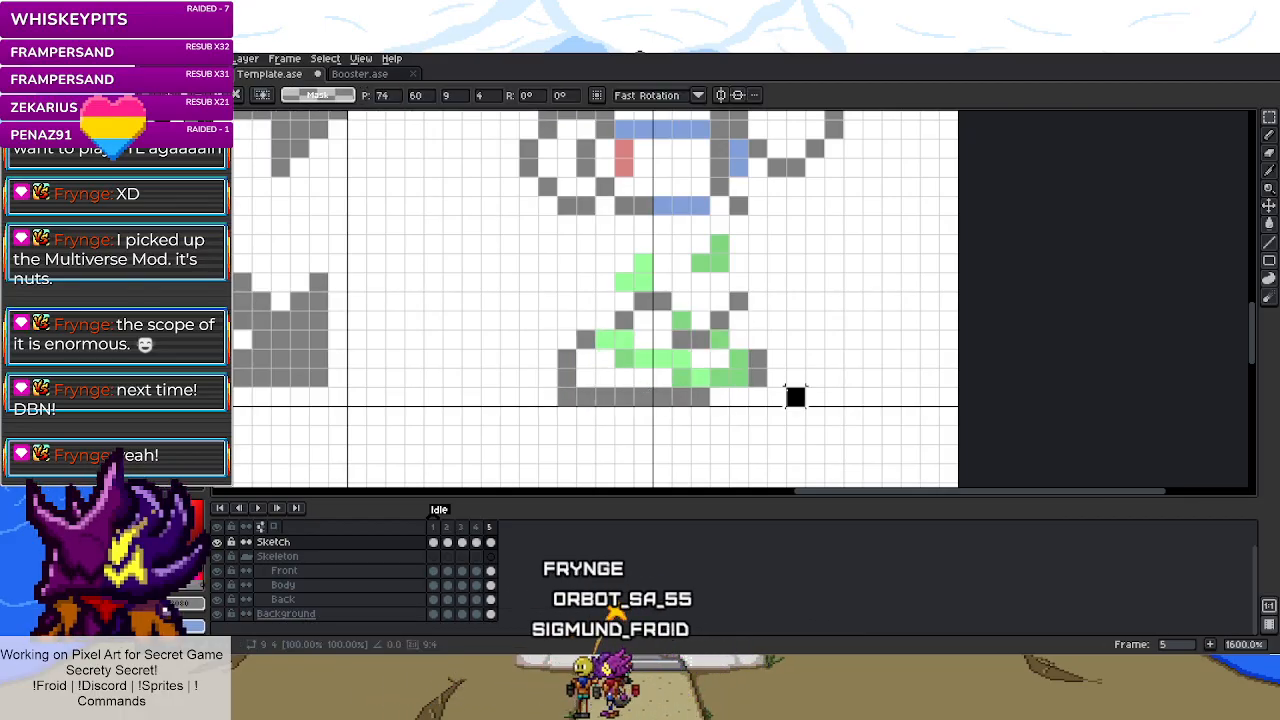
{"action": "mouse_move", "coordinate": [737, 357]}
{"action": "left_mouse_down"}
{"action": "mouse_move", "coordinate": [716, 296]}
{"action": "mouse_move", "coordinate": [816, 395]}
{"action": "mouse_move", "coordinate": [654, 300]}
{"action": "mouse_move", "coordinate": [583, 300]}
{"action": "mouse_move", "coordinate": [621, 322]}
{"action": "mouse_move", "coordinate": [606, 298]}
{"action": "mouse_move", "coordinate": [619, 322]}
{"action": "mouse_move", "coordinate": [608, 348]}
{"action": "mouse_move", "coordinate": [597, 334]}
{"action": "mouse_move", "coordinate": [580, 341]}
{"action": "mouse_move", "coordinate": [605, 258]}
{"action": "left_mouse_up"}
{"action": "left_click", "coordinate": [652, 300]}
{"action": "key", "text": "b"}
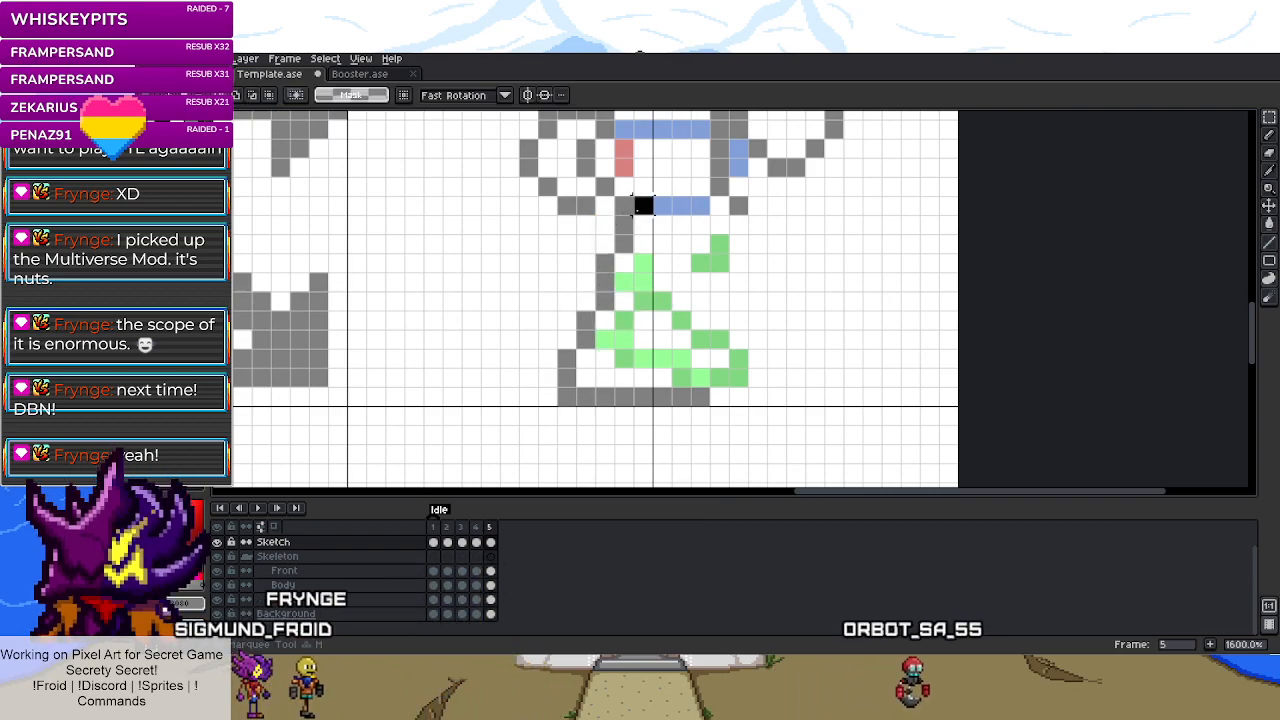
- Draw the light green leg's front edge from the top of its foot up to the hip line
{"action": "left_click_drag", "start_coordinate": [700, 377], "coordinate": [660, 357]}
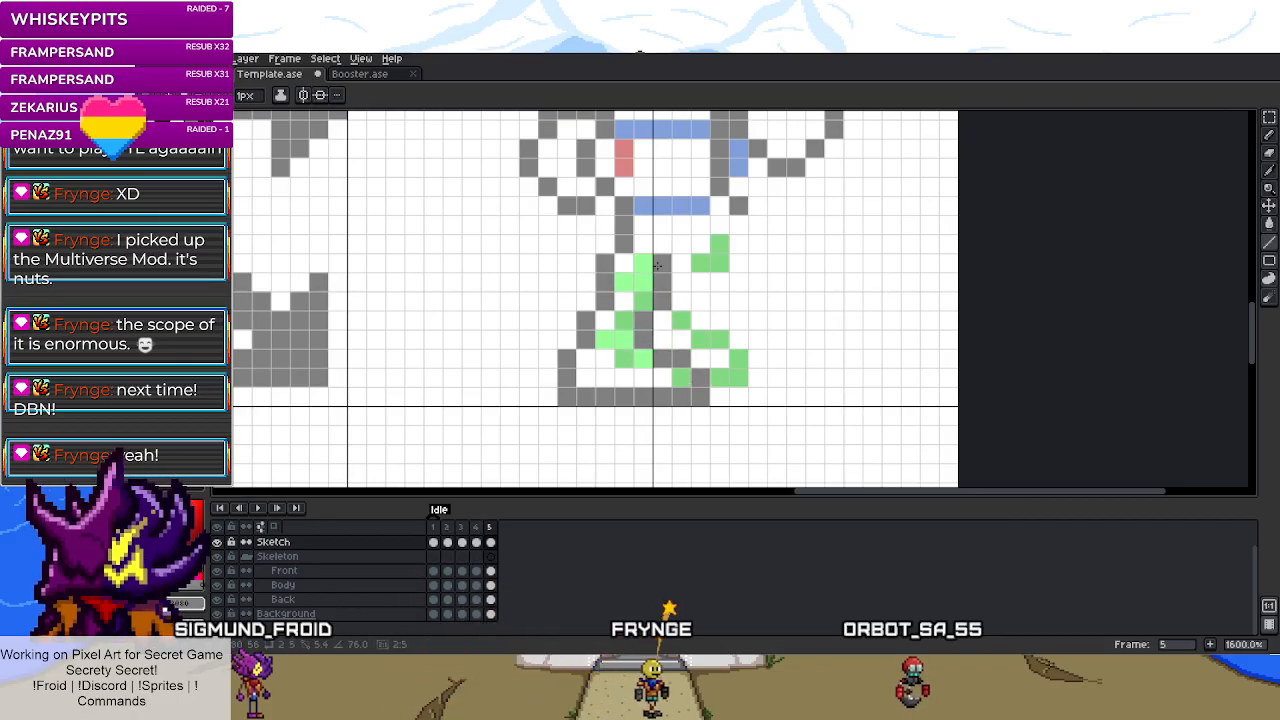
{"action": "left_click_drag", "start_coordinate": [659, 262], "coordinate": [677, 205]}
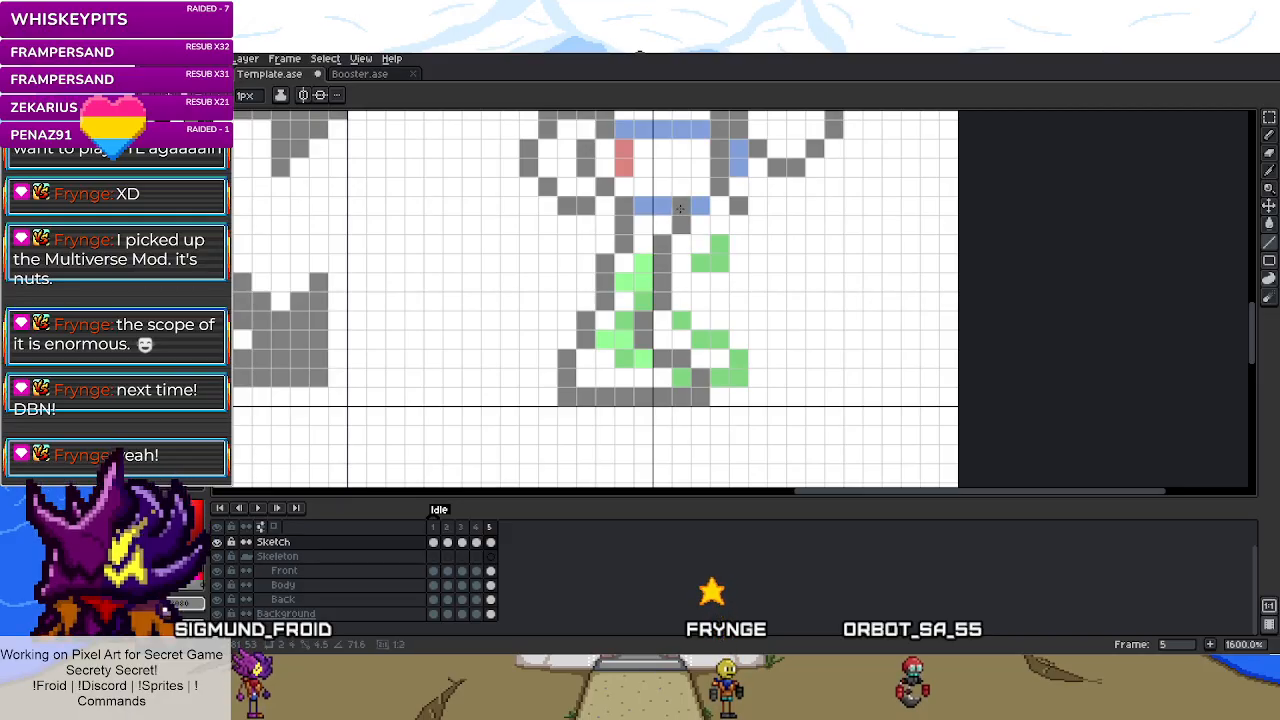
{"action": "left_click", "coordinate": [682, 207]}
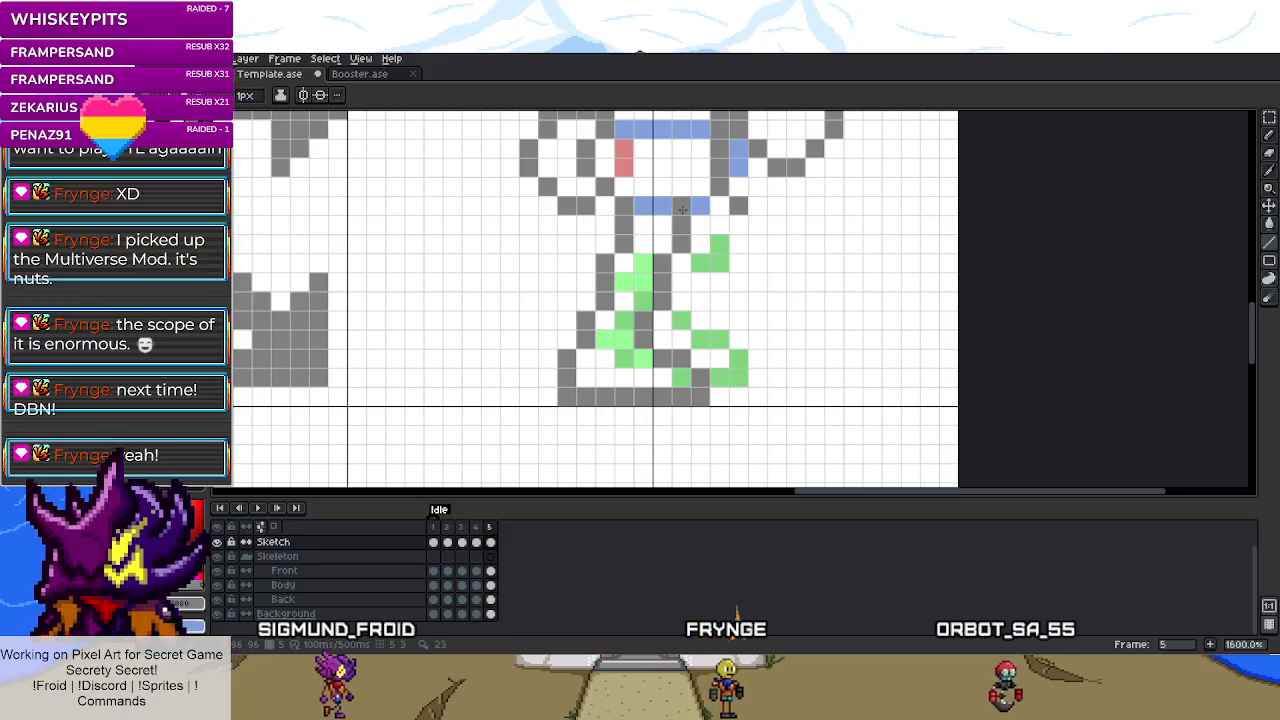
{"action": "left_click", "coordinate": [693, 205]}
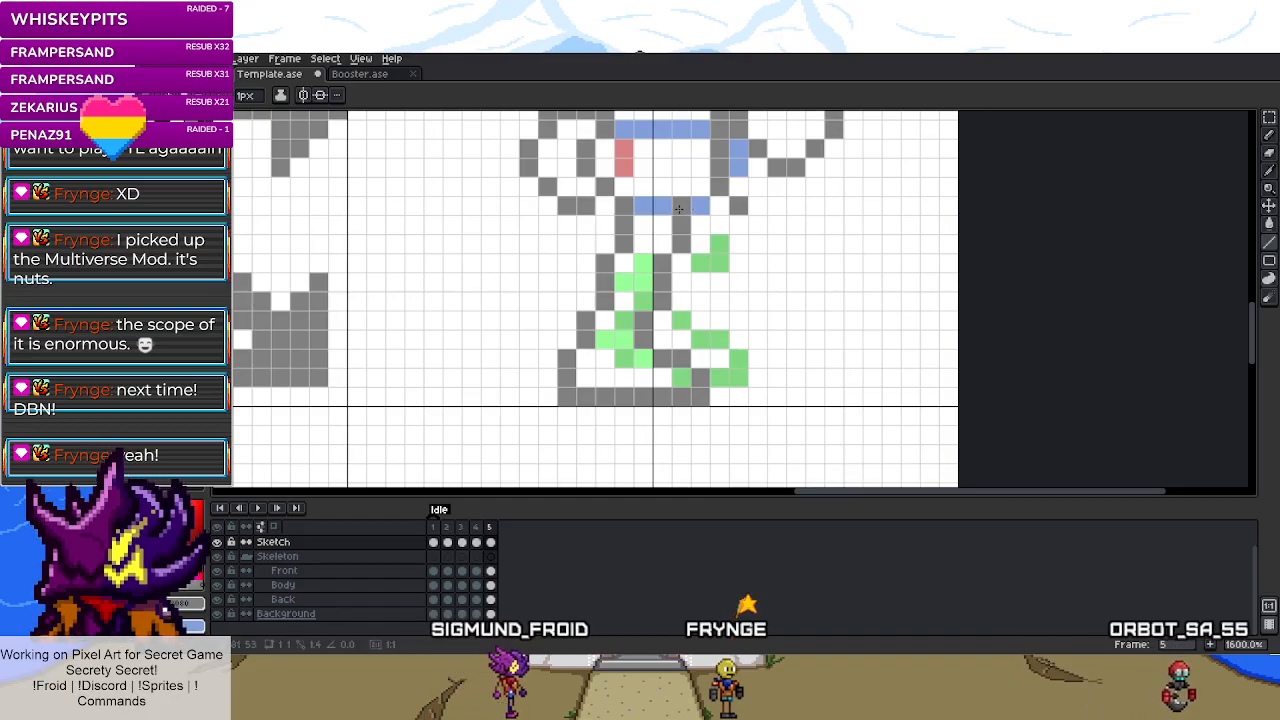
- Outline the darker green leg's front edge from the hip to the ankle and close the outline around its foot
{"action": "left_click", "coordinate": [738, 226]}
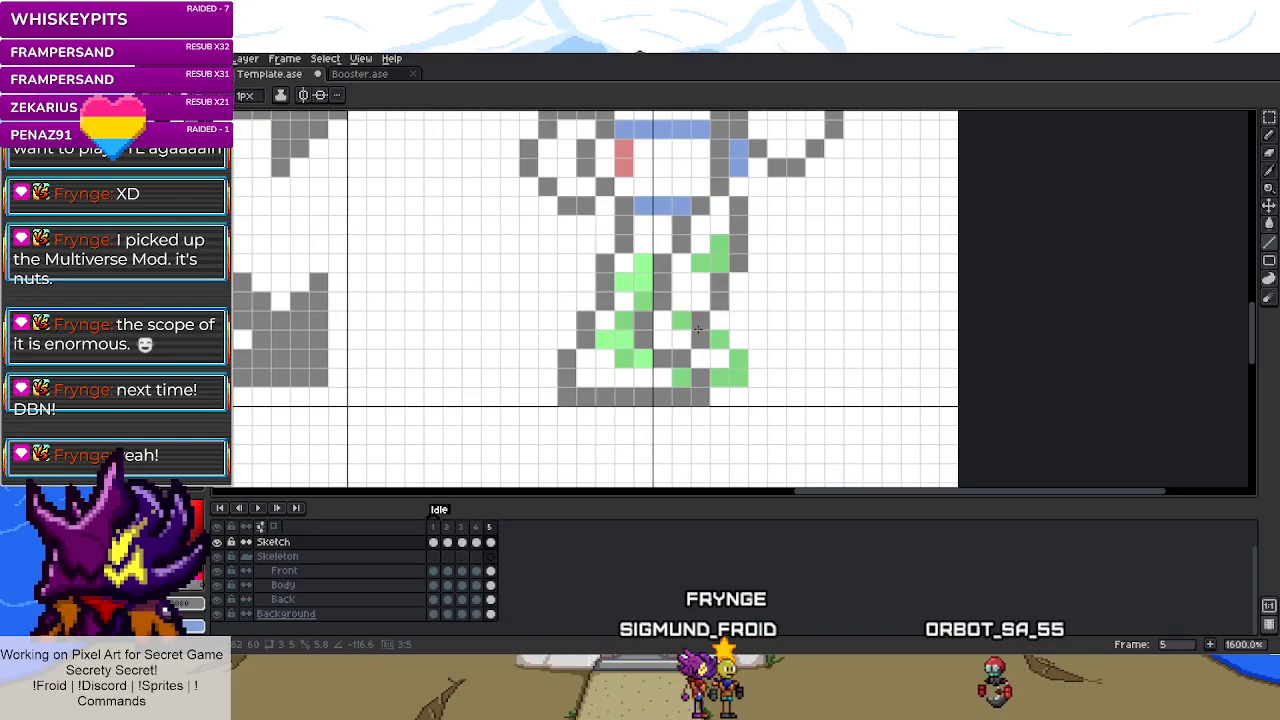
{"action": "left_click", "coordinate": [703, 340]}
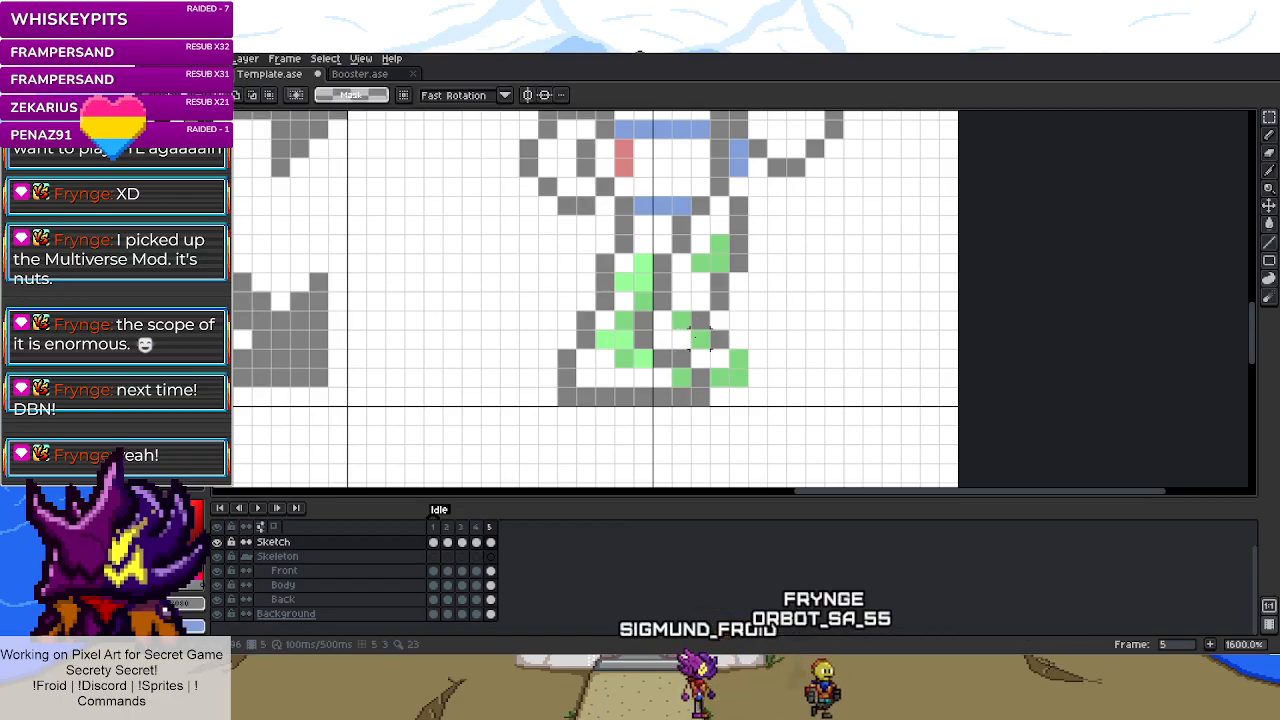
{"action": "left_click", "coordinate": [686, 316]}
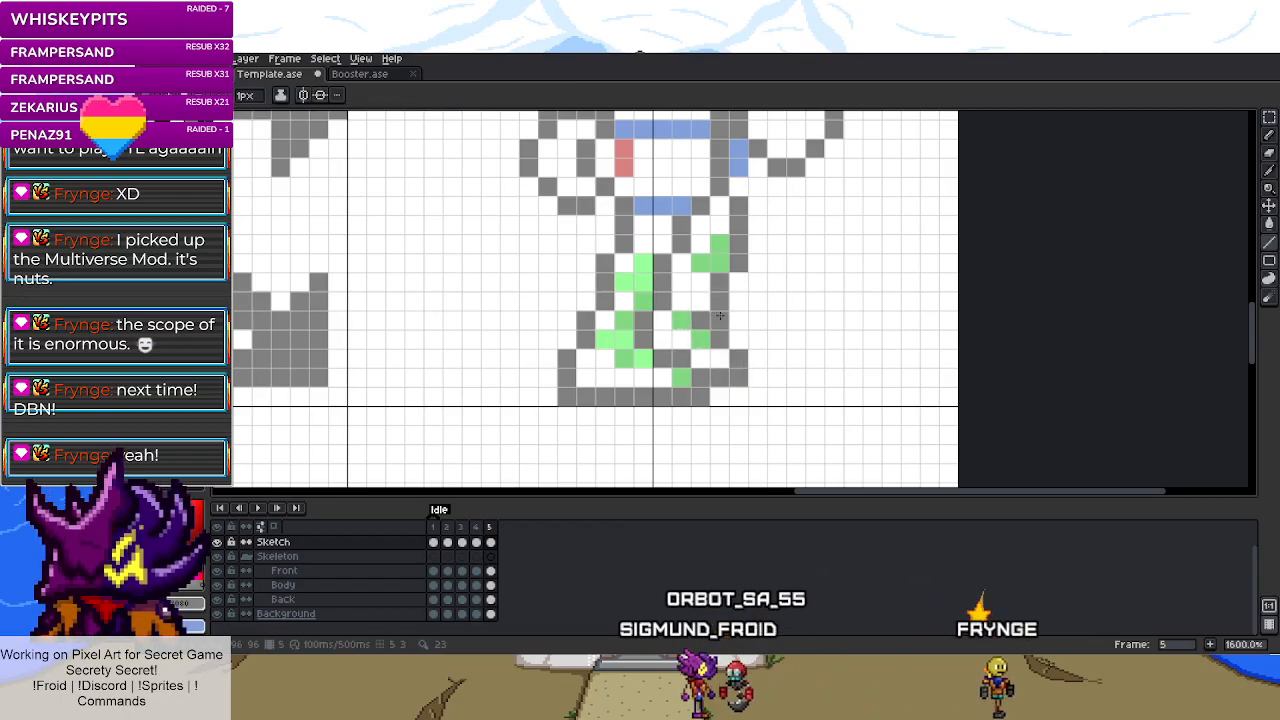
{"action": "scroll", "coordinate": [686, 262], "scroll_direction": "down", "scroll_amount": 6}
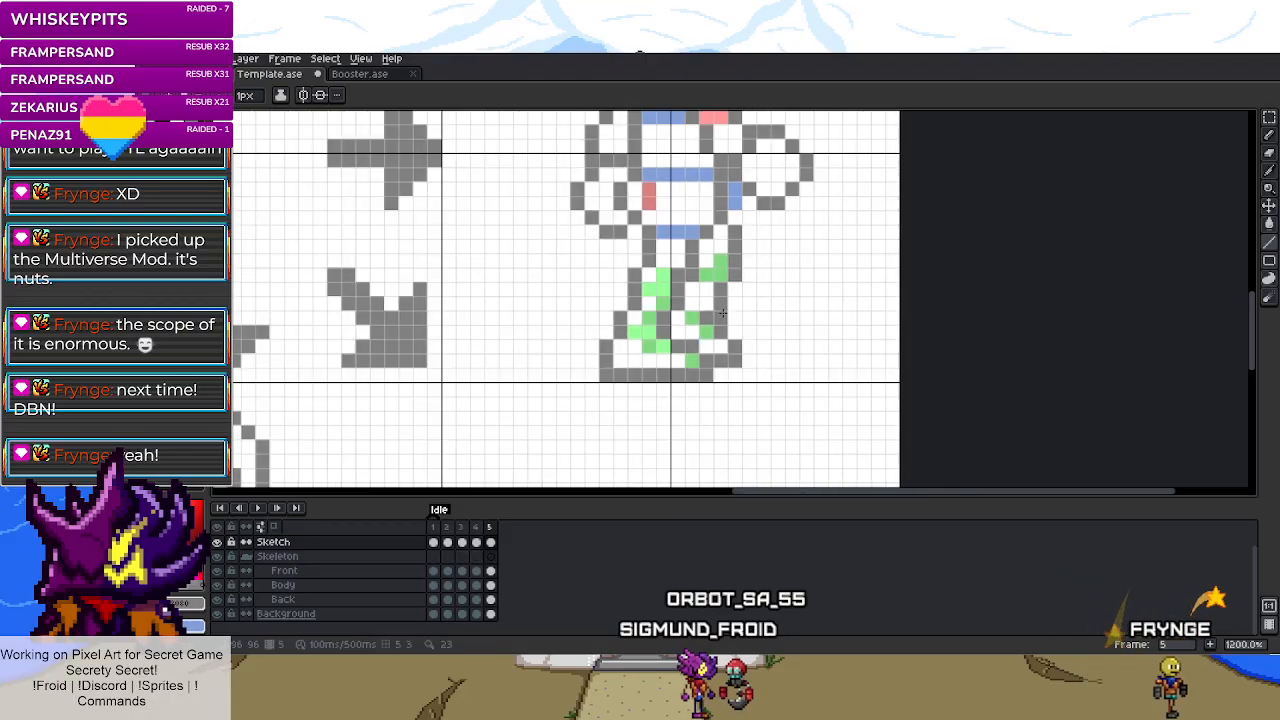
- Check the right-facing figure's legs in frame 5 and hide the Skeleton group so only the grey sketch shows
{"action": "scroll", "coordinate": [700, 297], "scroll_direction": "up", "scroll_amount": 5}
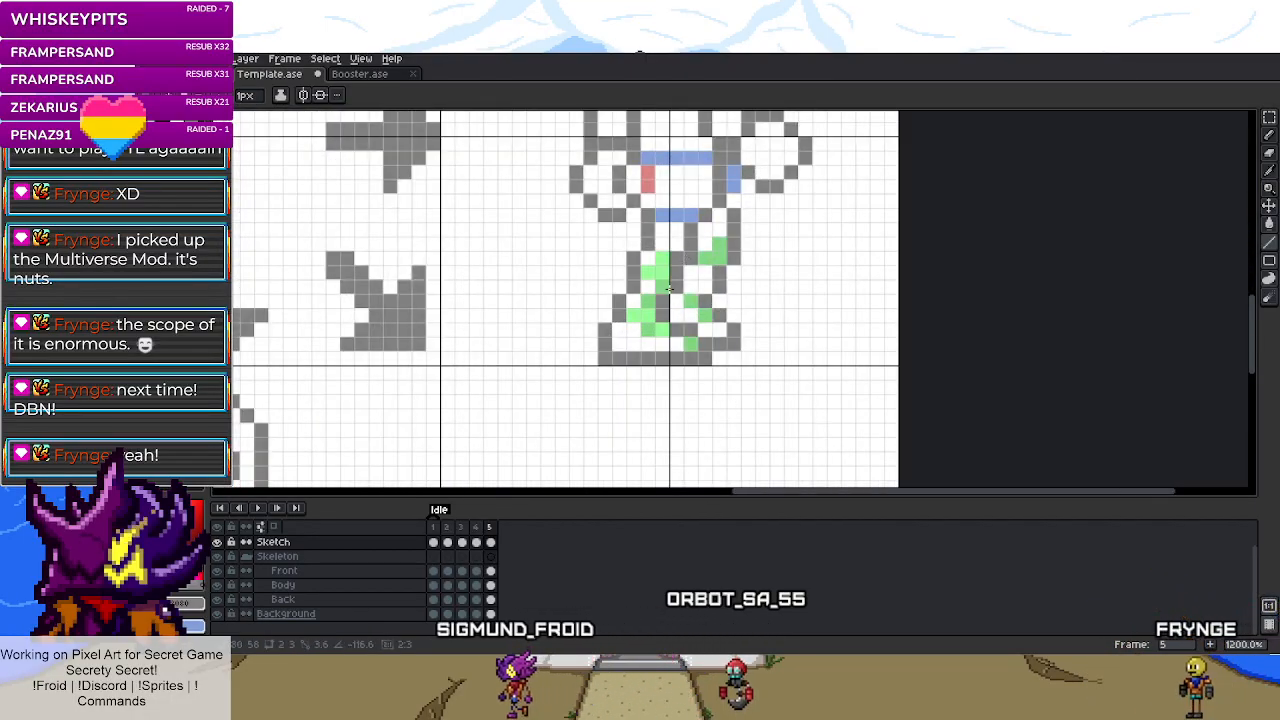
{"action": "scroll", "coordinate": [700, 295], "scroll_direction": "down", "scroll_amount": 4}
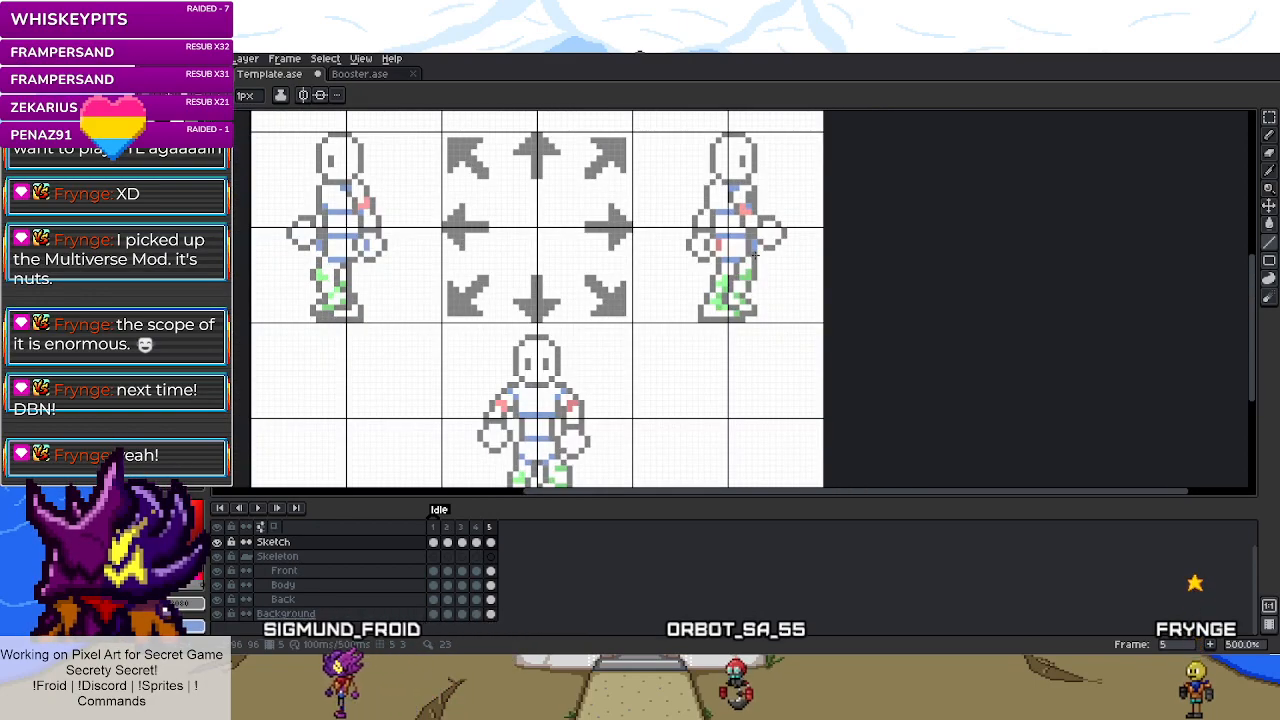
{"action": "scroll", "coordinate": [755, 255], "scroll_direction": "up", "scroll_amount": 5}
{"action": "scroll", "coordinate": [677, 349], "scroll_direction": "down", "scroll_amount": 4}
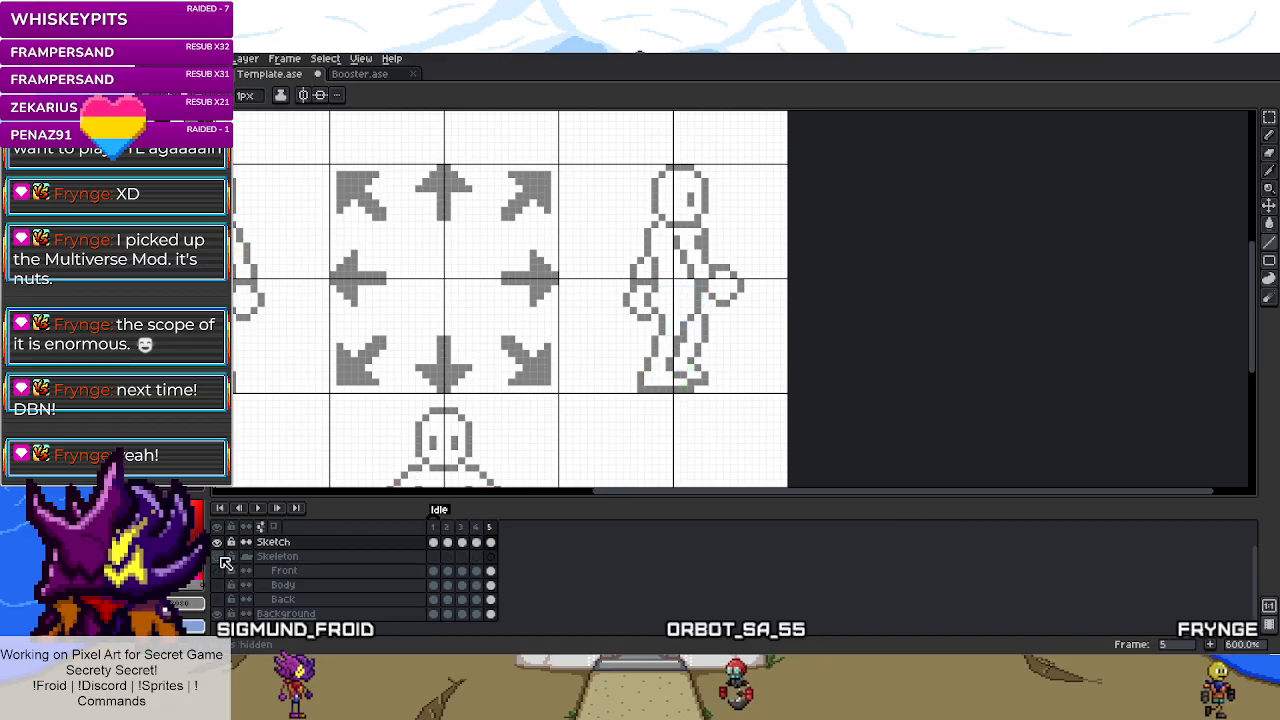
- Refine the right-facing figure's leg and torso outlines in frame 5 of the Sketch layer and save the file
{"action": "scroll", "coordinate": [632, 308], "scroll_direction": "up", "scroll_amount": 6}
{"action": "key", "text": "m"}
{"action": "scroll", "coordinate": [616, 318], "scroll_direction": "down", "scroll_amount": 6}
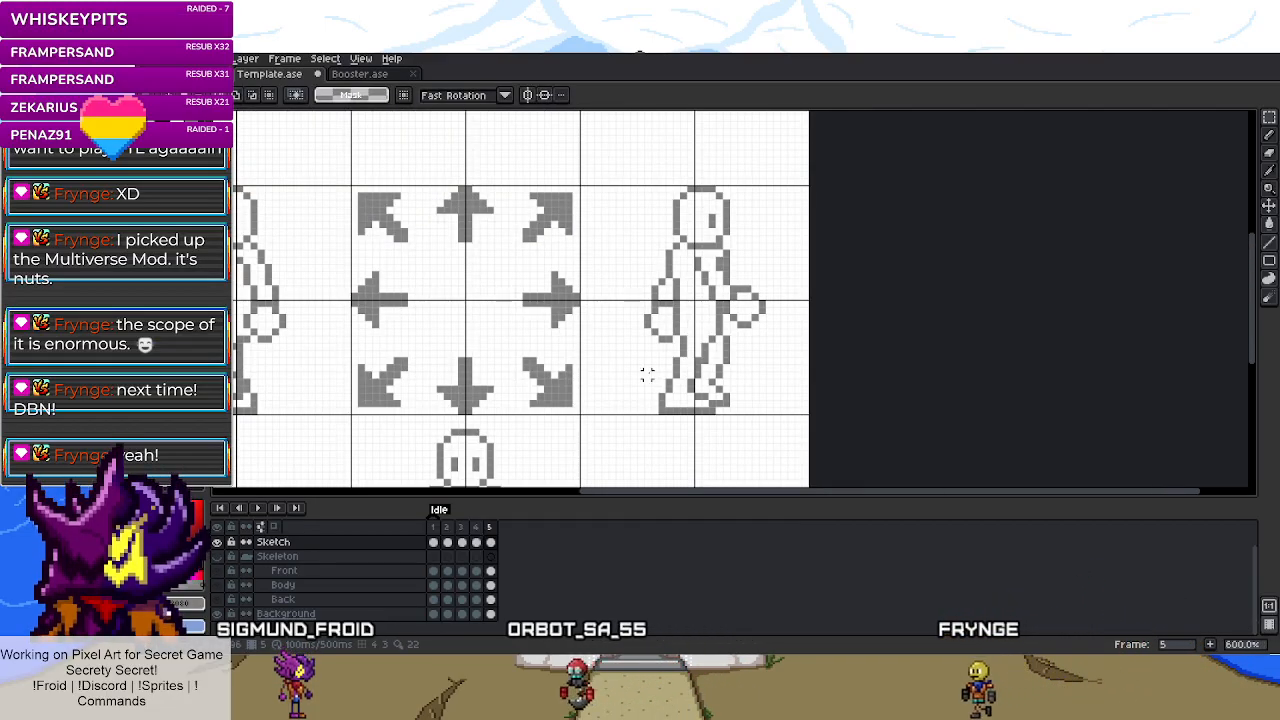
{"action": "scroll", "coordinate": [699, 365], "scroll_direction": "up", "scroll_amount": 4}
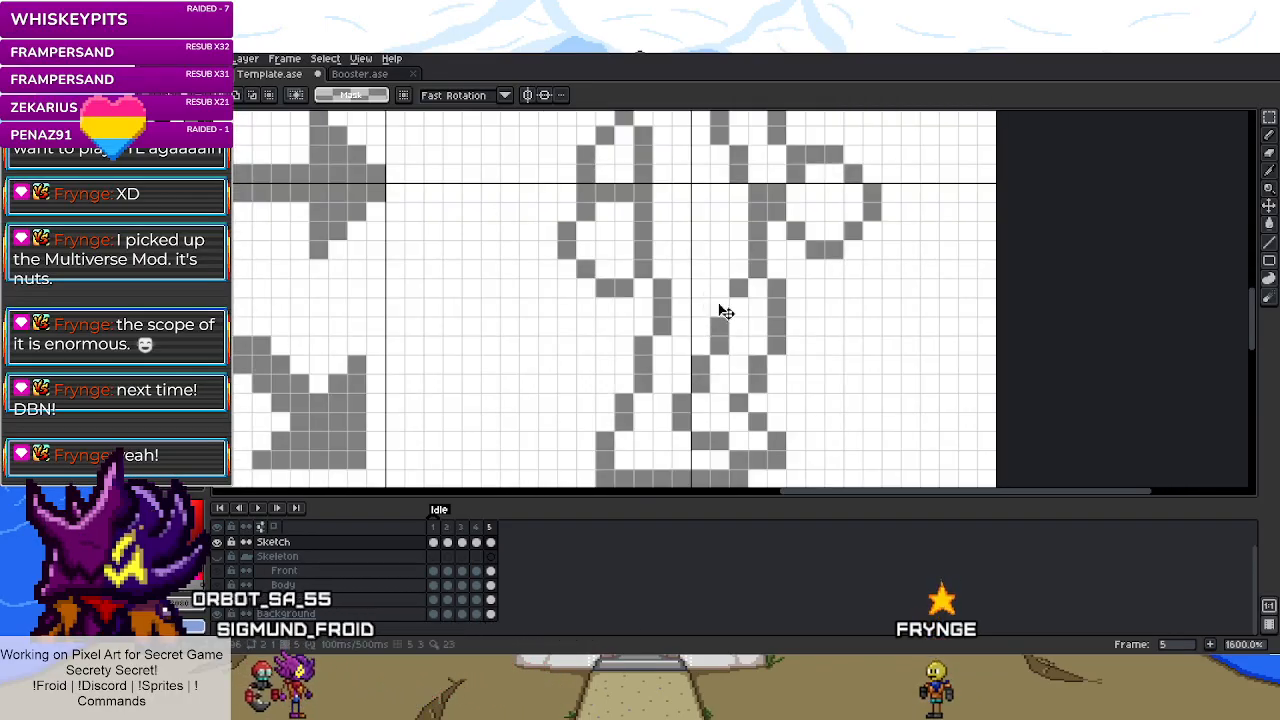
{"action": "key", "text": "b"}
{"action": "scroll", "coordinate": [731, 393], "scroll_direction": "down", "scroll_amount": 3}
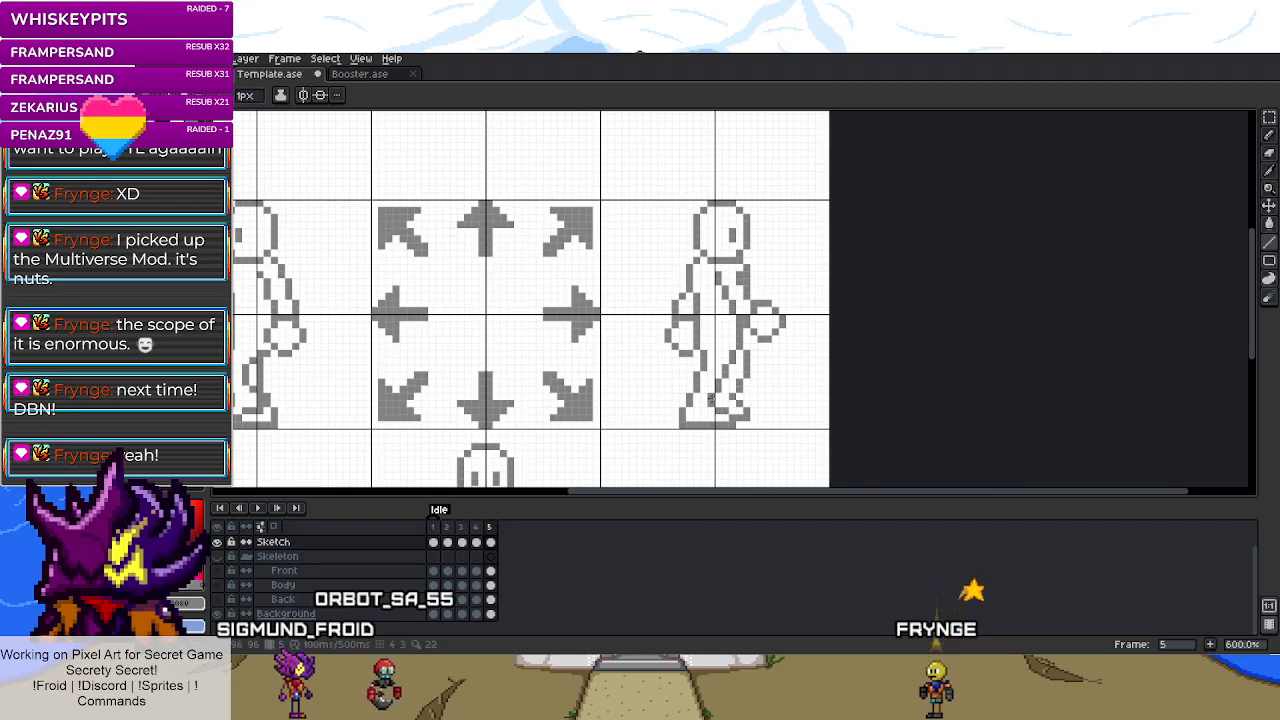
{"action": "key", "text": "ctrl+s"}
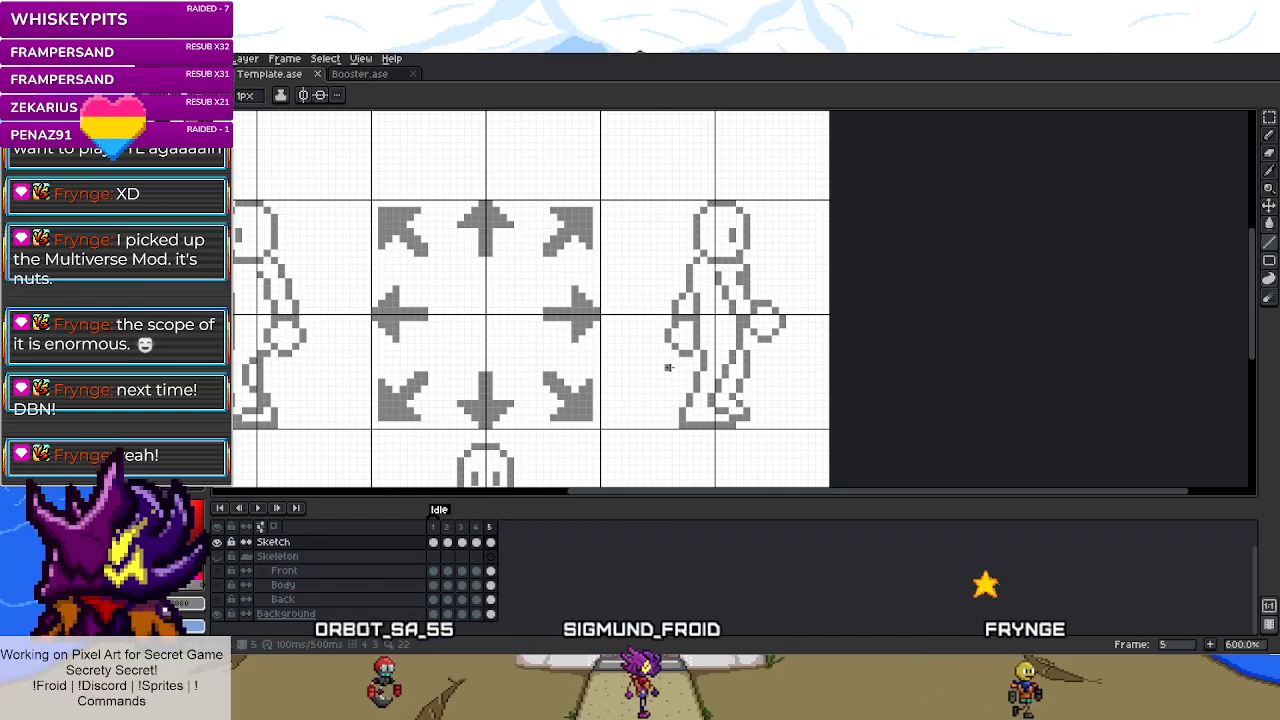
- Step back and forth through the animation frames to compare the right-facing figure's poses
{"action": "scroll", "coordinate": [683, 368], "scroll_direction": "down", "scroll_amount": 1}
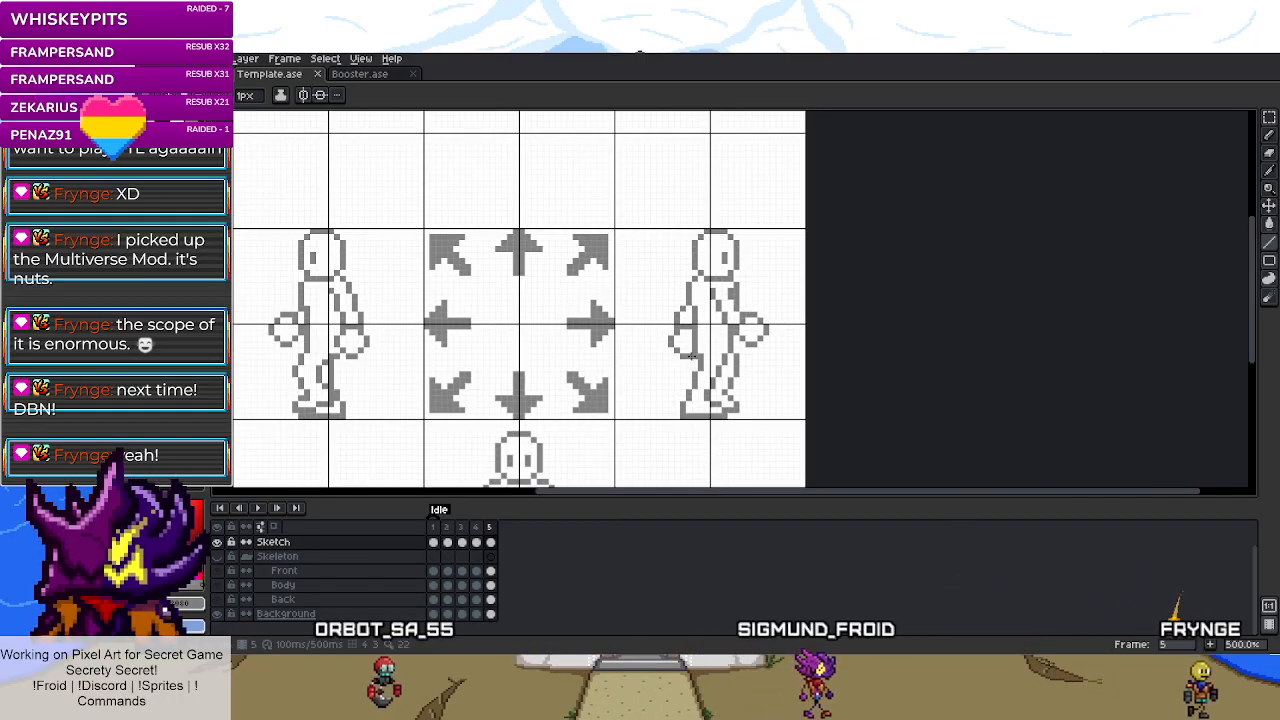
{"action": "key", "text": "Left"}
{"action": "key", "text": "Left"}
{"action": "key", "text": "Left"}
{"action": "key", "text": "Left"}
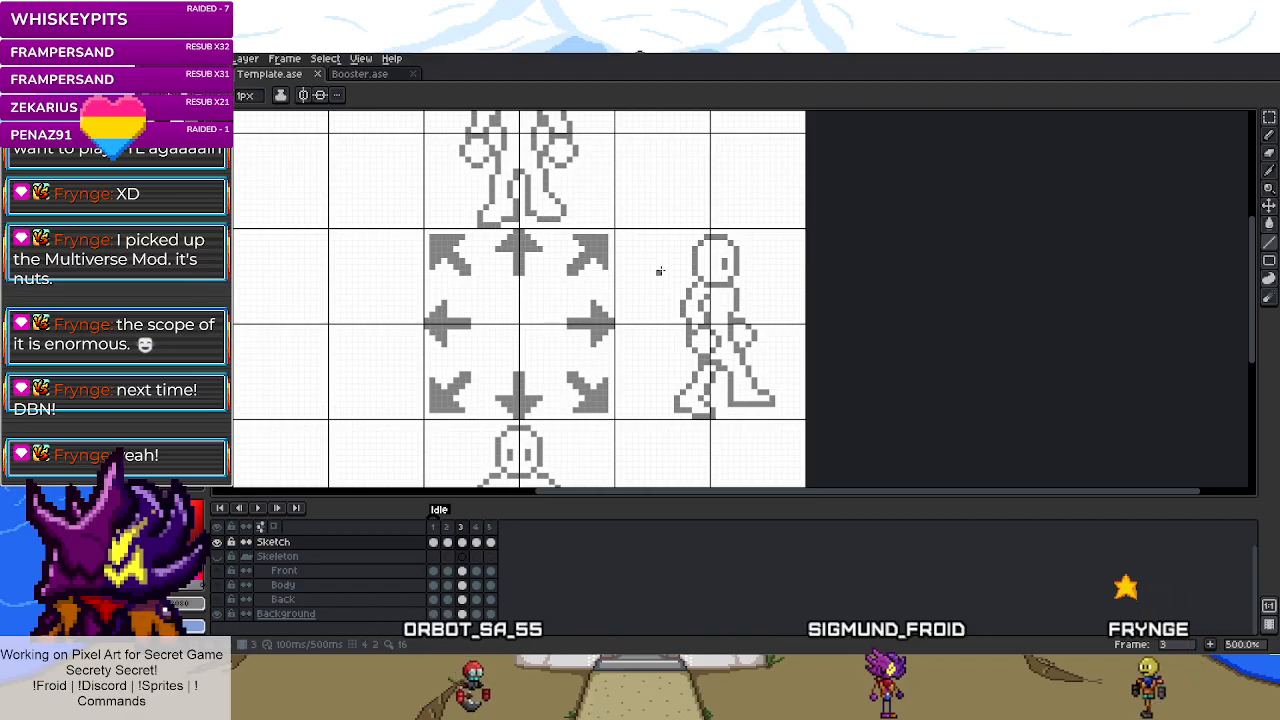
{"action": "key", "text": "Right"}
{"action": "key", "text": "Right"}
{"action": "key", "text": "Right"}
{"action": "key", "text": "Right"}
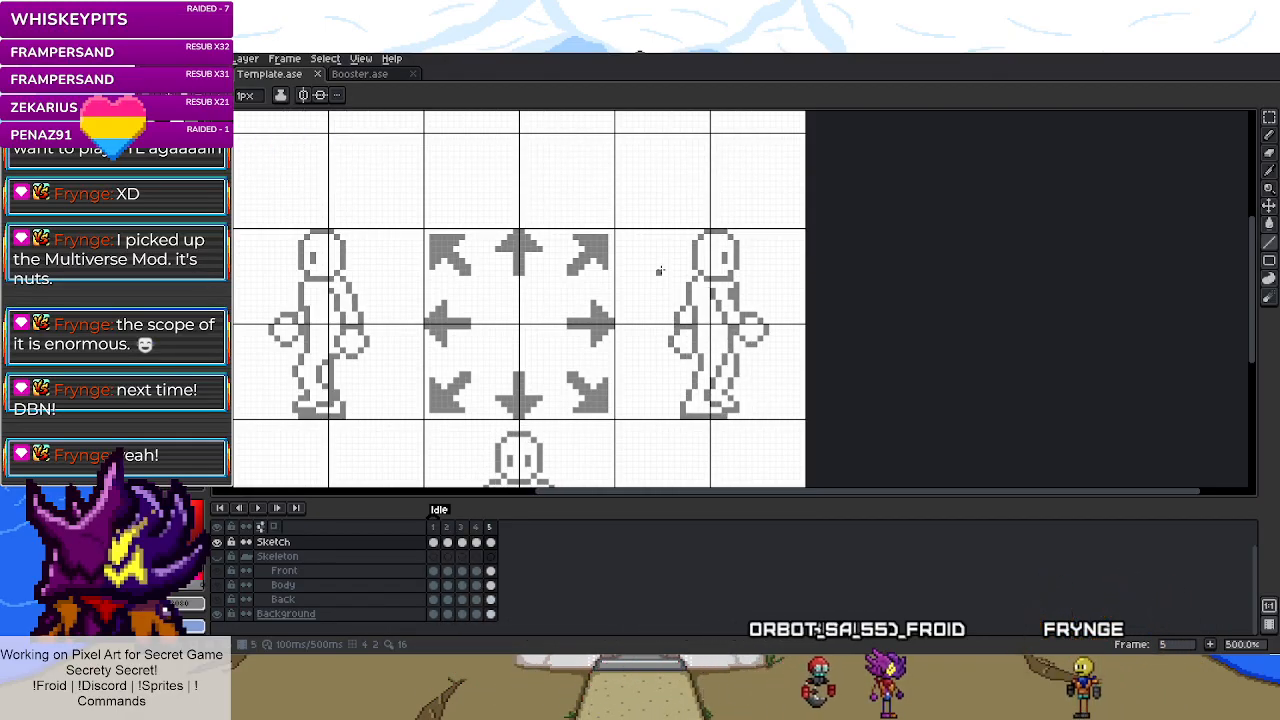
- Retouch the right-facing figure's front leg outline in frame 4 of the Sketch layer
{"action": "key", "text": "Left"}
{"action": "scroll", "coordinate": [718, 376], "scroll_direction": "up", "scroll_amount": 5}
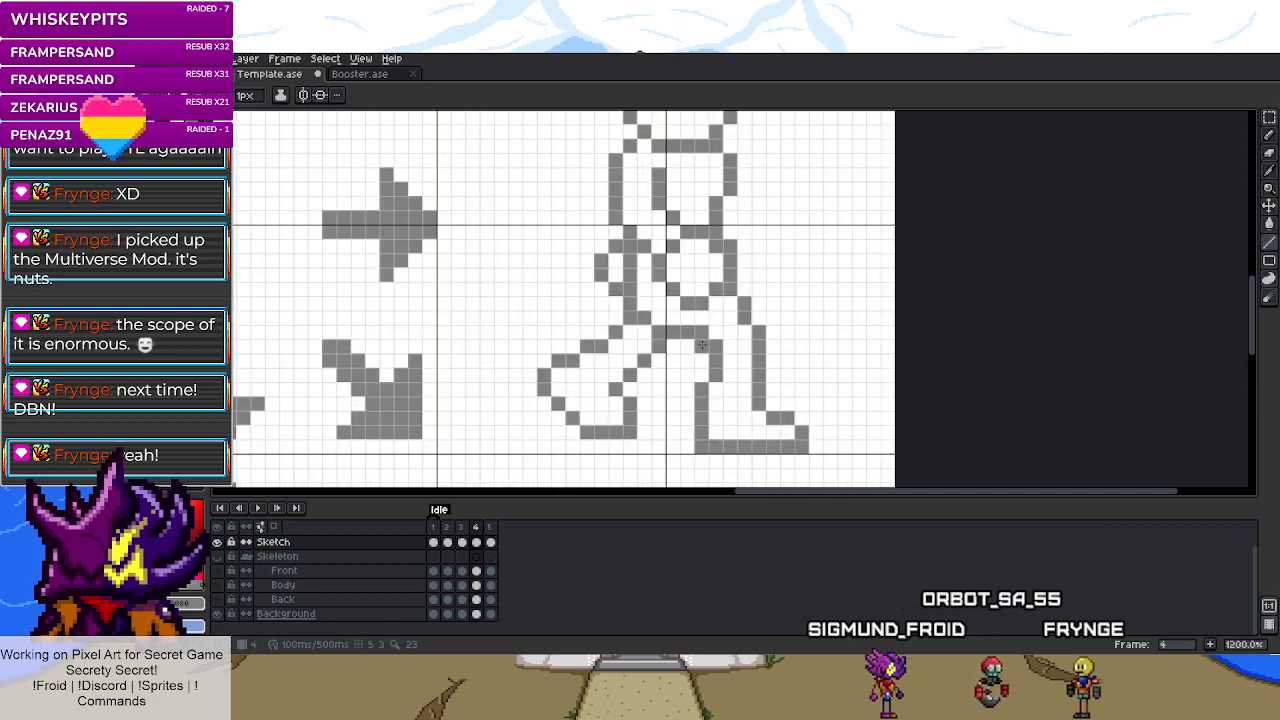
{"action": "key", "text": "m"}
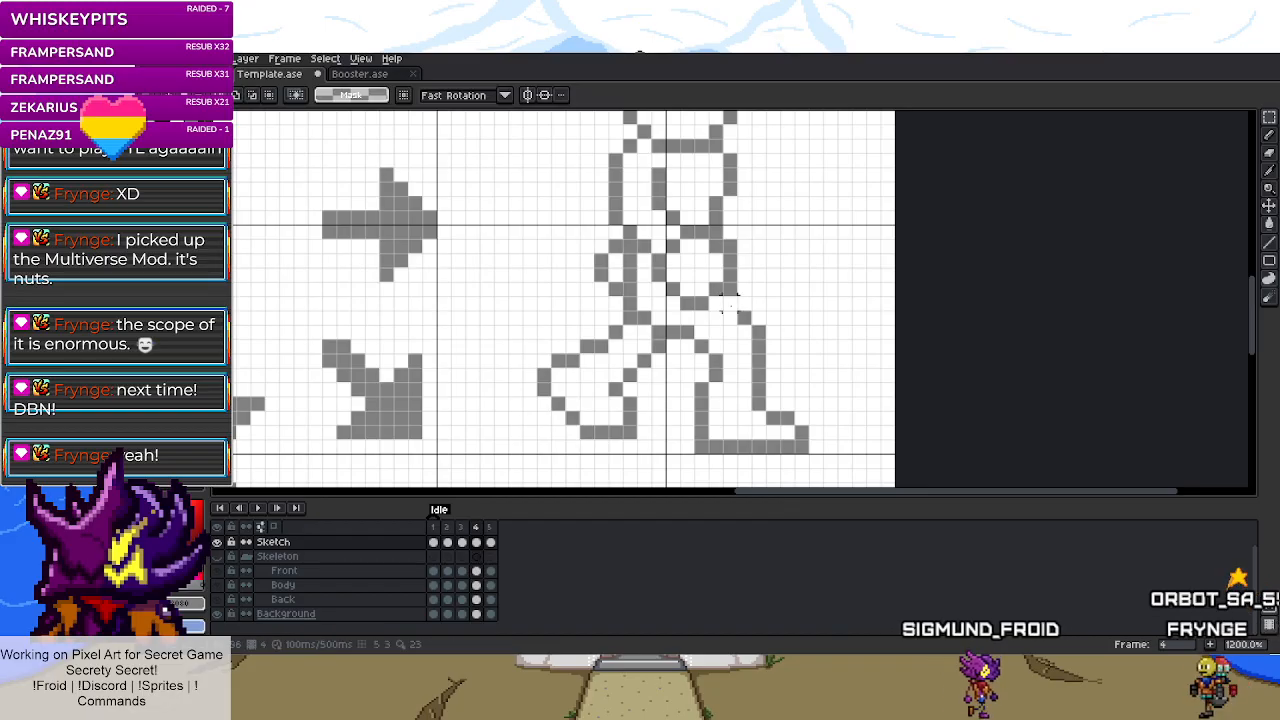
{"action": "scroll", "coordinate": [734, 397], "scroll_direction": "down", "scroll_amount": 4}
{"action": "key", "text": "b"}
- Play the animation from frame 3 to check the right-facing walk, and save the file
{"action": "left_click", "coordinate": [462, 531]}
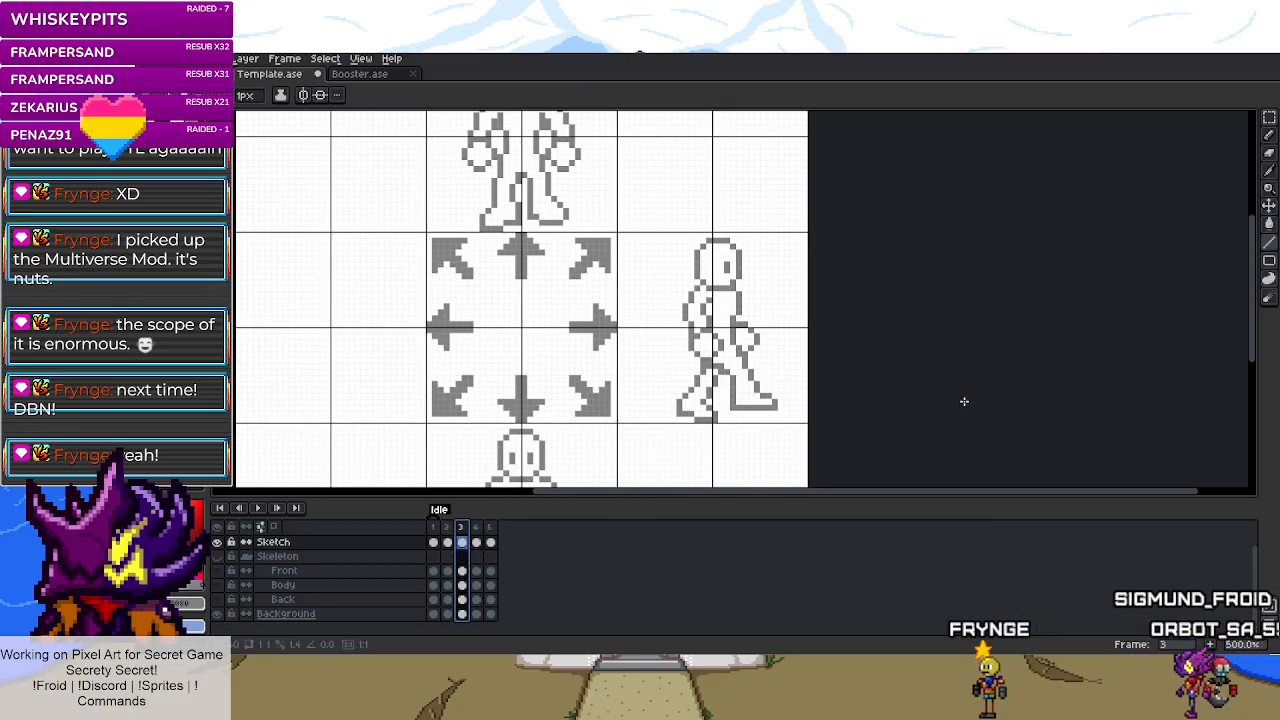
{"action": "key", "text": "Return"}
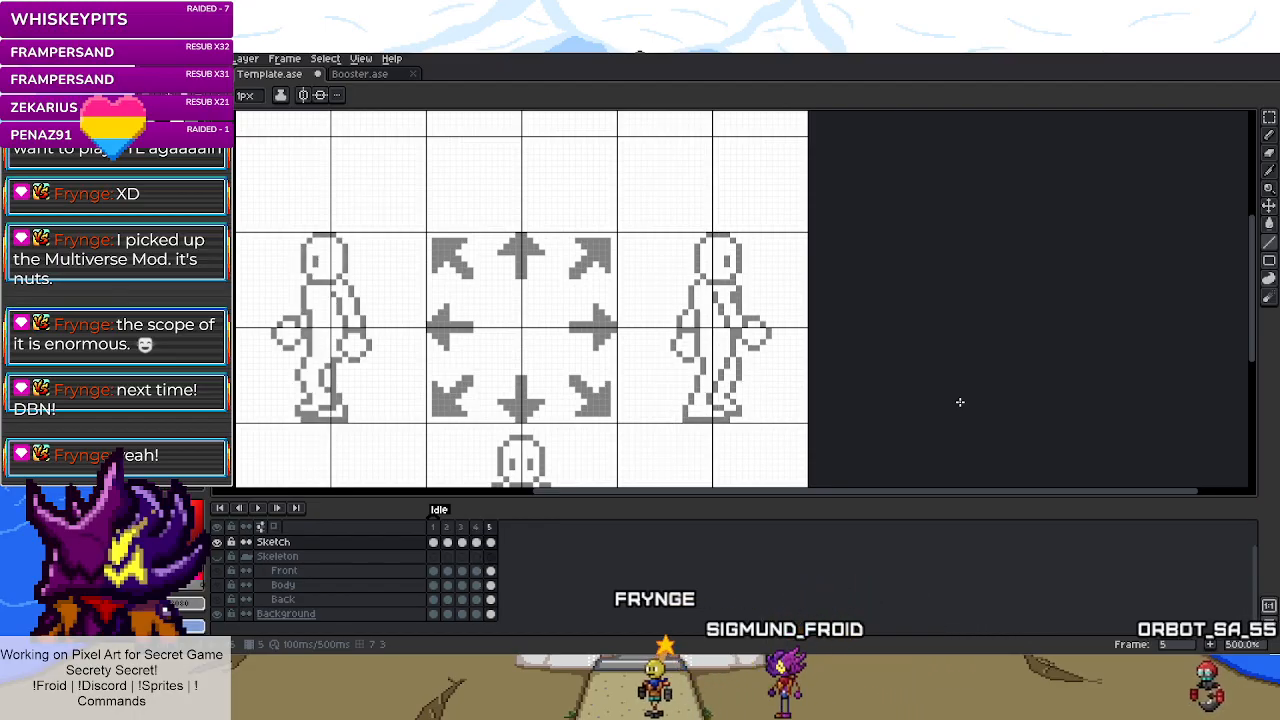
{"action": "key", "text": "ctrl+s"}
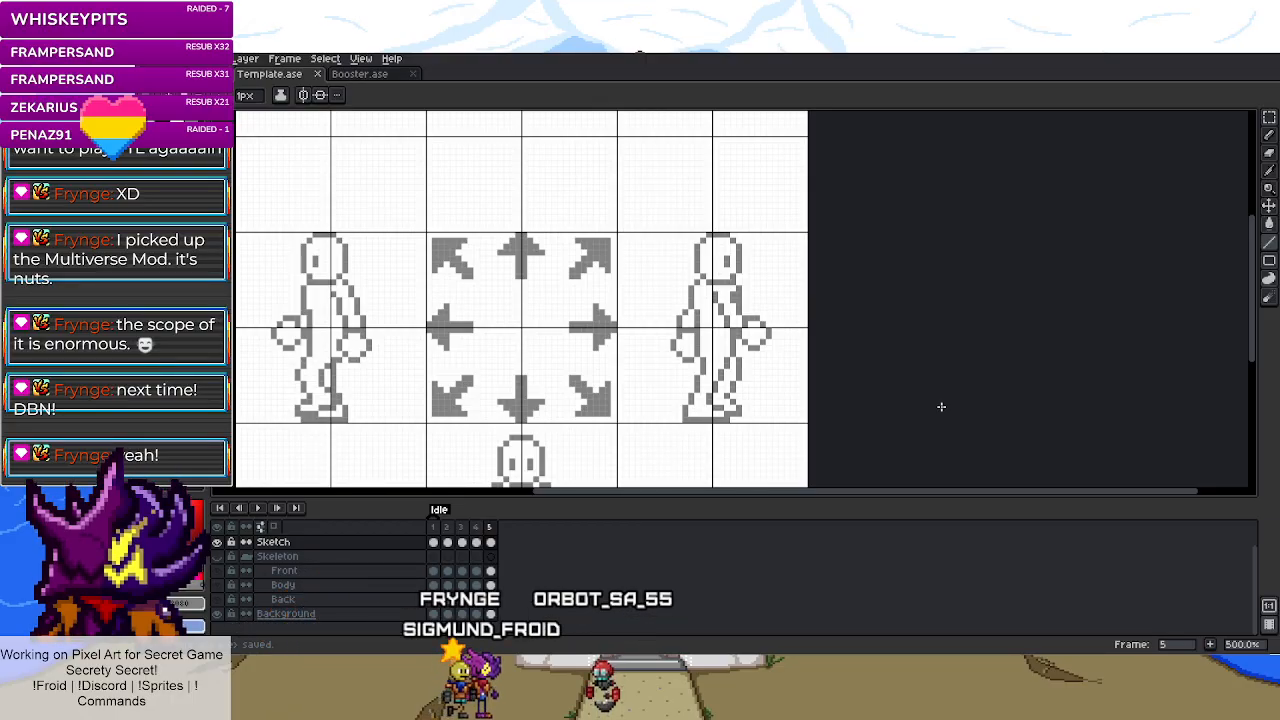
- In frame 2, copy the right-facing figure's 32 × 32 cell, flip it horizontally and place it in the left-facing cell
{"action": "key", "text": "m"}
{"action": "left_click_drag", "start_coordinate": [619, 233], "coordinate": [810, 426]}
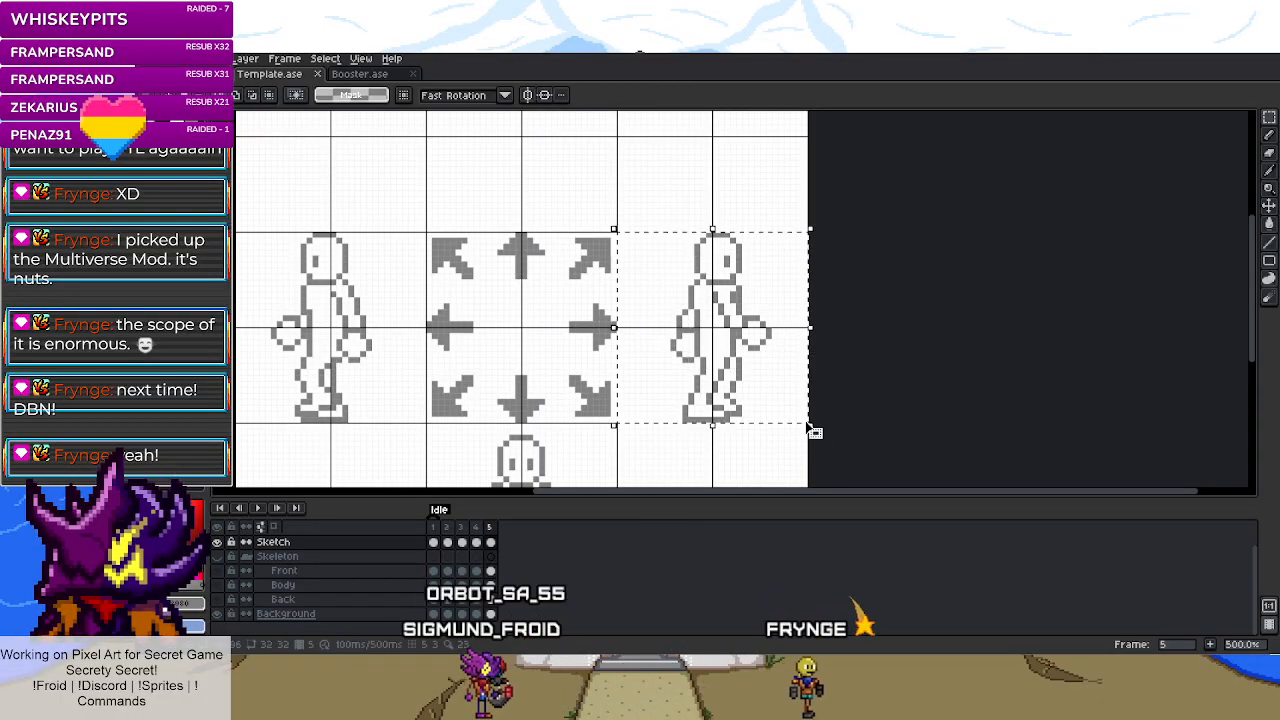
{"action": "left_click", "coordinate": [435, 536]}
{"action": "left_click", "coordinate": [446, 530]}
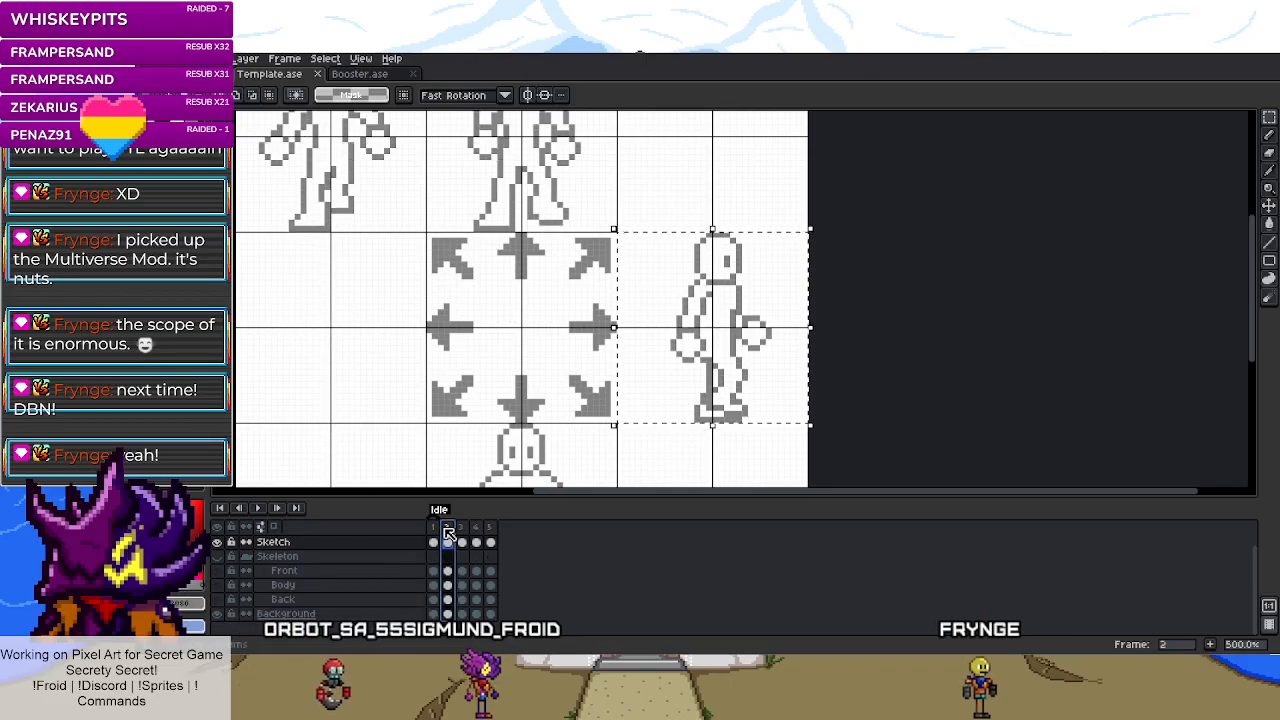
{"action": "left_click_drag", "start_coordinate": [813, 330], "coordinate": [430, 347]}
{"action": "left_click_drag", "start_coordinate": [513, 350], "coordinate": [333, 350]}
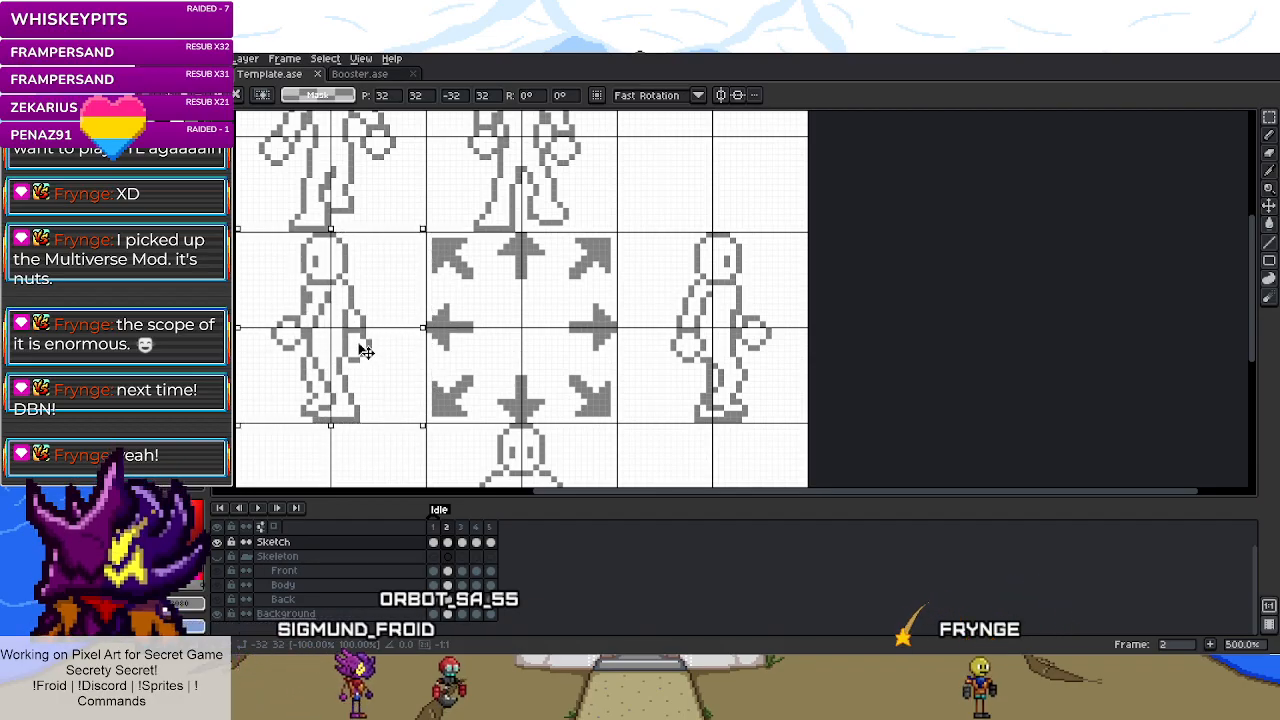
{"action": "key", "text": "Return"}
- Step through the frames to review the mirrored left-facing figure in the full sheet, and save the file
{"action": "scroll", "coordinate": [584, 343], "scroll_direction": "down", "scroll_amount": 3}
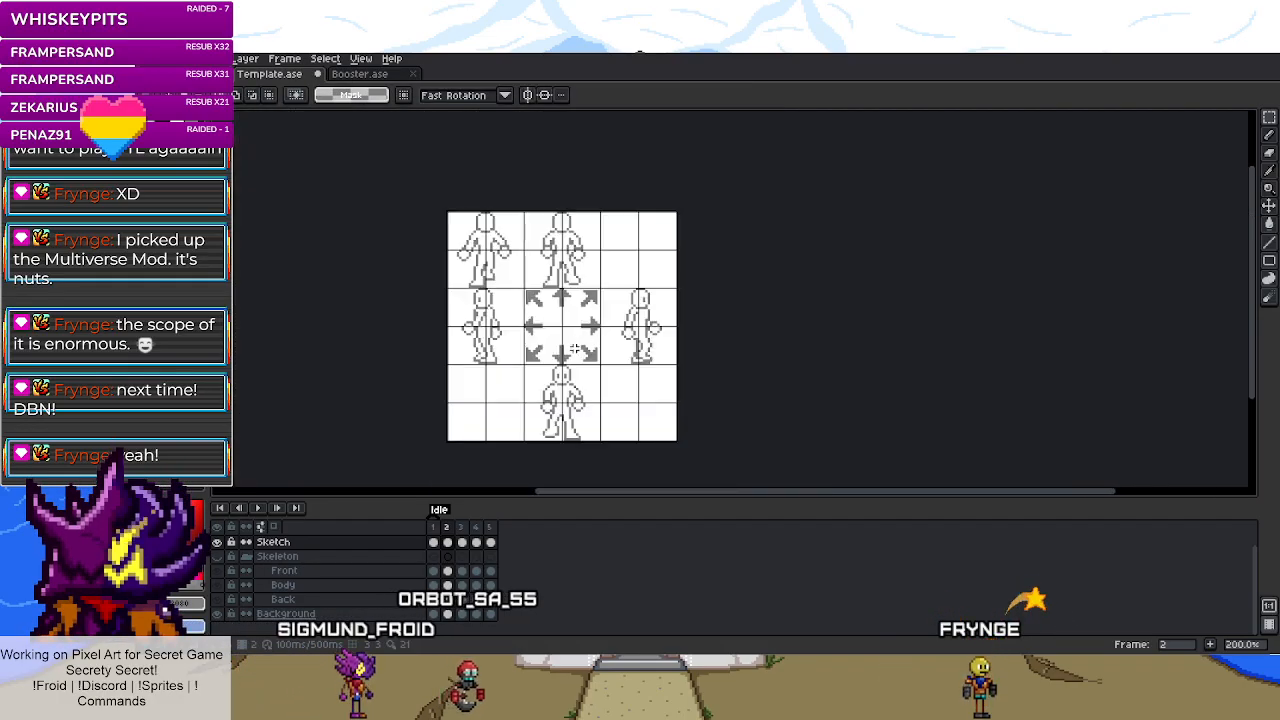
{"action": "key", "text": "Right"}
{"action": "key", "text": "Right"}
{"action": "key", "text": "Right"}
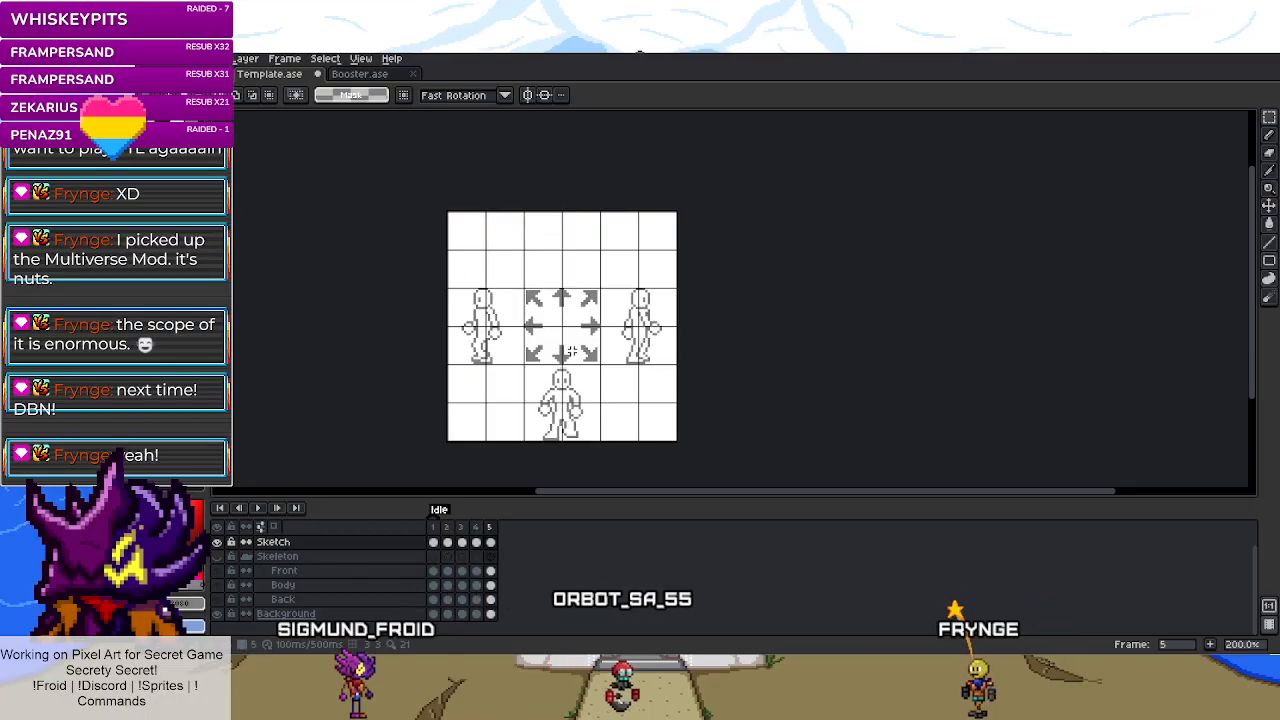
{"action": "key", "text": "Right"}
{"action": "key", "text": "Right"}
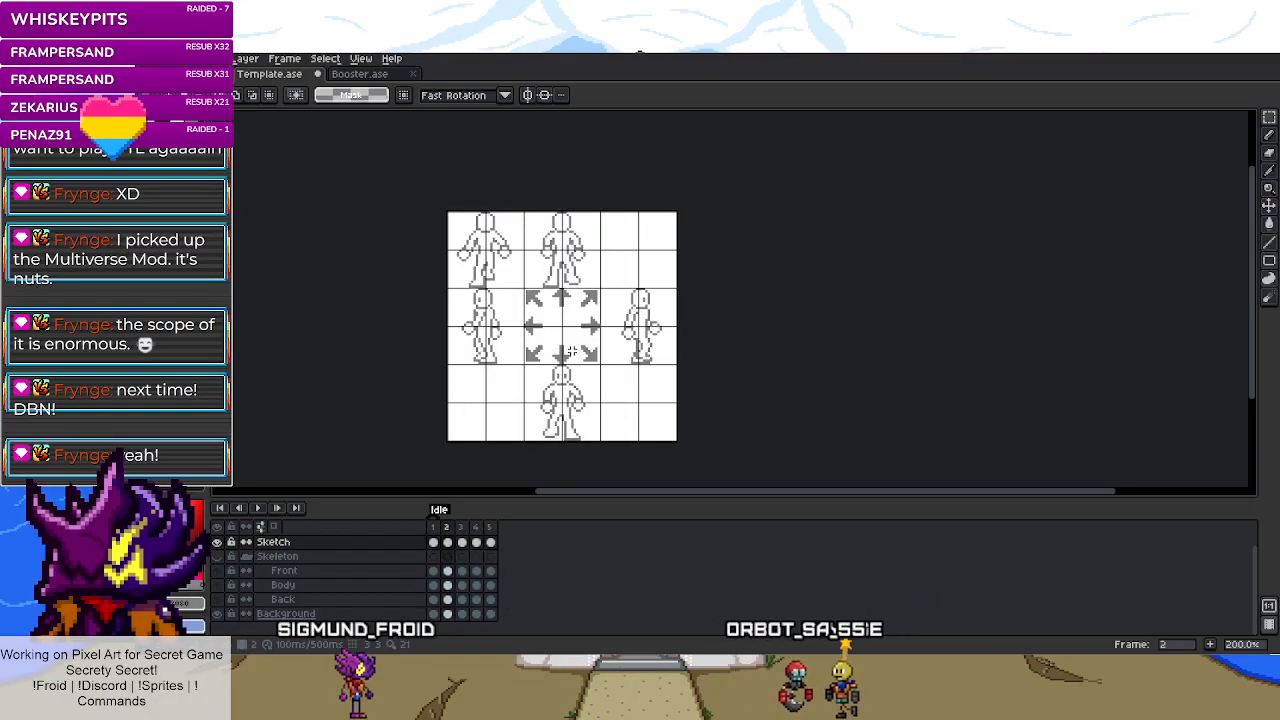
{"action": "key", "text": "Right"}
{"action": "key", "text": "Right"}
{"action": "key", "text": "Right"}
{"action": "key", "text": "ctrl+s"}
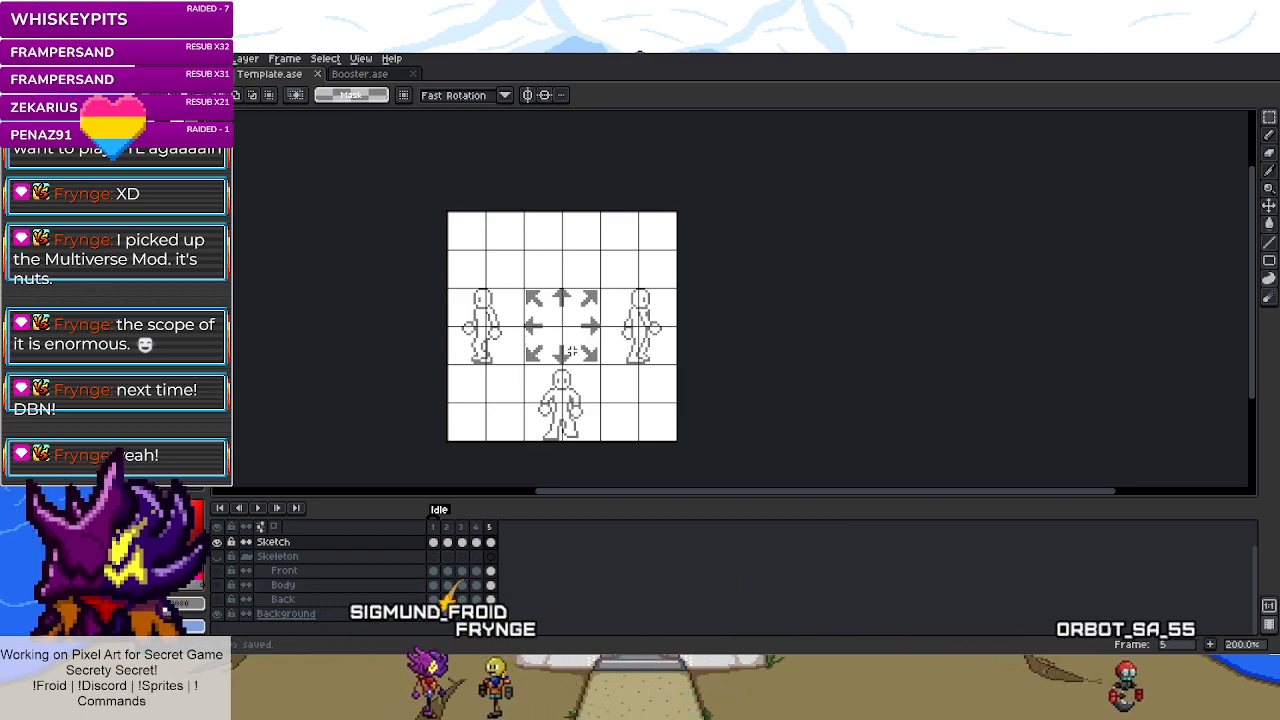
- Touch up the left-facing figure's leg outline on the Sketch layer and compare it with the pose in frame 2
{"action": "scroll", "coordinate": [570, 350], "scroll_direction": "up", "scroll_amount": 2}
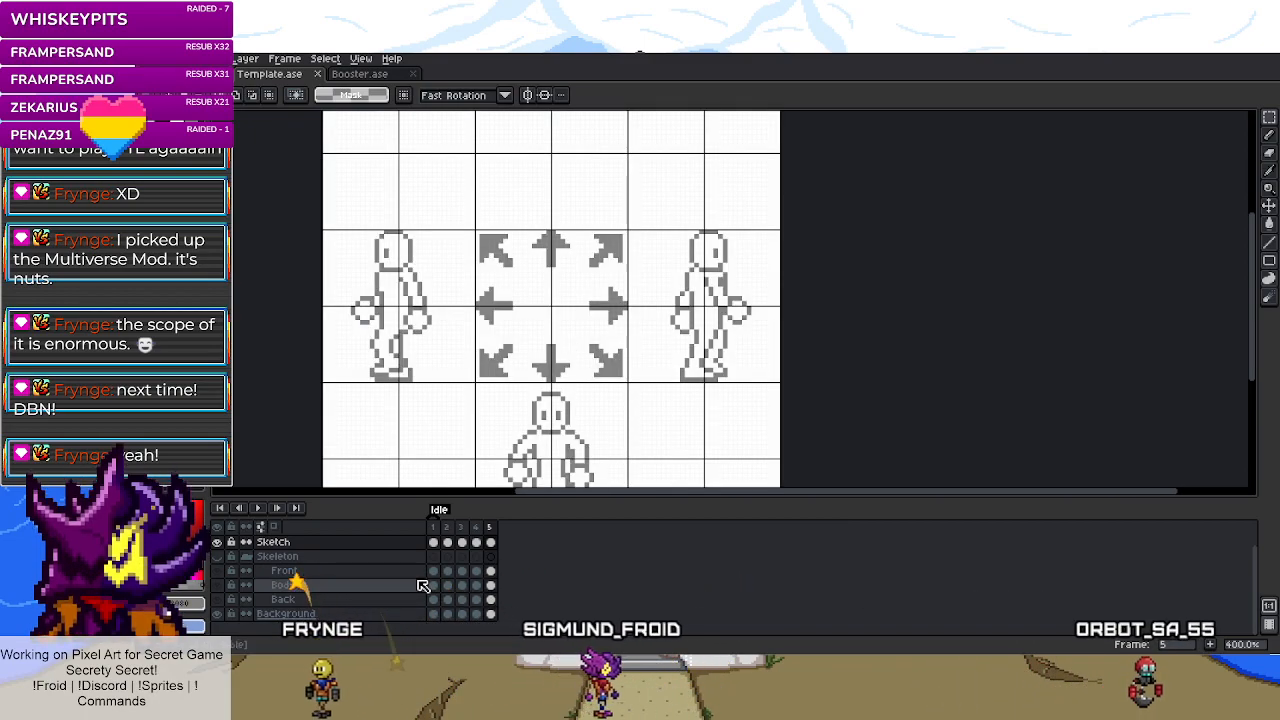
{"action": "scroll", "coordinate": [554, 398], "scroll_direction": "down", "scroll_amount": 2}
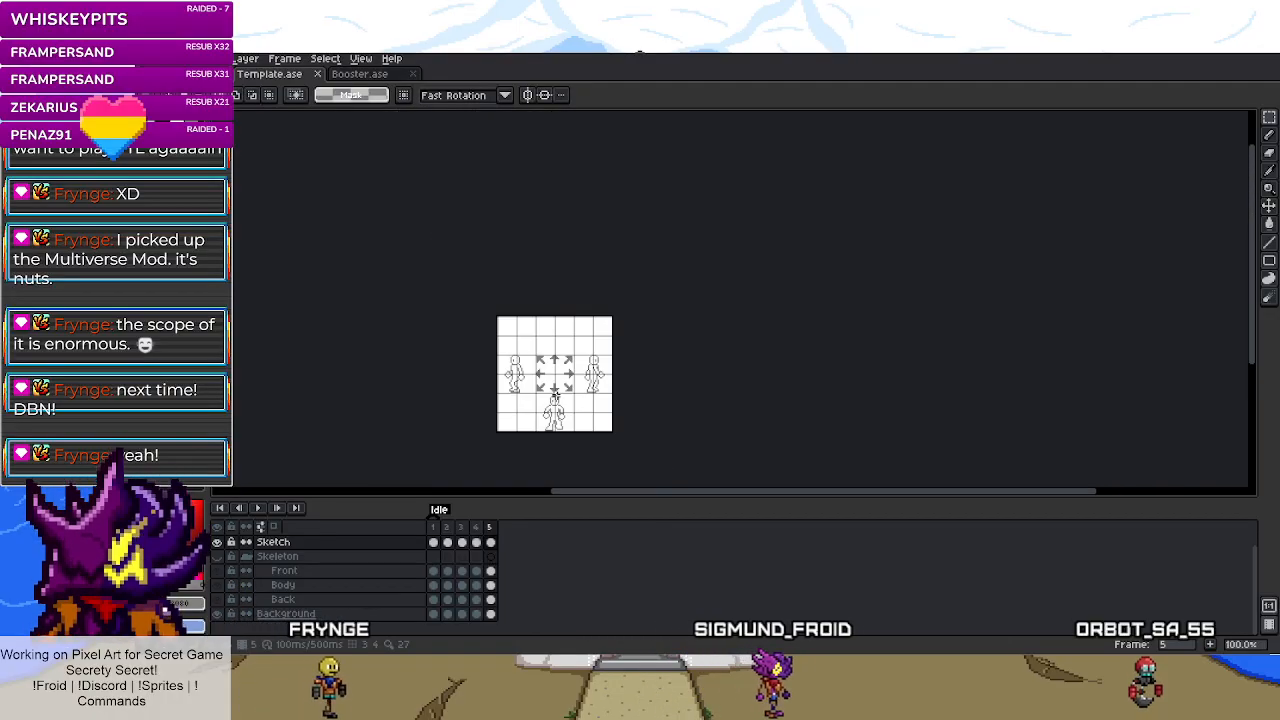
{"action": "scroll", "coordinate": [554, 398], "scroll_direction": "up", "scroll_amount": 2}
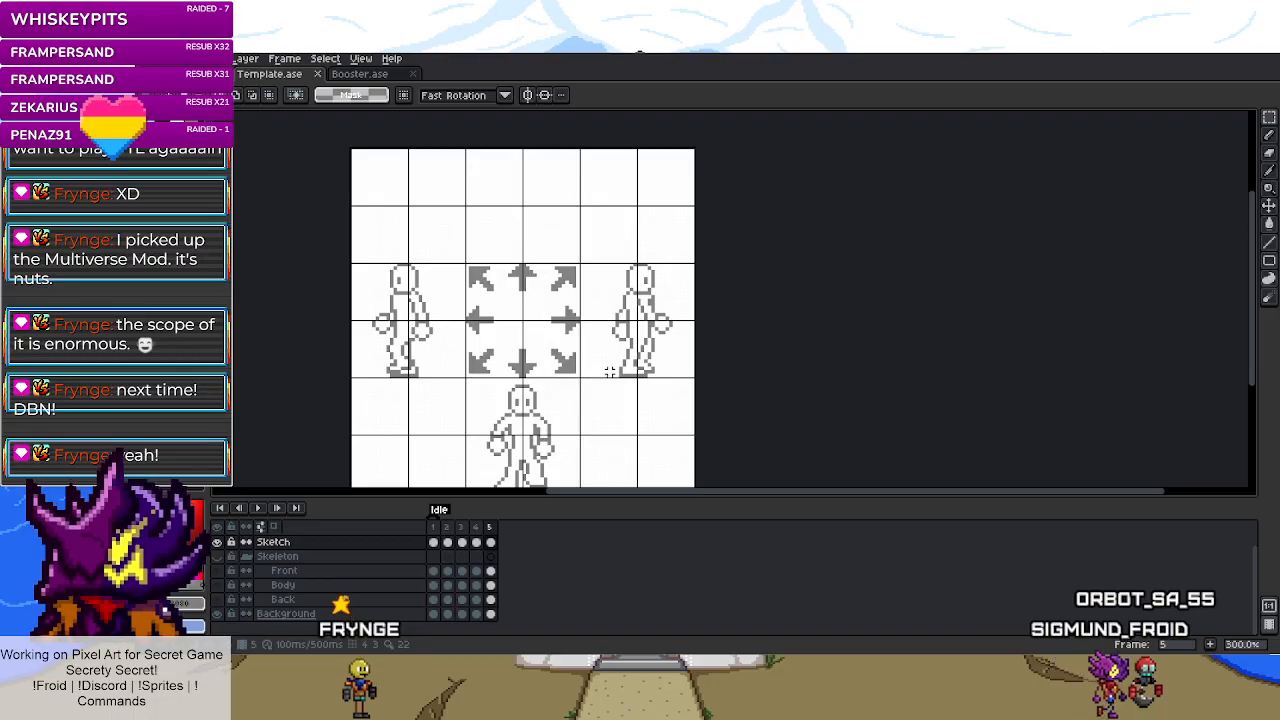
{"action": "scroll", "coordinate": [452, 368], "scroll_direction": "up", "scroll_amount": 5}
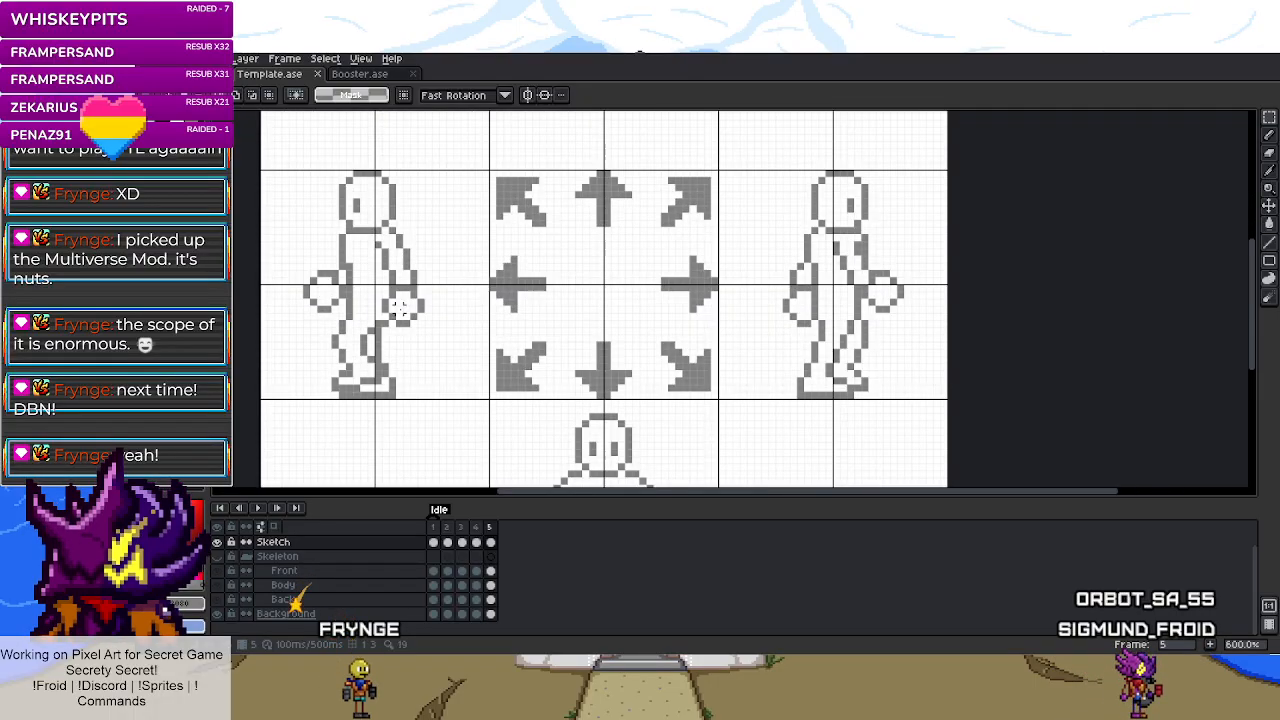
{"action": "key", "text": "b"}
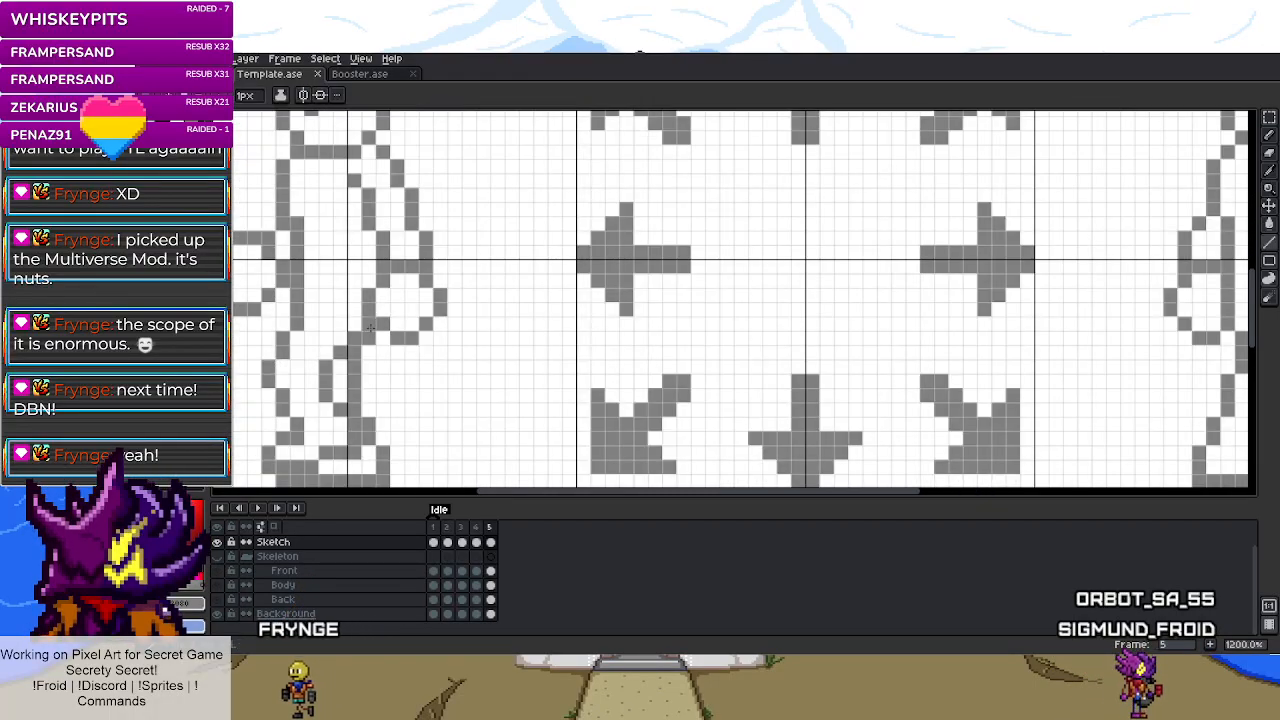
{"action": "left_click", "coordinate": [447, 542]}
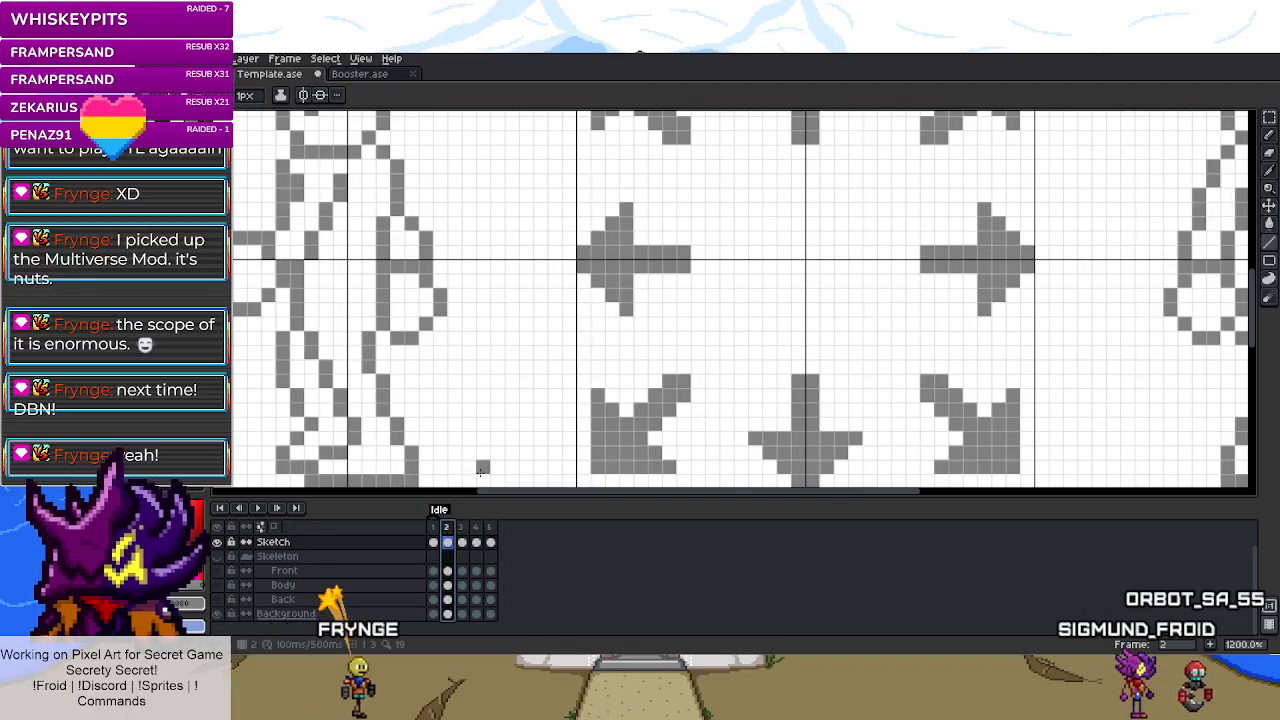
{"action": "scroll", "coordinate": [709, 357], "scroll_direction": "down", "scroll_amount": 3}
{"action": "scroll", "coordinate": [861, 345], "scroll_direction": "up", "scroll_amount": 3}
{"action": "scroll", "coordinate": [861, 345], "scroll_direction": "down", "scroll_amount": 5}
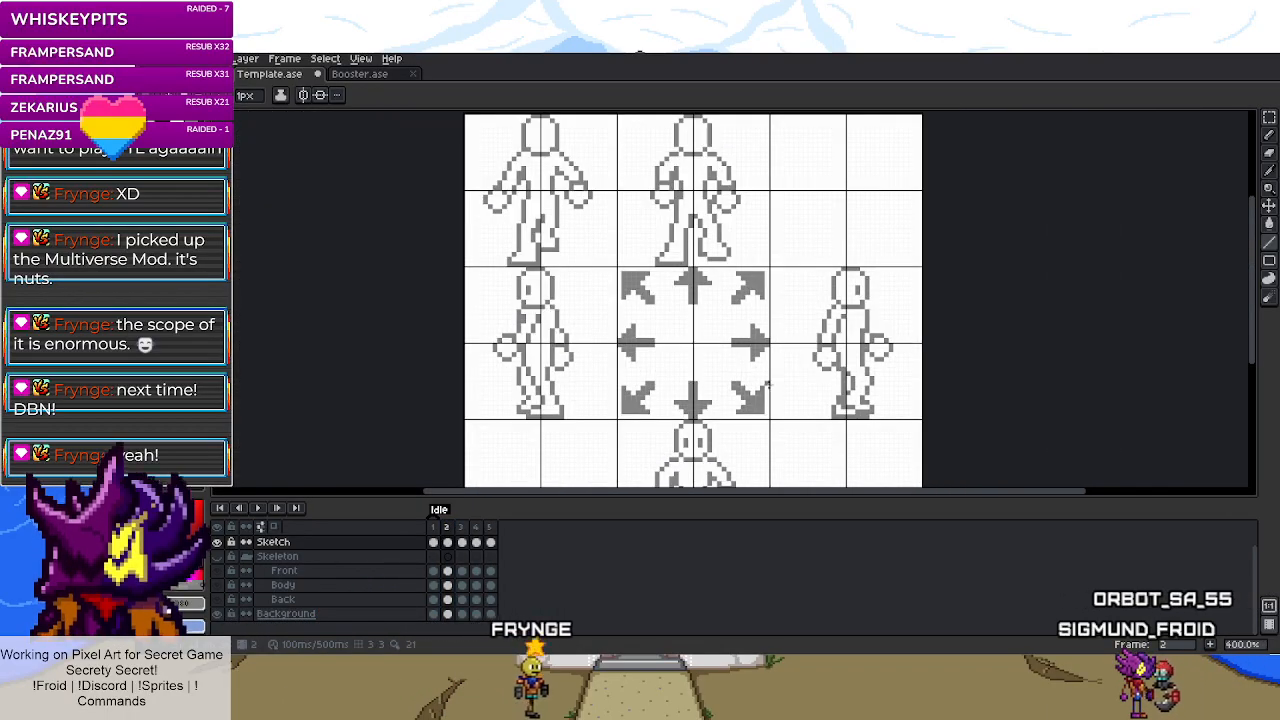
- Save the template and review the poses from frame 2 through frame 5
{"action": "key", "text": "ctrl+s"}
{"action": "key", "text": "Right"}
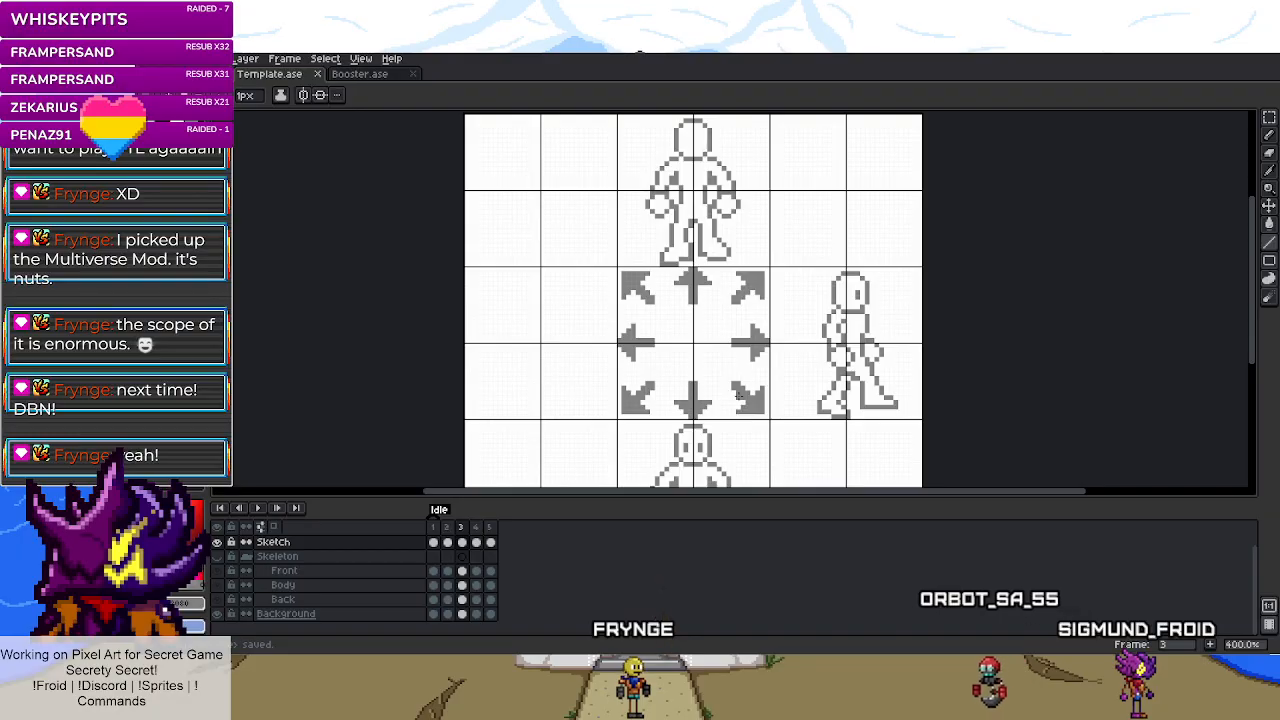
{"action": "key", "text": "Right"}
{"action": "key", "text": "Right"}
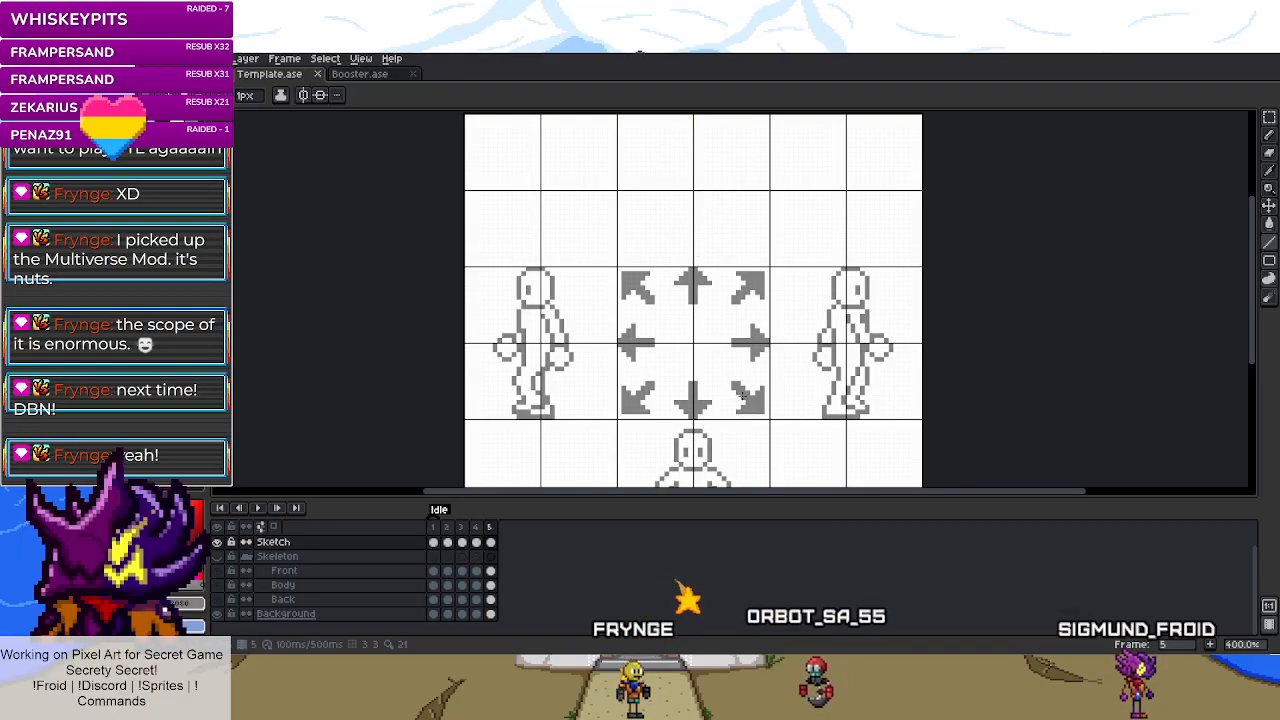
{"action": "key", "text": "ctrl+s"}
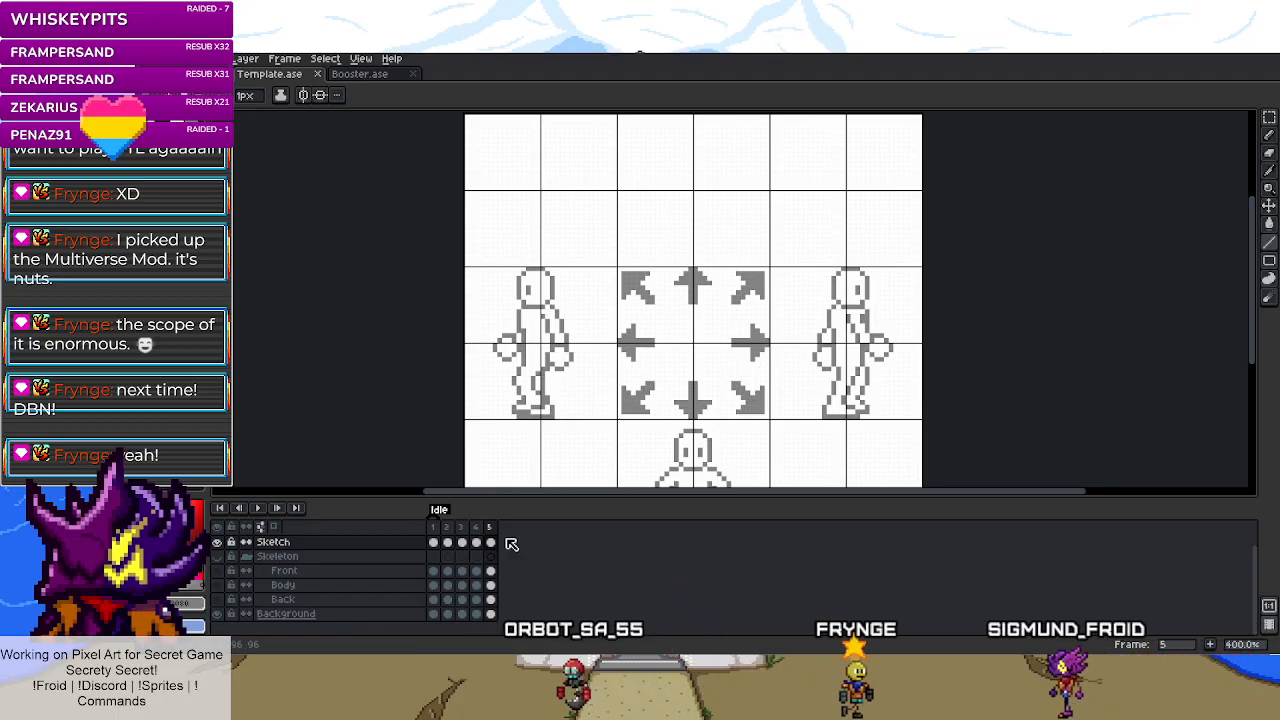
- Show the Skeleton group, hide the Sketch layer, and add a new frame after frame 5
{"action": "left_click", "coordinate": [216, 557]}
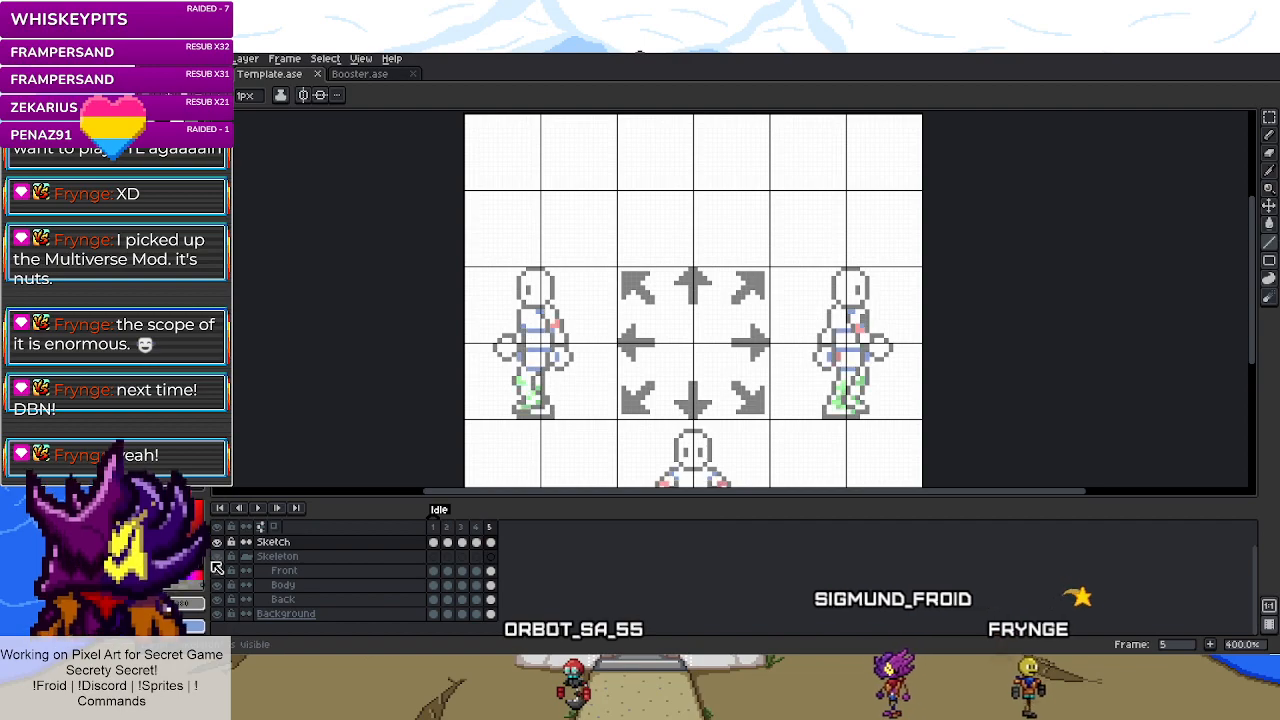
{"action": "left_click", "coordinate": [216, 542]}
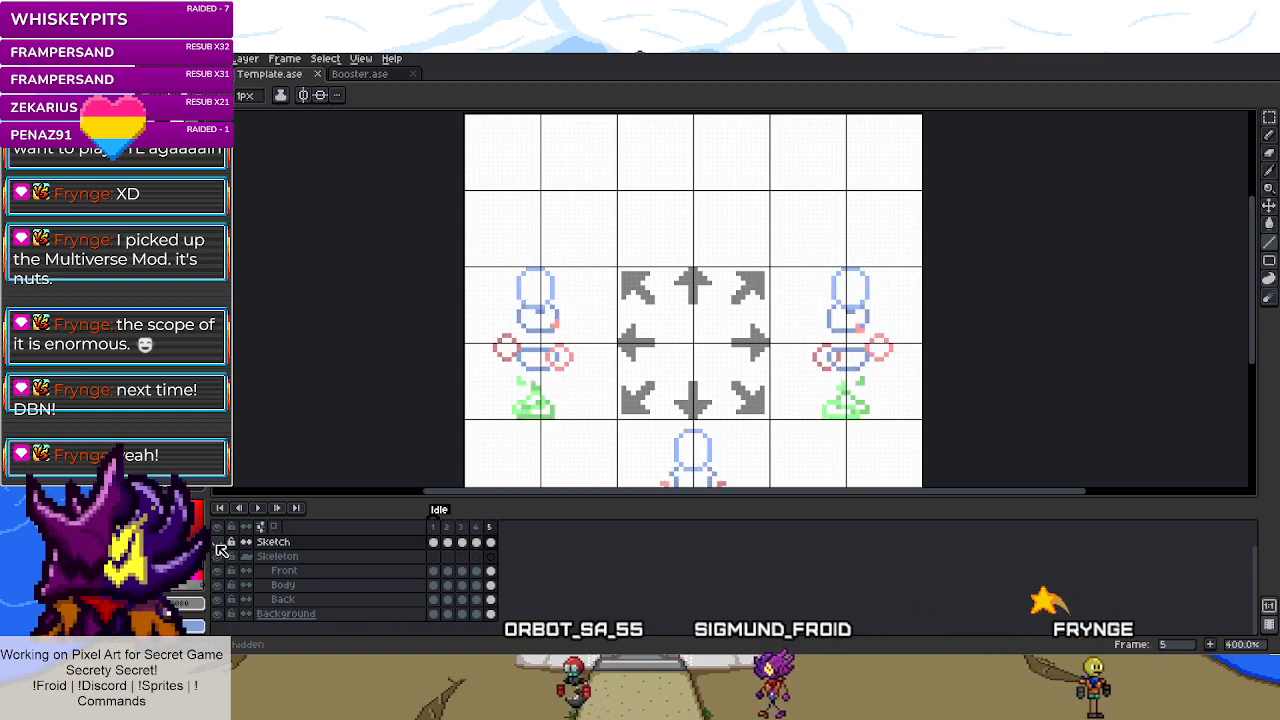
{"action": "right_click", "coordinate": [490, 527]}
{"action": "left_click", "coordinate": [540, 553]}
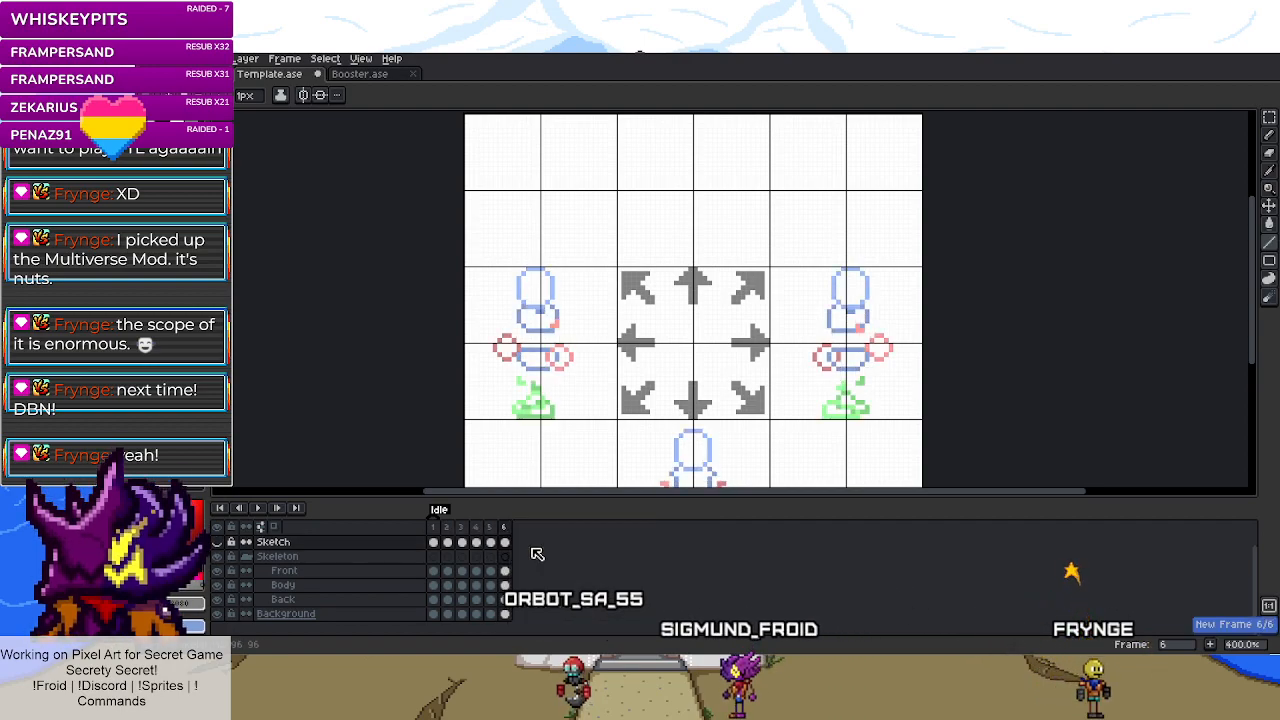
- Cut the two side-facing skeleton figures beside the arrows from the Front, Body and Back layers in frame 6
{"action": "scroll", "coordinate": [806, 405], "scroll_direction": "up", "scroll_amount": 2}
{"action": "key", "text": "m"}
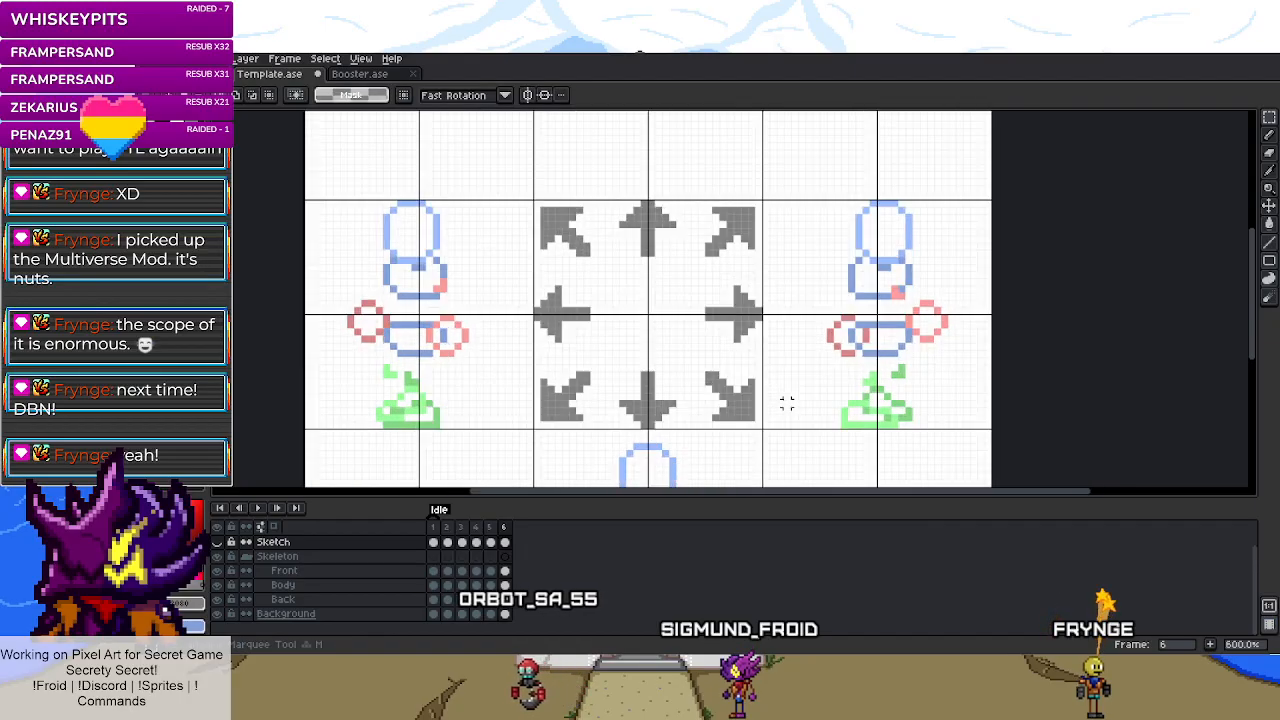
{"action": "left_click_drag", "start_coordinate": [765, 203], "coordinate": [993, 430]}
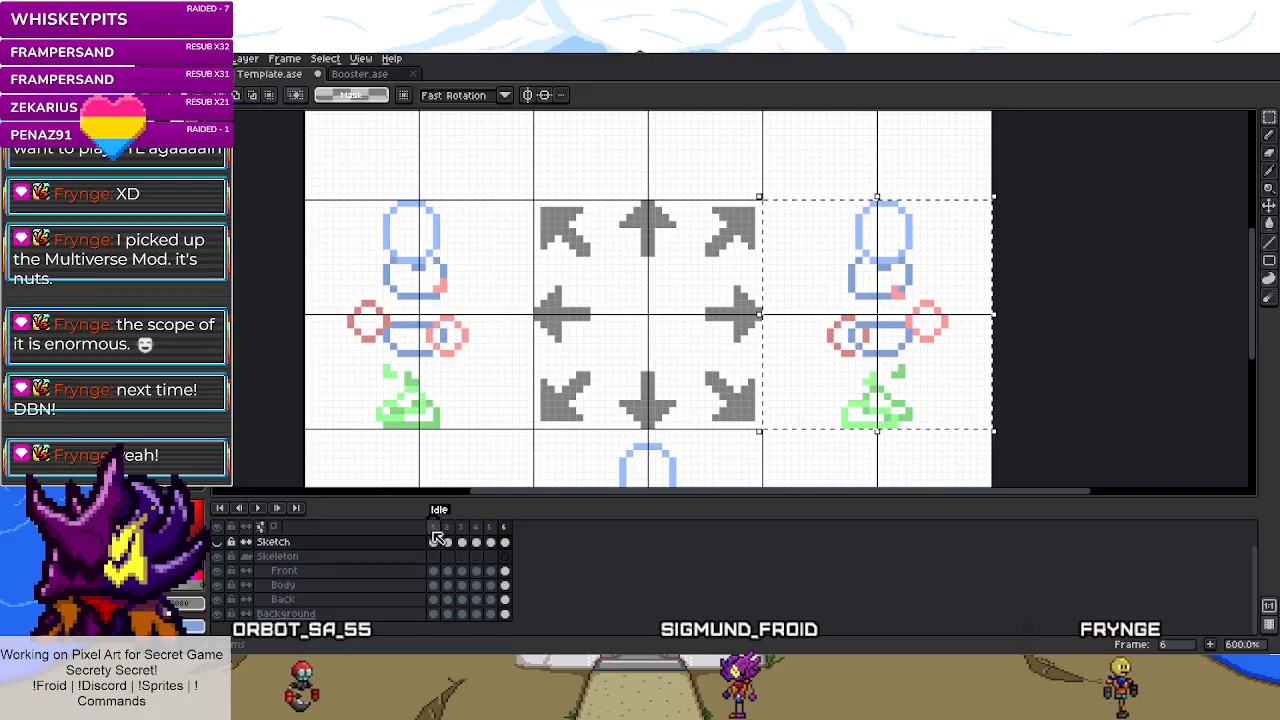
{"action": "left_click_drag", "start_coordinate": [505, 571], "coordinate": [508, 601]}
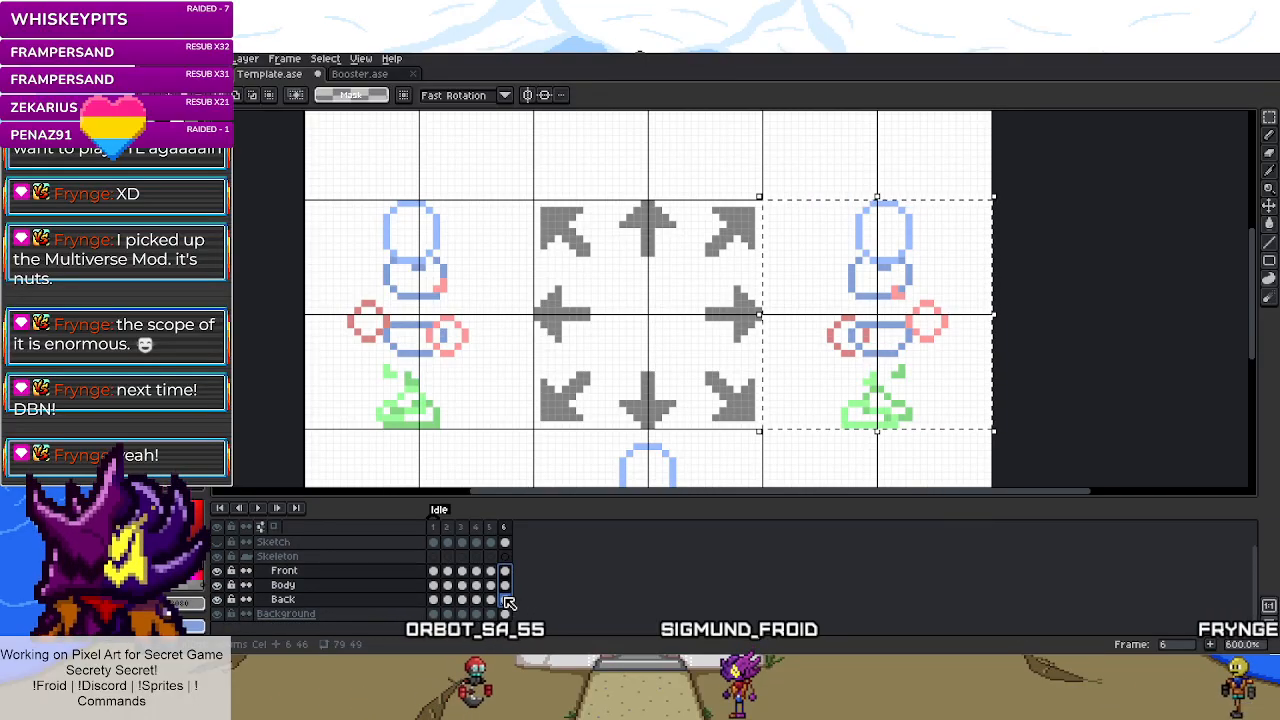
{"action": "key", "text": "ctrl+x"}
{"action": "left_click_drag", "start_coordinate": [527, 203], "coordinate": [302, 431]}
{"action": "left_click", "coordinate": [505, 571]}
{"action": "left_click_drag", "start_coordinate": [508, 577], "coordinate": [505, 599]}
{"action": "key", "text": "ctrl+x"}
{"action": "scroll", "coordinate": [467, 348], "scroll_direction": "down", "scroll_amount": 1}
{"action": "scroll", "coordinate": [467, 348], "scroll_direction": "down", "scroll_amount": 1}
- Show the Sketch layer and cut both side-facing figures' outlines from it in frame 6
{"action": "left_click", "coordinate": [230, 544]}
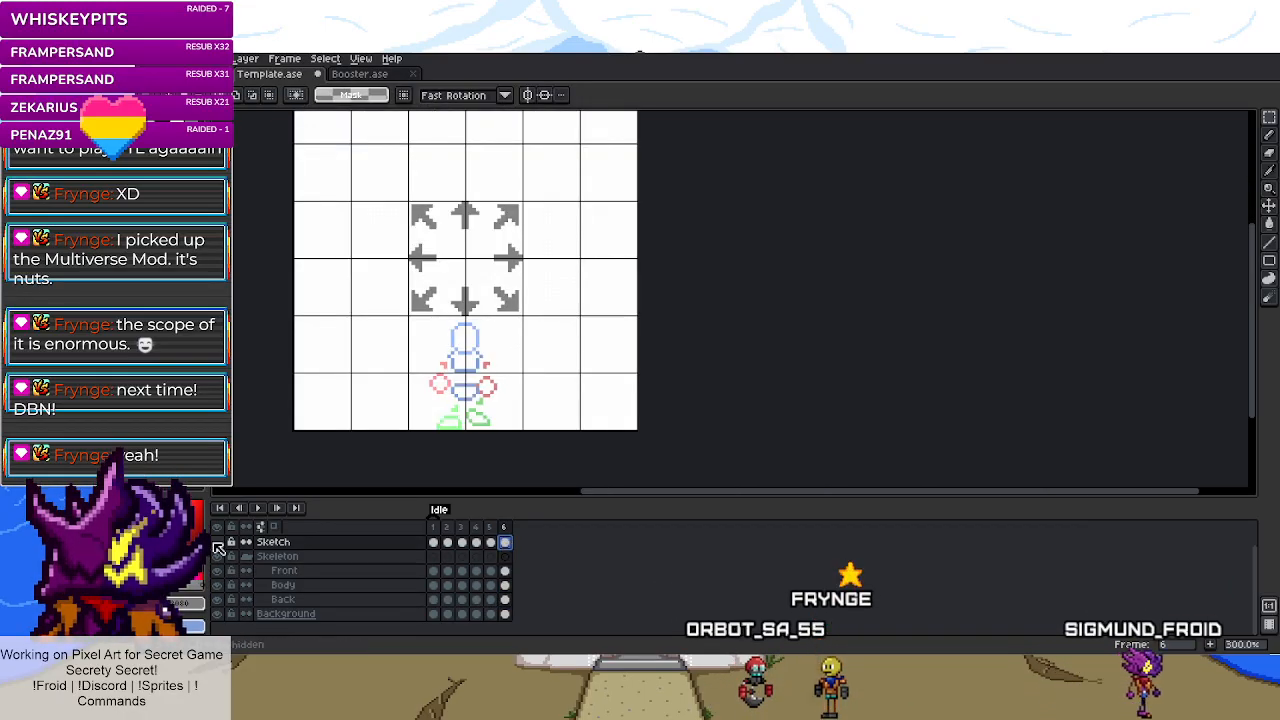
{"action": "left_click", "coordinate": [217, 542]}
{"action": "left_click_drag", "start_coordinate": [633, 205], "coordinate": [300, 320]}
{"action": "key", "text": "ctrl+x"}
{"action": "left_click_drag", "start_coordinate": [314, 191], "coordinate": [596, 232]}
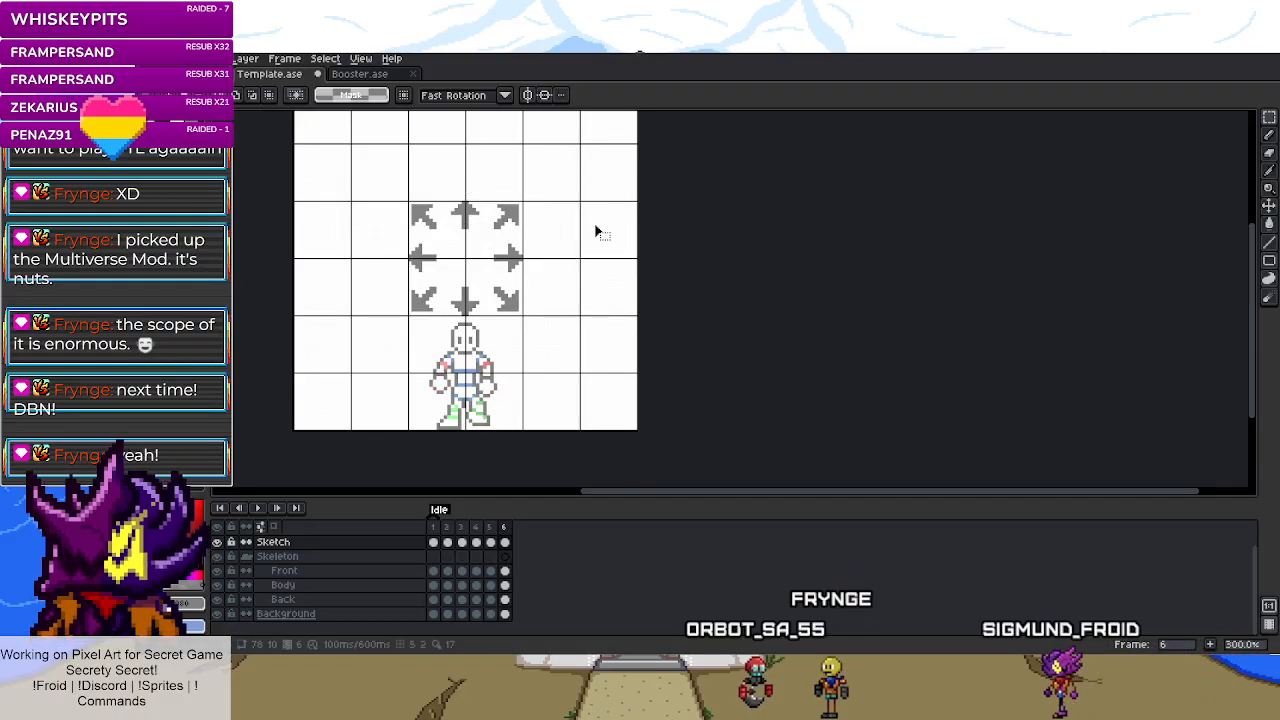
- Copy the right-facing figure's Back-layer parts from frame 3 into frame 6, flipped horizontally into the 32 × 32 area beside the left arrow
{"action": "left_click", "coordinate": [463, 527]}
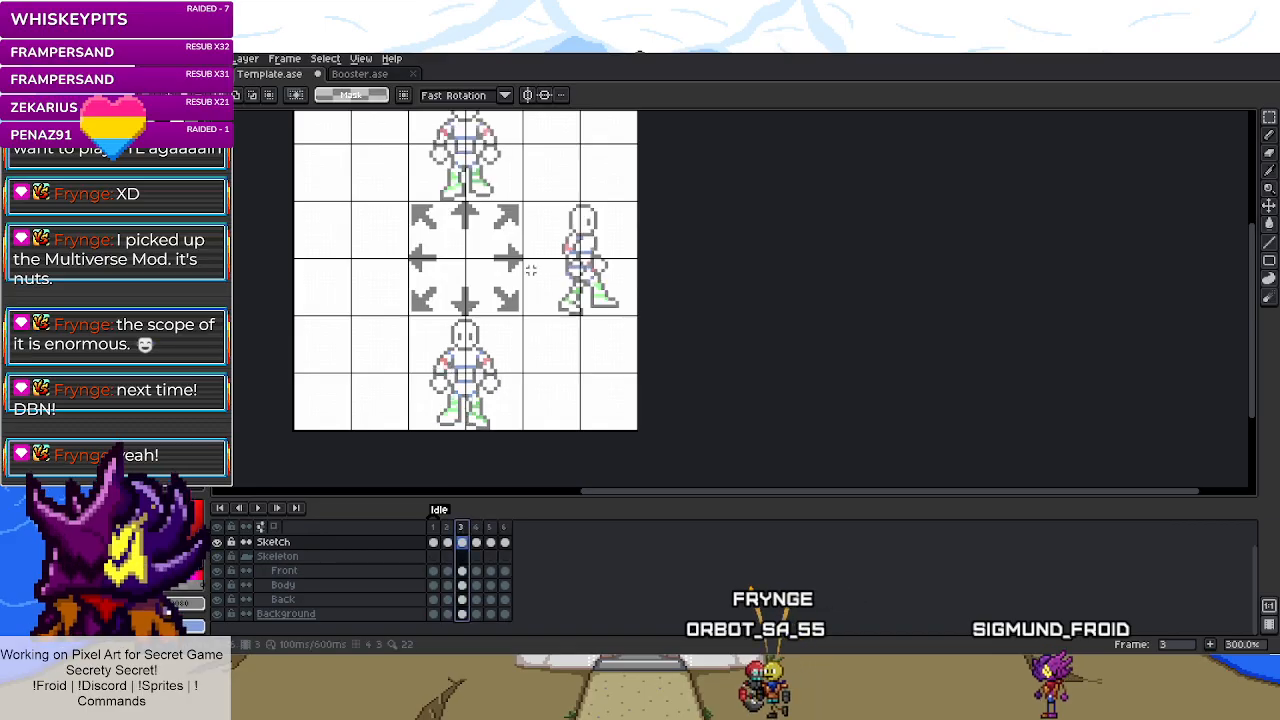
{"action": "scroll", "coordinate": [533, 210], "scroll_direction": "up", "scroll_amount": 3}
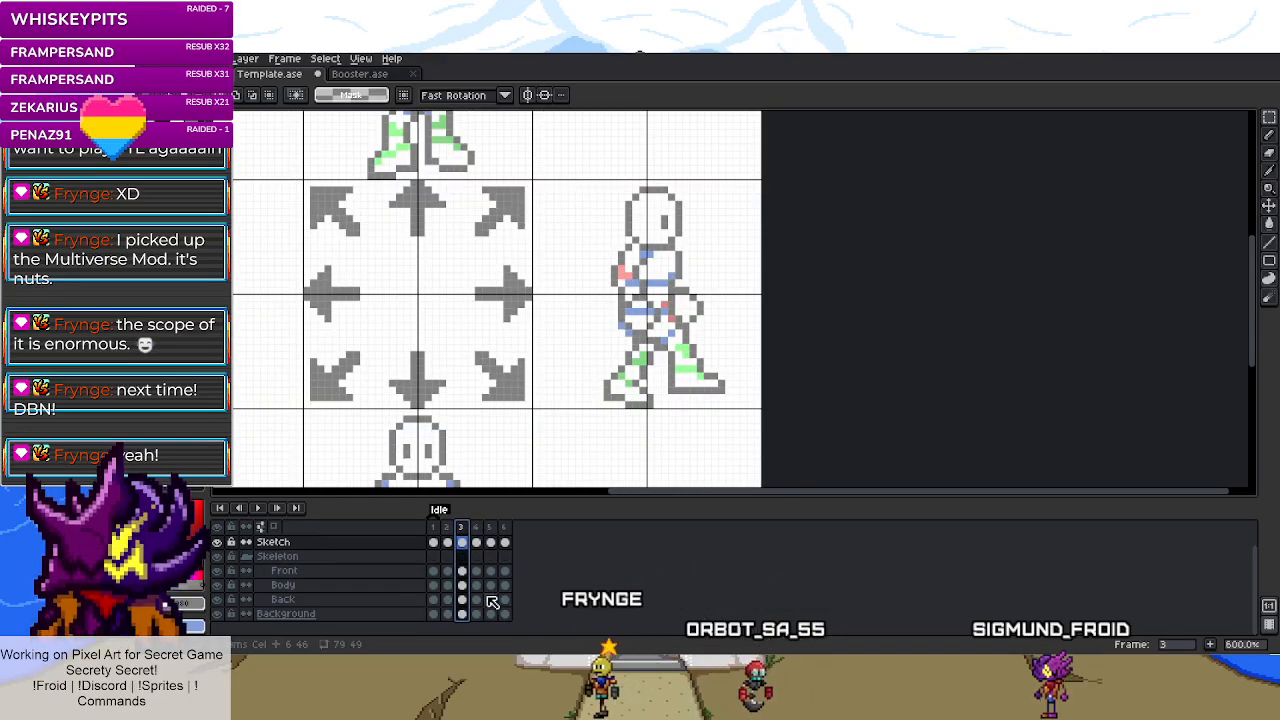
{"action": "left_click", "coordinate": [463, 599]}
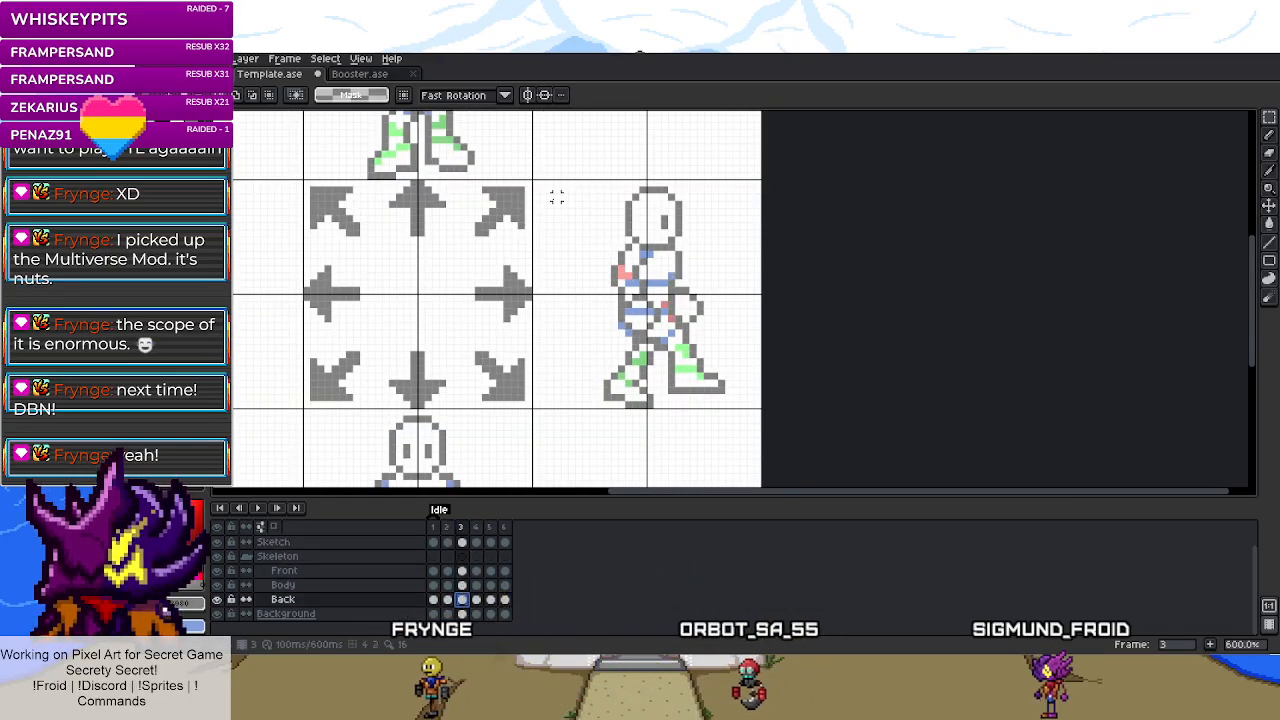
{"action": "left_click_drag", "start_coordinate": [535, 181], "coordinate": [760, 408]}
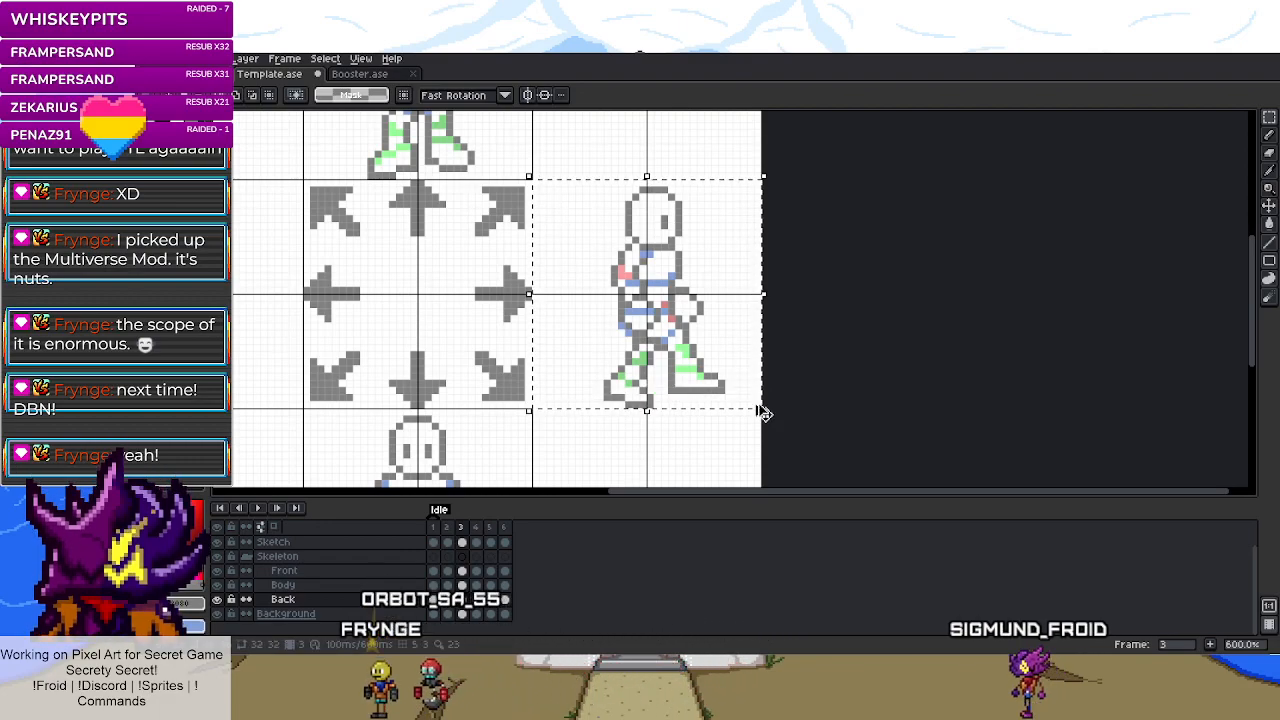
{"action": "left_click", "coordinate": [505, 600]}
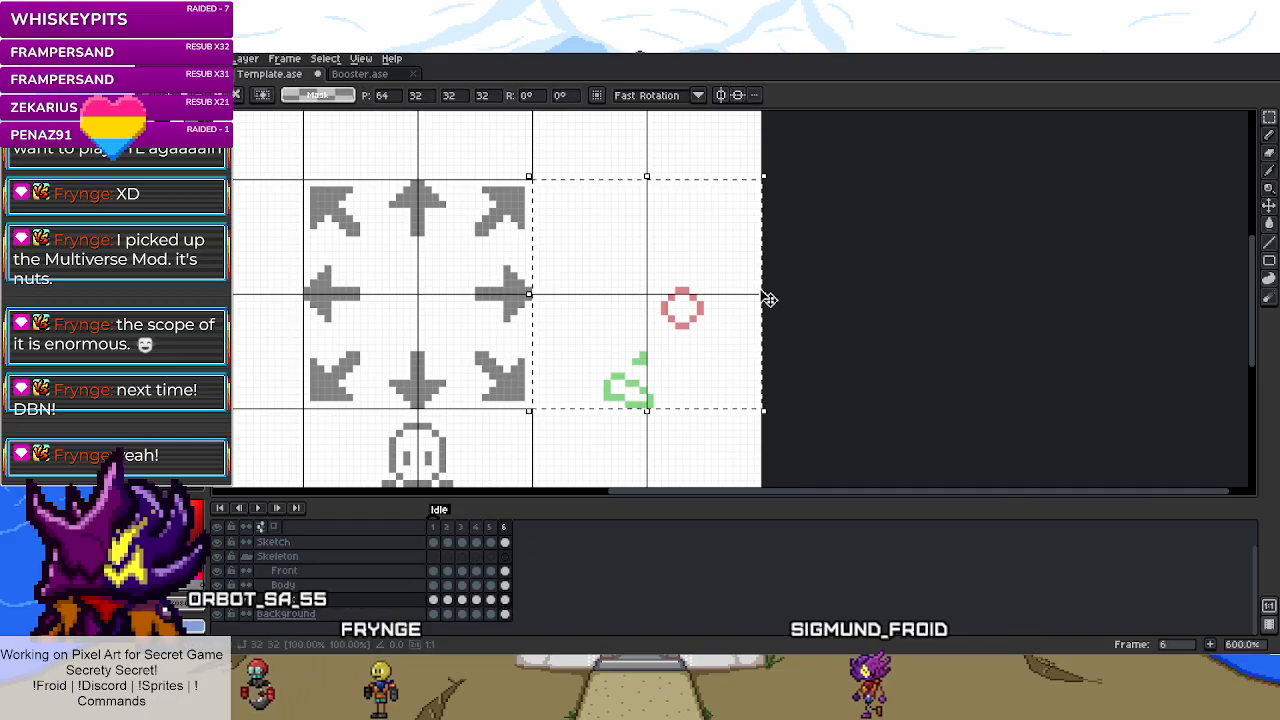
{"action": "left_click_drag", "start_coordinate": [762, 294], "coordinate": [321, 323]}
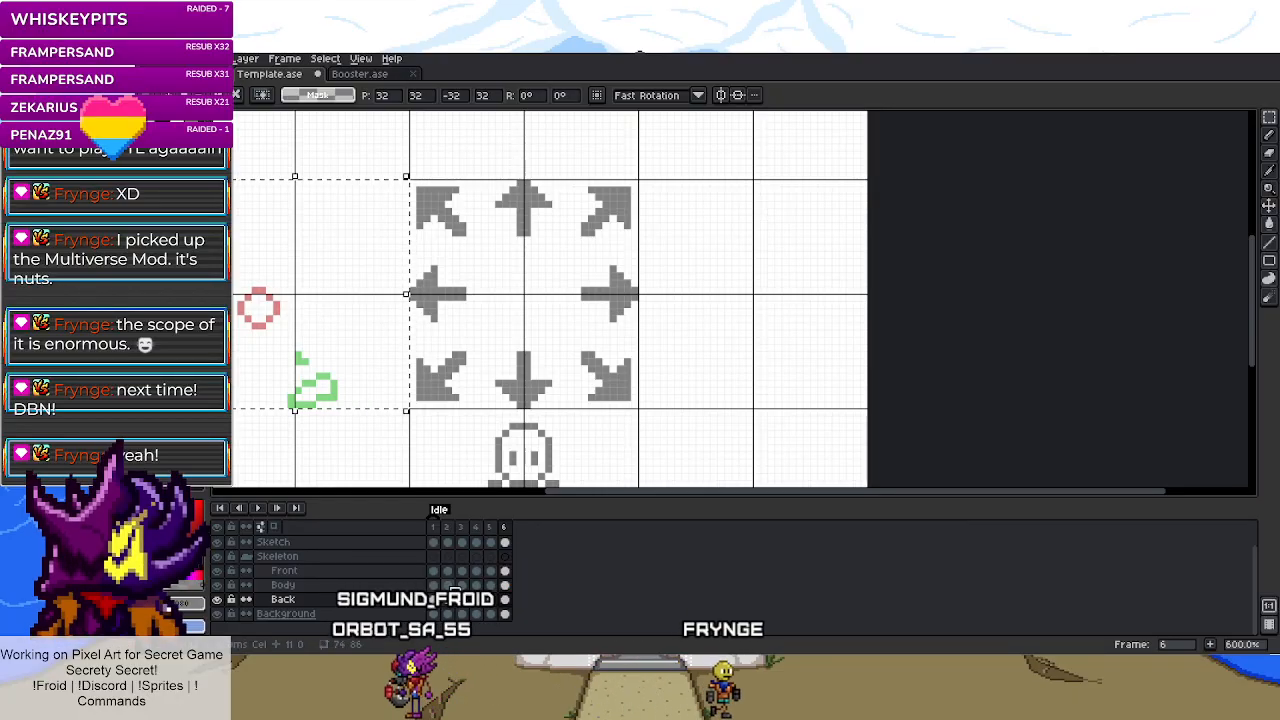
- Copy the right-facing figure's Body-layer parts from frame 3 into frame 6, flipped horizontally onto the left-facing figure
{"action": "left_click", "coordinate": [461, 585]}
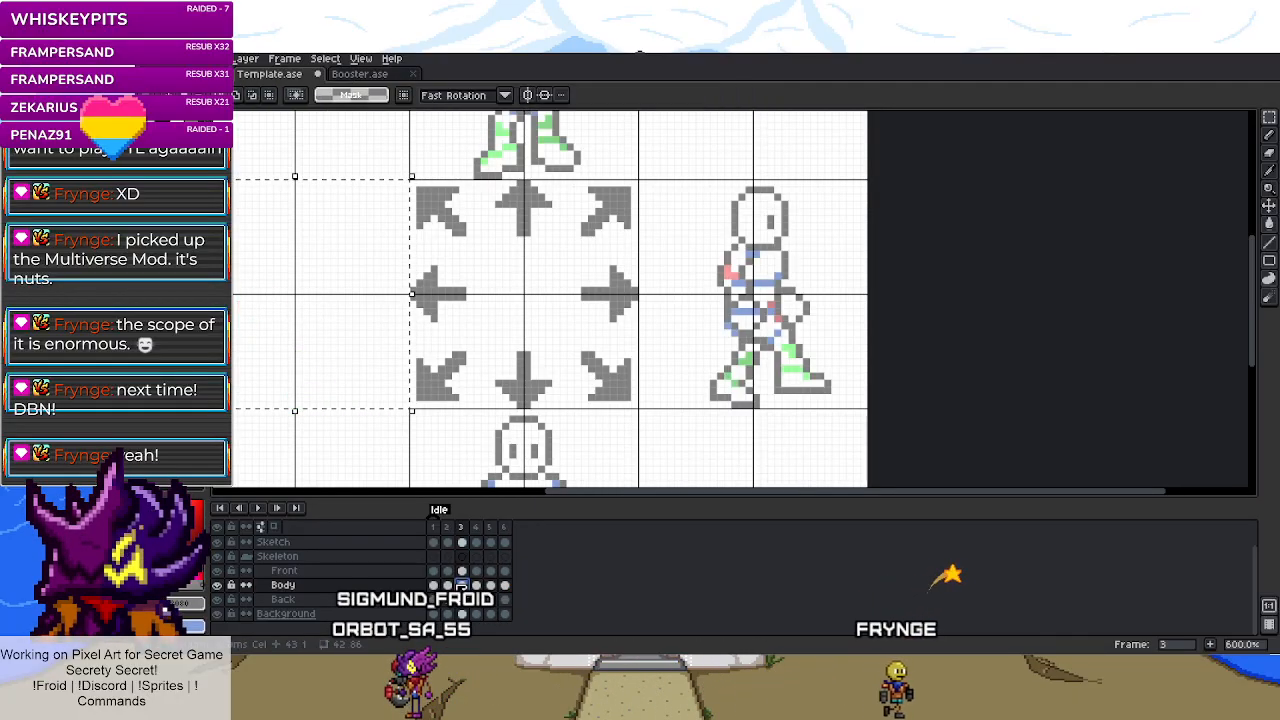
{"action": "left_click_drag", "start_coordinate": [641, 180], "coordinate": [869, 410]}
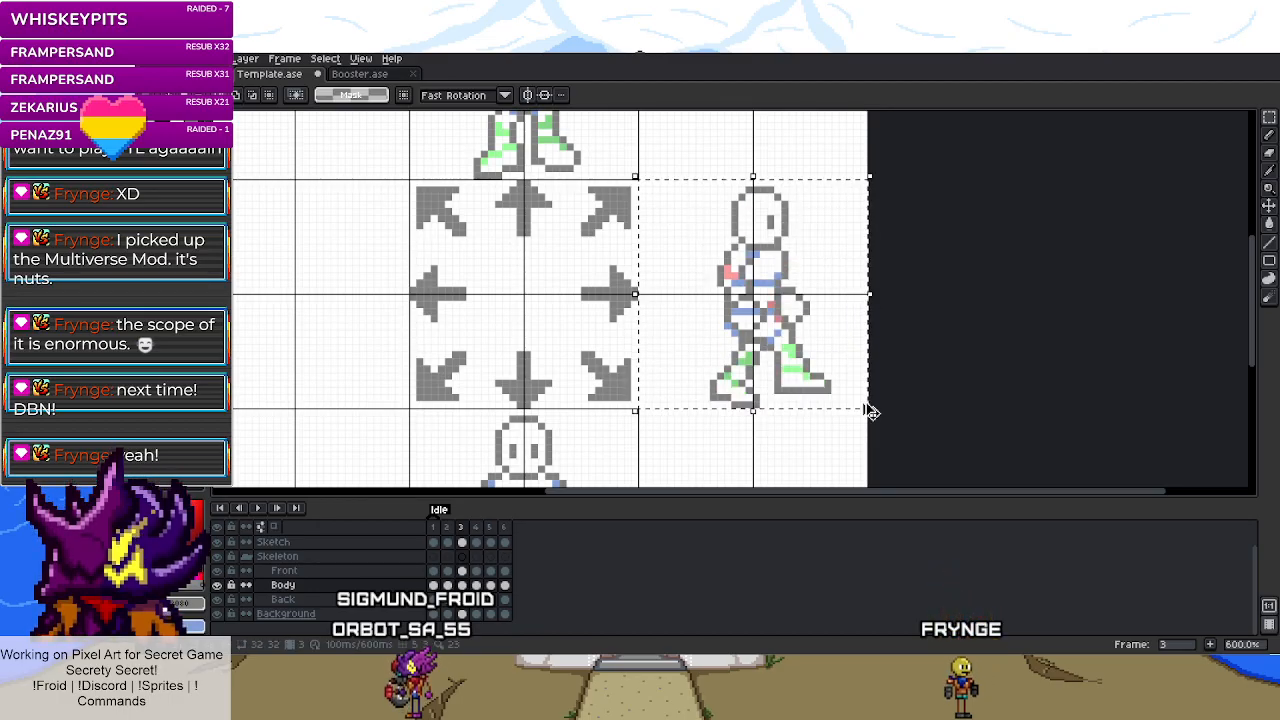
{"action": "left_click", "coordinate": [504, 530]}
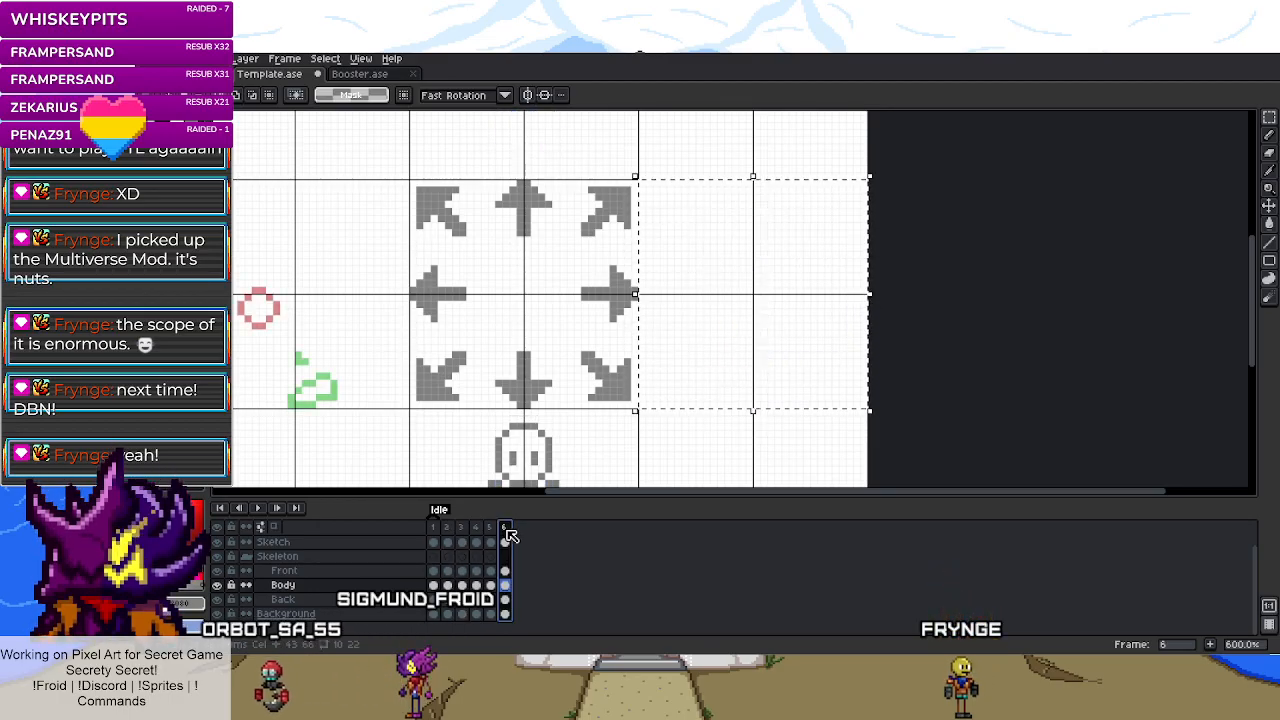
{"action": "mouse_move", "coordinate": [867, 294]}
{"action": "left_mouse_down"}
{"action": "mouse_move", "coordinate": [474, 309]}
{"action": "mouse_move", "coordinate": [240, 300]}
{"action": "mouse_move", "coordinate": [249, 325]}
{"action": "left_mouse_up"}
{"action": "key", "text": "ctrl+d"}
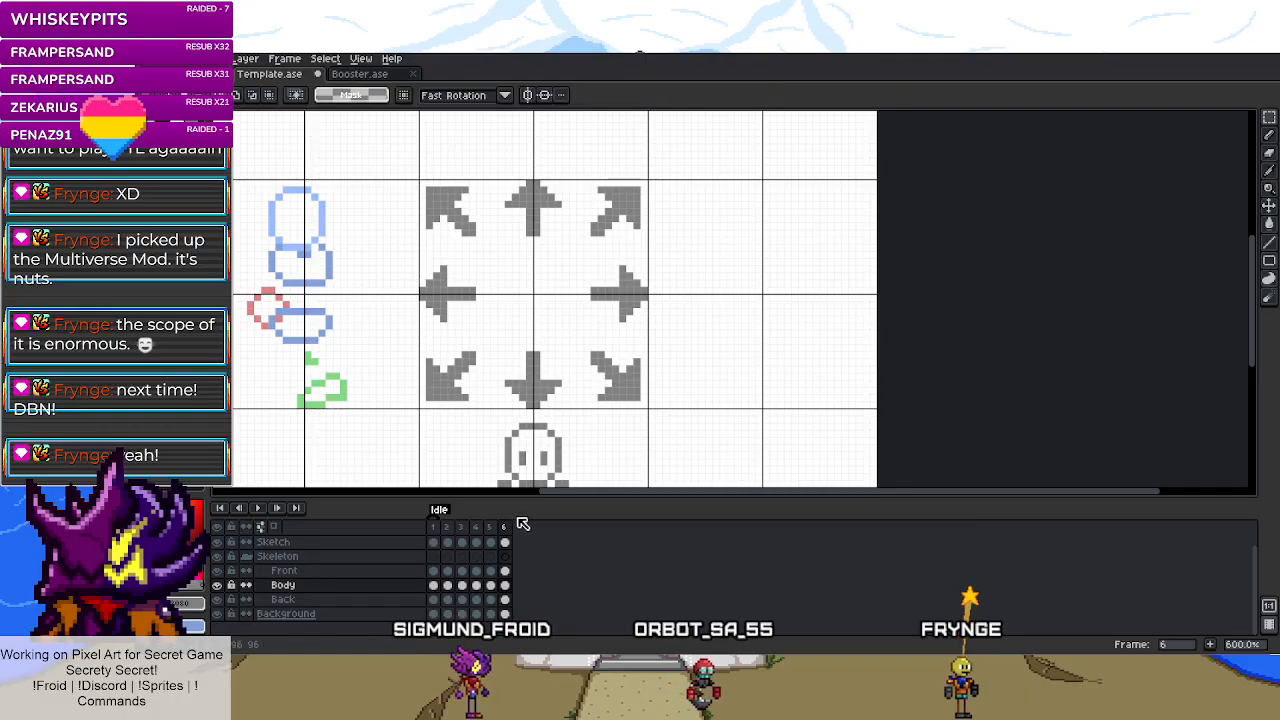
- Copy the right-facing figure's Front-layer arm and leg from frame 3 into frame 6, flipped horizontally onto the left-facing figure
{"action": "left_click", "coordinate": [447, 572]}
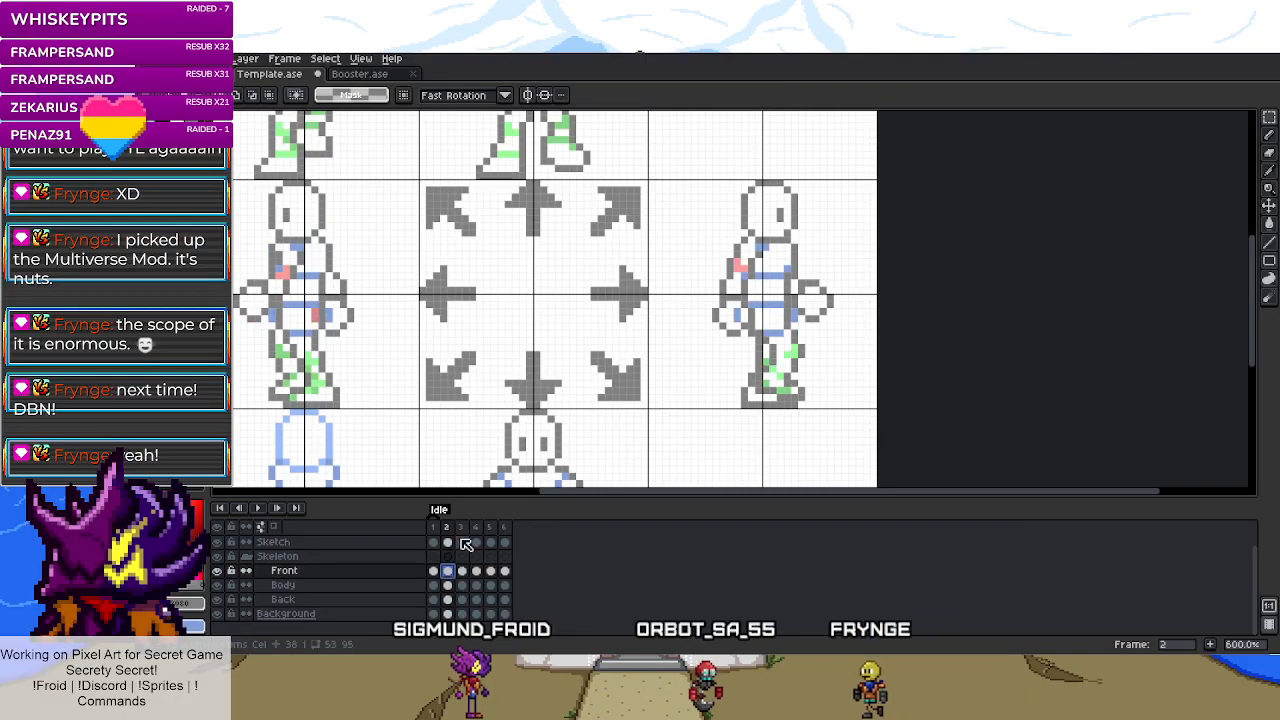
{"action": "left_click", "coordinate": [462, 571]}
{"action": "left_click_drag", "start_coordinate": [652, 183], "coordinate": [877, 407]}
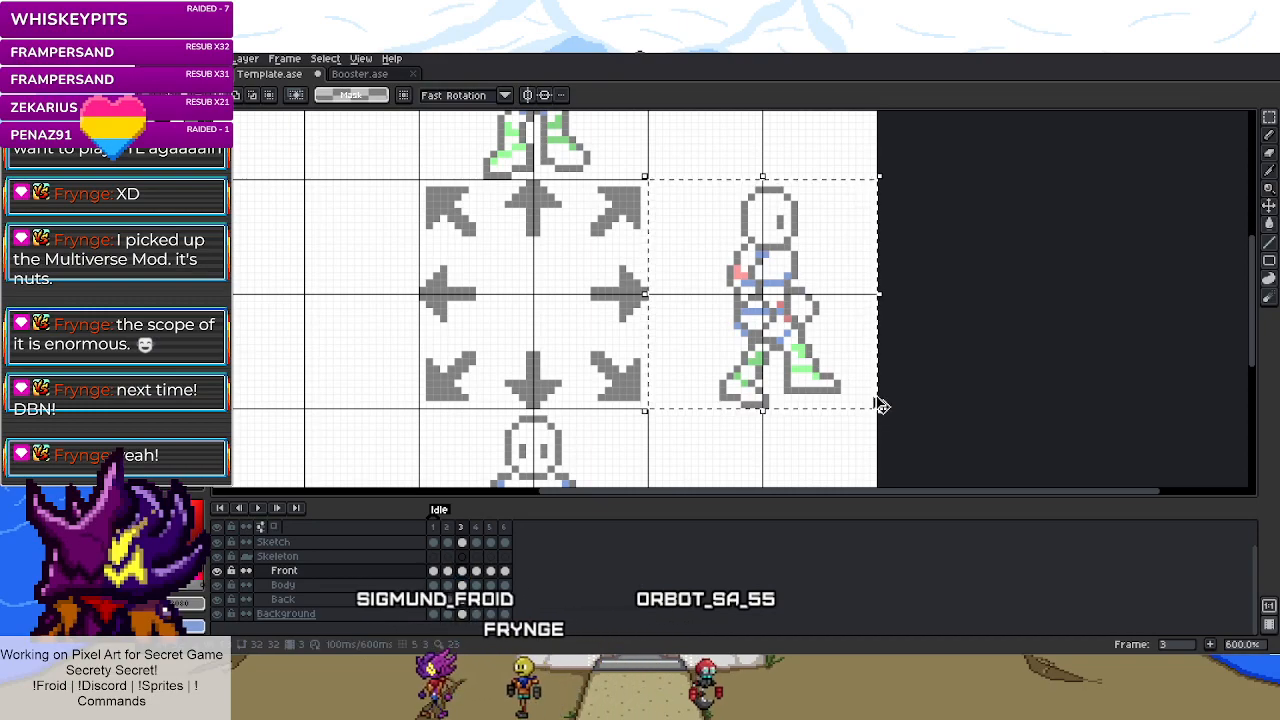
{"action": "left_click", "coordinate": [505, 572]}
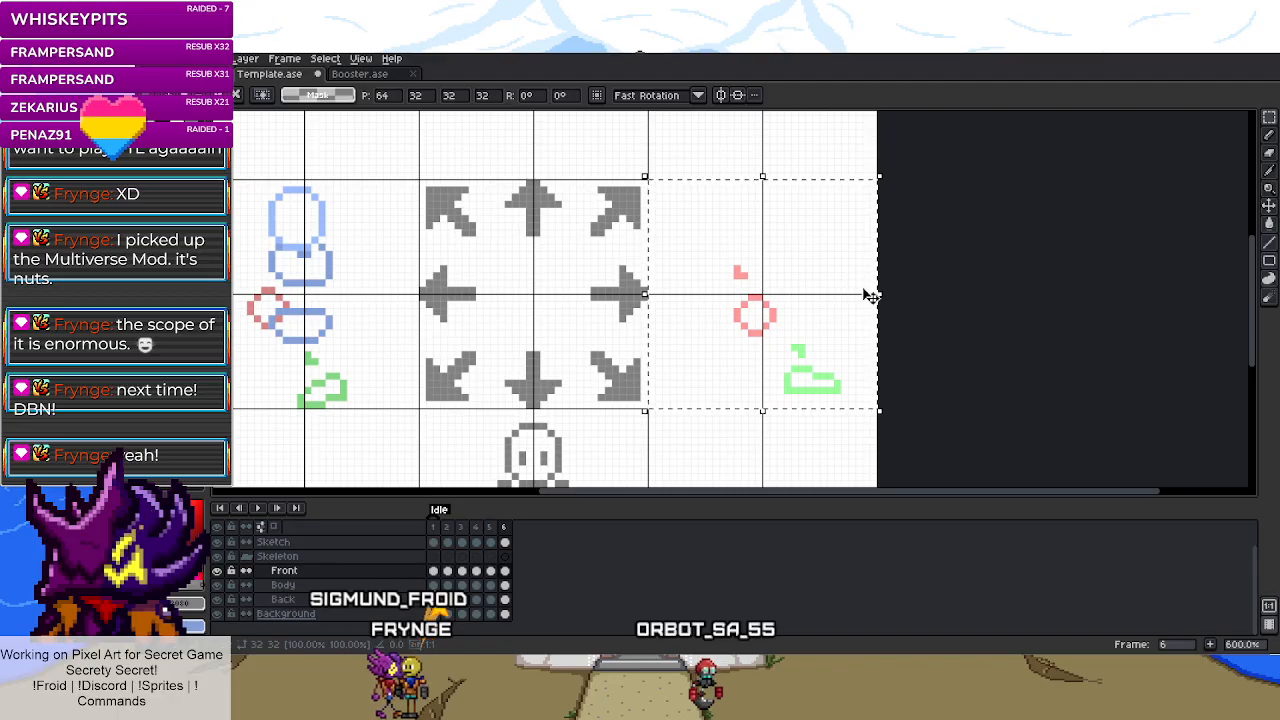
{"action": "left_click_drag", "start_coordinate": [870, 295], "coordinate": [428, 300]}
{"action": "left_click_drag", "start_coordinate": [510, 316], "coordinate": [250, 310]}
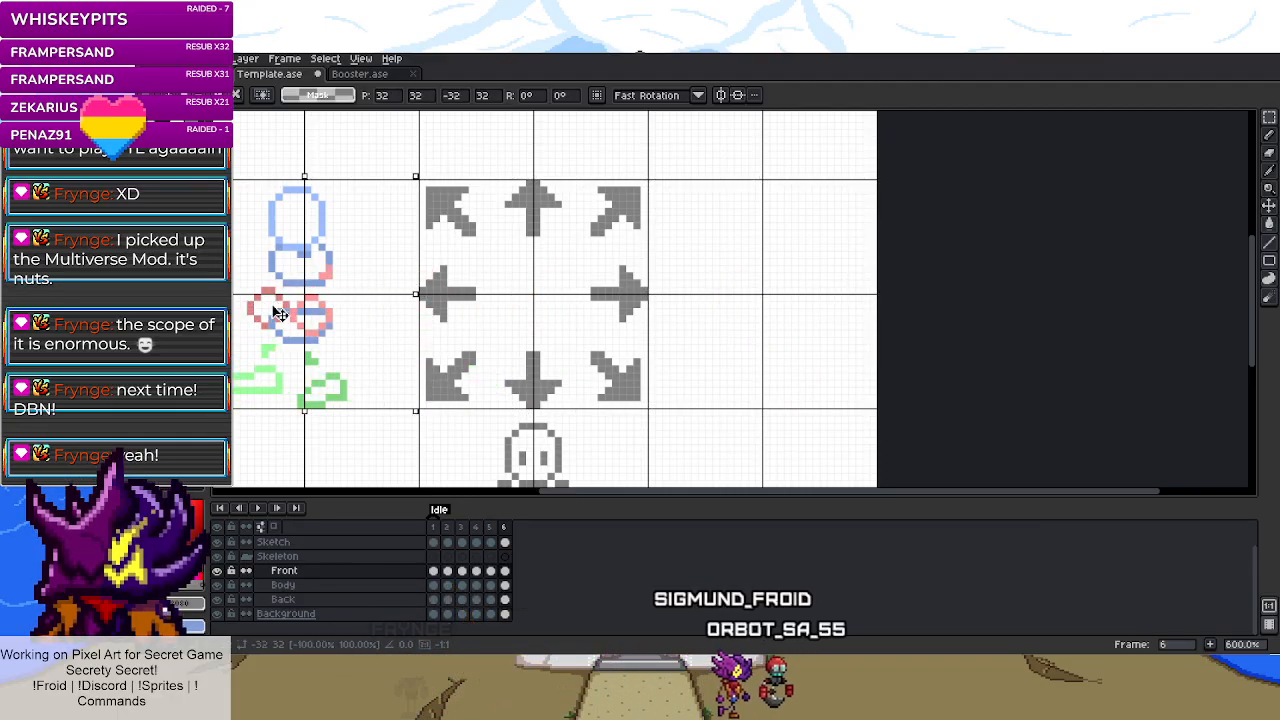
{"action": "left_click", "coordinate": [500, 326]}
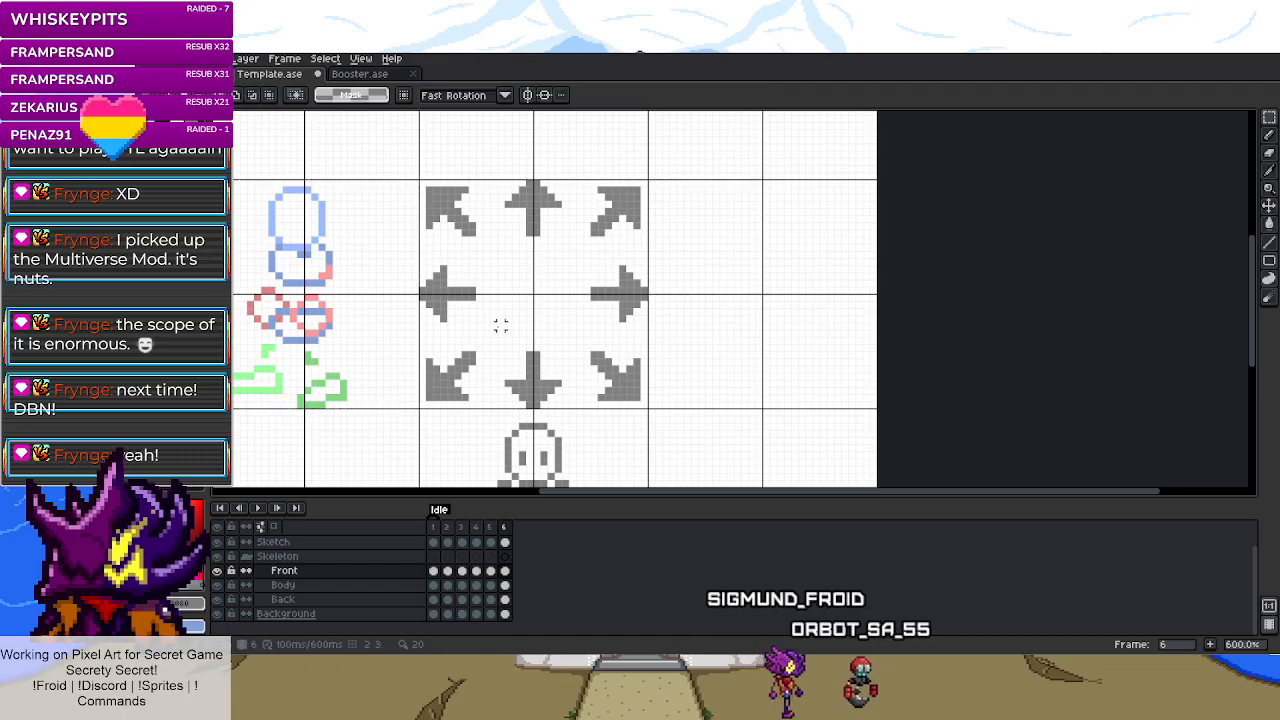
- Copy the right-facing figure's Sketch outline from frame 3 into frame 6, flipped horizontally over the left-facing skeleton
{"action": "left_click", "coordinate": [462, 572]}
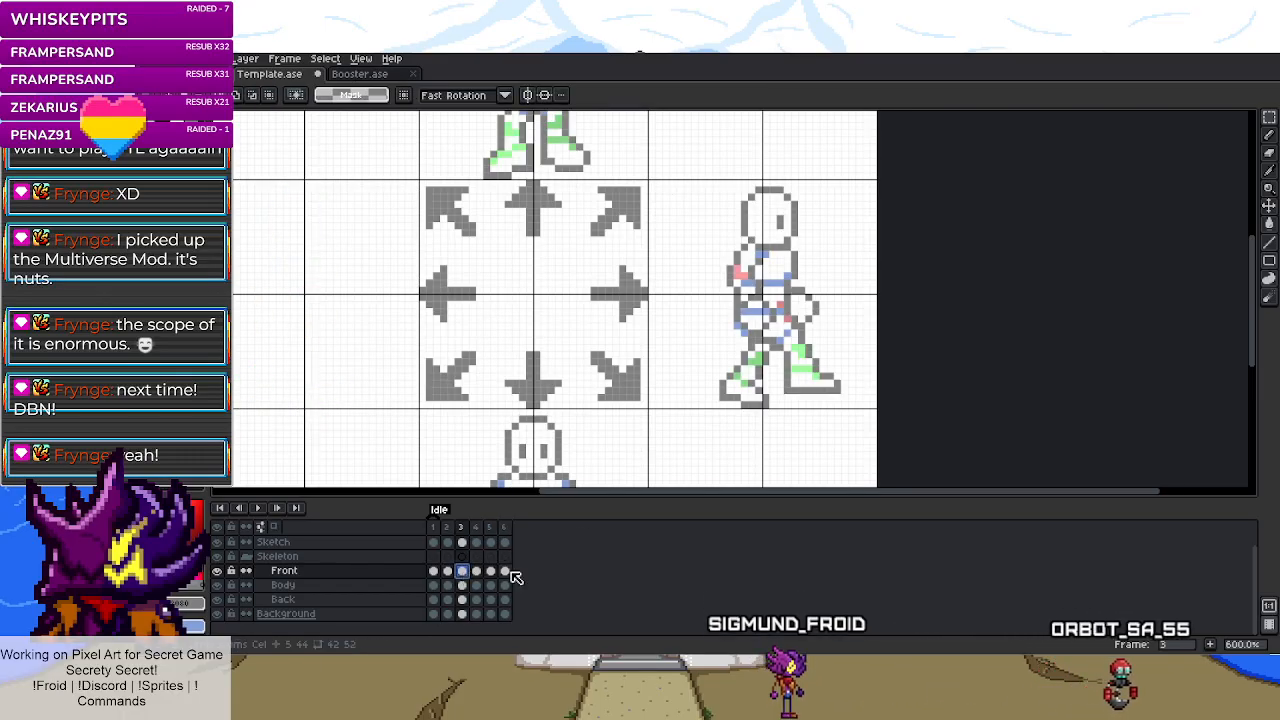
{"action": "left_click", "coordinate": [462, 542]}
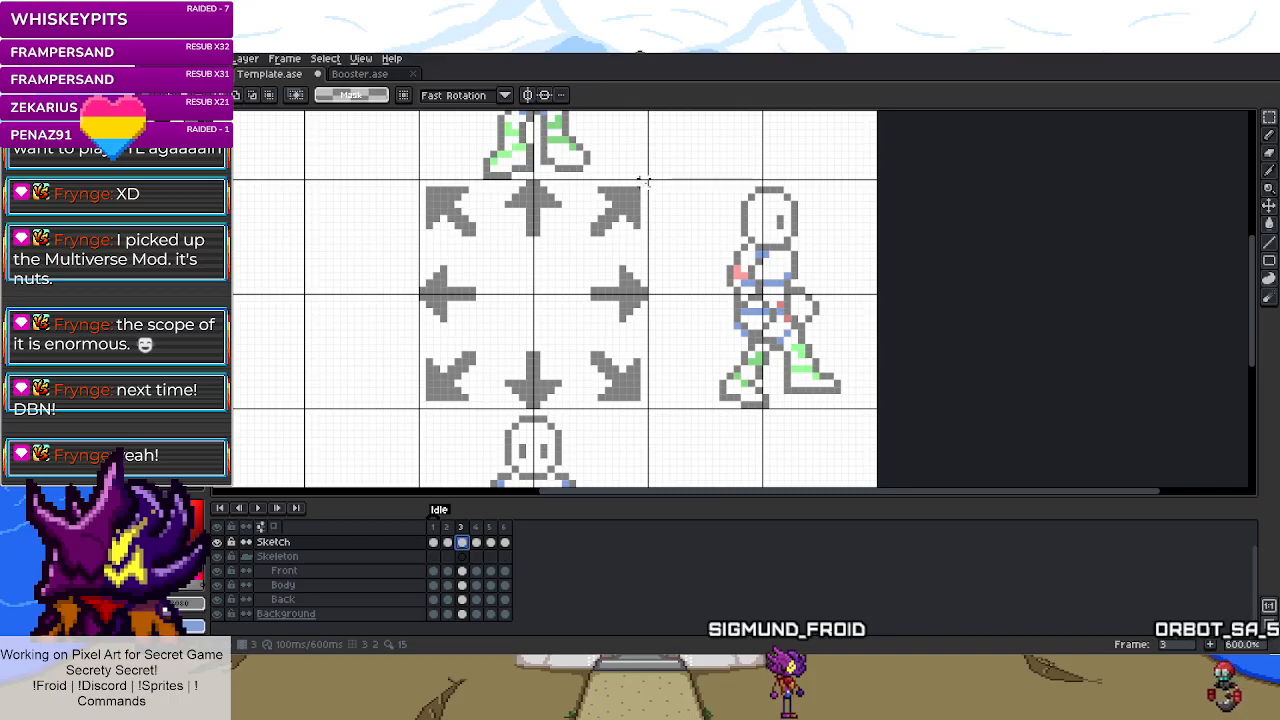
{"action": "left_click_drag", "start_coordinate": [650, 182], "coordinate": [879, 410]}
{"action": "left_click", "coordinate": [505, 570]}
{"action": "left_click_drag", "start_coordinate": [879, 294], "coordinate": [408, 307]}
{"action": "left_click_drag", "start_coordinate": [507, 318], "coordinate": [295, 322]}
{"action": "key", "text": "ctrl+d"}
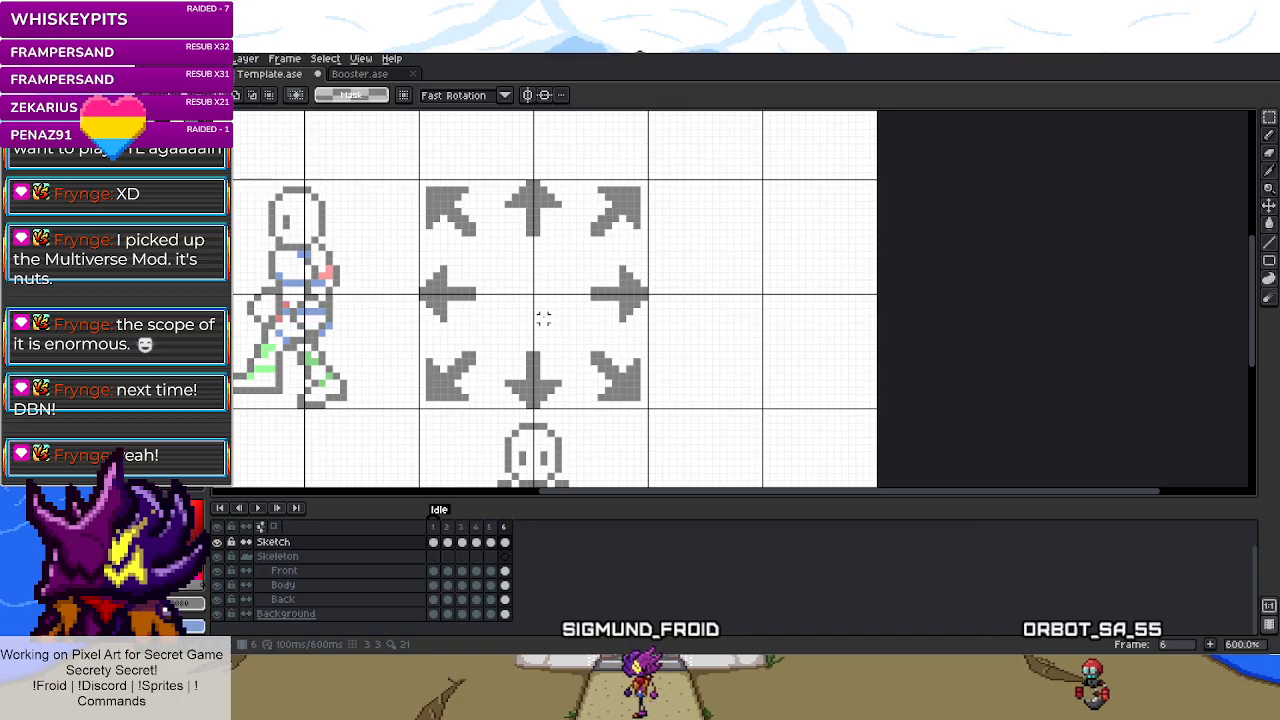
- Copy the right-facing figure's Back-layer parts from frame 3 to the same place in frame 6, without flipping them
{"action": "left_click", "coordinate": [461, 602]}
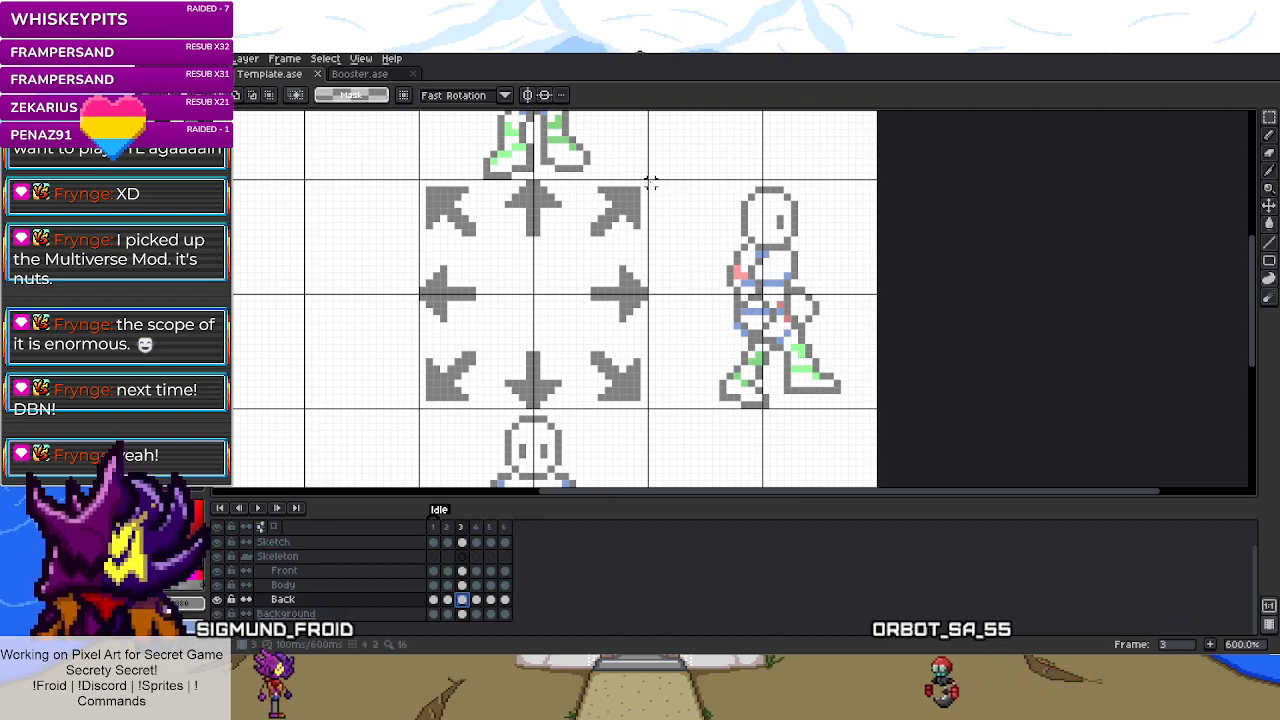
{"action": "left_click_drag", "start_coordinate": [650, 182], "coordinate": [848, 390]}
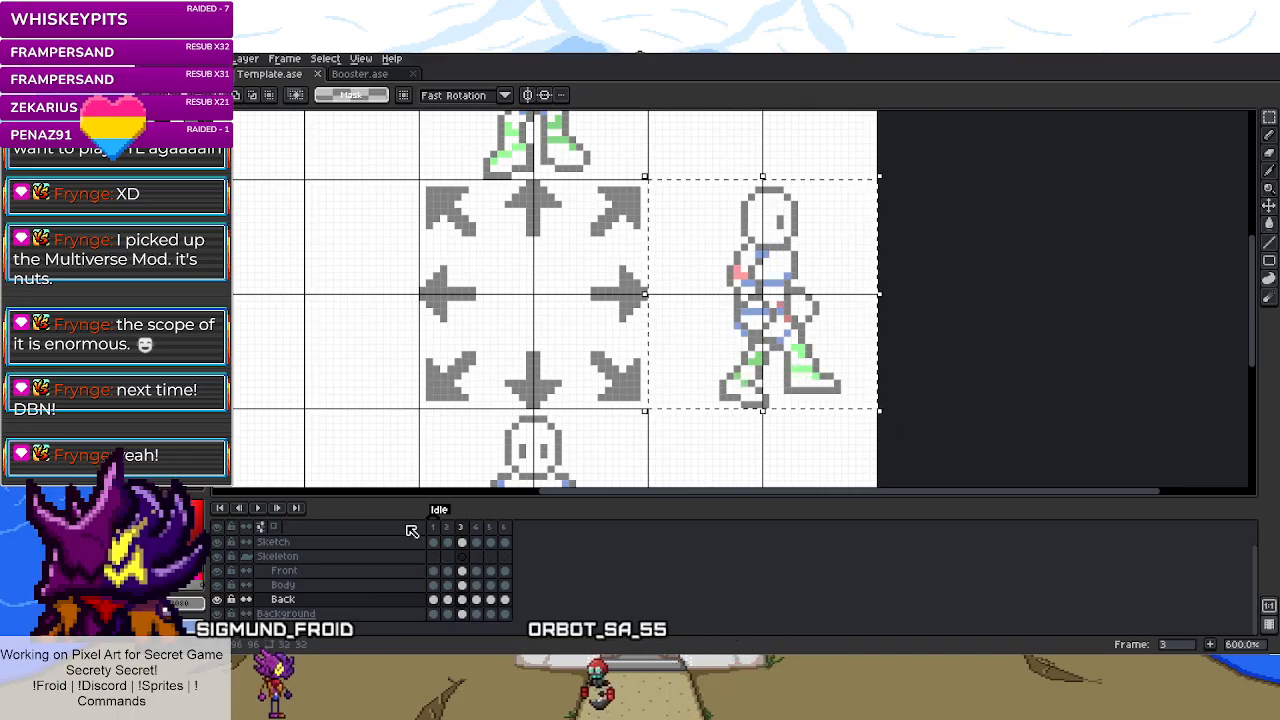
{"action": "left_click", "coordinate": [503, 600]}
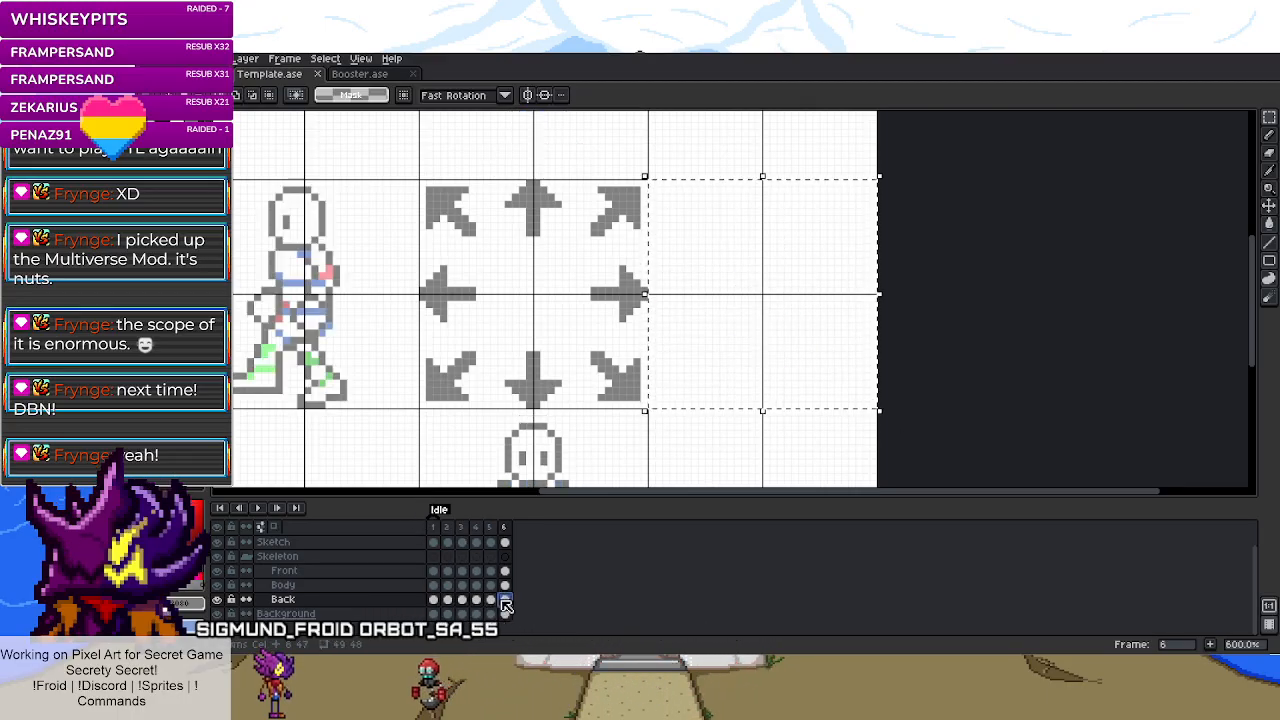
{"action": "left_click", "coordinate": [448, 586]}
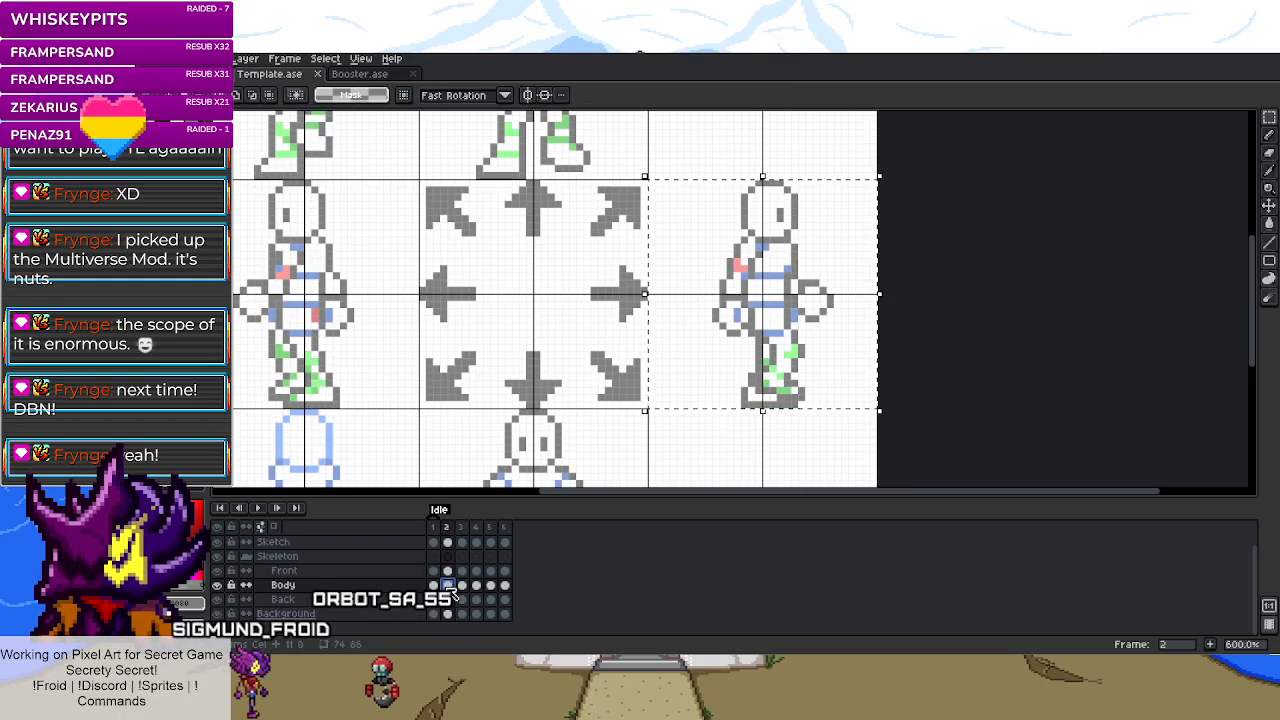
{"action": "left_click", "coordinate": [461, 600]}
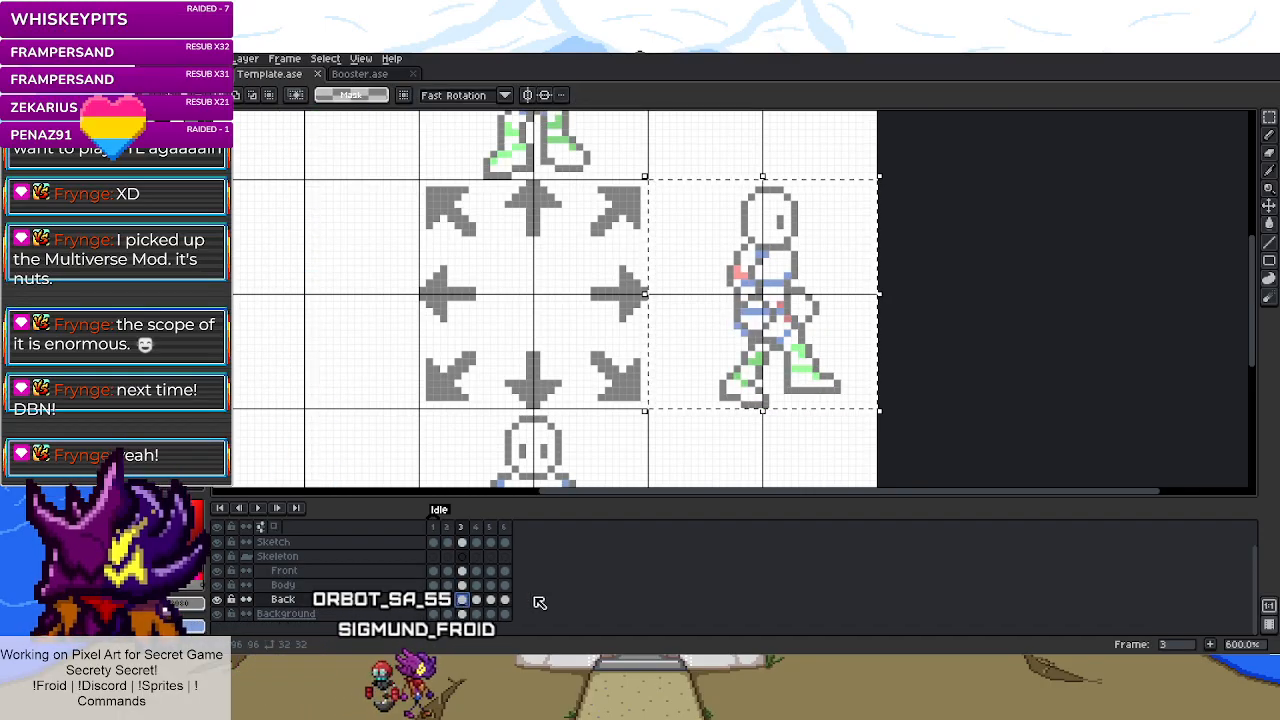
{"action": "left_click", "coordinate": [504, 600]}
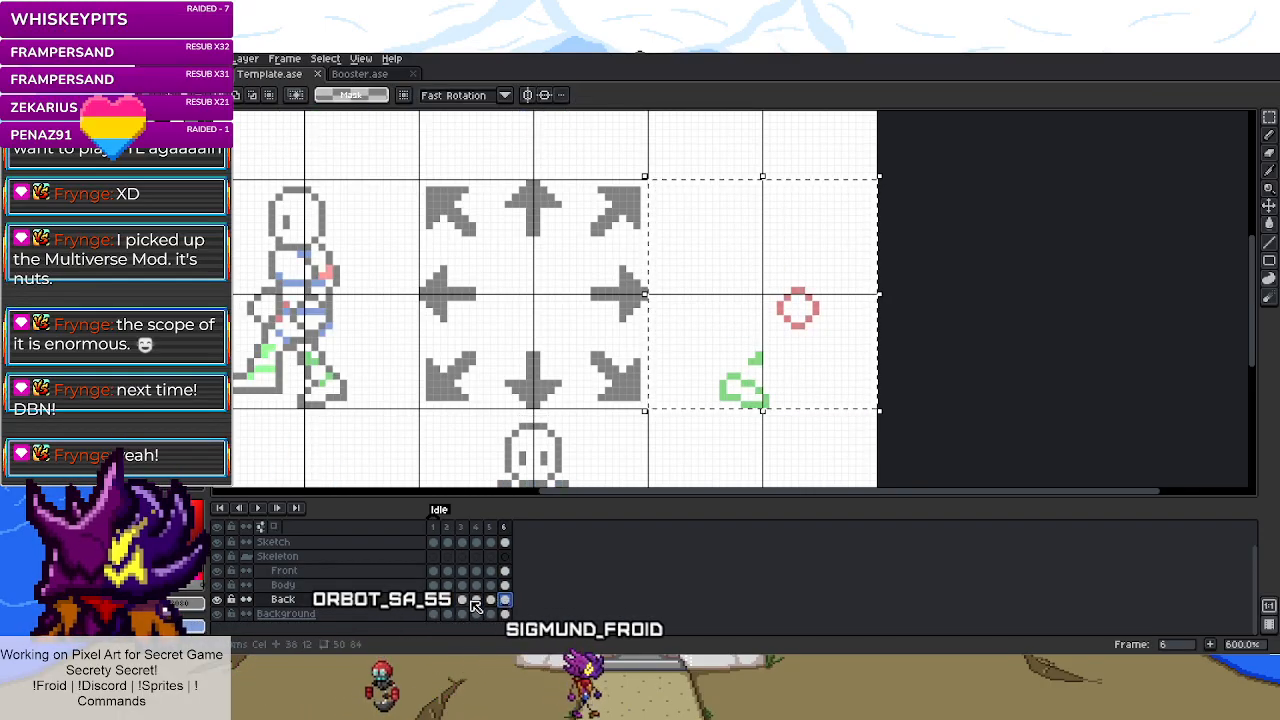
- Copy the right-facing figure's Body and Front layer parts from frame 3 to the same place in frame 6
{"action": "left_click", "coordinate": [461, 585]}
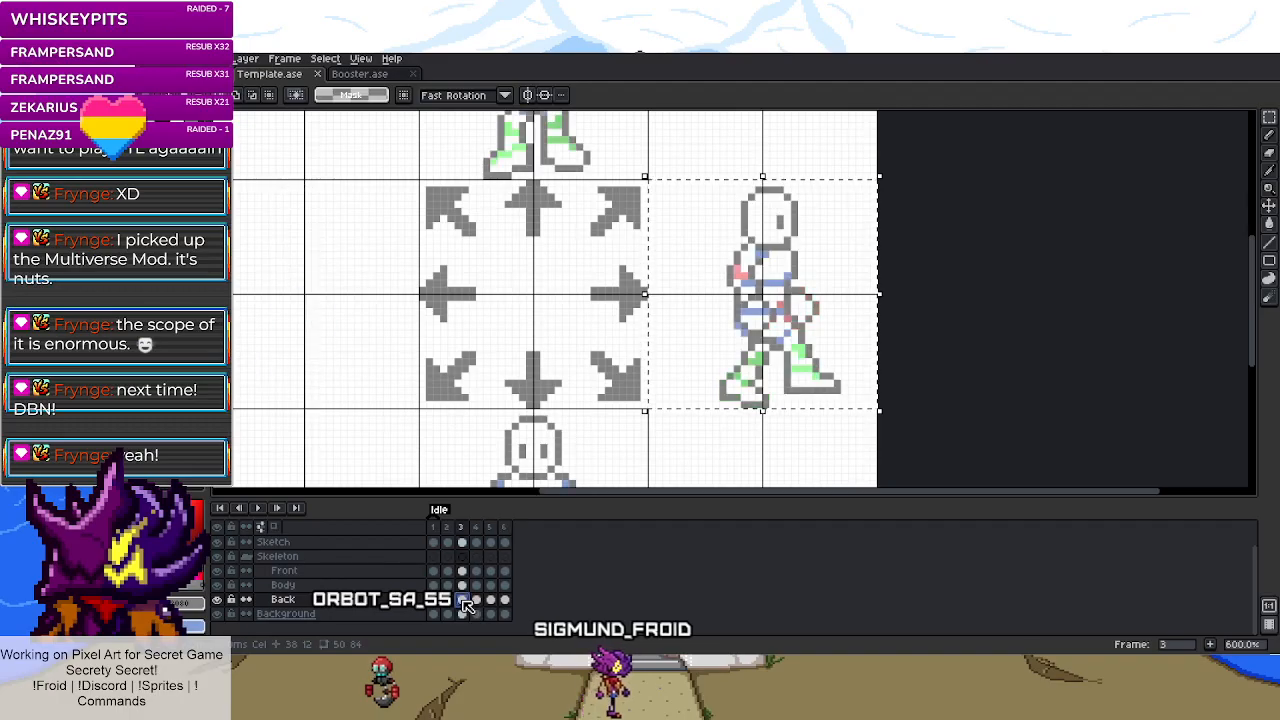
{"action": "left_click", "coordinate": [713, 304]}
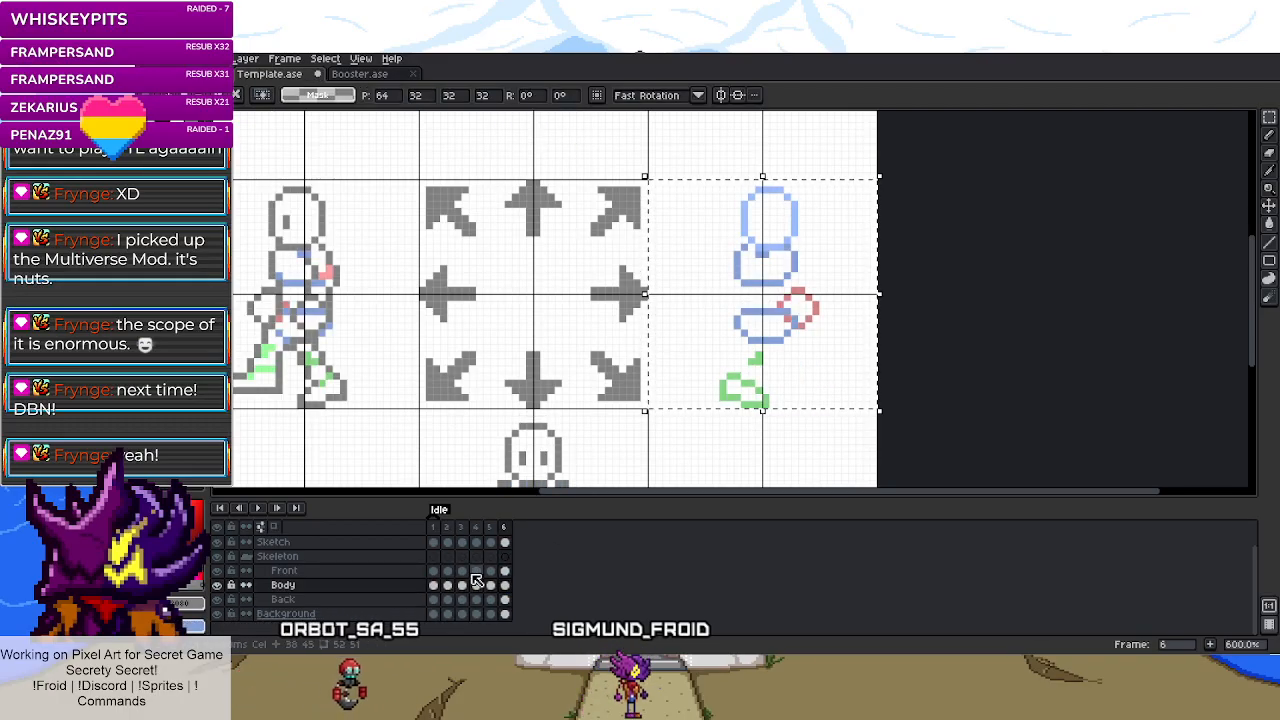
{"action": "key", "text": "Up"}
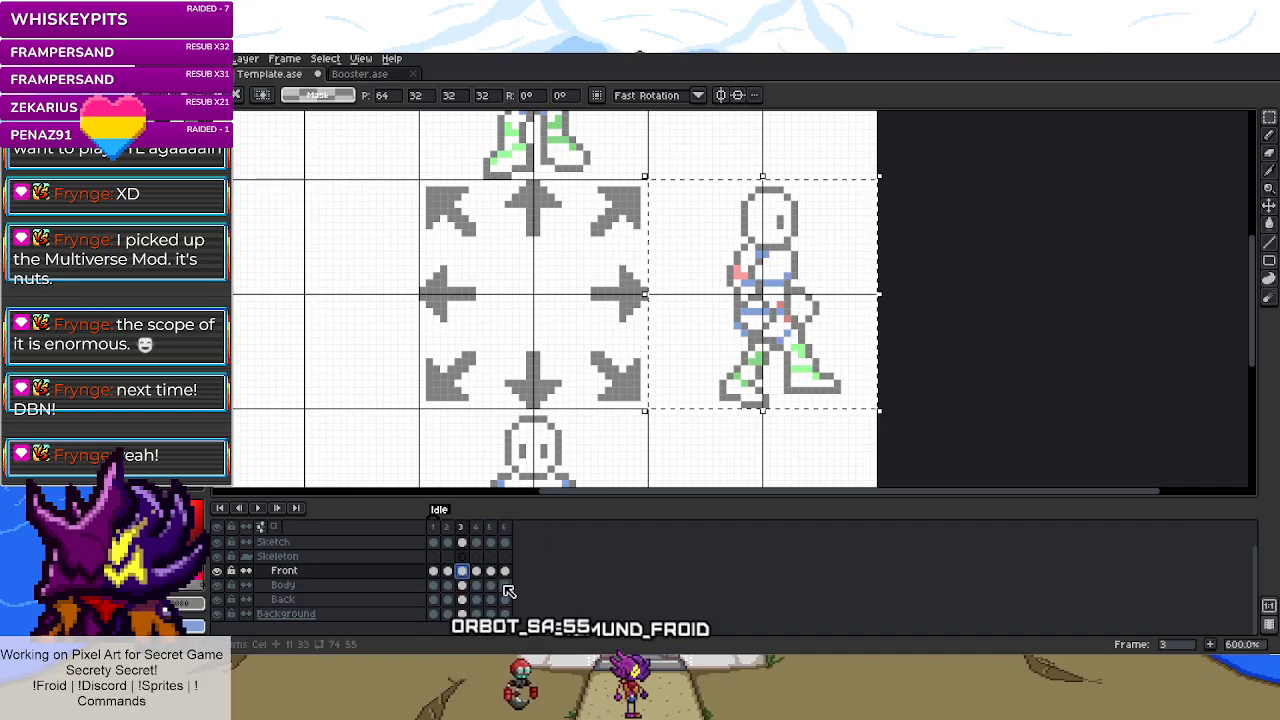
{"action": "left_click", "coordinate": [503, 527]}
{"action": "key", "text": "Up"}
{"action": "key", "text": "Up"}
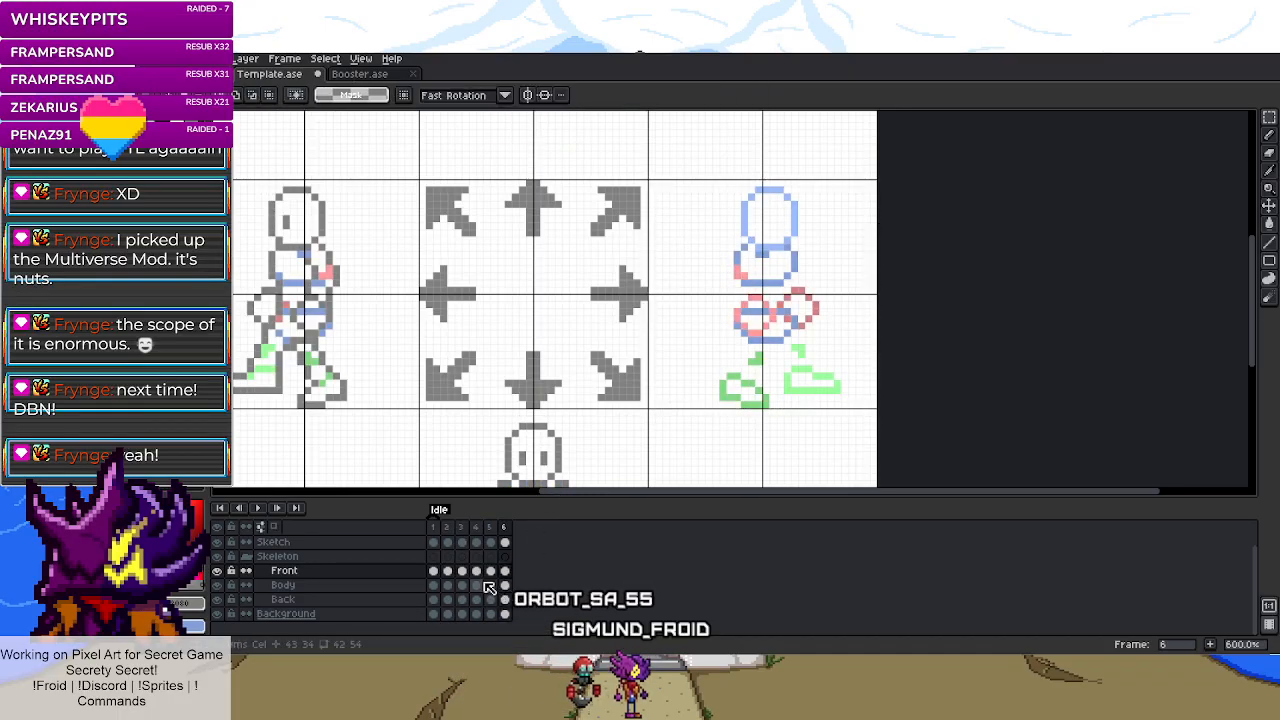
- Copy the right-facing figure's outline from the Sketch layer in frame 3
{"action": "key", "text": "Left"}
{"action": "key", "text": "Left"}
{"action": "key", "text": "Left"}
{"action": "left_click_drag", "start_coordinate": [651, 183], "coordinate": [843, 403]}
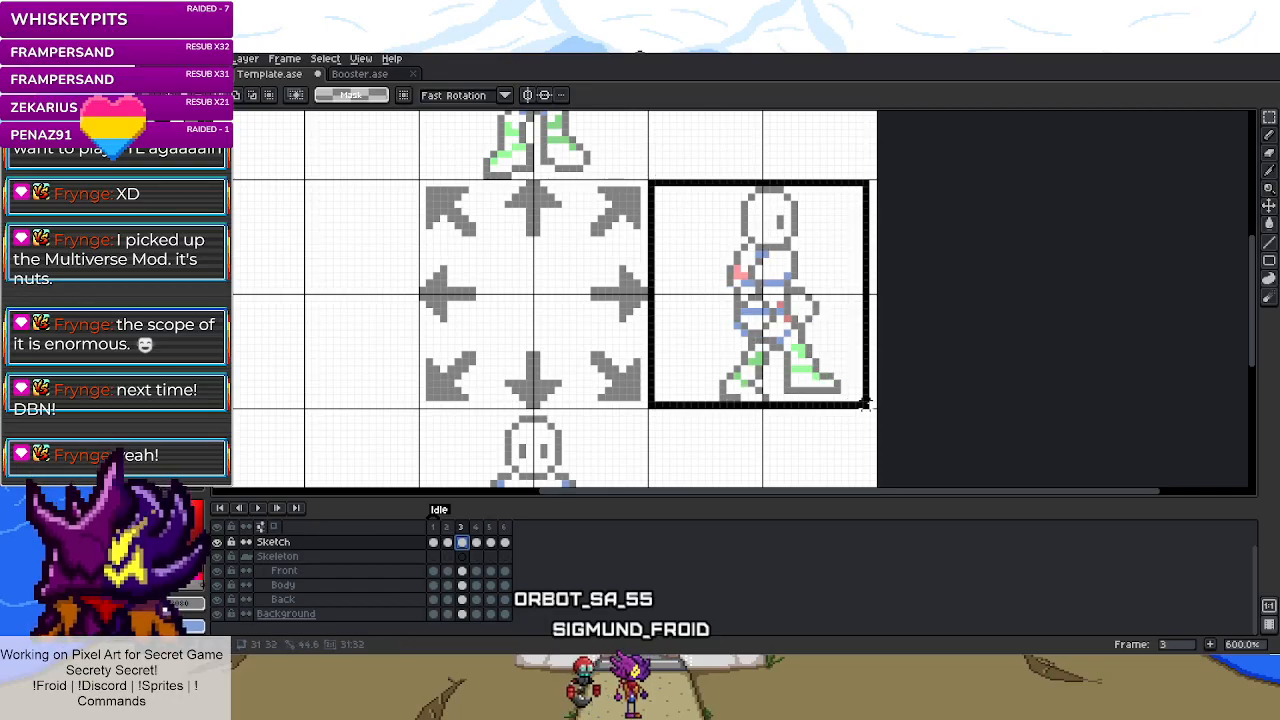
{"action": "left_click", "coordinate": [510, 541]}
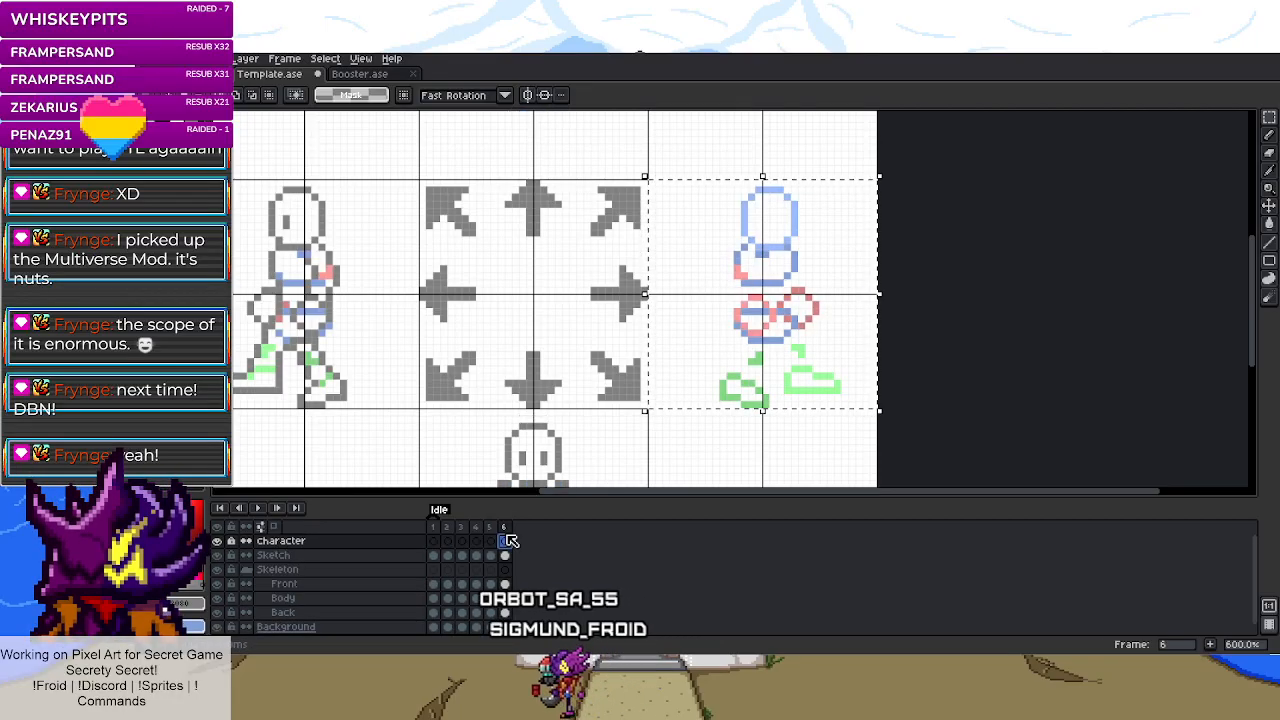
{"action": "scroll", "coordinate": [512, 541], "scroll_direction": "up", "scroll_amount": 2, "text": "ctrl"}
{"action": "scroll", "coordinate": [505, 560], "scroll_direction": "down", "scroll_amount": 2}
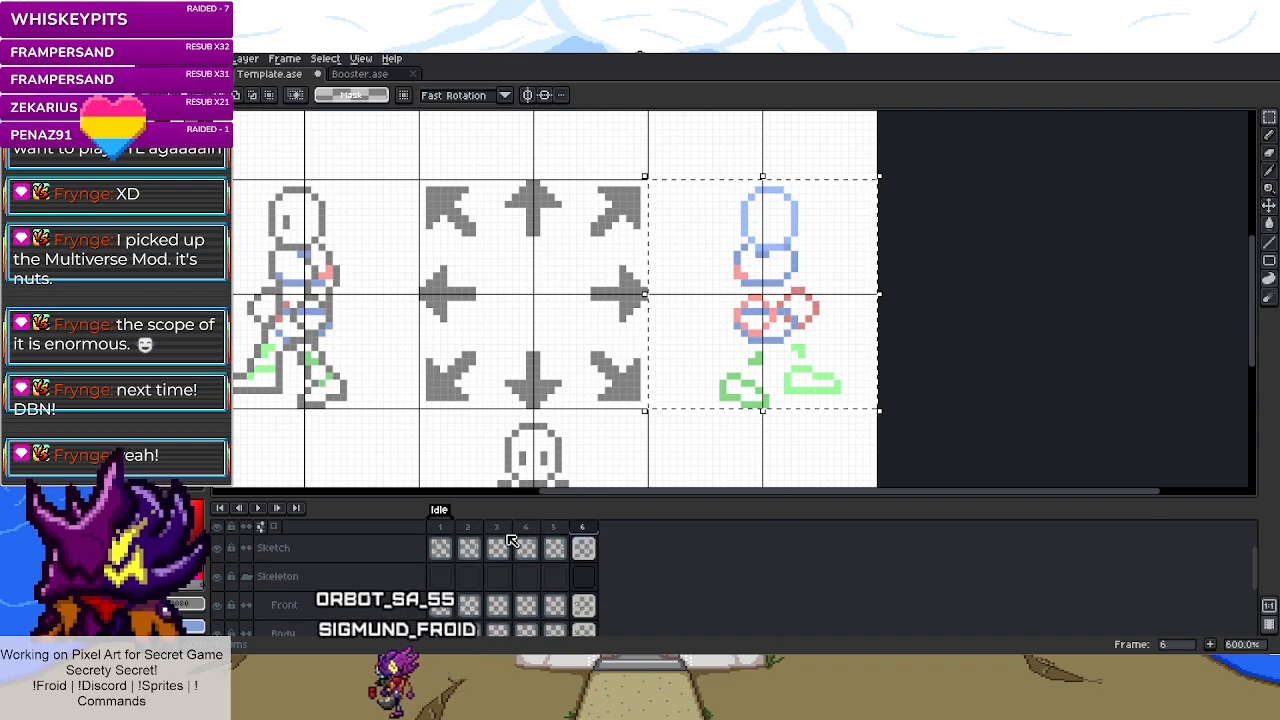
{"action": "key", "text": "ctrl+z"}
{"action": "scroll", "coordinate": [505, 570], "scroll_direction": "up", "scroll_amount": 2}
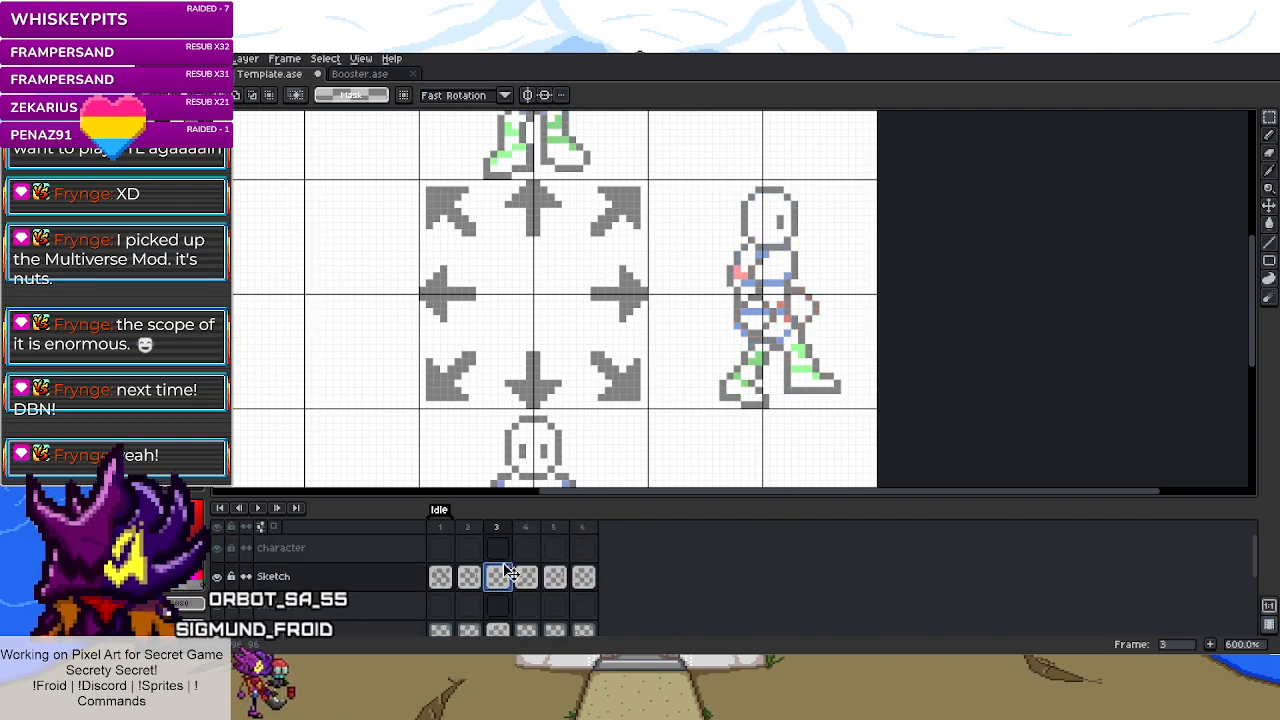
{"action": "left_click", "coordinate": [555, 548]}
{"action": "scroll", "coordinate": [414, 544], "scroll_direction": "down", "scroll_amount": 1}
{"action": "scroll", "coordinate": [420, 540], "scroll_direction": "up", "scroll_amount": 1}
{"action": "scroll", "coordinate": [435, 535], "scroll_direction": "down", "scroll_amount": 1}
{"action": "scroll", "coordinate": [447, 528], "scroll_direction": "up", "scroll_amount": 1}
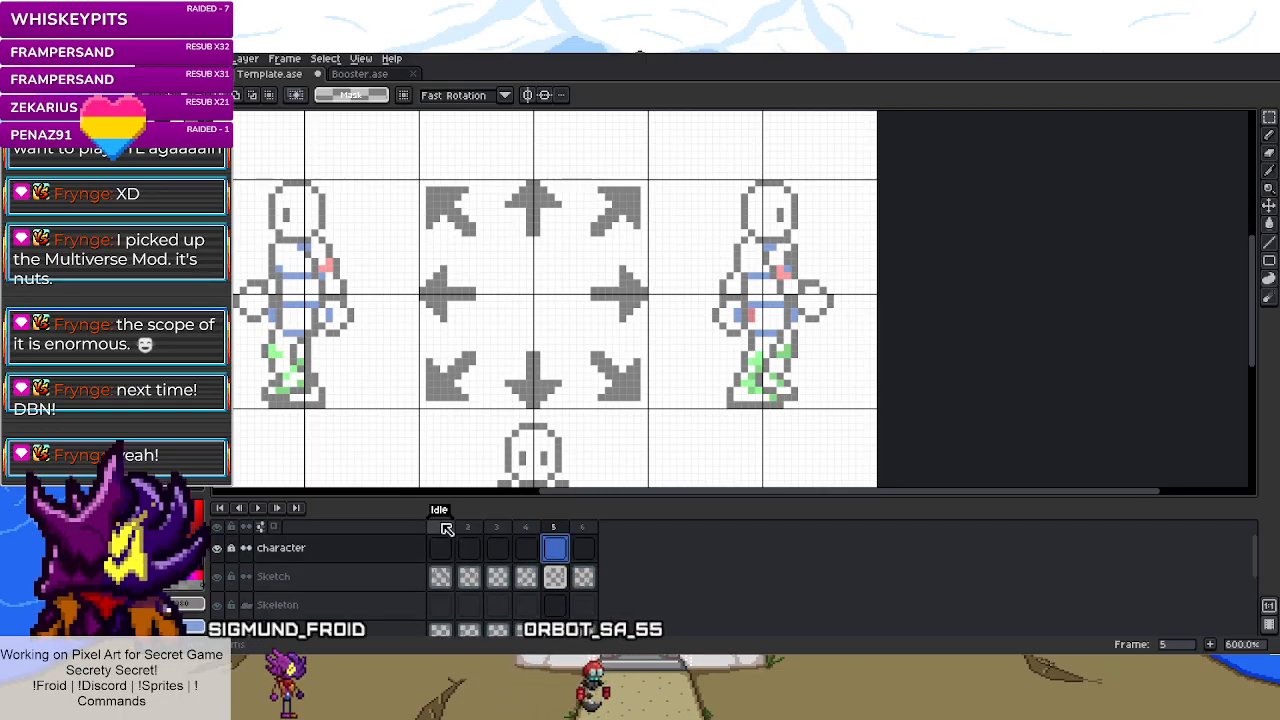
{"action": "scroll", "coordinate": [450, 530], "scroll_direction": "down", "scroll_amount": 2}
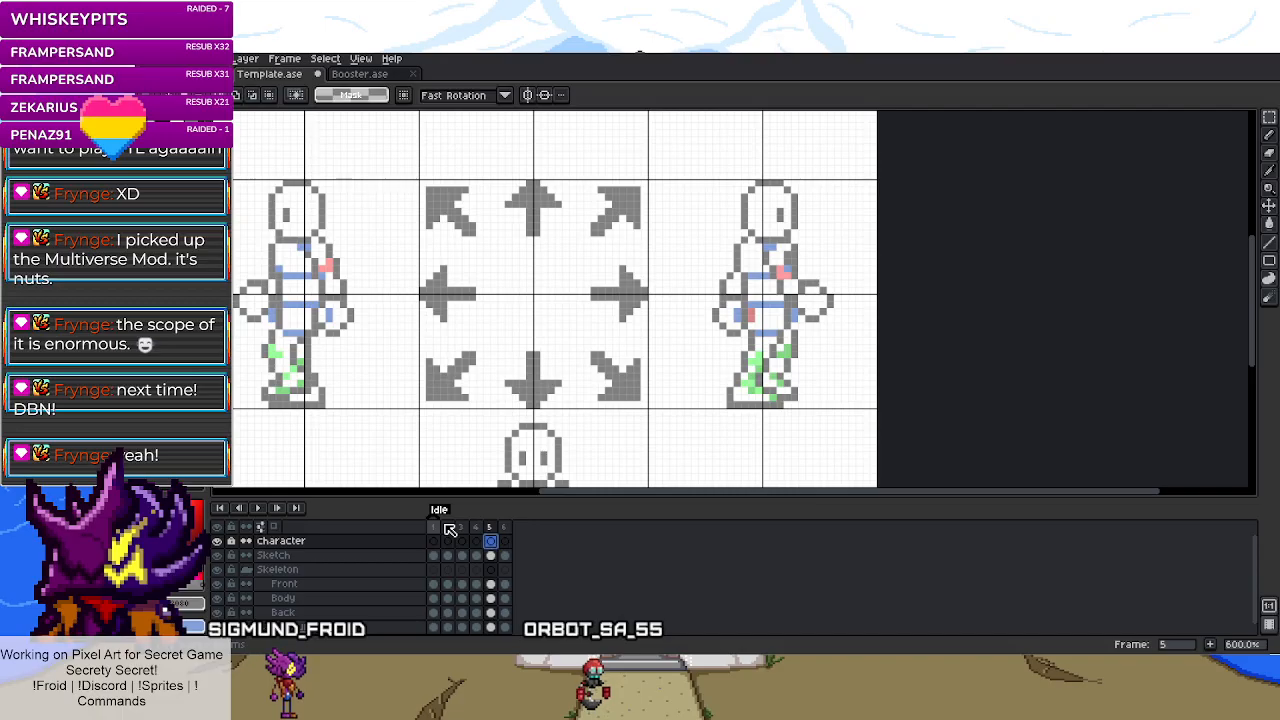
{"action": "scroll", "coordinate": [486, 552], "scroll_direction": "up", "scroll_amount": 2}
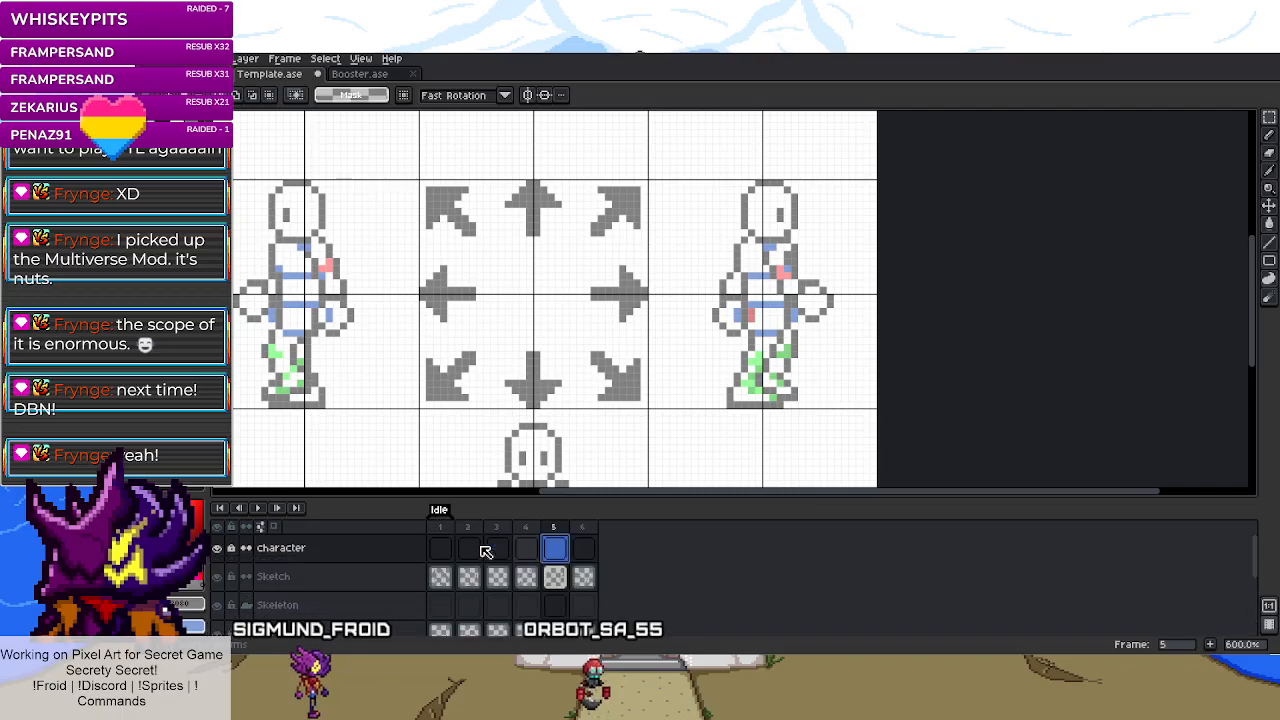
{"action": "scroll", "coordinate": [486, 552], "scroll_direction": "up", "scroll_amount": 1}
{"action": "scroll", "coordinate": [486, 552], "scroll_direction": "down", "scroll_amount": 2}
{"action": "scroll", "coordinate": [486, 552], "scroll_direction": "up", "scroll_amount": 2}
{"action": "scroll", "coordinate": [486, 552], "scroll_direction": "up", "scroll_amount": 3}
{"action": "scroll", "coordinate": [486, 552], "scroll_direction": "down", "scroll_amount": 3}
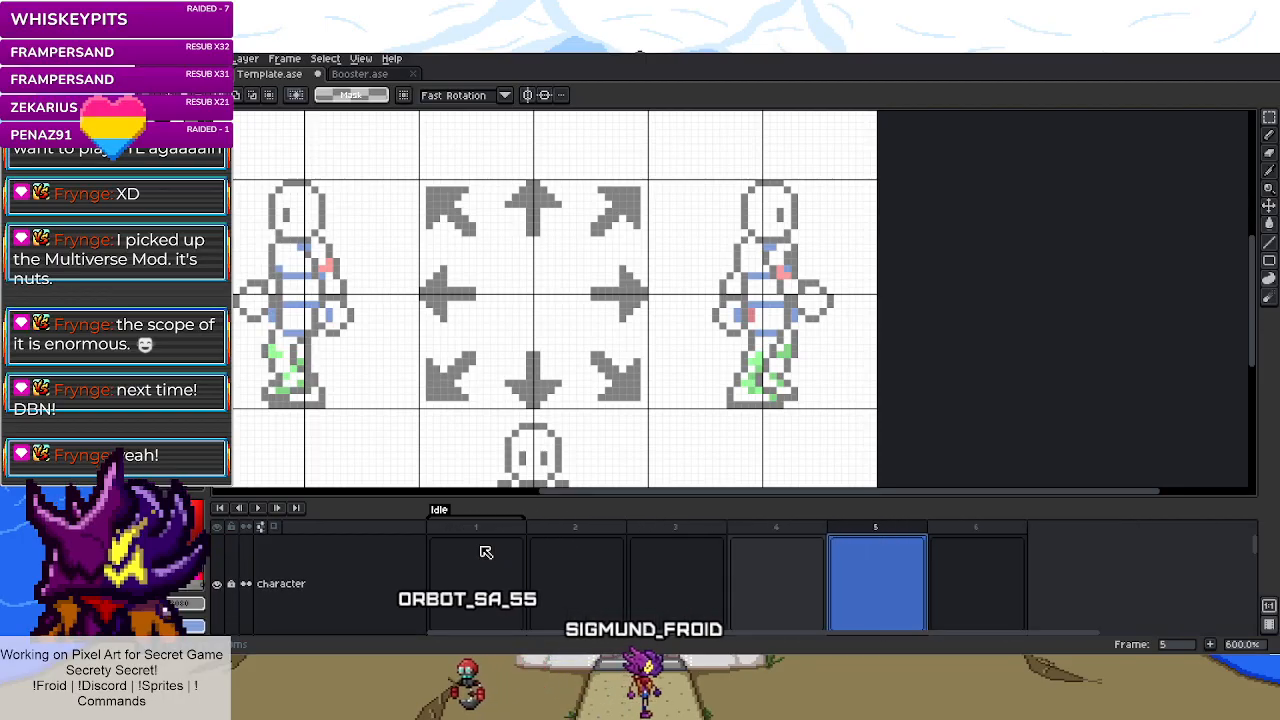
{"action": "scroll", "coordinate": [486, 552], "scroll_direction": "down", "scroll_amount": 3}
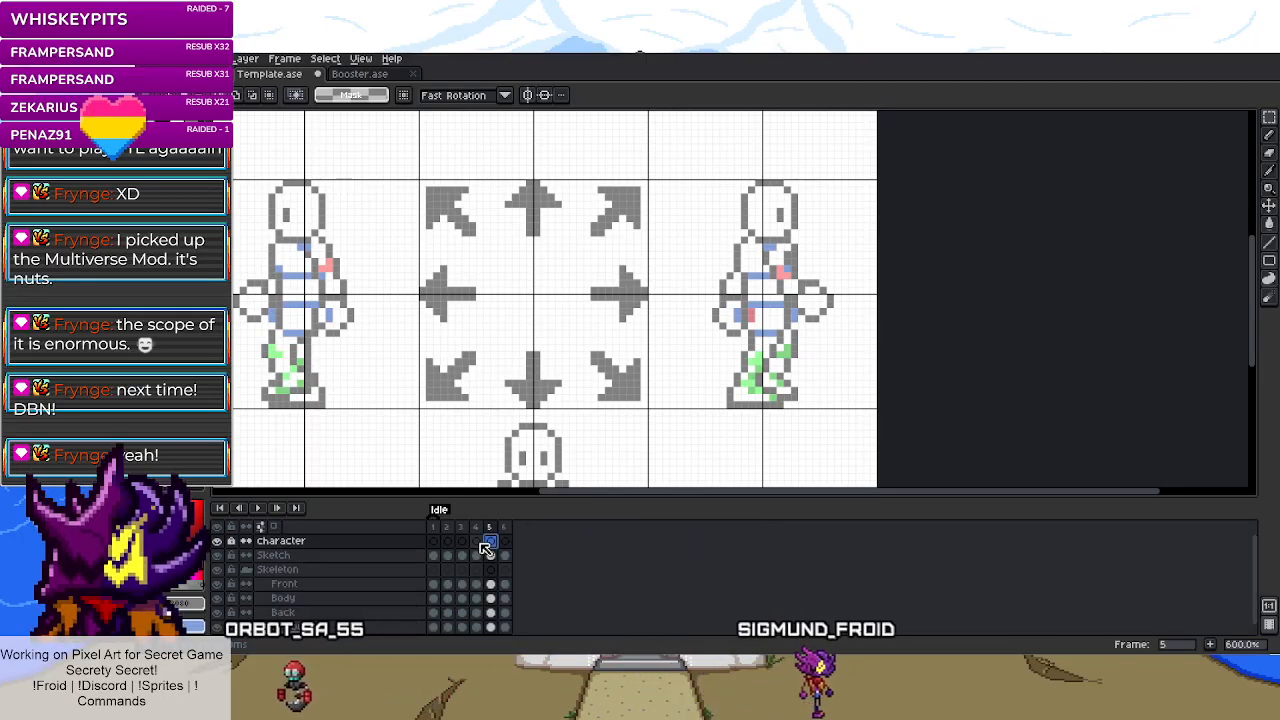
{"action": "left_click", "coordinate": [505, 543]}
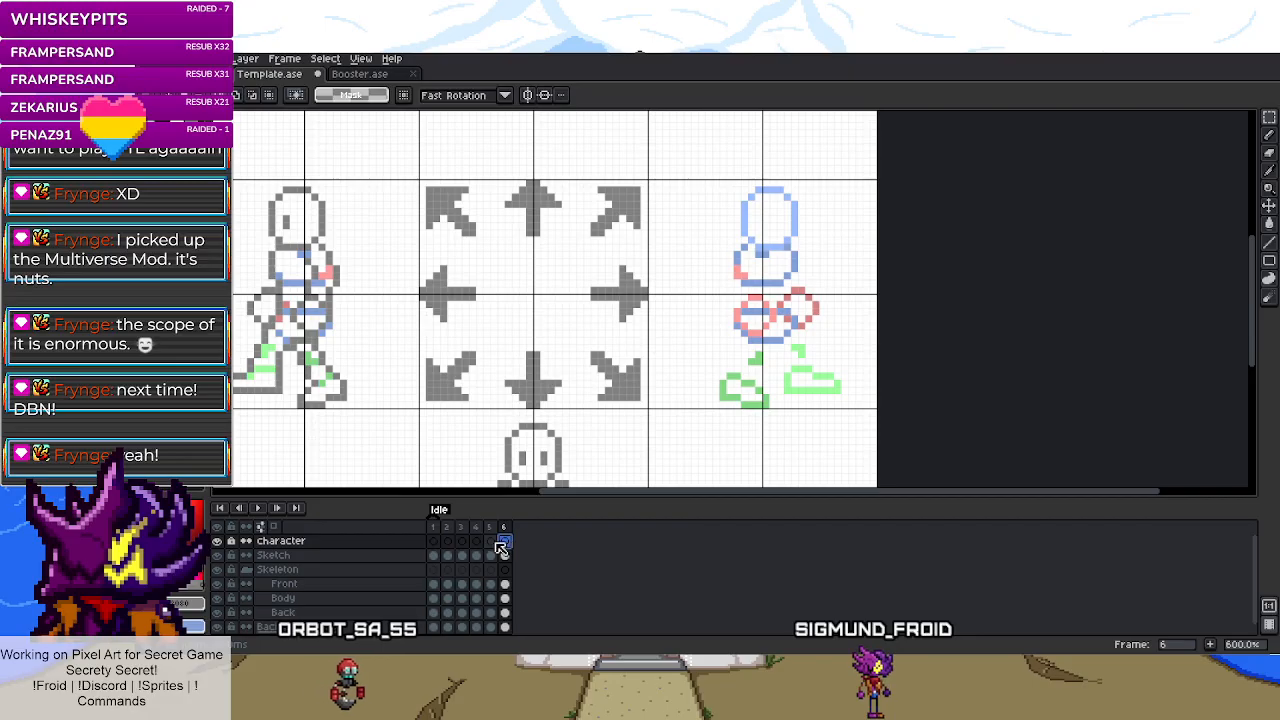
{"action": "left_click", "coordinate": [494, 542]}
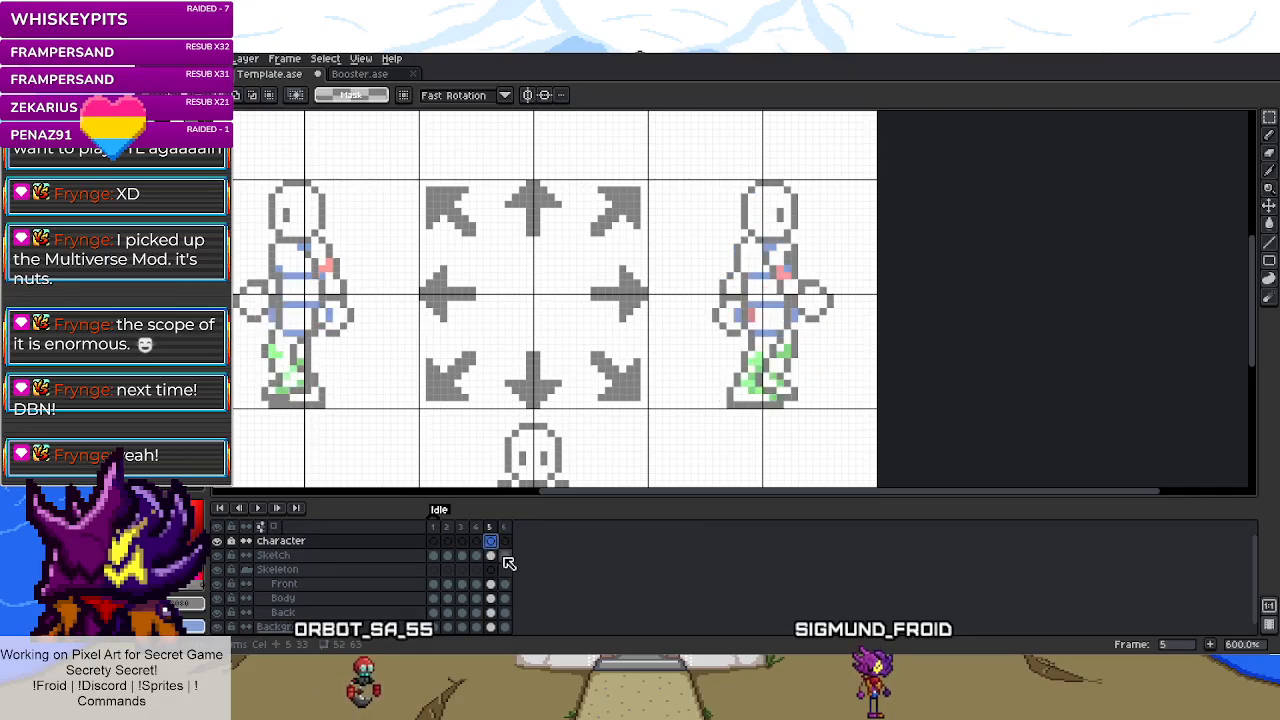
- Paste the copied right-facing outline into frame 6's Sketch layer at the same place, and hide the Sketch layer
{"action": "left_click", "coordinate": [506, 557]}
{"action": "left_click", "coordinate": [643, 447]}
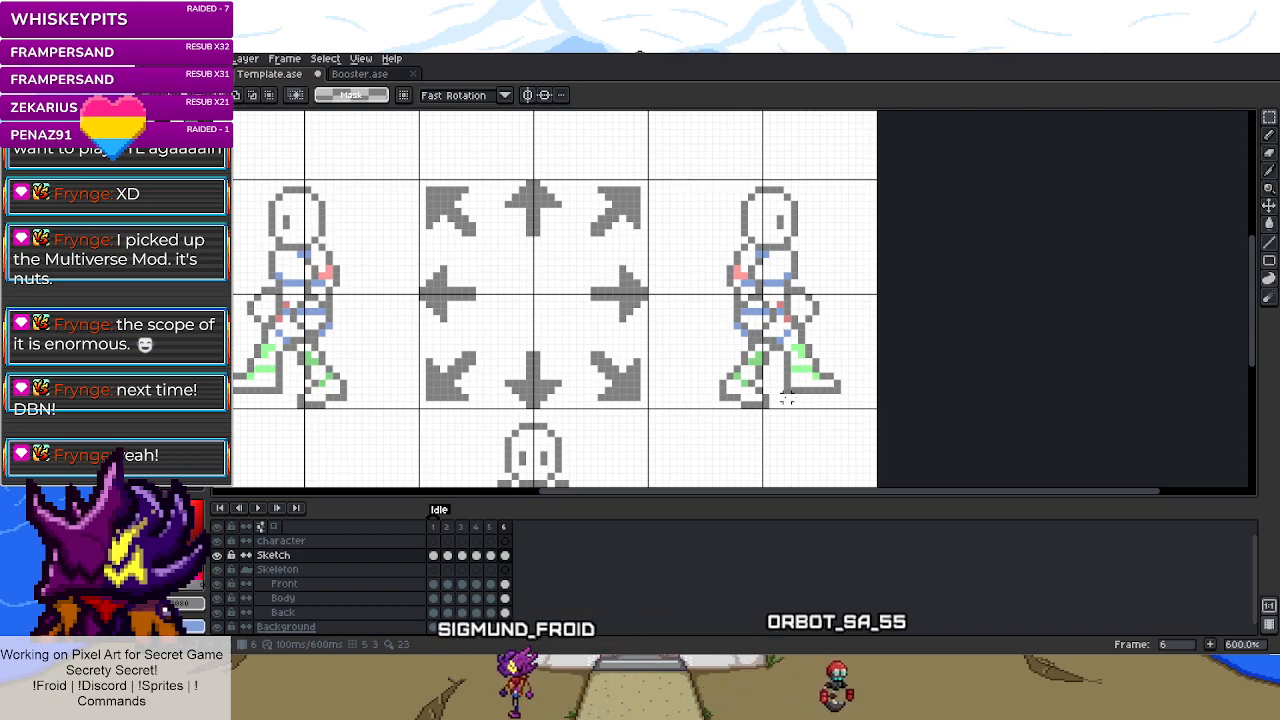
{"action": "left_click", "coordinate": [216, 555]}
- Delete the right-facing figure's arm and leg parts from the Front and Back layers in frame 6
{"action": "left_click", "coordinate": [504, 583]}
{"action": "scroll", "coordinate": [786, 390], "scroll_direction": "up", "scroll_amount": 1}
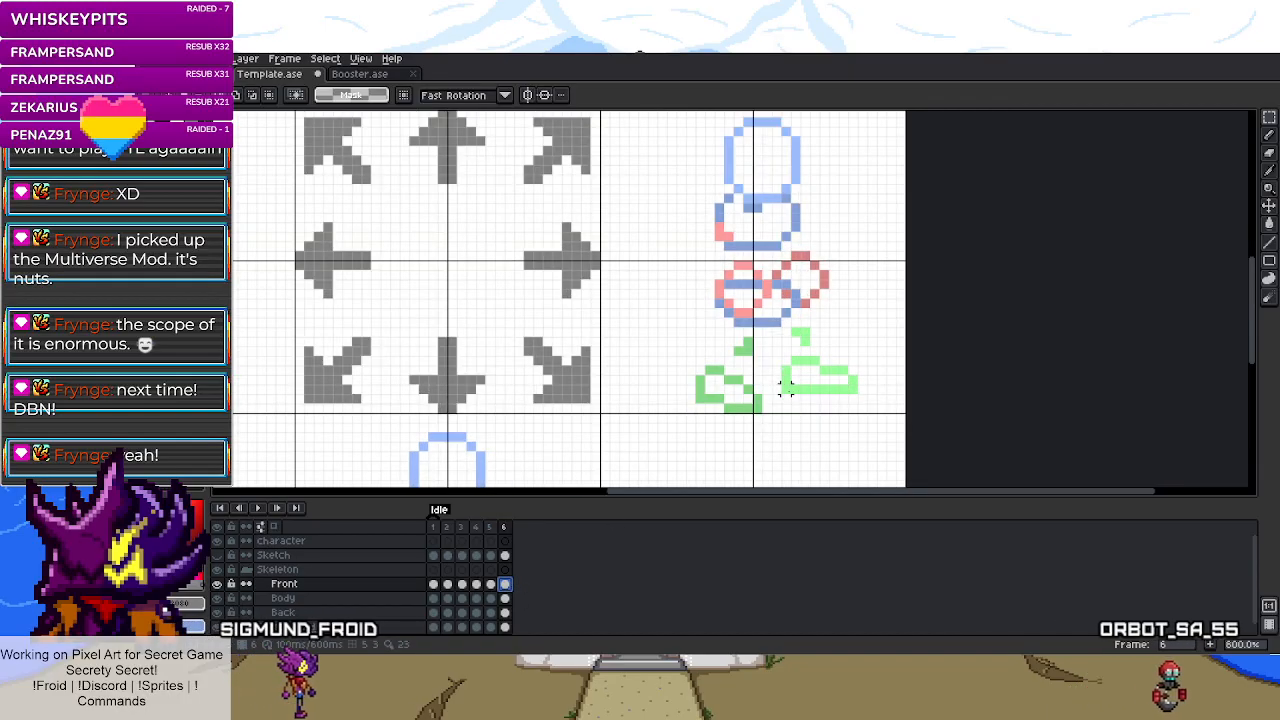
{"action": "scroll", "coordinate": [786, 390], "scroll_direction": "down", "scroll_amount": 1}
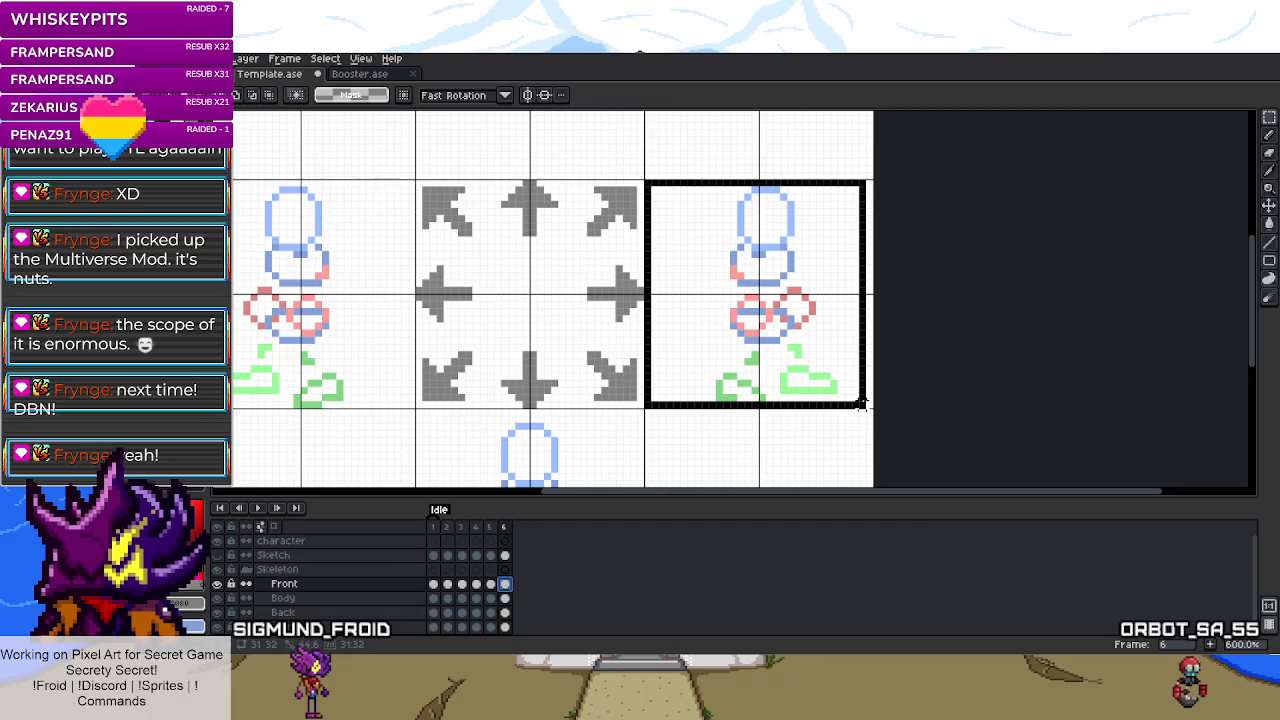
{"action": "left_click", "coordinate": [504, 612]}
{"action": "left_click_drag", "start_coordinate": [647, 181], "coordinate": [871, 406]}
{"action": "key", "text": "Delete"}
{"action": "key", "text": "ctrl+v"}
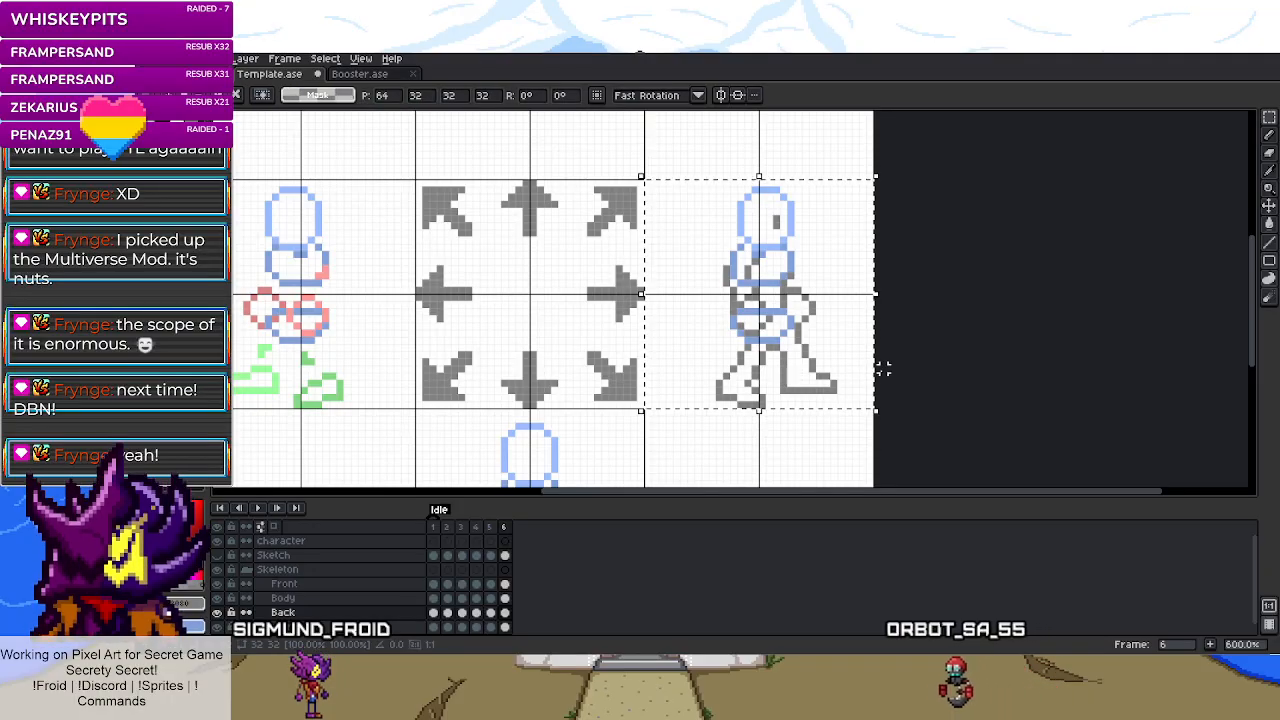
{"action": "key", "text": "ctrl+z"}
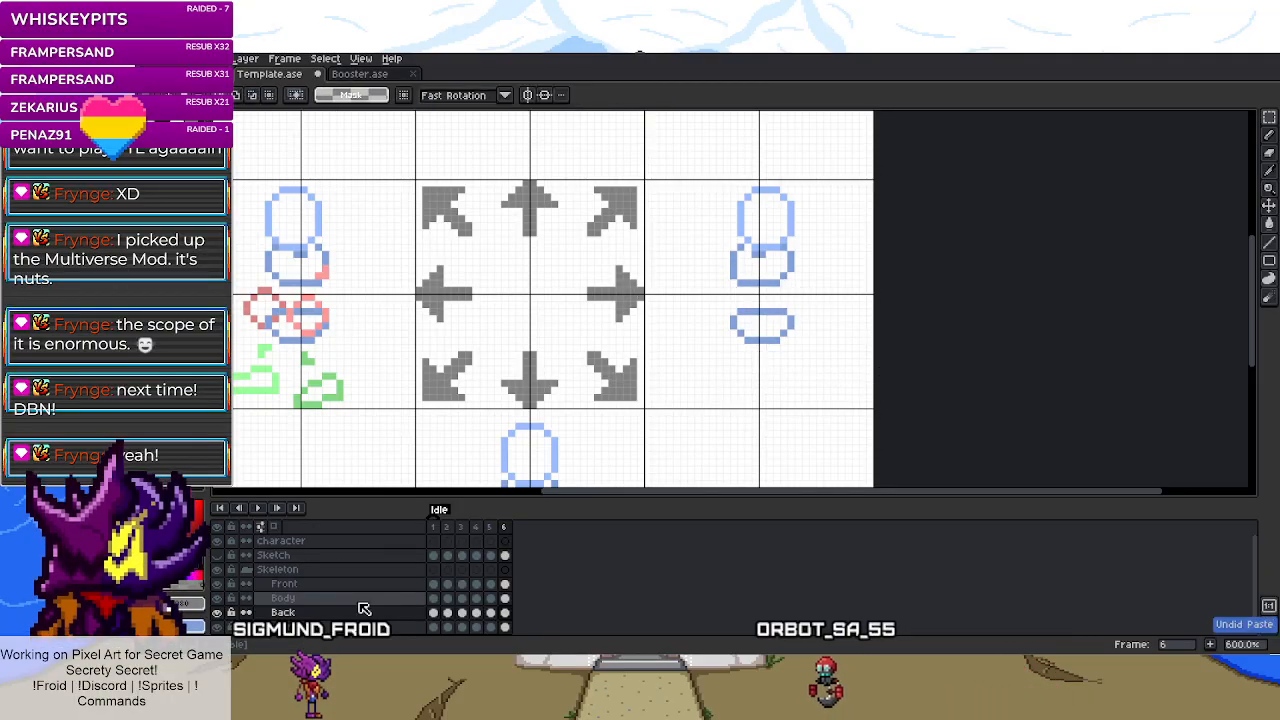
- Copy the right-facing figure's Back-layer arm and leg from frame 3 into the Front layer of frame 6 at the same place
{"action": "left_click", "coordinate": [461, 612]}
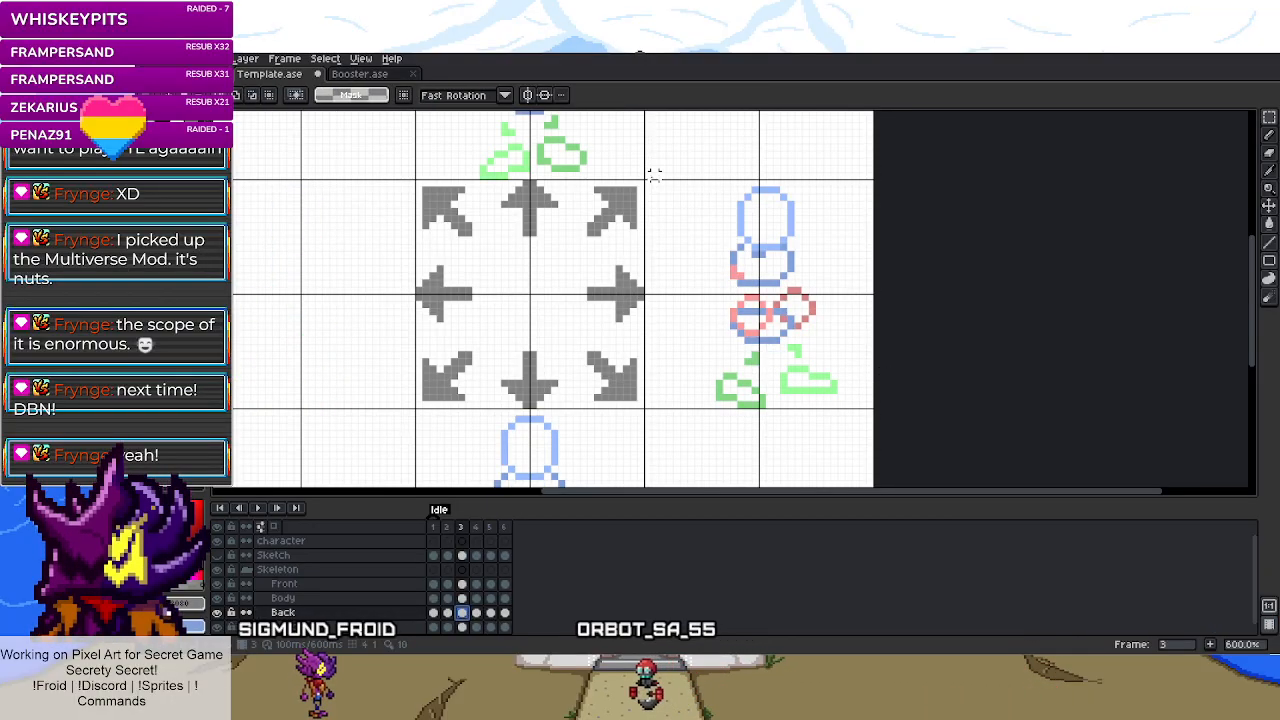
{"action": "left_click_drag", "start_coordinate": [647, 182], "coordinate": [880, 403]}
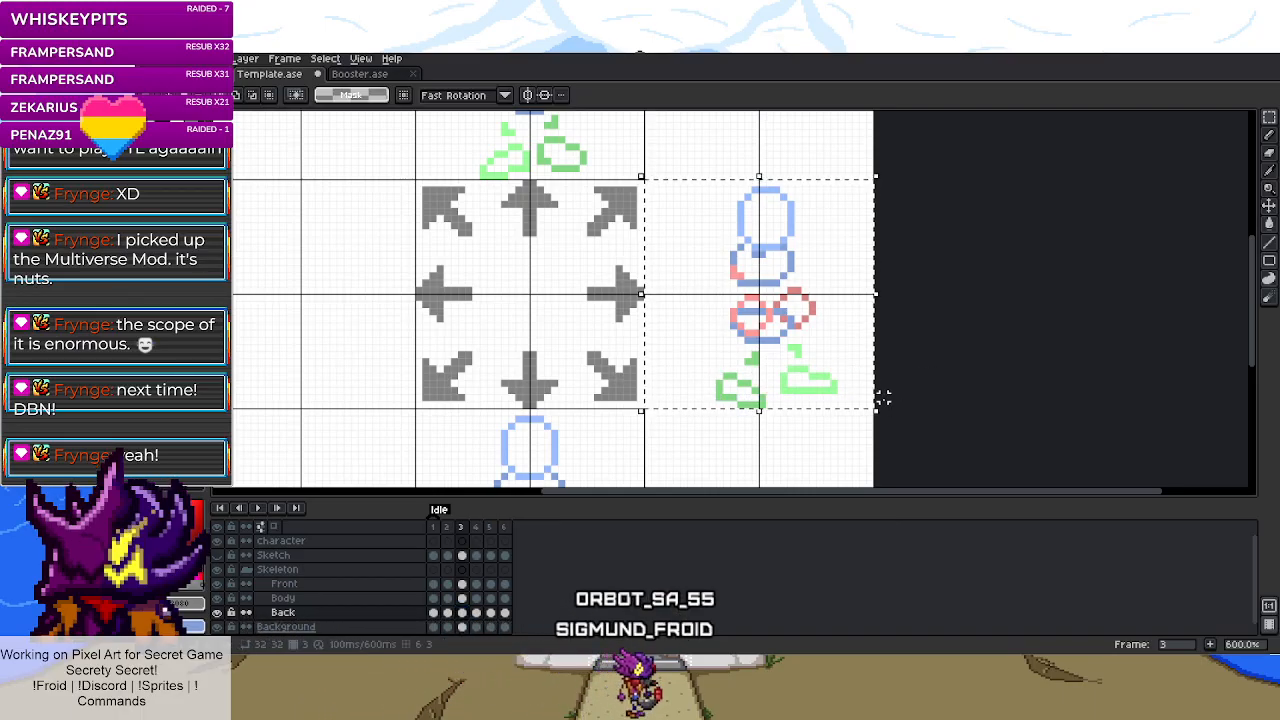
{"action": "left_click", "coordinate": [505, 583]}
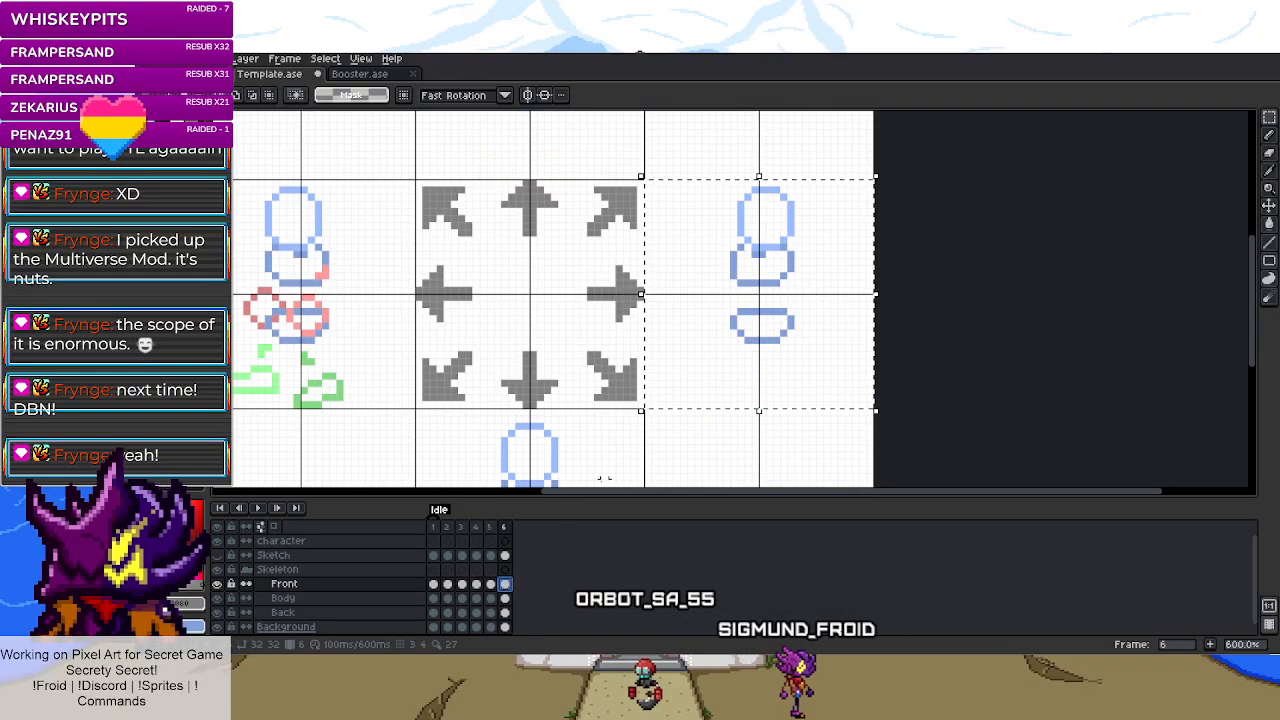
{"action": "key", "text": "ctrl+v"}
{"action": "key", "text": "Return"}
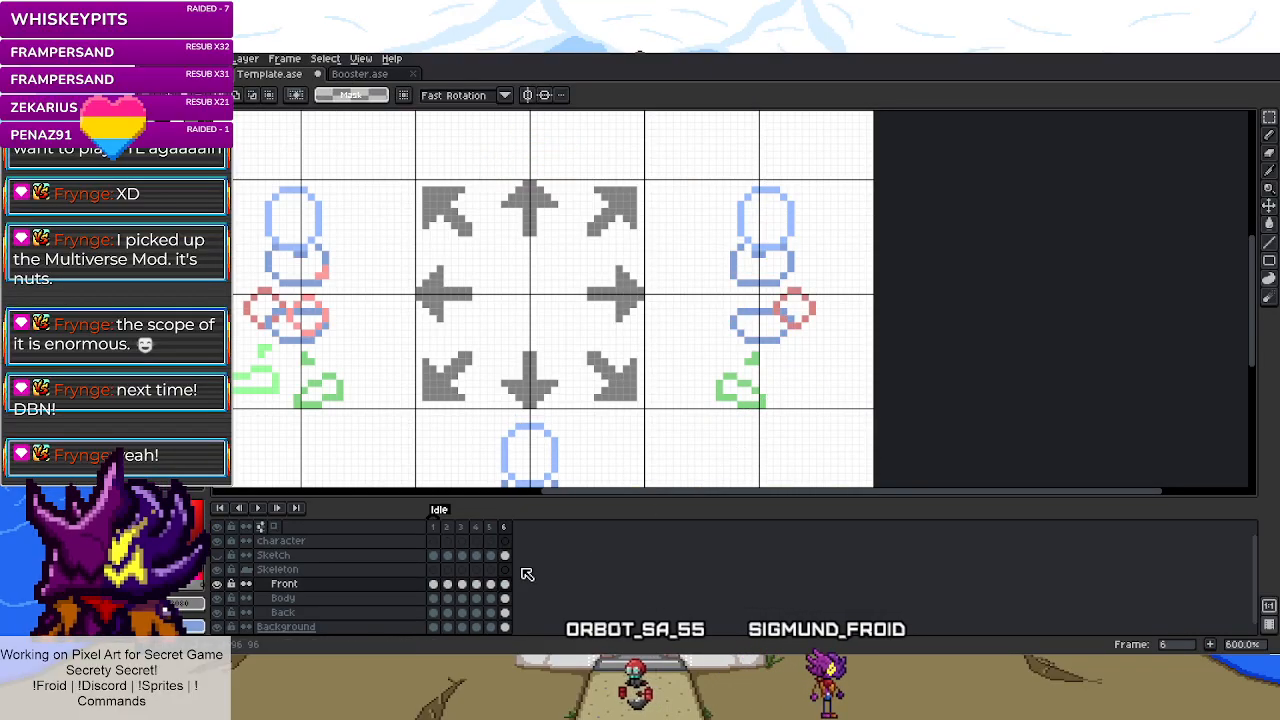
- Recolour the right-facing figure's Front-layer leg in frame 6 with the light green #99ff99 sampled from the left-facing figure
{"action": "key", "text": "i"}
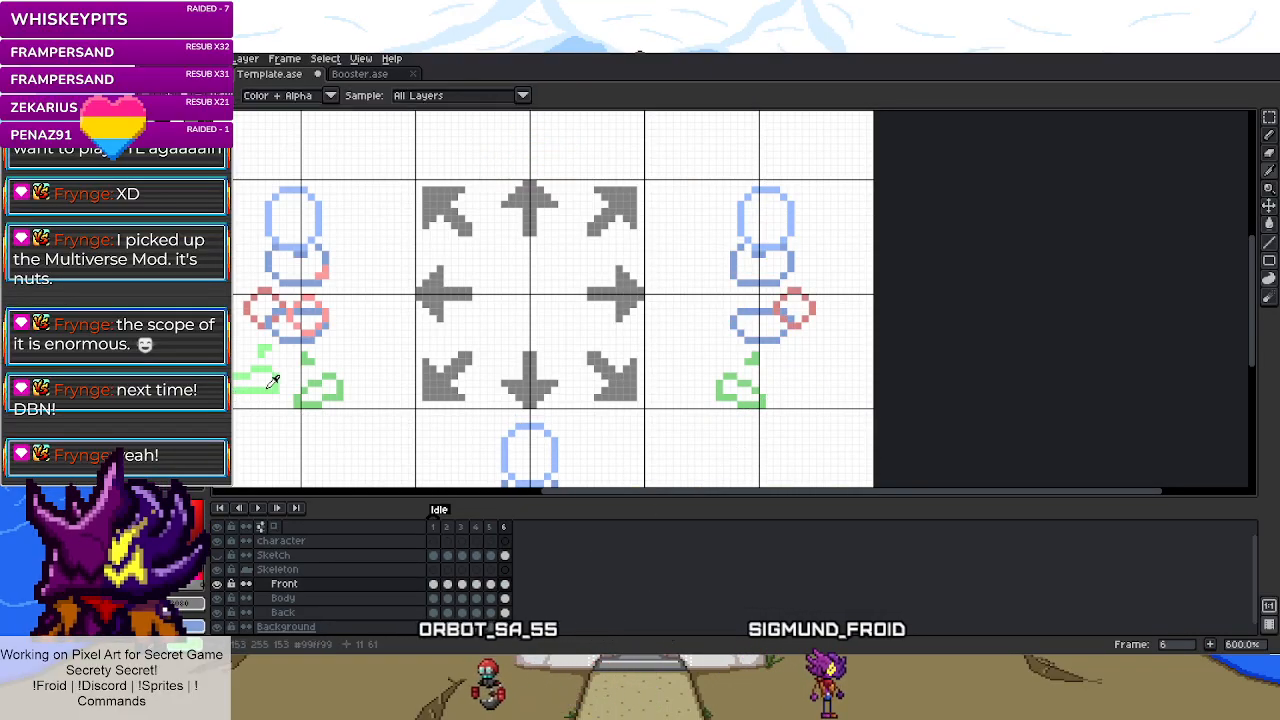
{"action": "key", "text": "g"}
{"action": "scroll", "coordinate": [756, 405], "scroll_direction": "up", "scroll_amount": 2}
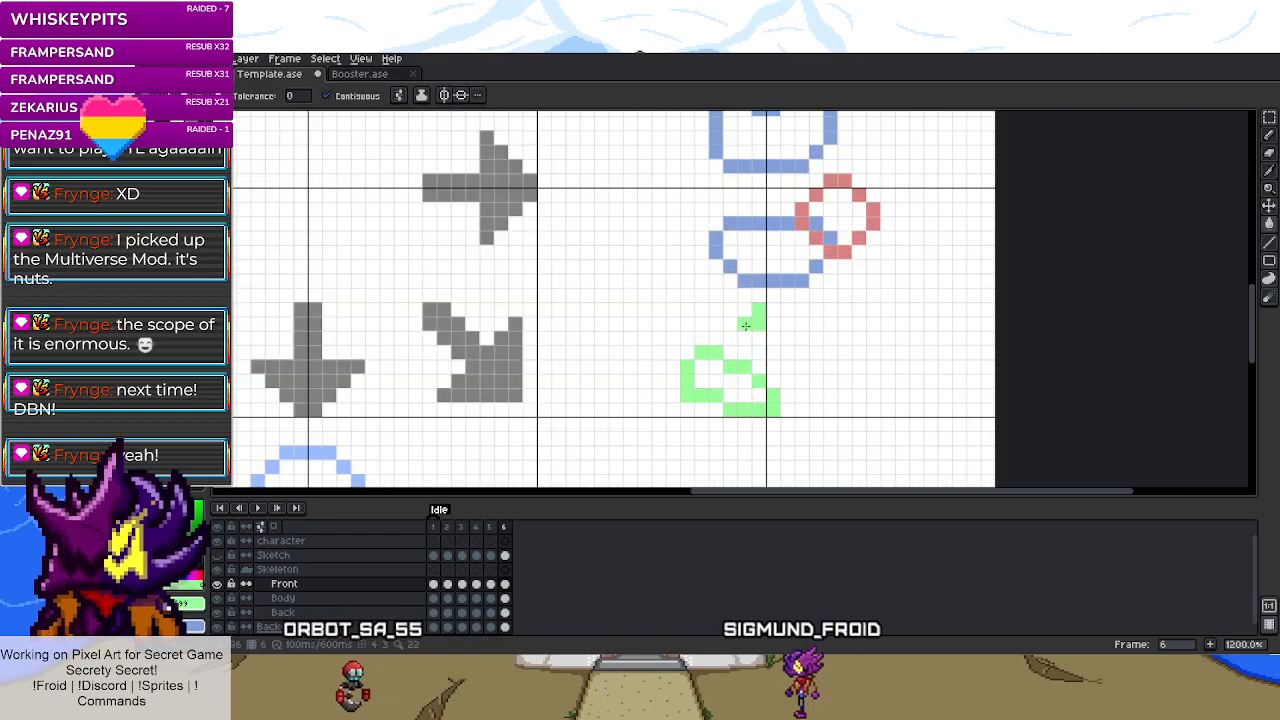
{"action": "scroll", "coordinate": [752, 378], "scroll_direction": "down", "scroll_amount": 2}
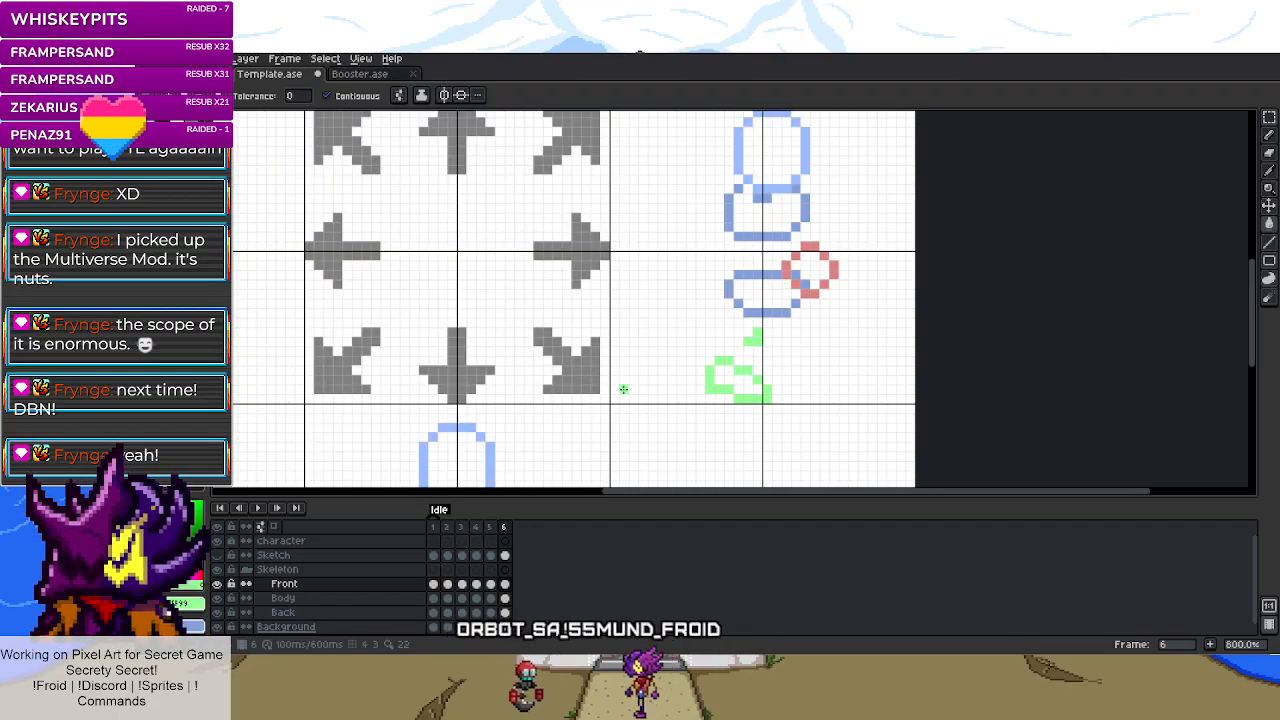
- Recolour the right-facing figure's Front-layer arm in frame 6 light red and draw a small light red shoulder mark inside the torso
{"action": "key", "text": "m"}
{"action": "scroll", "coordinate": [792, 185], "scroll_direction": "up", "scroll_amount": 3}
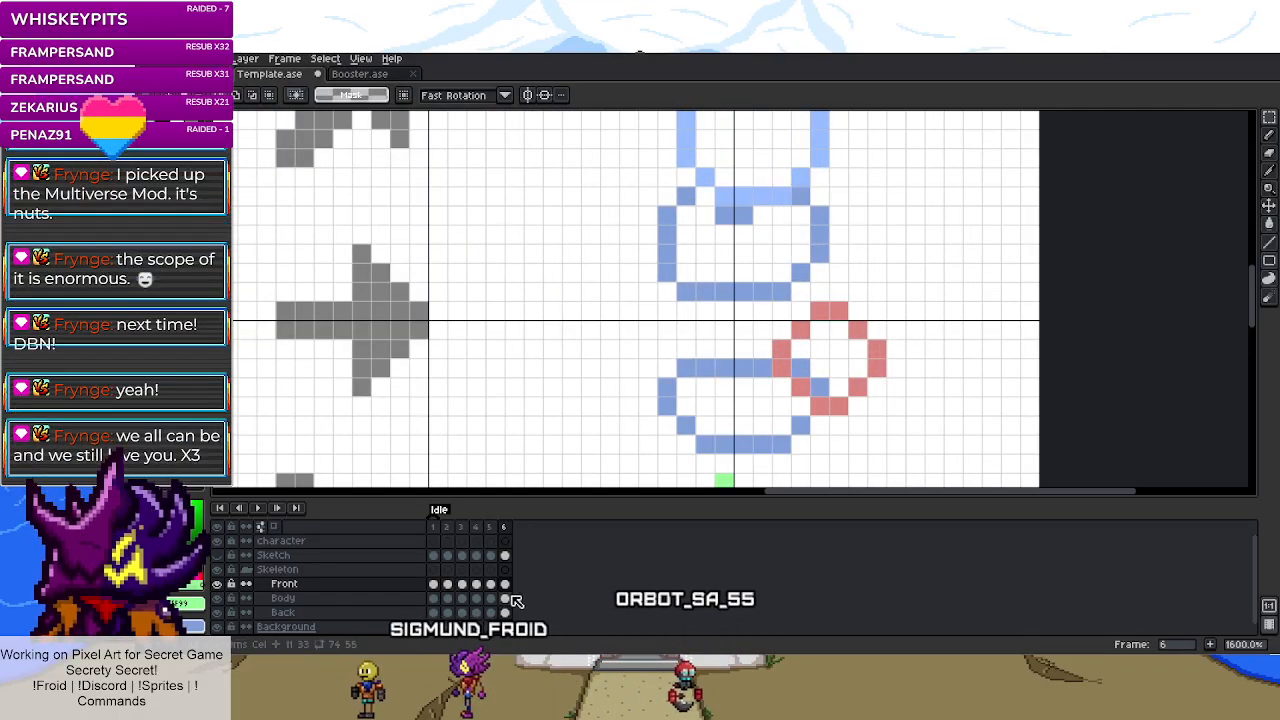
{"action": "scroll", "coordinate": [760, 388], "scroll_direction": "down", "scroll_amount": 3}
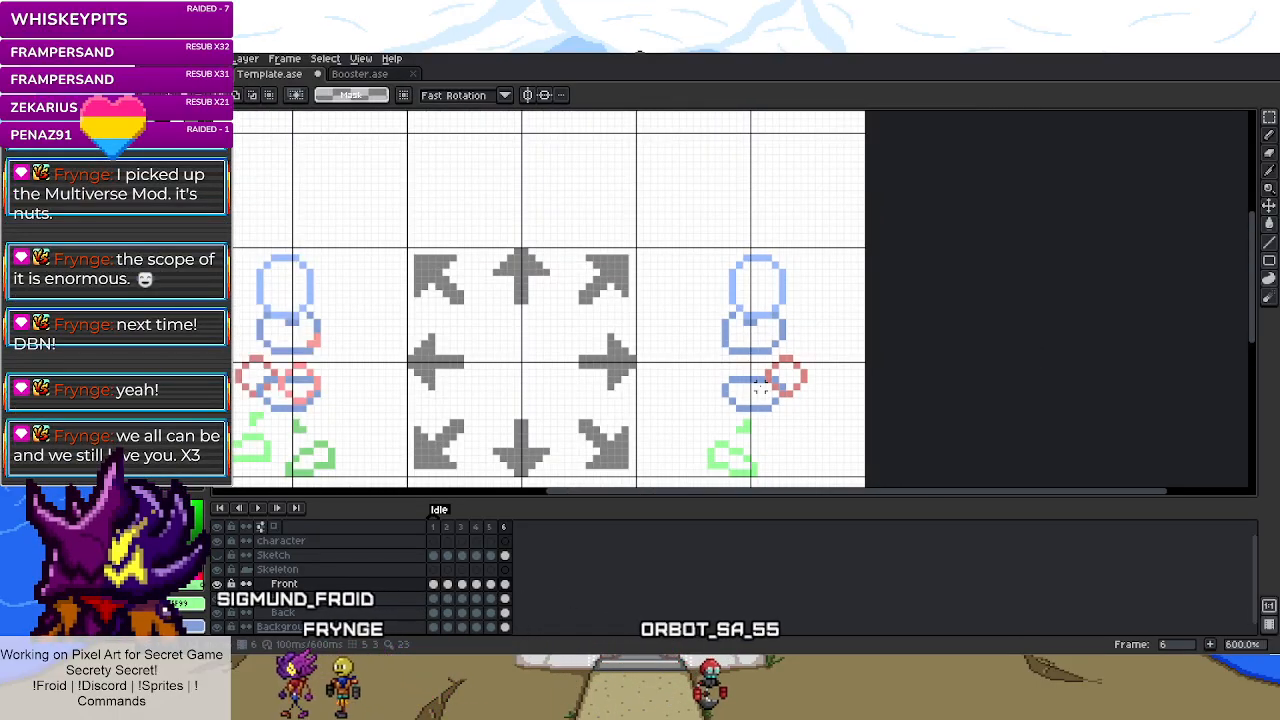
{"action": "scroll", "coordinate": [760, 388], "scroll_direction": "down", "scroll_amount": 1}
{"action": "key", "text": "i"}
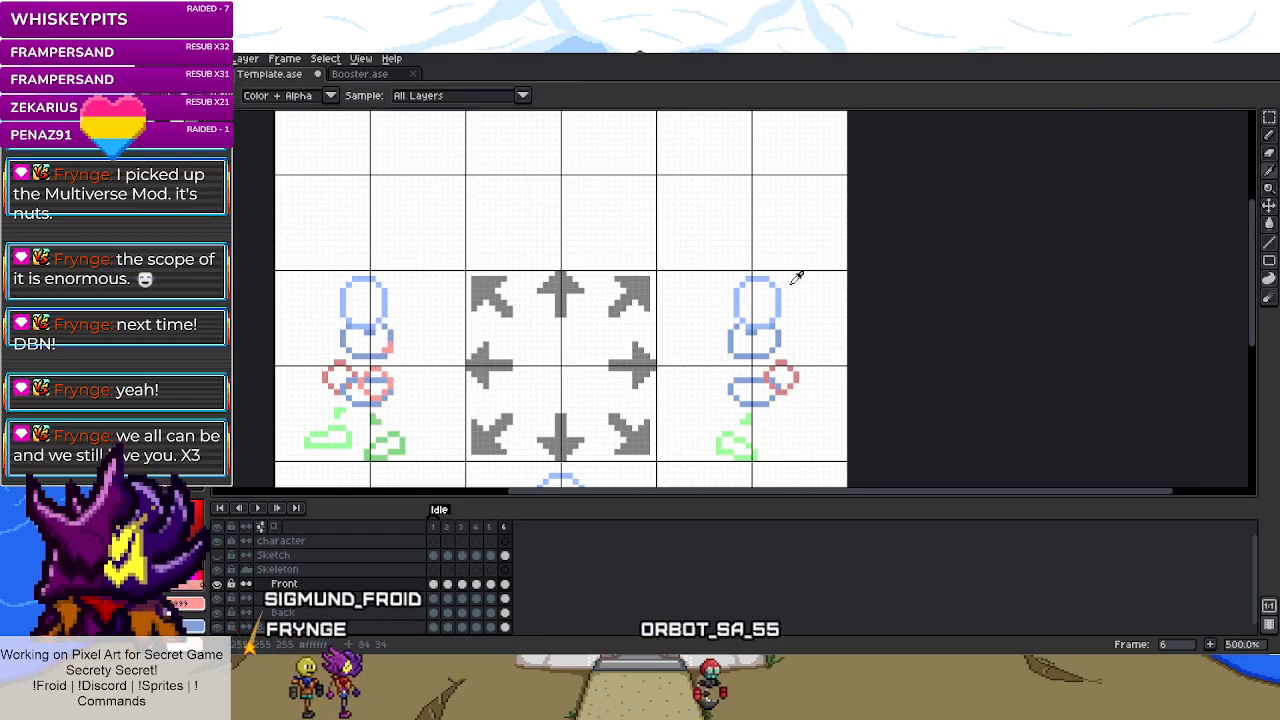
{"action": "key", "text": "g"}
{"action": "scroll", "coordinate": [764, 353], "scroll_direction": "up", "scroll_amount": 4}
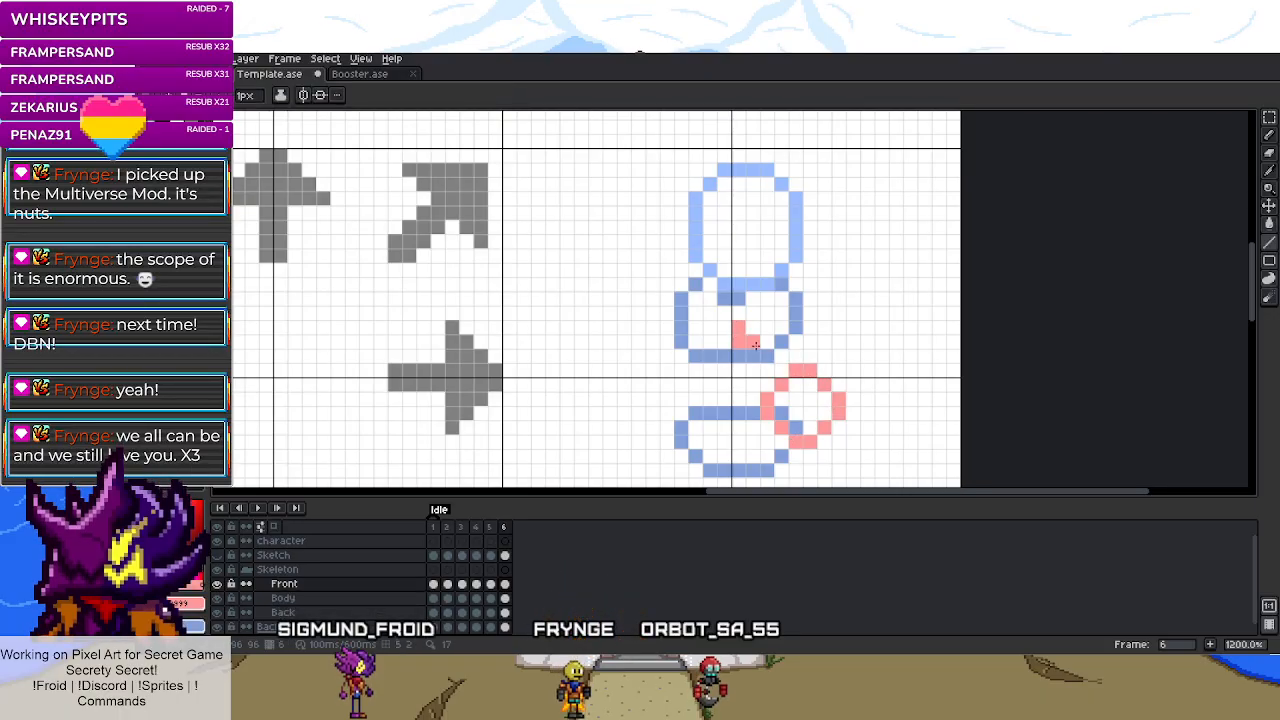
- Move the light red shoulder mark down one pixel onto the torso's lower edge
{"action": "key", "text": "m"}
{"action": "left_click_drag", "start_coordinate": [737, 334], "coordinate": [760, 362]}
{"action": "key", "text": "ctrl+d"}
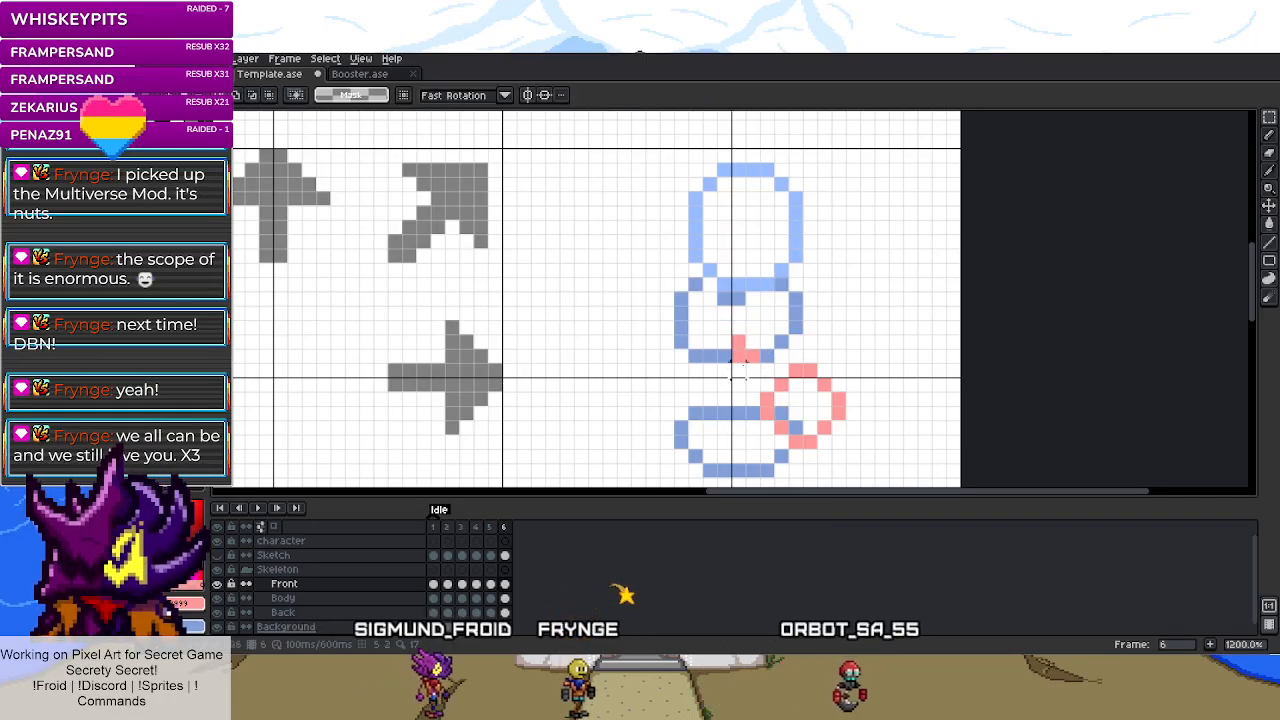
- Move the right-facing figure's two-pixel neck mark on the Body layer in frame 6 one pixel to the right
{"action": "left_click", "coordinate": [505, 598]}
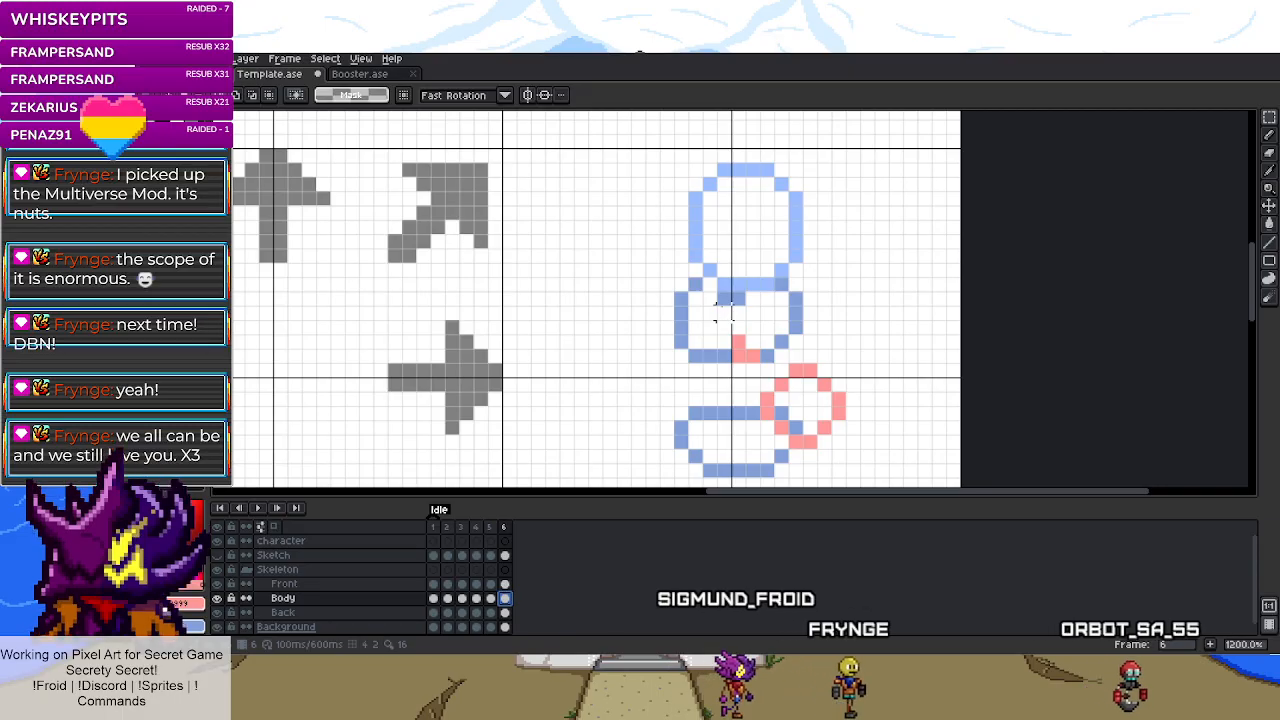
{"action": "left_click_drag", "start_coordinate": [729, 293], "coordinate": [757, 306]}
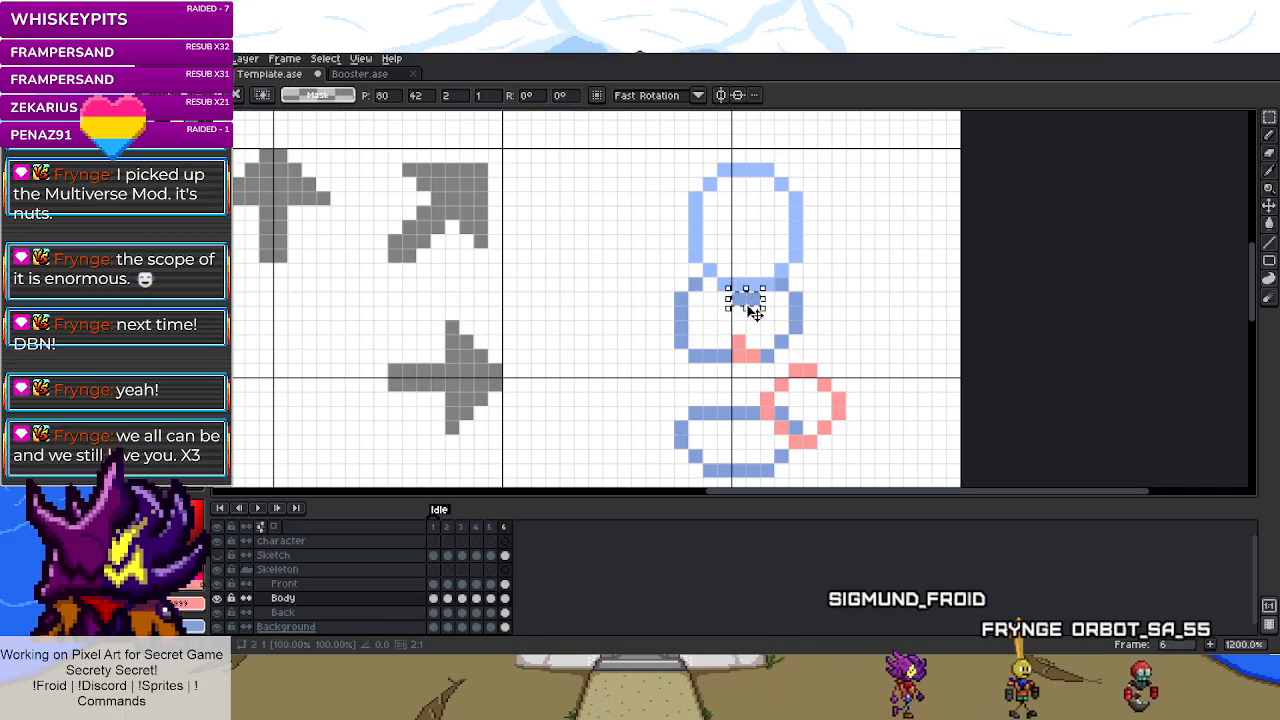
{"action": "key", "text": "ctrl+d"}
{"action": "scroll", "coordinate": [700, 377], "scroll_direction": "down", "scroll_amount": 2}
{"action": "scroll", "coordinate": [740, 460], "scroll_direction": "up", "scroll_amount": 1}
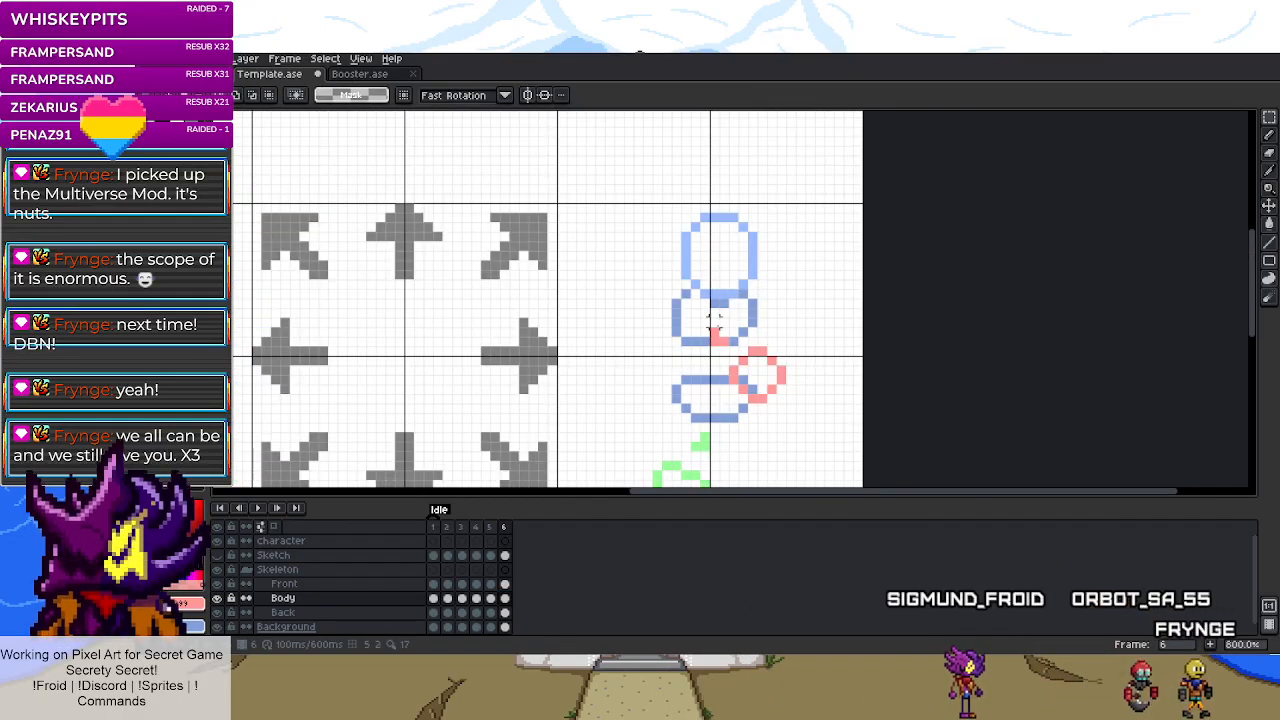
{"action": "scroll", "coordinate": [714, 320], "scroll_direction": "down", "scroll_amount": 2}
{"action": "scroll", "coordinate": [737, 441], "scroll_direction": "up", "scroll_amount": 1}
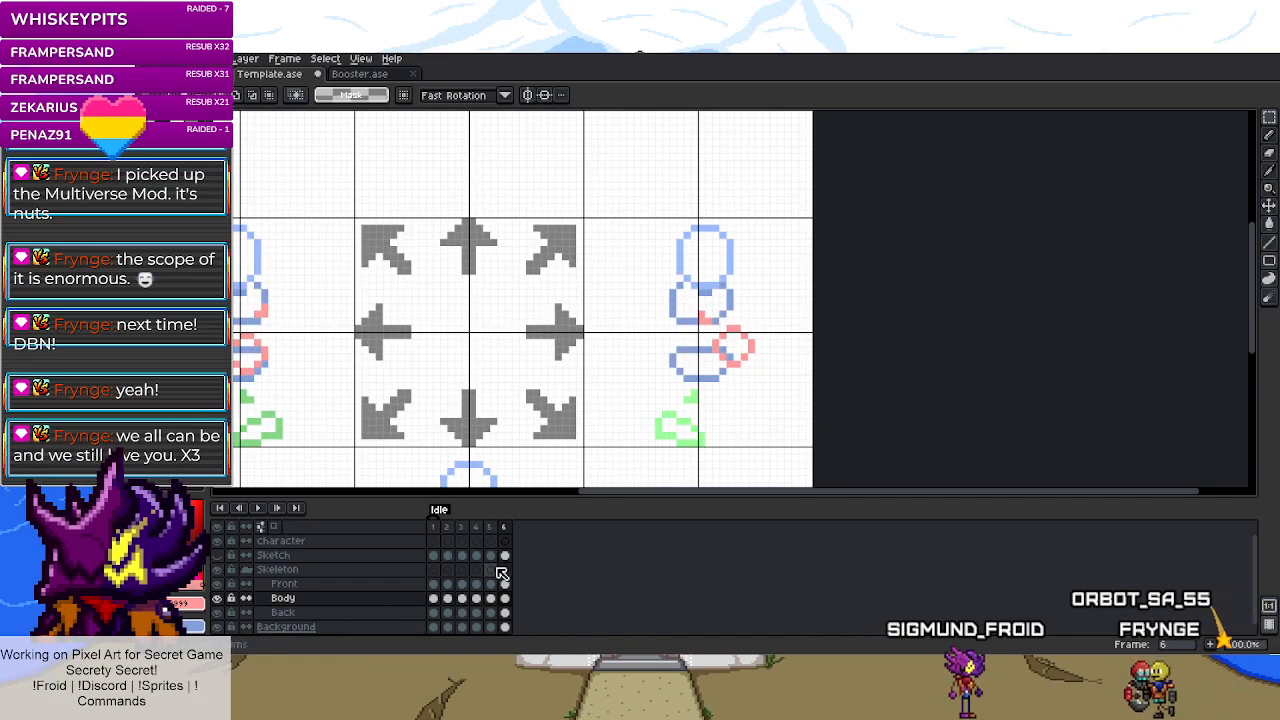
- Copy the right-facing figure's Front-layer arm and leg from frame 3 into the Back layer of frame 6 at the same place
{"action": "left_click", "coordinate": [462, 556]}
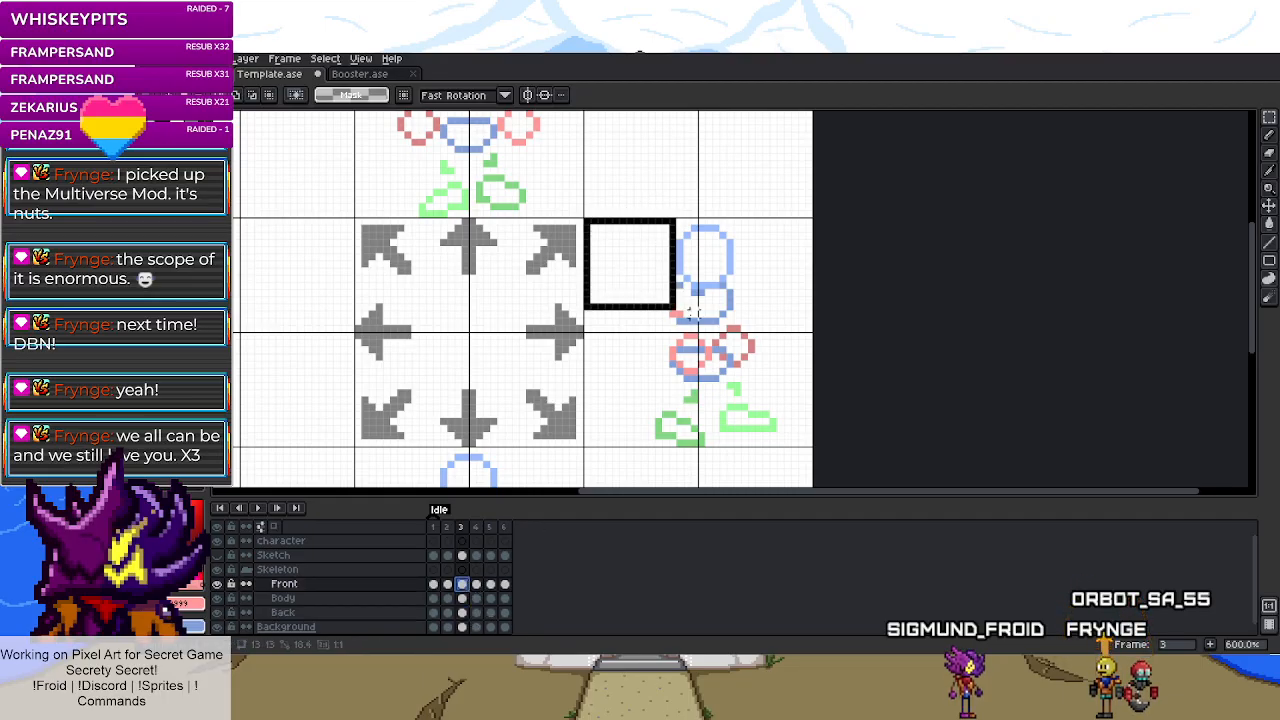
{"action": "left_click_drag", "start_coordinate": [808, 443], "coordinate": [813, 449]}
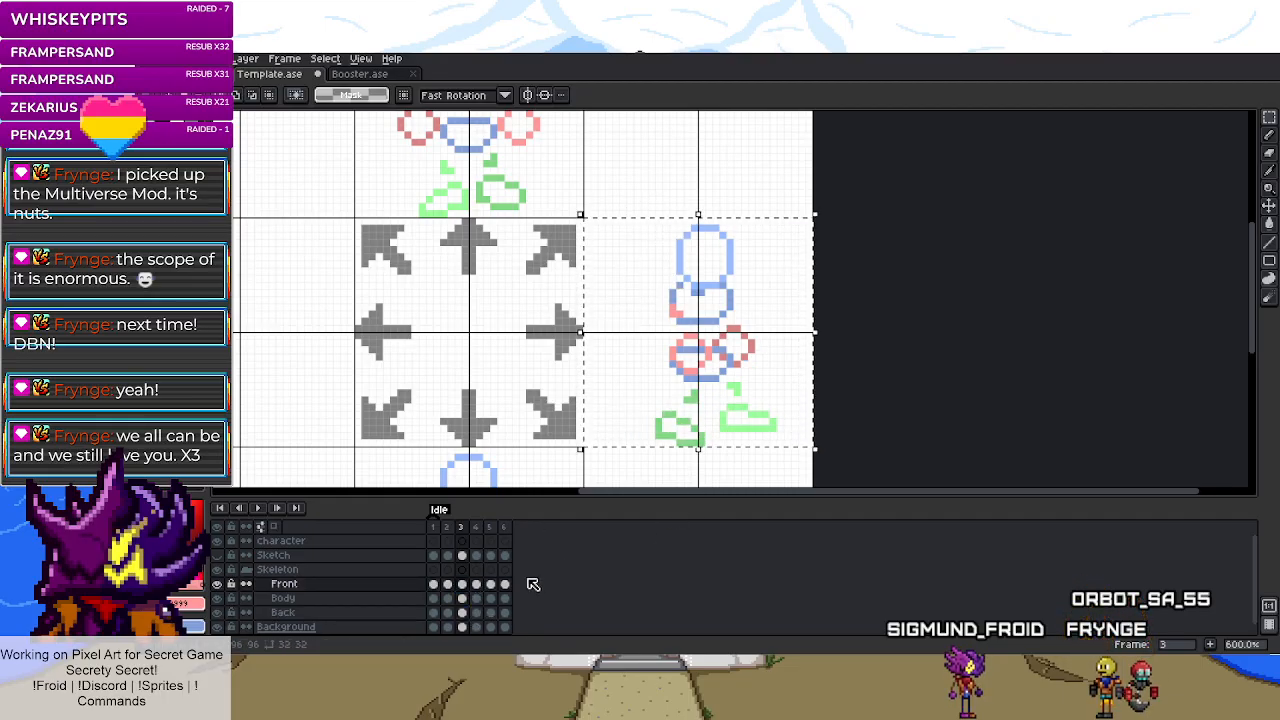
{"action": "left_click", "coordinate": [504, 612]}
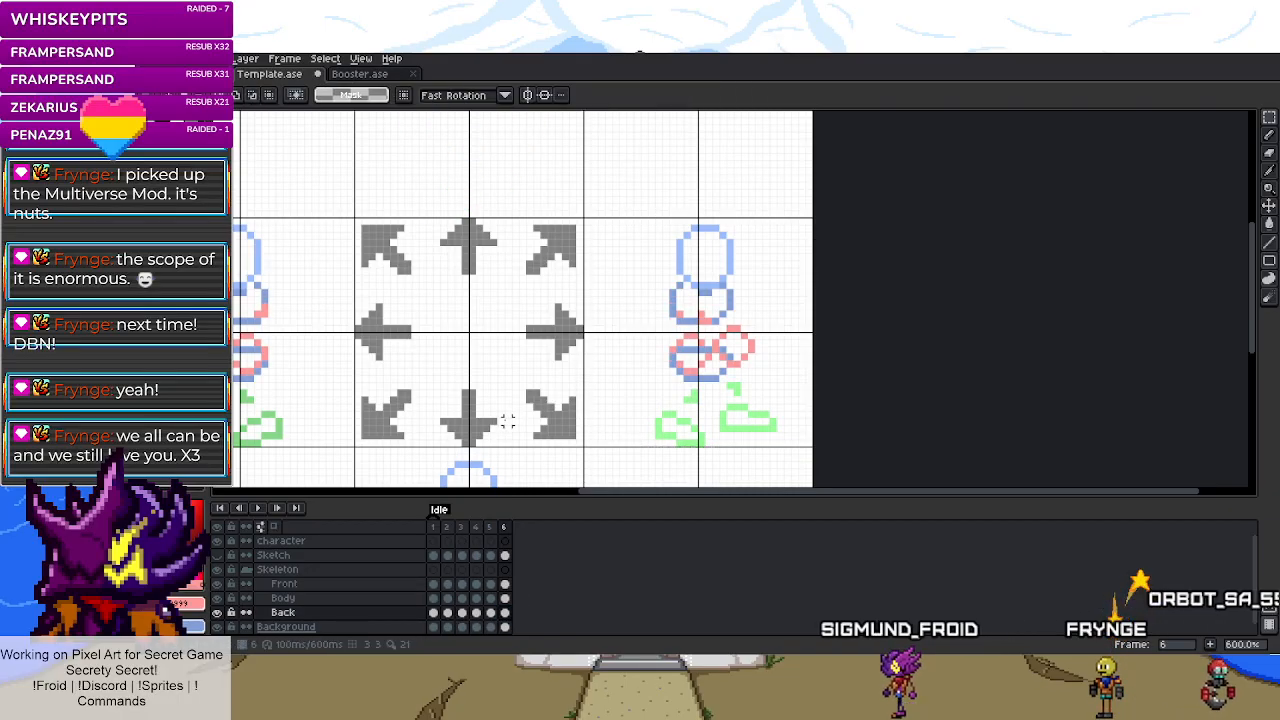
- Recolour the right-facing figure's rear arm in frame 6's Back layer dark red and remove the stray light red pixel inside the torso's lower edge
{"action": "key", "text": "i"}
{"action": "scroll", "coordinate": [270, 325], "scroll_direction": "down", "scroll_amount": 2}
{"action": "scroll", "coordinate": [270, 325], "scroll_direction": "up", "scroll_amount": 2}
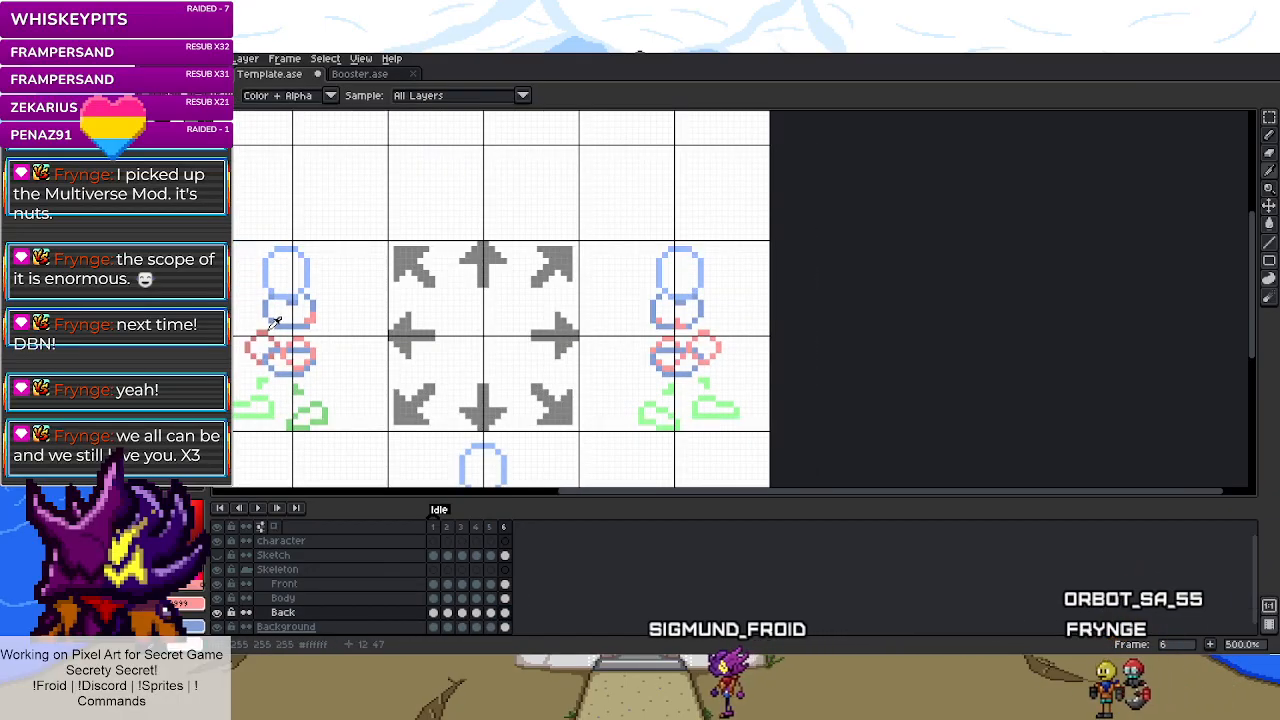
{"action": "scroll", "coordinate": [782, 362], "scroll_direction": "up", "scroll_amount": 4}
{"action": "key", "text": "g"}
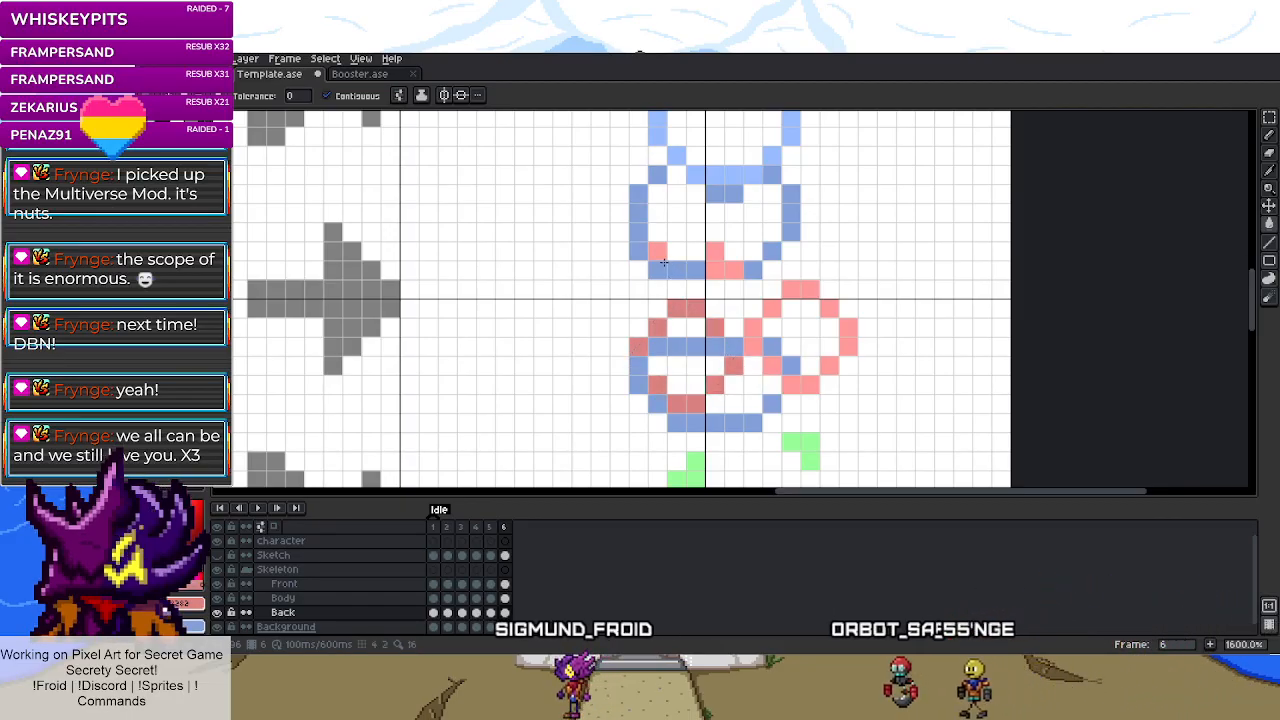
{"action": "key", "text": "m"}
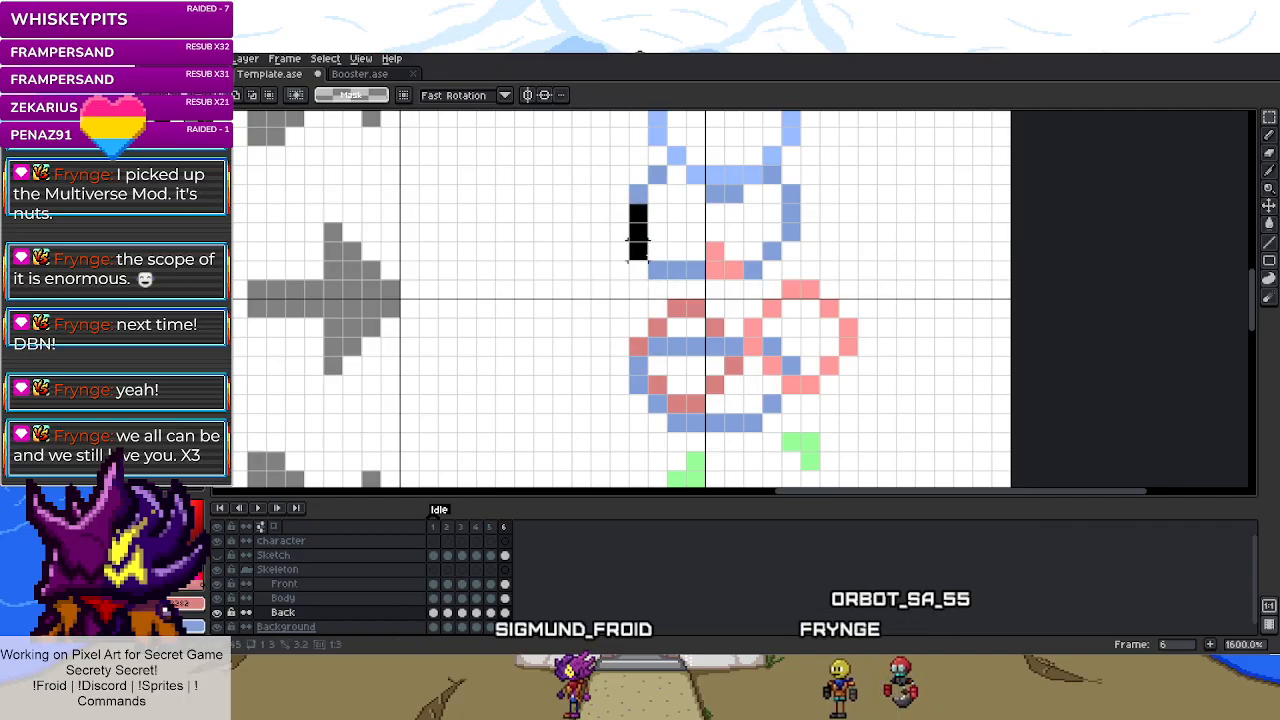
{"action": "scroll", "coordinate": [668, 287], "scroll_direction": "down", "scroll_amount": 4}
{"action": "scroll", "coordinate": [735, 362], "scroll_direction": "up", "scroll_amount": 3}
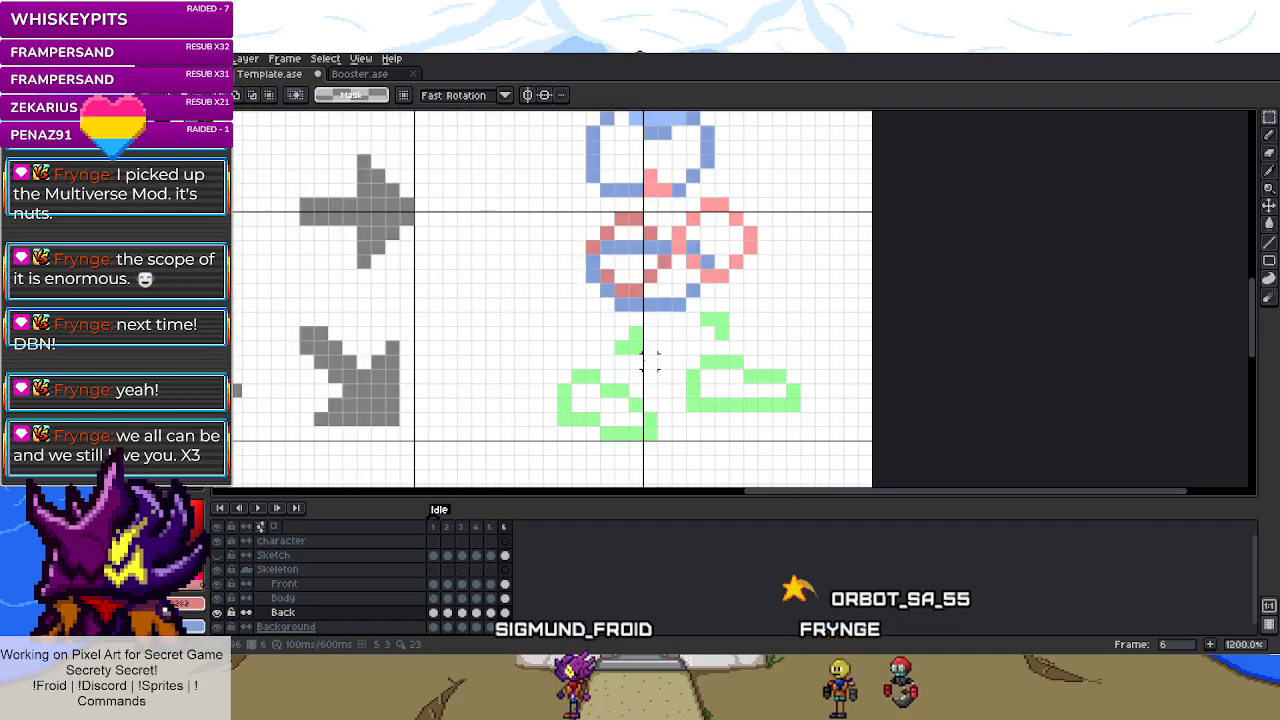
- Recolour the right-facing figure's forward leg on the Back layer dark green, matching the left-facing figure, and save the file
{"action": "scroll", "coordinate": [747, 358], "scroll_direction": "down", "scroll_amount": 3}
{"action": "key", "text": "i"}
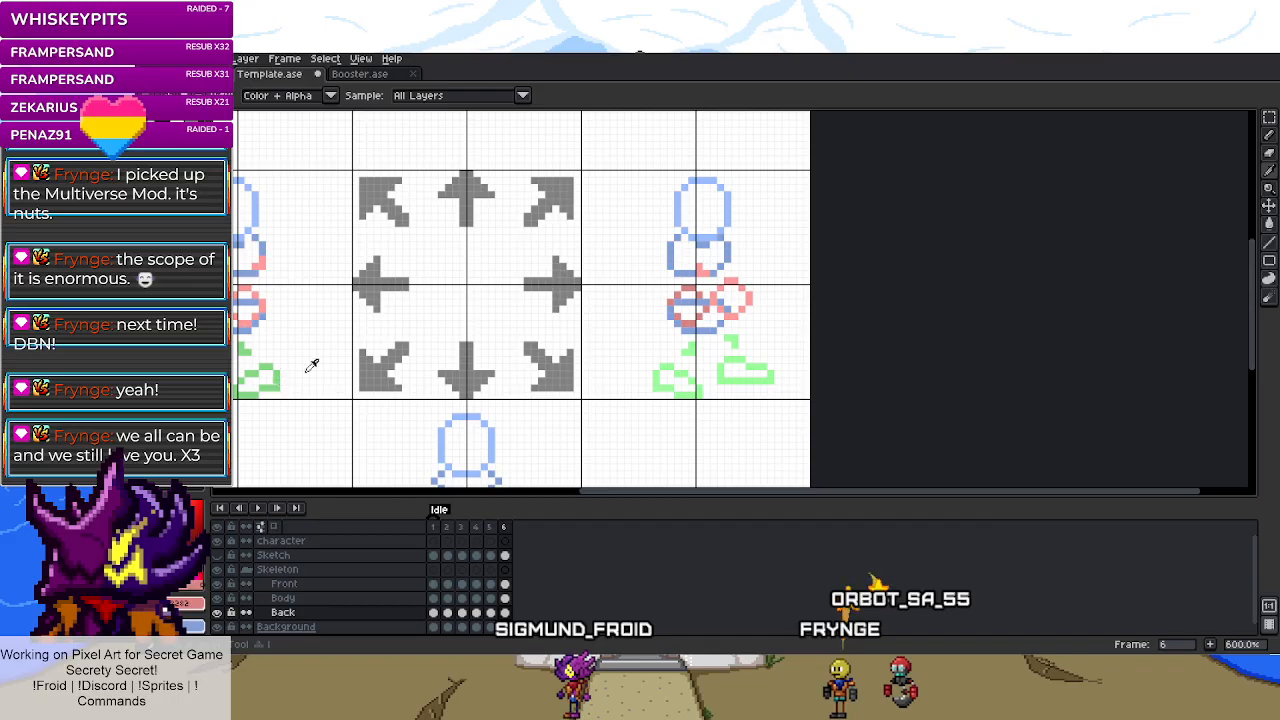
{"action": "scroll", "coordinate": [712, 372], "scroll_direction": "up", "scroll_amount": 4}
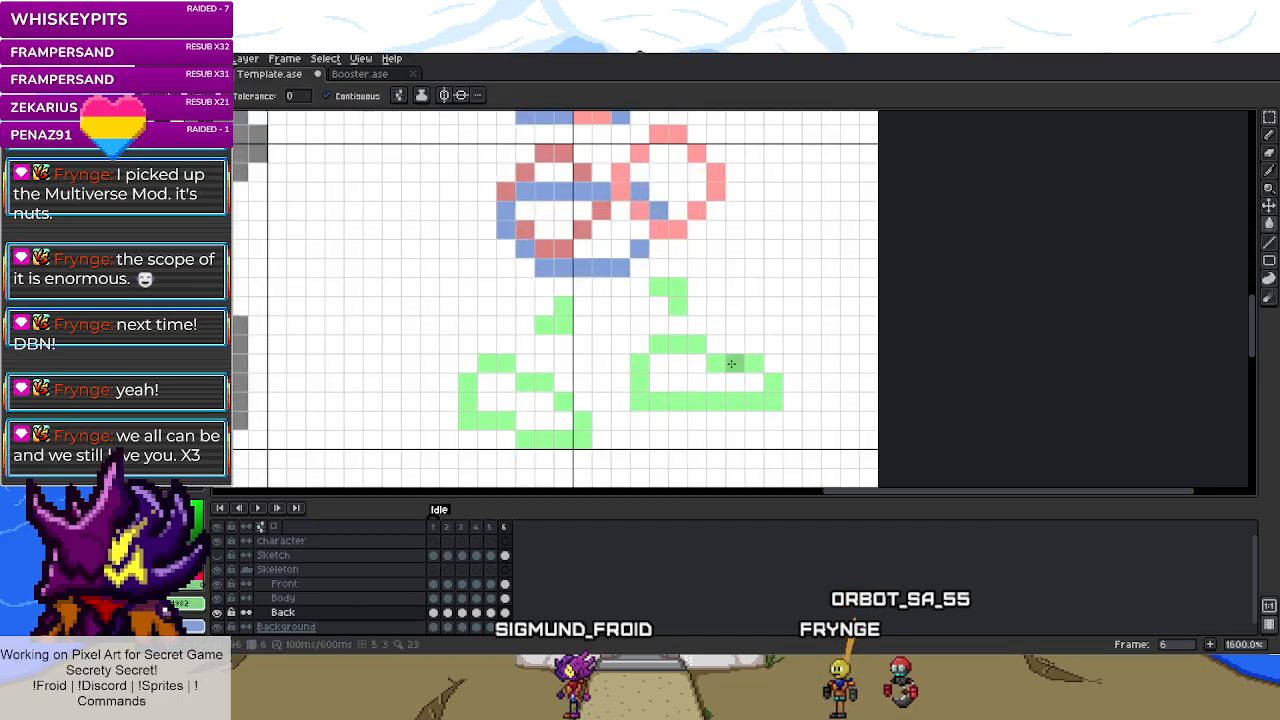
{"action": "left_click", "coordinate": [773, 382]}
{"action": "left_click", "coordinate": [675, 305]}
{"action": "scroll", "coordinate": [675, 305], "scroll_direction": "down", "scroll_amount": 3}
{"action": "key", "text": "ctrl+s"}
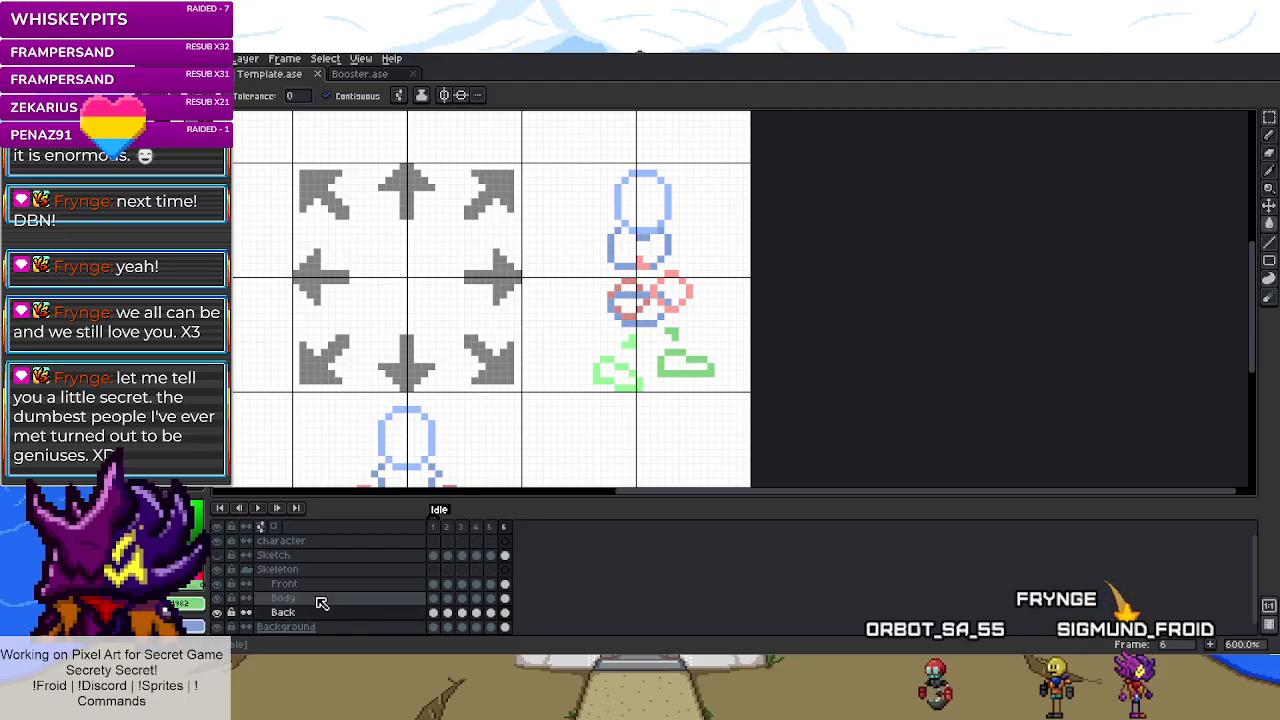
- Show the Sketch layer and draw two grey pixels along the front hip diagonal of the right-facing figure in frame 6
{"action": "left_click", "coordinate": [219, 559]}
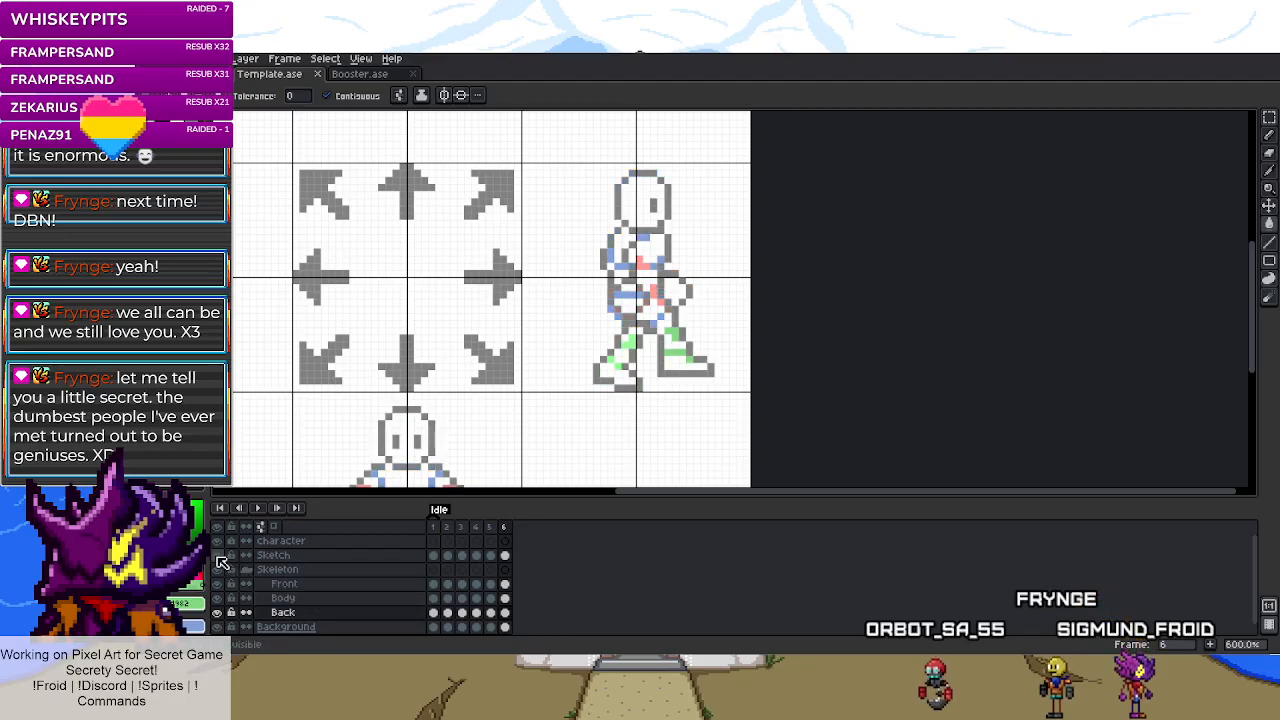
{"action": "scroll", "coordinate": [732, 336], "scroll_direction": "up", "scroll_amount": 4}
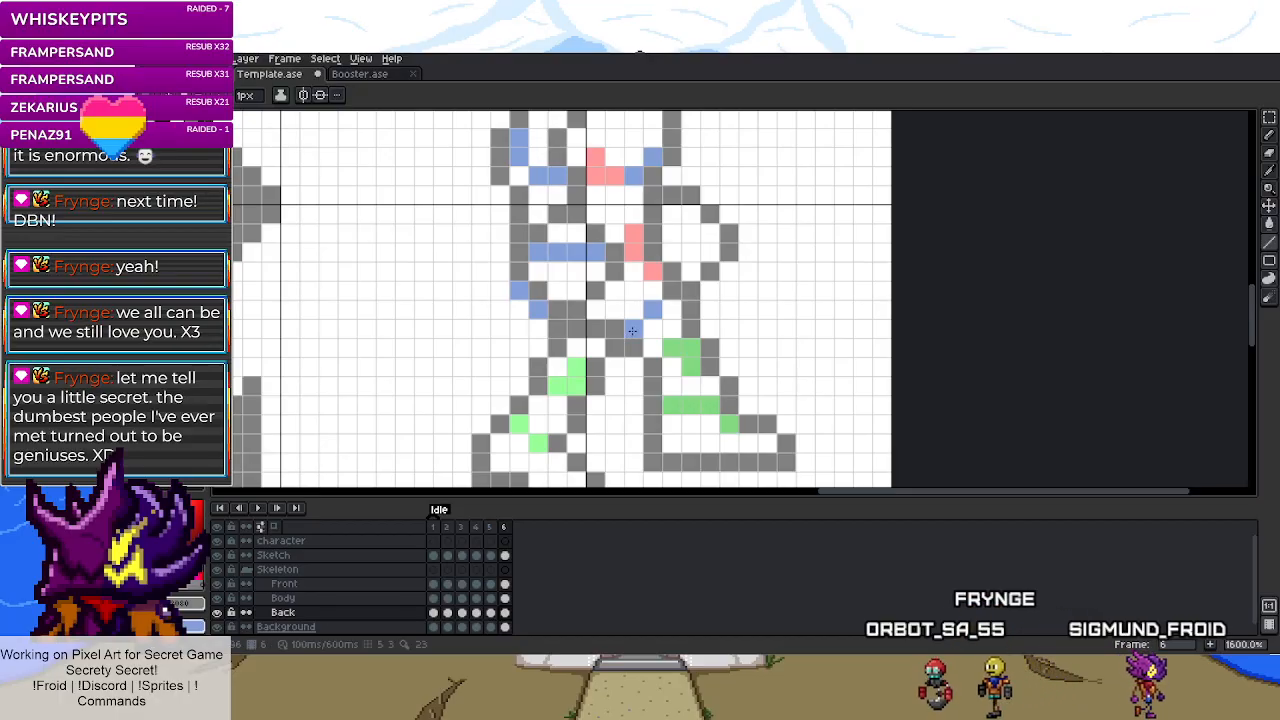
{"action": "key", "text": "ctrl+s"}
{"action": "key", "text": "v"}
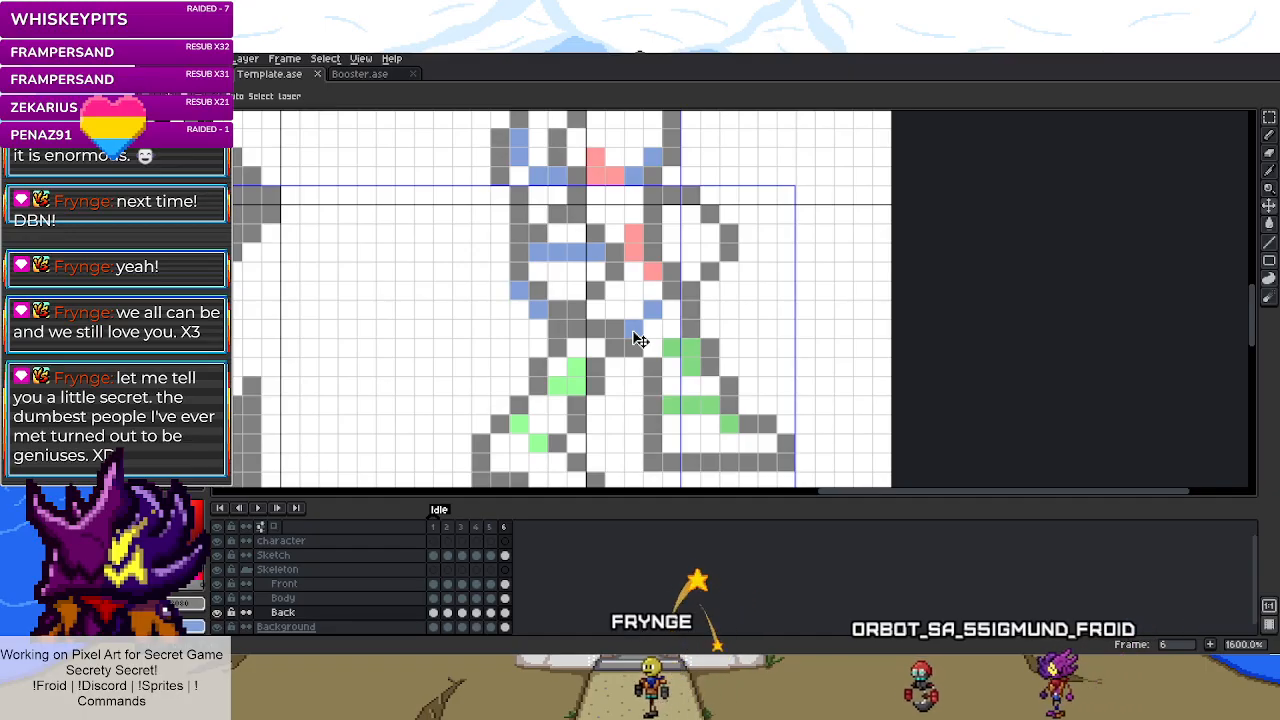
{"action": "key", "text": "i"}
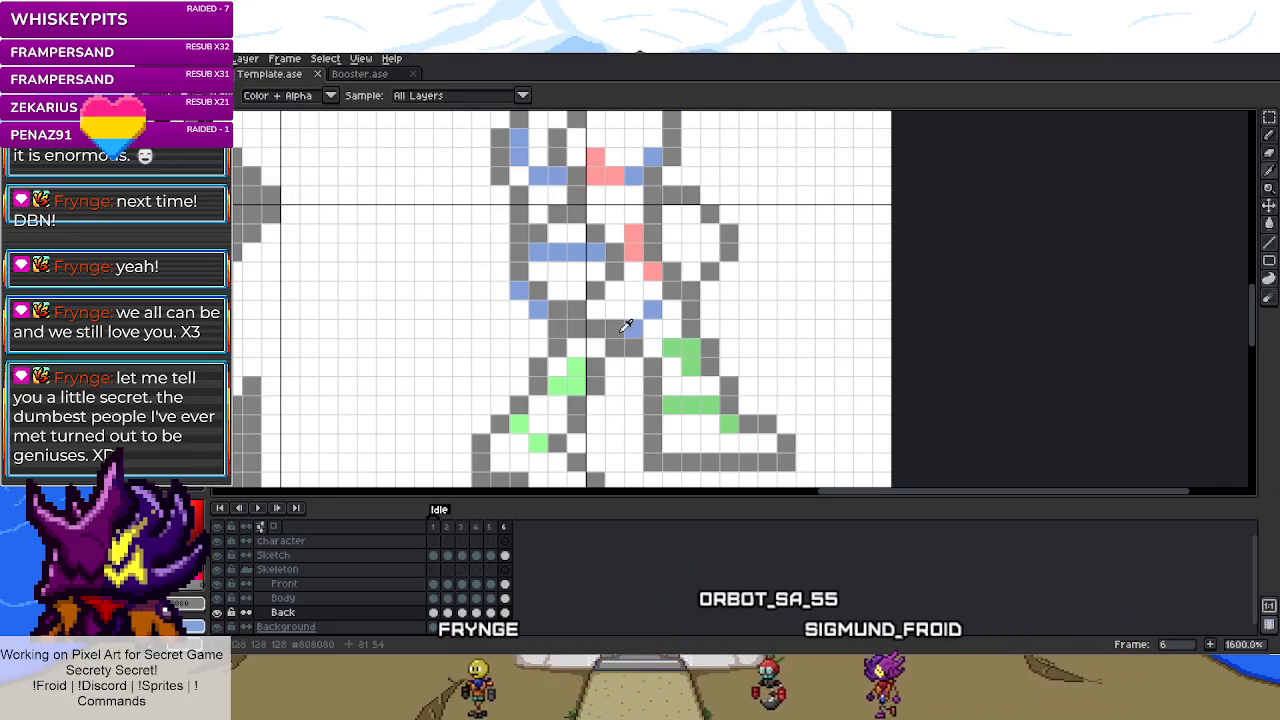
{"action": "left_click", "coordinate": [504, 556]}
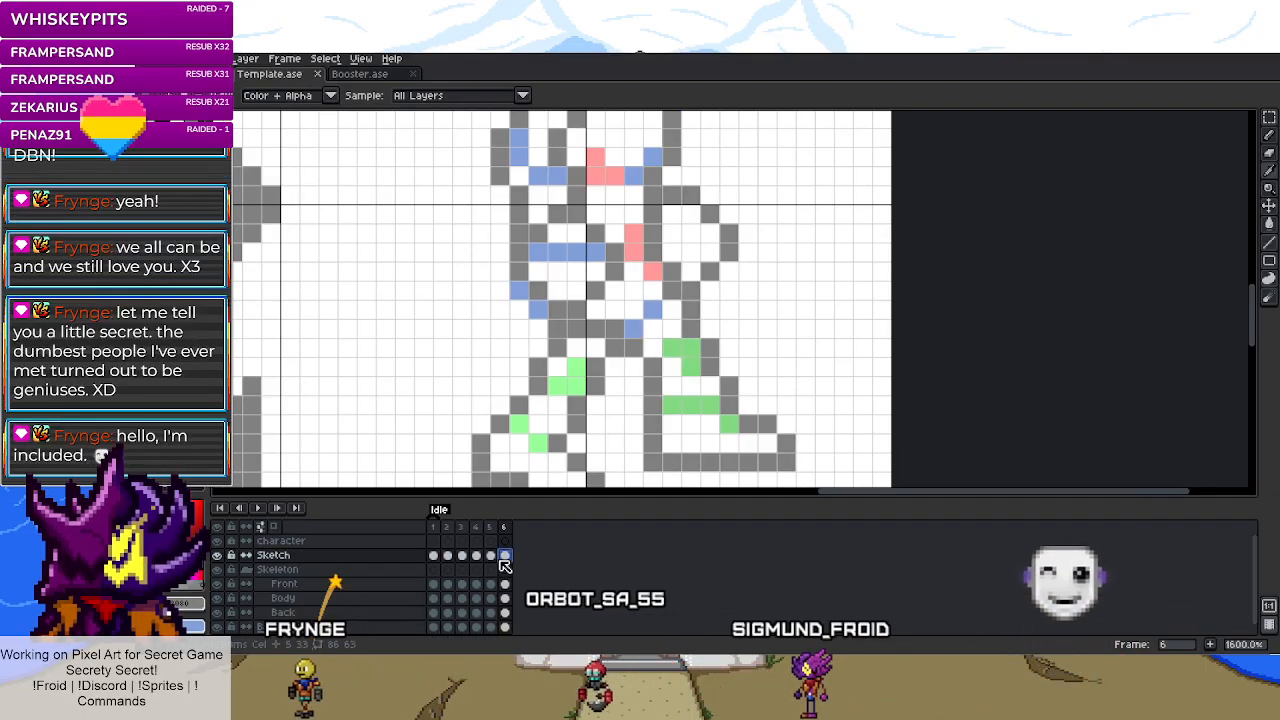
{"action": "key", "text": "b"}
{"action": "left_click", "coordinate": [652, 310]}
{"action": "left_click", "coordinate": [633, 328]}
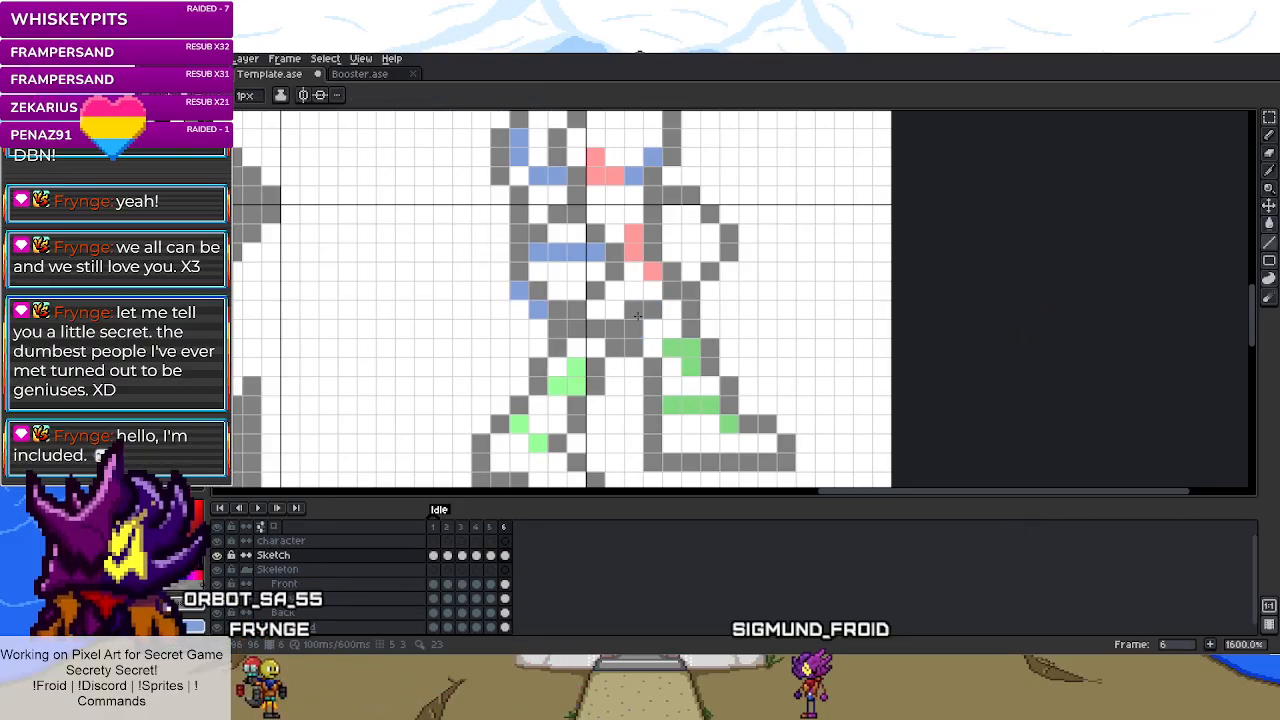
- Erase the grey line crossing the right-facing figure's crotch and sketch the back of the hip in grey pixels
{"action": "key", "text": "m"}
{"action": "left_click_drag", "start_coordinate": [627, 320], "coordinate": [566, 340]}
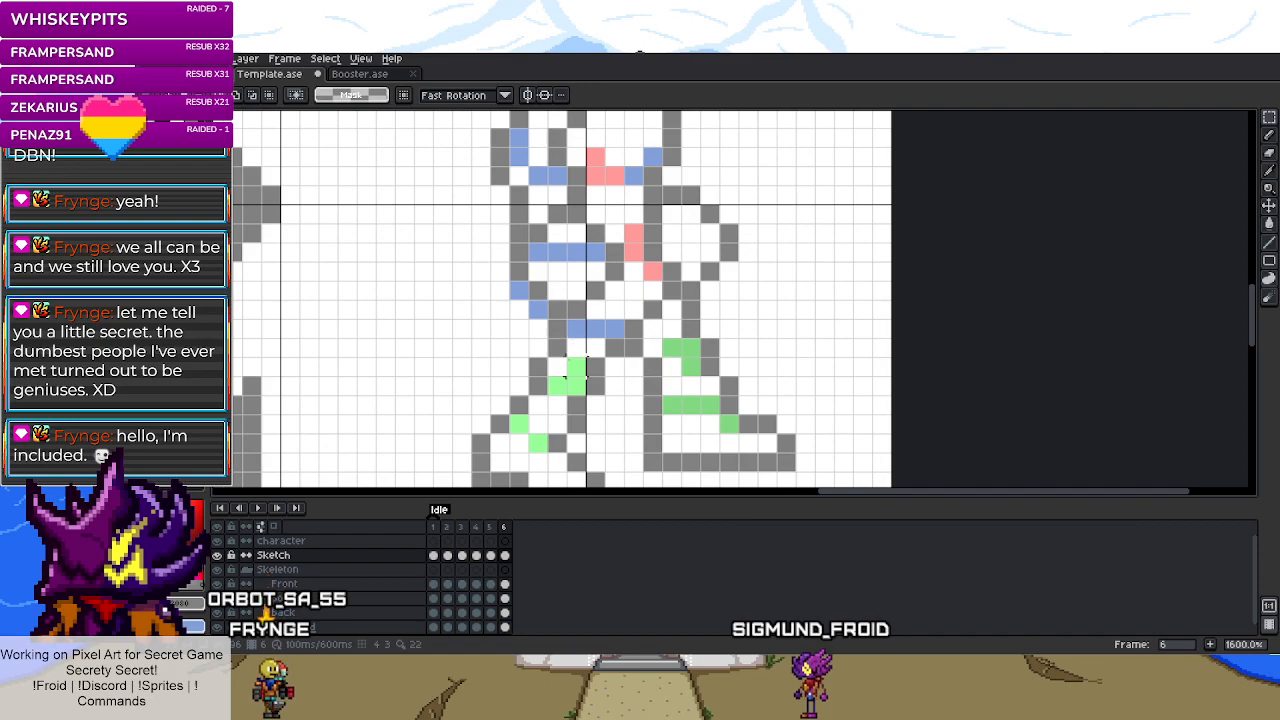
{"action": "scroll", "coordinate": [569, 346], "scroll_direction": "down", "scroll_amount": 2}
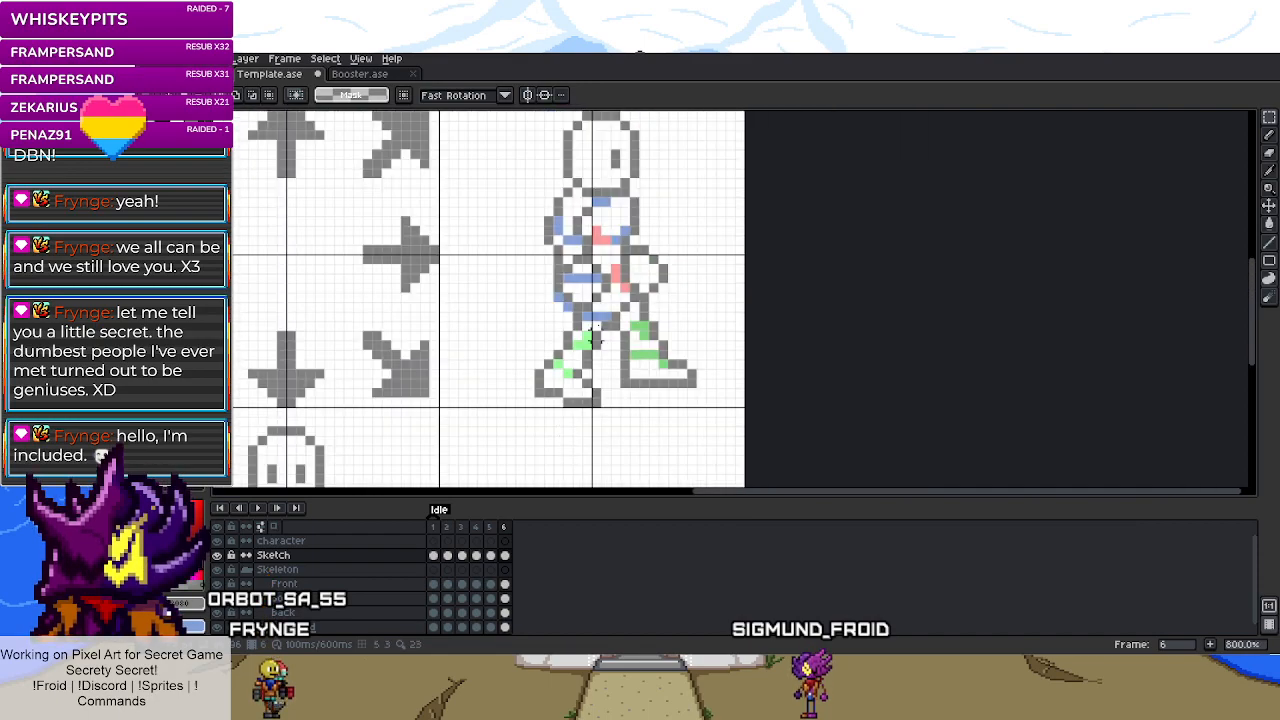
{"action": "scroll", "coordinate": [596, 358], "scroll_direction": "up", "scroll_amount": 3}
{"action": "key", "text": "b"}
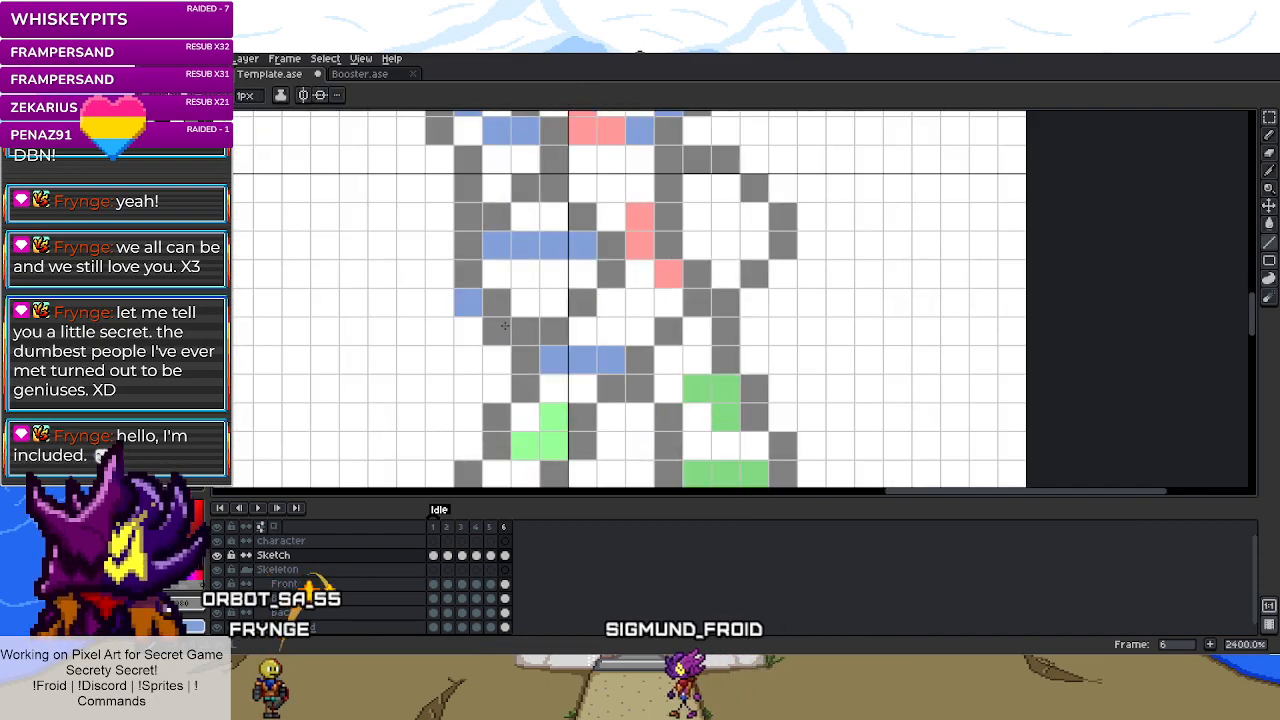
{"action": "scroll", "coordinate": [505, 325], "scroll_direction": "down", "scroll_amount": 2}
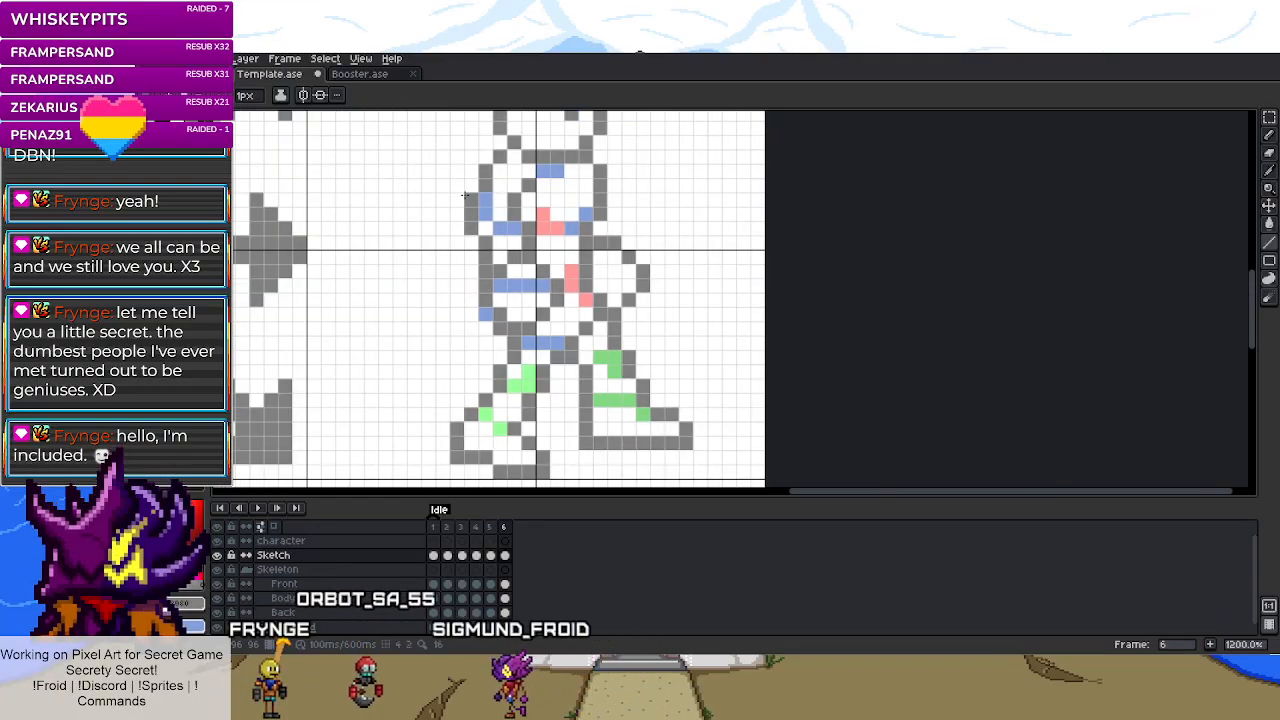
- Erase the old hand outline over the hips and the old arm outline around the torso's back edge from the Sketch layer
{"action": "key", "text": "m"}
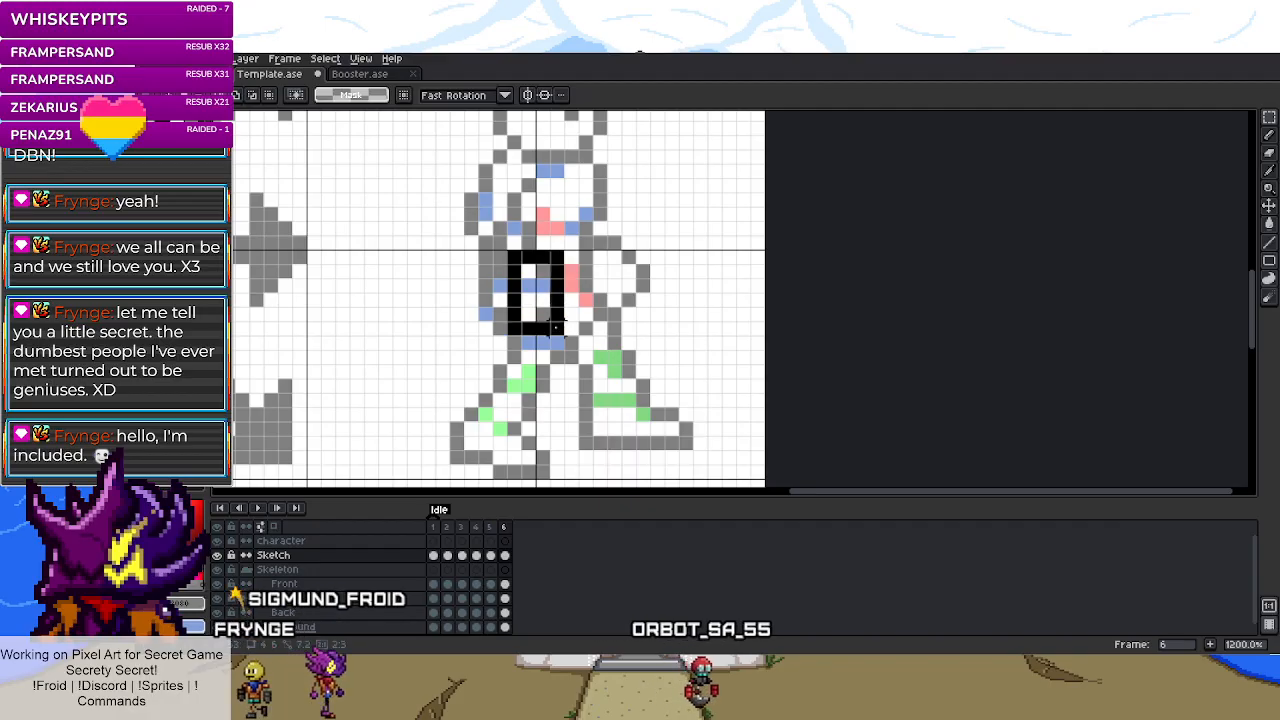
{"action": "key", "text": "ctrl+z"}
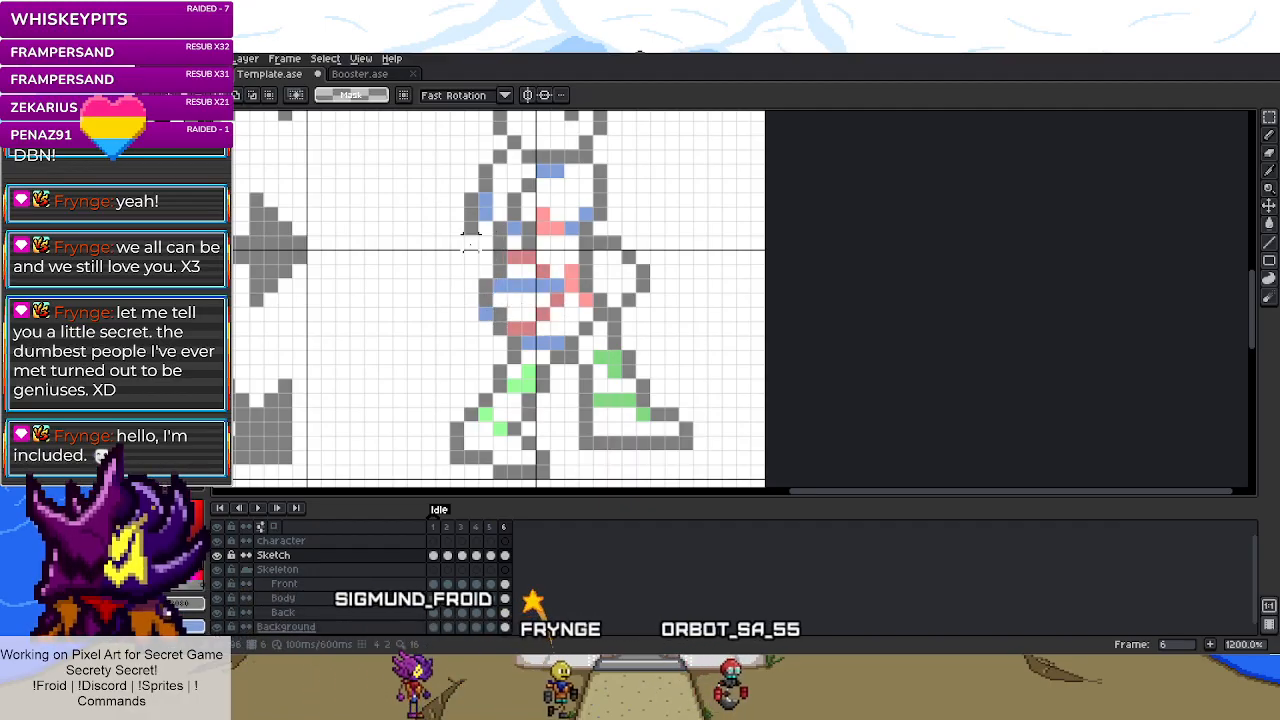
{"action": "left_click_drag", "start_coordinate": [457, 243], "coordinate": [472, 186]}
{"action": "key", "text": "Delete"}
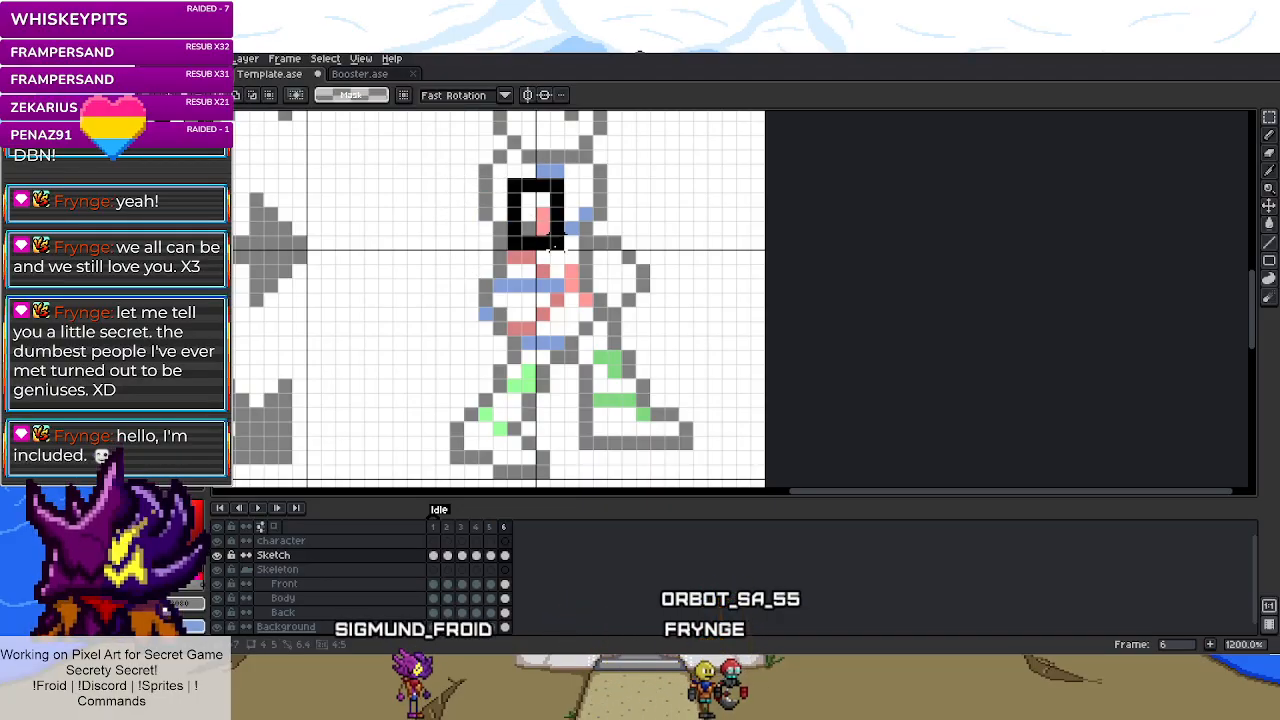
- Sketch the right-facing figure's rear arm in grey as a narrow outline sticking out behind the waist
{"action": "scroll", "coordinate": [486, 277], "scroll_direction": "down", "scroll_amount": 3}
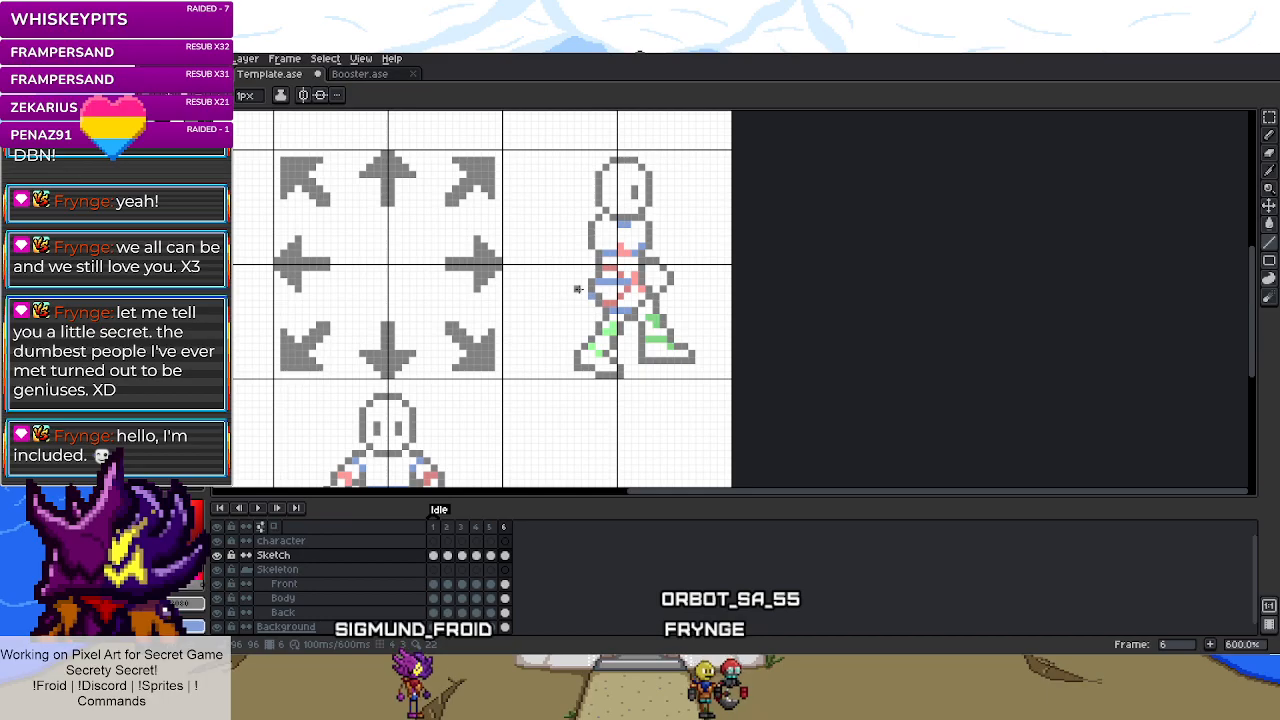
{"action": "scroll", "coordinate": [577, 289], "scroll_direction": "up", "scroll_amount": 4}
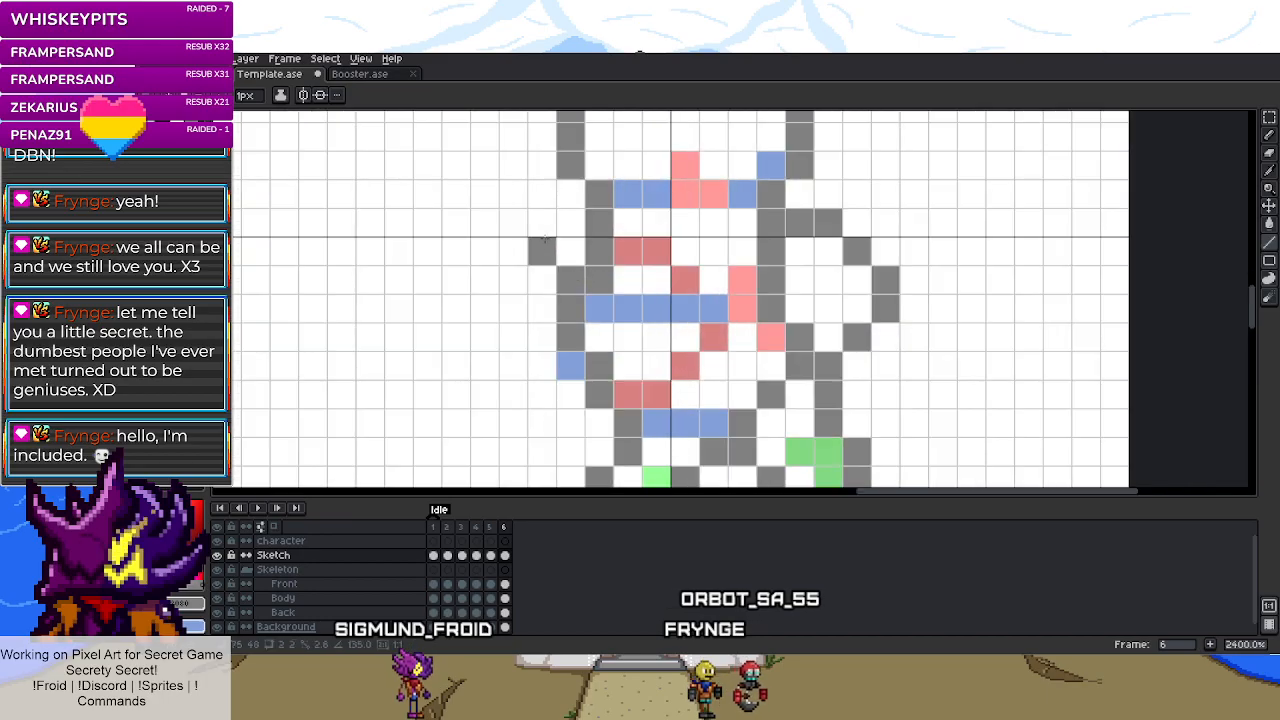
{"action": "scroll", "coordinate": [542, 200], "scroll_direction": "down", "scroll_amount": 5}
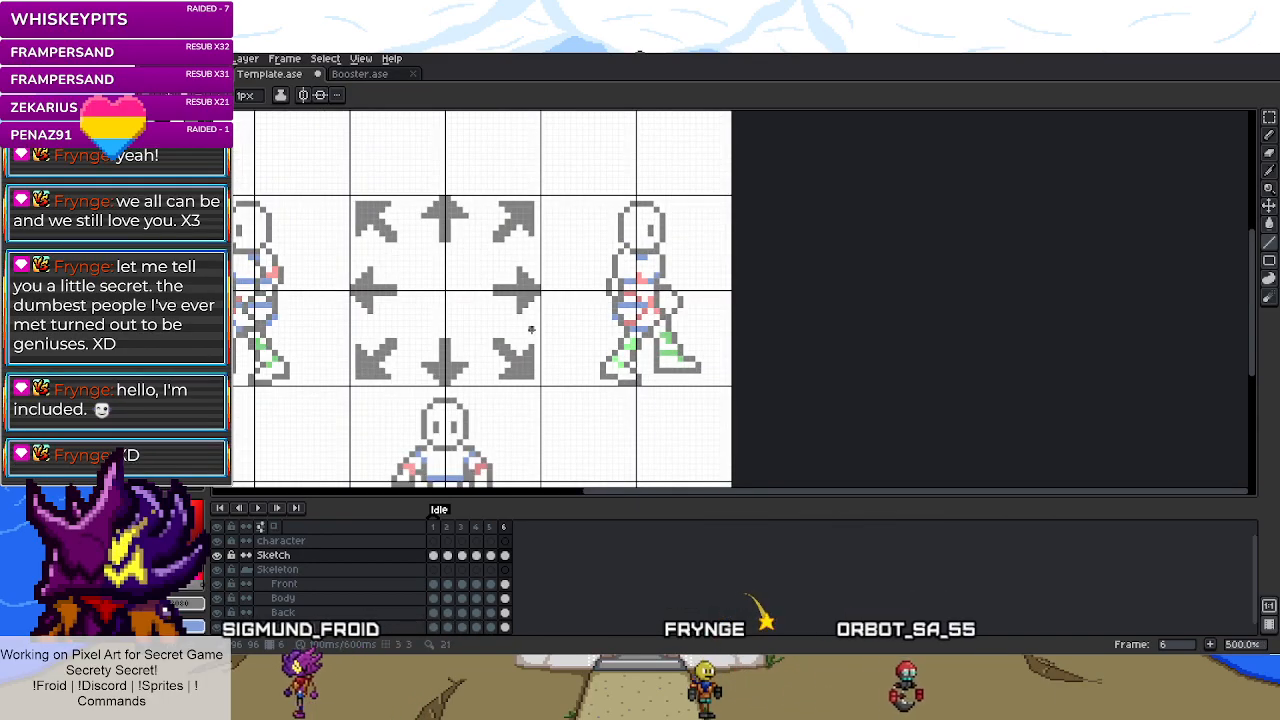
- Clear the sketch lines across the right-facing figure's chest and waist and redraw the forward-swinging arm in grey
{"action": "scroll", "coordinate": [617, 301], "scroll_direction": "up", "scroll_amount": 5}
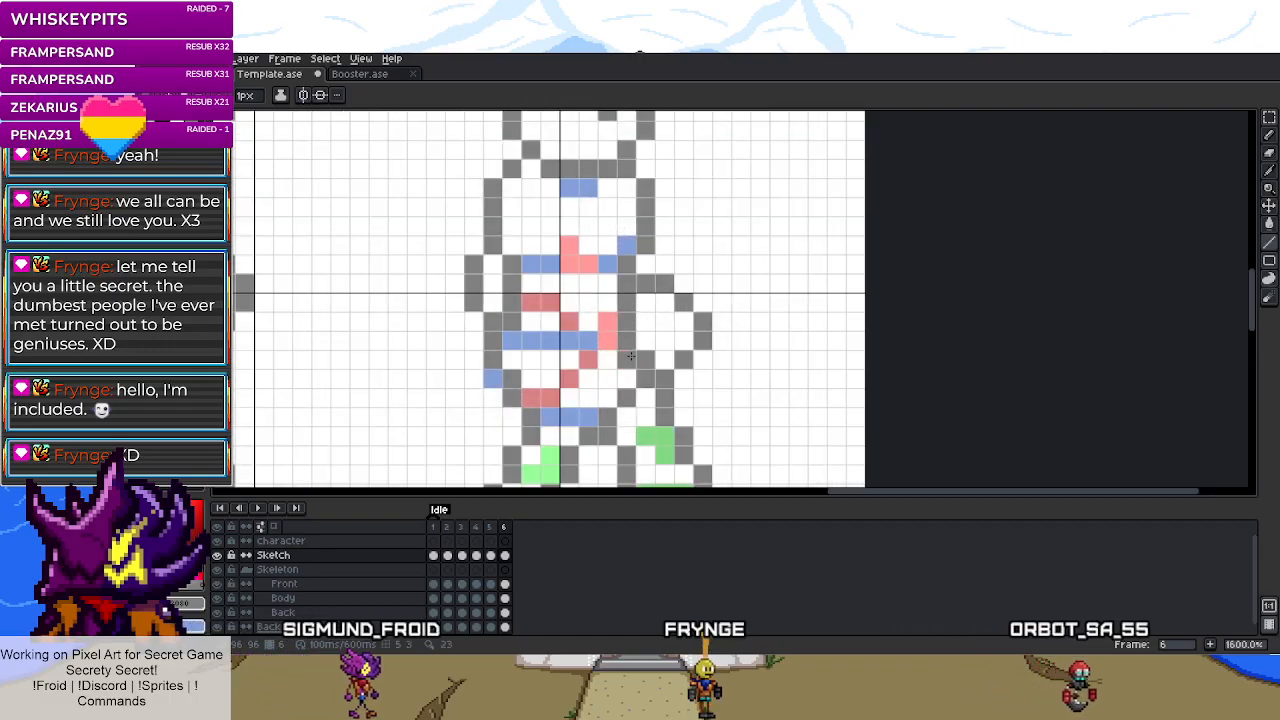
{"action": "key", "text": "m"}
{"action": "mouse_move", "coordinate": [645, 359]}
{"action": "left_mouse_down"}
{"action": "mouse_move", "coordinate": [628, 359]}
{"action": "mouse_move", "coordinate": [627, 322]}
{"action": "mouse_move", "coordinate": [601, 335]}
{"action": "mouse_move", "coordinate": [550, 205]}
{"action": "left_mouse_up"}
{"action": "key", "text": "Delete"}
{"action": "key", "text": "Delete"}
{"action": "key", "text": "b"}
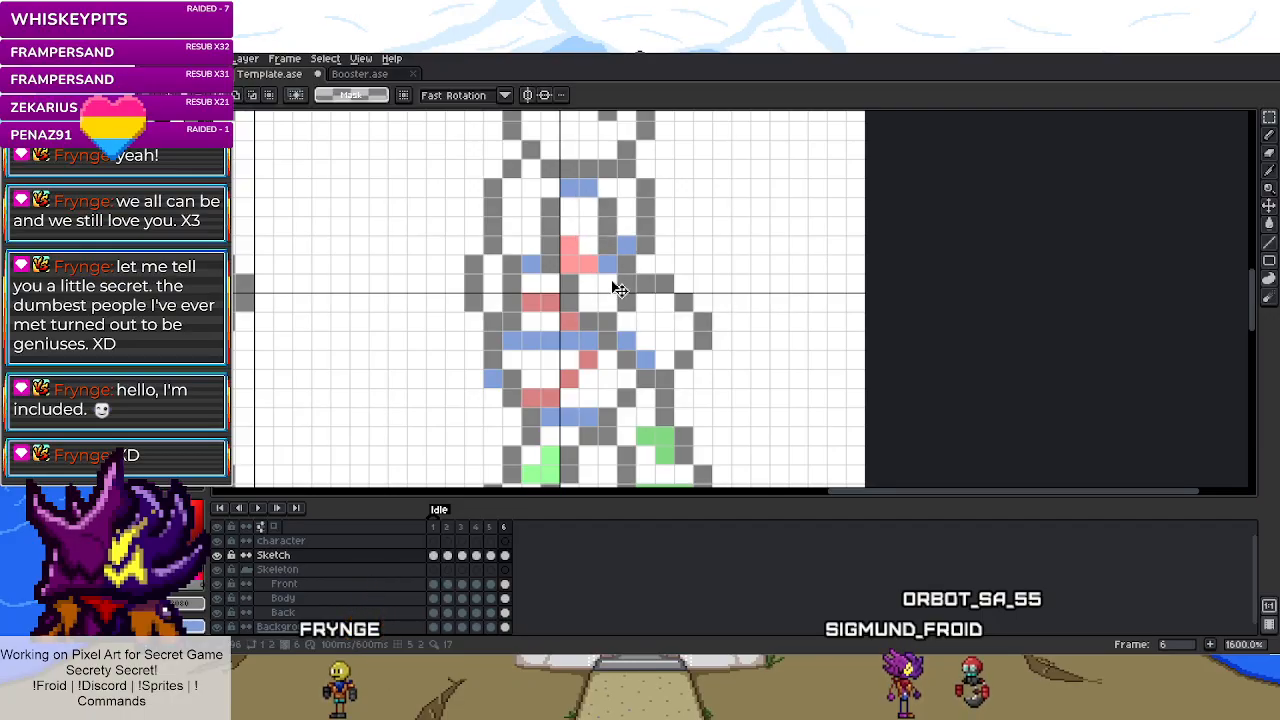
- Hide the Skeleton group and redraw the back contour of the right-facing figure's rear leg as a straighter grey line
{"action": "scroll", "coordinate": [623, 283], "scroll_direction": "down", "scroll_amount": 4}
{"action": "scroll", "coordinate": [652, 287], "scroll_direction": "up", "scroll_amount": 5}
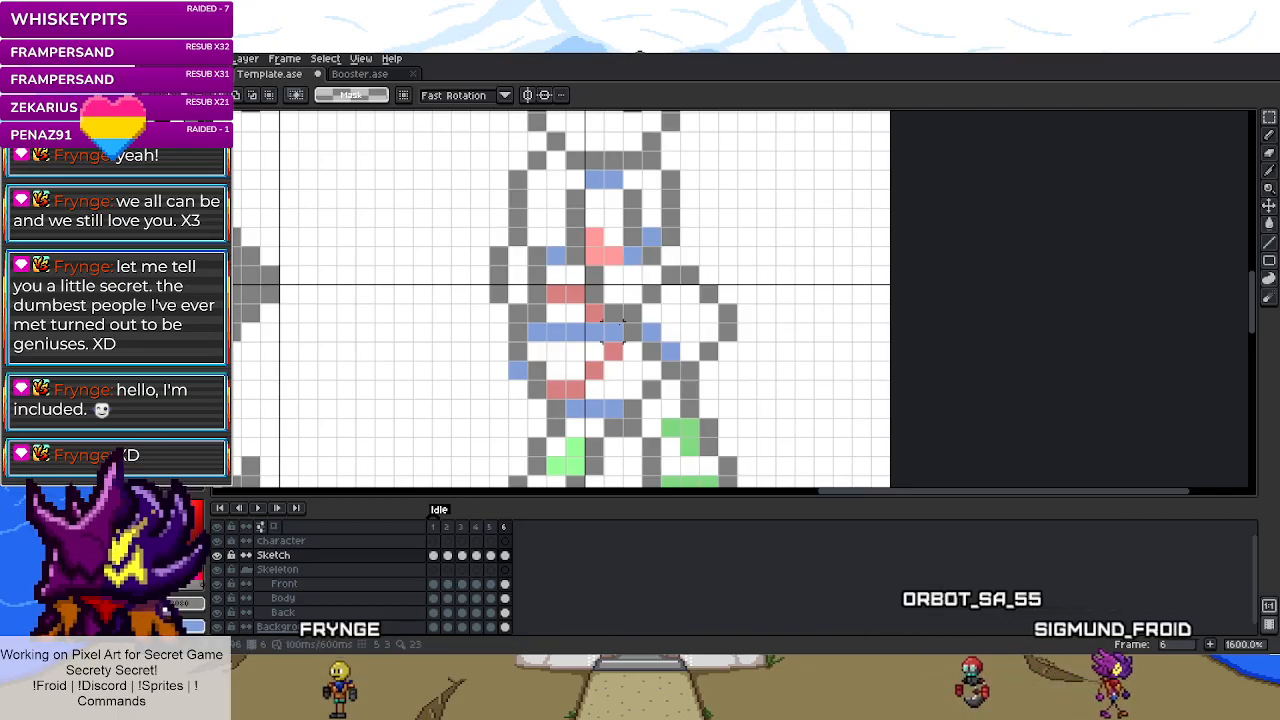
{"action": "scroll", "coordinate": [630, 348], "scroll_direction": "down", "scroll_amount": 3}
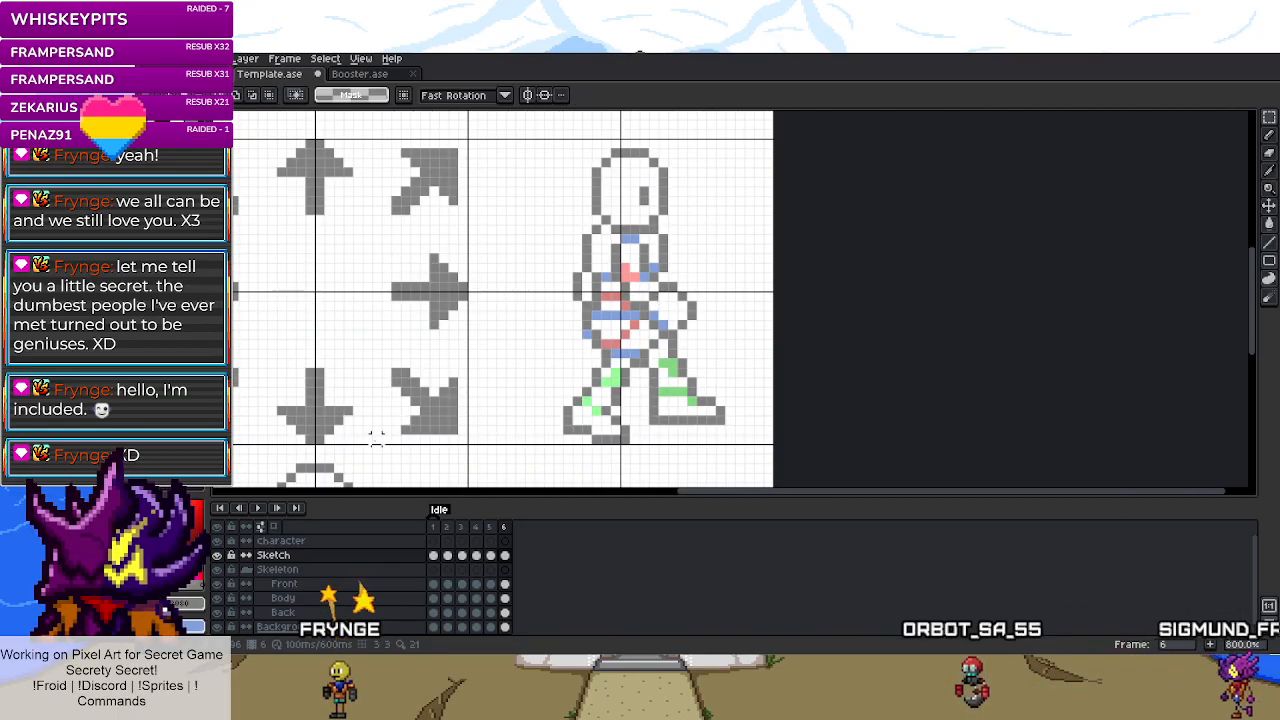
{"action": "left_click", "coordinate": [222, 569]}
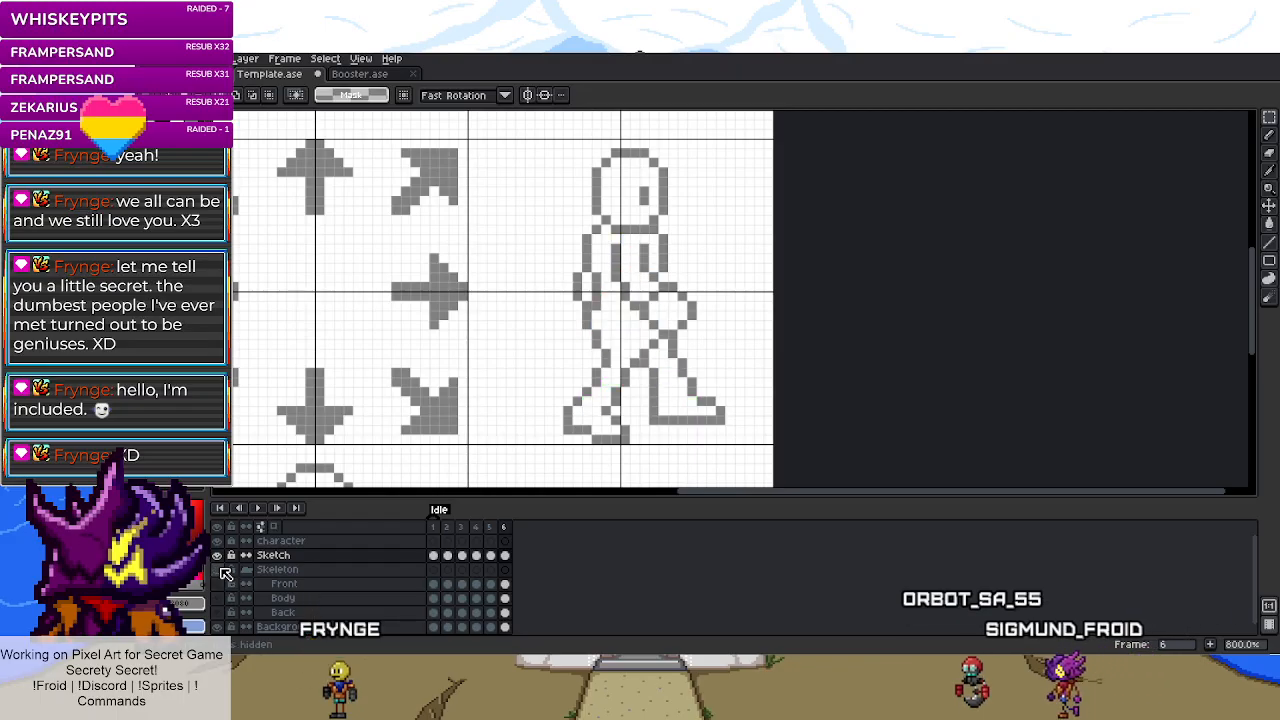
{"action": "scroll", "coordinate": [595, 350], "scroll_direction": "up", "scroll_amount": 3}
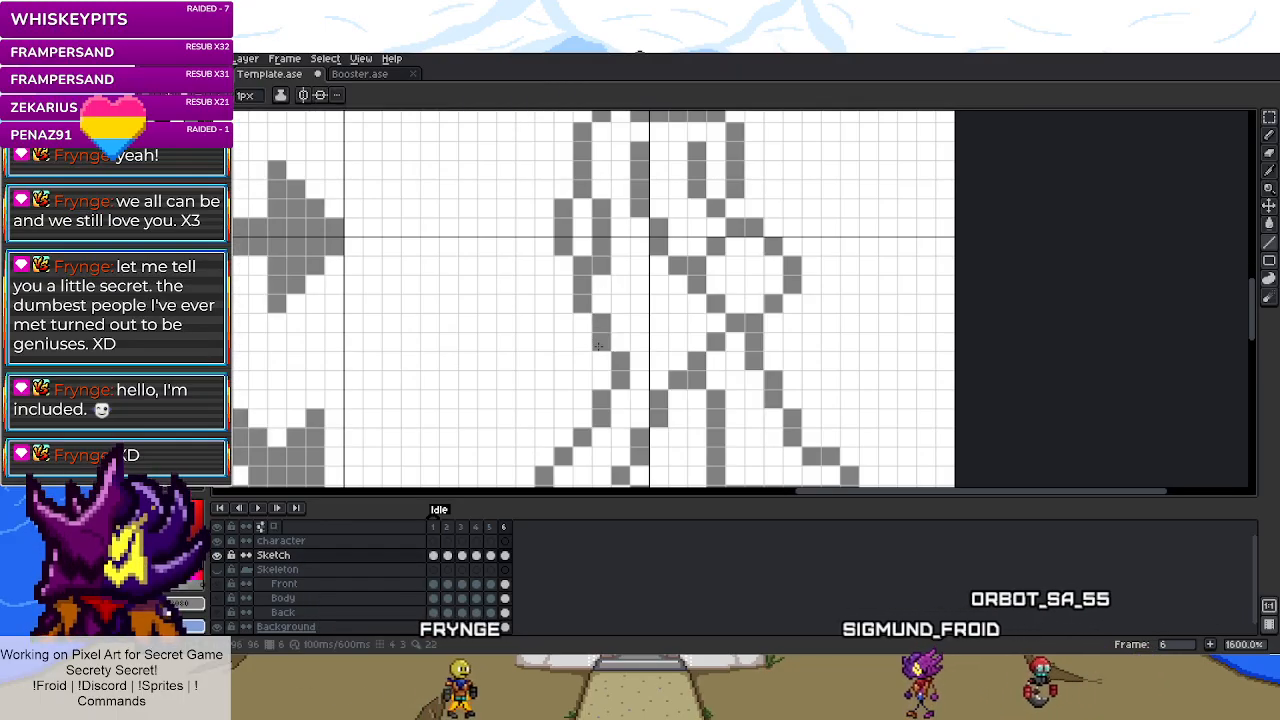
{"action": "scroll", "coordinate": [596, 352], "scroll_direction": "down", "scroll_amount": 4}
{"action": "key", "text": "m"}
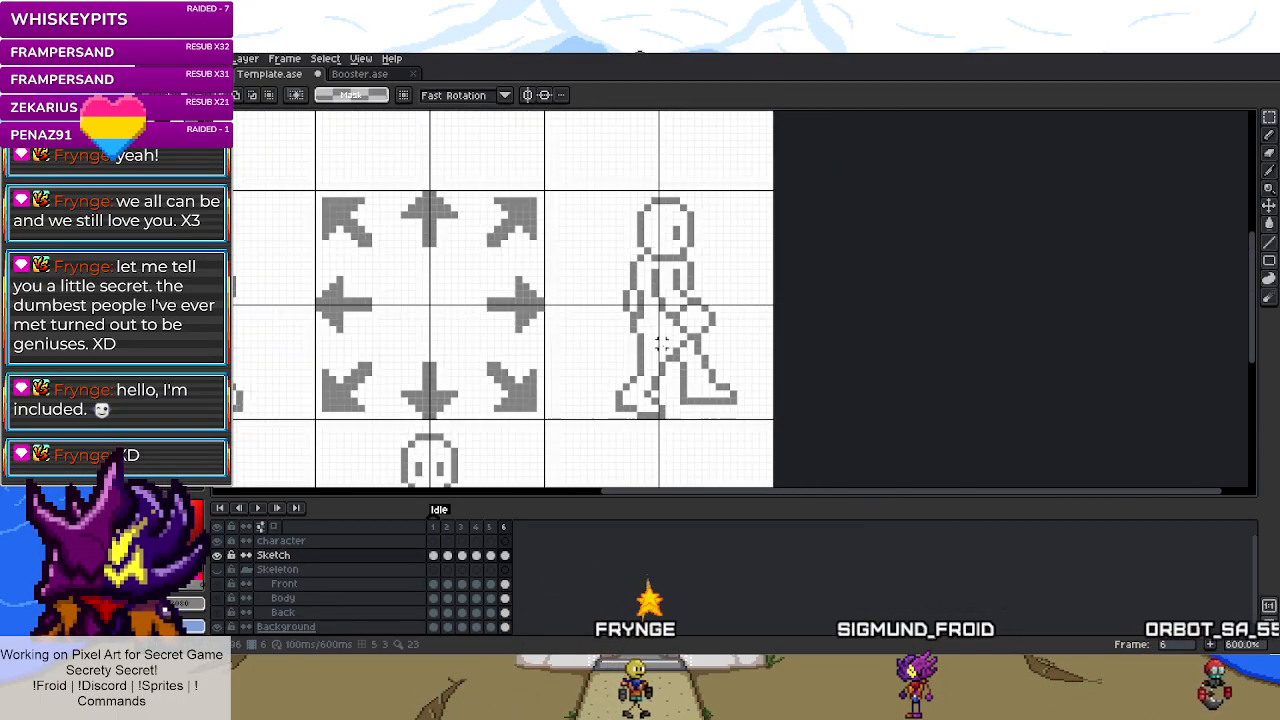
- Touch up the grey sketch pixels where the right-facing figure's inner thighs meet below the forward hand, and save the file
{"action": "scroll", "coordinate": [667, 357], "scroll_direction": "up", "scroll_amount": 7}
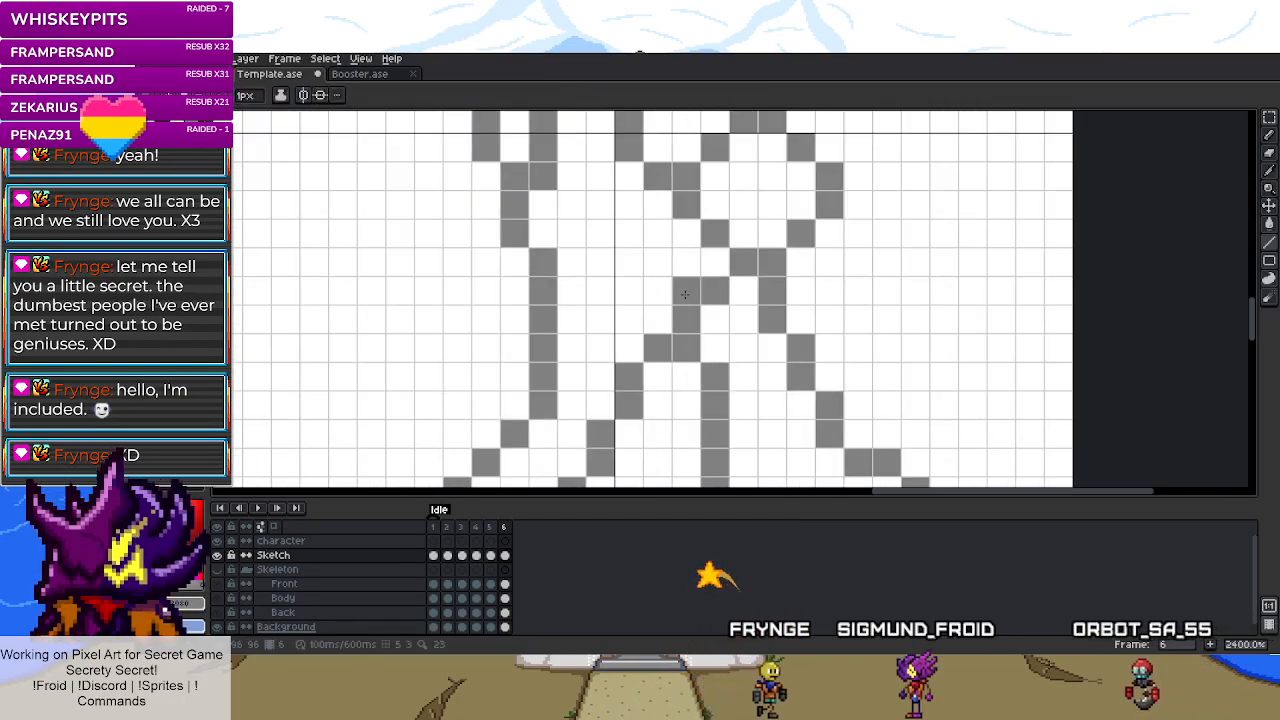
{"action": "left_click_drag", "start_coordinate": [714, 291], "coordinate": [686, 320]}
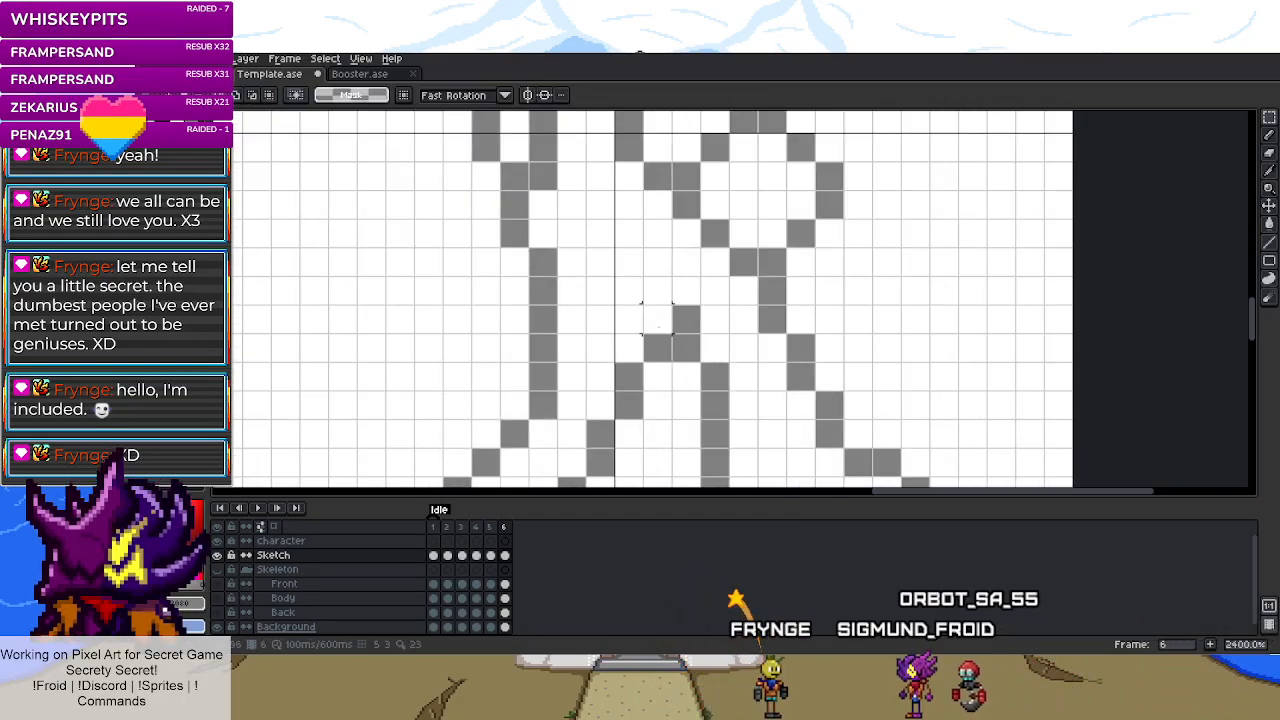
{"action": "key", "text": "b"}
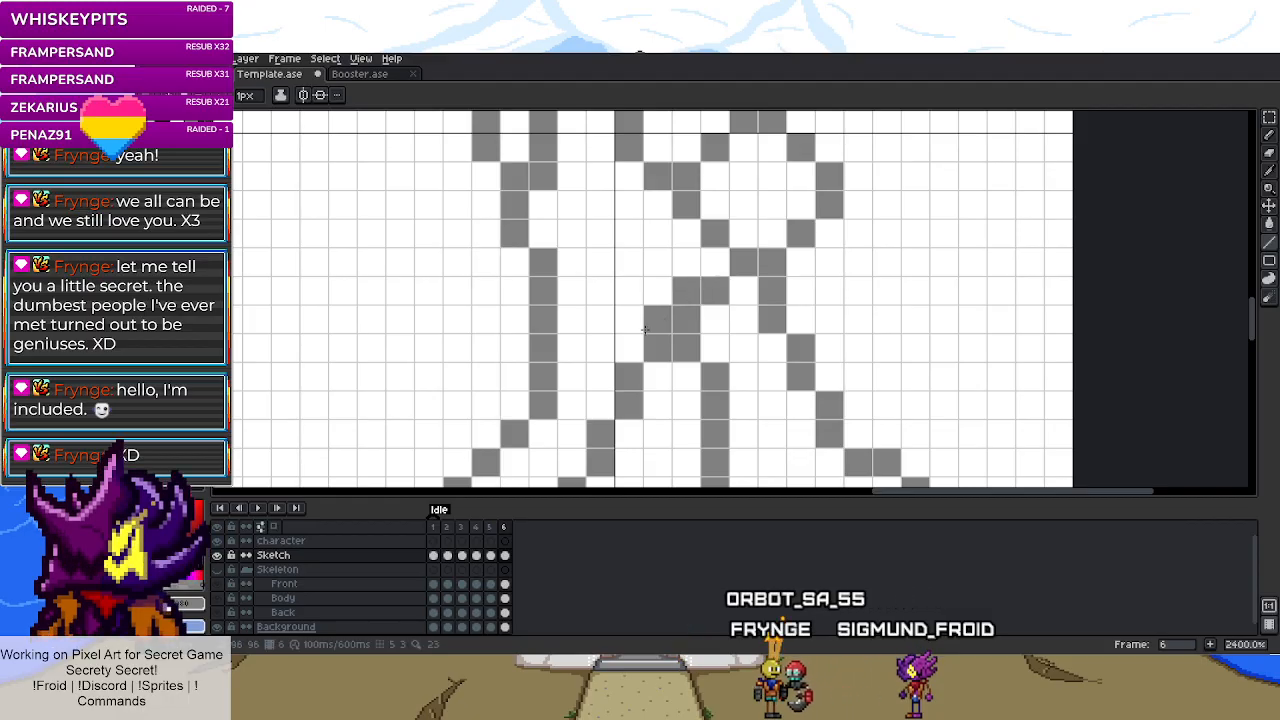
{"action": "key", "text": "m"}
{"action": "scroll", "coordinate": [627, 377], "scroll_direction": "down", "scroll_amount": 6}
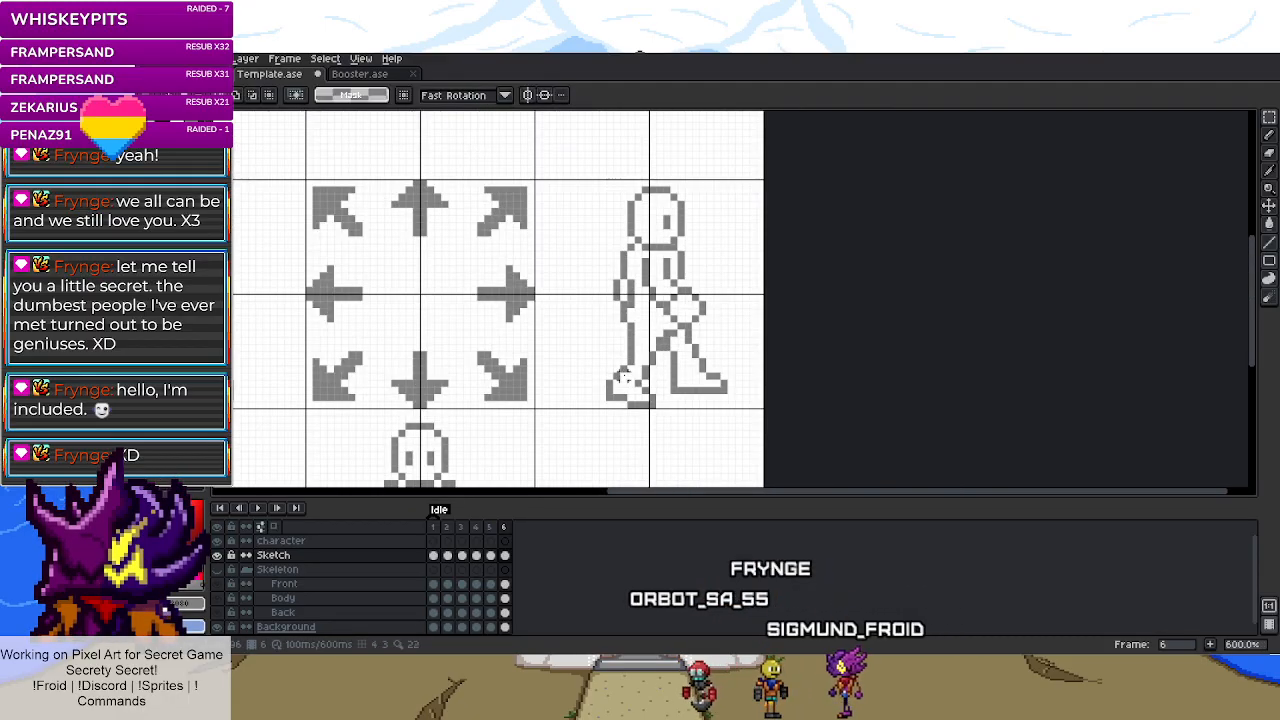
{"action": "scroll", "coordinate": [672, 330], "scroll_direction": "up", "scroll_amount": 2}
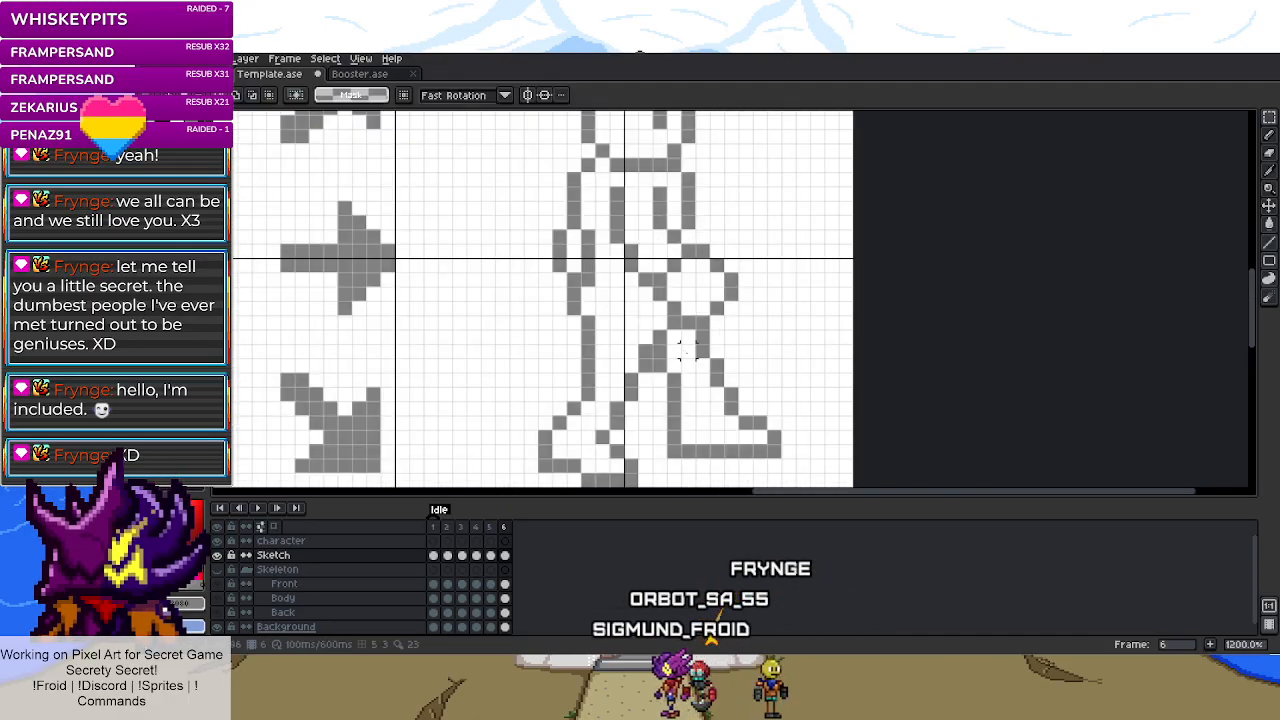
{"action": "scroll", "coordinate": [685, 391], "scroll_direction": "down", "scroll_amount": 3}
{"action": "right_click", "coordinate": [692, 390]}
{"action": "key", "text": "Escape"}
{"action": "key", "text": "ctrl+s"}
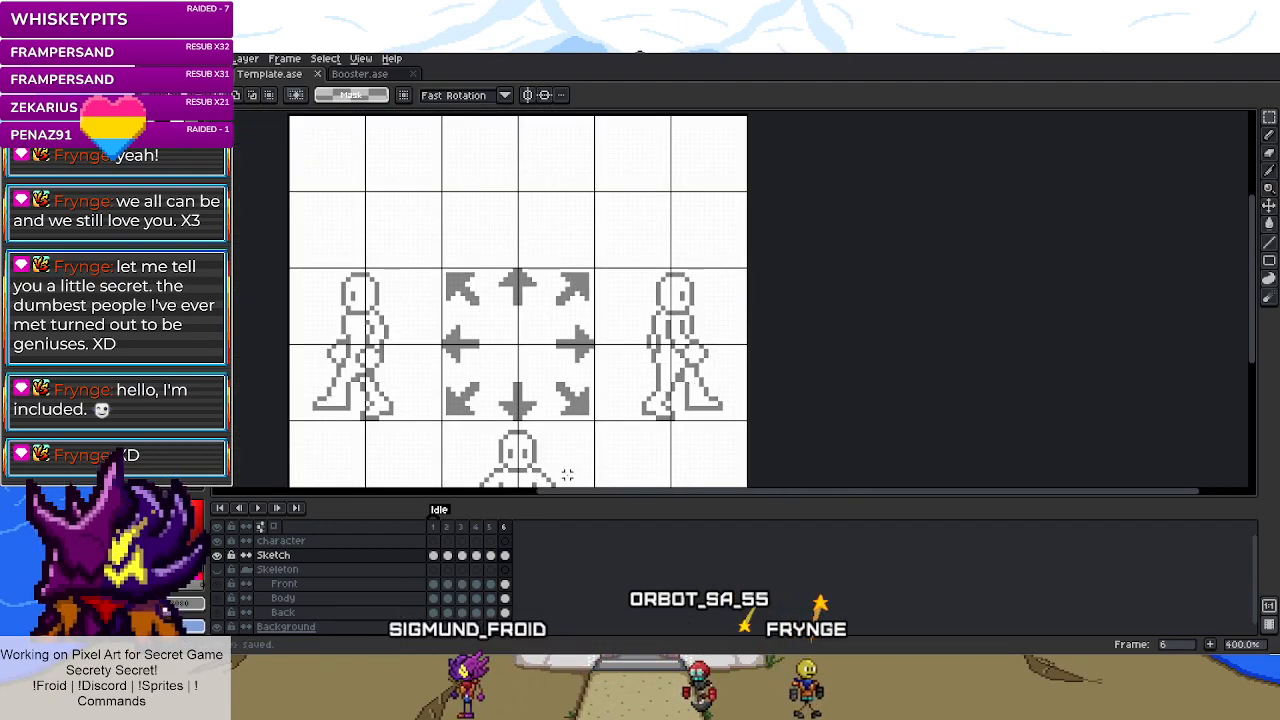
- Show the Skeleton group and copy frame 6's right-facing Back-layer limbs into frame 3's left-facing cell, flipped horizontally
{"action": "left_click", "coordinate": [222, 561]}
{"action": "scroll", "coordinate": [682, 380], "scroll_direction": "up", "scroll_amount": 2}
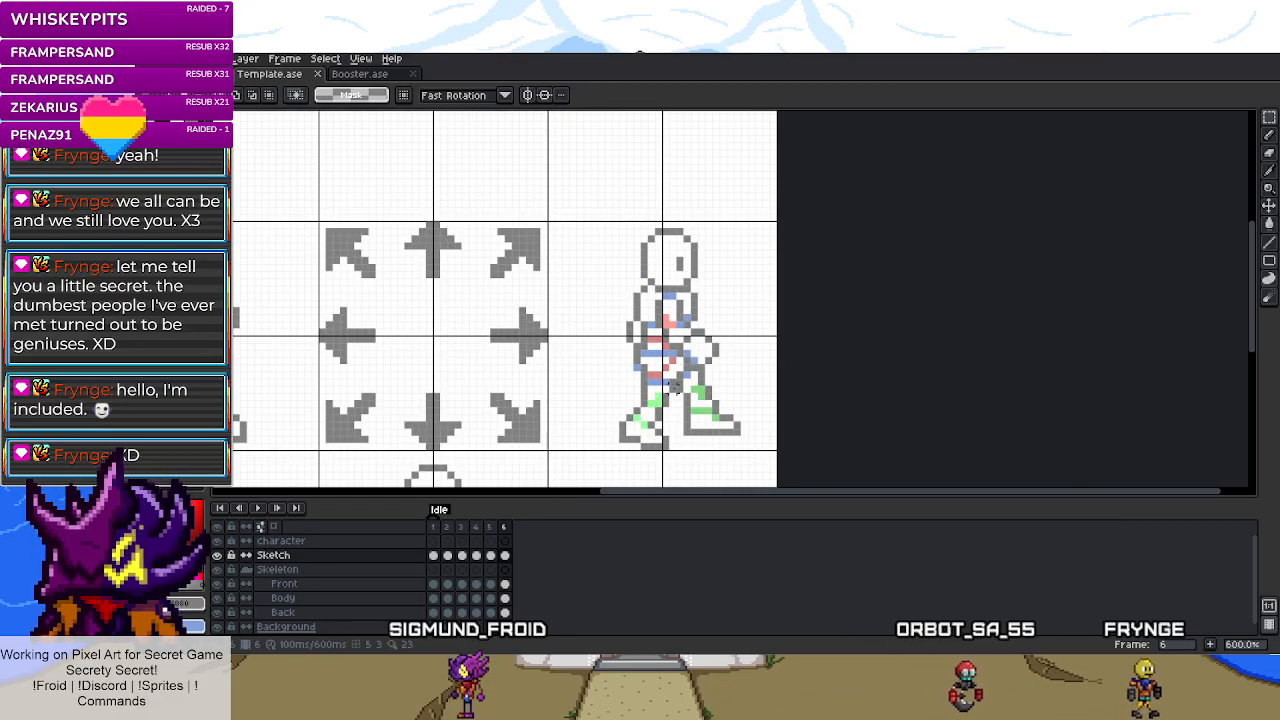
{"action": "key", "text": "Down"}
{"action": "key", "text": "Down"}
{"action": "key", "text": "Down"}
{"action": "key", "text": "Down"}
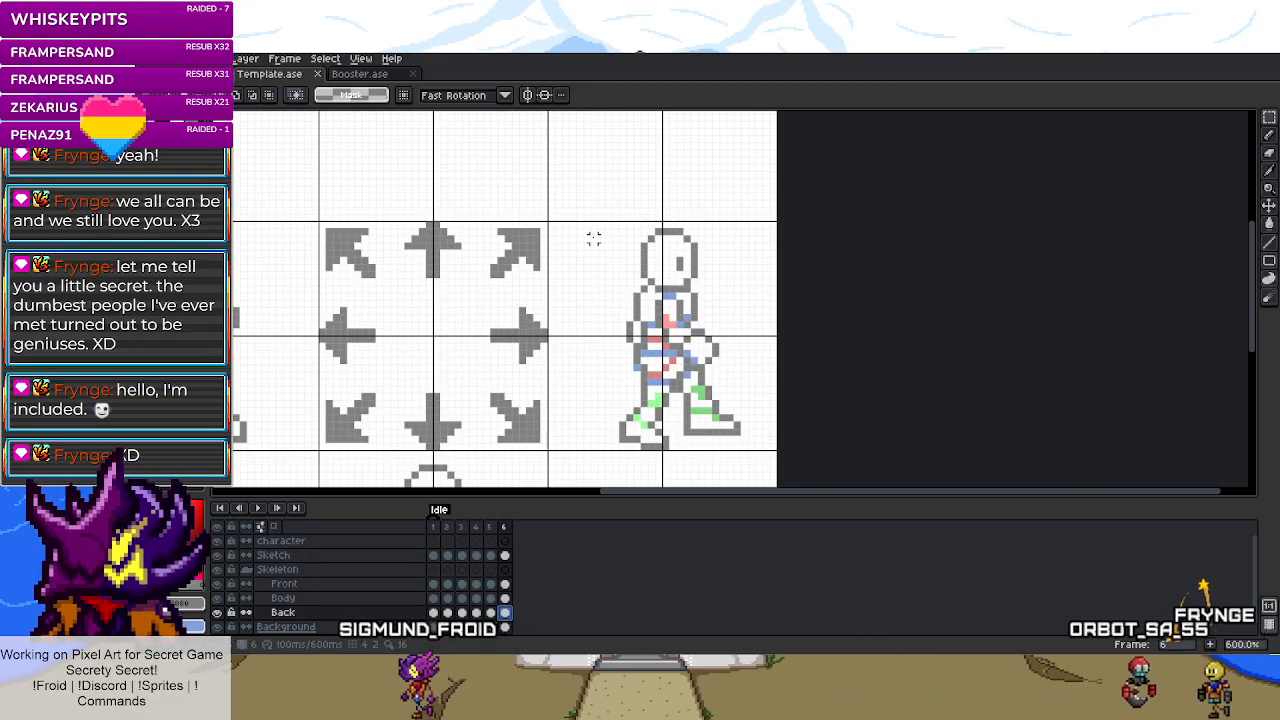
{"action": "left_click_drag", "start_coordinate": [550, 223], "coordinate": [778, 450]}
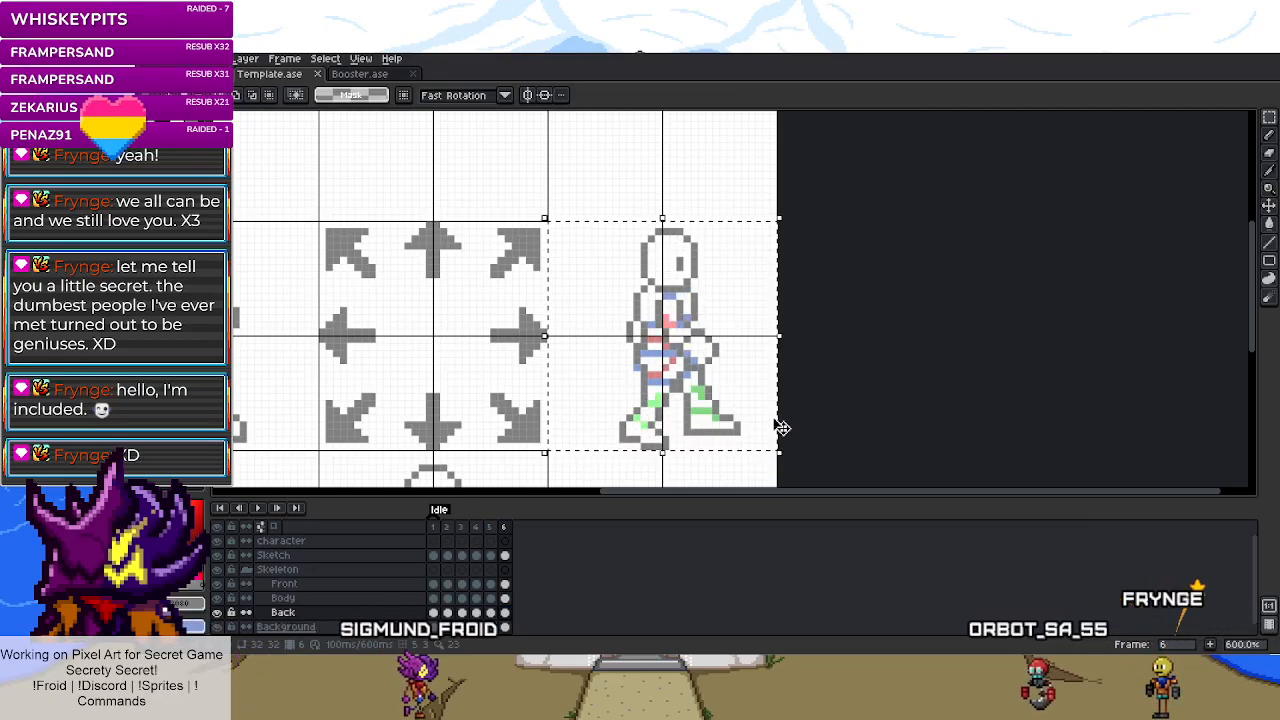
{"action": "left_click", "coordinate": [463, 613]}
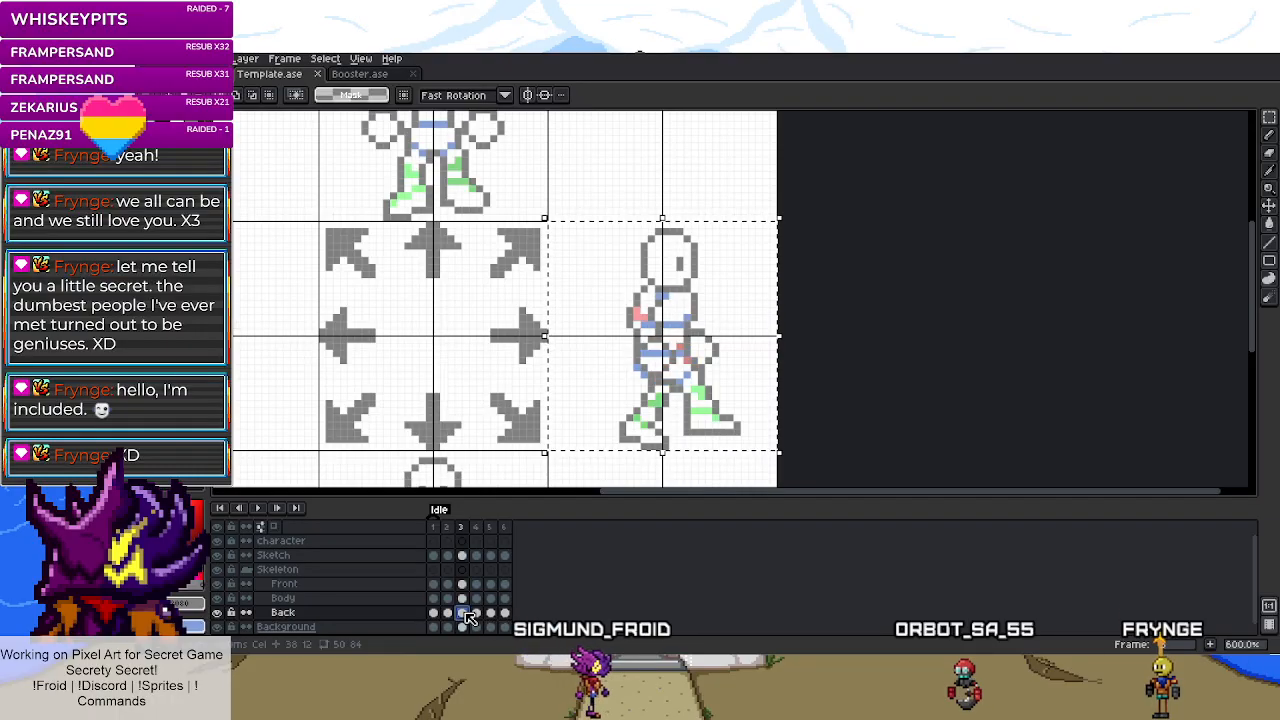
{"action": "scroll", "coordinate": [830, 285], "scroll_direction": "down", "scroll_amount": 1}
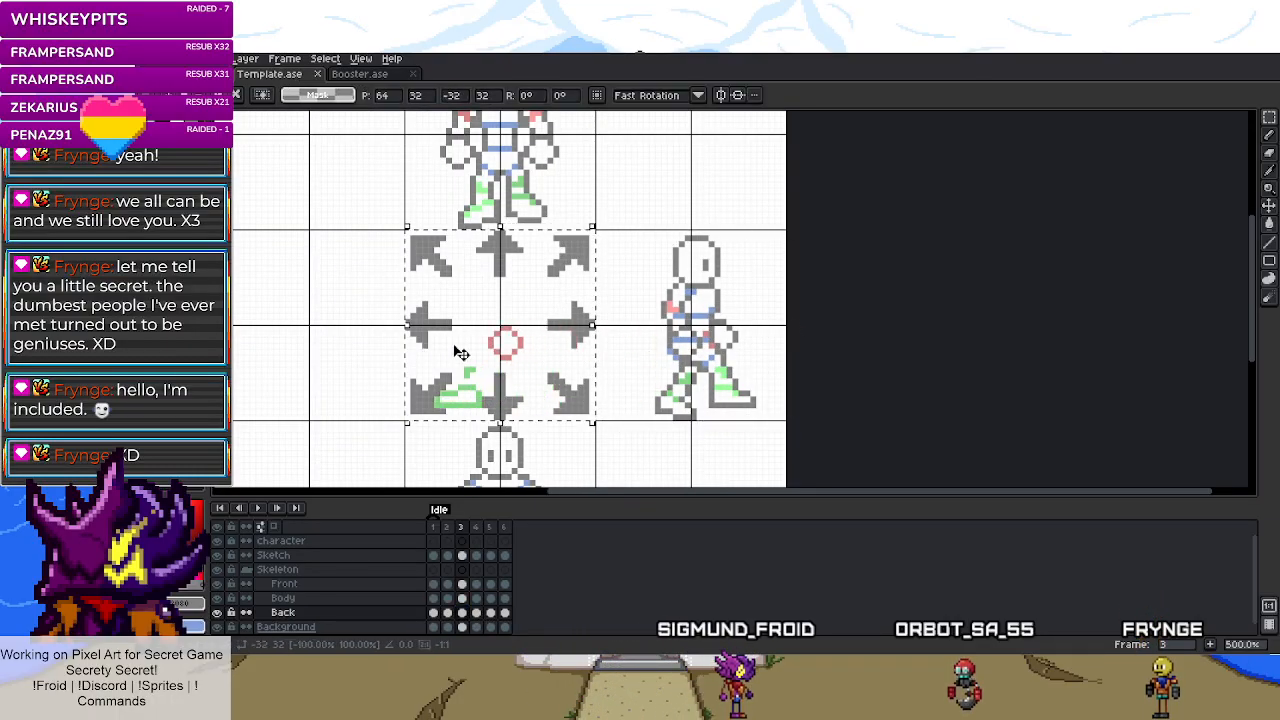
{"action": "left_click_drag", "start_coordinate": [300, 355], "coordinate": [294, 355]}
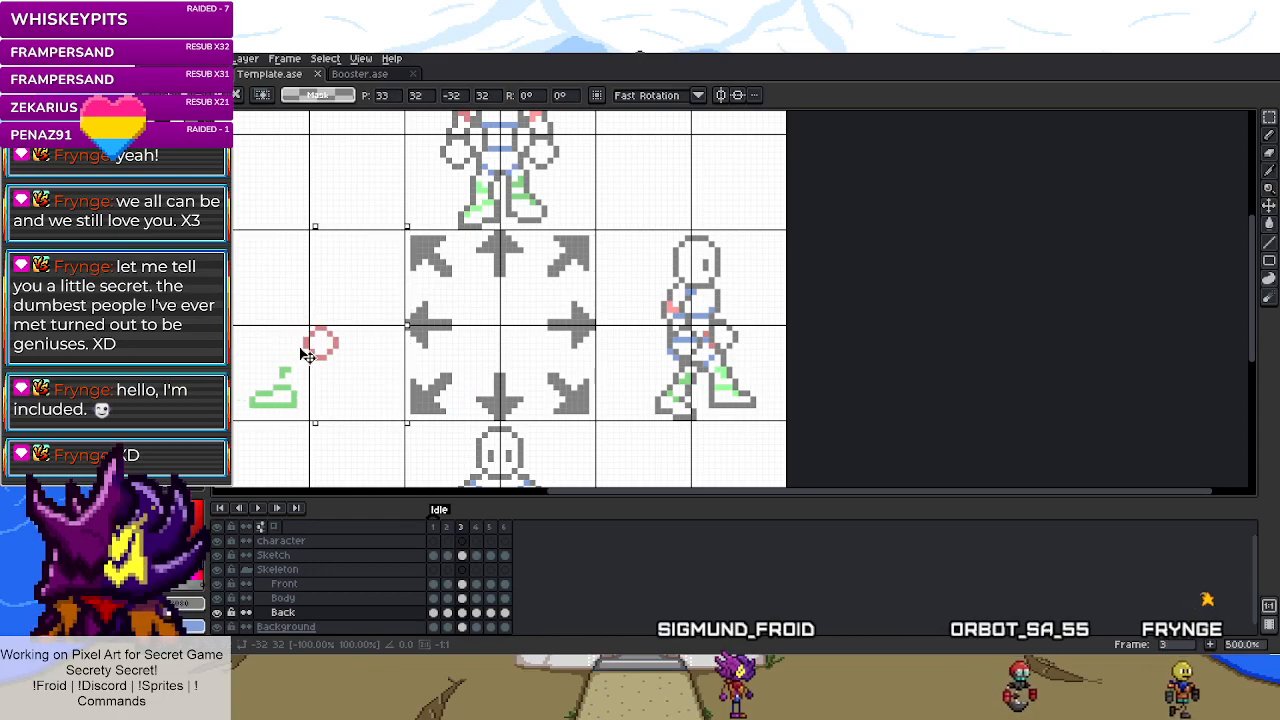
- Copy the right-facing head, torso and hips from frame 6's Body layer into frame 3's left-facing cell, flipped horizontally
{"action": "left_click", "coordinate": [504, 612]}
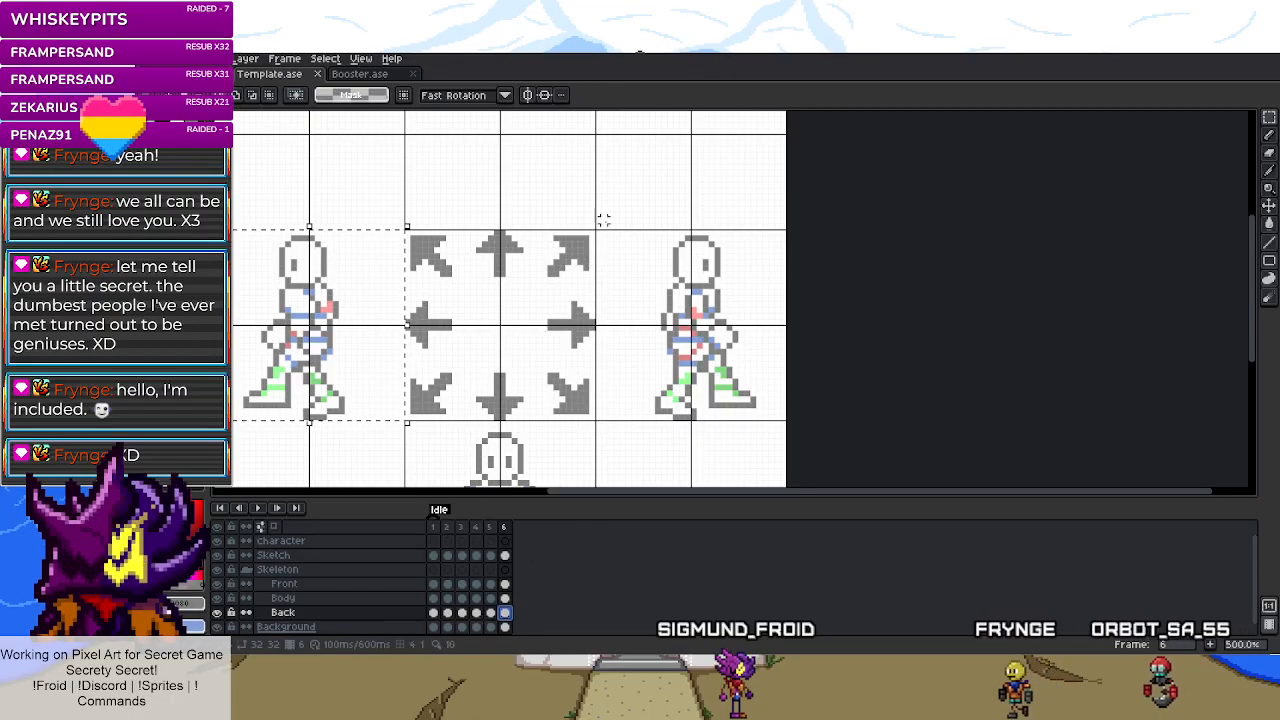
{"action": "left_click_drag", "start_coordinate": [597, 233], "coordinate": [786, 424]}
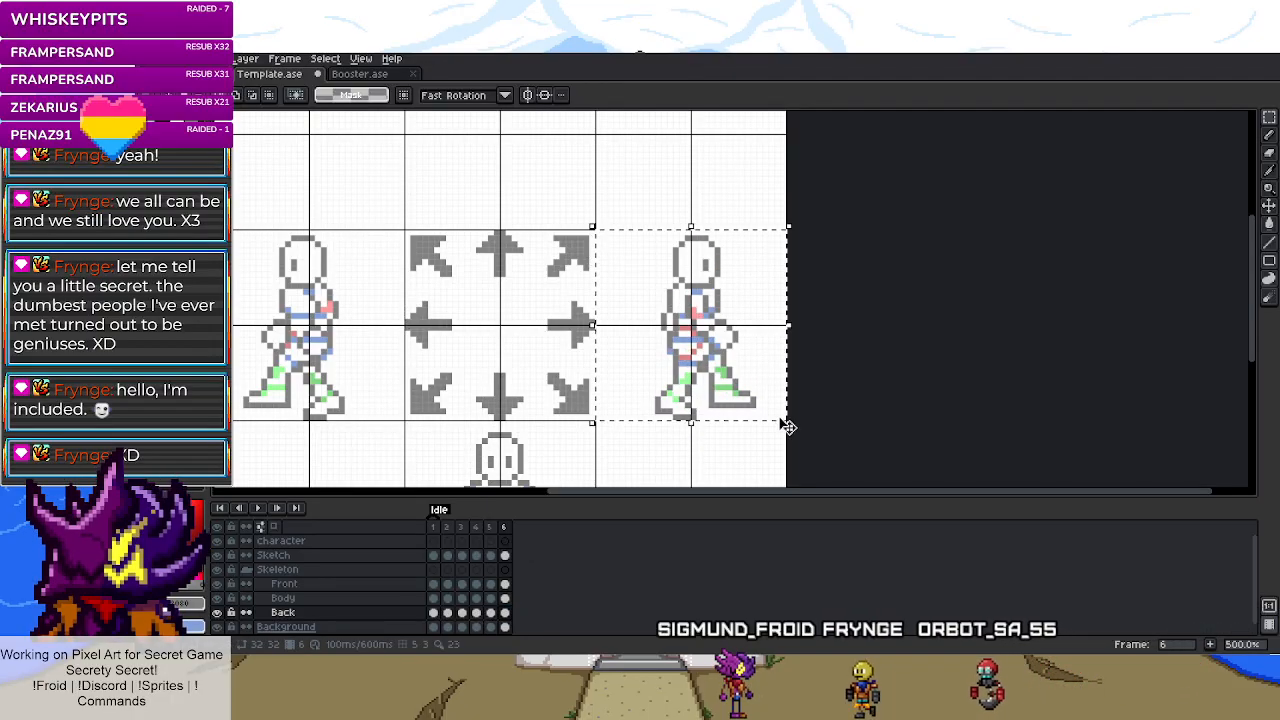
{"action": "left_click", "coordinate": [505, 598]}
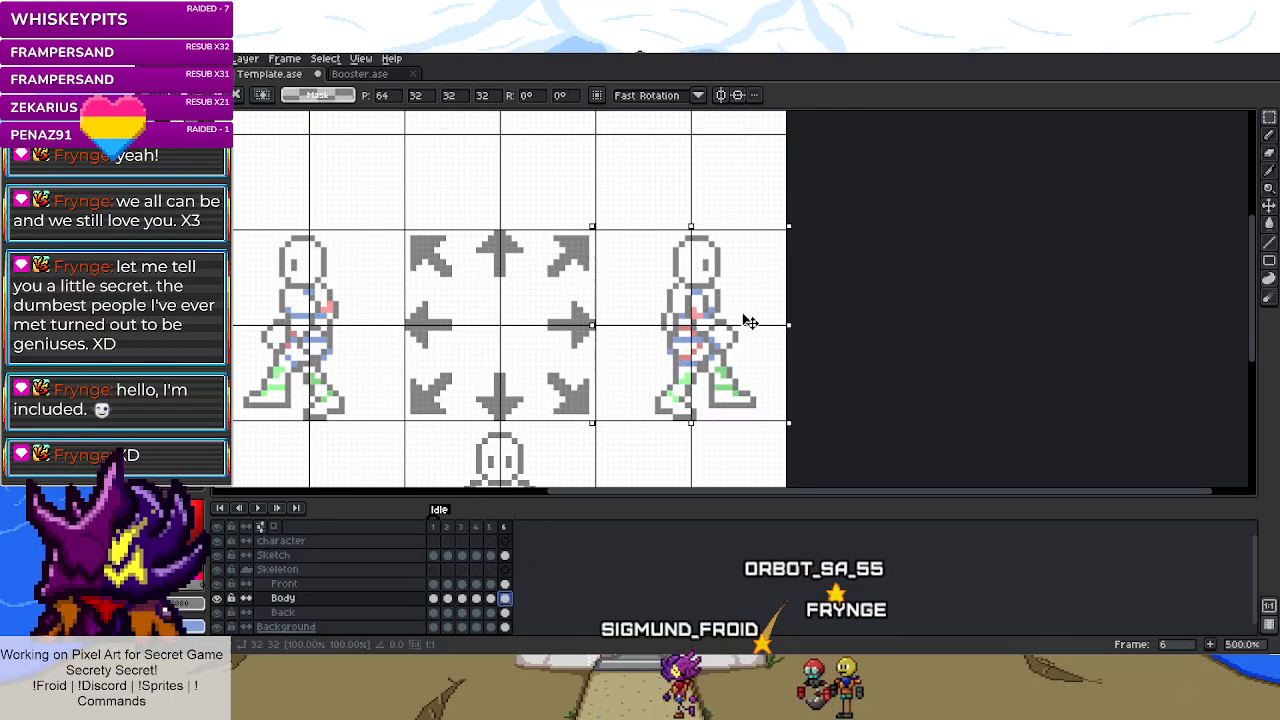
{"action": "left_click", "coordinate": [463, 598]}
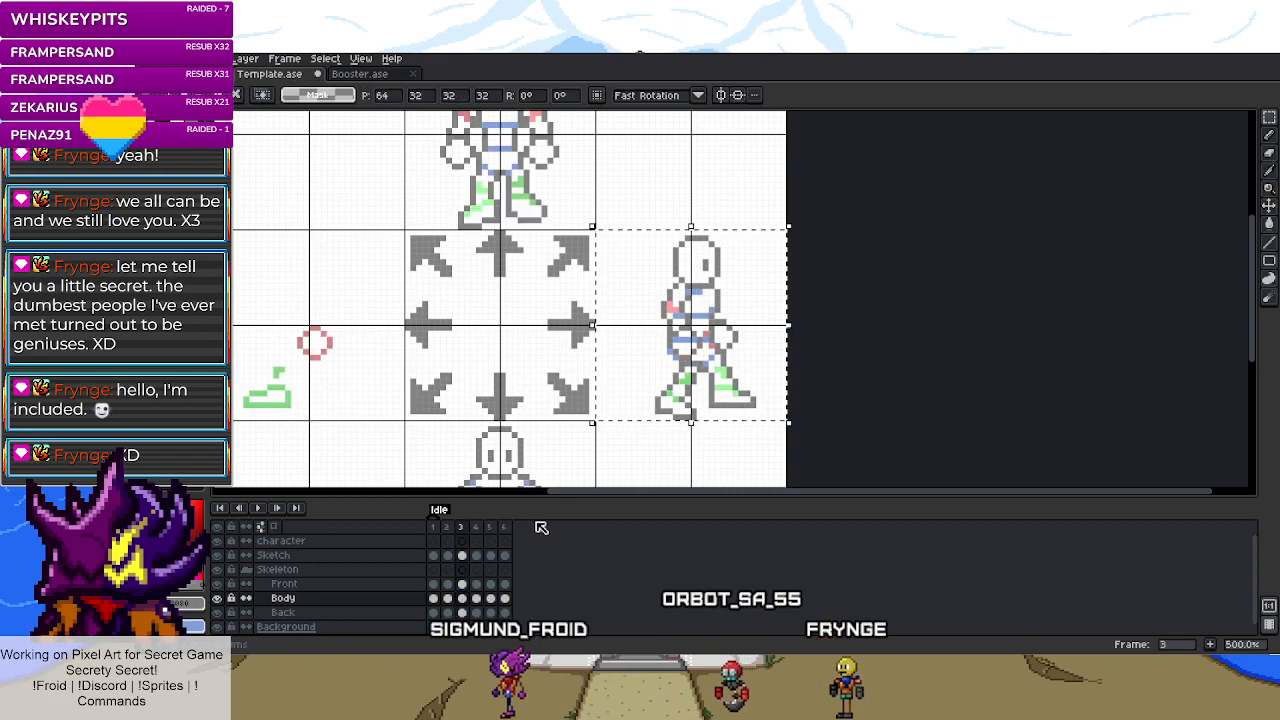
{"action": "left_click_drag", "start_coordinate": [606, 352], "coordinate": [411, 352]}
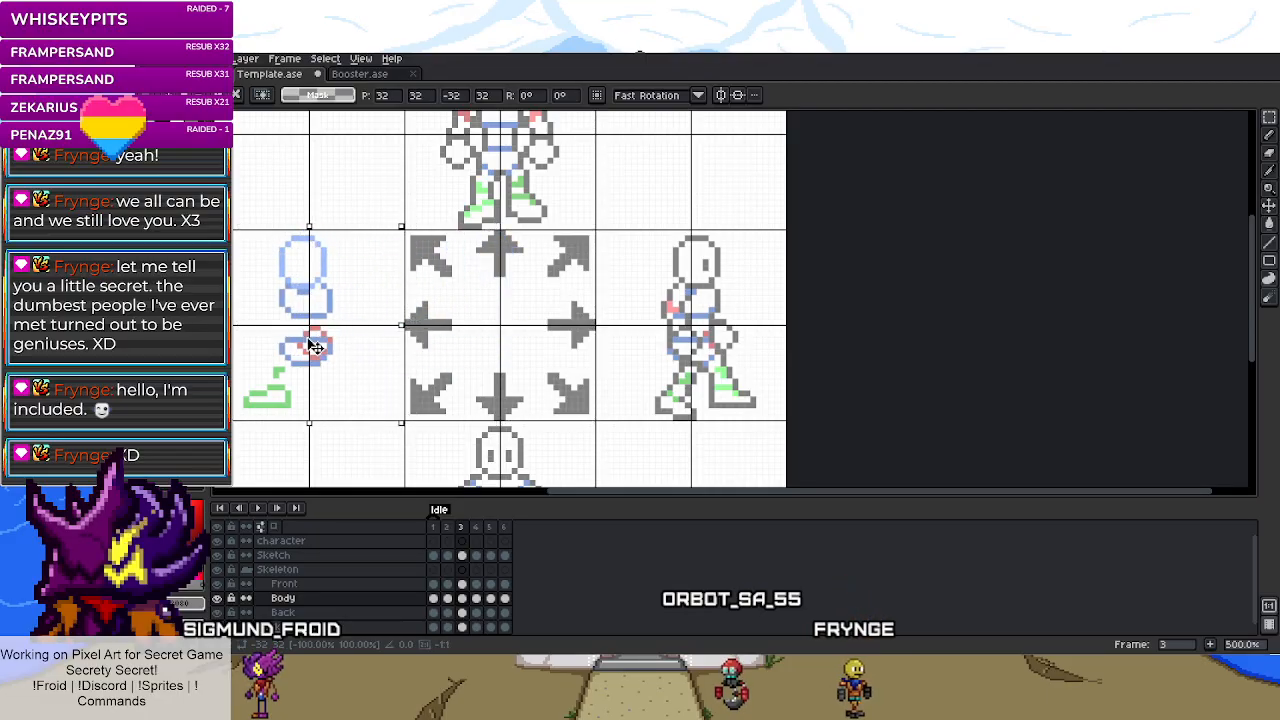
{"action": "left_click", "coordinate": [514, 351]}
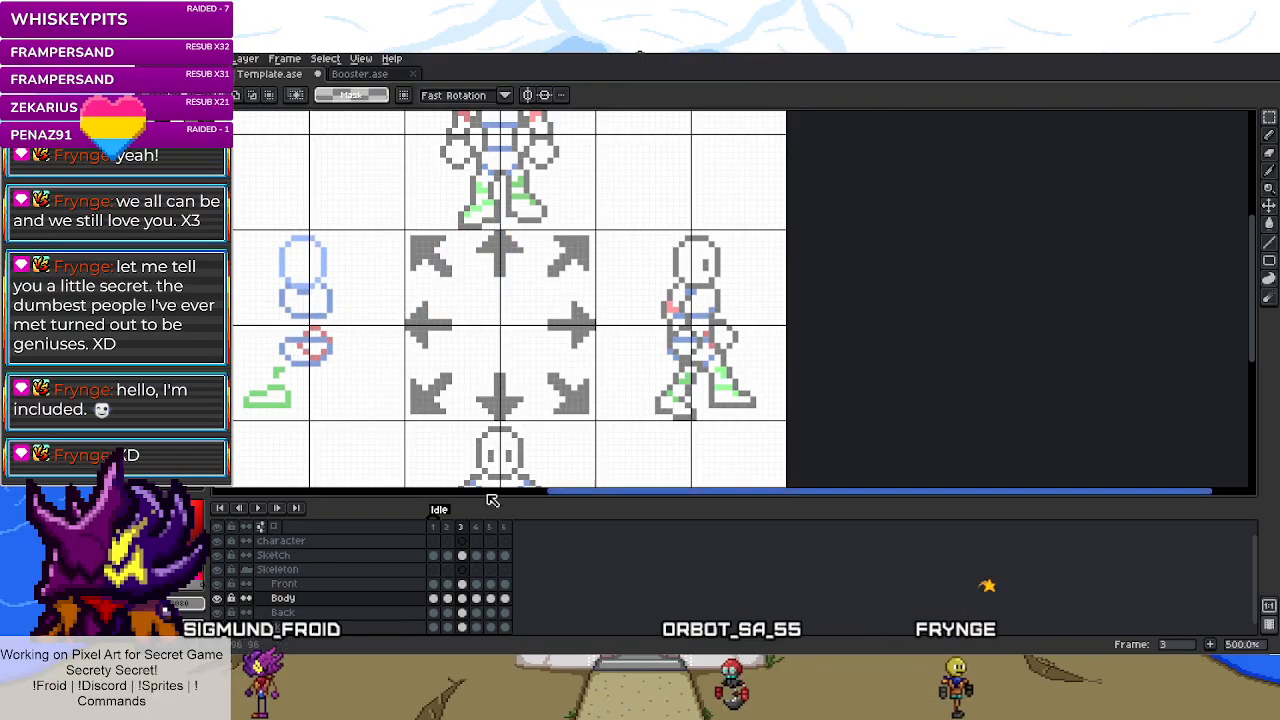
- Copy the right-facing limbs from frame 6's Front layer into frame 3's left-facing cell, flipped horizontally, and clear the selection
{"action": "left_click", "coordinate": [505, 584]}
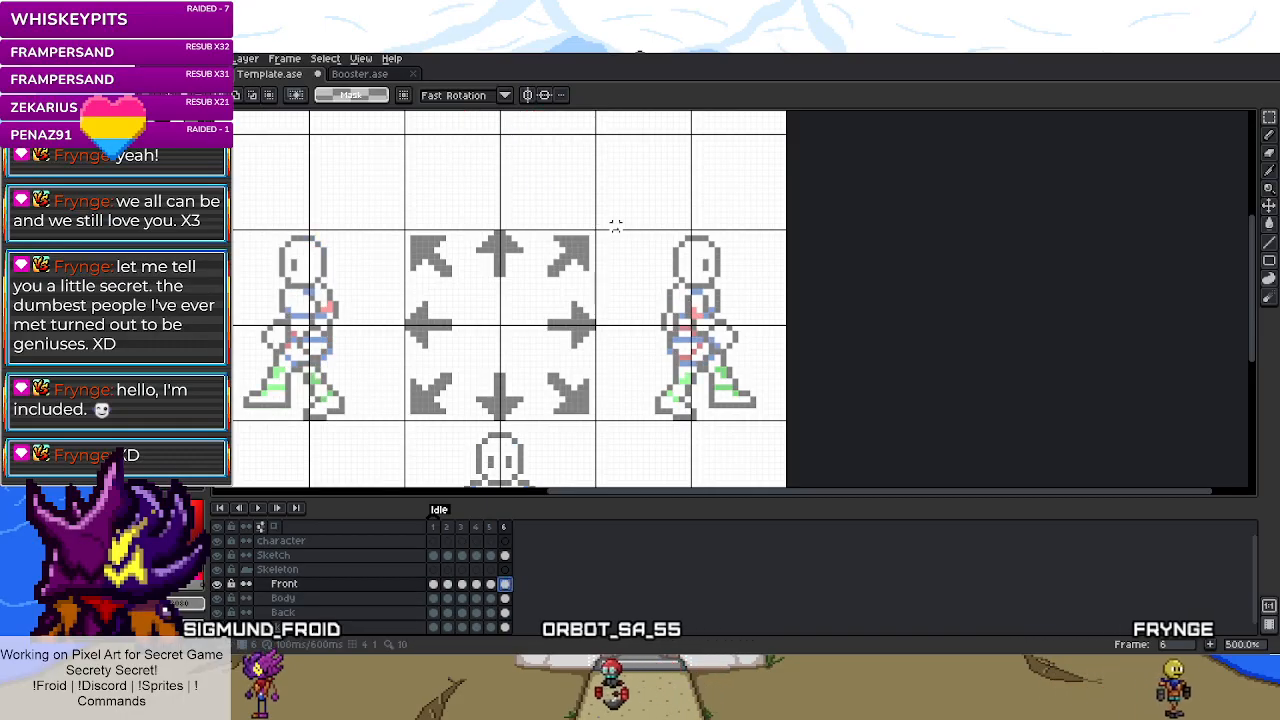
{"action": "left_click_drag", "start_coordinate": [597, 238], "coordinate": [786, 421]}
{"action": "left_click", "coordinate": [461, 586]}
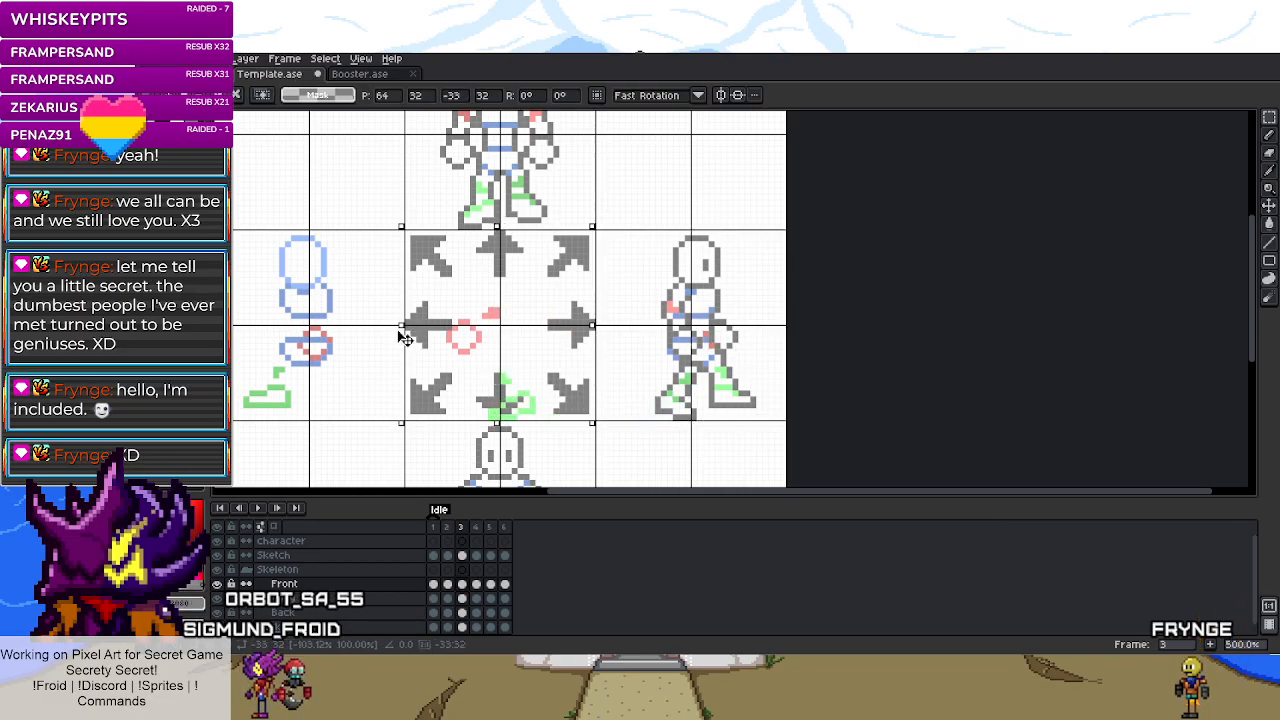
{"action": "left_click_drag", "start_coordinate": [323, 350], "coordinate": [290, 345]}
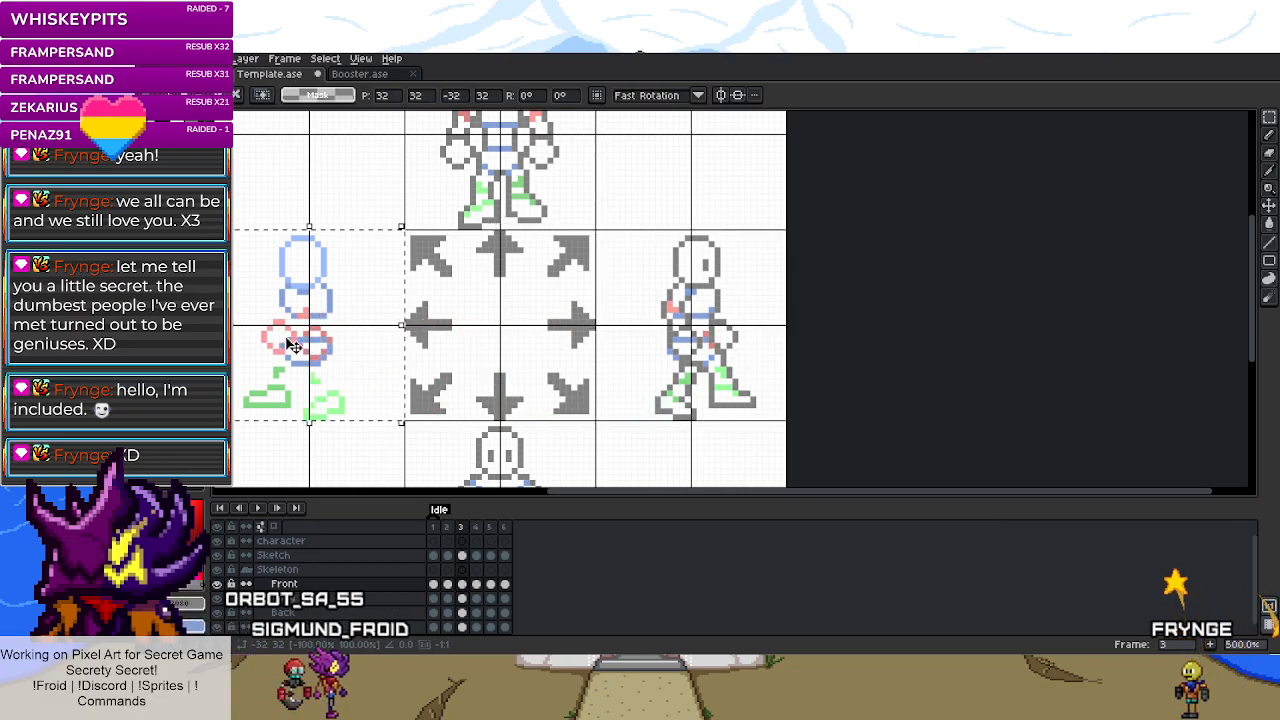
{"action": "key", "text": "ctrl+d"}
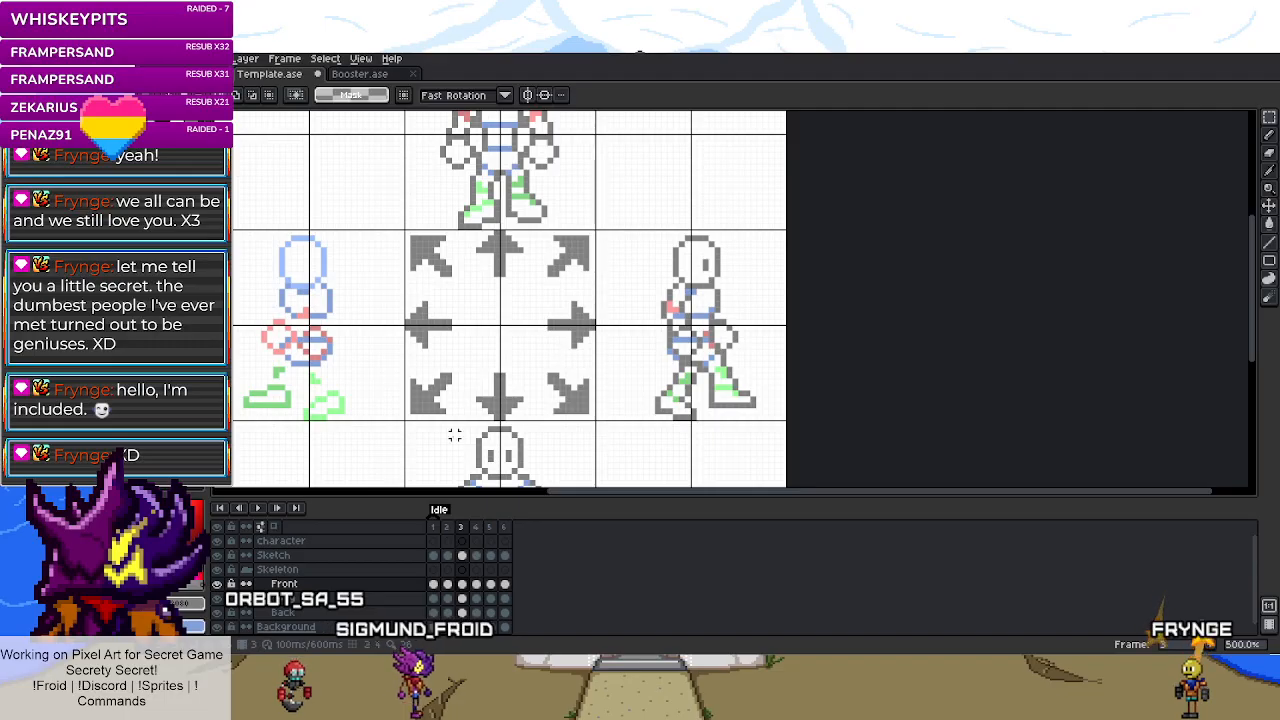
- Copy frame 6's right-facing outline on the Sketch layer over frame 3's left-facing skeleton, flipped horizontally, and save the file
{"action": "left_click", "coordinate": [506, 556]}
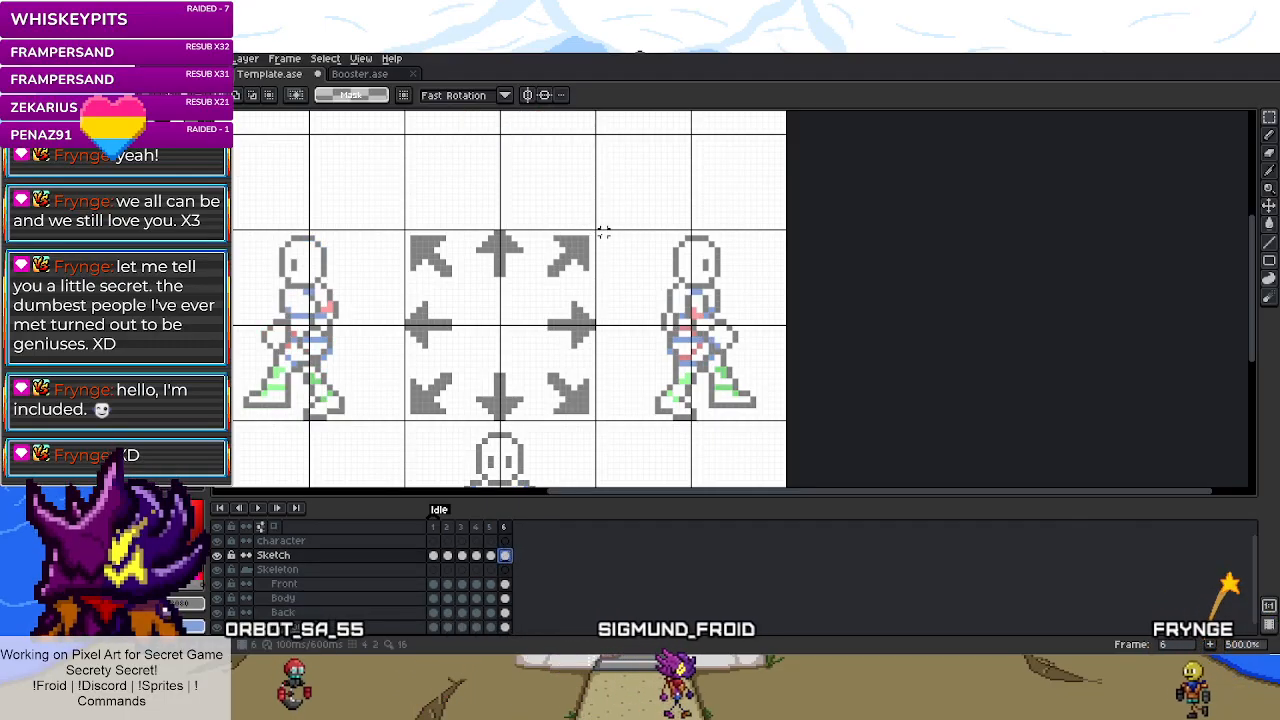
{"action": "left_click_drag", "start_coordinate": [597, 232], "coordinate": [794, 425]}
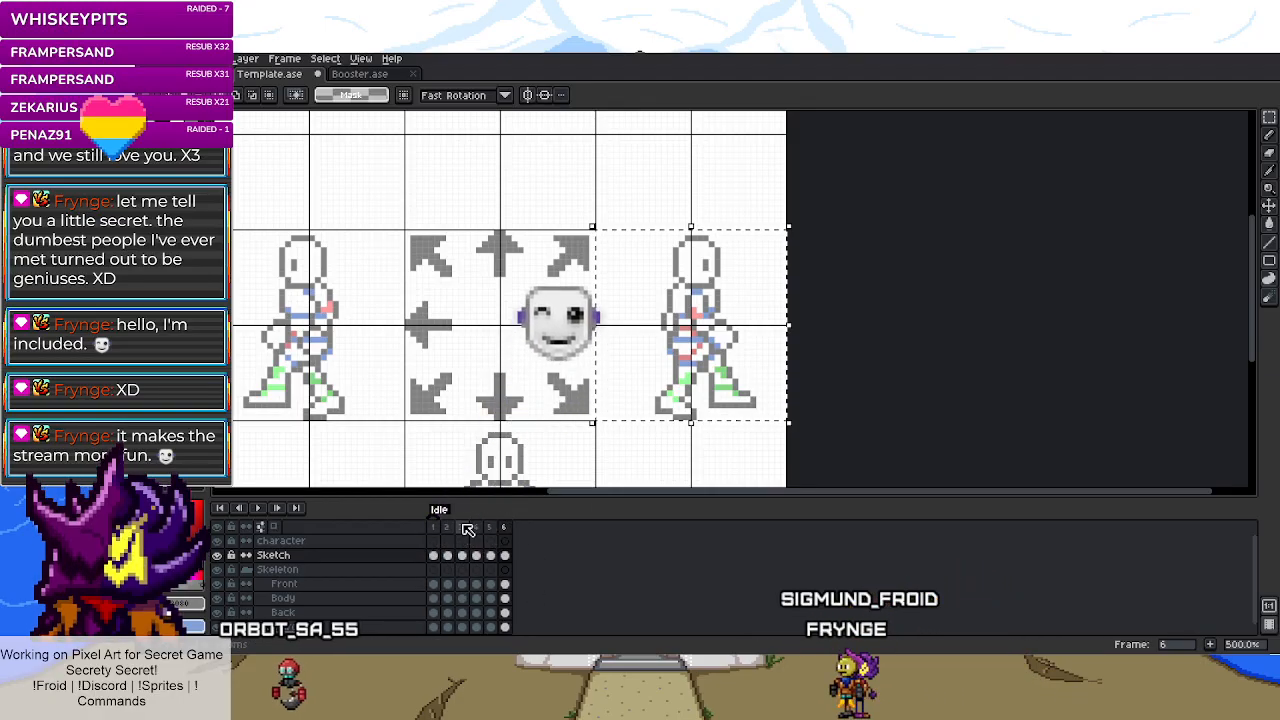
{"action": "left_click", "coordinate": [464, 527]}
{"action": "key", "text": "ctrl+v"}
{"action": "left_click_drag", "start_coordinate": [446, 351], "coordinate": [358, 357]}
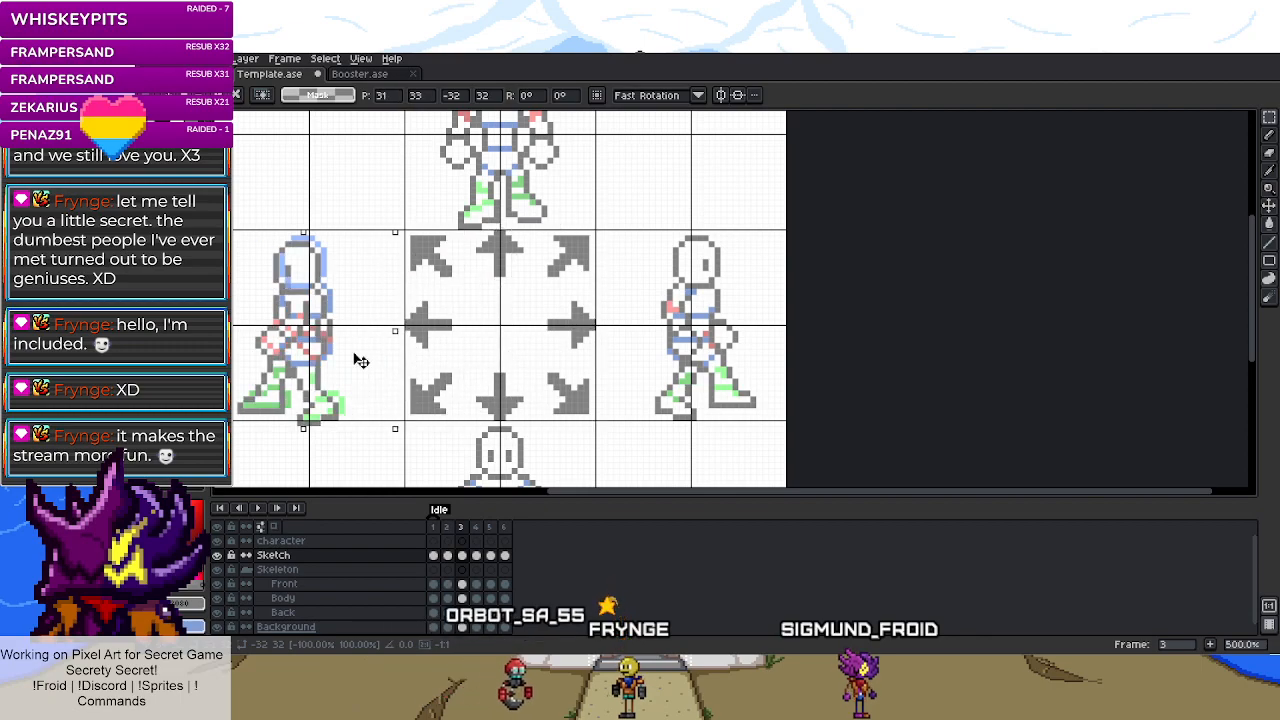
{"action": "left_click", "coordinate": [498, 344]}
{"action": "scroll", "coordinate": [511, 339], "scroll_direction": "down", "scroll_amount": 3}
{"action": "key", "text": "ctrl+s"}
{"action": "scroll", "coordinate": [511, 339], "scroll_direction": "up", "scroll_amount": 1}
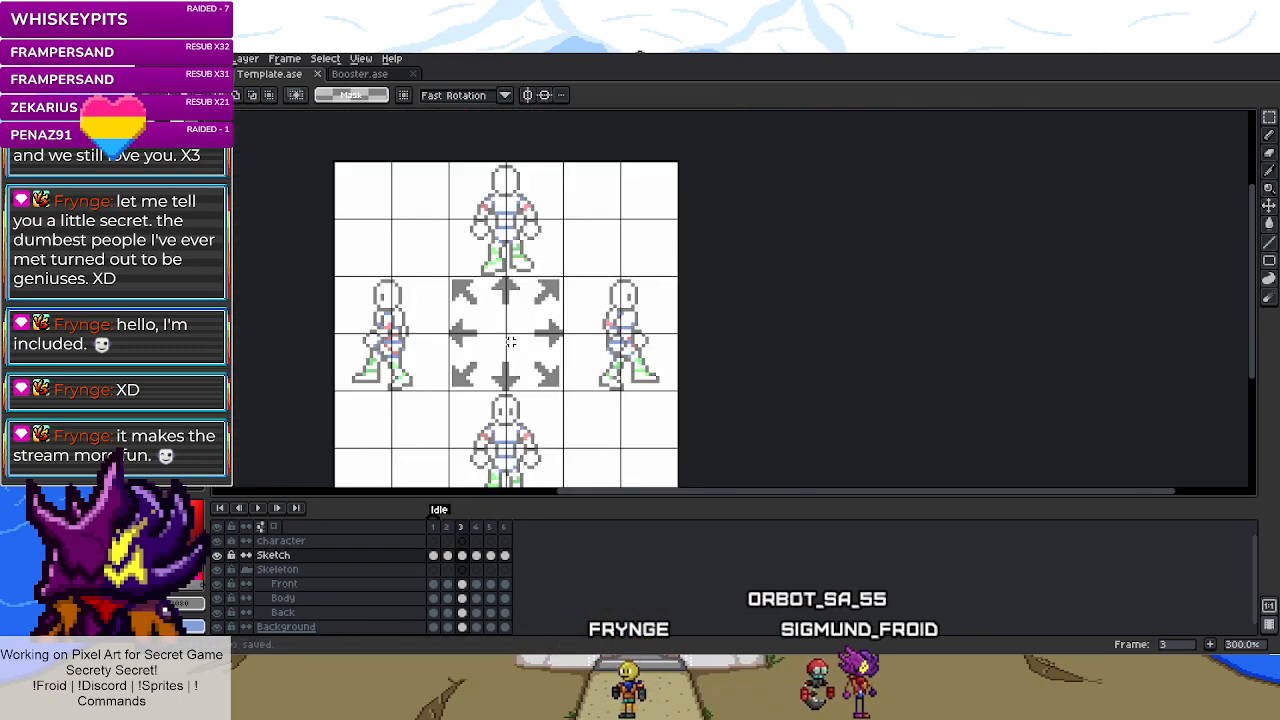
- Compare the side-view poses across frames 2 to 6 by stepping back and forth through the timeline
{"action": "left_click", "coordinate": [504, 527]}
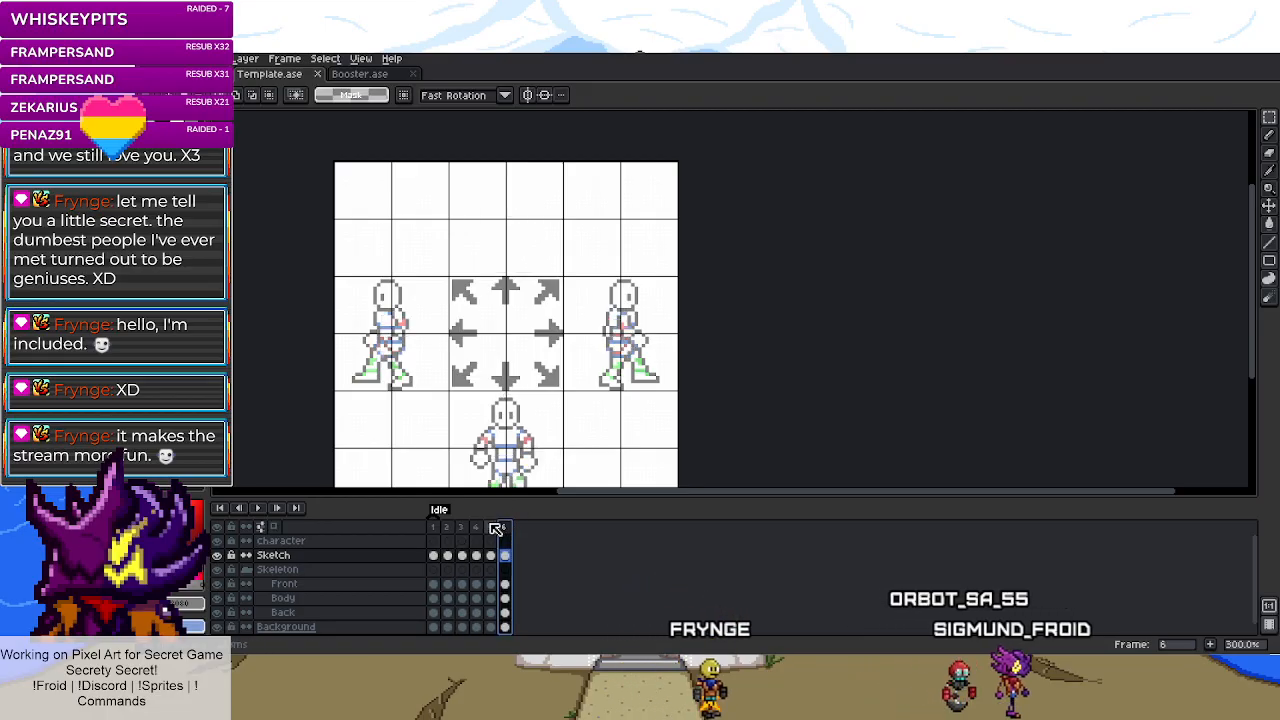
{"action": "left_click", "coordinate": [463, 528]}
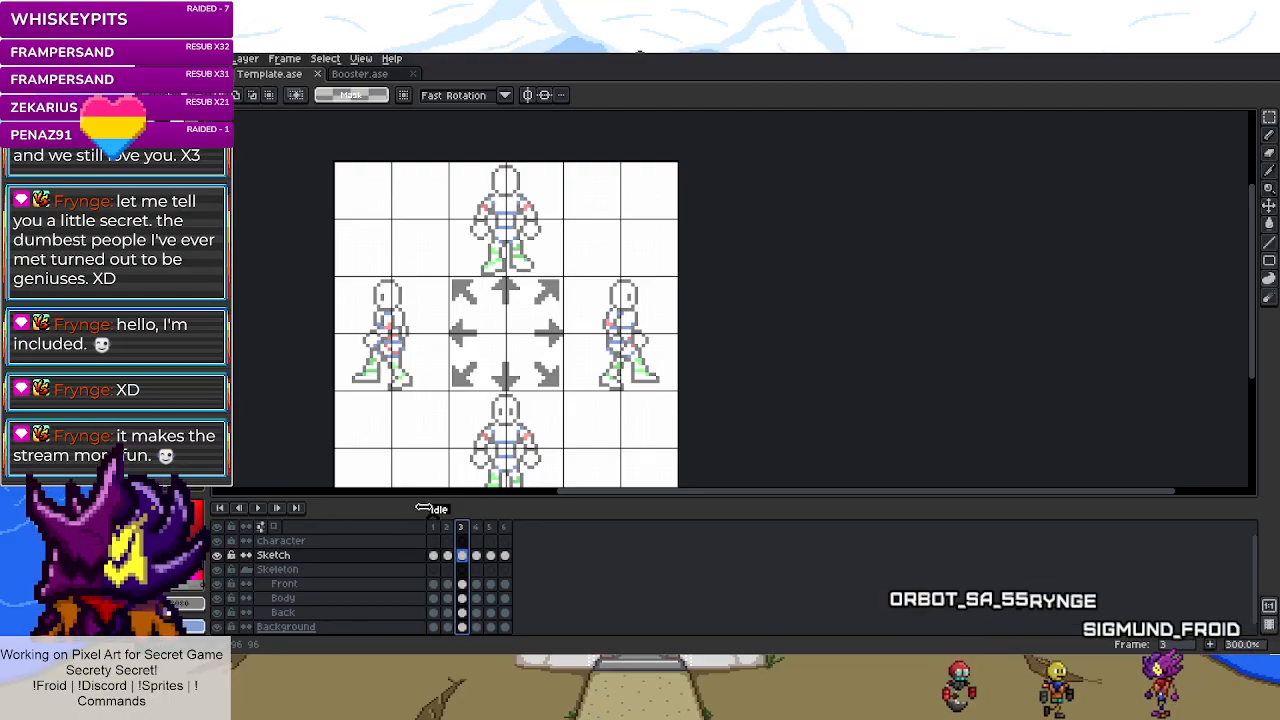
{"action": "left_click", "coordinate": [476, 527]}
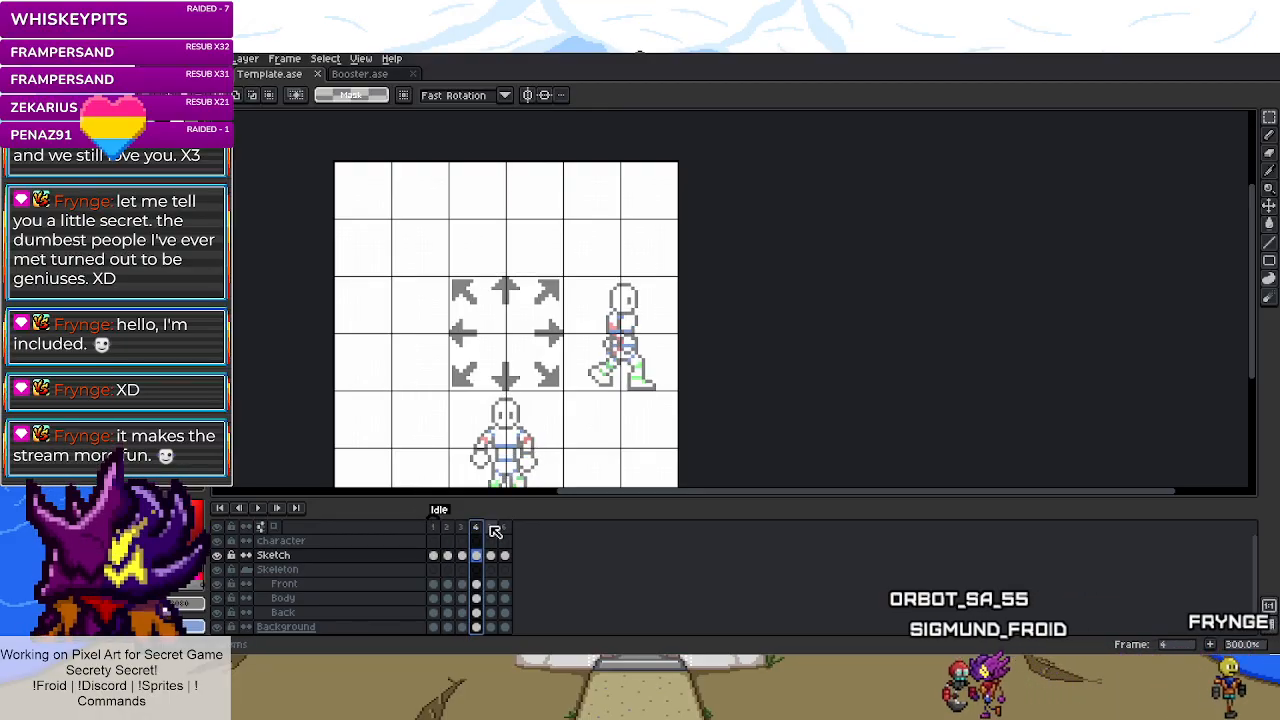
{"action": "left_click", "coordinate": [491, 528]}
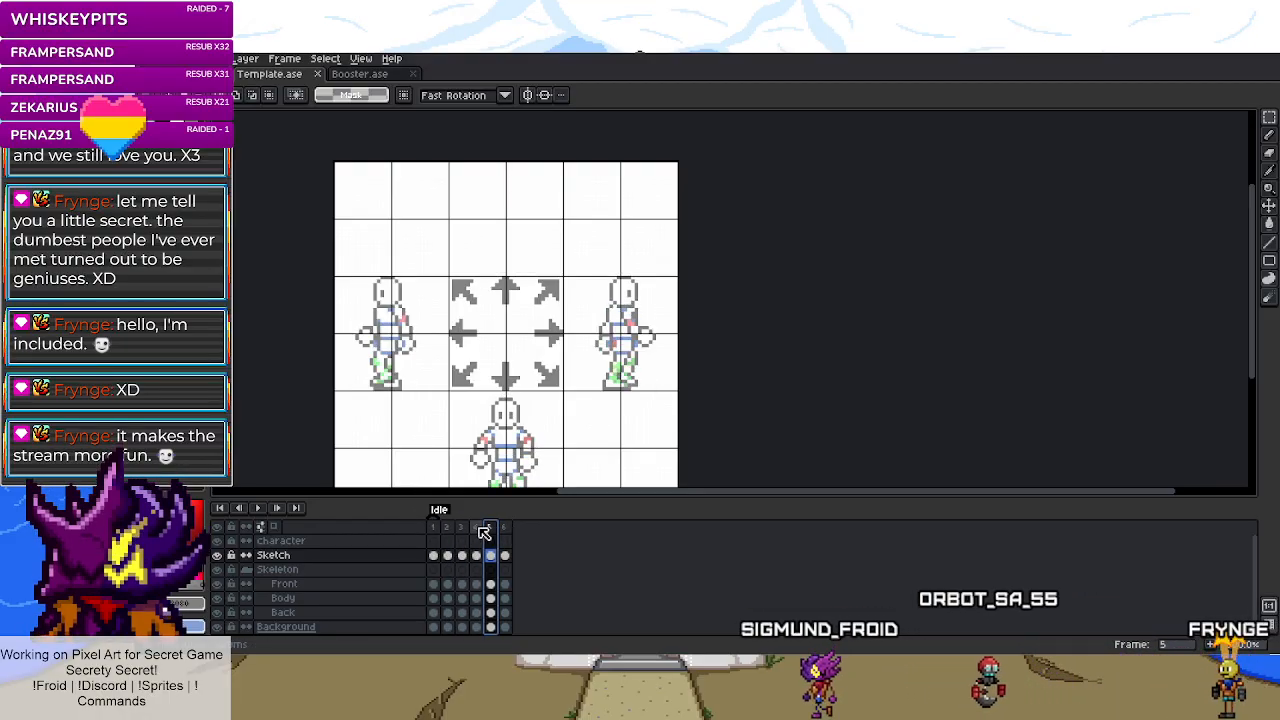
{"action": "left_click", "coordinate": [452, 527]}
{"action": "left_click", "coordinate": [462, 528]}
{"action": "left_click", "coordinate": [476, 528]}
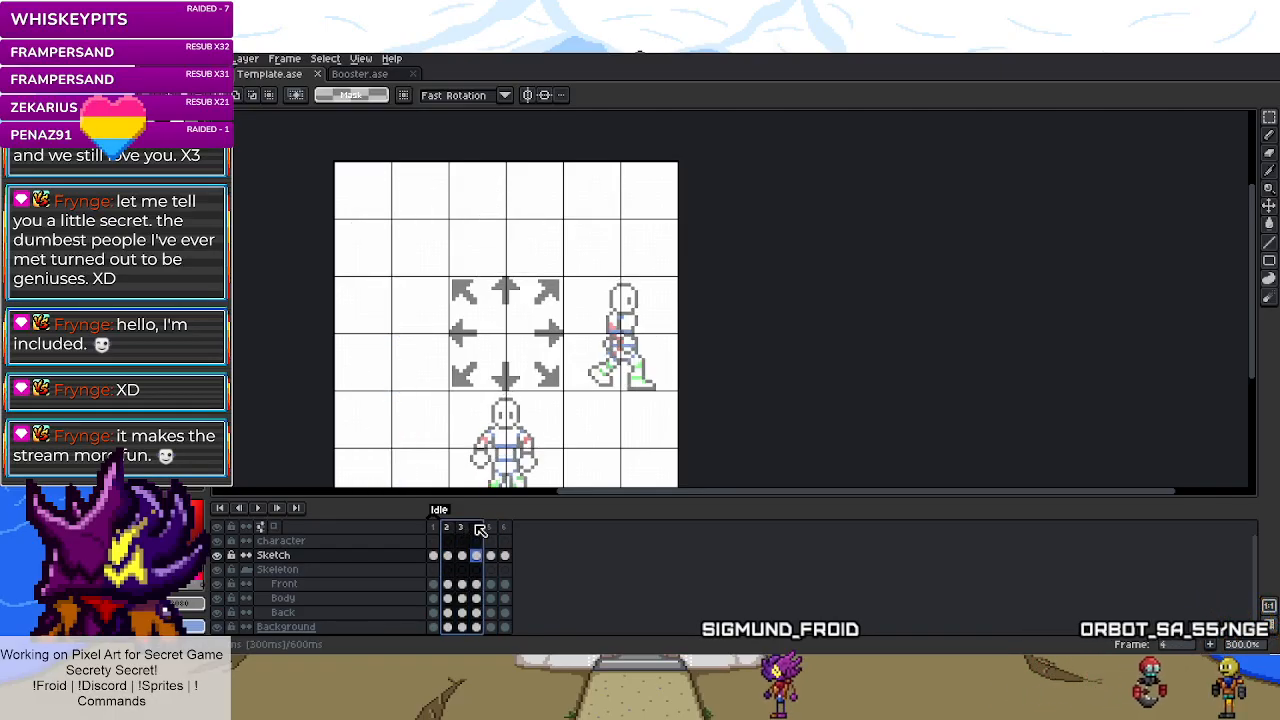
{"action": "left_click", "coordinate": [461, 528]}
{"action": "key", "text": "Left"}
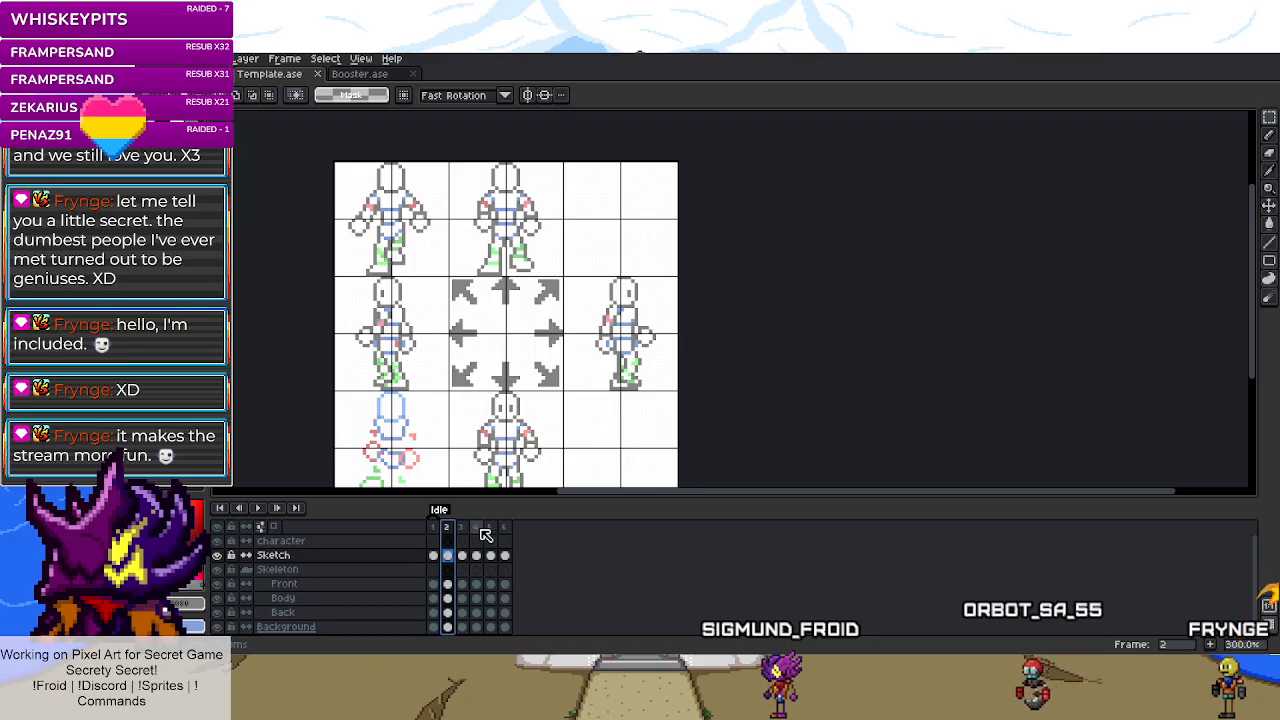
{"action": "left_click", "coordinate": [477, 528]}
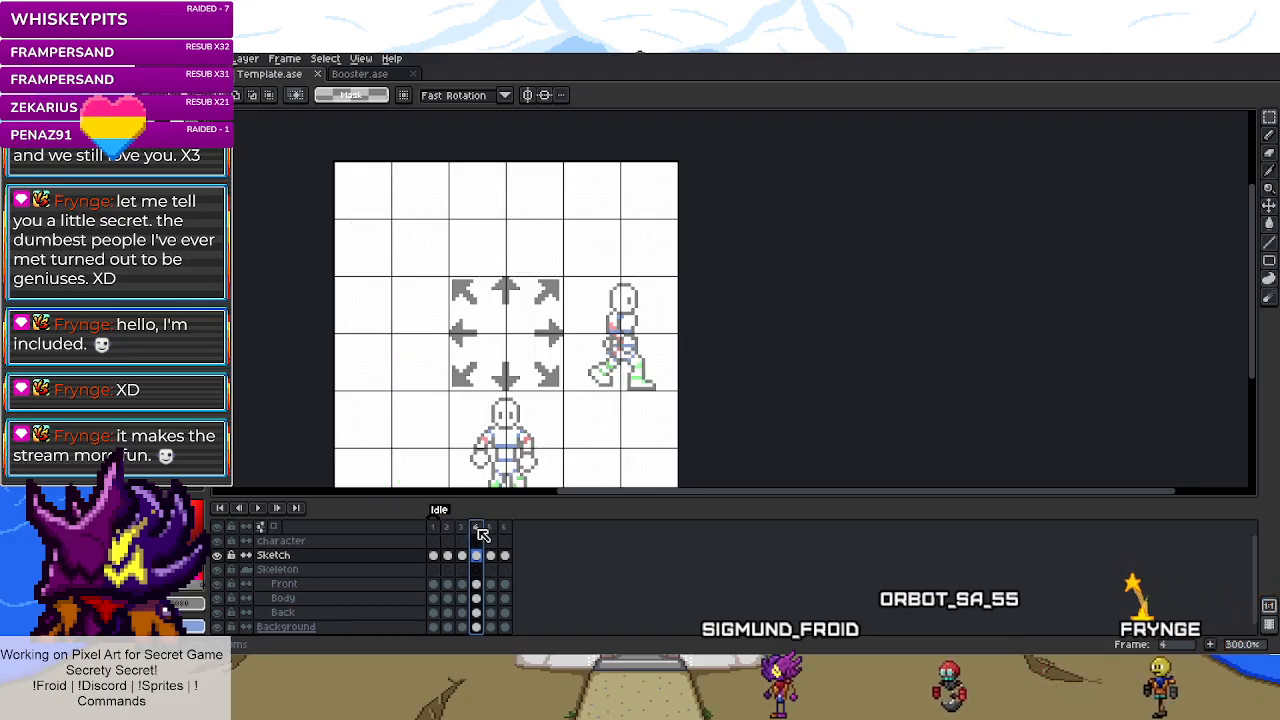
{"action": "left_click", "coordinate": [491, 528]}
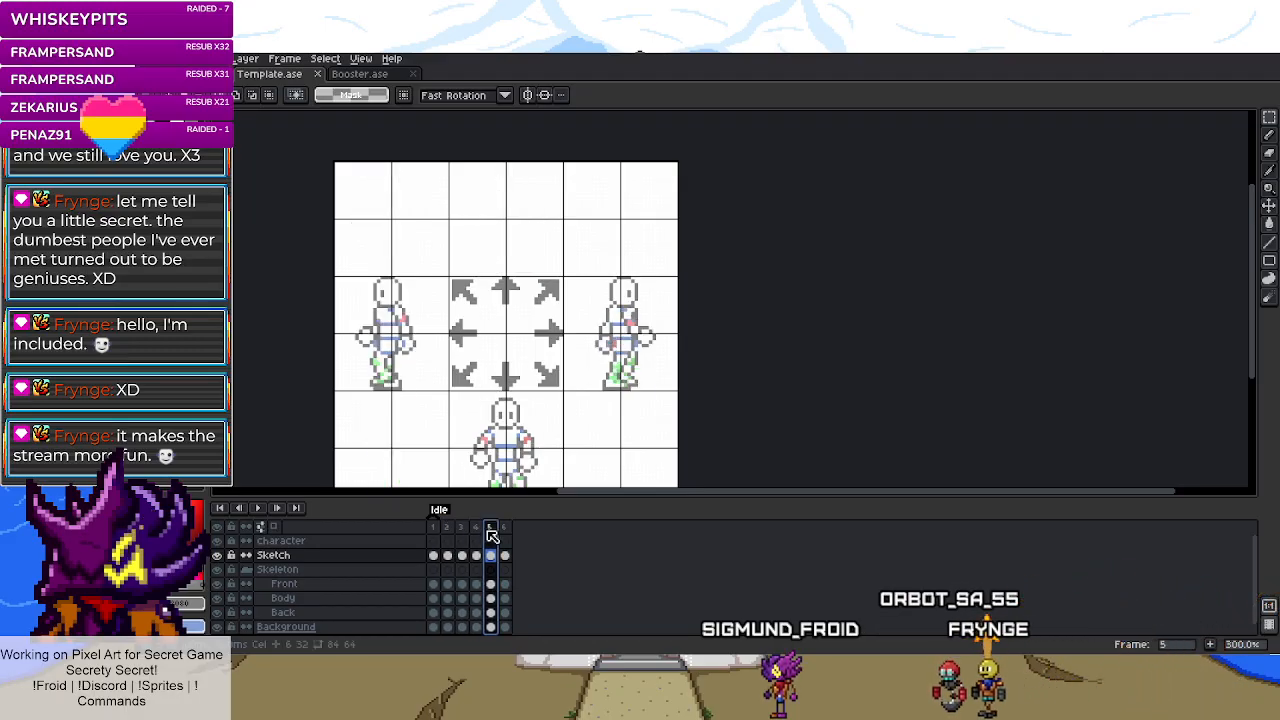
{"action": "left_click", "coordinate": [507, 536]}
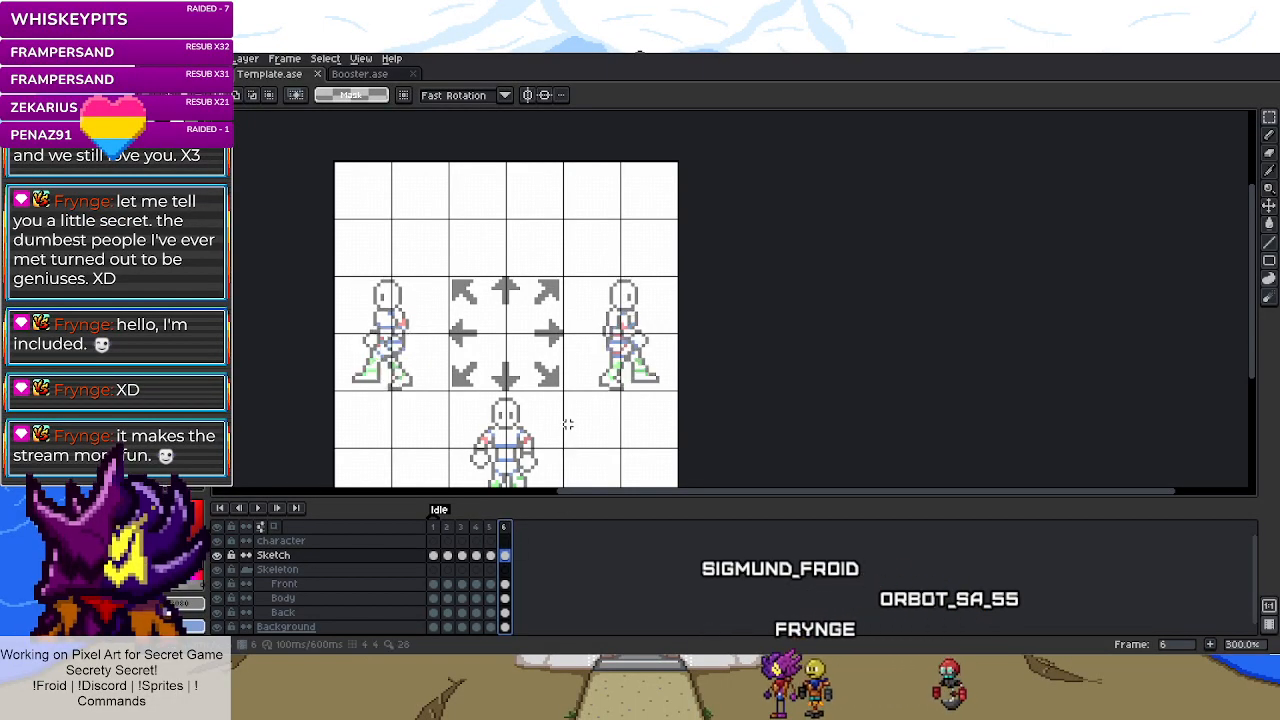
- Add a new frame after frame 6 that duplicates its contents
{"action": "left_click_drag", "start_coordinate": [447, 528], "coordinate": [484, 528]}
{"action": "left_click", "coordinate": [481, 528]}
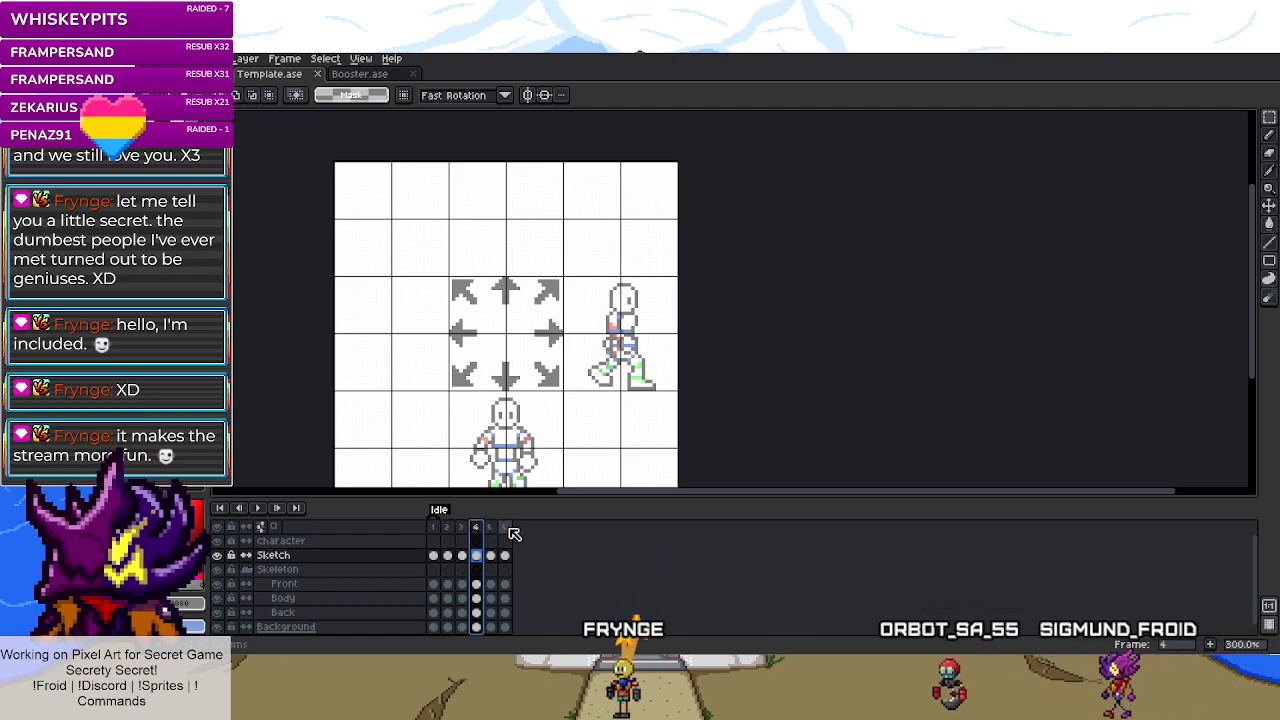
{"action": "left_click", "coordinate": [505, 528]}
{"action": "right_click", "coordinate": [506, 528]}
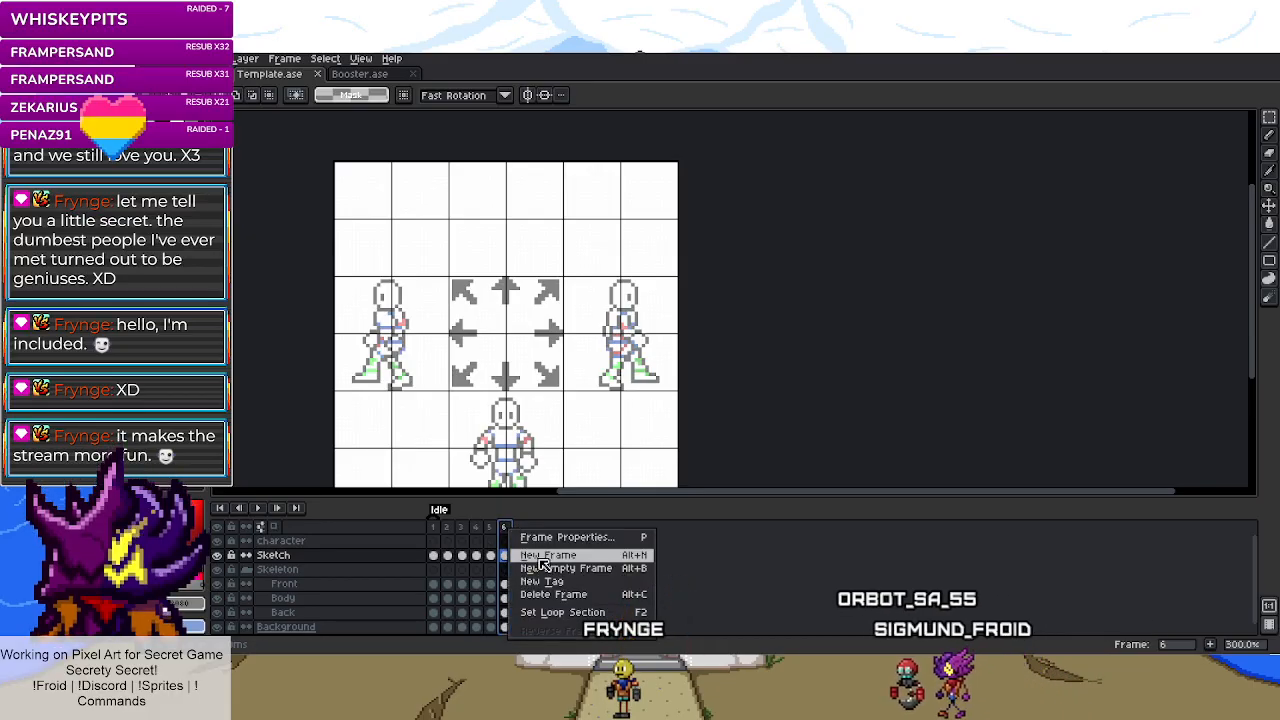
{"action": "left_click", "coordinate": [548, 556]}
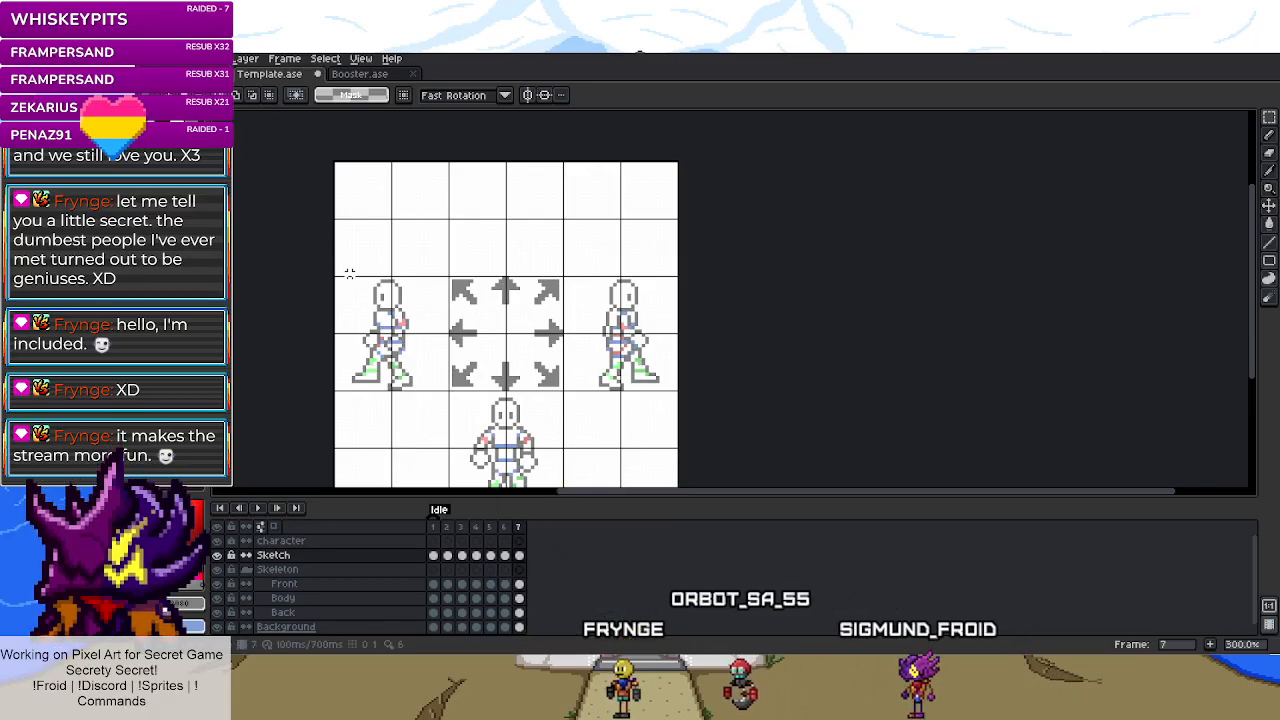
- Erase both side-view figures from frame 7's middle row on the Sketch, Front, Body and Back layers, then clear the selection
{"action": "left_click_drag", "start_coordinate": [338, 276], "coordinate": [680, 395]}
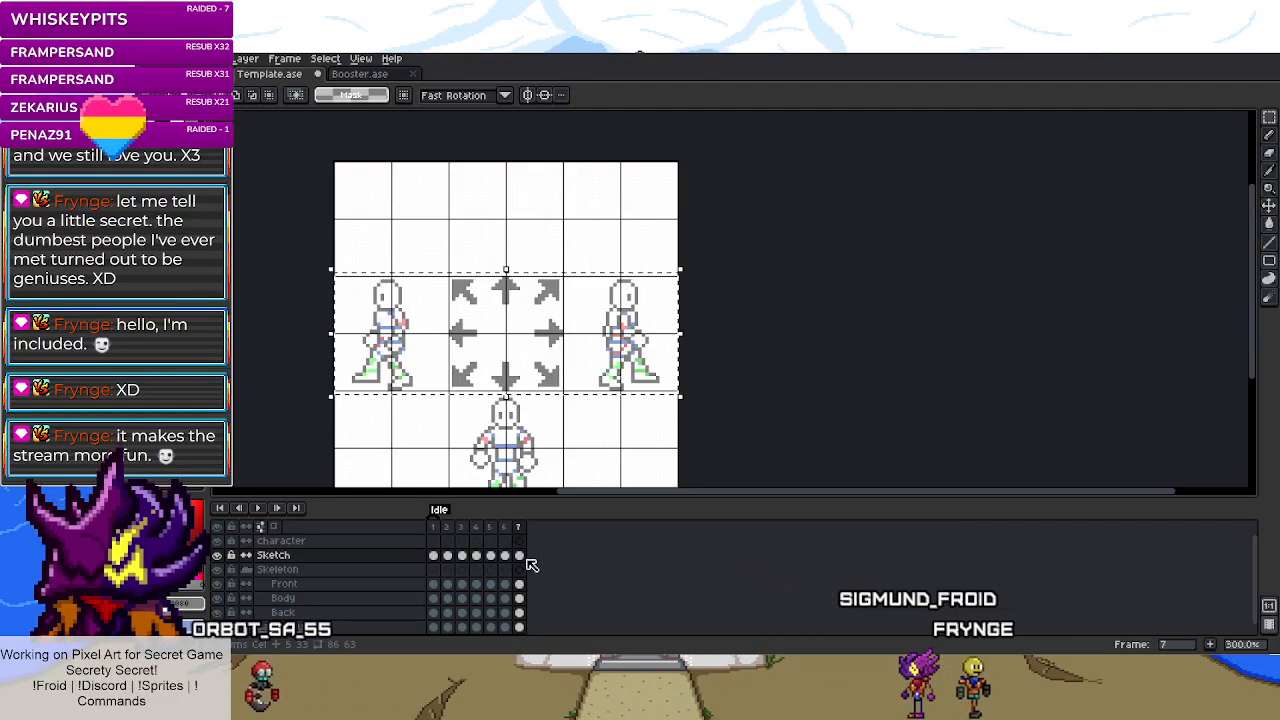
{"action": "left_click_drag", "start_coordinate": [527, 557], "coordinate": [530, 612]}
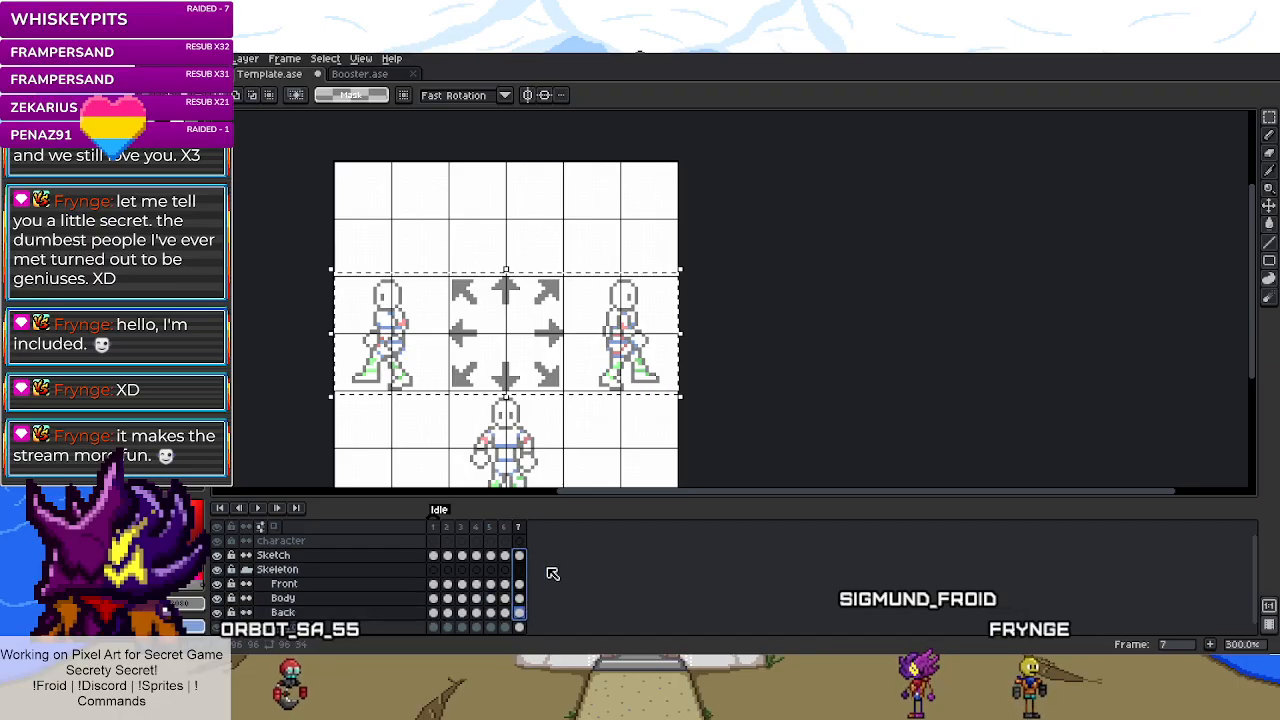
{"action": "key", "text": "Delete"}
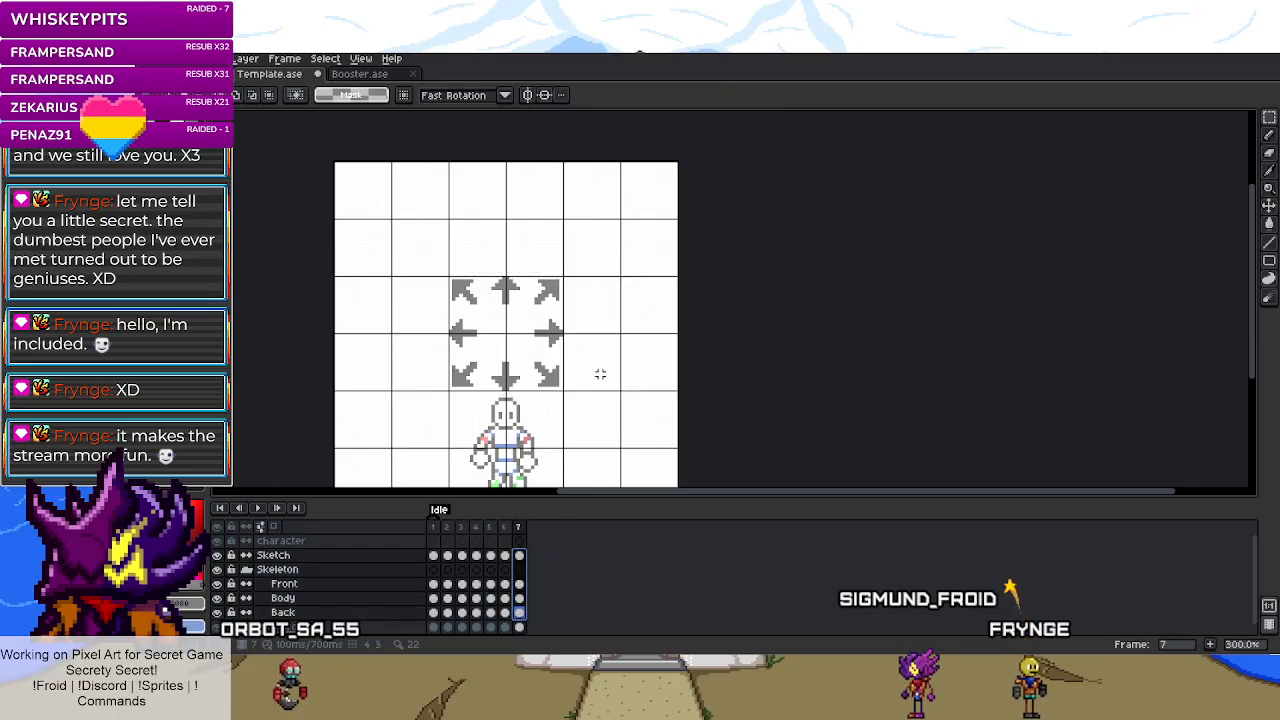
{"action": "left_click", "coordinate": [600, 374]}
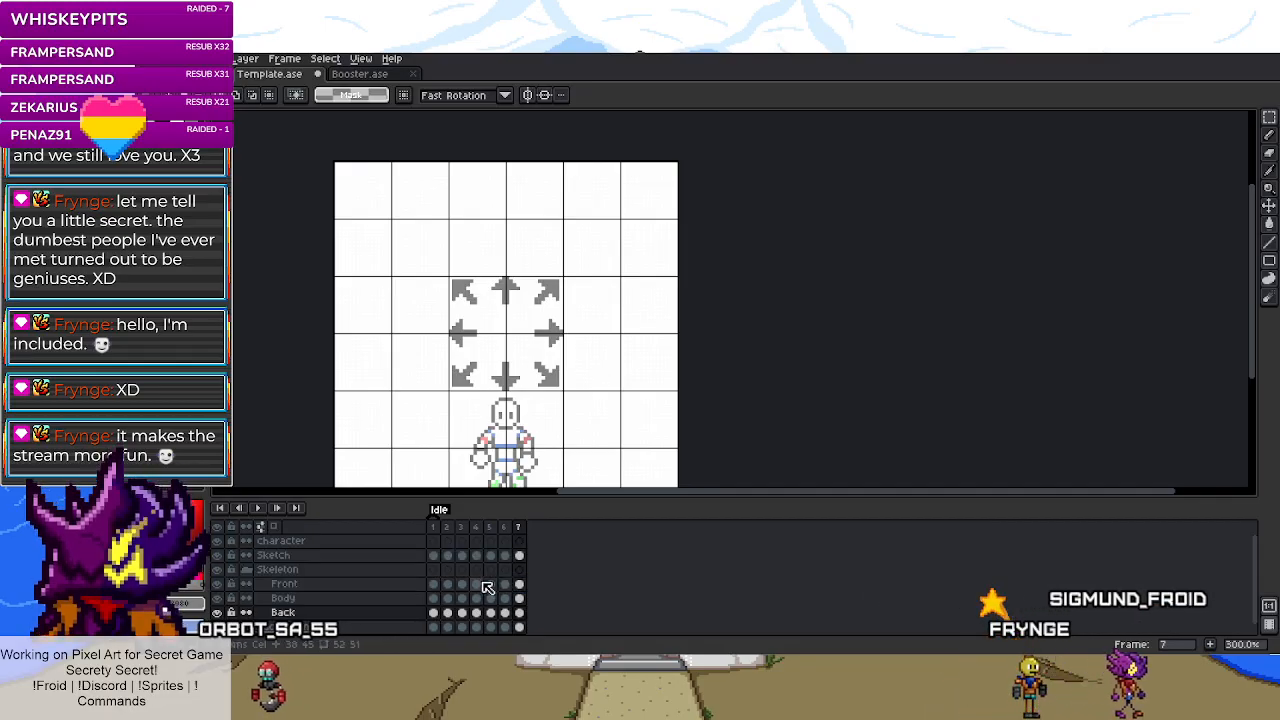
- Copy the right-facing limbs from frame 4's Front layer into frame 7's right-facing cell, and add a horizontally flipped copy in the left-facing cell
{"action": "left_click", "coordinate": [477, 584]}
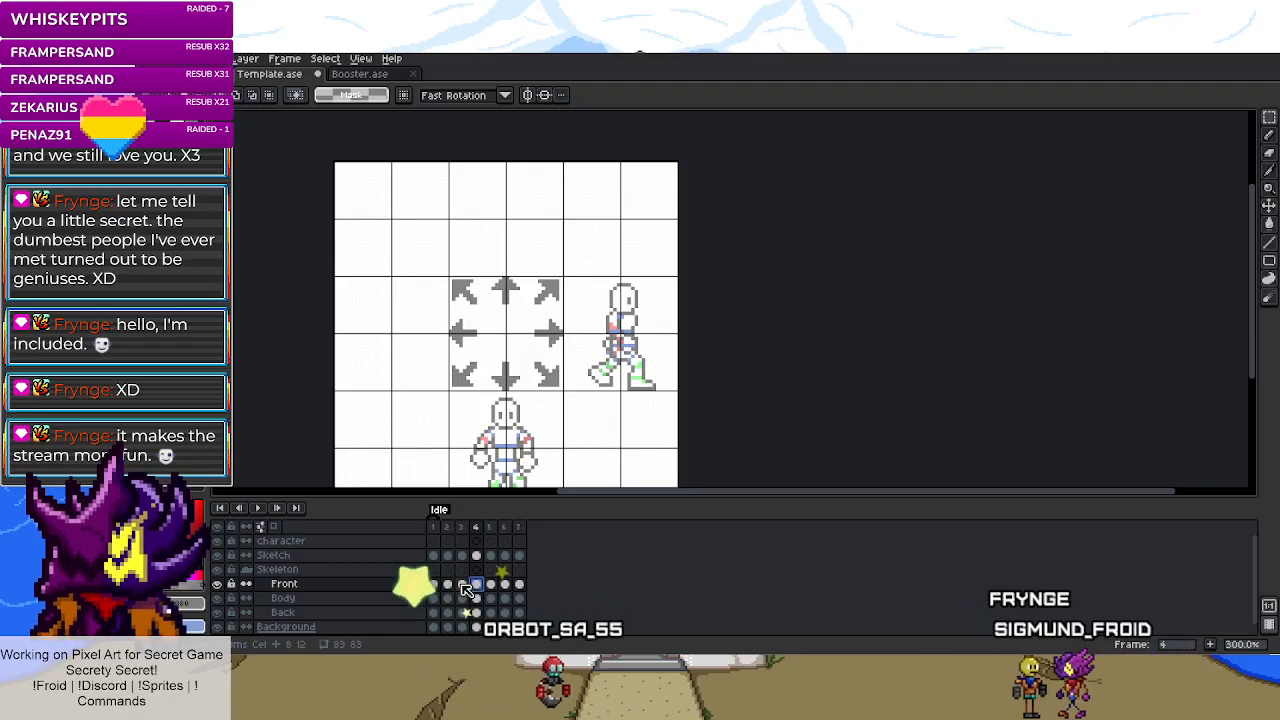
{"action": "scroll", "coordinate": [605, 372], "scroll_direction": "up", "scroll_amount": 3}
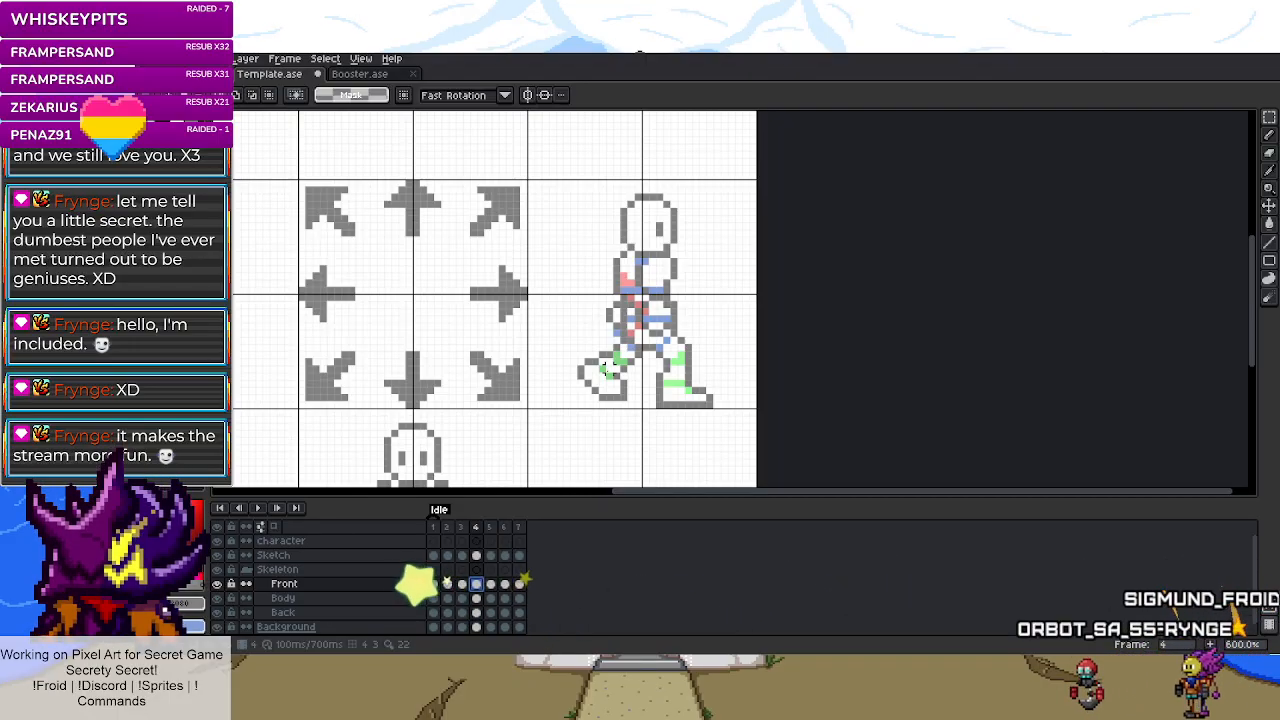
{"action": "left_click_drag", "start_coordinate": [528, 181], "coordinate": [754, 406]}
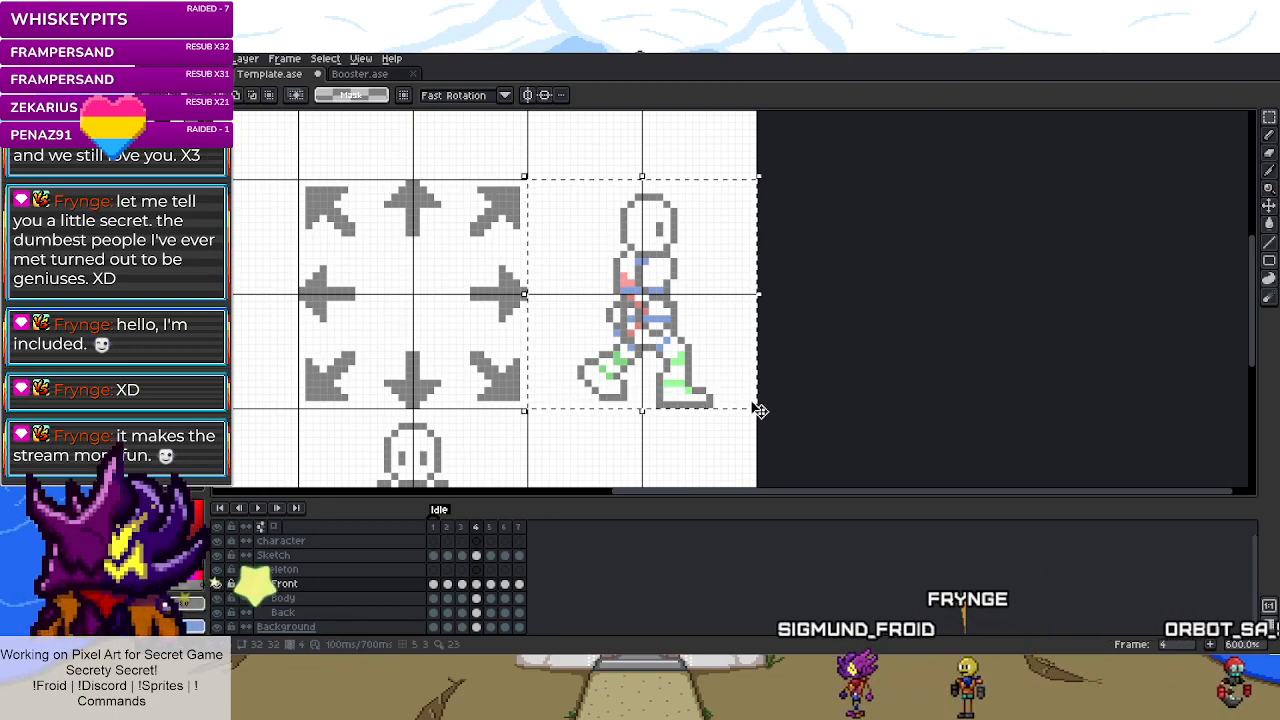
{"action": "left_click", "coordinate": [519, 586]}
{"action": "left_click", "coordinate": [519, 612]}
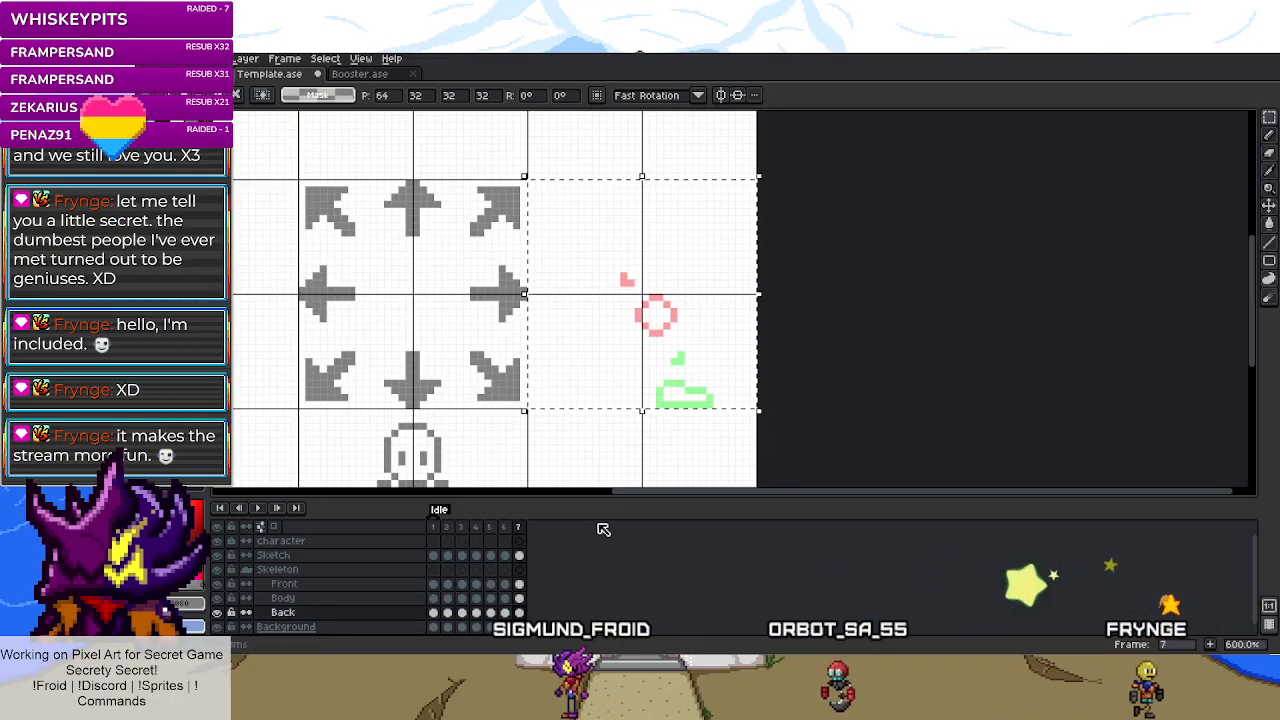
{"action": "key", "text": "Up"}
{"action": "key", "text": "Up"}
{"action": "left_click_drag", "start_coordinate": [752, 305], "coordinate": [330, 318]}
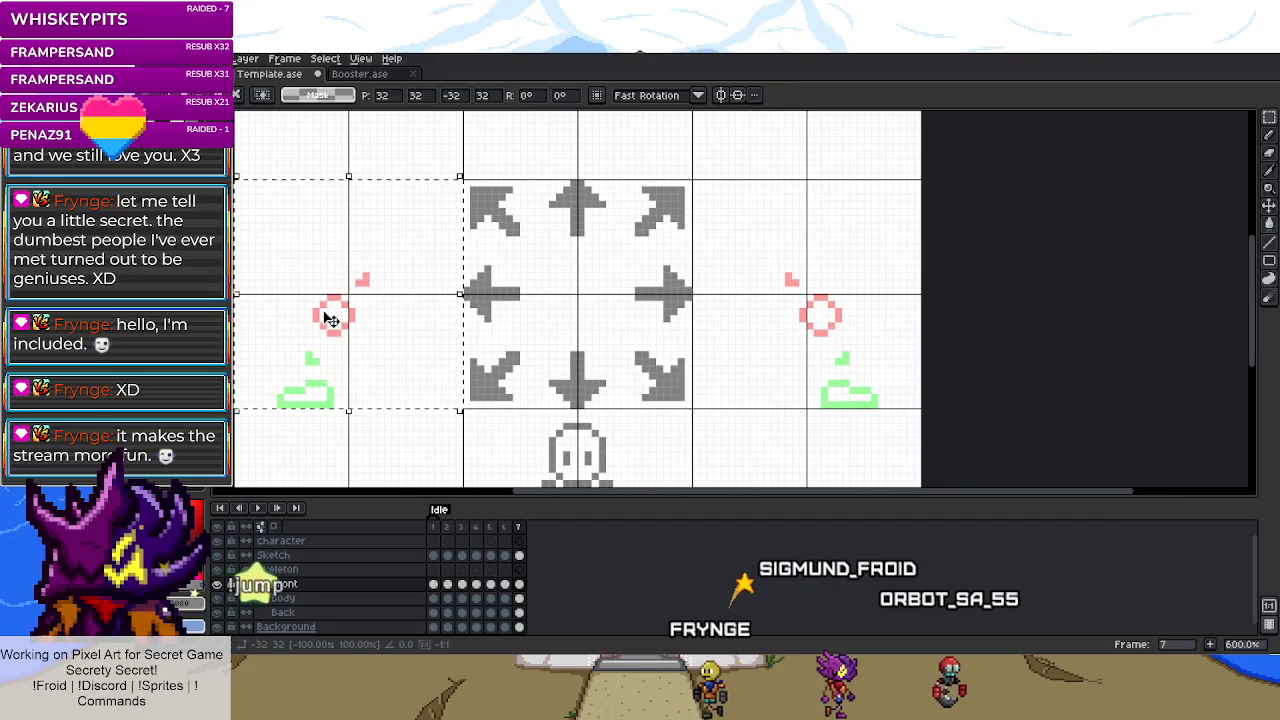
{"action": "left_click", "coordinate": [566, 332]}
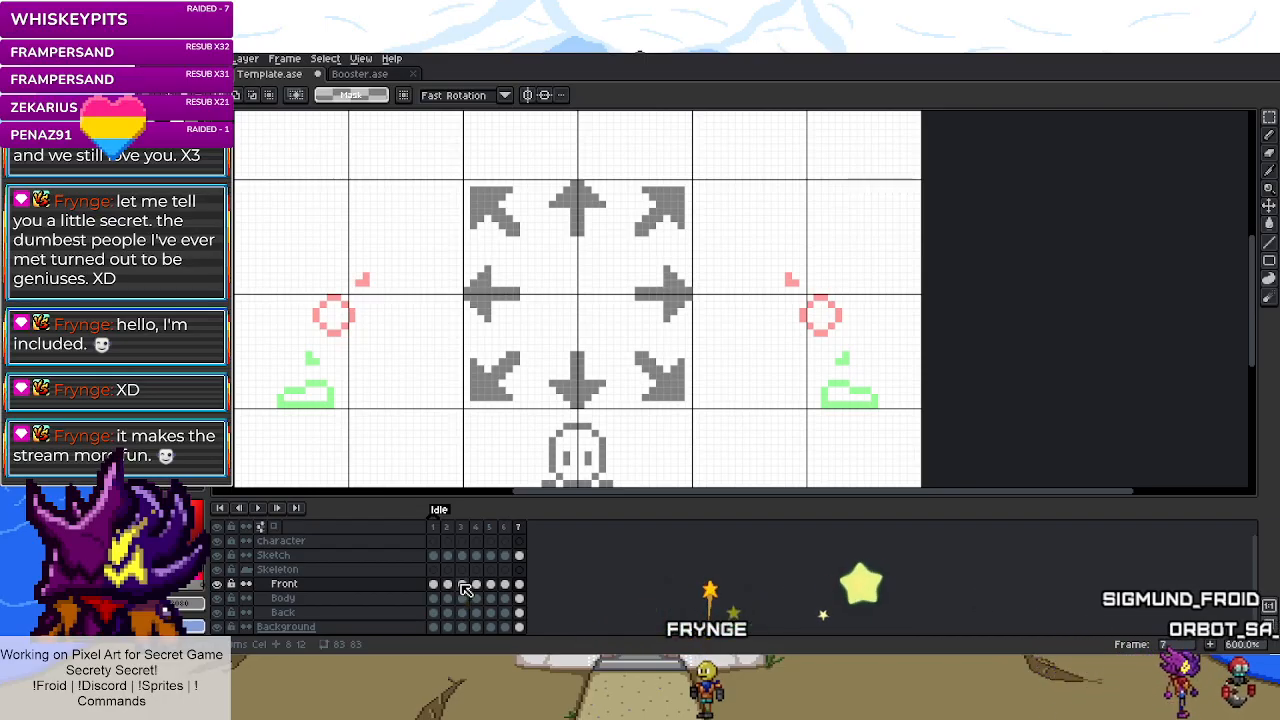
- Copy frame 4's right-facing Back layer limbs into frame 7's right-facing cell and mirror them into the left-facing cell
{"action": "left_click", "coordinate": [476, 612]}
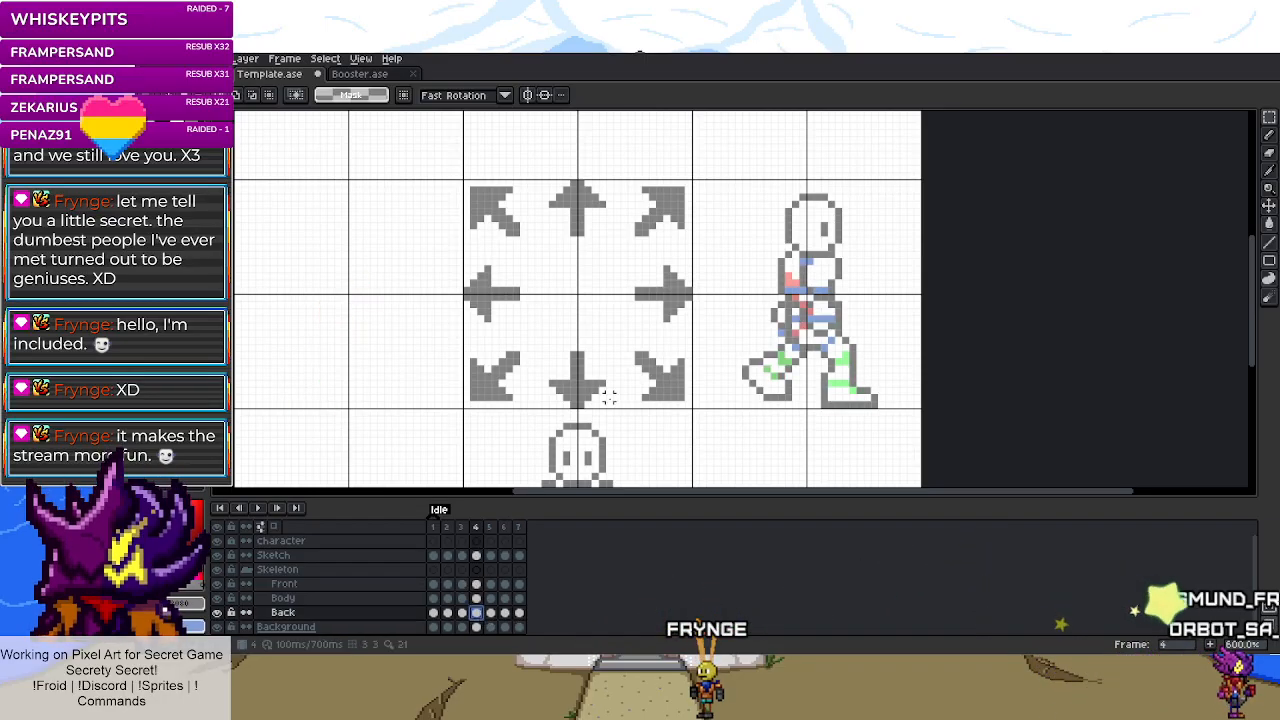
{"action": "left_click_drag", "start_coordinate": [694, 174], "coordinate": [922, 410]}
{"action": "left_click", "coordinate": [518, 583]}
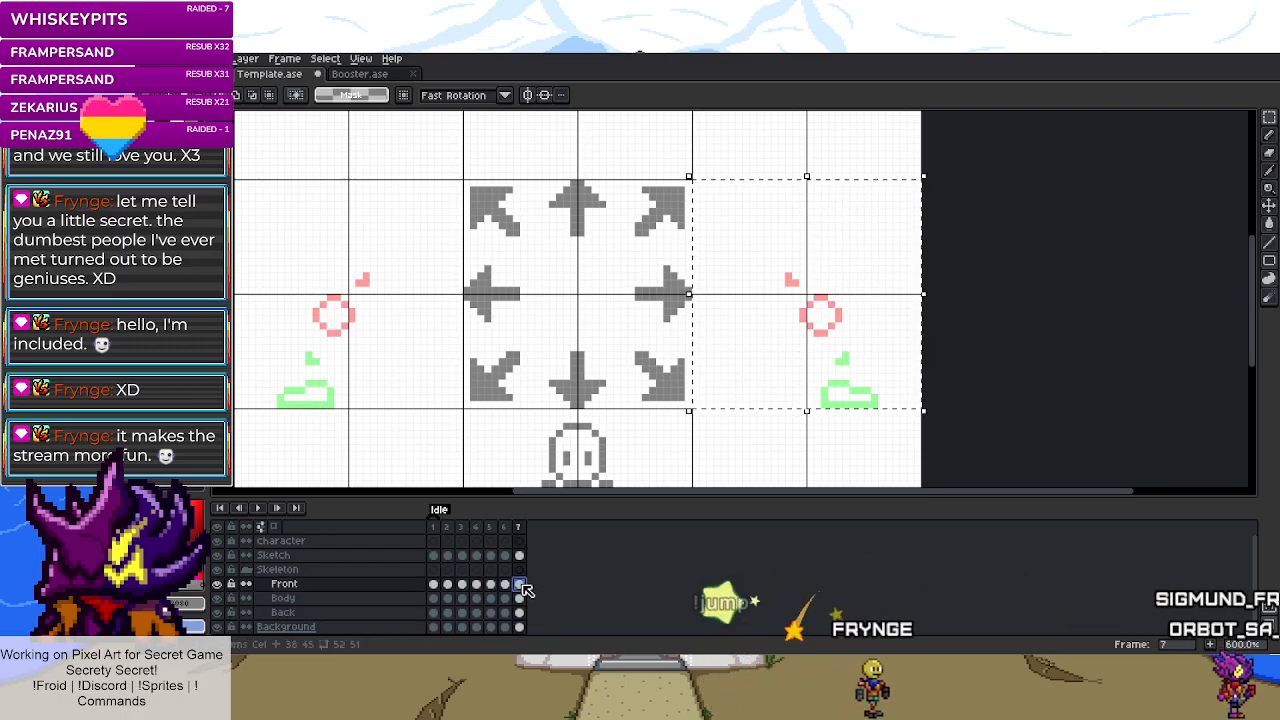
{"action": "key", "text": "ctrl+d"}
{"action": "left_click", "coordinate": [519, 612]}
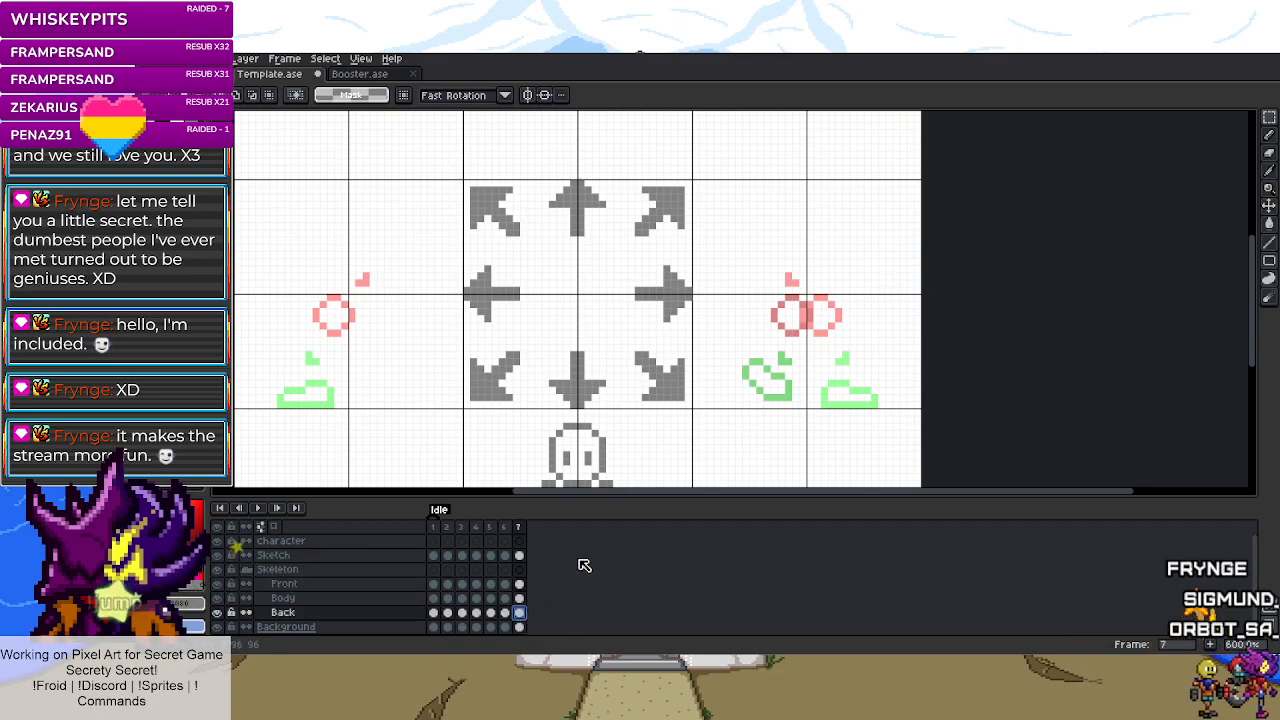
{"action": "key", "text": "ctrl+shift+d"}
{"action": "left_click_drag", "start_coordinate": [930, 295], "coordinate": [329, 329]}
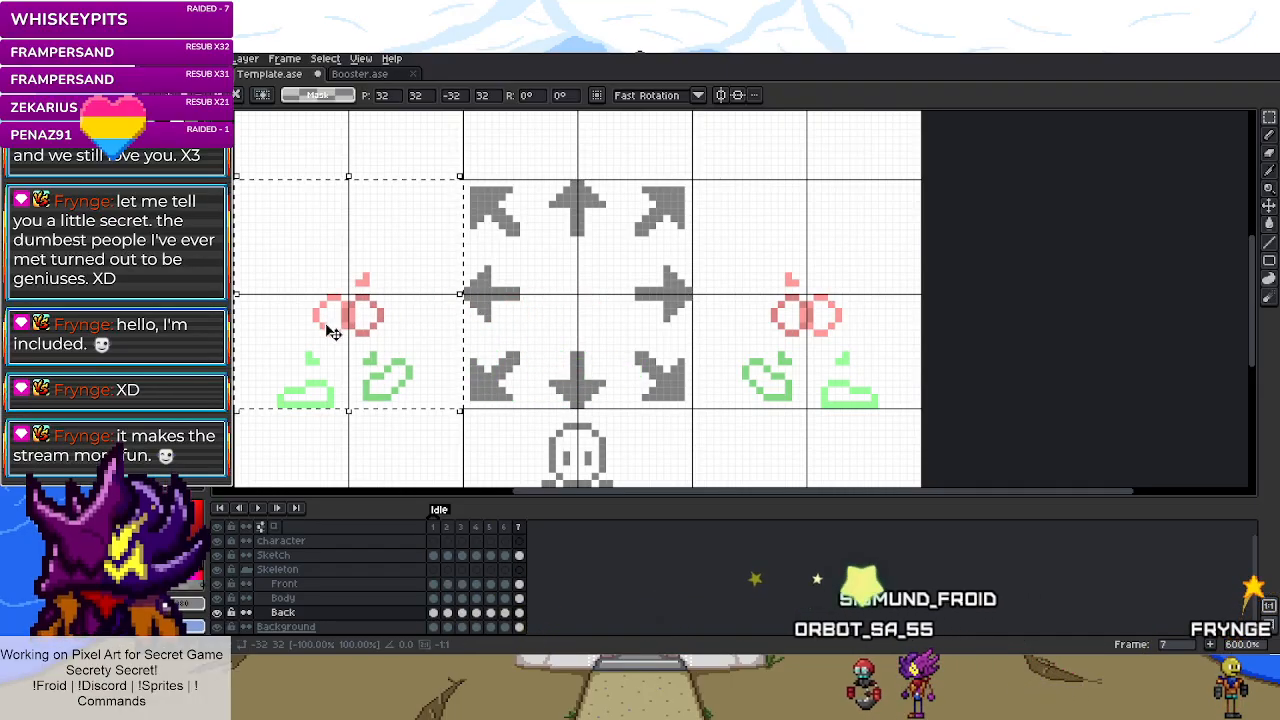
{"action": "key", "text": "ctrl+d"}
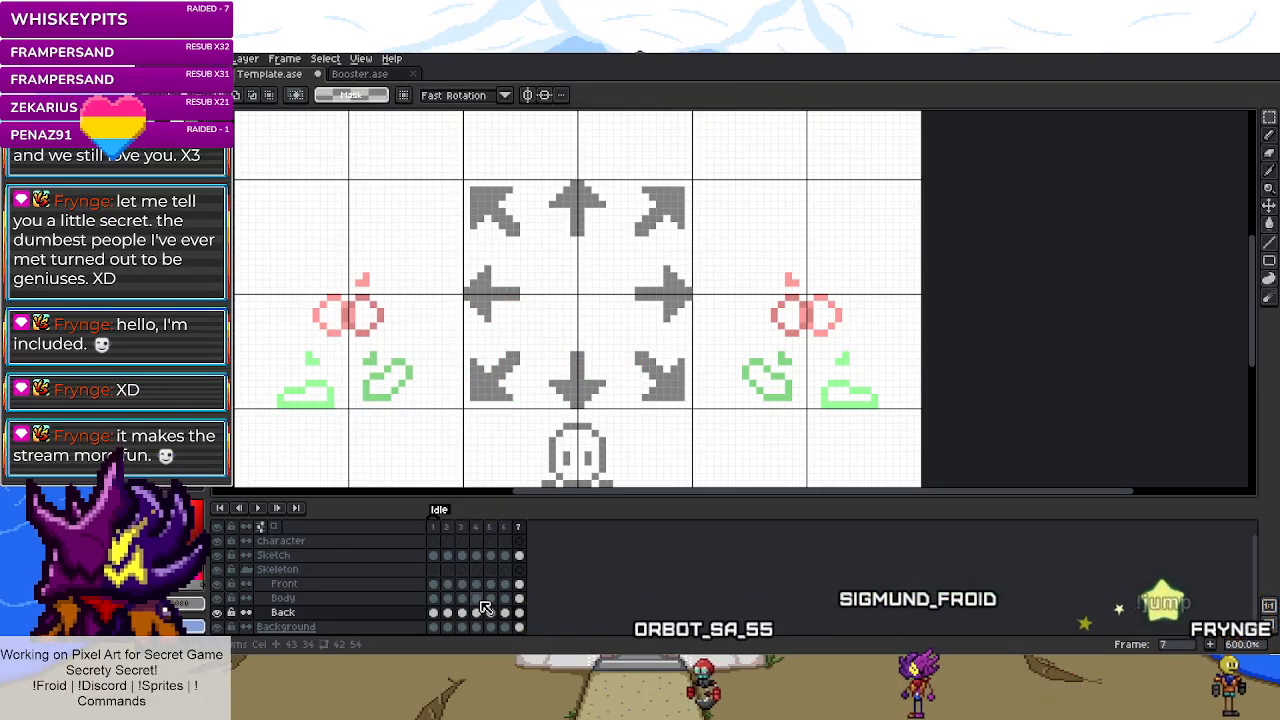
- Copy the head, torso and hips from frame 4's Body layer into frame 7's right-facing cell, and mirror them into the left-facing cell
{"action": "left_click", "coordinate": [461, 598]}
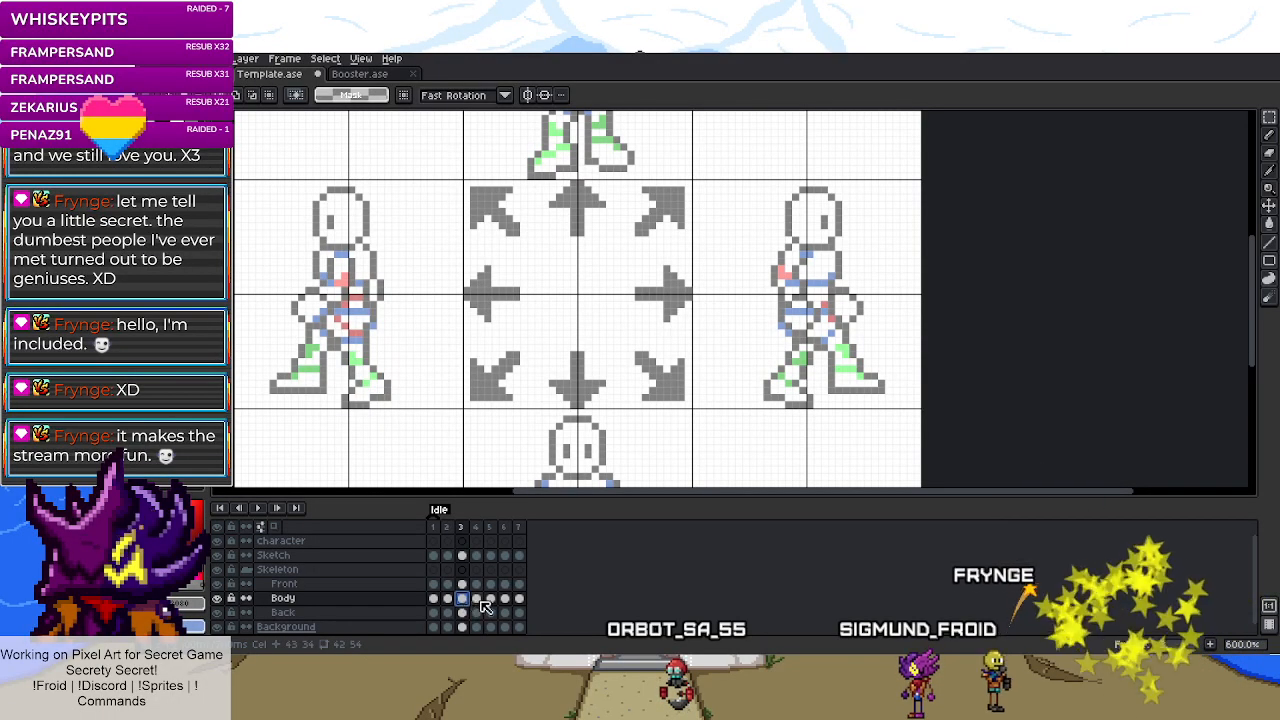
{"action": "left_click", "coordinate": [477, 600]}
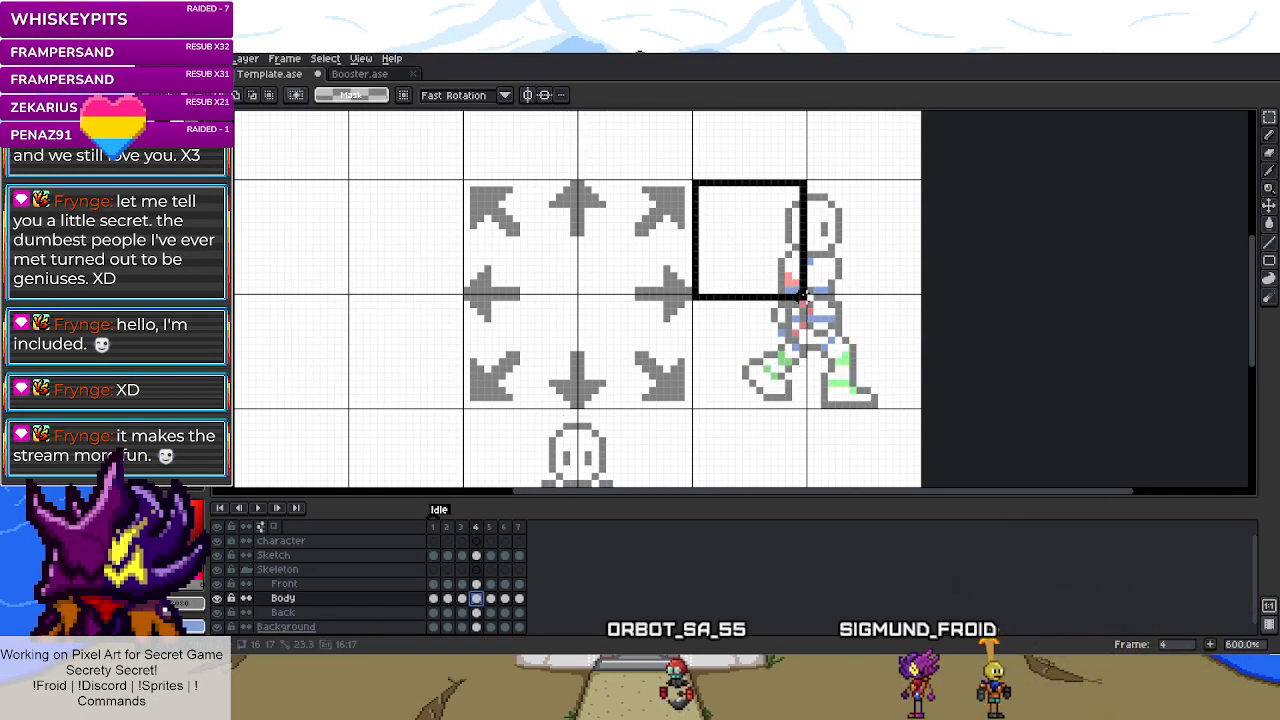
{"action": "left_click_drag", "start_coordinate": [810, 300], "coordinate": [922, 410]}
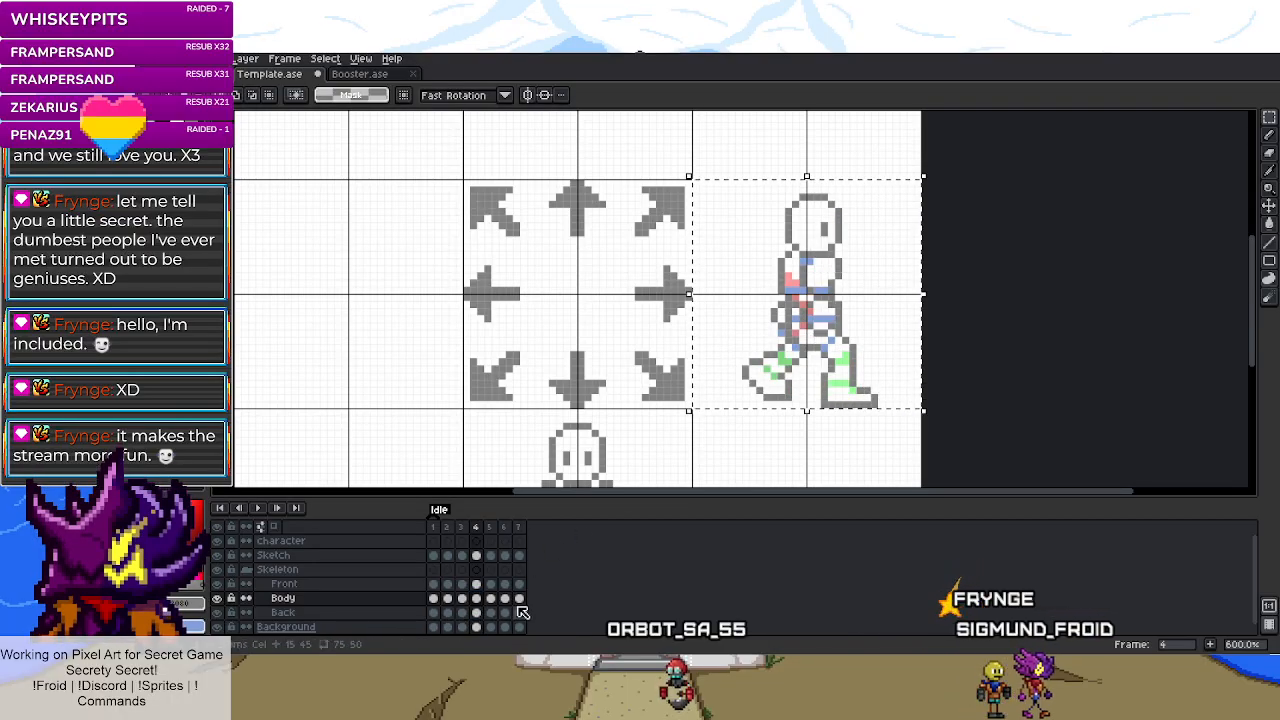
{"action": "key", "text": "period"}
{"action": "key", "text": "period"}
{"action": "key", "text": "period"}
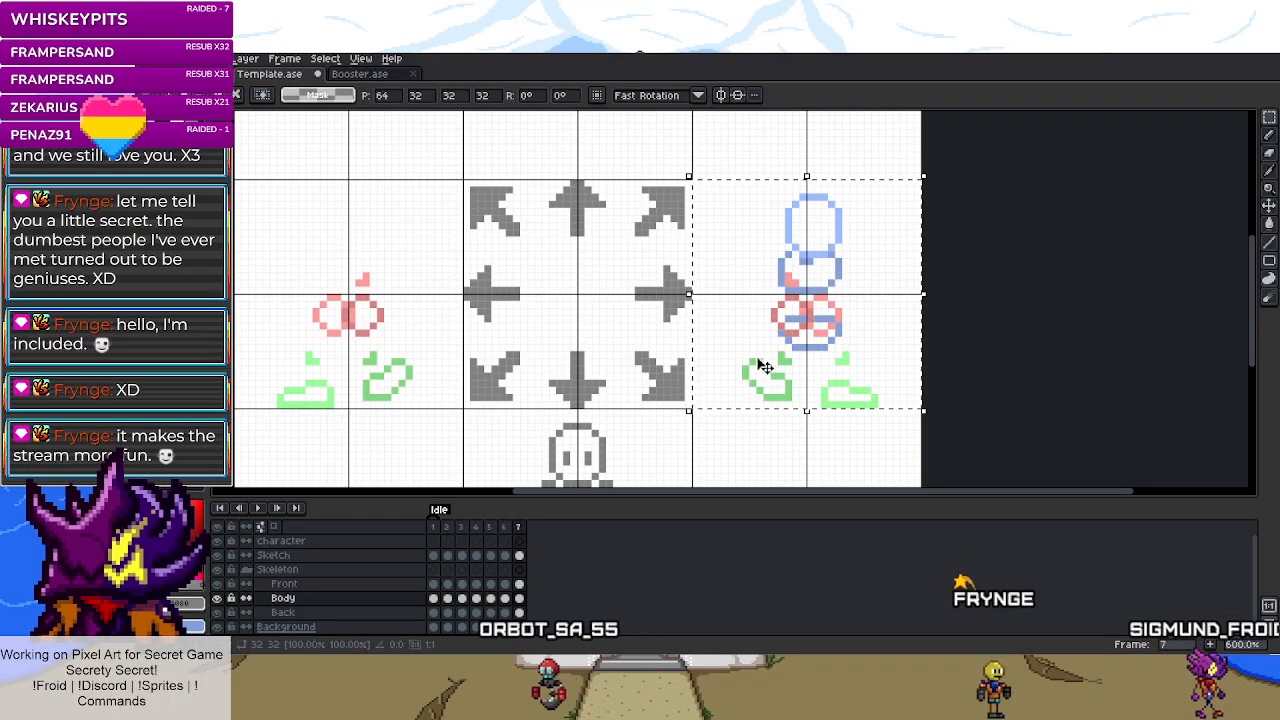
{"action": "key", "text": "Return"}
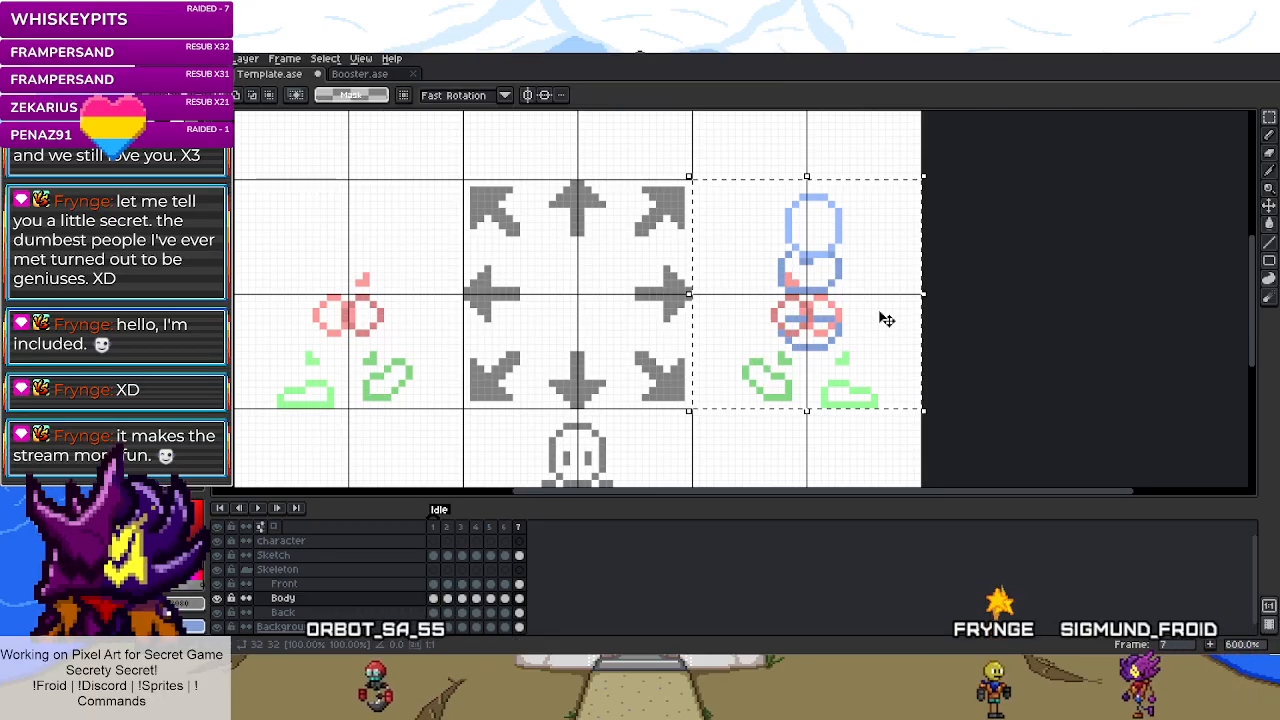
{"action": "left_click_drag", "start_coordinate": [885, 320], "coordinate": [655, 338]}
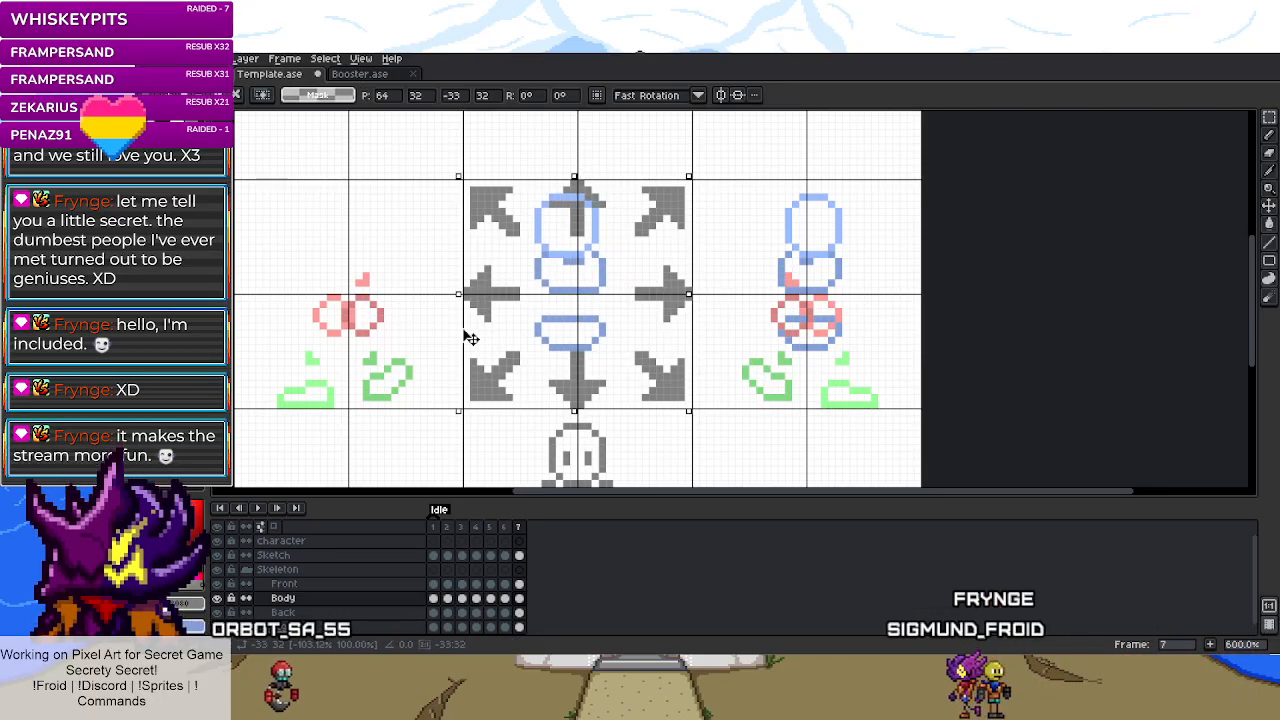
{"action": "left_click_drag", "start_coordinate": [459, 295], "coordinate": [466, 297]}
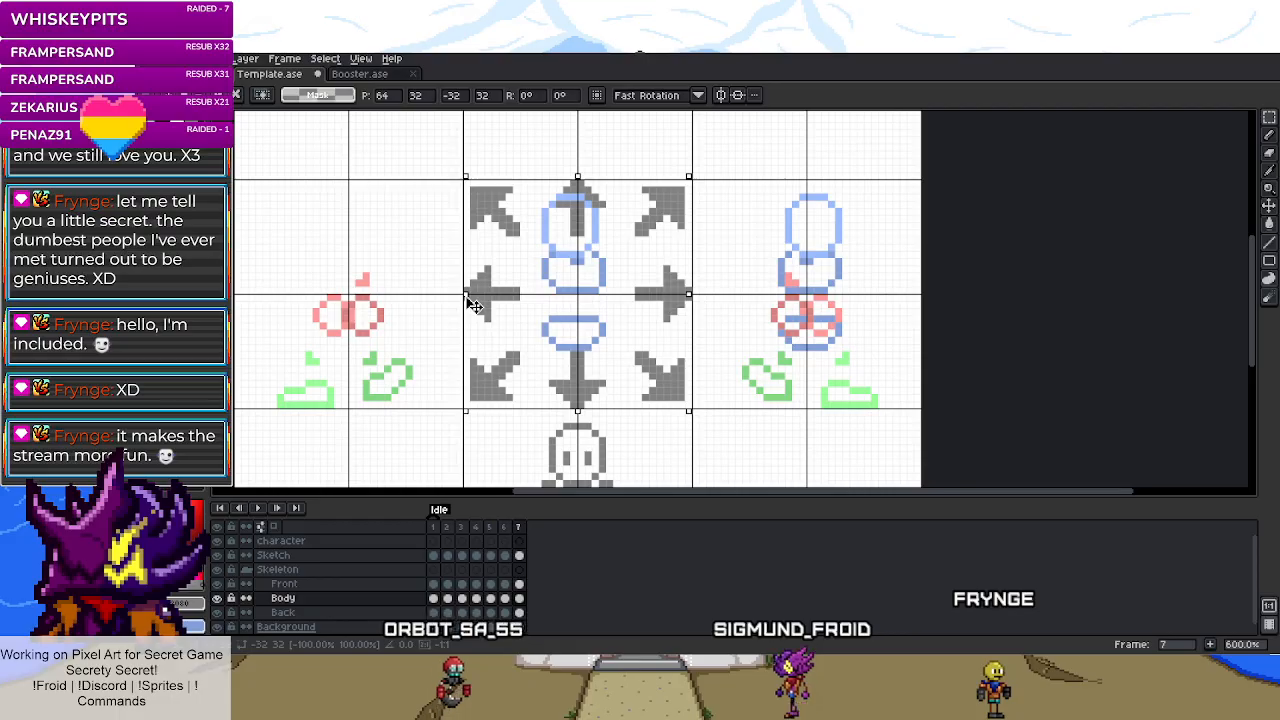
{"action": "mouse_move", "coordinate": [551, 318]}
{"action": "left_mouse_down"}
{"action": "mouse_move", "coordinate": [329, 323]}
{"action": "mouse_move", "coordinate": [352, 312]}
{"action": "left_mouse_up"}
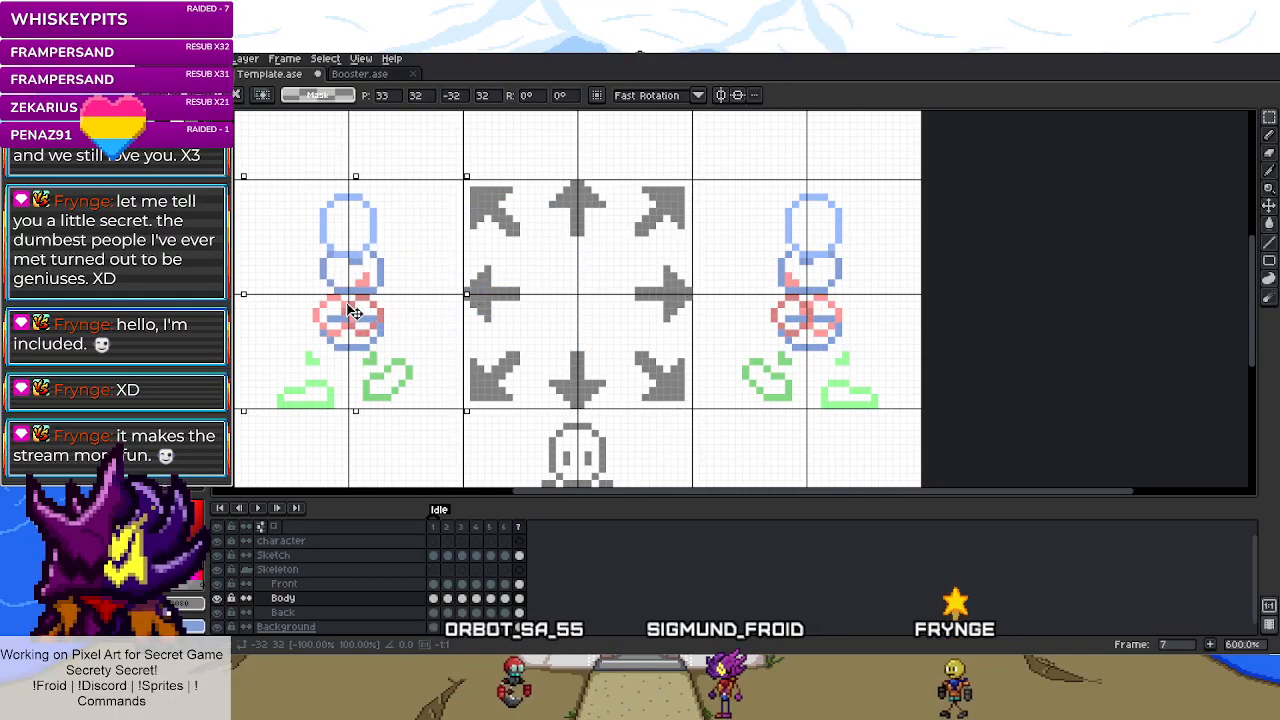
{"action": "left_click", "coordinate": [551, 318]}
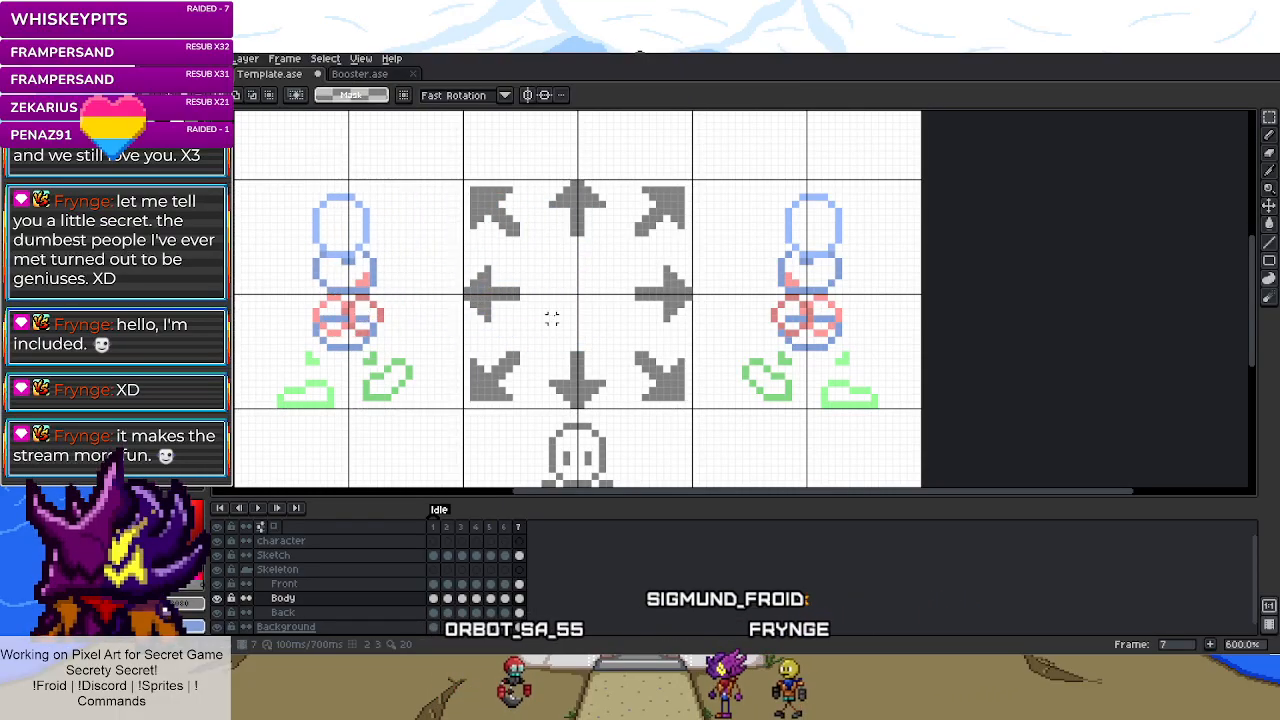
- Copy frame 4's right-facing outline on the Sketch layer over frame 7's right-facing skeleton, and mirror it over the left-facing one
{"action": "scroll", "coordinate": [494, 325], "scroll_direction": "down", "scroll_amount": 1}
{"action": "left_click", "coordinate": [477, 556]}
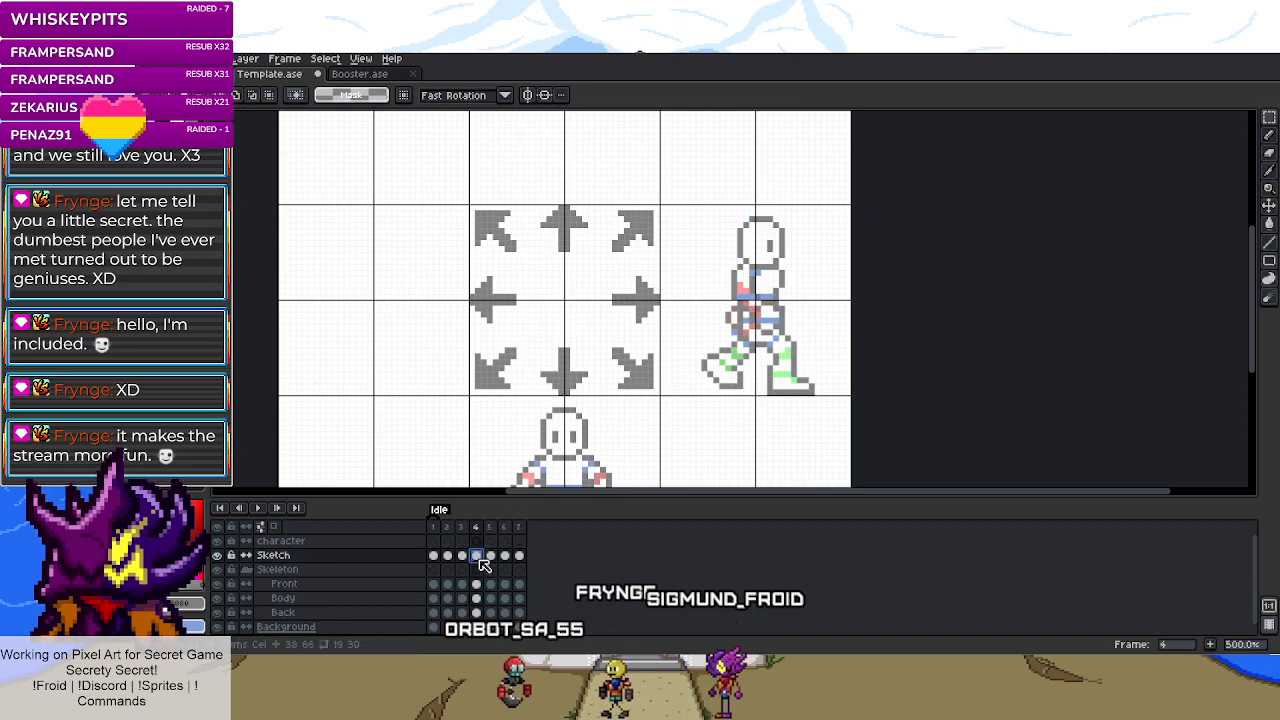
{"action": "mouse_move", "coordinate": [662, 206]}
{"action": "left_mouse_down"}
{"action": "mouse_move", "coordinate": [757, 314]}
{"action": "mouse_move", "coordinate": [857, 397]}
{"action": "mouse_move", "coordinate": [766, 323]}
{"action": "mouse_move", "coordinate": [660, 205]}
{"action": "left_mouse_up"}
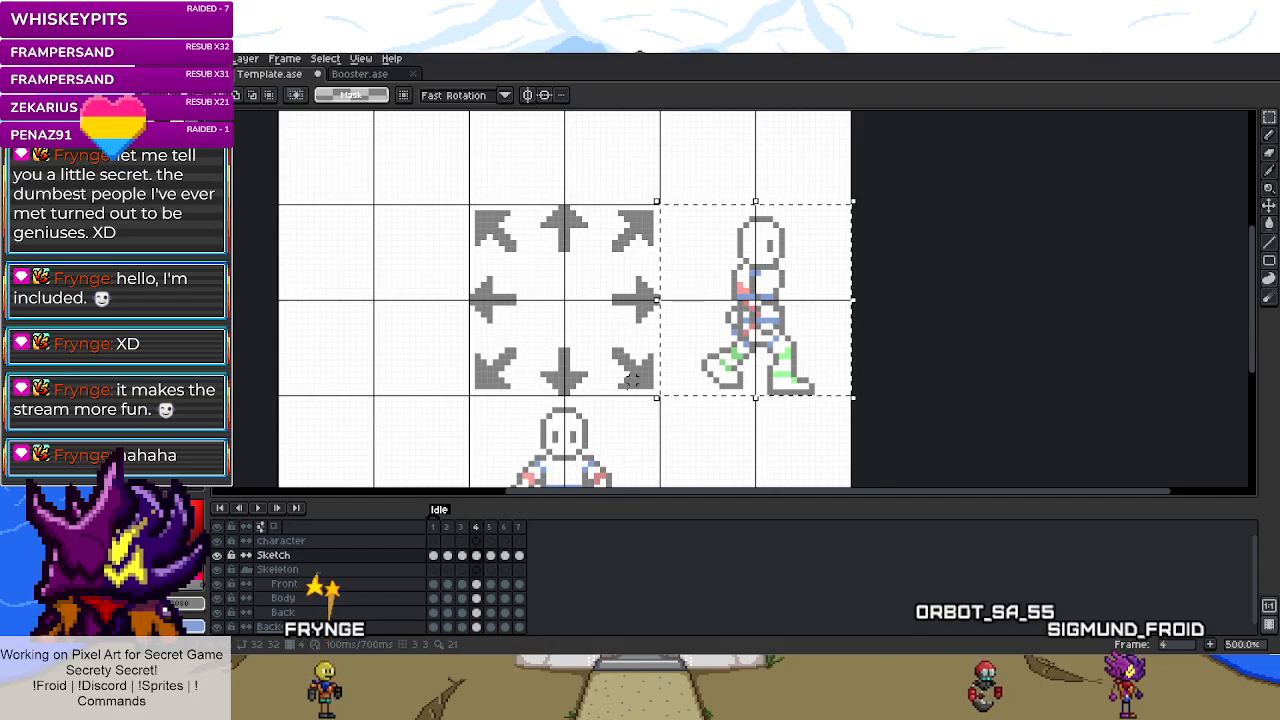
{"action": "key", "text": "Return"}
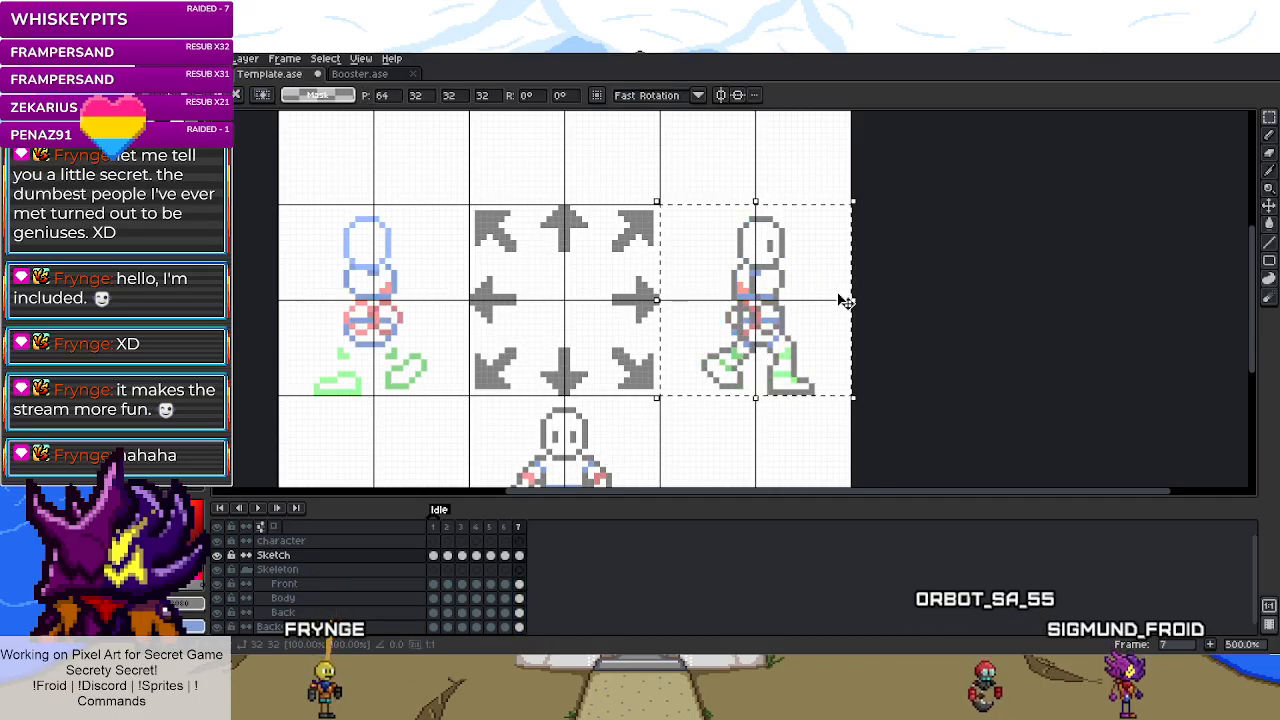
{"action": "left_click_drag", "start_coordinate": [845, 303], "coordinate": [362, 320]}
{"action": "left_click", "coordinate": [537, 309]}
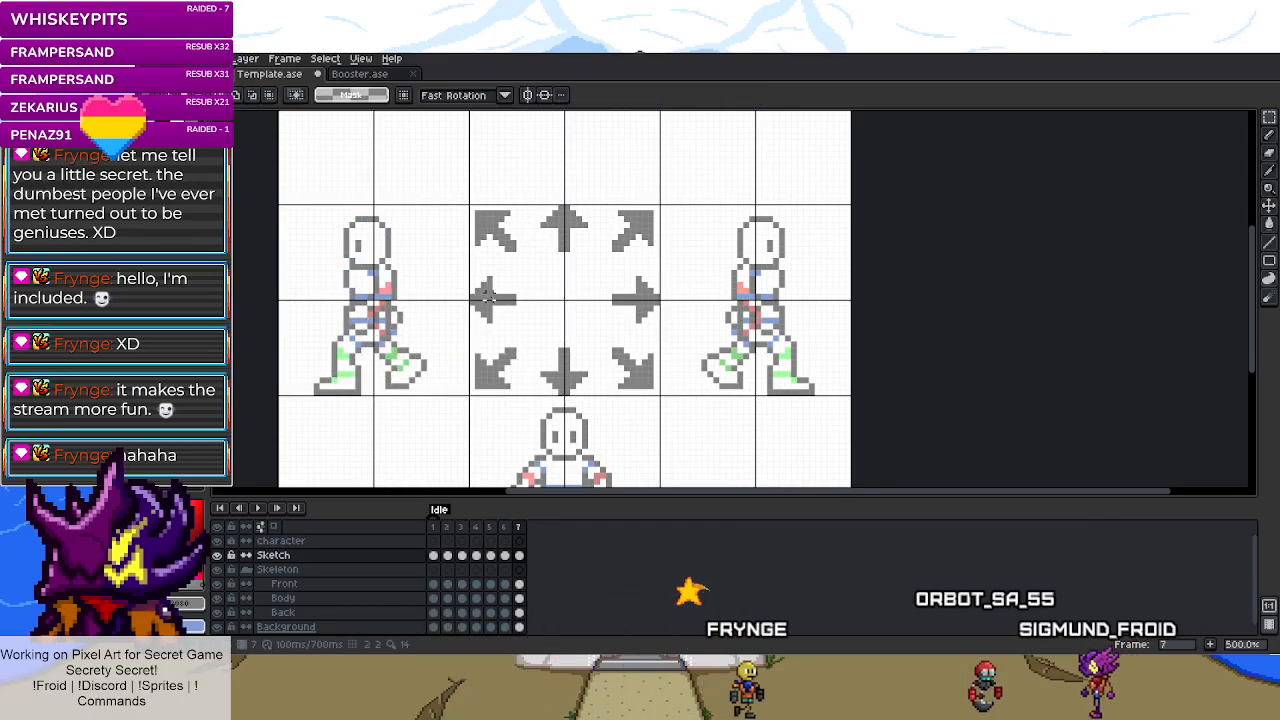
- Hide the Sketch layer and recolor the front arm in frame 7's right-facing cell on the Front layer with the lighter red
{"action": "left_click", "coordinate": [224, 571]}
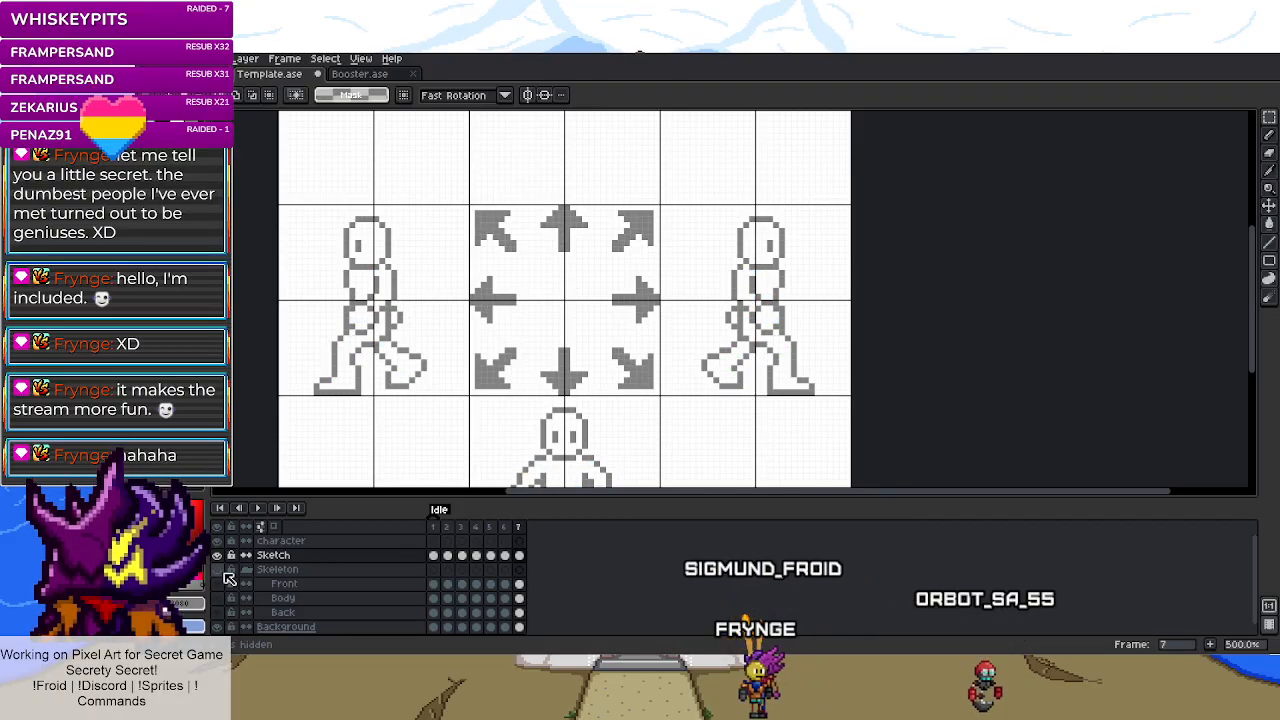
{"action": "left_click", "coordinate": [224, 571]}
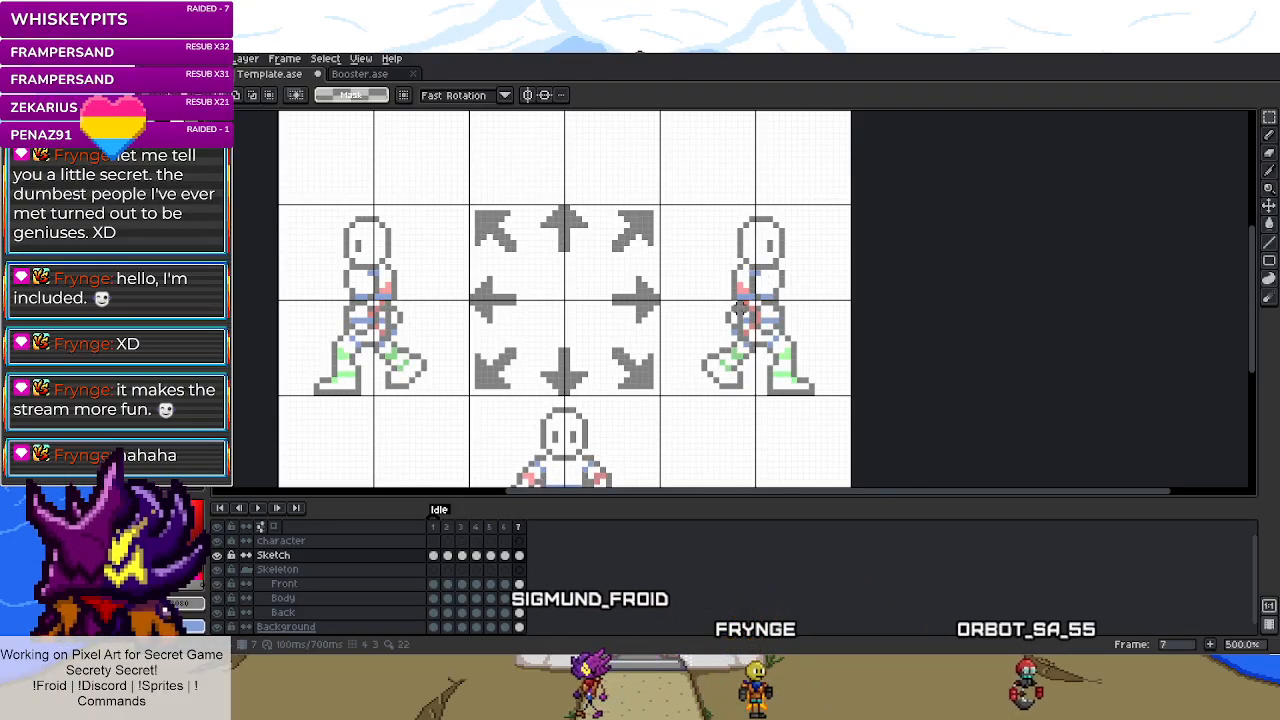
{"action": "scroll", "coordinate": [690, 258], "scroll_direction": "up", "scroll_amount": 4}
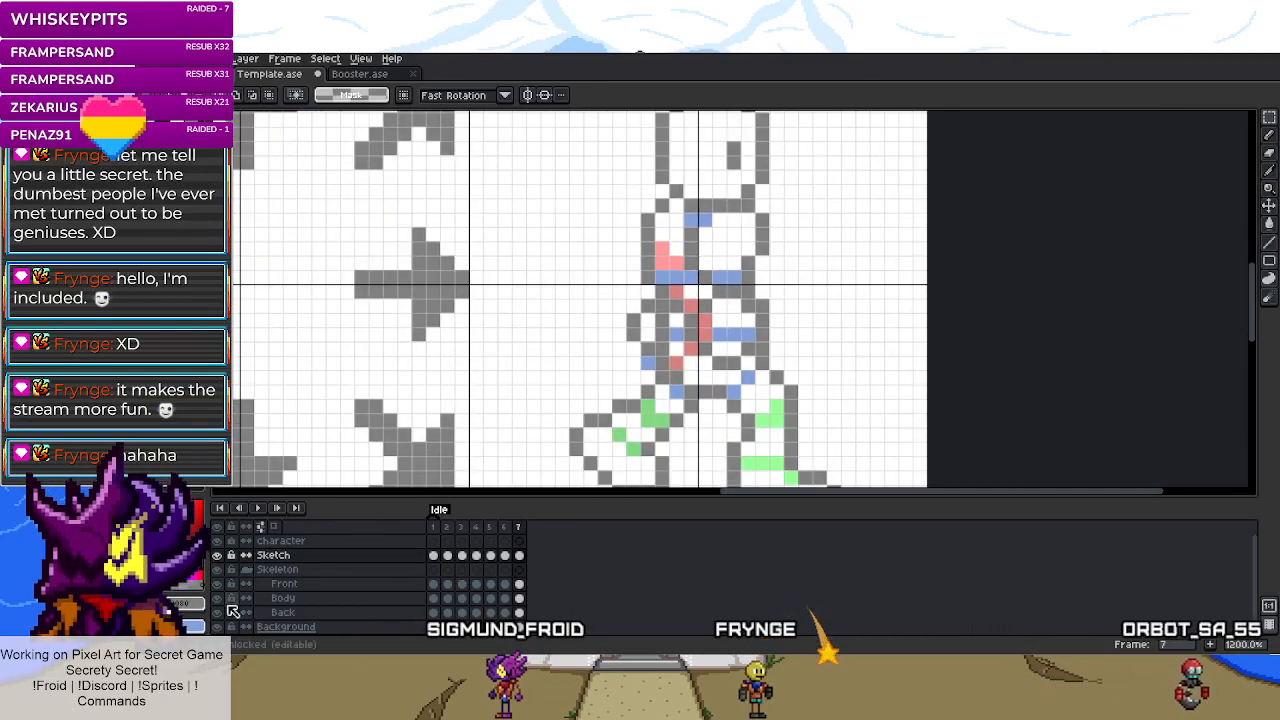
{"action": "left_click", "coordinate": [217, 555]}
{"action": "left_click", "coordinate": [520, 584]}
{"action": "key", "text": "i"}
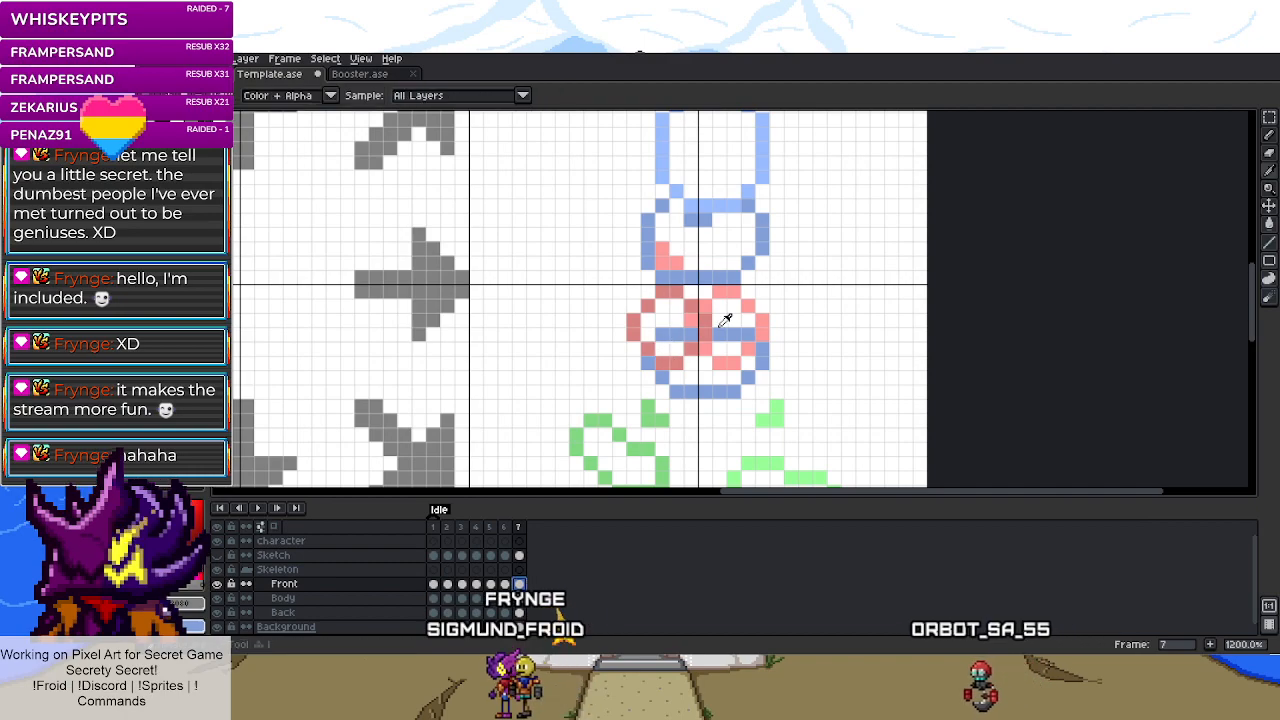
{"action": "key", "text": "g"}
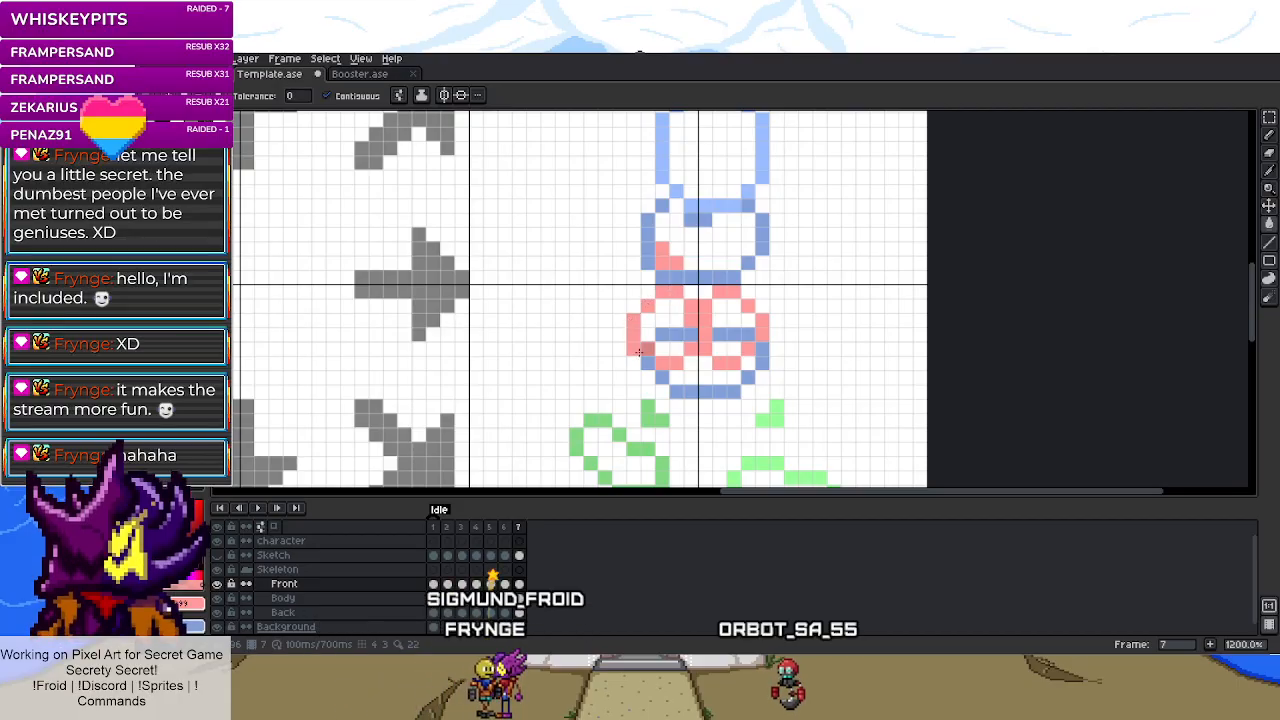
- Extend the front arm's shoulder toward the chest with light red pixels on the Front layer
{"action": "key", "text": "b"}
{"action": "left_click", "coordinate": [688, 237]}
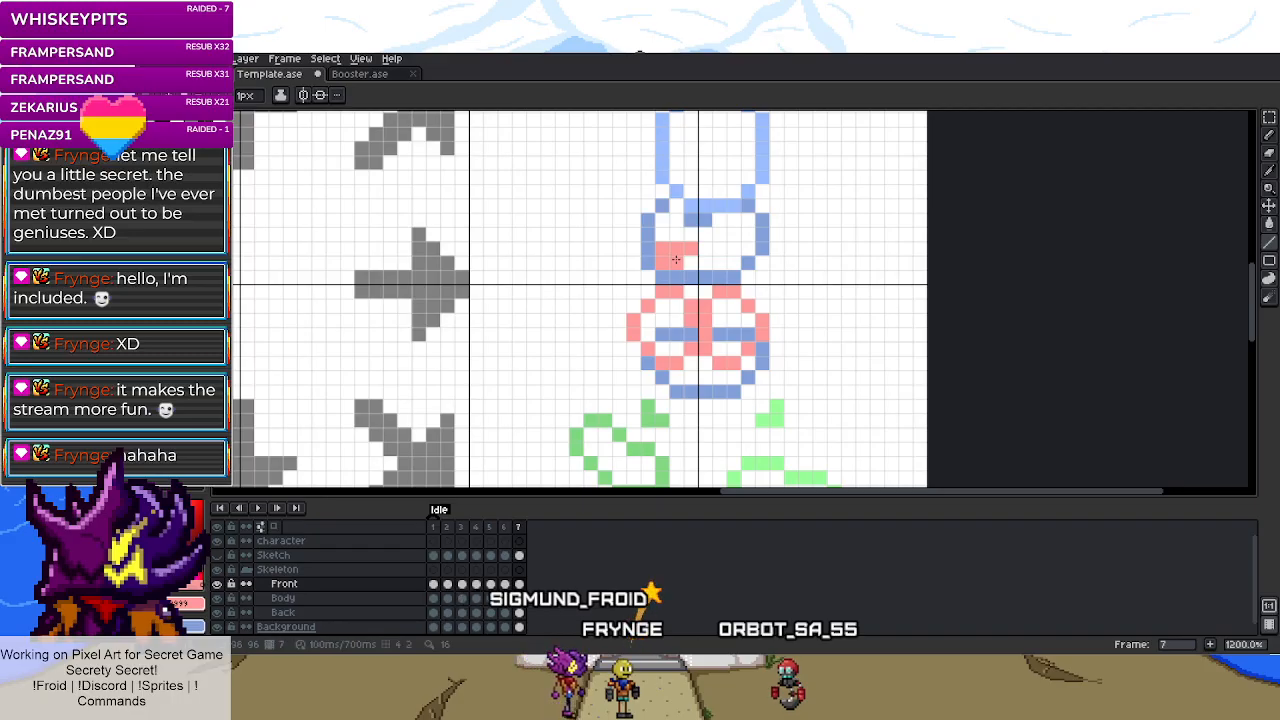
{"action": "left_click", "coordinate": [690, 233]}
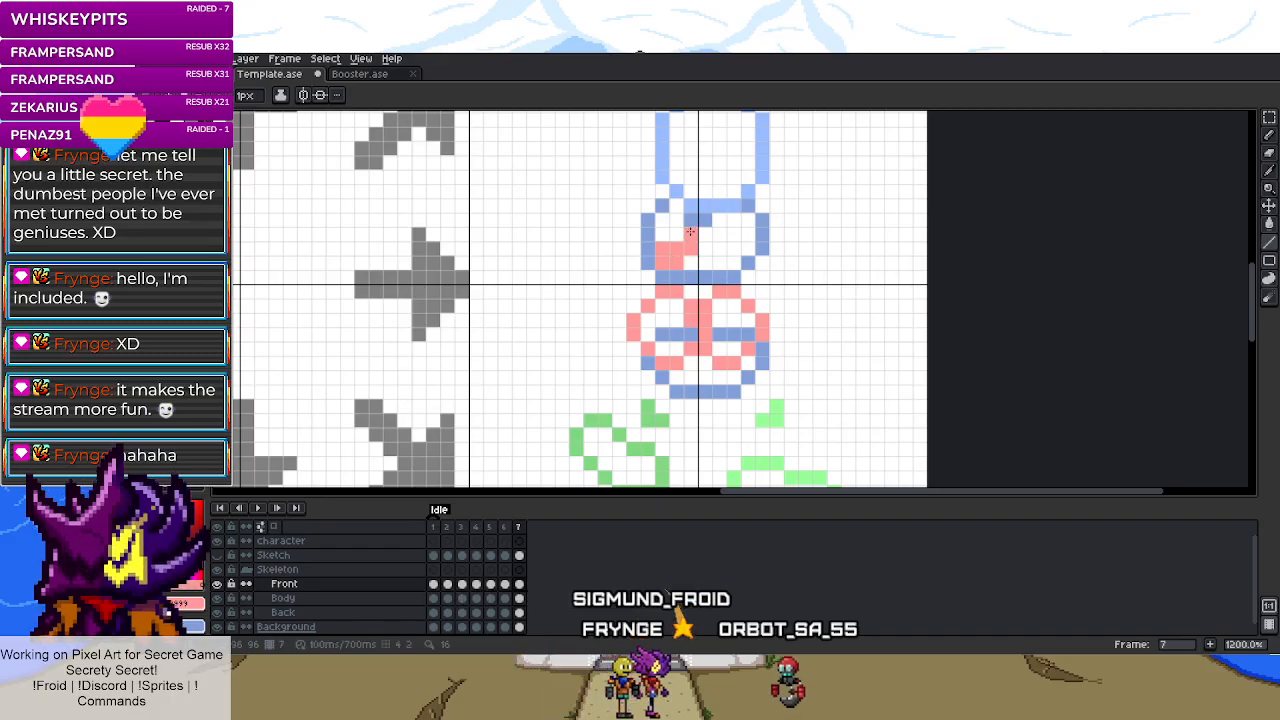
- Move the small blue neck mark one pixel forward on the Body layer of frame 7's right-facing figure
{"action": "left_click", "coordinate": [519, 598]}
{"action": "key", "text": "m"}
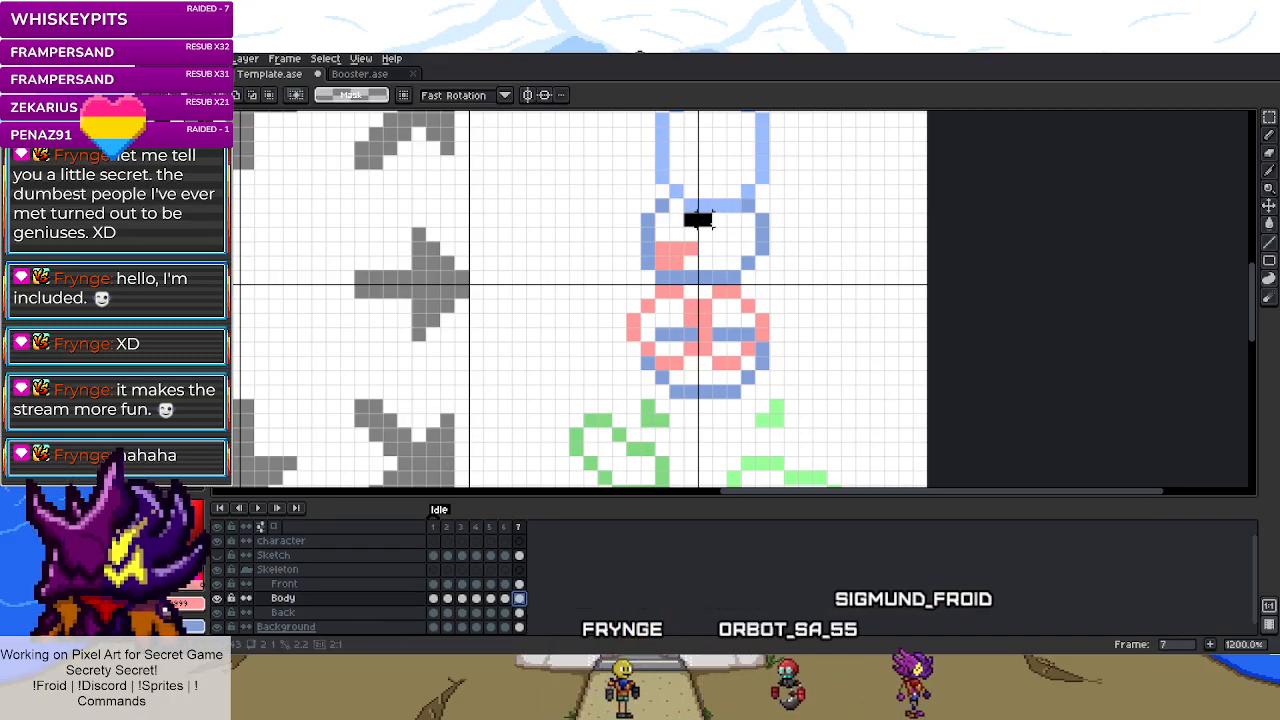
{"action": "left_click_drag", "start_coordinate": [708, 226], "coordinate": [720, 224]}
{"action": "key", "text": "ctrl+d"}
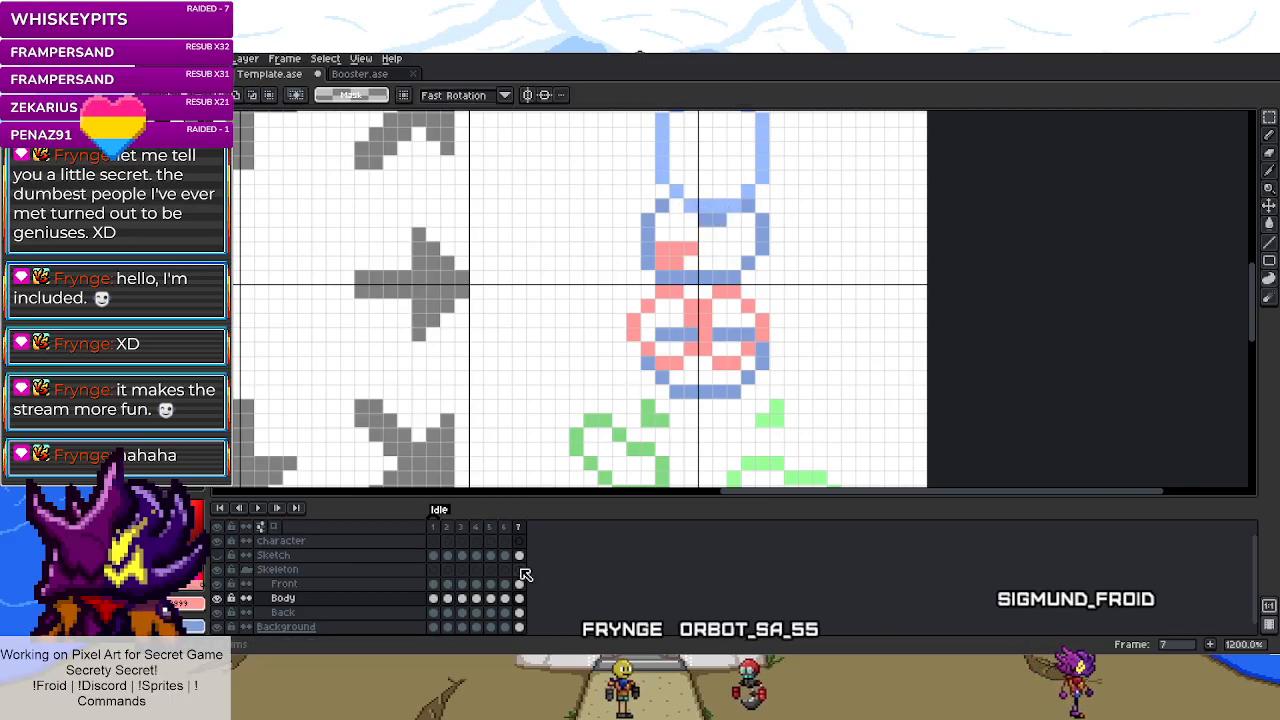
- Recolor the raised rear leg and foot on the Front layer with the light green of the planted foot
{"action": "left_click", "coordinate": [519, 583]}
{"action": "scroll", "coordinate": [697, 395], "scroll_direction": "down", "scroll_amount": 2}
{"action": "scroll", "coordinate": [697, 395], "scroll_direction": "up", "scroll_amount": 2}
{"action": "key", "text": "i"}
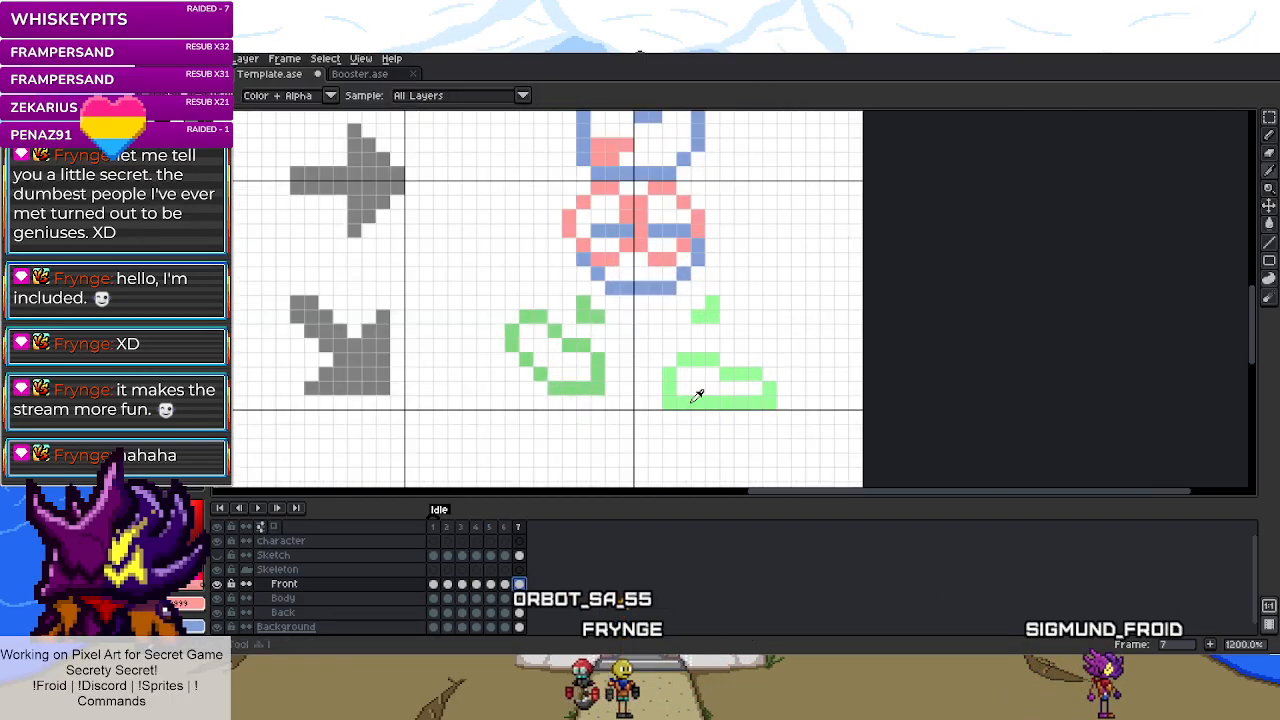
{"action": "key", "text": "w"}
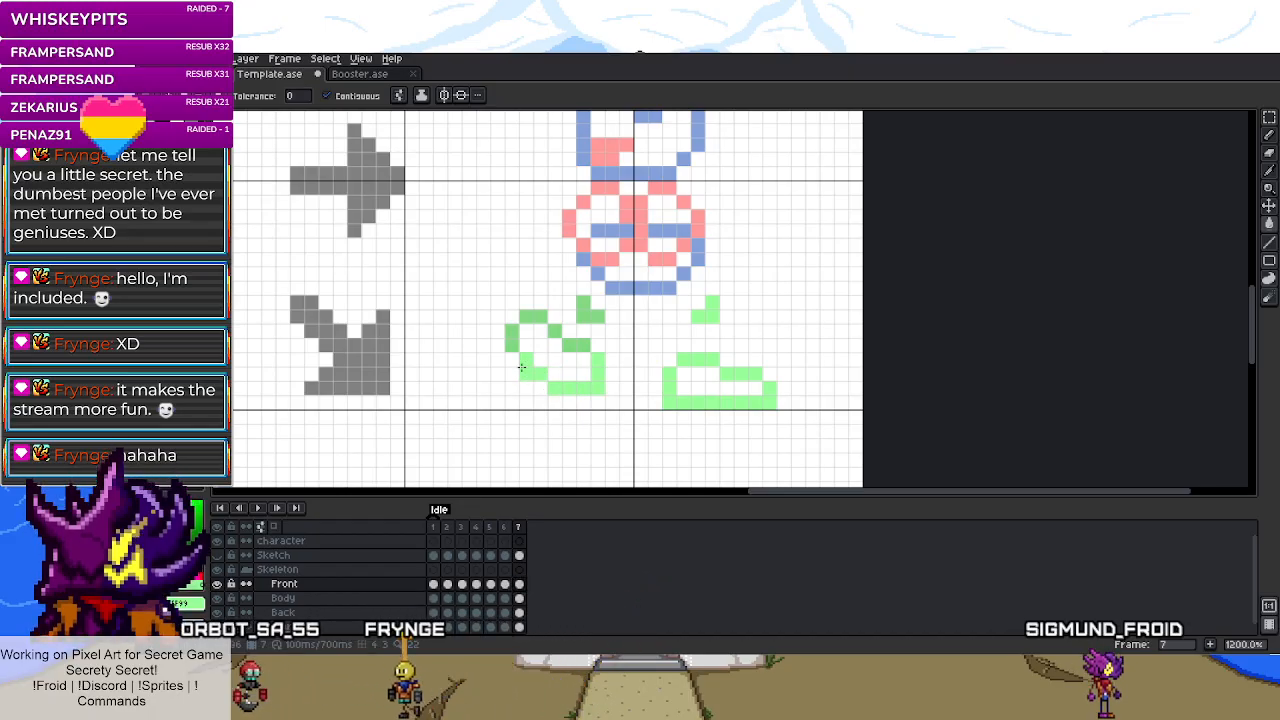
{"action": "key", "text": "g"}
{"action": "left_click", "coordinate": [562, 333]}
{"action": "key", "text": "ctrl+z"}
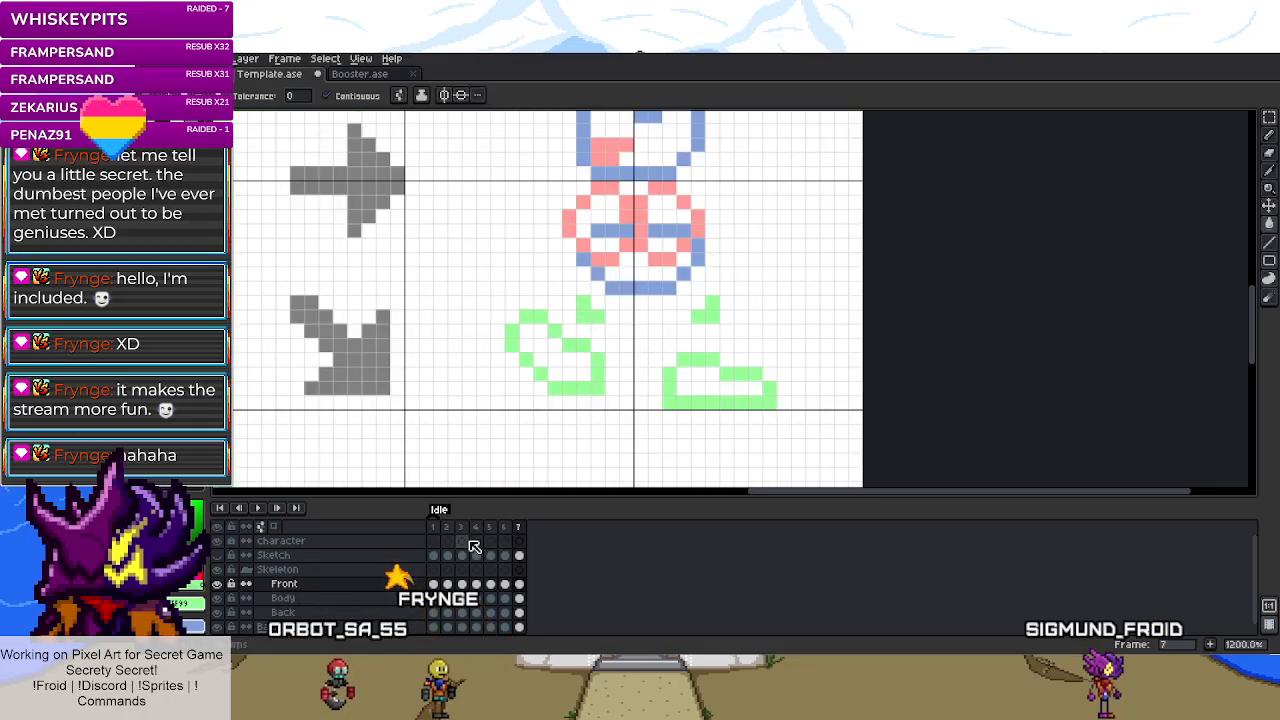
- Hide the Front layer and recolor the planted leg and foot on the Back layer with the darker green
{"action": "left_click", "coordinate": [217, 583]}
{"action": "left_click", "coordinate": [519, 612]}
{"action": "scroll", "coordinate": [356, 341], "scroll_direction": "down", "scroll_amount": 3}
{"action": "key", "text": "i"}
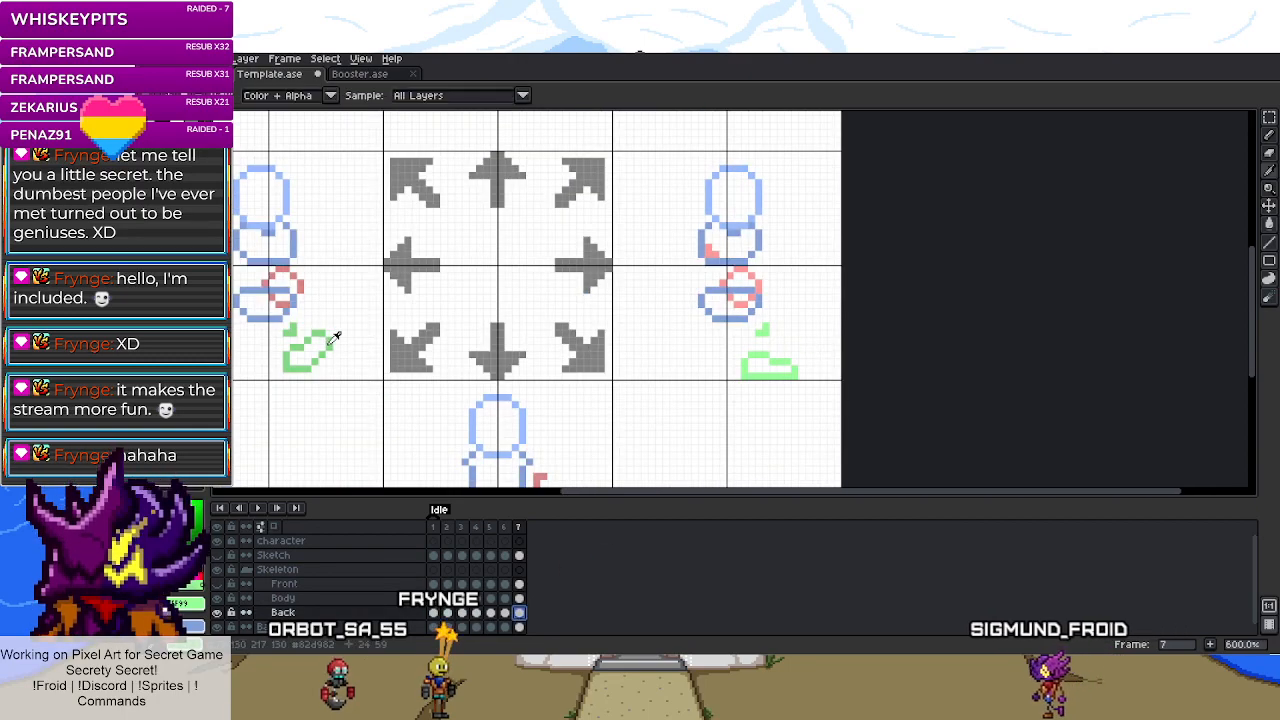
{"action": "scroll", "coordinate": [840, 350], "scroll_direction": "up", "scroll_amount": 3}
{"action": "key", "text": "g"}
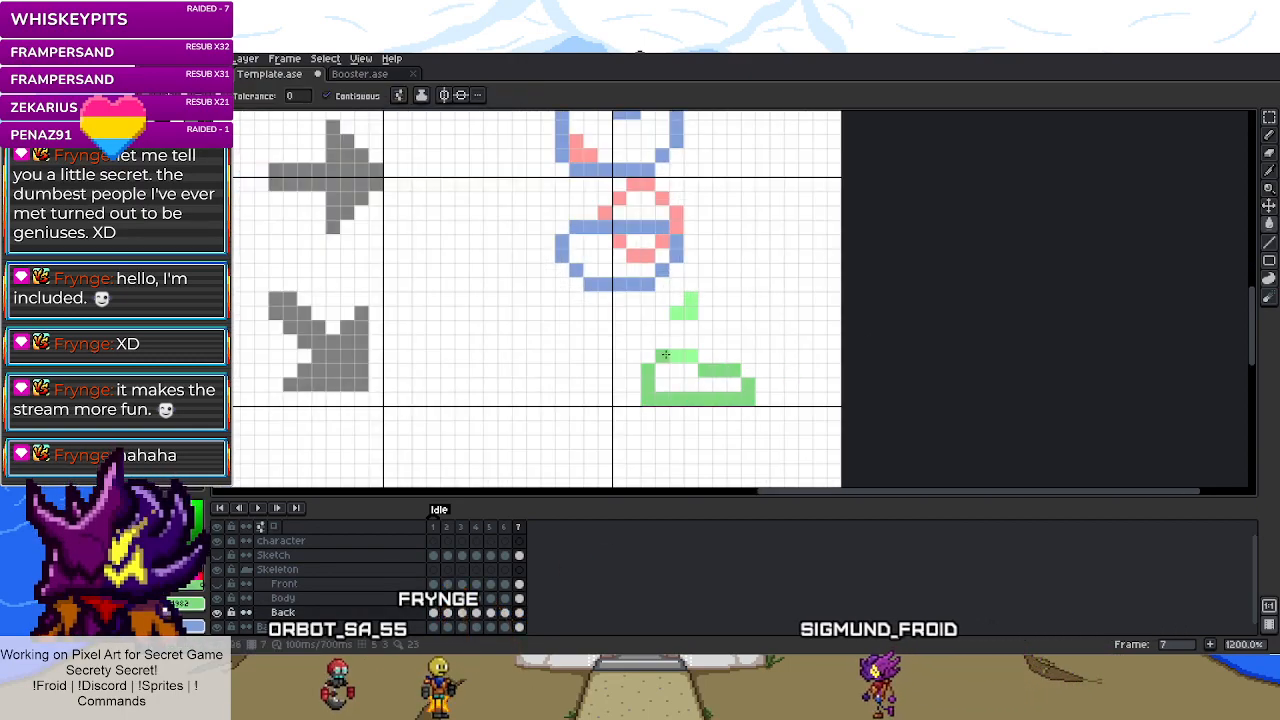
- Recolor the right-facing figure's back arm on the Back layer with the darker red sampled from the left-facing figure
{"action": "scroll", "coordinate": [674, 313], "scroll_direction": "down", "scroll_amount": 3}
{"action": "key", "text": "i"}
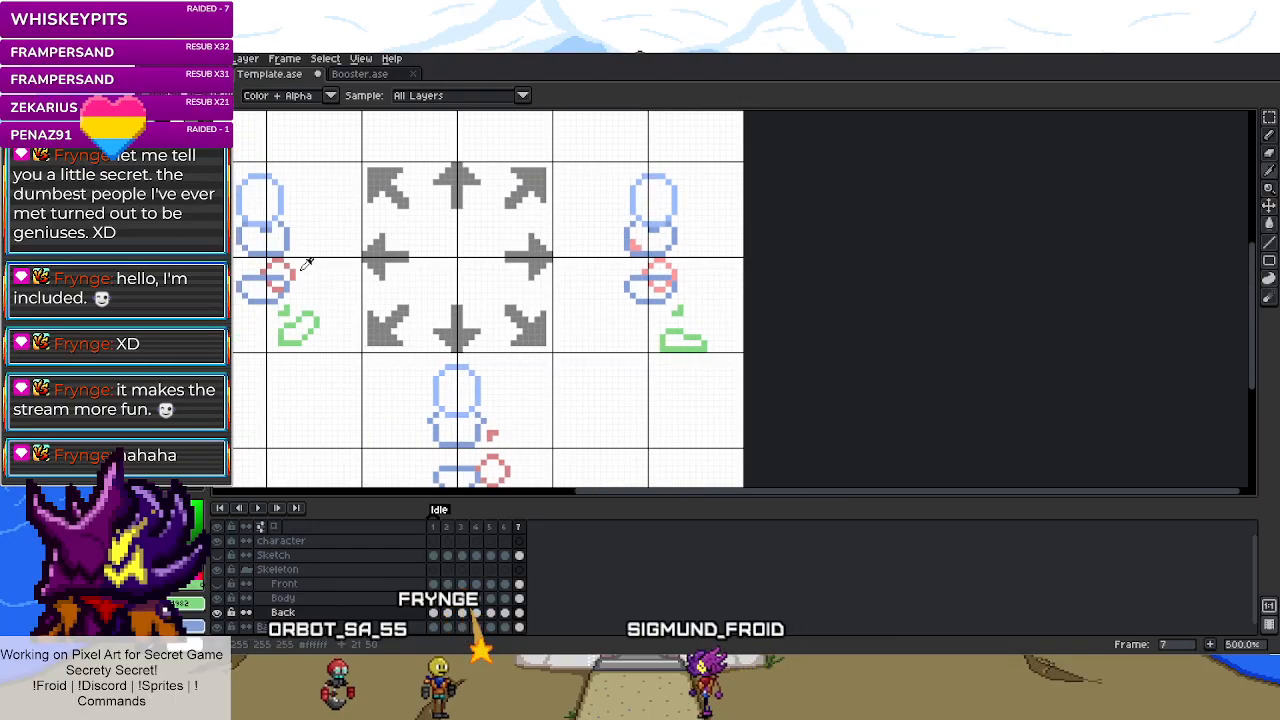
{"action": "scroll", "coordinate": [643, 261], "scroll_direction": "up", "scroll_amount": 4}
{"action": "key", "text": "g"}
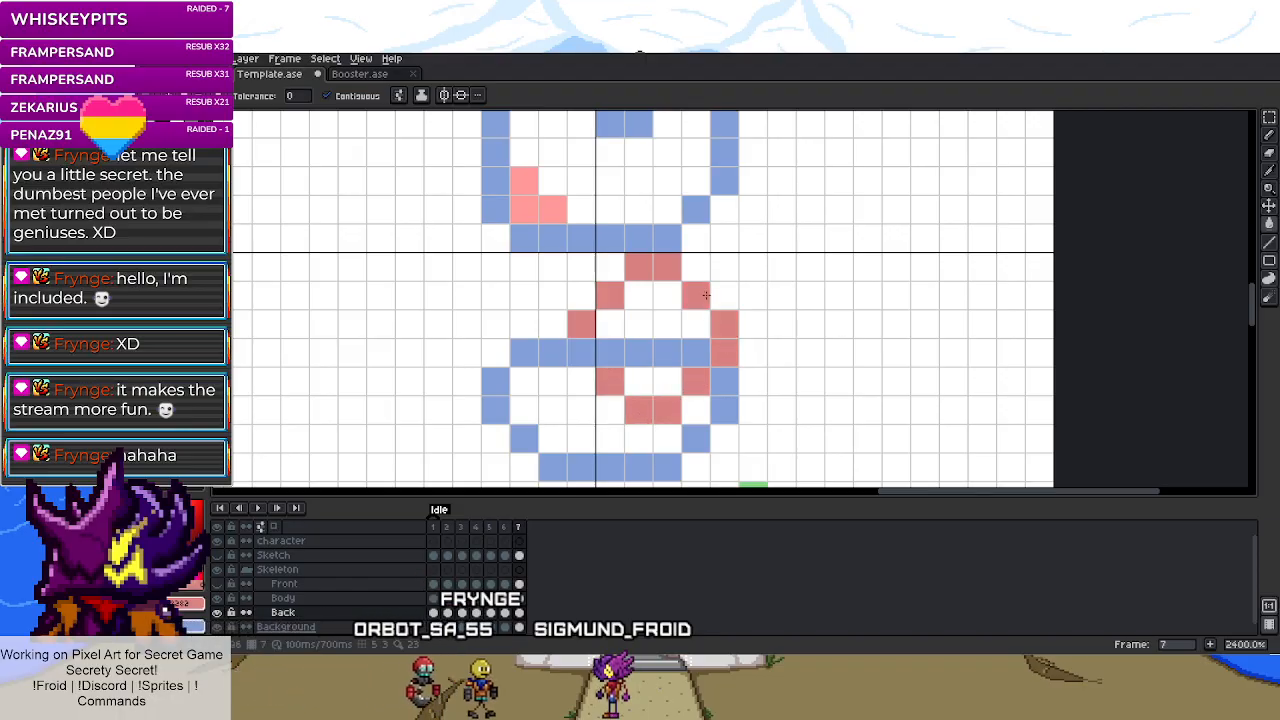
- Delete the leftover light red shoulder pixels from the Back layer of the right-facing figure
{"action": "key", "text": "m"}
{"action": "left_click_drag", "start_coordinate": [503, 160], "coordinate": [586, 251]}
{"action": "left_click", "coordinate": [586, 251]}
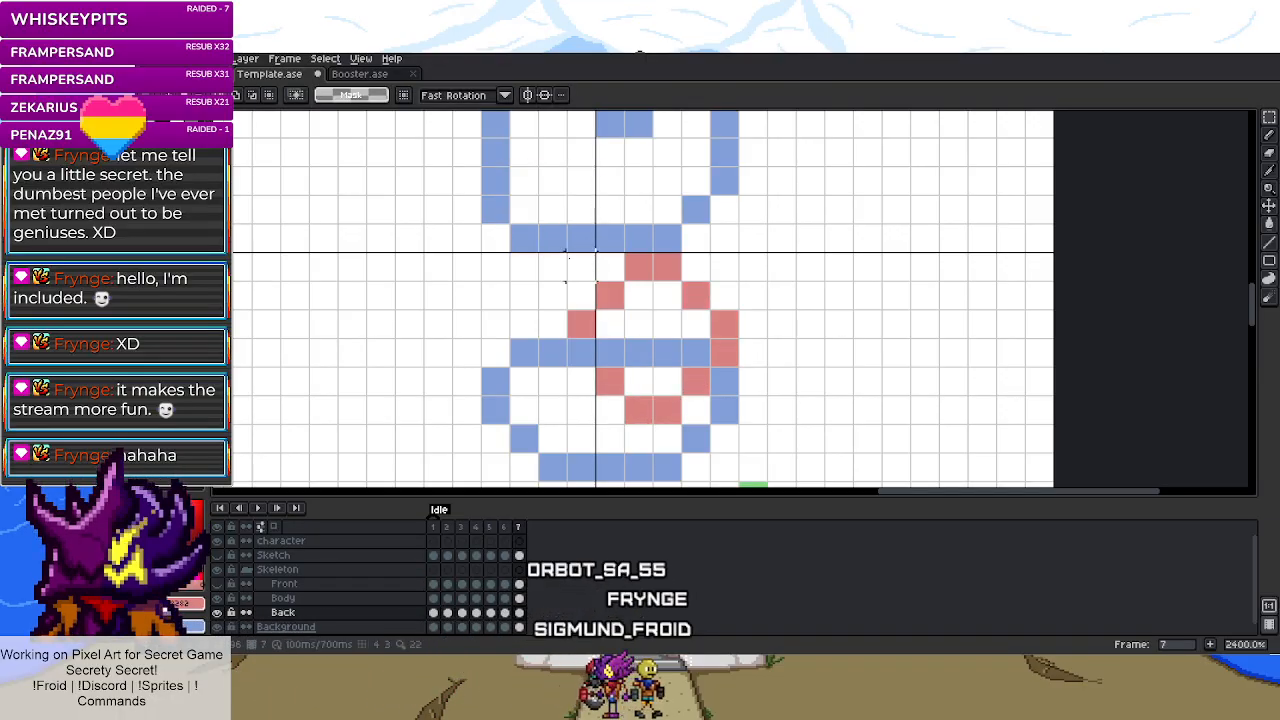
{"action": "scroll", "coordinate": [569, 305], "scroll_direction": "down", "scroll_amount": 4}
{"action": "scroll", "coordinate": [569, 305], "scroll_direction": "up", "scroll_amount": 1}
- Show the Front and Sketch layers again and erase the old shoulder outline from frame 7's right-facing sketch
{"action": "left_click", "coordinate": [218, 584]}
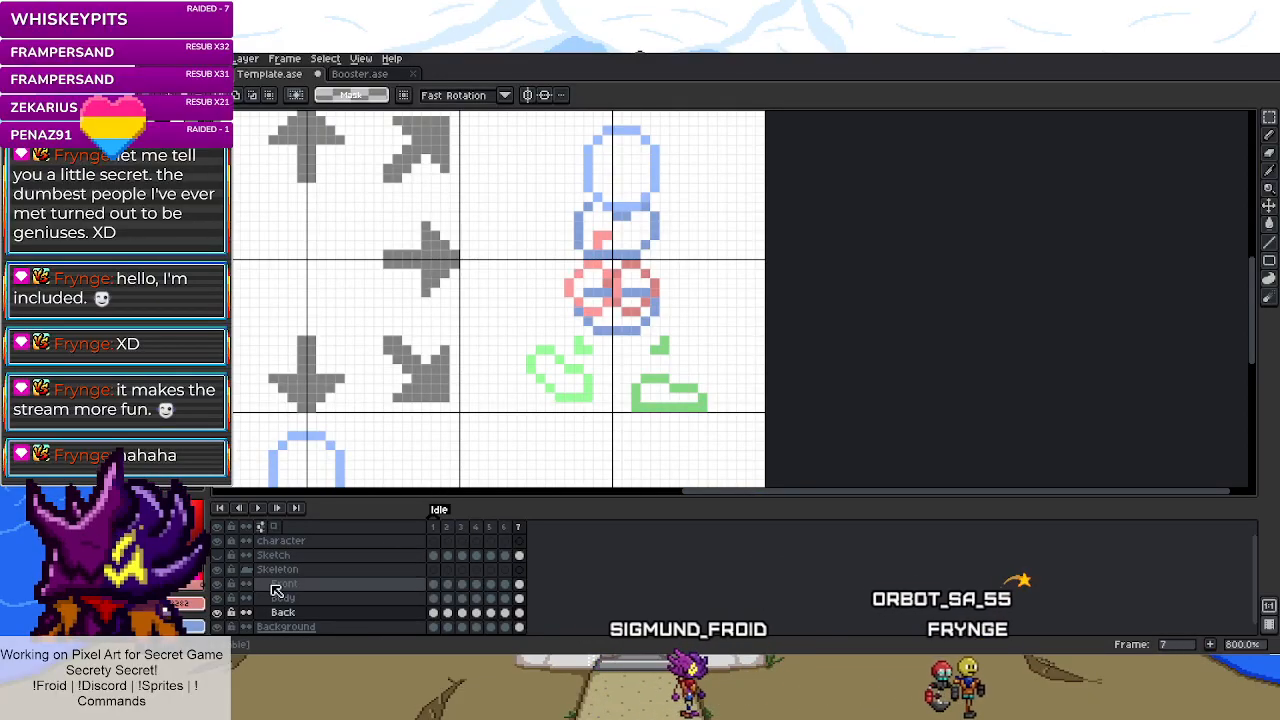
{"action": "left_click", "coordinate": [217, 598]}
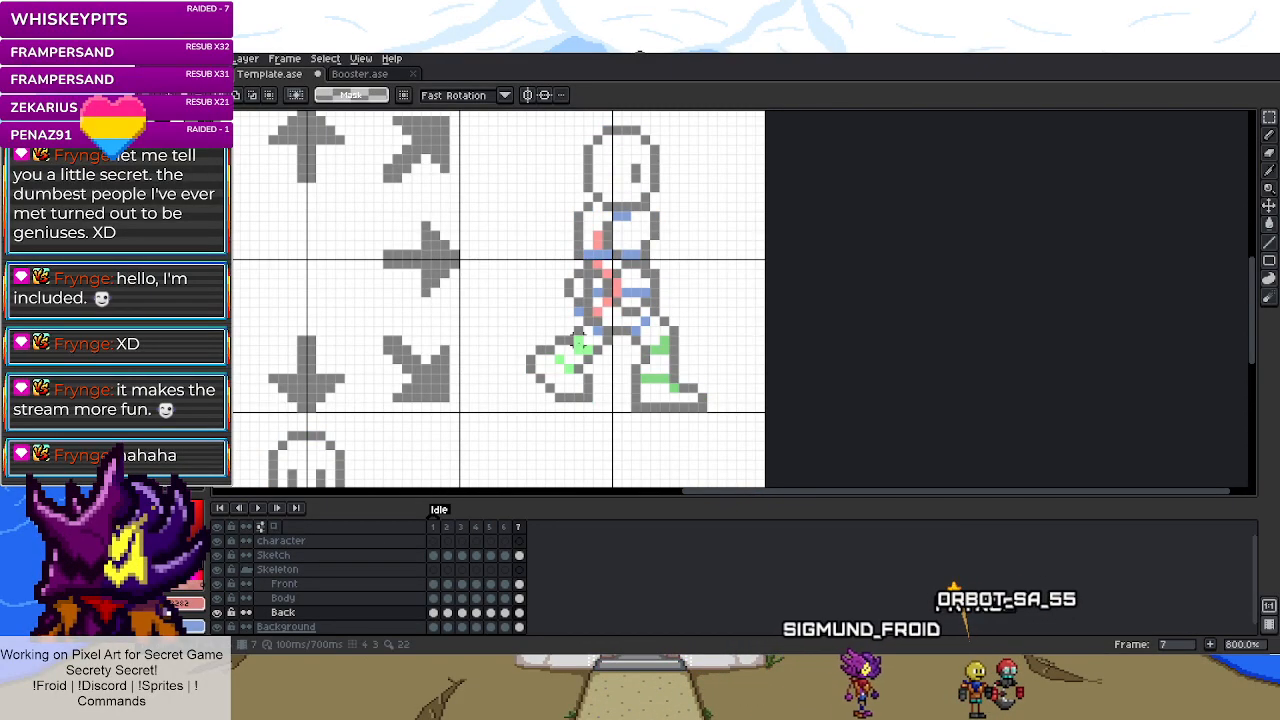
{"action": "scroll", "coordinate": [615, 265], "scroll_direction": "up", "scroll_amount": 4}
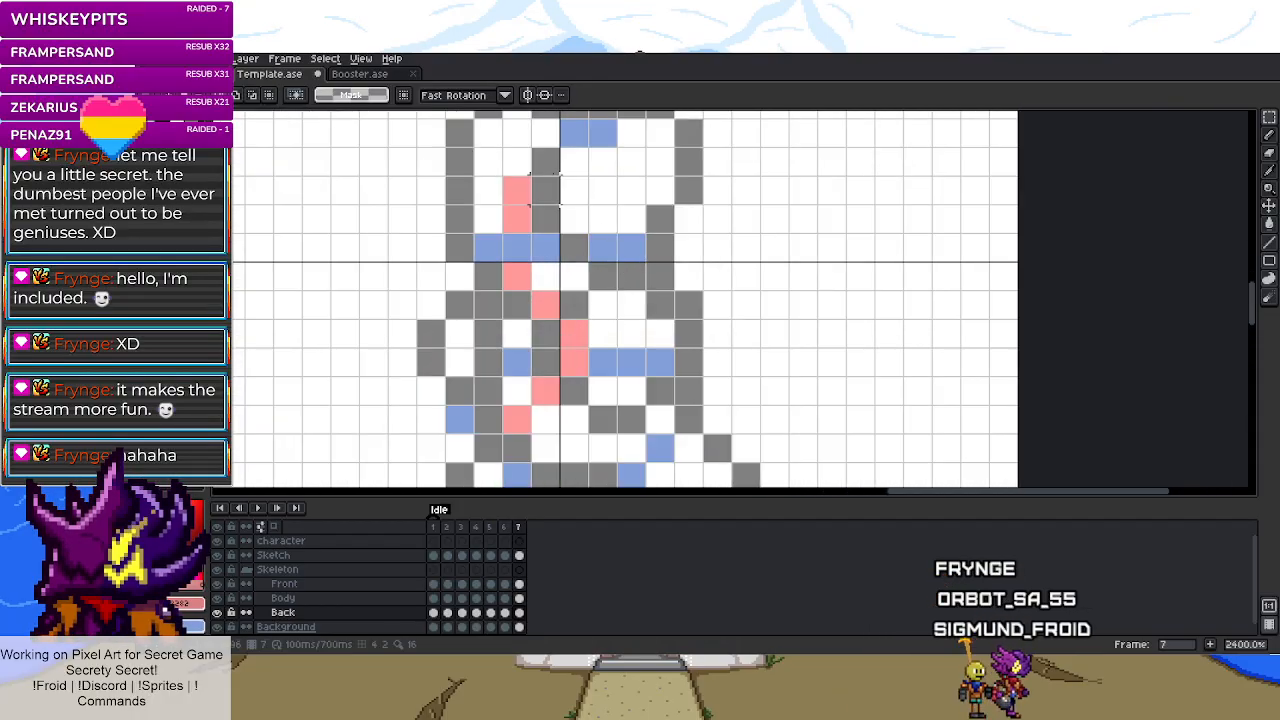
{"action": "scroll", "coordinate": [530, 220], "scroll_direction": "down", "scroll_amount": 3}
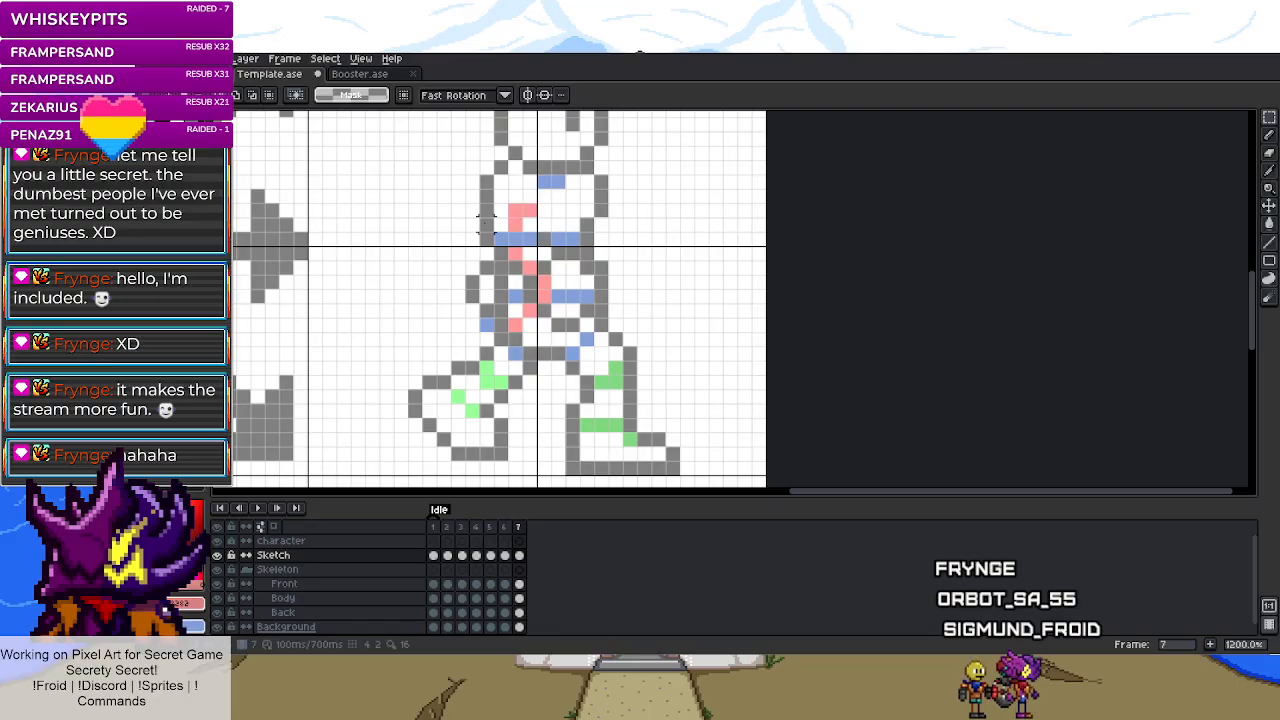
- Clear the old arm outlines overlapping the torso on the right-facing sketch and redraw the torso's front edge in grey
{"action": "key", "text": "i"}
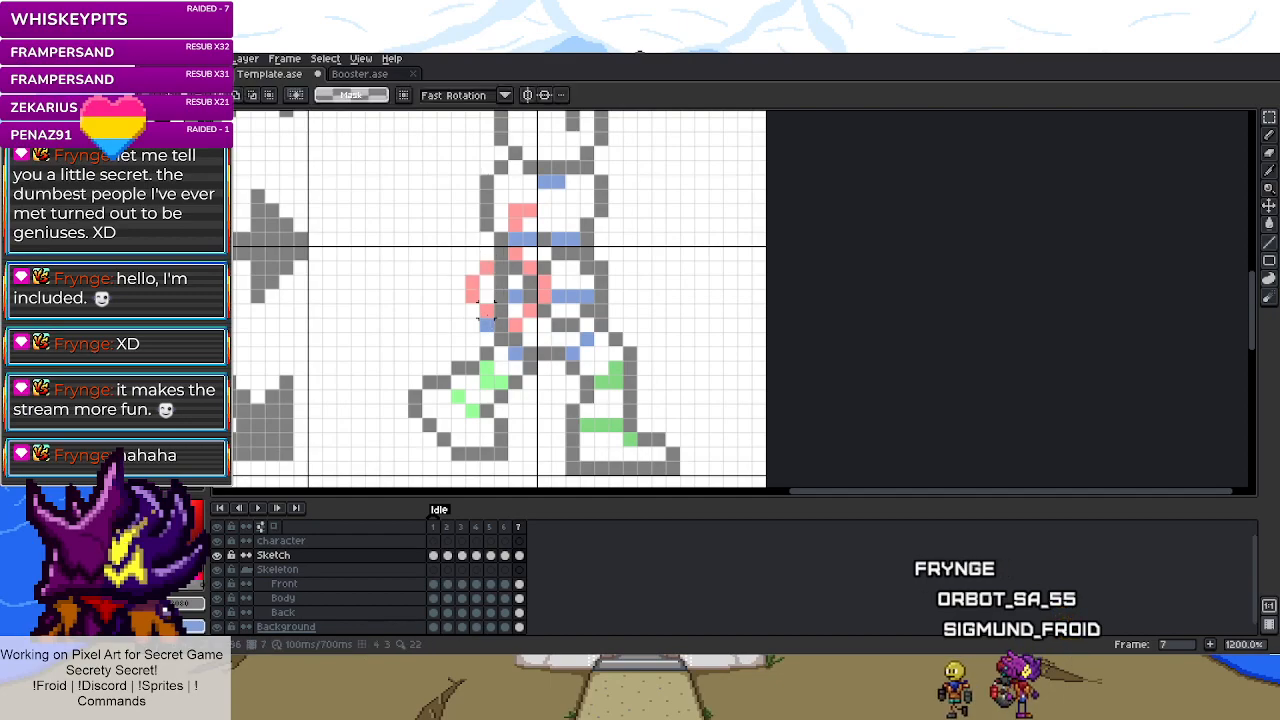
{"action": "key", "text": "m"}
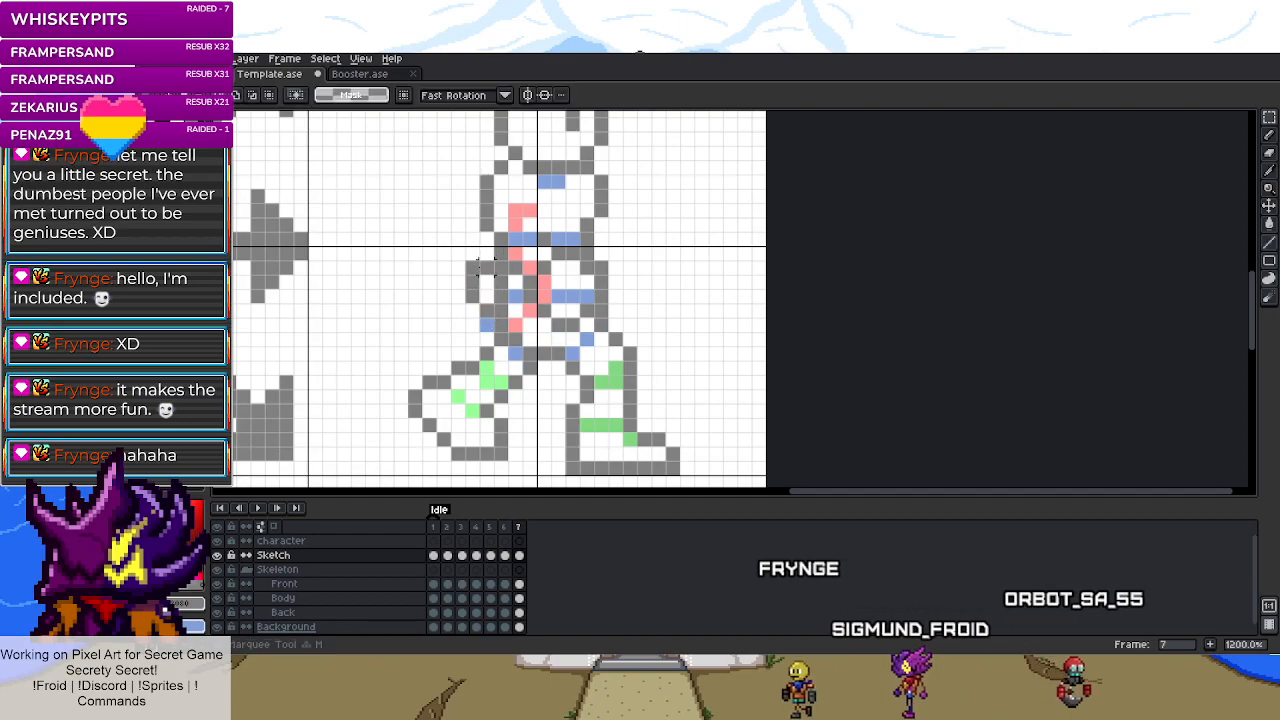
{"action": "left_click_drag", "start_coordinate": [508, 262], "coordinate": [582, 334]}
{"action": "left_click", "coordinate": [540, 272]}
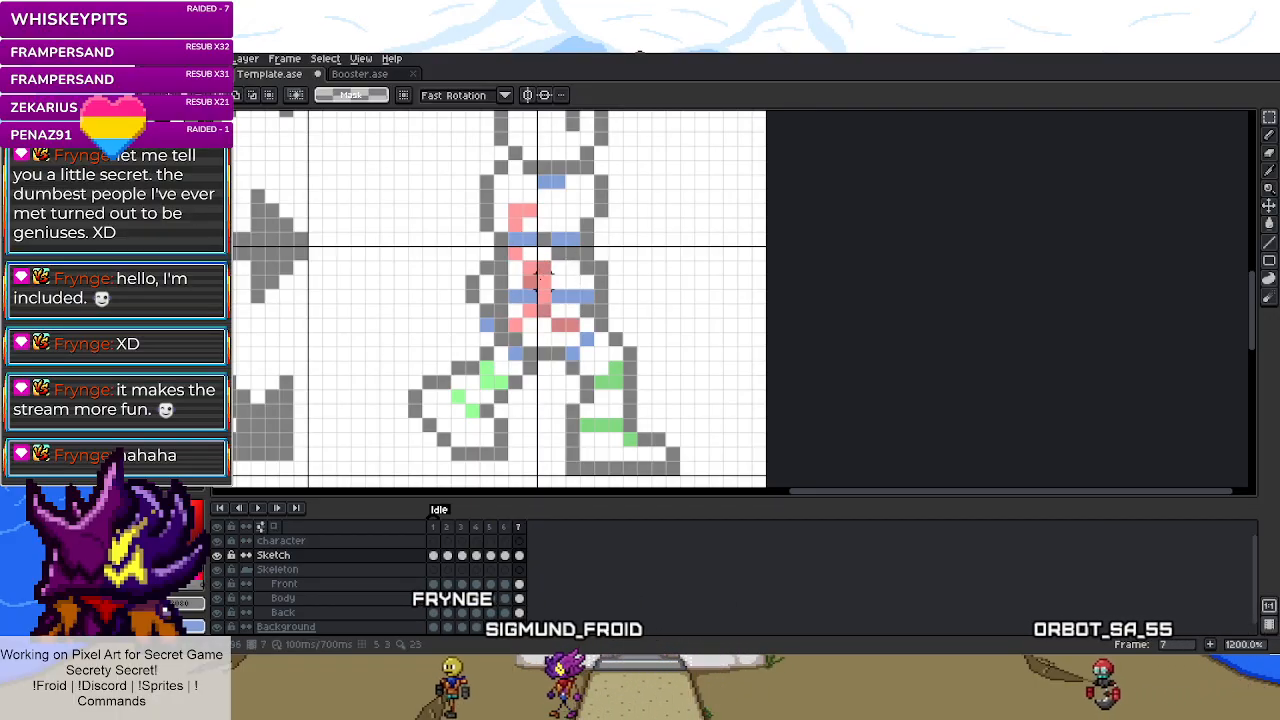
{"action": "left_click_drag", "start_coordinate": [540, 262], "coordinate": [546, 240]}
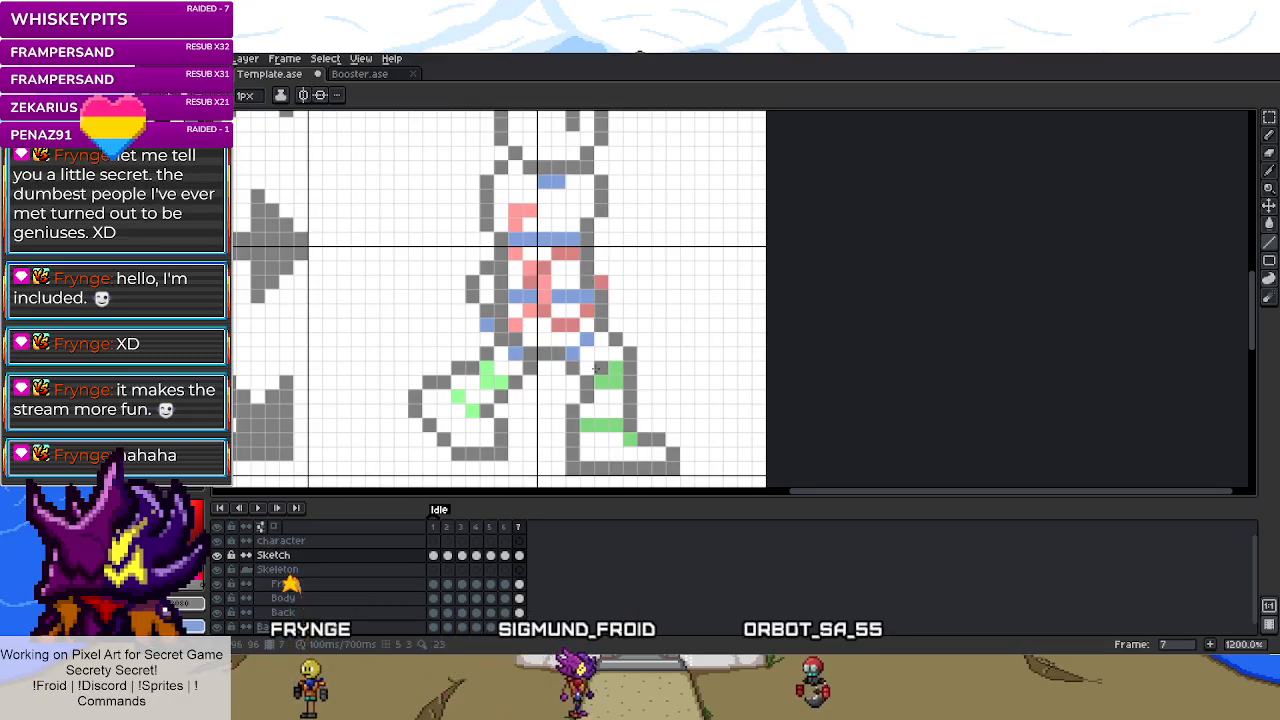
- Remove the Sketch outline pixel at the lower front corner of the right-facing figure's chest in frames 7 and 4
{"action": "key", "text": "m"}
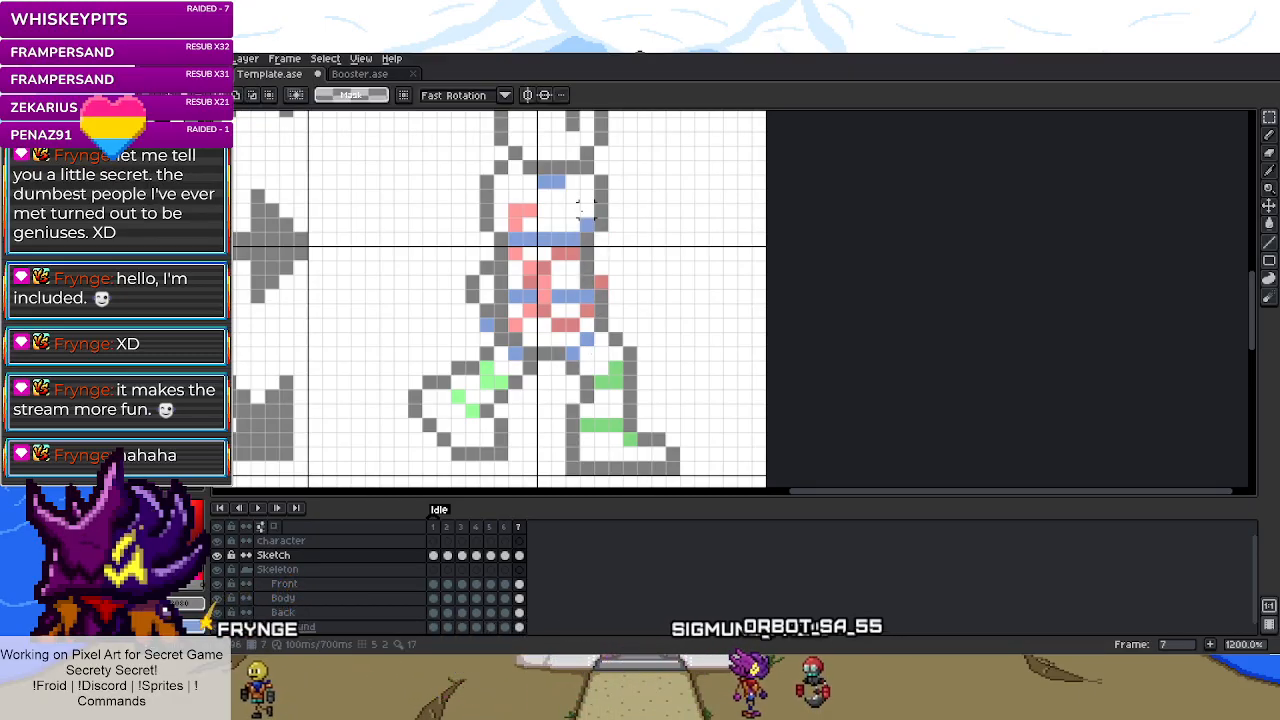
{"action": "left_click", "coordinate": [461, 555]}
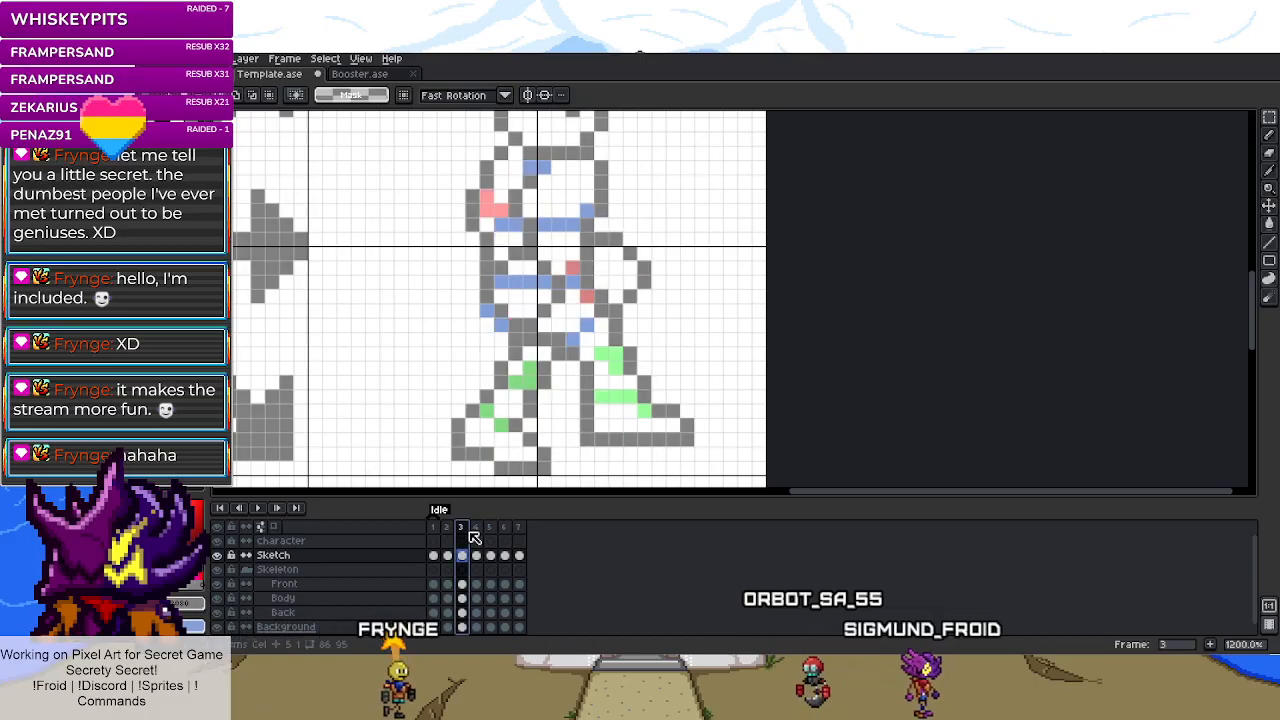
{"action": "left_click", "coordinate": [475, 531]}
{"action": "key", "text": "b"}
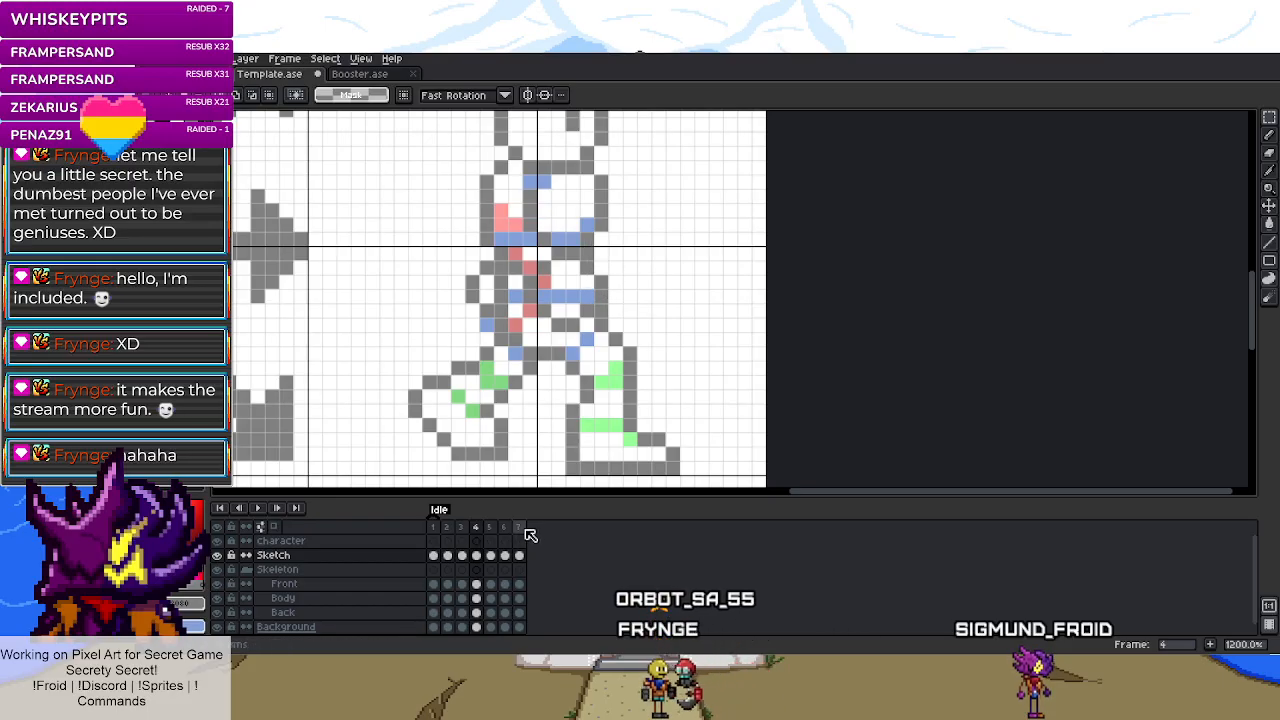
{"action": "scroll", "coordinate": [674, 363], "scroll_direction": "down", "scroll_amount": 2}
{"action": "scroll", "coordinate": [577, 420], "scroll_direction": "up", "scroll_amount": 1}
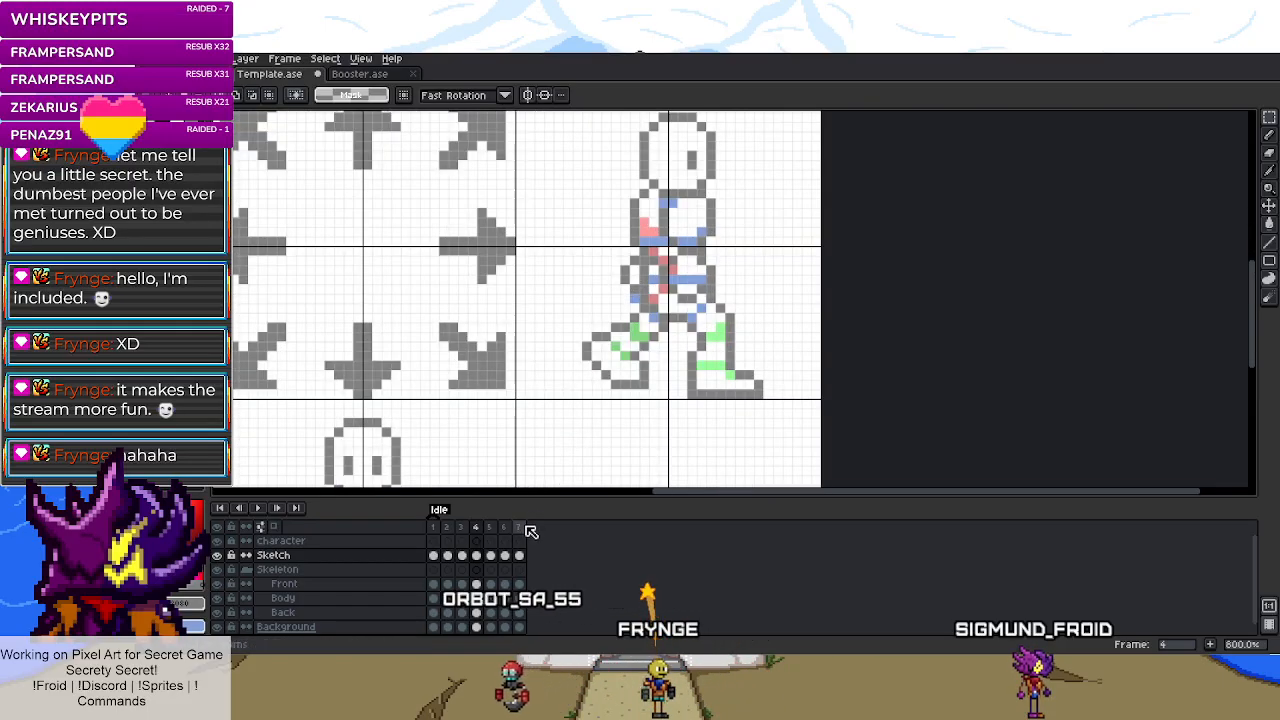
- Remove the matching chest-corner outline pixel from frame 7's left-facing sketch and save the file
{"action": "left_click", "coordinate": [518, 527]}
{"action": "scroll", "coordinate": [604, 356], "scroll_direction": "down", "scroll_amount": 1}
{"action": "scroll", "coordinate": [262, 300], "scroll_direction": "up", "scroll_amount": 4}
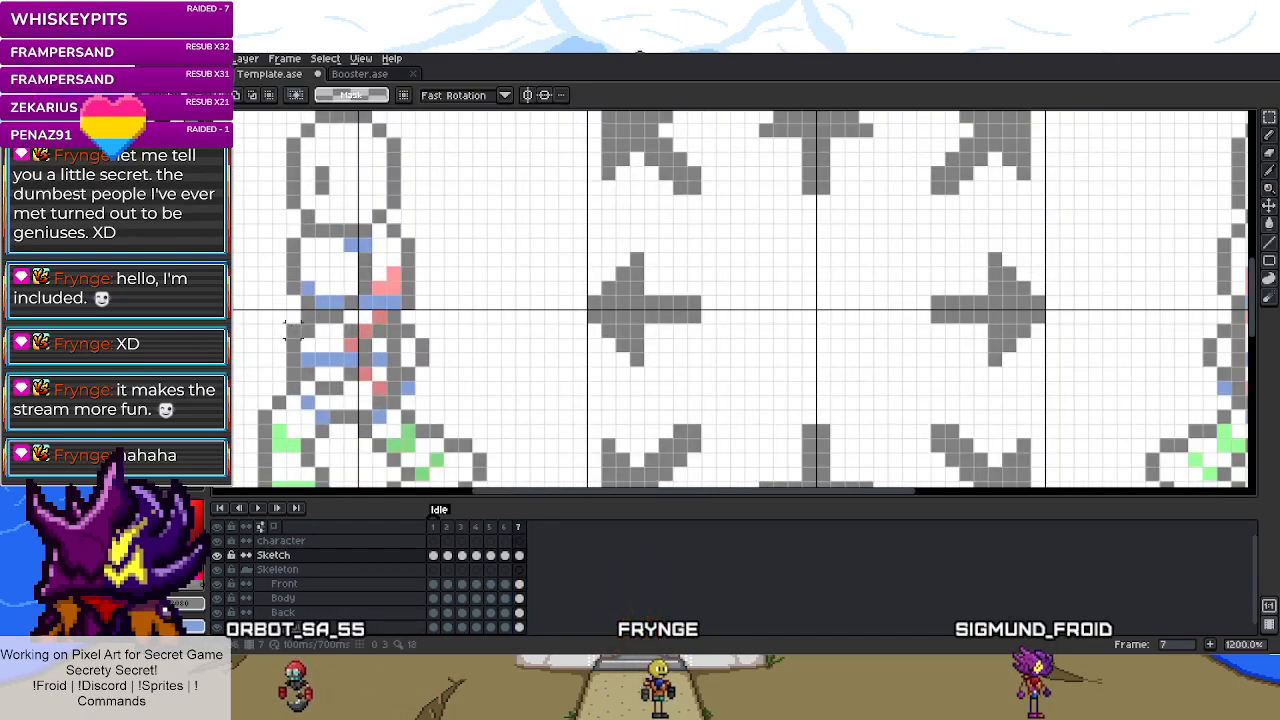
{"action": "scroll", "coordinate": [549, 289], "scroll_direction": "down", "scroll_amount": 3}
{"action": "key", "text": "ctrl+s"}
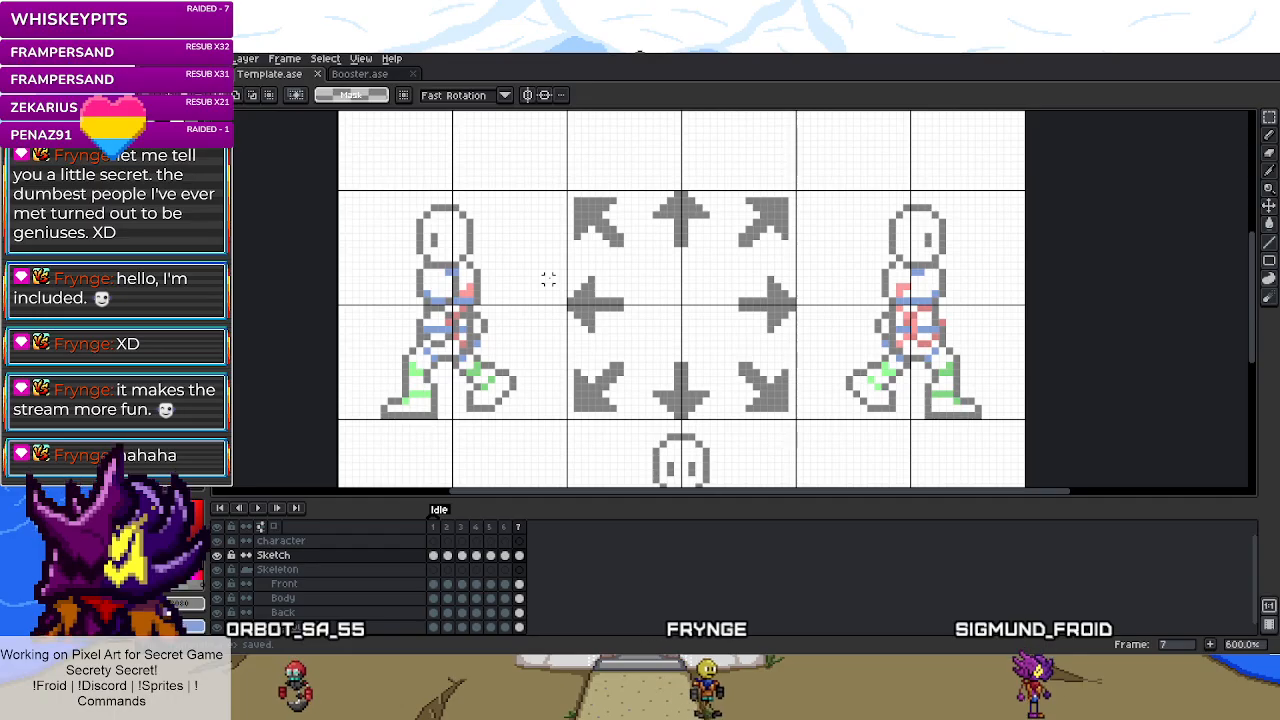
- Trace the inner edge of the right-facing figure's front forearm and hand with grey pixels on the Sketch layer
{"action": "scroll", "coordinate": [549, 280], "scroll_direction": "down", "scroll_amount": 1}
{"action": "scroll", "coordinate": [820, 340], "scroll_direction": "up", "scroll_amount": 3}
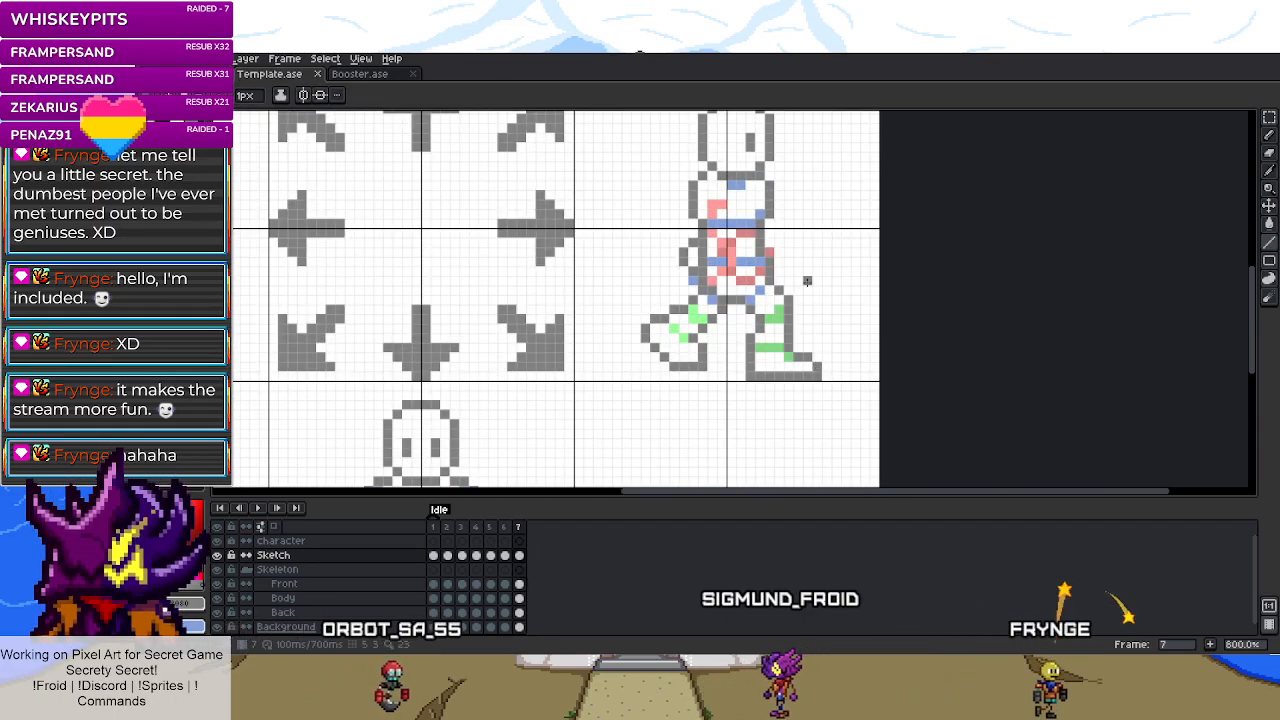
{"action": "scroll", "coordinate": [741, 226], "scroll_direction": "up", "scroll_amount": 5}
{"action": "left_click", "coordinate": [651, 248]}
{"action": "left_click", "coordinate": [680, 276]}
{"action": "left_click", "coordinate": [707, 305]}
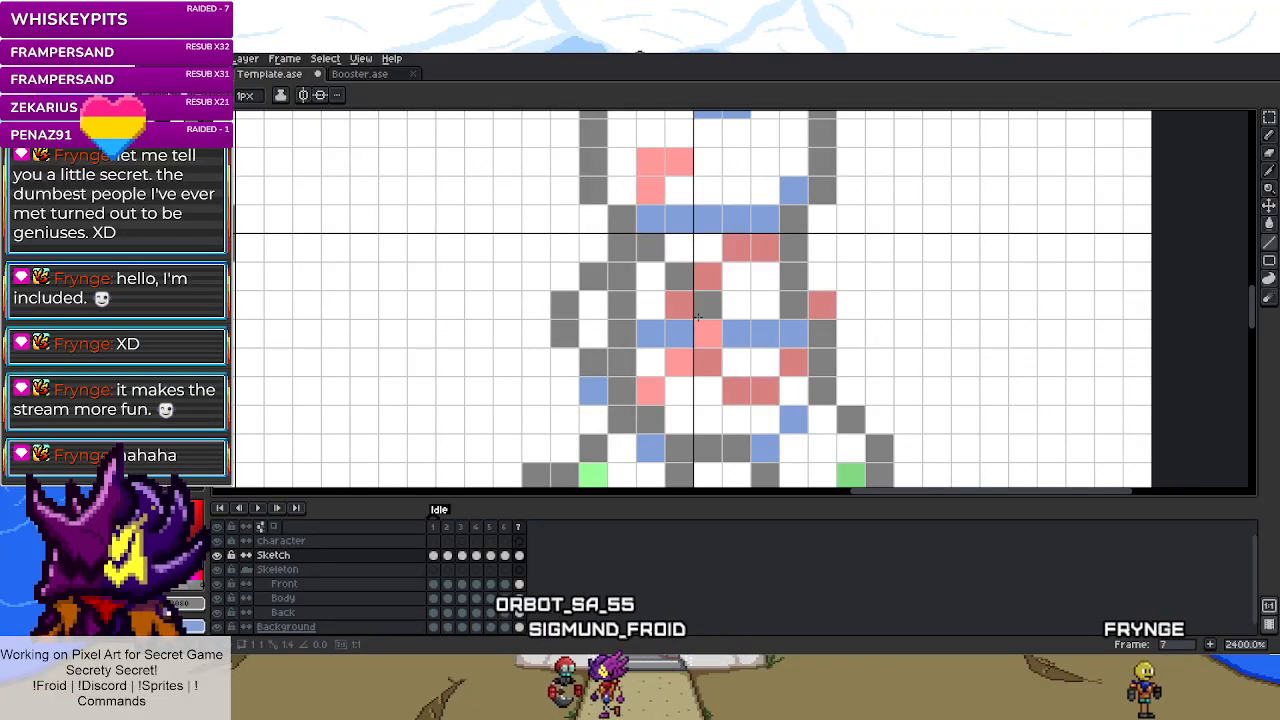
{"action": "left_click", "coordinate": [707, 333]}
{"action": "left_click", "coordinate": [650, 390]}
- Erase the torso outline running through the front arm and restore the grey forearm pixels on its rear edge
{"action": "key", "text": "m"}
{"action": "left_click_drag", "start_coordinate": [622, 366], "coordinate": [596, 278]}
{"action": "key", "text": "Delete"}
{"action": "key", "text": "ctrl+d"}
{"action": "key", "text": "b"}
{"action": "left_click", "coordinate": [593, 276]}
{"action": "left_click", "coordinate": [593, 362]}
- Draw grey outline pixels for the shoulder and inner upper arm of frame 7's right-facing figure on the Sketch layer
{"action": "scroll", "coordinate": [589, 371], "scroll_direction": "down", "scroll_amount": 1}
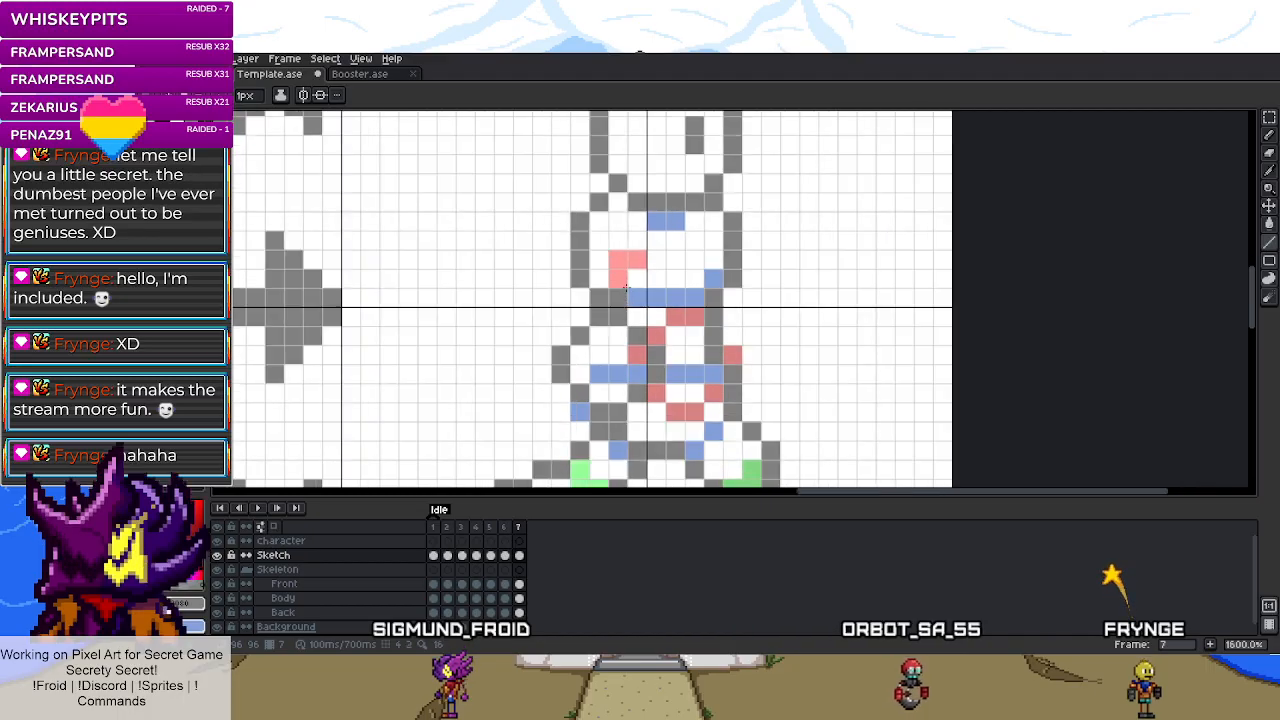
{"action": "scroll", "coordinate": [555, 350], "scroll_direction": "up", "scroll_amount": 1}
{"action": "left_click_drag", "start_coordinate": [552, 346], "coordinate": [599, 244]}
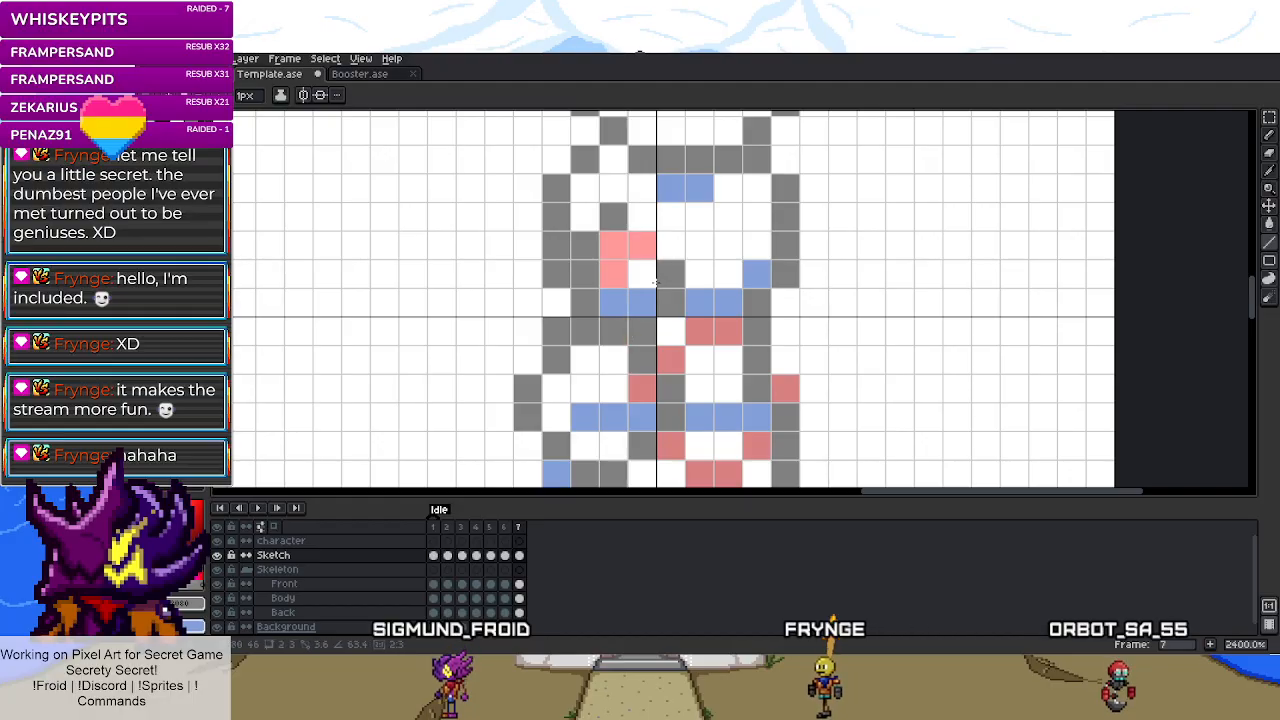
- Move the right-facing figure's red elbow pixel one pixel forward on the Front layer of frame 7
{"action": "left_click", "coordinate": [518, 583]}
{"action": "key", "text": "m"}
{"action": "left_click", "coordinate": [614, 274]}
{"action": "left_click_drag", "start_coordinate": [624, 272], "coordinate": [642, 273]}
{"action": "left_click", "coordinate": [728, 302]}
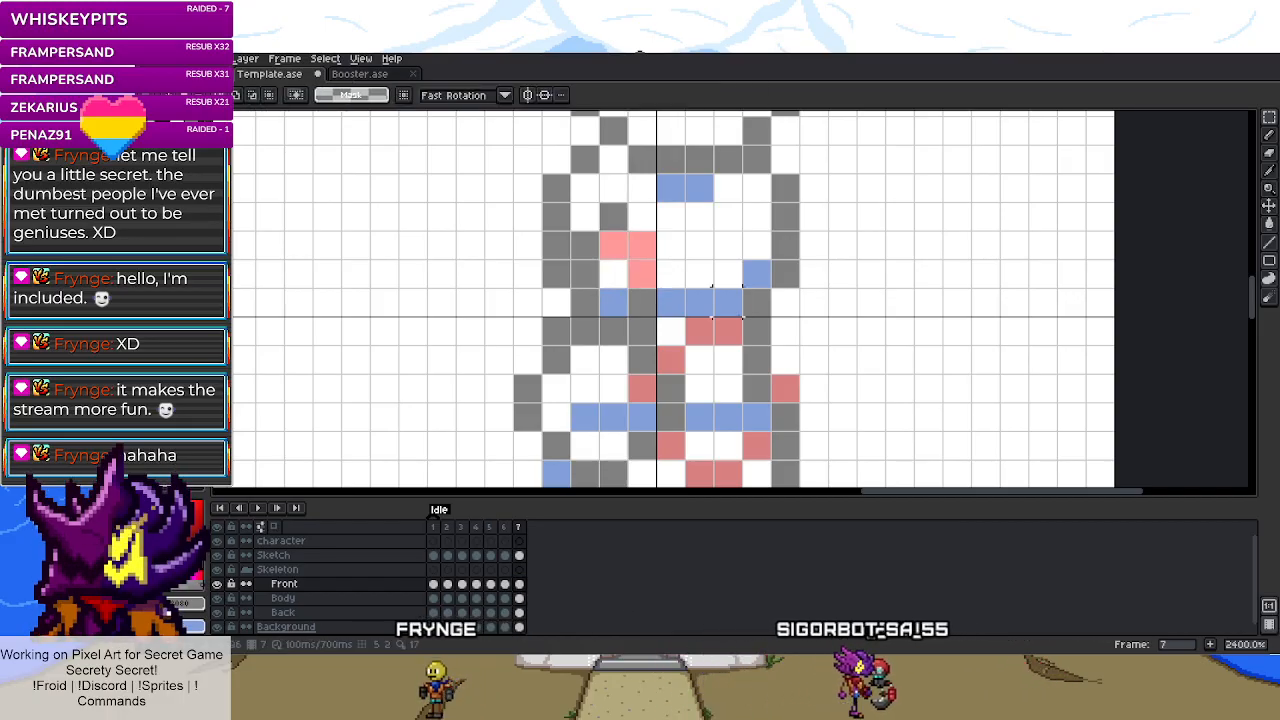
- Rework the Sketch outline around the front elbow, removing the extra grey pixel behind it and adding a short line on the chest
{"action": "left_click", "coordinate": [519, 556]}
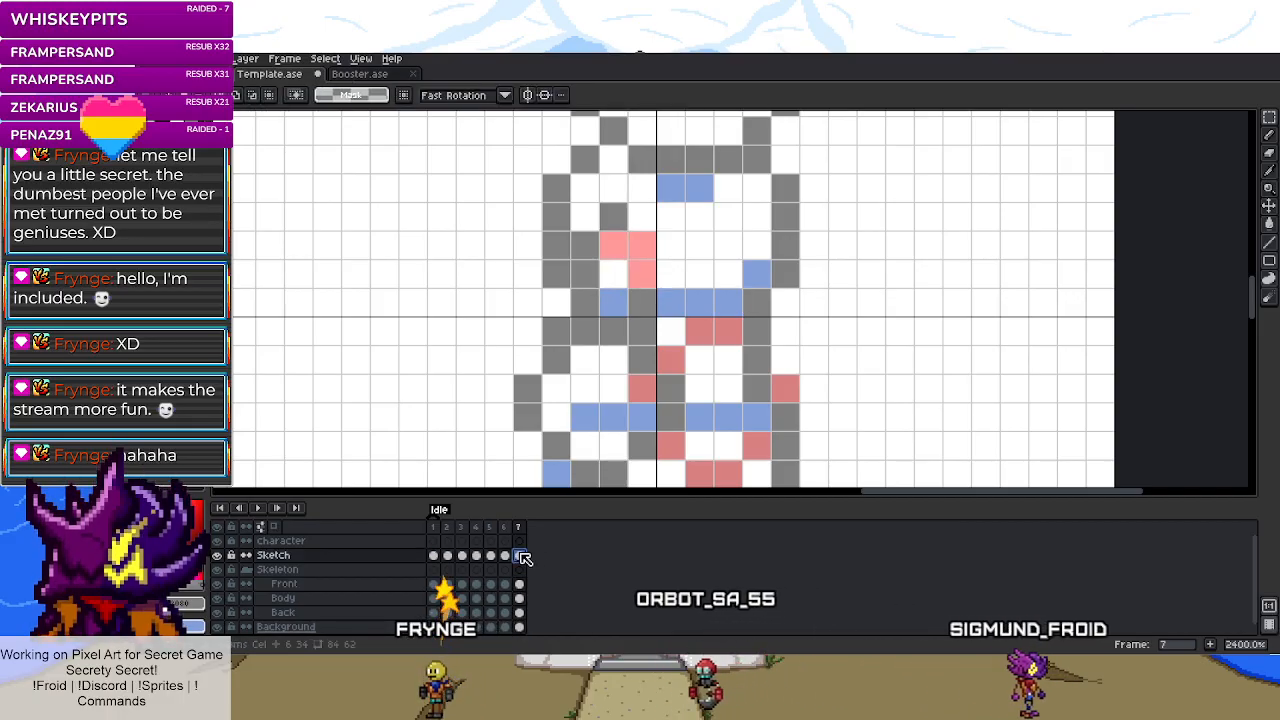
{"action": "key", "text": "b"}
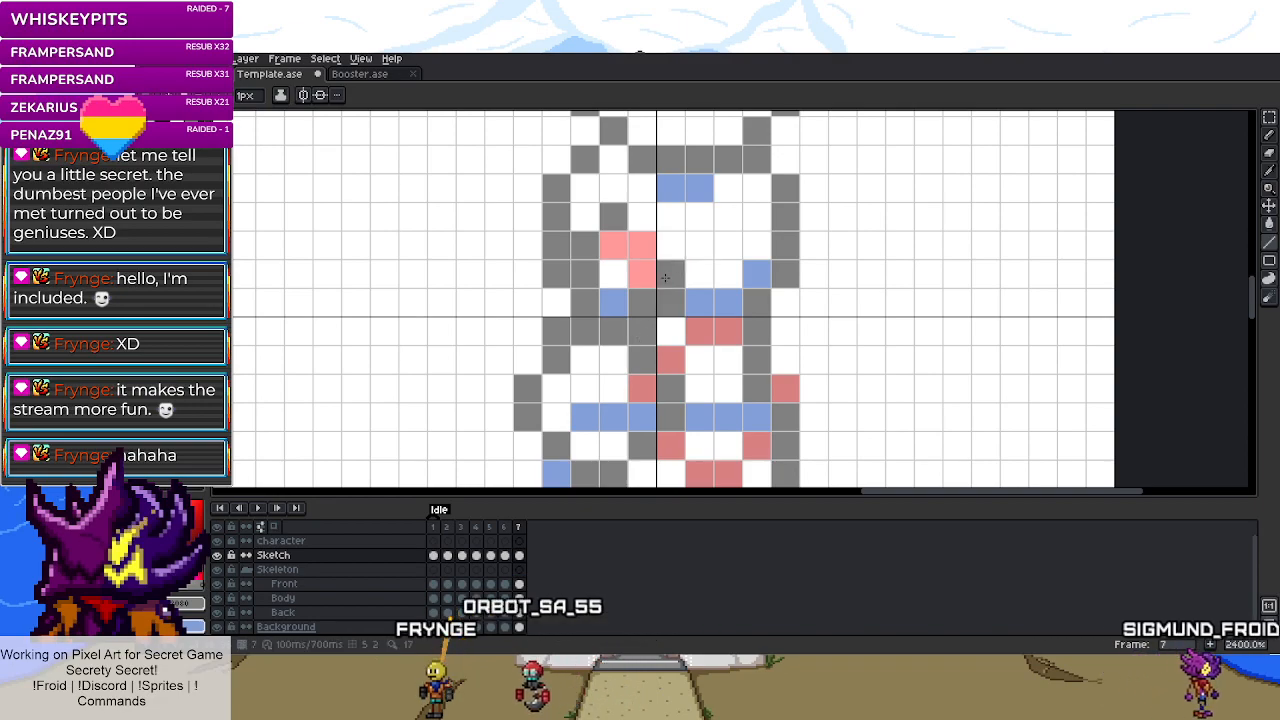
{"action": "key", "text": "m"}
{"action": "left_click", "coordinate": [645, 302]}
{"action": "key", "text": "b"}
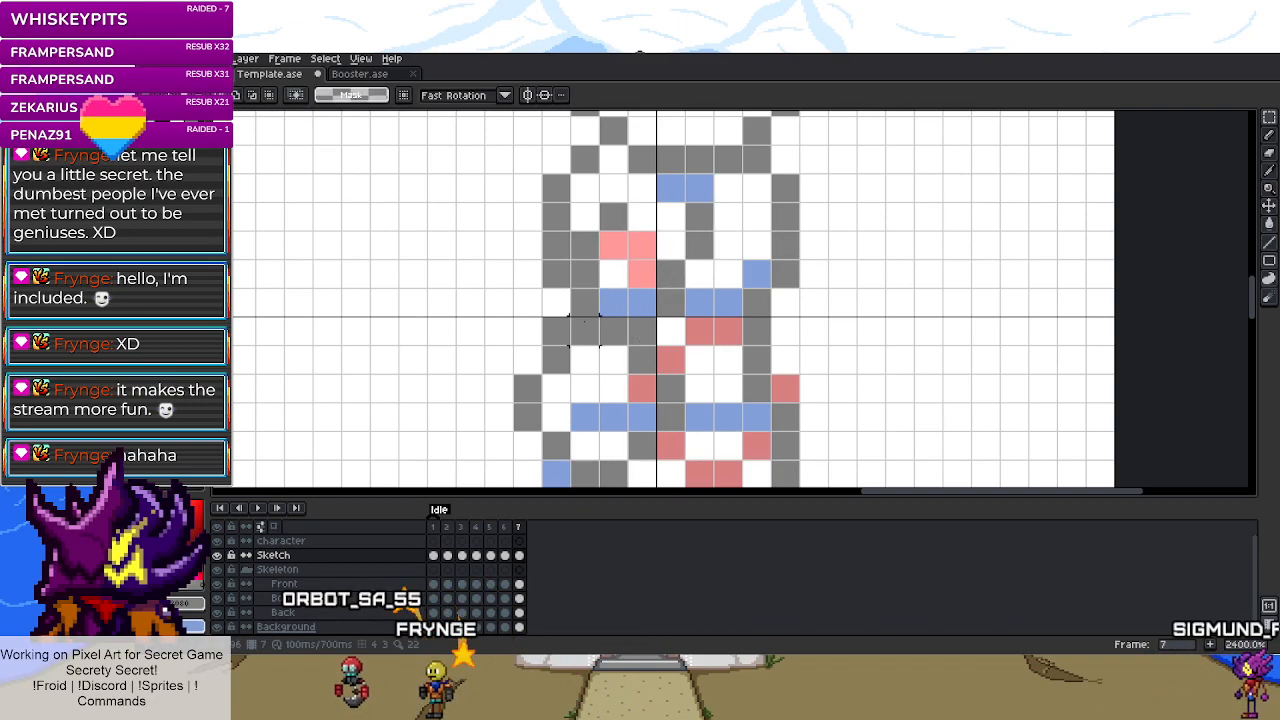
- Add grey Sketch pixels along the lower front edge of the right-facing figure's back hand, above the hip
{"action": "scroll", "coordinate": [565, 300], "scroll_direction": "down", "scroll_amount": 6}
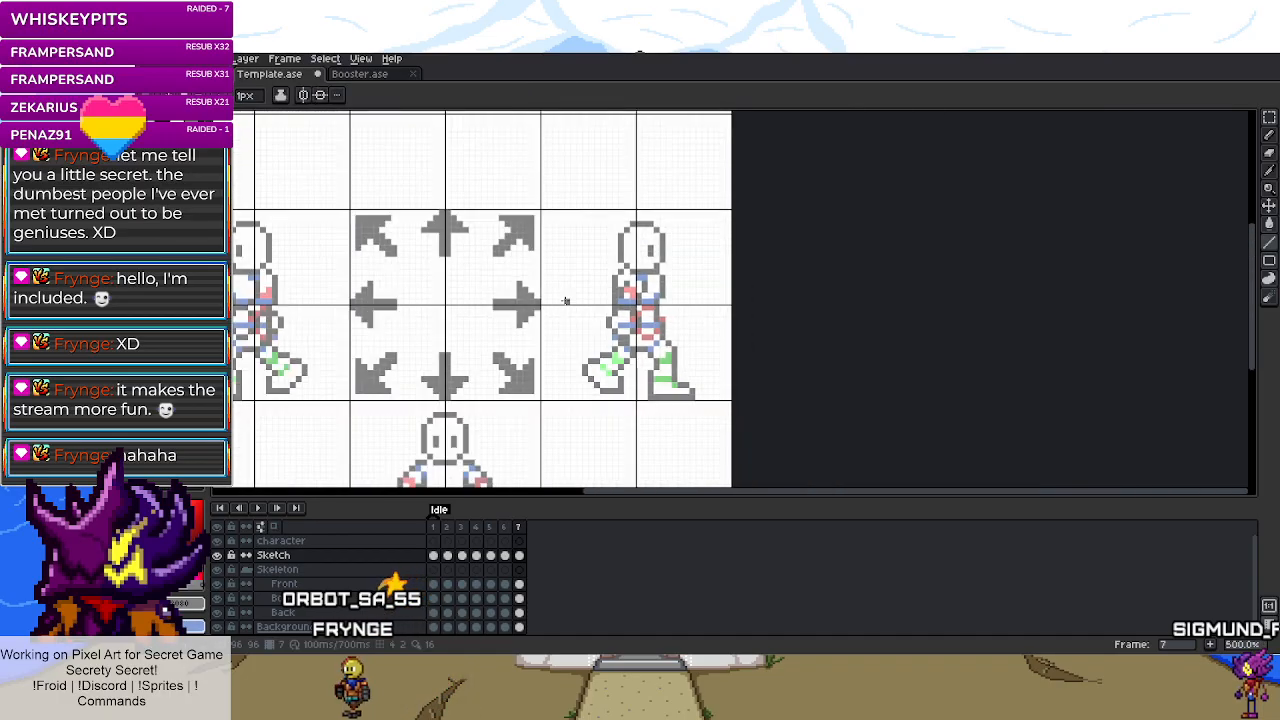
{"action": "scroll", "coordinate": [665, 318], "scroll_direction": "up", "scroll_amount": 4}
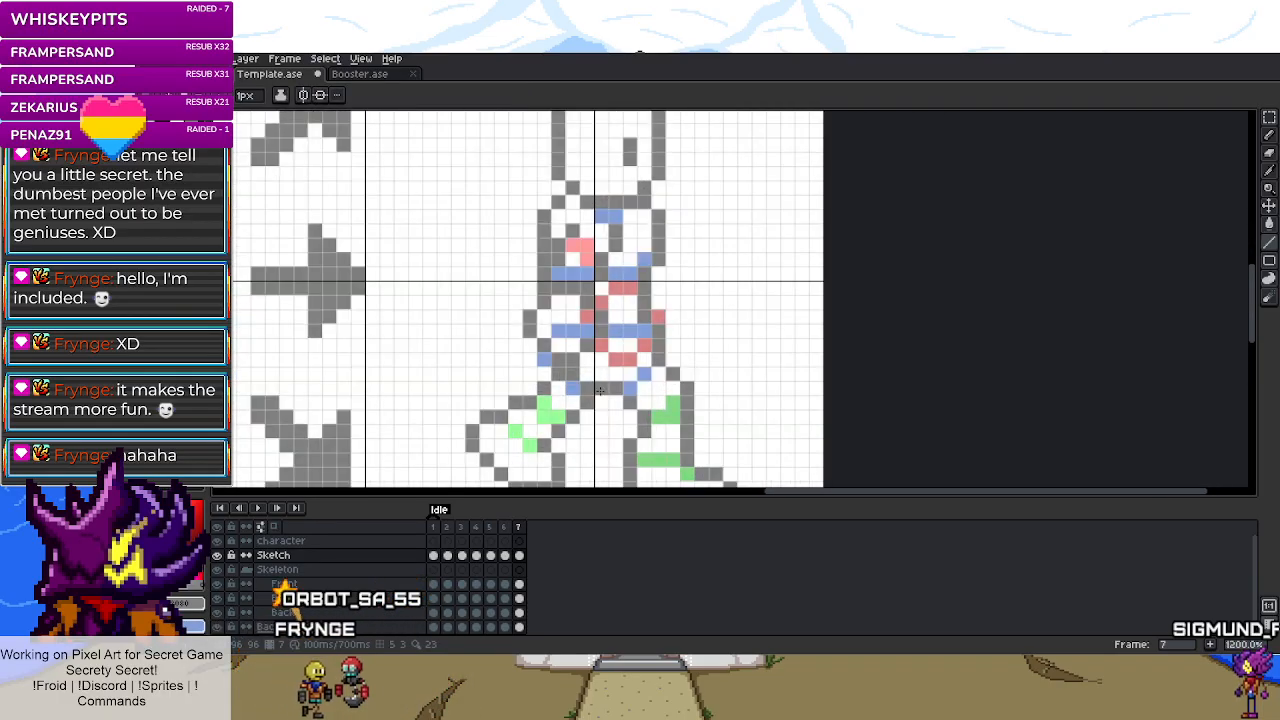
{"action": "scroll", "coordinate": [582, 340], "scroll_direction": "up", "scroll_amount": 3}
{"action": "key", "text": "m"}
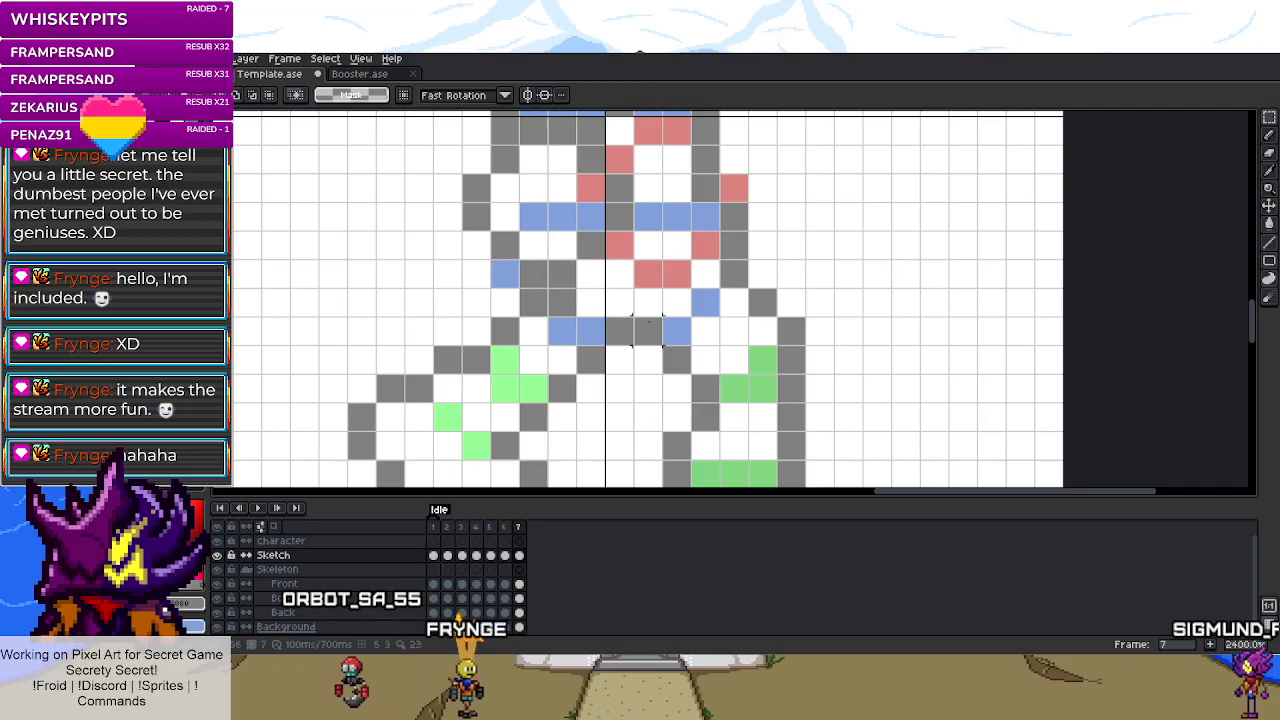
{"action": "key", "text": "b"}
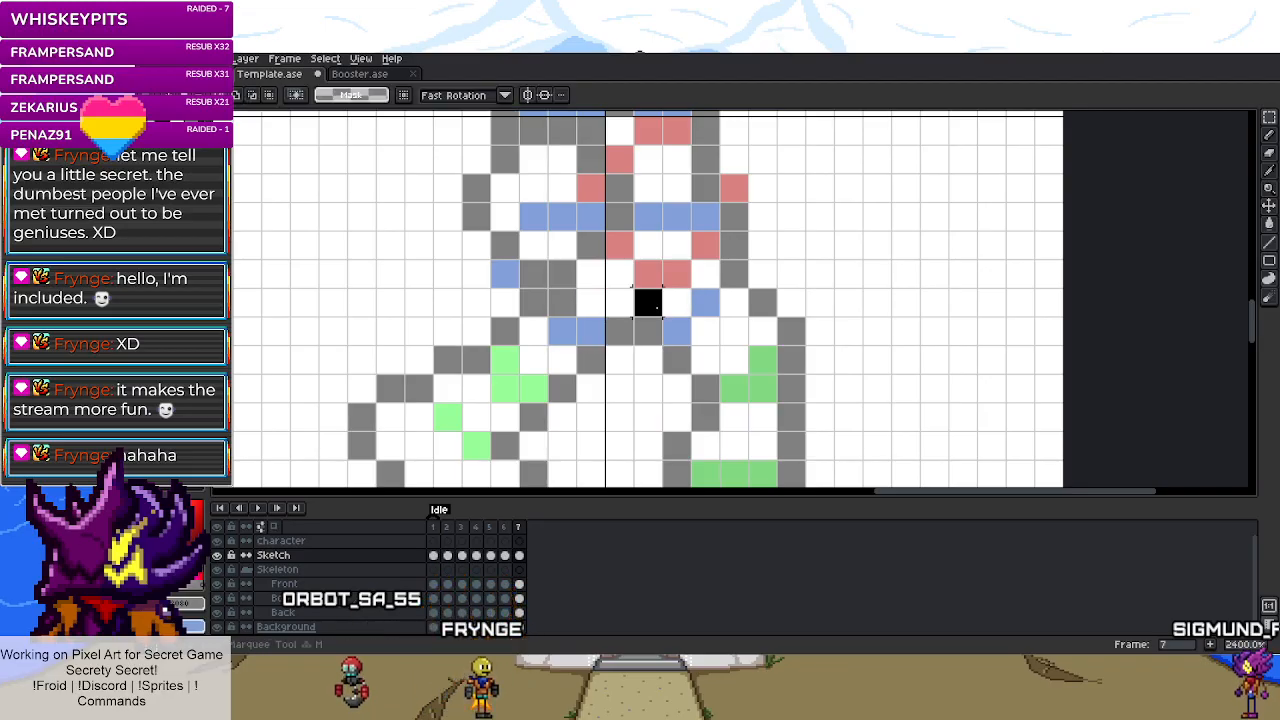
{"action": "key", "text": "Delete"}
{"action": "key", "text": "ctrl+z"}
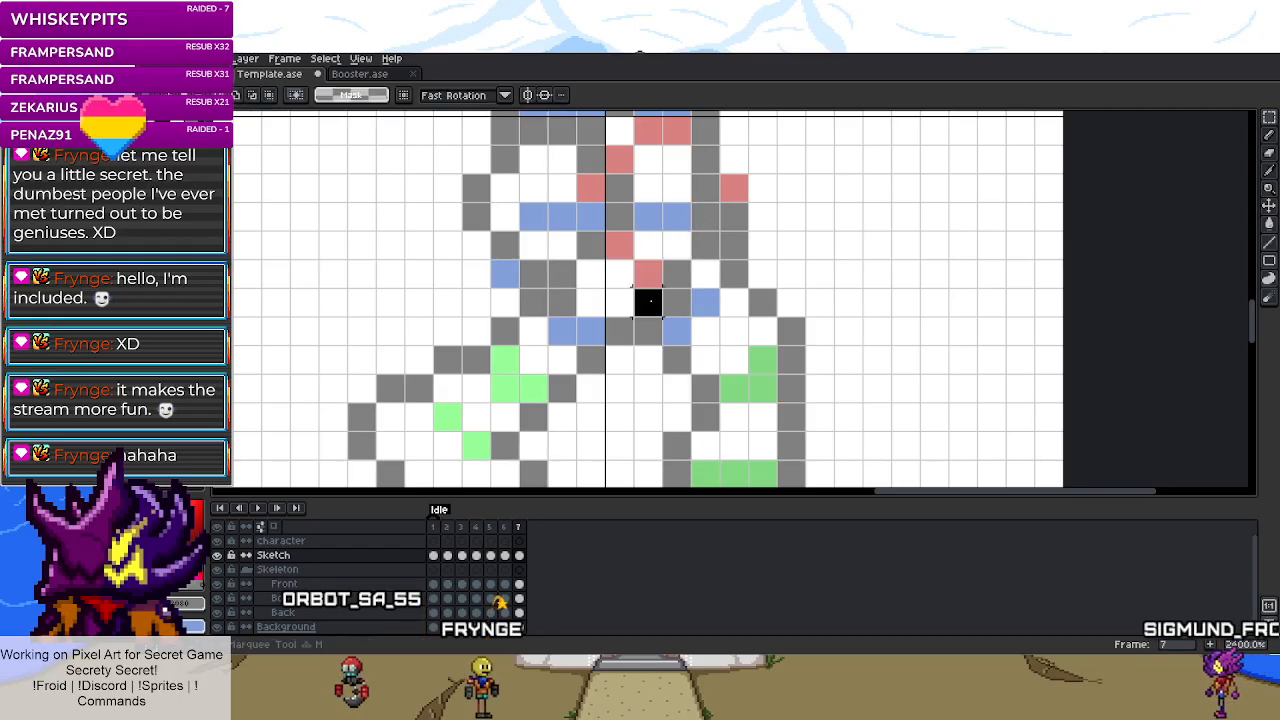
- Create a tag named Walk that spans frames 2 to 7
{"action": "scroll", "coordinate": [760, 268], "scroll_direction": "down", "scroll_amount": 5}
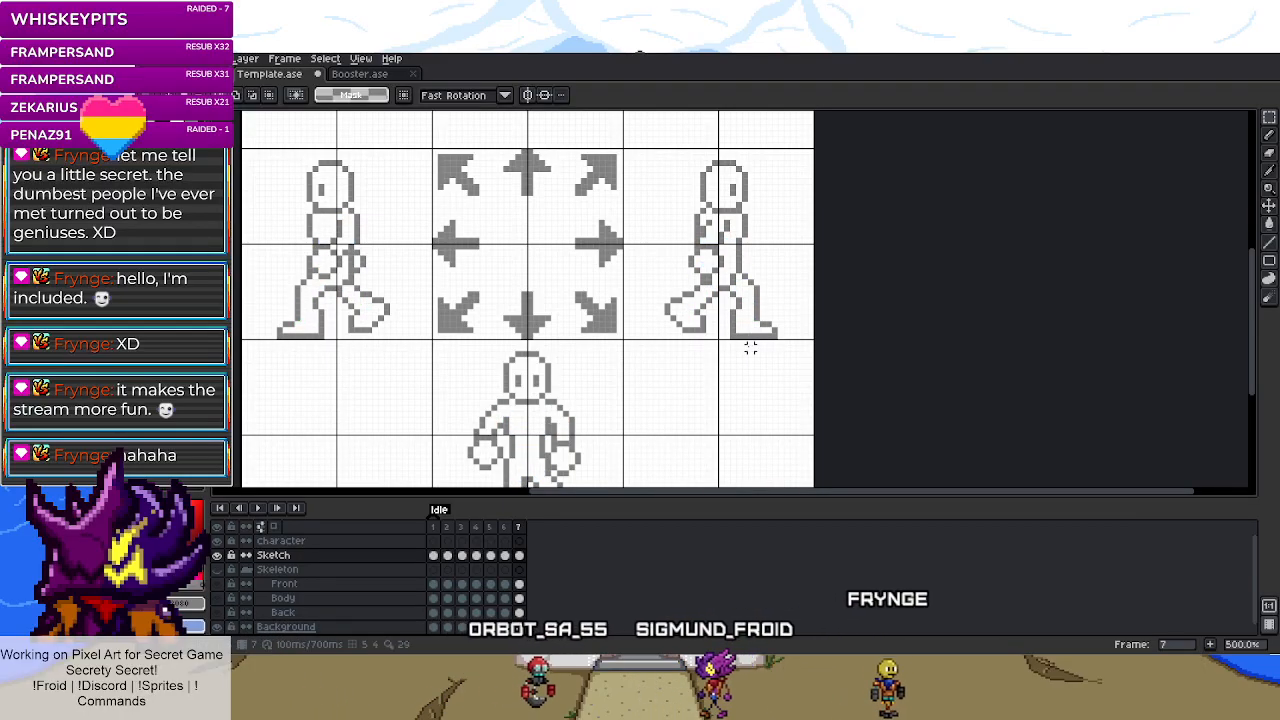
{"action": "scroll", "coordinate": [820, 350], "scroll_direction": "down", "scroll_amount": 1}
{"action": "right_click", "coordinate": [448, 527]}
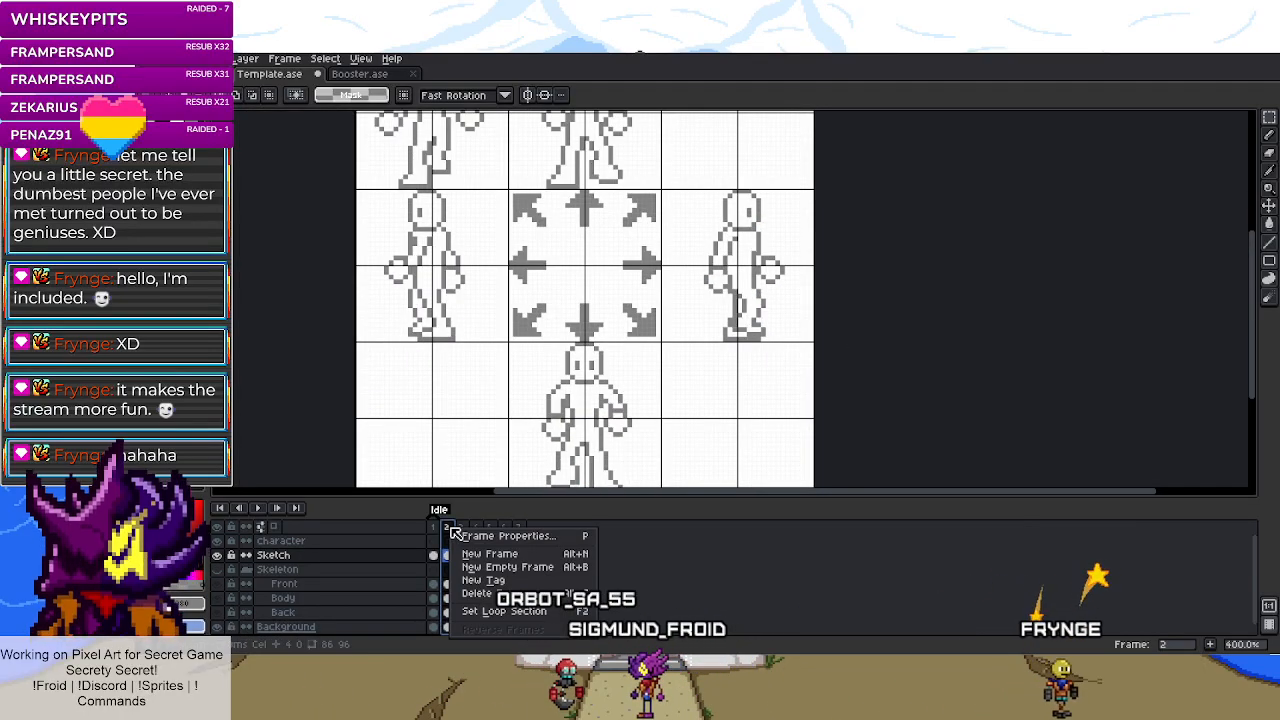
{"action": "left_click", "coordinate": [476, 587]}
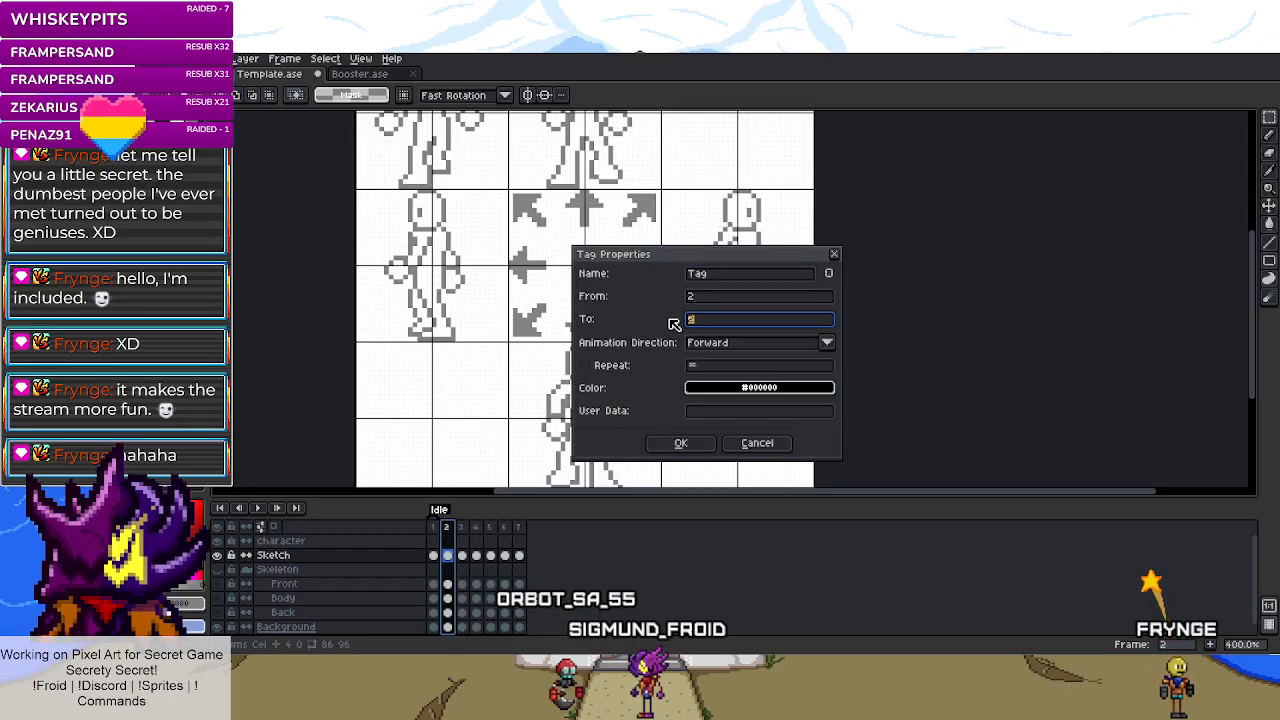
{"action": "type", "text": "Walk"}
{"action": "key", "text": "Return"}
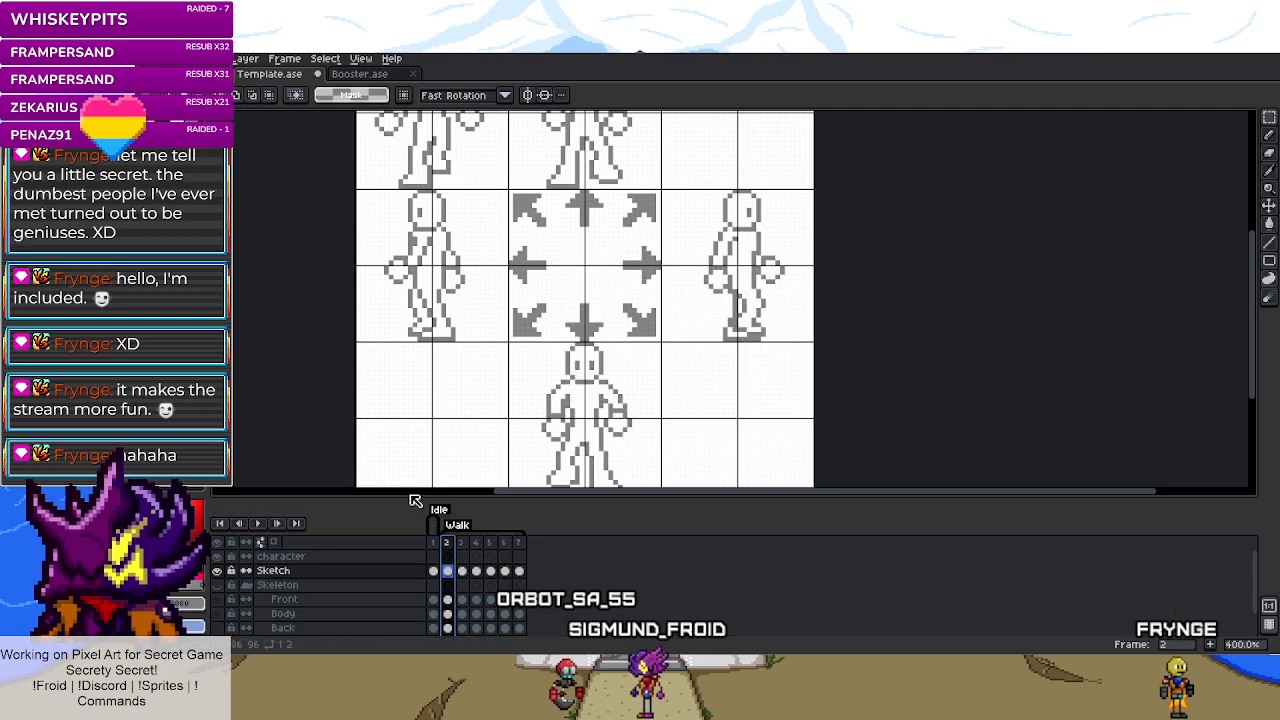
- Play the Walk animation and examine the sketched motion up close on the right-facing figure and across the other directions
{"action": "left_click", "coordinate": [262, 524]}
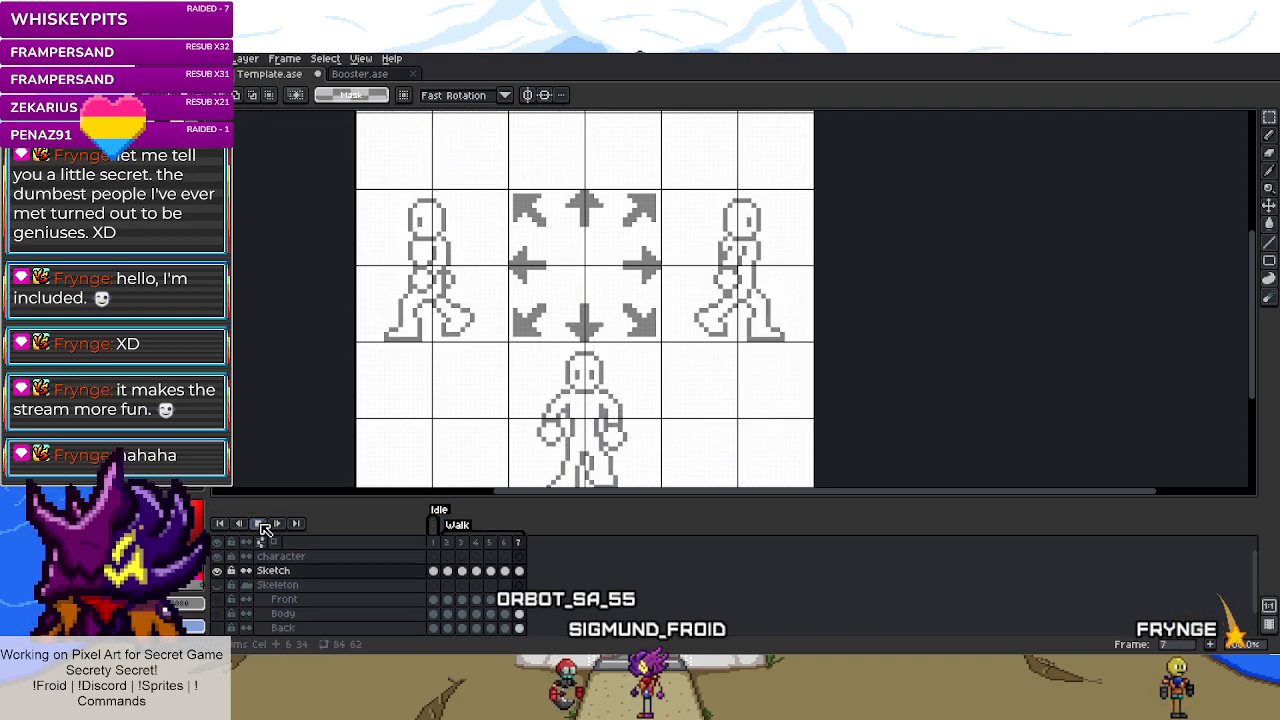
{"action": "key", "text": "plus"}
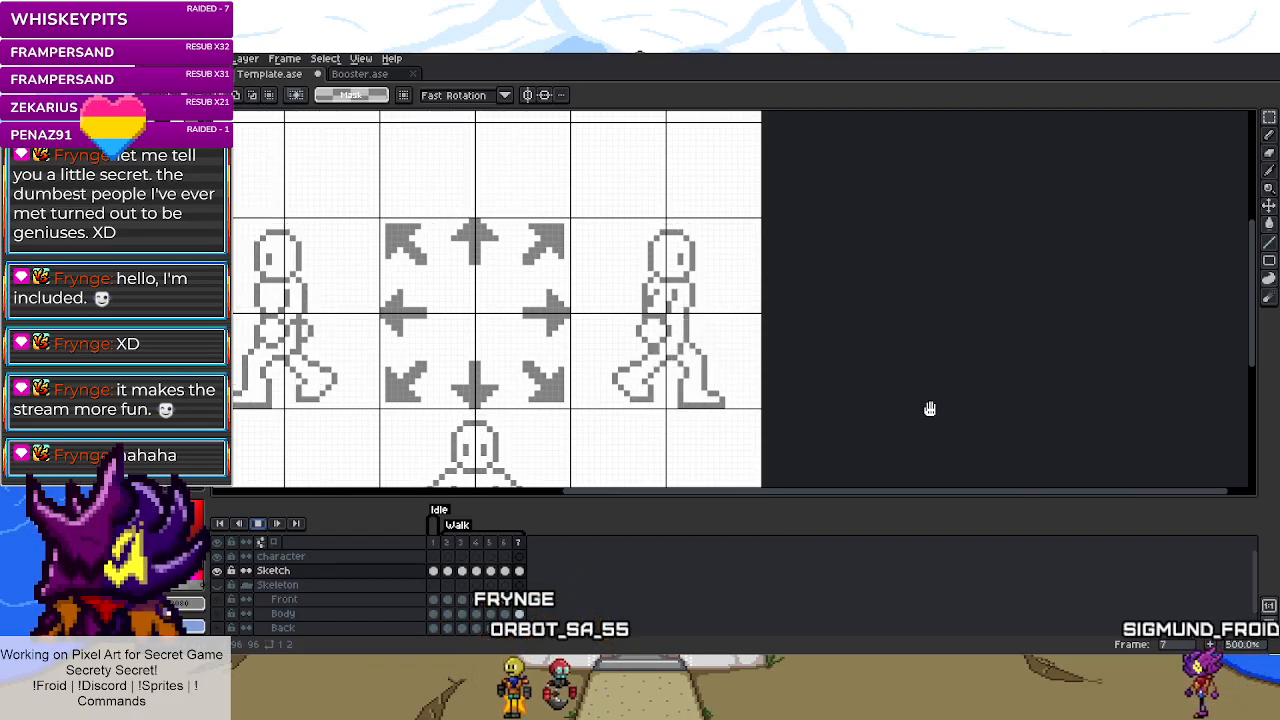
{"action": "scroll", "coordinate": [757, 416], "scroll_direction": "up", "scroll_amount": 1}
{"action": "scroll", "coordinate": [757, 416], "scroll_direction": "up", "scroll_amount": 3}
{"action": "scroll", "coordinate": [751, 414], "scroll_direction": "down", "scroll_amount": 3}
{"action": "scroll", "coordinate": [760, 380], "scroll_direction": "up", "scroll_amount": 1}
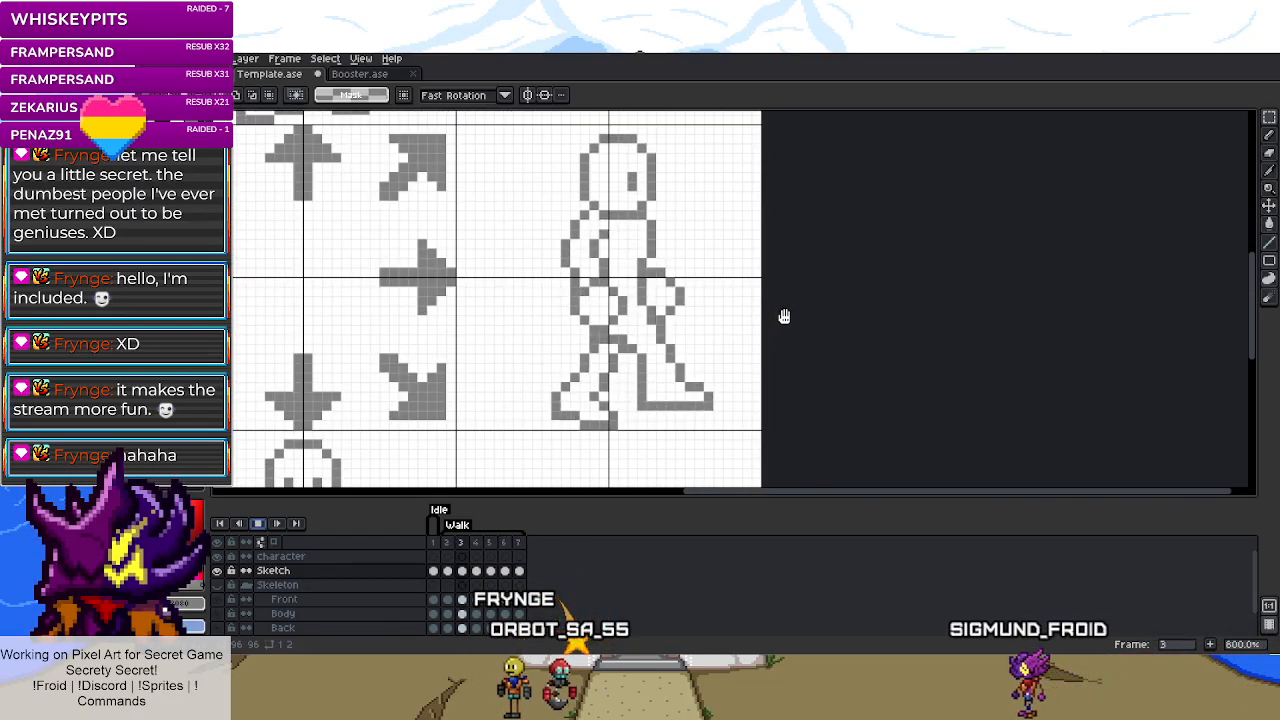
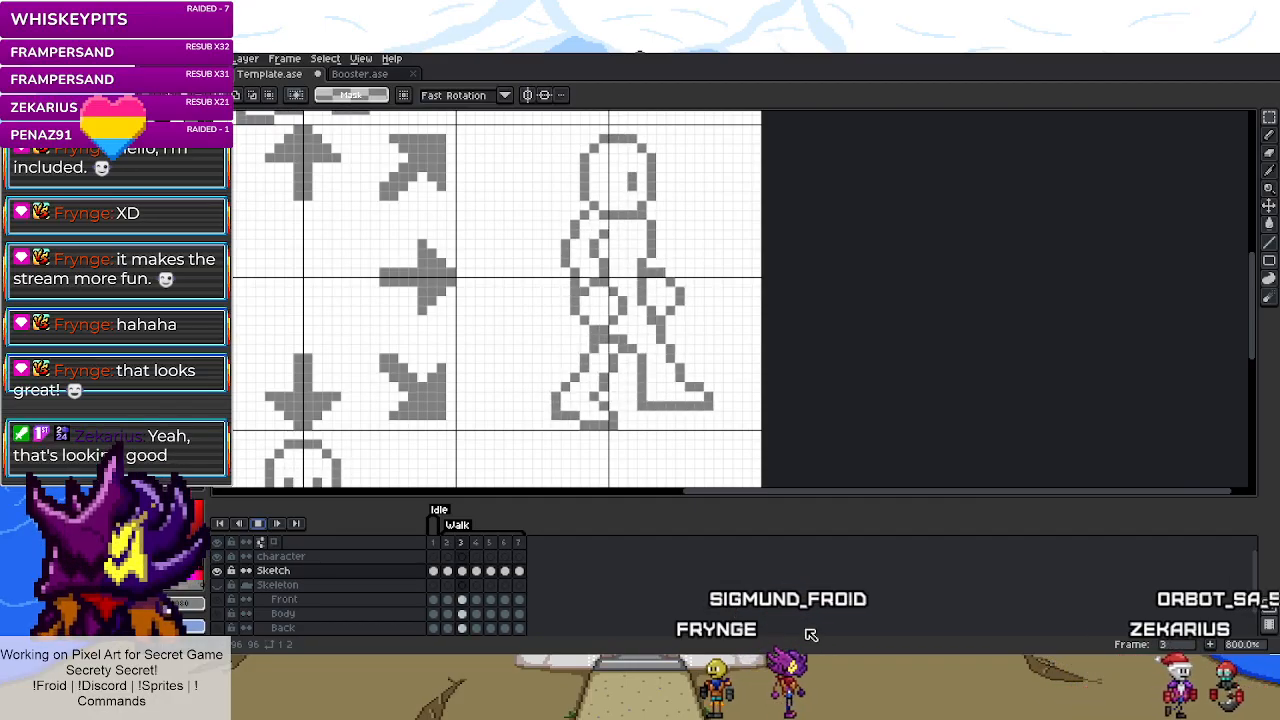
{"action": "scroll", "coordinate": [735, 428], "scroll_direction": "down", "scroll_amount": 2}
{"action": "scroll", "coordinate": [735, 428], "scroll_direction": "down", "scroll_amount": 4}
{"action": "scroll", "coordinate": [682, 468], "scroll_direction": "up", "scroll_amount": 3}
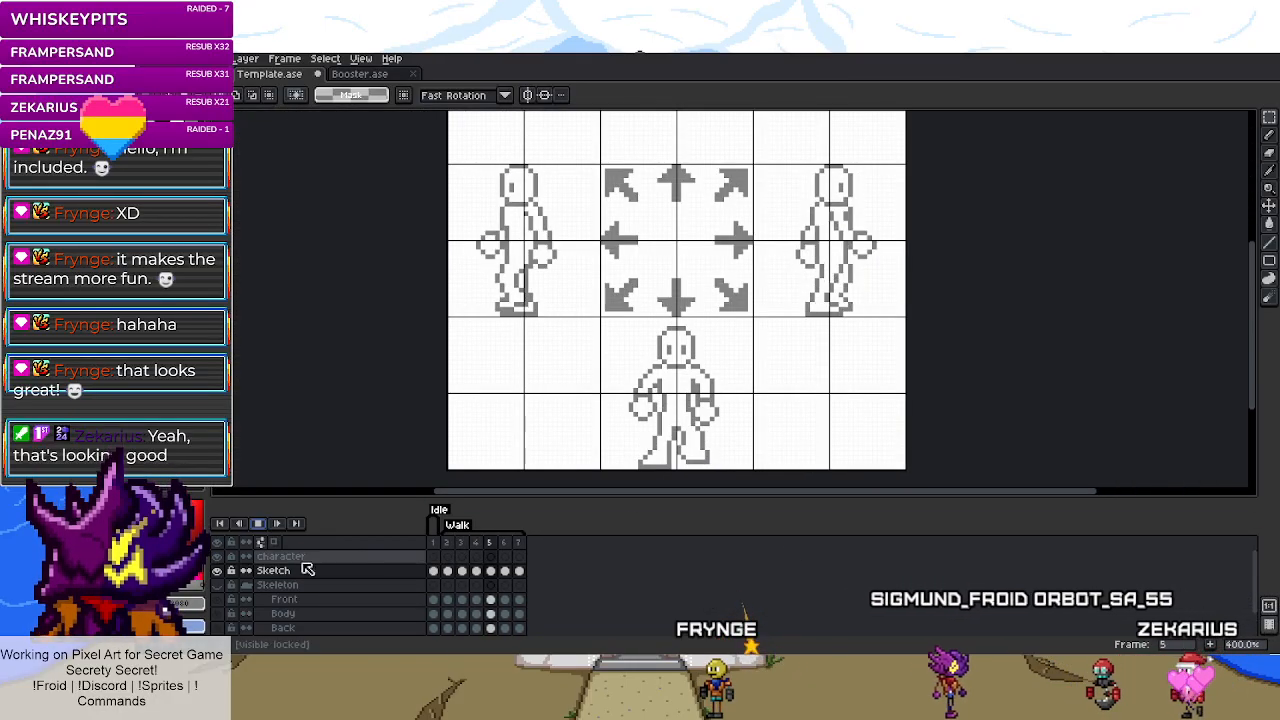
- Copy frame 7's right-facing Sketch figure into frame 4, mirrored horizontally and placed in the left-facing cell
{"action": "left_click", "coordinate": [477, 545]}
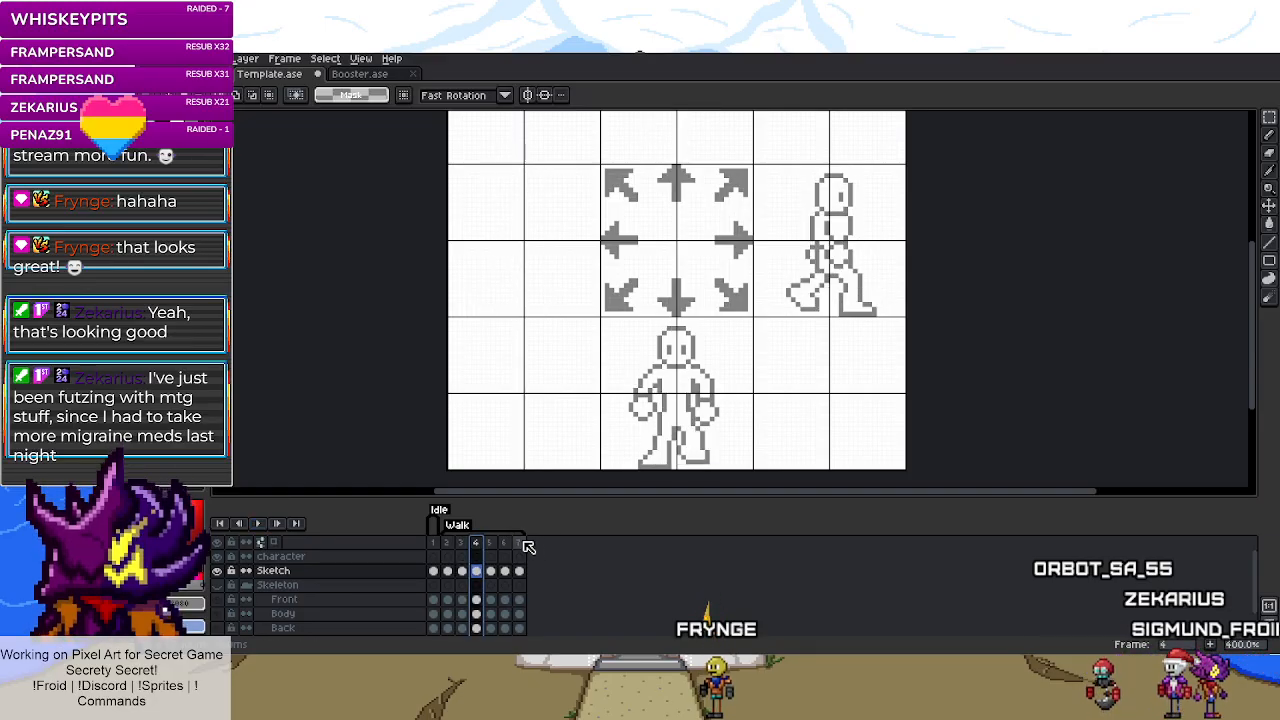
{"action": "left_click", "coordinate": [518, 542]}
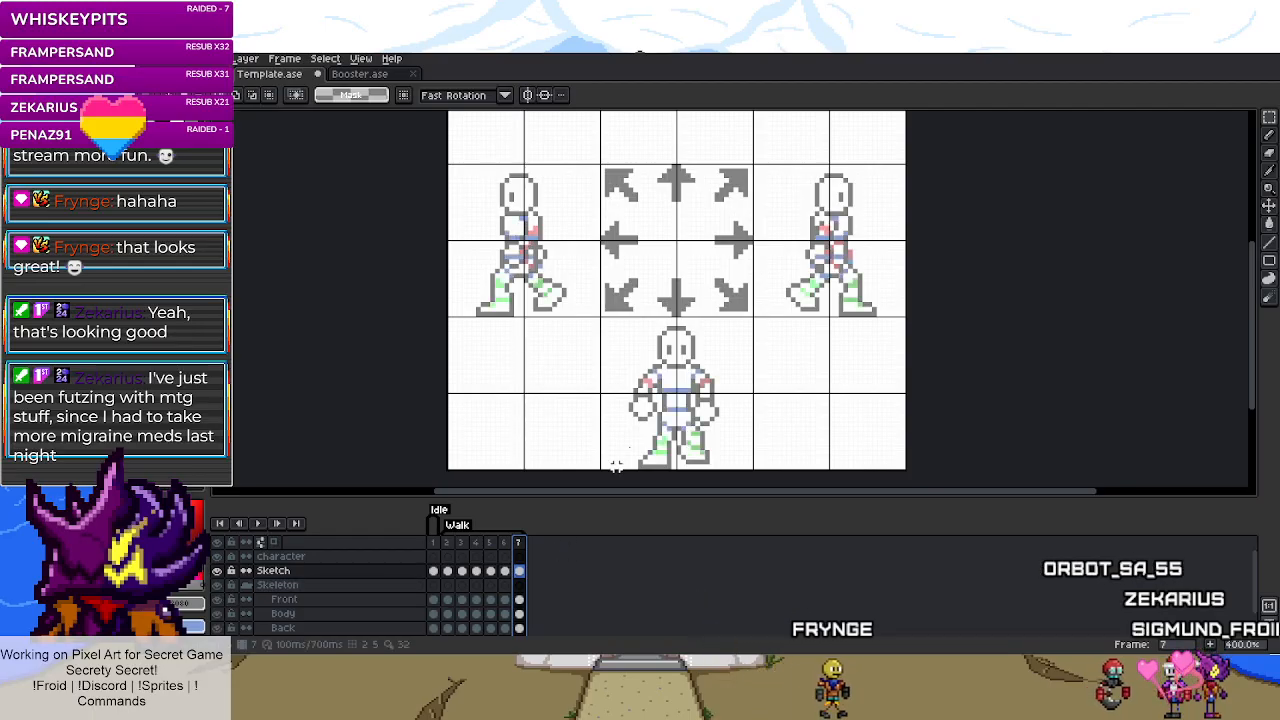
{"action": "left_click_drag", "start_coordinate": [755, 165], "coordinate": [905, 314]}
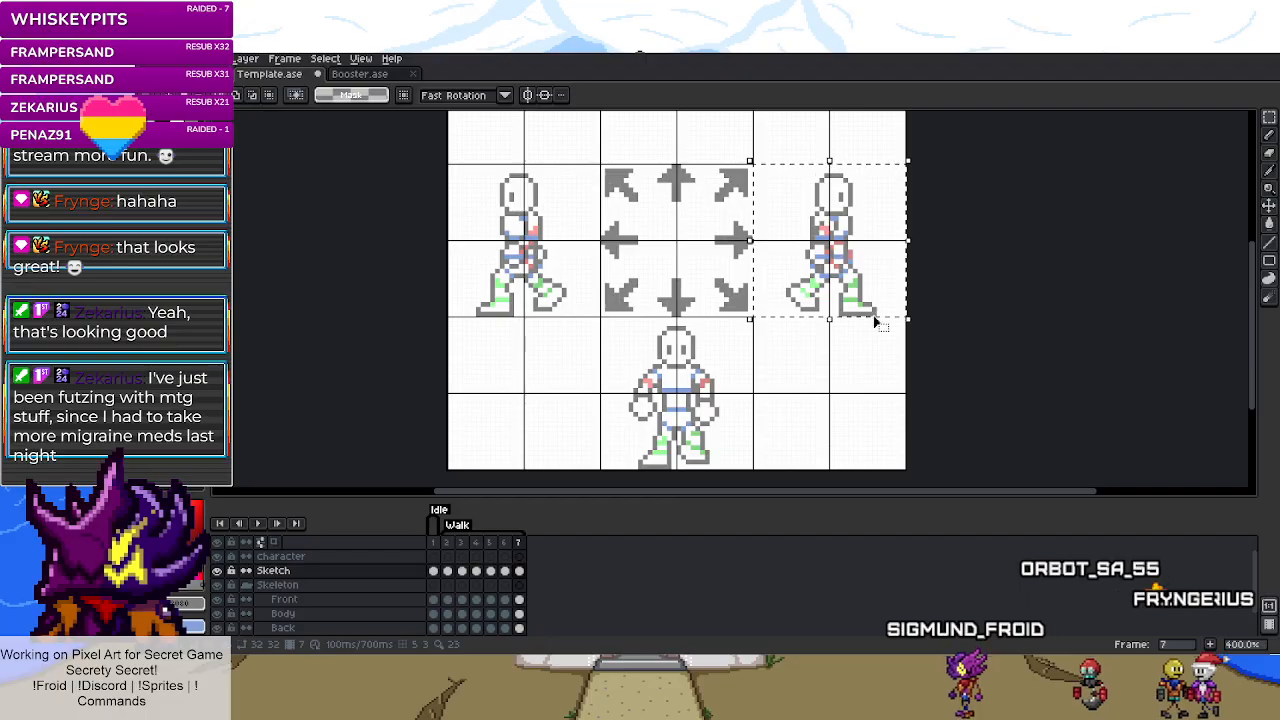
{"action": "left_click", "coordinate": [476, 570]}
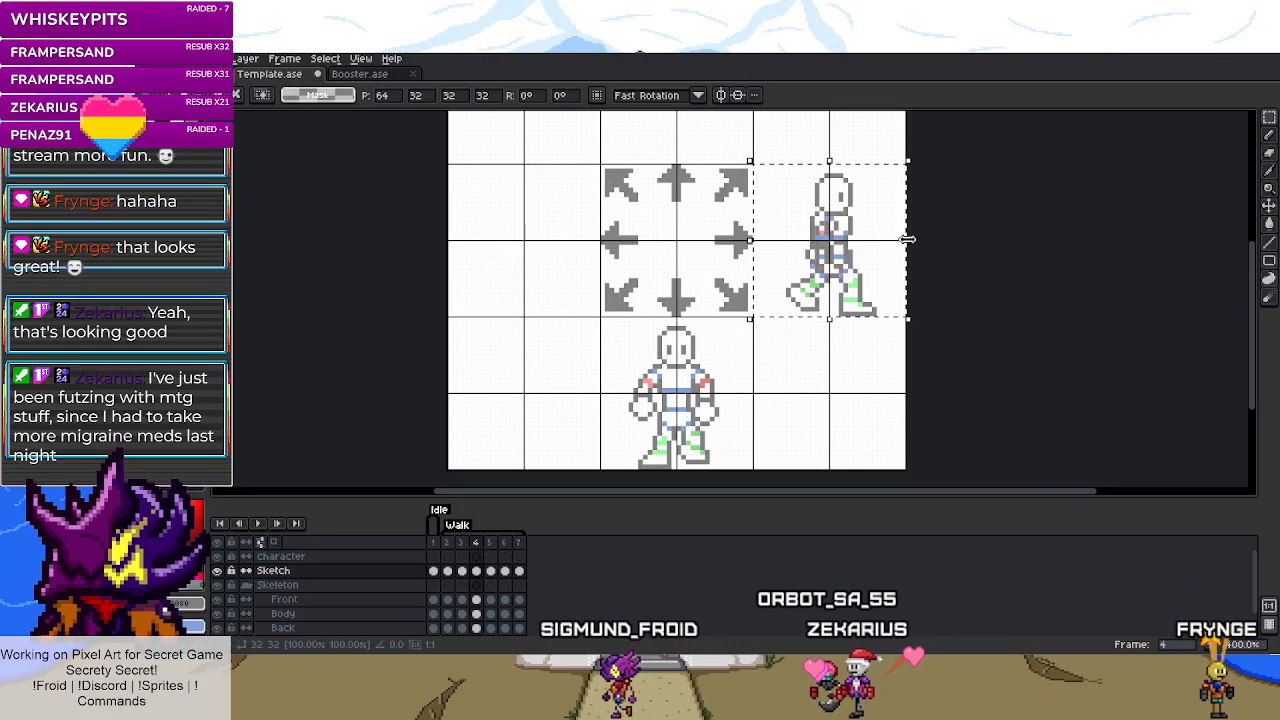
{"action": "key", "text": "ctrl+v"}
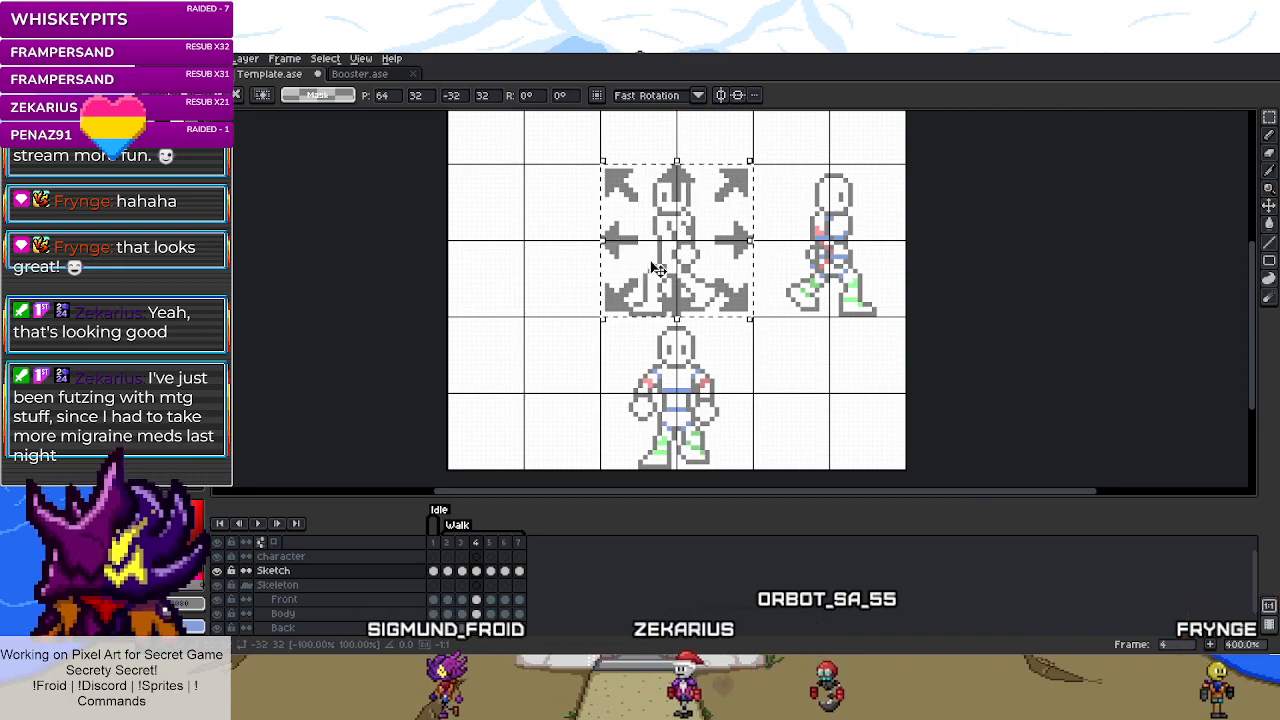
{"action": "left_click_drag", "start_coordinate": [654, 269], "coordinate": [503, 268]}
{"action": "key", "text": "Return"}
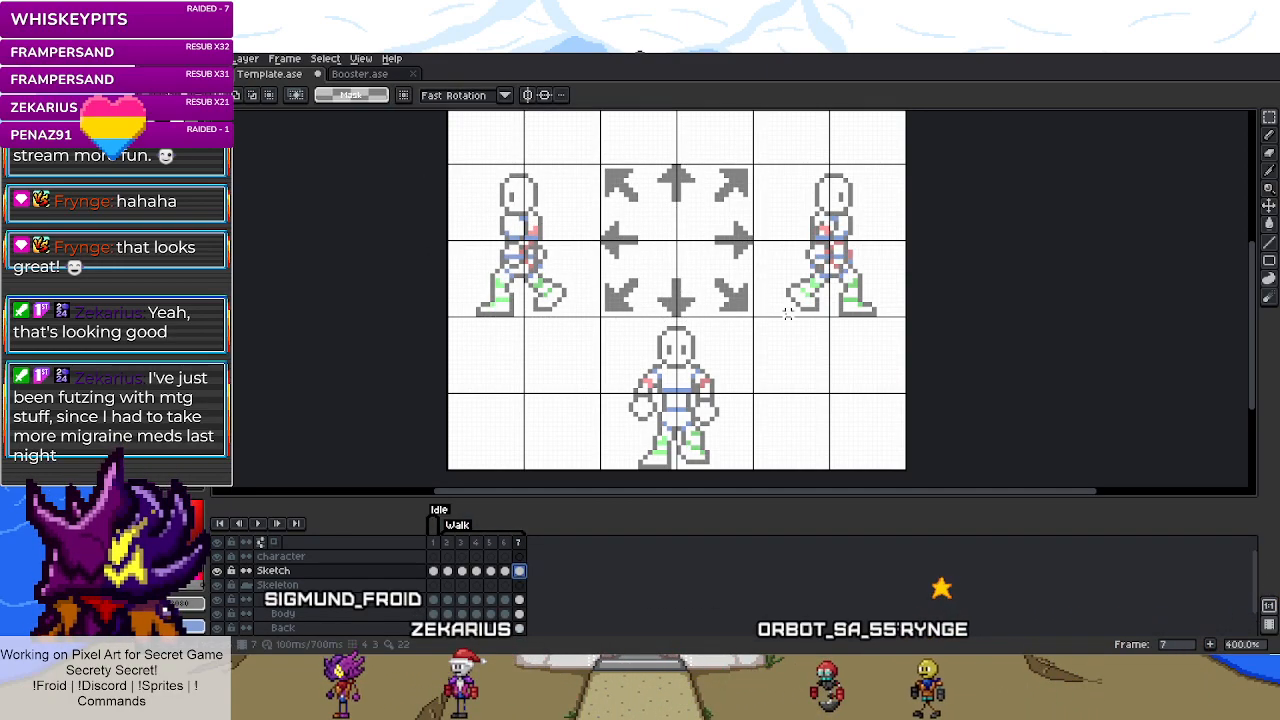
- Copy the right-facing figure's Front layer limbs from frame 7 to frame 4, mirrored horizontally in the left-facing cell
{"action": "left_click", "coordinate": [519, 570]}
{"action": "left_click", "coordinate": [520, 600]}
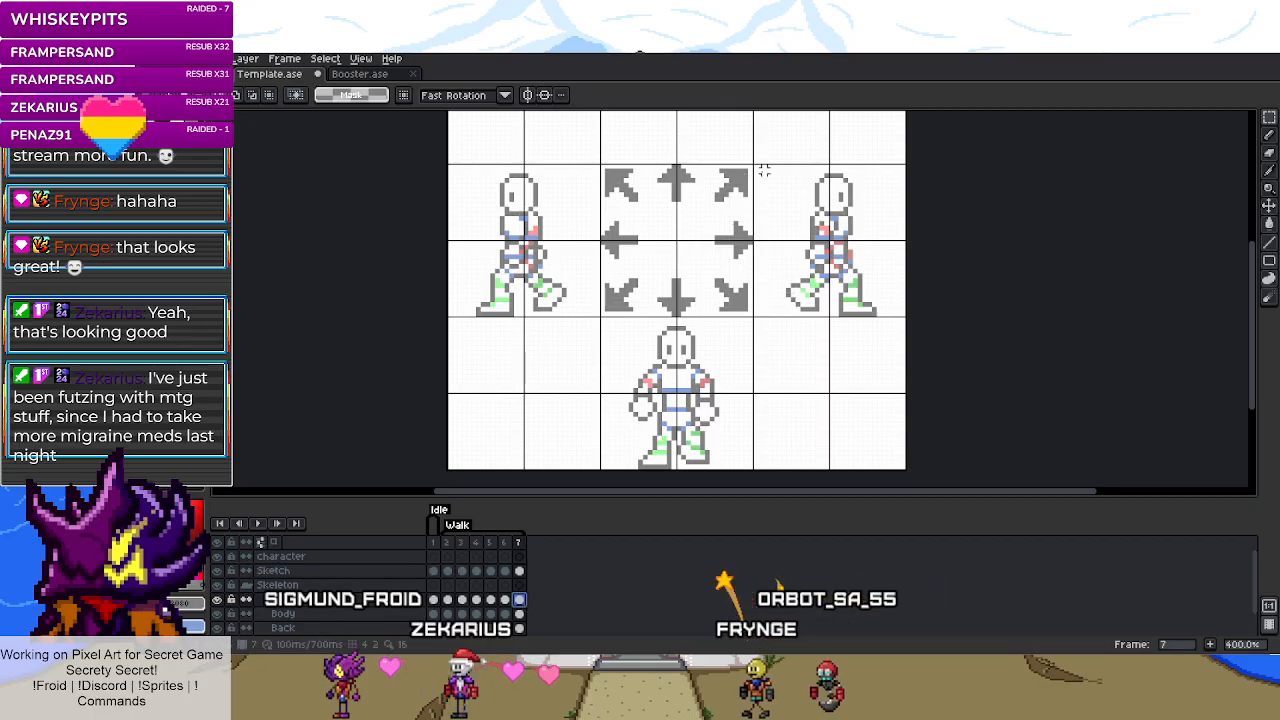
{"action": "mouse_move", "coordinate": [757, 168]}
{"action": "left_mouse_down"}
{"action": "mouse_move", "coordinate": [828, 256]}
{"action": "mouse_move", "coordinate": [910, 322]}
{"action": "left_mouse_up"}
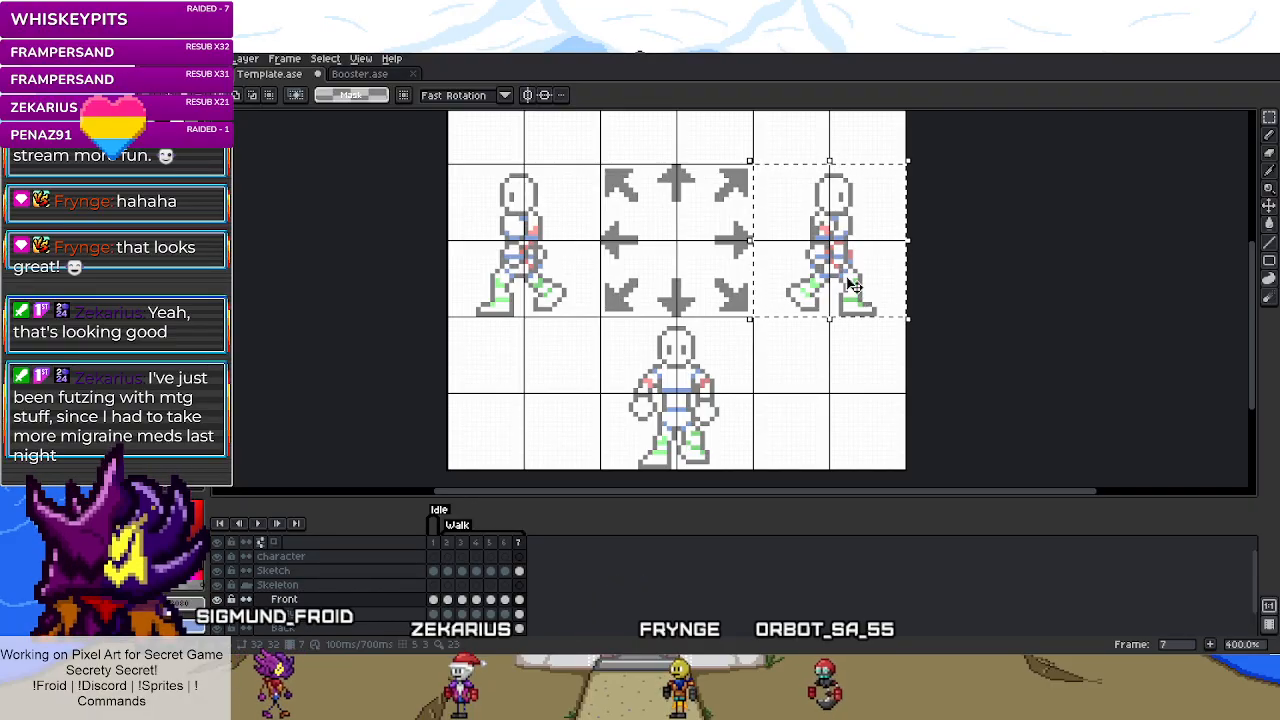
{"action": "left_click", "coordinate": [476, 571]}
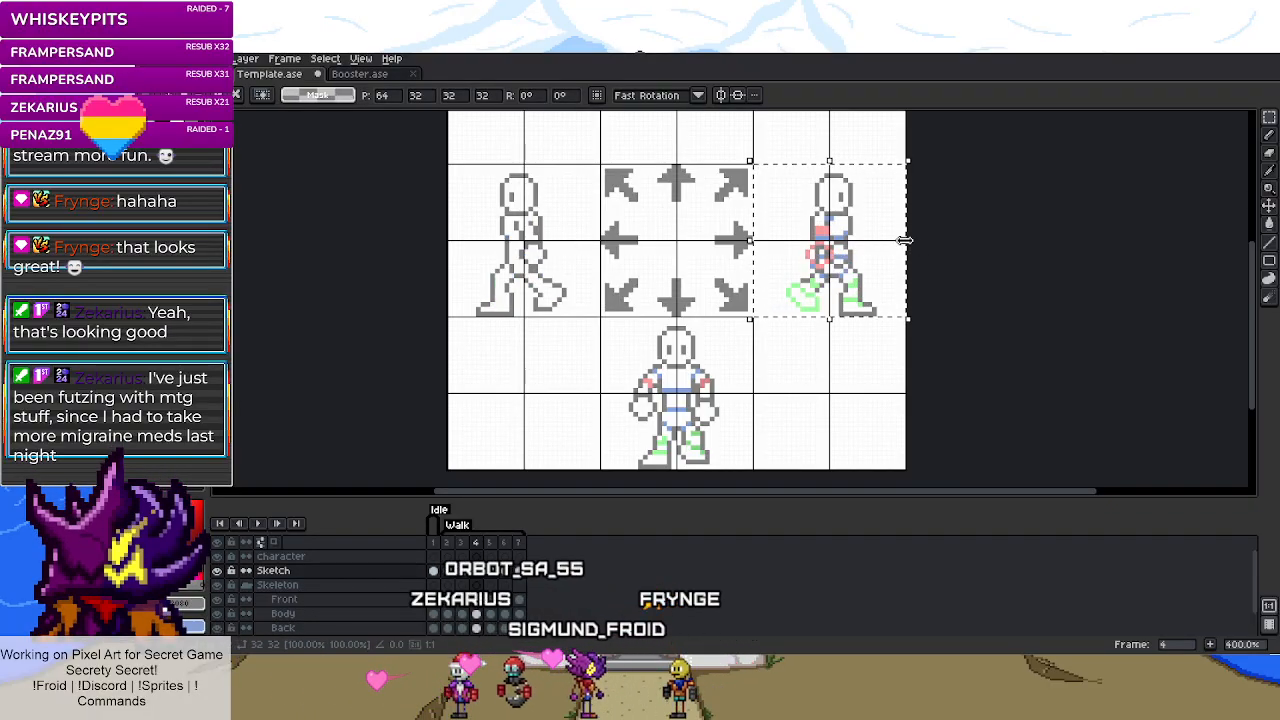
{"action": "key", "text": "ctrl+z"}
{"action": "left_click", "coordinate": [475, 600]}
{"action": "key", "text": "ctrl+v"}
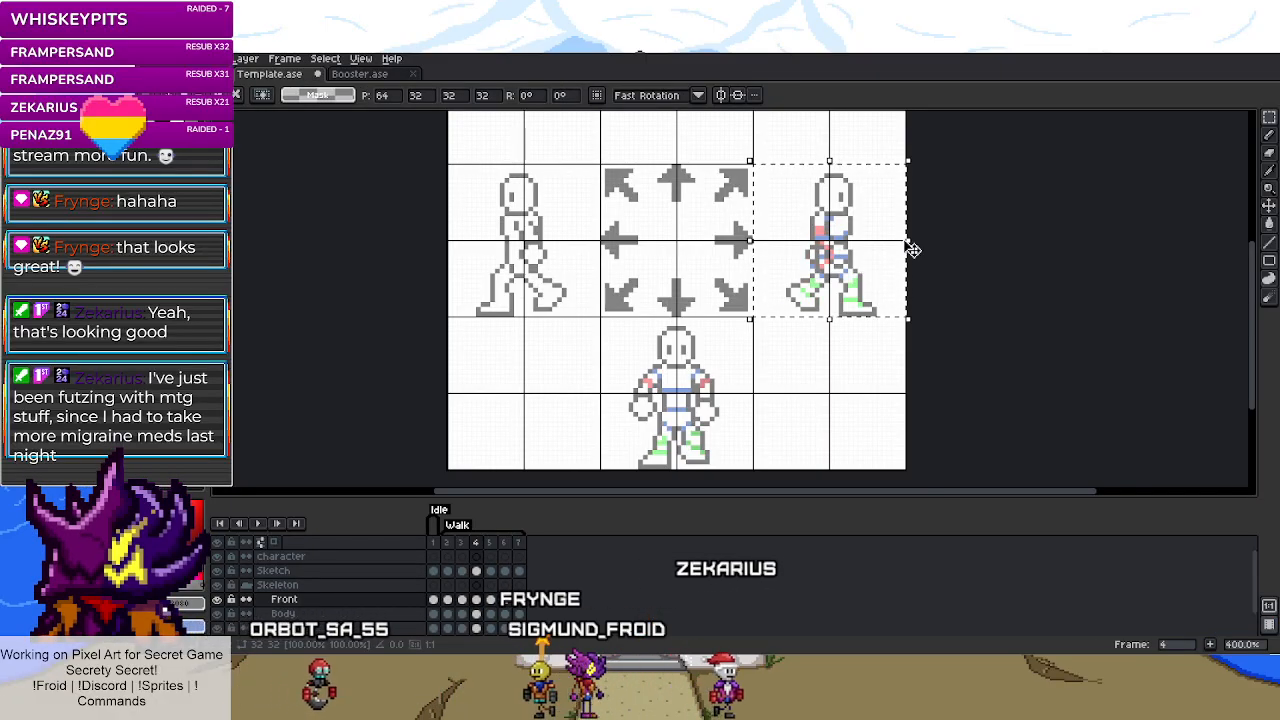
{"action": "mouse_move", "coordinate": [757, 251]}
{"action": "left_mouse_down"}
{"action": "mouse_move", "coordinate": [611, 252]}
{"action": "mouse_move", "coordinate": [512, 270]}
{"action": "left_mouse_up"}
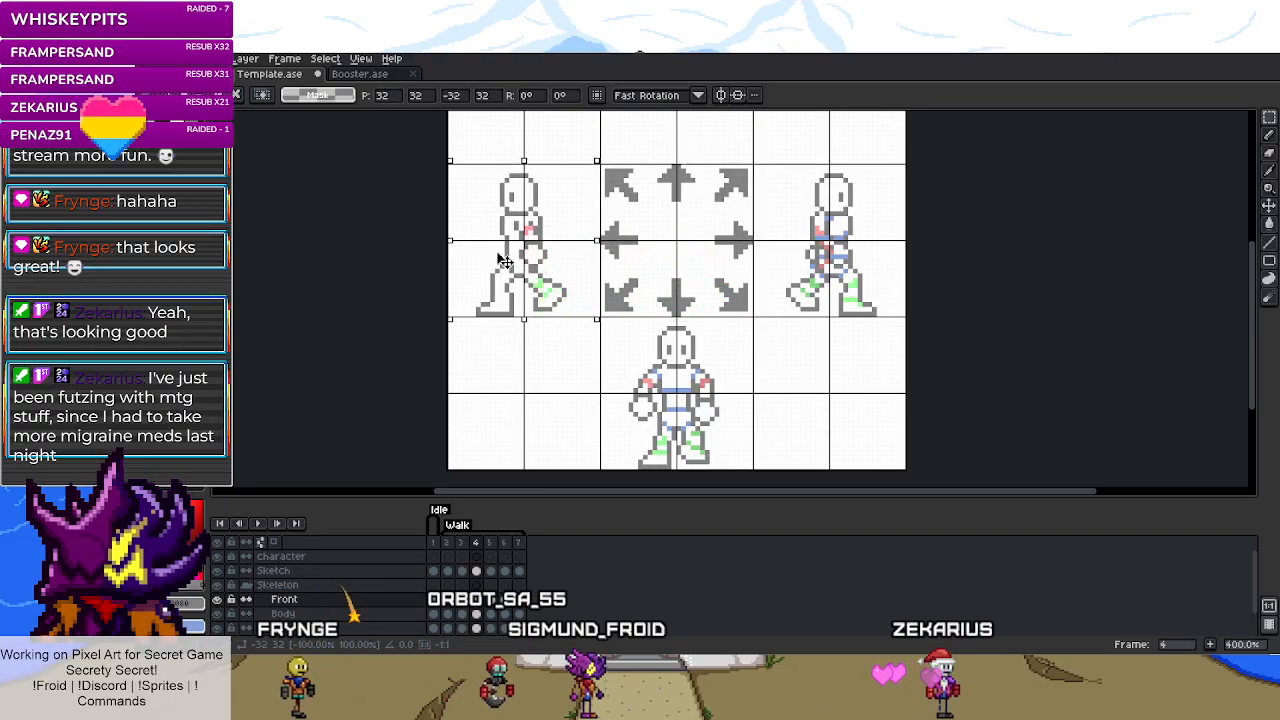
{"action": "key", "text": "ctrl+d"}
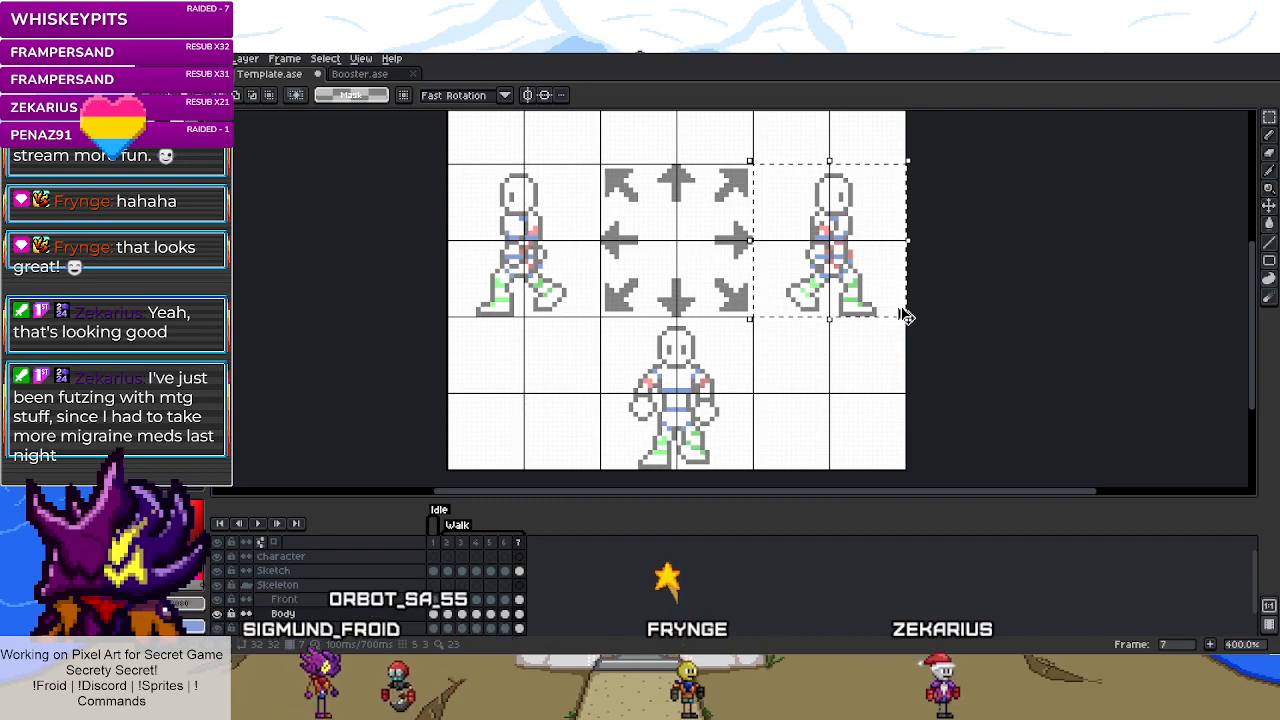
{"action": "left_click", "coordinate": [906, 268]}
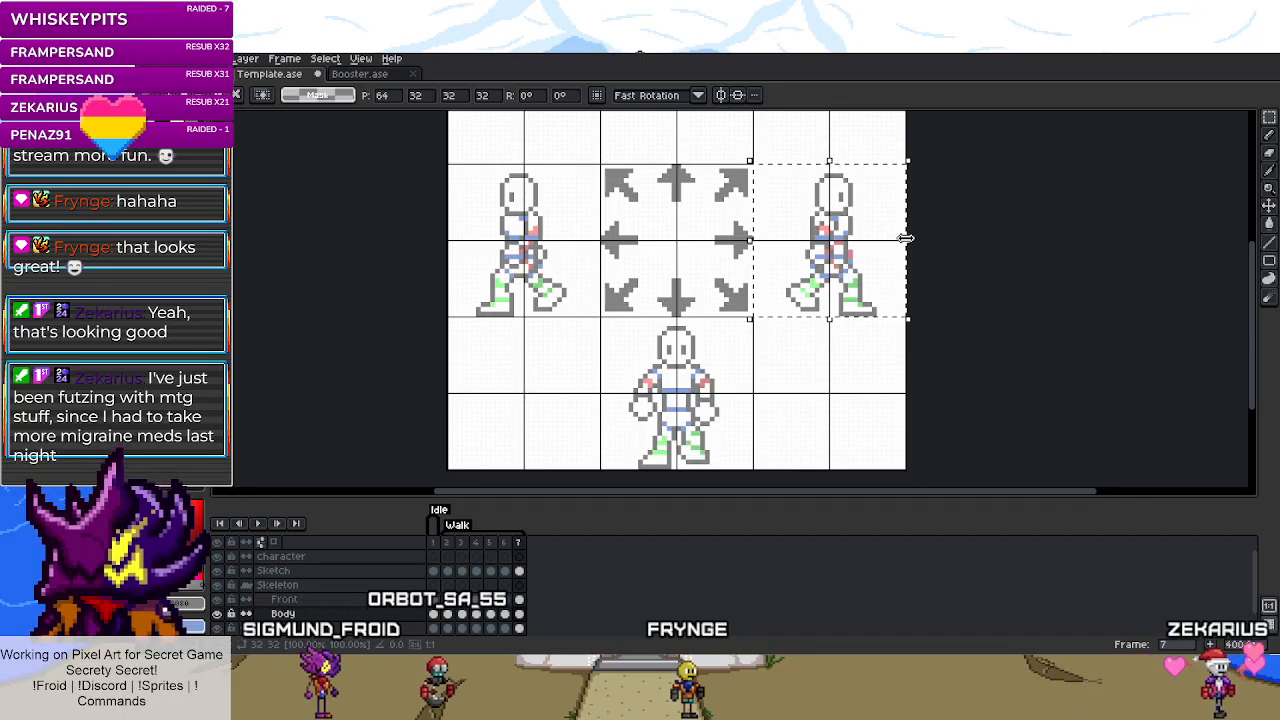
{"action": "left_click_drag", "start_coordinate": [673, 256], "coordinate": [697, 243]}
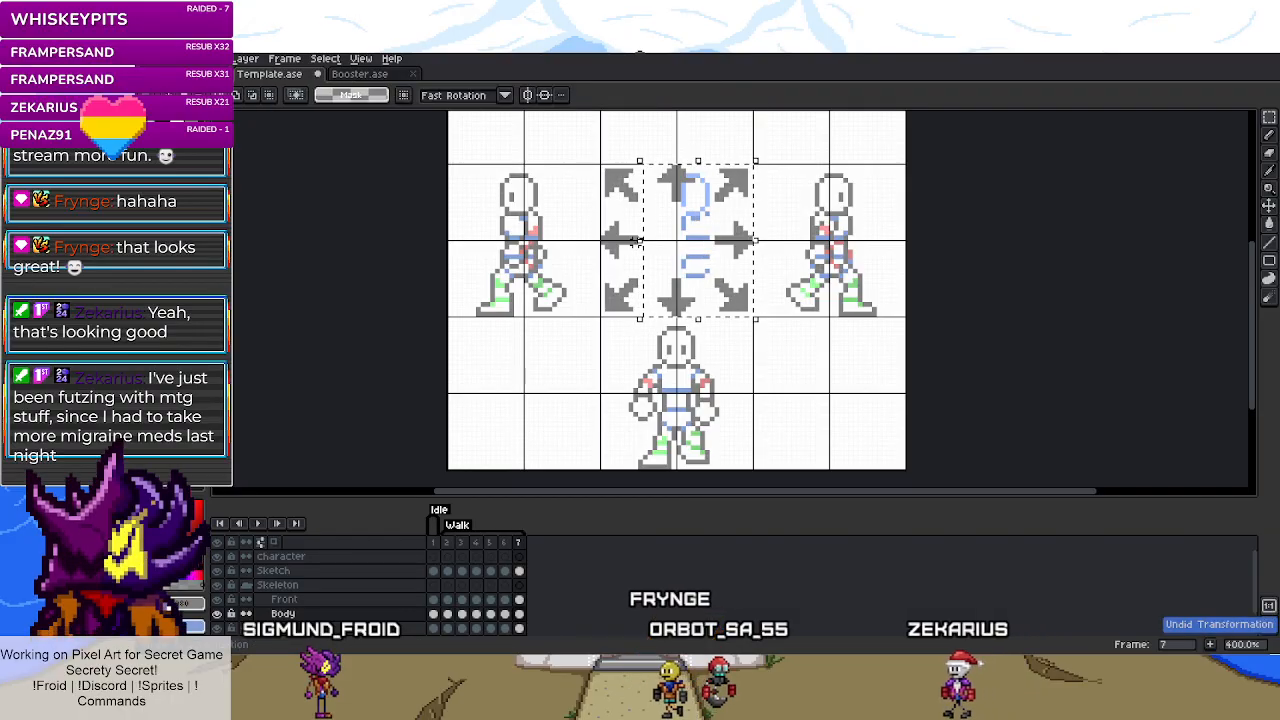
{"action": "key", "text": "ctrl+z"}
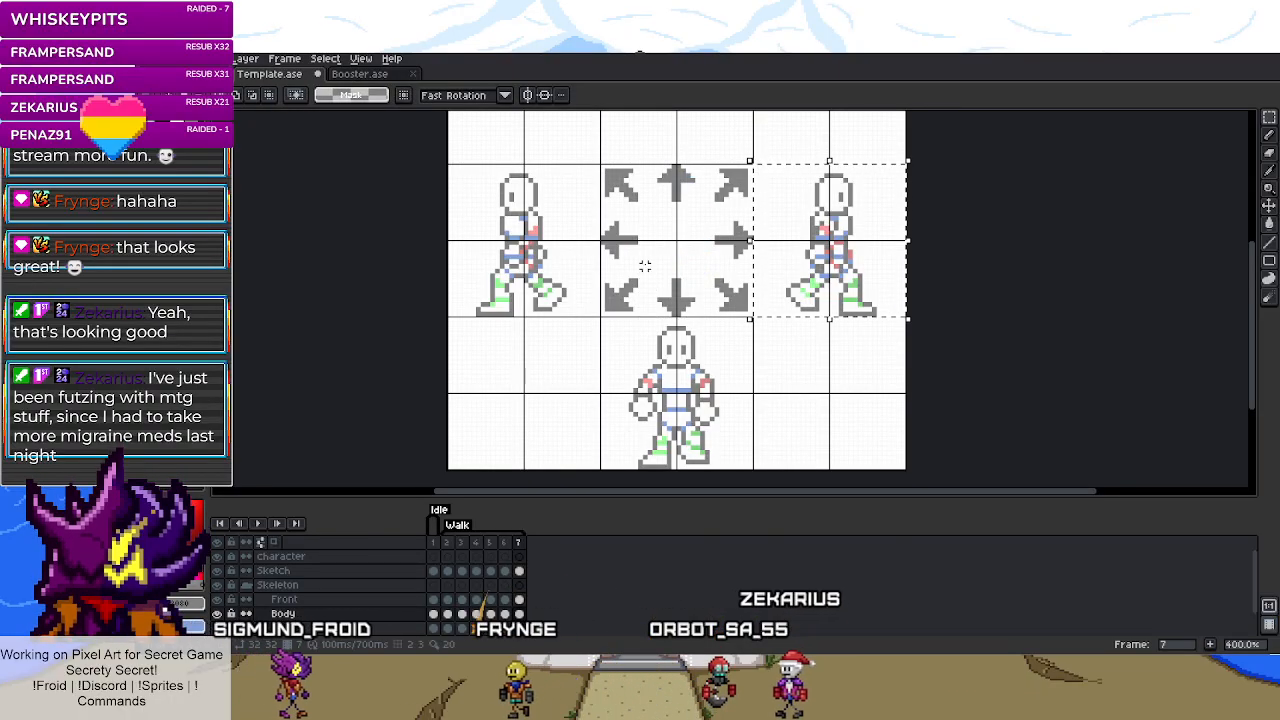
- Copy the right-facing figure's Body layer pixels from frame 7 to frame 4, mirrored horizontally in the left-facing cell
{"action": "left_click", "coordinate": [905, 240]}
{"action": "left_click_drag", "start_coordinate": [905, 240], "coordinate": [600, 263]}
{"action": "left_click_drag", "start_coordinate": [680, 265], "coordinate": [625, 268]}
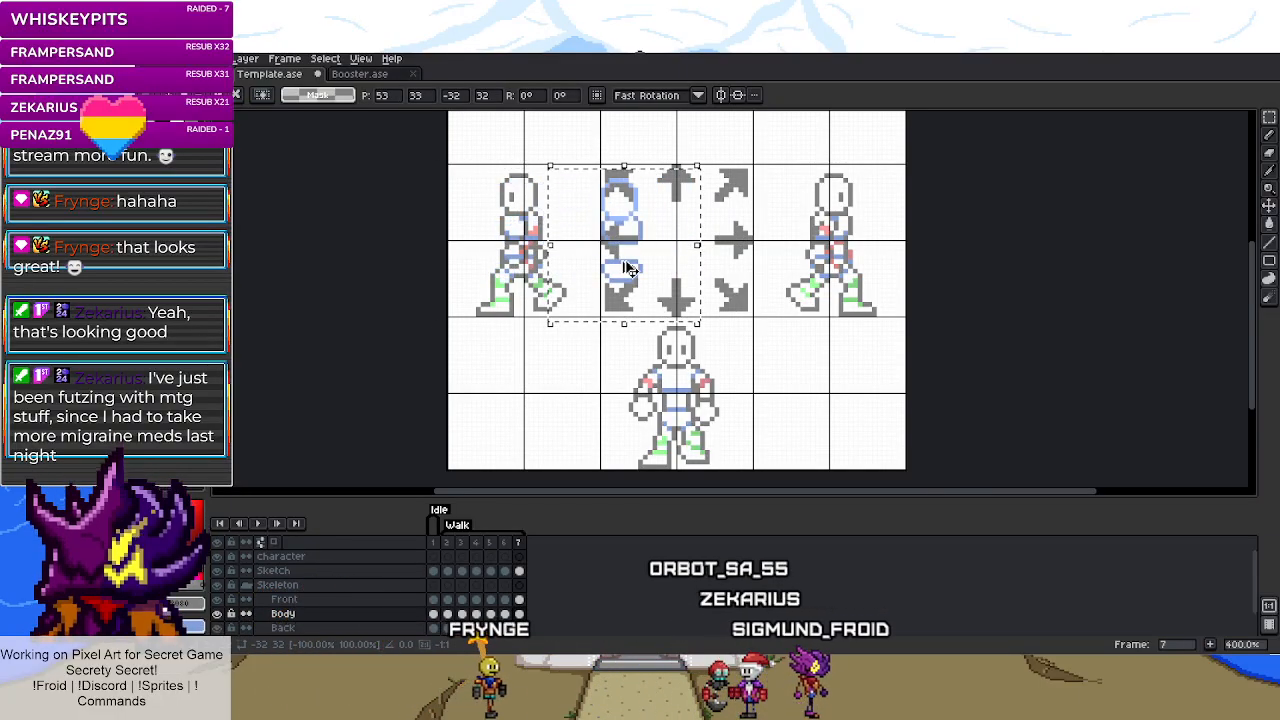
{"action": "key", "text": "ctrl+z"}
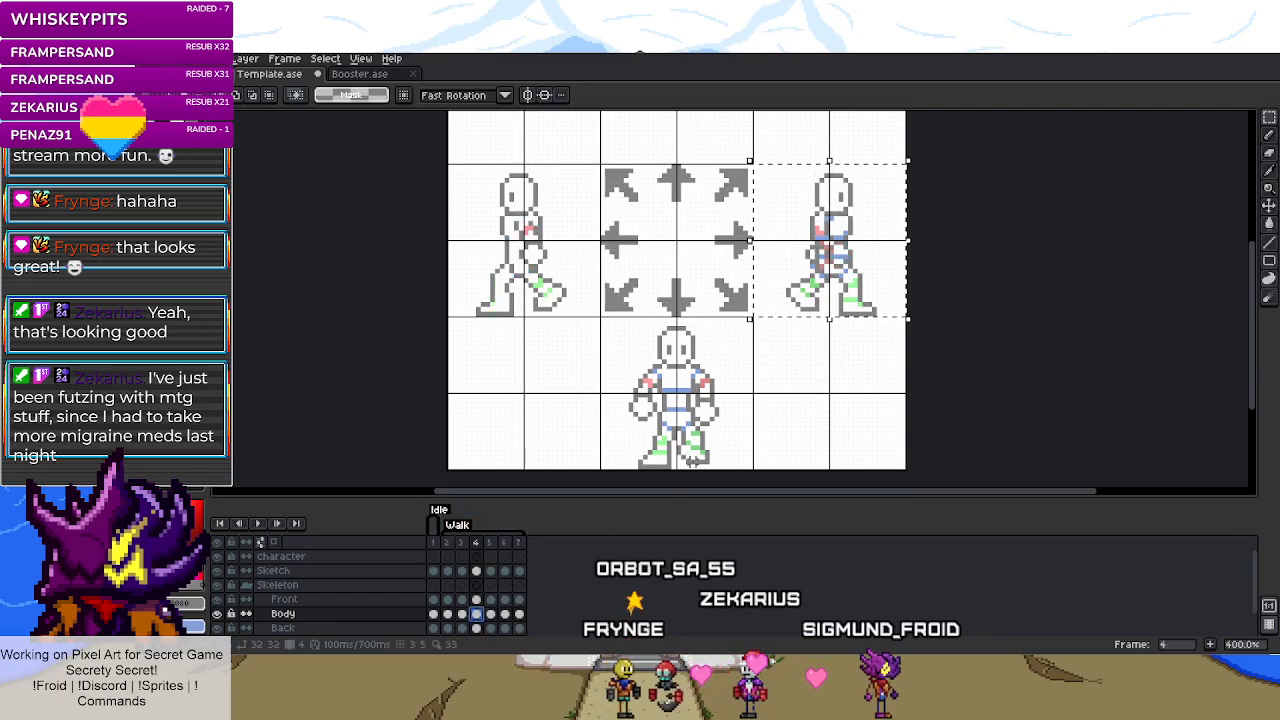
{"action": "key", "text": "ctrl+v"}
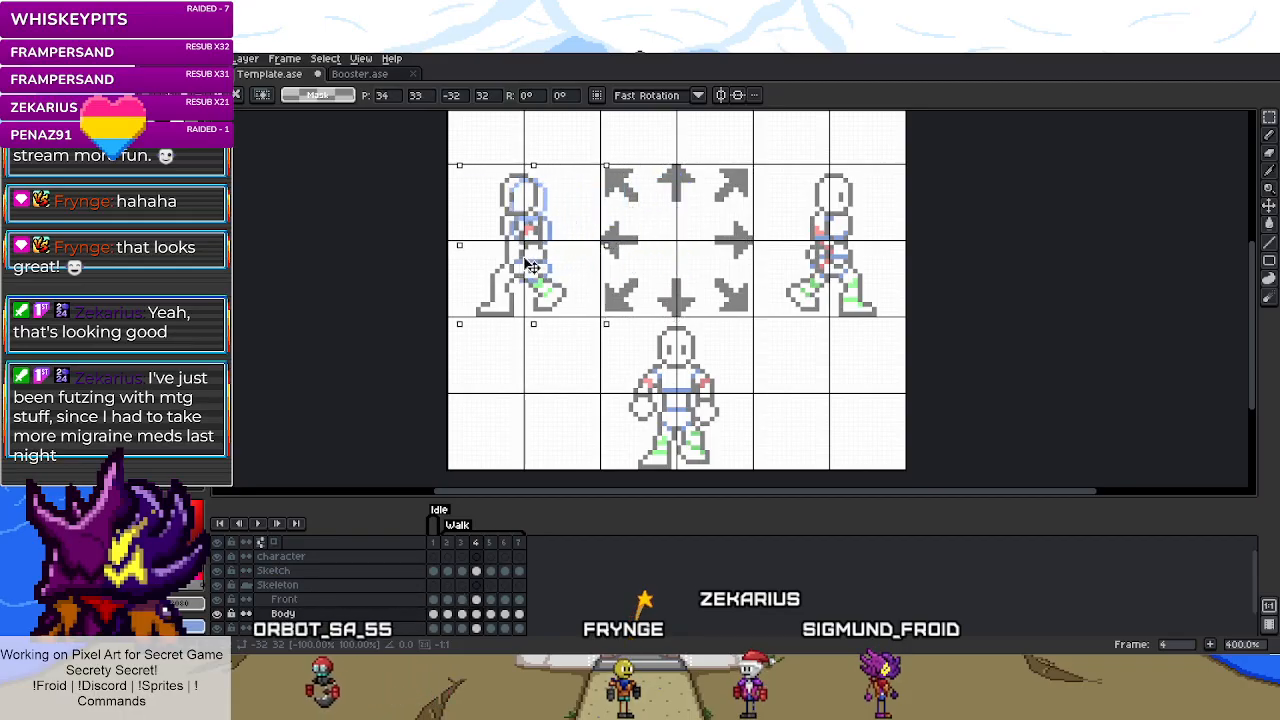
{"action": "left_click", "coordinate": [692, 252]}
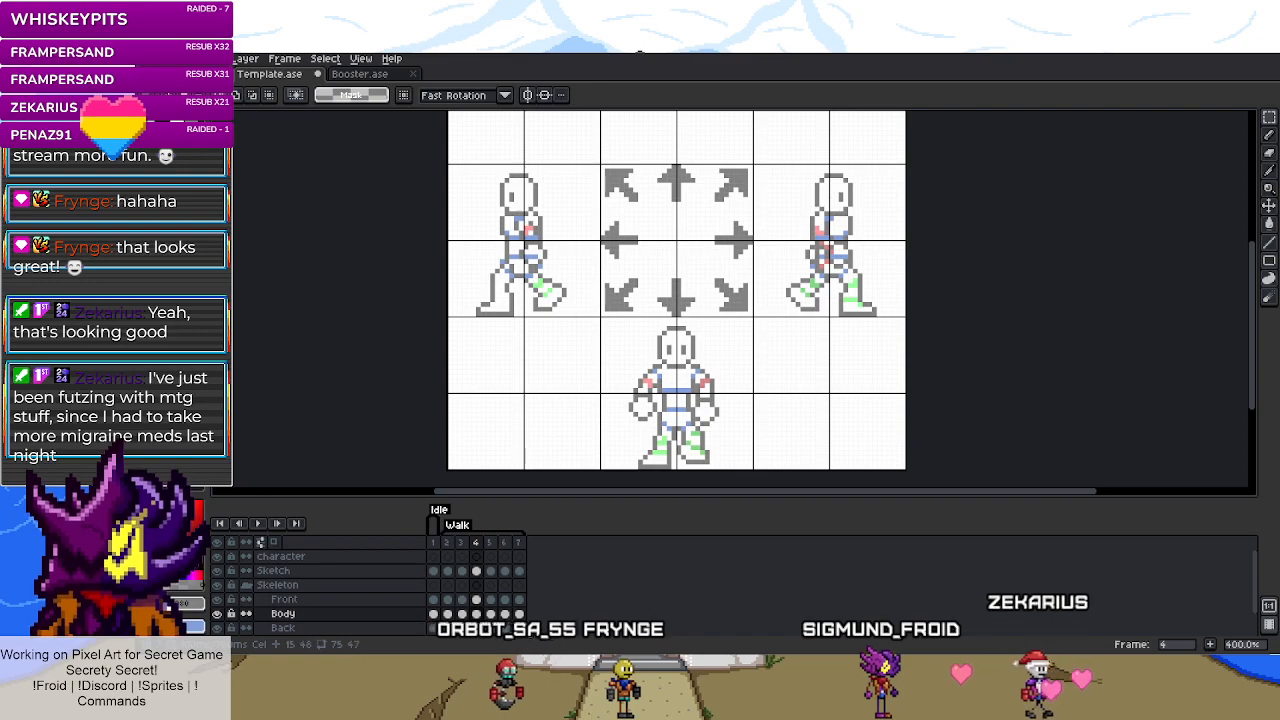
- Copy the right-facing figure's Back layer limbs from frame 7 to frame 4, mirrored horizontally in the left-facing cell
{"action": "left_click", "coordinate": [519, 628]}
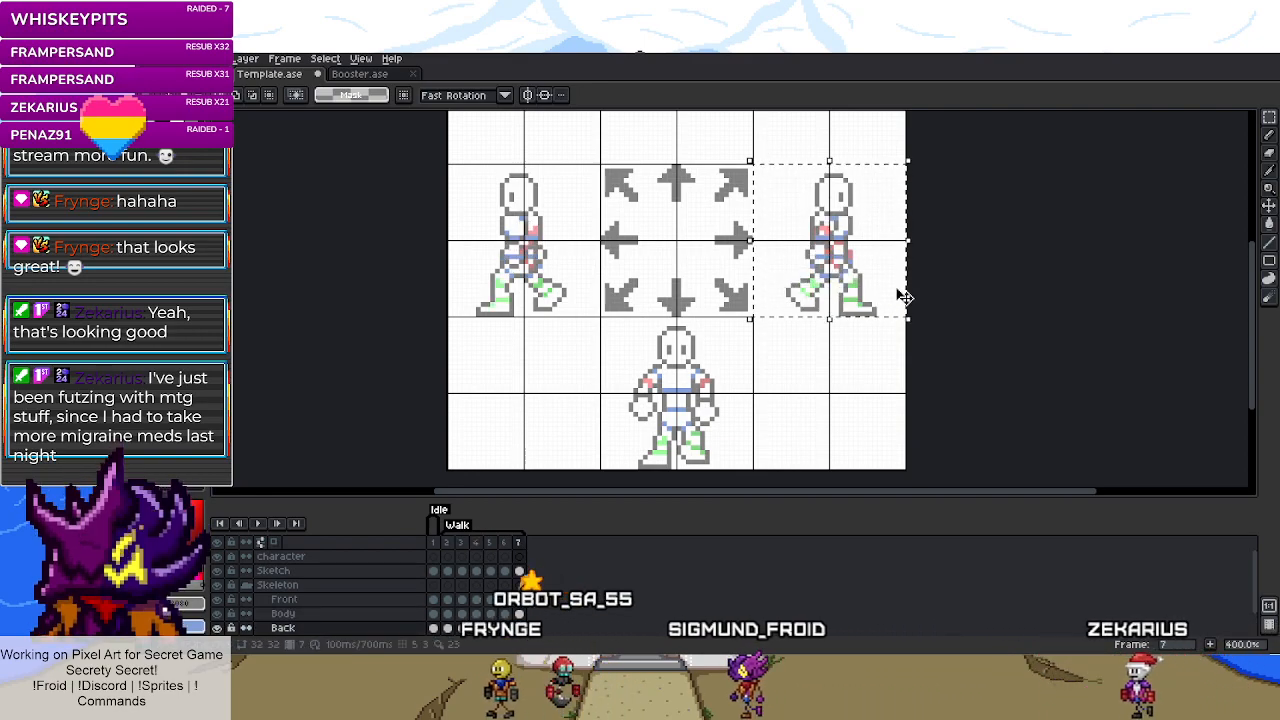
{"action": "left_click", "coordinate": [907, 240]}
{"action": "left_click_drag", "start_coordinate": [907, 240], "coordinate": [619, 256]}
{"action": "key", "text": "Escape"}
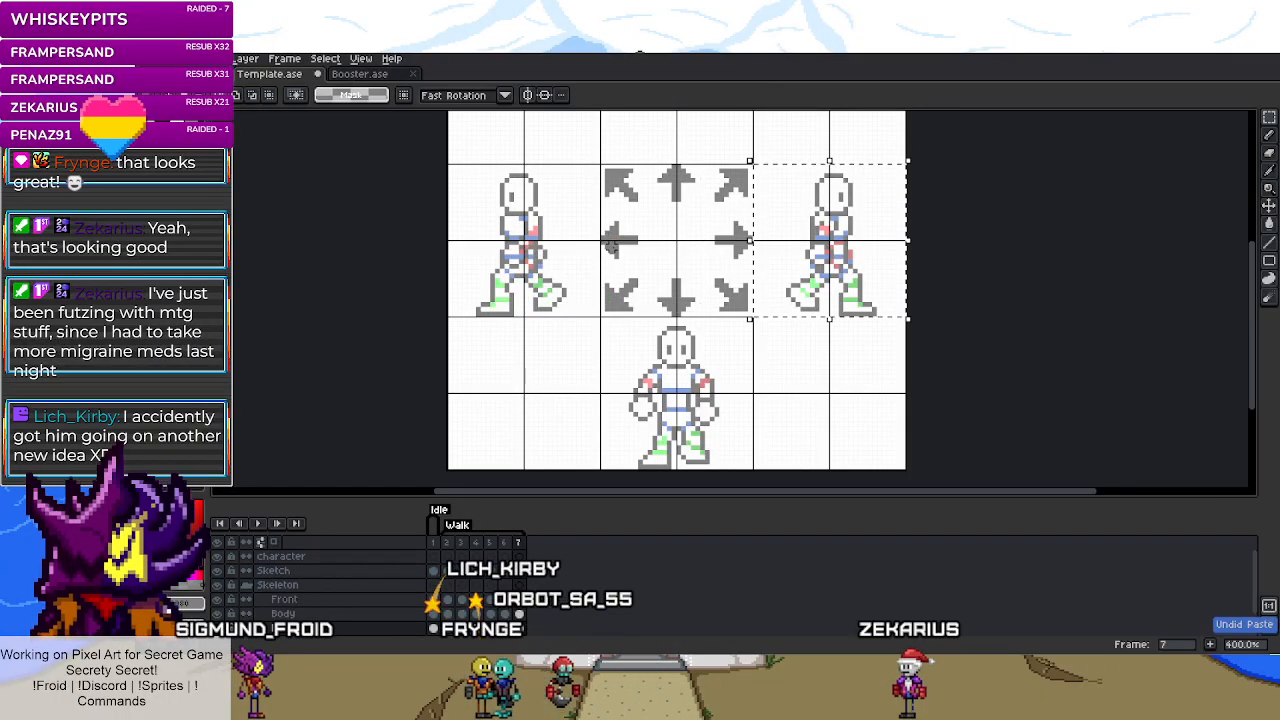
{"action": "left_click", "coordinate": [477, 546]}
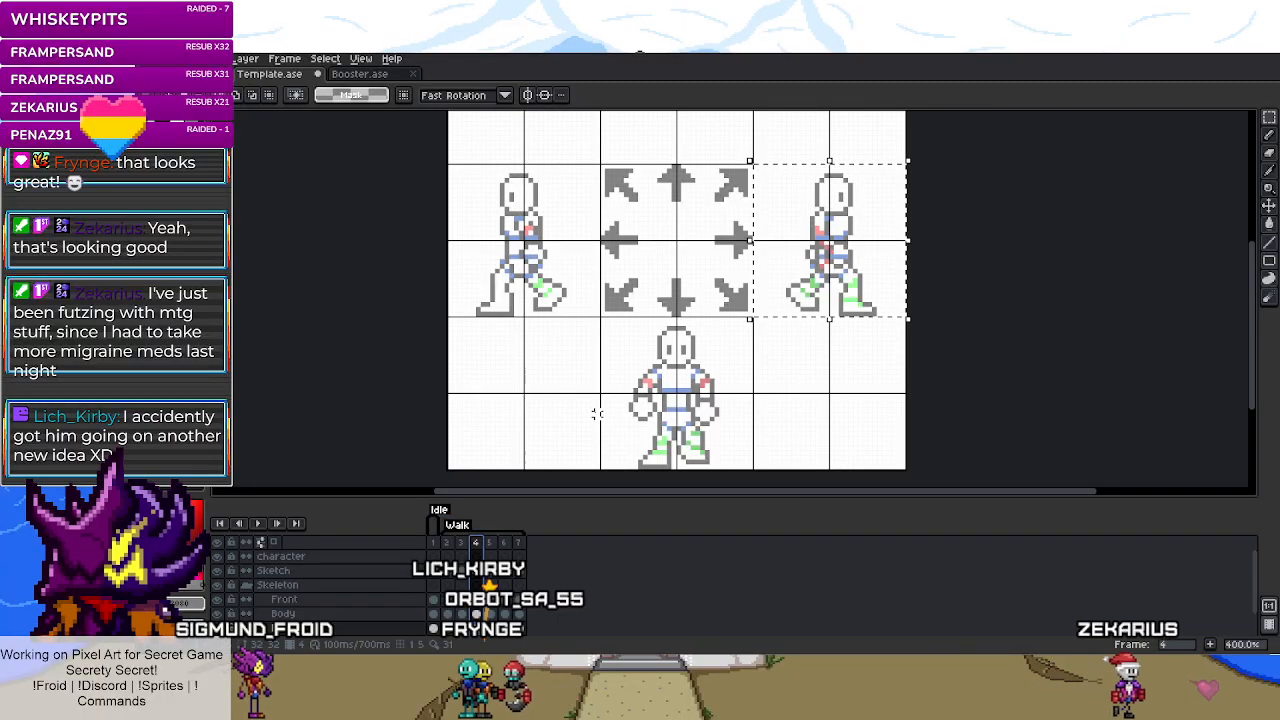
{"action": "key", "text": "ctrl+v"}
{"action": "left_click_drag", "start_coordinate": [731, 257], "coordinate": [553, 261]}
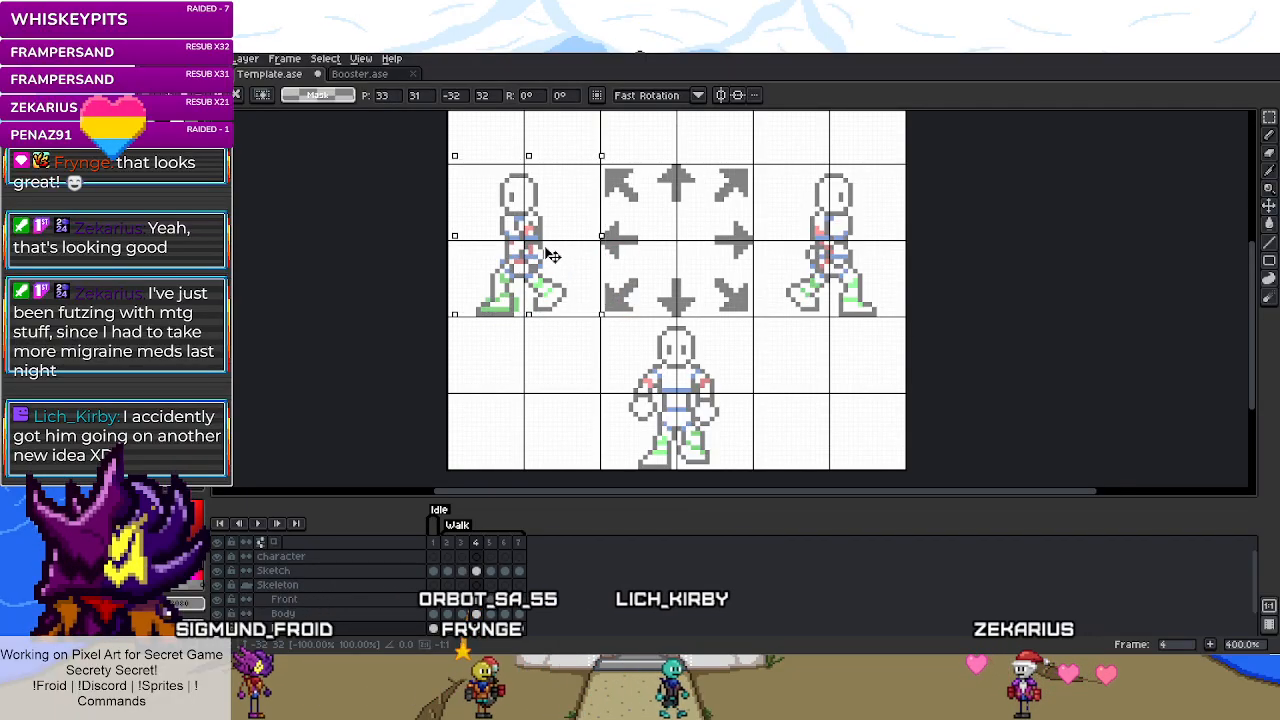
{"action": "left_click", "coordinate": [688, 265]}
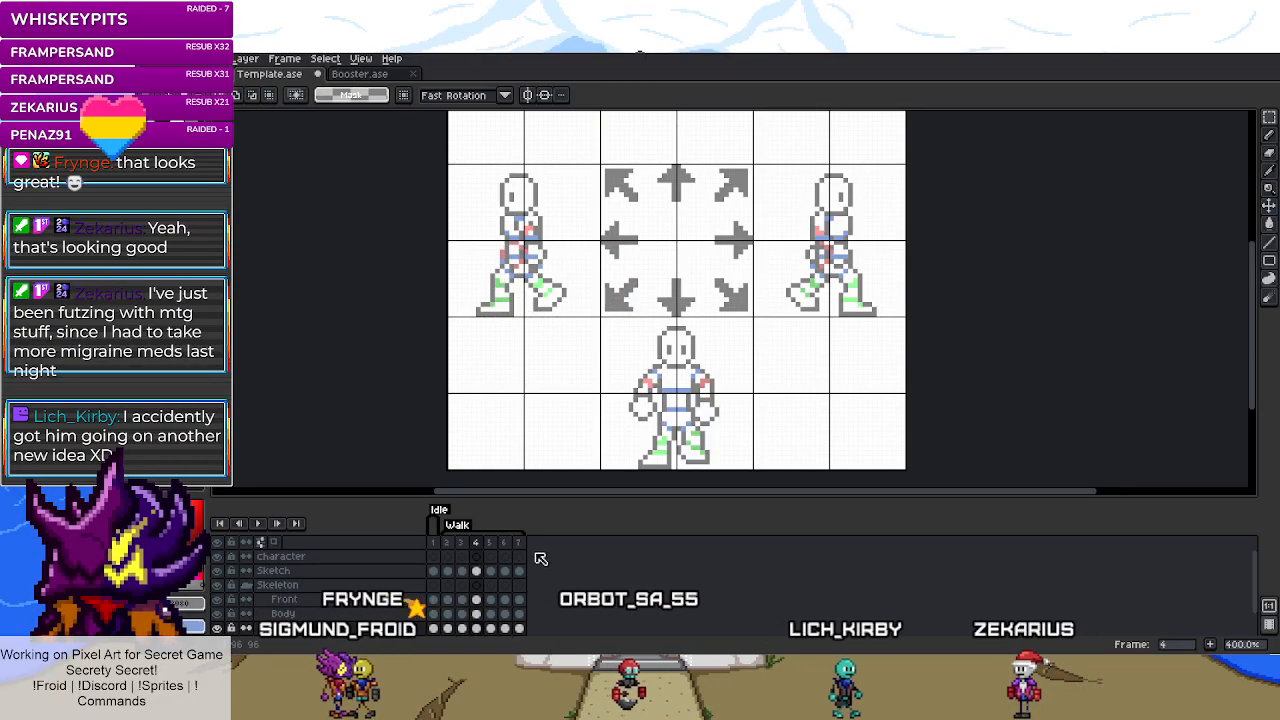
- Play the Walk animation and compare the poses in frames 2 to 7 across the drawn directions
{"action": "left_click", "coordinate": [490, 543]}
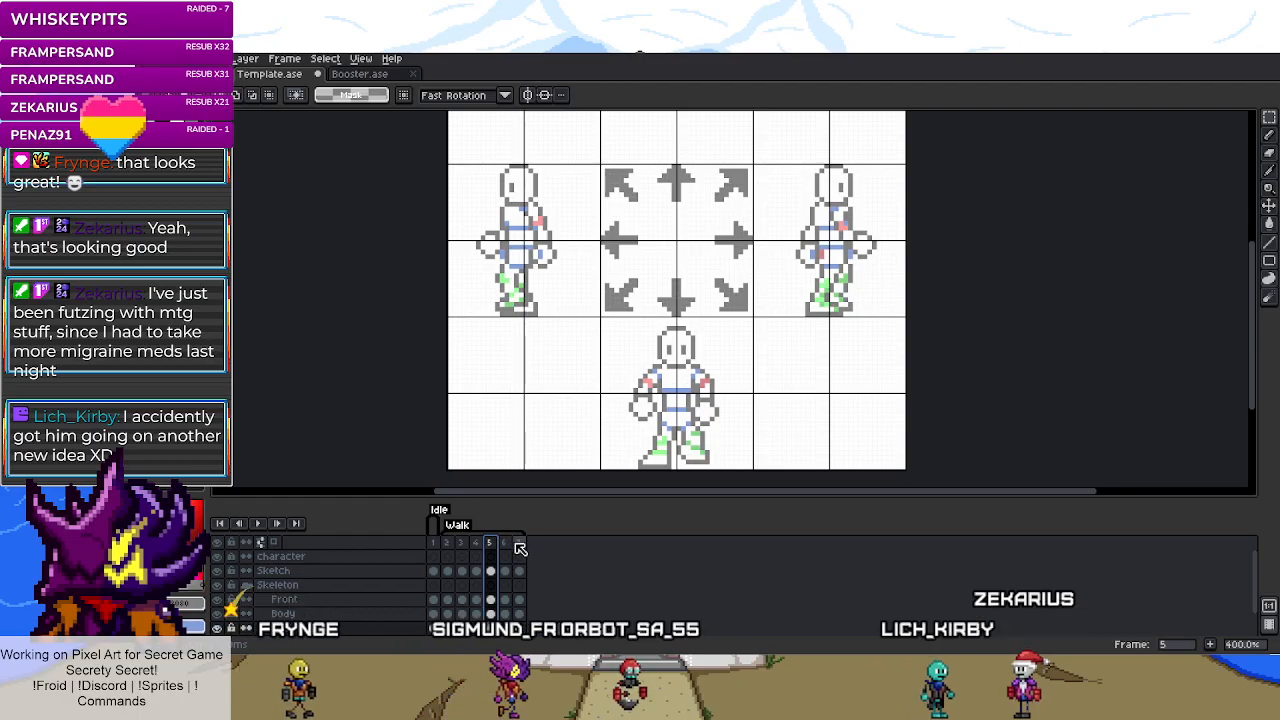
{"action": "key", "text": "Right"}
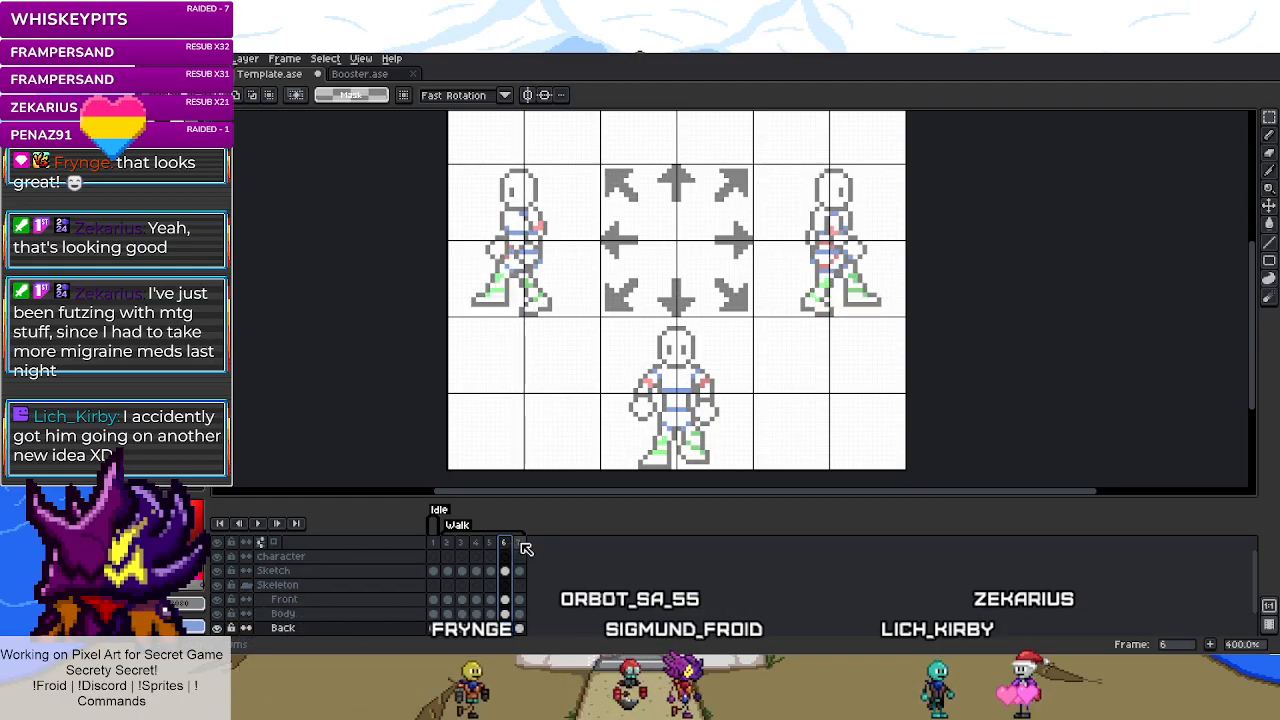
{"action": "left_click", "coordinate": [518, 543]}
{"action": "left_click", "coordinate": [490, 543]}
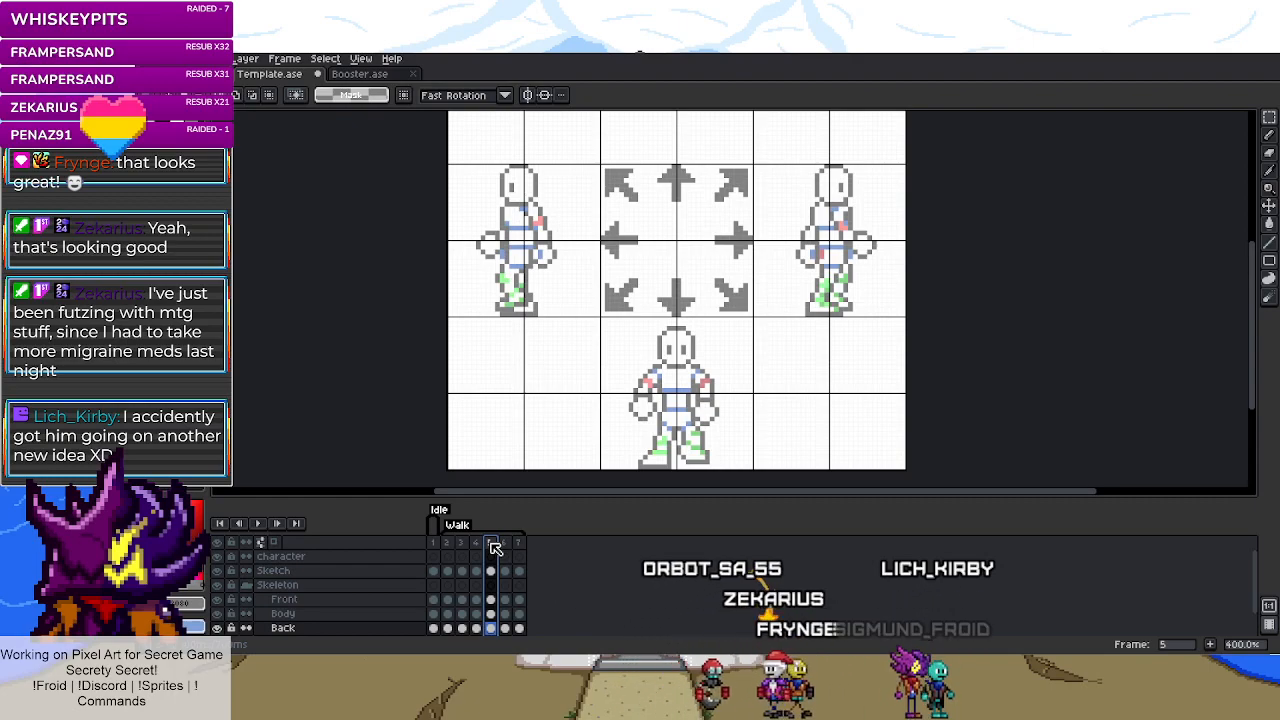
{"action": "key", "text": "Right"}
{"action": "key", "text": "Left"}
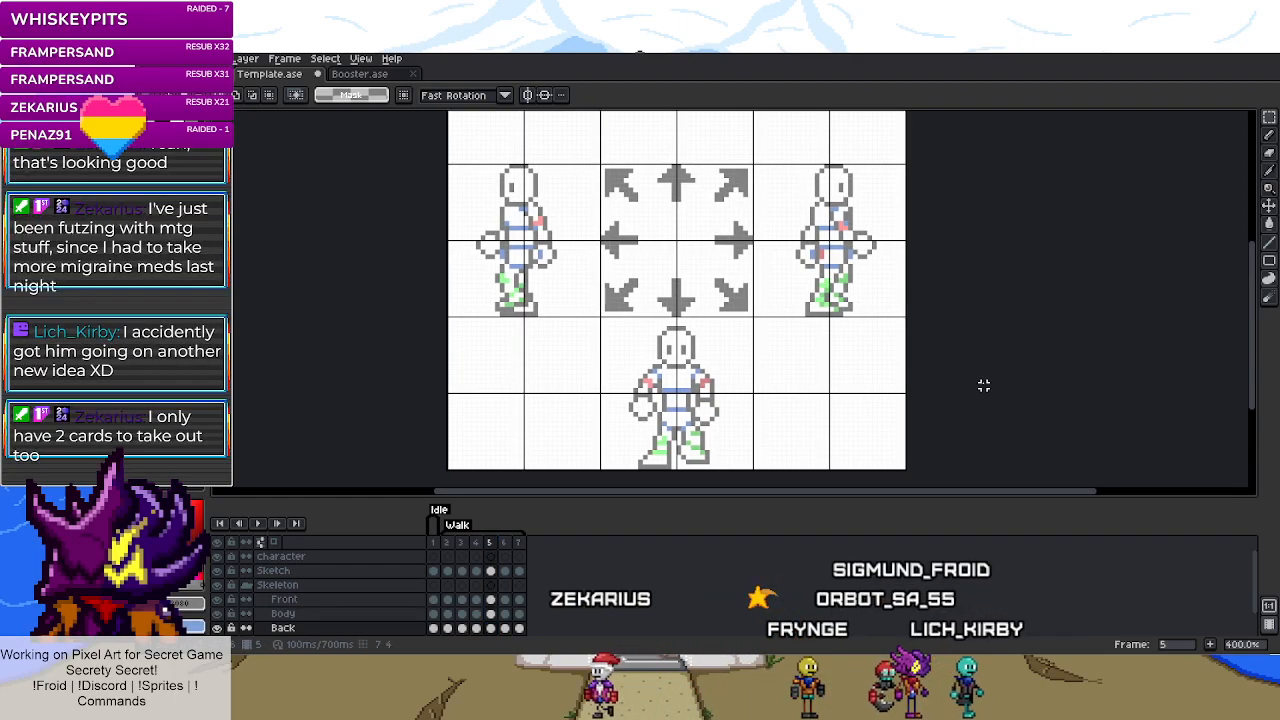
{"action": "key", "text": "Right"}
{"action": "key", "text": "Return"}
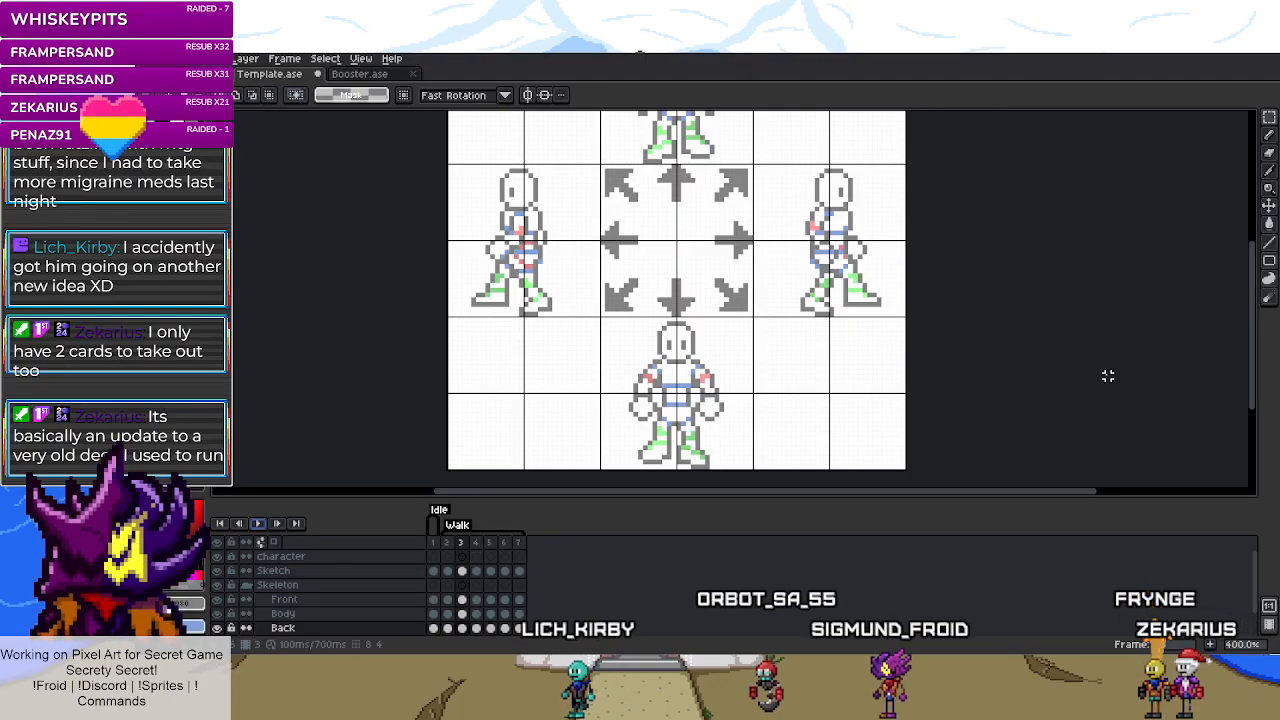
{"action": "scroll", "coordinate": [995, 370], "scroll_direction": "down", "scroll_amount": 1}
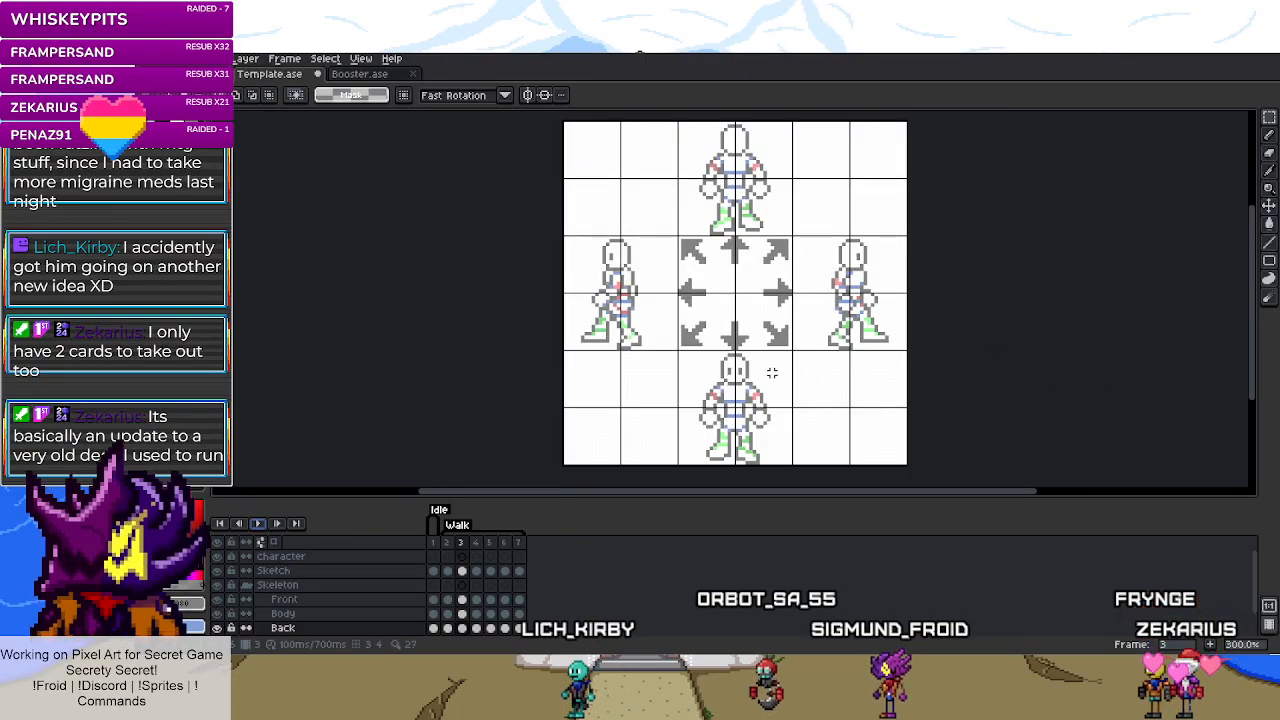
{"action": "left_click", "coordinate": [480, 543]}
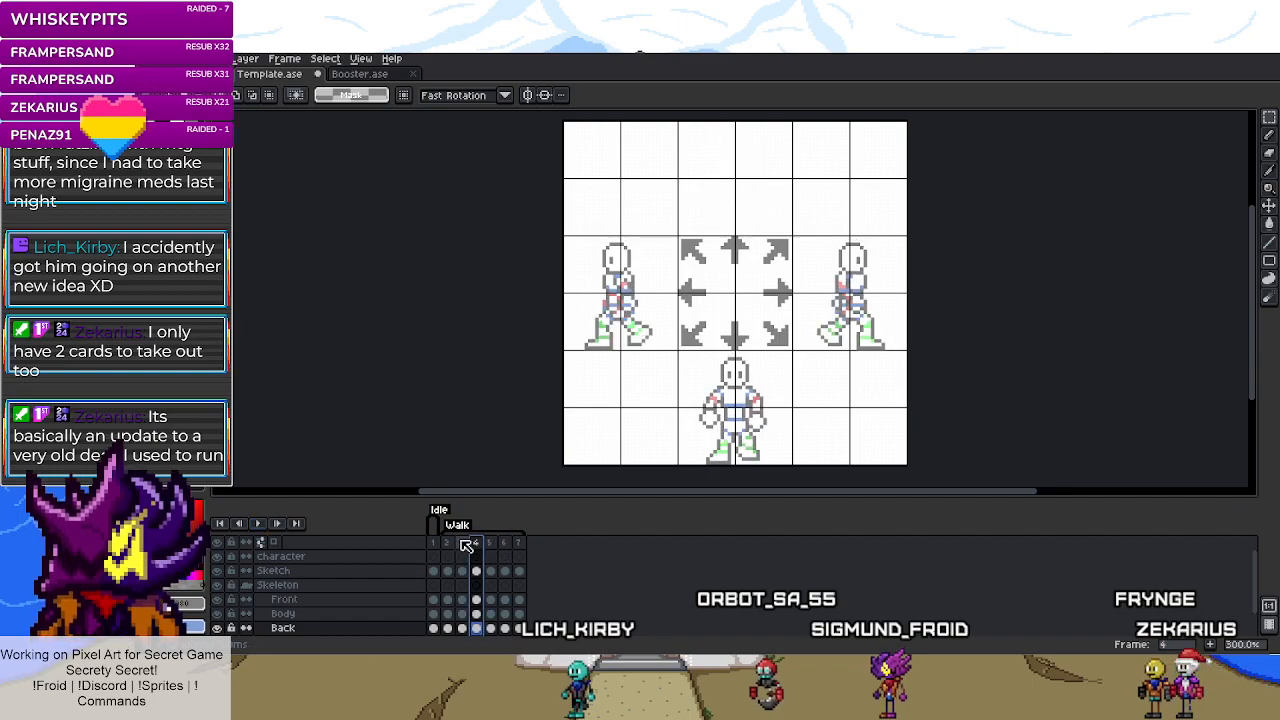
{"action": "left_click", "coordinate": [452, 542]}
{"action": "left_click", "coordinate": [464, 543]}
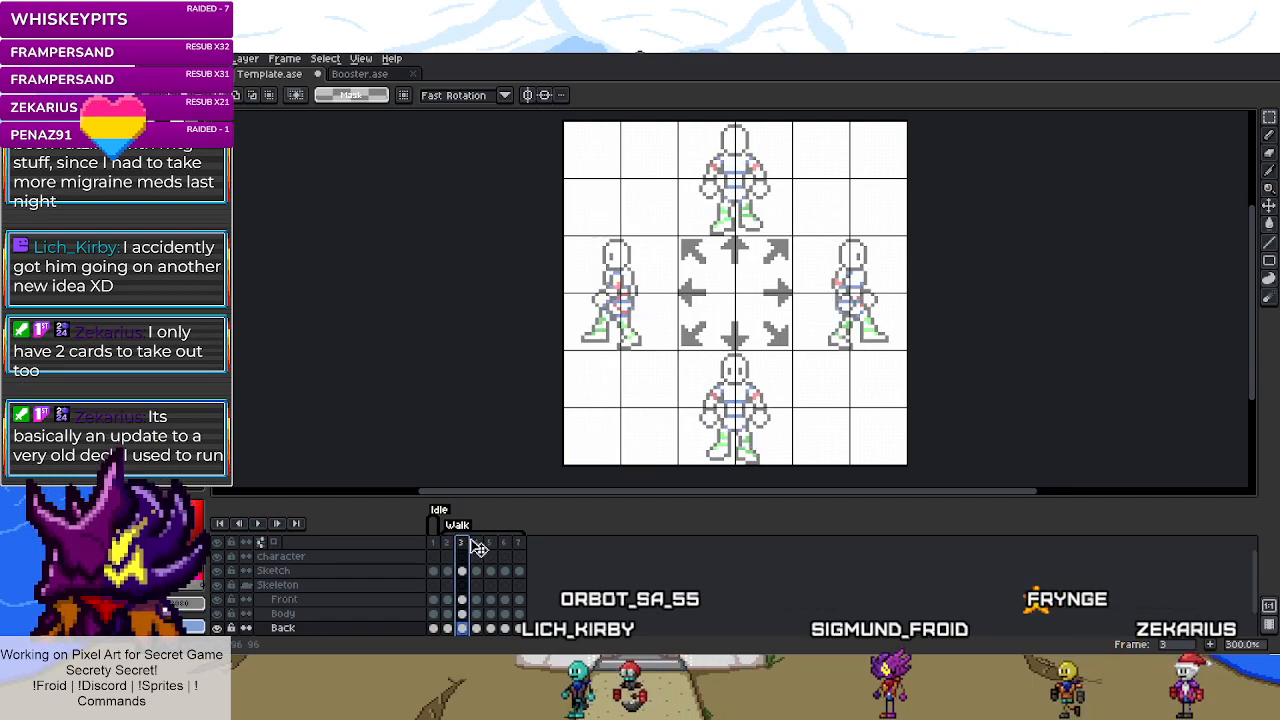
{"action": "left_click", "coordinate": [476, 543]}
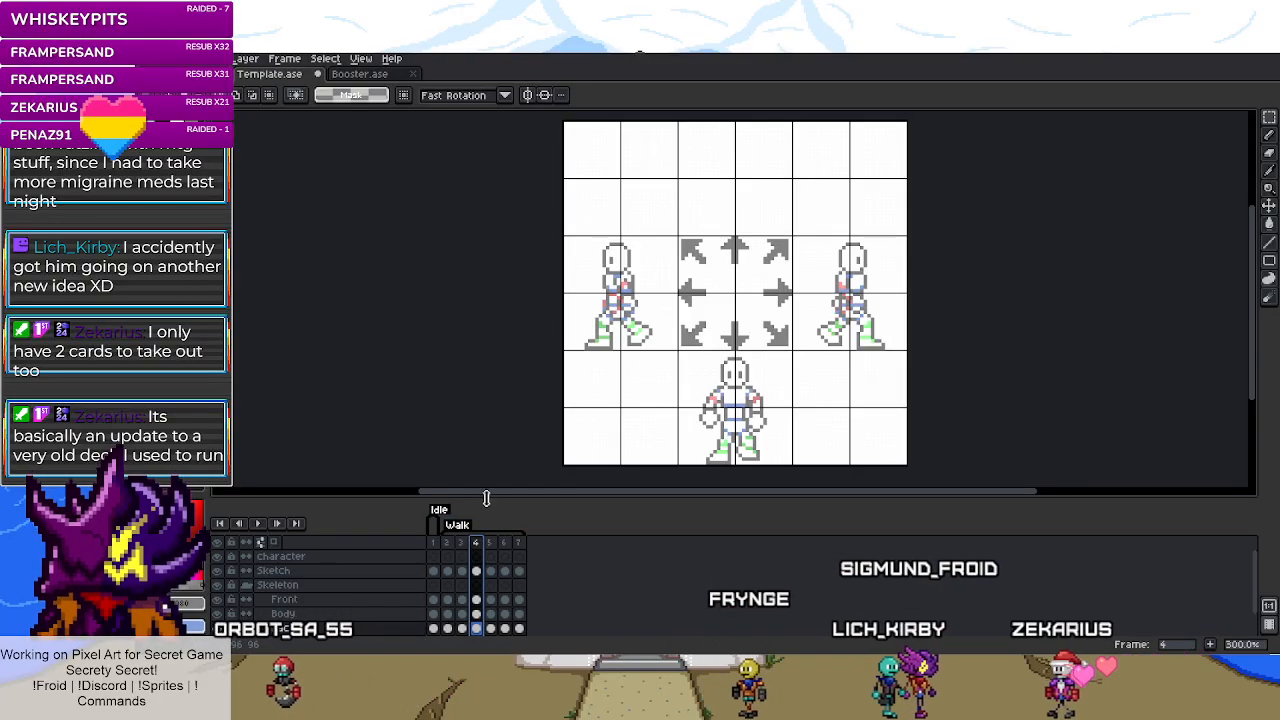
{"action": "left_click", "coordinate": [447, 543]}
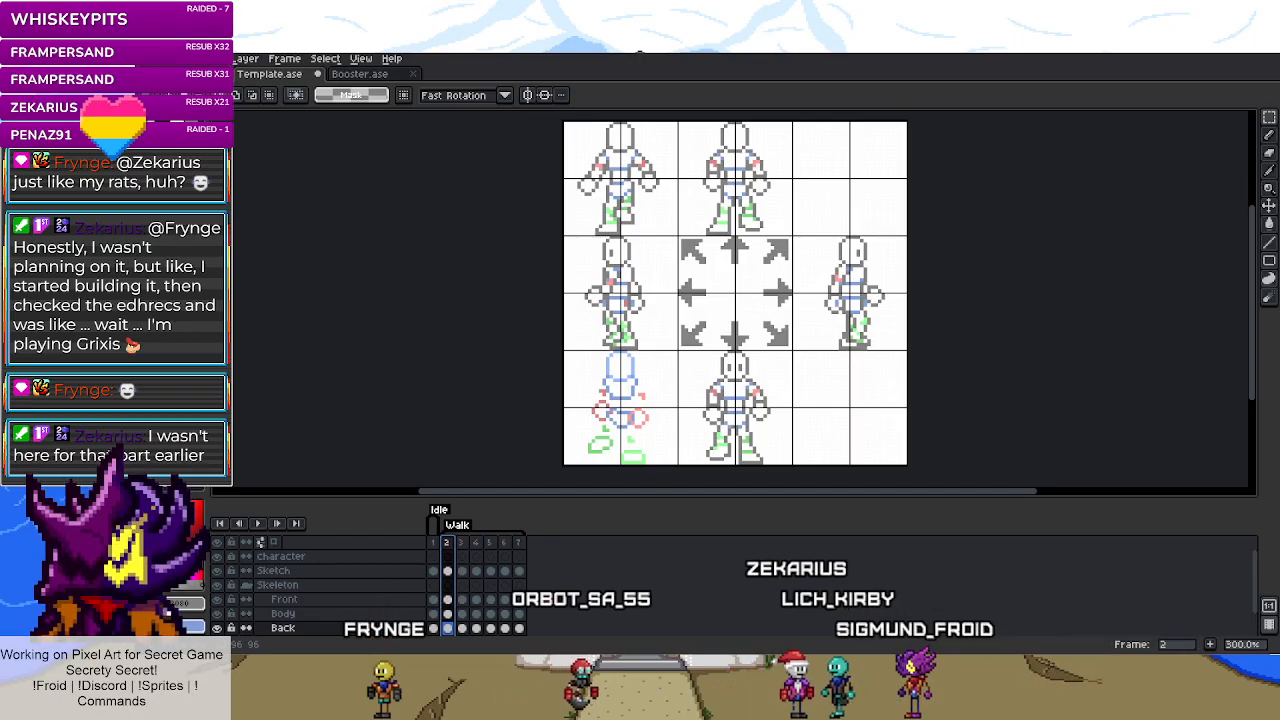
- Switch to Godot and look around the training hall in the TestGameImportScene 3D view
{"action": "key", "text": "alt+Tab"}
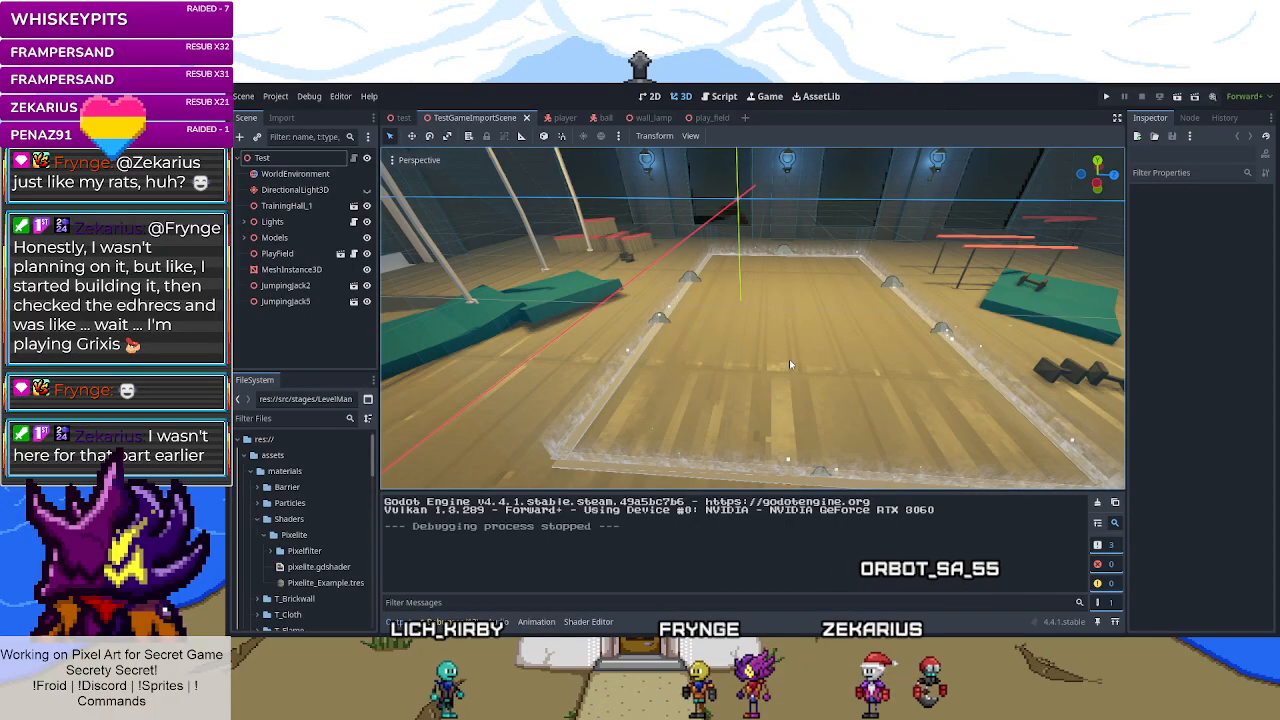
{"action": "left_click_drag", "start_coordinate": [768, 371], "coordinate": [788, 348]}
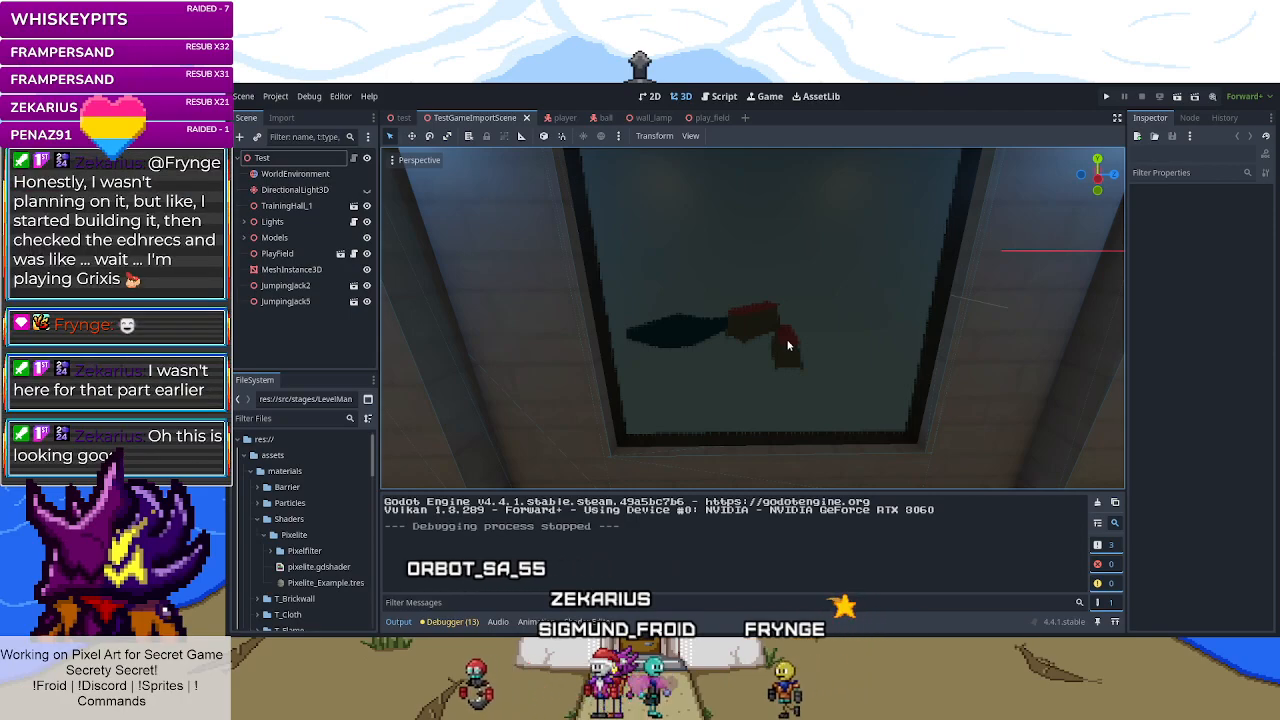
{"action": "left_click_drag", "start_coordinate": [786, 343], "coordinate": [690, 345]}
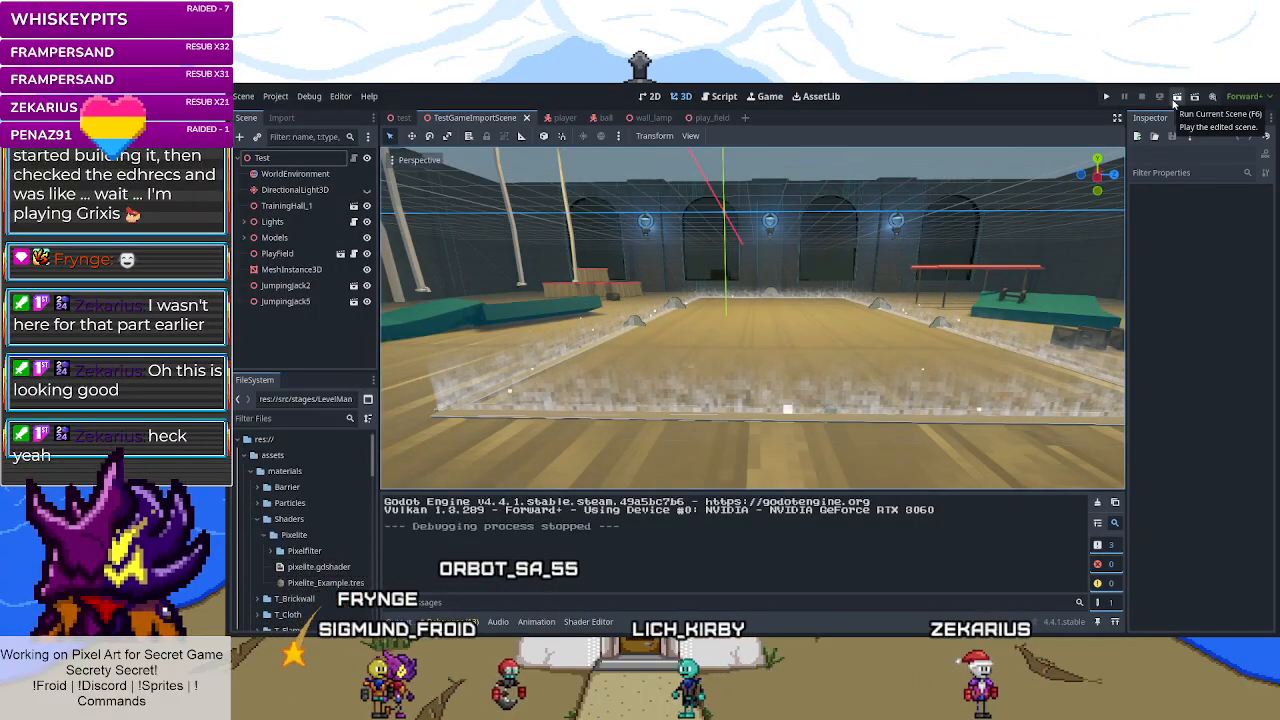
- Run the current scene and walk the character around the play field in all directions to examine its movement and facing sprites
{"action": "left_click", "coordinate": [1176, 98]}
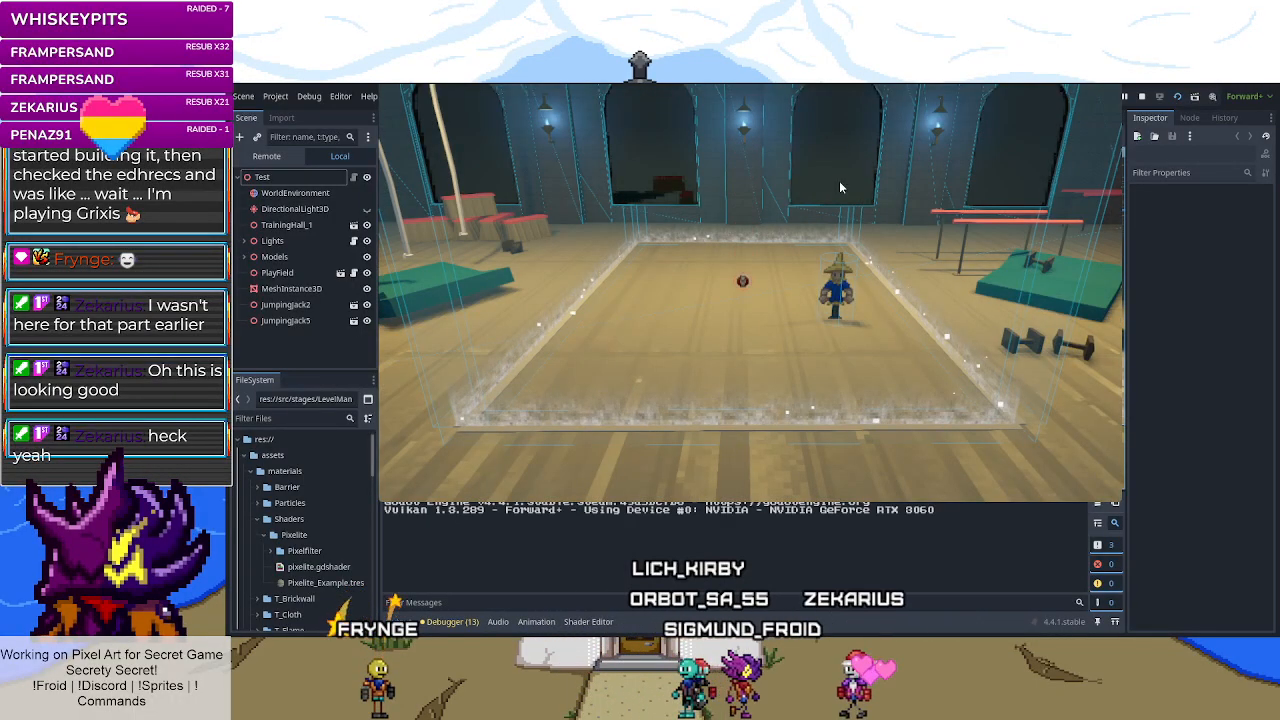
{"action": "key", "text": "a"}
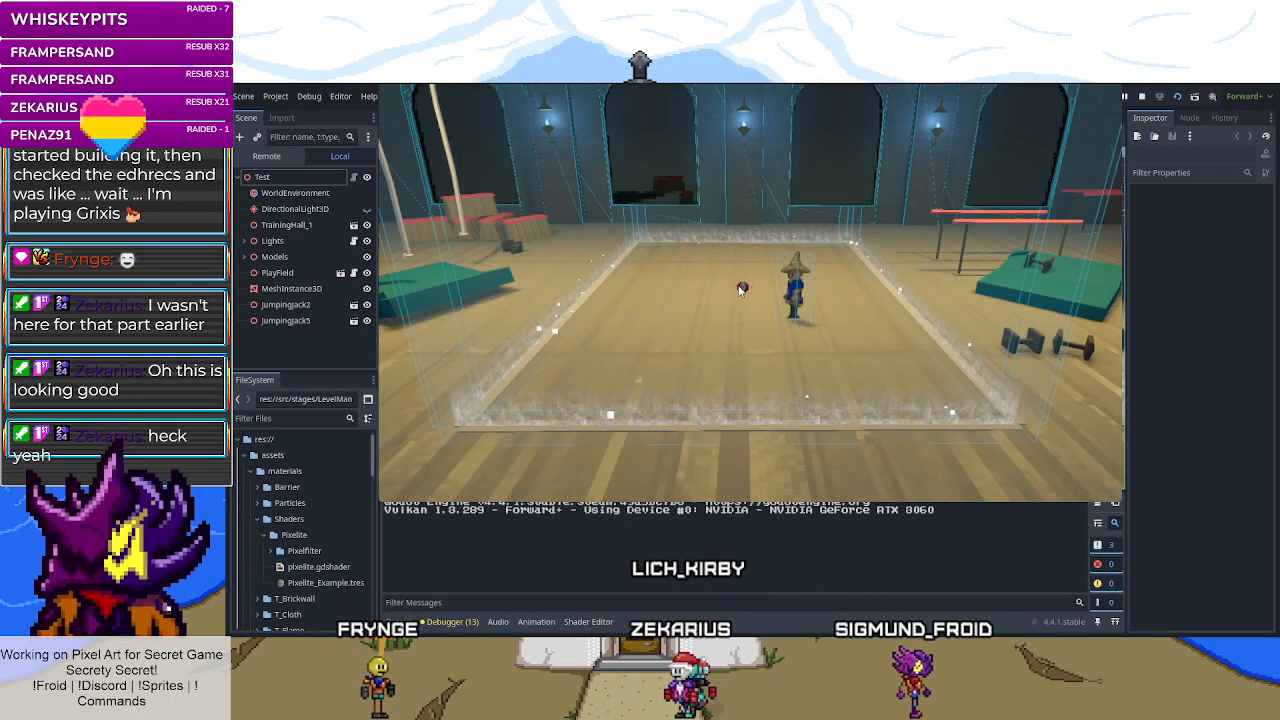
{"action": "key", "text": "s"}
{"action": "key", "text": "a"}
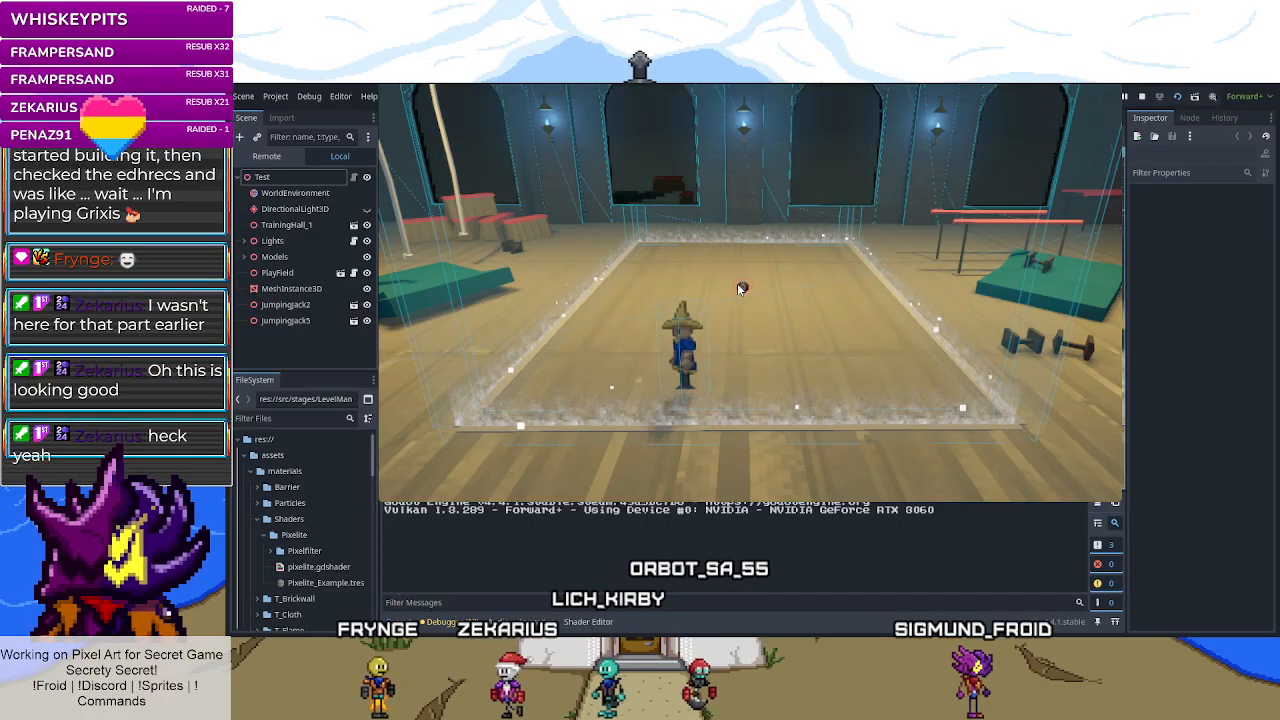
{"action": "key", "text": "d"}
{"action": "key", "text": "a"}
{"action": "key", "text": "d"}
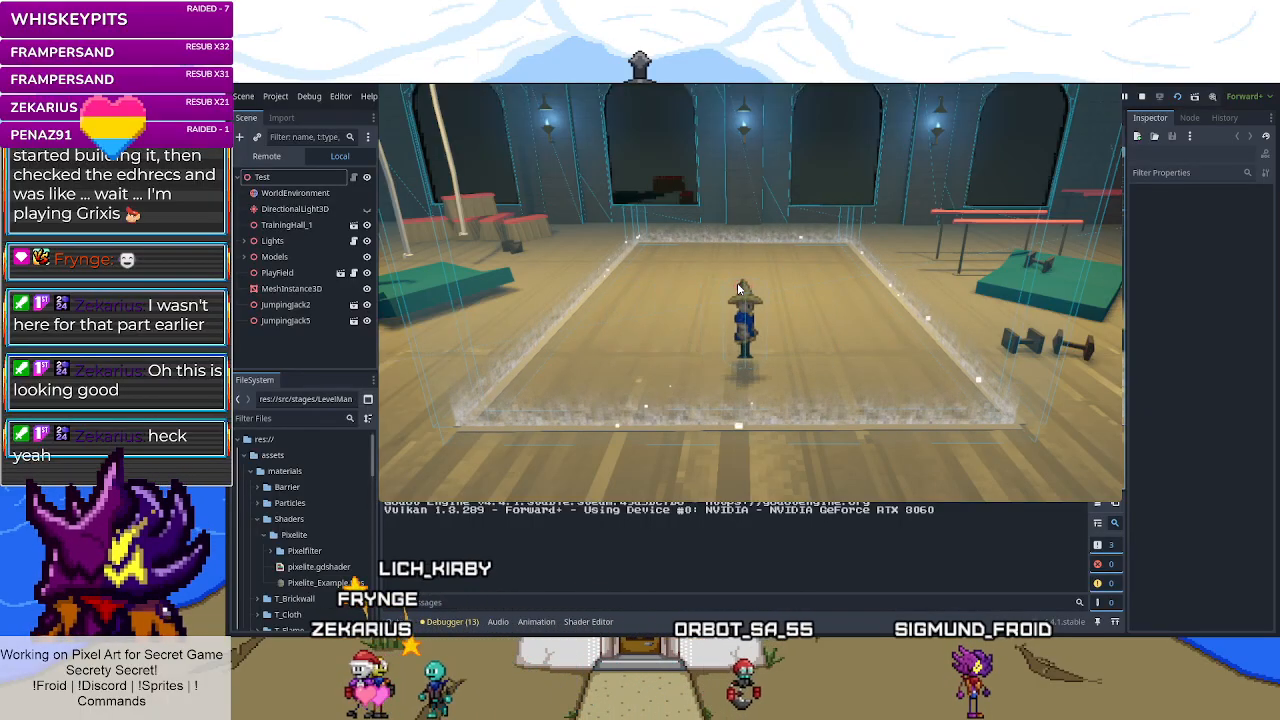
{"action": "key", "text": "a"}
{"action": "key", "text": "d"}
{"action": "key", "text": "a"}
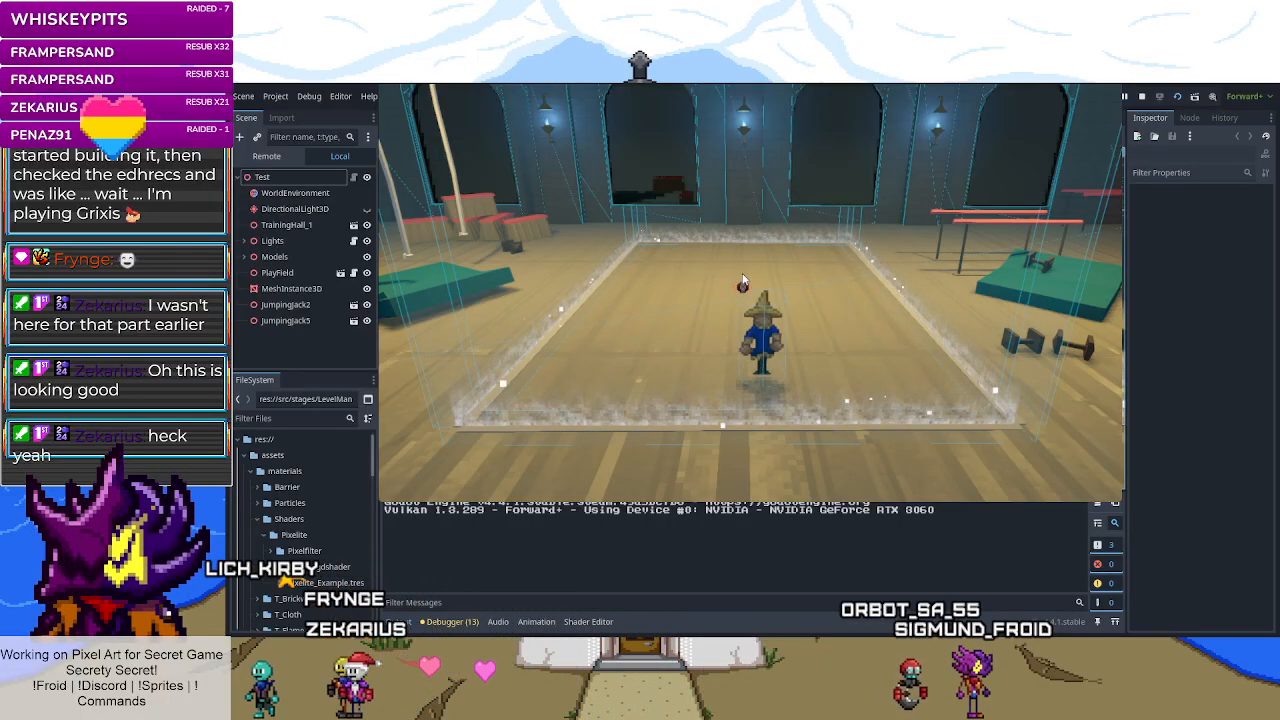
{"action": "key", "text": "a"}
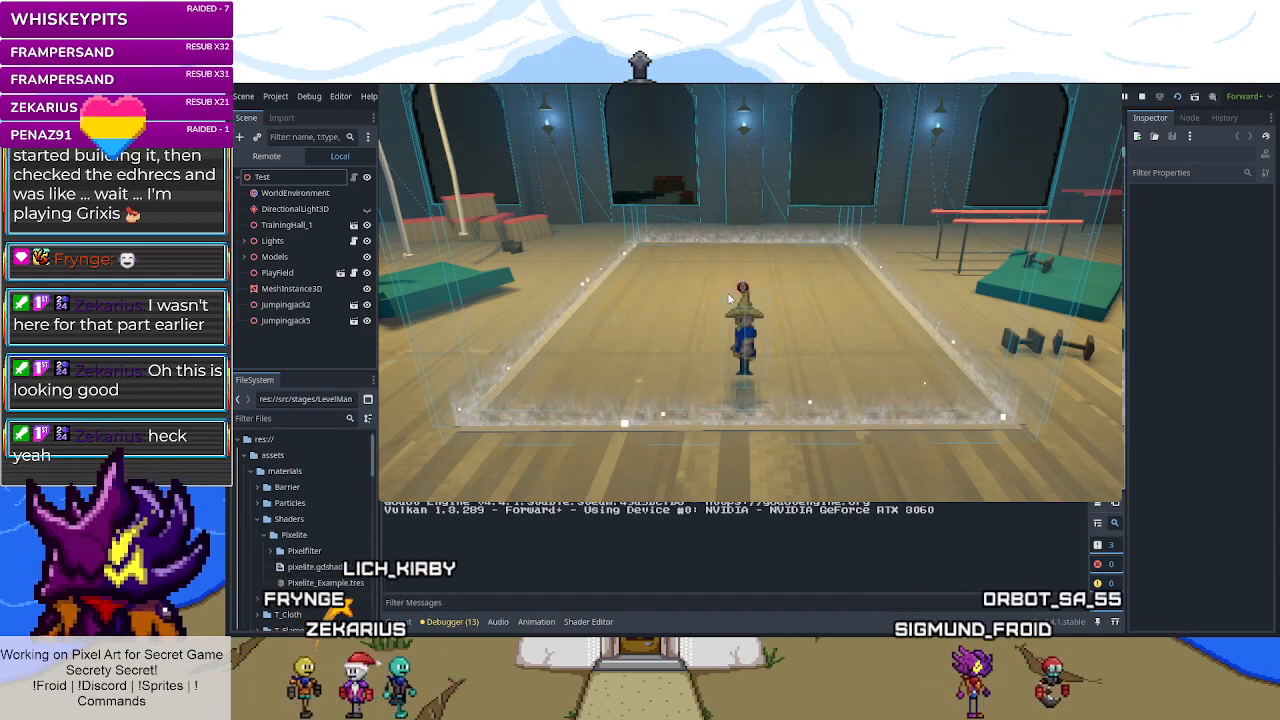
{"action": "key", "text": "a"}
{"action": "key", "text": "a"}
{"action": "key", "text": "d"}
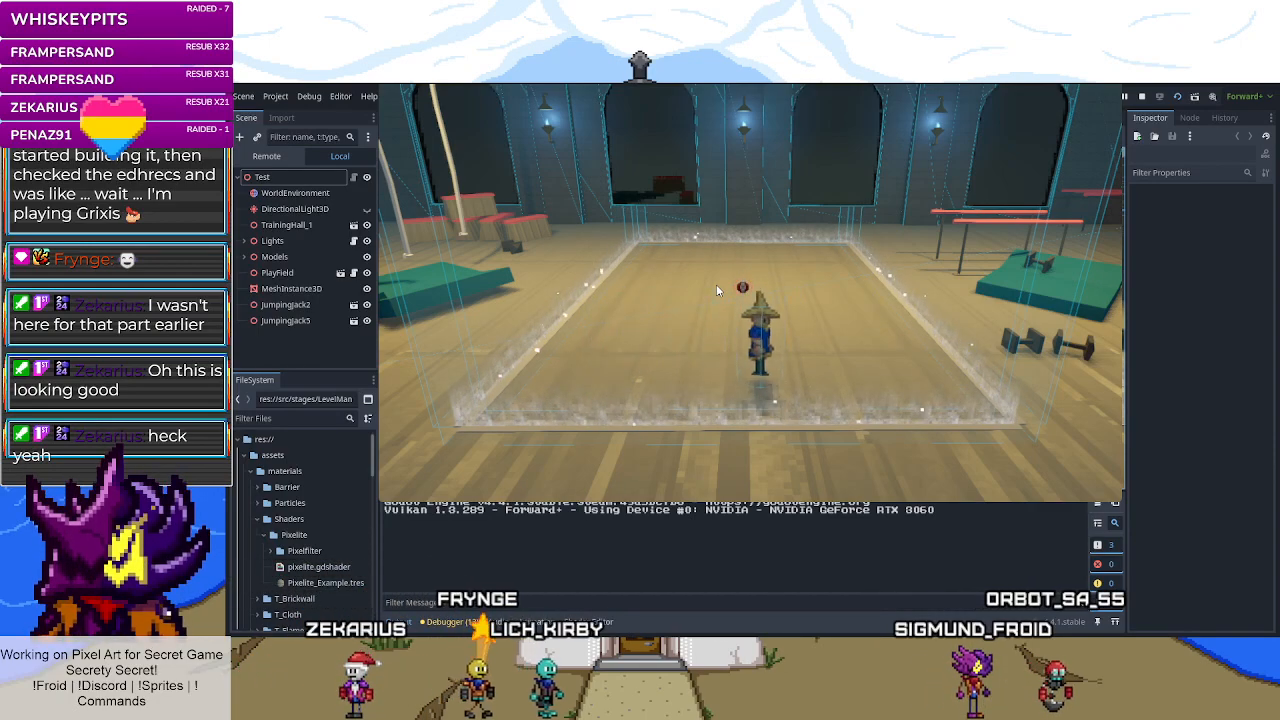
{"action": "key", "text": "a"}
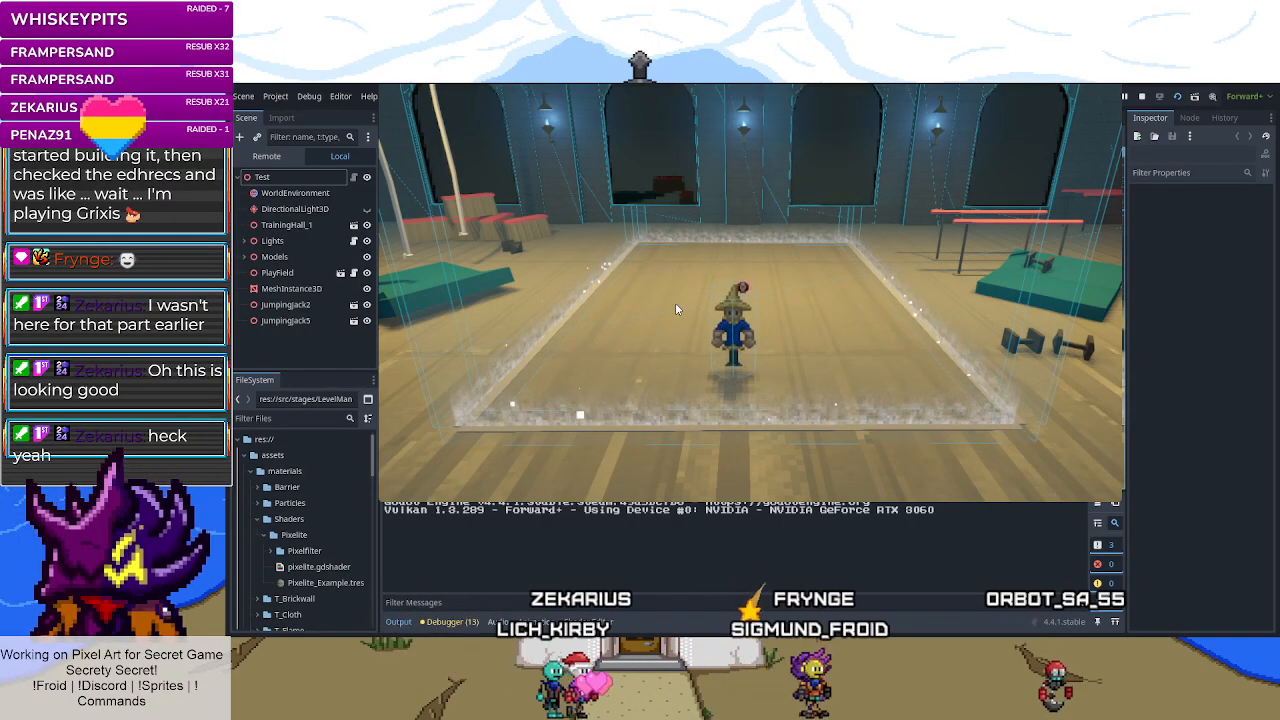
{"action": "key", "text": "w"}
{"action": "key", "text": "a"}
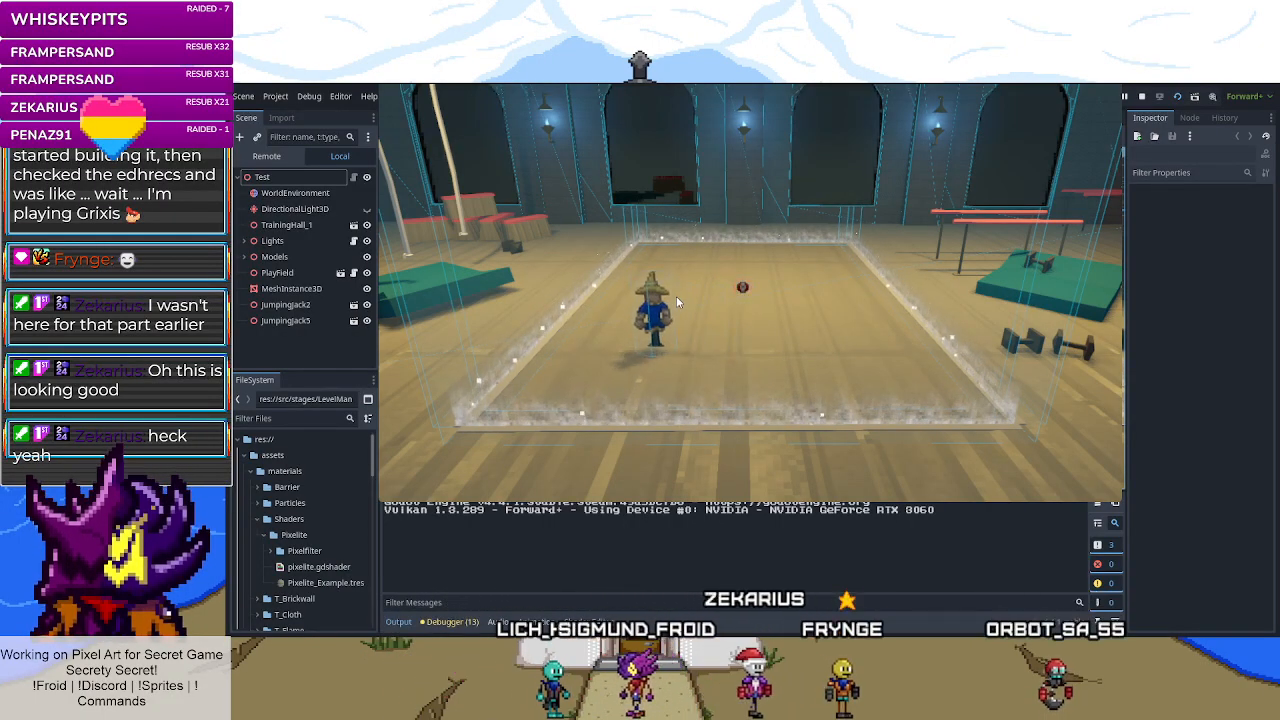
{"action": "key", "text": "w"}
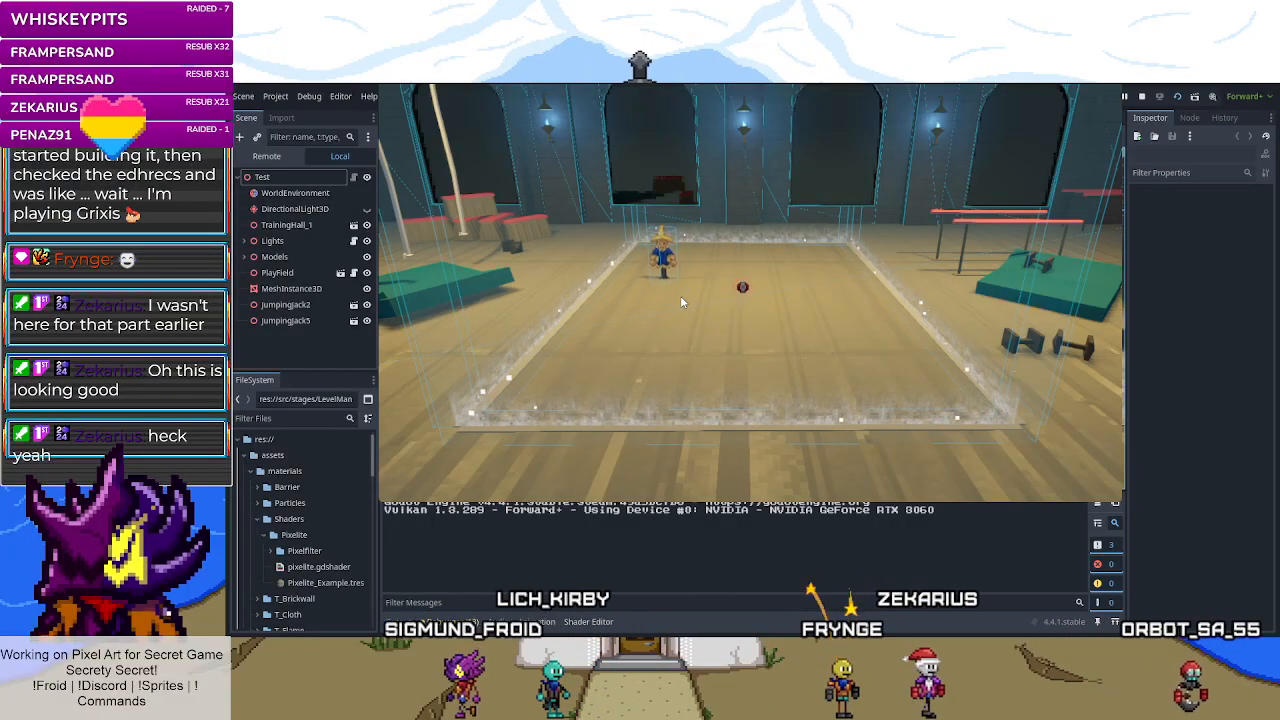
{"action": "key", "text": "s"}
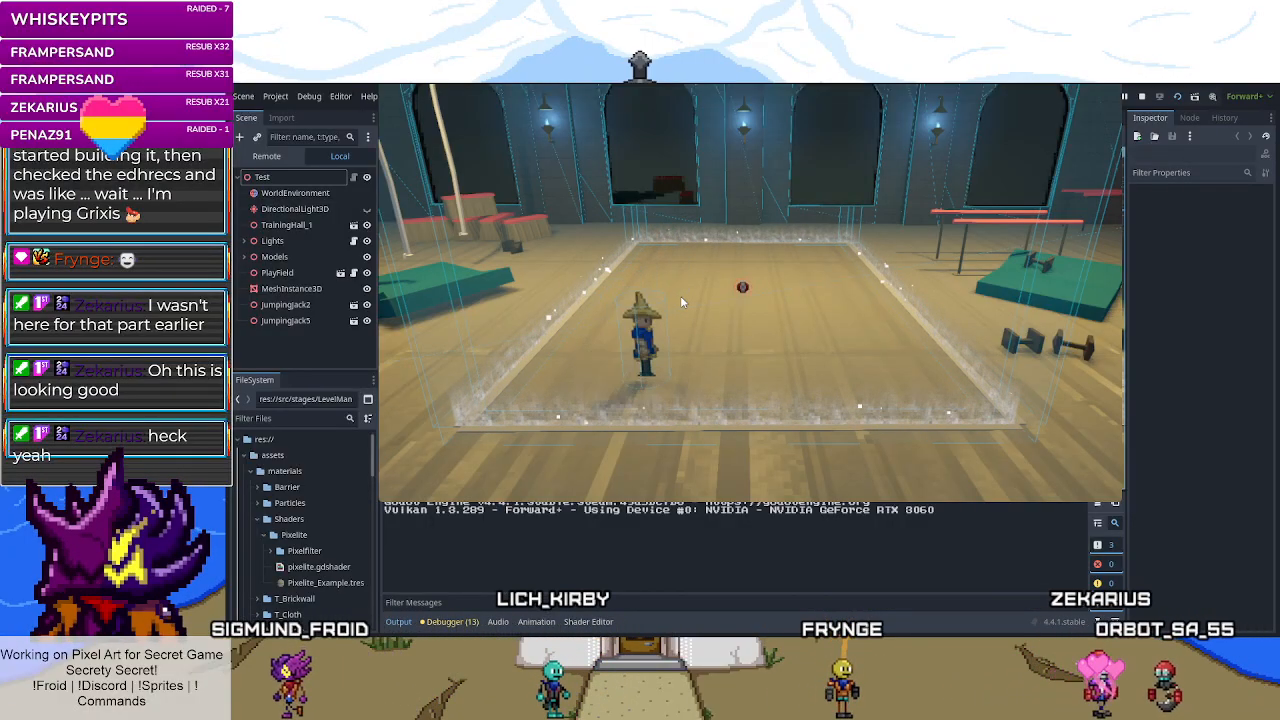
{"action": "key", "text": "d"}
{"action": "key", "text": "a"}
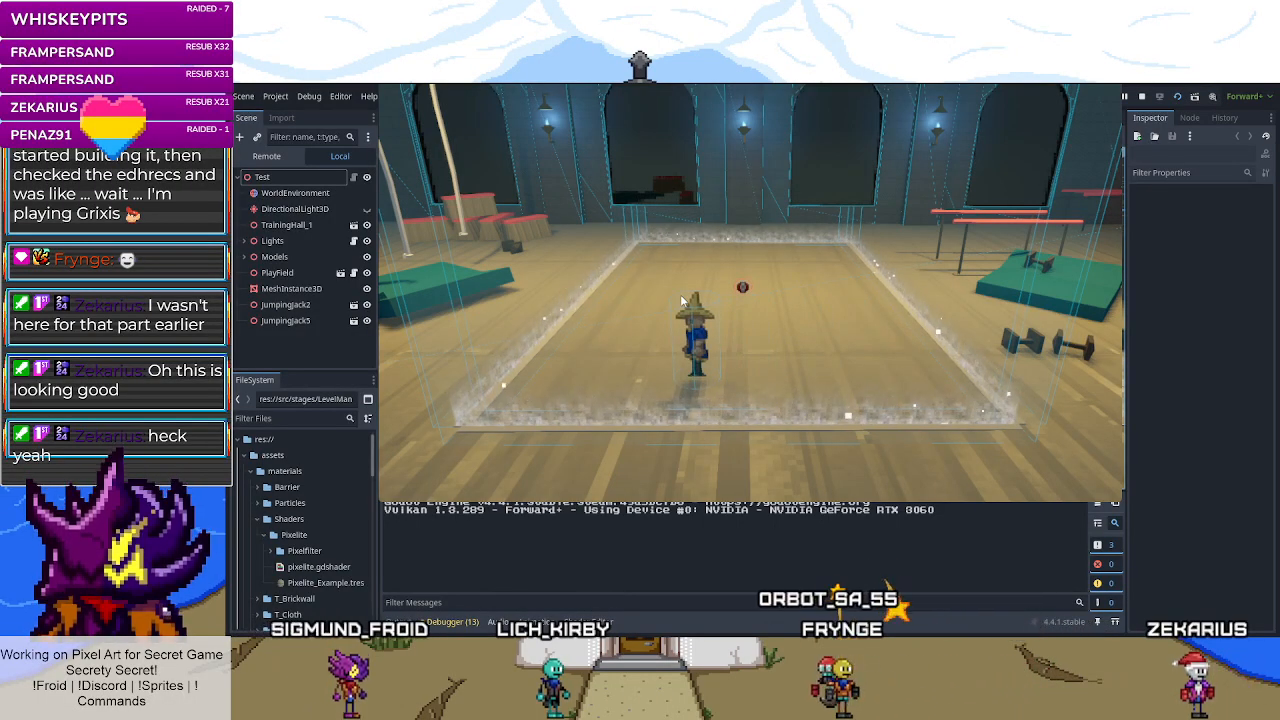
{"action": "key", "text": "d"}
{"action": "key", "text": "a"}
{"action": "key", "text": "d"}
{"action": "key", "text": "s"}
{"action": "key", "text": "a"}
{"action": "key", "text": "w"}
{"action": "key", "text": "d"}
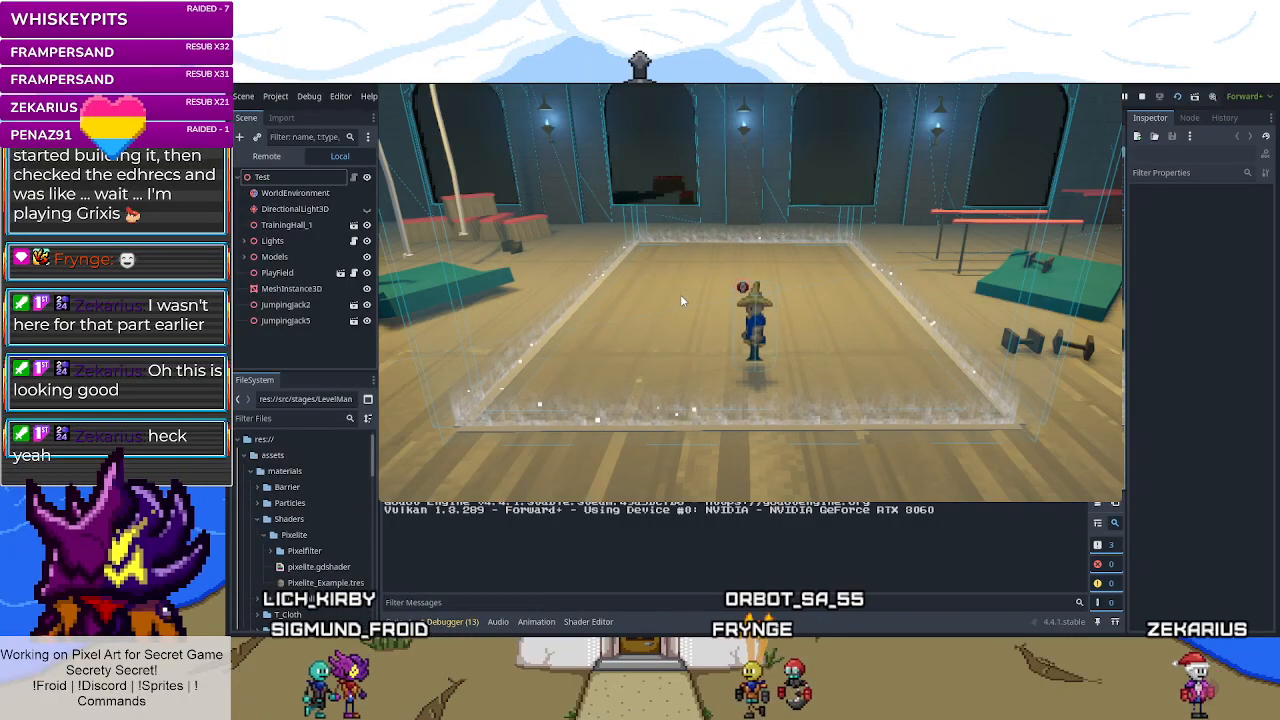
- Walk the yellow-hatted character around the small orb at the play field's center and examine its directional sprites
{"action": "key", "text": "w"}
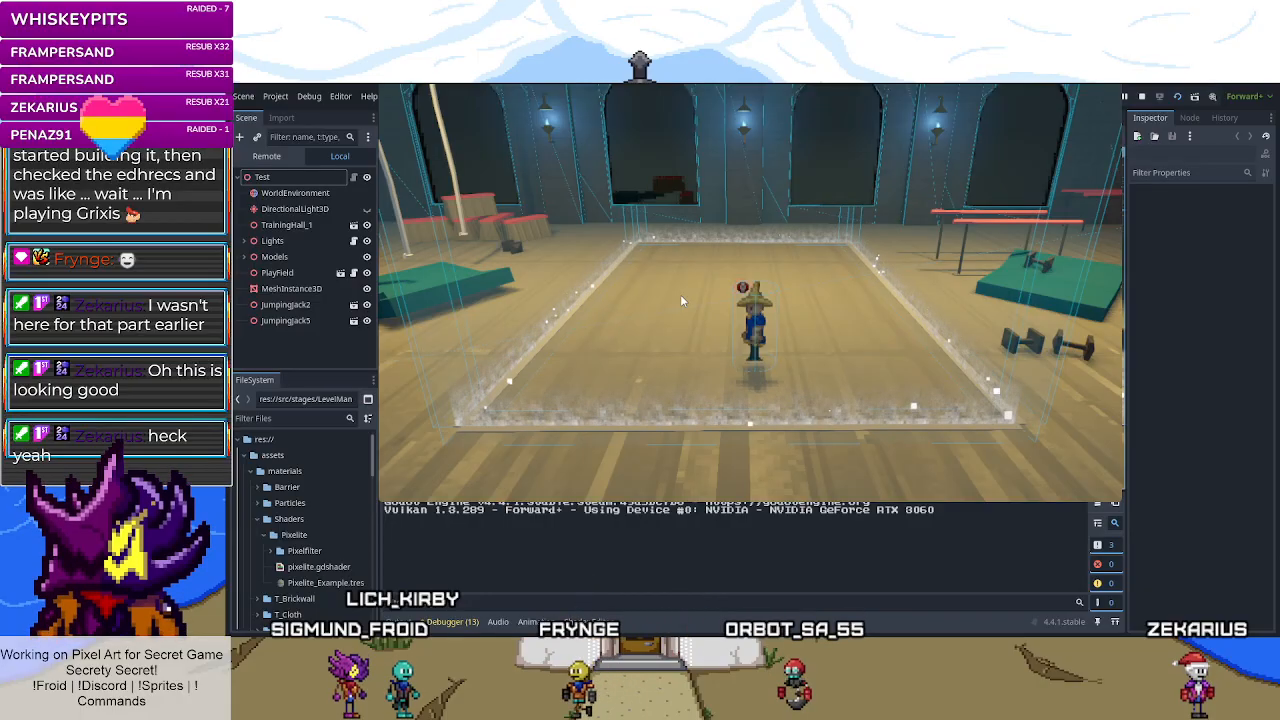
{"action": "key", "text": "space"}
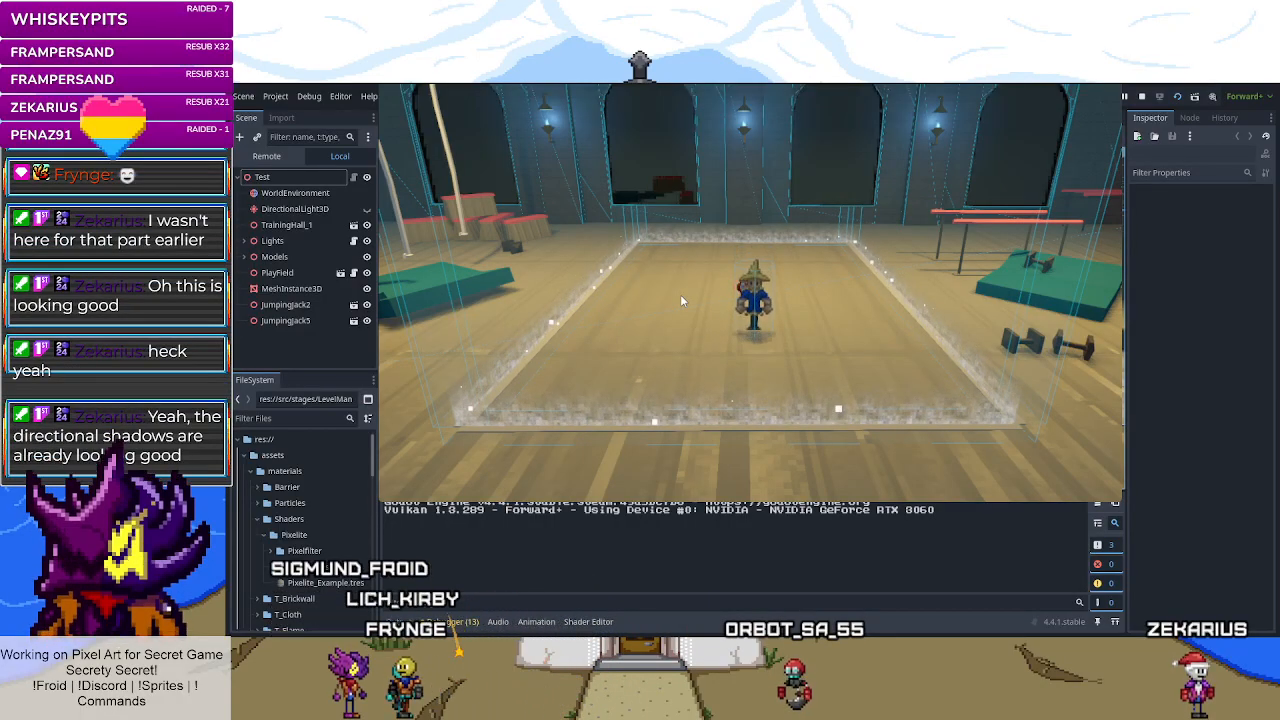
{"action": "key", "text": "d"}
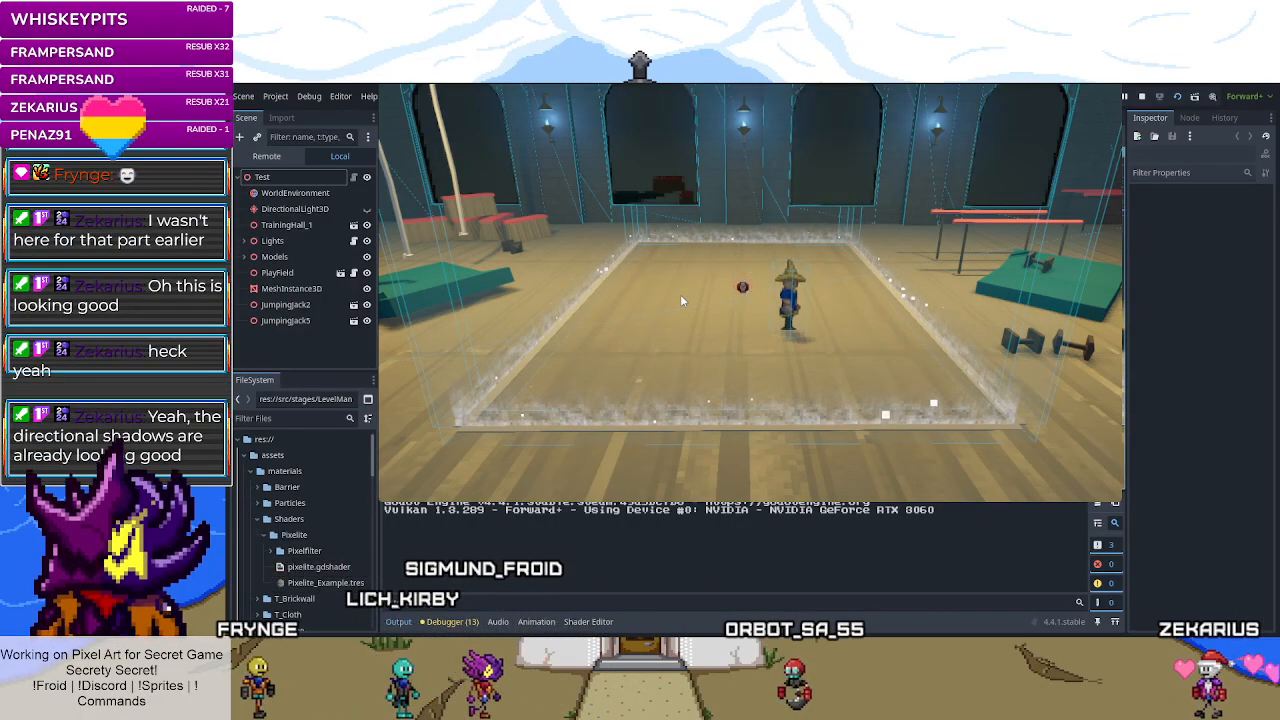
{"action": "key", "text": "a"}
{"action": "key", "text": "w"}
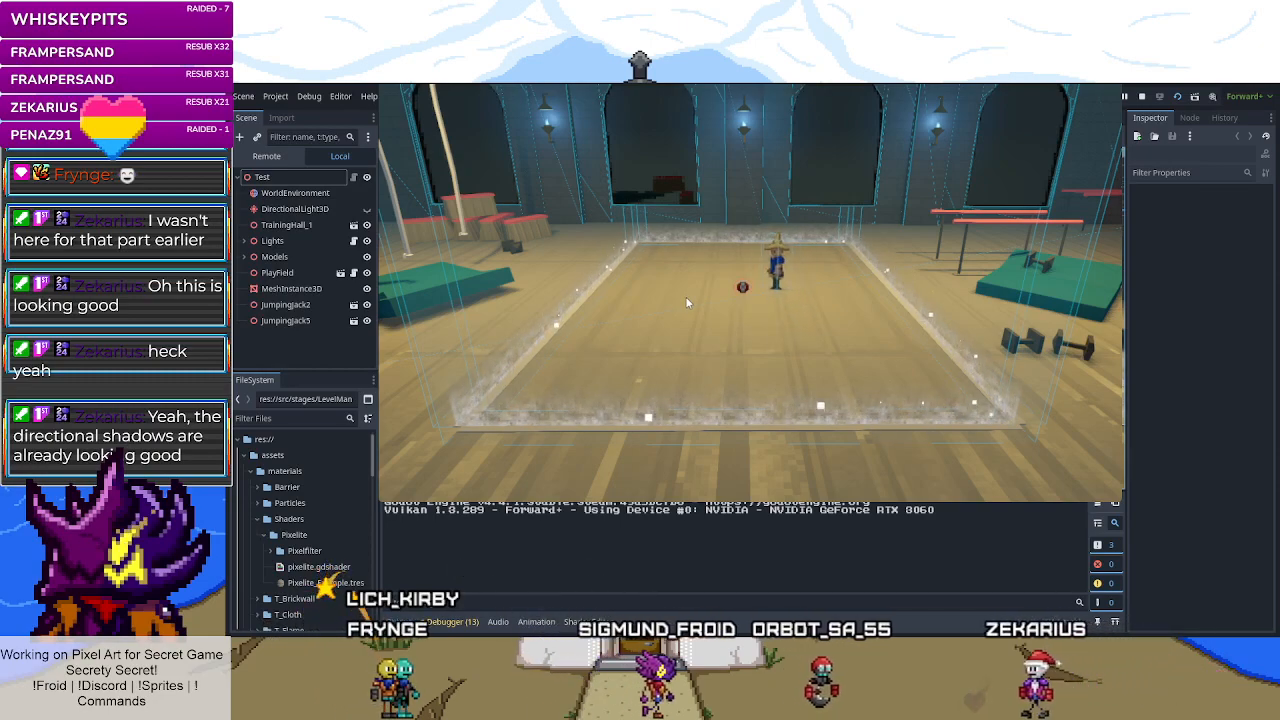
{"action": "key", "text": "s"}
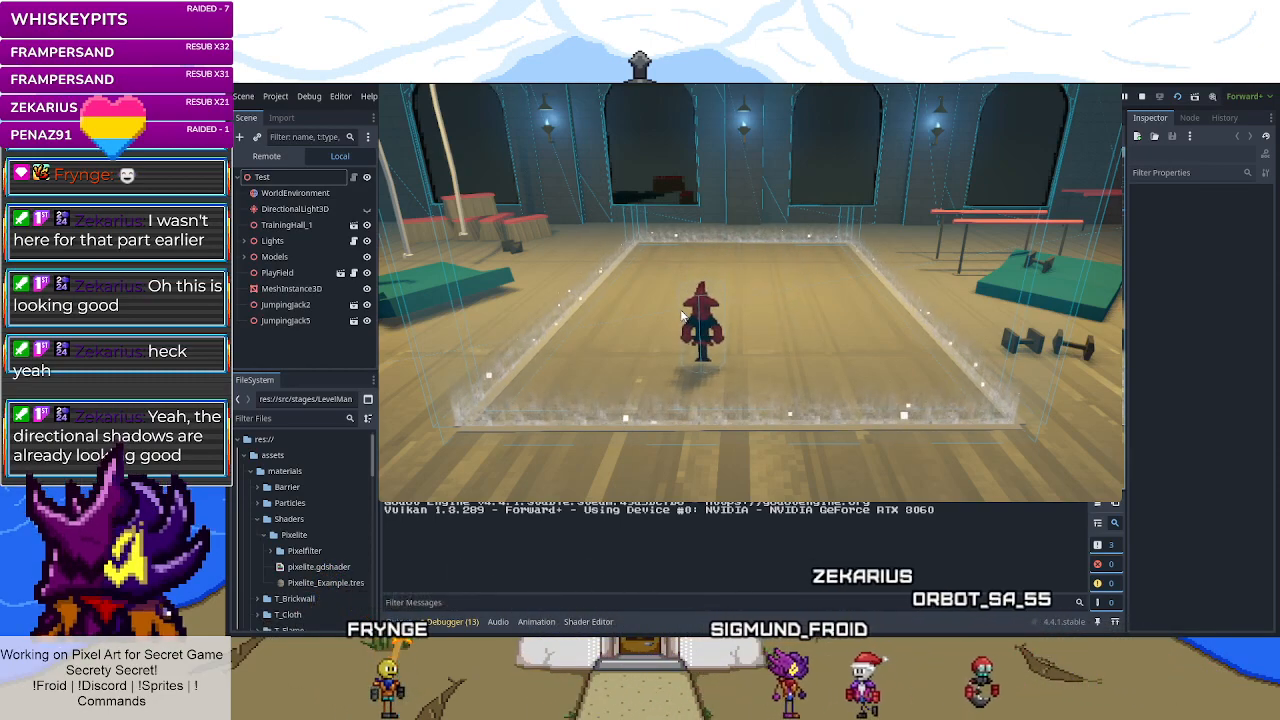
- Move the red-tinted character side to side and back and forth around mid-field to examine its facing sprites and floor shadow
{"action": "key", "text": "w"}
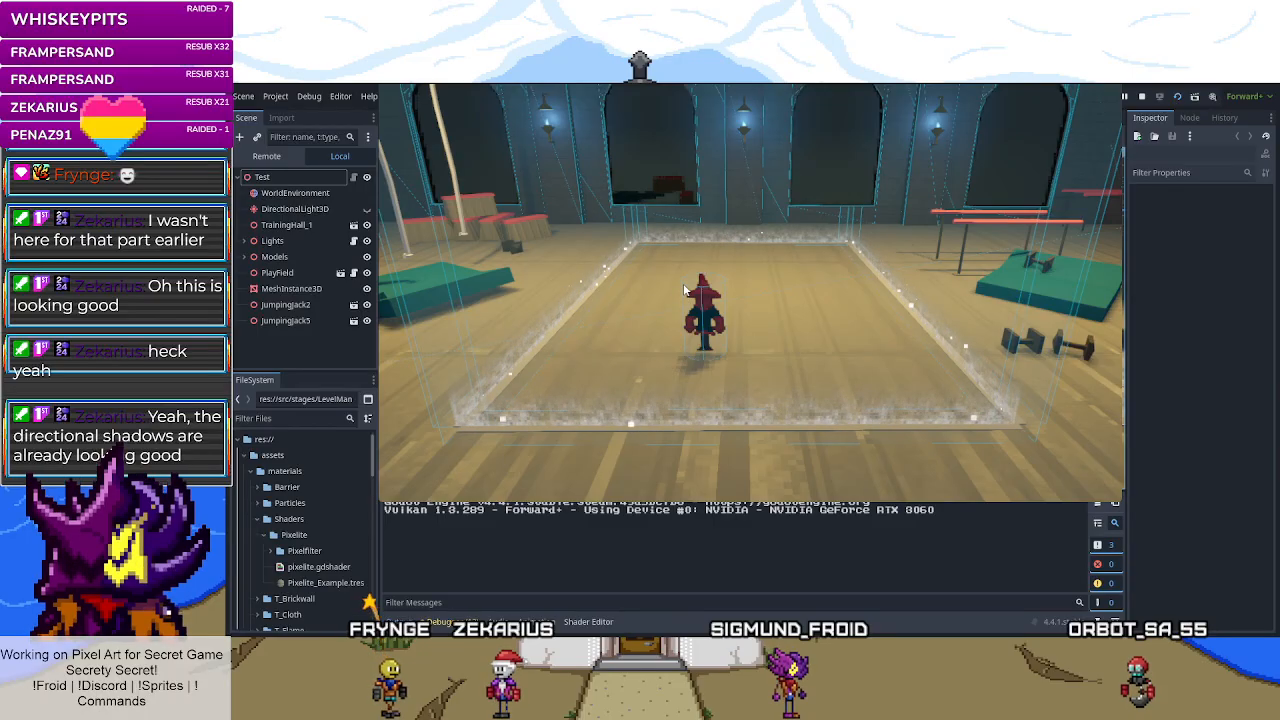
{"action": "key", "text": "d"}
{"action": "key", "text": "a"}
{"action": "key", "text": "d"}
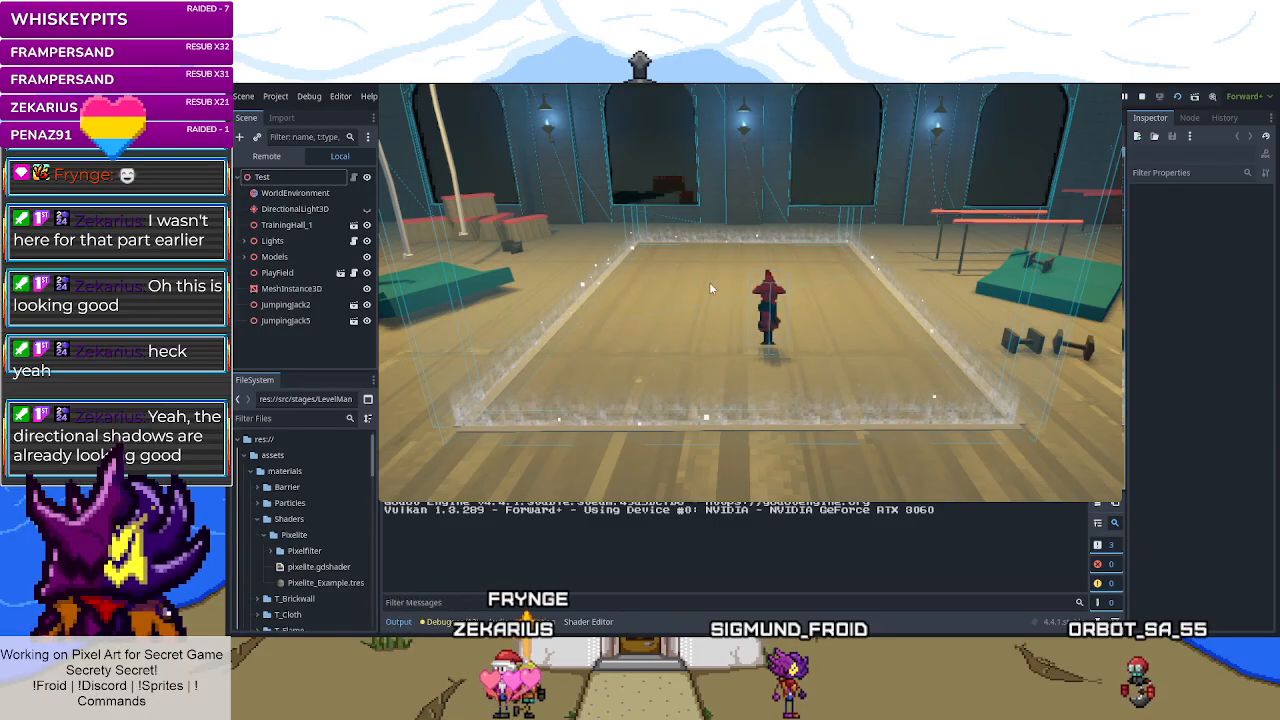
{"action": "key", "text": "a"}
{"action": "key", "text": "w"}
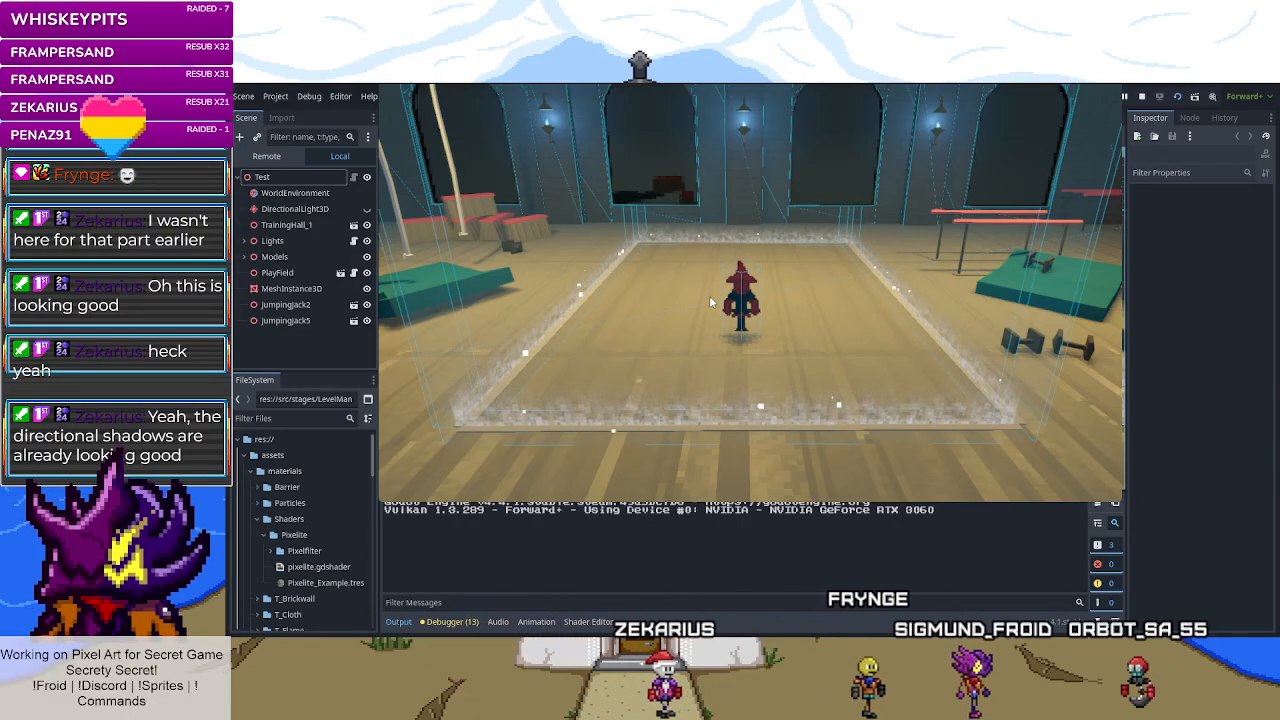
{"action": "key", "text": "s"}
{"action": "key", "text": "w"}
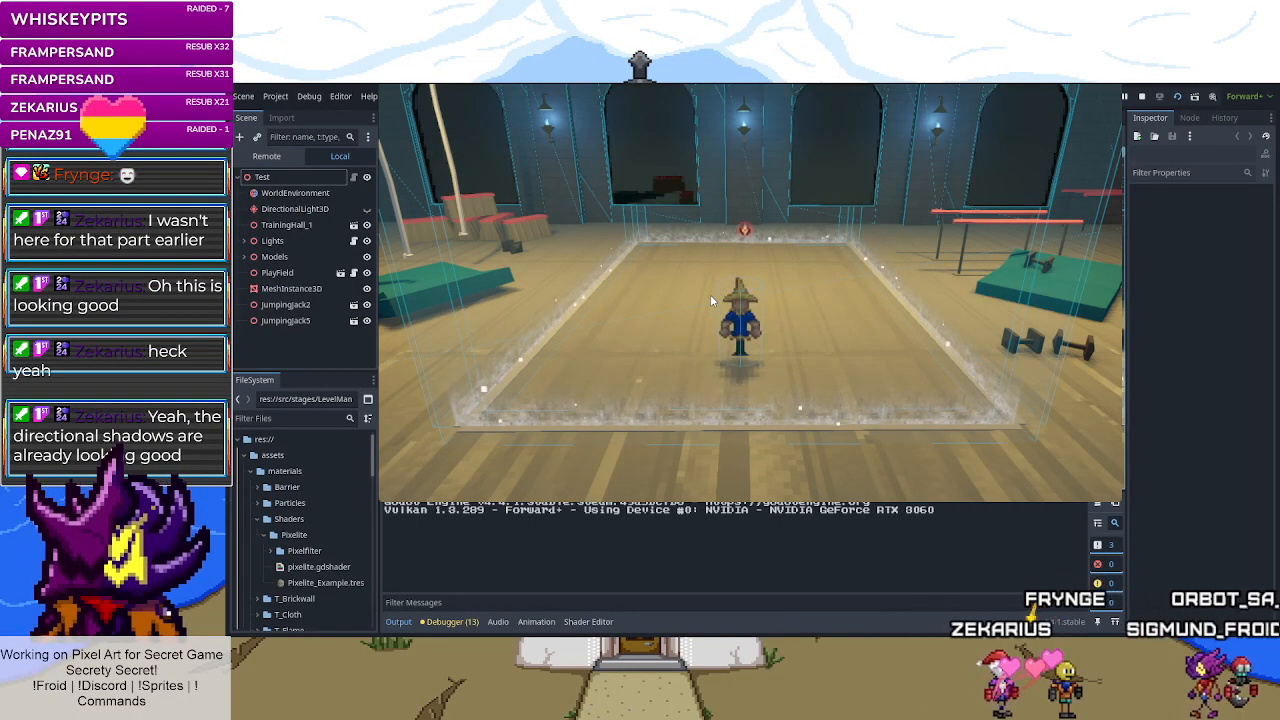
- Walk the character to the orb at the back barrier and return toward the front edge, comparing its shading and shadow by depth
{"action": "key", "text": "w"}
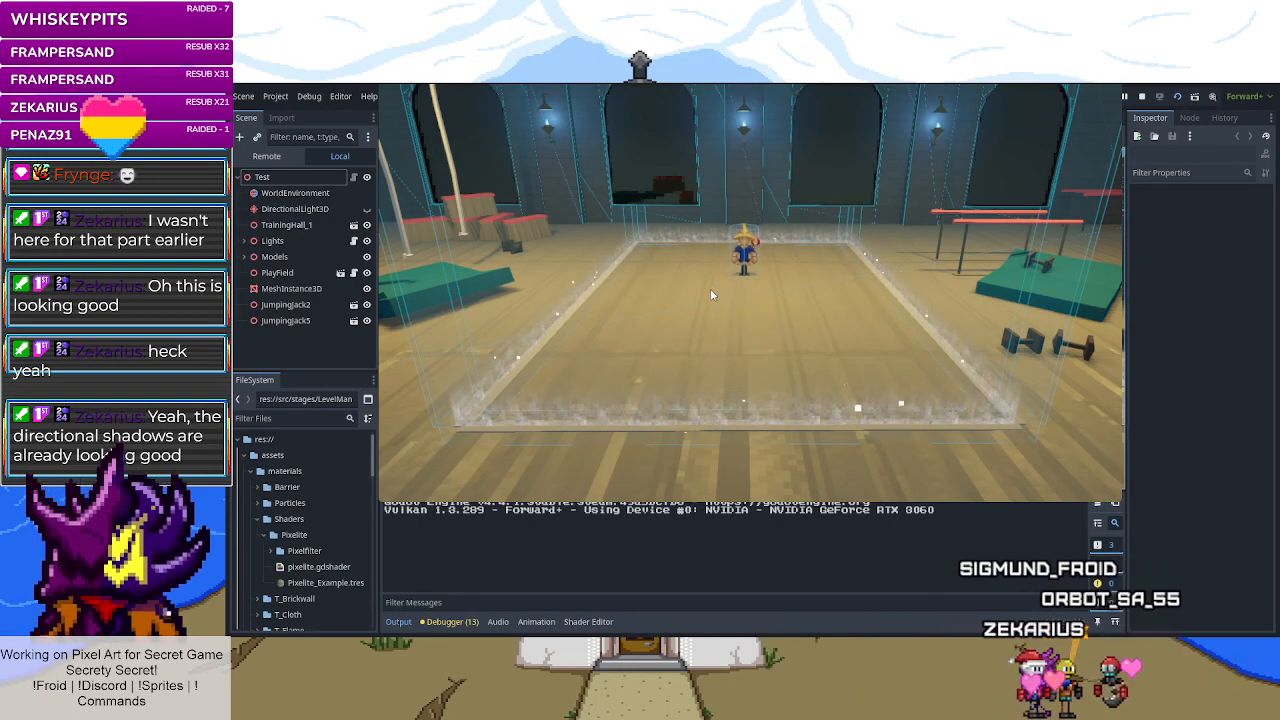
{"action": "key", "text": "w"}
{"action": "key", "text": "d"}
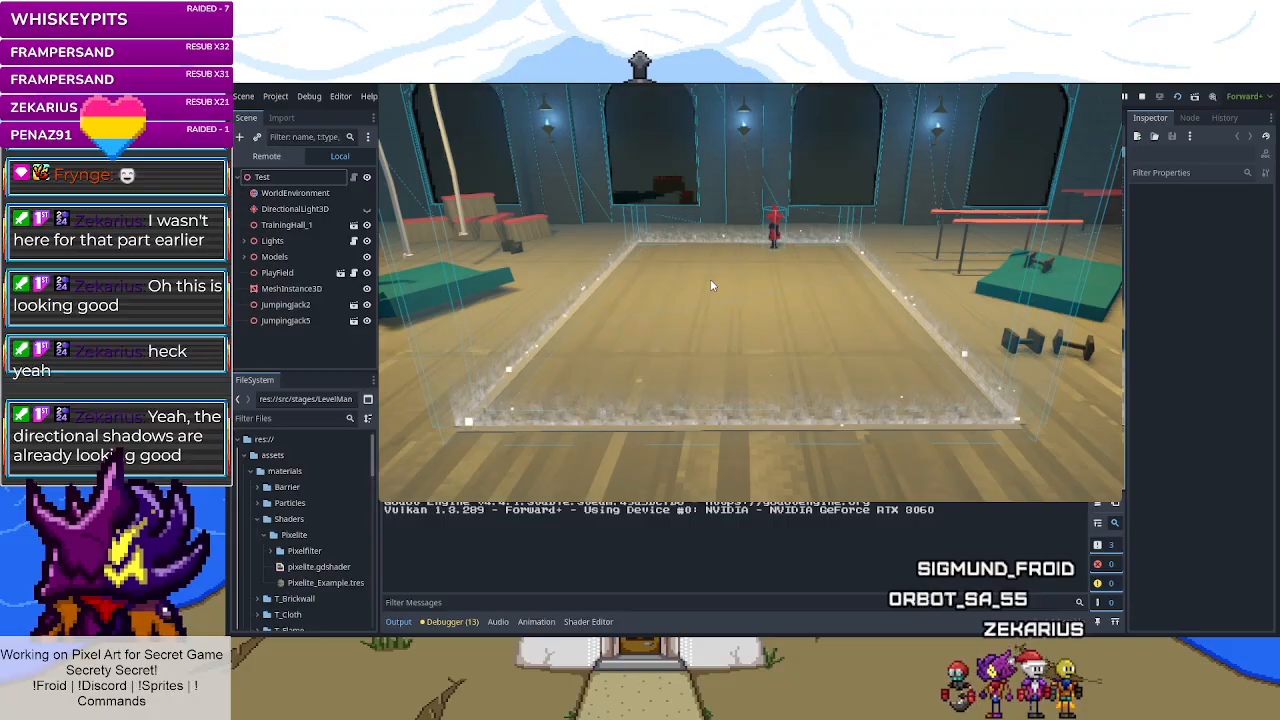
{"action": "key", "text": "s"}
{"action": "key", "text": "s"}
{"action": "key", "text": "a"}
{"action": "key", "text": "w"}
{"action": "key", "text": "w"}
{"action": "key", "text": "d"}
{"action": "key", "text": "s"}
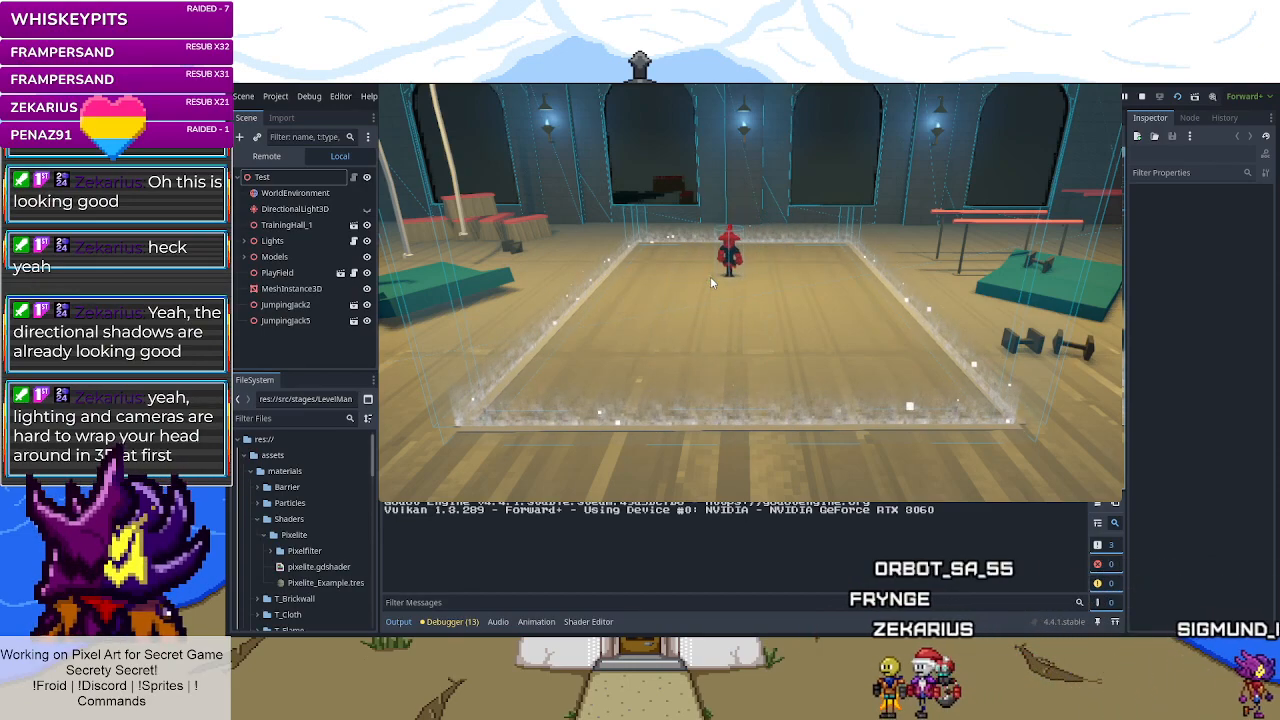
{"action": "key", "text": "a"}
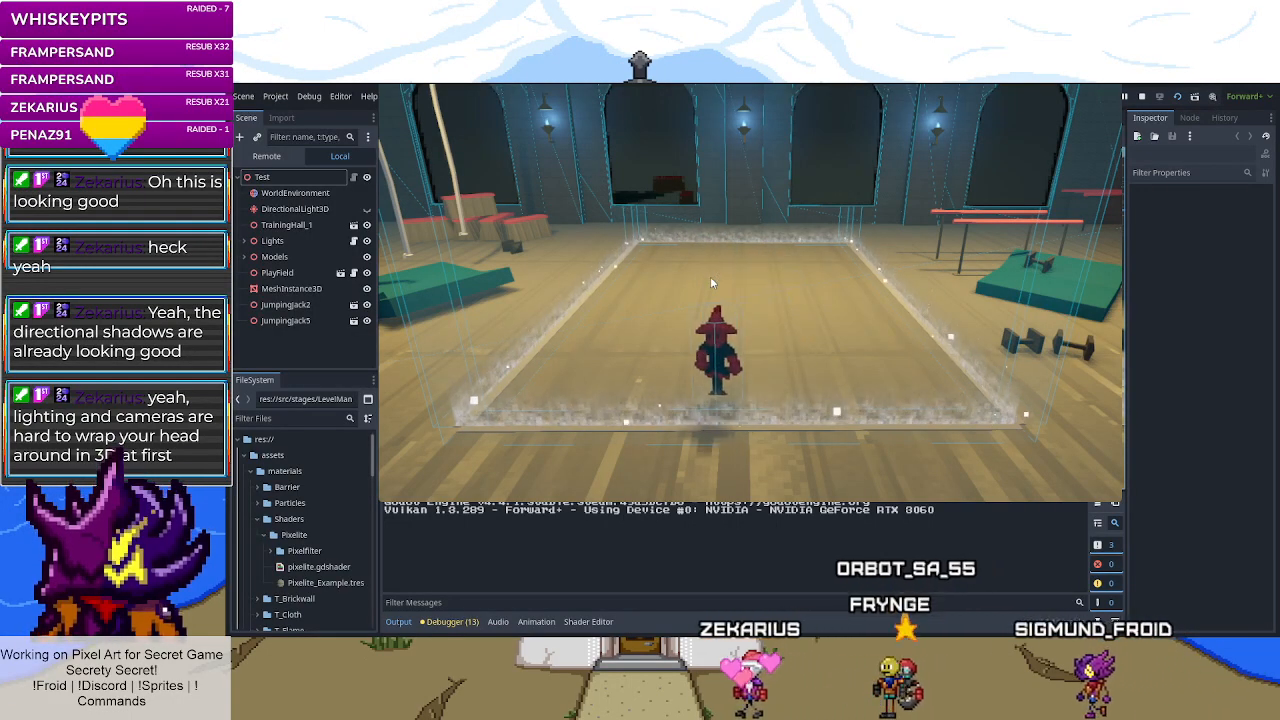
{"action": "key", "text": "d"}
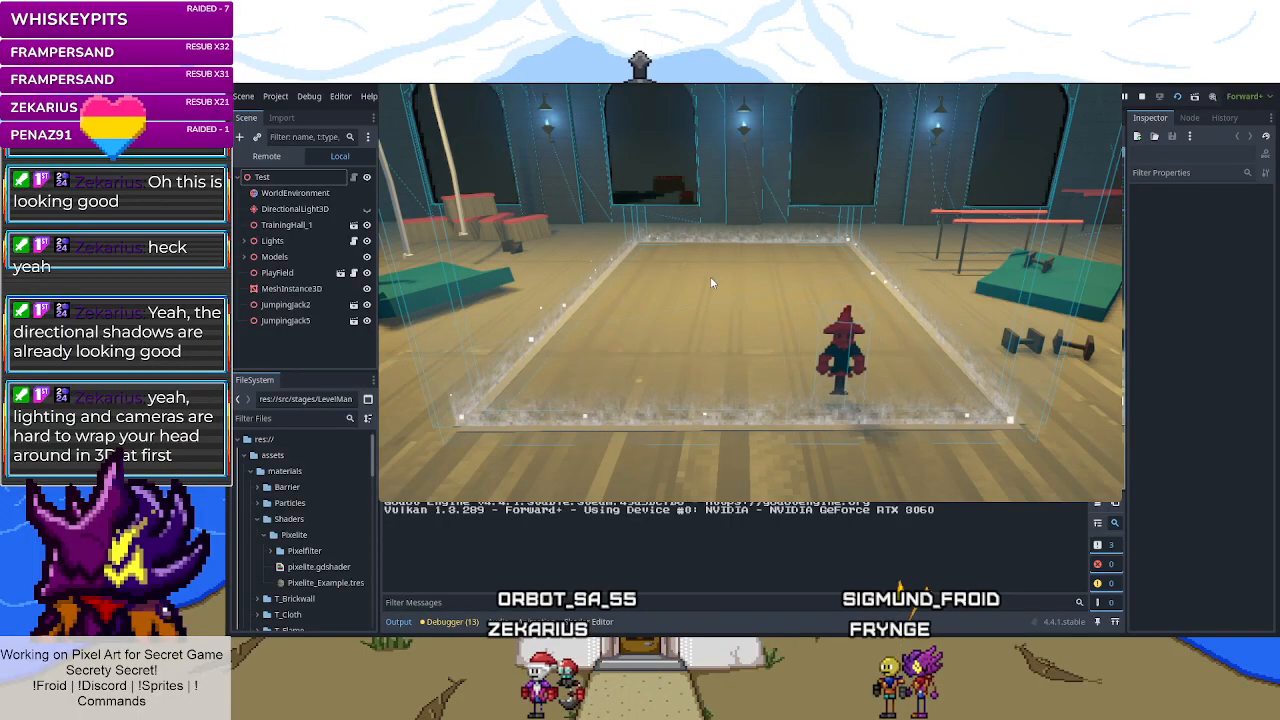
- Alternate the character rapidly between left and right to check how its side-facing sprites turn
{"action": "key", "text": "w"}
{"action": "key", "text": "a"}
{"action": "key", "text": "d"}
{"action": "key", "text": "a"}
{"action": "key", "text": "d"}
{"action": "key", "text": "a"}
{"action": "key", "text": "d"}
{"action": "key", "text": "d"}
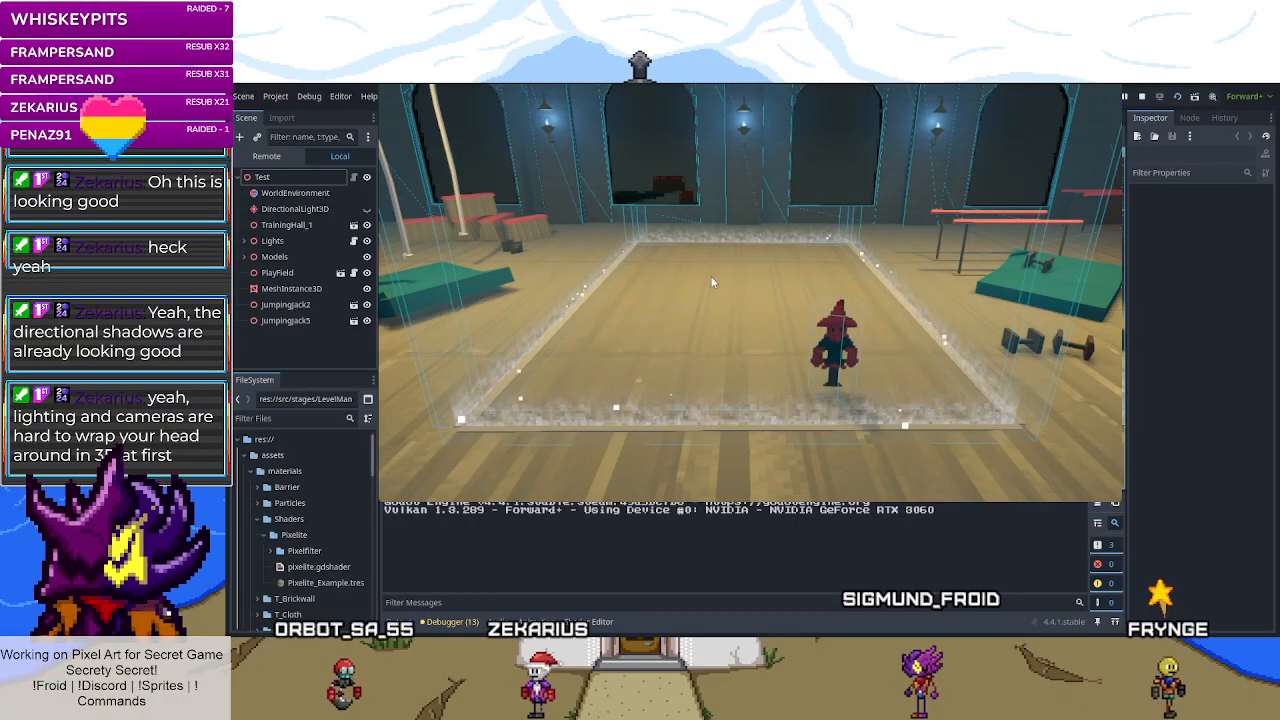
- Circle the character across the left, back and right areas of the play field to examine its diagonal movement and shadow direction
{"action": "key", "text": "w"}
{"action": "key", "text": "a"}
{"action": "key", "text": "w"}
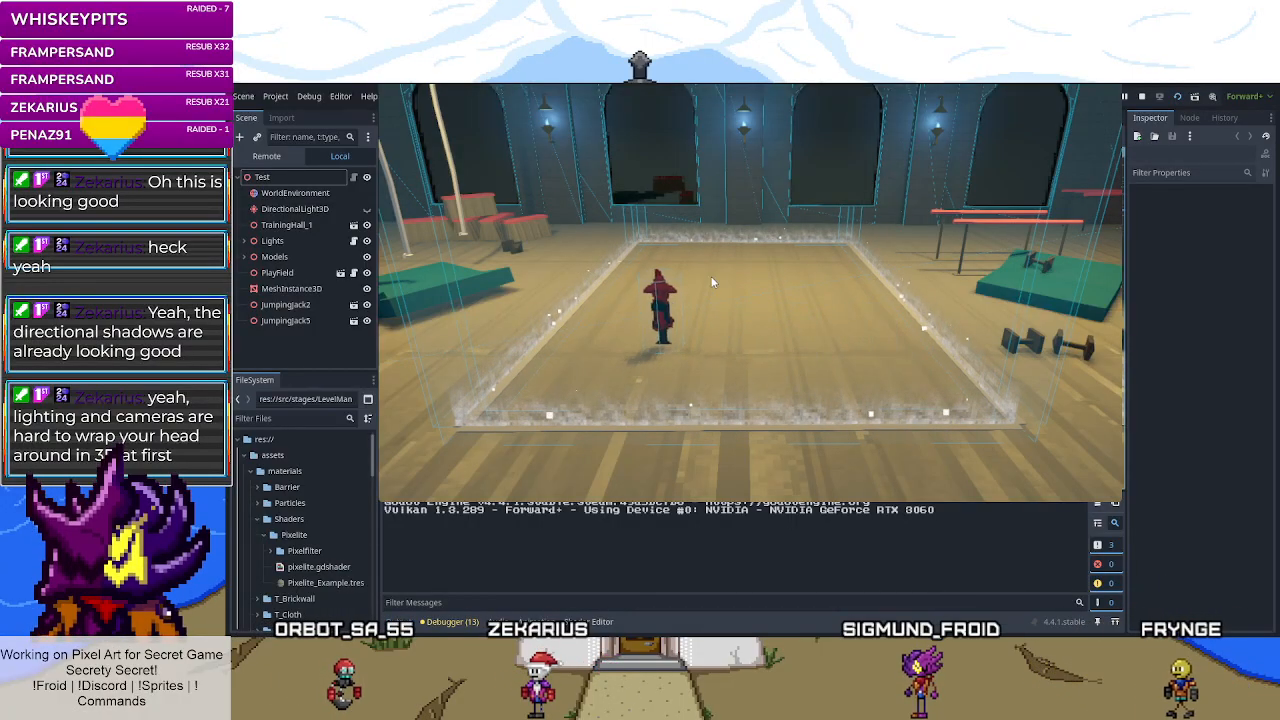
{"action": "key", "text": "d"}
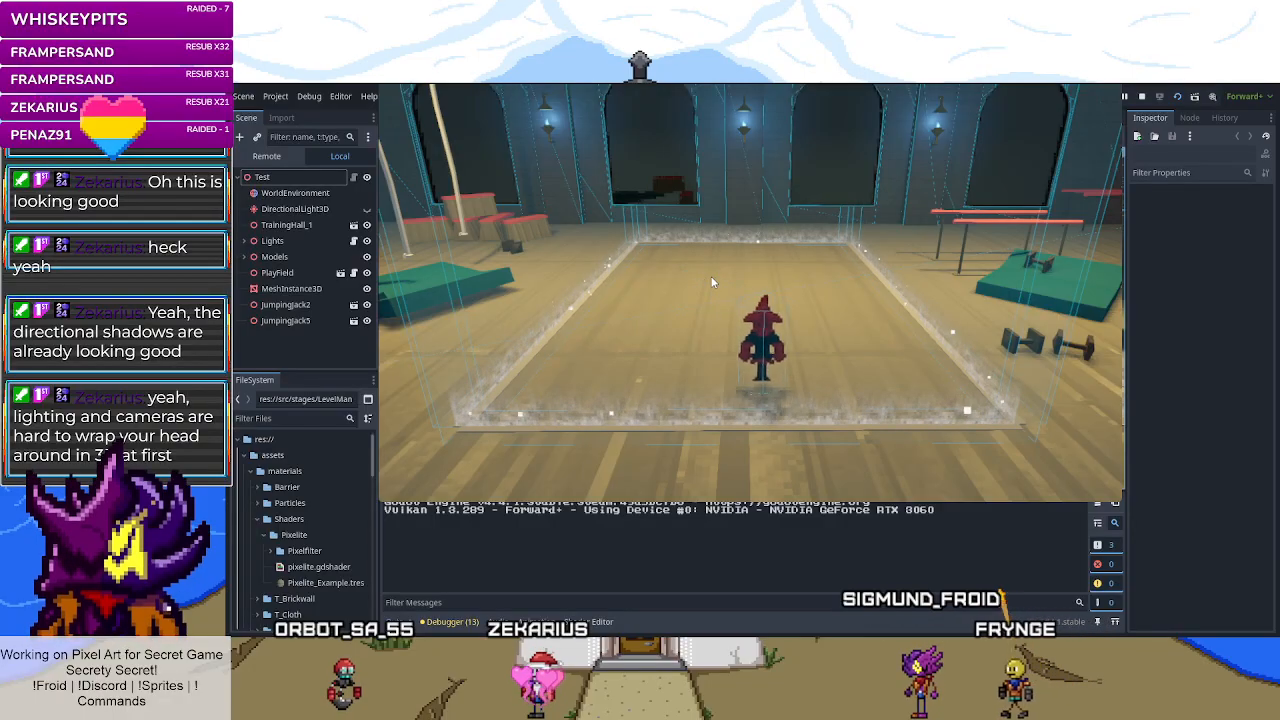
{"action": "key", "text": "a"}
{"action": "key", "text": "d"}
{"action": "key", "text": "w"}
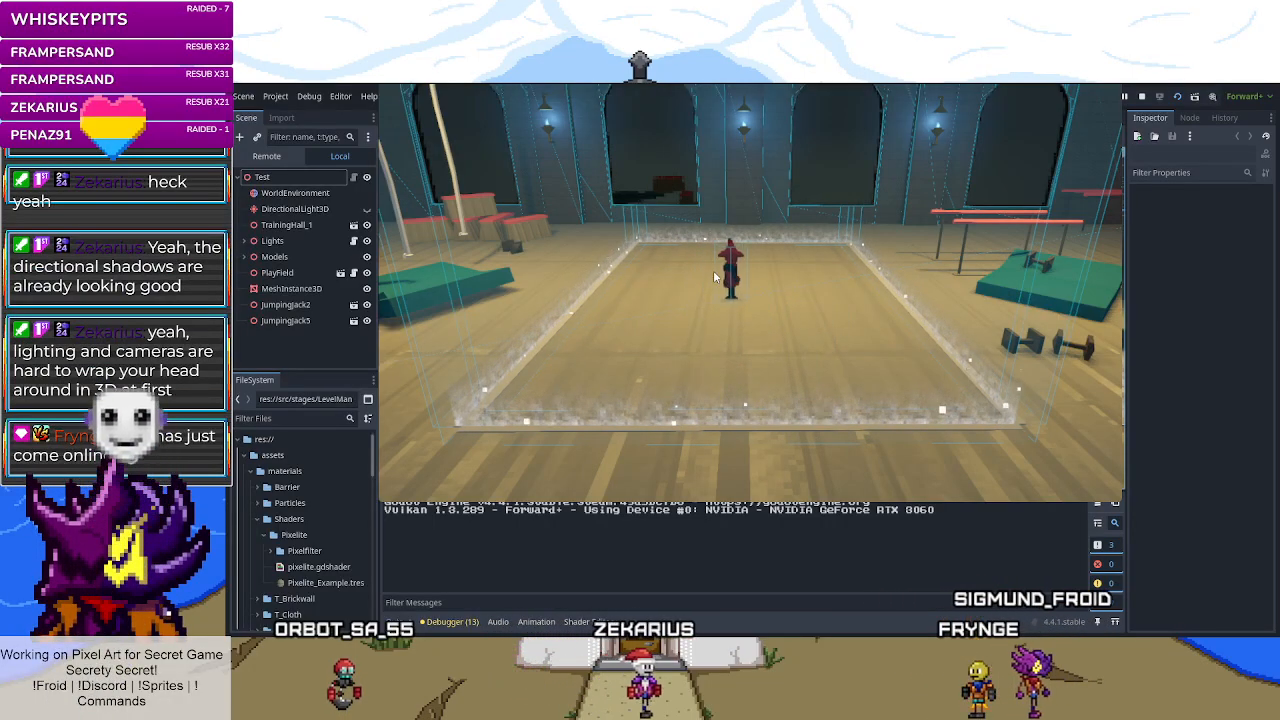
{"action": "key", "text": "d"}
{"action": "key", "text": "s"}
{"action": "key", "text": "a"}
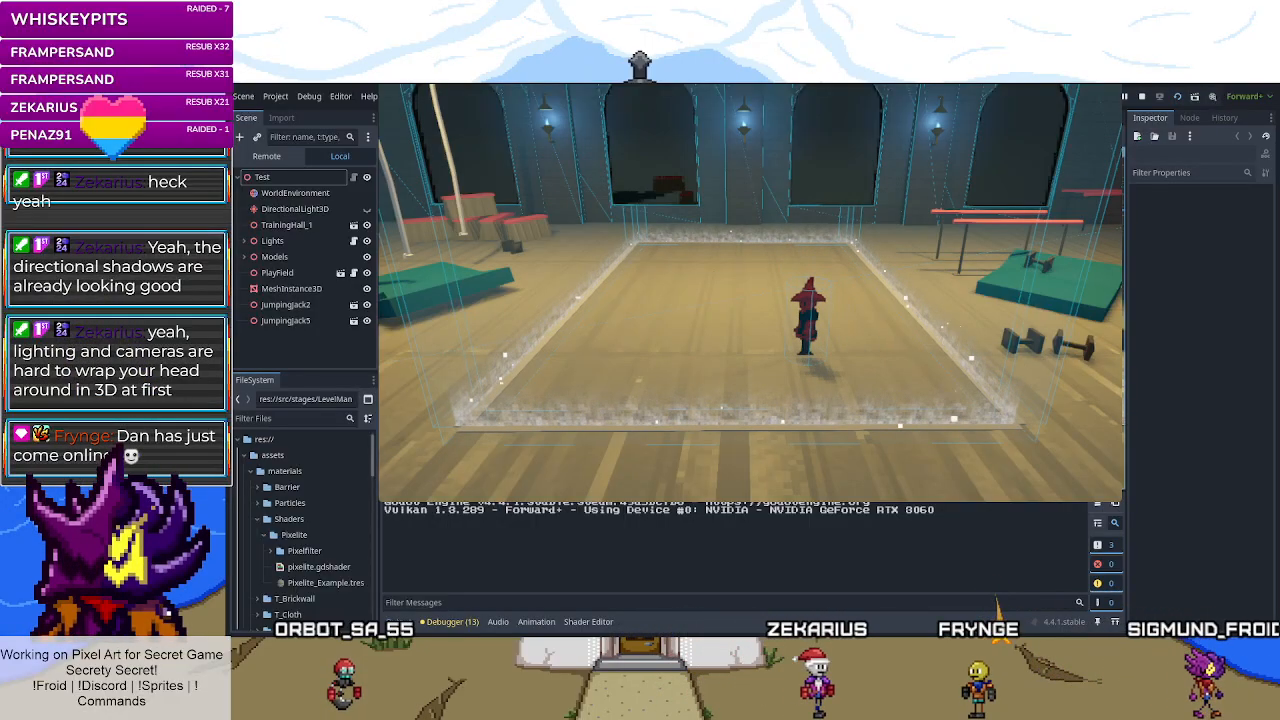